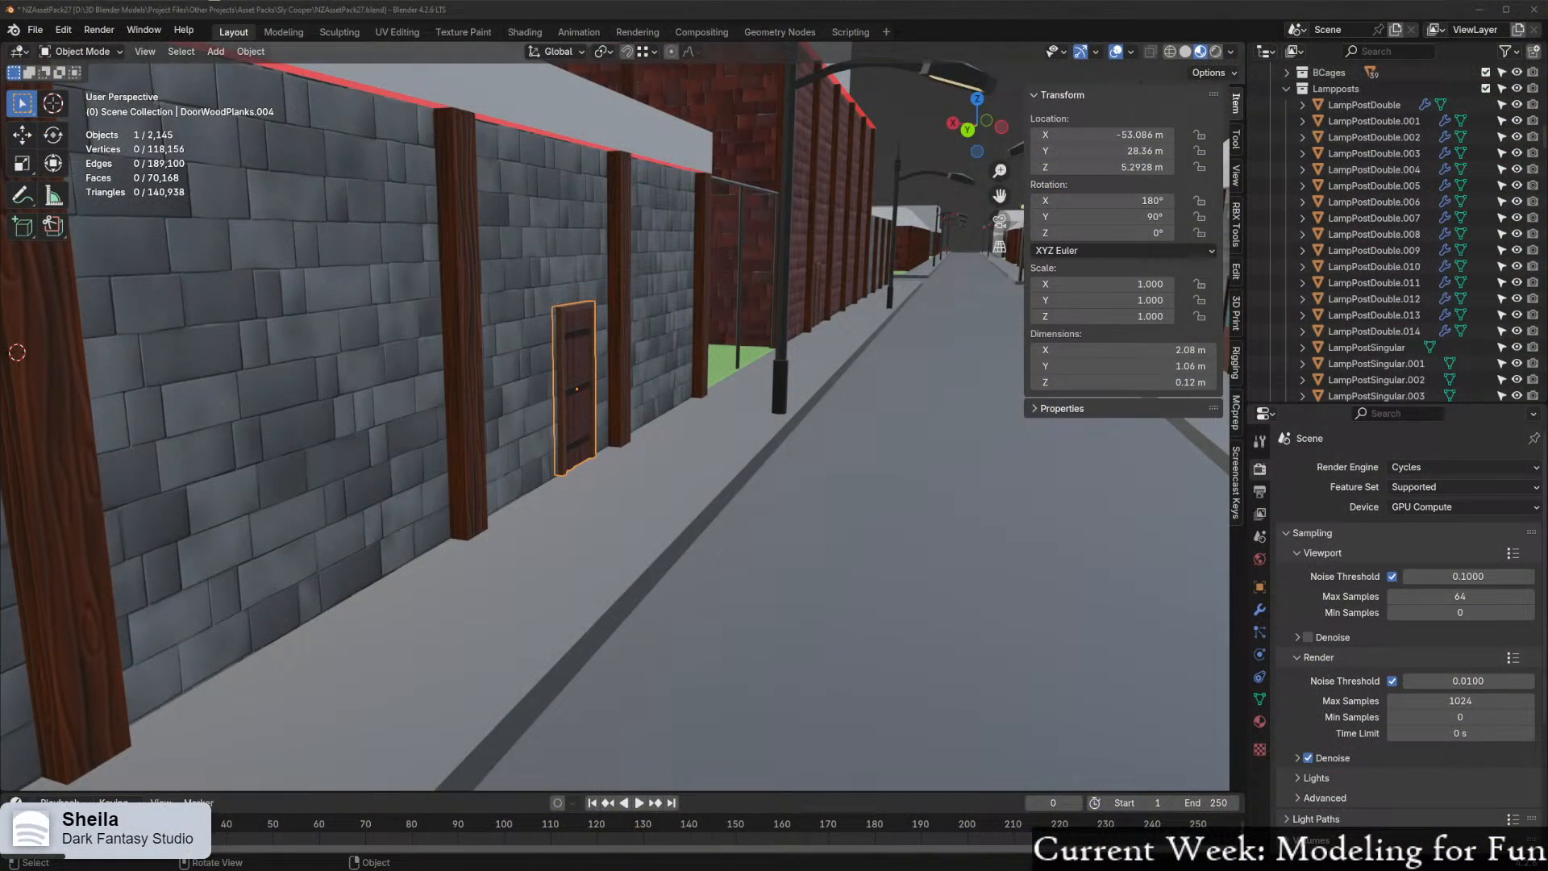
Bring up the Sly Cooper scene to-do list in Notepad++, read through it and move it away
drag(0, 283, 1049, 176)
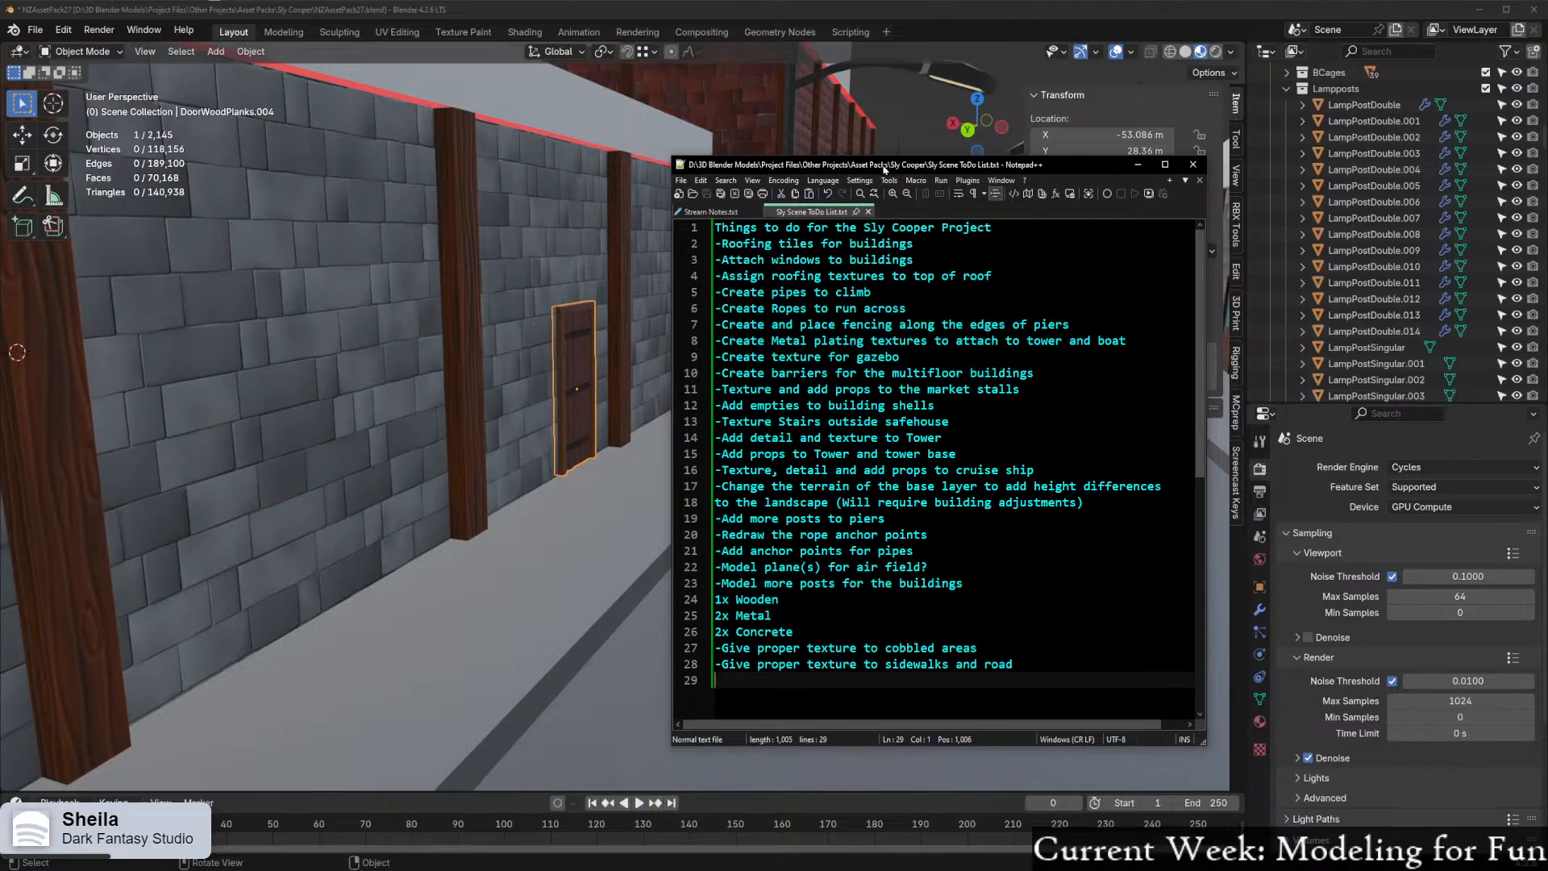
drag(885, 170, 0, 312)
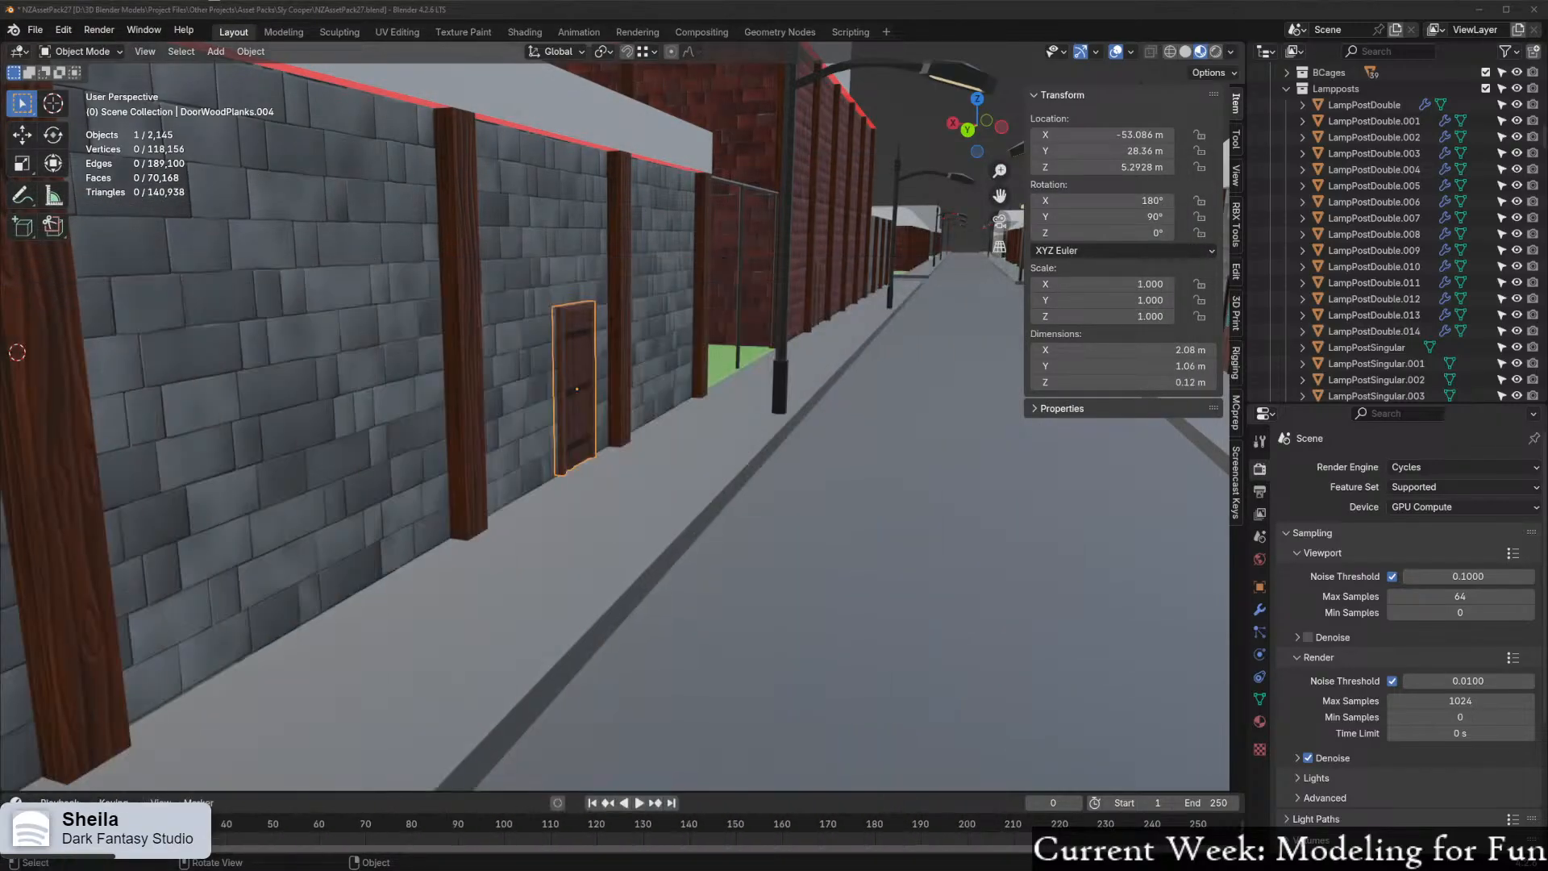
Collapse the Lampposts collection and hide the Props collection in the viewport
mouse_move(751, 327)
middle_down()
mouse_move(733, 362)
mouse_move(729, 330)
middle_up()
middle_drag(592, 390, 618, 352)
scroll(611, 387, up, 4)
middle_drag(506, 485, 685, 452)
scroll(713, 433, up, 8)
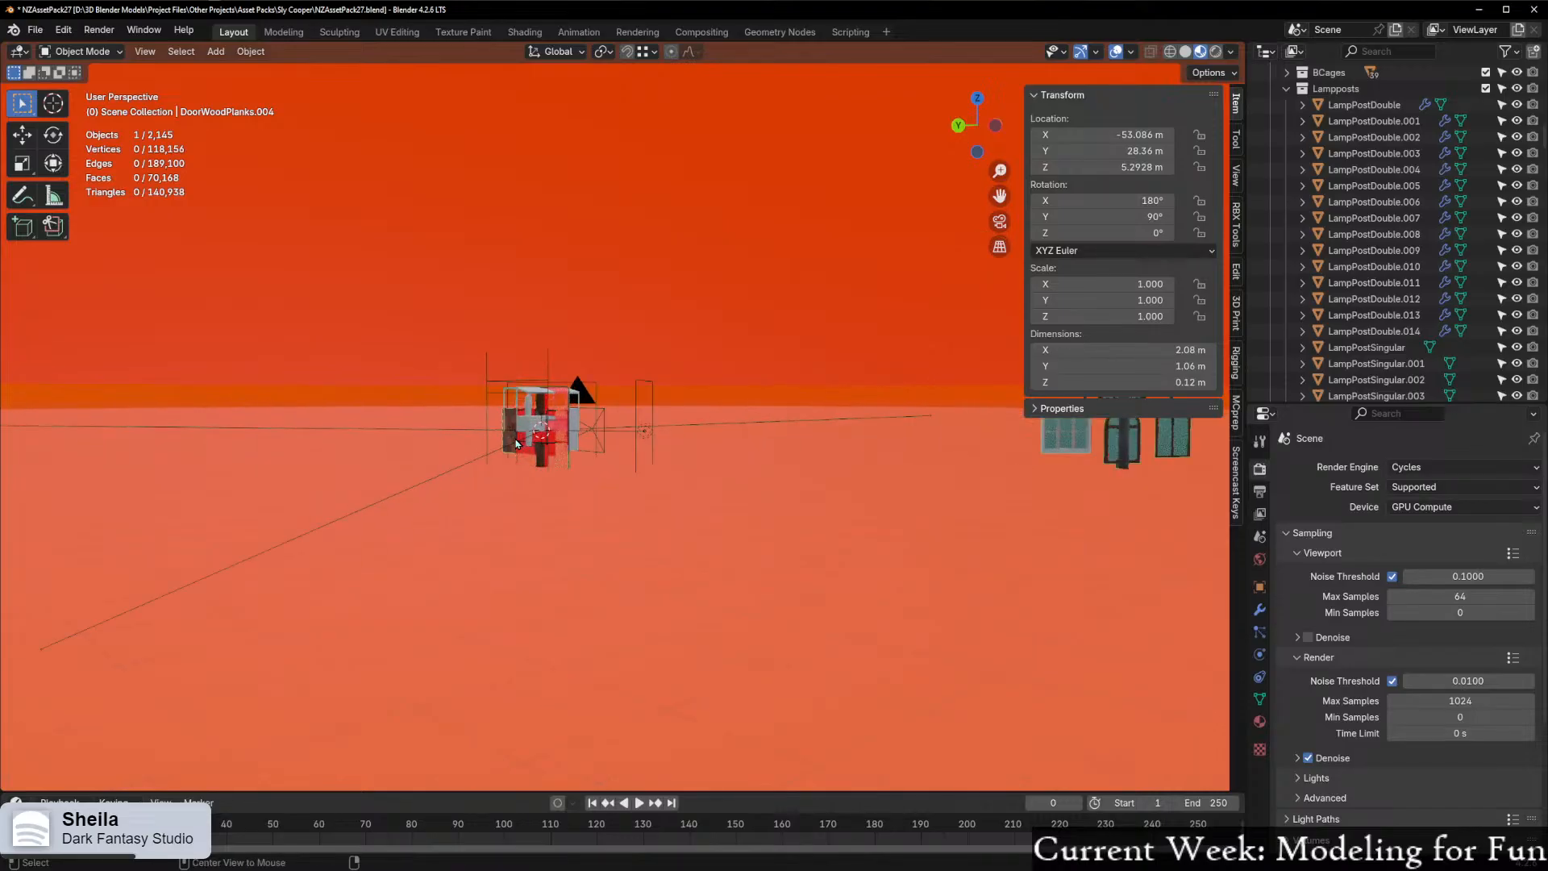
middle_drag(811, 421, 661, 428)
click(1286, 90)
scroll(1408, 215, up, 10)
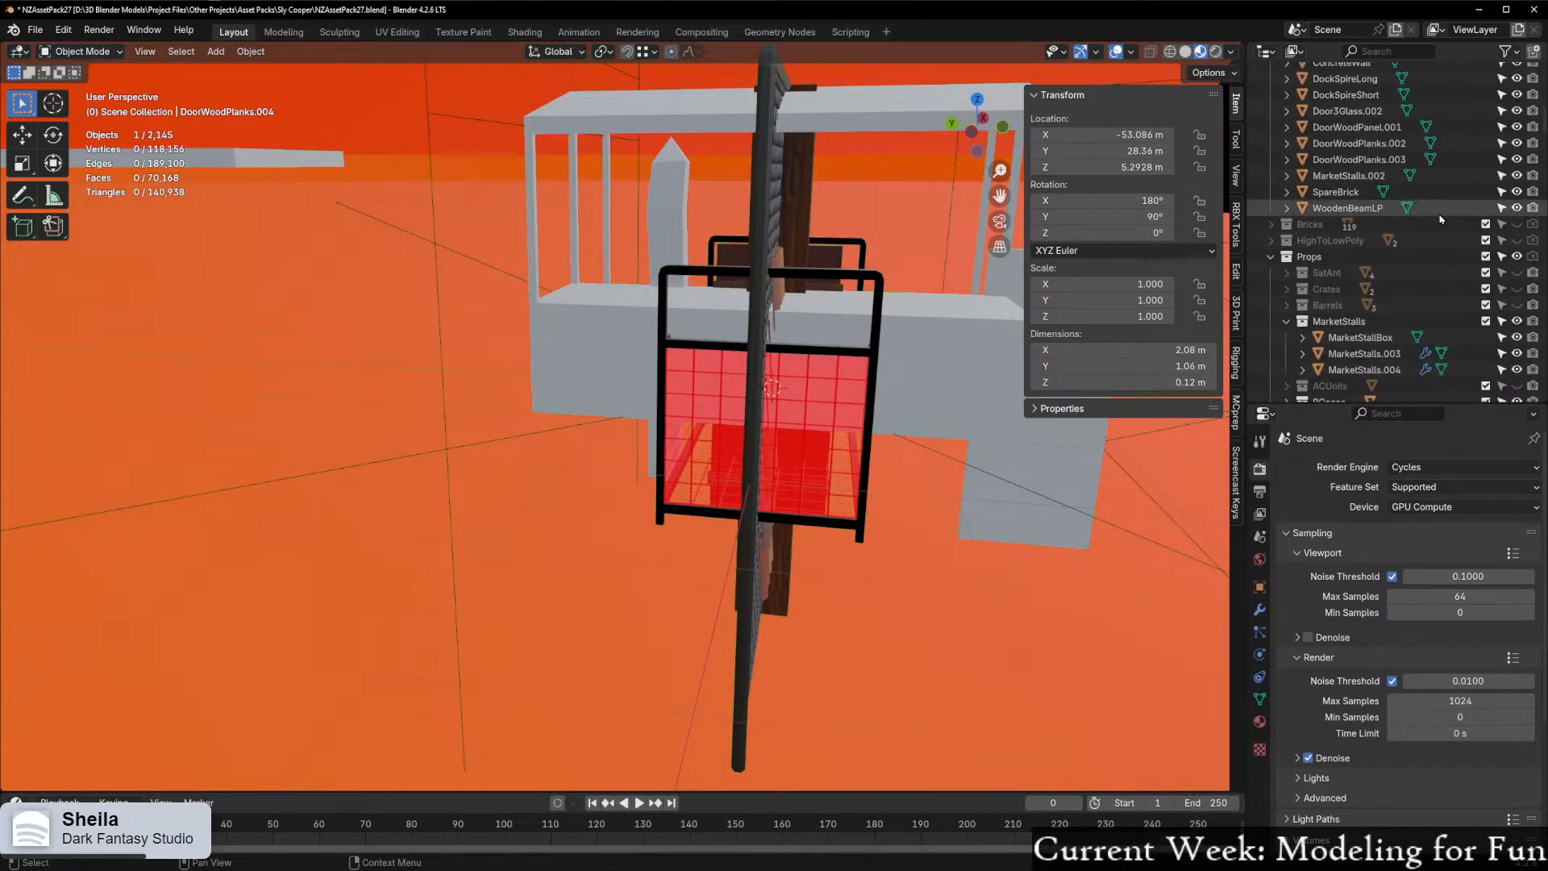
click(1515, 258)
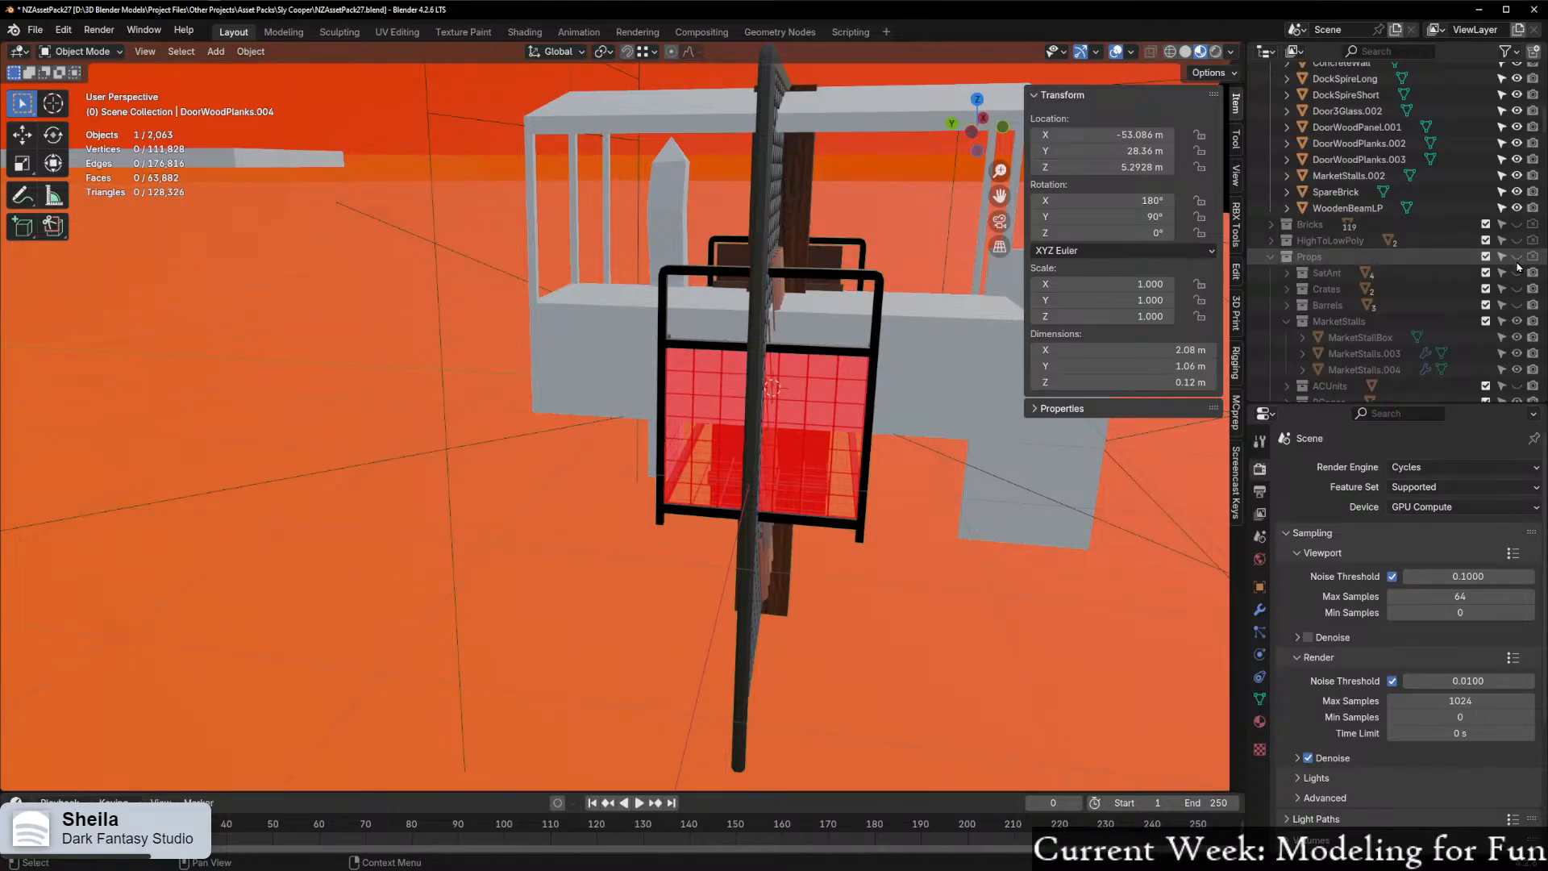
Hide the Spares collection in the viewport
scroll(887, 367, down, 4)
middle_drag(879, 366, 988, 371)
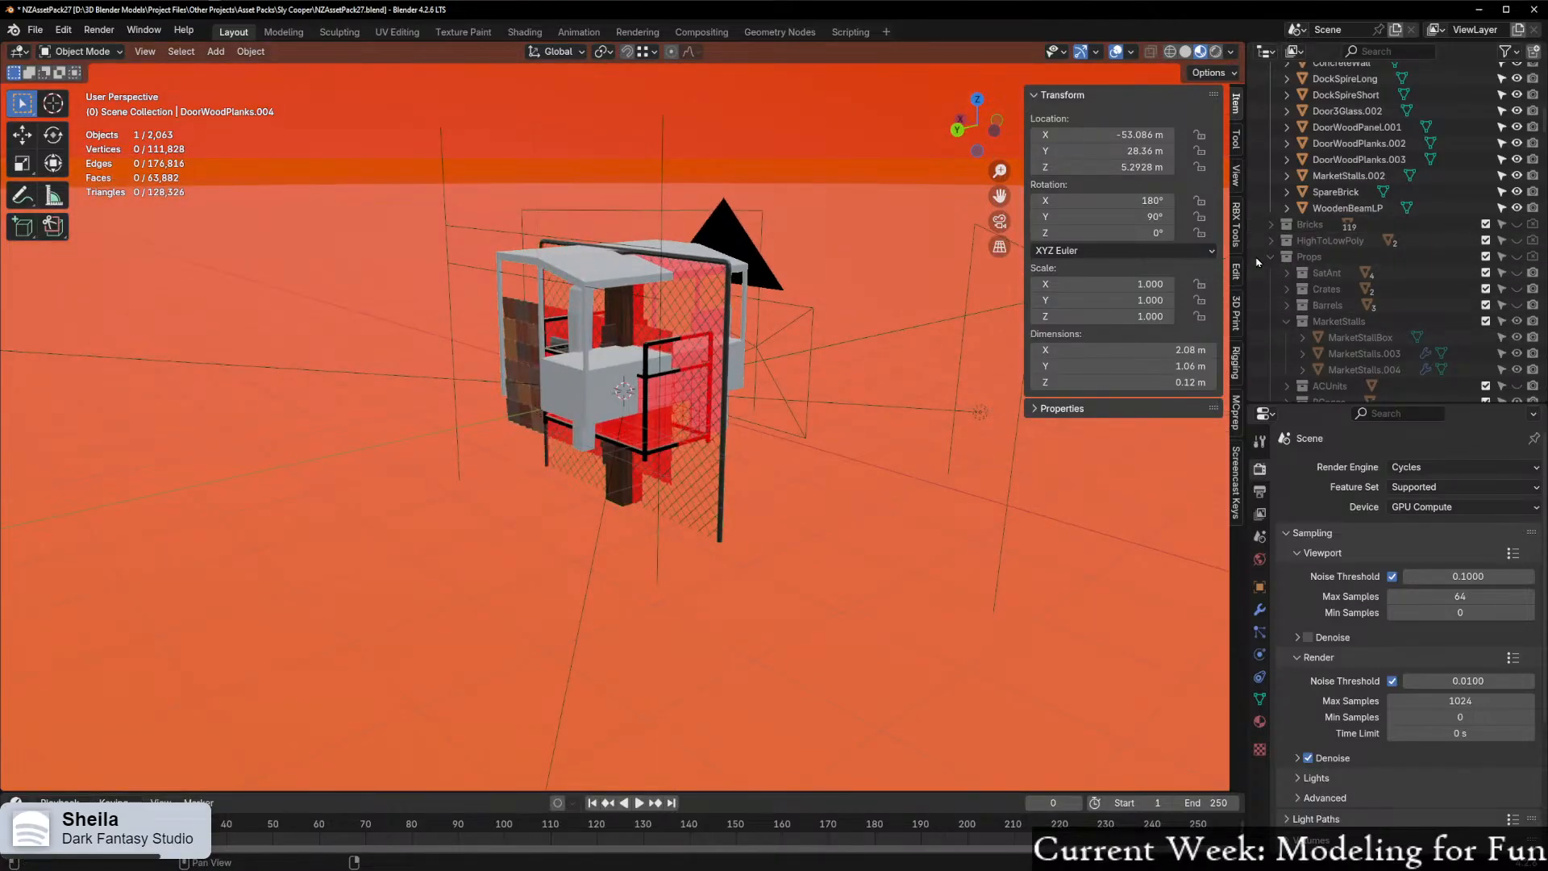
scroll(1401, 255, up, 5)
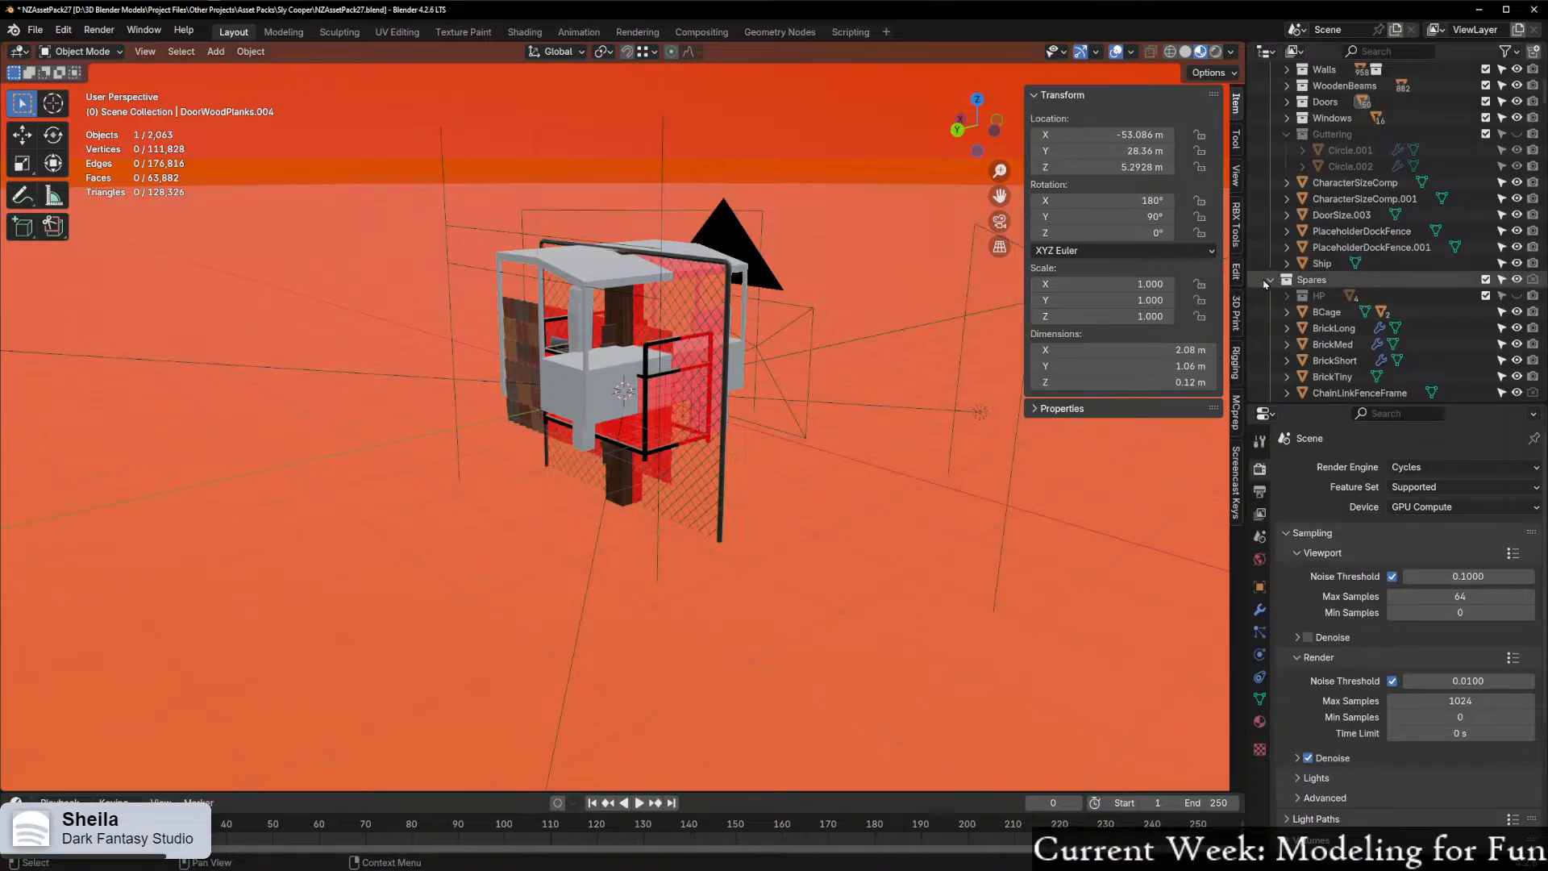
click(1517, 280)
middle_drag(442, 414, 505, 423)
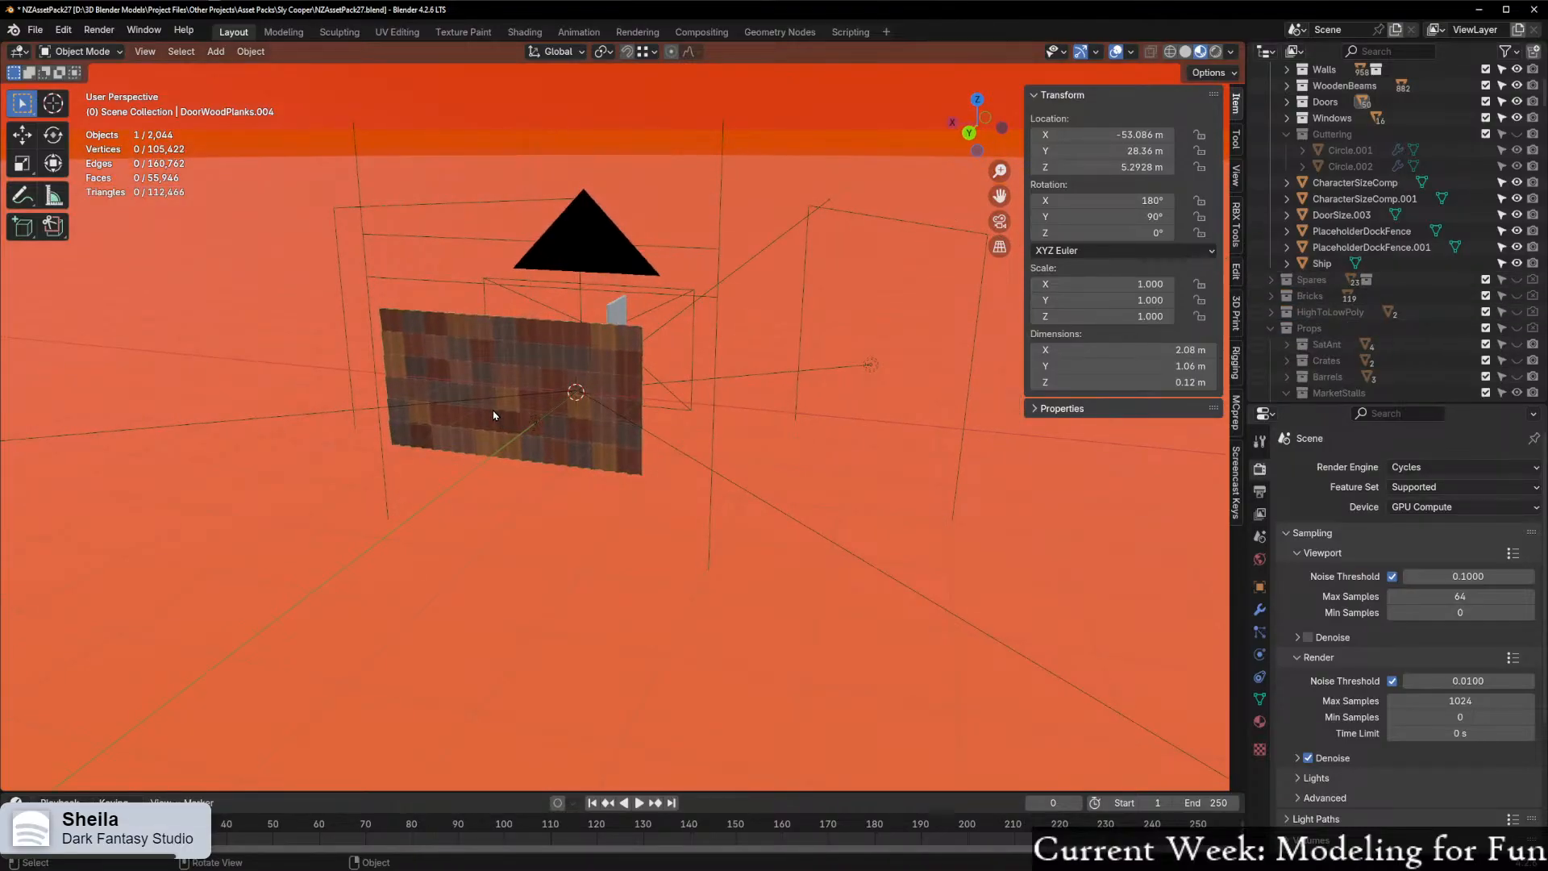
scroll(492, 414, down, 6)
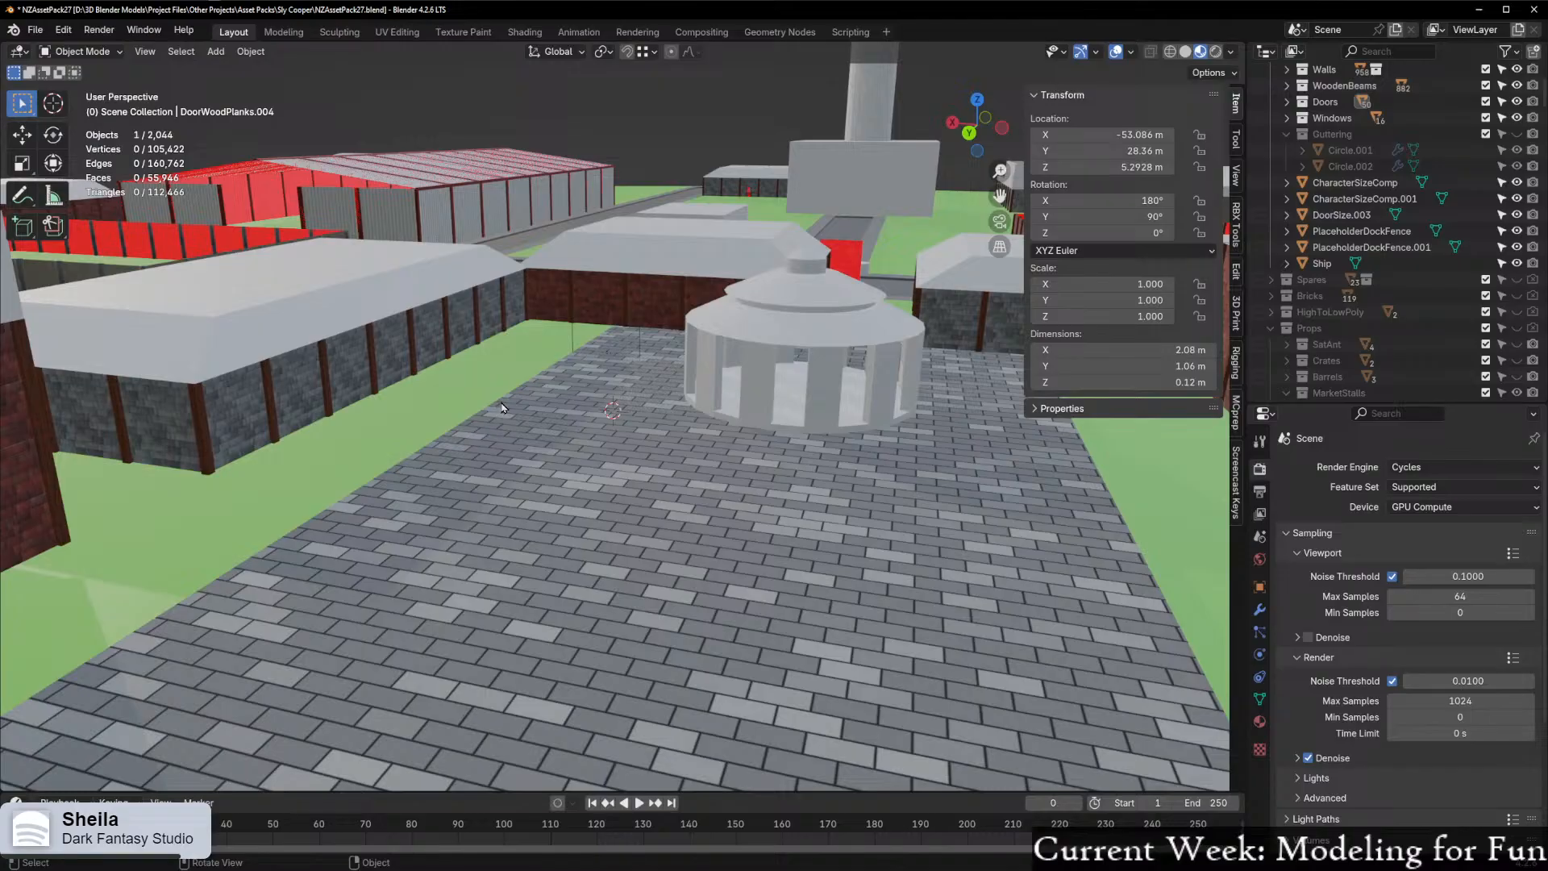
middle_drag(503, 406, 677, 406)
Check the roof tile panel through the camera and hide the main Collection, including the door-size reference standing in front of the tiles
click(578, 392)
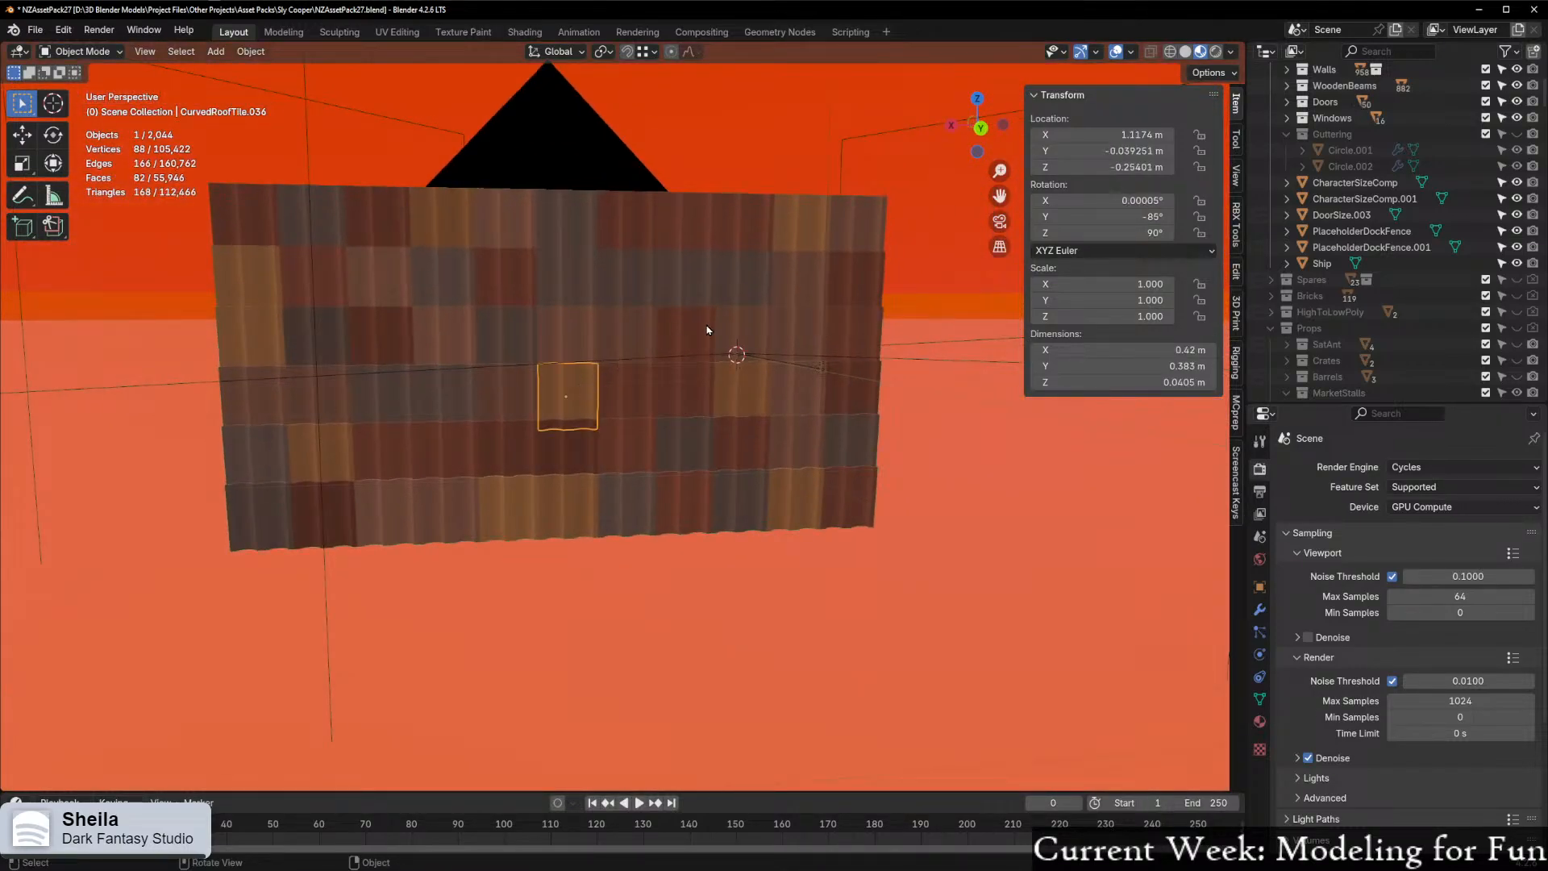
key(KP_0)
scroll(607, 473, up, 5)
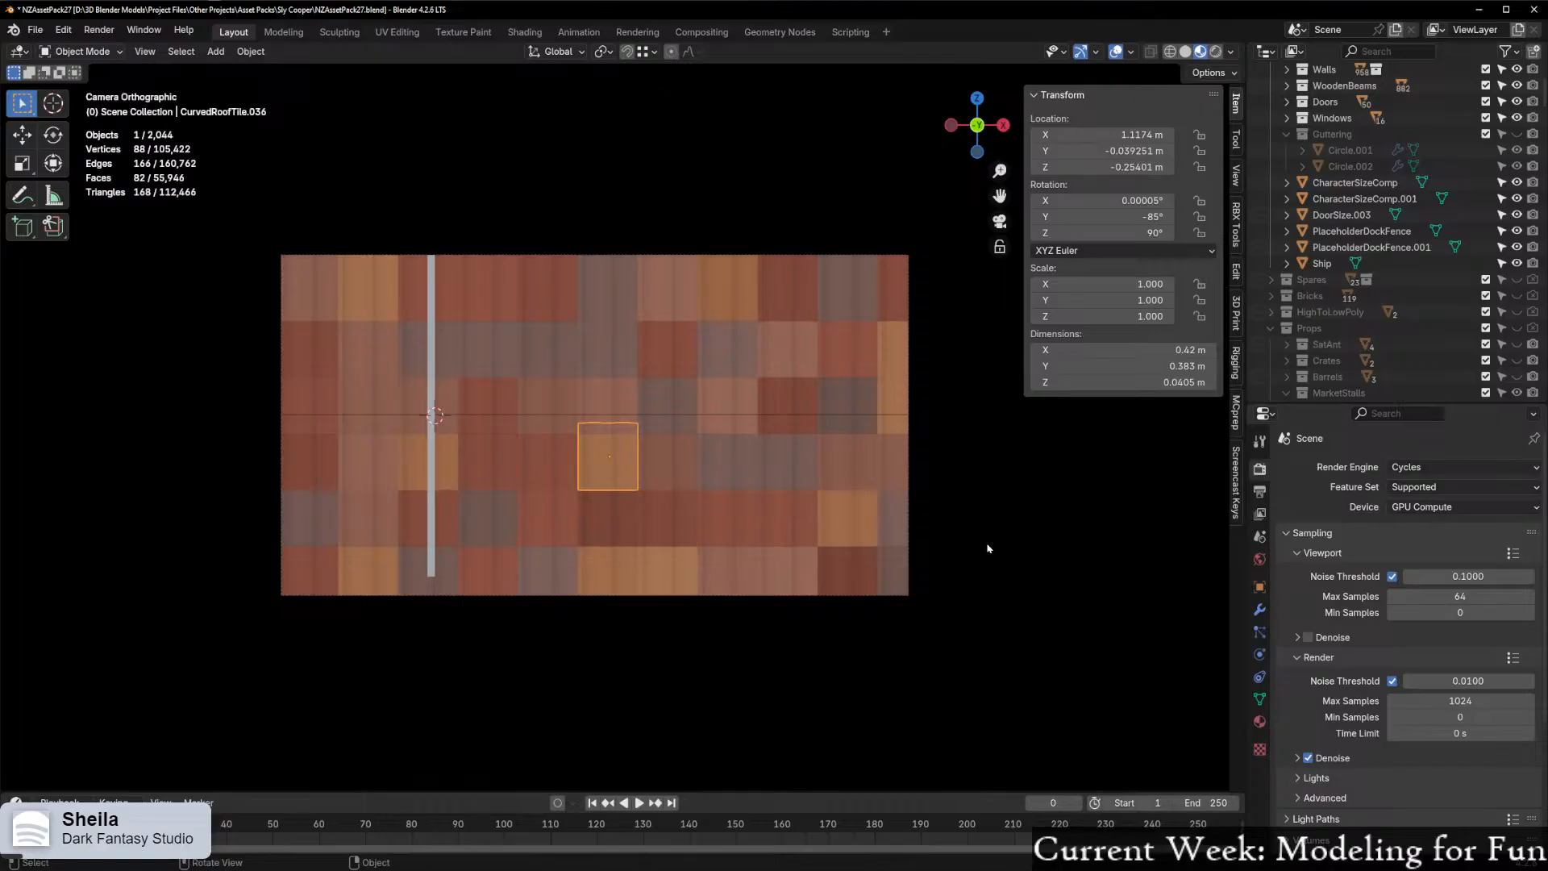
click(1002, 553)
middle_drag(501, 500, 571, 464)
click(572, 465)
scroll(1519, 121, up, 3)
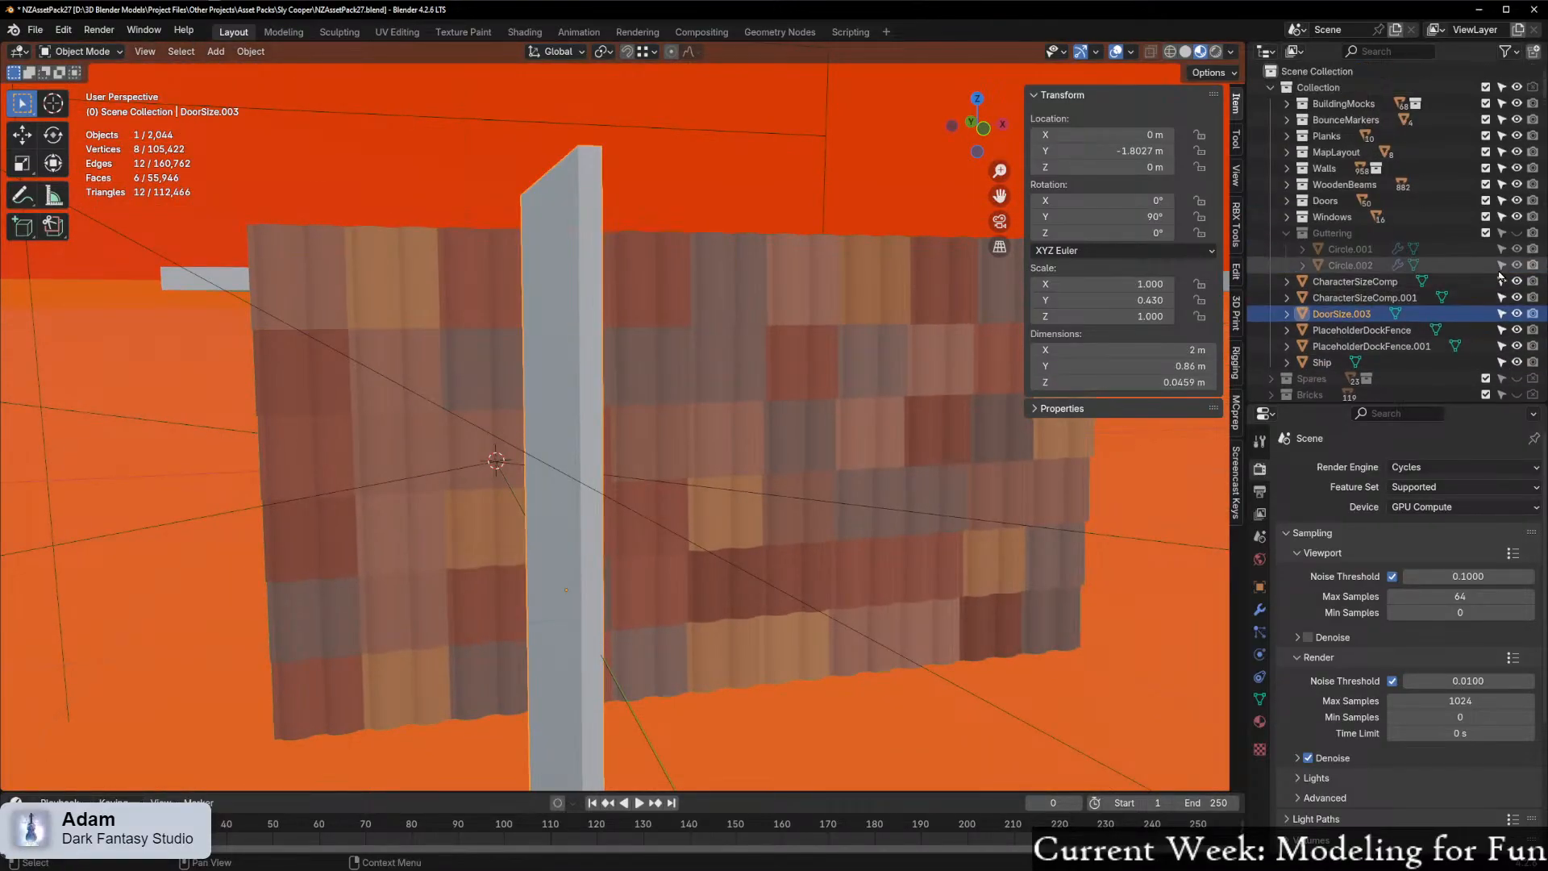
click(1518, 87)
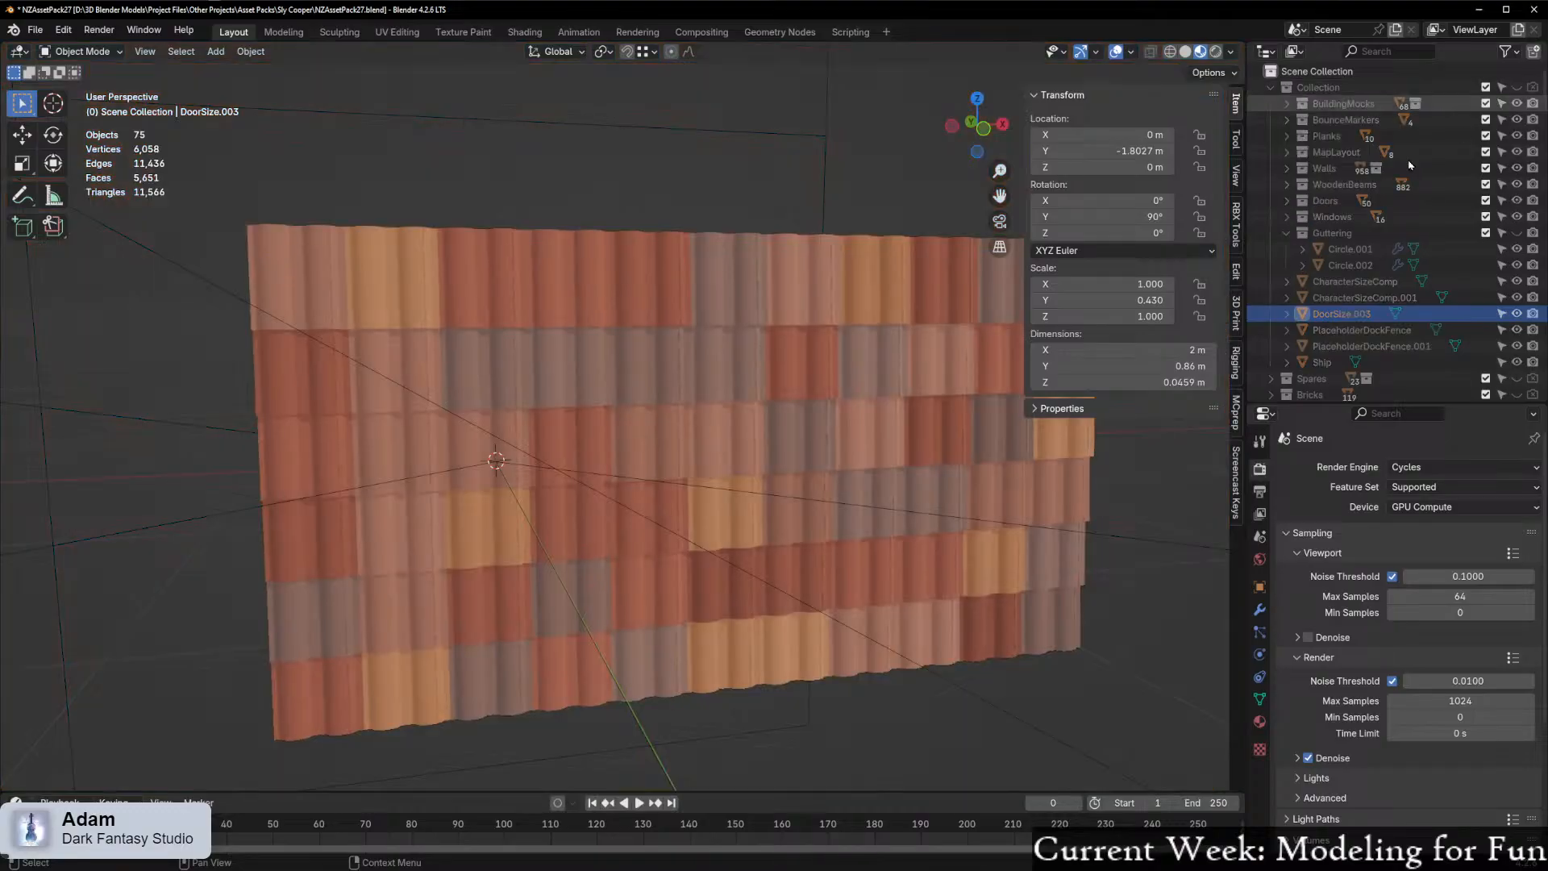
Examine the curved roof tile panel straight on through the camera and from oblique angles
middle_drag(839, 442, 824, 411)
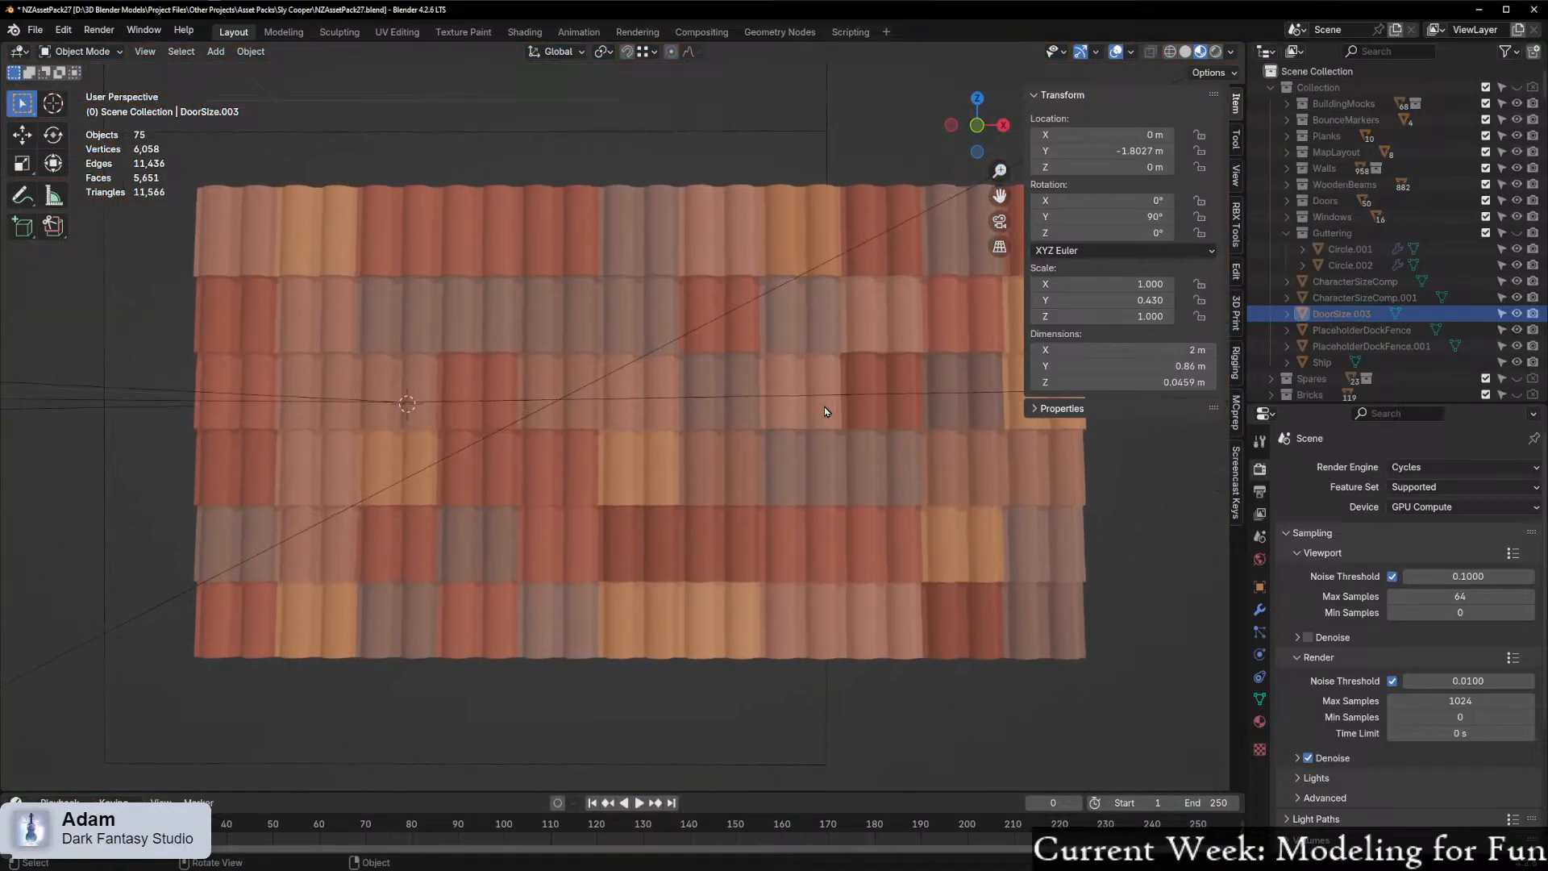
click(1000, 221)
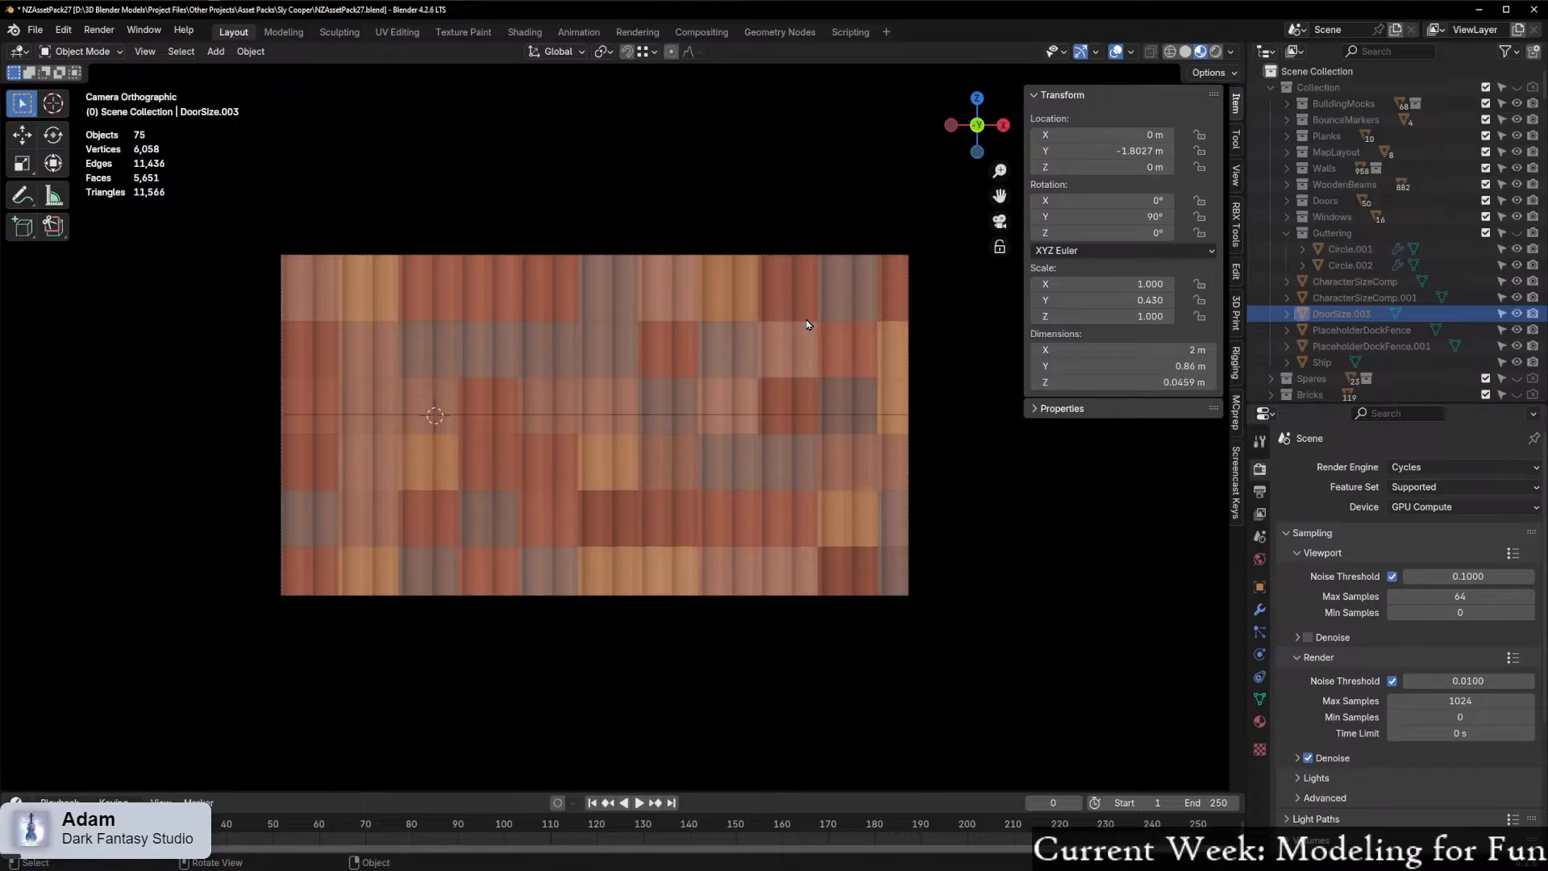
middle_drag(740, 371, 622, 460)
key(KP_0)
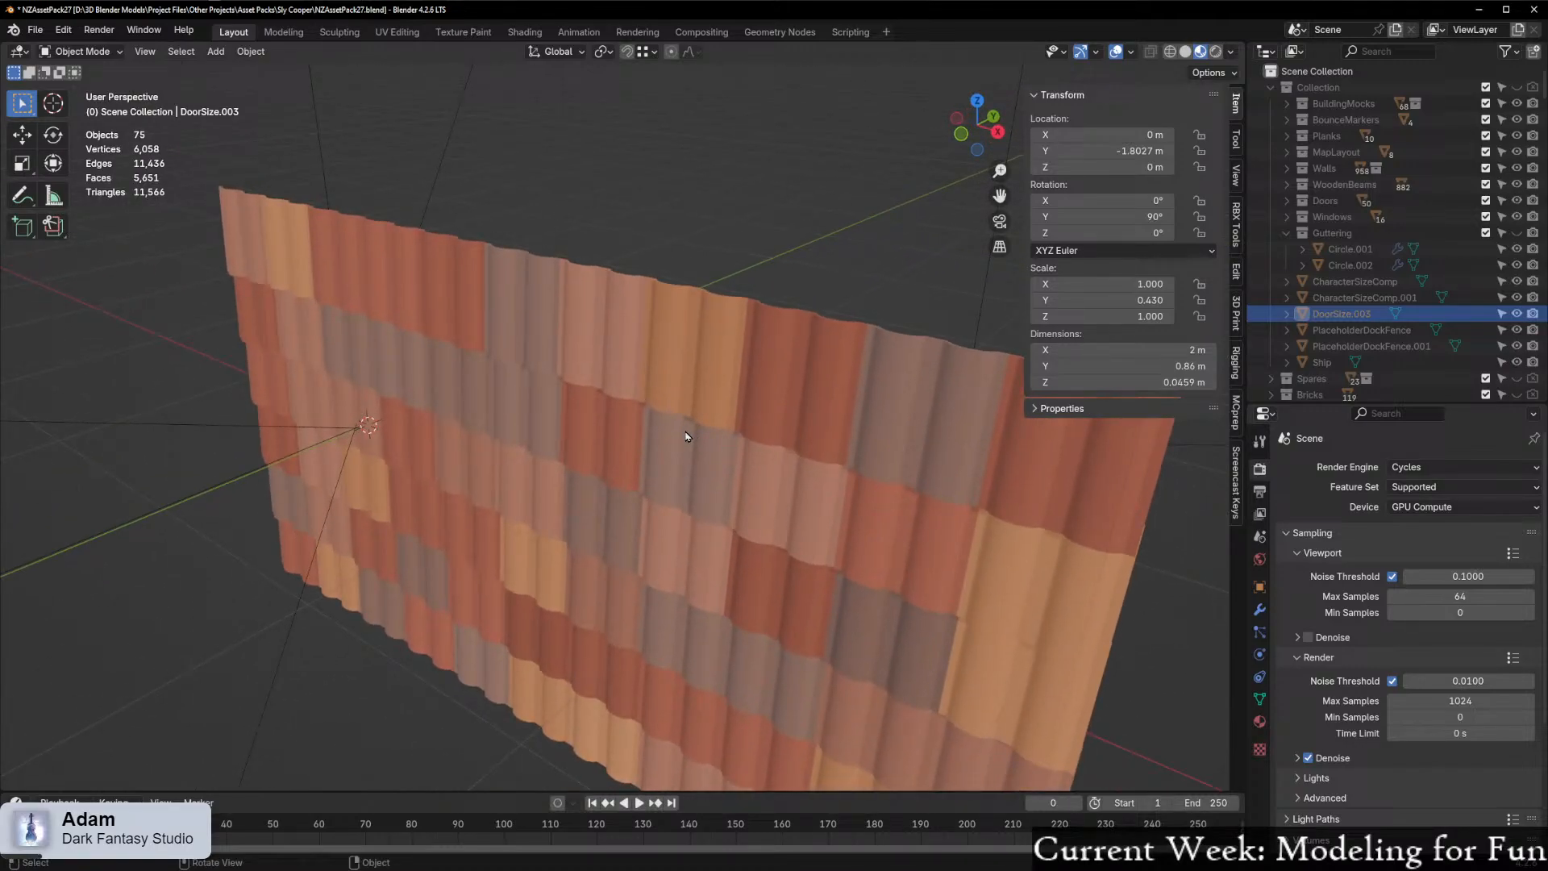
scroll(685, 436, down, 6)
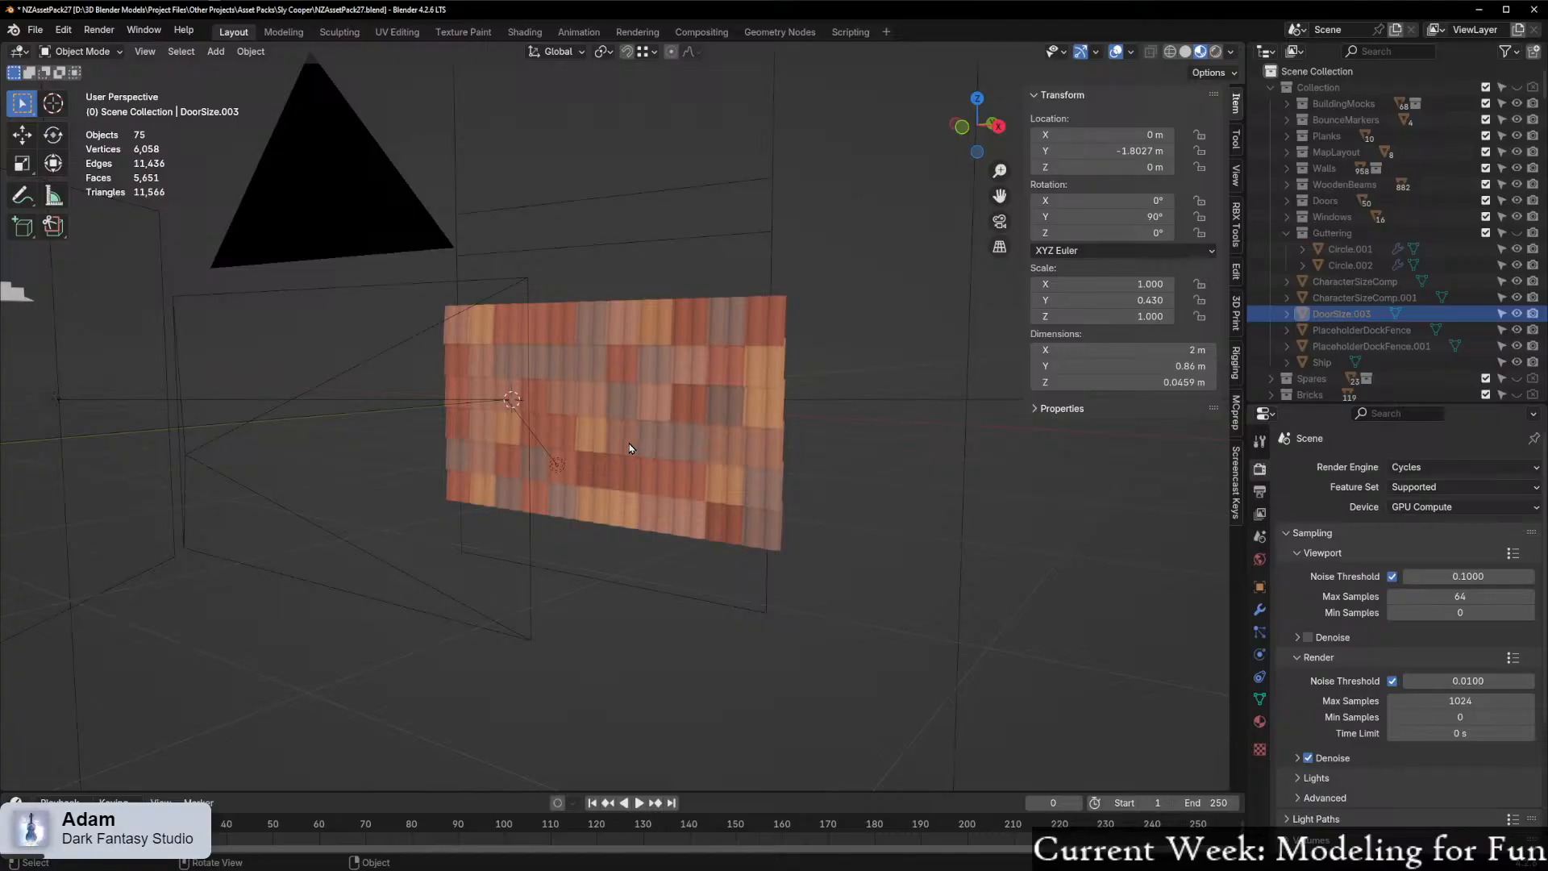
middle_drag(760, 470, 511, 548)
Bring up the Sly Cooper reference board and examine the building sheet and the snowy safehouse screenshots
drag(0, 717, 746, 75)
scroll(738, 329, up, 4)
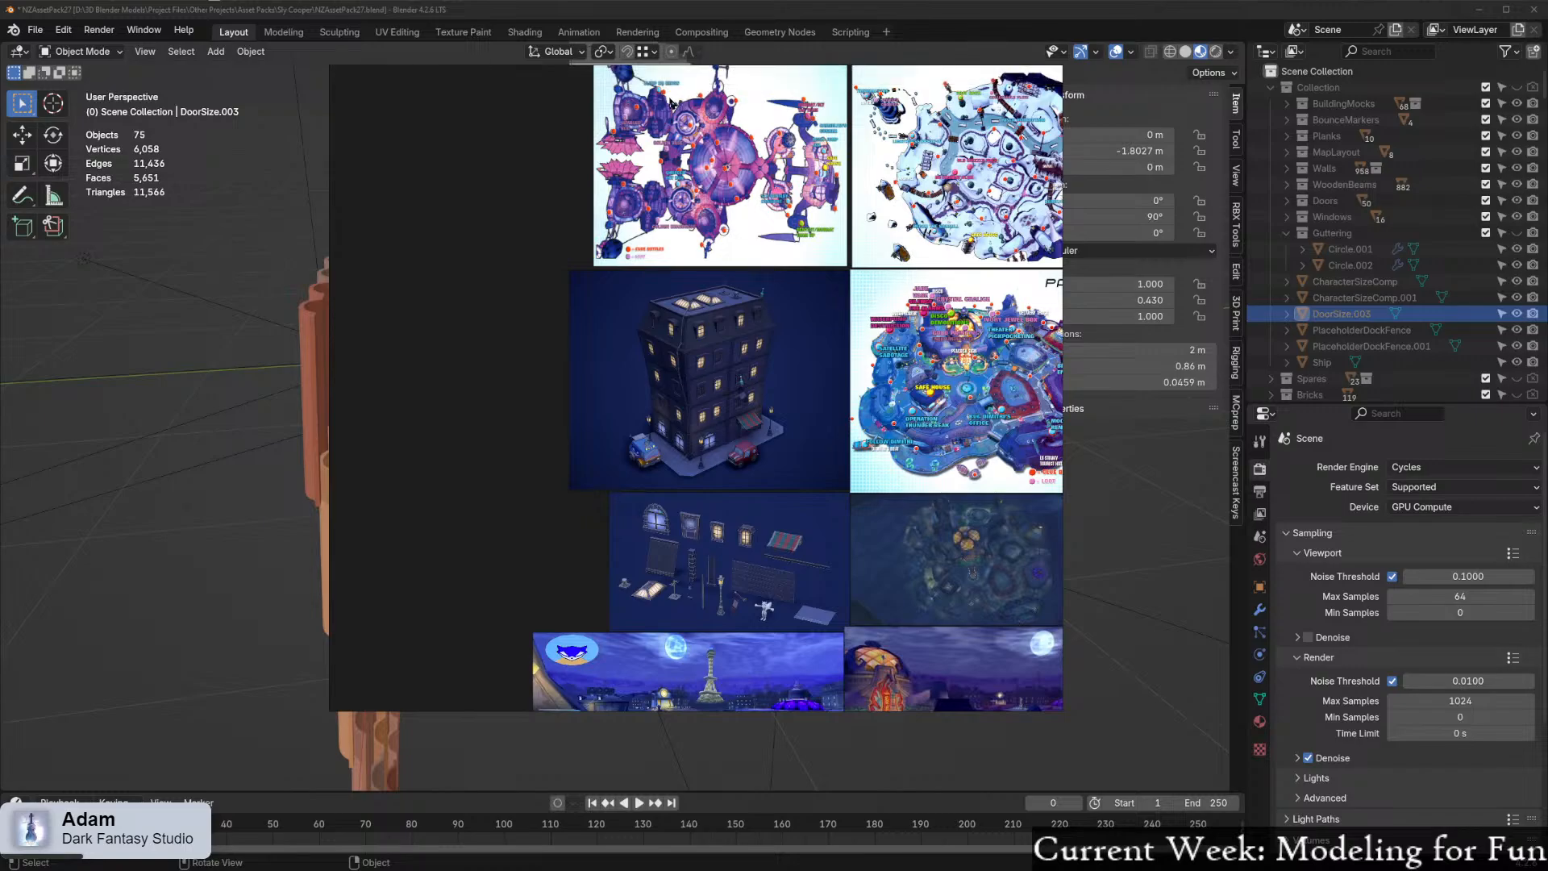
scroll(719, 421, down, 2)
middle_drag(817, 389, 774, 247)
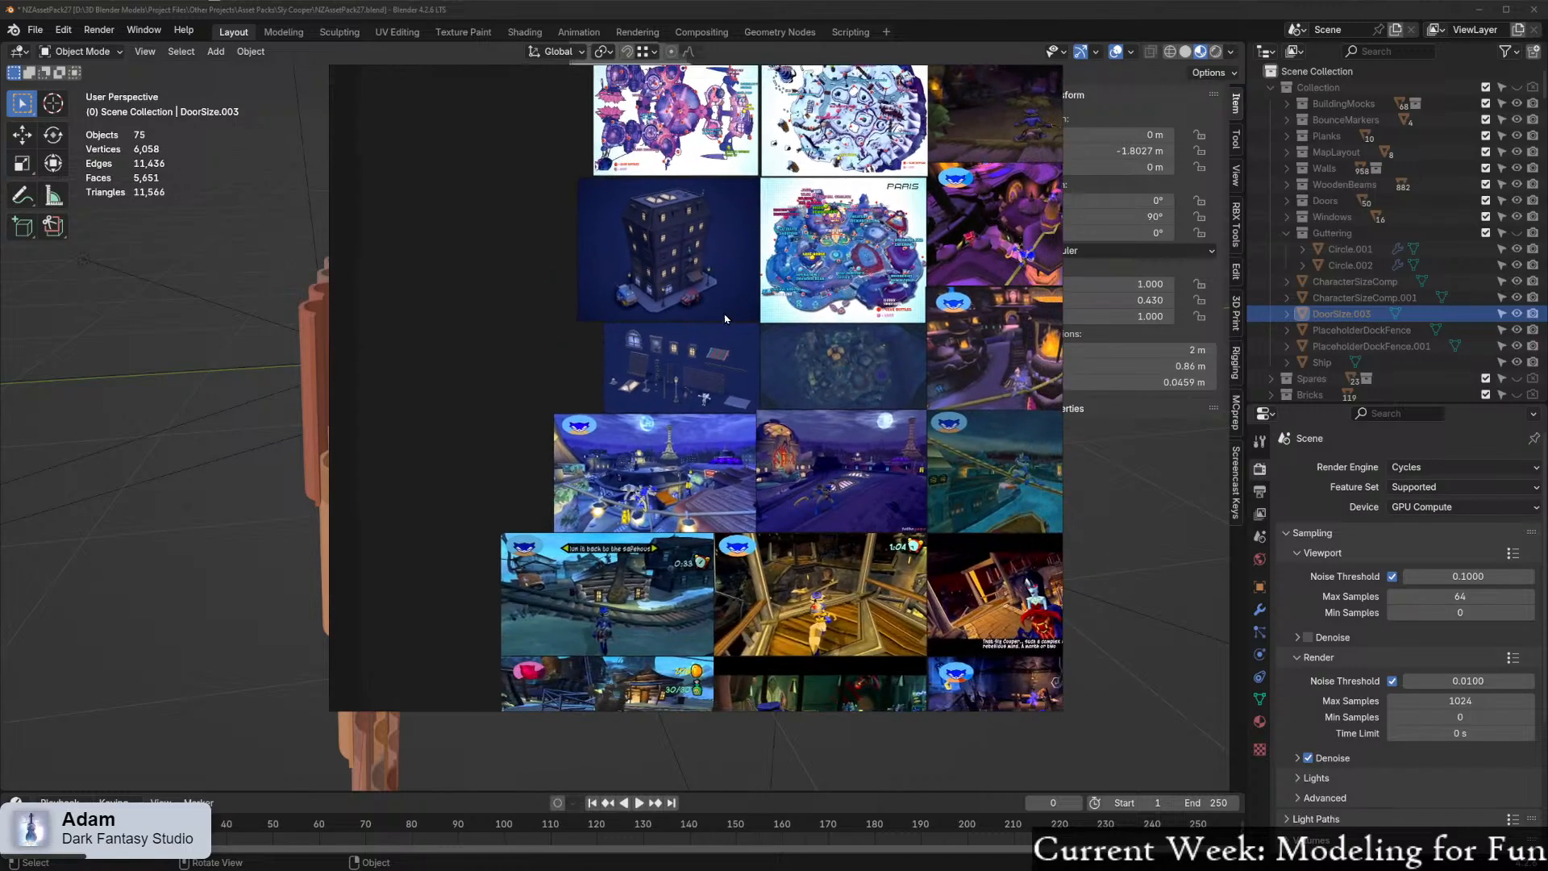
scroll(774, 246, up, 2)
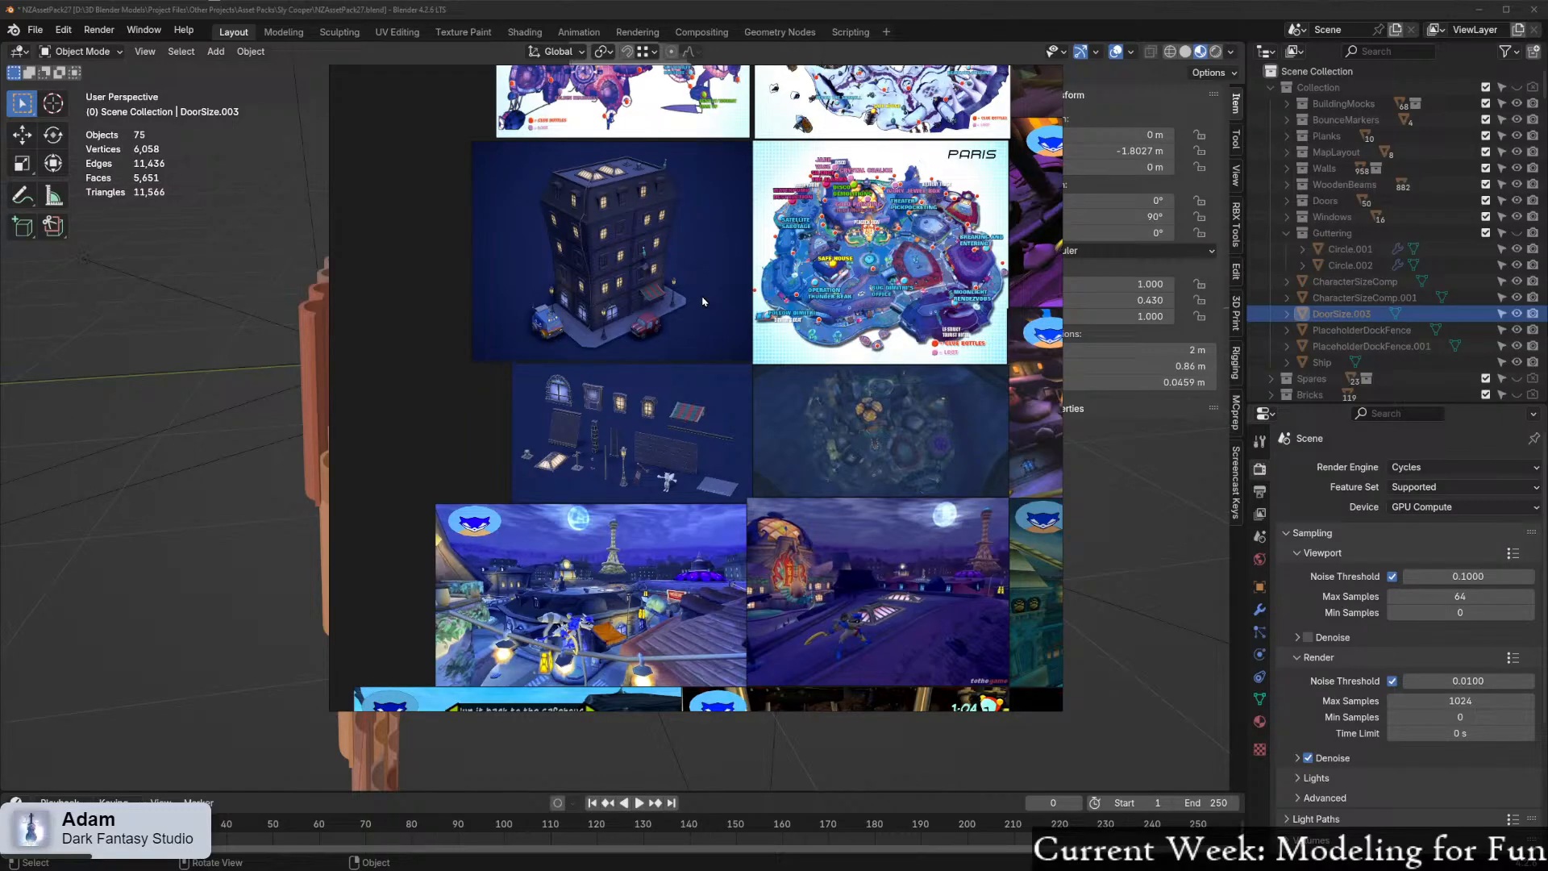
middle_drag(728, 436, 735, 173)
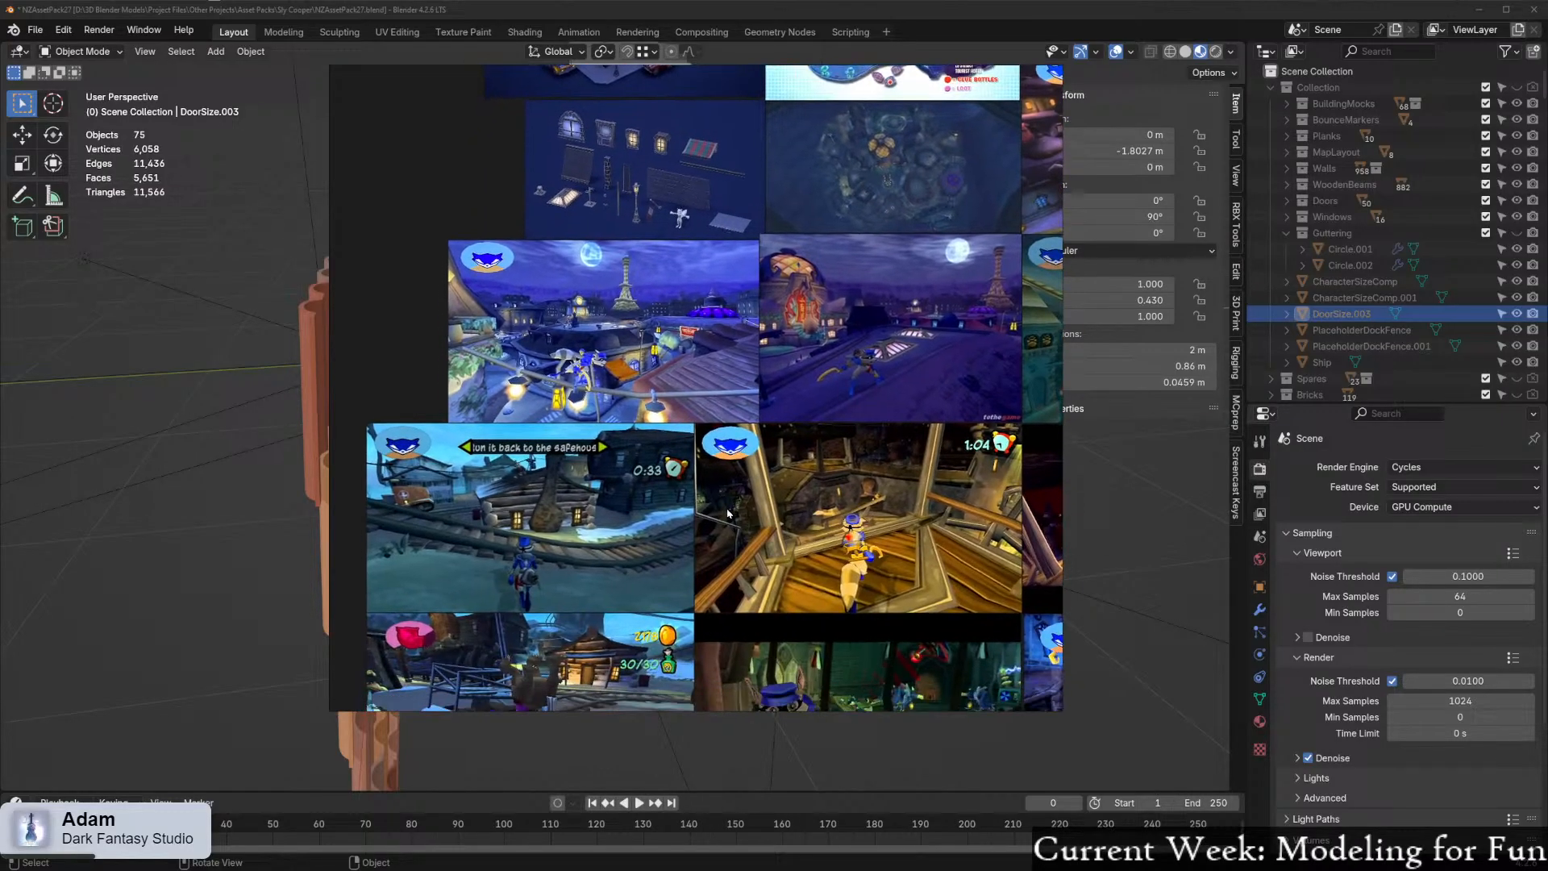
scroll(707, 503, up, 2)
middle_drag(706, 501, 795, 384)
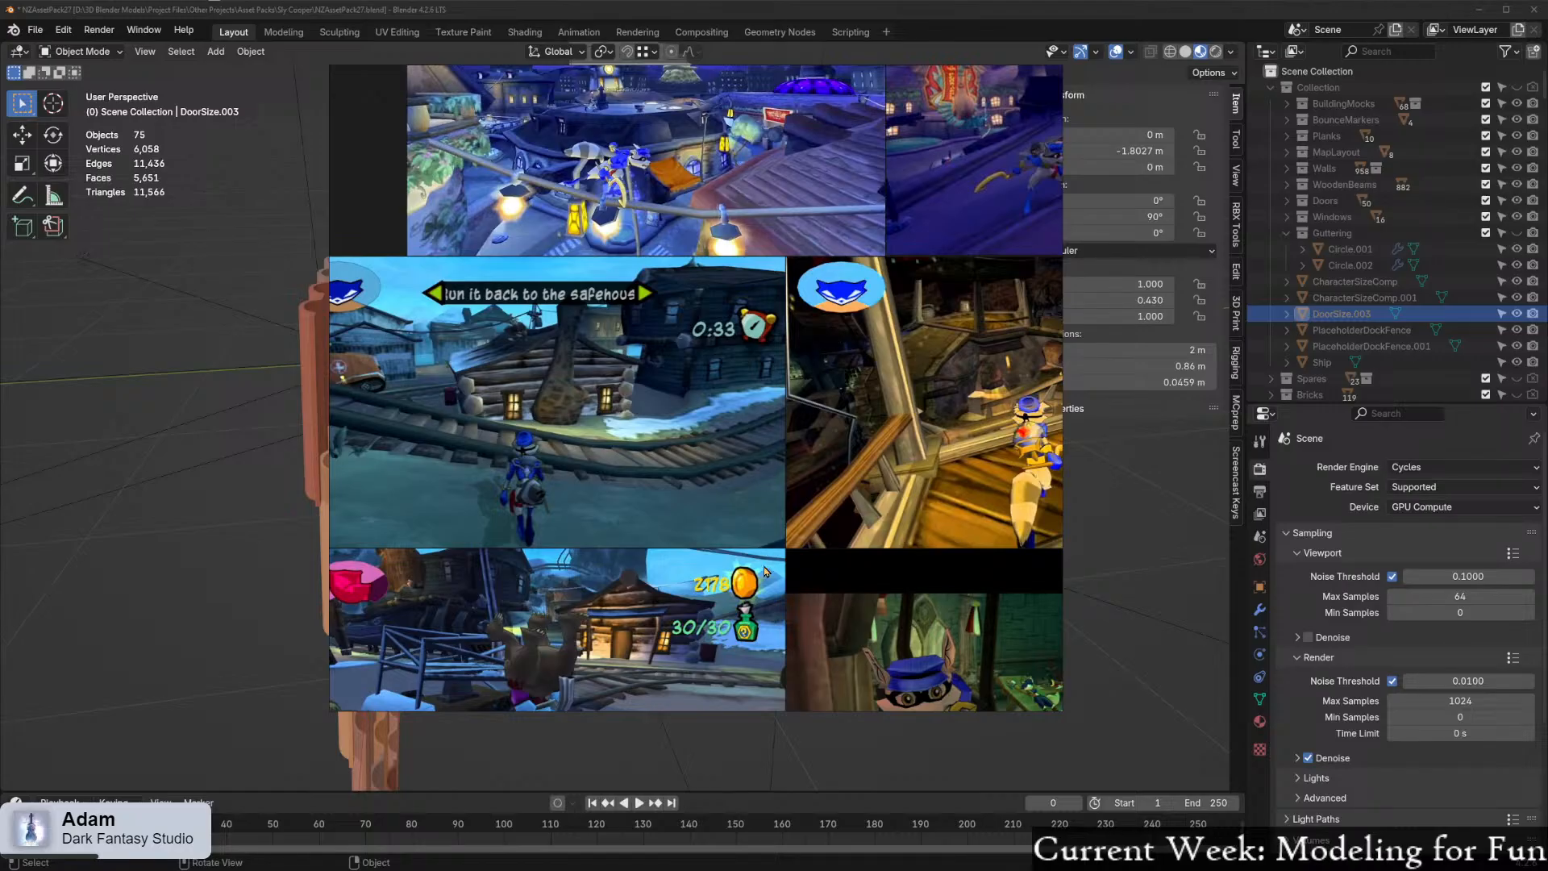
scroll(689, 601, up, 3)
middle_drag(680, 577, 776, 335)
Examine the hipped tile roof beside the stone tower in the green-domed city screenshot on the reference board
scroll(657, 411, down, 4)
middle_drag(749, 672, 353, 275)
middle_drag(912, 526, 805, 477)
scroll(805, 476, up, 3)
scroll(799, 472, down, 3)
middle_drag(791, 294, 493, 465)
middle_drag(939, 342, 709, 298)
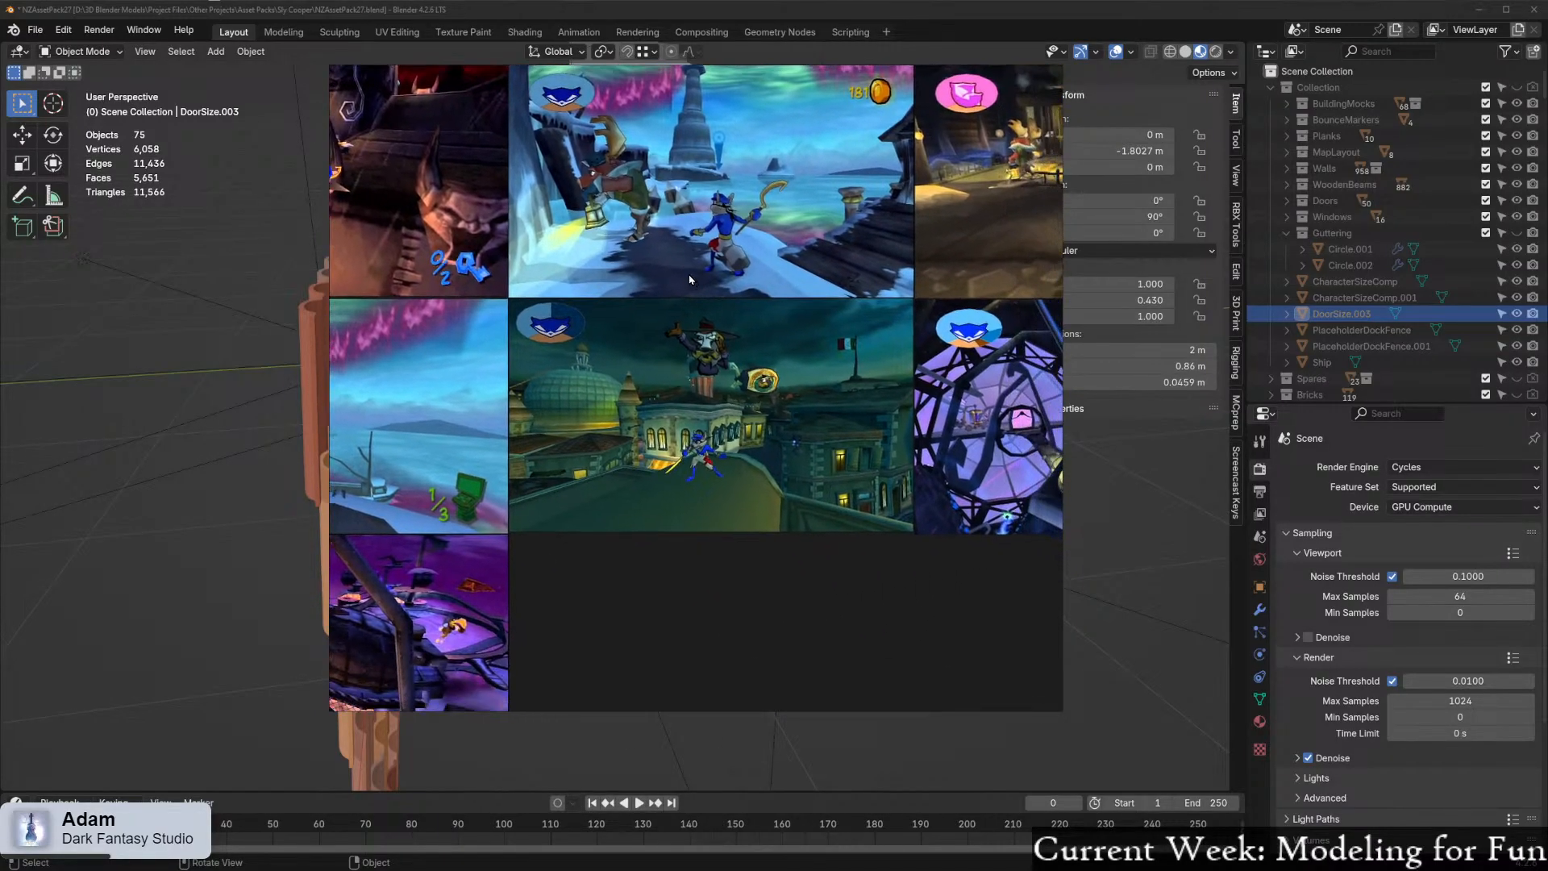
scroll(789, 489, up, 4)
middle_drag(448, 409, 797, 442)
scroll(665, 456, up, 4)
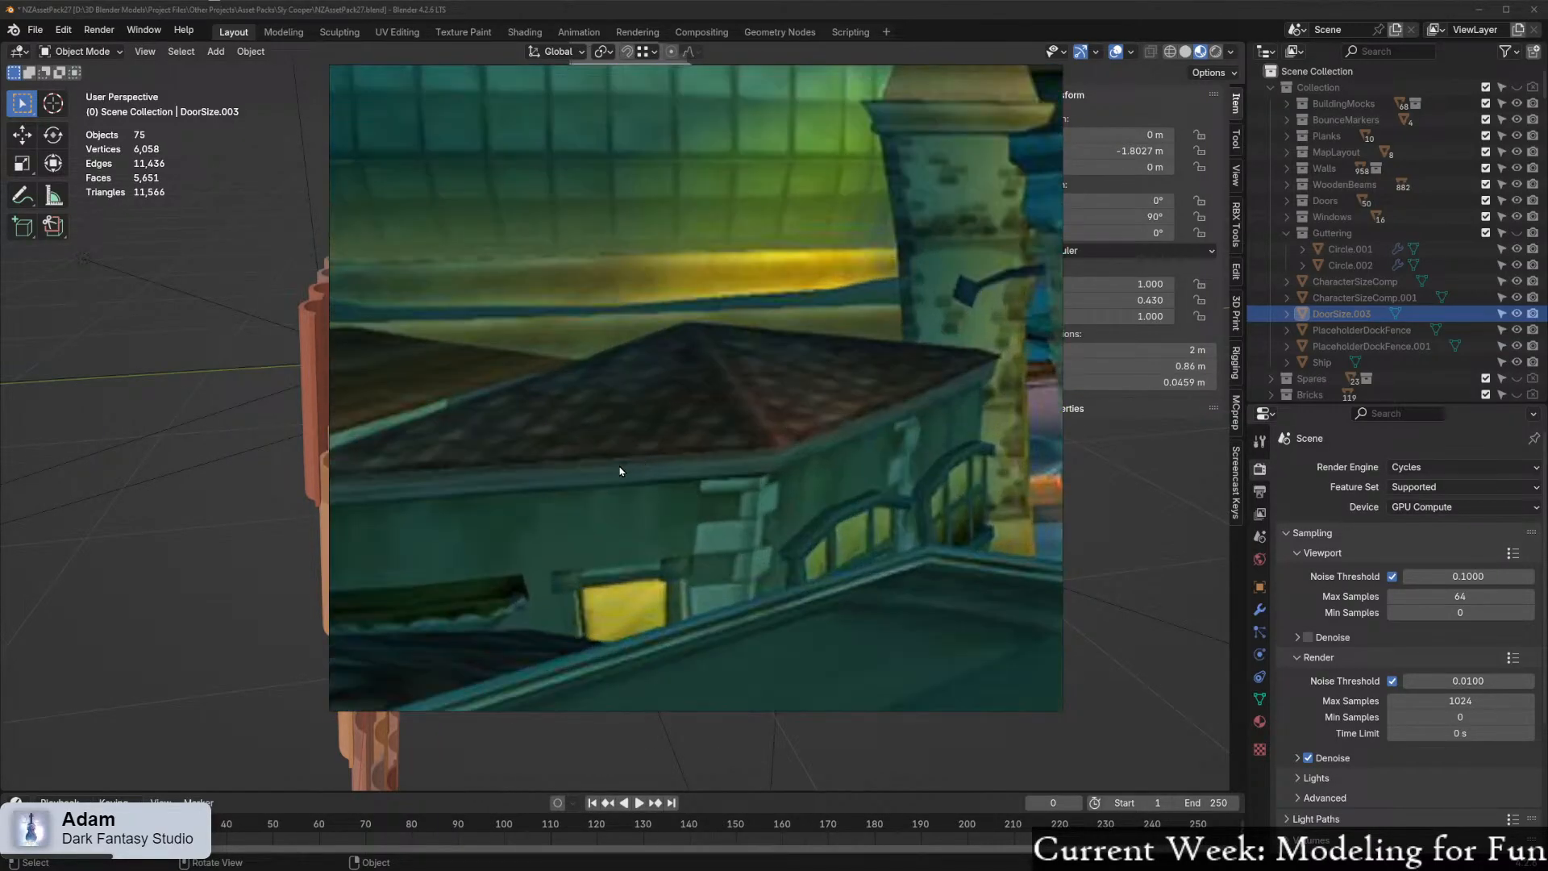
scroll(617, 469, up, 2)
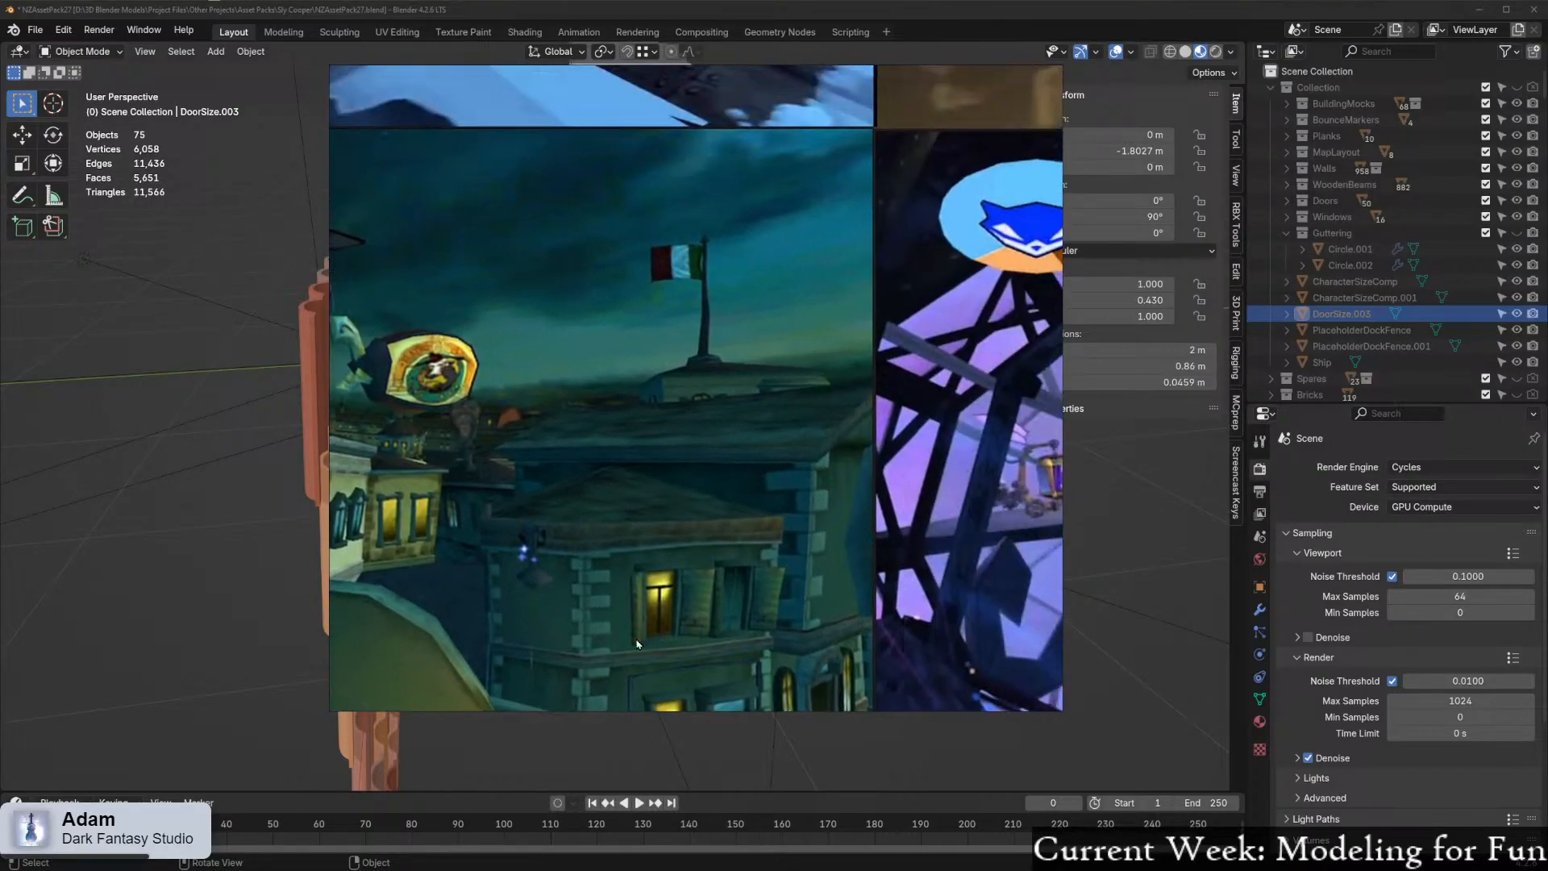
Examine the ridged roof and its corner caps in the blue night screenshot with the Eiffel Tower
scroll(721, 566, down, 5)
middle_drag(716, 543, 648, 742)
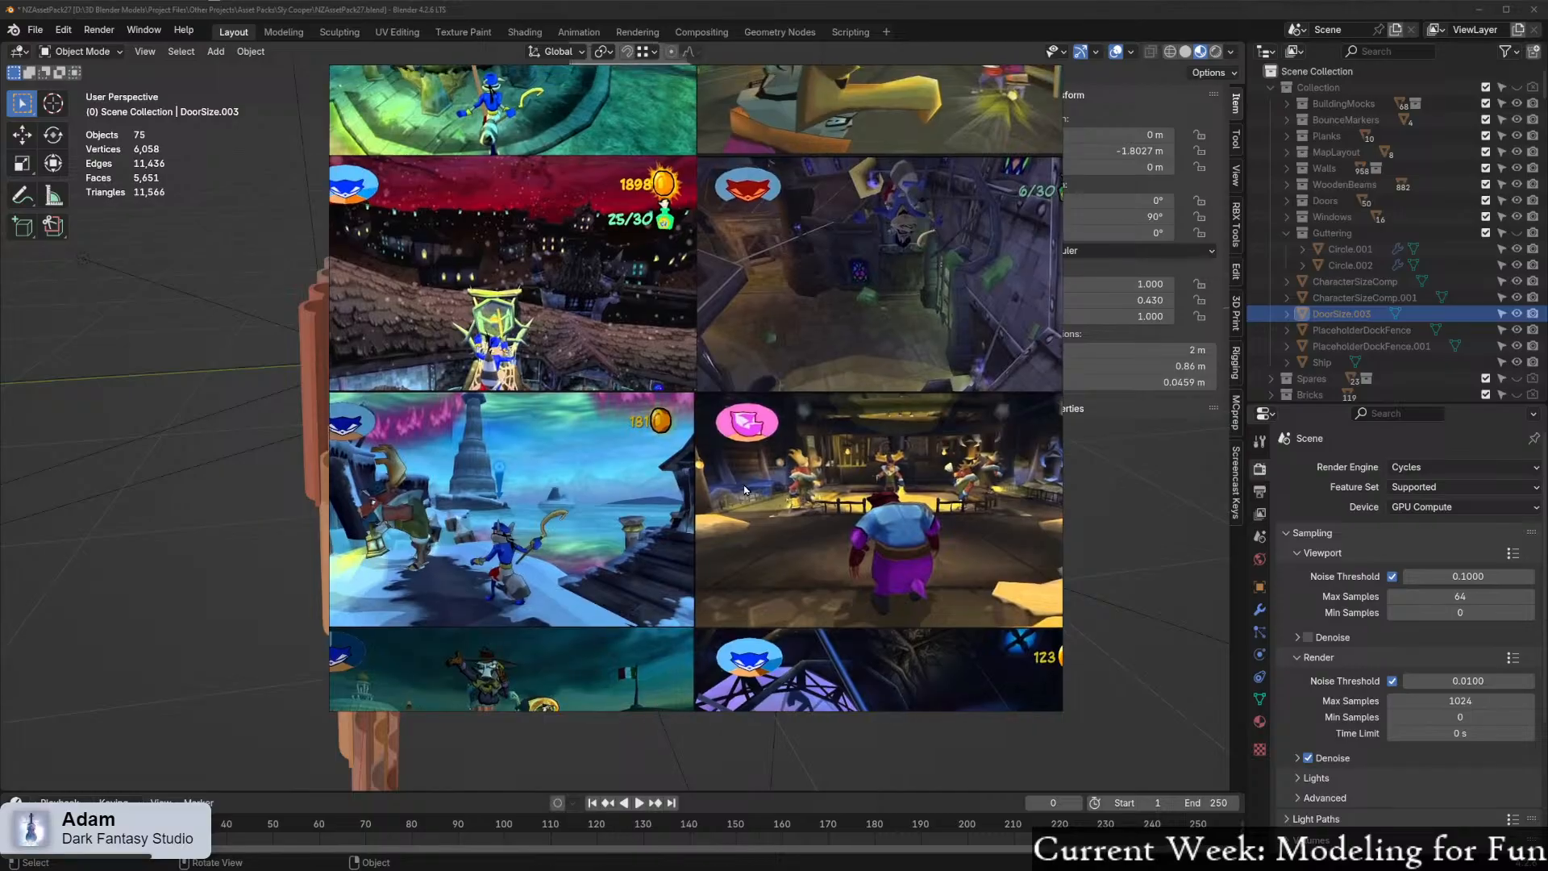
drag(774, 74, 836, 99)
scroll(927, 517, down, 2)
middle_drag(566, 524, 762, 759)
middle_drag(403, 363, 606, 468)
scroll(599, 468, up, 5)
scroll(694, 479, up, 3)
scroll(760, 403, down, 4)
middle_drag(891, 423, 435, 395)
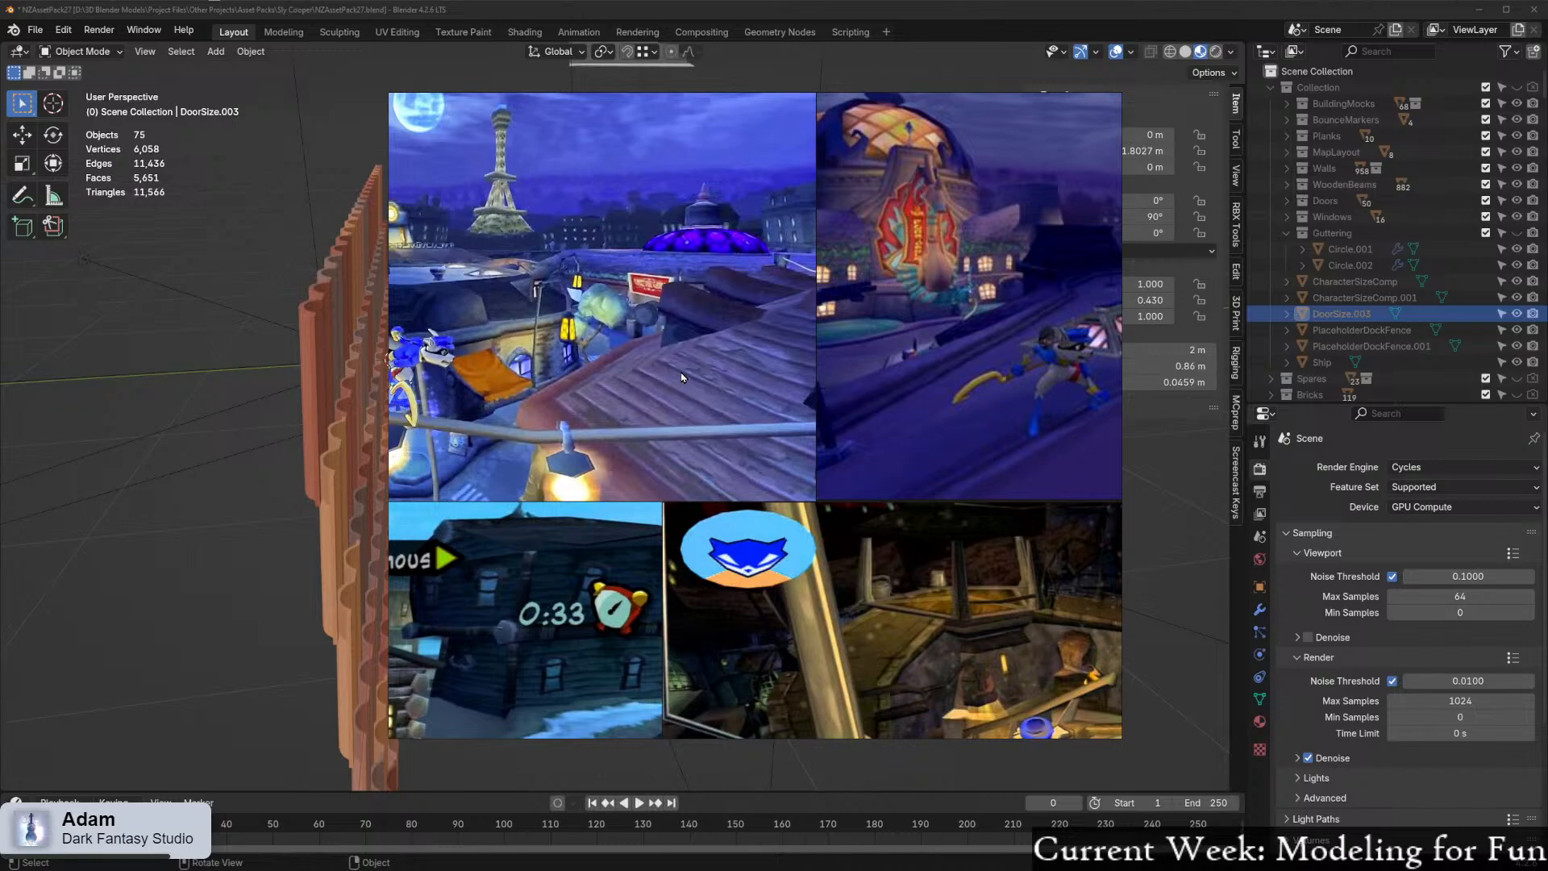
scroll(783, 320, up, 1)
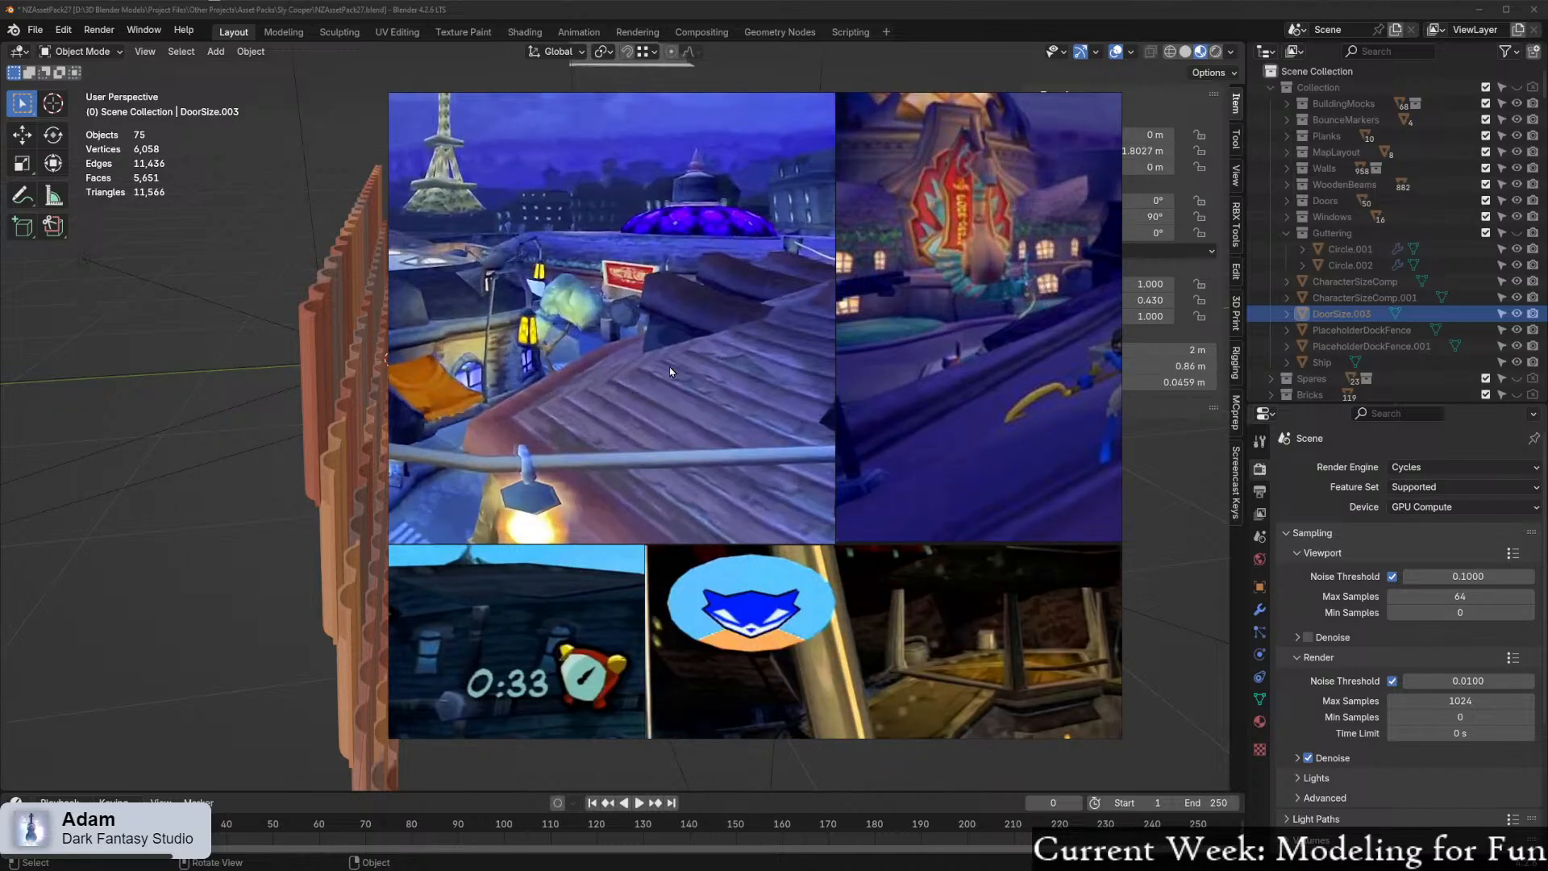
scroll(699, 365, down, 5)
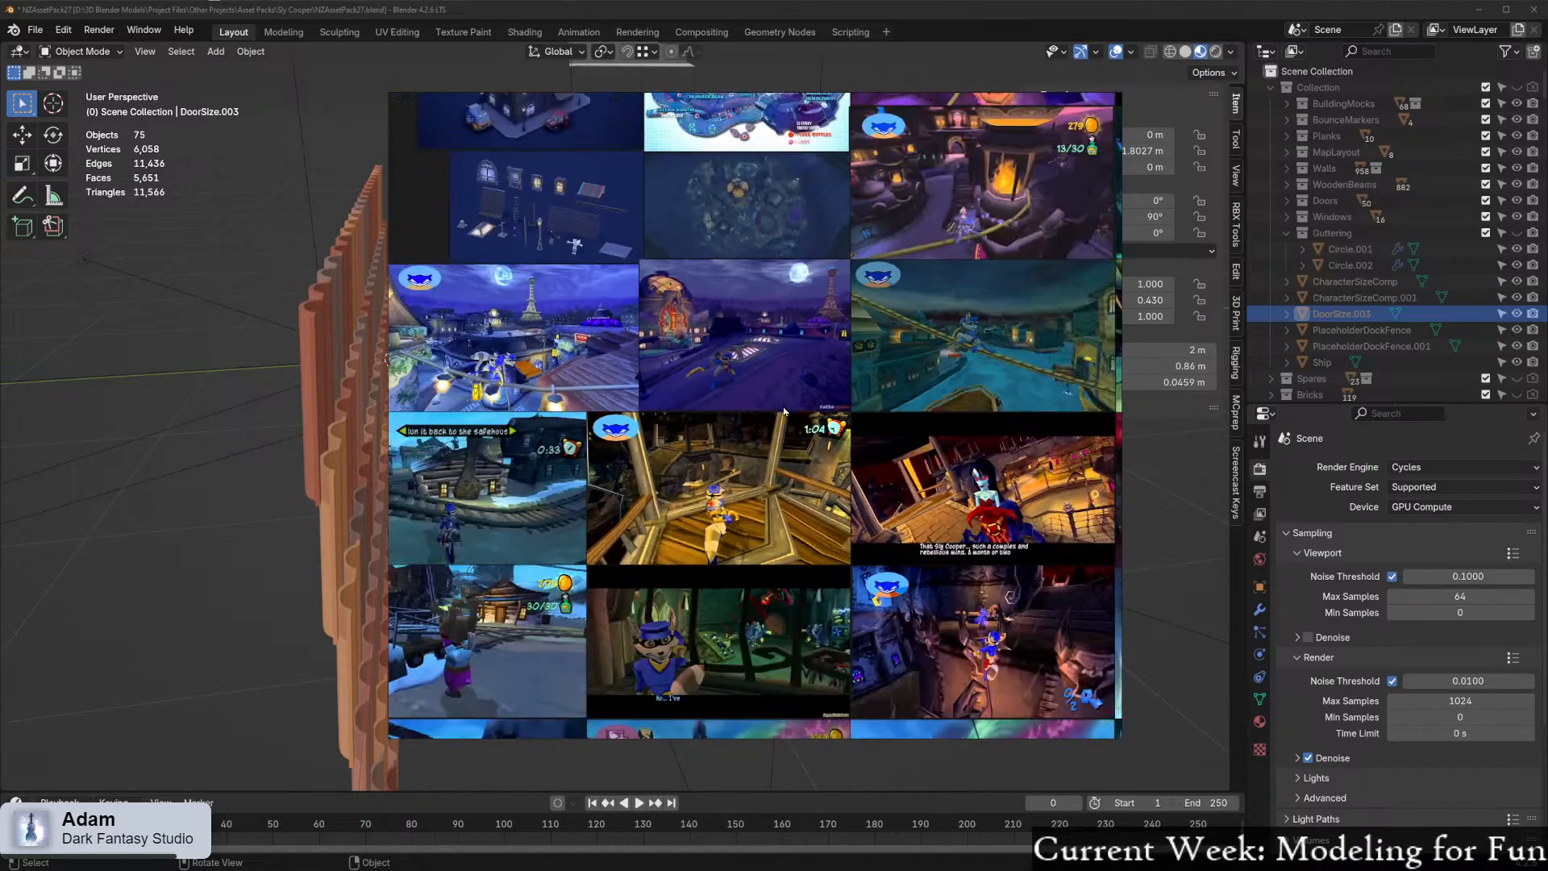
Compare the roof edges in the green-domed city screenshot again and move the reference board away from the Blender window
middle_drag(851, 512, 468, 288)
middle_drag(903, 466, 772, 387)
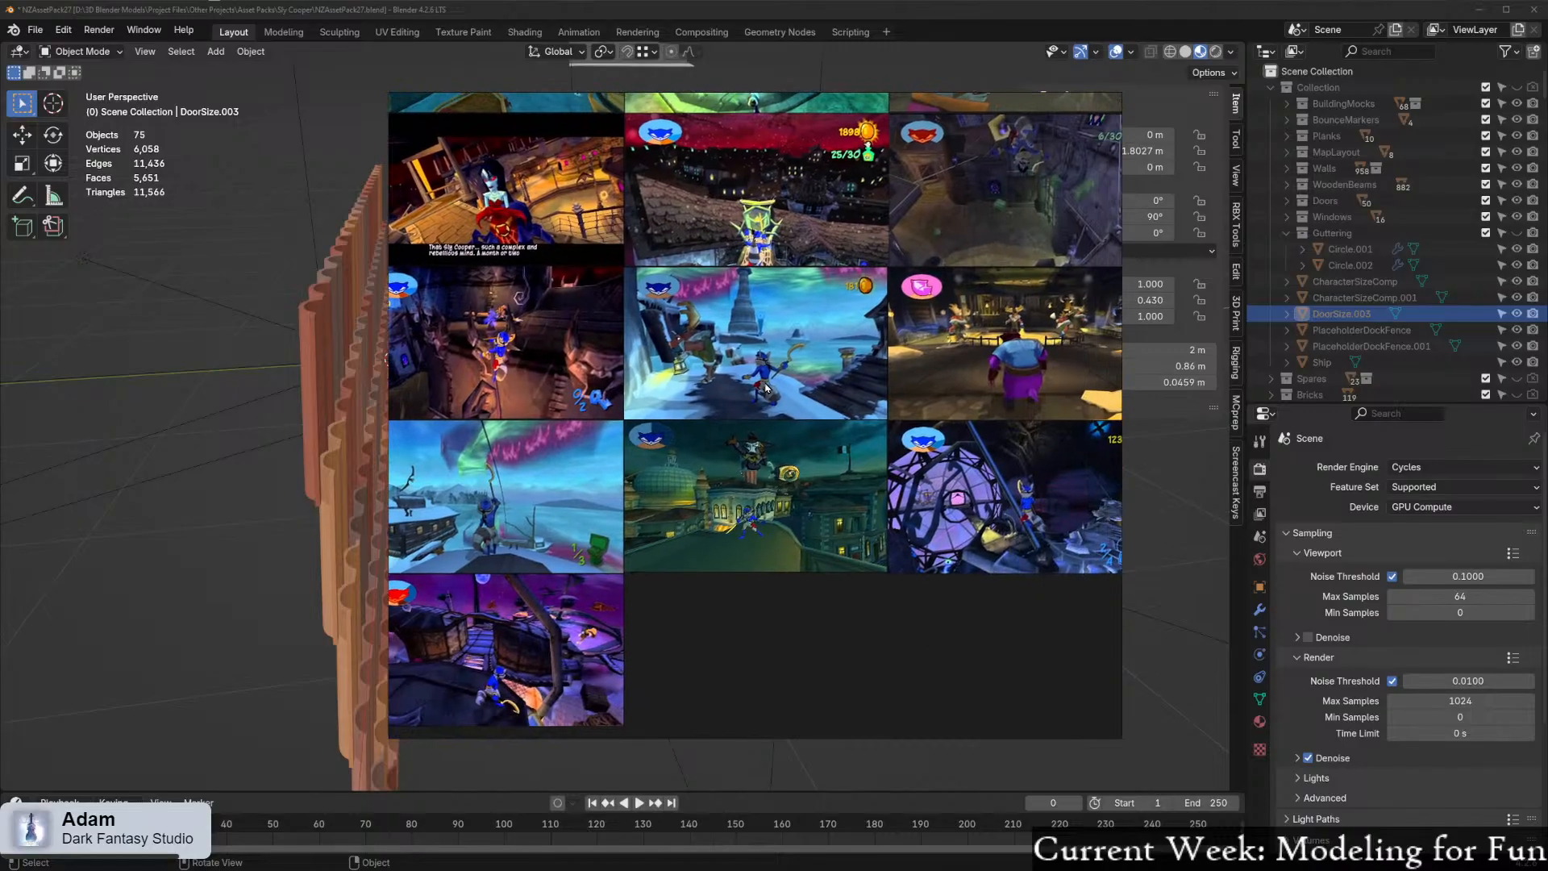
scroll(767, 507, up, 6)
middle_drag(618, 476, 815, 406)
scroll(699, 487, up, 5)
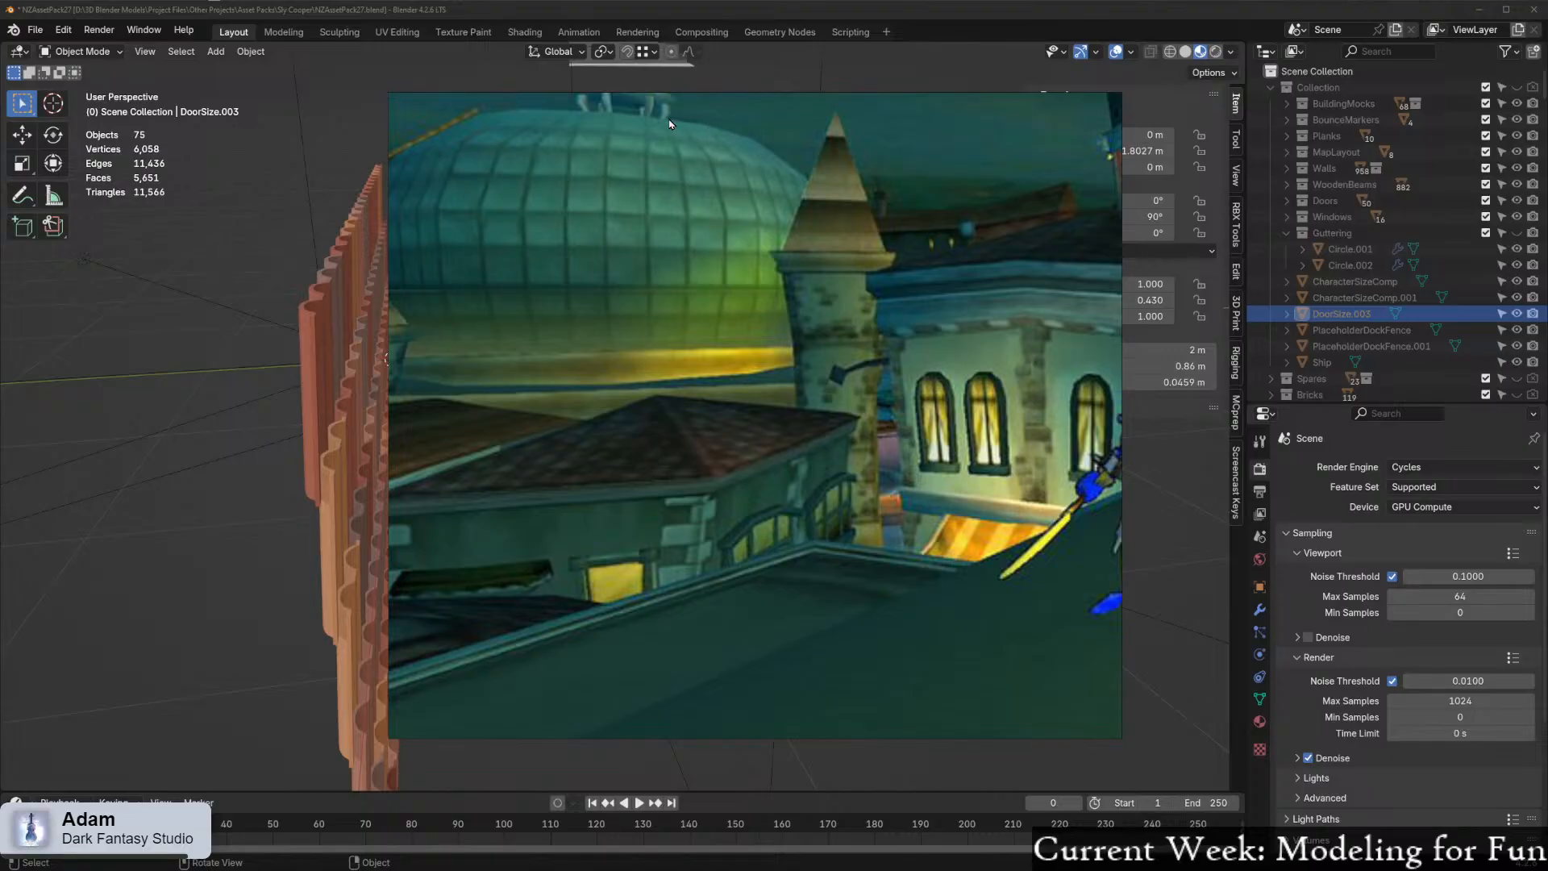
mouse_move(661, 108)
drag(657, 111, 0, 121)
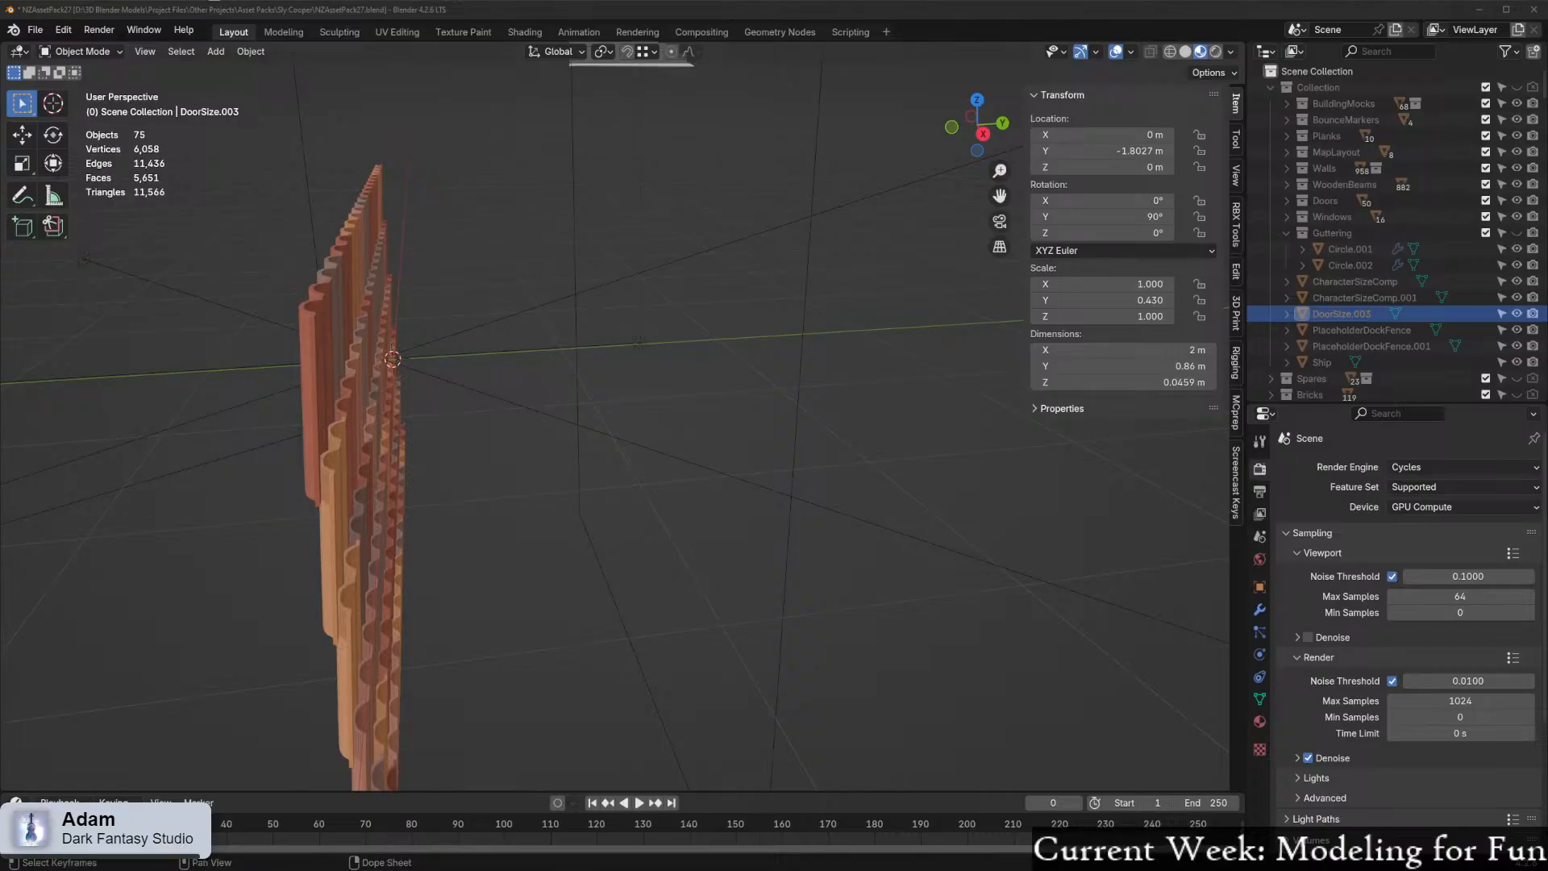
Switch to the browser's "Roof tile corners" image results and enlarge the alamy.com photo of a roof corner with ridge tiles
middle_drag(905, 559, 743, 480)
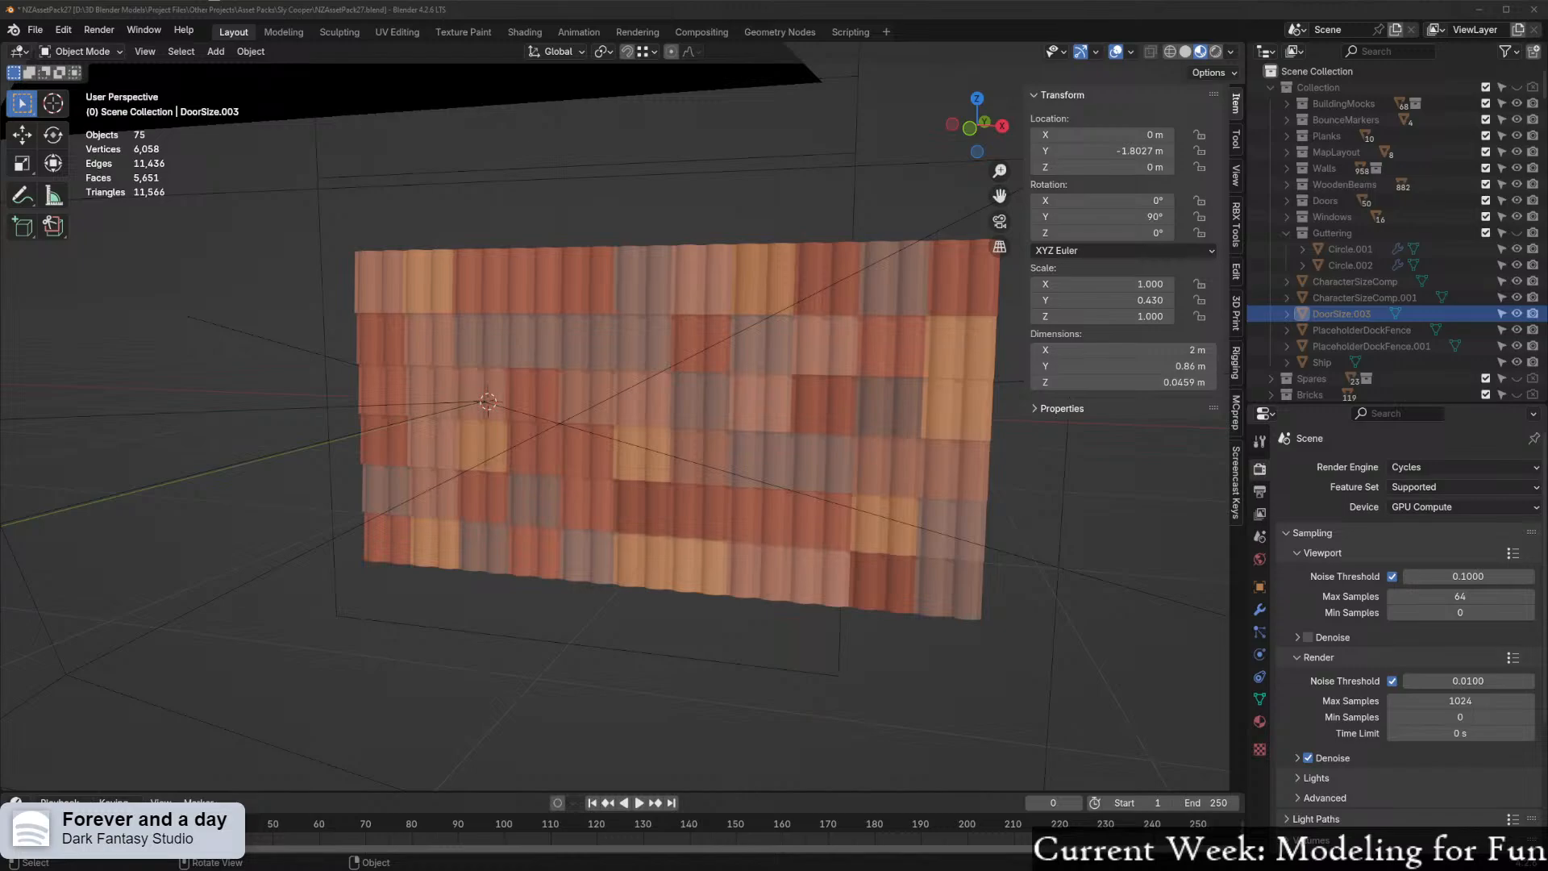
drag(1, 387, 600, 121)
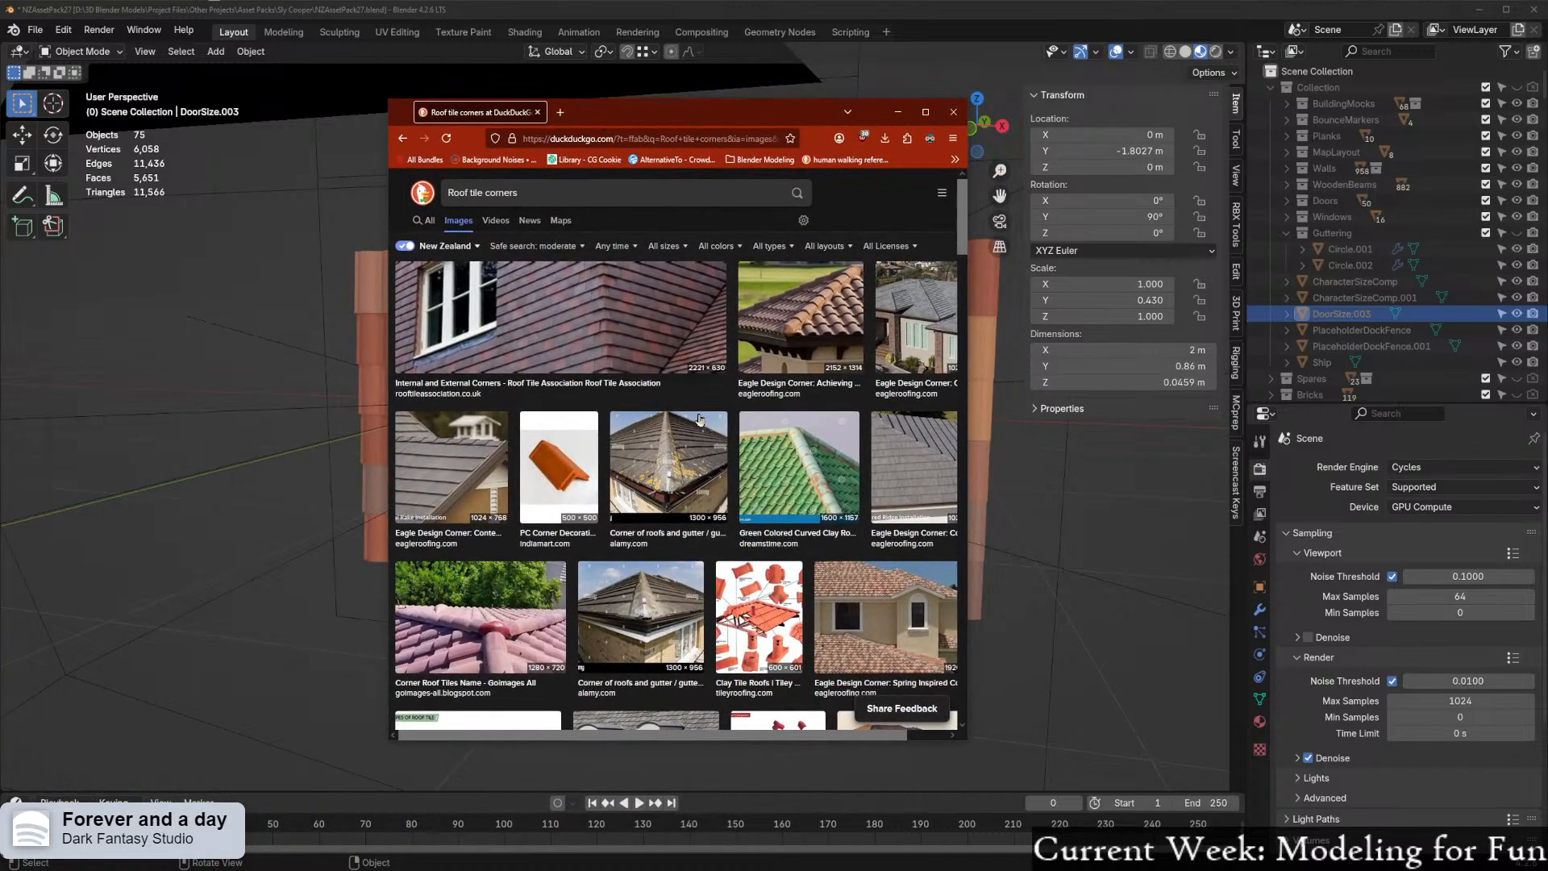
click(667, 462)
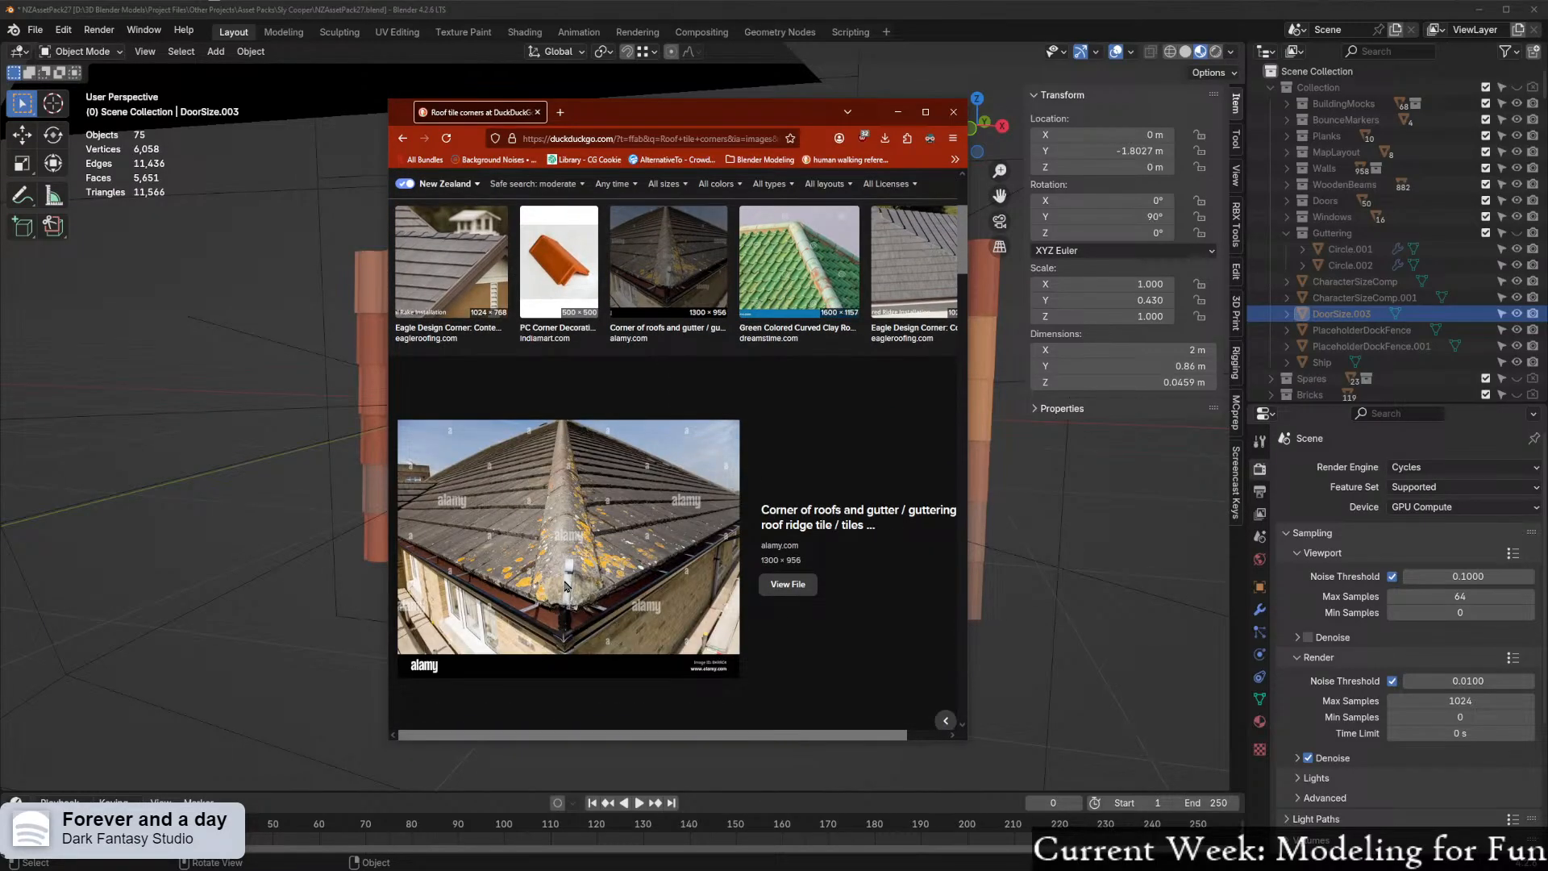
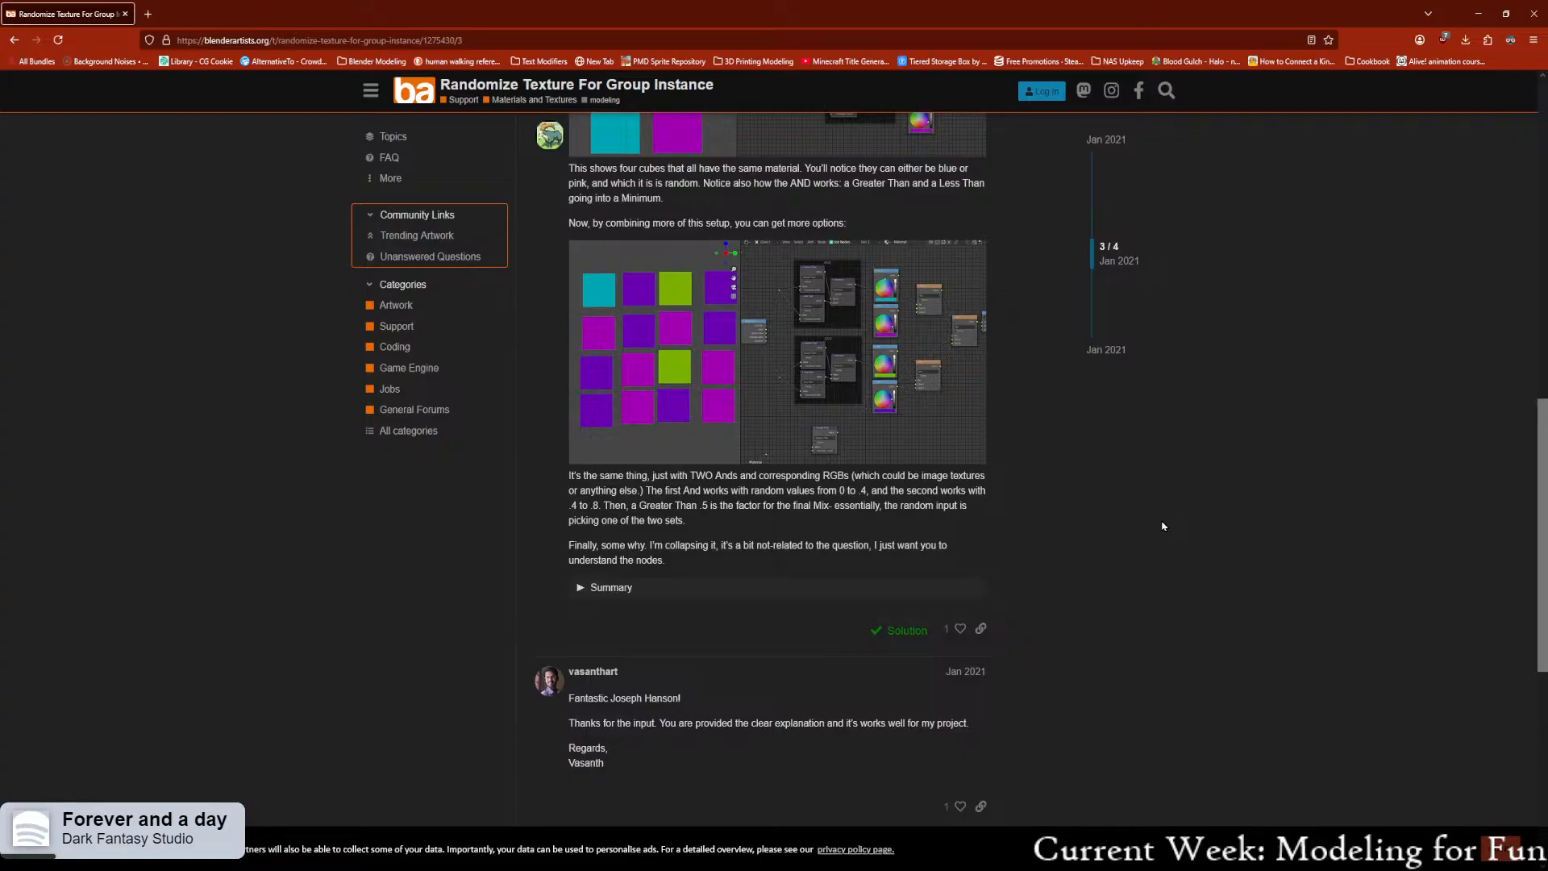
Return from the browser to the Blender scene and open the upper corner tile of the roof panel for mesh editing
scroll(1158, 525, up, 10)
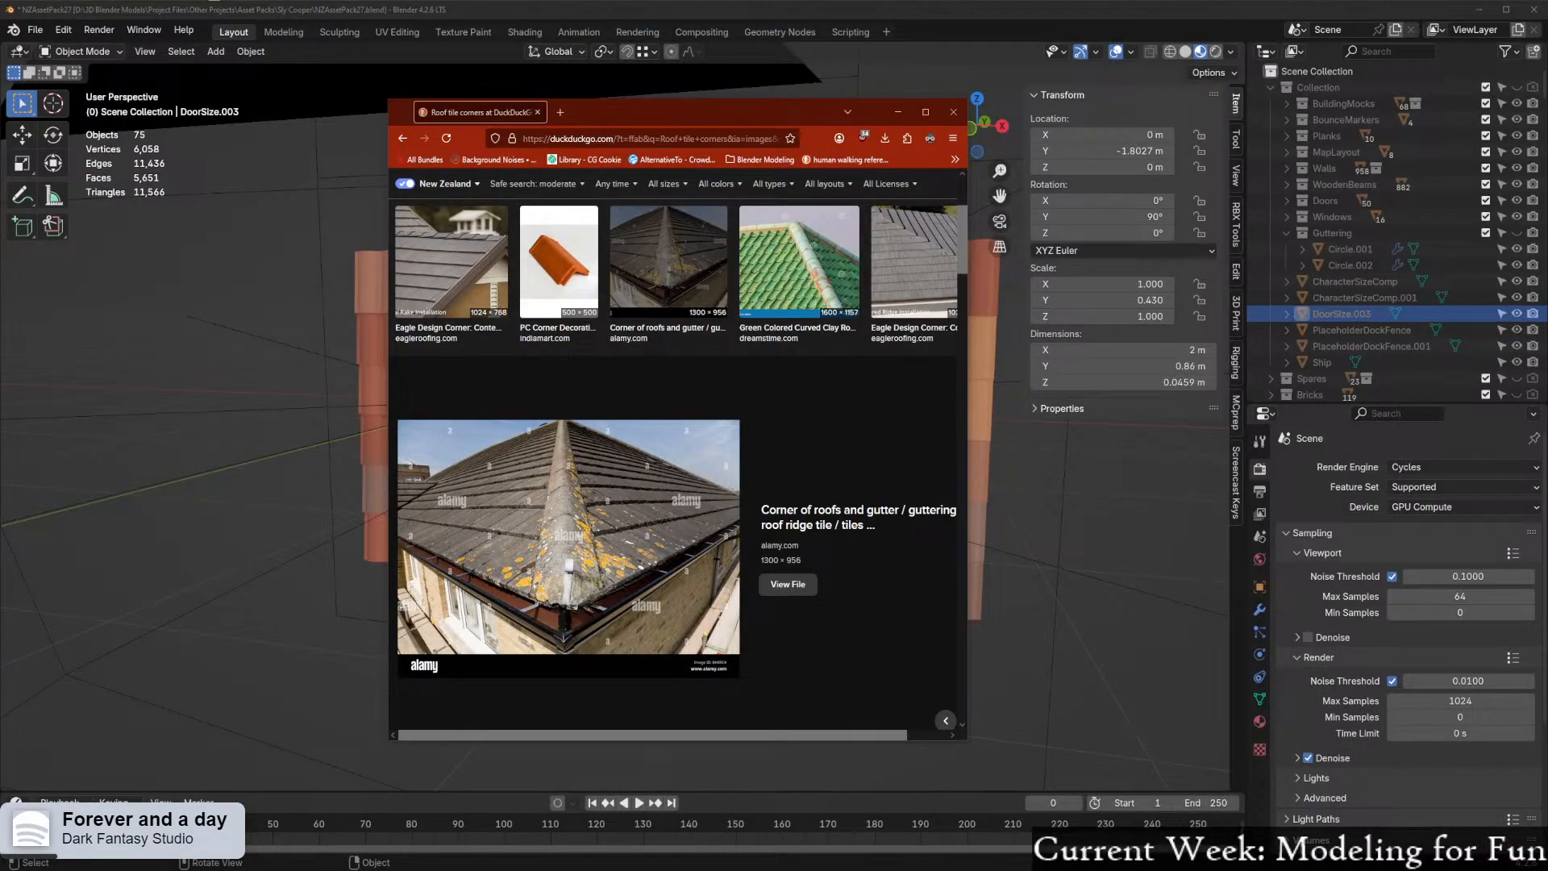
click(897, 112)
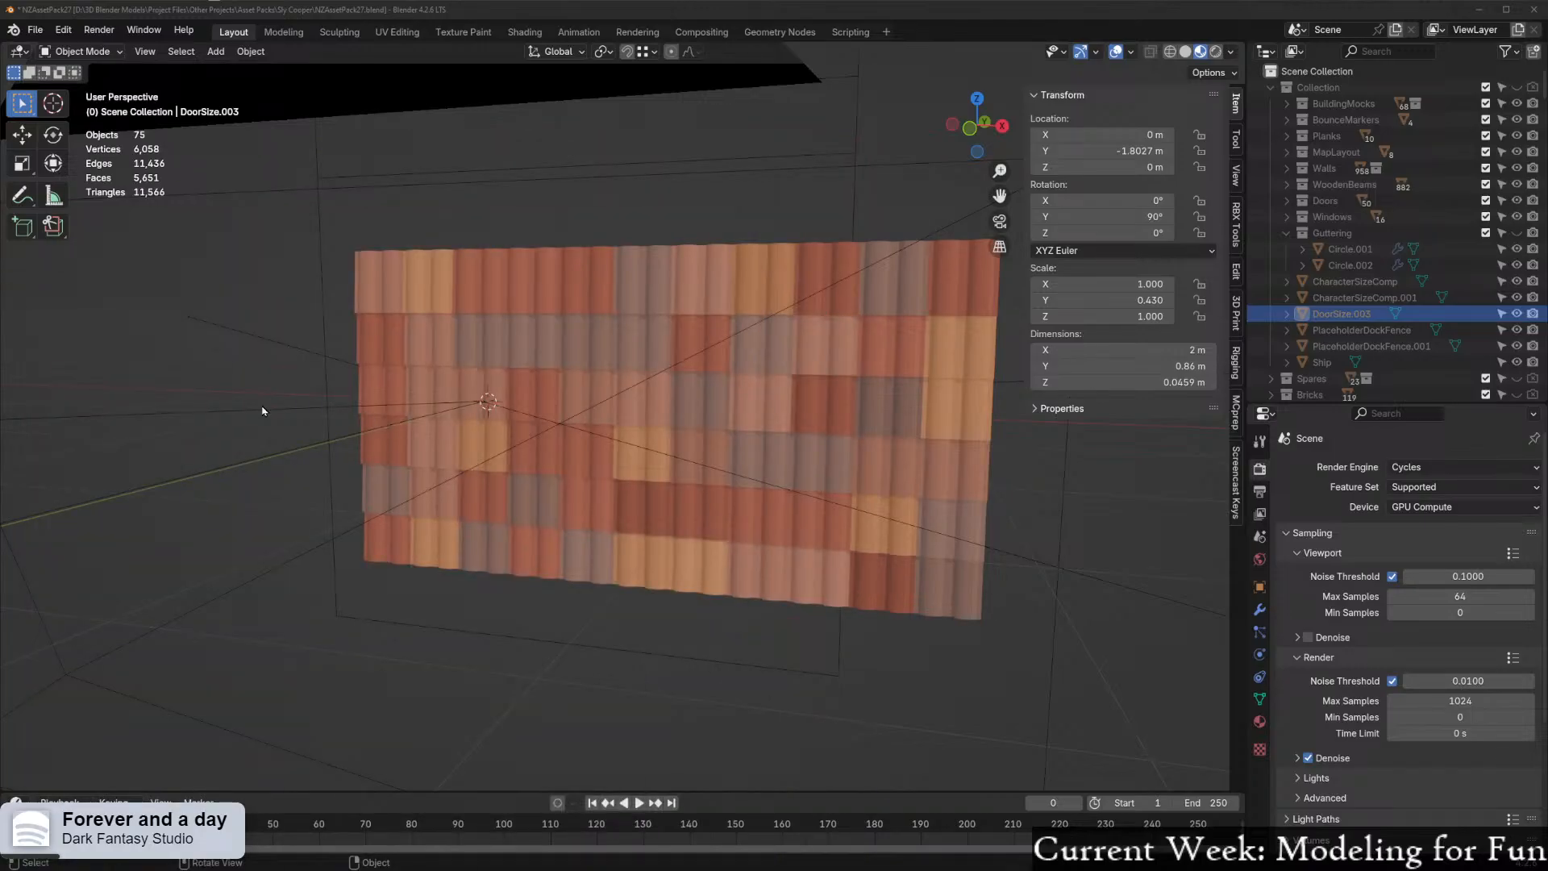
click(382, 282)
scroll(256, 374, up, 5)
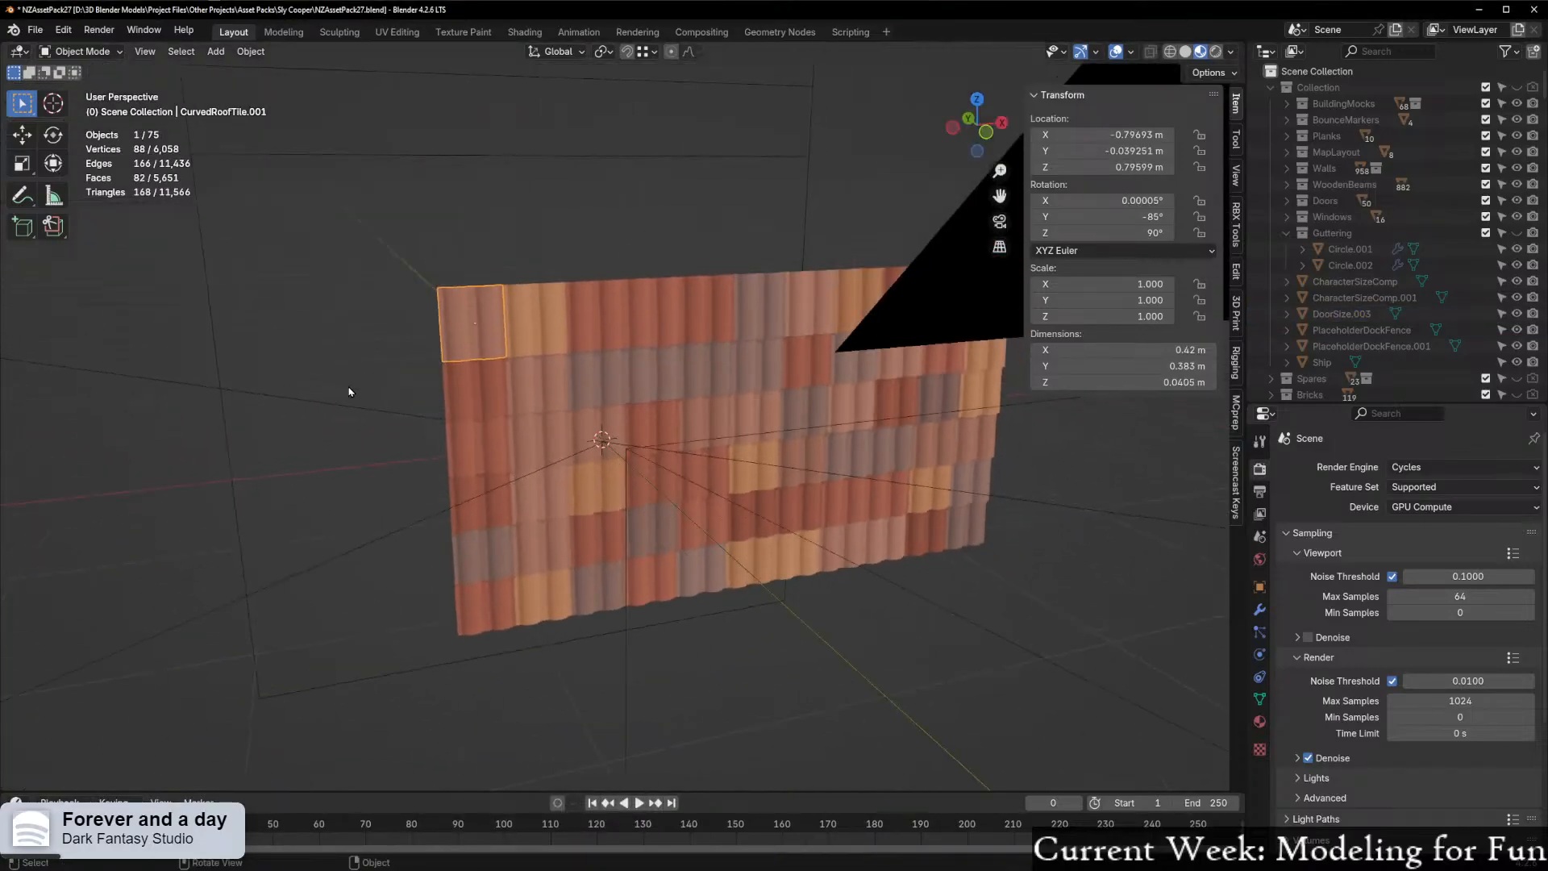
key(ctrl+Tab)
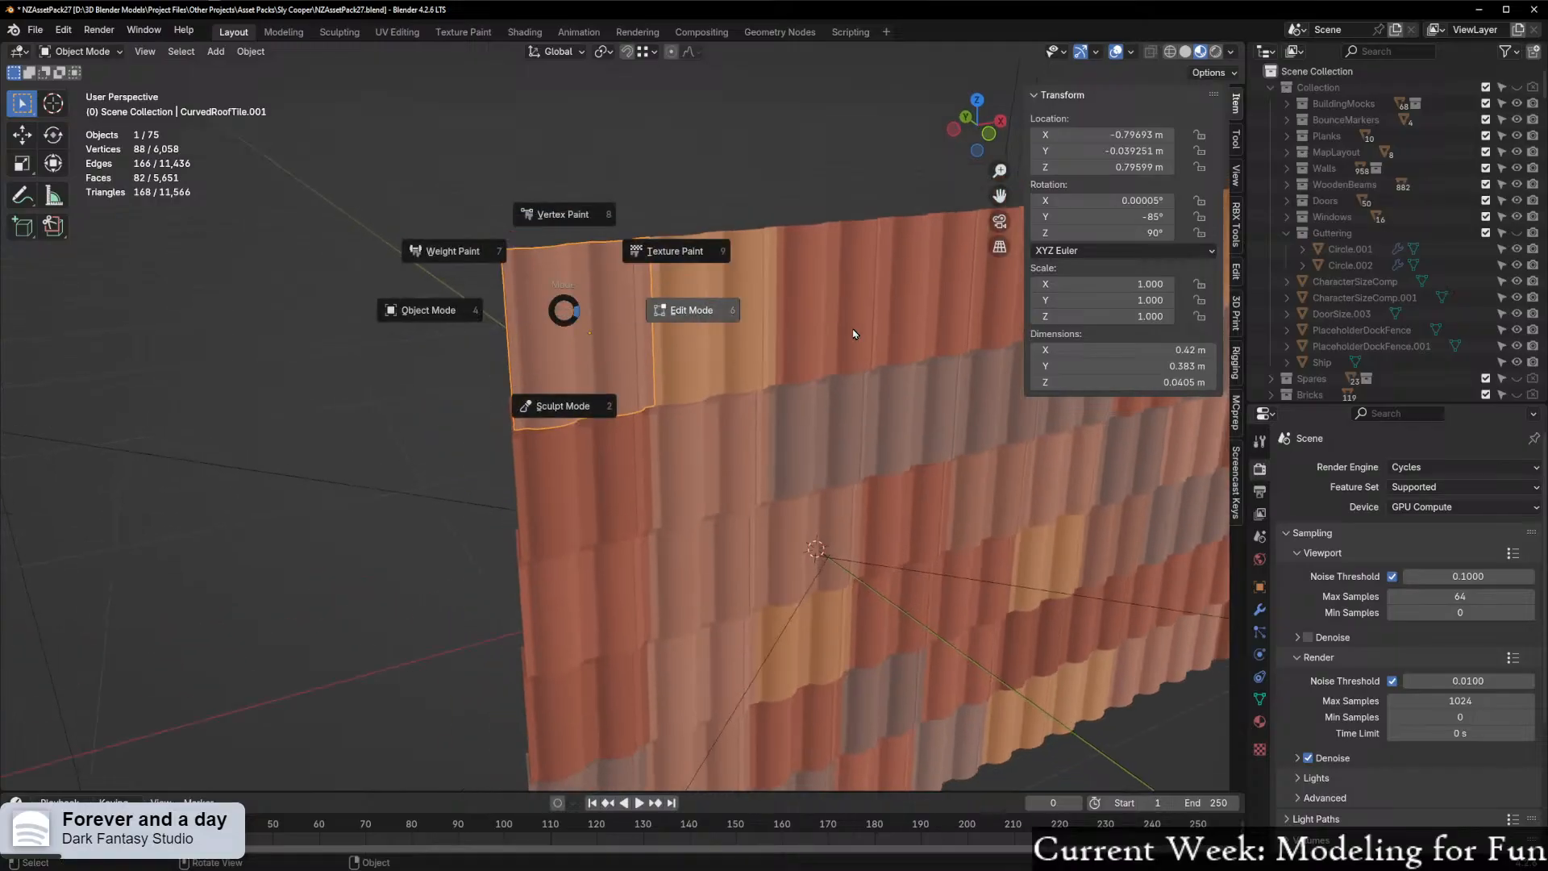
click(681, 315)
Examine the corner tile's front and back, highlighting the face loops around each of its two curves
scroll(572, 290, up, 5)
scroll(573, 290, down, 5)
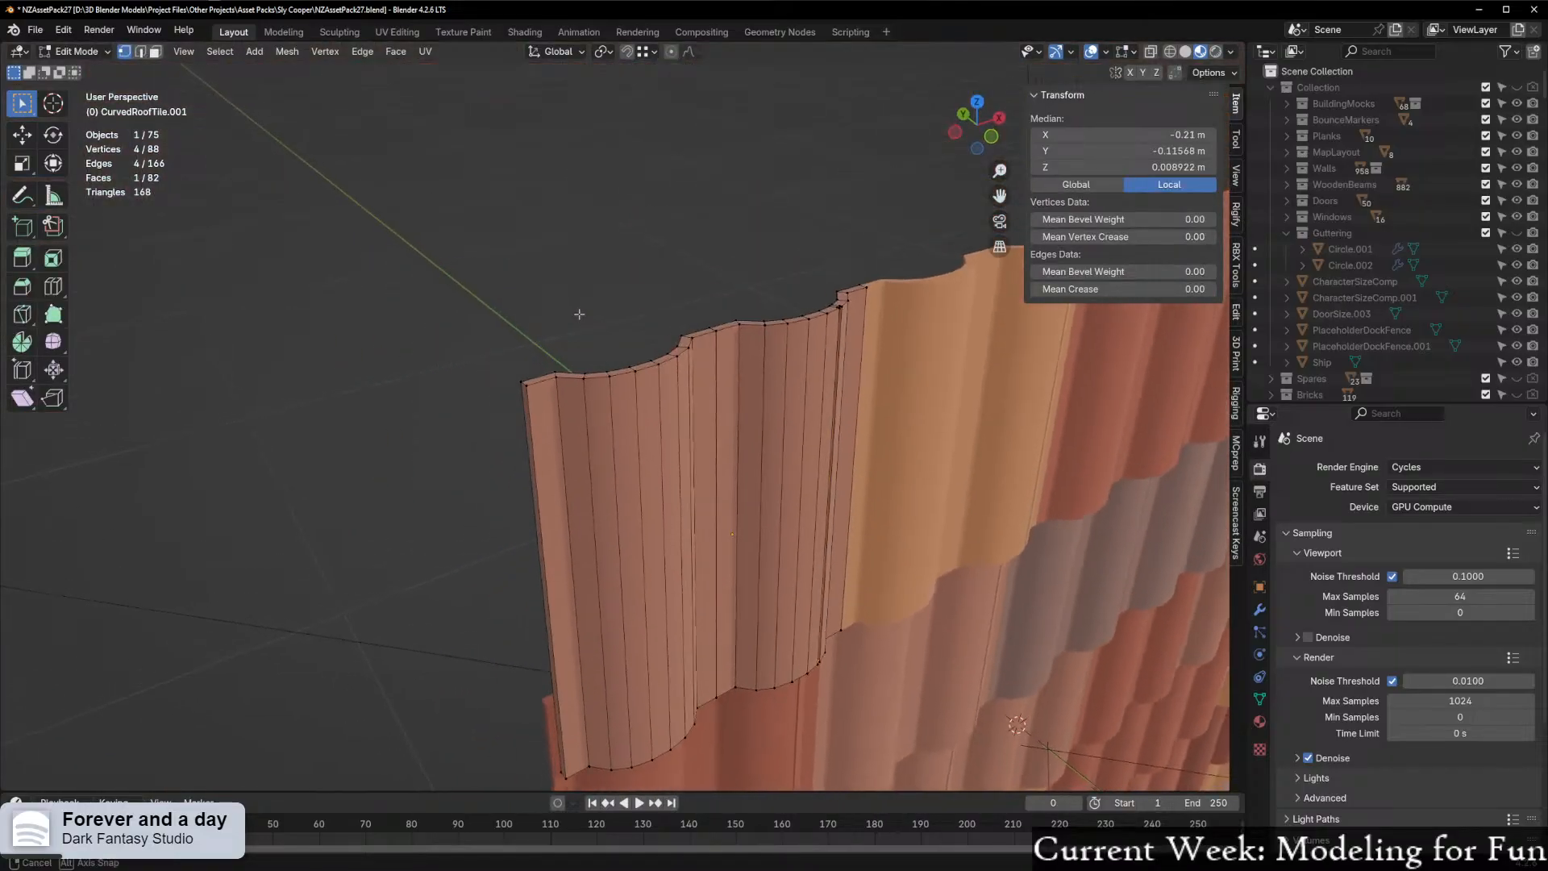
middle_drag(683, 346, 540, 391)
middle_drag(879, 335, 775, 351)
middle_drag(867, 402, 709, 266)
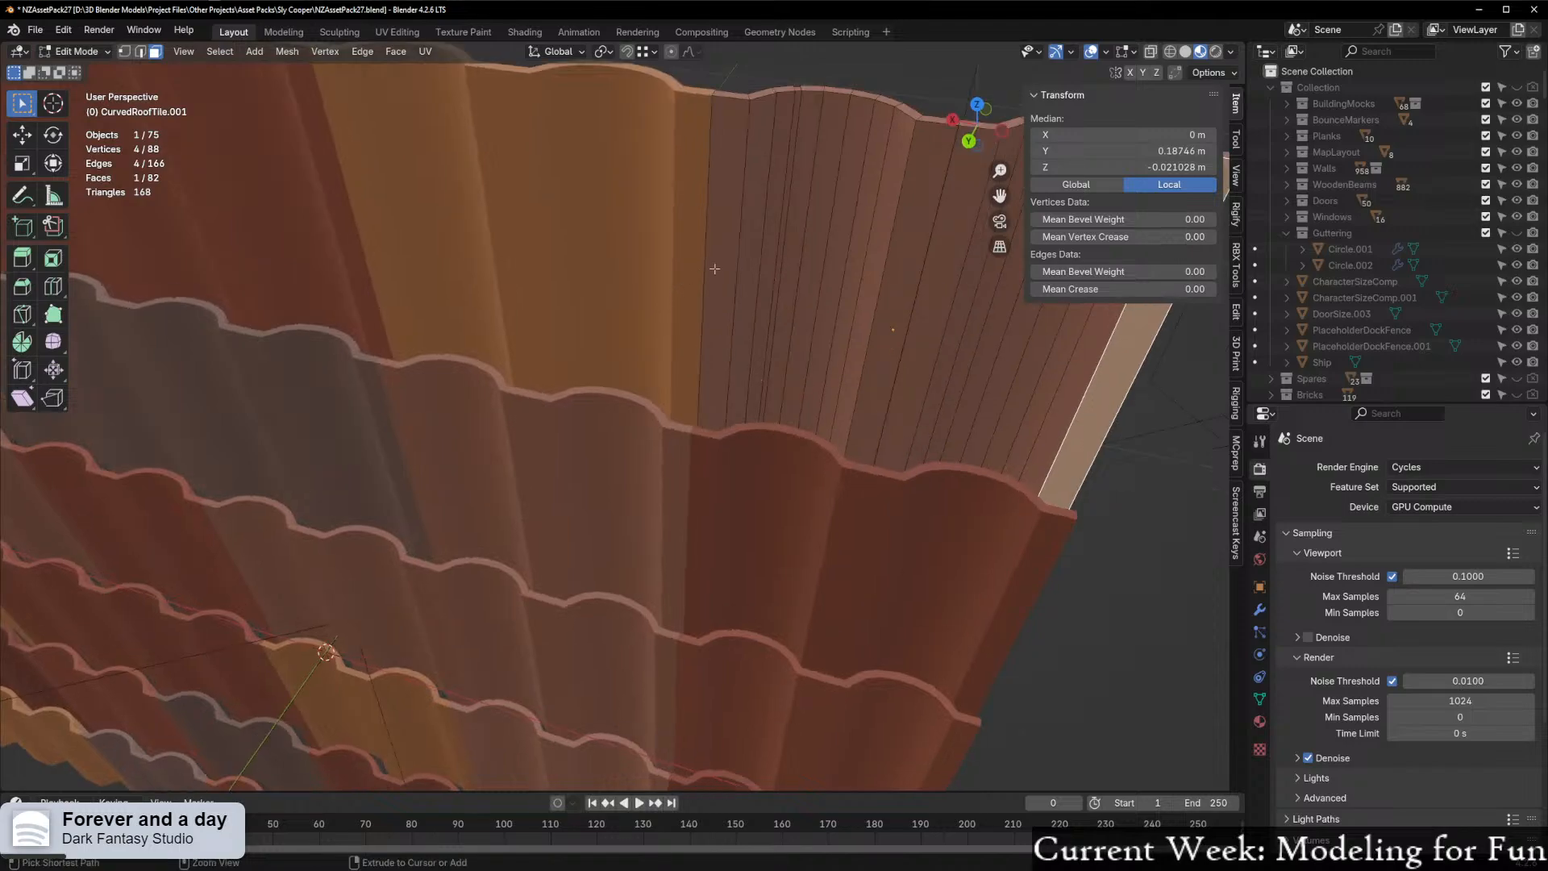
ctrl+click(723, 274)
alt+click(707, 296)
scroll(877, 346, down, 2)
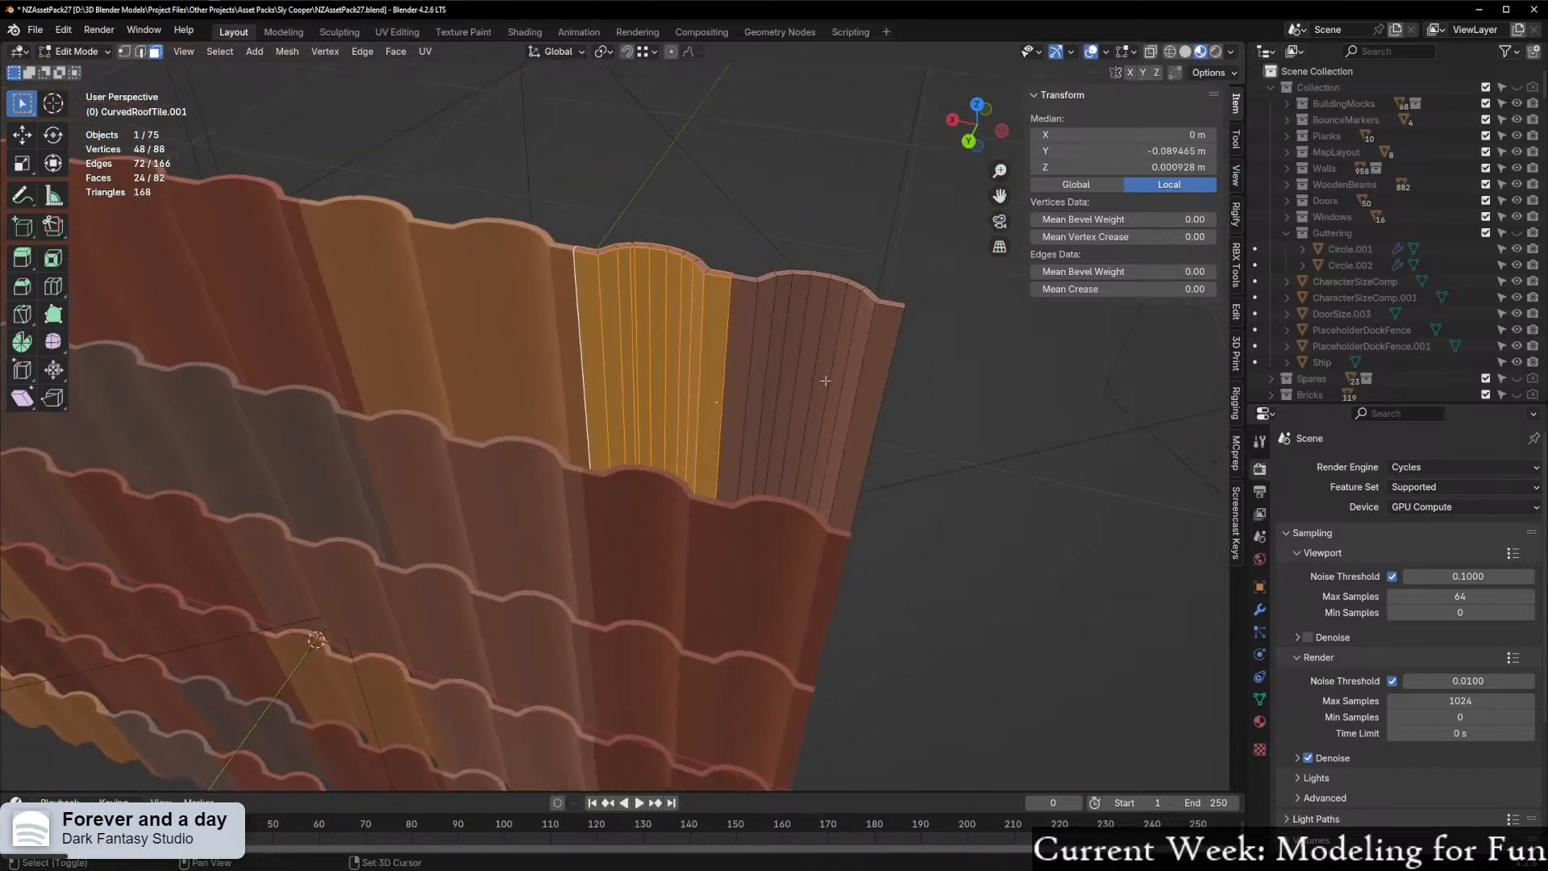
scroll(877, 397, up, 4)
scroll(1069, 433, down, 3)
click(982, 436)
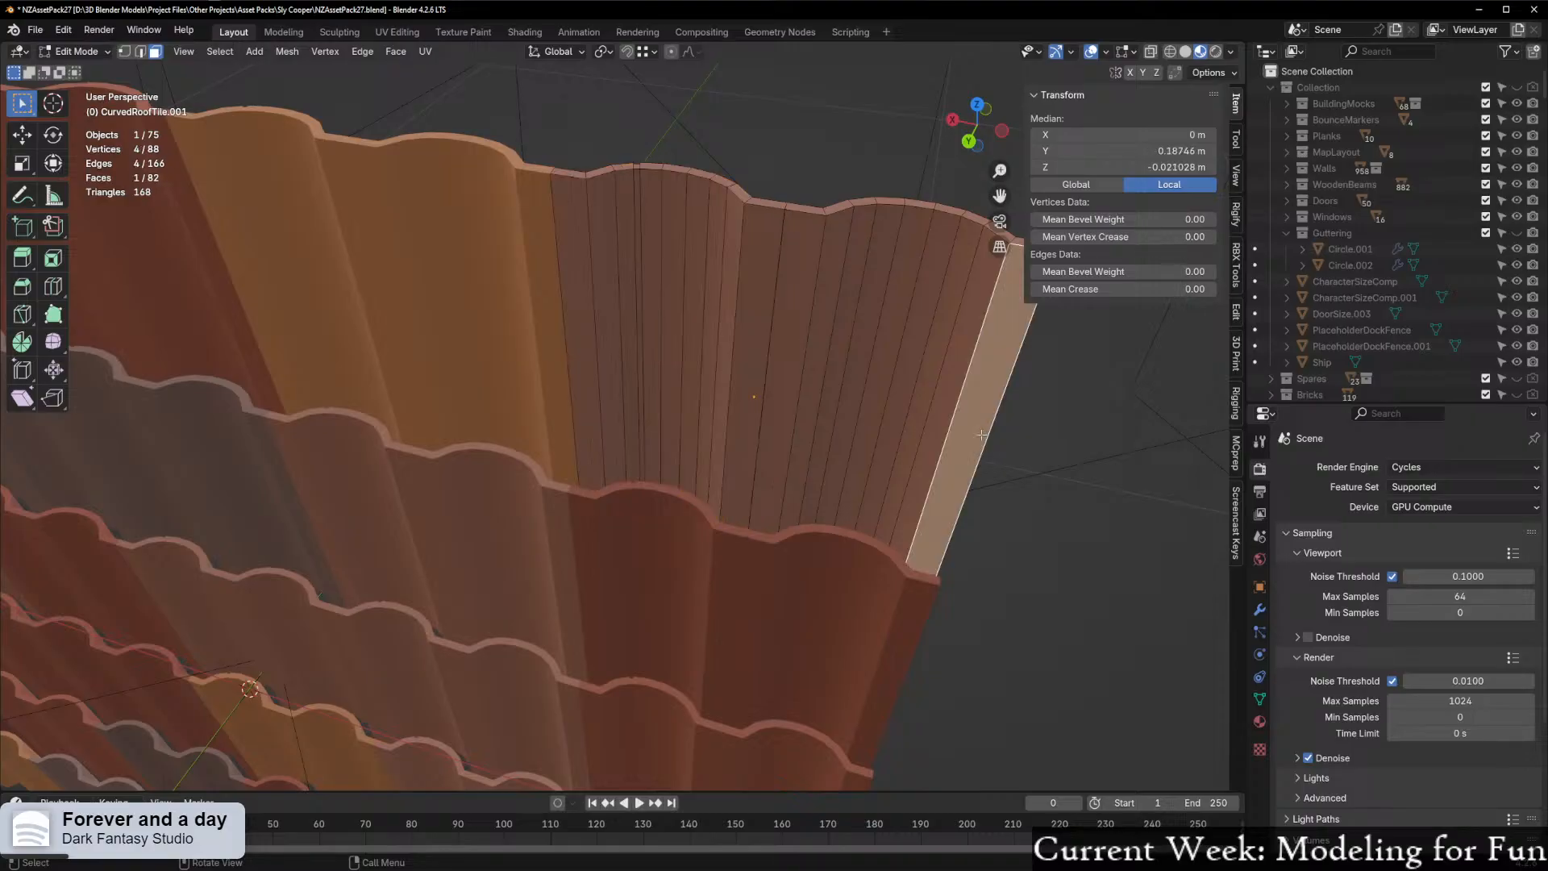
alt+click(798, 377)
middle_drag(798, 377, 728, 495)
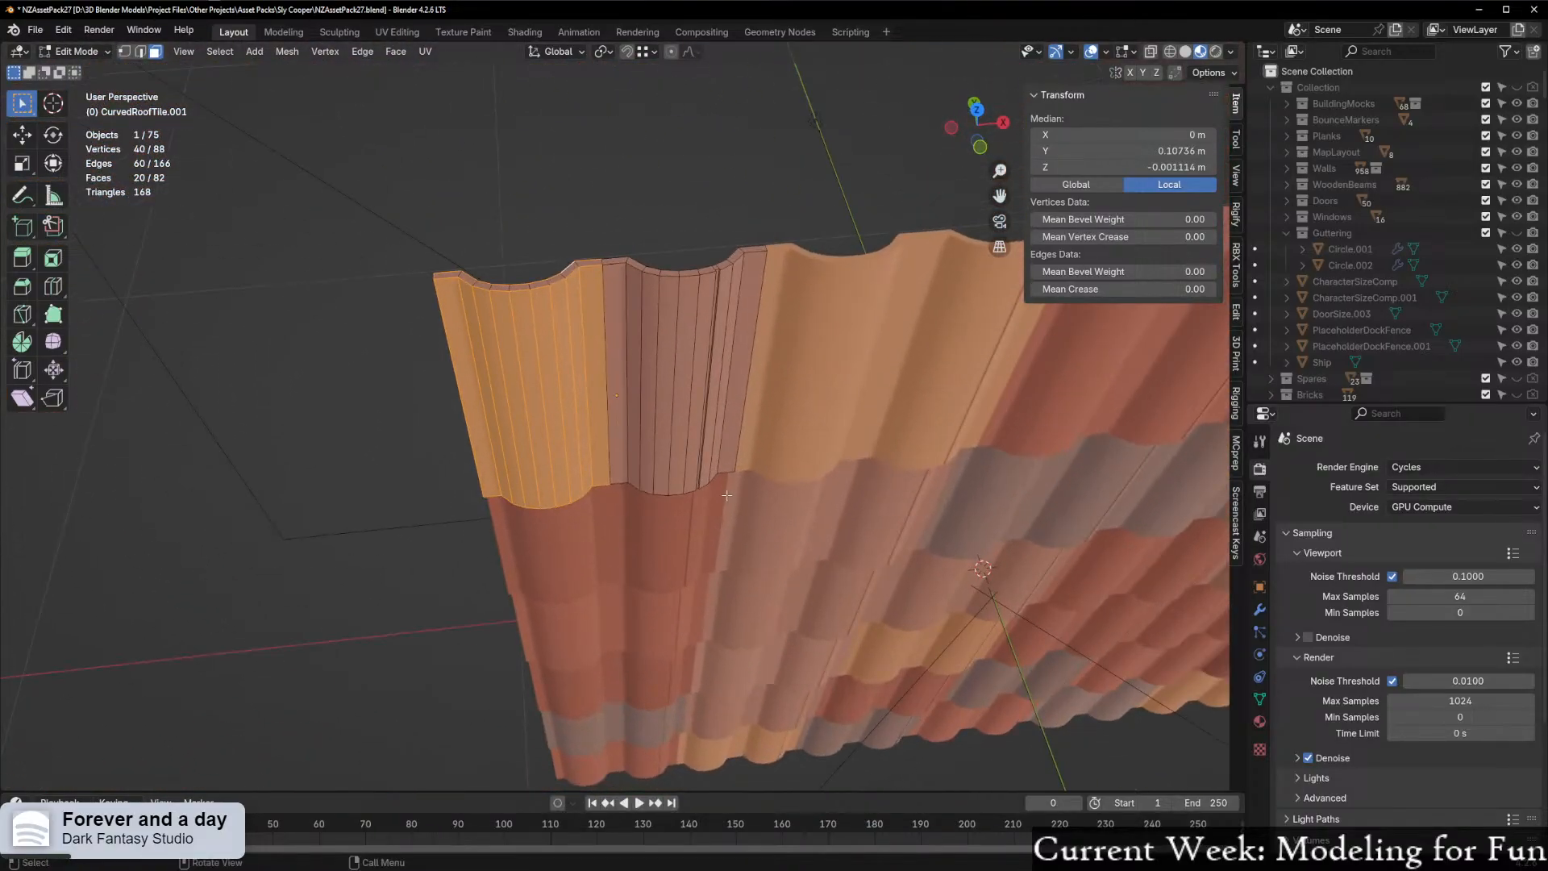
scroll(600, 446, up, 4)
scroll(600, 446, down, 4)
key(alt+a)
mouse_move(484, 427)
middle_down()
mouse_move(427, 426)
mouse_move(411, 401)
mouse_move(494, 449)
mouse_move(458, 428)
middle_up()
Show the corner tile's modifiers and isolate the tile in local view for mesh editing
click(1259, 610)
key(Tab)
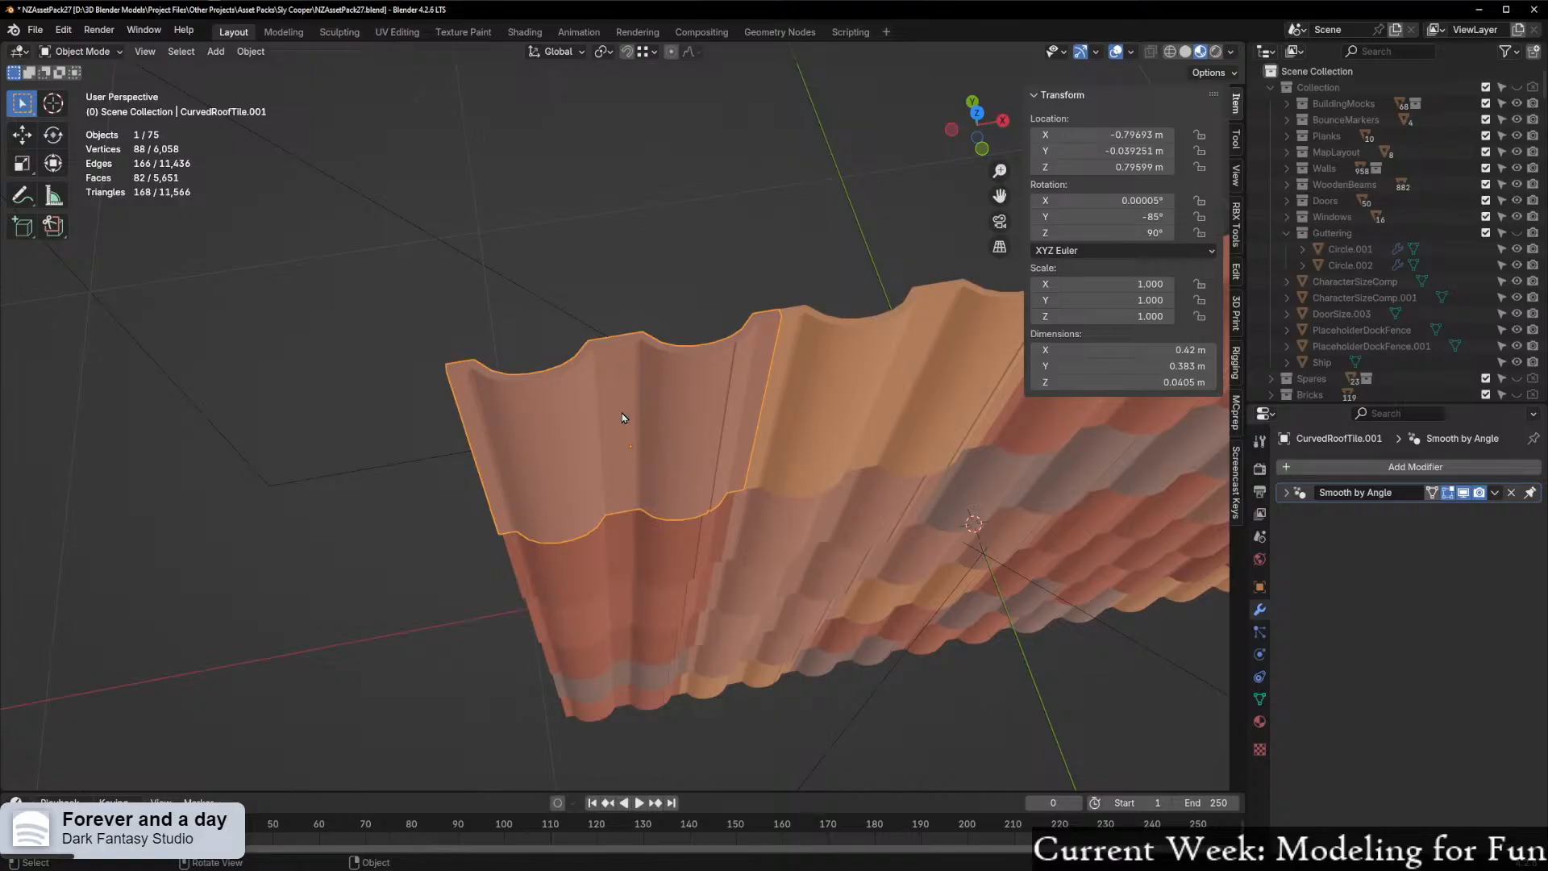
key(Tab)
key(KP_Divide)
Select the strips across the tile's back surface and delete those faces
middle_drag(729, 444, 996, 341)
scroll(778, 403, down, 2)
click(764, 404)
scroll(806, 416, down, 2)
click(853, 431)
ctrl+click(663, 412)
shift+click(429, 409)
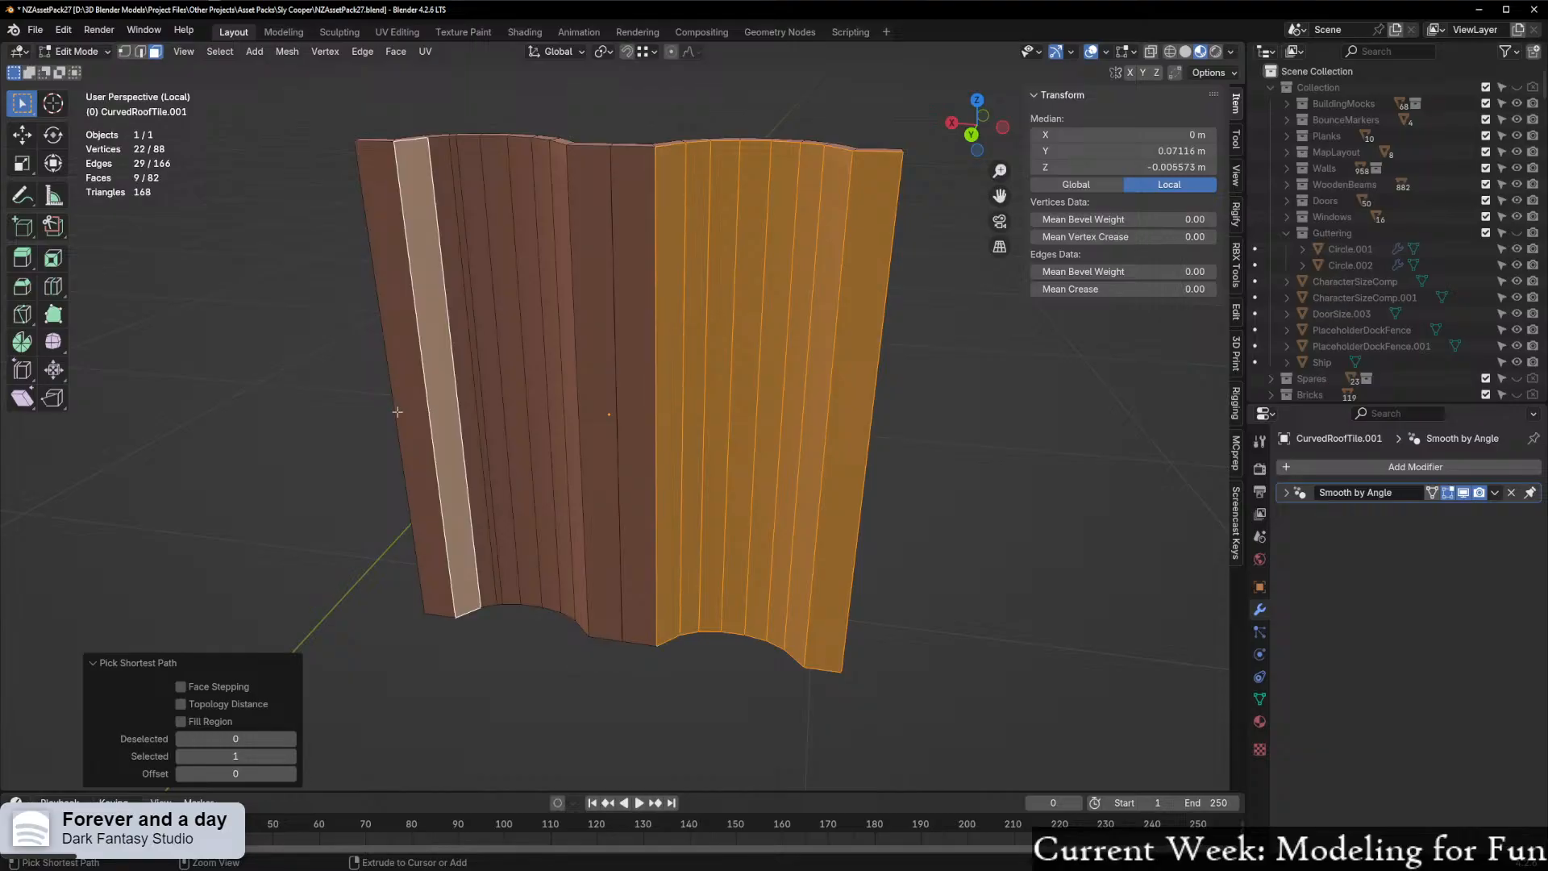
ctrl+click(599, 417)
ctrl+click(644, 428)
middle_drag(644, 427, 669, 449)
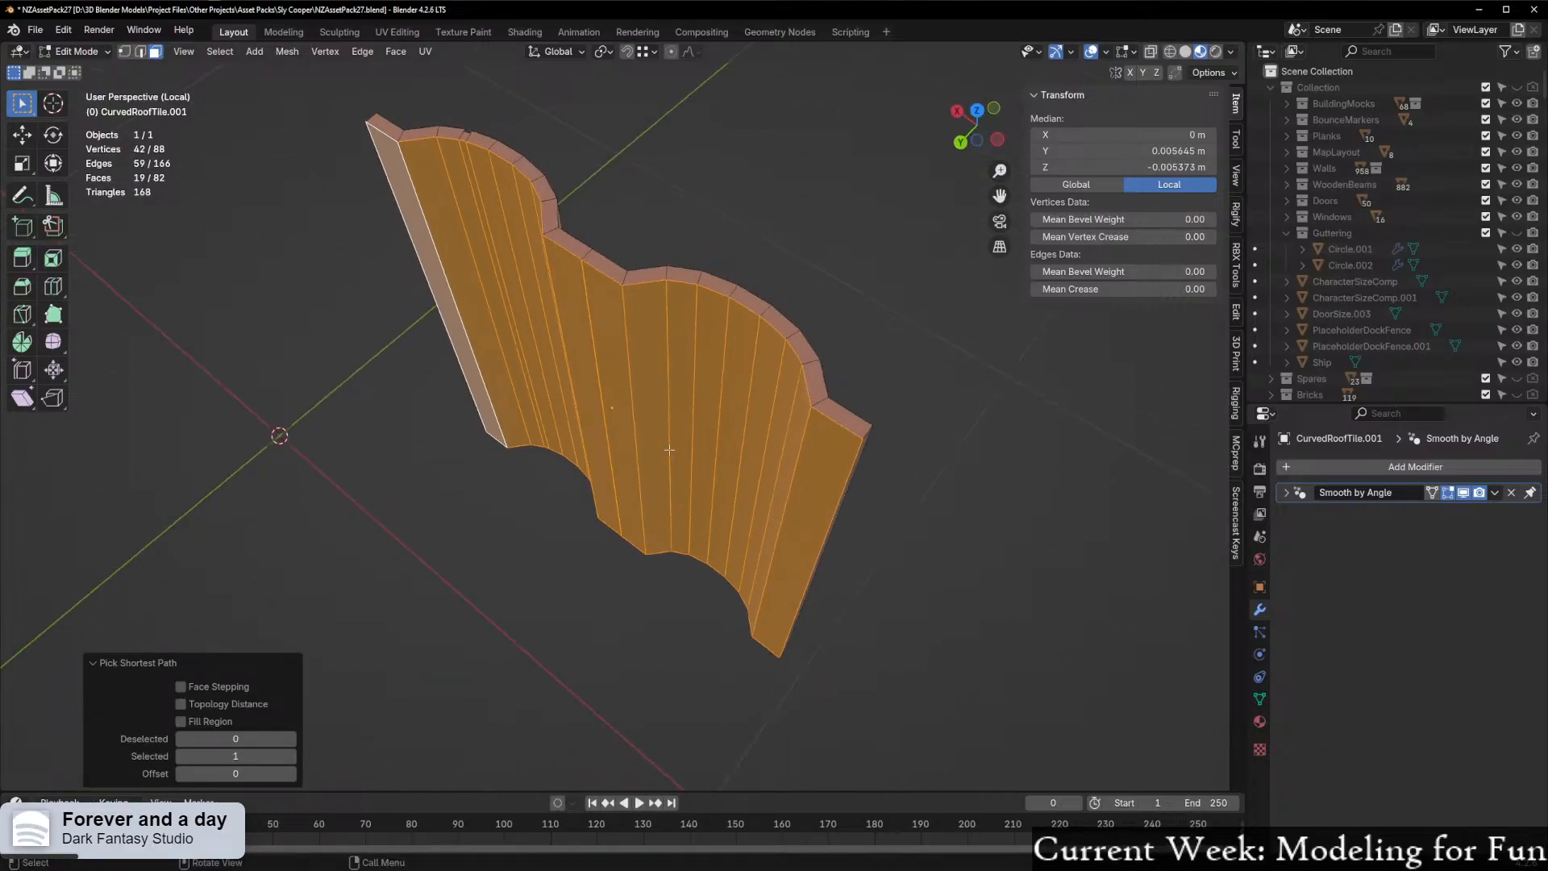
key(x)
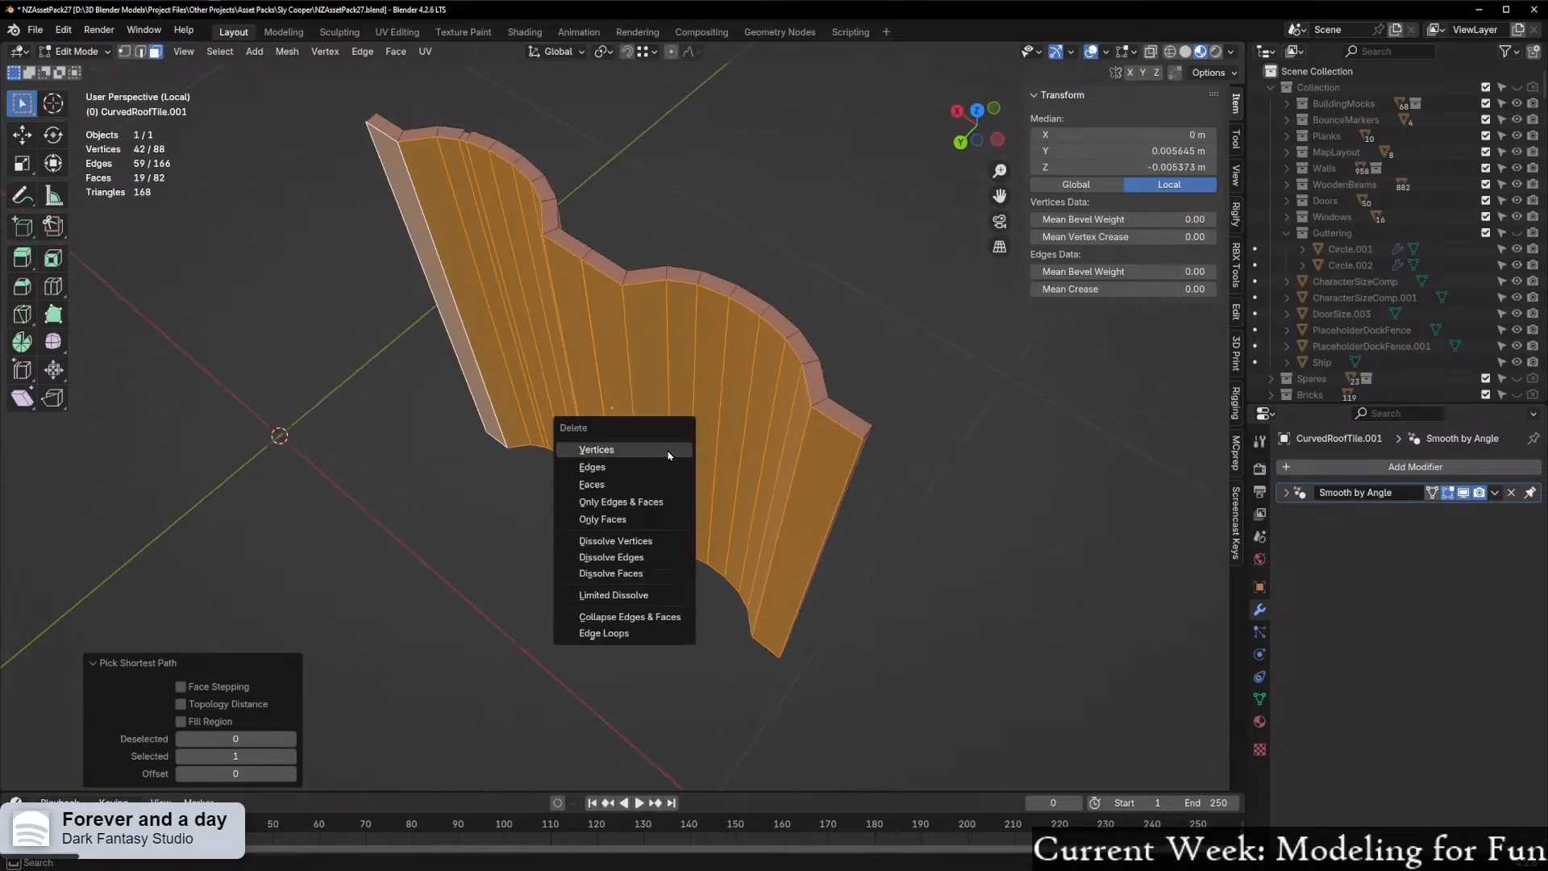
click(617, 483)
Delete the two narrow leftover faces between the tile's two curved sections
middle_drag(478, 474, 751, 423)
click(667, 398)
scroll(667, 398, up, 3)
click(600, 407)
shift+click(654, 405)
shift+click(650, 407)
key(x)
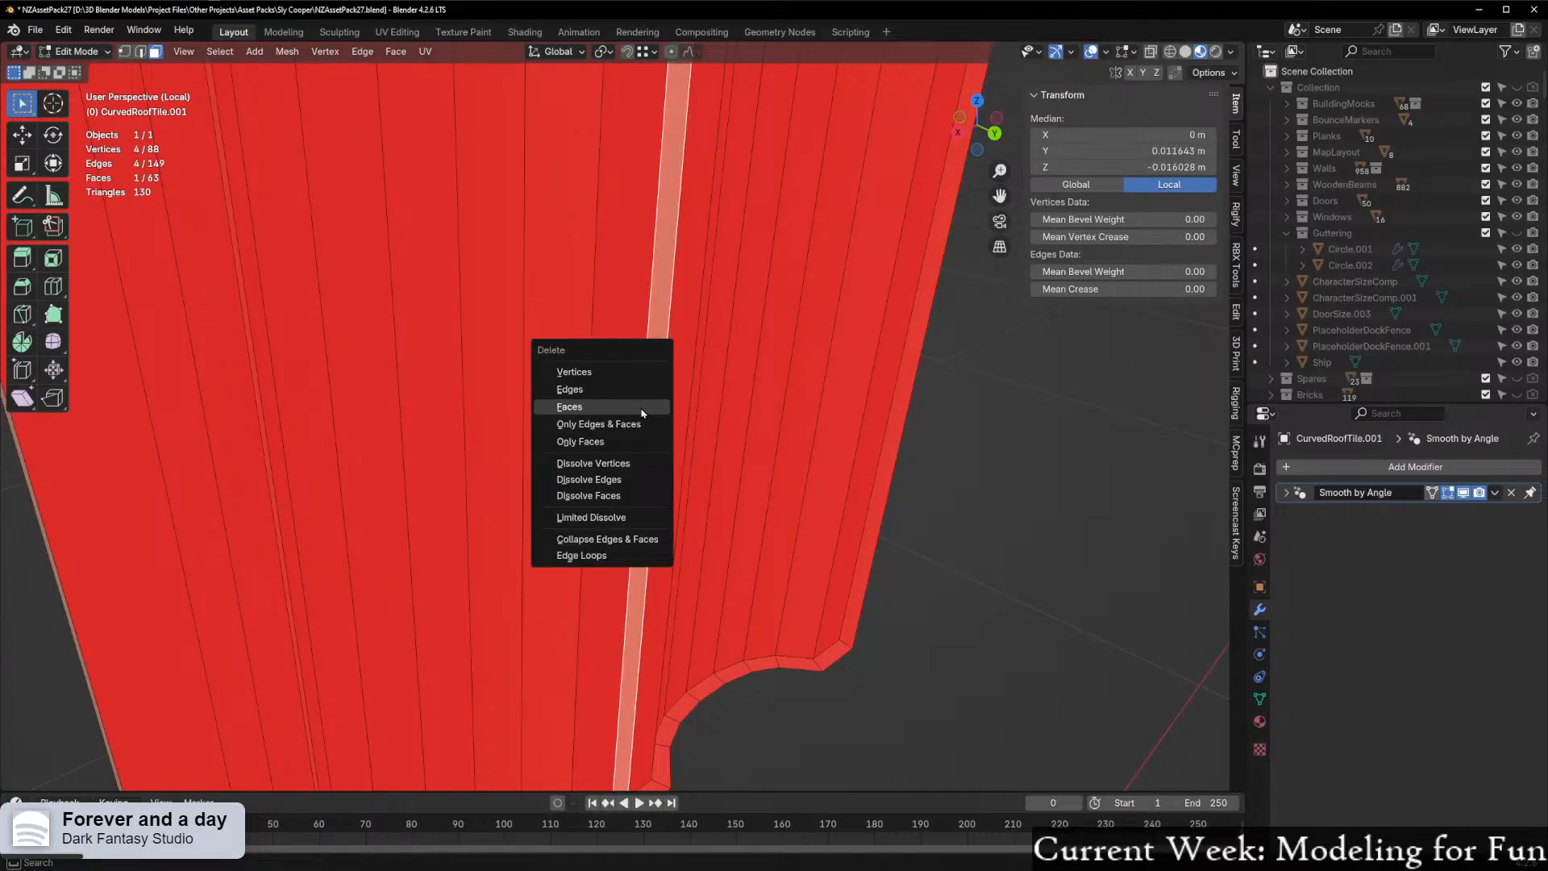
click(642, 413)
middle_drag(622, 408, 802, 509)
key(x)
click(659, 448)
Select the whole tile mesh and merge its vertices by distance
scroll(802, 508, down, 3)
key(a)
key(m)
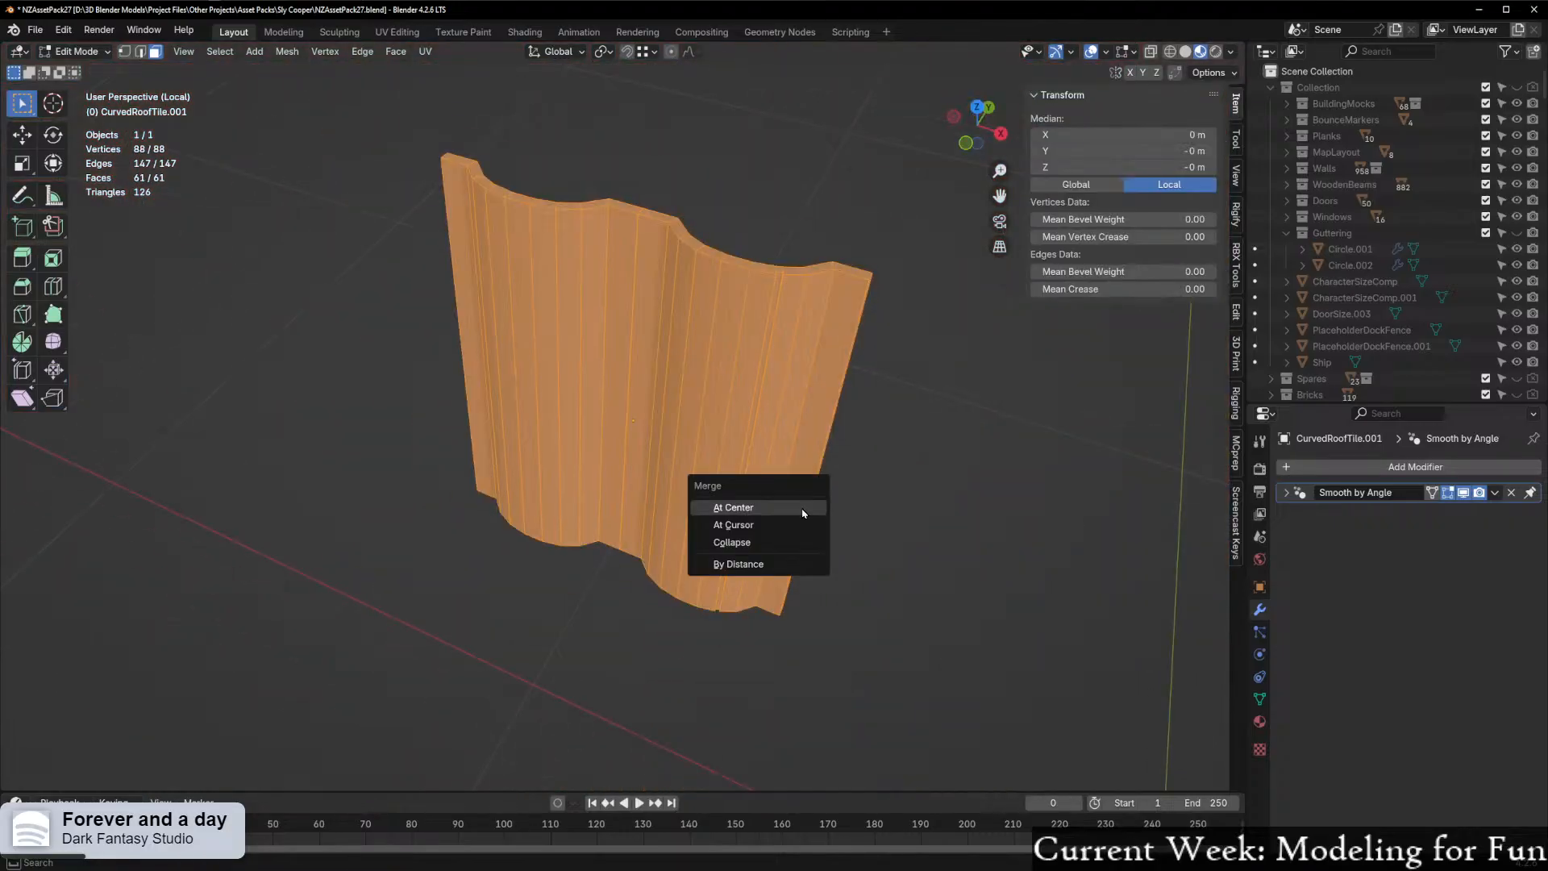
click(767, 559)
Inspect the cleaned tile's front surface up close and return to the full roof panel in Object Mode
middle_drag(757, 542, 786, 490)
scroll(889, 529, up, 3)
scroll(787, 490, down, 3)
key(Tab)
middle_drag(915, 430, 698, 473)
scroll(782, 433, up, 3)
scroll(700, 472, up, 3)
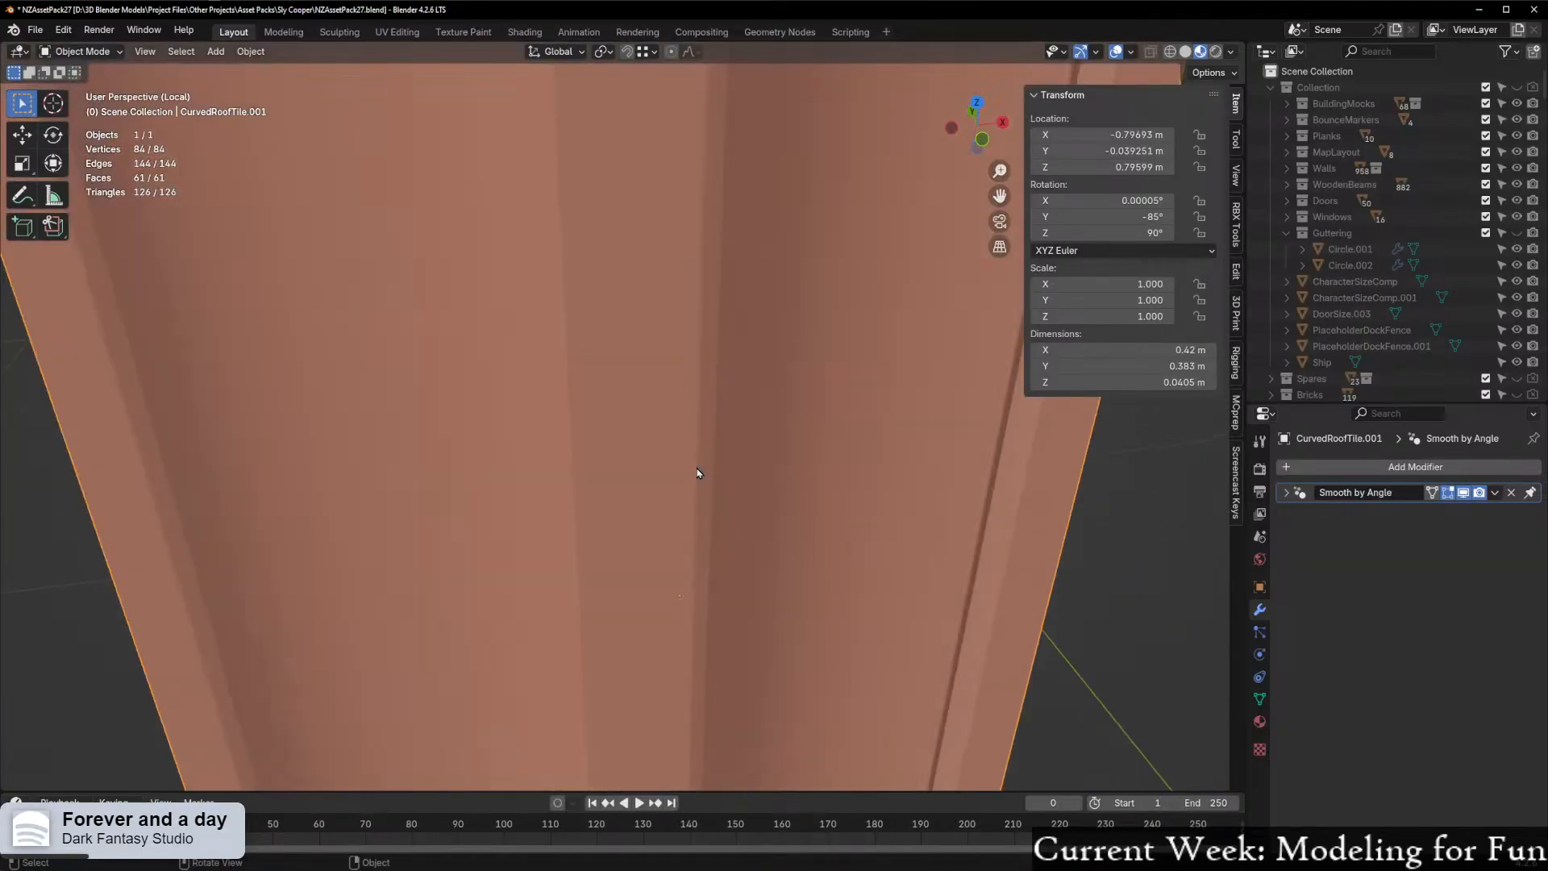
key(Tab)
middle_drag(887, 476, 830, 477)
key(ctrl+Tab)
click(689, 494)
scroll(689, 496, down, 4)
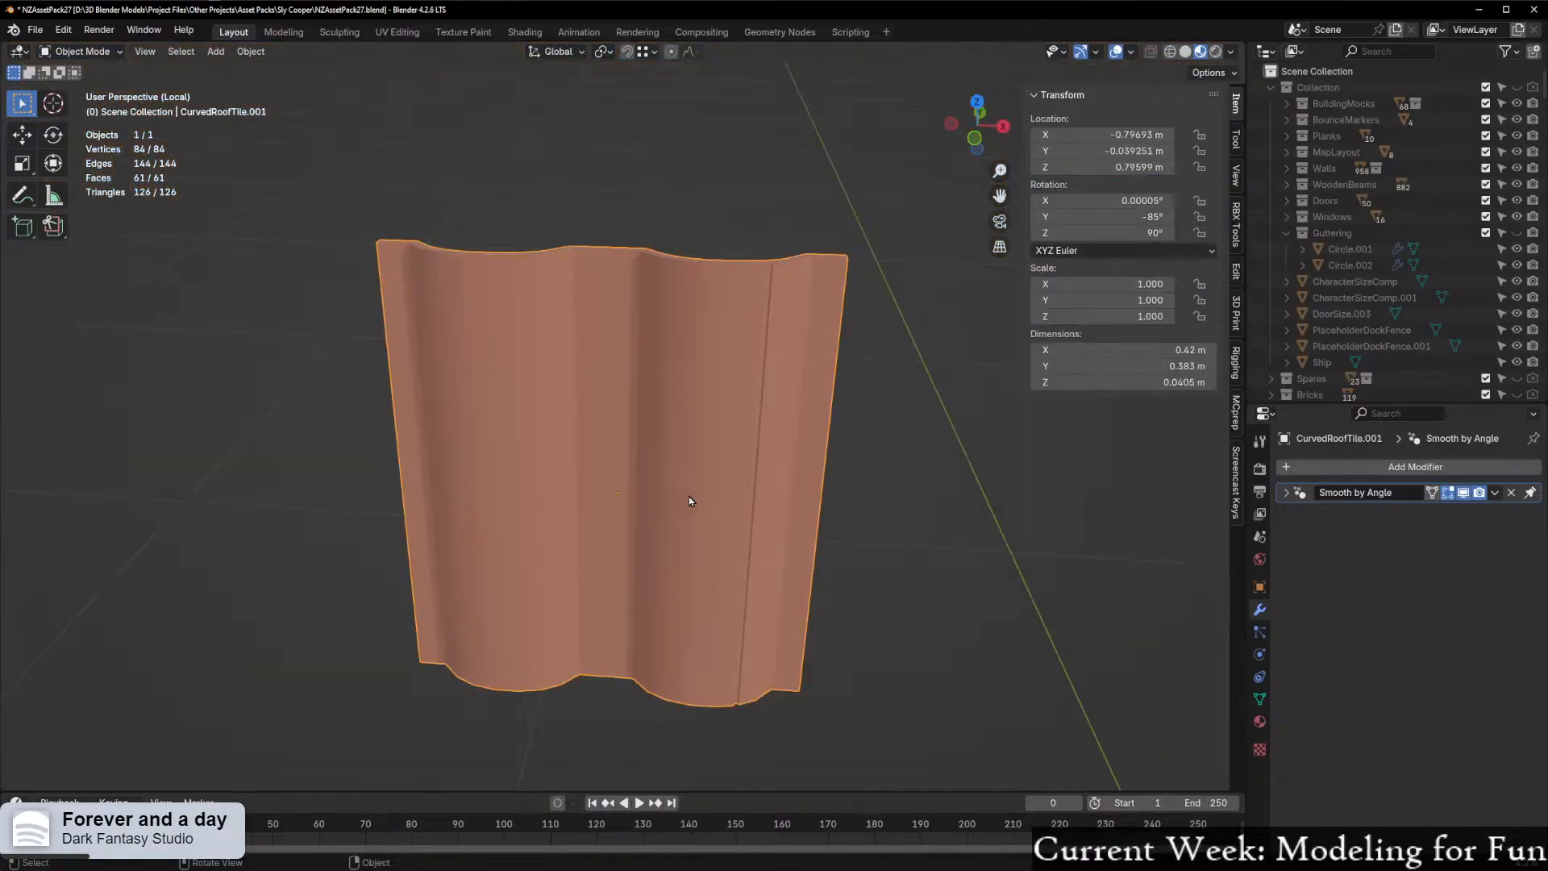
key(KP_Divide)
middle_drag(690, 496, 606, 440)
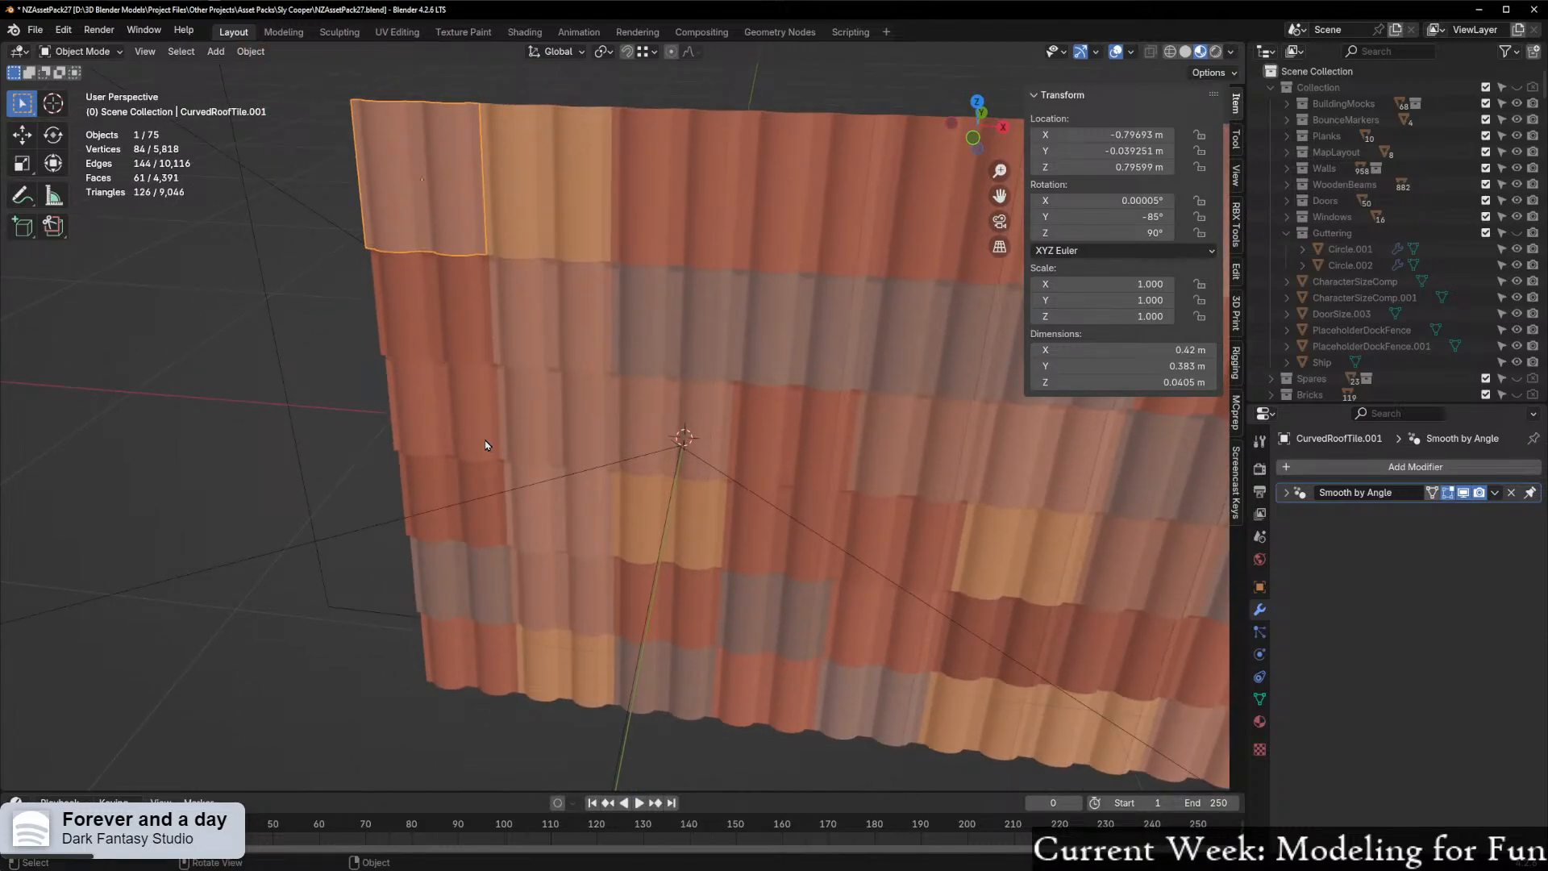
Undo the tile's face deletions and vertex merge to compare it with the original mesh, and restore the edits
key(Tab)
key(Tab)
key(Tab)
key(ctrl+z)
key(ctrl+z)
key(ctrl+z)
key(ctrl+z)
key(ctrl+z)
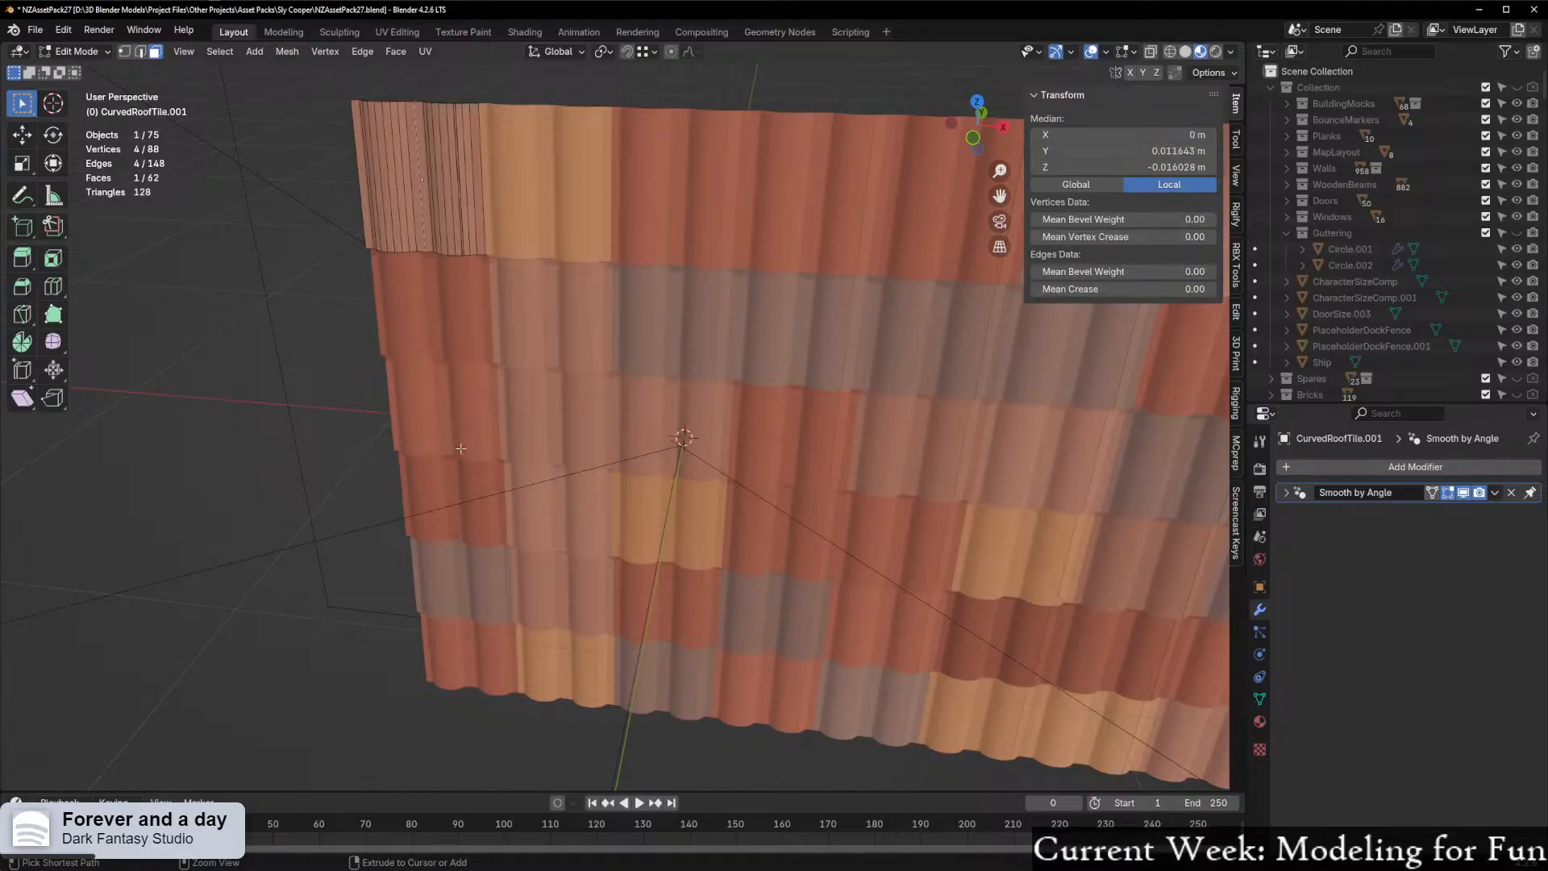
key(ctrl+z)
key(ctrl+z)
key(ctrl+z)
key(ctrl+z)
key(ctrl+z)
key(Tab)
key(Tab)
key(Tab)
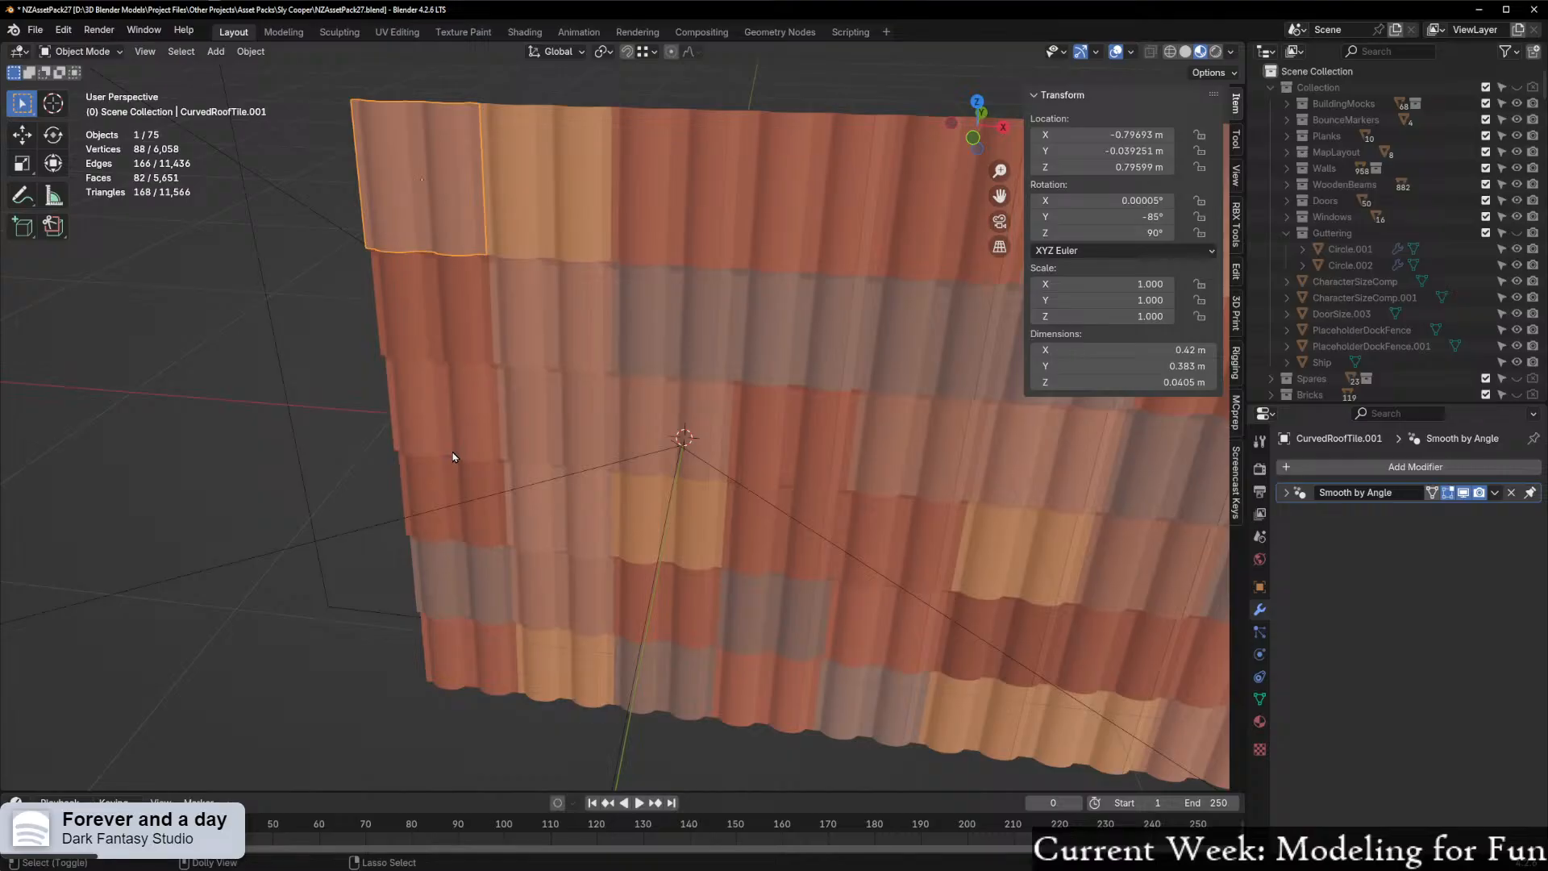
key(ctrl+z)
key(ctrl+z)
key(ctrl+z)
Try stacking two linked tile duplicates above the panel, offset about 0.57 m and 0.58 m along Z, and undo them
middle_drag(308, 519, 484, 285)
click(484, 285)
middle_drag(508, 345, 432, 418)
click(770, 356)
middle_drag(770, 356, 639, 331)
key(alt+d)
key(z)
click(666, 252)
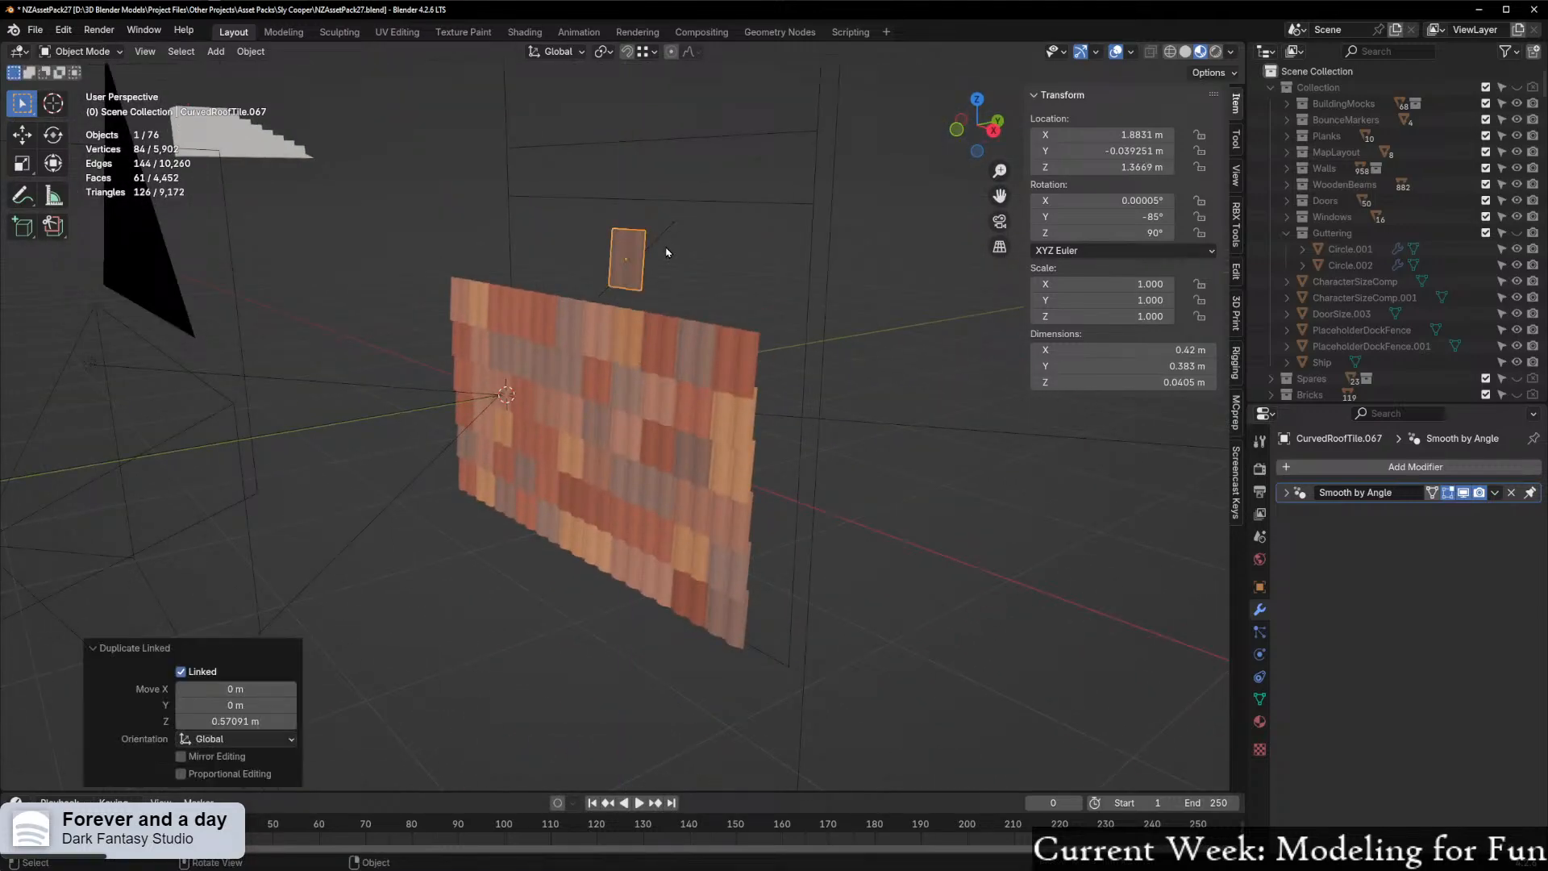
key(alt+d)
key(z)
click(677, 213)
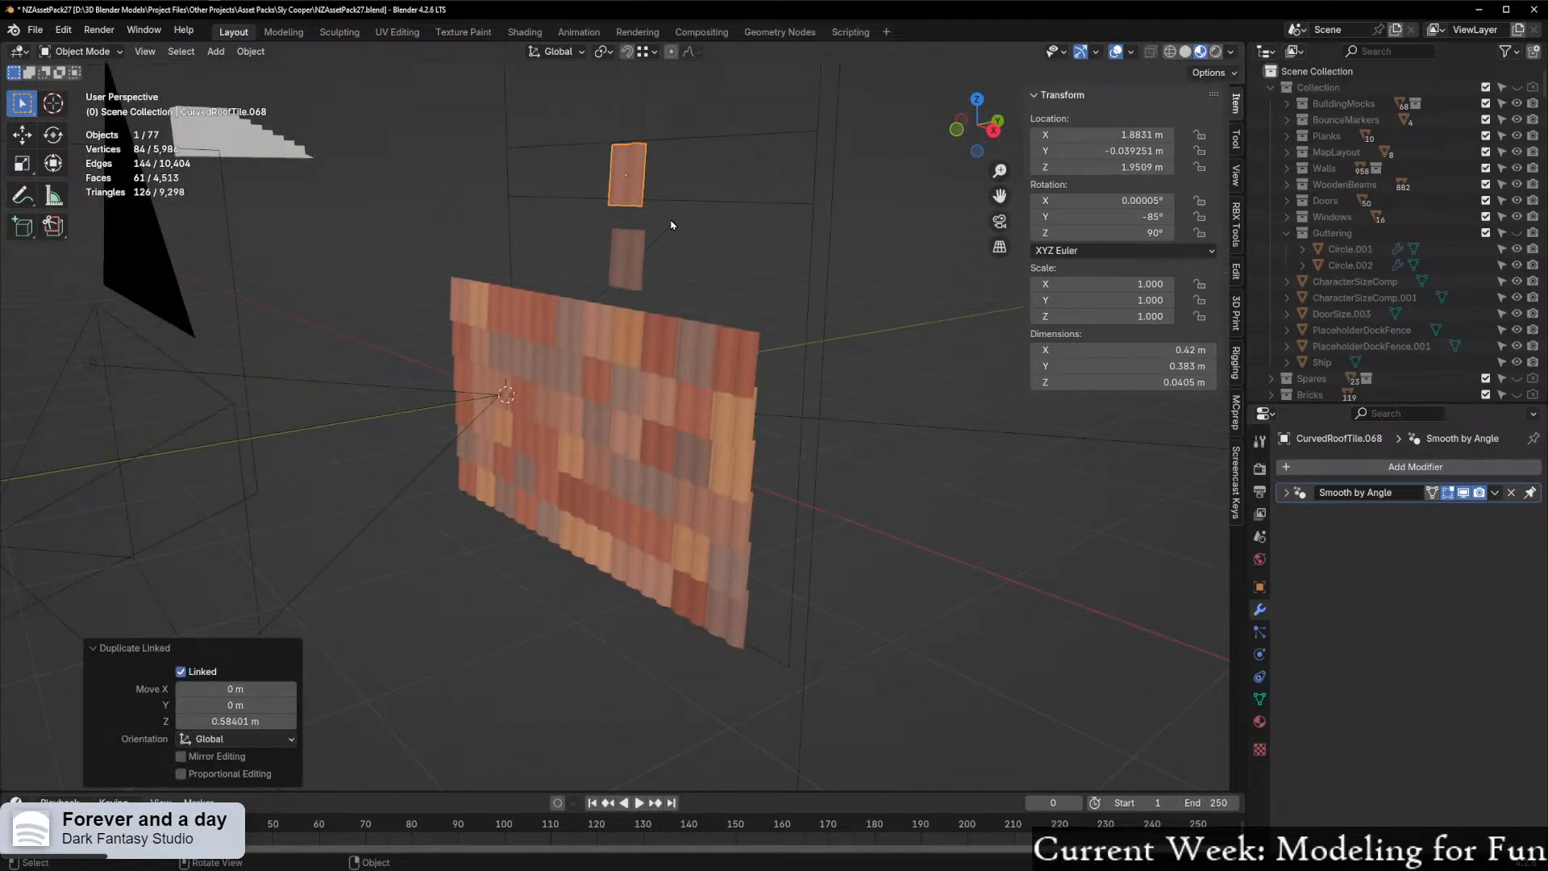
middle_drag(677, 213, 691, 293)
key(ctrl+z)
key(ctrl+z)
Select the six unlinked tiles in the panel's end column and delete them
click(710, 346)
middle_drag(733, 370, 386, 417)
scroll(518, 454, up, 3)
middle_drag(518, 454, 531, 382)
scroll(472, 459, down, 1)
drag(425, 168, 601, 688)
scroll(574, 642, down, 4)
middle_drag(515, 529, 684, 600)
ctrl+drag(235, 211, 475, 512)
middle_drag(484, 508, 772, 411)
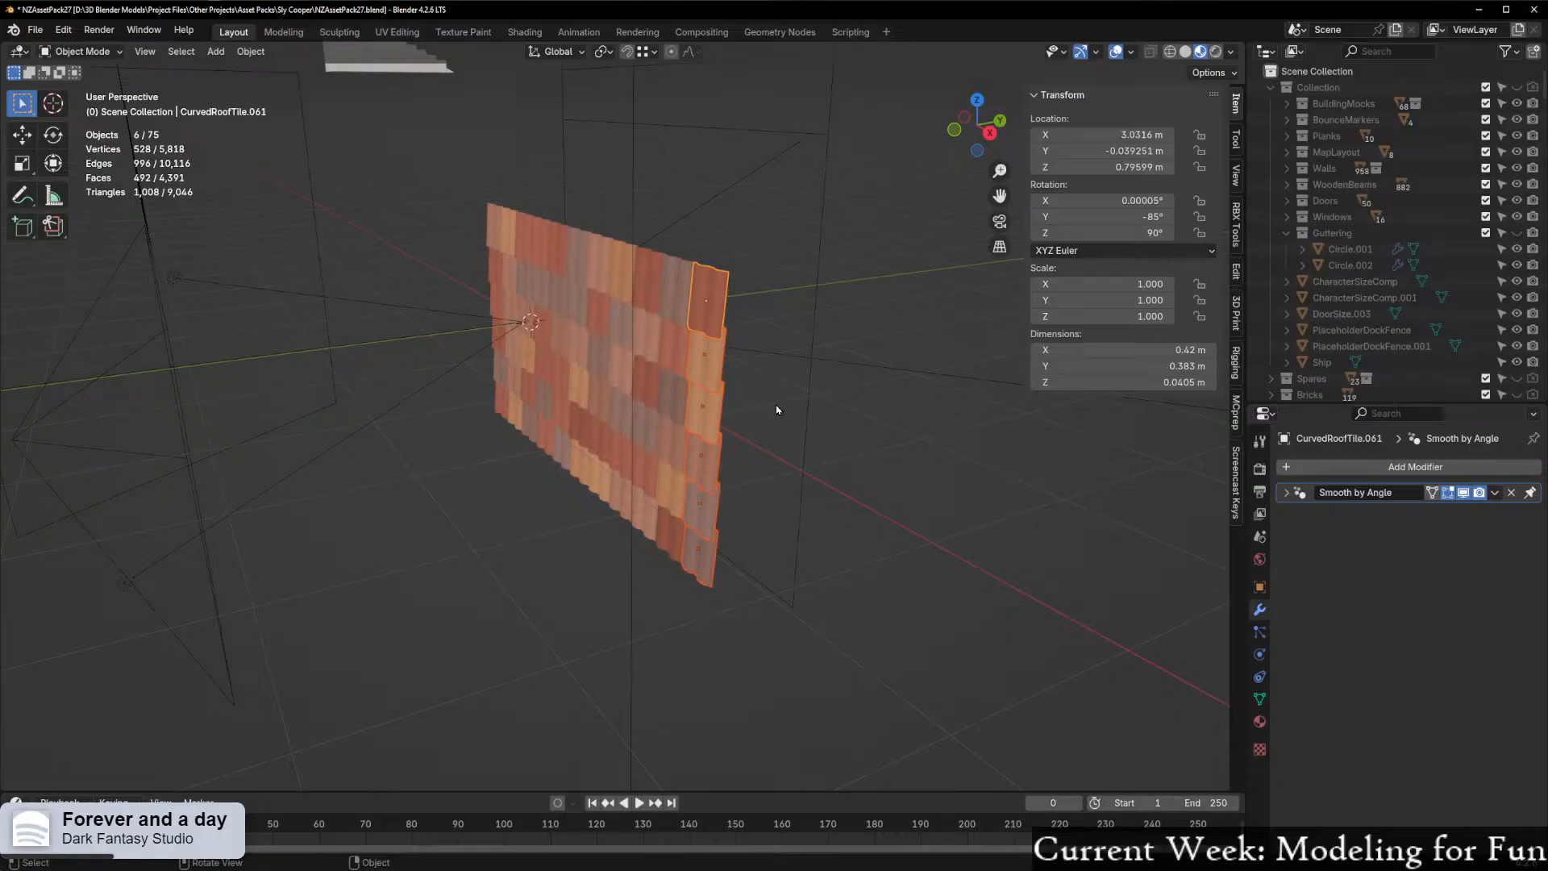
key(x)
Select all six tiles of the new end column and duplicate them outward along the X axis
scroll(746, 415, up, 5)
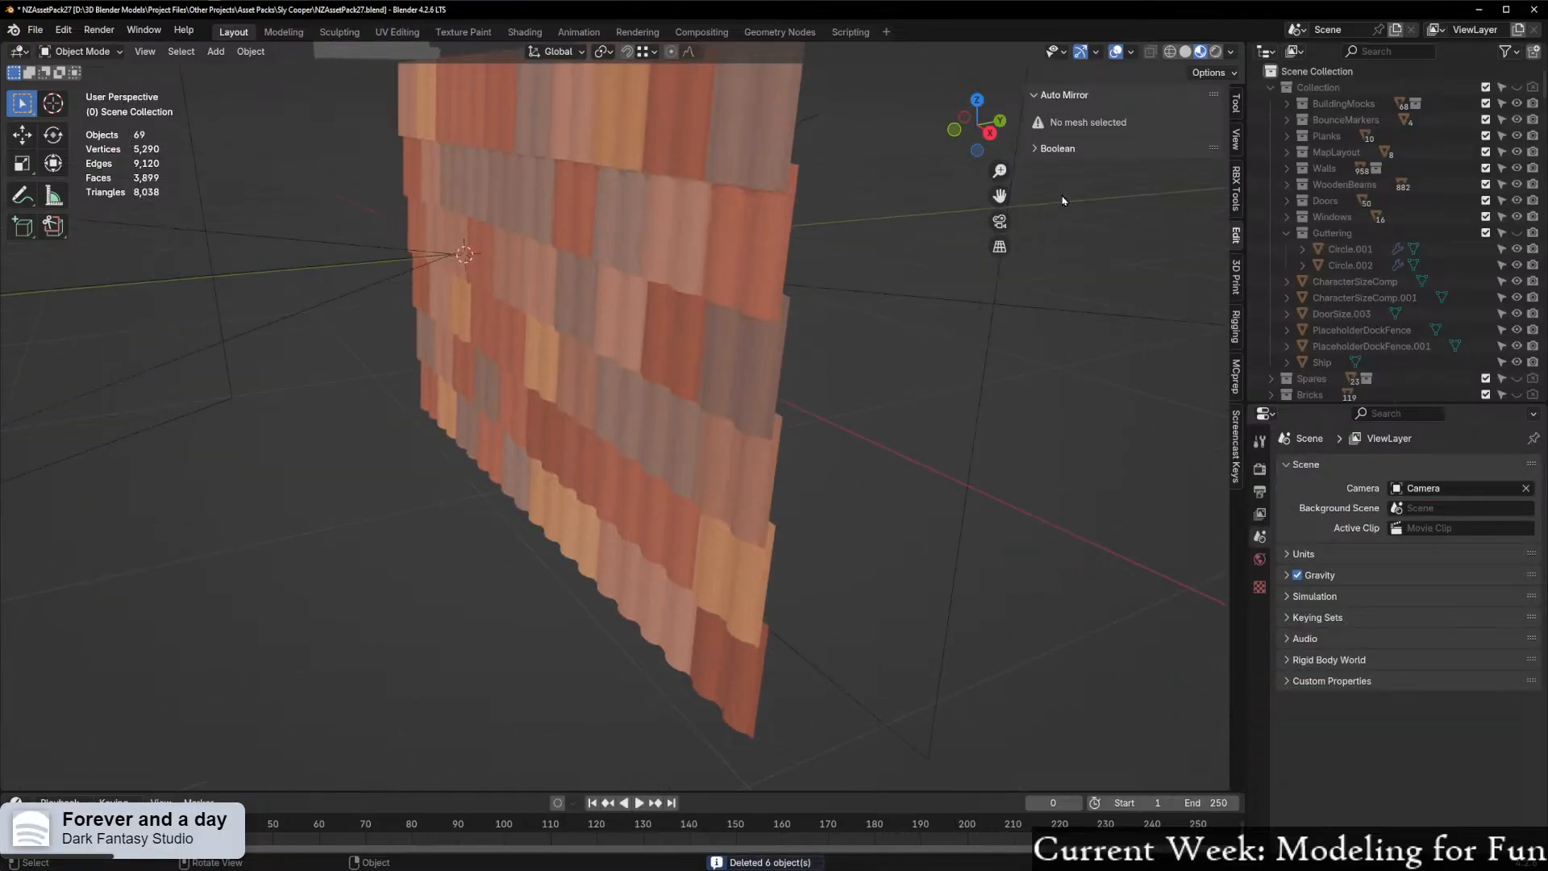
click(989, 133)
click(951, 125)
scroll(645, 347, up, 2)
click(595, 216)
scroll(594, 387, down, 4)
middle_drag(615, 391, 674, 259)
shift+click(637, 278)
shift+click(633, 363)
shift+click(650, 439)
shift+click(641, 508)
shift+click(640, 564)
key(shift+d)
key(x)
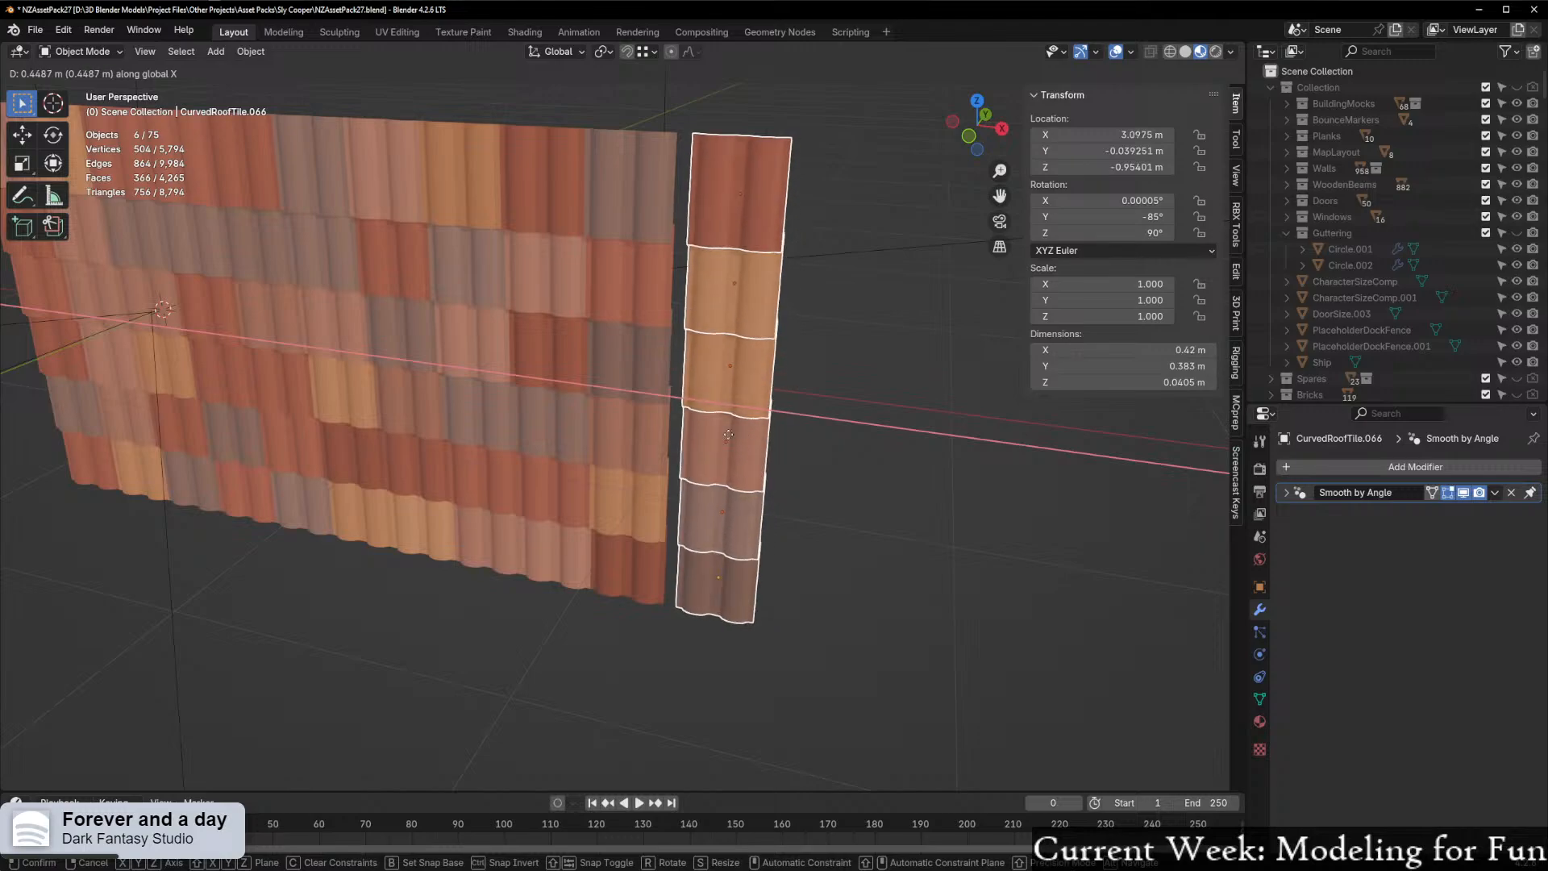
click(782, 435)
Move the duplicated column about -0.2 m along X against the panel and check it through the camera
scroll(593, 299, up, 4)
shift+middle_drag(594, 299, 584, 337)
key(g)
key(x)
click(563, 318)
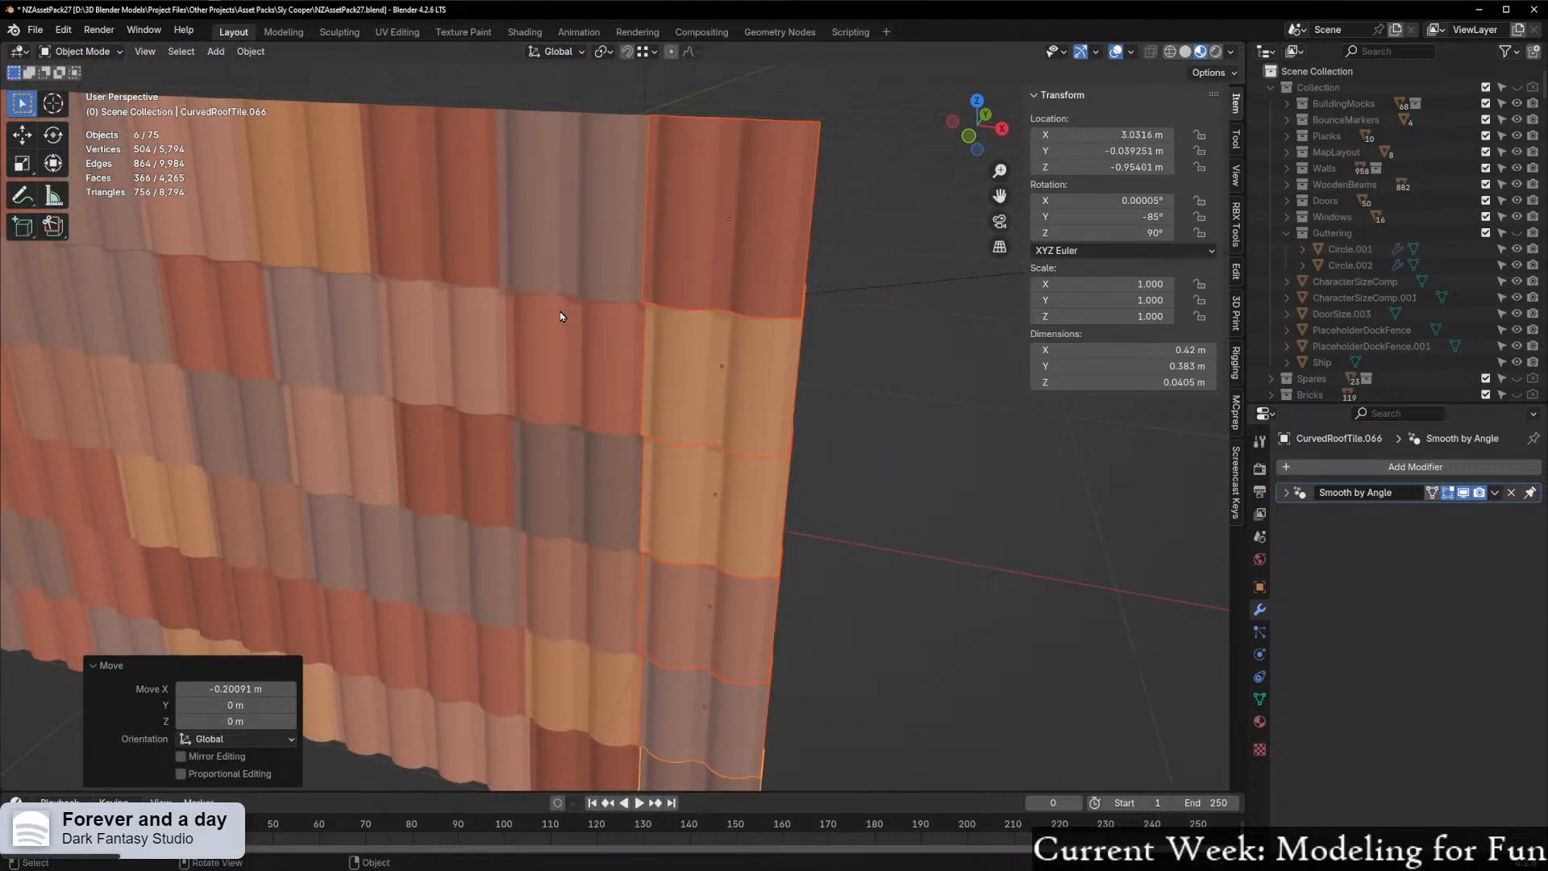
scroll(563, 319, down, 4)
middle_drag(563, 319, 637, 295)
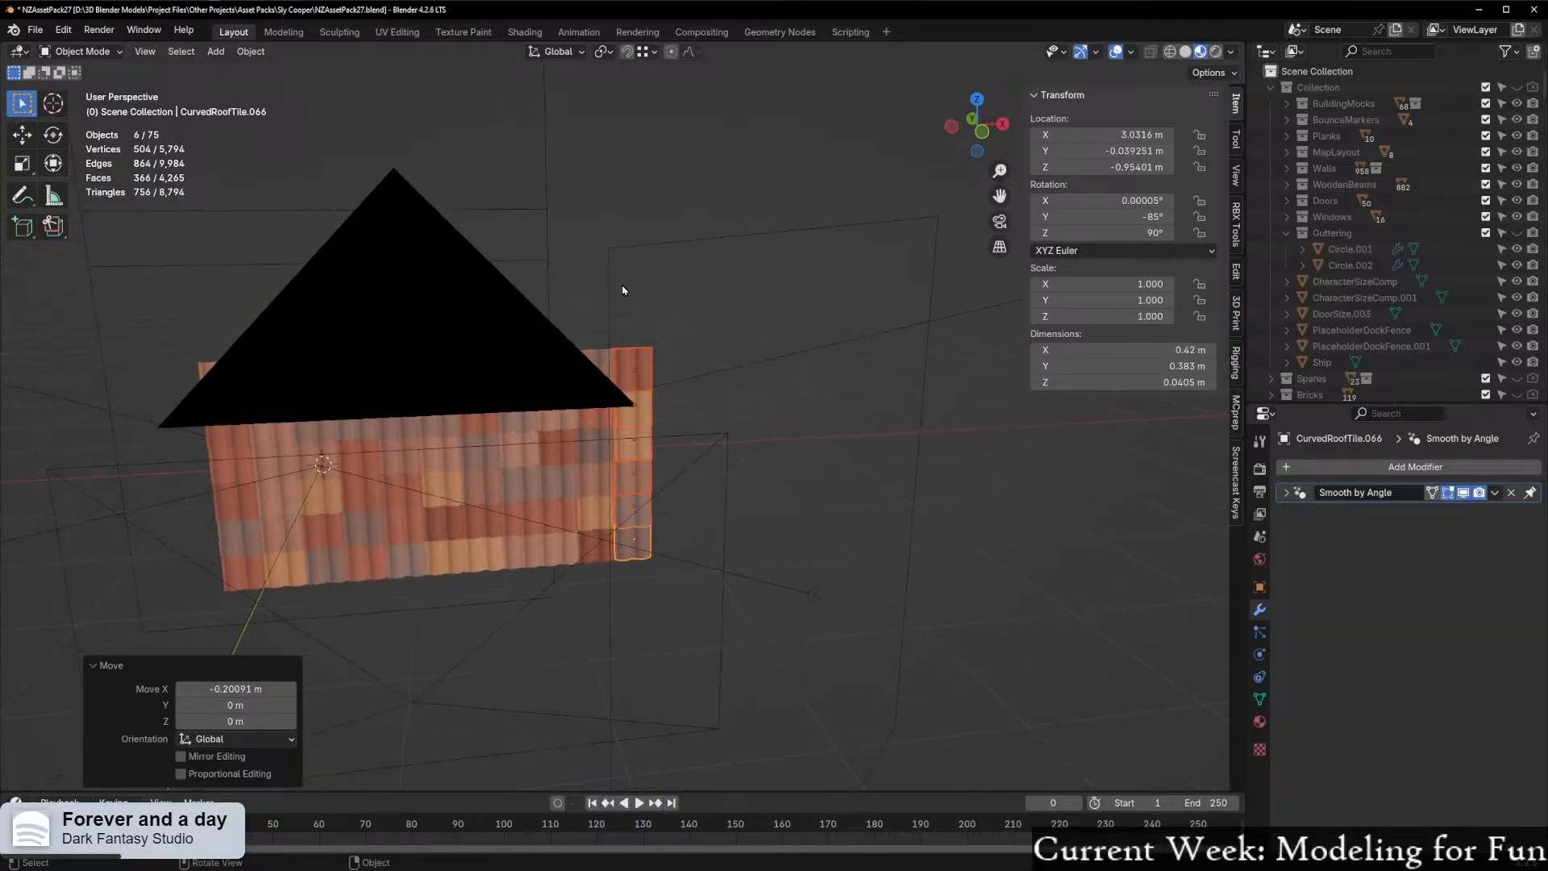
key(KP_0)
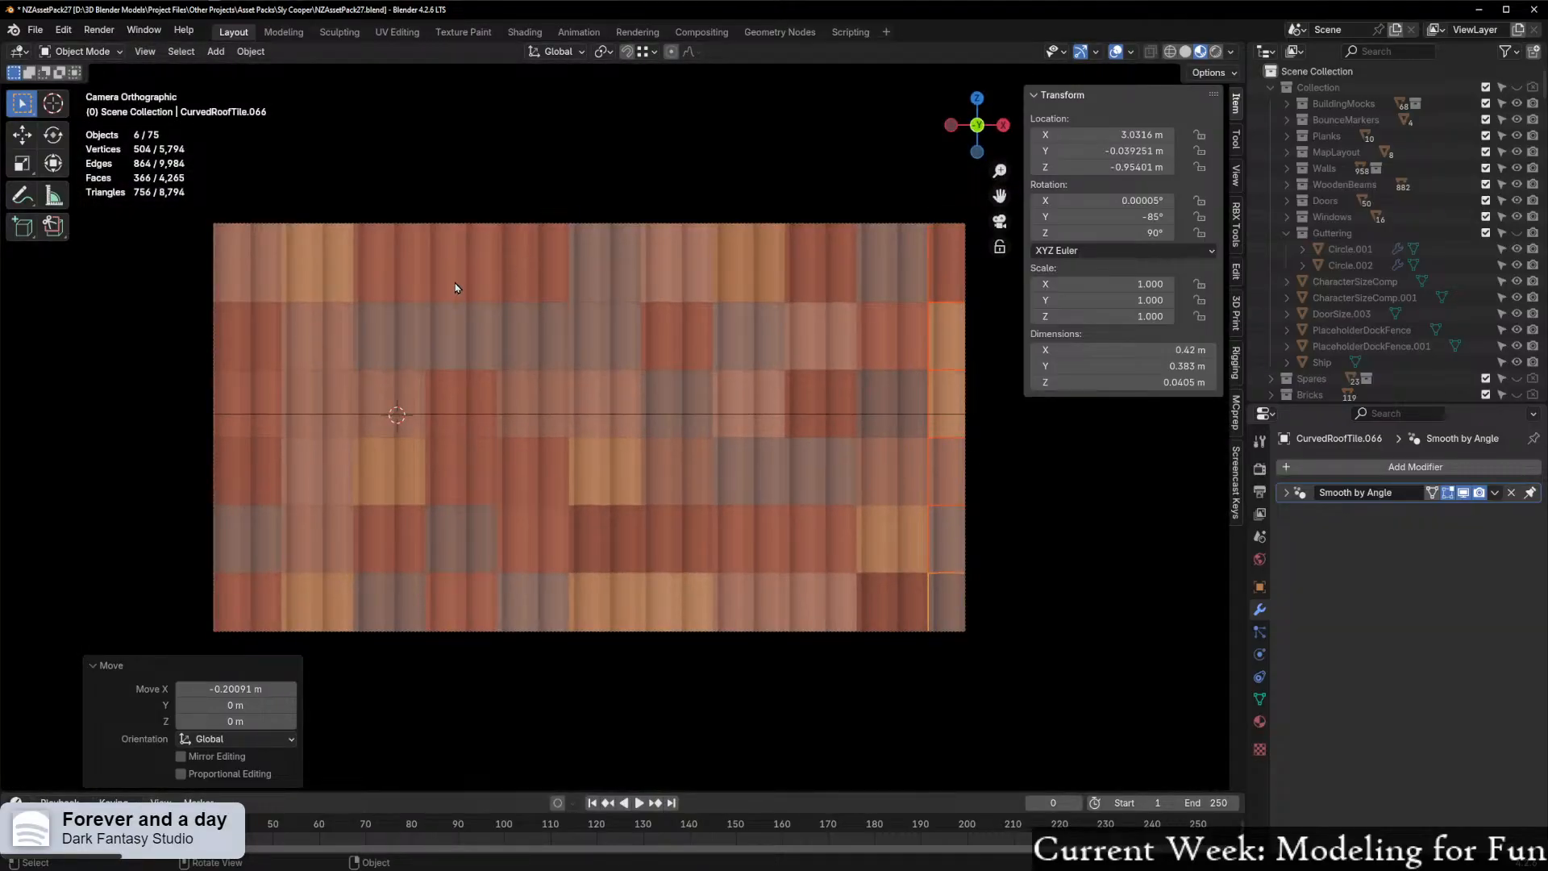
middle_drag(442, 286, 640, 264)
Try a linked duplicate of the grey top-row tile raised about 0.63 m along Z, and undo it
click(639, 264)
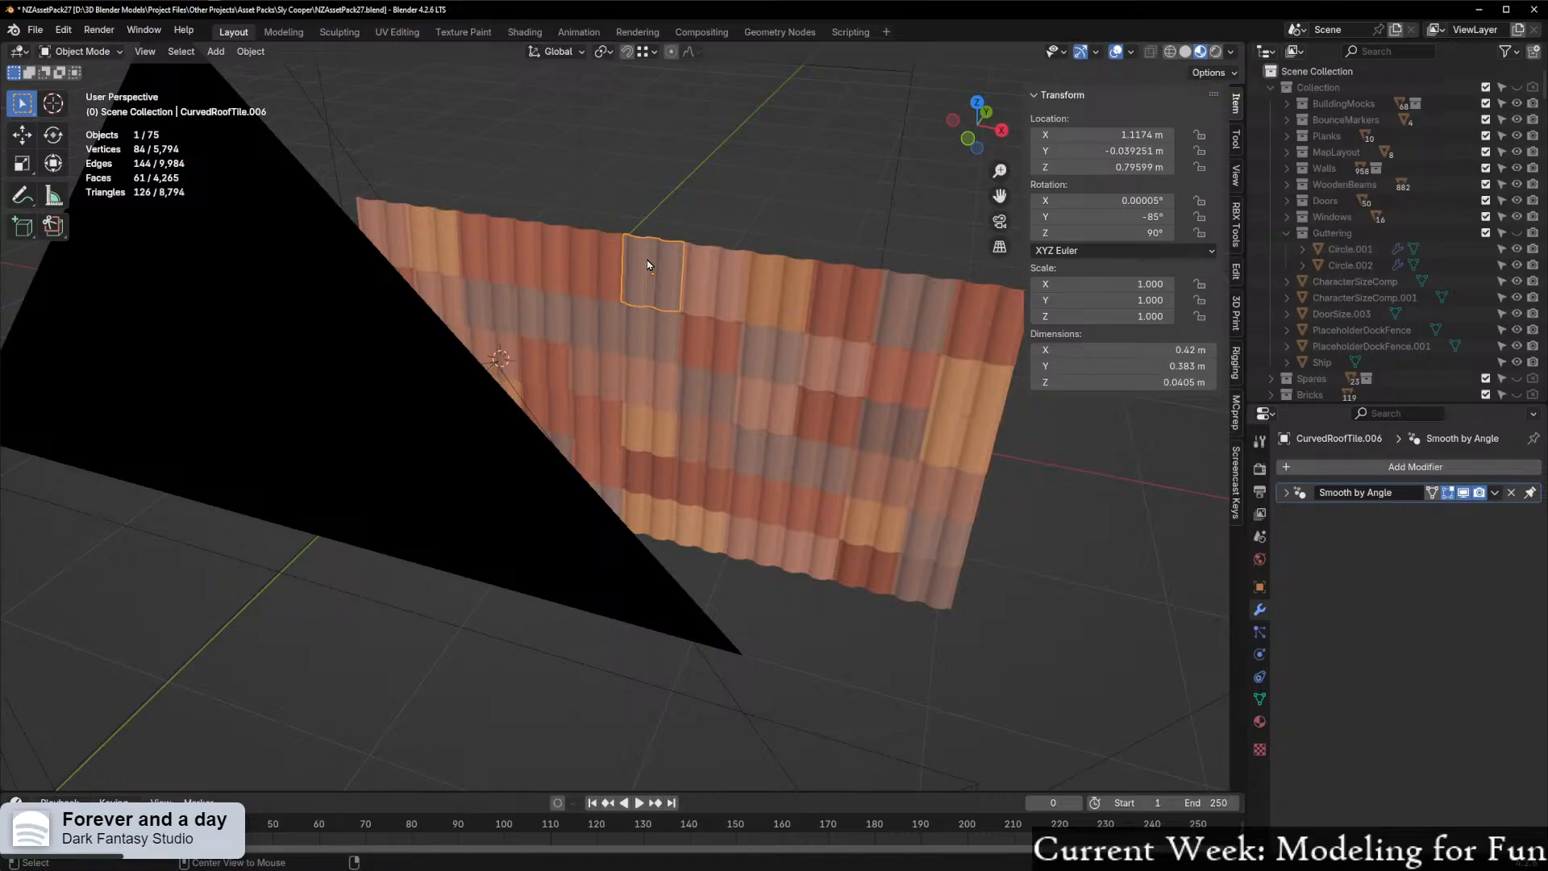
key(alt+d)
key(z)
click(658, 158)
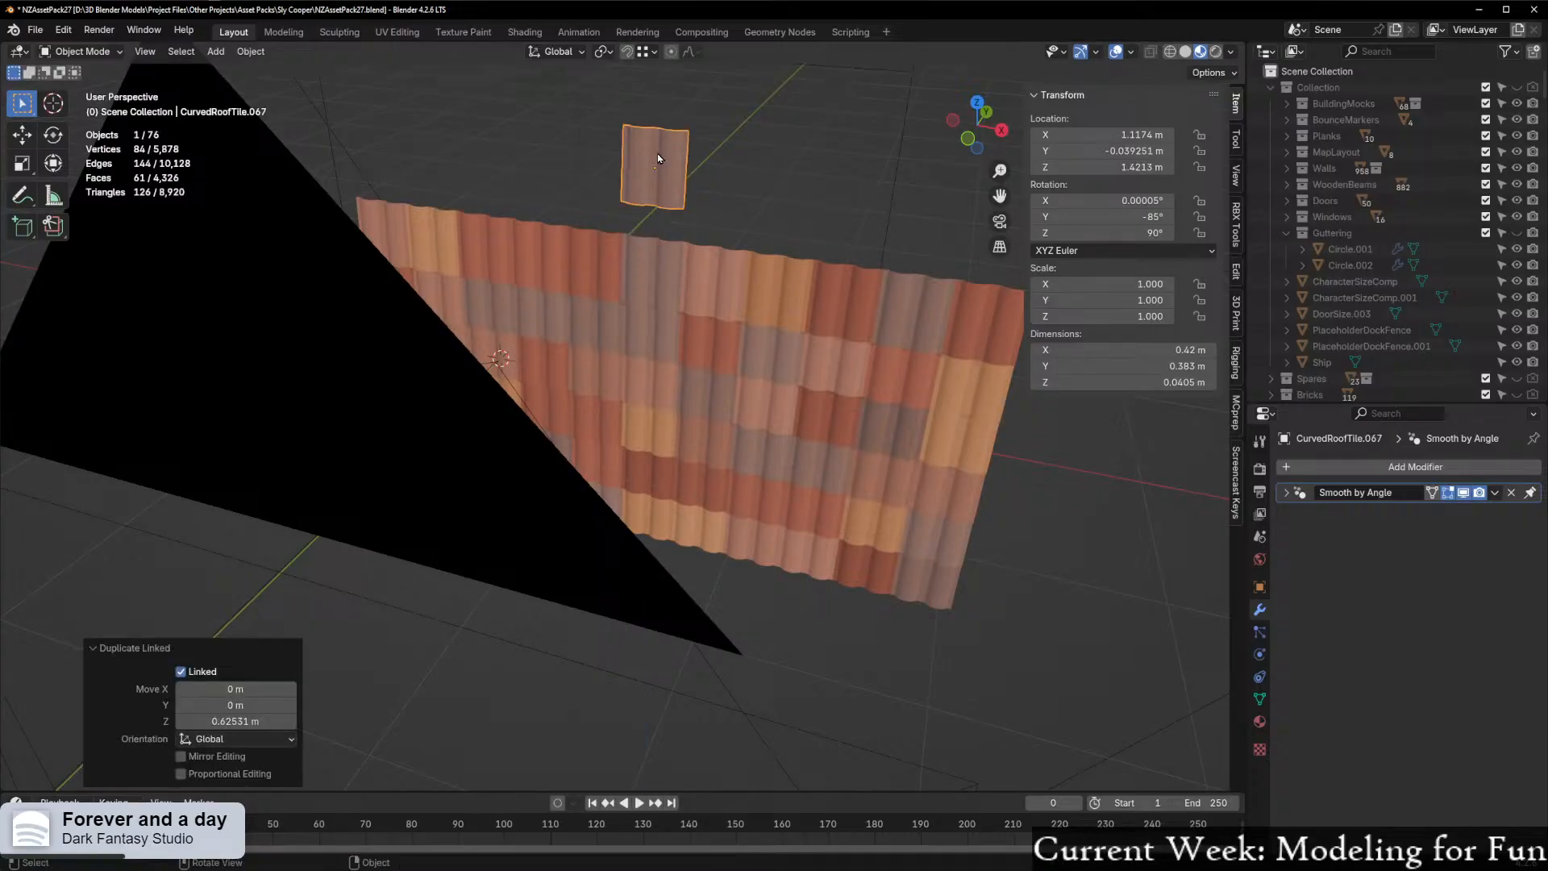
click(736, 177)
key(ctrl+z)
key(ctrl+z)
key(ctrl+z)
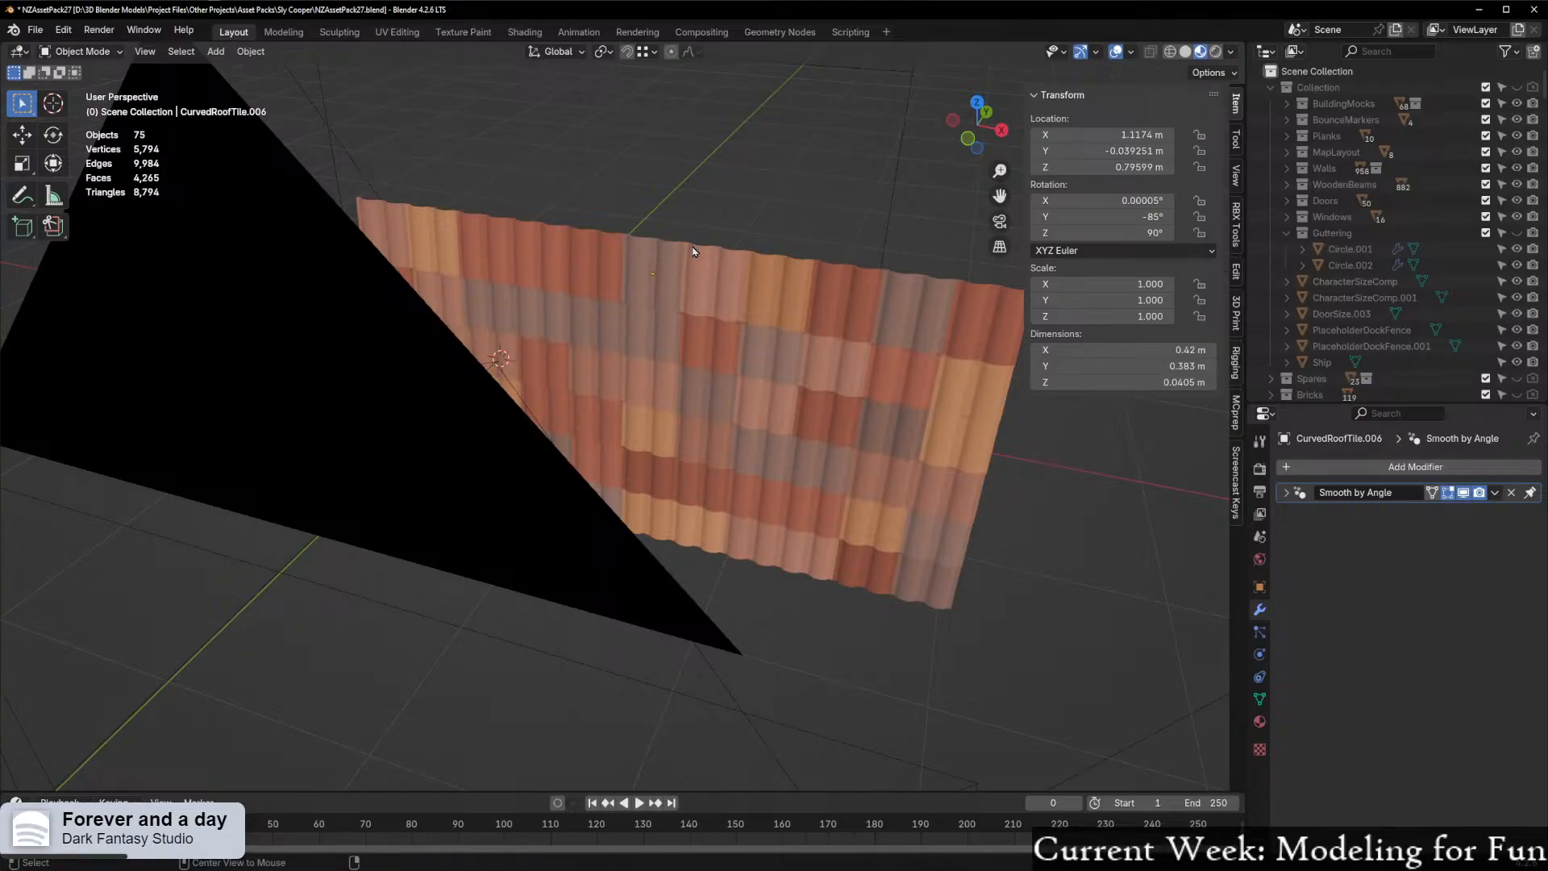
Try raising another linked duplicate of the same top-row tile about 0.64 m along Z, and undo it
key(z)
key(Escape)
key(ctrl+z)
key(alt+d)
key(z)
click(703, 161)
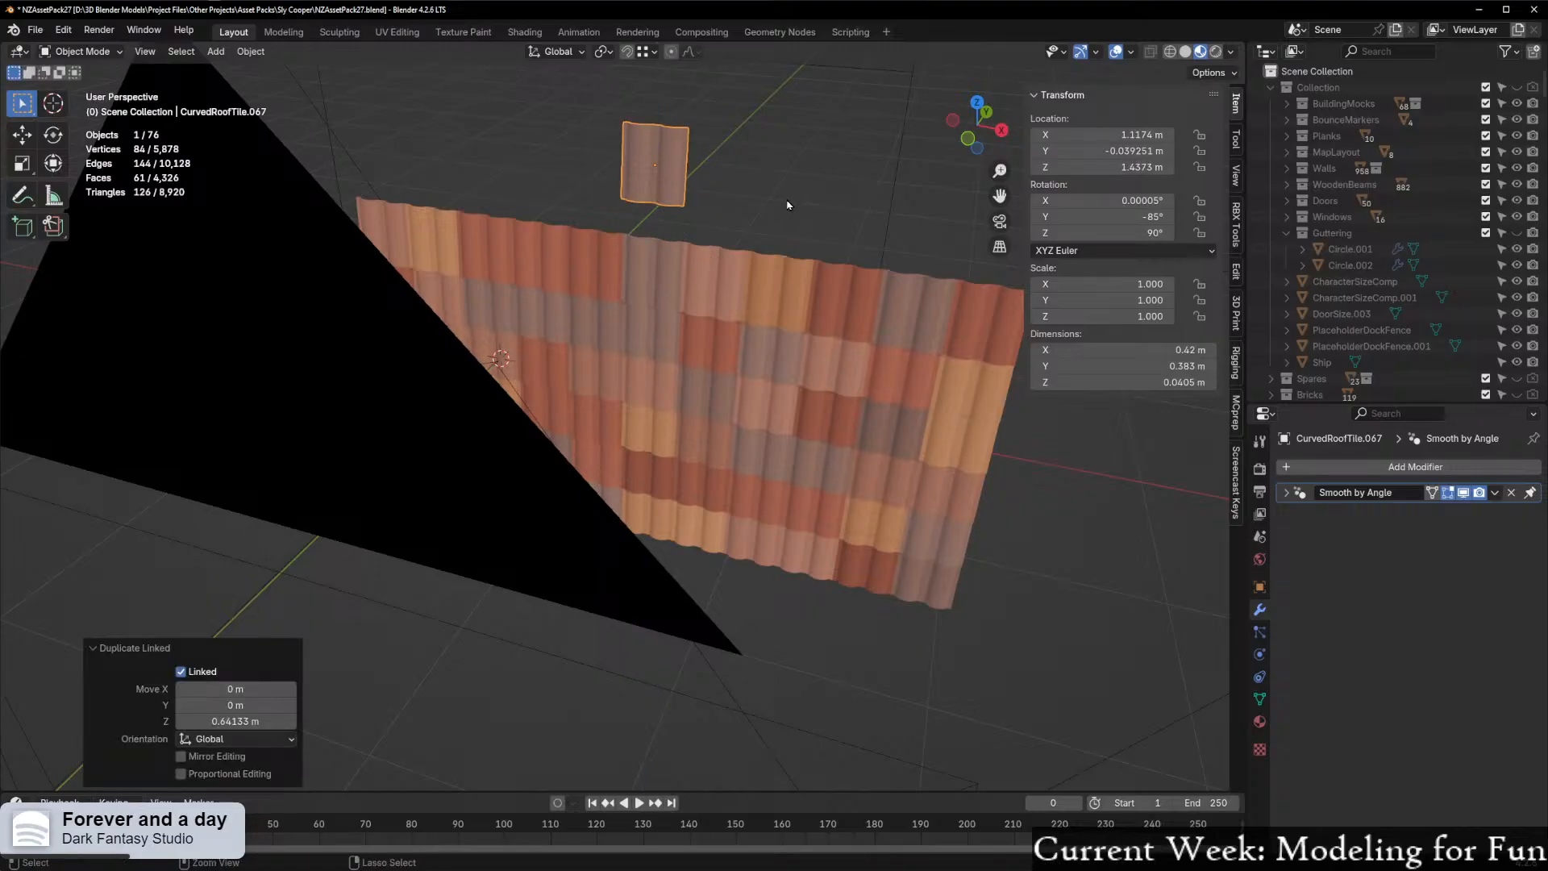
key(ctrl+z)
middle_drag(672, 240, 753, 221)
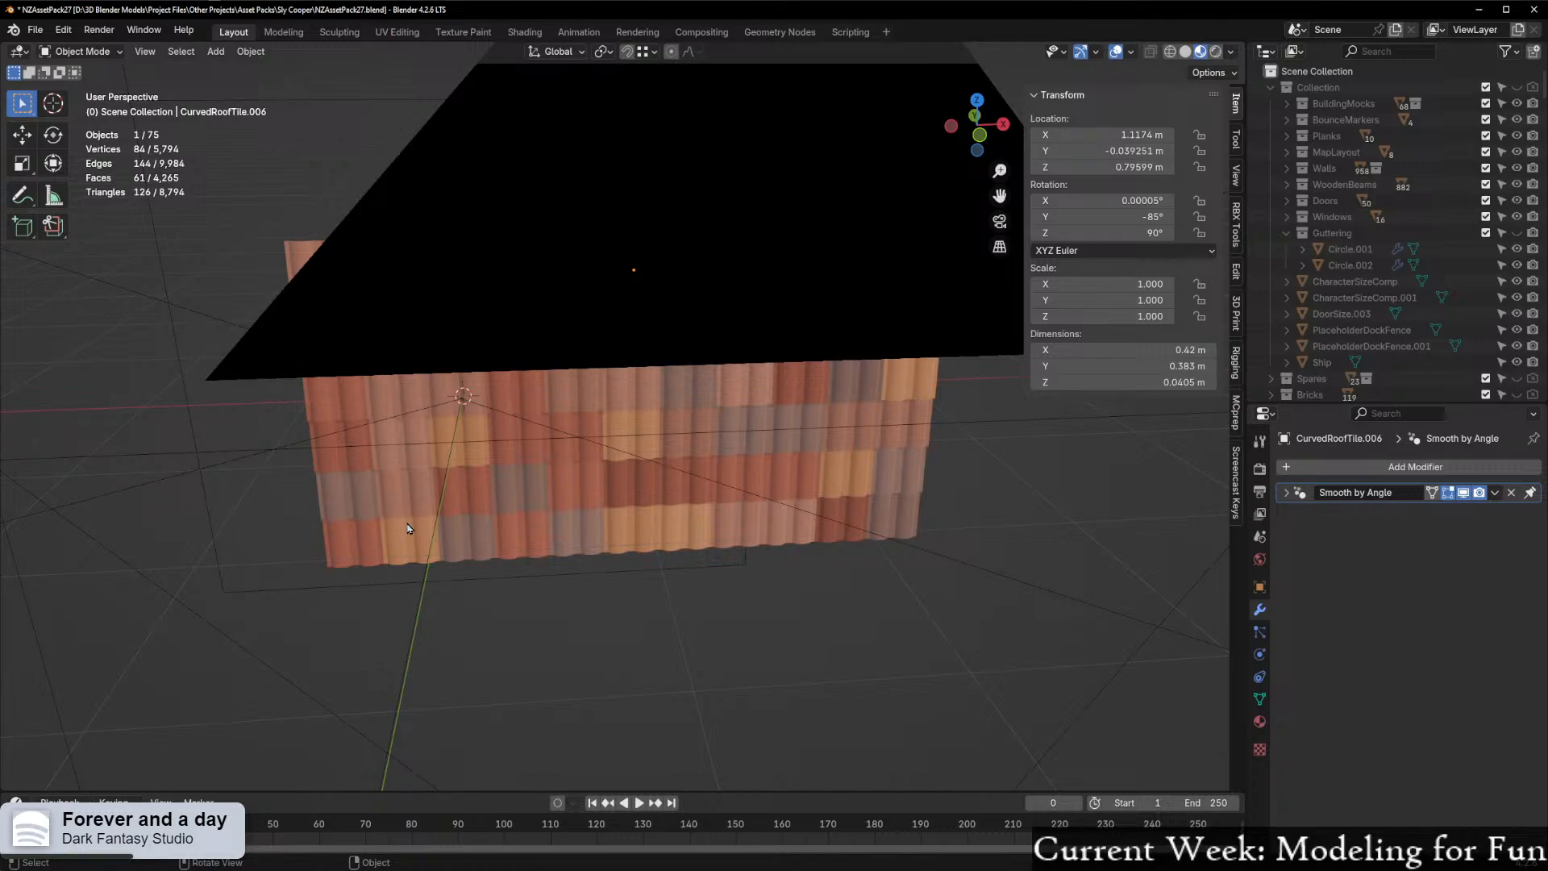
middle_drag(361, 136, 487, 322)
scroll(560, 343, up, 5)
scroll(466, 336, down, 4)
scroll(584, 330, up, 3)
scroll(521, 326, down, 4)
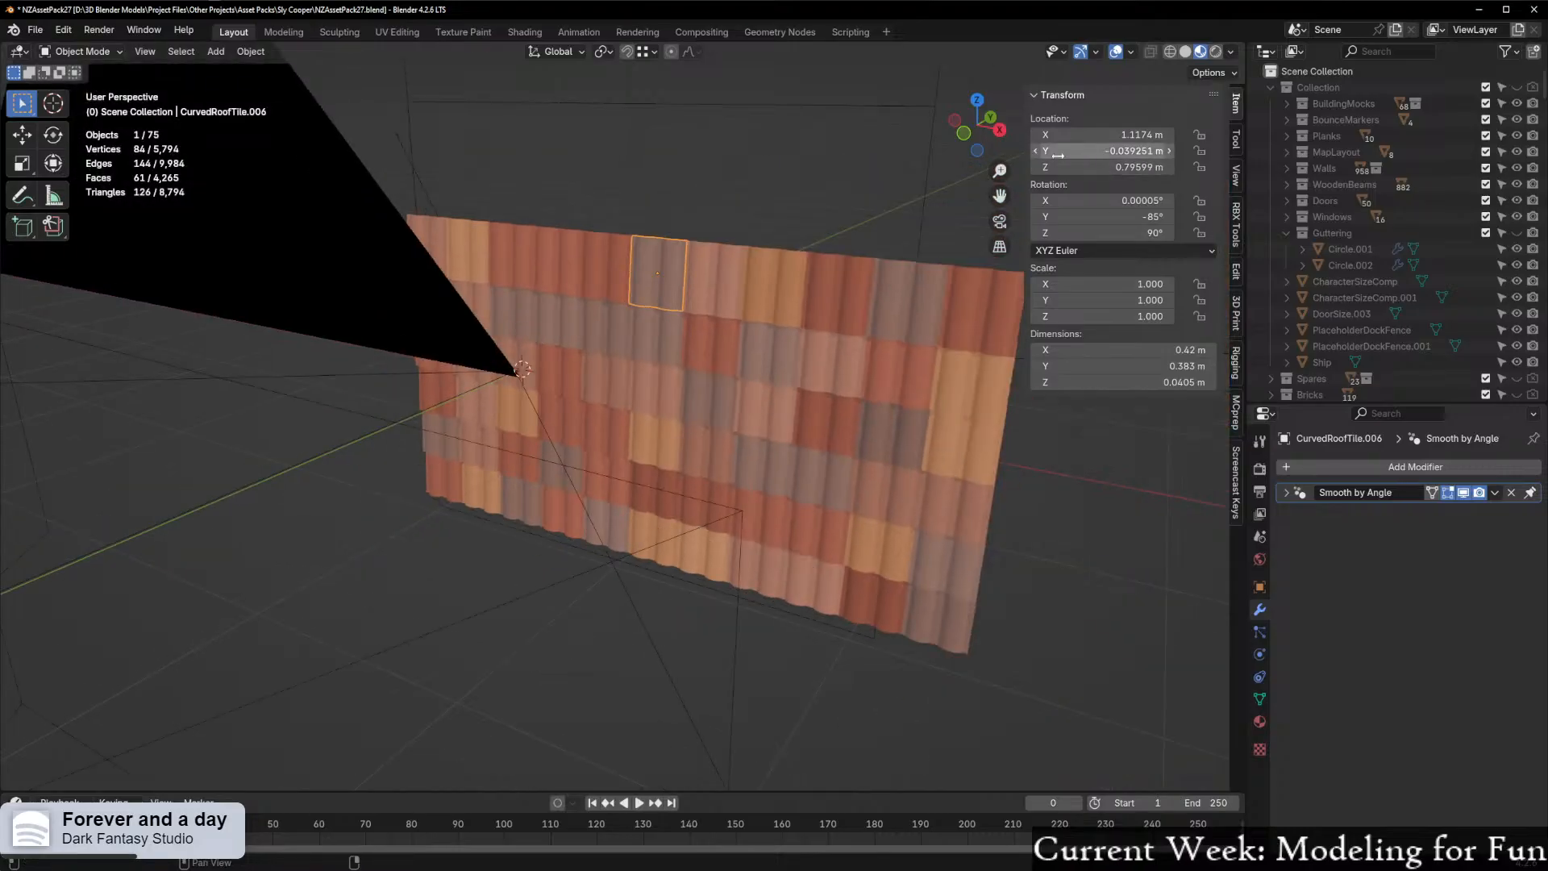
Try raising a duplicate of the grey top-row tile about 0.57 m along Z above the panel
click(963, 134)
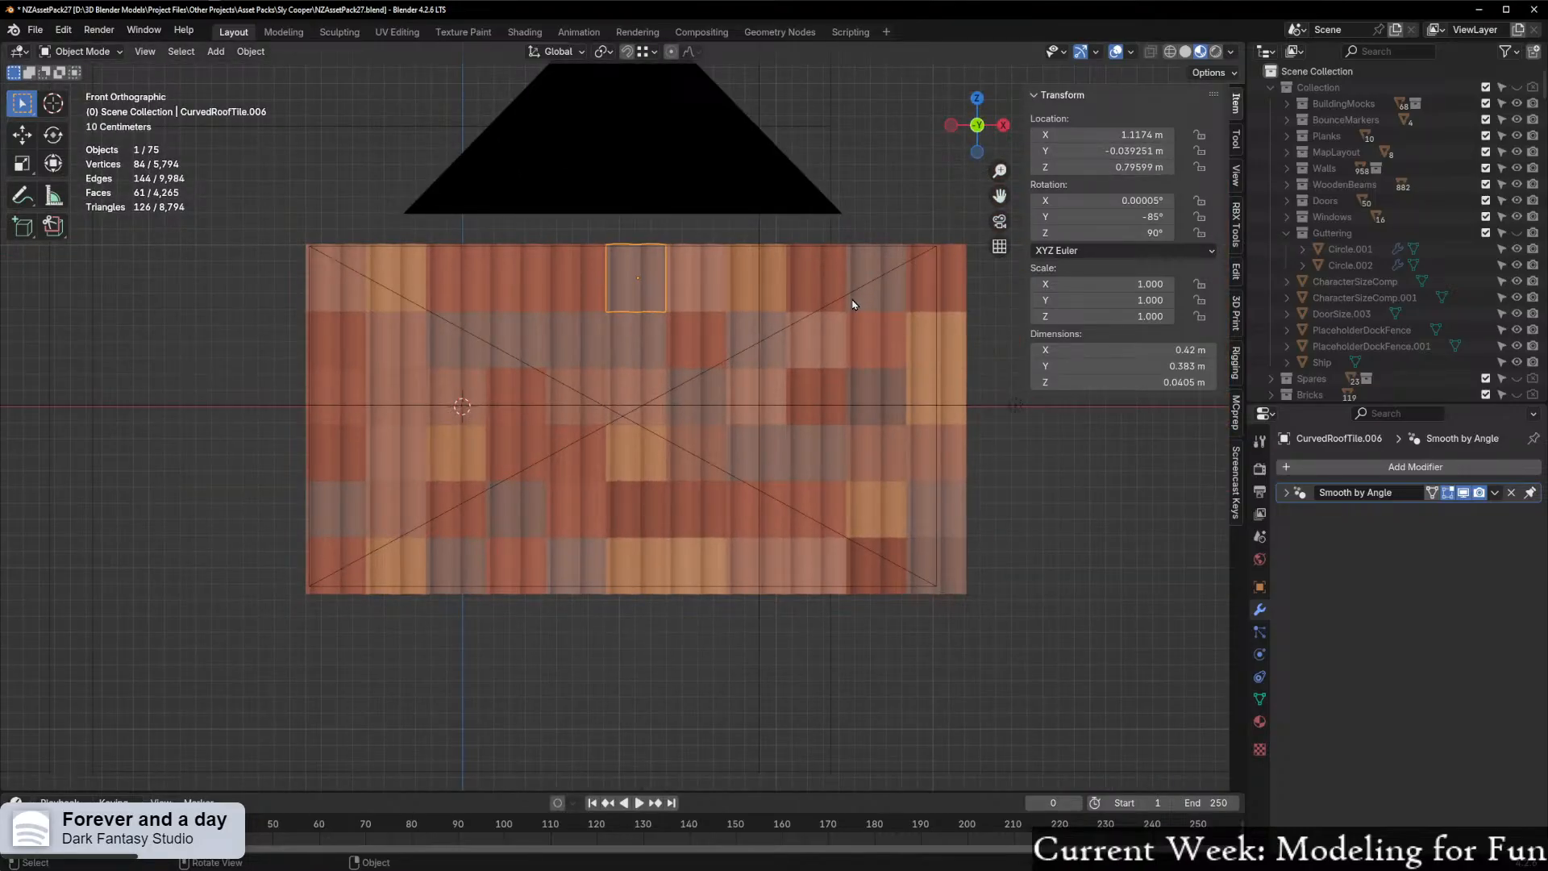
middle_drag(788, 294, 643, 373)
scroll(644, 372, up, 1)
key(grave)
key(shift+d)
key(z)
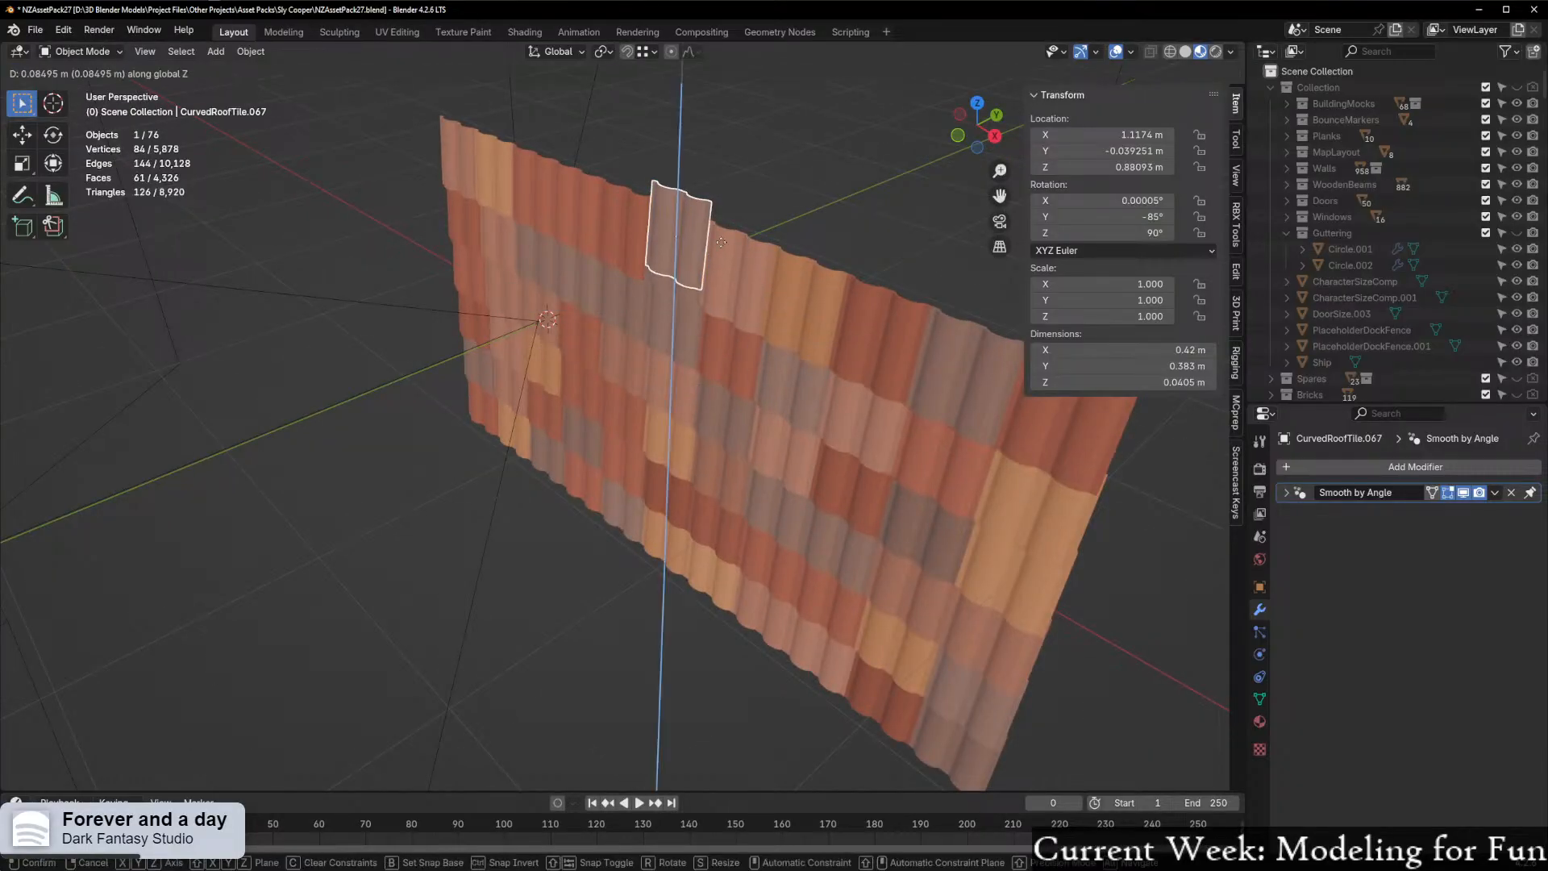
click(735, 151)
middle_drag(735, 151, 828, 106)
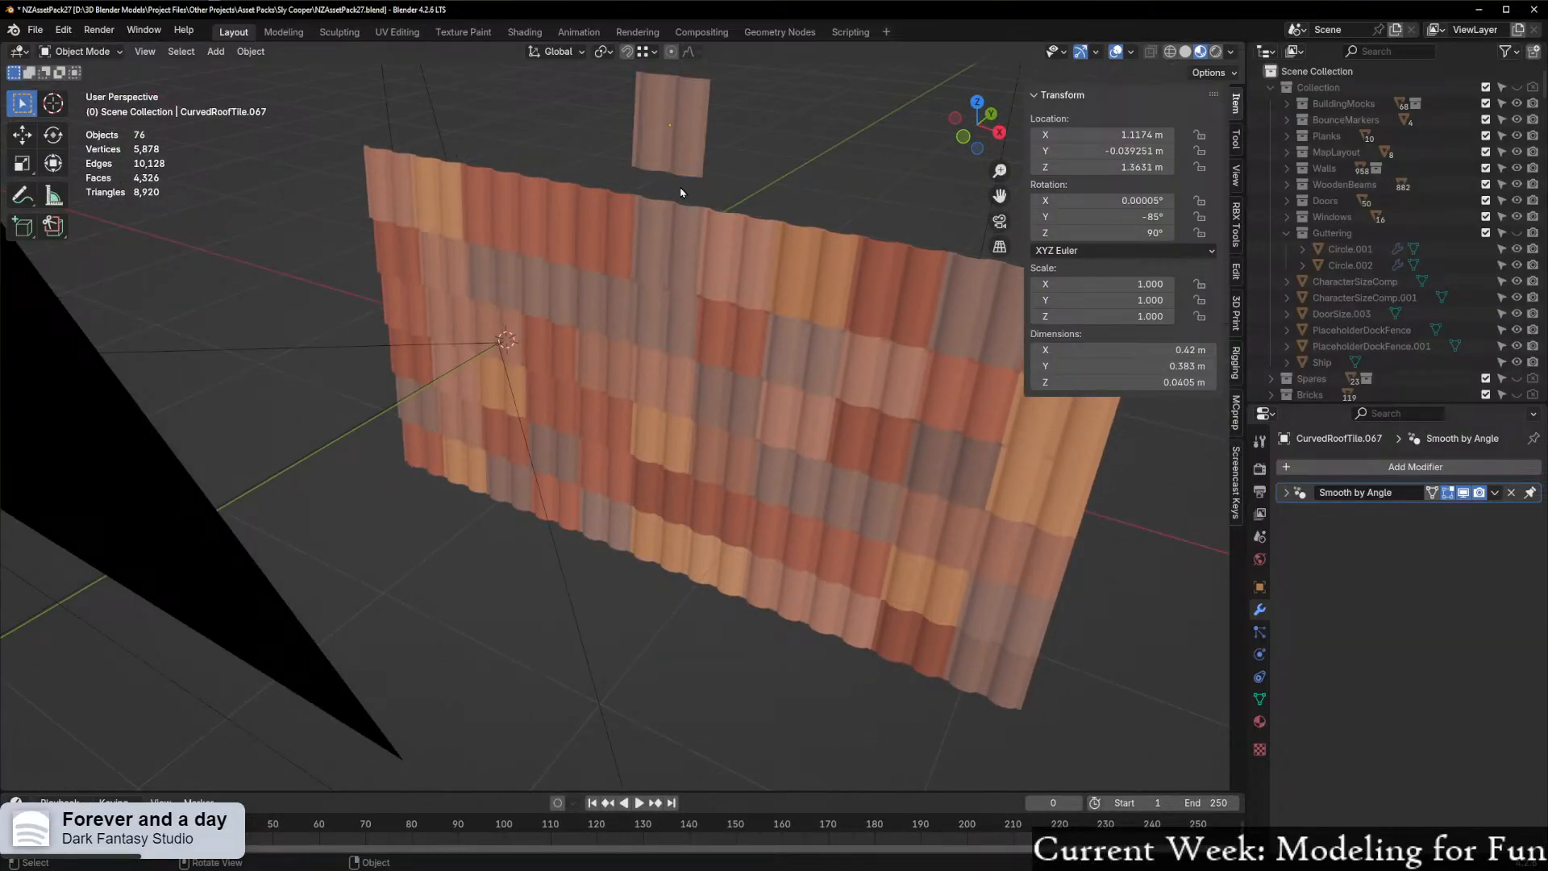
Try a linked duplicate of the adjacent pink top-row tile raised about 0.56 m along Z, and undo both raised duplicates
click(750, 271)
key(alt+d)
key(z)
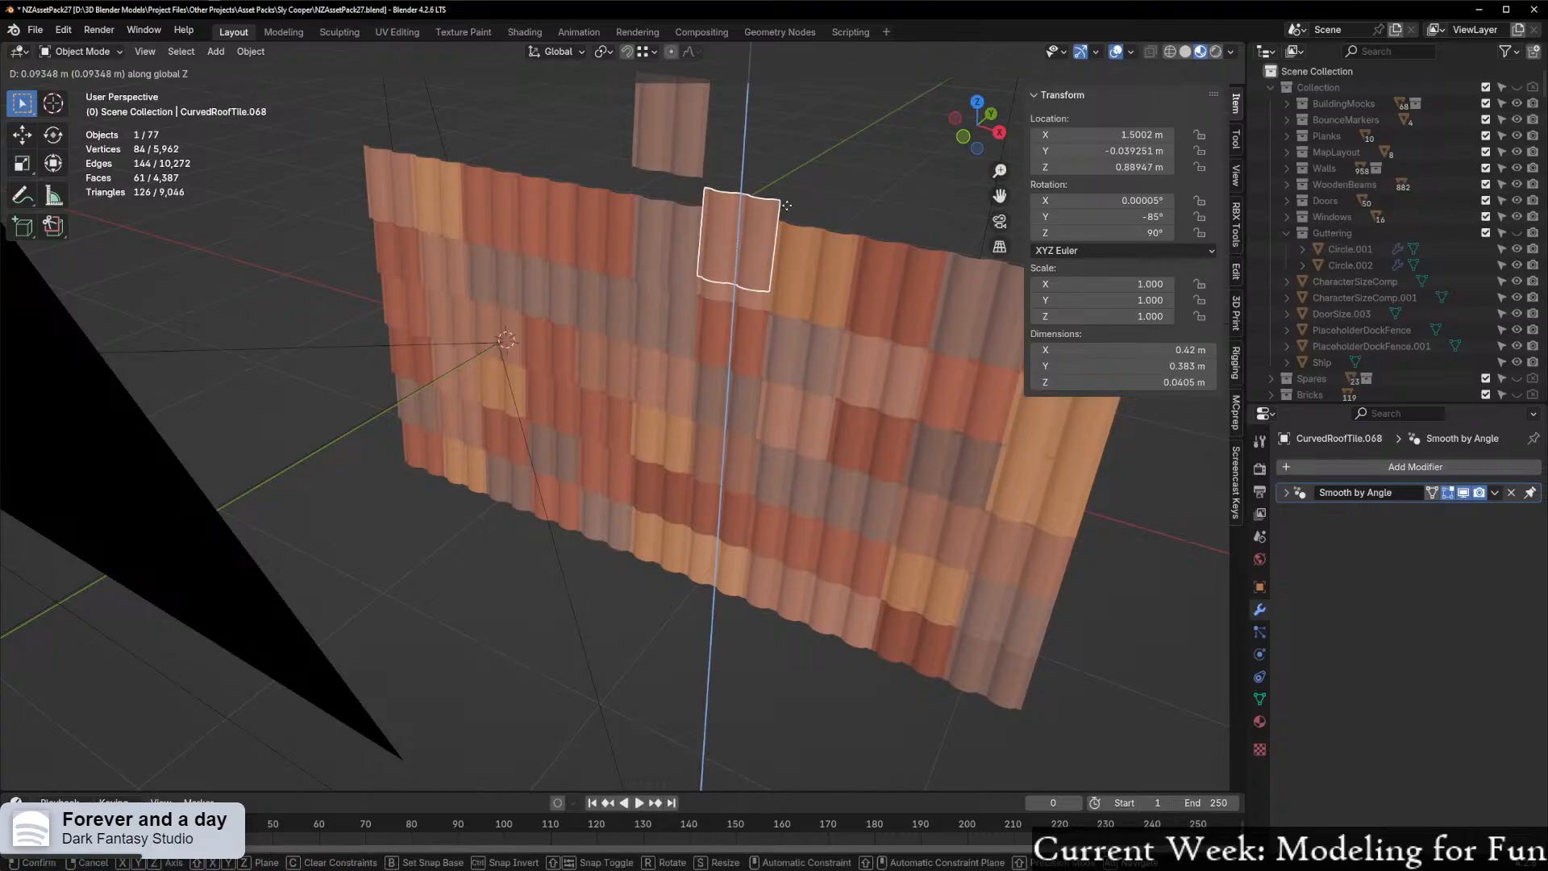
click(838, 155)
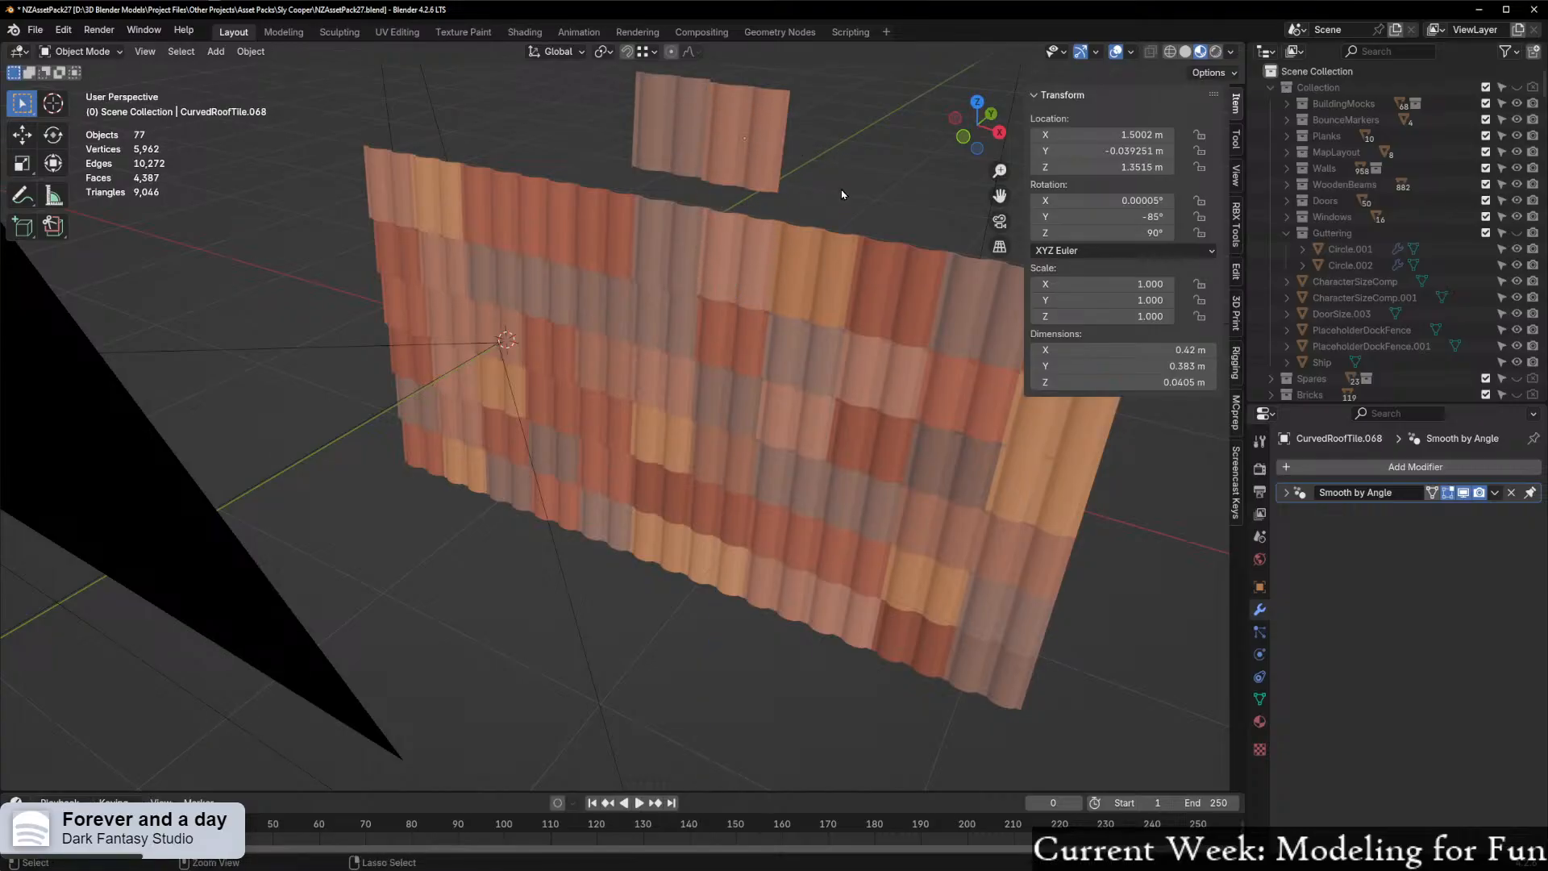
key(ctrl+z)
key(ctrl+z)
Examine how the tile panel fits the camera frame, viewing it from the front, at an angle and through the camera
middle_drag(767, 216, 723, 222)
scroll(702, 277, down, 5)
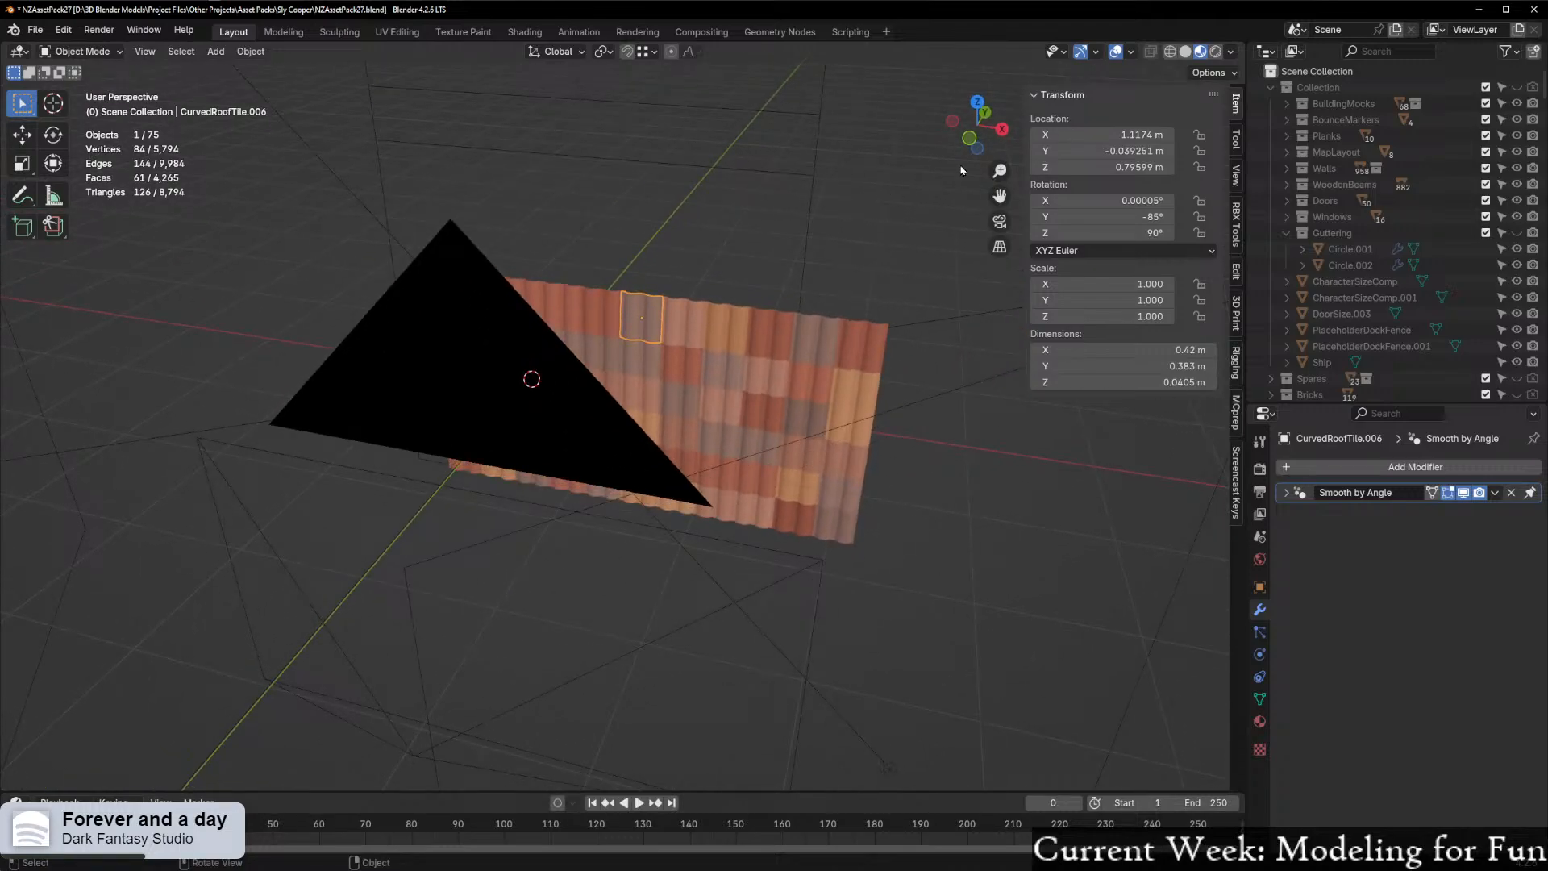
click(970, 137)
scroll(705, 414, up, 5)
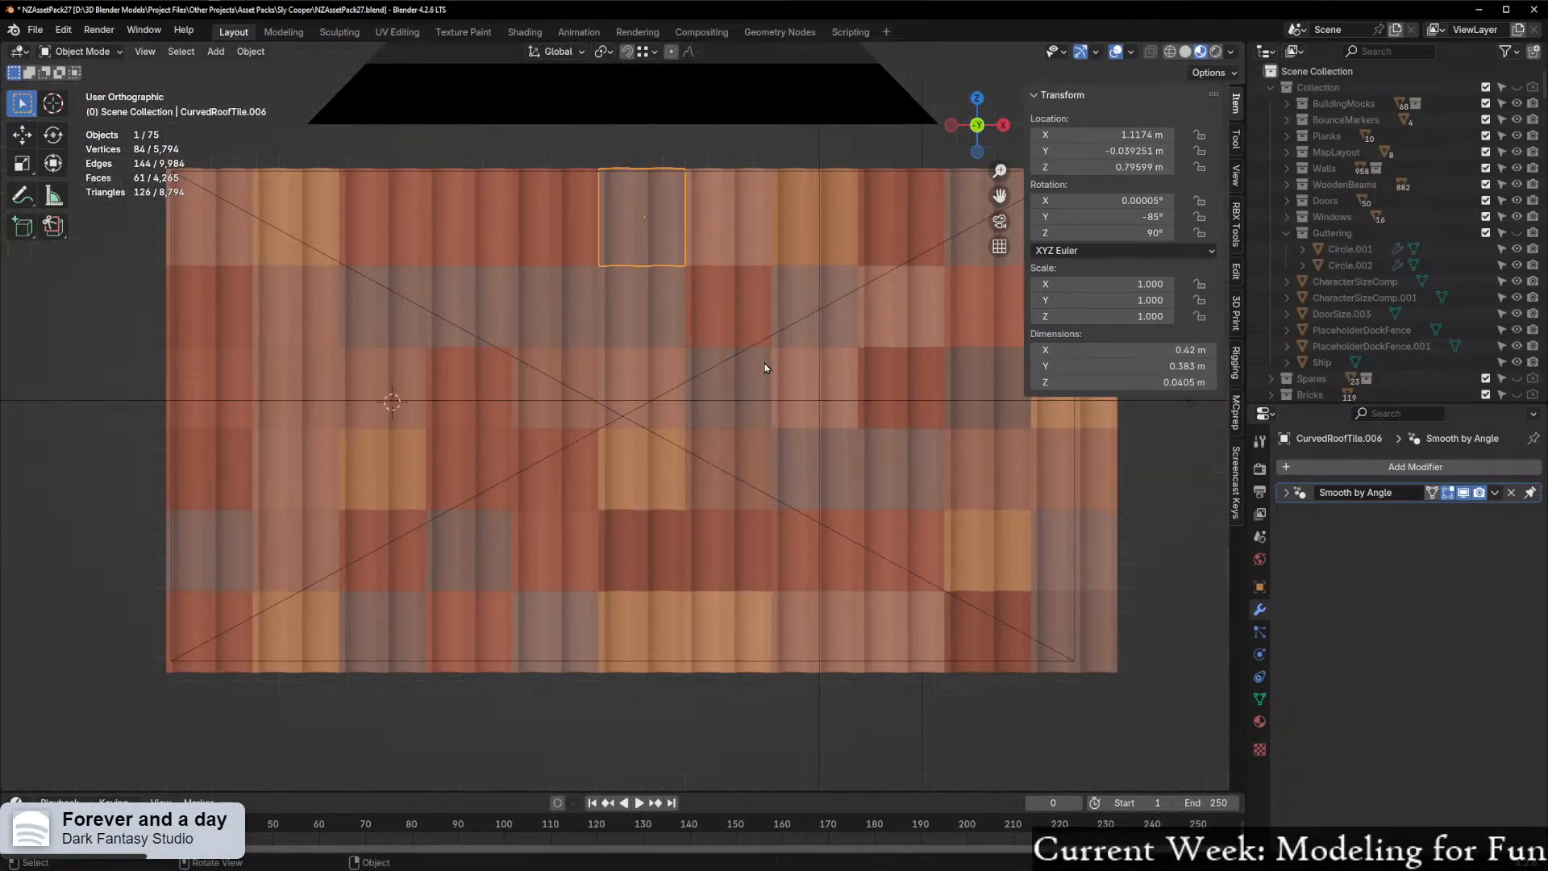
key(KP_0)
scroll(762, 367, up, 3)
scroll(758, 395, down, 3)
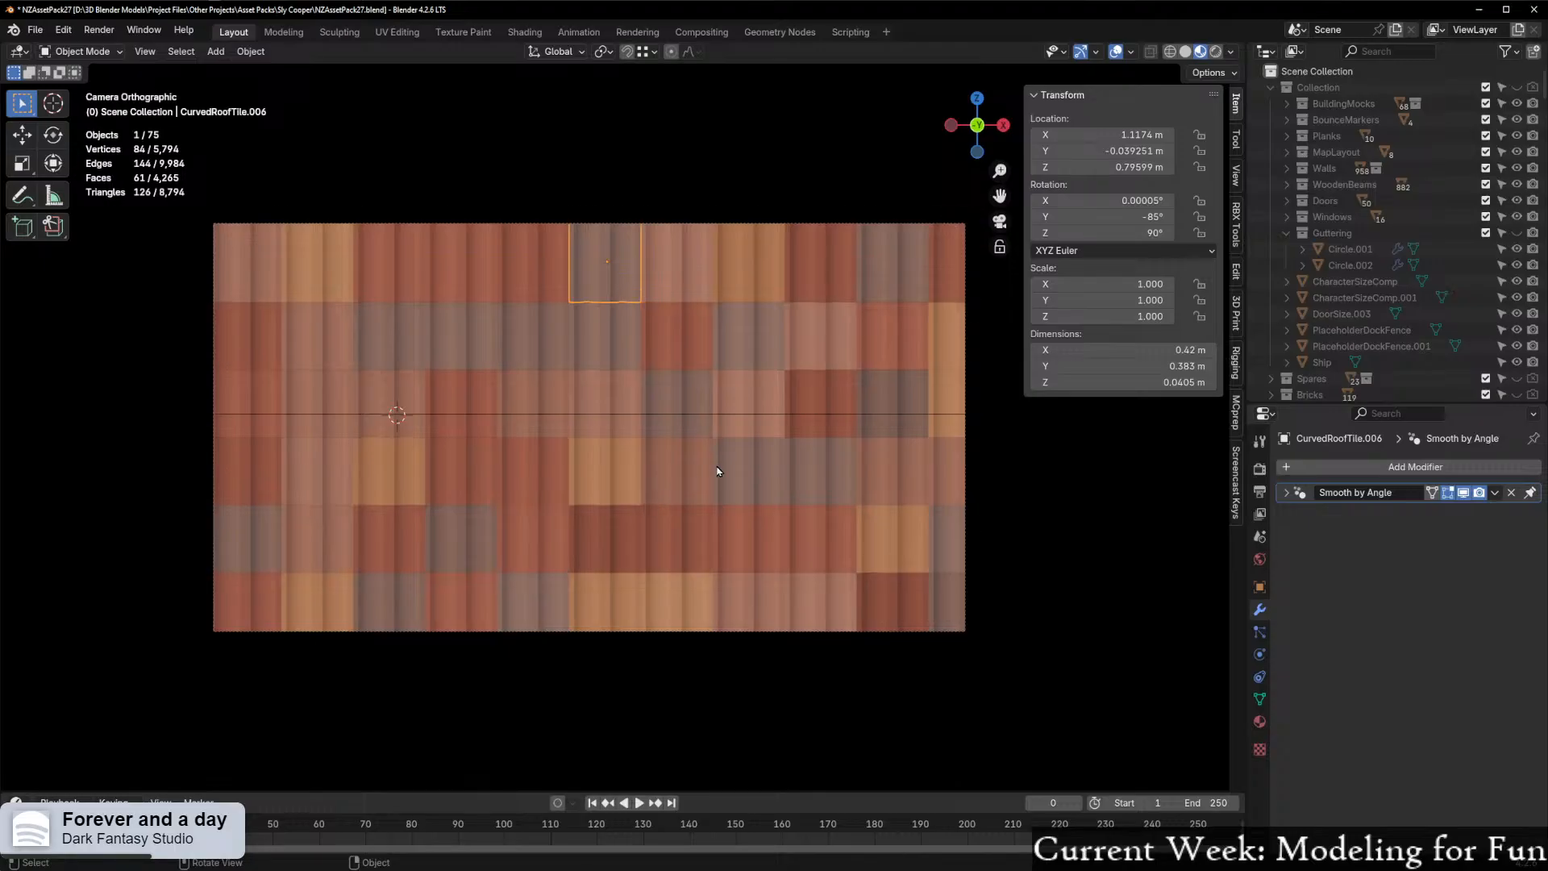
middle_drag(771, 413, 701, 494)
scroll(676, 510, up, 2)
key(ctrl+Tab)
click(634, 506)
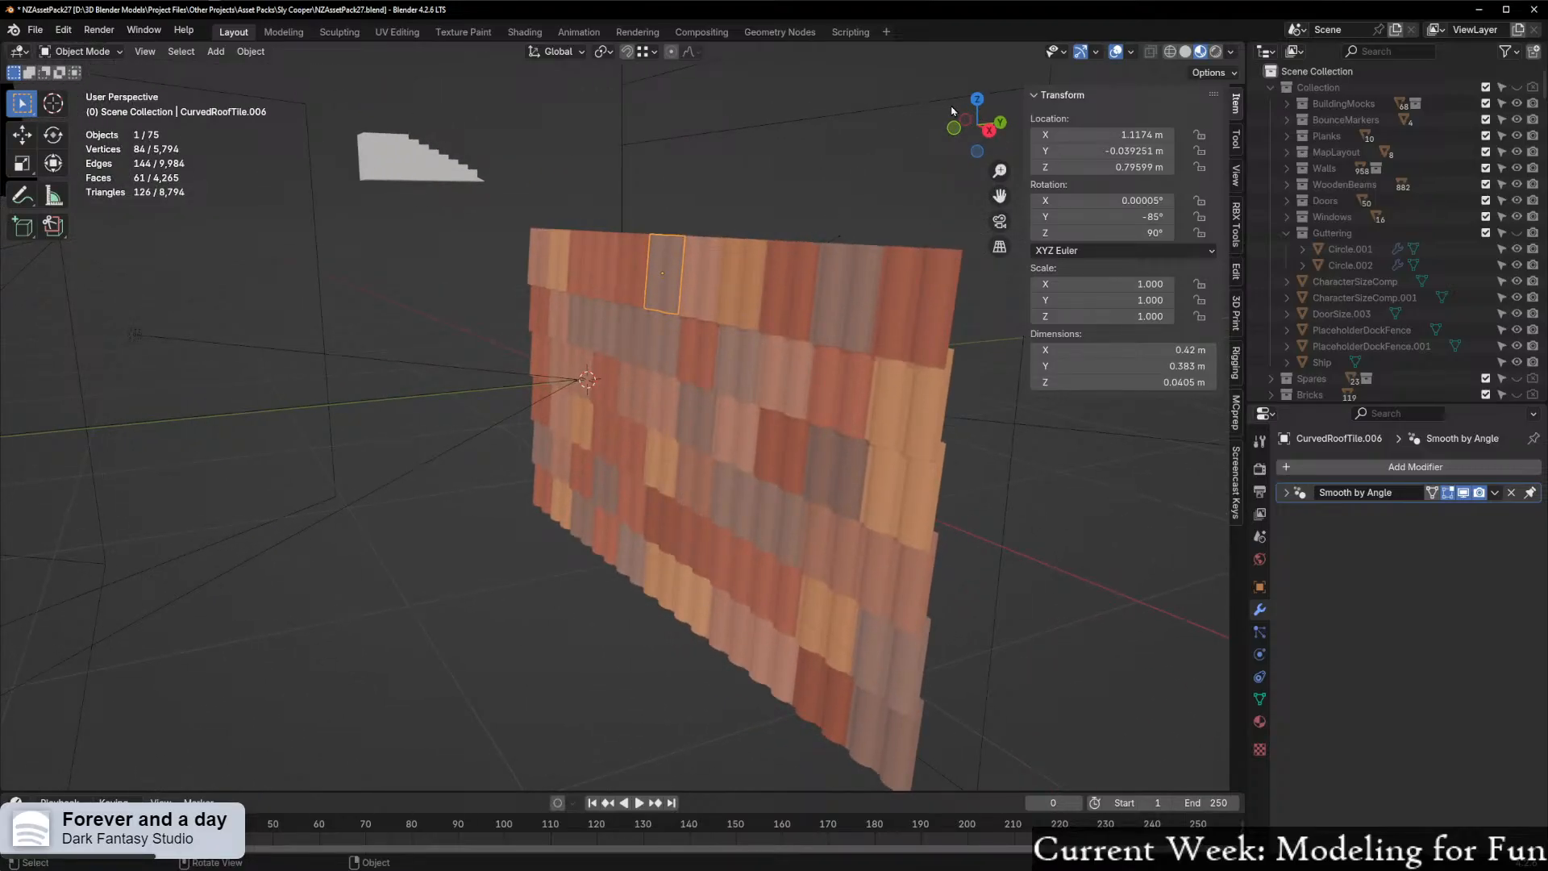
click(944, 132)
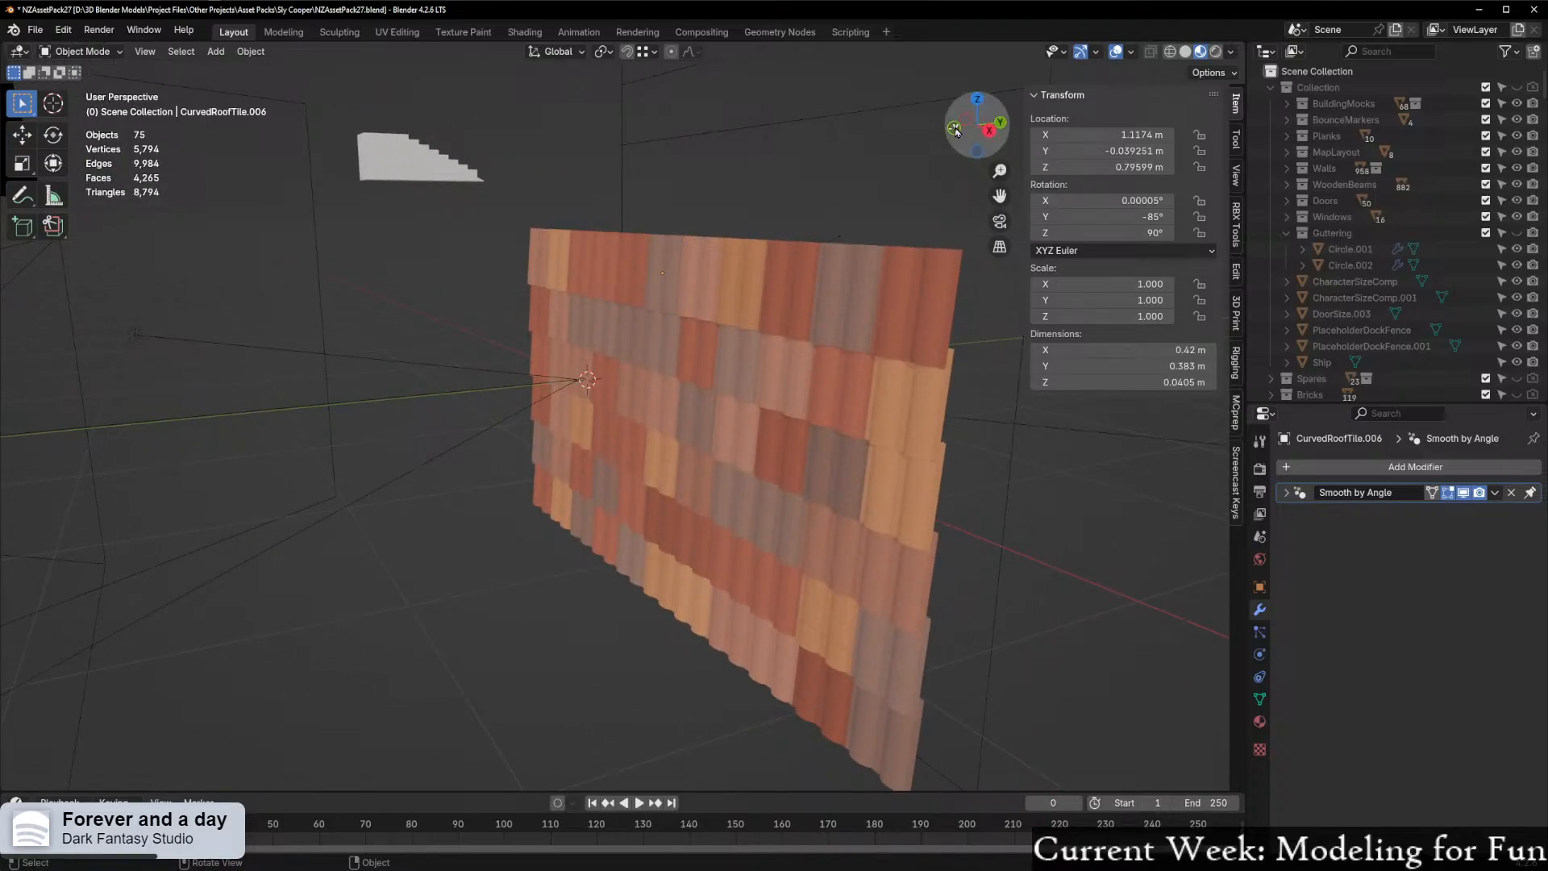
key(KP_0)
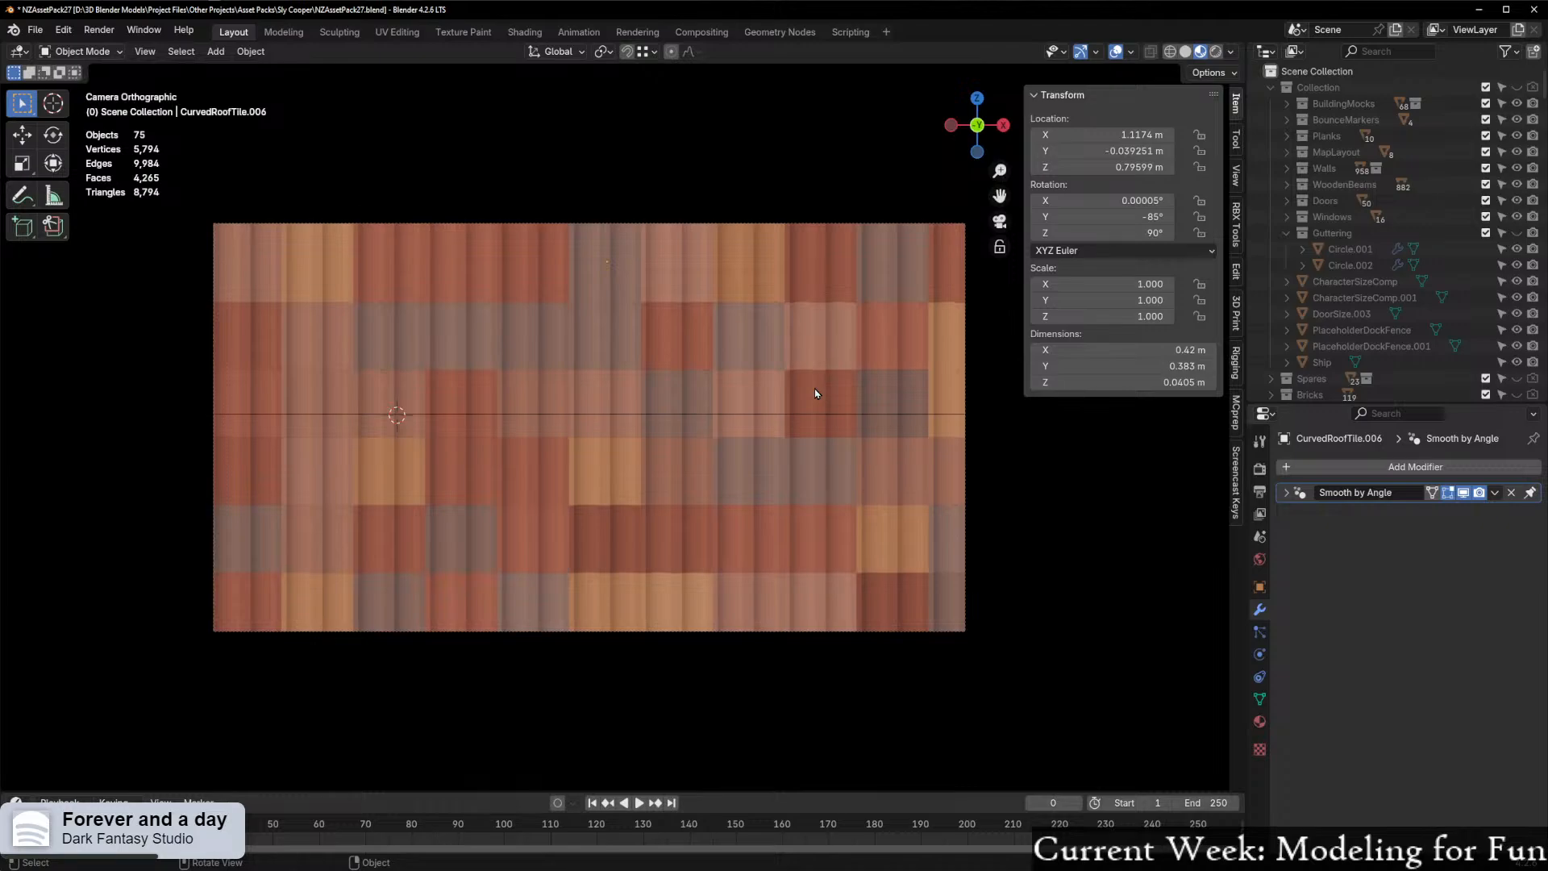
scroll(1000, 547, down, 1)
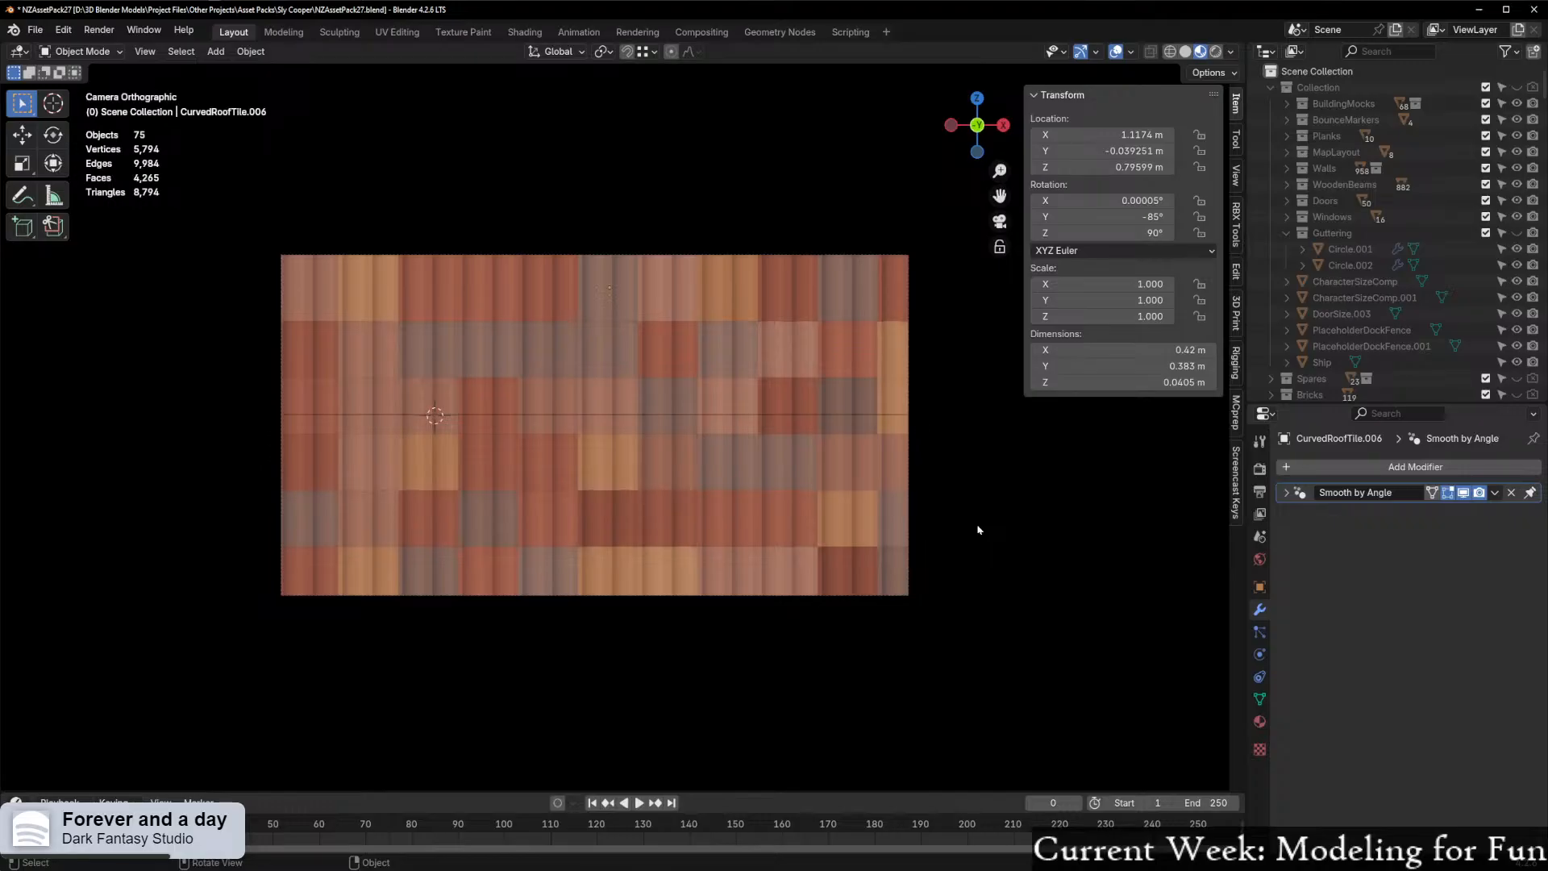
Try changing the X and Y render resolution in the output settings, and undo it
click(1260, 469)
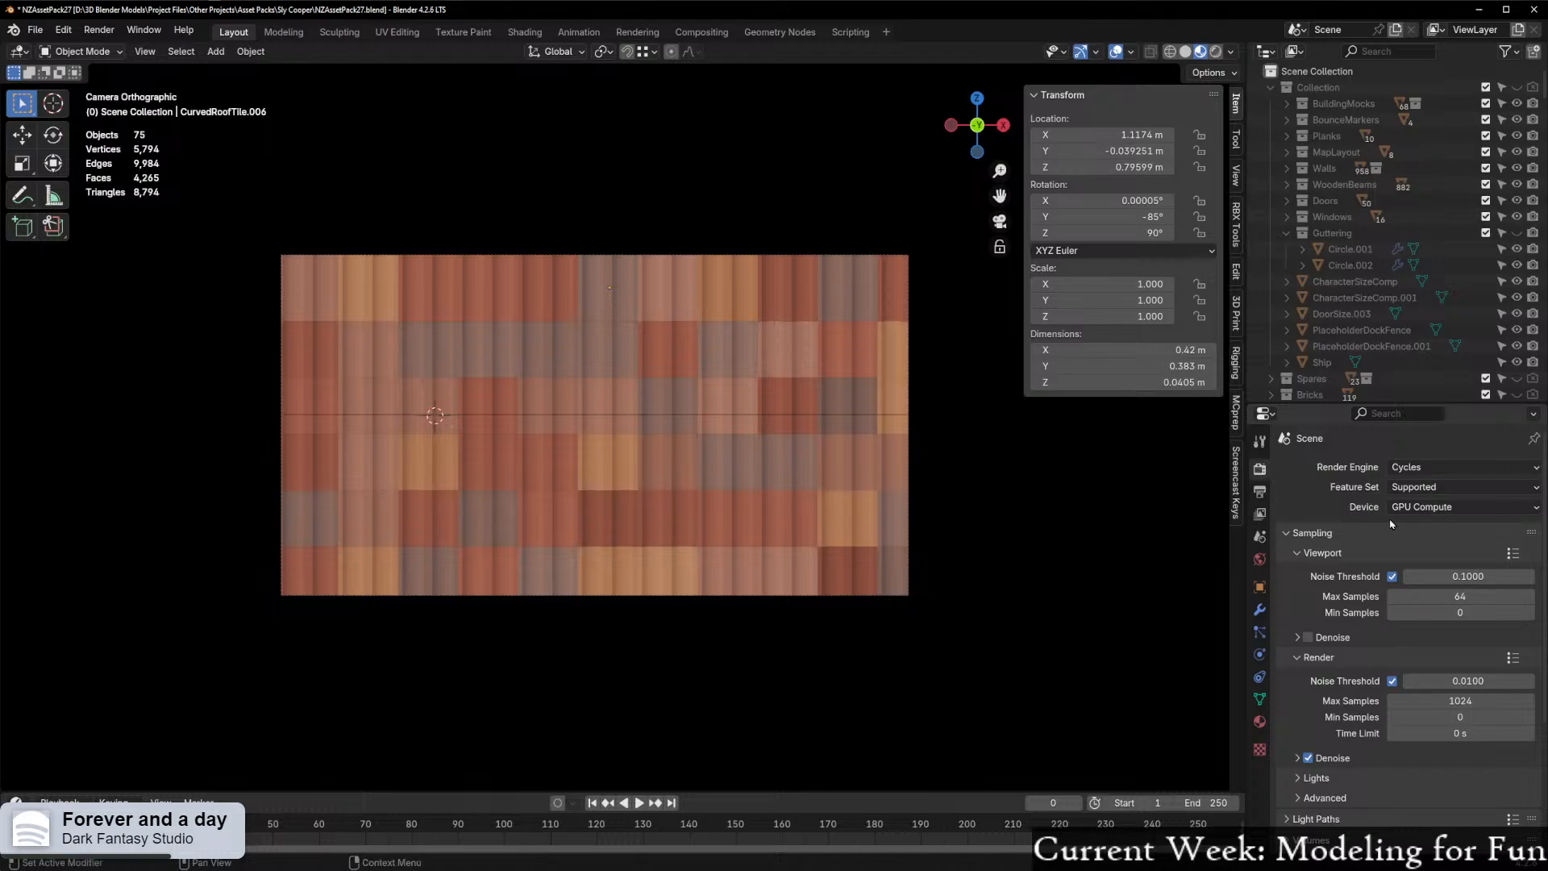
click(1259, 491)
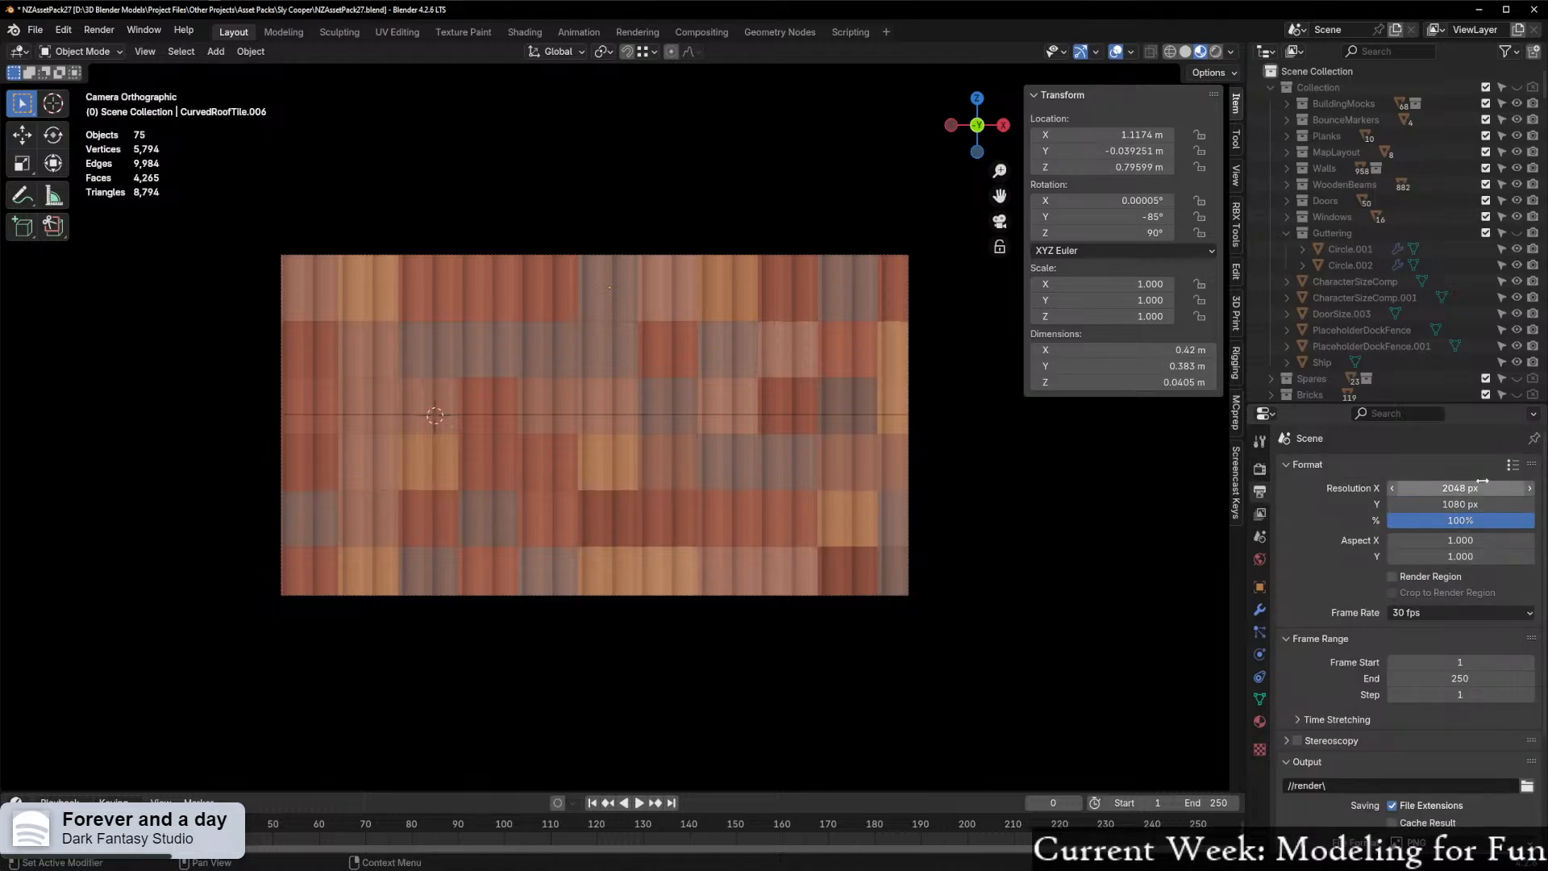
drag(1476, 488, 1508, 505)
key(ctrl+z)
key(ctrl+z)
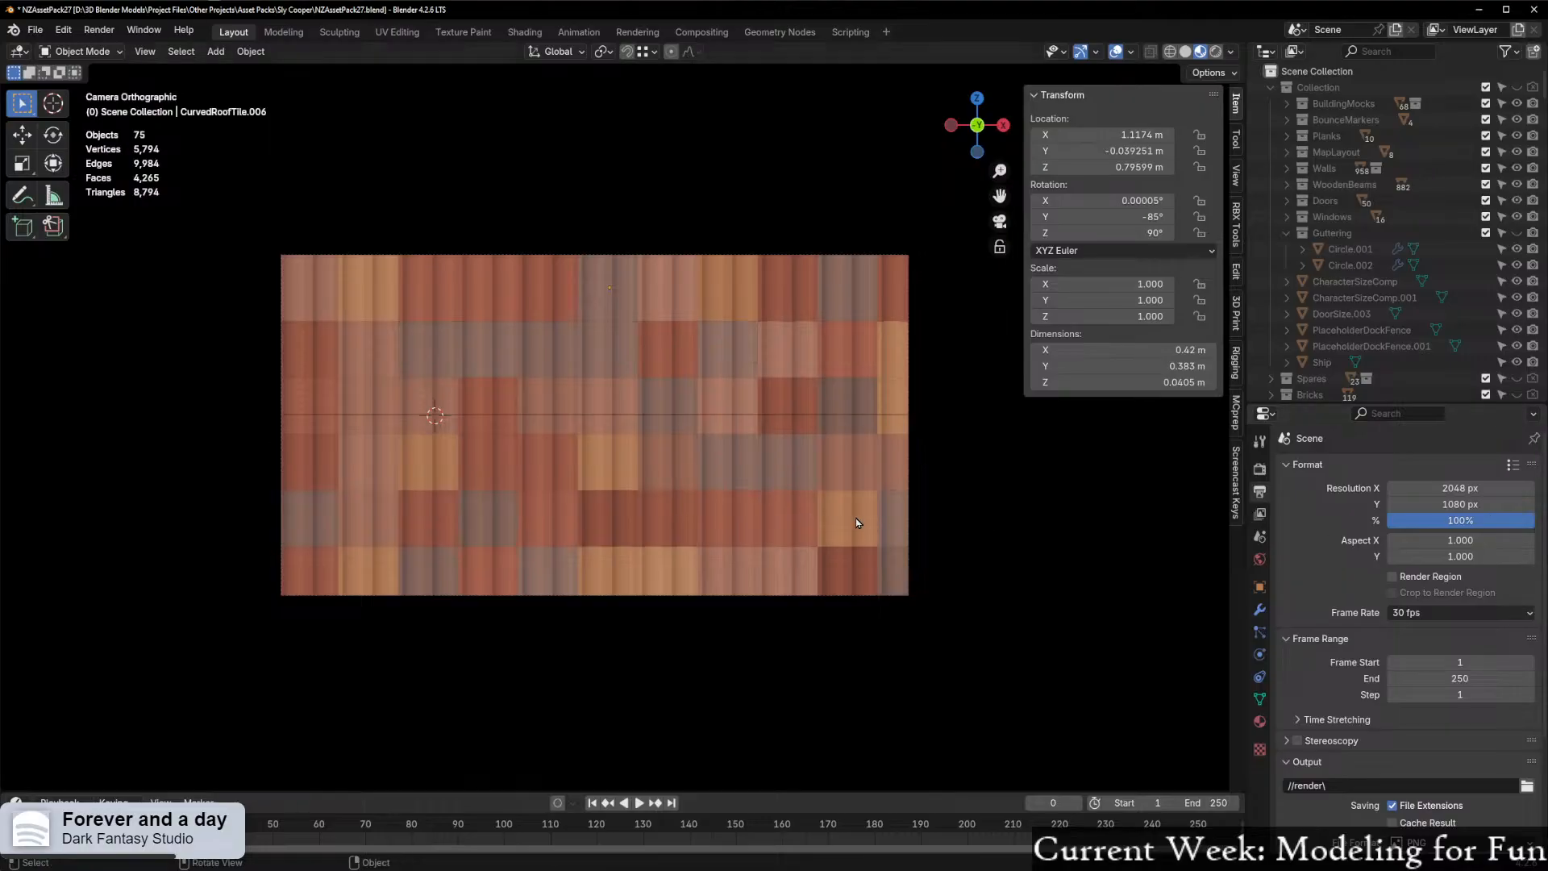
scroll(821, 509, up, 1)
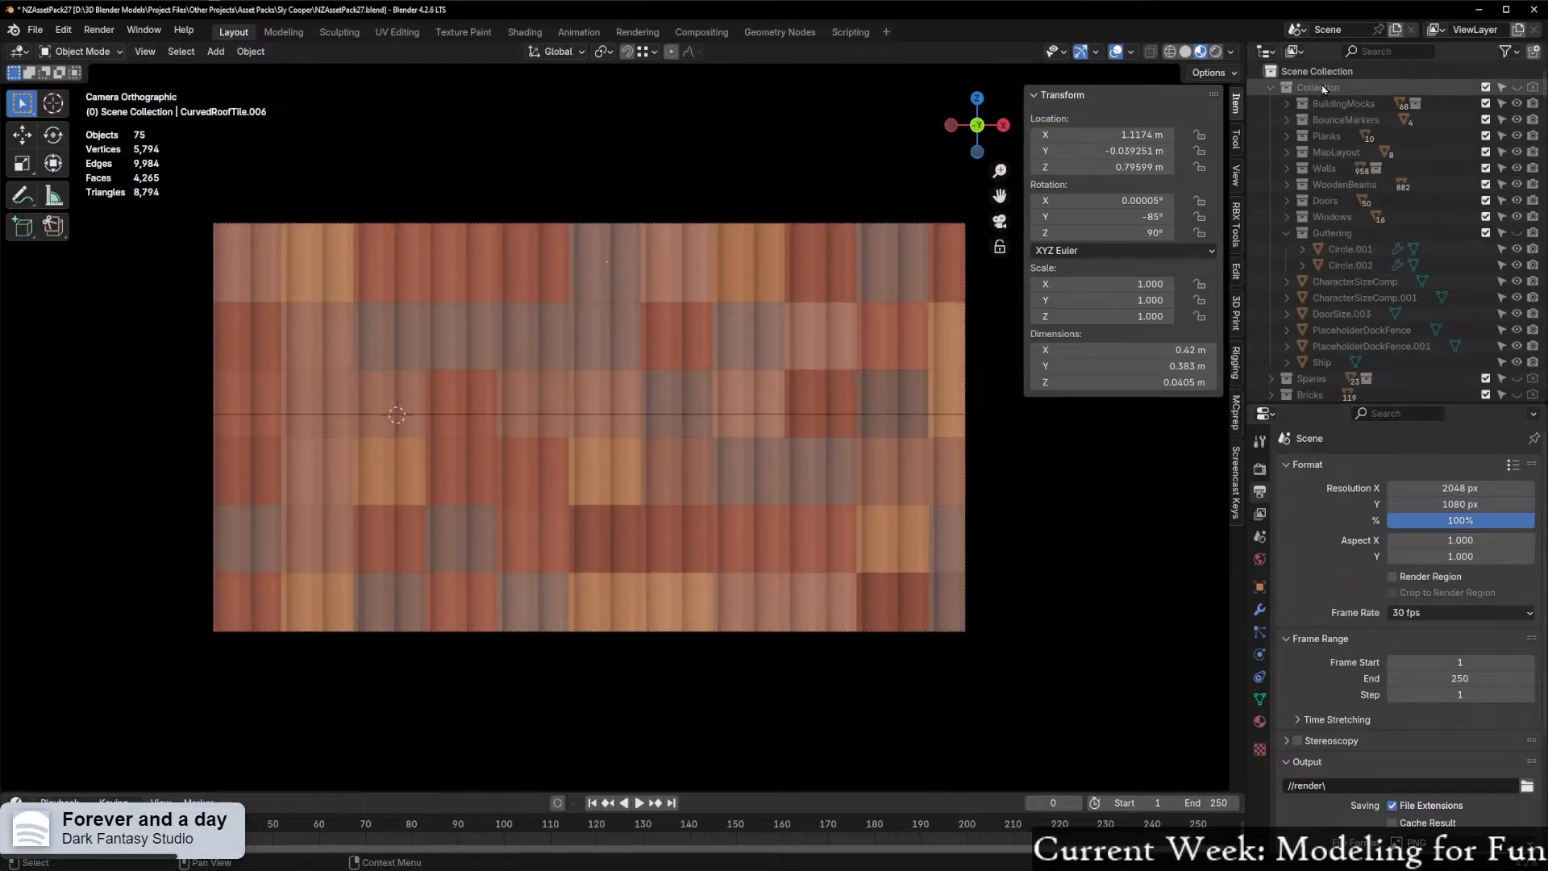
Collapse the expanded collections in the outliner, including Collection and BricksJoinable, so only the top-level entries are listed
click(1272, 87)
click(1272, 152)
scroll(1299, 216, down, 10)
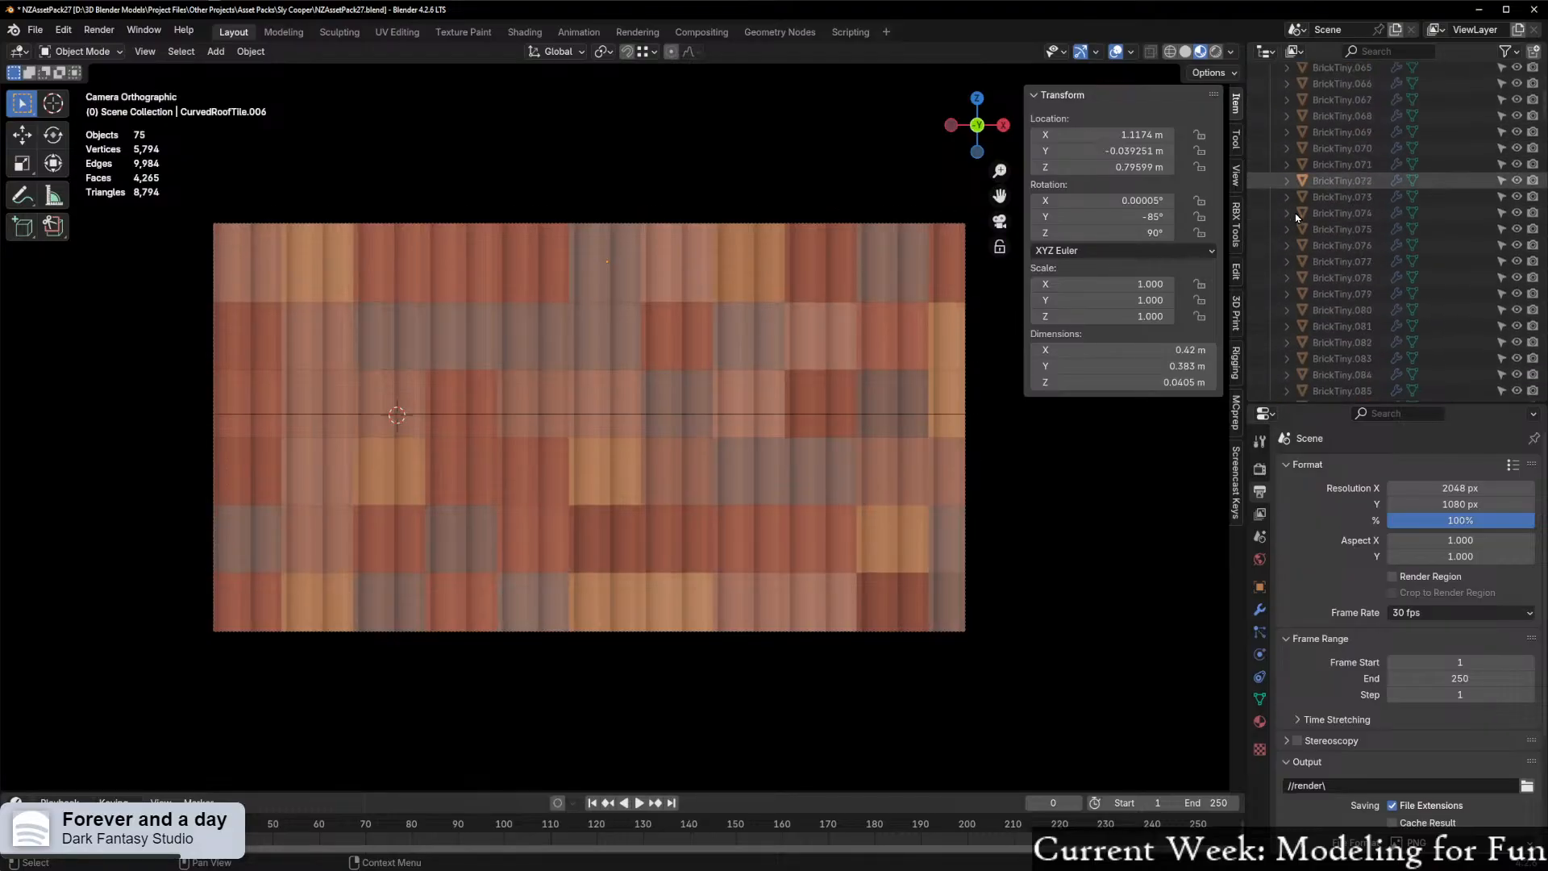
scroll(1301, 235, down, 8)
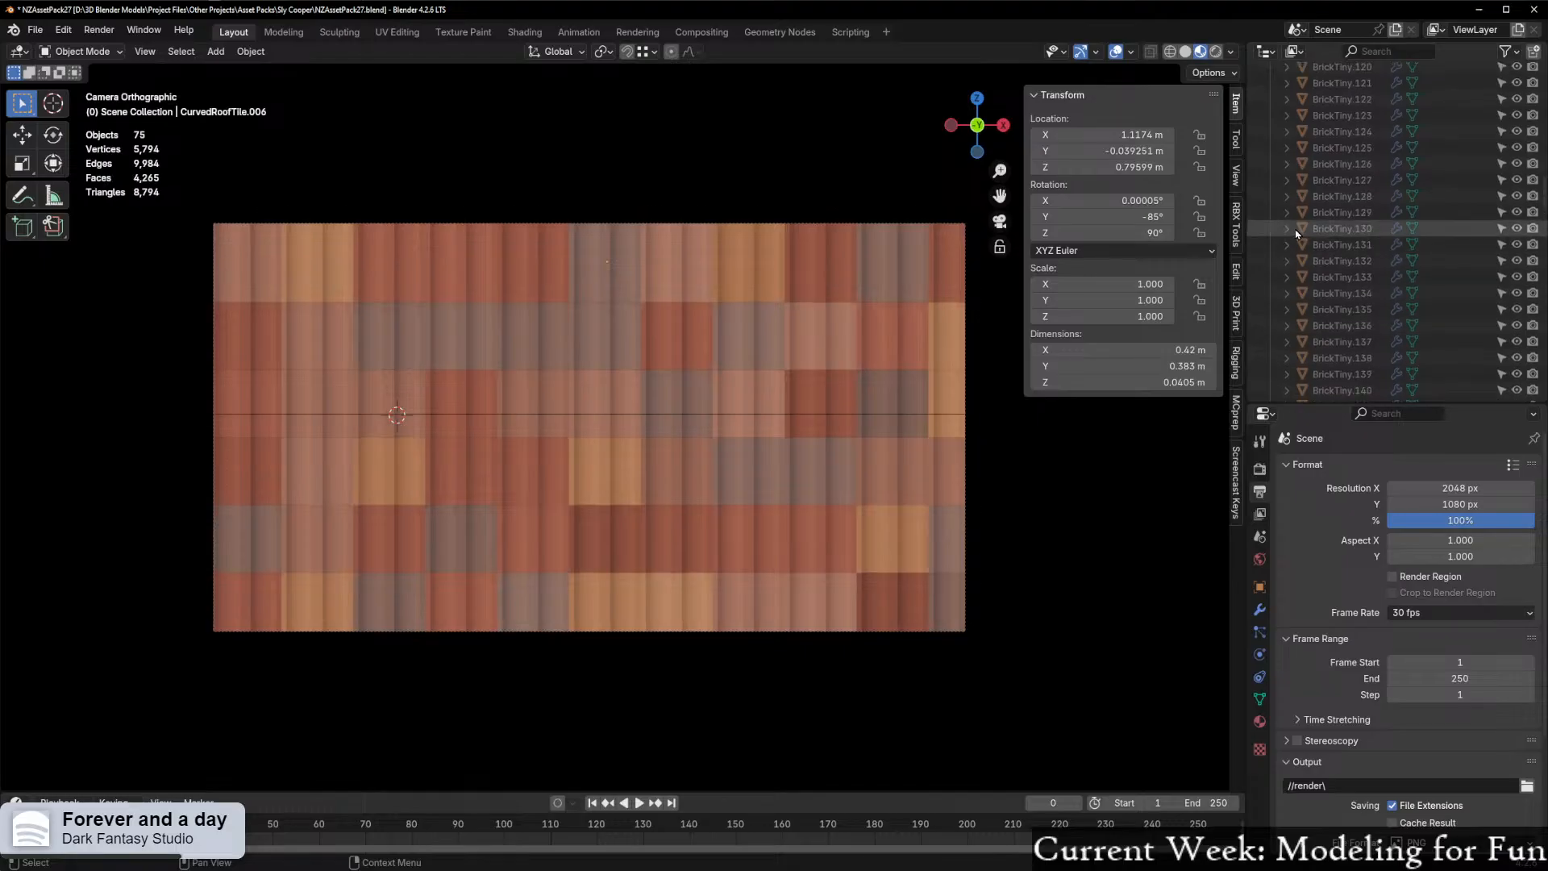
scroll(1322, 194, up, 20)
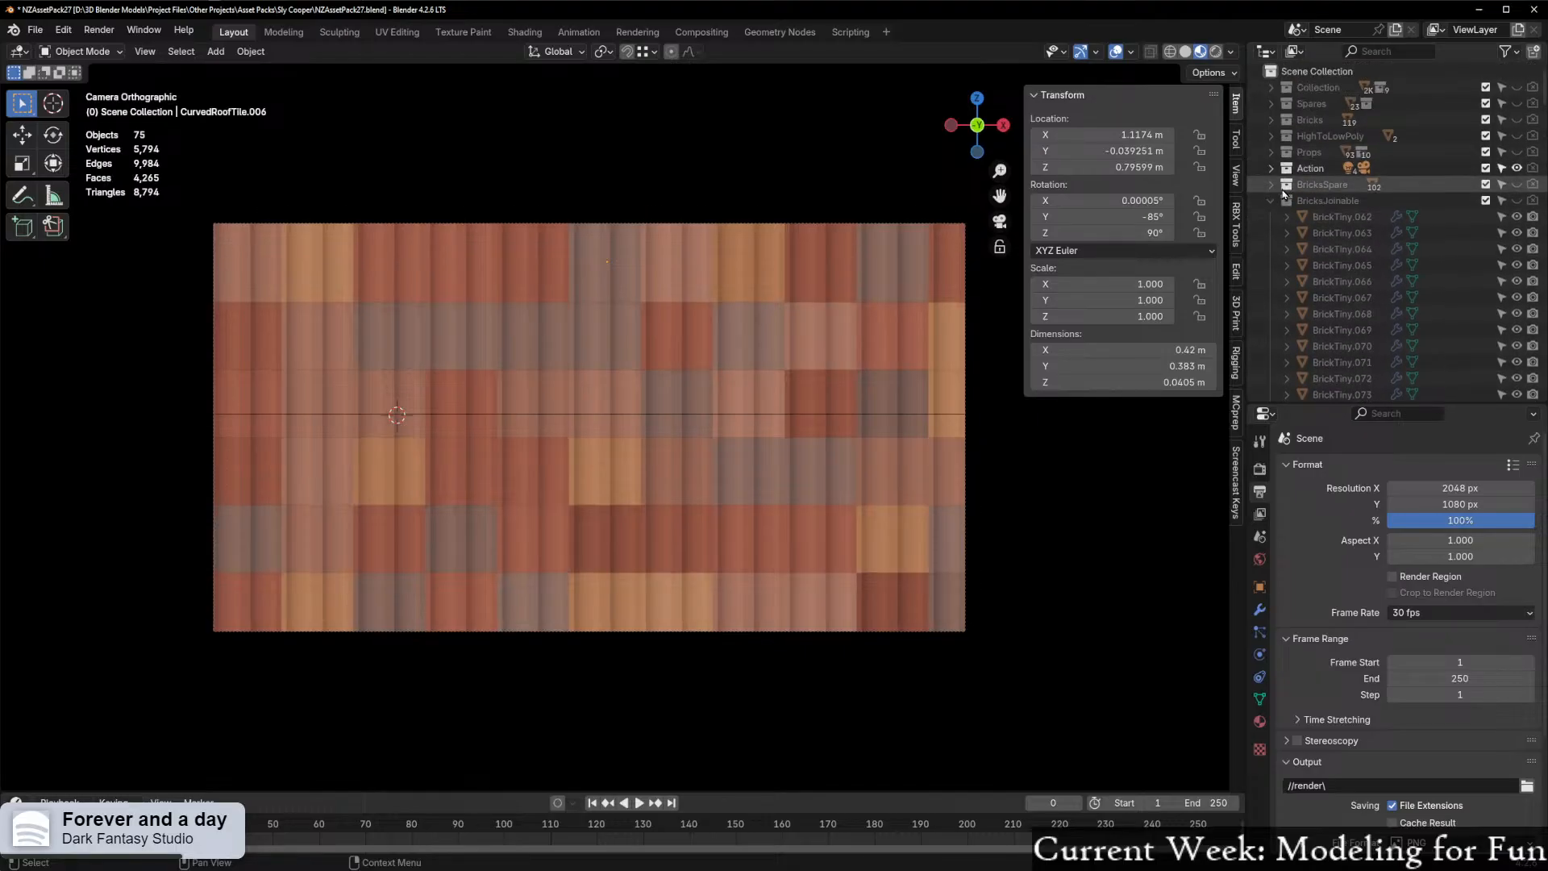
click(1271, 200)
click(1272, 216)
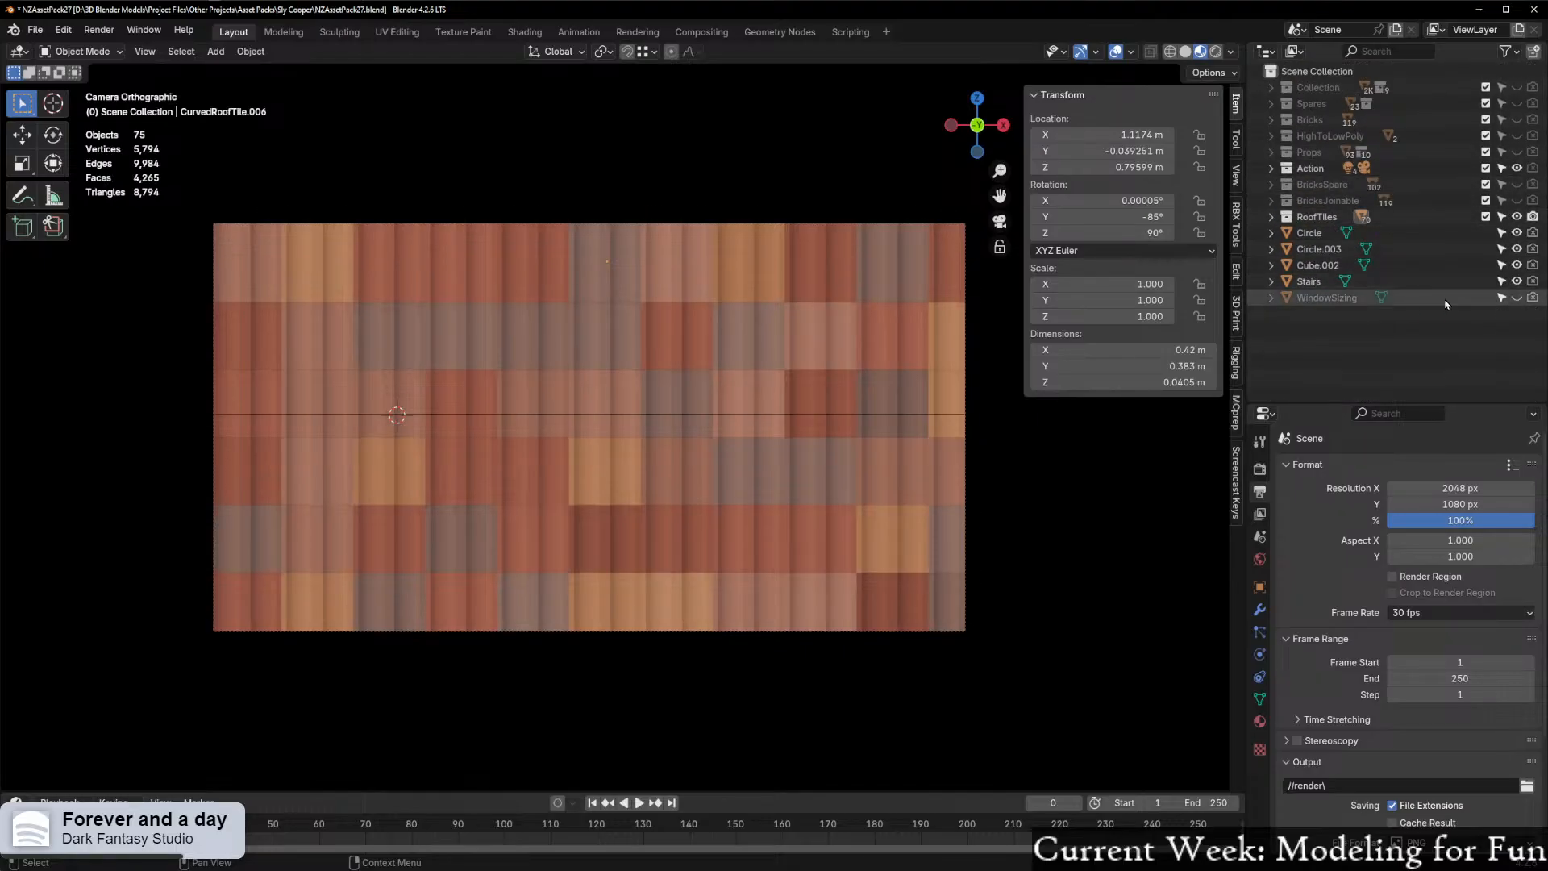
Select the camera in the Action collection and set its orthographic scale to 4.4
click(1251, 170)
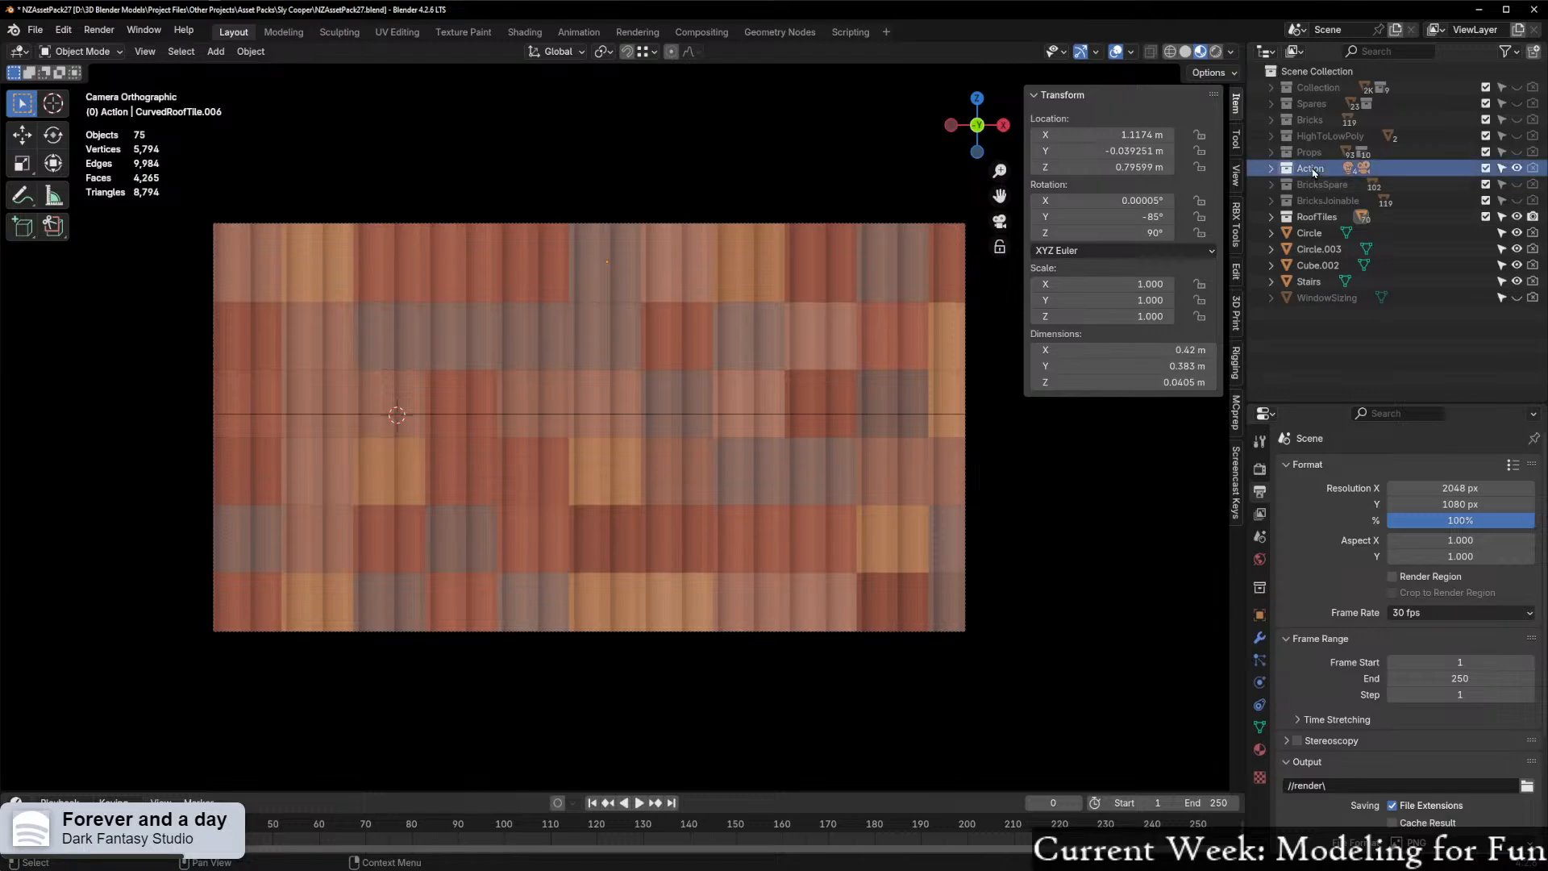
click(1271, 169)
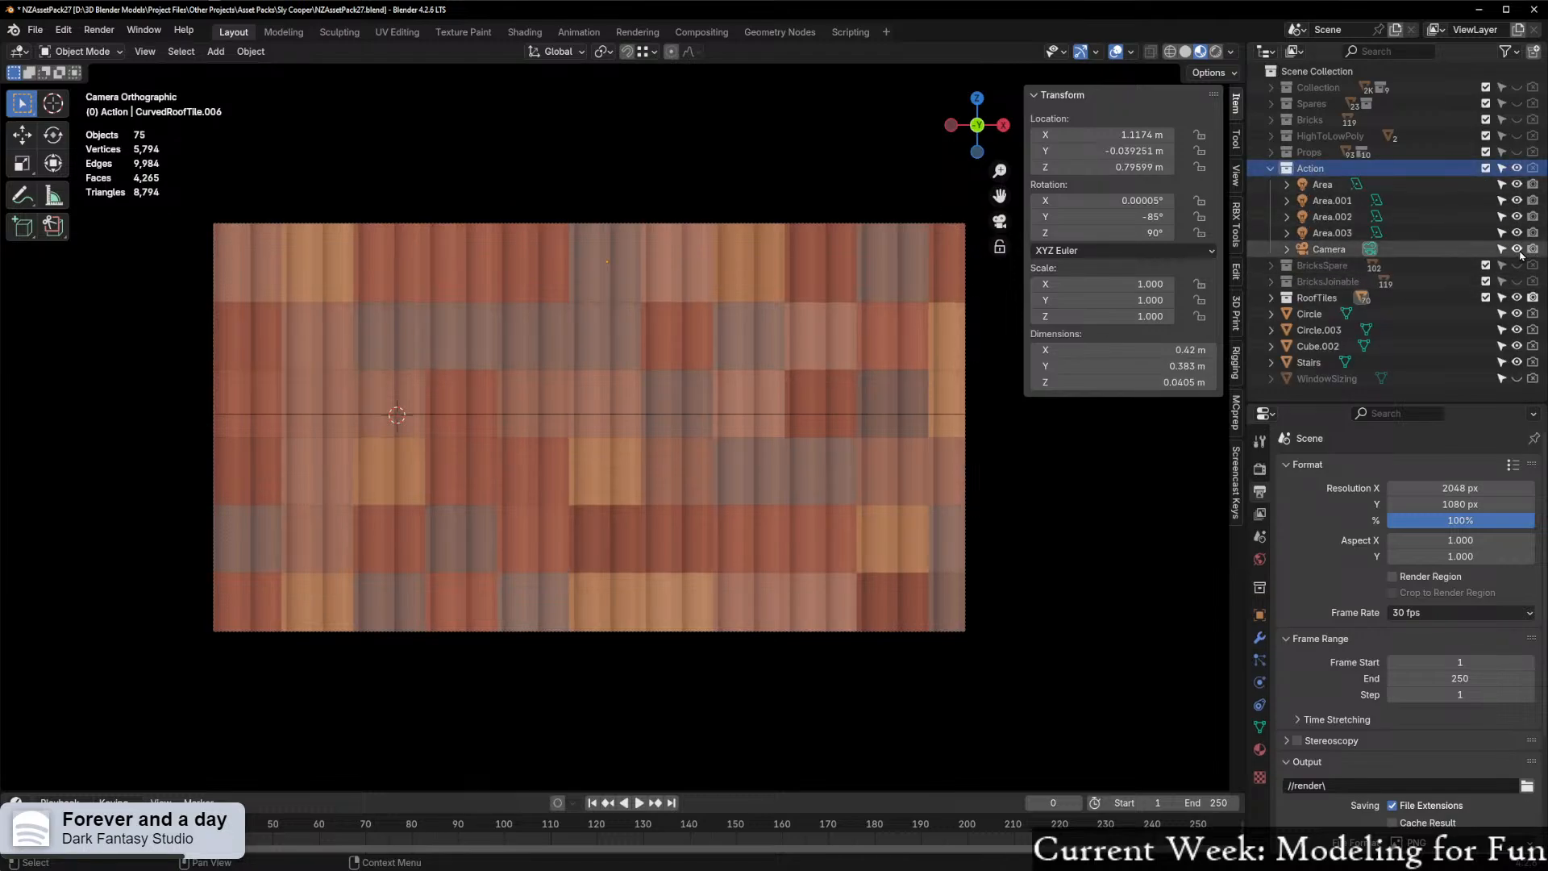
click(1407, 250)
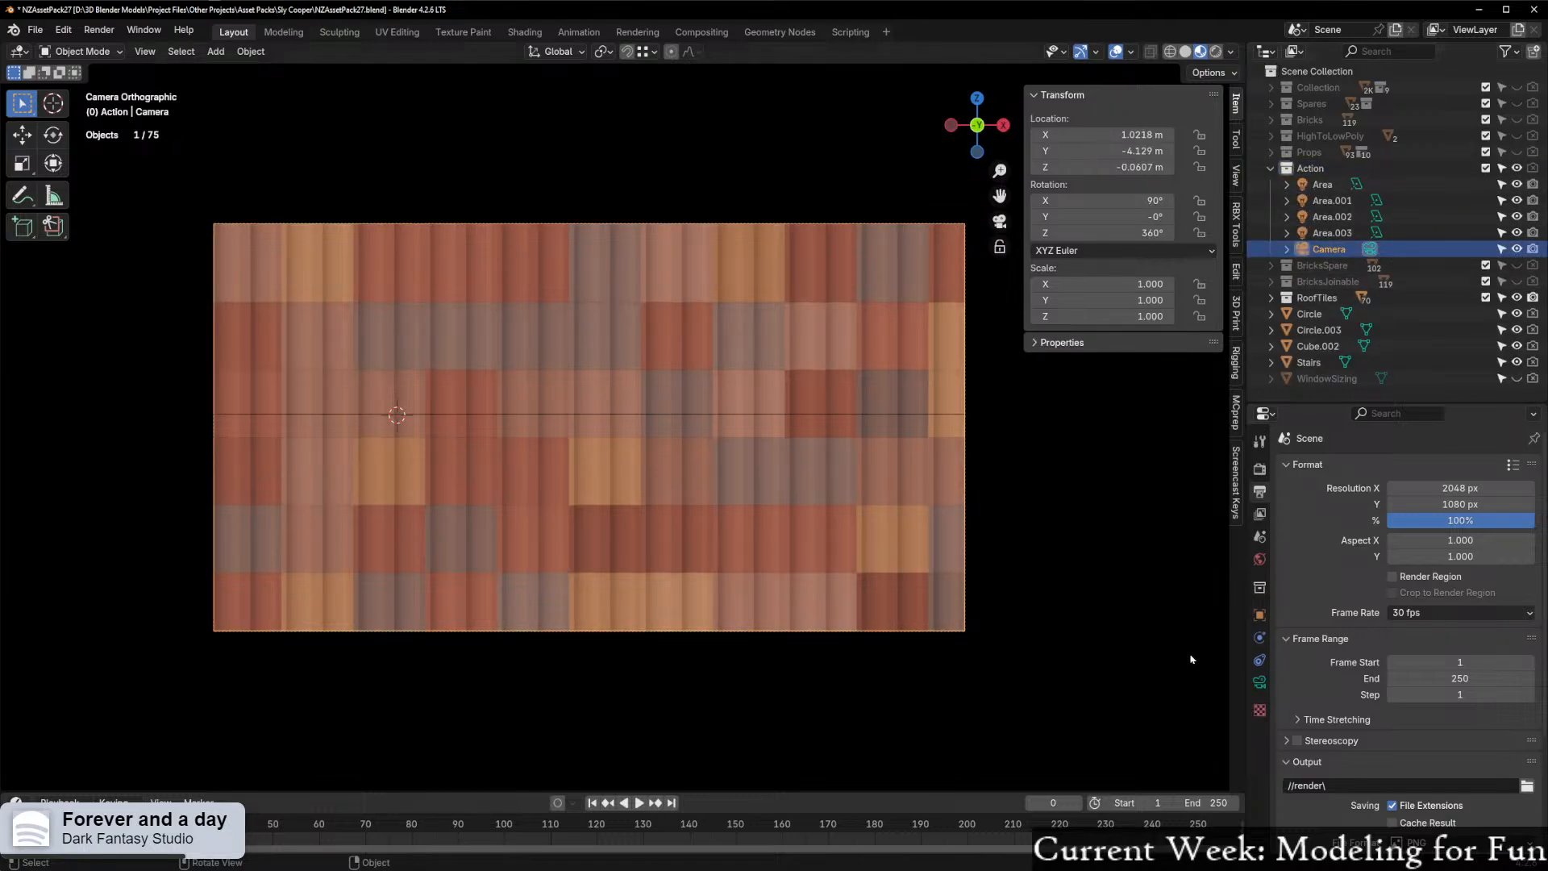
click(1259, 683)
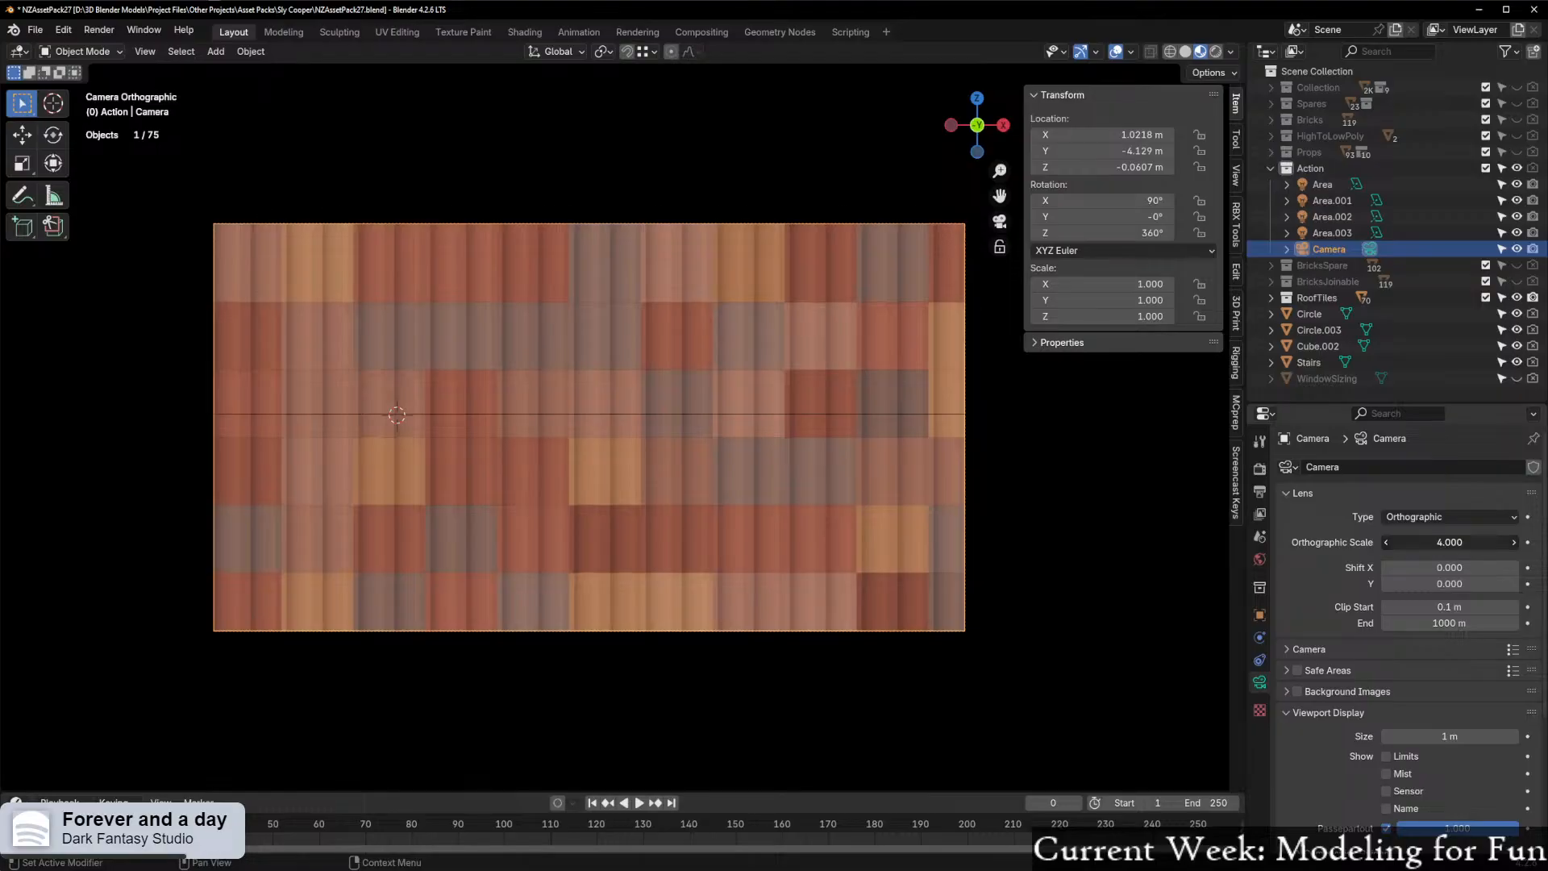
drag(1449, 542, 1487, 542)
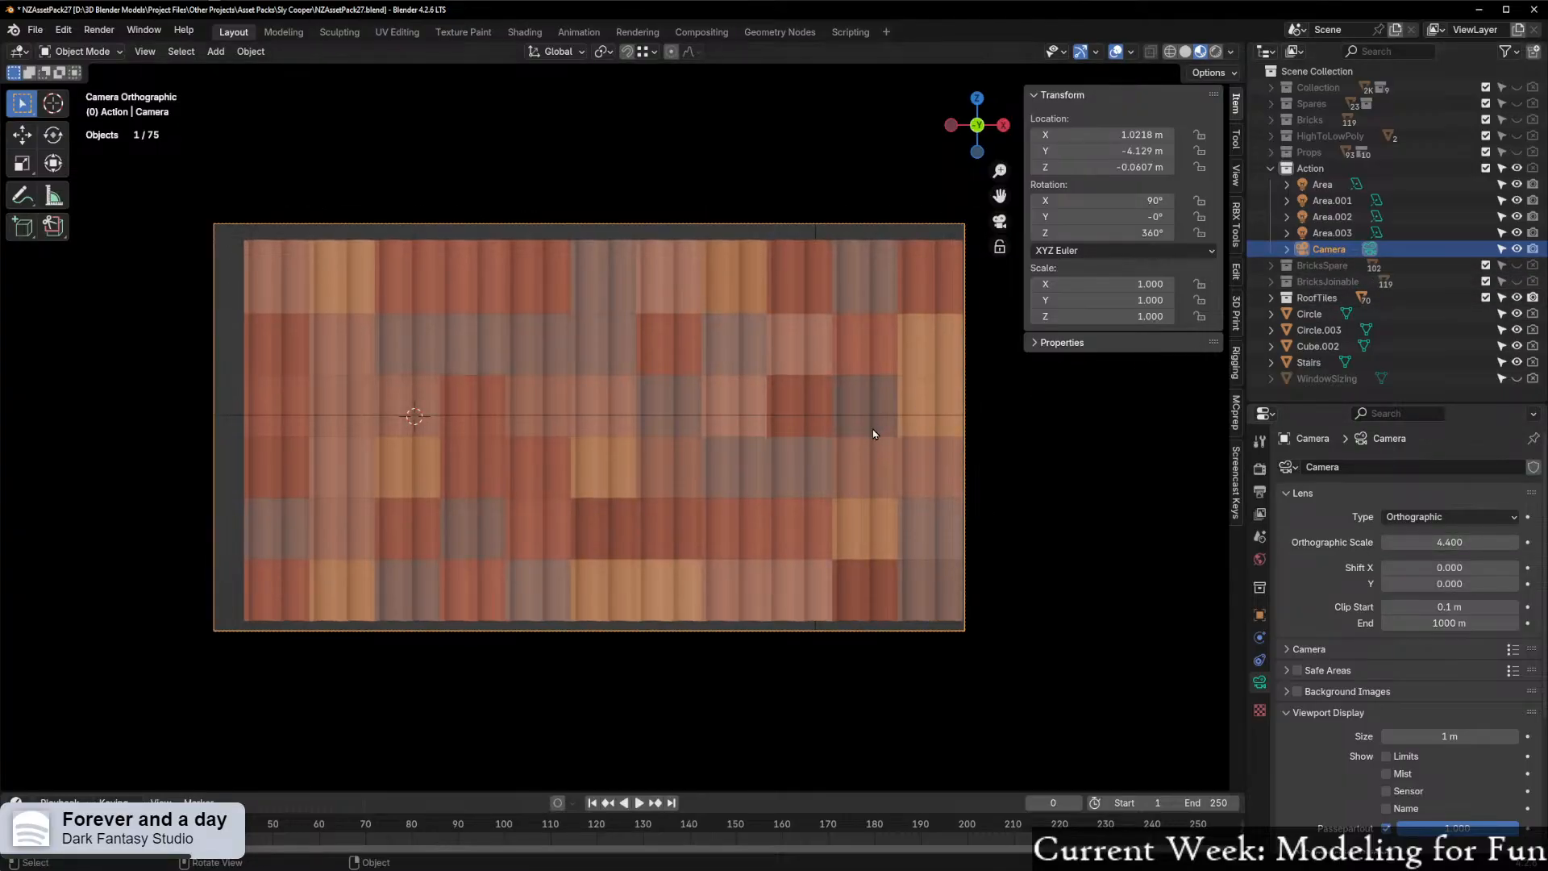
Lock the camera to the view and move the camera 0.08 m along X to centre the tile panel in its frame
click(999, 246)
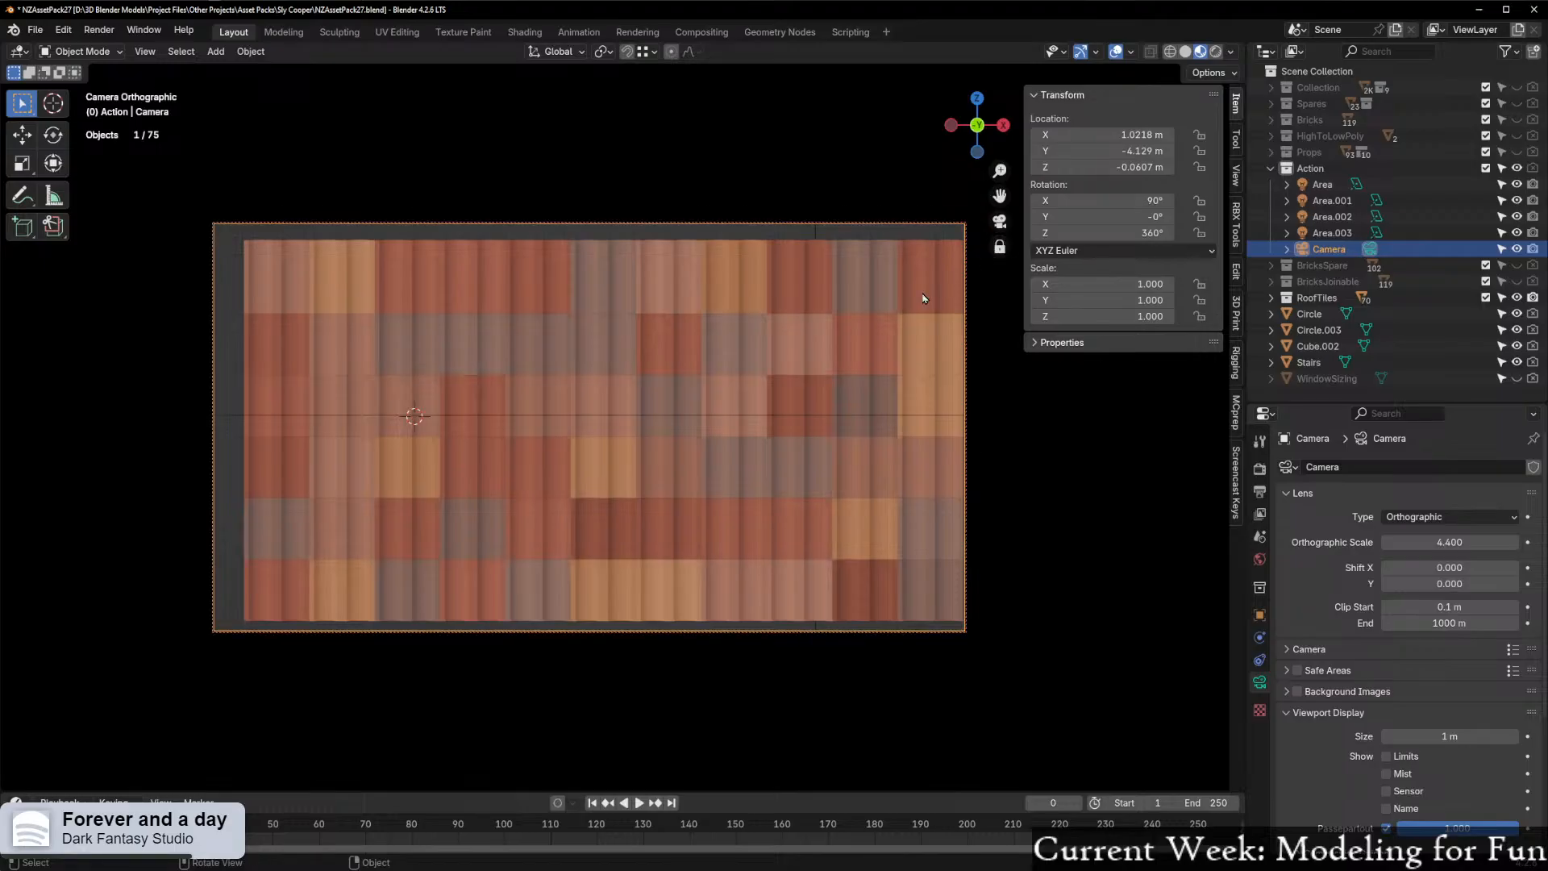
key(g)
key(x)
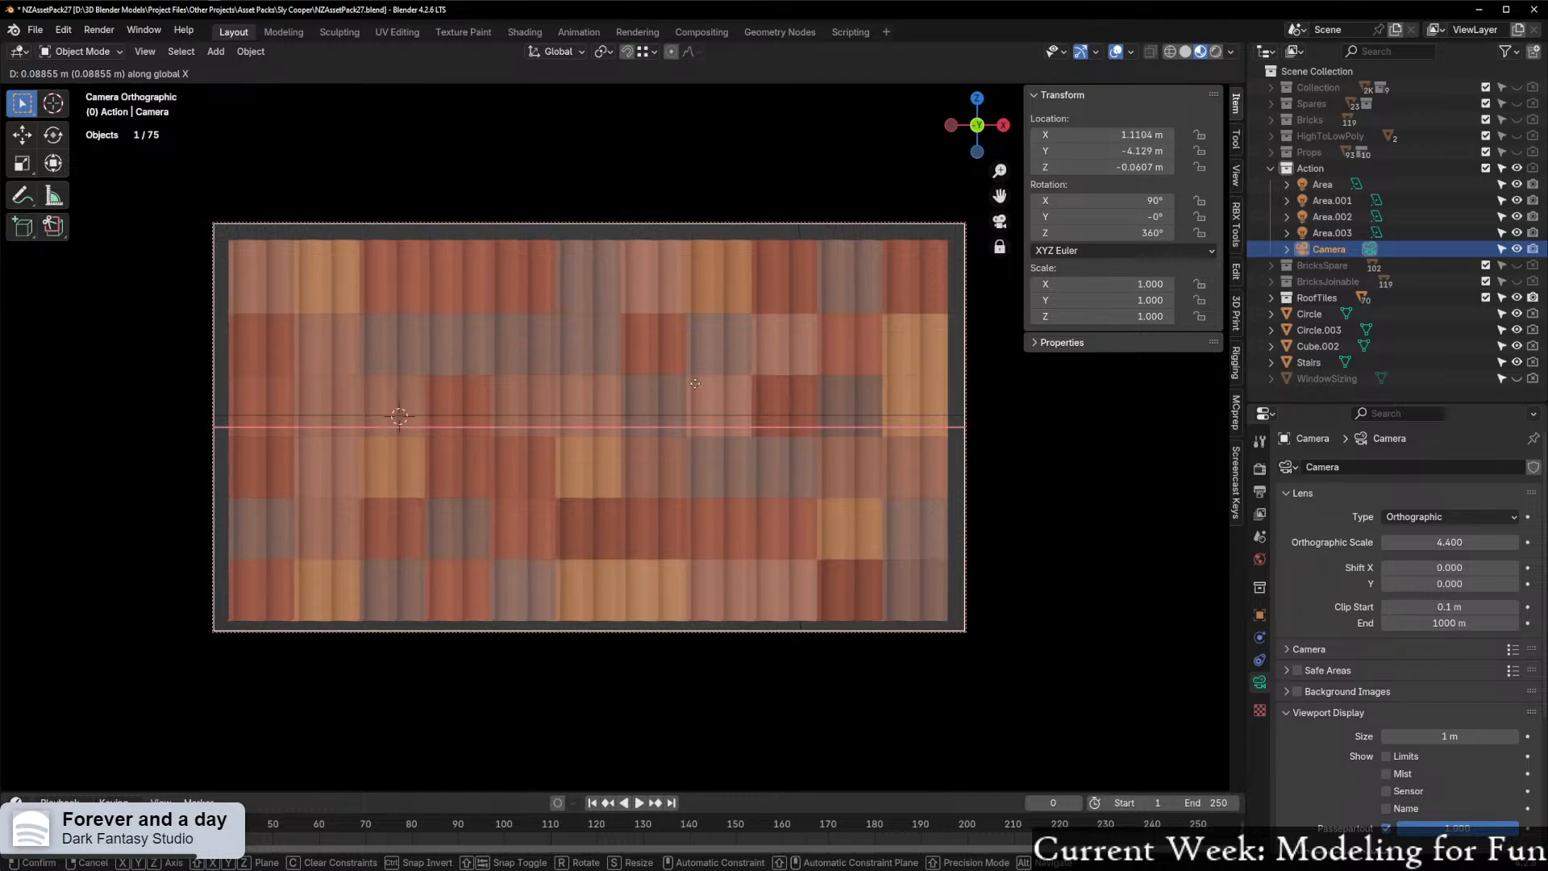
text(0.1)
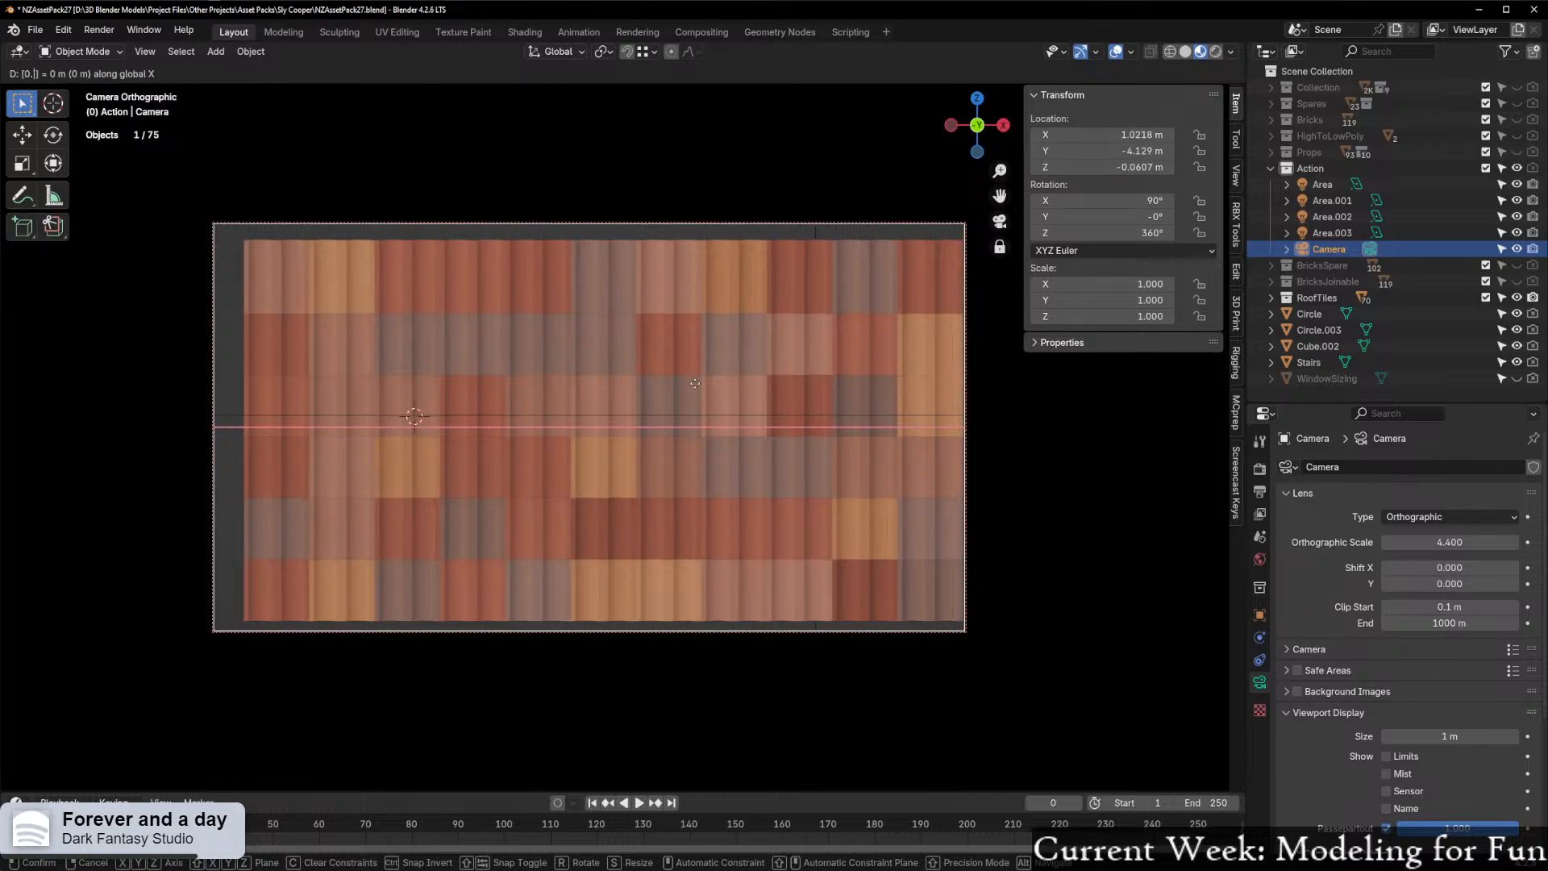
text(5)
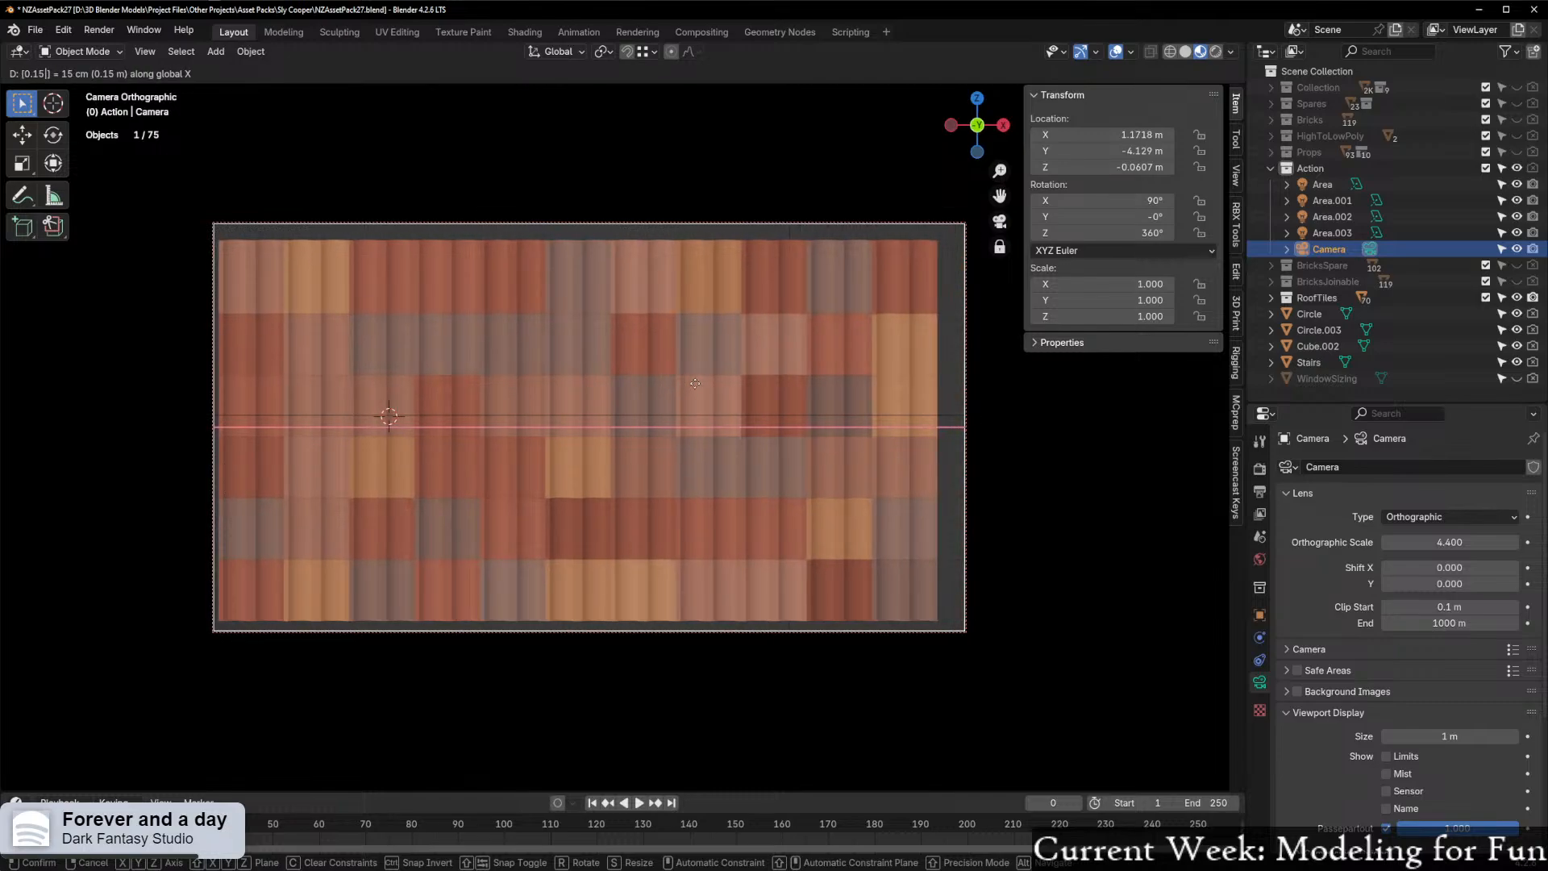
key(BackSpace)
key(BackSpace)
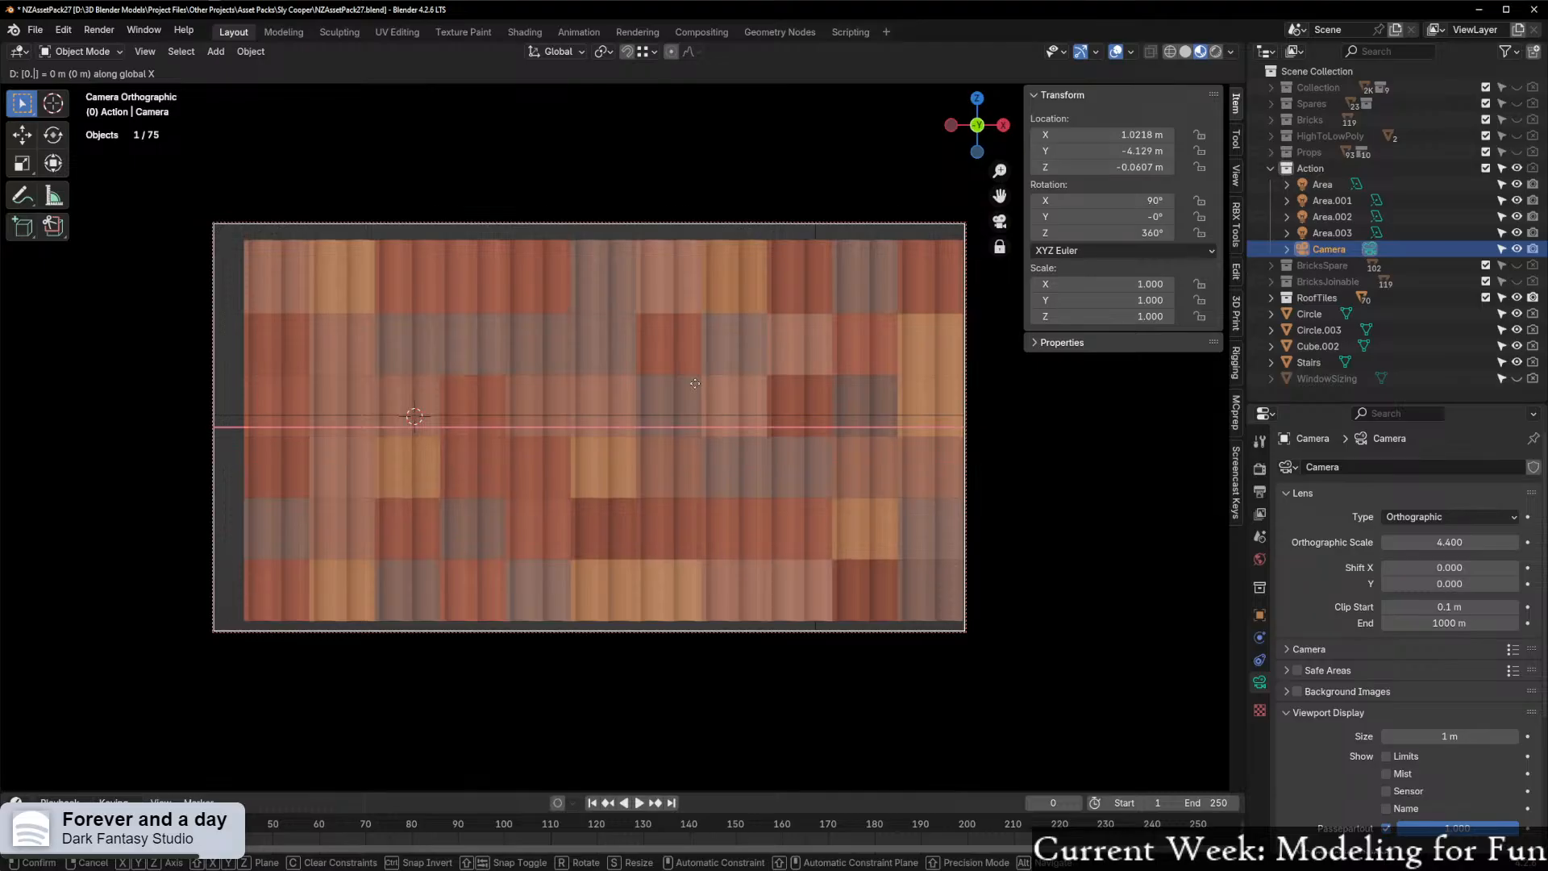
text(05)
key(BackSpace)
text(7)
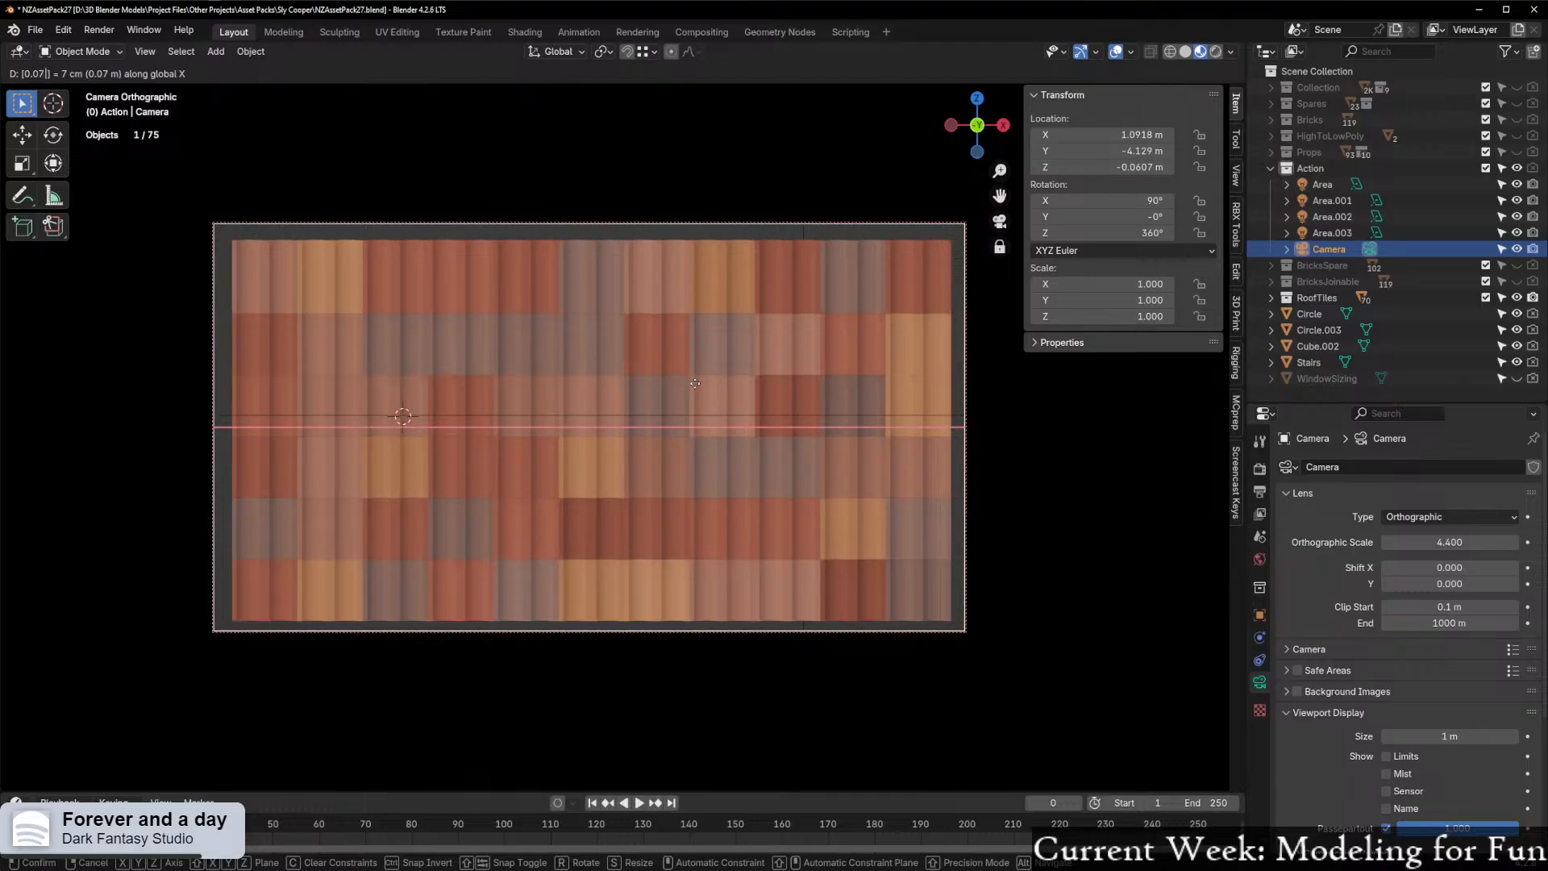
key(BackSpace)
text(8)
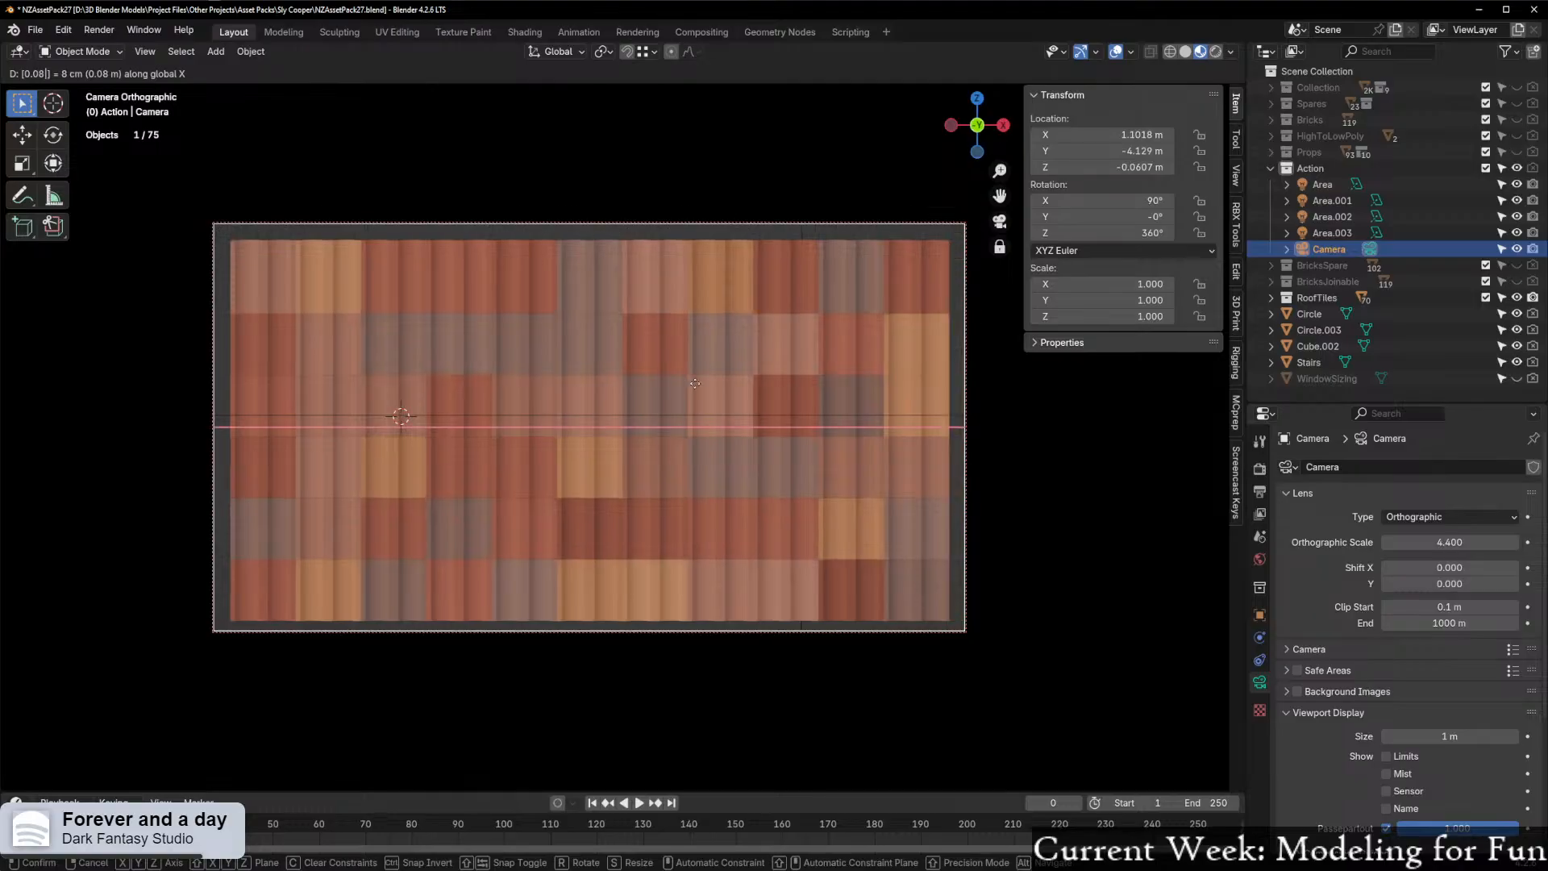
key(Return)
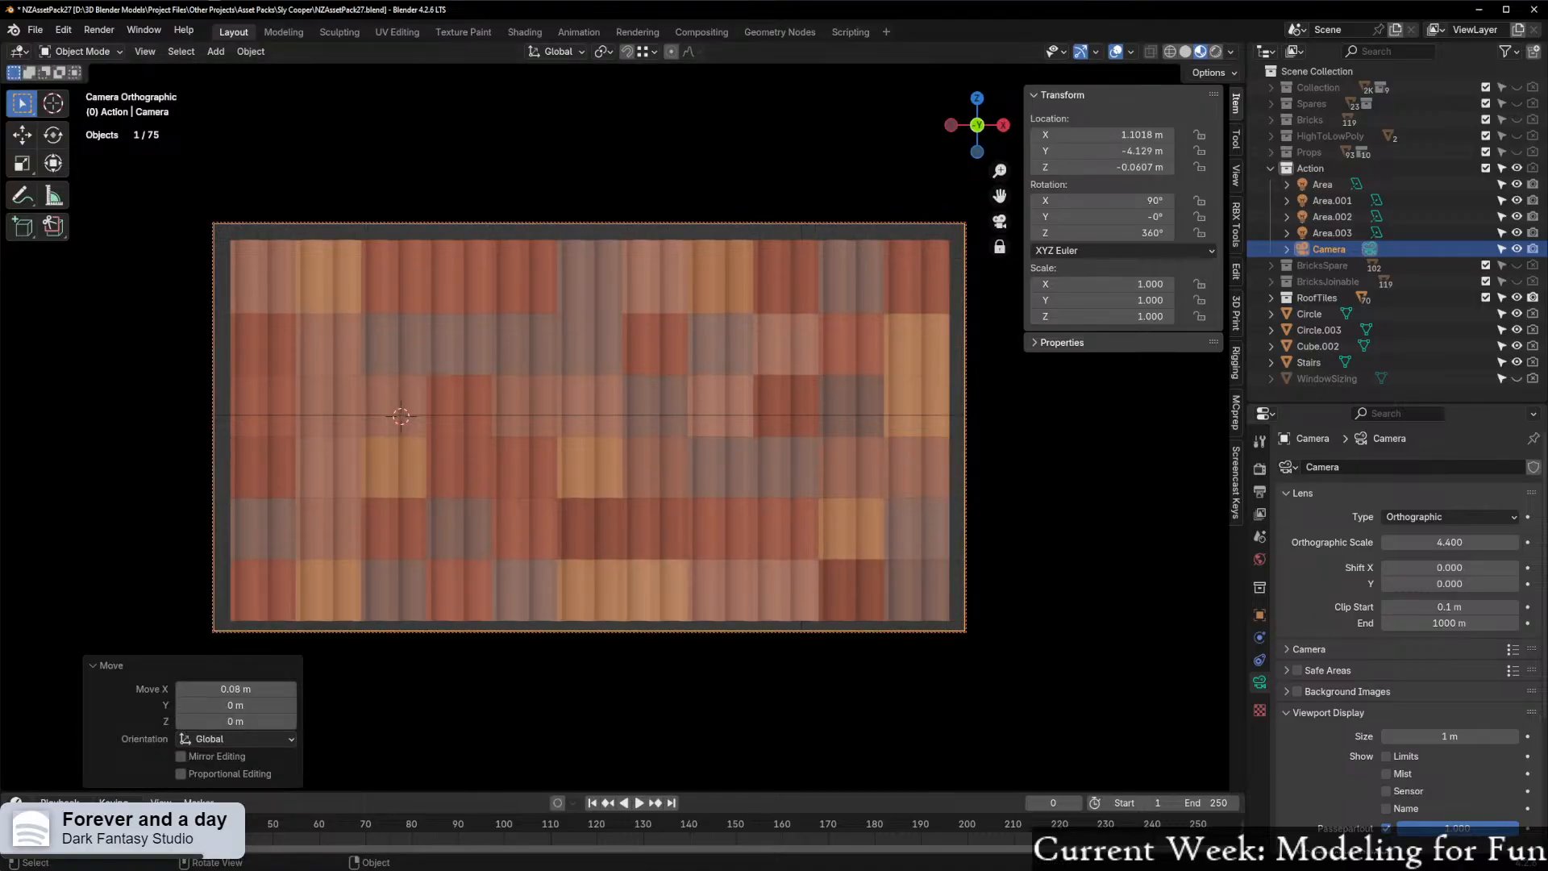
Set the render resolution to 2230 by 1080 px so the camera frame fits the tile panel's height
click(1259, 468)
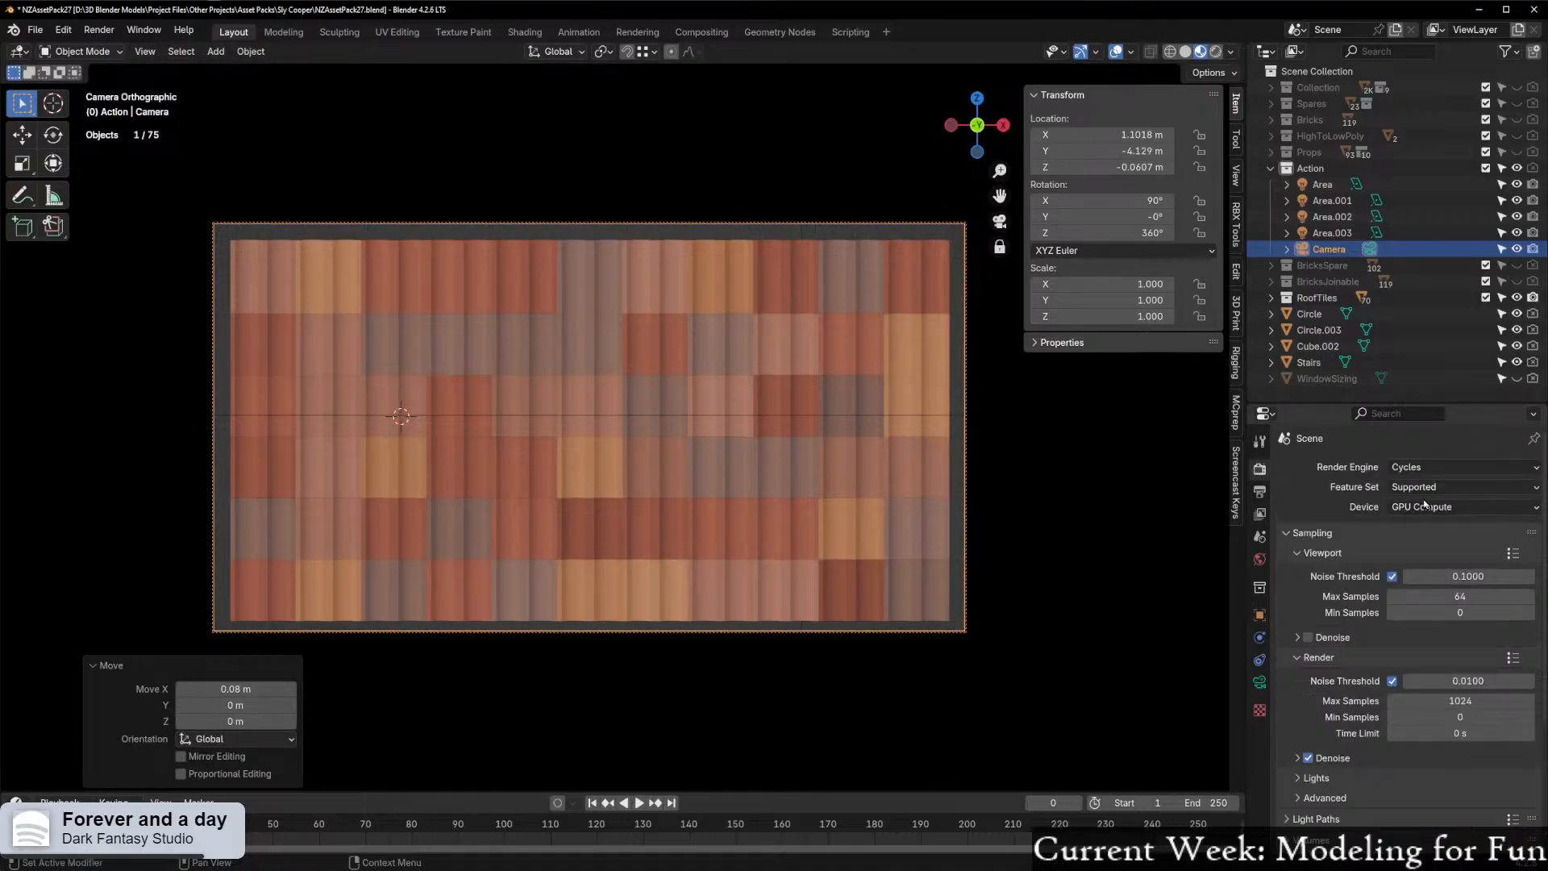
scroll(1388, 610, down, 2)
scroll(1388, 610, up, 2)
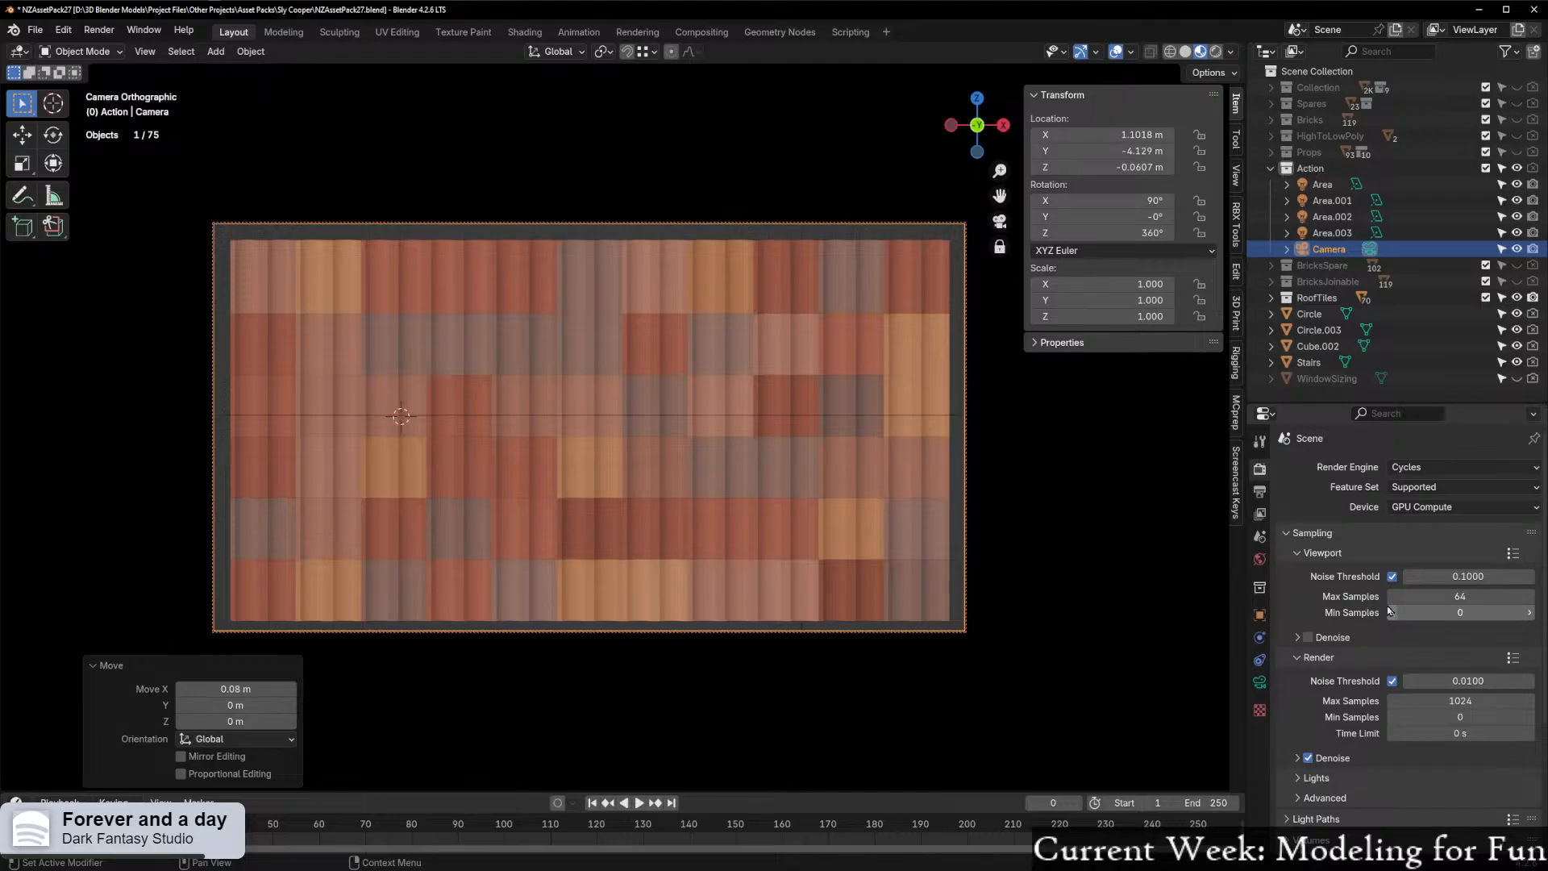
click(1259, 491)
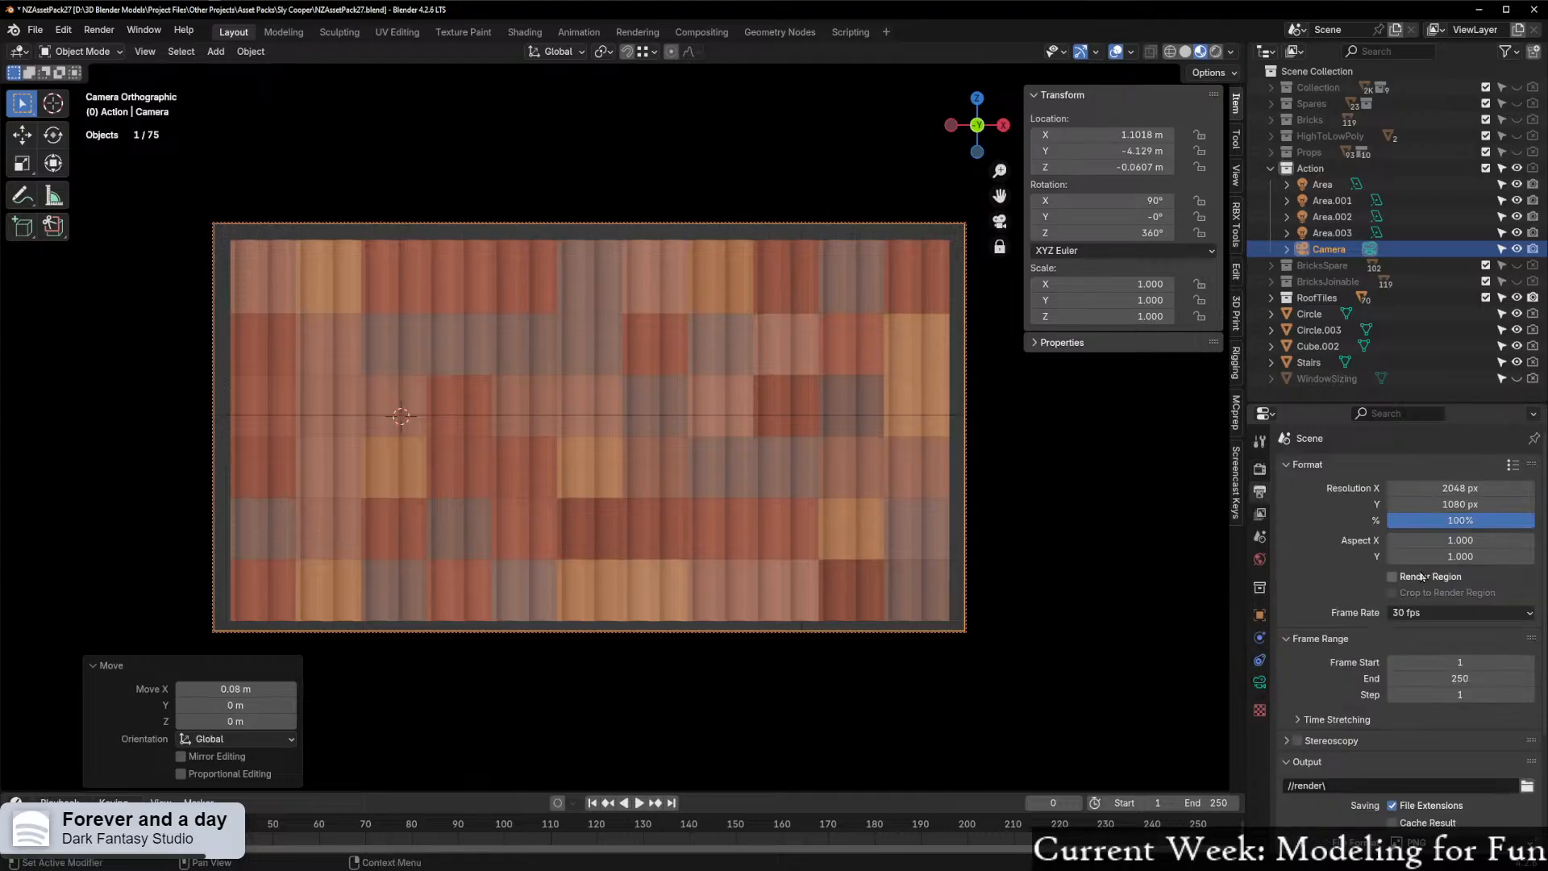
drag(1466, 488, 1494, 504)
scroll(1411, 565, down, 4)
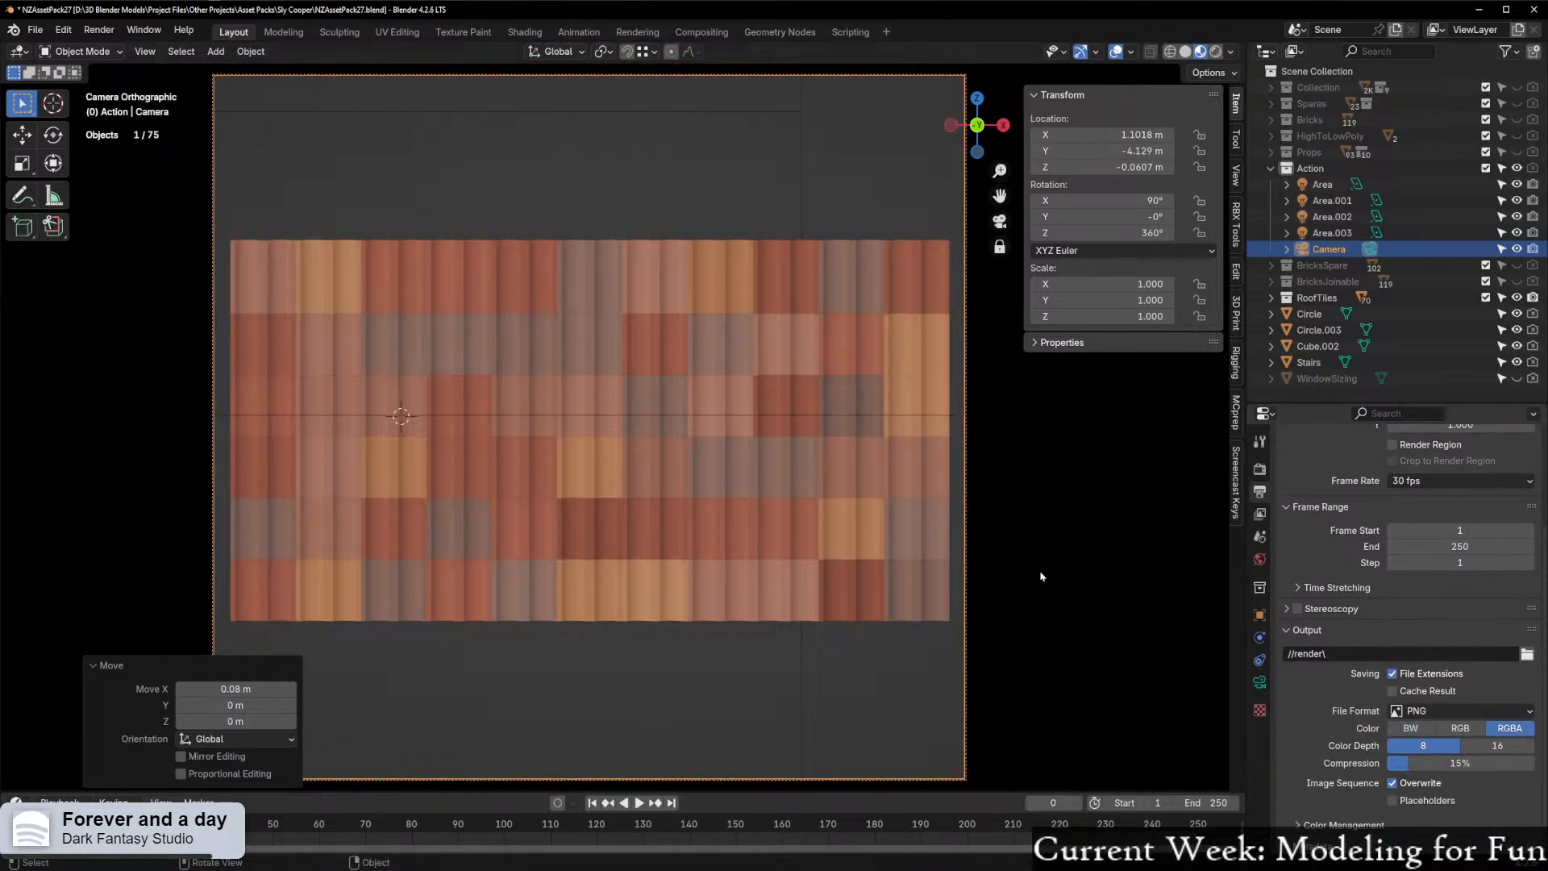
key(ctrl+z)
scroll(1417, 548, up, 4)
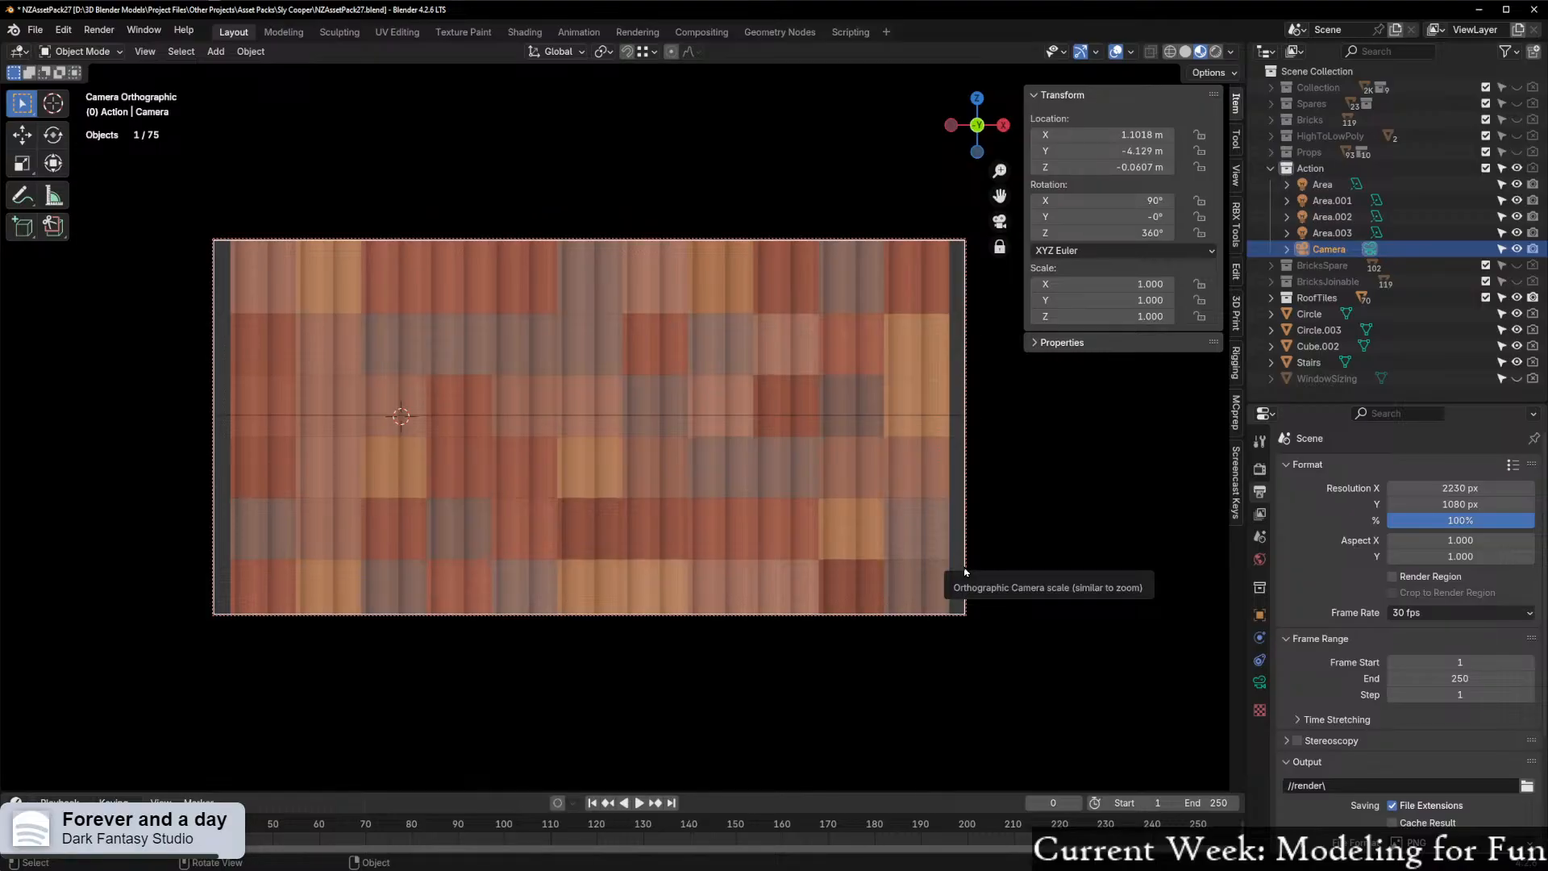
Reselect the camera by its frame in the viewport and hide the viewport overlays
click(1007, 613)
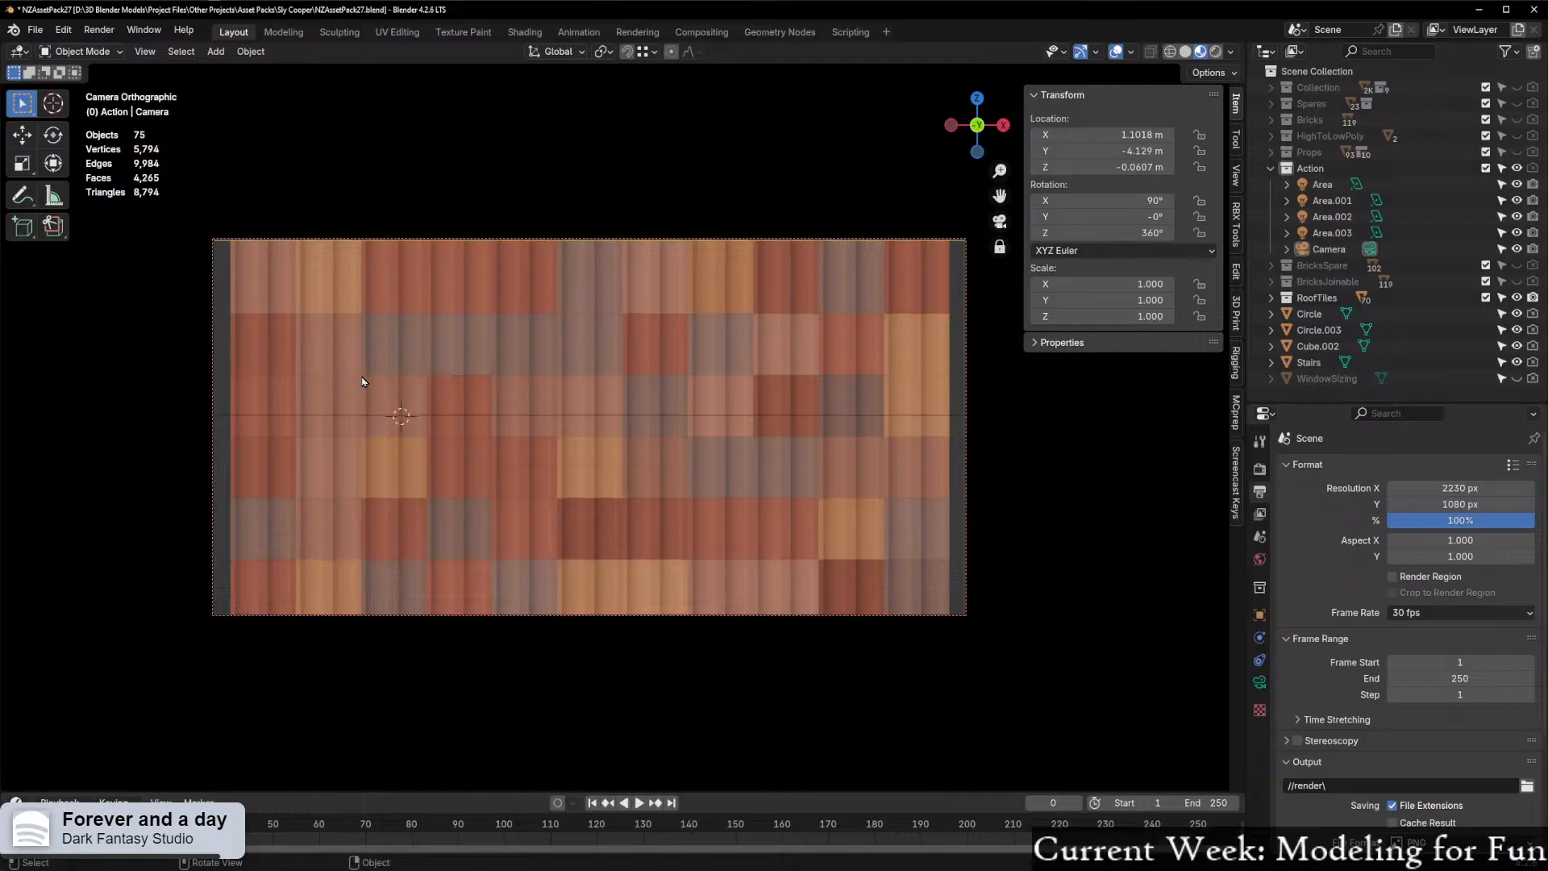
click(960, 315)
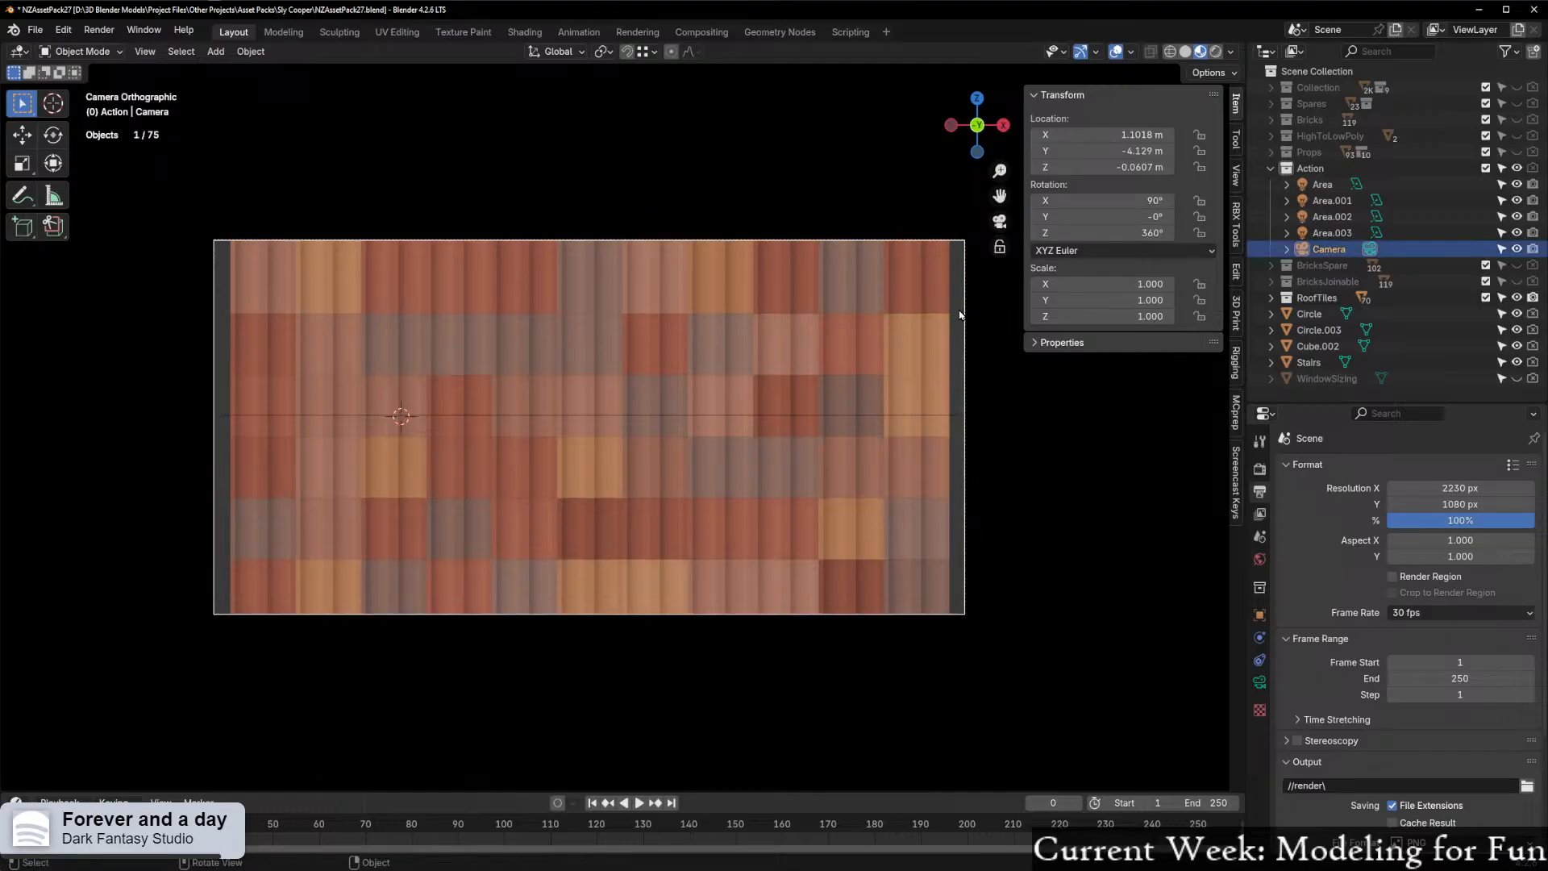
click(959, 316)
click(956, 329)
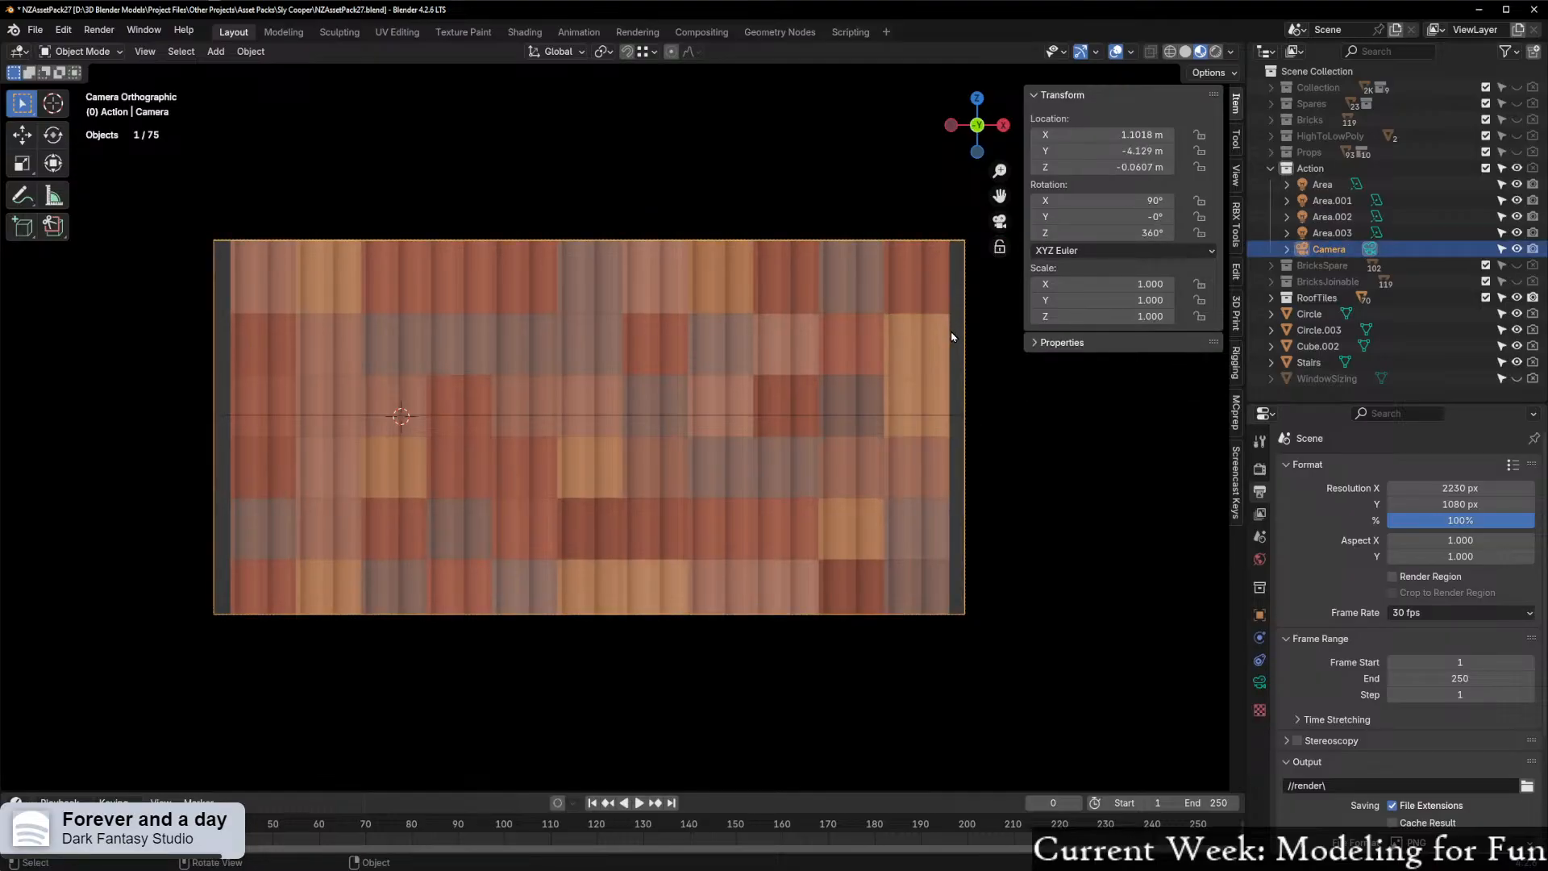
click(953, 338)
click(957, 342)
click(1116, 51)
Examine the upper and lower edges of the tile panel against the camera frame for gaps
scroll(1016, 428, up, 2)
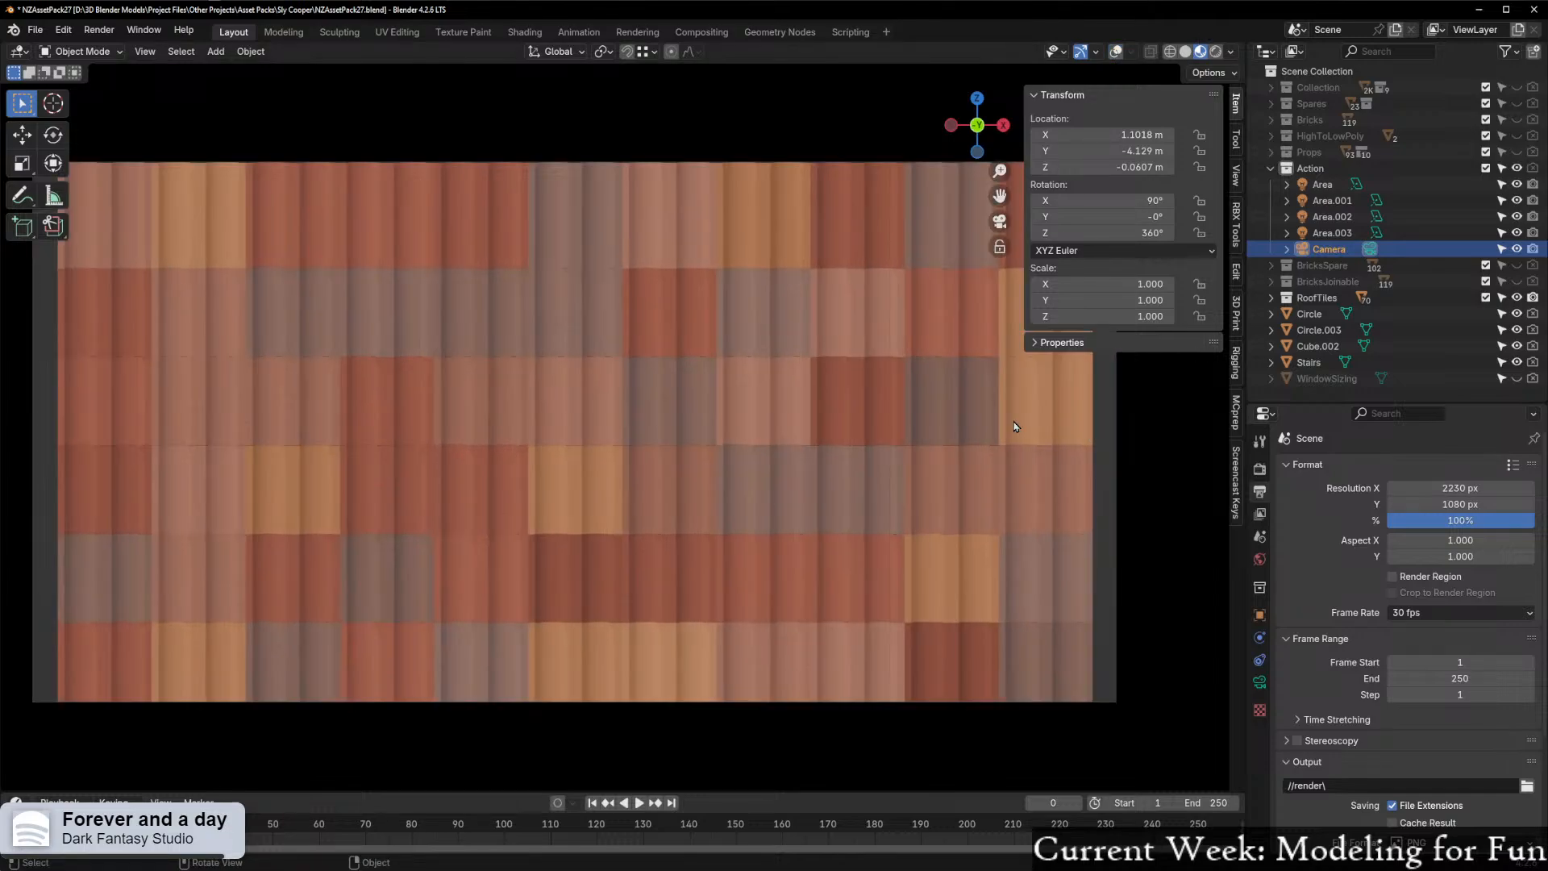
scroll(552, 367, up, 3)
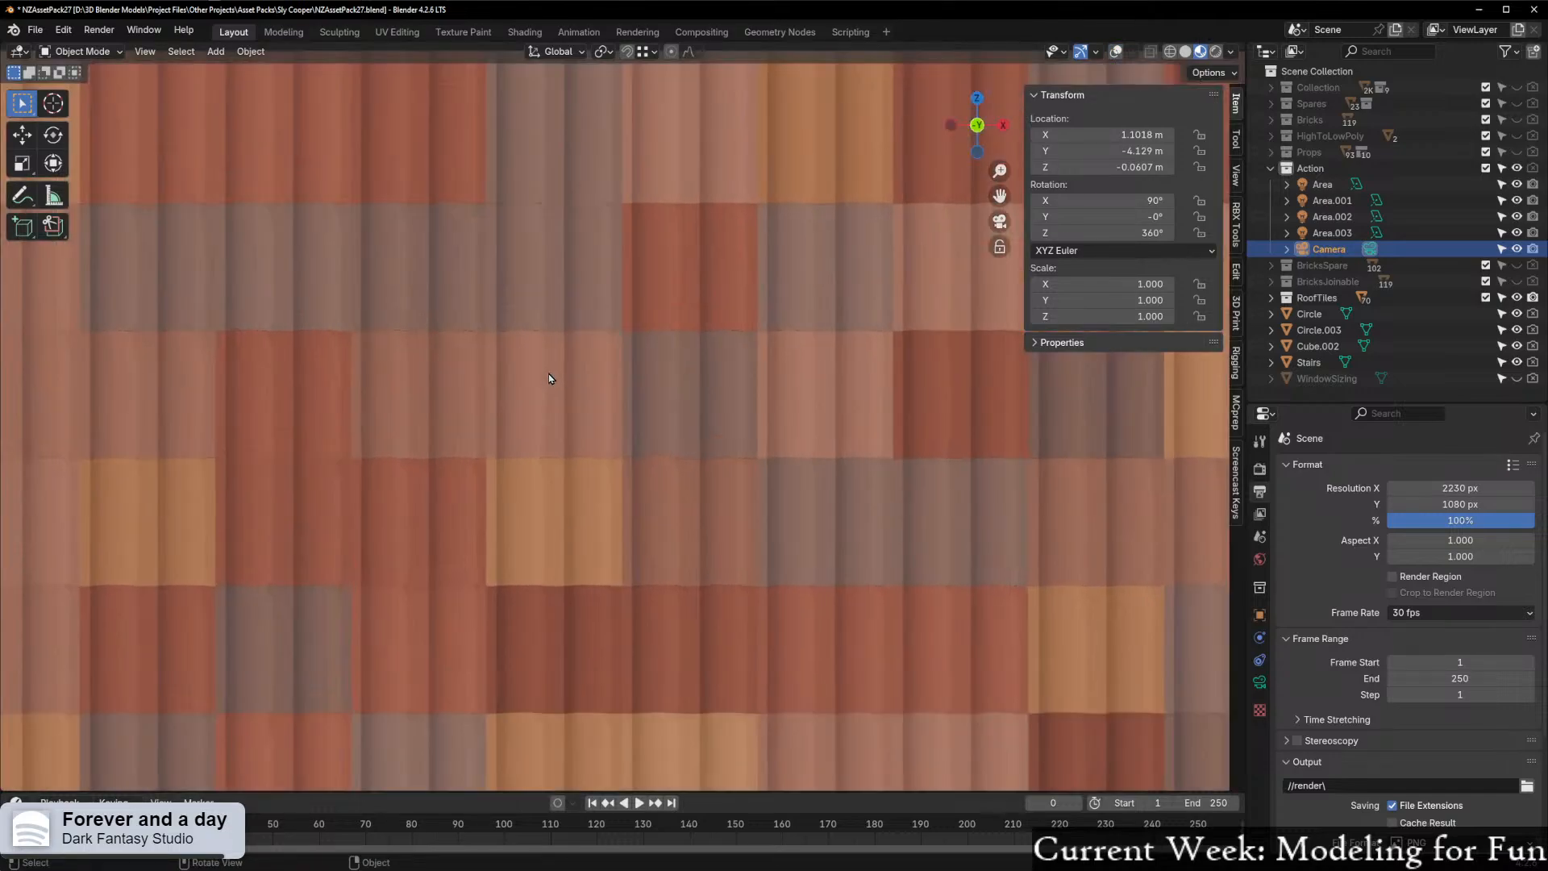
scroll(550, 376, up, 1)
shift+middle_drag(568, 398, 680, 751)
scroll(601, 476, up, 4)
scroll(582, 387, up, 3)
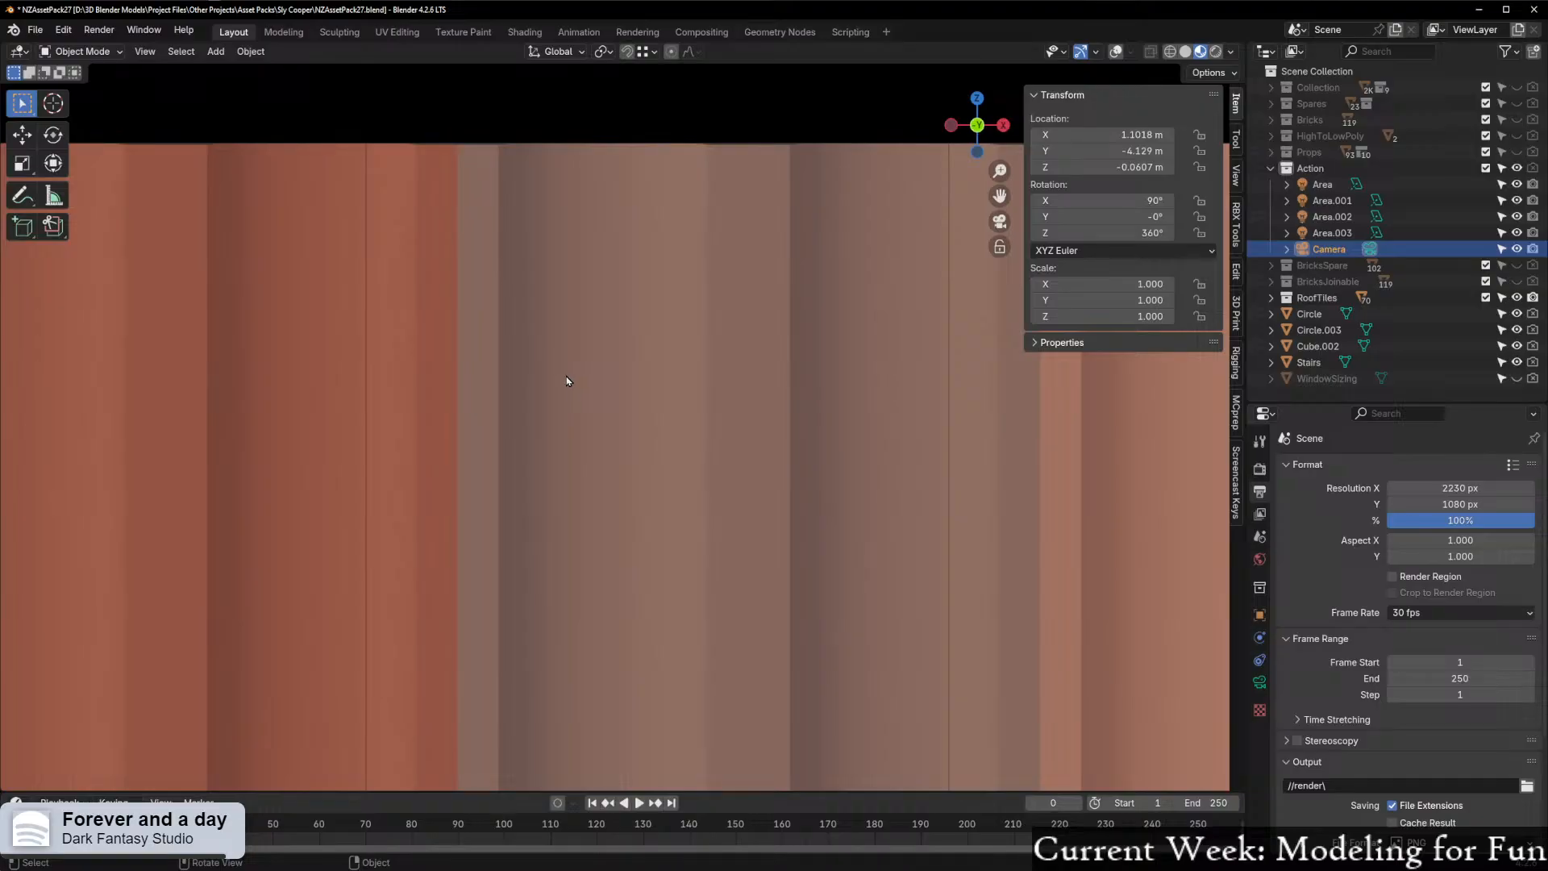
scroll(716, 529, down, 8)
shift+middle_drag(761, 621, 745, 524)
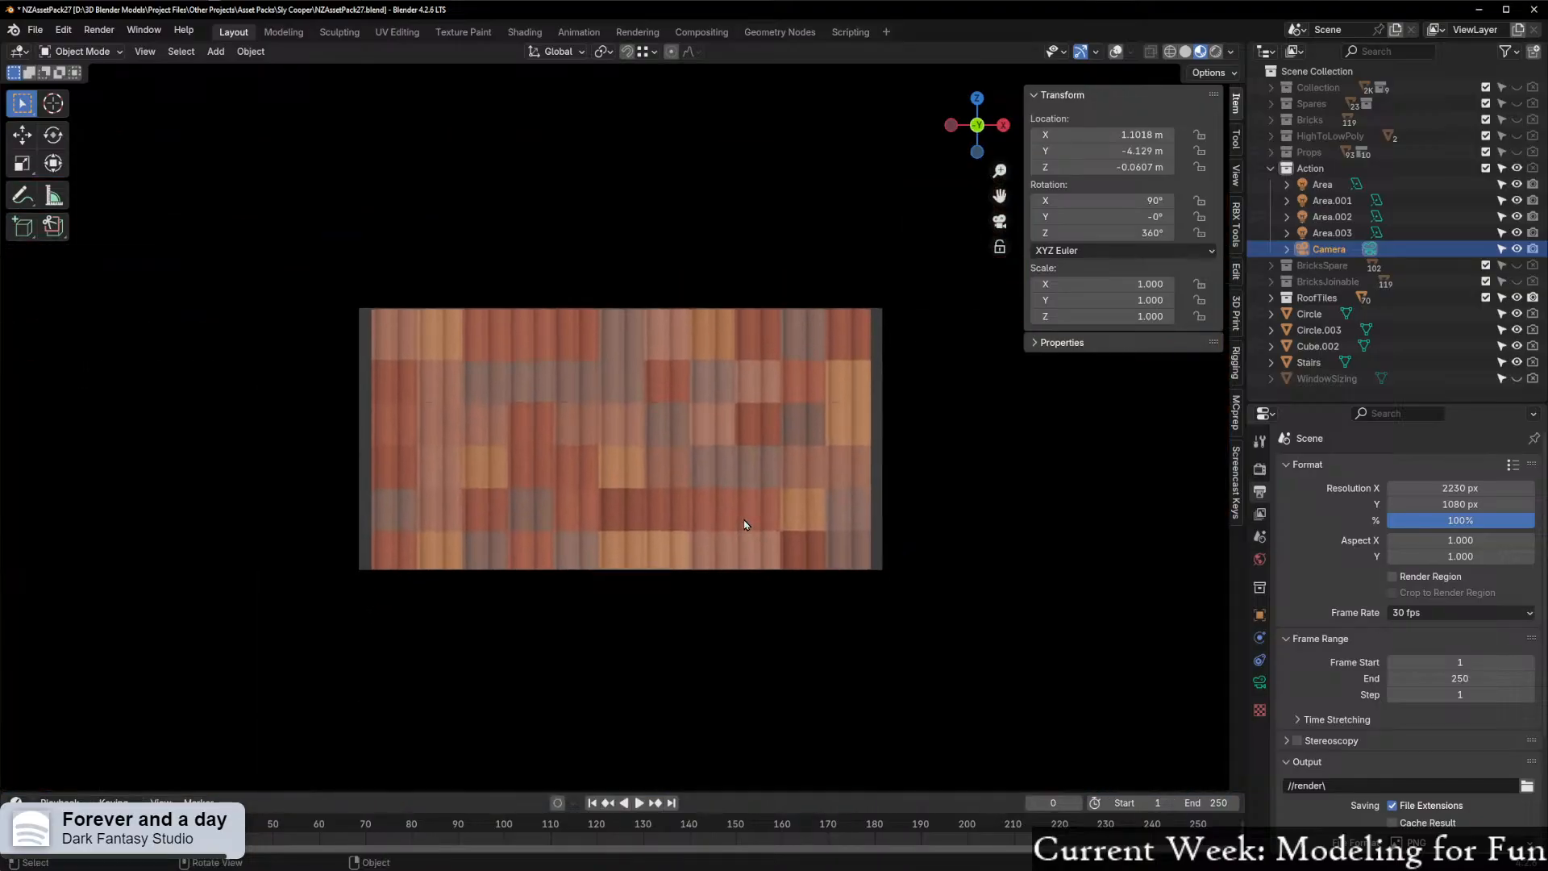
scroll(758, 528, up, 5)
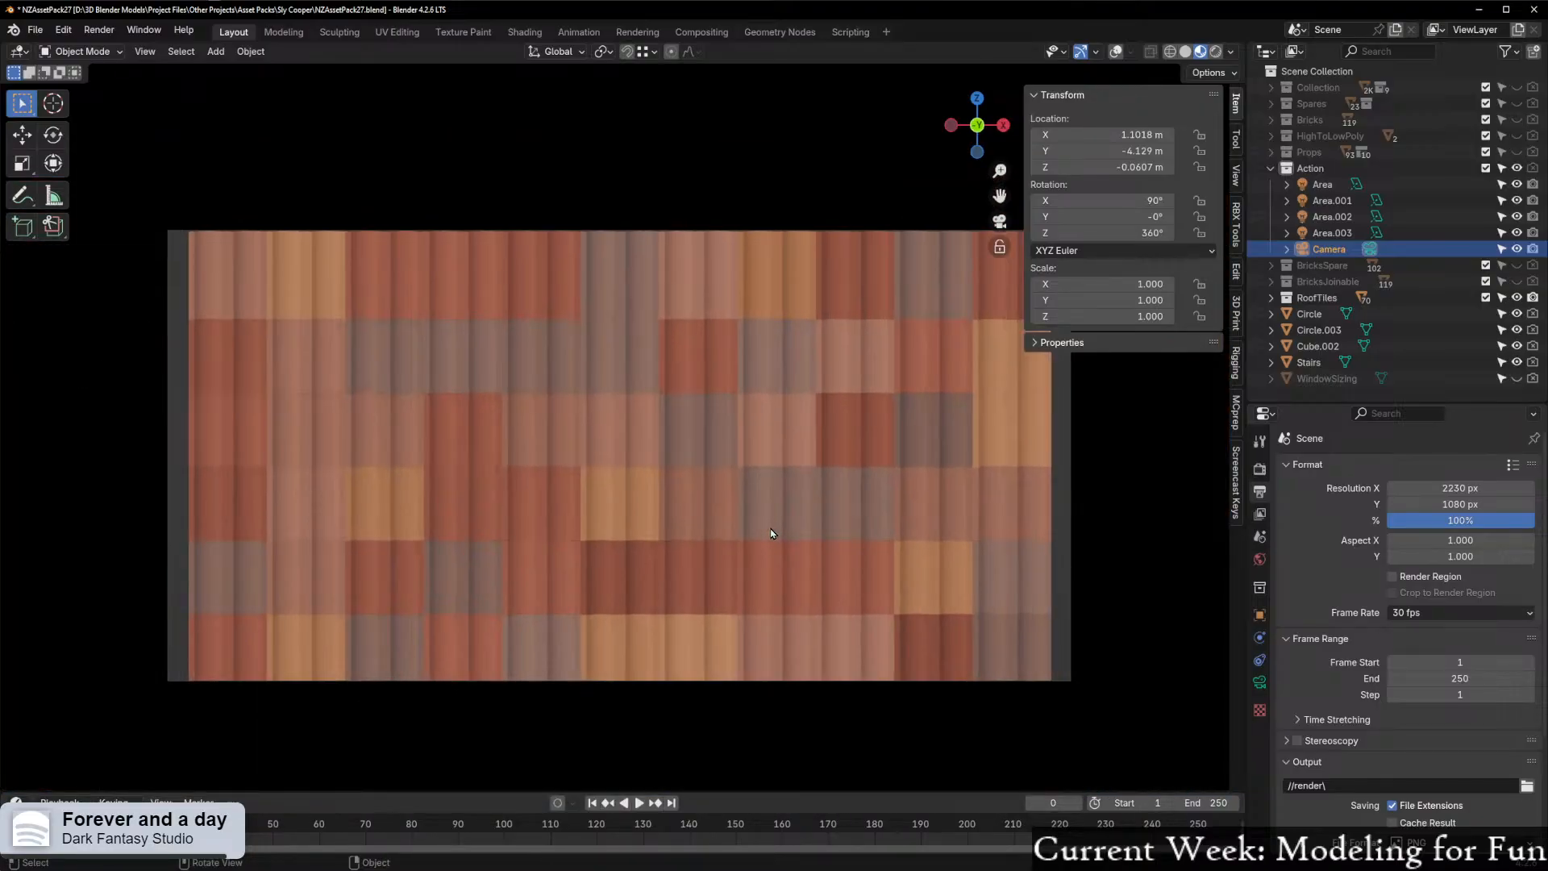
shift+middle_drag(804, 606, 790, 431)
scroll(760, 576, up, 2)
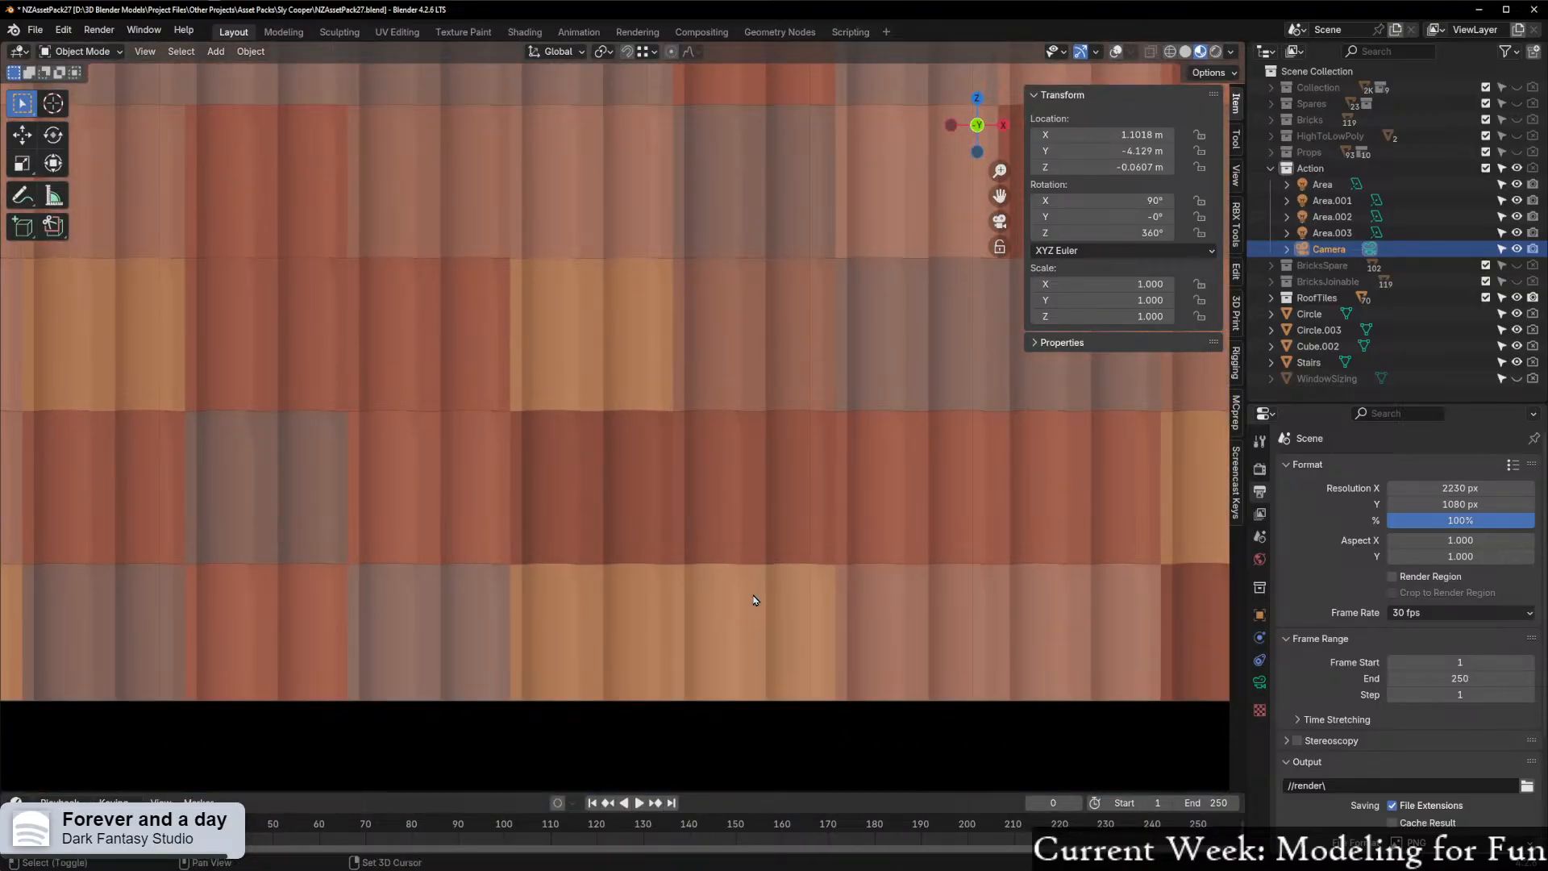
scroll(766, 518, down, 4)
shift+middle_drag(729, 328, 719, 491)
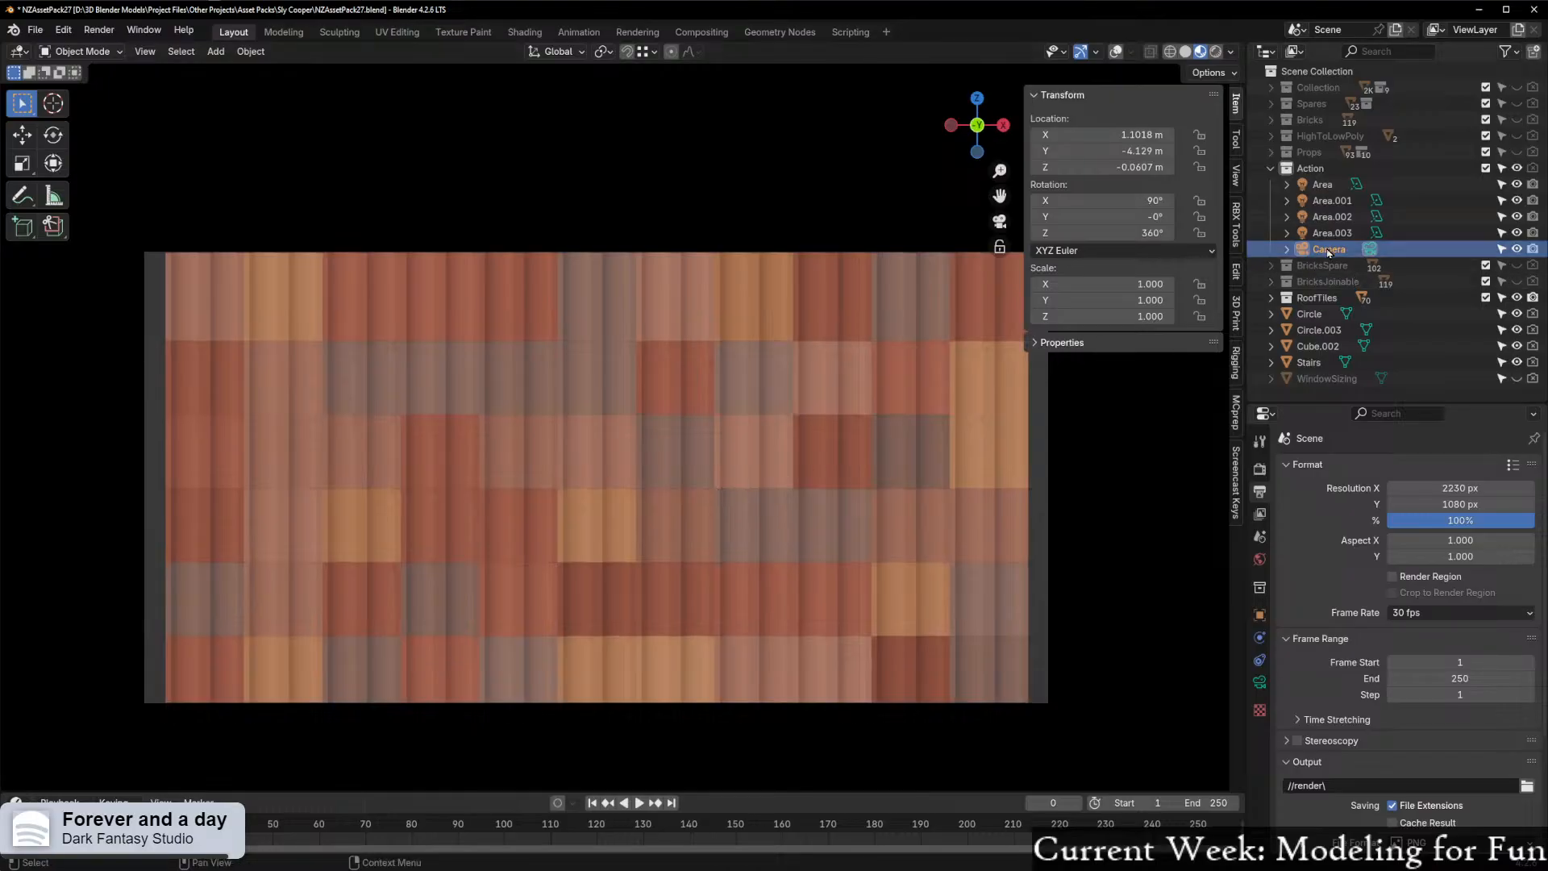
Nudge the camera down about 0.002 m along Z to align its frame with the tile panel
scroll(842, 339, up, 1)
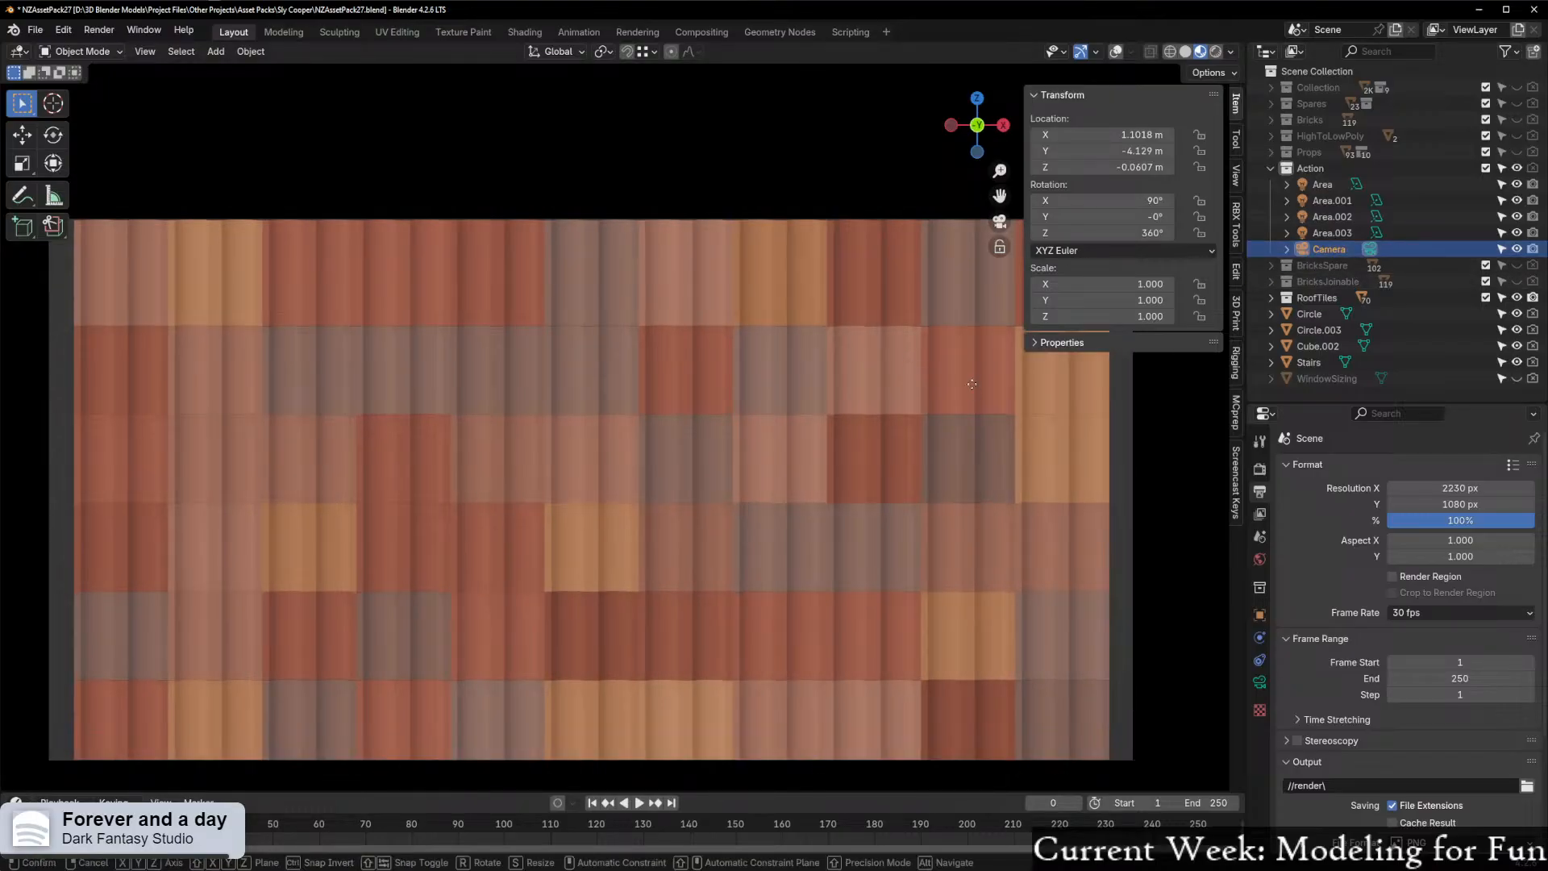
key(g)
key(z)
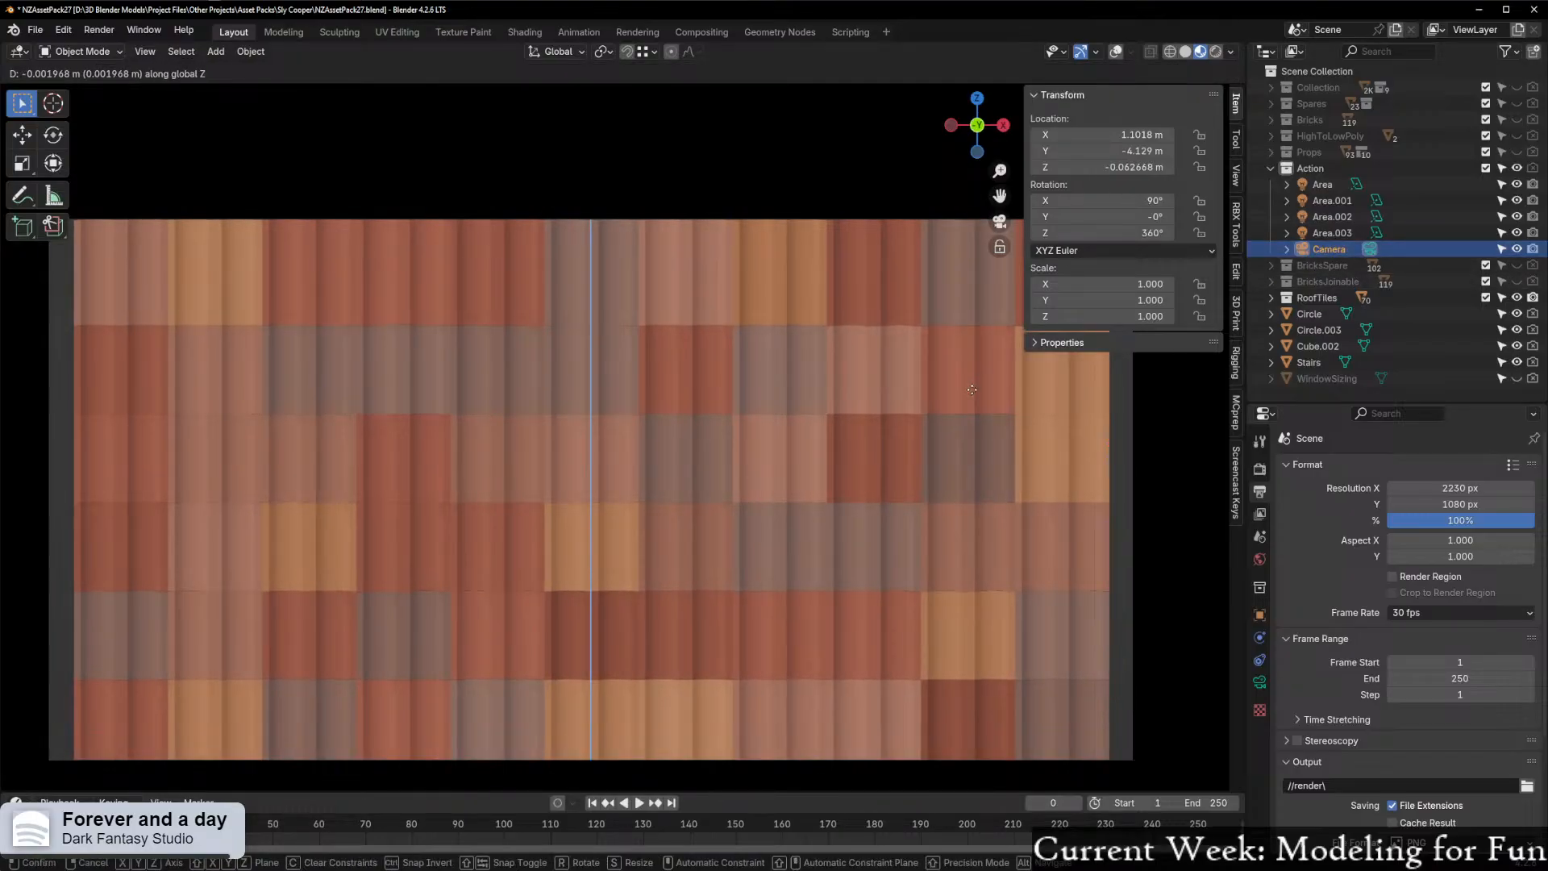
click(971, 390)
scroll(917, 411, down, 3)
scroll(895, 418, down, 1)
scroll(915, 398, up, 2)
scroll(732, 421, down, 2)
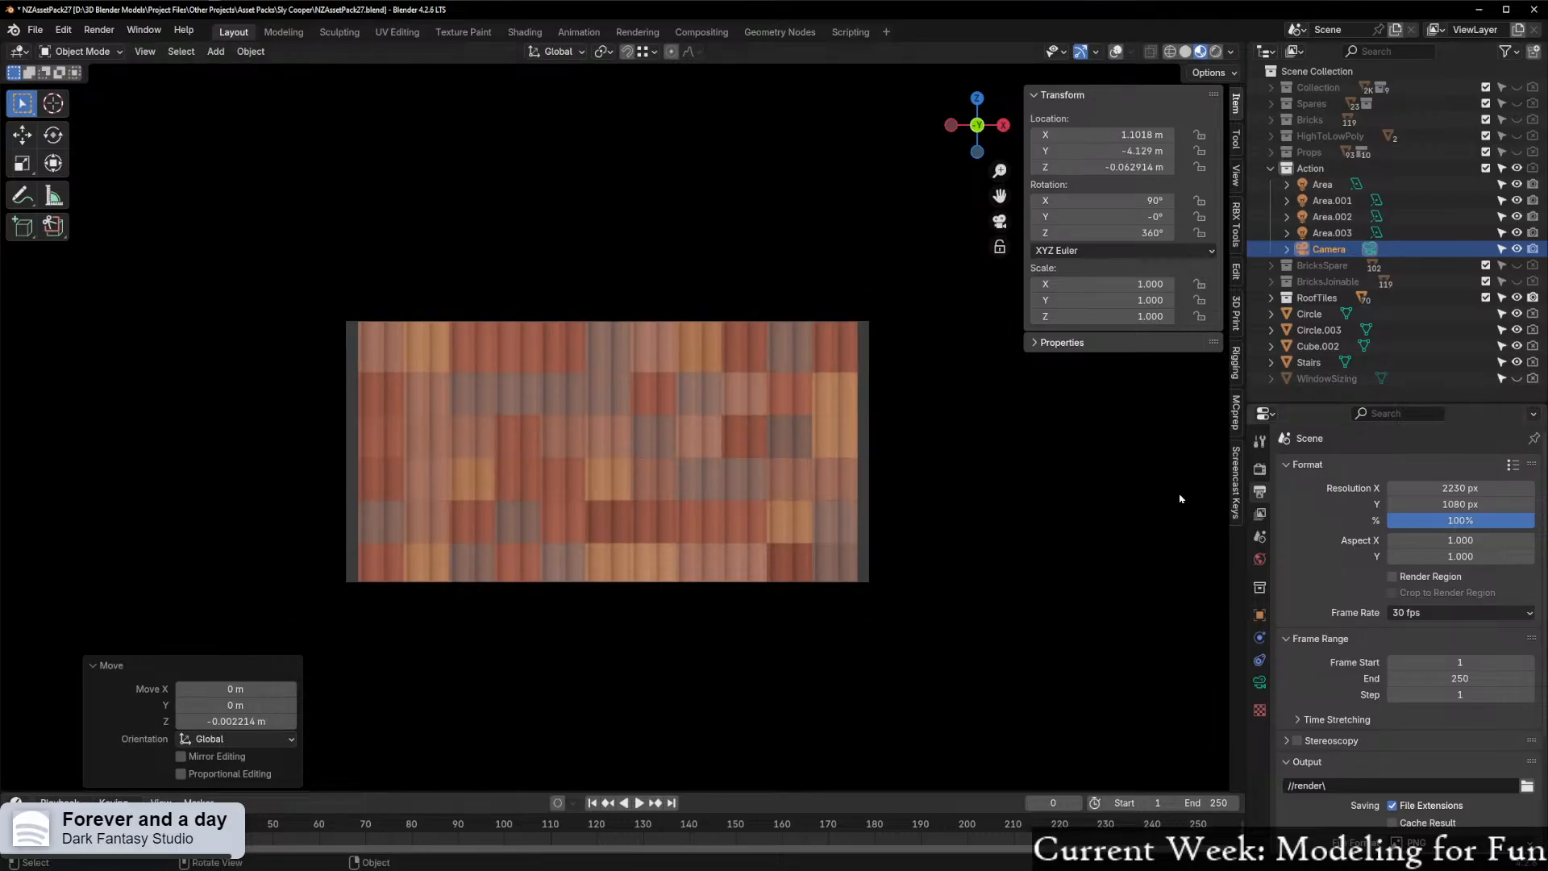
Render the roof tile panel as a still image through the orthographic camera
click(1261, 473)
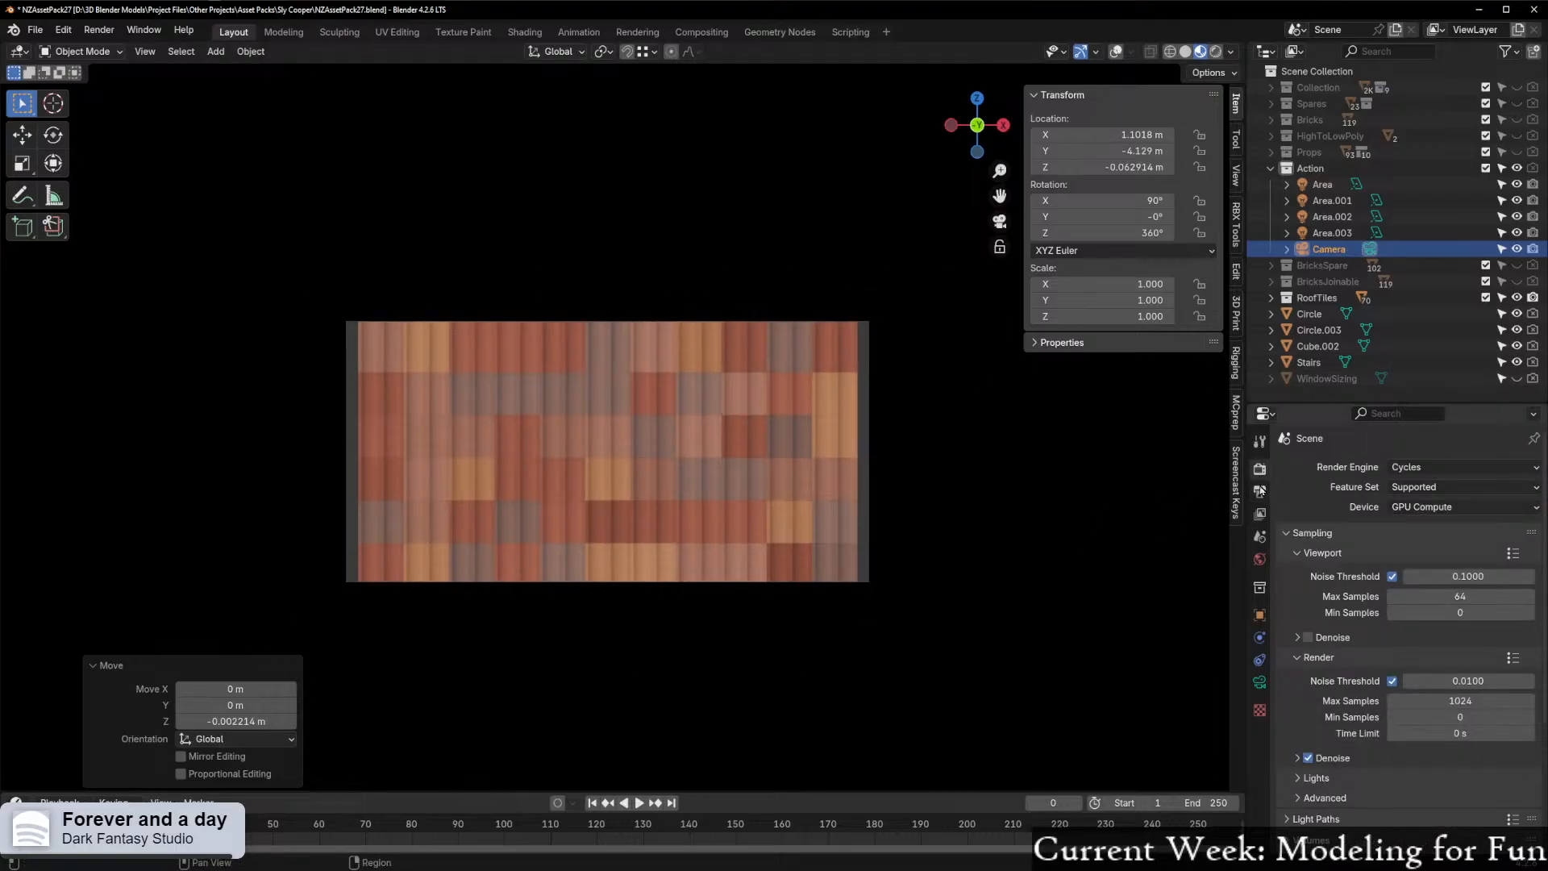
click(1260, 491)
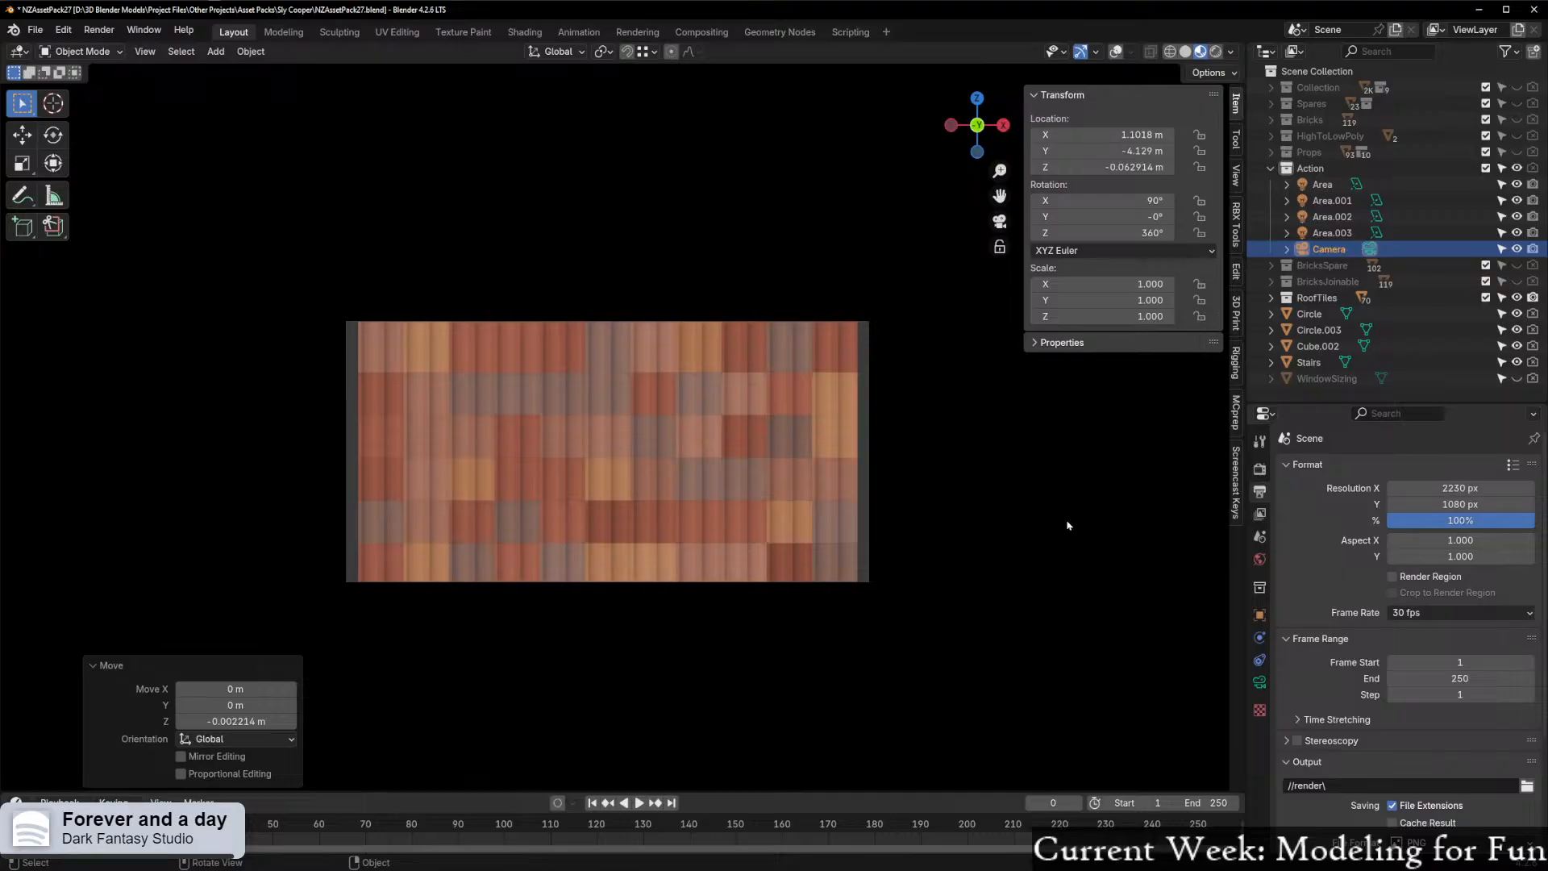
key(F12)
scroll(833, 482, down, 5)
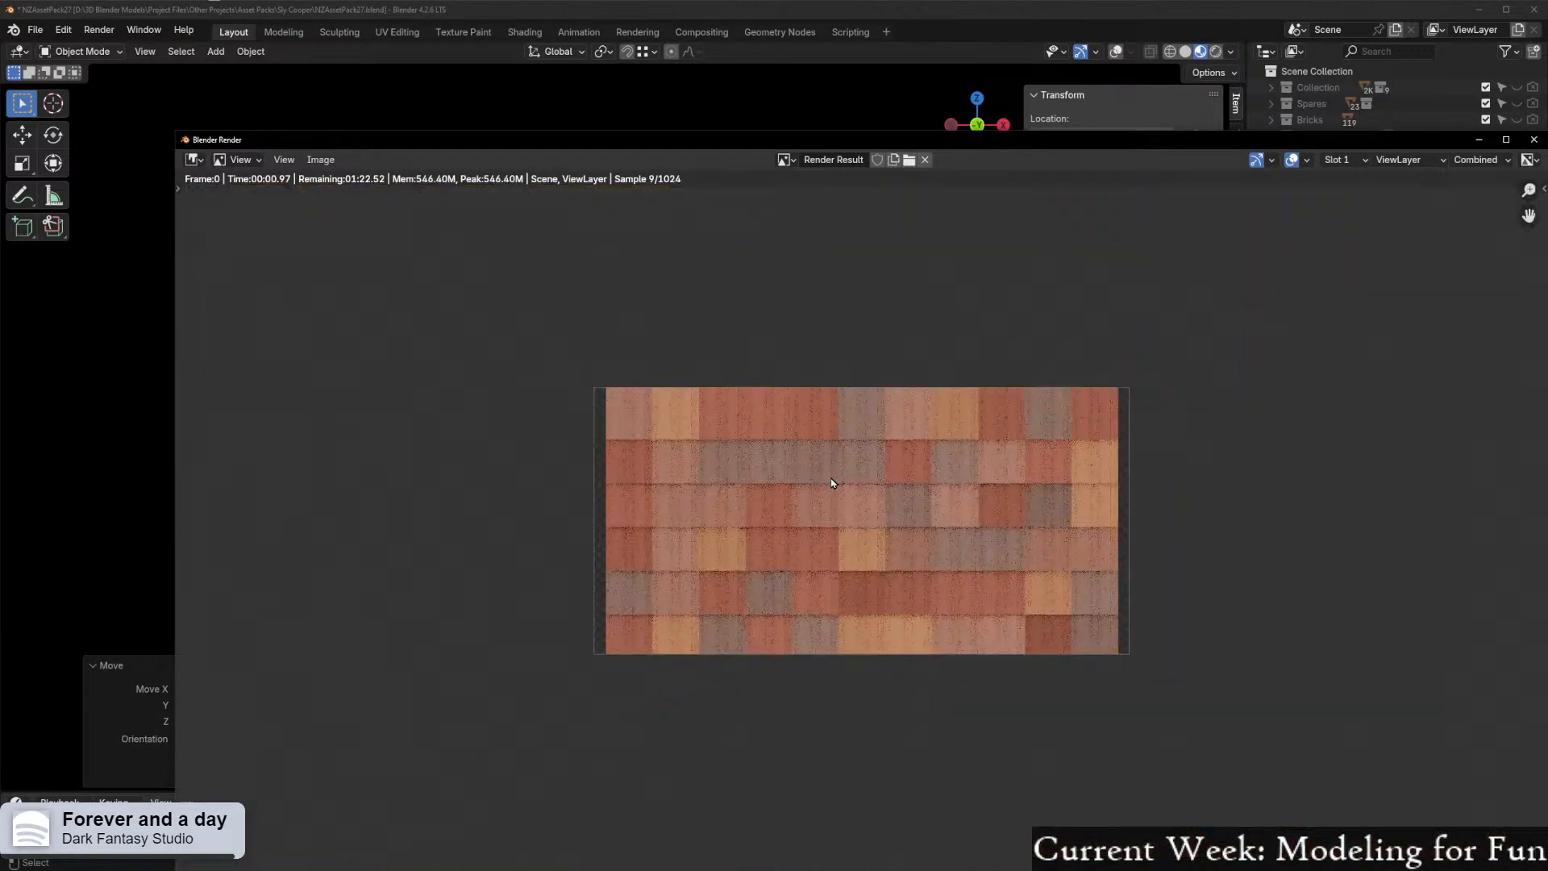
Inspect the rendered roof tiles up close and as a whole, checking seams, row shadows and the panel's edges
scroll(833, 482, up, 2)
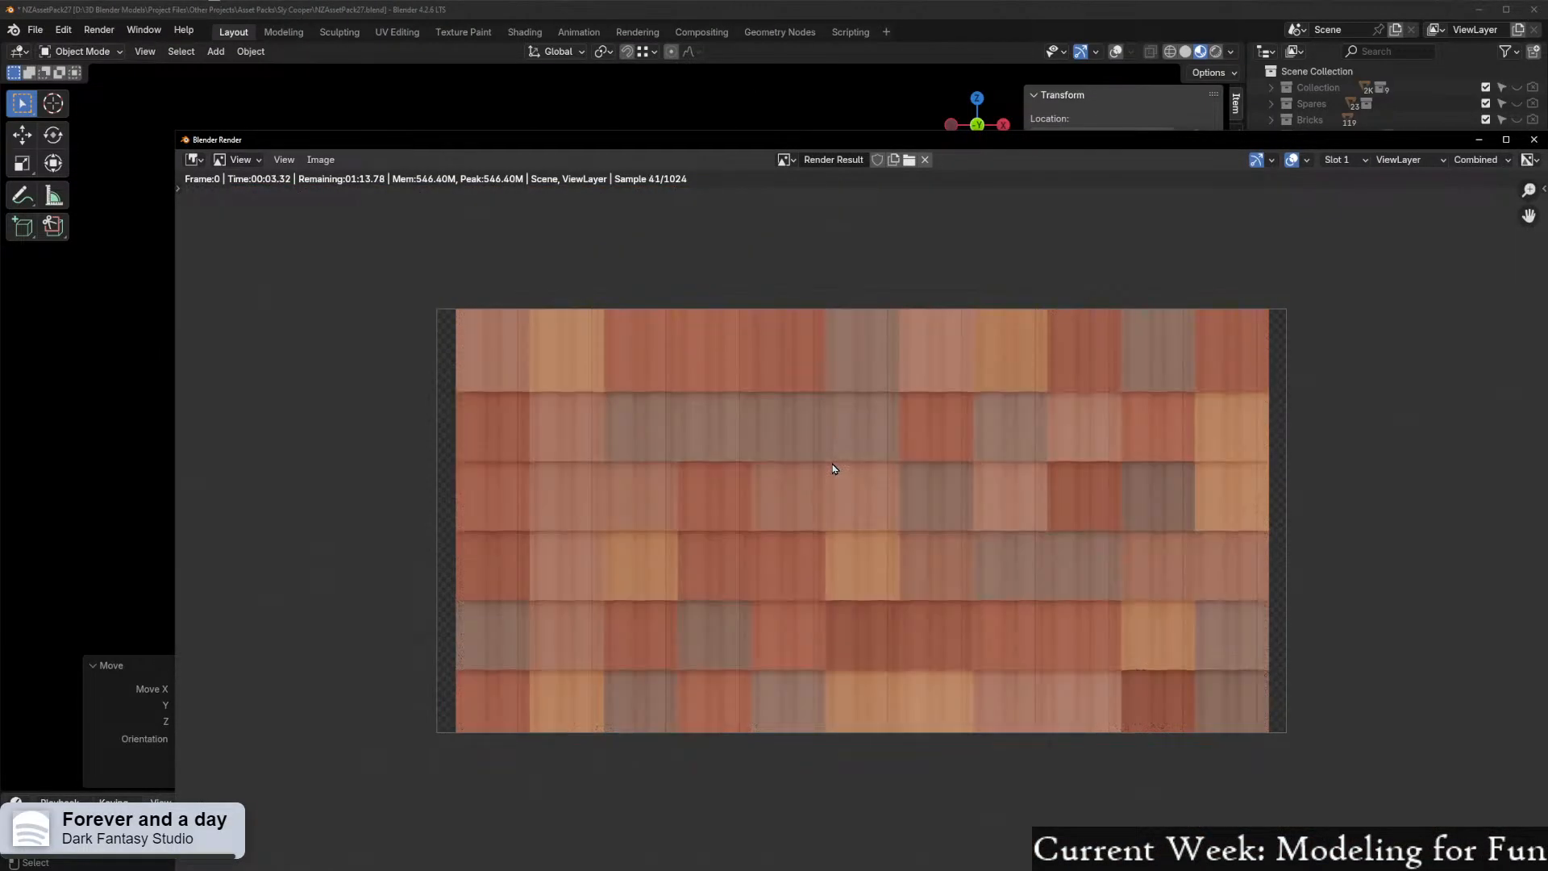
scroll(1033, 571, up, 2)
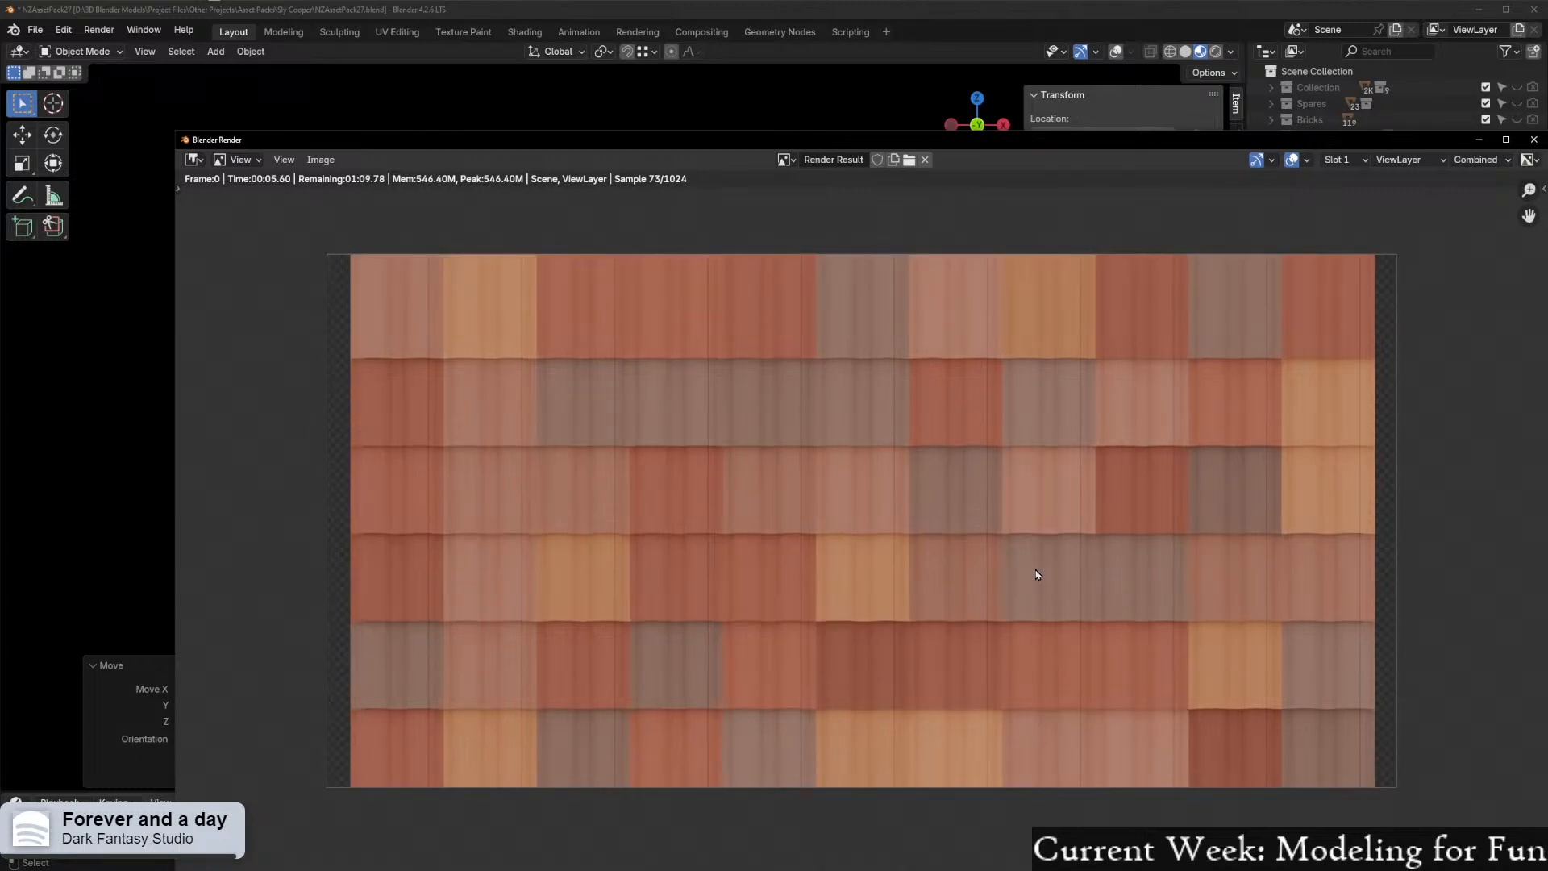
scroll(773, 586, up, 3)
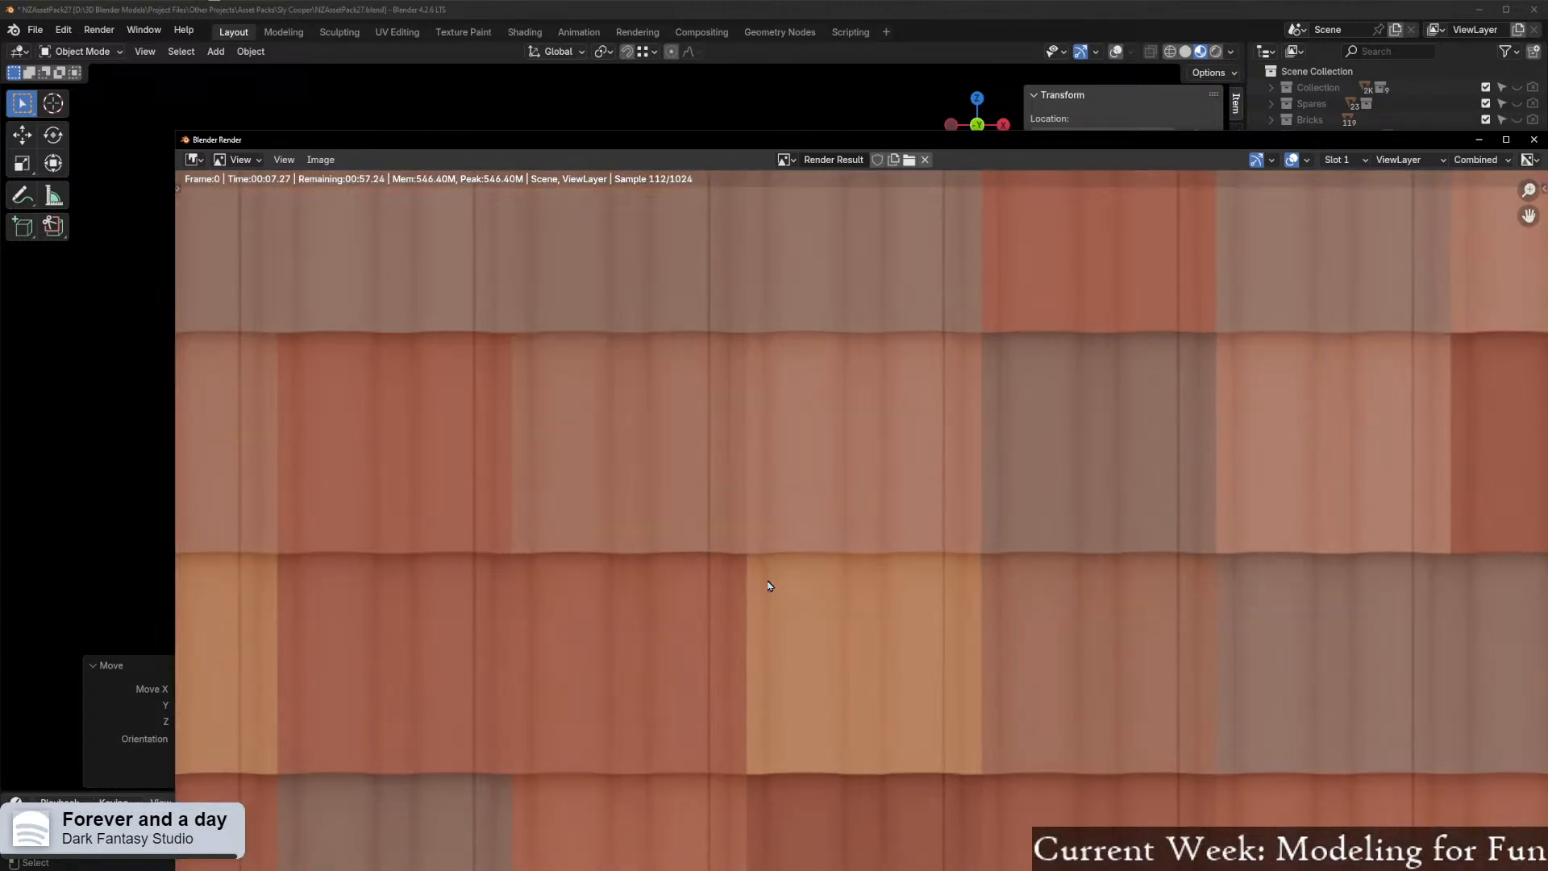
scroll(763, 582, up, 4)
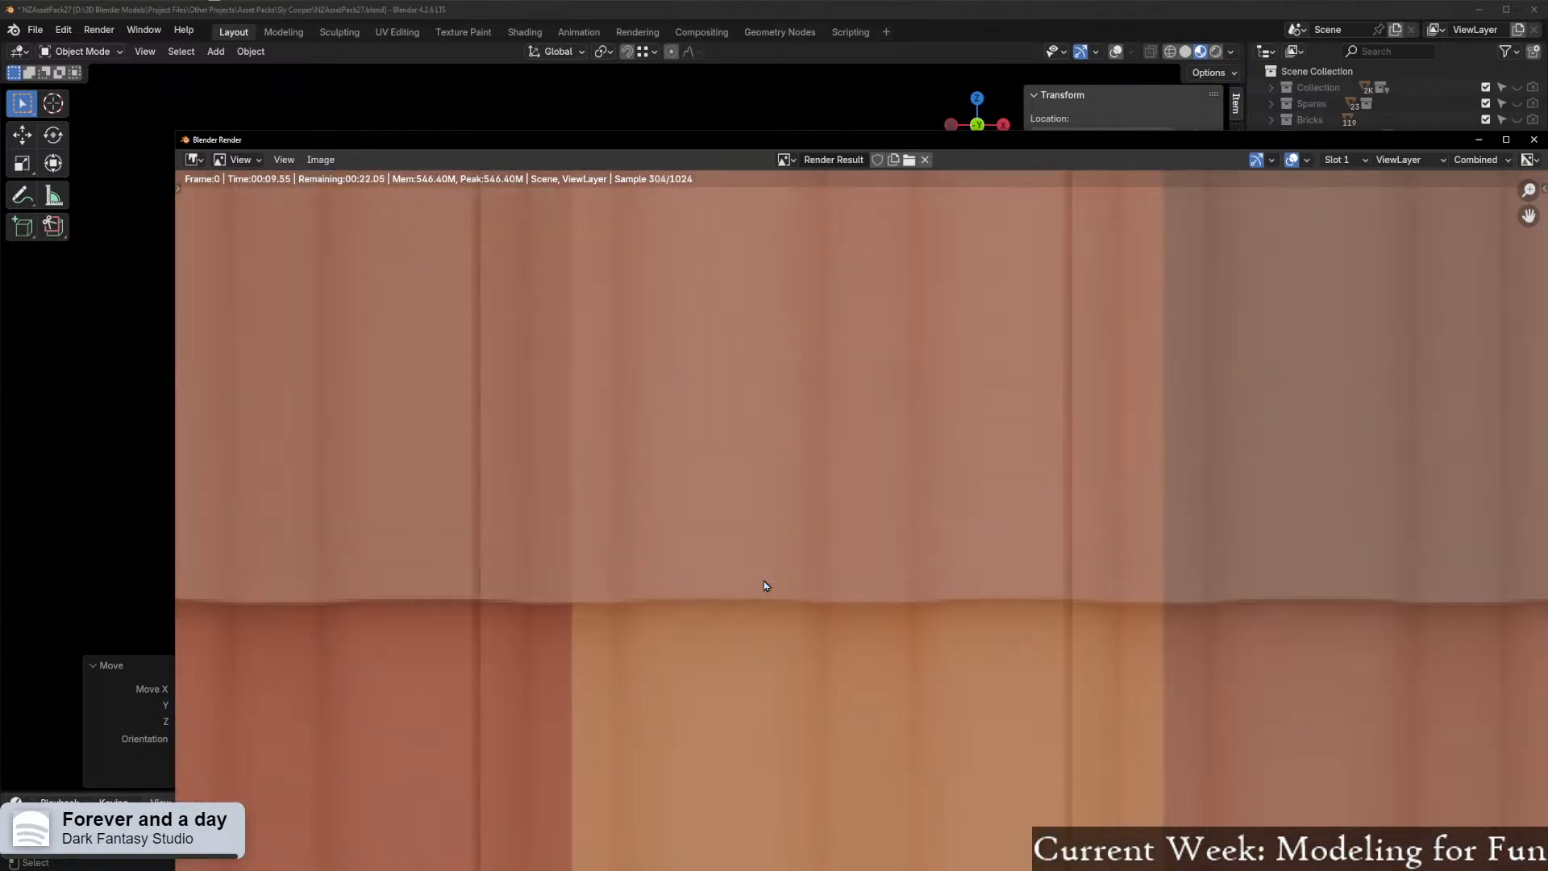
scroll(763, 583, down, 5)
scroll(762, 587, down, 5)
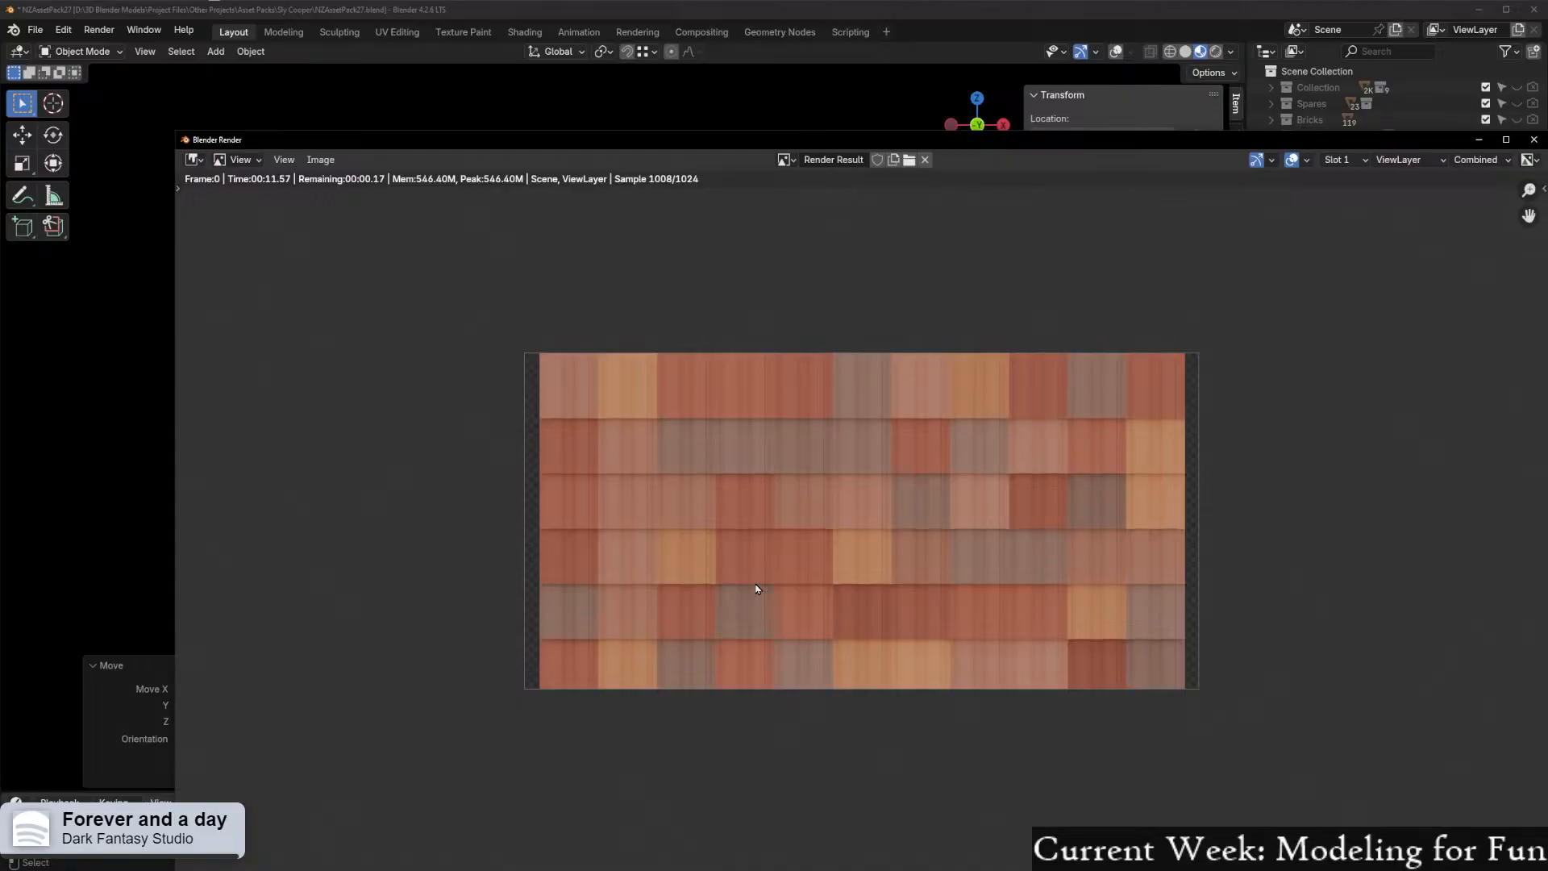
scroll(758, 589, up, 1)
scroll(756, 588, up, 1)
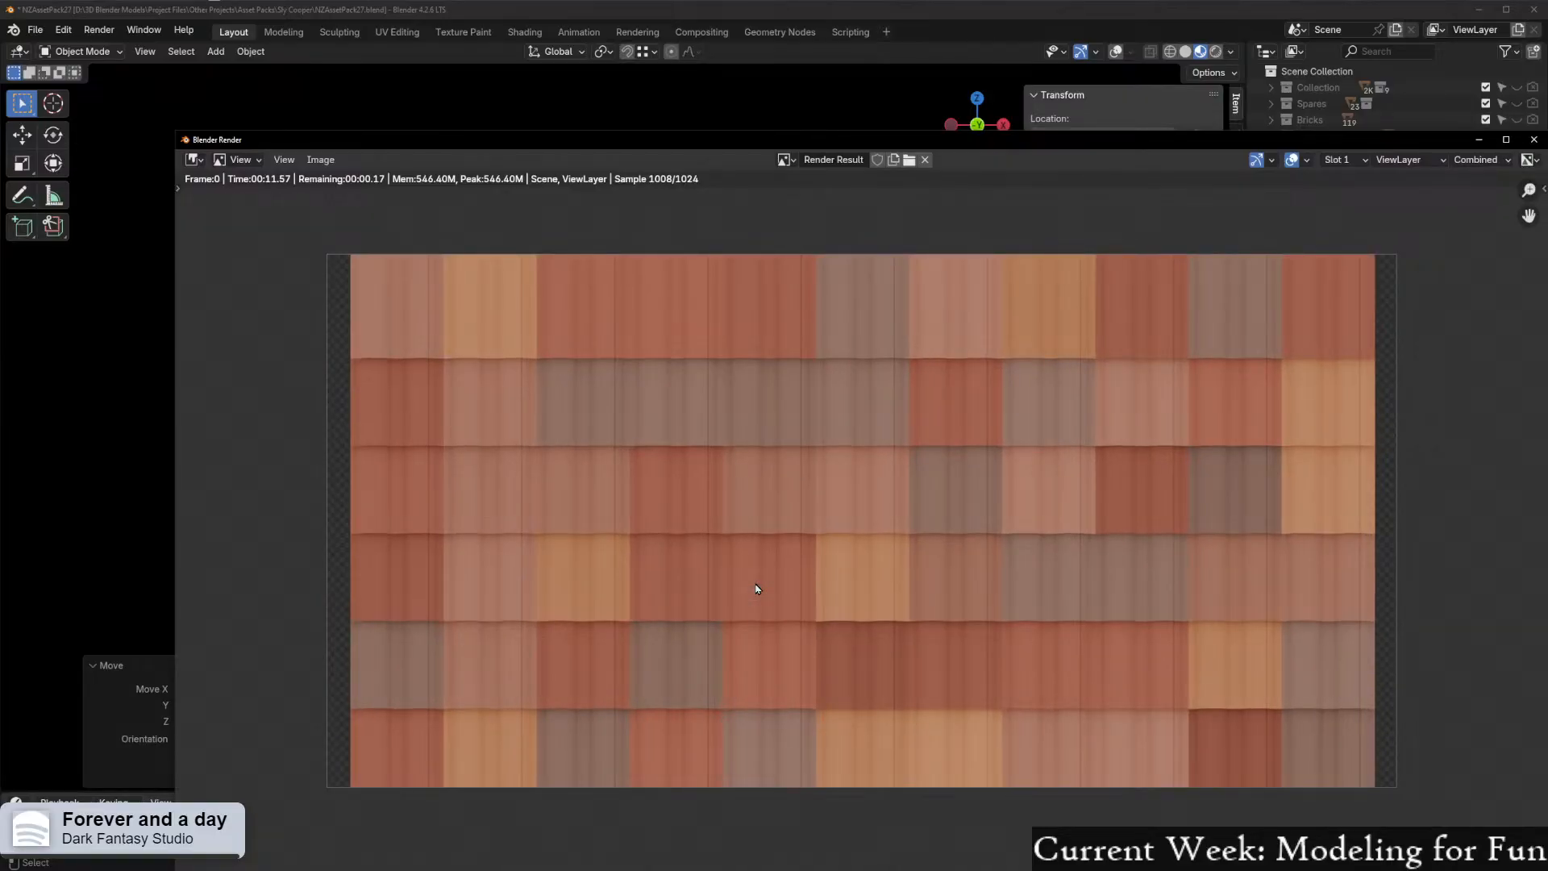
scroll(756, 589, up, 1)
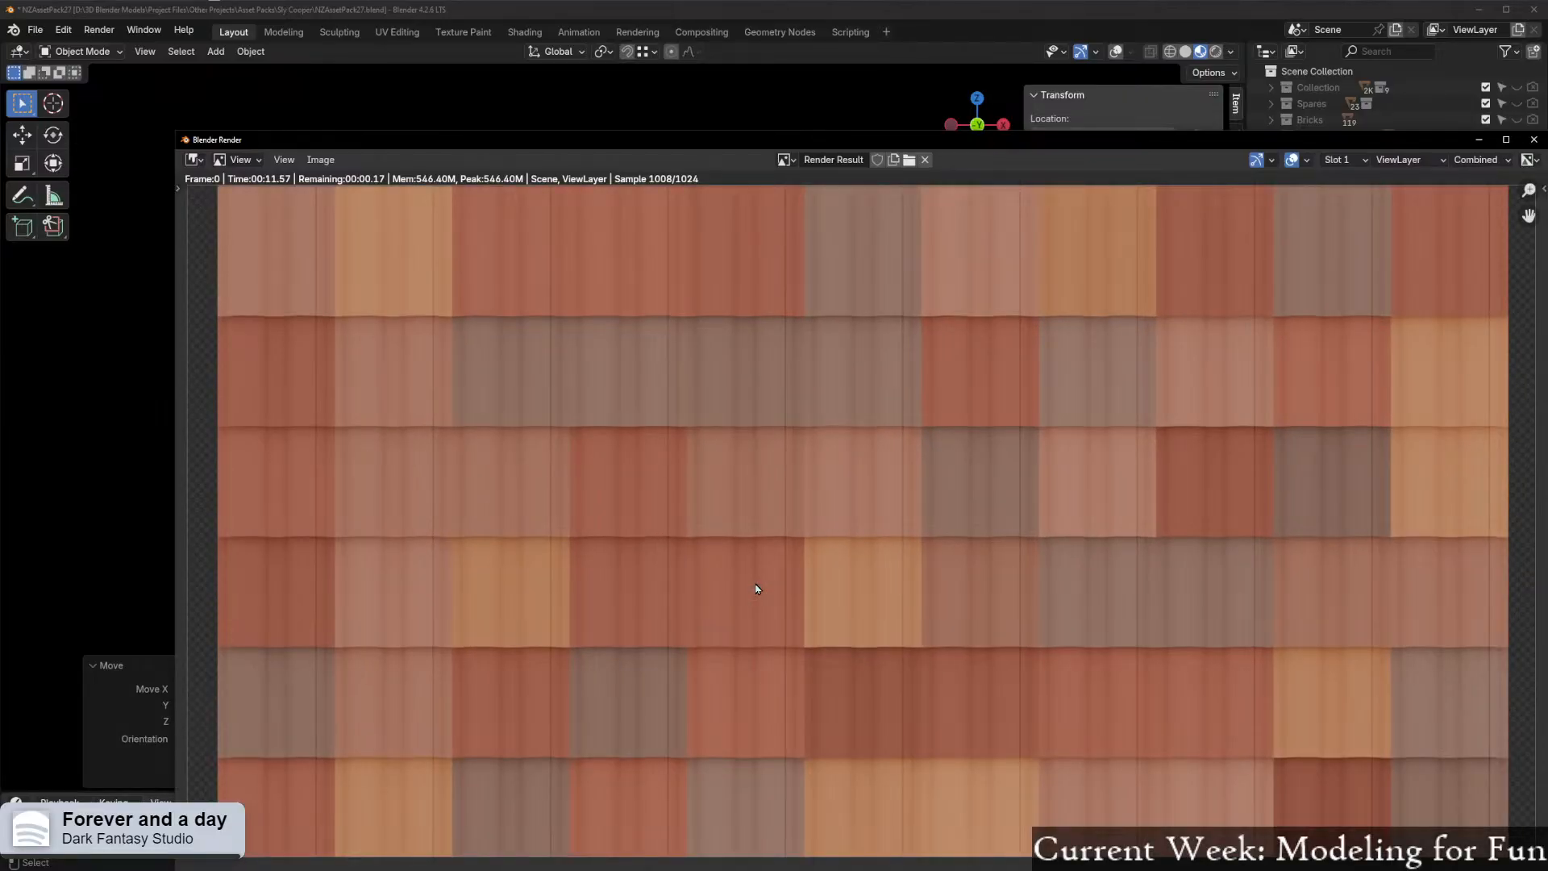
scroll(757, 588, down, 2)
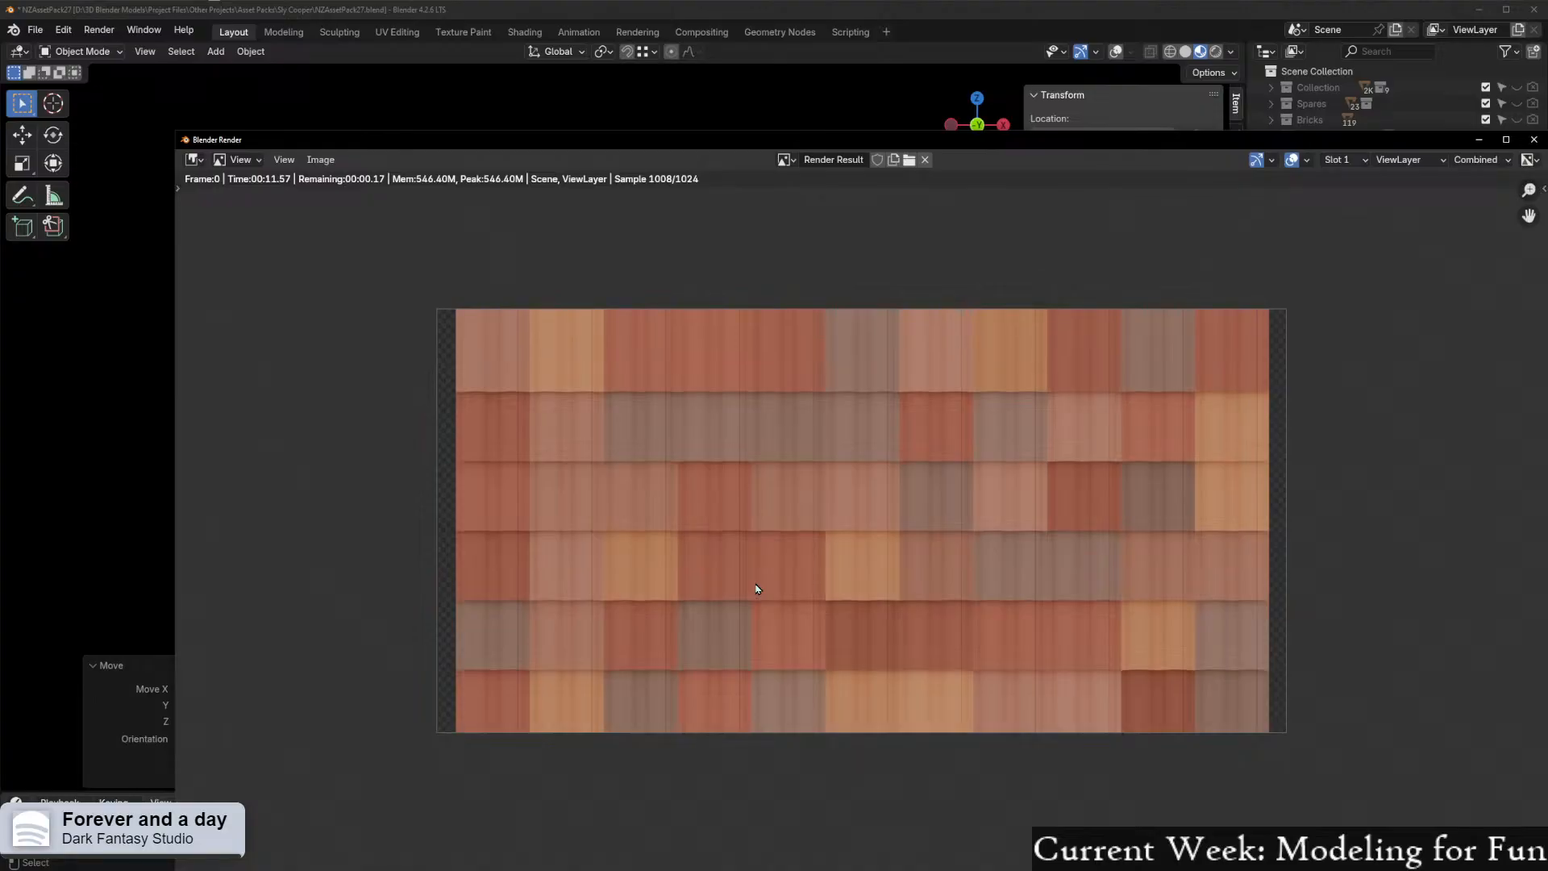
scroll(754, 590, up, 3)
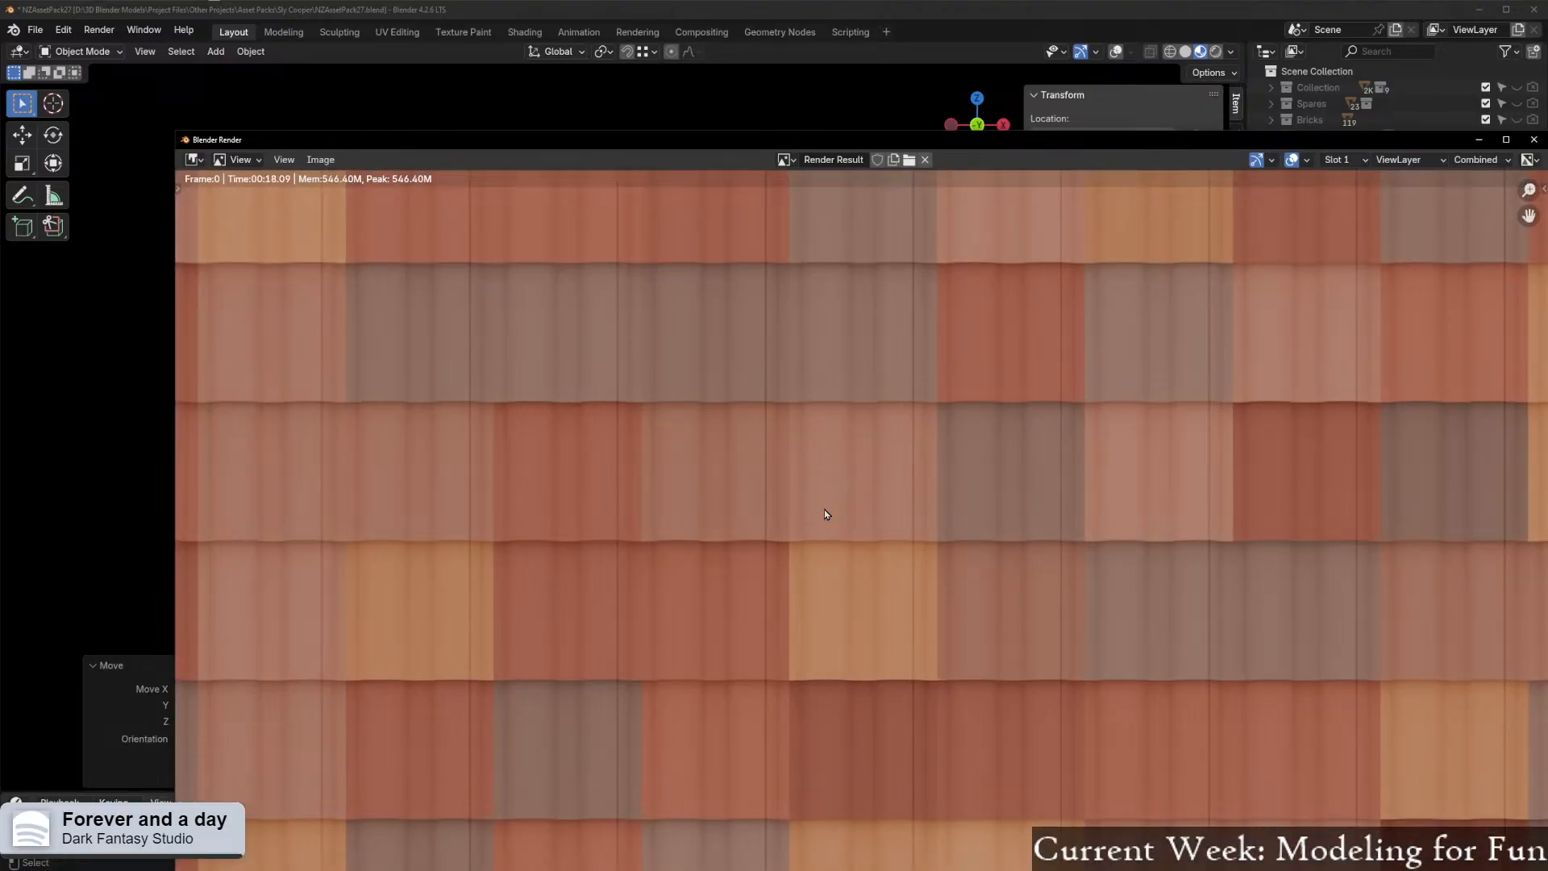
scroll(814, 516, down, 3)
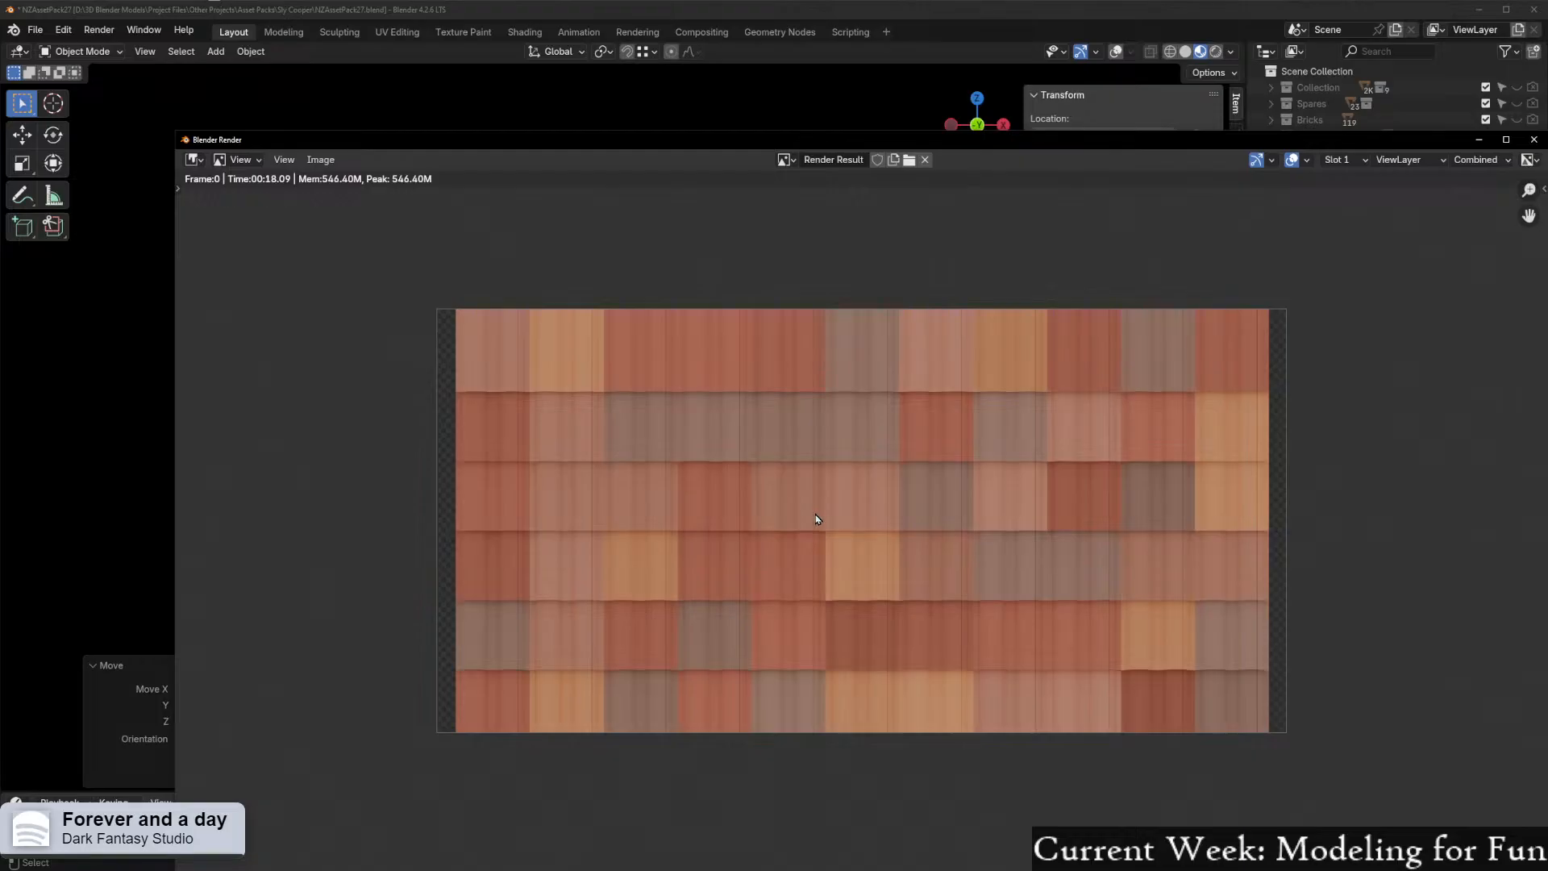
scroll(816, 519, up, 1)
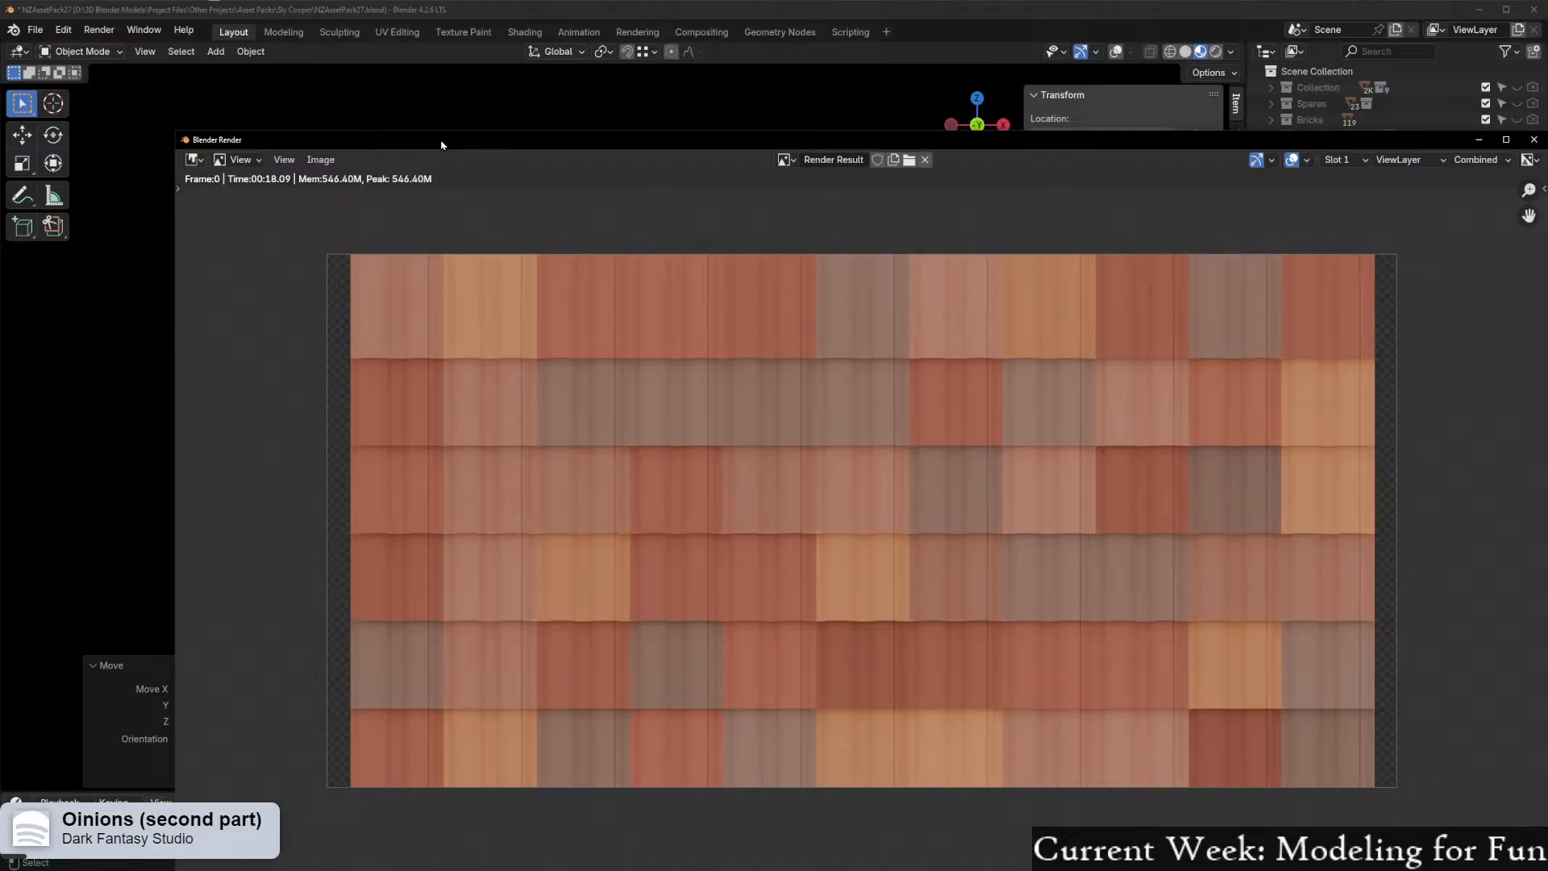
Start saving the rendered roof tiles as an image and browse the Sly Cooper Textures folder for a save location
click(320, 159)
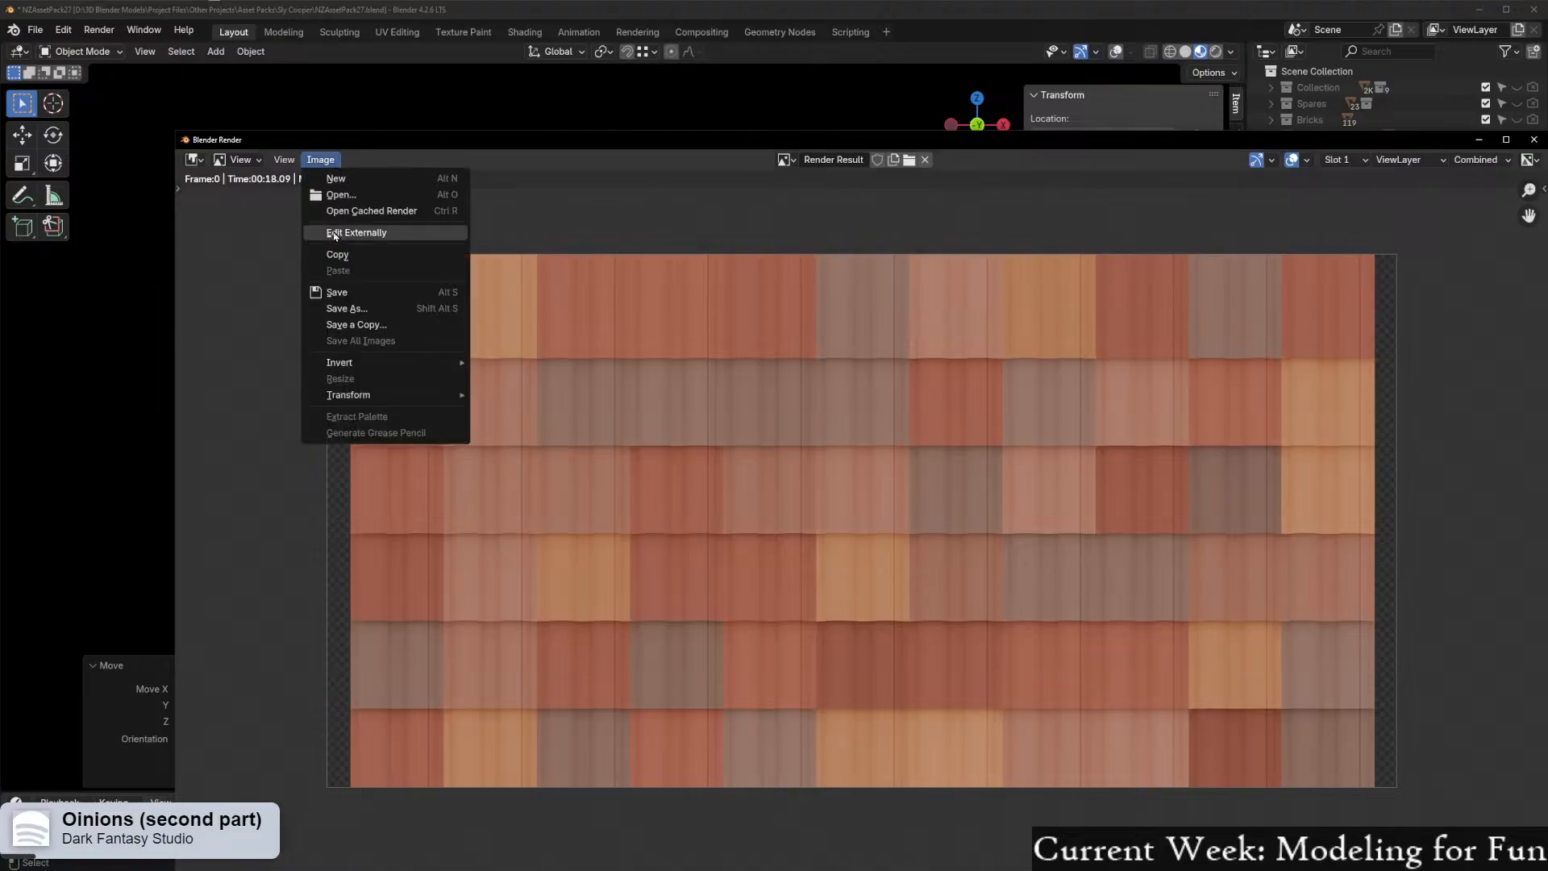
click(362, 313)
click(746, 421)
double_click(772, 425)
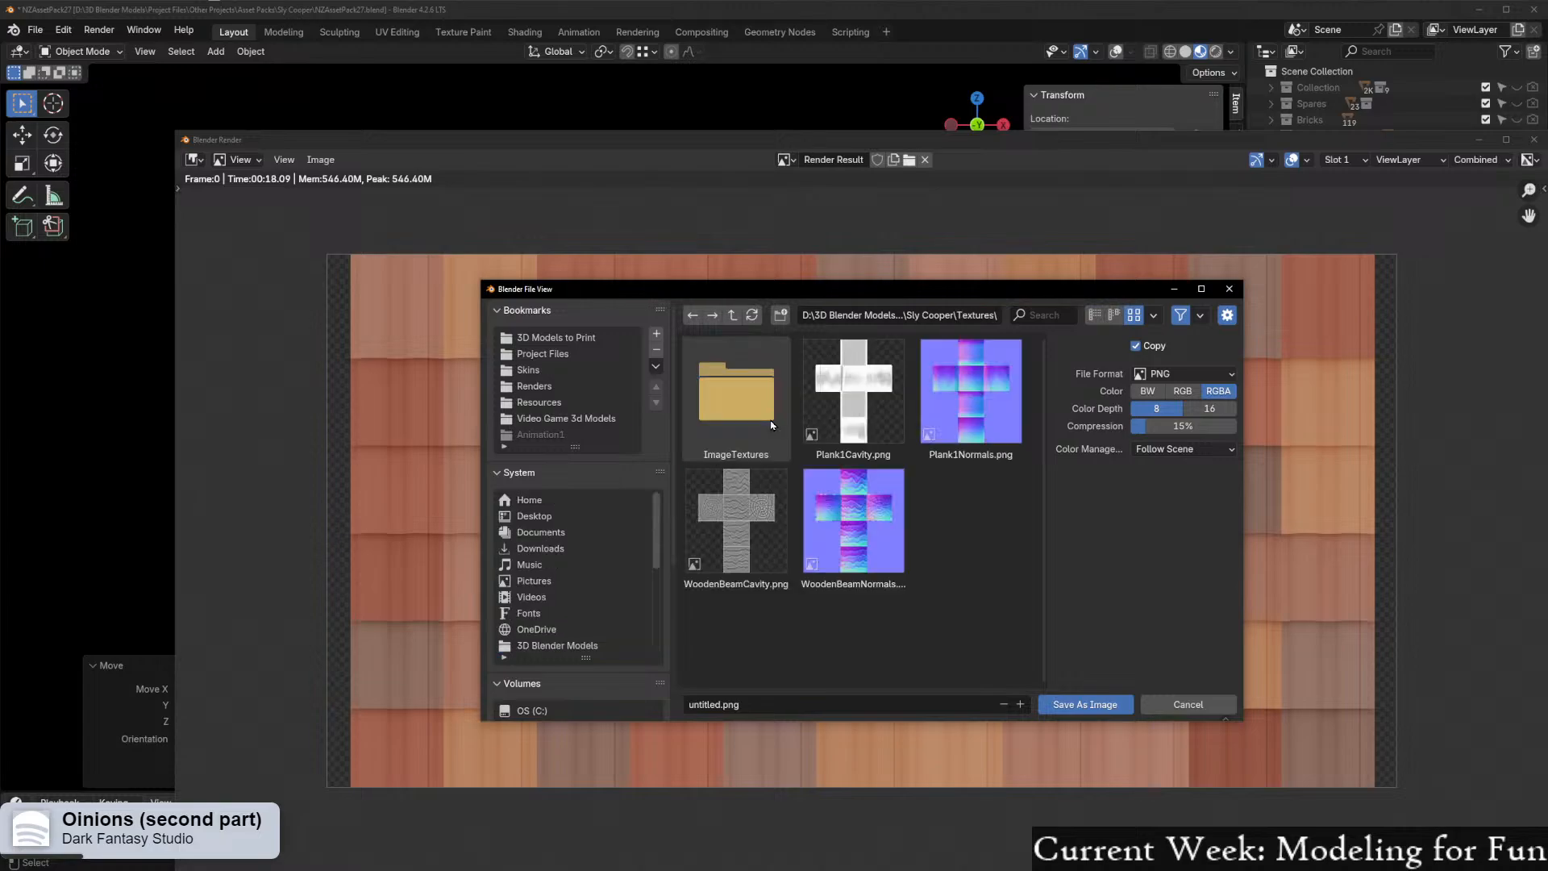
click(733, 315)
click(735, 387)
double_click(736, 387)
Create a folder named TempTextures inside the Textures folder and open it
right_click(955, 673)
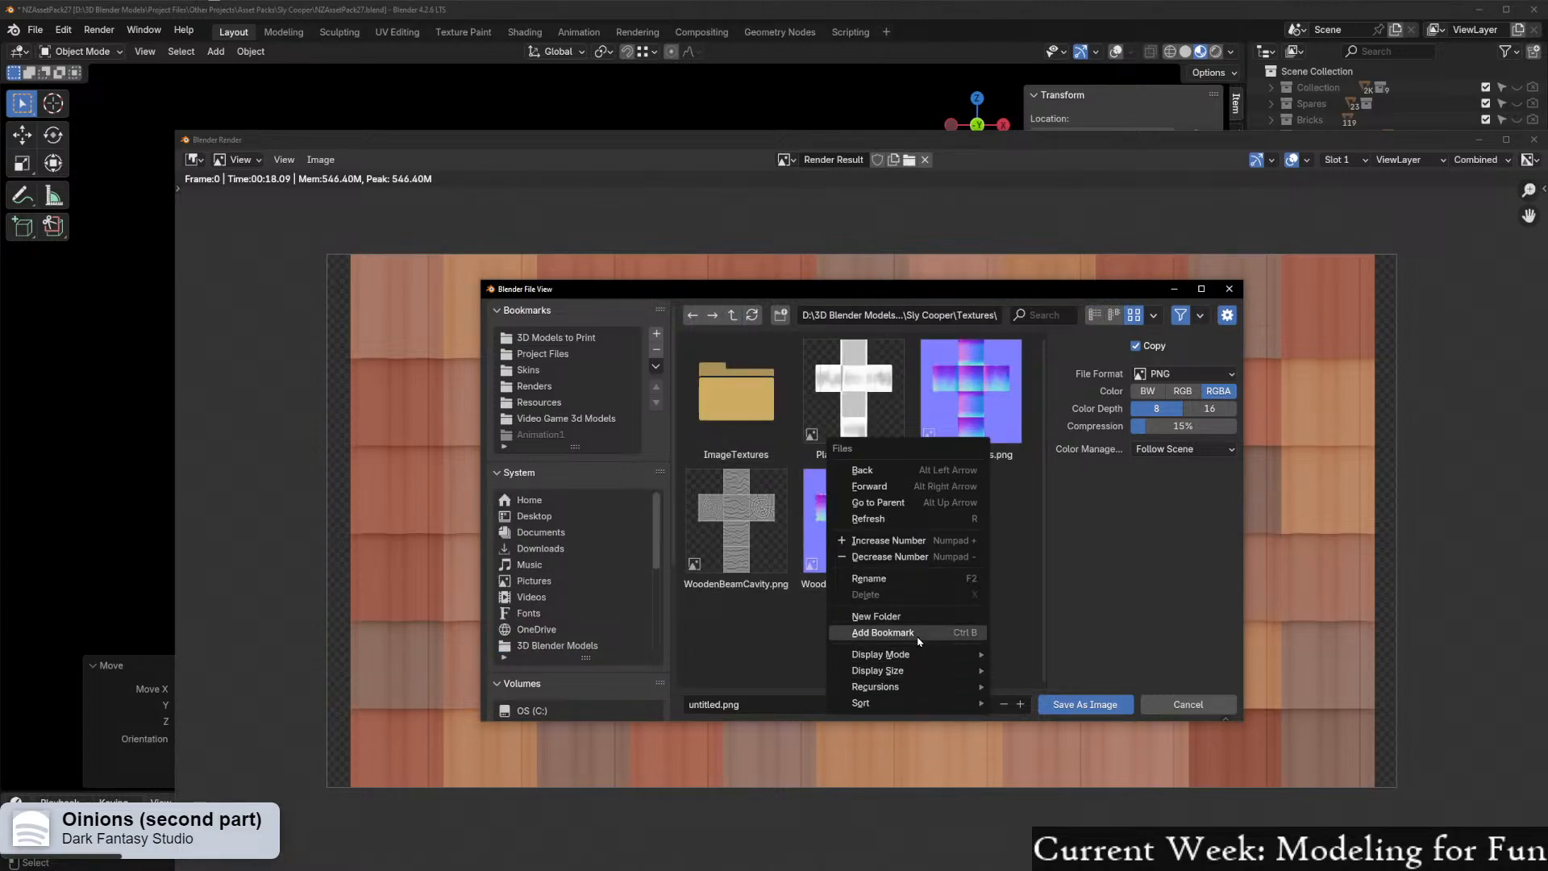
click(891, 616)
text(TempTex)
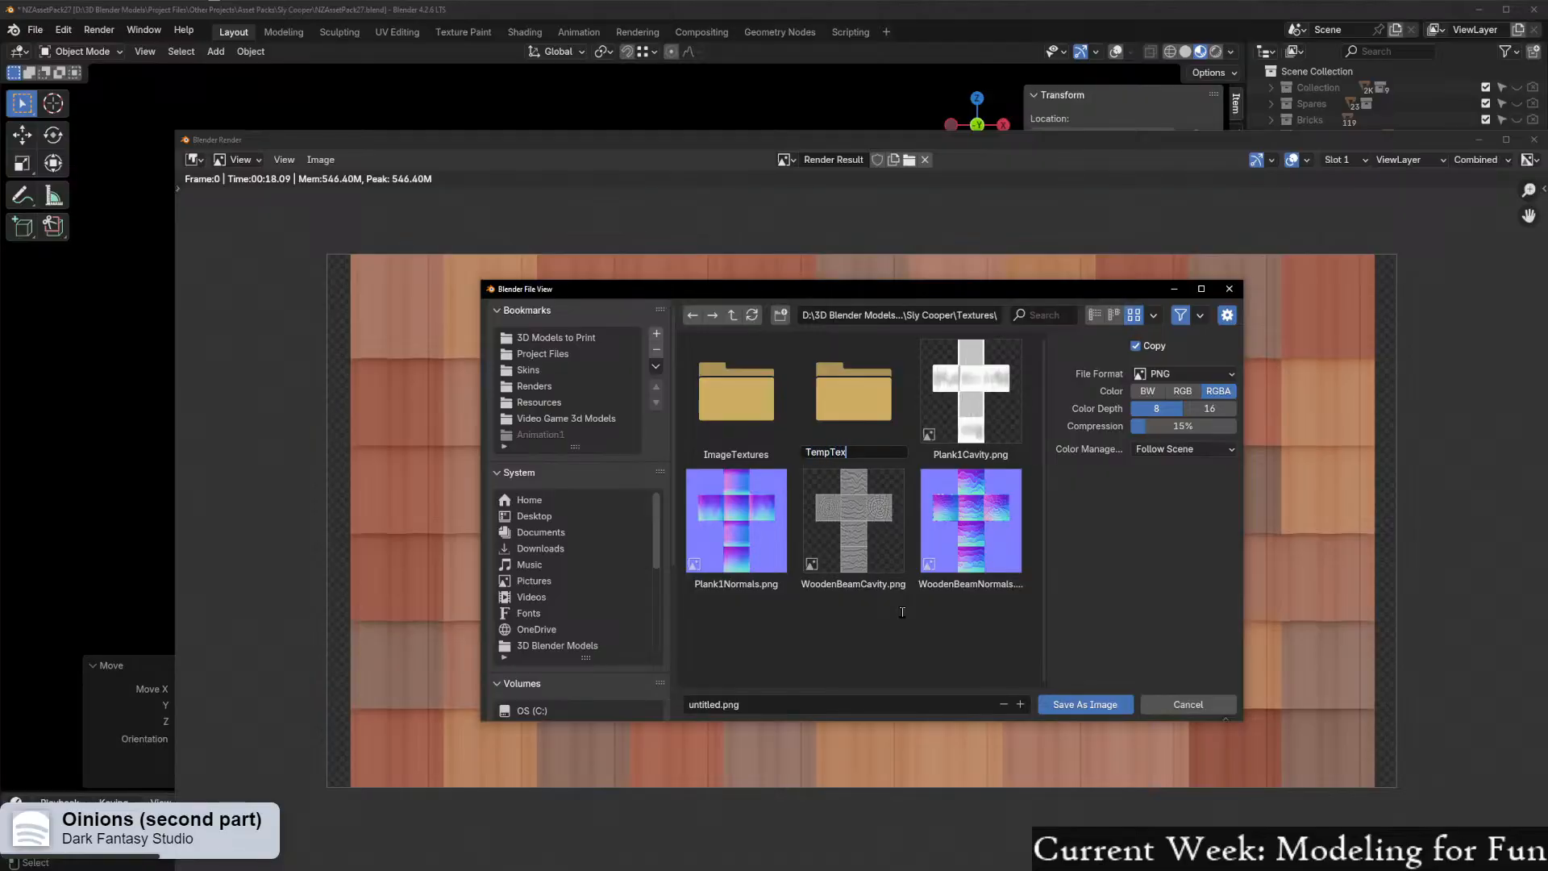
text(tures)
key(Return)
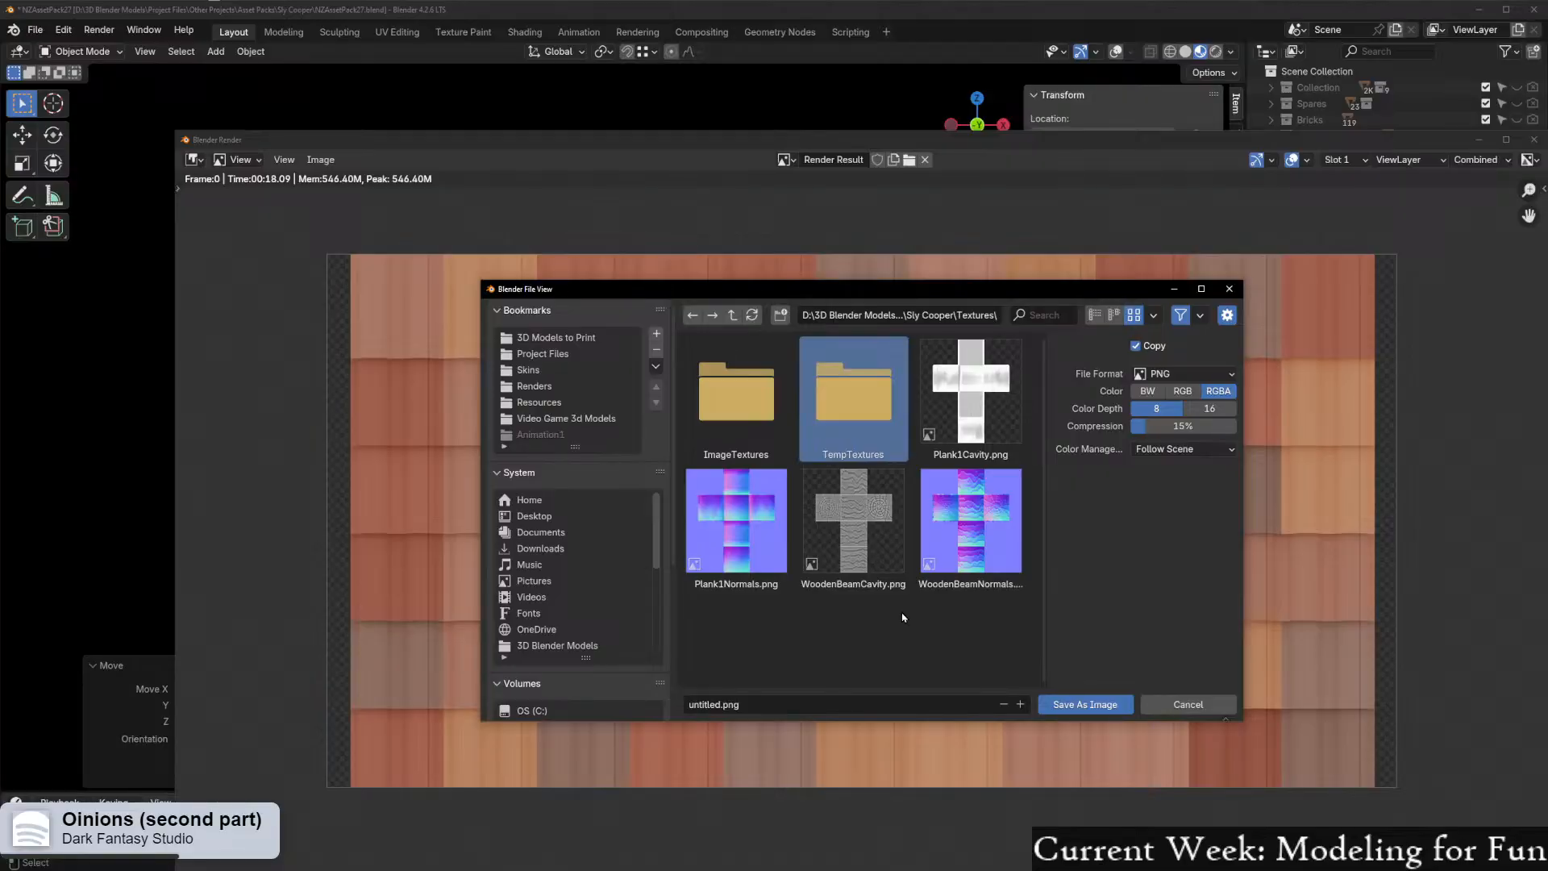
double_click(826, 424)
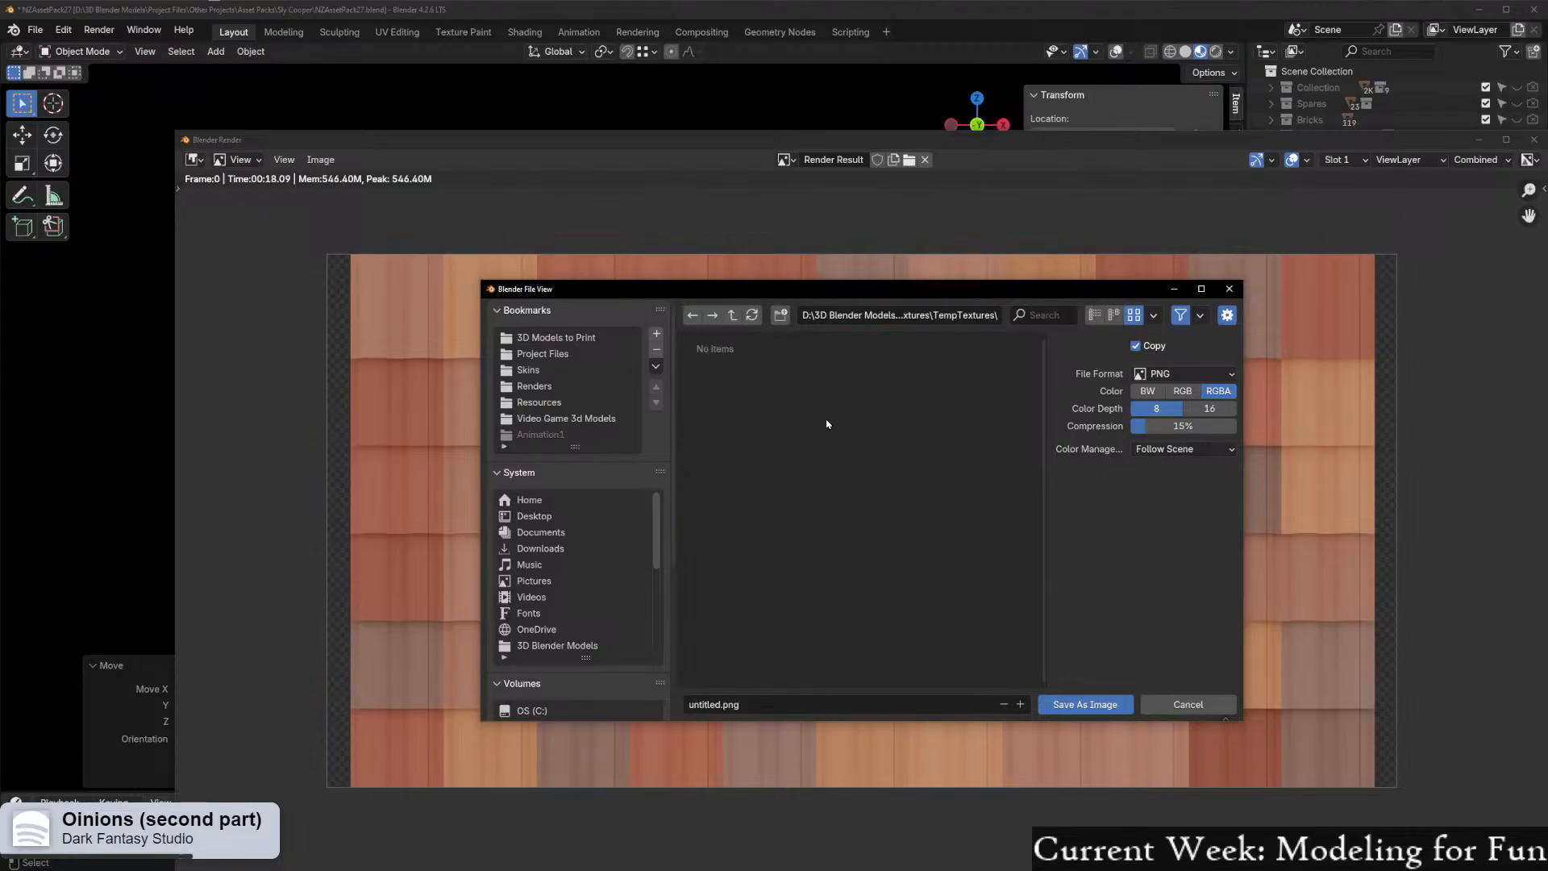
Save the render as a PNG named RoofingTilesBrown1 in TempTextures and put the render window away
click(771, 706)
text(RoofingTilesB)
text(Nrown1)
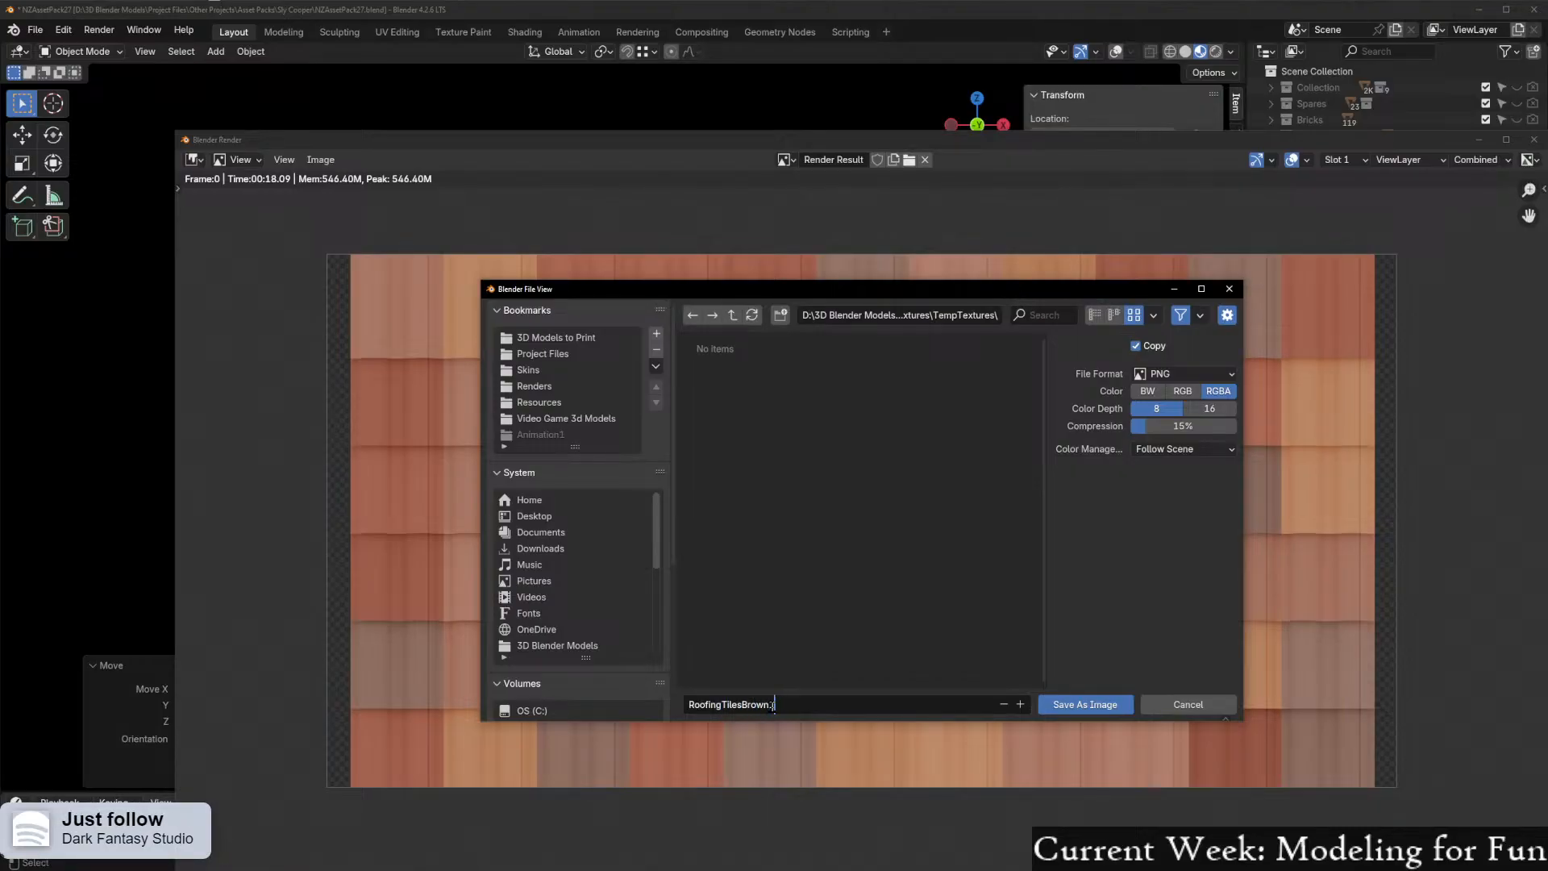
click(1049, 706)
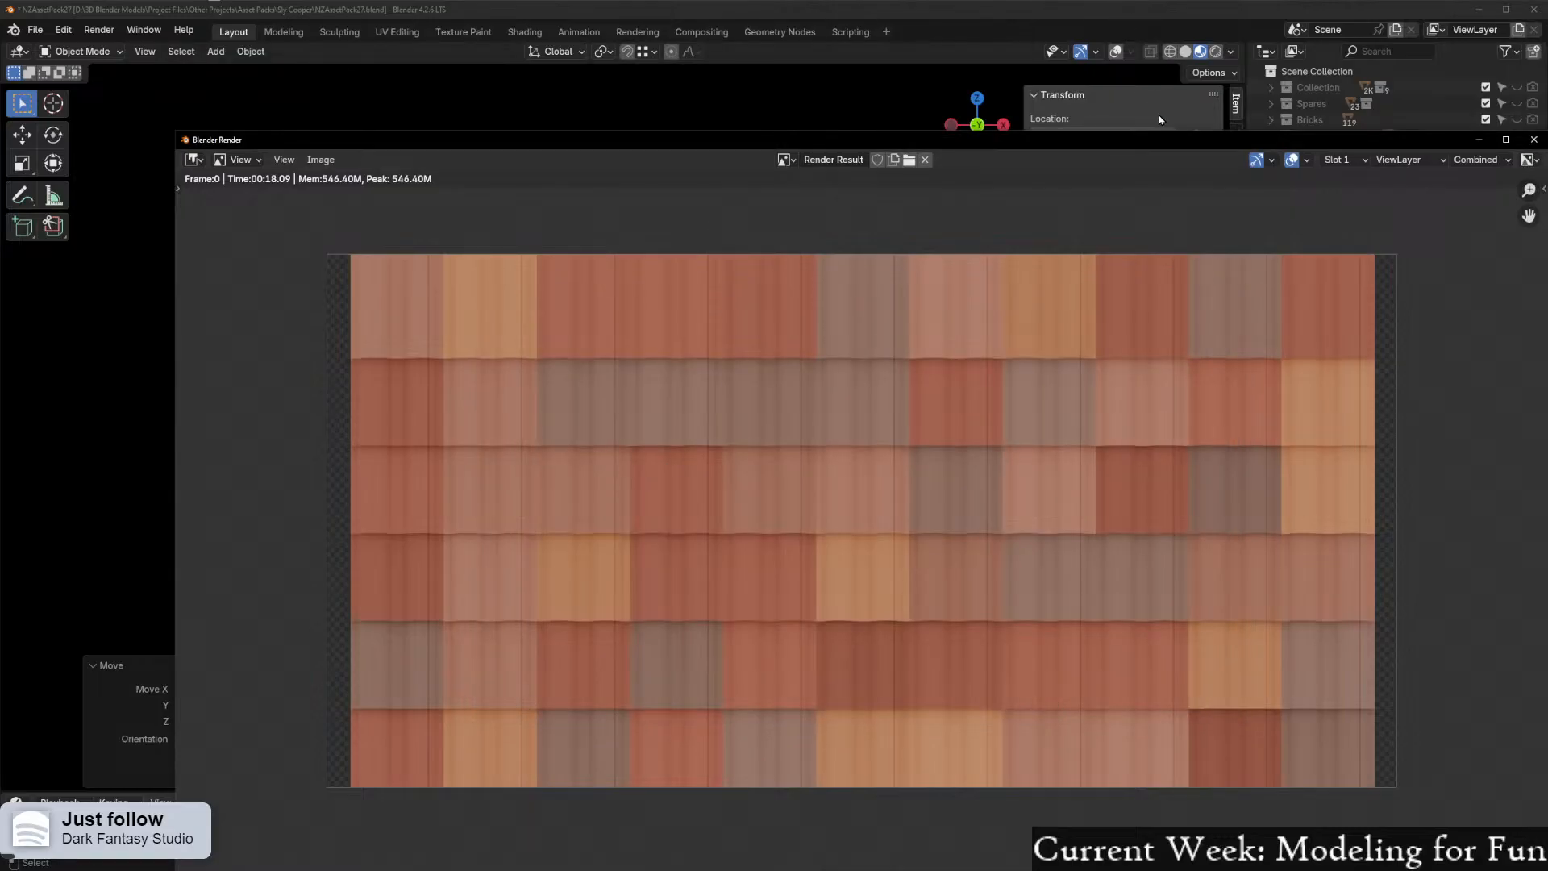
click(1480, 140)
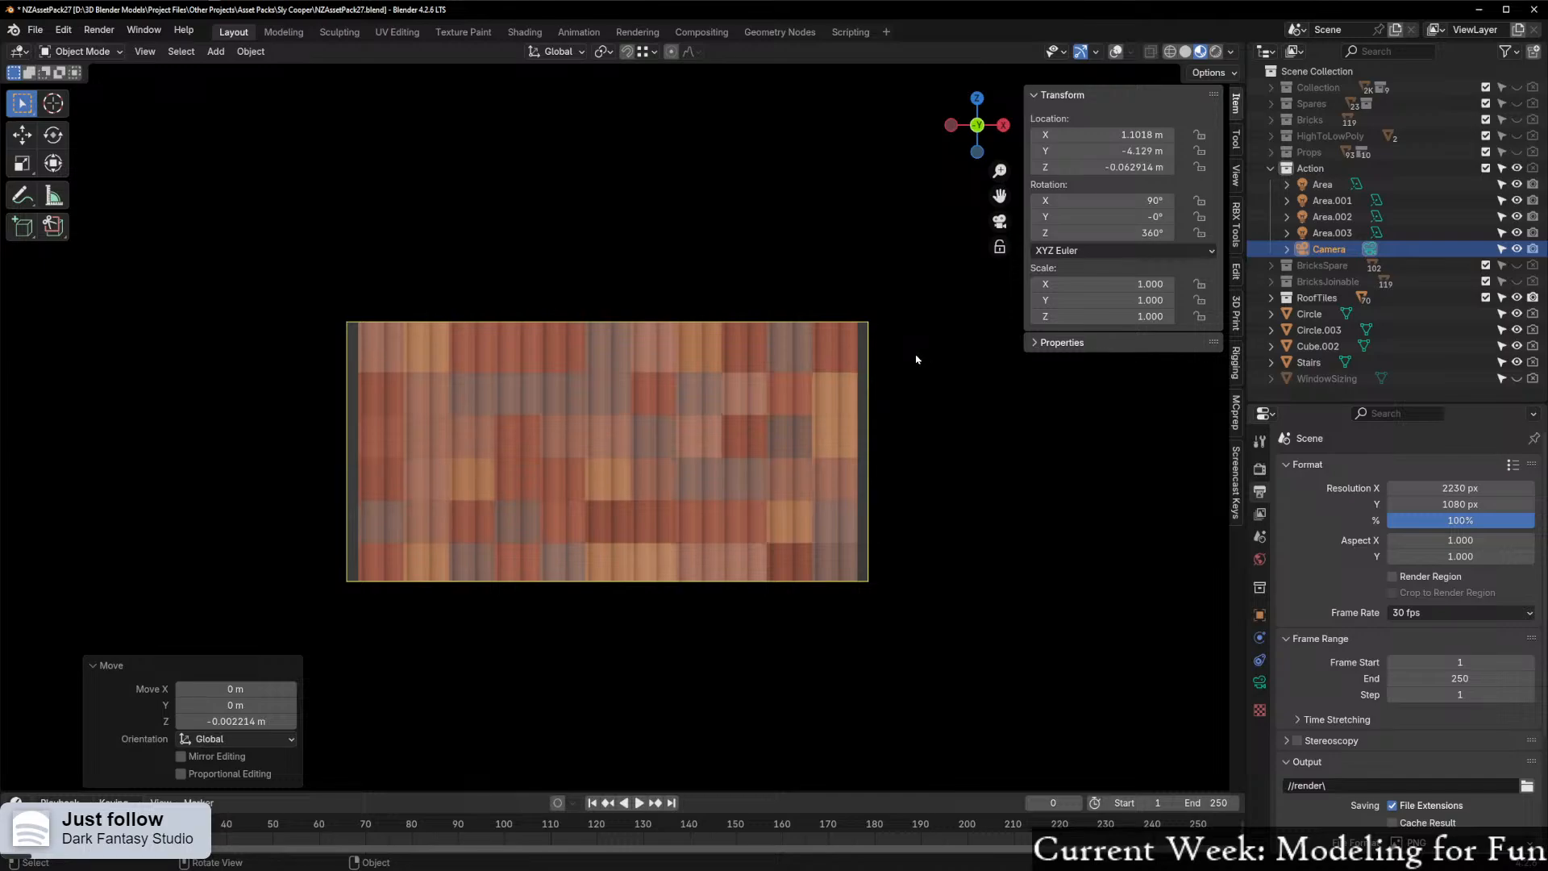
Add a 2 m mesh plane at the world origin and move it into the RoofTiles collection
scroll(916, 359, up, 3)
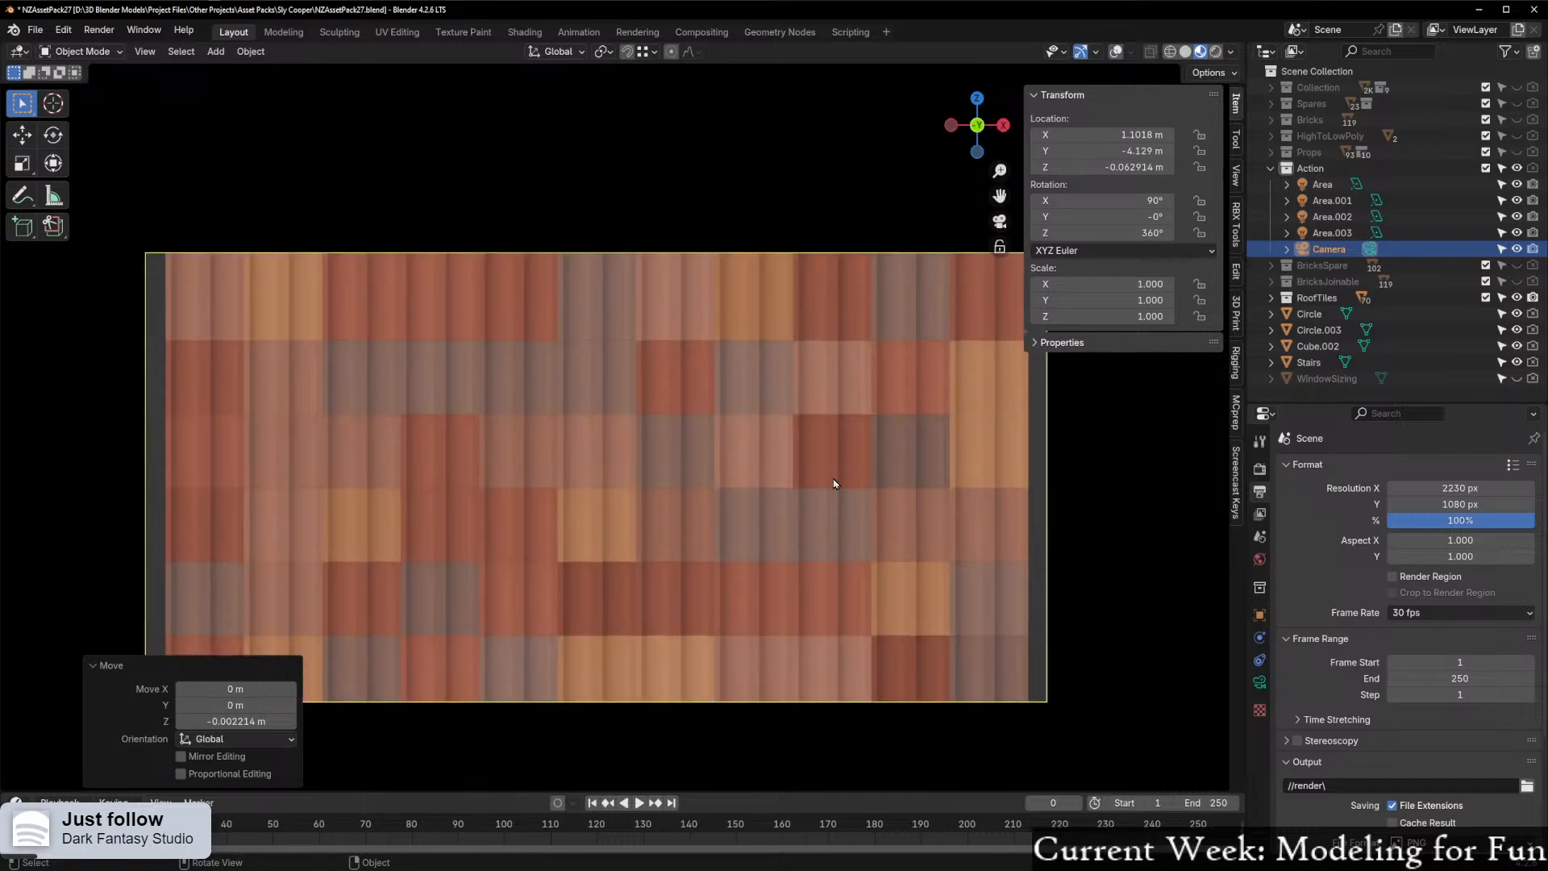
middle_drag(771, 402, 735, 383)
click(974, 126)
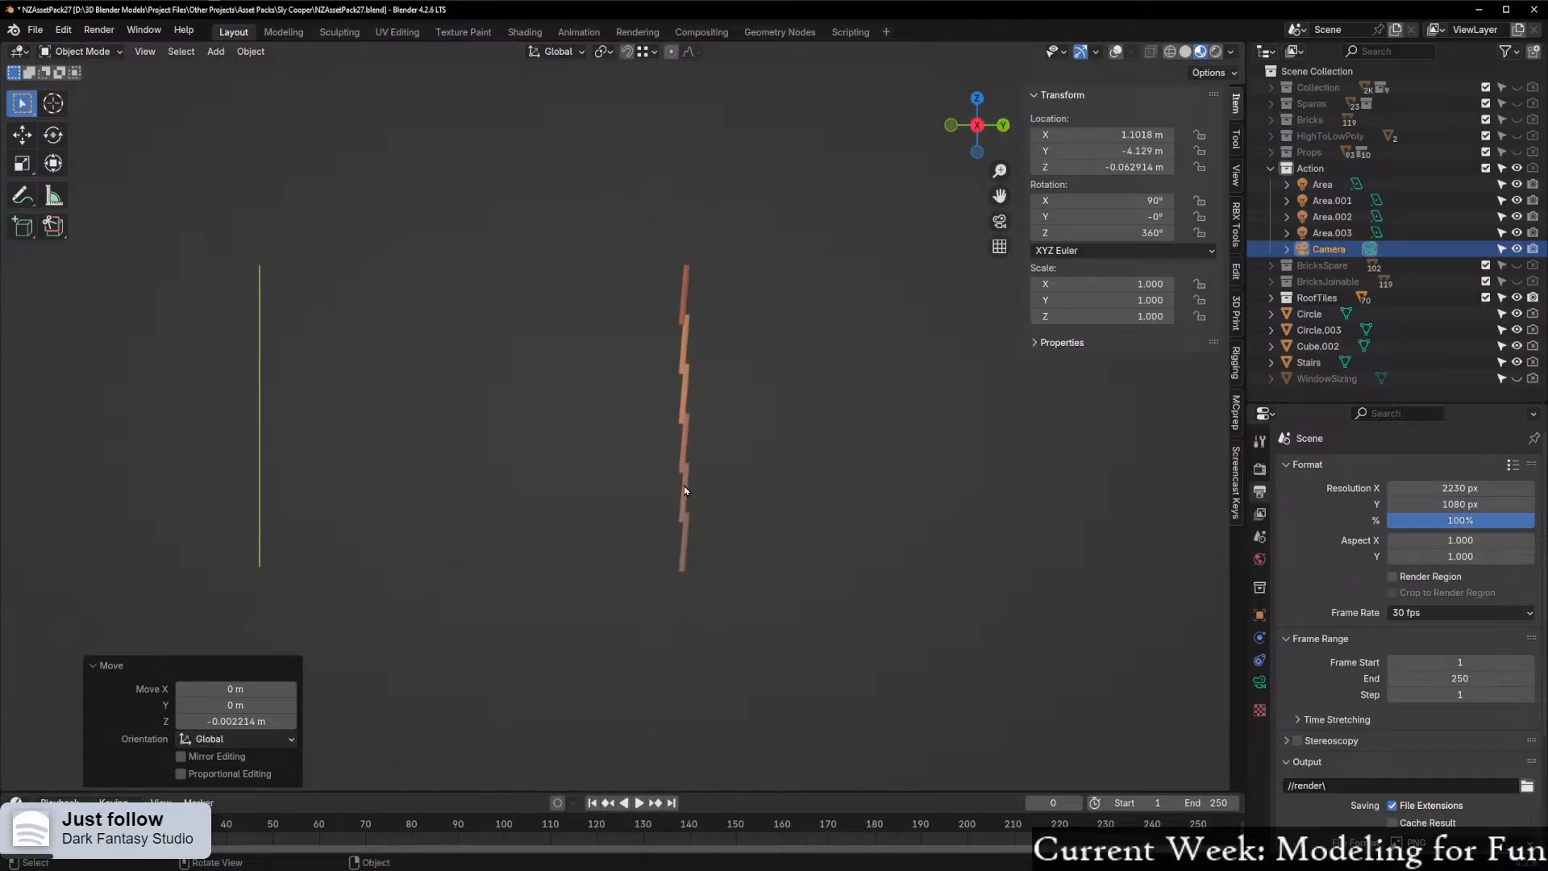
key(shift+a)
mouse_move(693, 502)
click(757, 501)
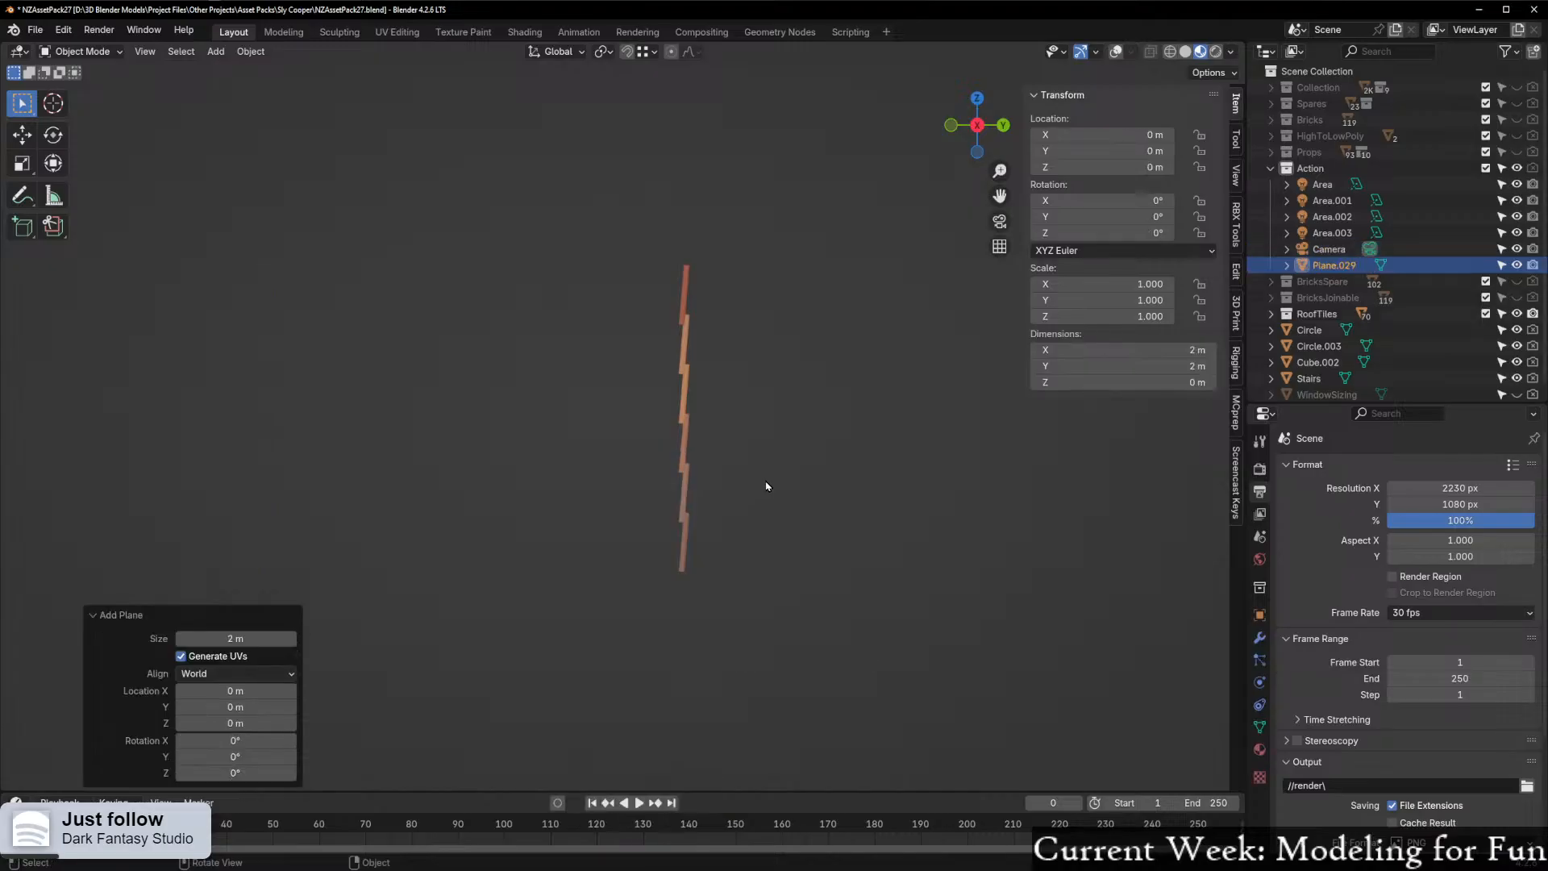
click(953, 126)
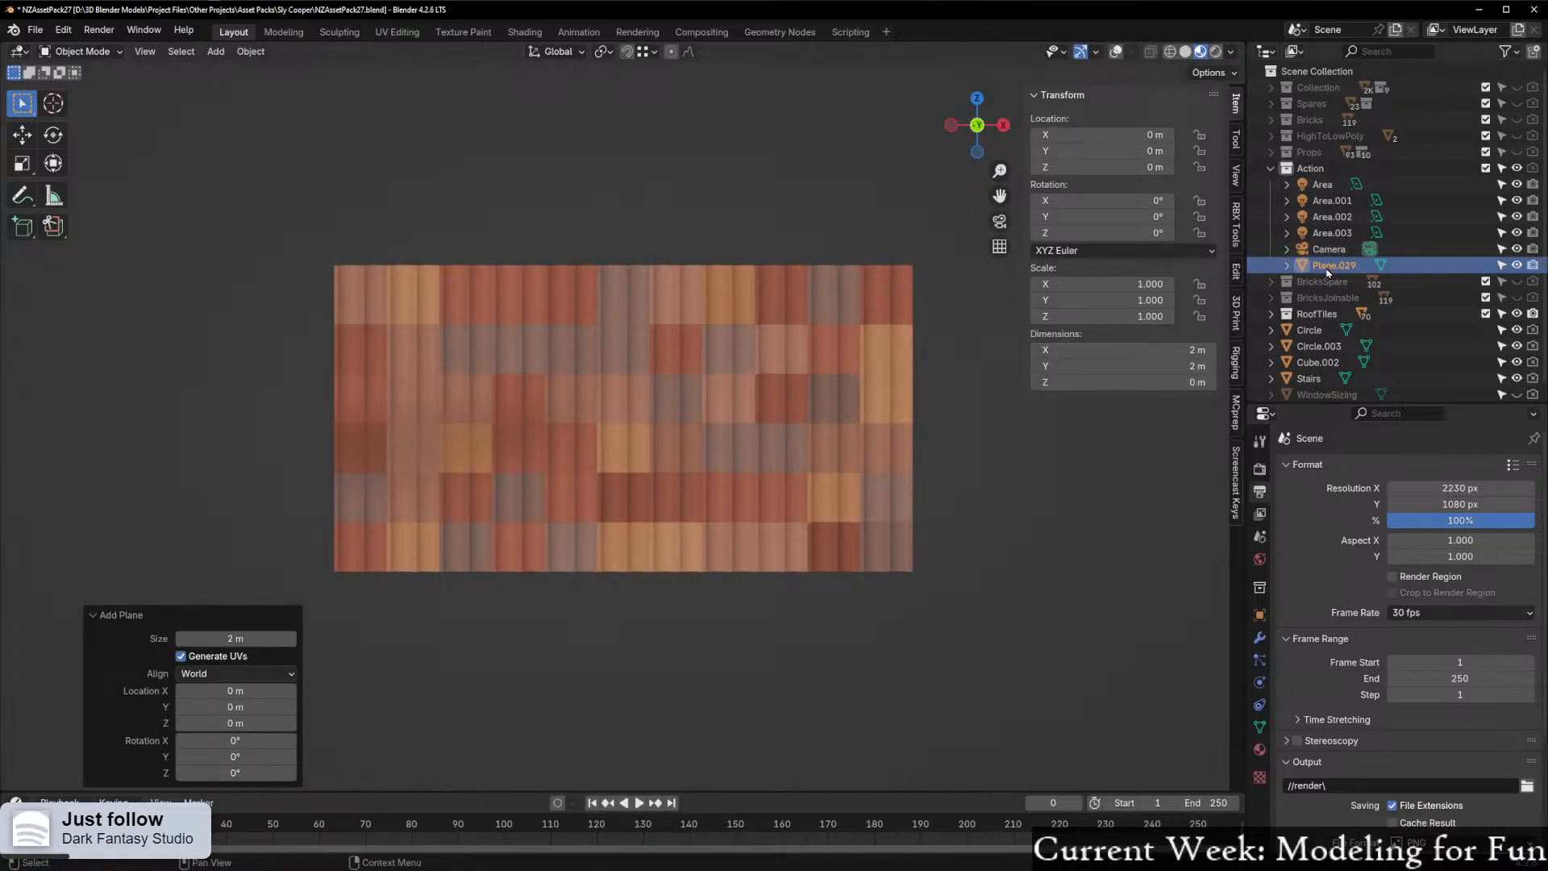
drag(1328, 259, 1343, 305)
Turn on the viewport overlays and compare the new plane with the tile panel from the front and through the camera
middle_drag(892, 428, 591, 396)
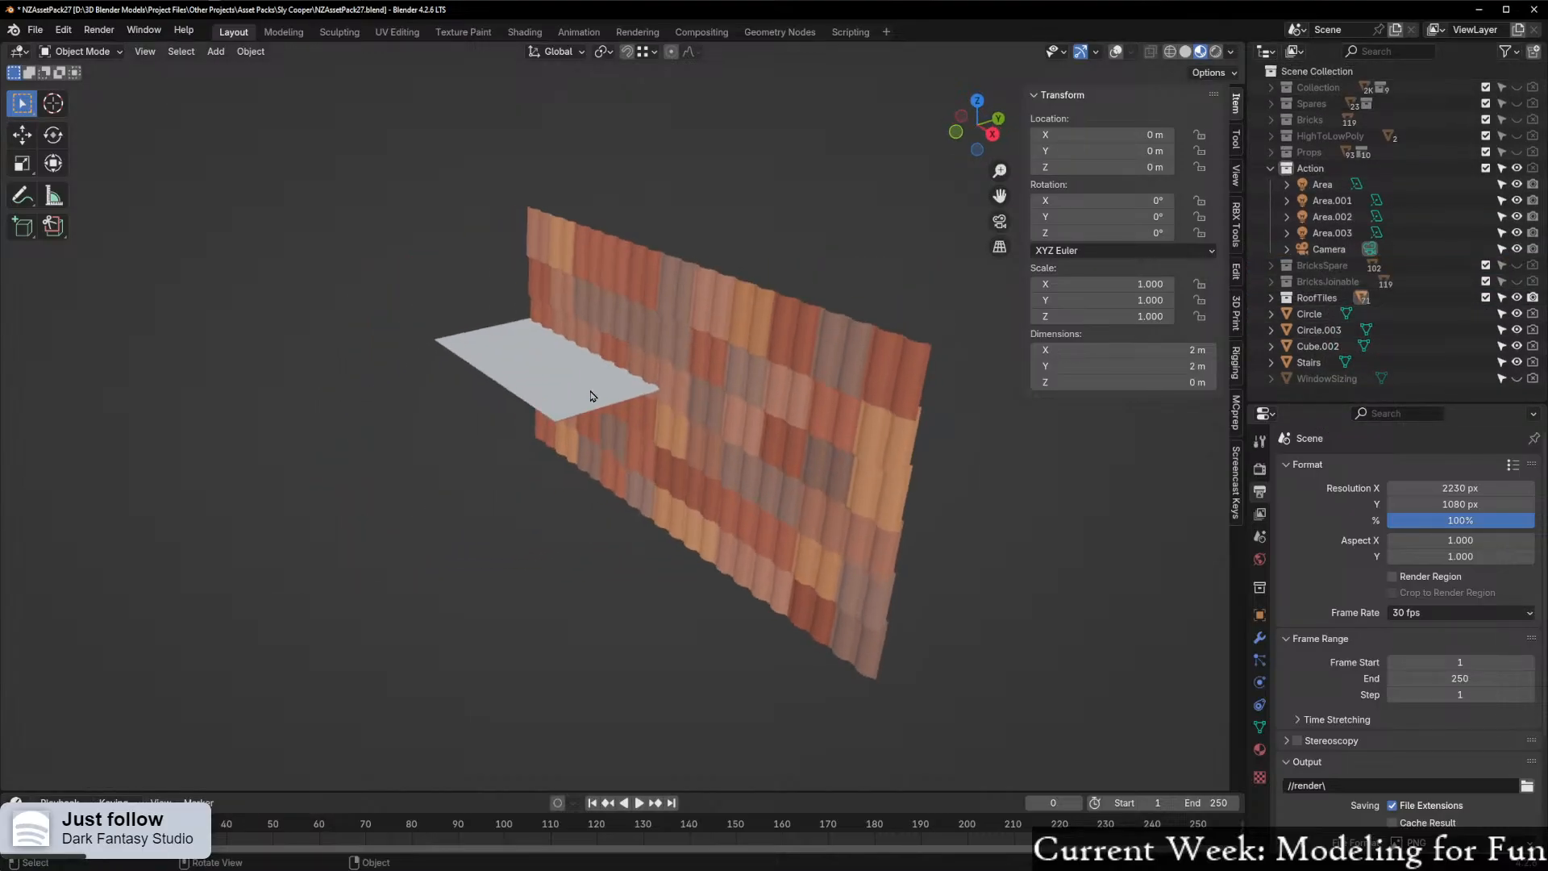
scroll(795, 443, down, 2)
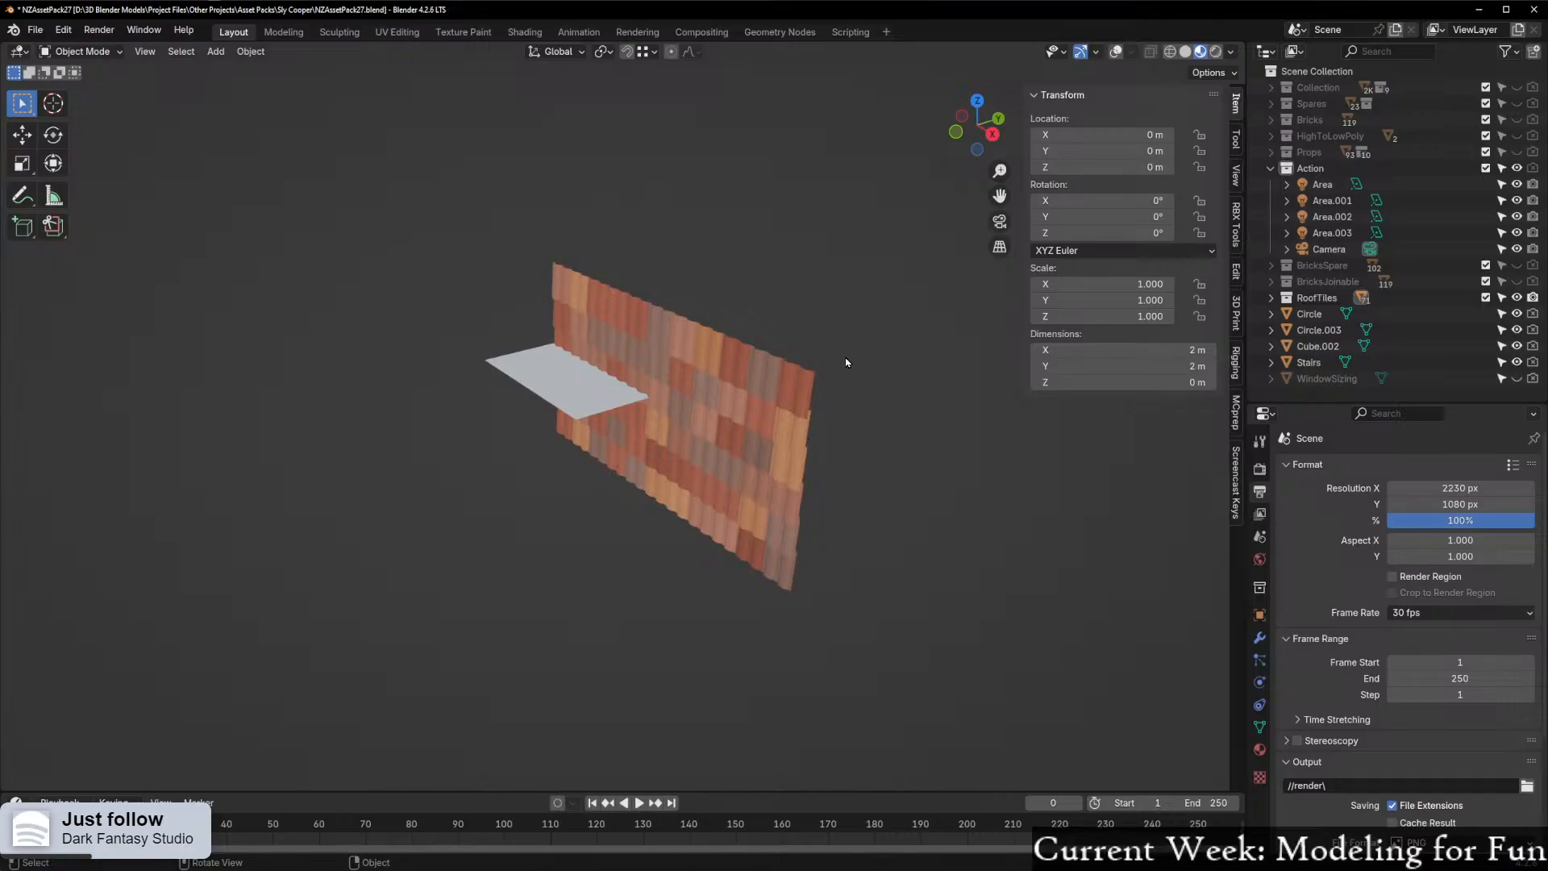
key(KP_0)
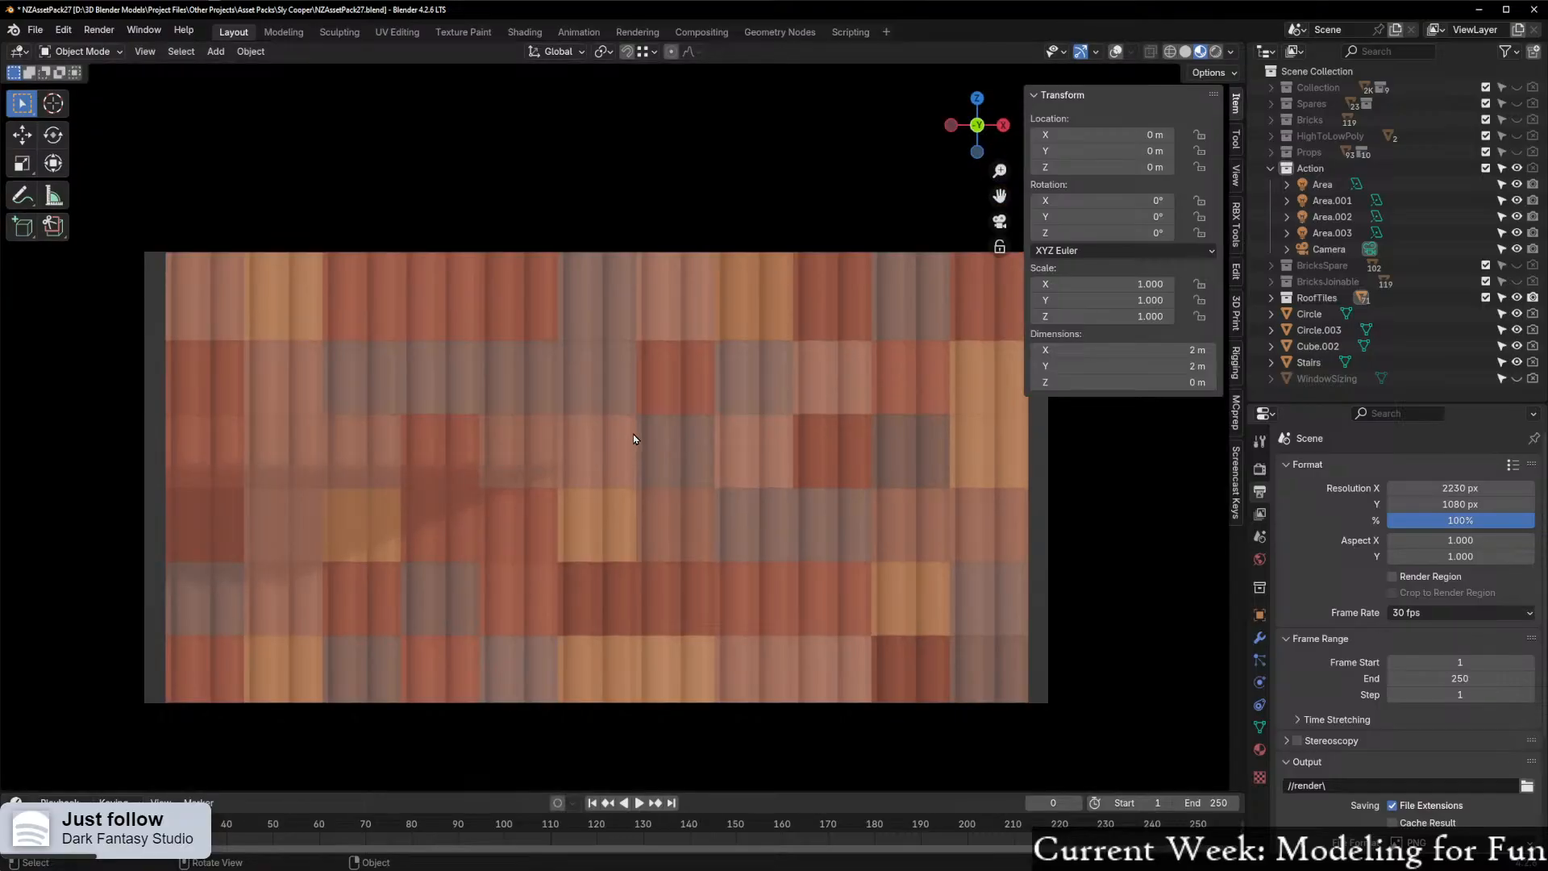
key(KP_0)
click(1116, 51)
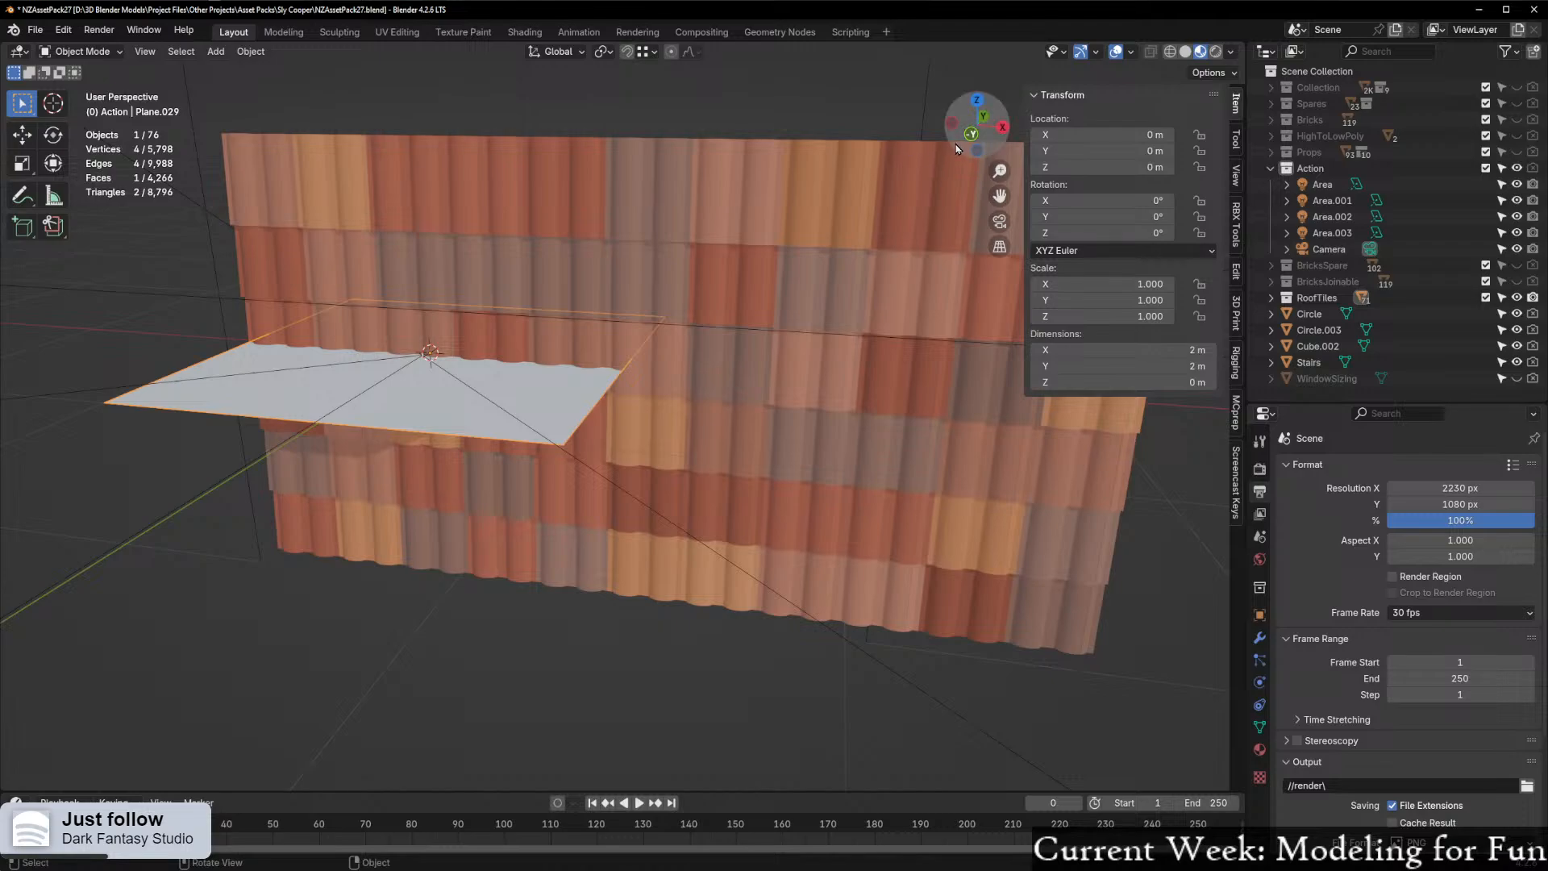
key(KP_1)
text(gx0)
key(Return)
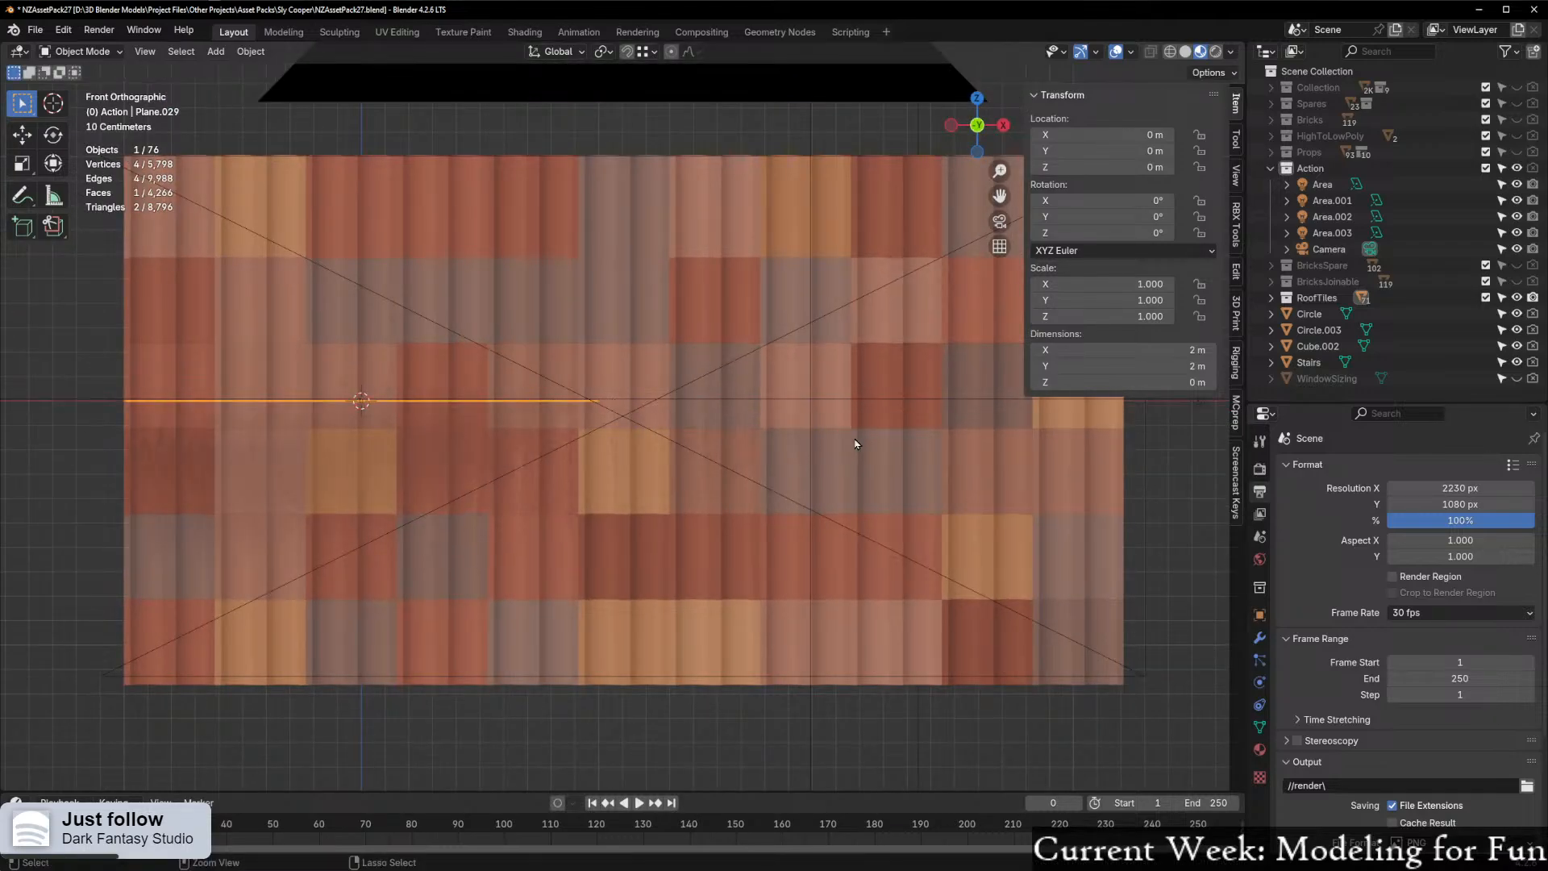
scroll(647, 361, down, 4)
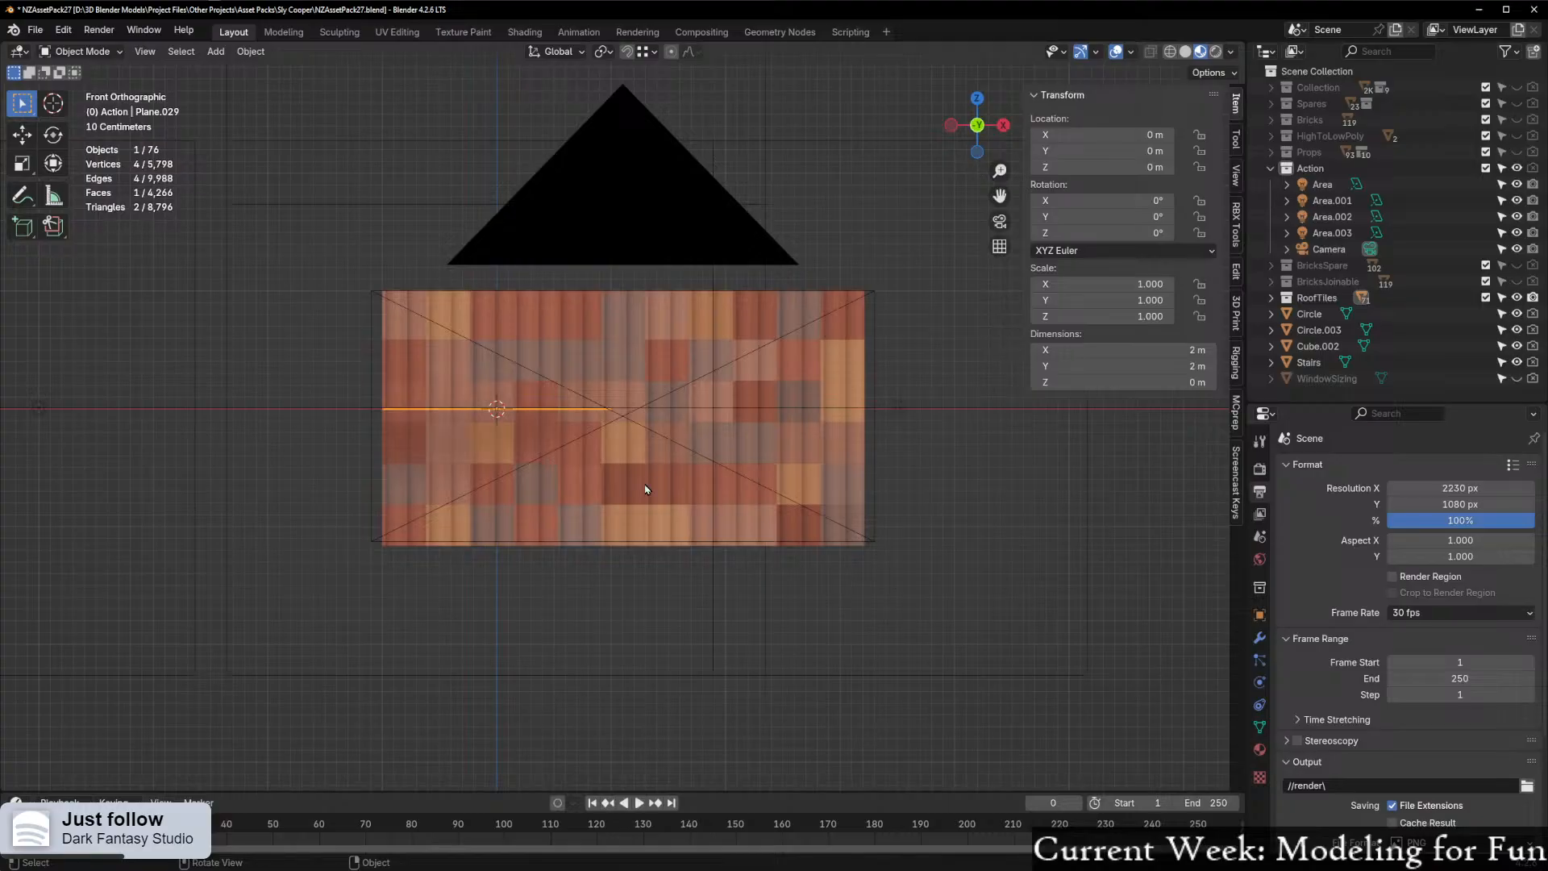
key(KP_0)
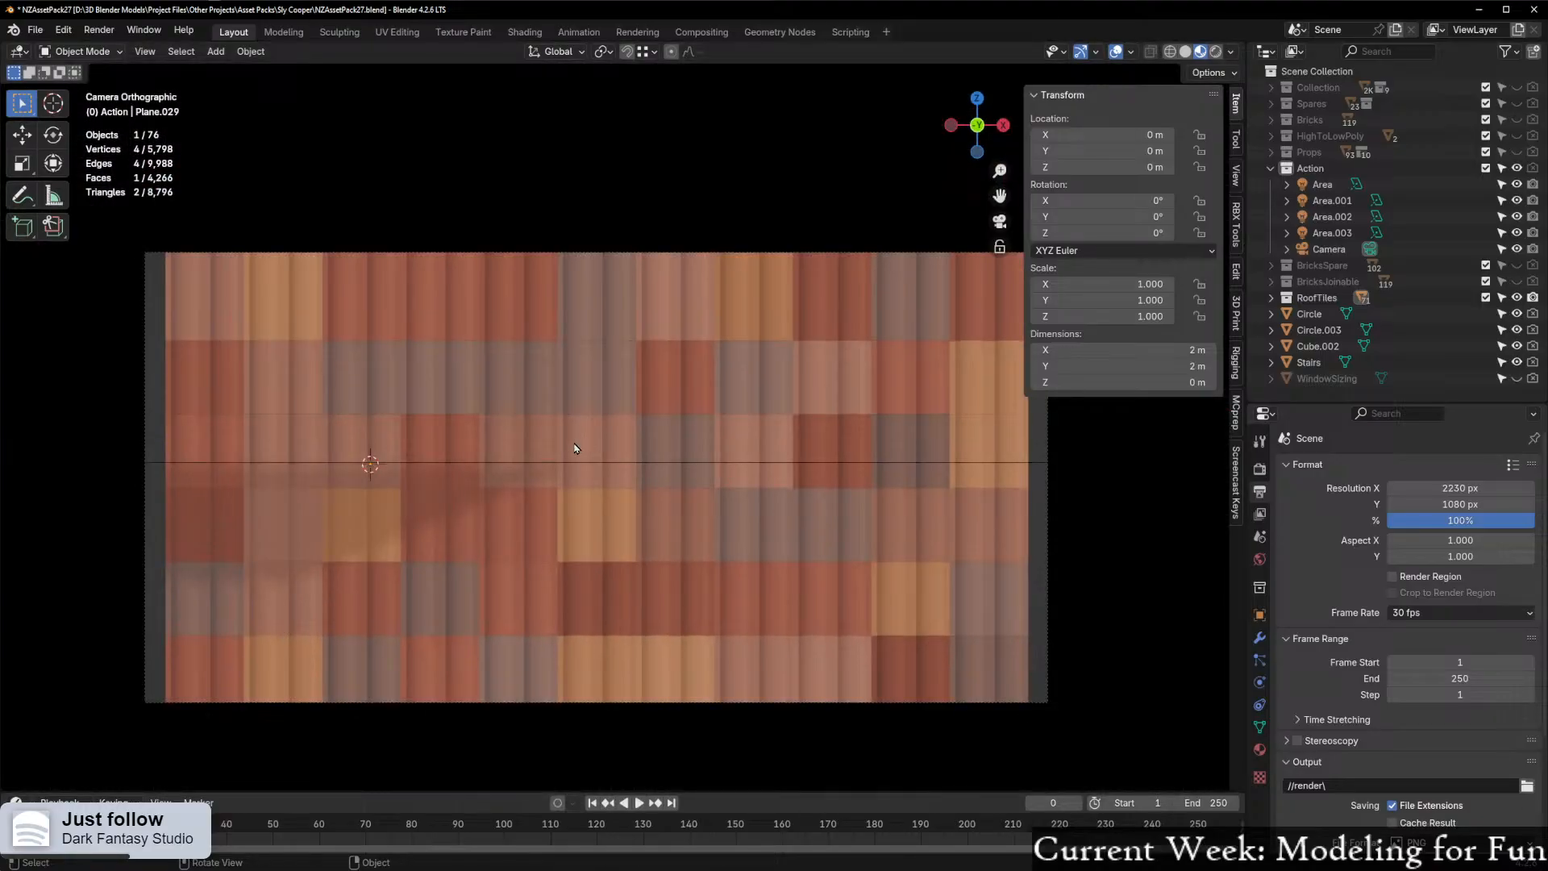
text(ry)
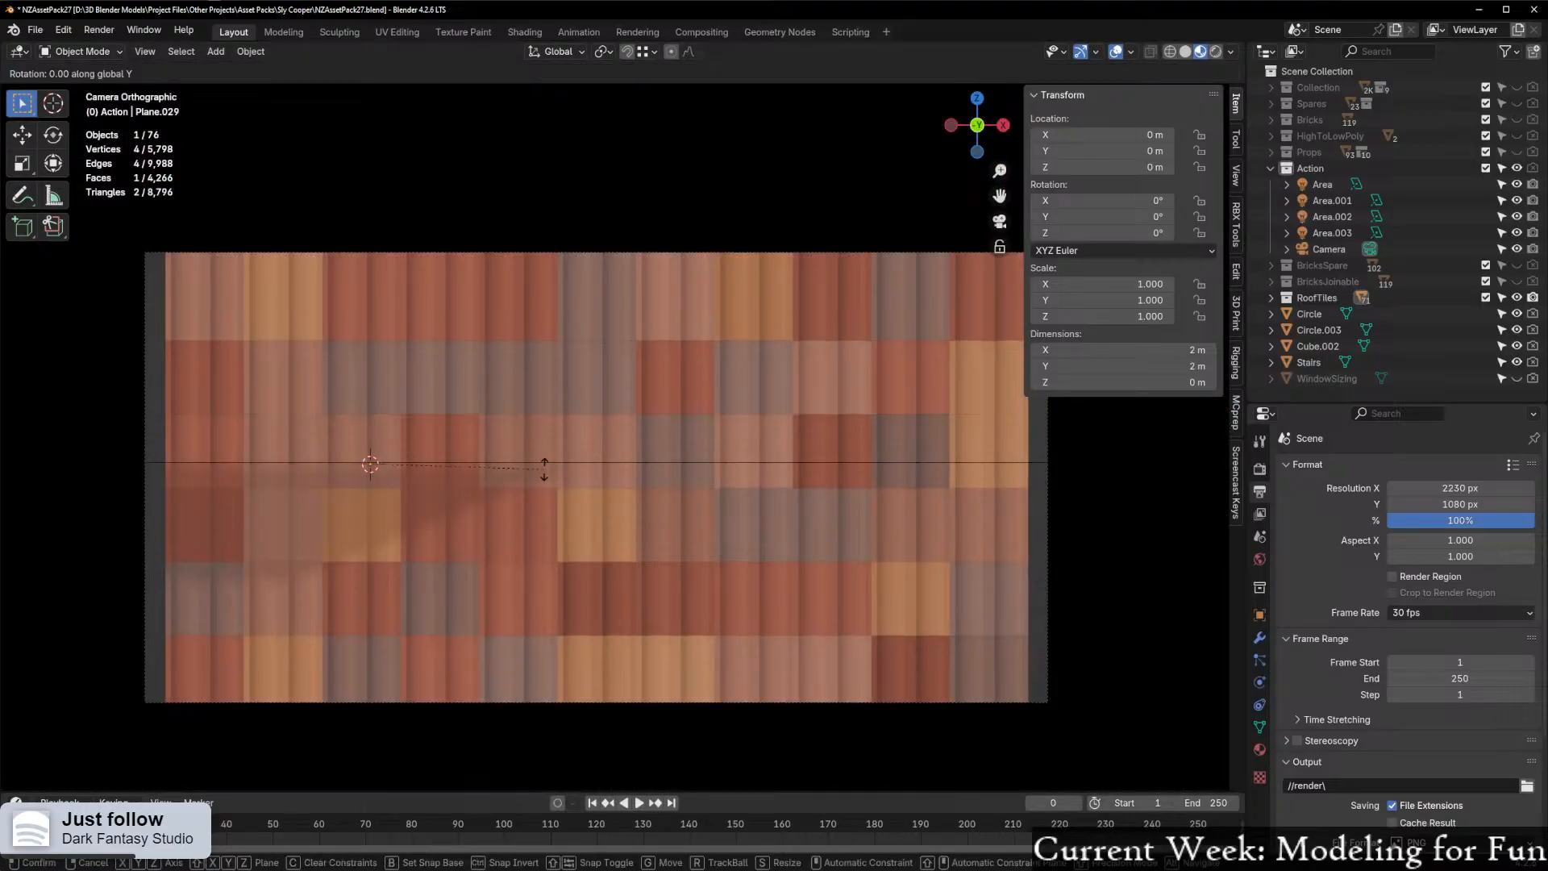
text(90)
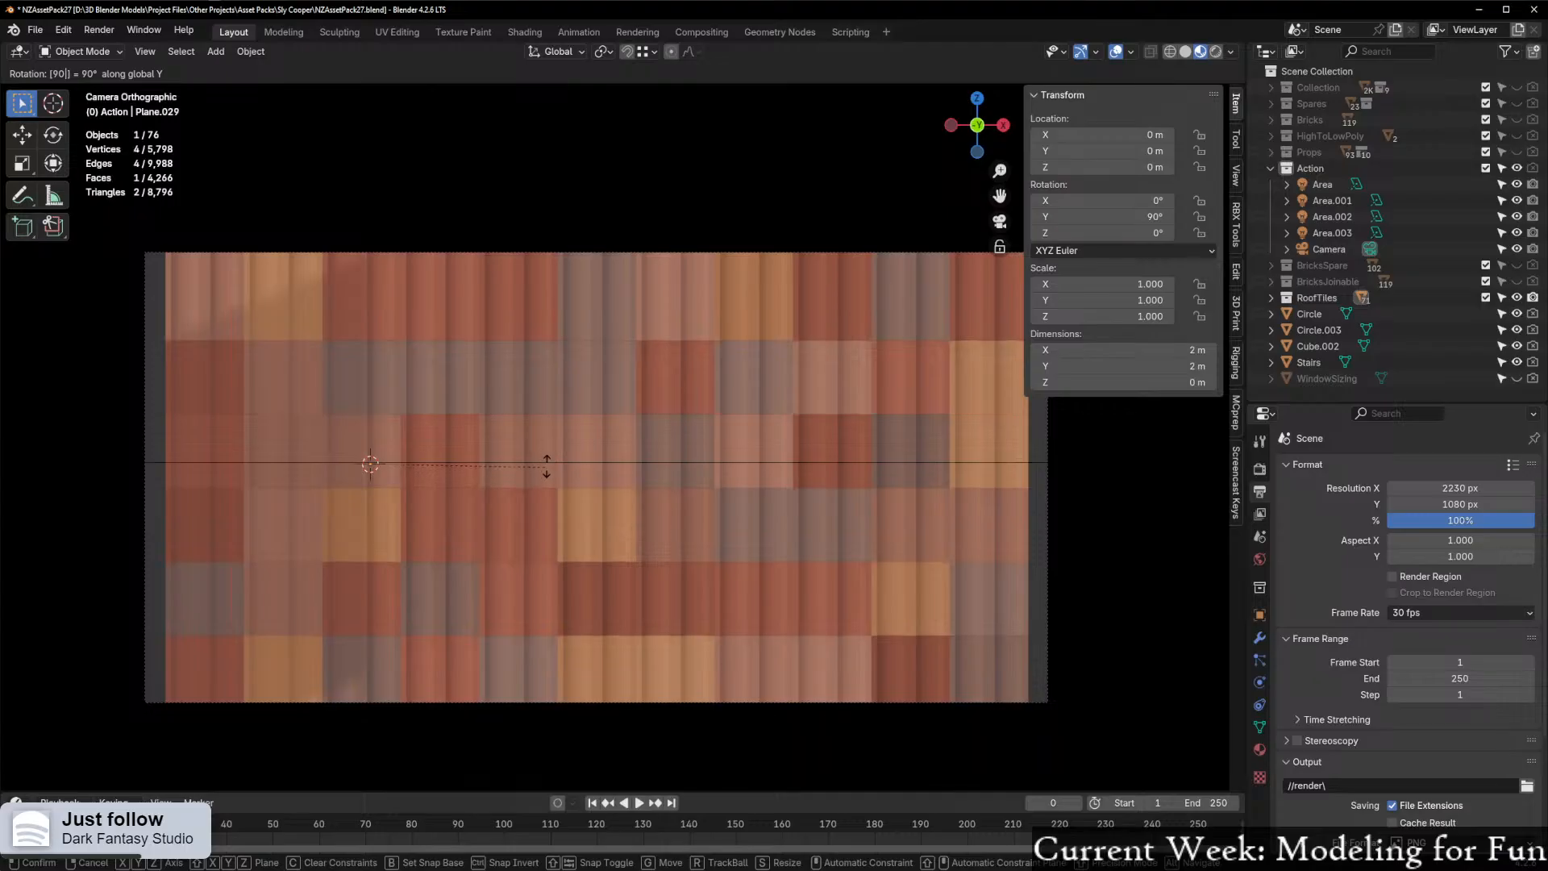
right_click(544, 469)
Rotate the plane 90° about the global X axis so it stands upright behind the tiles
middle_drag(488, 447, 704, 428)
text(rx)
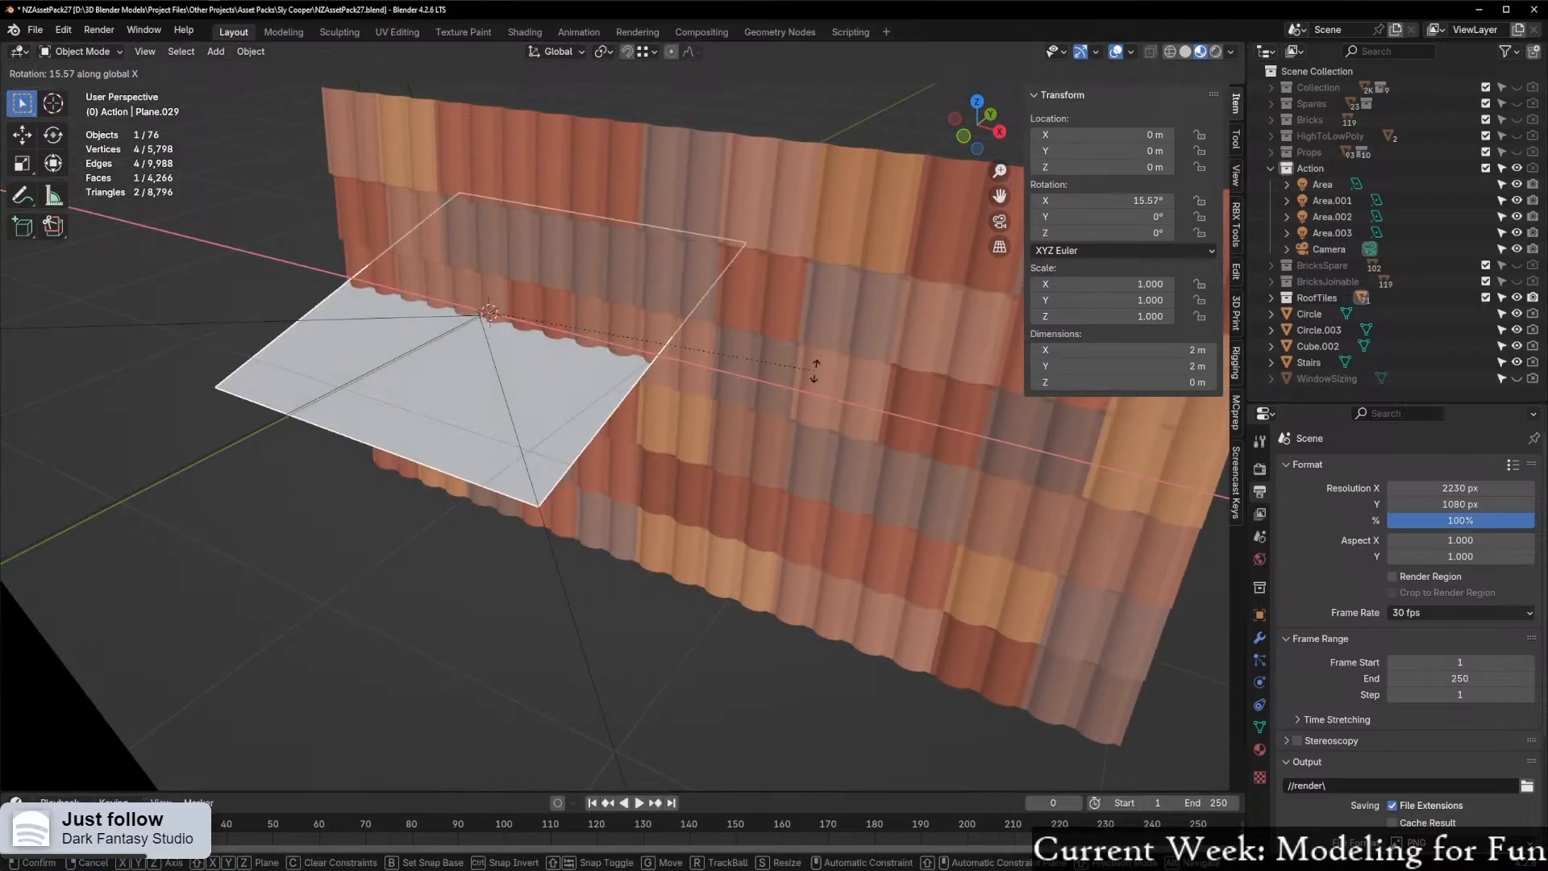
text(90)
key(Return)
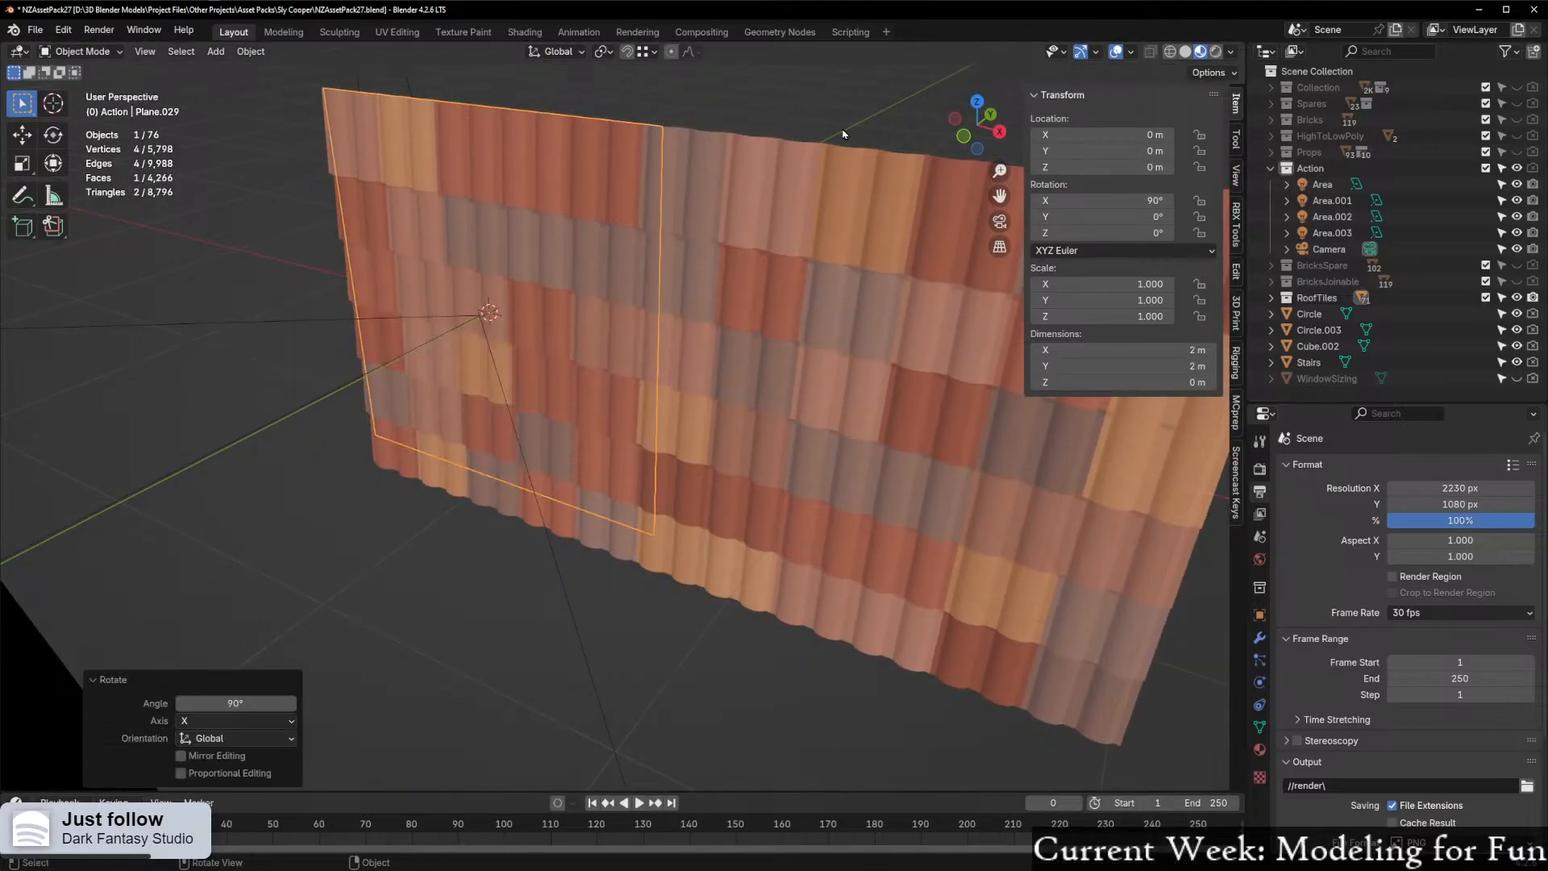
Extend the plane across the tile panel by moving its right edge about 2.21 m along X in Edit Mode
click(964, 135)
key(KP_0)
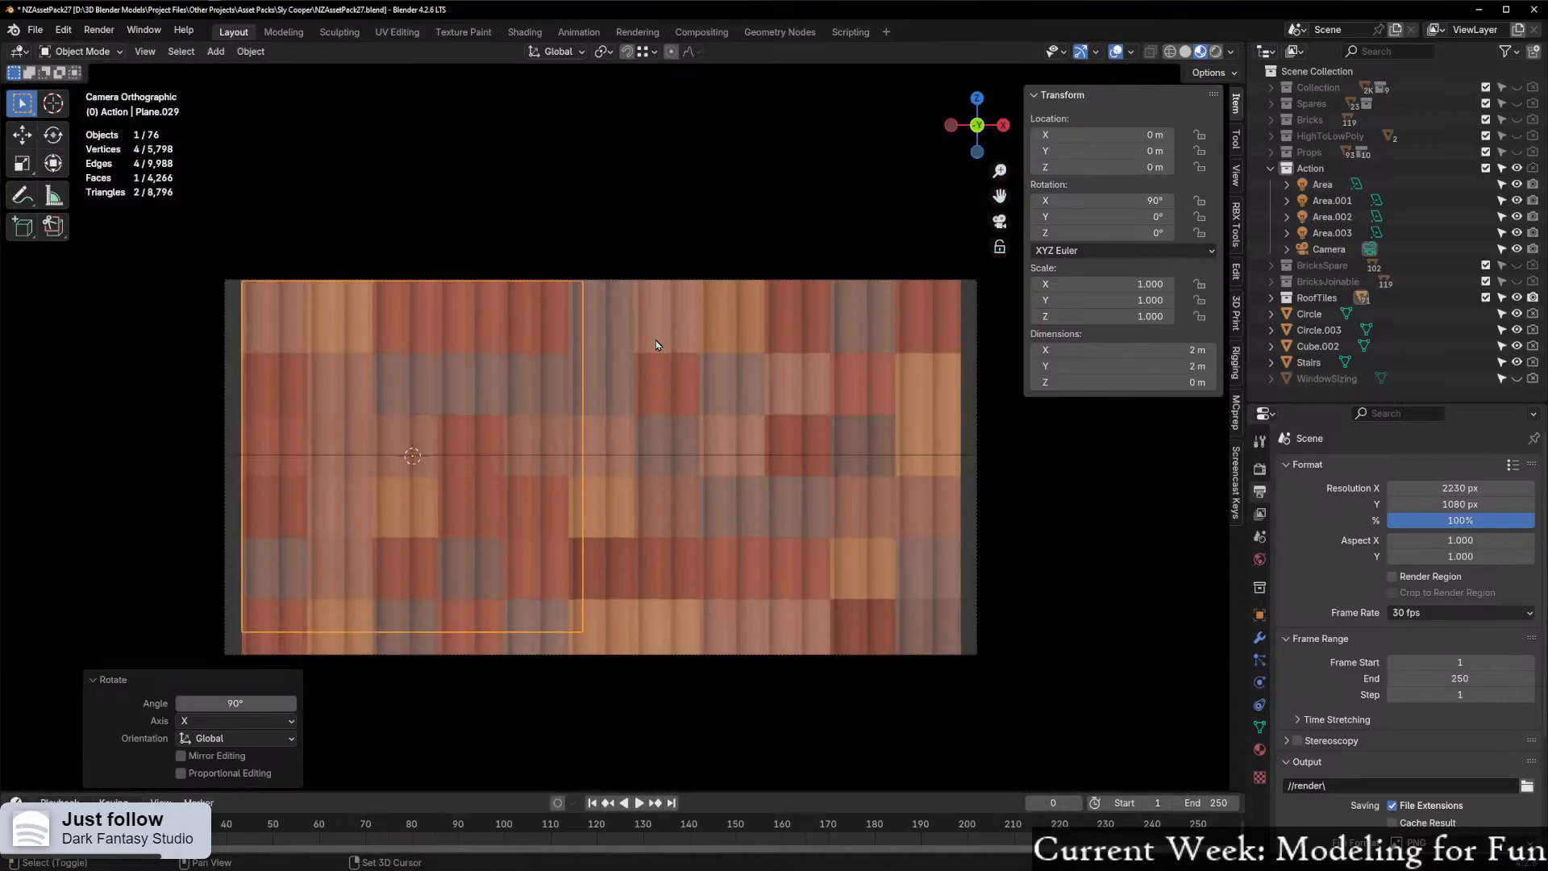
shift+middle_drag(655, 345, 529, 342)
scroll(529, 345, up, 1)
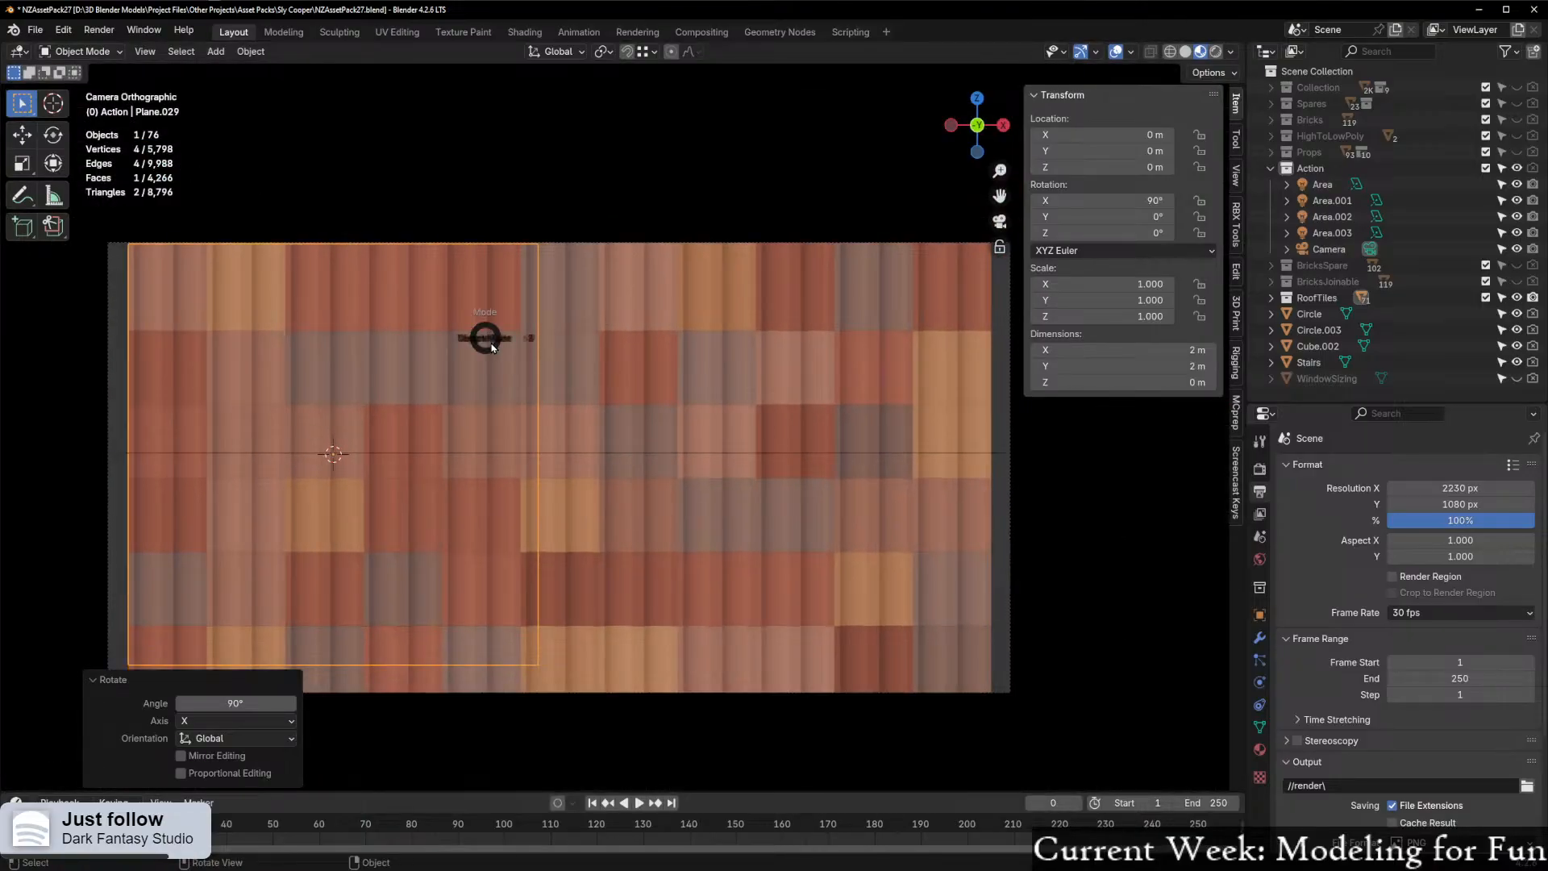
key(Tab)
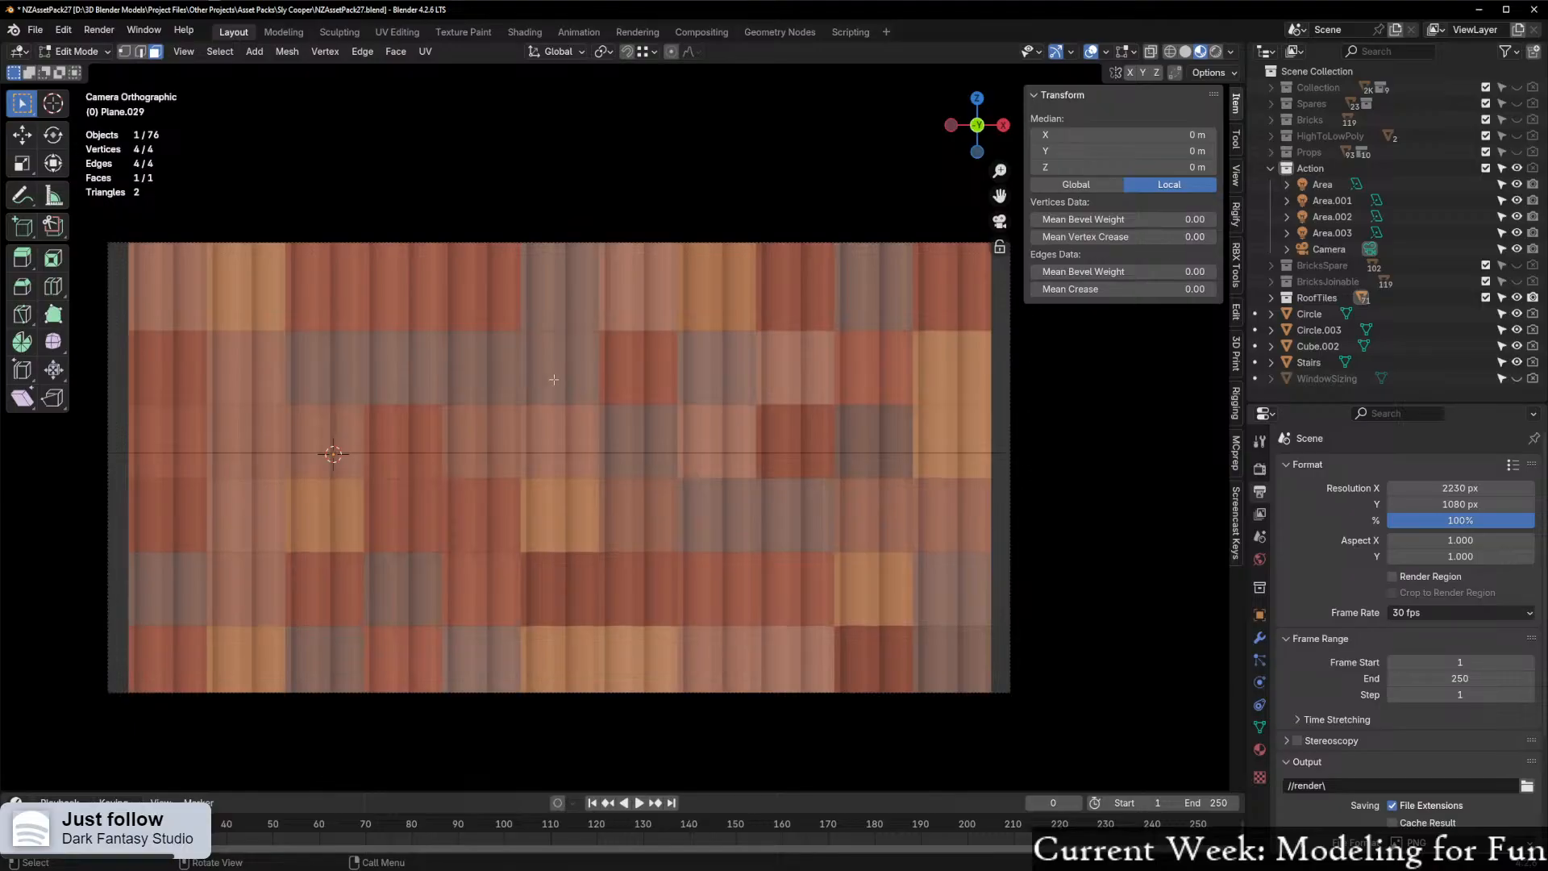
key(2)
click(602, 427)
key(g)
key(x)
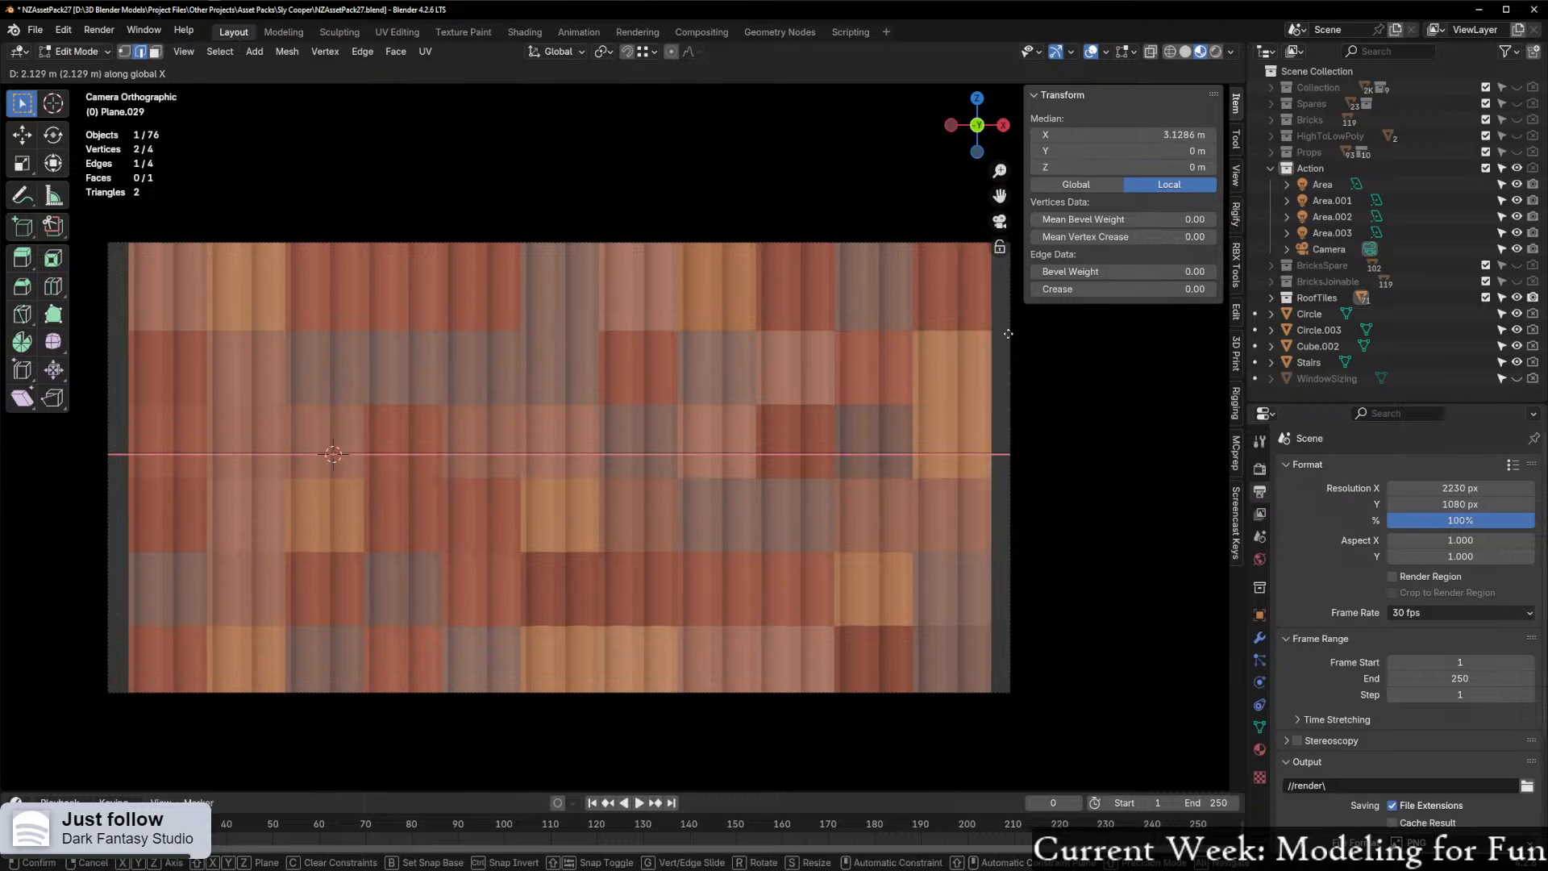
click(999, 245)
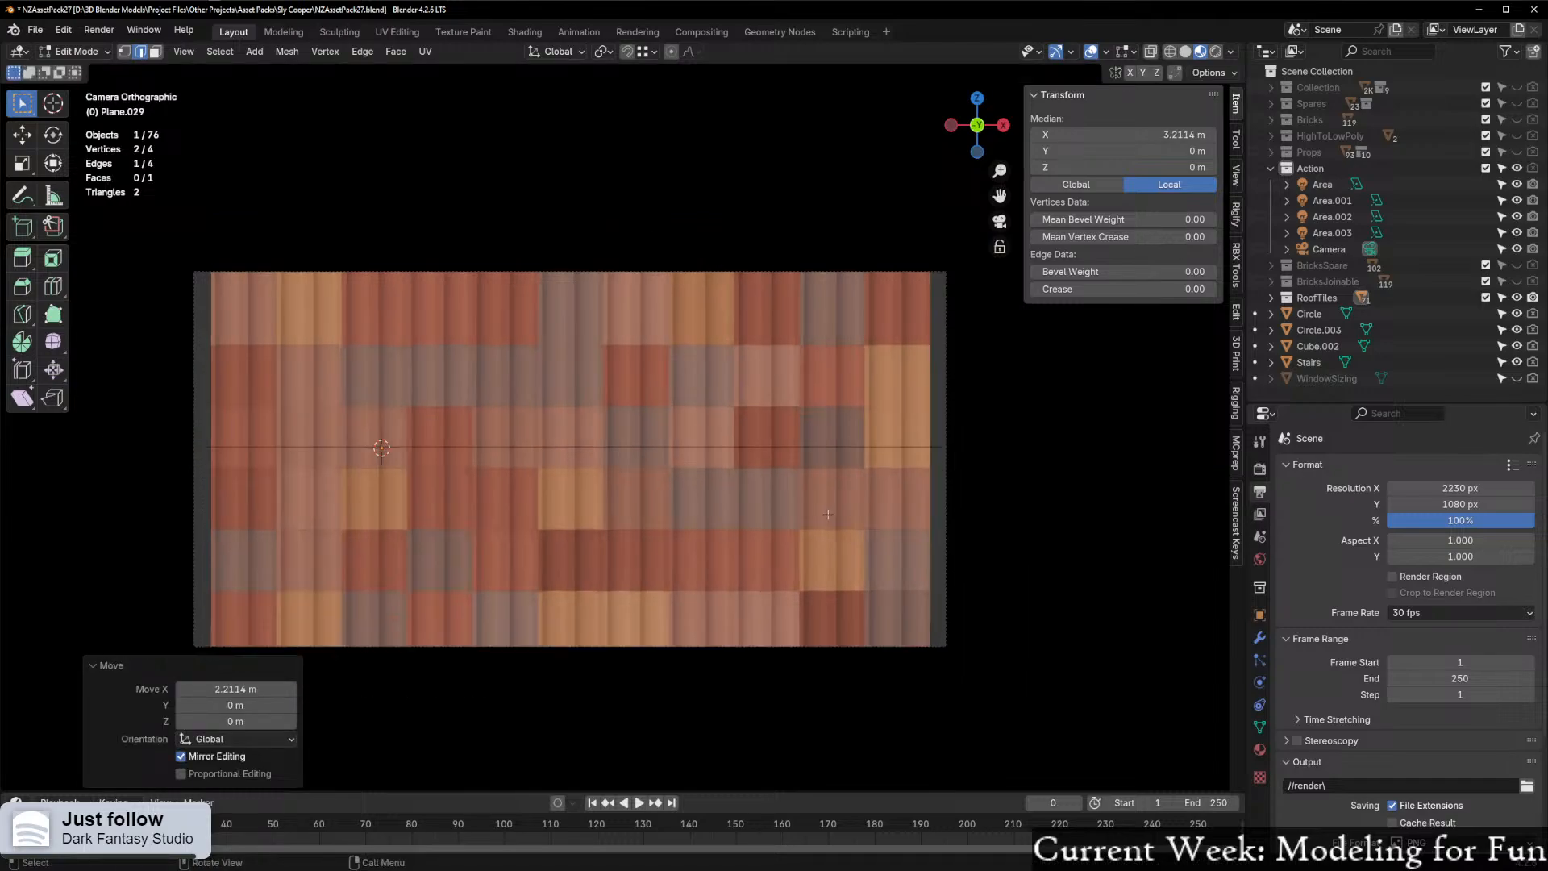
Lower the plane's bottom edge about 0.164 m along Z to cover the bottom tile row
middle_drag(820, 531, 800, 584)
key(1)
click(796, 618)
key(2)
click(659, 546)
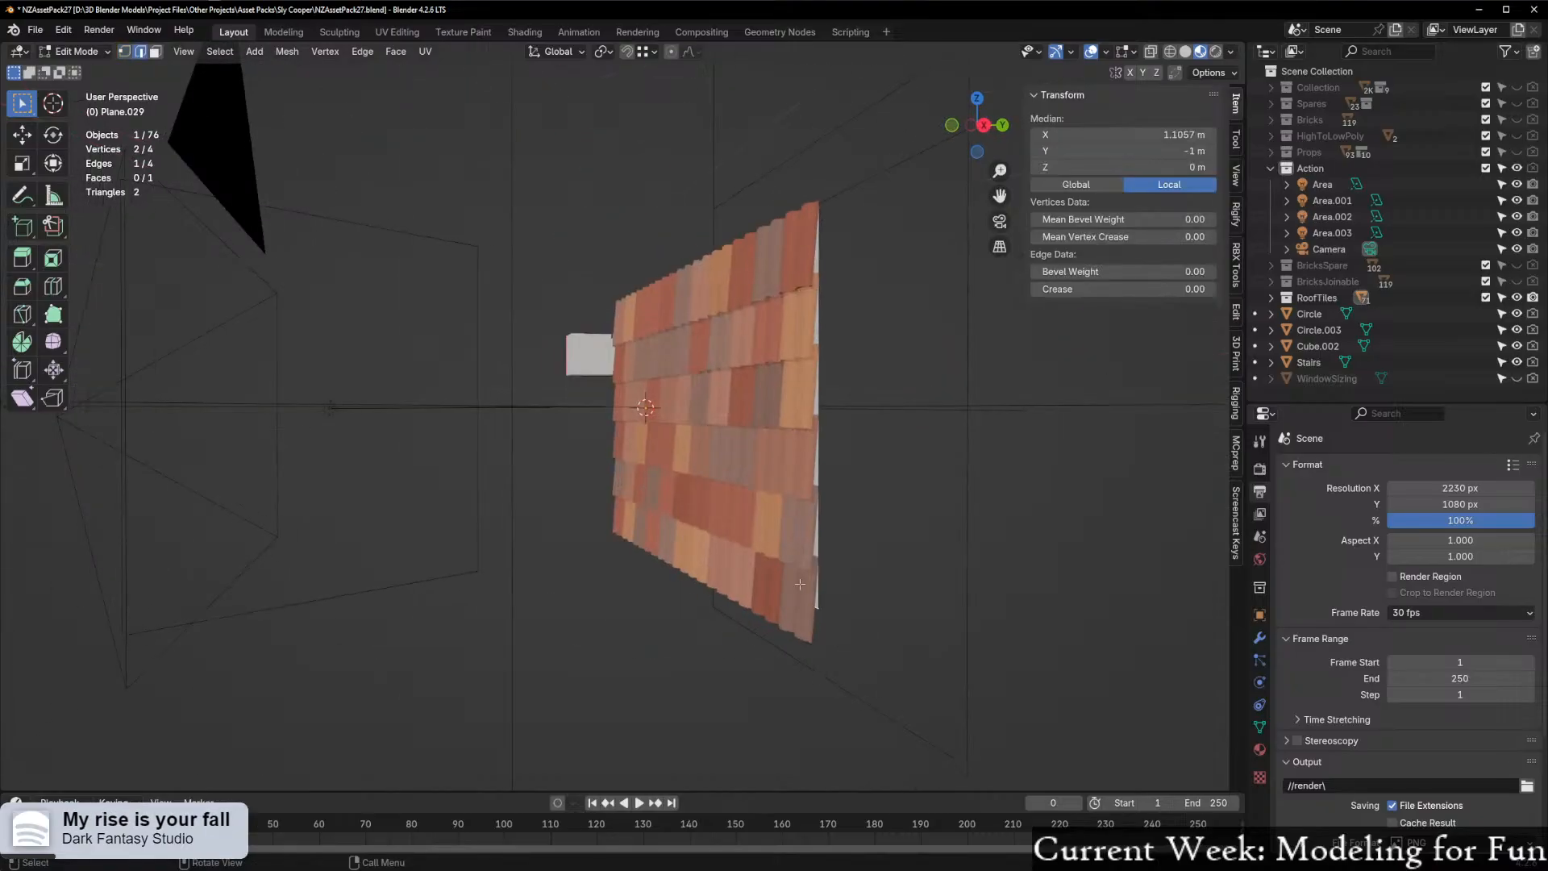
click(952, 125)
key(KP_0)
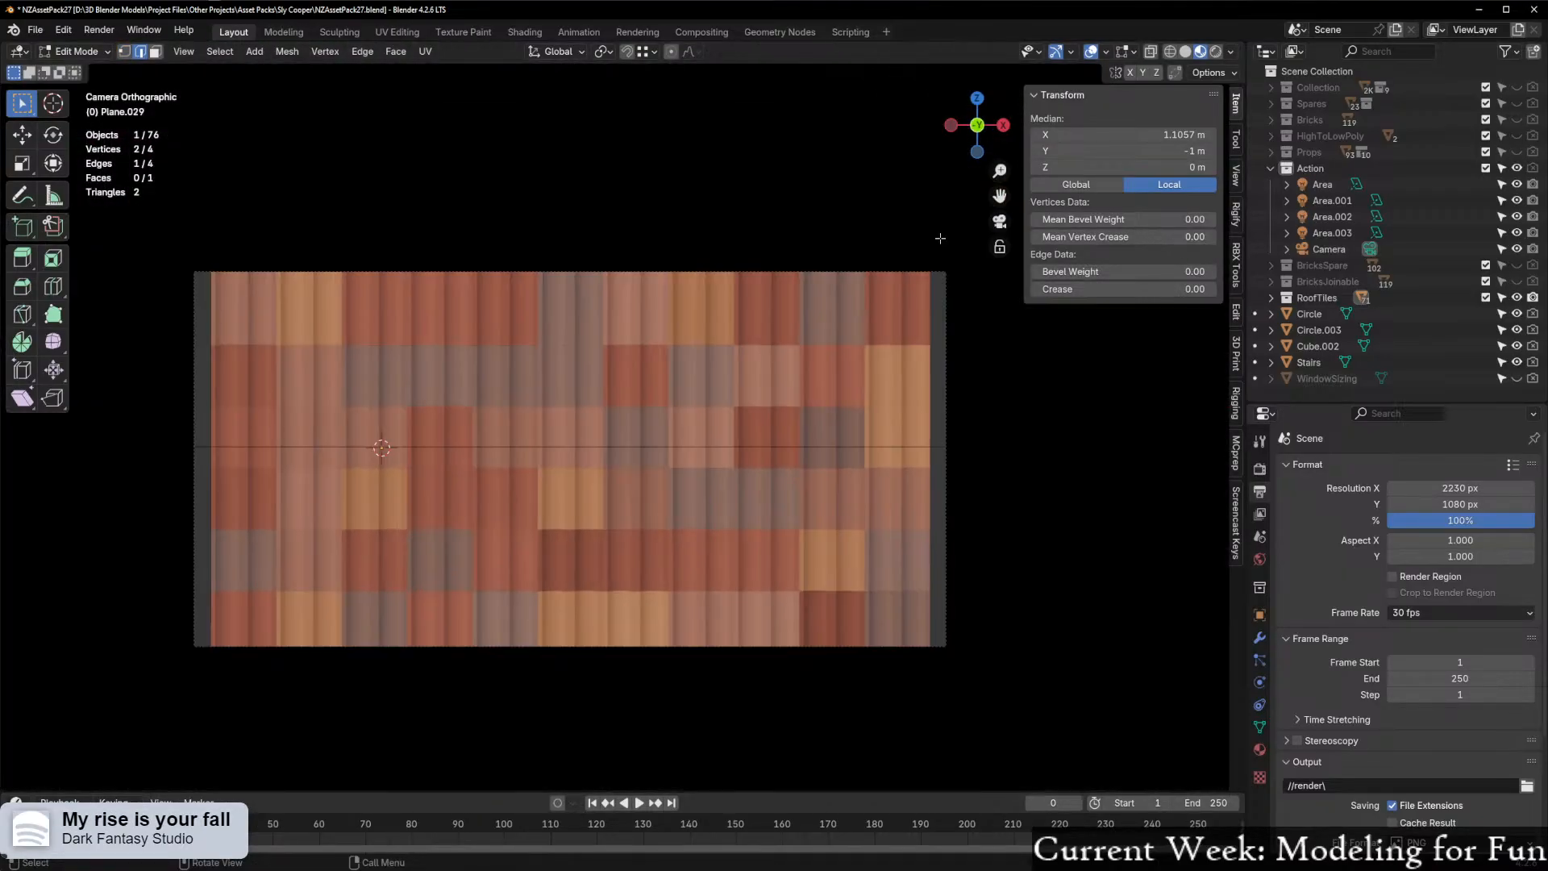
middle_drag(851, 613, 733, 591)
key(g)
key(z)
click(1125, 683)
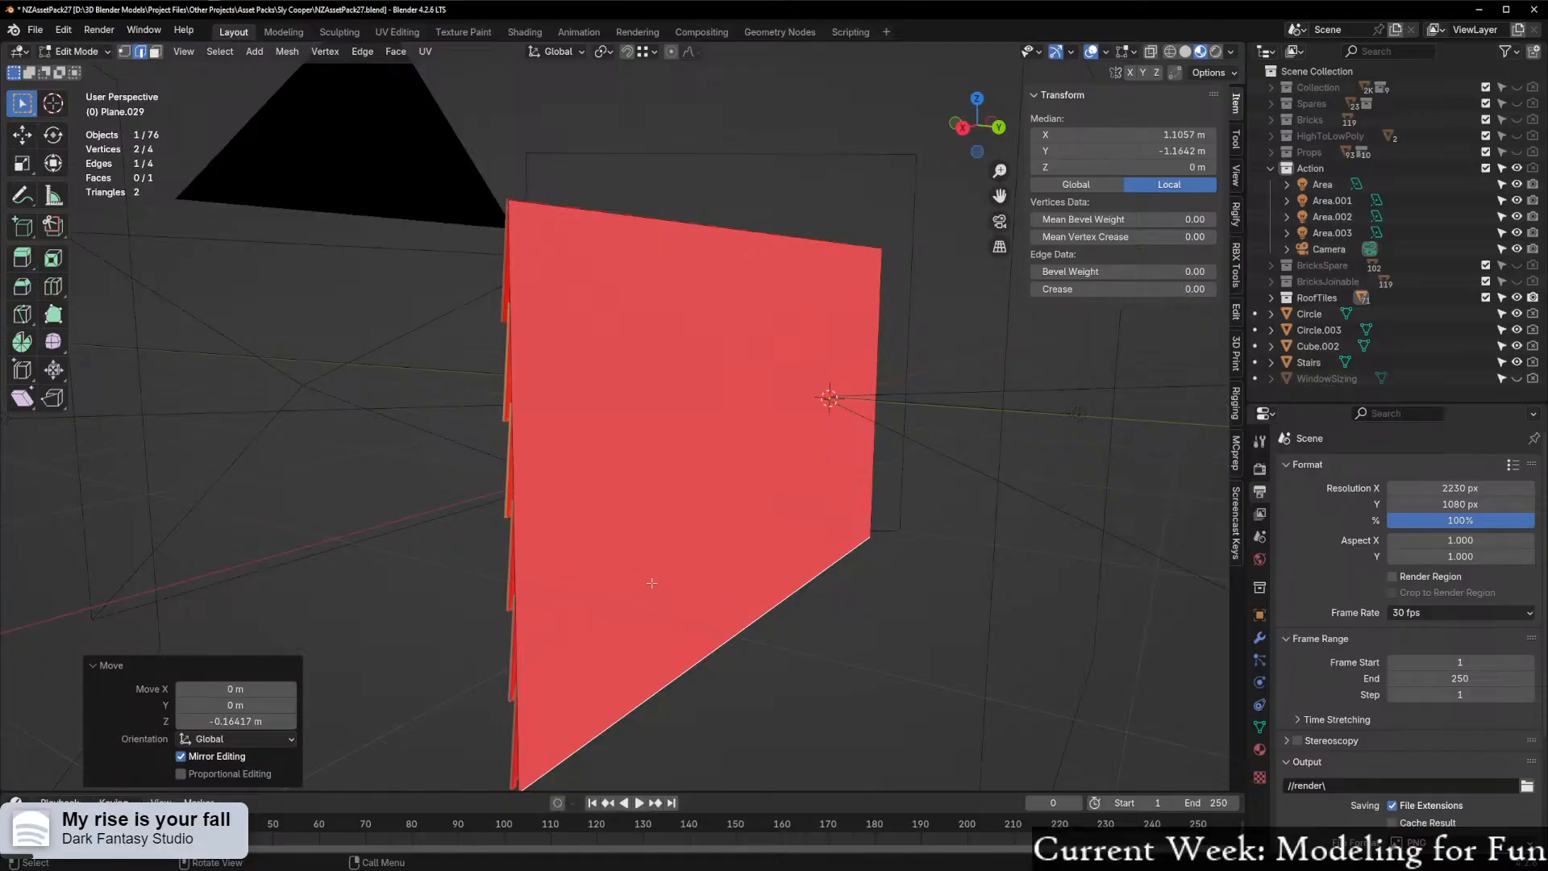
Select both side edges of the backing plane, scale them along X to about 4.38 m wide, and return to Object Mode
key(ctrl+Tab)
key(Escape)
middle_drag(788, 551, 1224, 431)
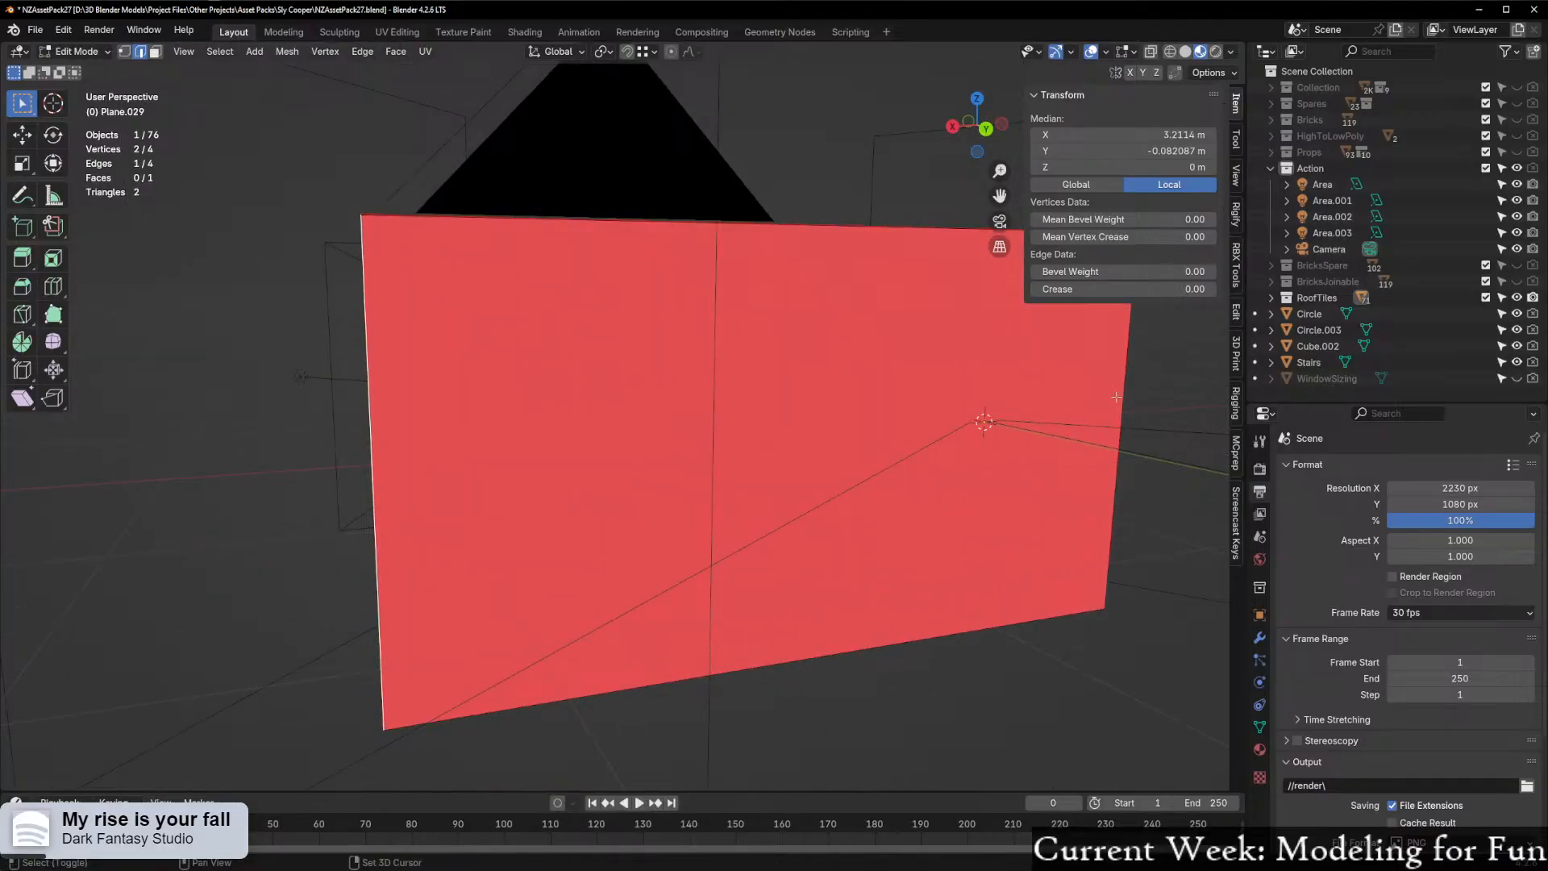
shift+click(1127, 388)
click(601, 51)
click(968, 121)
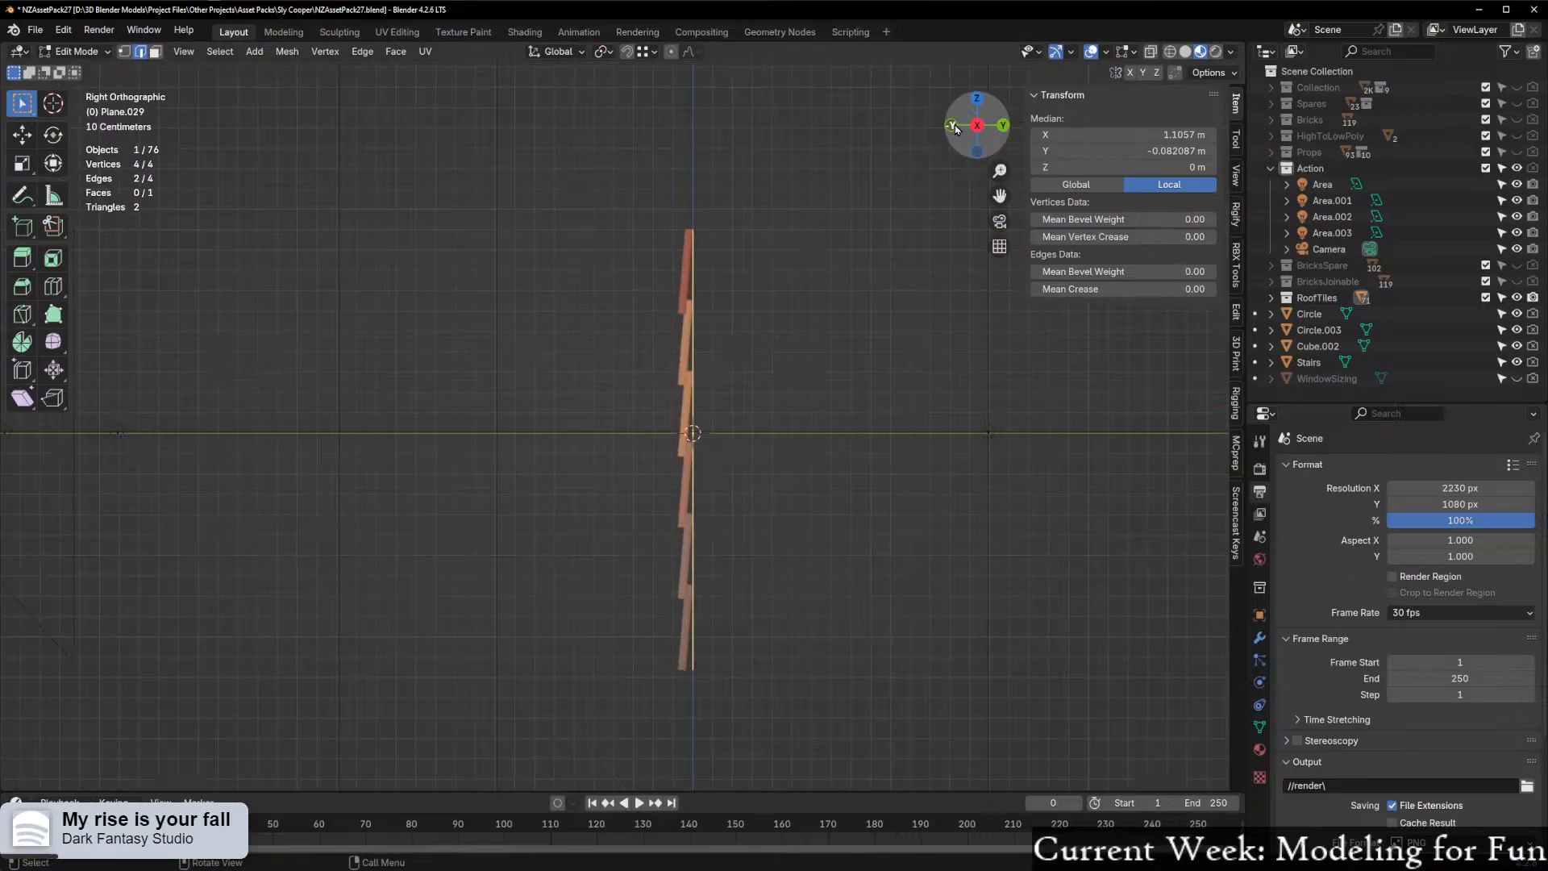
key(KP_0)
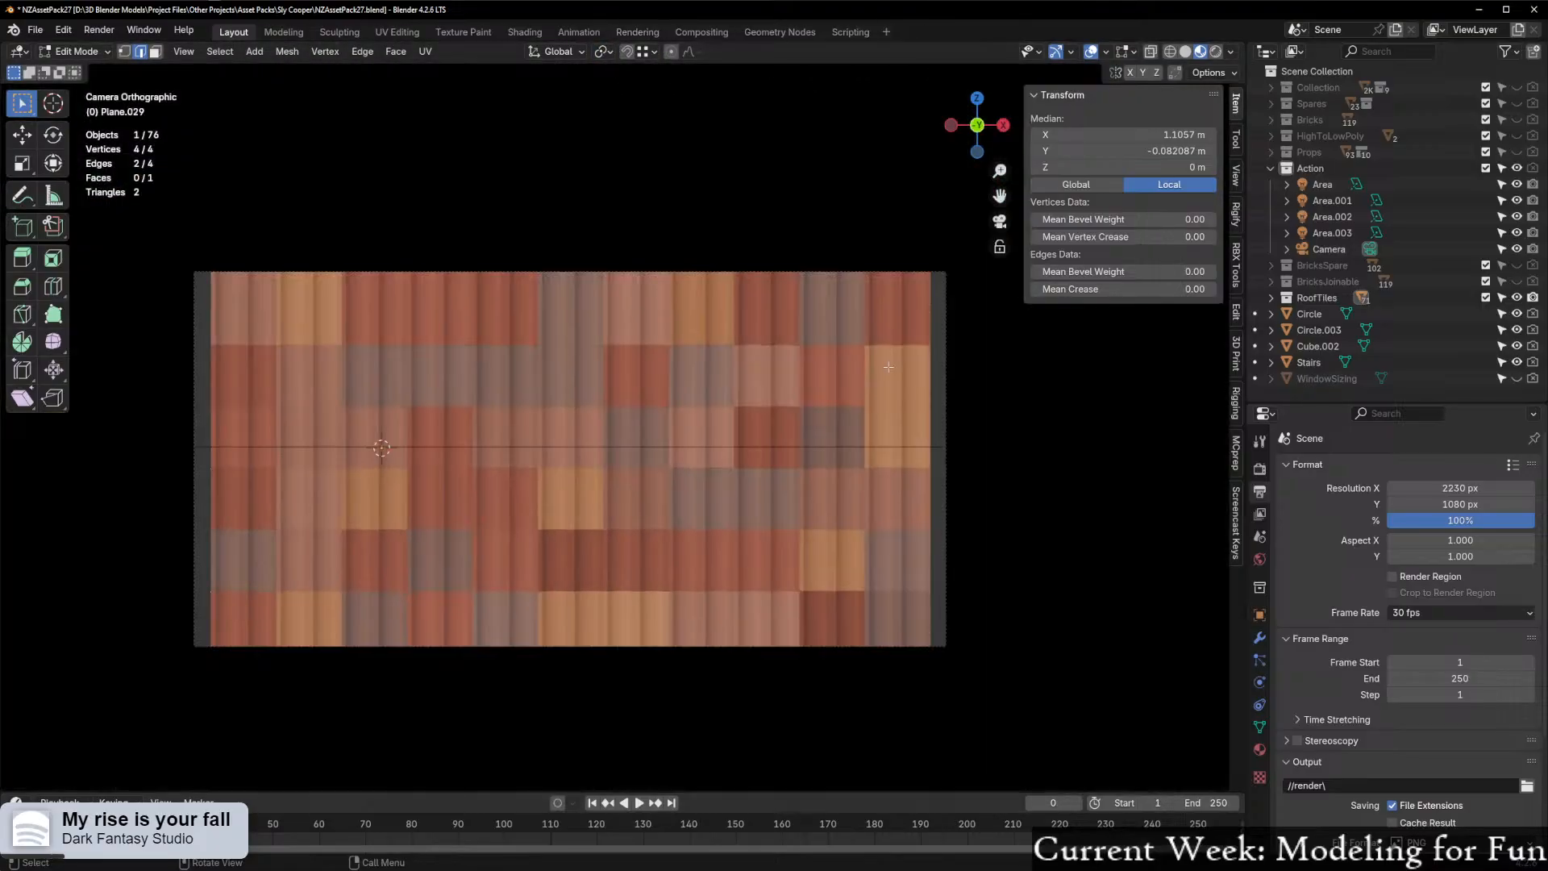
key(s)
key(x)
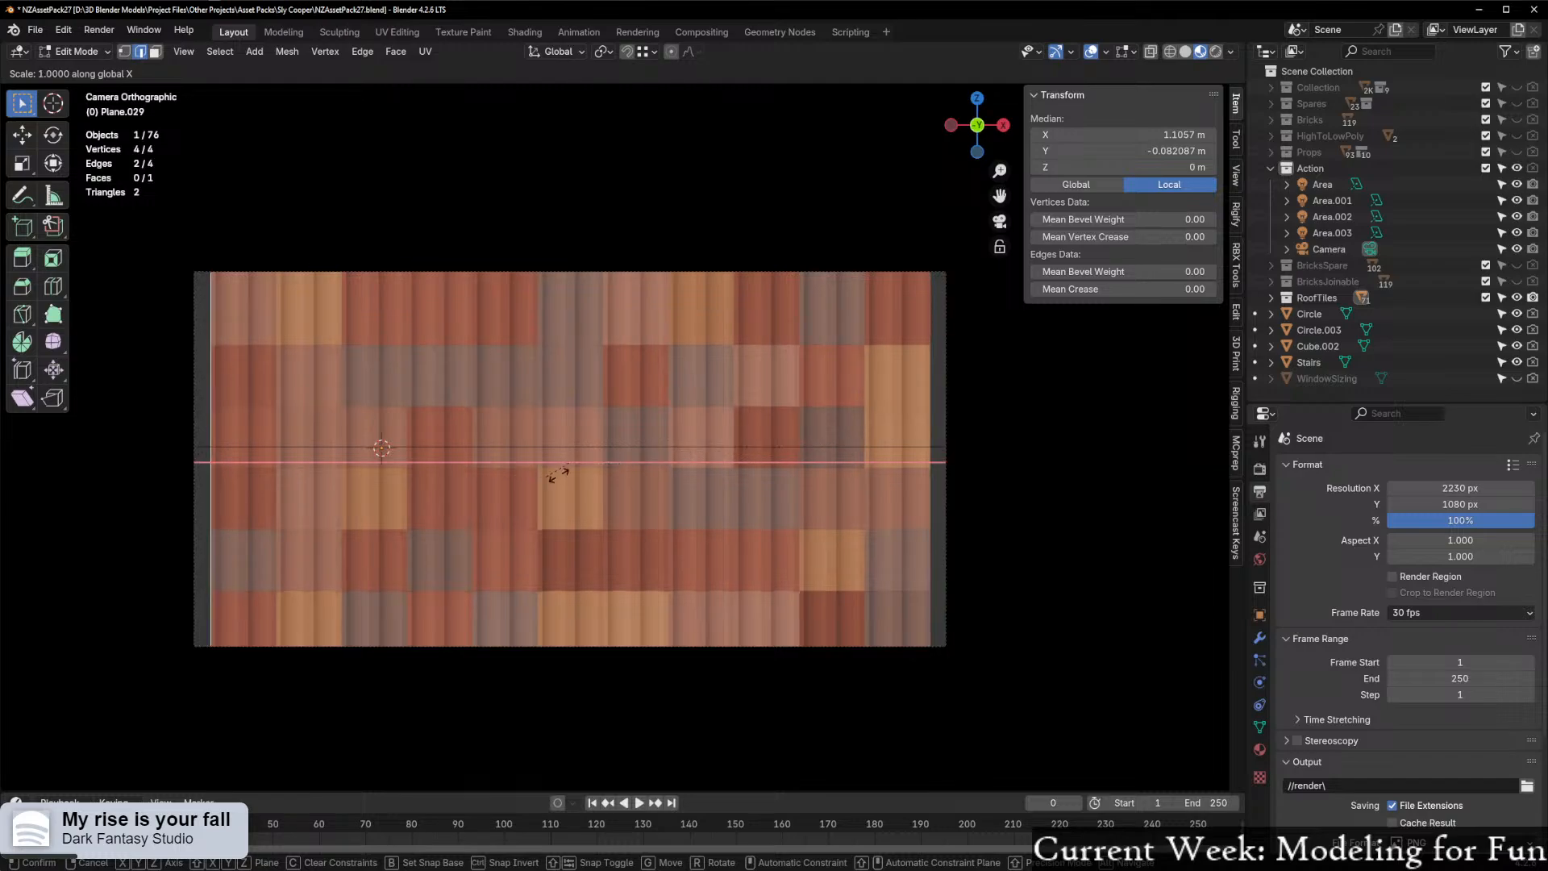
click(744, 462)
scroll(951, 468, down, 2)
scroll(960, 468, up, 2)
scroll(960, 469, up, 1)
key(ctrl+Tab)
click(806, 490)
Hide the Action collection and view the tile panel with its backing plane from the front
middle_drag(947, 480, 553, 494)
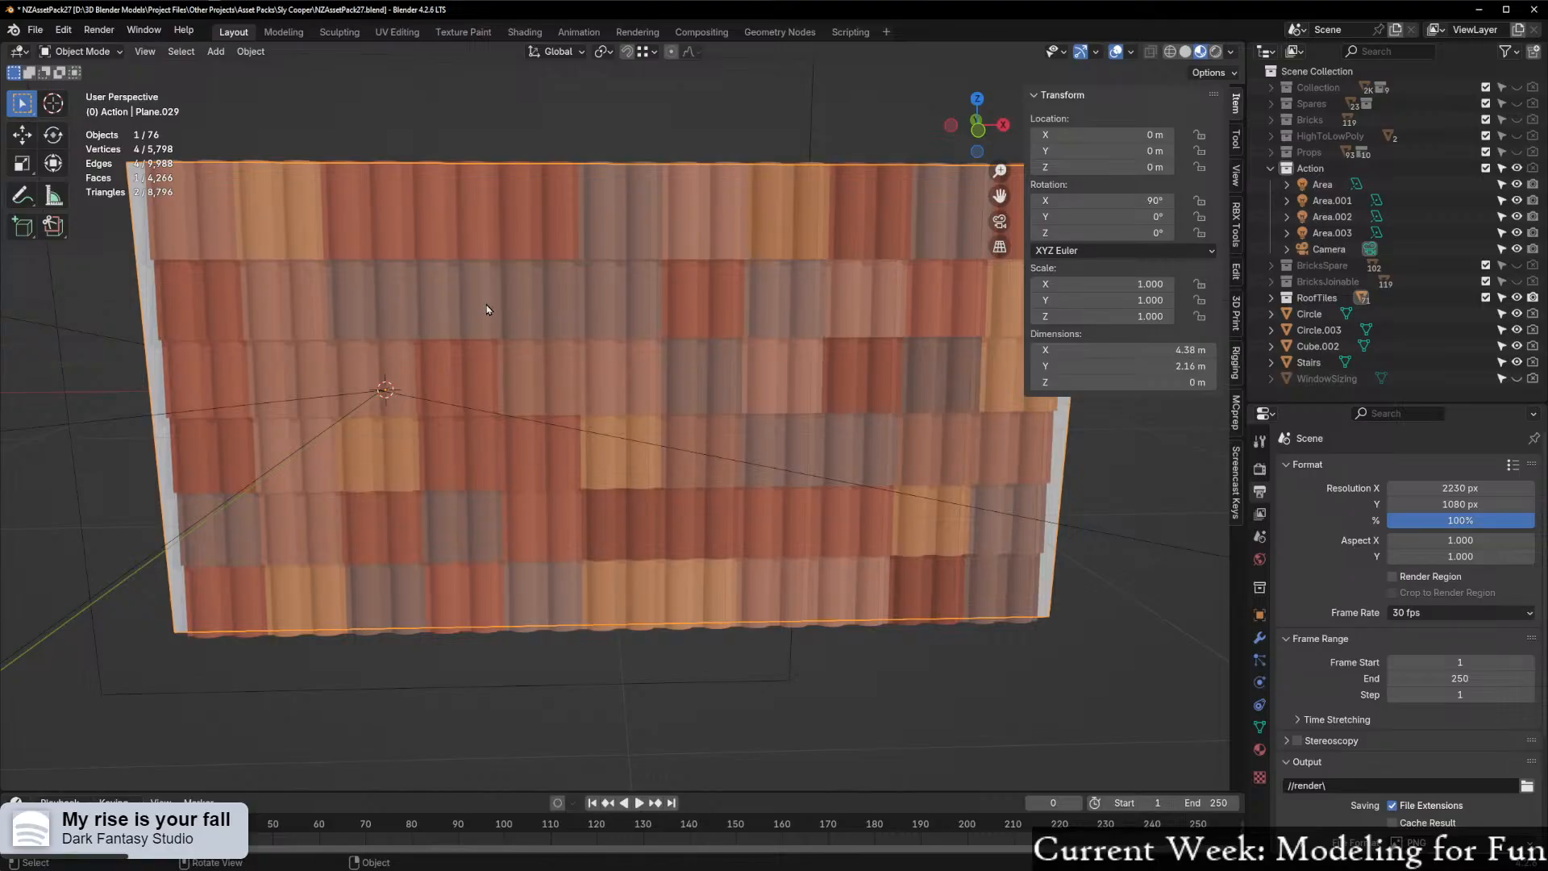
middle_drag(614, 232, 919, 370)
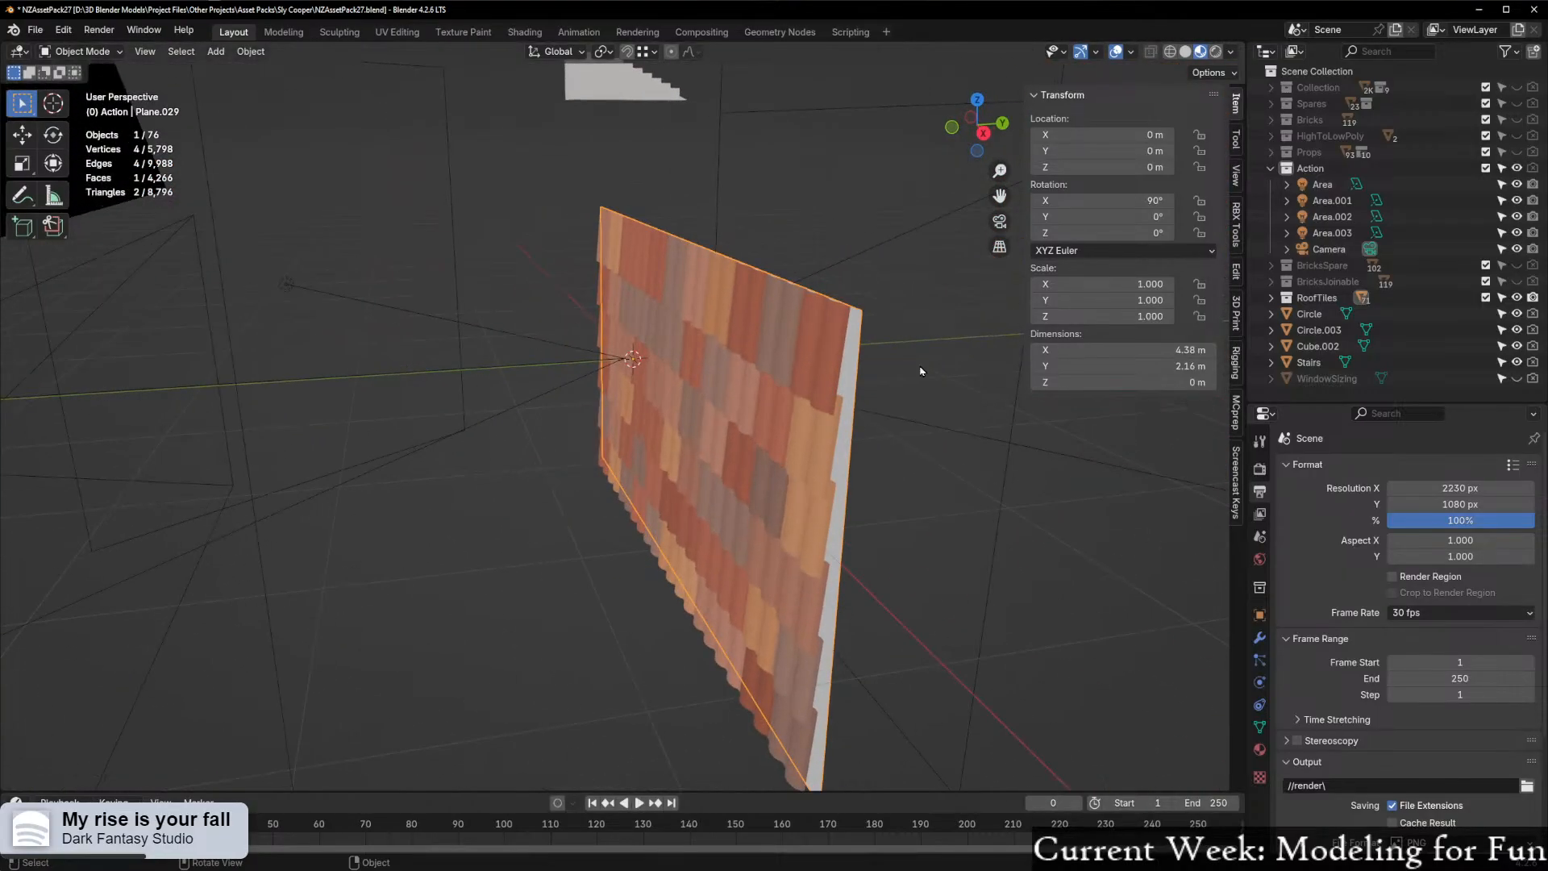
click(1517, 167)
mouse_move(613, 407)
middle_down()
mouse_move(701, 398)
mouse_move(592, 385)
middle_up()
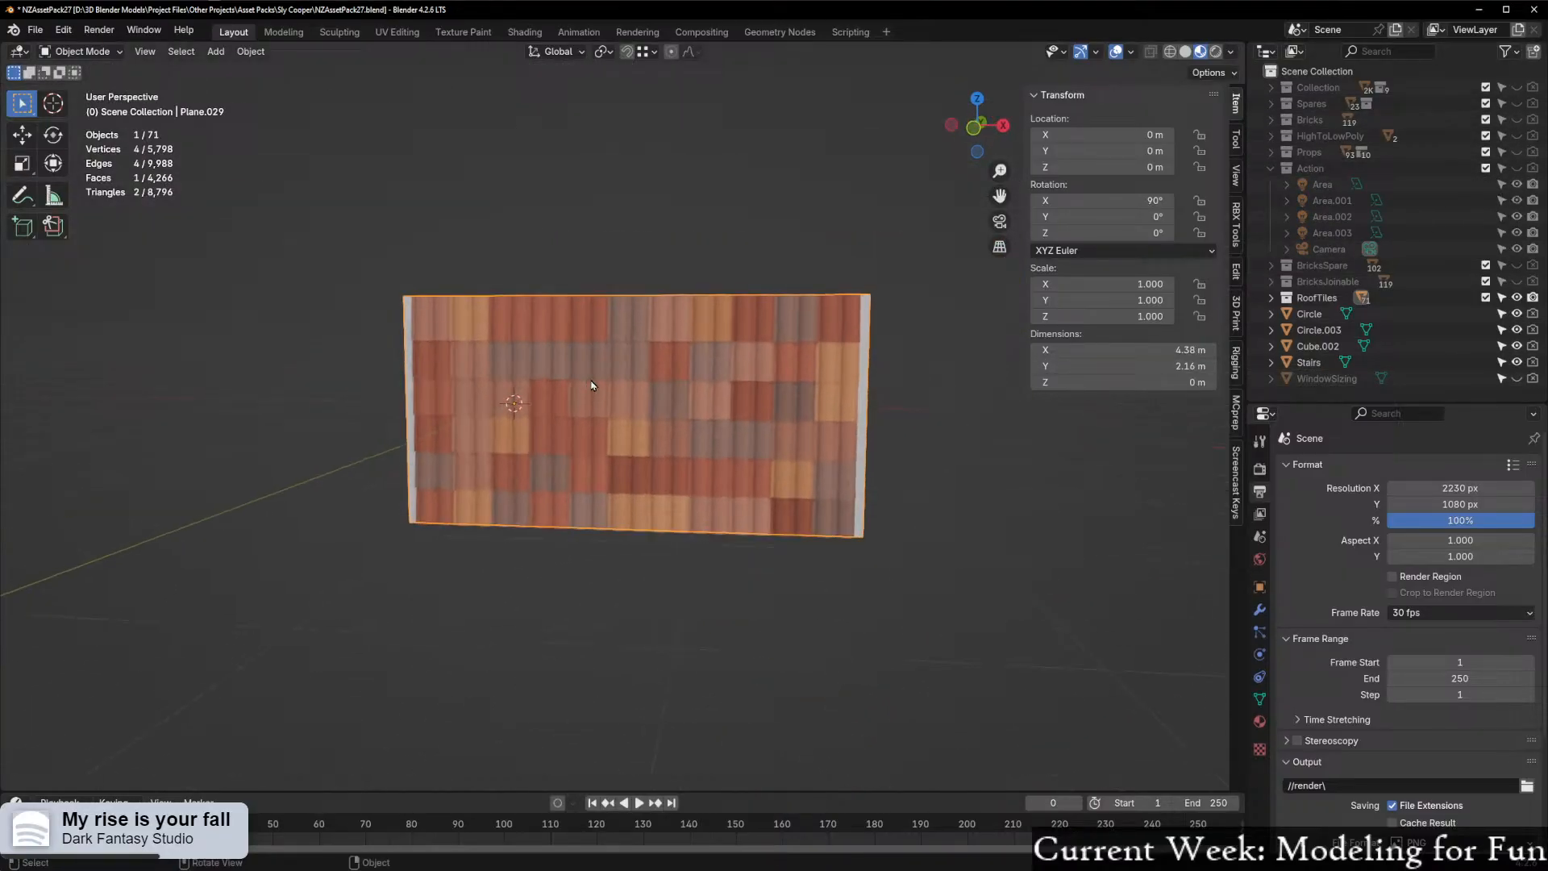
middle_drag(420, 306, 463, 270)
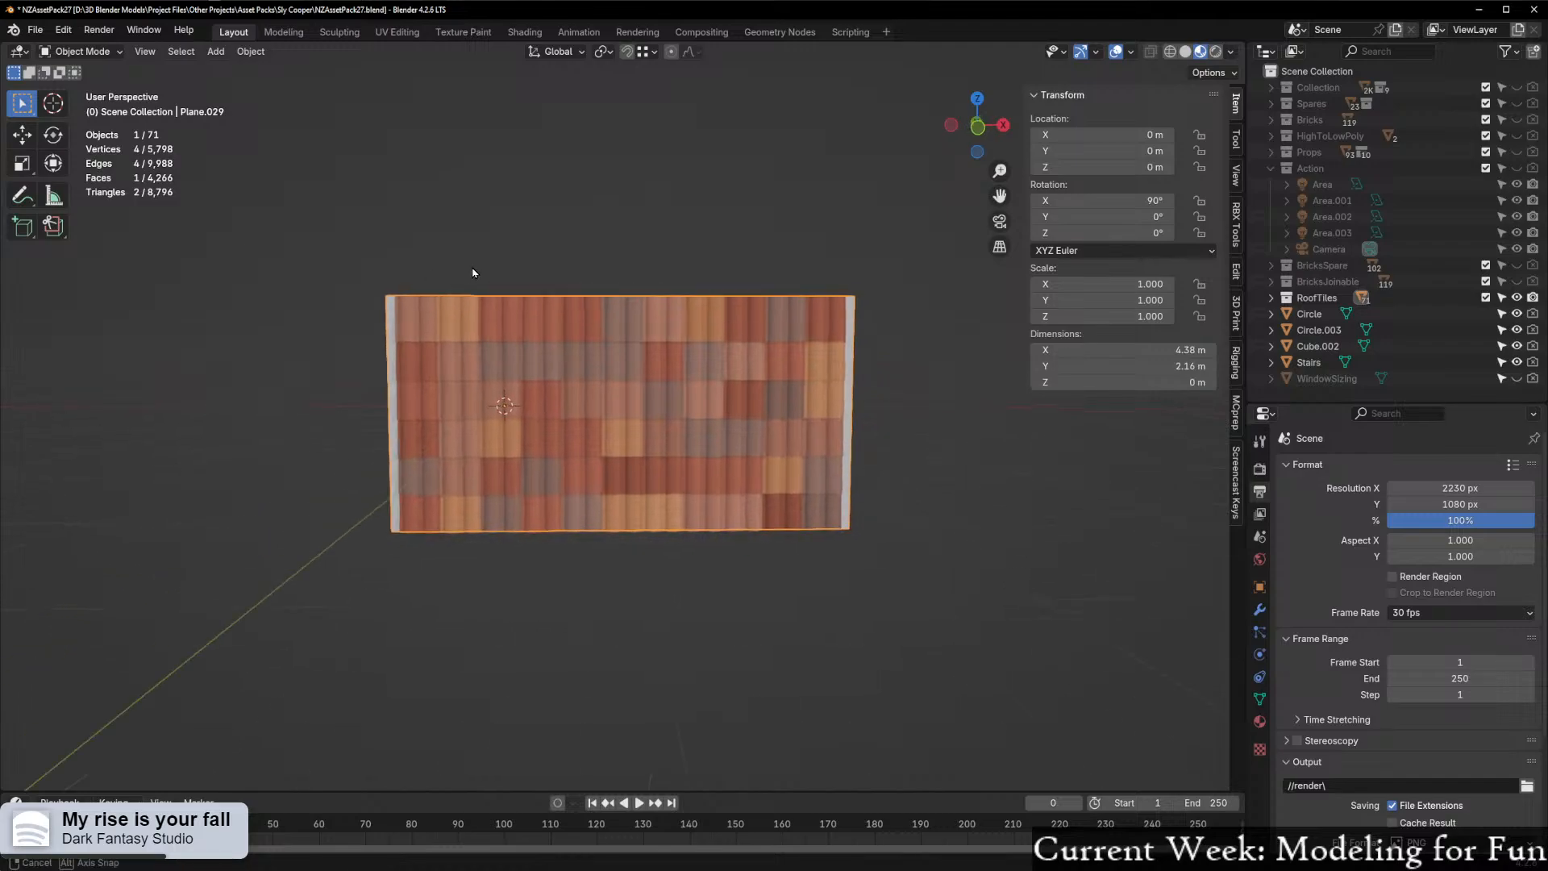
scroll(464, 269, down, 1)
click(978, 126)
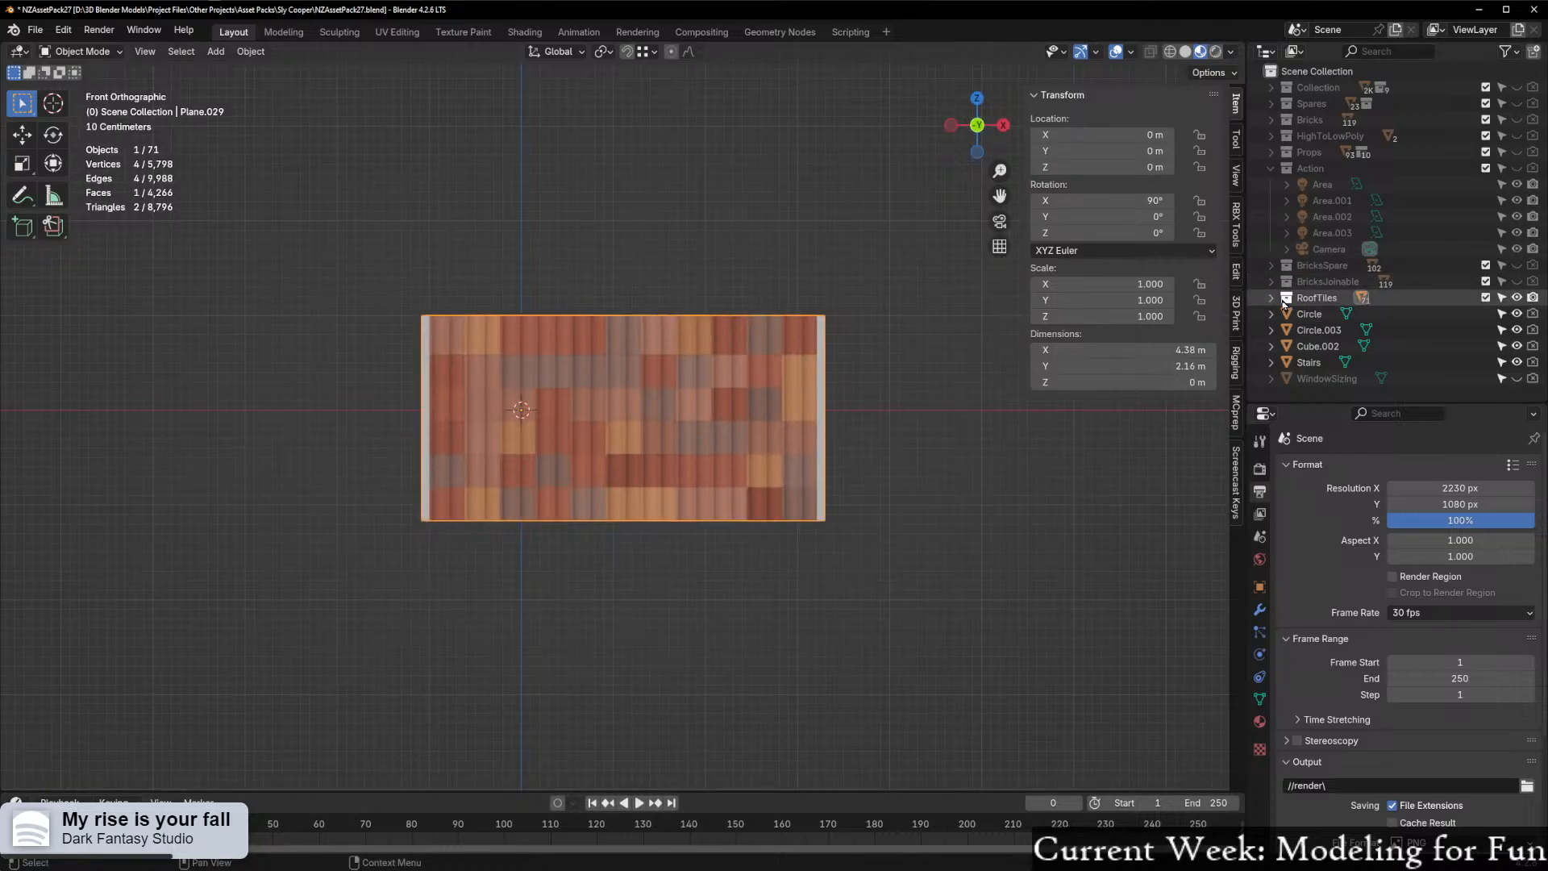
Duplicate the RoofTiles collection and hide the original
click(1273, 300)
click(1273, 299)
click(1317, 299)
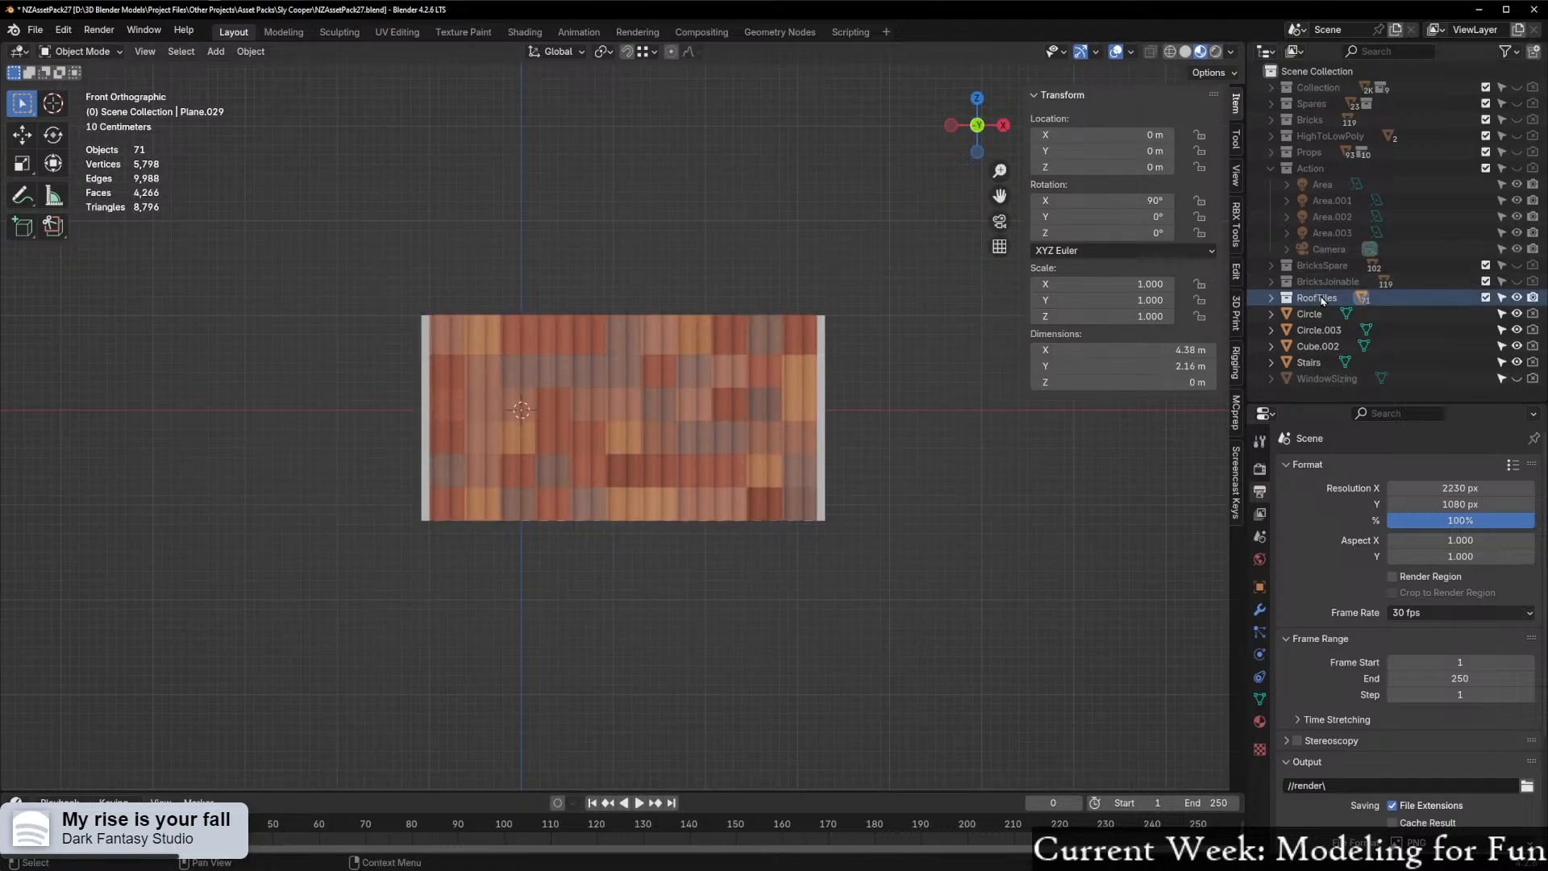
click(1322, 300)
click(1272, 300)
click(1271, 297)
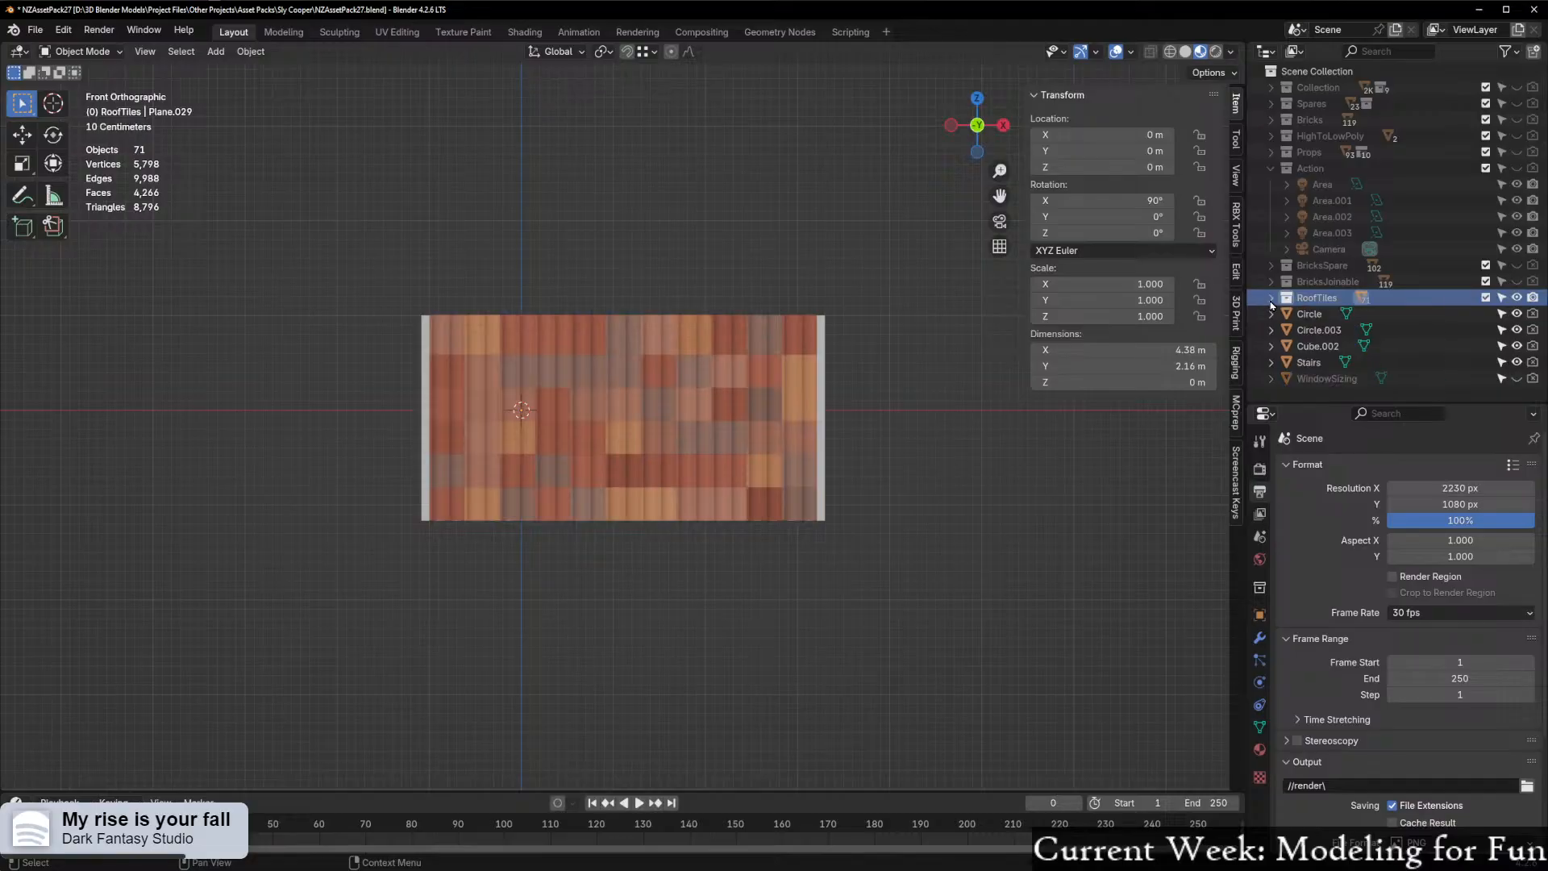
right_click(1291, 298)
click(1201, 317)
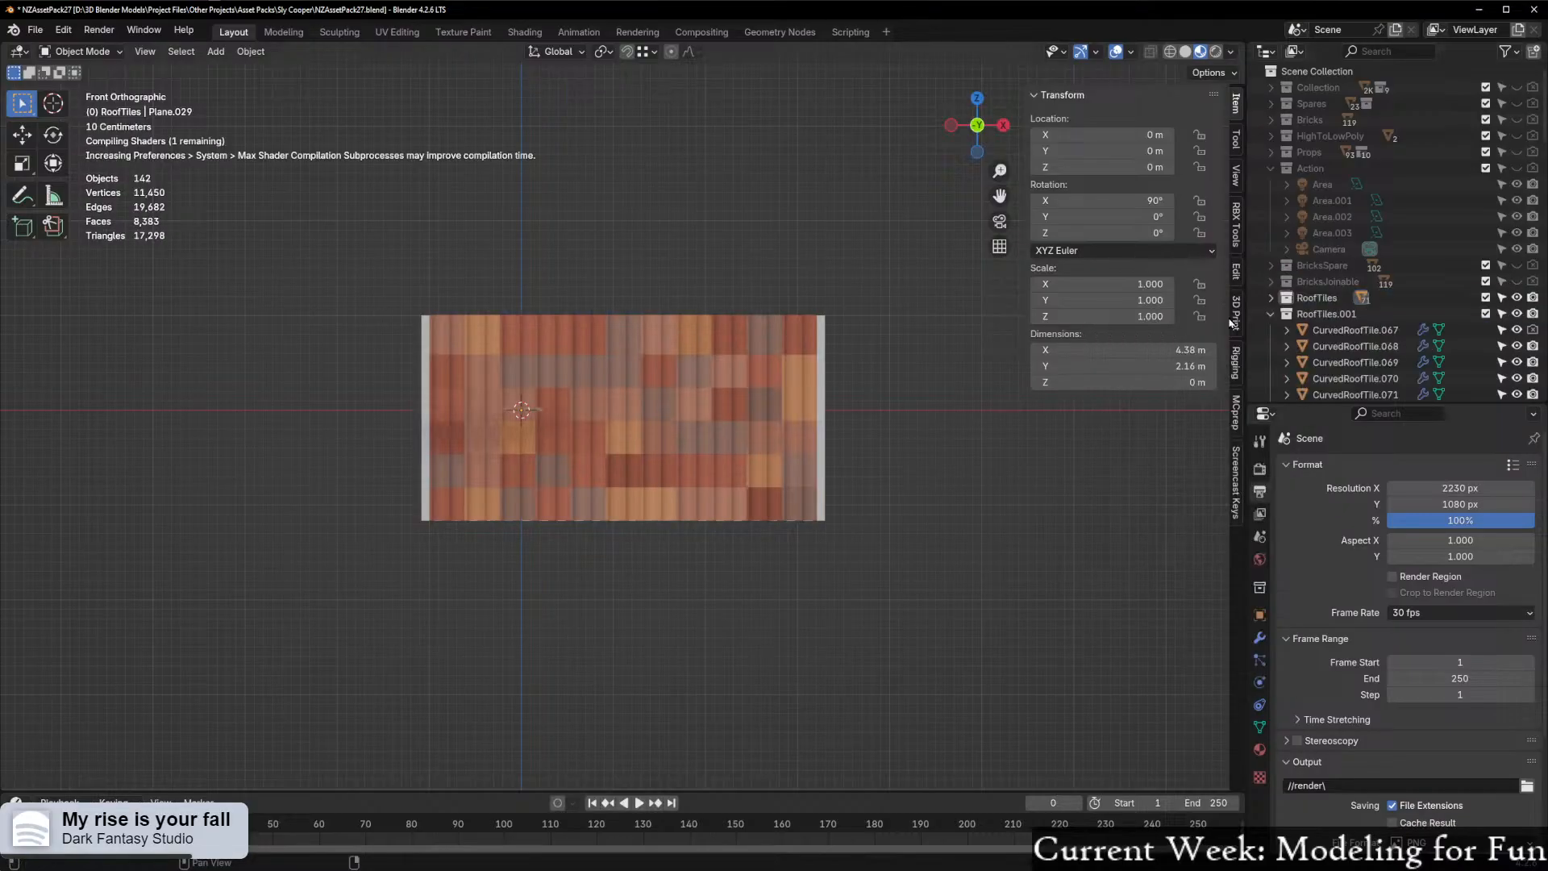
click(1516, 297)
Select and delete three tile objects from the duplicated RoofTiles.001 collection
middle_drag(565, 451, 613, 589)
click(451, 427)
shift+click(460, 385)
scroll(564, 411, up, 5)
shift+drag(626, 559, 673, 626)
middle_drag(669, 622, 578, 628)
click(577, 628)
shift+click(642, 605)
shift+click(664, 619)
drag(668, 621, 145, 387)
key(Delete)
Select all the duplicated tiles without the backing plane and join them into a single mesh
middle_drag(481, 435, 681, 380)
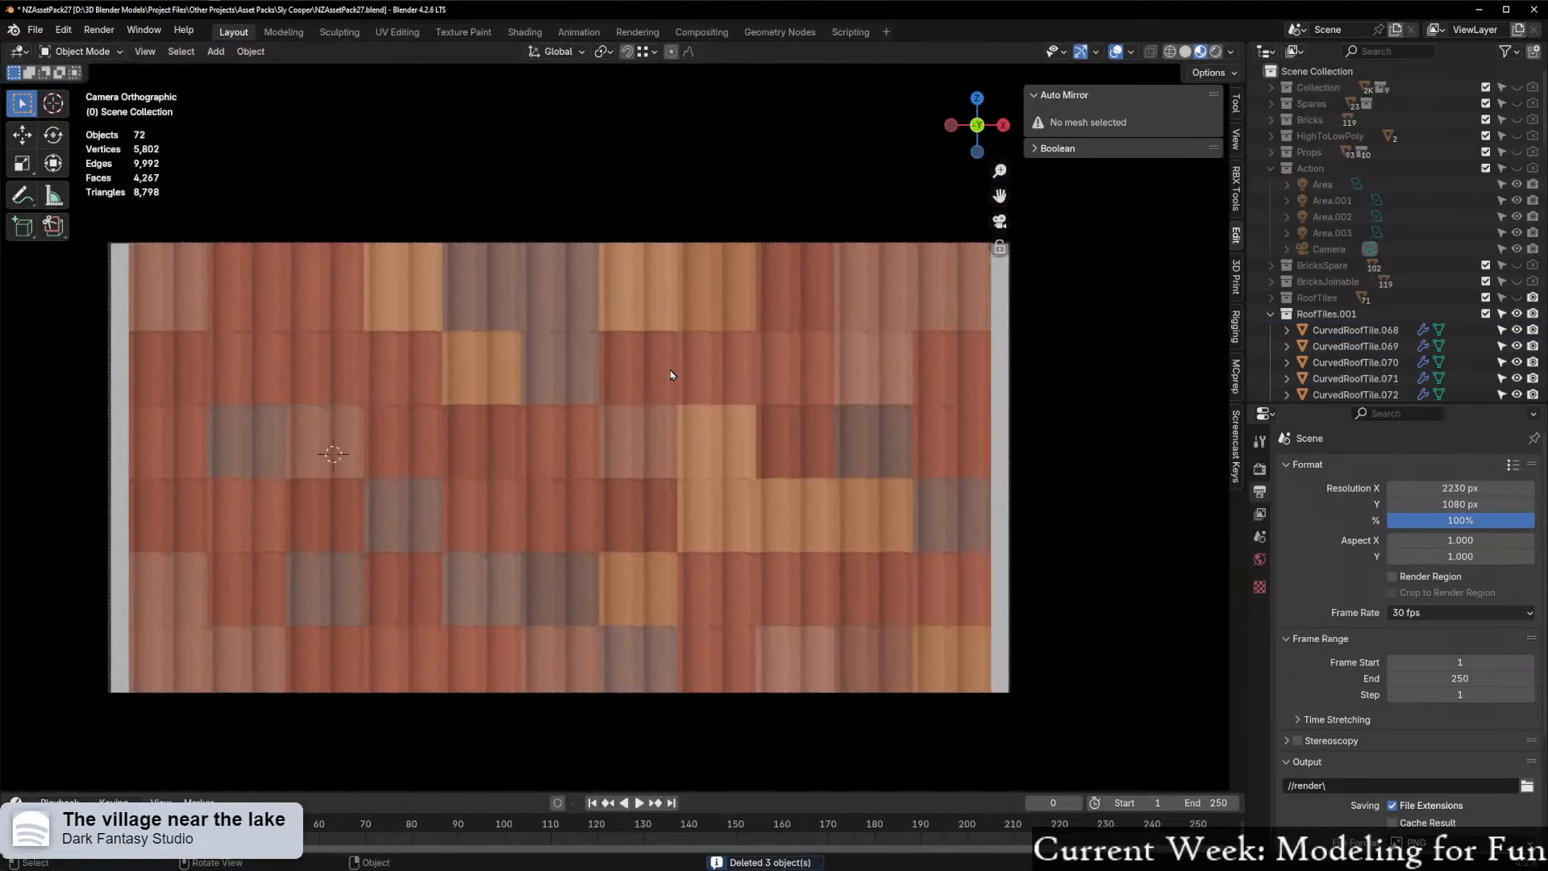
scroll(615, 428, down, 4)
middle_drag(594, 428, 561, 448)
scroll(561, 447, down, 2)
drag(321, 194, 935, 639)
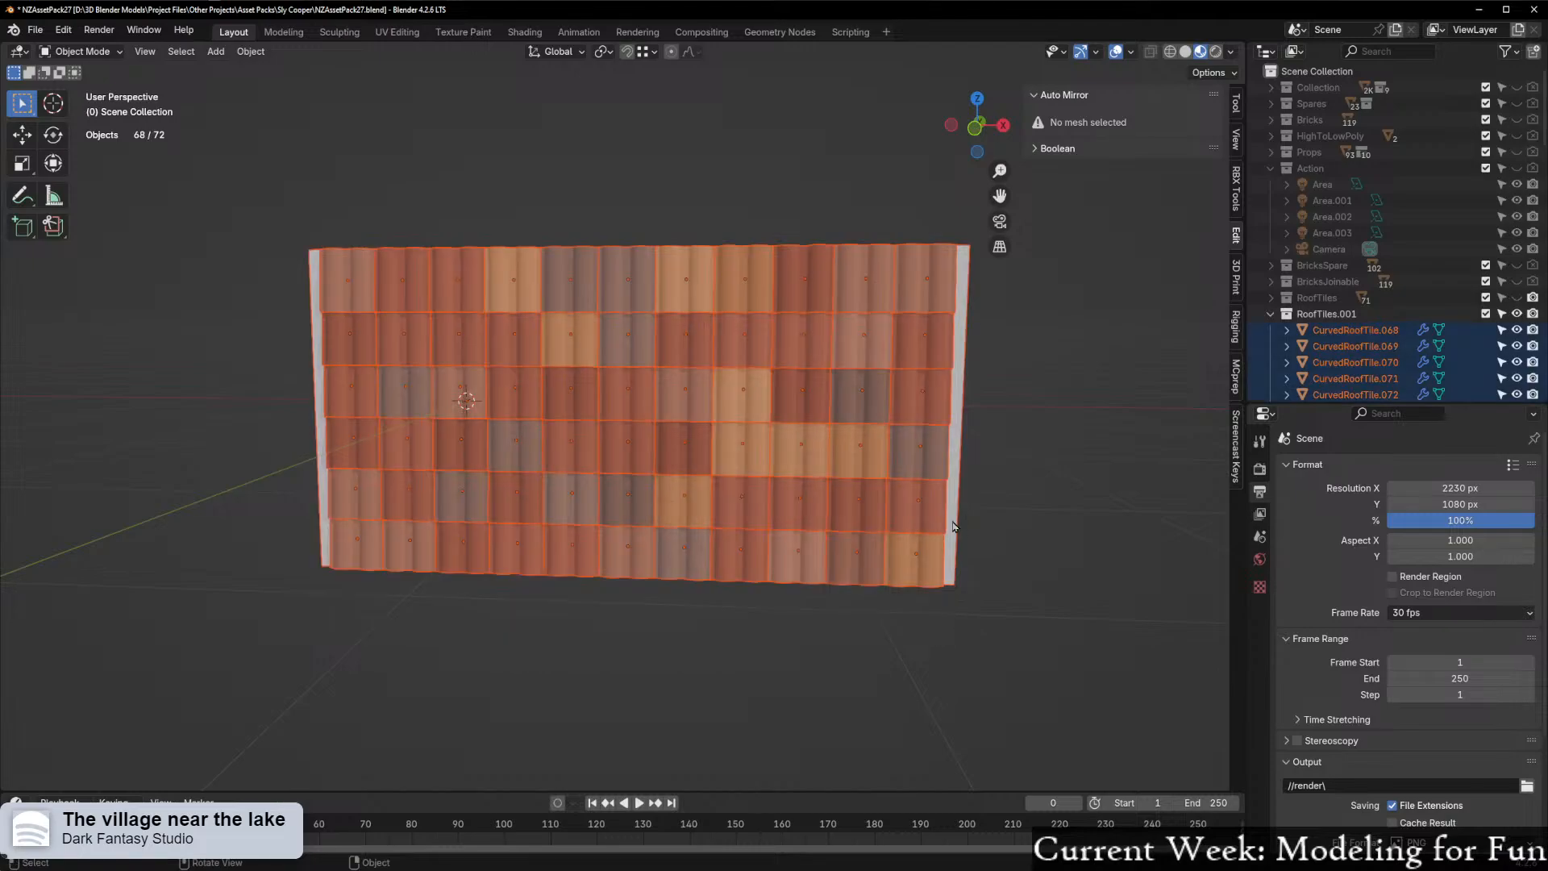
middle_drag(881, 540, 906, 546)
drag(951, 367, 984, 406)
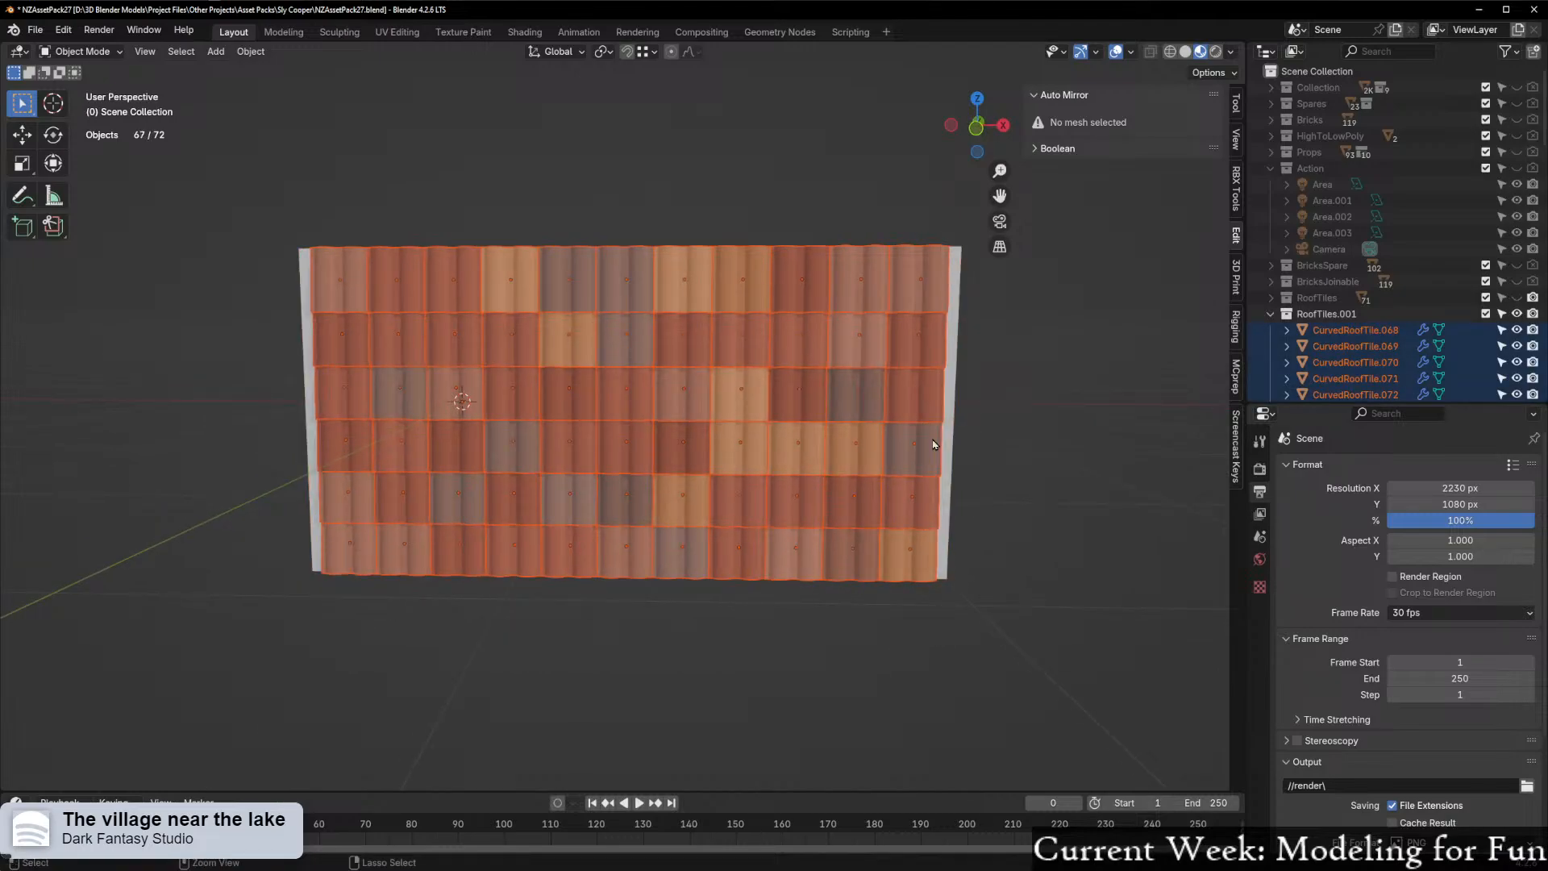
shift+click(623, 402)
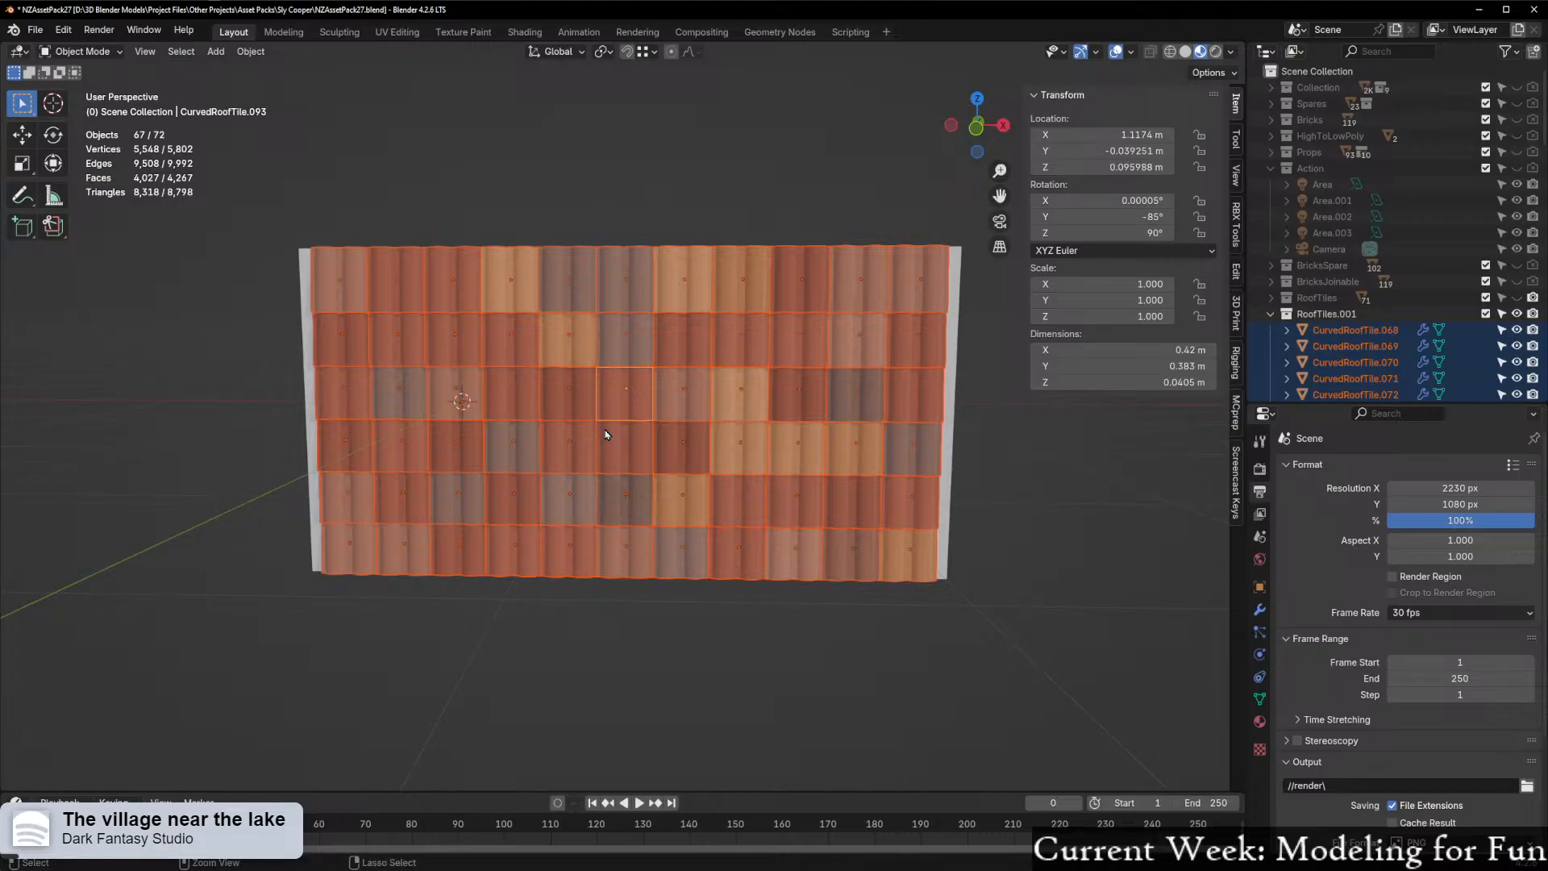
key(ctrl+j)
Inspect the joined tile mesh up close, from the front and through the camera
middle_drag(607, 435, 668, 452)
scroll(565, 439, up, 6)
scroll(525, 444, down, 5)
click(979, 144)
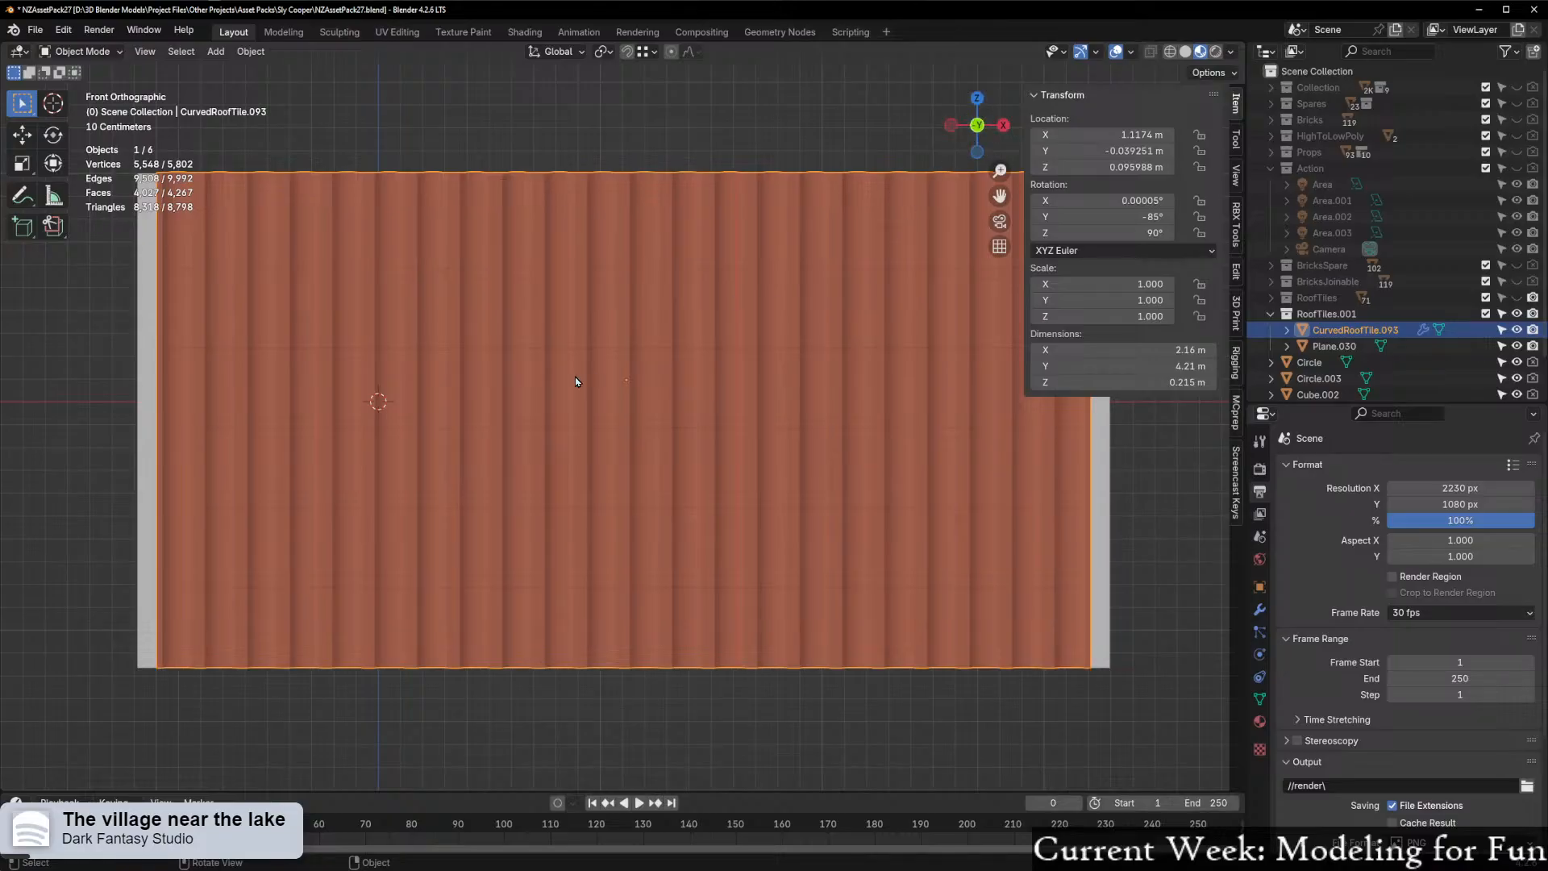
scroll(572, 387, down, 1)
scroll(600, 384, up, 1)
key(KP_0)
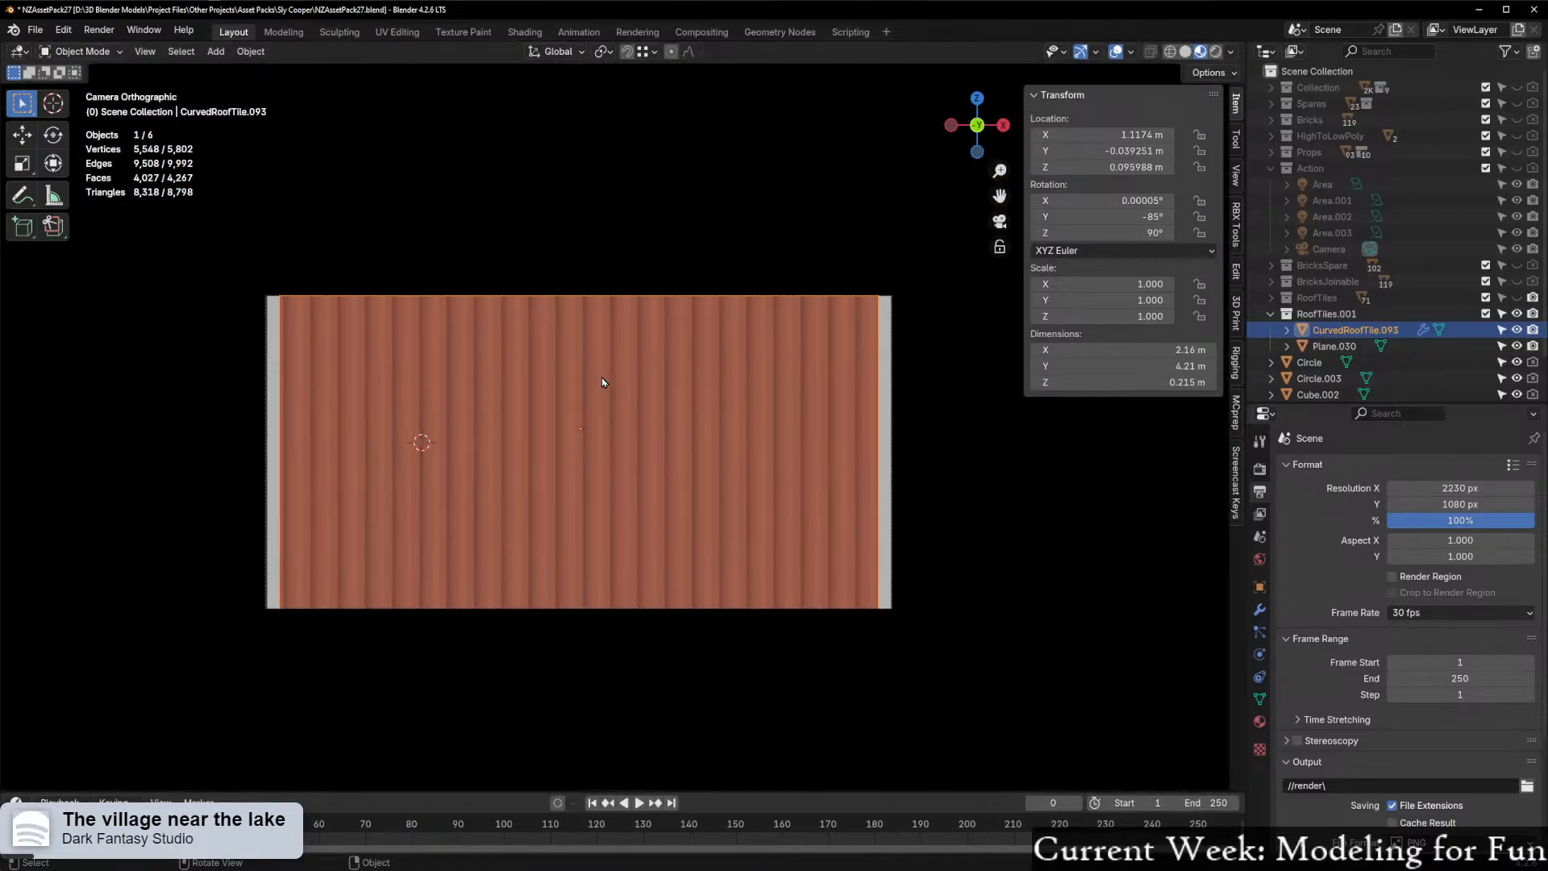
Switch to the Shading workspace and assign the existing HPToLP material to the joined tile mesh
click(524, 32)
scroll(752, 301, up, 4)
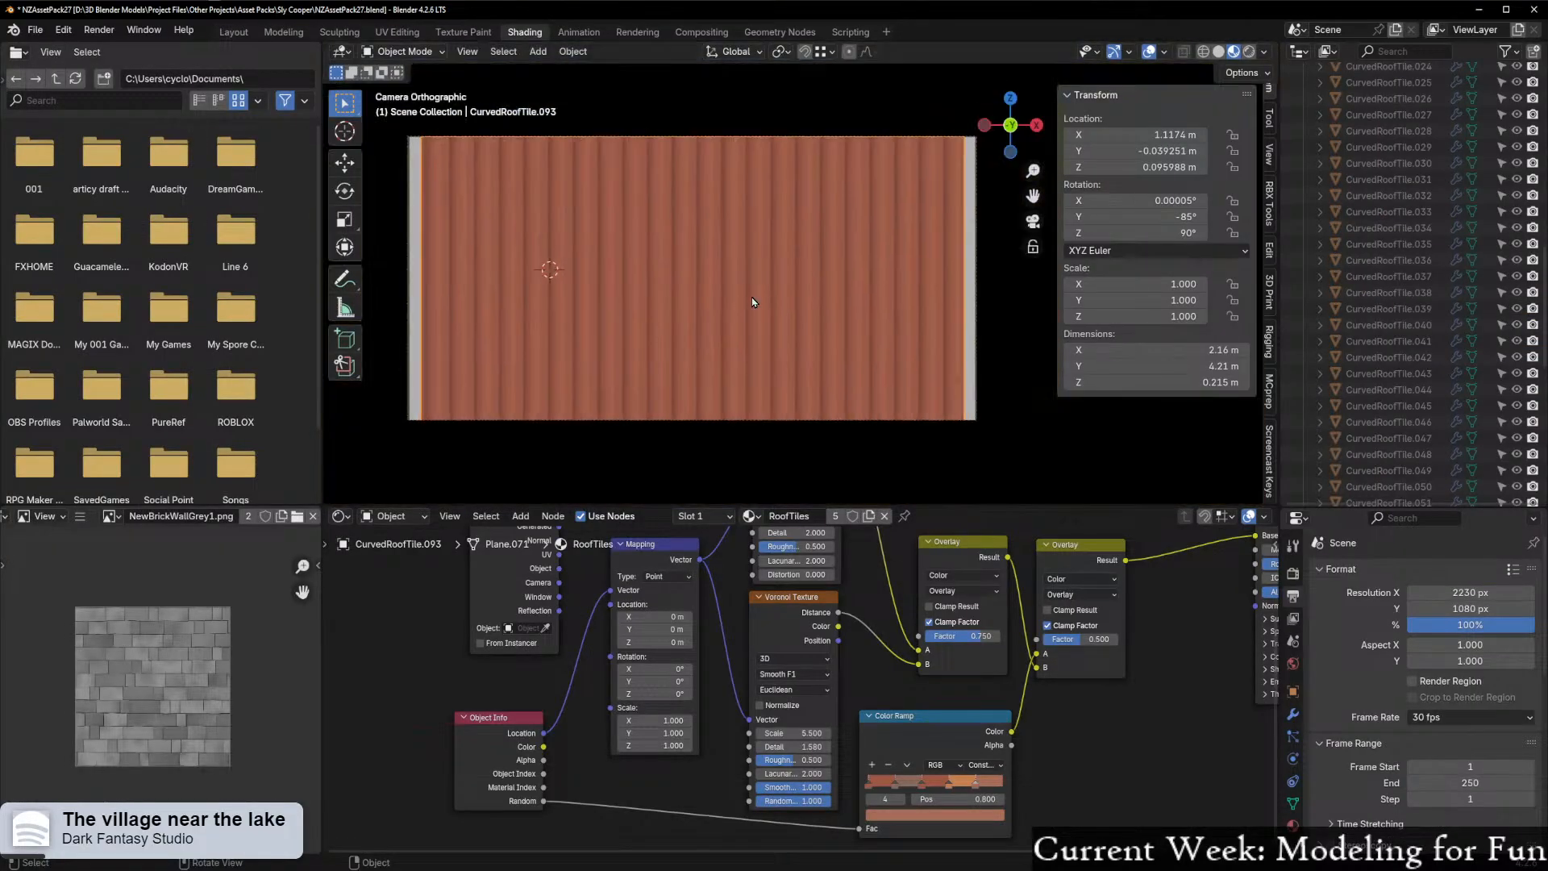
click(751, 516)
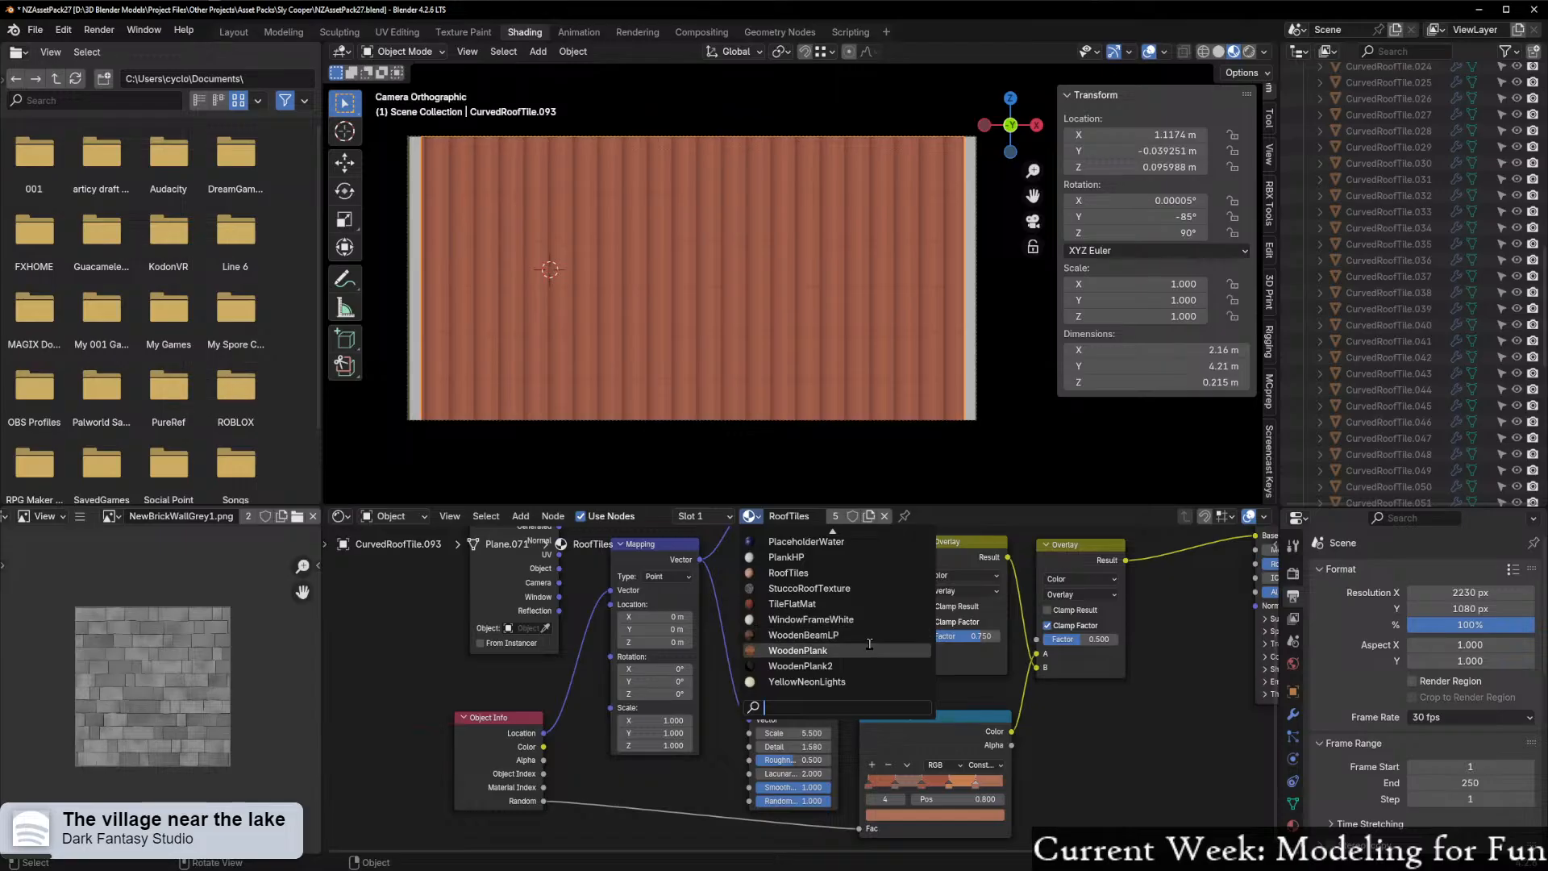
text(hp)
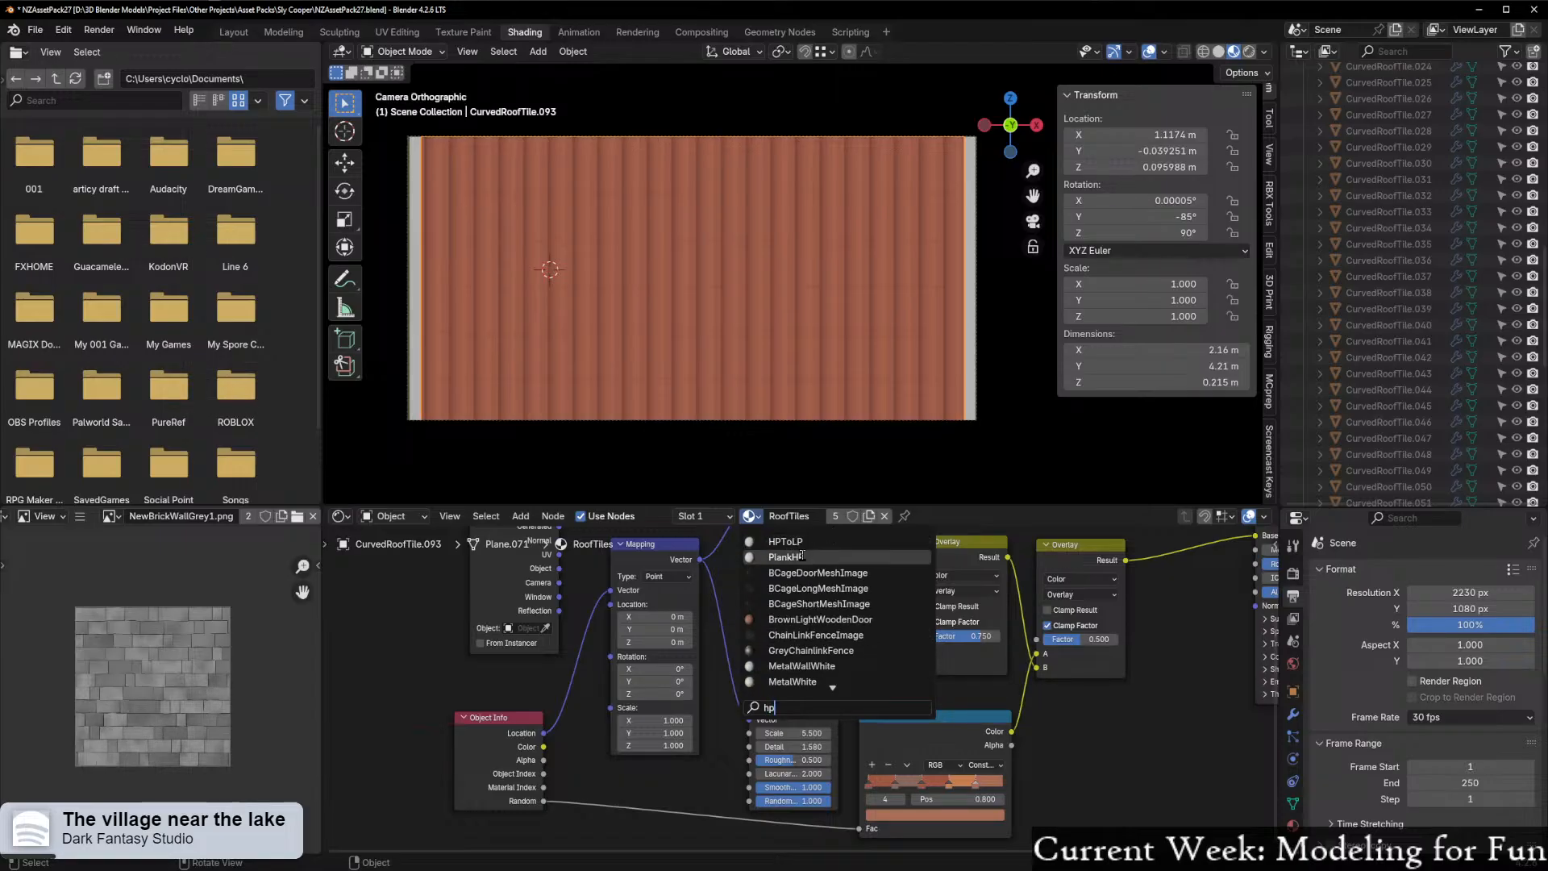
key(Return)
Disconnect the Color Ramp from the Principled BSDF's Base Color in the HPToLP material
middle_drag(808, 630, 768, 759)
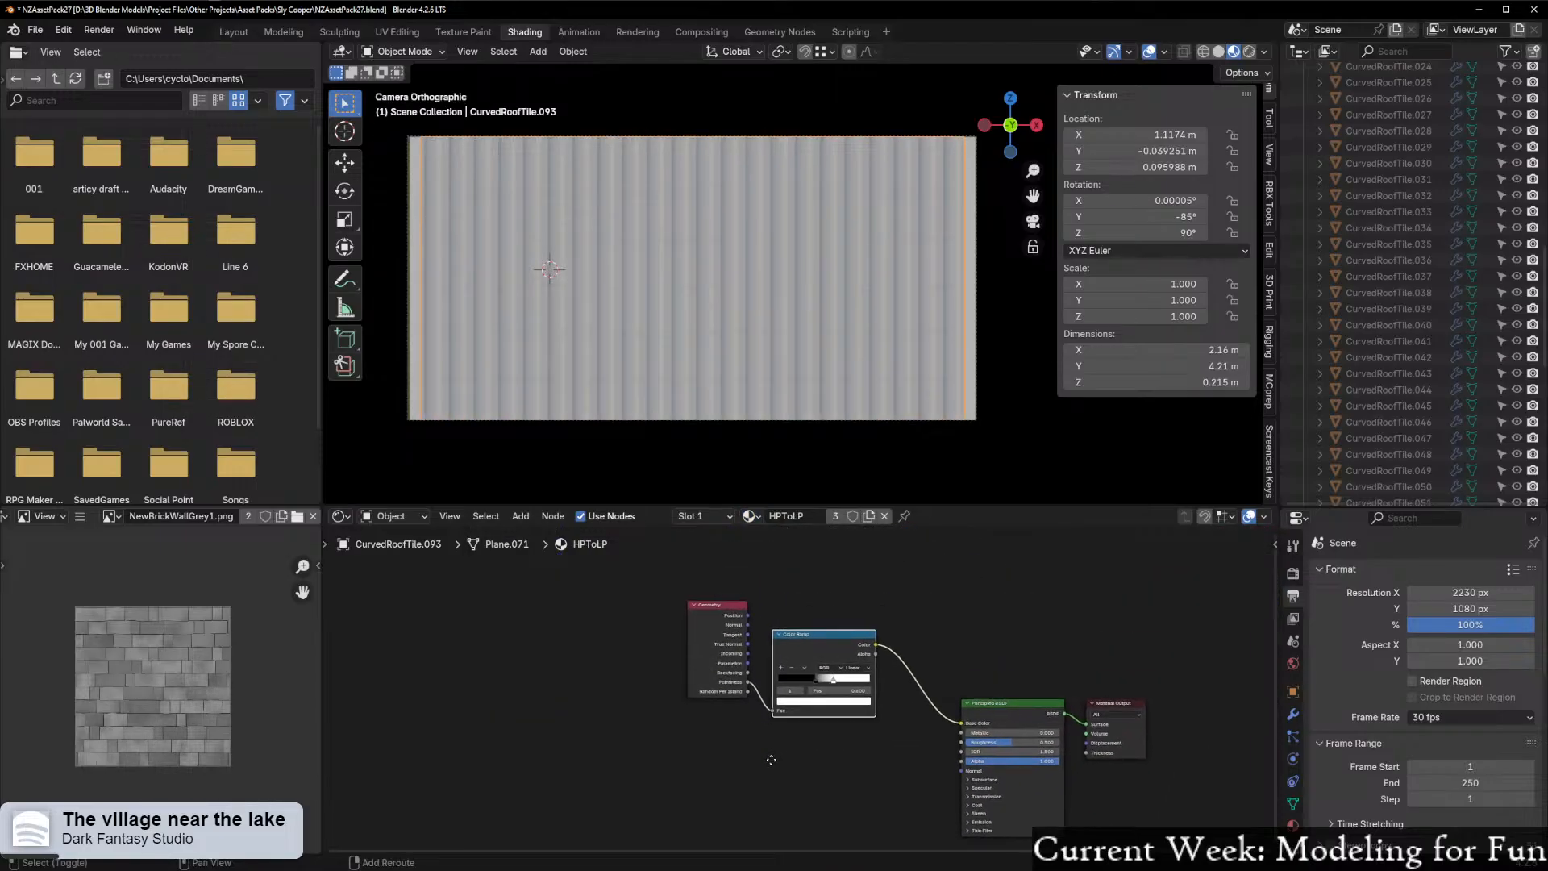
scroll(813, 662, up, 6)
scroll(649, 340, up, 3)
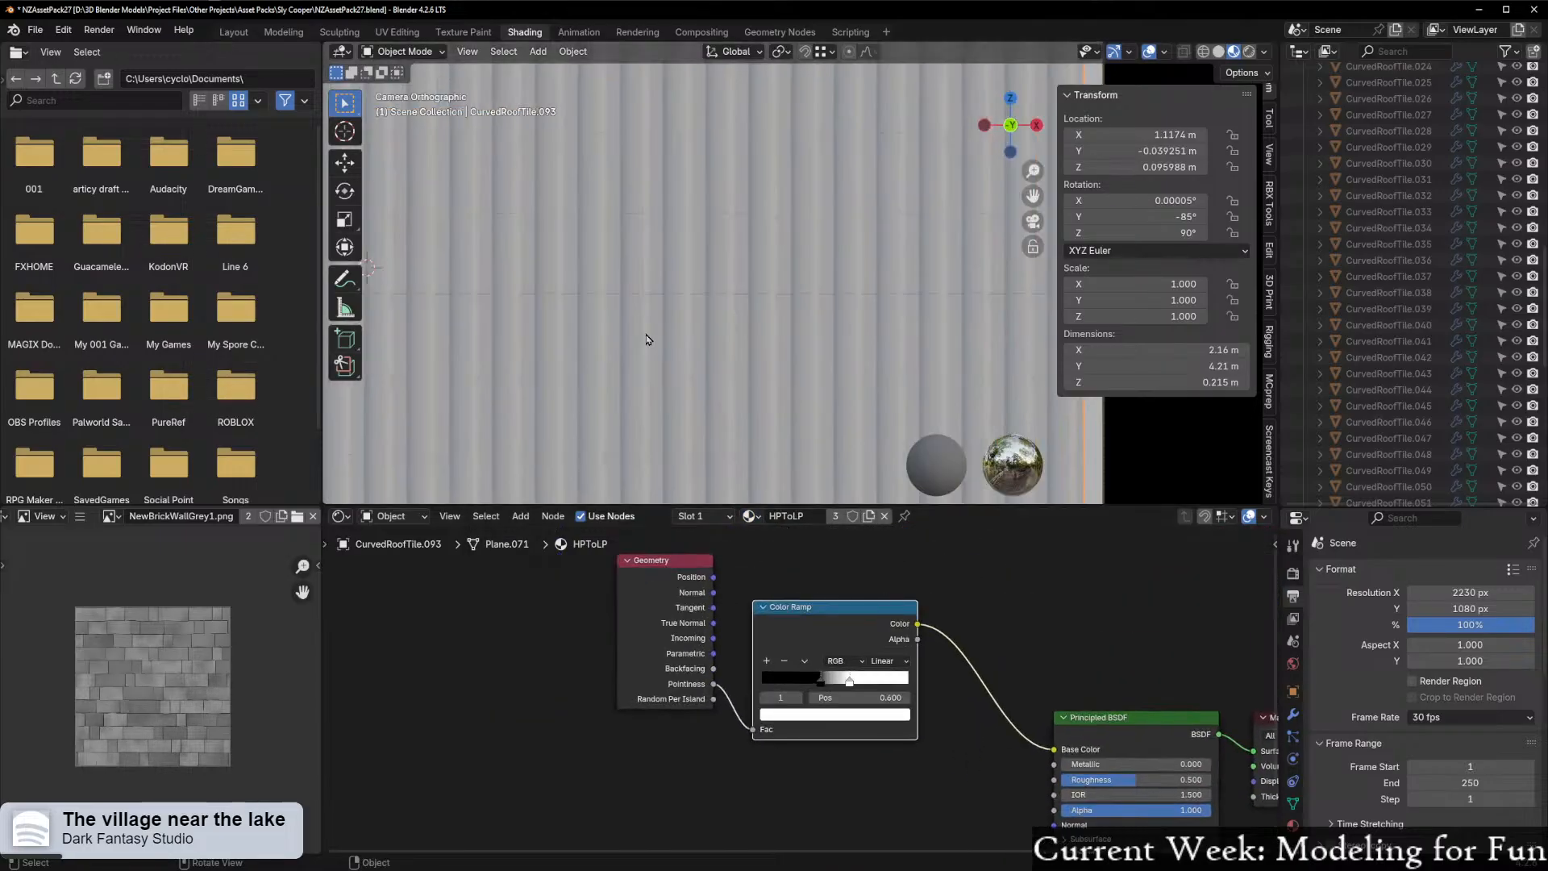
scroll(651, 346, up, 1)
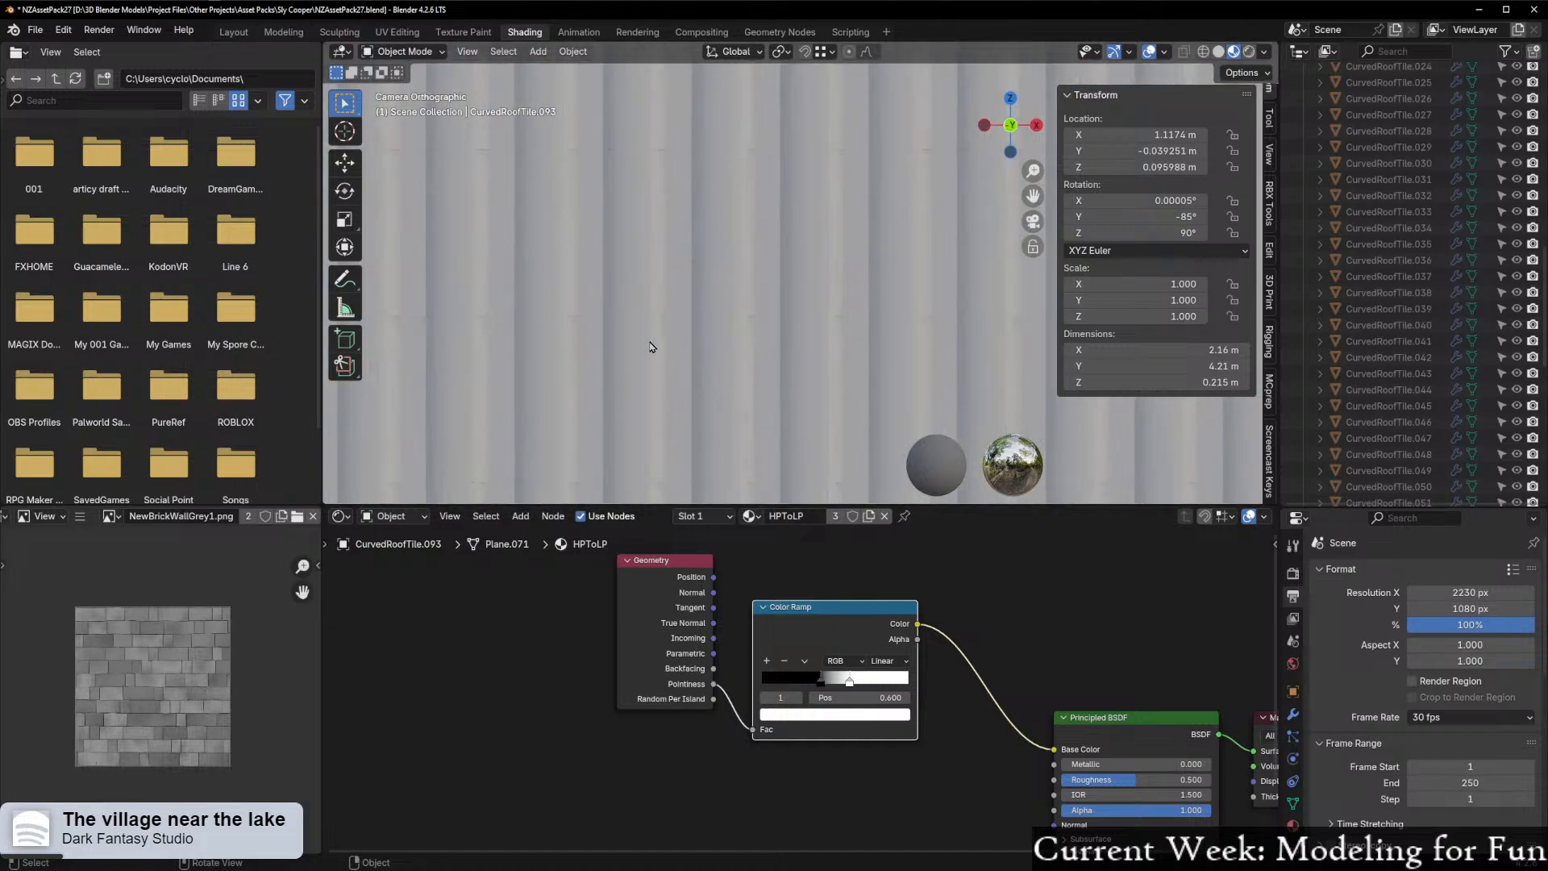
scroll(651, 355, down, 4)
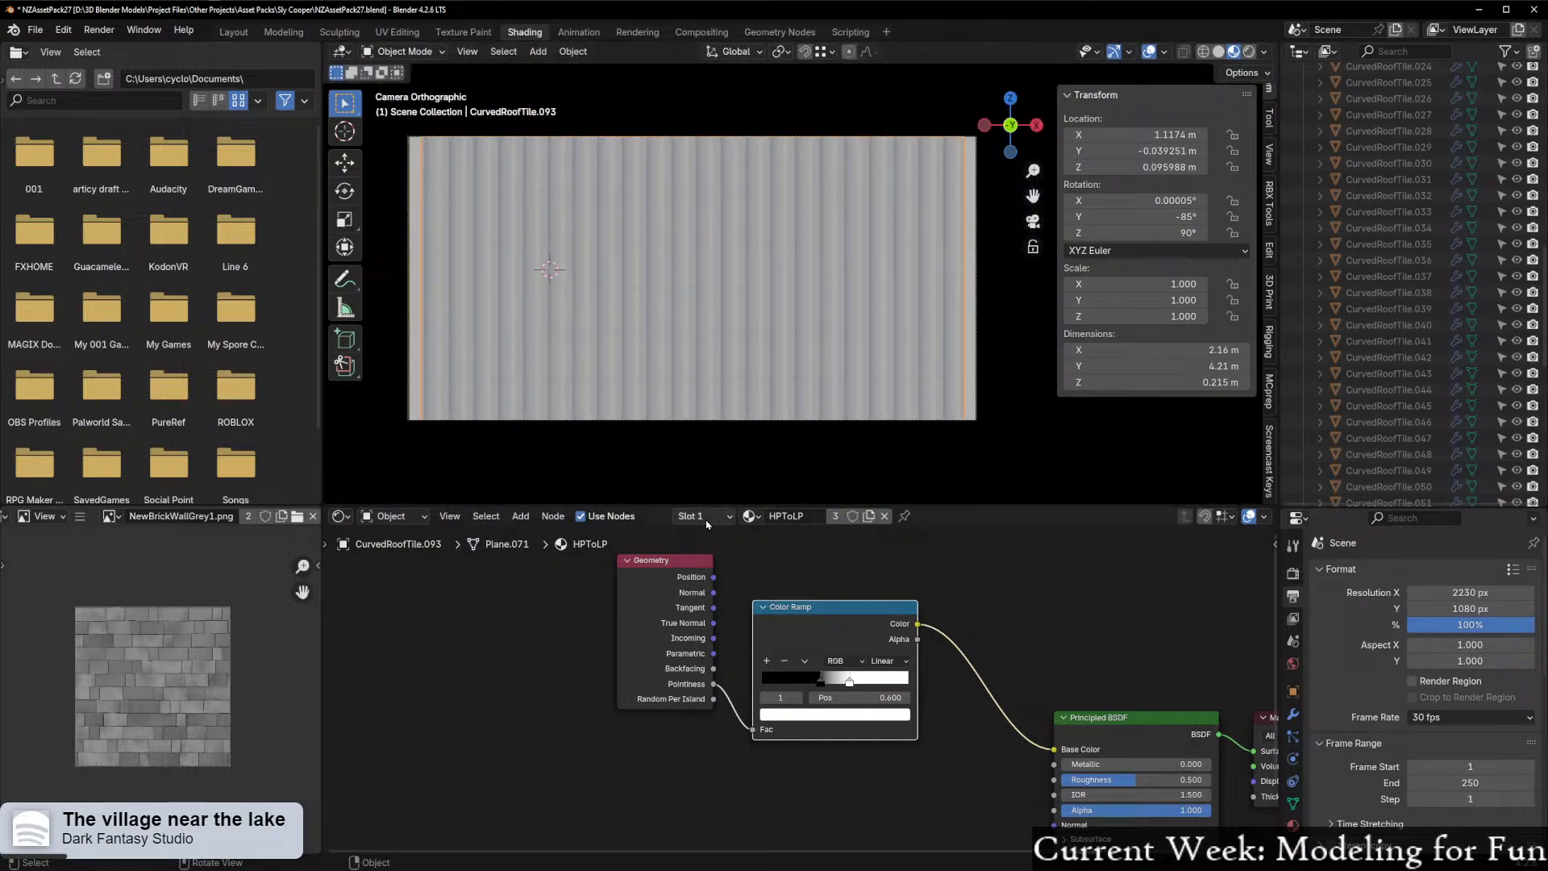
scroll(767, 336, down, 1)
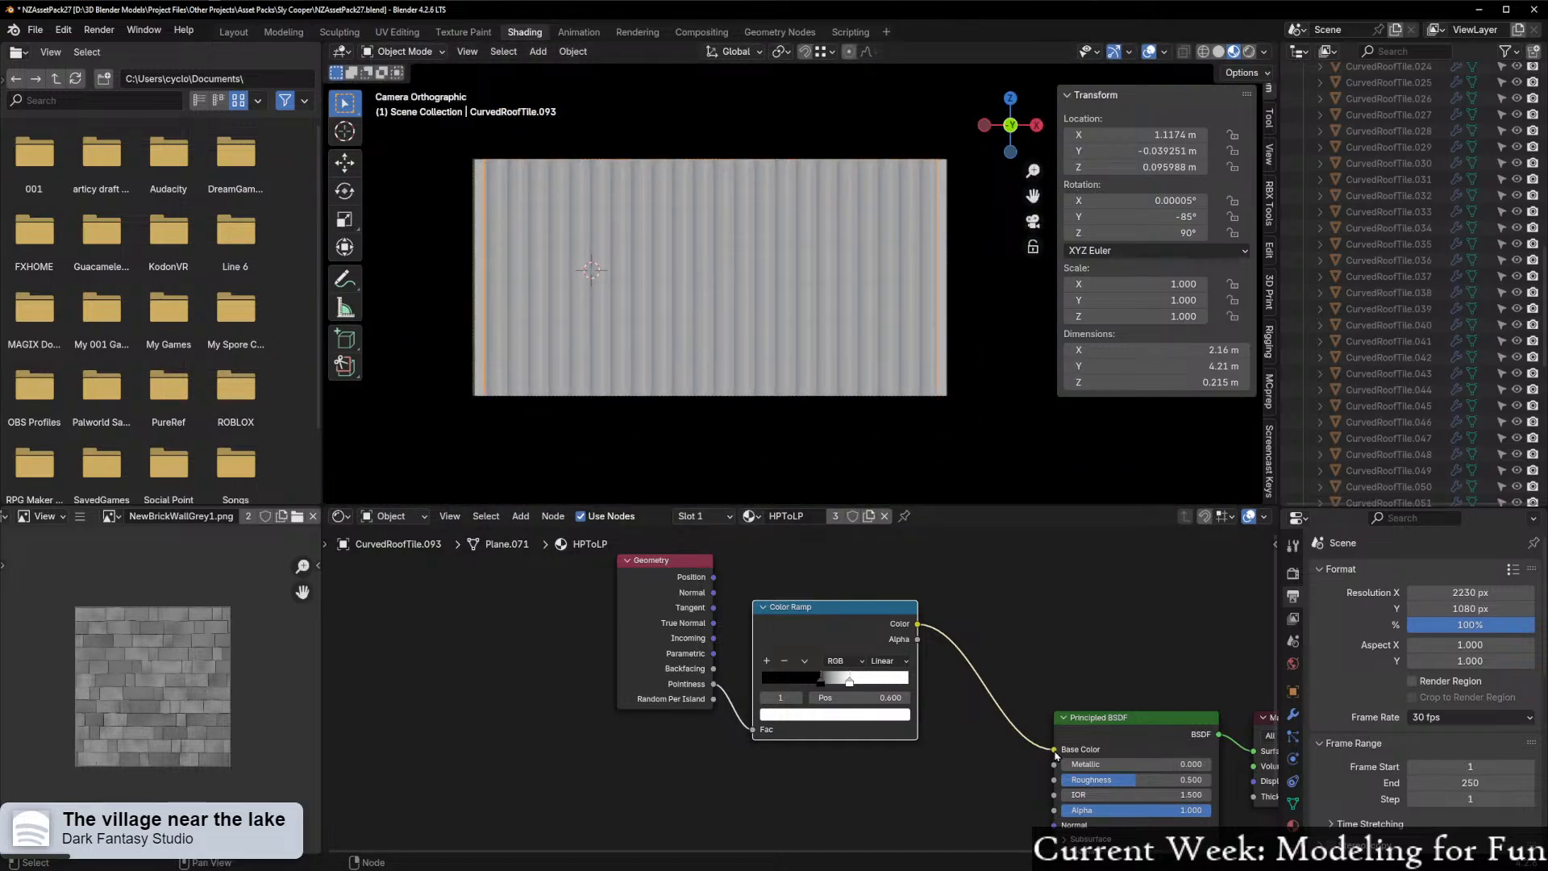
drag(1056, 751, 984, 661)
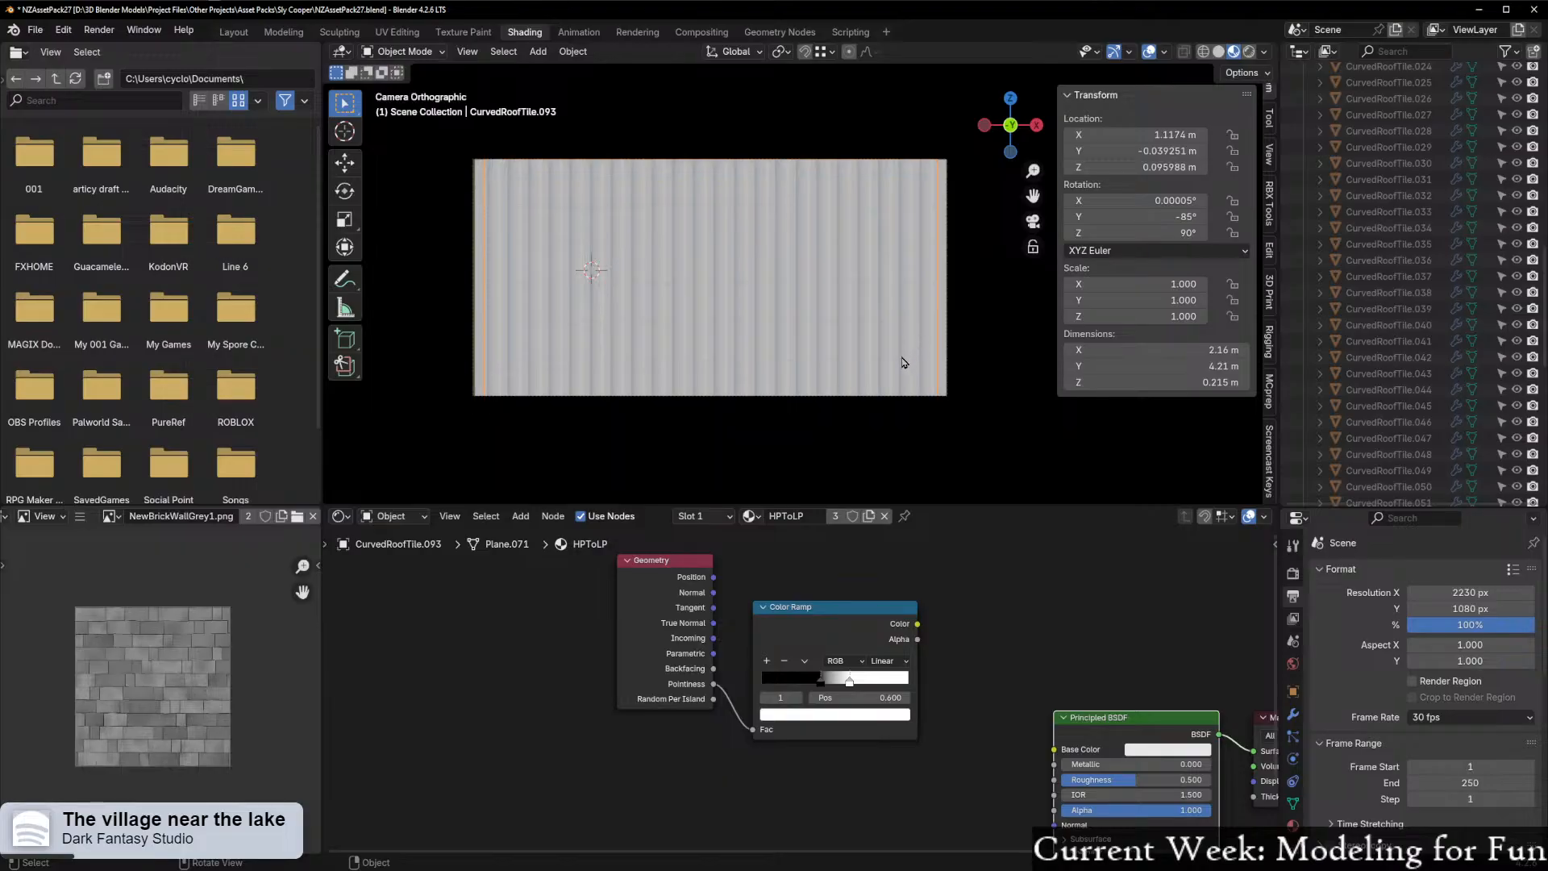
Add the backing plane to the selection as the active object and set the render bake type to Normal
middle_drag(576, 324, 701, 294)
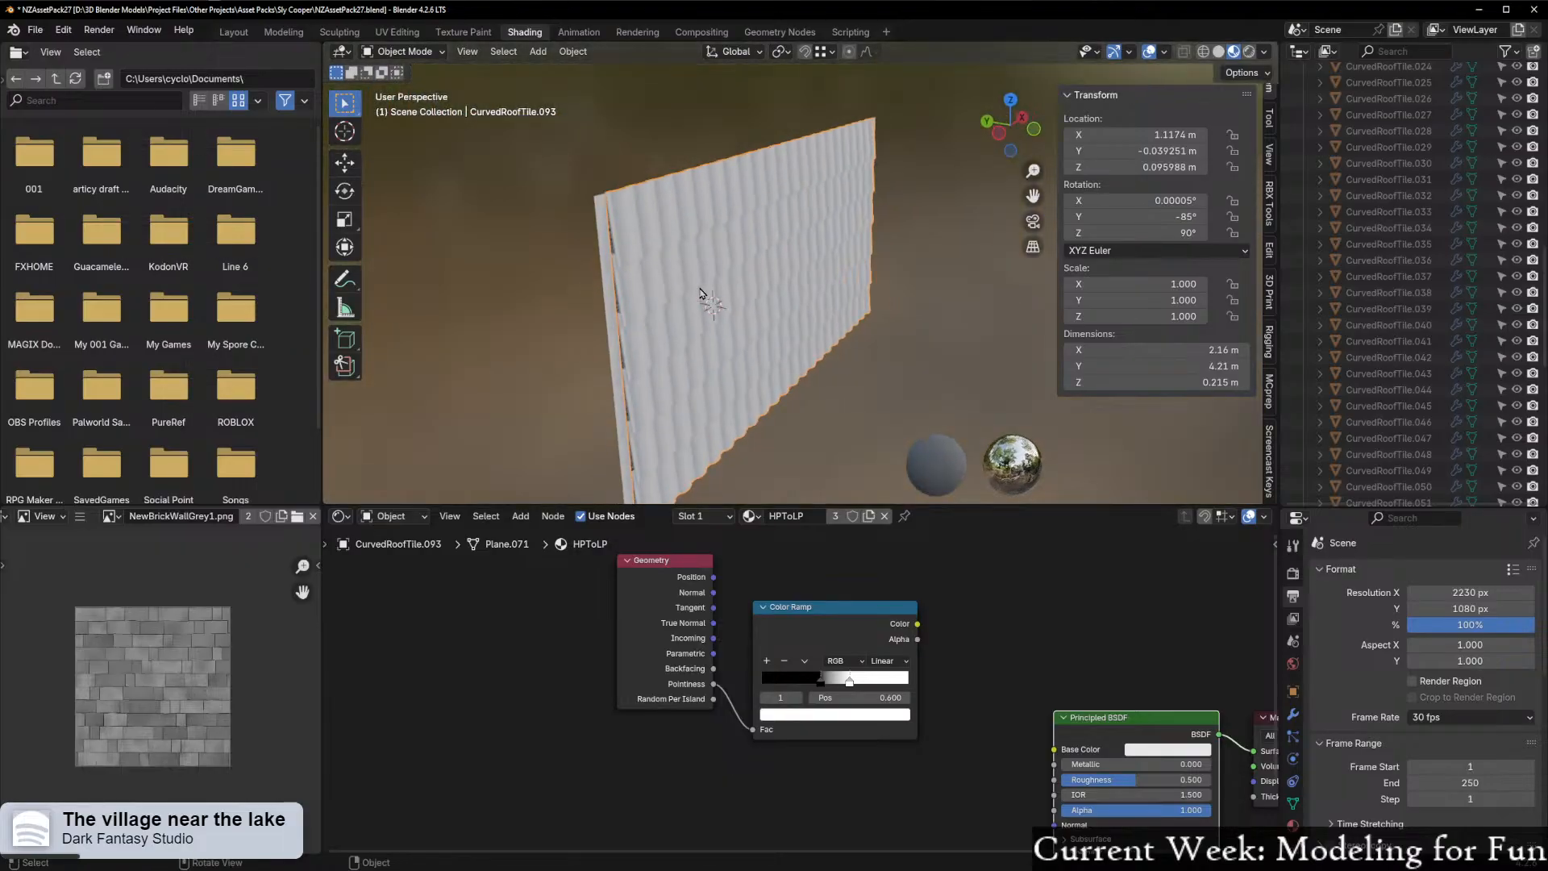
shift+click(608, 283)
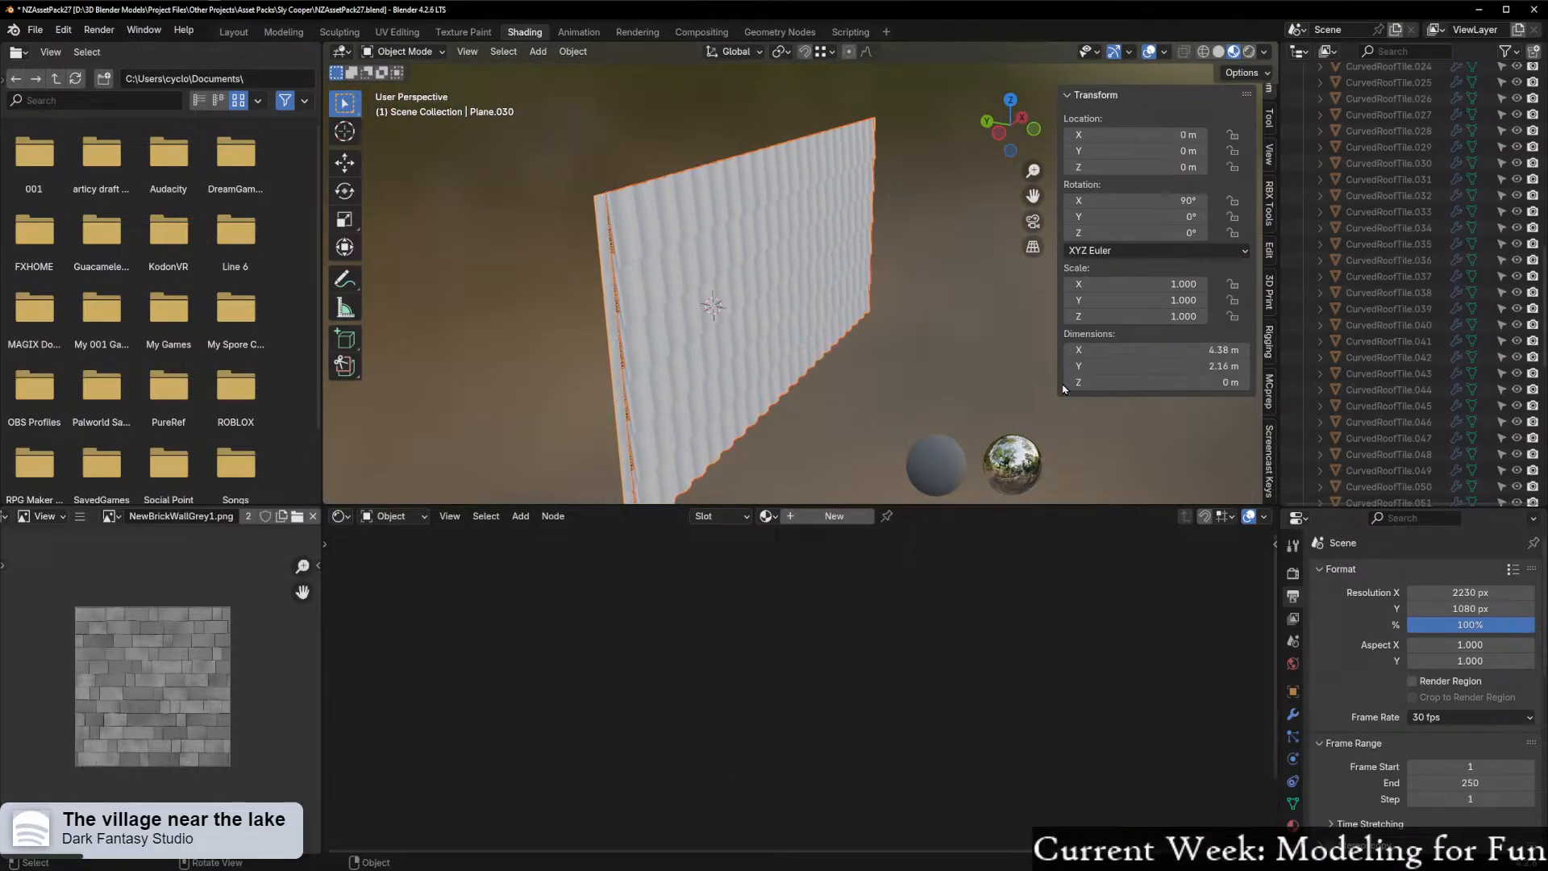
click(1293, 574)
scroll(1408, 643, down, 8)
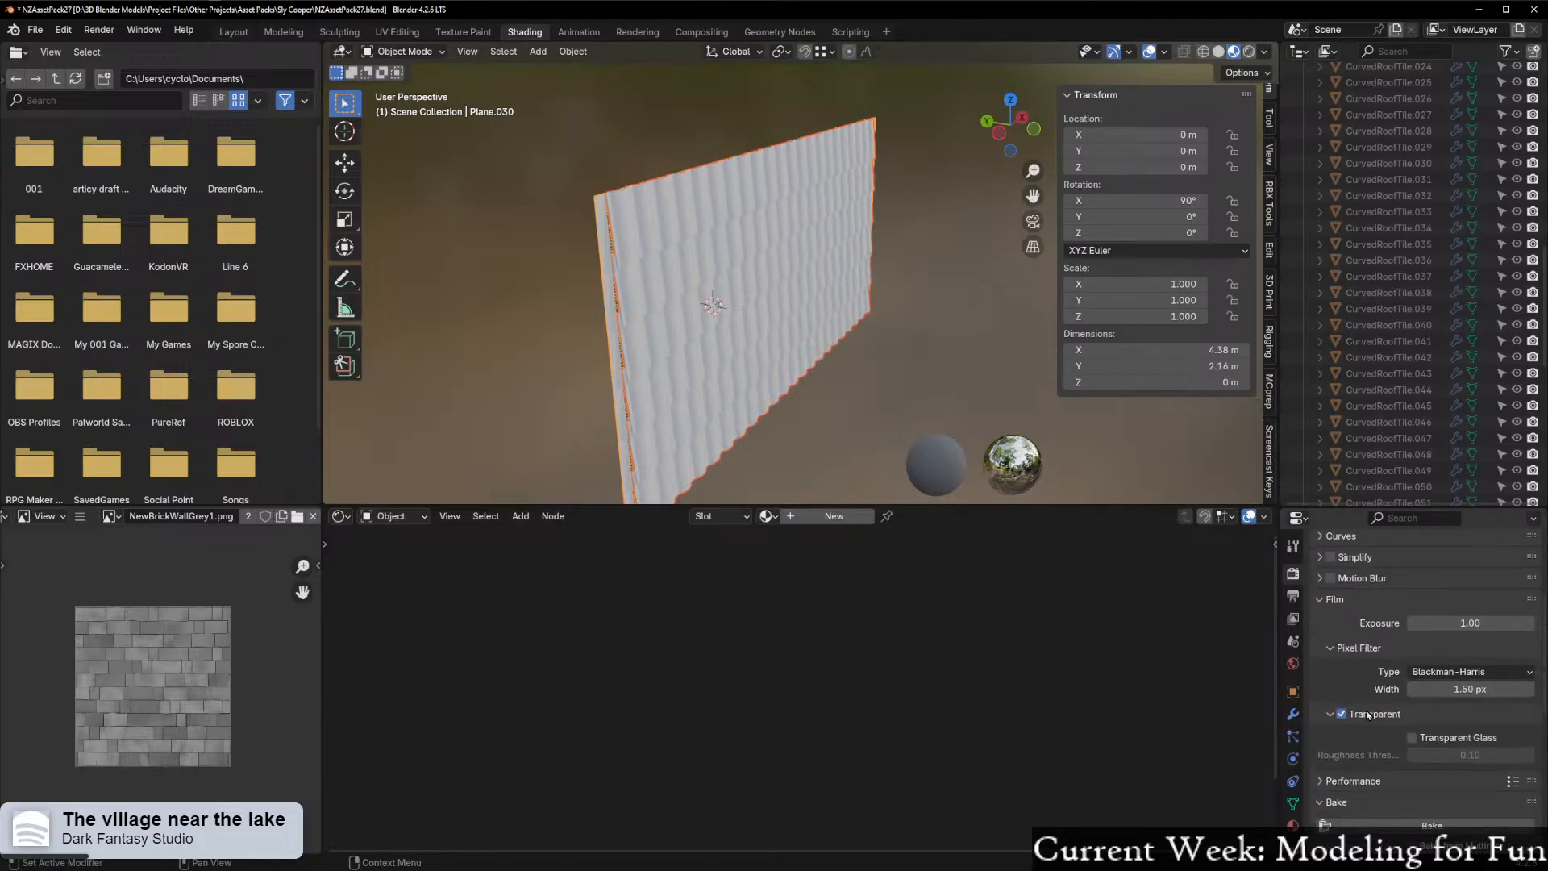
scroll(1368, 714, down, 3)
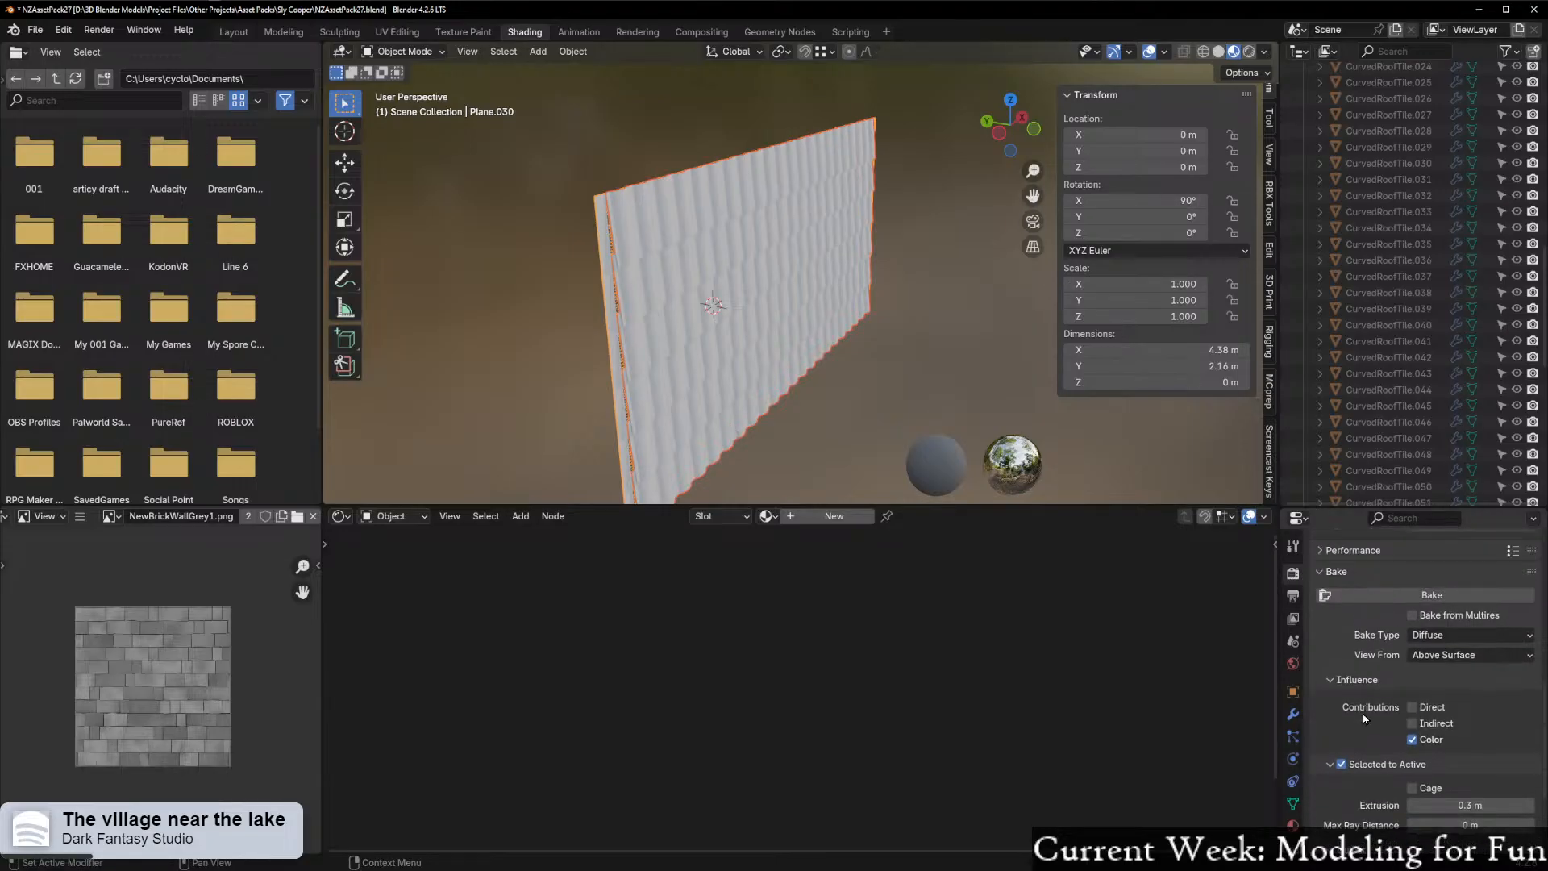
click(1448, 635)
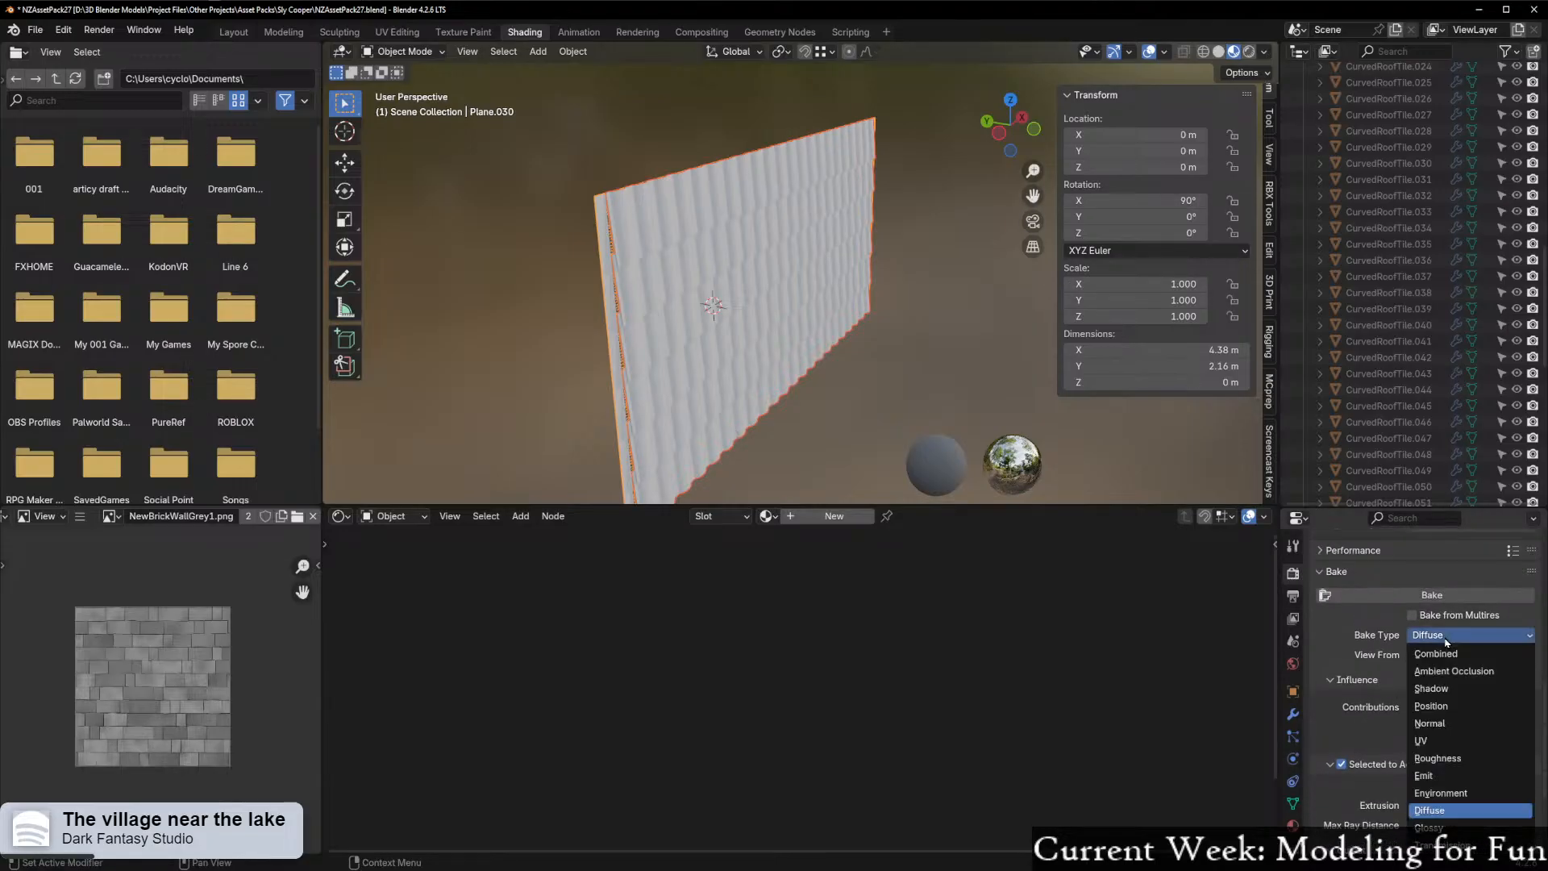
click(1456, 724)
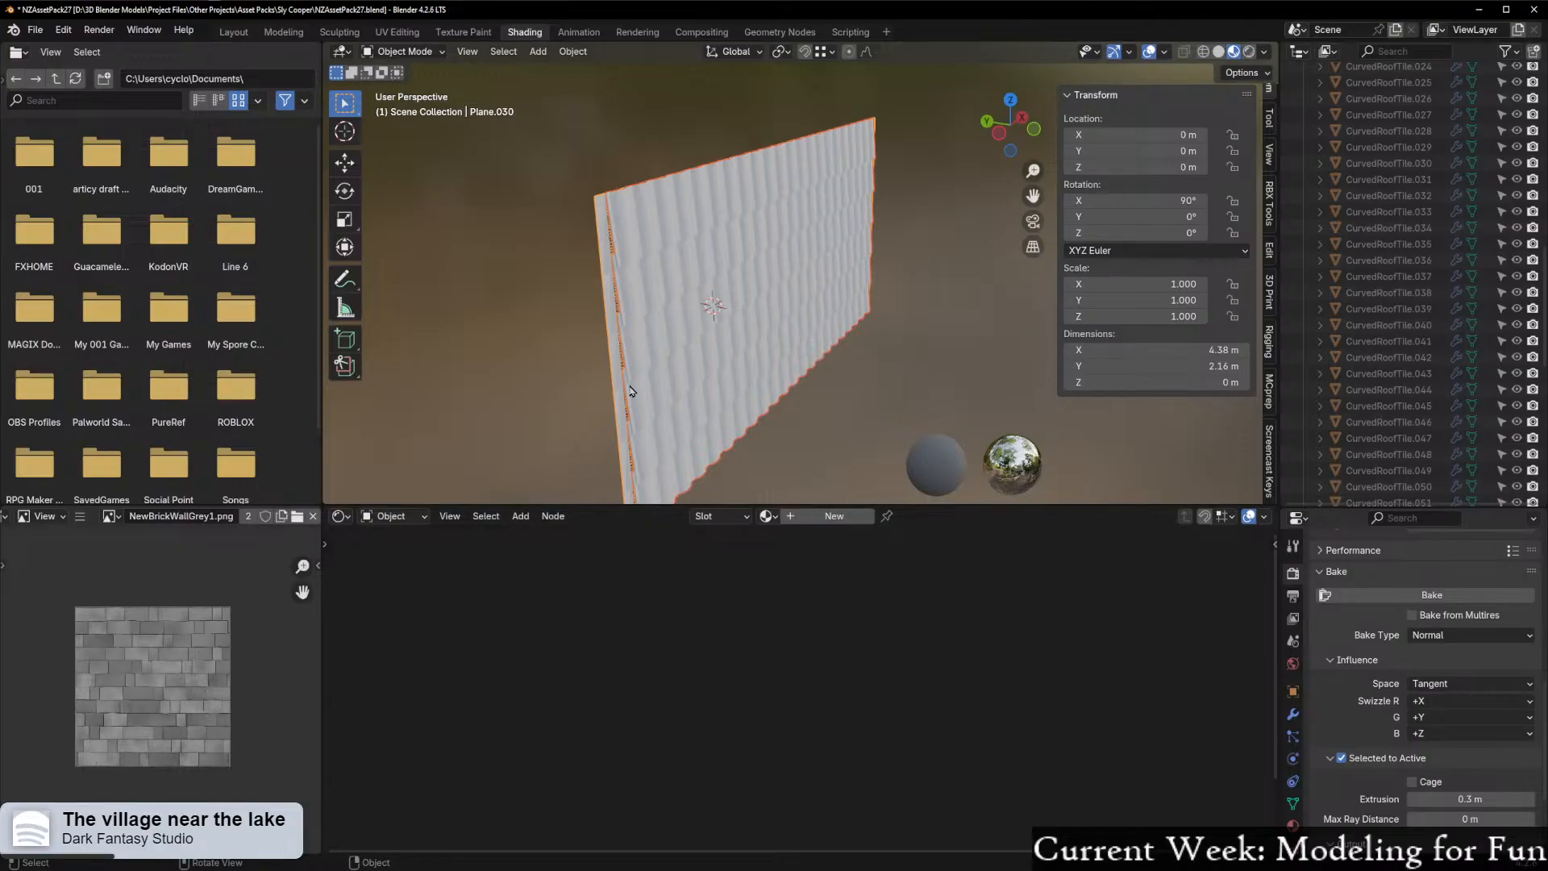
Apply the scale of the backing plane and of the joined tile mesh
middle_drag(631, 392, 670, 318)
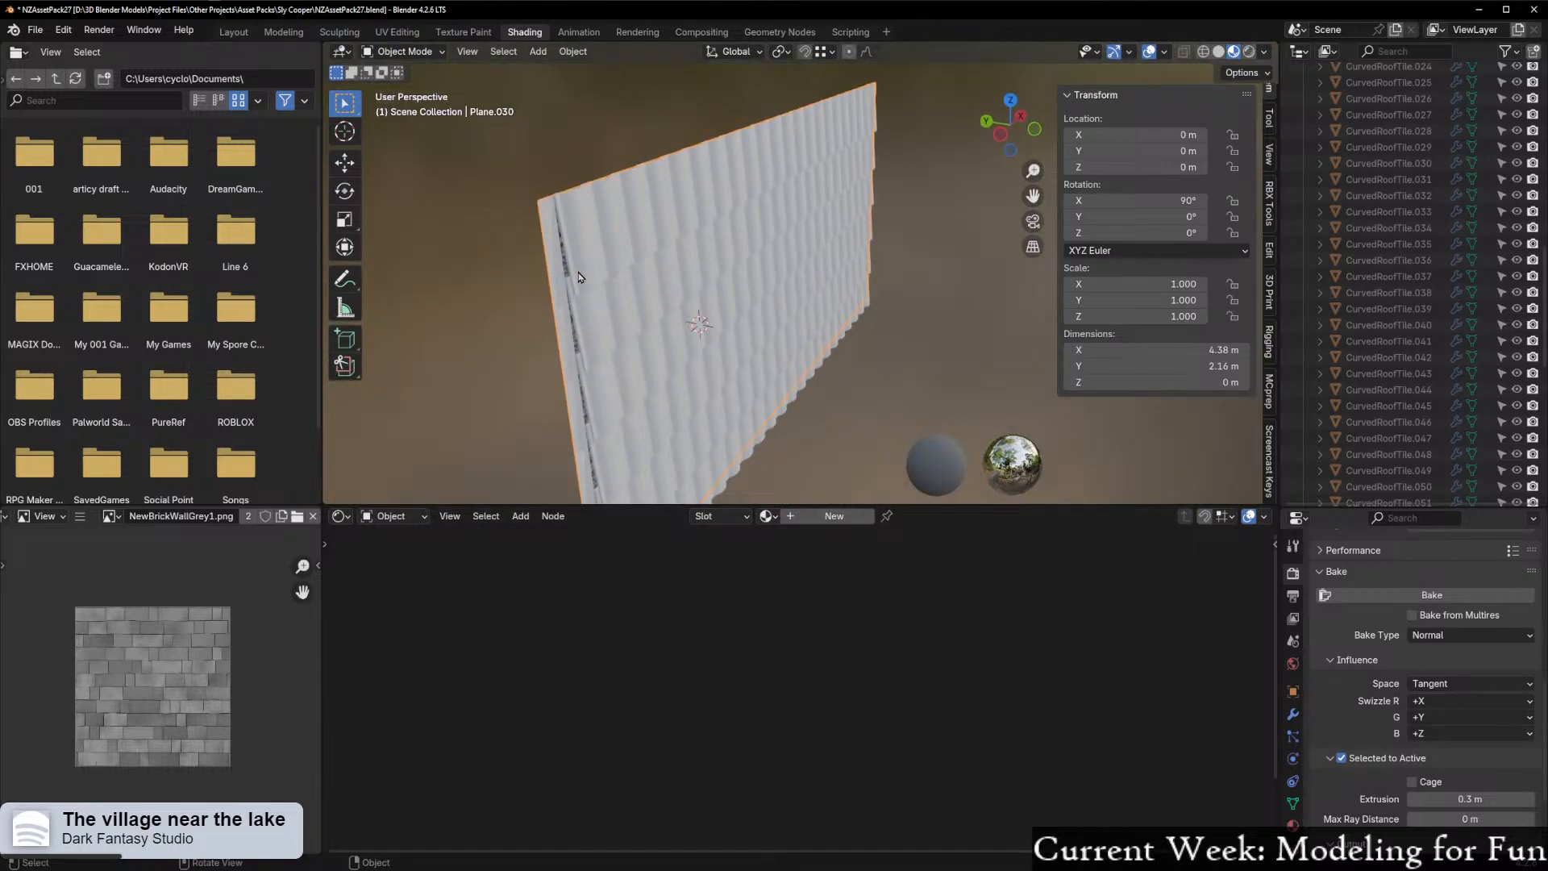
key(ctrl+a)
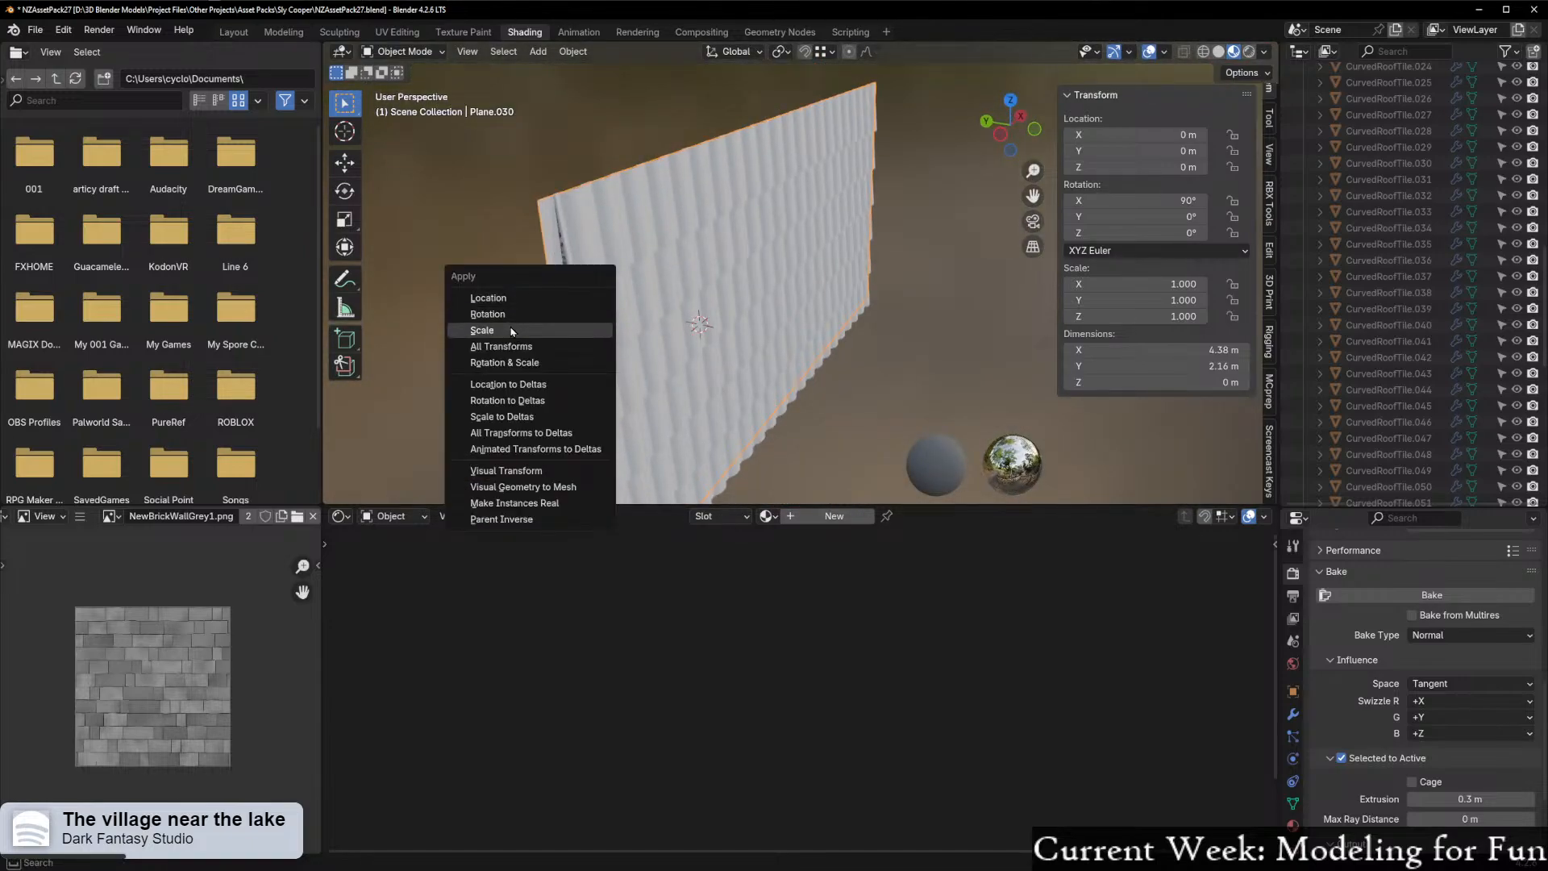
click(516, 331)
click(632, 301)
key(ctrl+a)
click(582, 297)
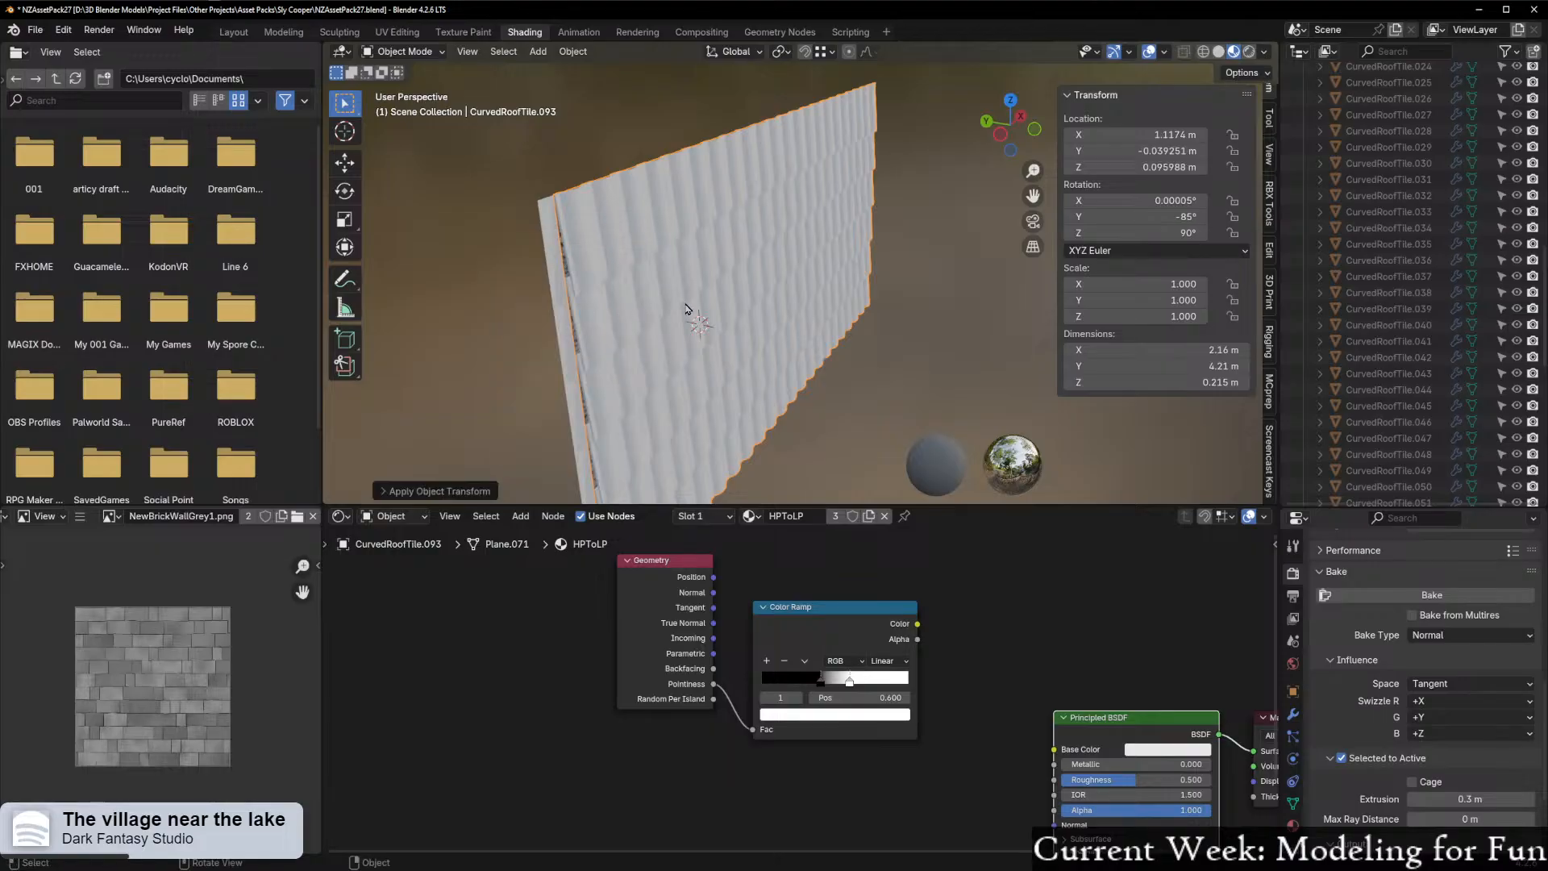
Apply Shade Smooth to the joined tile mesh and the backing plane
middle_drag(637, 306, 646, 293)
right_click(637, 287)
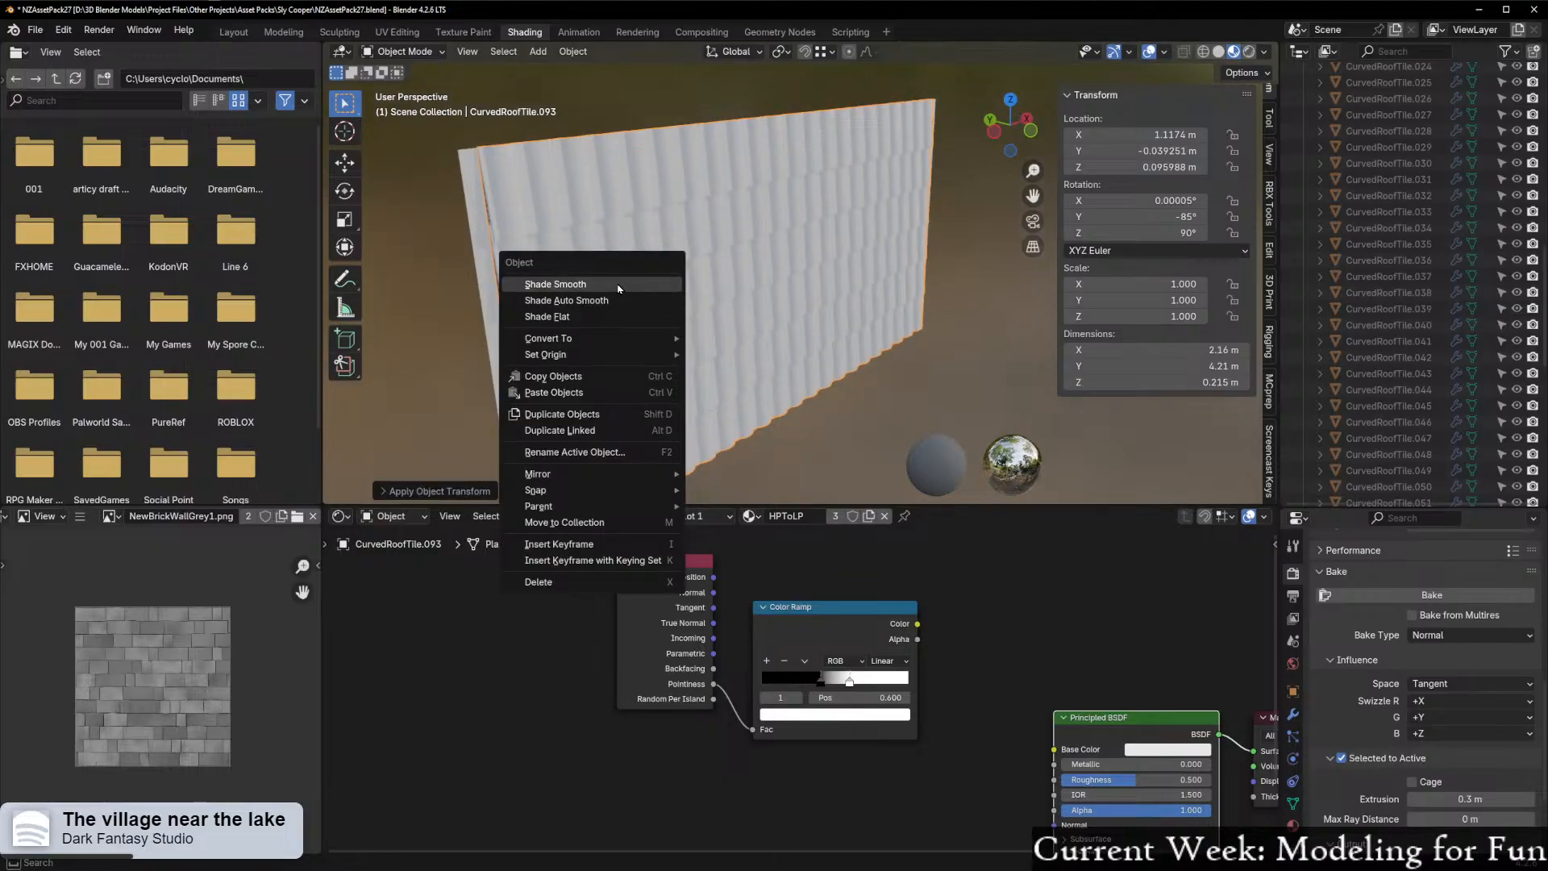
click(618, 288)
mouse_move(617, 310)
middle_down()
mouse_move(495, 276)
mouse_move(678, 297)
mouse_move(517, 324)
mouse_move(580, 303)
mouse_move(667, 341)
mouse_move(713, 314)
middle_up()
click(599, 297)
right_click(598, 297)
click(551, 293)
Apply Shade Auto Smooth to the joined tile mesh and to the backing plane behind it
click(668, 341)
right_click(645, 319)
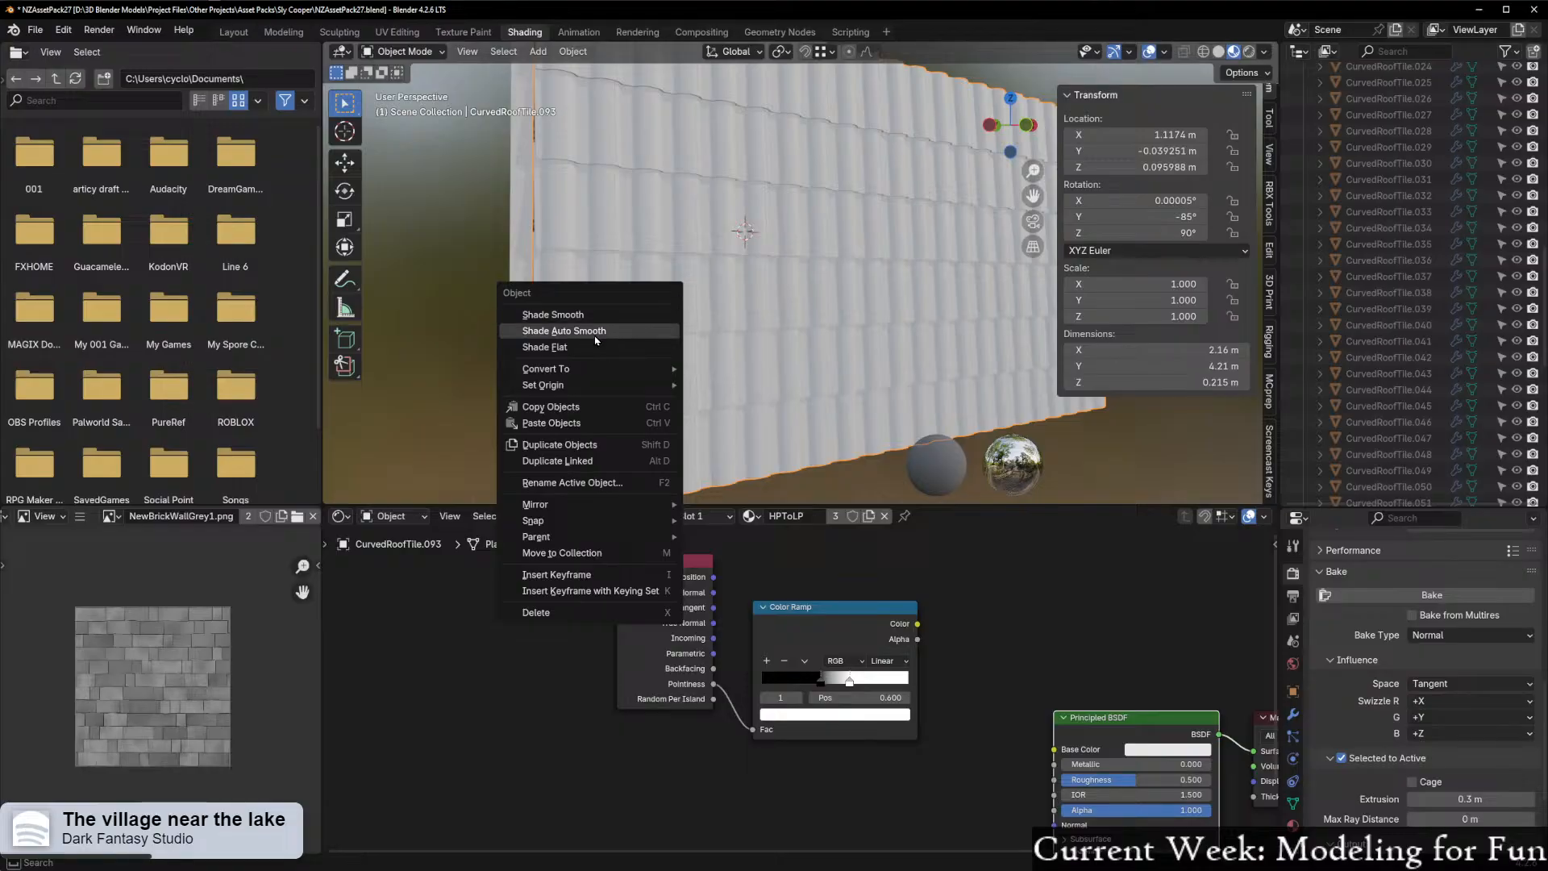
click(596, 333)
middle_drag(597, 333, 768, 440)
click(492, 313)
right_click(487, 312)
click(455, 315)
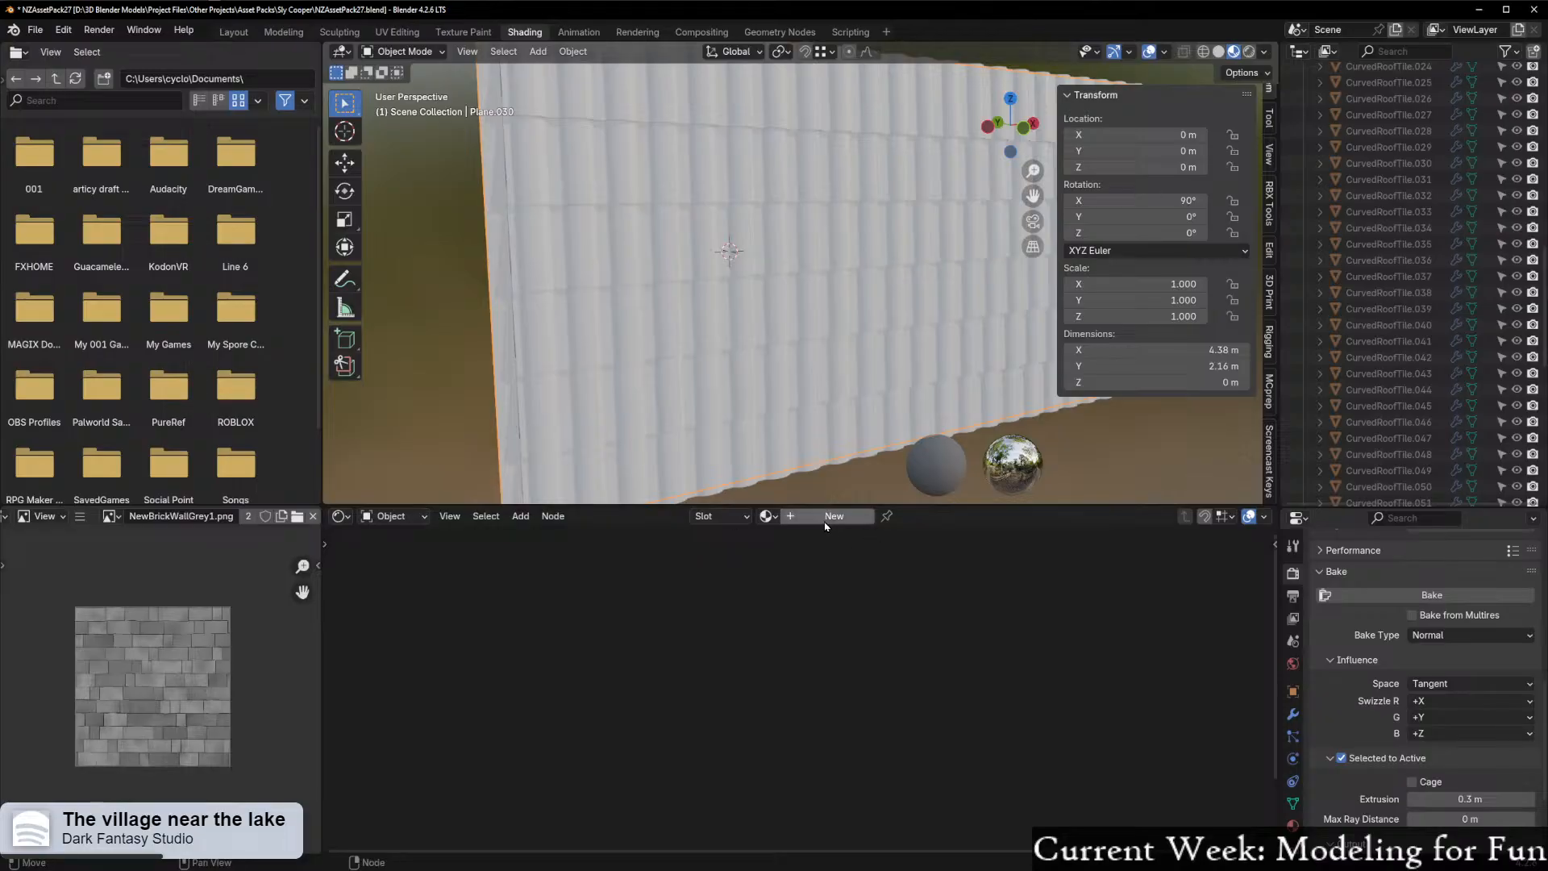
Create a new material on the backing plane and name it RoofTiles
click(768, 516)
scroll(840, 645, down, 6)
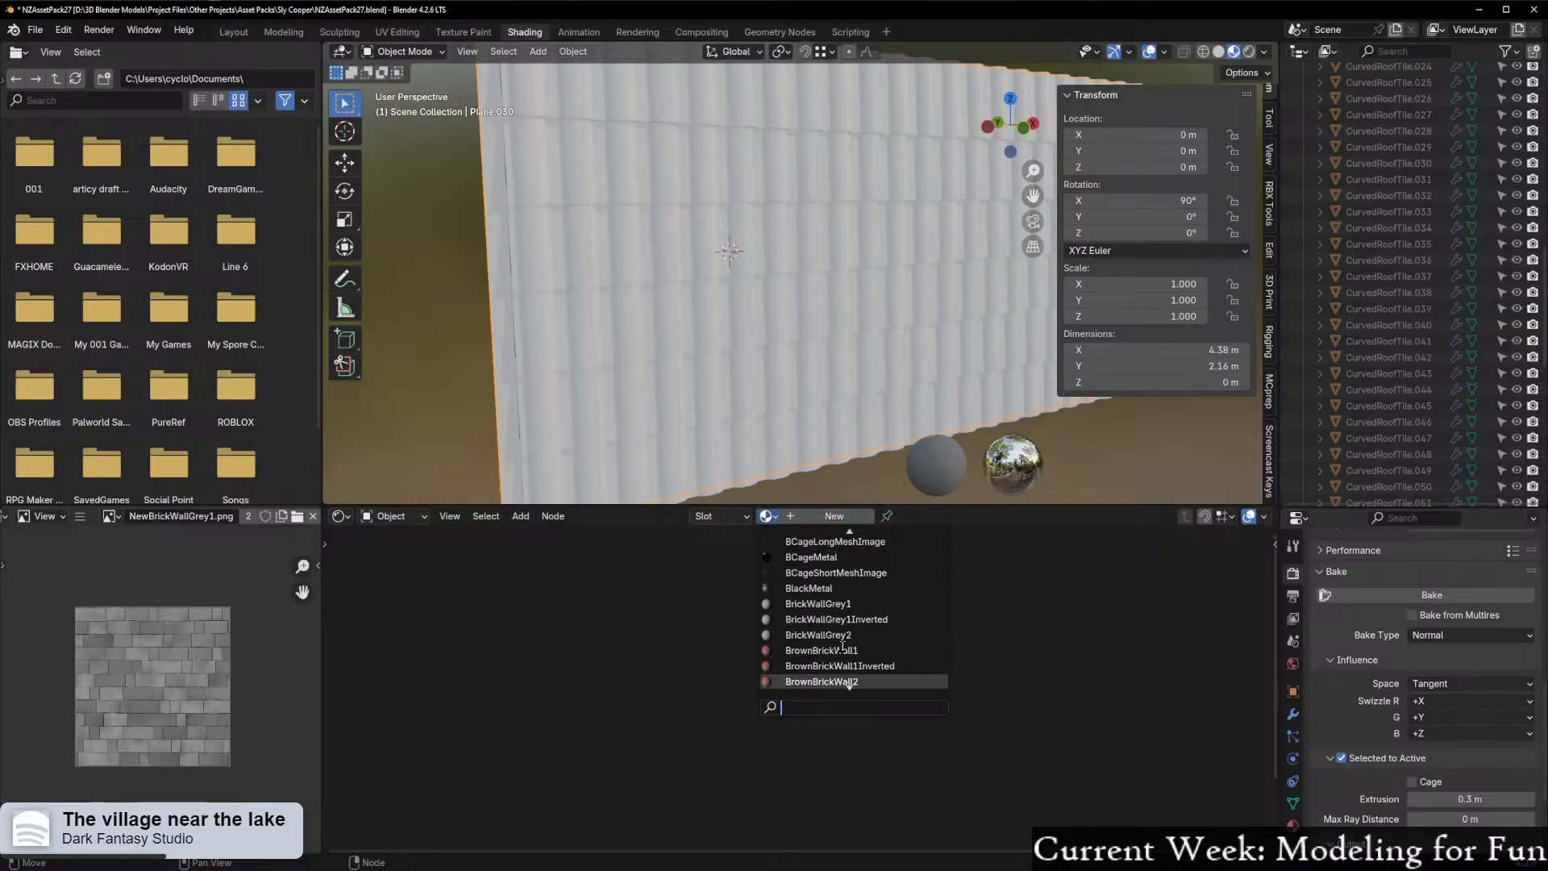
scroll(839, 645, down, 7)
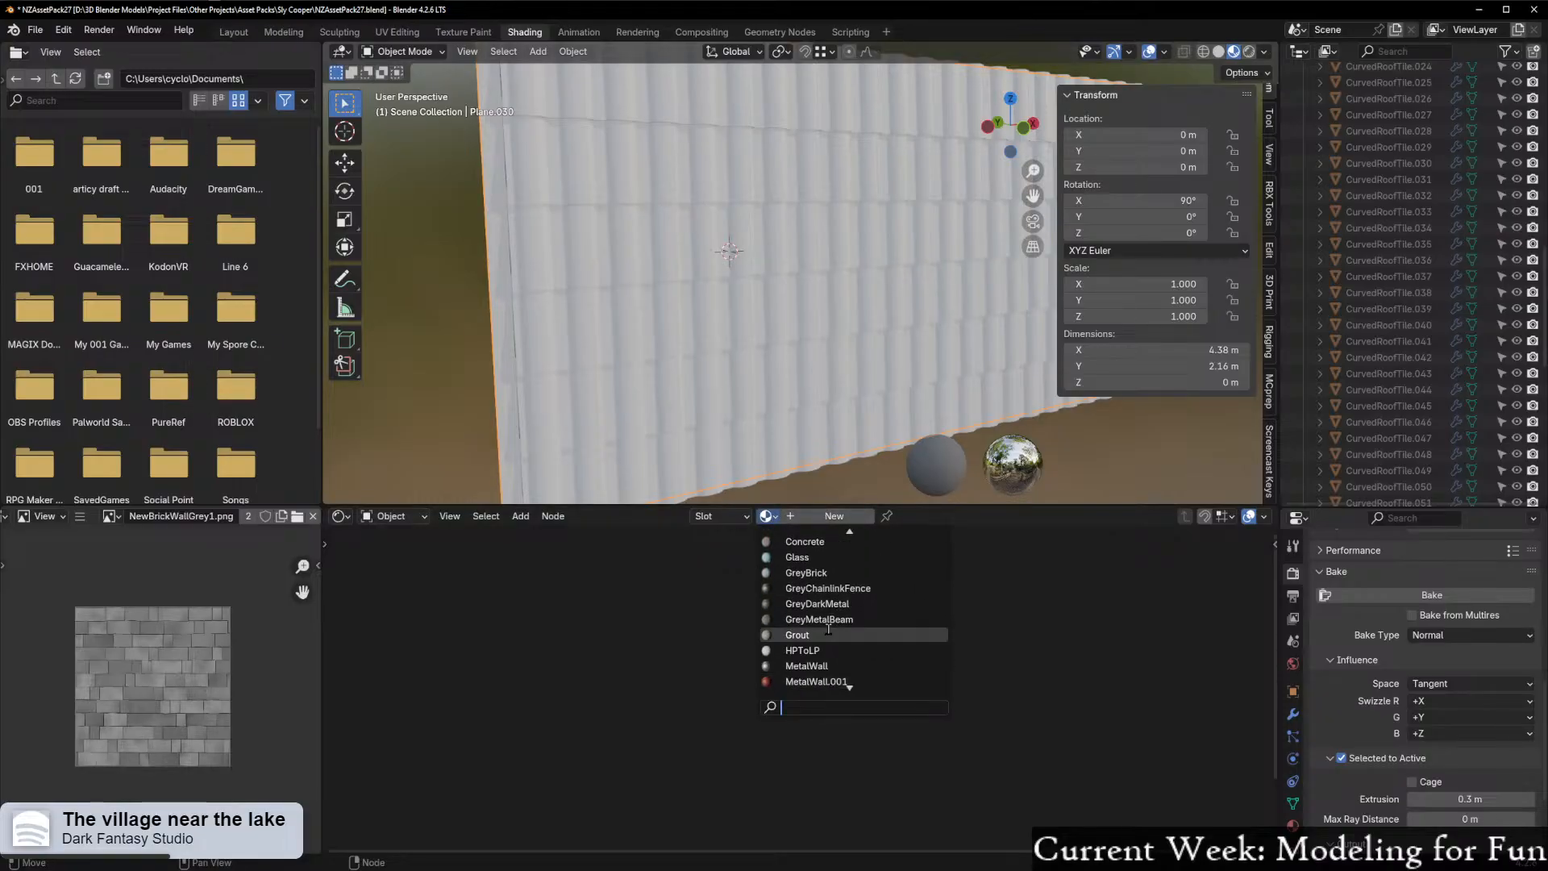
click(833, 516)
click(796, 516)
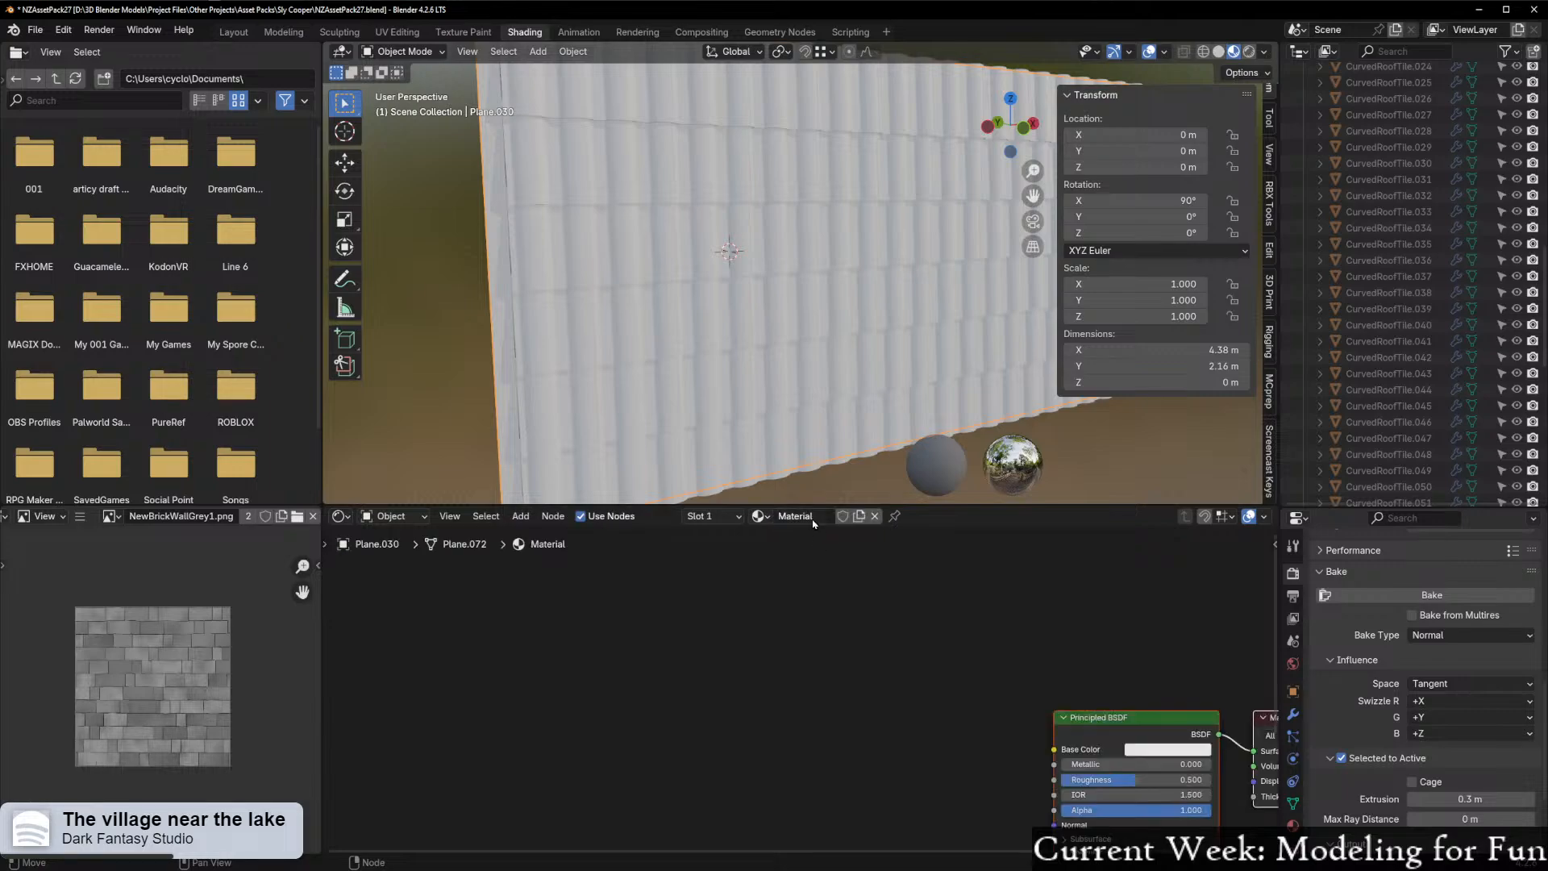
text(RoofTiles)
key(Return)
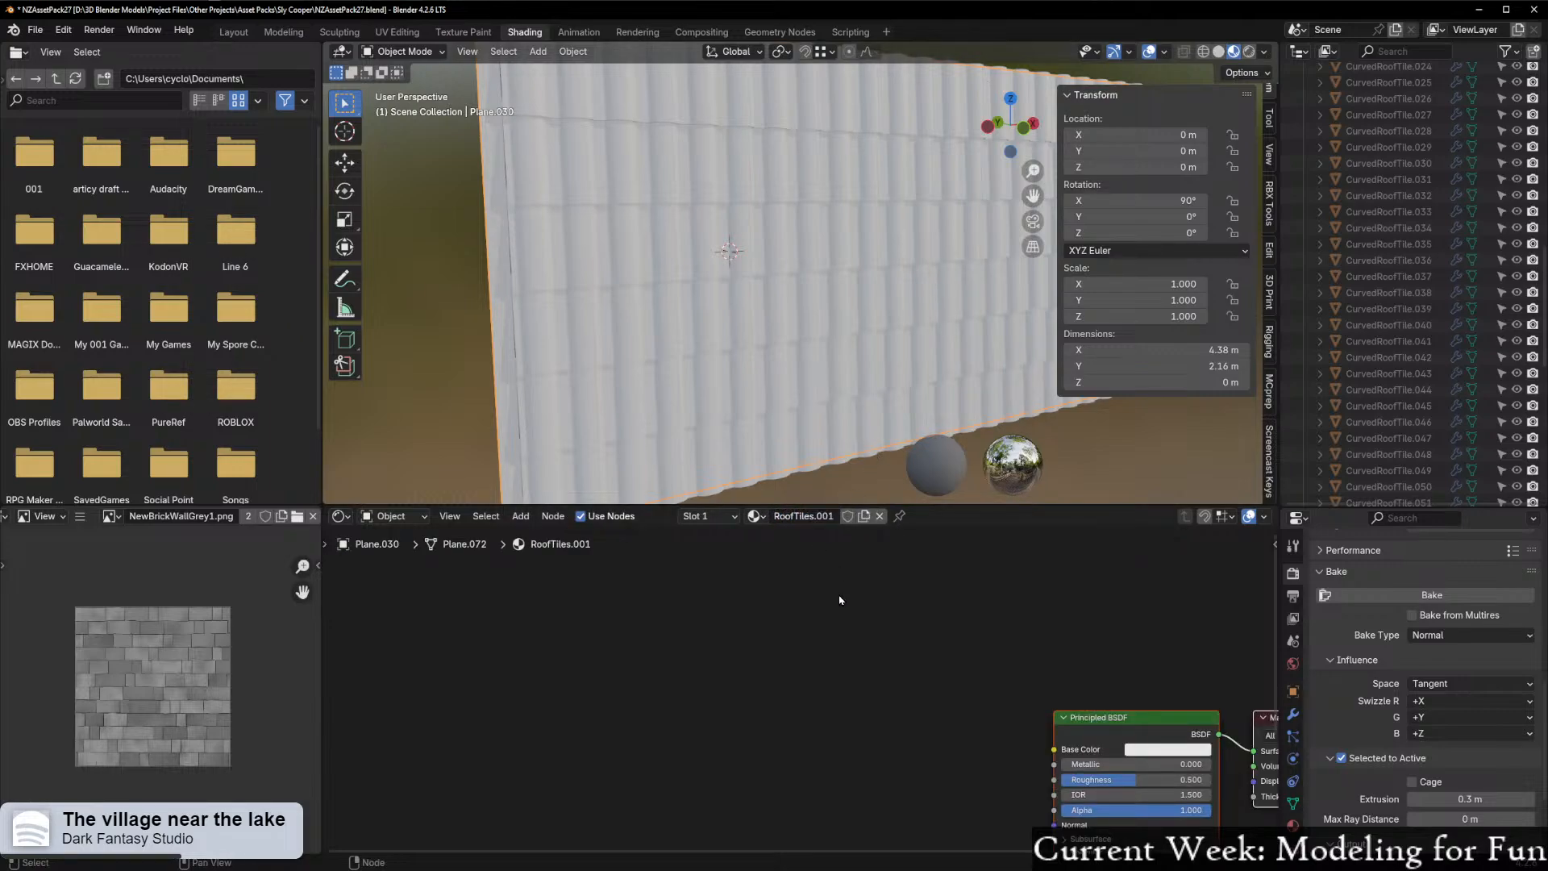
Add an Image Texture node to the backing plane's material and place a duplicate of it above
key(Home)
key(shift+a)
click(658, 627)
text(image)
click(681, 658)
click(661, 730)
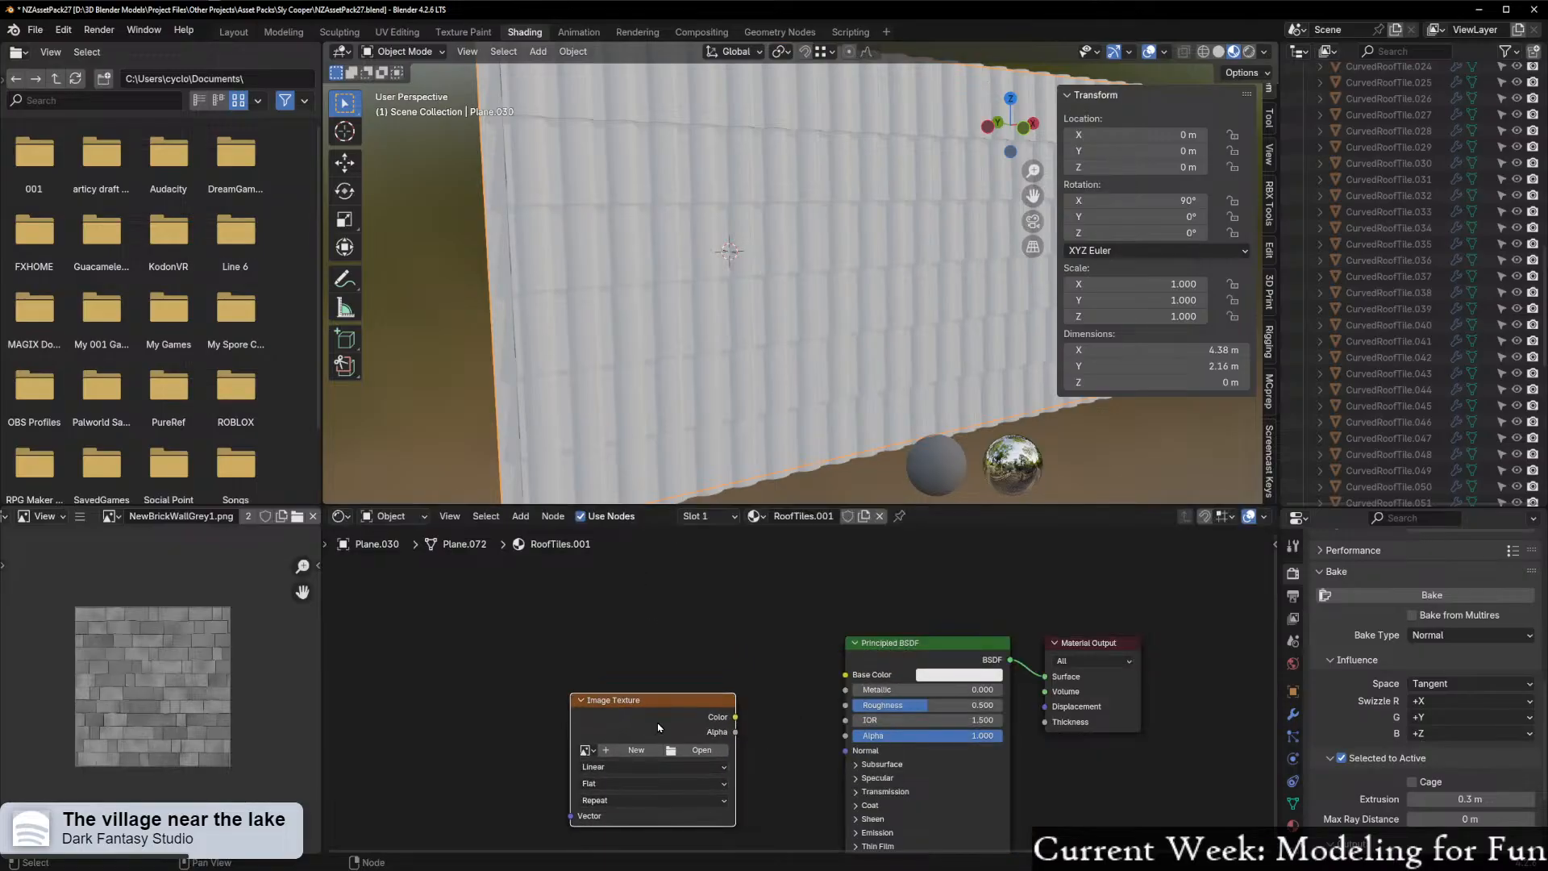
key(shift+d)
click(653, 573)
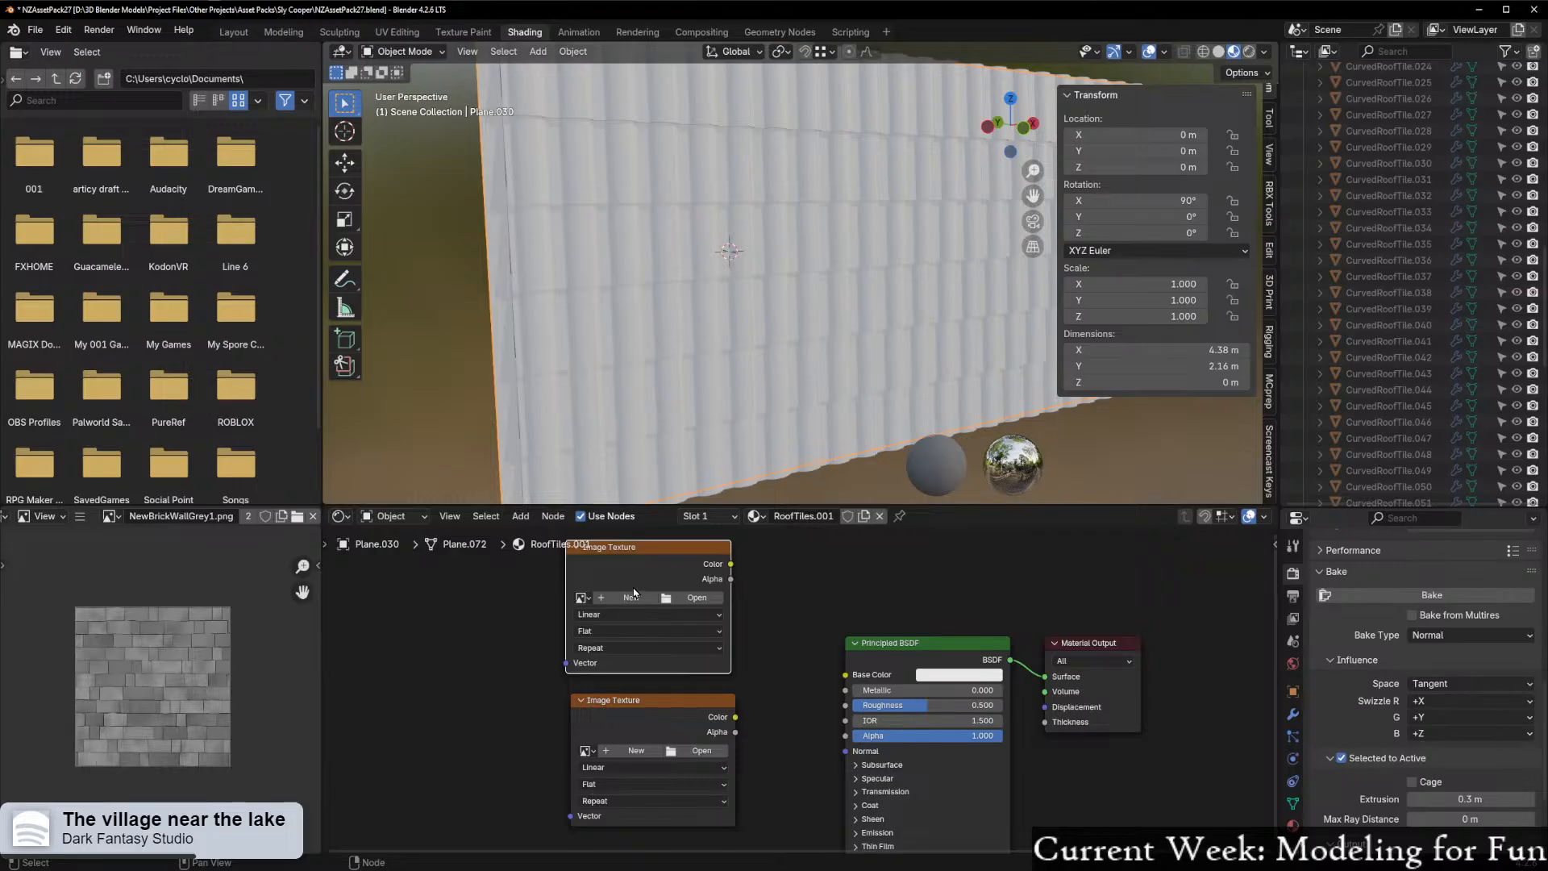
Create a new 2048 × 2048 px image named RoofNormals in the upper Image Texture node
click(633, 597)
text(RoofNorms)
key(BackSpace)
text(als)
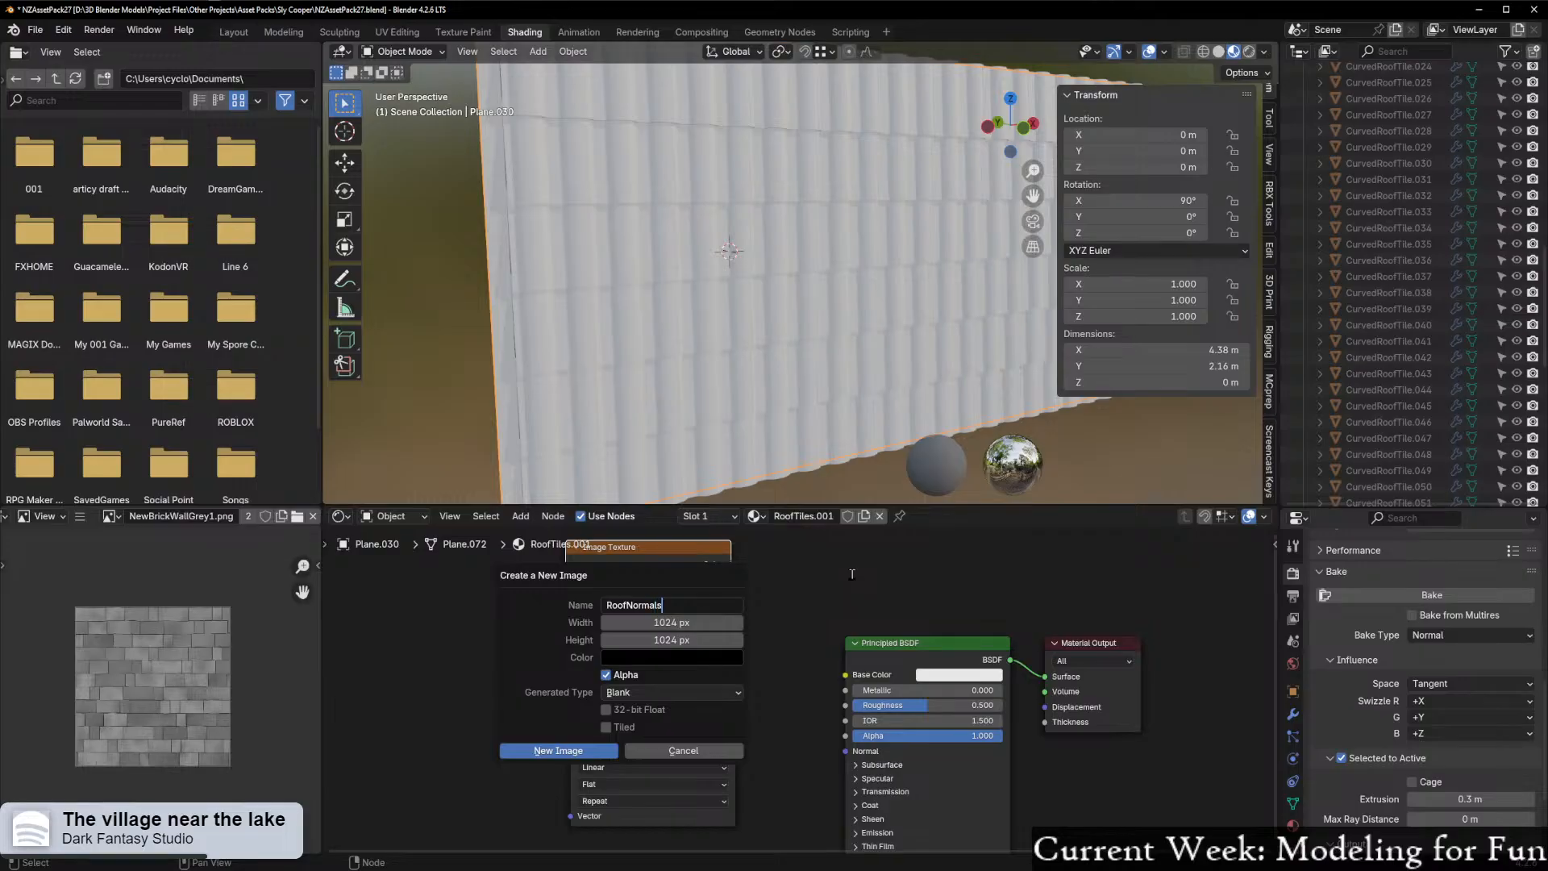
click(697, 620)
drag(700, 622, 699, 639)
text(20)
key(Return)
click(571, 758)
Create a new 2048 × 2048 px image named RoofTileCavity in the lower Image Texture node
scroll(684, 637, down, 2)
drag(684, 570, 690, 587)
middle_drag(765, 739, 764, 639)
click(648, 714)
text(RoofTileCavity)
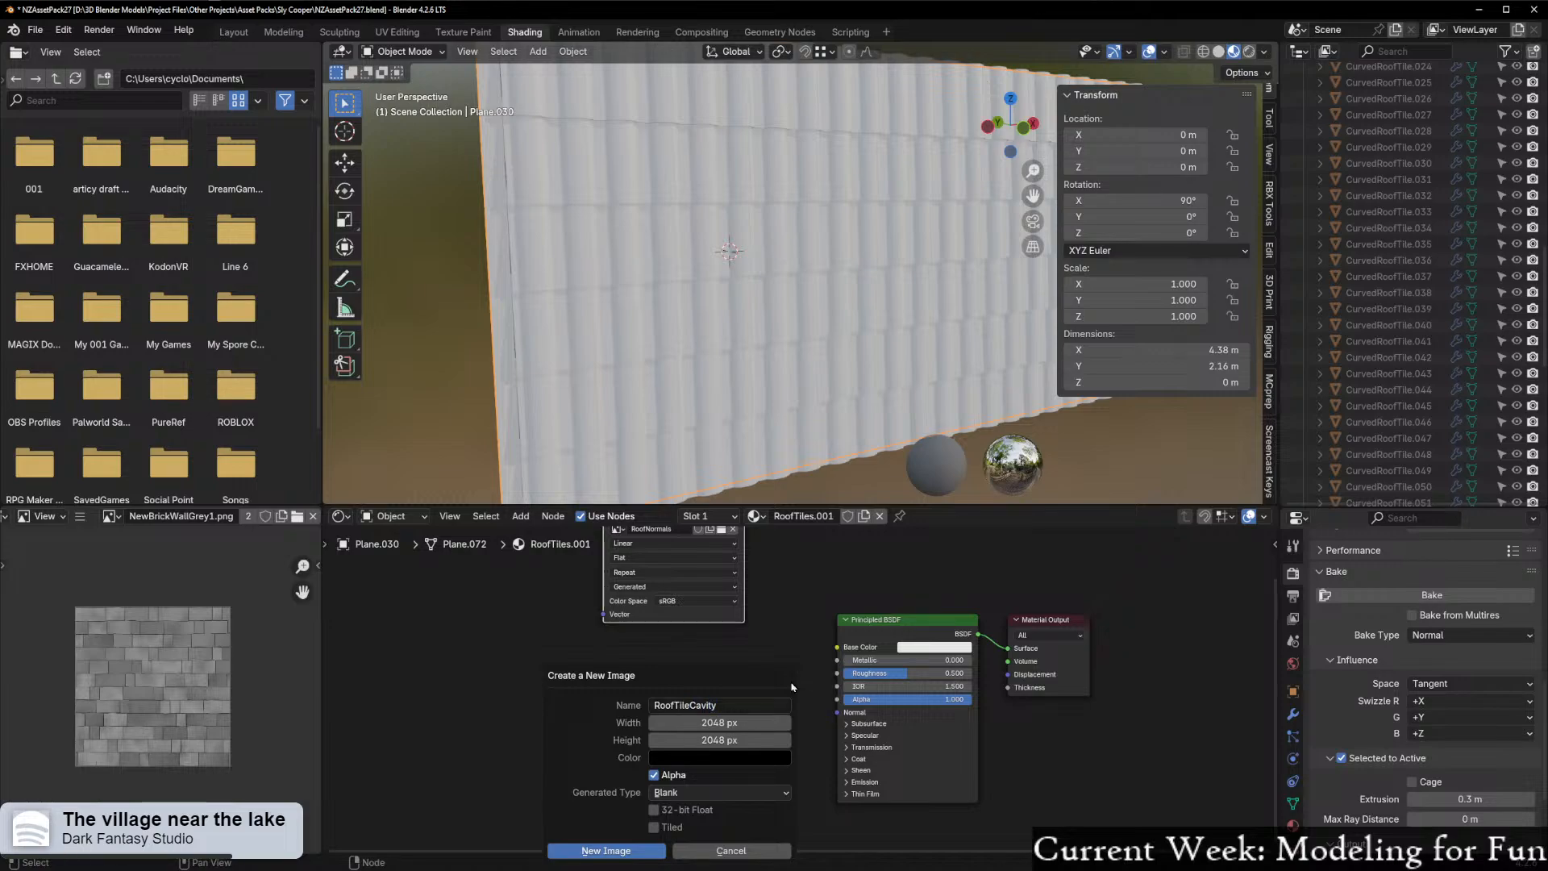
click(605, 851)
Rearrange the image nodes so RoofTileCavity sits above RoofNormals, leaving RoofNormals active
scroll(708, 674, down, 2)
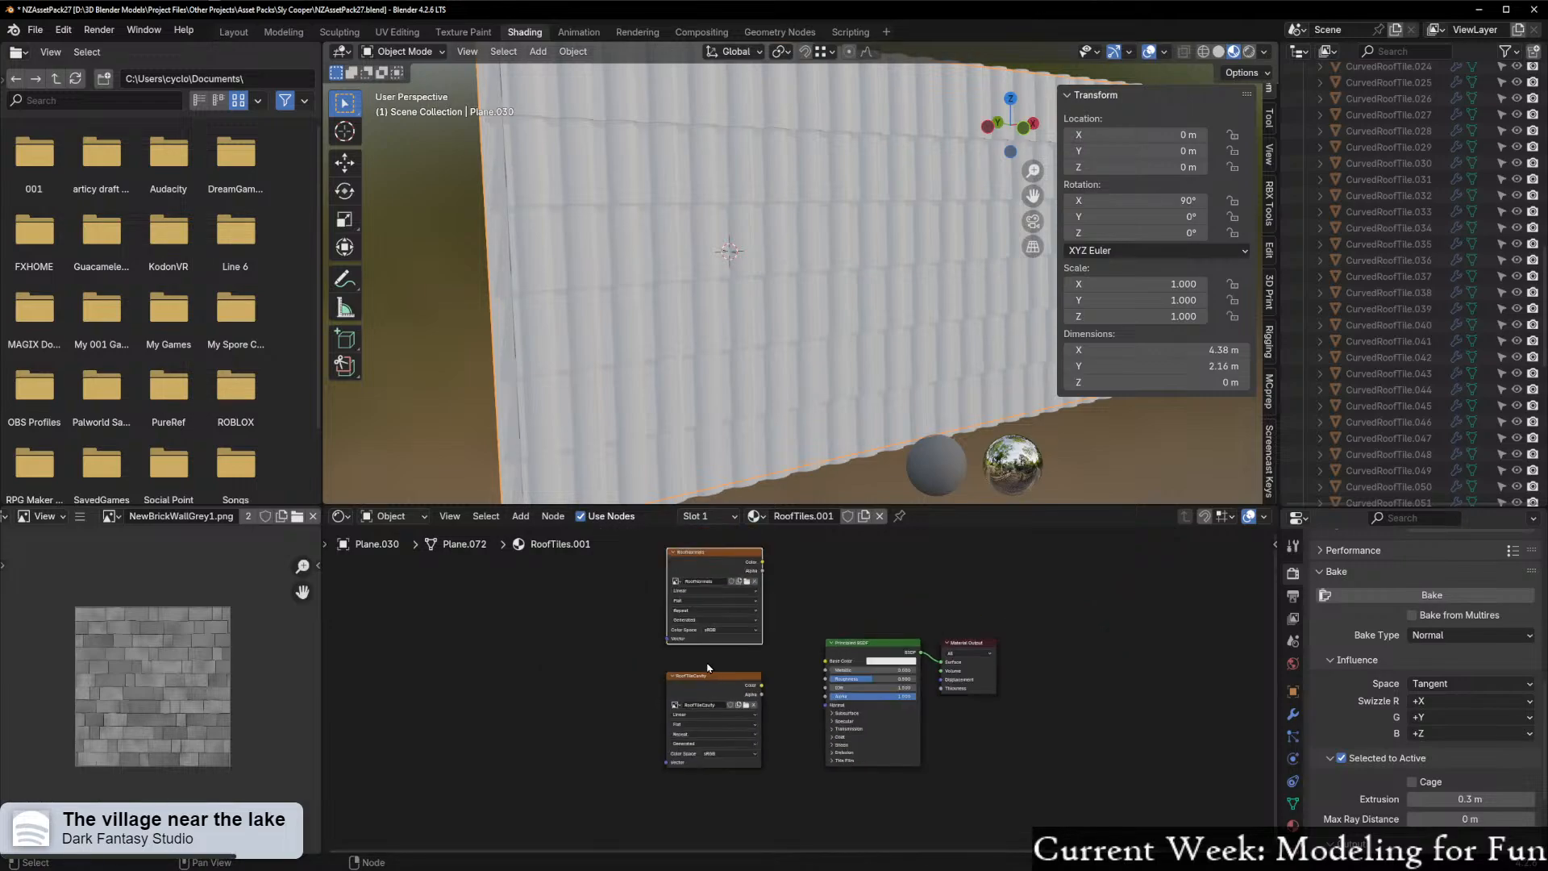
drag(703, 564, 596, 767)
click(700, 677)
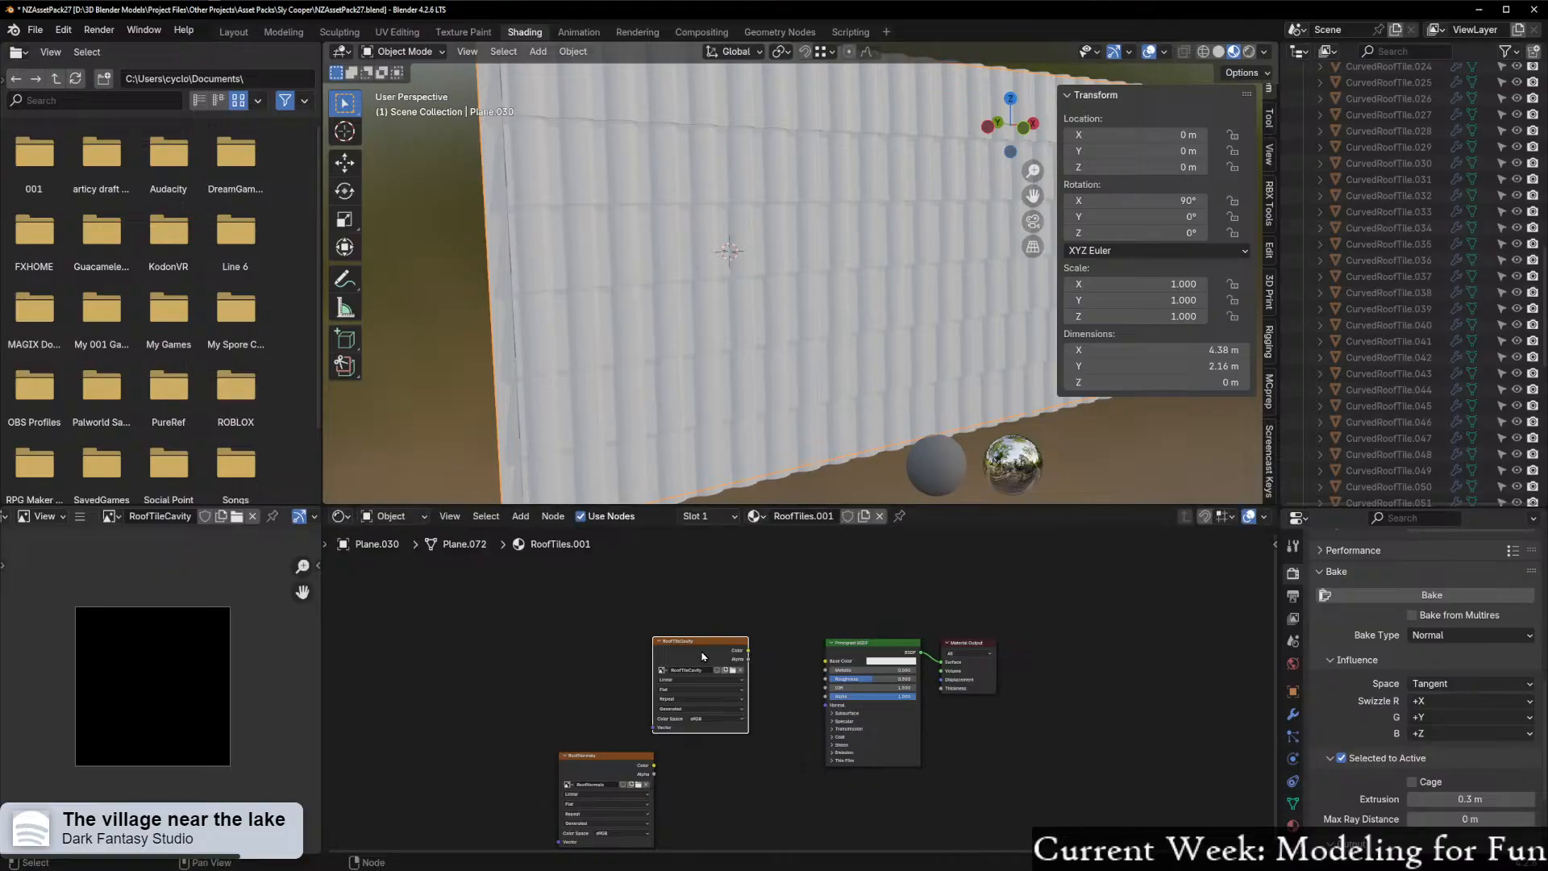
drag(700, 677, 678, 578)
drag(649, 756, 735, 684)
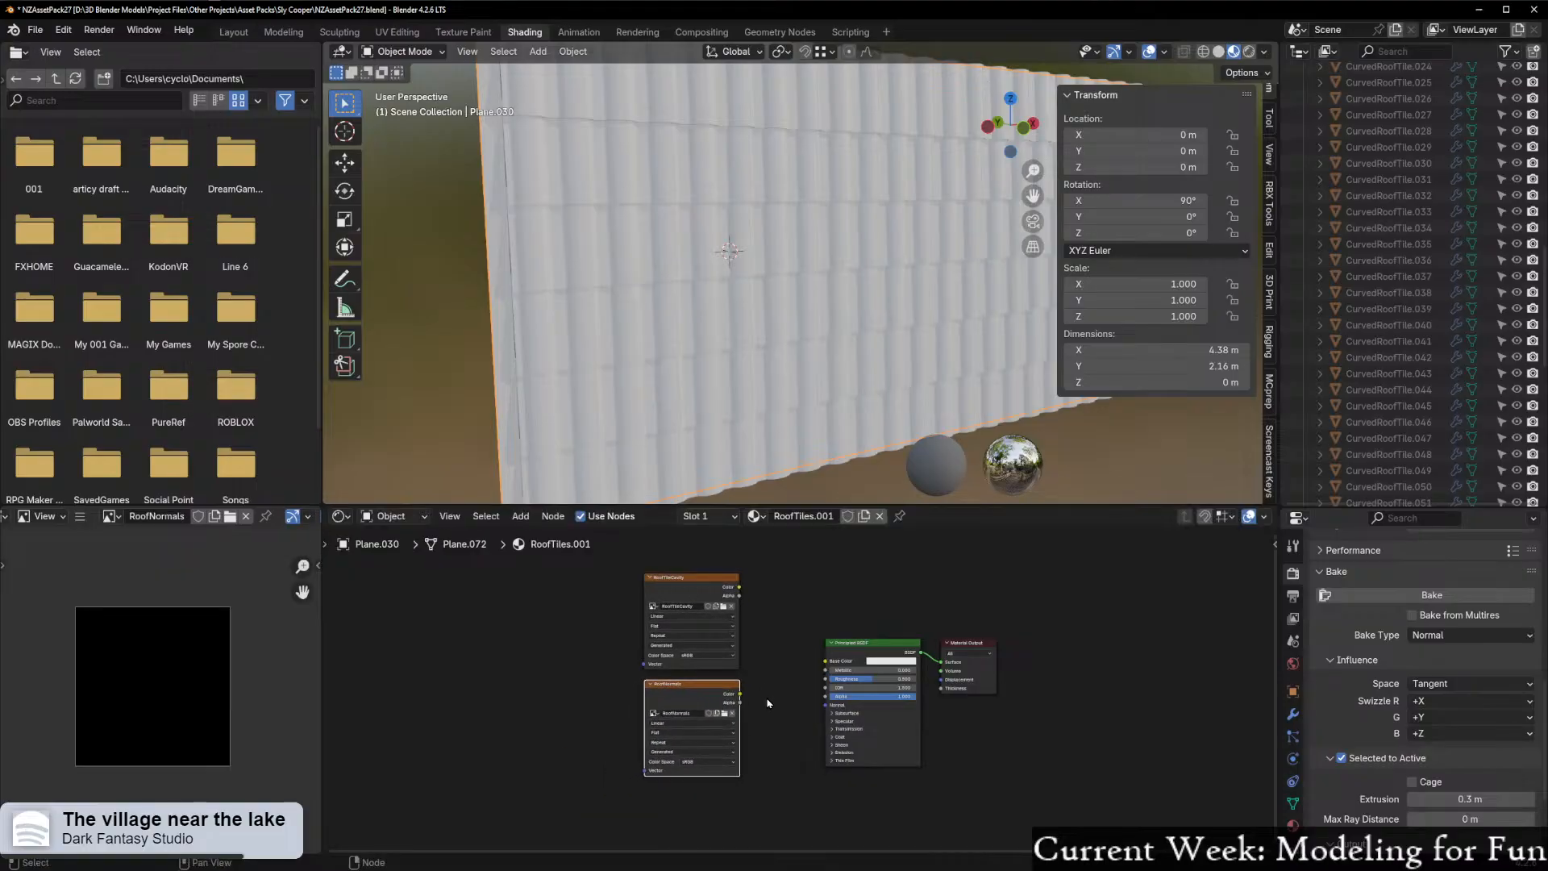
Set the color space of both the RoofNormals and RoofTileCavity images to Non-Color
scroll(770, 706, up, 3)
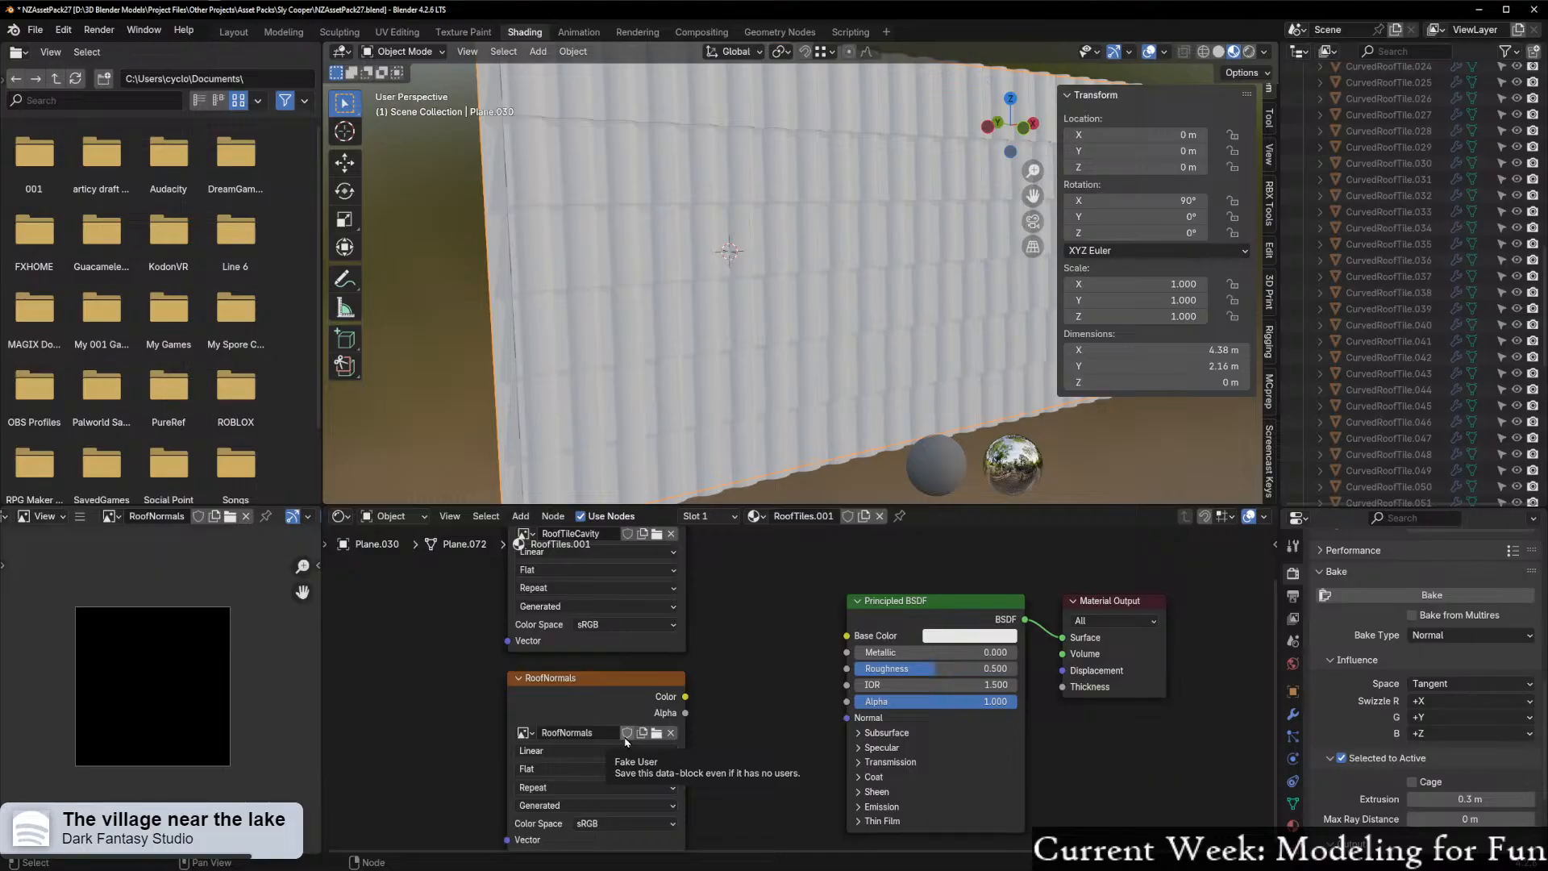
click(624, 823)
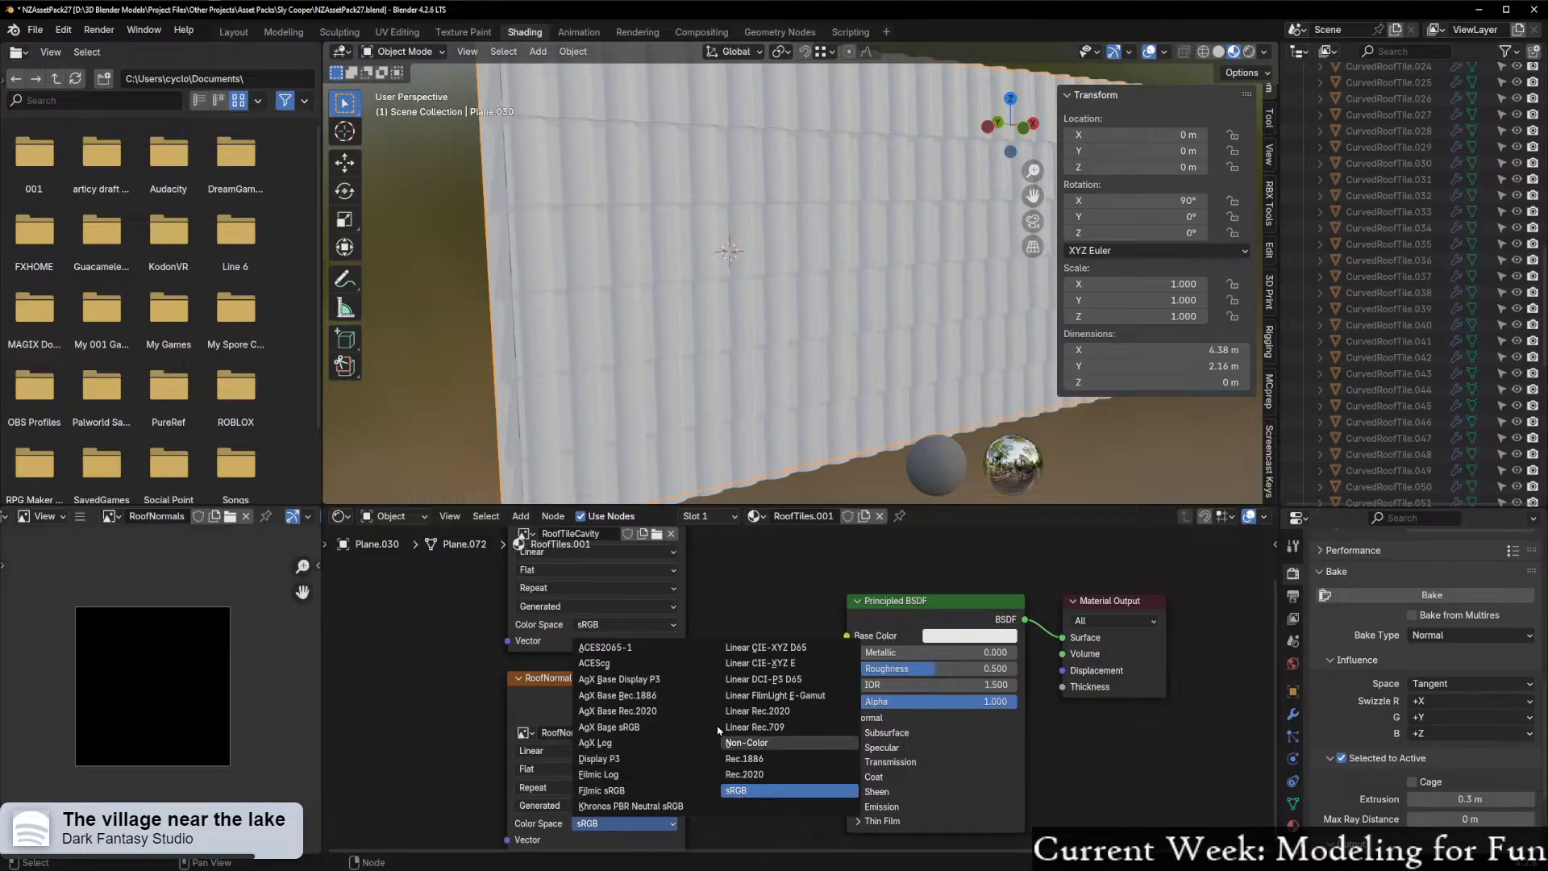
click(748, 746)
click(625, 625)
click(748, 753)
scroll(731, 760, down, 2)
scroll(732, 761, up, 1)
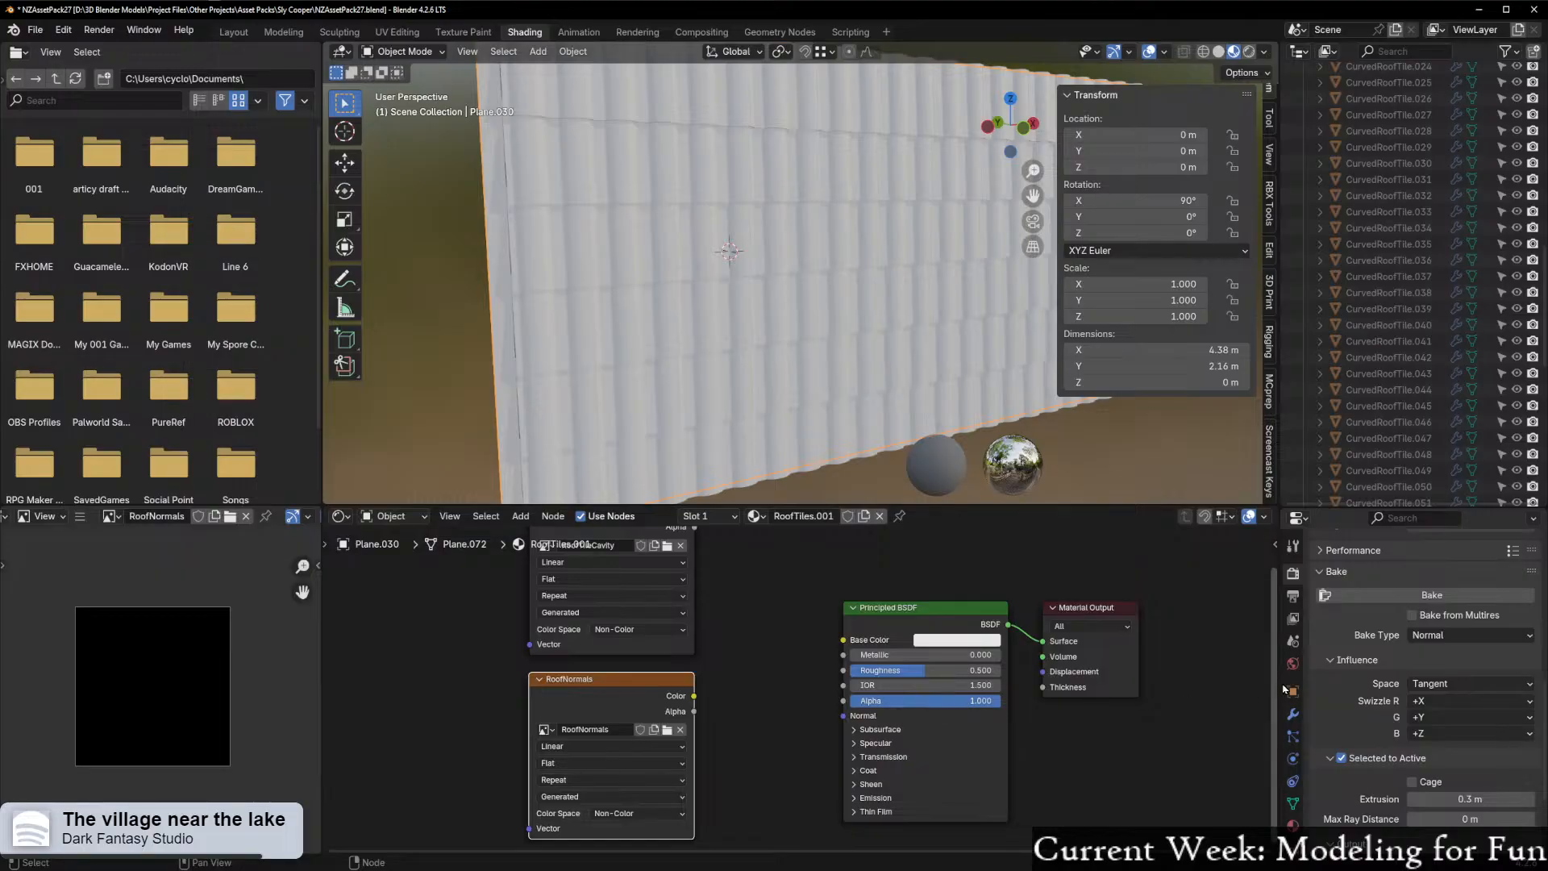
Select the joined tile mesh and add the backing plane to the selection as the active object for baking
middle_drag(730, 321, 780, 353)
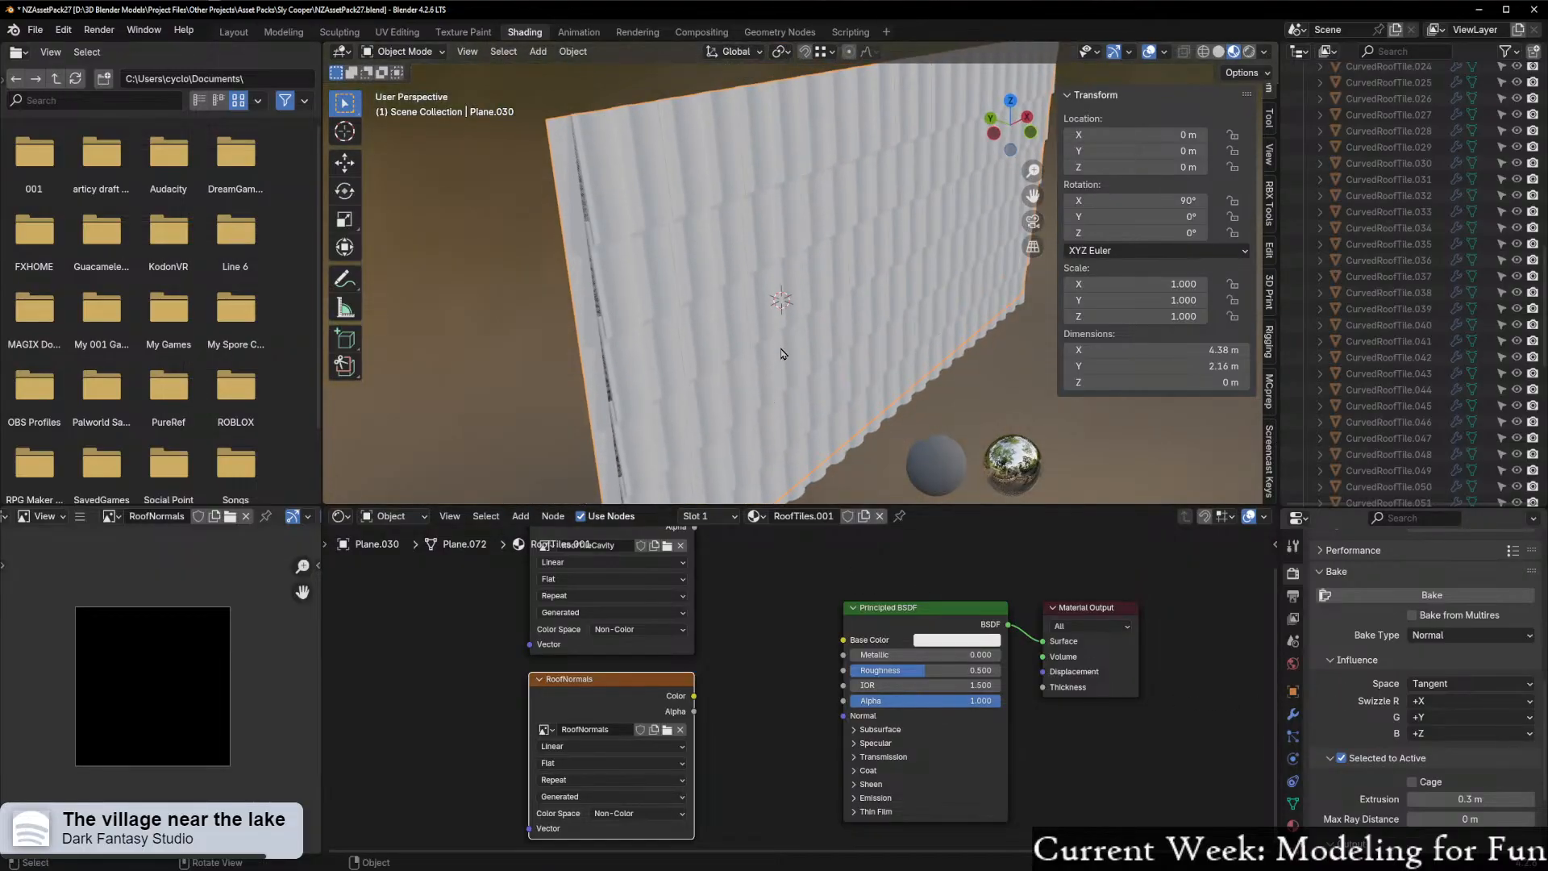
click(774, 346)
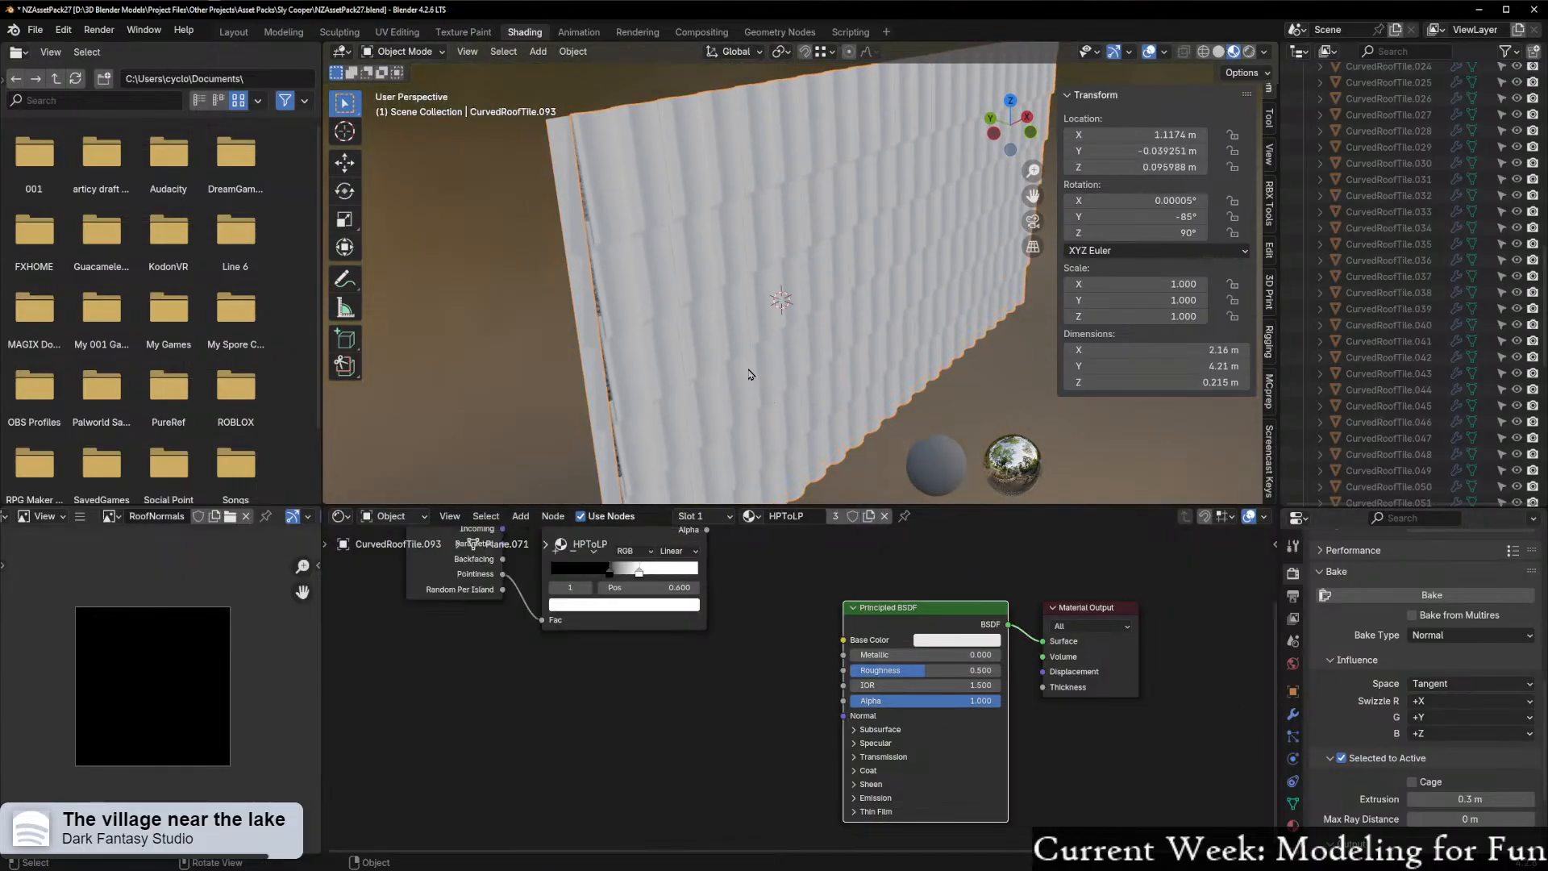
shift+click(598, 351)
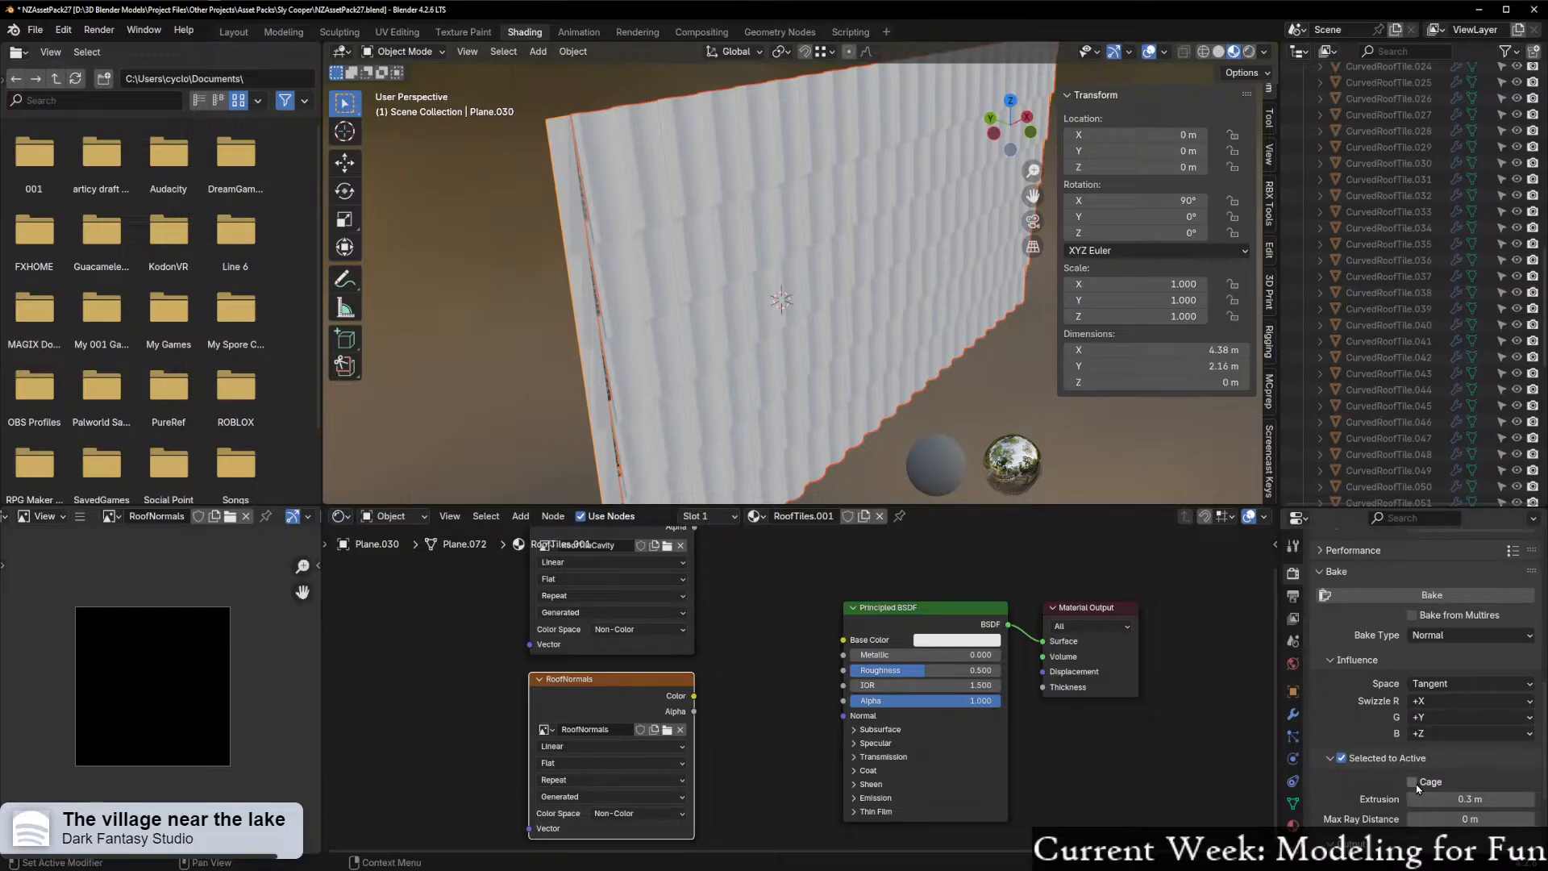
scroll(1404, 788, down, 2)
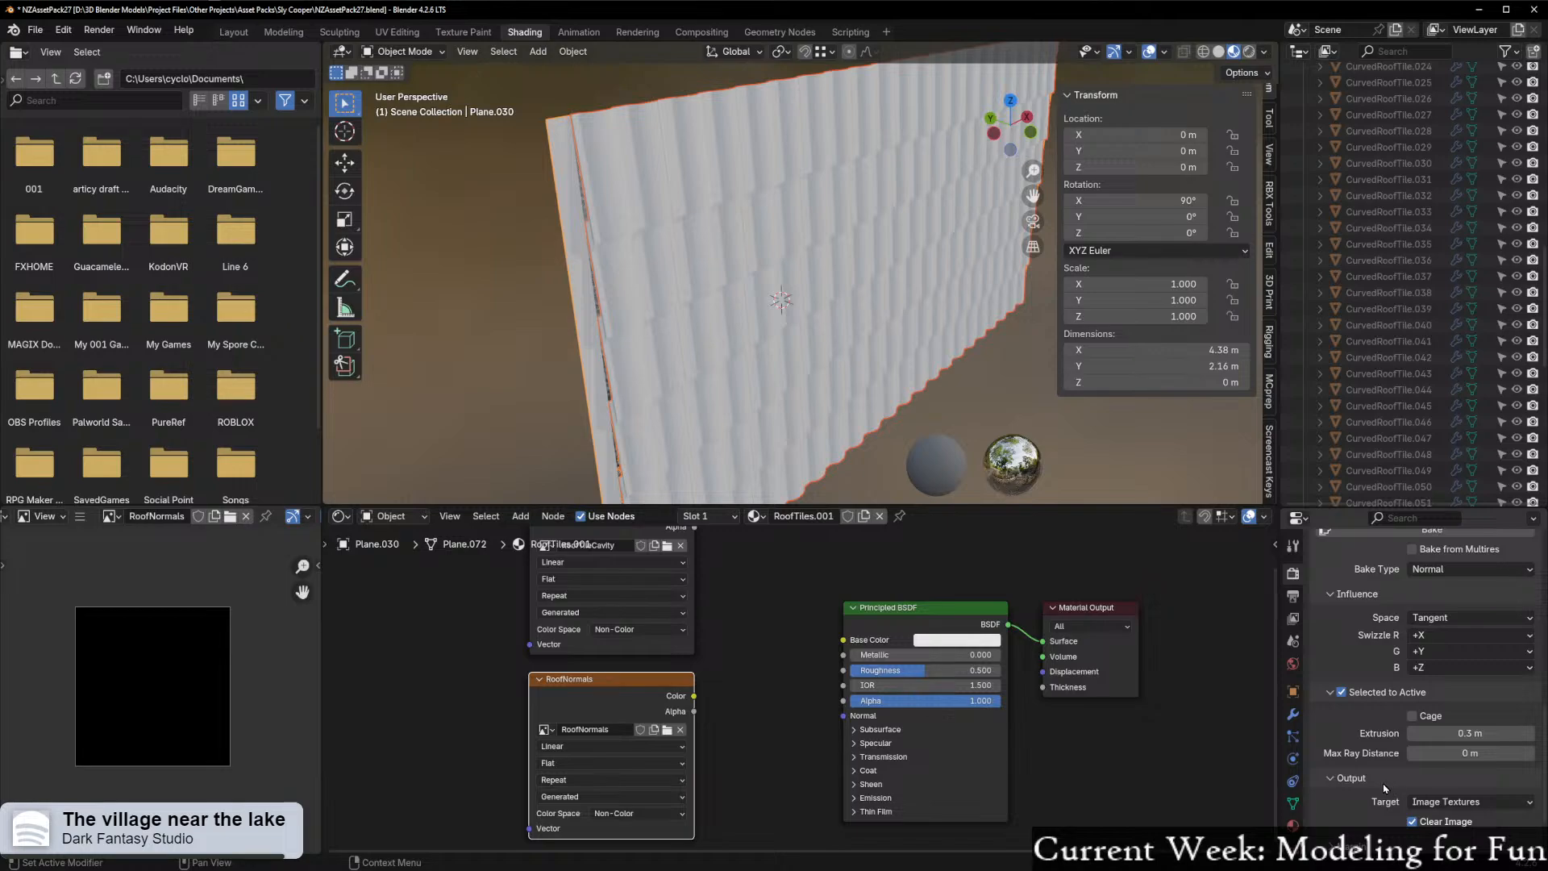
Examine how the tiles sit against the backing plane from the side and from the front
middle_drag(1004, 434, 1040, 400)
click(1000, 127)
scroll(958, 366, up, 2)
shift+middle_drag(947, 395, 842, 281)
scroll(845, 297, up, 1)
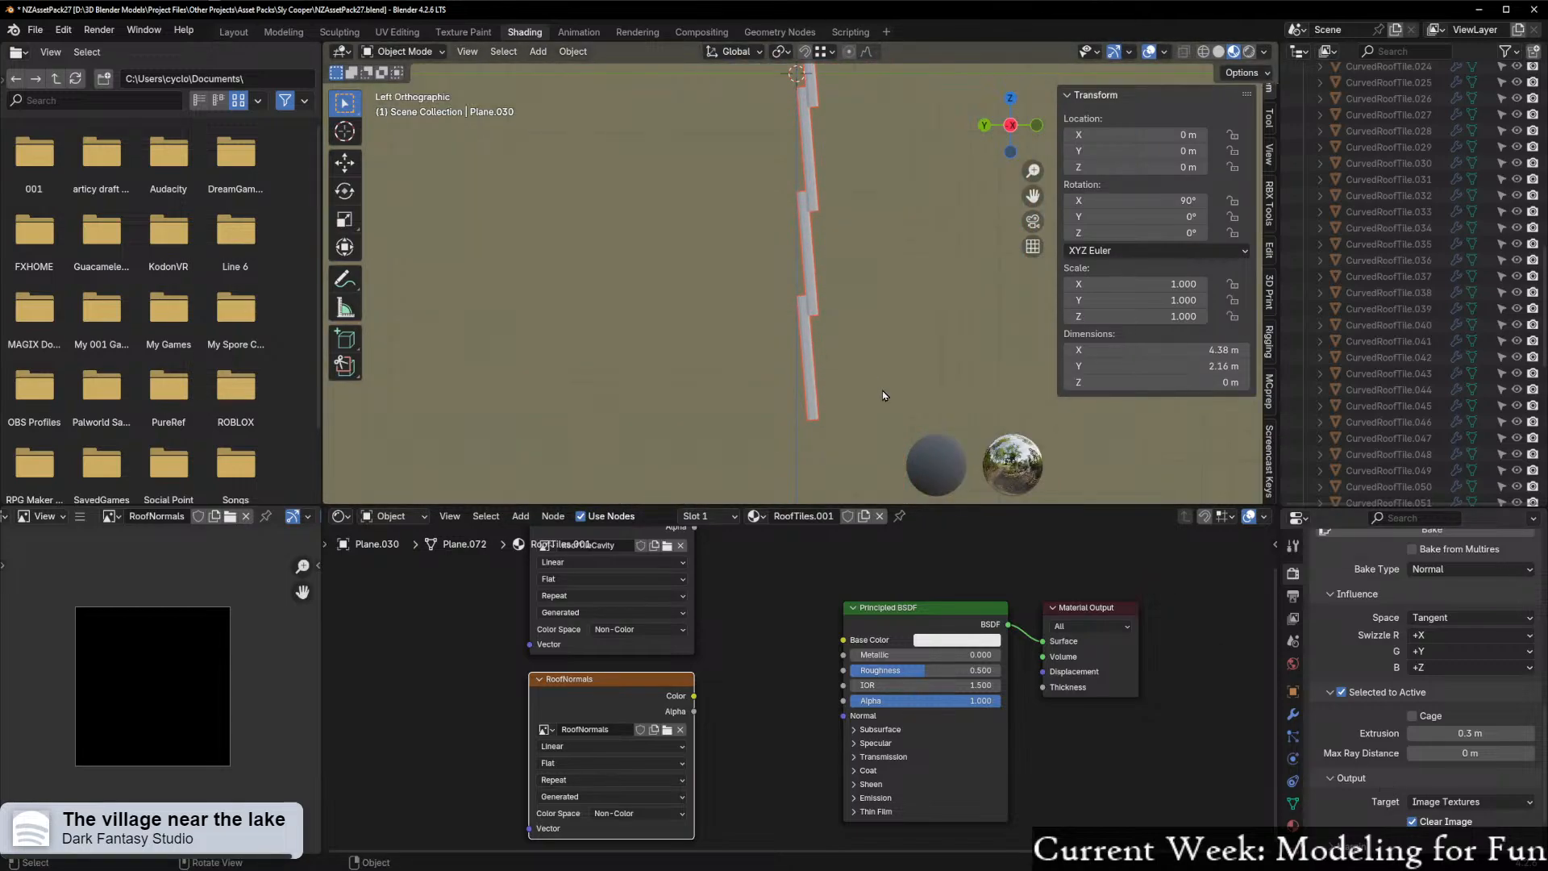
click(1037, 125)
scroll(907, 307, down, 3)
shift+middle_drag(906, 274, 795, 342)
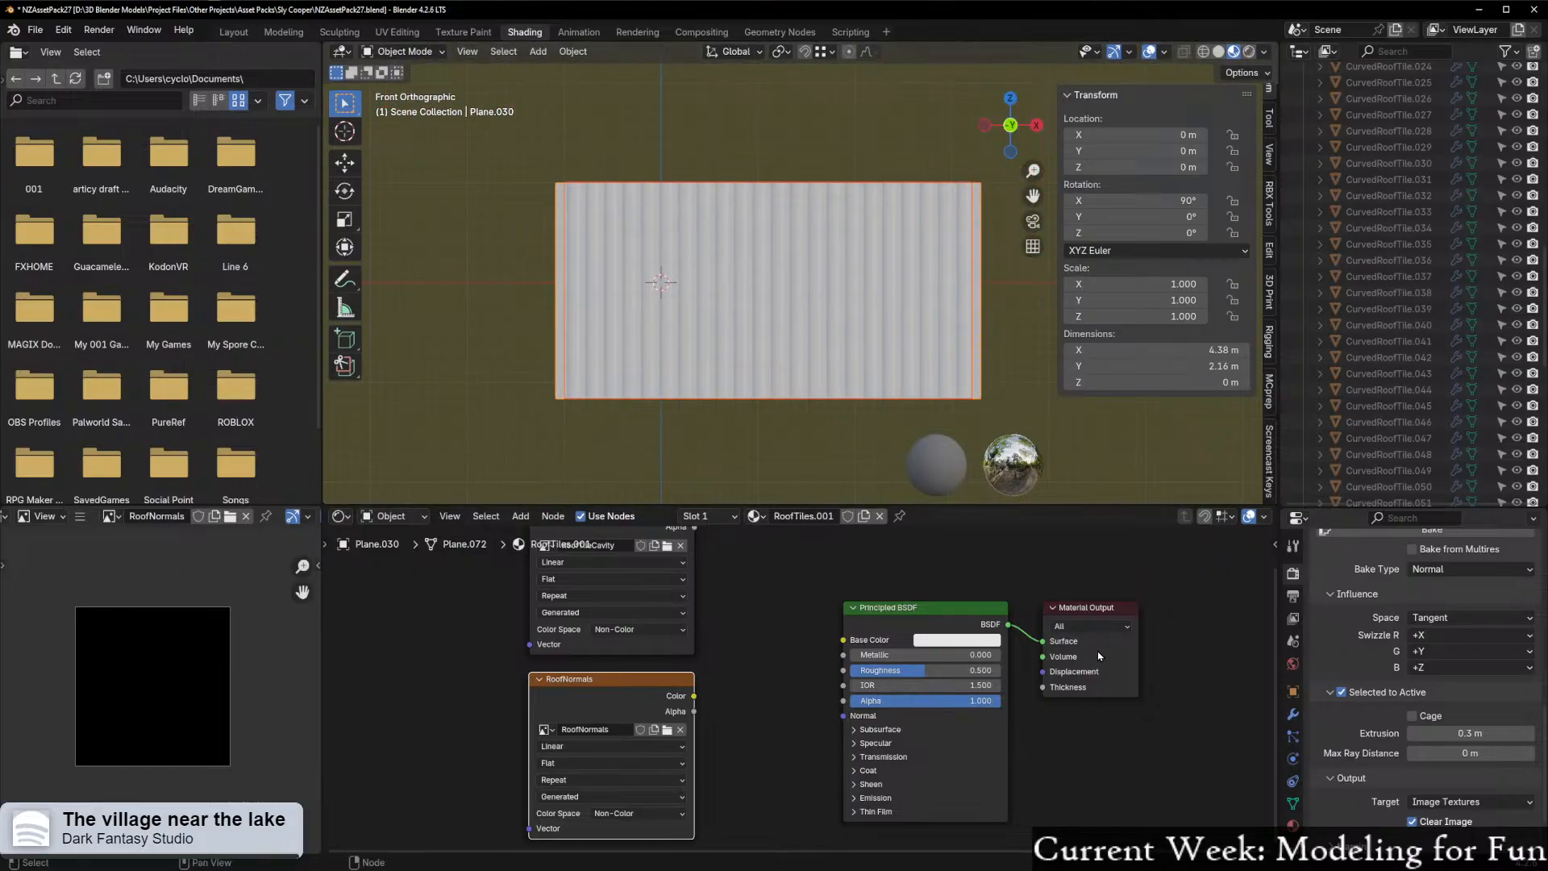
Bake the tiles' normal map onto the backing plane's RoofNormals image and inspect the baked map up close
scroll(1424, 683, up, 4)
scroll(1418, 682, down, 5)
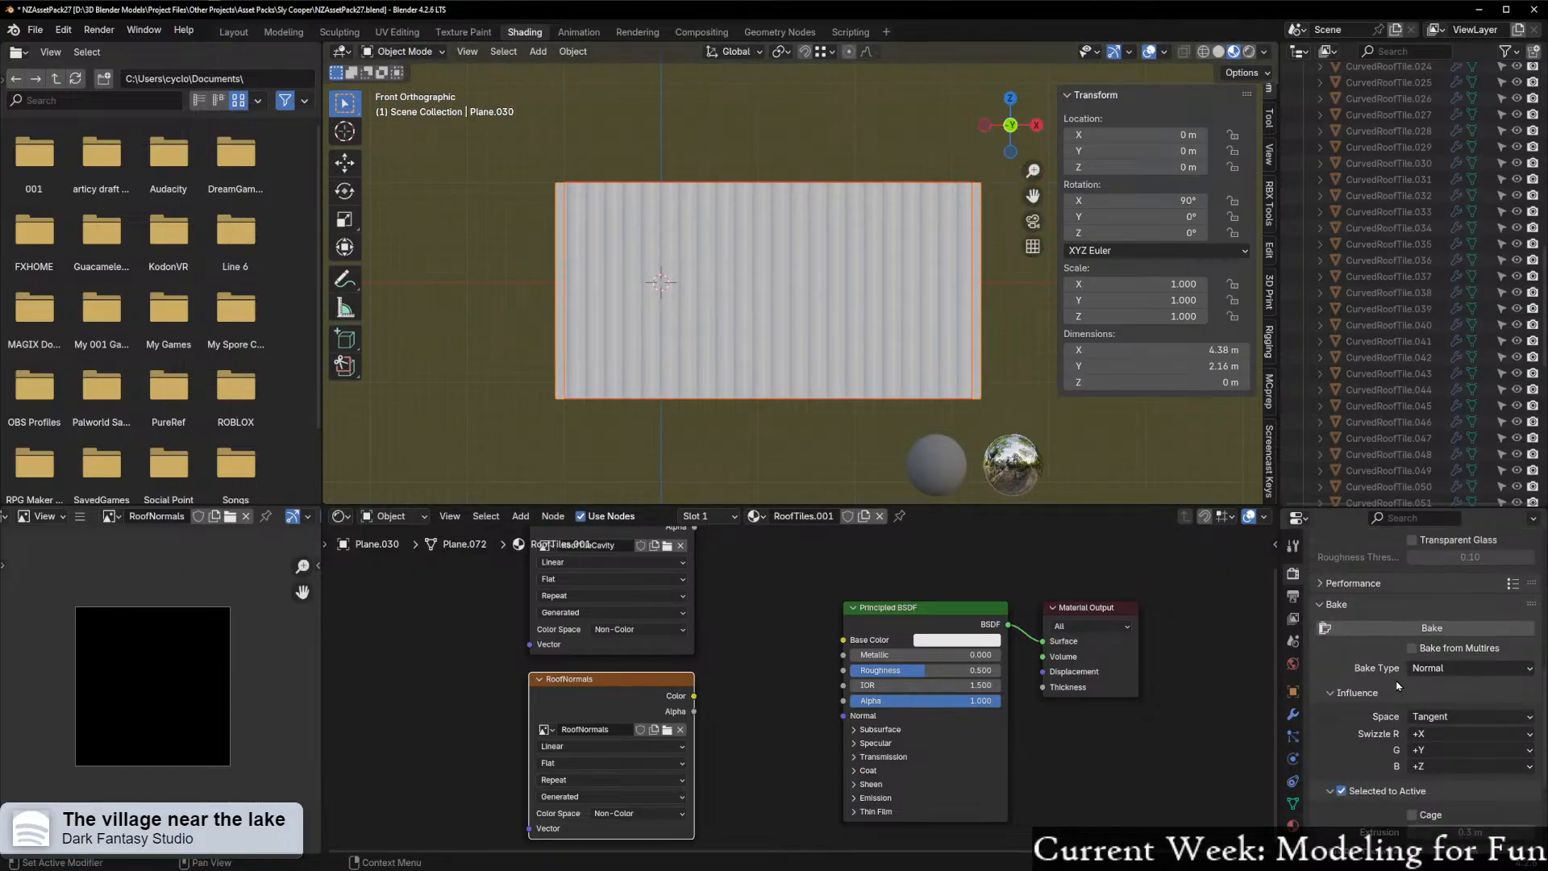
scroll(1391, 677, up, 5)
click(1387, 663)
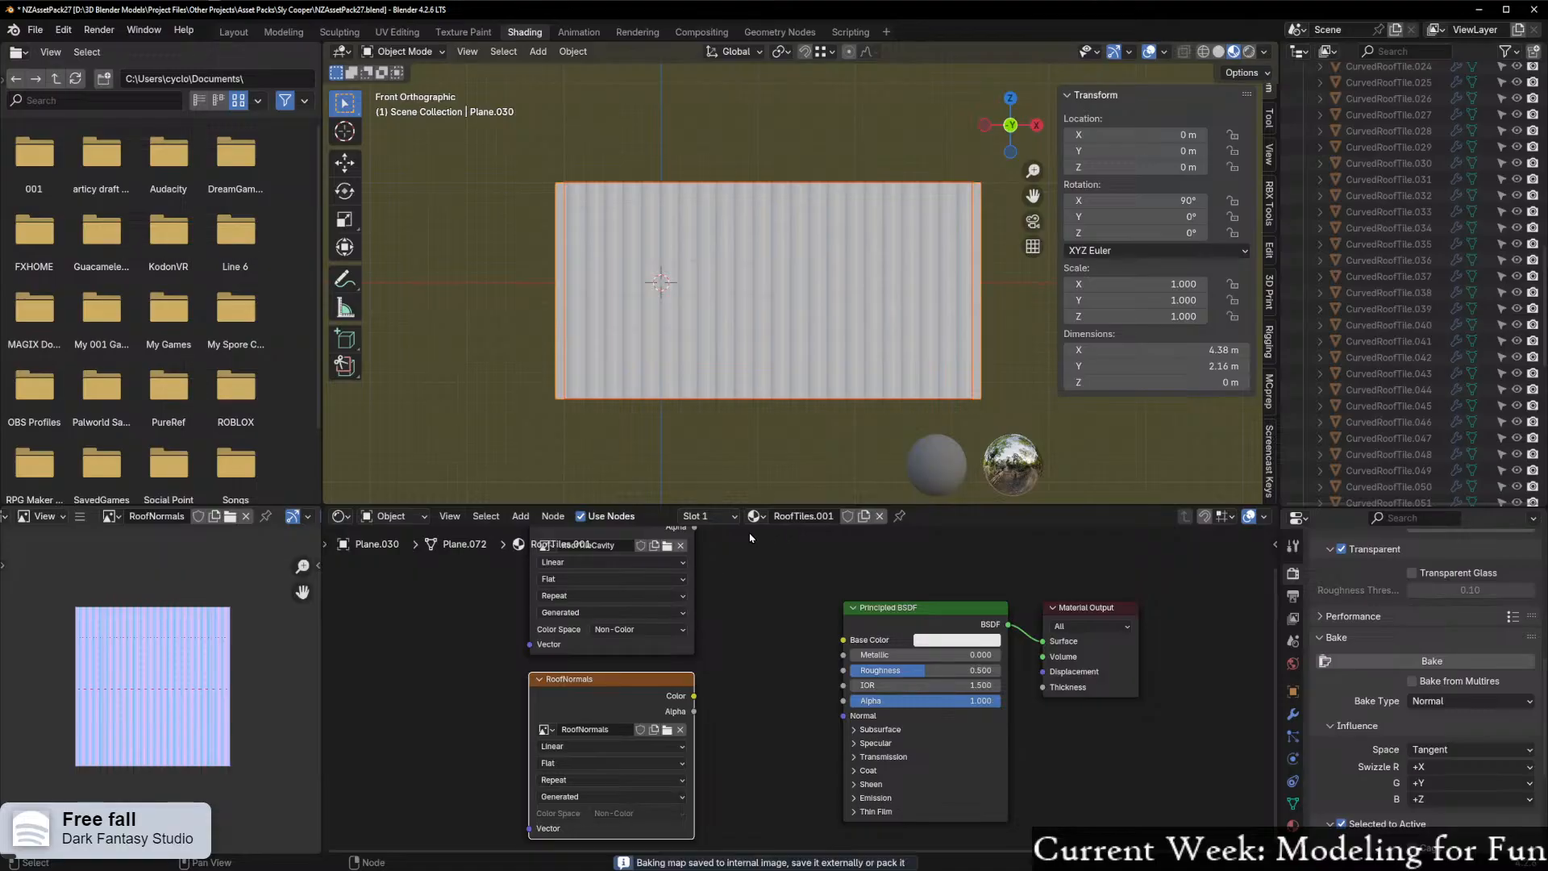
scroll(161, 794, up, 5)
middle_drag(122, 753, 171, 770)
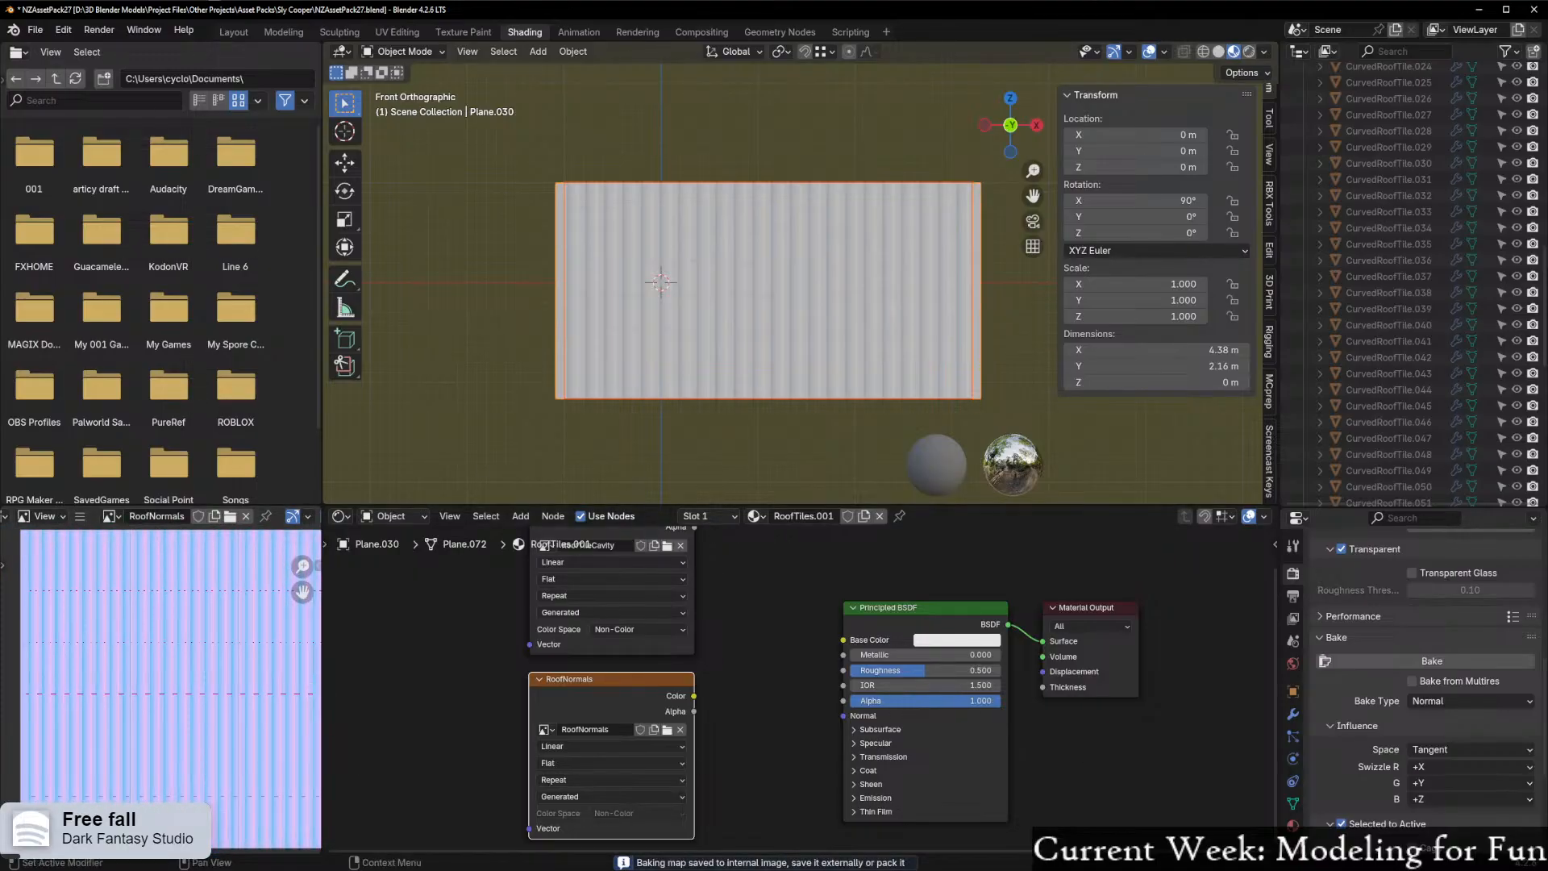
scroll(1423, 693, up, 3)
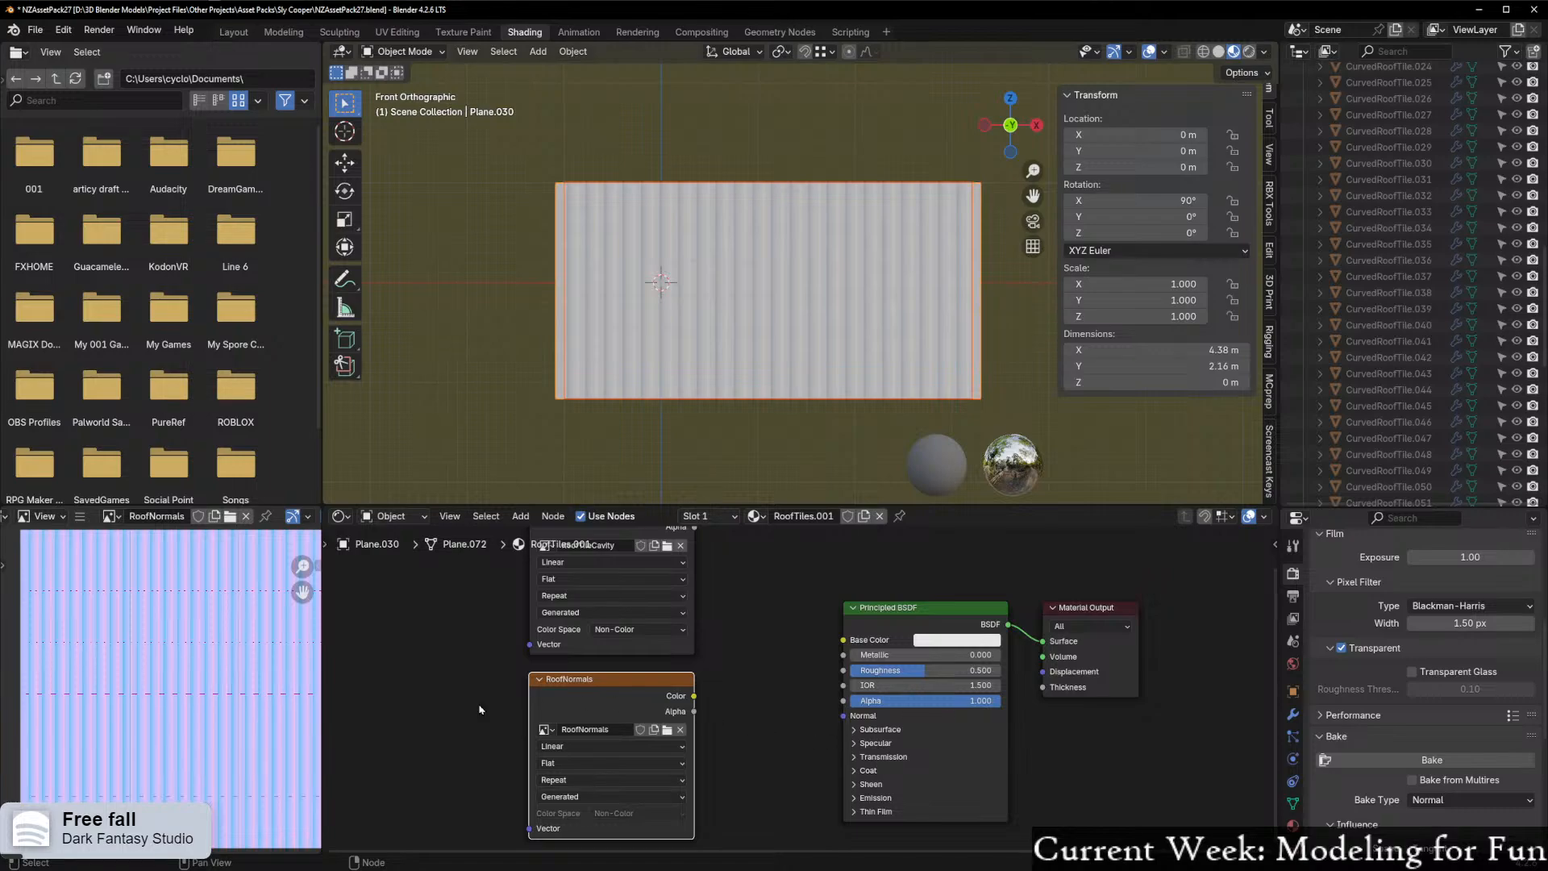
scroll(192, 700, down, 4)
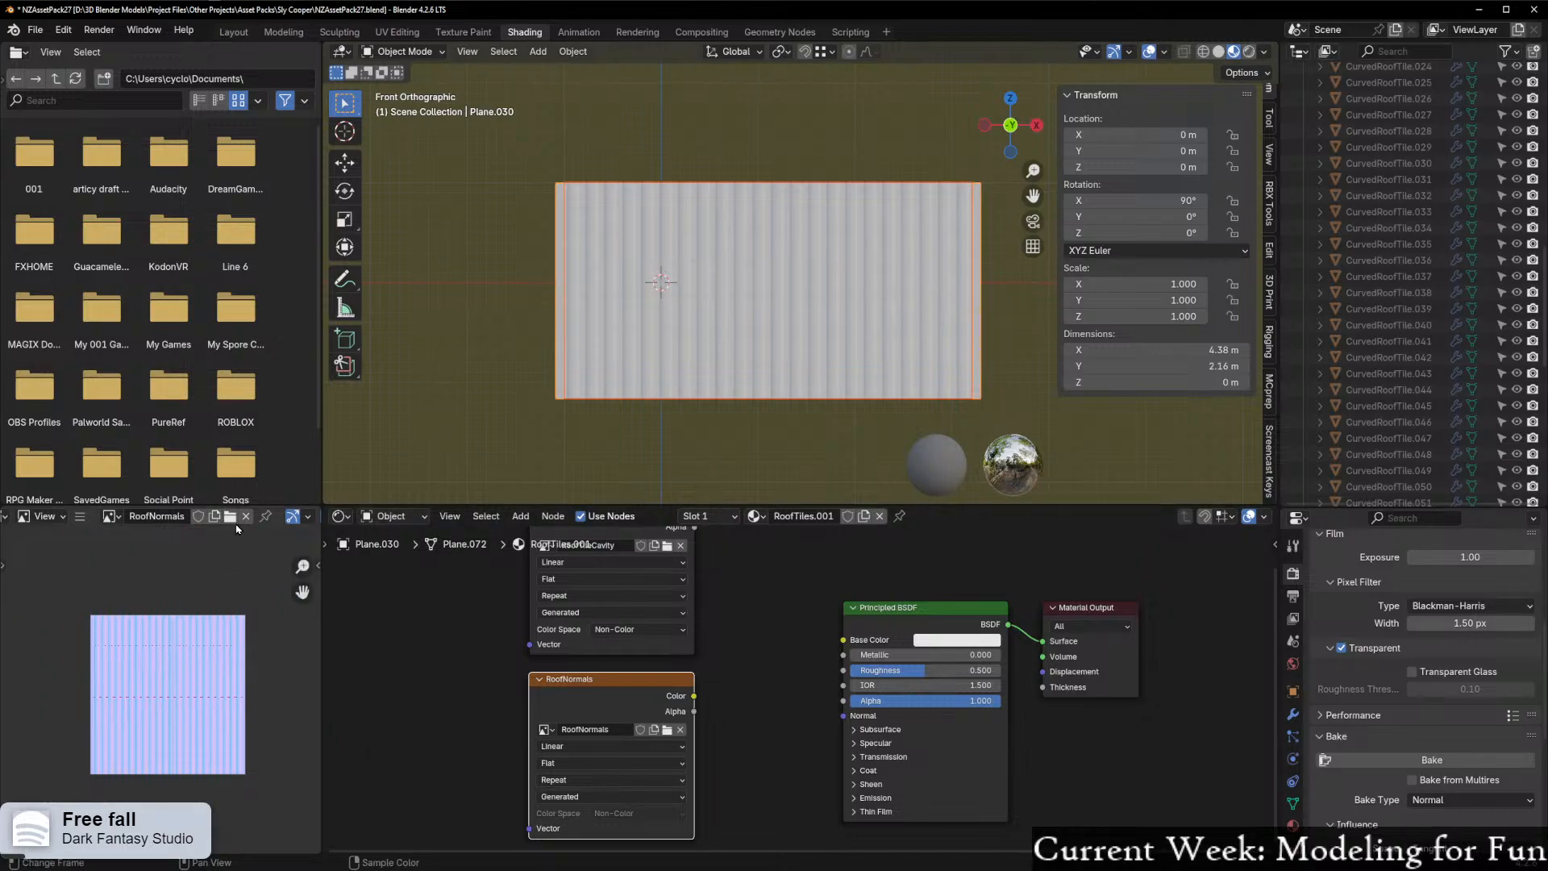
click(80, 517)
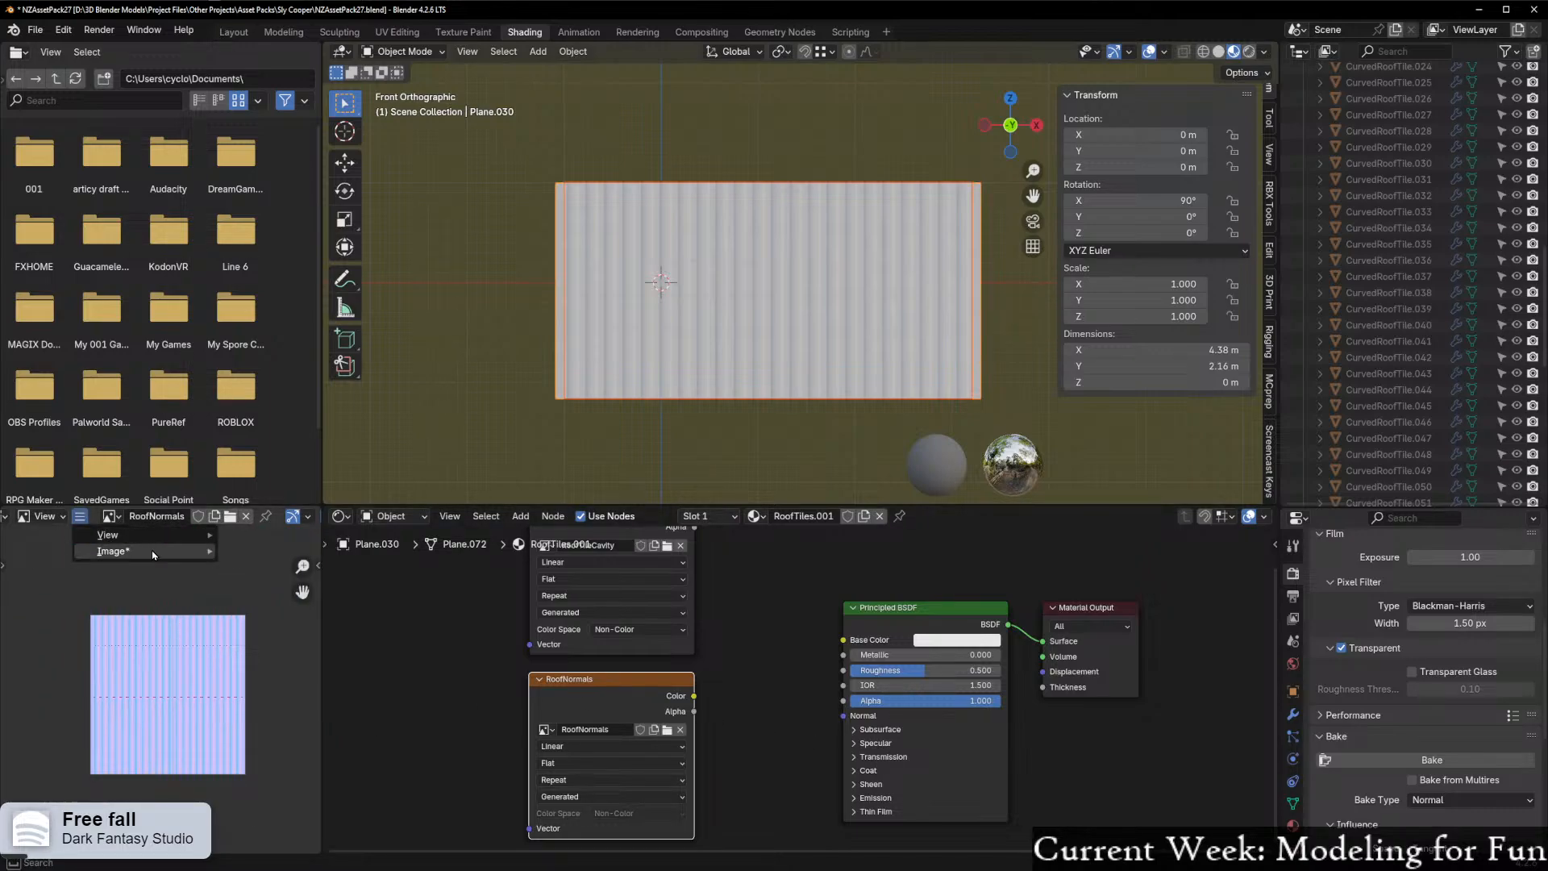
mouse_move(152, 555)
click(331, 475)
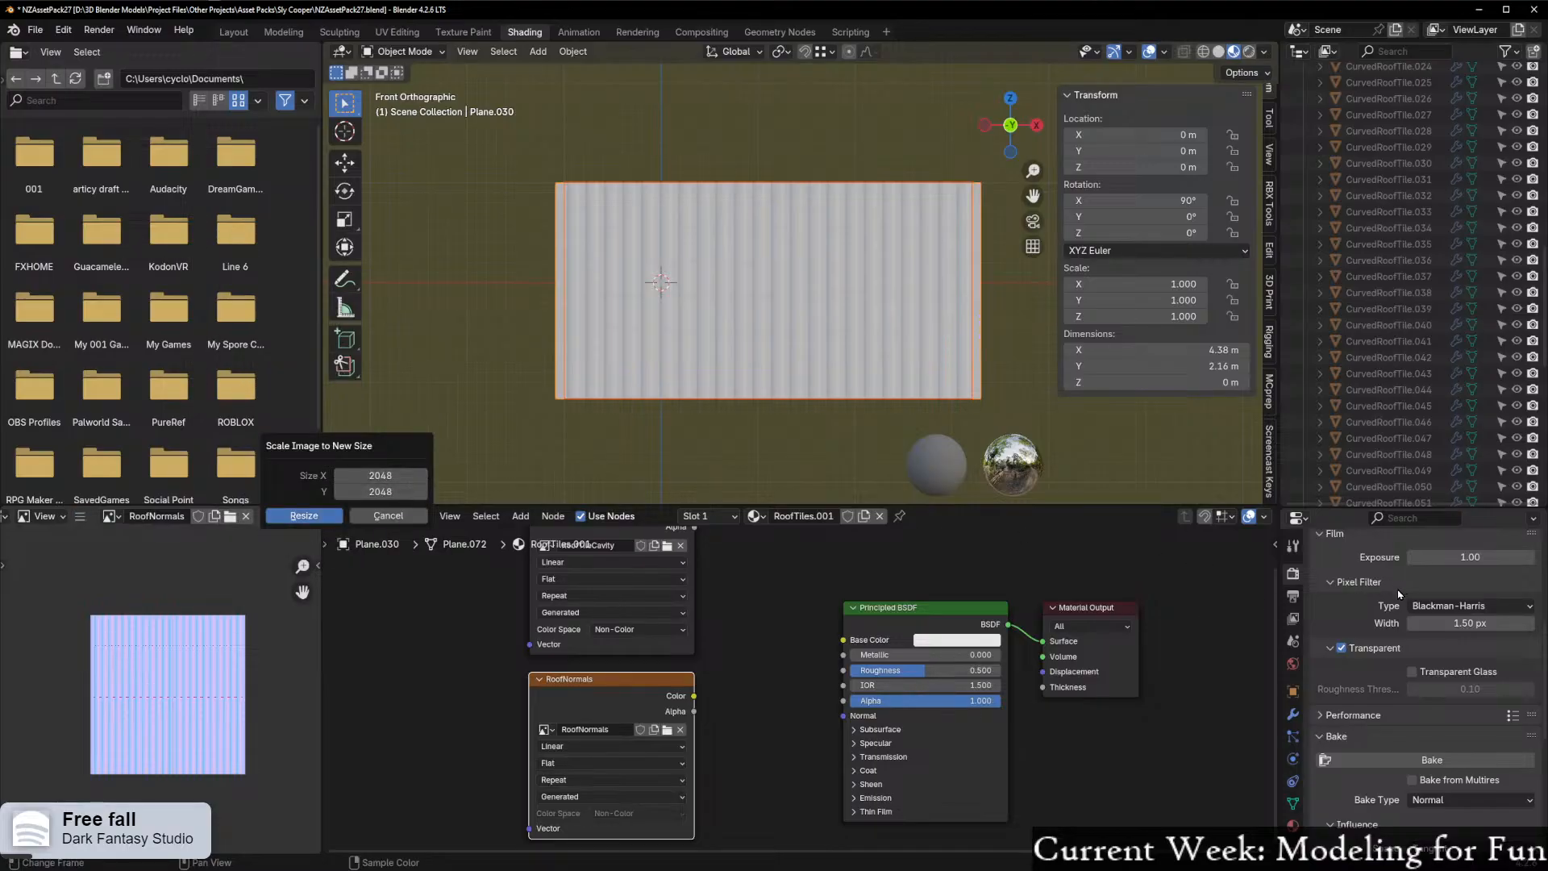
Check the scene's render resolution and resize the RoofNormals image to match at 2230 by 1080 pixels
scroll(1338, 601, up, 7)
click(1290, 600)
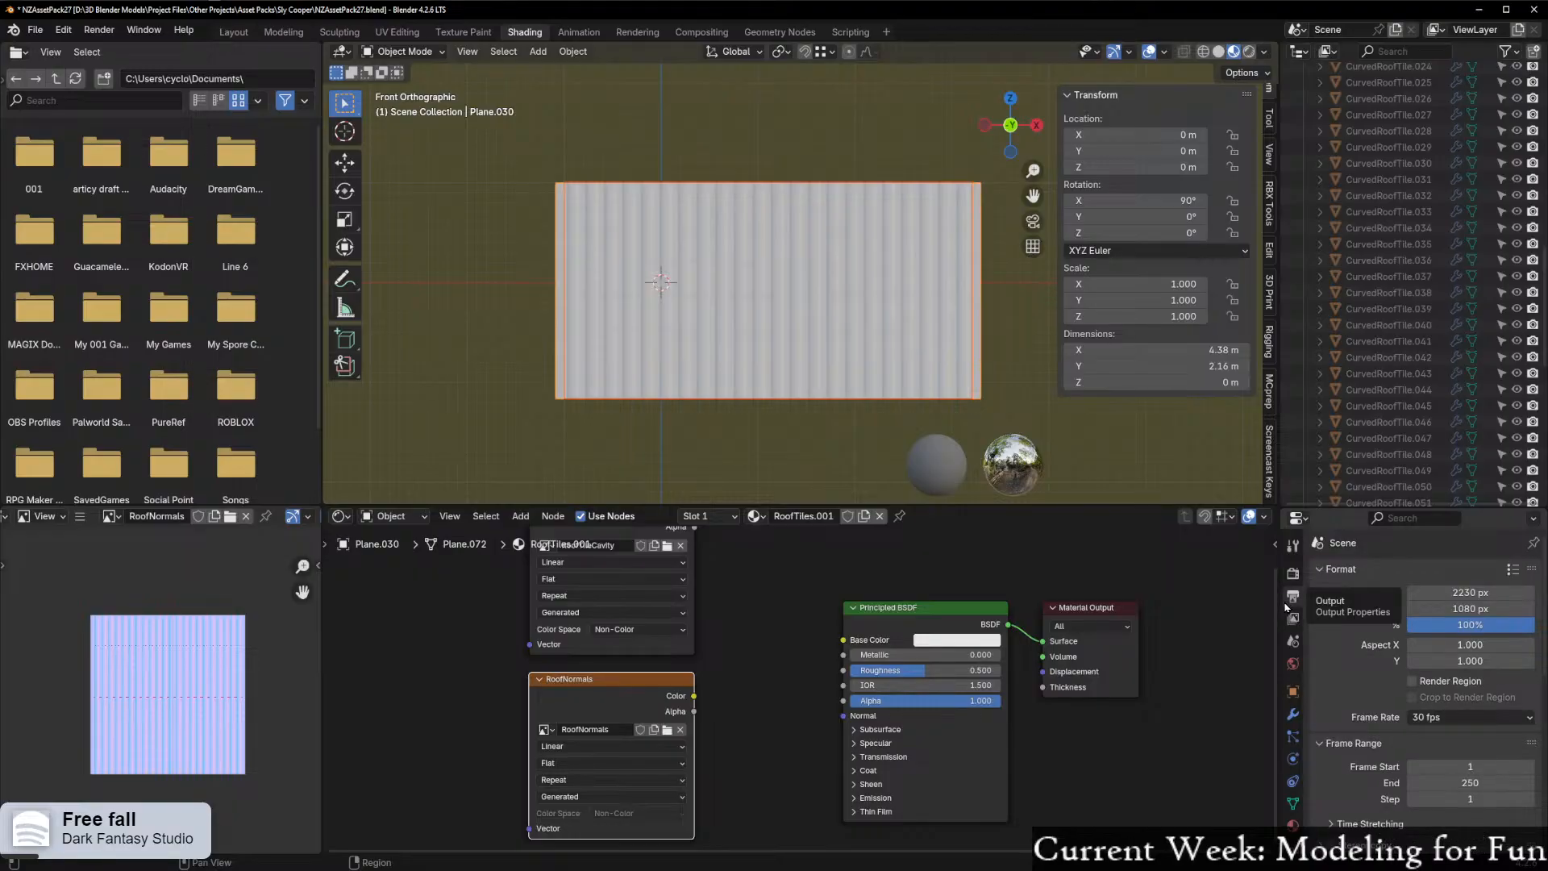
click(111, 516)
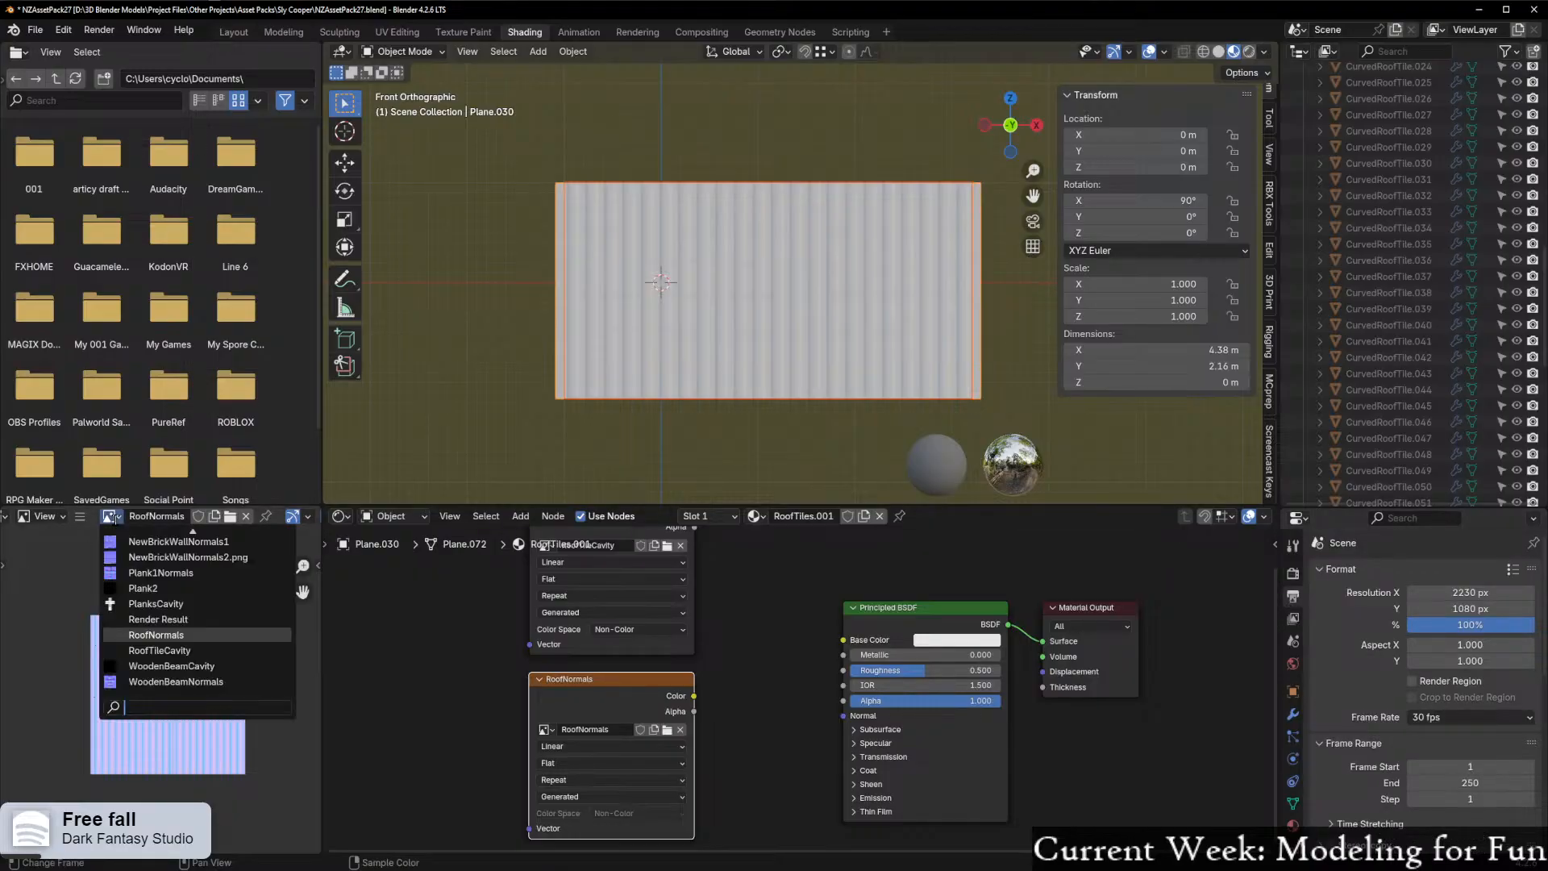
click(79, 516)
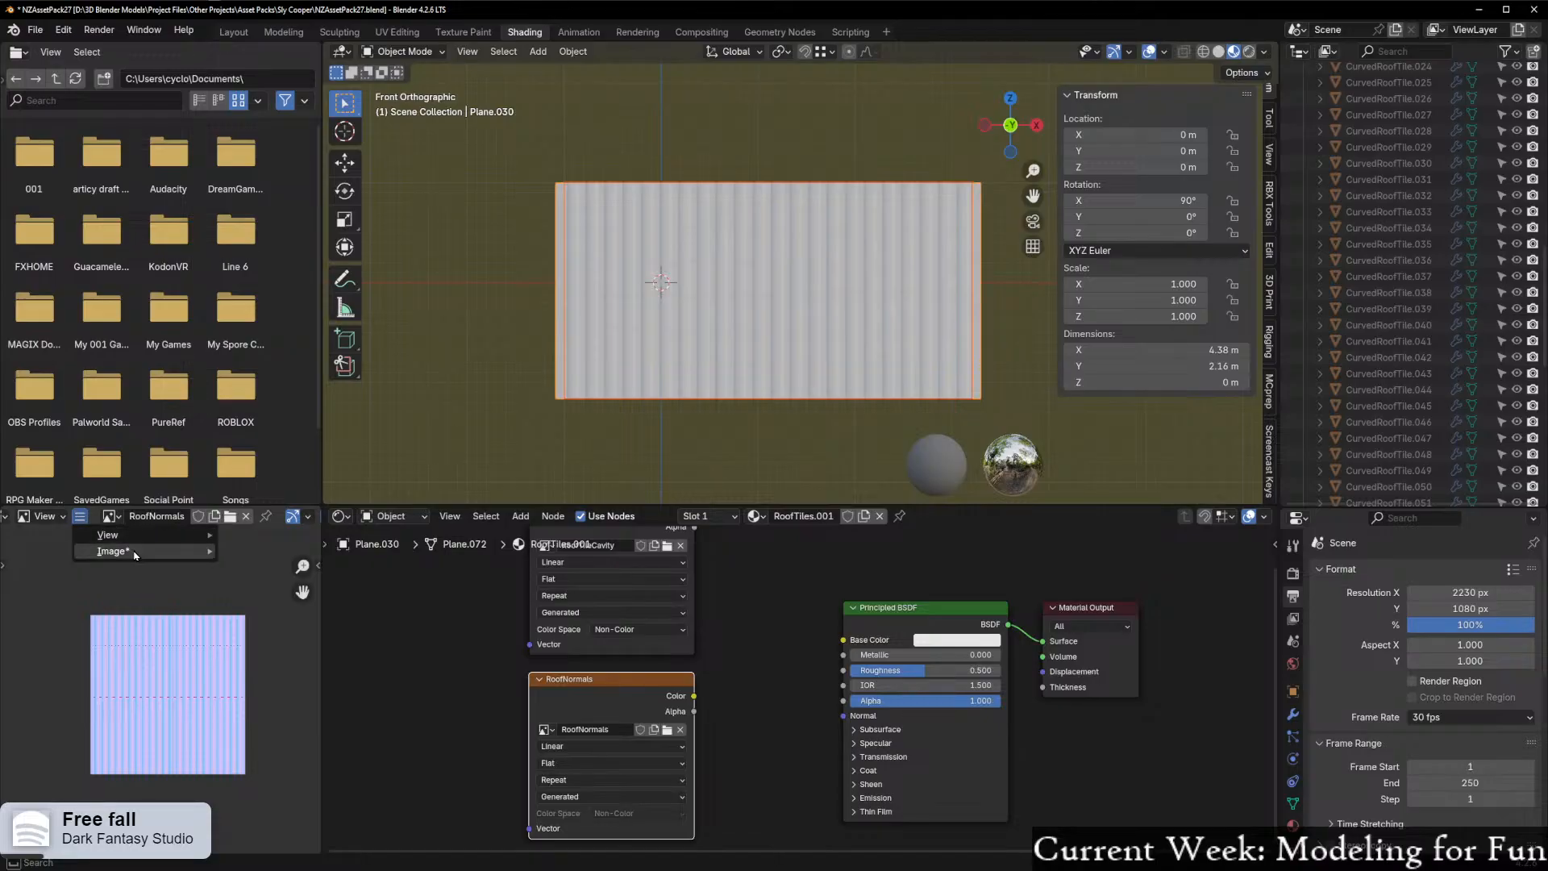
mouse_move(135, 555)
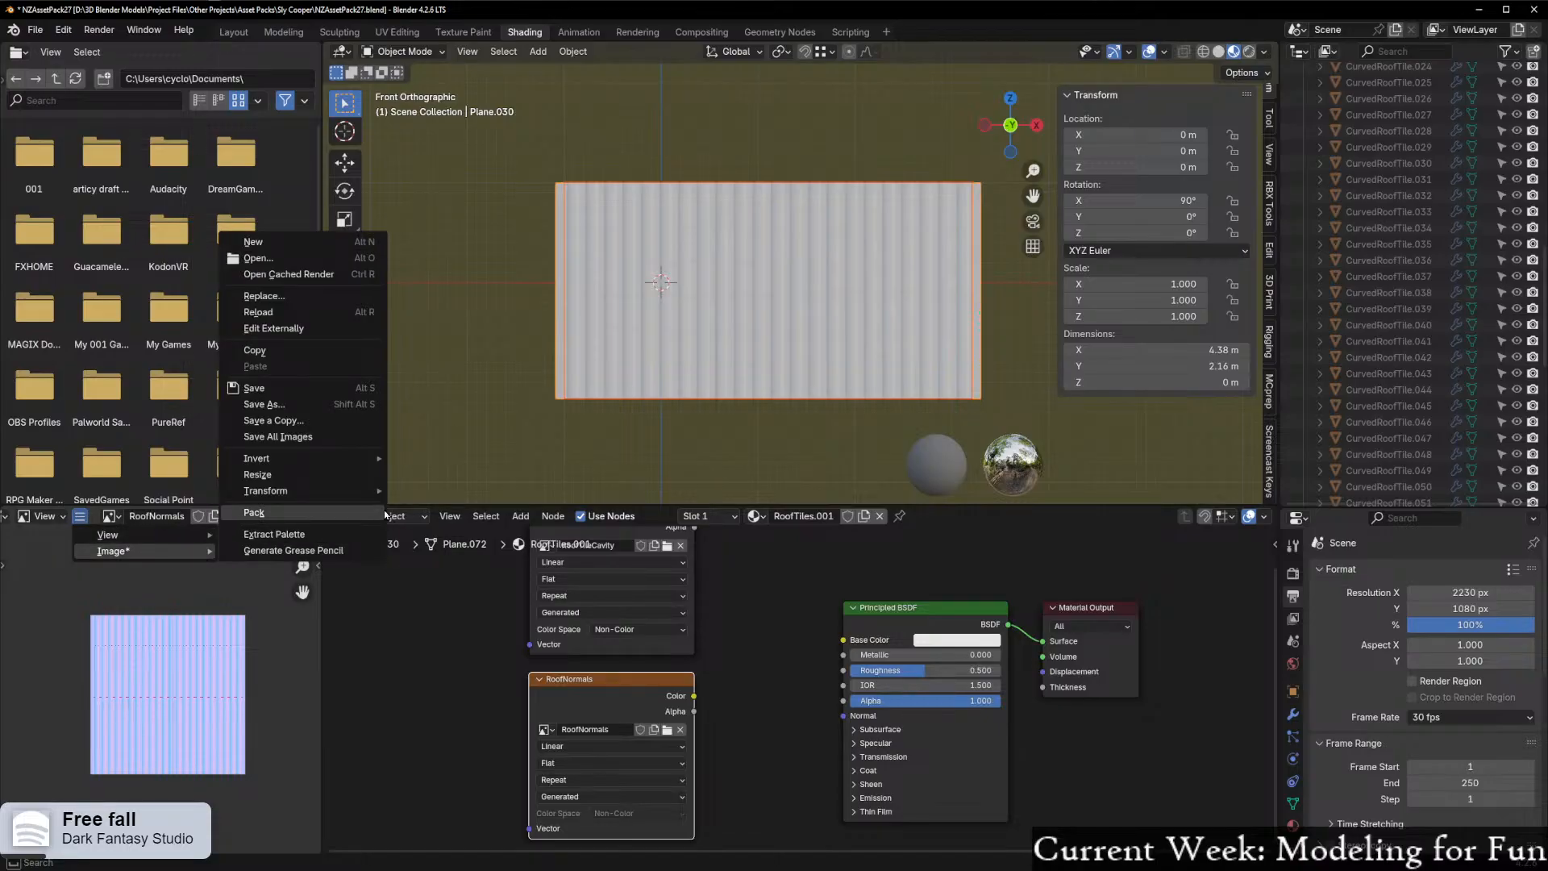
click(373, 475)
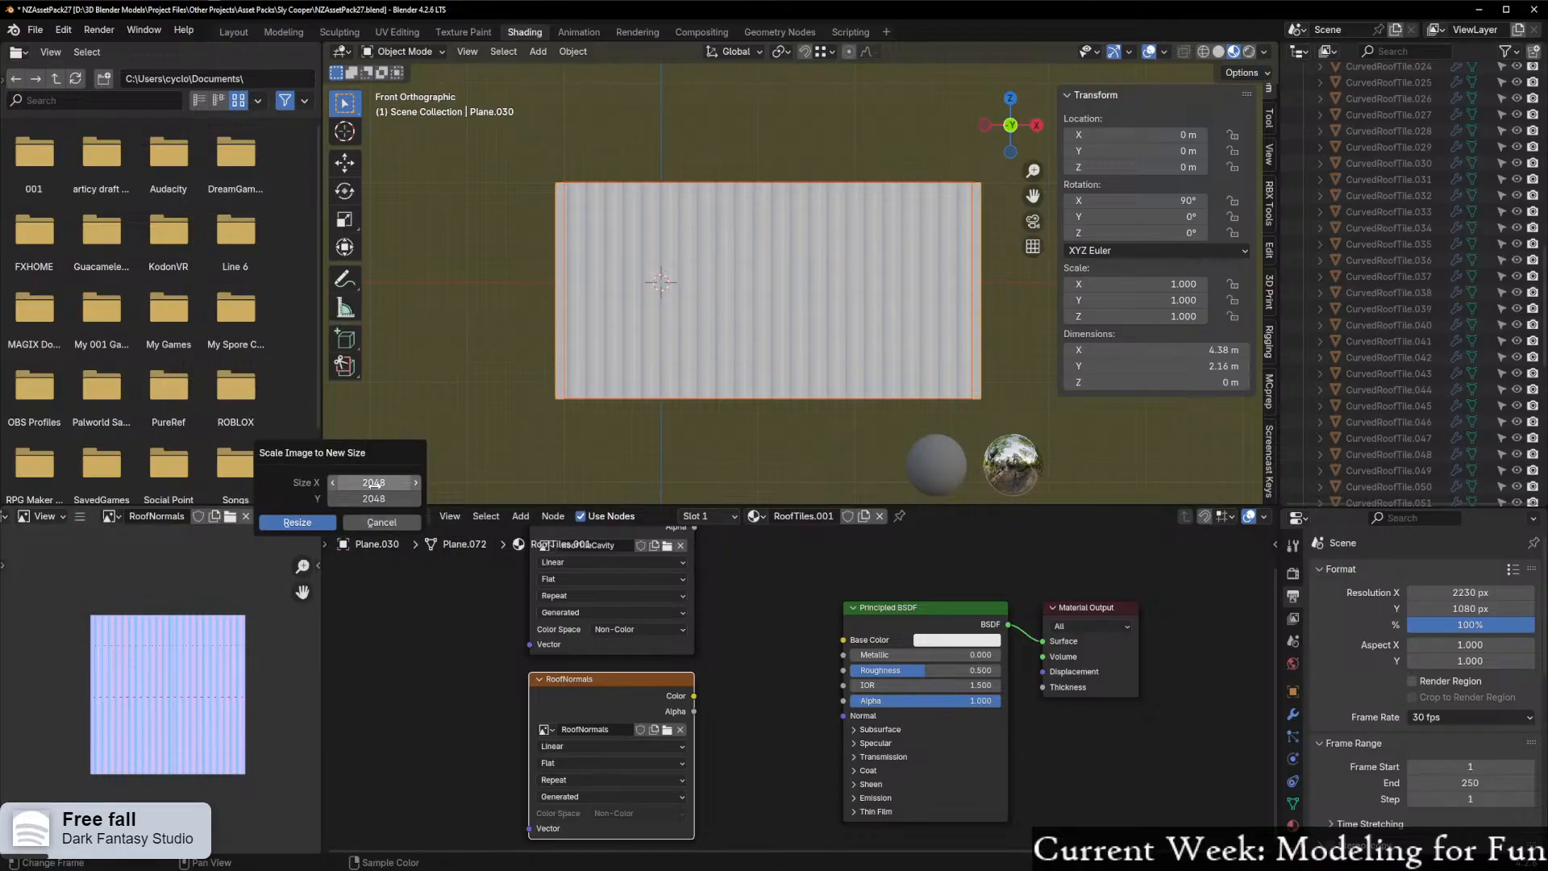
click(374, 482)
text(2230)
click(393, 495)
text(1)
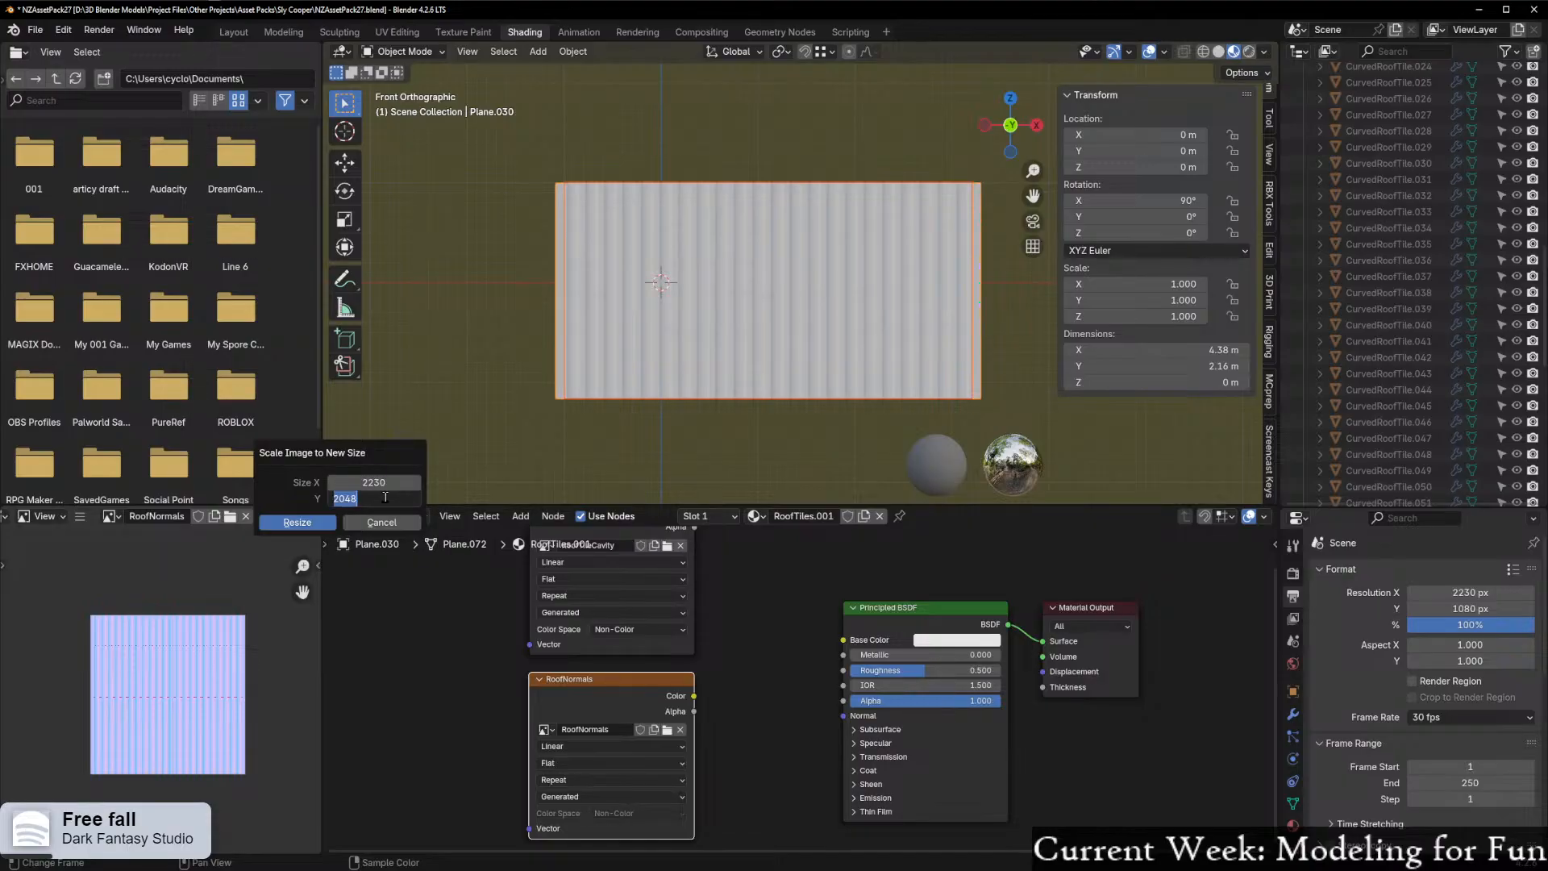
text(080)
key(Return)
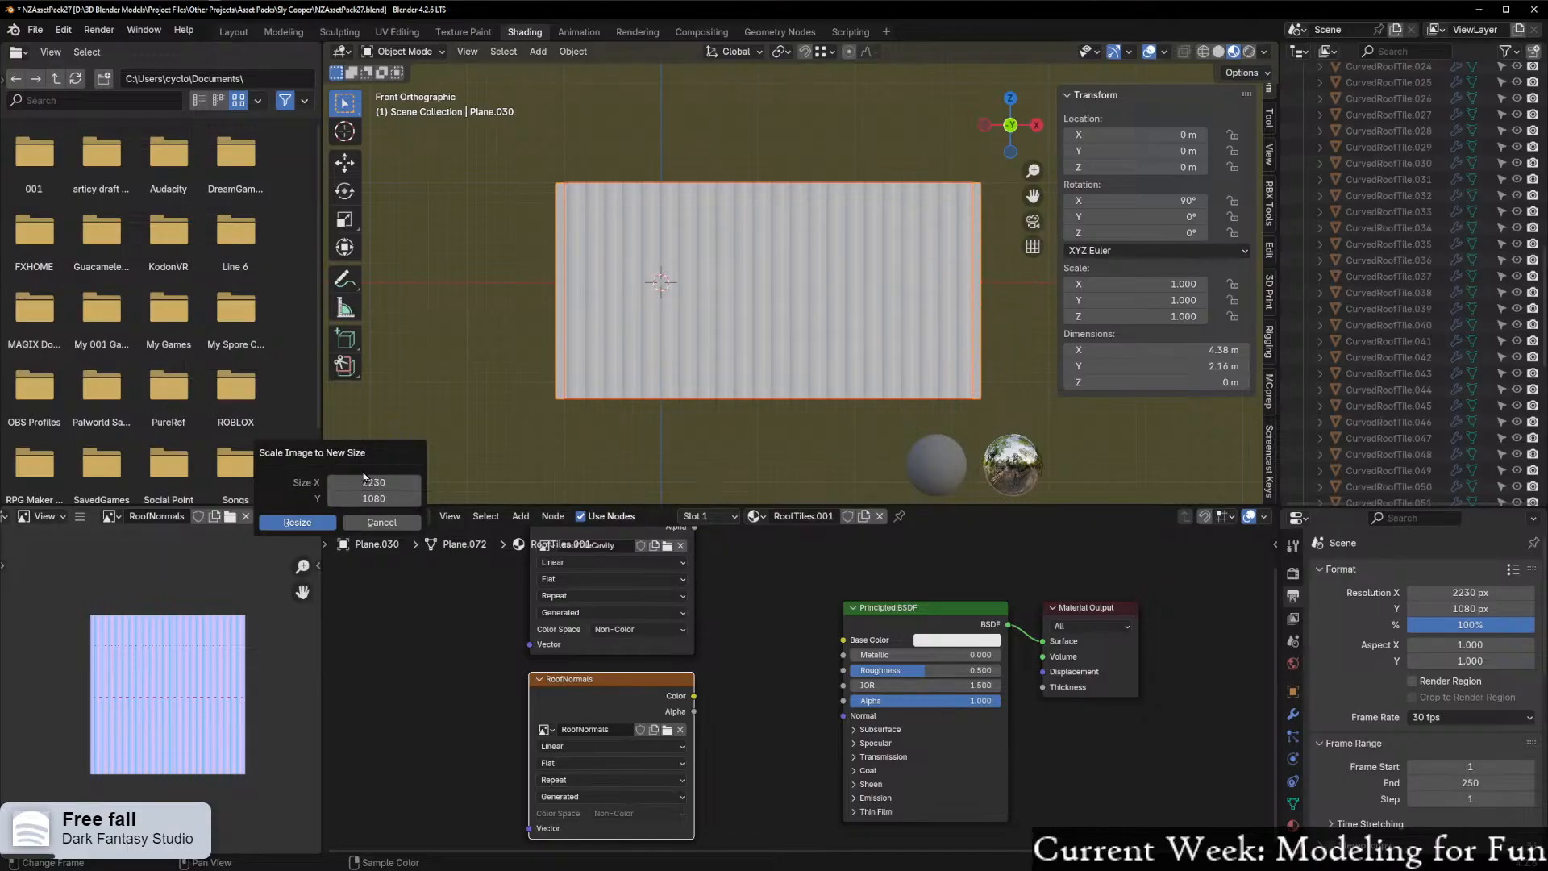
click(297, 522)
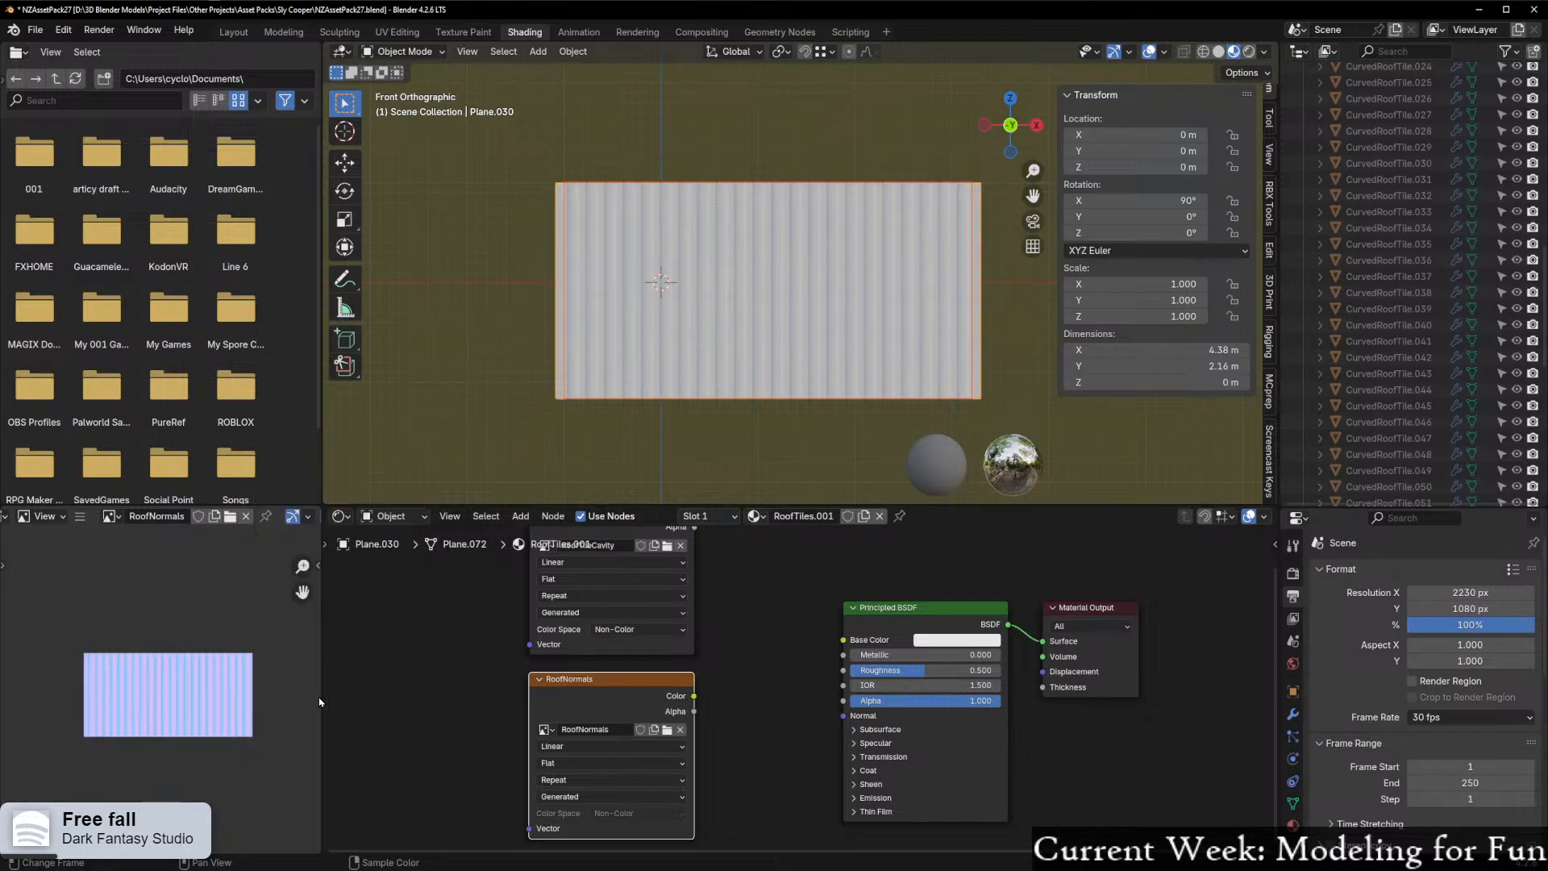
Run a test render of the roof tile panel and review the output and color management settings
scroll(1422, 741, down, 5)
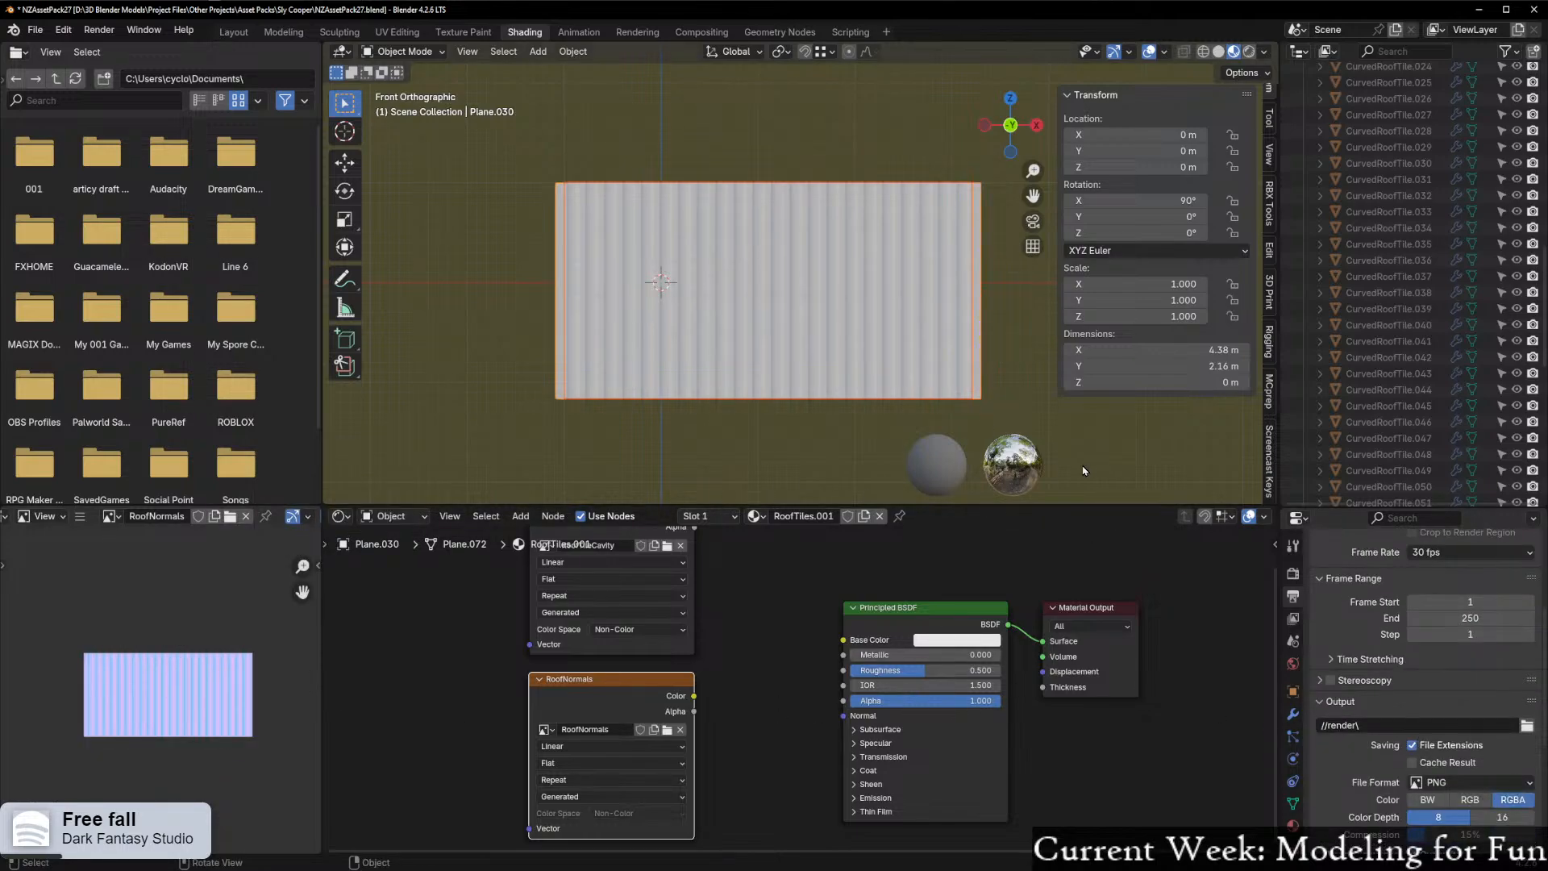
key(F12)
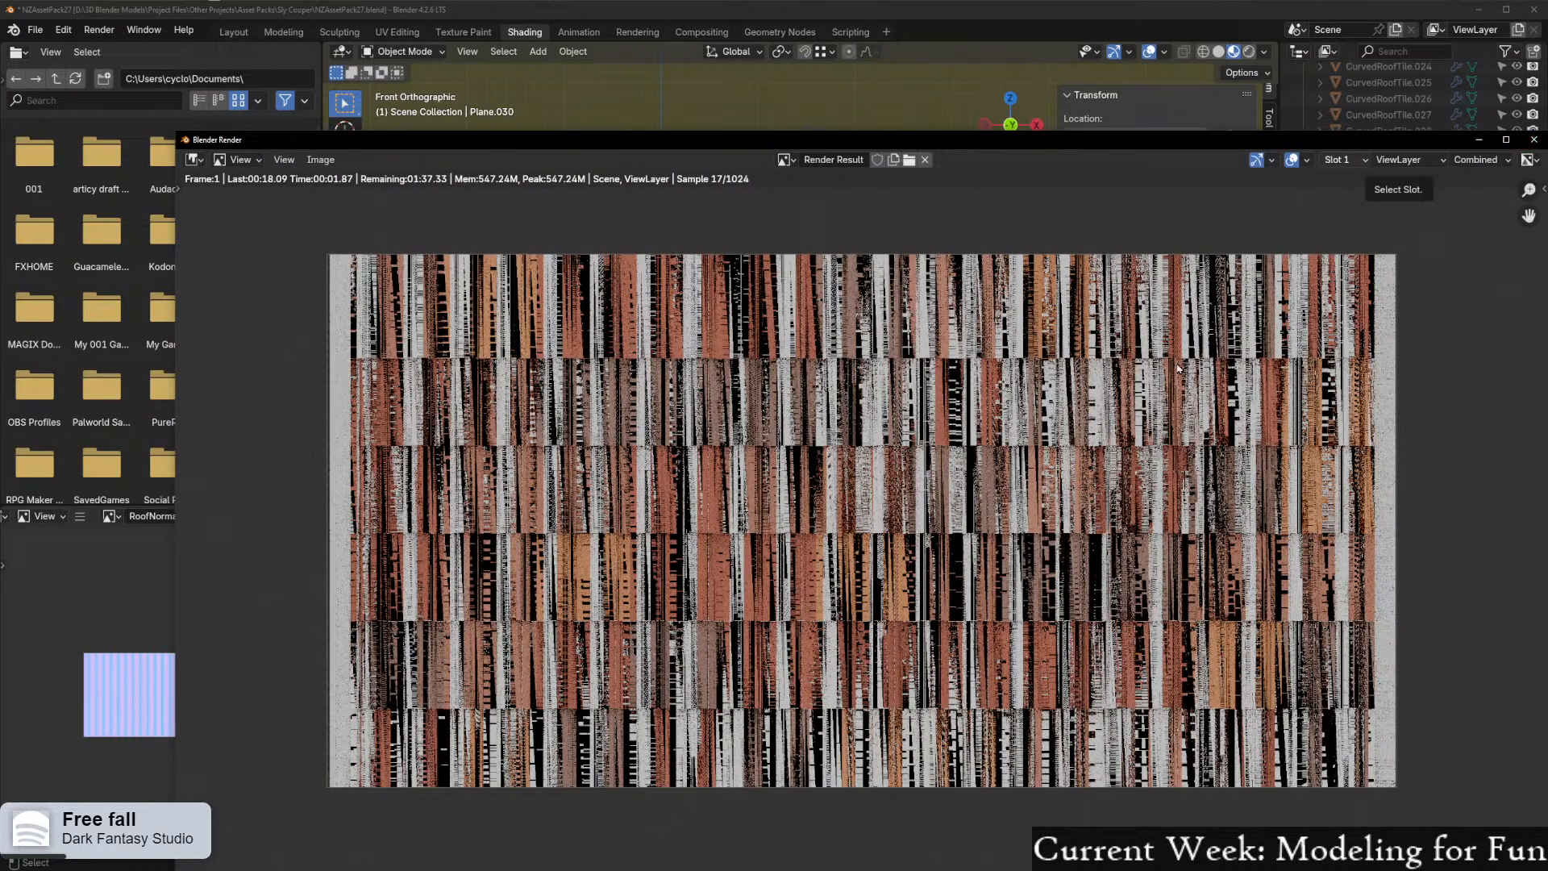
key(Escape)
scroll(1432, 692, down, 6)
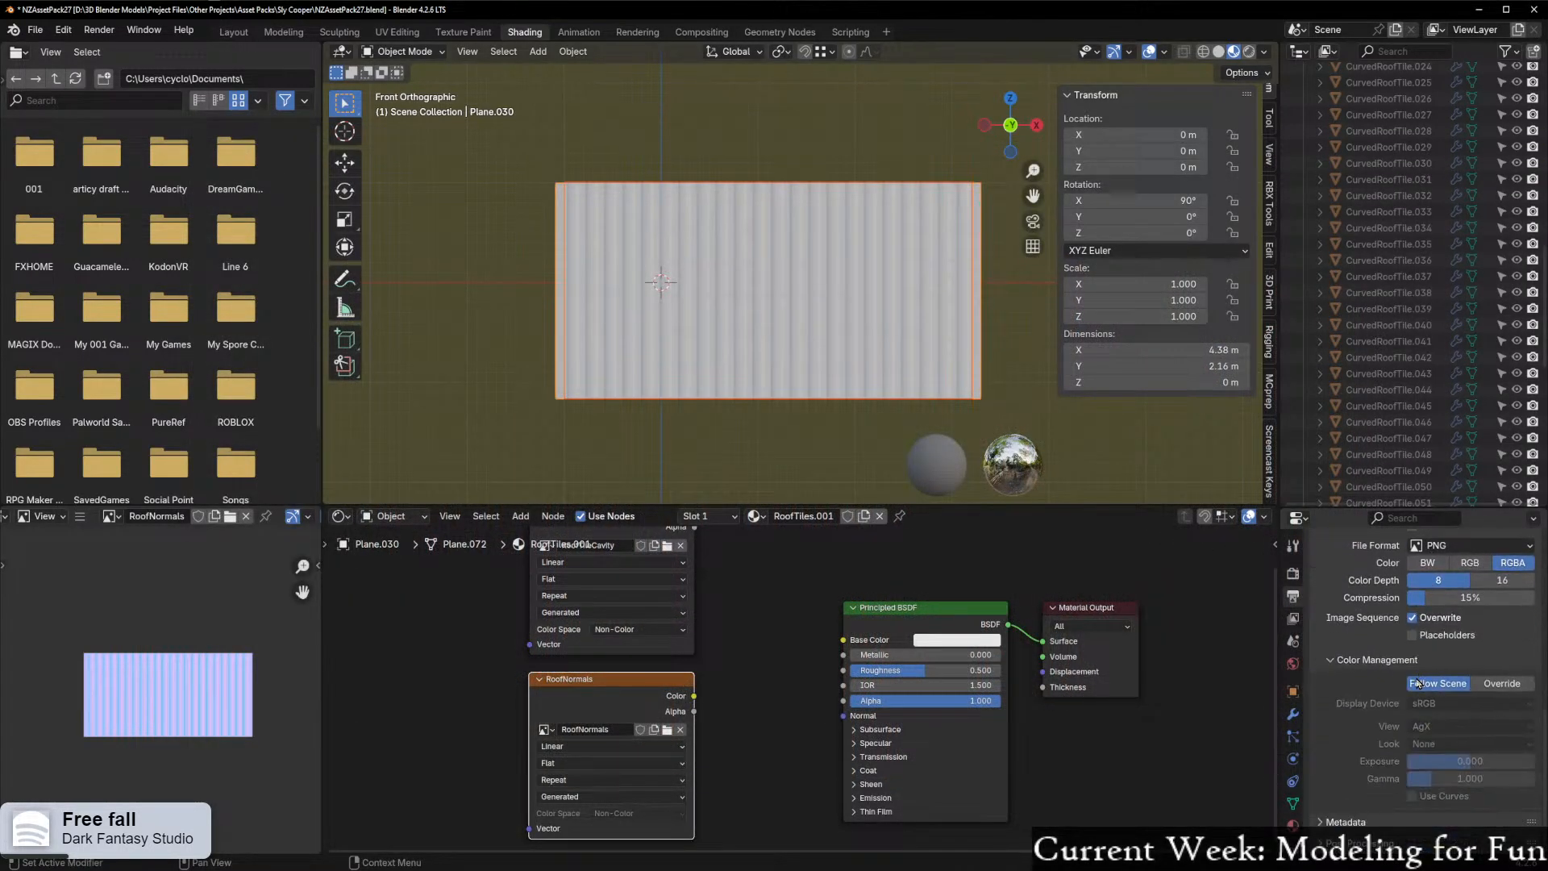
scroll(1407, 716, up, 7)
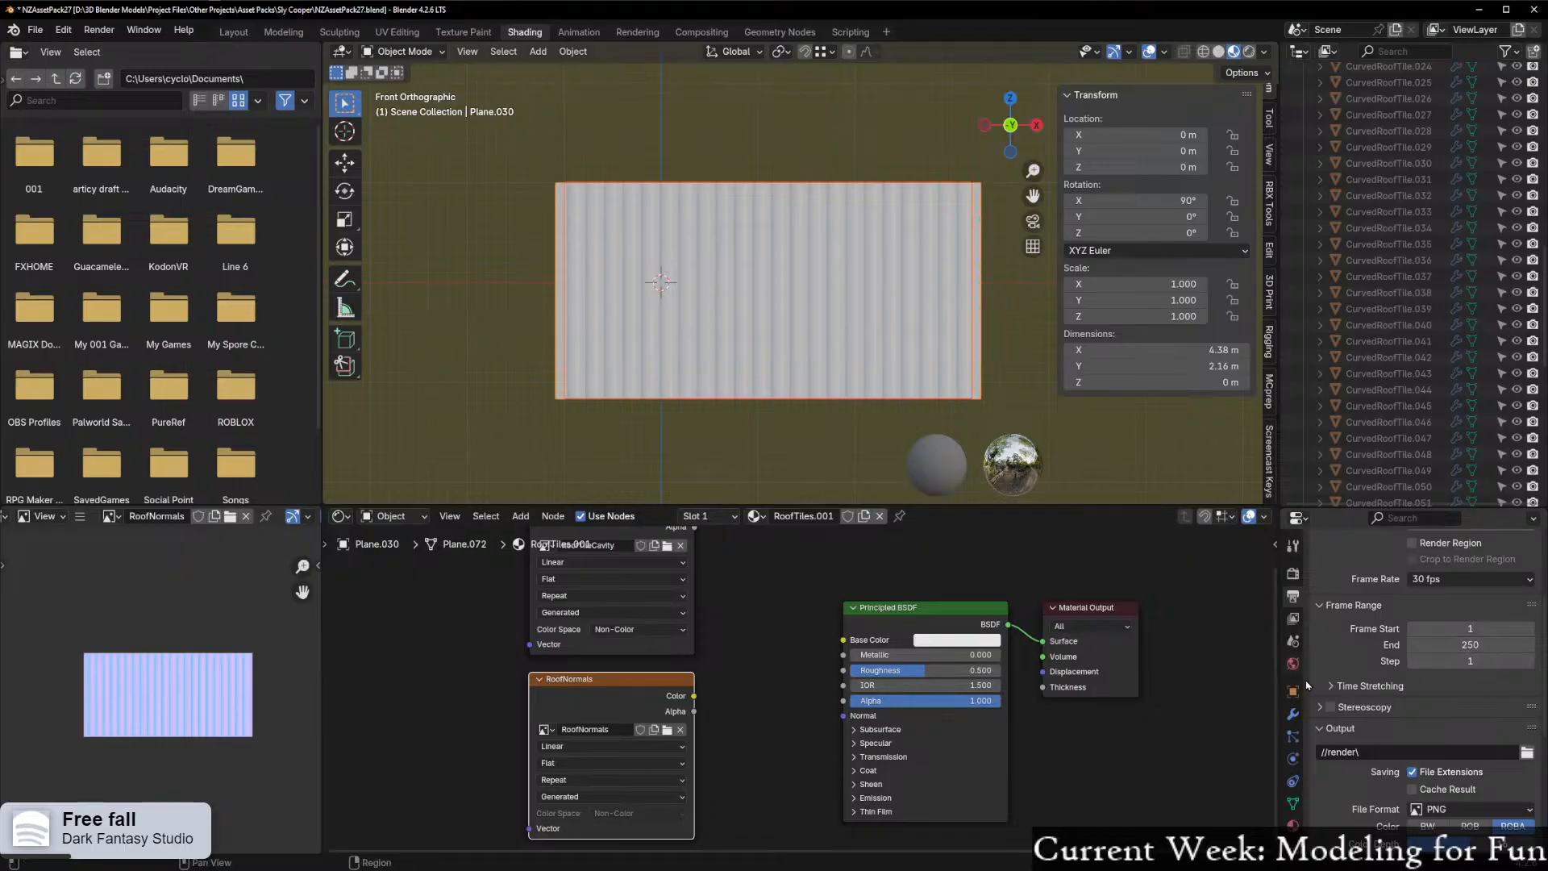
scroll(1300, 629, up, 4)
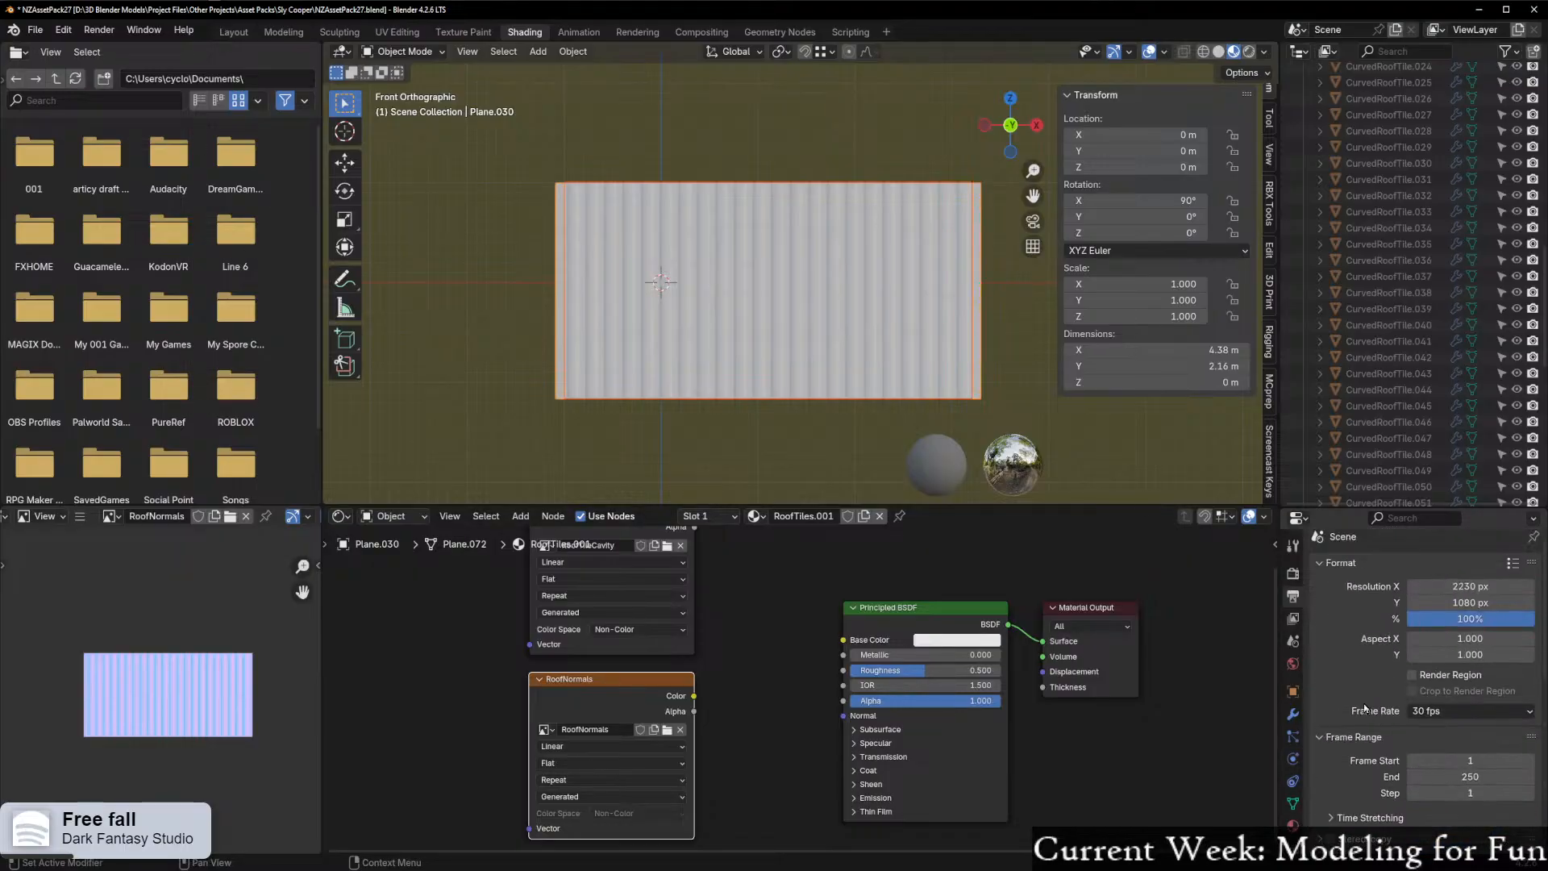
Bake the tiles' normals onto the resized RoofNormals image and inspect the new map up close
click(1294, 571)
scroll(1443, 707, down, 5)
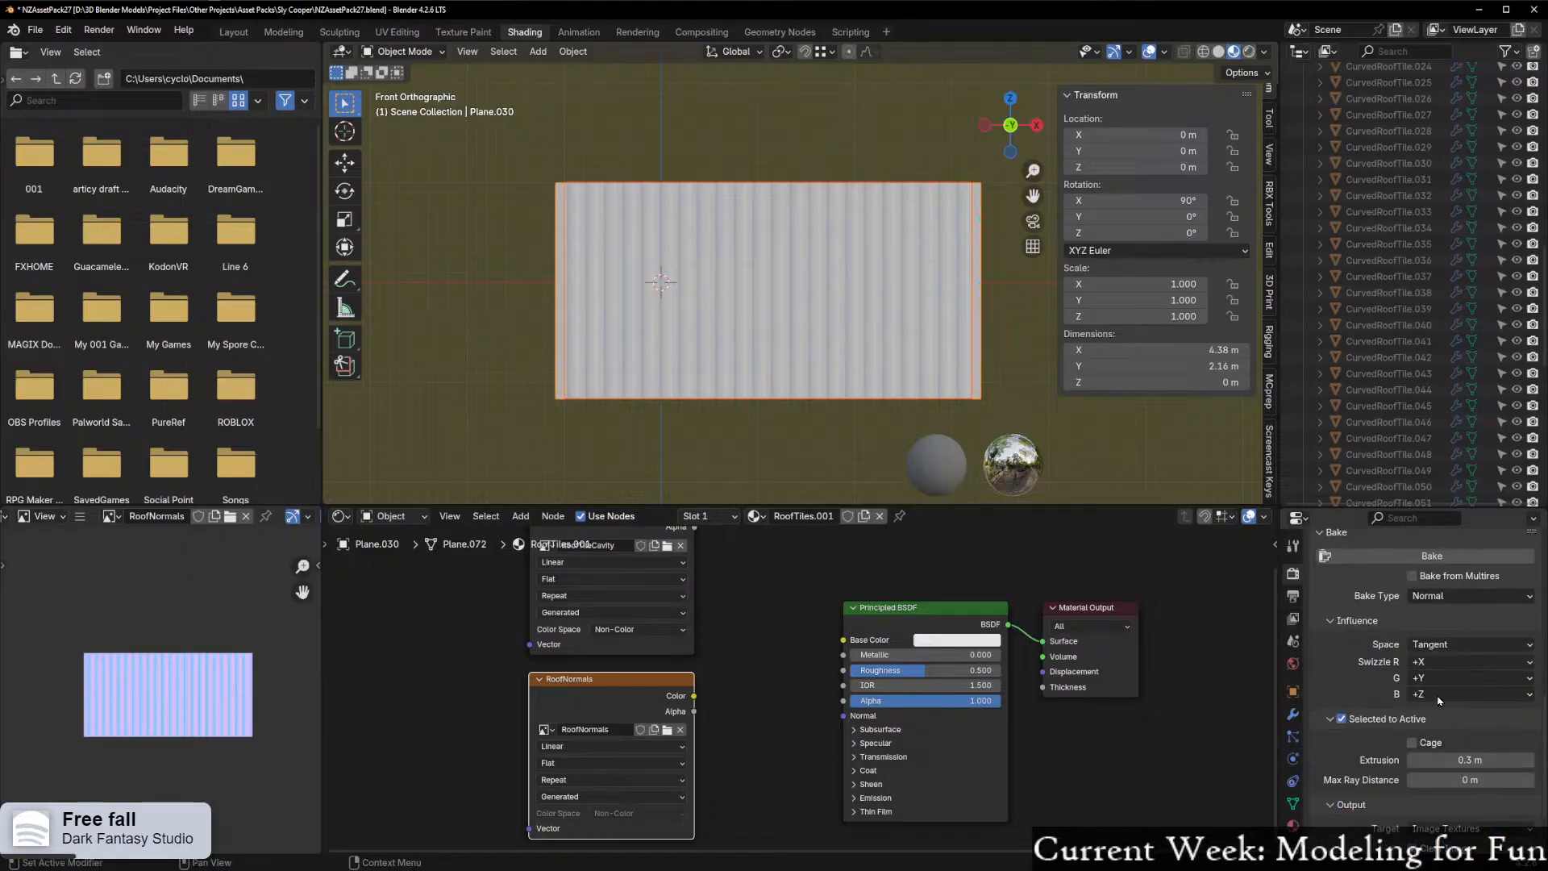
click(1428, 555)
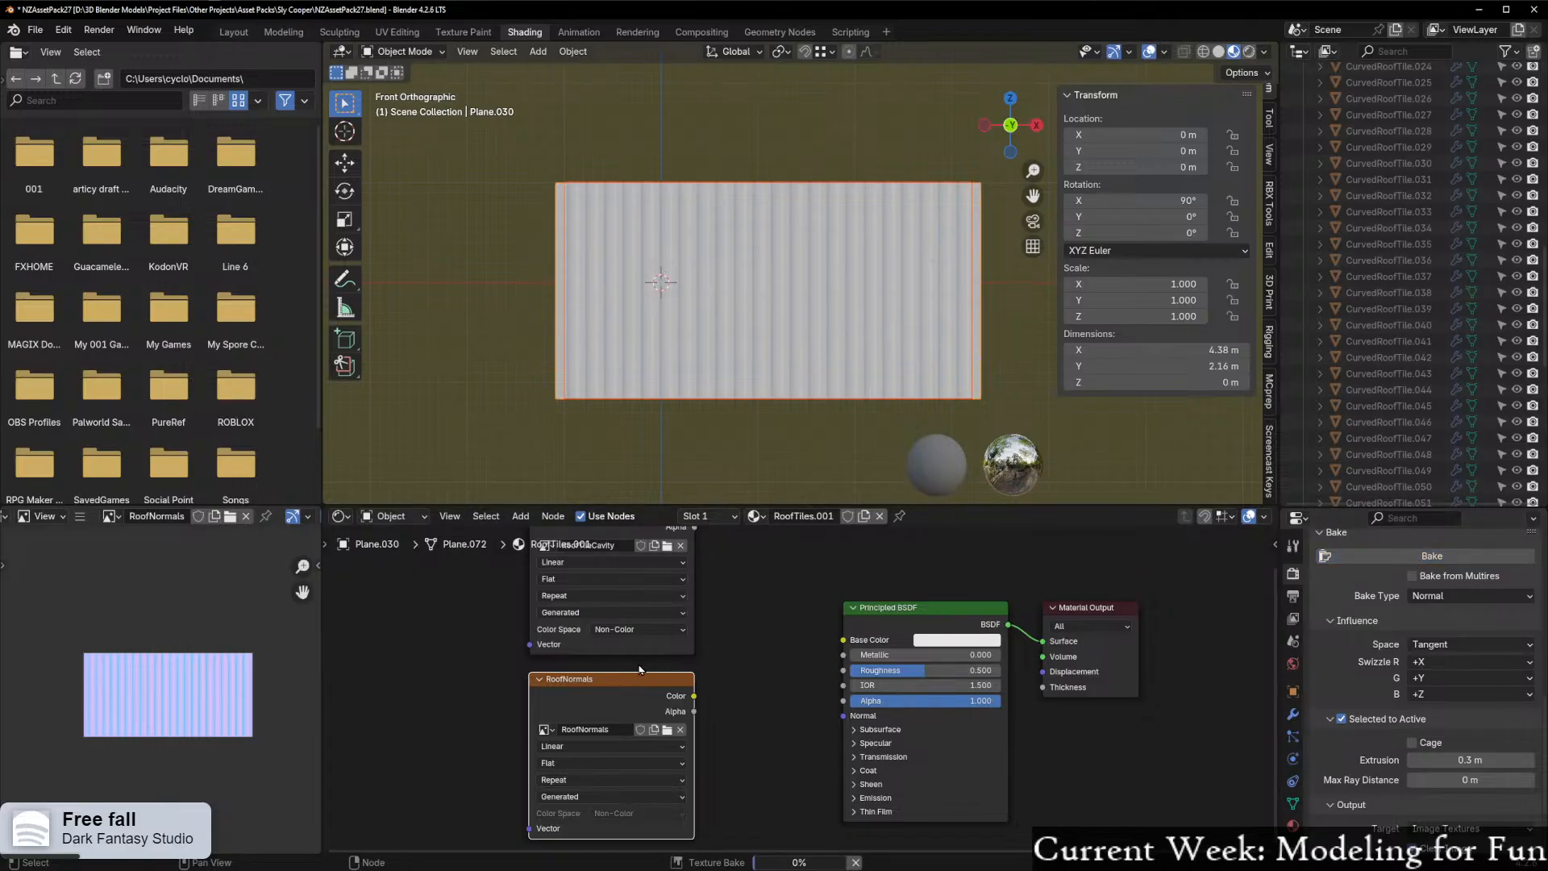
scroll(145, 743, up, 4)
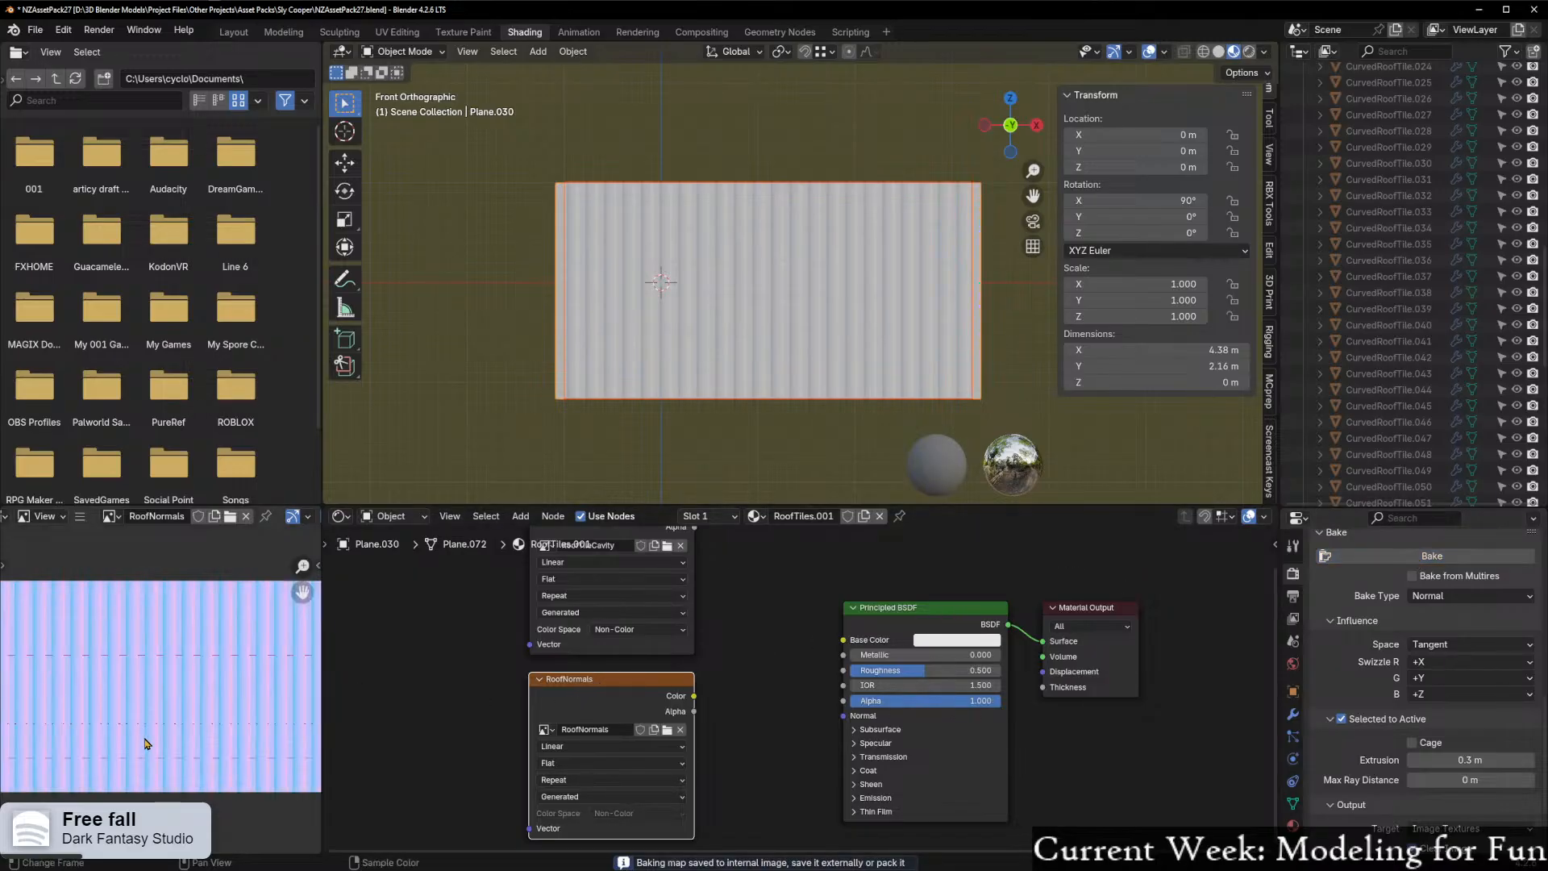
scroll(150, 736, up, 2)
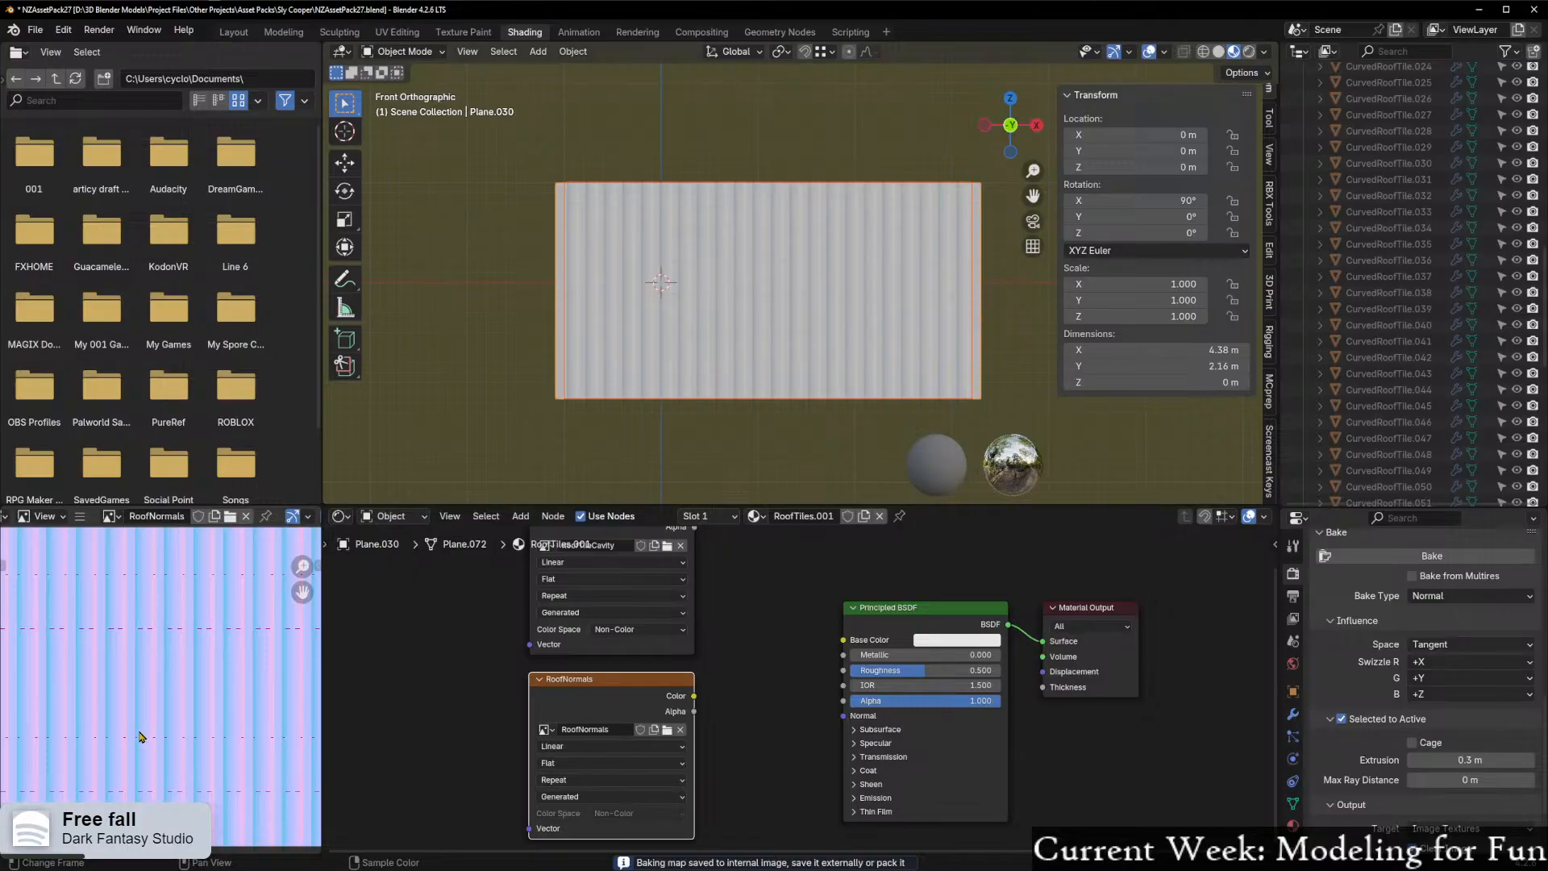
key(Home)
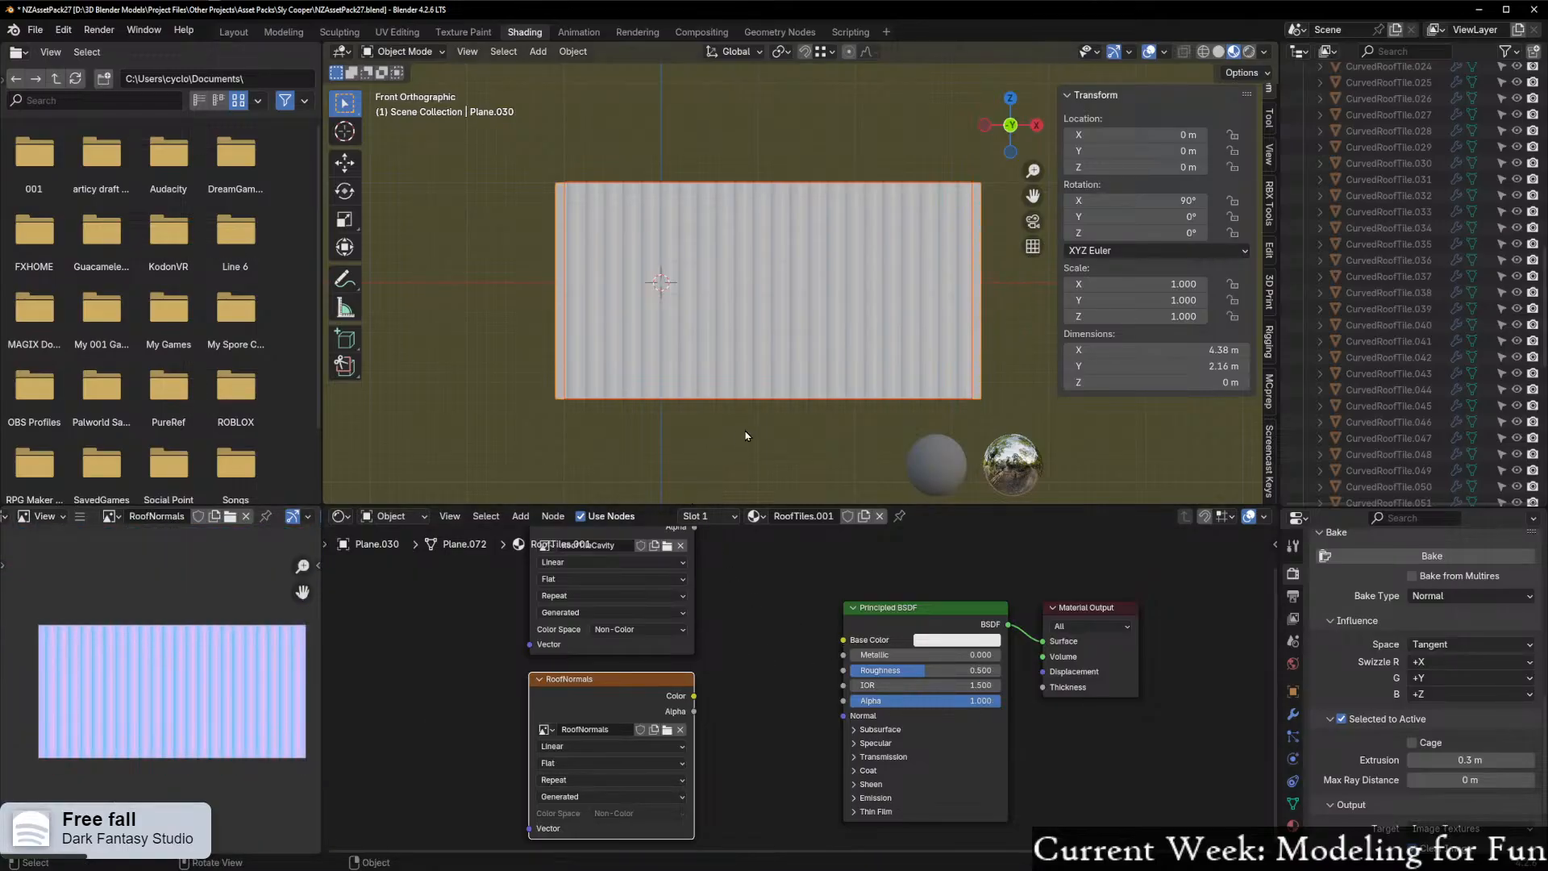
Hide the joined tile mesh and select the backing plane behind it
middle_drag(737, 437, 815, 452)
click(749, 341)
click(717, 383)
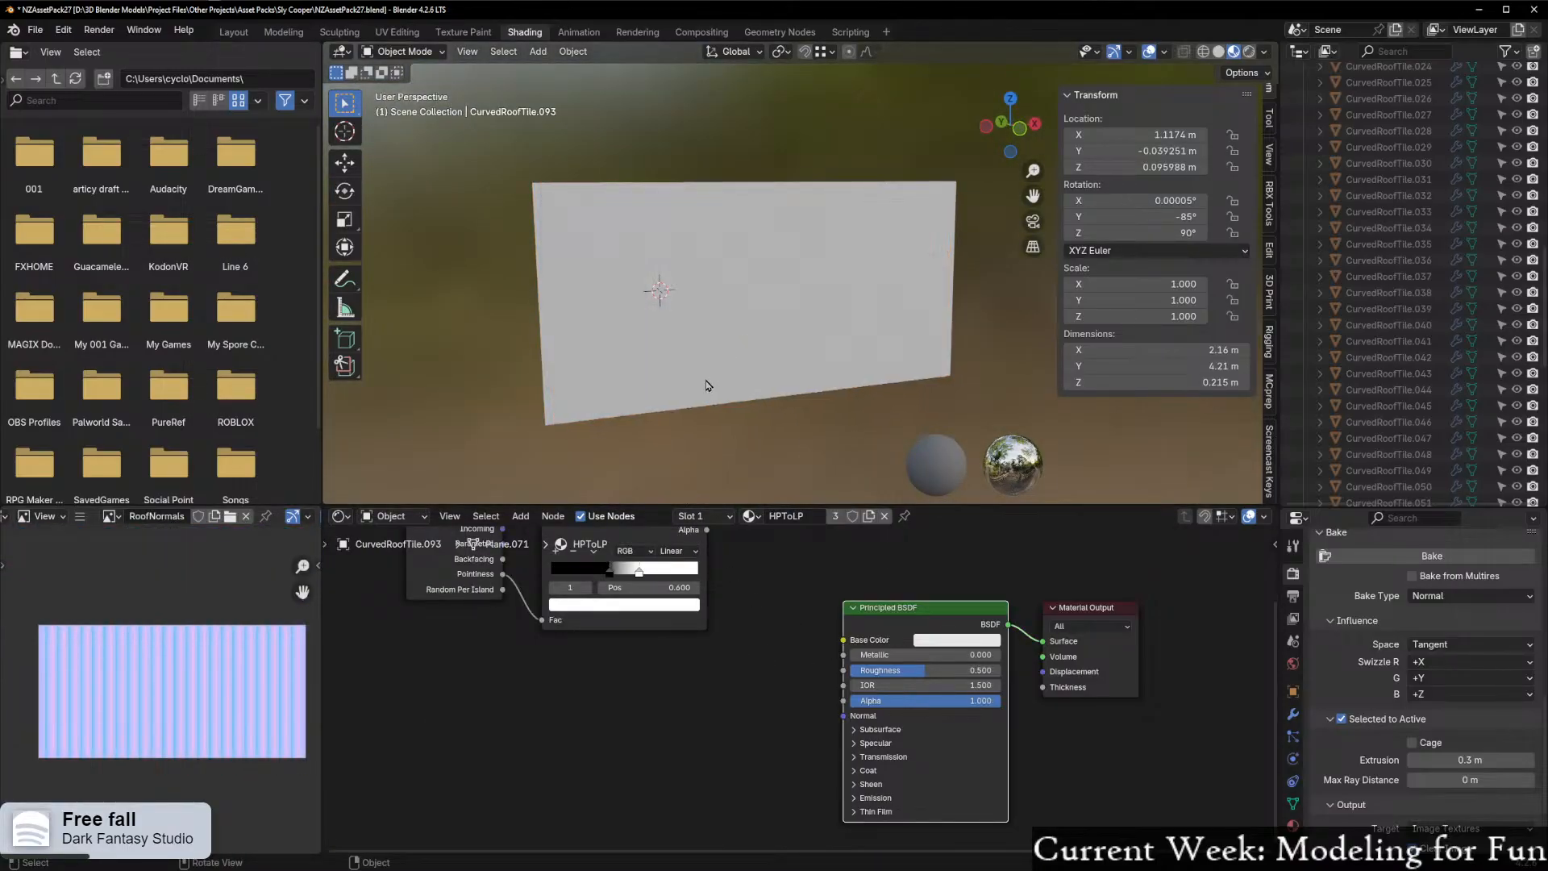
Add a Bump node with RoofNormals color feeding its Height, connect it to the Principled BSDF's Normal, and examine the plane's shading
key(shift+a)
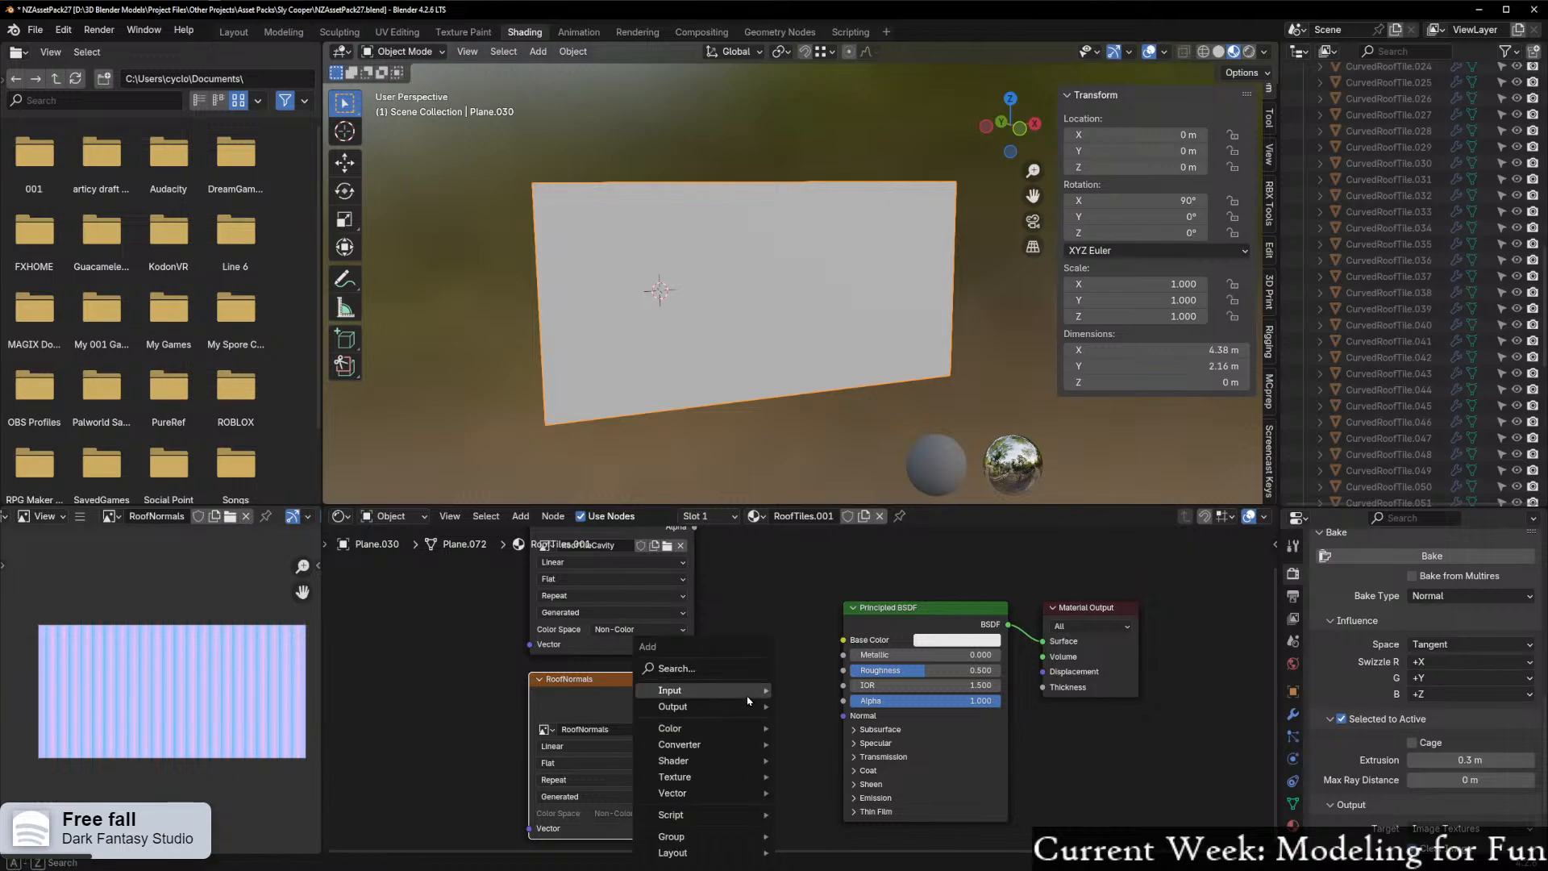
click(713, 670)
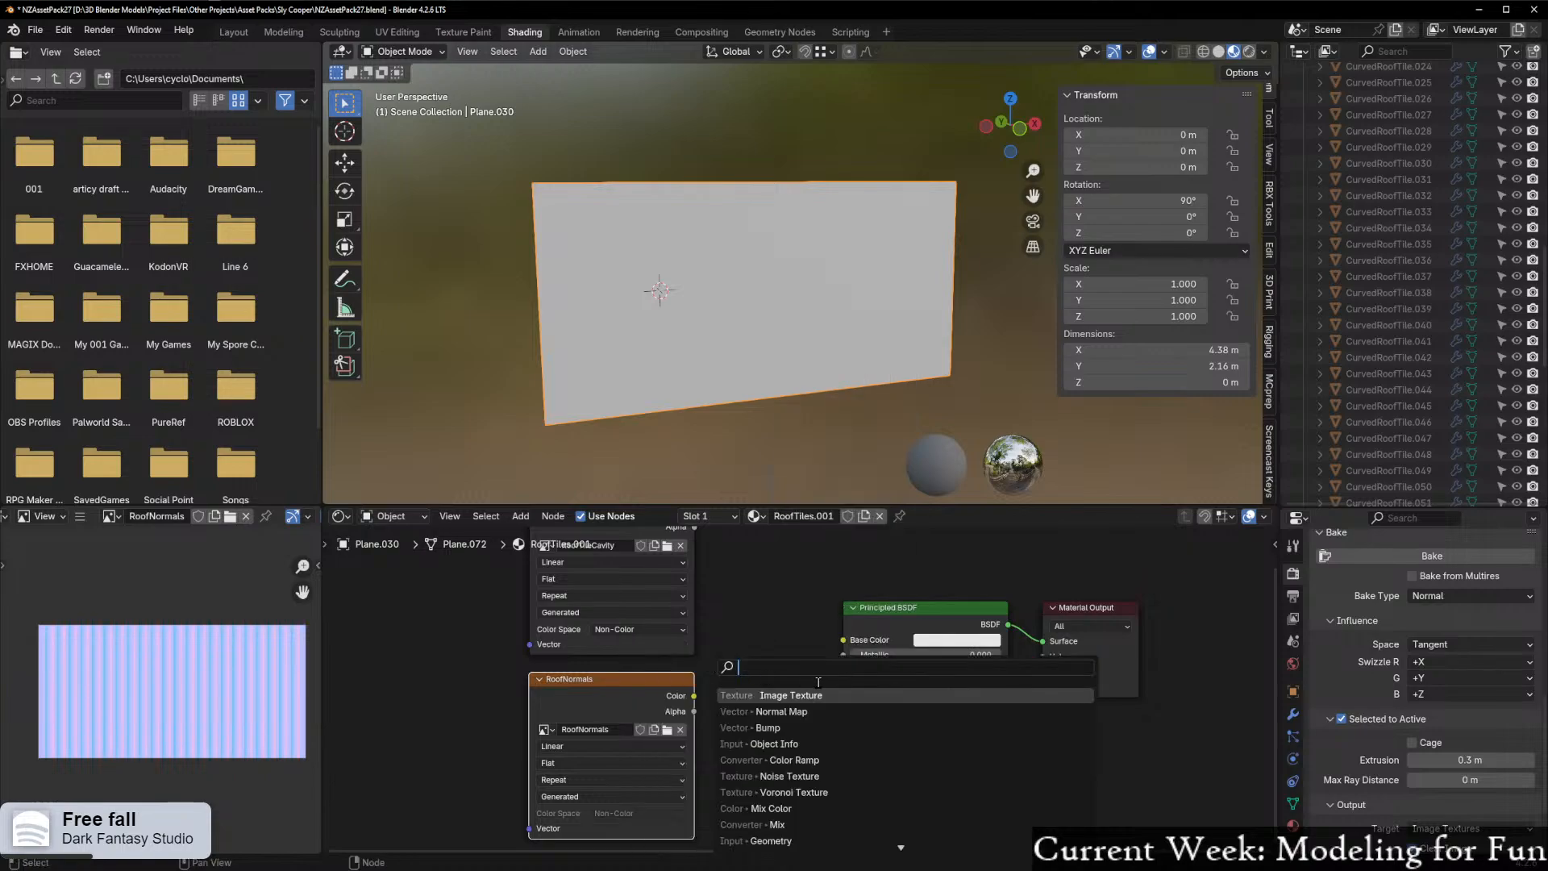
click(821, 729)
click(726, 673)
drag(823, 698, 839, 723)
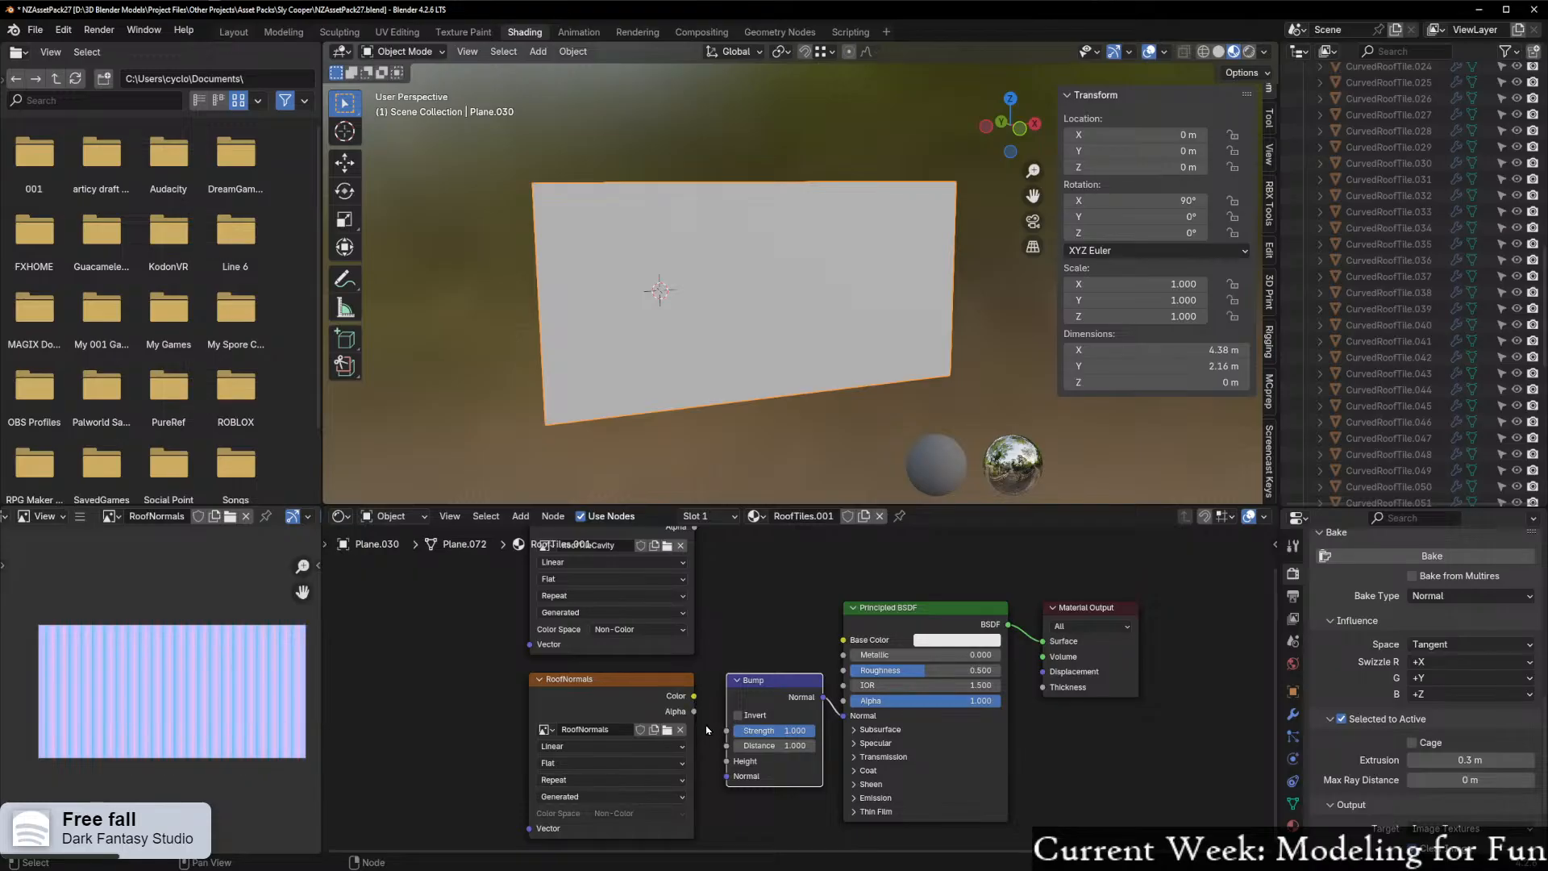
scroll(732, 749, up, 2)
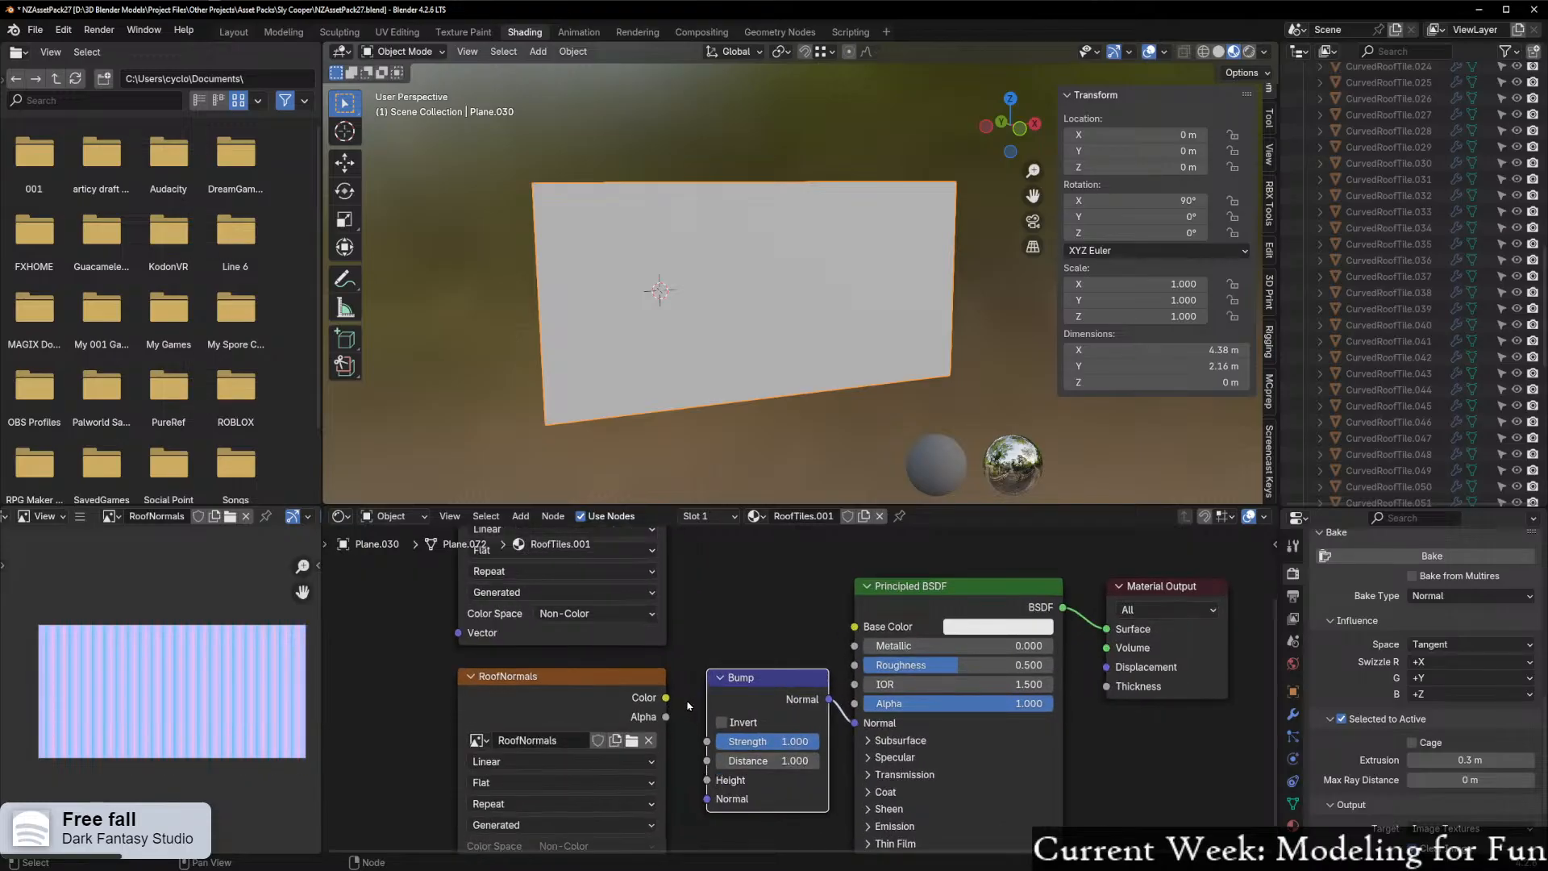
drag(666, 697, 707, 780)
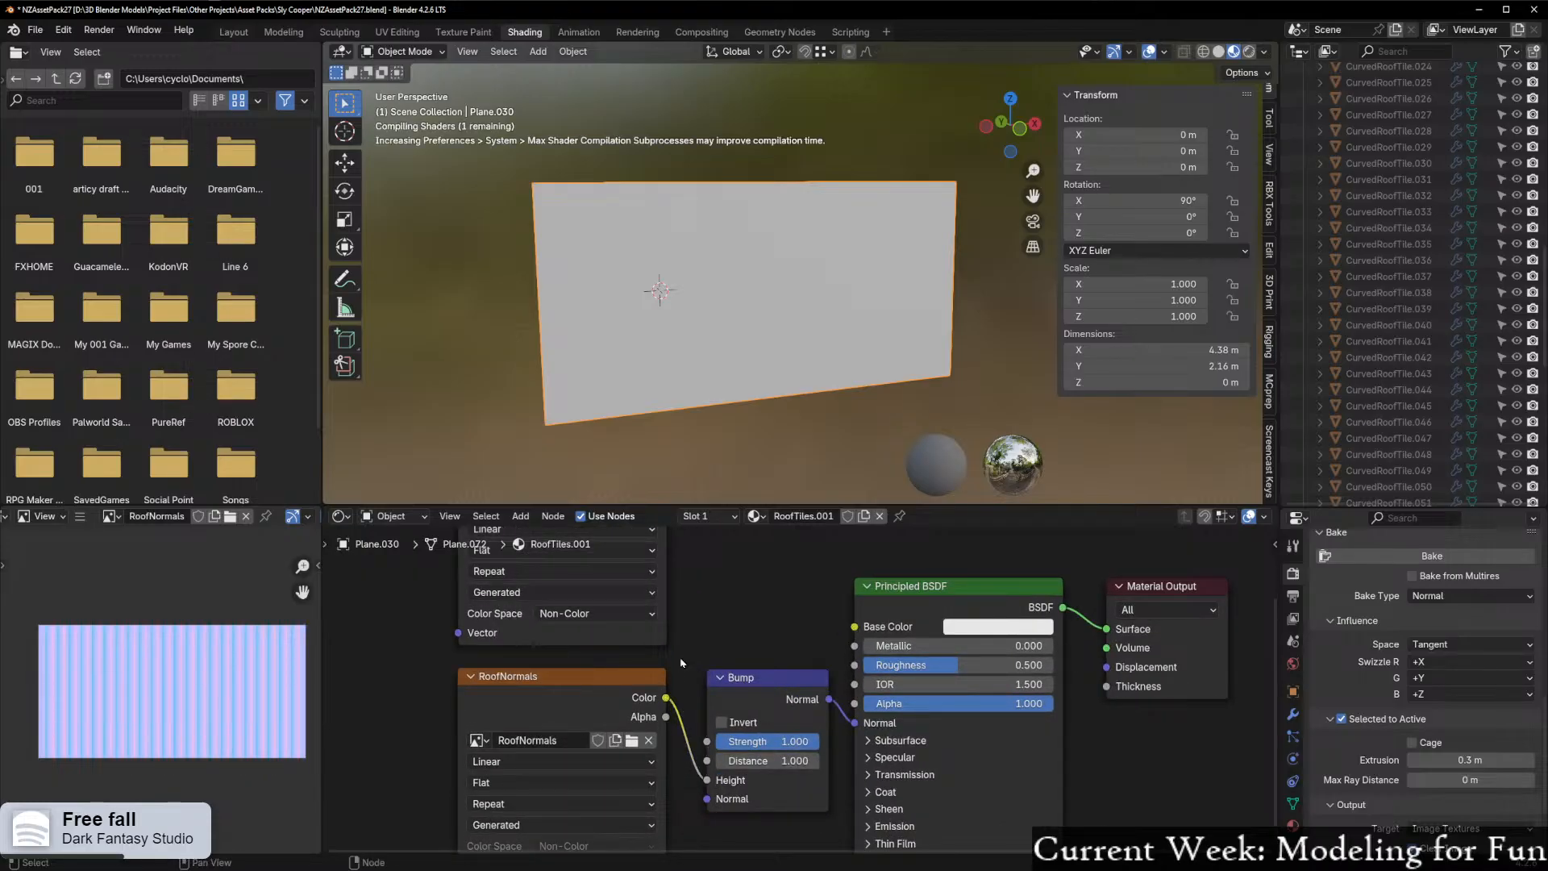
scroll(728, 331, up, 6)
middle_drag(728, 331, 892, 376)
scroll(794, 358, down, 6)
scroll(892, 377, up, 4)
scroll(1373, 323, down, 5)
Look through the collections in the outliner and collapse the RoofTiles collection
scroll(1373, 323, up, 15)
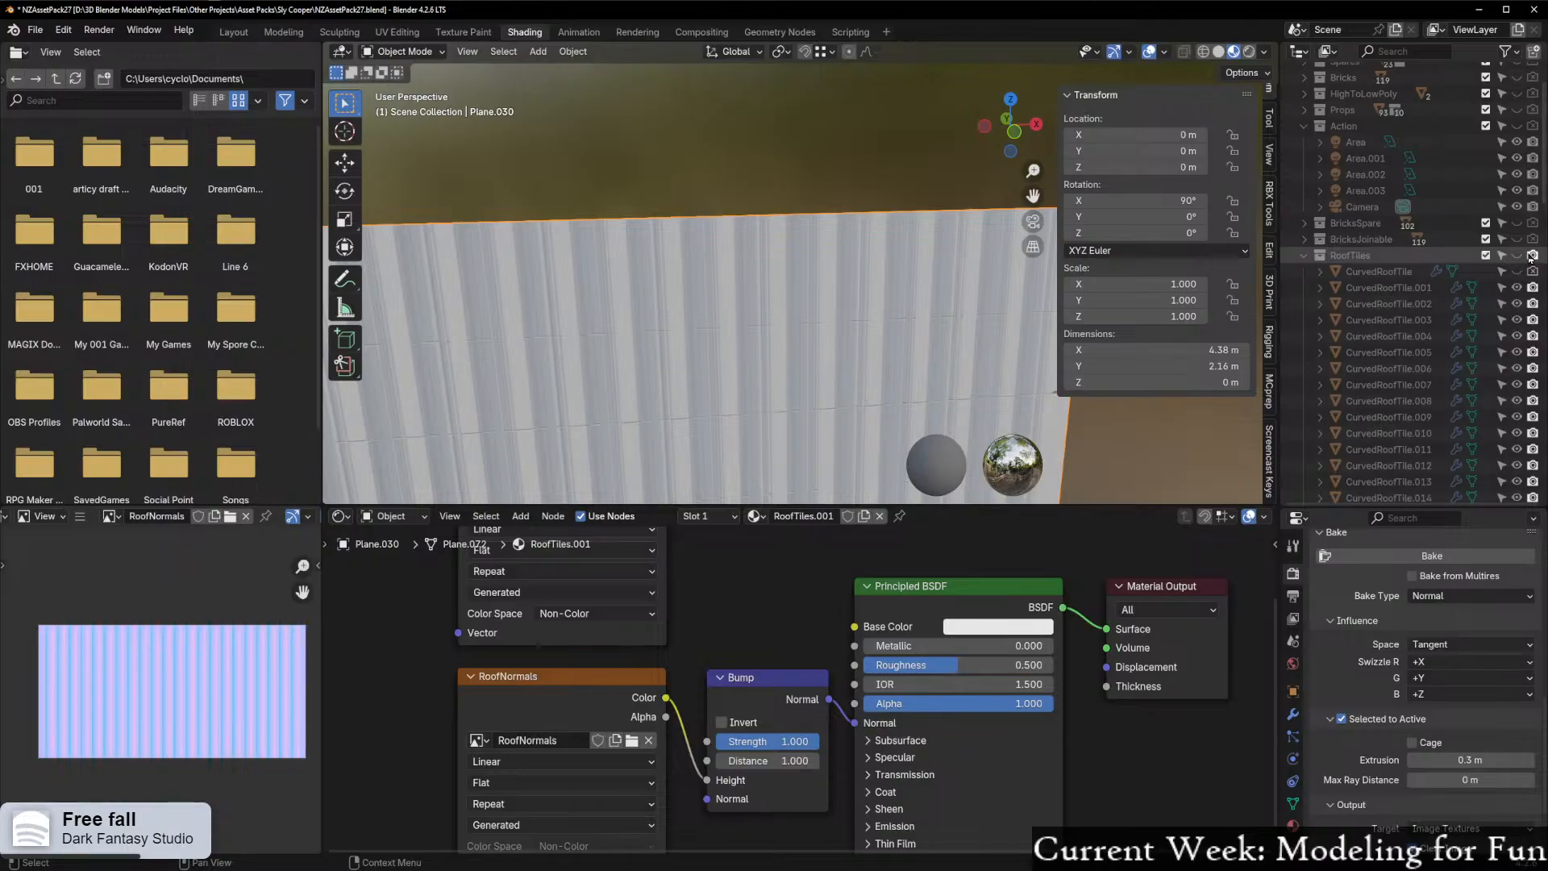
scroll(1524, 267, up, 2)
scroll(1503, 284, down, 6)
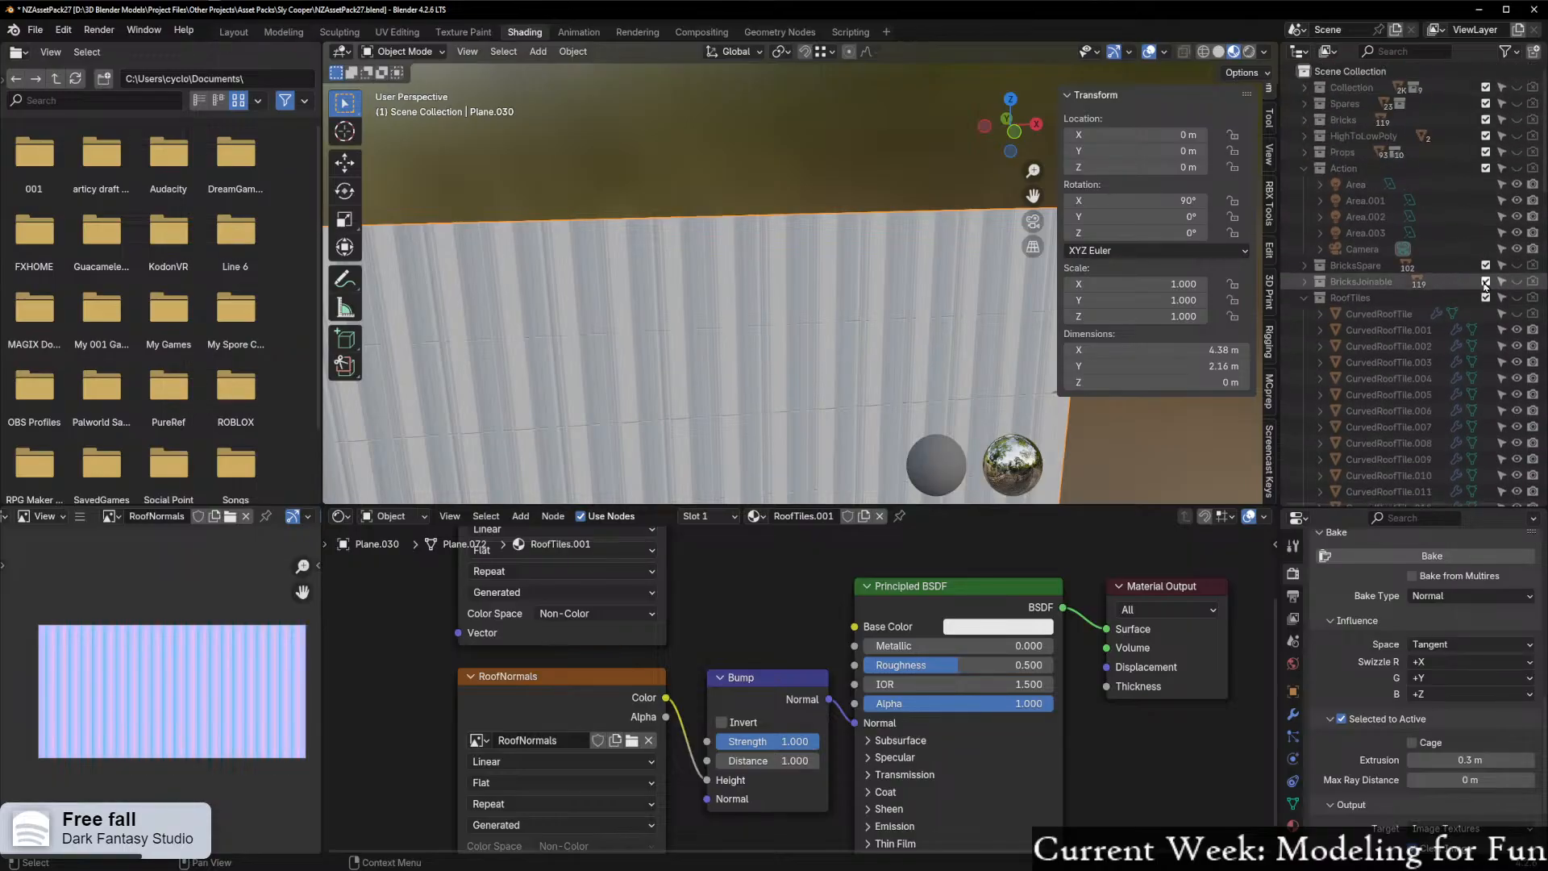
scroll(1494, 239, down, 20)
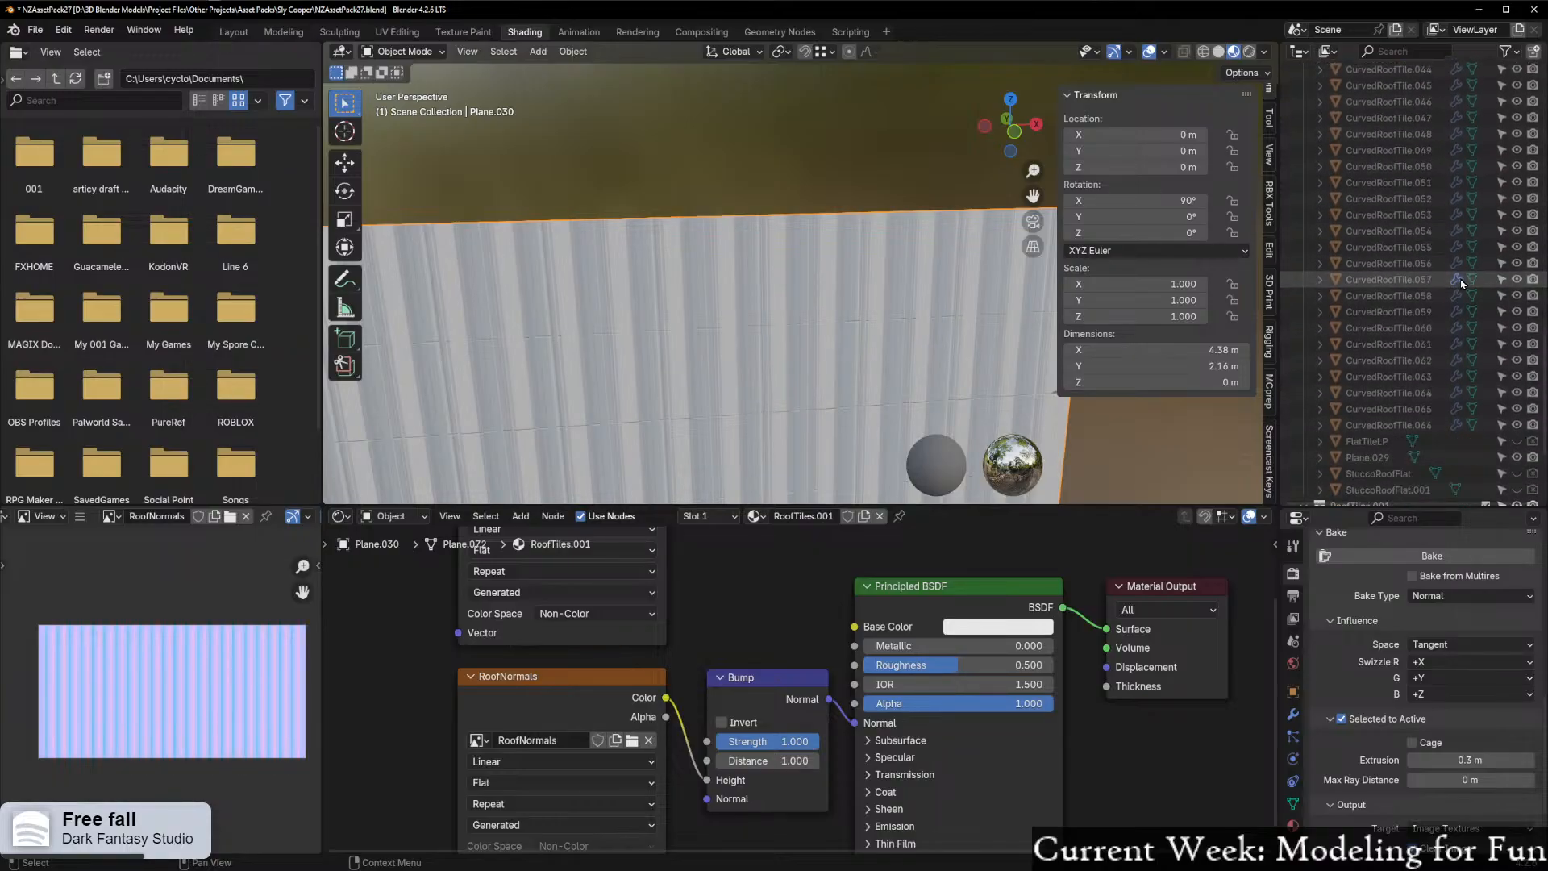
scroll(1458, 294, up, 20)
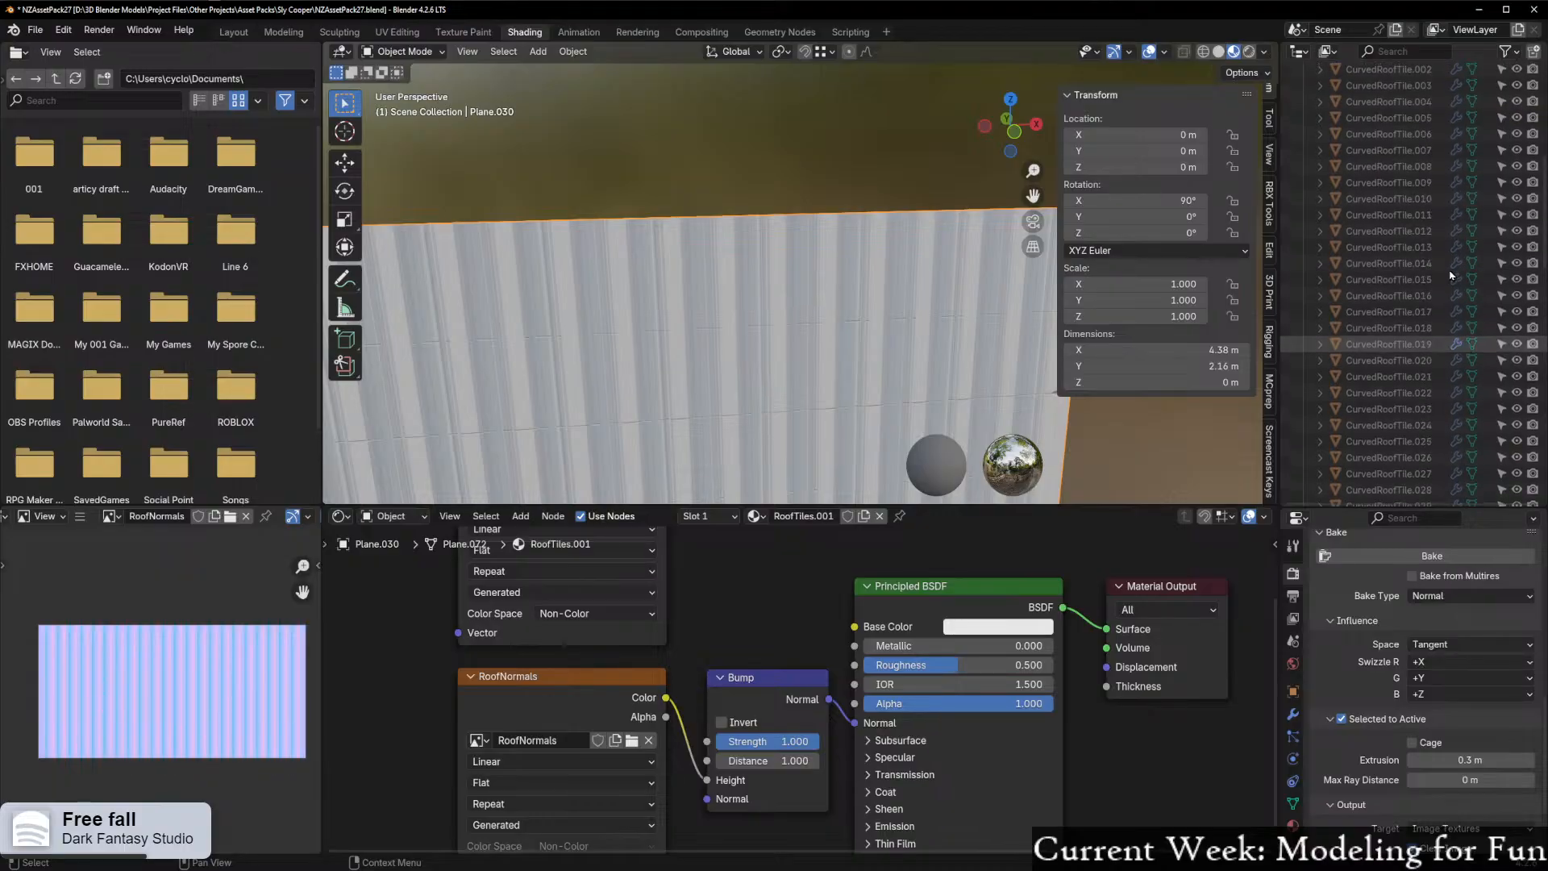
click(1309, 298)
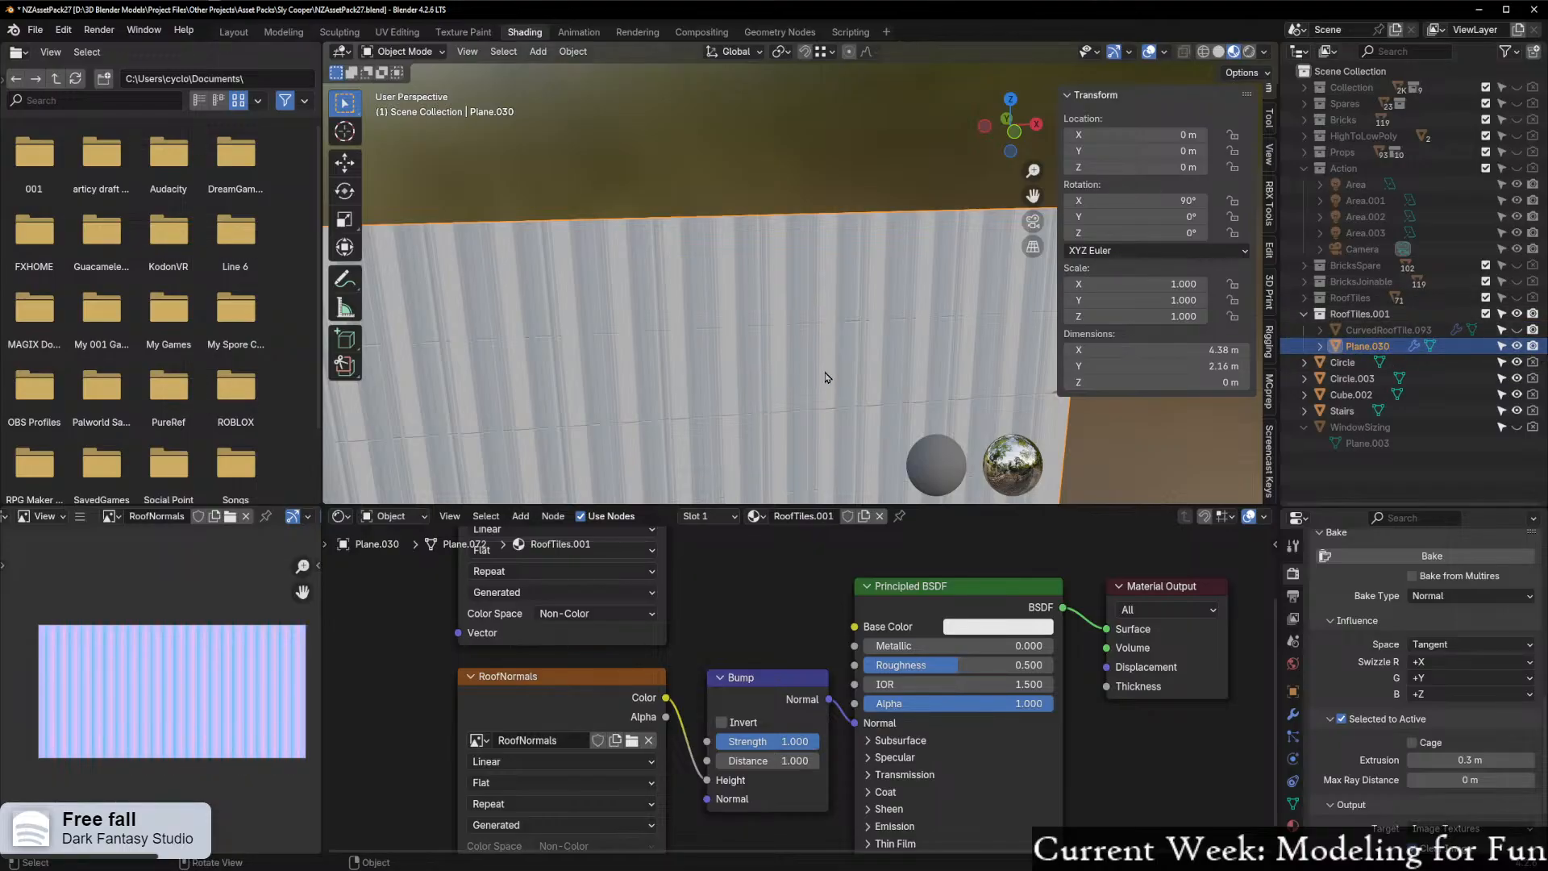
Unhide the joined tile mesh and bake its normals again onto the active backing plane's RoofNormals image
scroll(826, 378, down, 3)
middle_drag(740, 391, 645, 403)
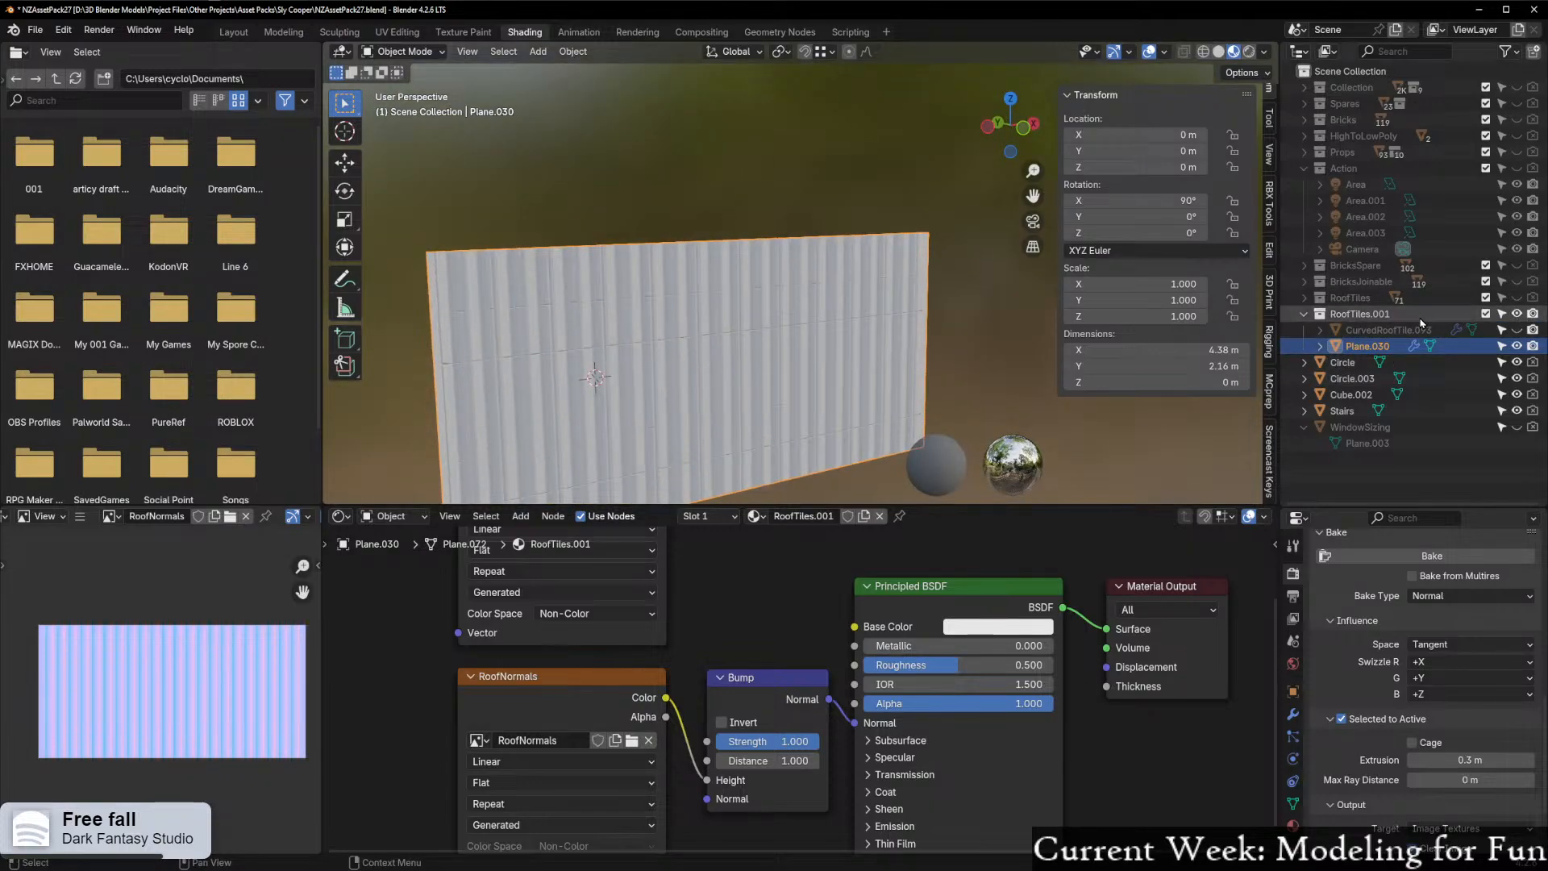
click(1389, 330)
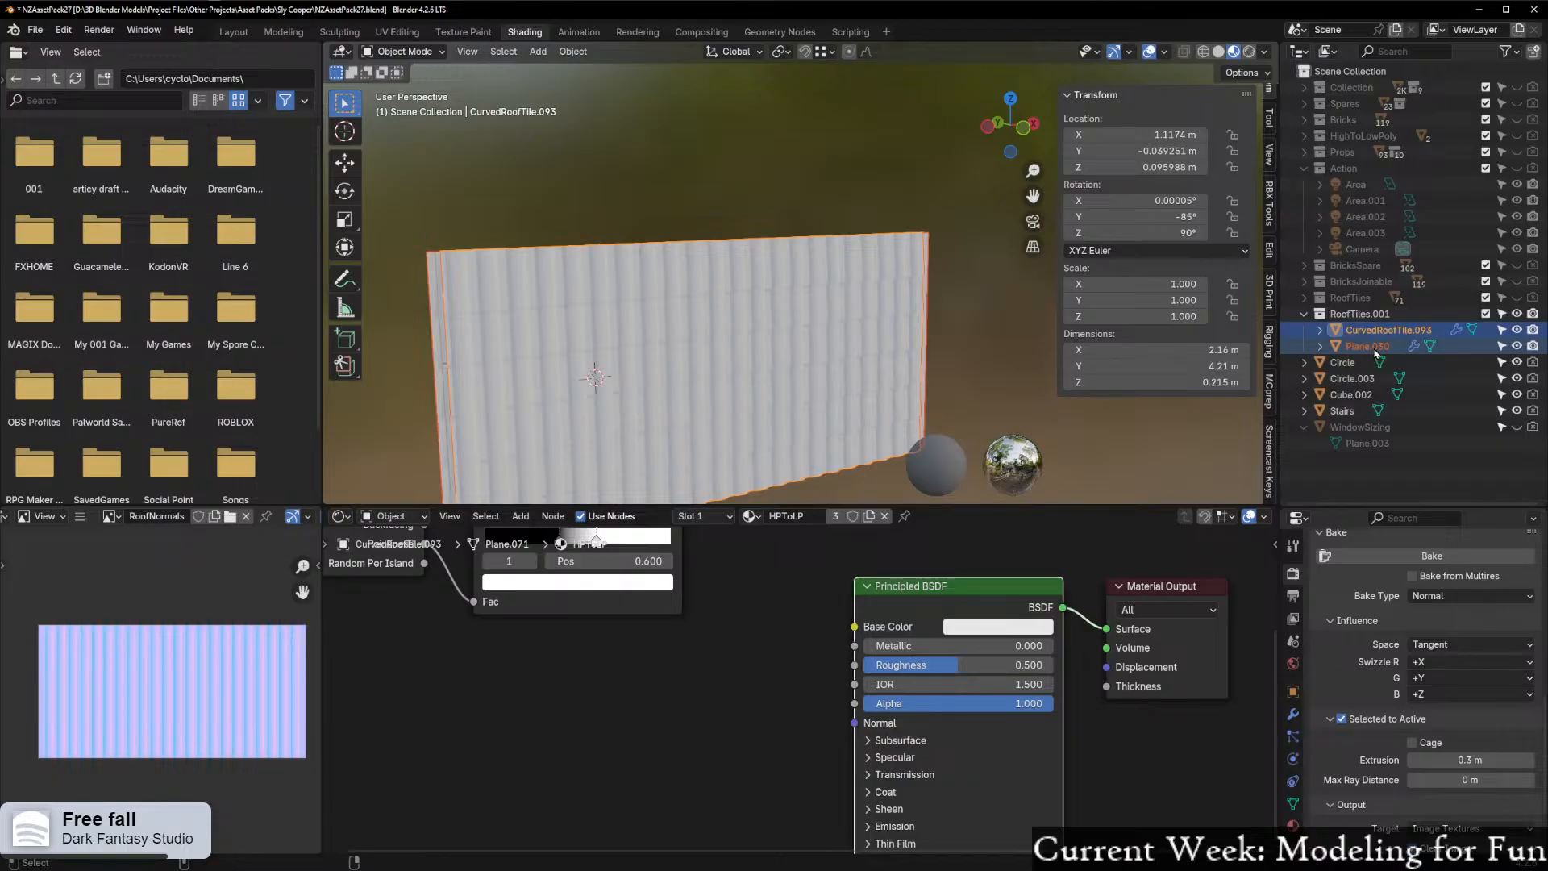
ctrl+click(1374, 347)
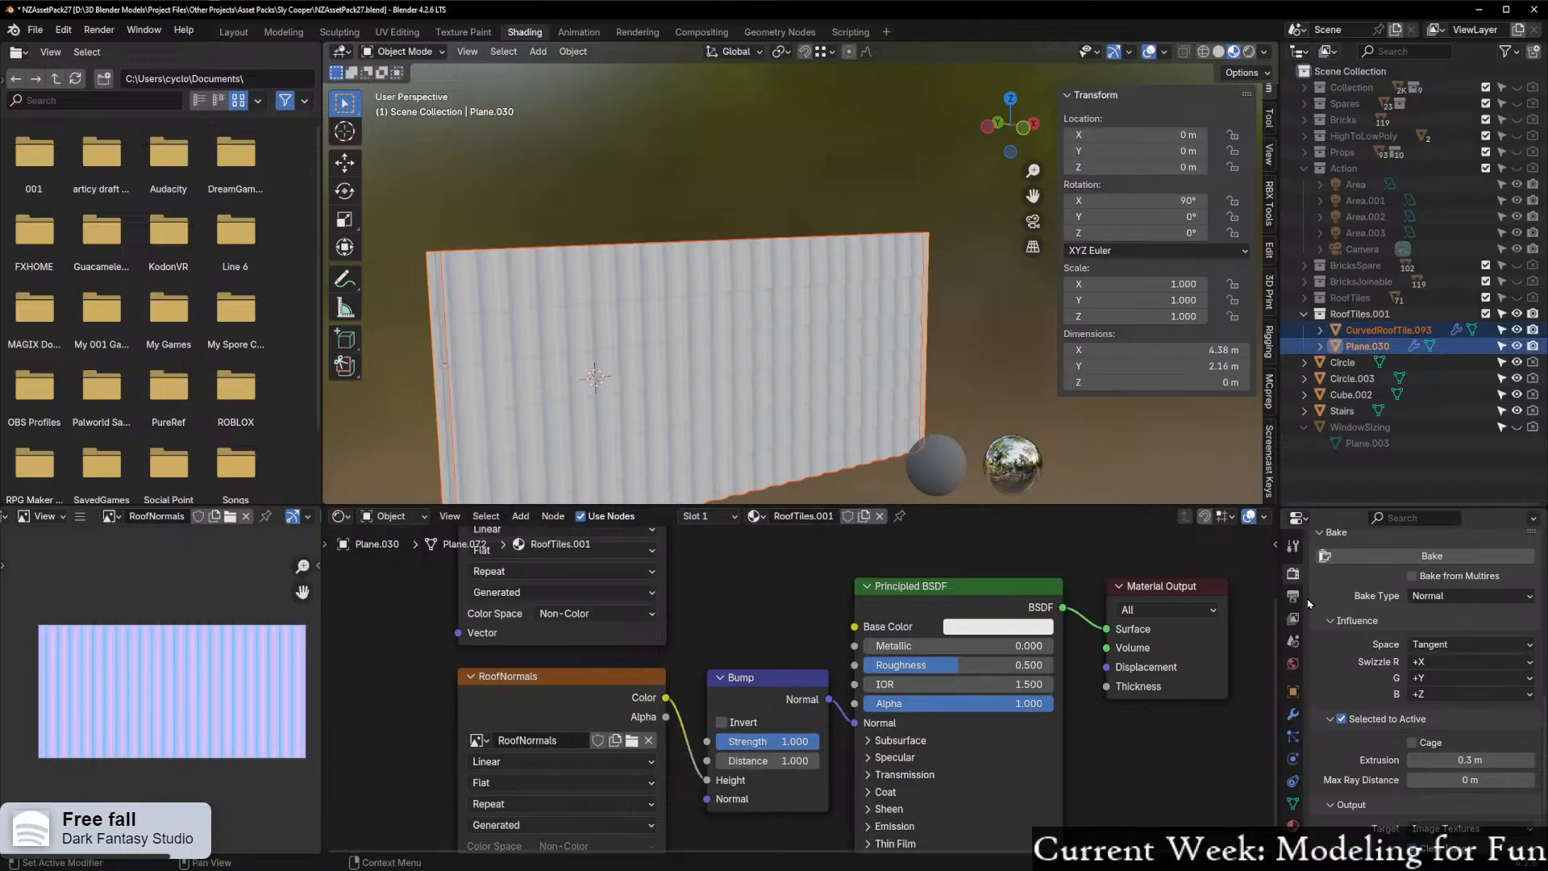
click(556, 716)
click(1432, 558)
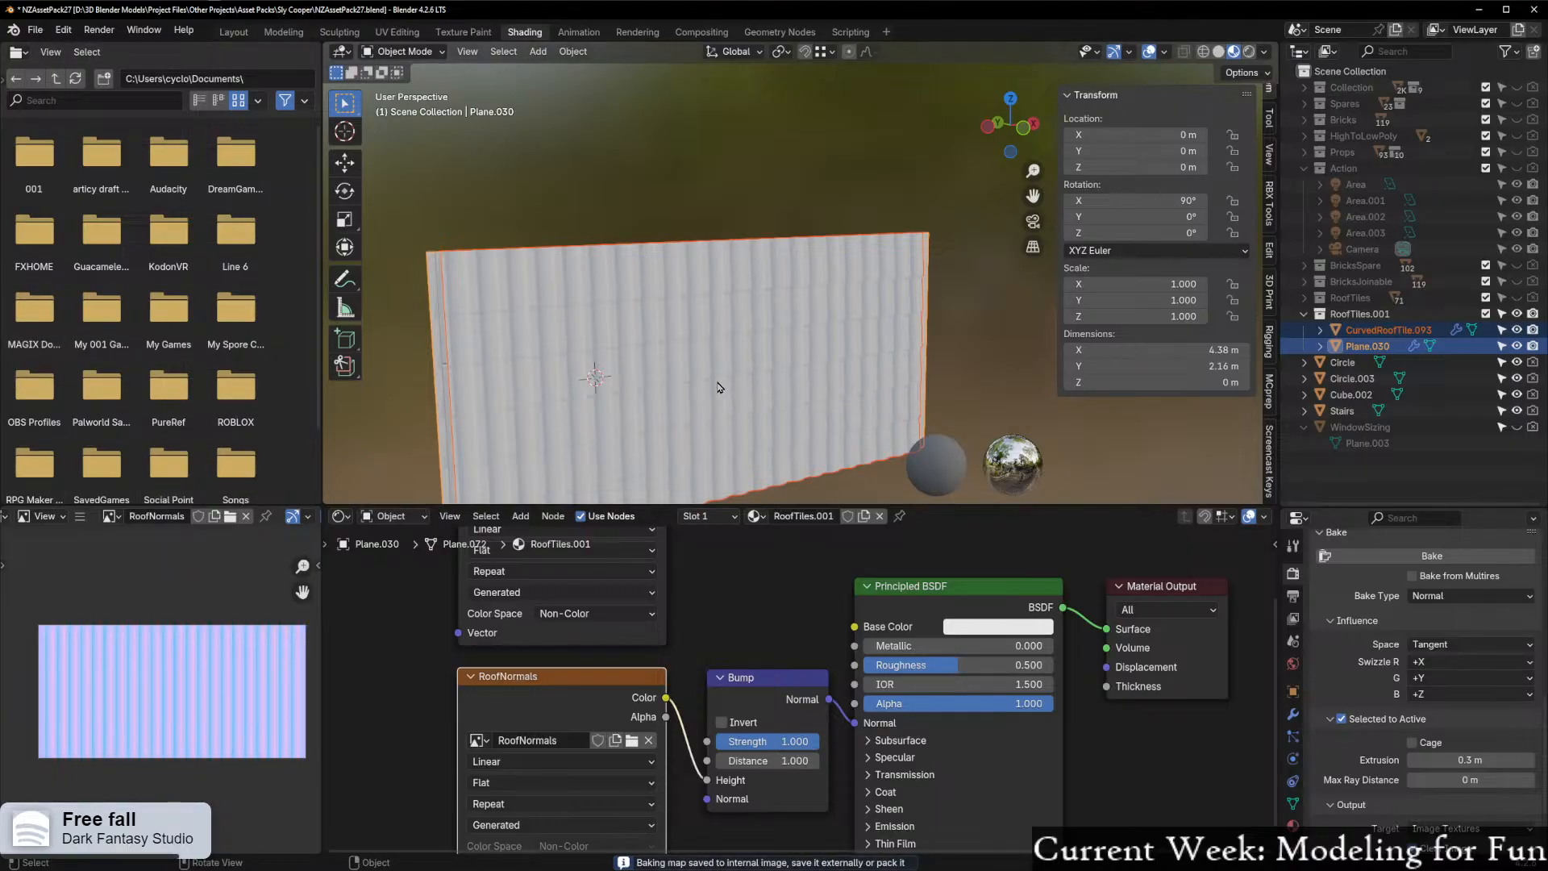
Hide the joined tile mesh CurvedRoofTile.093 and examine the baked normal shading on the backing plane
scroll(737, 388, up, 3)
middle_drag(739, 389, 671, 404)
scroll(660, 406, up, 4)
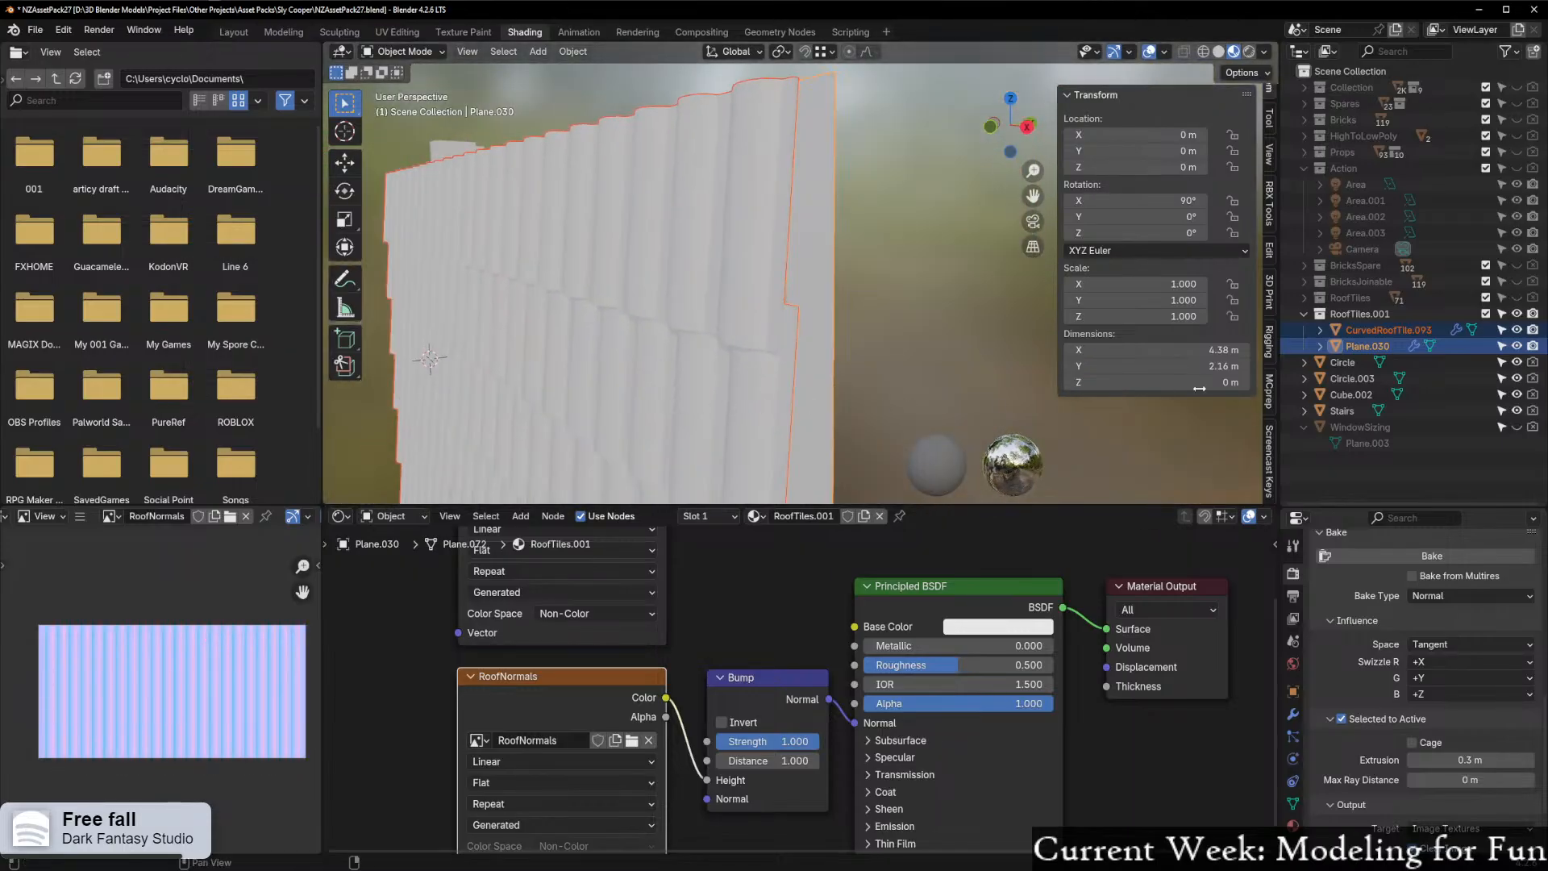
click(1517, 330)
scroll(805, 346, up, 3)
mouse_move(805, 346)
middle_down()
mouse_move(932, 365)
mouse_move(798, 319)
middle_up()
Save the baked normal image as RoofNormals.png in the TempTextures folder and reload it from disk
click(118, 518)
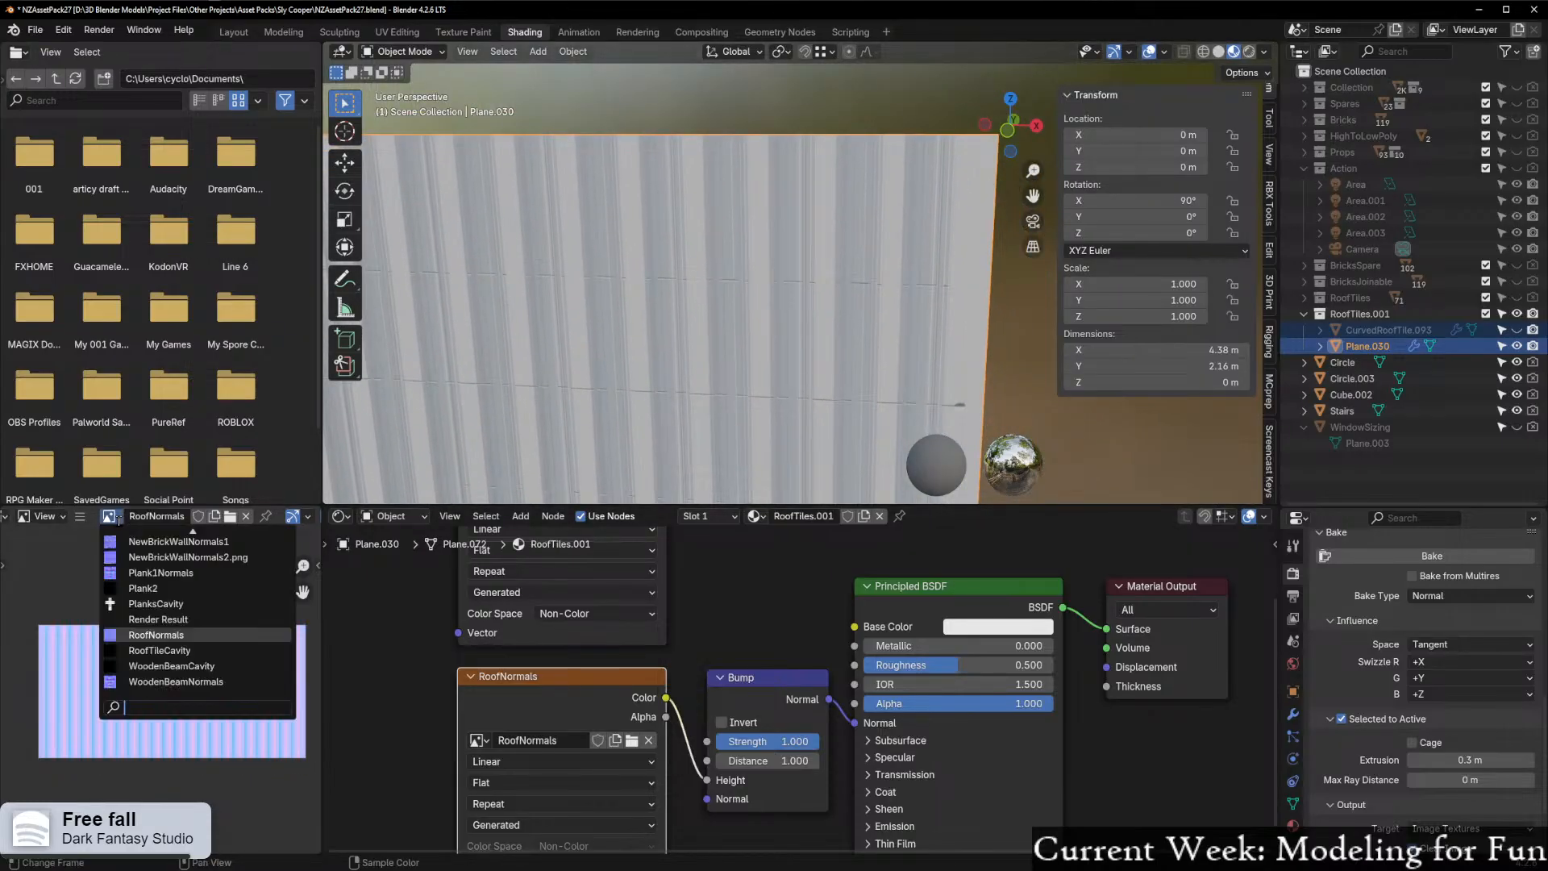
click(80, 516)
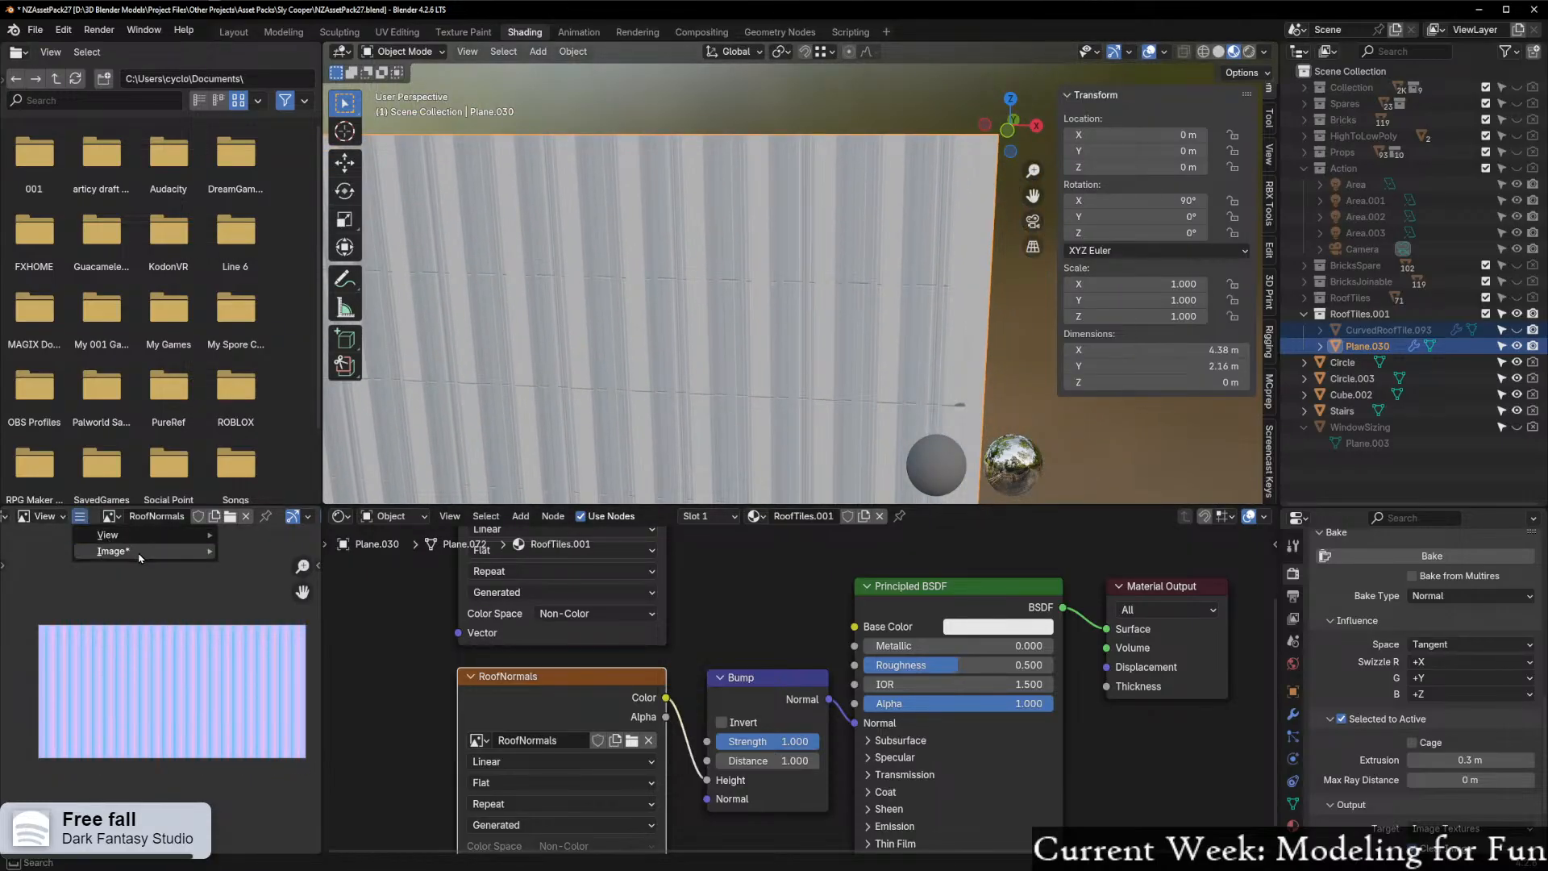
mouse_move(113, 550)
click(274, 404)
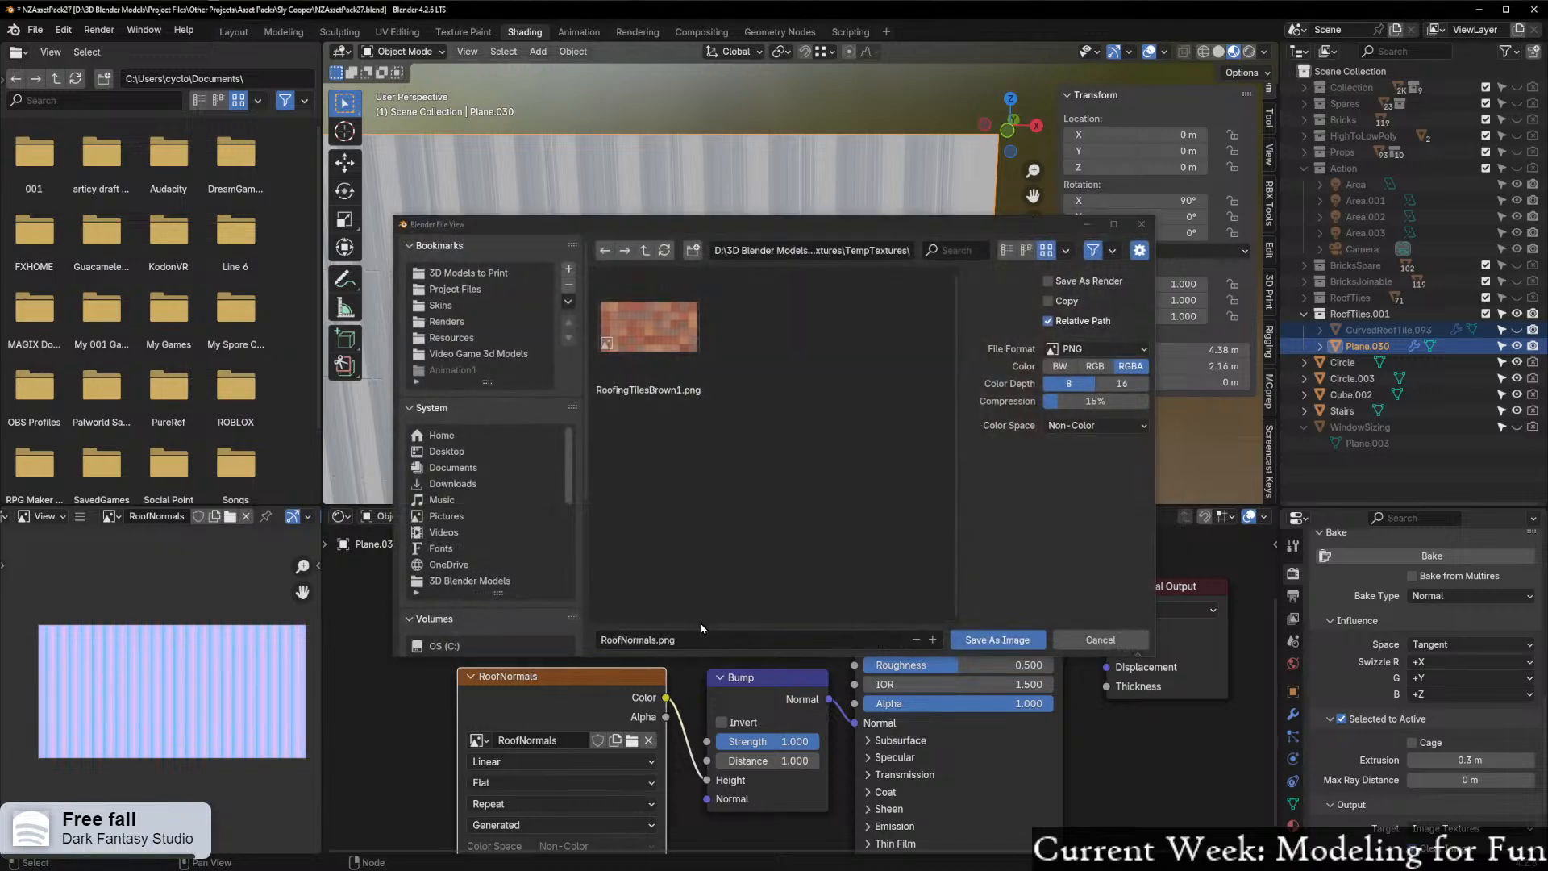
click(991, 640)
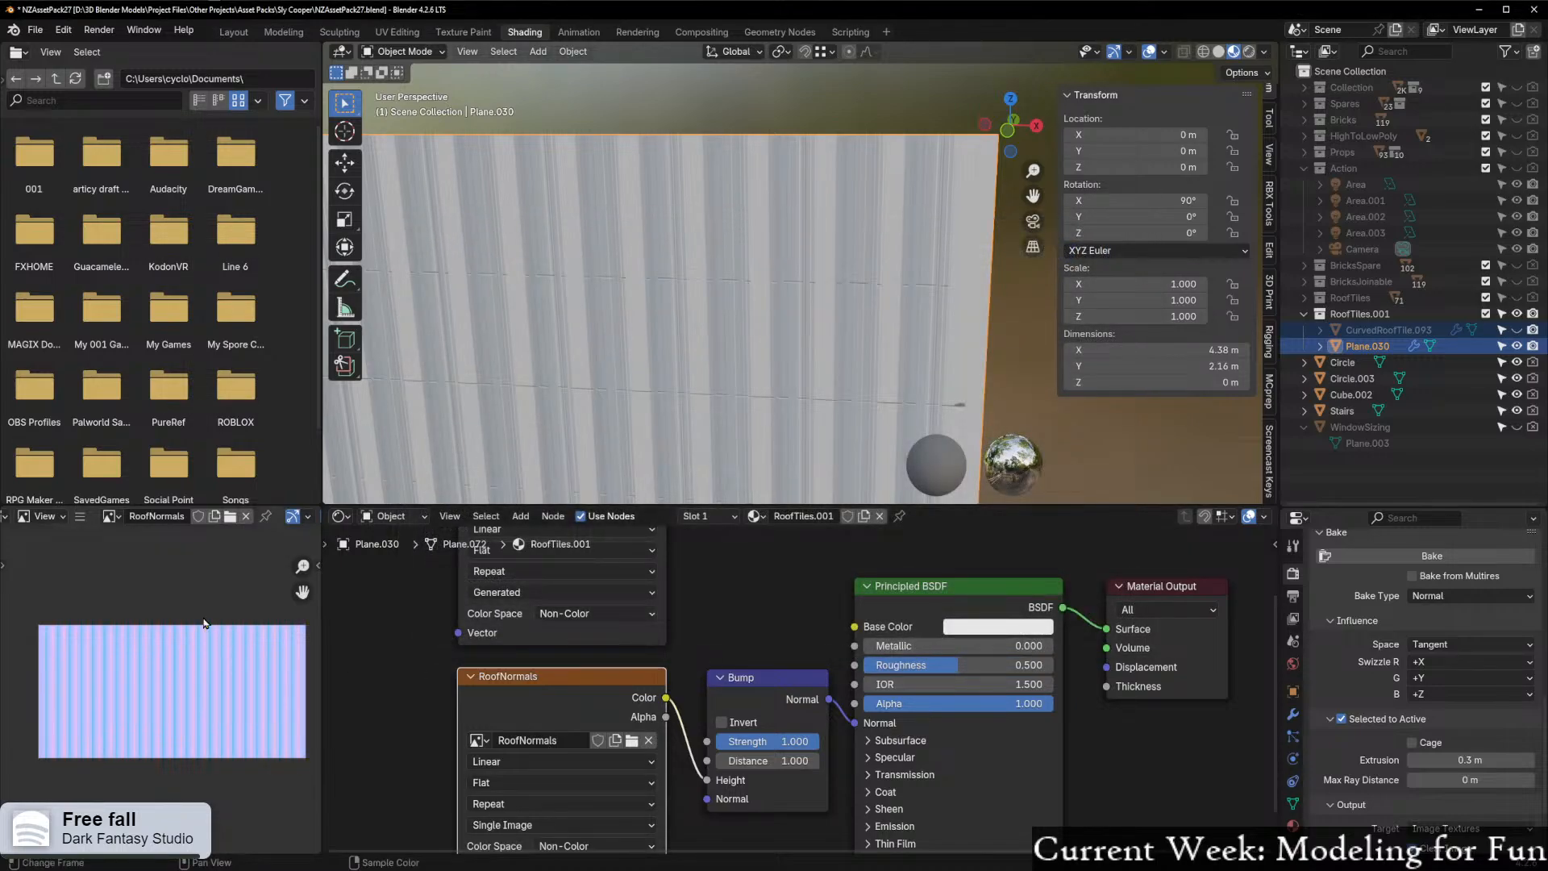
click(80, 517)
mouse_move(113, 551)
mouse_move(282, 489)
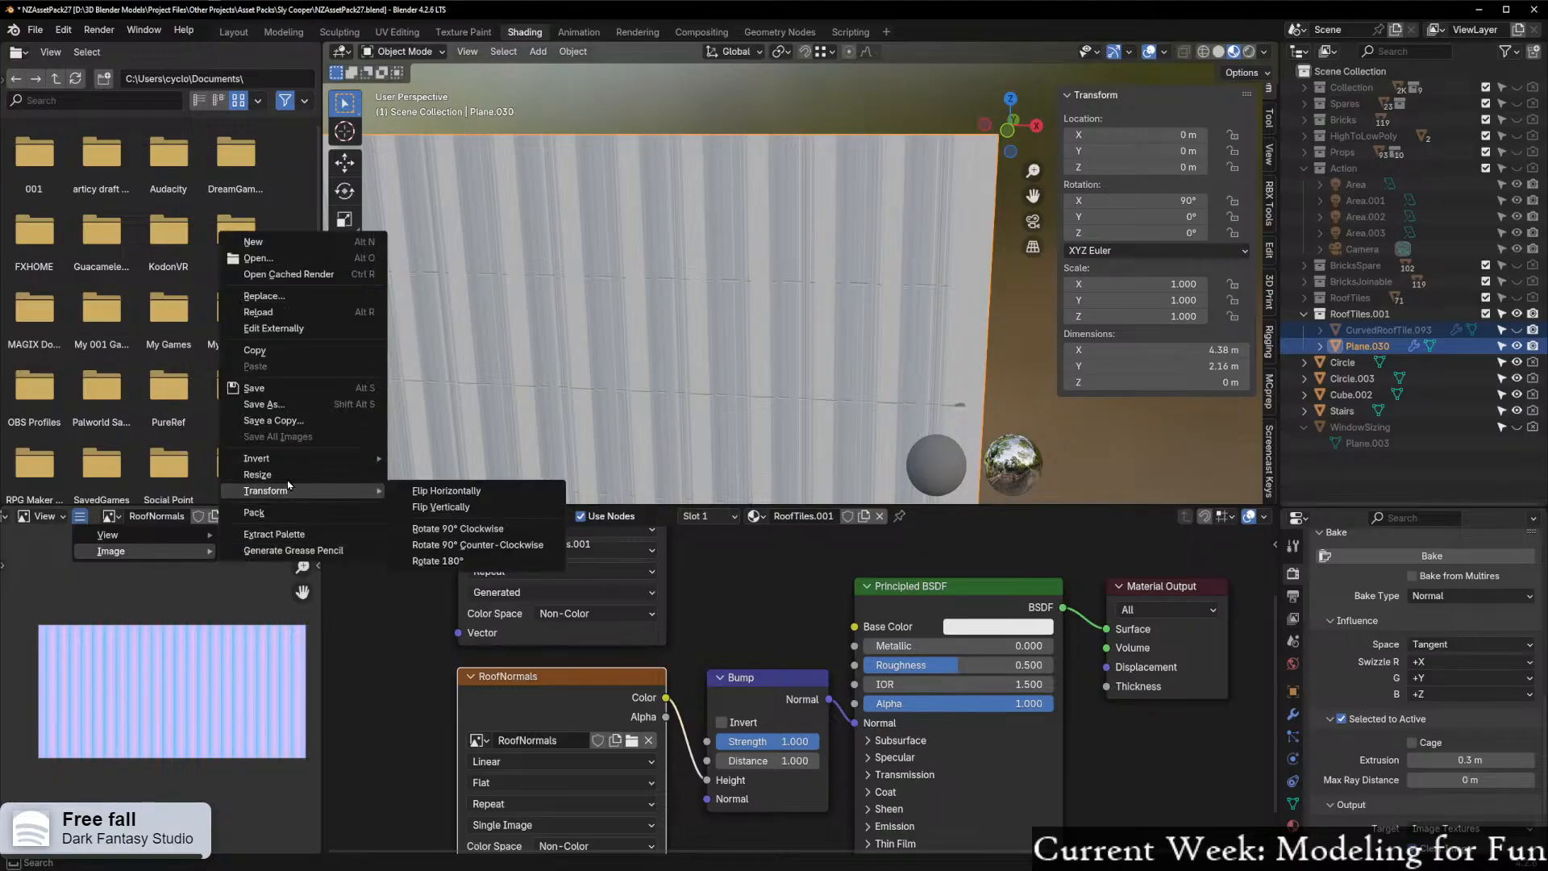
click(298, 313)
View the panel through the camera, unhide the joined tile mesh and inspect its tile edges up close
middle_drag(621, 325, 777, 304)
key(KP_0)
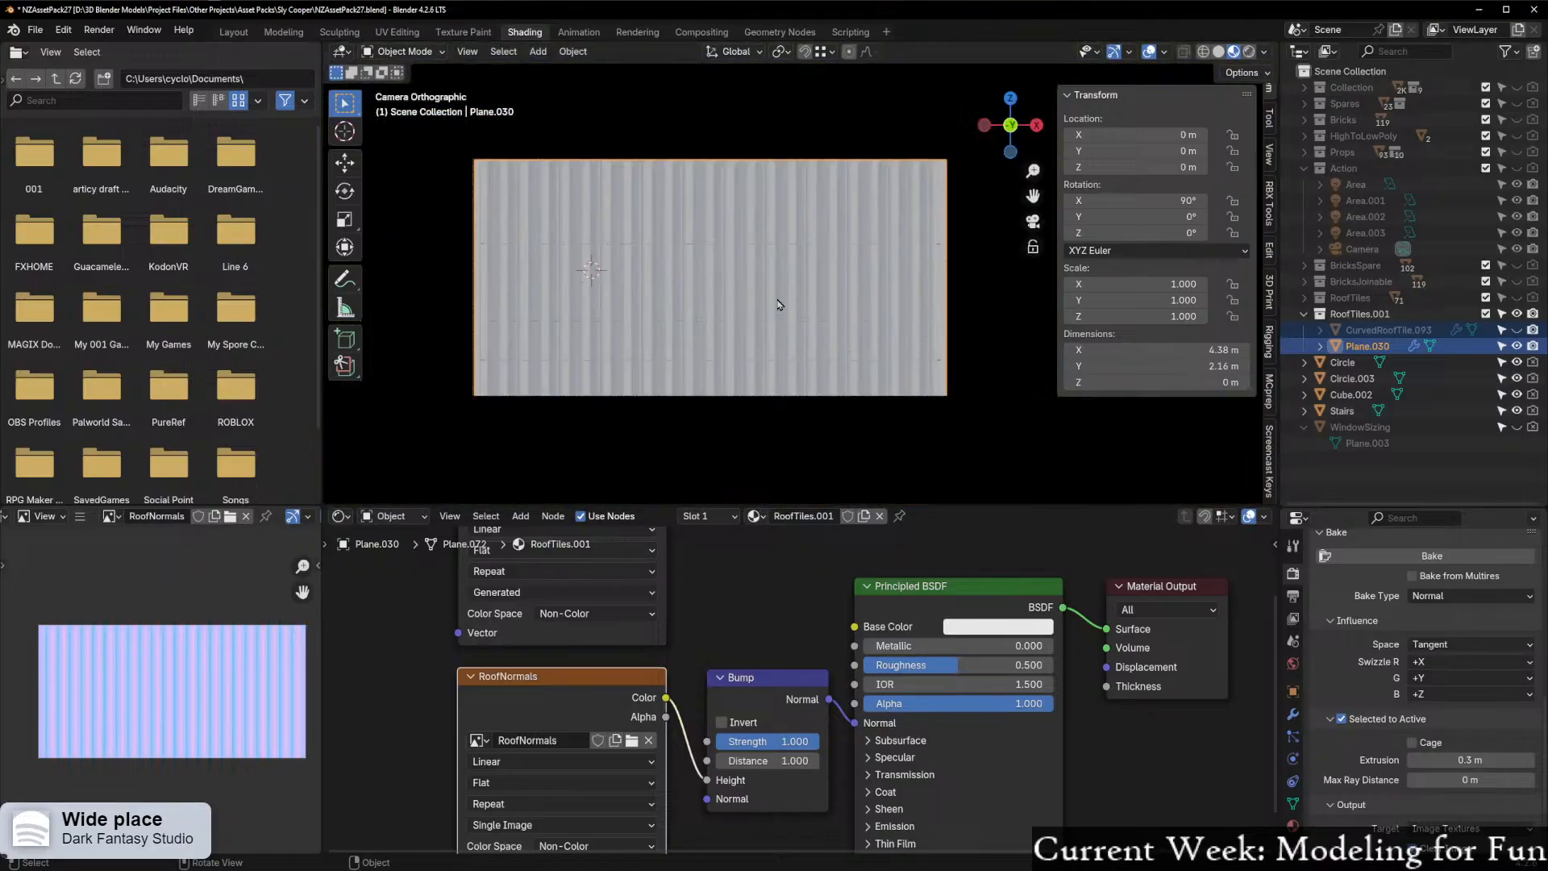
click(1517, 330)
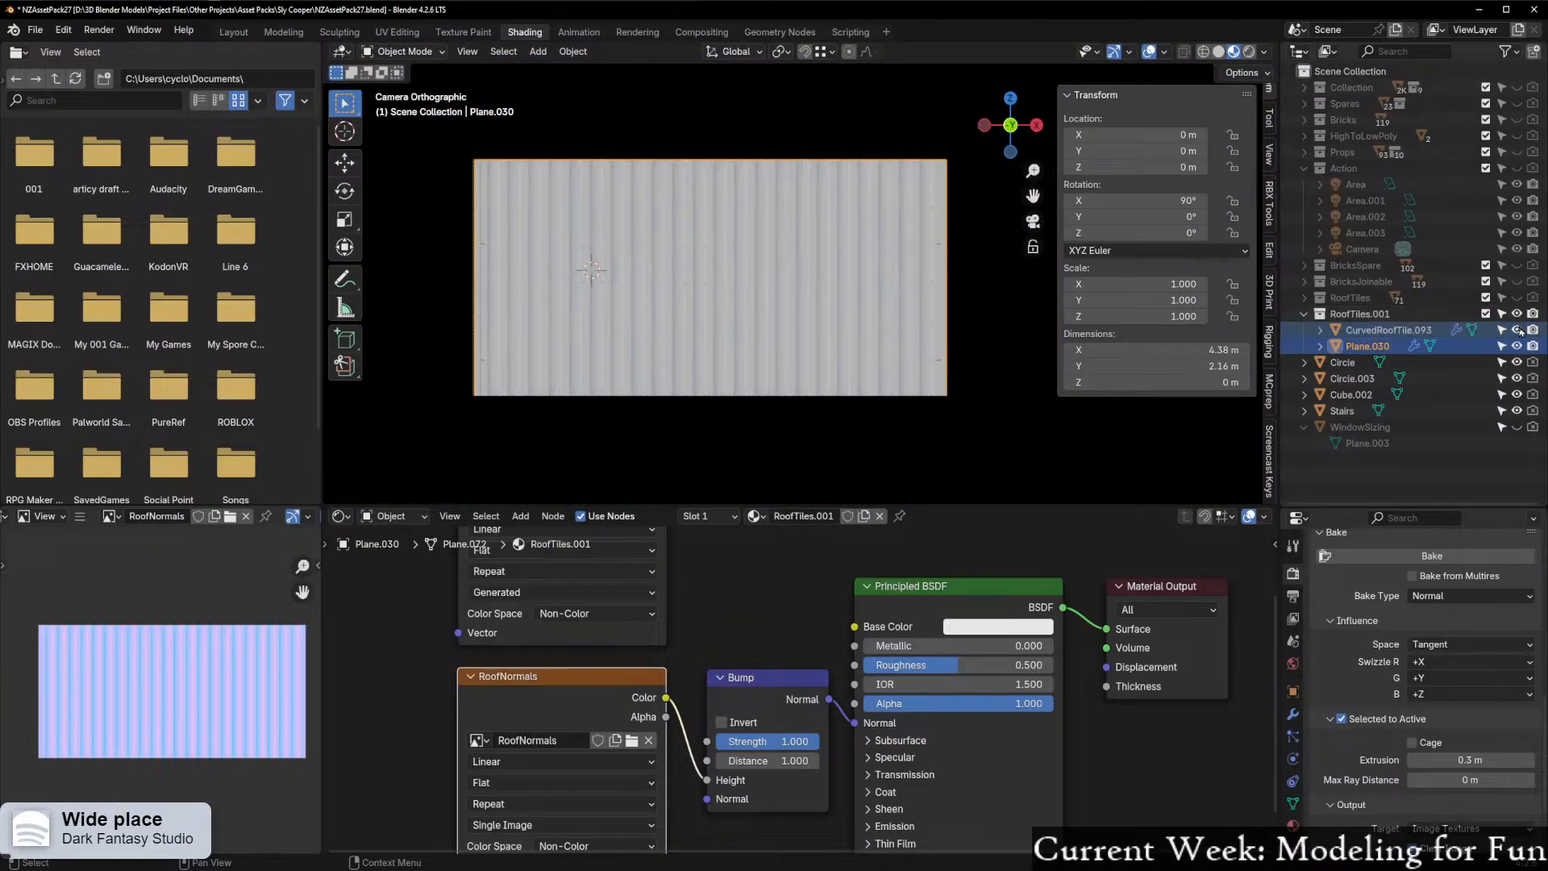
scroll(960, 315, up, 3)
scroll(960, 315, up, 5)
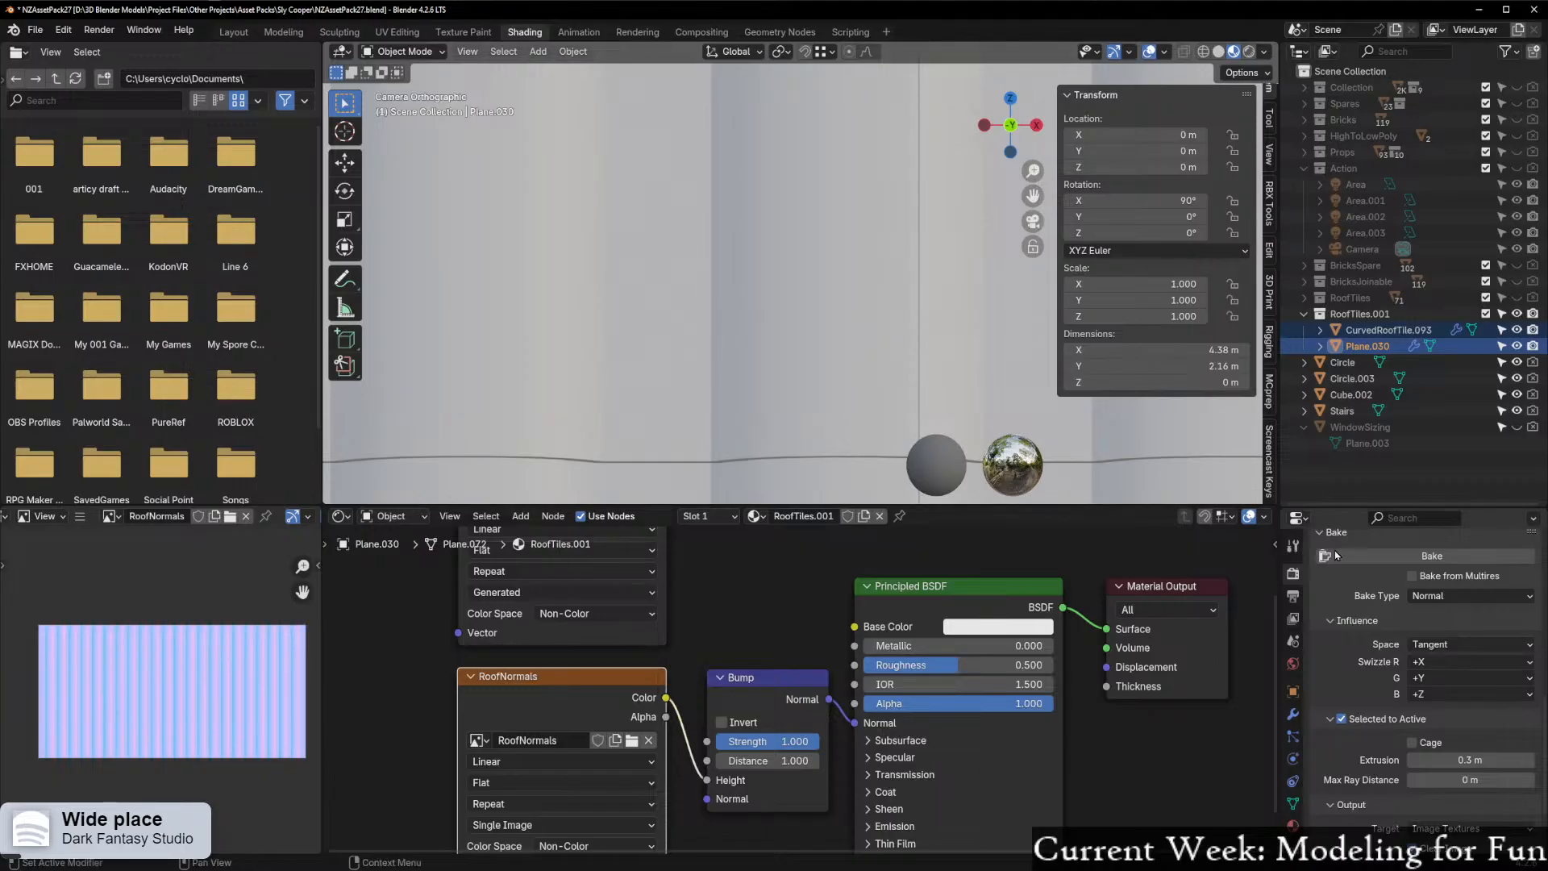
Set the Selected to Active bake extrusion to 0.2 m
scroll(1397, 581, down, 3)
click(1419, 667)
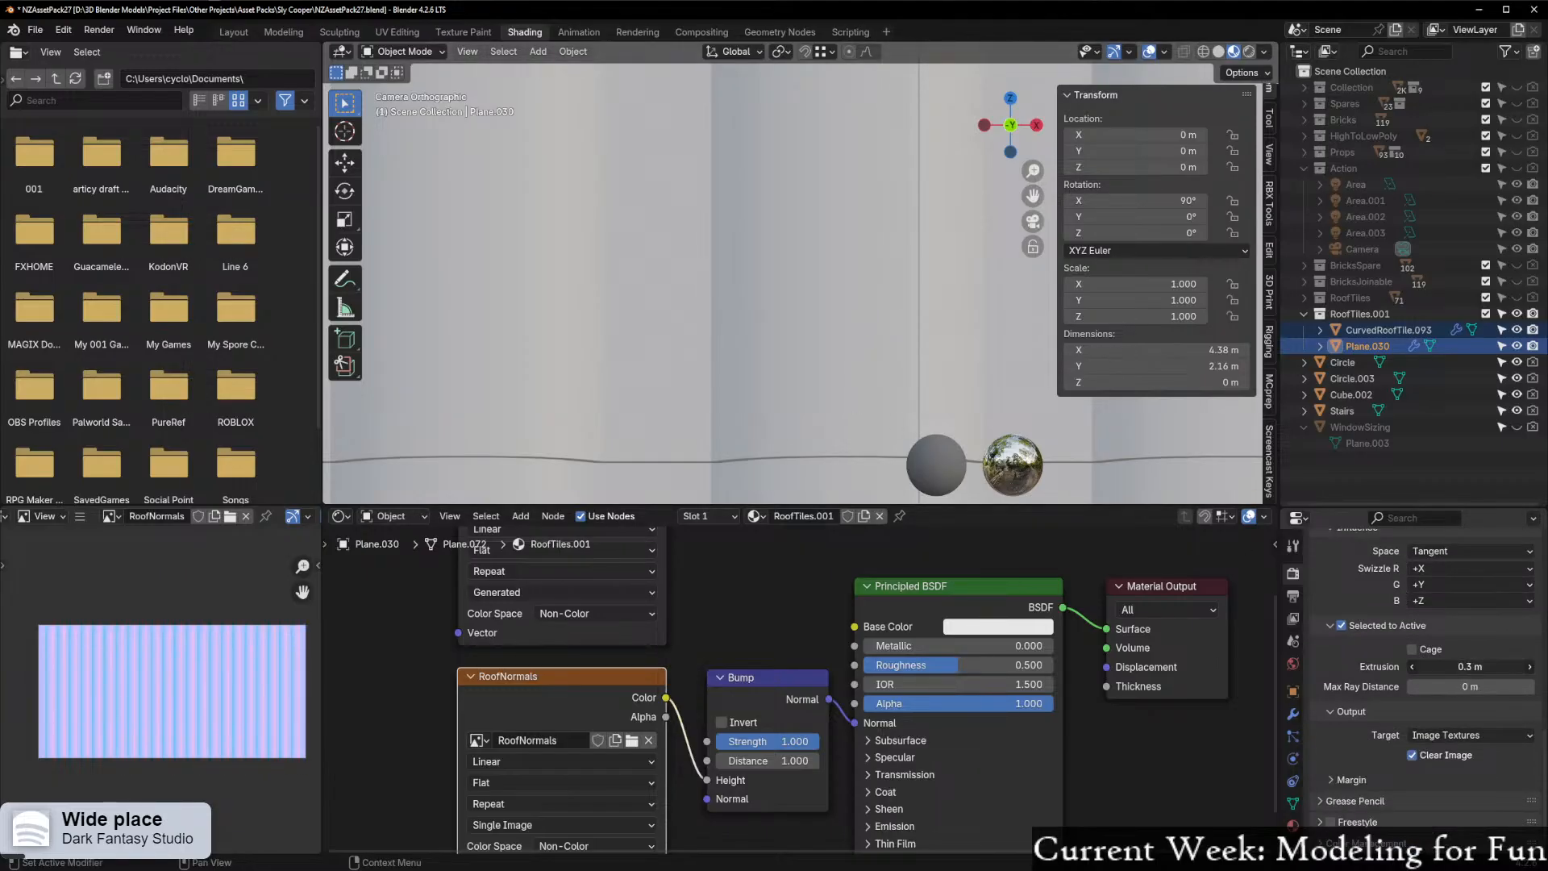
click(1426, 667)
text(2)
key(Return)
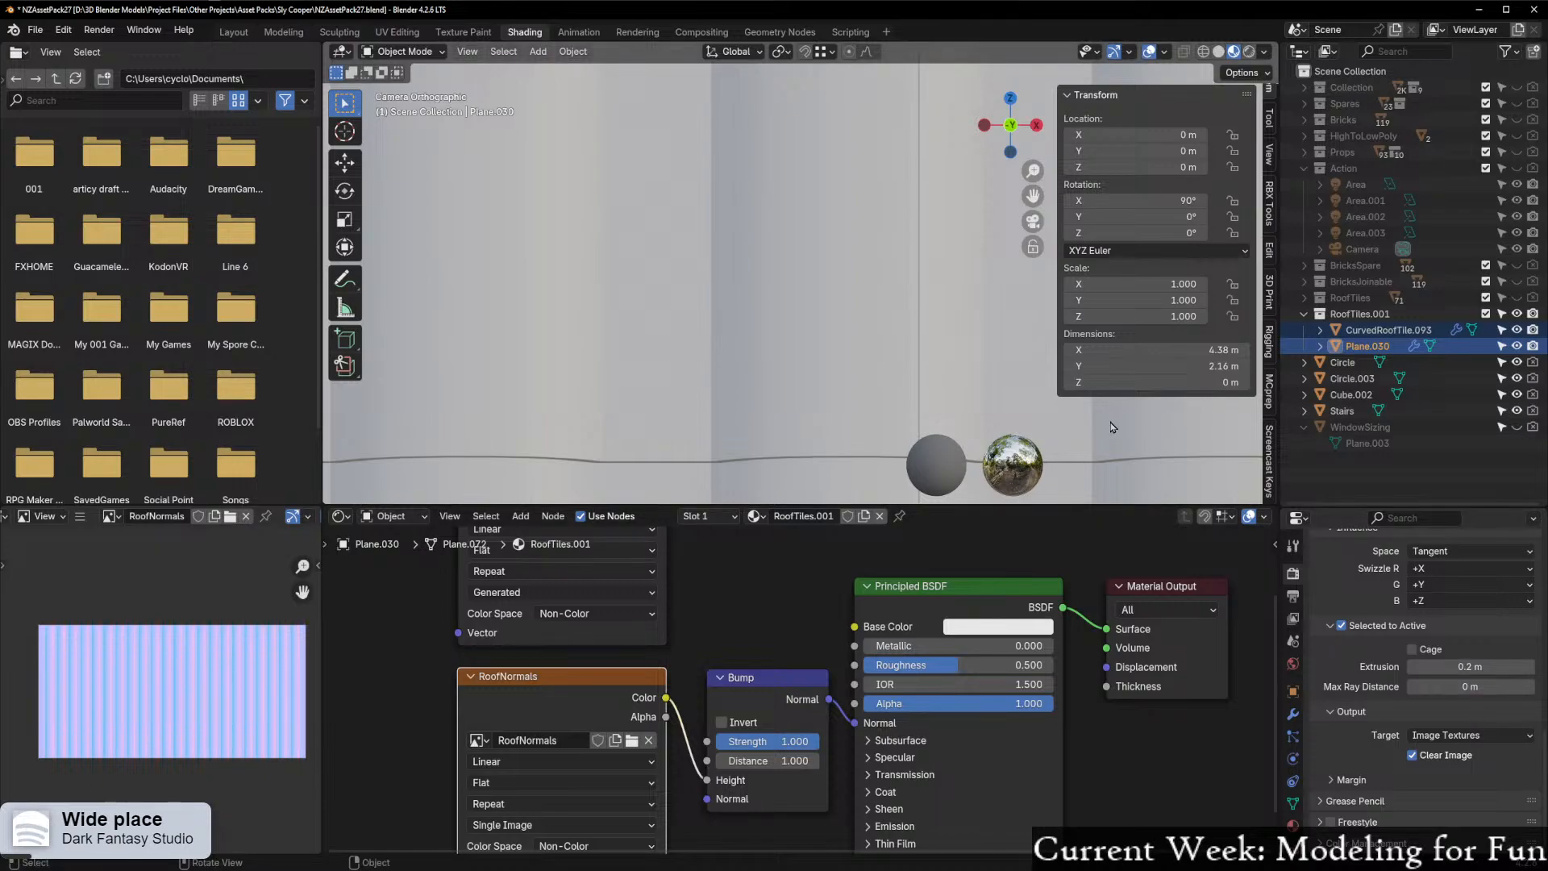
Select the joined tile mesh together with the backing plane, keeping Plane.030 as the active object
scroll(1103, 426, down, 3)
click(1406, 332)
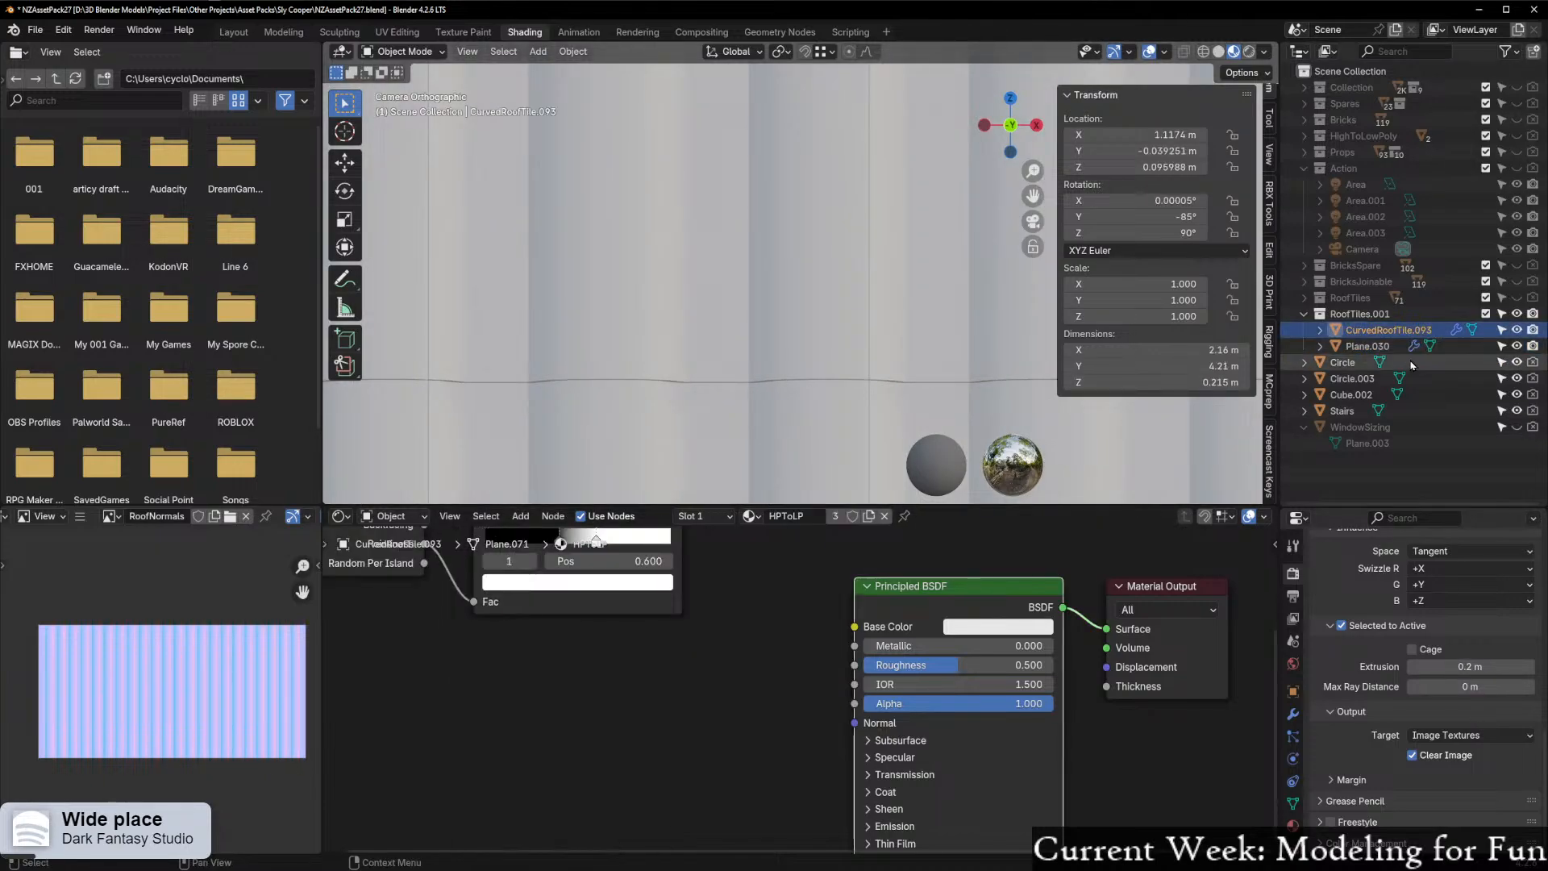
ctrl+click(1388, 347)
ctrl+click(1386, 331)
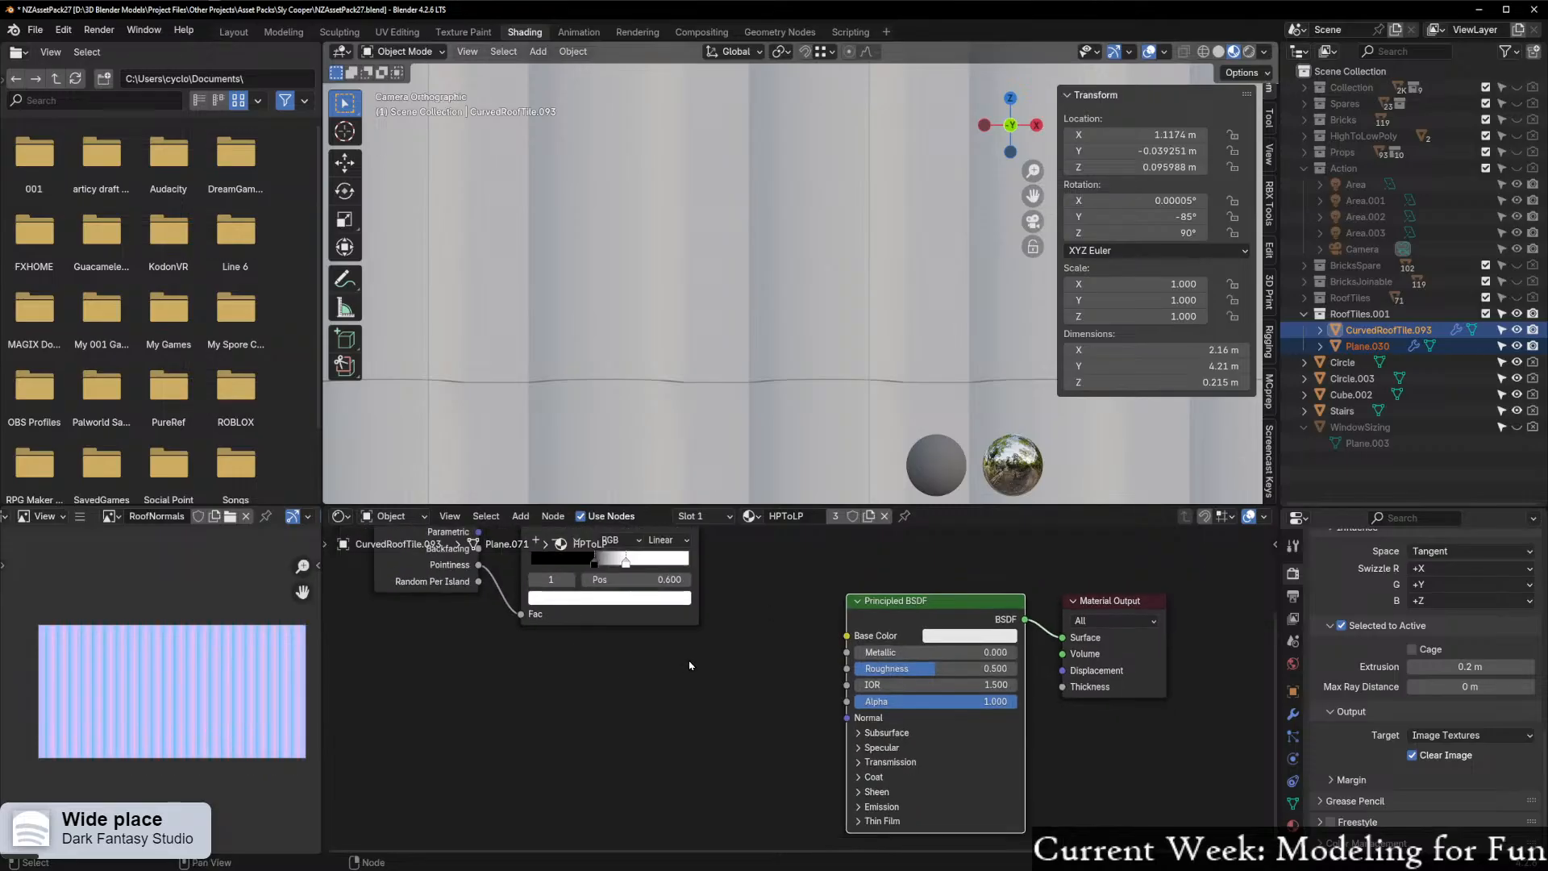
click(1365, 349)
click(1402, 332)
ctrl+click(1380, 350)
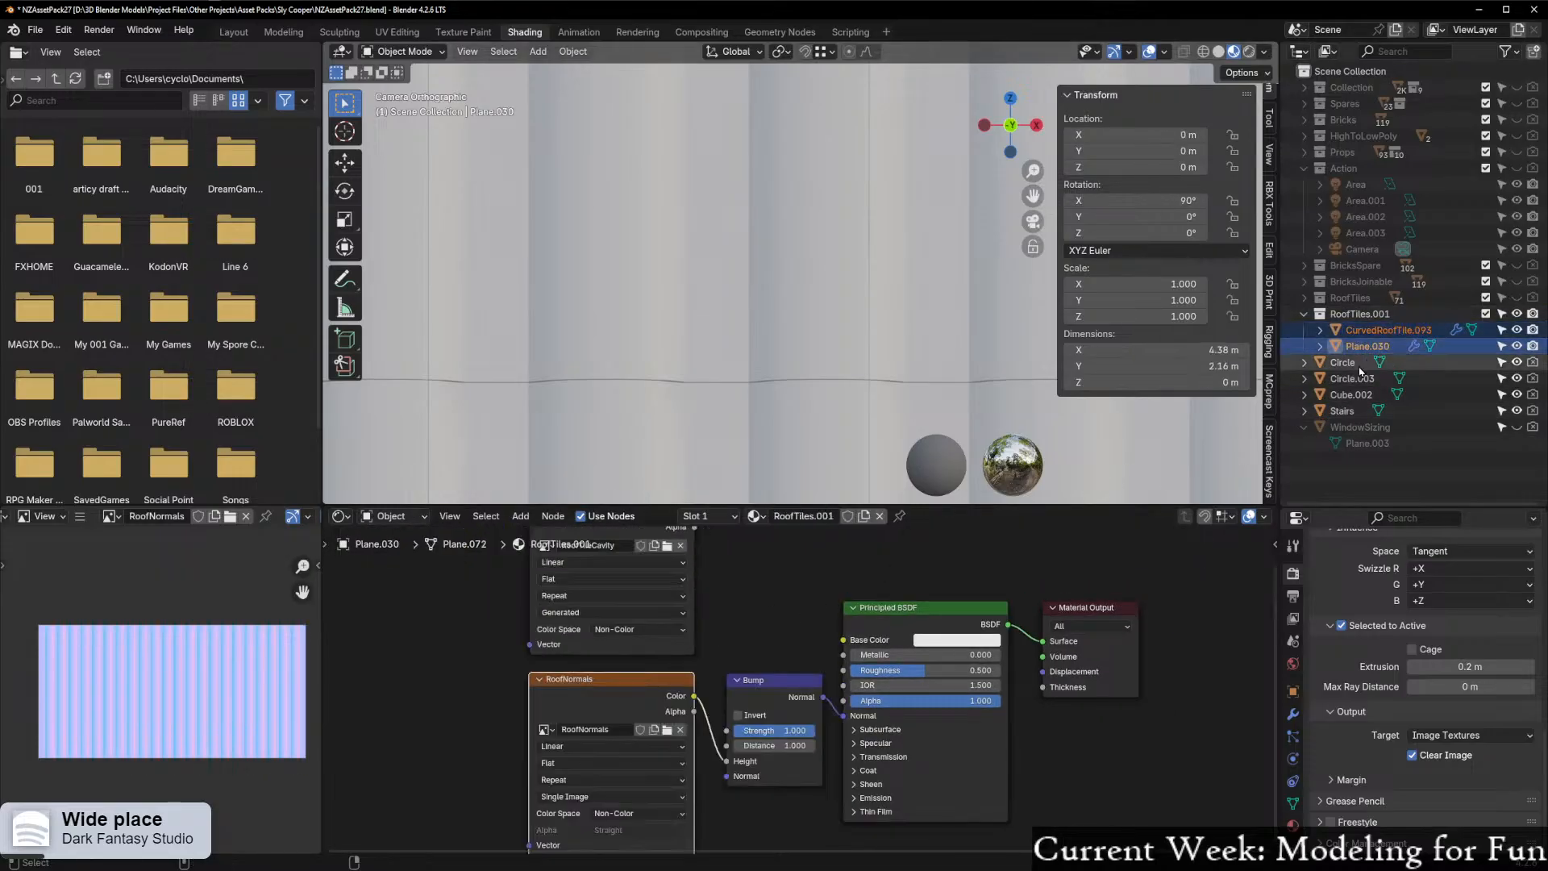
Bake the tile normals again onto the plane's RoofNormals image and inspect the baked image up close
shift+click(625, 712)
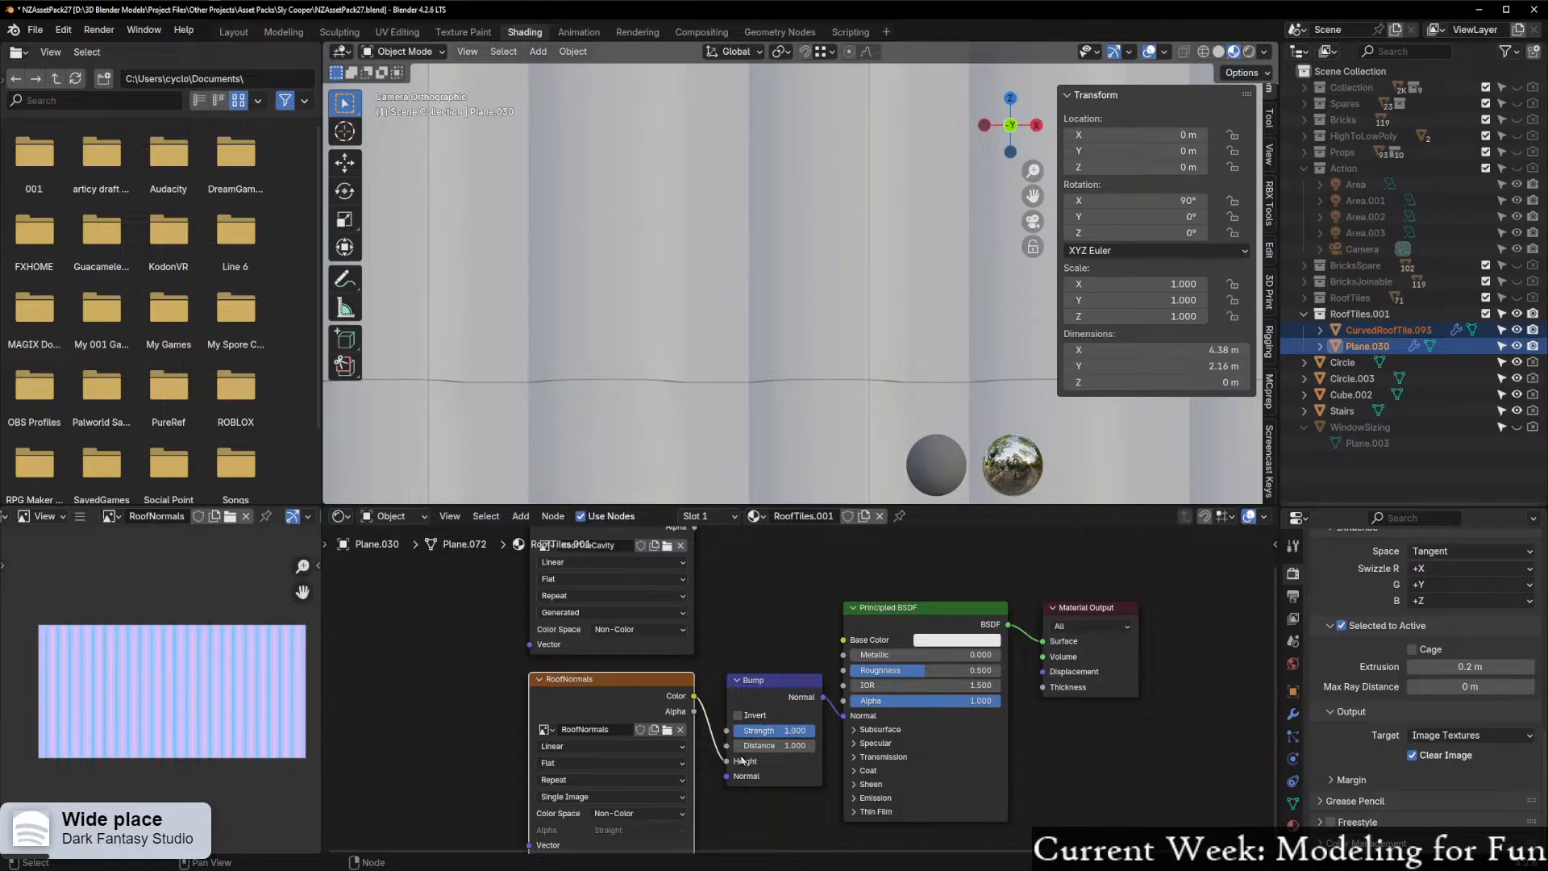
shift+scroll(726, 778, down, 2)
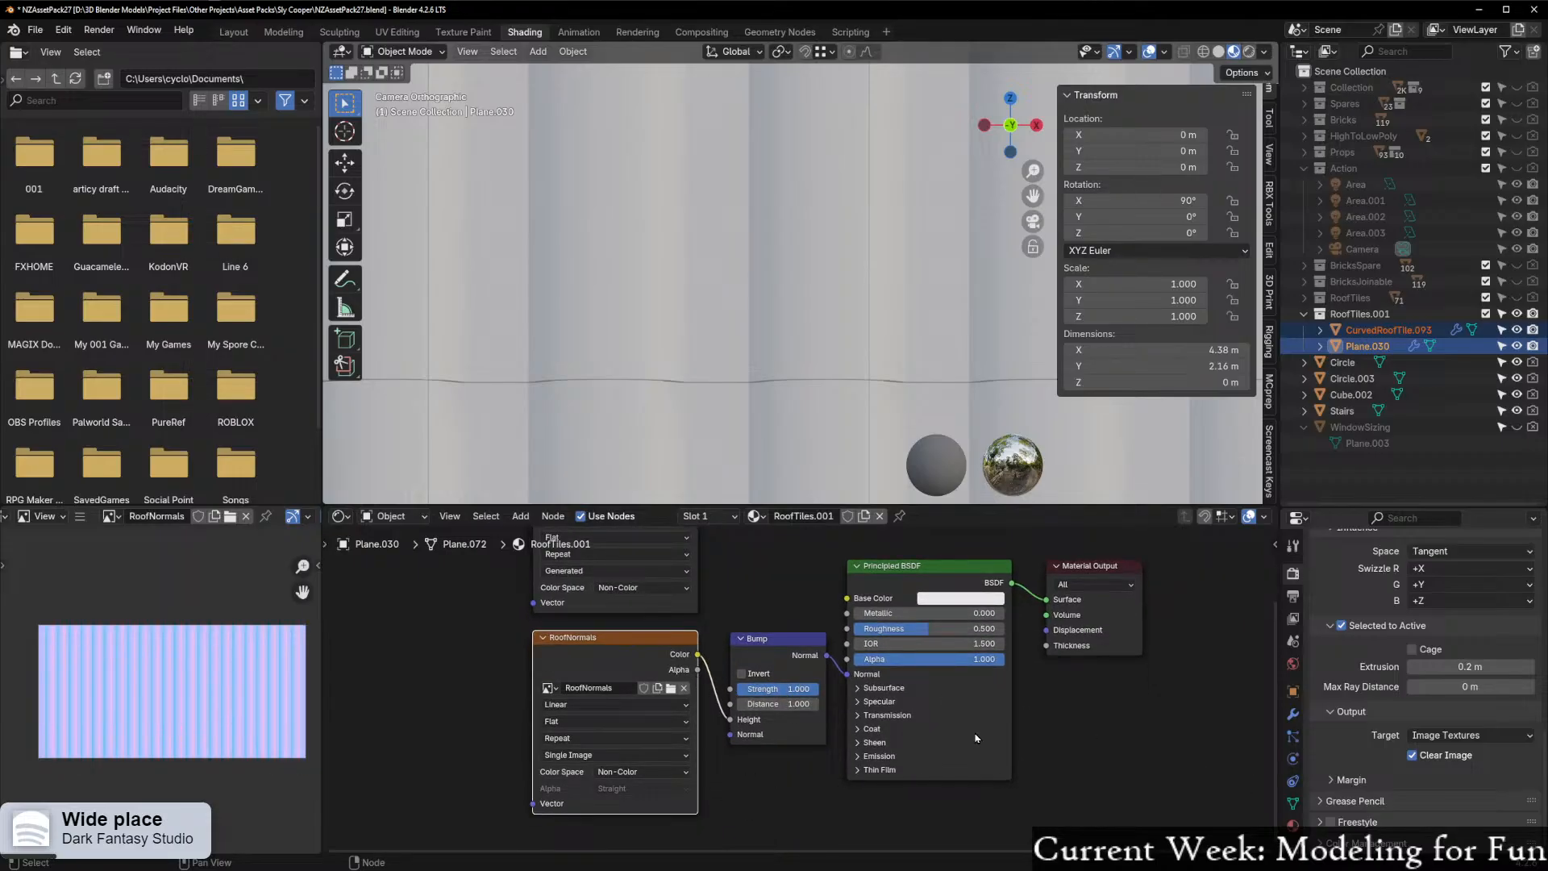
drag(593, 650, 590, 650)
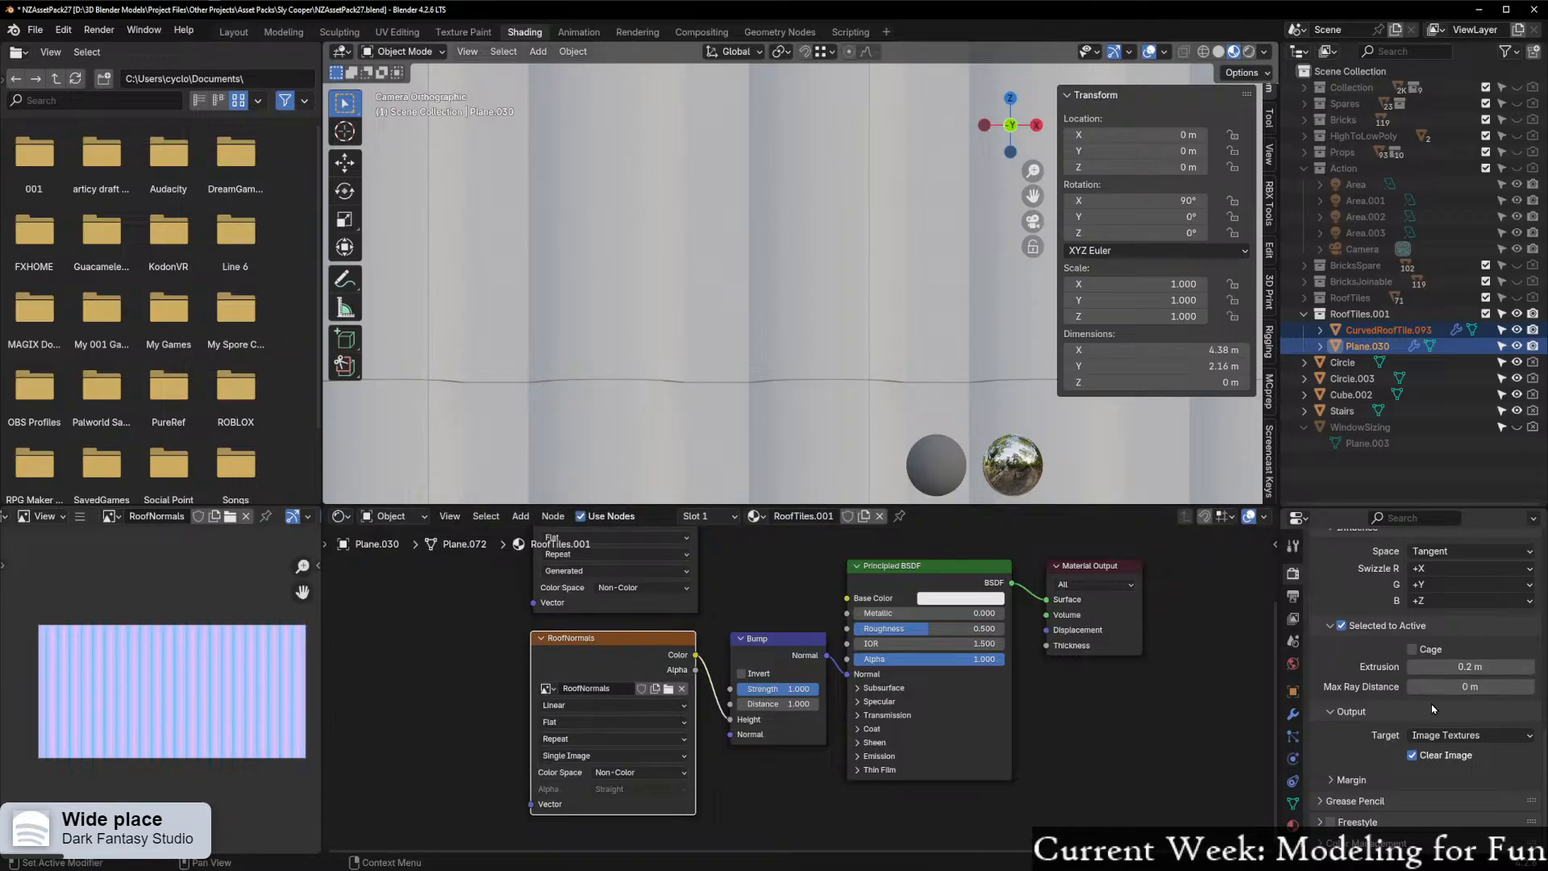
scroll(1433, 709, up, 5)
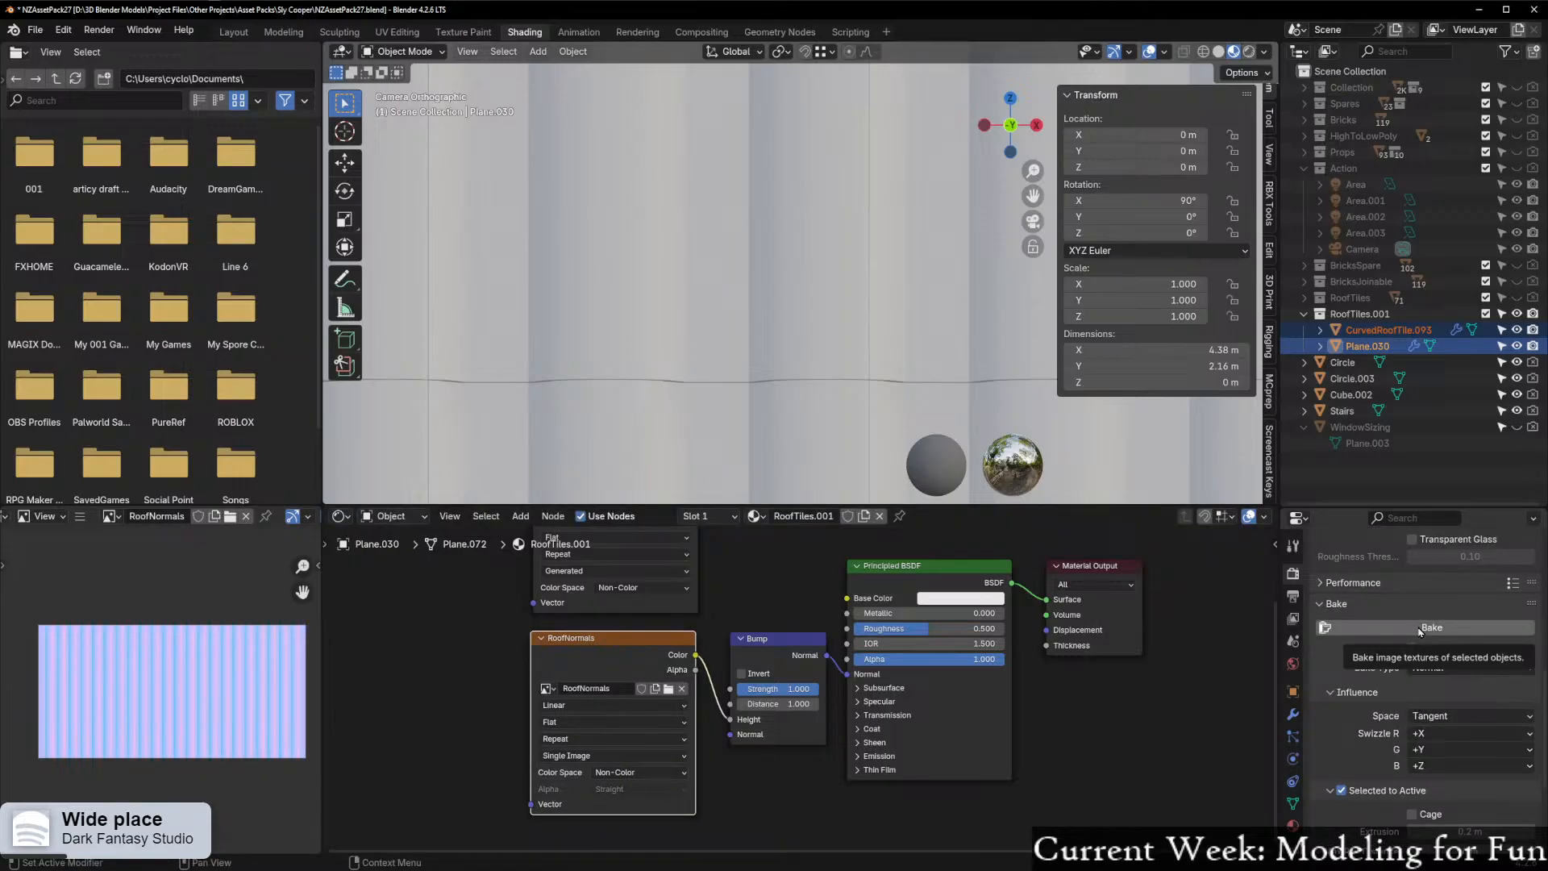
click(1421, 628)
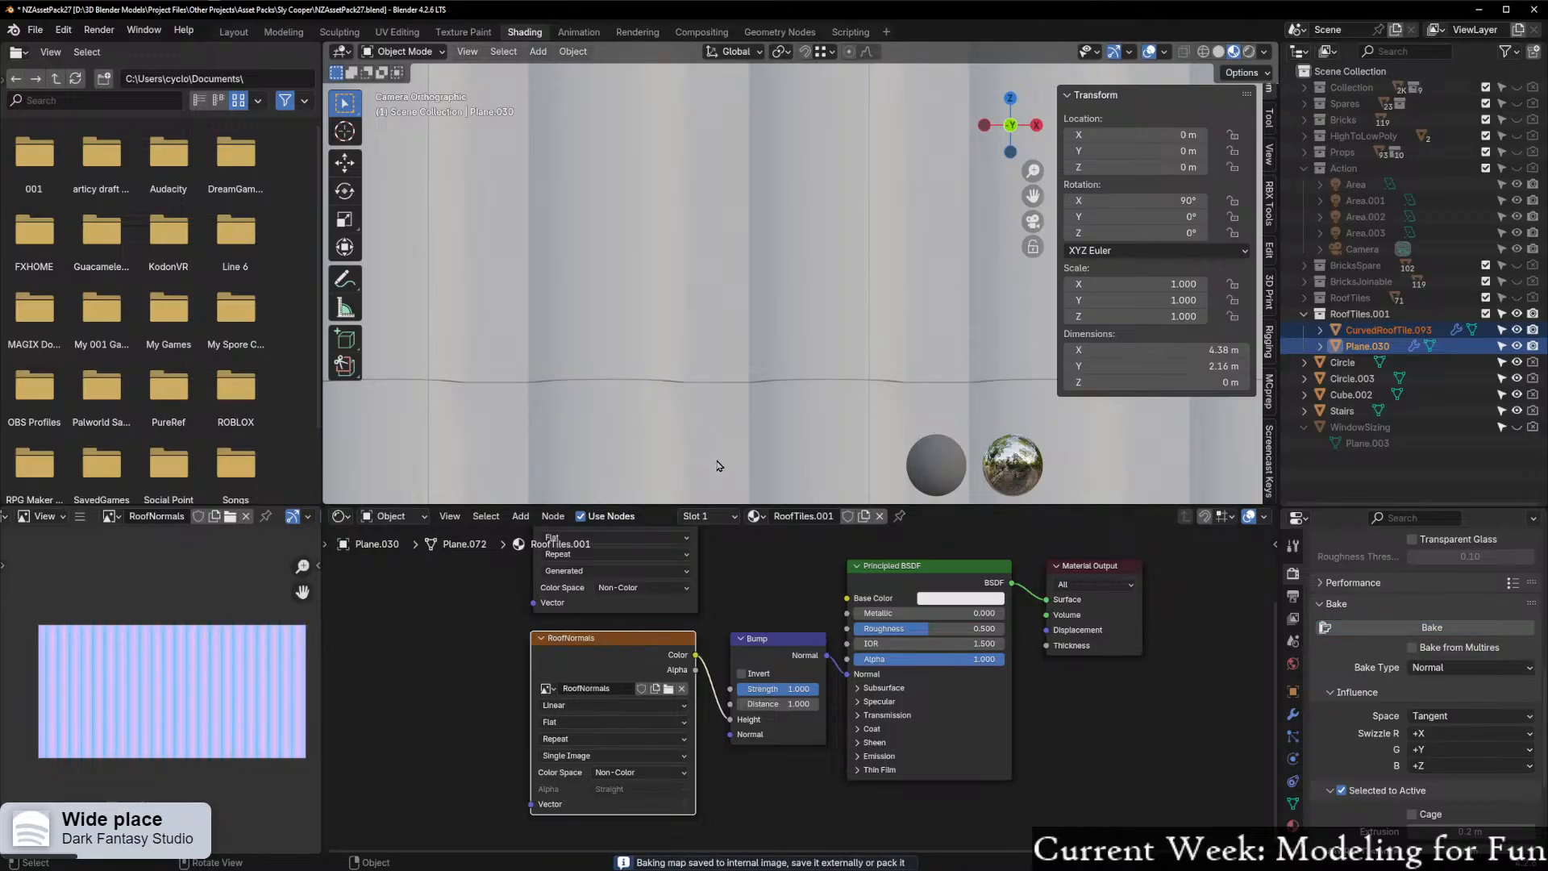
scroll(142, 741, up, 8)
middle_drag(145, 645, 158, 735)
middle_drag(95, 569, 167, 599)
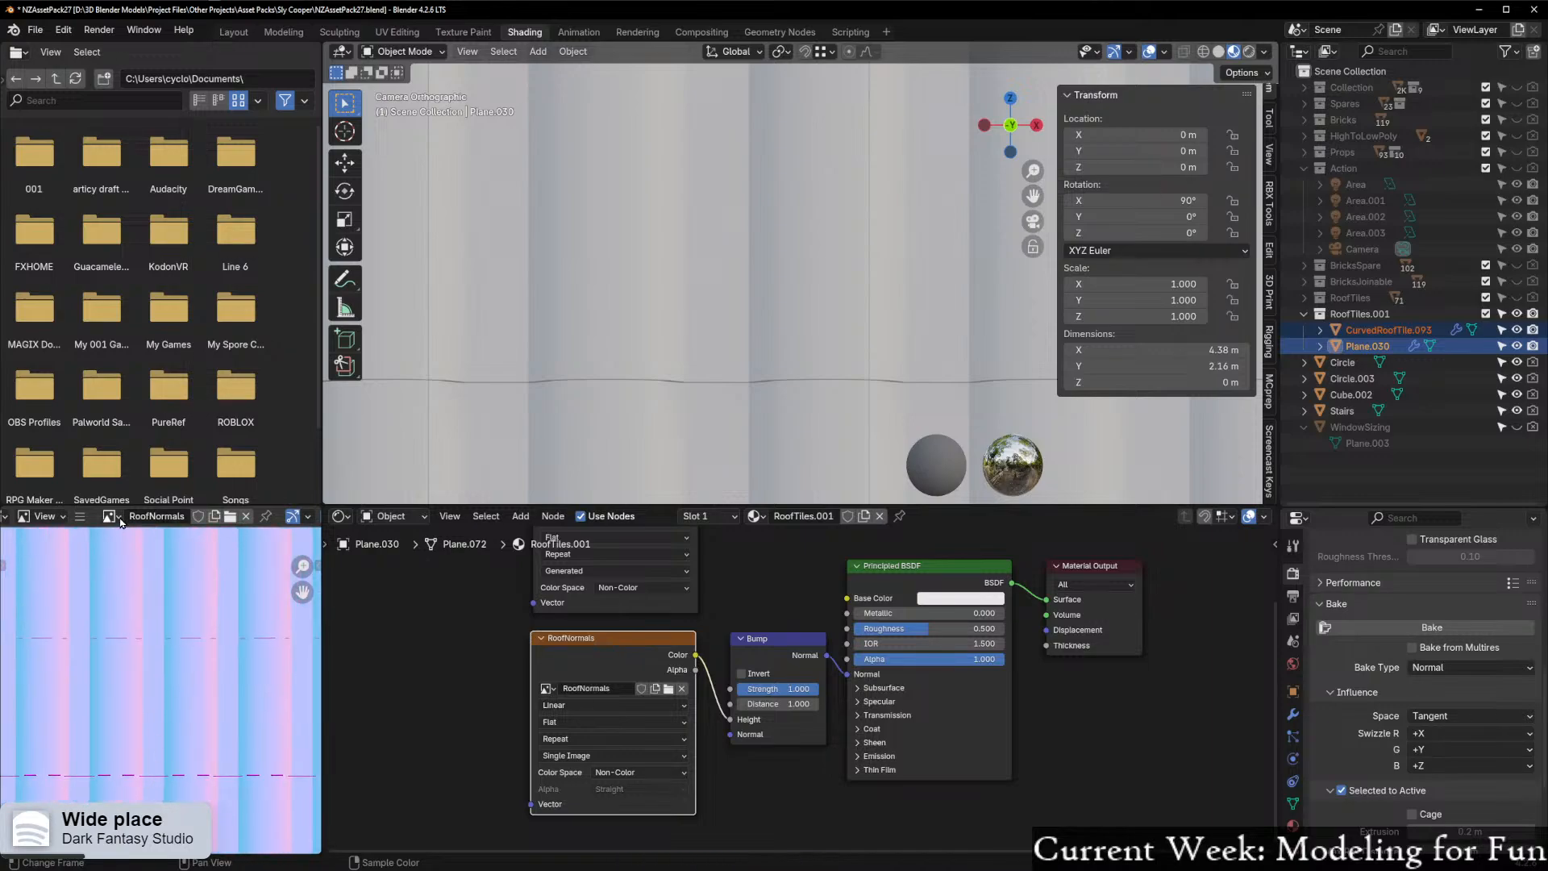
Save the rebaked RoofNormals image over its existing file and reload it
click(113, 516)
click(80, 516)
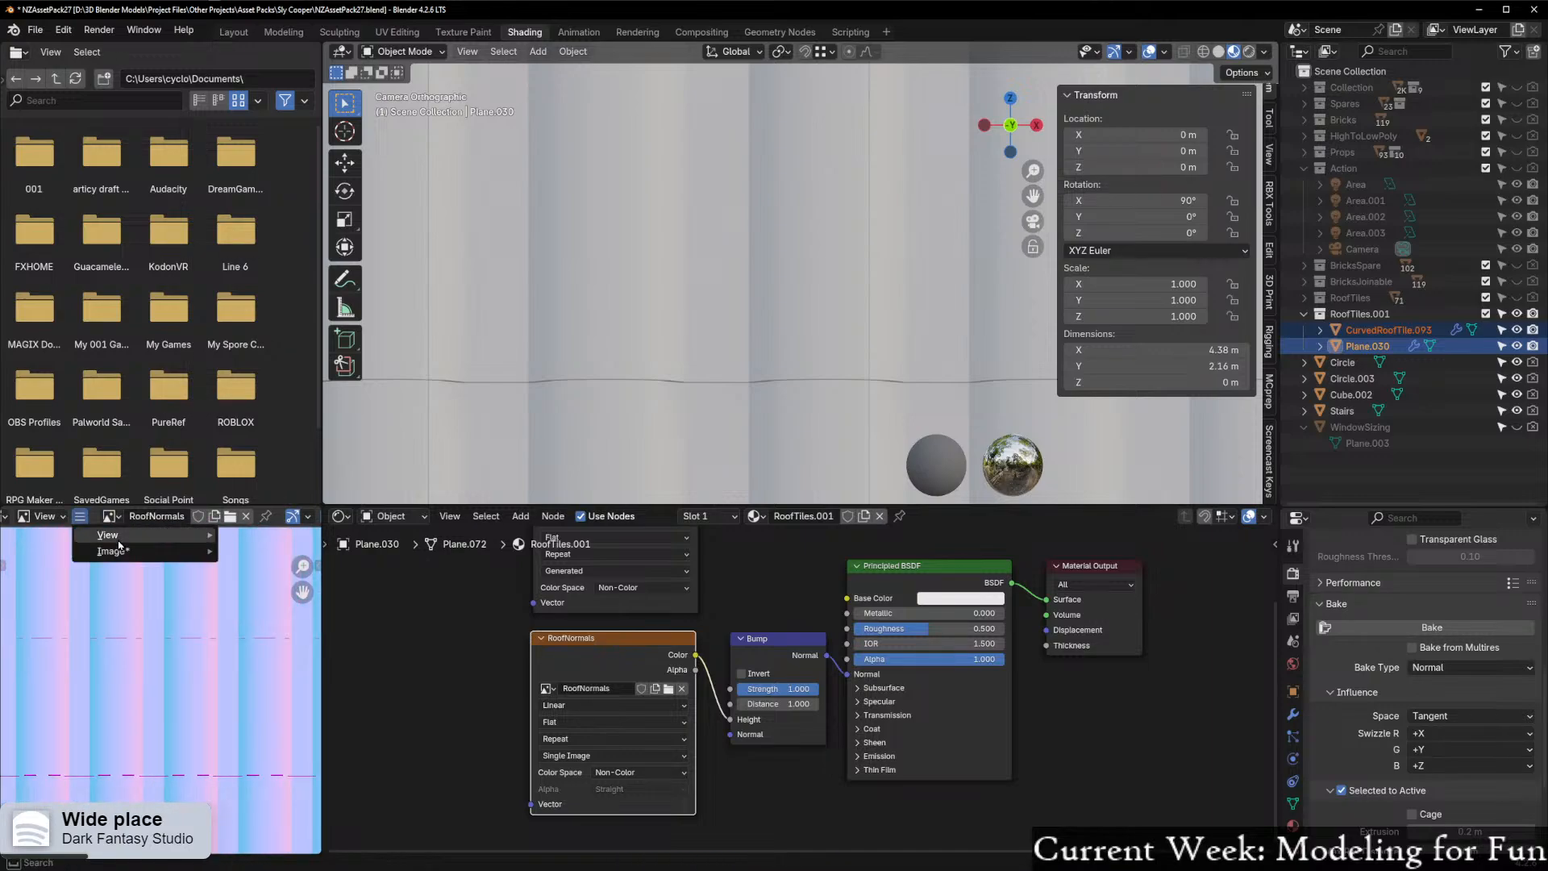
mouse_move(113, 551)
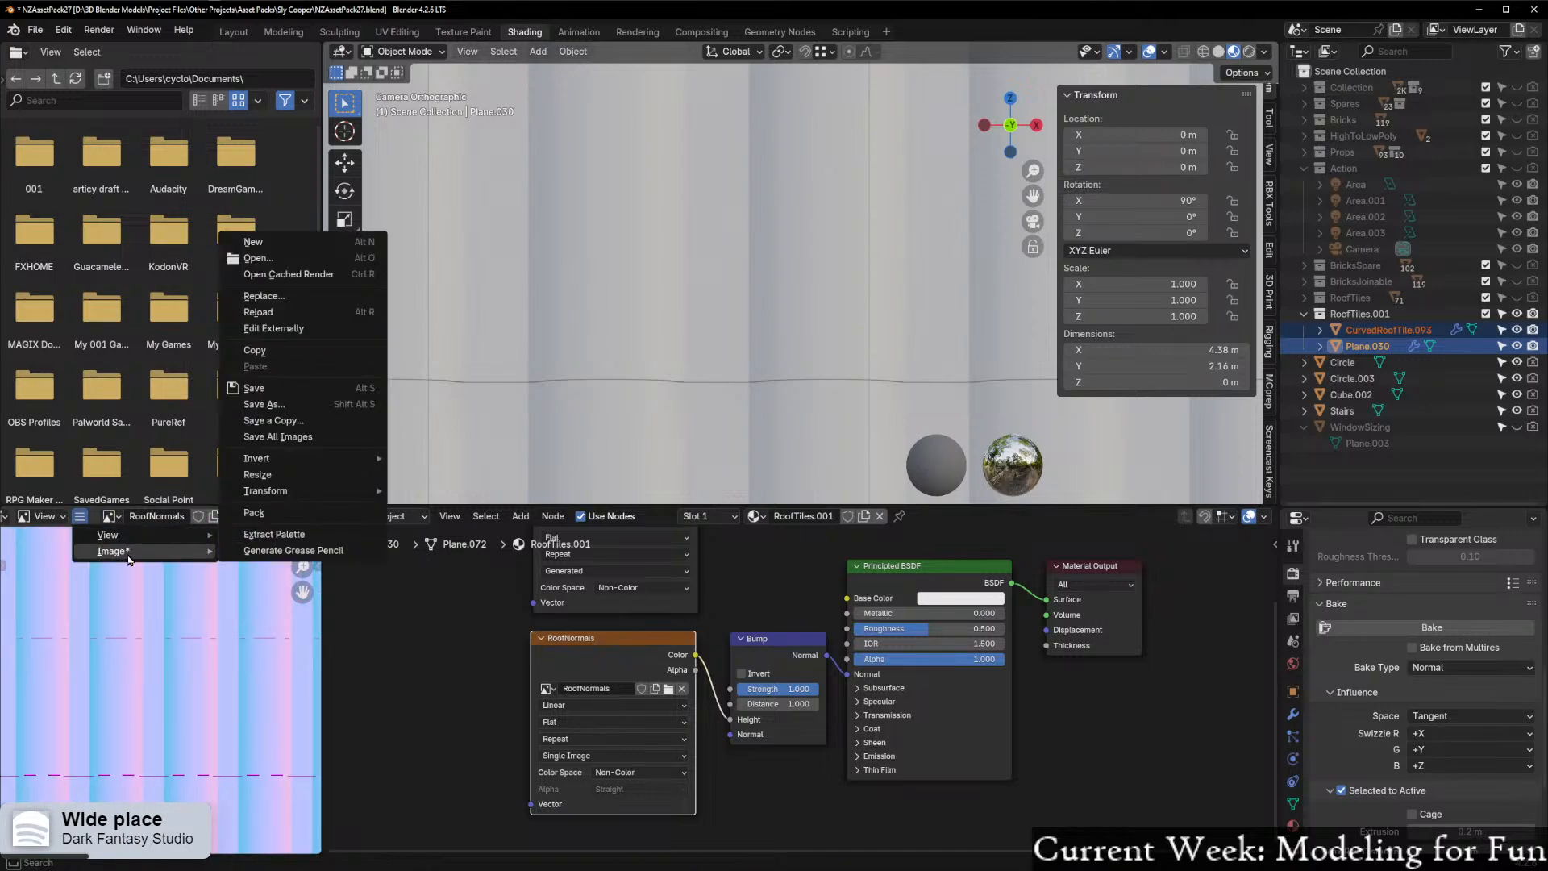
click(270, 389)
click(80, 517)
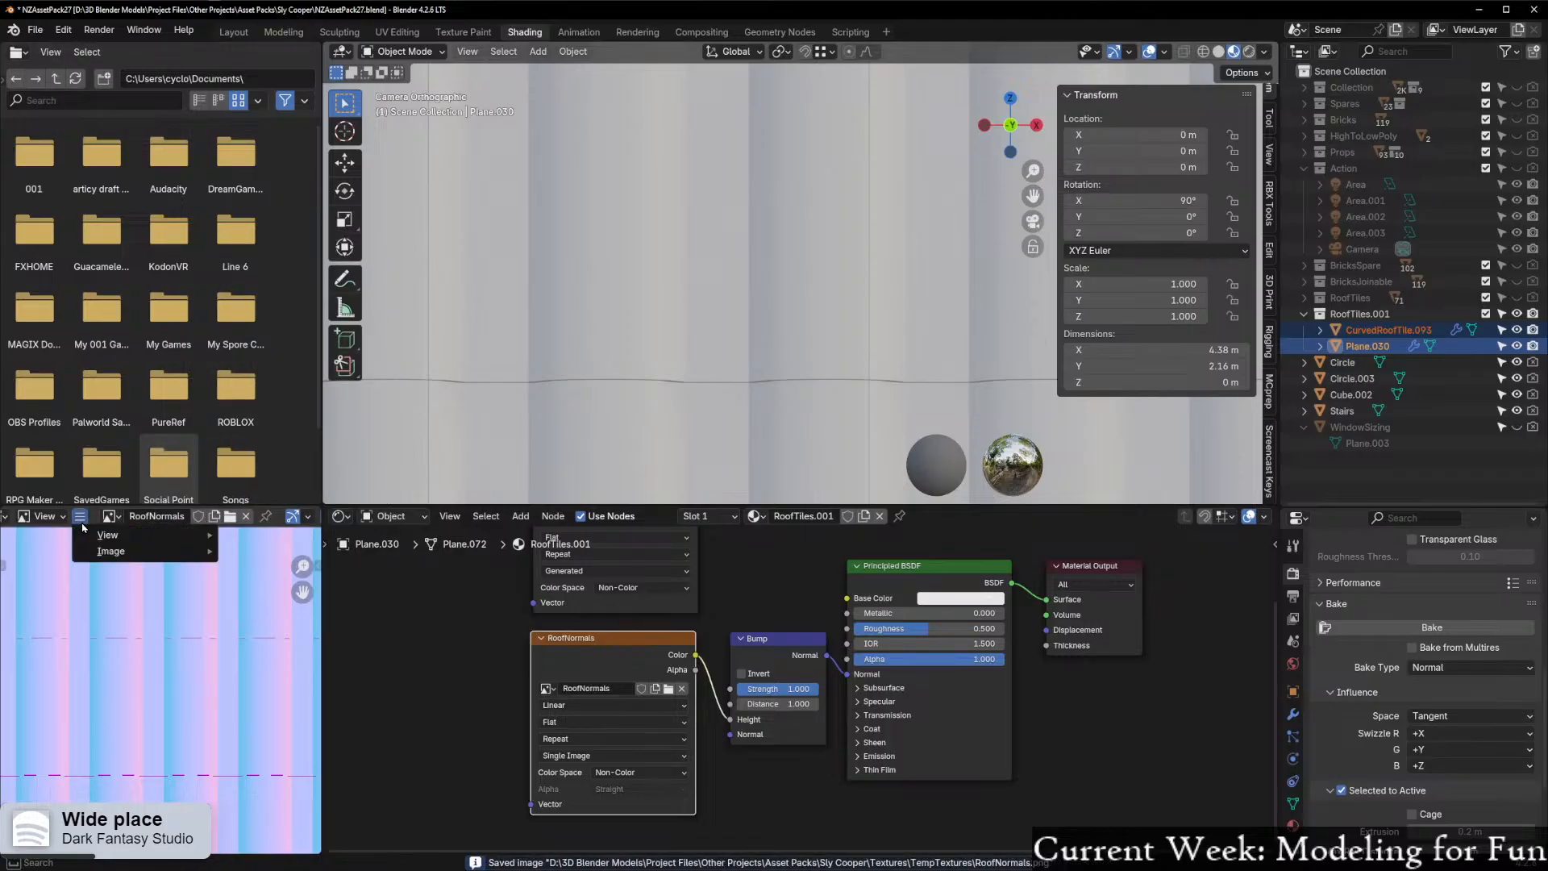
mouse_move(111, 550)
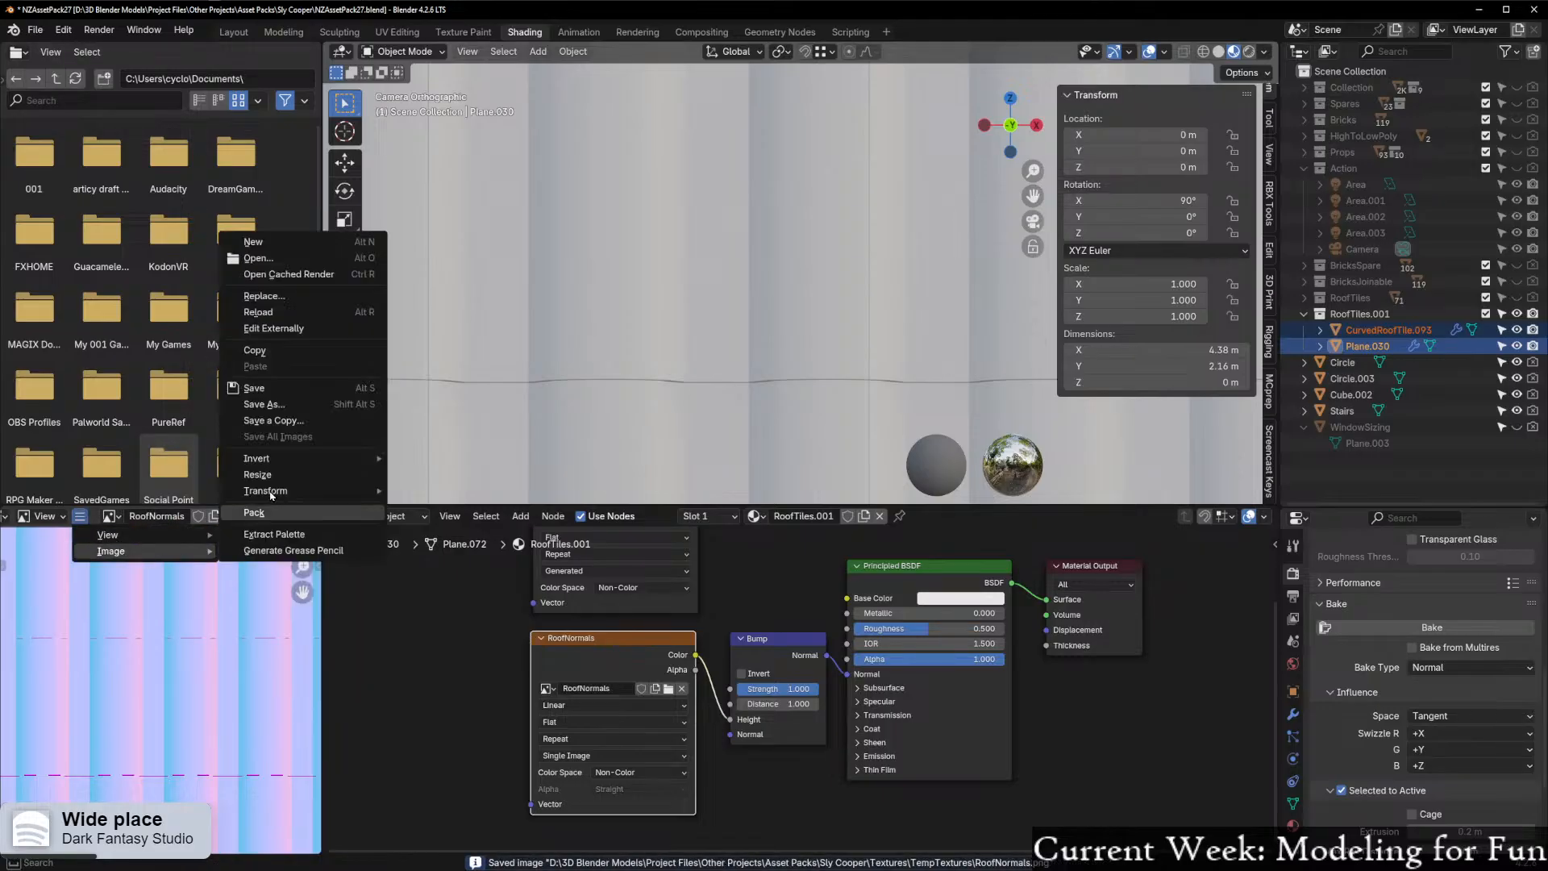
click(289, 317)
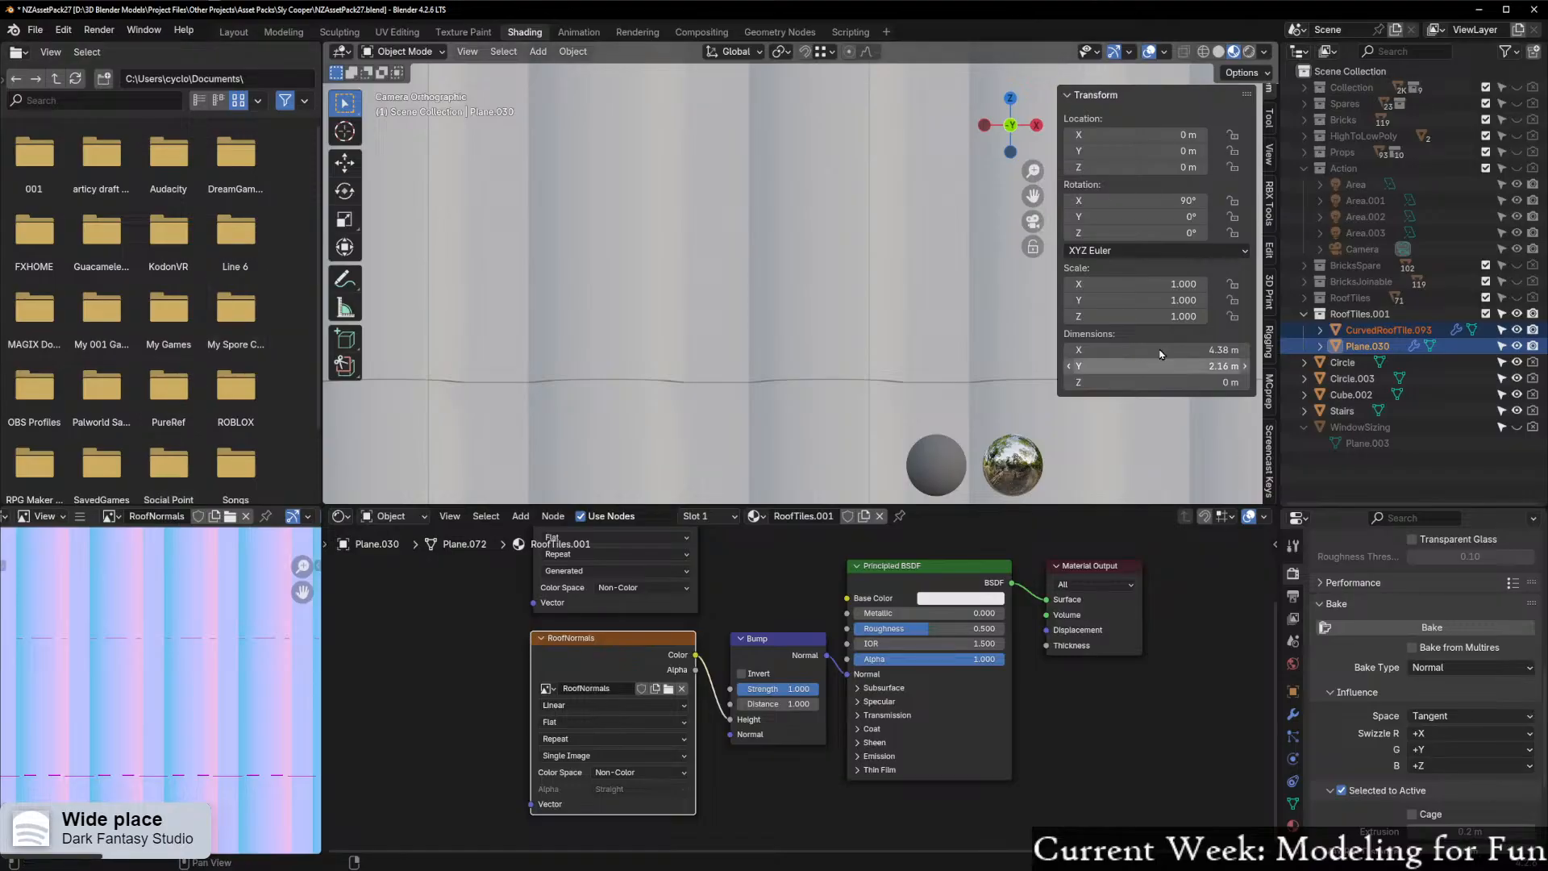
Hide the joined tile mesh and orbit around the backing plane to examine the rebaked normals
click(1519, 330)
middle_drag(813, 322, 770, 361)
scroll(810, 346, up, 5)
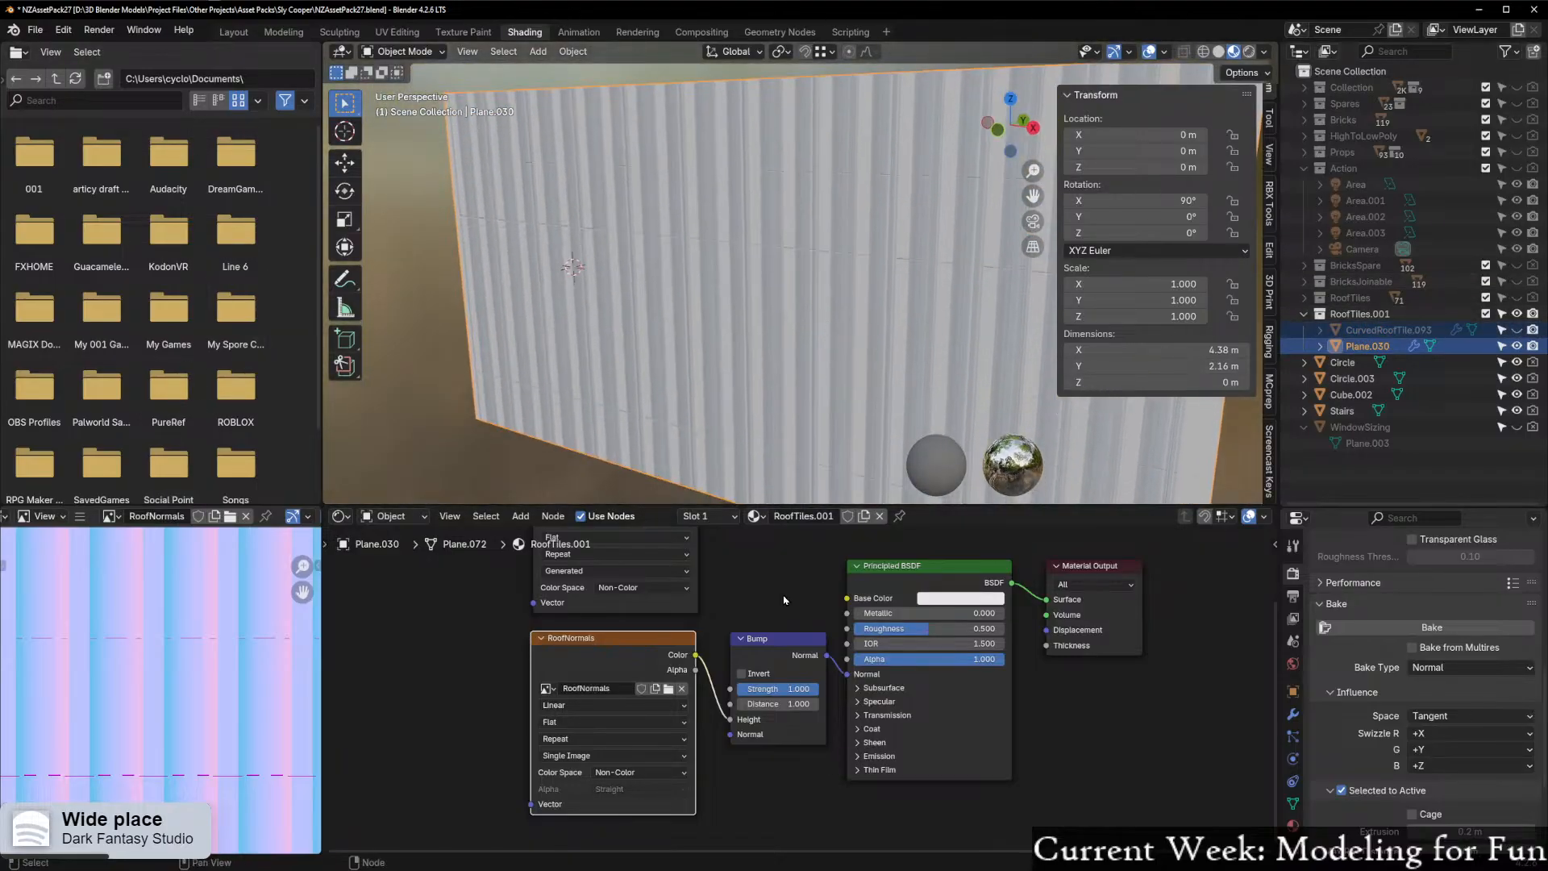
Try a Distance of 0.2 on the Bump node and examine the plane's shading
mouse_move(814, 688)
mouse_down()
mouse_move(737, 689)
mouse_move(812, 689)
mouse_move(736, 703)
mouse_move(750, 704)
mouse_up()
scroll(969, 283, up, 1)
scroll(969, 283, up, 2)
scroll(884, 372, down, 6)
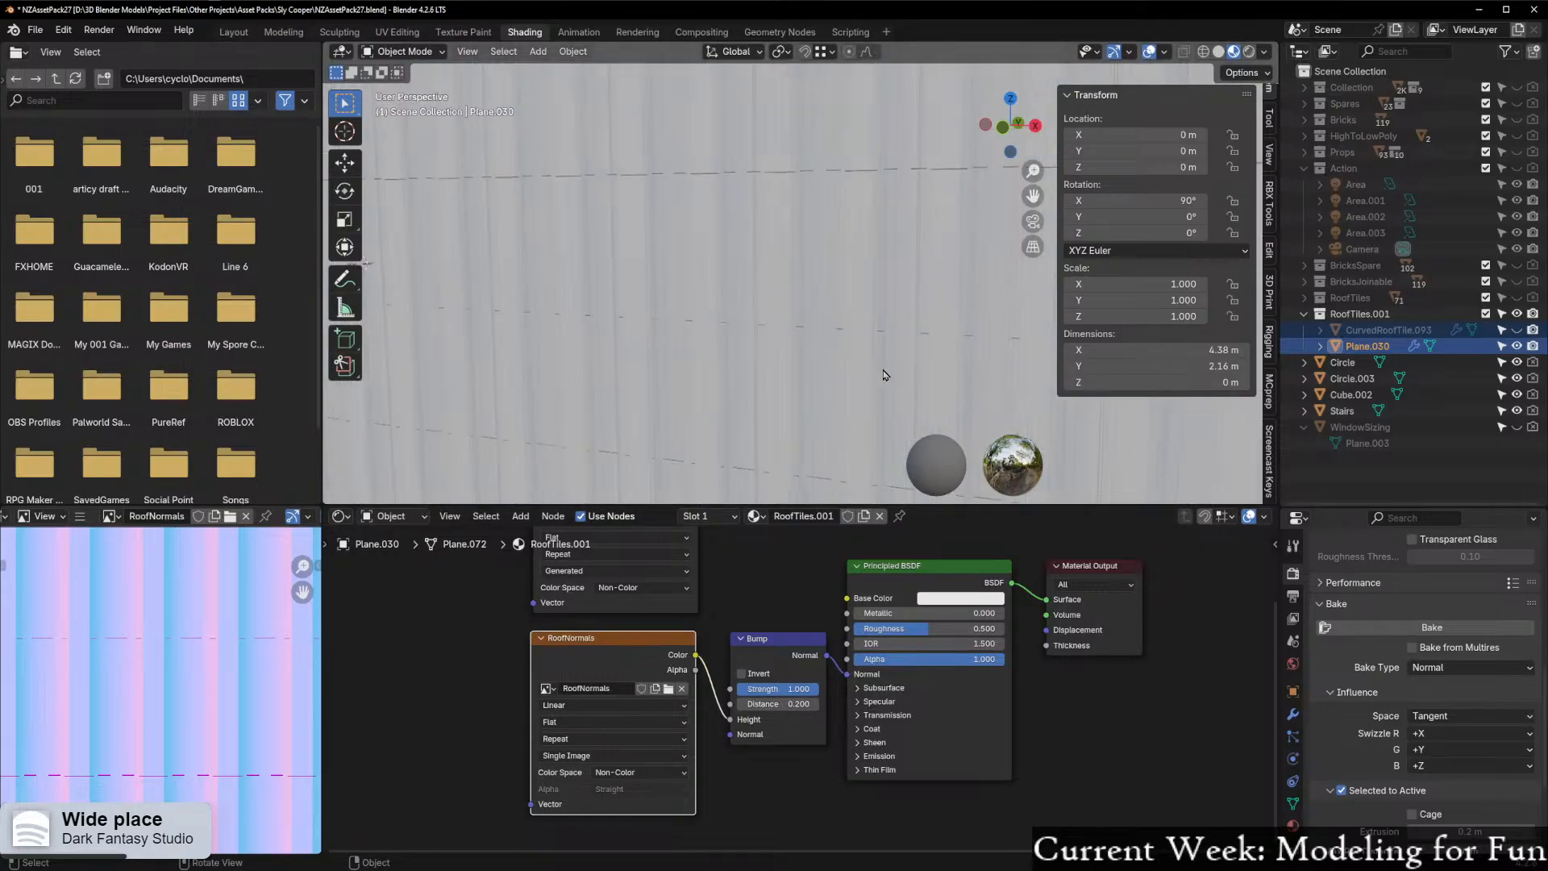
scroll(873, 364, up, 1)
scroll(802, 687, up, 2)
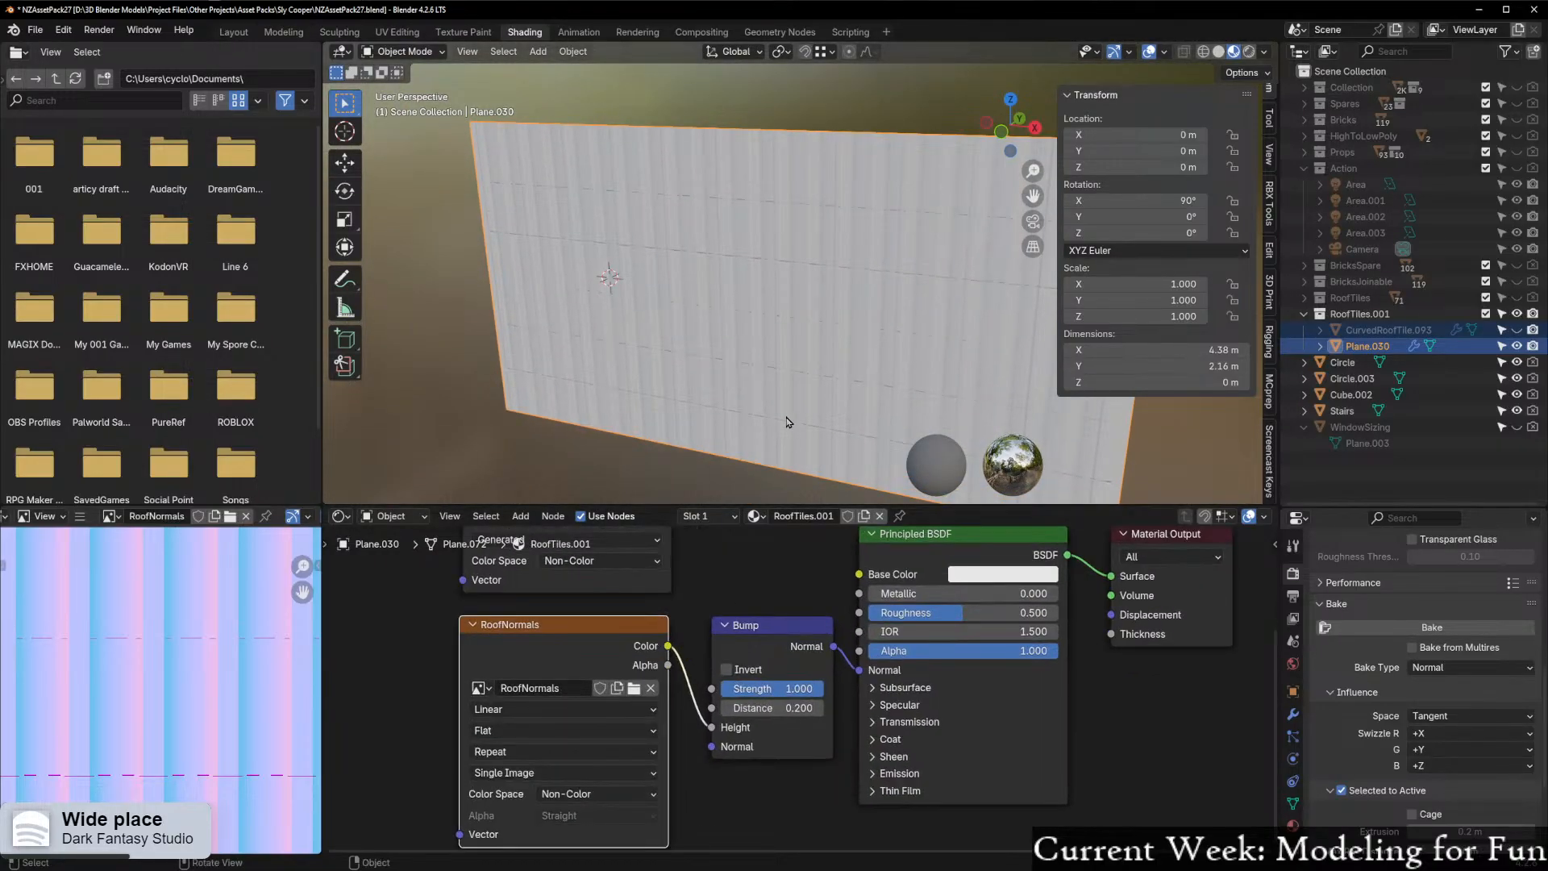
scroll(786, 427, up, 3)
scroll(778, 408, up, 3)
middle_drag(779, 408, 787, 409)
Undo the Bump distance change and the hiding of the tile mesh, comparing the shading along the way
key(ctrl+z)
key(ctrl+shift+z)
key(ctrl+z)
key(ctrl+z)
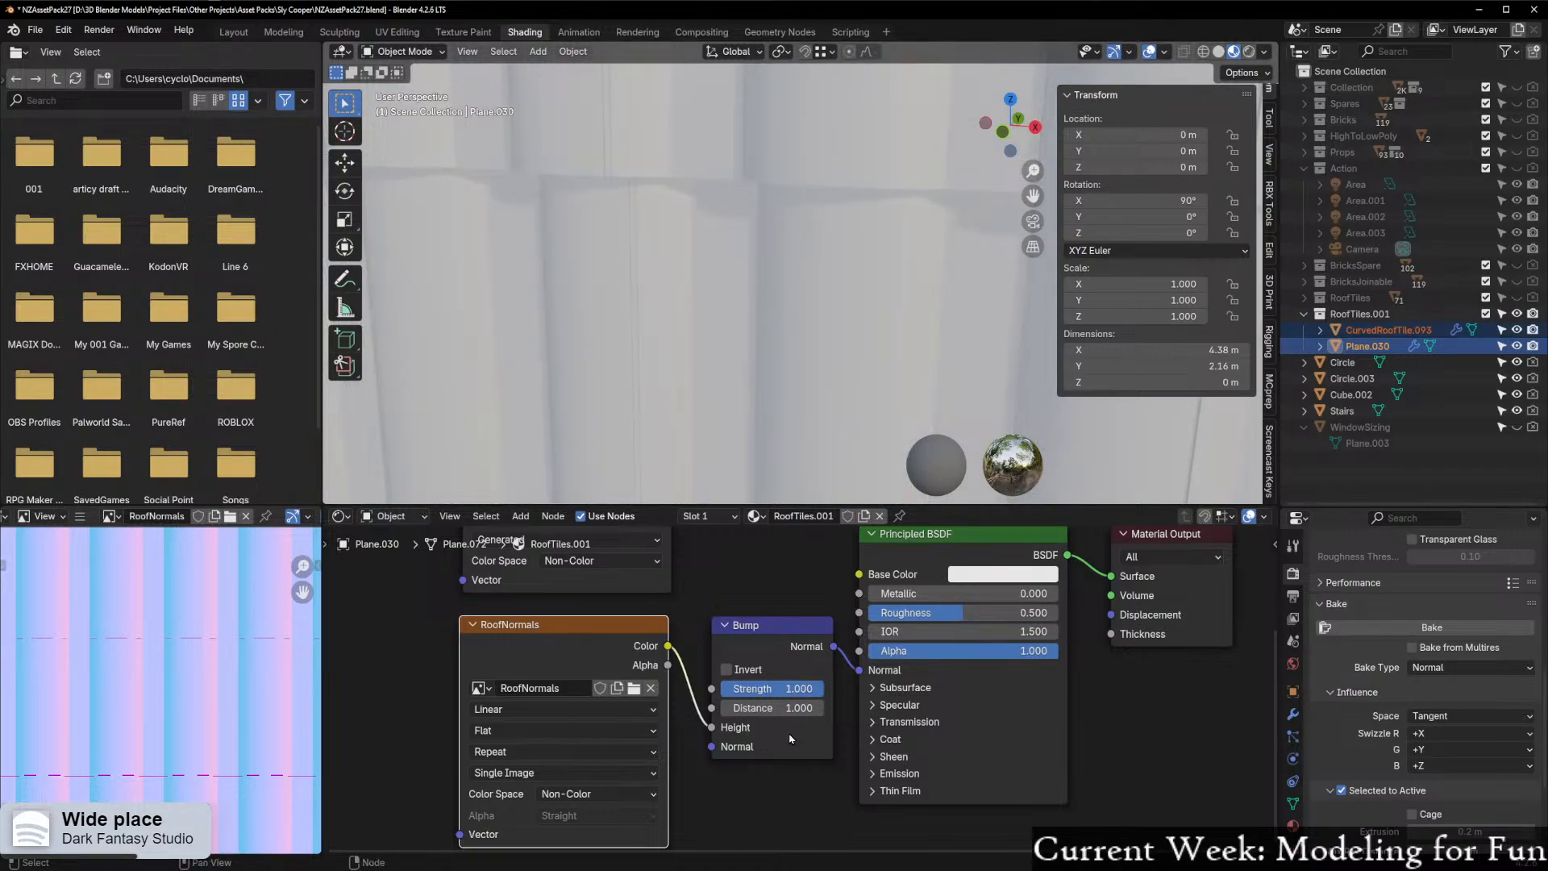
key(ctrl+shift+z)
scroll(830, 291, down, 2)
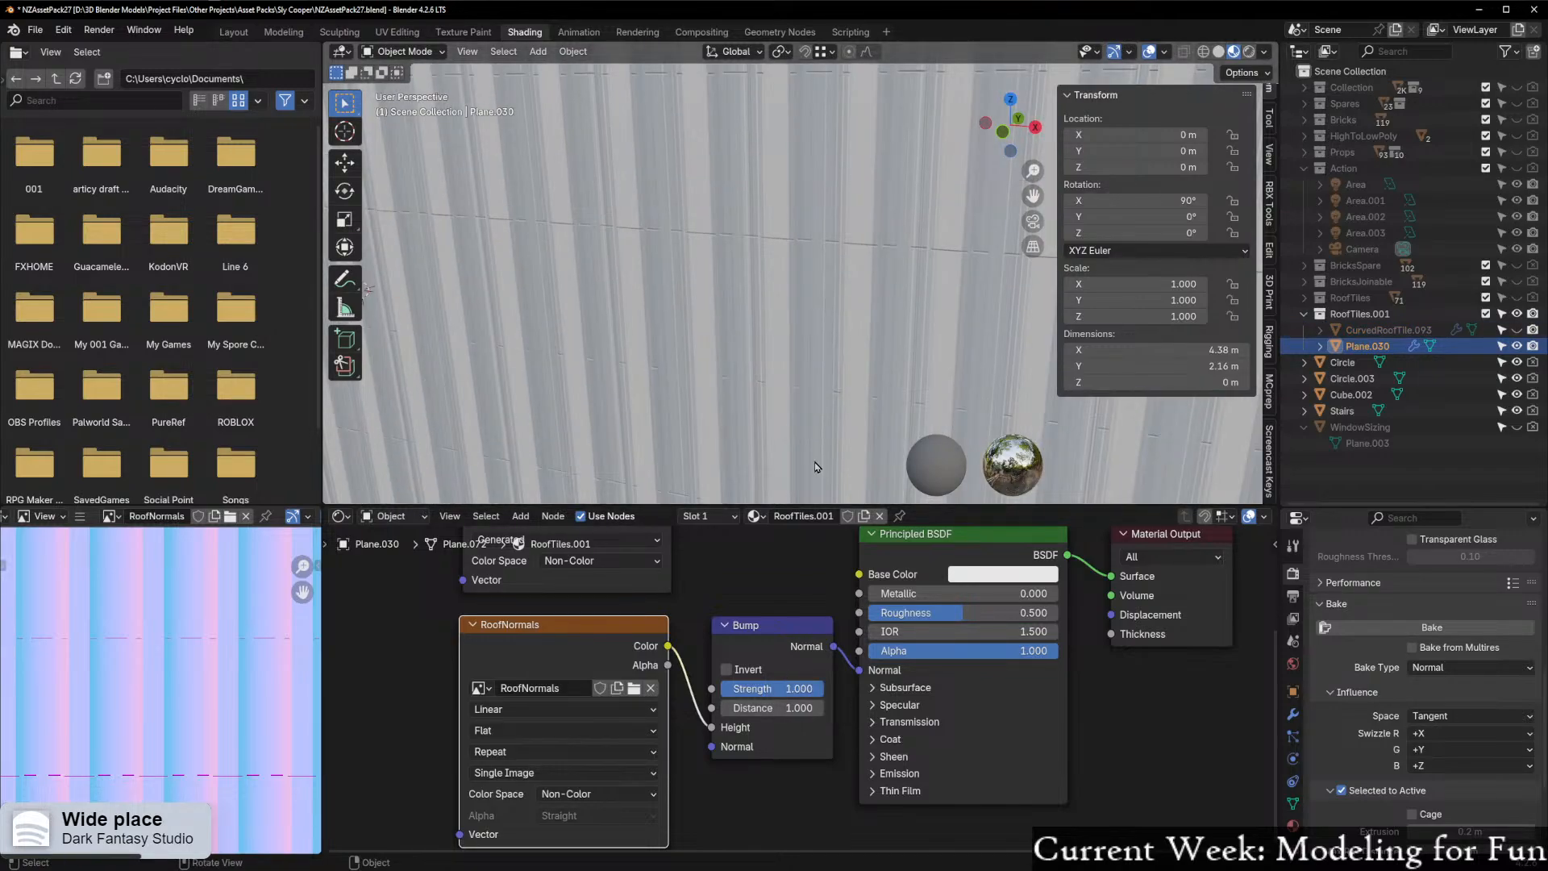
key(ctrl+z)
Hide the joined tile mesh again and examine the plane's edge shading with its RoofTiles.001 node setup
scroll(839, 416, down, 2)
shift+middle_drag(839, 416, 738, 390)
scroll(777, 391, up, 4)
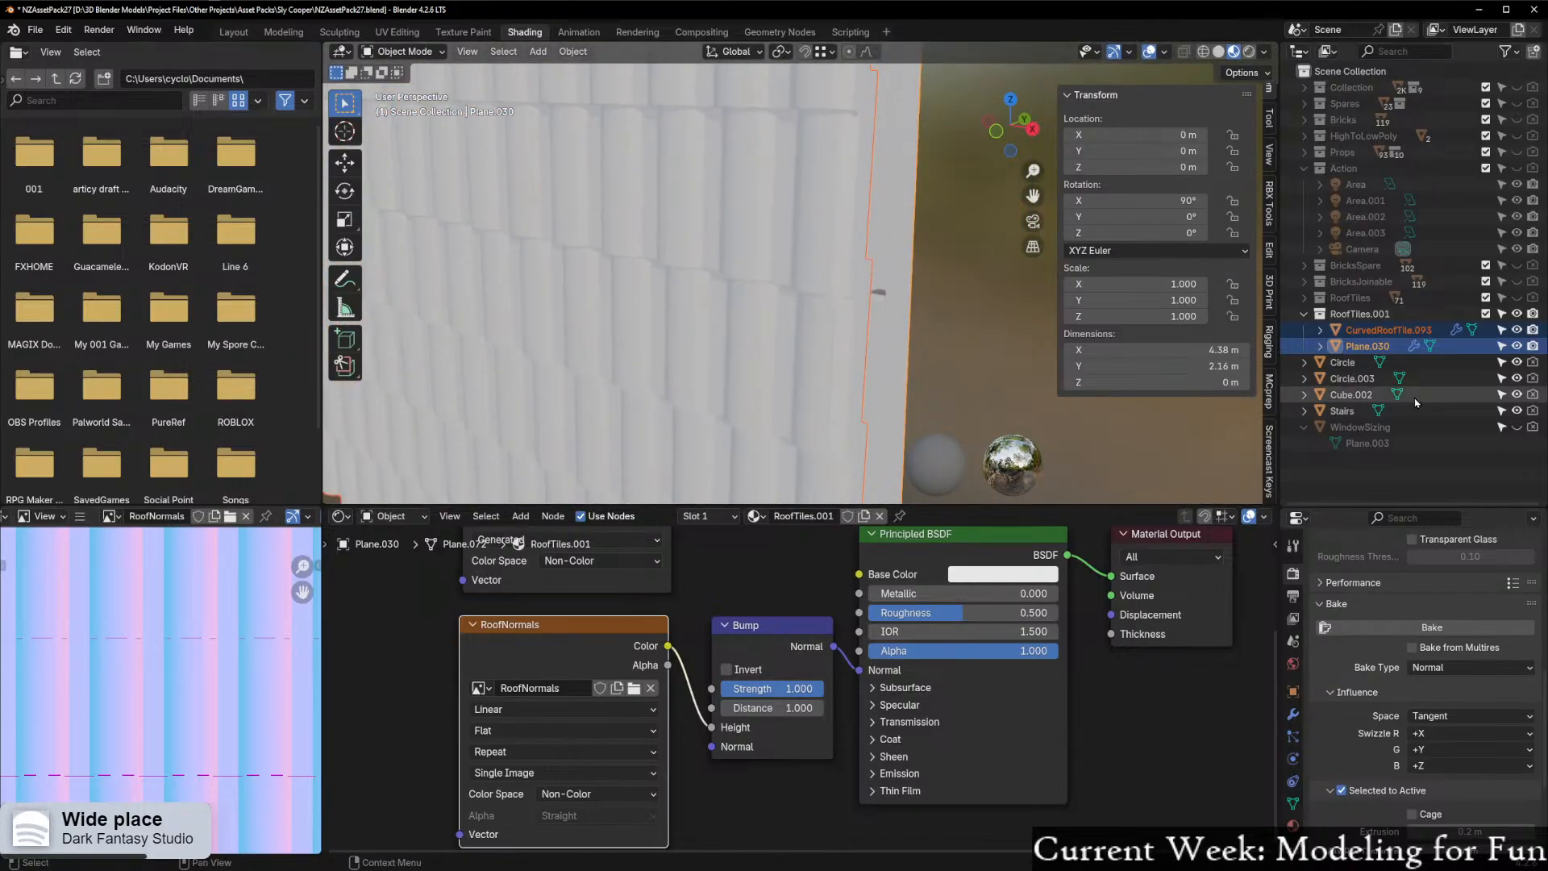
click(1517, 330)
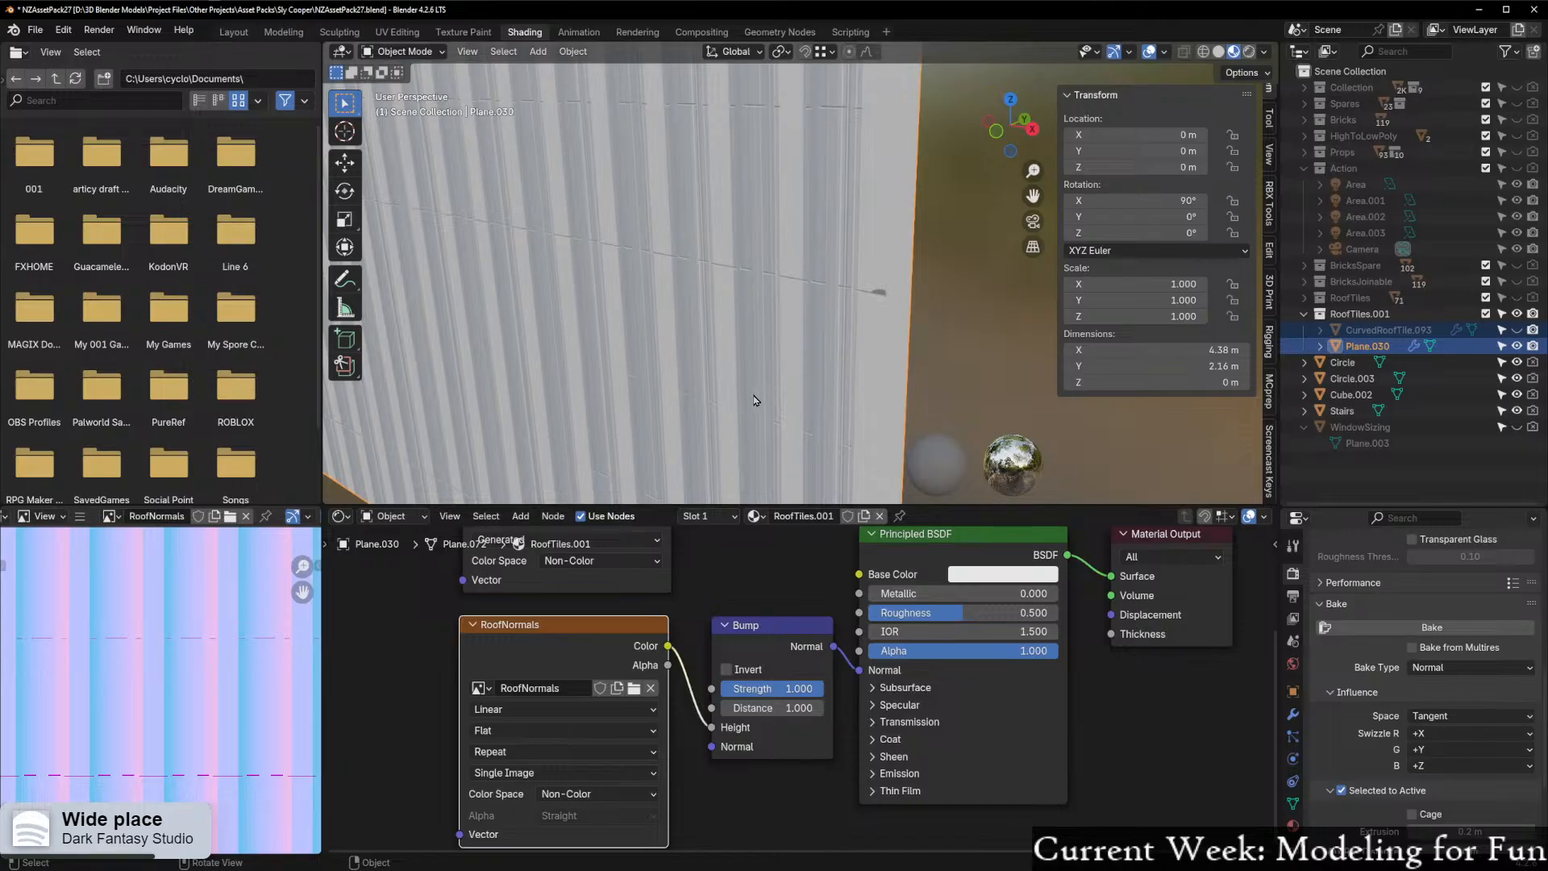
middle_drag(732, 414, 740, 378)
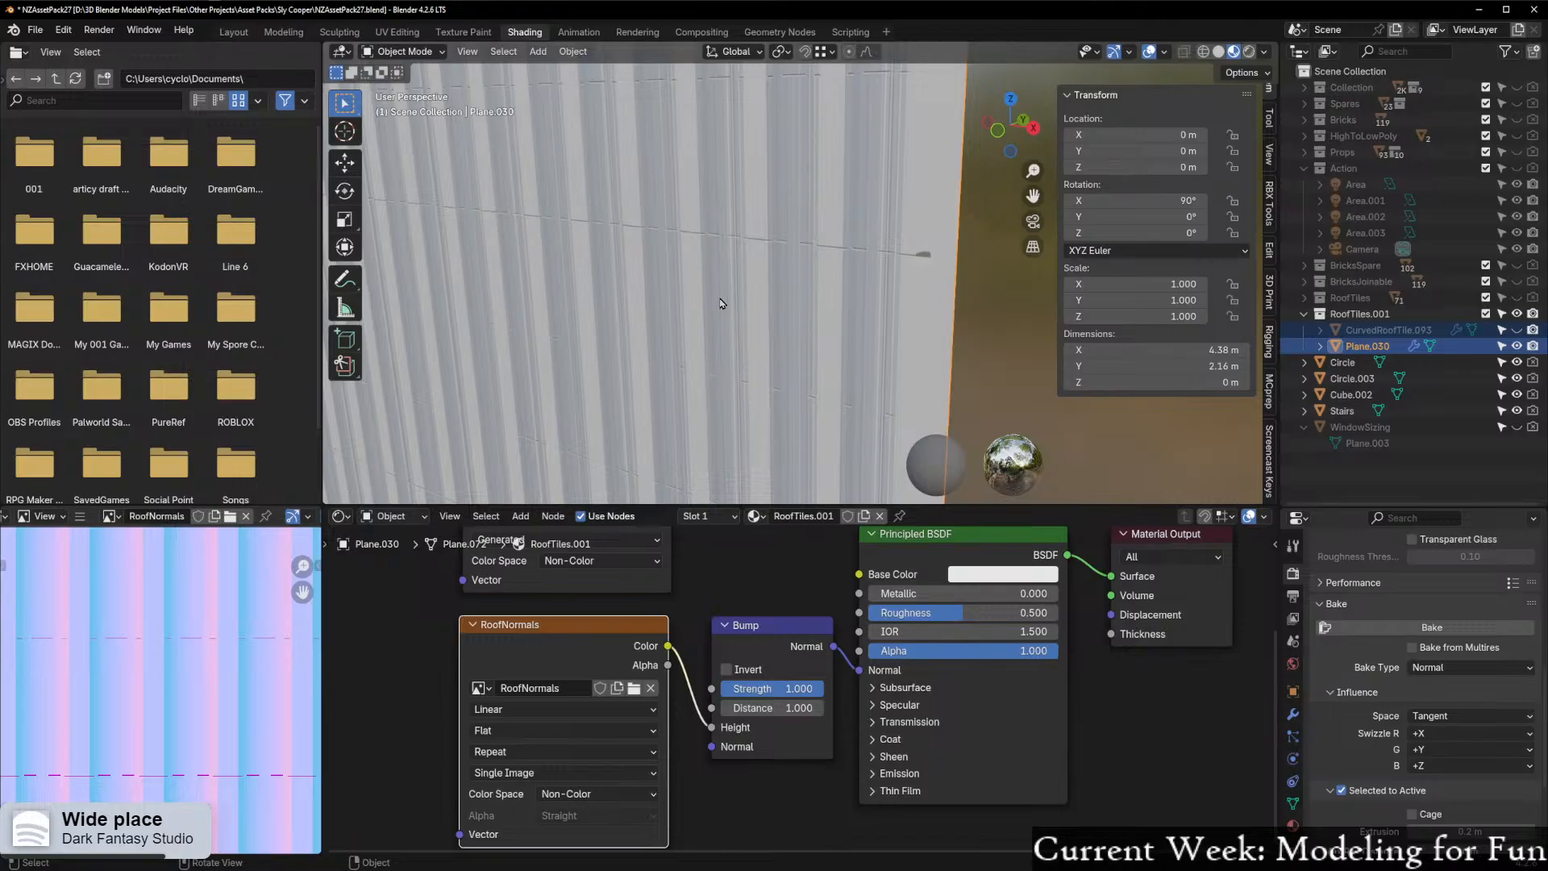
scroll(706, 260, down, 2)
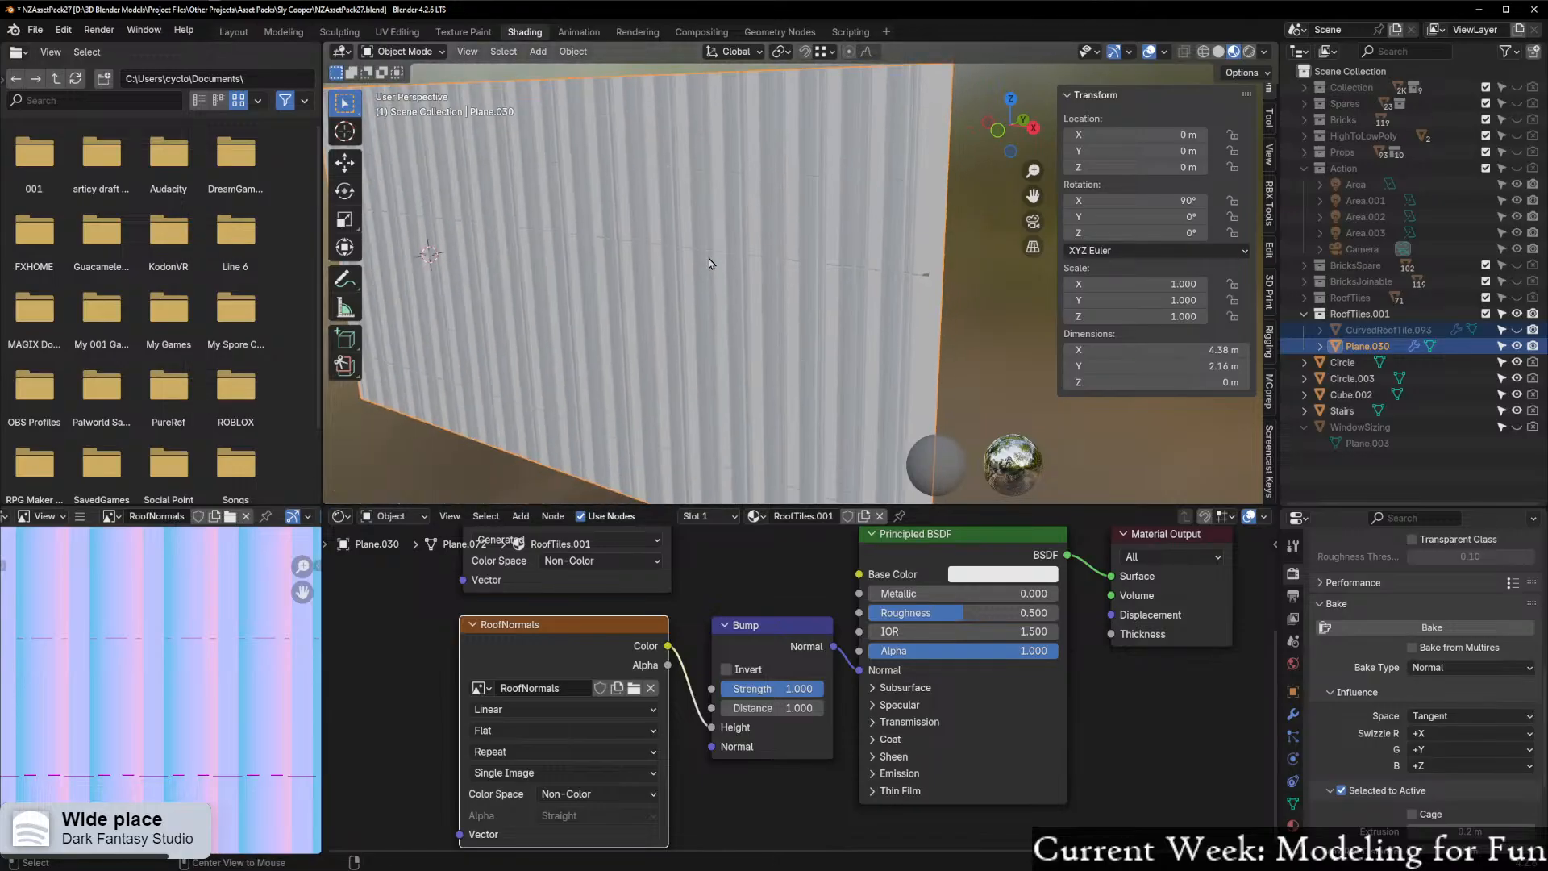
scroll(435, 716, down, 4)
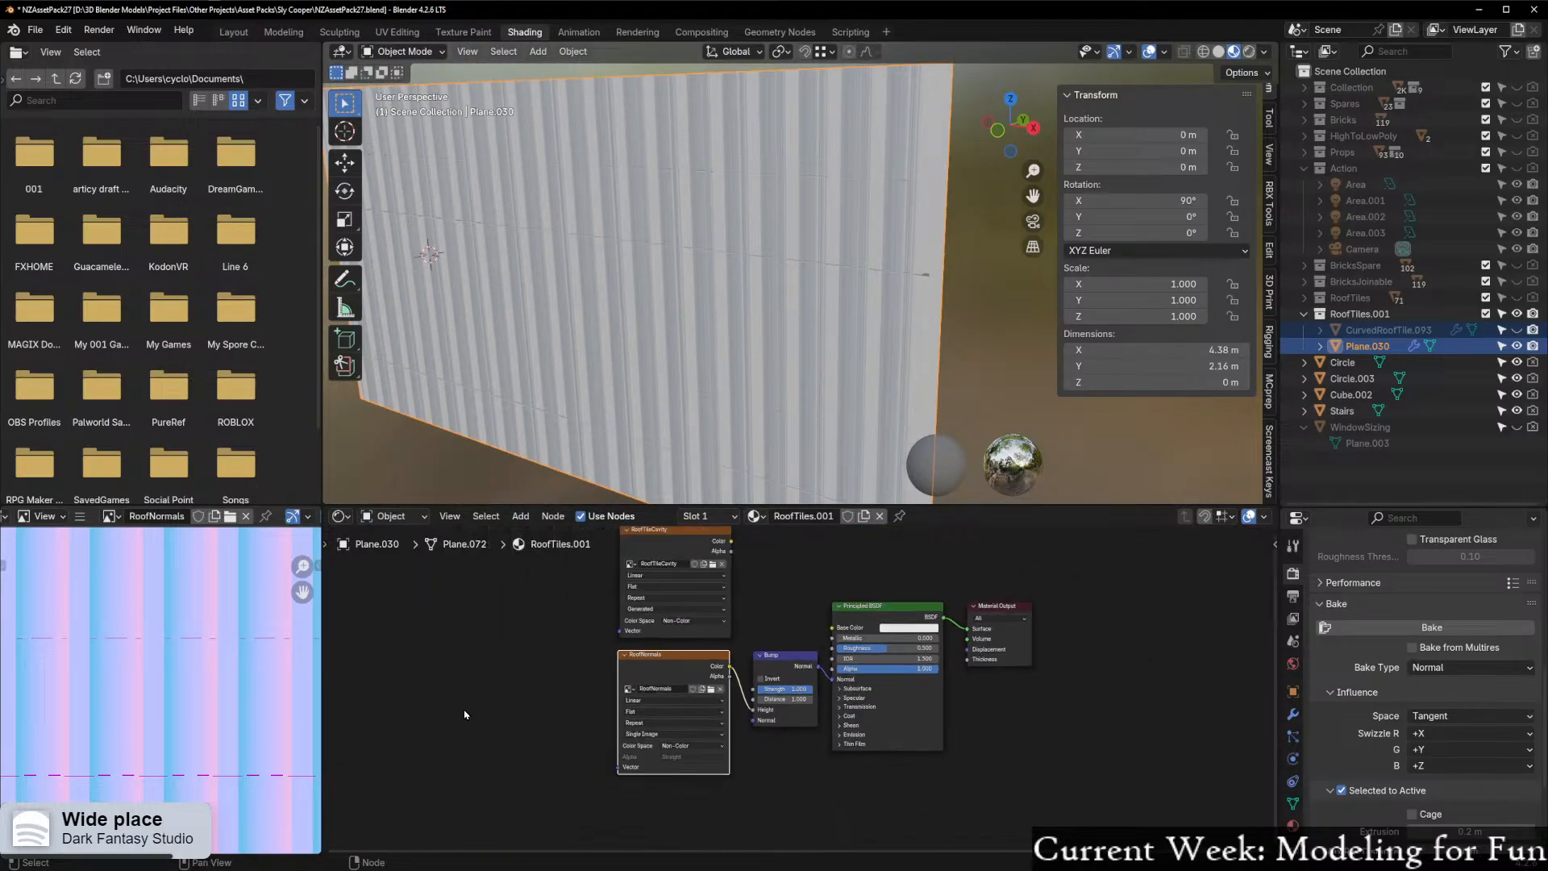
Try Box projection on the RoofNormals image texture and restore it to Flat
key(shift+a)
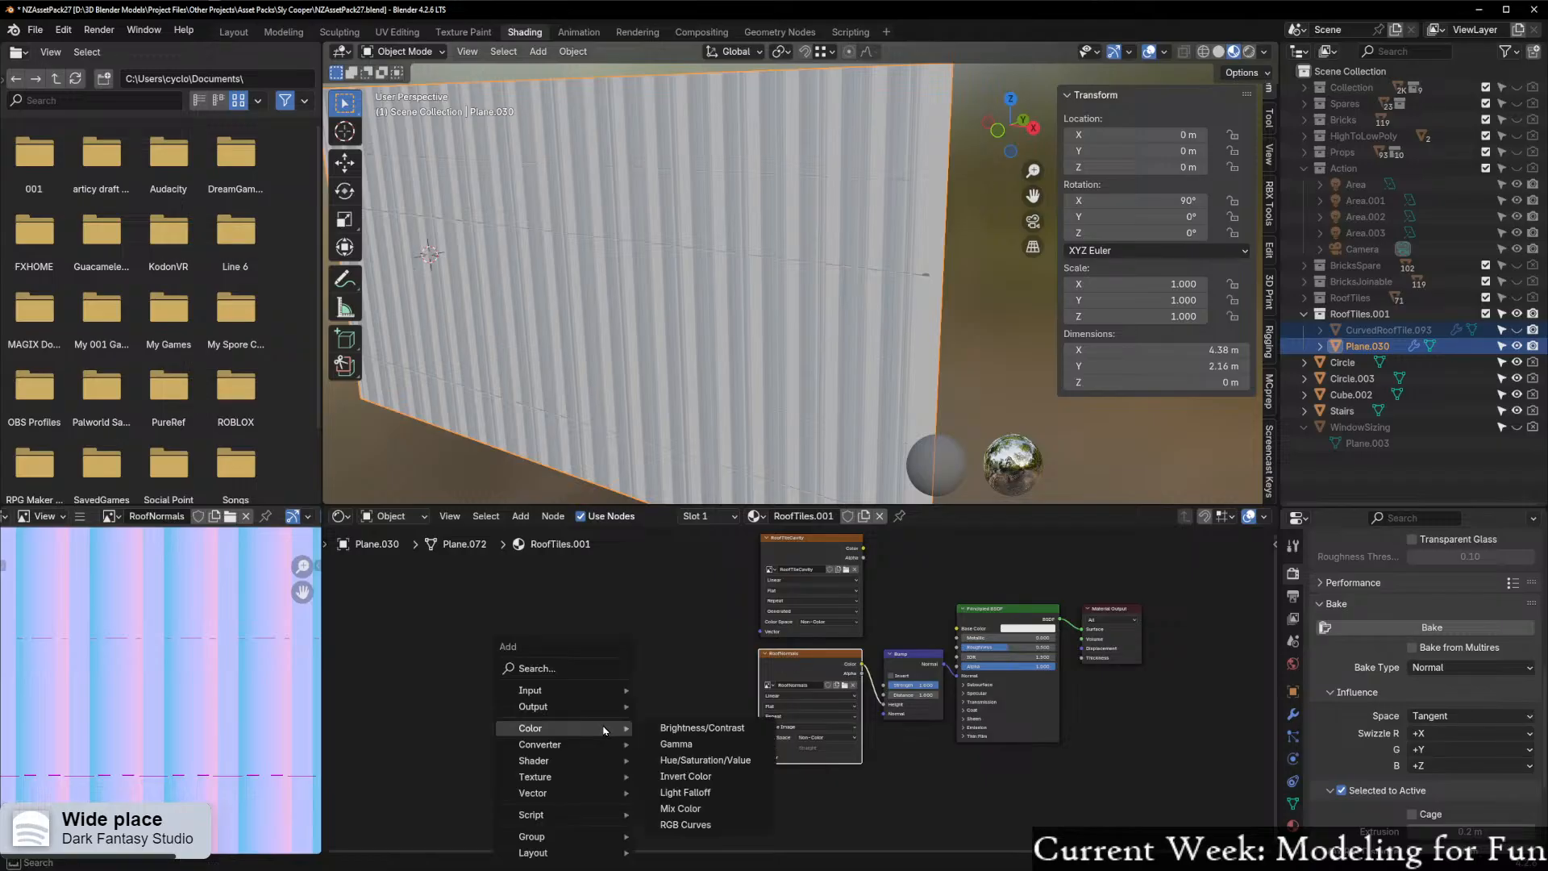
click(569, 672)
click(592, 623)
scroll(770, 655, up, 2)
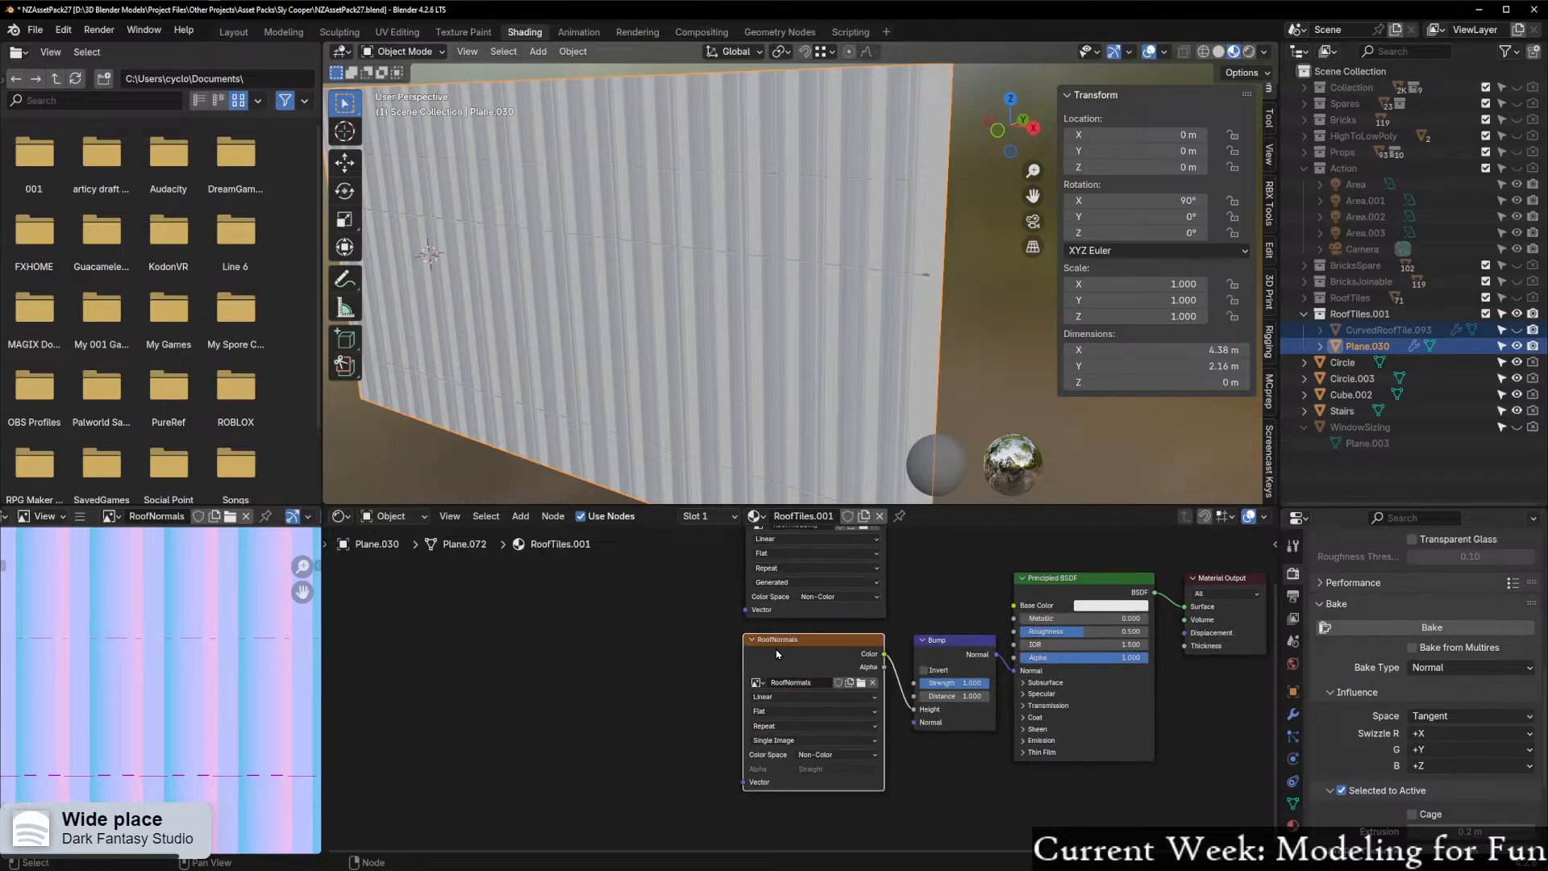
click(802, 714)
click(799, 754)
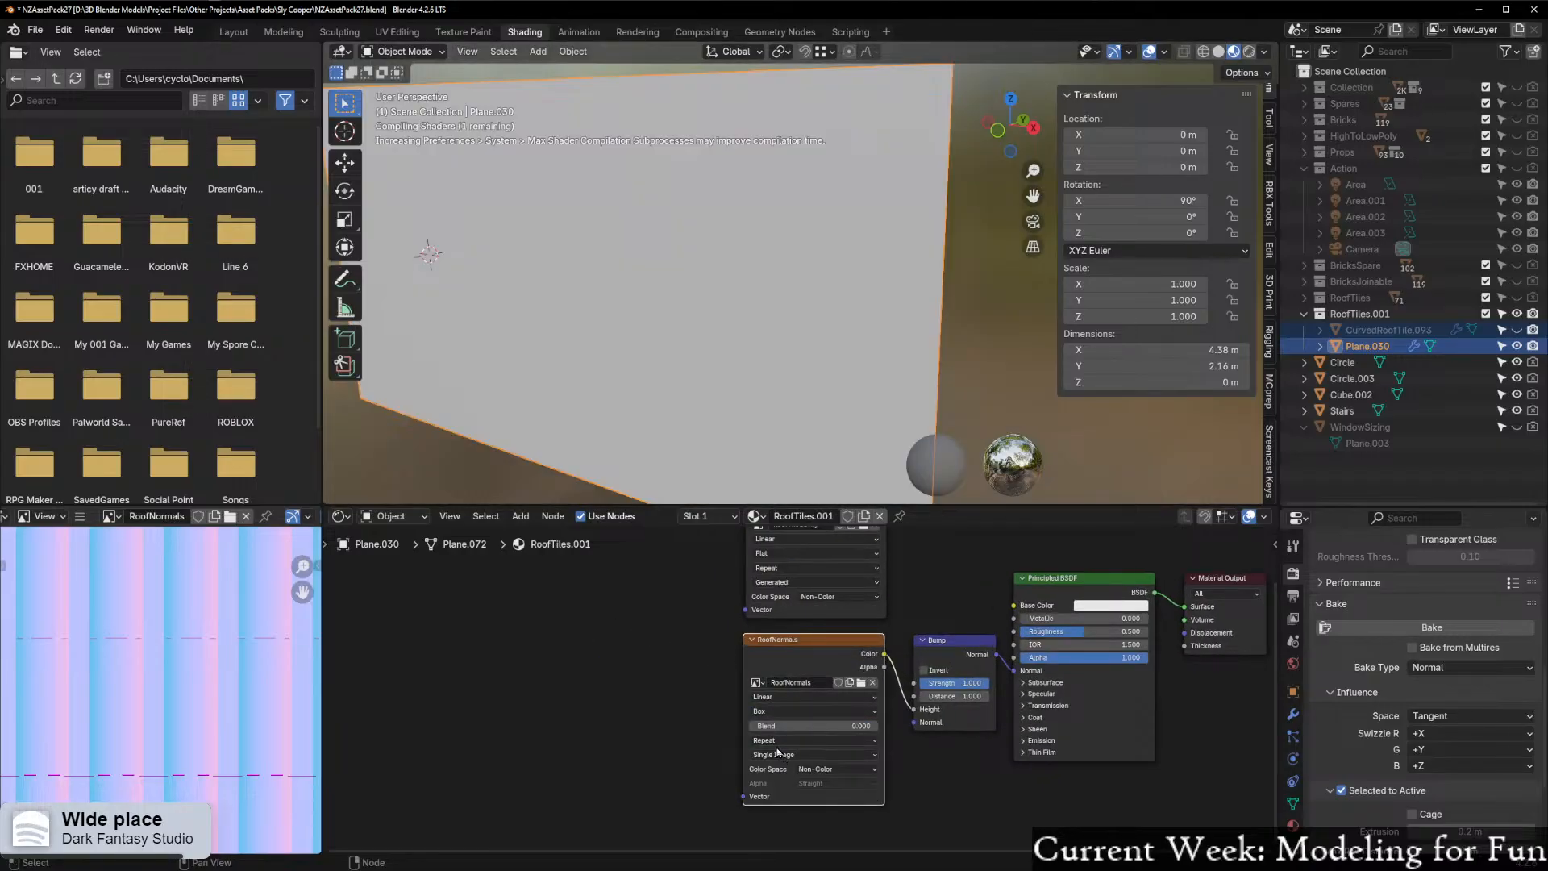
click(784, 712)
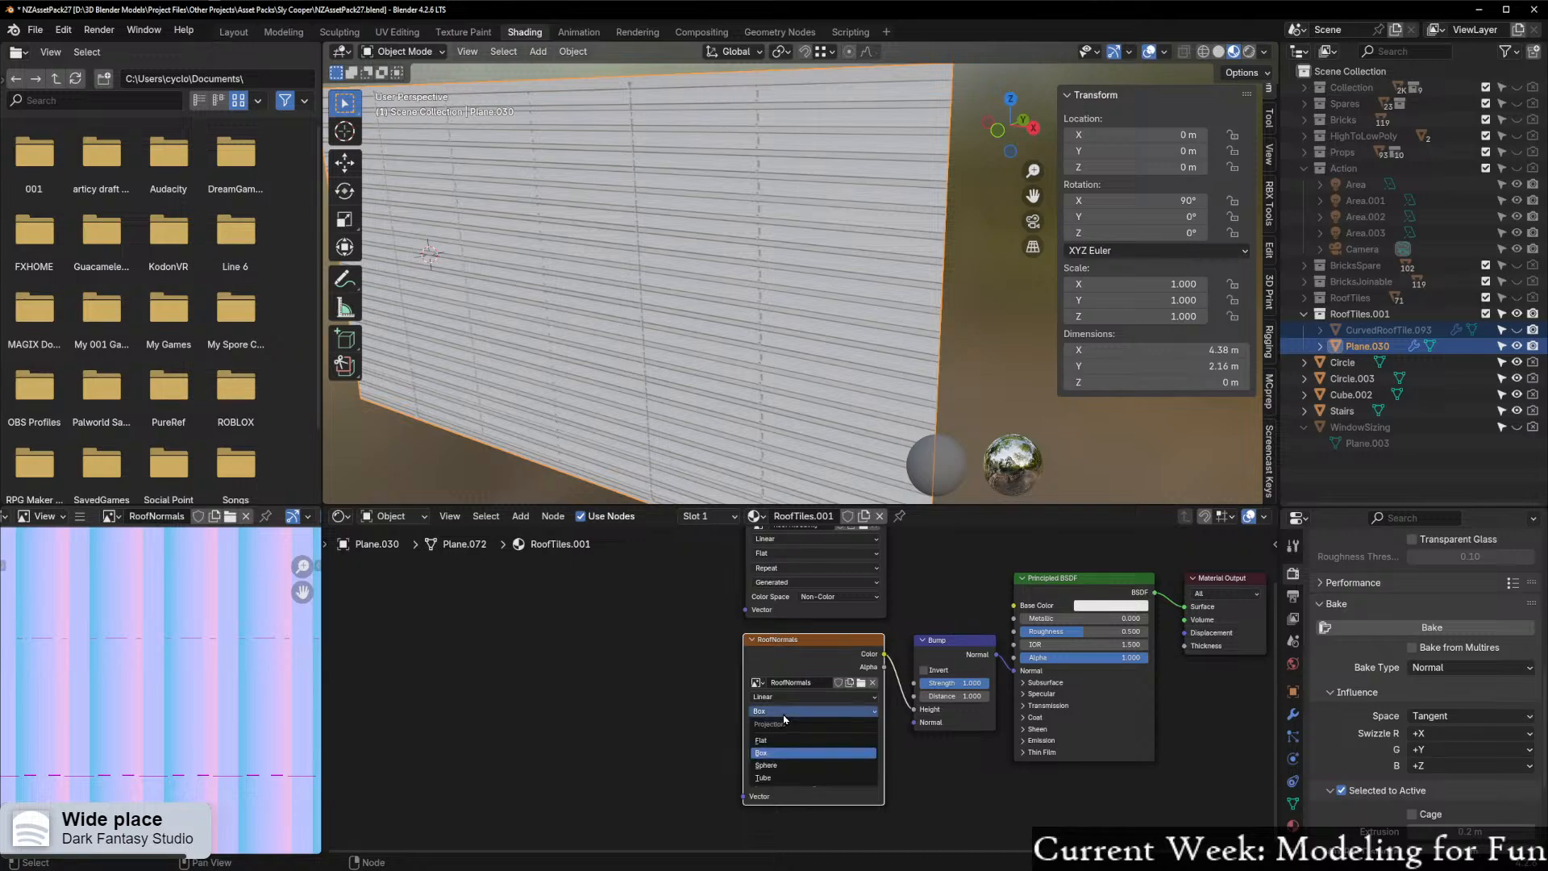
click(779, 740)
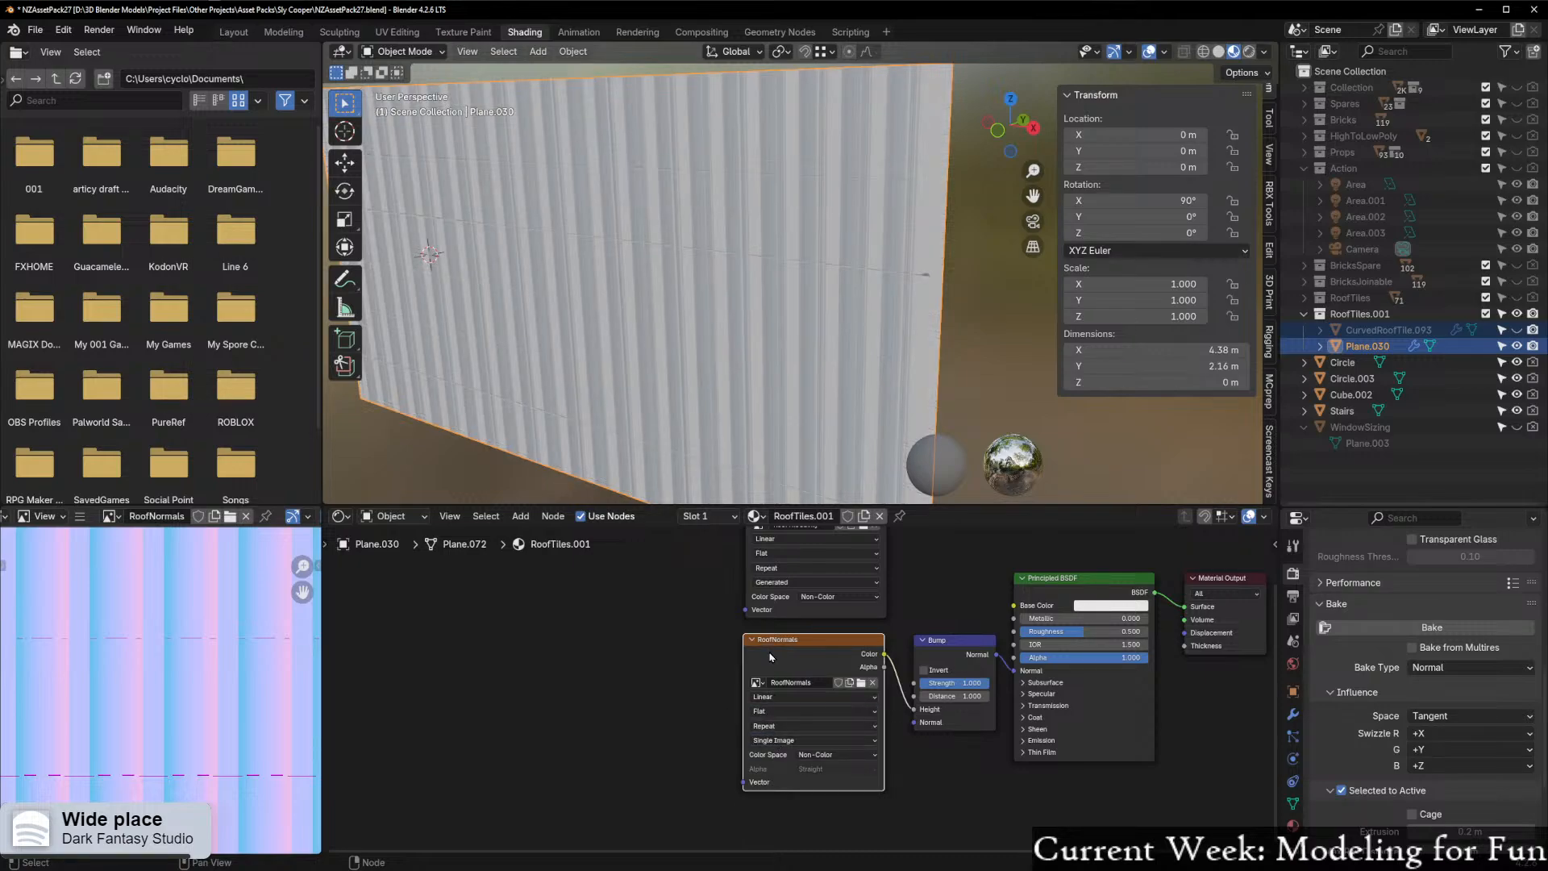
Try adding Texture Coordinate and Mapping nodes to the RoofNormals texture, examine the plane's edge, and delete the two nodes
key(ctrl+t)
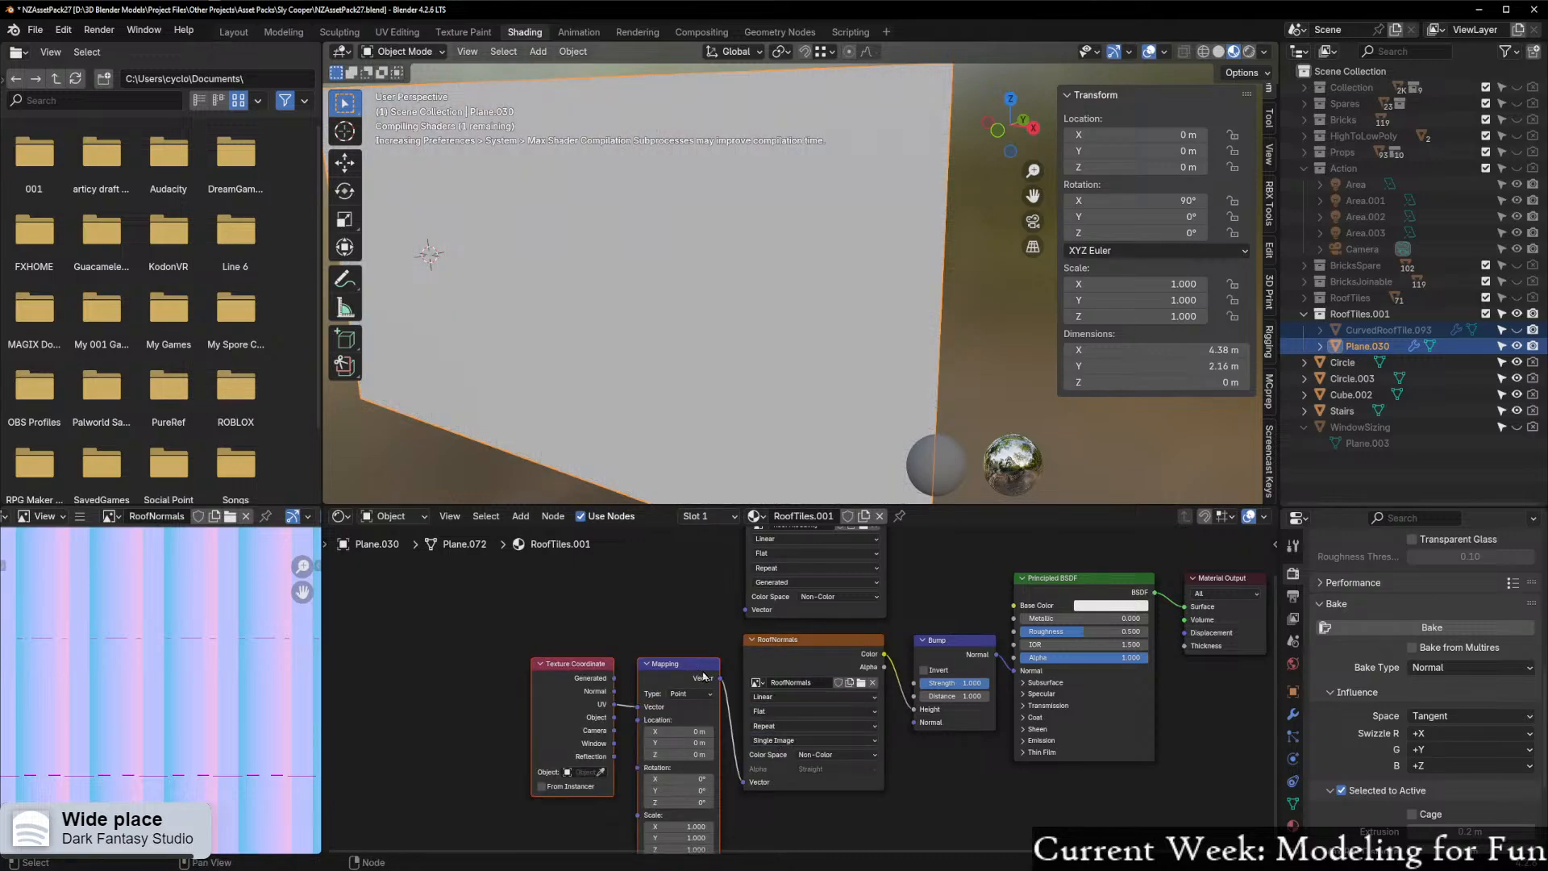
middle_drag(657, 352, 712, 408)
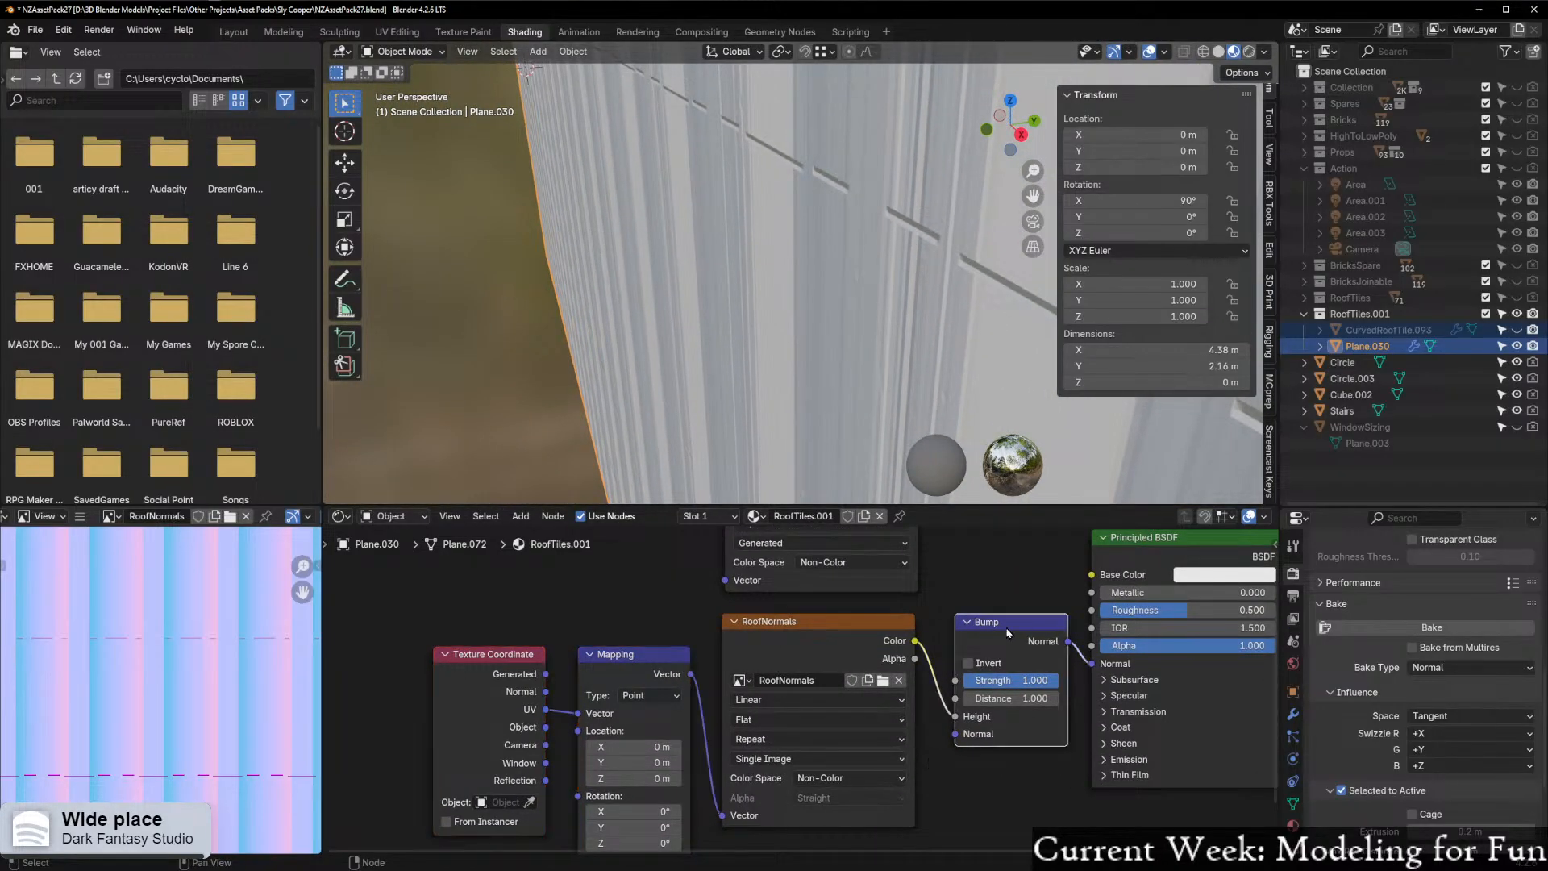
drag(460, 618, 691, 805)
key(Delete)
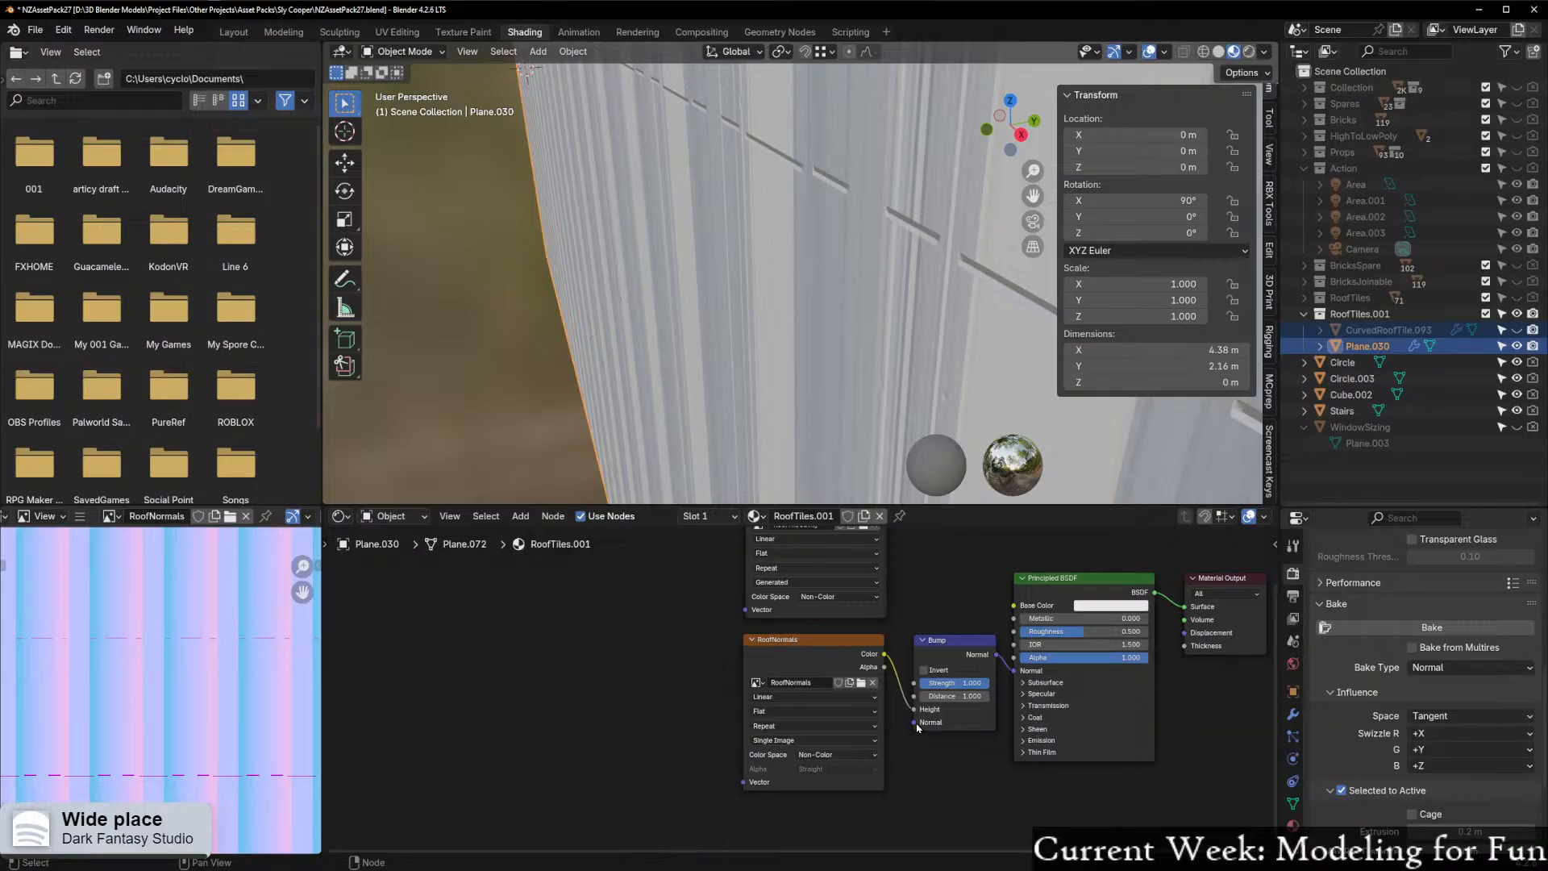
Replace the Bump node with a Tangent Space Normal Map between RoofNormals' Color and the Principled BSDF's Normal, and examine the plane's shading
key(shift+a)
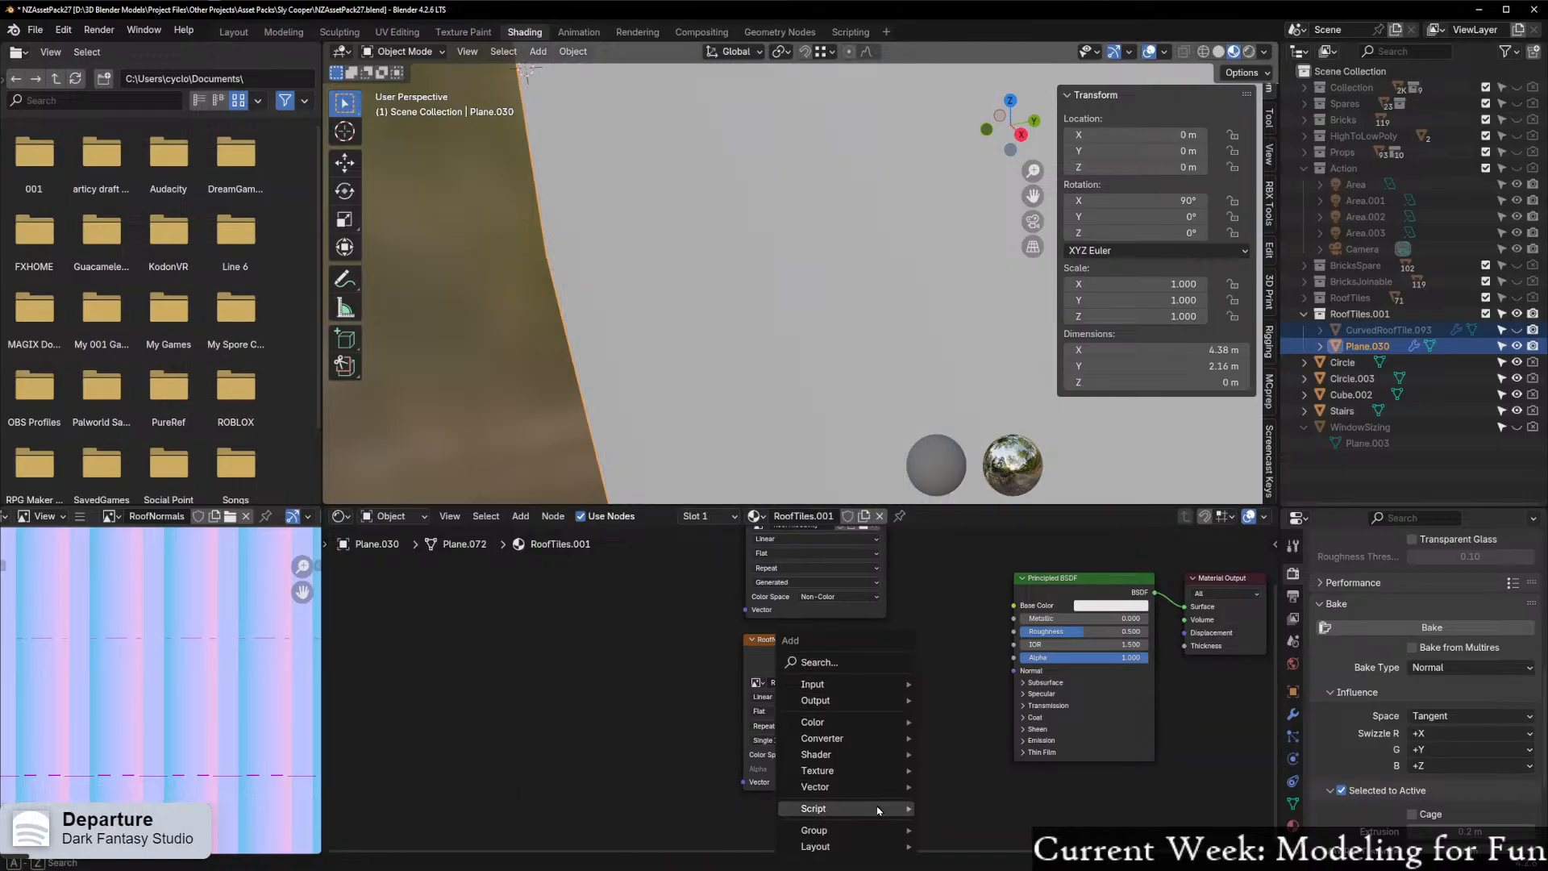
mouse_move(880, 776)
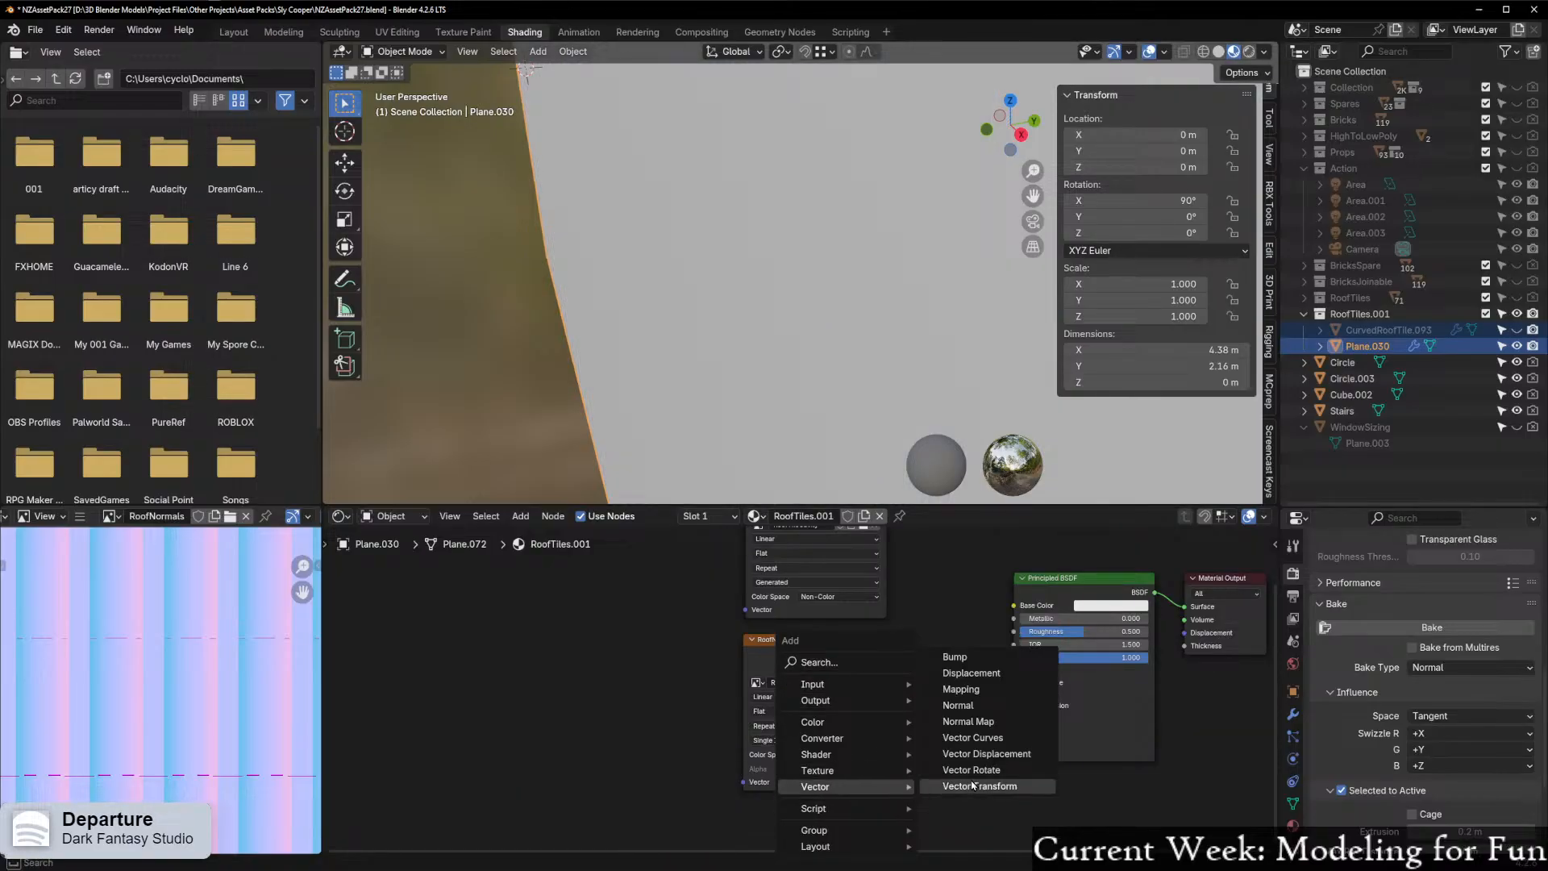
click(969, 721)
click(906, 643)
drag(884, 654, 905, 715)
drag(993, 658, 1014, 670)
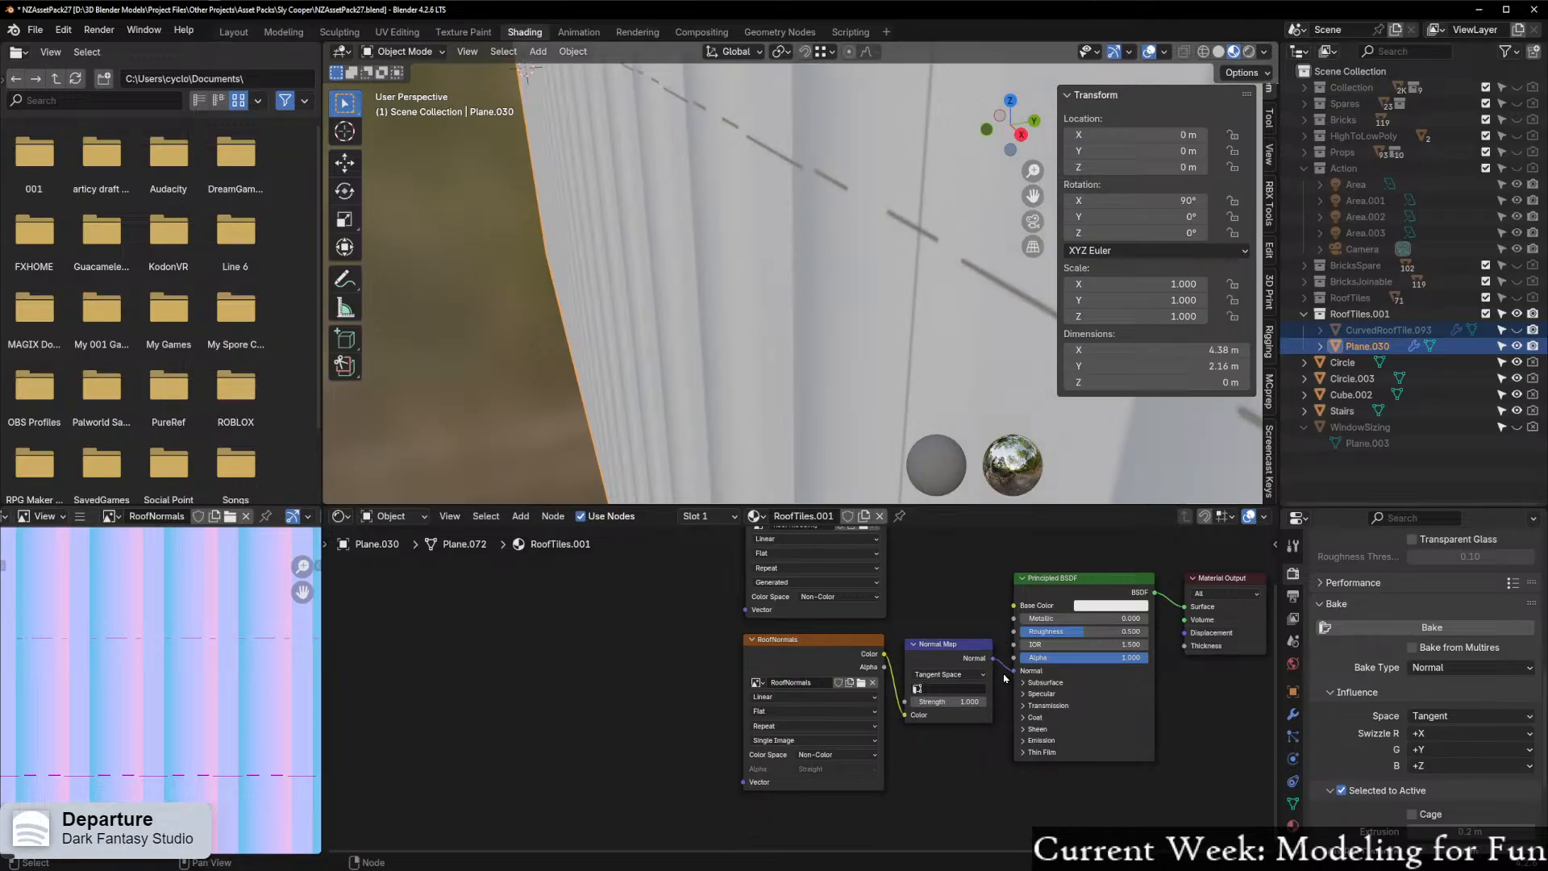
mouse_move(796, 373)
middle_down()
mouse_move(772, 368)
mouse_move(840, 329)
mouse_move(800, 396)
middle_up()
scroll(820, 347, up, 2)
scroll(815, 409, down, 13)
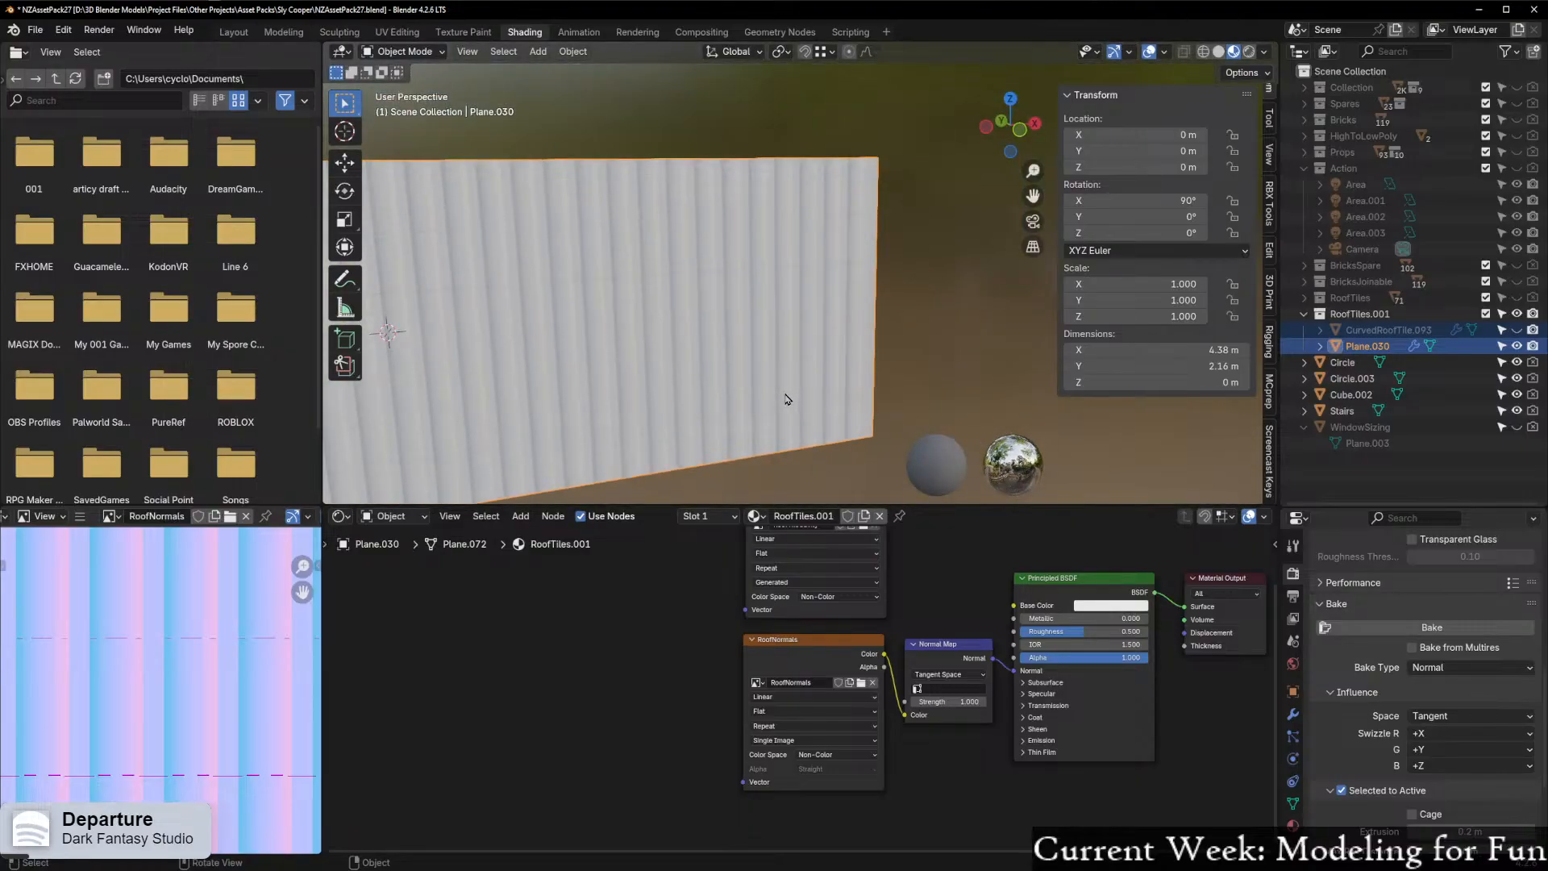
middle_drag(767, 403, 675, 412)
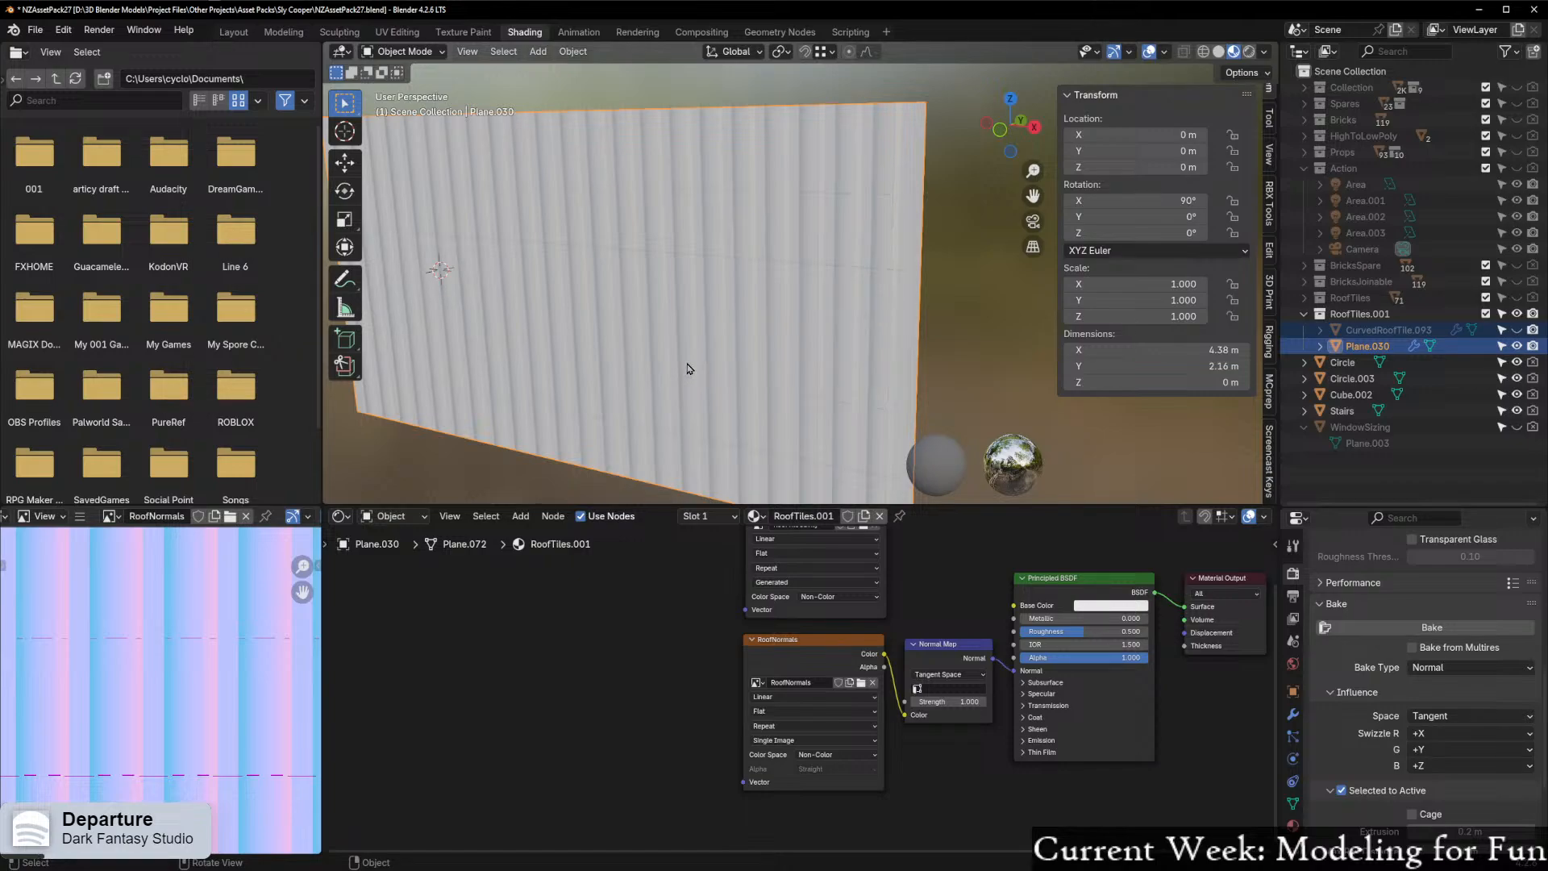
Spread out the RoofNormals and Normal Map nodes and add an unconnected Bump node above the Normal Map
scroll(831, 639, down, 1)
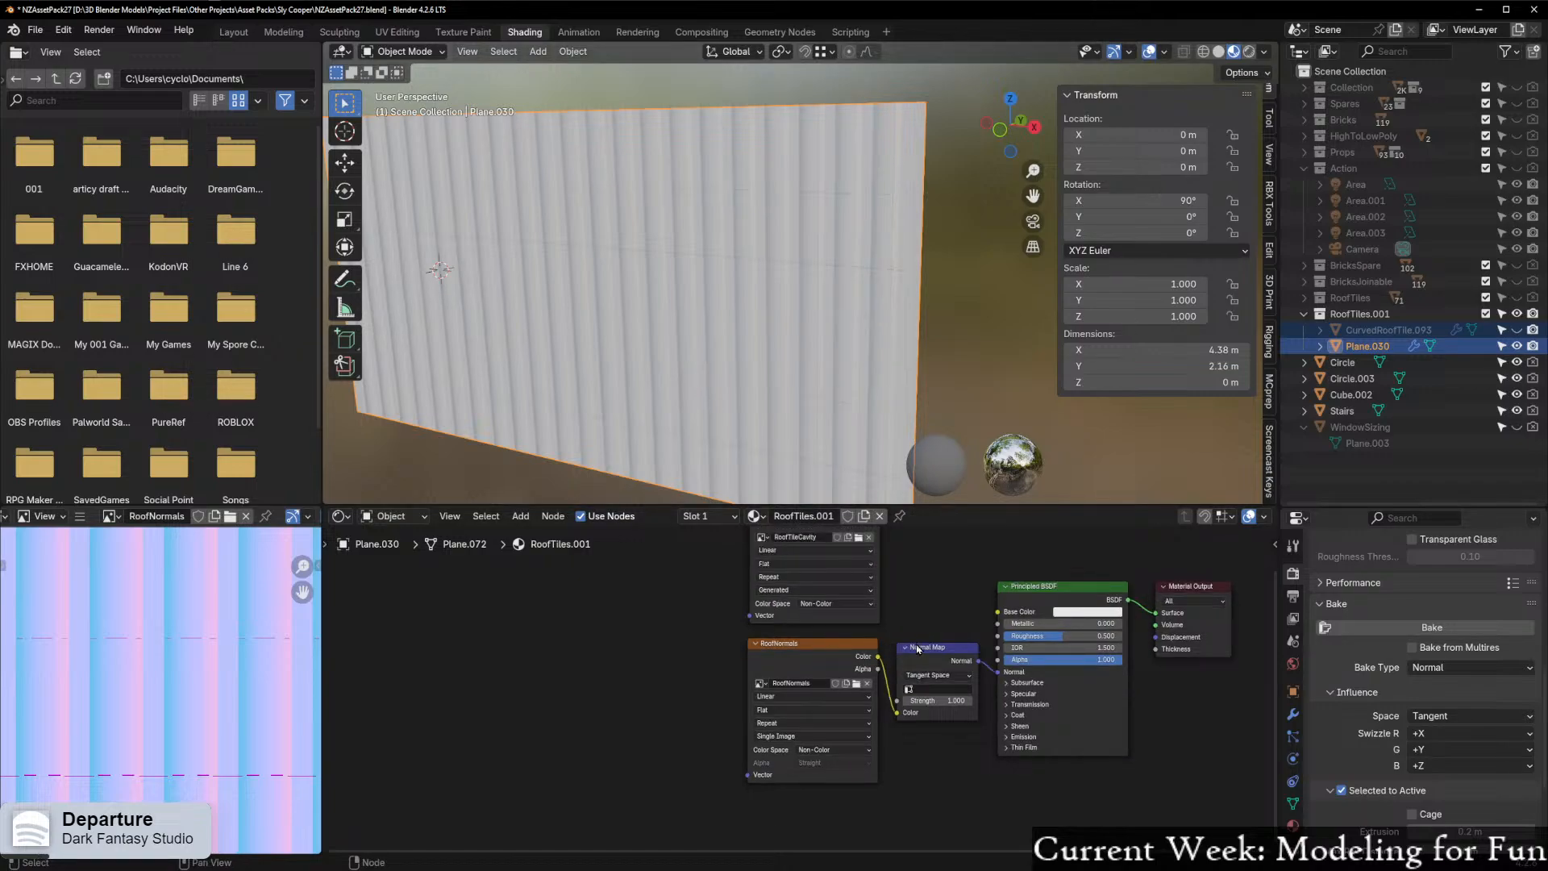
drag(814, 667, 750, 672)
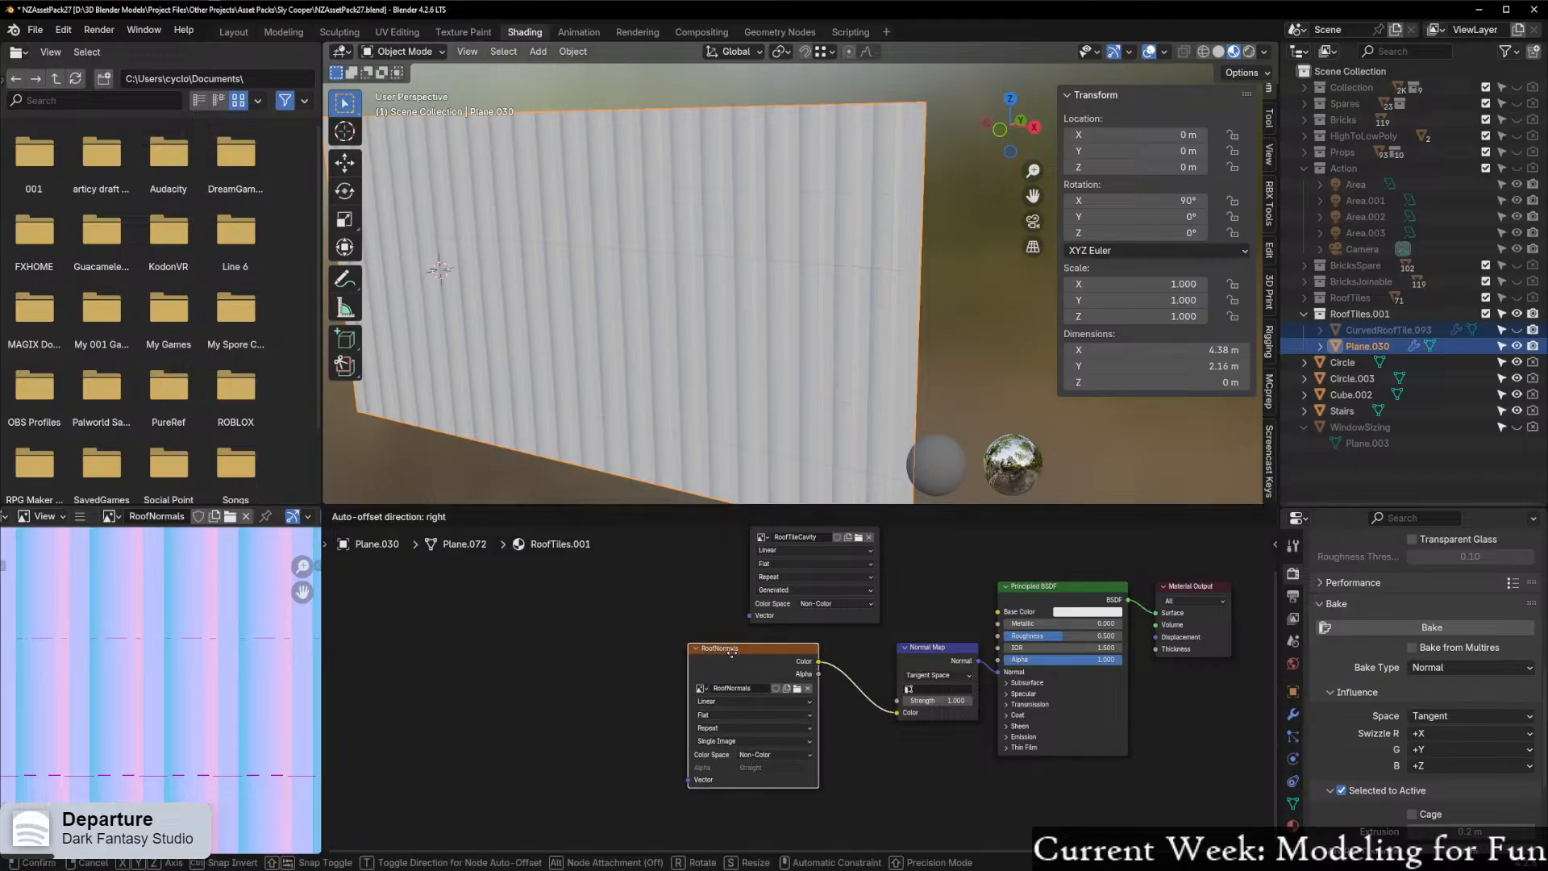
drag(936, 648, 900, 676)
key(shift+a)
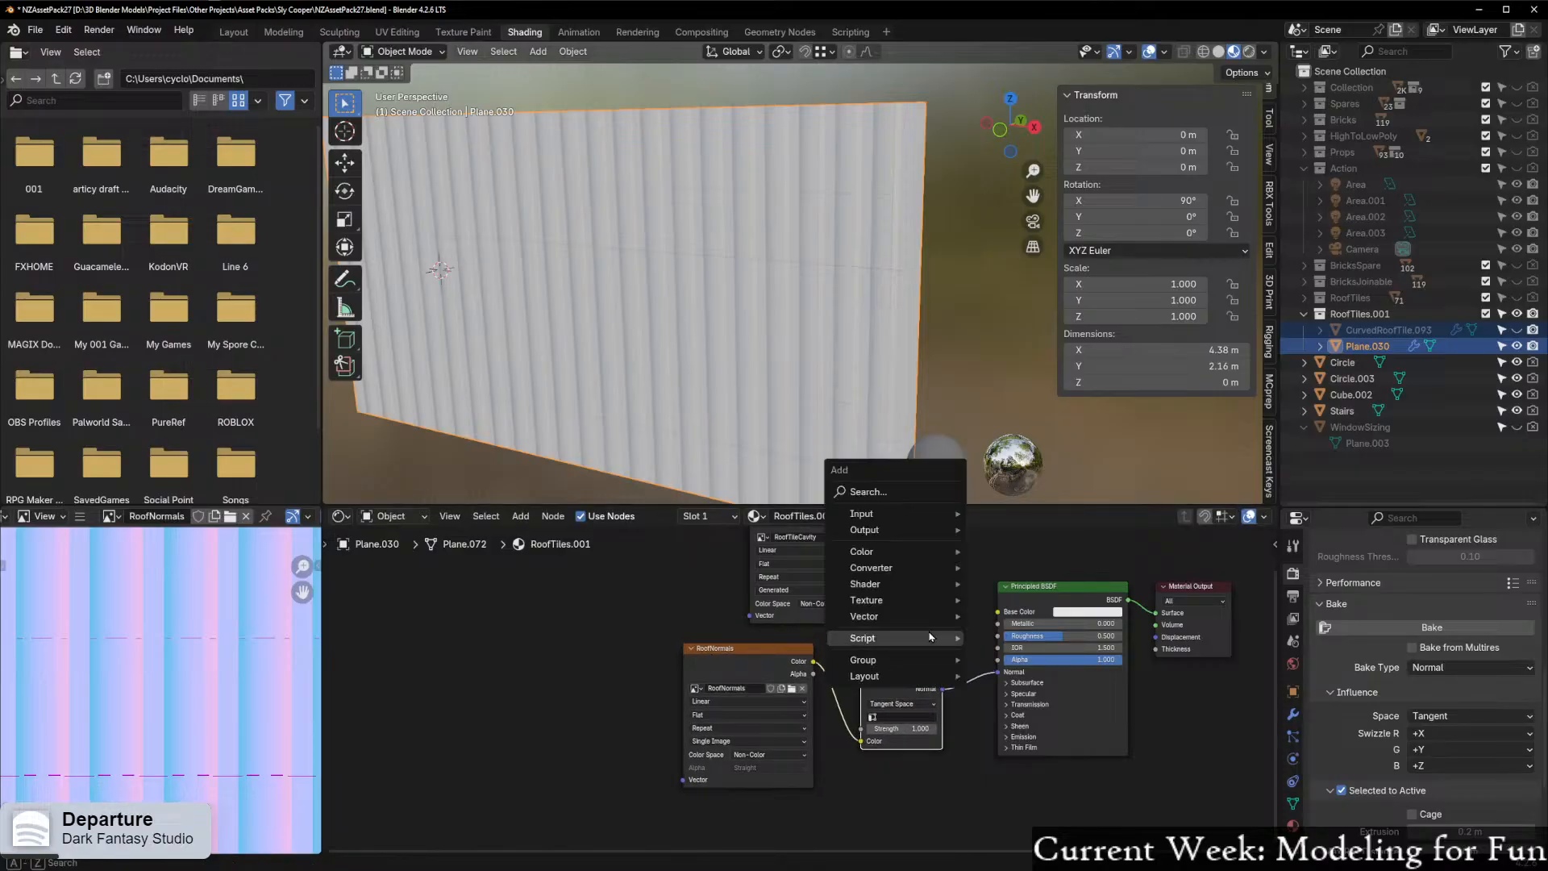
mouse_move(895, 636)
click(1036, 618)
click(908, 574)
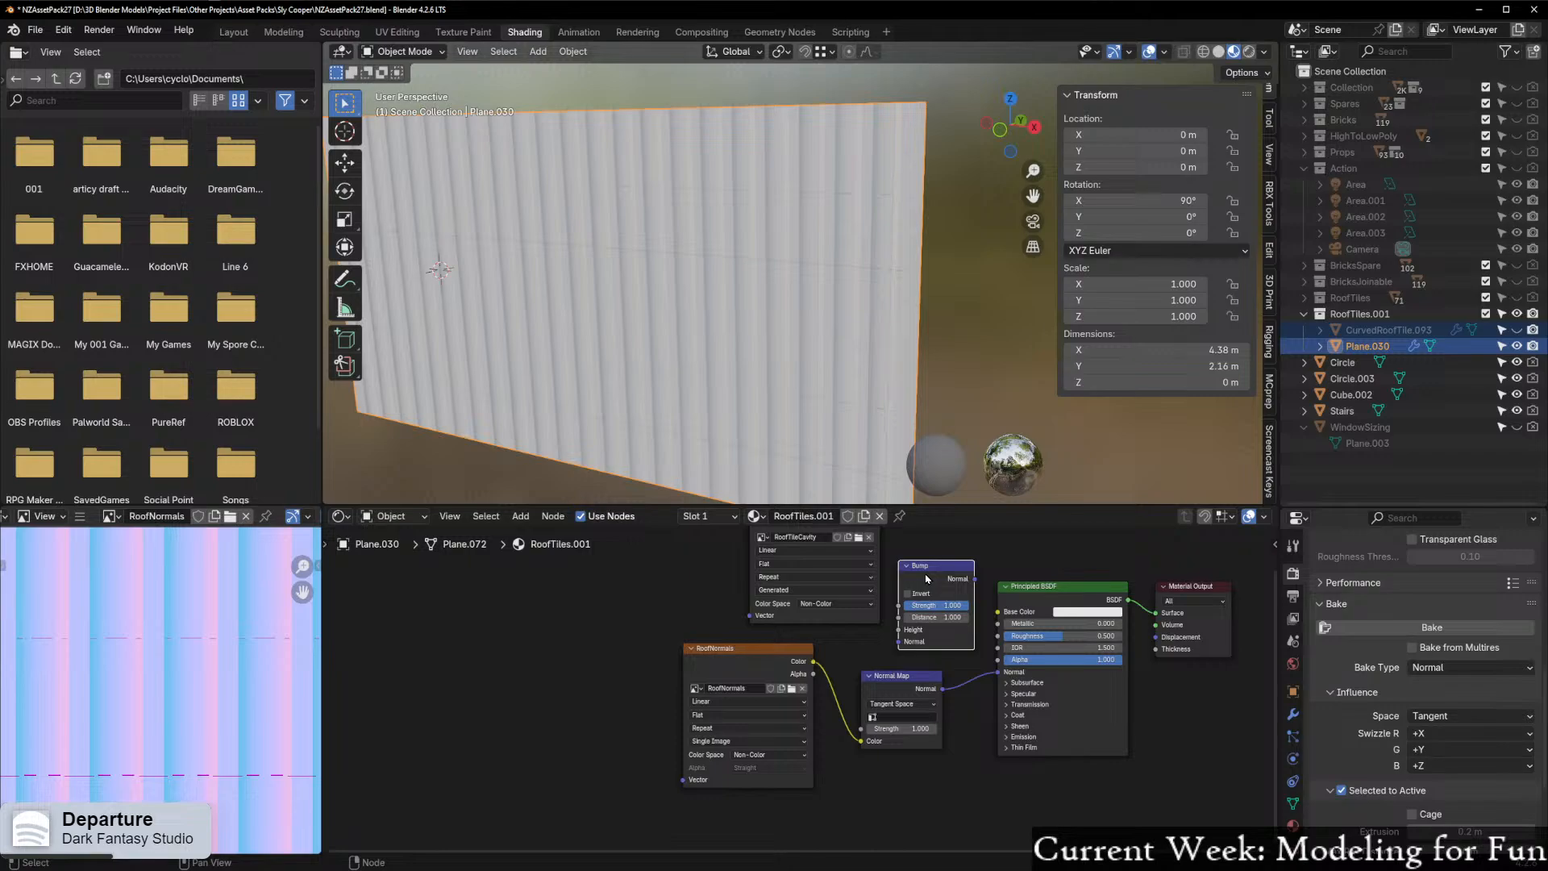
drag(920, 575, 909, 569)
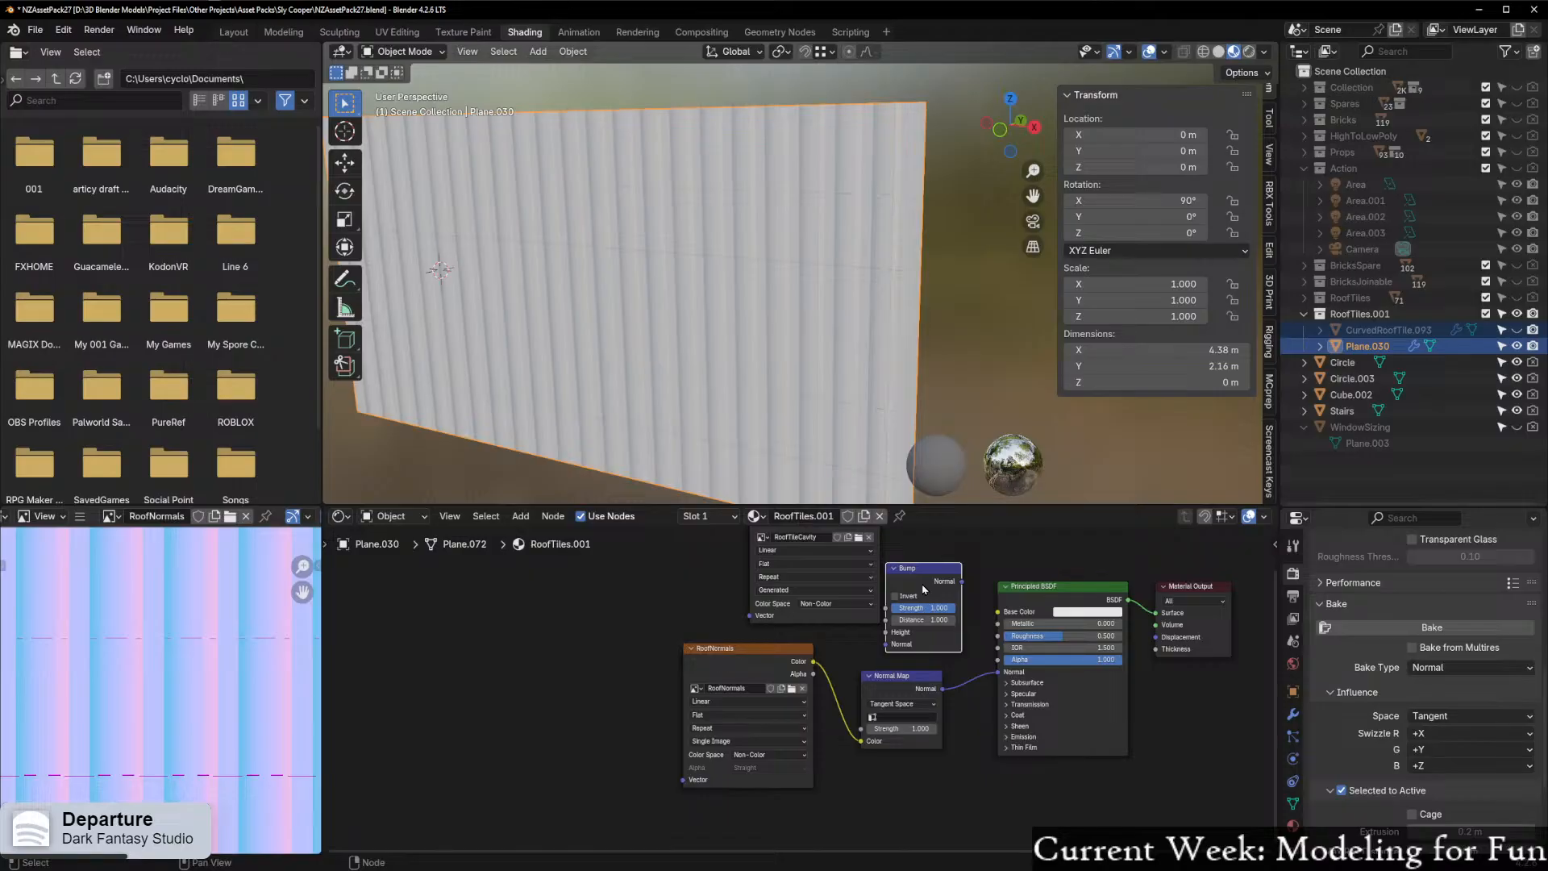
Compare the plane with the tile mesh by briefly unhiding CurvedRoofTile.093, and delete the unconnected Bump node
middle_drag(750, 303, 845, 255)
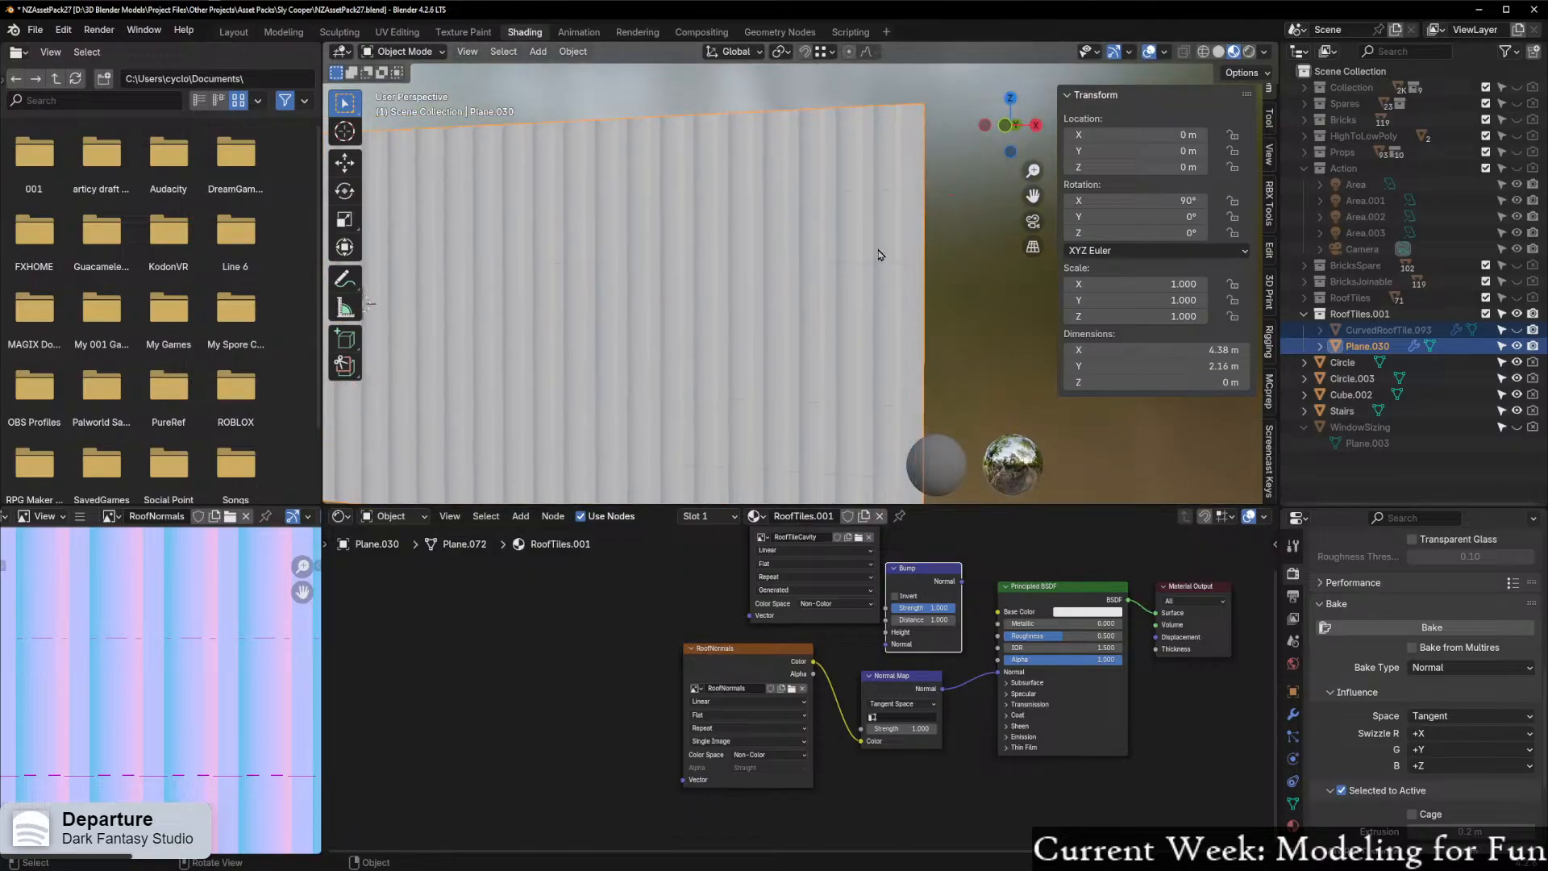
click(1518, 332)
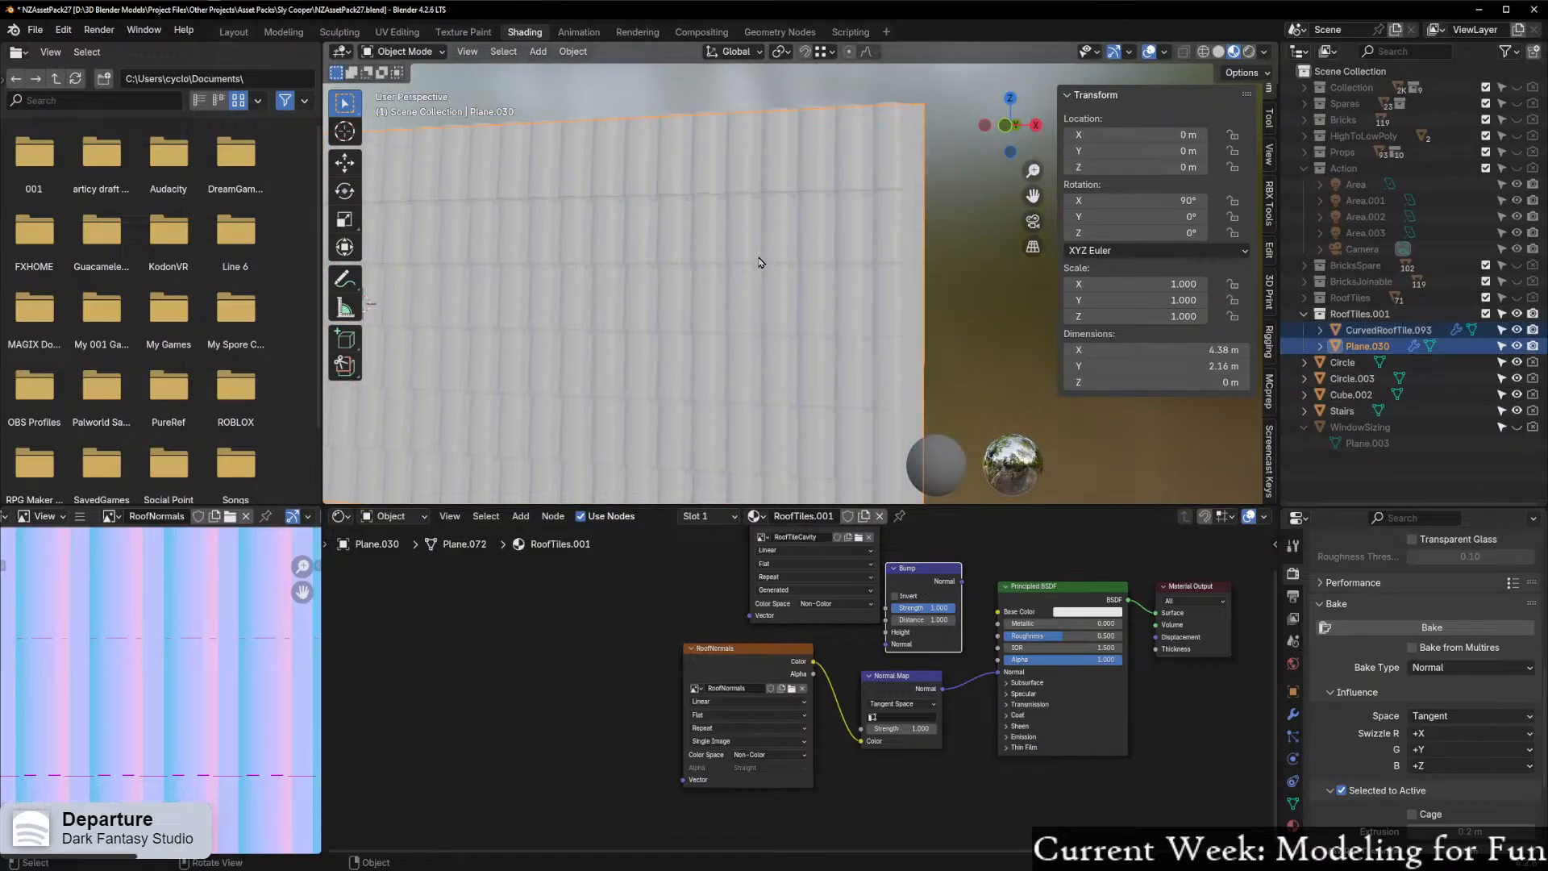
middle_drag(779, 292, 676, 308)
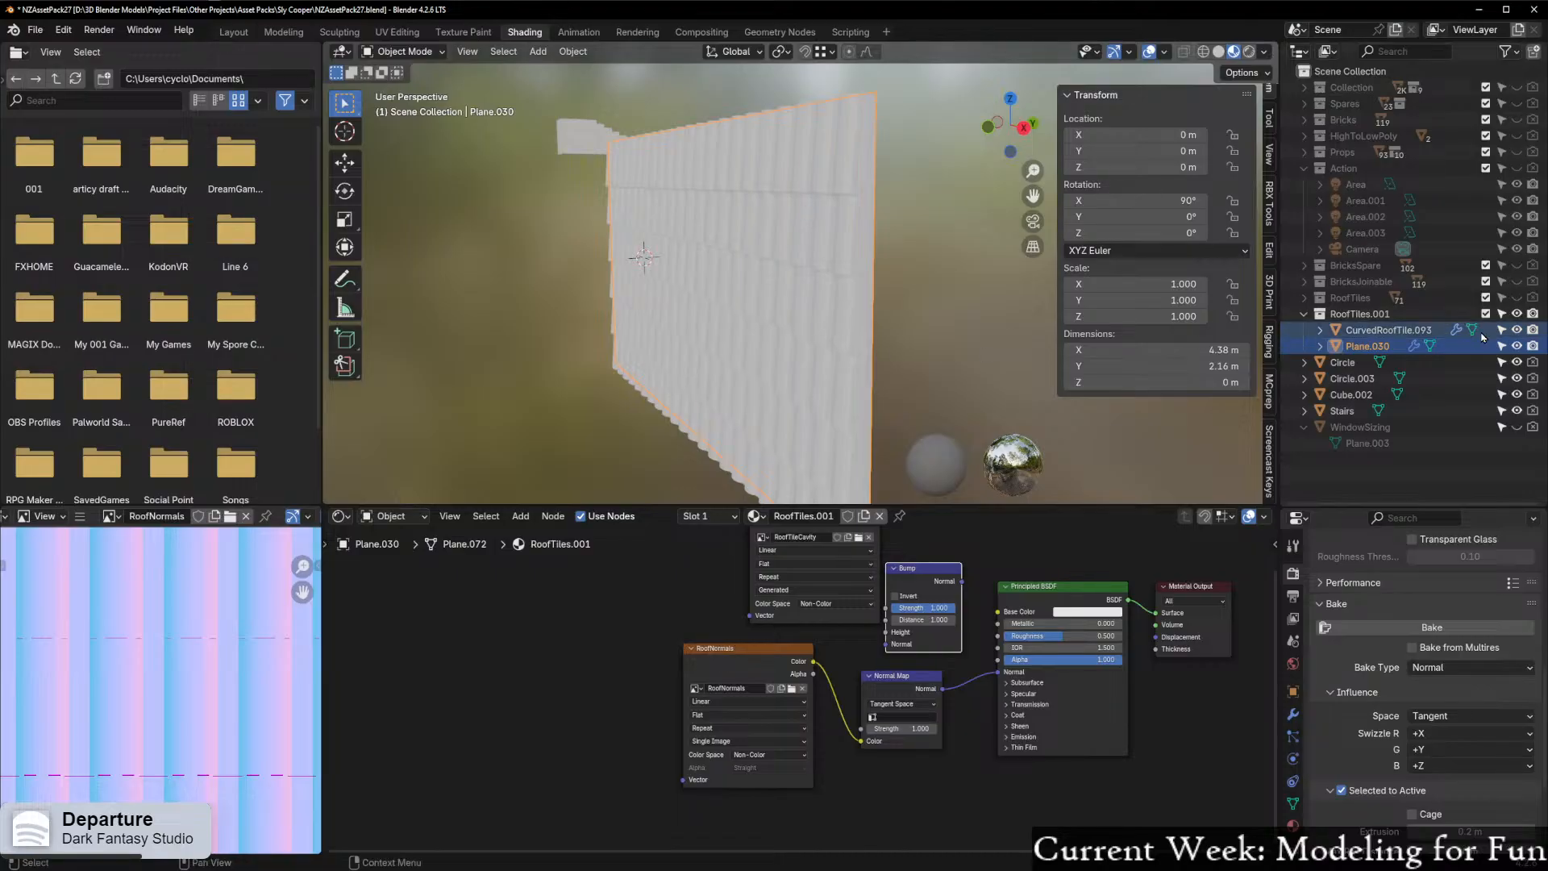
click(1515, 330)
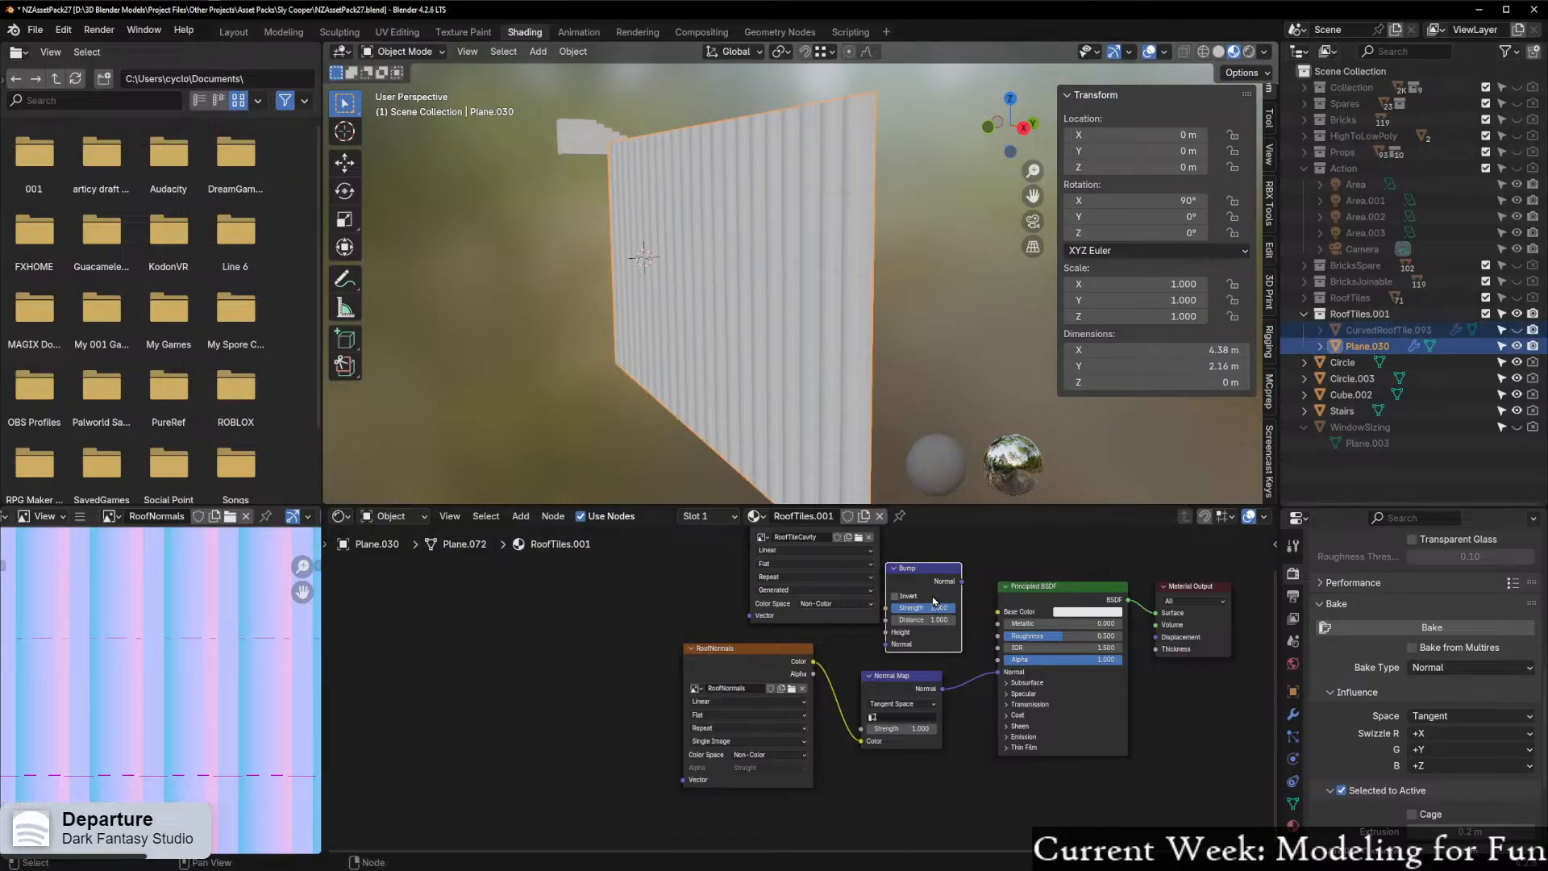
key(Delete)
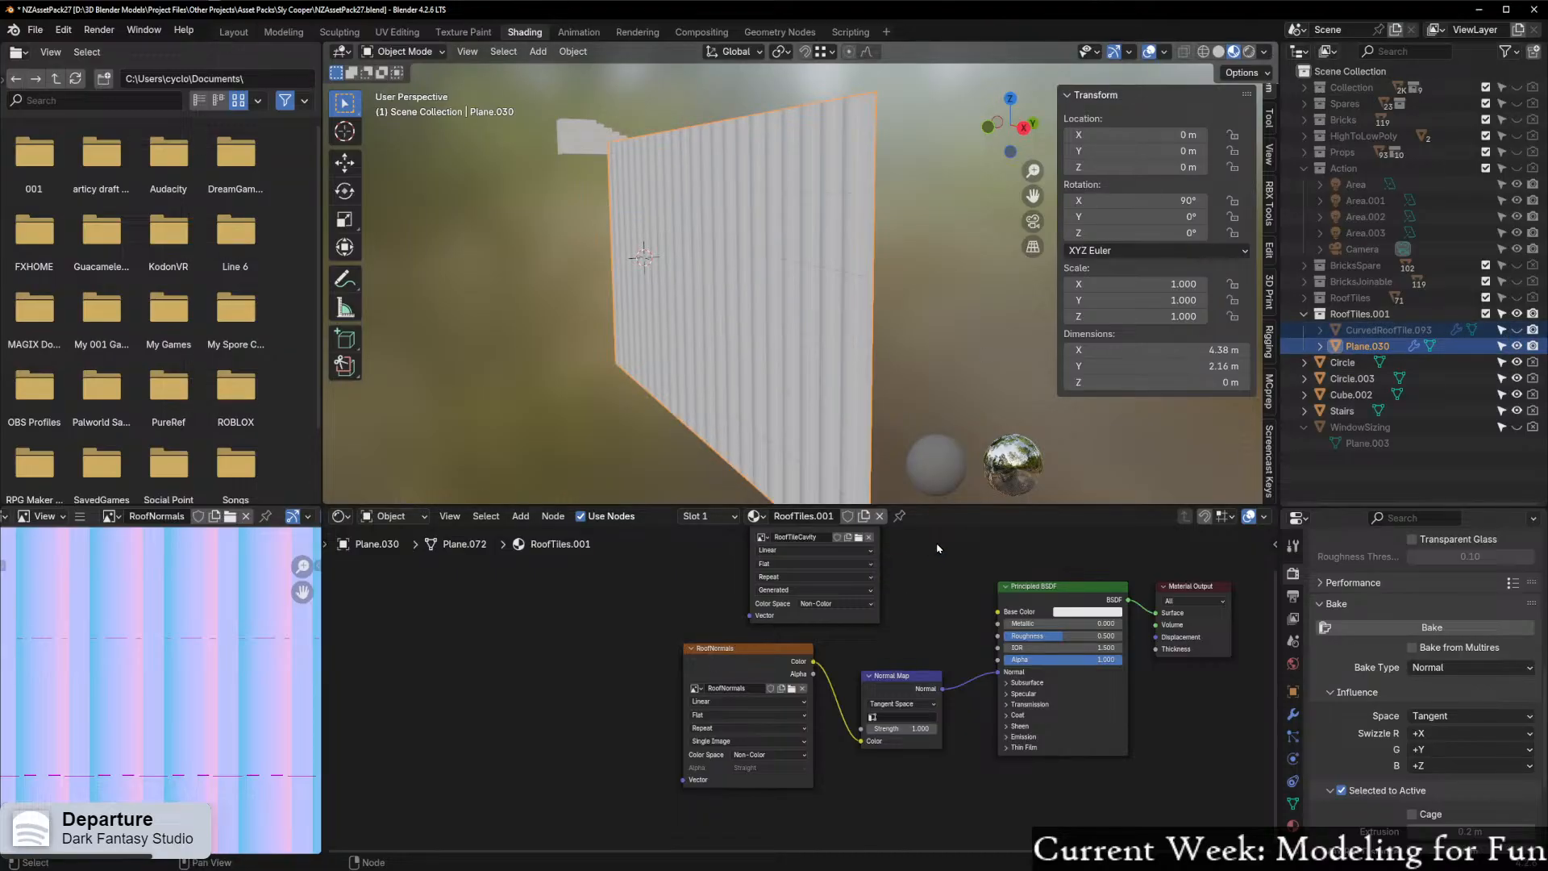
Tidy the texture nodes, disconnect the Normal Map from the Principled BSDF, and make RoofTileCavity the active image texture
scroll(891, 593, down, 1)
drag(868, 681, 878, 680)
drag(765, 662, 791, 664)
middle_drag(941, 391, 960, 397)
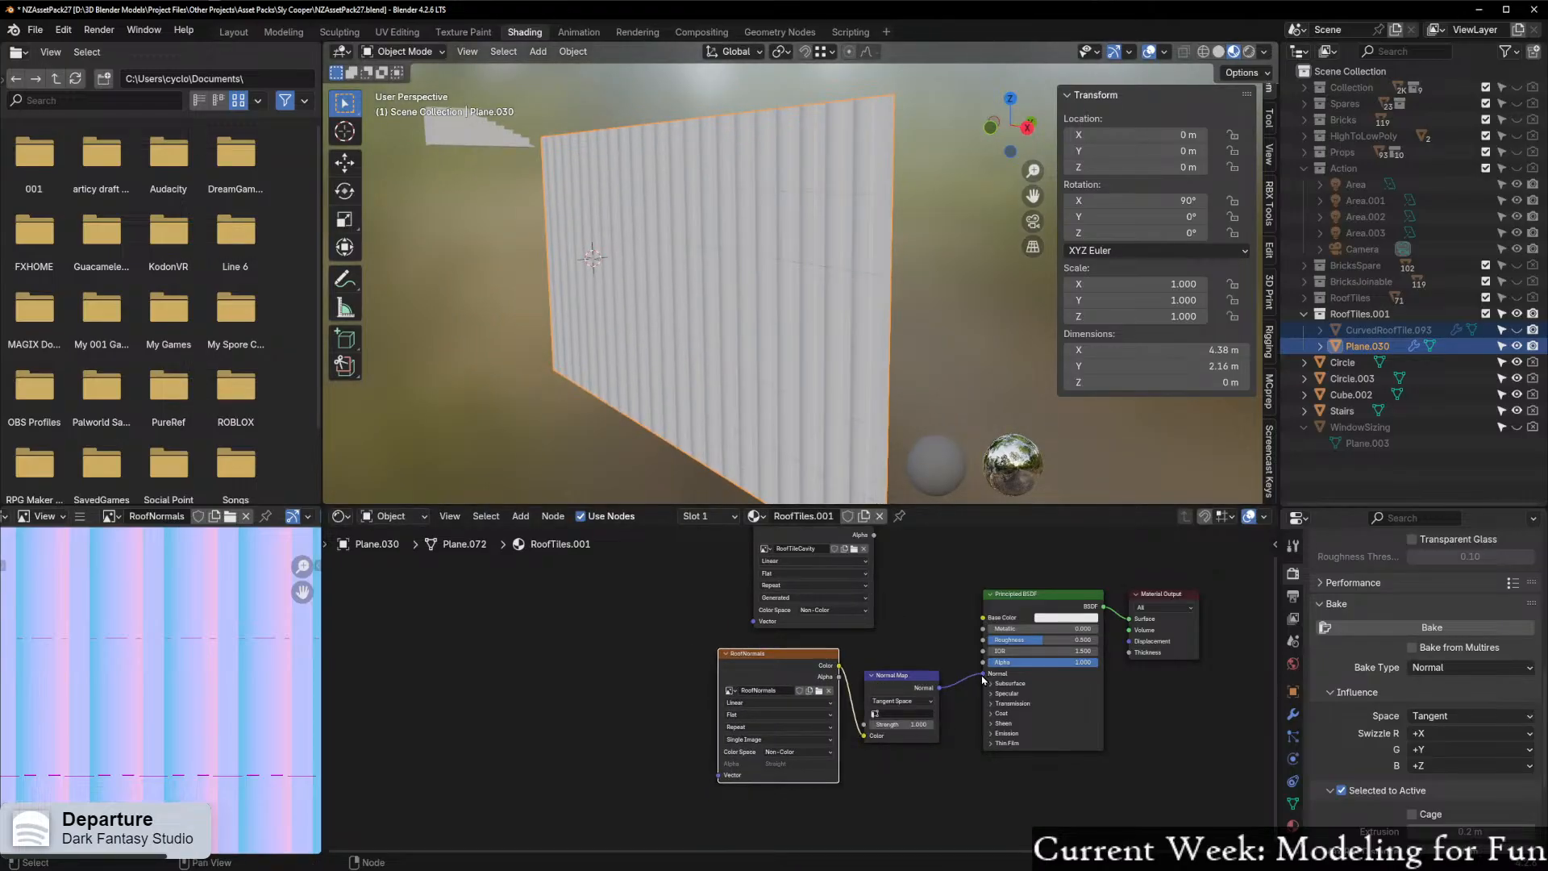
middle_drag(944, 629, 972, 682)
drag(825, 576, 790, 585)
Unhide and select CurvedRoofTile.093, and connect the Color Ramp's Color to the Base Color in its HPToLP material
click(1517, 330)
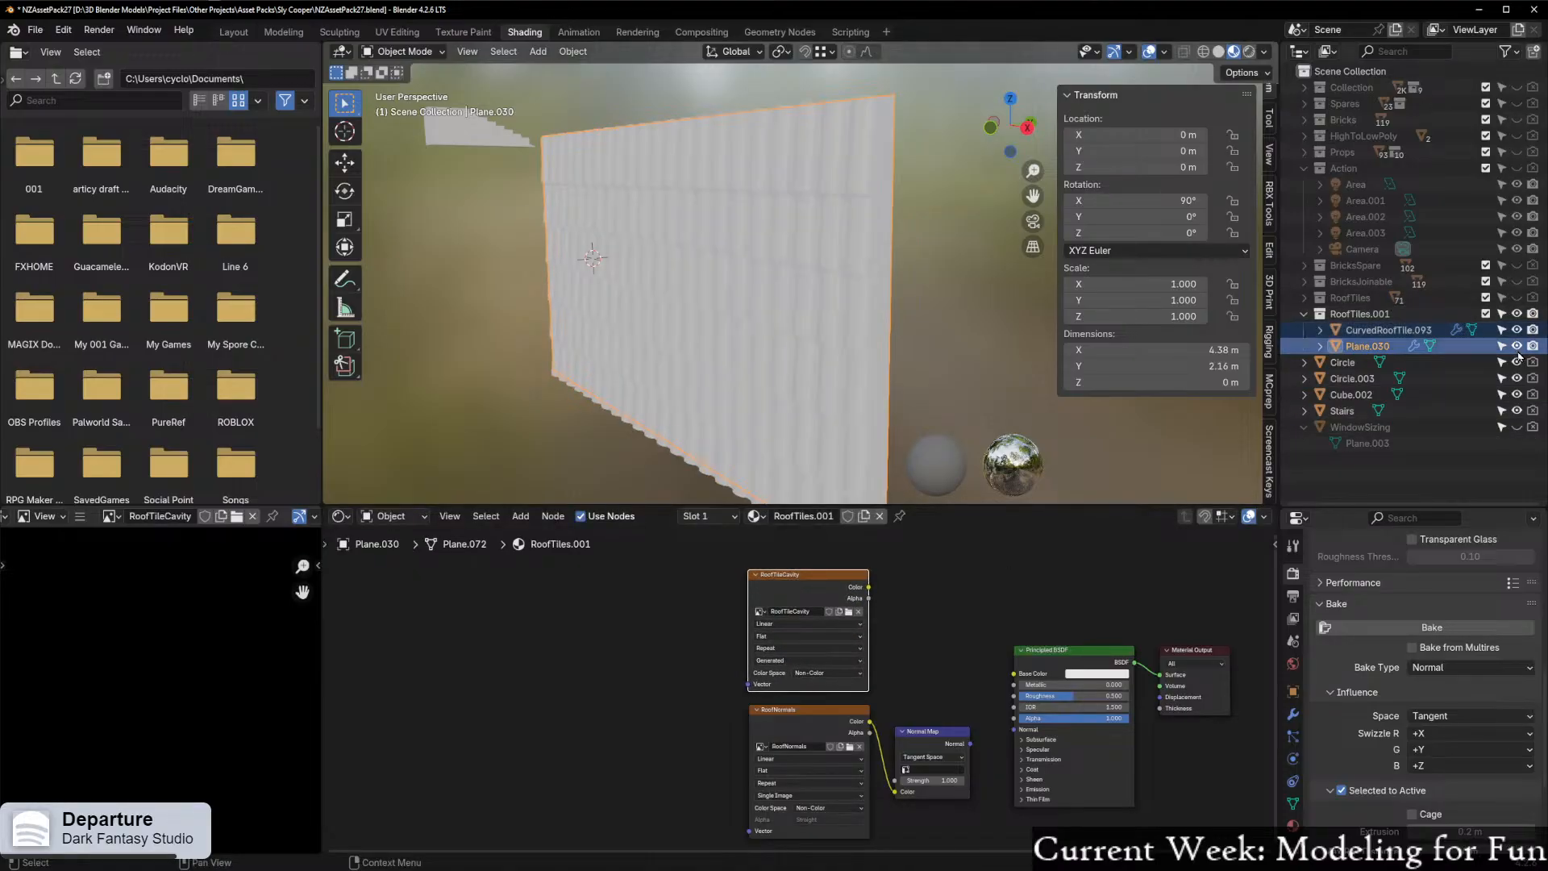
click(1387, 330)
ctrl+click(1367, 346)
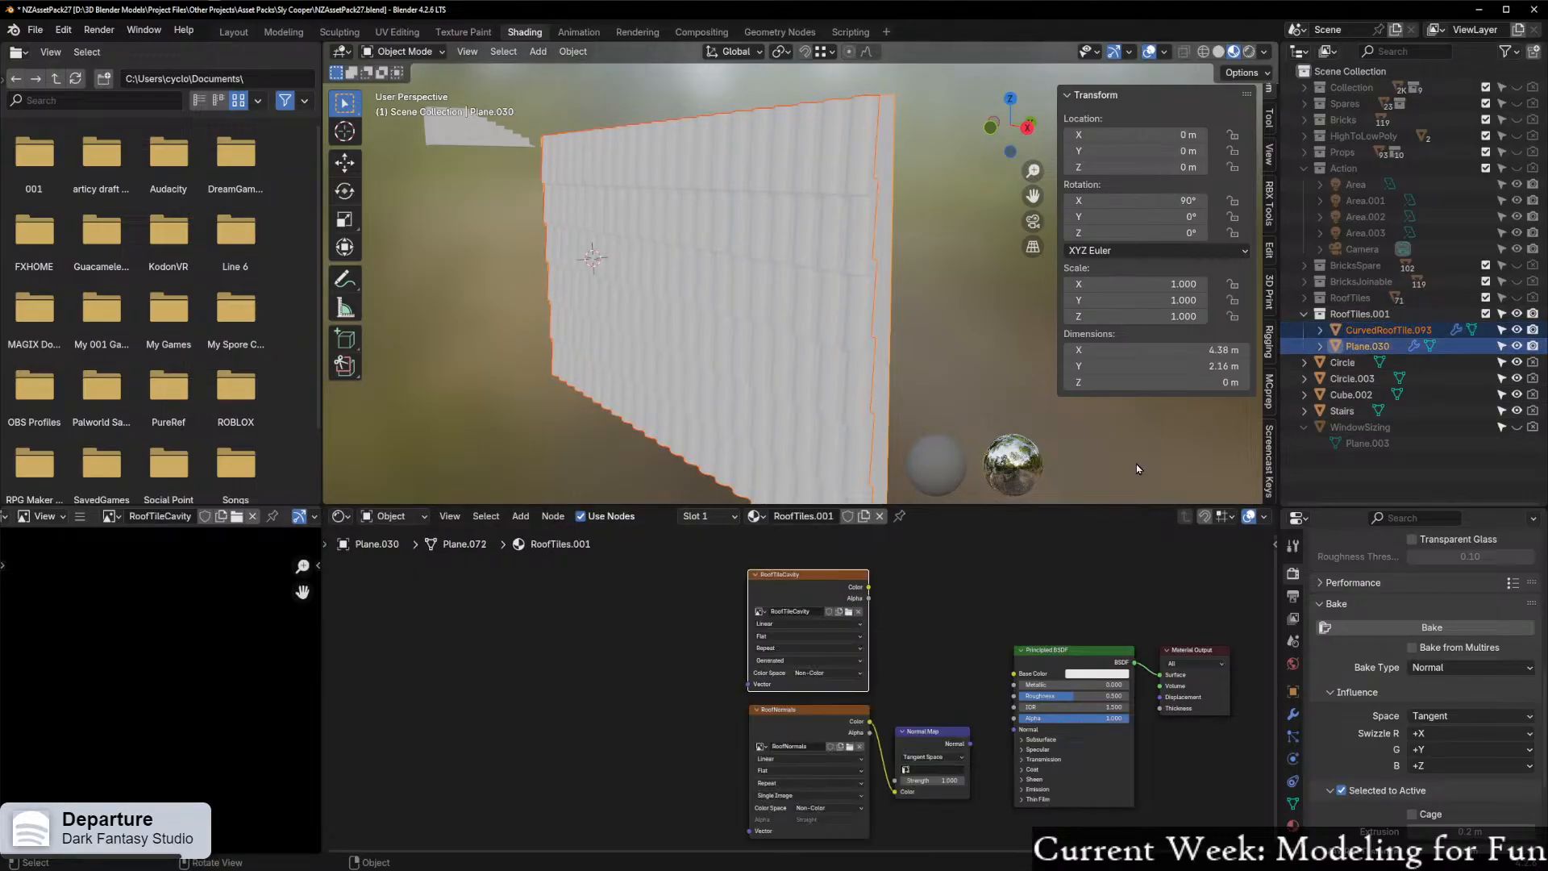
click(1384, 331)
scroll(936, 583, up, 1)
drag(924, 574, 1031, 672)
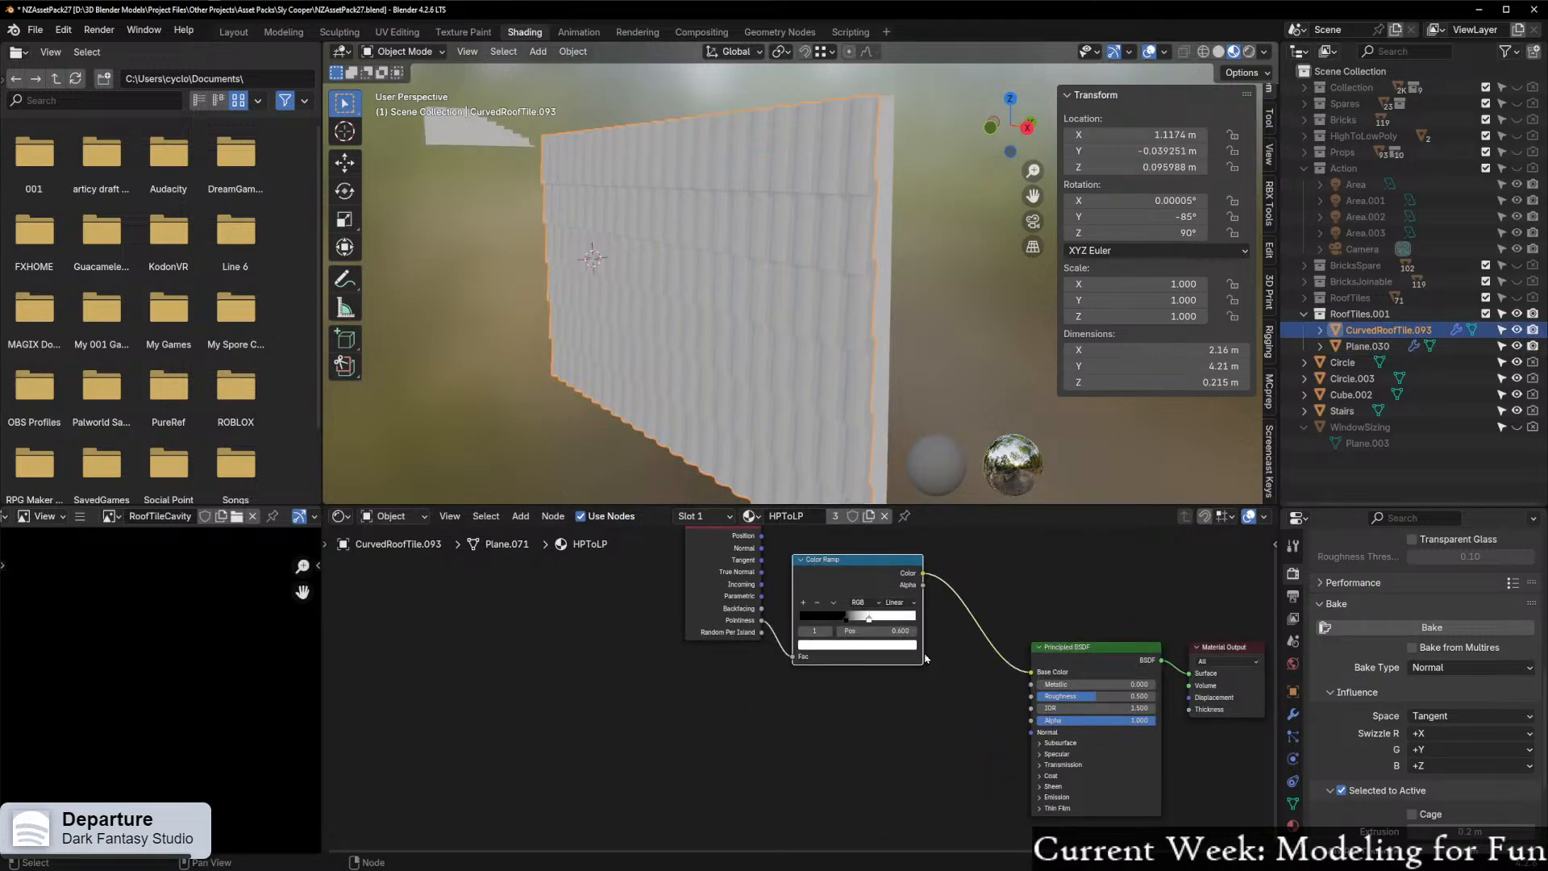
Switch the viewport to rendered shading and view the tile mesh from the front through the scene camera
scroll(969, 154, up, 1)
click(990, 128)
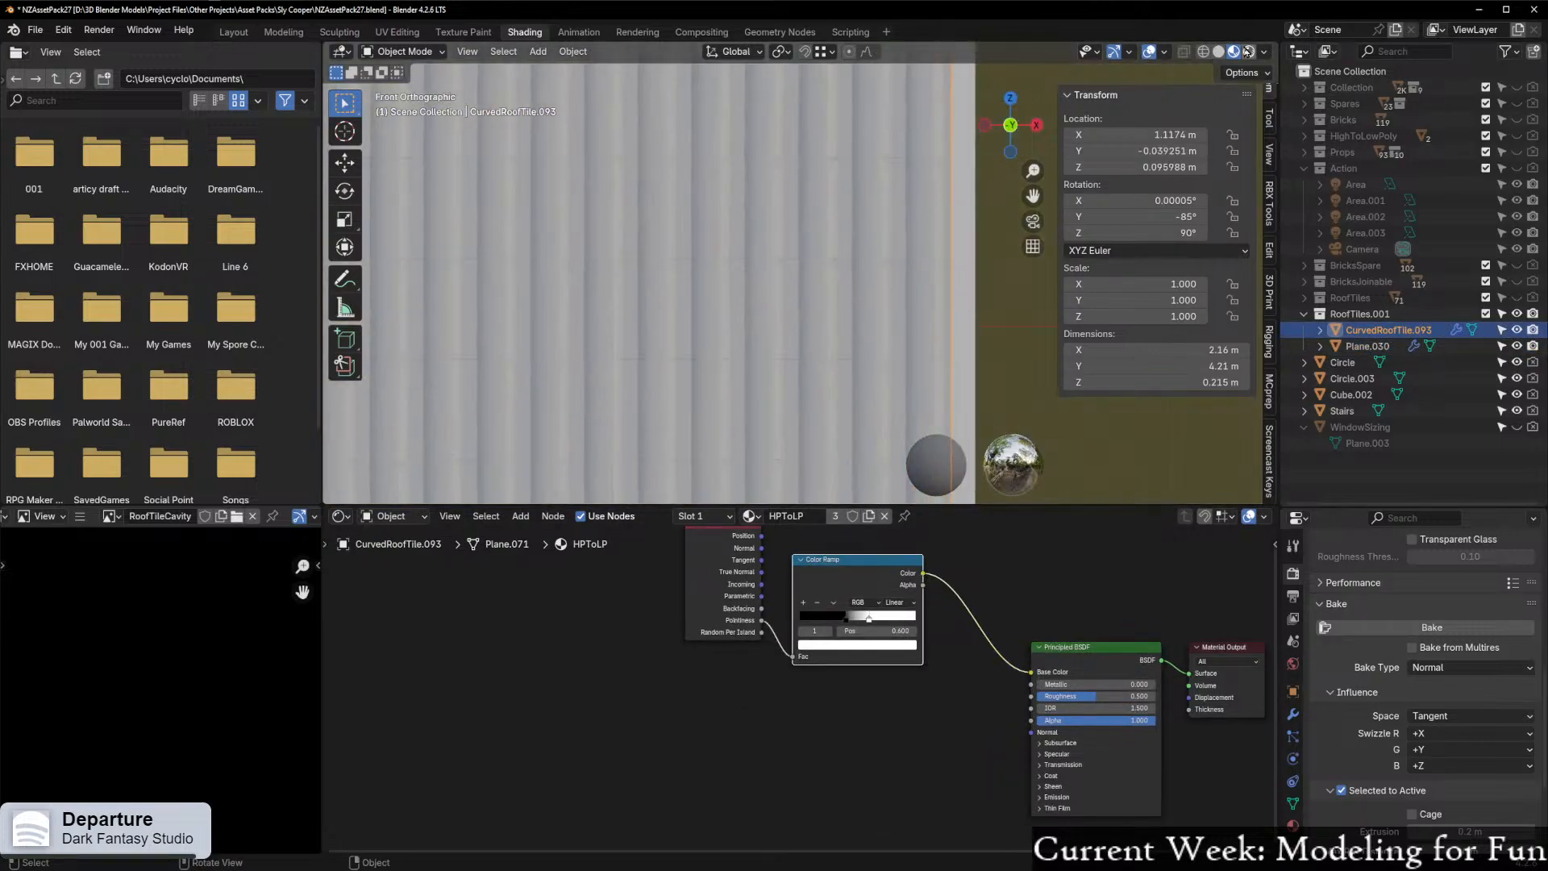
click(1249, 52)
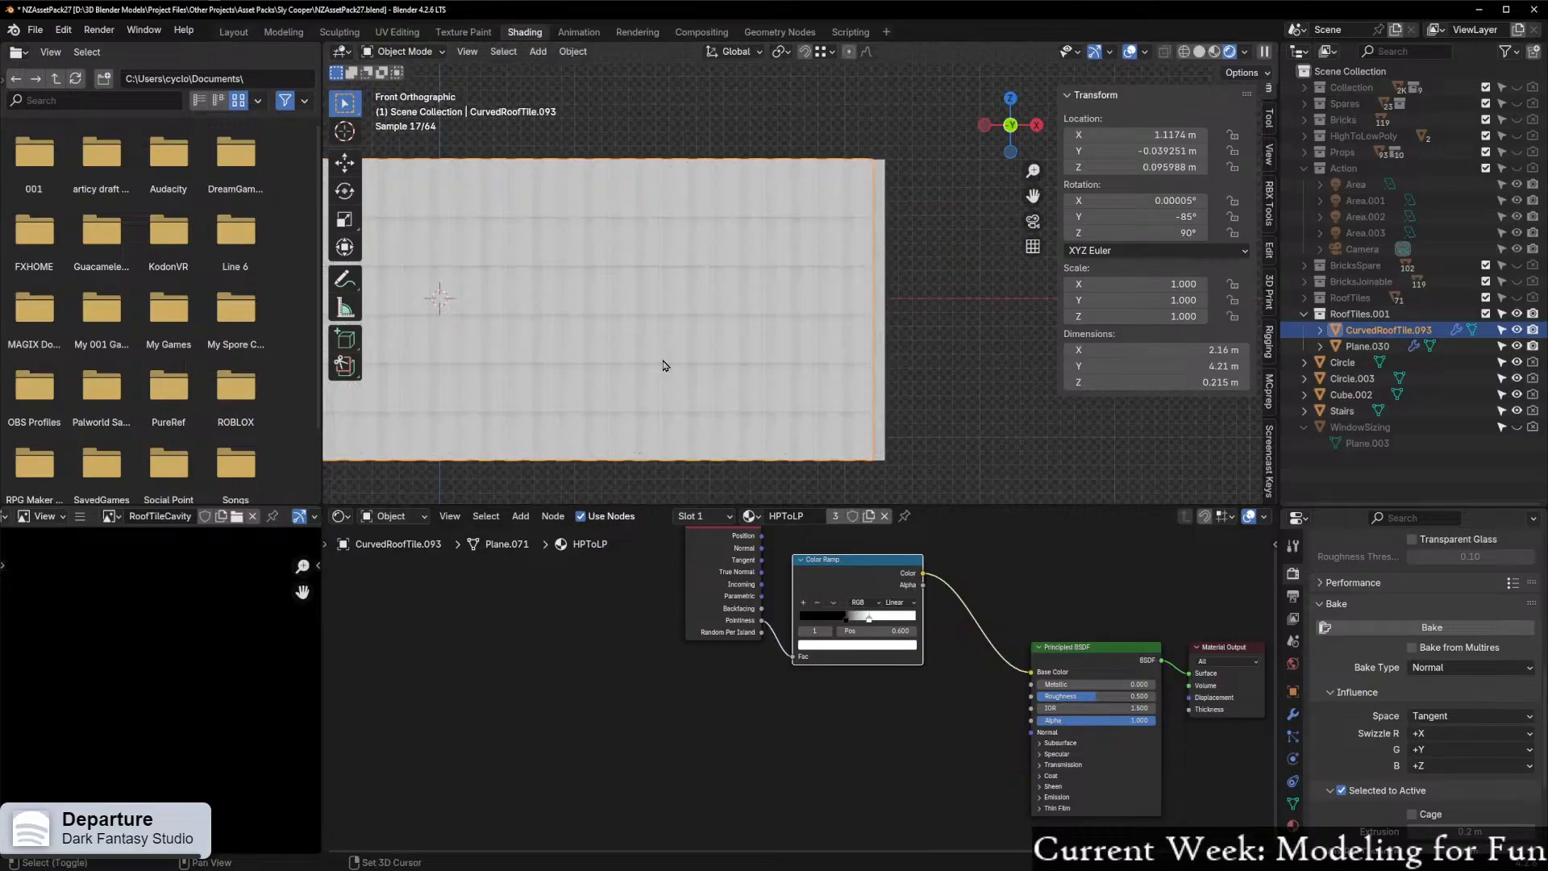
key(KP_Decimal)
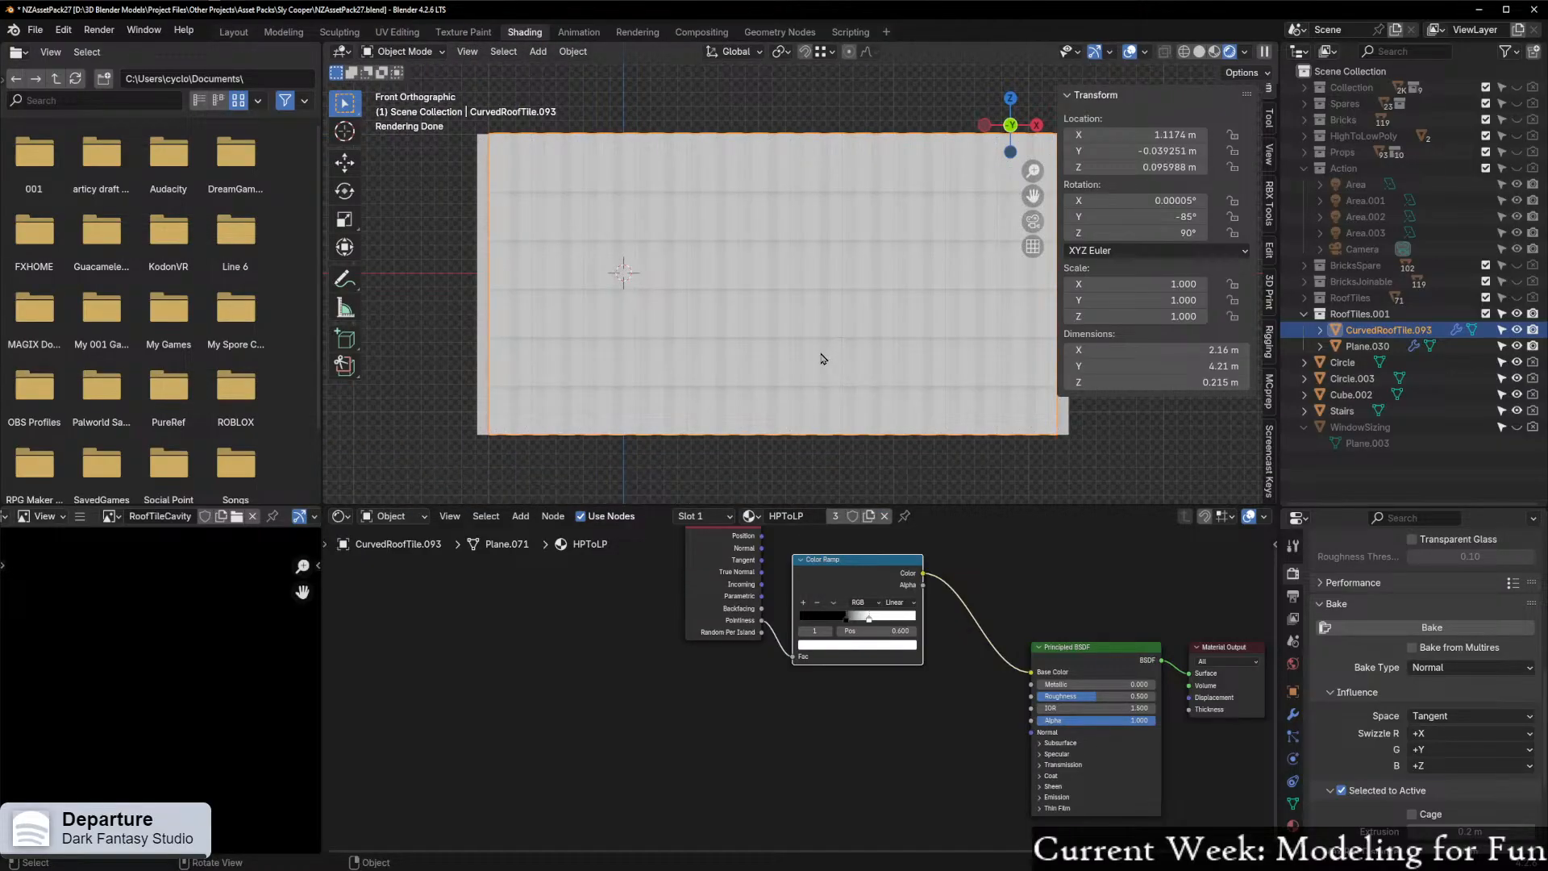
key(KP_0)
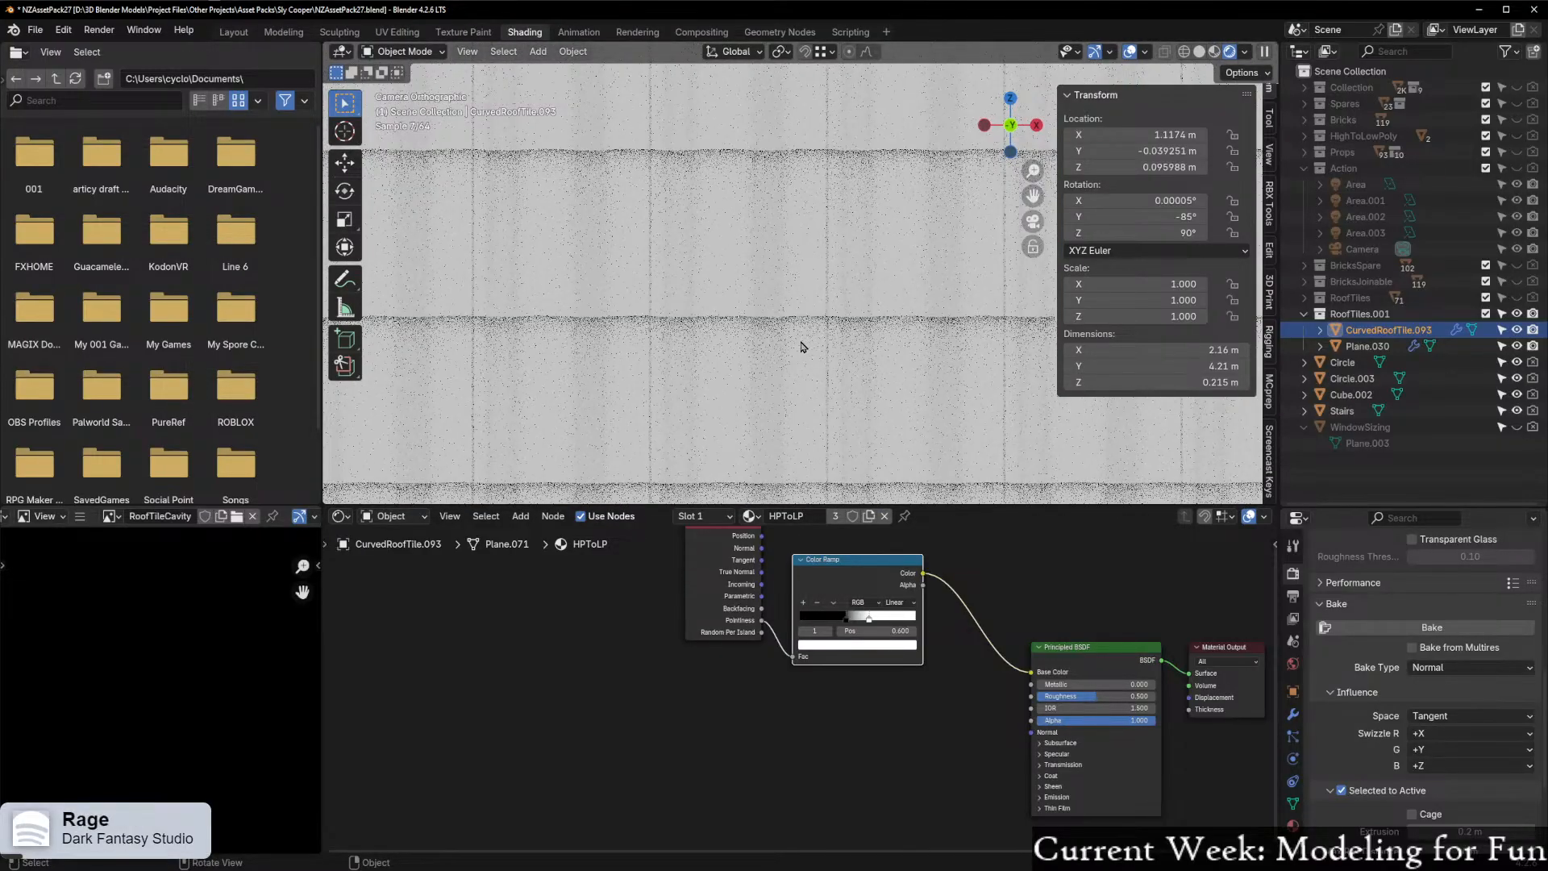
Move the Color Ramp's black stop to position 0.464 and examine the cavity shading along the tile seams
click(848, 621)
drag(850, 627, 855, 632)
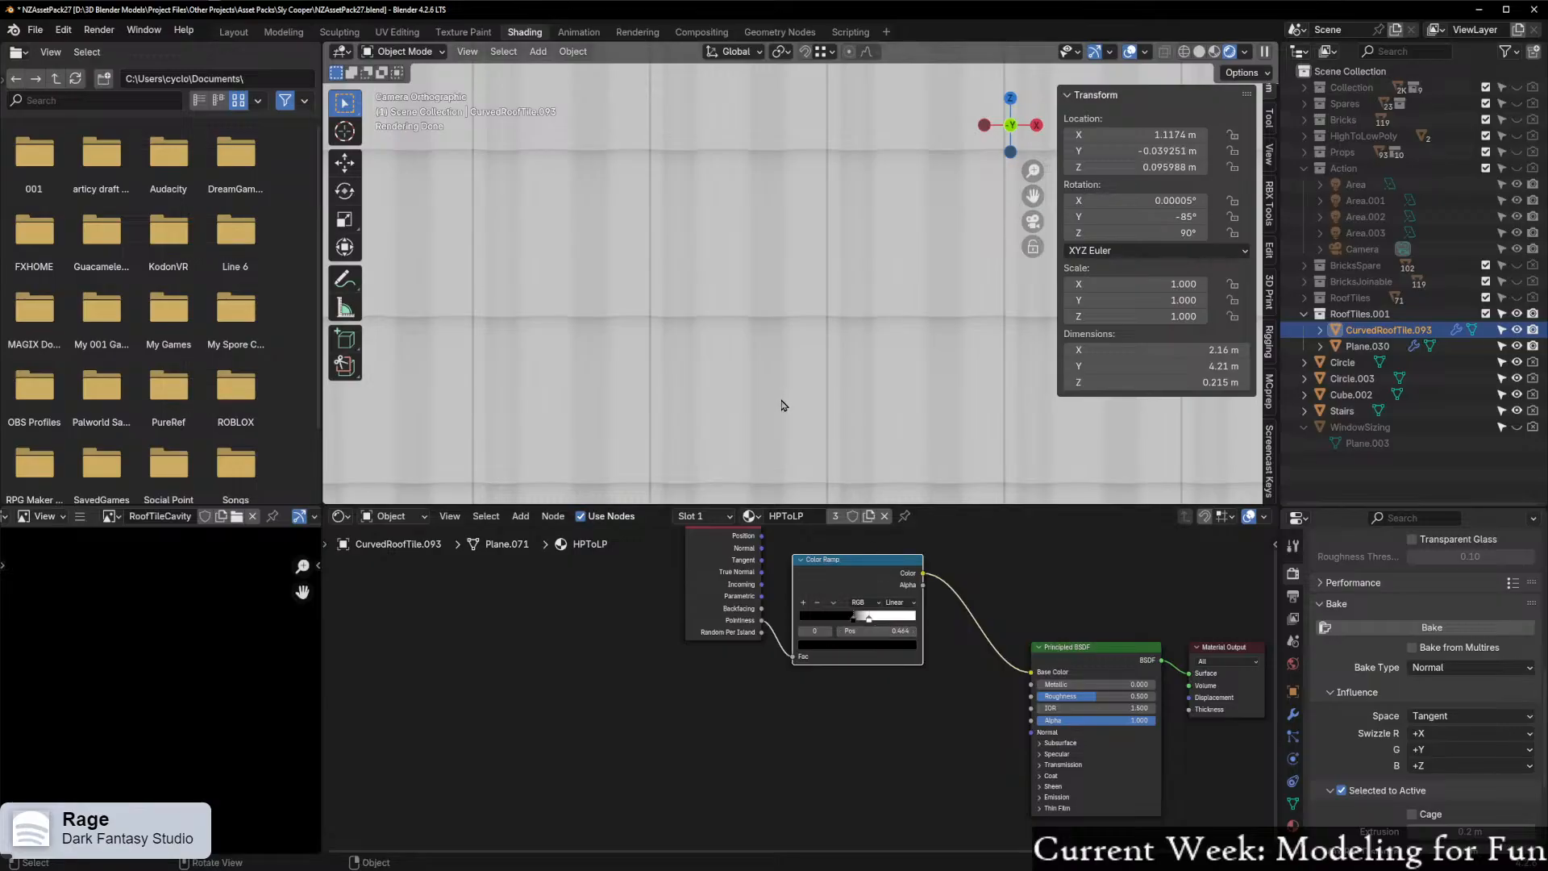
scroll(781, 401, down, 3)
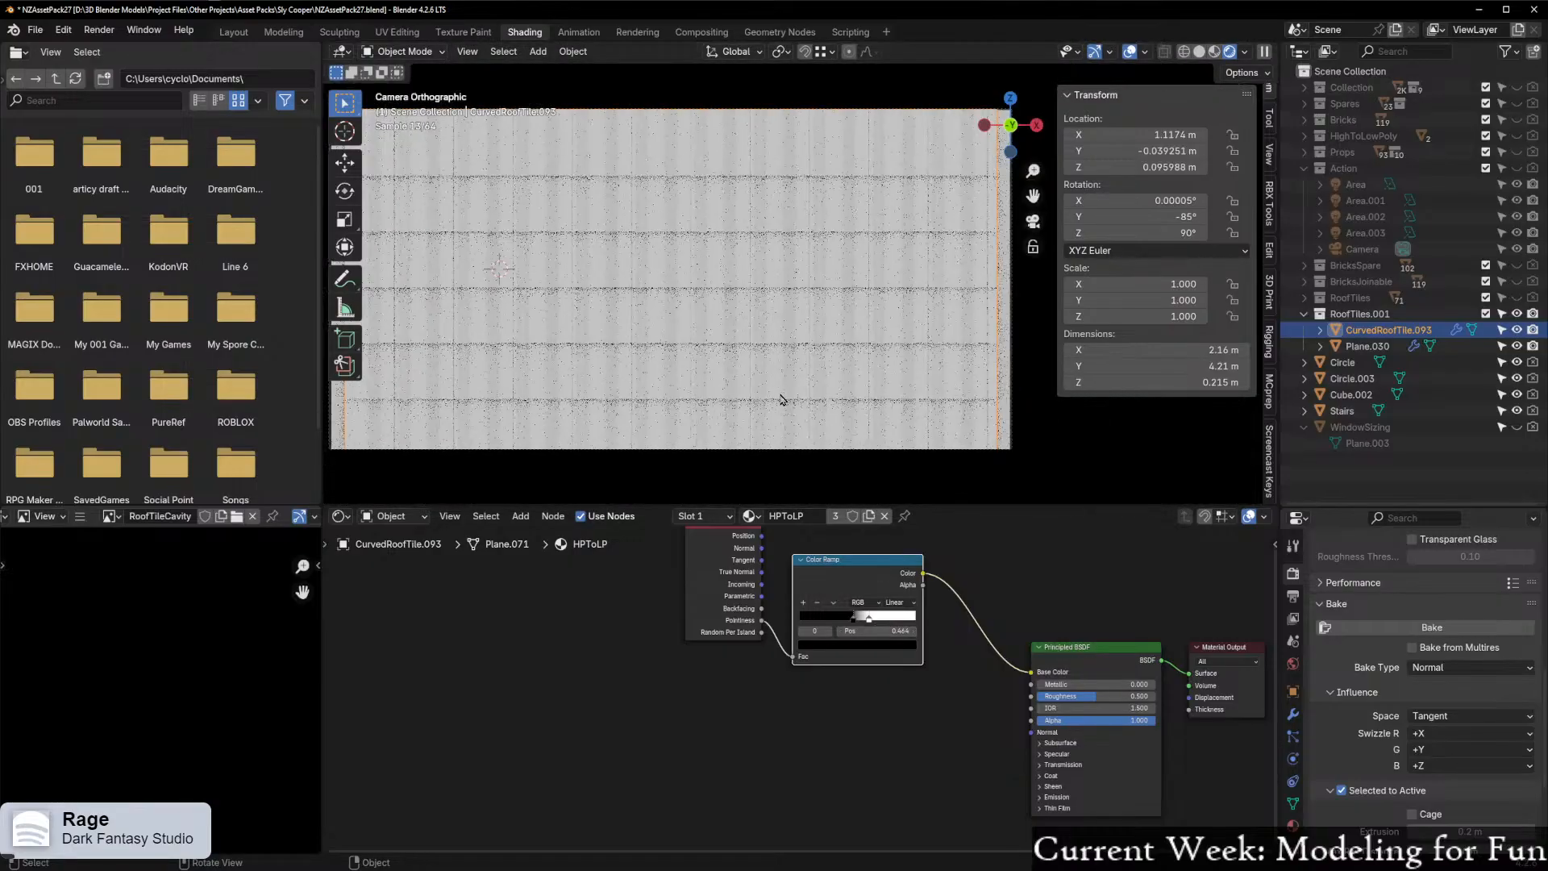
scroll(781, 399, up, 5)
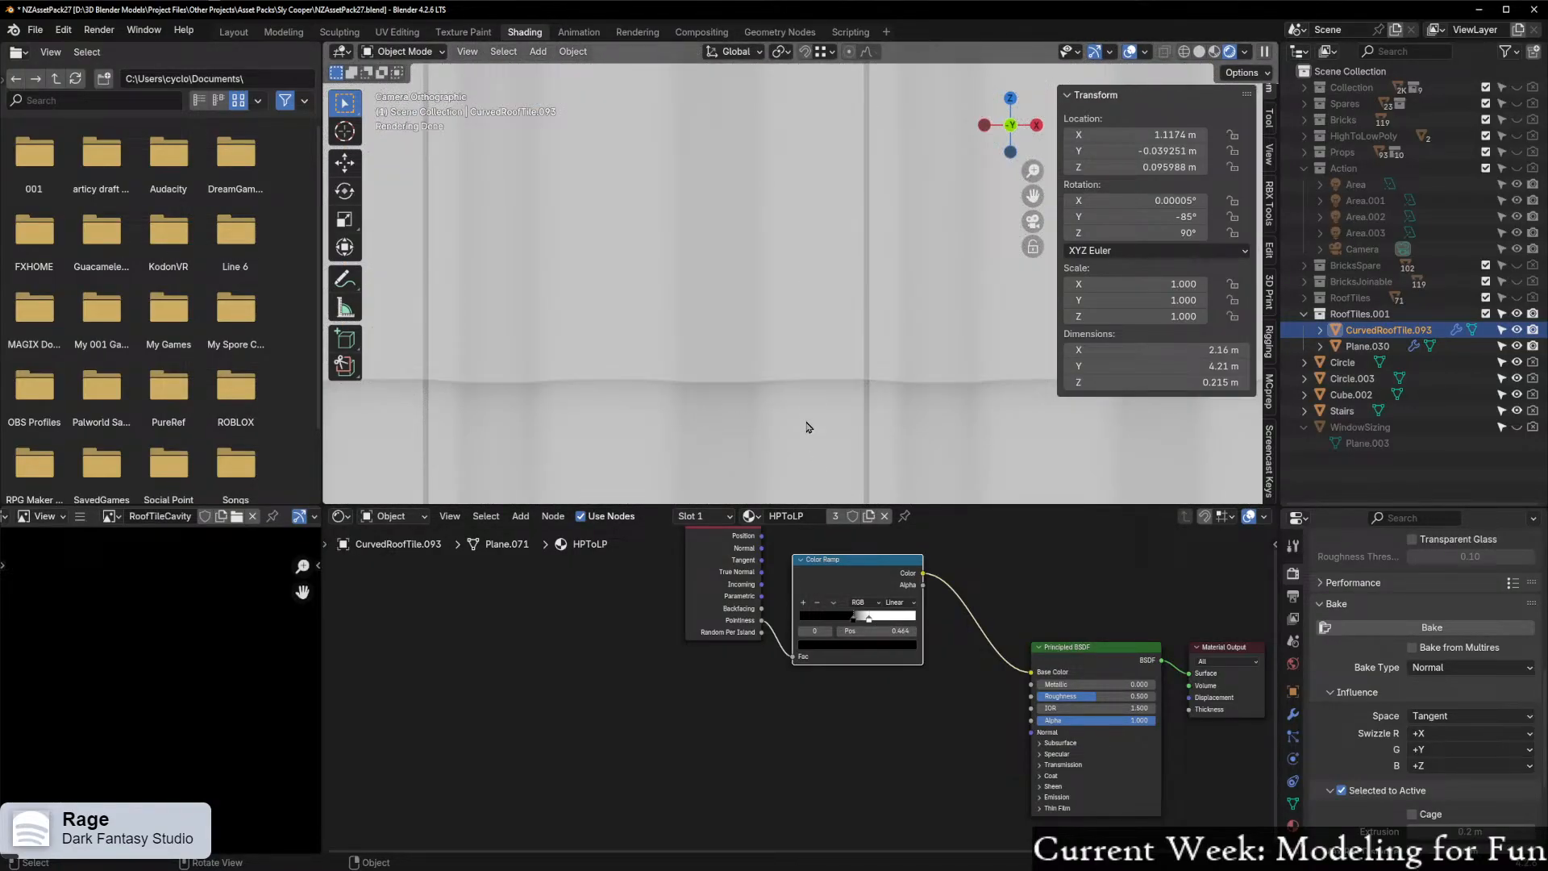
scroll(795, 410, down, 3)
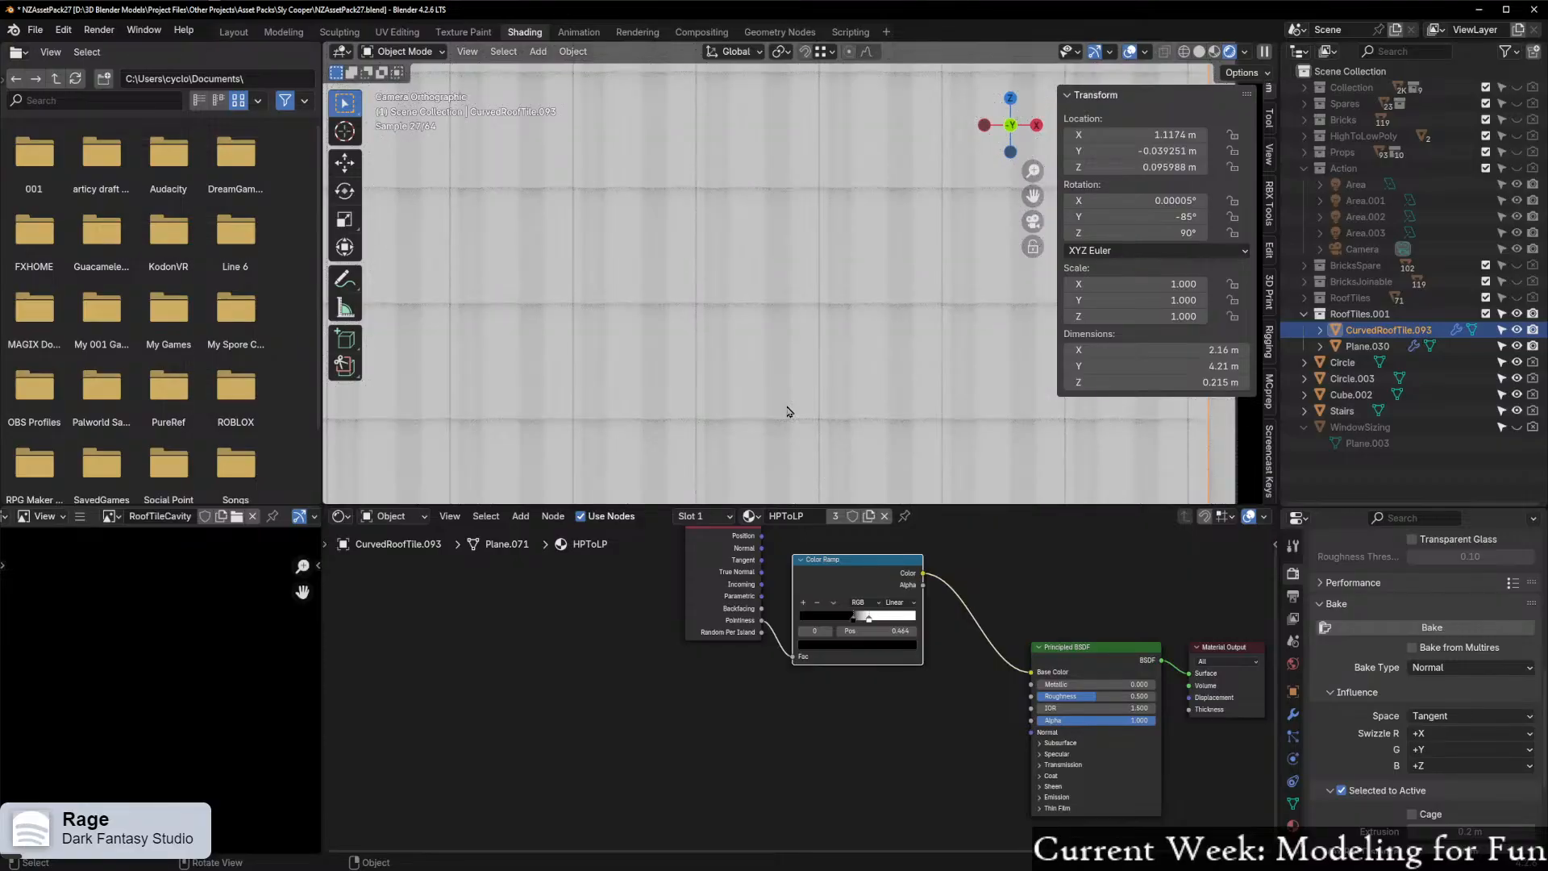
Compare the tile seams up close in material preview and in rendered shading through the scene camera
scroll(806, 413, up, 3)
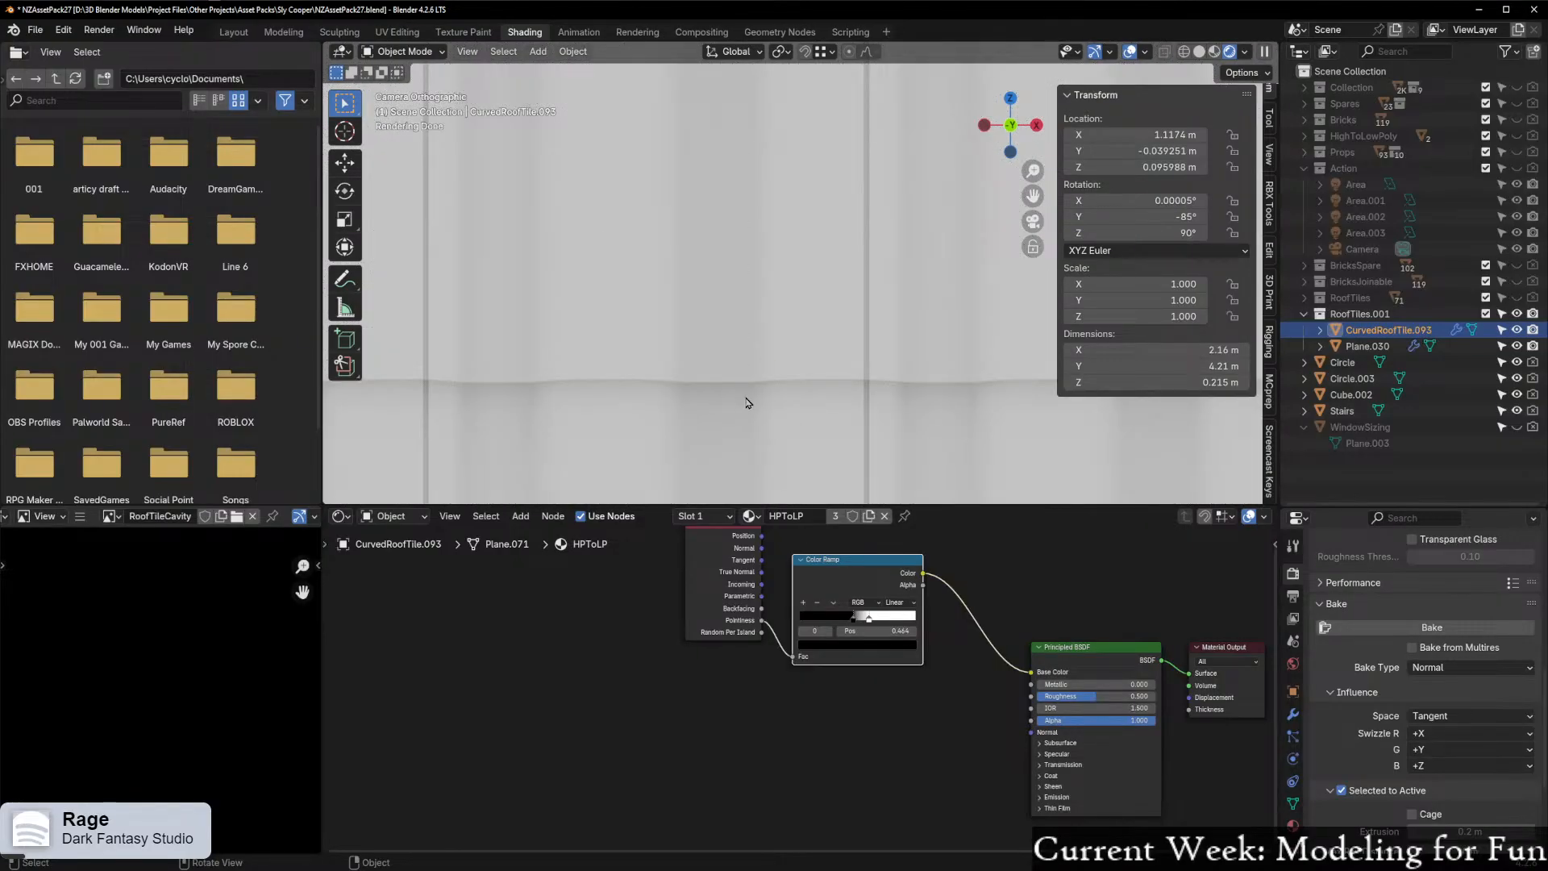
middle_drag(801, 332, 902, 250)
click(1213, 51)
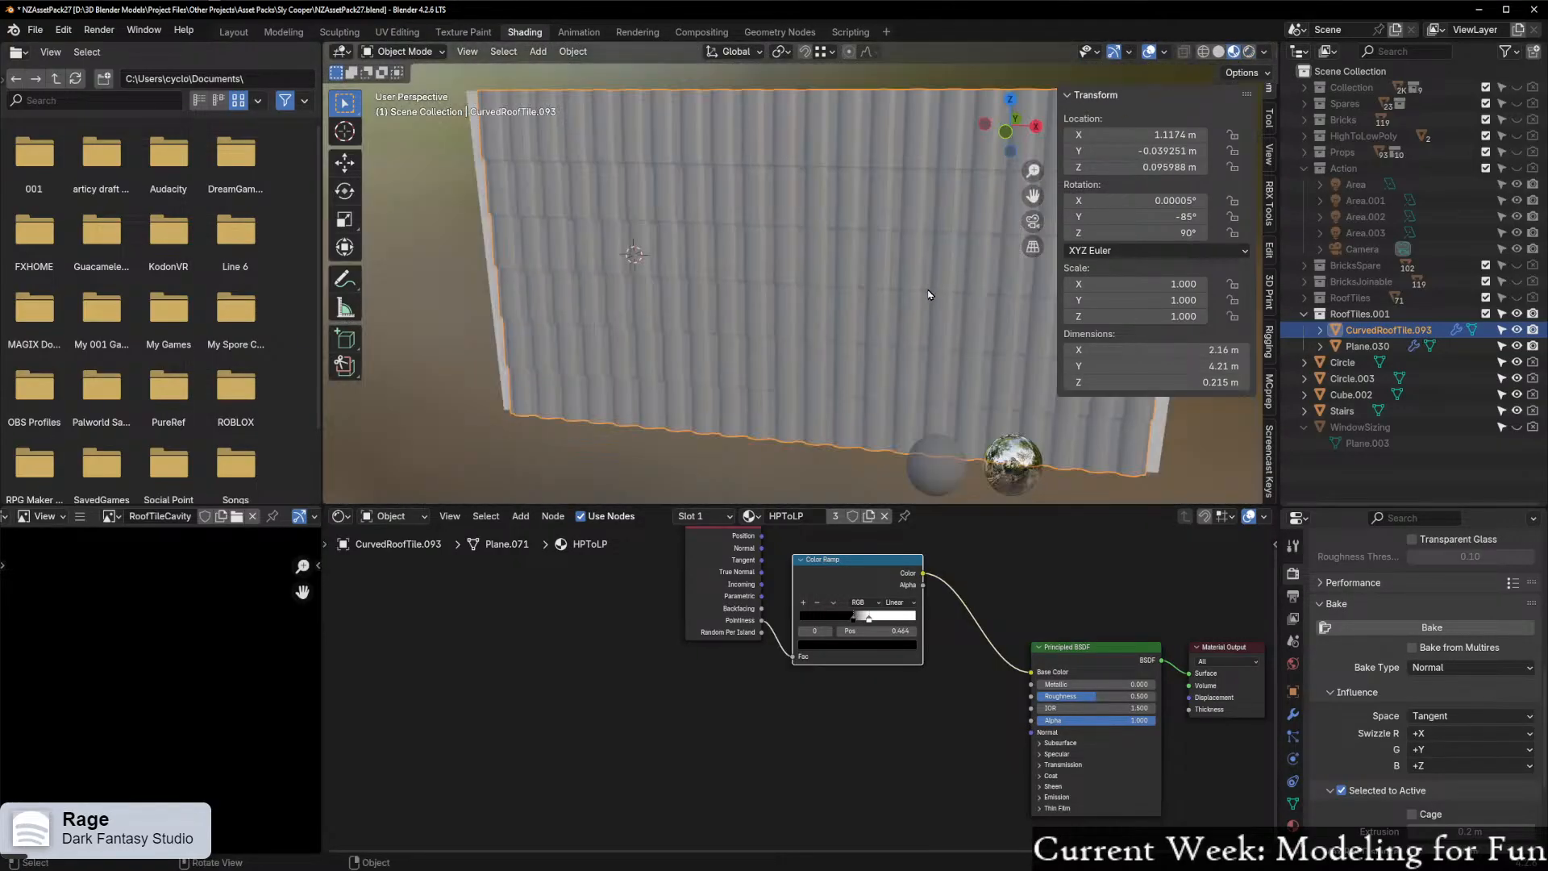
scroll(917, 287, up, 3)
mouse_move(938, 301)
shift+middle_down()
mouse_move(787, 369)
mouse_move(799, 320)
mouse_move(753, 304)
mouse_move(694, 398)
mouse_move(820, 307)
shift+middle_up()
key(KP_0)
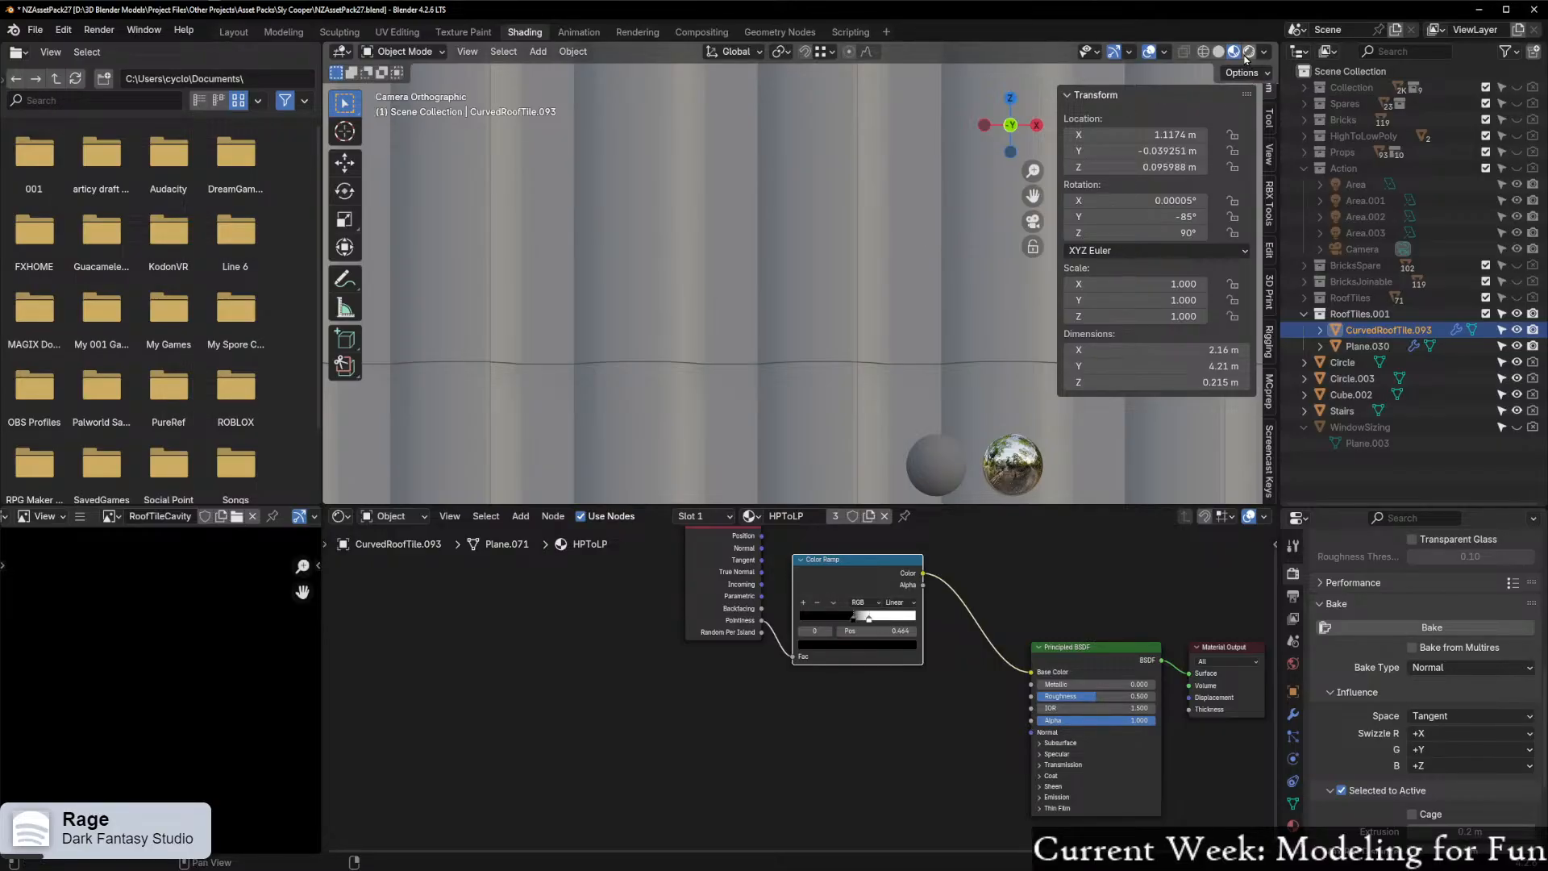
key(z)
middle_drag(846, 340, 719, 371)
key(KP_0)
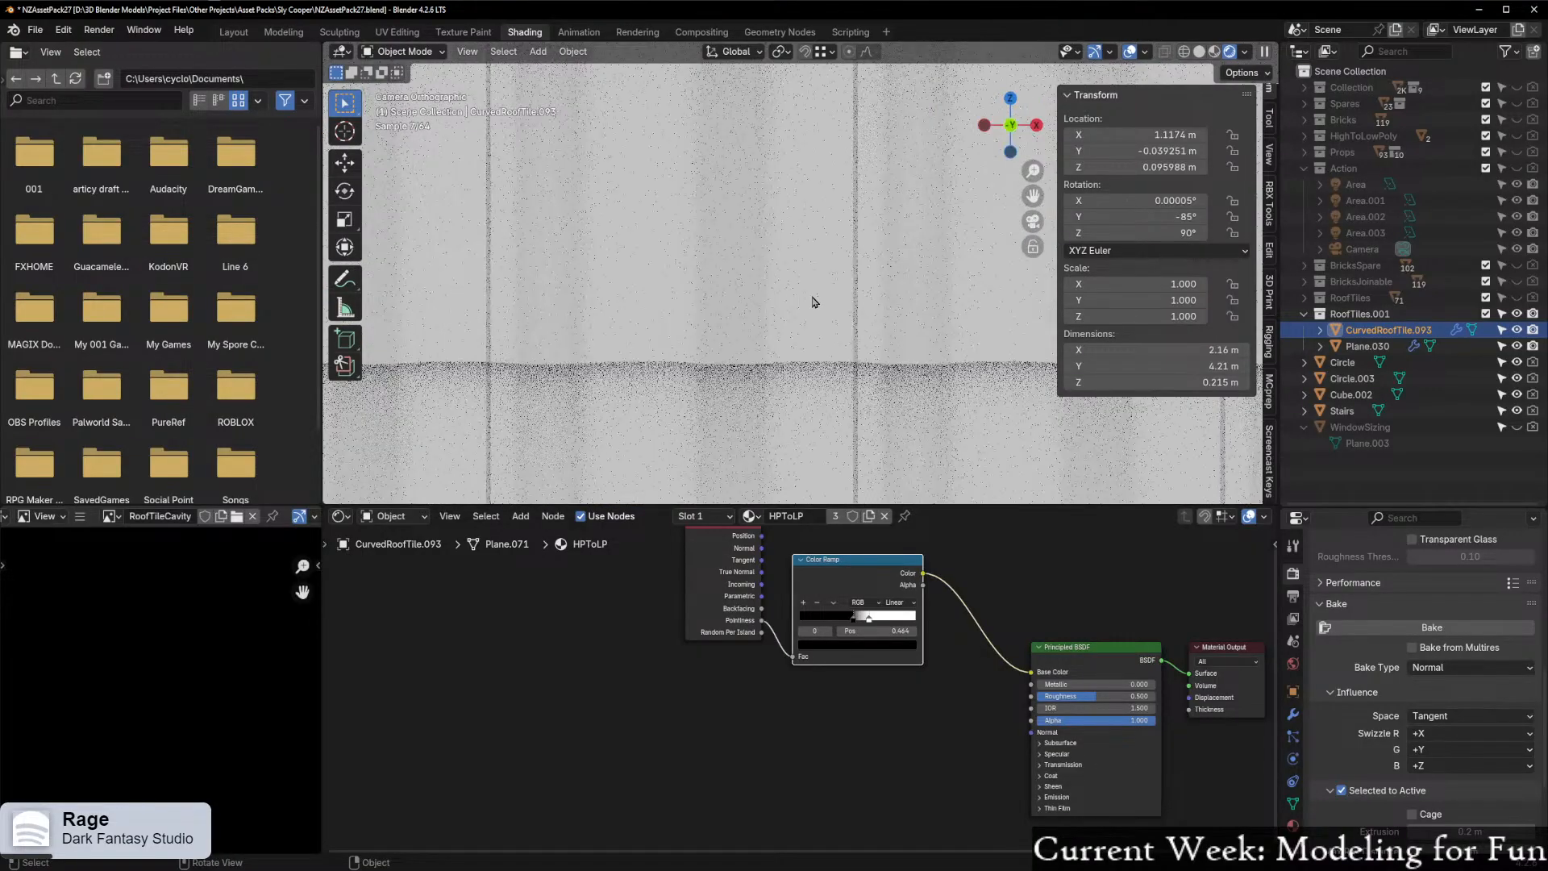
Set the Color Ramp's white stop to position 0.660 in the HPToLP material
scroll(854, 669, up, 4)
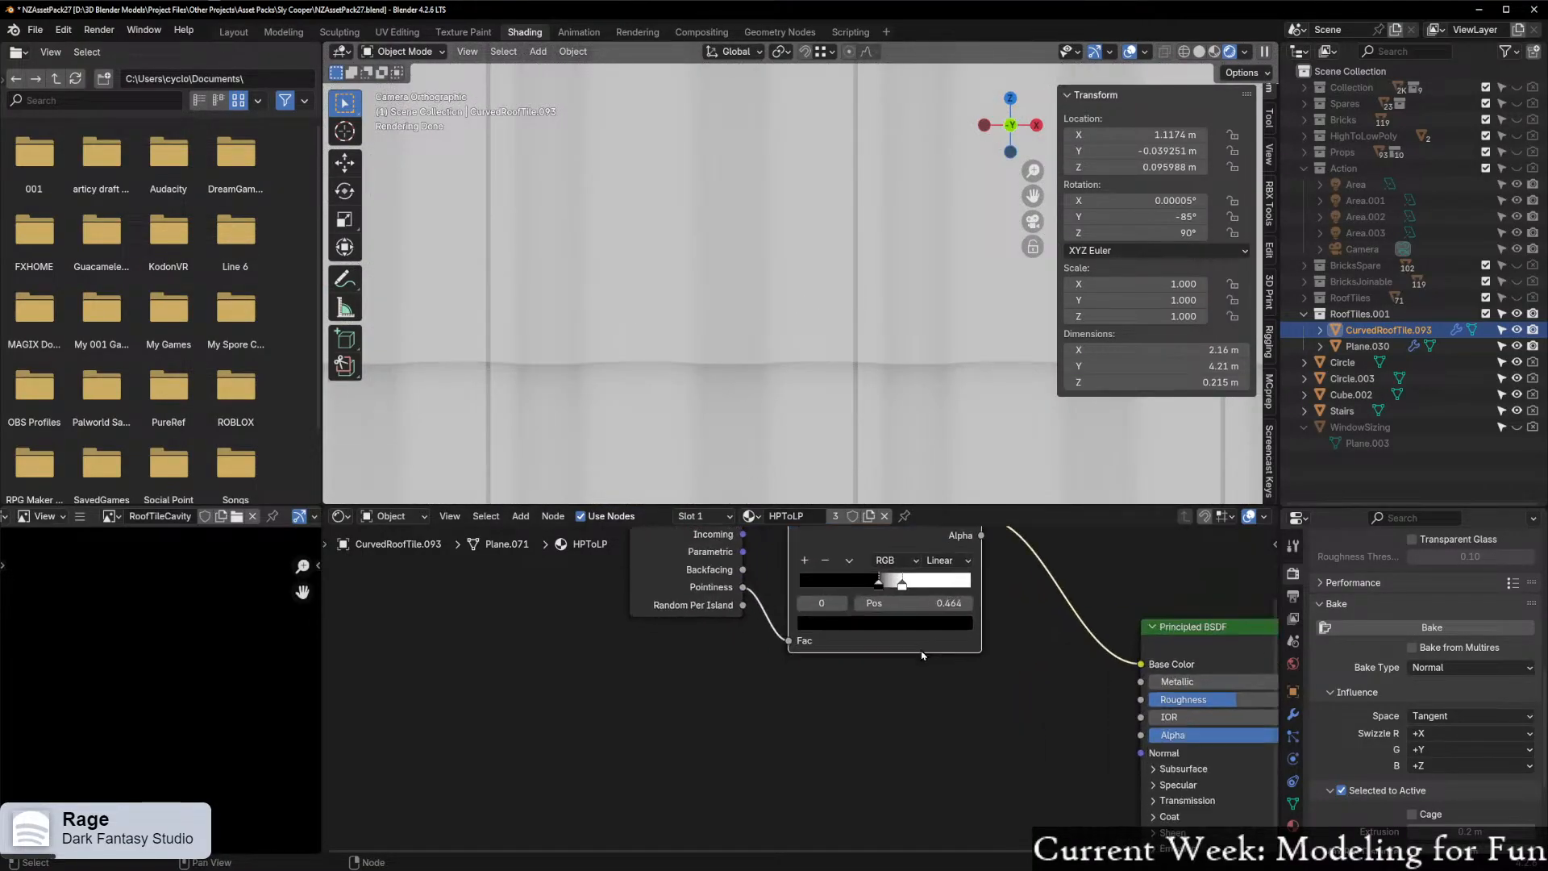
drag(798, 724, 848, 736)
click(831, 724)
click(886, 751)
text(.660)
key(Return)
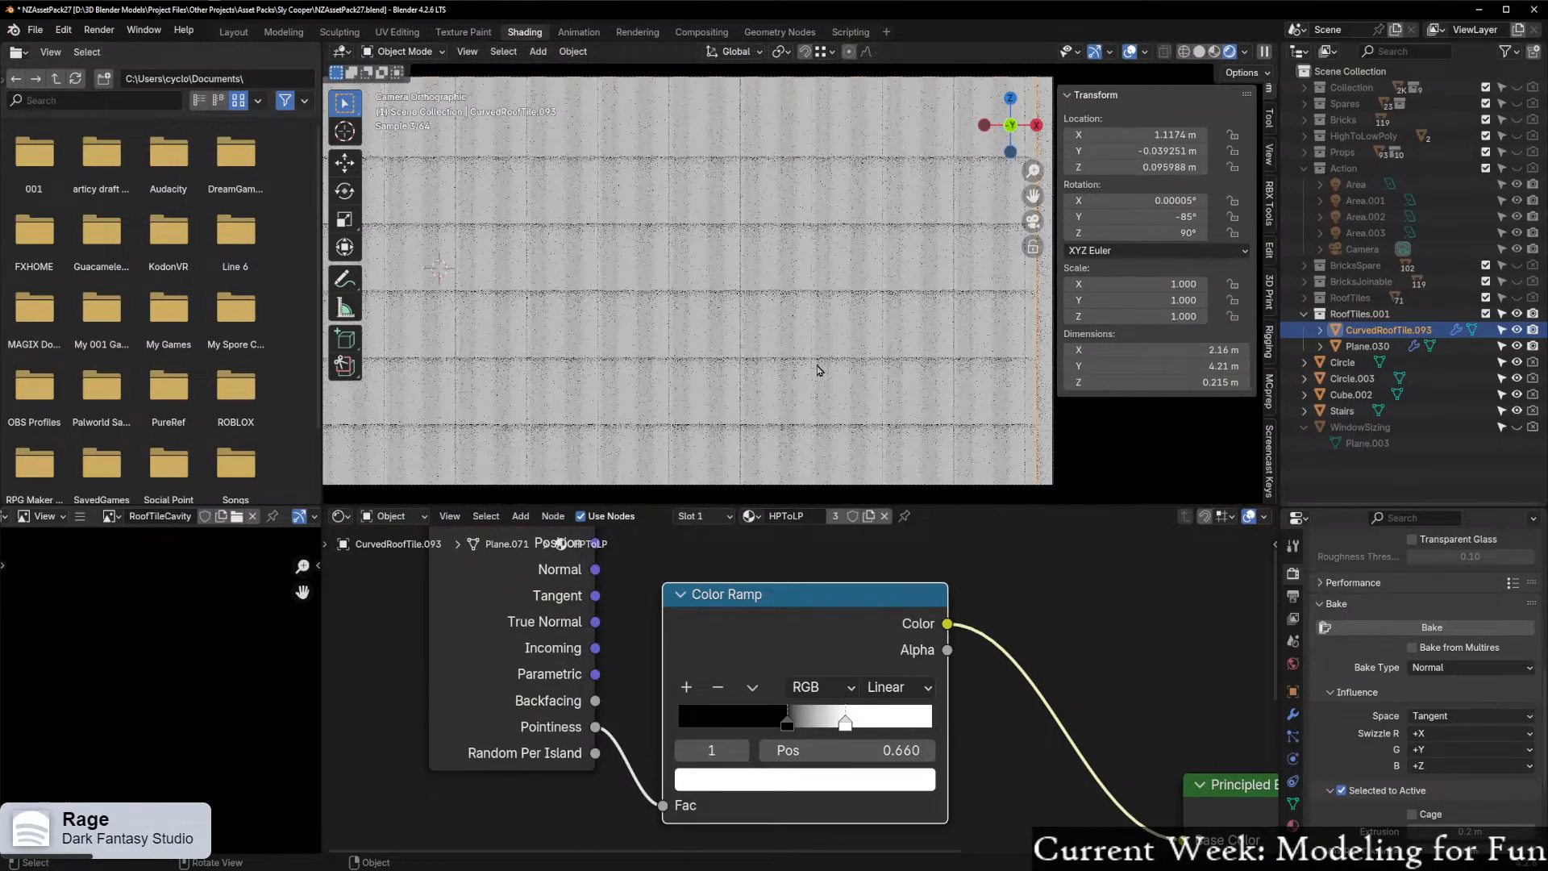
Select CurvedRoofTile.093 with Plane.030 as the active object and set the bake type to Diffuse
scroll(818, 370, down, 3)
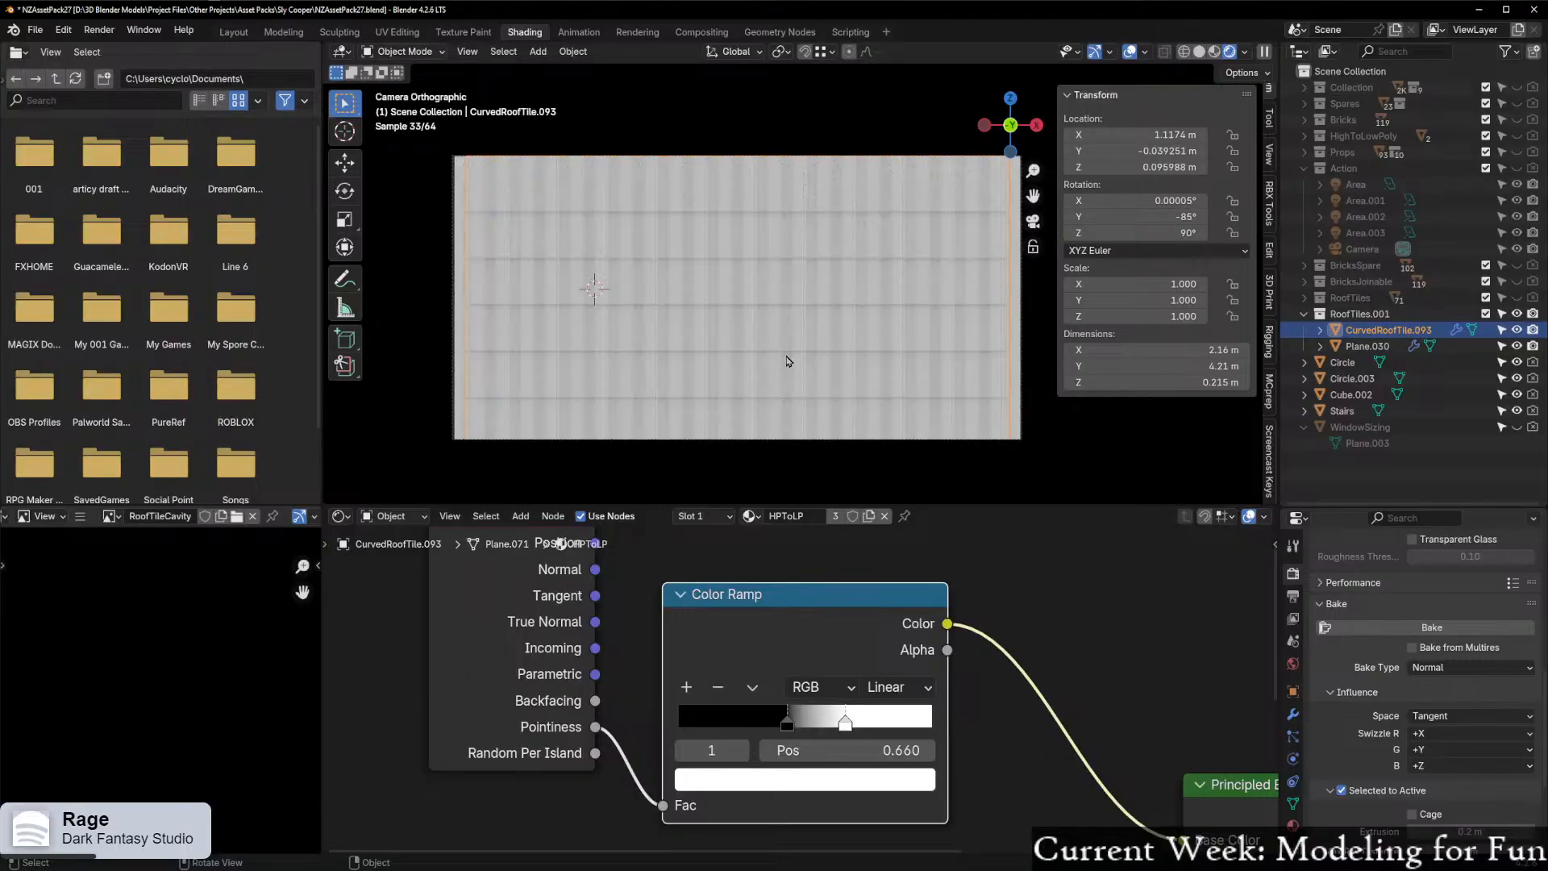
scroll(1098, 685, down, 9)
shift+middle_drag(1032, 686, 1017, 650)
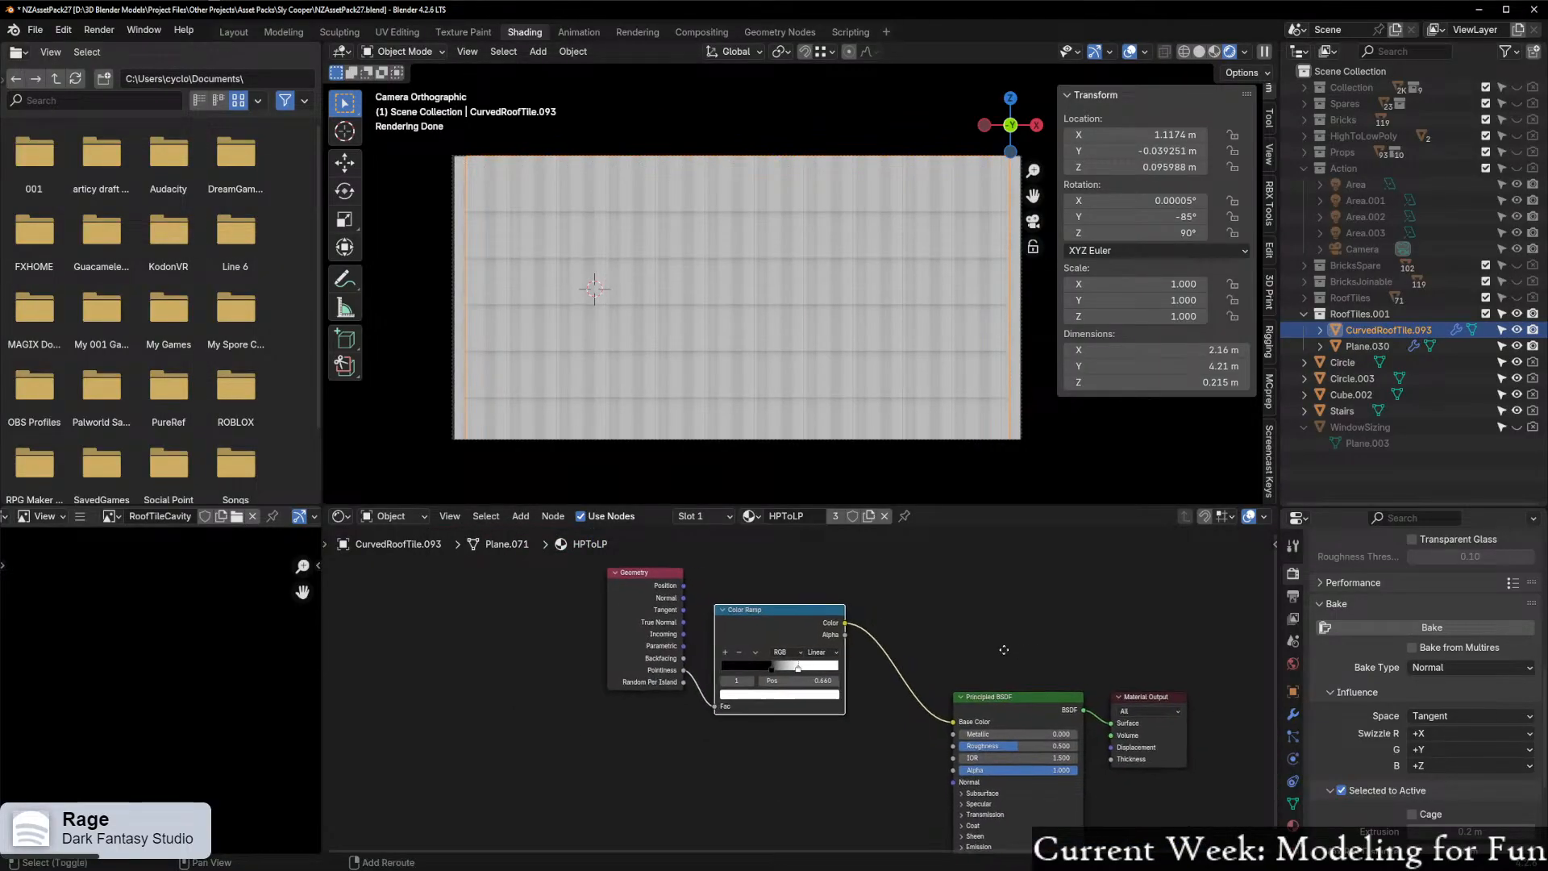
ctrl+click(1390, 346)
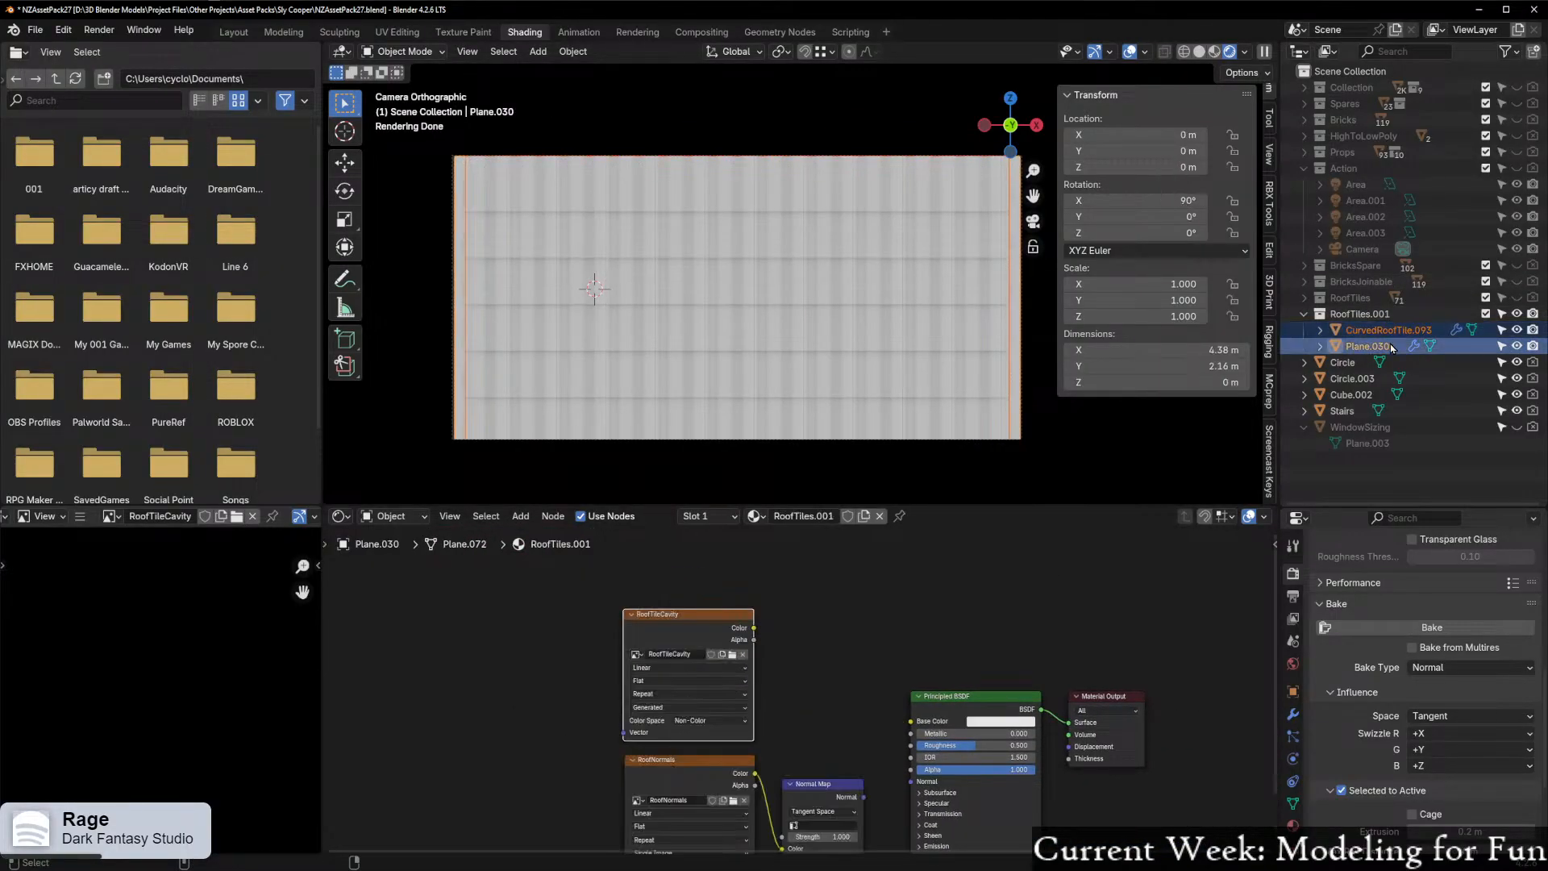
scroll(1459, 670, down, 5)
scroll(1459, 669, up, 4)
click(1460, 634)
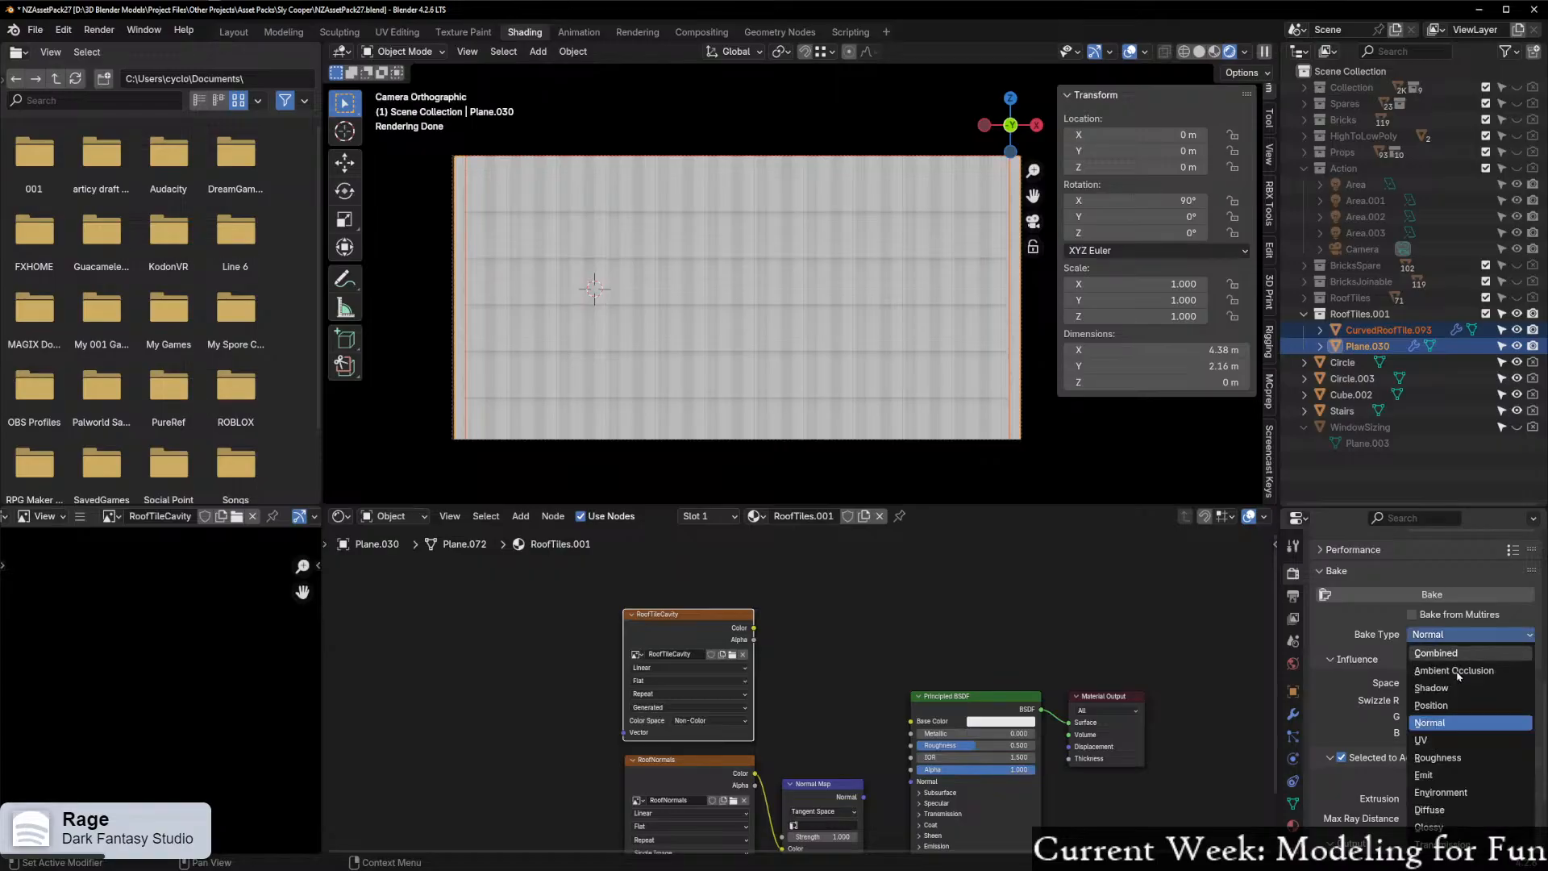
click(1456, 809)
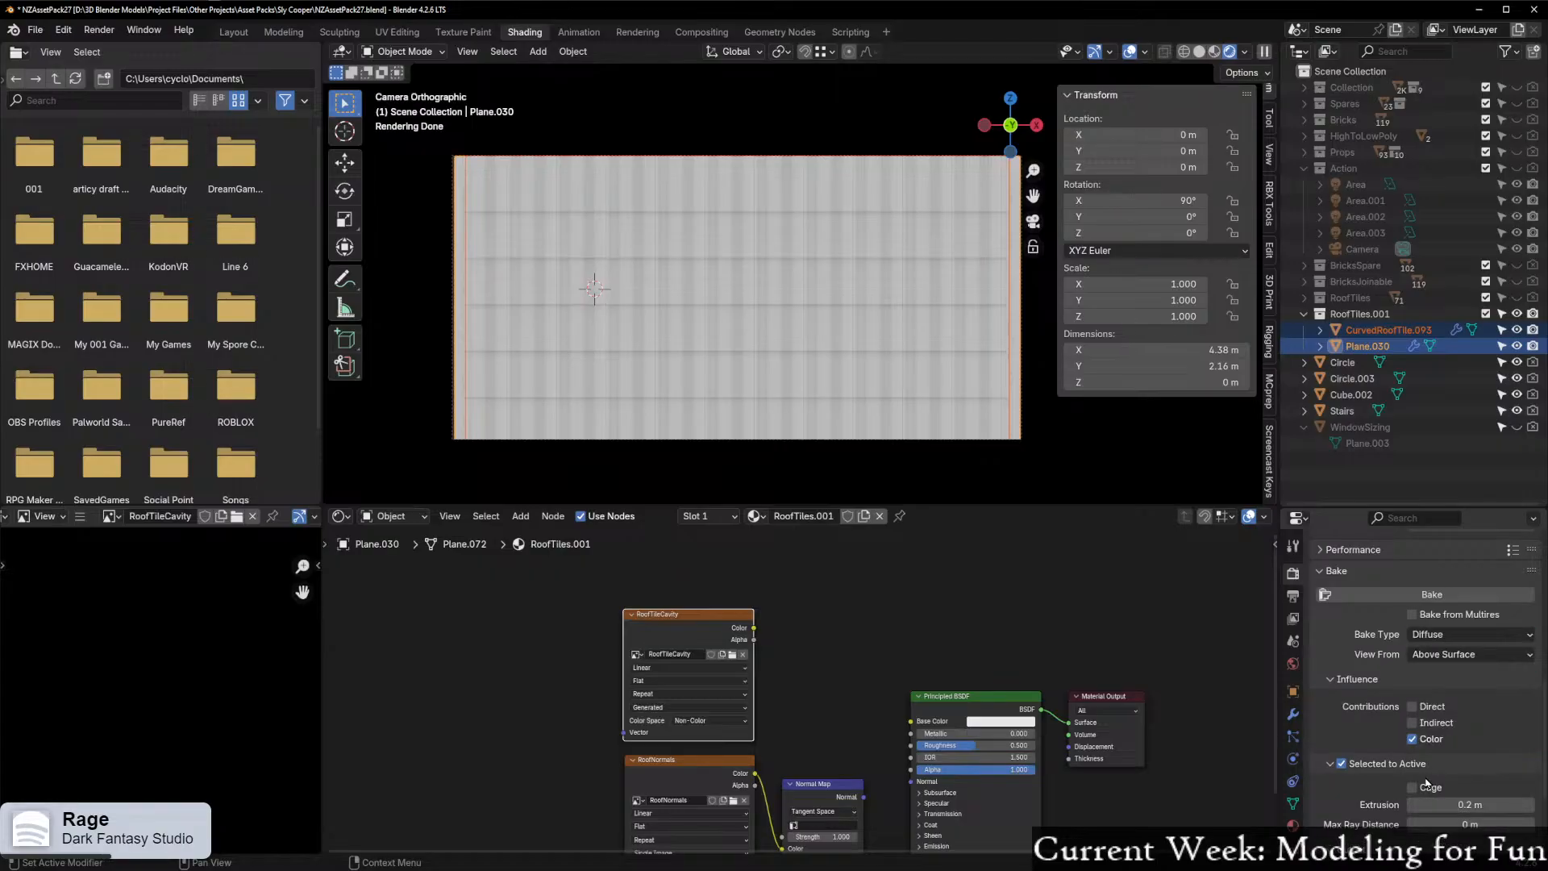
Bake the curved roof tiles' diffuse color onto Plane.030's RoofTileCavity image
scroll(1421, 780, down, 4)
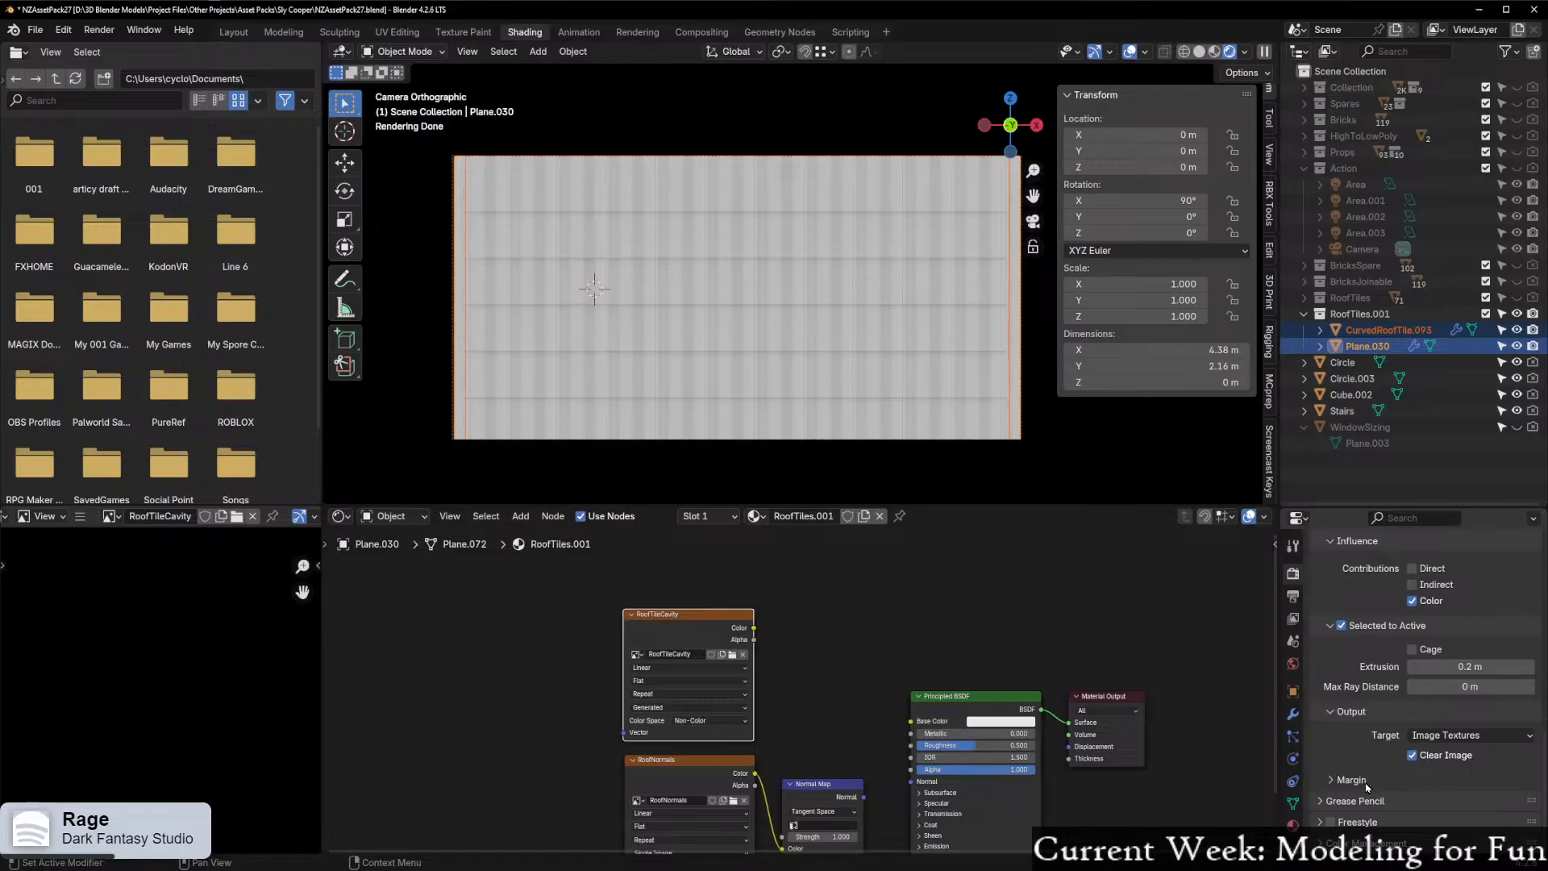
scroll(1390, 677, up, 5)
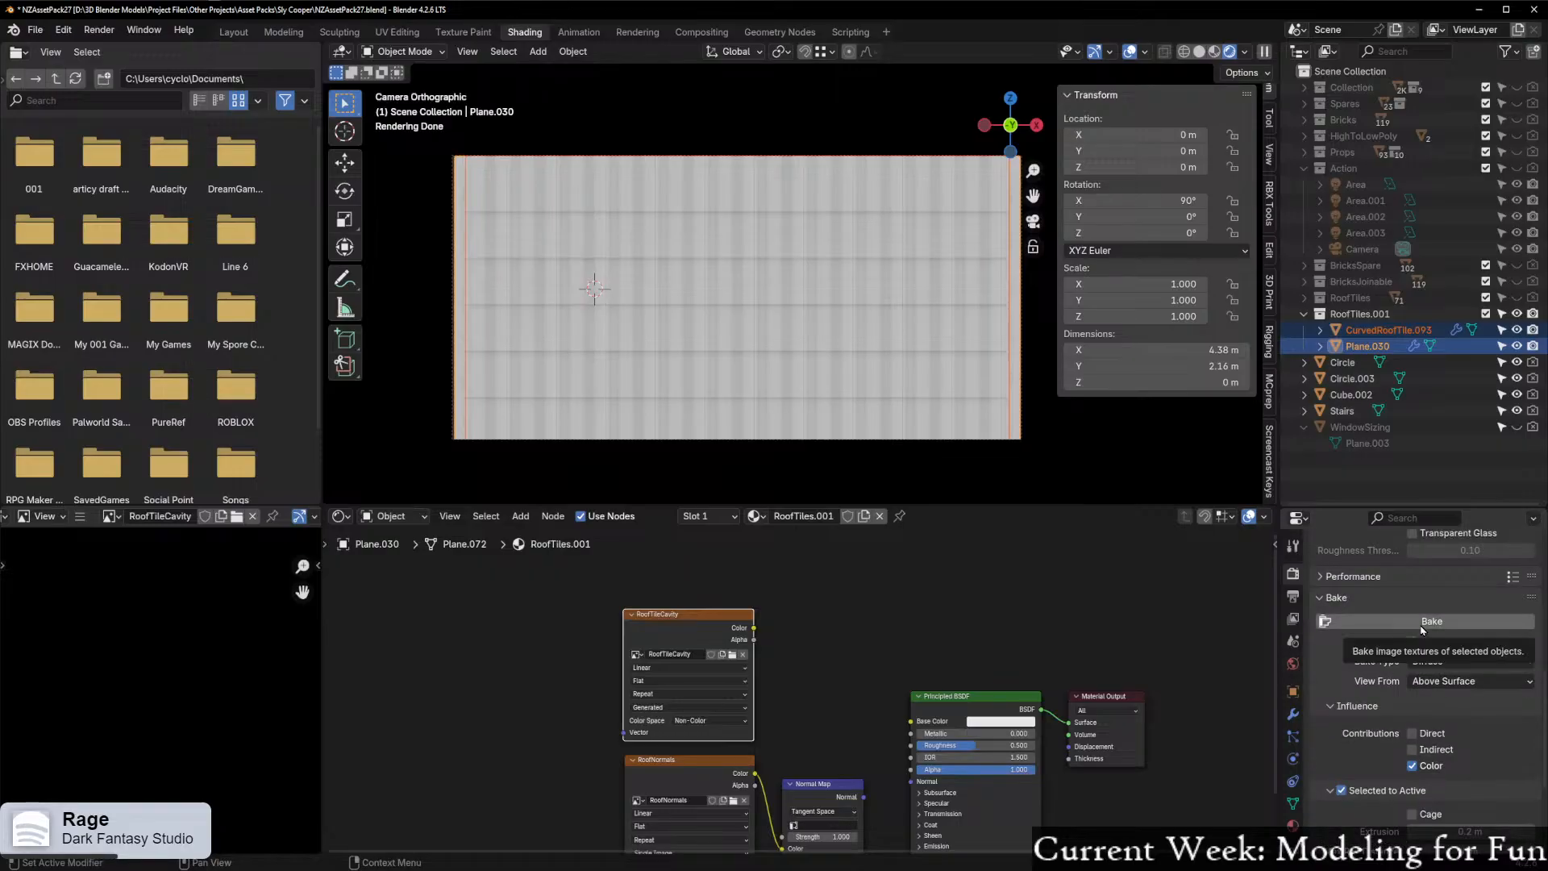
click(1422, 623)
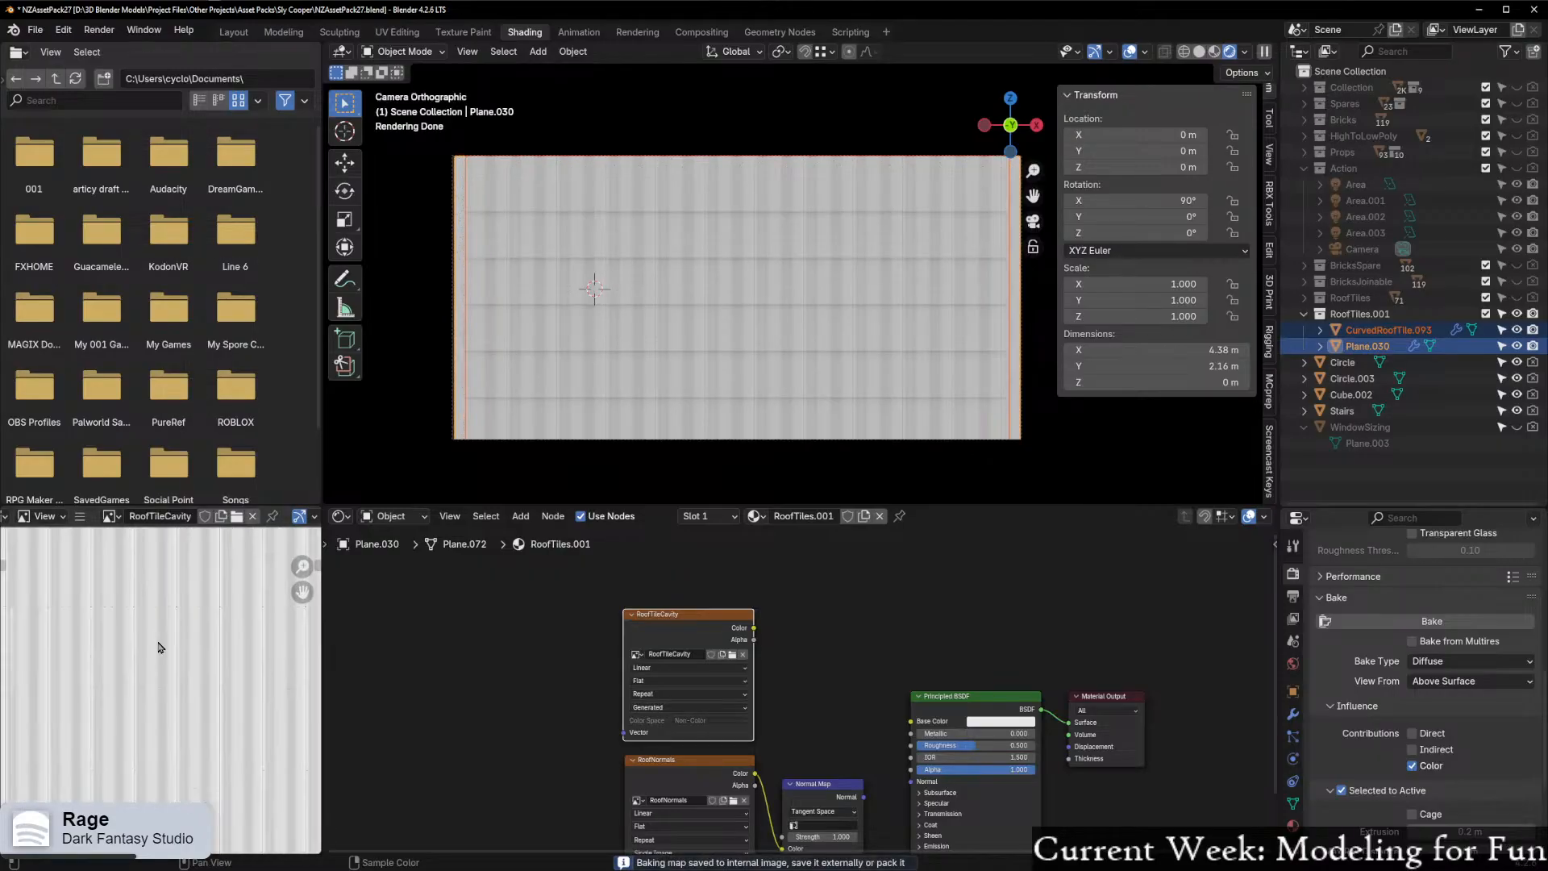
scroll(173, 637, down, 3)
scroll(165, 629, up, 3)
click(80, 516)
mouse_move(112, 551)
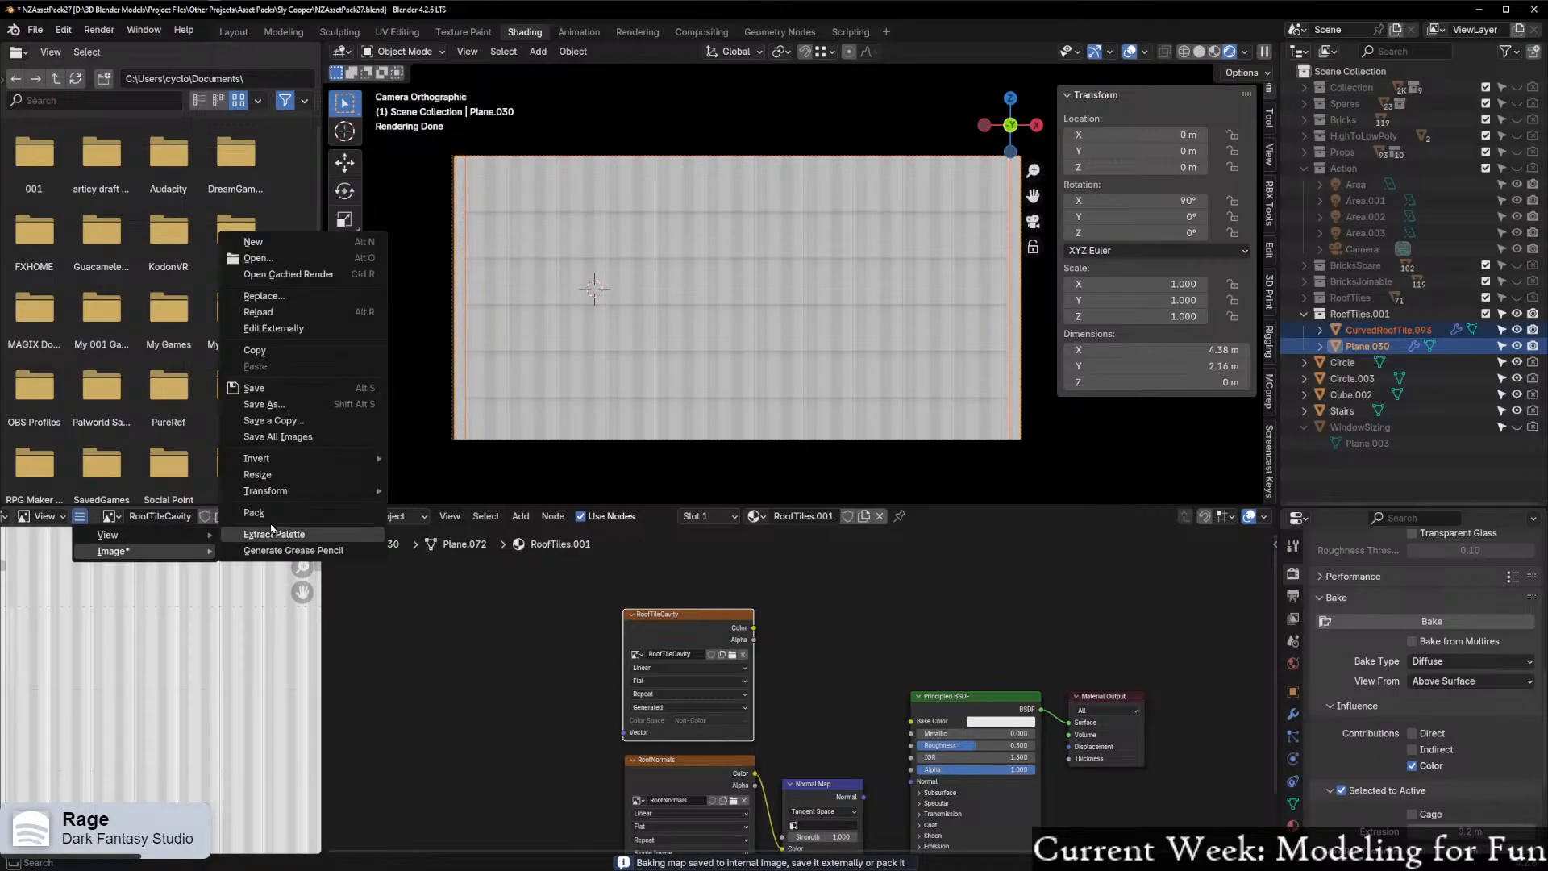
click(268, 474)
click(337, 474)
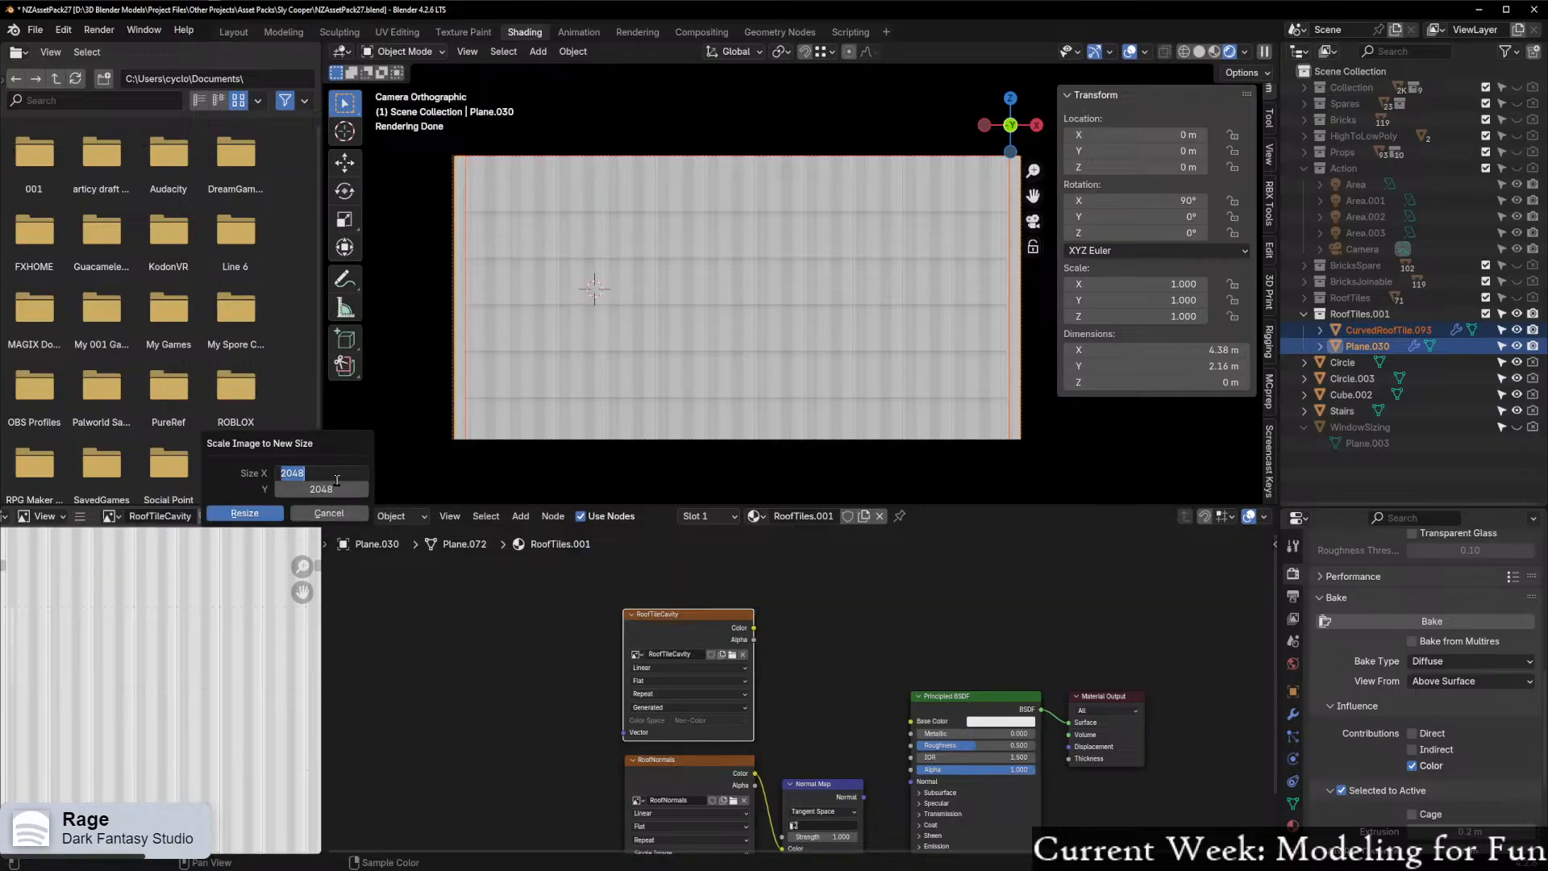
click(1329, 549)
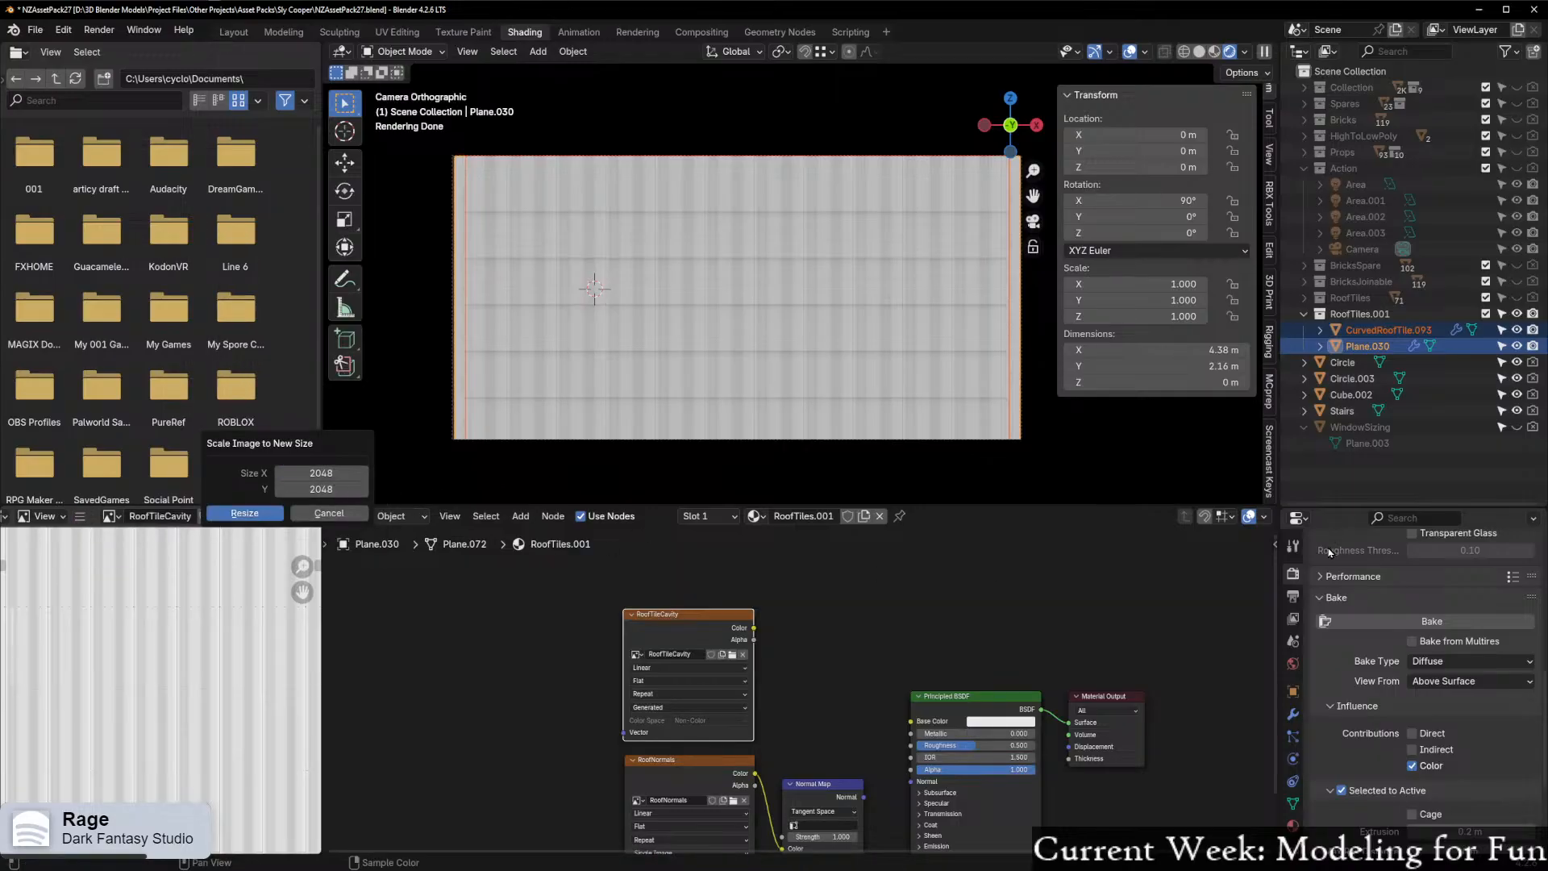
Look up the scene's output resolution and resize the RoofTileCavity image to match, 2230 by 1080
click(1293, 596)
scroll(1354, 637, up, 5)
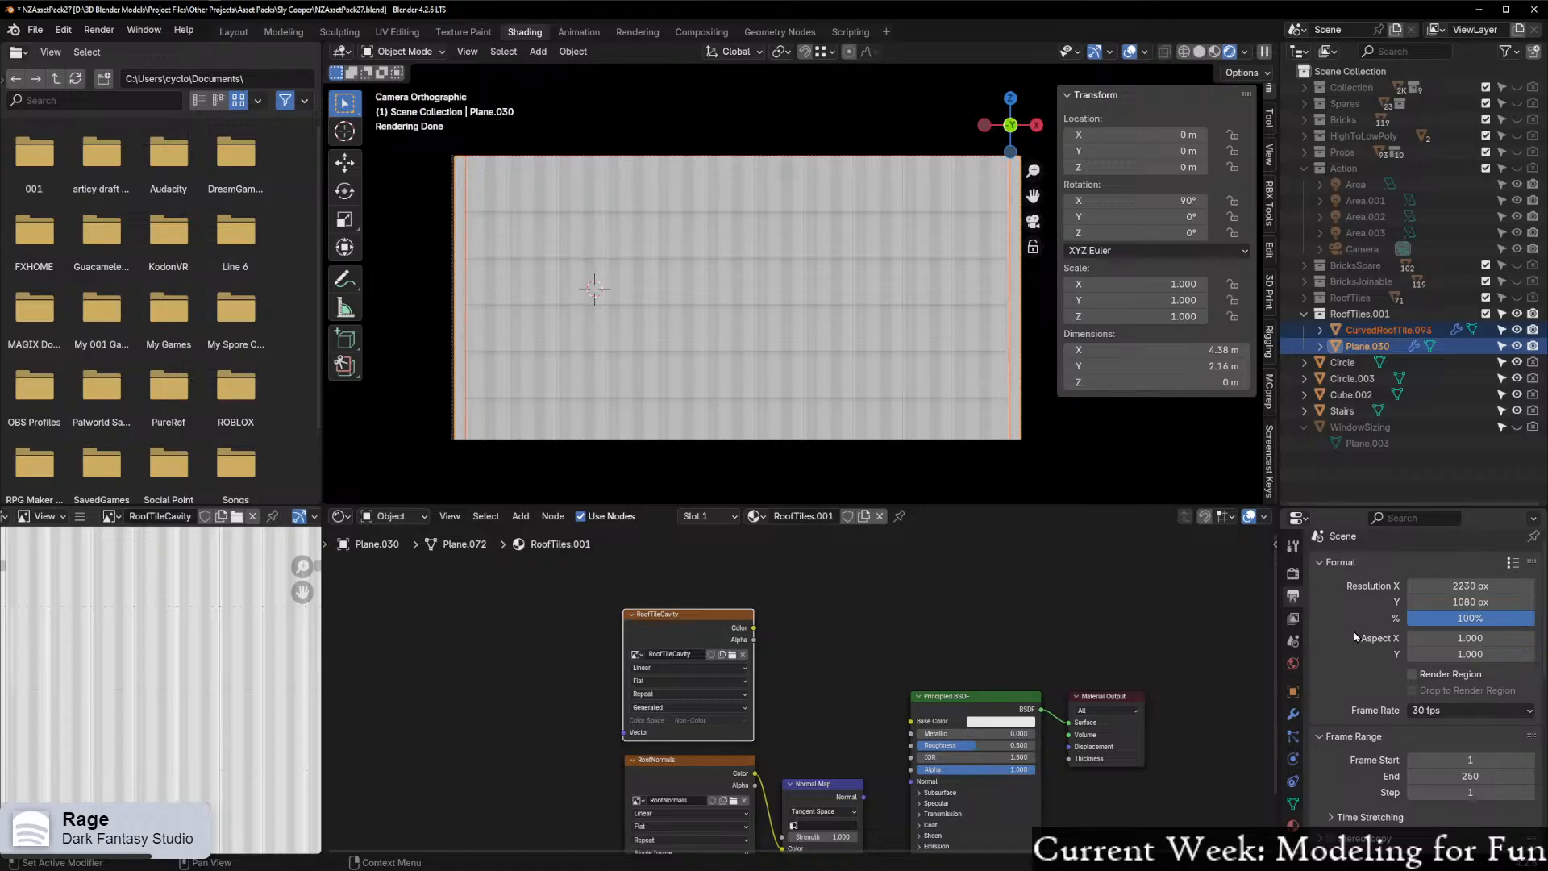
click(110, 524)
click(80, 516)
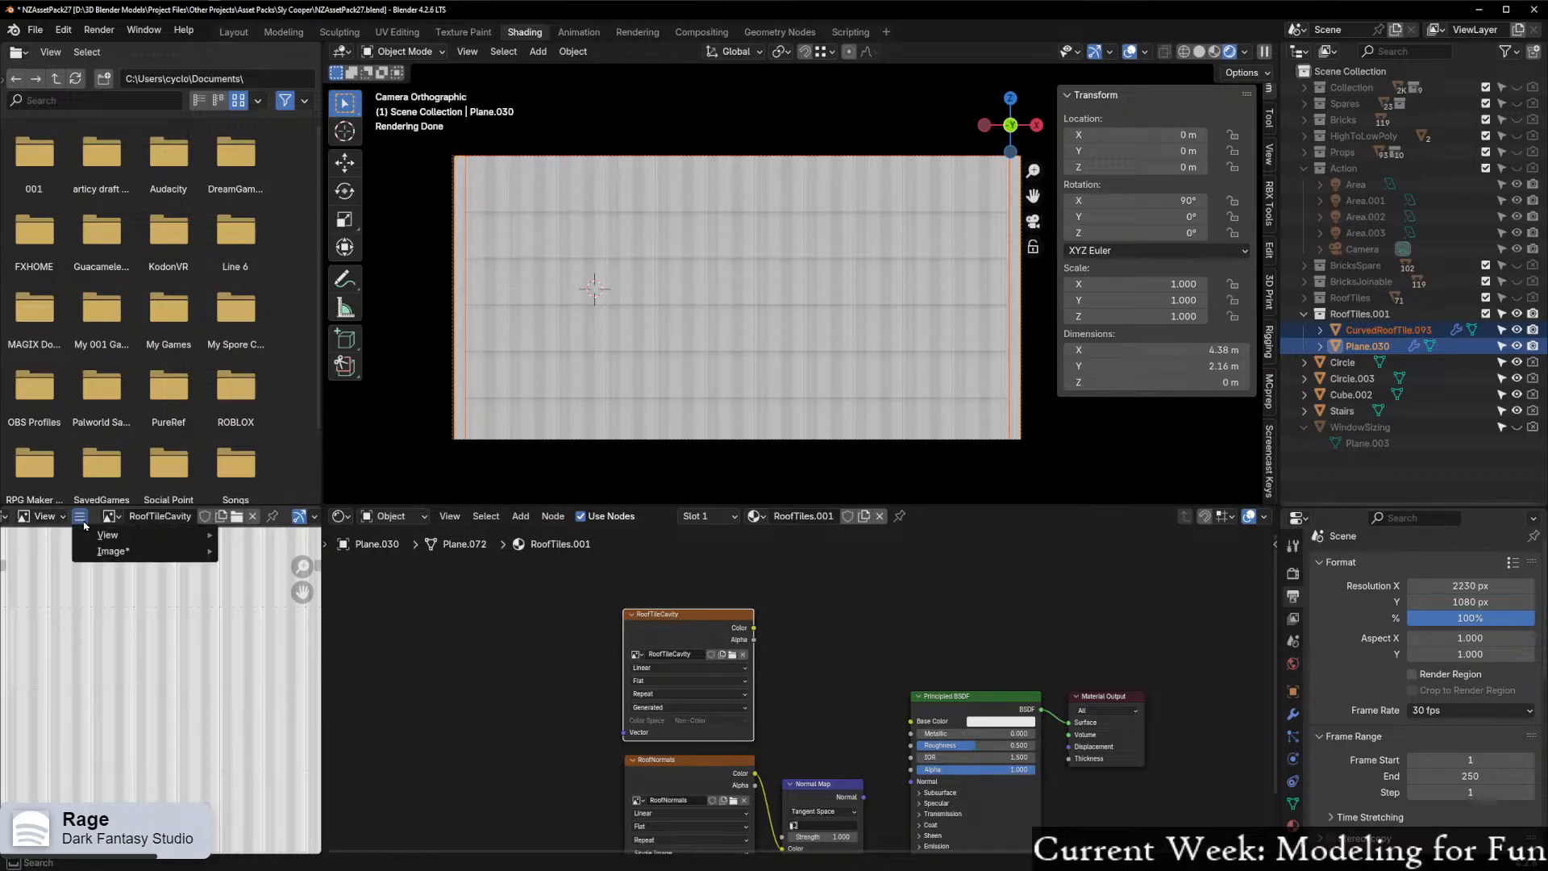
mouse_move(153, 555)
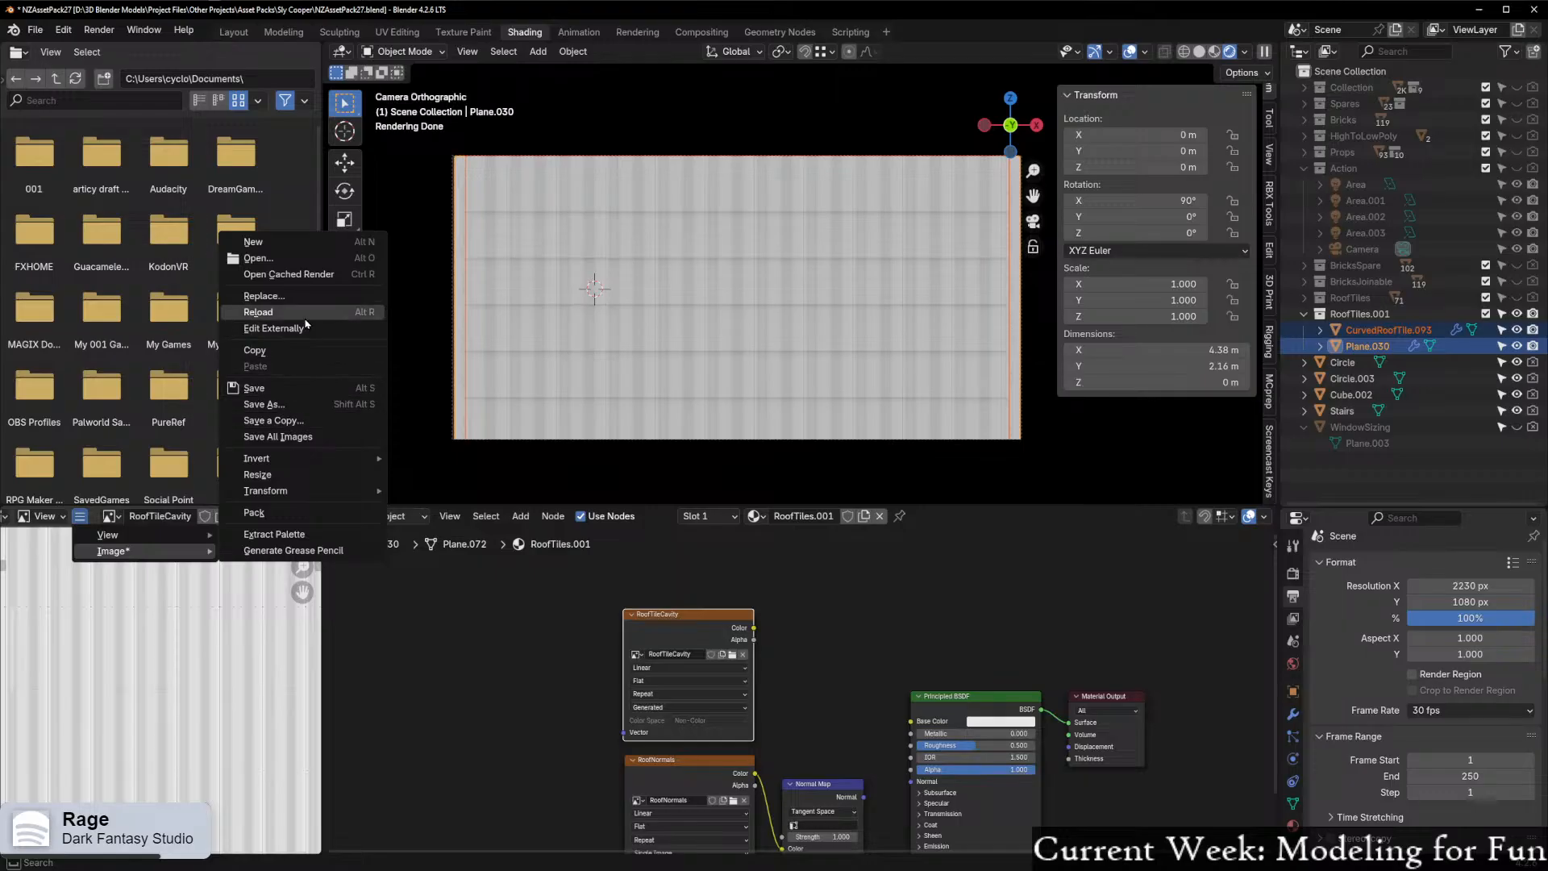
click(354, 474)
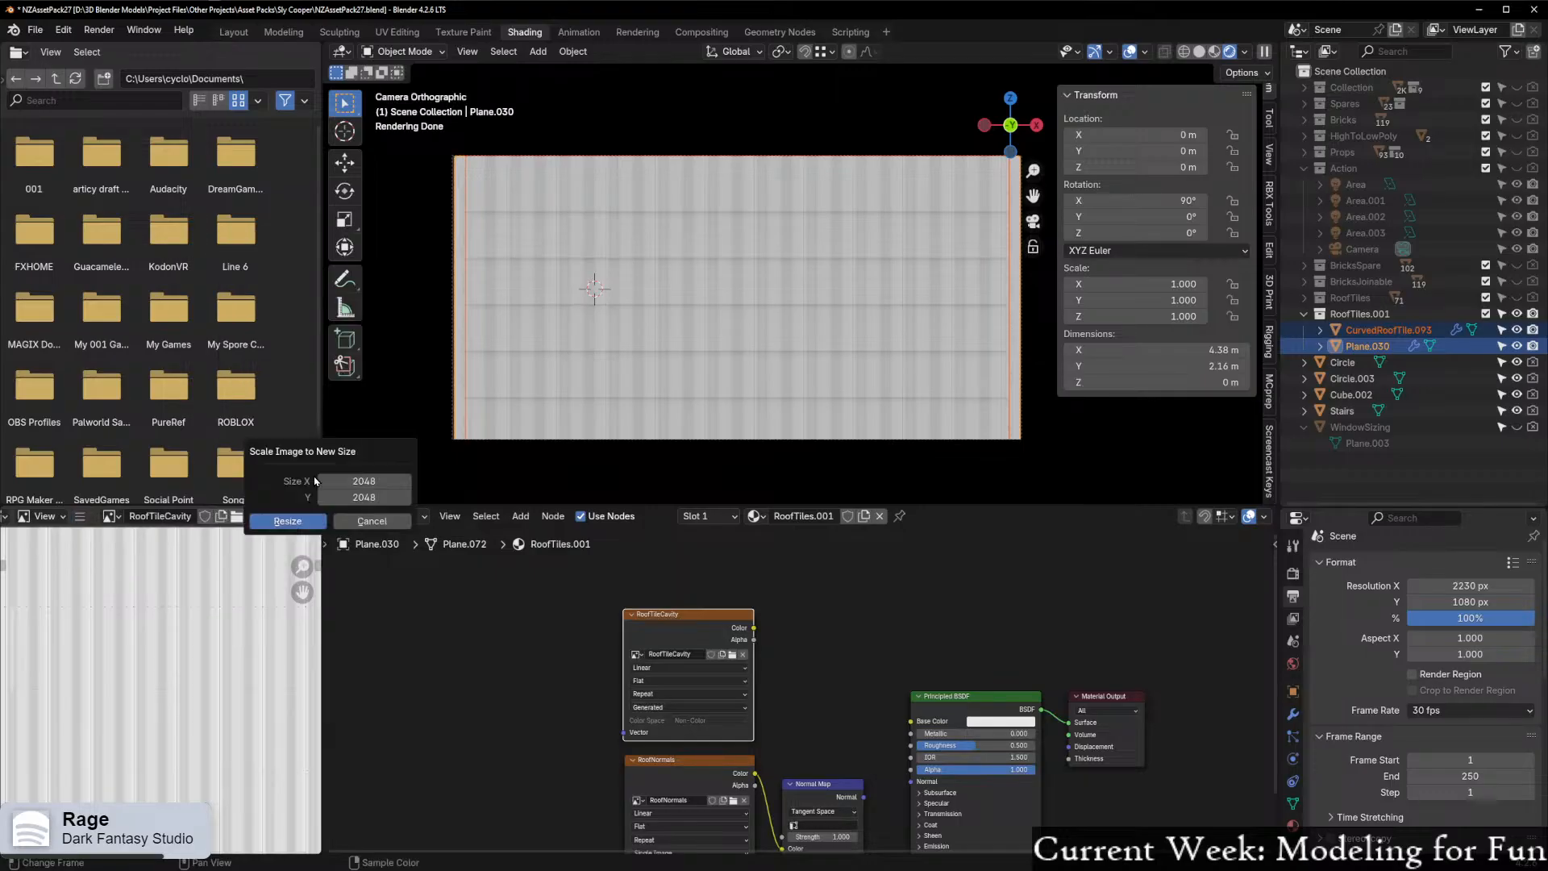
click(353, 478)
text(22)
click(385, 501)
text(108)
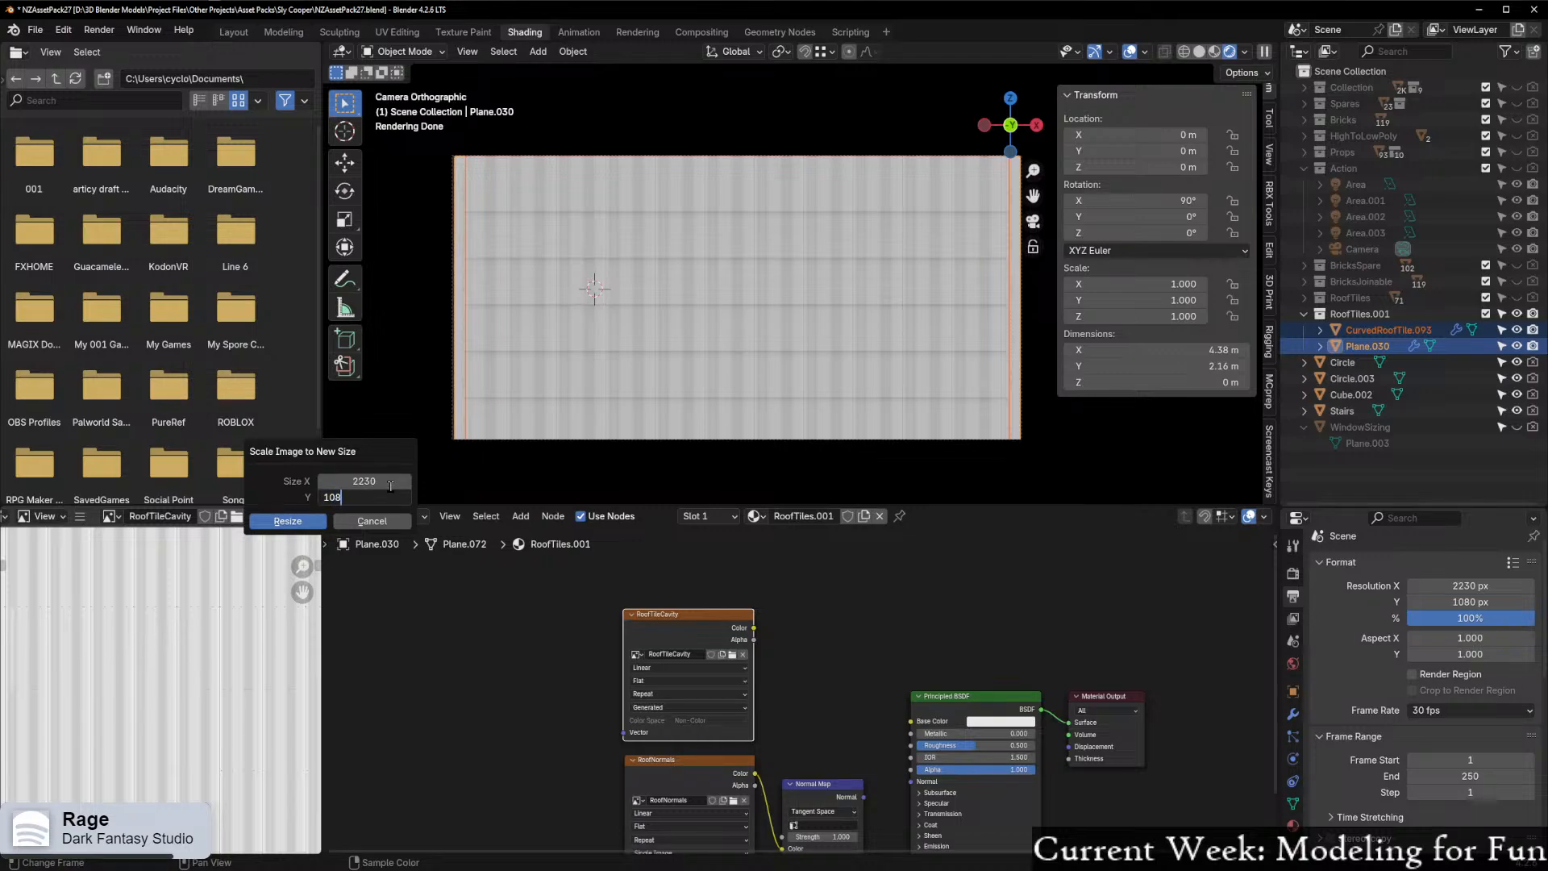
text(0)
key(Return)
click(287, 521)
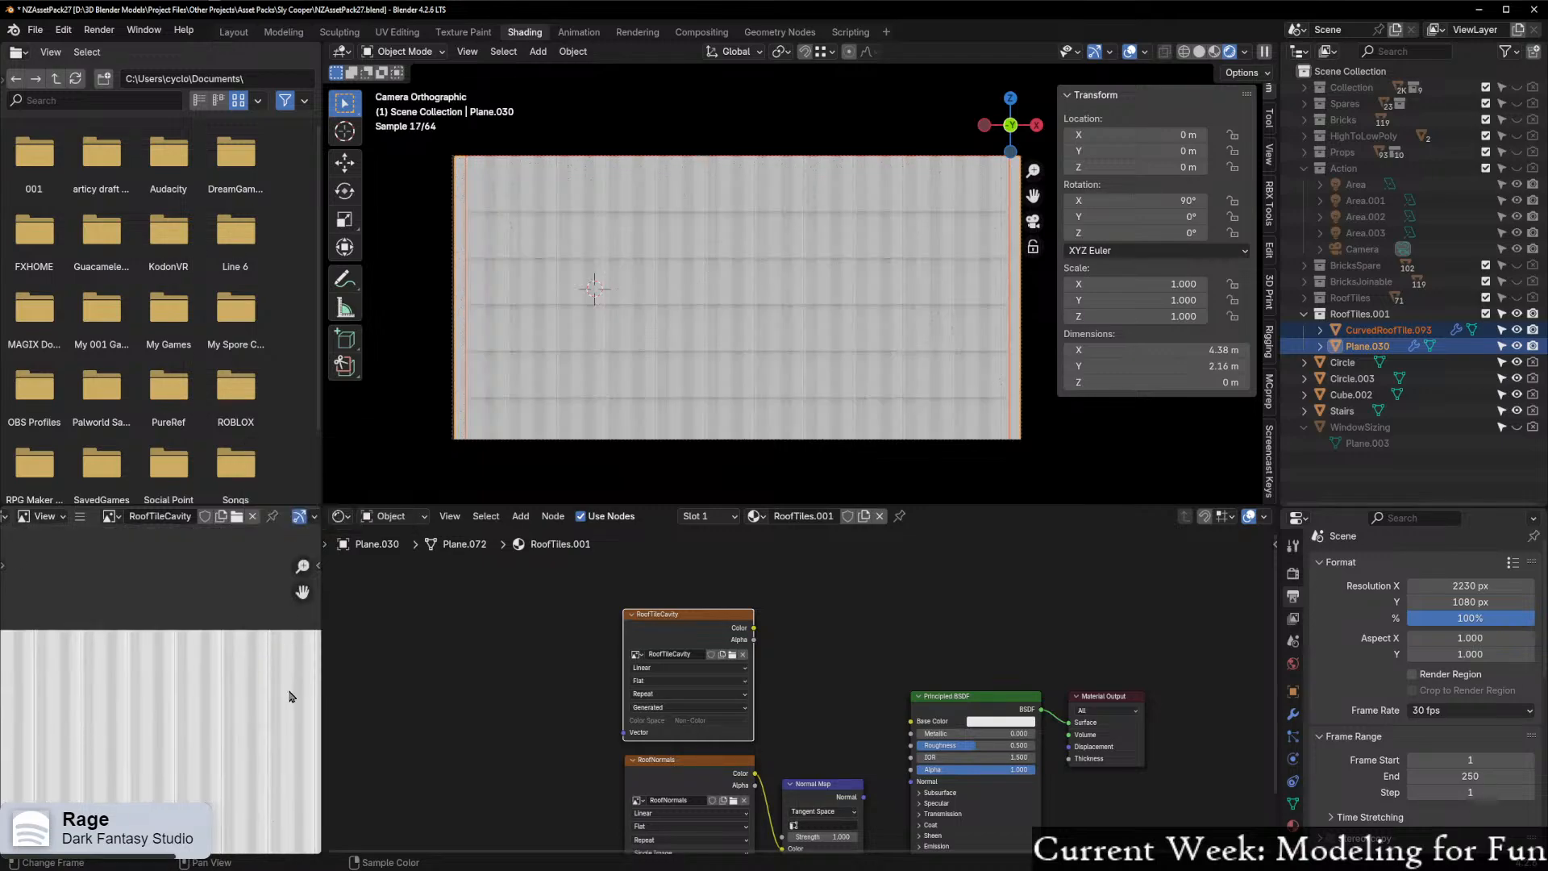
Bake the diffuse color again onto the resized RoofTileCavity image
middle_drag(821, 659, 783, 637)
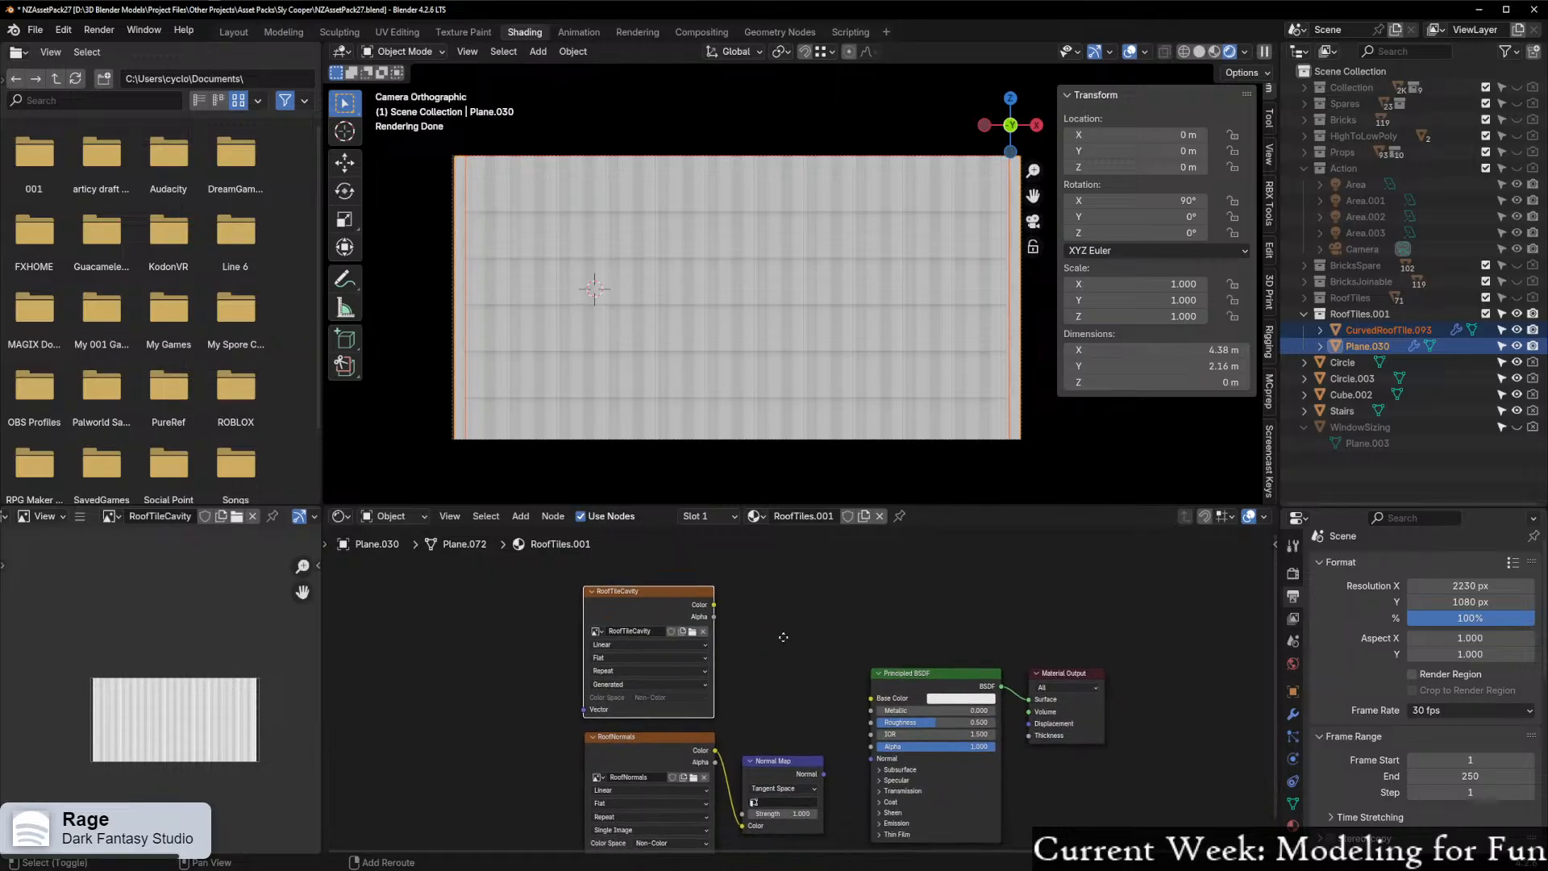
scroll(1473, 700, down, 5)
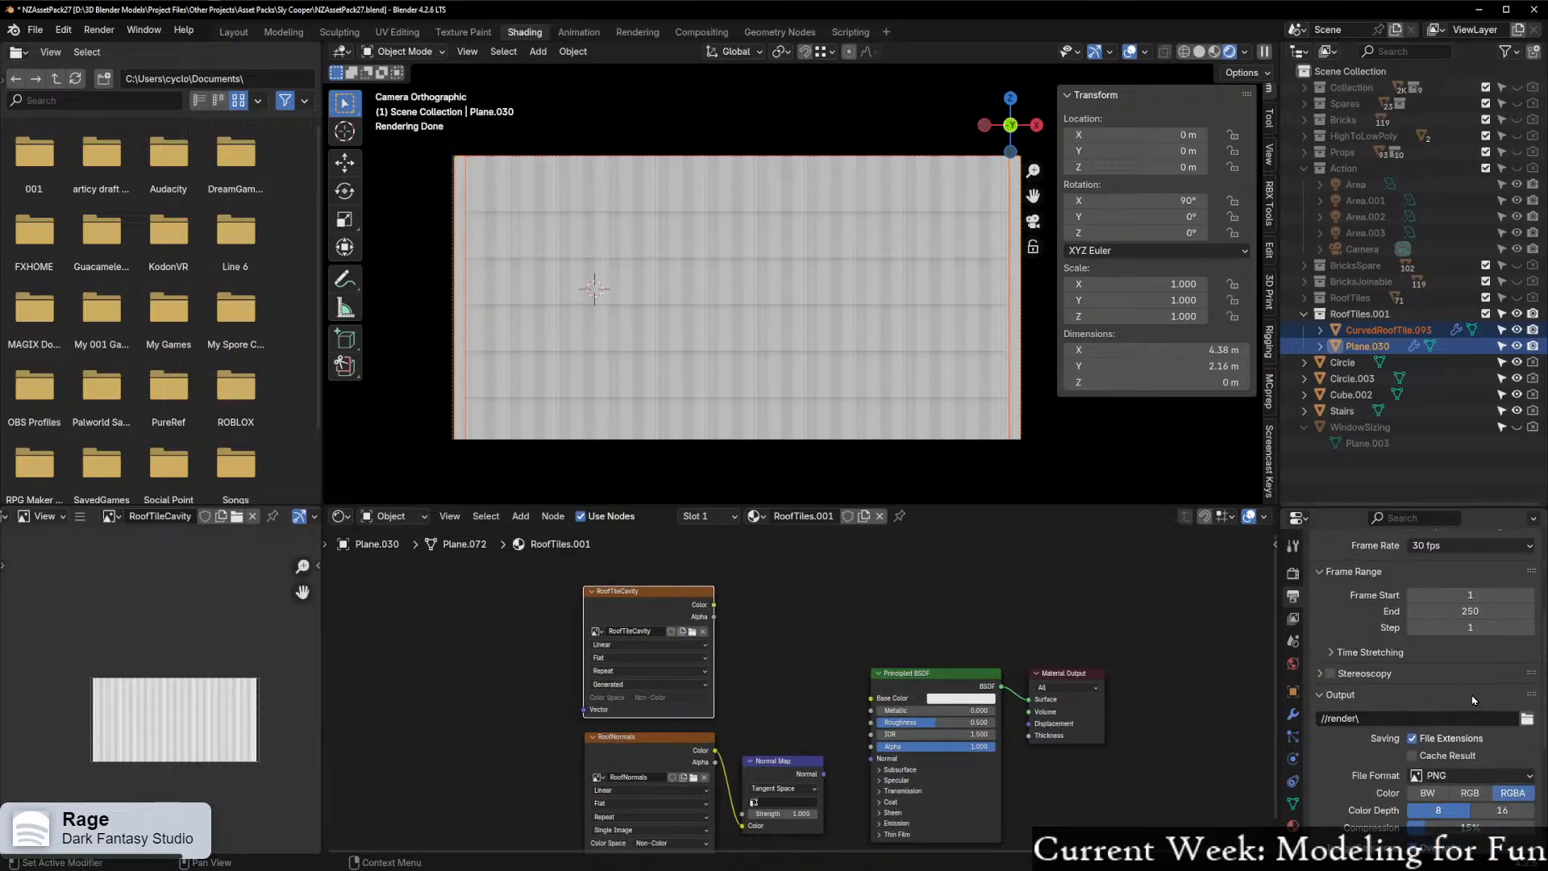
click(1293, 575)
scroll(1366, 716, down, 7)
scroll(1366, 716, down, 4)
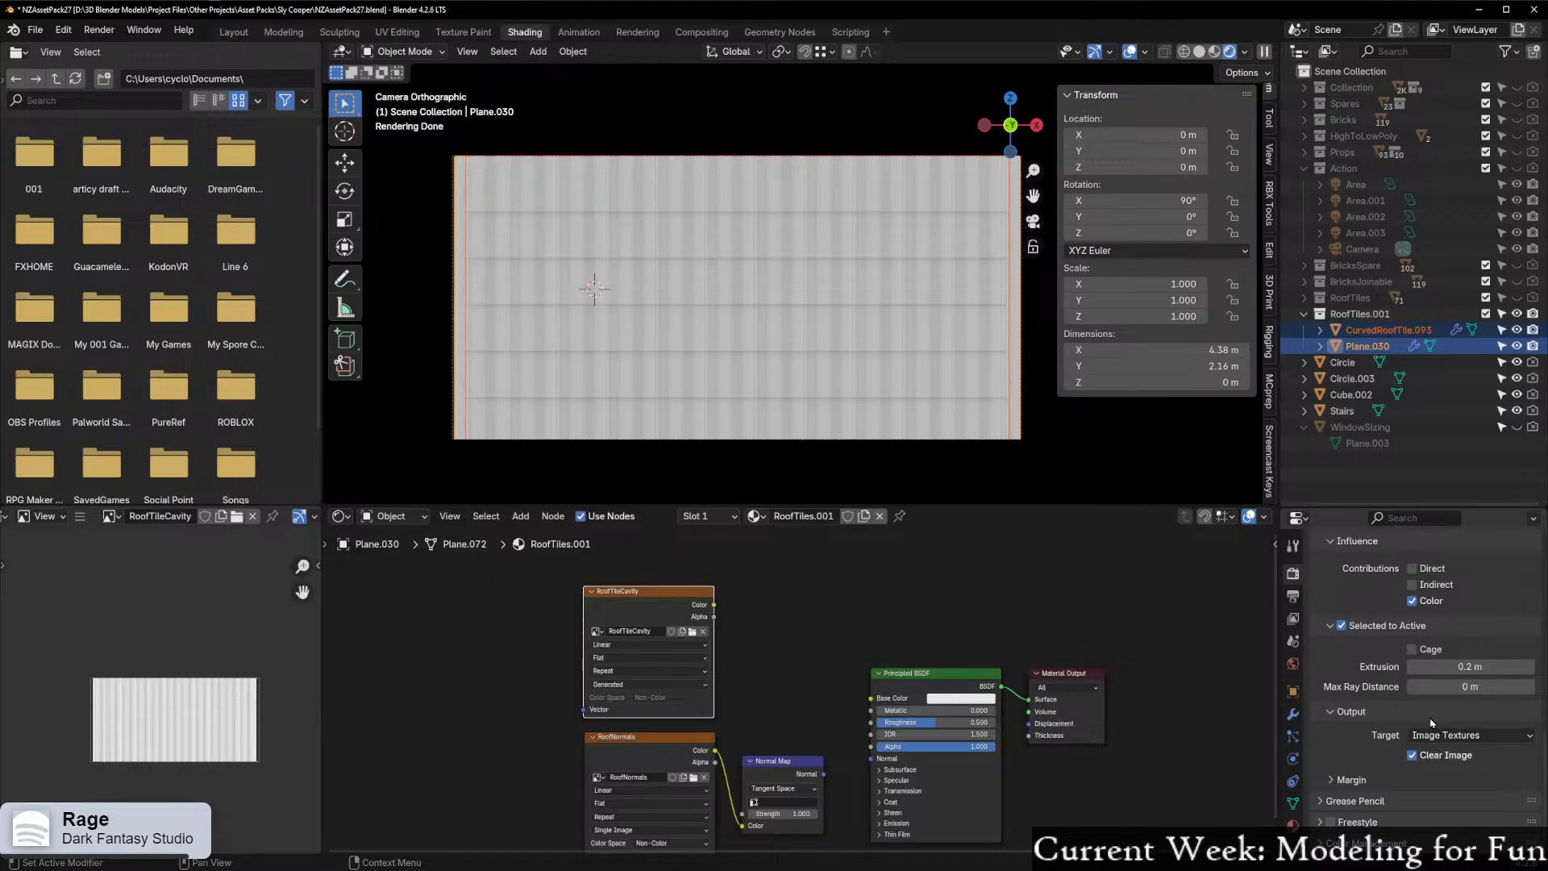
scroll(1422, 720, up, 6)
click(1432, 654)
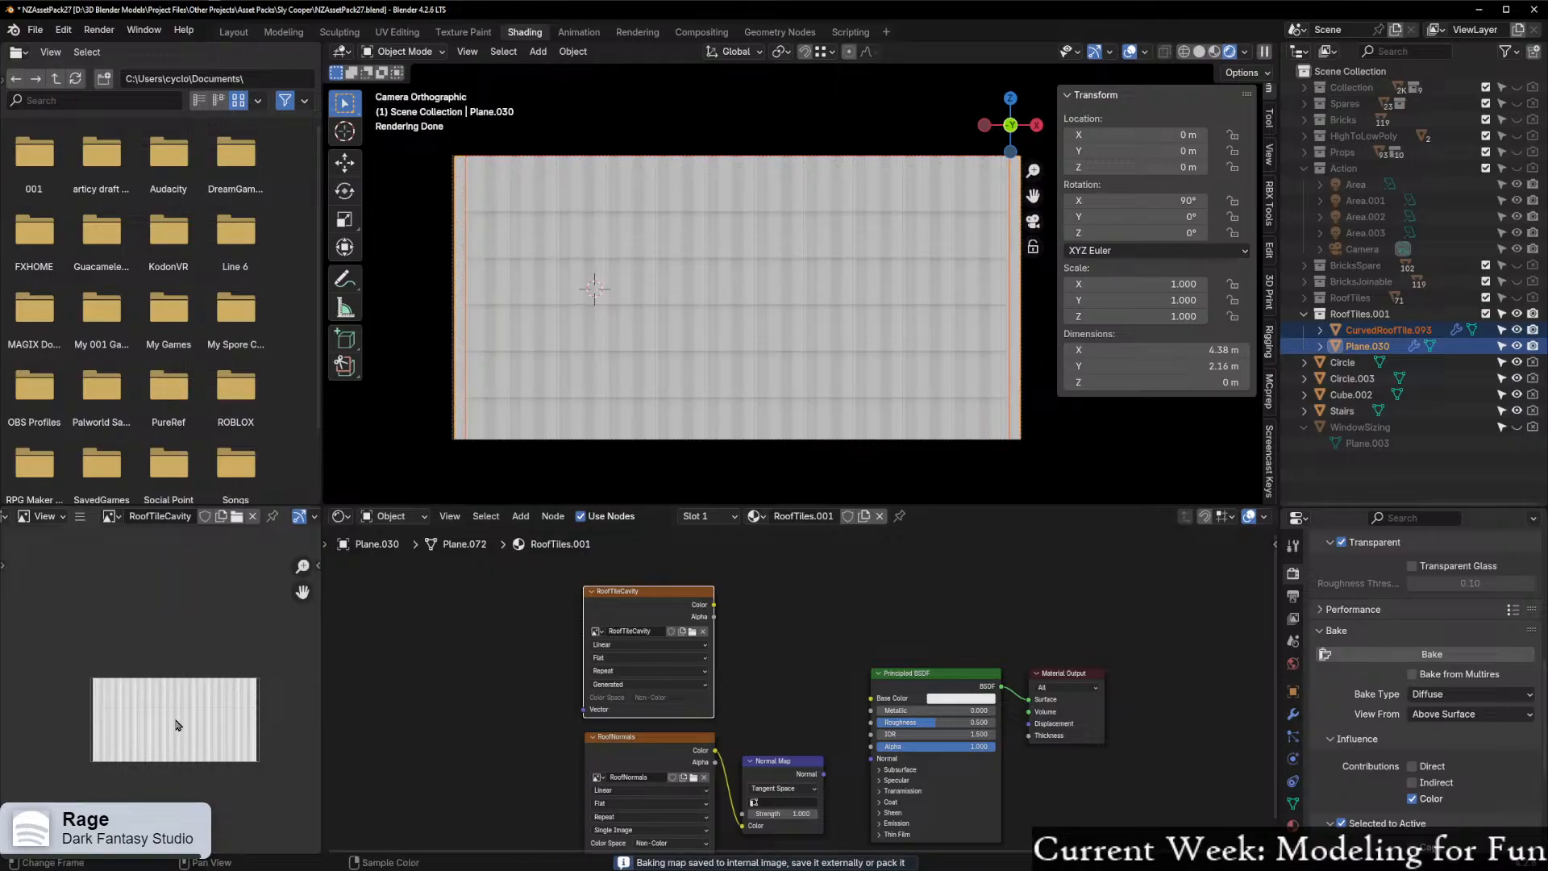
Save the baked cavity image as RoofTileCavity.png in the TempTextures folder
scroll(177, 723, up, 3)
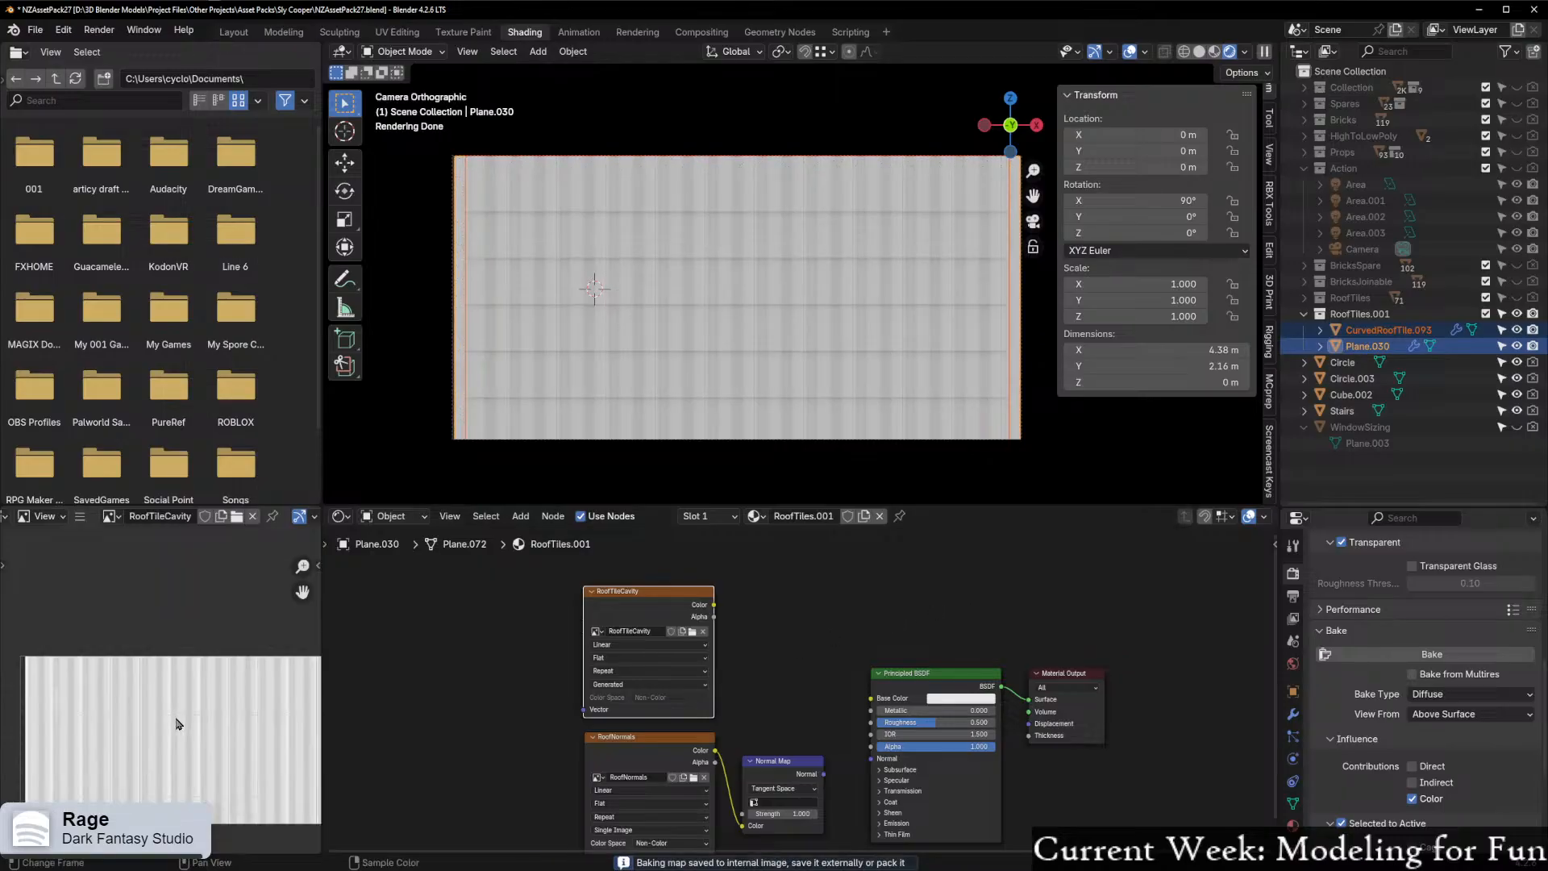
click(80, 516)
mouse_move(112, 552)
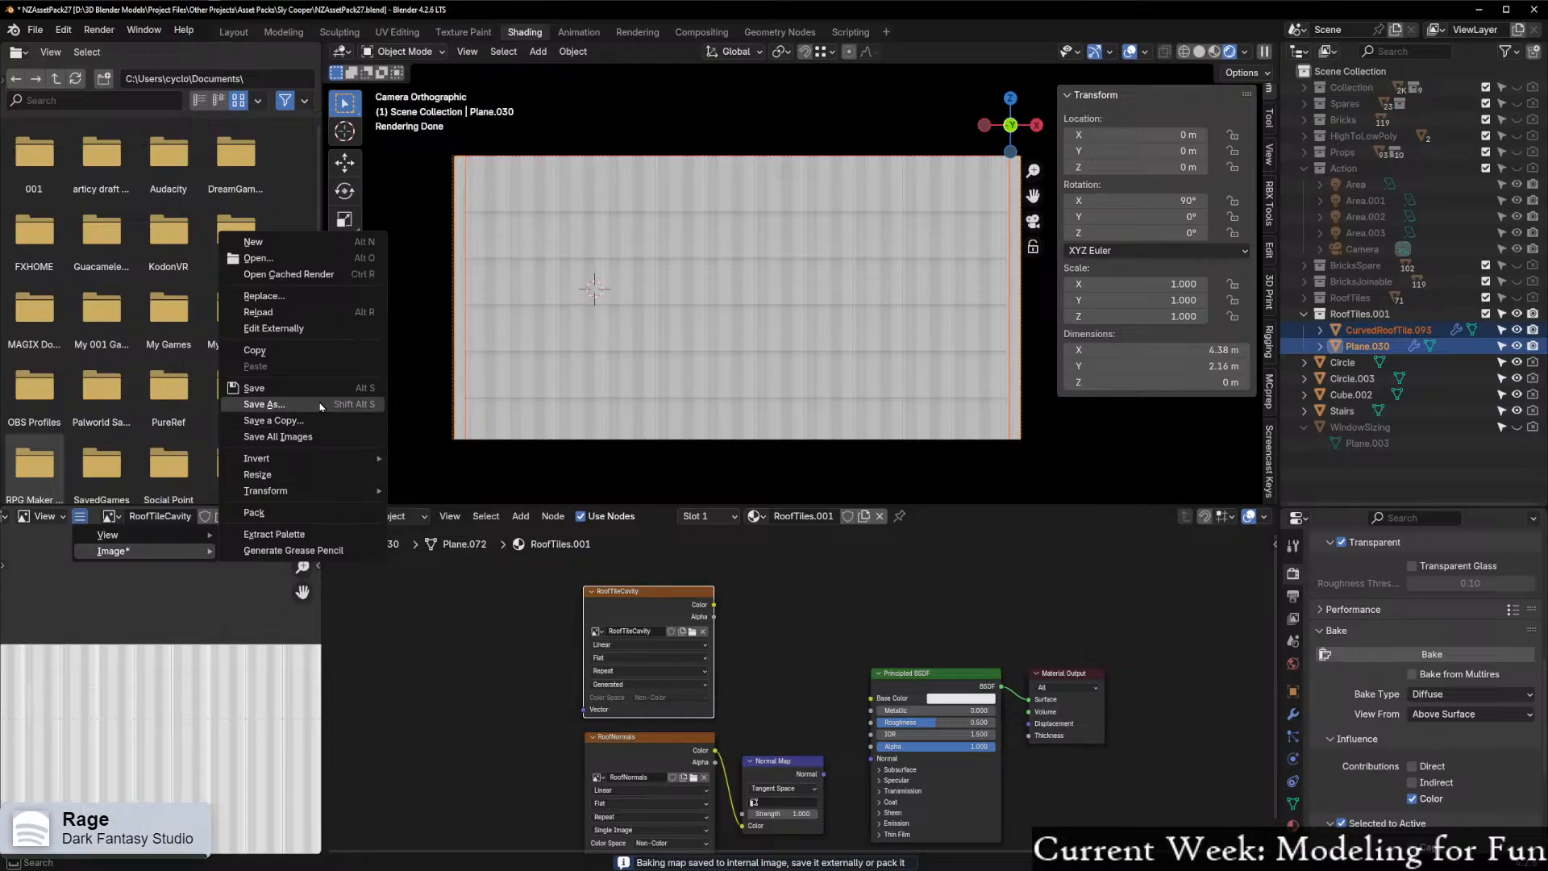
click(295, 405)
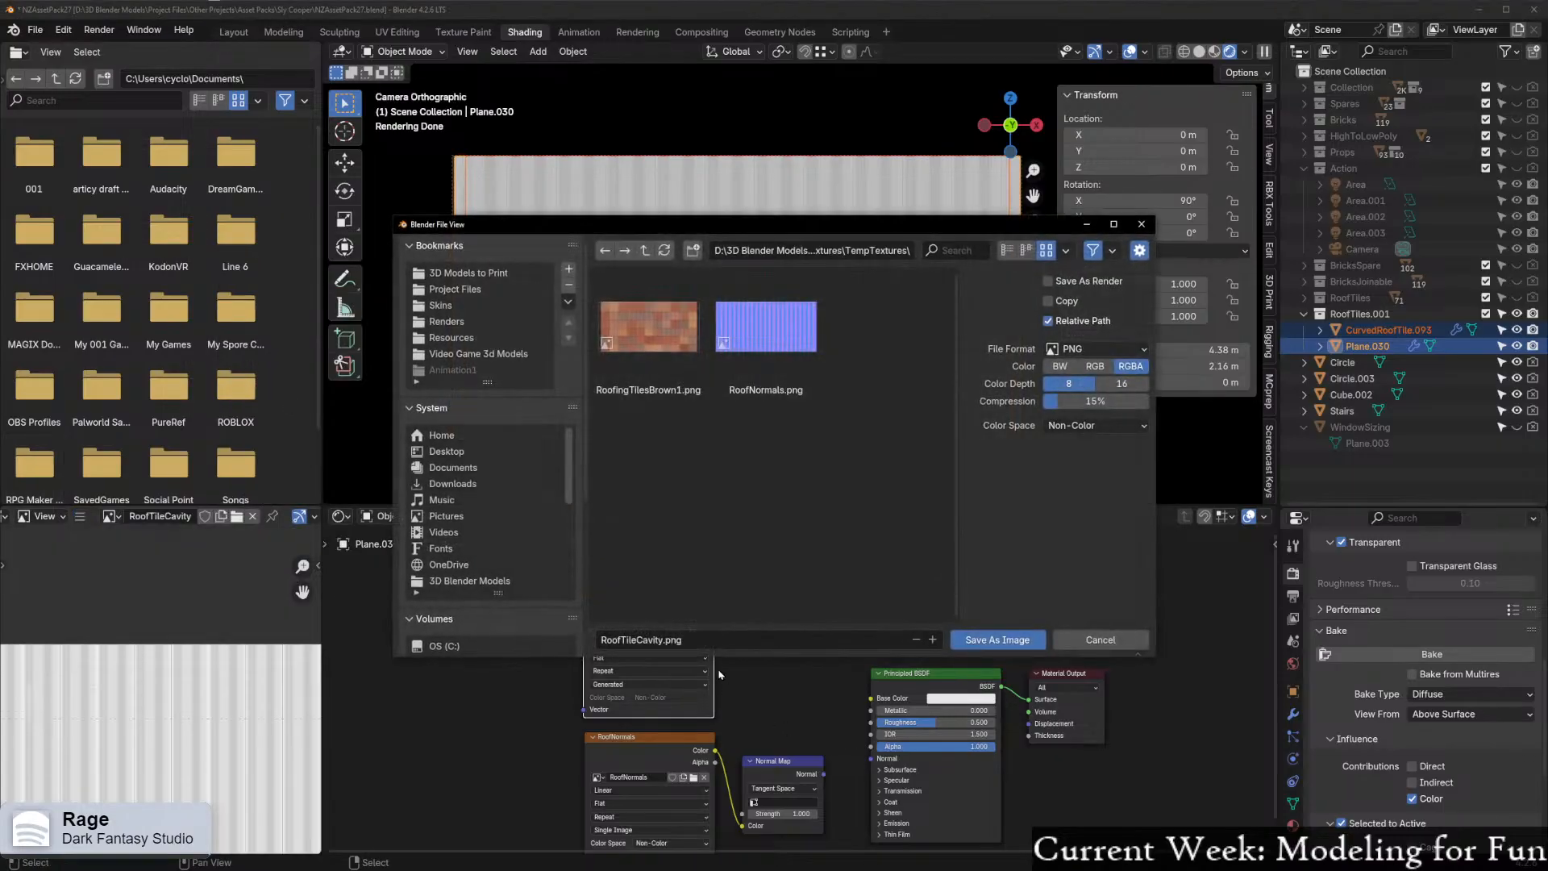
click(998, 640)
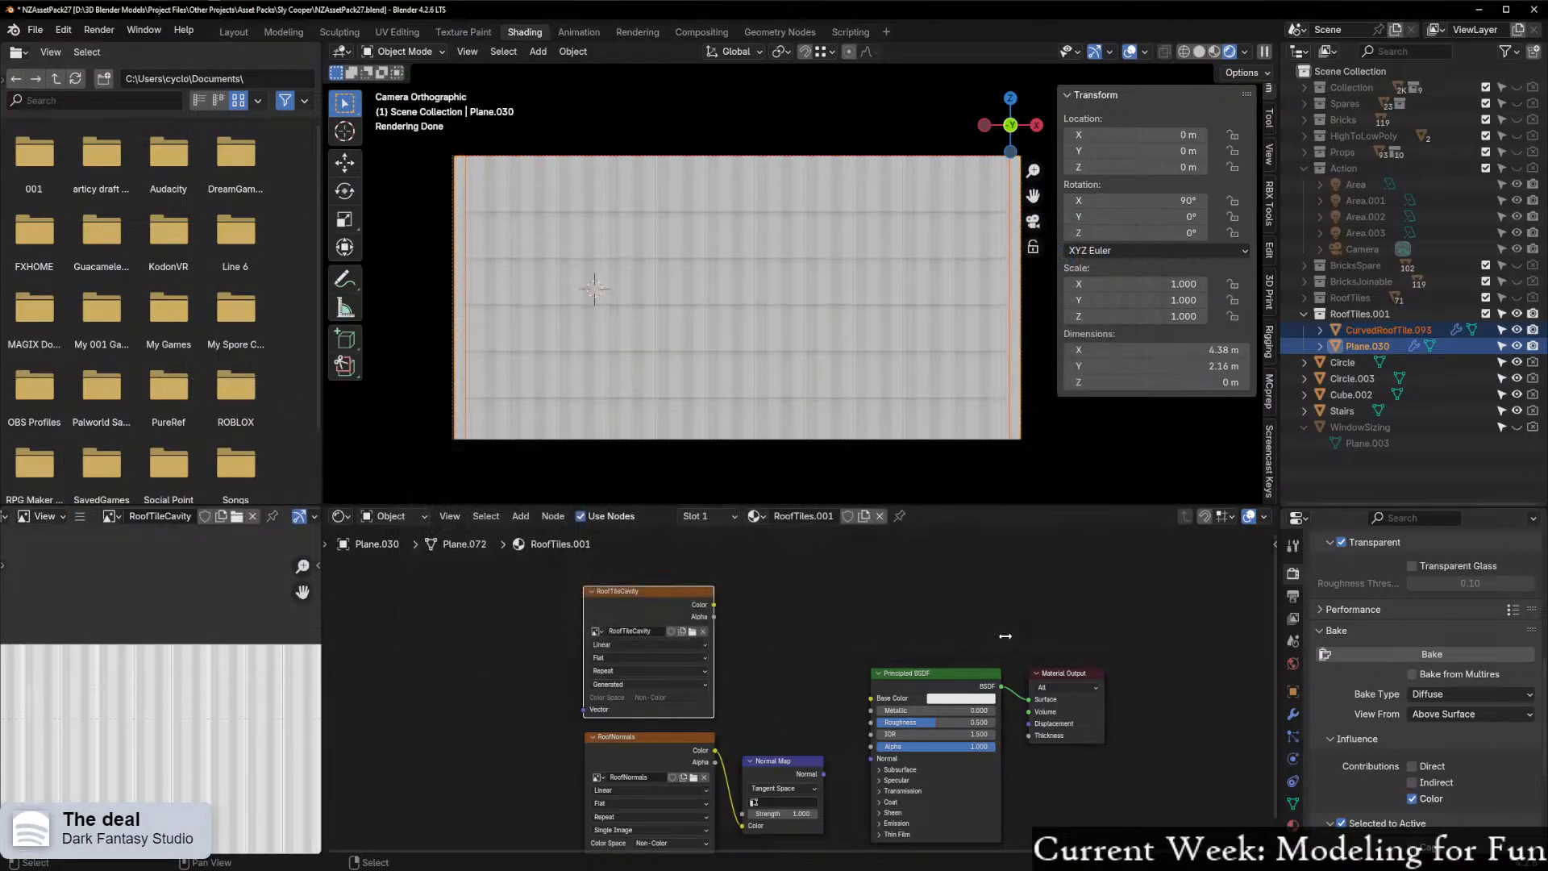
Hide CurvedRoofTile.093 and connect the RoofTileCavity color to Base Color and the Normal Map to Normal on Plane.030's Principled BSDF
drag(694, 591, 692, 579)
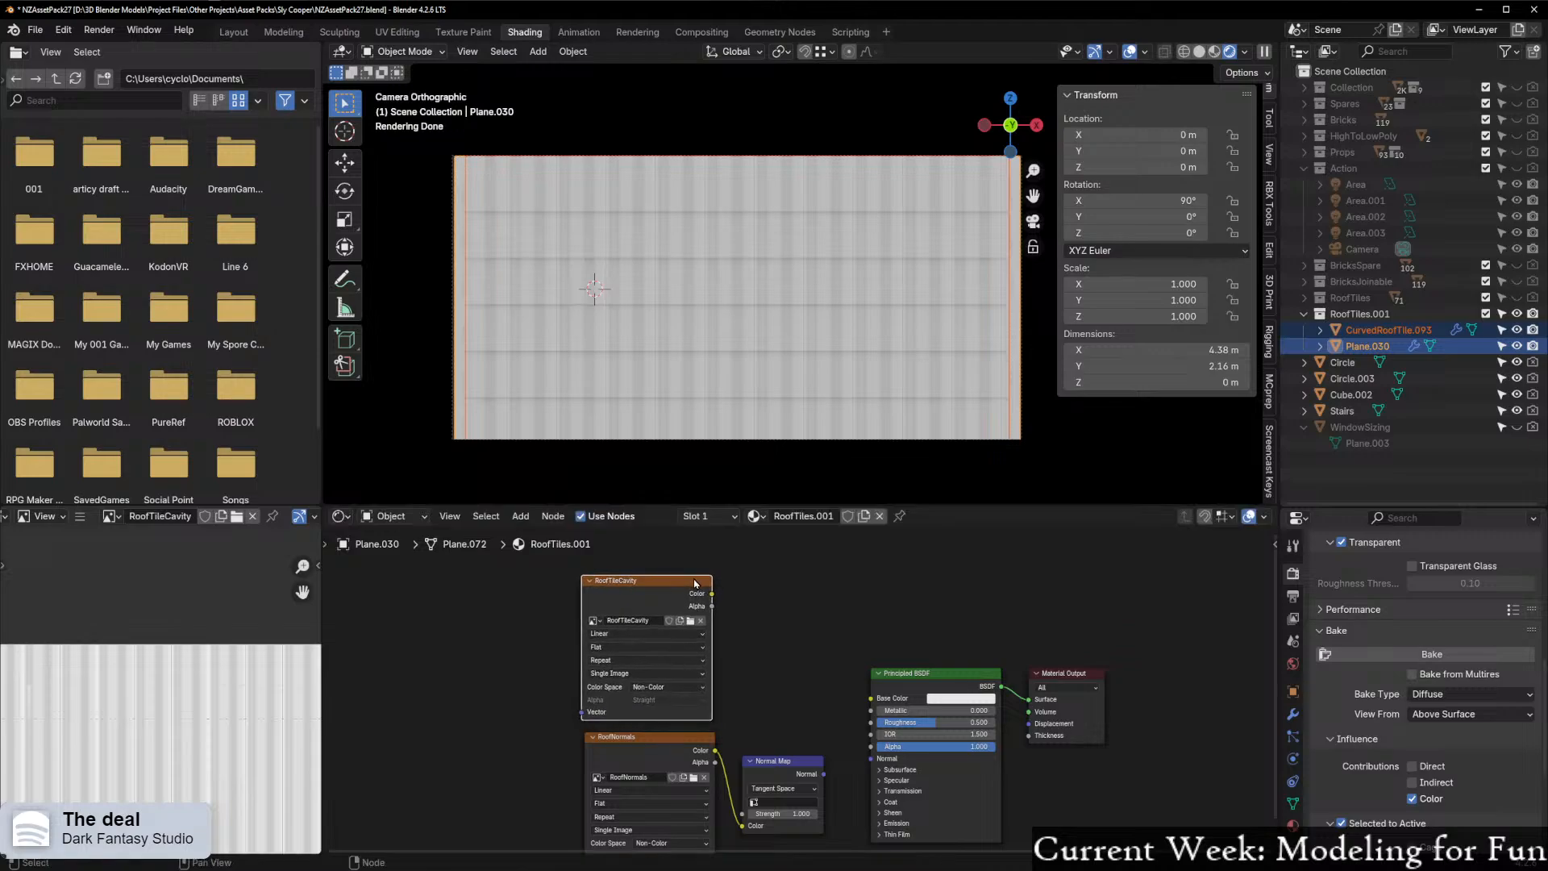
click(1517, 331)
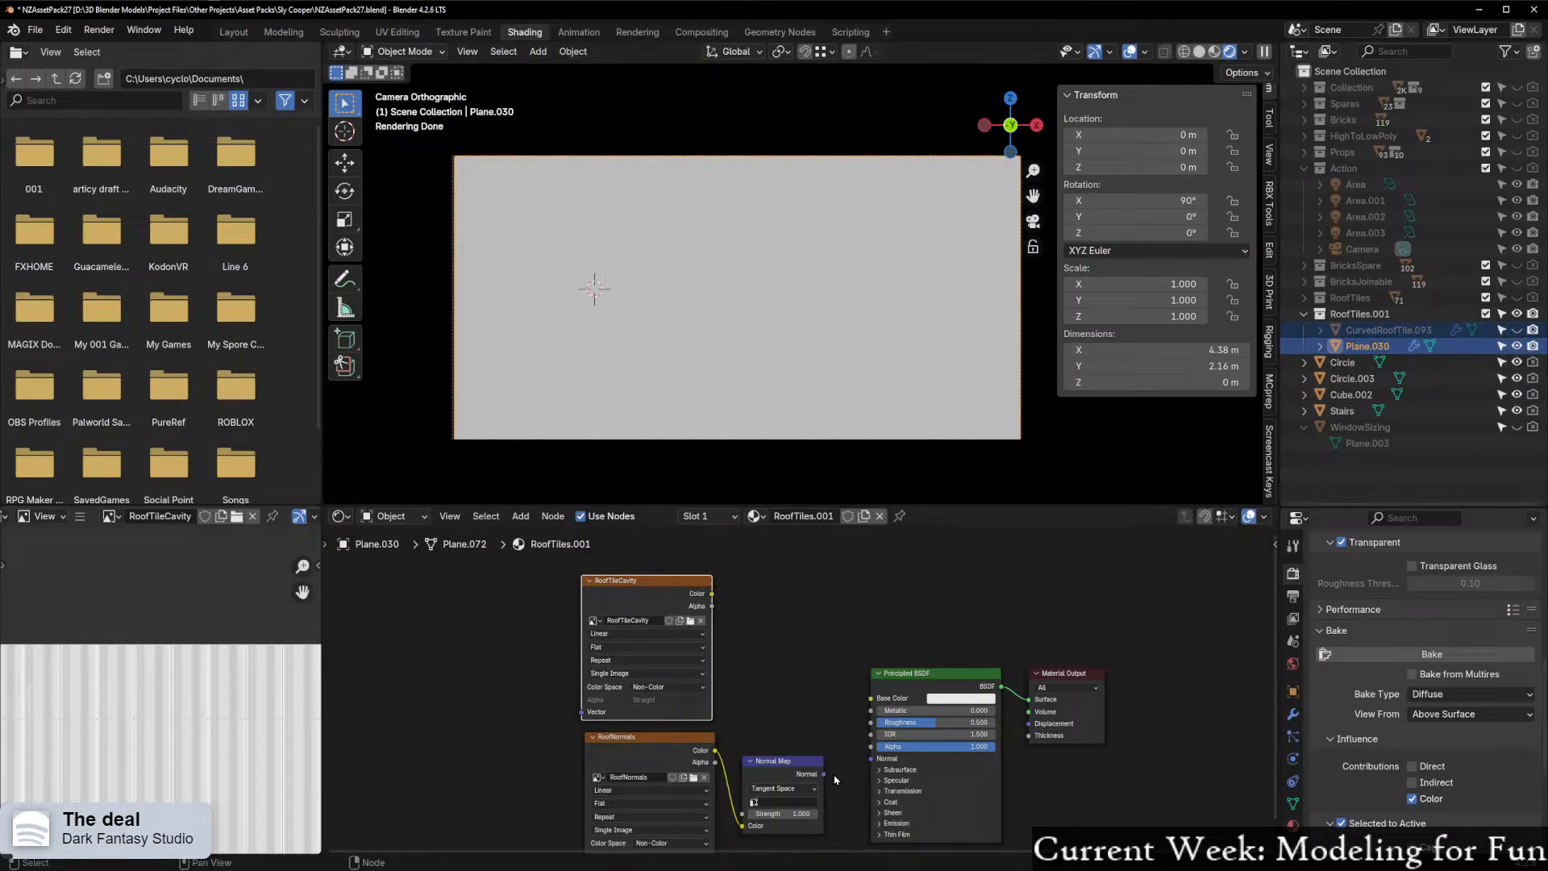
drag(823, 774, 870, 759)
drag(712, 593, 869, 697)
middle_drag(839, 388, 880, 382)
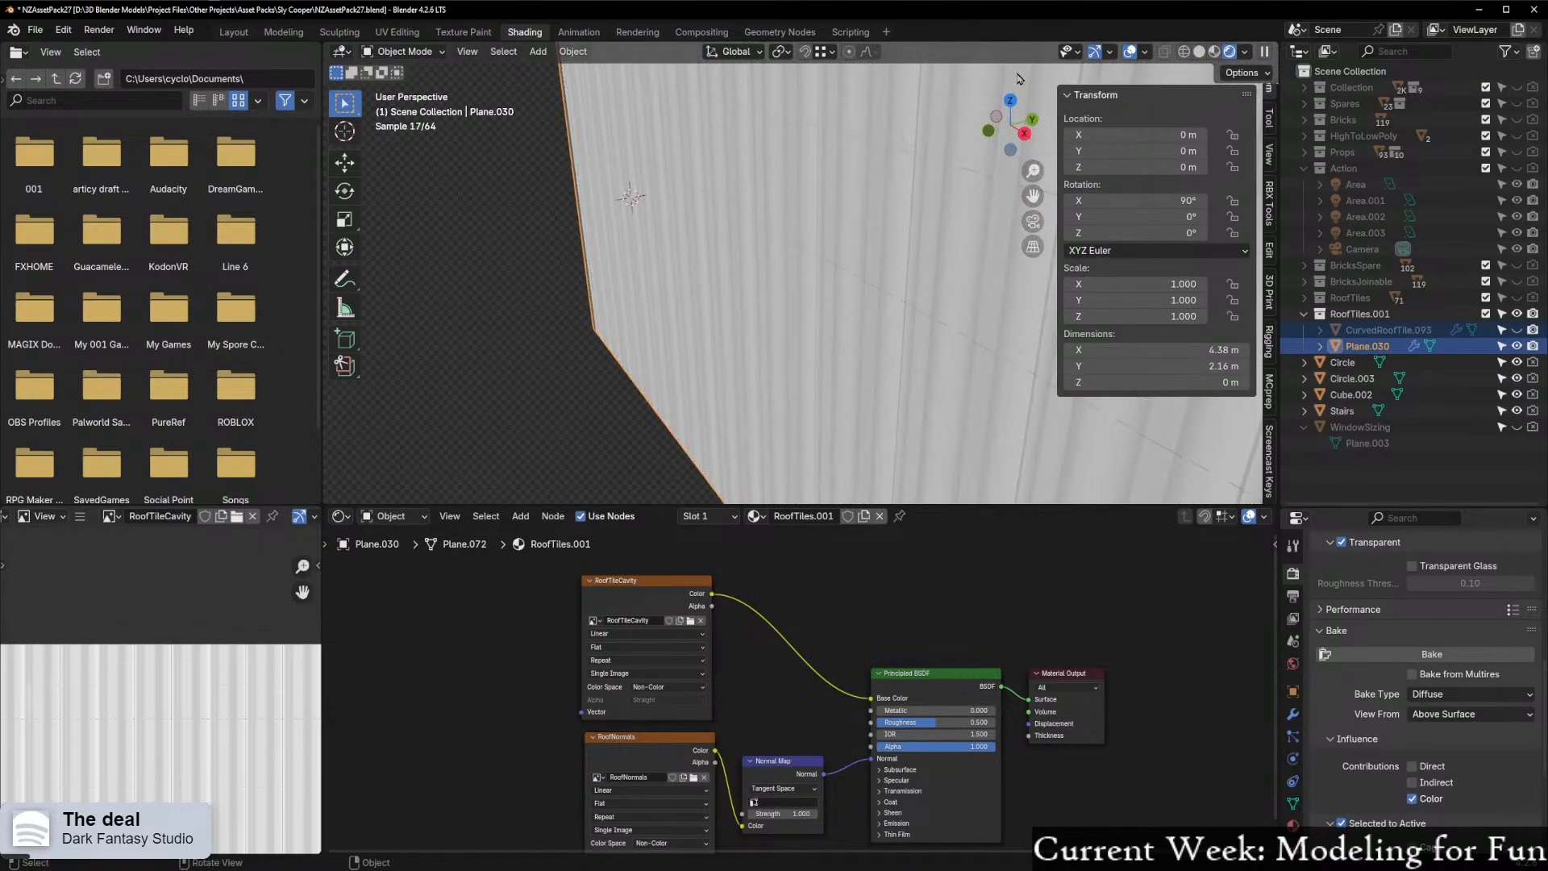
click(994, 133)
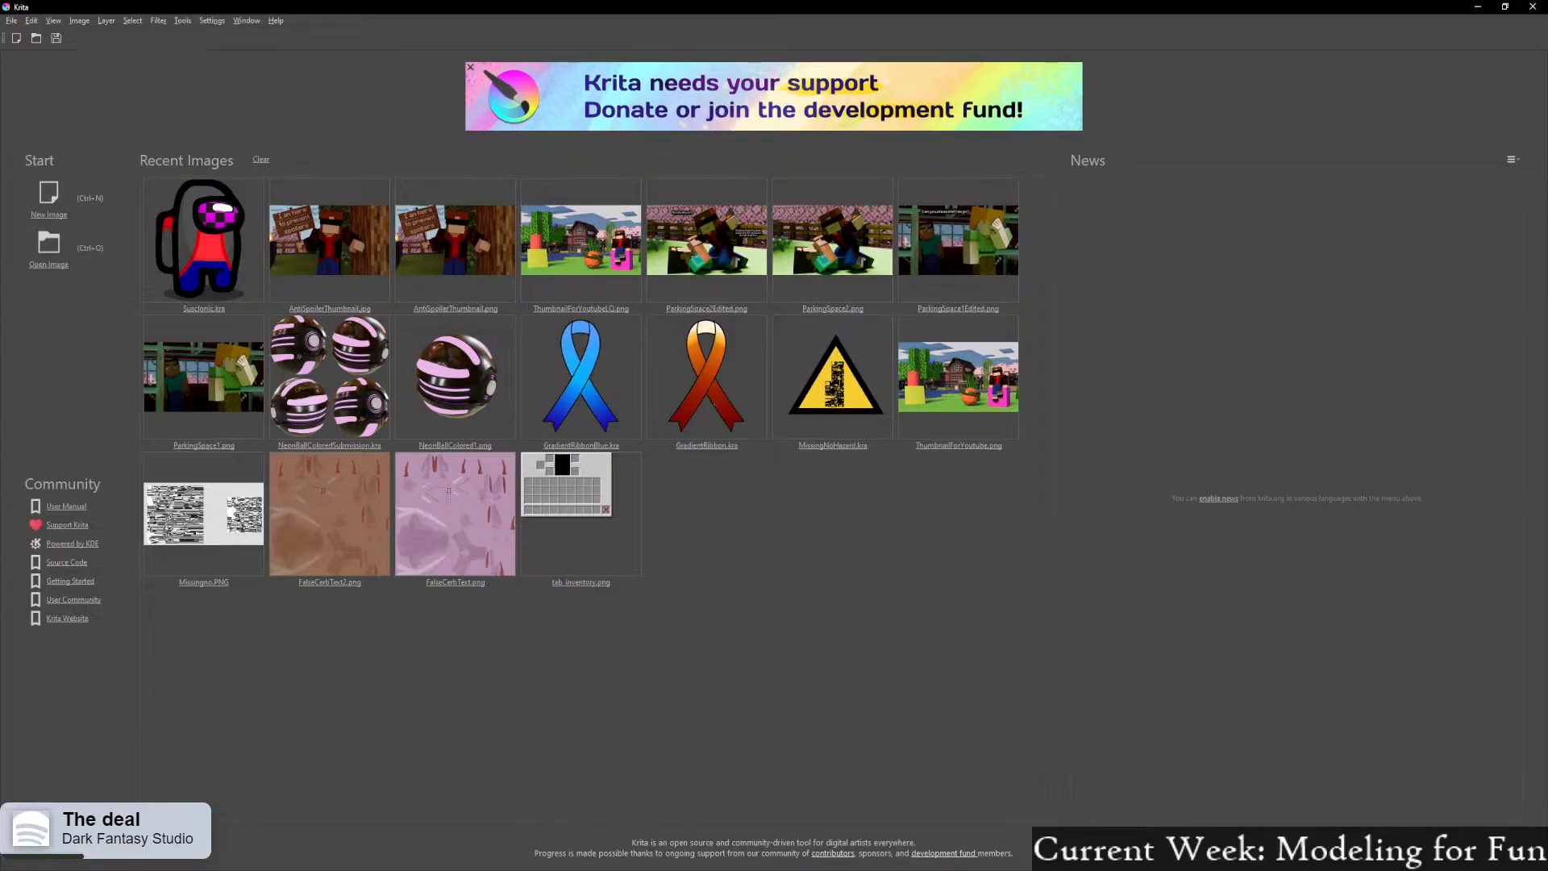
Switch to Krita and open the RoofingTilesBrown1.png texture
click(46, 256)
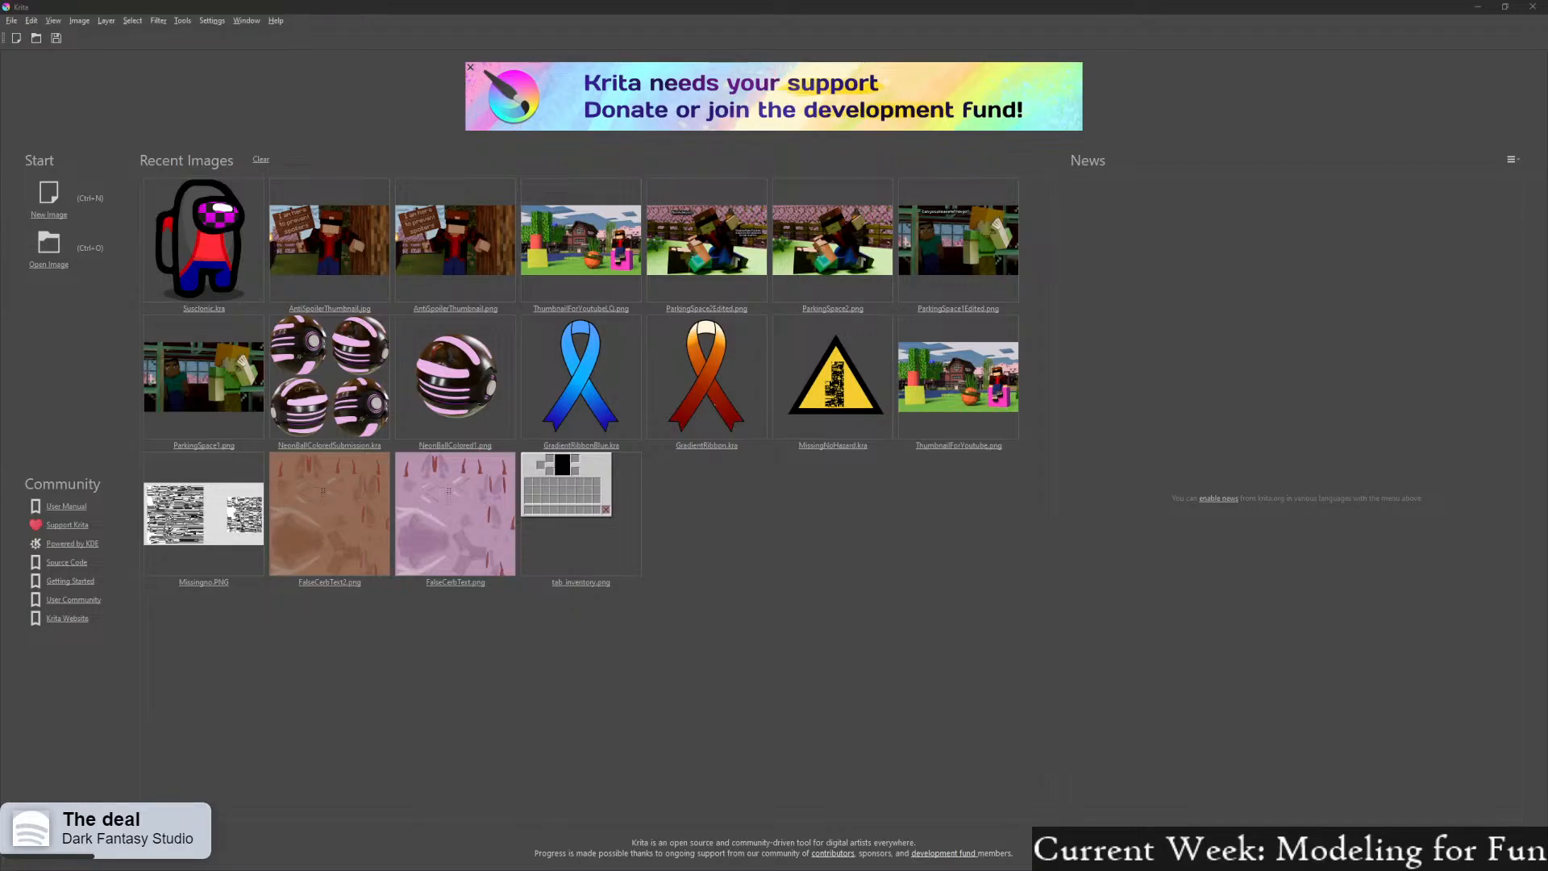
double_click(787, 427)
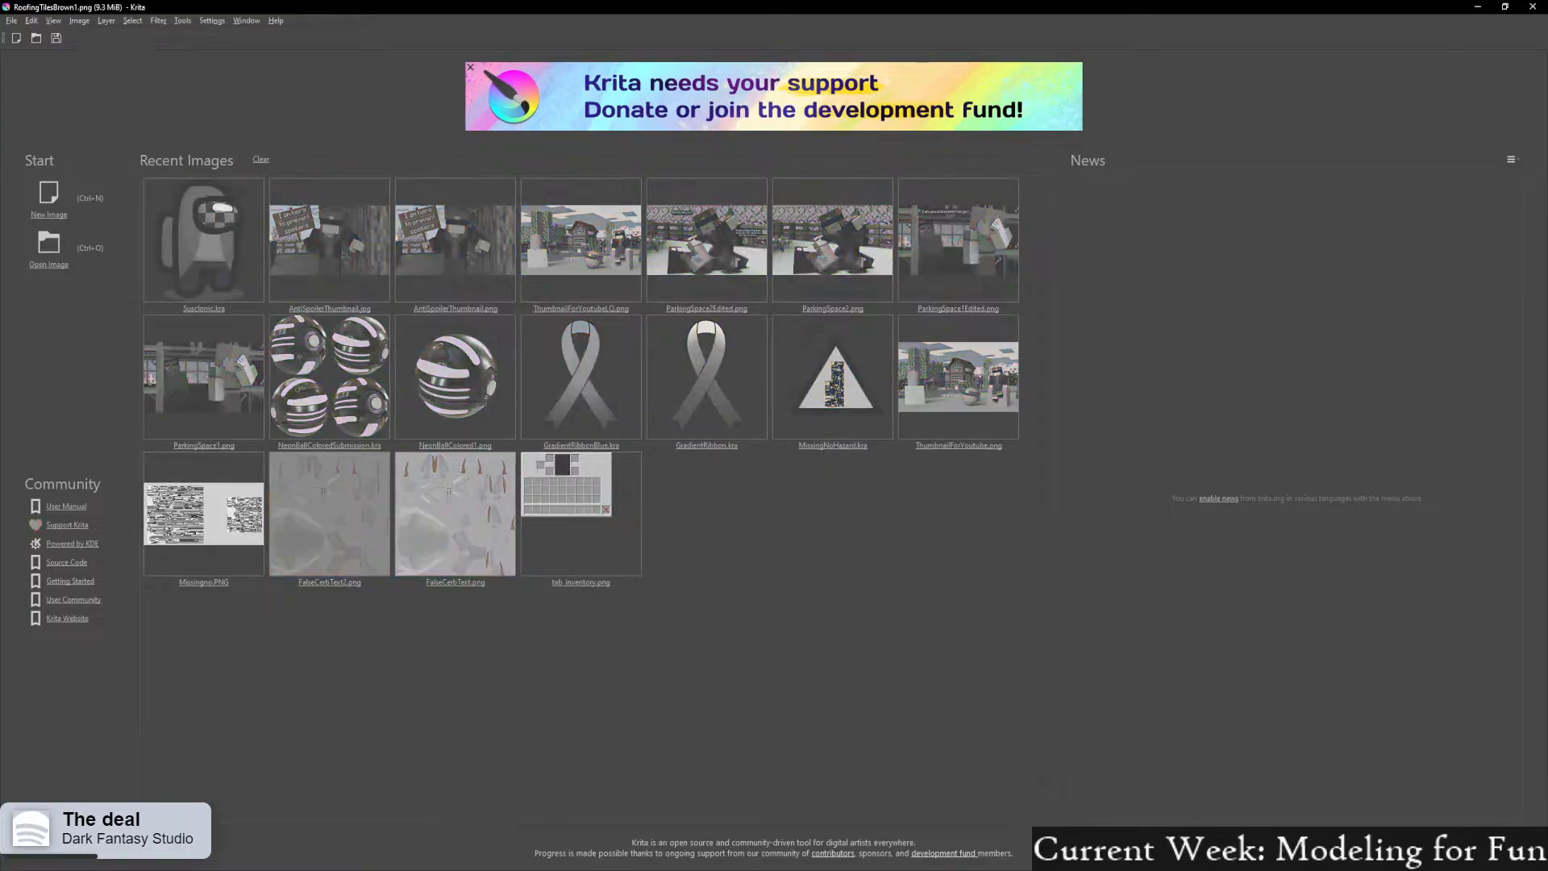
scroll(447, 417, down, 2)
scroll(419, 424, up, 1)
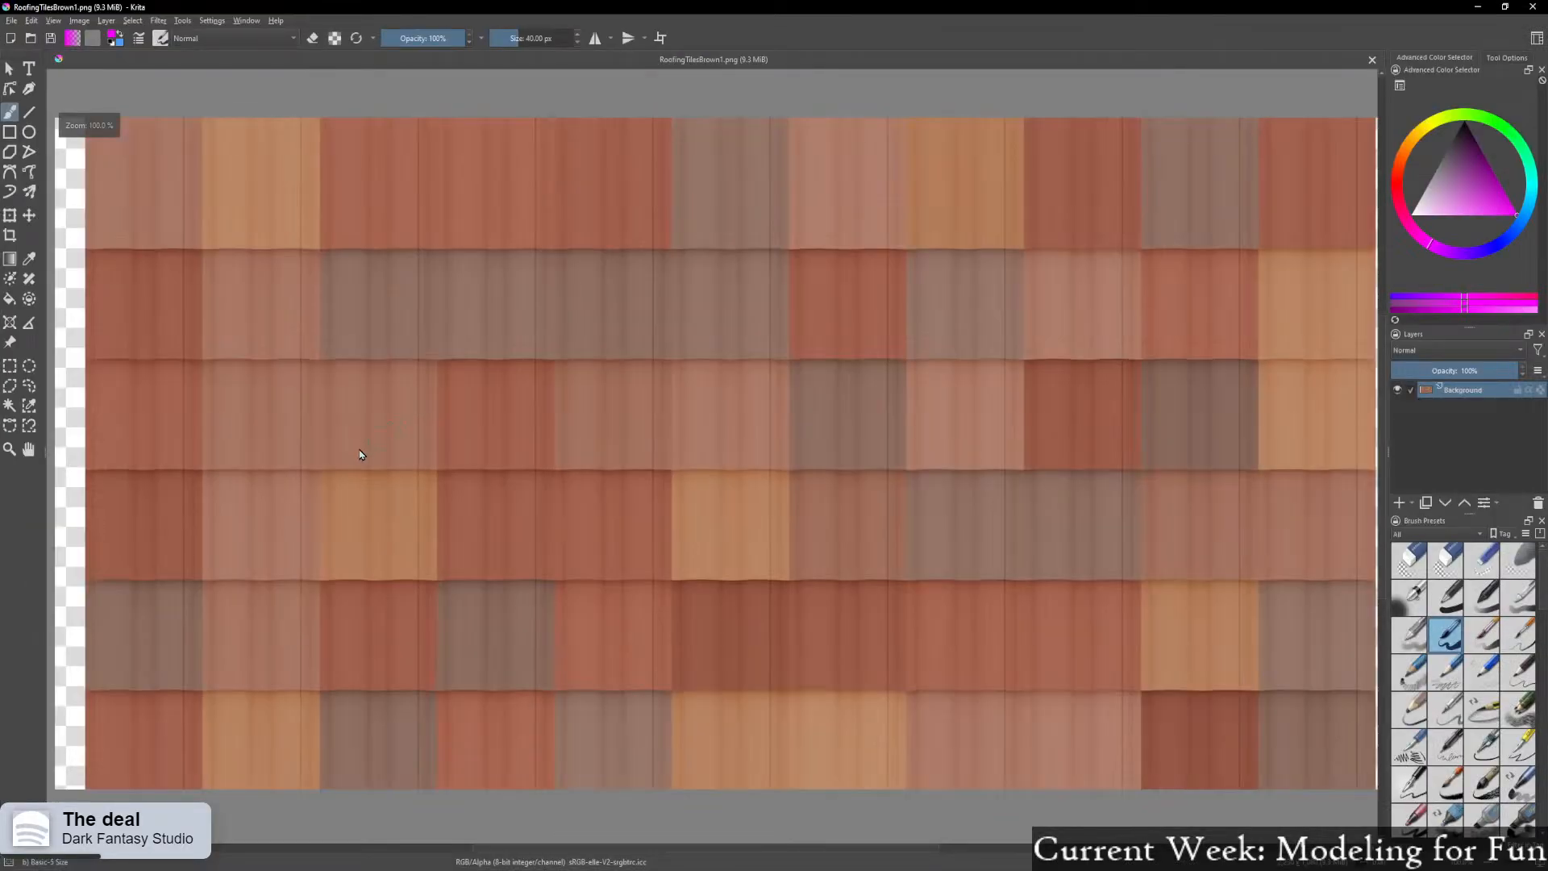
mouse_move(245, 510)
shift+middle_down()
mouse_move(380, 517)
mouse_move(301, 492)
mouse_move(226, 512)
shift+middle_up()
scroll(226, 512, down, 2)
scroll(299, 525, up, 3)
scroll(305, 523, down, 1)
middle_drag(370, 522, 436, 521)
scroll(435, 521, down, 1)
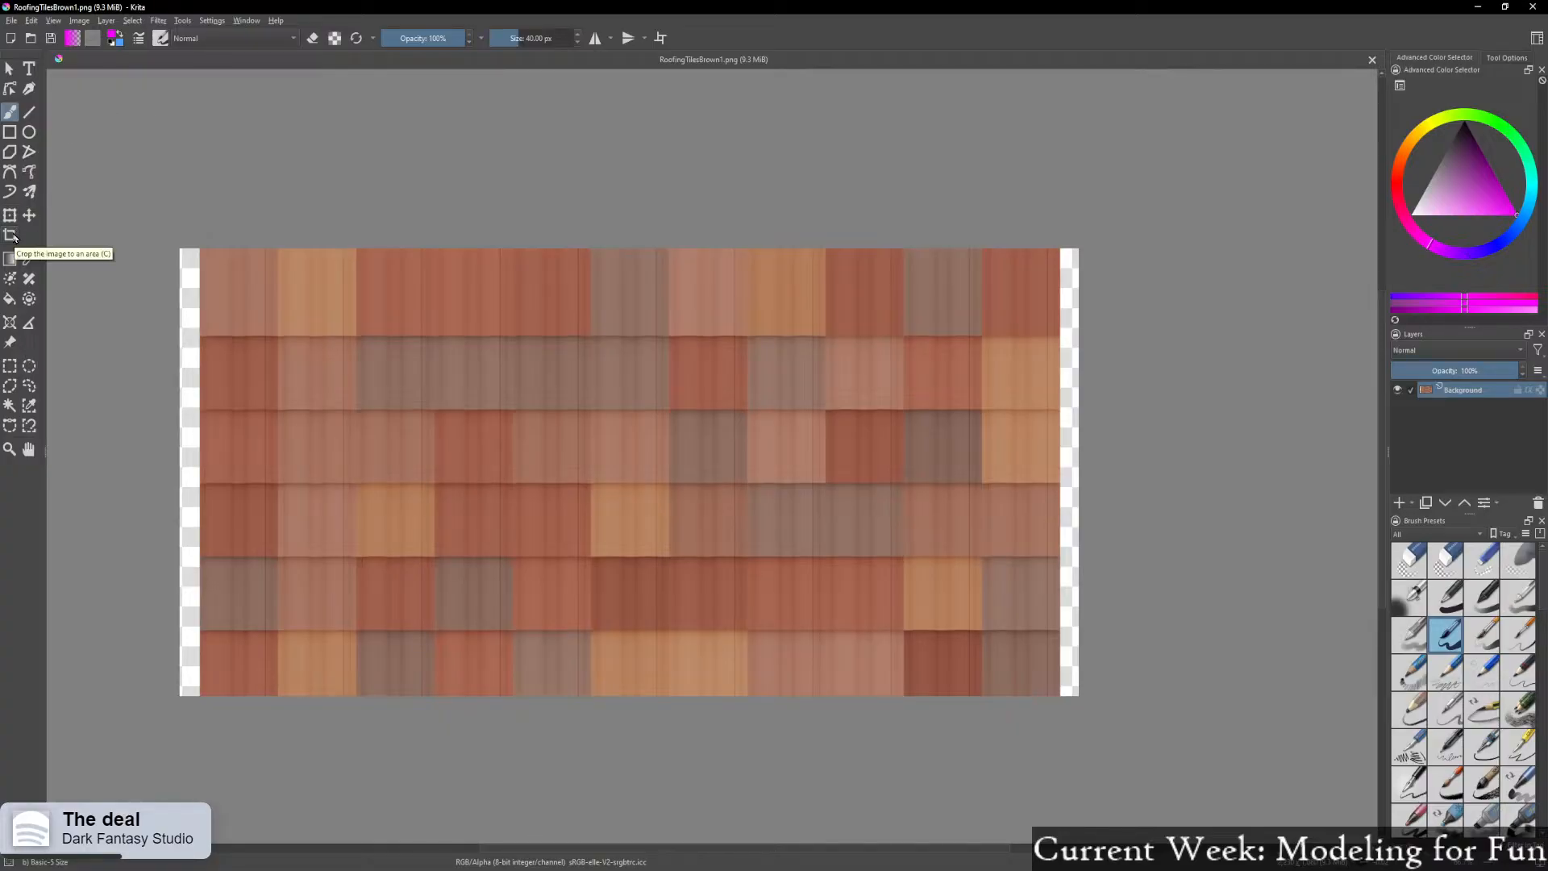
Resize the roof tile texture's canvas to a width of 2180 px, anchored at the center
click(78, 21)
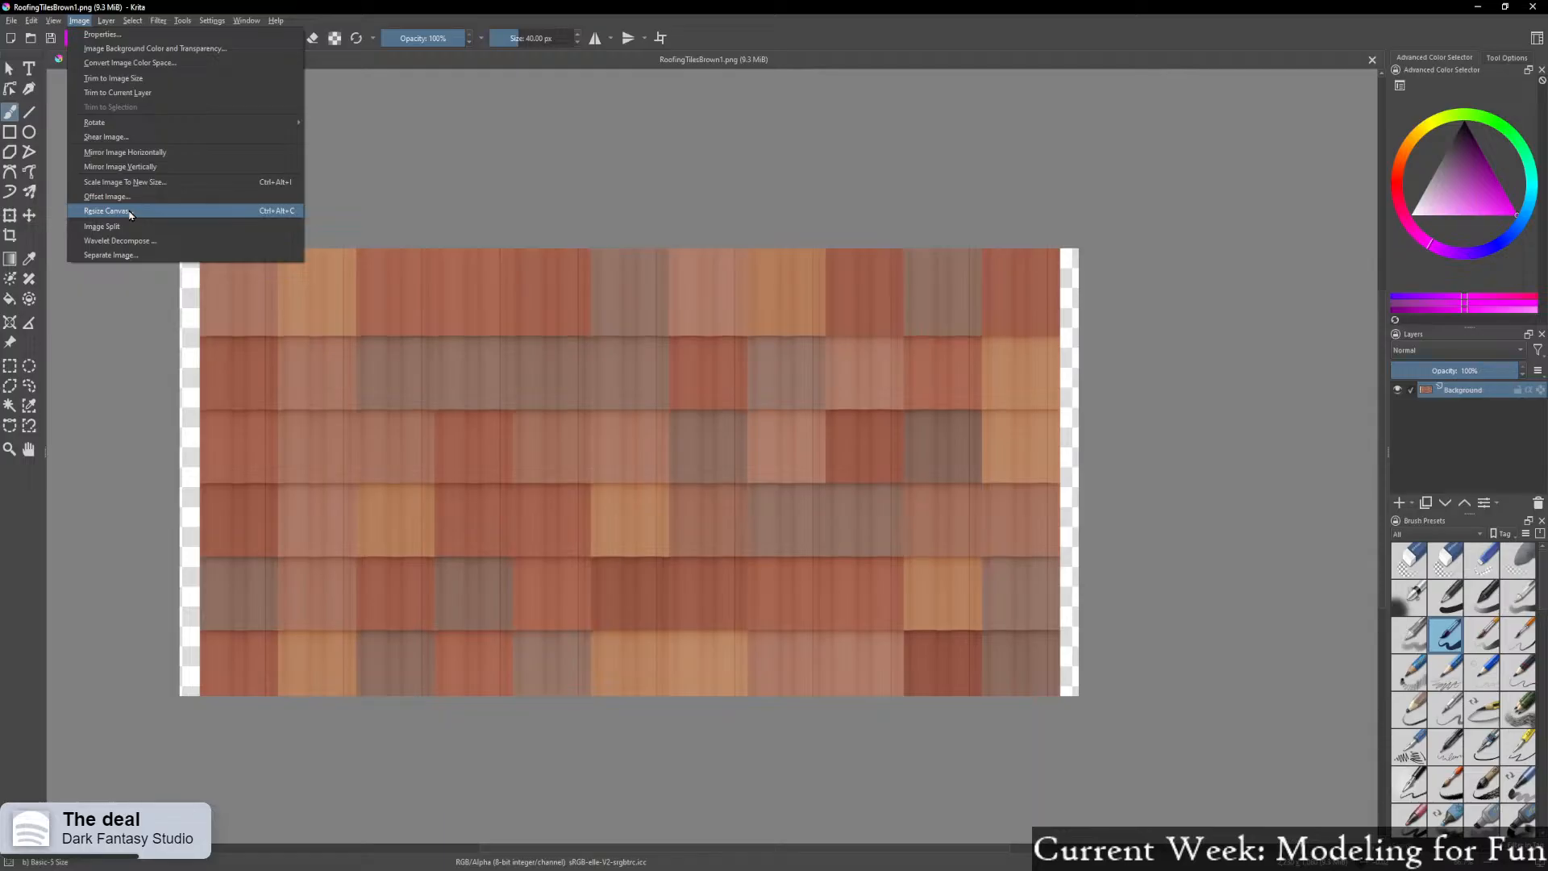
click(159, 214)
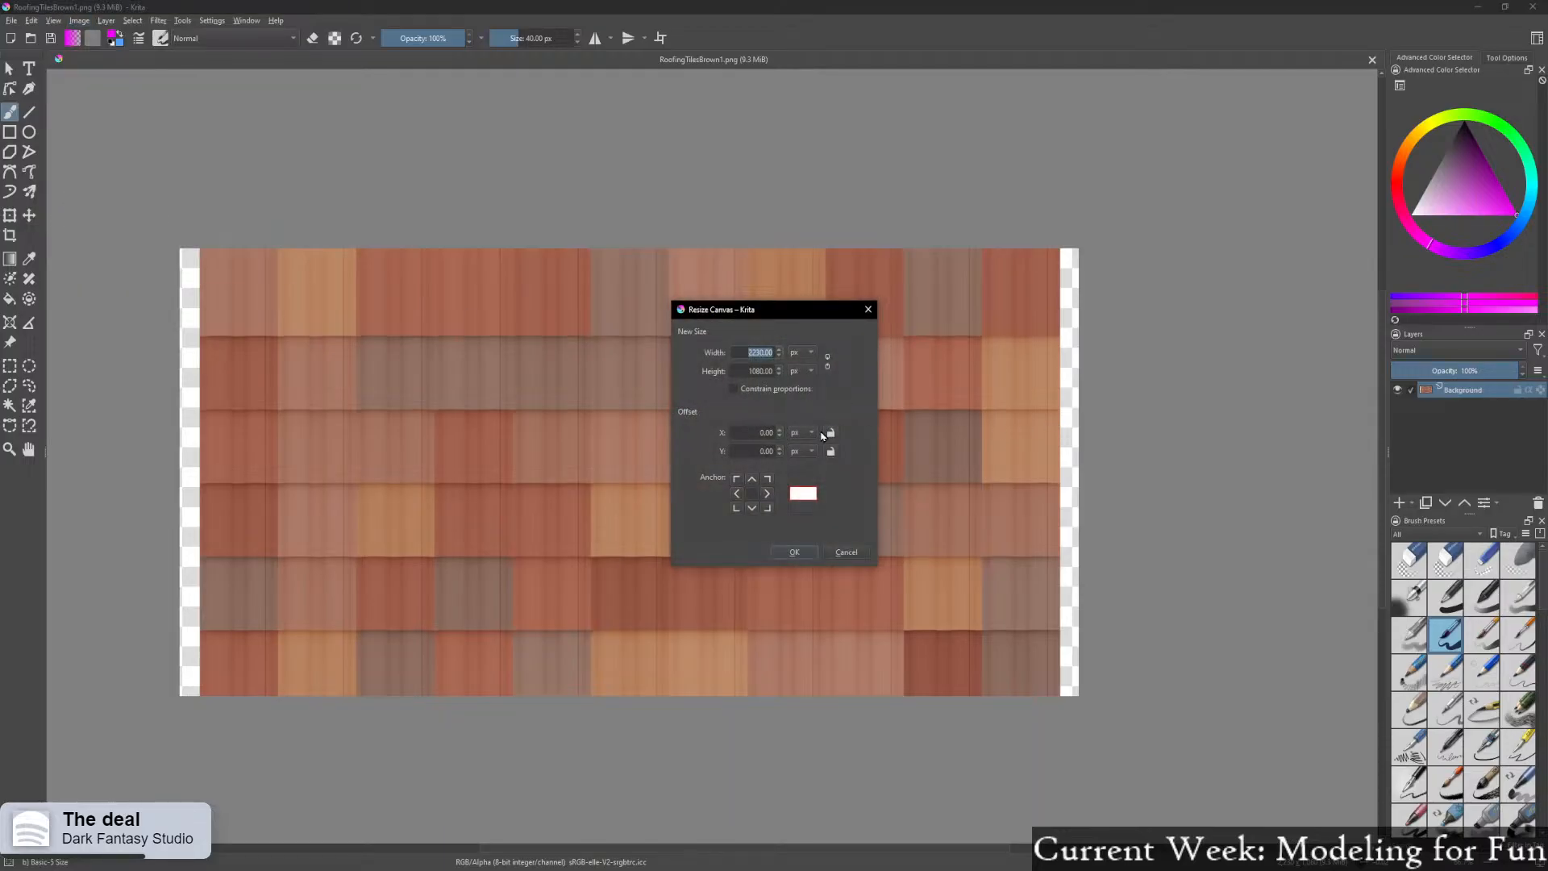
click(750, 494)
drag(760, 353, 750, 353)
text(18)
click(793, 552)
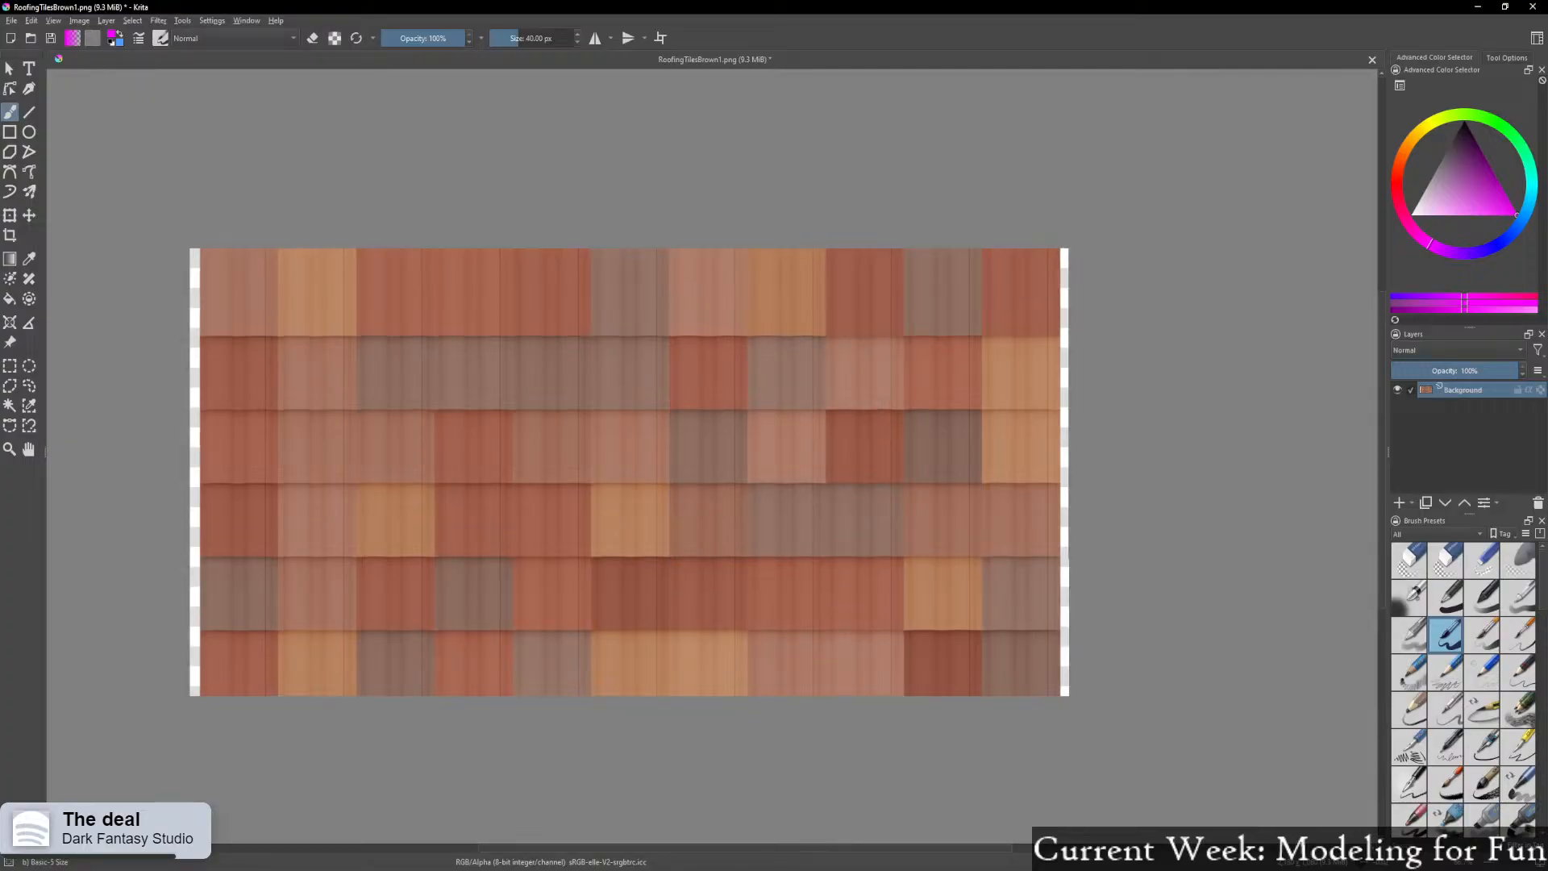
Try a narrower canvas width to trim off the transparent side strips, and undo that resize
click(79, 22)
mouse_move(58, 24)
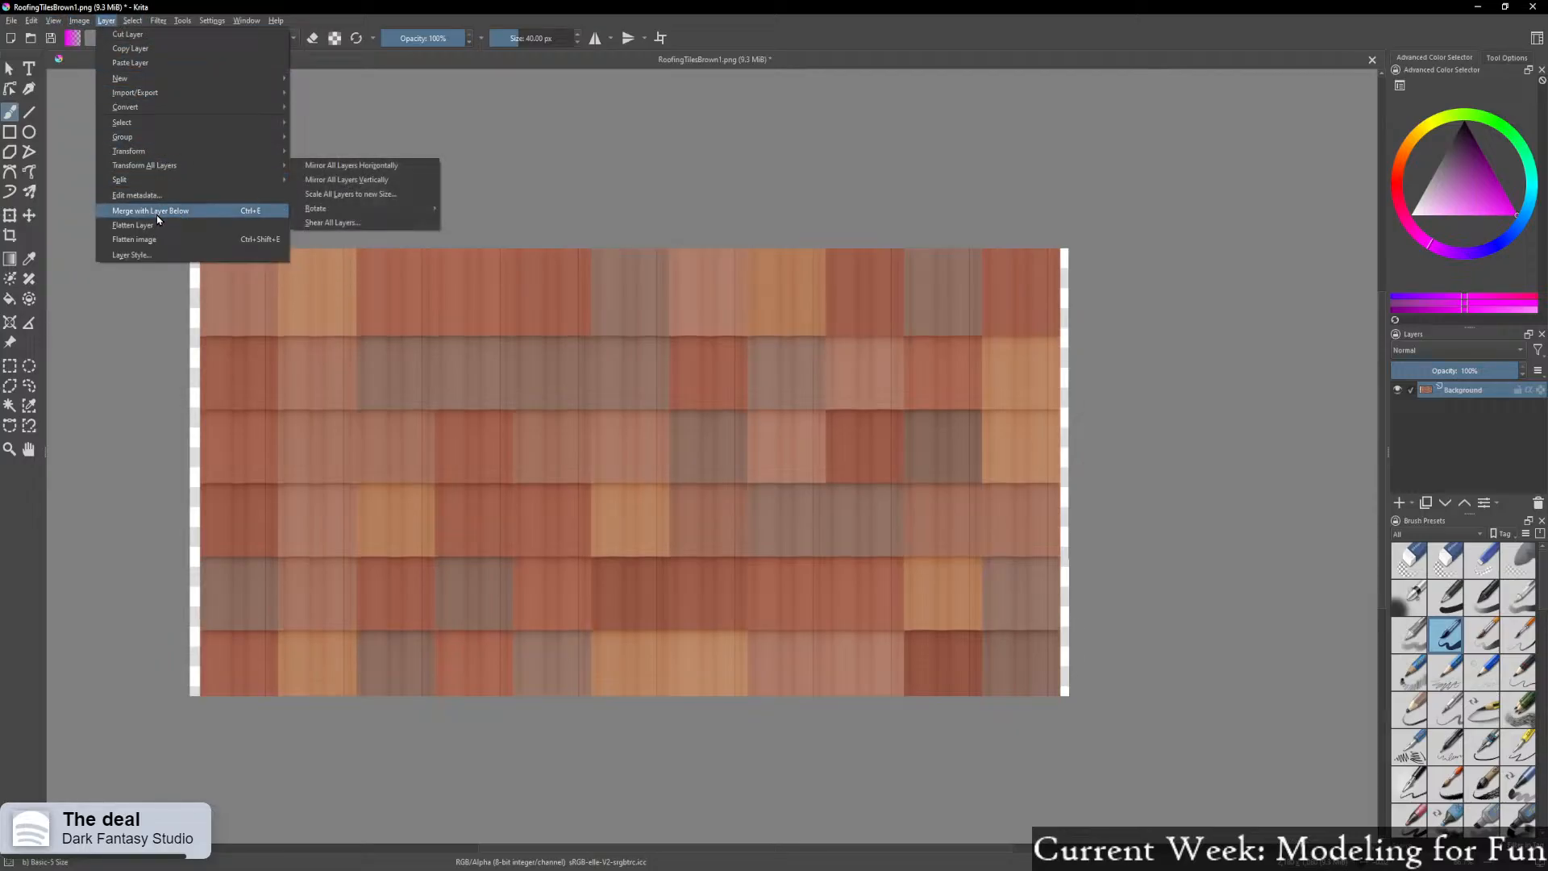
click(77, 26)
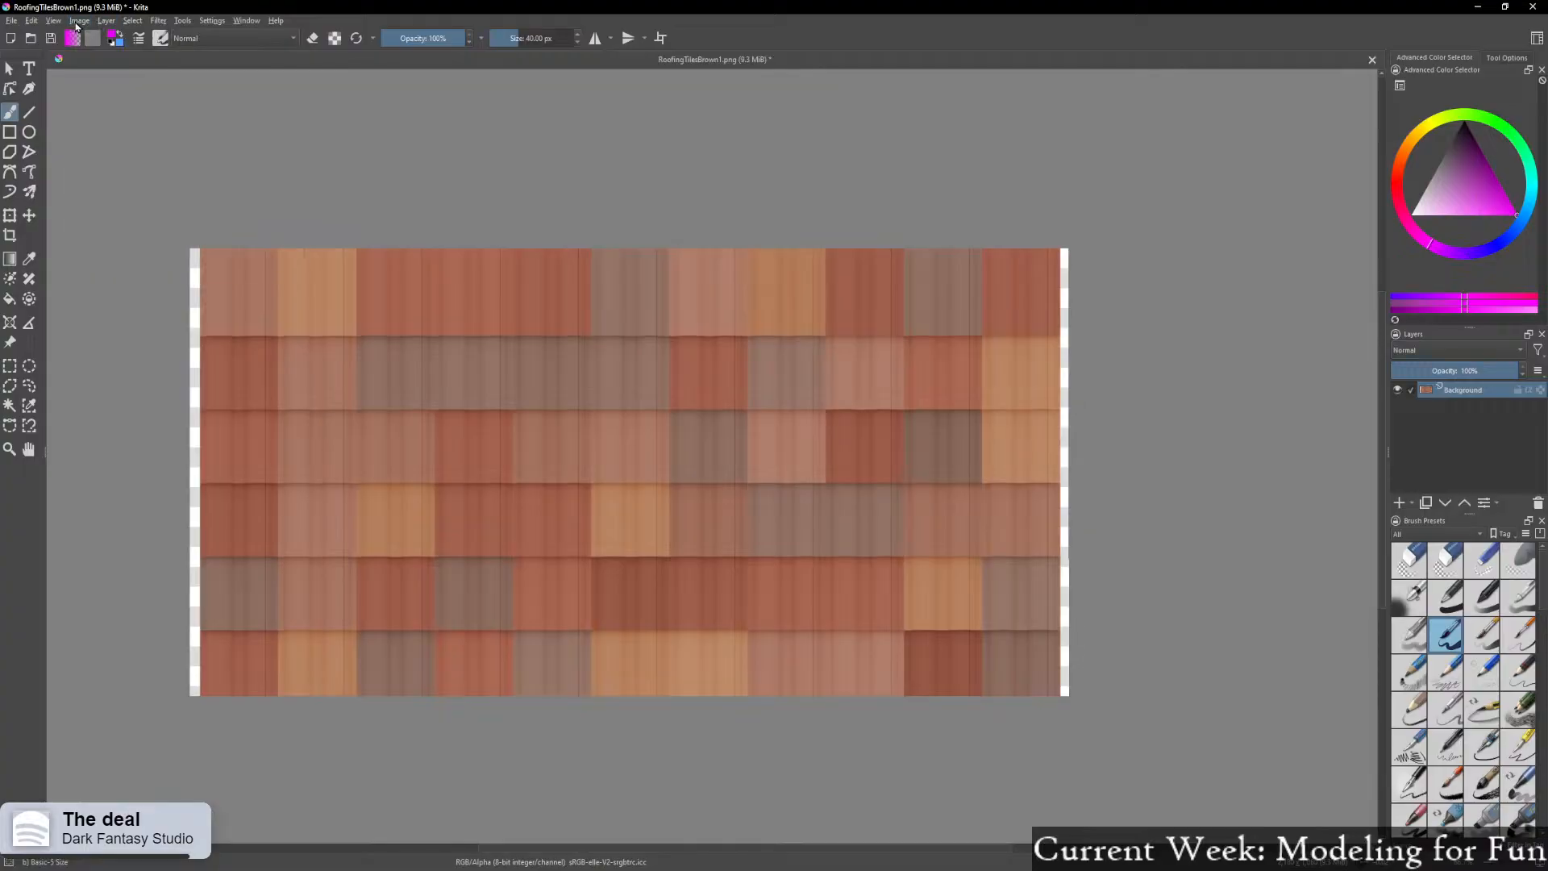
click(78, 21)
click(121, 211)
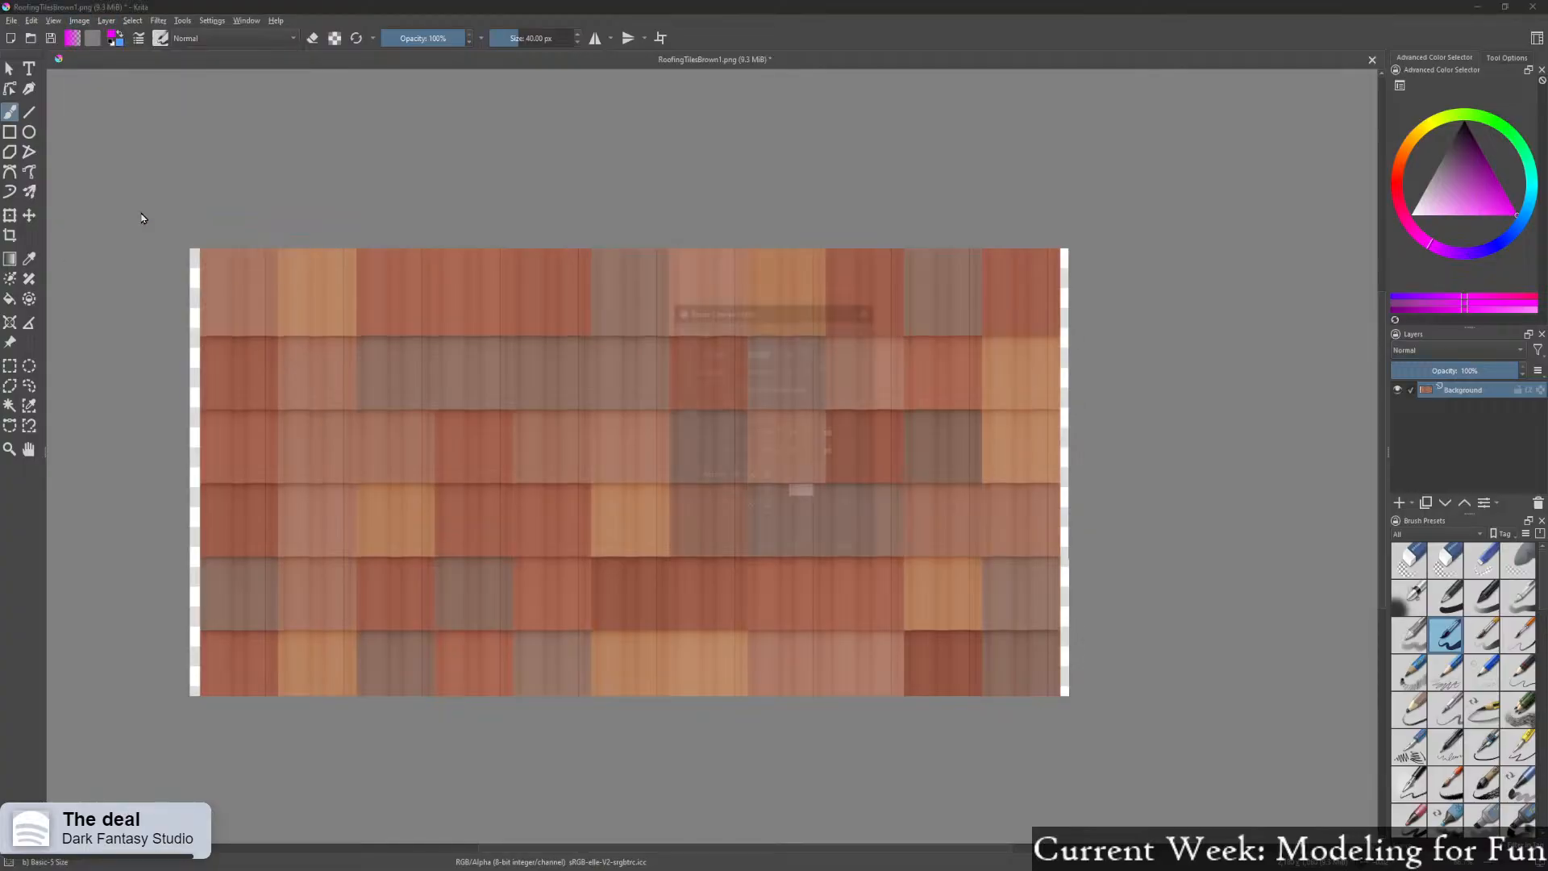
click(764, 353)
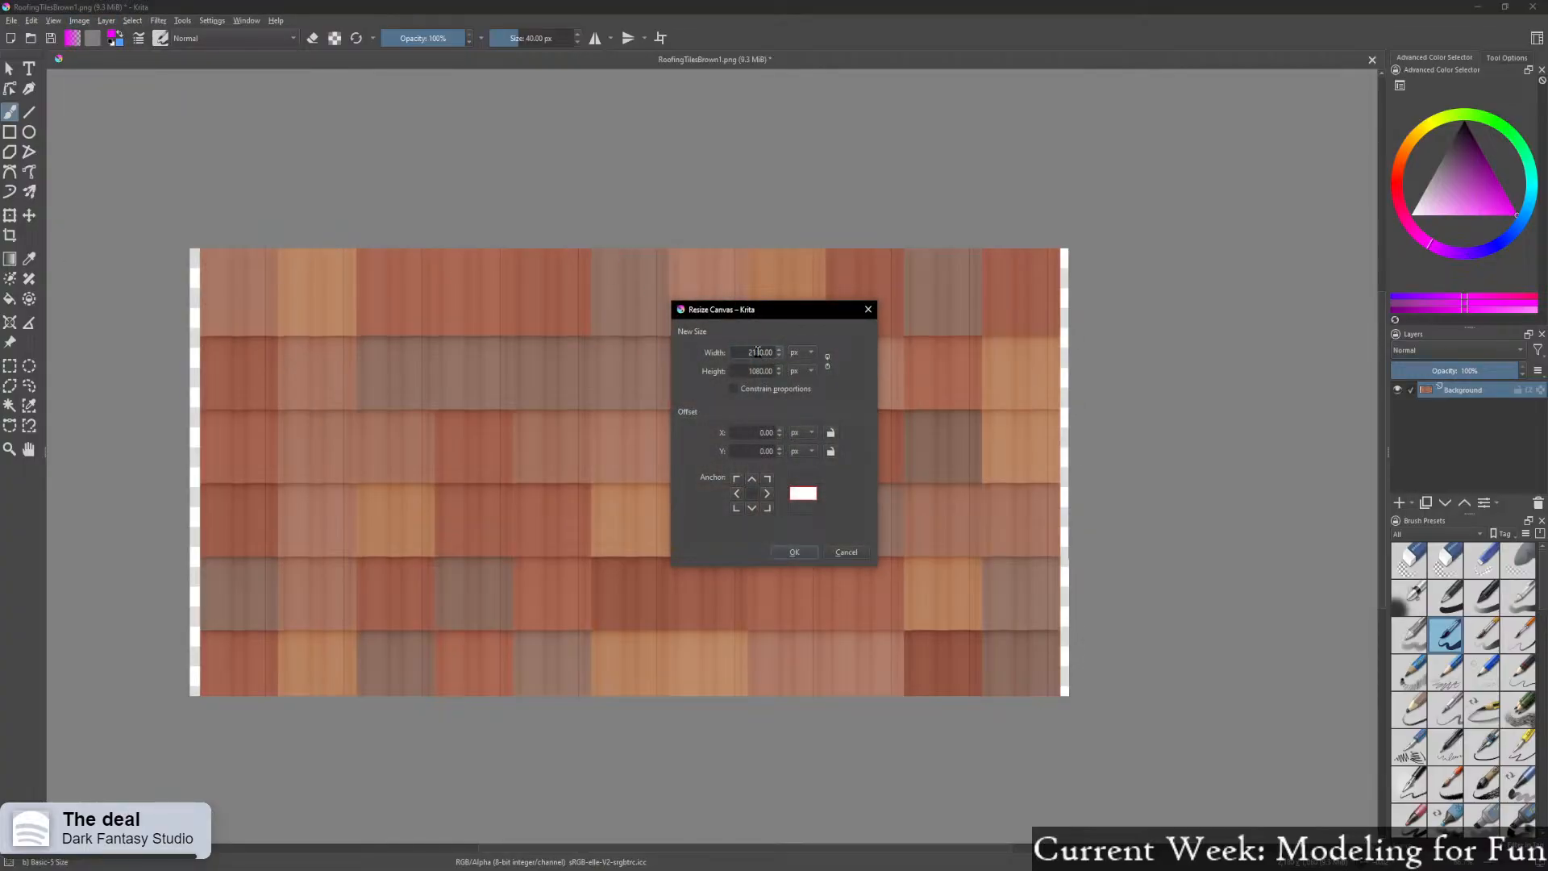
key(BackSpace)
key(BackSpace)
click(794, 552)
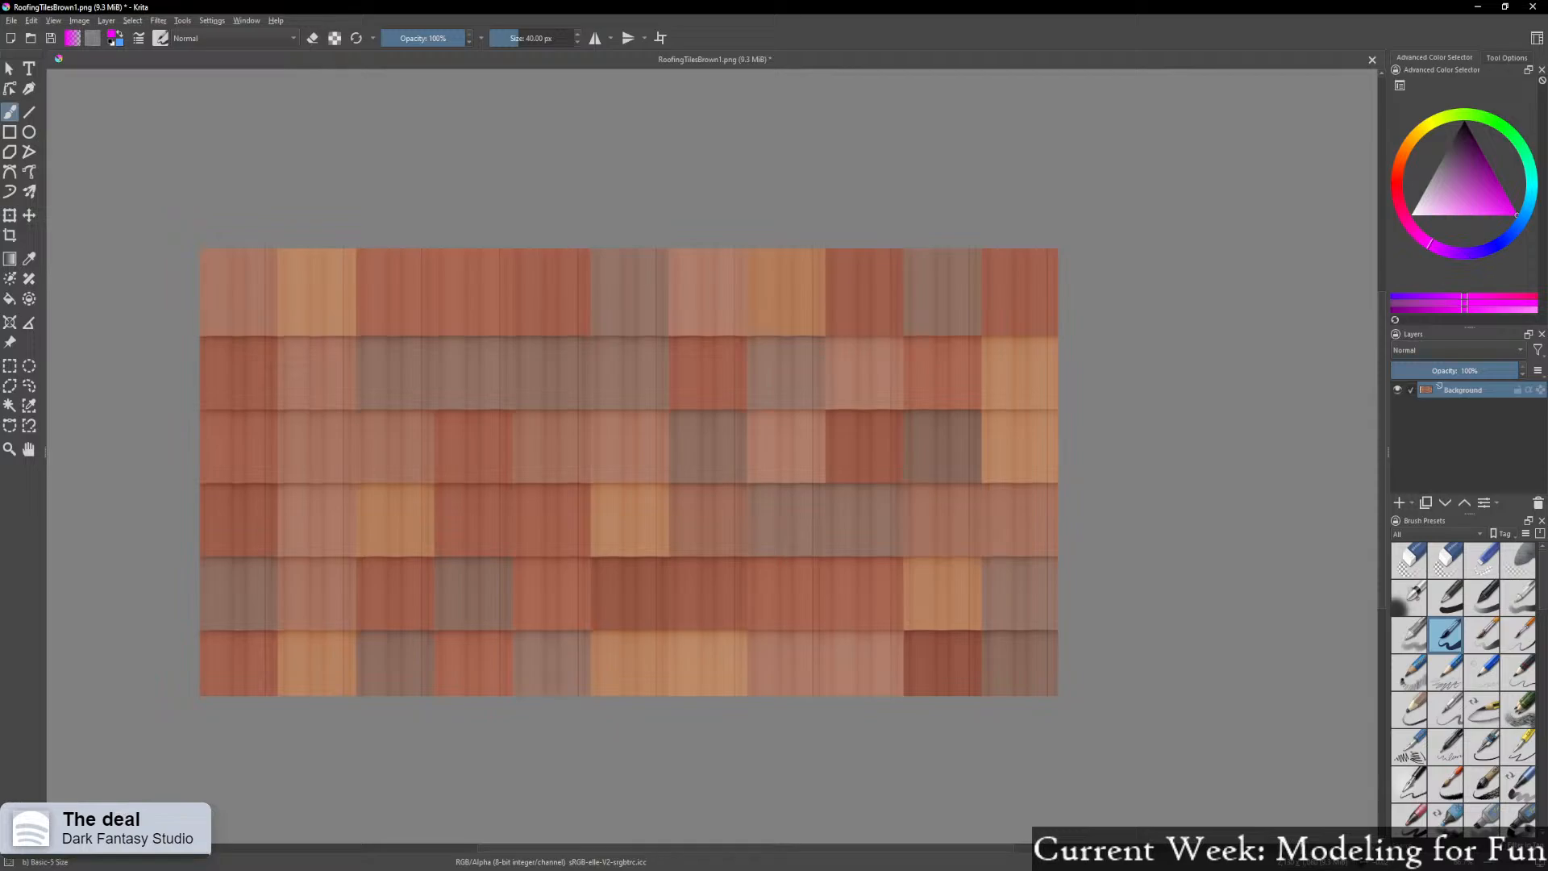
key(ctrl+z)
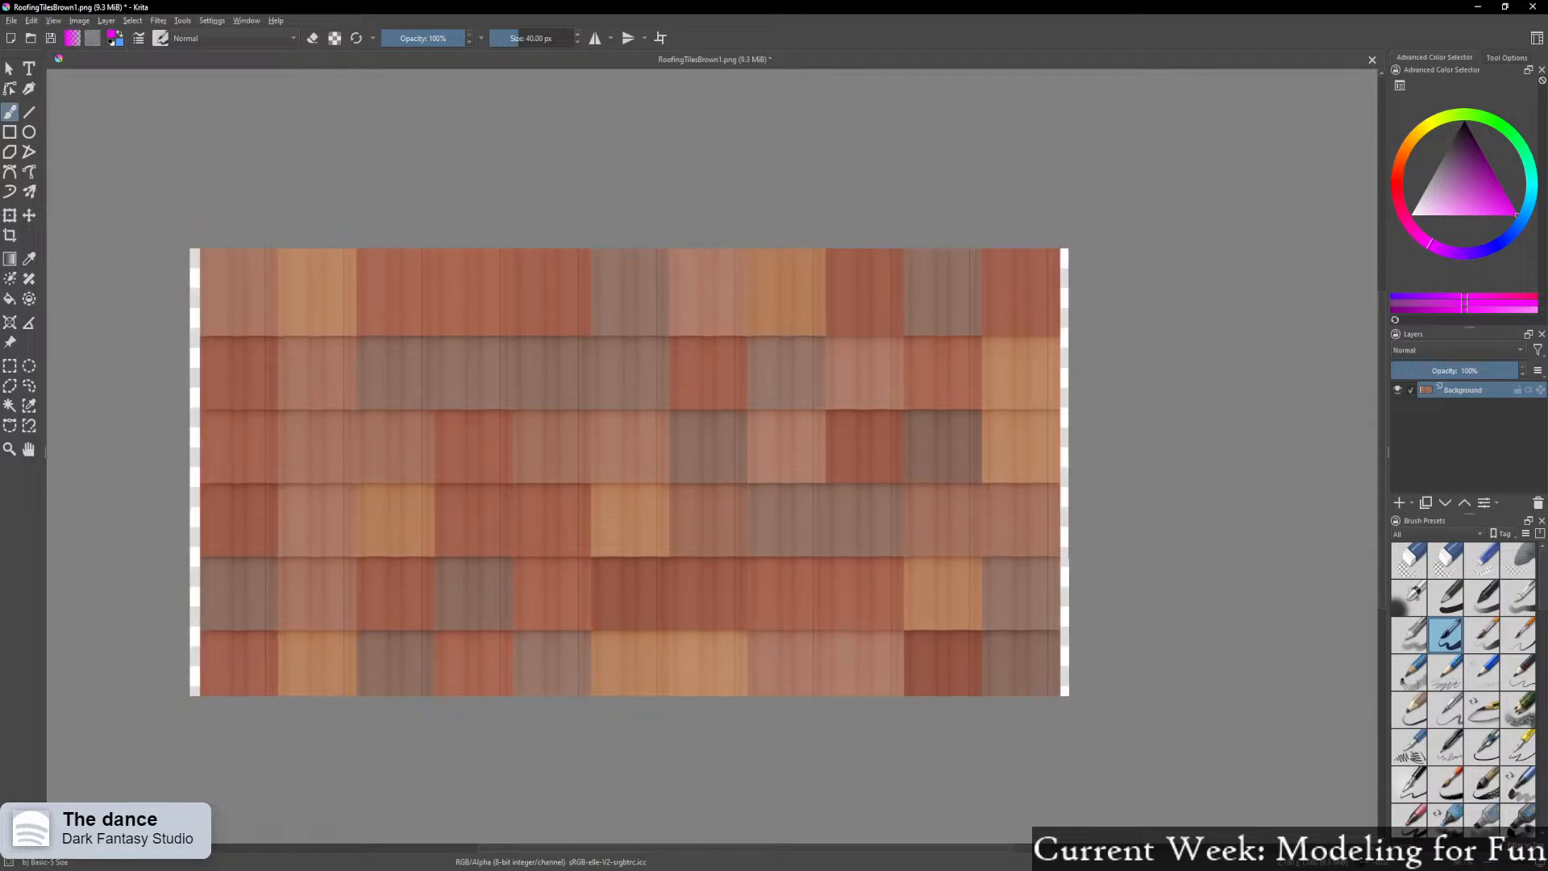
Resize the canvas to a width of 2140 px, trimming both transparent sides evenly
key(ctrl+alt+c)
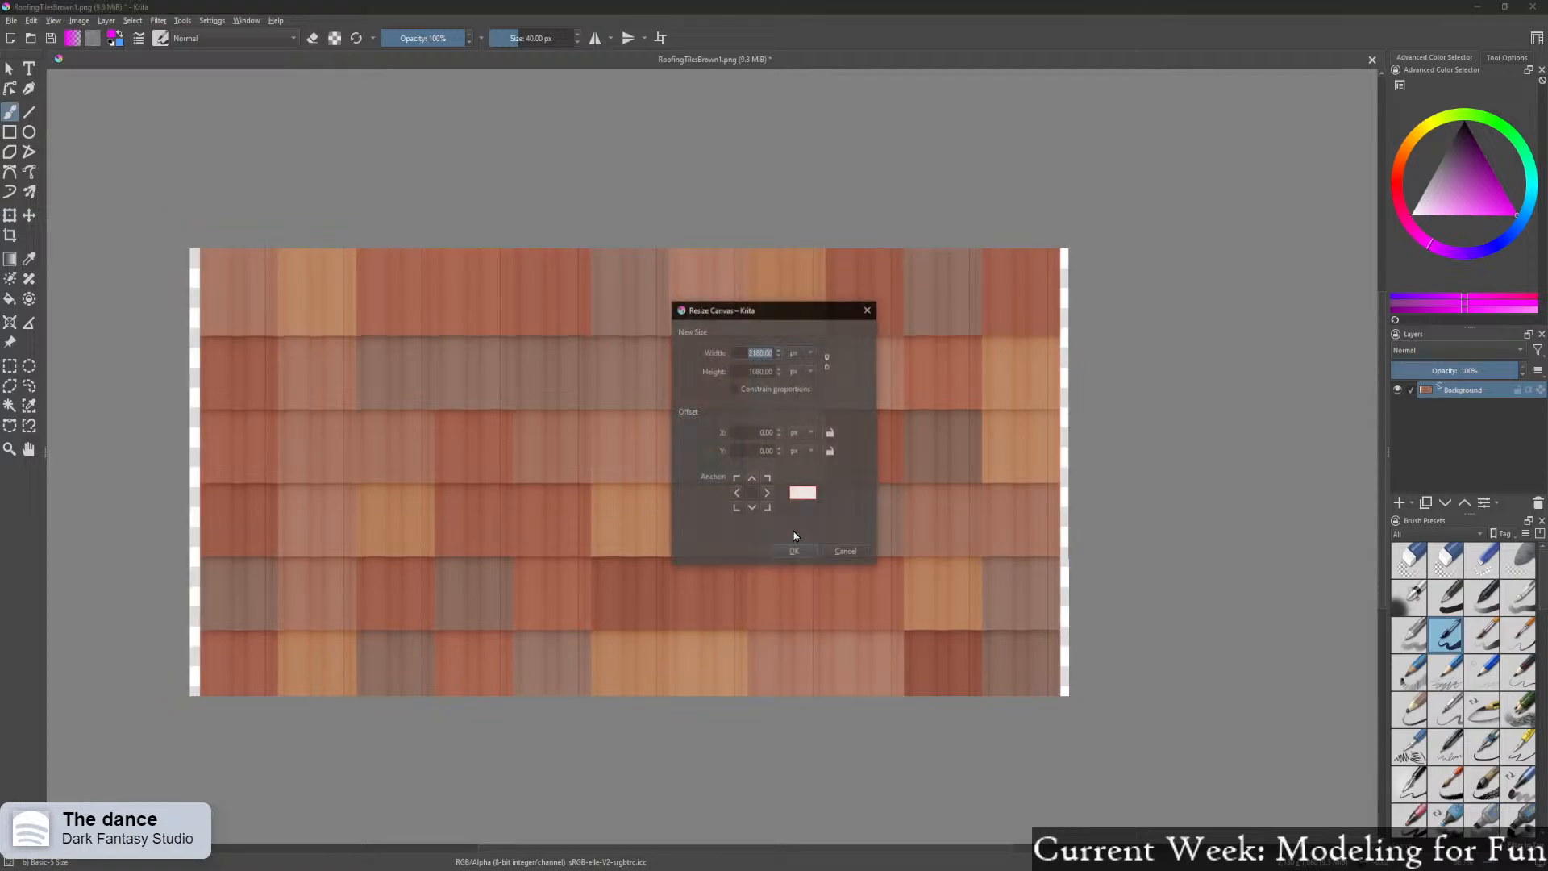
click(762, 351)
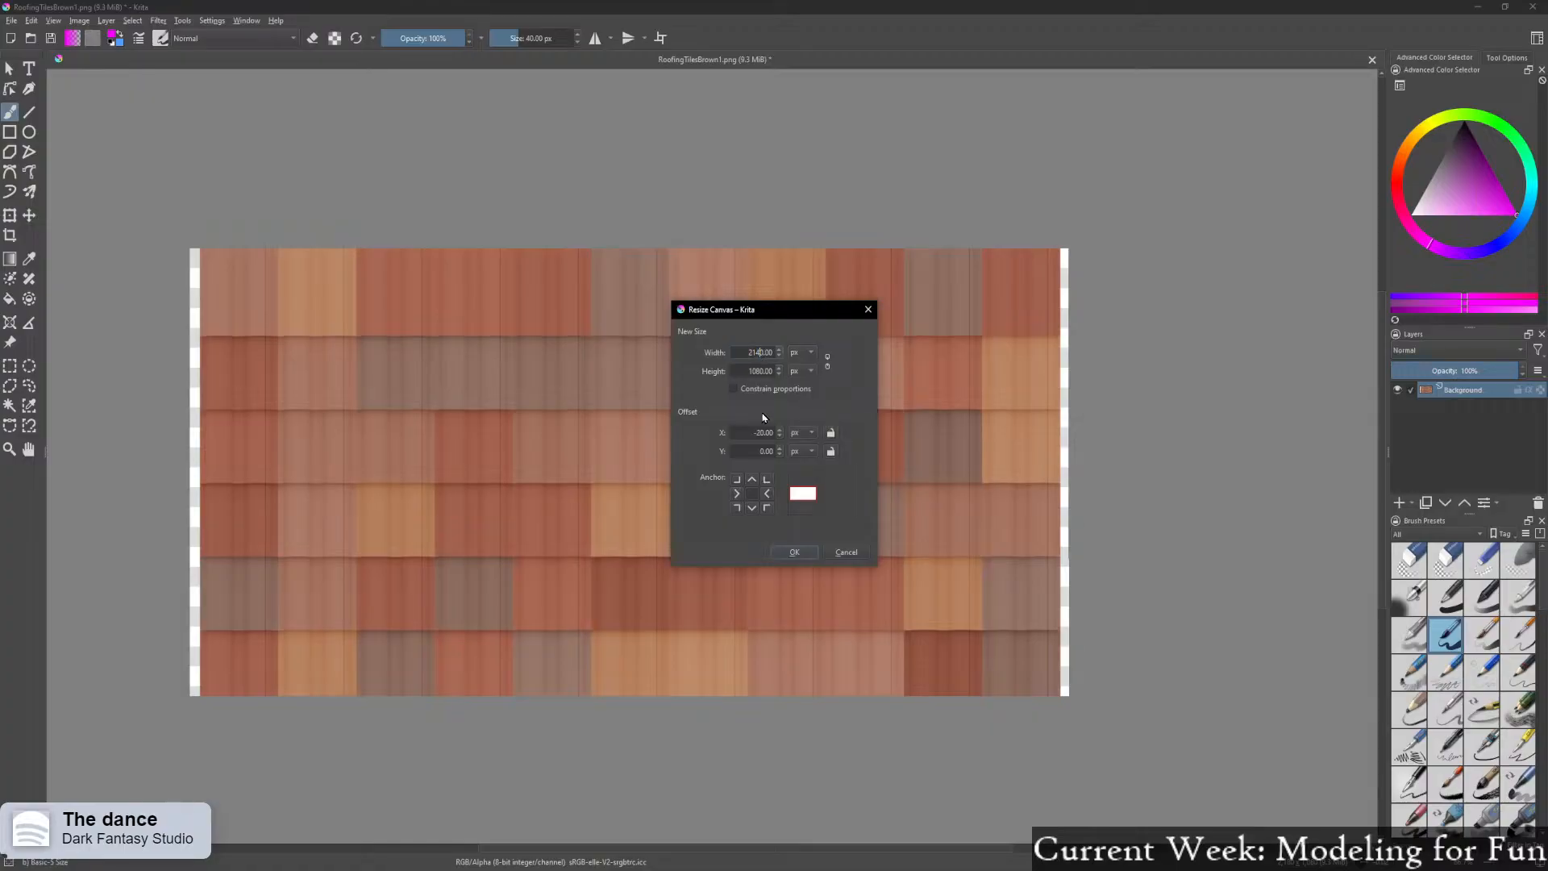
click(794, 551)
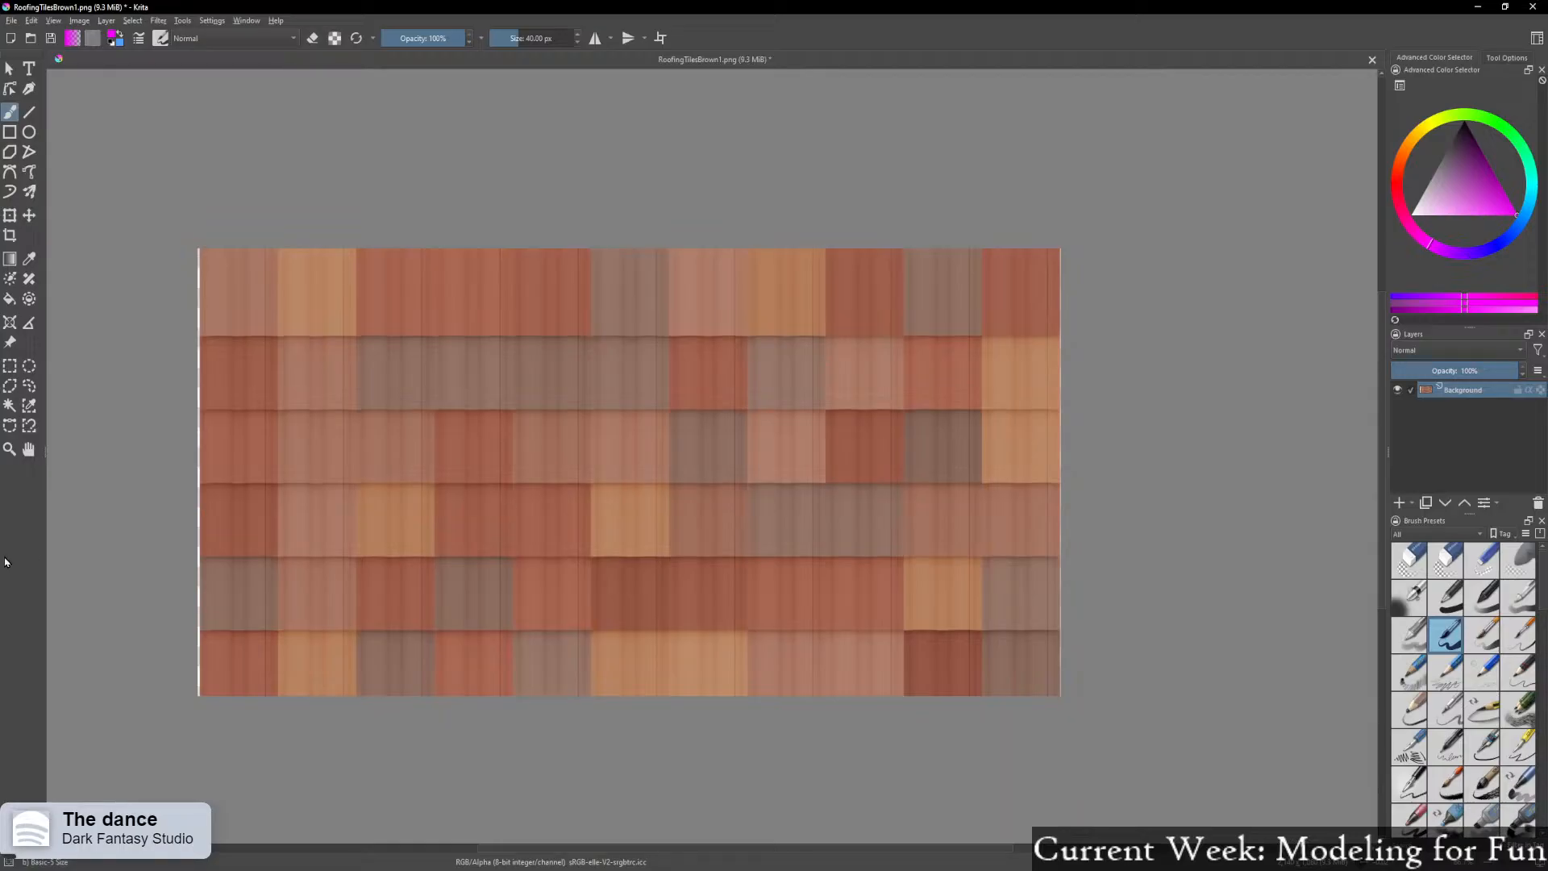
Reduce the canvas width to 2120 px so no transparent strips remain beside the tiles
click(79, 20)
mouse_move(106, 20)
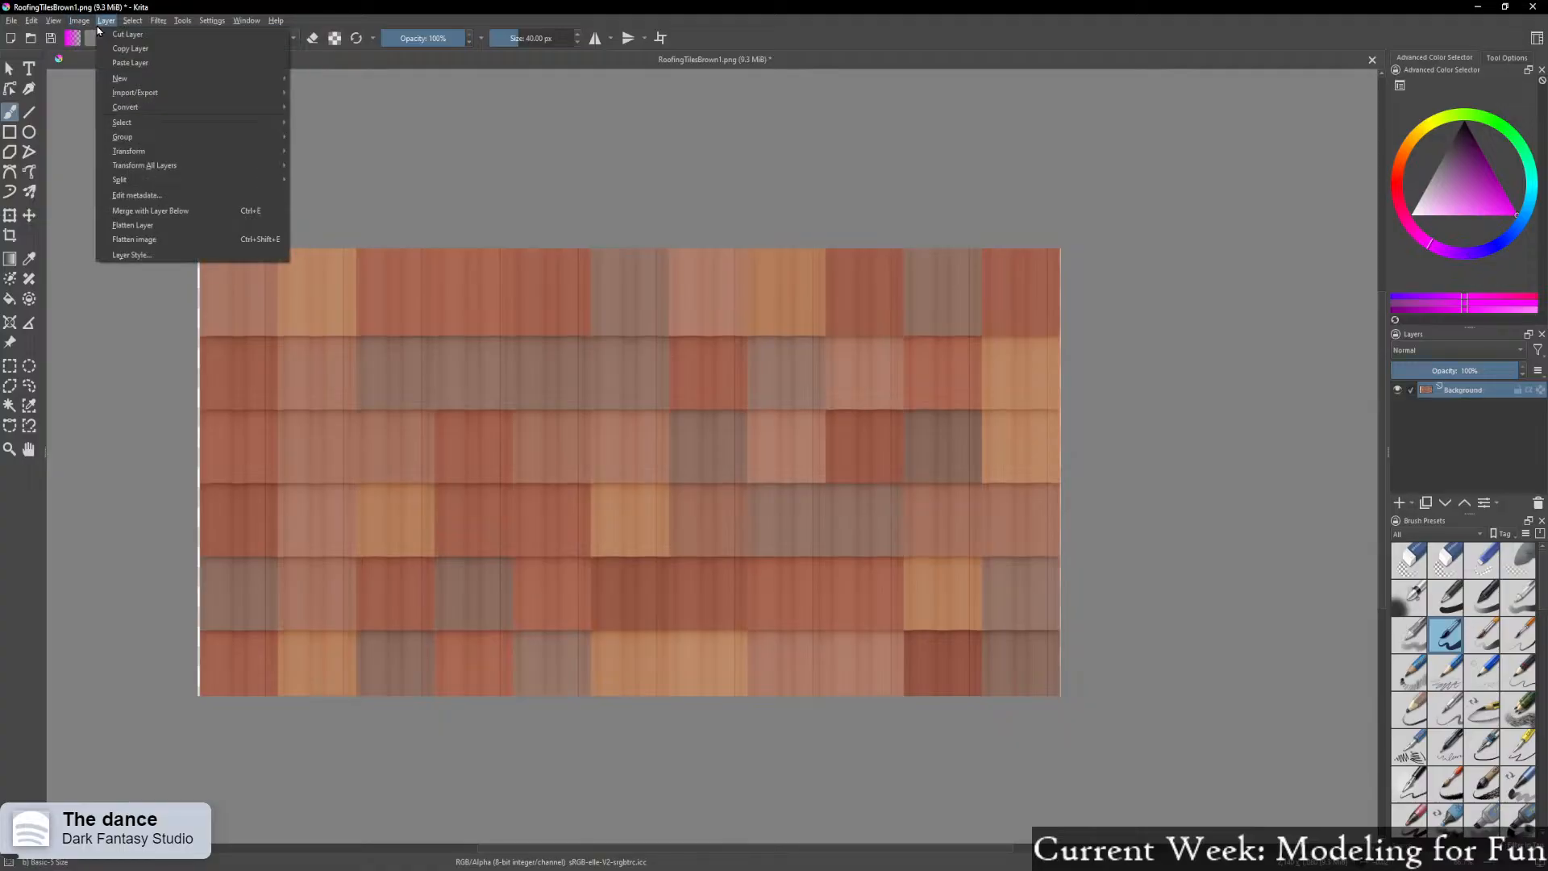
click(159, 20)
click(79, 20)
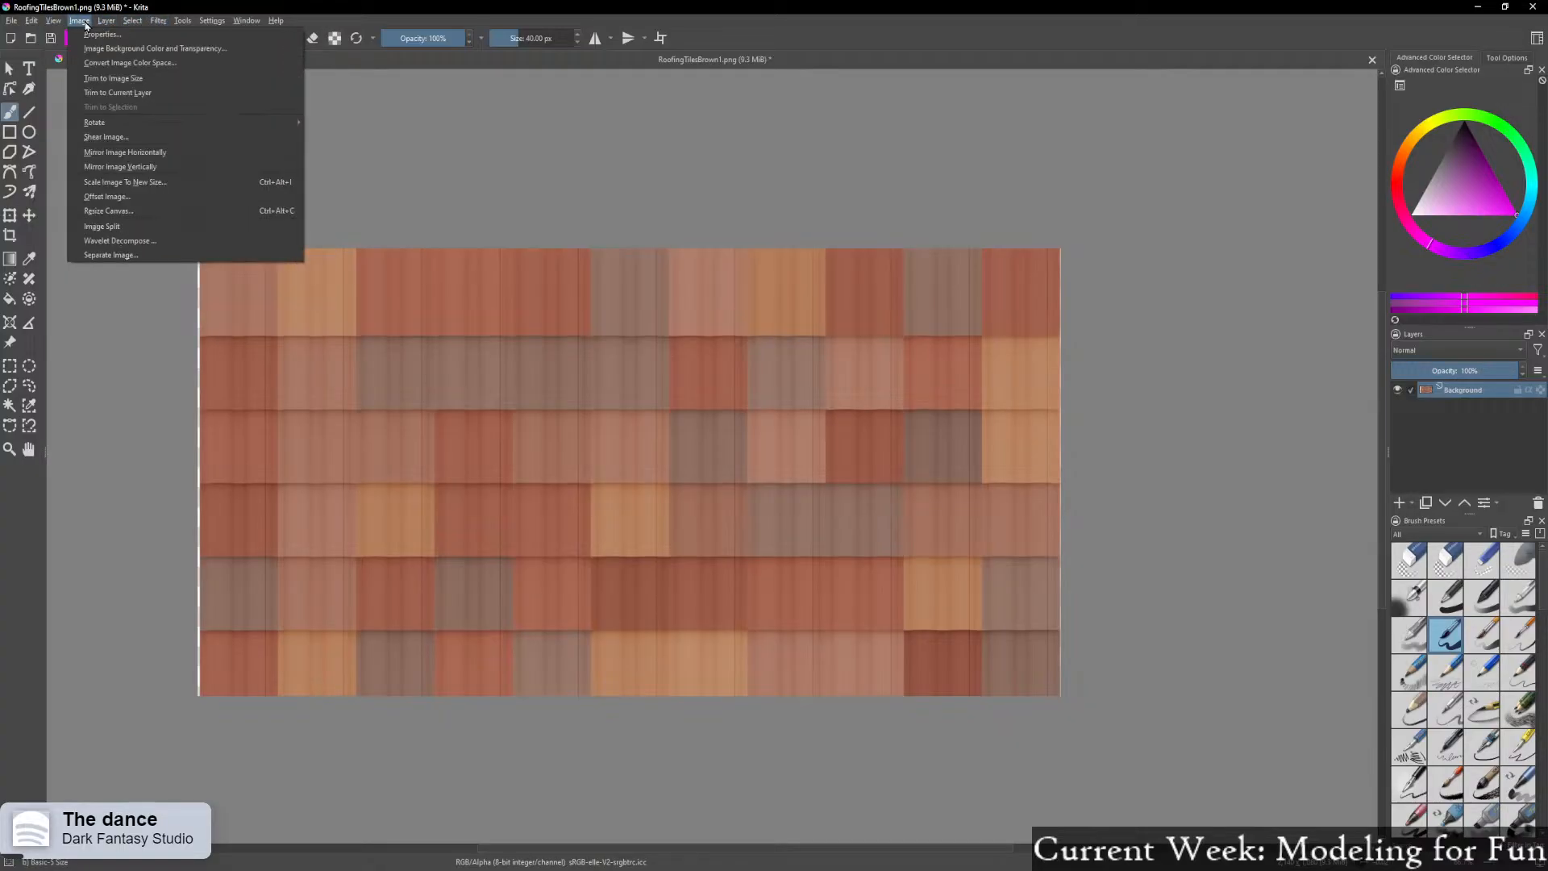
click(128, 211)
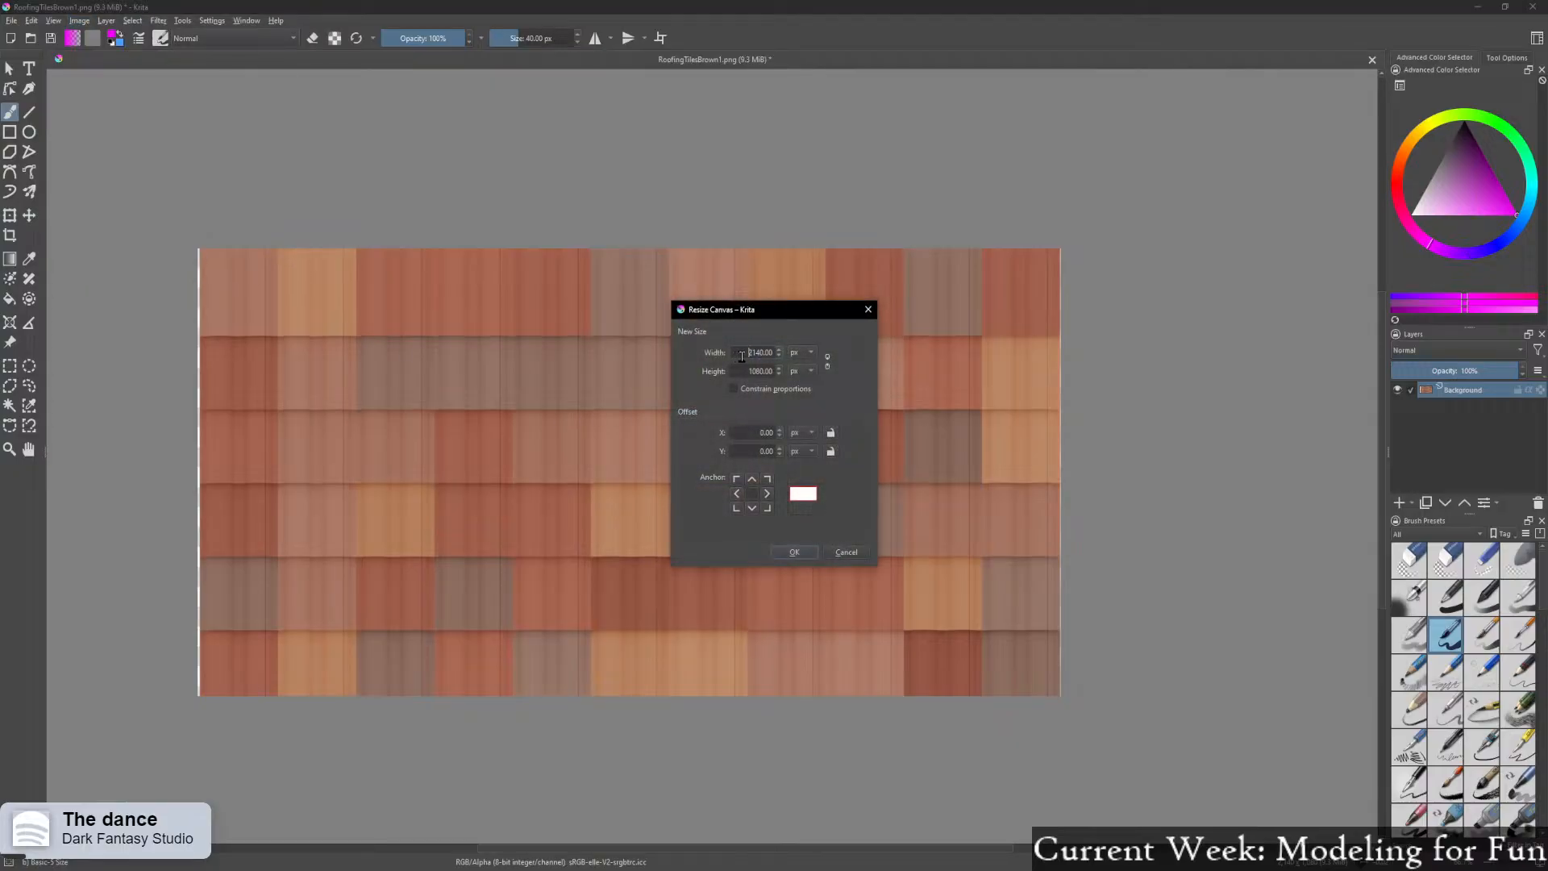
key(BackSpace)
text(2)
click(803, 556)
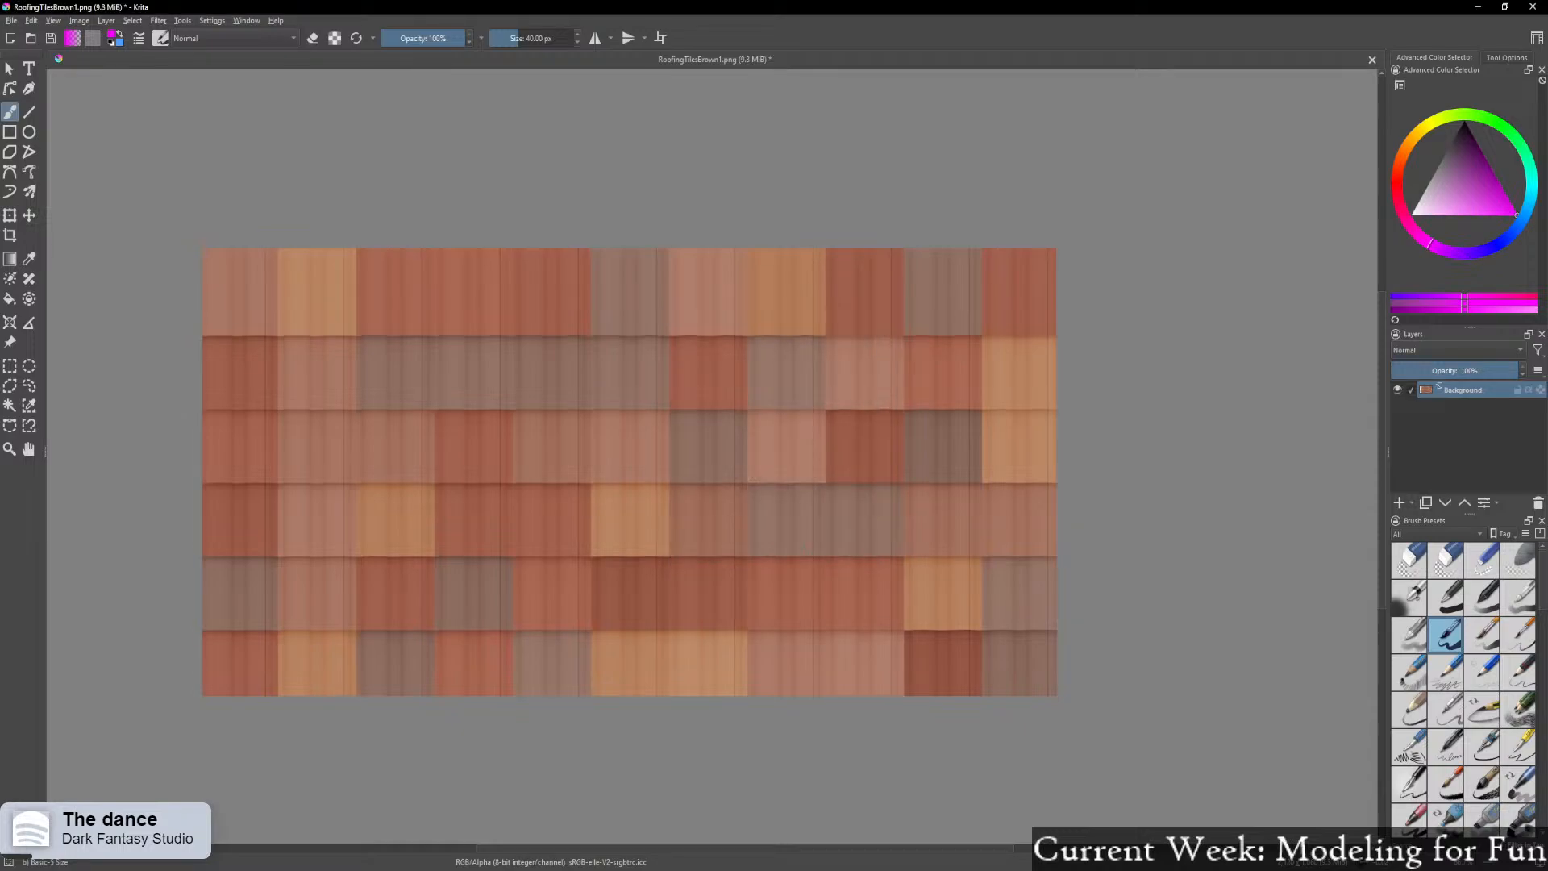
Save the resized texture as RoofingTilesBrown1.png with the PNG compression set to 1
click(12, 20)
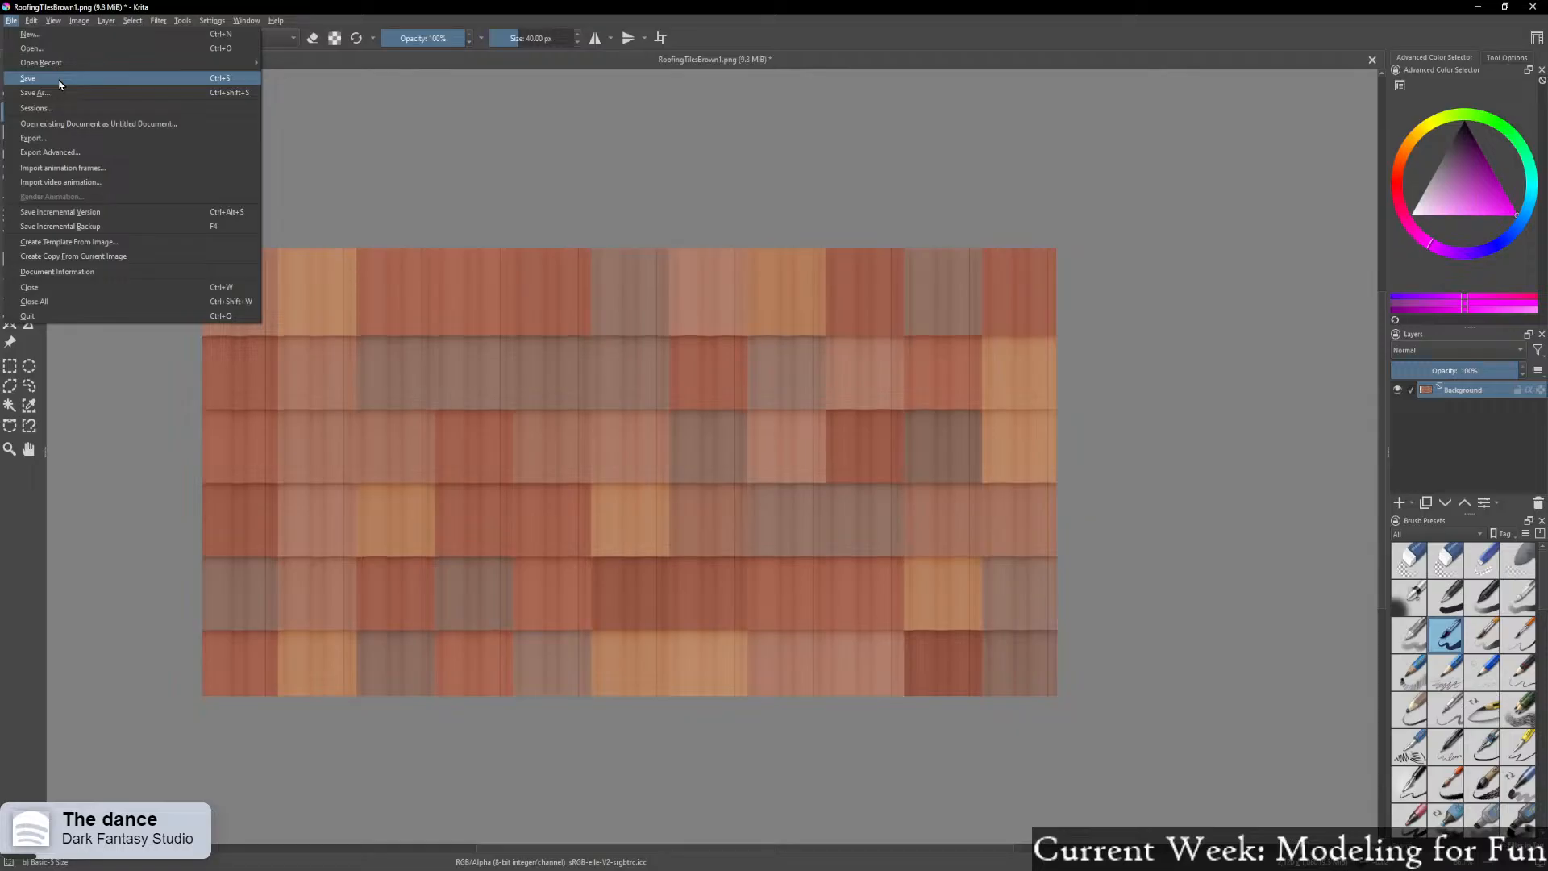
click(58, 83)
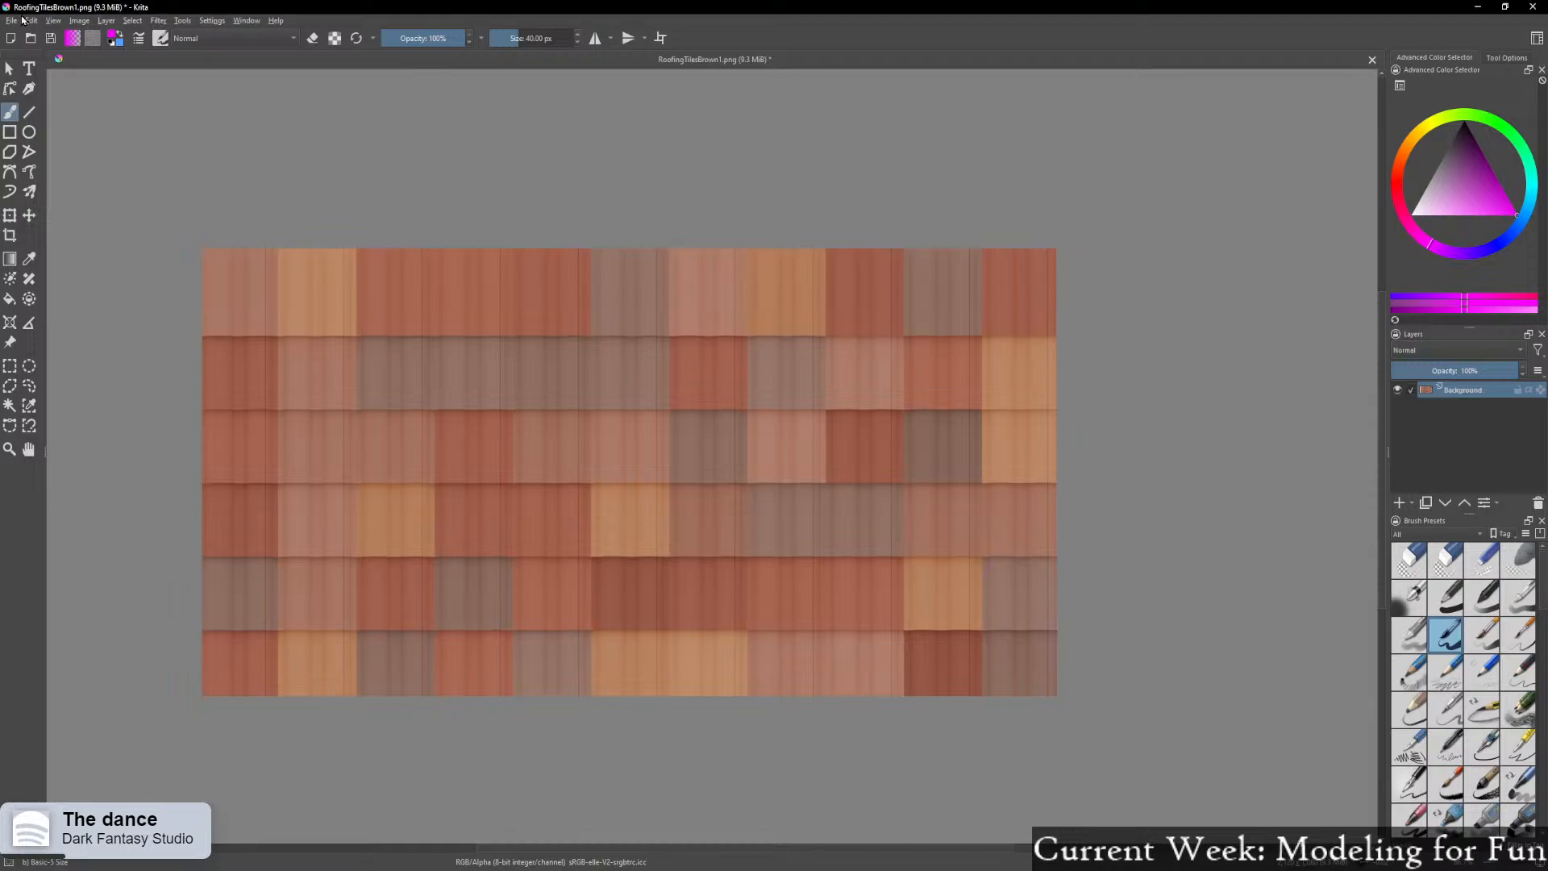
click(11, 20)
click(34, 93)
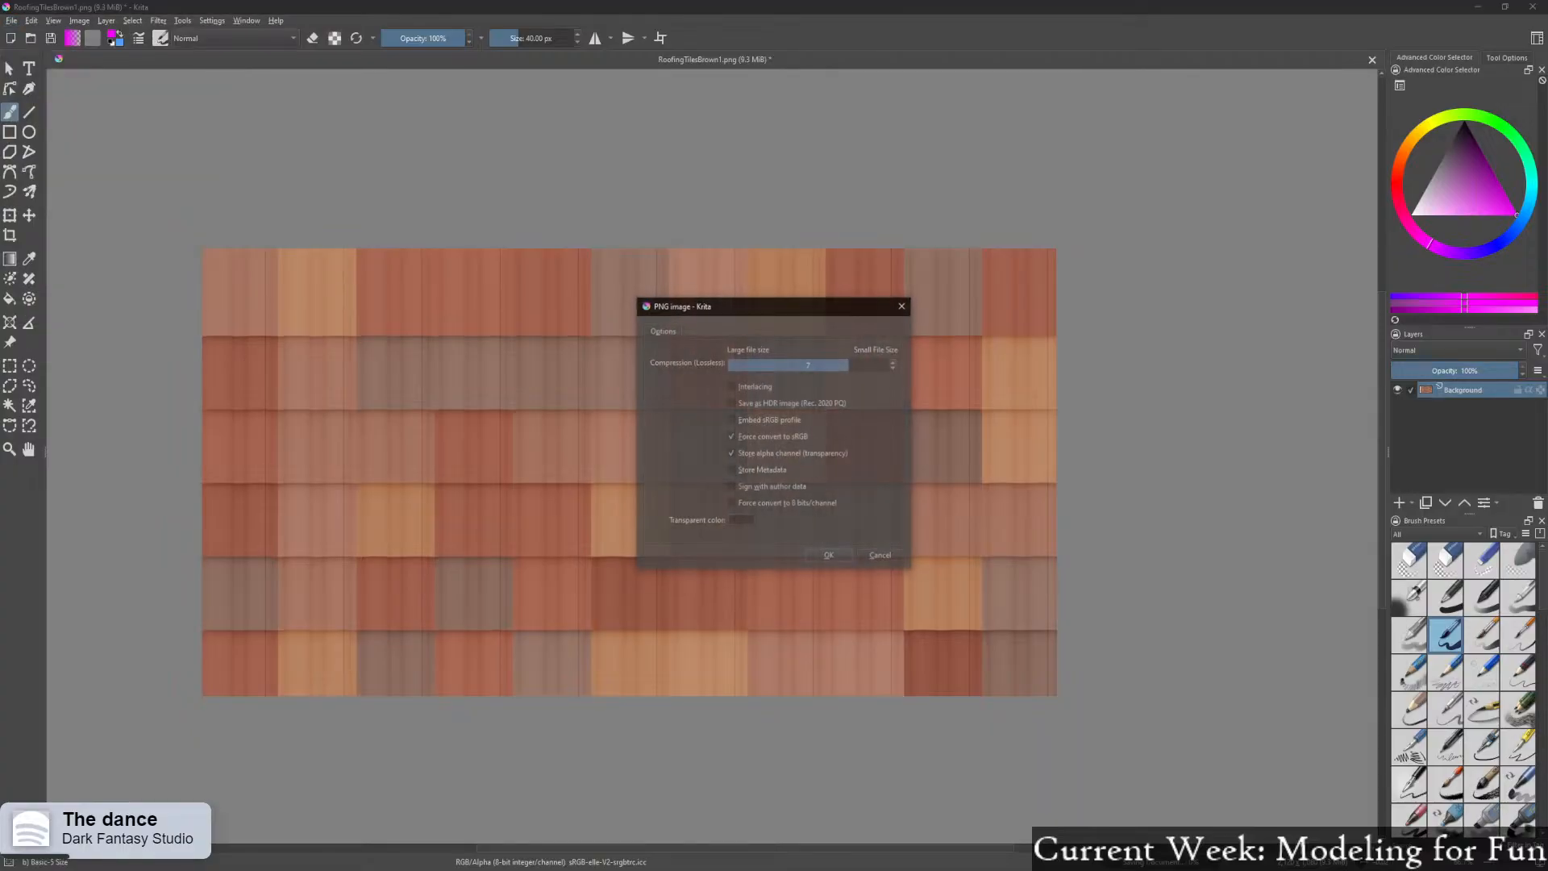
drag(849, 365, 729, 392)
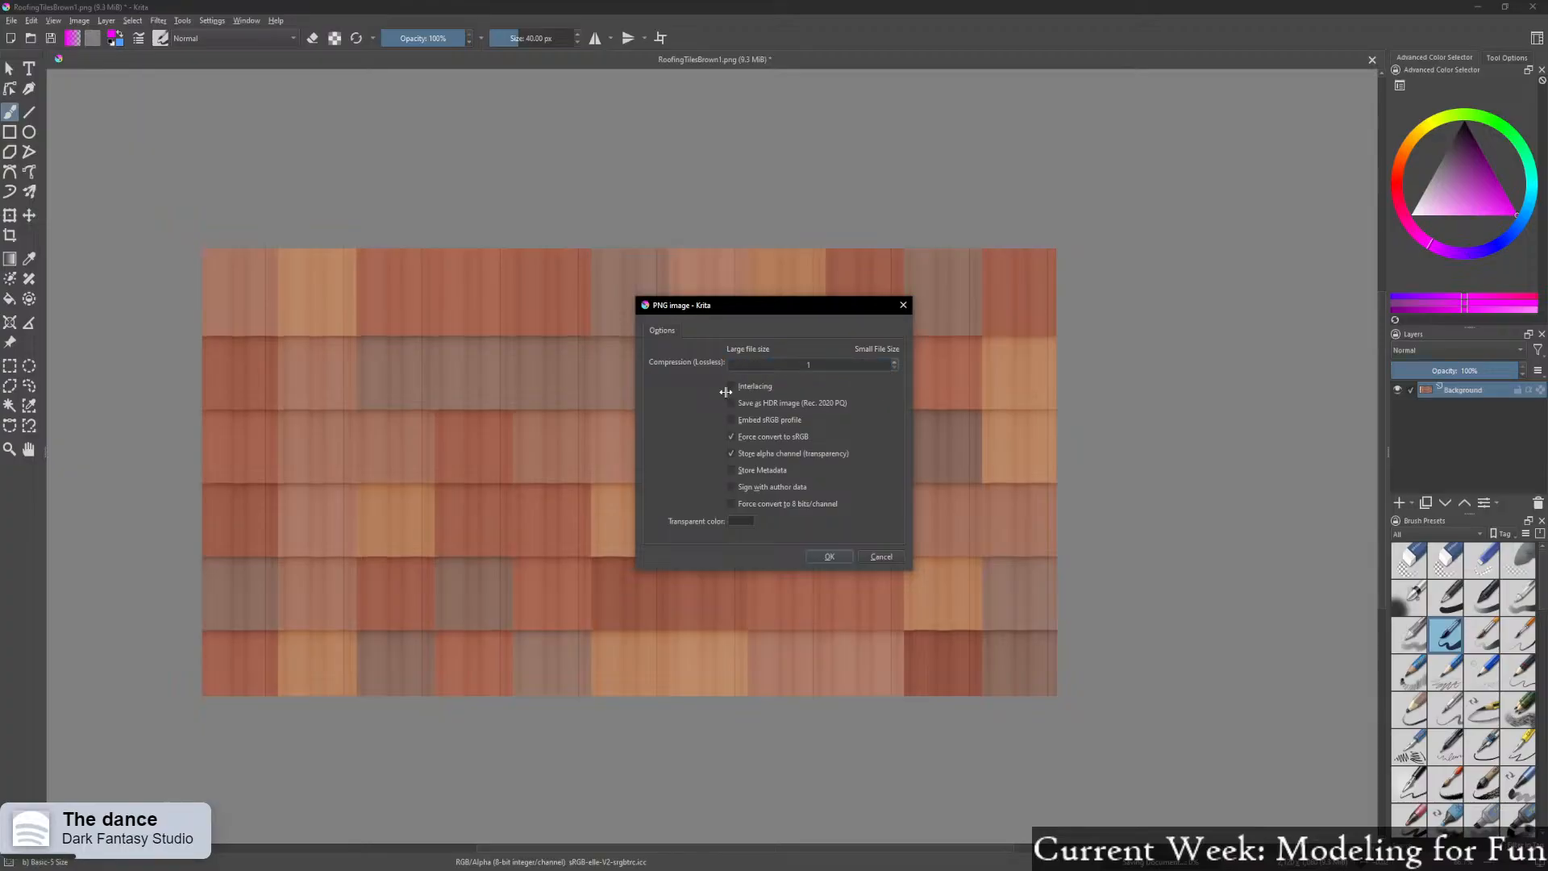
click(829, 557)
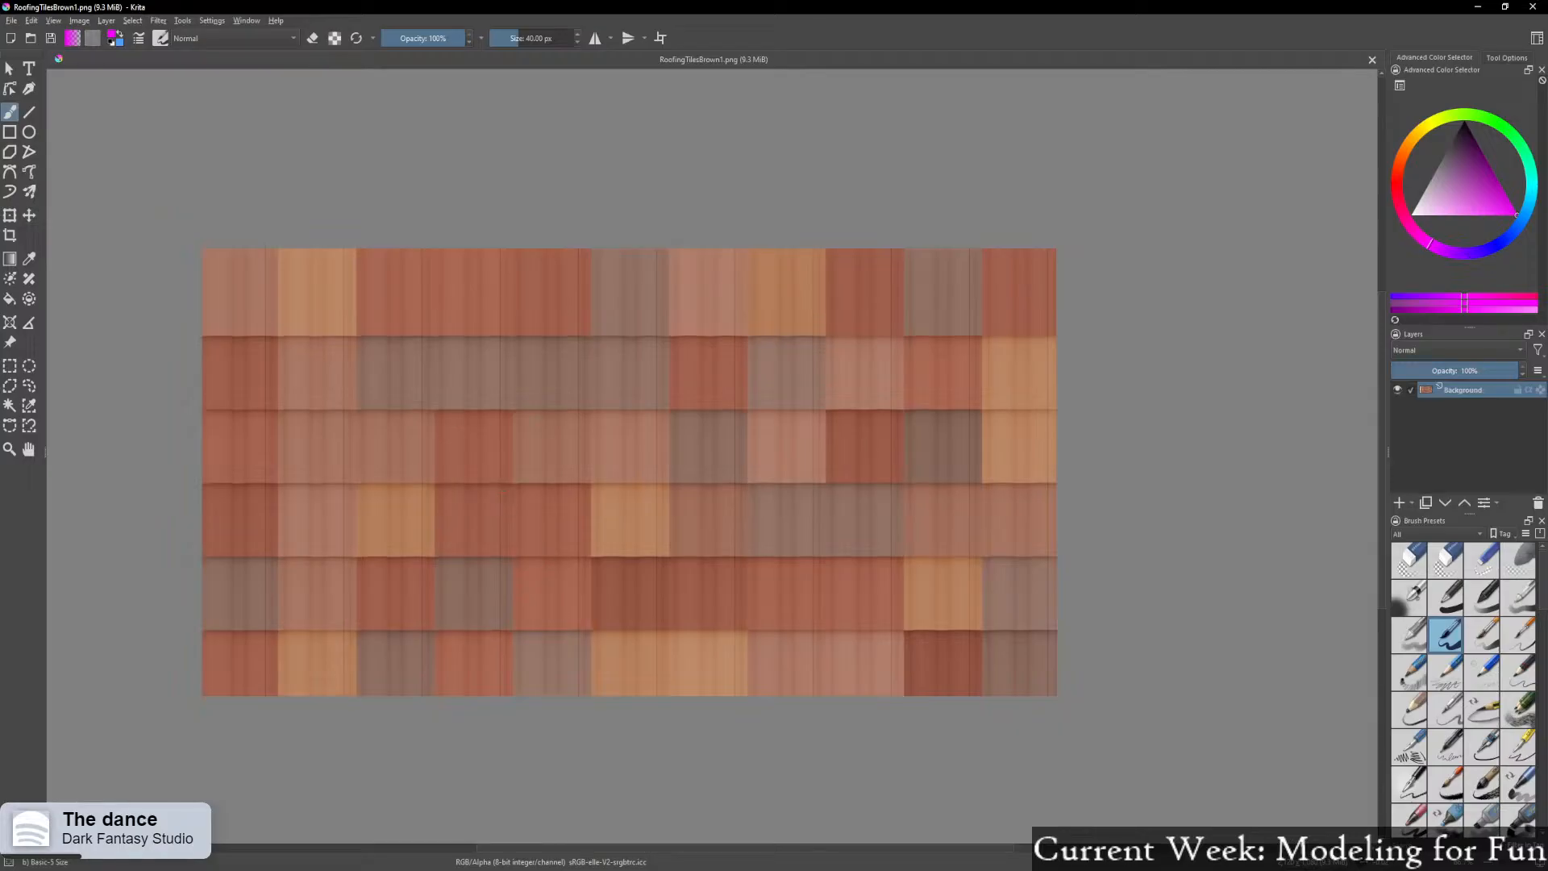
Save the texture again and store a copy in Krita's native format as RoofingTilesBrown1.kra
scroll(390, 375, down, 1)
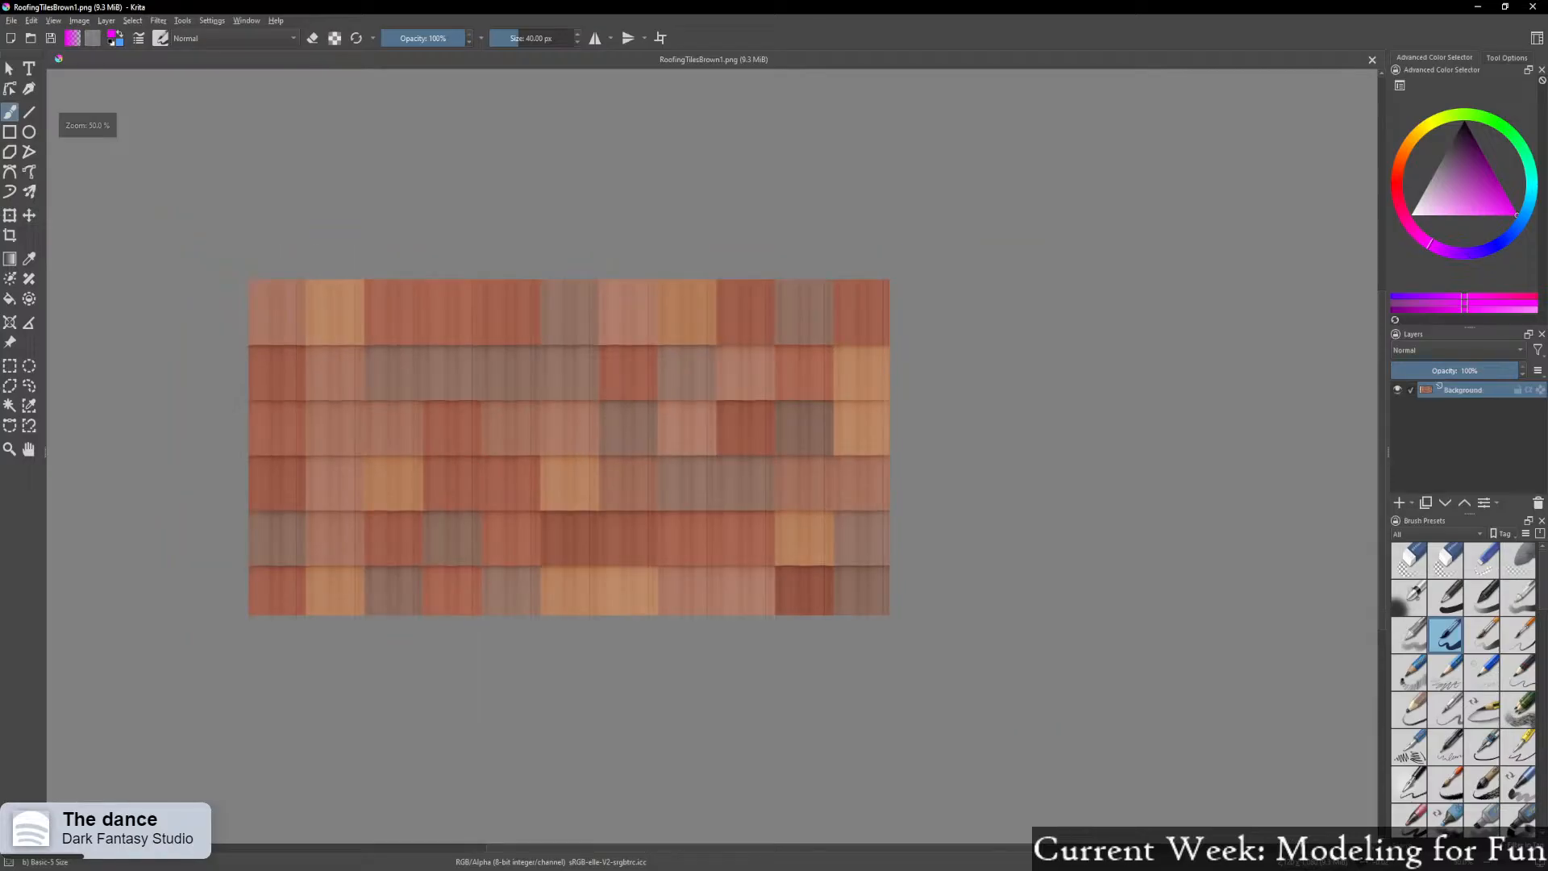
scroll(499, 299, up, 1)
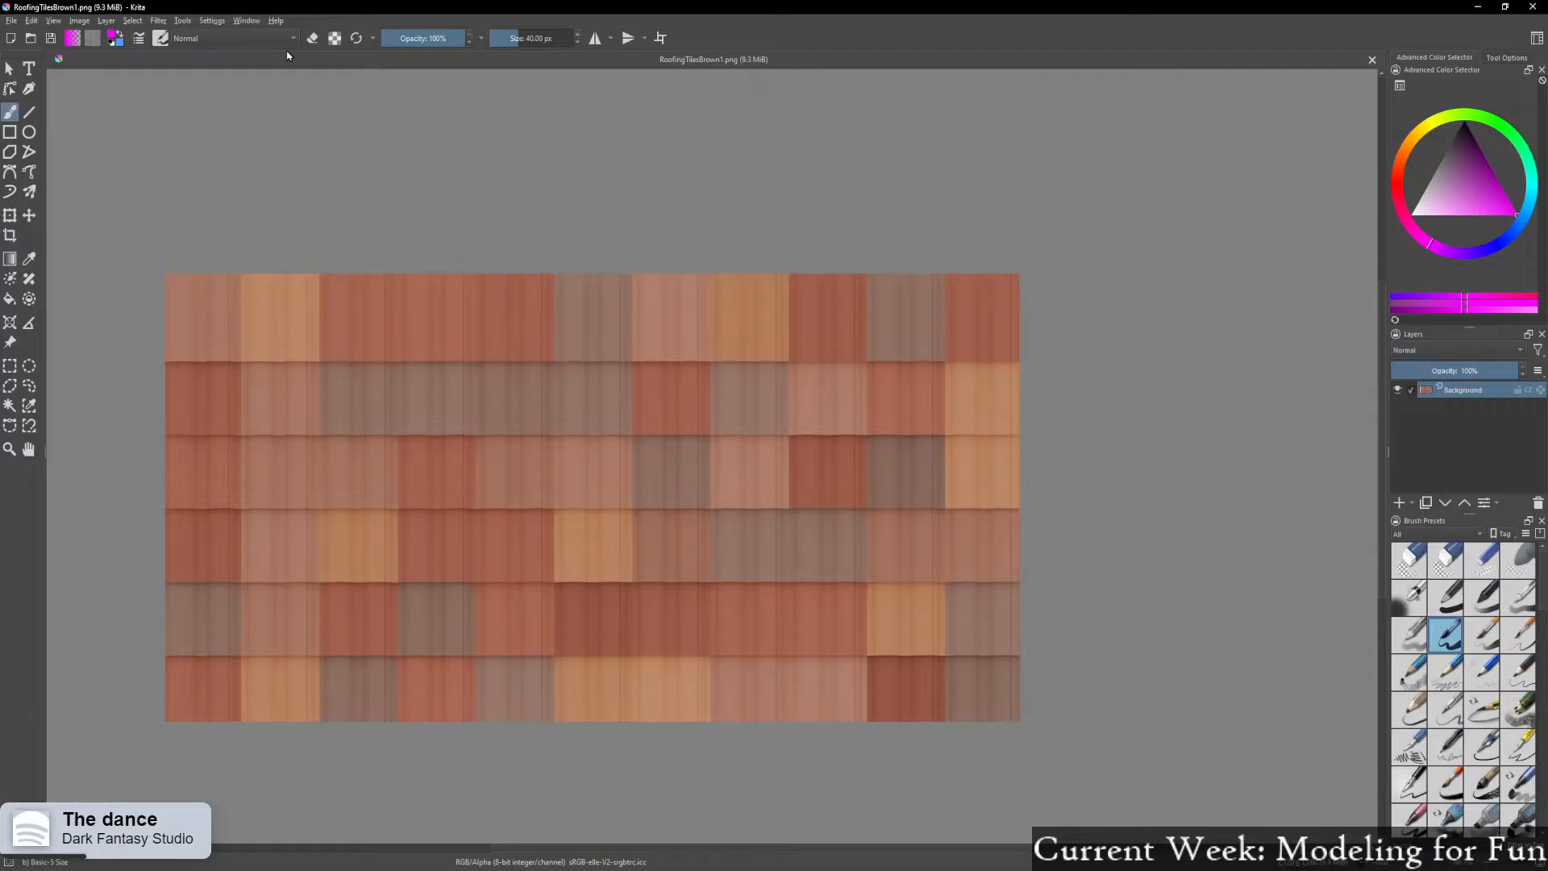
click(12, 20)
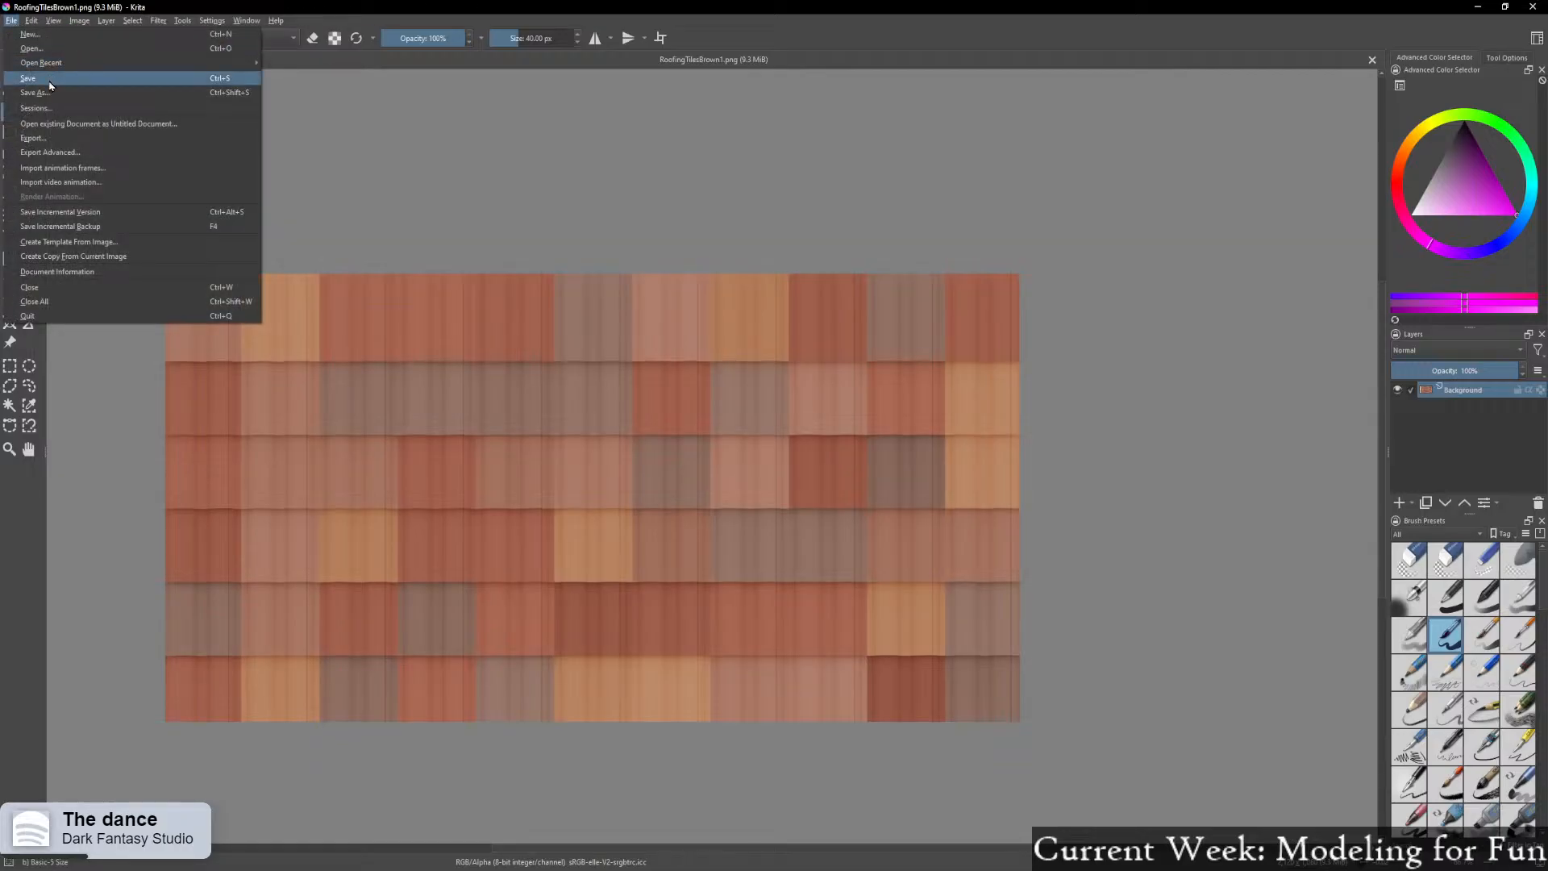
click(28, 78)
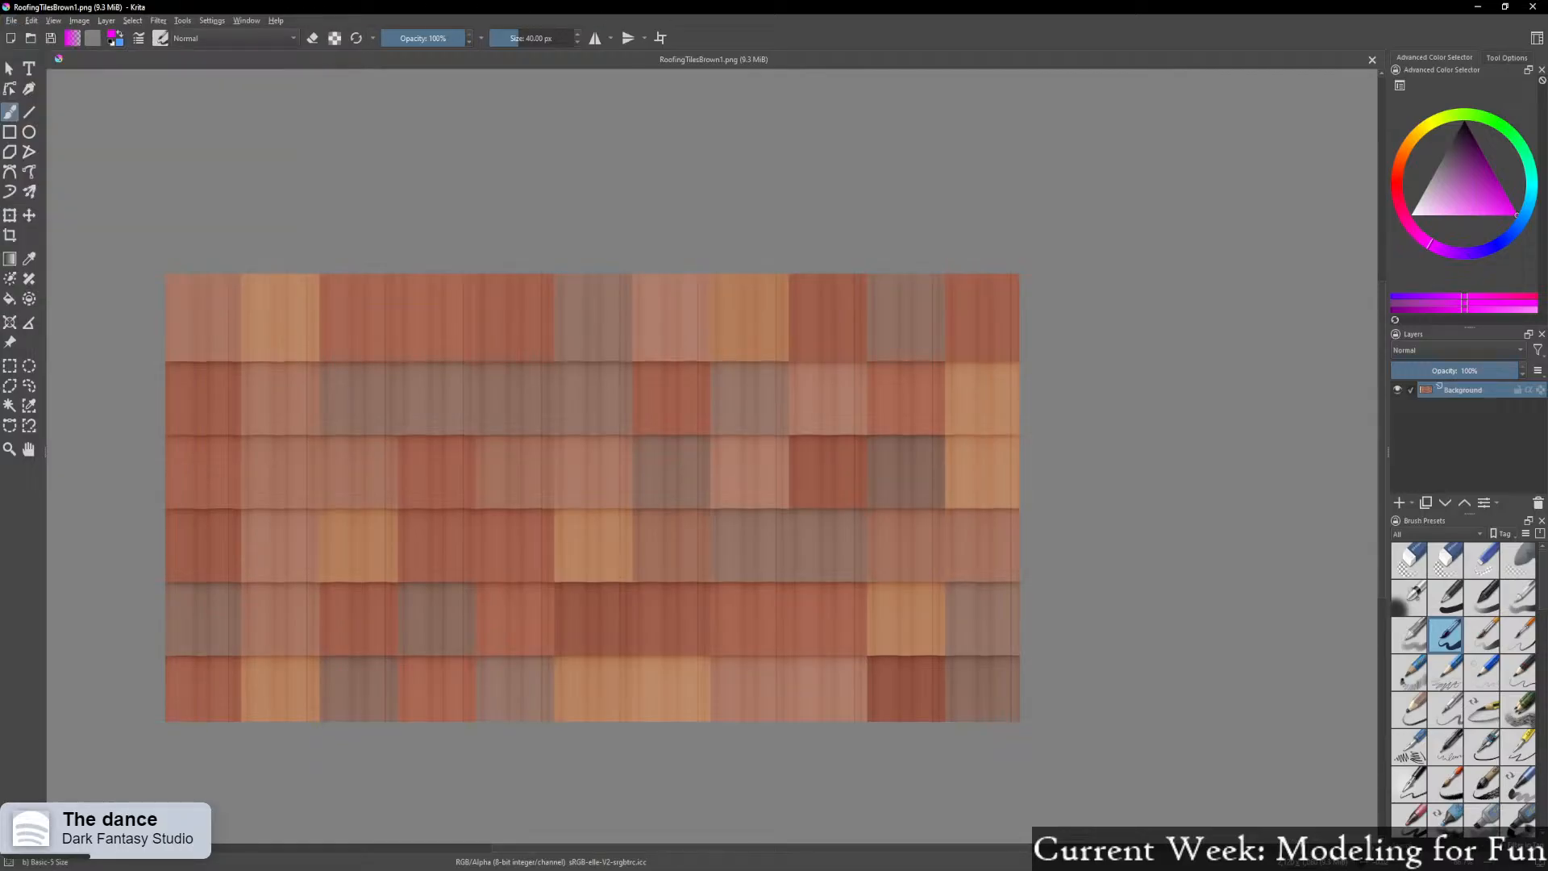
click(12, 20)
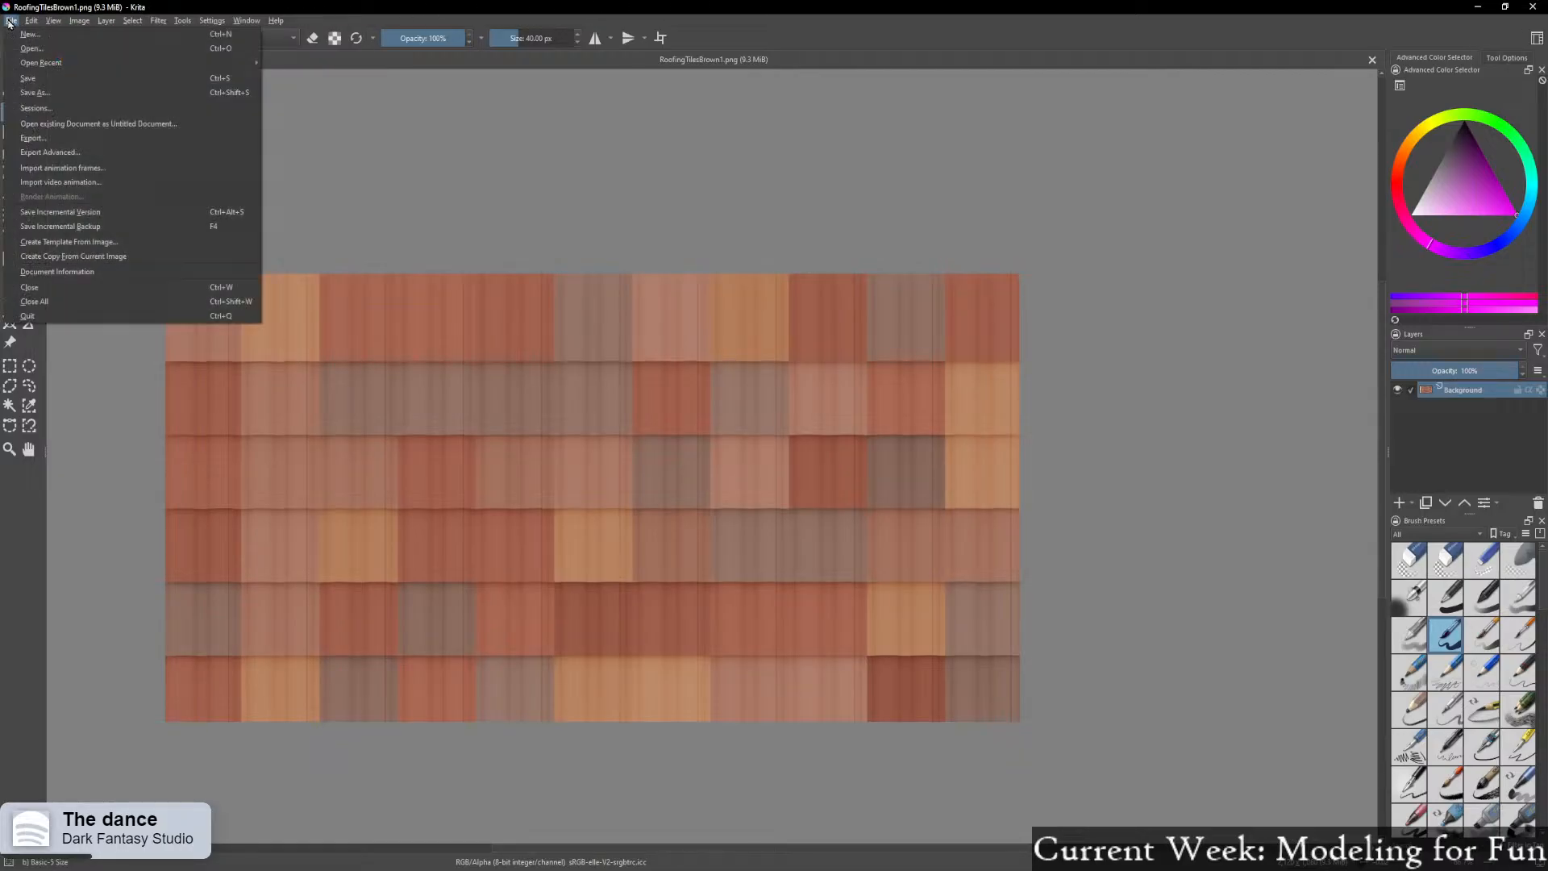
click(32, 95)
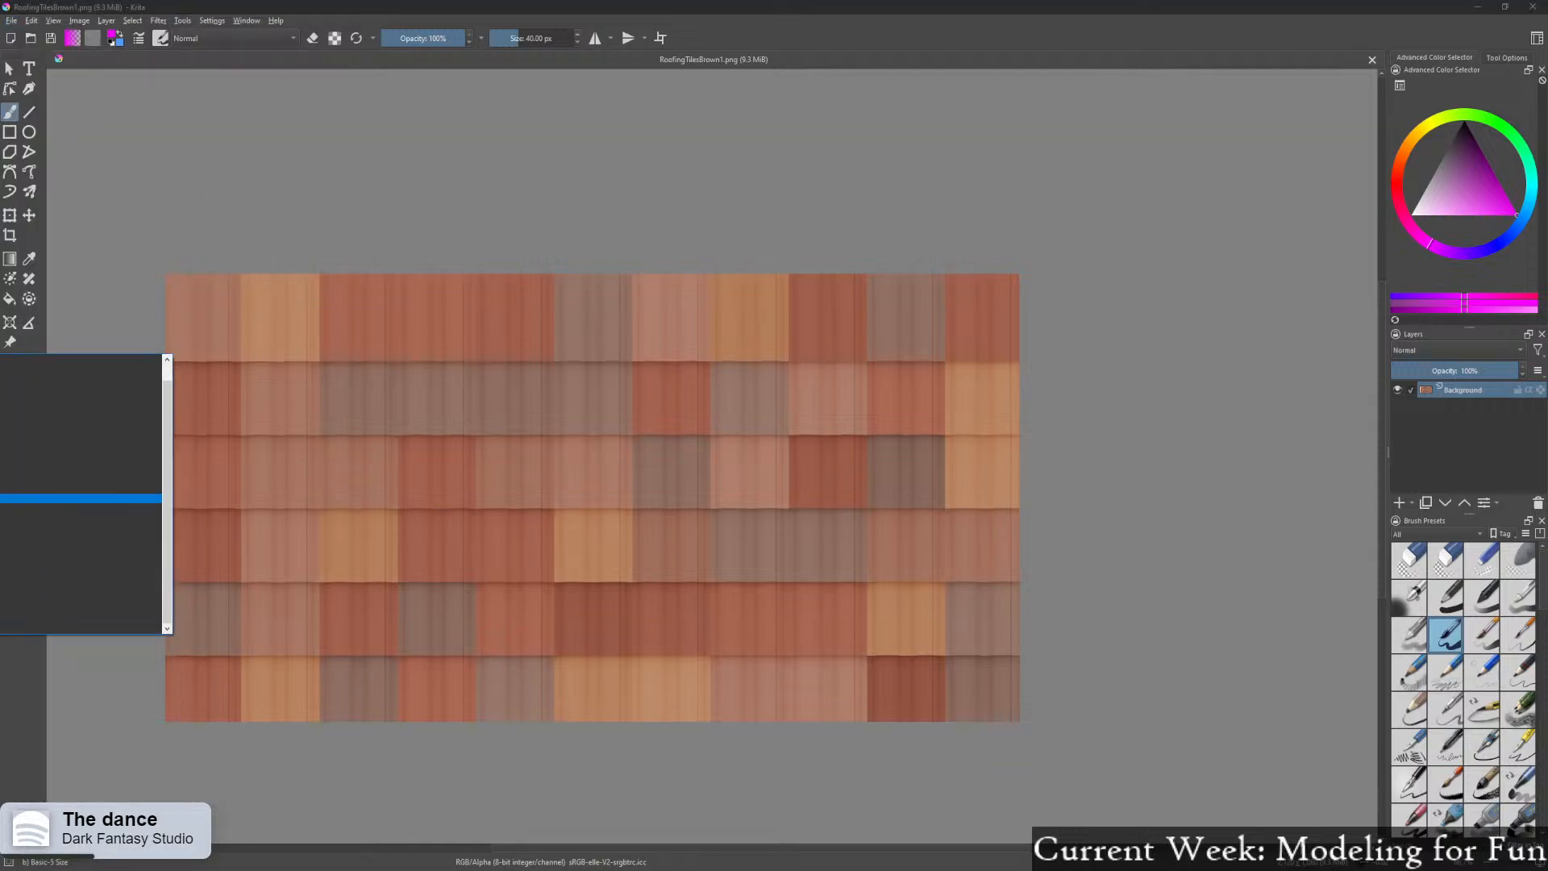
scroll(81, 493, up, 1)
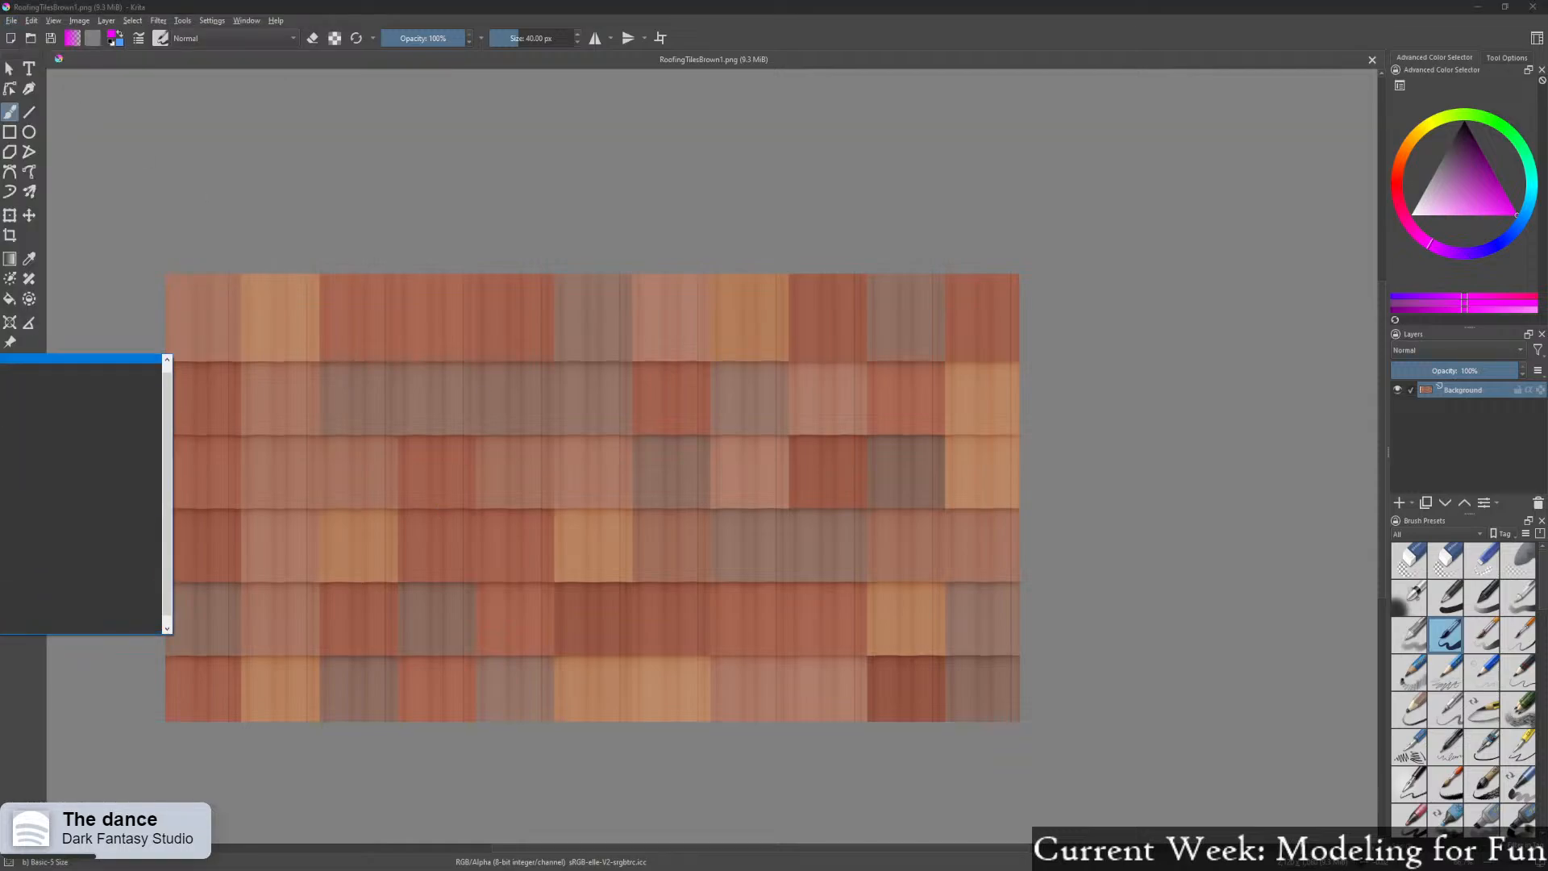
click(81, 359)
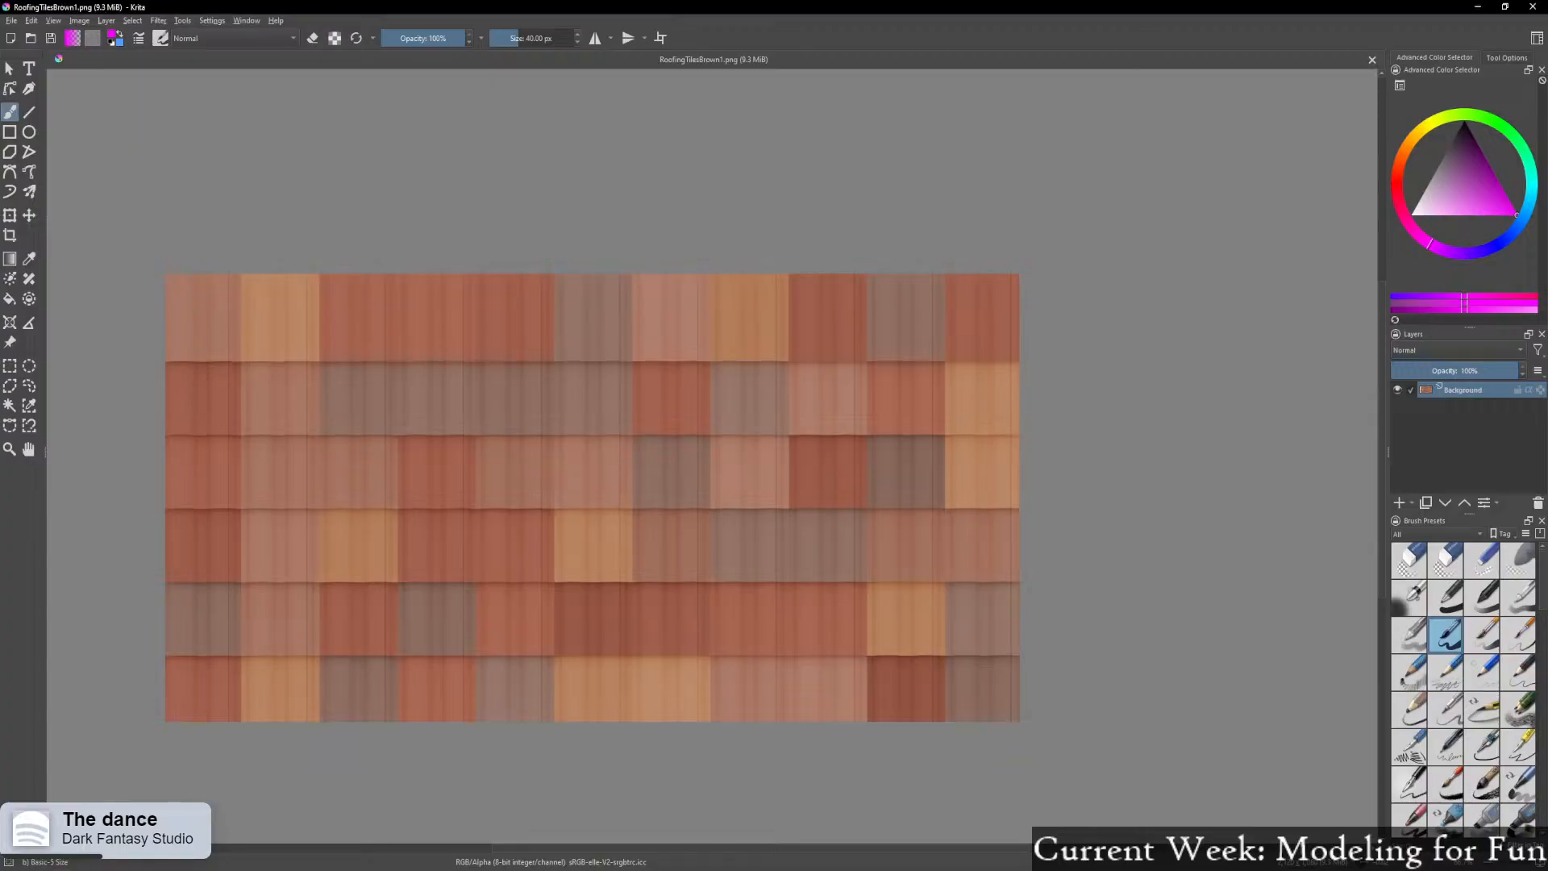
Open the RoofNormals.png image alongside the roof tile texture
click(10, 21)
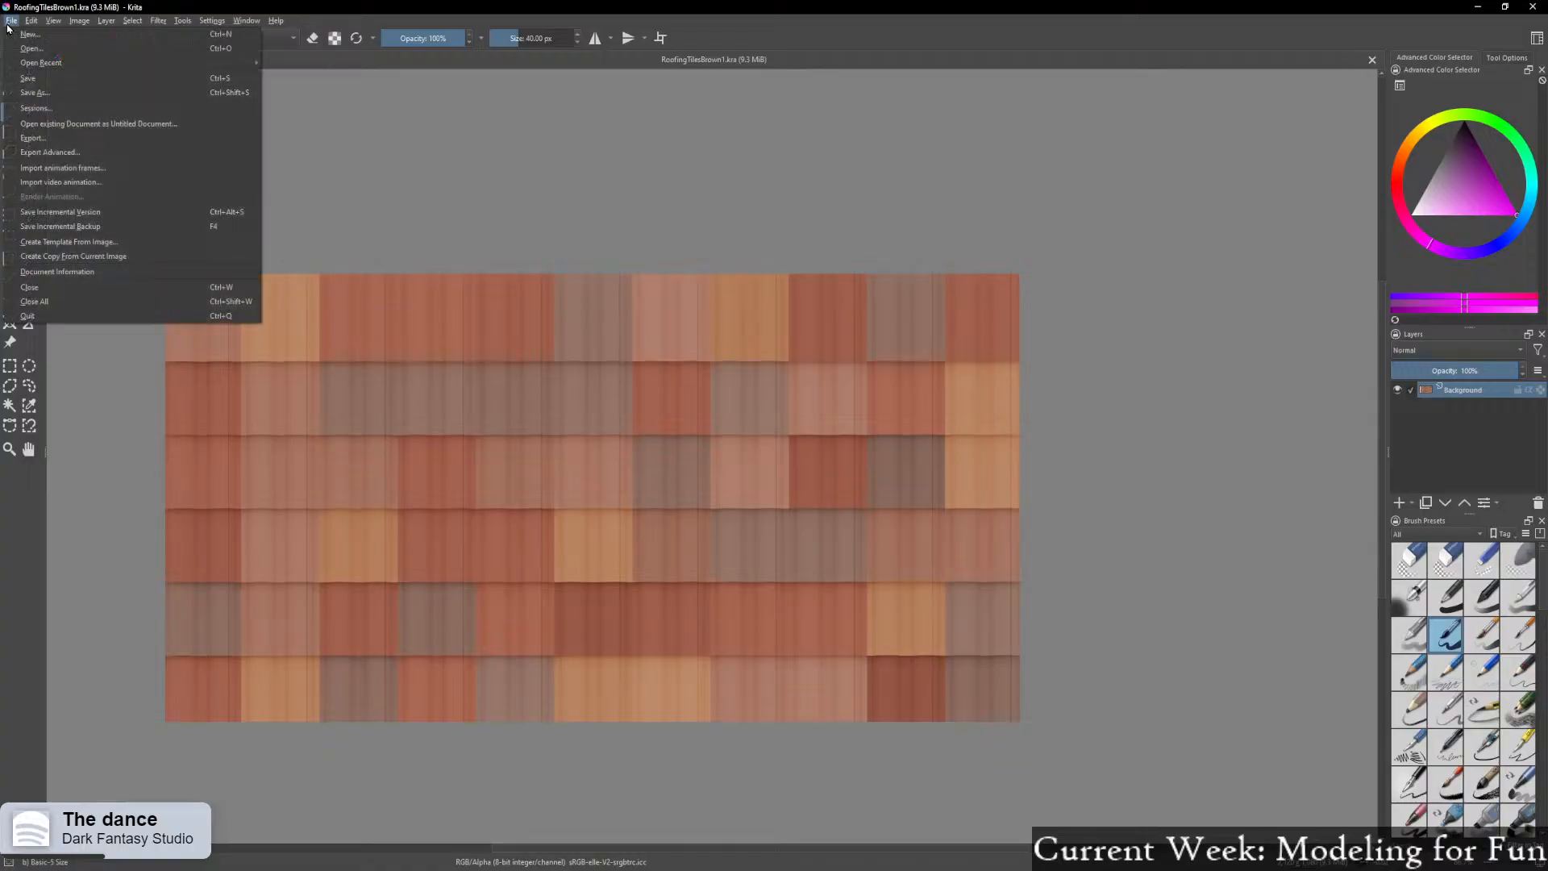
click(41, 35)
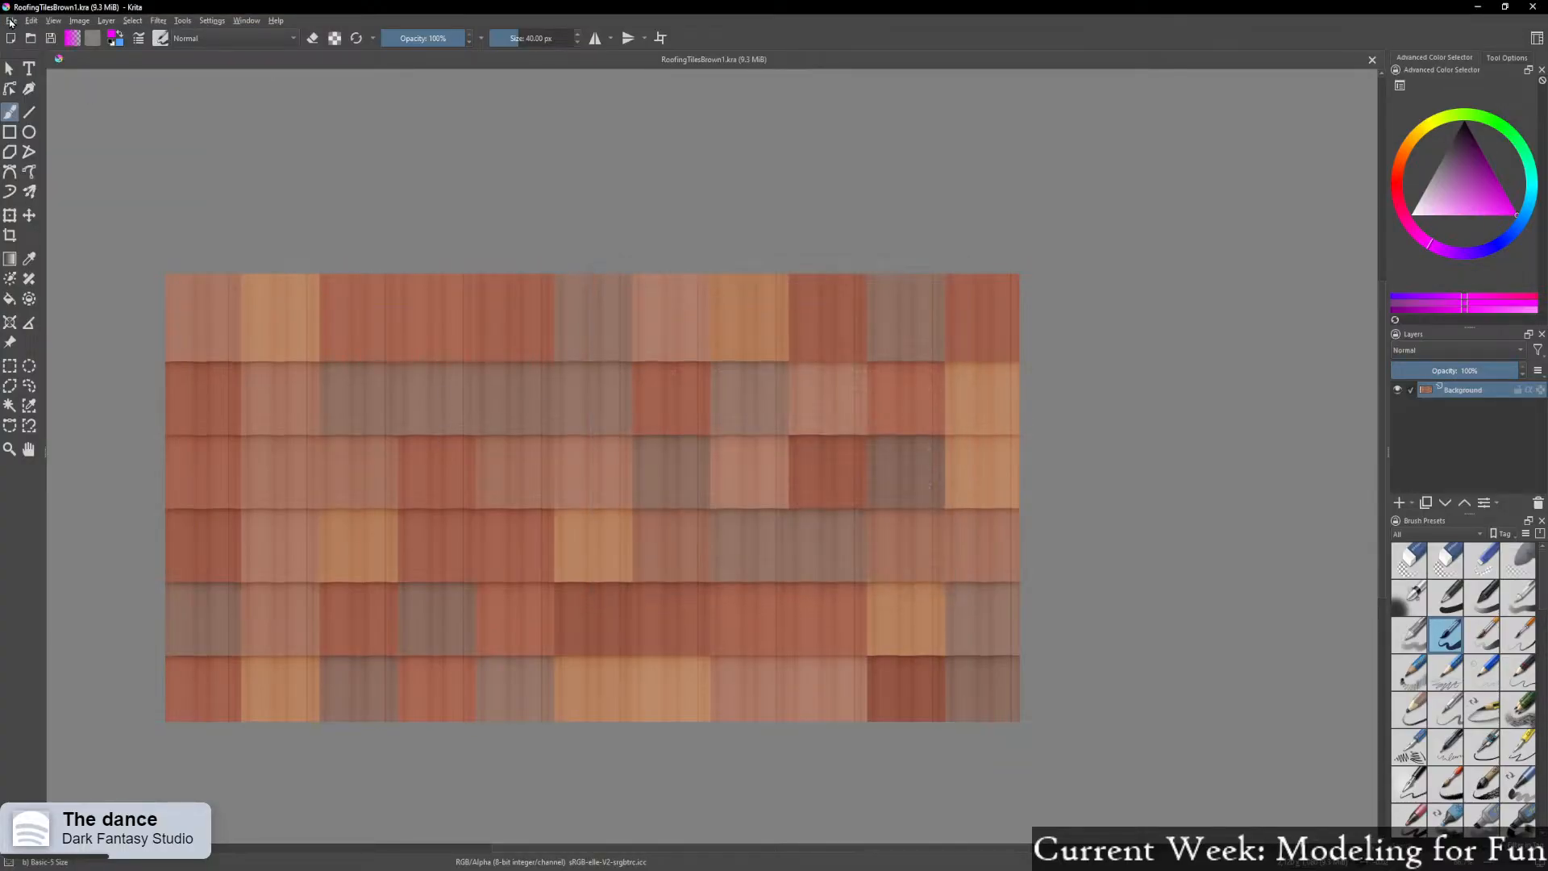
click(11, 21)
click(24, 49)
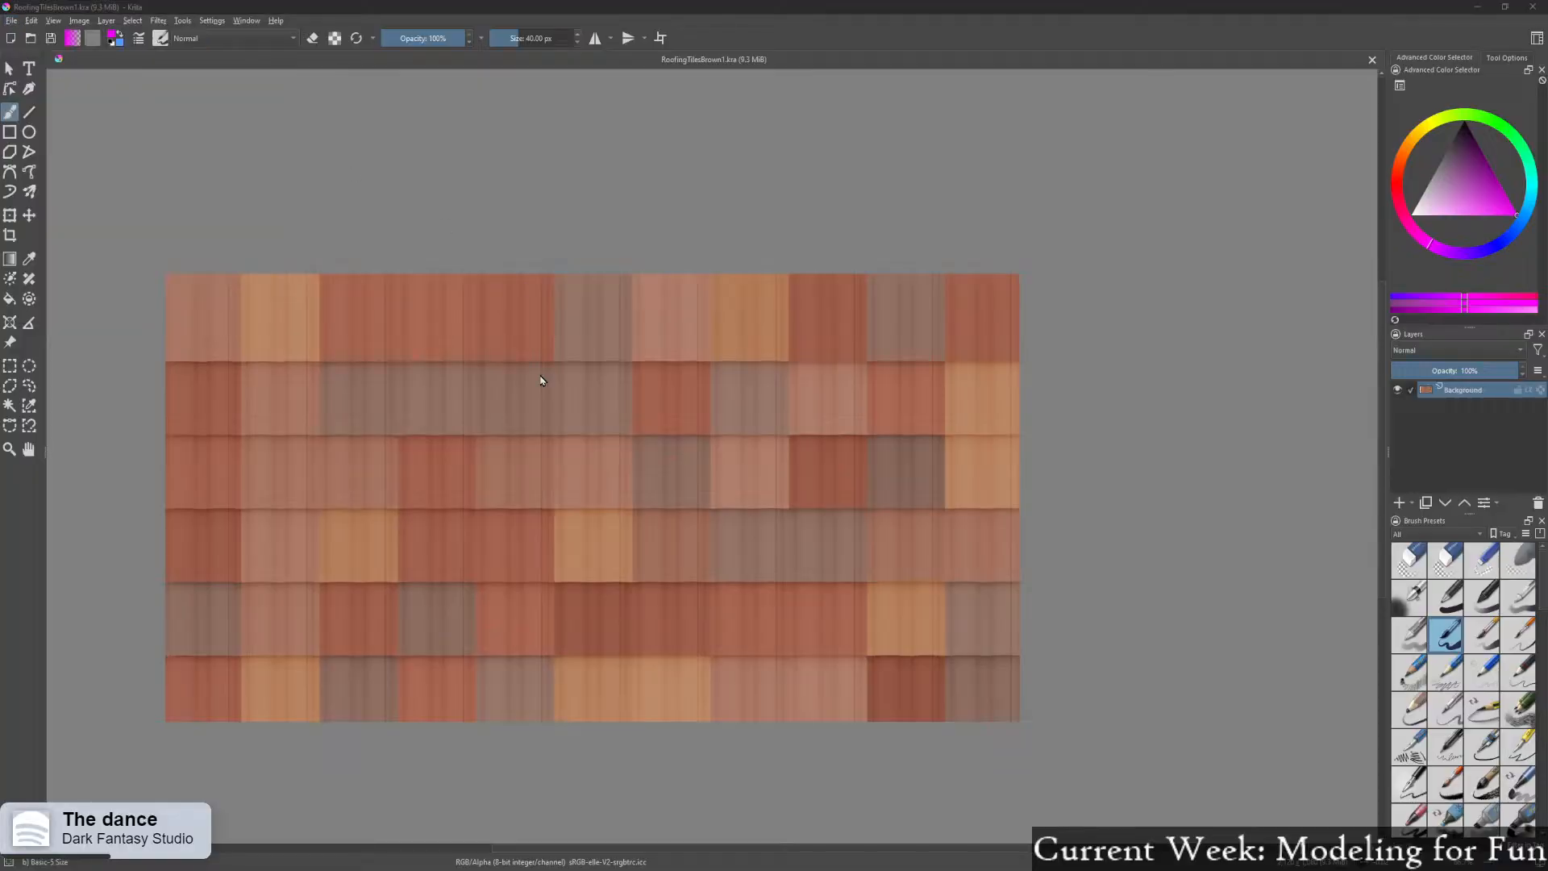
double_click(336, 556)
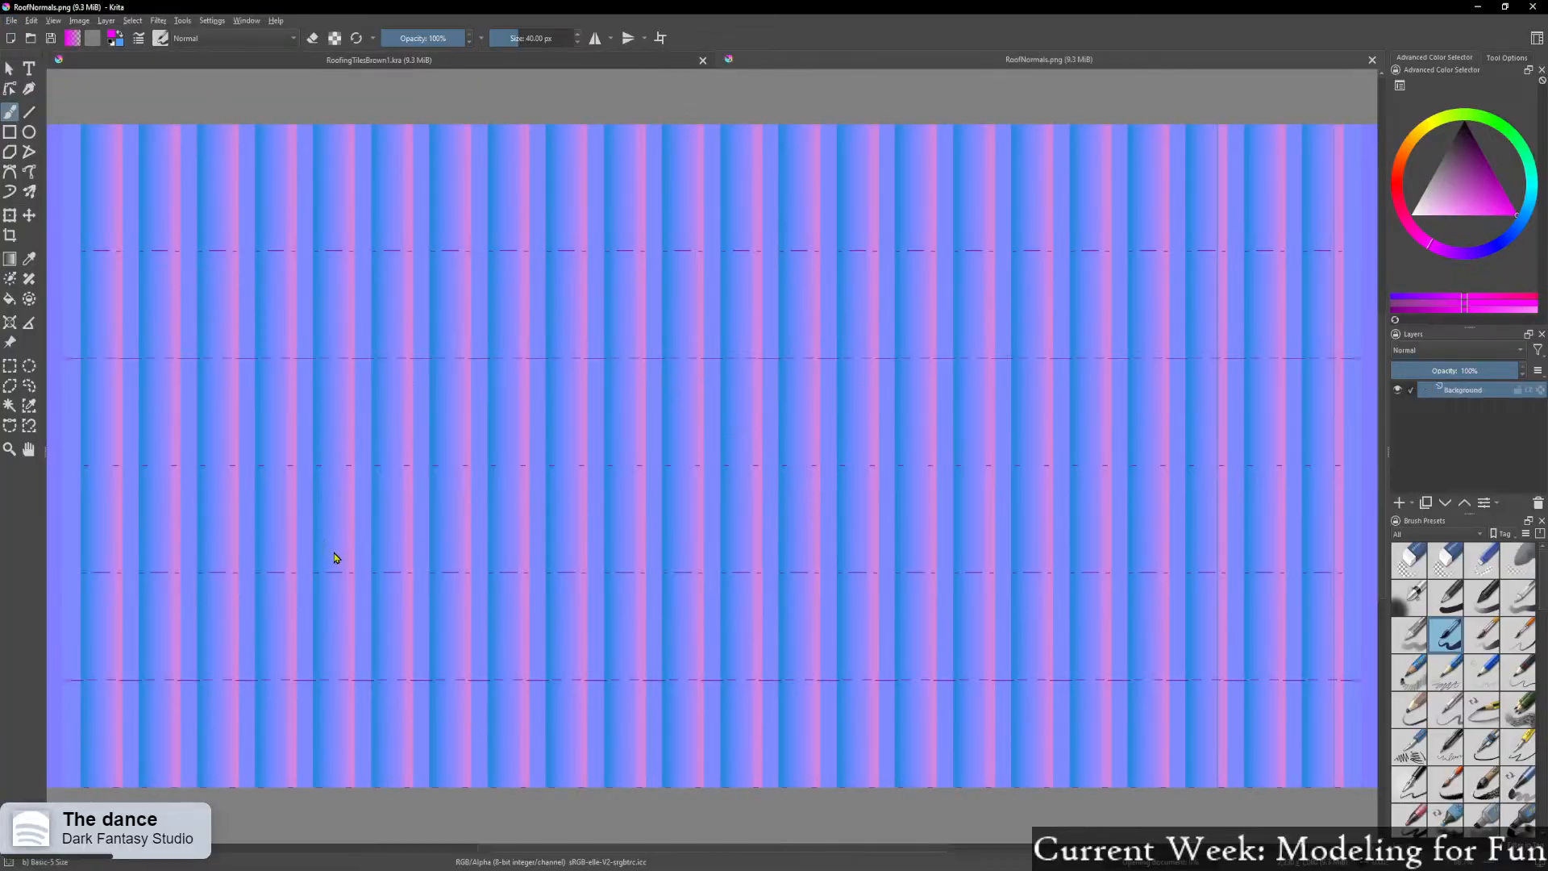
scroll(403, 545, down, 2)
scroll(406, 552, up, 2)
scroll(406, 552, down, 1)
shift+middle_drag(330, 536, 281, 542)
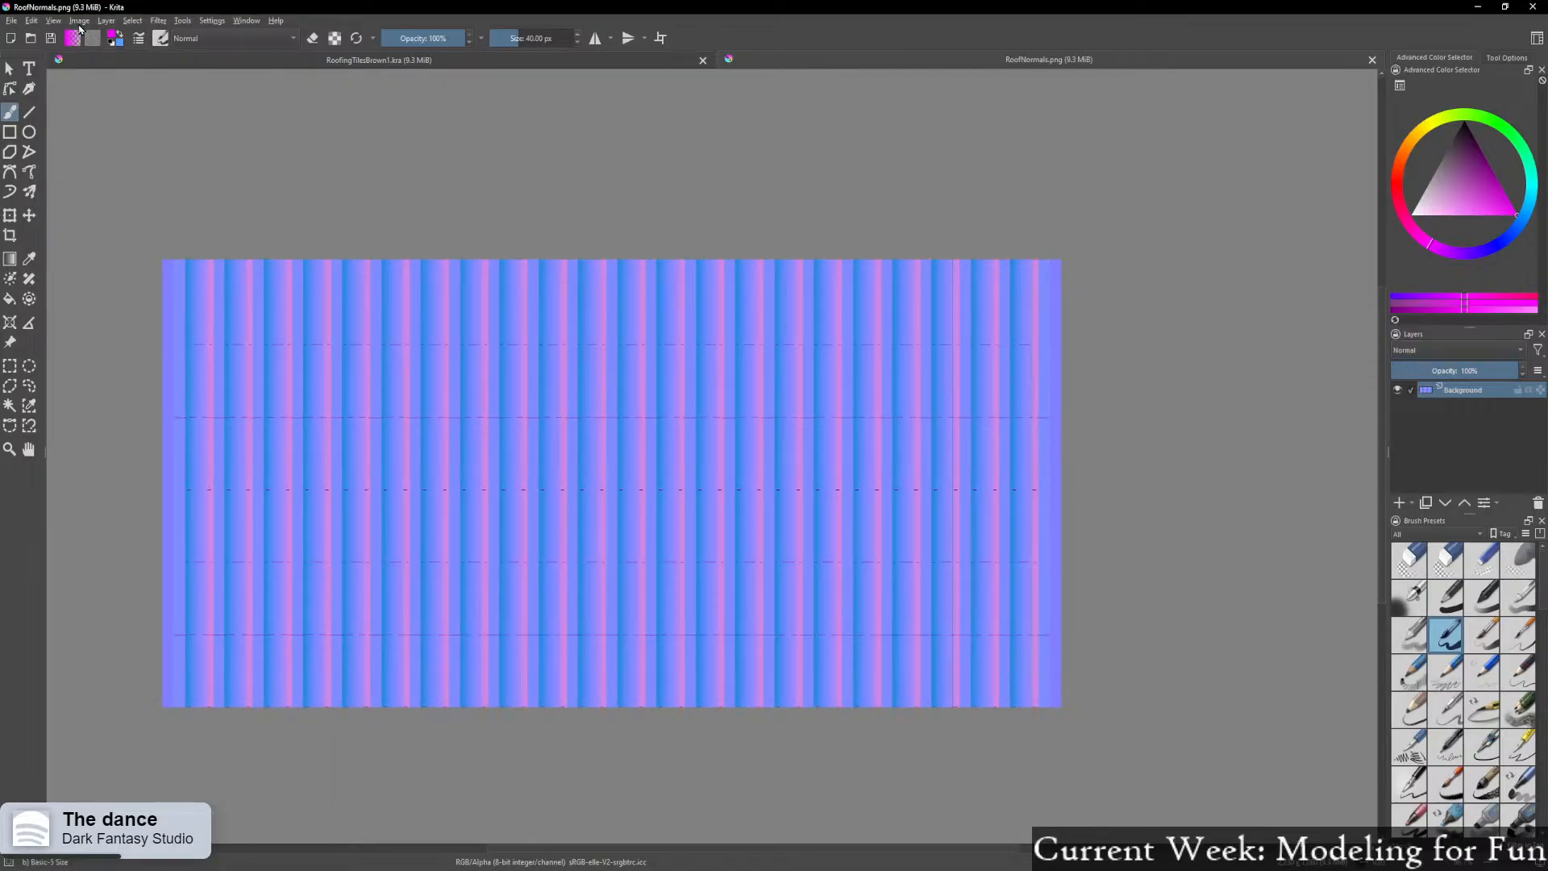
key(ctrl+alt+c)
double_click(755, 352)
text(1)
click(838, 555)
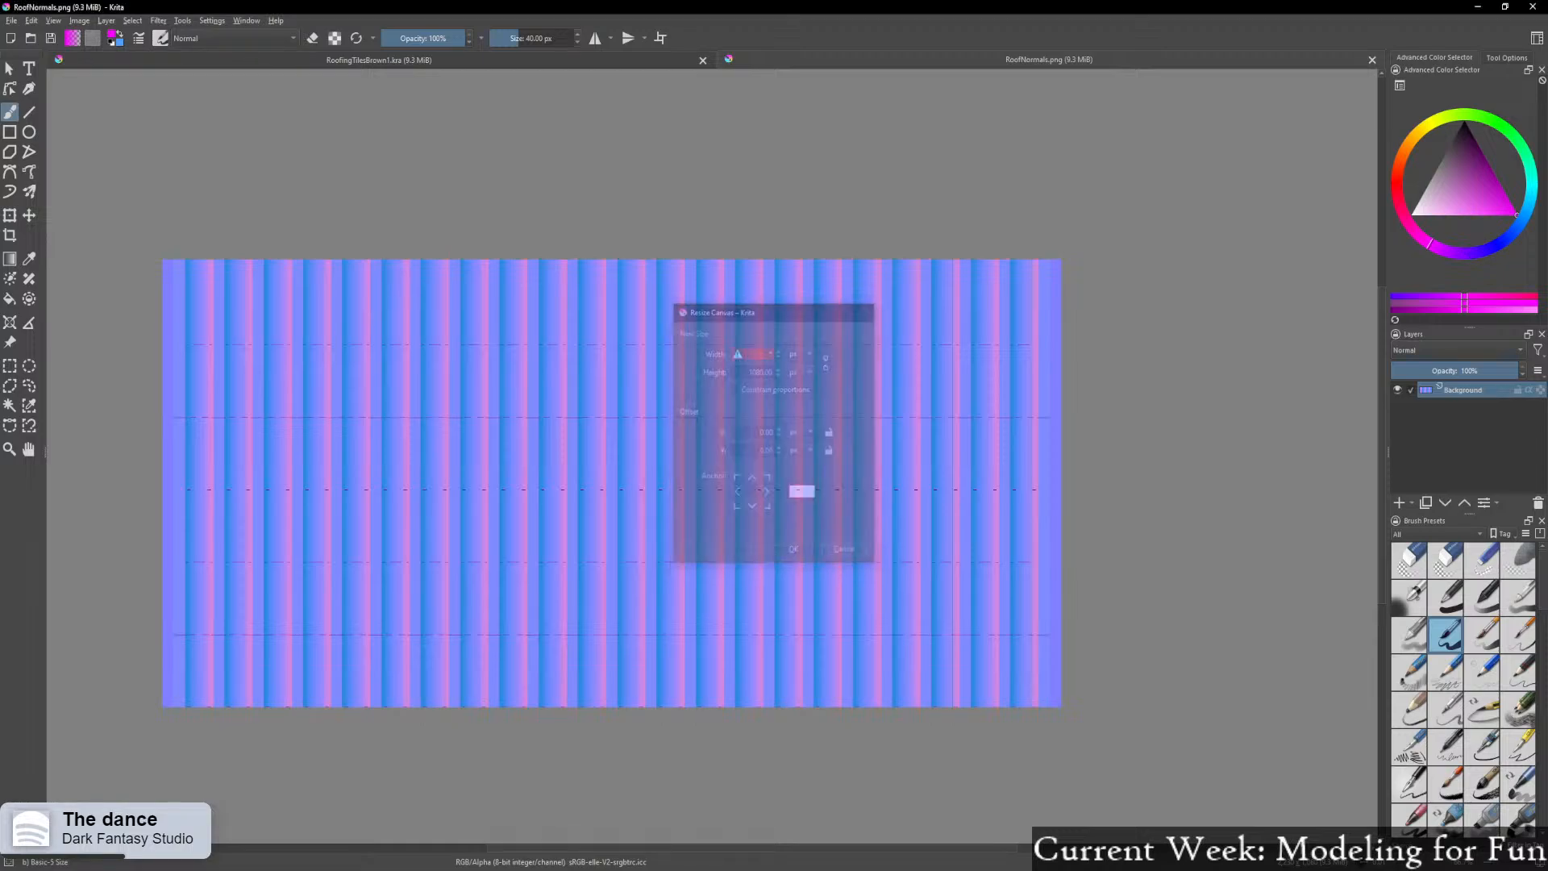
Reduce the normal map's canvas width to 2120 px, trimming both sides evenly around the centre
key(ctrl+alt+c)
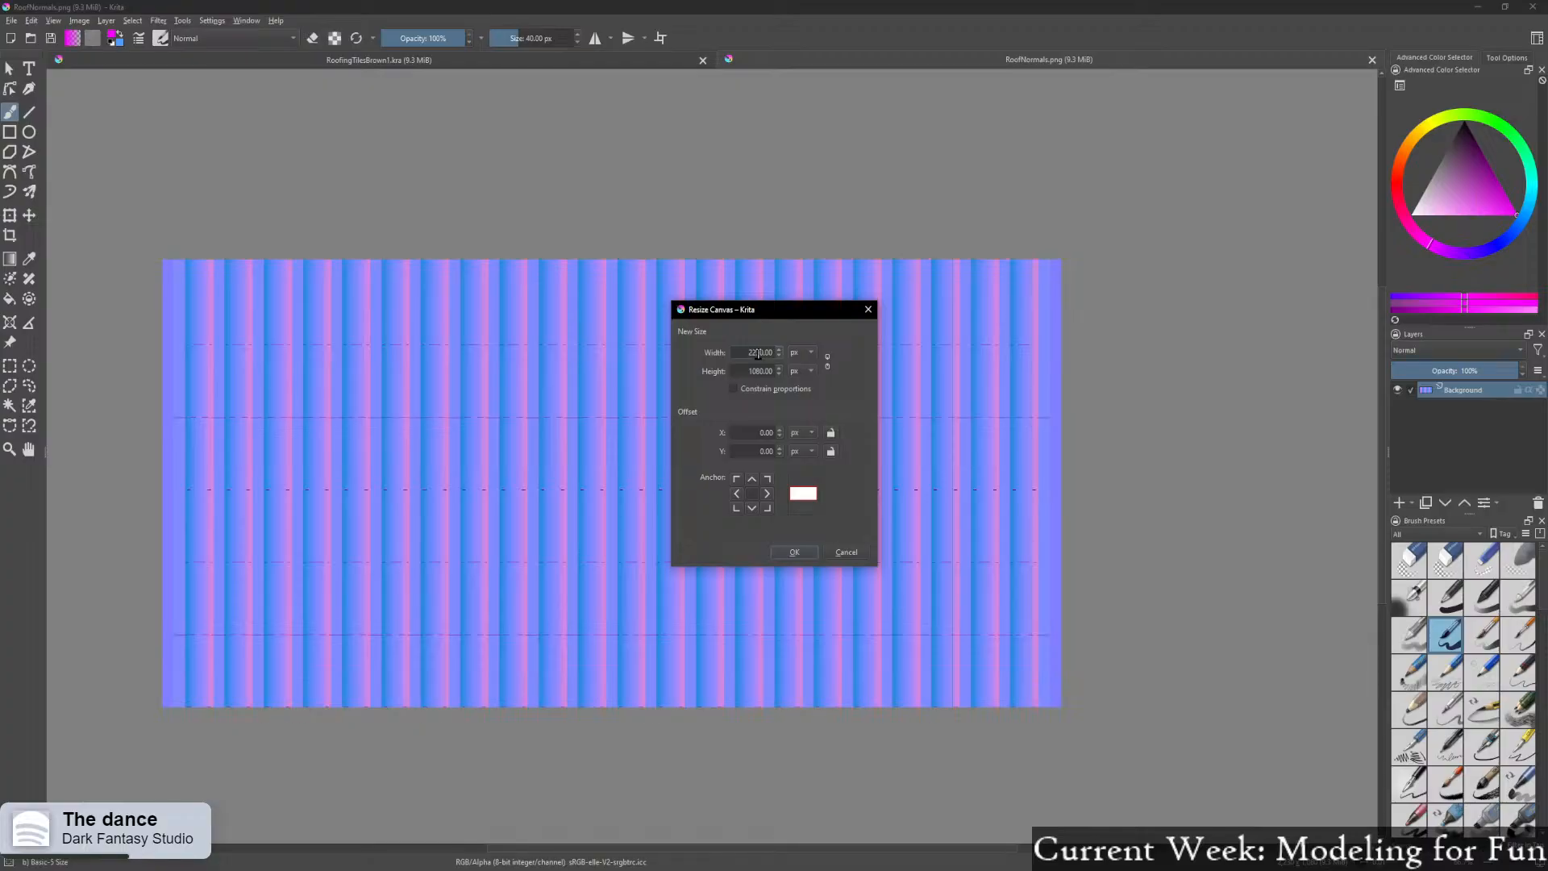
text(1)
key(BackSpace)
click(793, 553)
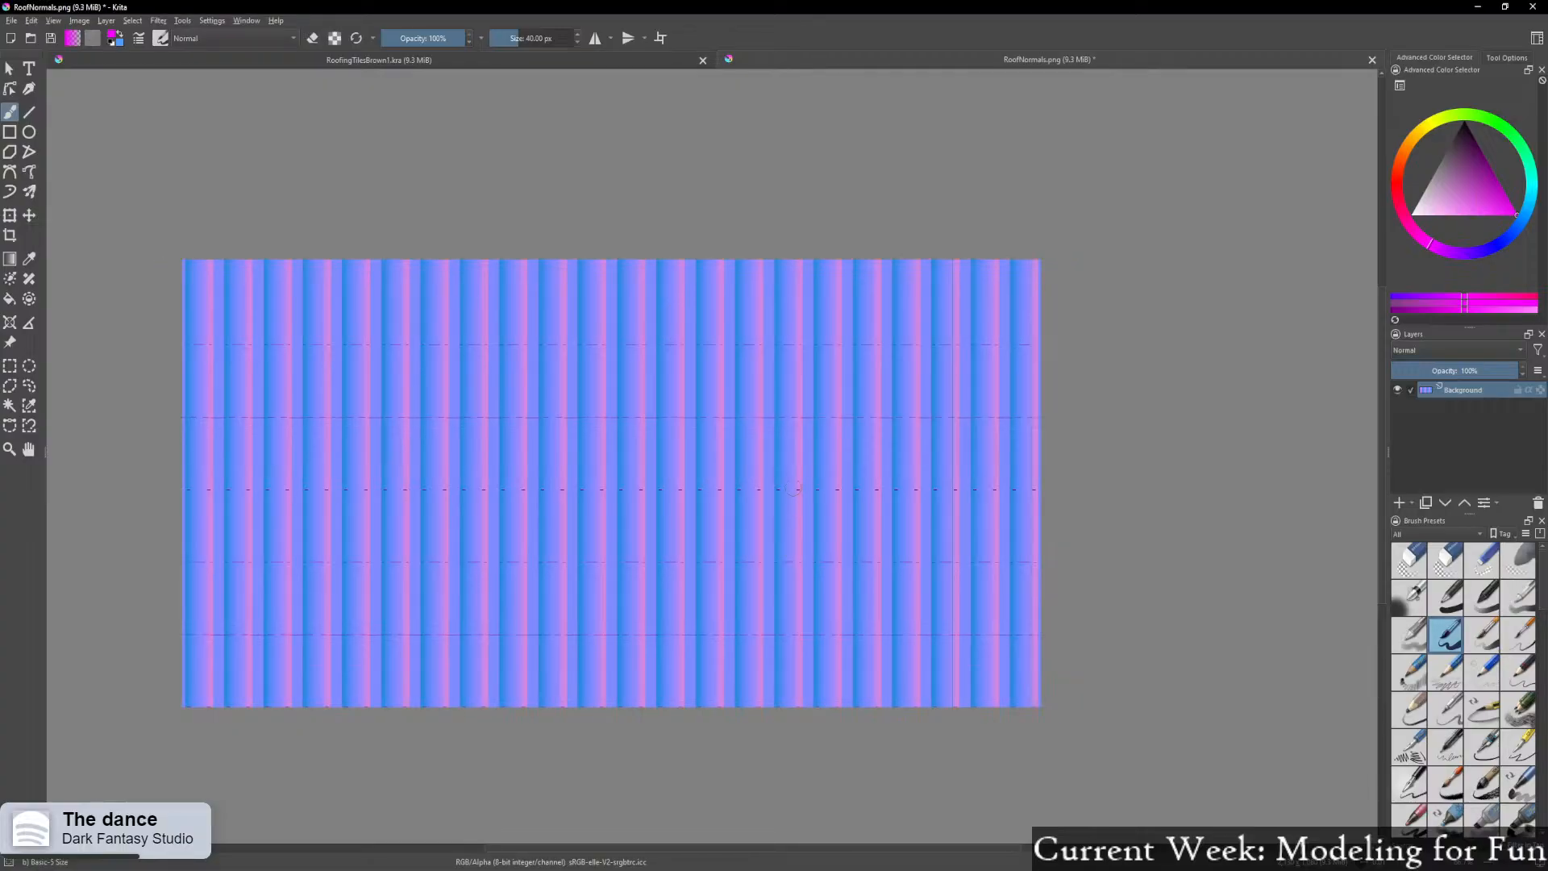
Save the trimmed normal map as RoofNormals.png with the PNG compression at 1
click(11, 21)
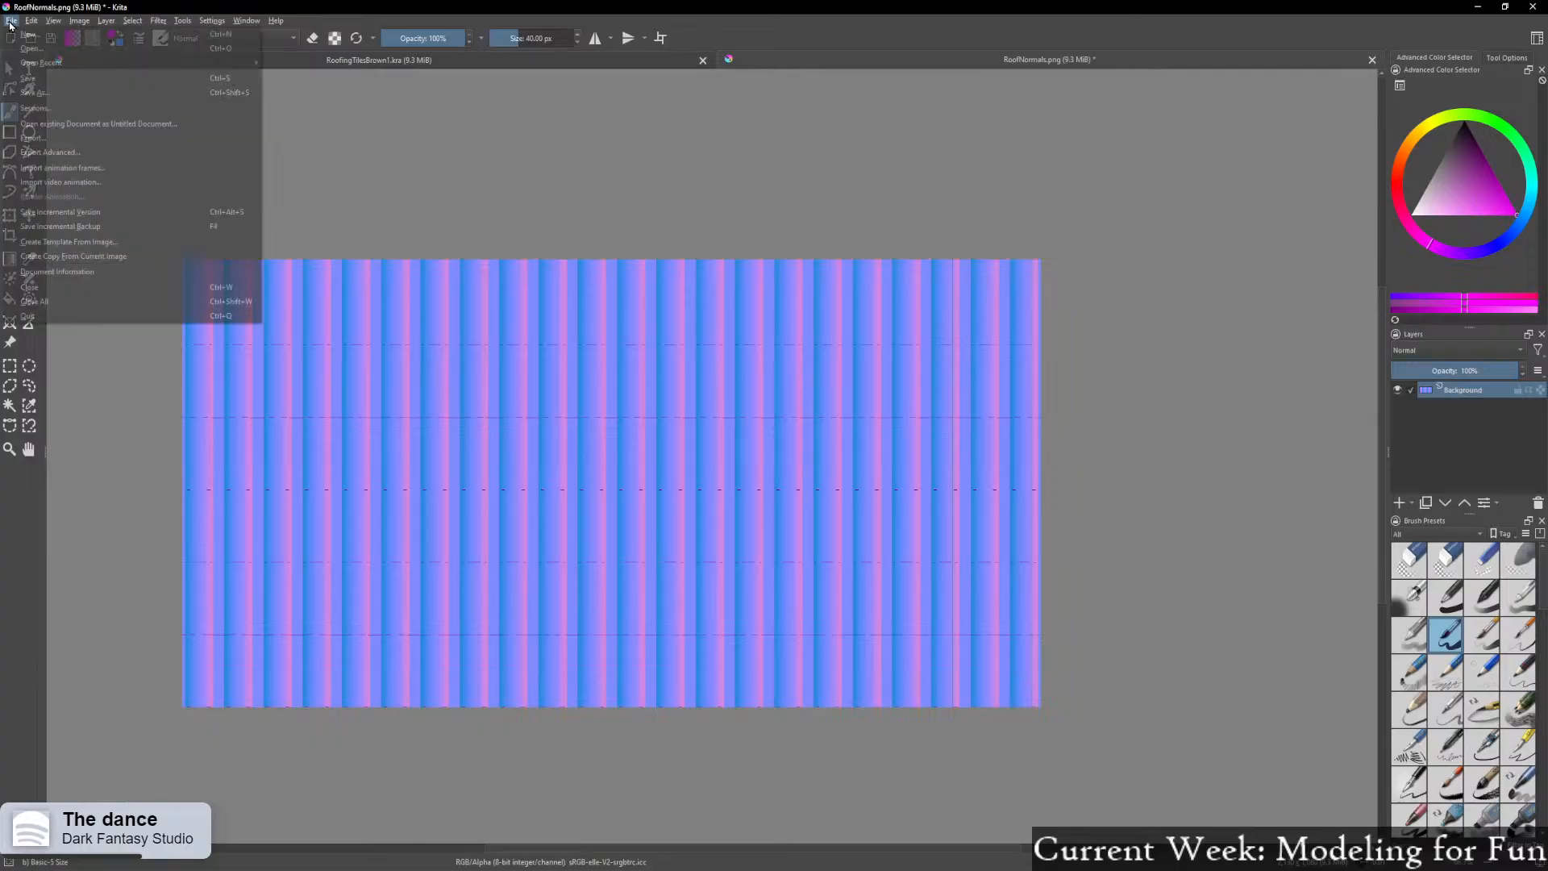
click(35, 91)
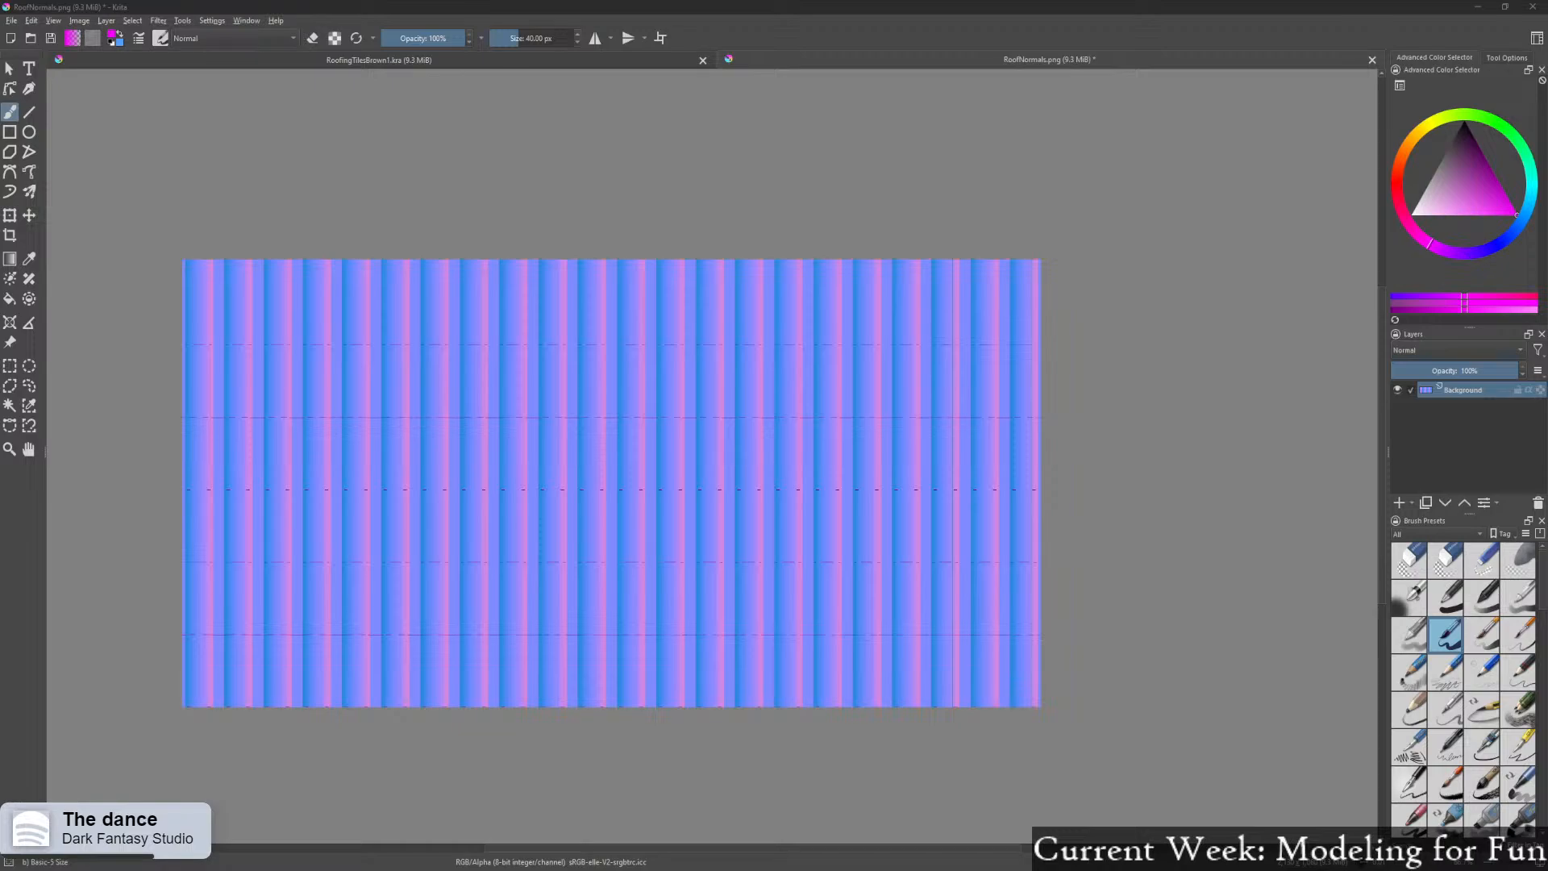
key(alt+Tab)
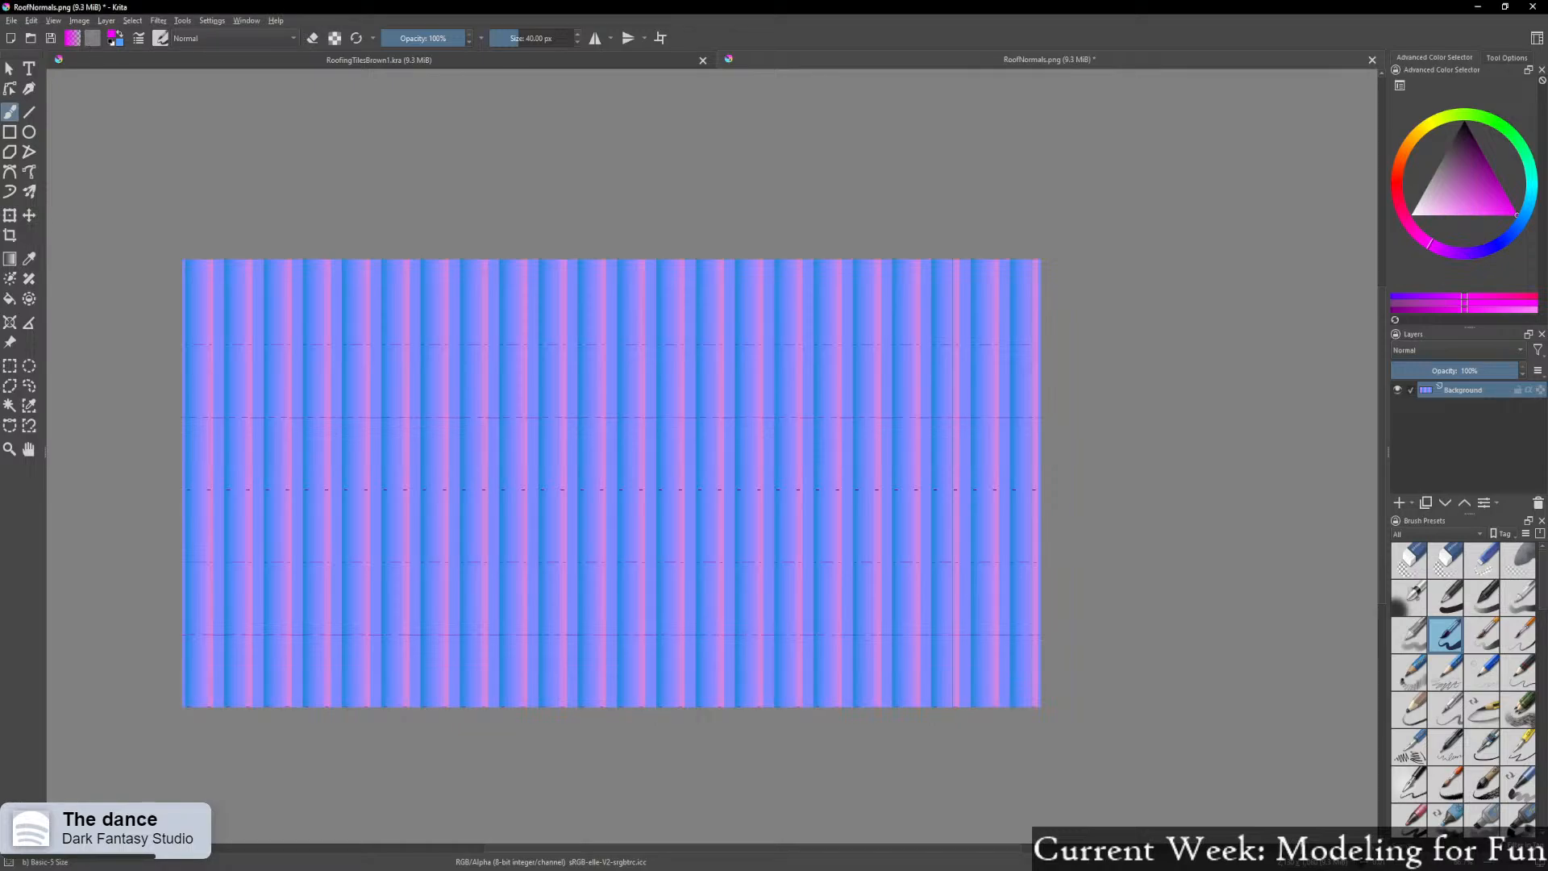
click(12, 20)
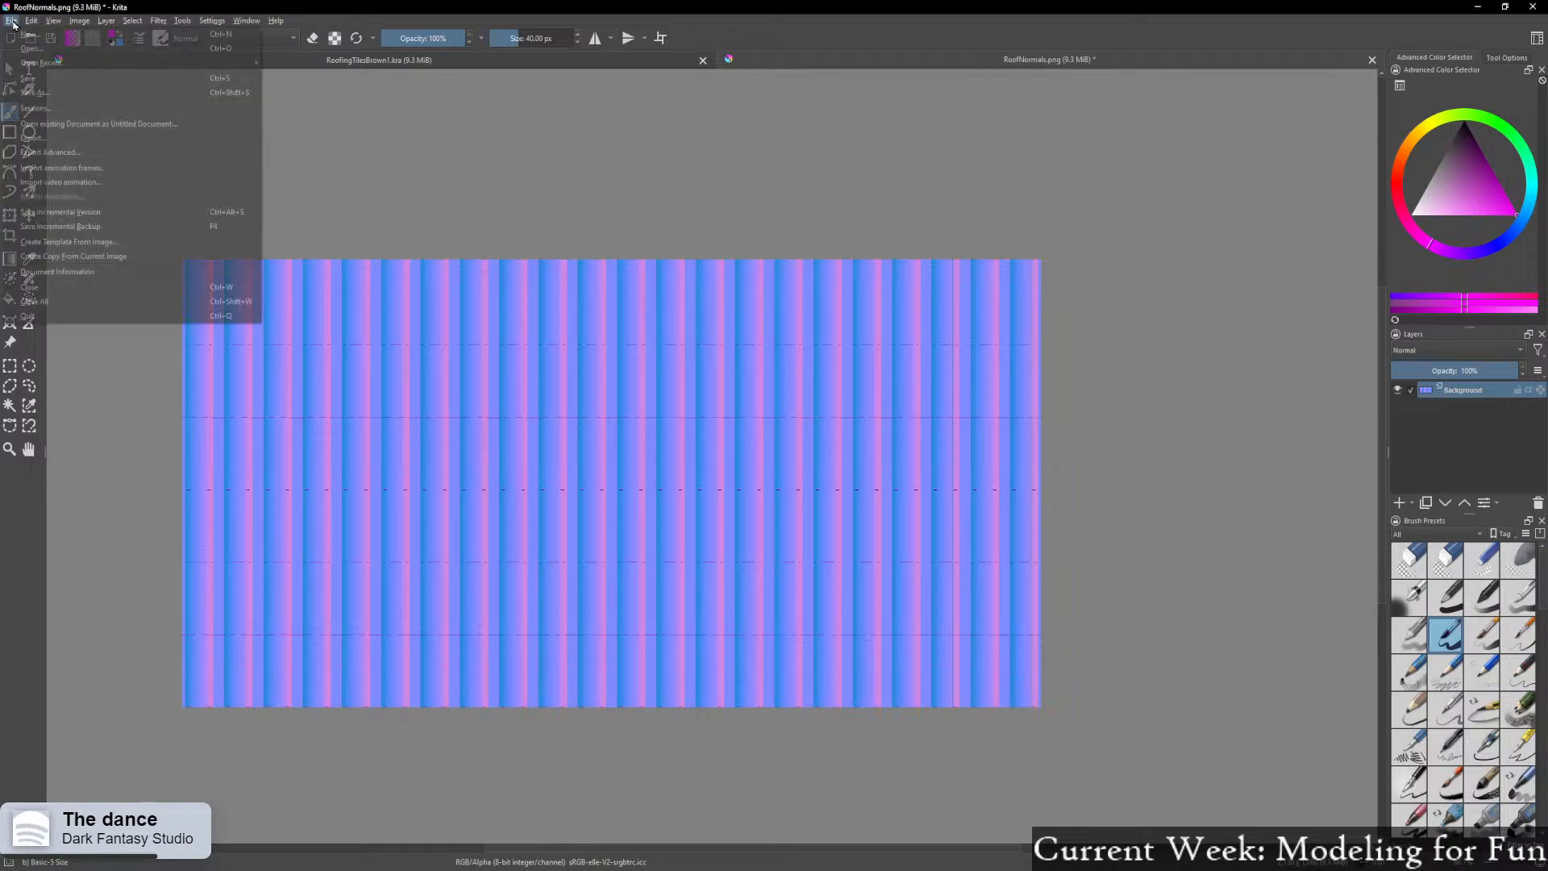
click(42, 99)
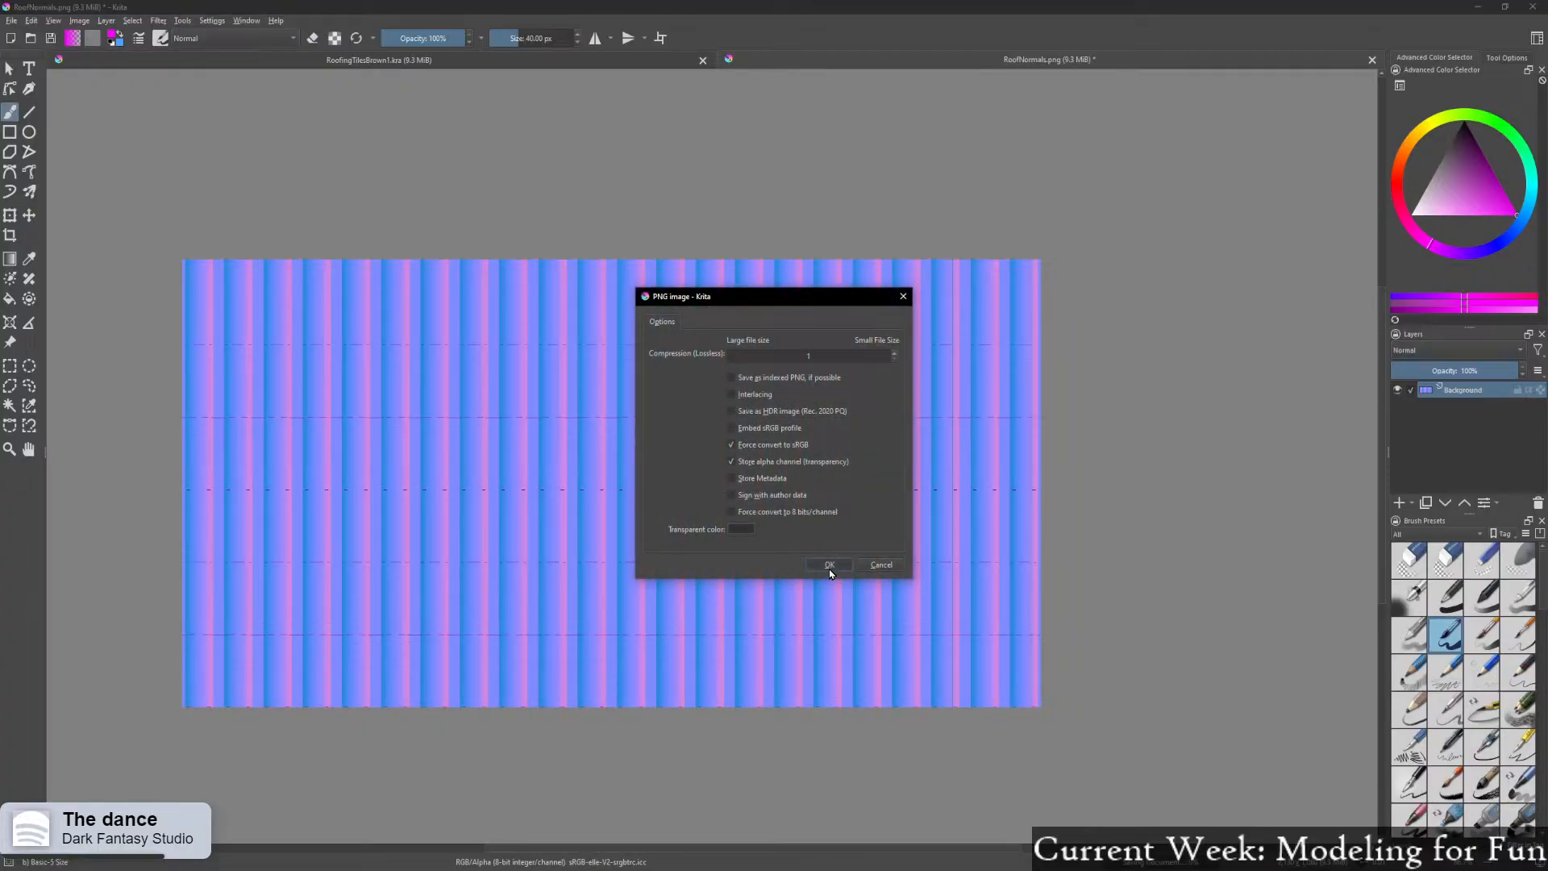
click(829, 565)
Save a copy of the normal map in Krita's native format as RoofNormals.kra
click(10, 21)
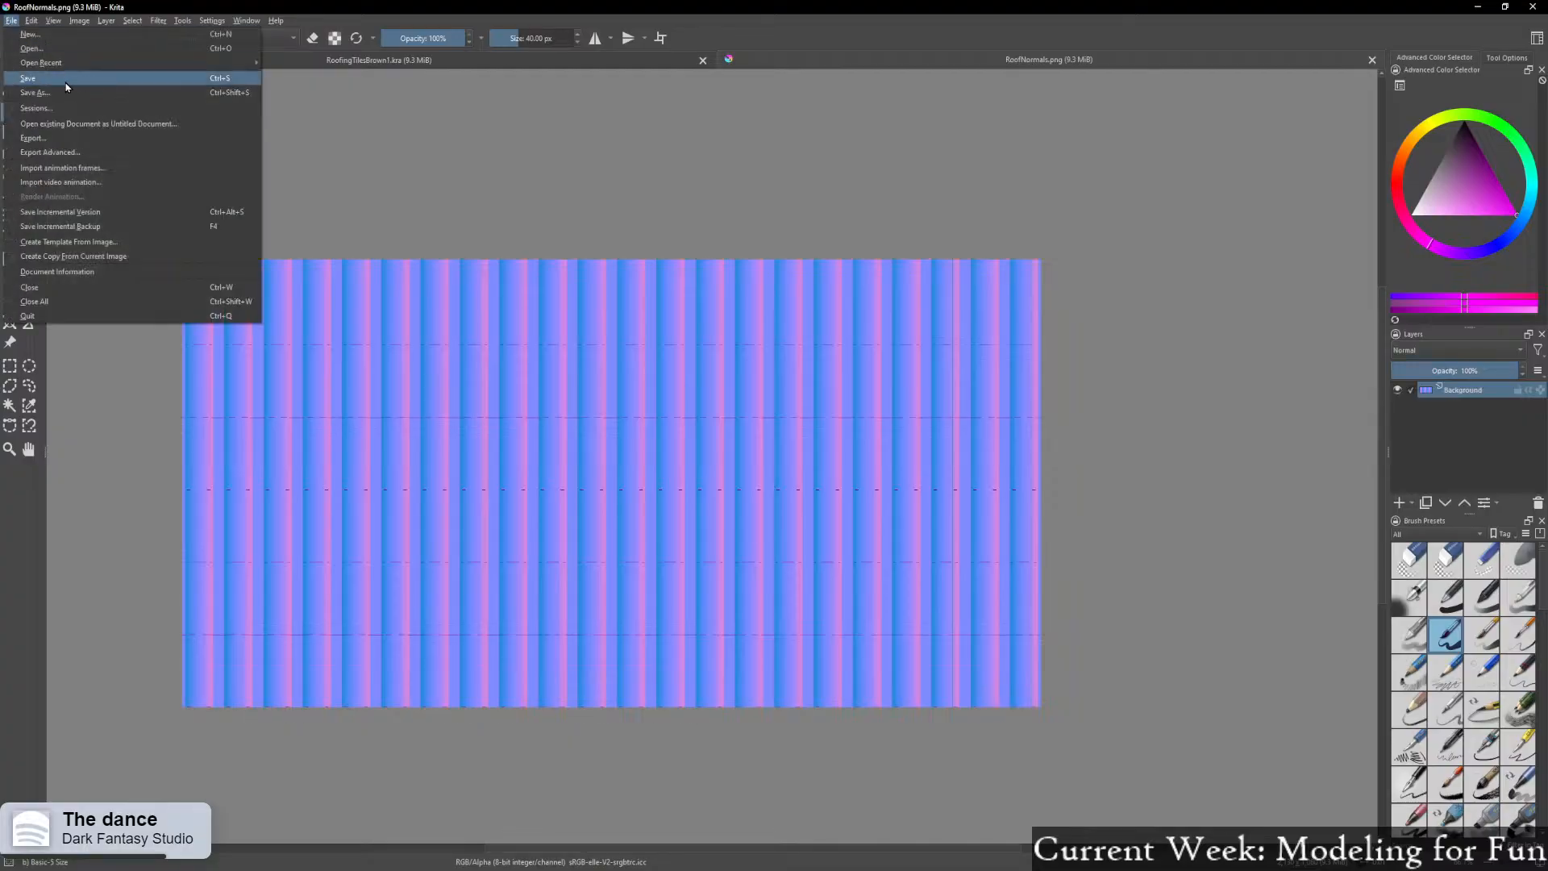
click(37, 93)
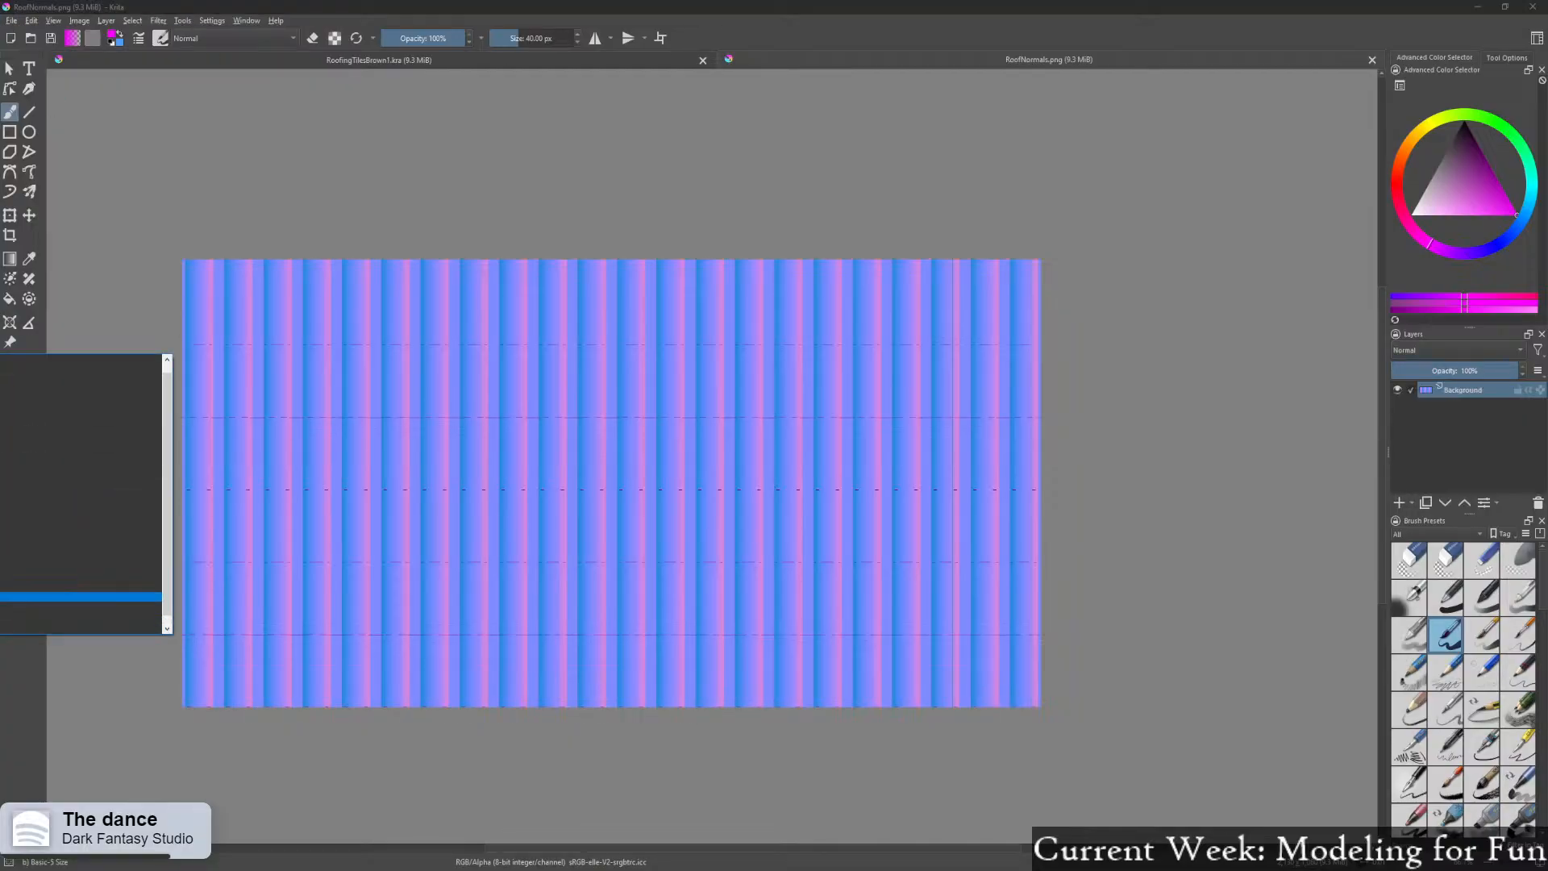
click(81, 360)
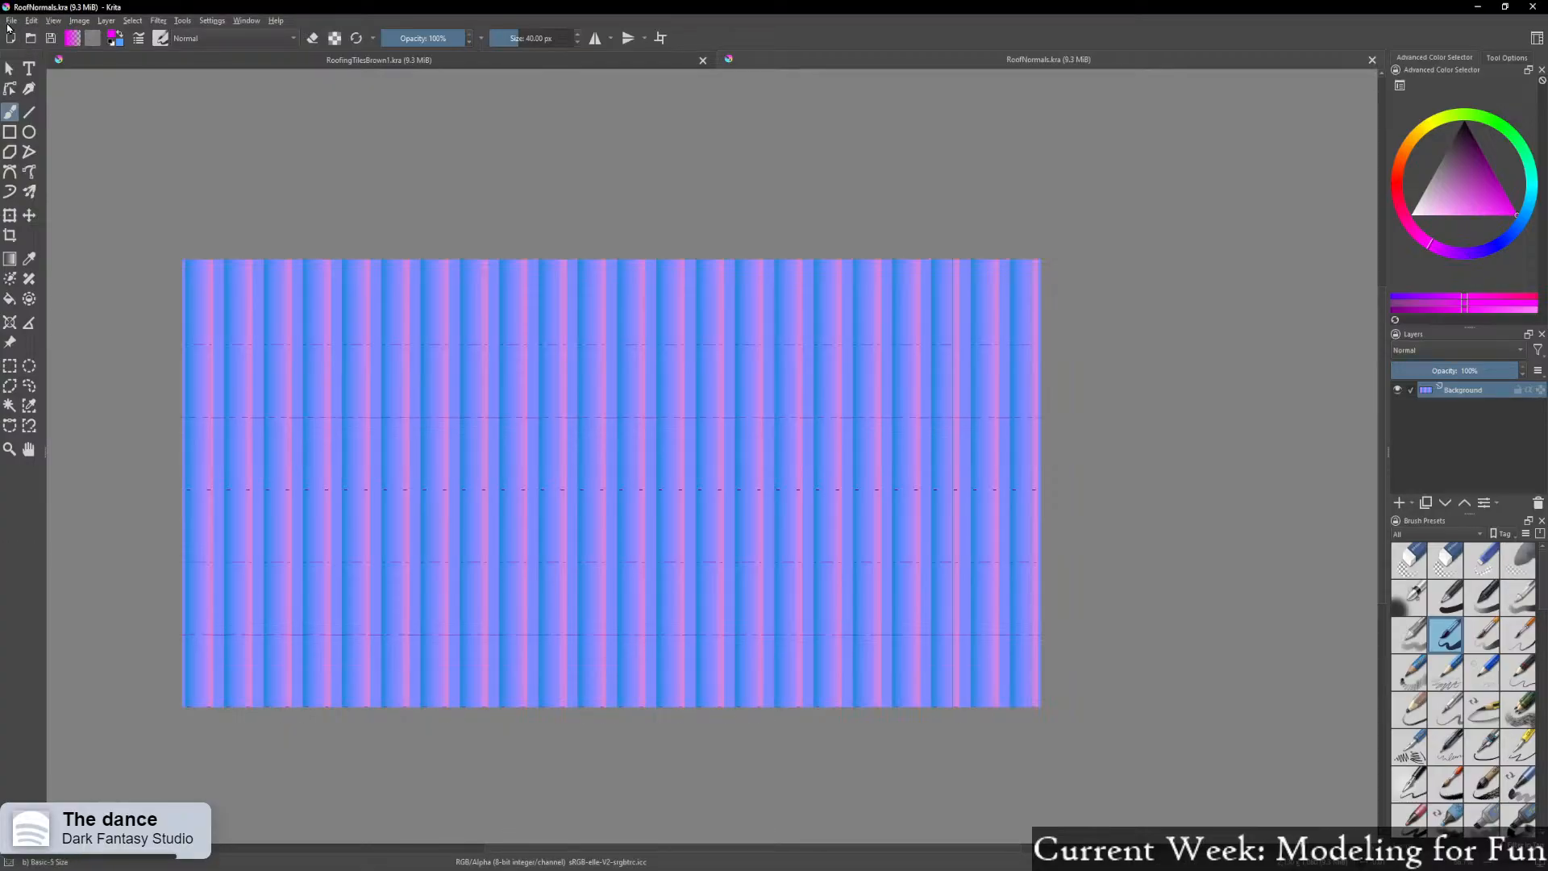
Open the RoofTileCavity.png image and bring its whole canvas into view
click(10, 22)
click(88, 95)
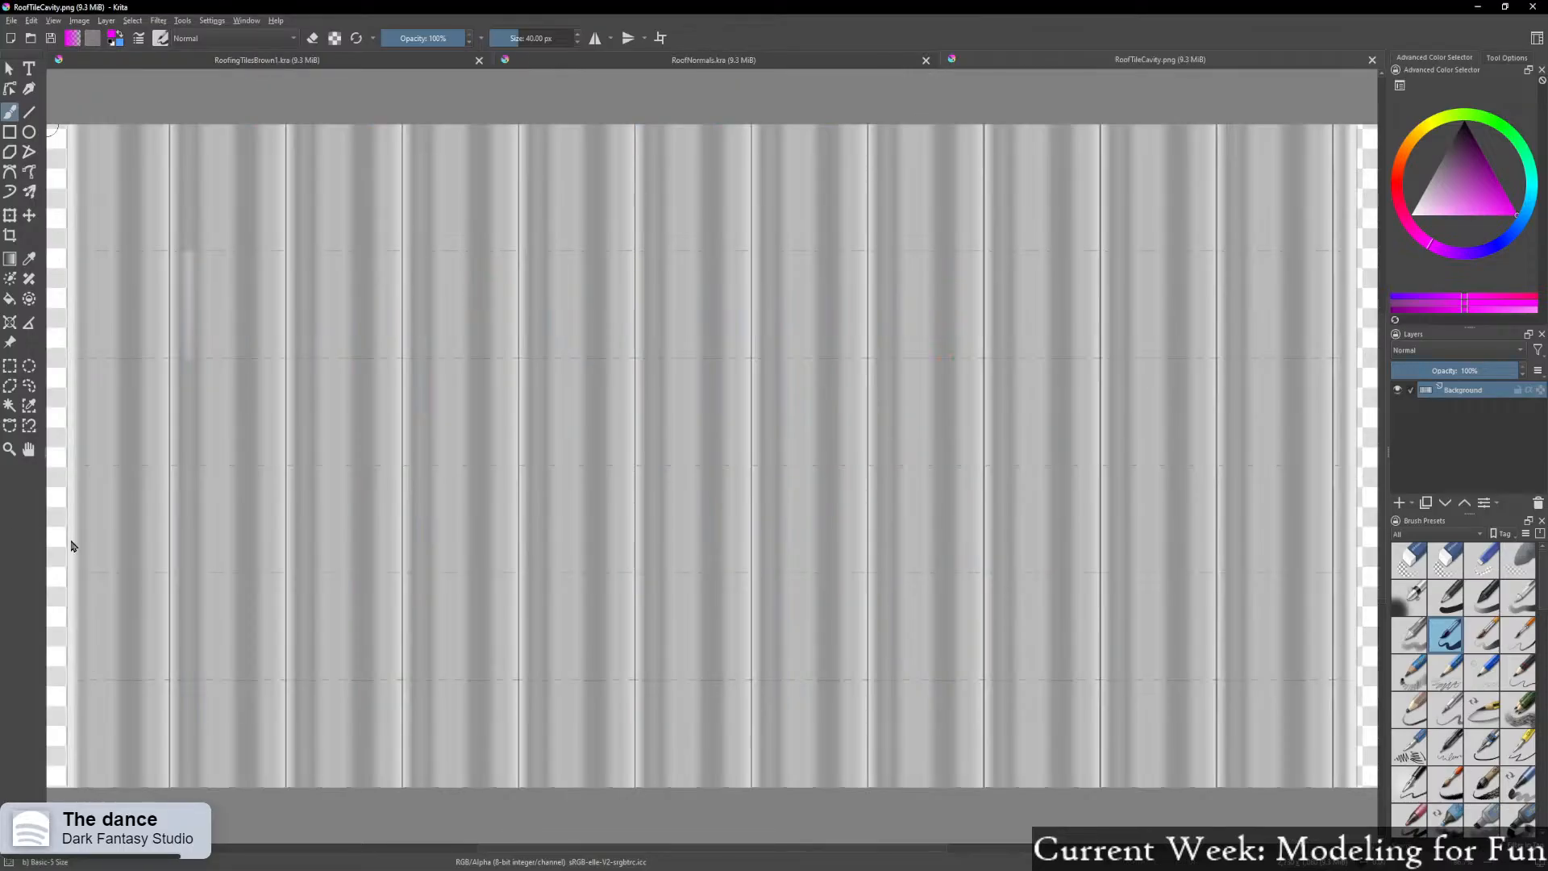
scroll(503, 633, down, 1)
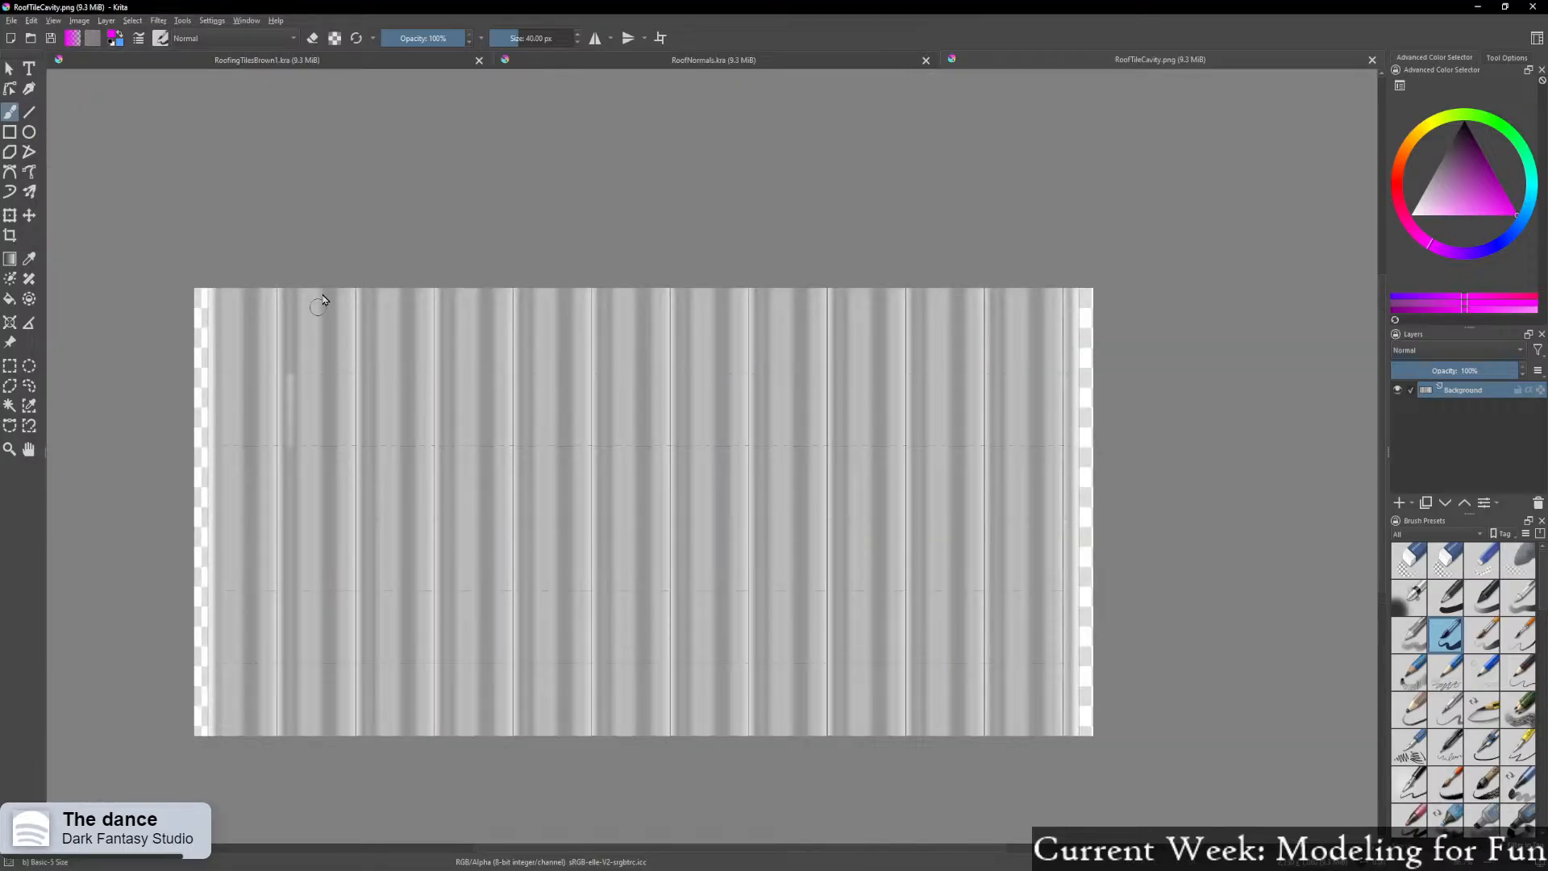
click(53, 20)
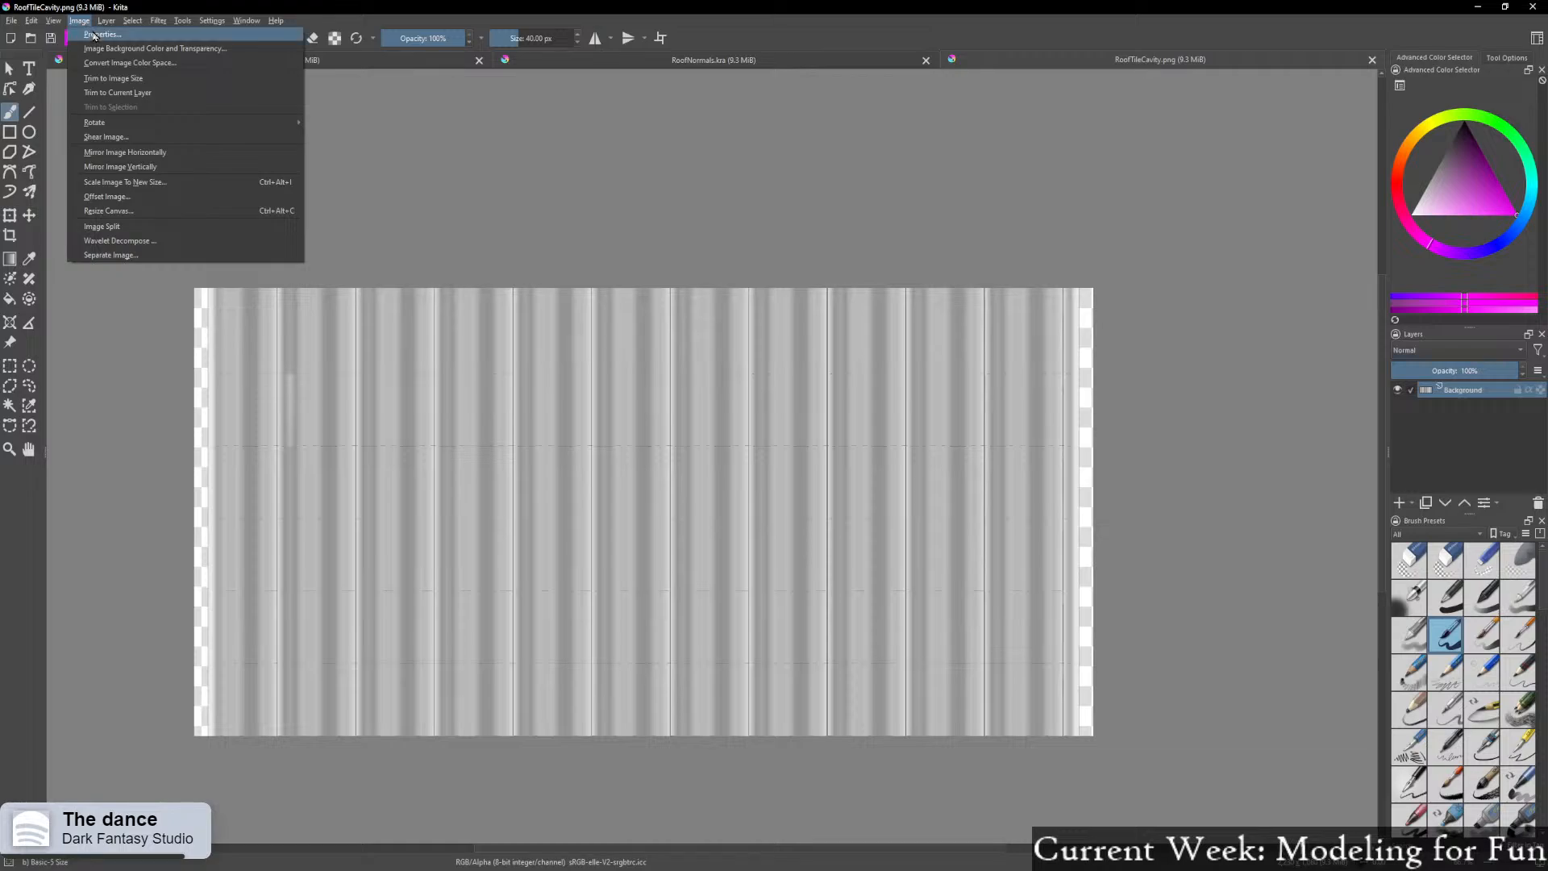
right_click(514, 201)
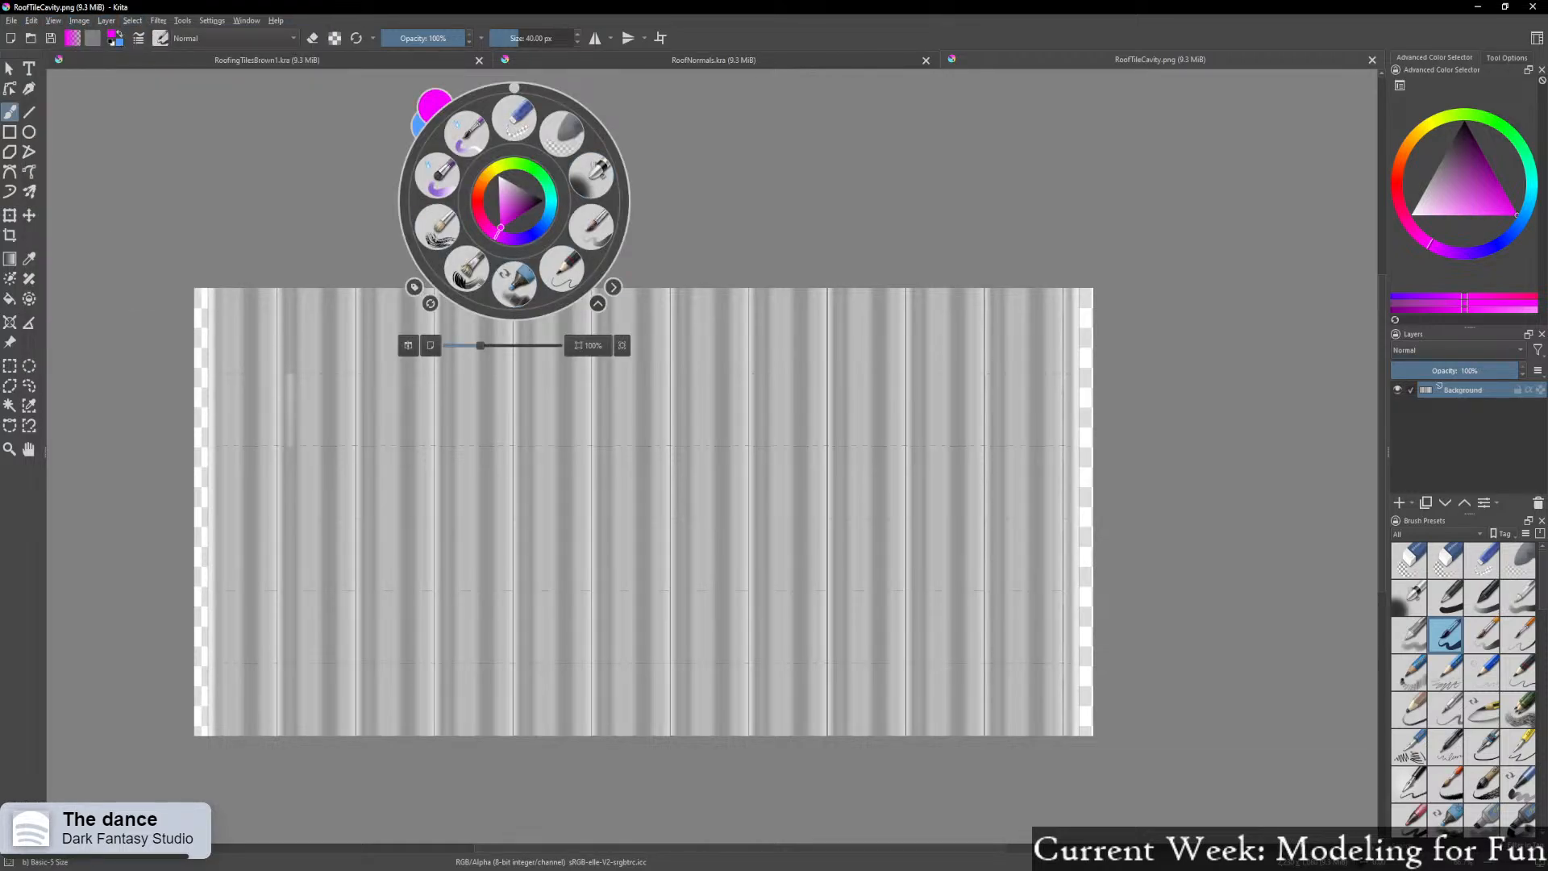
key(Escape)
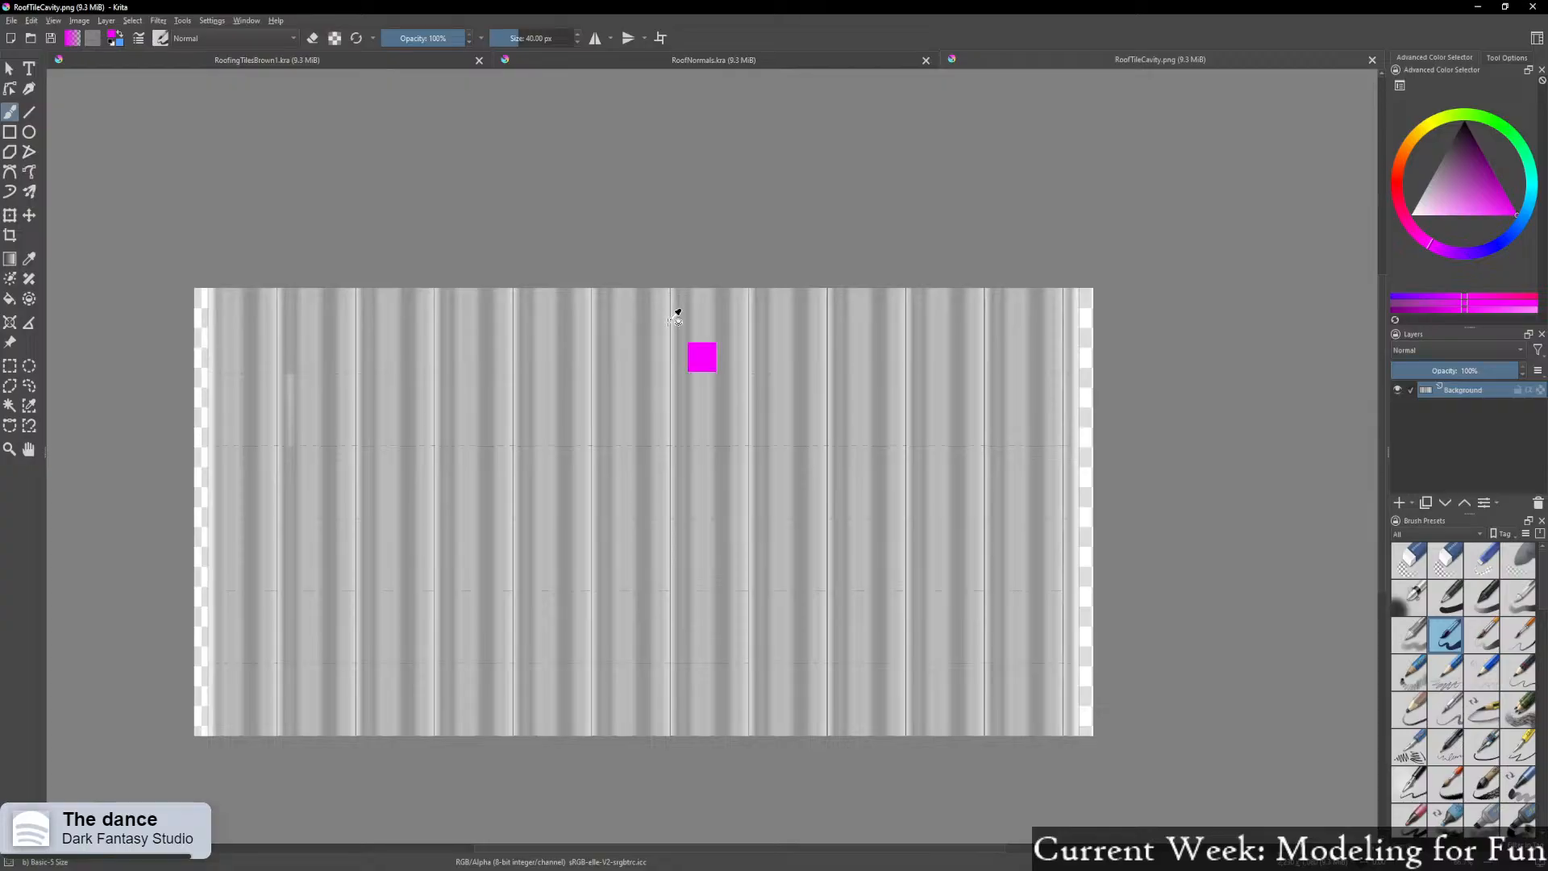
Reduce the cavity map's canvas width to 2120 px with a centred anchor to remove the transparent side strips
key(ctrl+alt+c)
click(760, 352)
key(BackSpace)
text(130.00)
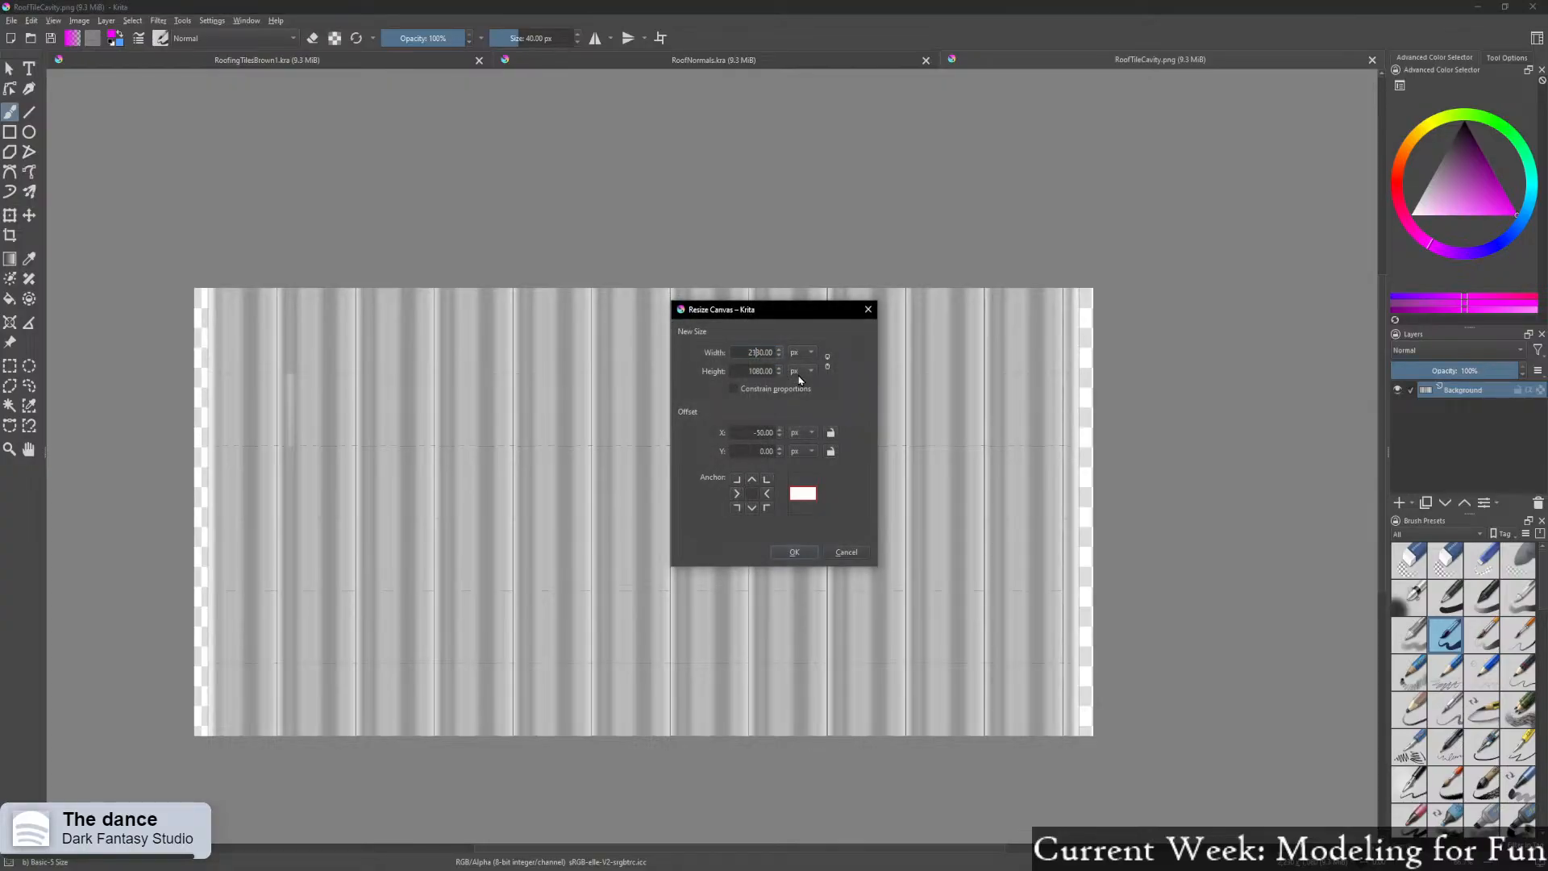
click(787, 554)
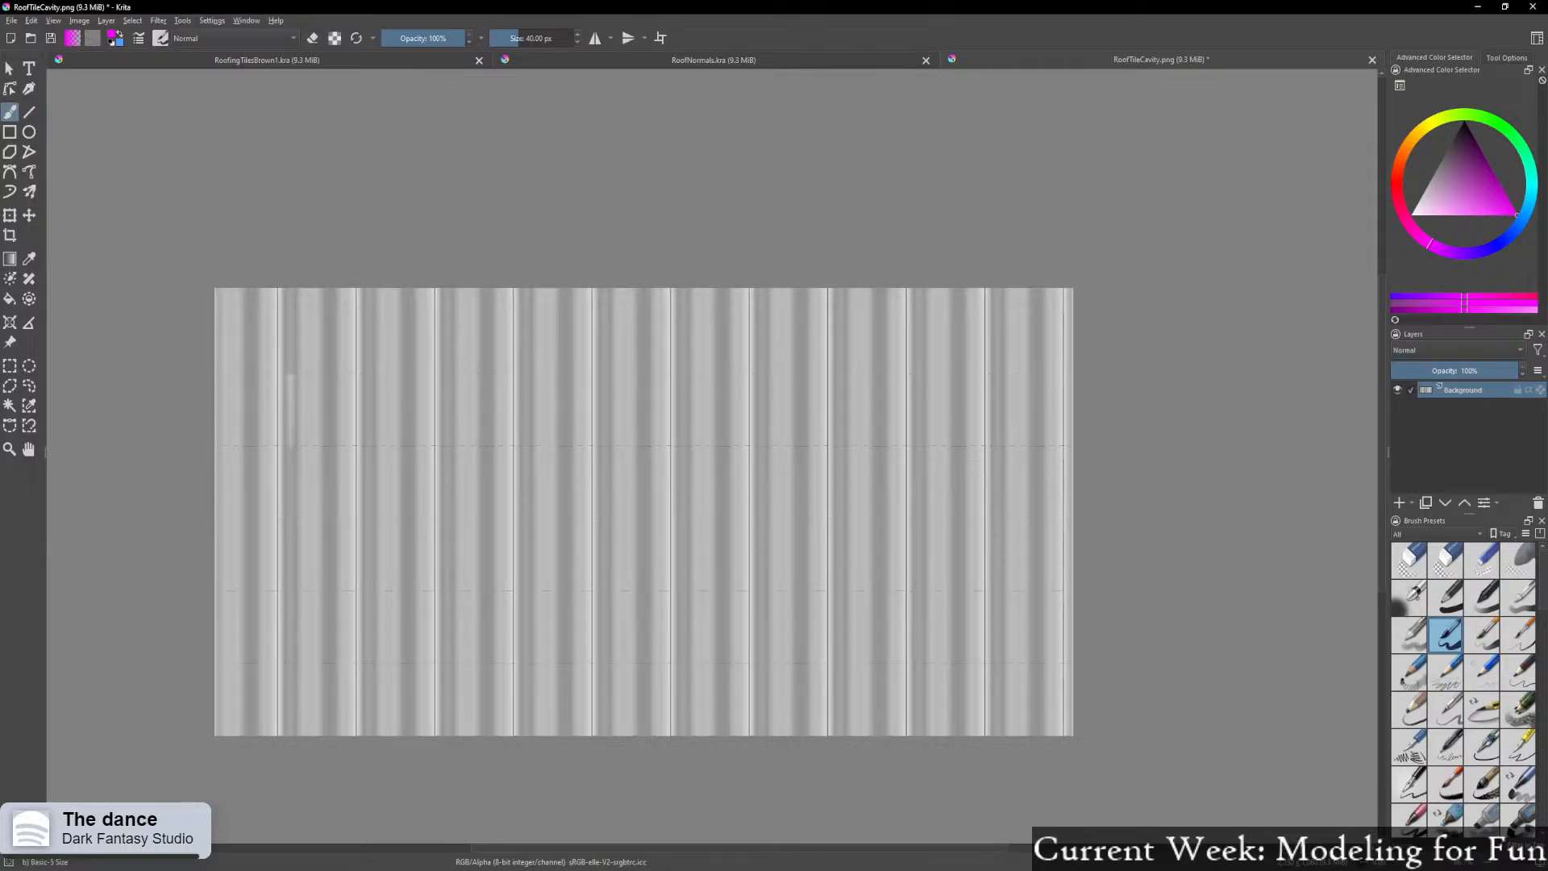
Save the trimmed cavity map as RoofTileCavity.png and store a native Krita copy as RoofTileCavity.kra
click(84, 20)
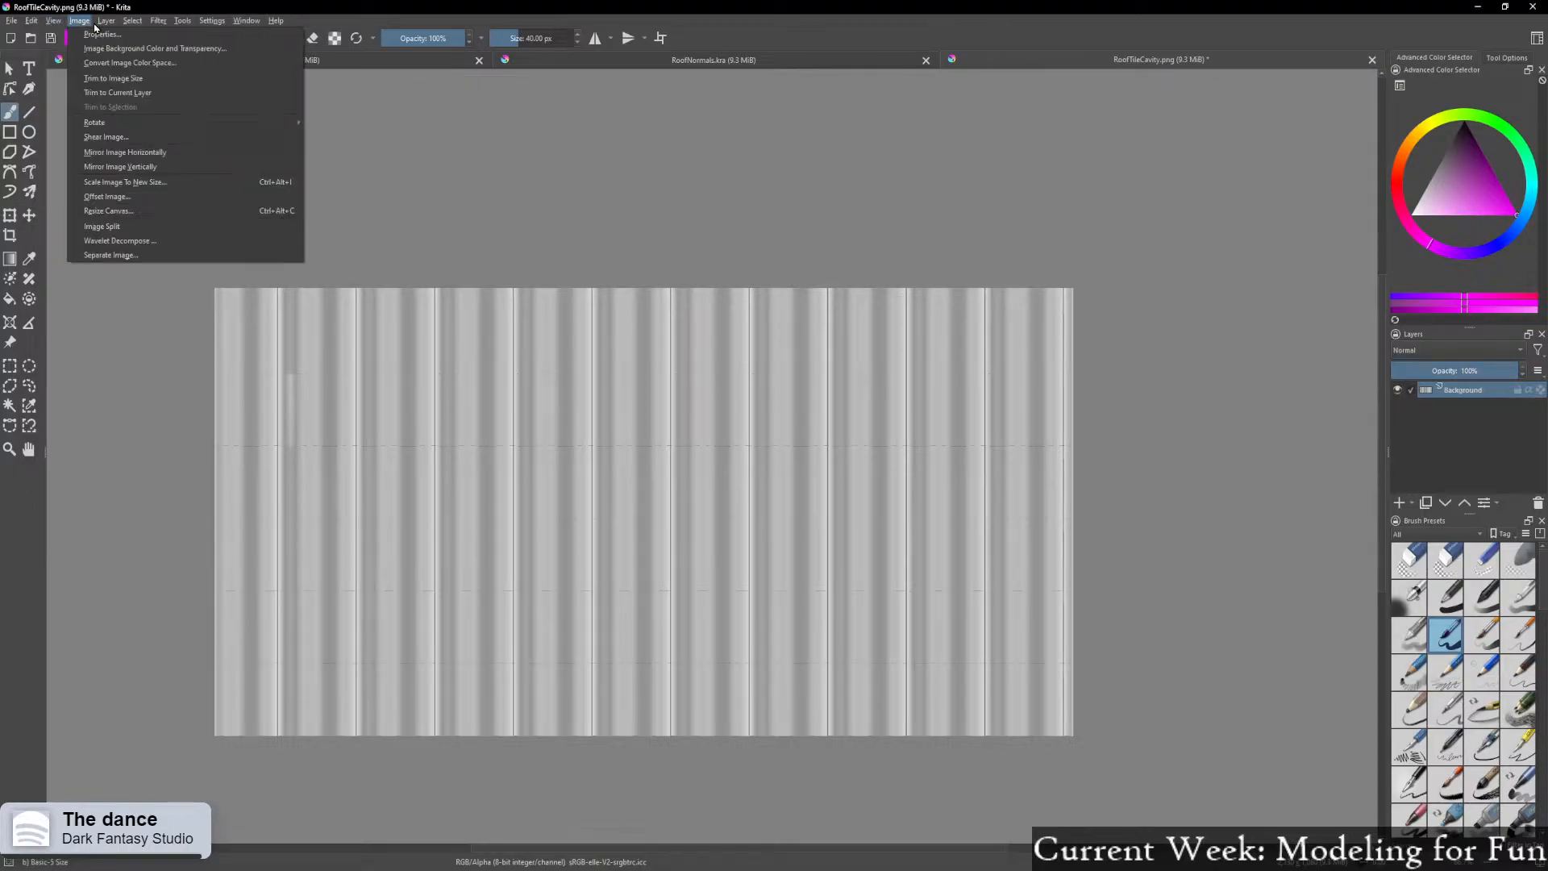
mouse_move(18, 23)
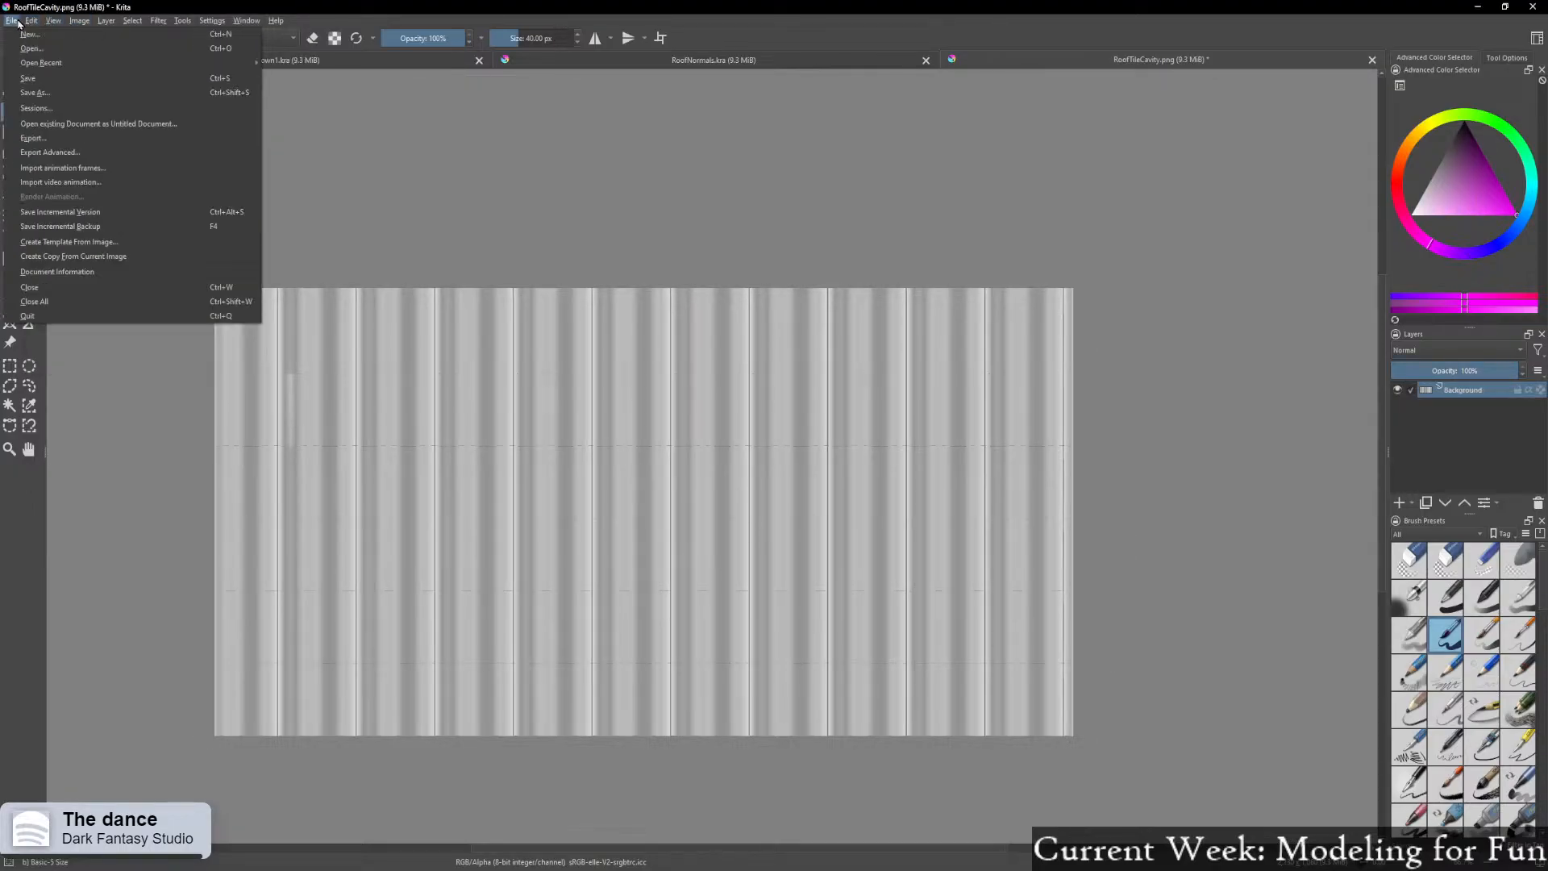
click(47, 93)
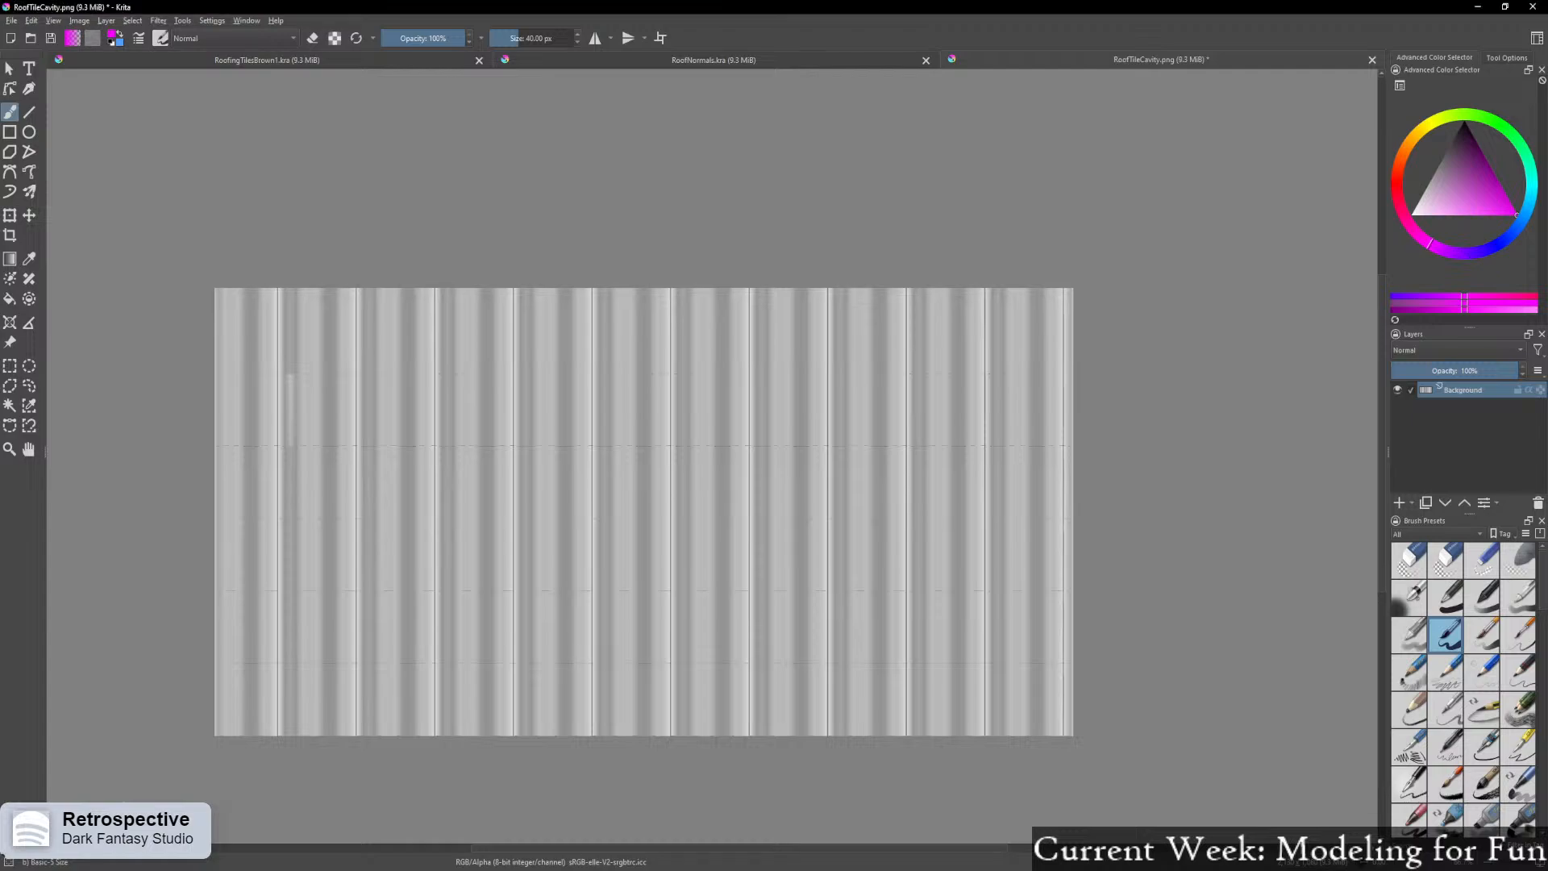
click(13, 22)
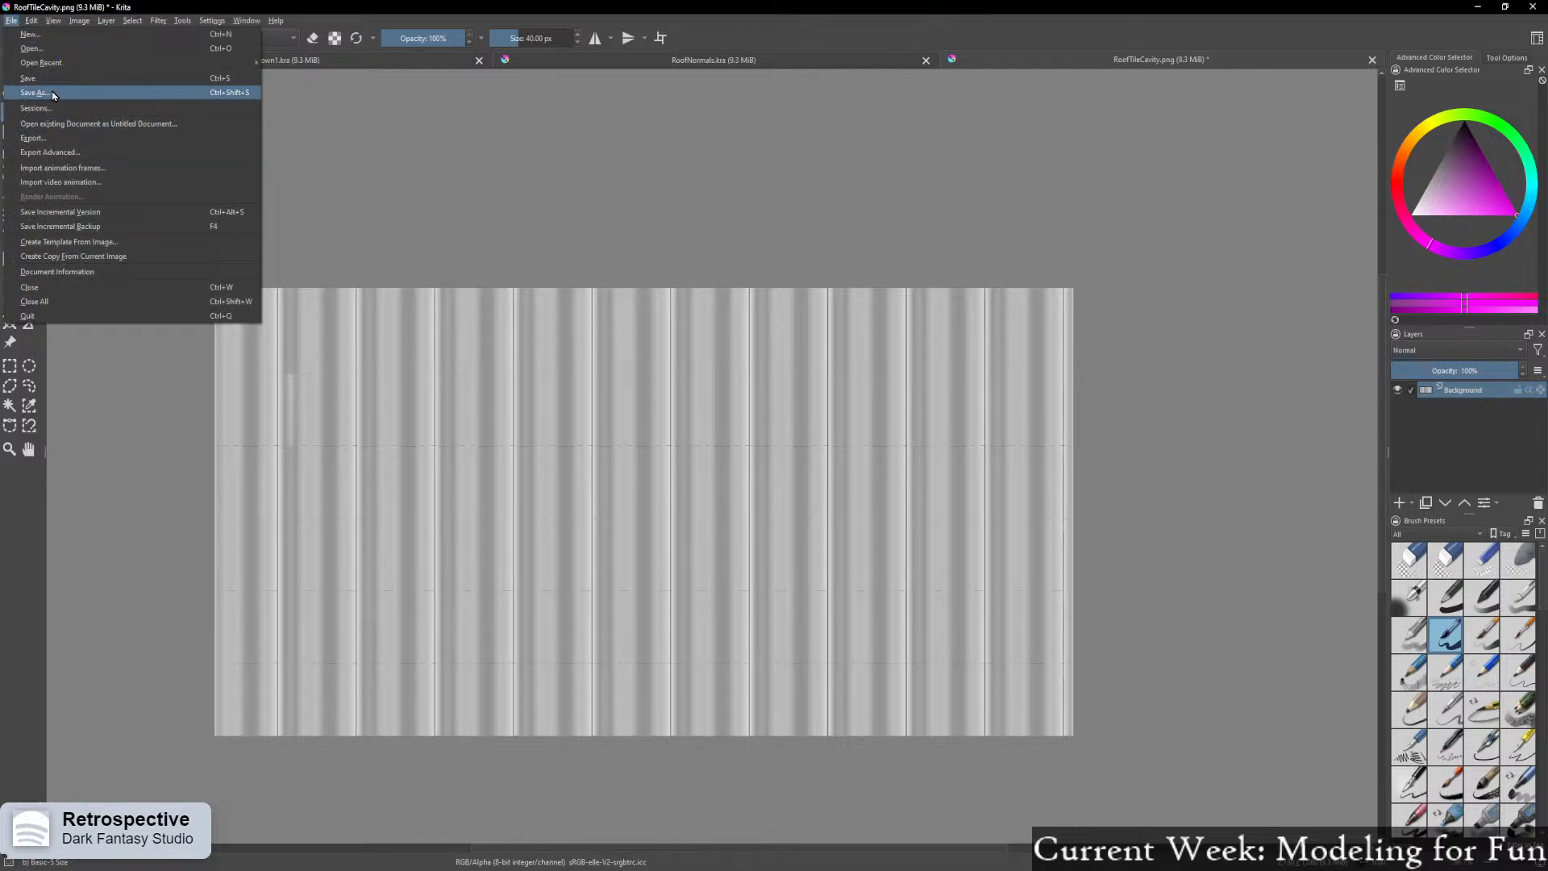
click(52, 94)
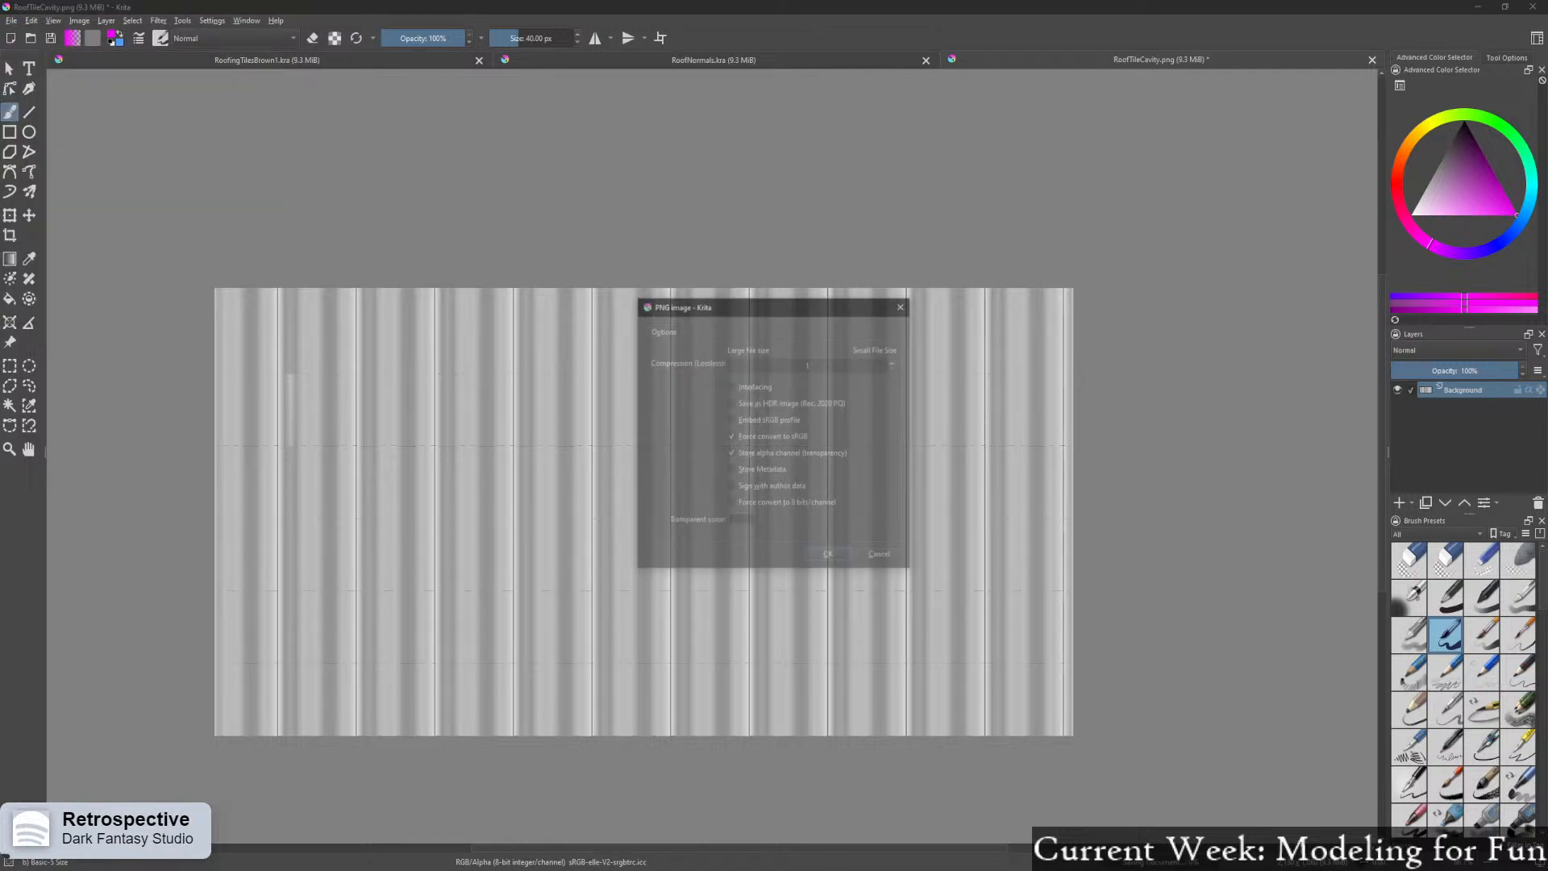
click(828, 556)
click(12, 21)
click(51, 95)
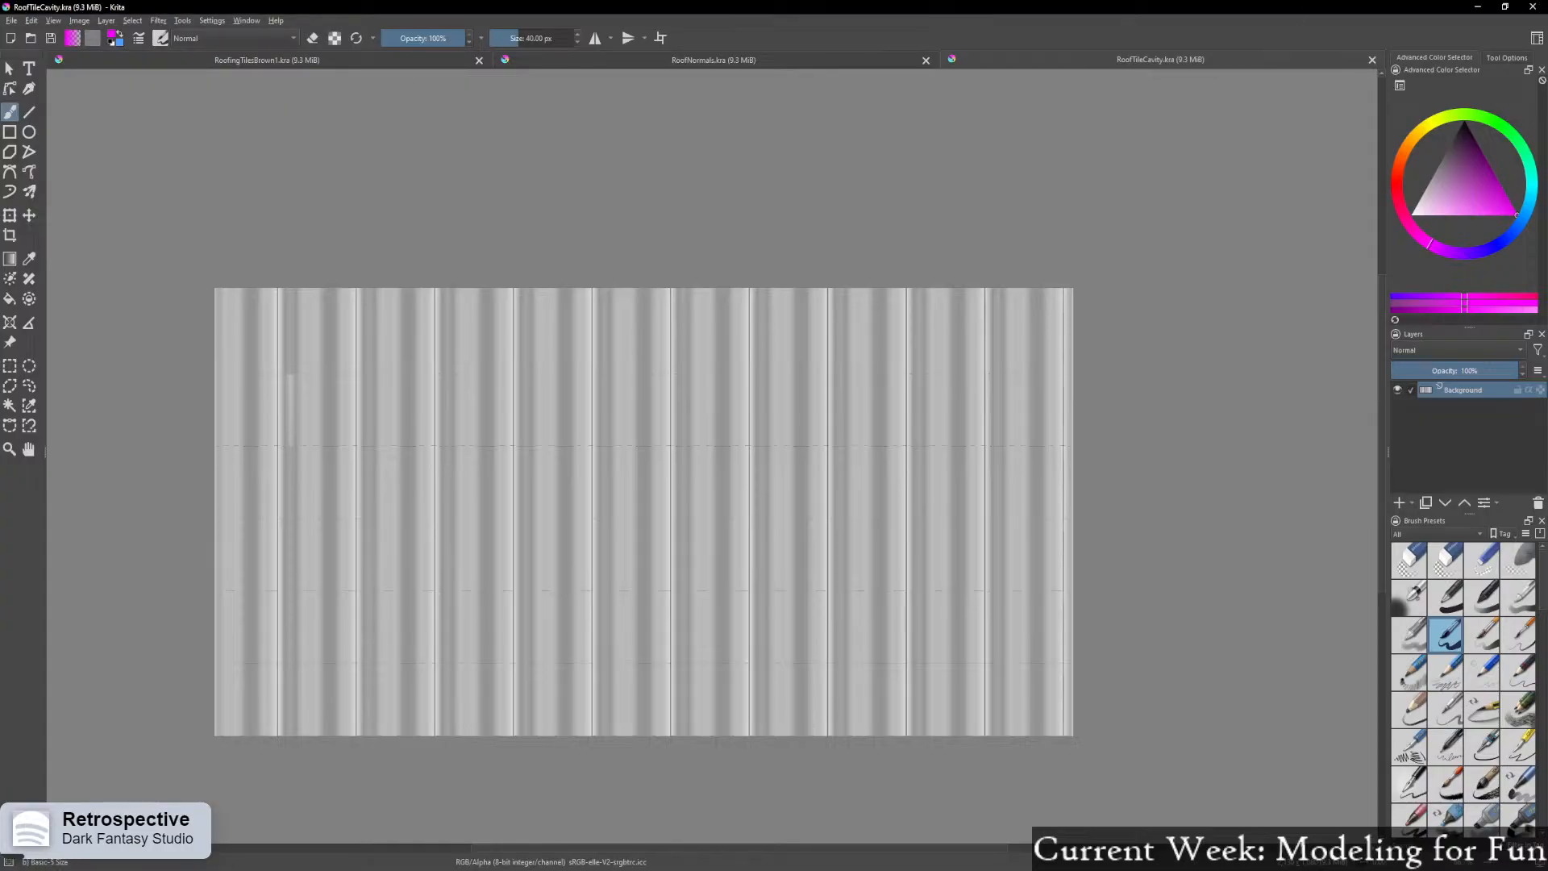
Switch to Blender and reload the RoofTileCavity image from disk in the image editor
click(1504, 6)
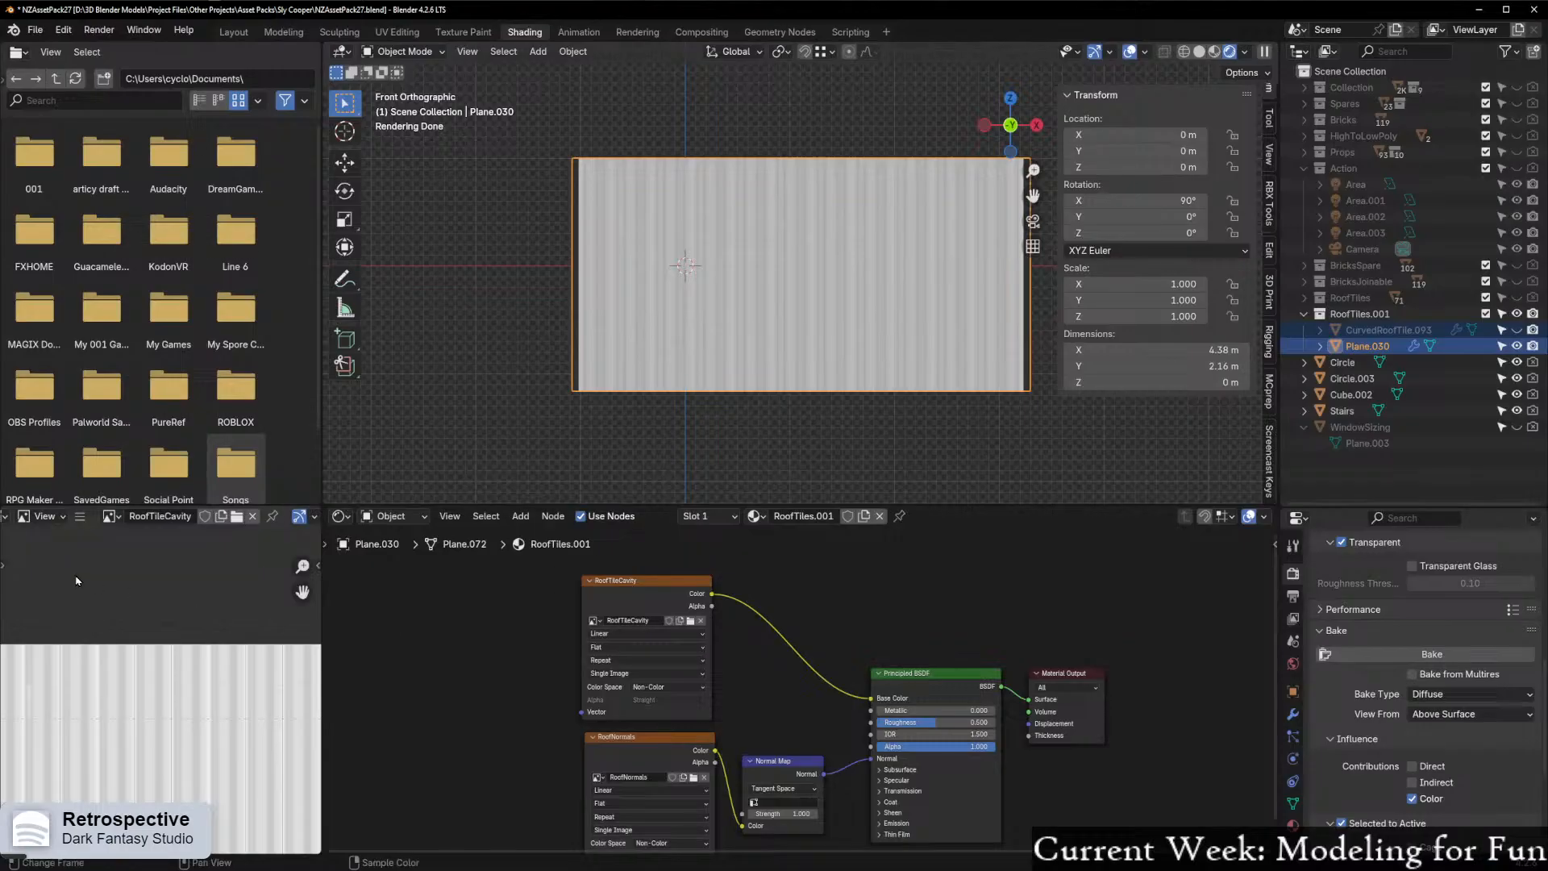
scroll(104, 594, up, 2)
click(80, 516)
mouse_move(103, 550)
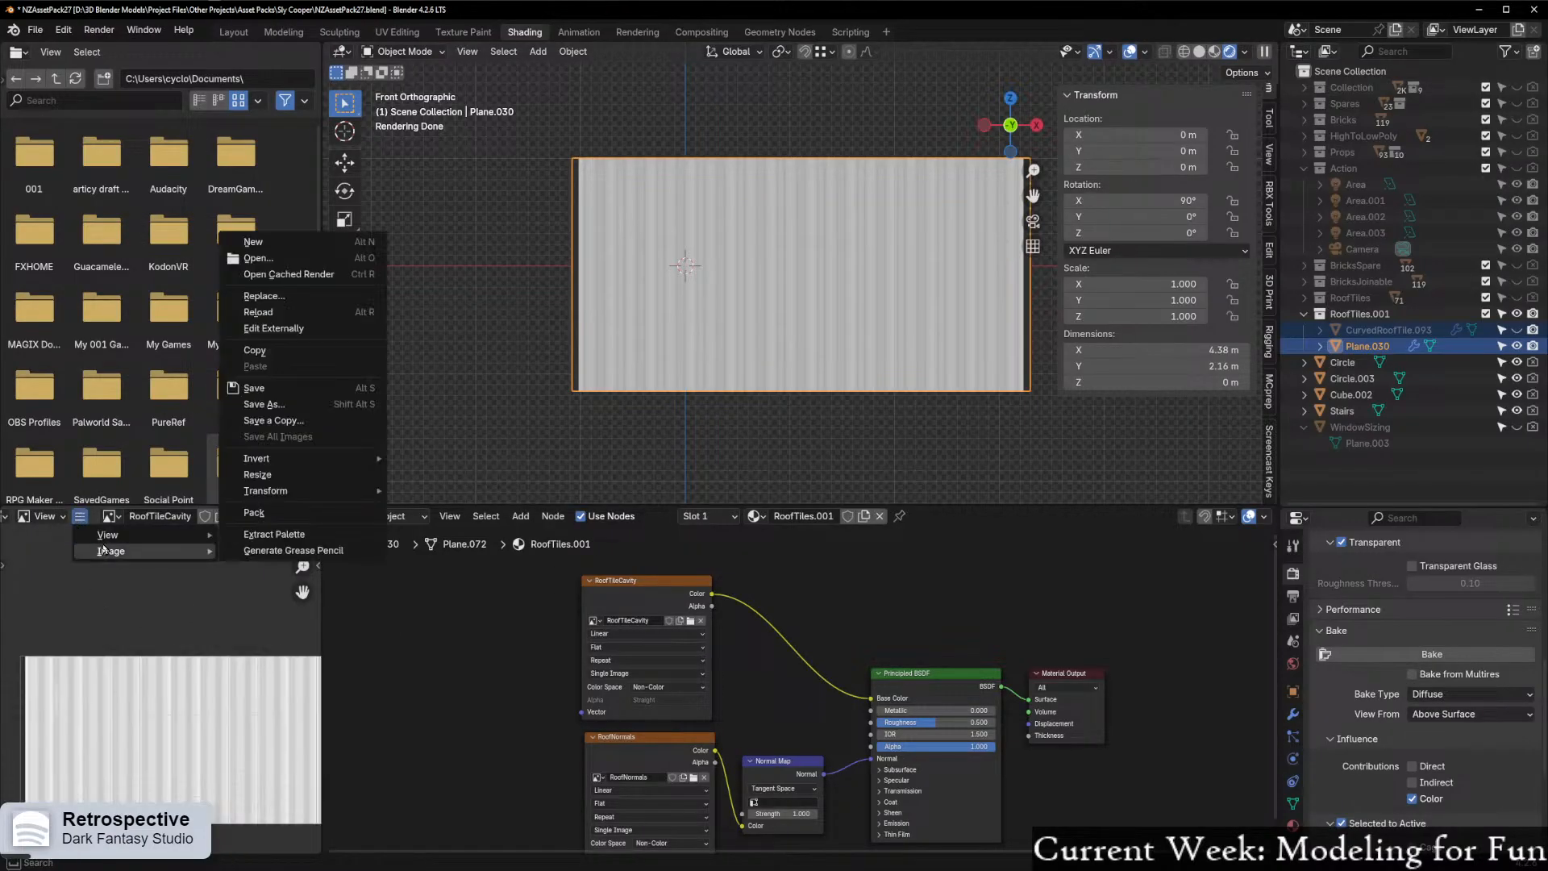
click(273, 313)
scroll(111, 727, down, 2)
scroll(117, 726, down, 1)
scroll(184, 727, up, 2)
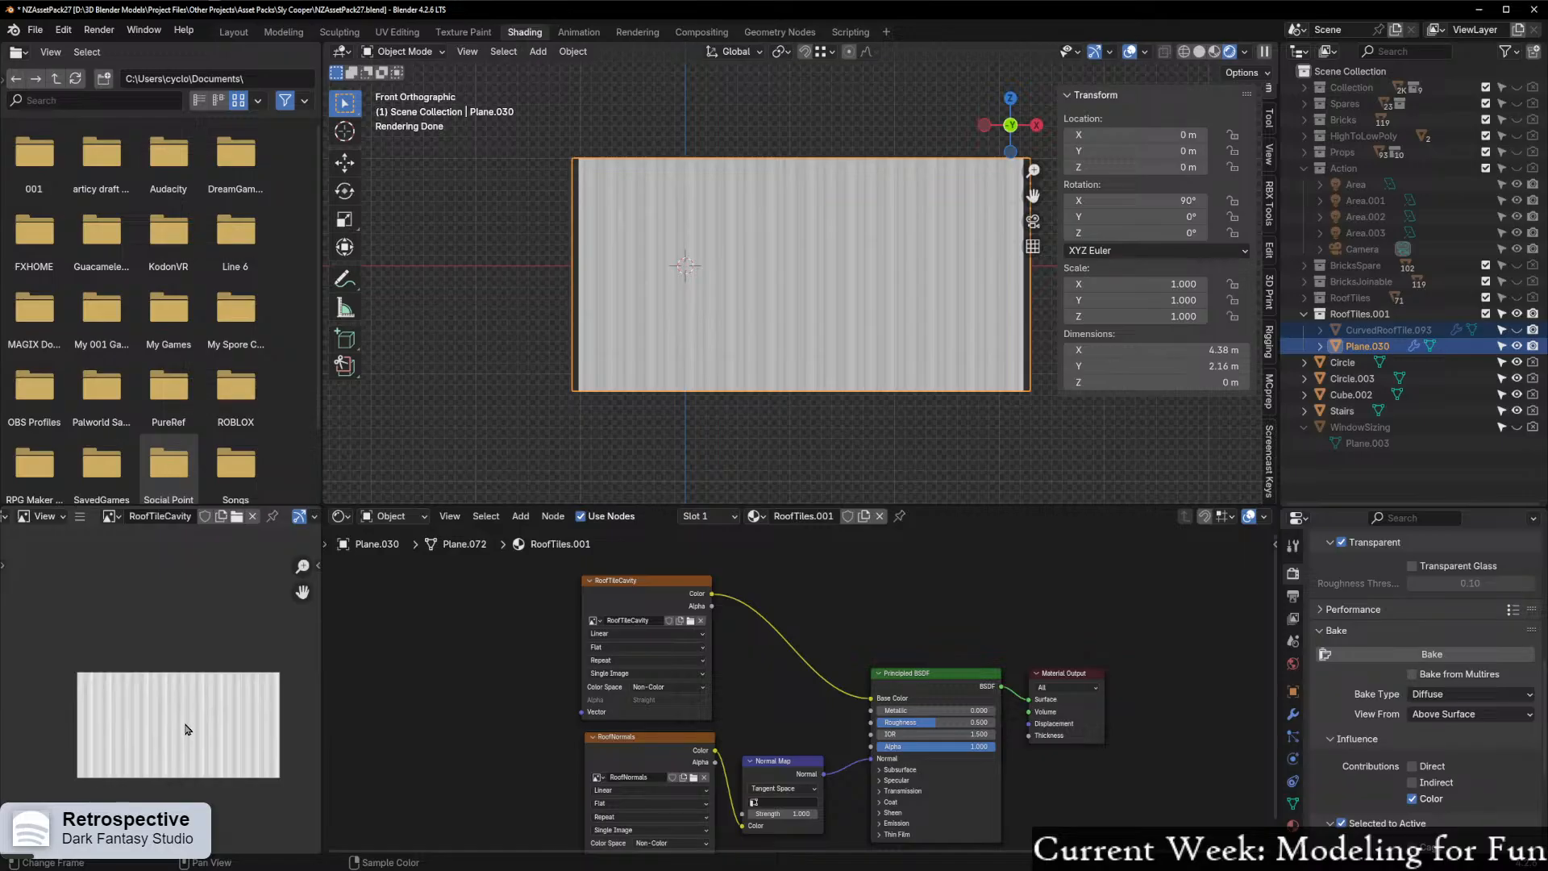
middle_drag(186, 727, 160, 713)
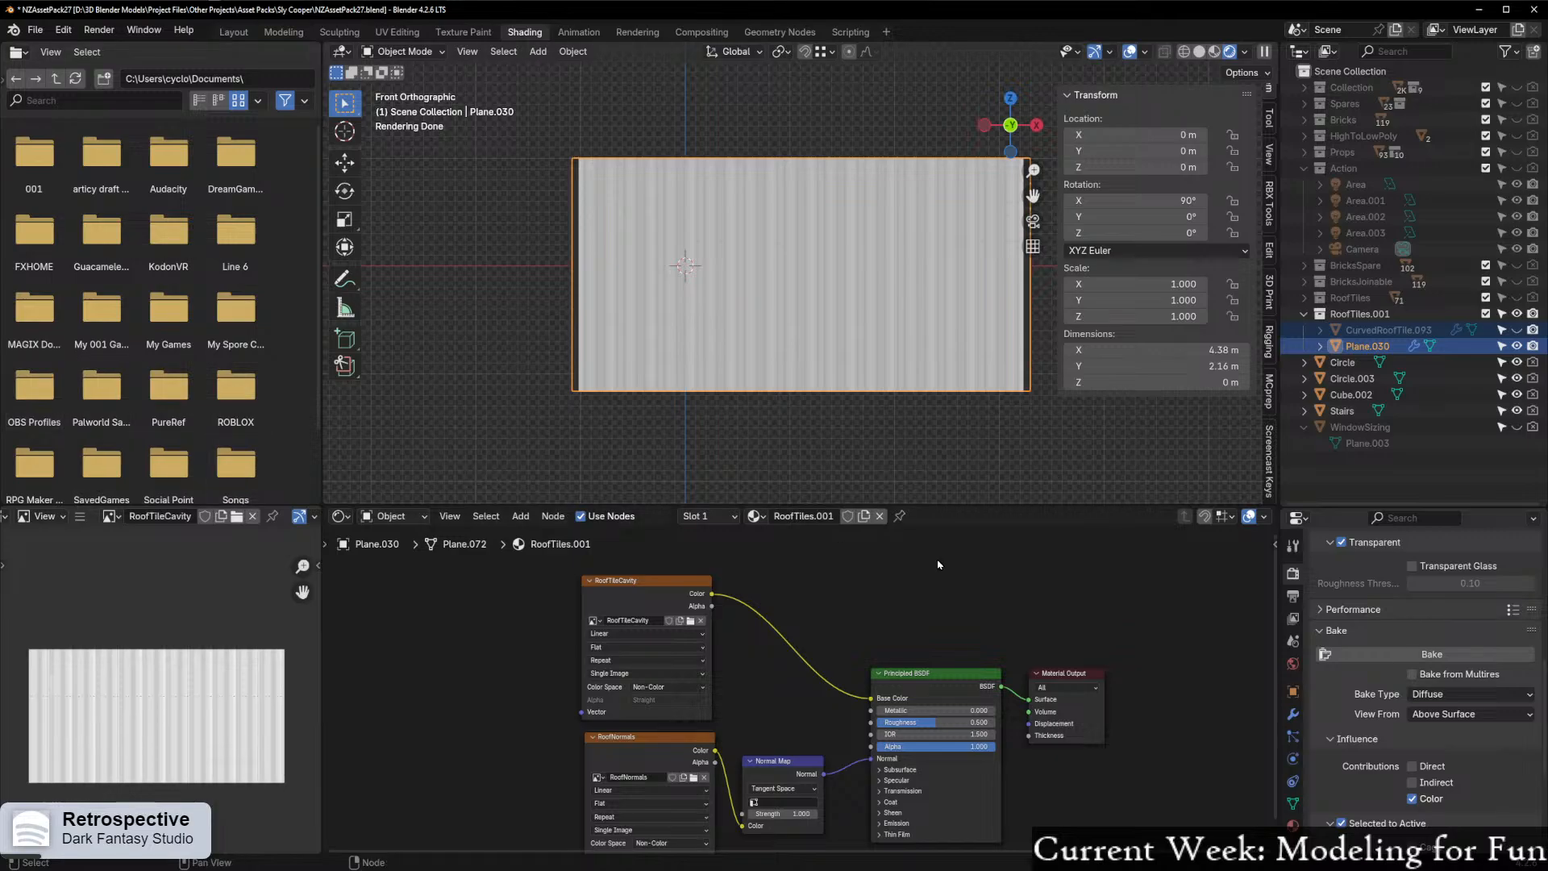
Change the 3D viewport shading to Material Preview to show the roof plane's textures
scroll(617, 290, up, 1)
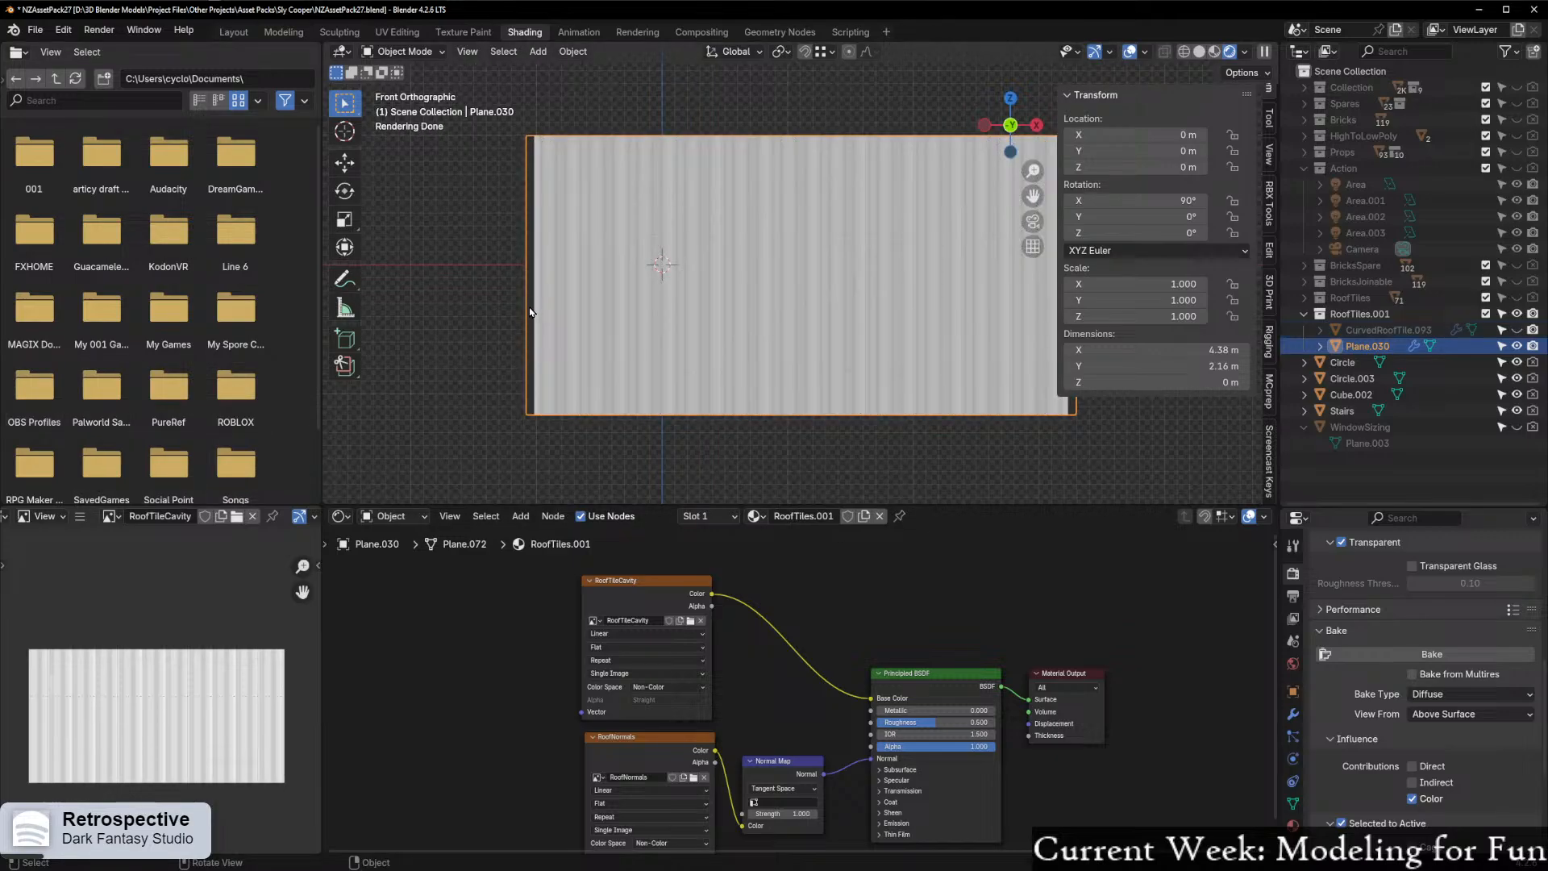
key(ctrl+Tab)
click(645, 314)
click(1214, 51)
scroll(549, 290, up, 3)
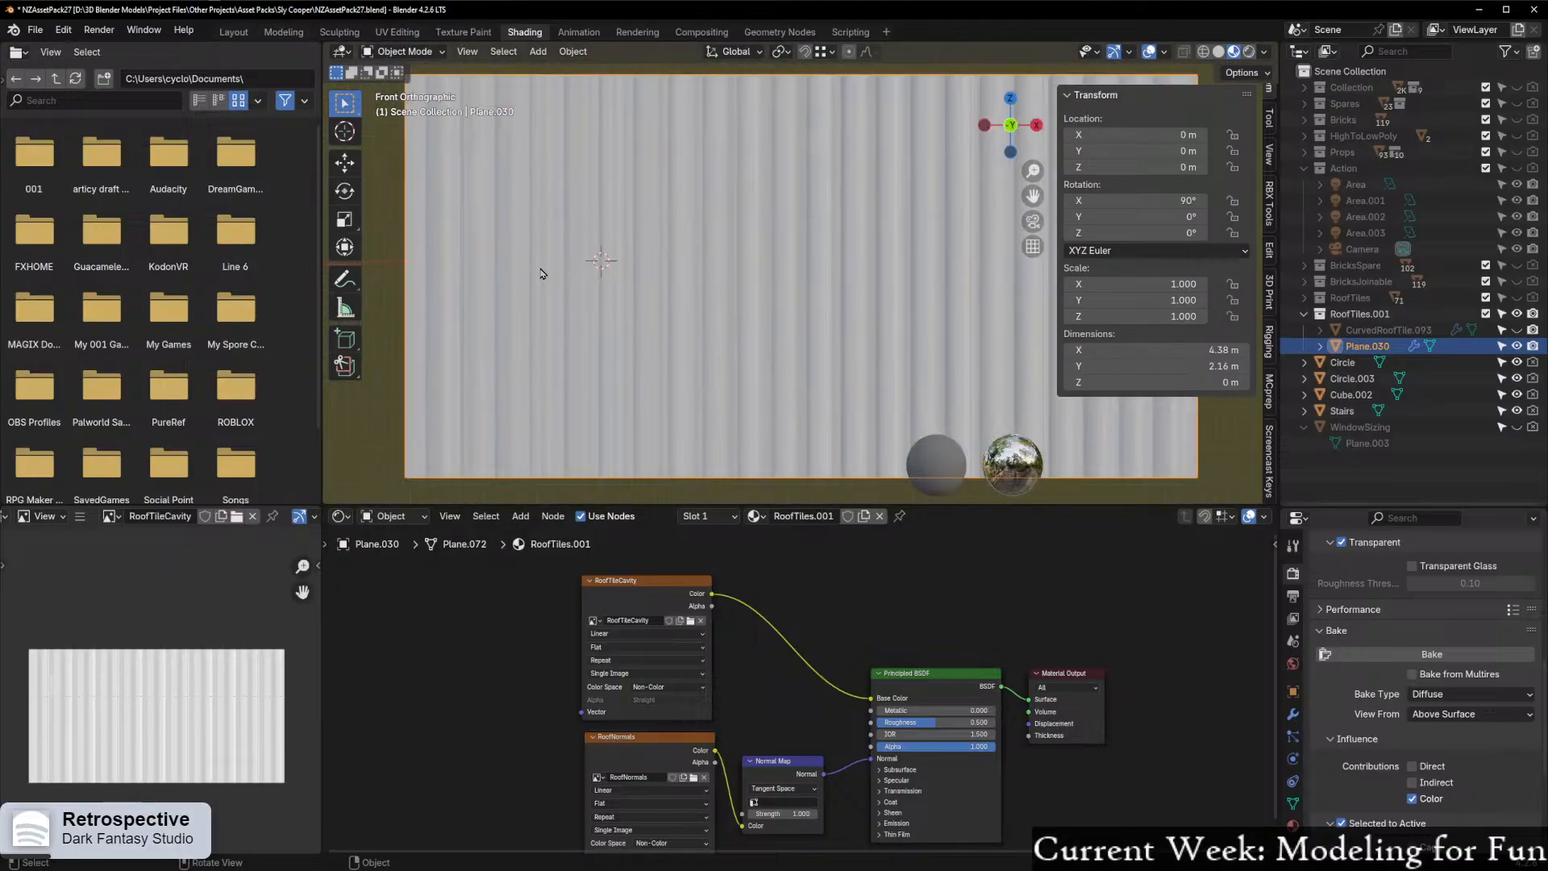
Unhide the CurvedRoofTile.093 object so the tile geometry overlays the upper corner of Plane.030
shift+middle_drag(428, 282, 543, 404)
scroll(491, 256, up, 3)
shift+middle_drag(494, 256, 698, 322)
click(1517, 330)
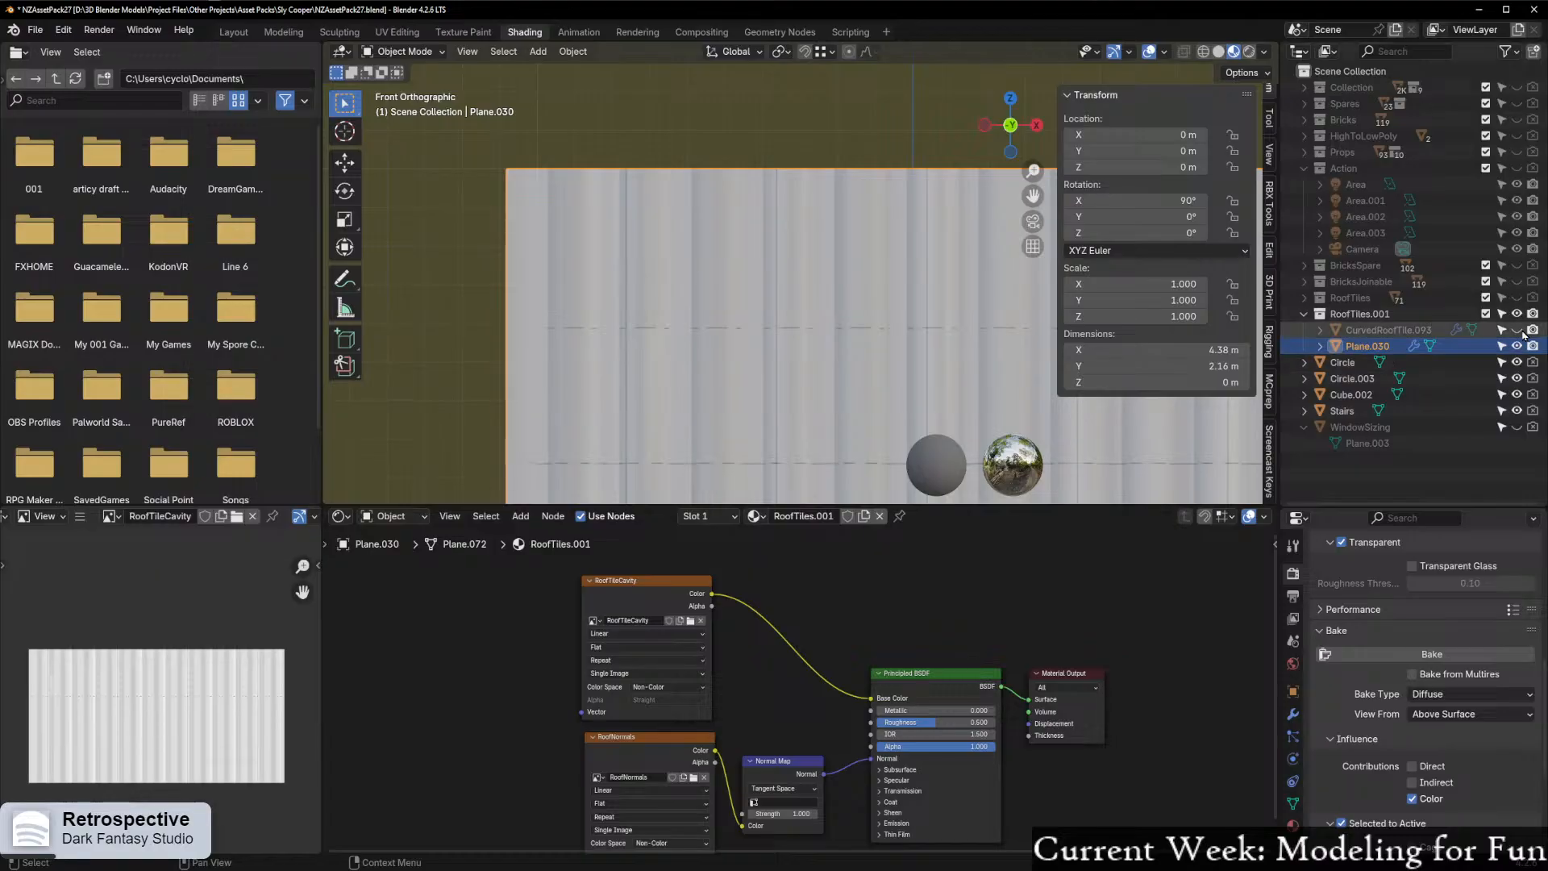
In Edit Mode, try moving Plane.030's left edge inward along X to line up with the outermost roof tile
key(ctrl+Tab)
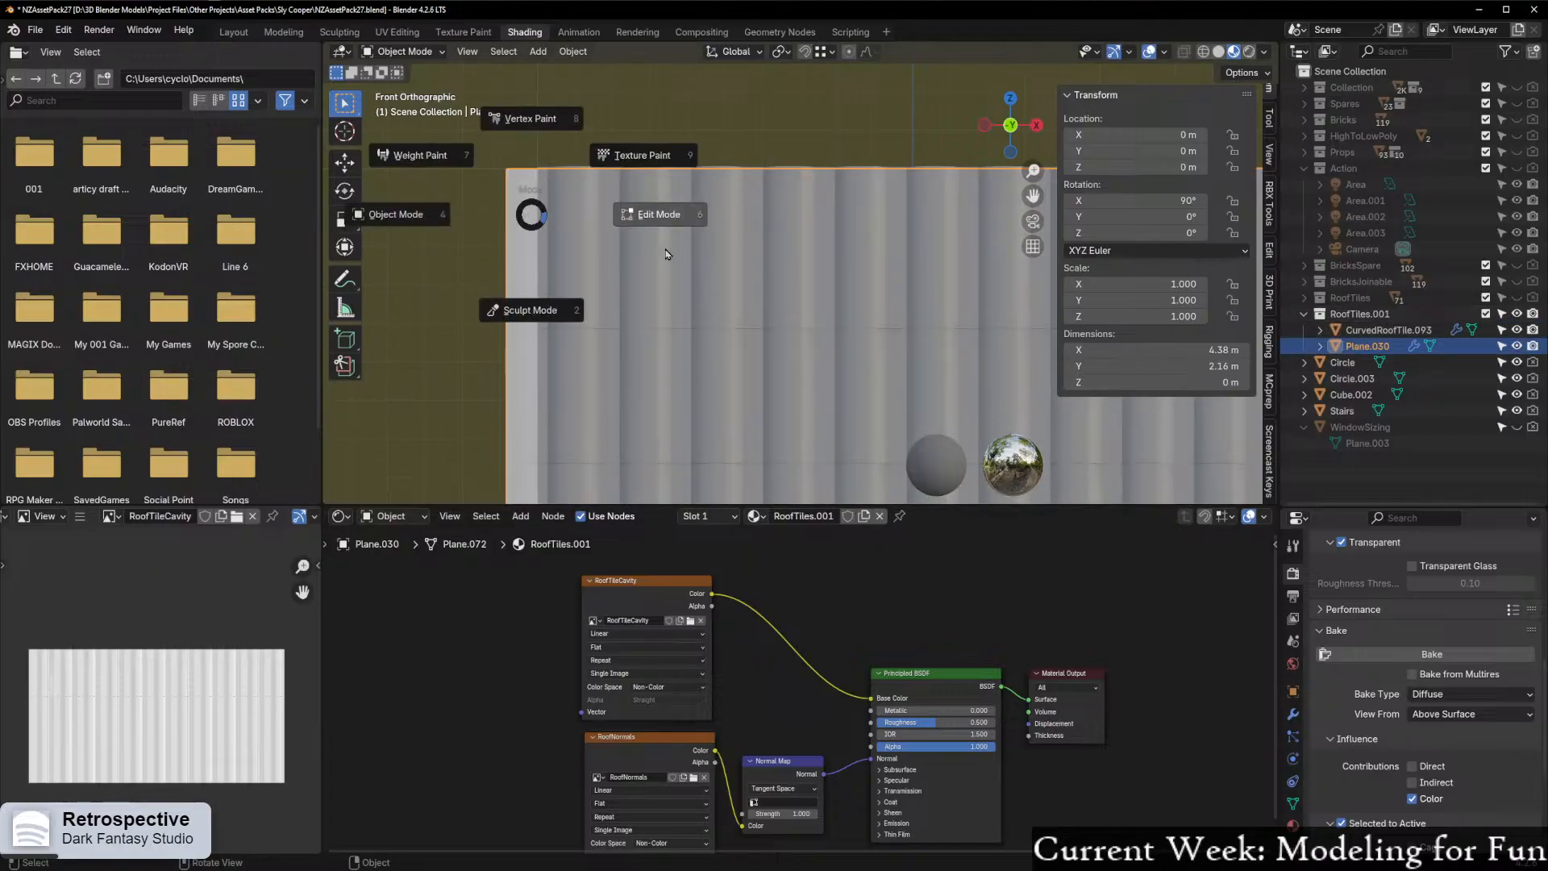
click(493, 223)
key(g)
key(x)
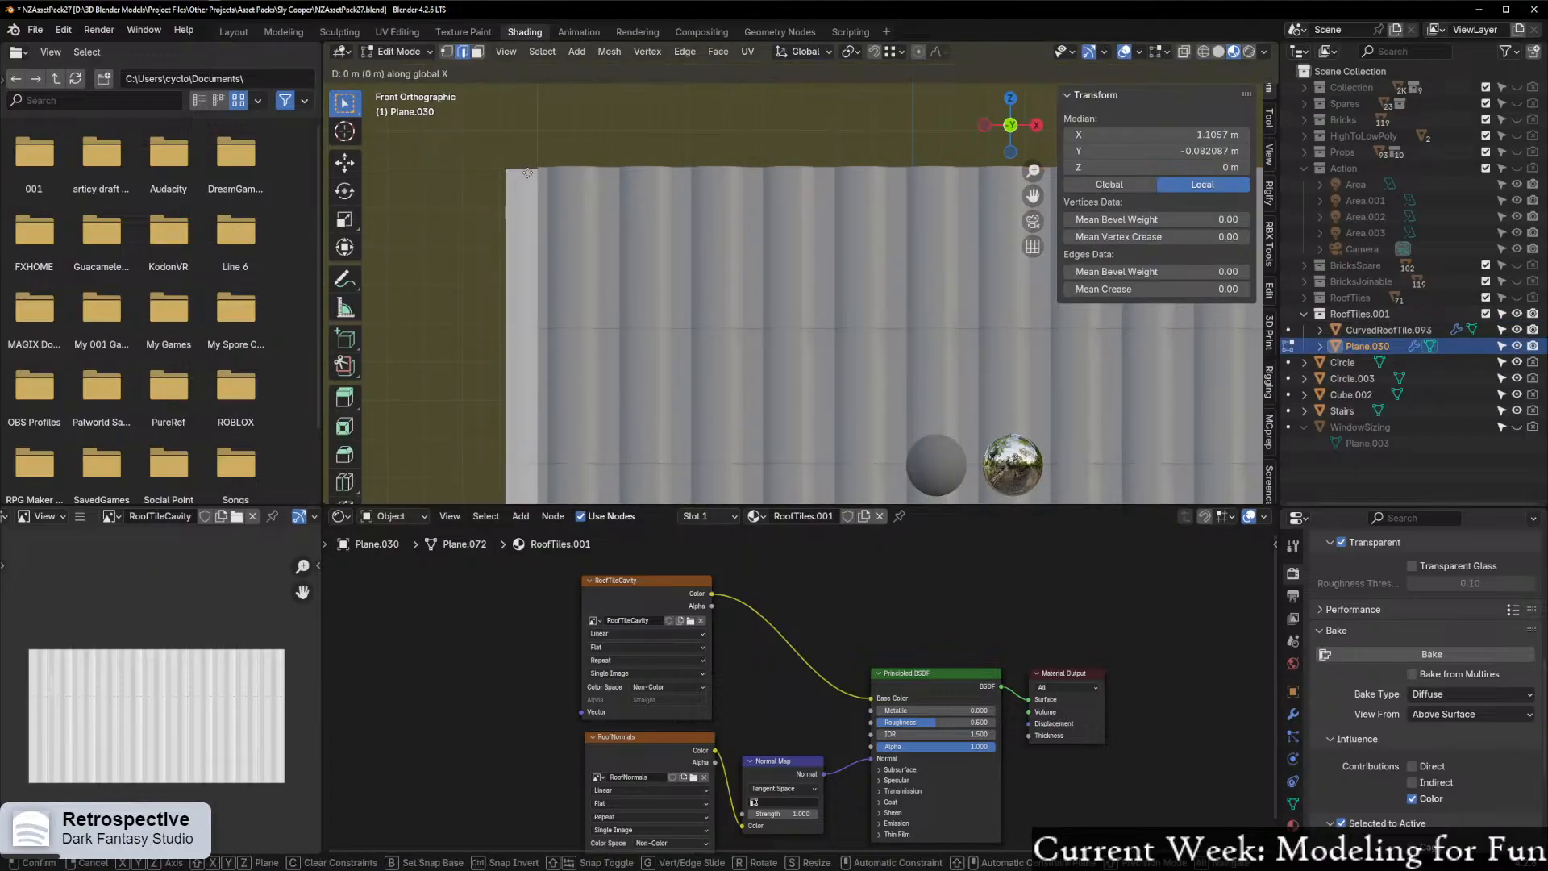
click(539, 168)
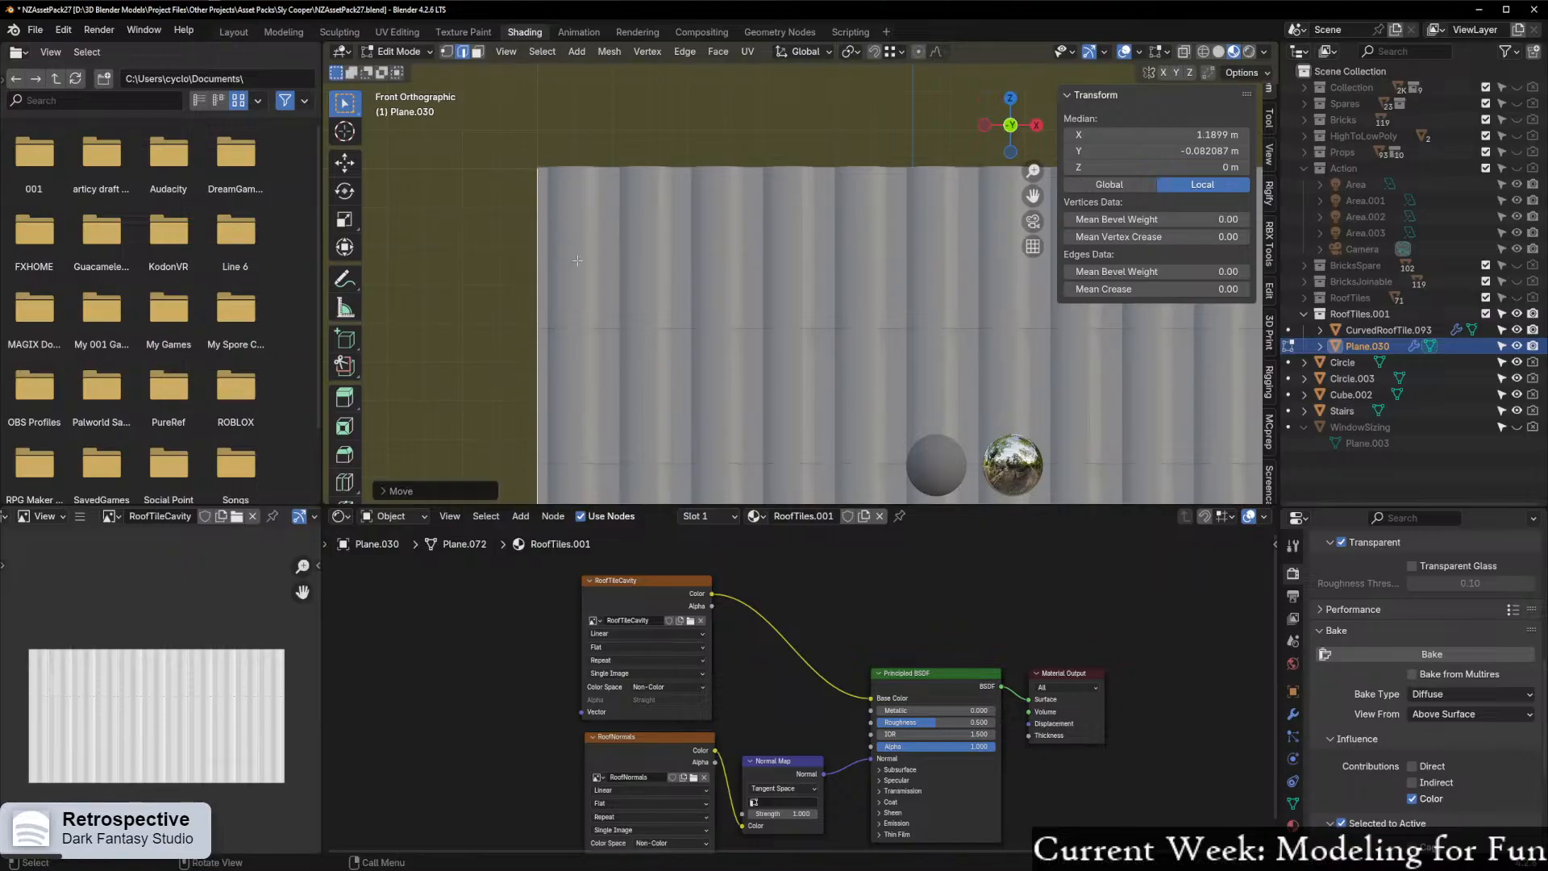
Check the plane's opposite edge against the roof tiles and undo the last edge move
scroll(725, 266, down, 4)
shift+middle_drag(1012, 339, 416, 323)
scroll(757, 258, up, 4)
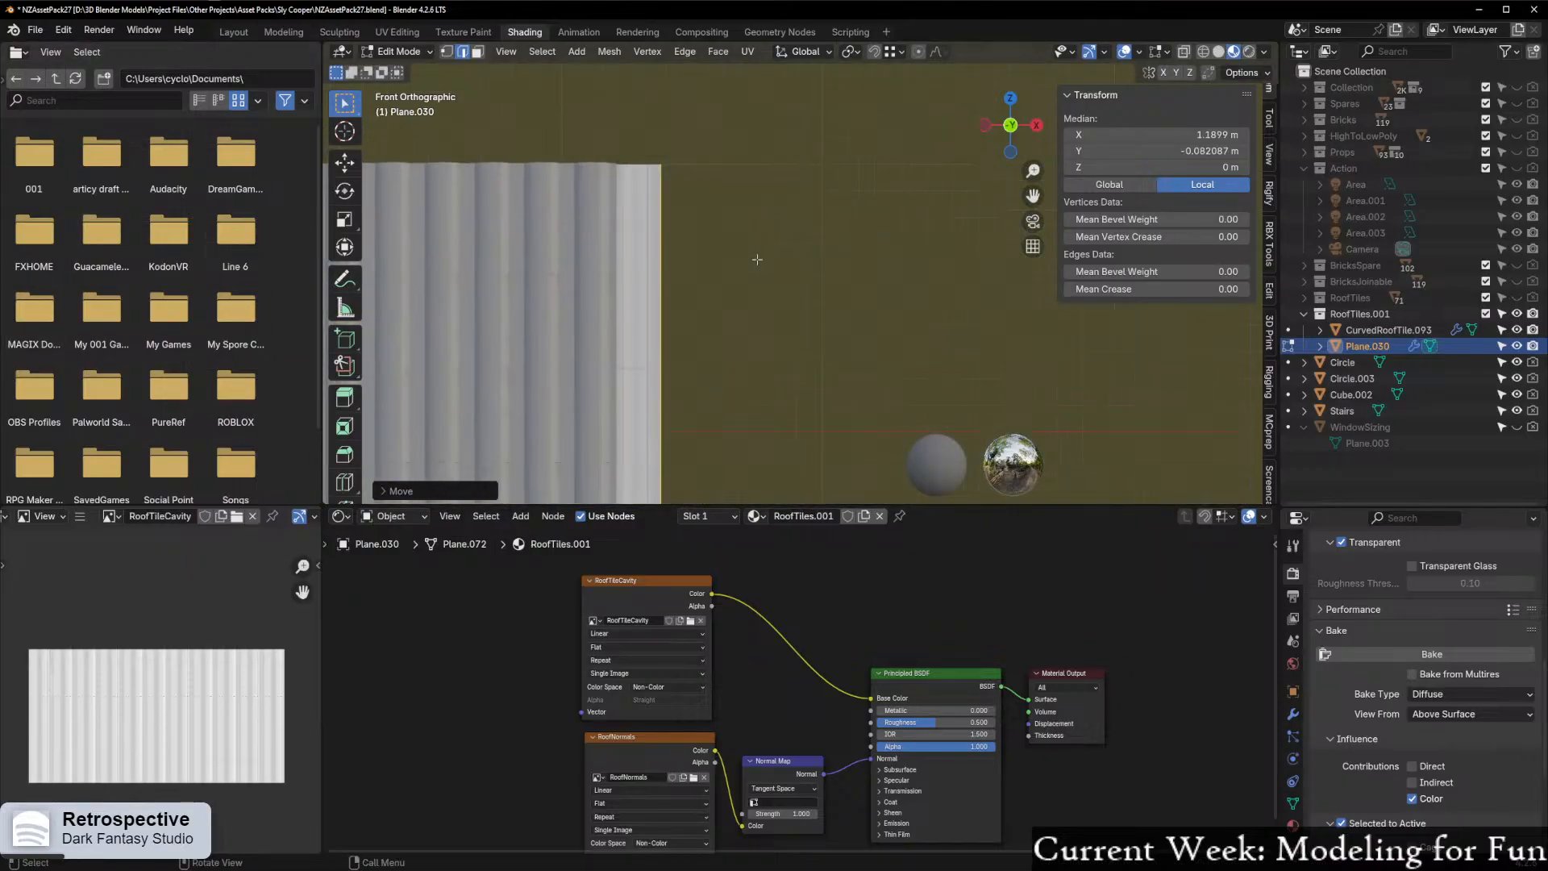
shift+middle_drag(656, 242, 749, 283)
scroll(749, 282, up, 2)
key(ctrl+z)
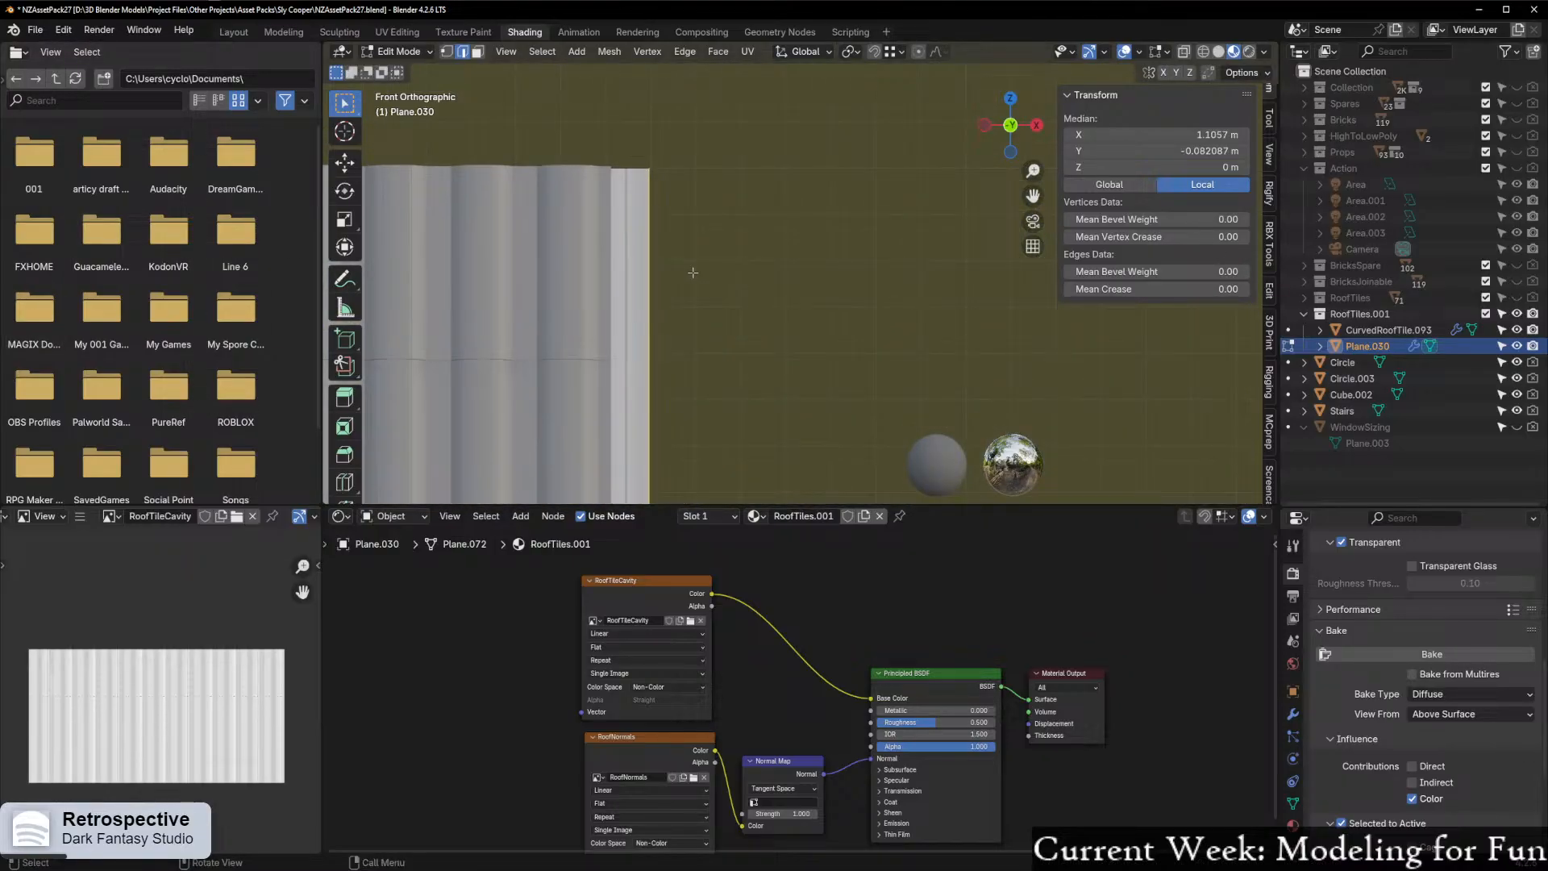
Move Plane.030's positive-X side edge inward along global X, snapping it to the outer corner of the last roof tile
click(650, 247)
key(g)
key(x)
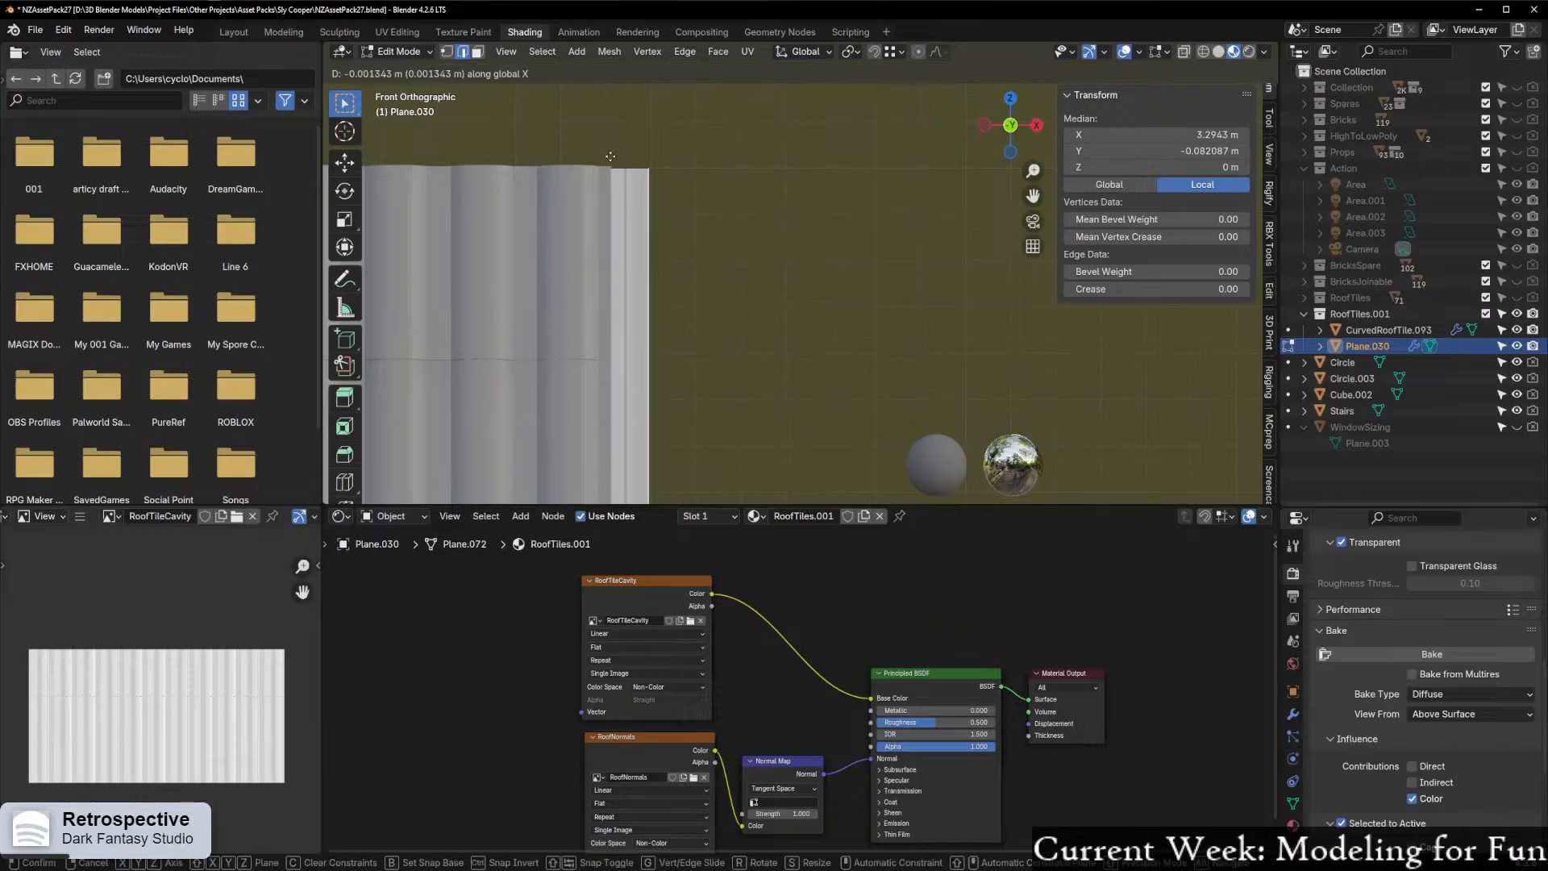
ctrl+click(611, 164)
scroll(639, 227, up, 1)
middle_drag(639, 226, 534, 326)
middle_drag(635, 256, 678, 308)
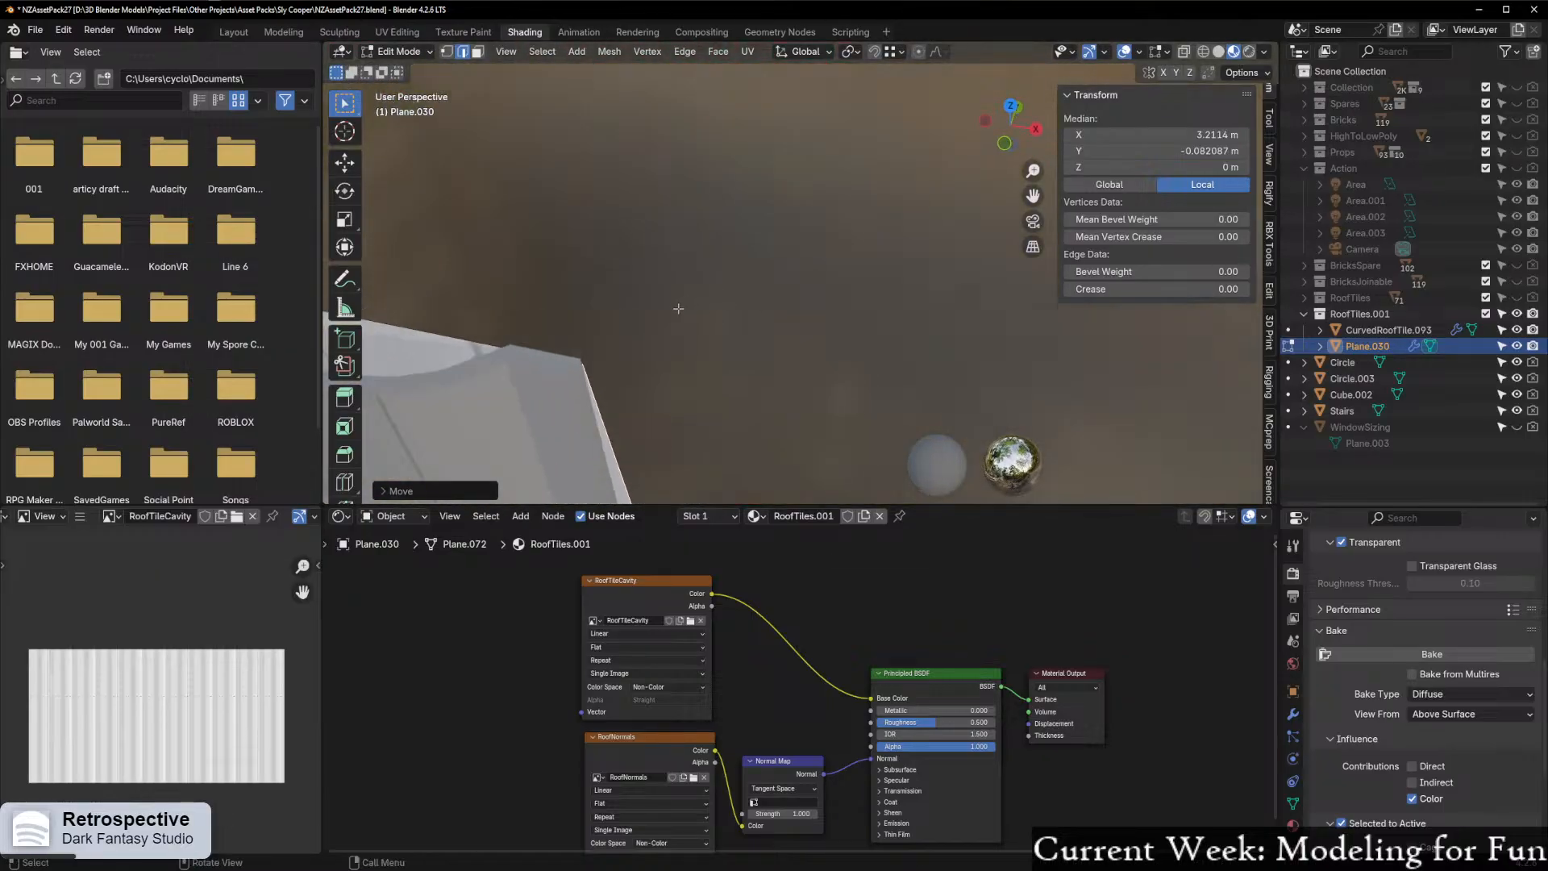
key(g)
key(x)
ctrl+click(582, 357)
Move Plane.030's opposite side edge inward along X, snapping it to the outermost tile's corner at X -1 m
scroll(574, 342, down, 10)
shift+middle_drag(516, 279, 702, 294)
middle_drag(632, 179, 724, 158)
shift+middle_drag(621, 336, 689, 250)
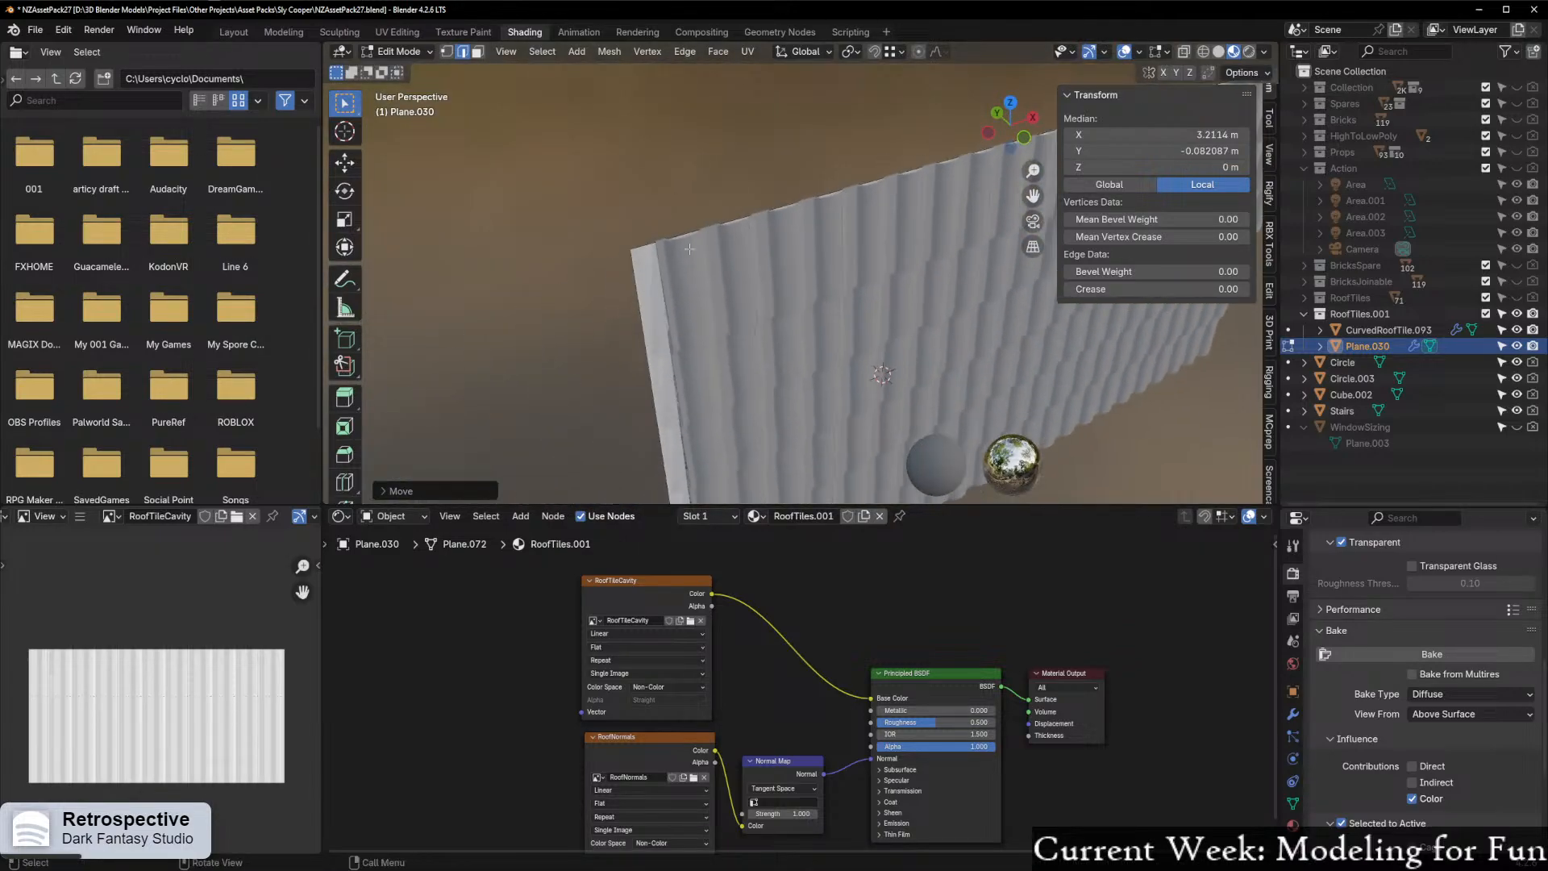
click(626, 275)
scroll(597, 260, up, 4)
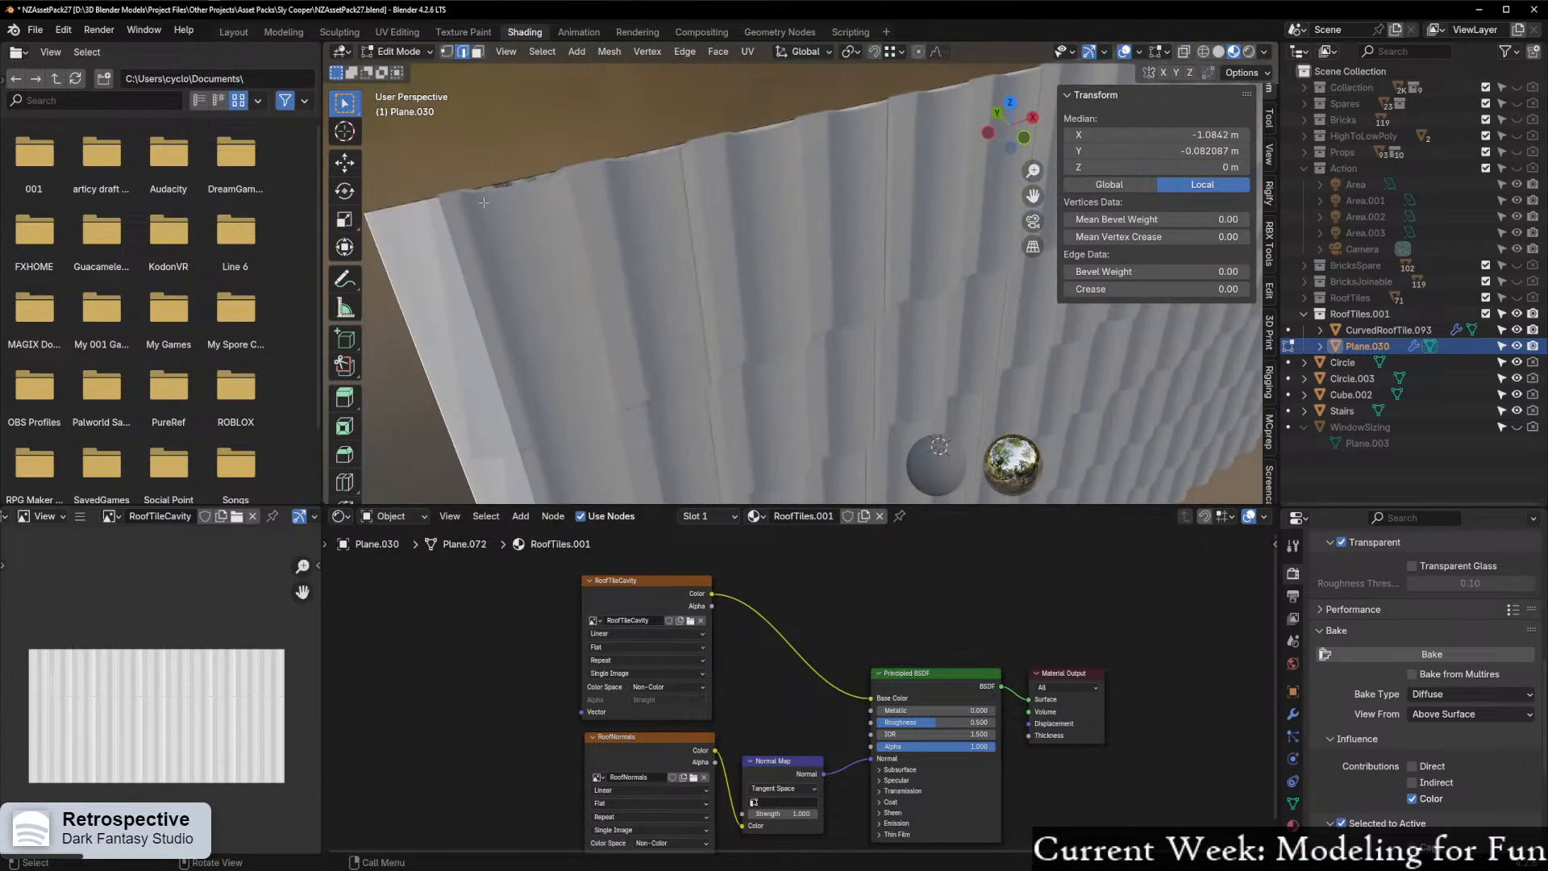
key(g)
key(x)
ctrl+click(440, 190)
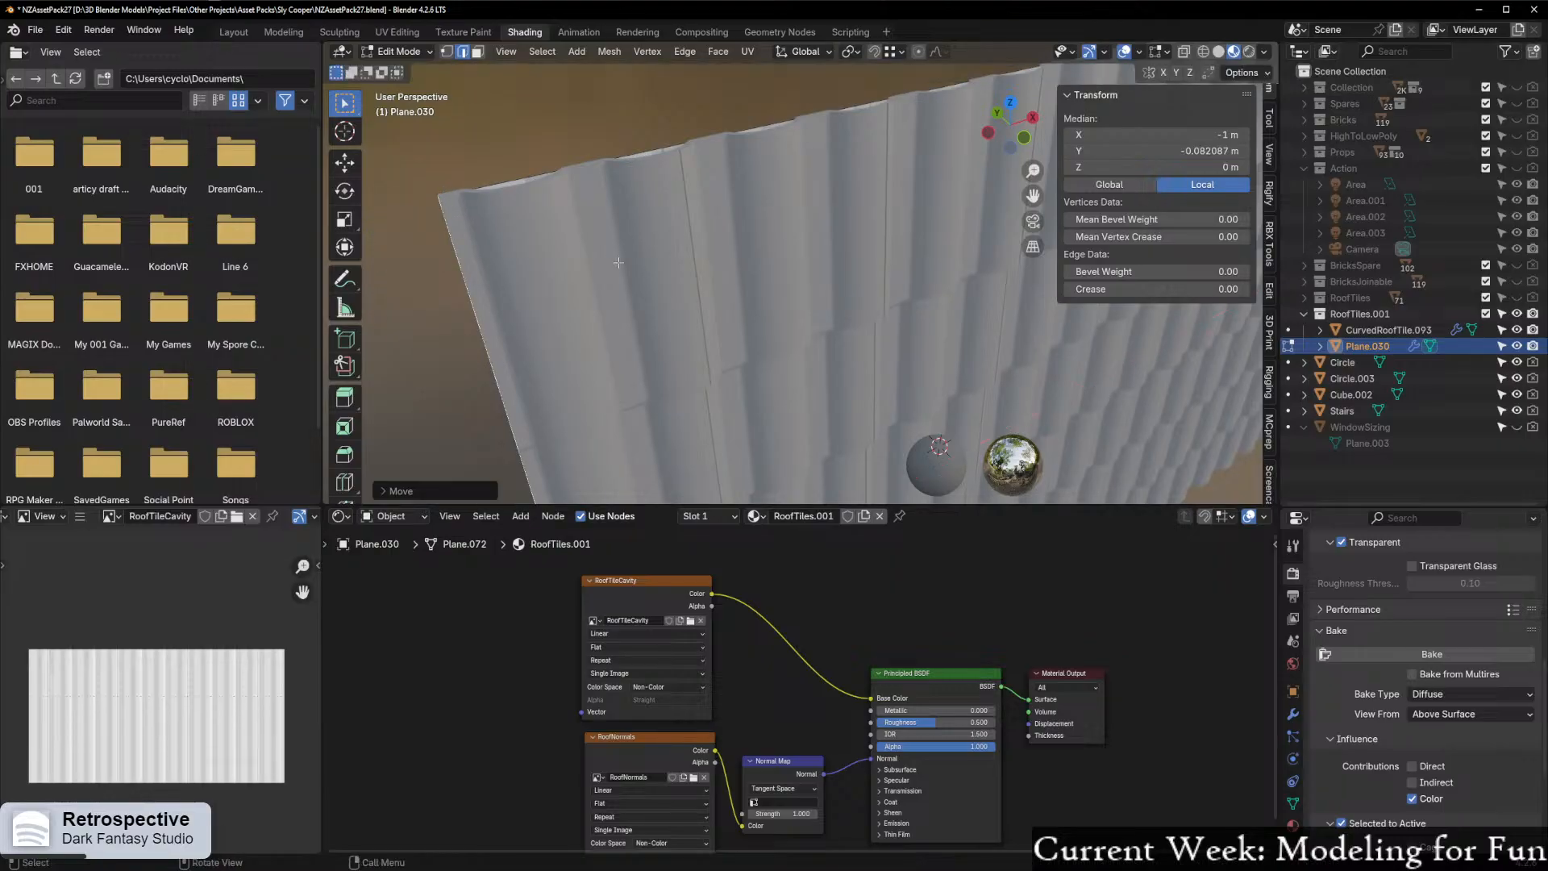
Hide CurvedRoofTile.093 and view Plane.030 from the front
scroll(787, 284, down, 6)
middle_drag(786, 284, 718, 290)
scroll(718, 290, down, 3)
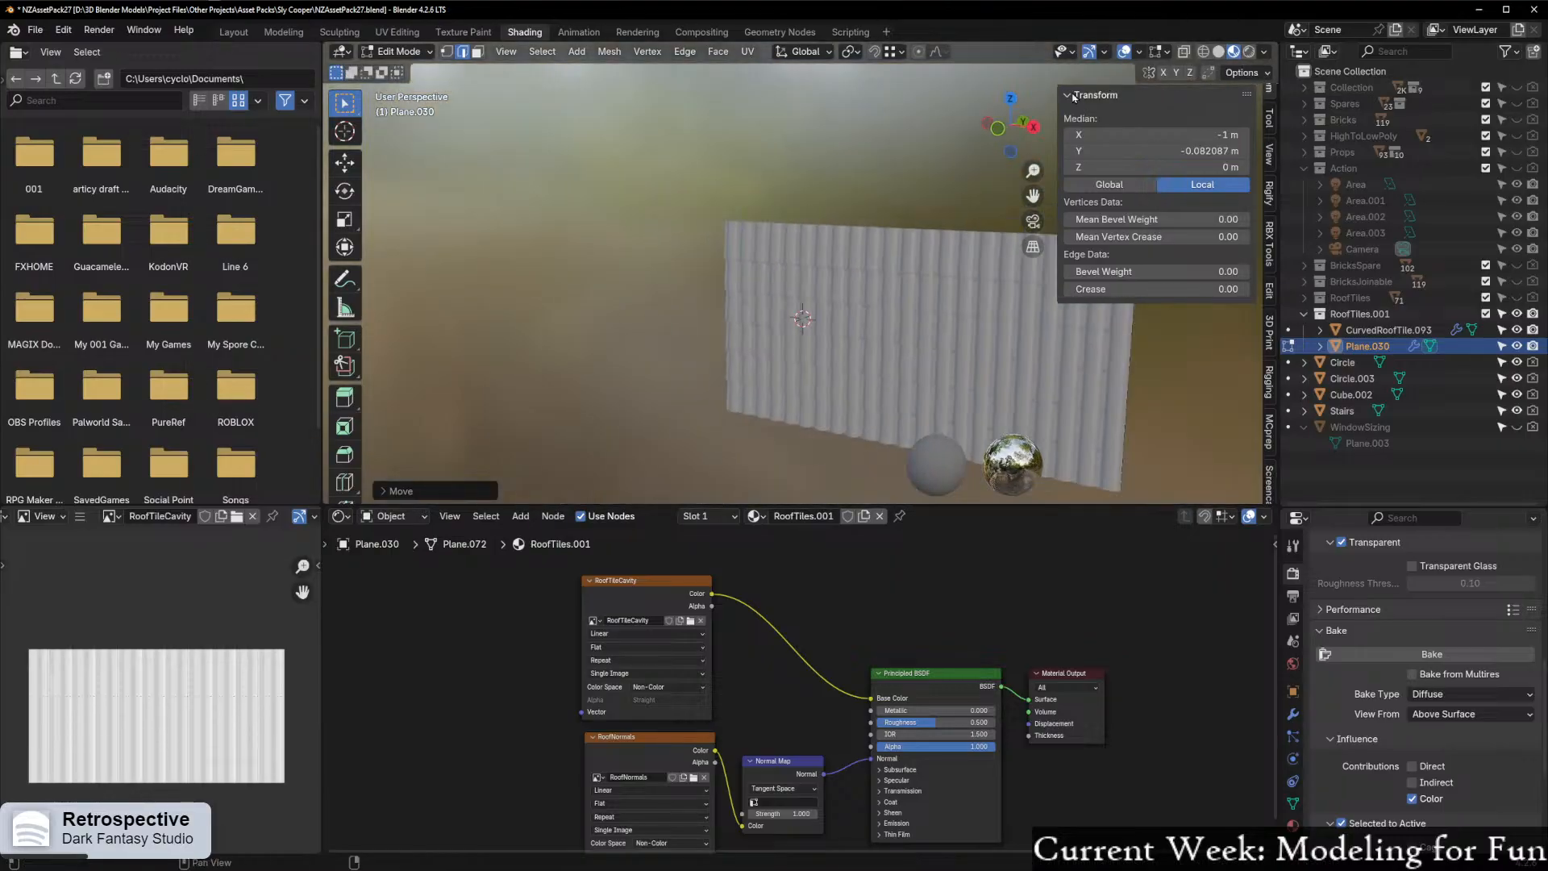
click(1008, 140)
click(1516, 330)
scroll(856, 649, down, 2)
scroll(856, 649, up, 2)
Show RoofNormals in the Image Editor and reload the image from disk
click(80, 516)
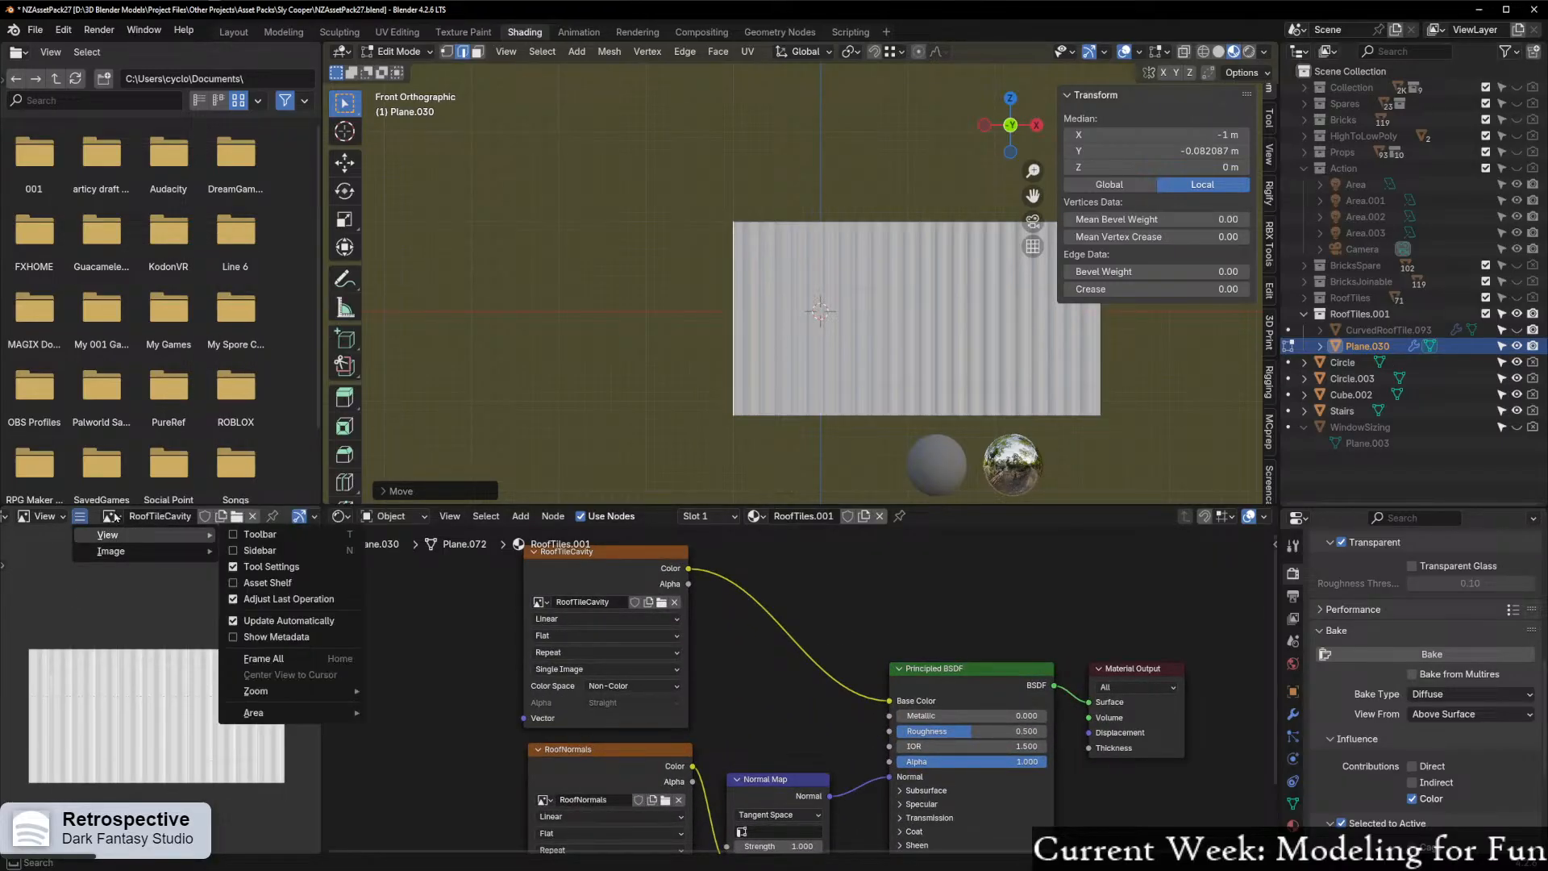
click(115, 517)
click(115, 517)
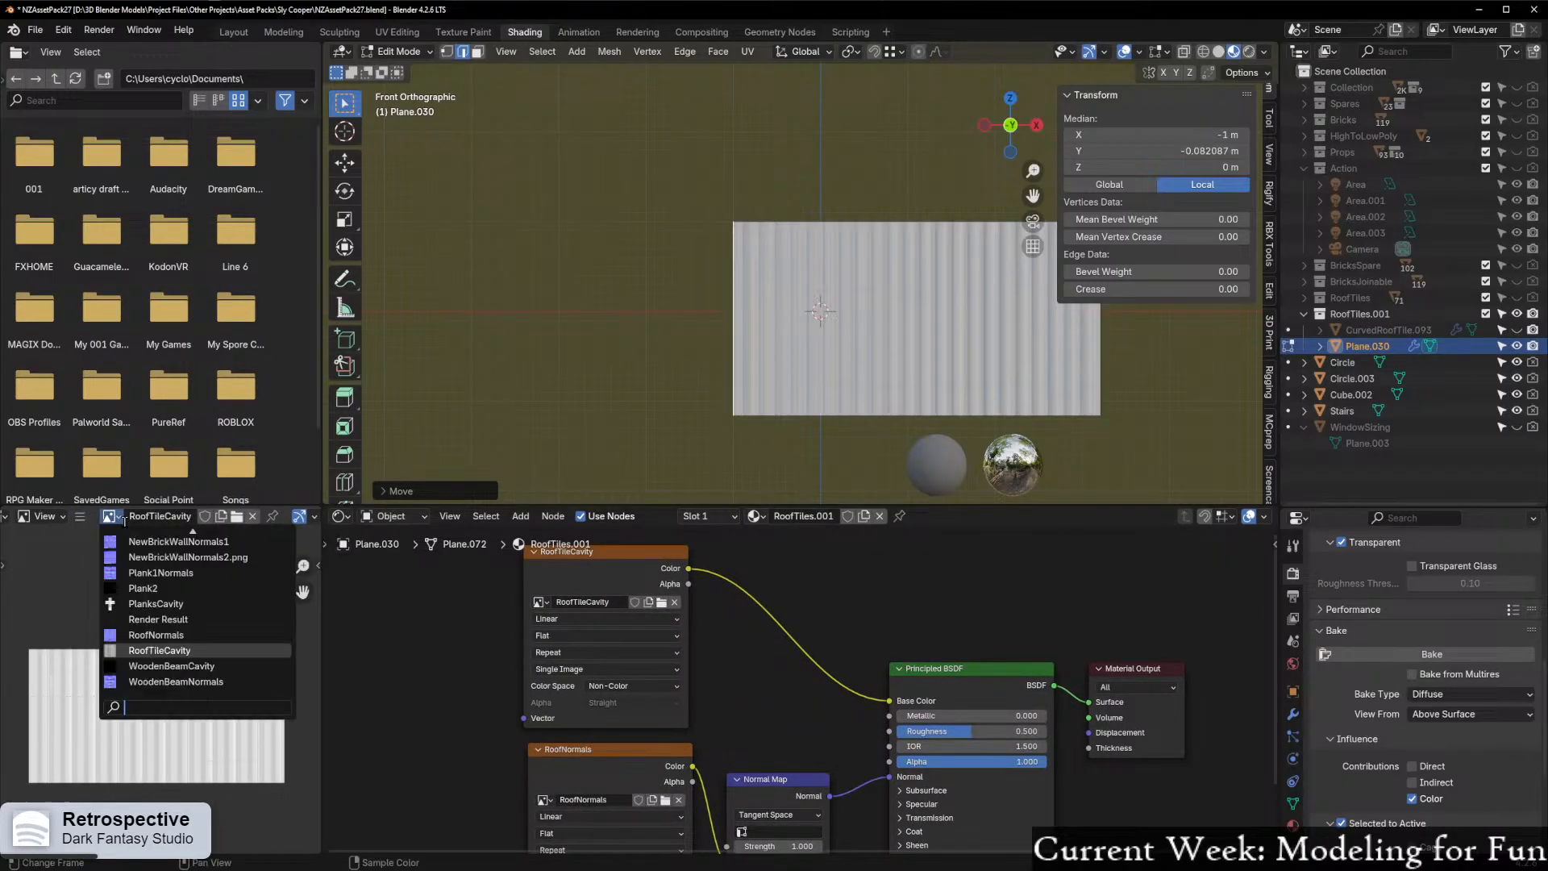
click(179, 636)
click(113, 517)
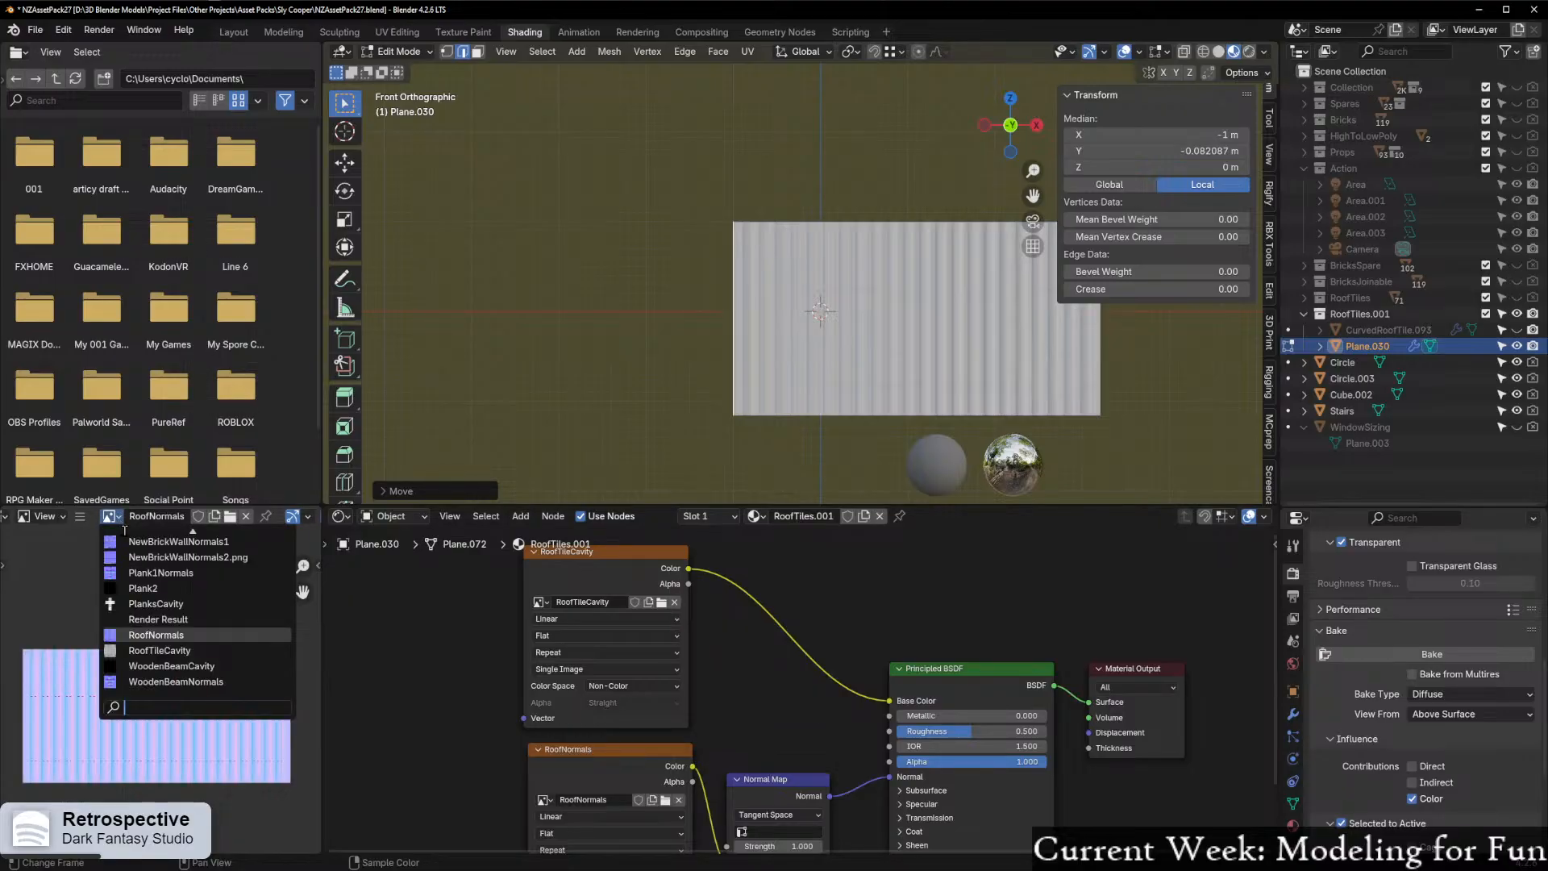
click(80, 516)
mouse_move(110, 551)
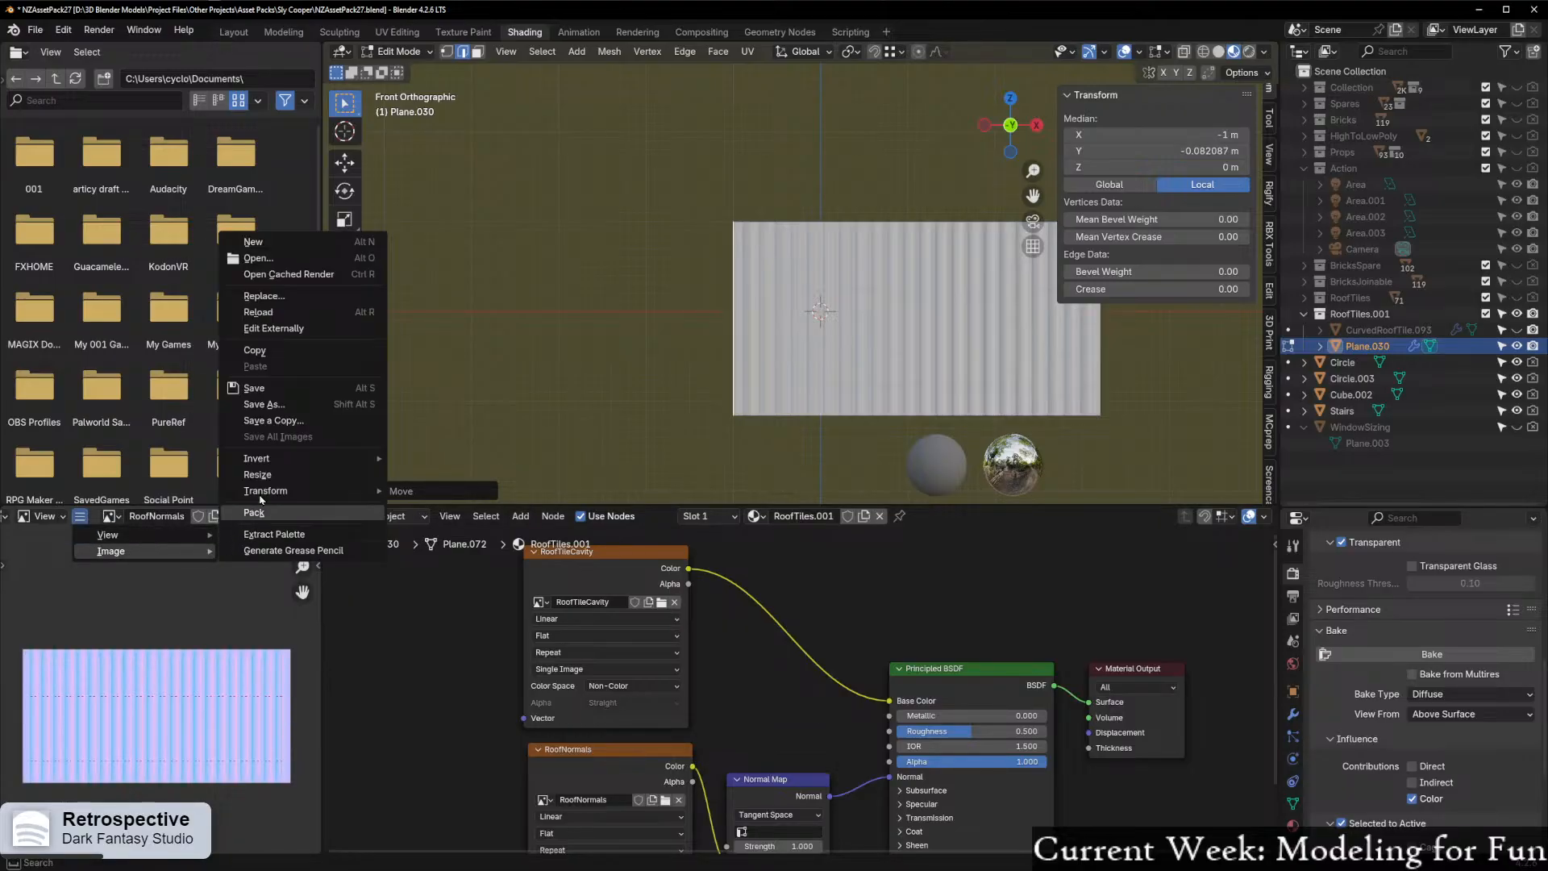
scroll(748, 374, up, 1)
scroll(748, 373, up, 5)
shift+middle_drag(793, 464, 508, 383)
scroll(622, 411, down, 2)
Make room above the RoofTileCavity node and add a new Image Texture node there in the RoofTiles.001 material
scroll(508, 383, down, 1)
scroll(709, 632, down, 4)
drag(676, 590, 672, 679)
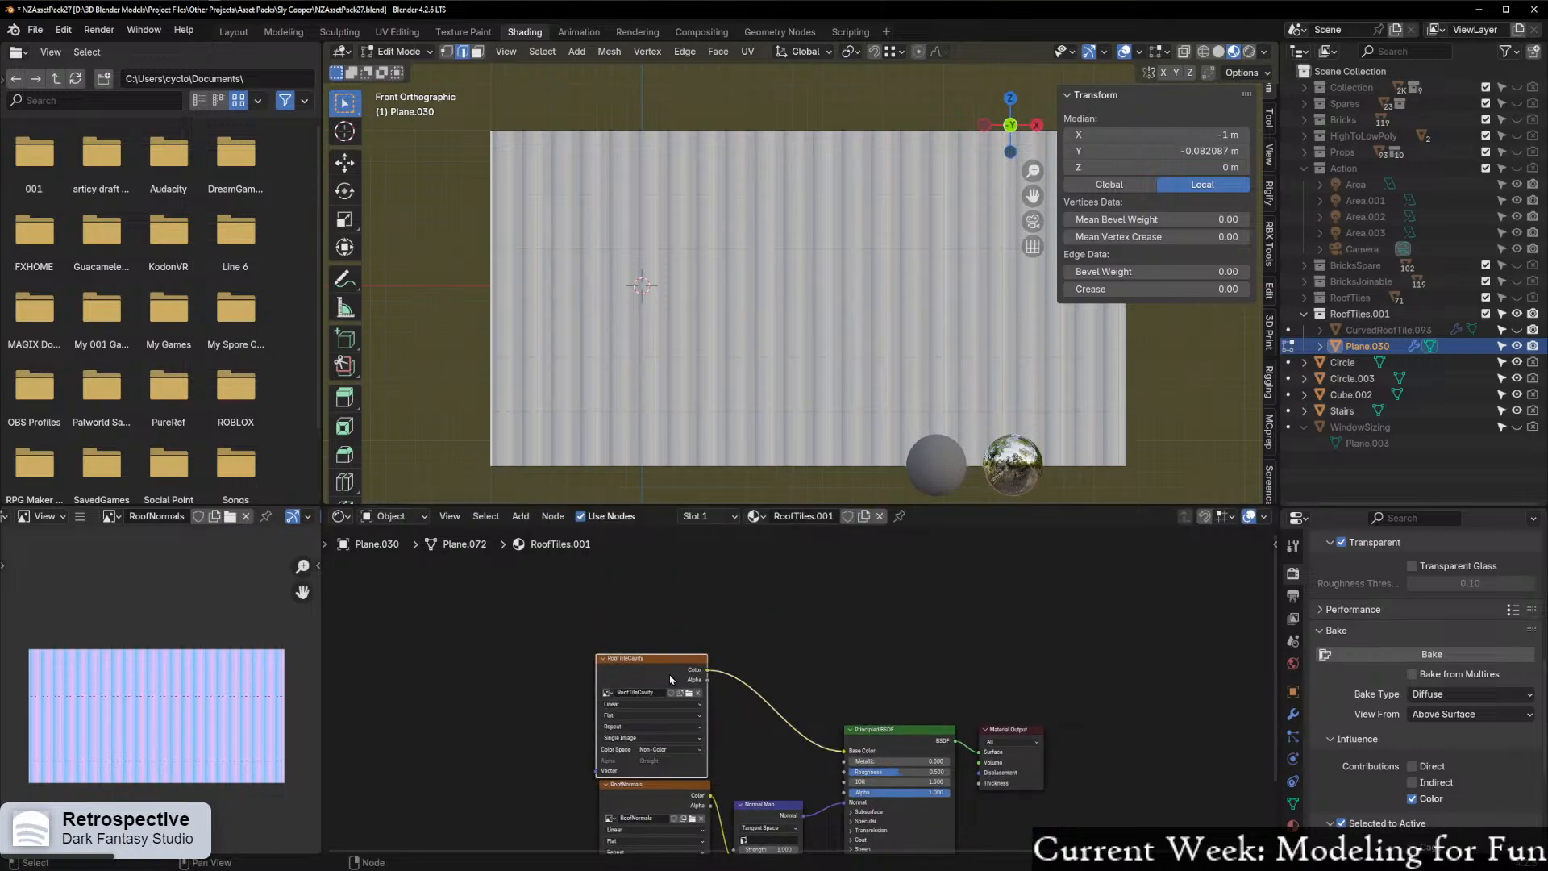
key(shift+a)
click(641, 515)
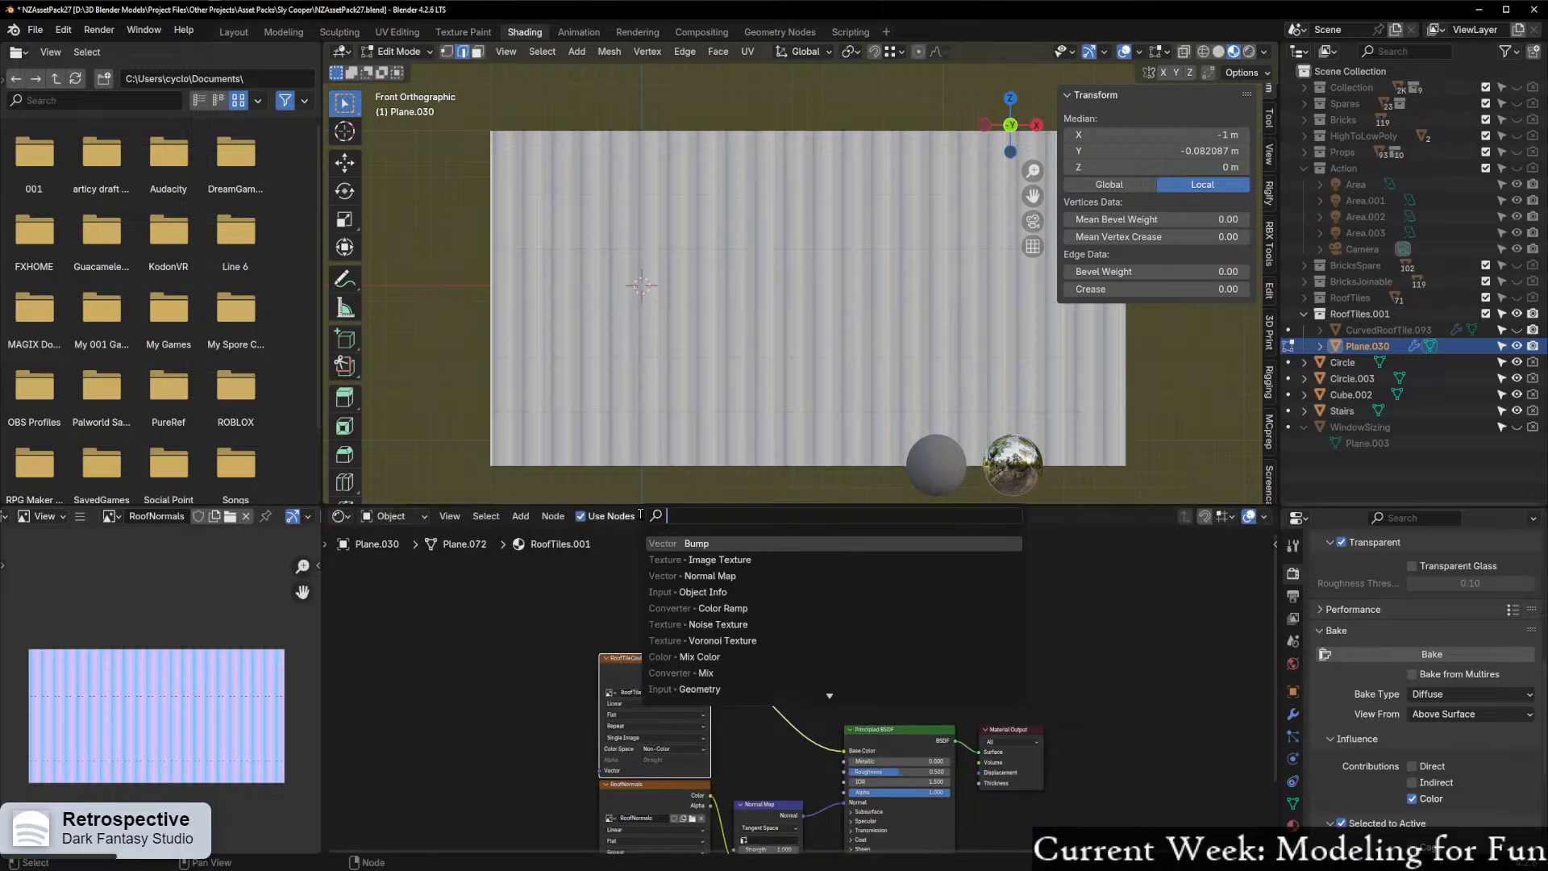
click(725, 560)
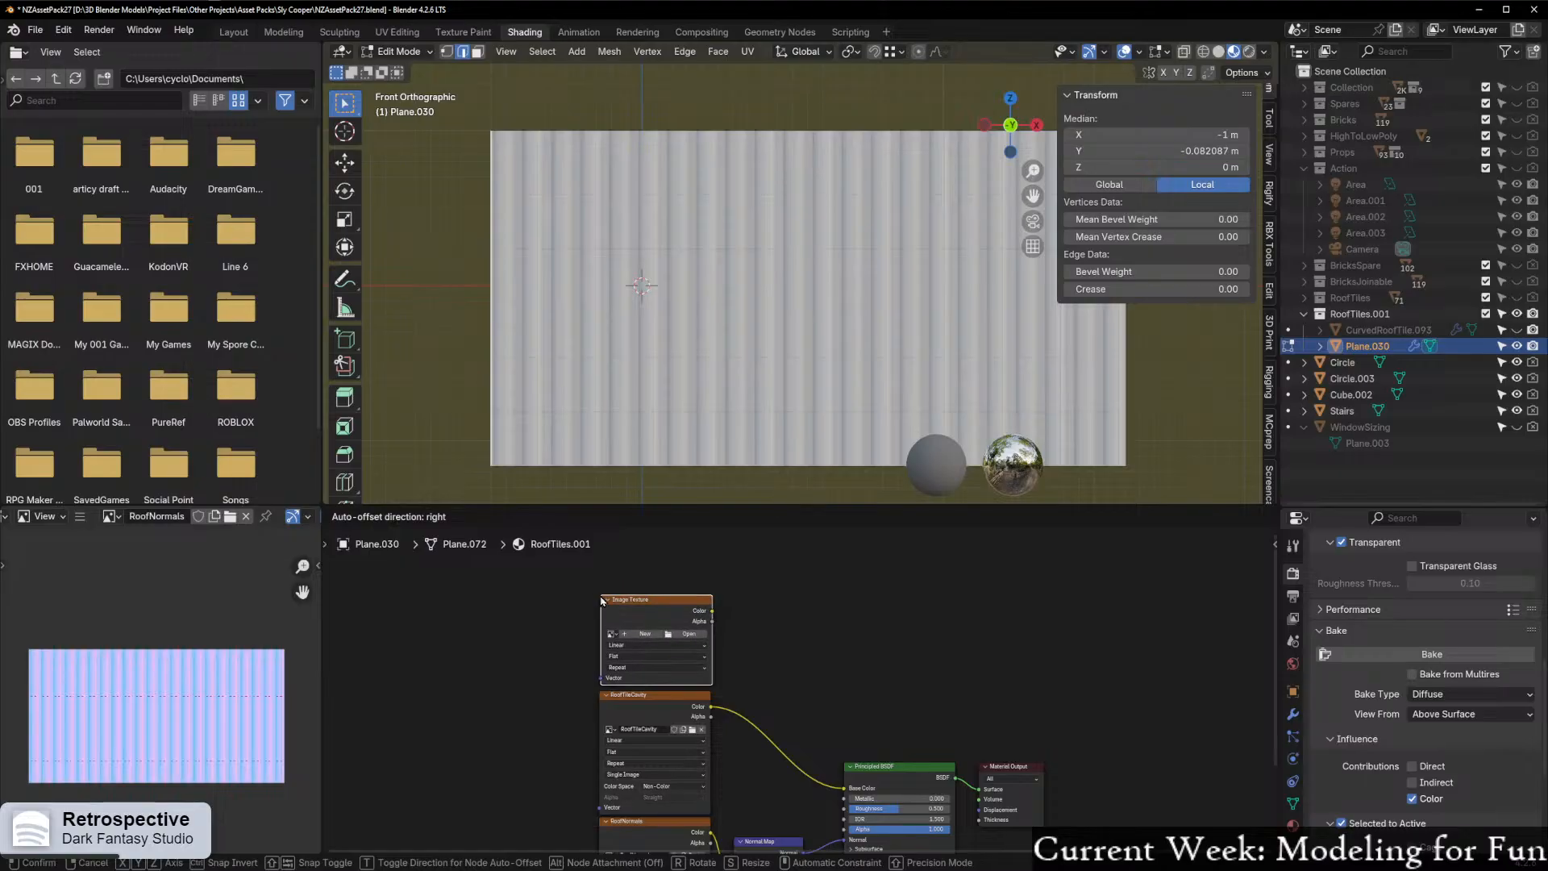
click(600, 597)
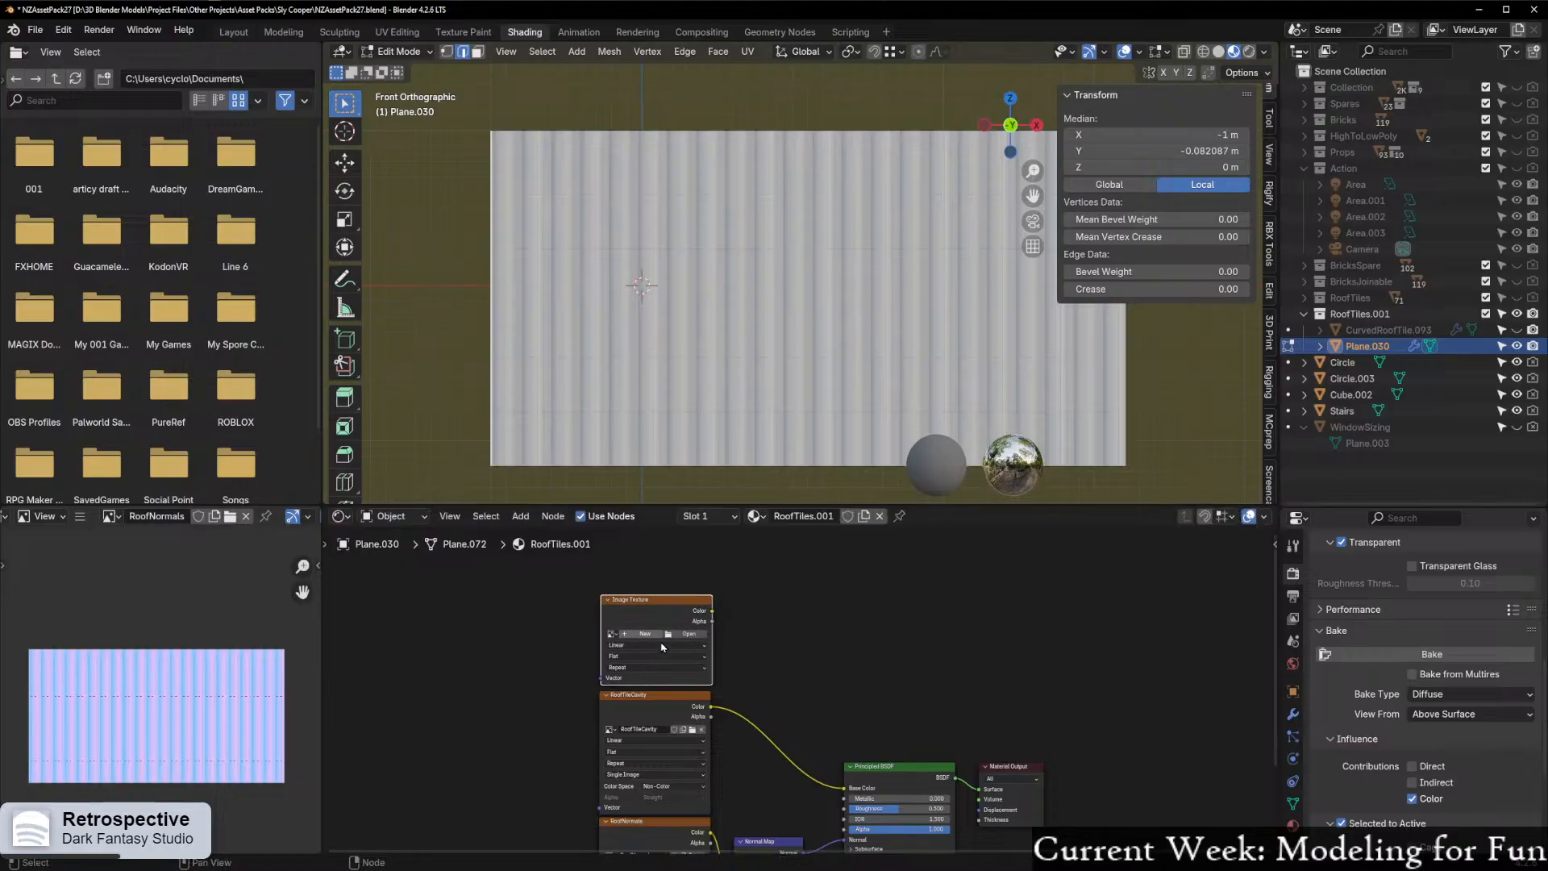
Load RoofingTilesBrown1.png from the Textures/TempTextures folder into the new Image Texture node
click(614, 636)
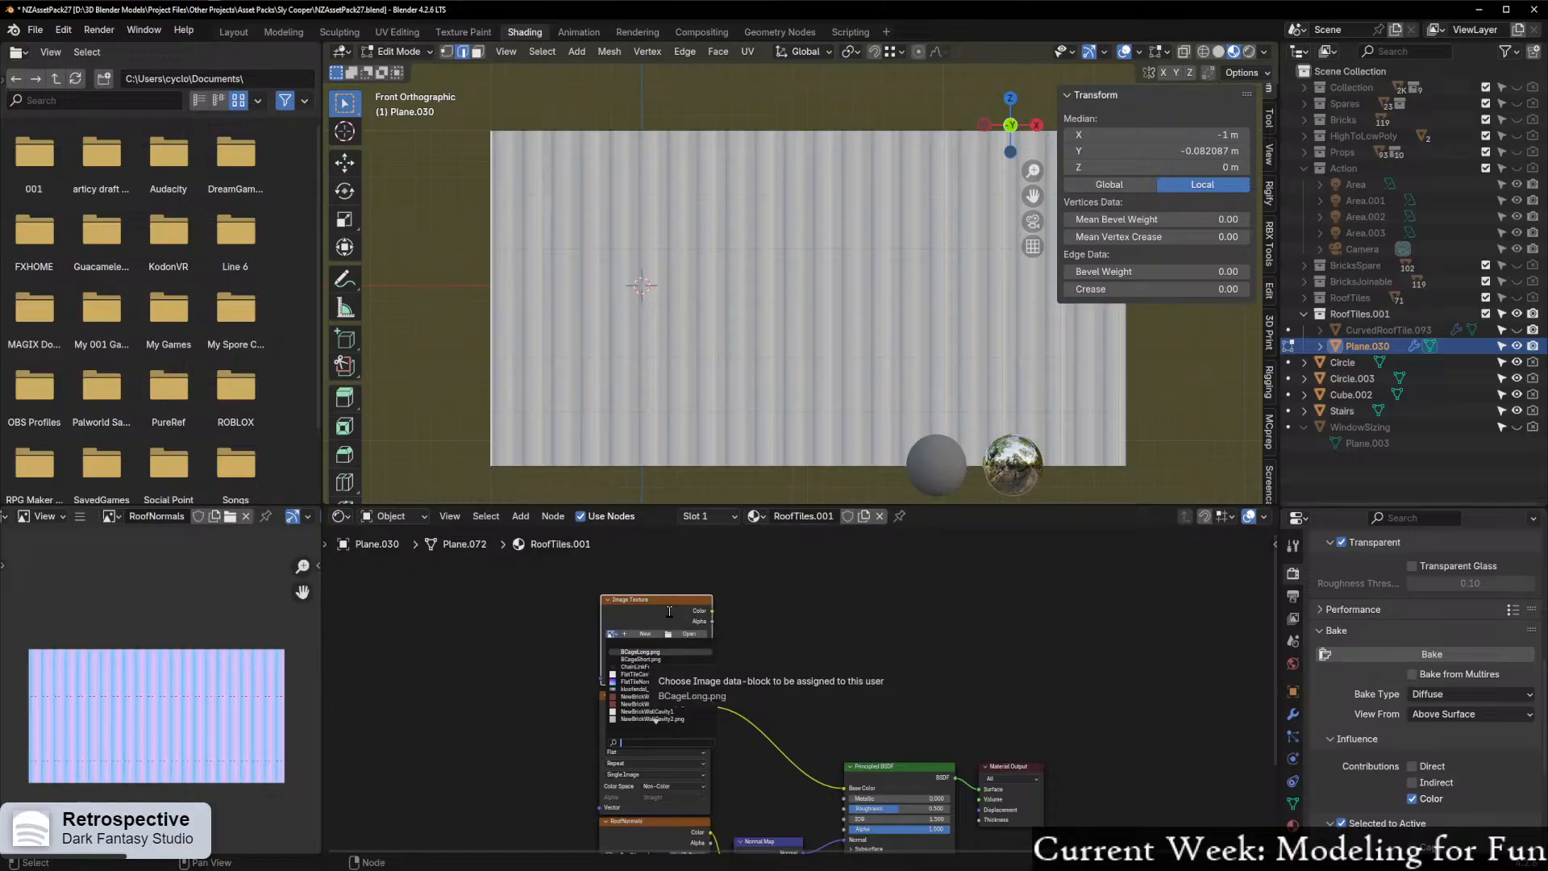
text(ti)
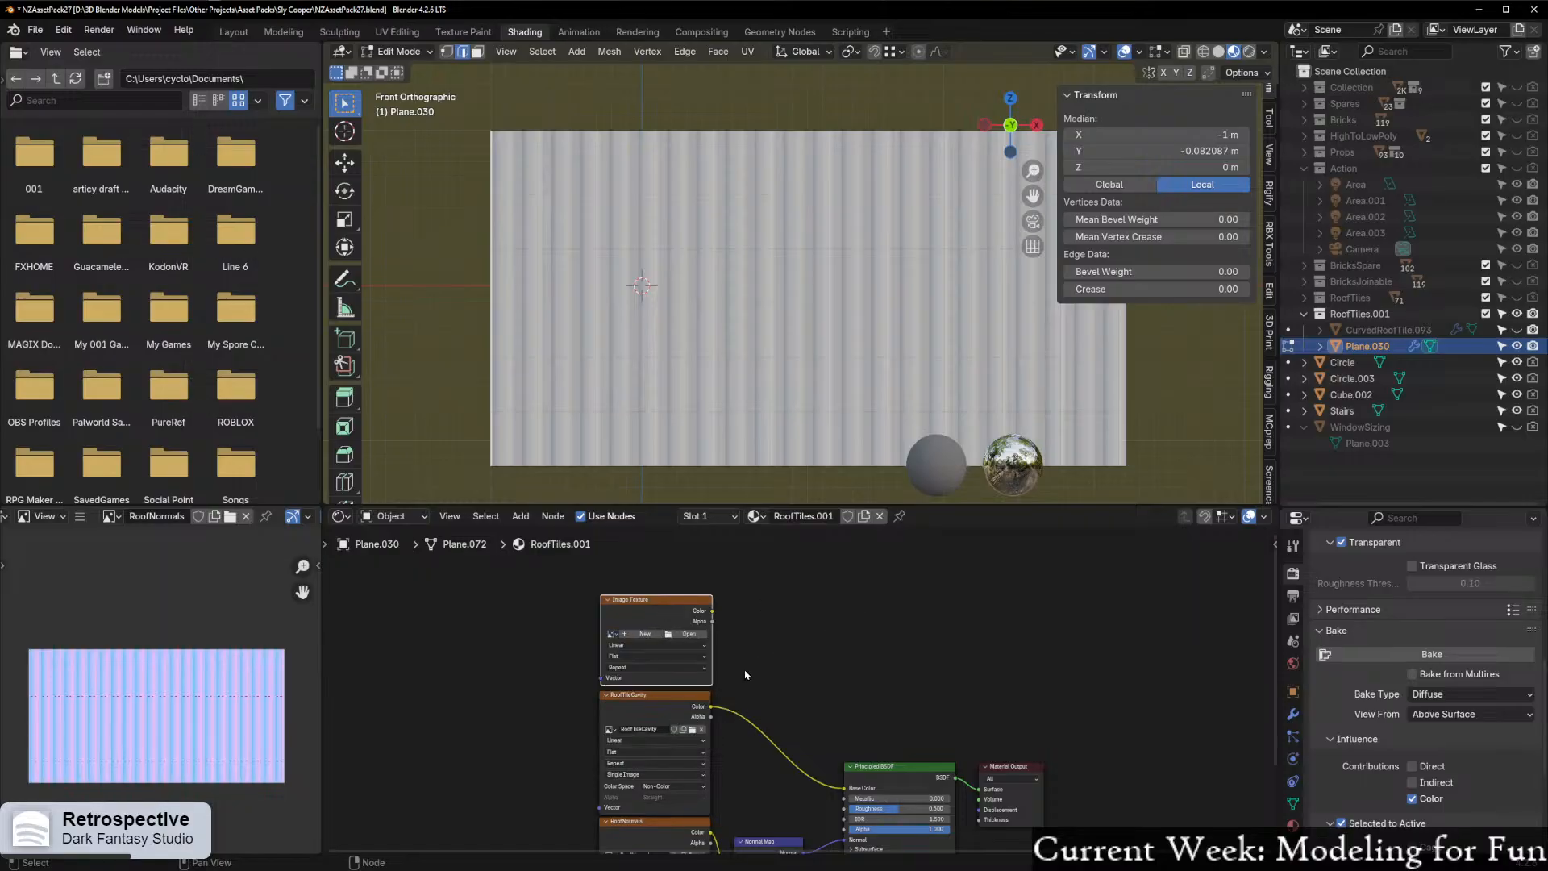
scroll(771, 659, up, 4)
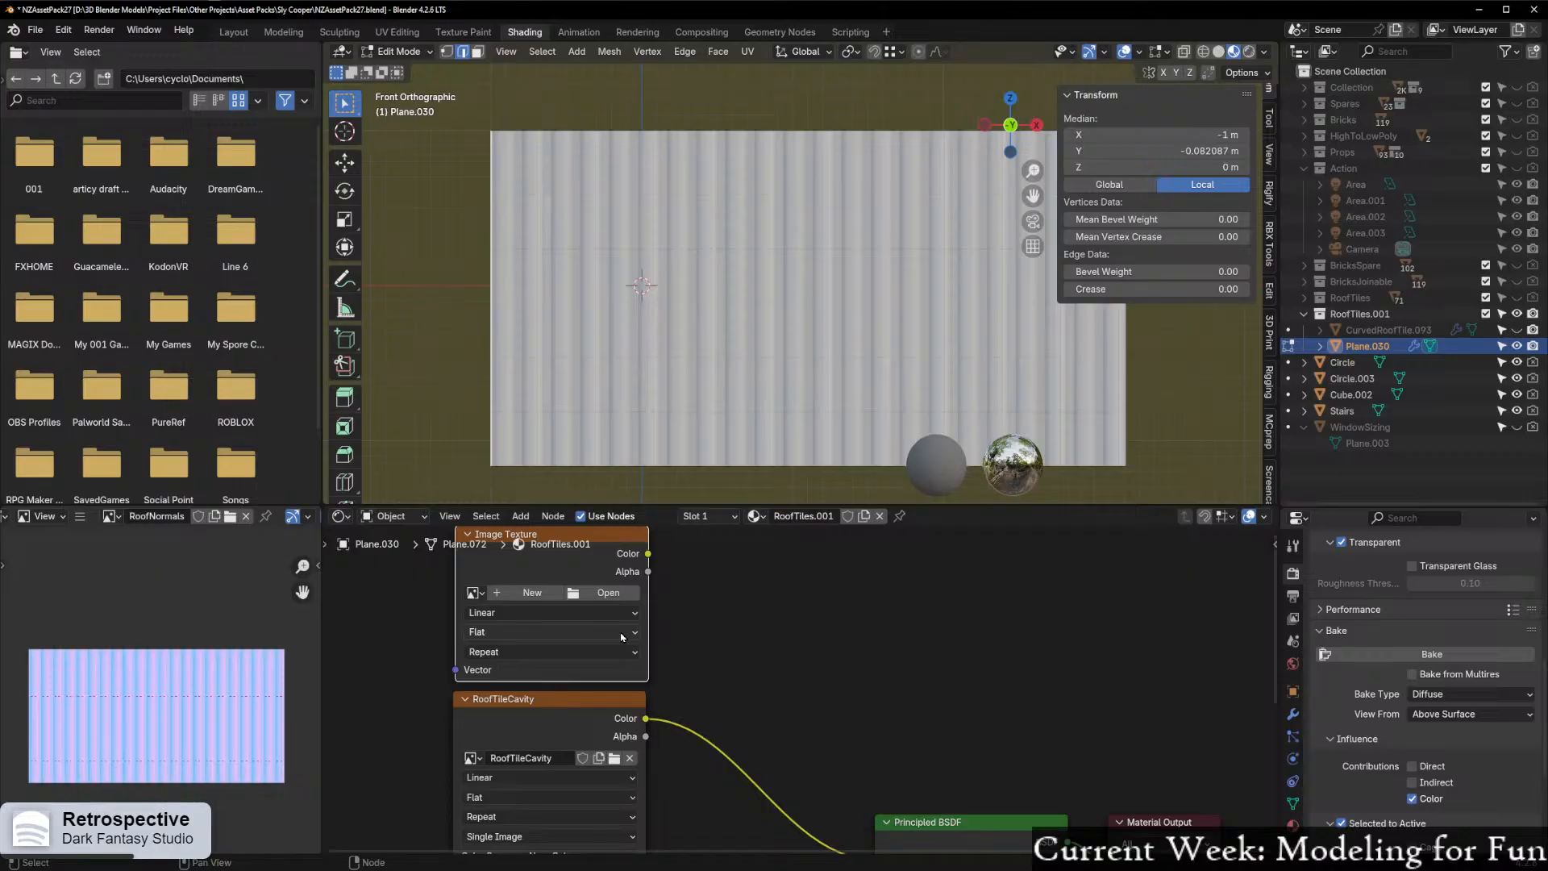
scroll(674, 629, up, 3)
shift+middle_drag(702, 631, 800, 674)
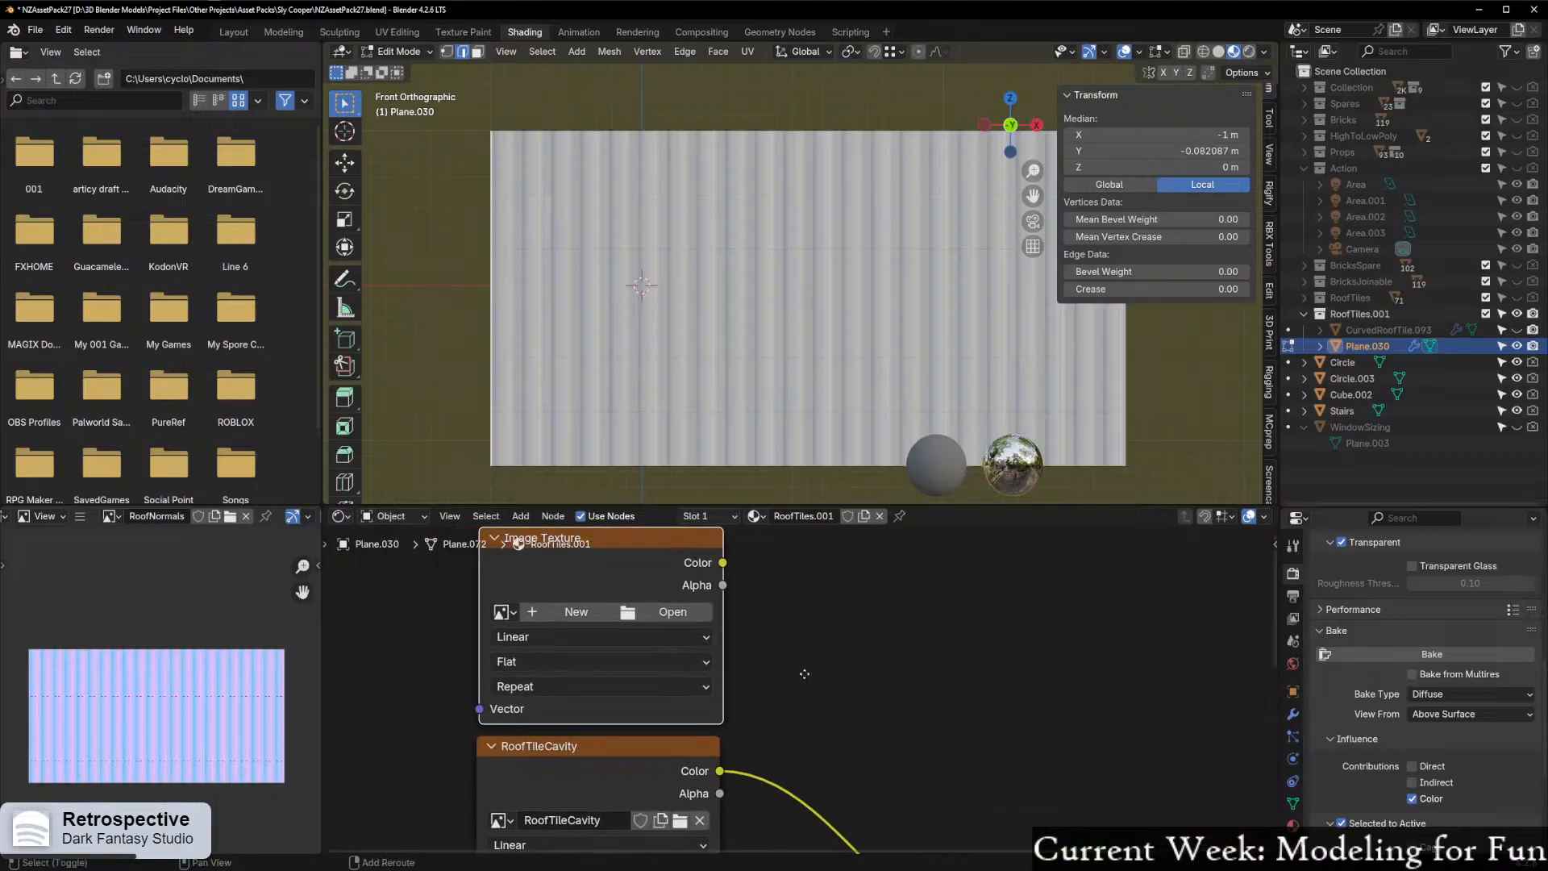
click(675, 610)
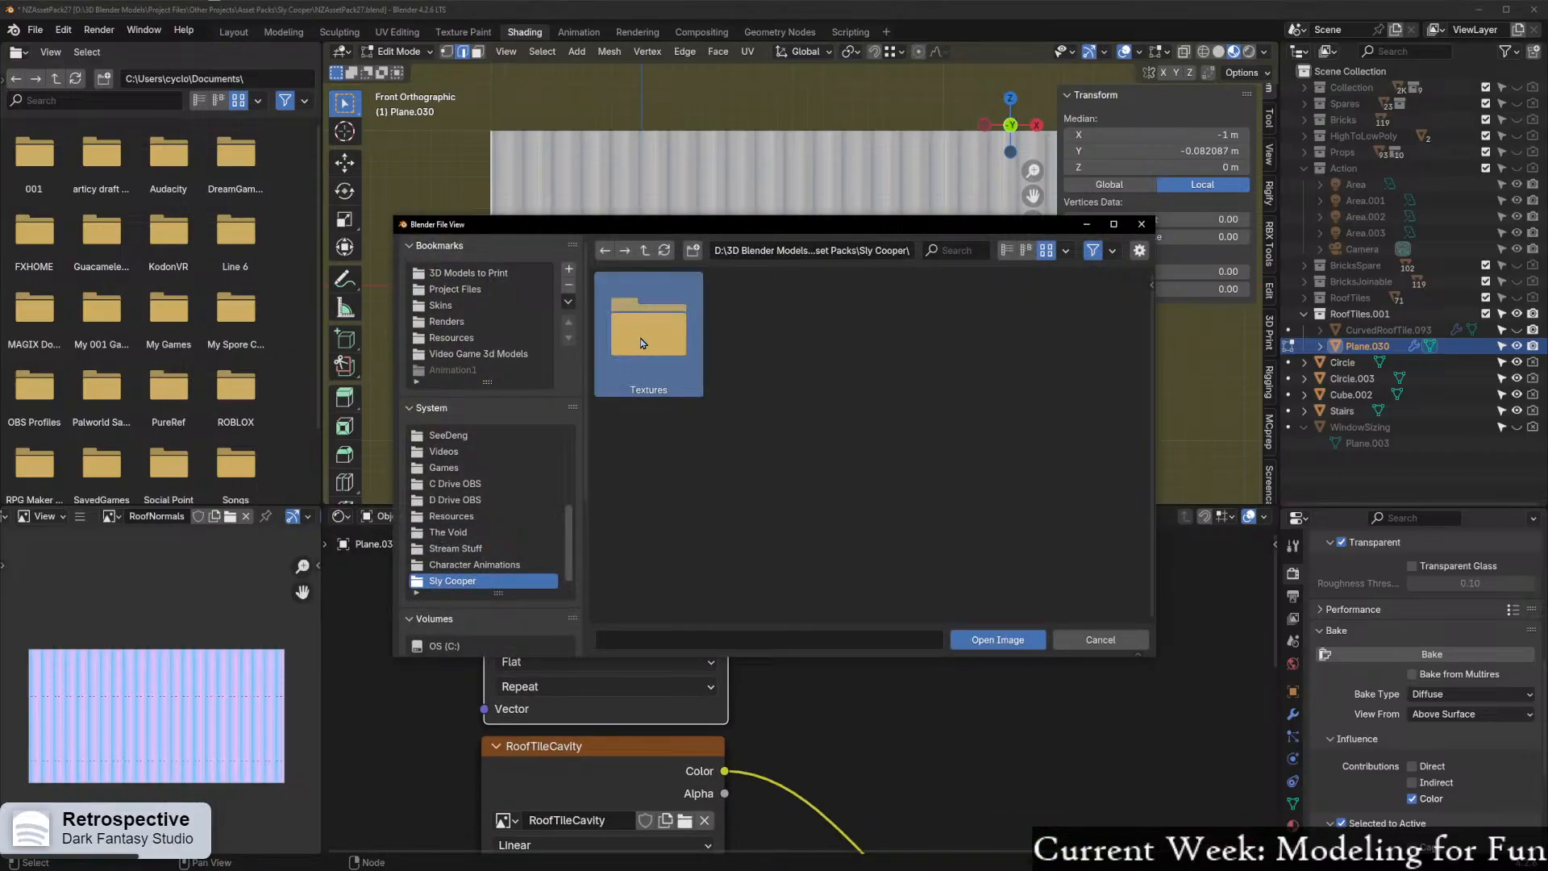
click(643, 343)
click(765, 330)
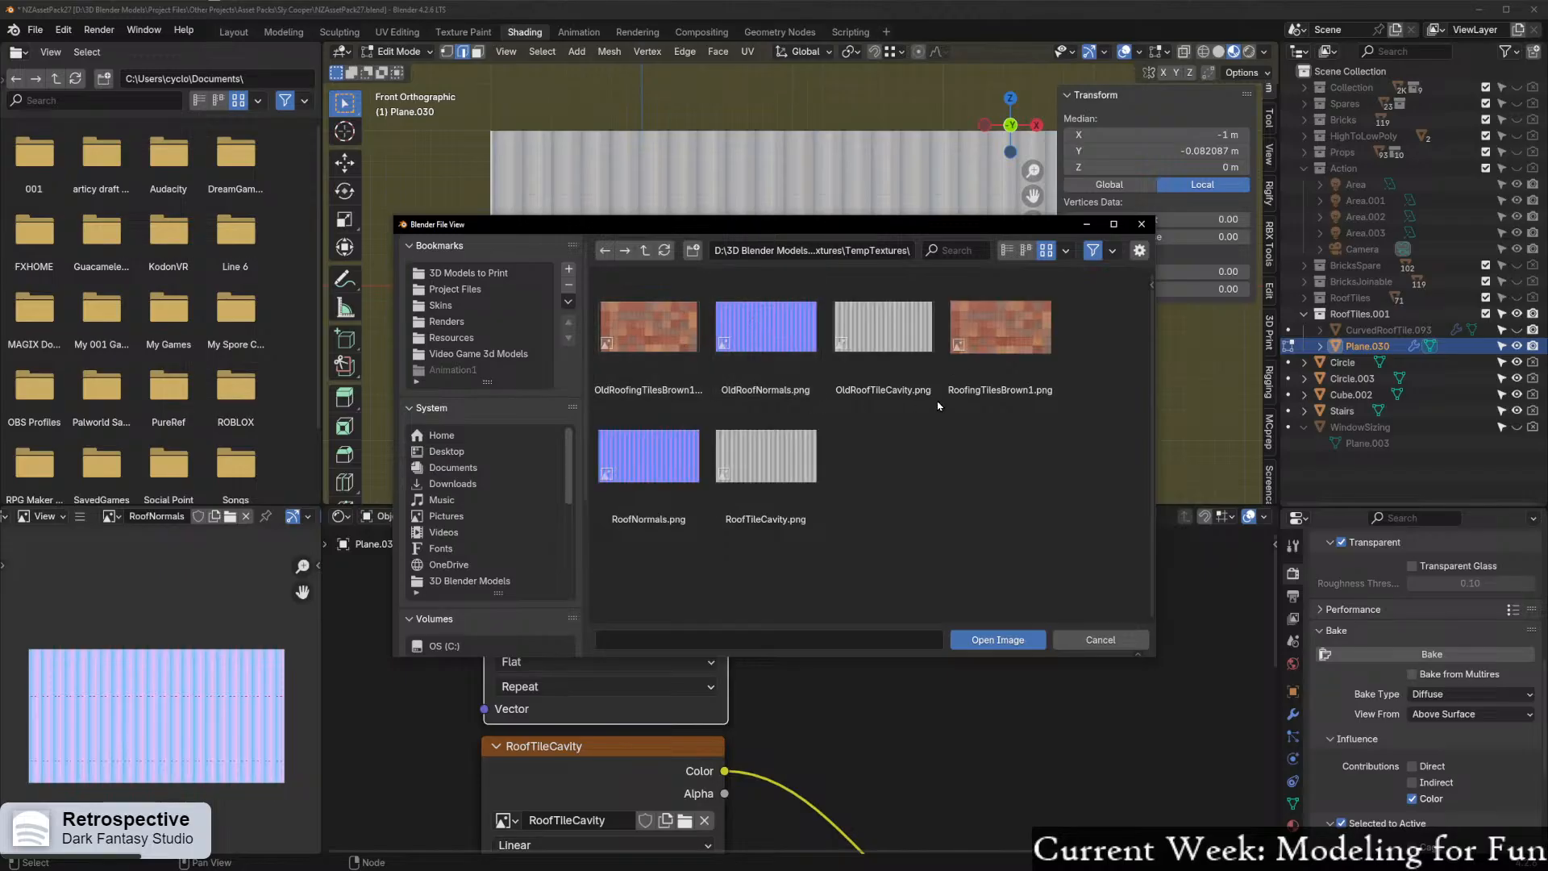
click(1027, 342)
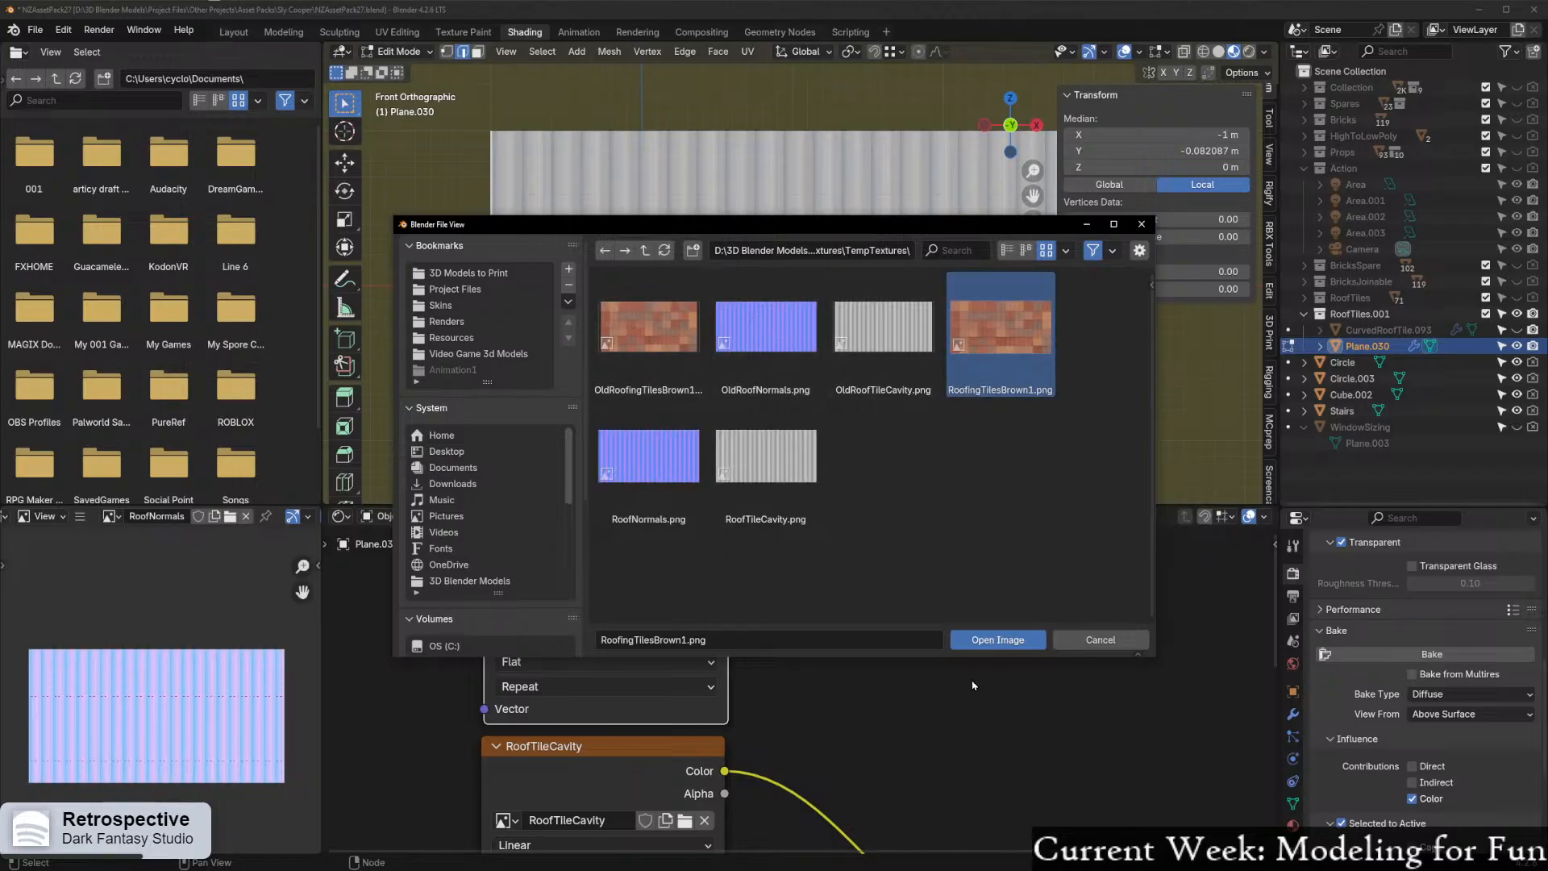
click(993, 638)
Combine the RoofingTilesBrown1.png and RoofTileCavity colors with a Mix Color node feeding the Principled BSDF's Base Color
scroll(971, 651, down, 3)
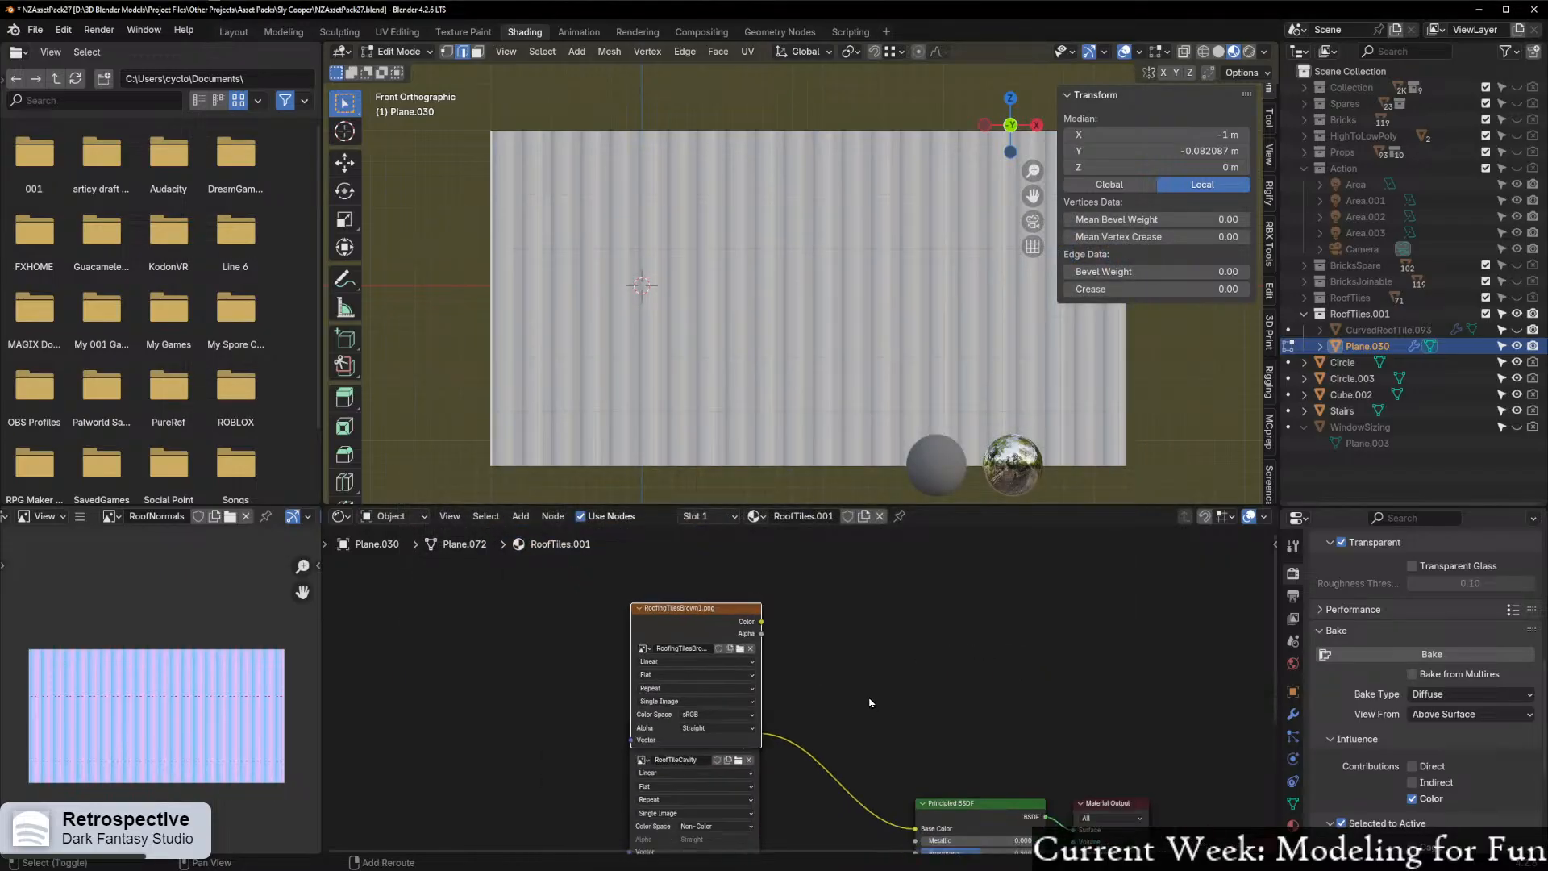
drag(684, 563, 682, 573)
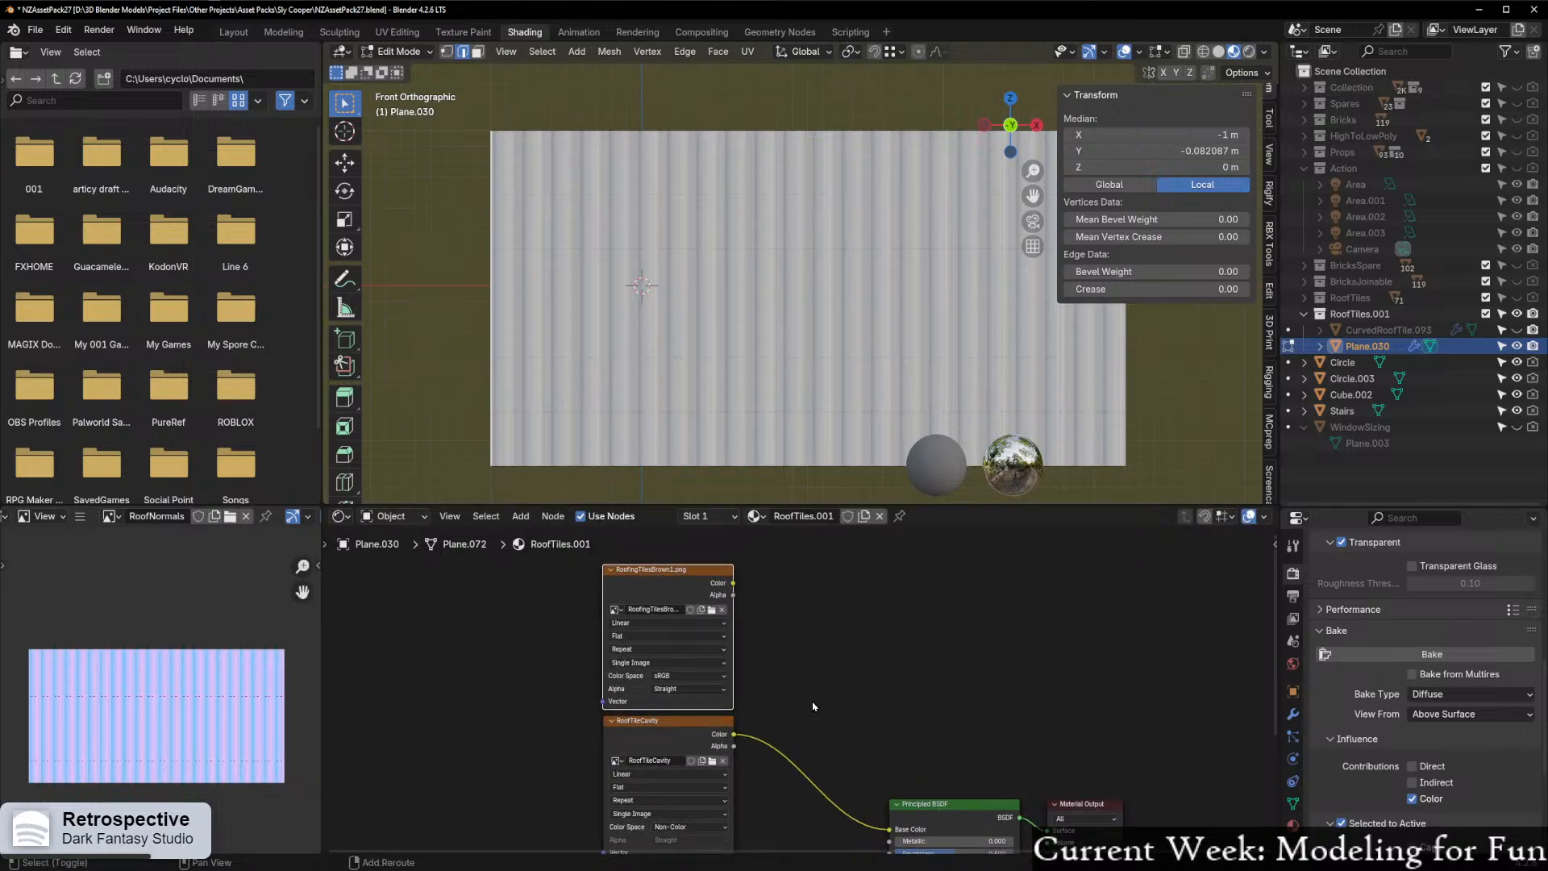
middle_drag(815, 704, 779, 669)
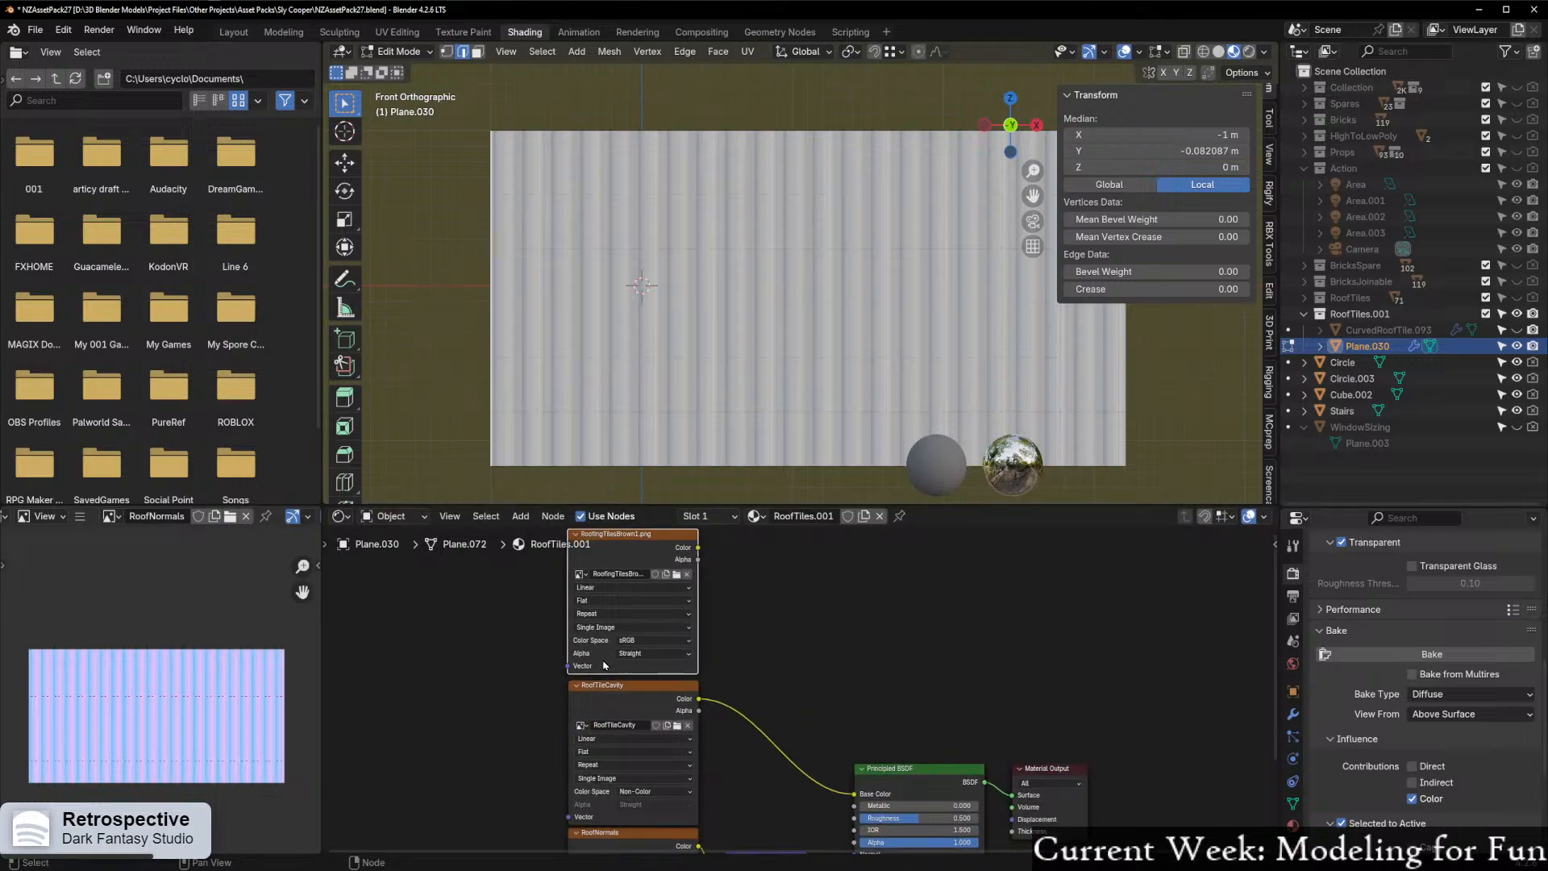
ctrl+shift+right_drag(606, 665, 610, 724)
click(793, 638)
drag(815, 636, 771, 635)
Set the Mix node's Factor to 1.000 and its blending mode to Darken
drag(785, 714, 821, 713)
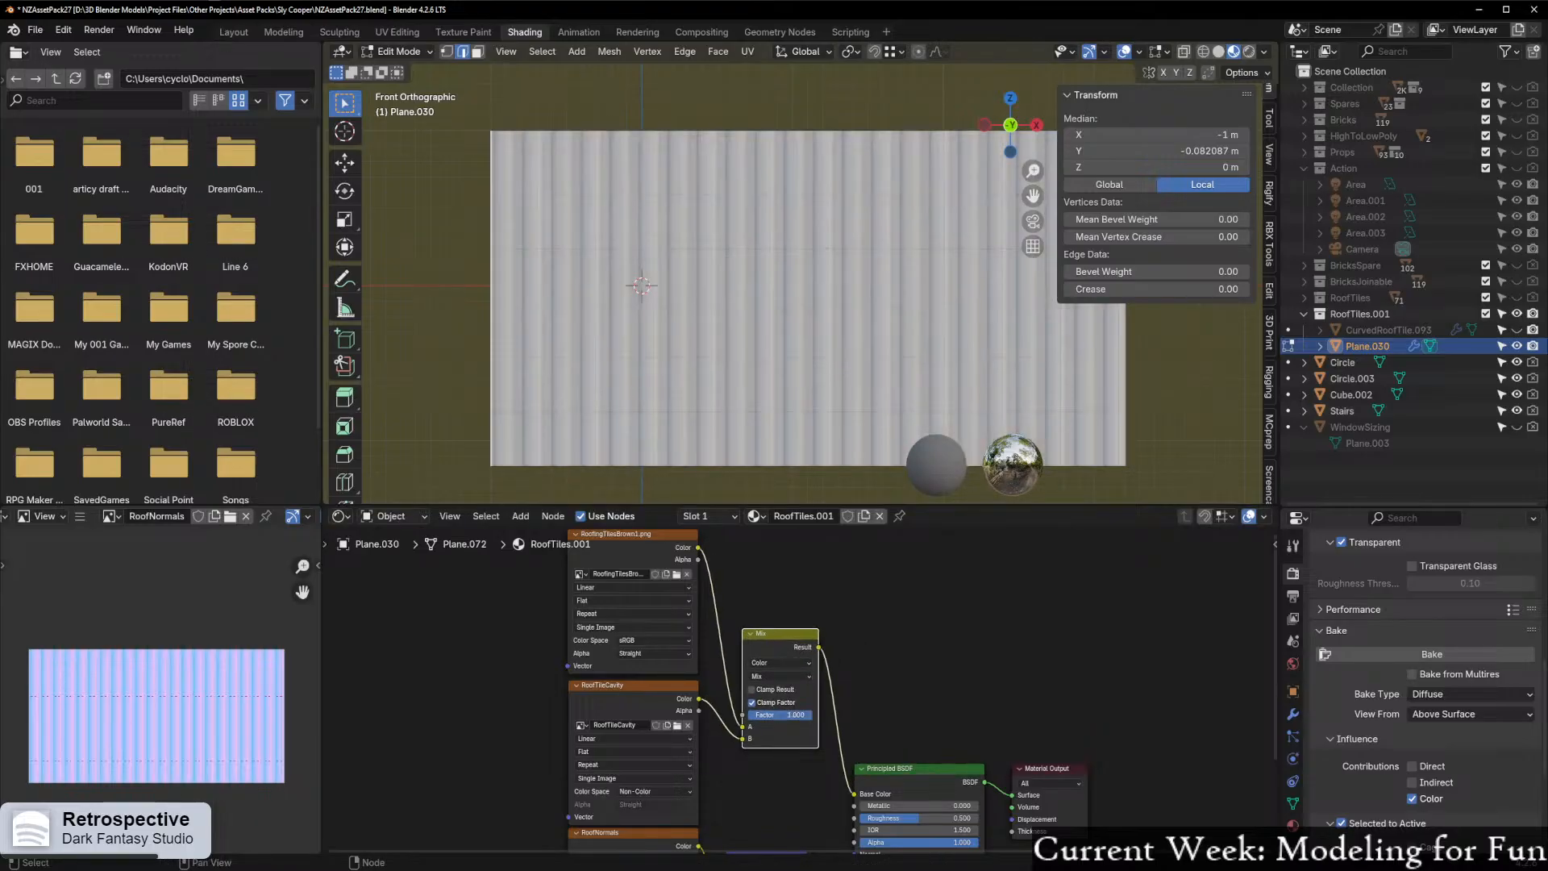
click(778, 676)
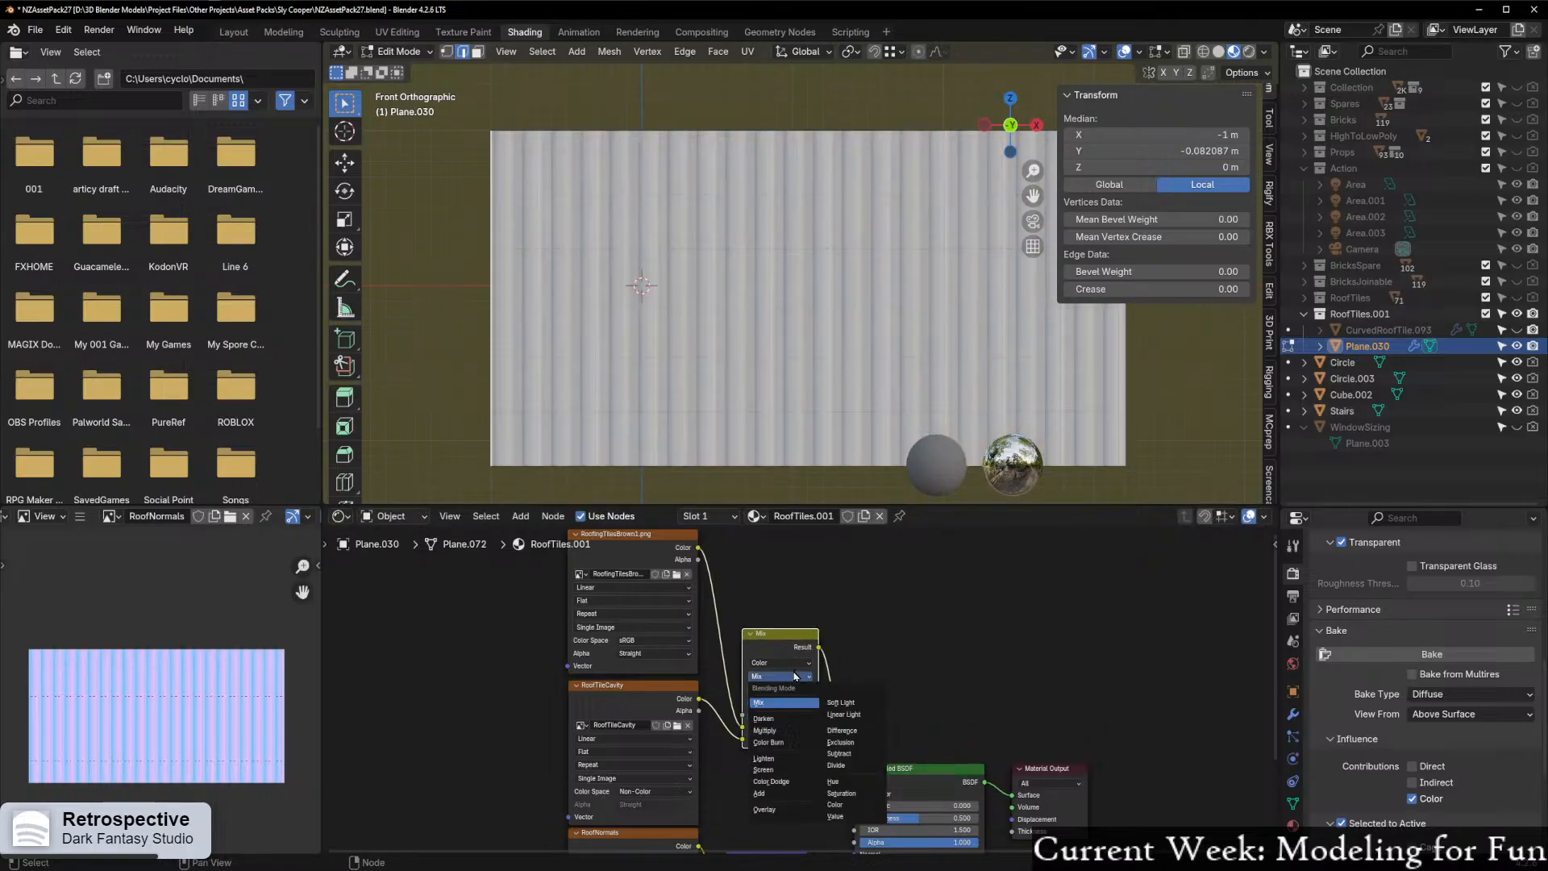
click(776, 719)
Examine the blended tile colors on Plane.030 up close, including the horizontal seams between tile rows, alongside the texture nodes
scroll(692, 394, up, 5)
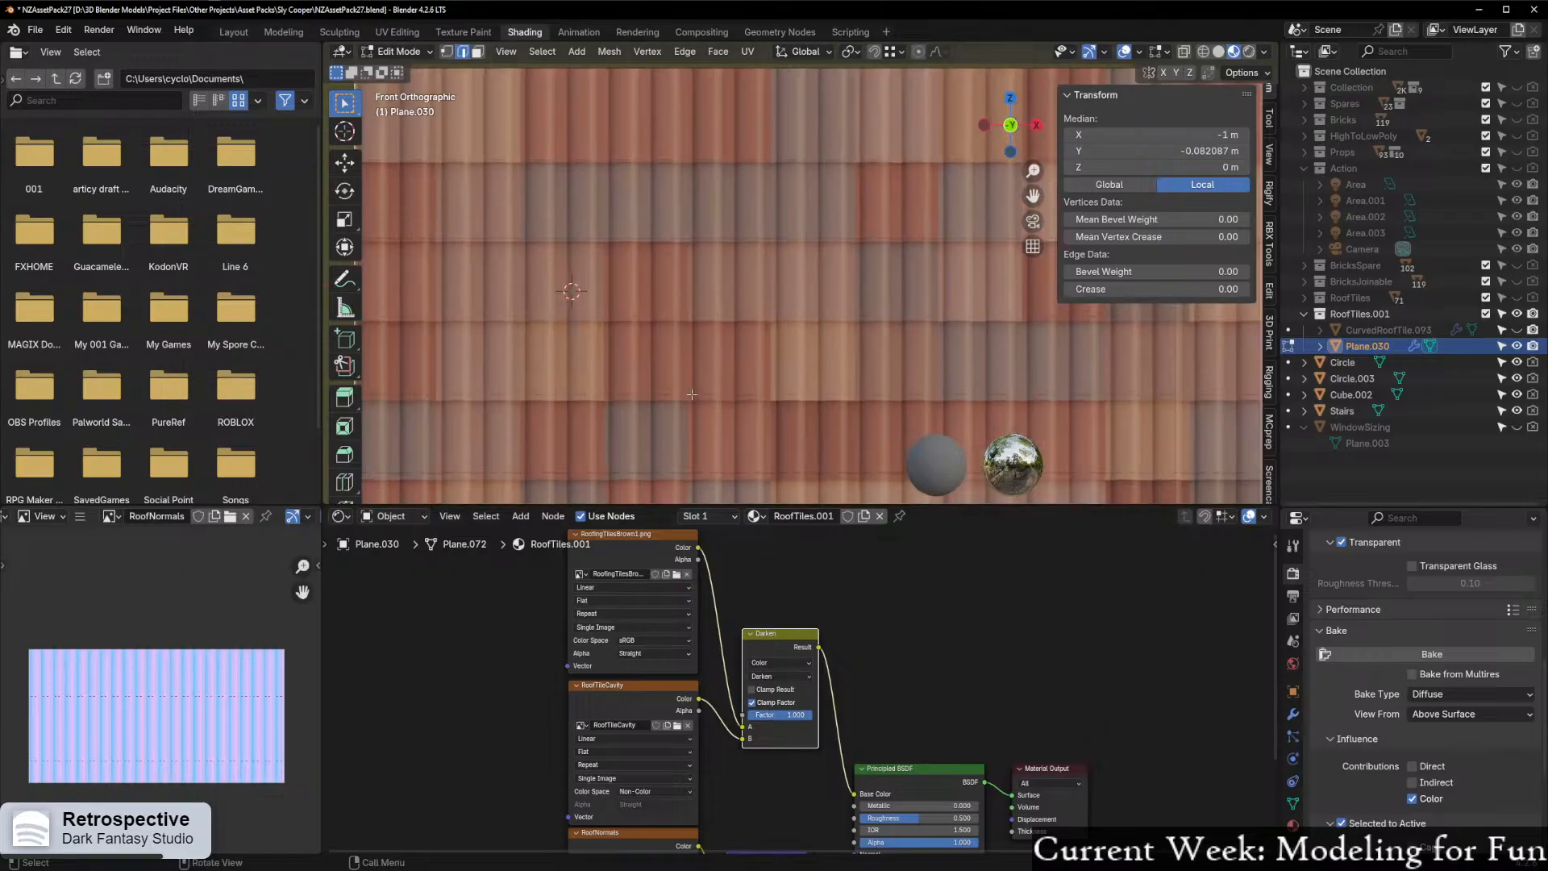
scroll(693, 409, down, 2)
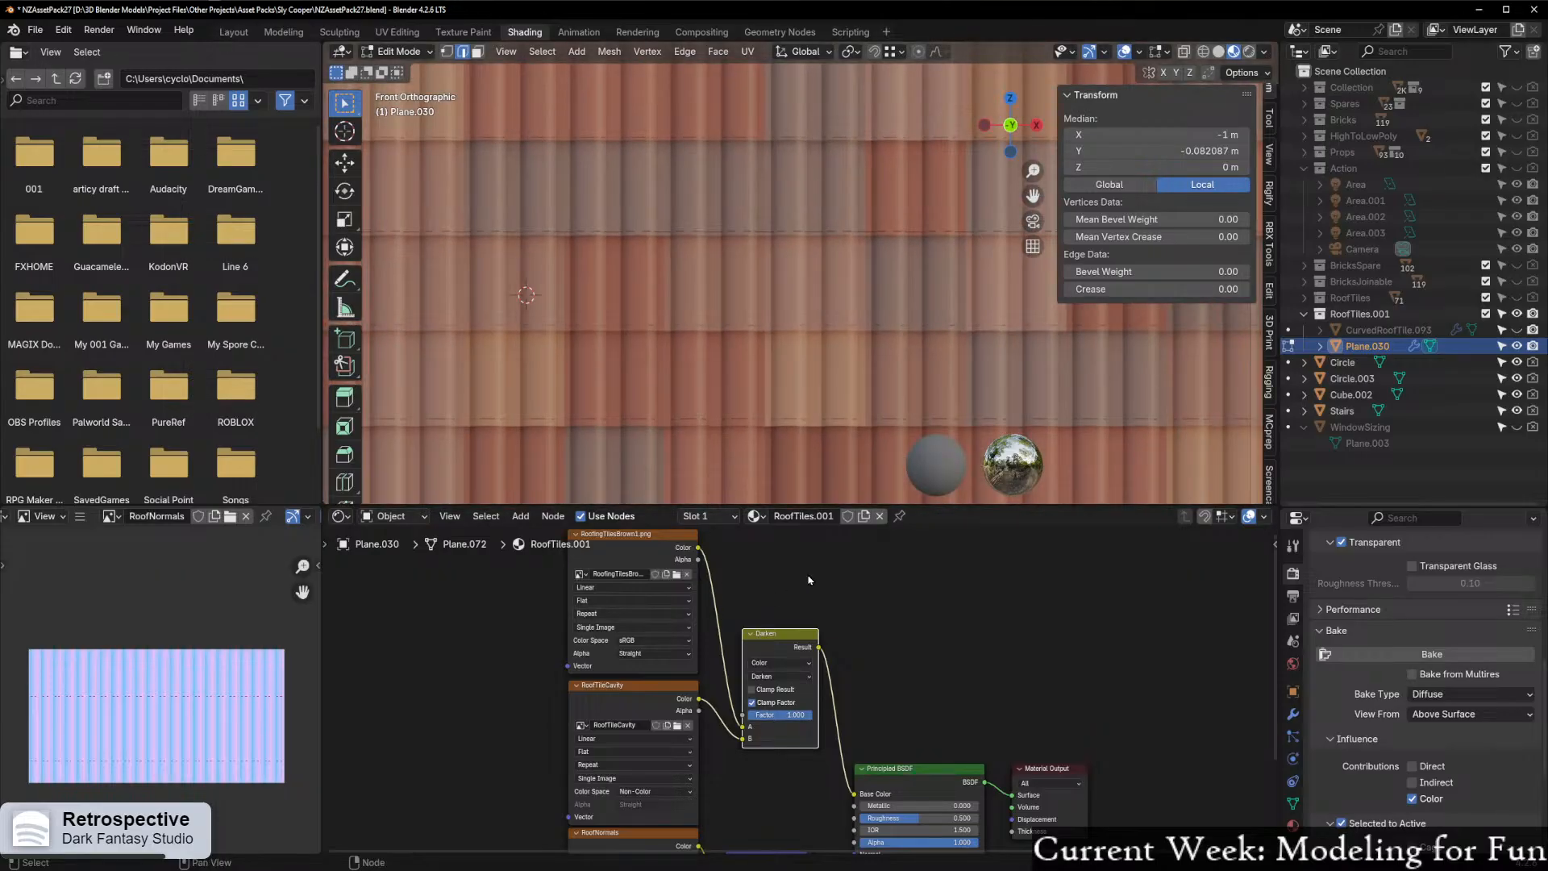
middle_drag(826, 584, 918, 667)
scroll(748, 665, up, 1)
scroll(748, 665, up, 2)
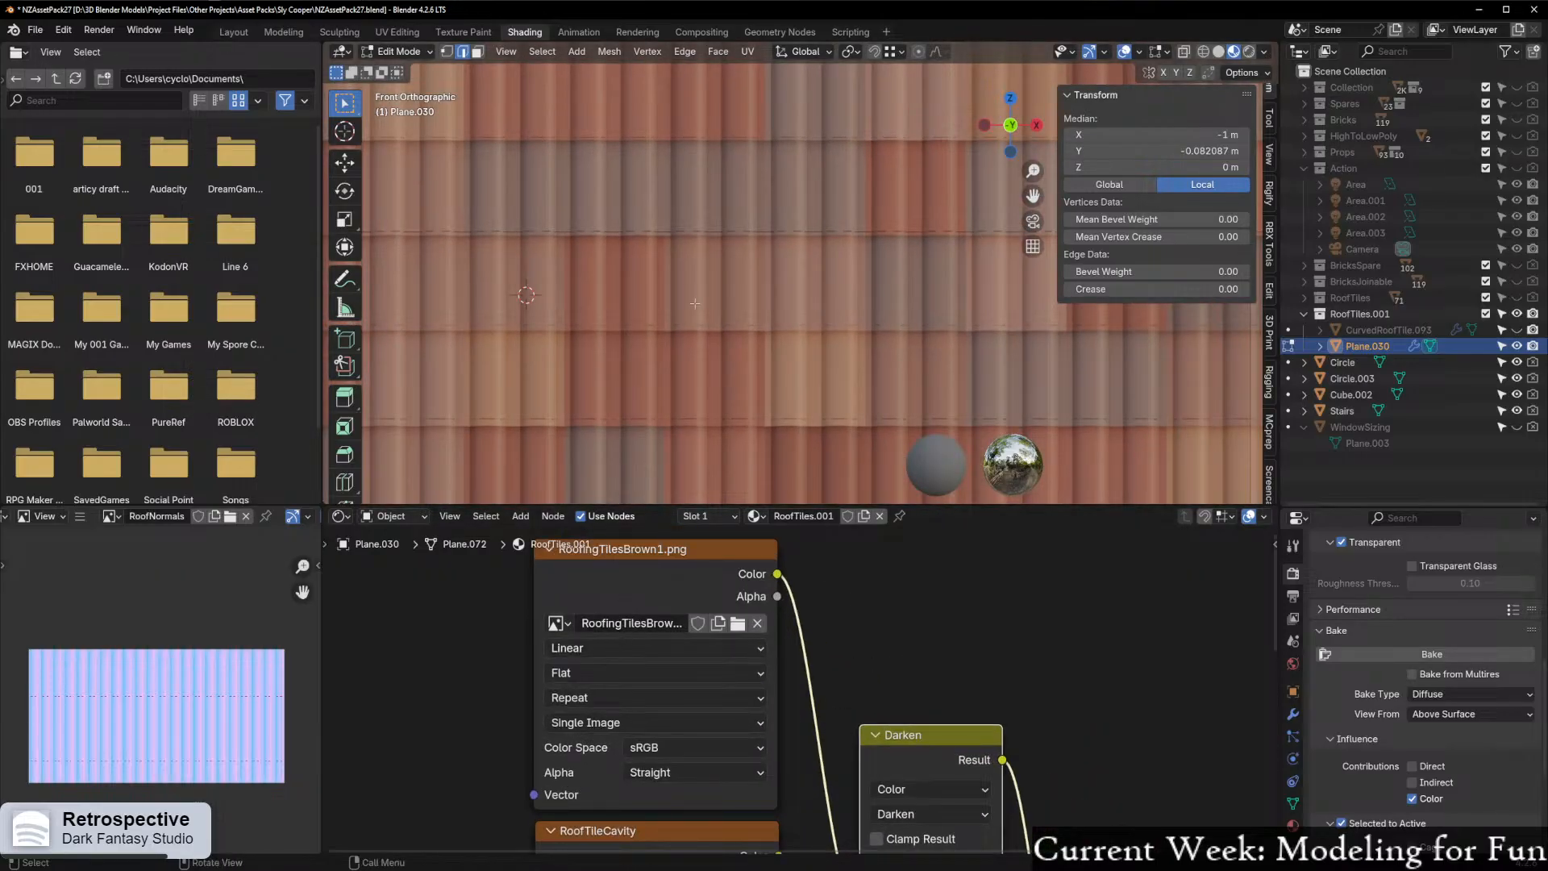
scroll(693, 360, down, 3)
scroll(693, 360, up, 1)
scroll(694, 361, up, 6)
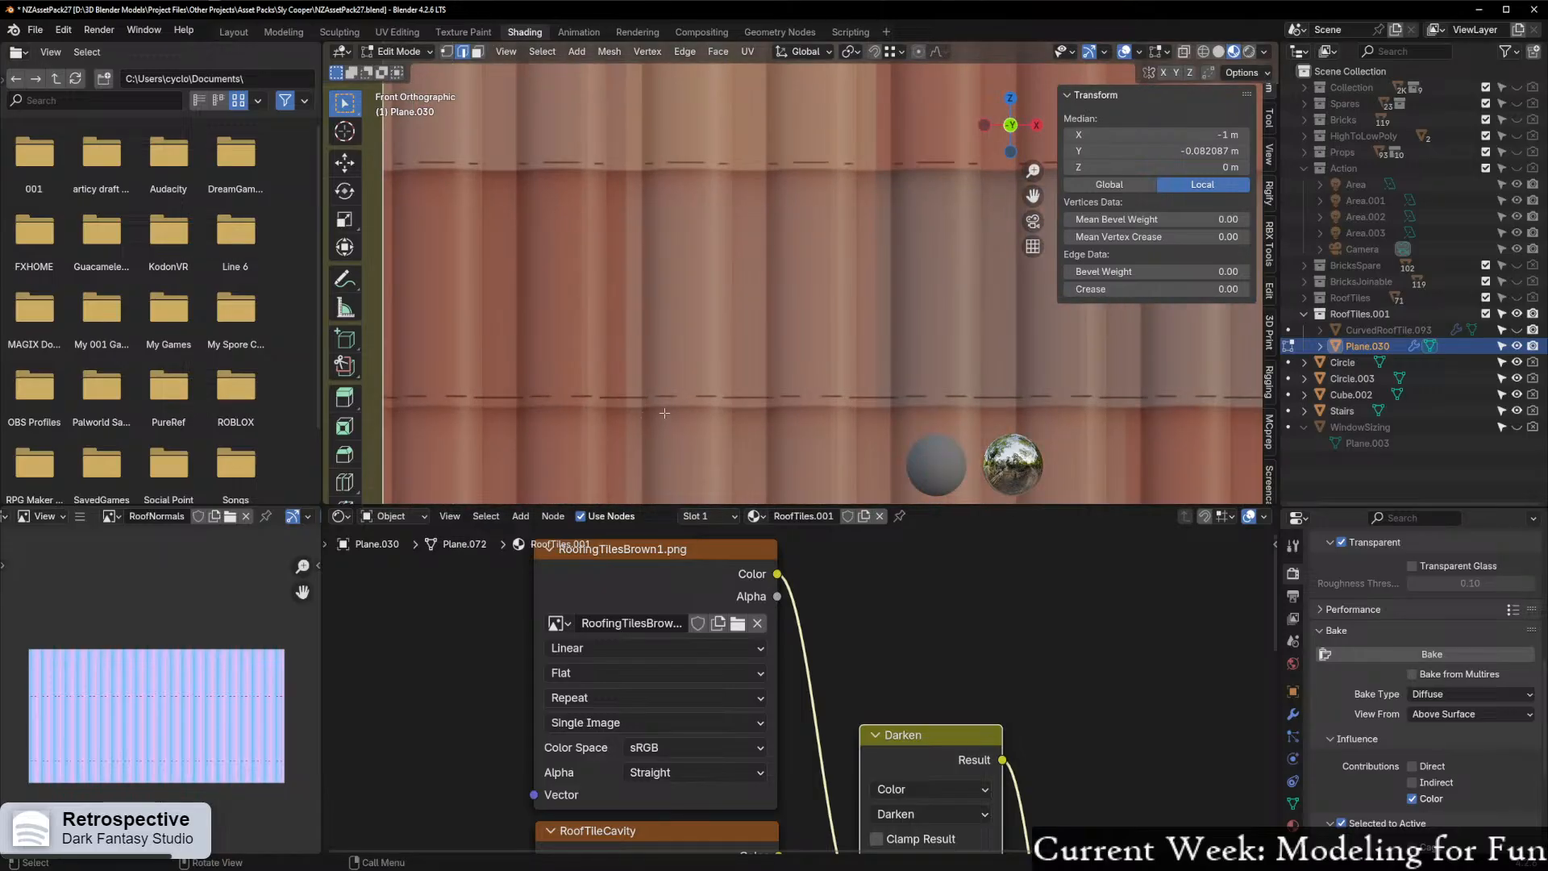
scroll(677, 400, down, 3)
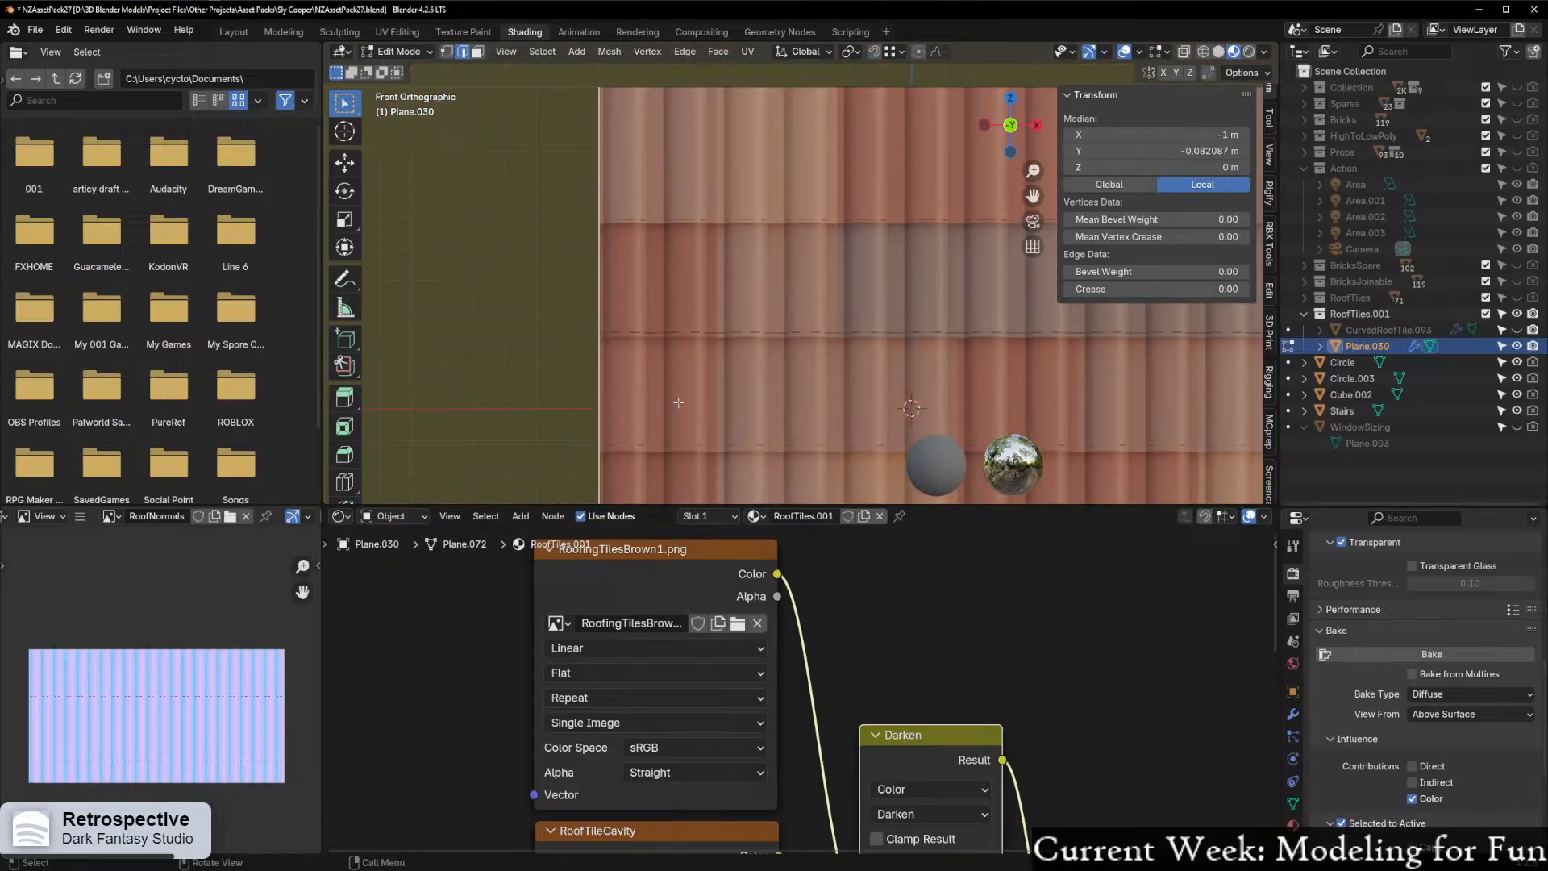
scroll(868, 674, down, 1)
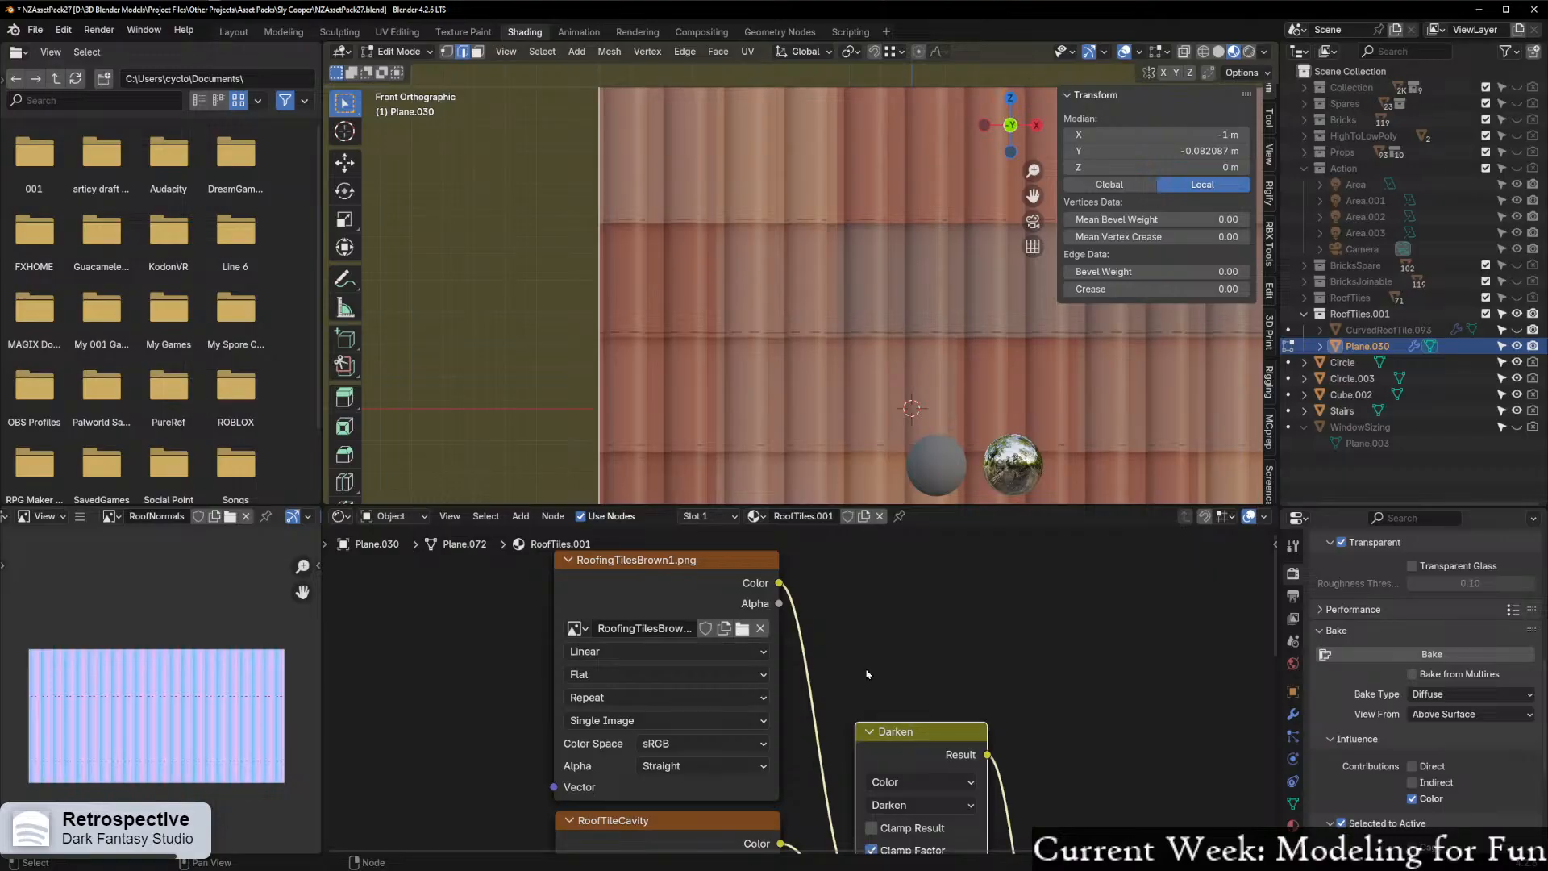
scroll(873, 673, down, 2)
shift+middle_drag(856, 661, 698, 604)
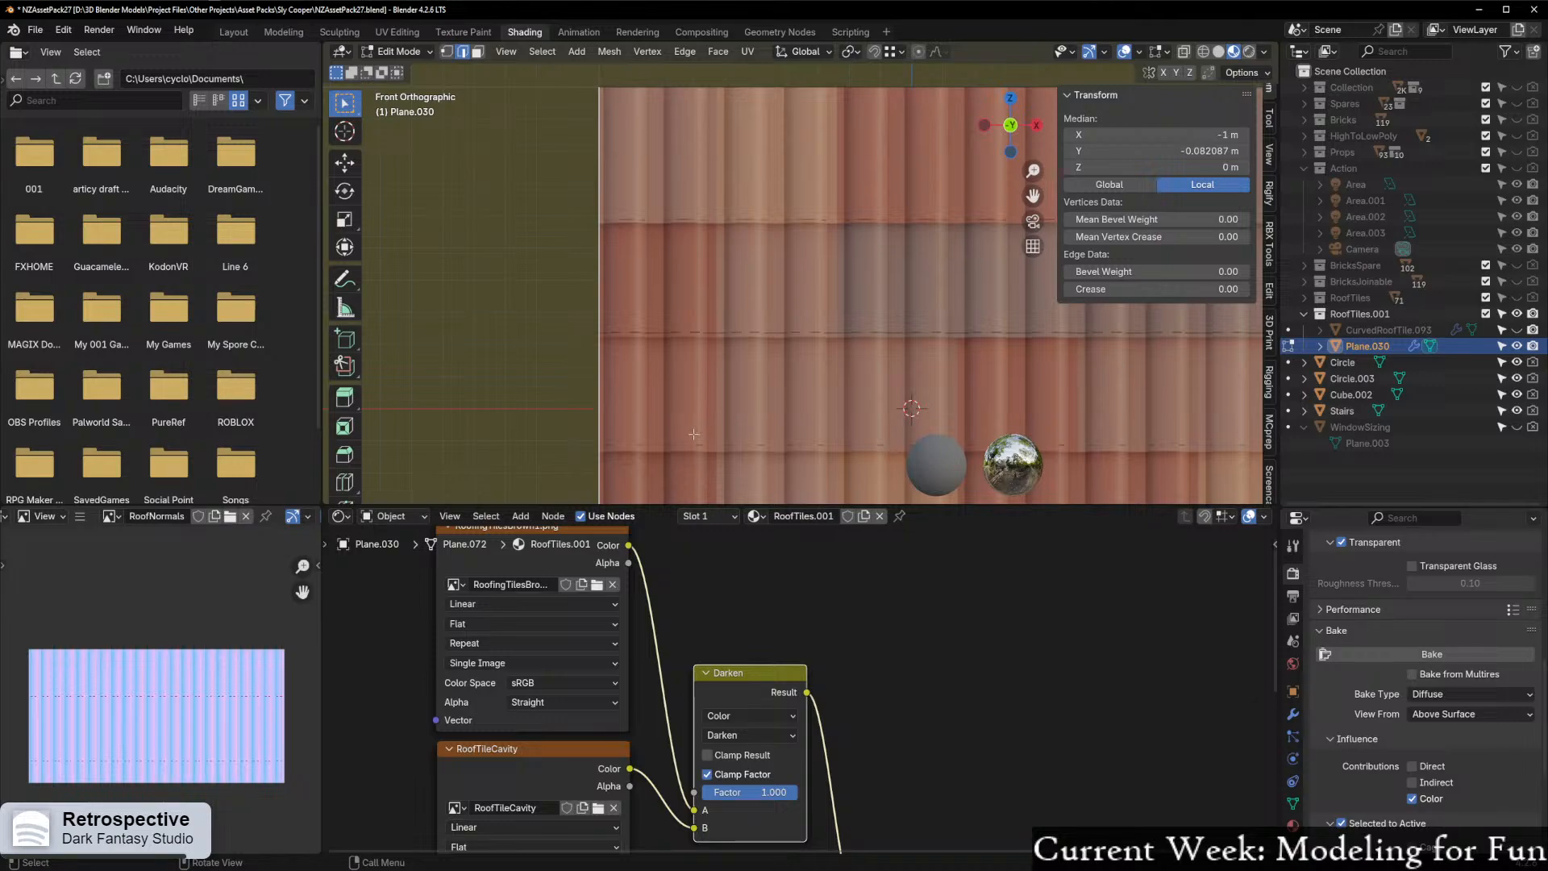
scroll(677, 438, up, 4)
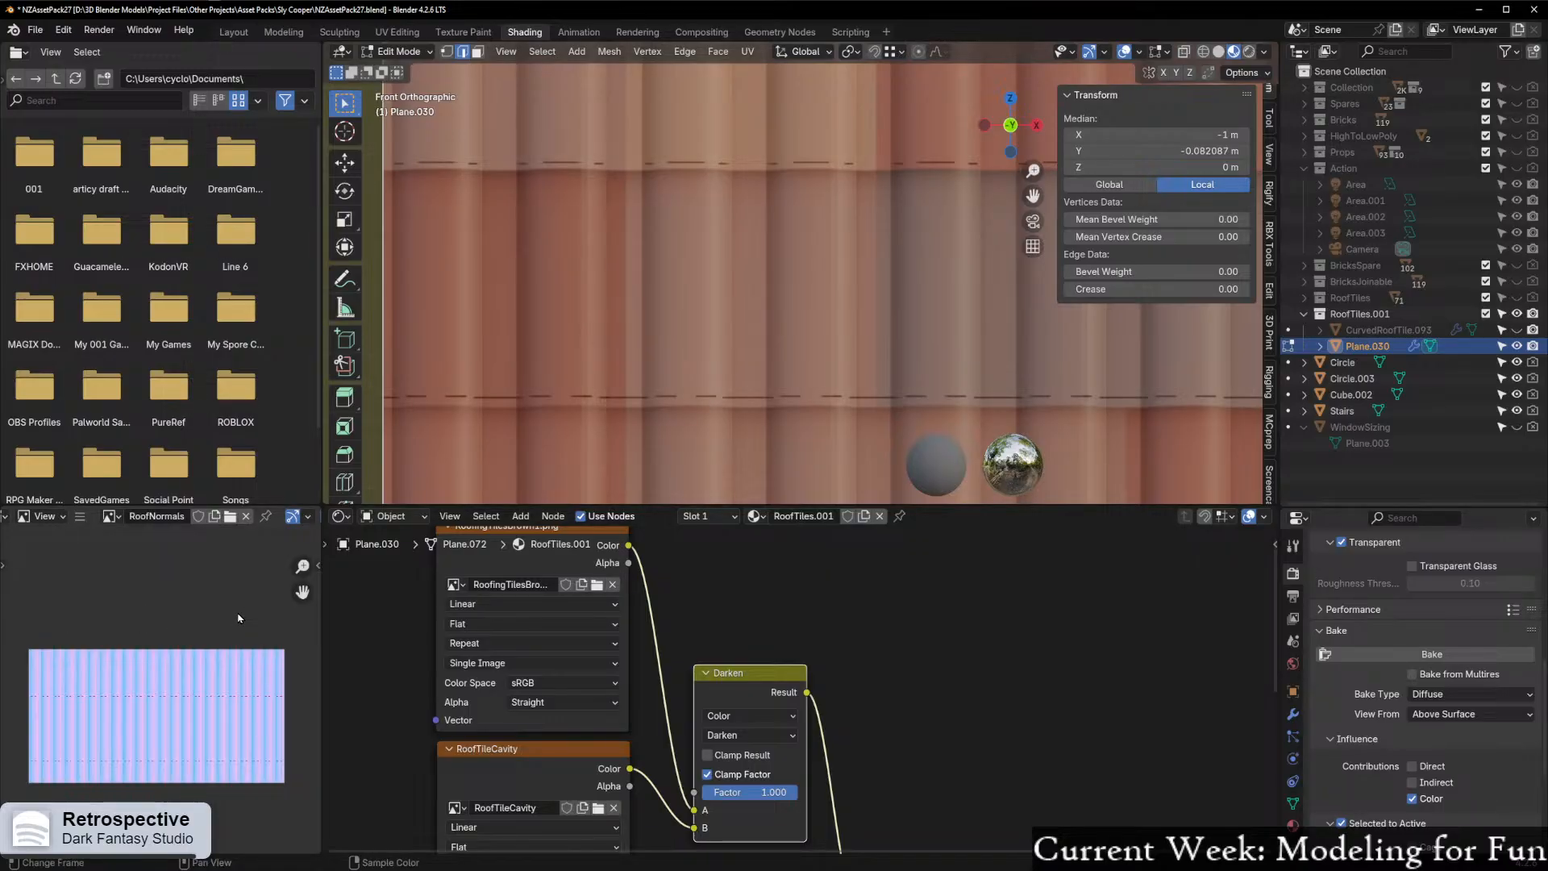
Display RoofingTilesBrown1.png in the Image Editor and check its pixel dimensions without resizing it
click(113, 517)
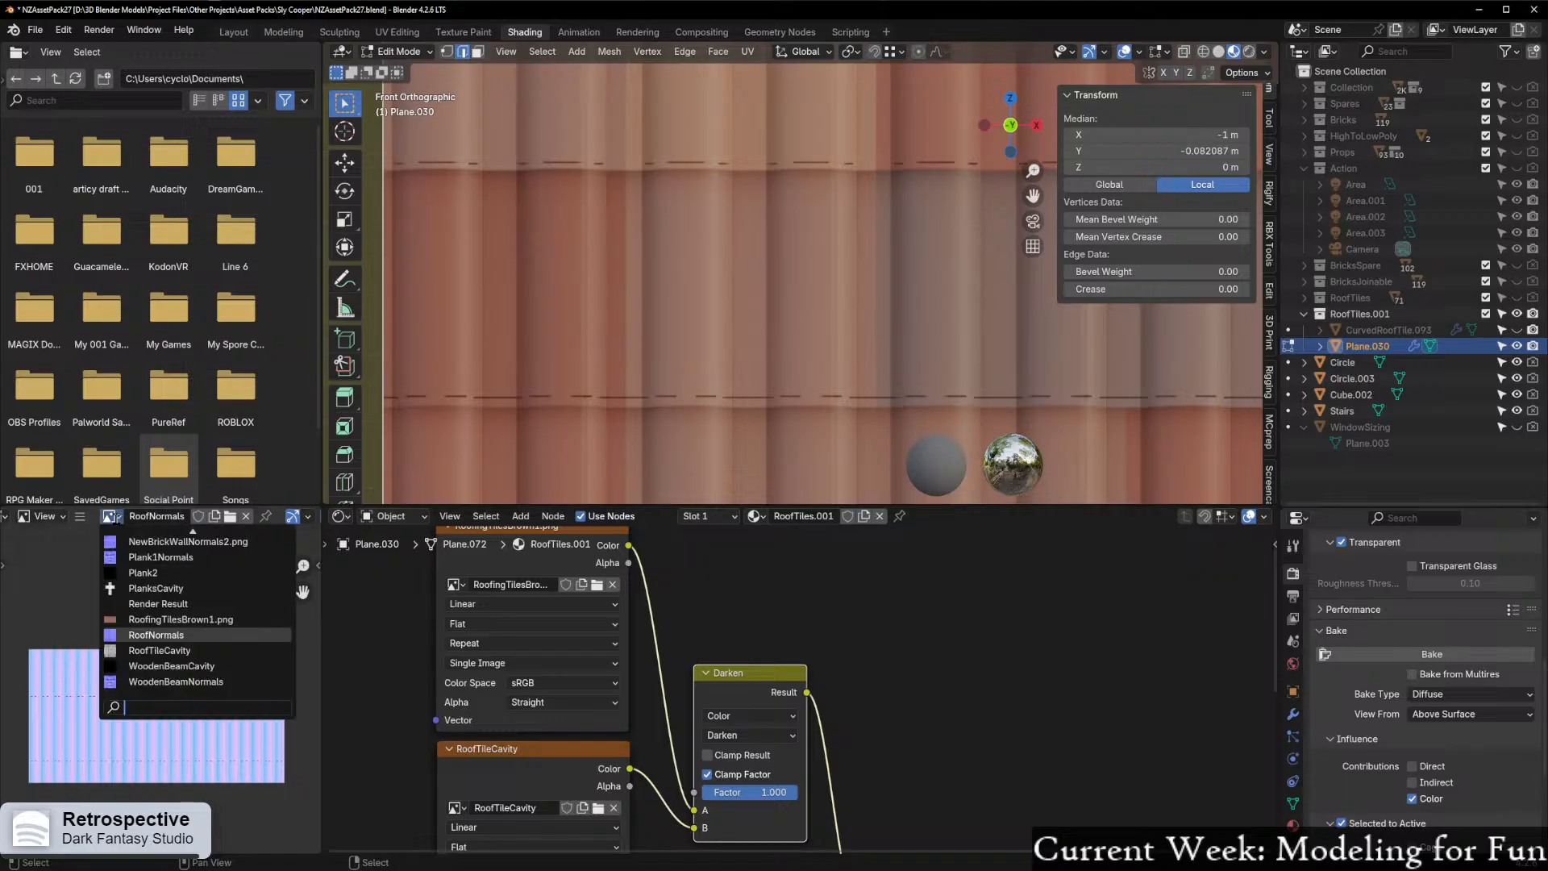
click(181, 619)
scroll(196, 666, up, 2)
middle_drag(48, 730, 145, 741)
scroll(80, 702, up, 2)
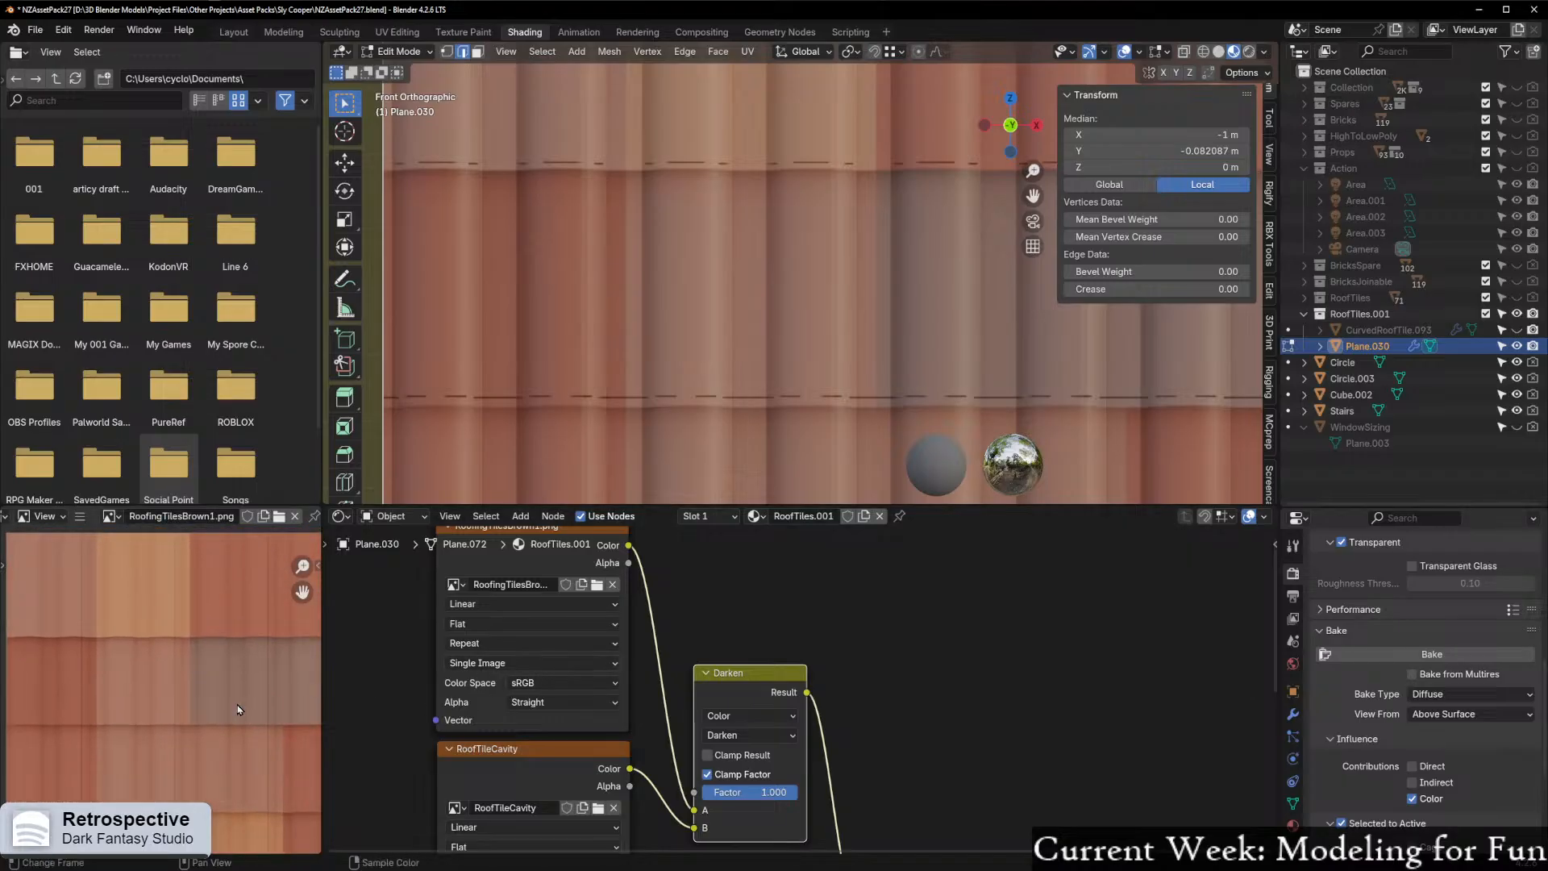
scroll(235, 705, down, 2)
scroll(219, 673, down, 1)
click(79, 516)
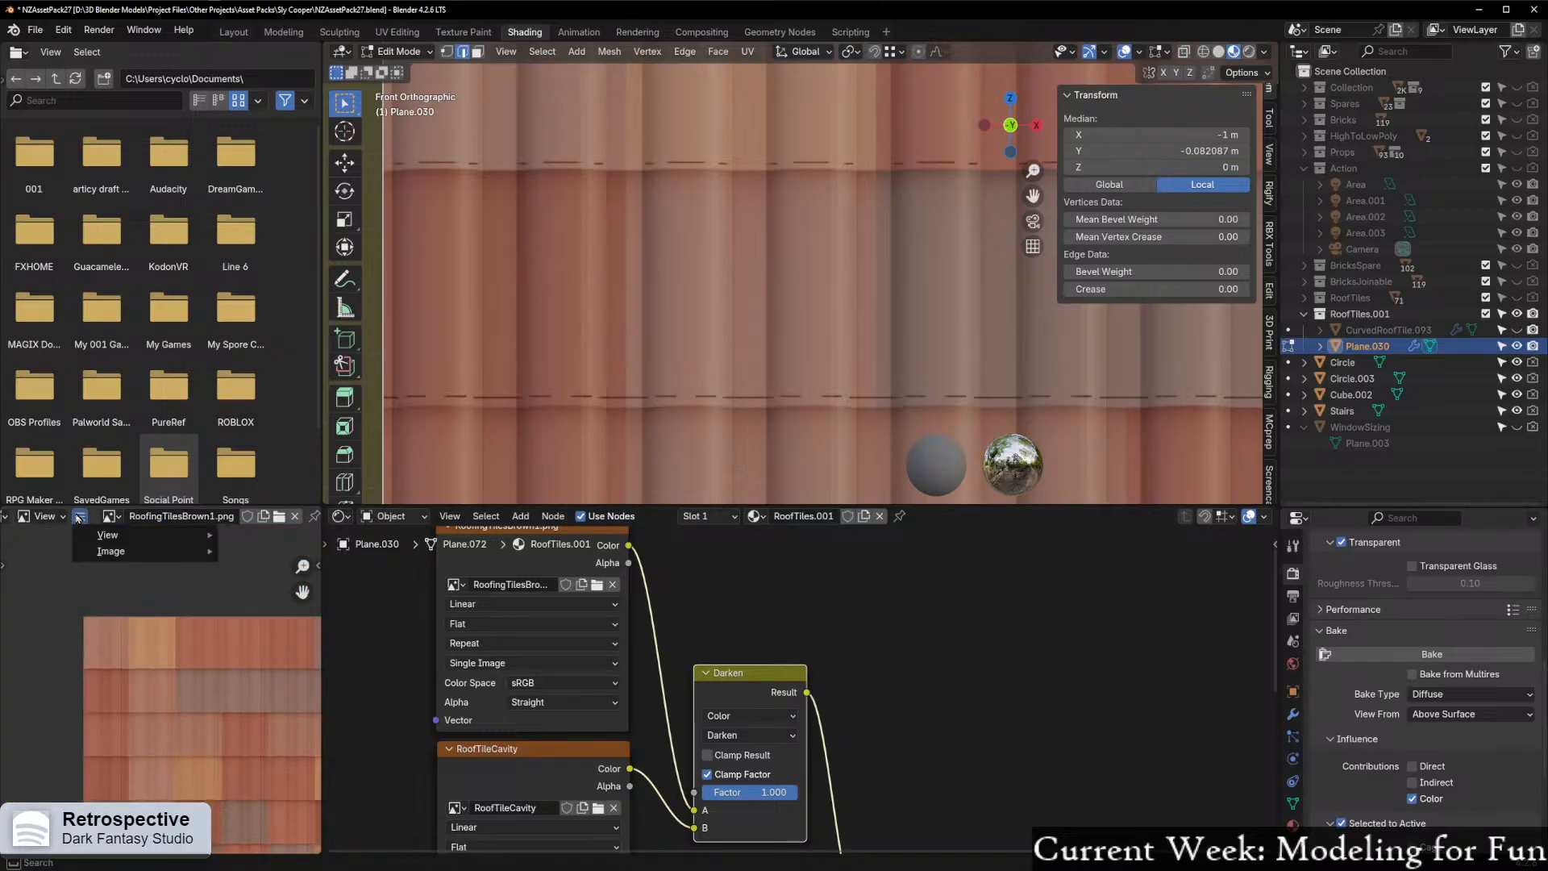
mouse_move(122, 552)
click(258, 474)
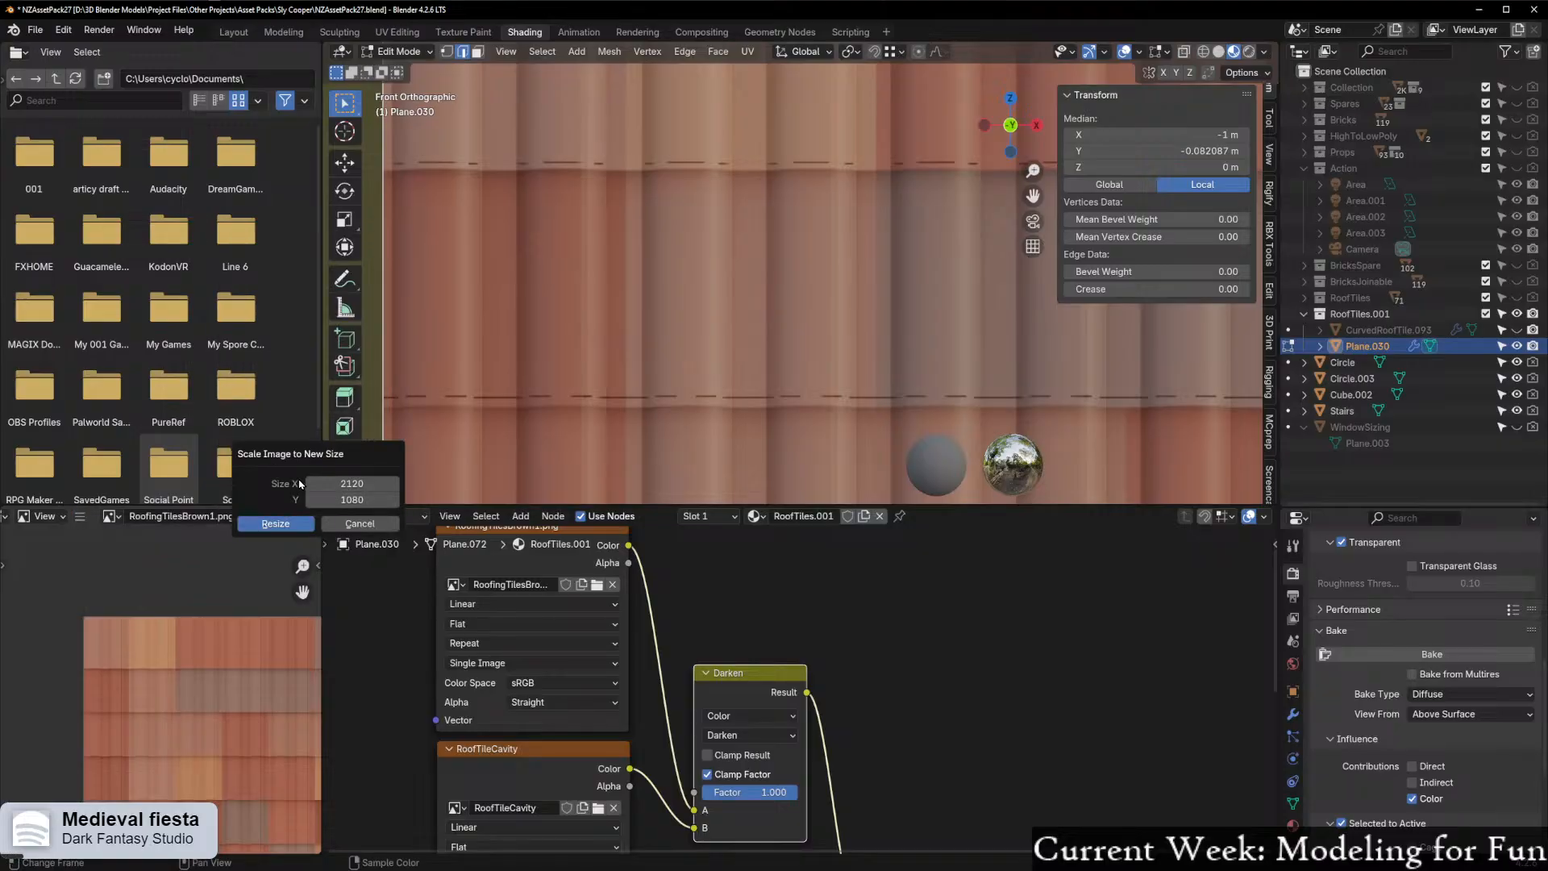
click(332, 525)
Check the scene's render resolution in the output properties
click(1292, 596)
scroll(1417, 643, down, 2)
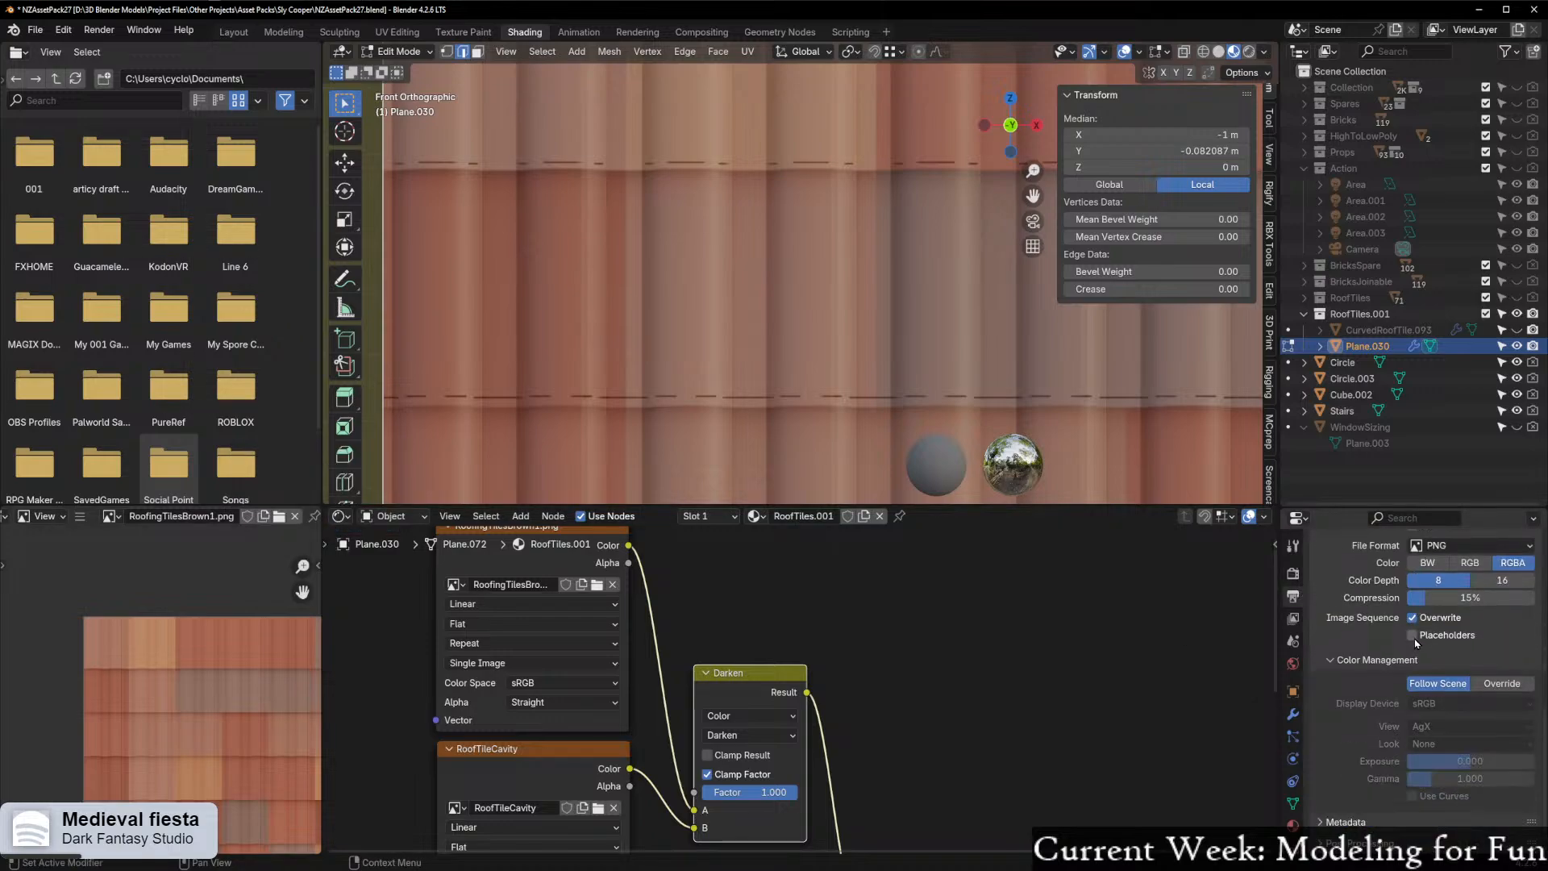
scroll(1412, 643, up, 5)
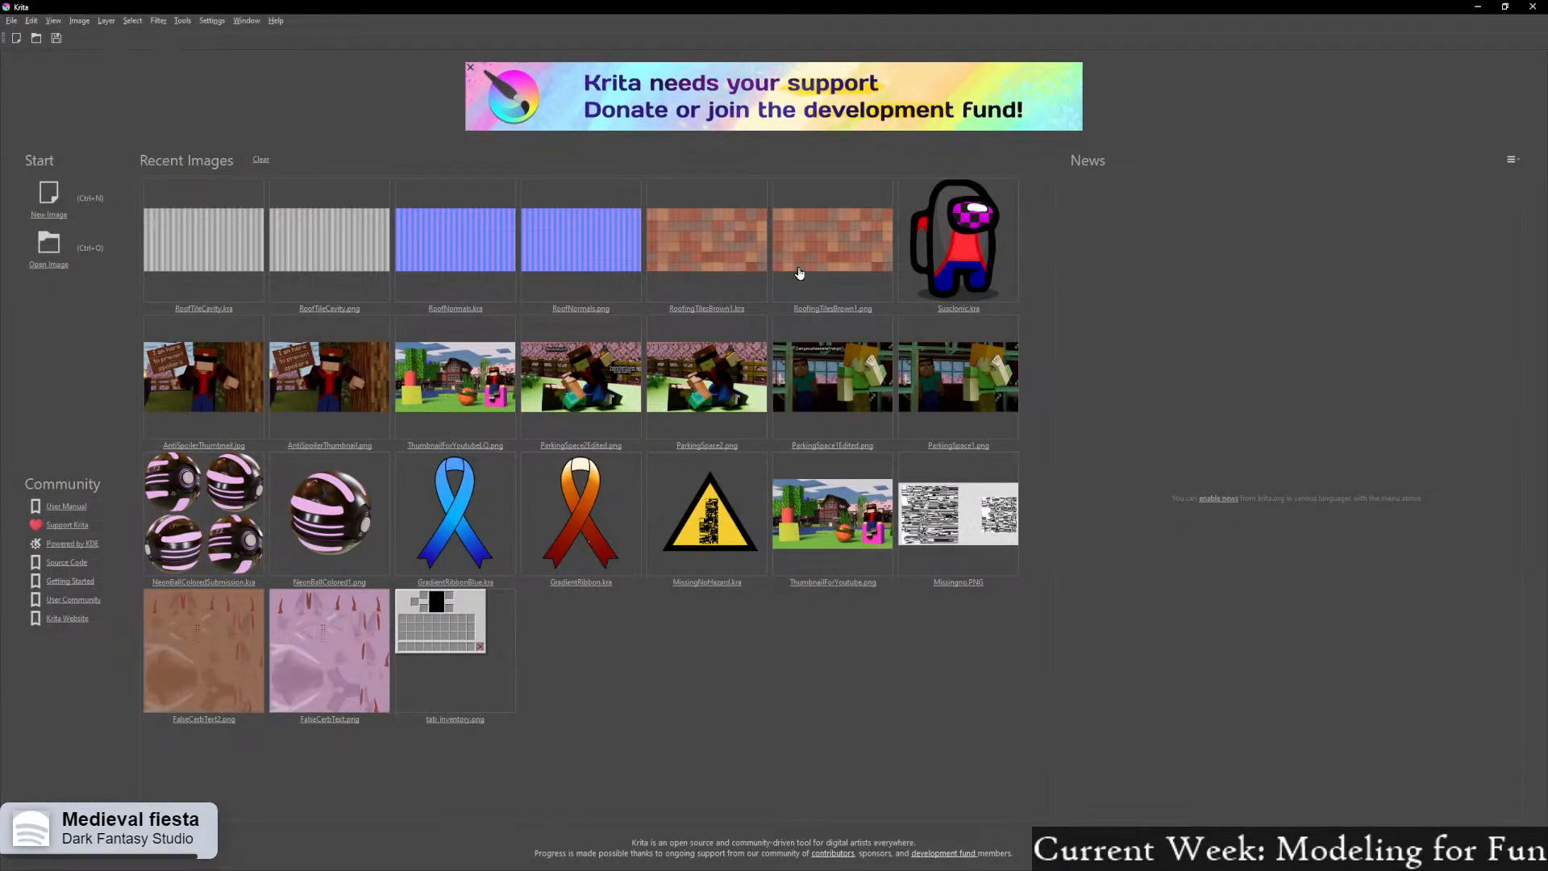
In Krita, open RoofingTilesBrown1.kra and the uncropped OldRoofingTilesBrown1.png
click(732, 266)
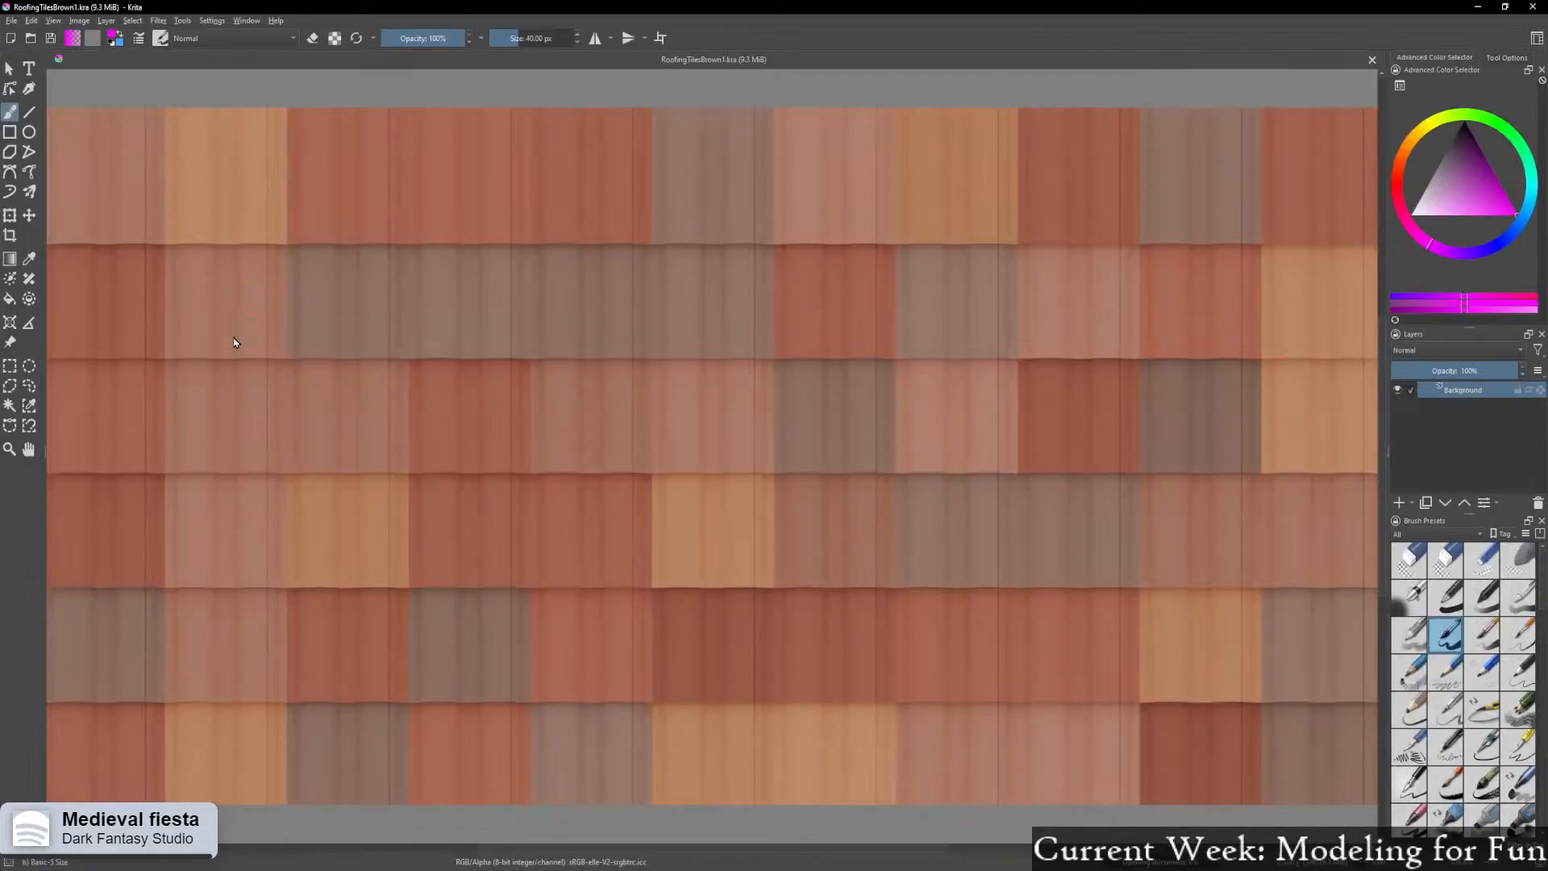
scroll(261, 346, down, 2)
click(11, 20)
mouse_move(39, 61)
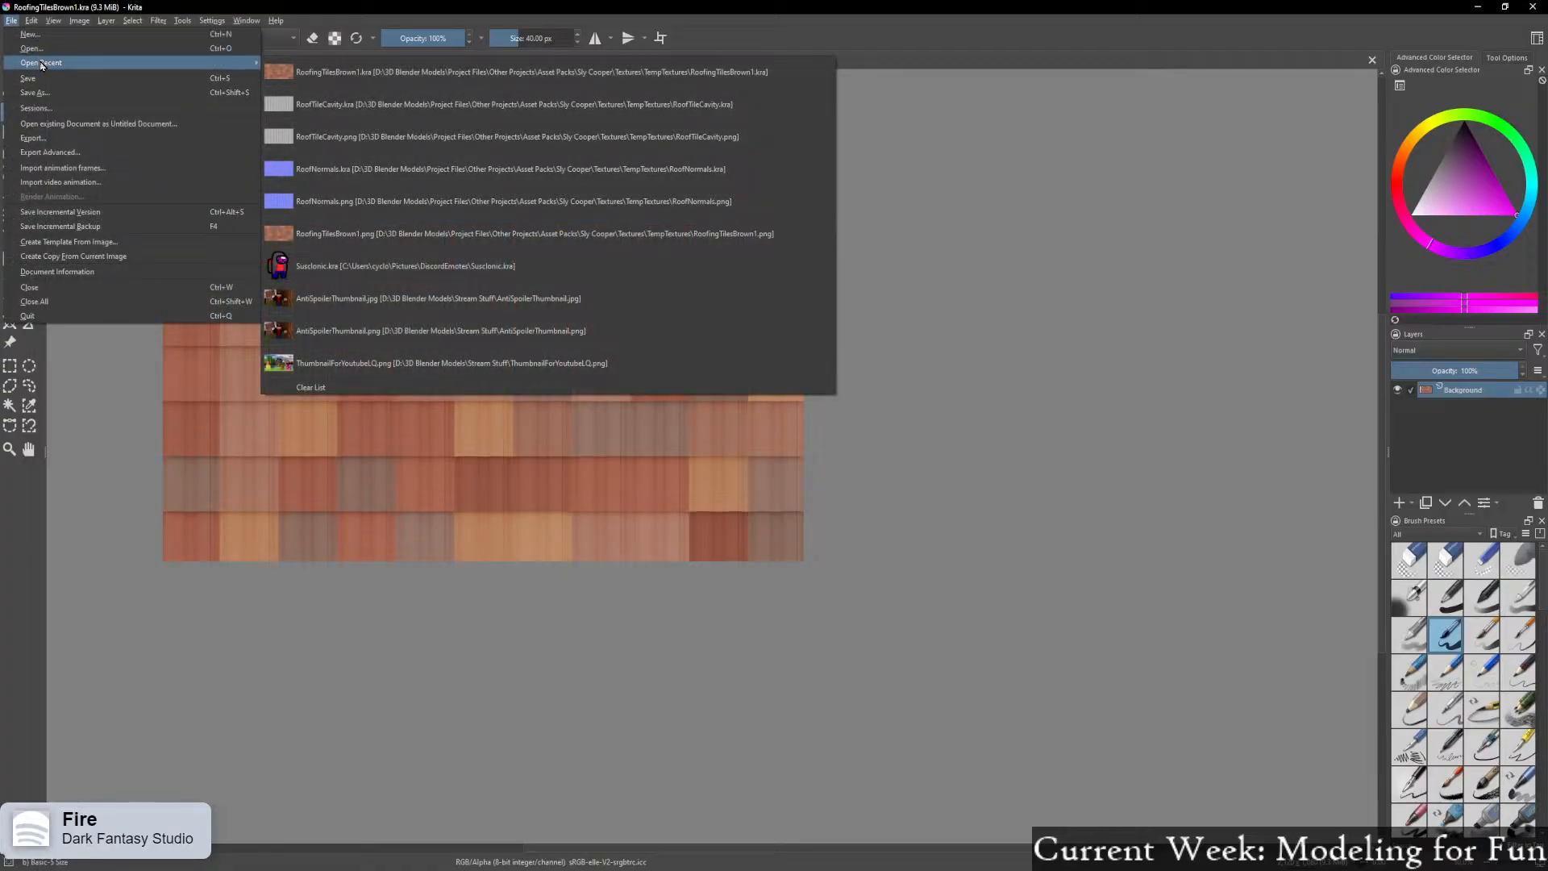
click(42, 50)
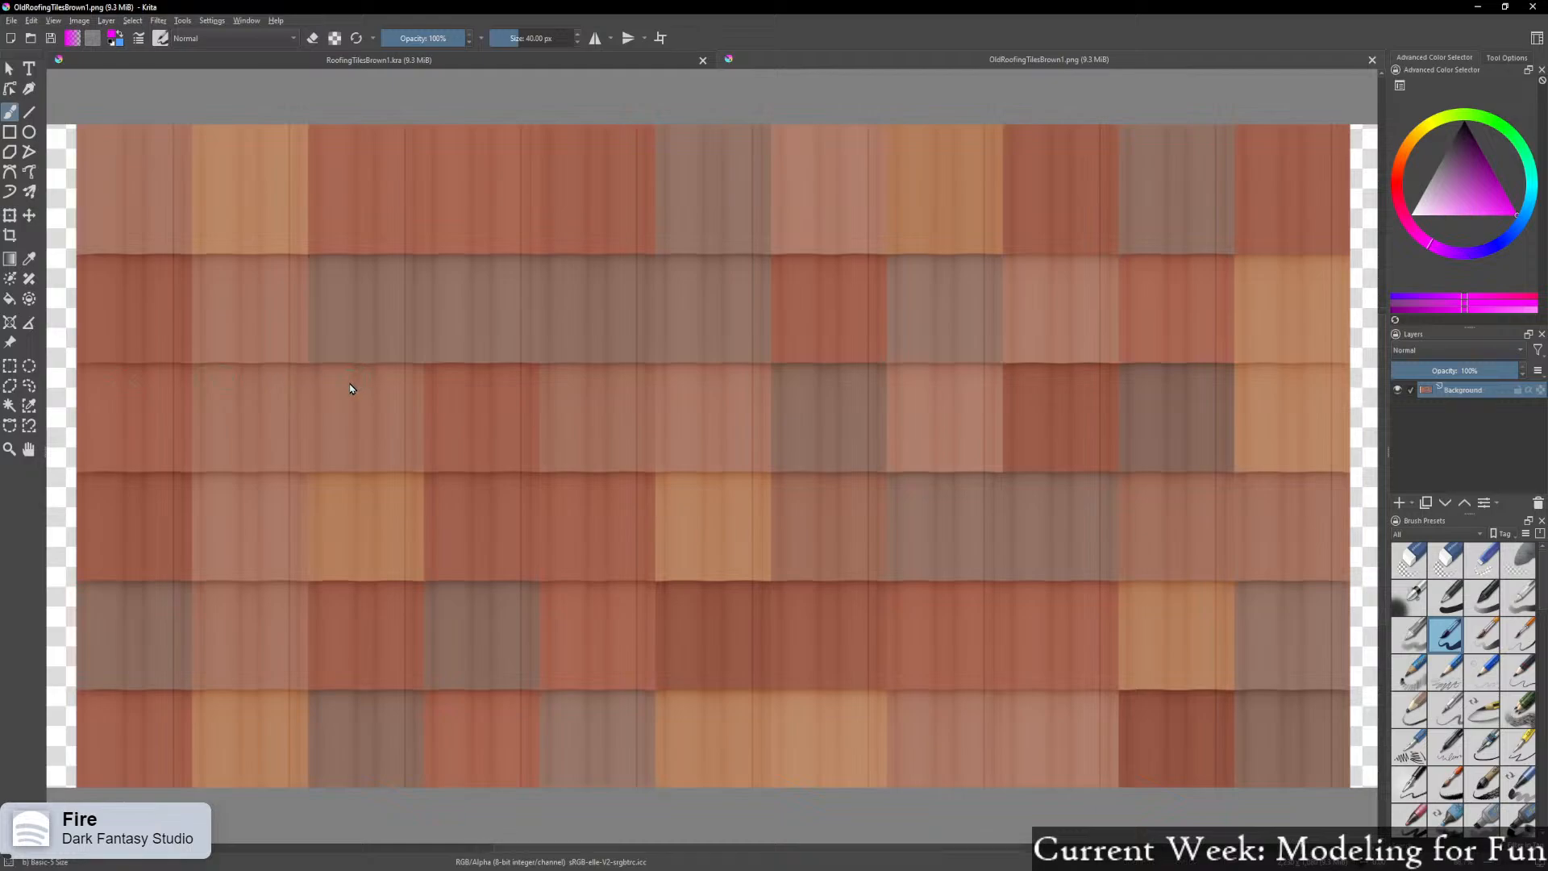
scroll(345, 387, down, 3)
scroll(322, 378, up, 2)
Resize the canvas of OldRoofingTilesBrown1.png to a width of 2130 px
click(108, 21)
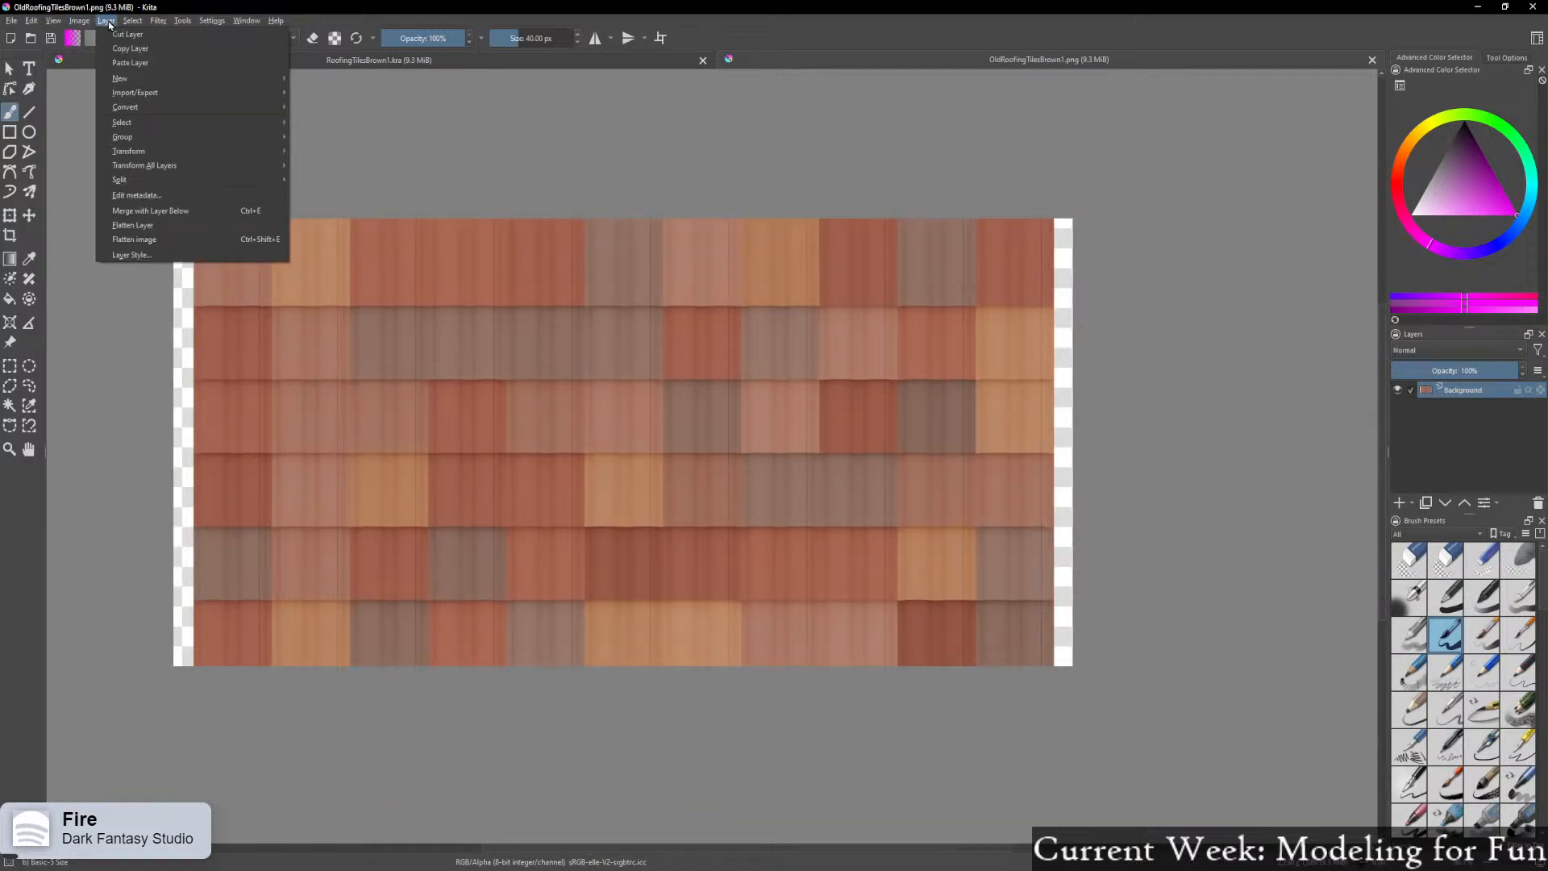
mouse_move(79, 21)
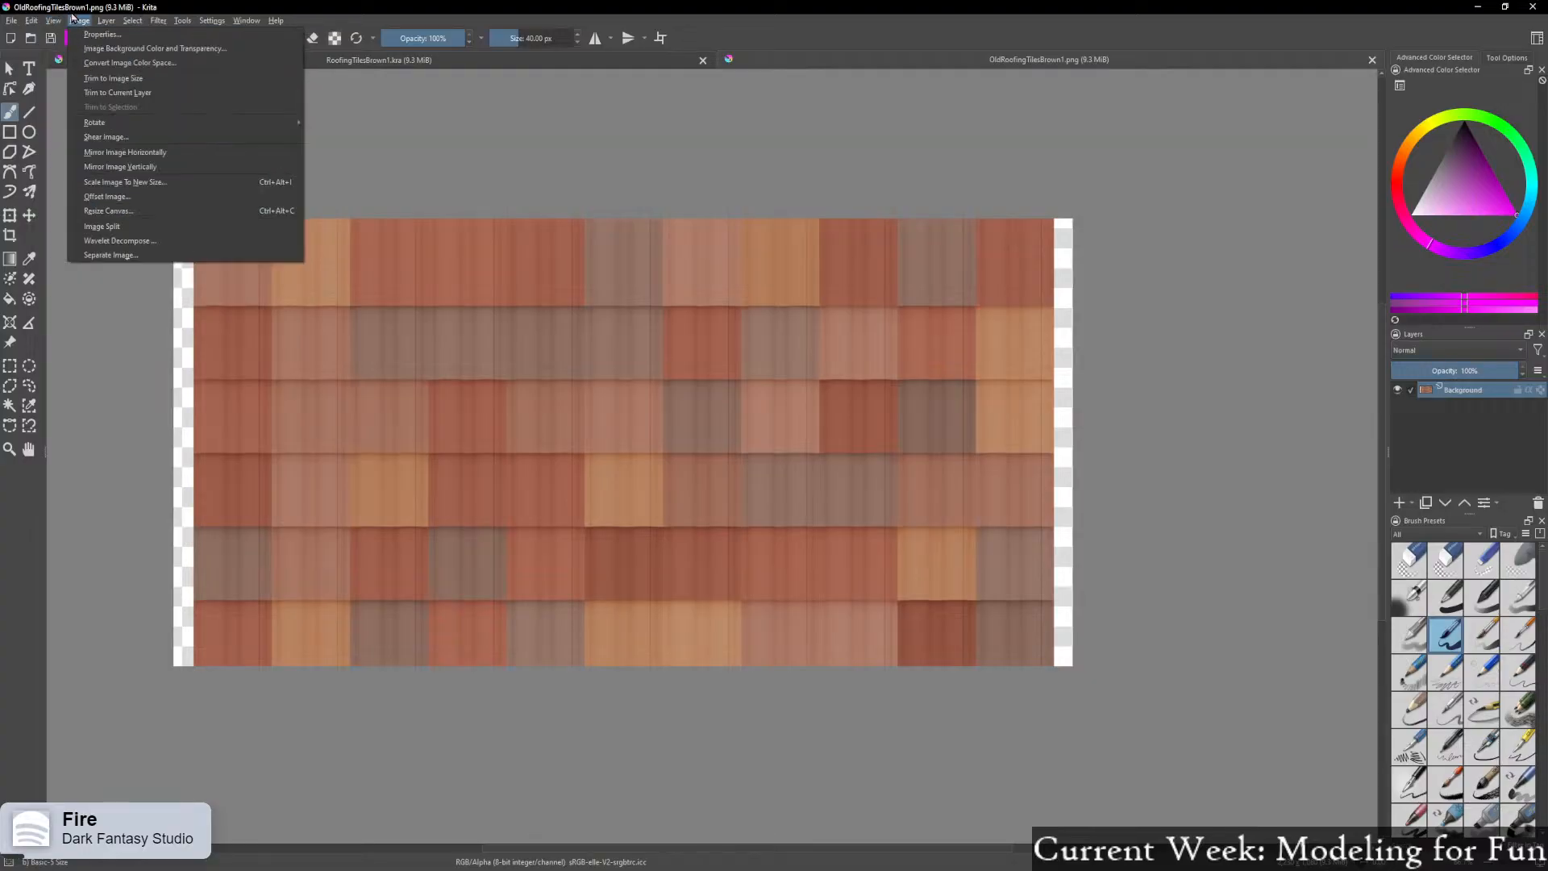
click(108, 210)
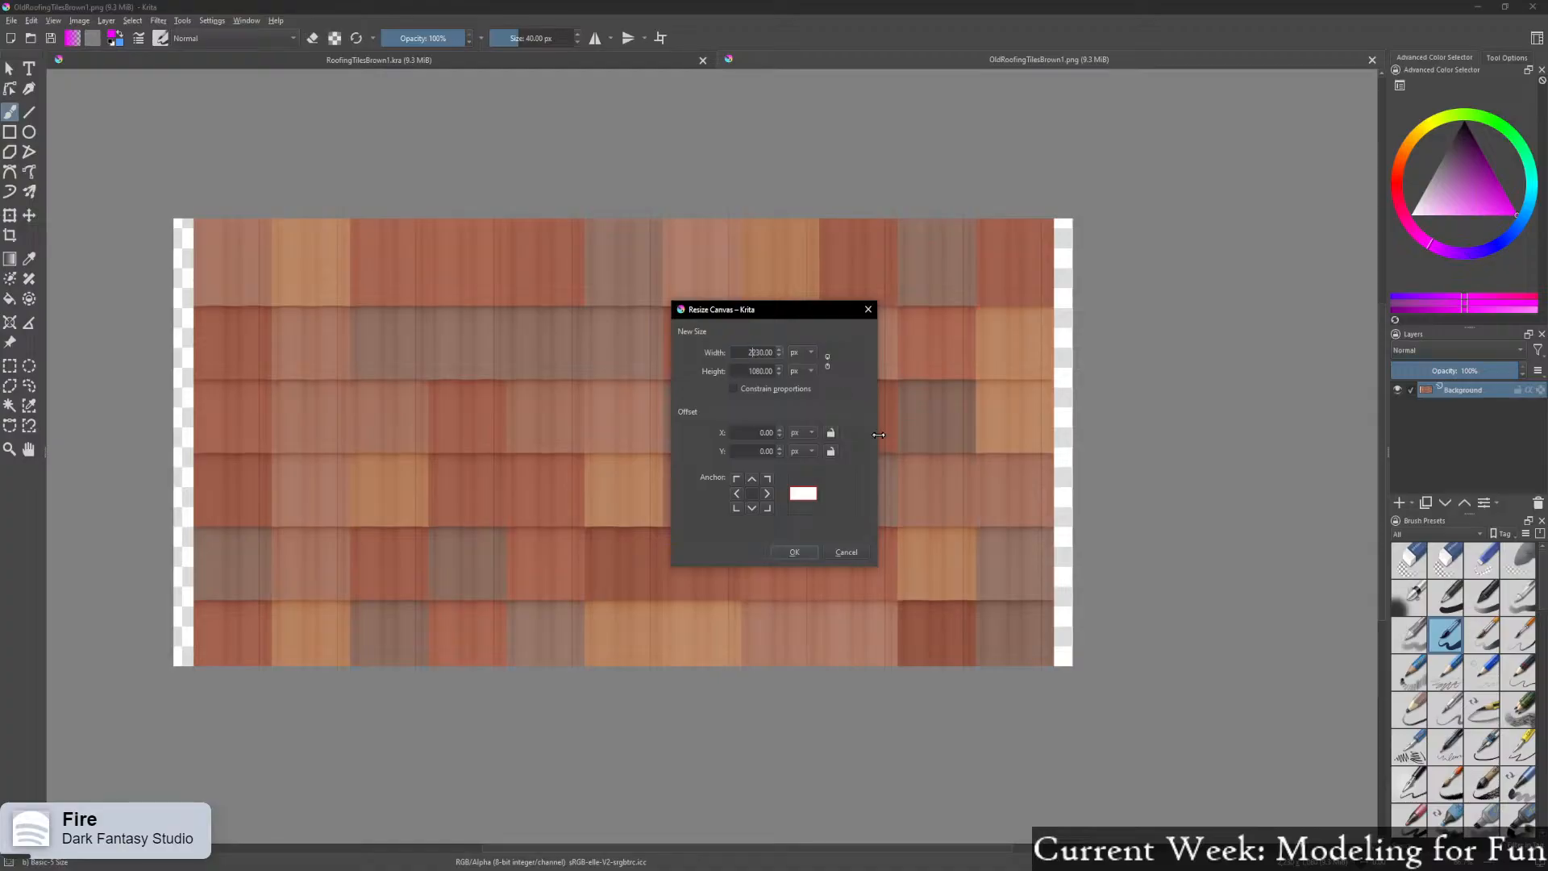
key(BackSpace)
text(1)
click(795, 553)
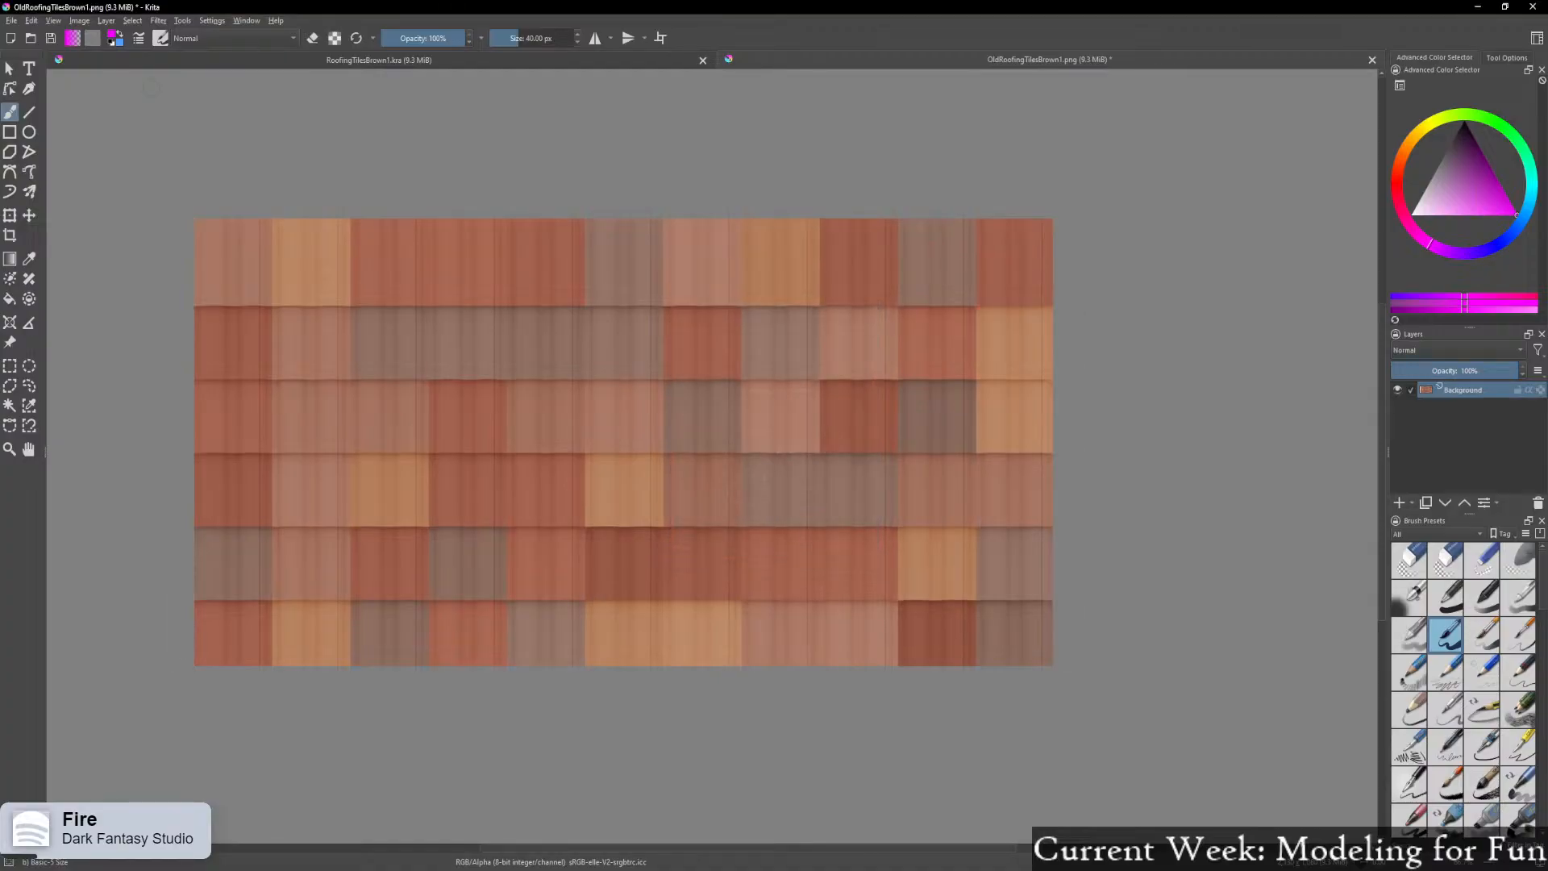
Save the cropped image as RoofingTilesBrown1.png and close Krita
click(13, 21)
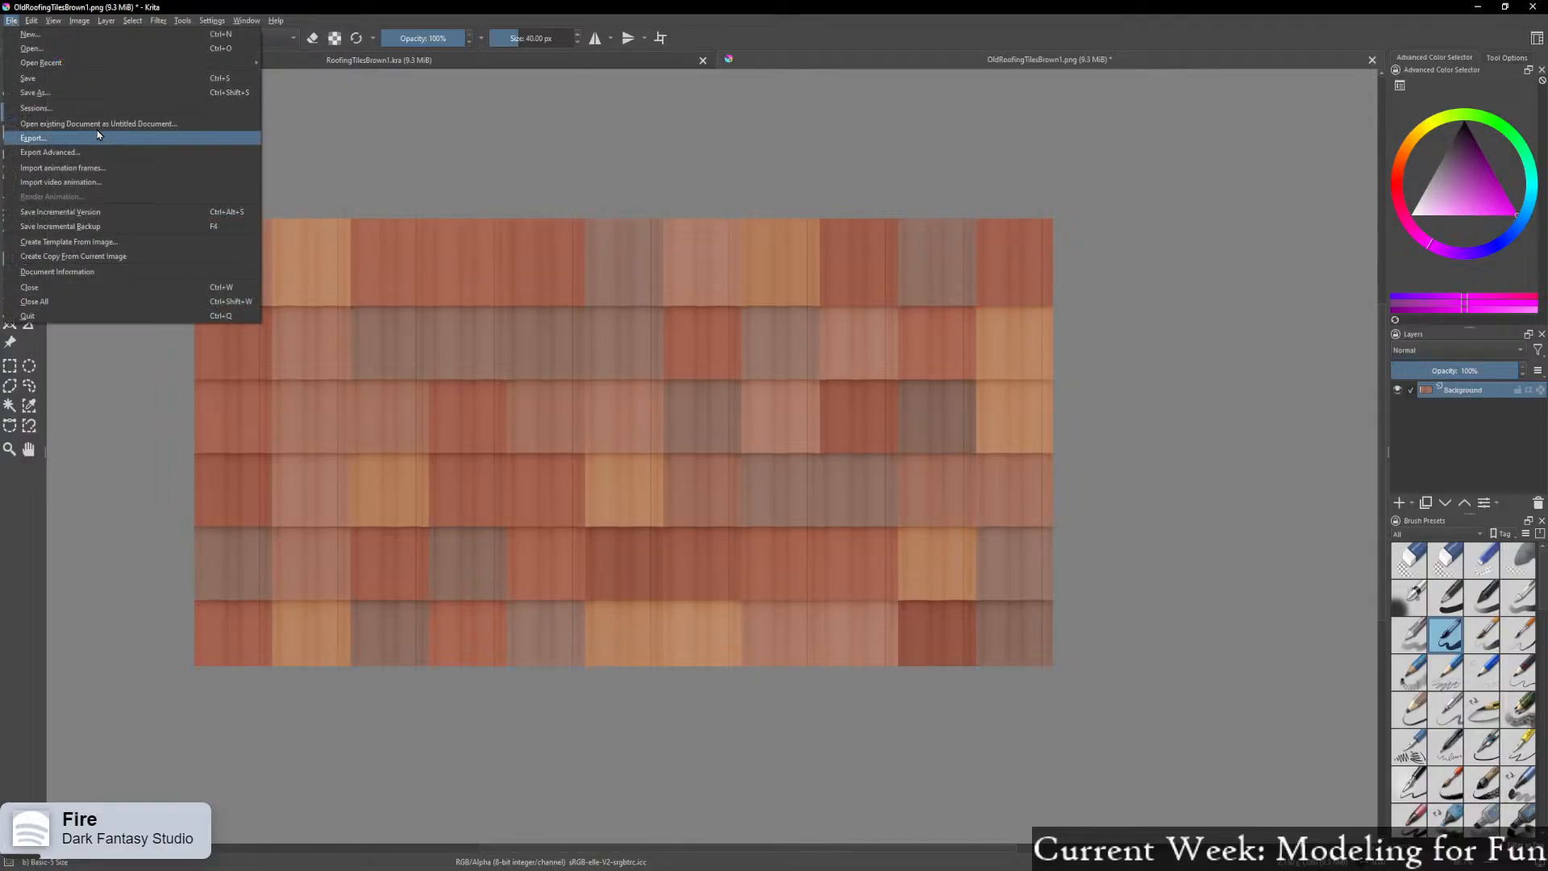
click(96, 92)
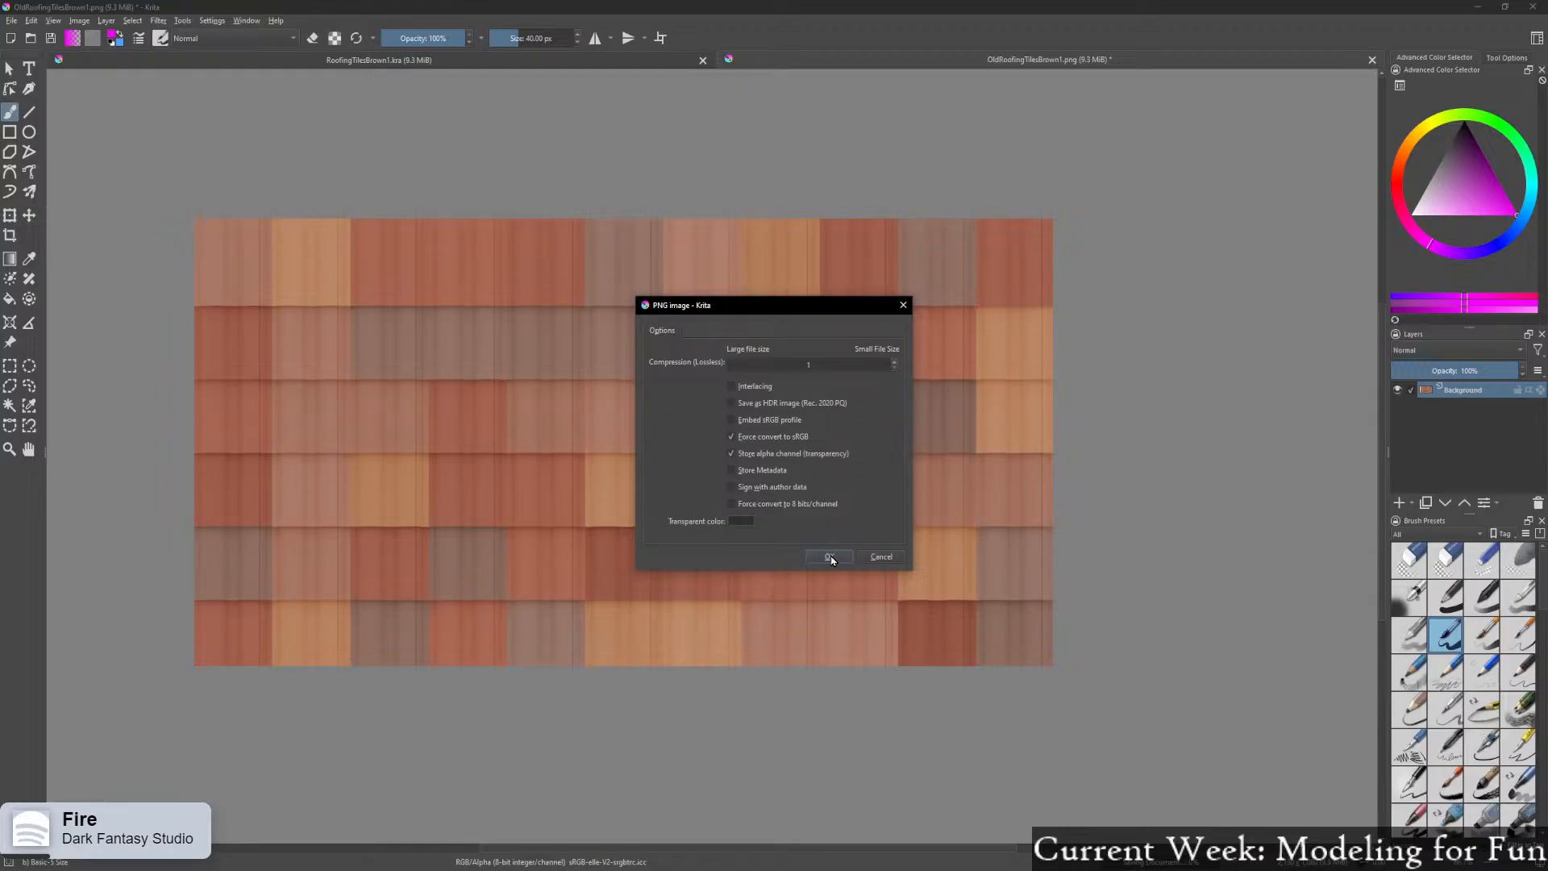
click(830, 558)
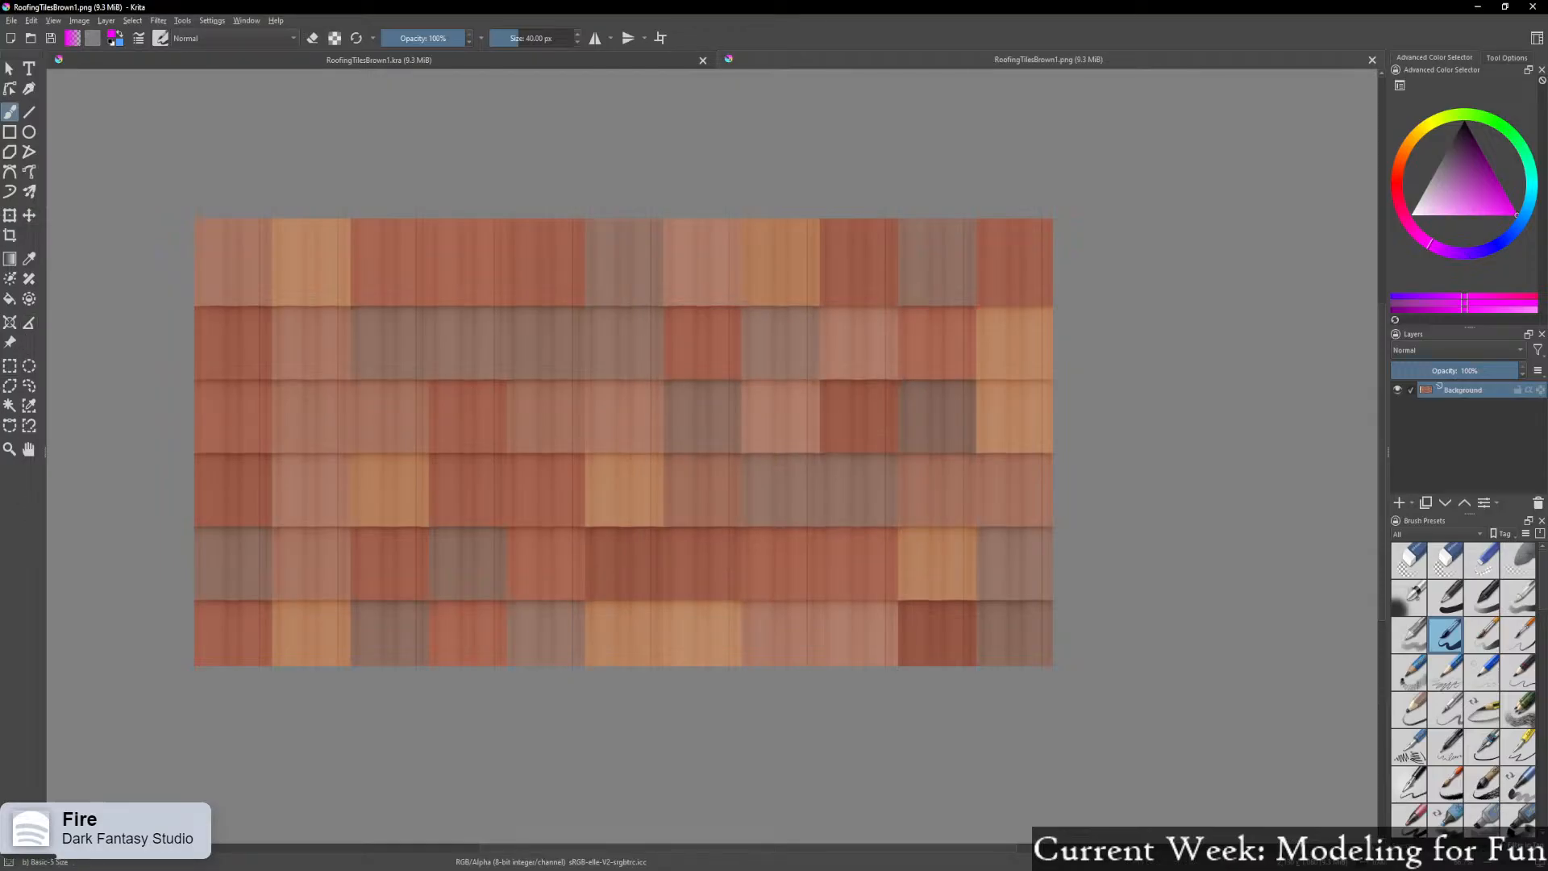
click(1531, 12)
Back in Blender, reload RoofingTilesBrown1.png from disk in the Image Editor
middle_drag(238, 750, 262, 705)
scroll(262, 706, up, 1)
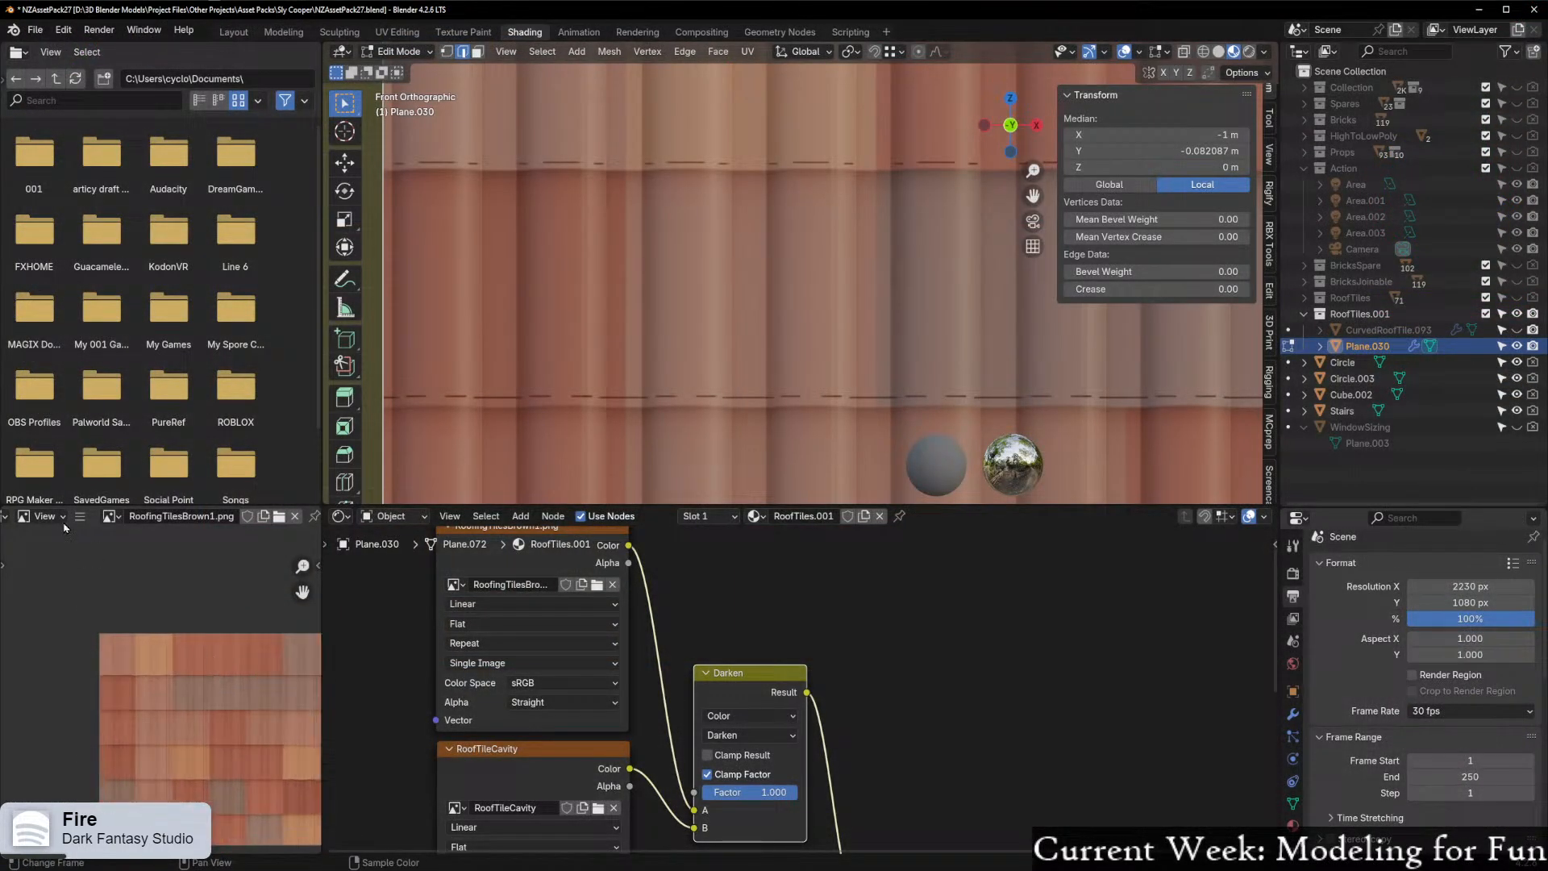
click(80, 516)
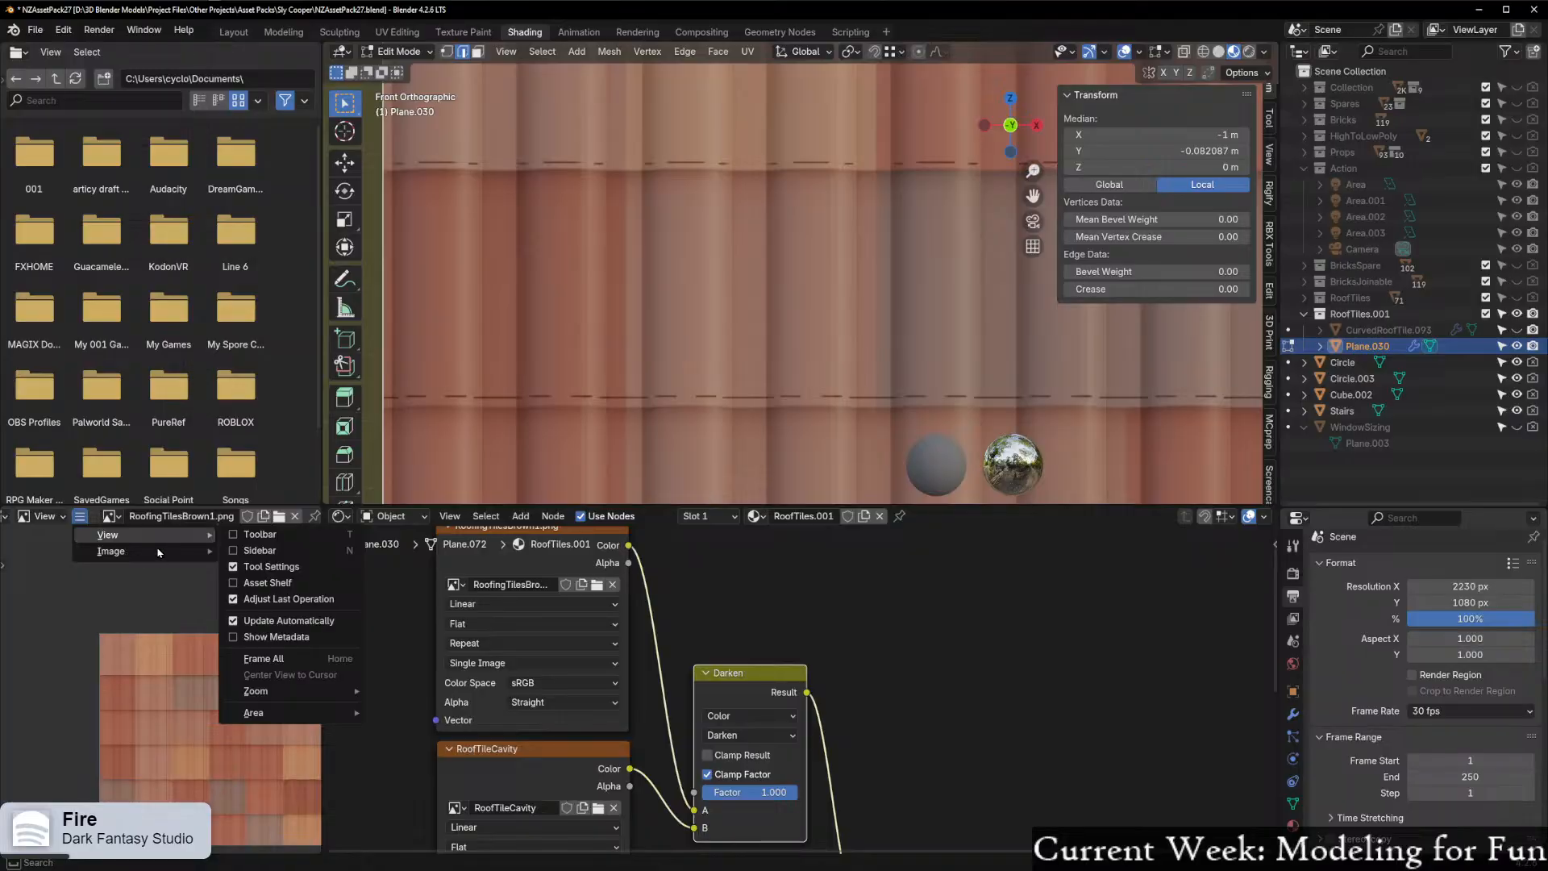
mouse_move(160, 552)
click(262, 316)
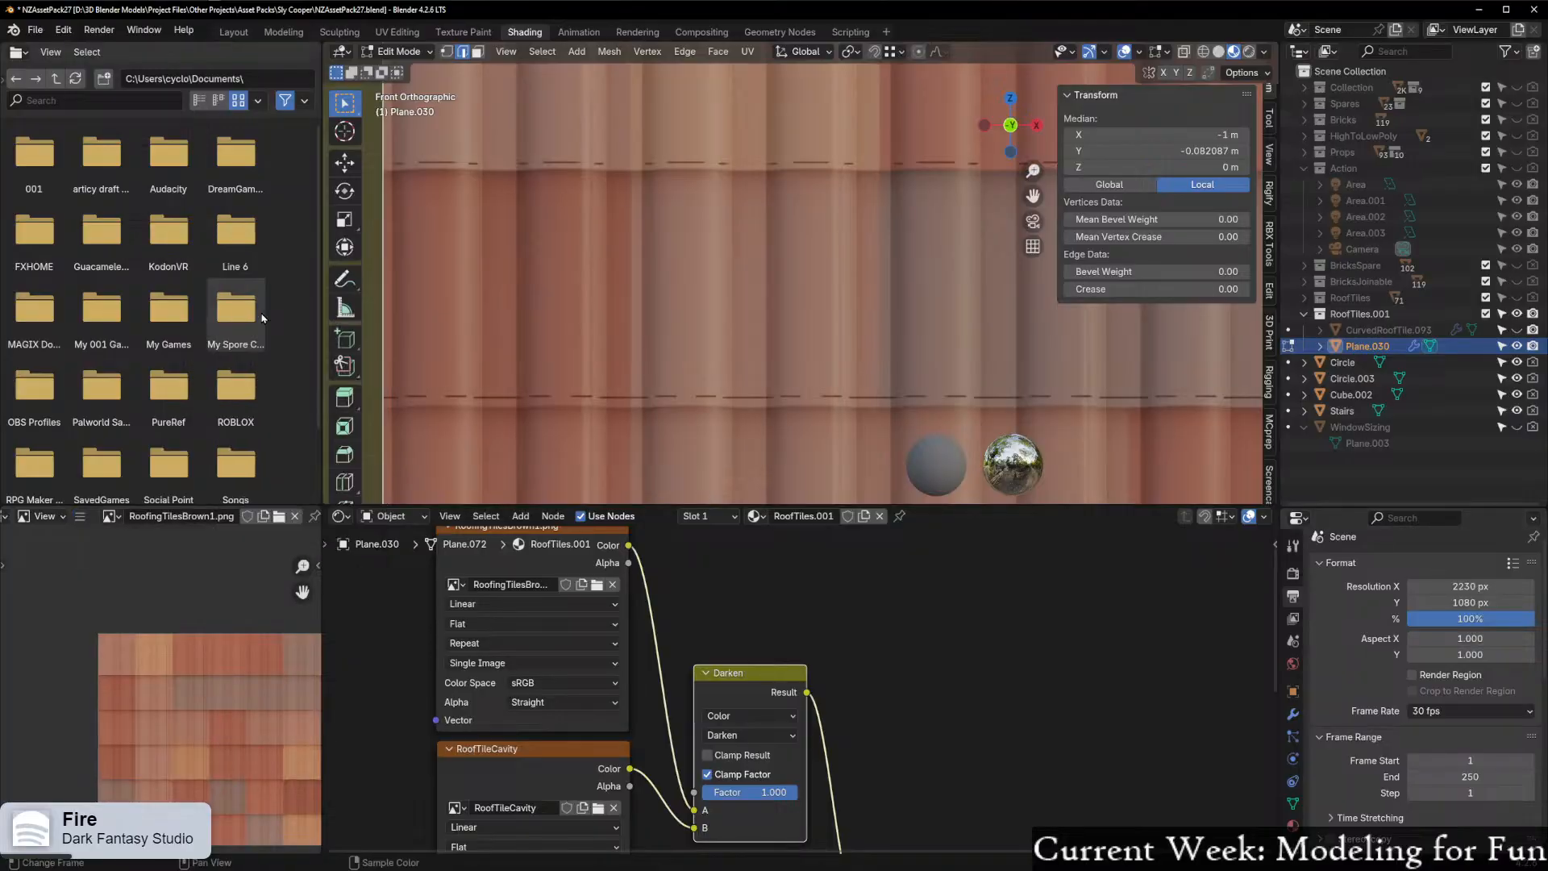
Examine how the reloaded tile colors line up with the ridges and row seams across Plane.030
scroll(663, 463, down, 1)
scroll(663, 463, down, 1)
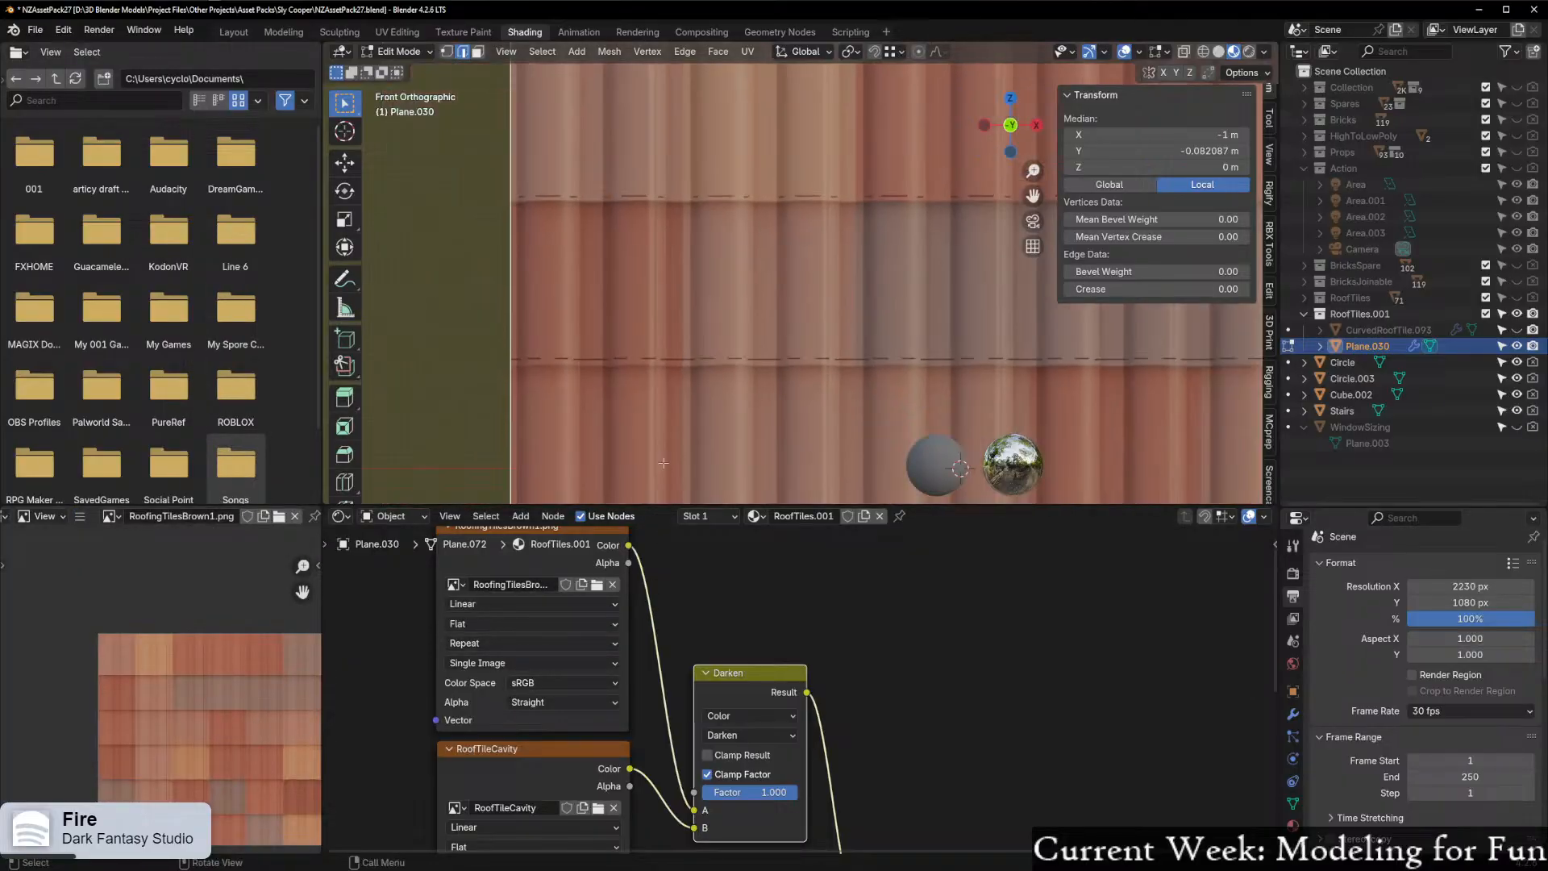
shift+middle_drag(680, 419, 615, 131)
scroll(488, 210, up, 3)
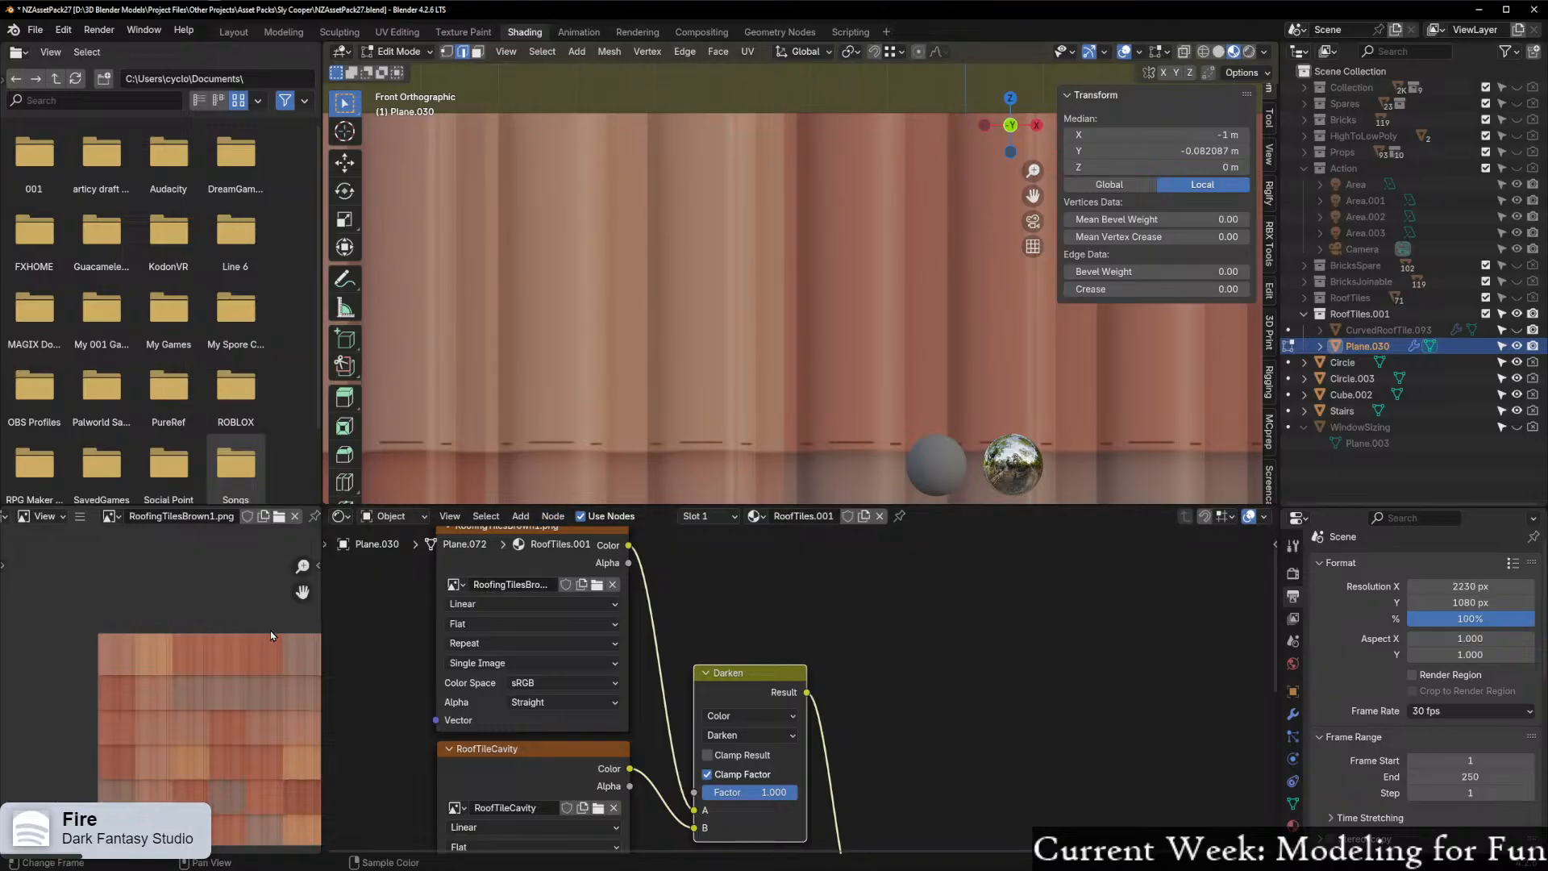
scroll(700, 318, down, 3)
mouse_move(693, 808)
mouse_down()
mouse_move(657, 581)
mouse_move(706, 817)
mouse_up()
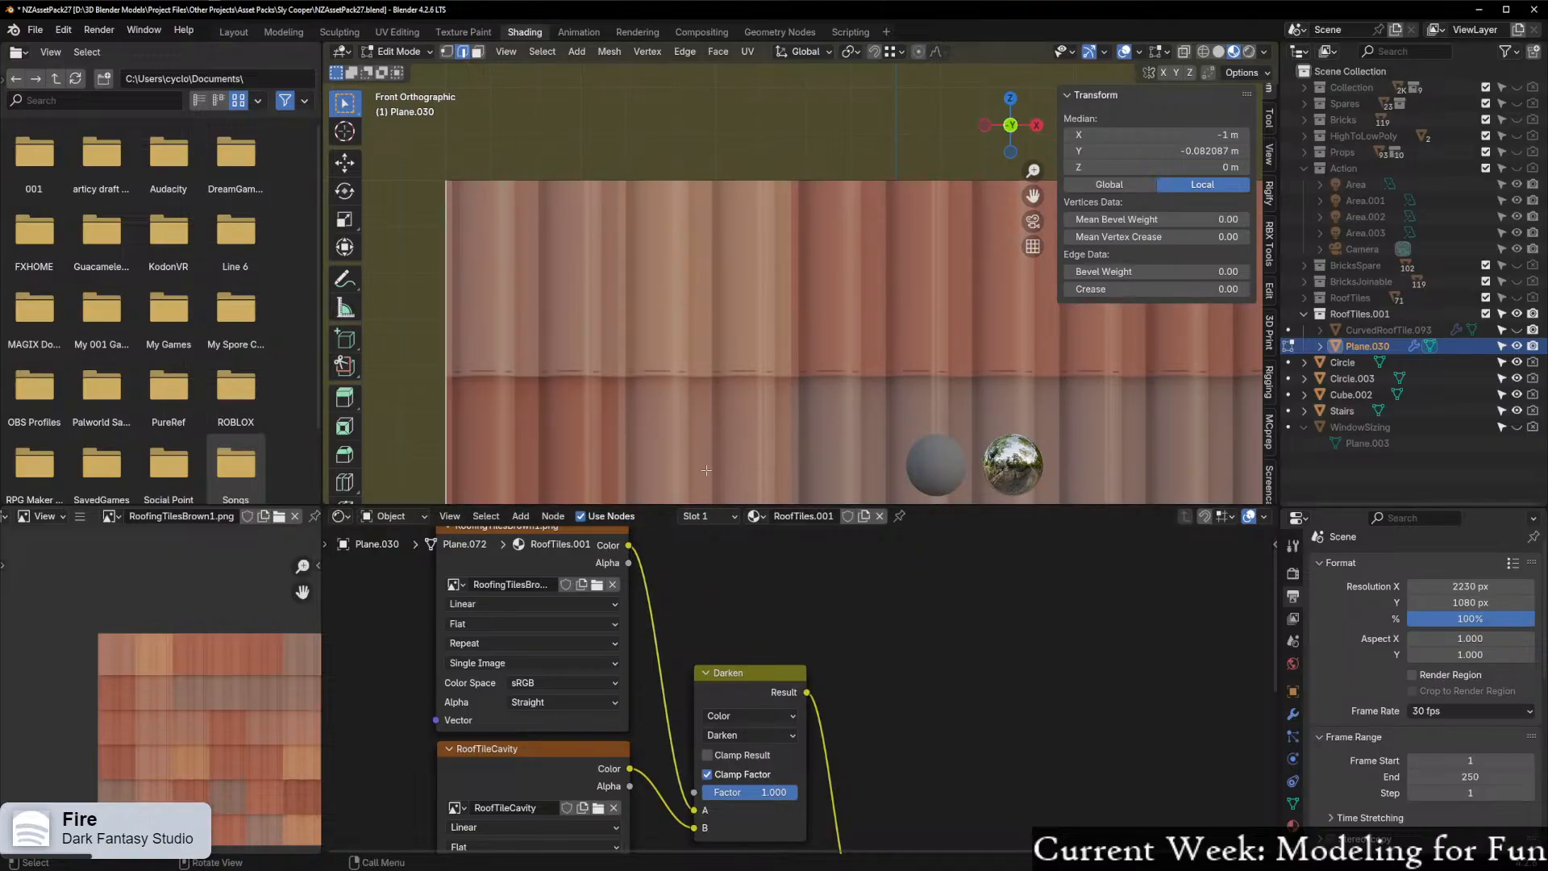
scroll(729, 418, down, 3)
shift+middle_drag(731, 419, 1217, 312)
shift+middle_drag(1024, 278, 778, 389)
scroll(777, 389, up, 5)
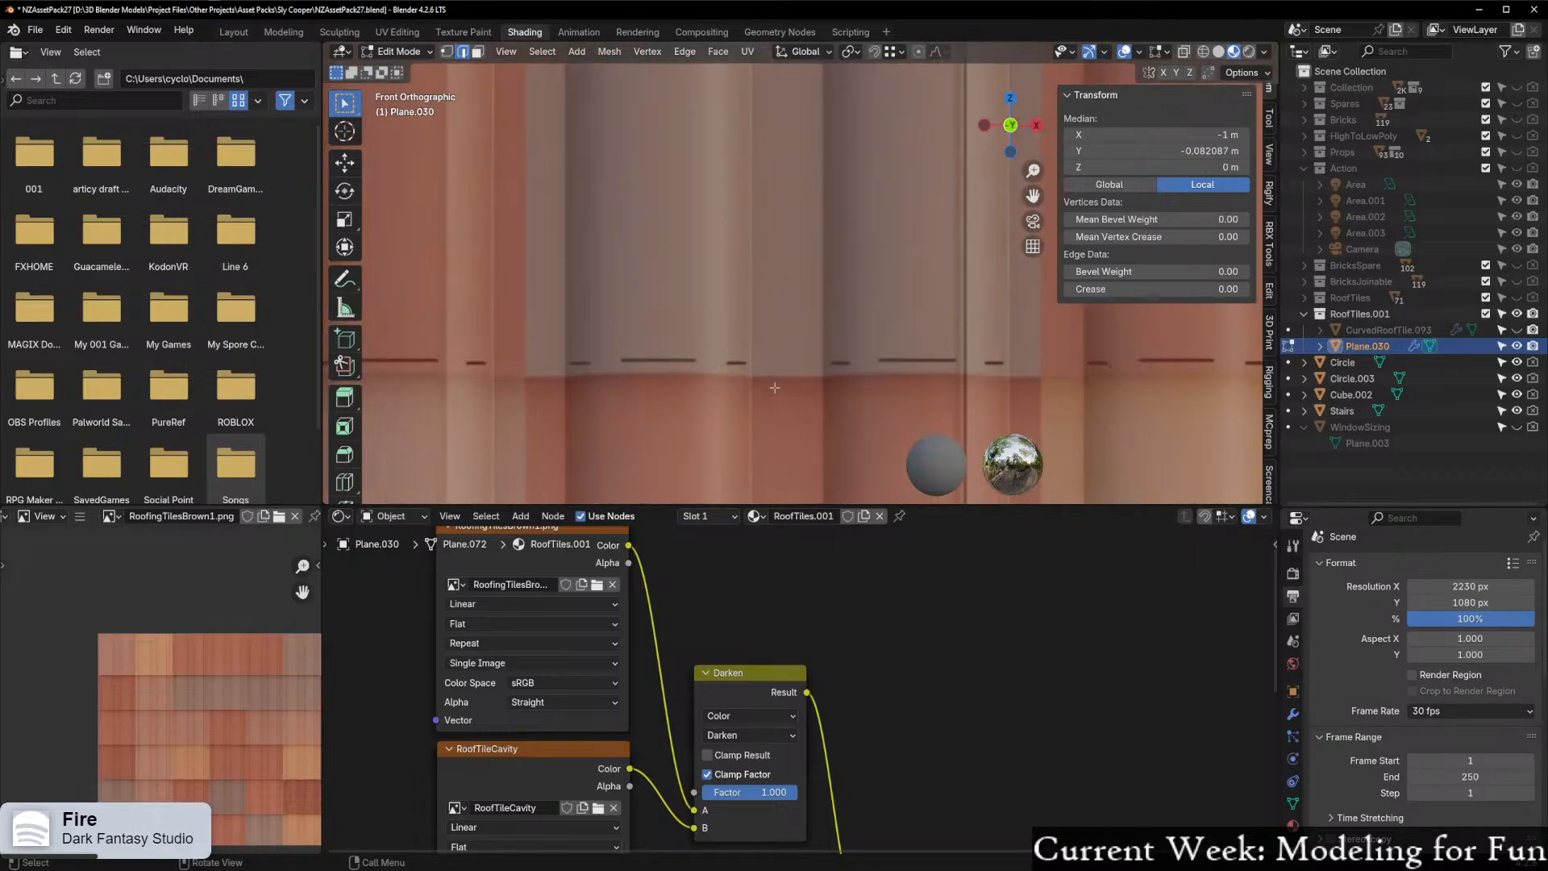
scroll(872, 706, down, 3)
scroll(872, 705, down, 2)
Set the Normal Map node's Strength to 5.900 in the RoofTiles.001 material
middle_drag(887, 696, 828, 837)
scroll(700, 766, up, 9)
drag(618, 728, 730, 728)
scroll(539, 630, down, 1)
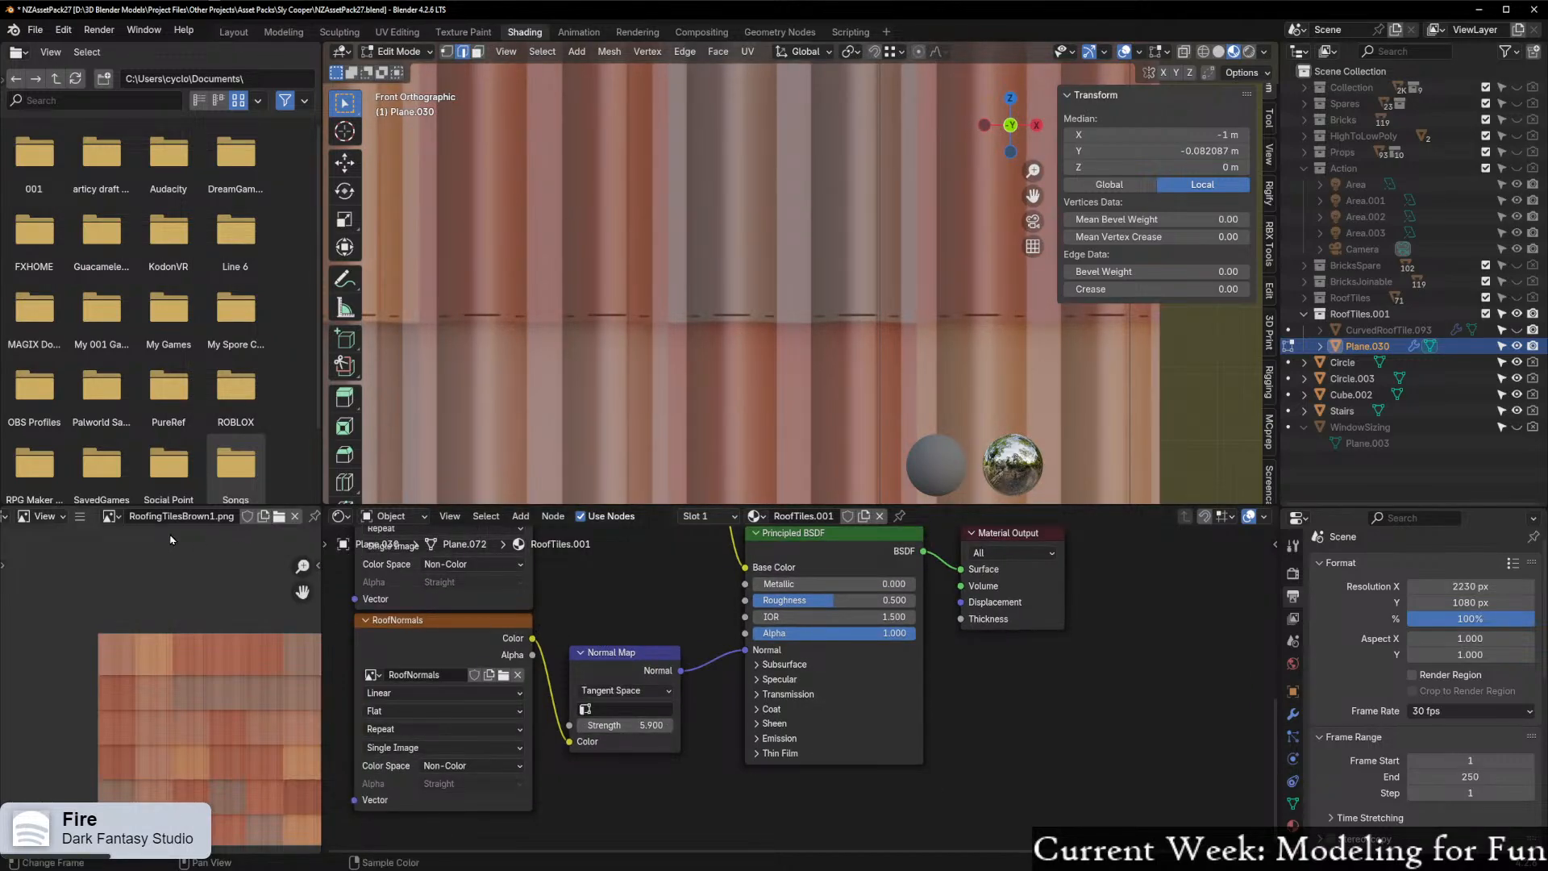
Display RoofNormals in the Image Editor and check its pixel dimensions without resizing it
click(112, 516)
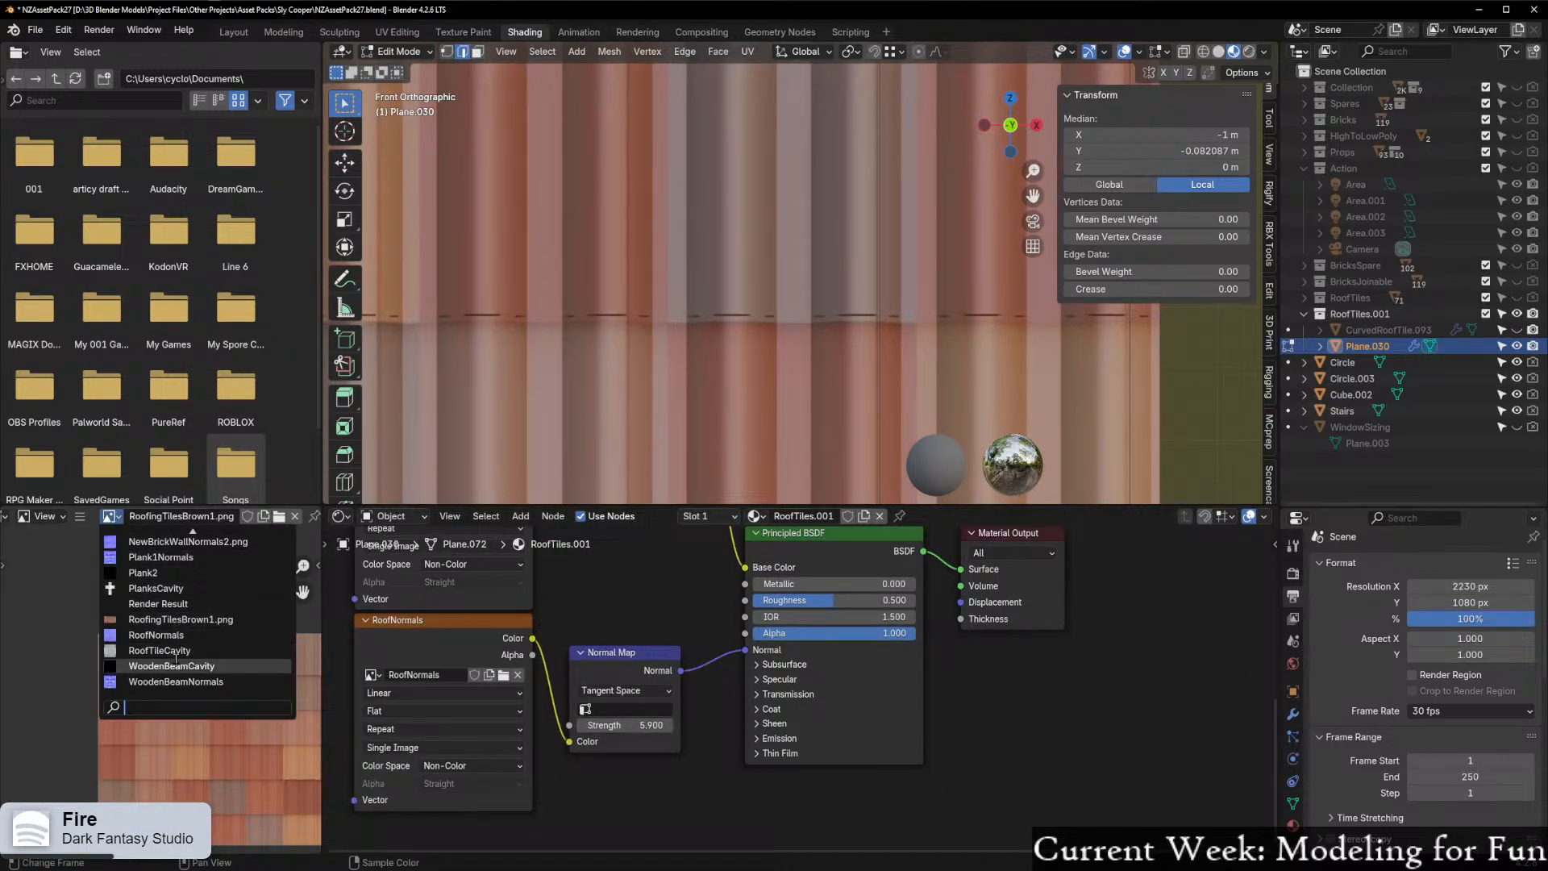
click(157, 634)
click(113, 517)
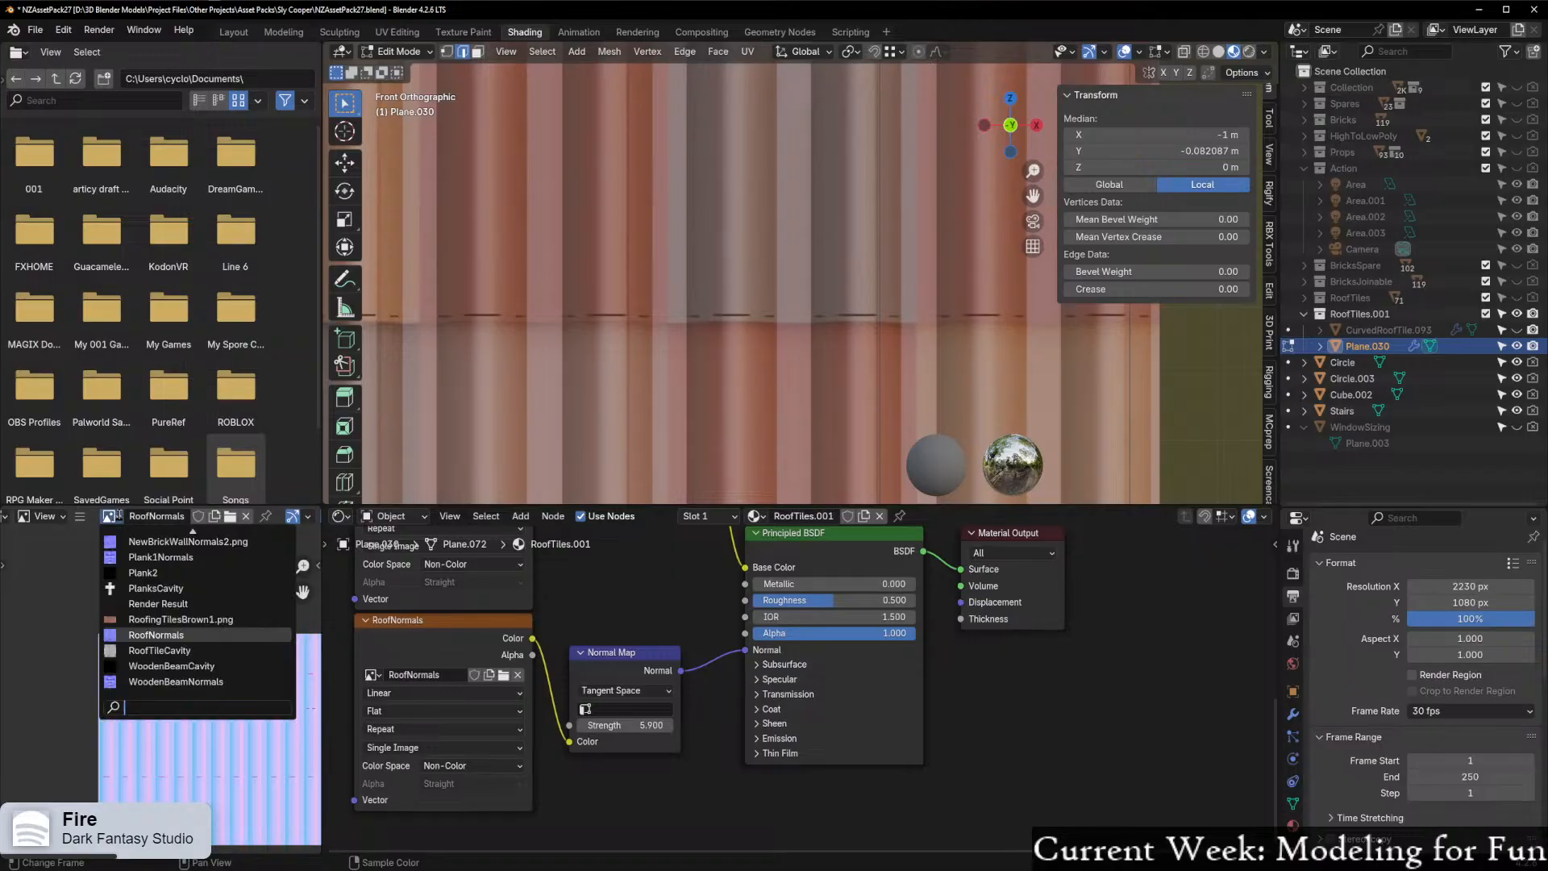
click(80, 516)
mouse_move(151, 557)
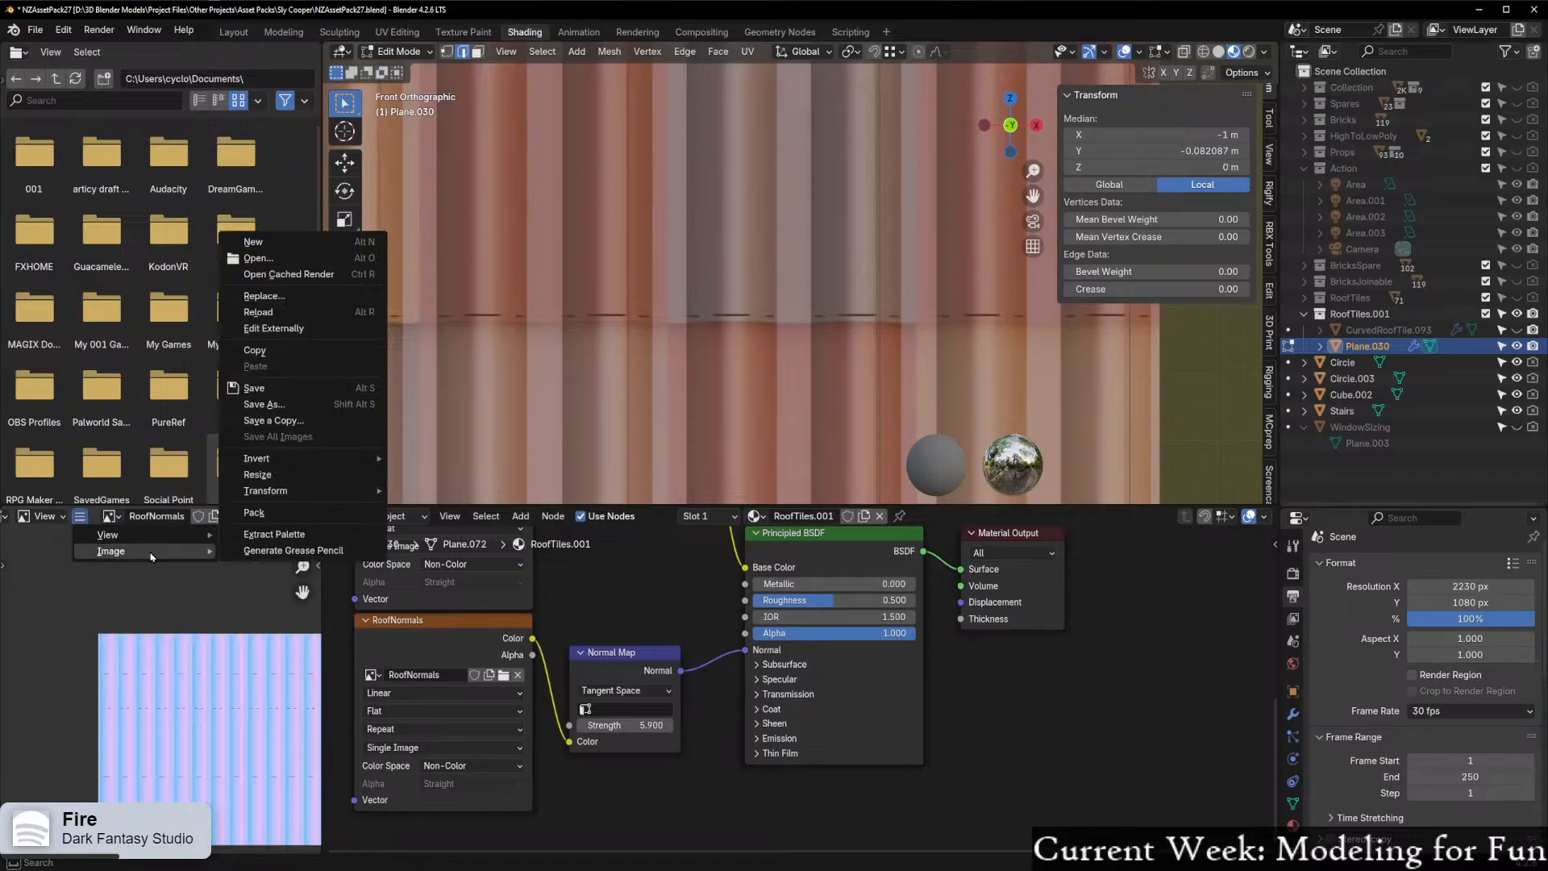
click(289, 479)
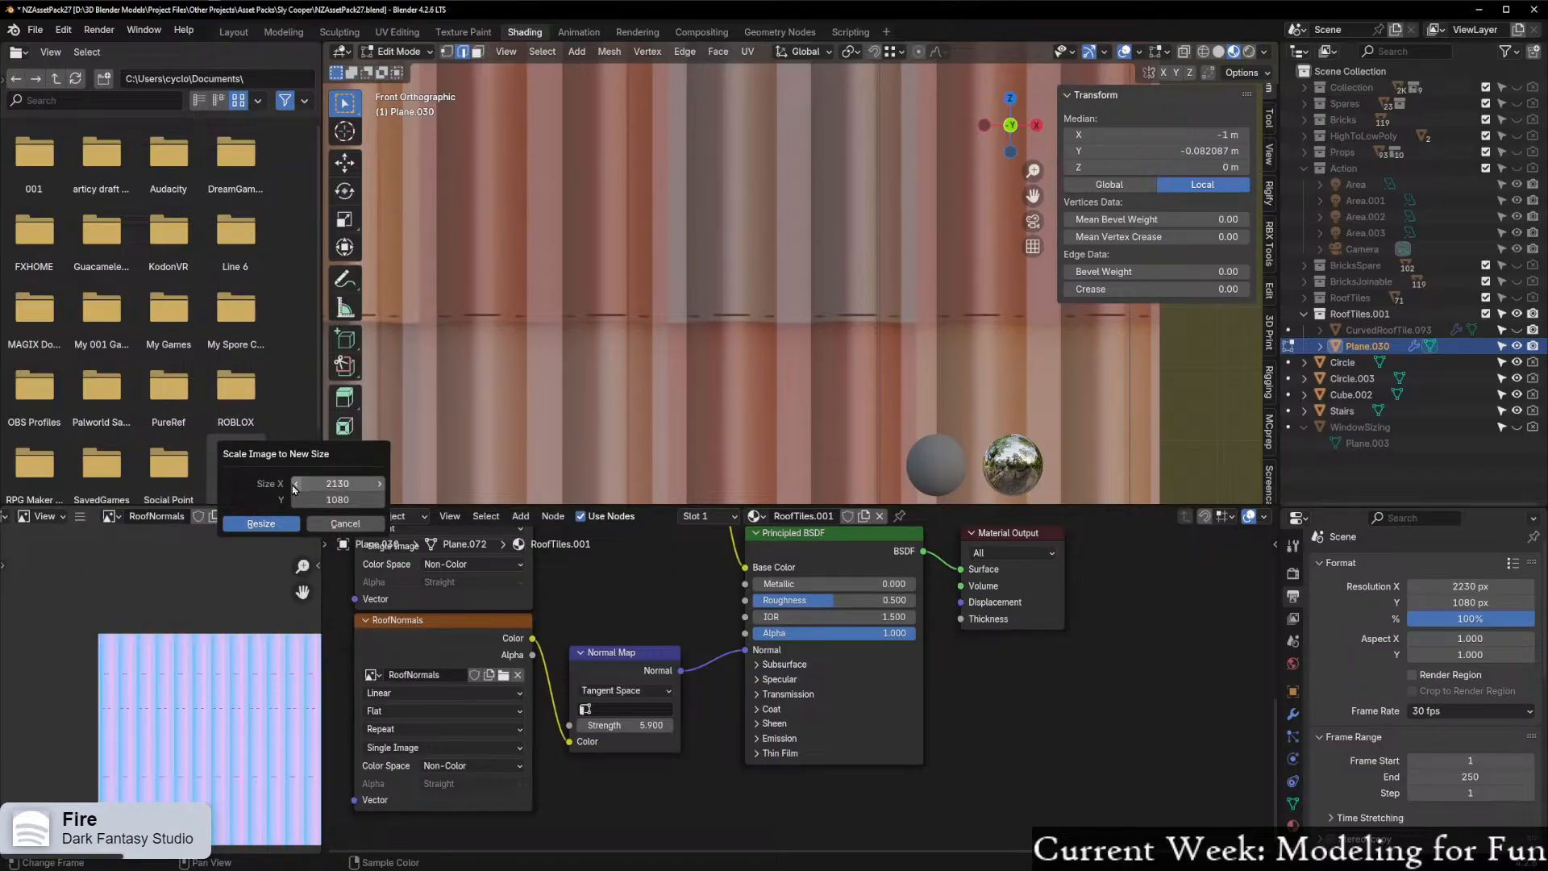
click(345, 524)
click(80, 516)
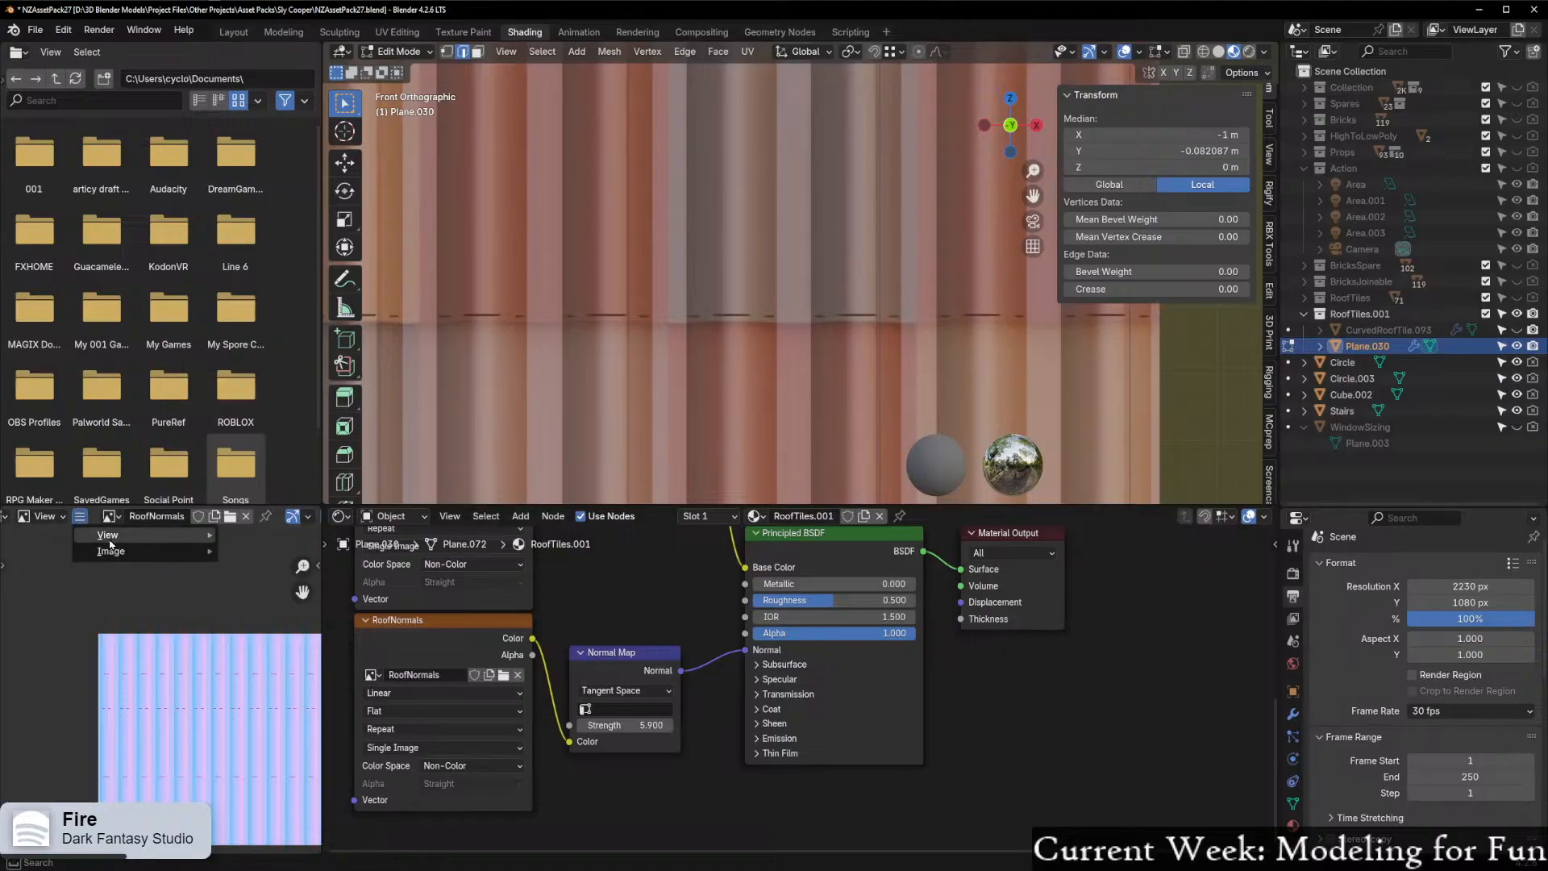
mouse_move(121, 552)
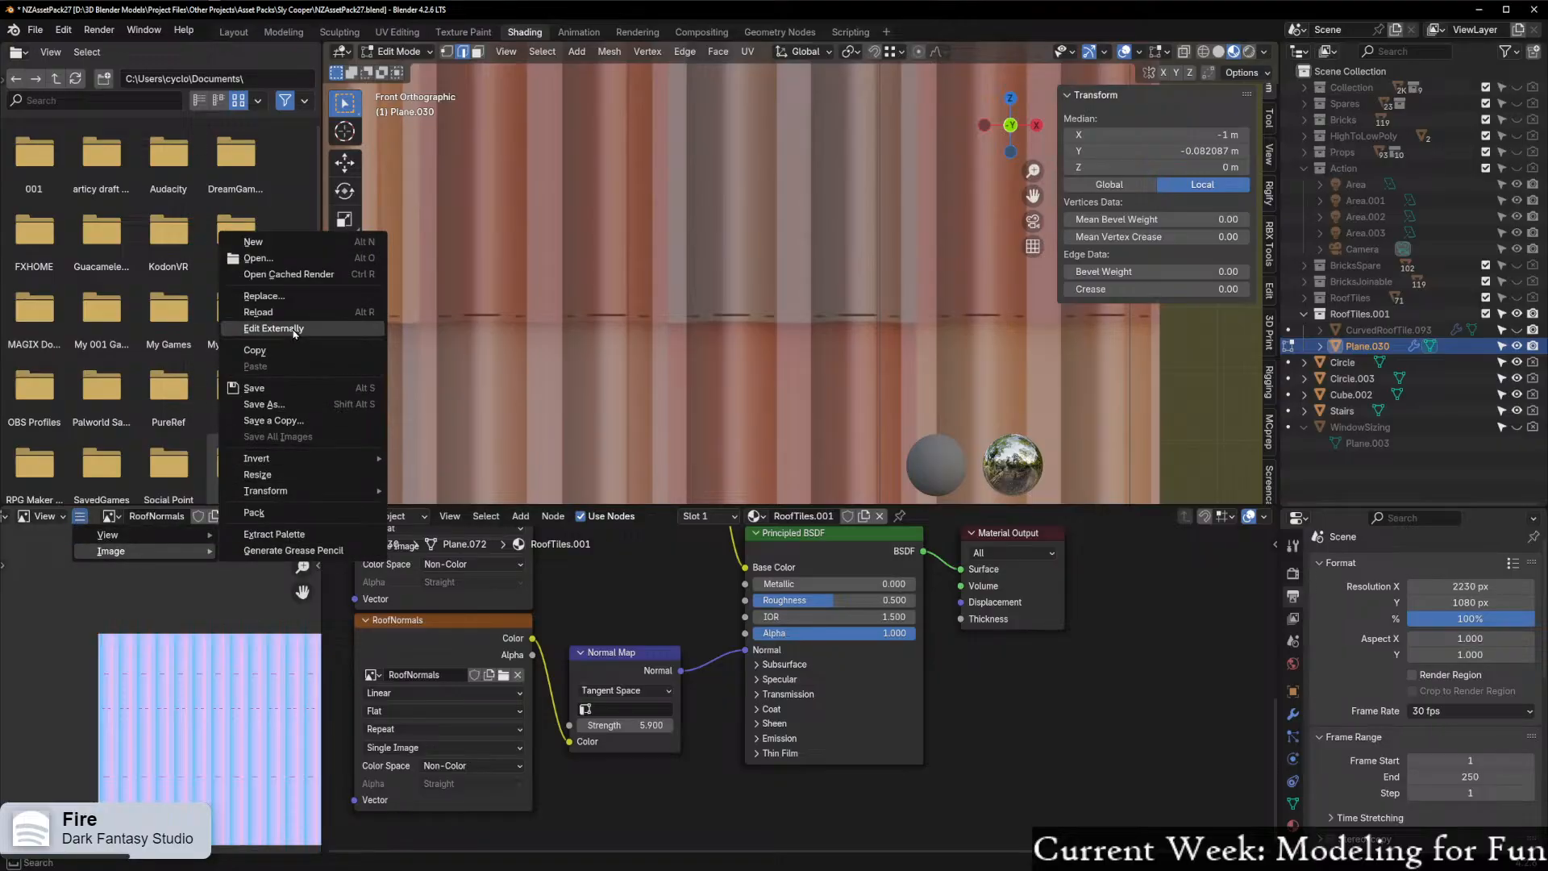
Try a Roughness of 1.000 on the Principled BSDF and inspect the roof surface at an angle
middle_drag(588, 314, 654, 322)
scroll(654, 323, up, 3)
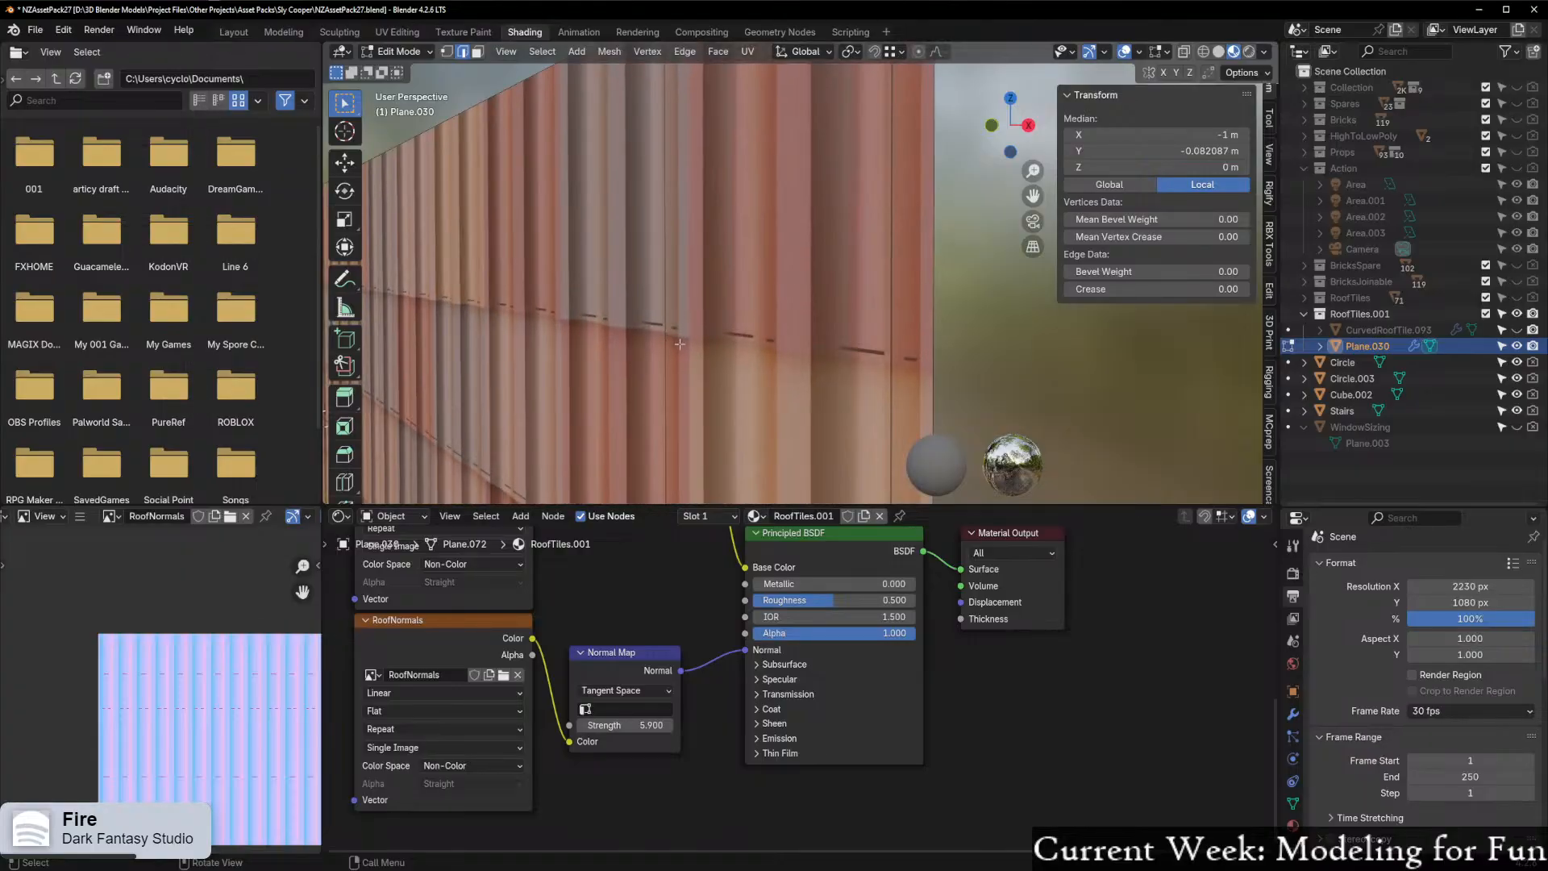
scroll(654, 322, up, 3)
drag(857, 607, 960, 607)
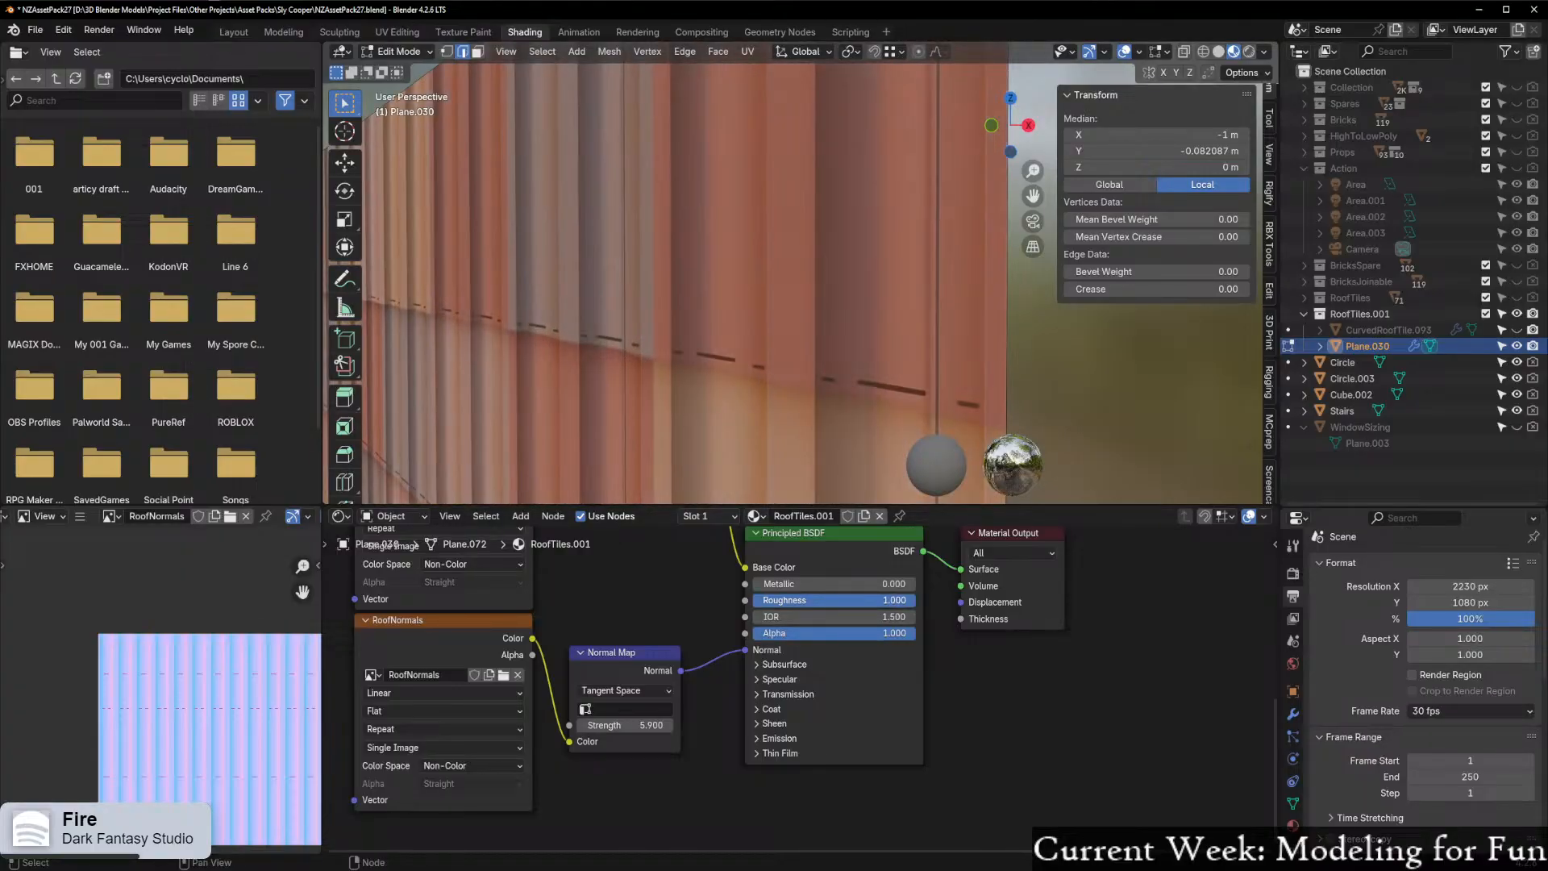
scroll(631, 330, down, 7)
middle_drag(632, 331, 613, 332)
scroll(613, 332, up, 2)
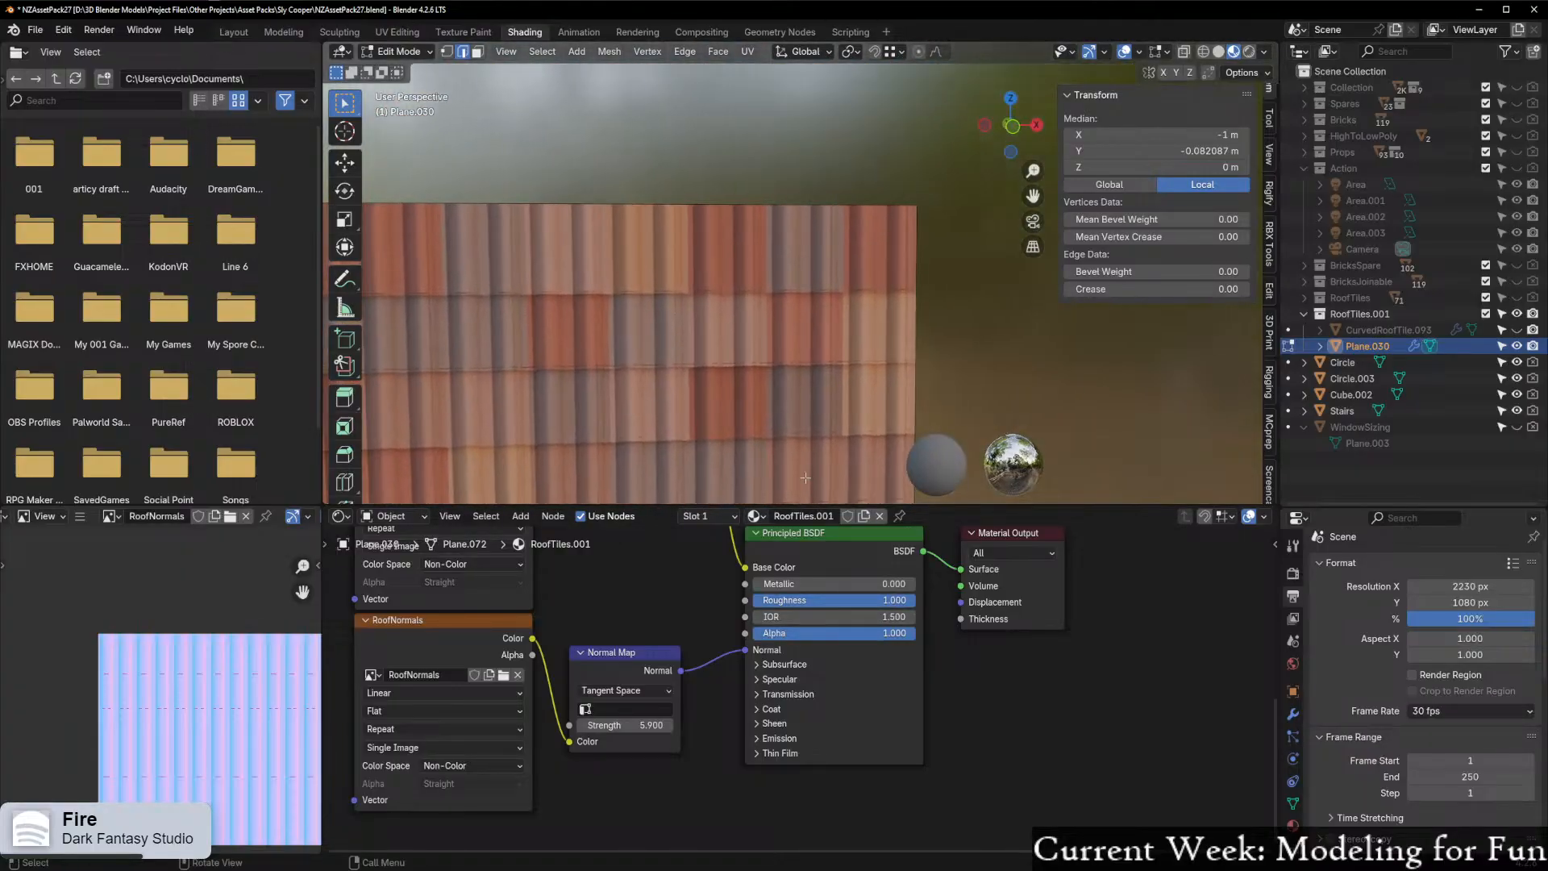
Set the Principled BSDF's Roughness to 0.8 and view the roof plane from farther away
scroll(613, 331, up, 3)
click(885, 599)
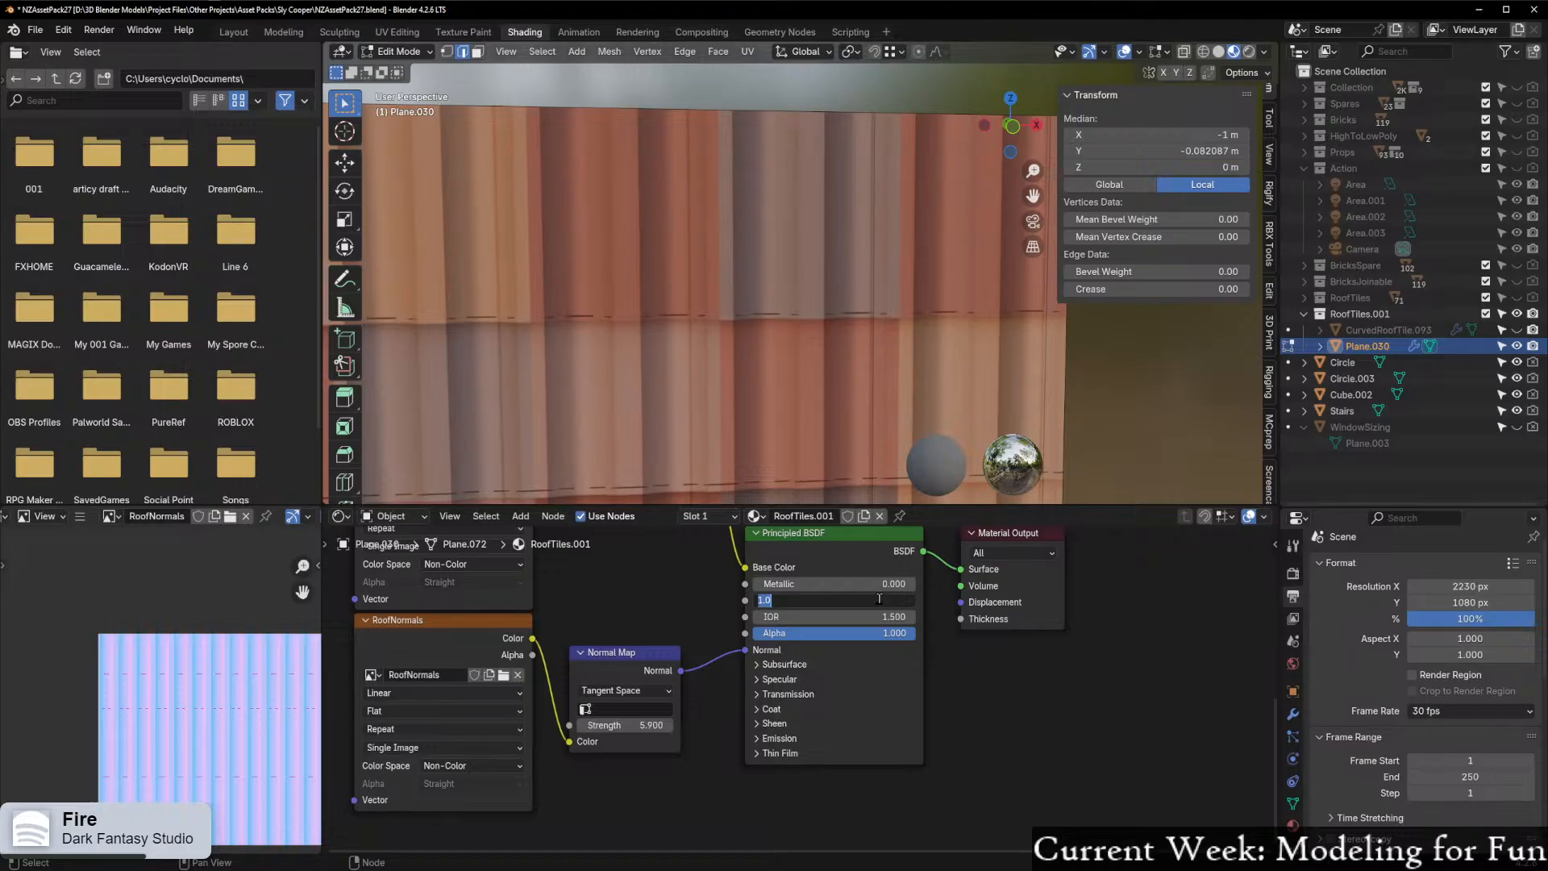
text(.8)
key(Return)
scroll(709, 162, down, 5)
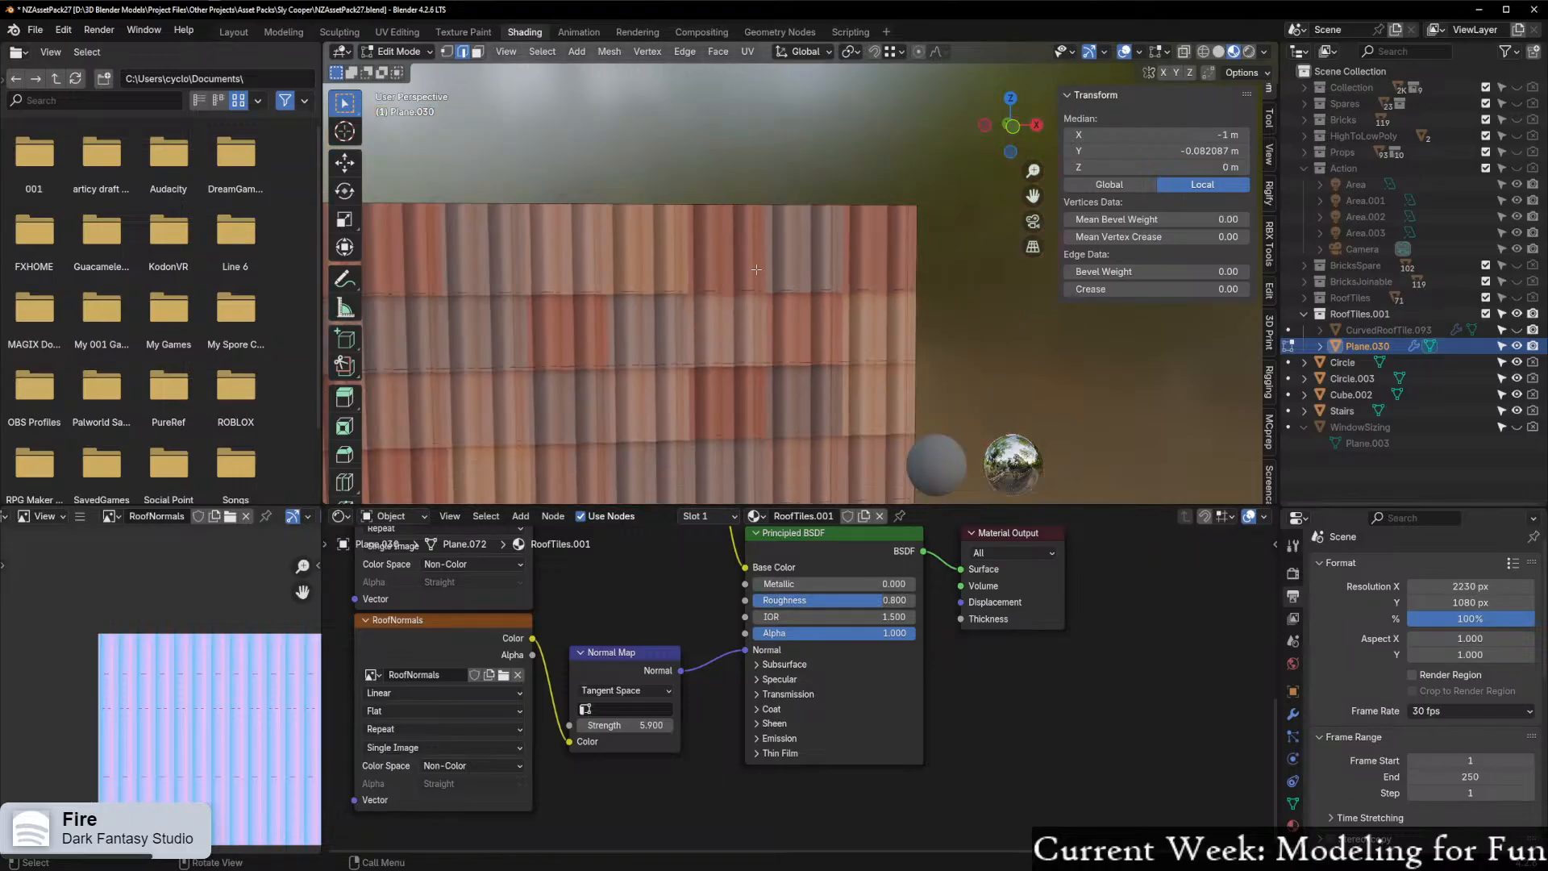
Disconnect the Normal Map node from the Principled BSDF and compare the roof tiles up close with and without normals
middle_drag(815, 342, 794, 335)
scroll(794, 334, up, 2)
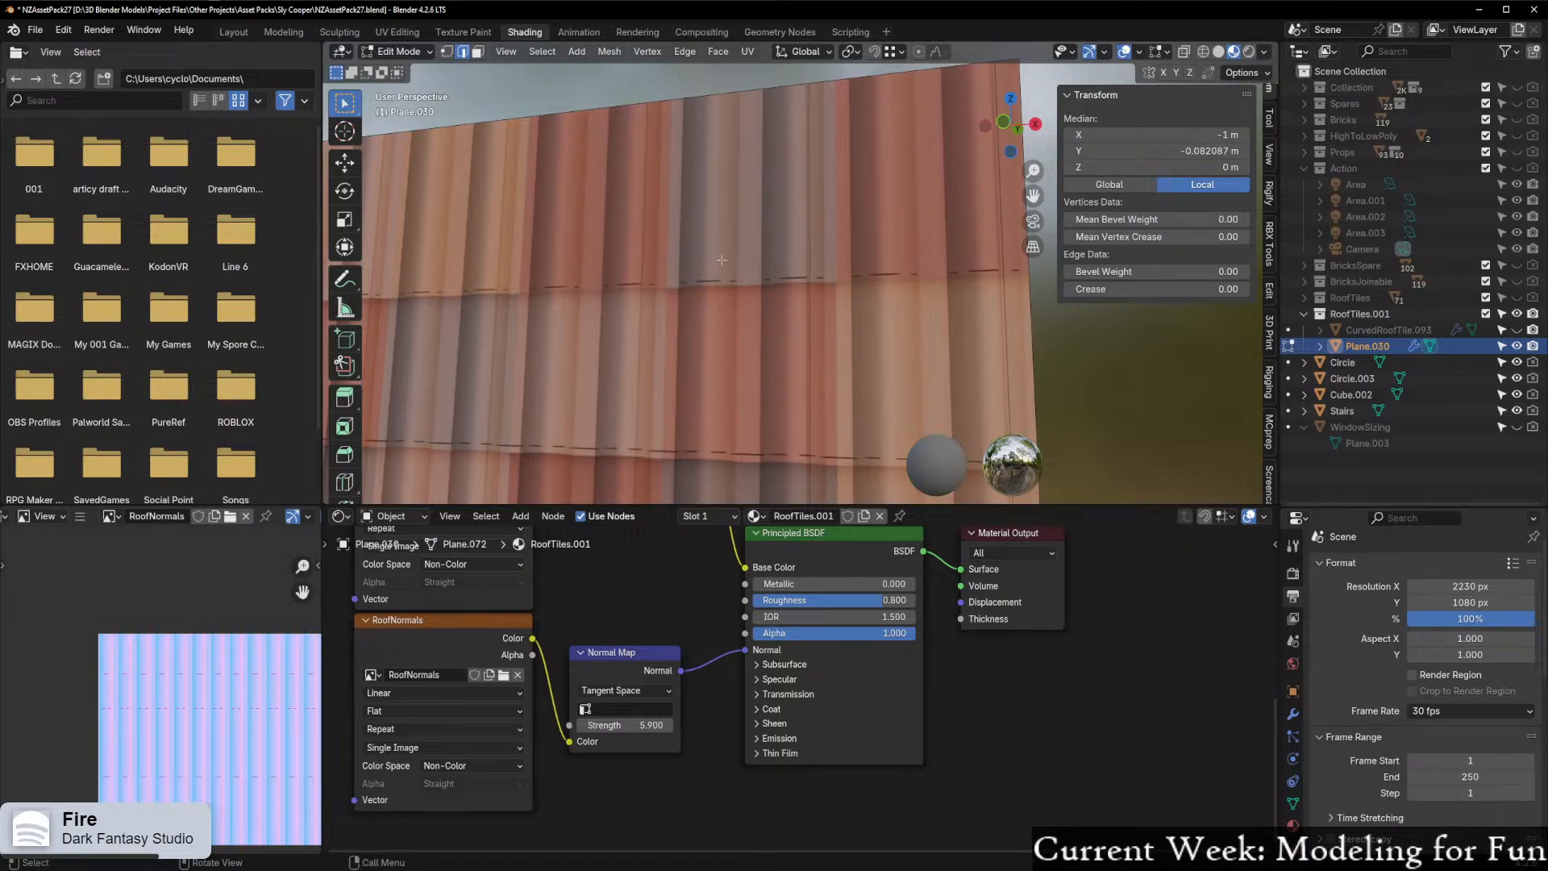
middle_drag(792, 265, 743, 282)
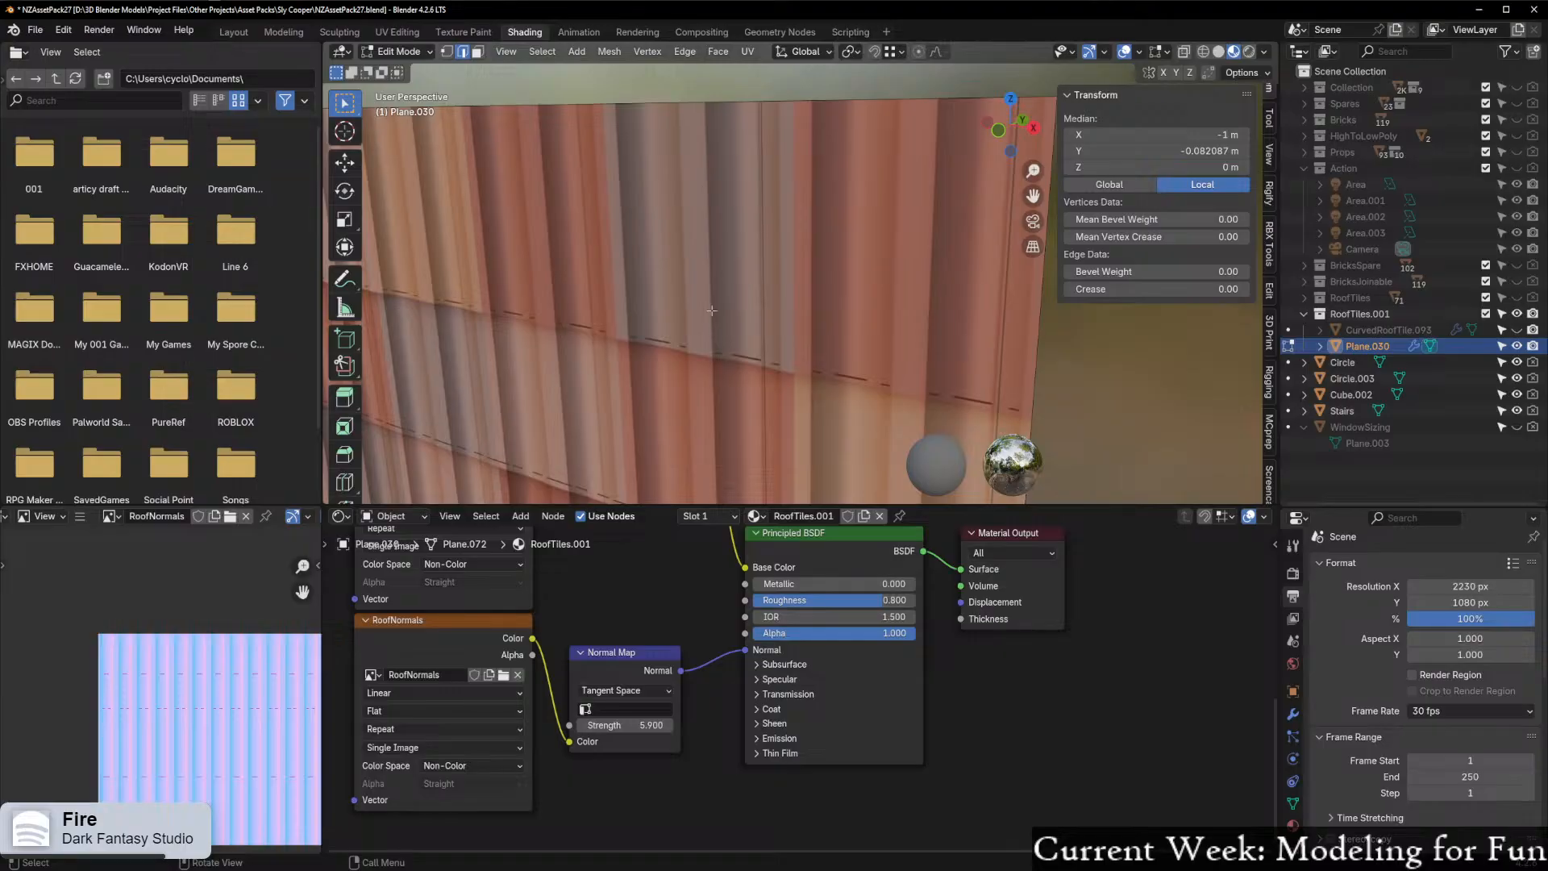
scroll(713, 310, up, 2)
shift+middle_drag(729, 339, 718, 306)
scroll(762, 258, up, 2)
drag(746, 651, 722, 652)
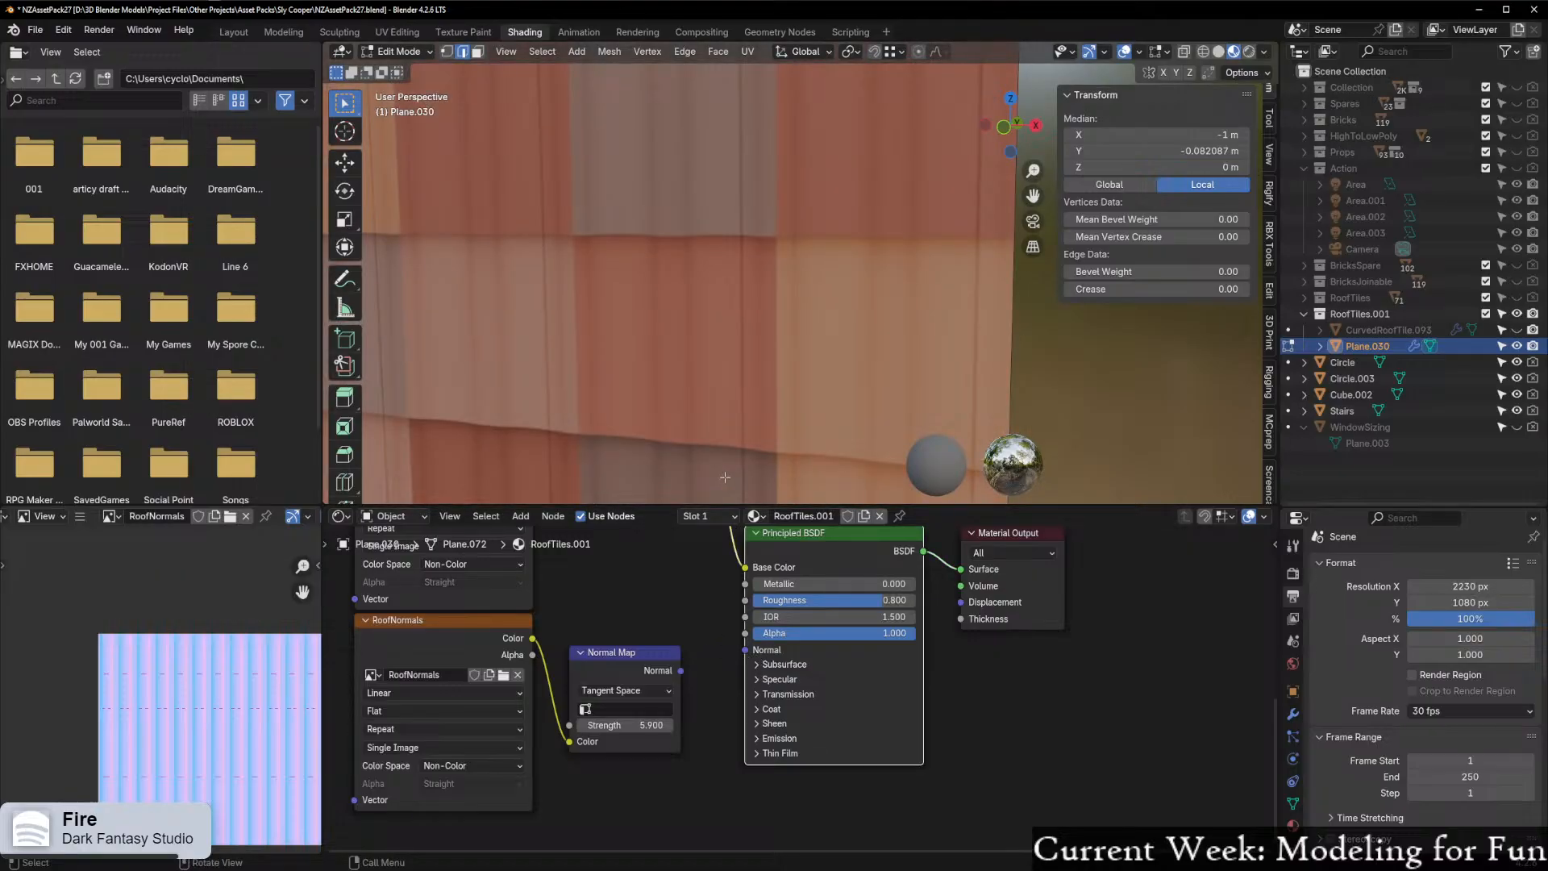
middle_drag(725, 477, 746, 451)
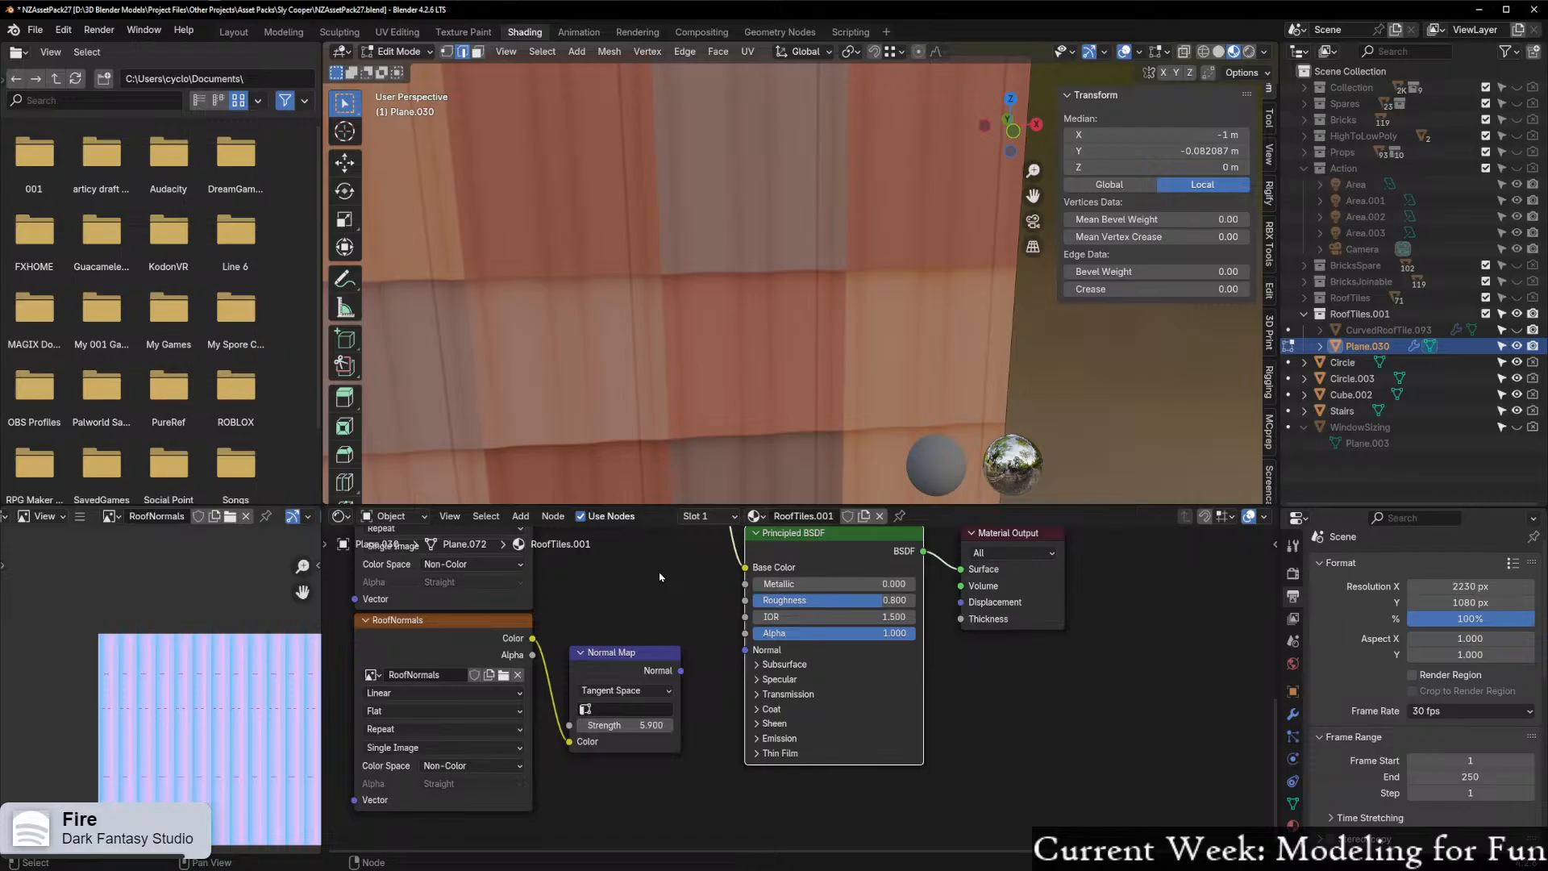
middle_drag(659, 577, 685, 728)
middle_drag(746, 343, 812, 401)
scroll(779, 242, up, 3)
scroll(751, 326, up, 1)
scroll(749, 326, down, 6)
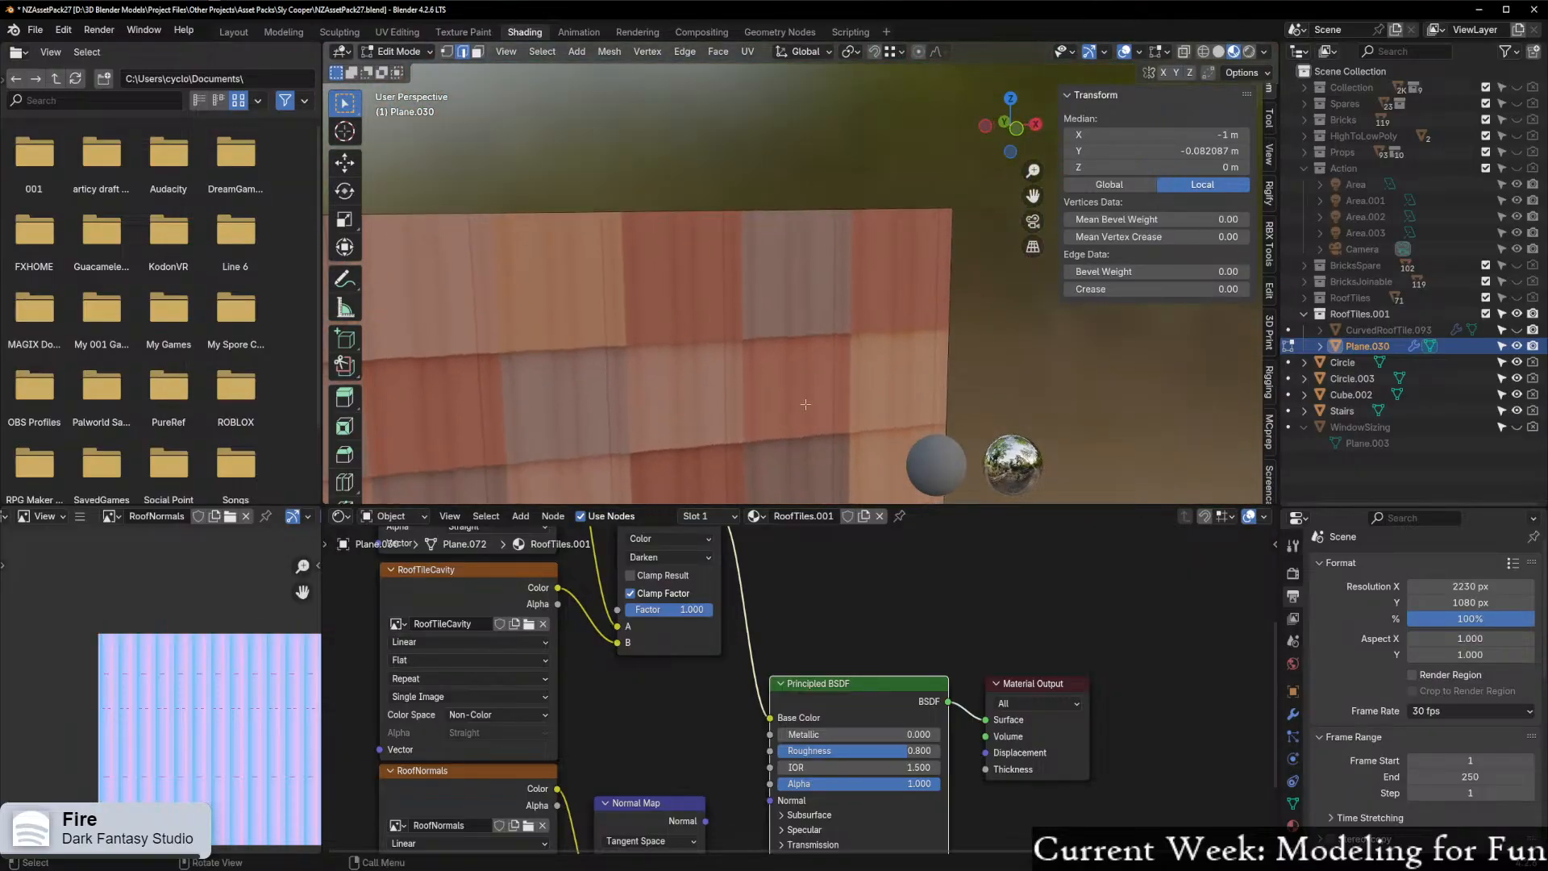
Reconnect the Normal Map output to the Principled BSDF's Normal input and set the Normal Map's Strength to 1
middle_drag(673, 806, 650, 685)
mouse_move(646, 679)
mouse_down()
mouse_move(638, 655)
mouse_move(745, 679)
mouse_up()
click(637, 732)
text(1)
key(Return)
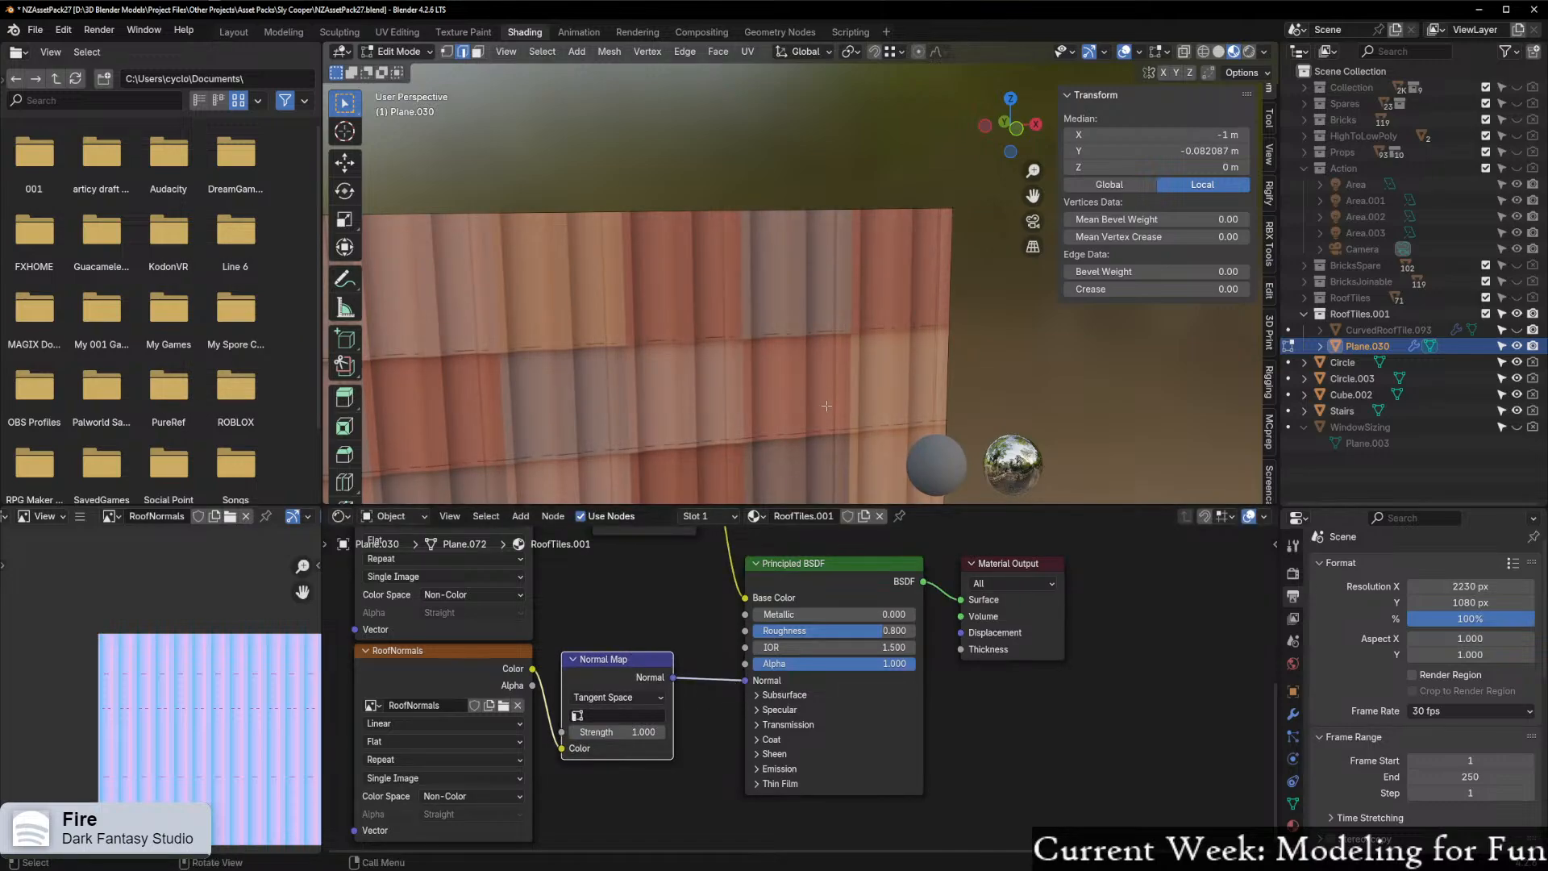
scroll(799, 361, up, 3)
middle_drag(799, 360, 896, 400)
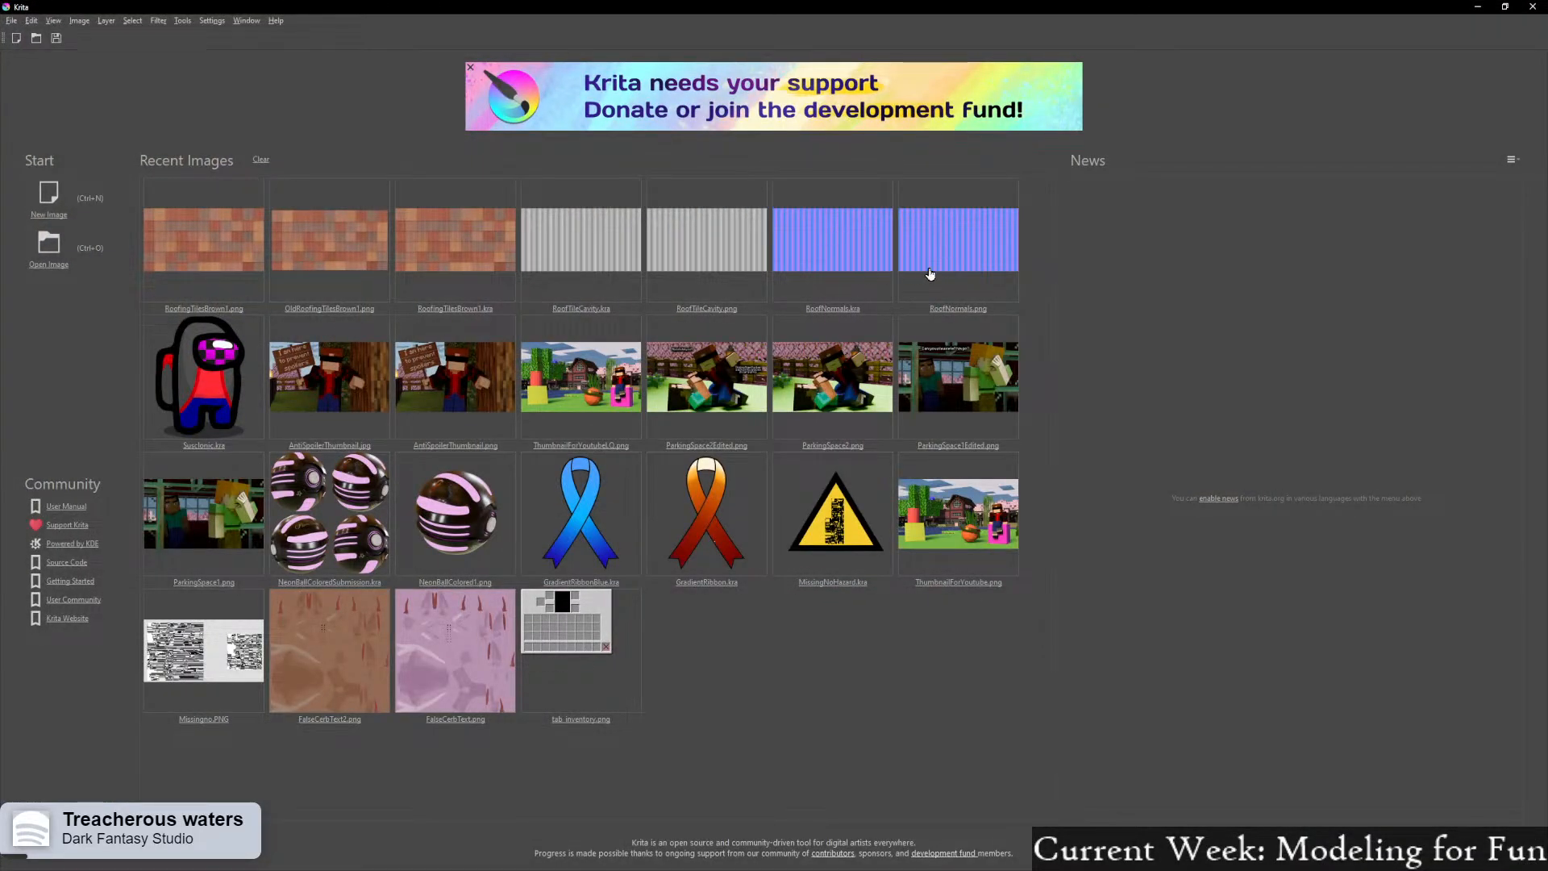
Switch to Krita and open OldRoofNormals.png, checking the whole normal map on the canvas
click(12, 20)
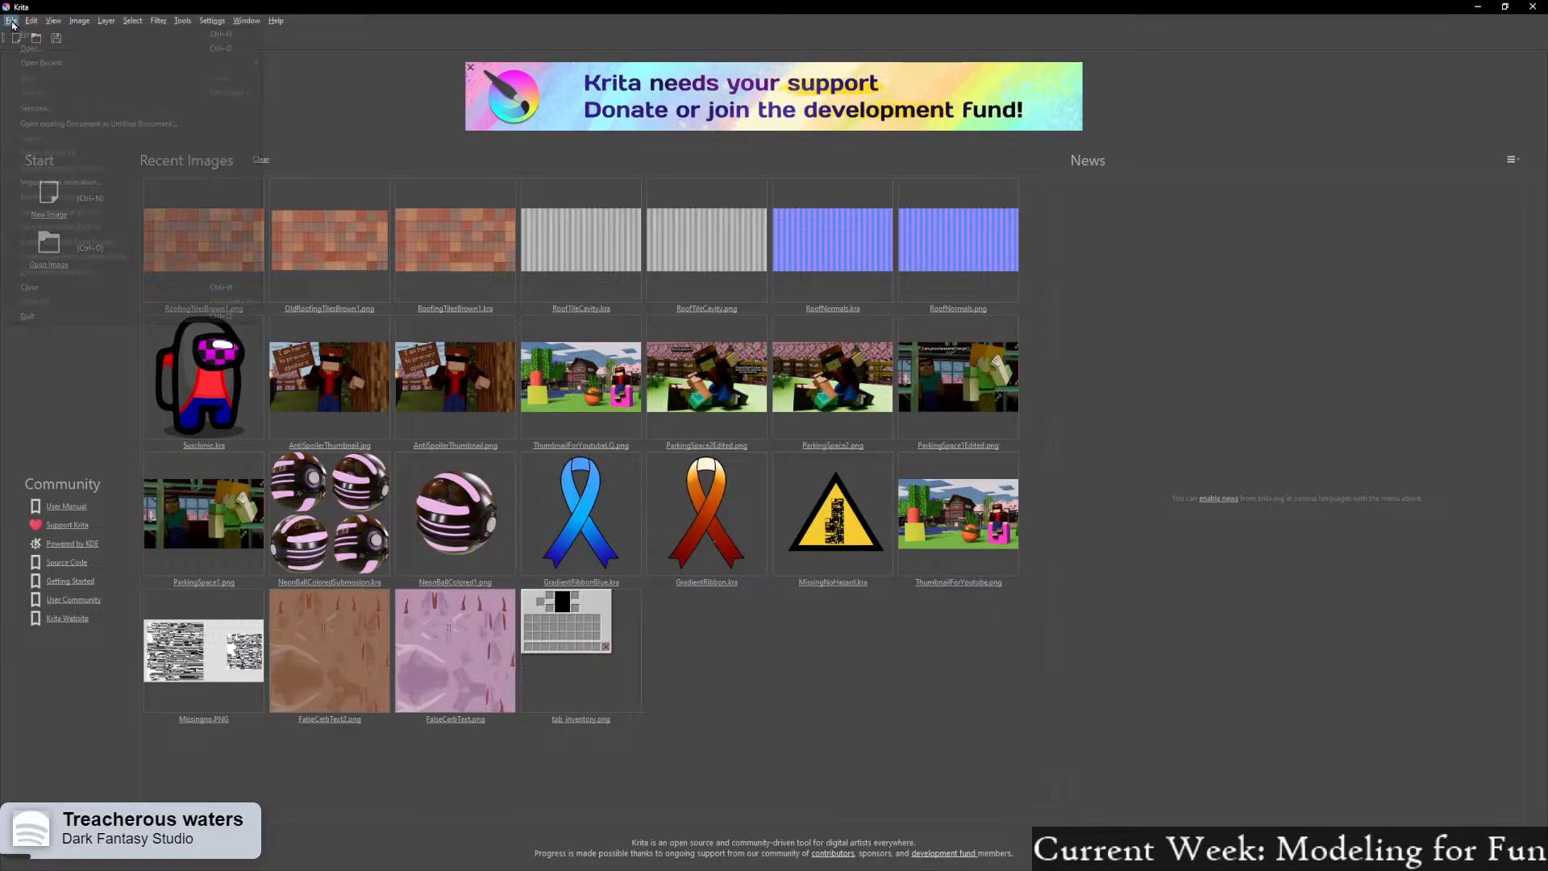
click(44, 50)
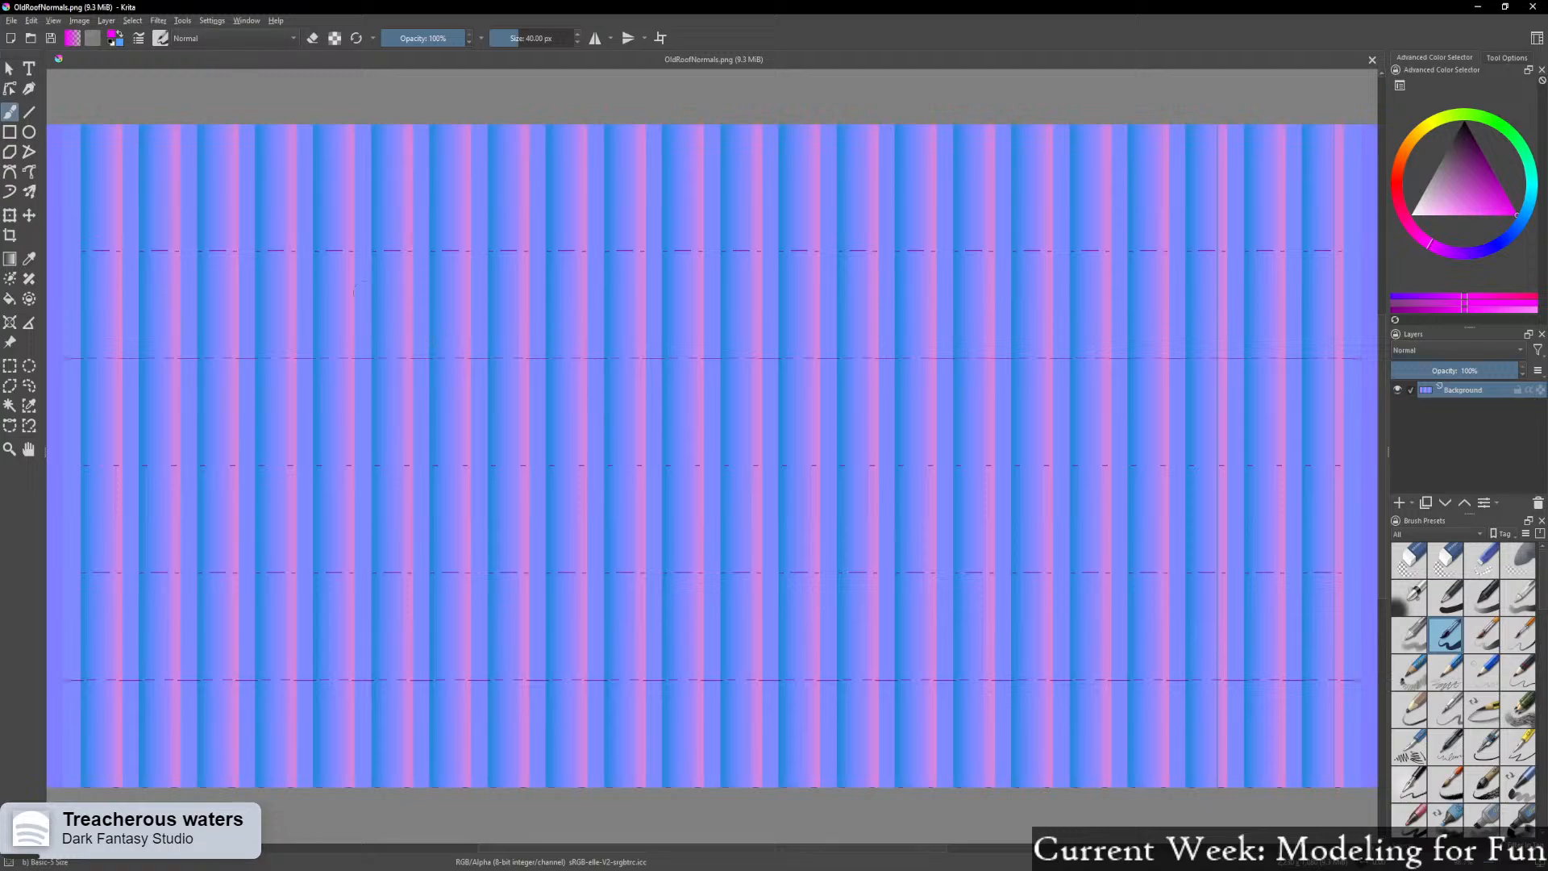
scroll(392, 300, down, 2)
scroll(392, 301, up, 3)
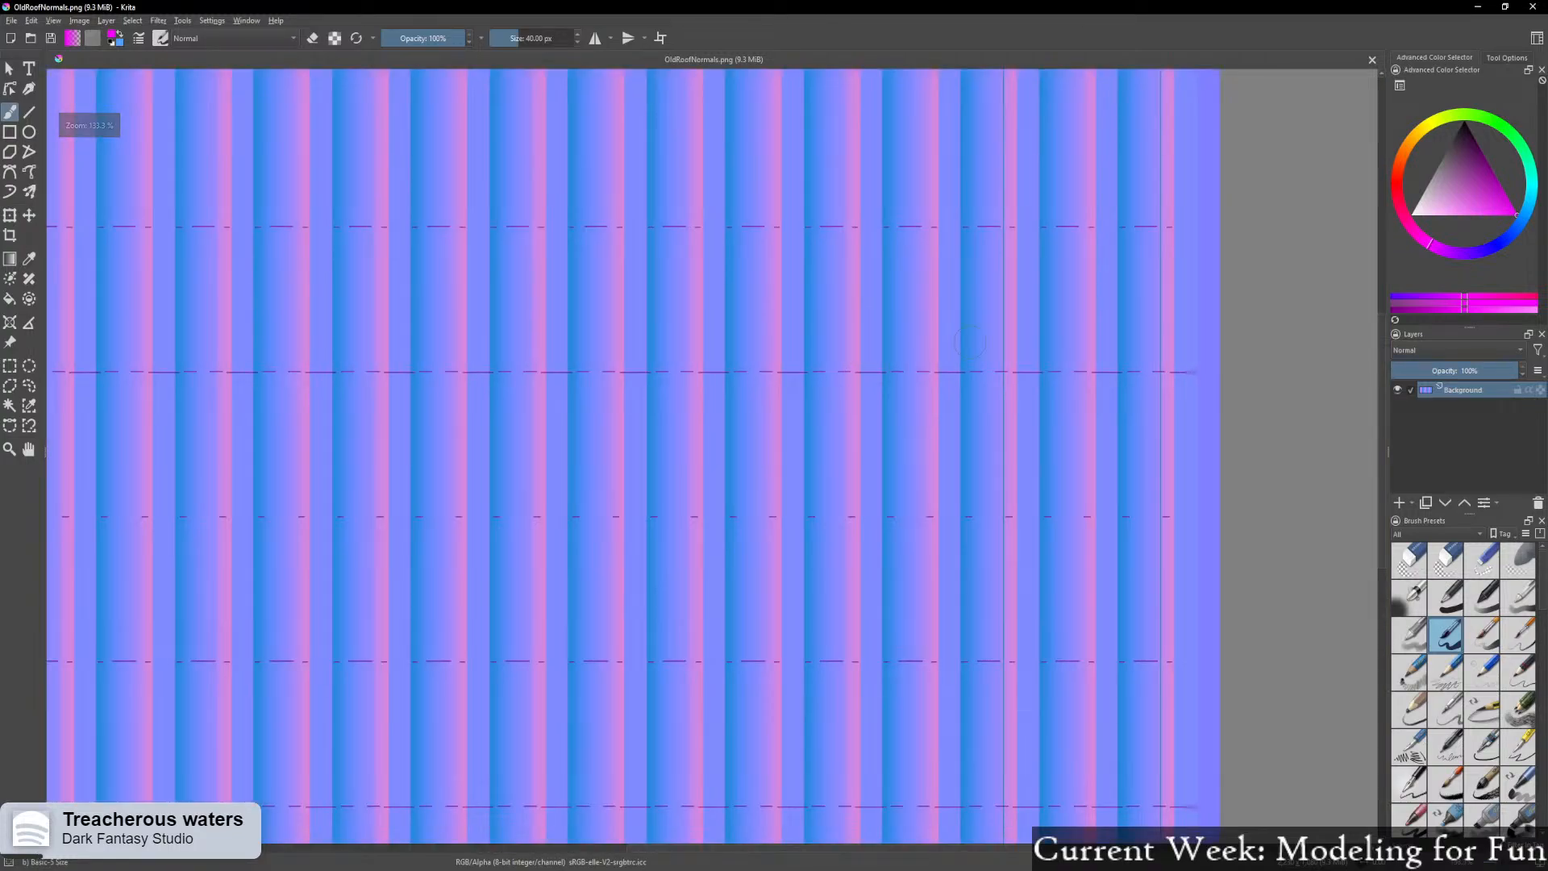
scroll(368, 423, down, 3)
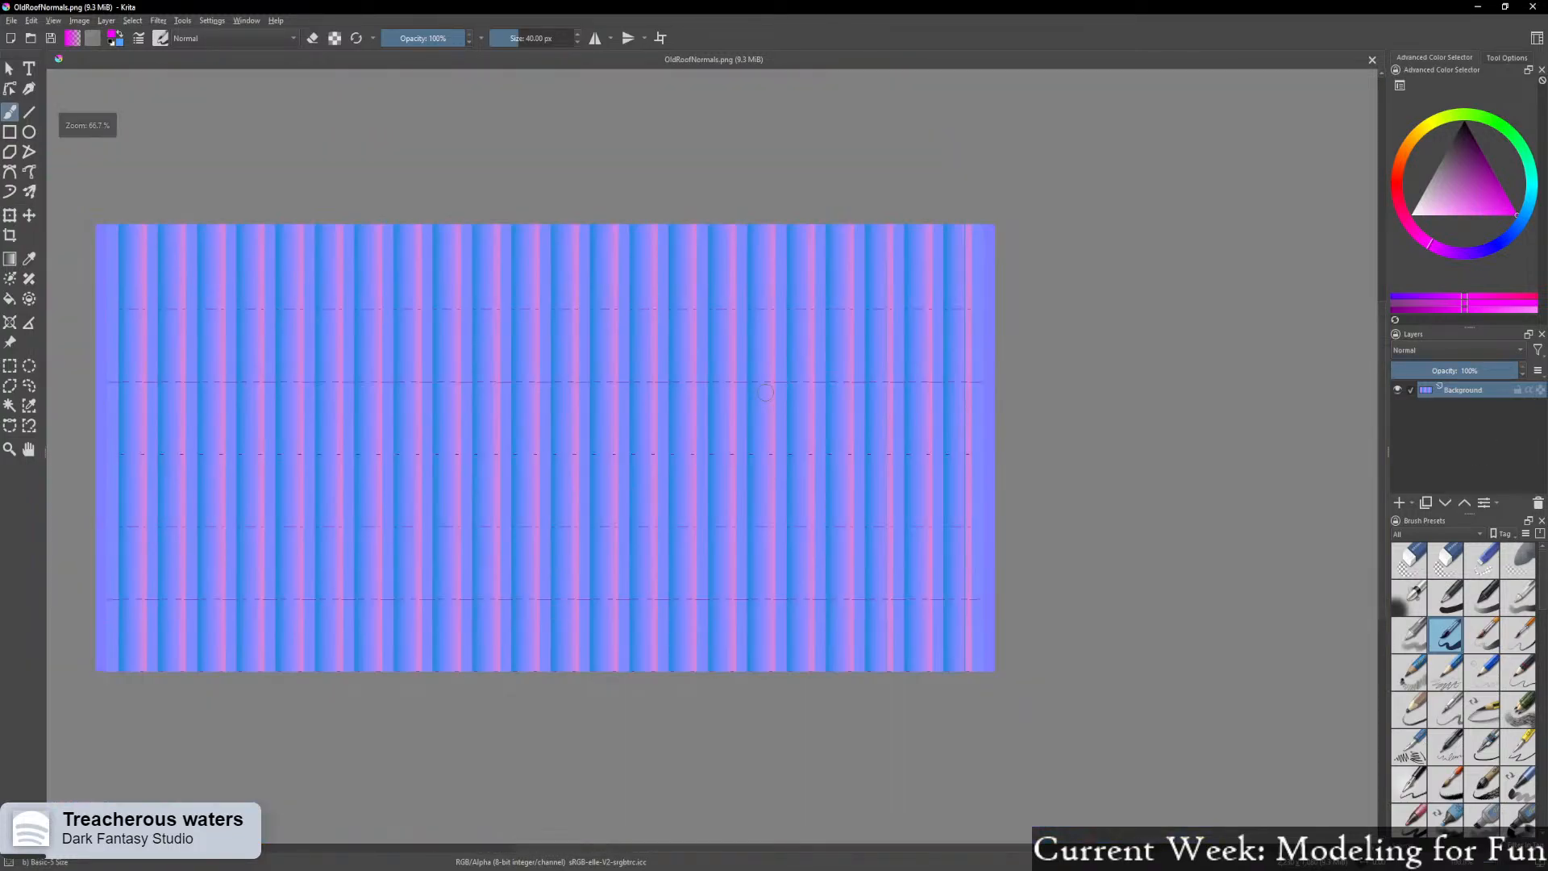
shift+drag(363, 419, 251, 427)
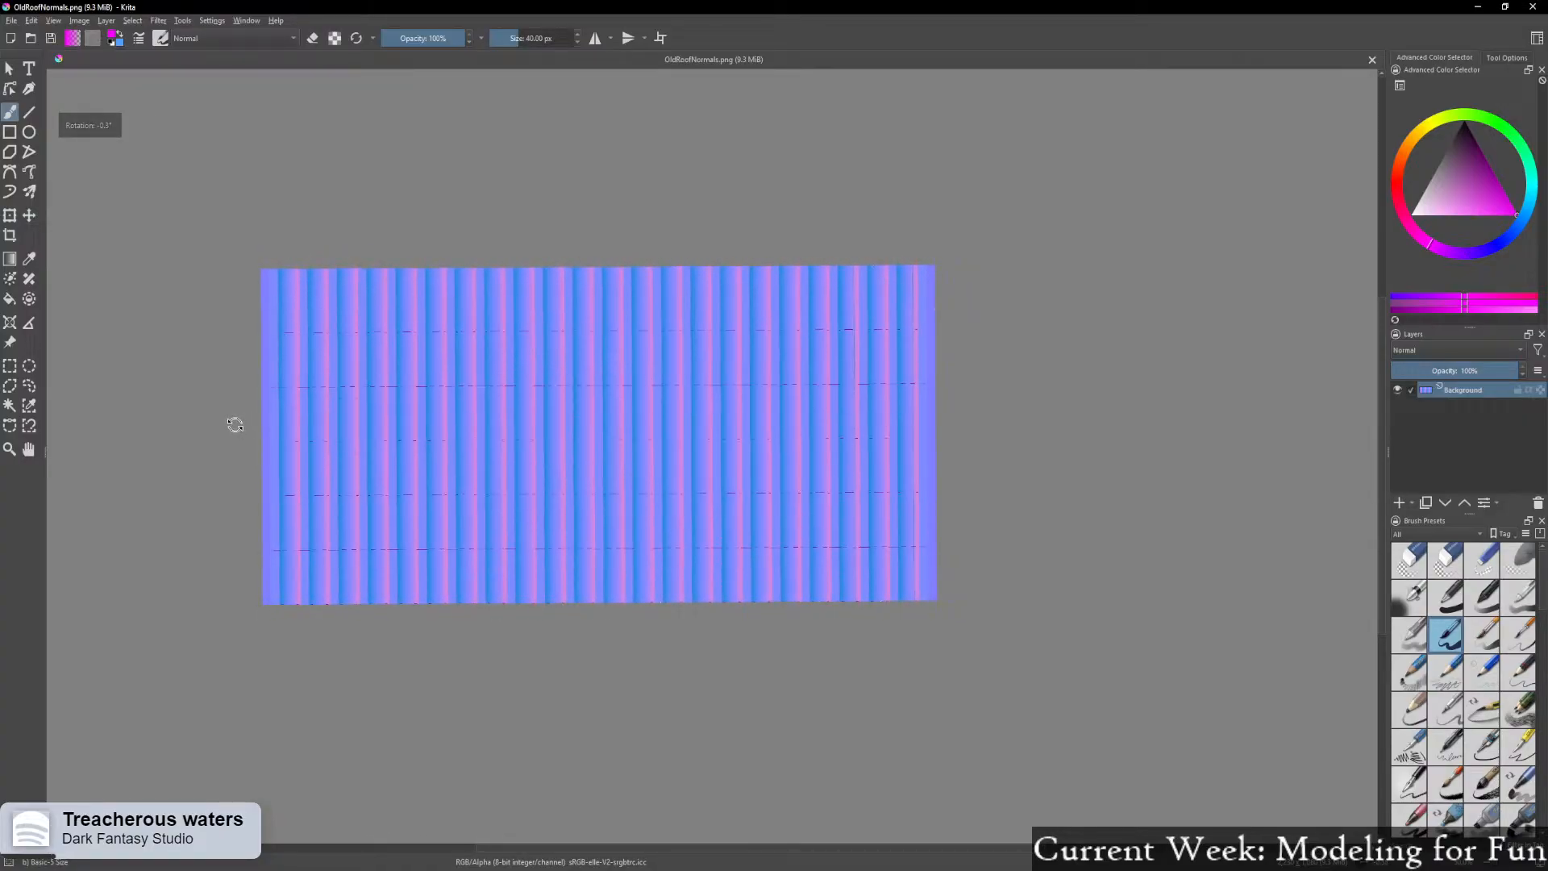
middle_drag(233, 421, 312, 442)
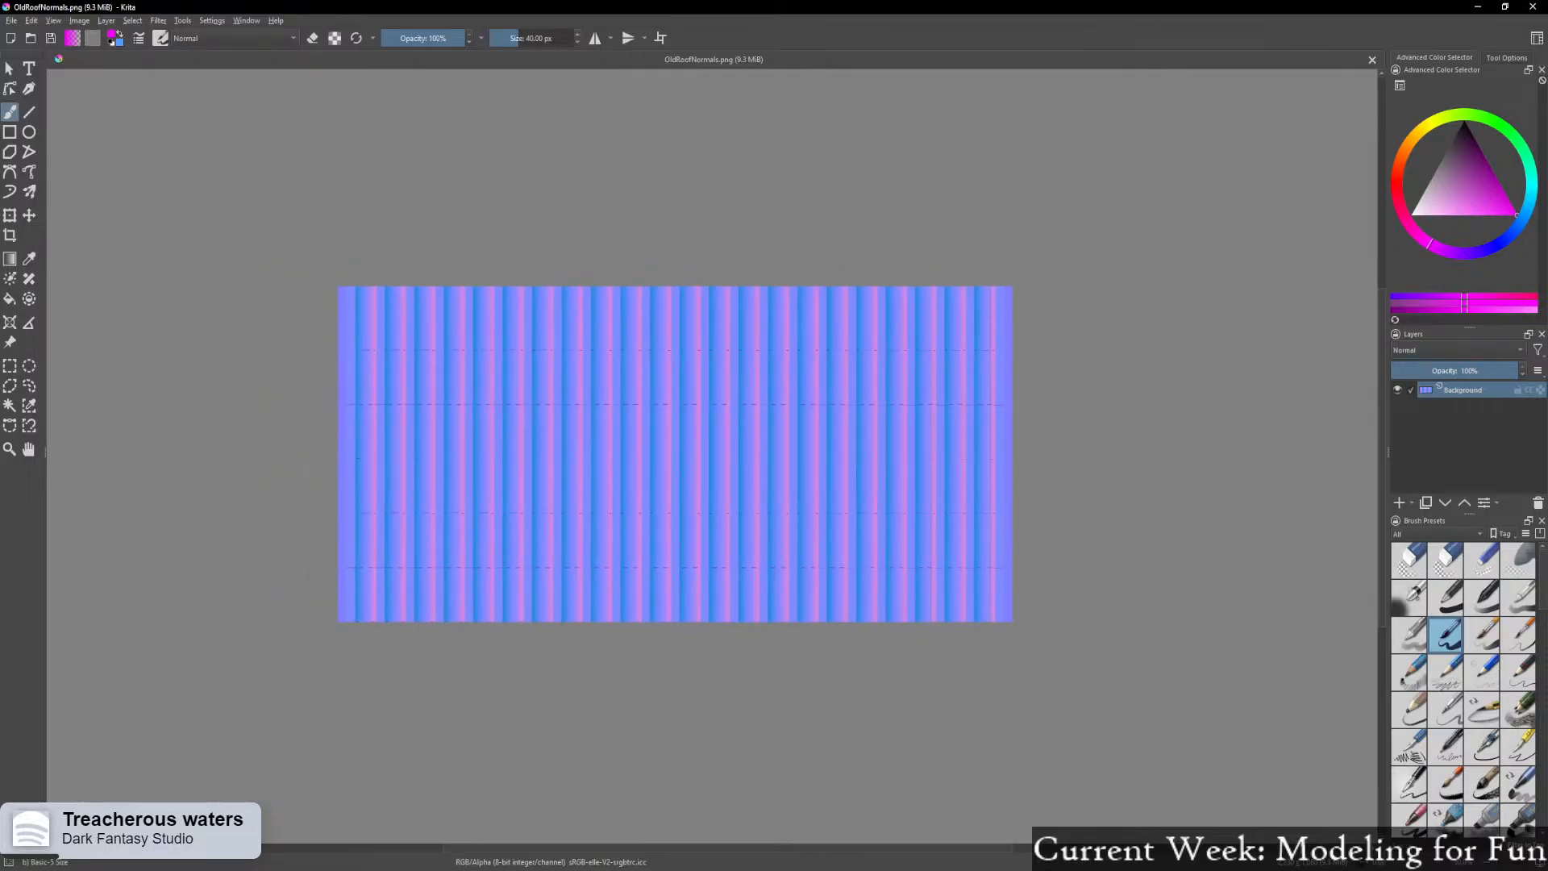
Resize the canvas of the normal map to a width of 2130 px, keeping the content centred
click(108, 24)
mouse_move(79, 20)
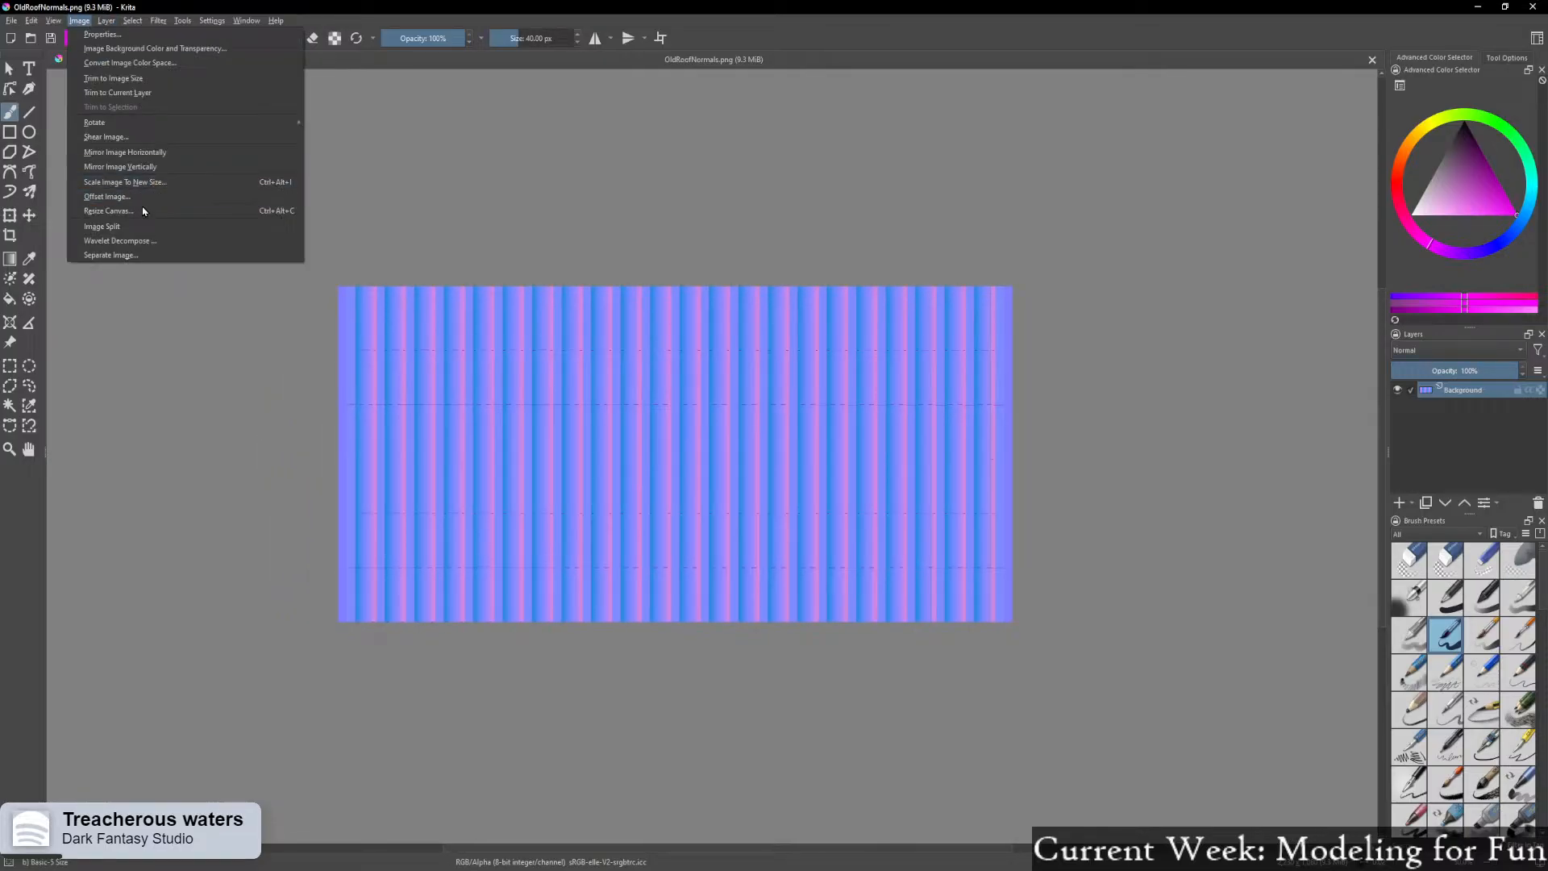
click(147, 200)
click(751, 352)
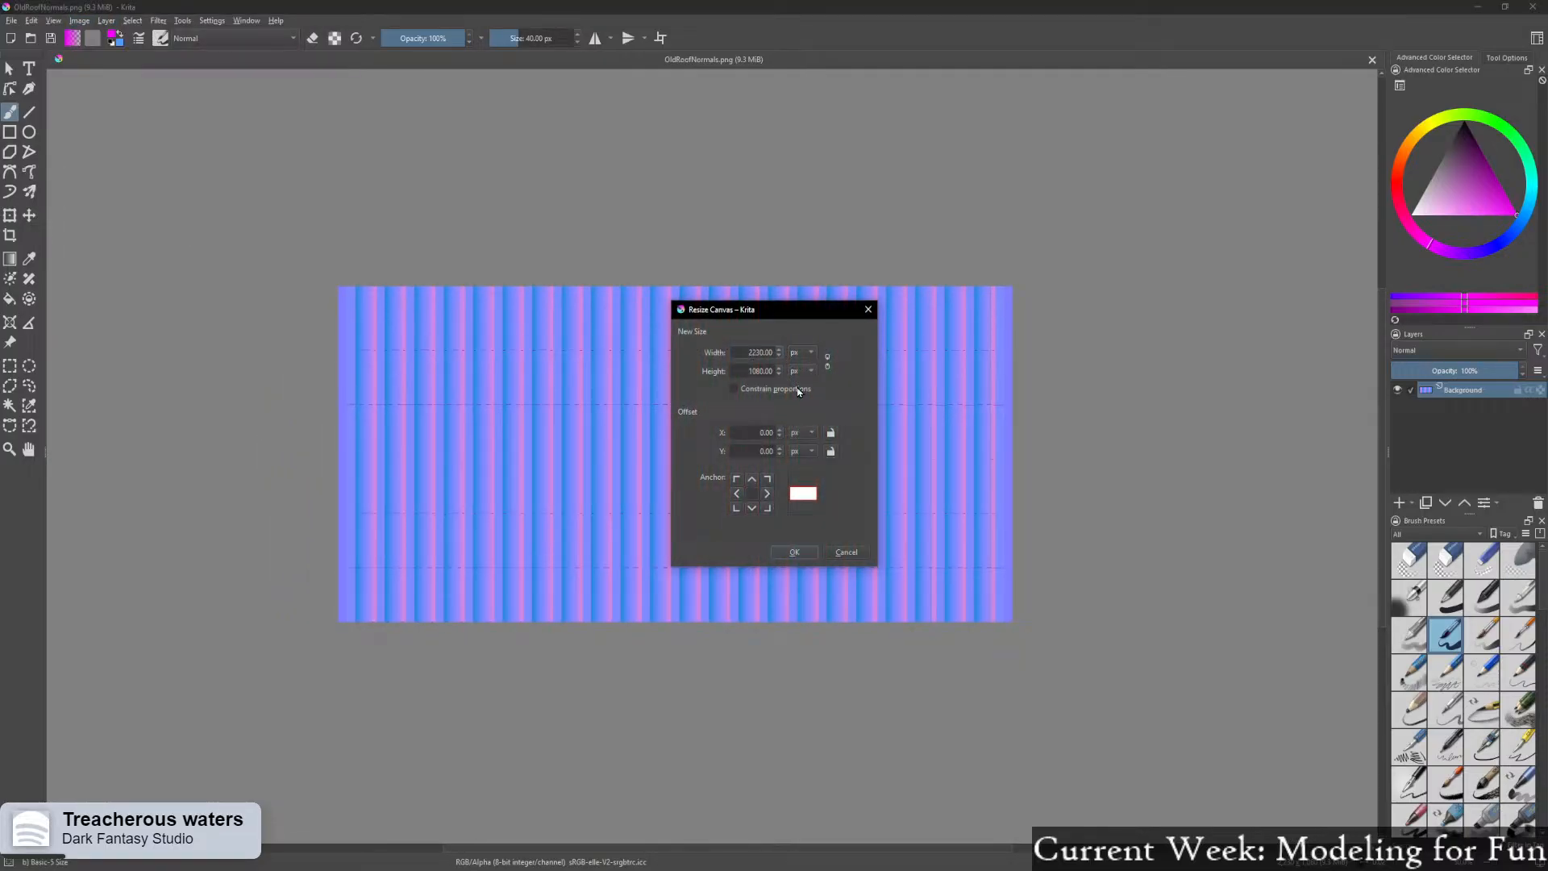
key(BackSpace)
text(1)
click(795, 553)
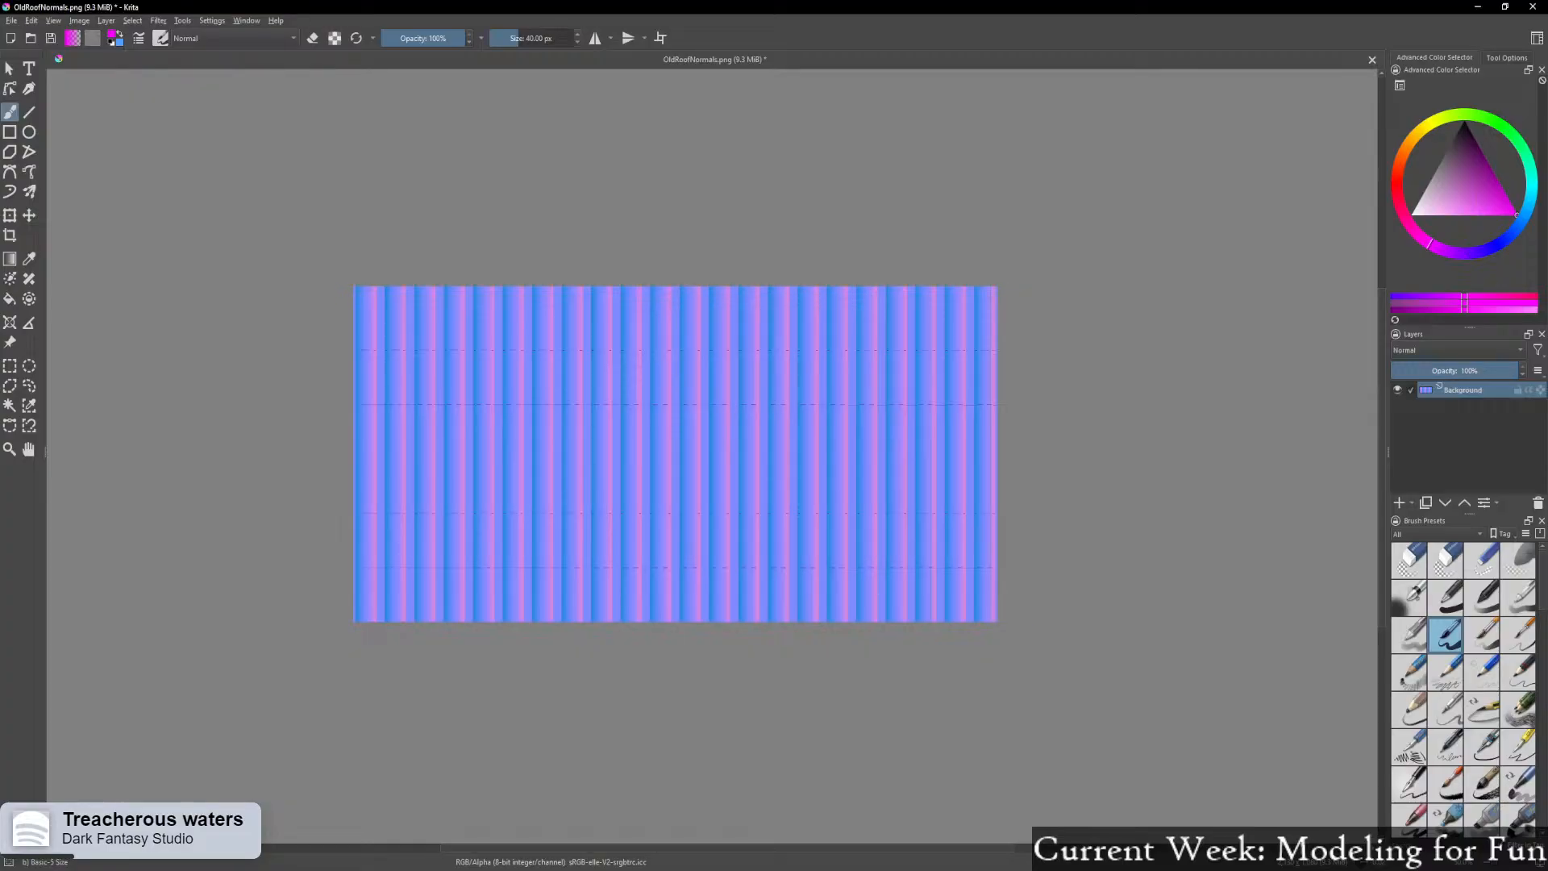
Save the cropped normal map as RoofNormals.png with the default PNG options
click(11, 20)
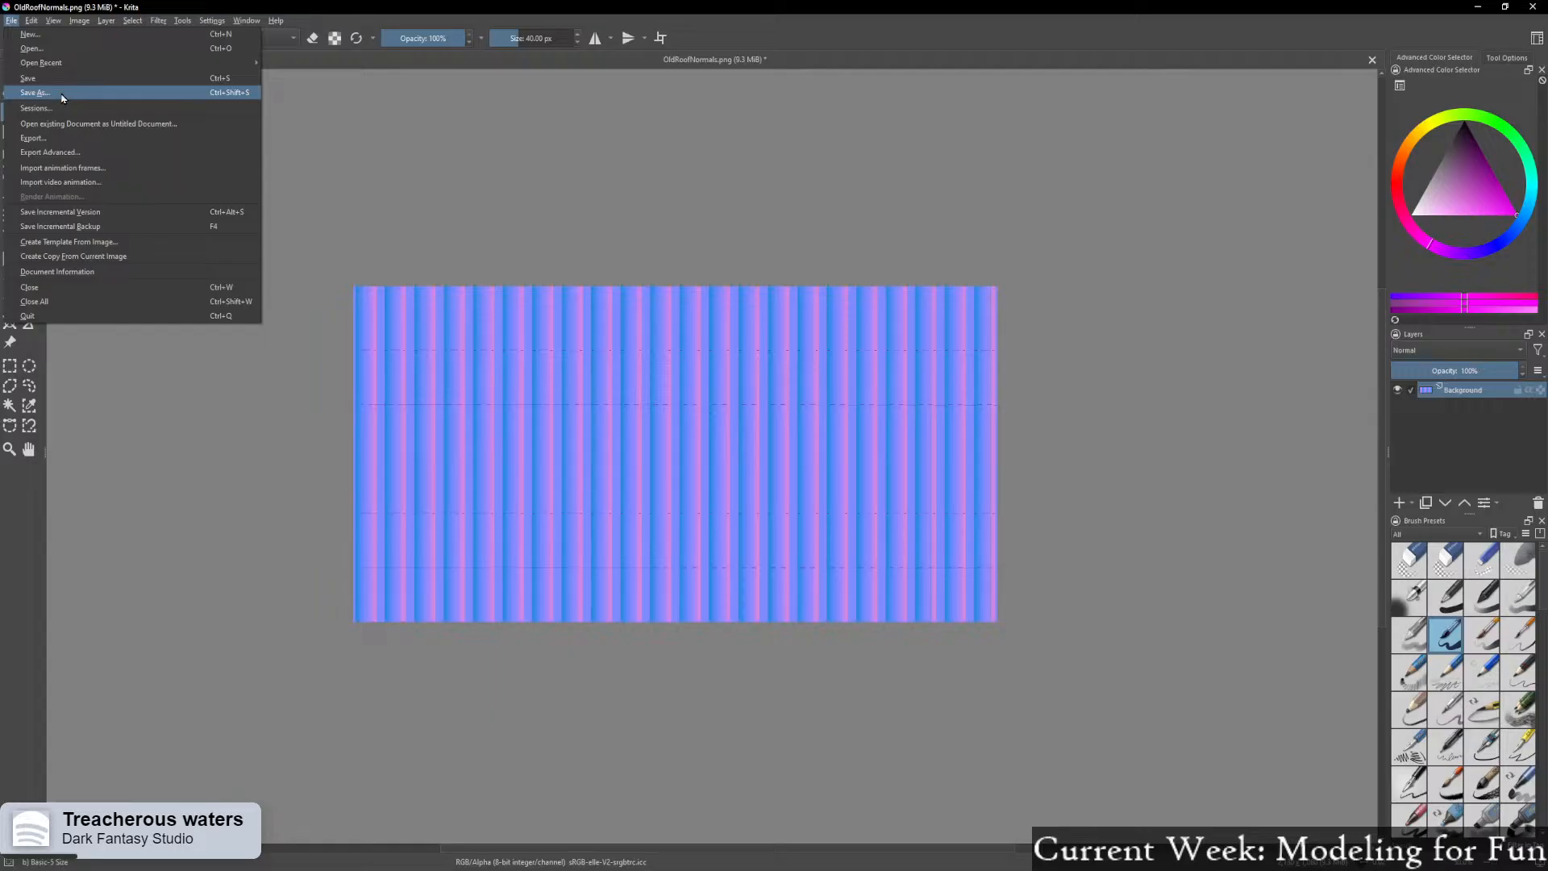
click(32, 95)
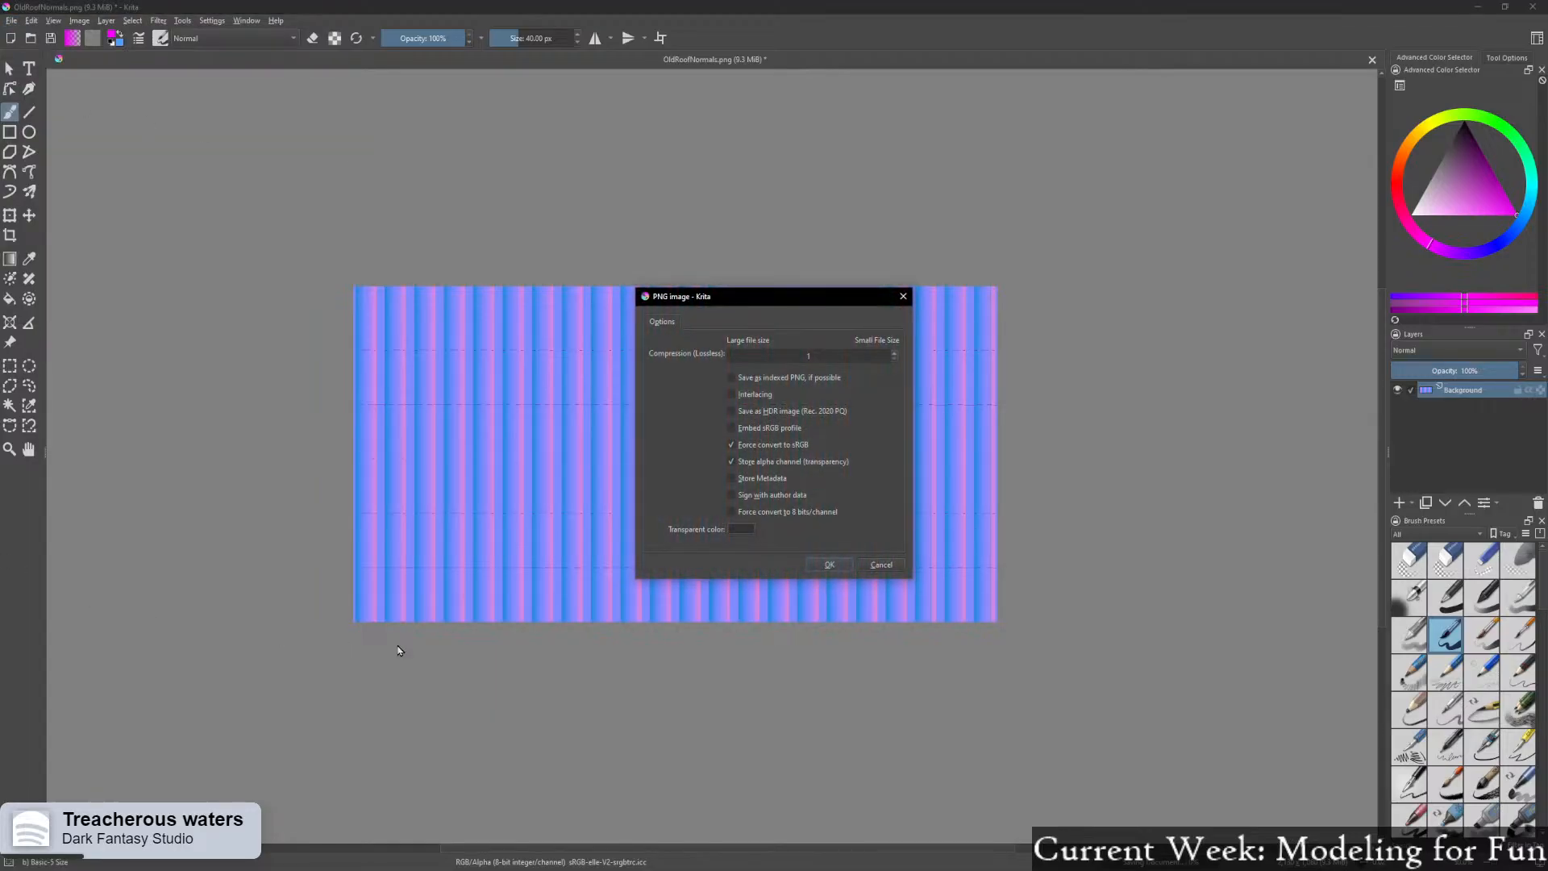
click(828, 564)
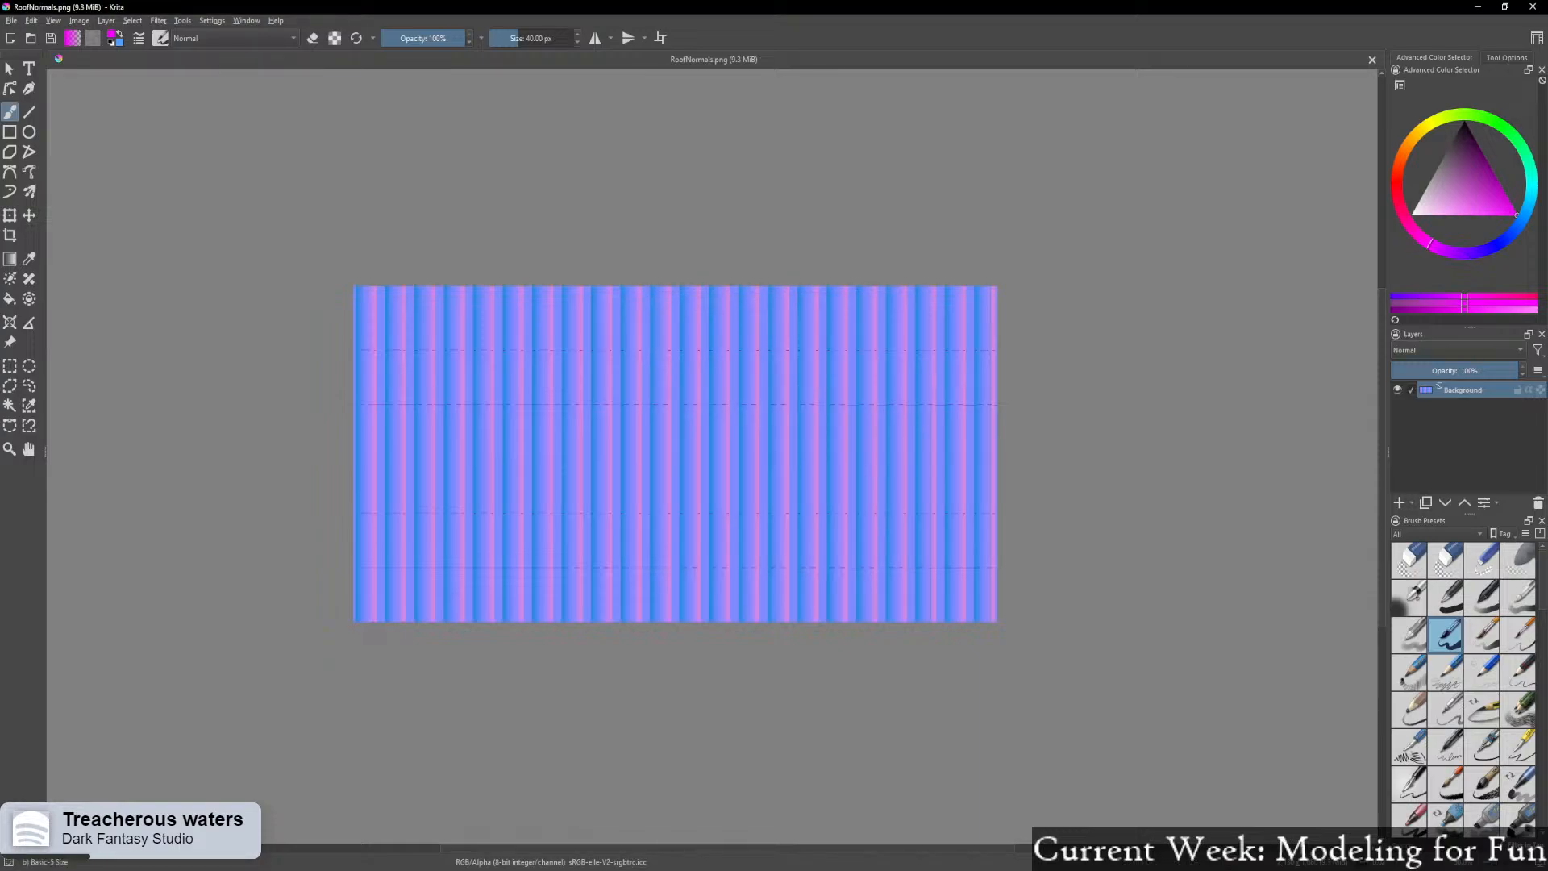
Switch to Blender and reload the RoofNormals image in the Image Editor from disk
key(alt+Tab)
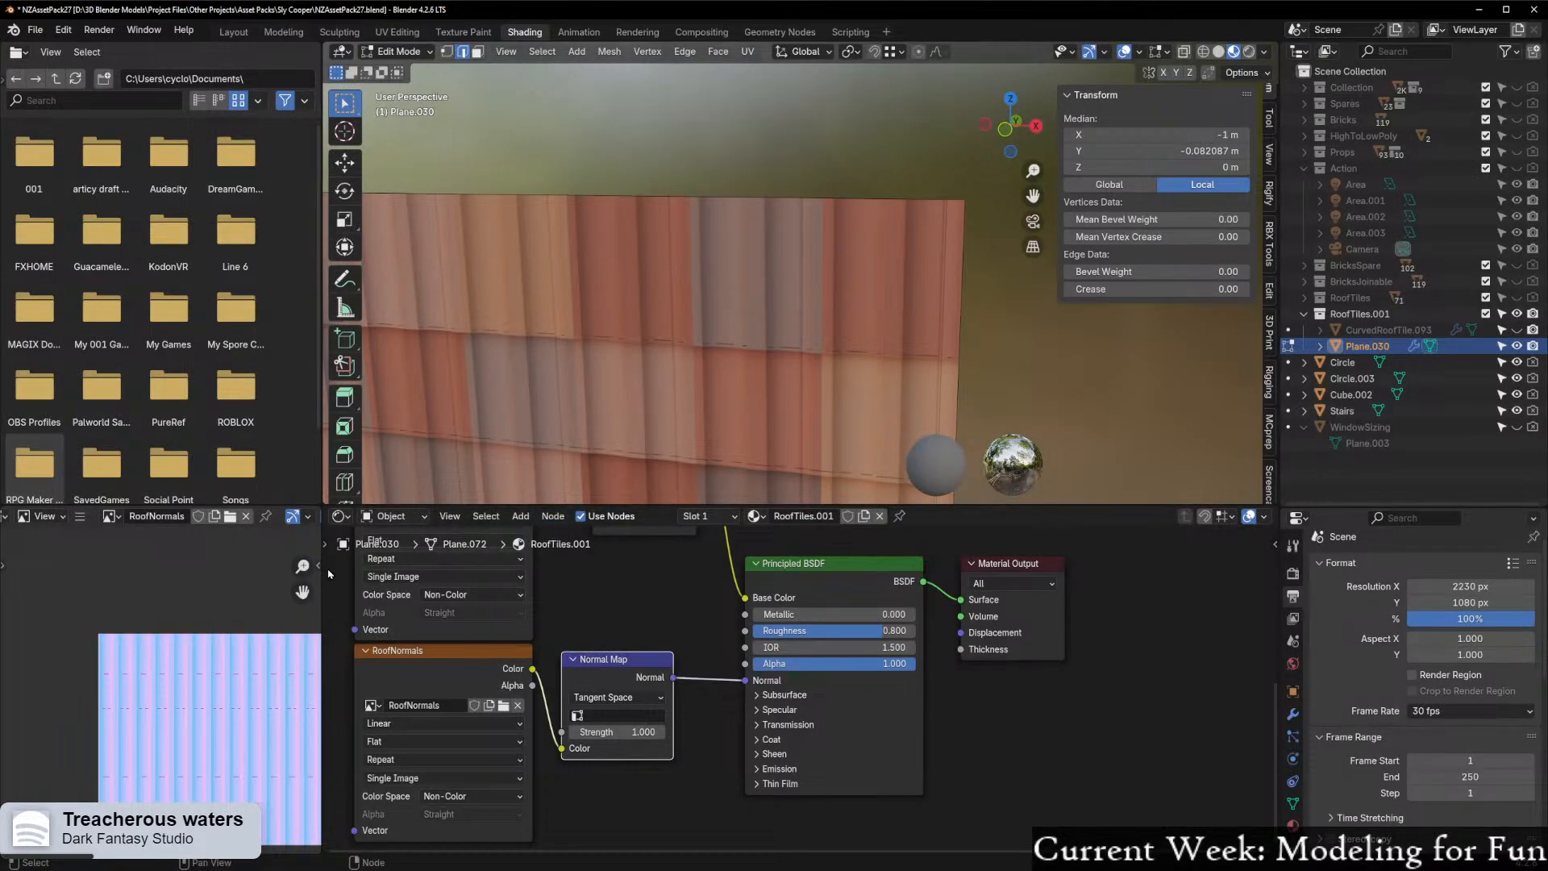
click(111, 516)
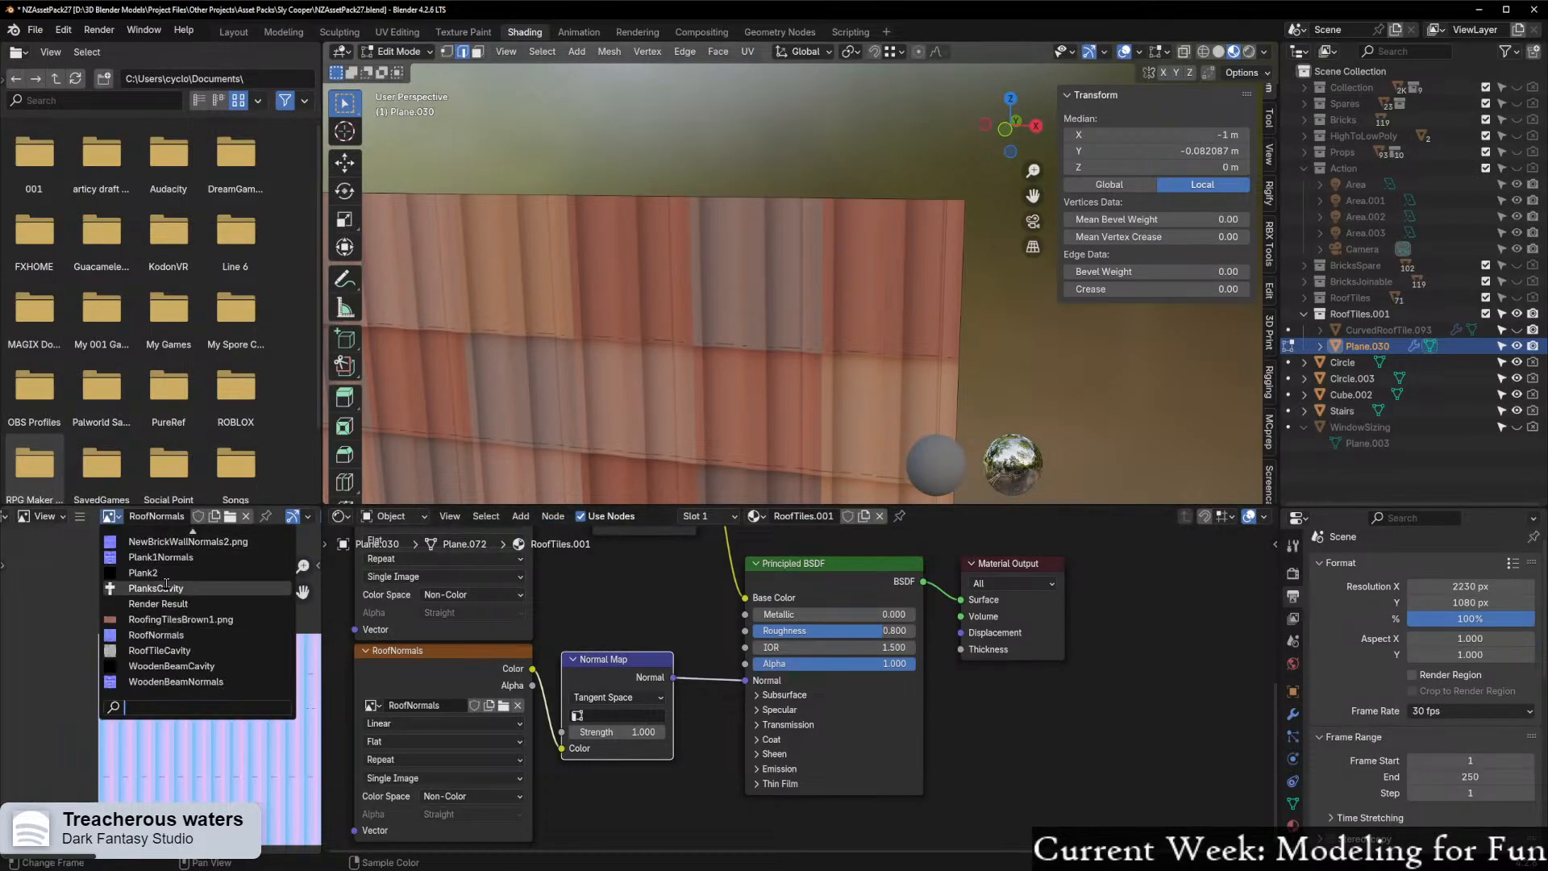
click(81, 517)
mouse_move(132, 553)
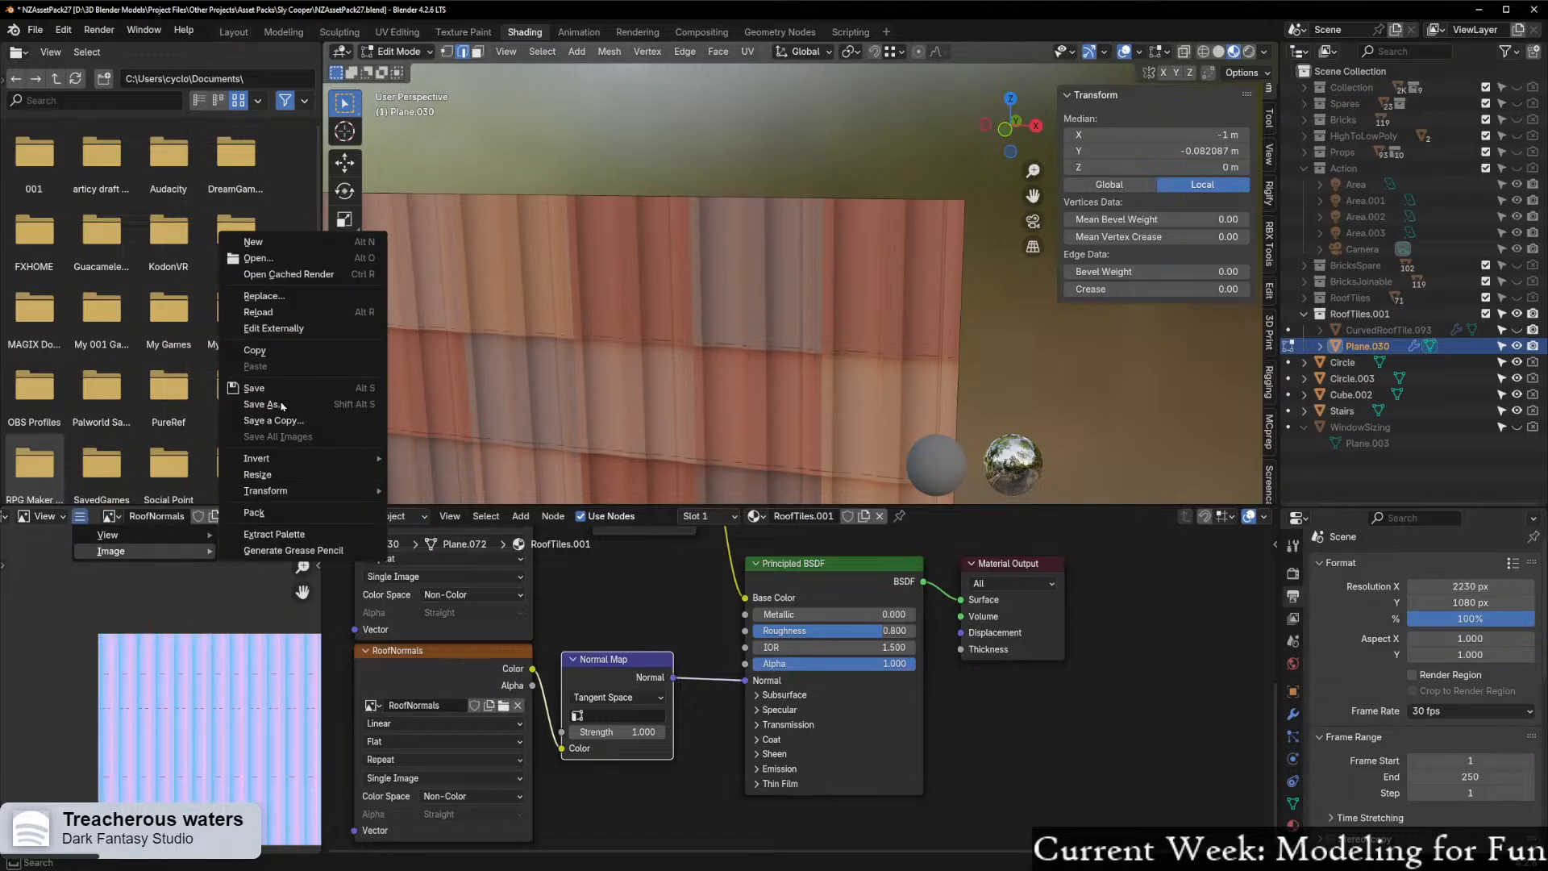
click(289, 319)
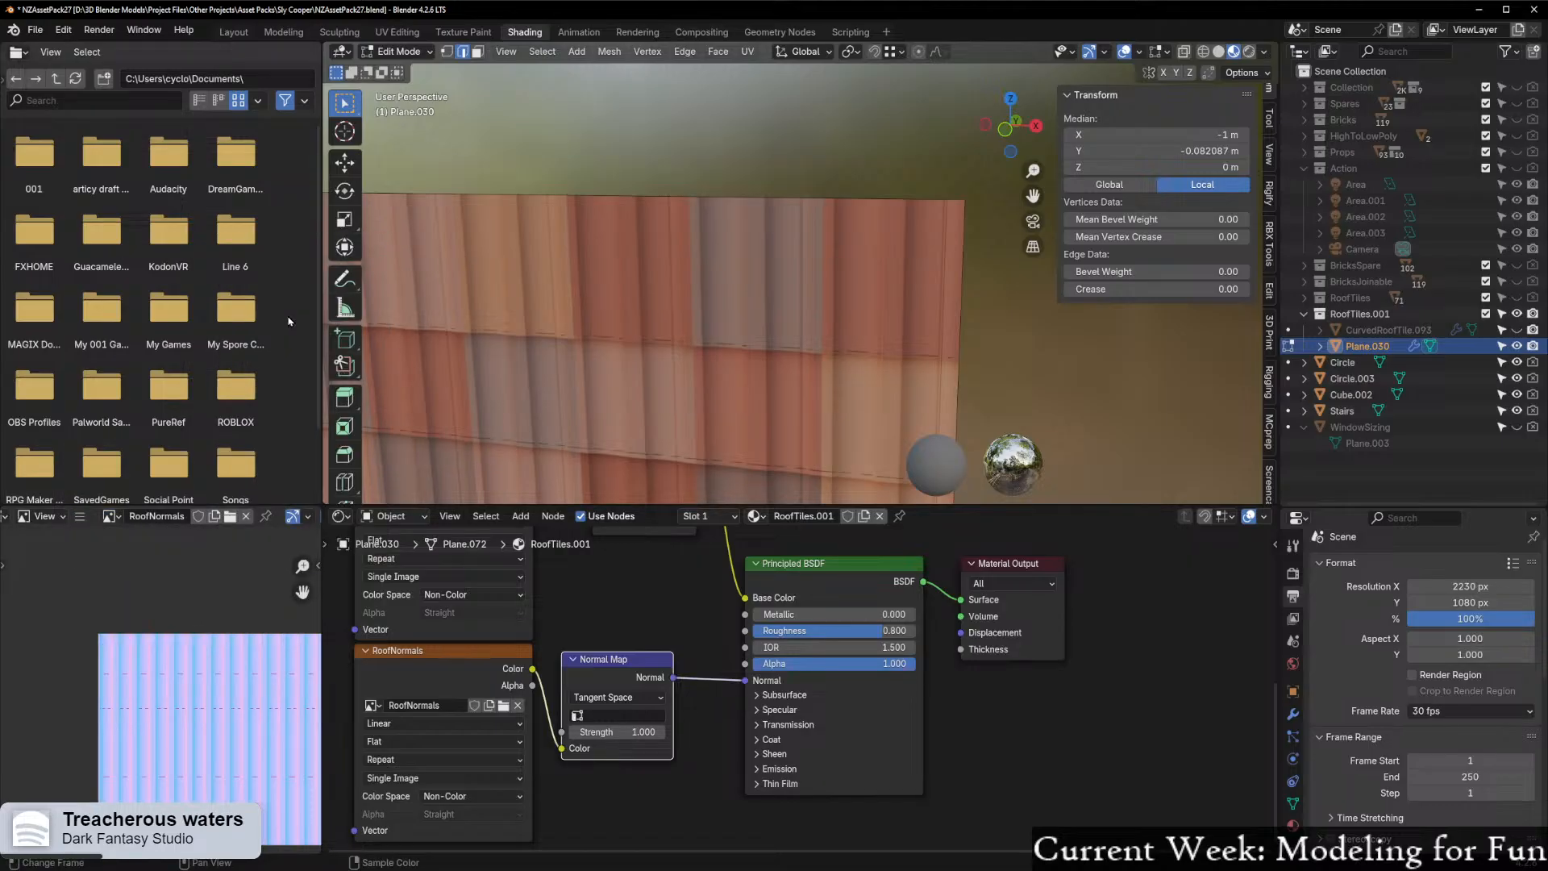
Examine how the RoofNormals lines align with the tile rows on the roof plane, up close and at an angle
middle_drag(774, 363, 719, 426)
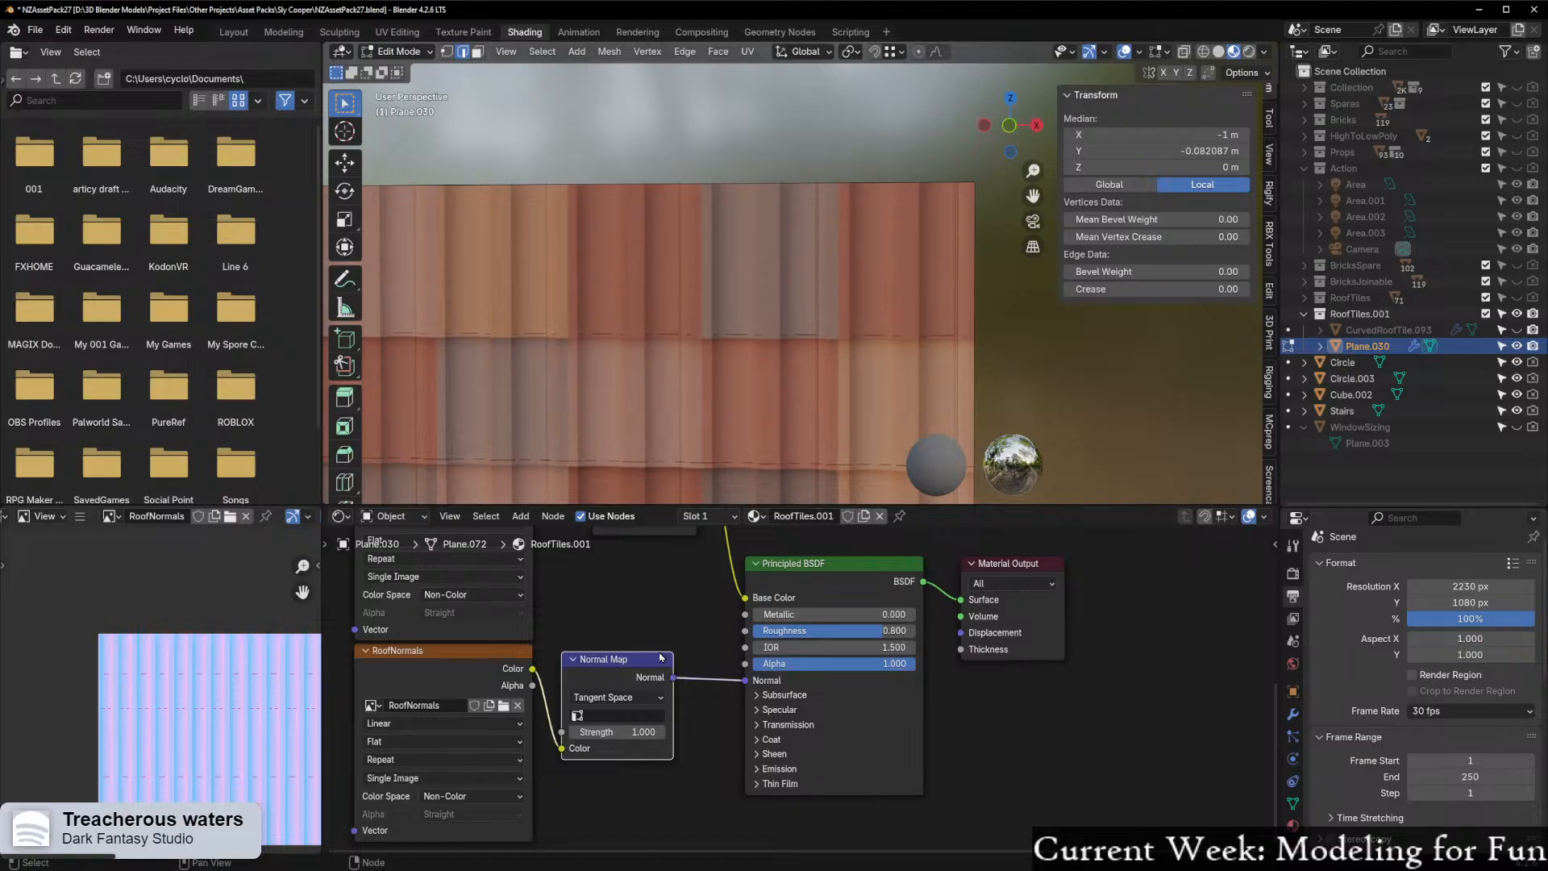
middle_drag(575, 794, 696, 636)
scroll(629, 805, down, 2)
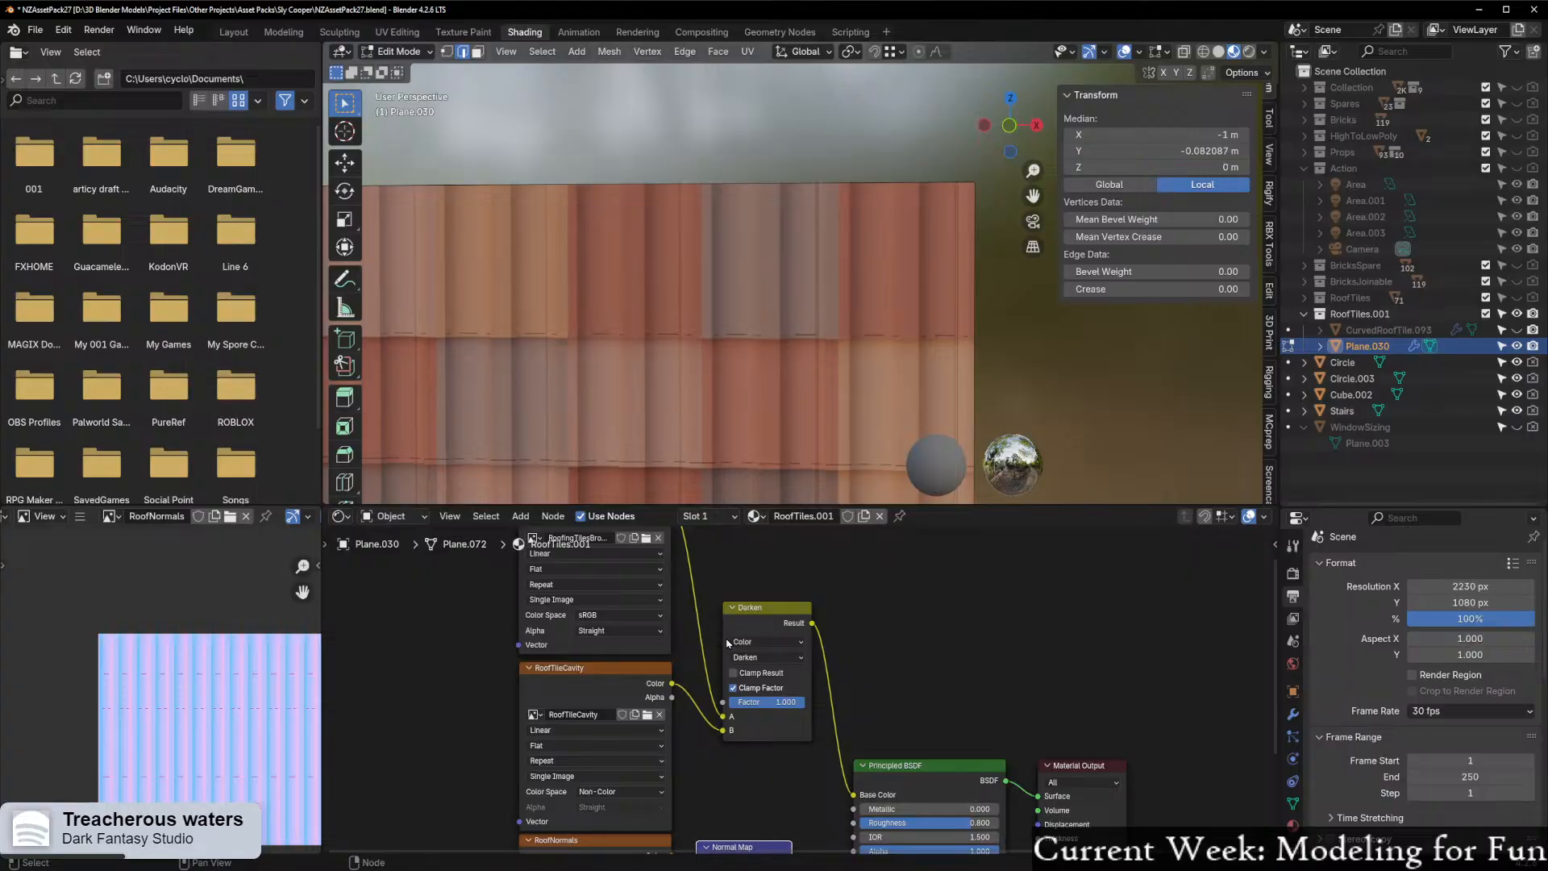
middle_drag(732, 780, 722, 712)
middle_drag(798, 355, 746, 172)
scroll(770, 359, up, 5)
scroll(770, 366, up, 1)
scroll(243, 732, up, 4)
scroll(242, 730, up, 3)
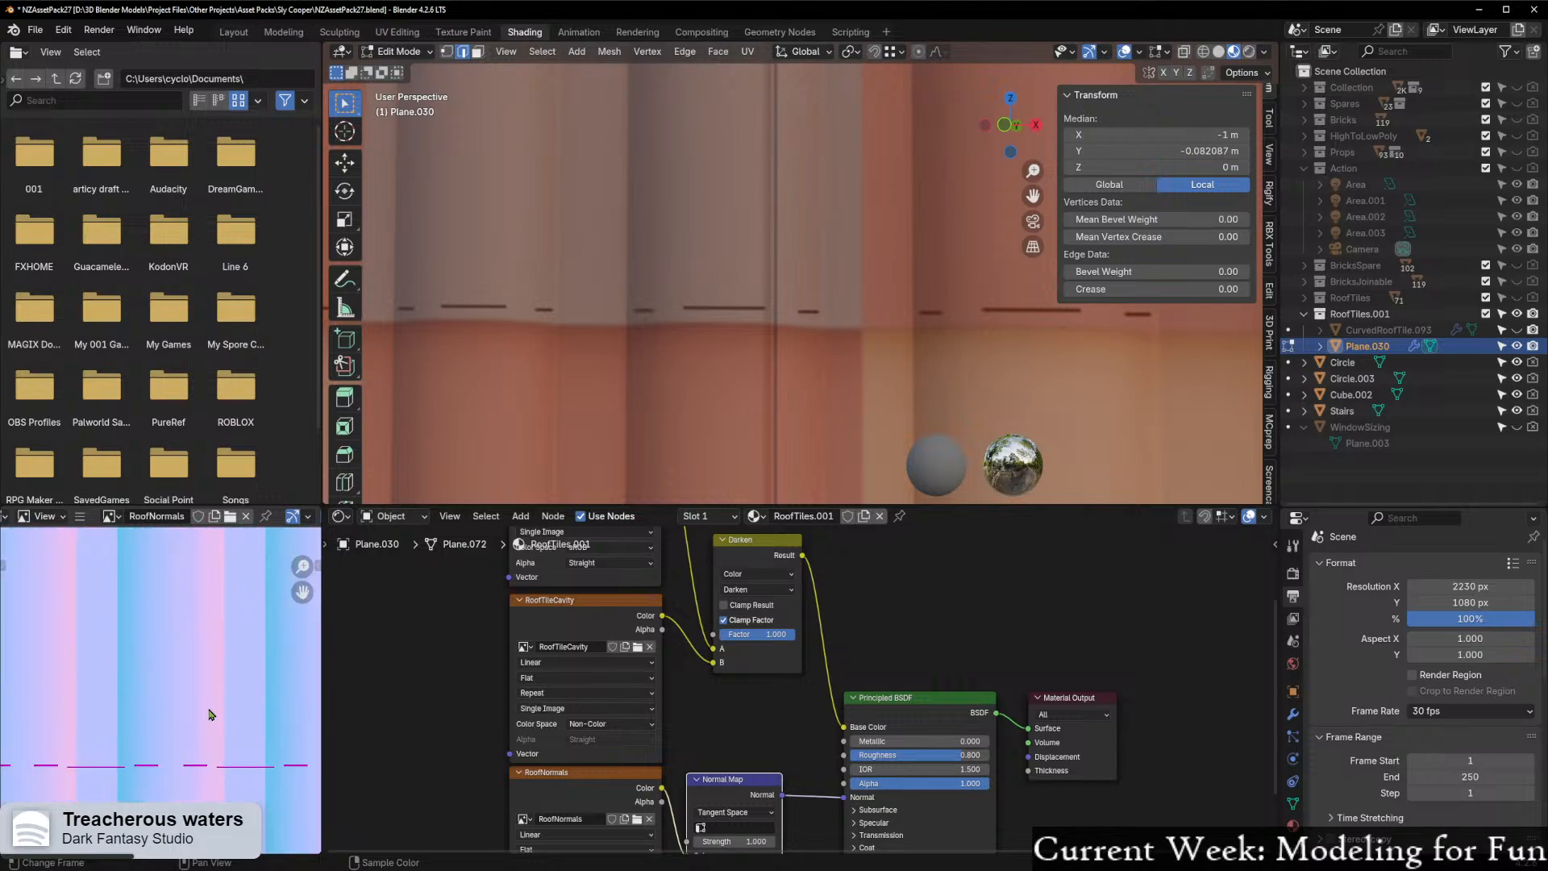
middle_drag(798, 290, 829, 284)
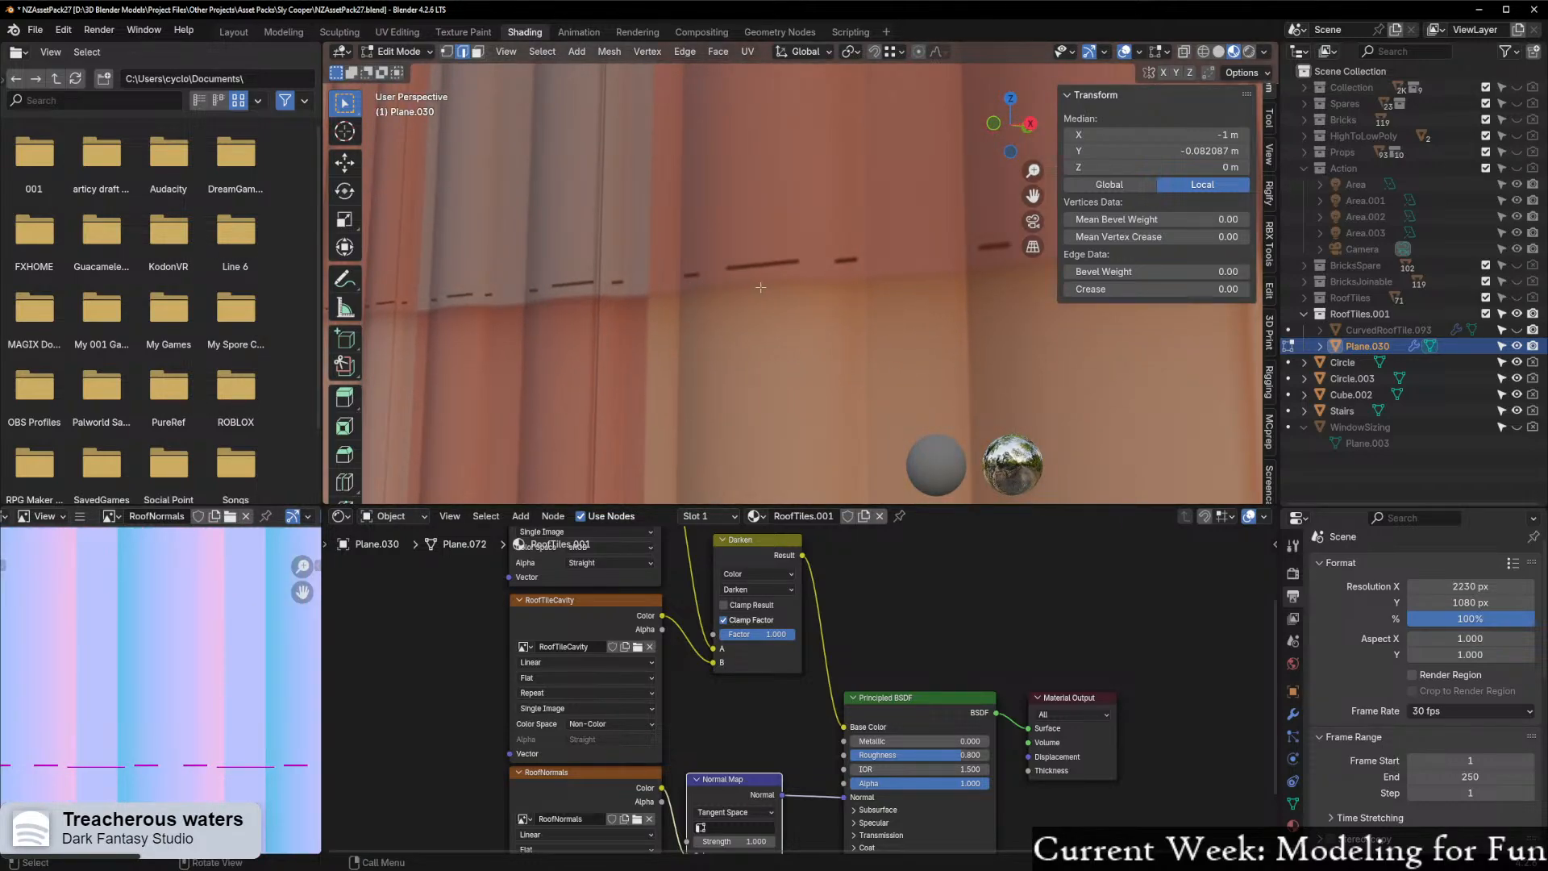
scroll(818, 304, down, 8)
middle_drag(730, 363, 869, 341)
Try Texture Coordinate and Mapping nodes on all three image texture nodes and delete them again
middle_drag(608, 777, 709, 746)
scroll(709, 745, down, 5)
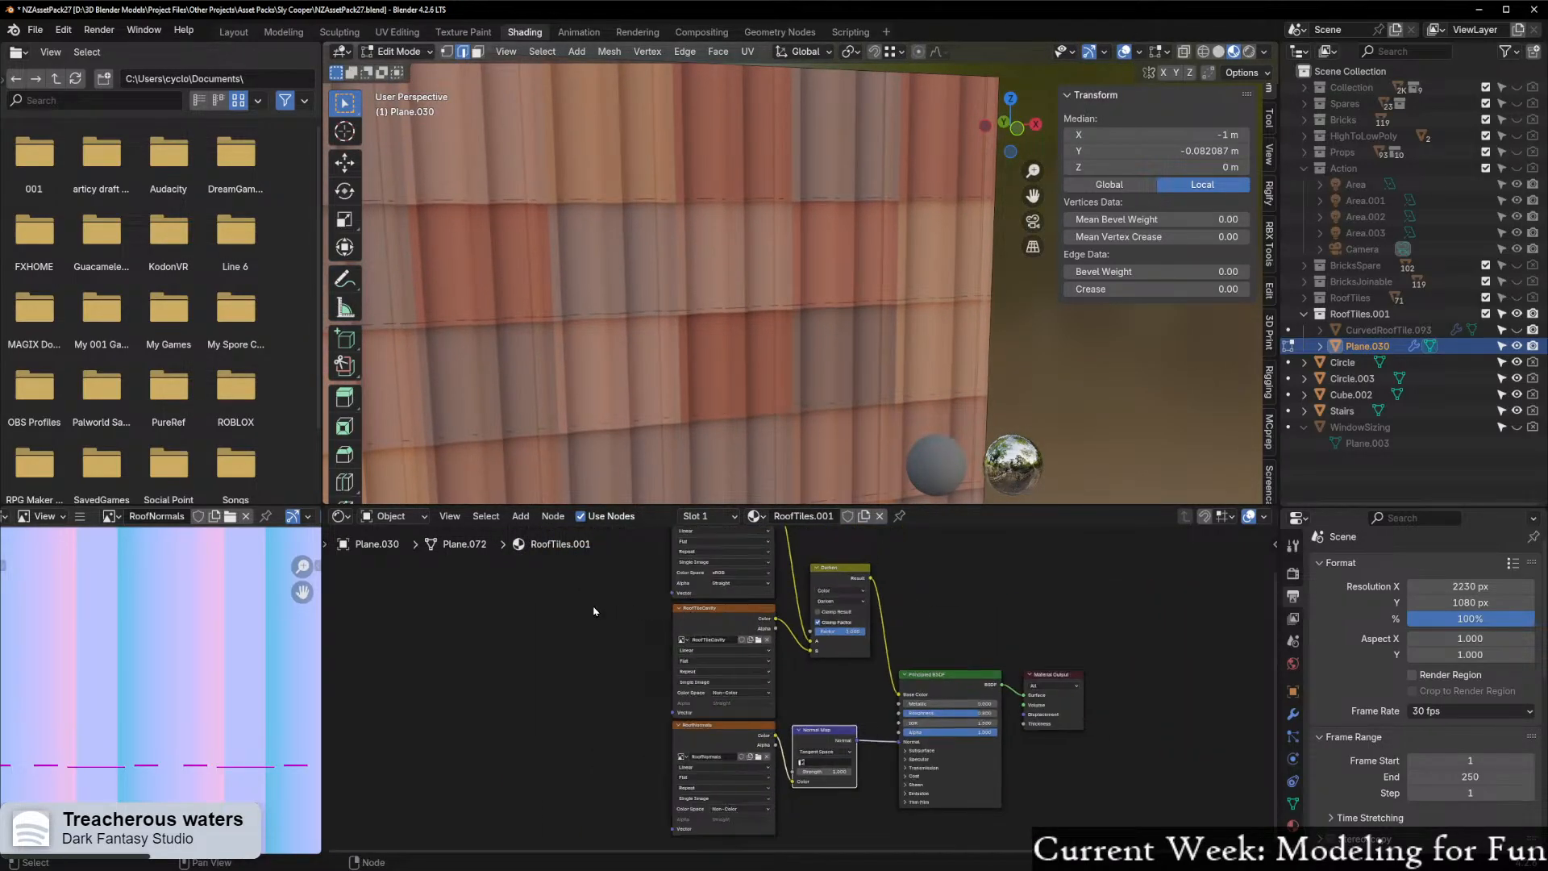
click(699, 570)
drag(656, 555, 754, 754)
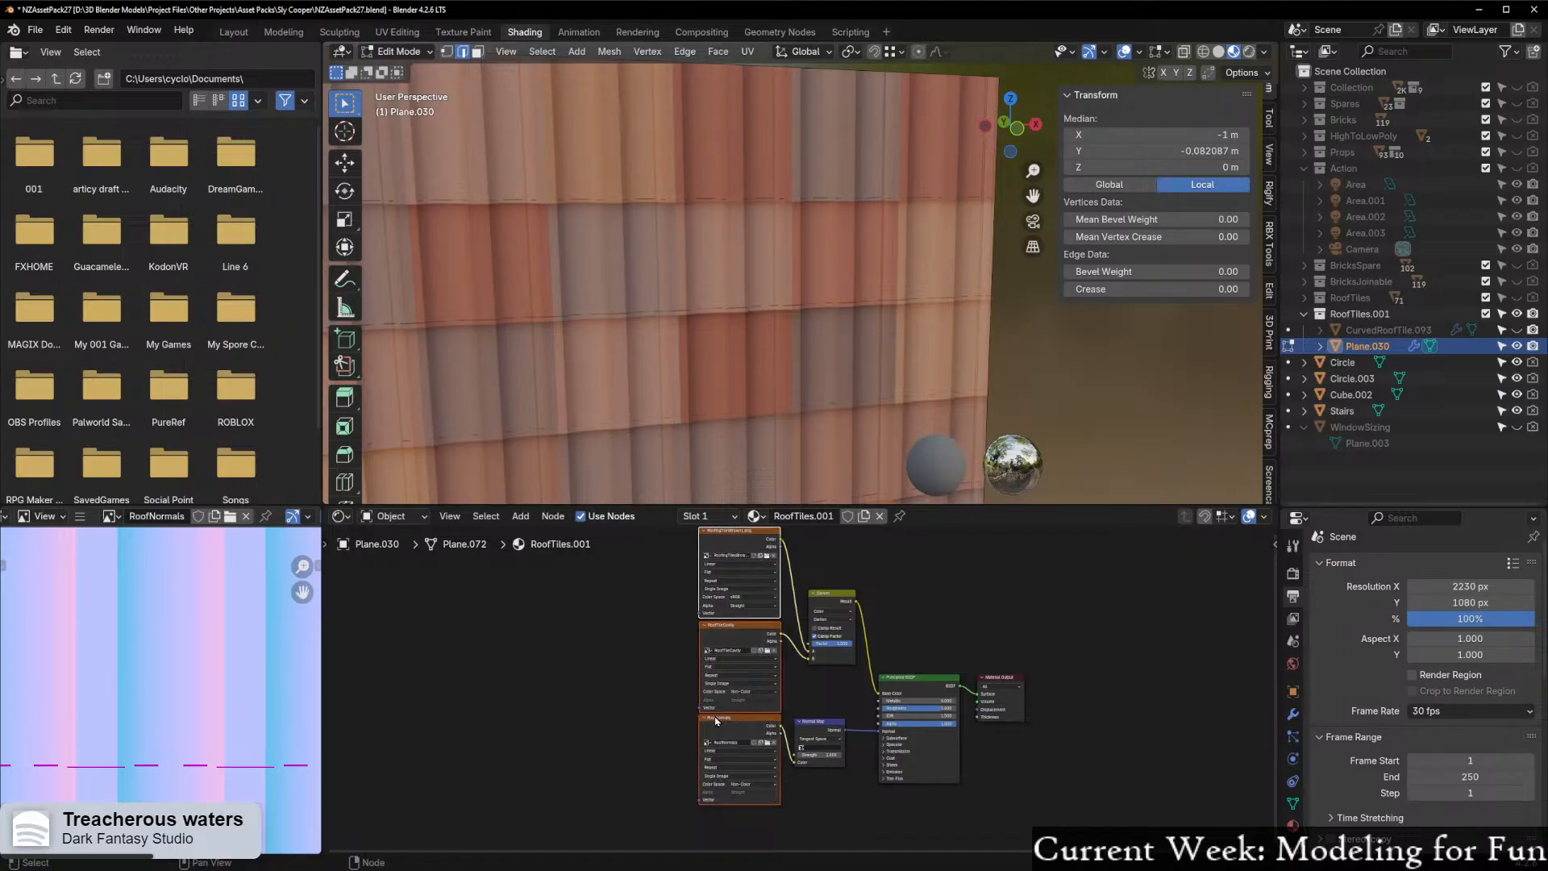
key(ctrl+t)
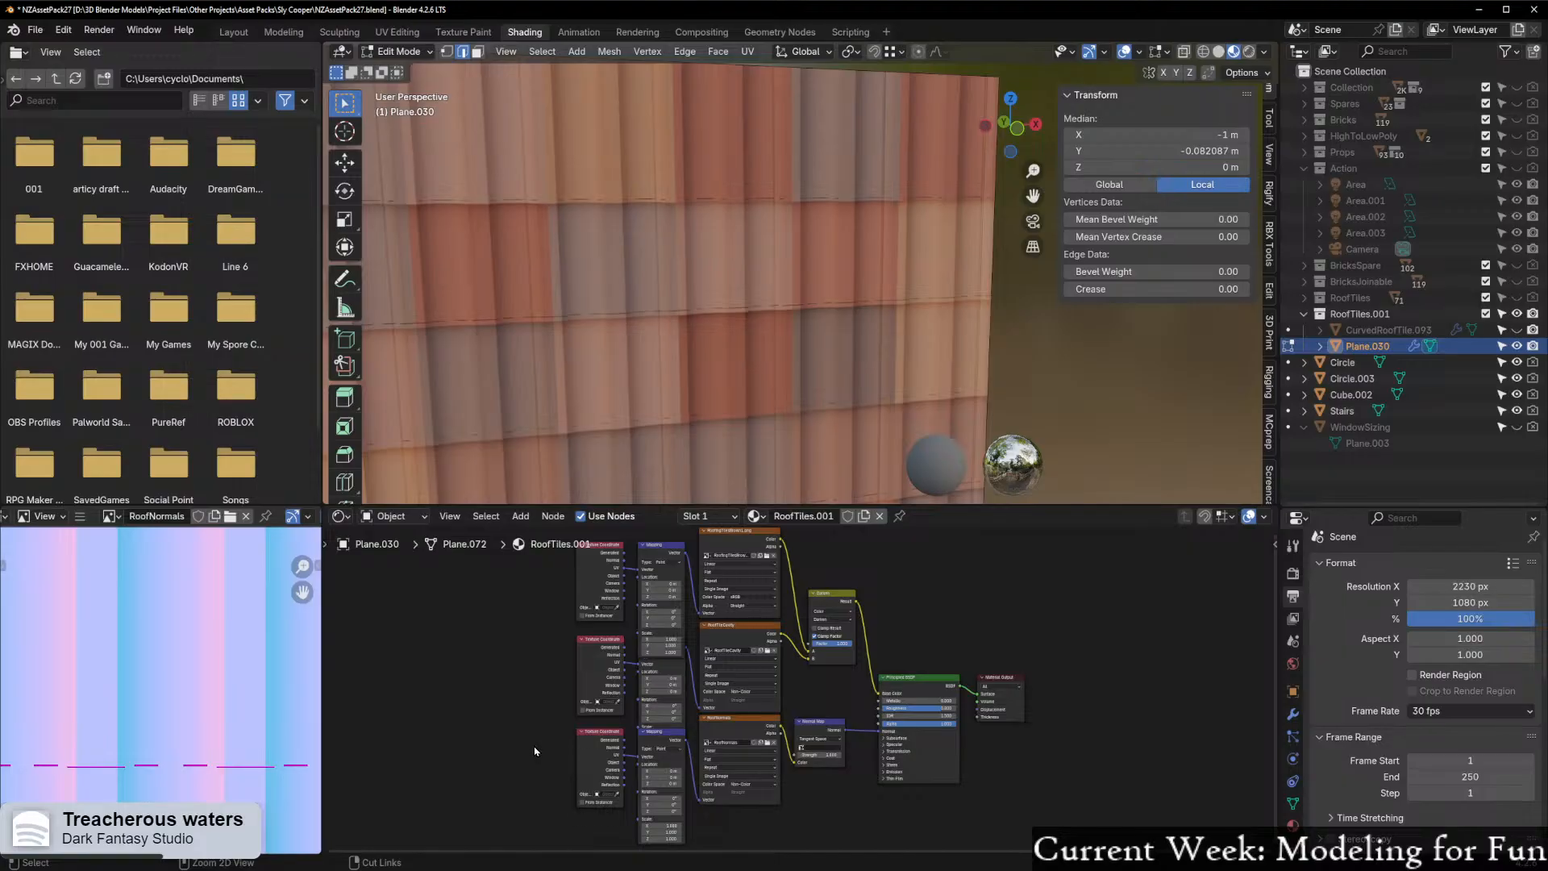
scroll(535, 750, down, 2)
drag(572, 583, 709, 851)
key(x)
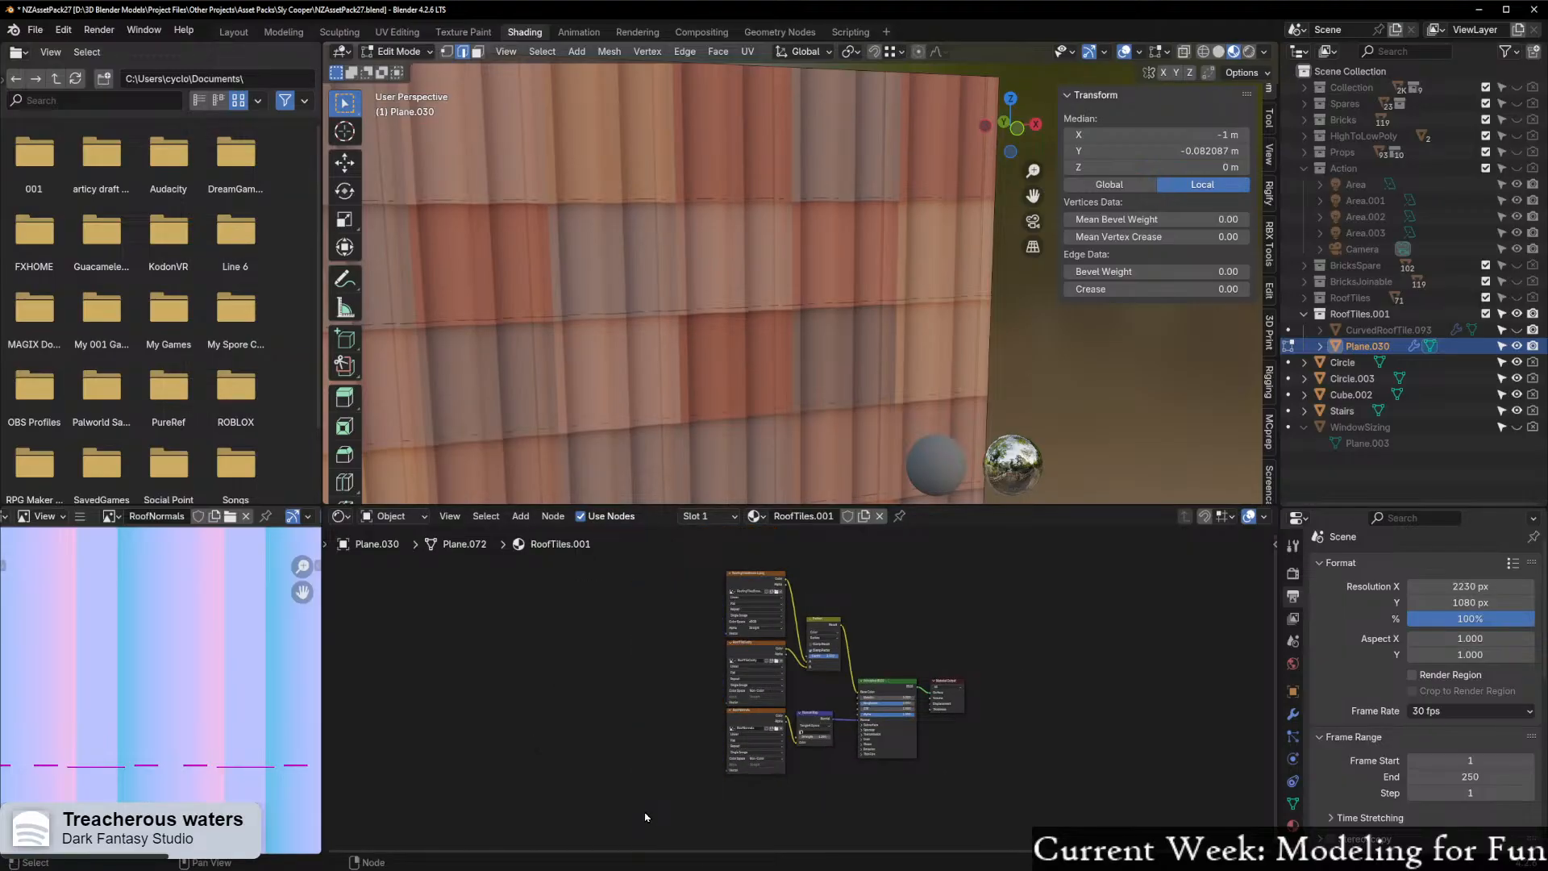
Add Texture Coordinate and Mapping nodes to the RoofNormals image texture node only
scroll(645, 816, up, 3)
click(666, 843)
drag(666, 843, 566, 771)
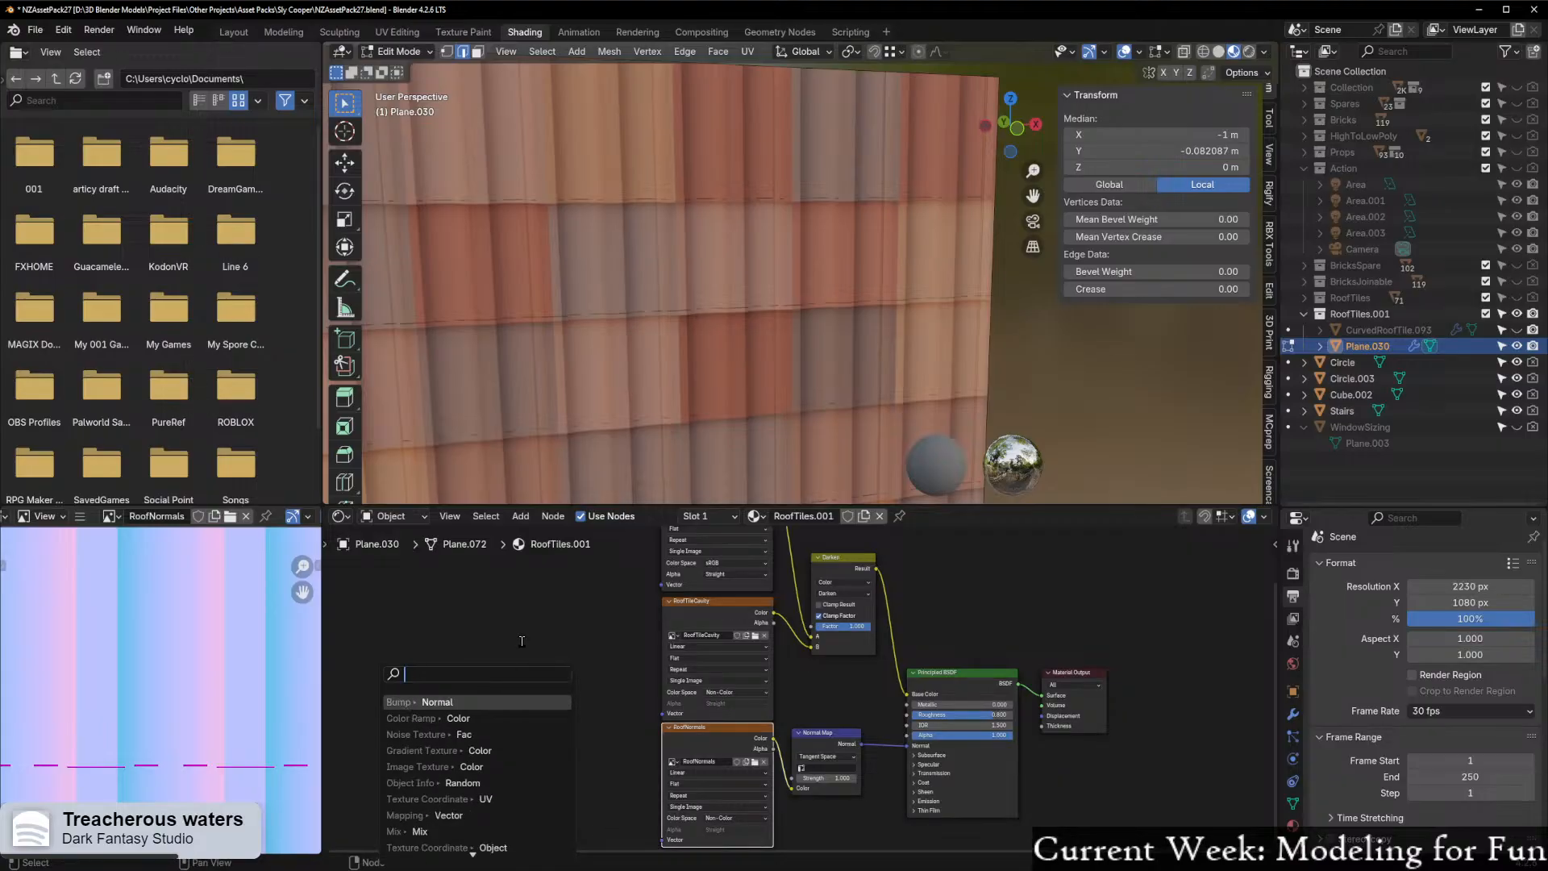
key(ctrl+t)
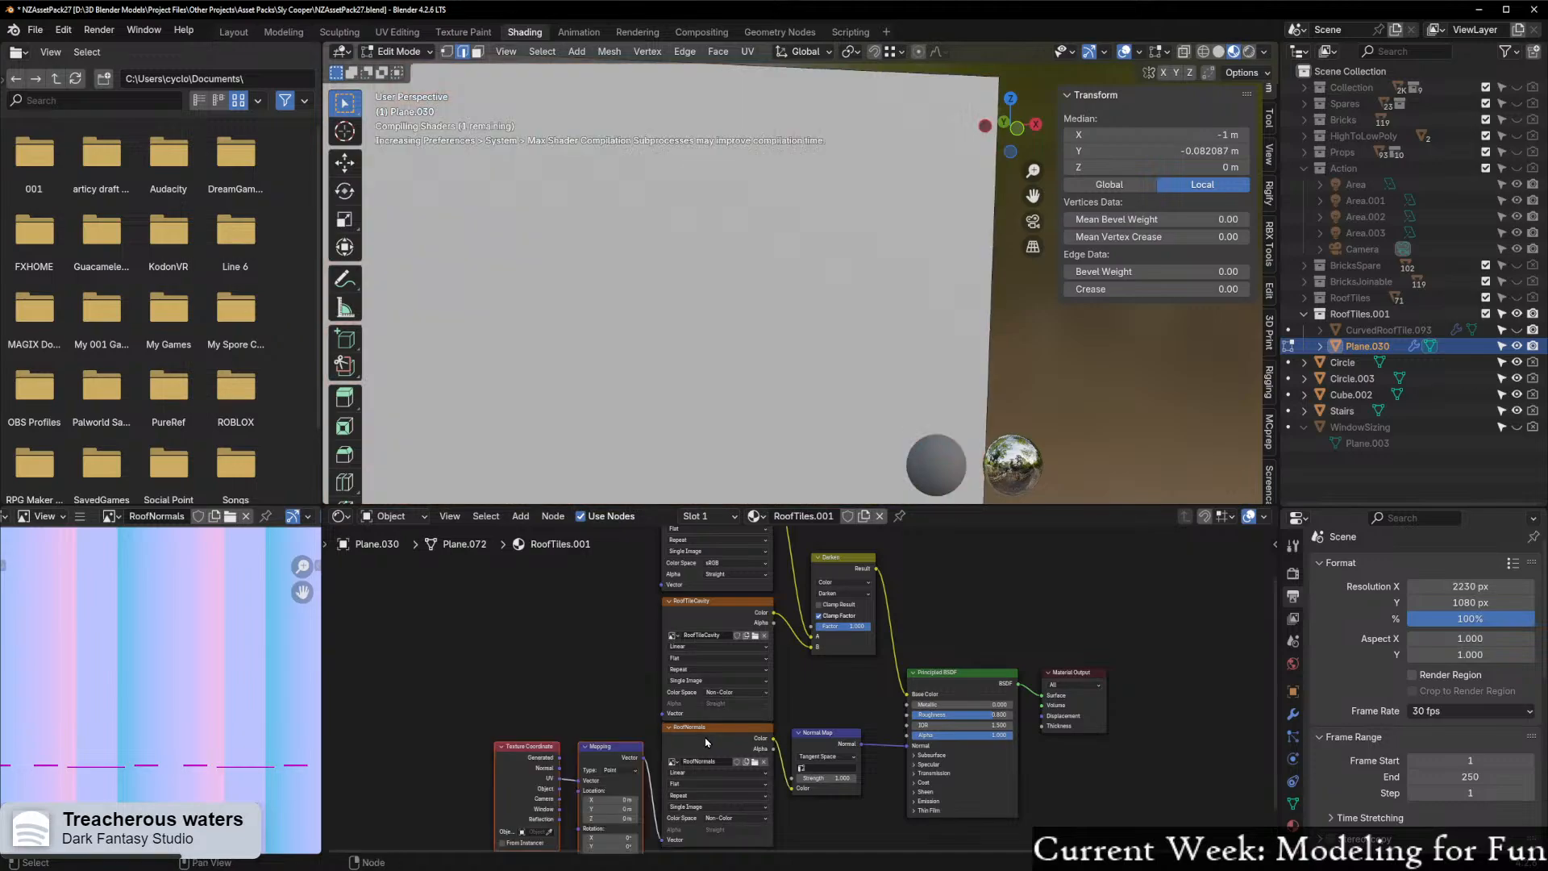
Set the Location Z of the RoofNormals Mapping node to 16.7 m
shift+middle_drag(568, 714, 643, 595)
scroll(641, 595, up, 3)
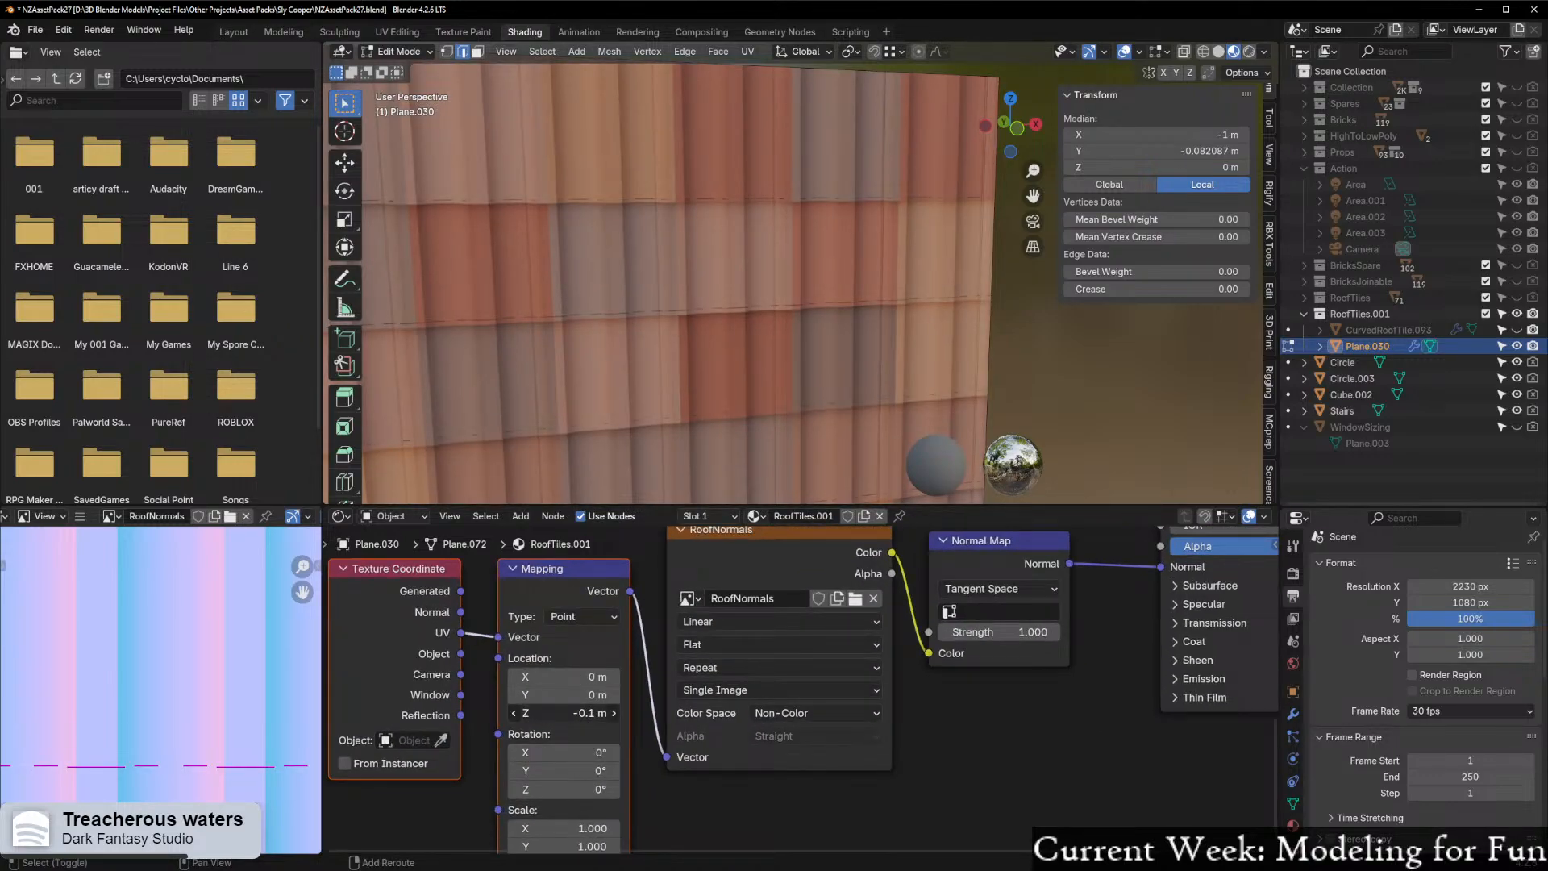
mouse_move(569, 713)
mouse_down()
mouse_move(540, 713)
mouse_move(568, 695)
mouse_up()
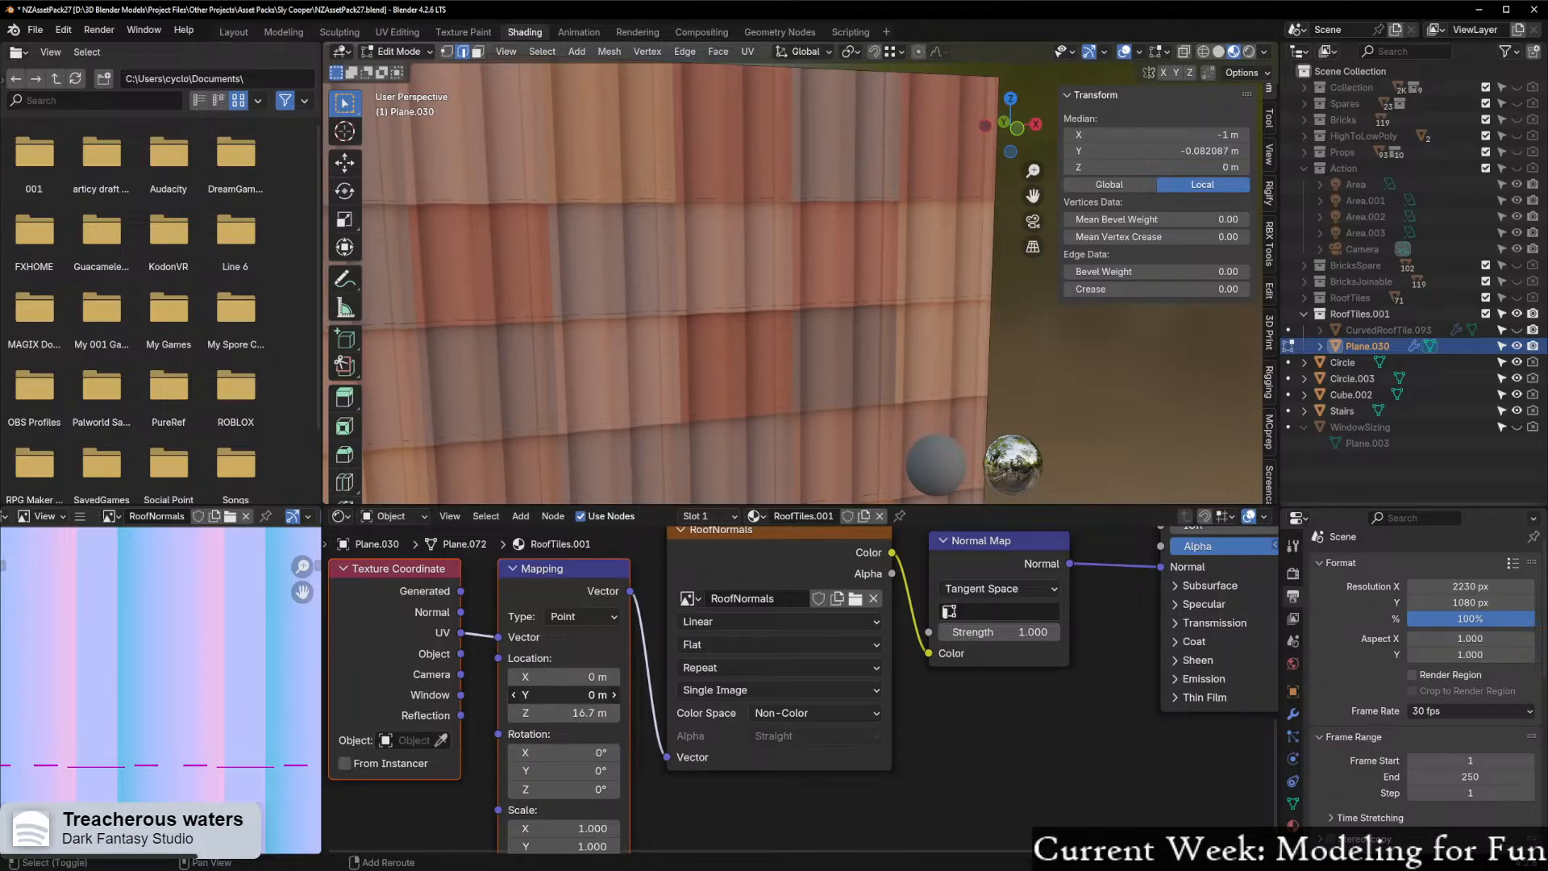
Set the RoofNormals Mapping node's Location Y to 0.01 m and reset its Location Z to 0 m
middle_drag(862, 289, 797, 320)
scroll(783, 291, up, 6)
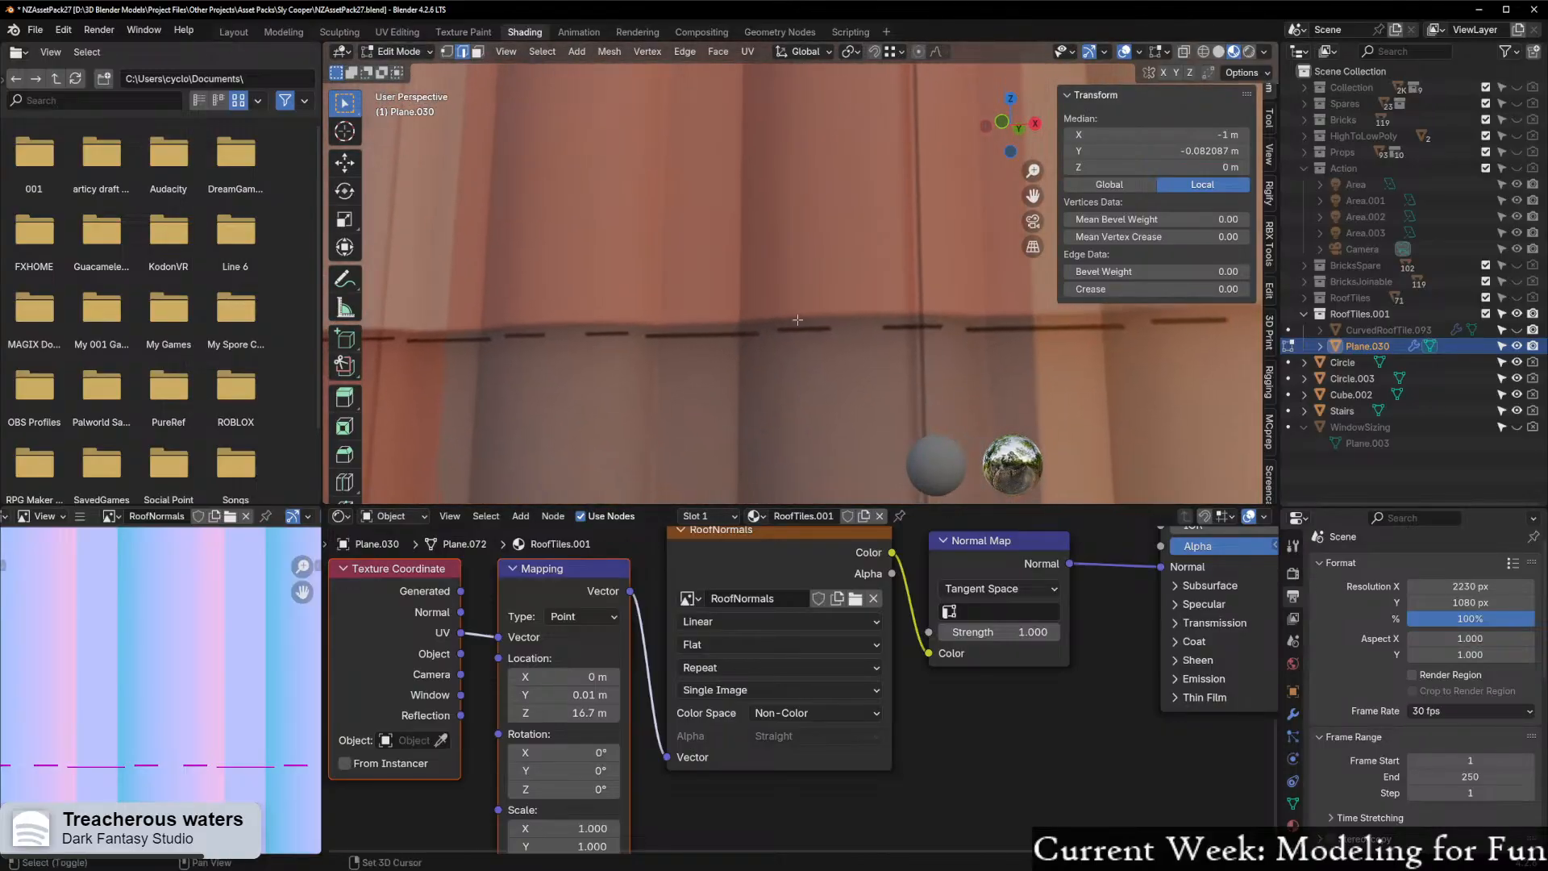
shift+drag(584, 715, 576, 715)
click(585, 716)
click(585, 715)
key(BackSpace)
key(BackSpace)
key(BackSpace)
key(BackSpace)
key(BackSpace)
key(Return)
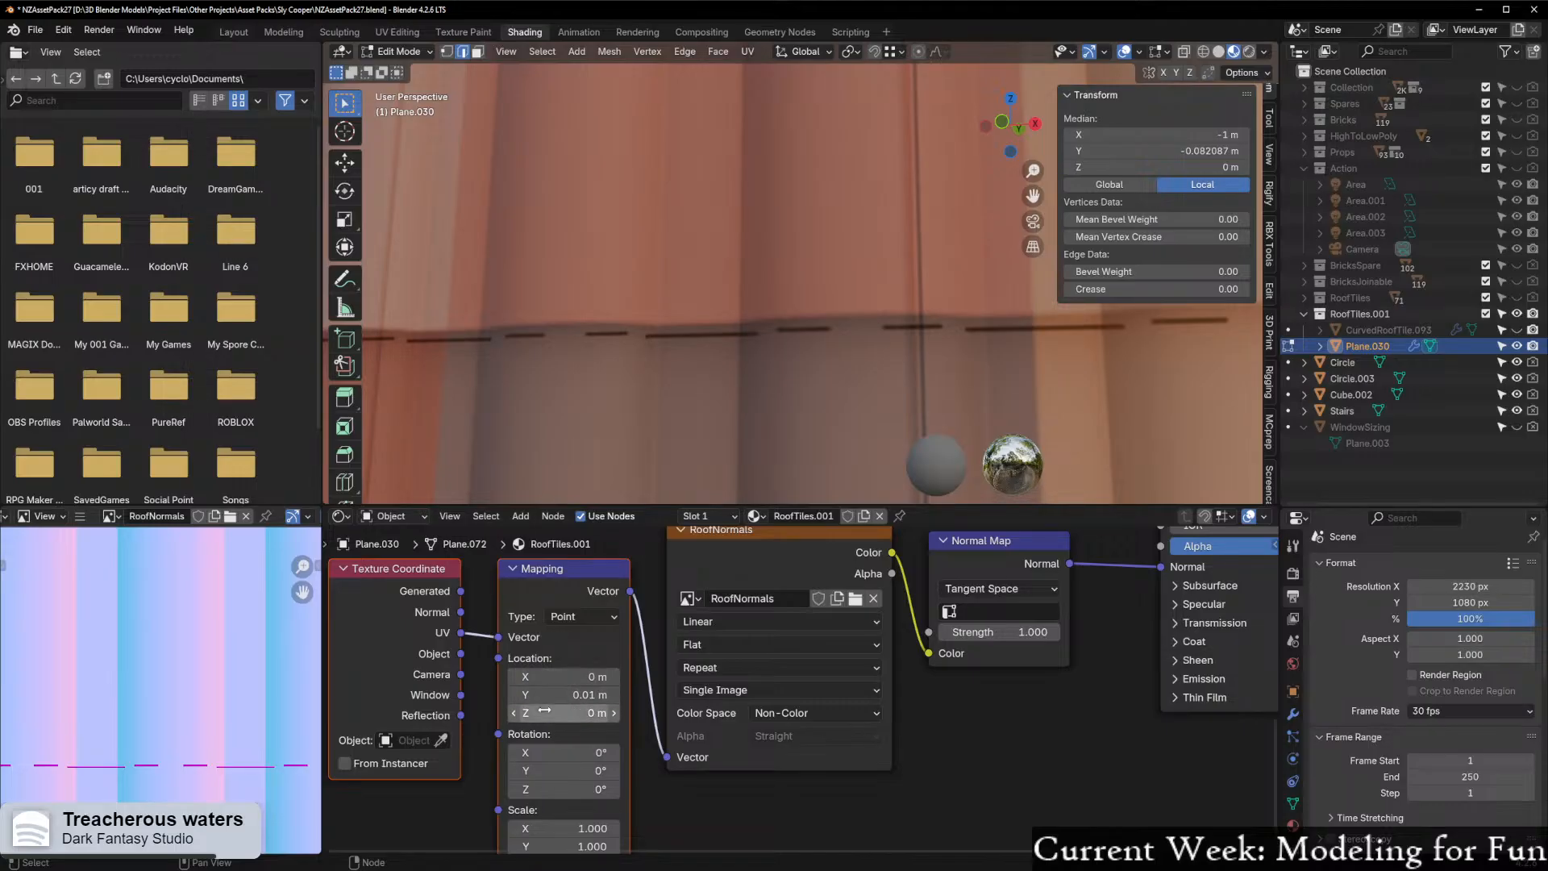
Try Location Y values of 0.001 m and 0.008 m on the Mapping node, comparing the normal lines with the tile edges
click(561, 695)
click(538, 695)
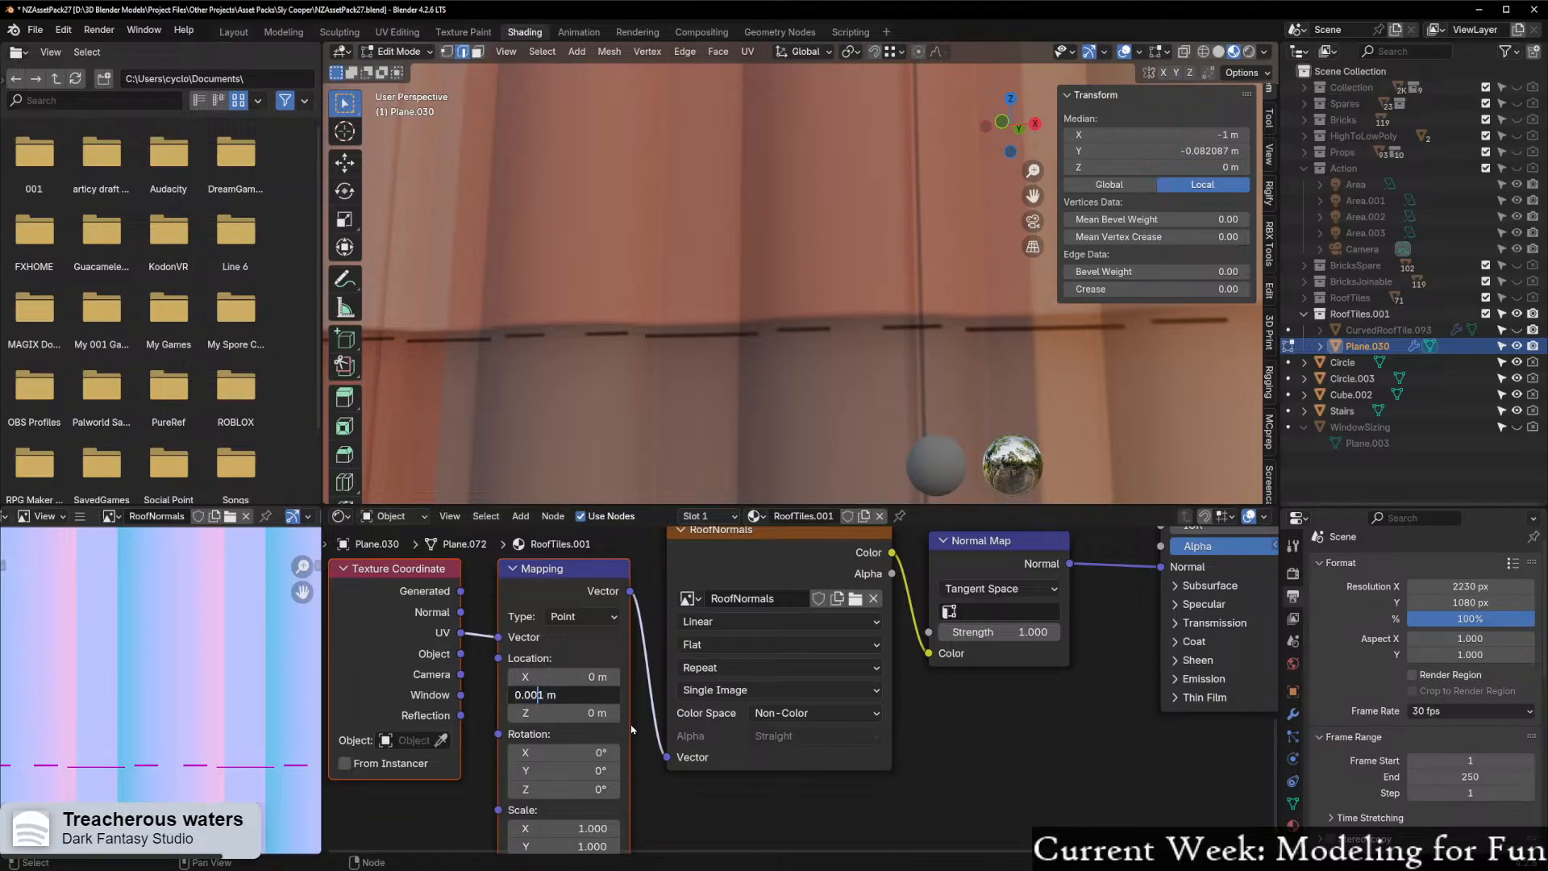
key(Return)
click(582, 699)
click(545, 694)
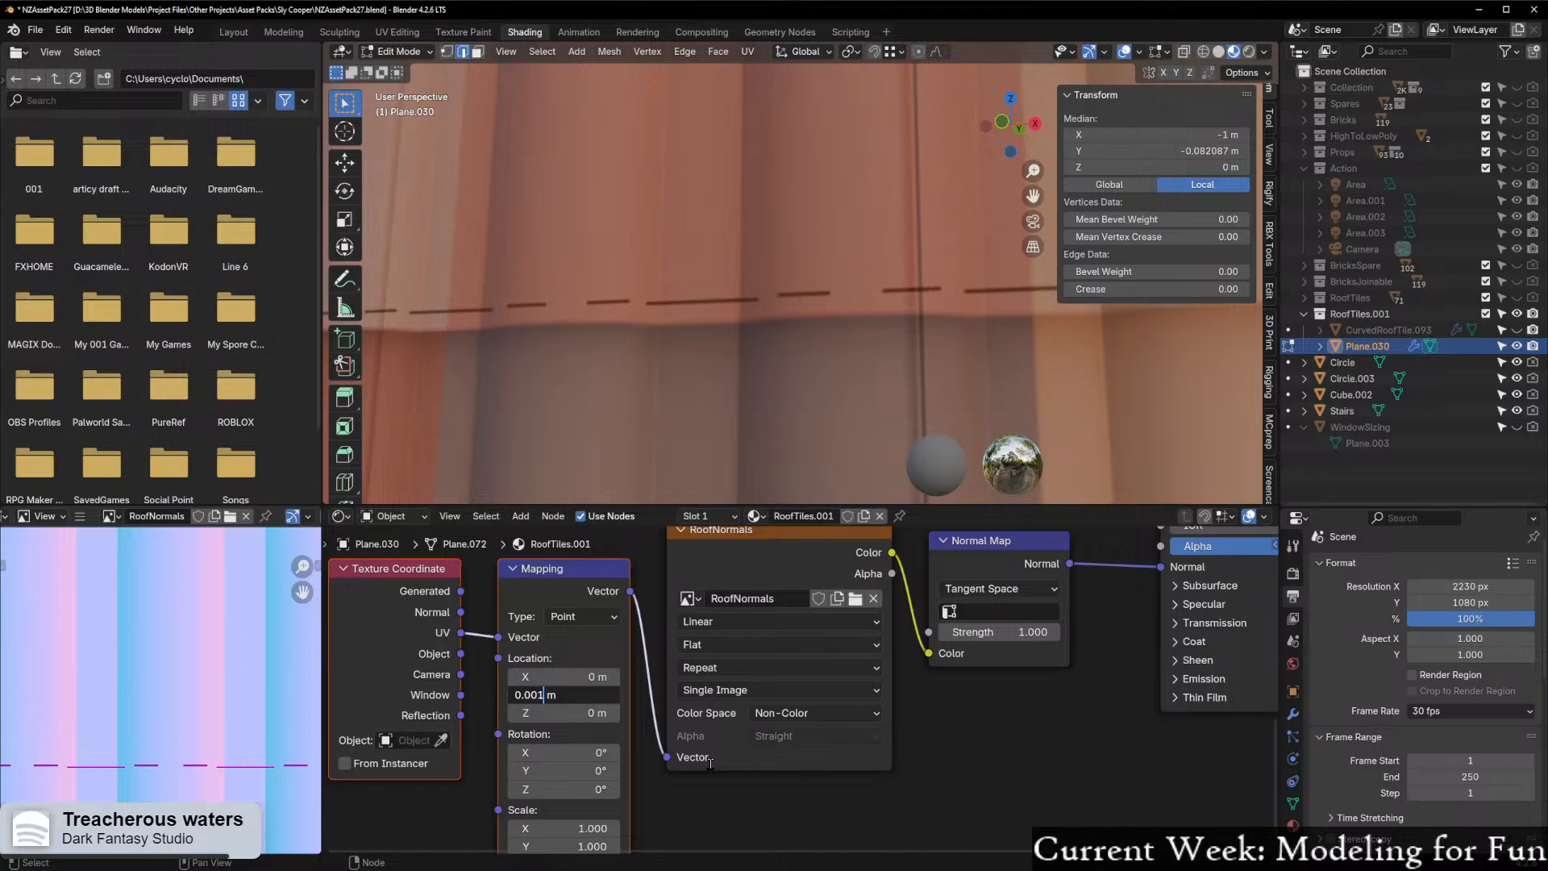
key(Return)
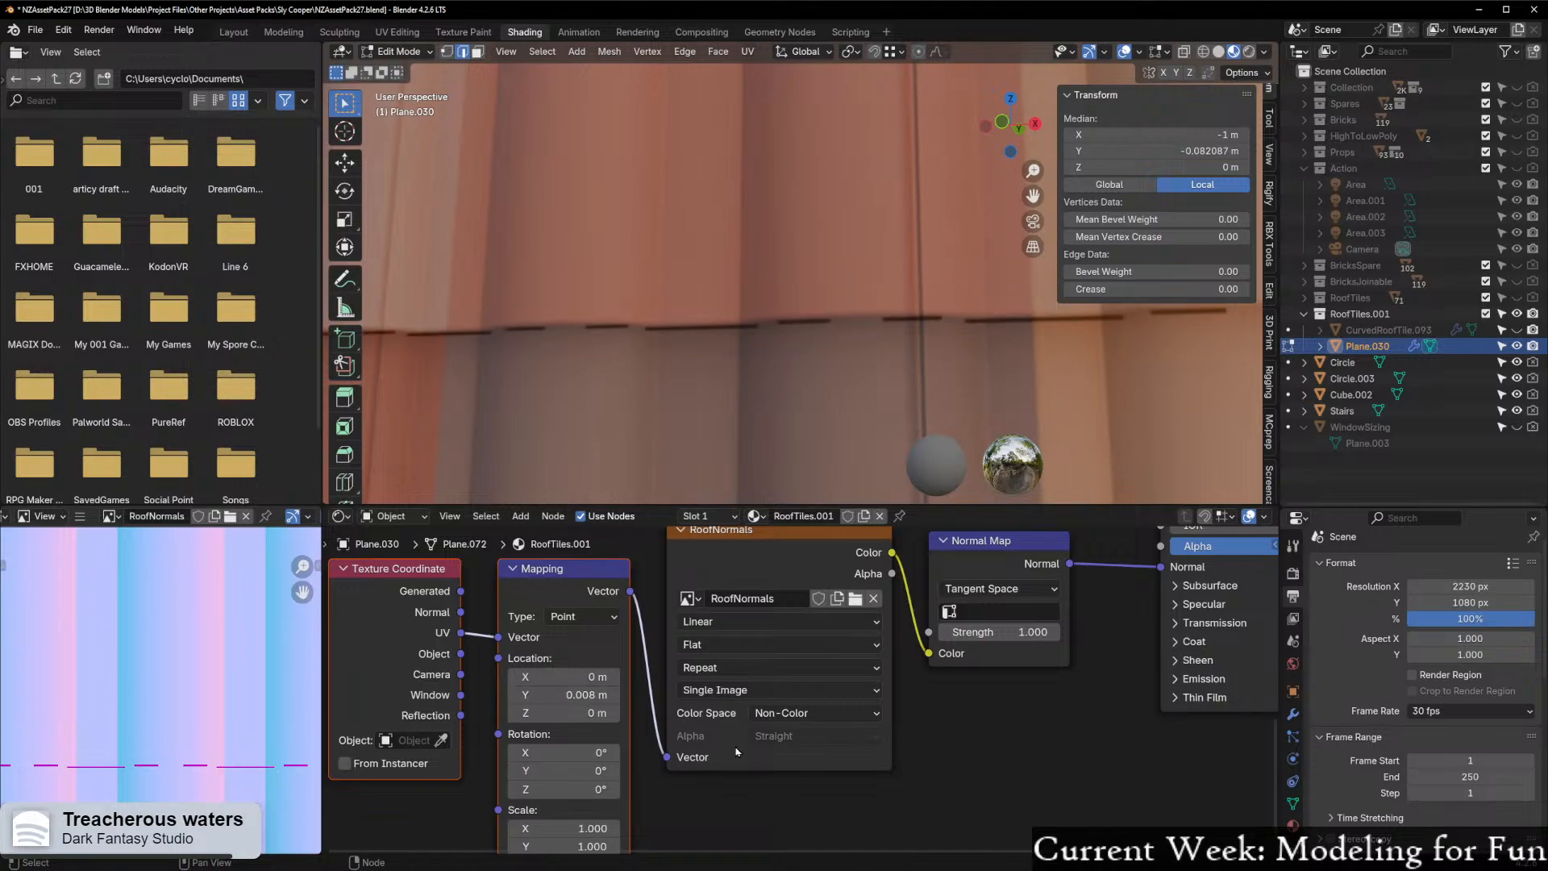
scroll(828, 371, down, 5)
scroll(828, 371, up, 5)
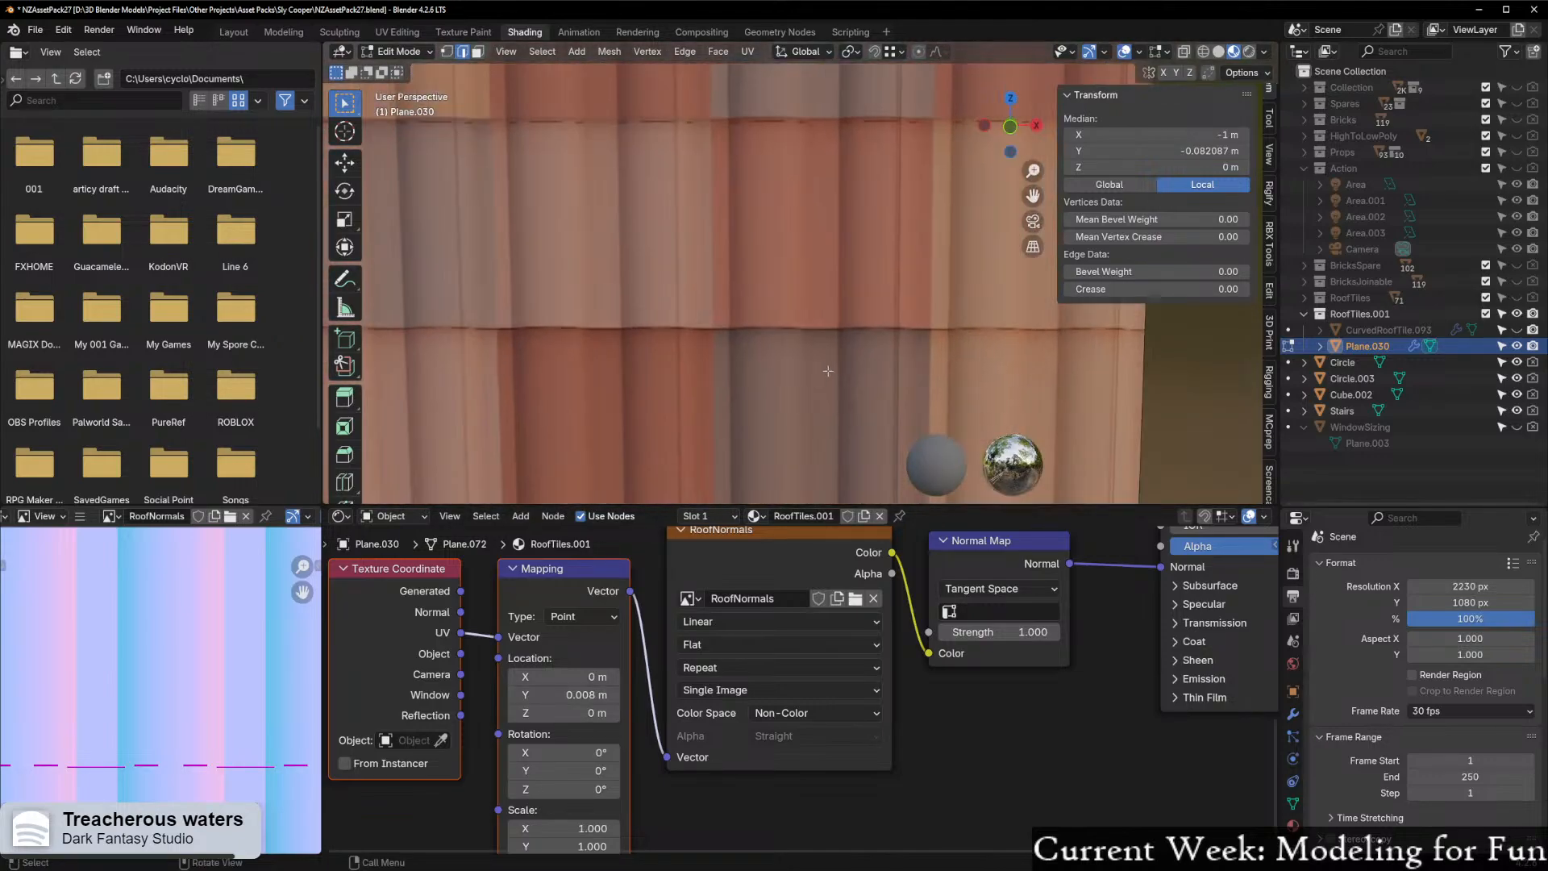
scroll(823, 367, up, 3)
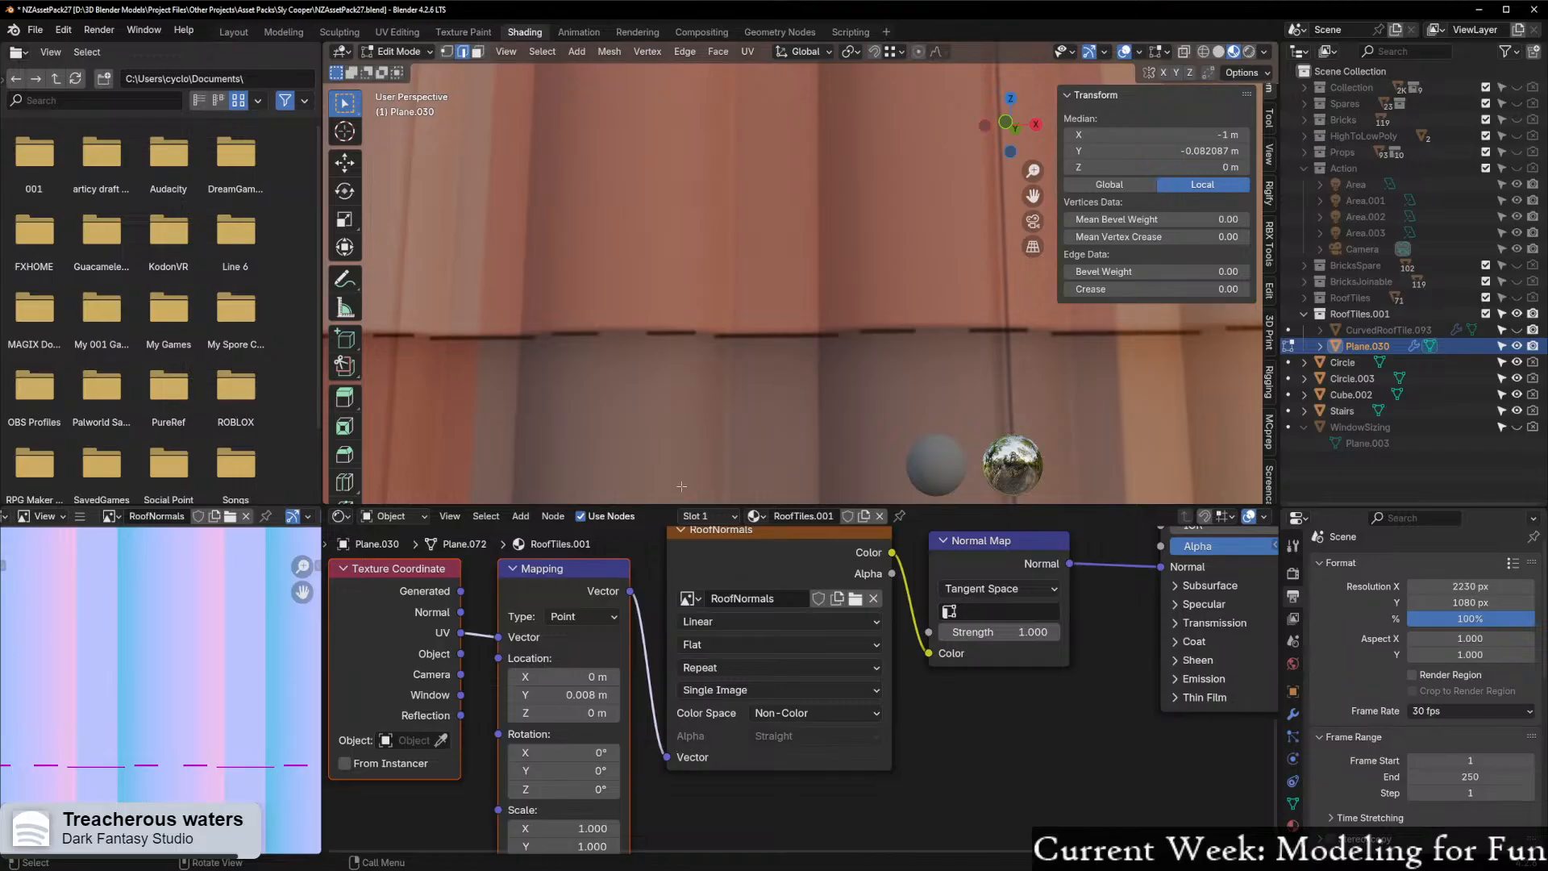
Try a Mapping Location Y of 0.007 m and check the normal lines against the tile rows from several angles
click(569, 694)
click(538, 694)
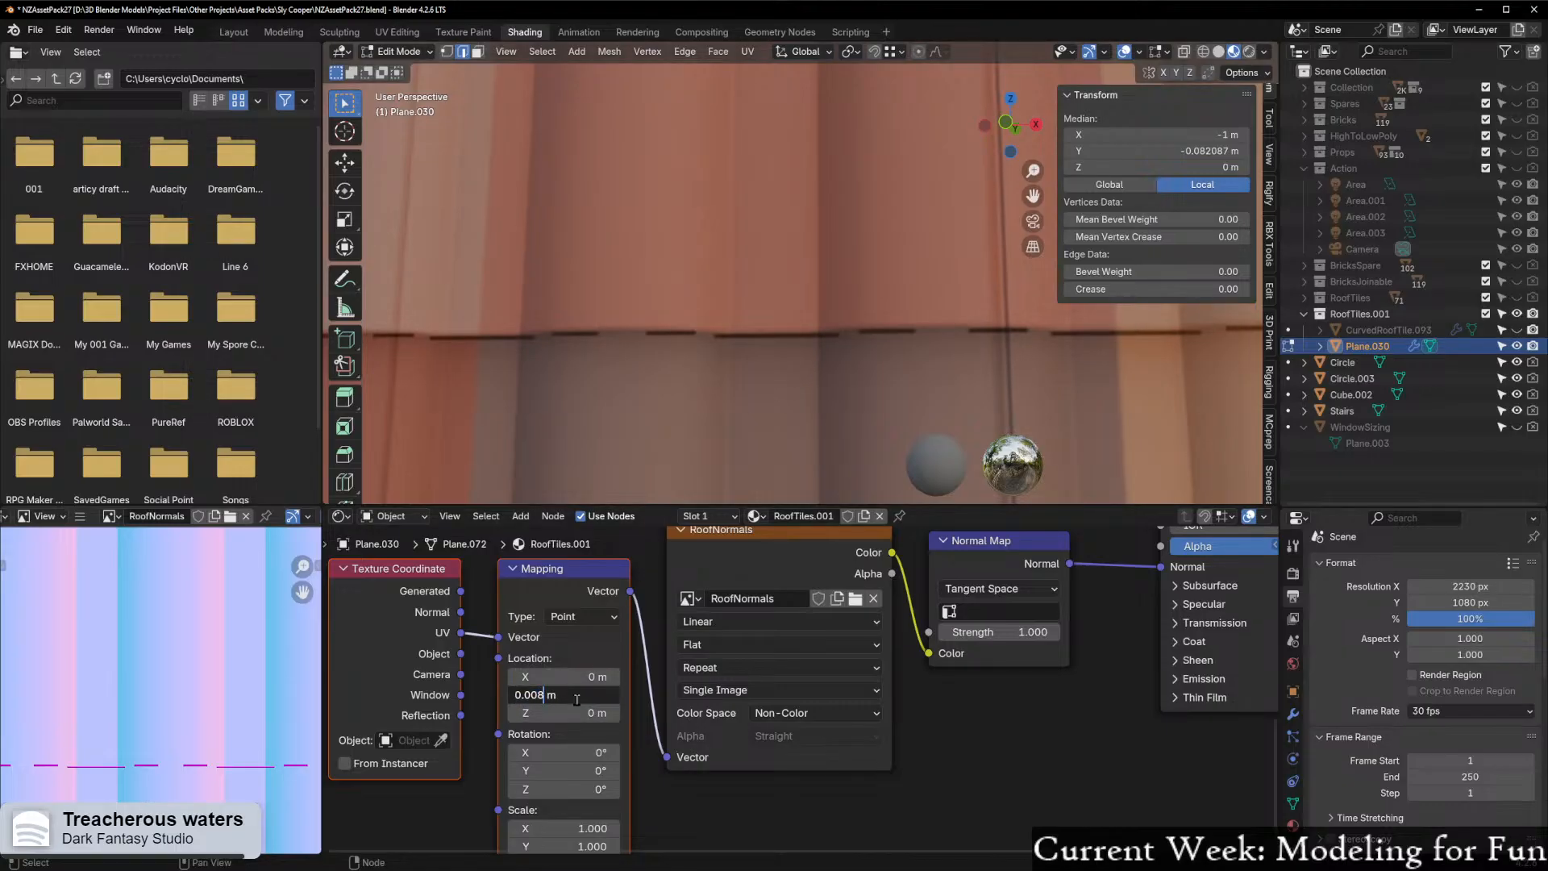
key(BackSpace)
text(7)
key(Return)
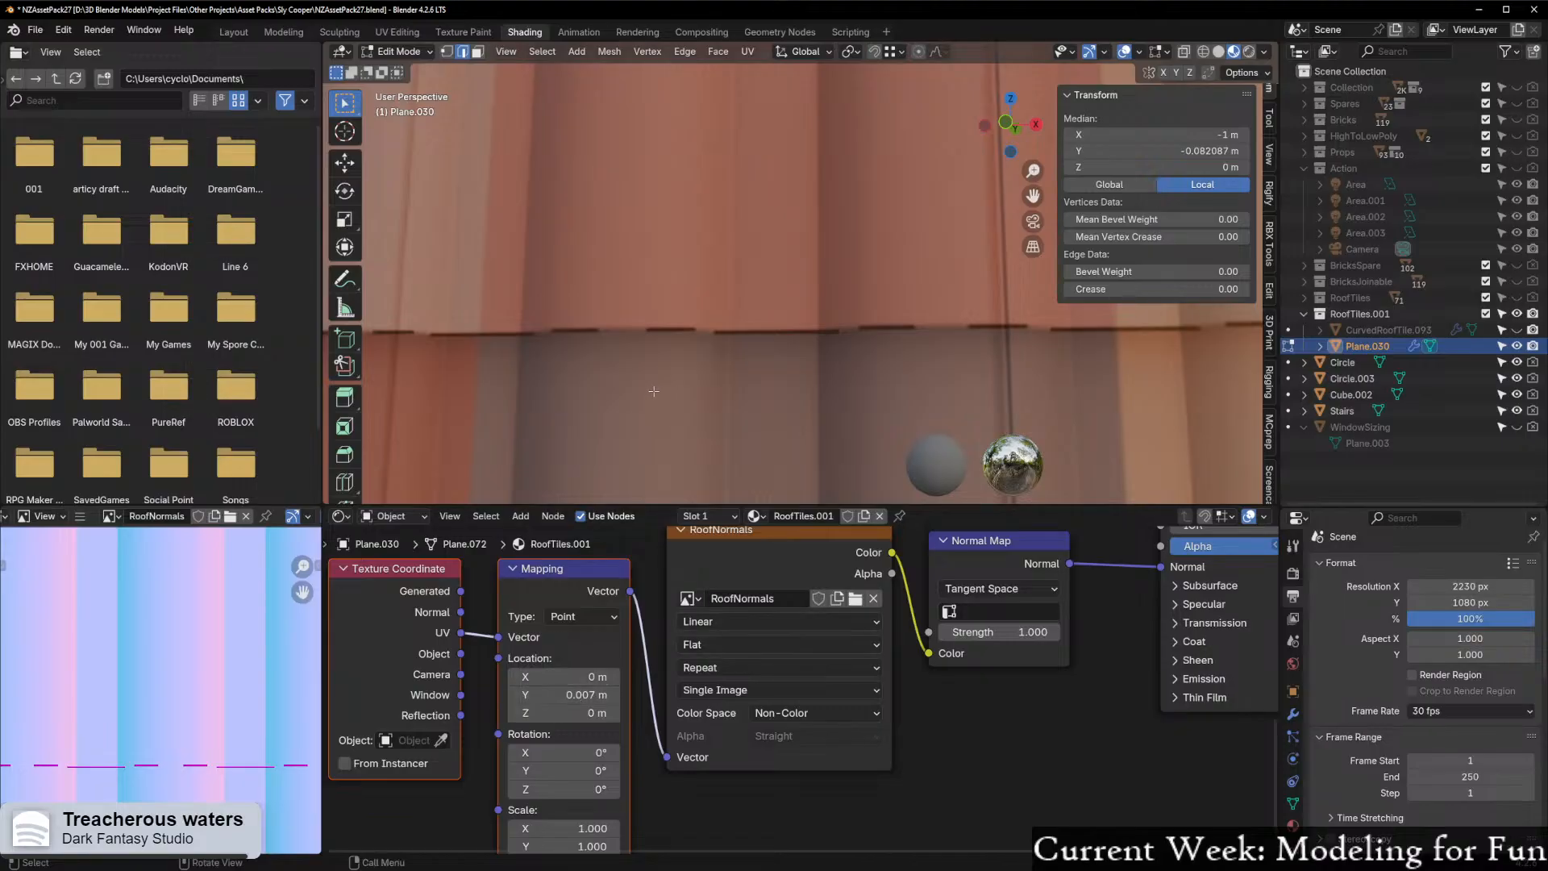
scroll(656, 391, down, 10)
middle_drag(648, 303, 801, 369)
scroll(679, 337, up, 4)
scroll(680, 337, up, 3)
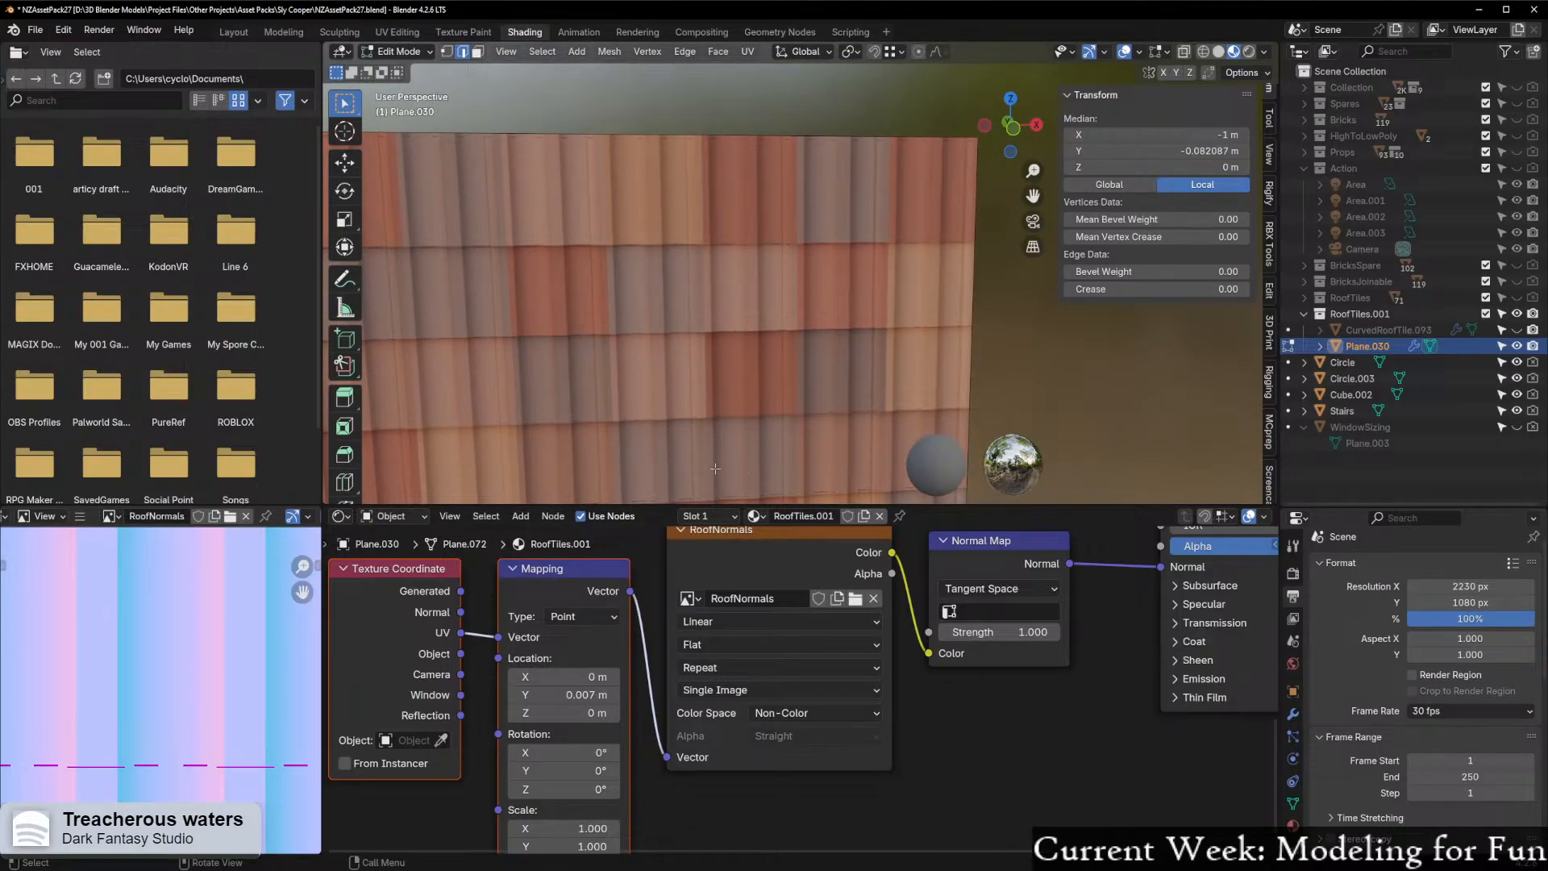
middle_drag(833, 425, 748, 276)
scroll(822, 431, up, 3)
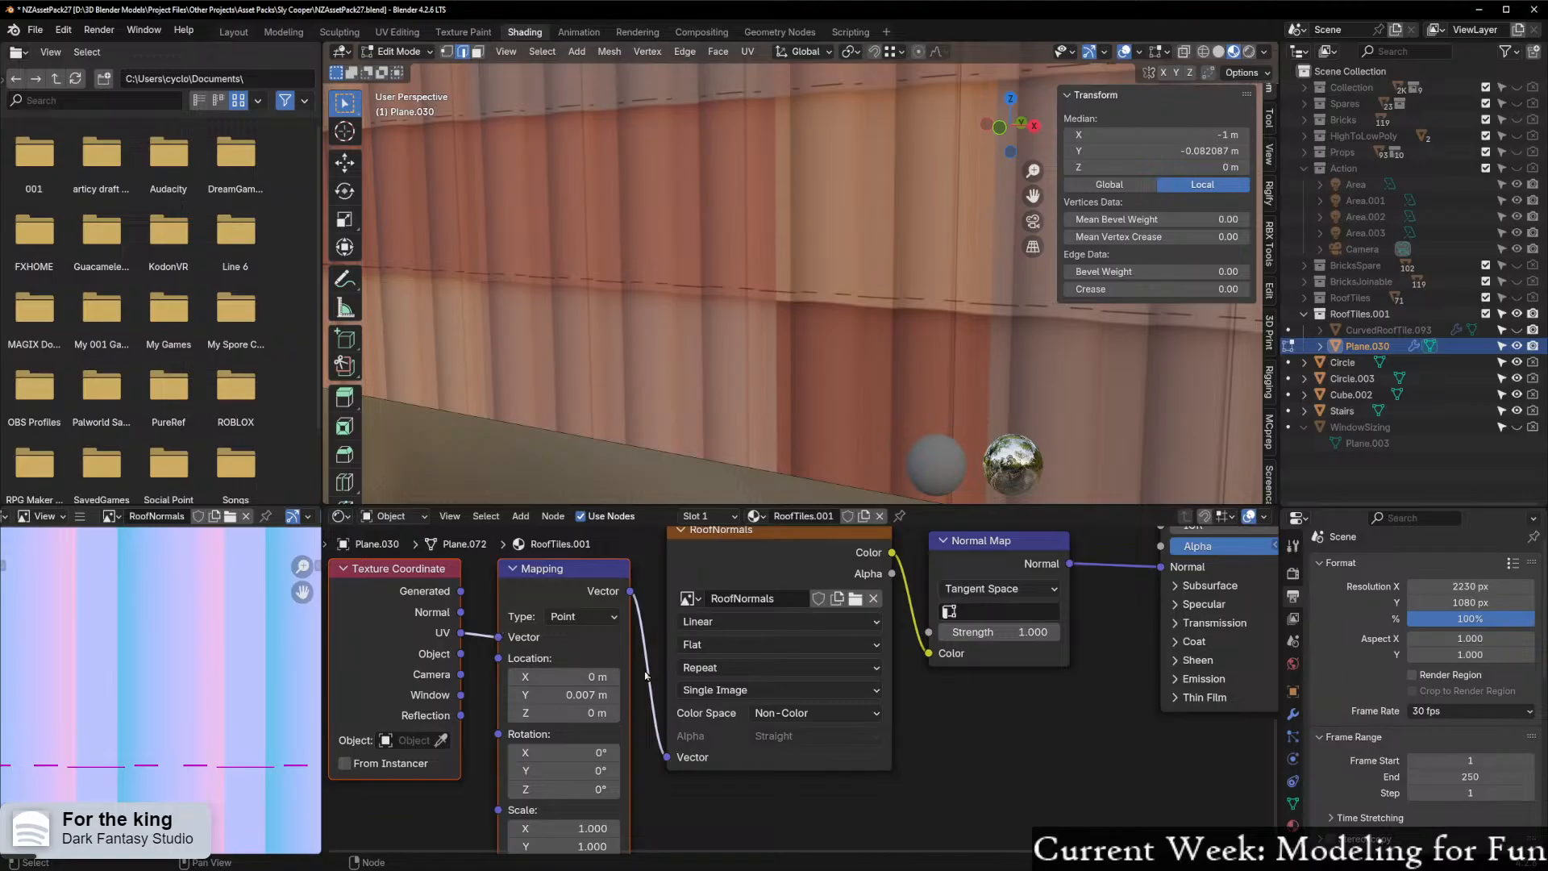
Feed the Mapping node's Vector from the Generated texture coordinates and reset Location Y to 0 m
scroll(613, 665, down, 2)
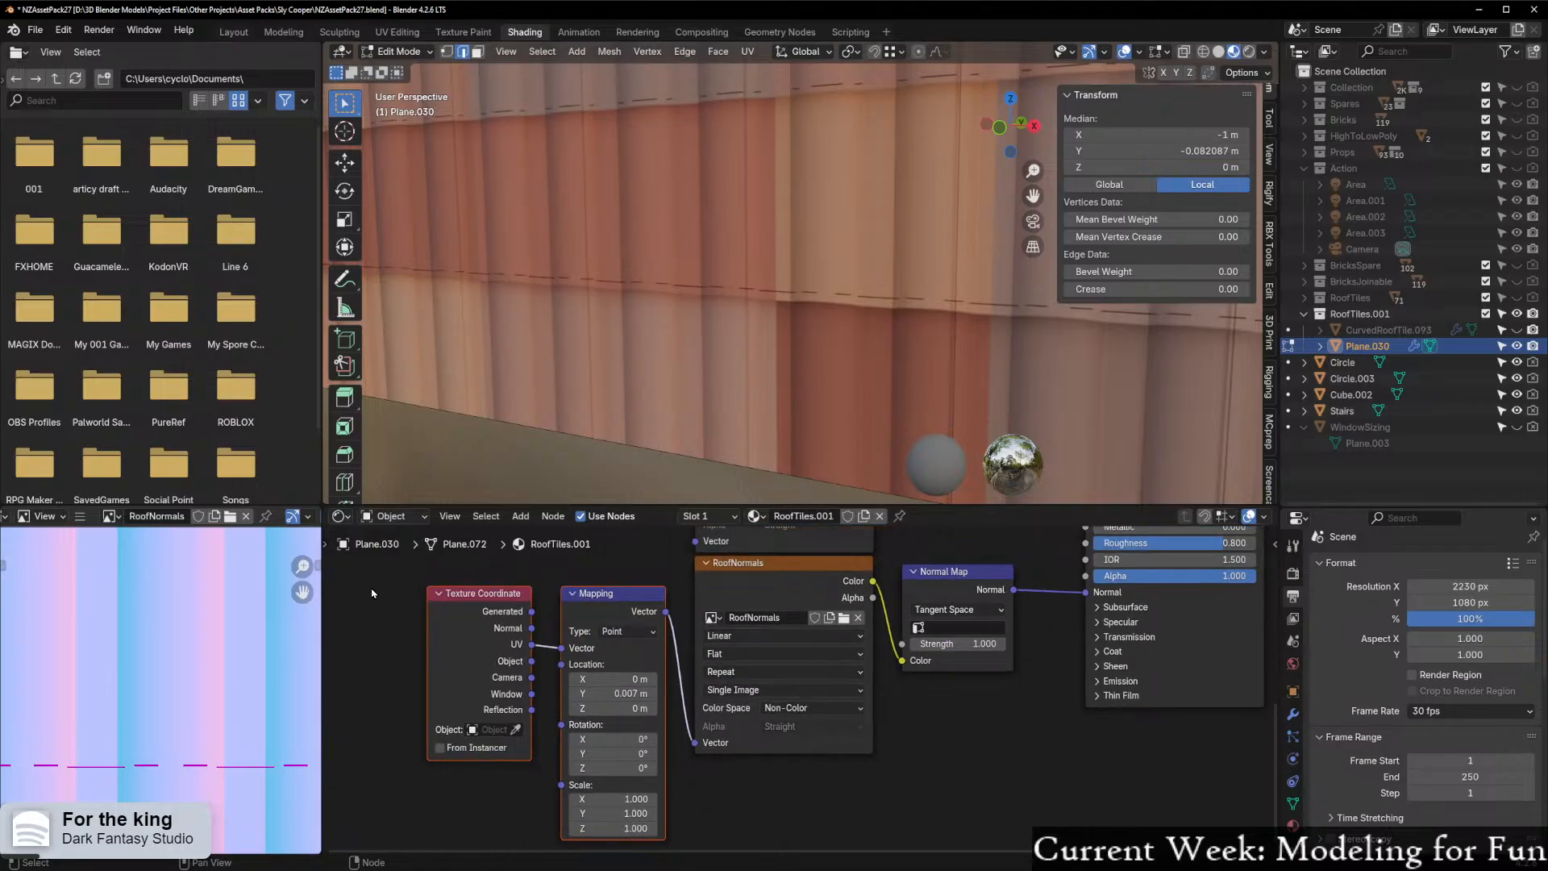
drag(531, 611, 562, 649)
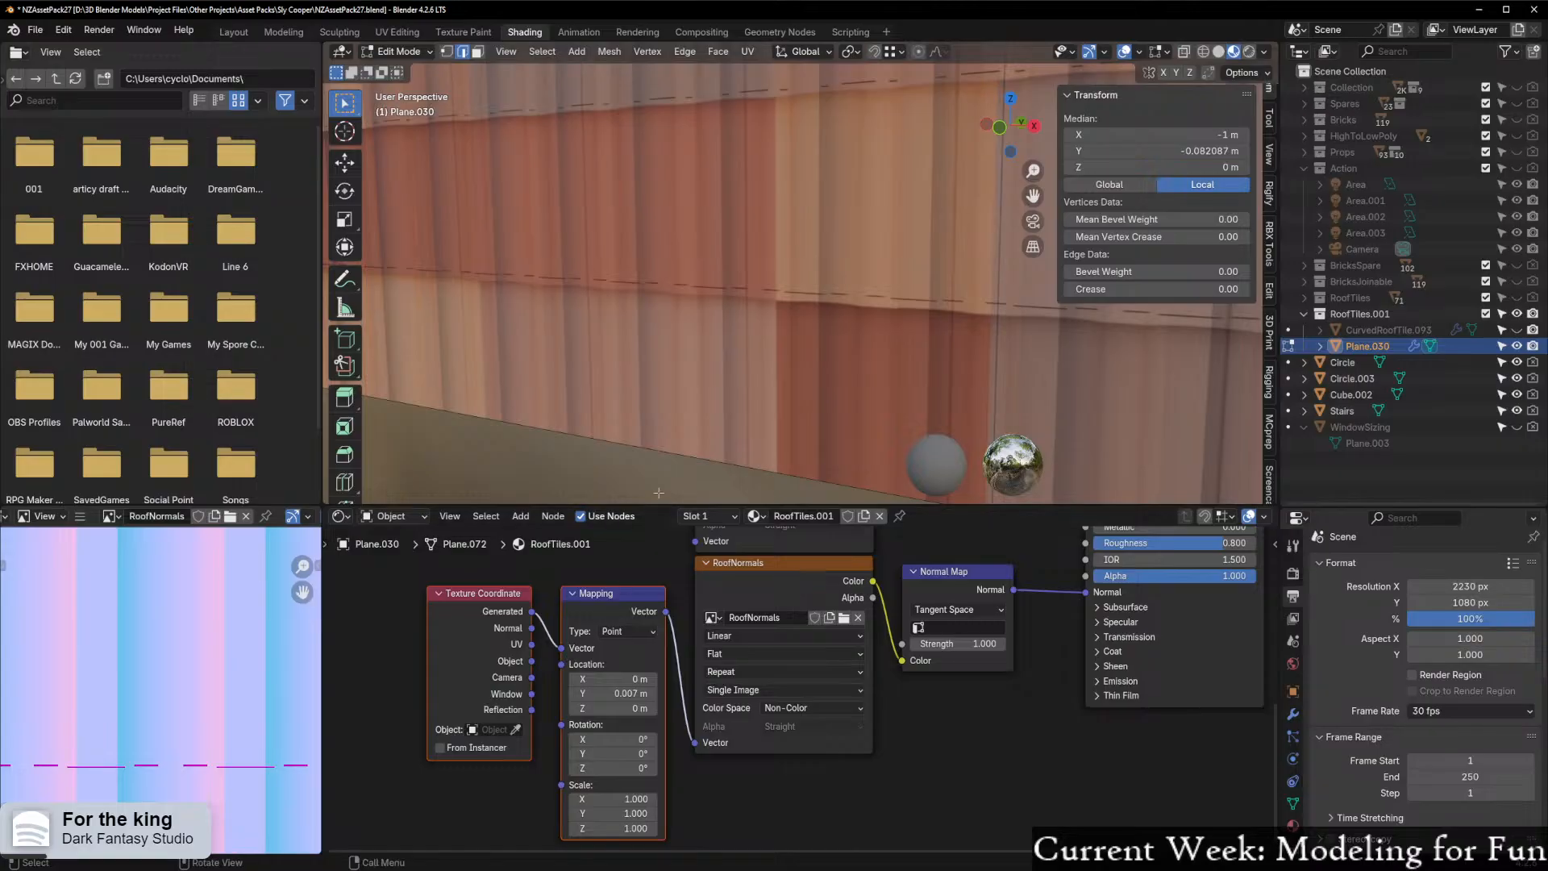
click(636, 694)
text(0)
key(Return)
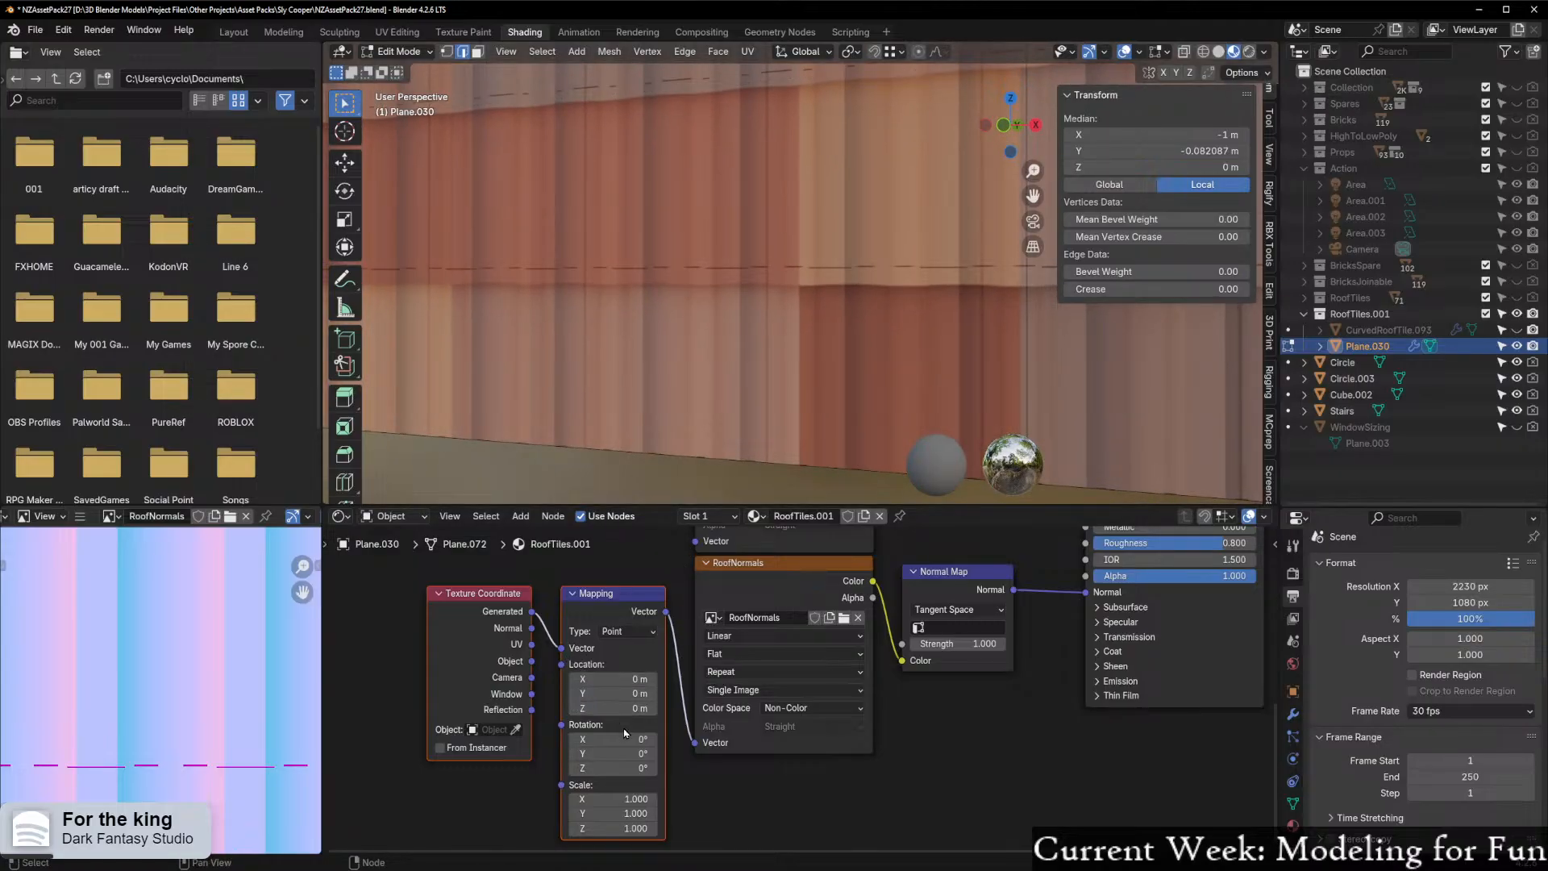
Set the Mapping node's Location Y to 0.015 m
mouse_move(633, 693)
mouse_down()
mouse_move(595, 693)
mouse_move(635, 693)
mouse_up()
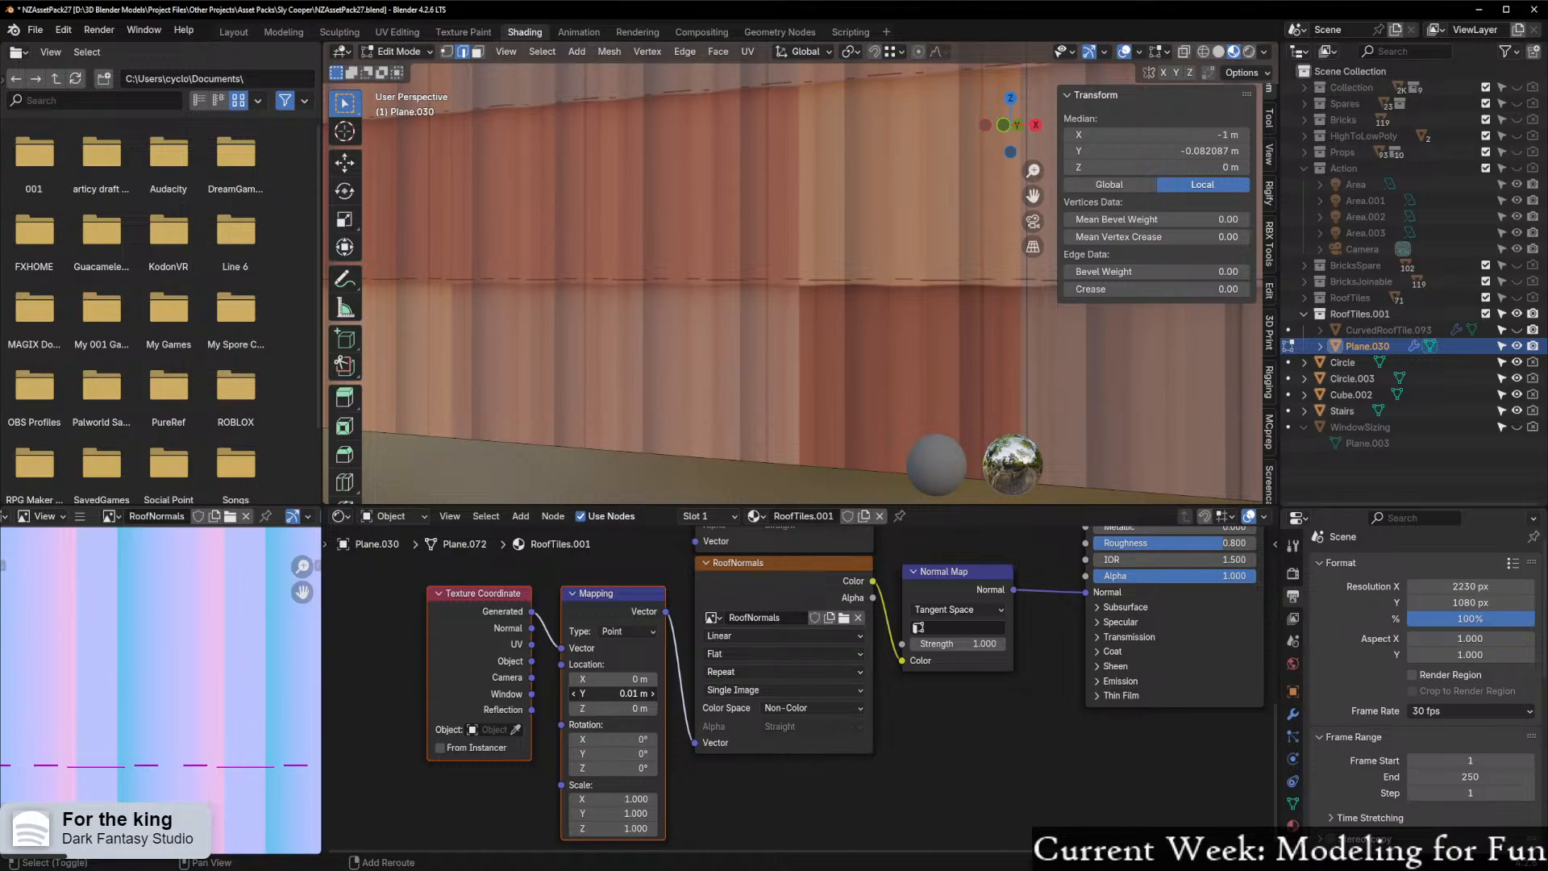
click(628, 694)
key(Return)
Examine how the shifted normal lines align with the tile rows across the roof plane, up close and from afar
scroll(699, 227, down, 9)
middle_drag(700, 236, 749, 313)
scroll(735, 247, up, 2)
scroll(823, 337, up, 4)
scroll(773, 315, up, 3)
scroll(774, 317, down, 5)
scroll(830, 391, up, 3)
scroll(833, 395, up, 3)
scroll(747, 312, up, 2)
middle_drag(751, 311, 753, 425)
scroll(843, 393, down, 5)
scroll(753, 425, up, 6)
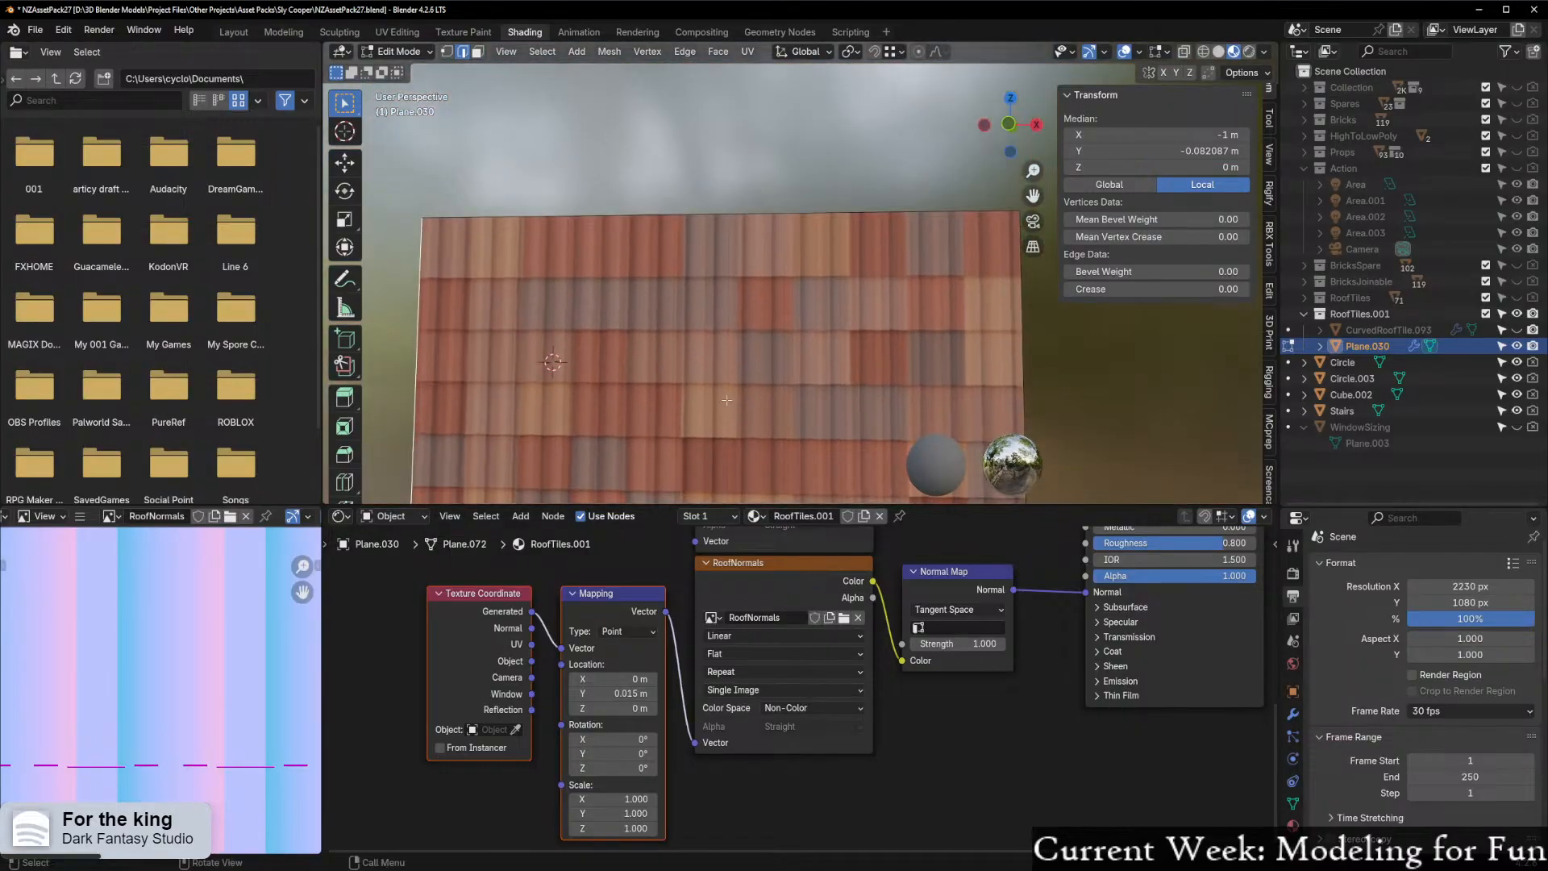
Move the RoofNormals Color link from the Normal Map node's Color input to its Strength input and inspect the roof shading
drag(905, 659, 901, 644)
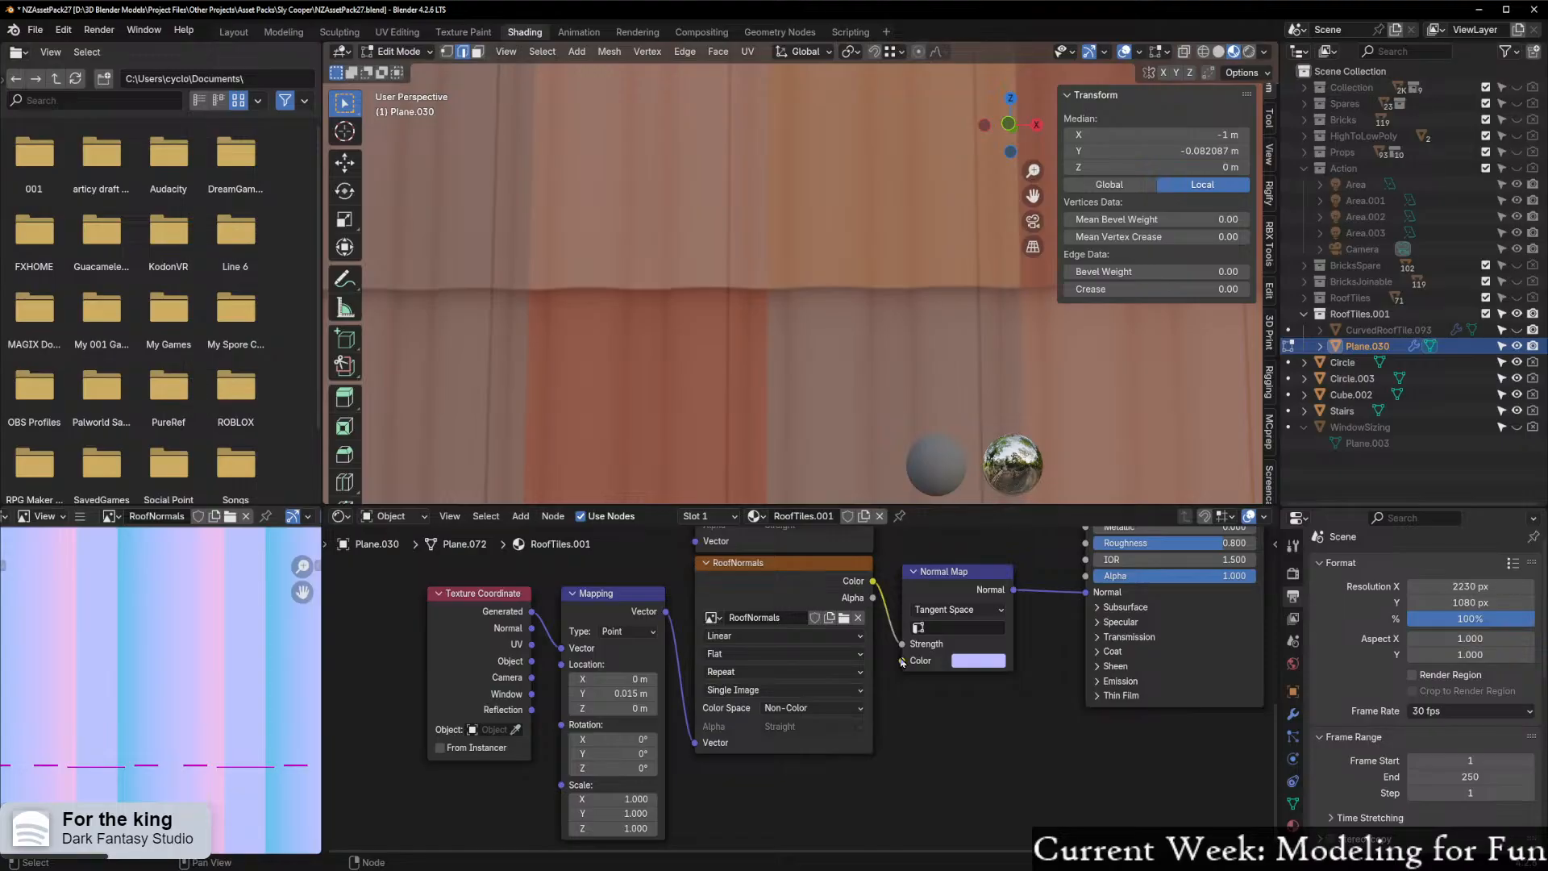
scroll(786, 430, down, 4)
middle_drag(785, 429, 834, 362)
scroll(834, 362, up, 2)
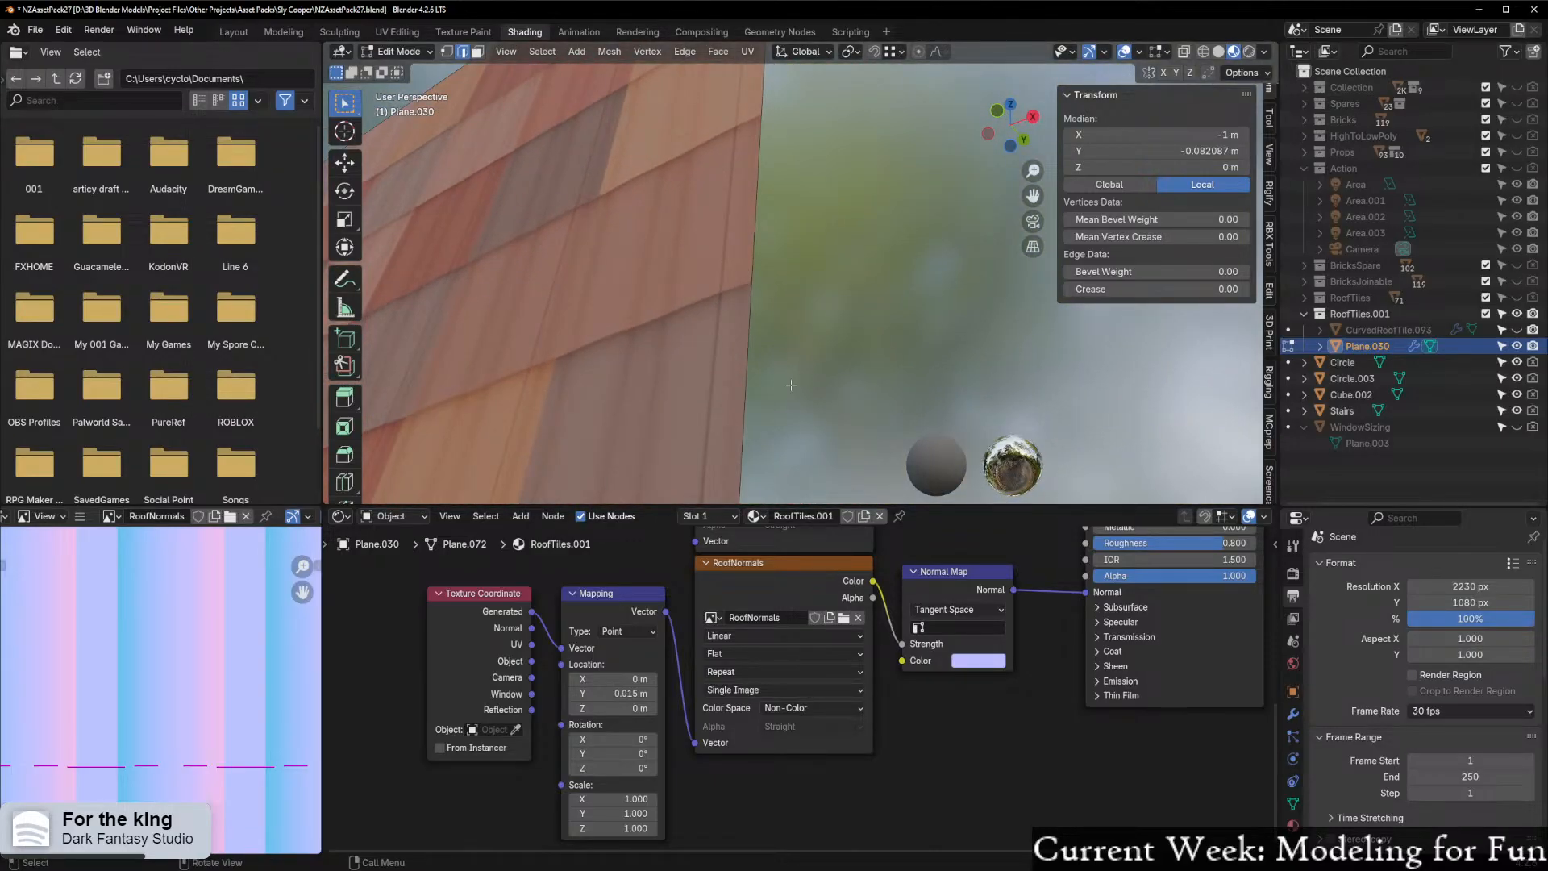
scroll(793, 383, down, 7)
middle_drag(729, 396, 762, 54)
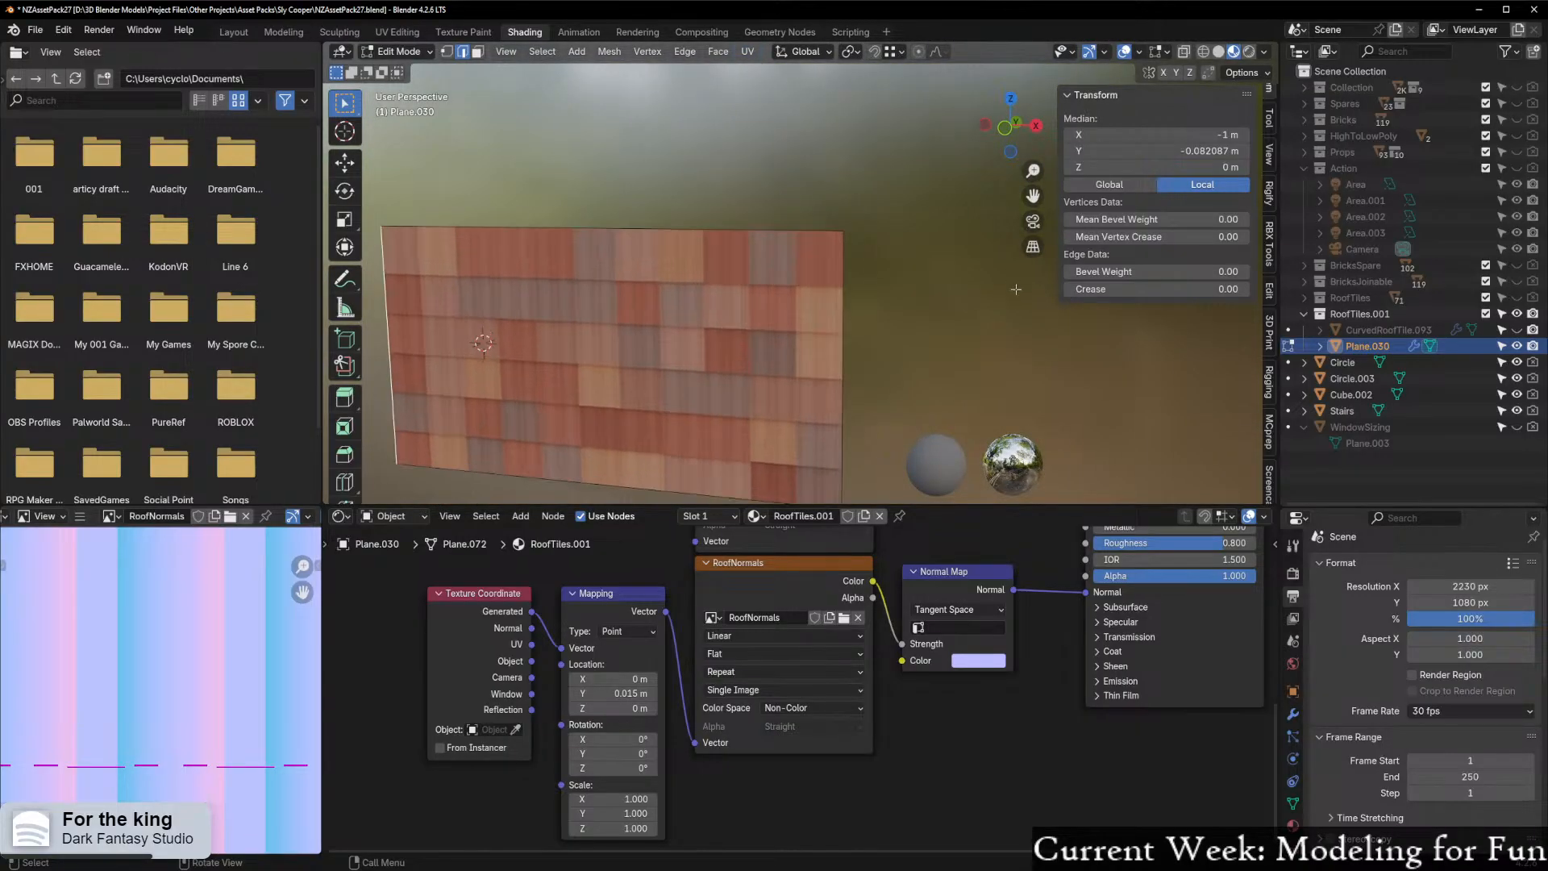
scroll(1014, 280, up, 4)
middle_drag(1014, 281, 937, 296)
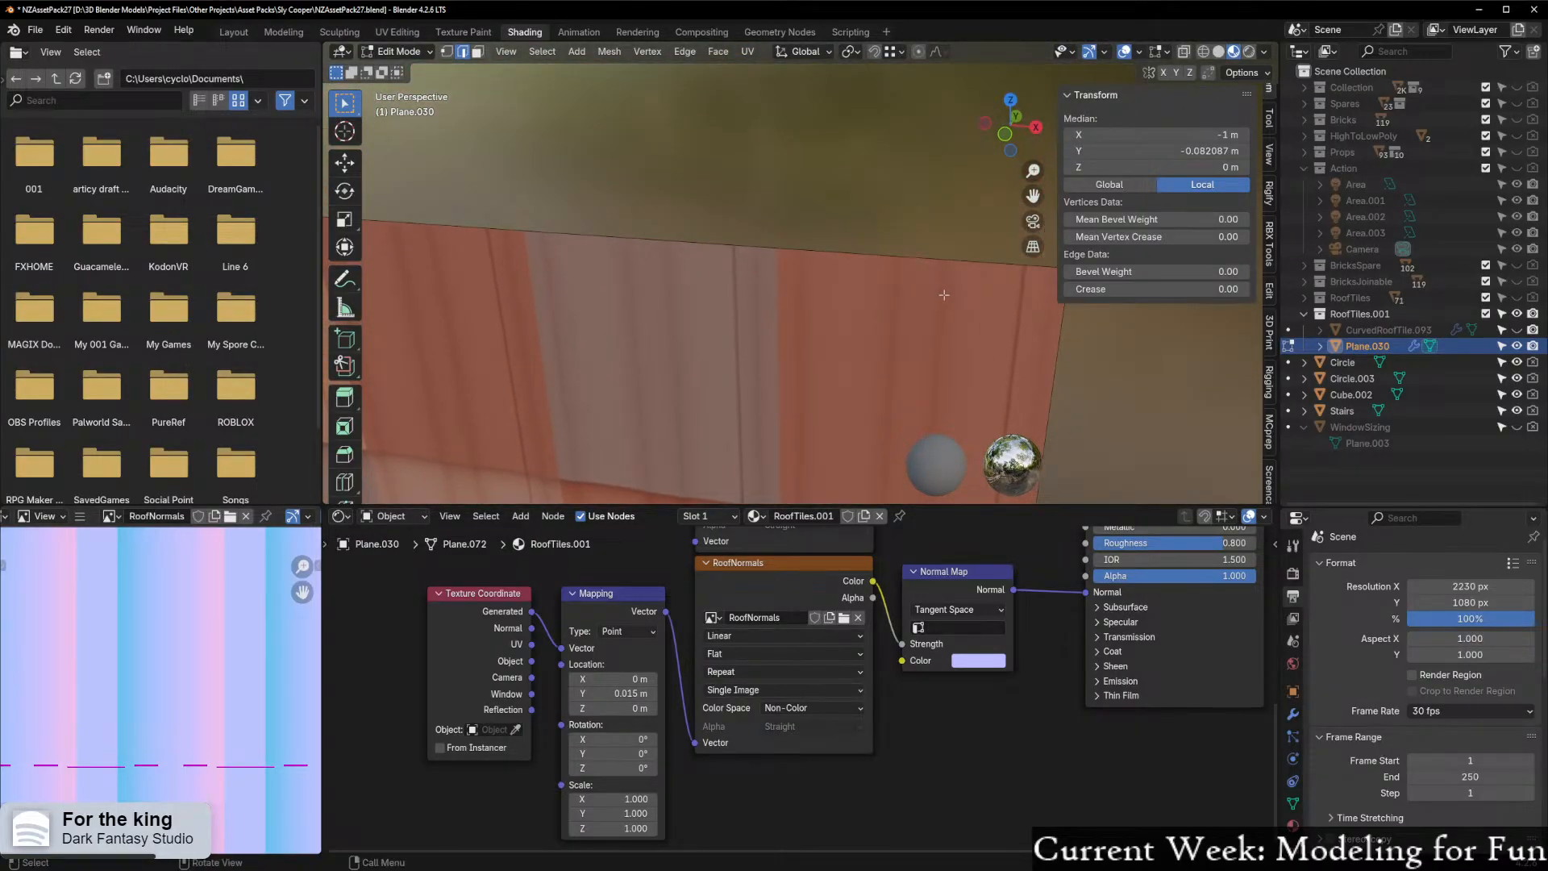
scroll(943, 295, down, 6)
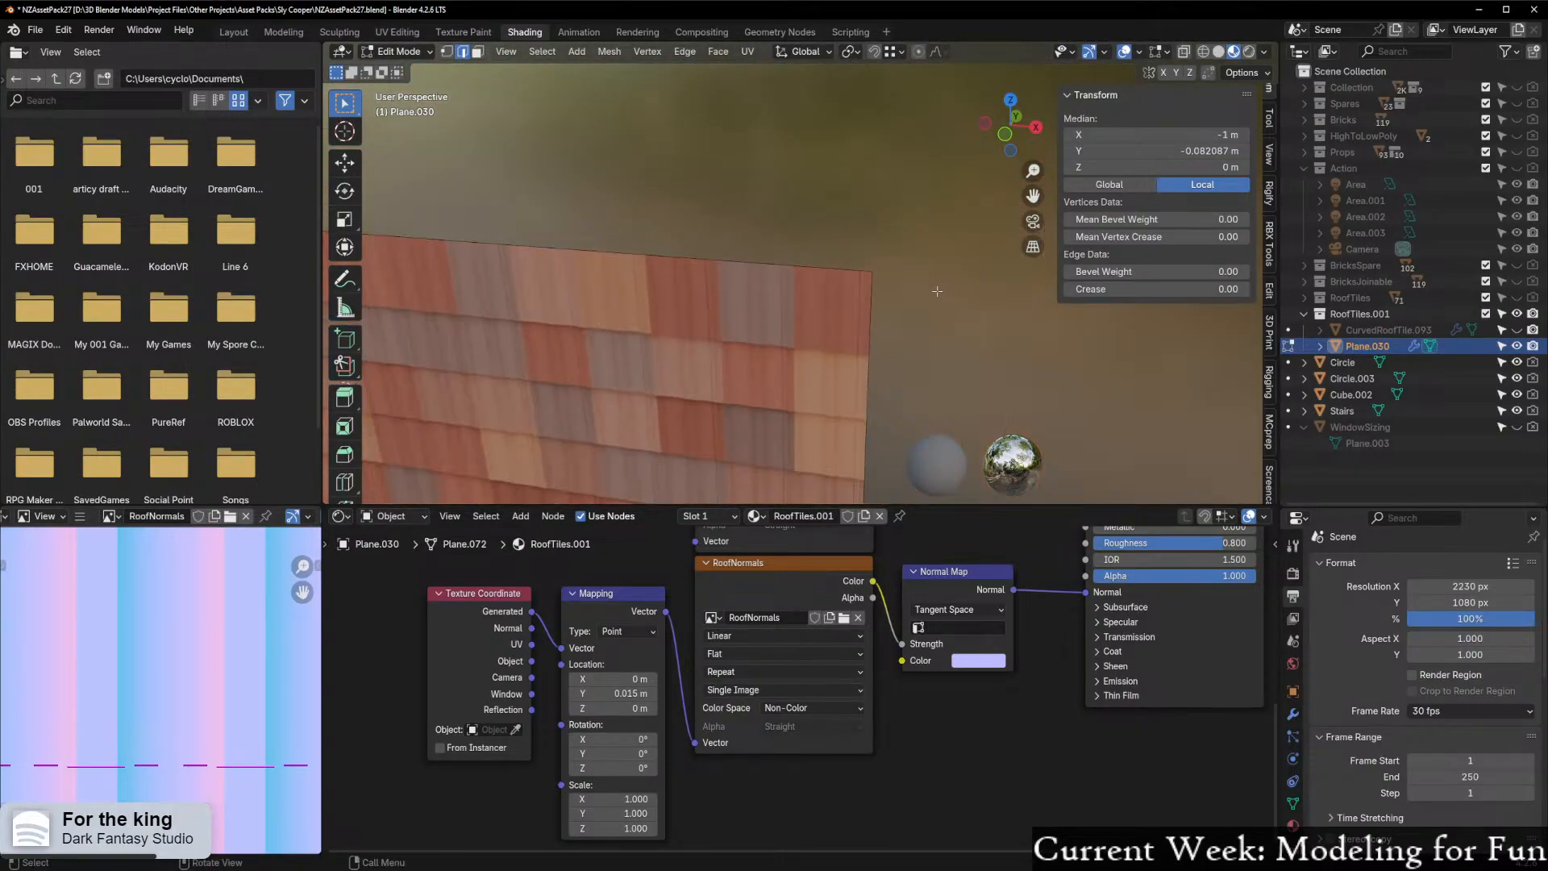
Turn off the viewport overlays and compare the roof plane with the whole RoofNormals image
click(1125, 51)
middle_drag(903, 266, 816, 415)
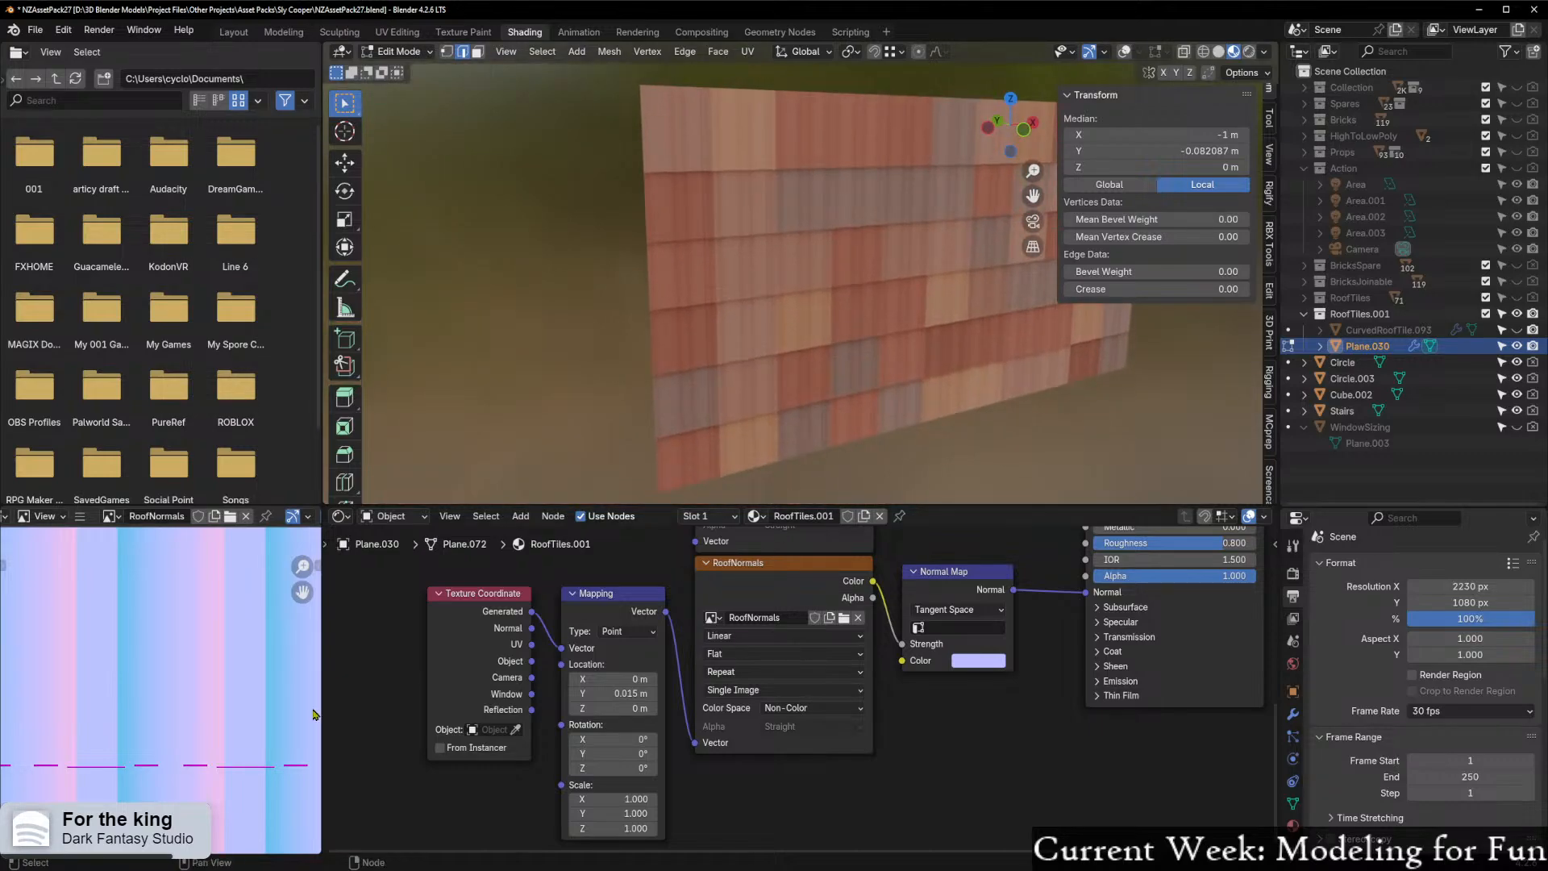
scroll(173, 803, down, 2)
scroll(147, 796, up, 1)
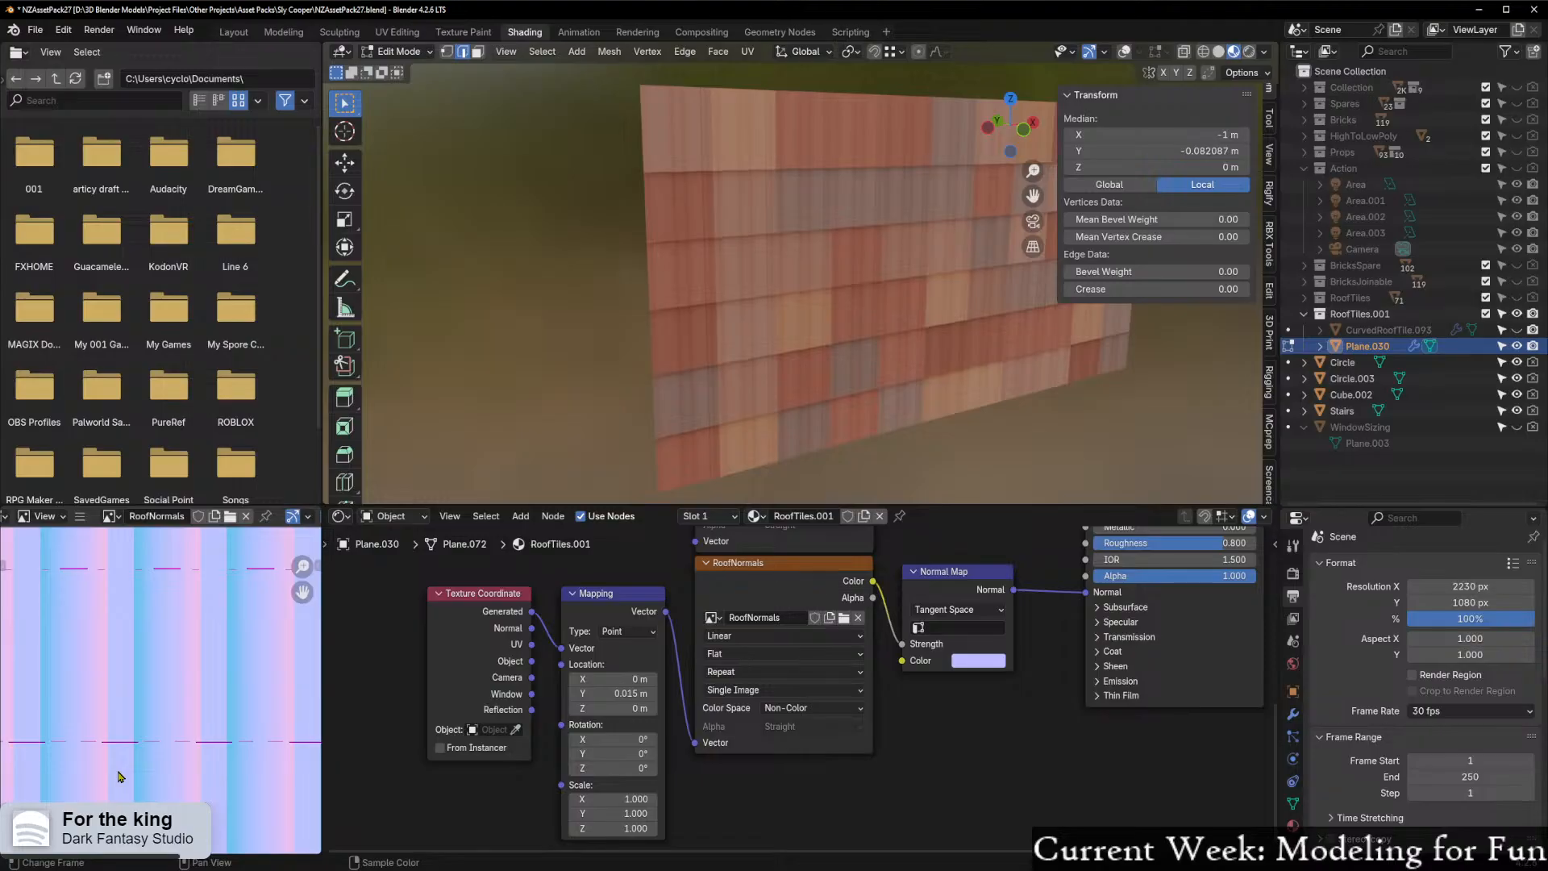
scroll(117, 779, down, 2)
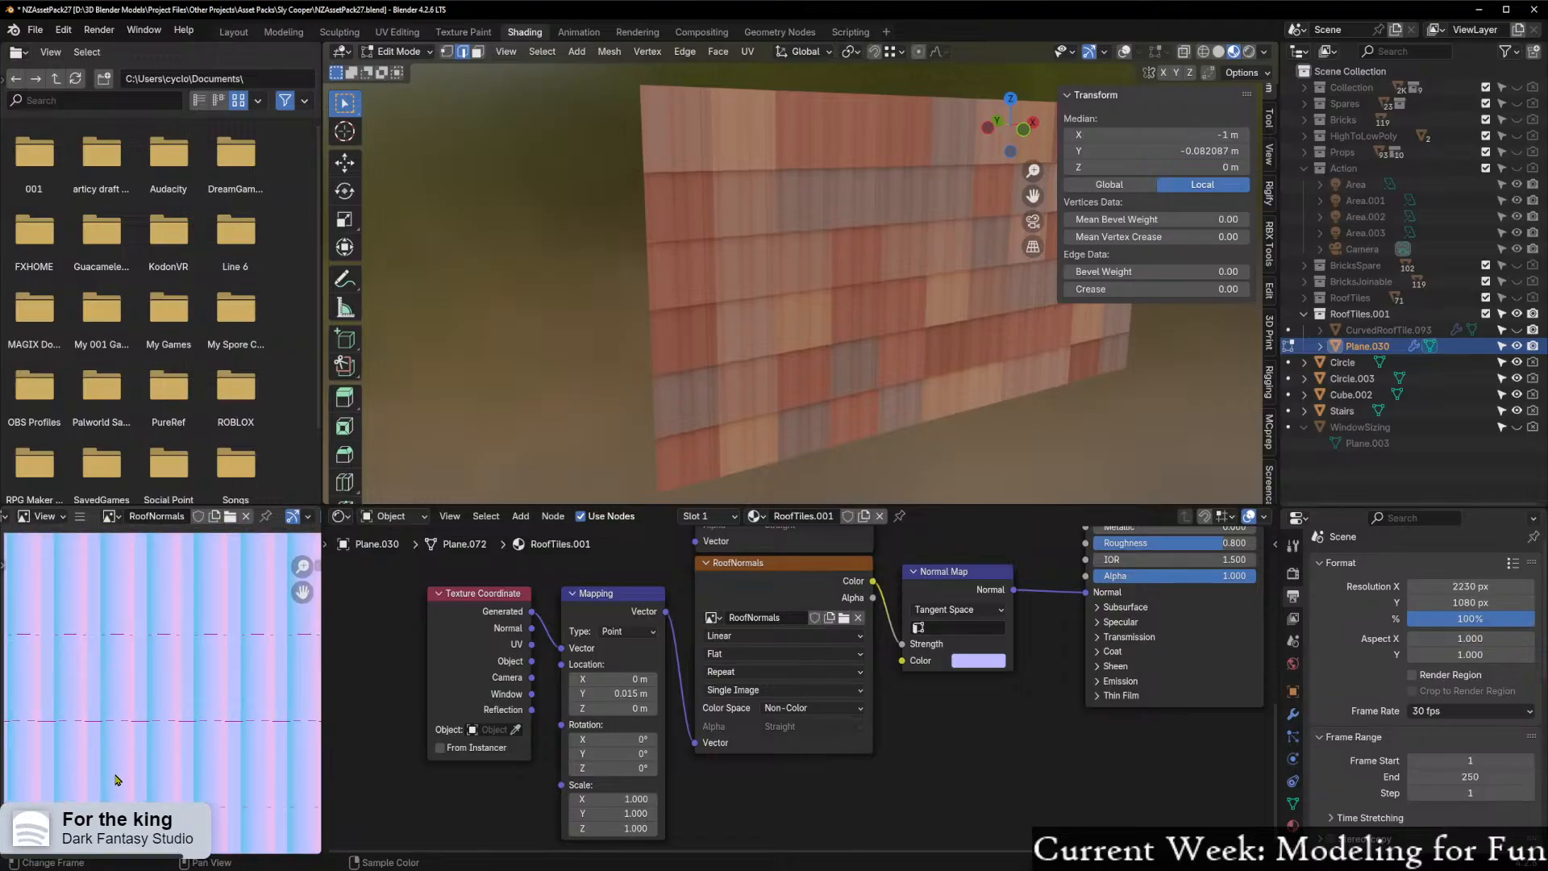
scroll(117, 779, down, 2)
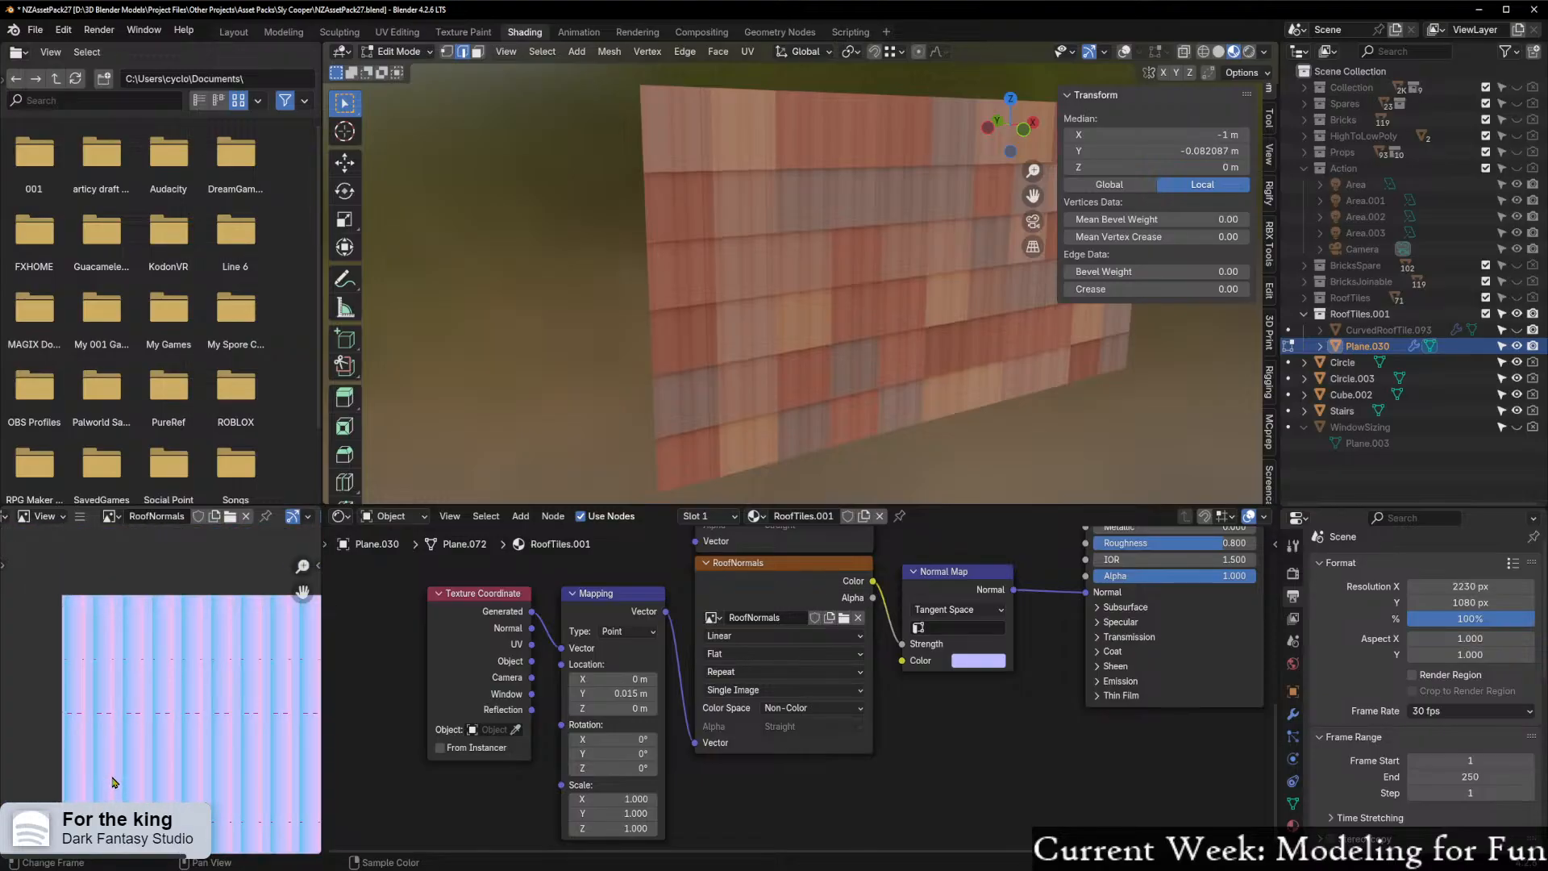
middle_drag(735, 445, 677, 416)
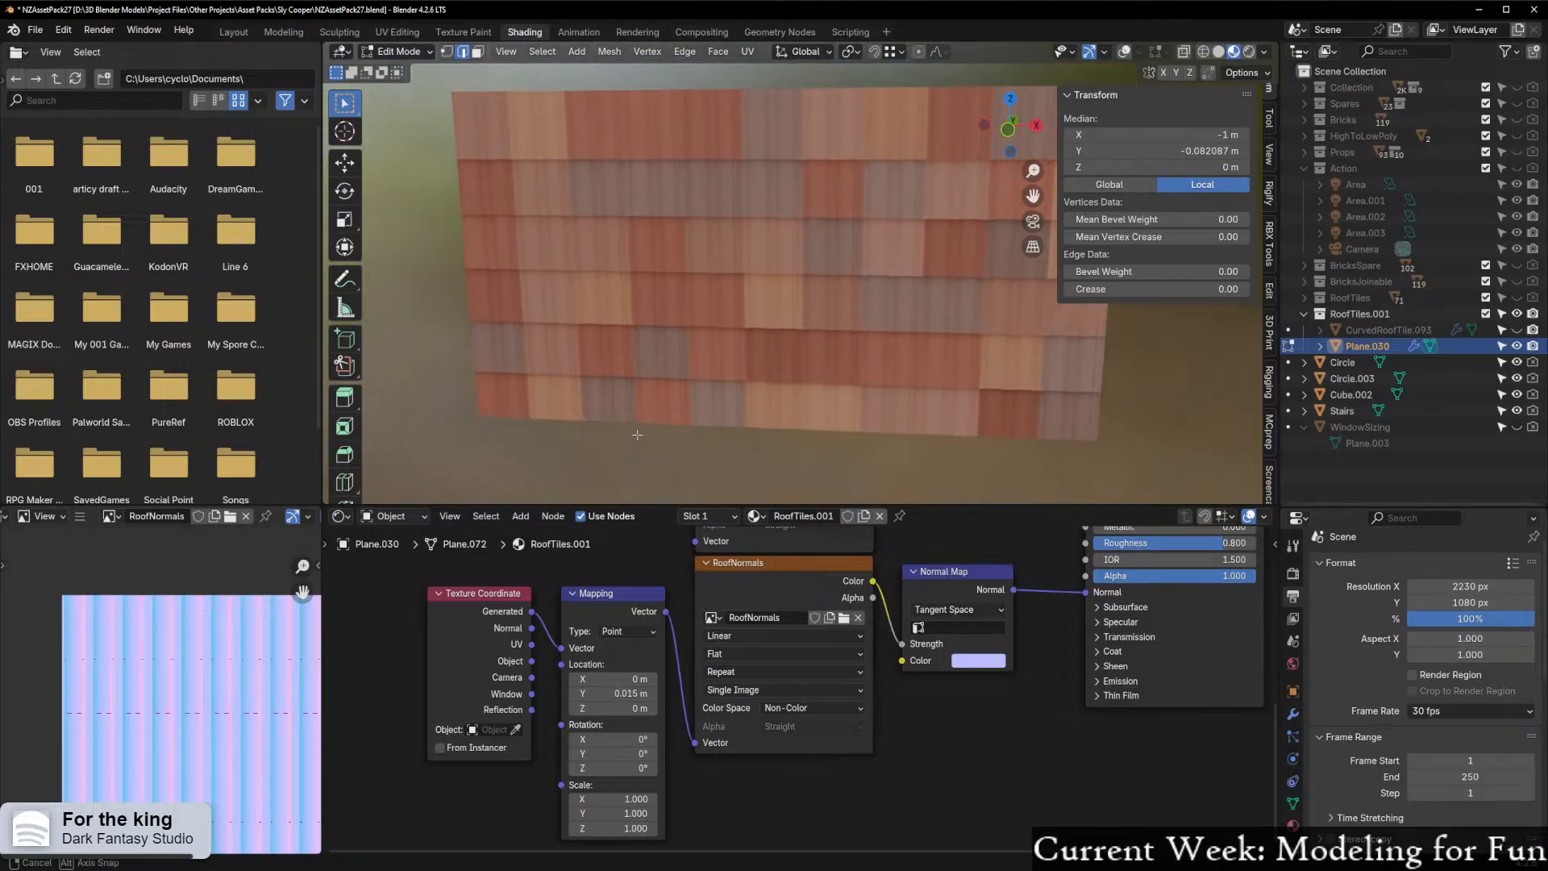
scroll(685, 412, up, 5)
scroll(685, 412, down, 5)
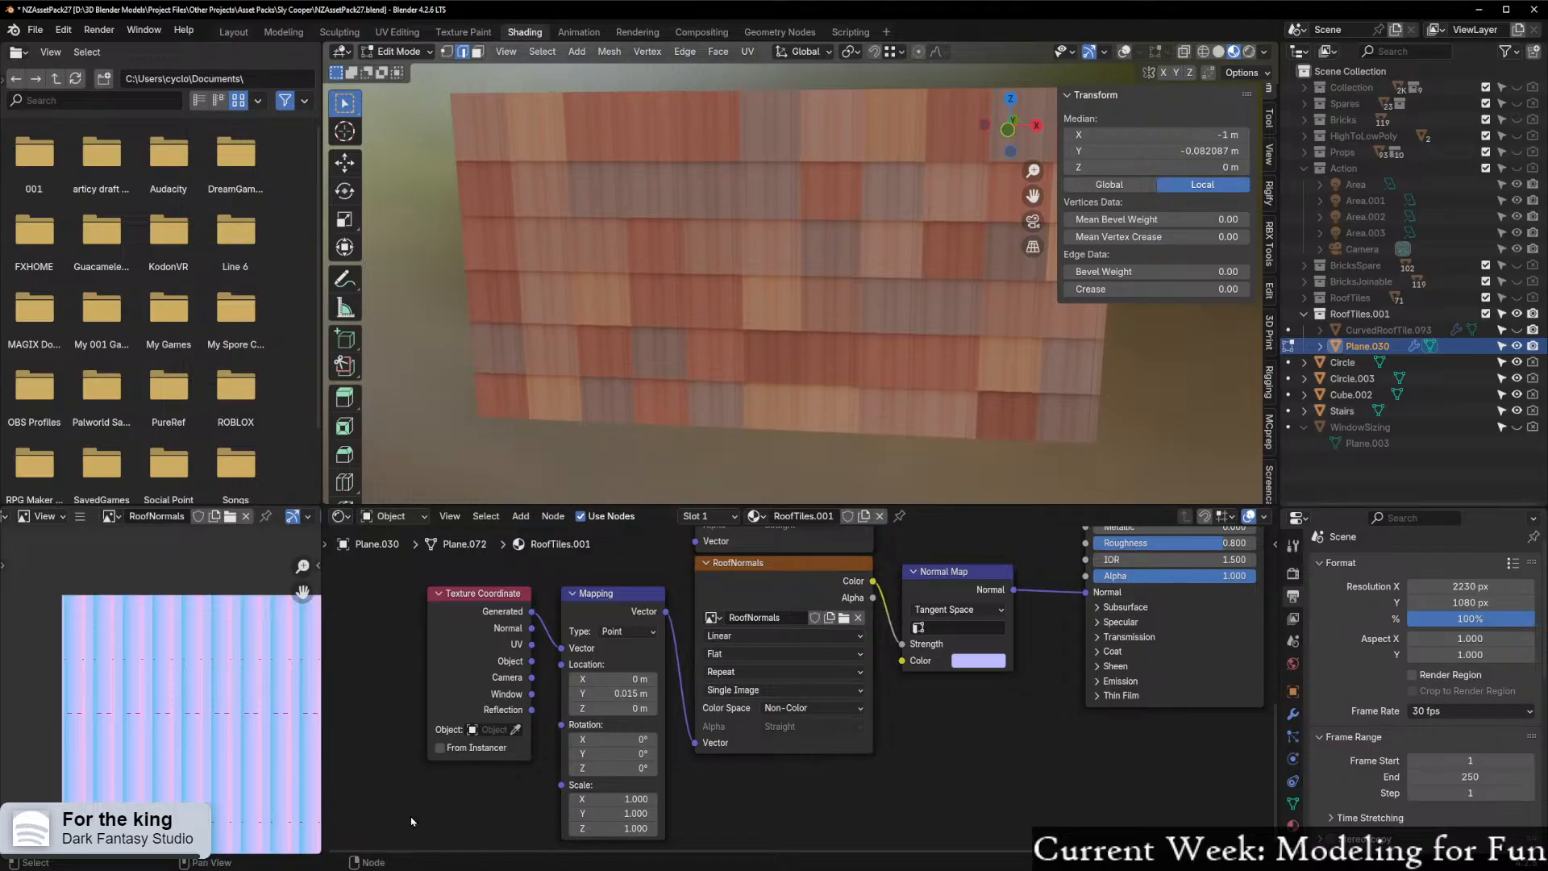
Switch to Krita and select a full-width strip about 2,130 by 135 px along the upper edge of RoofNormals.png
key(alt+Tab)
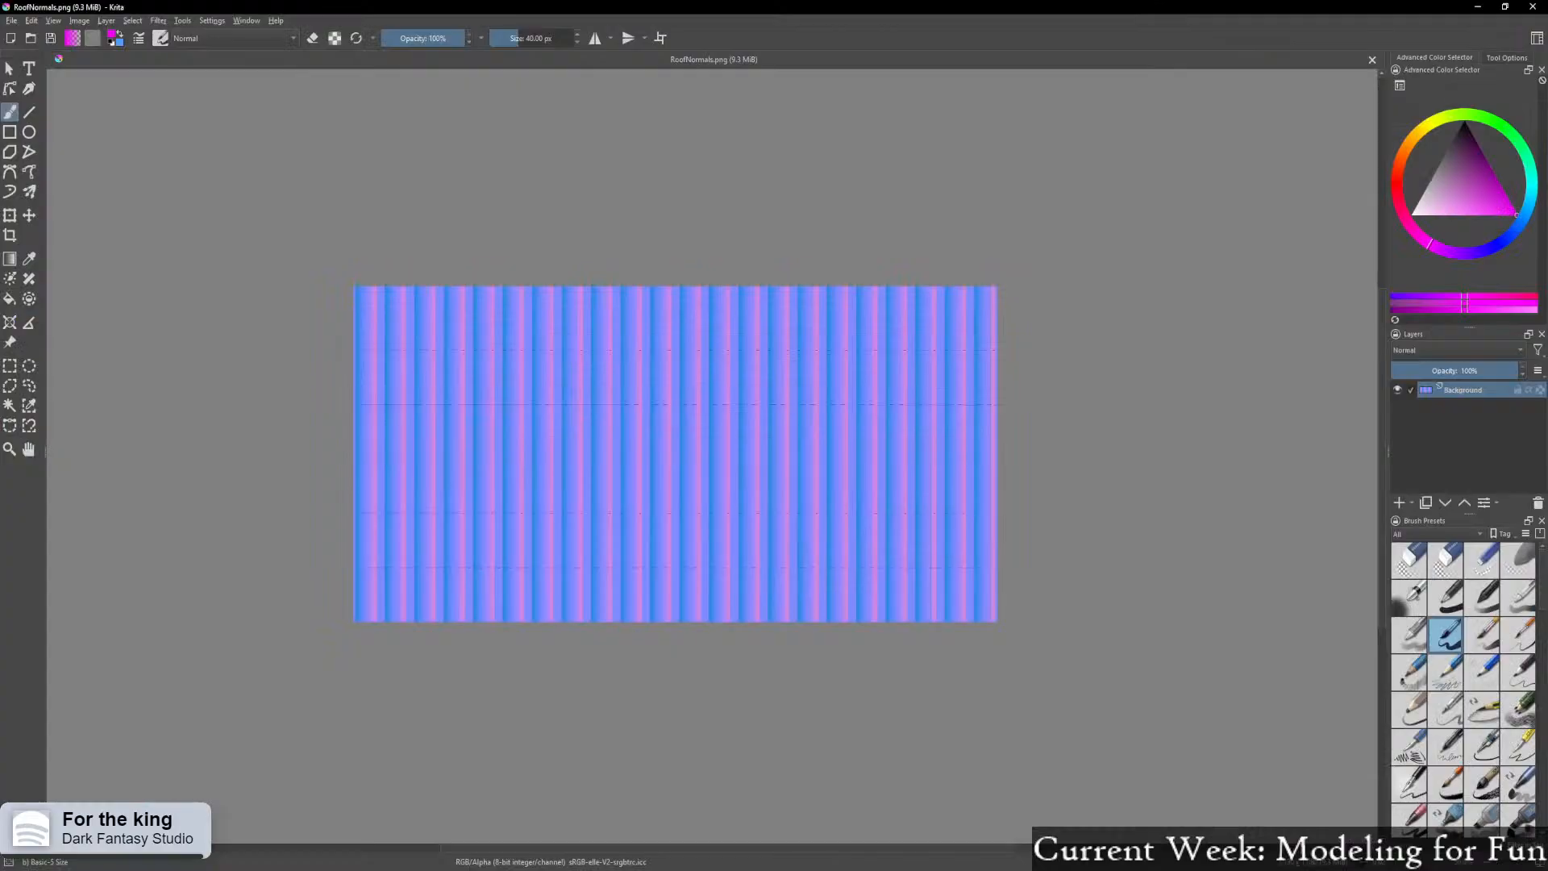
scroll(954, 335, up, 5)
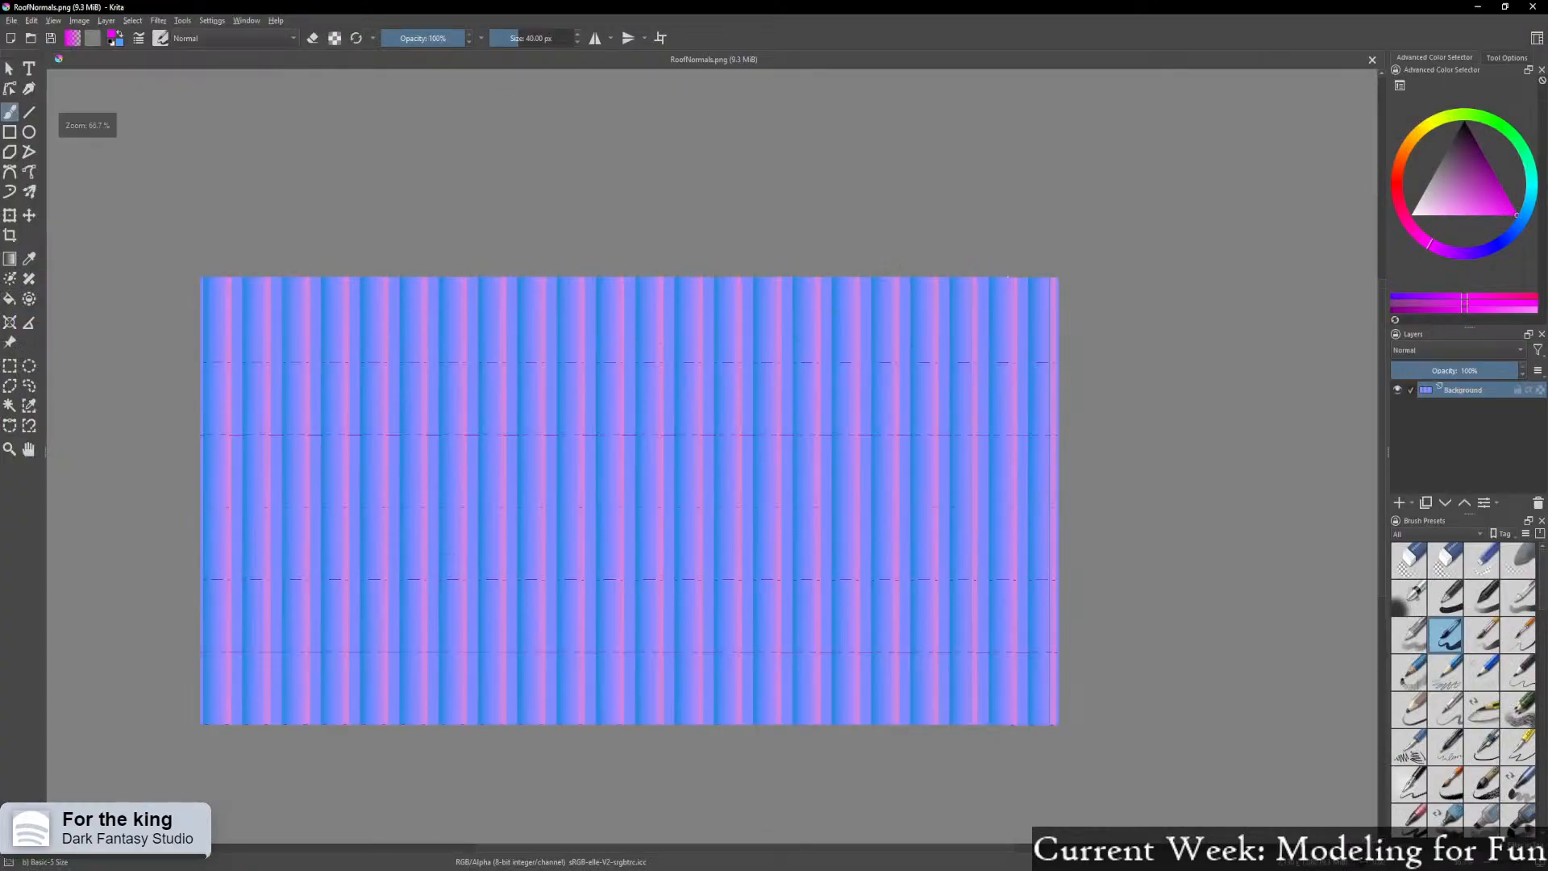
scroll(1248, 326, down, 2)
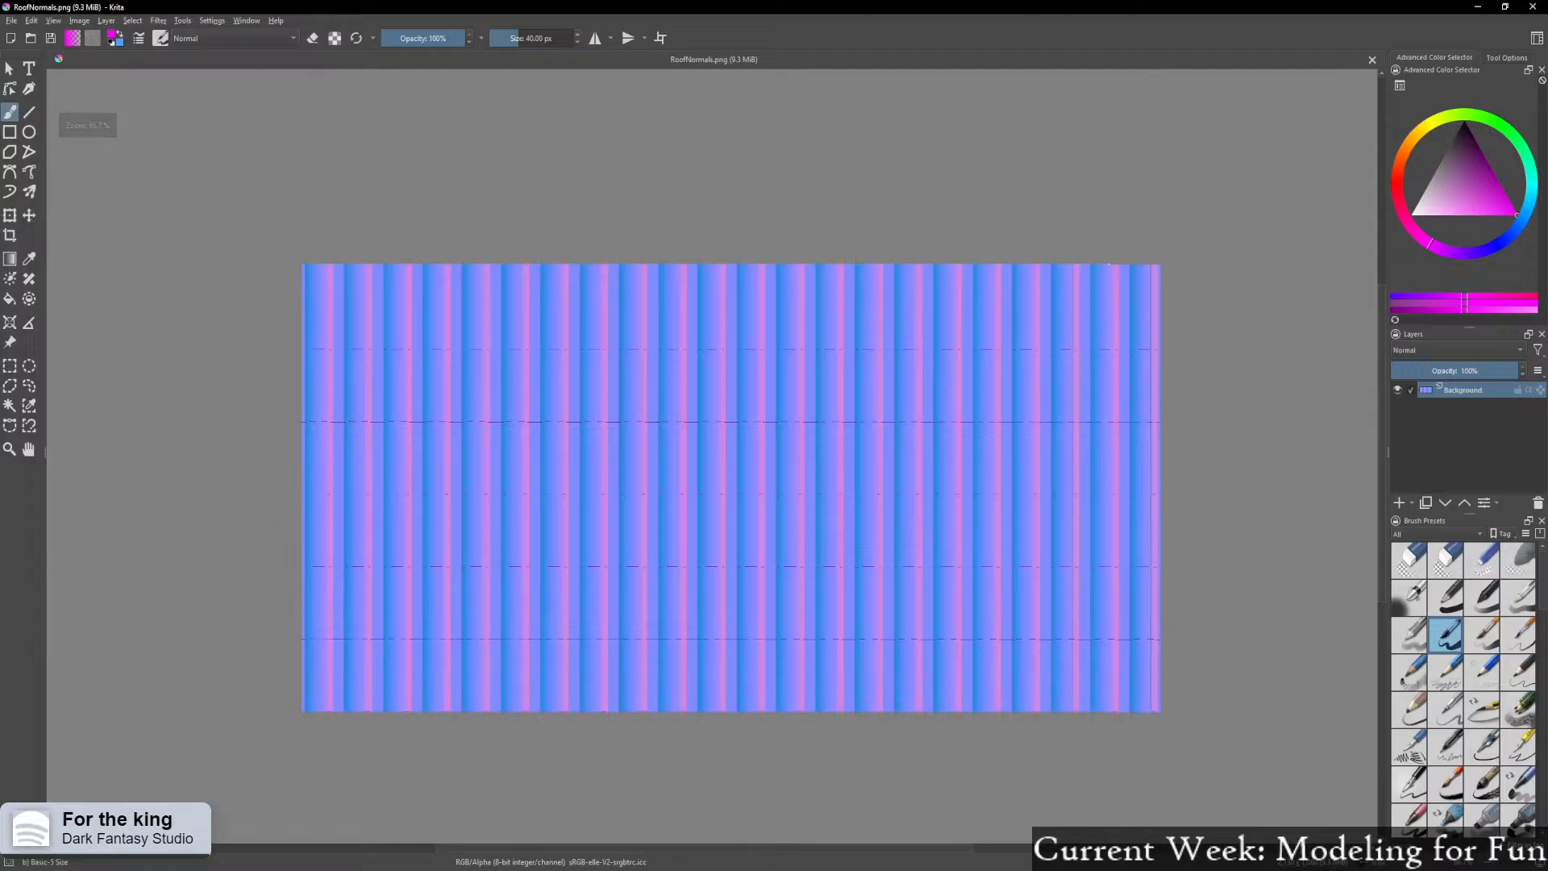
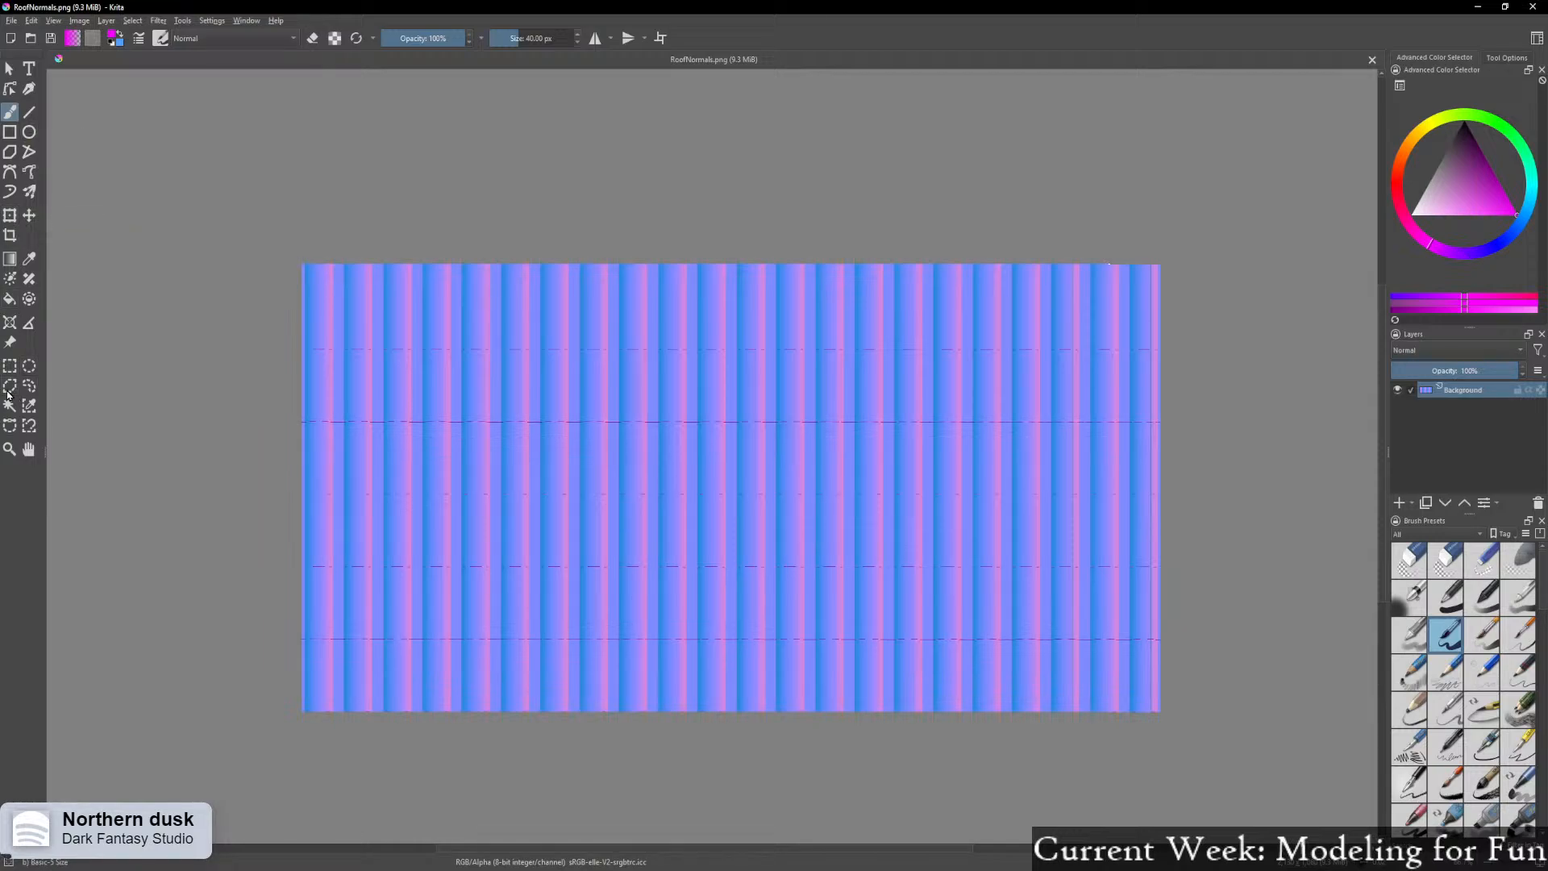
drag(299, 259, 1166, 318)
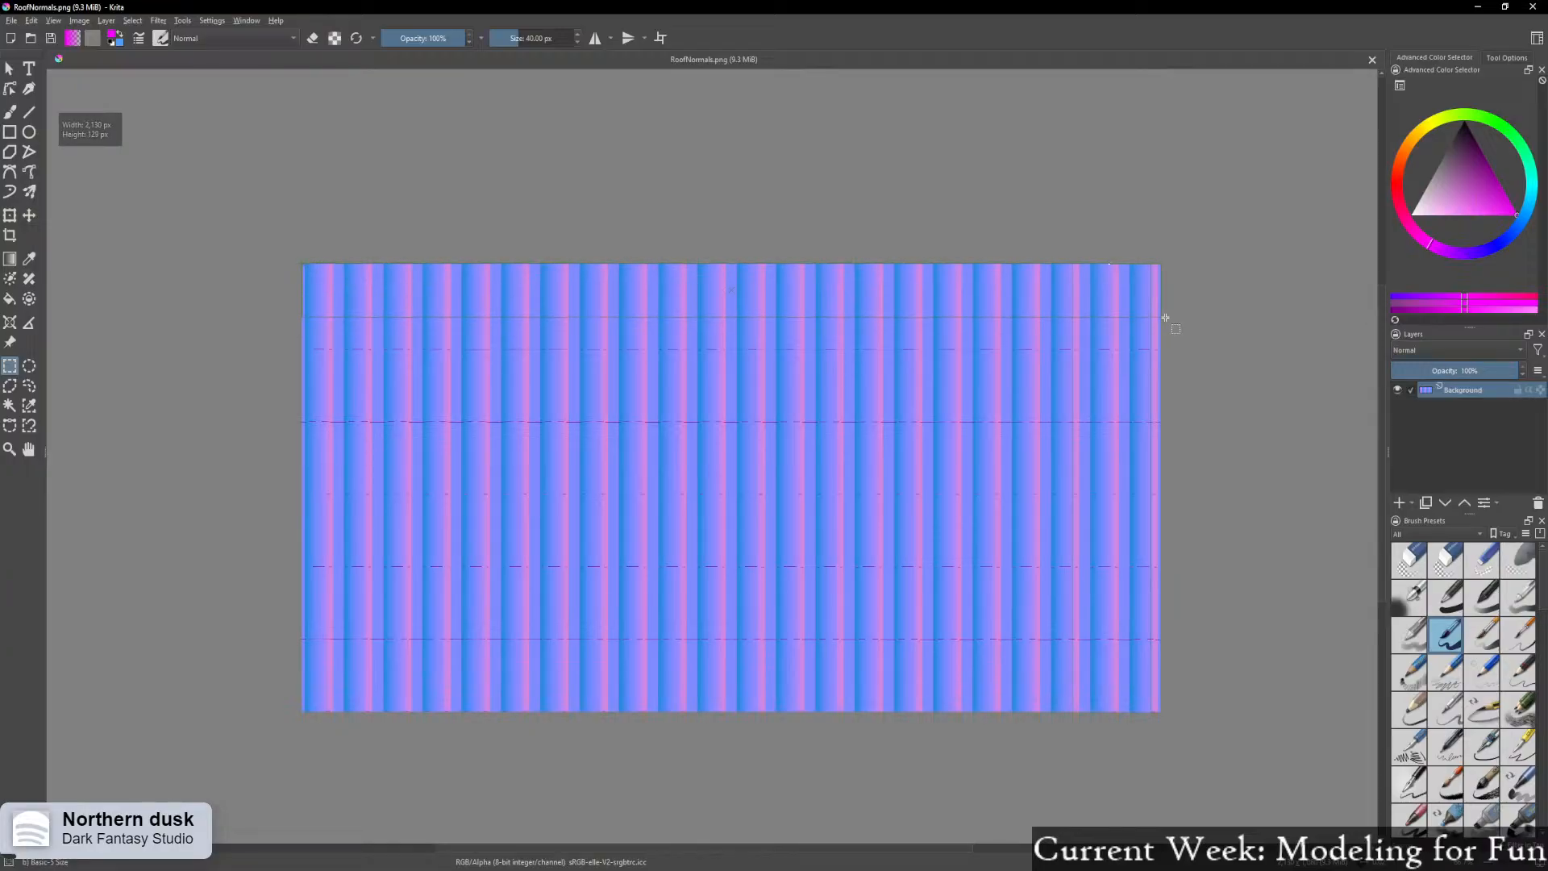
scroll(717, 420, up, 2)
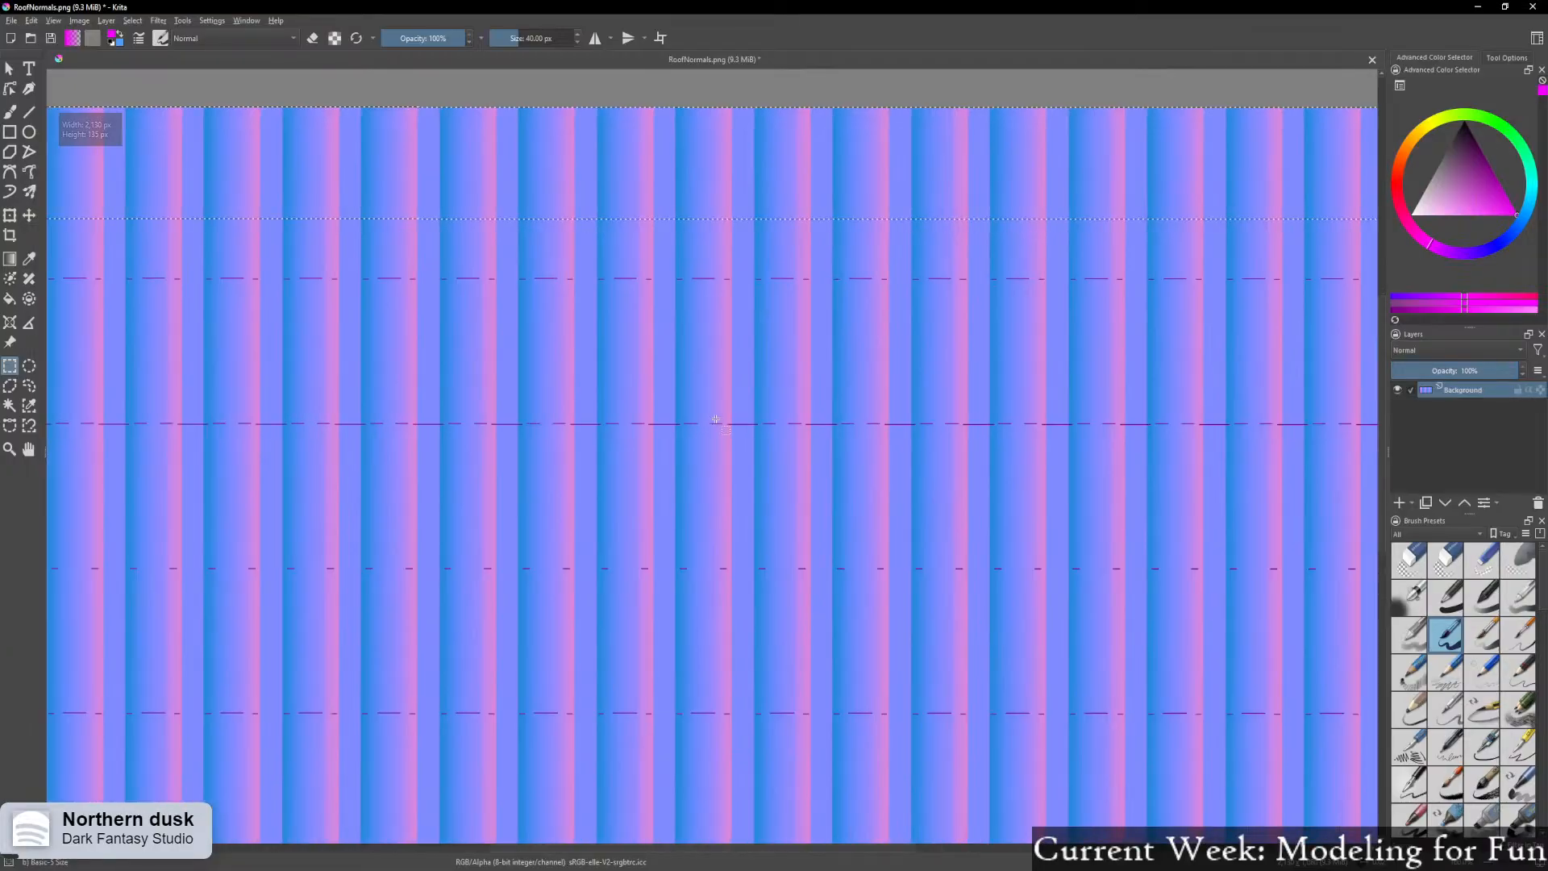
scroll(632, 386, down, 1)
shift+middle_drag(610, 351, 347, 261)
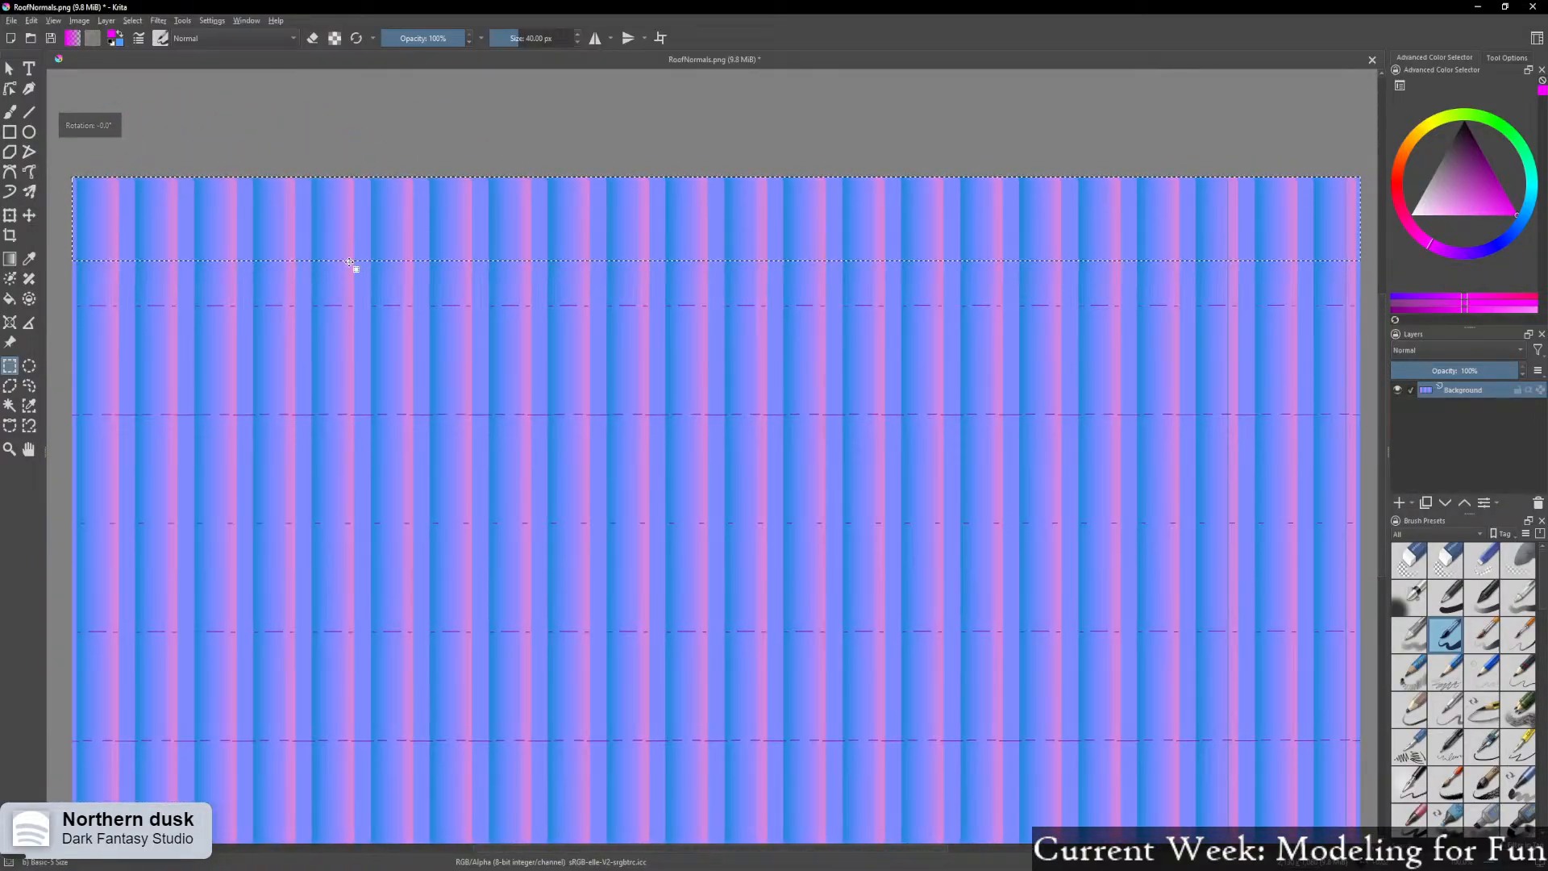
scroll(533, 355, down, 1)
scroll(728, 326, up, 1)
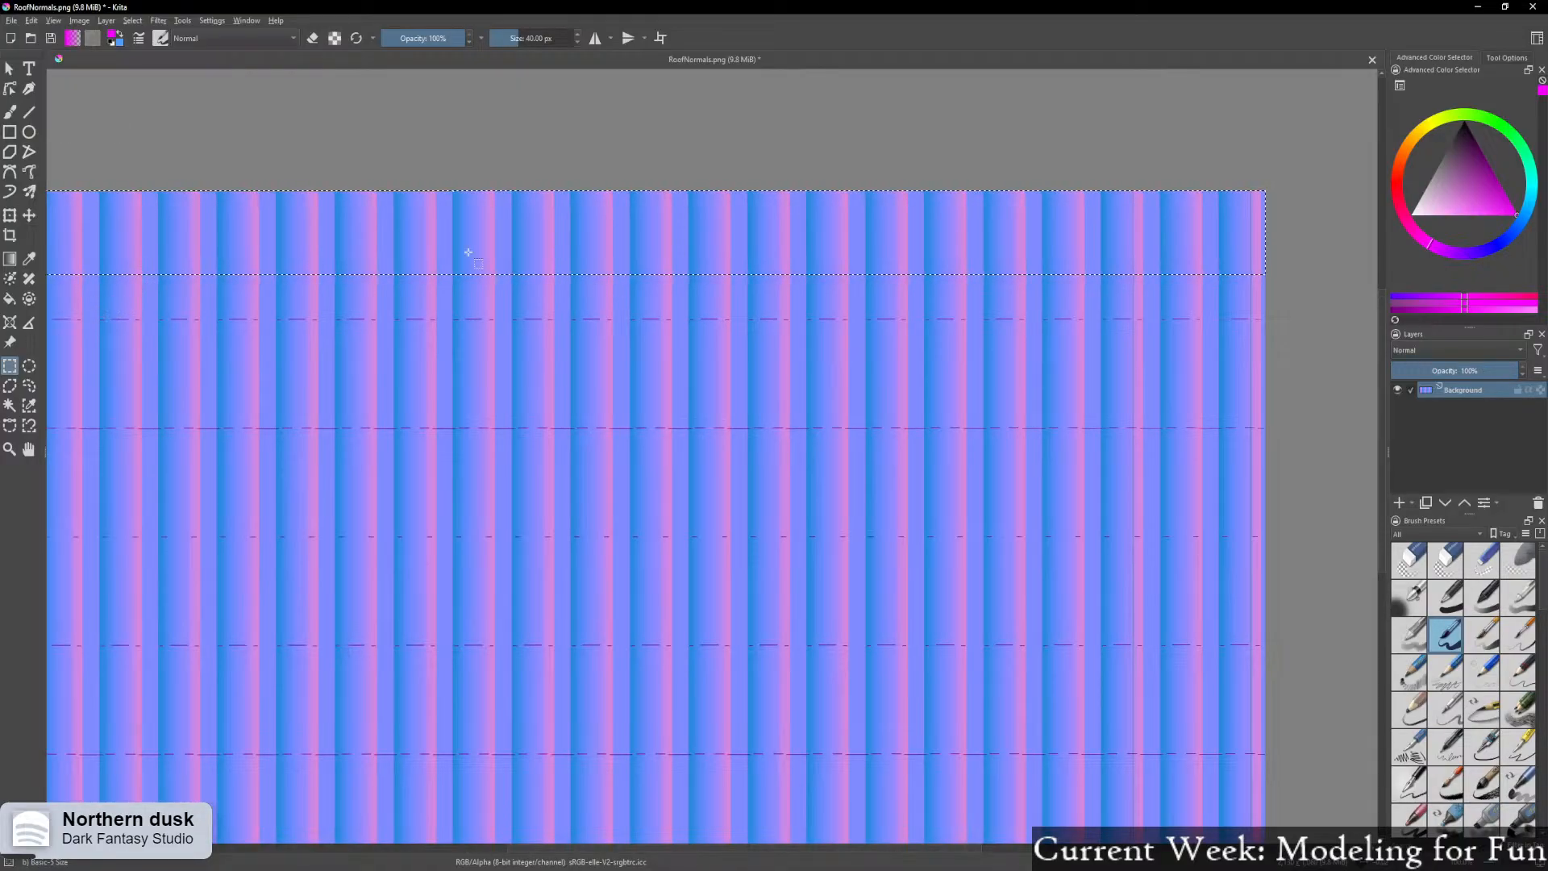
Copy the selected upper strip of RoofNormals onto a new layer and move it down over the first dashed line
click(9, 69)
key(ctrl+c)
key(ctrl+v)
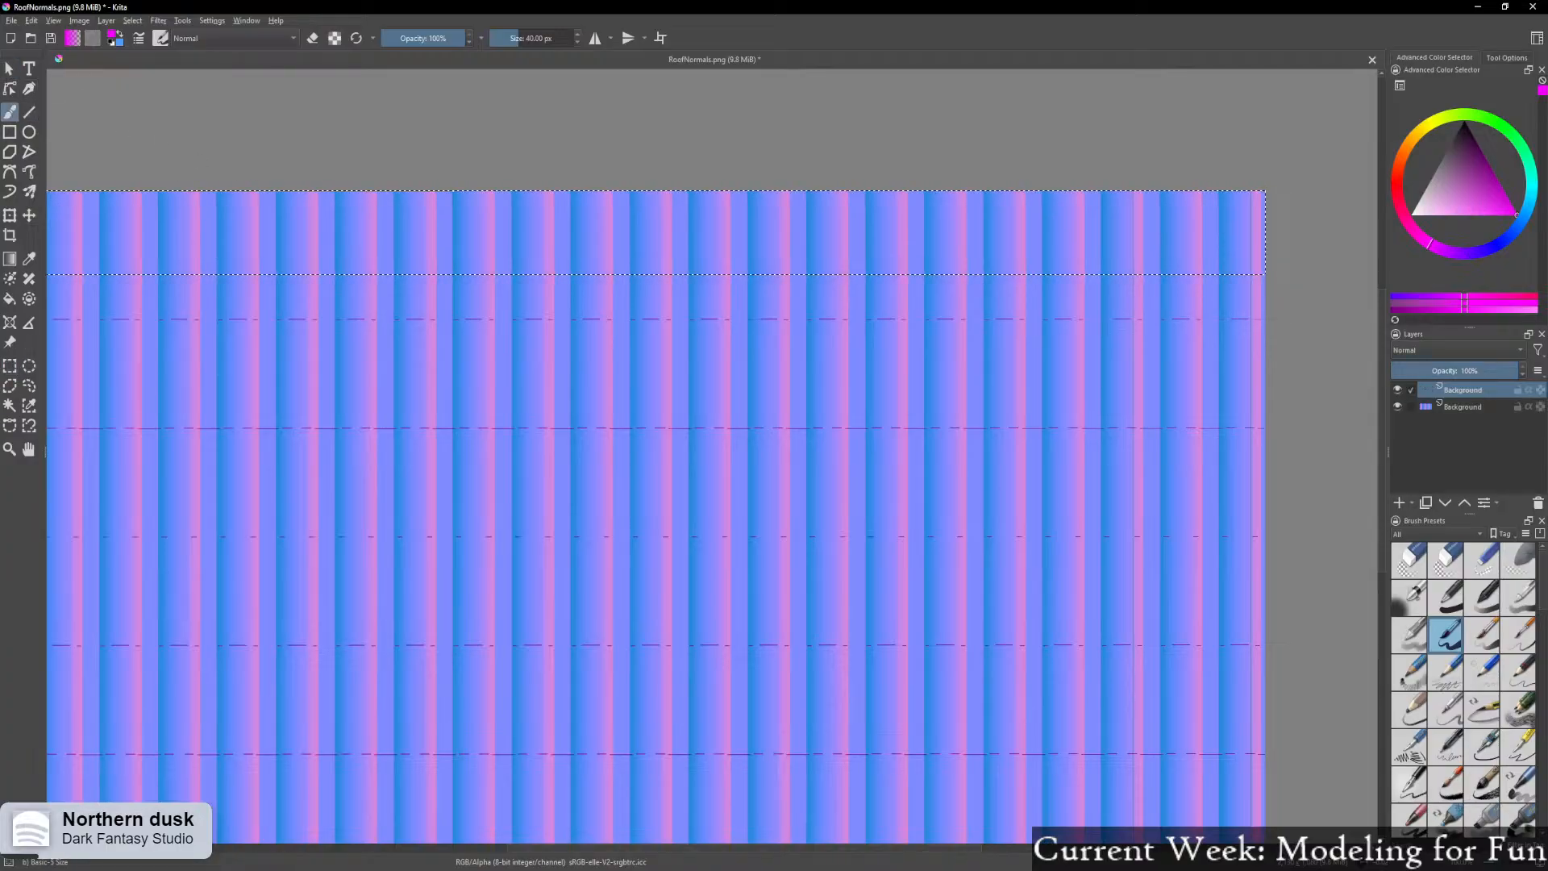
scroll(608, 260, down, 1)
click(10, 70)
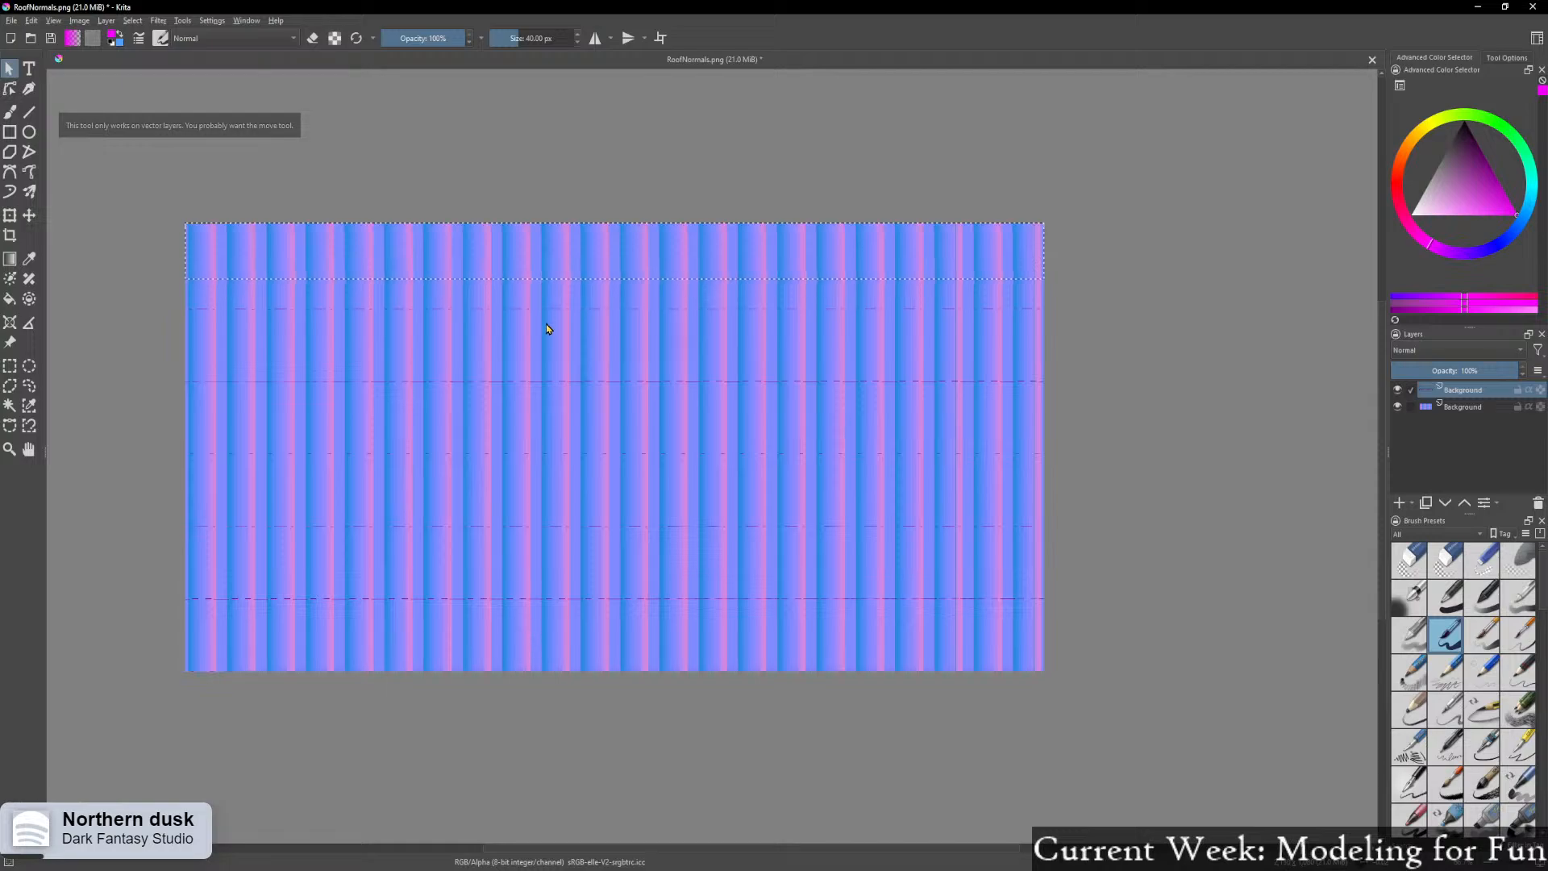
click(29, 215)
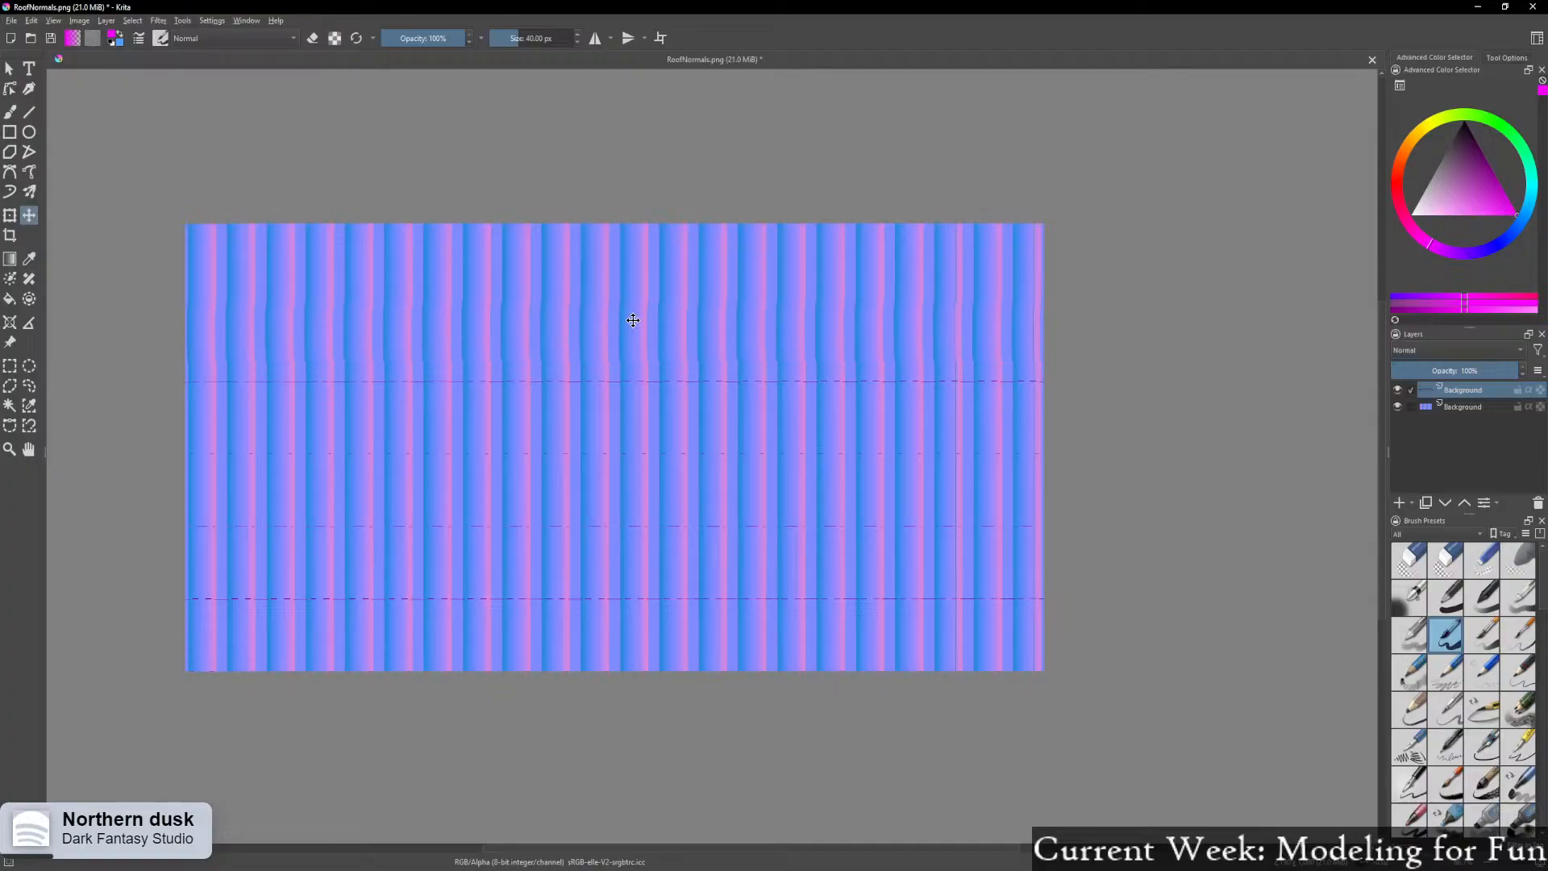
Examine how the moved strip's stripes line up with the columns above and below it, up close and across the image
ctrl+scroll(634, 320, up, 5)
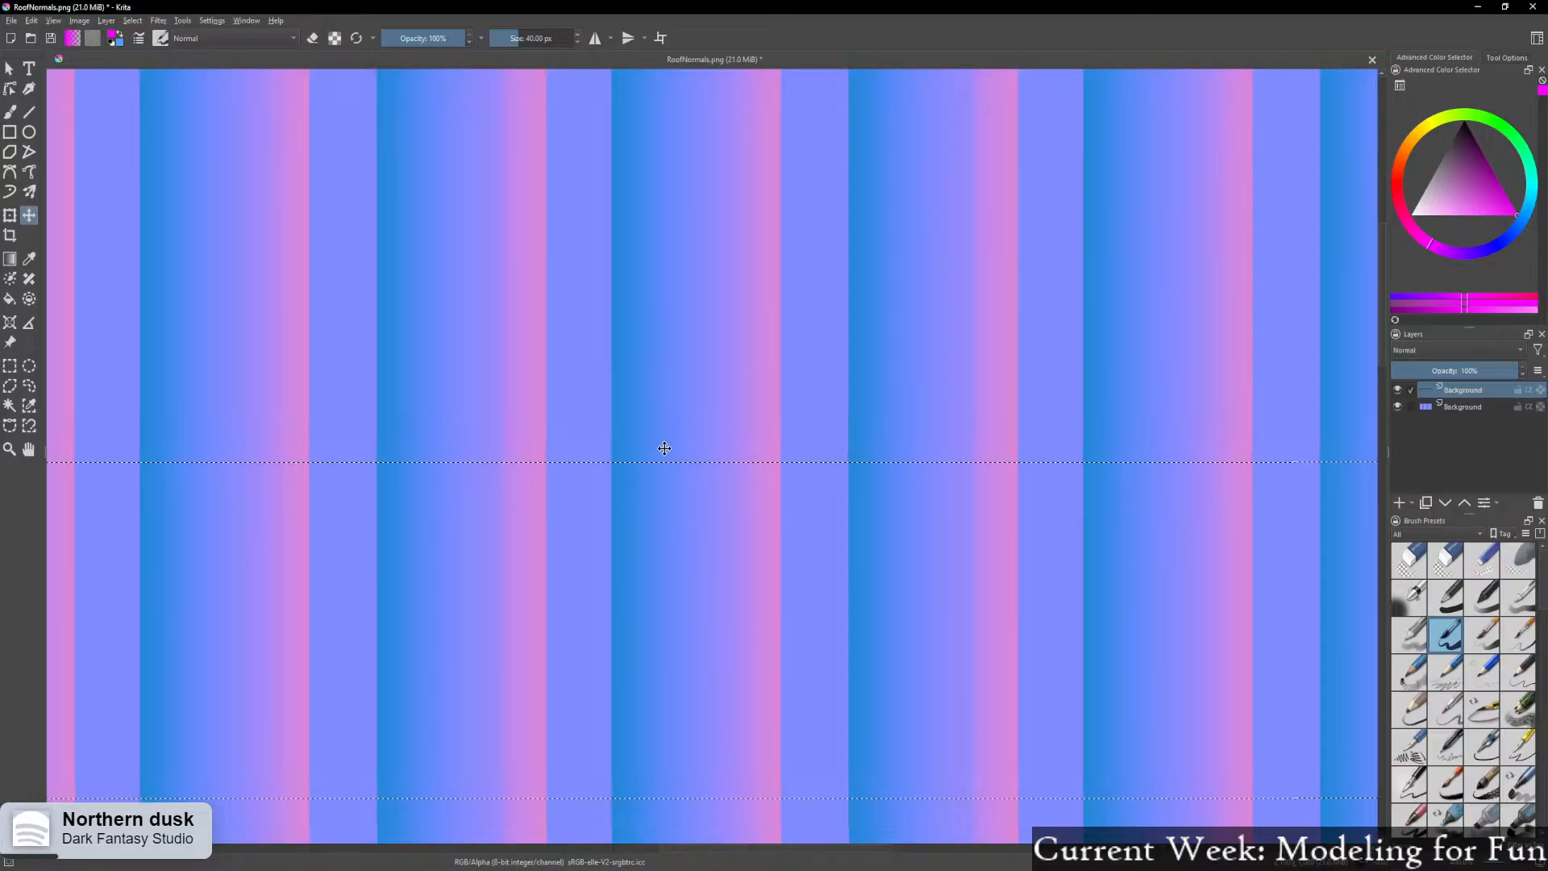
ctrl+scroll(1050, 428, down, 5)
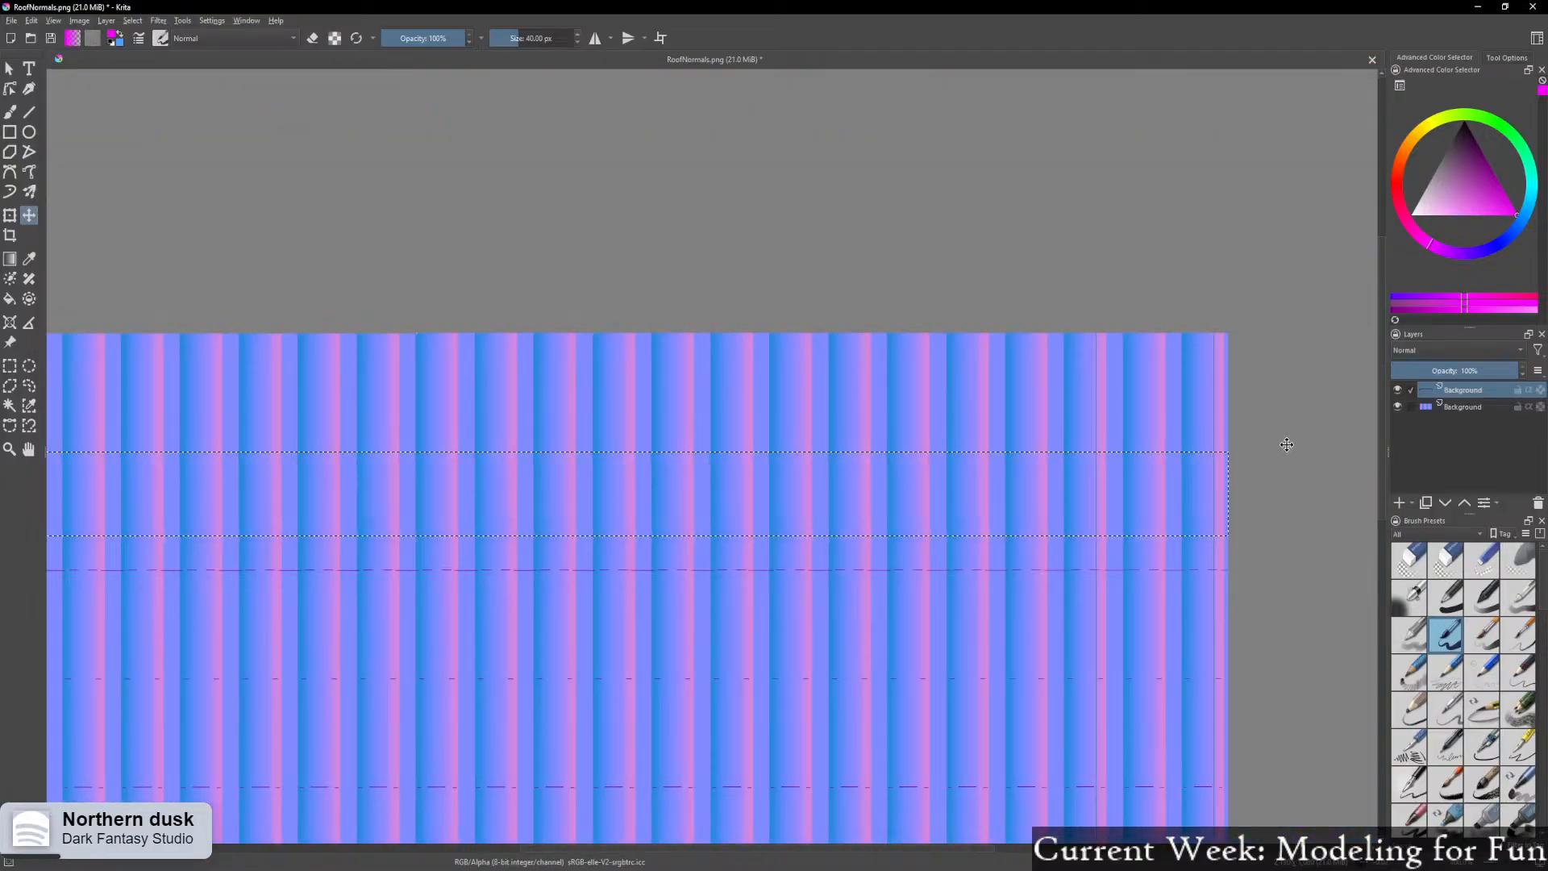
ctrl+scroll(758, 548, down, 1)
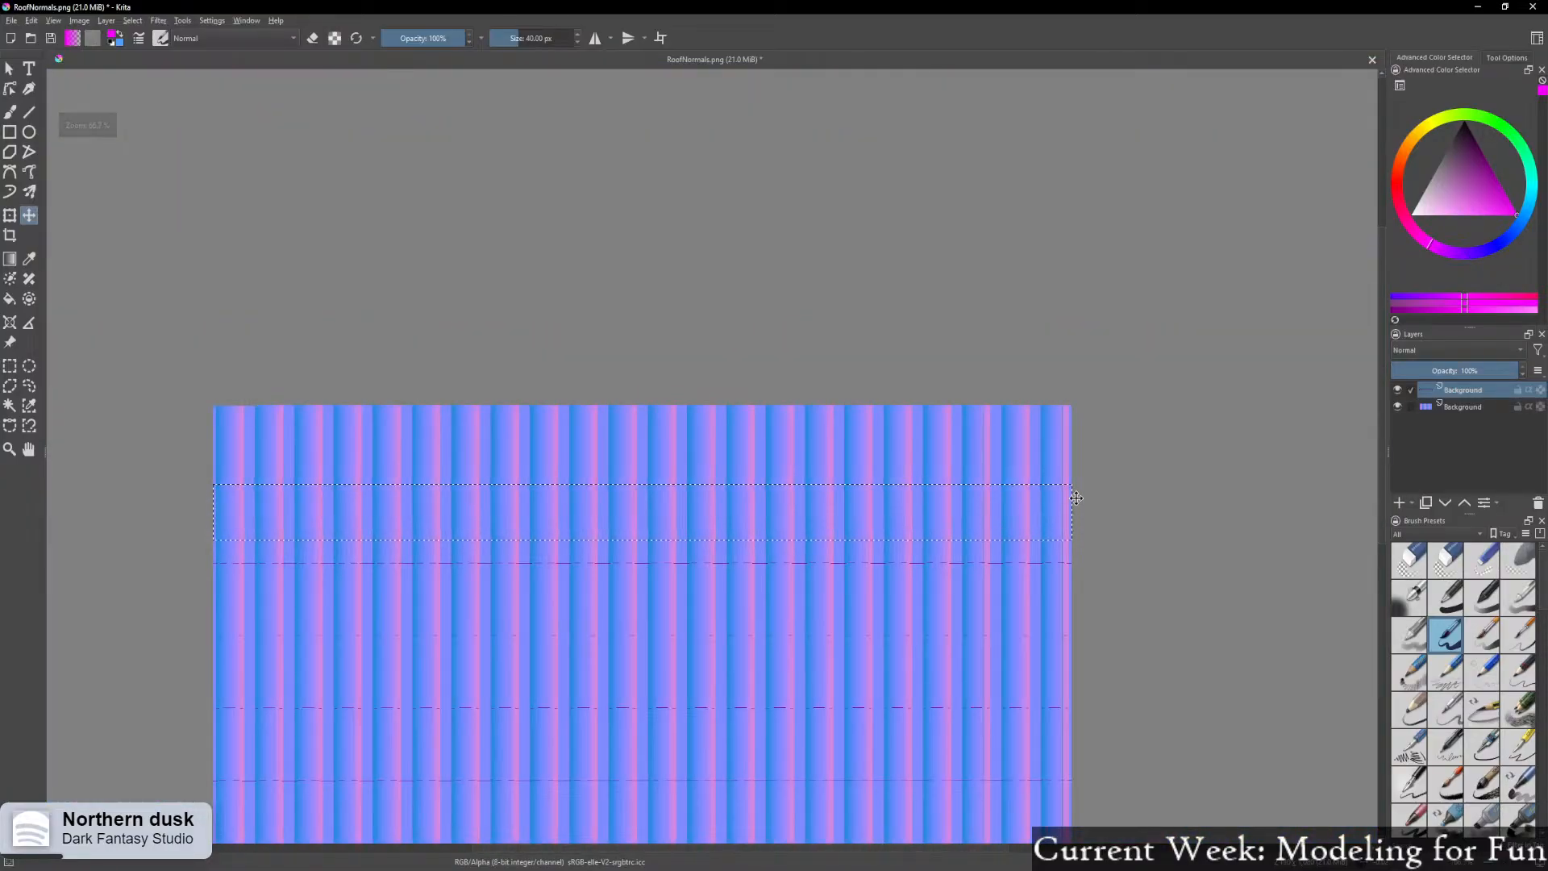
ctrl+scroll(1072, 496, up, 1)
scroll(914, 444, down, 2)
middle_drag(647, 358, 689, 287)
scroll(691, 292, up, 3)
middle_drag(677, 414, 733, 214)
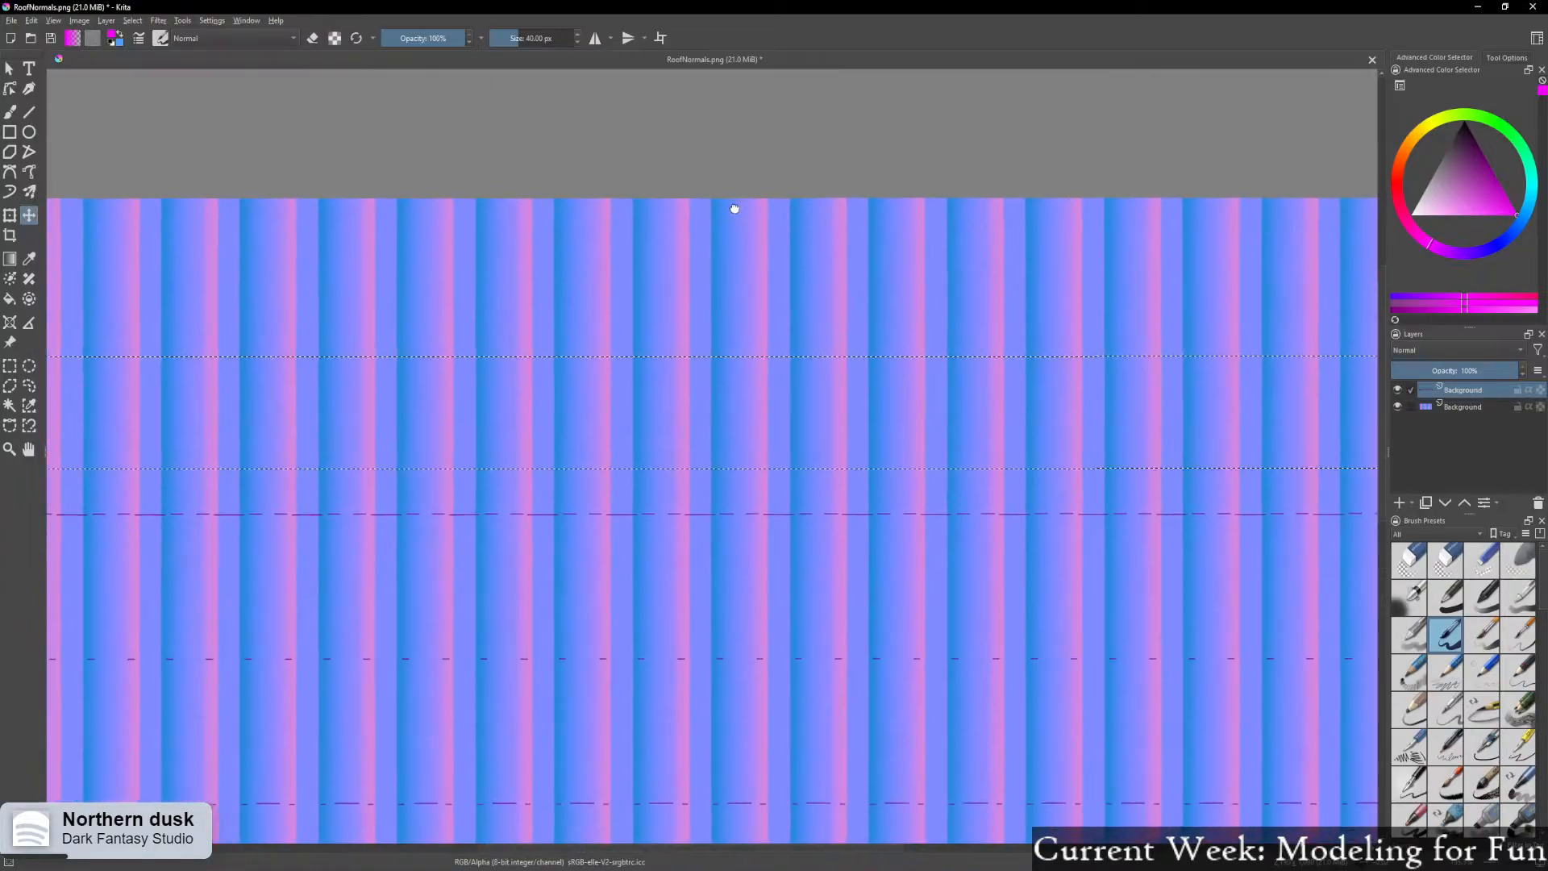
ctrl+scroll(740, 349, down, 3)
ctrl+scroll(730, 342, up, 1)
ctrl+scroll(731, 343, up, 1)
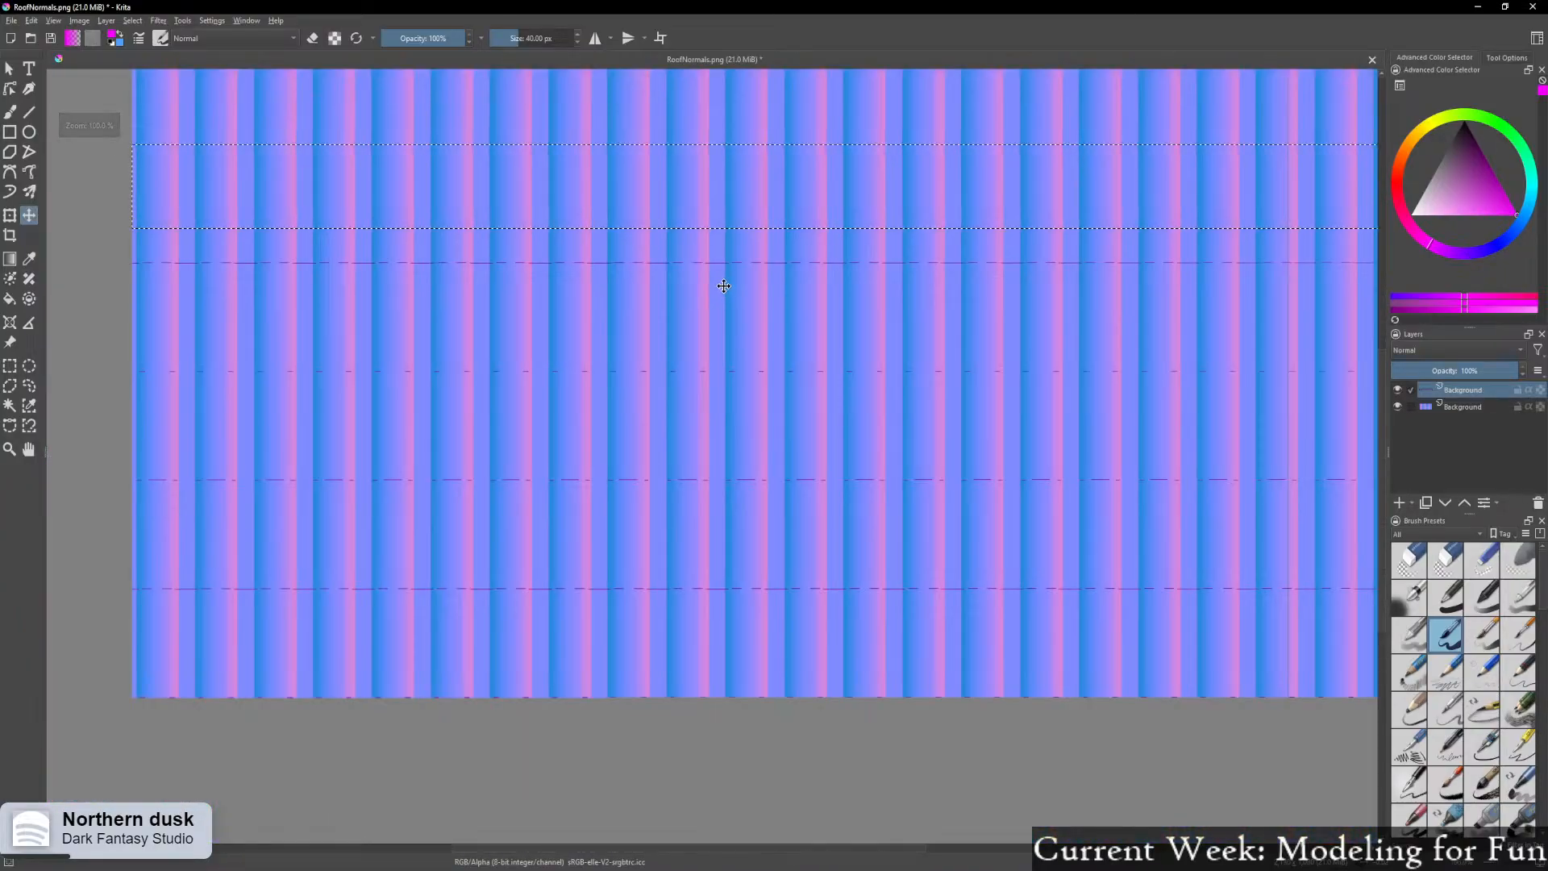
Try to place another copy of the strip on a new layer over the second dashed line
key(ctrl+alt+j)
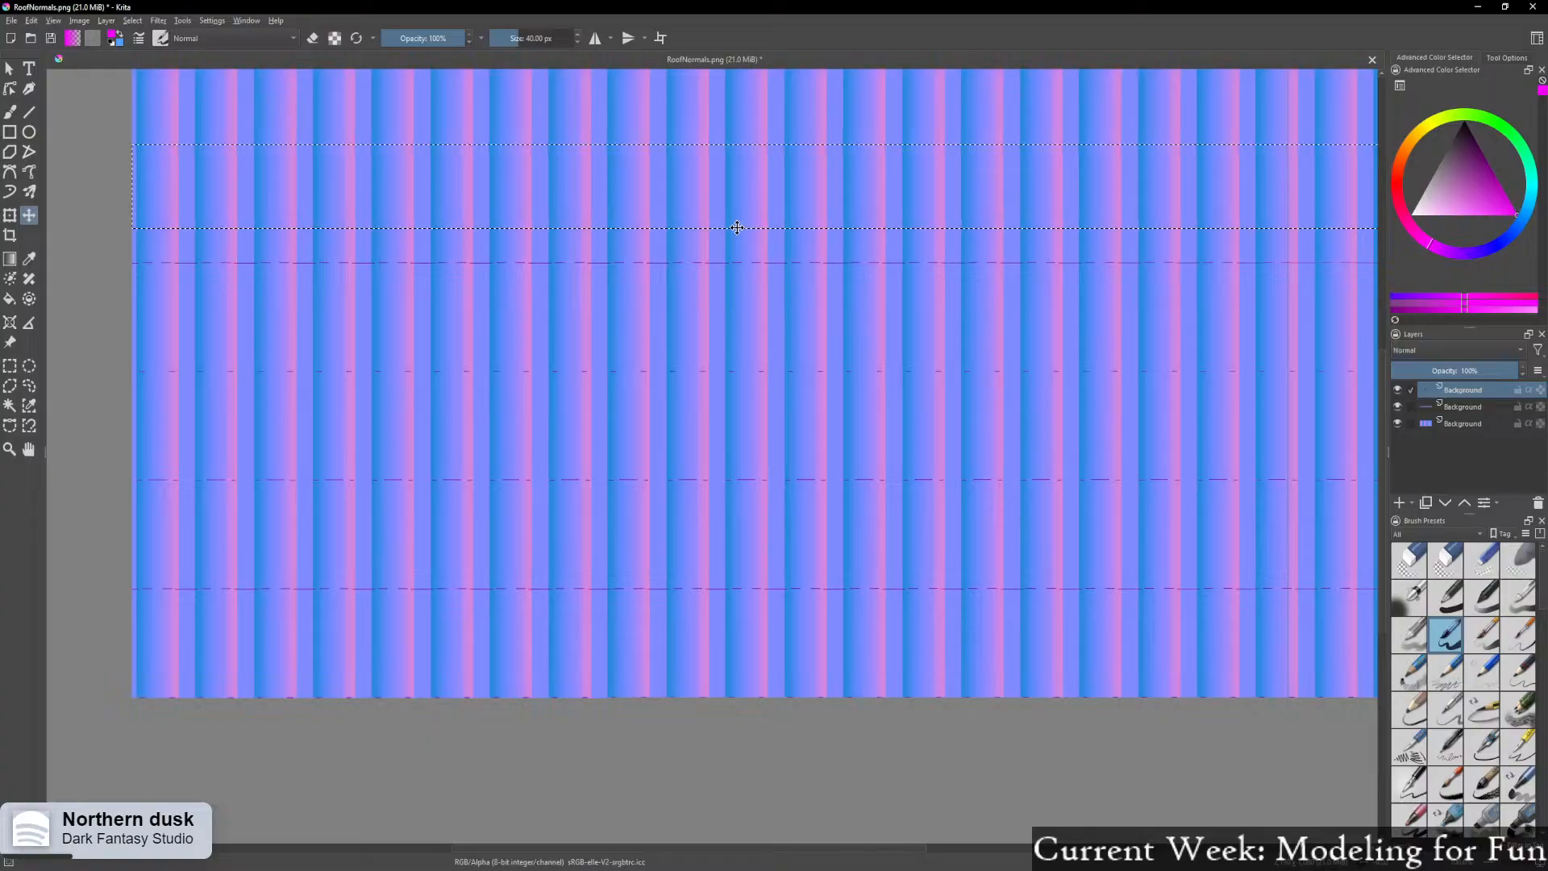
ctrl+scroll(733, 228, down, 1)
drag(731, 156, 730, 245)
key(ctrl+z)
key(ctrl+z)
key(ctrl+z)
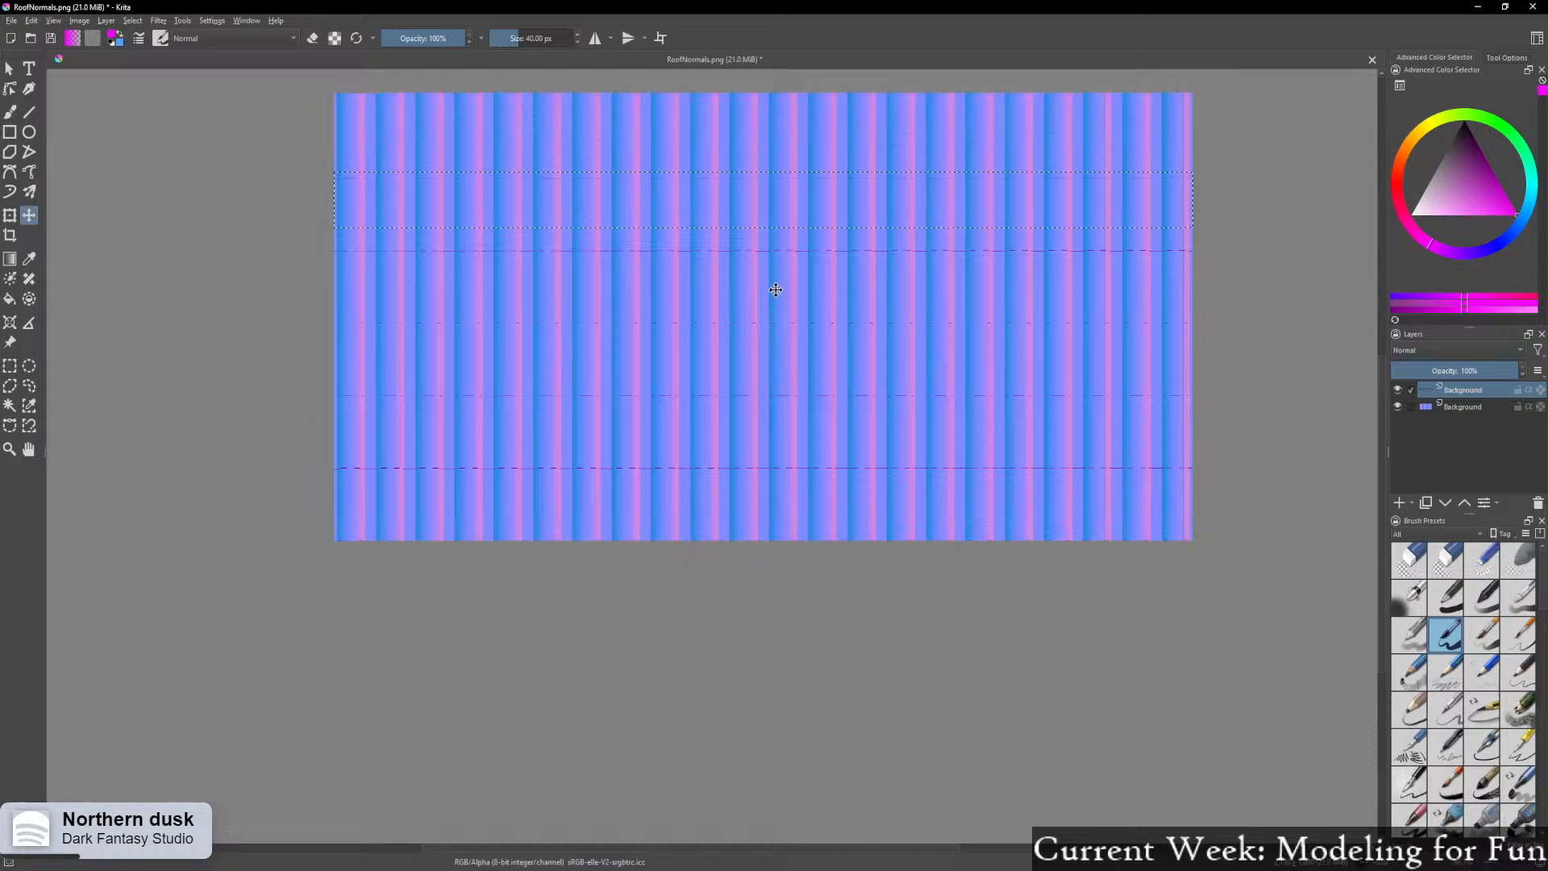
Try duplicating and dragging the strip once more, and undo back to the pasted strip lying along the image's upper edge
scroll(776, 289, up, 1)
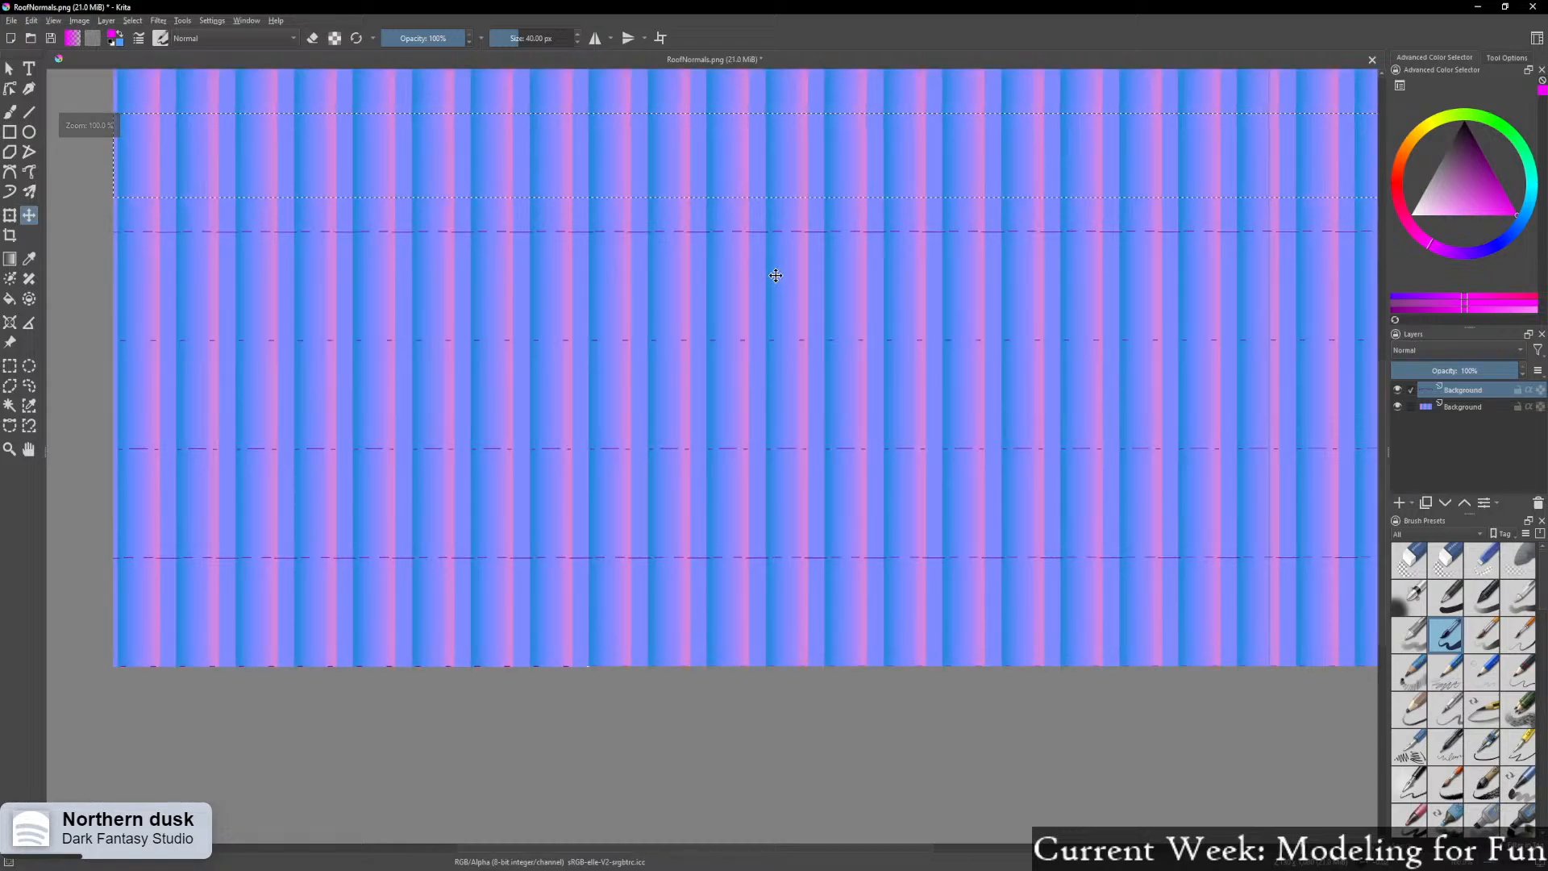
key(ctrl+j)
drag(734, 203, 761, 521)
key(ctrl+z)
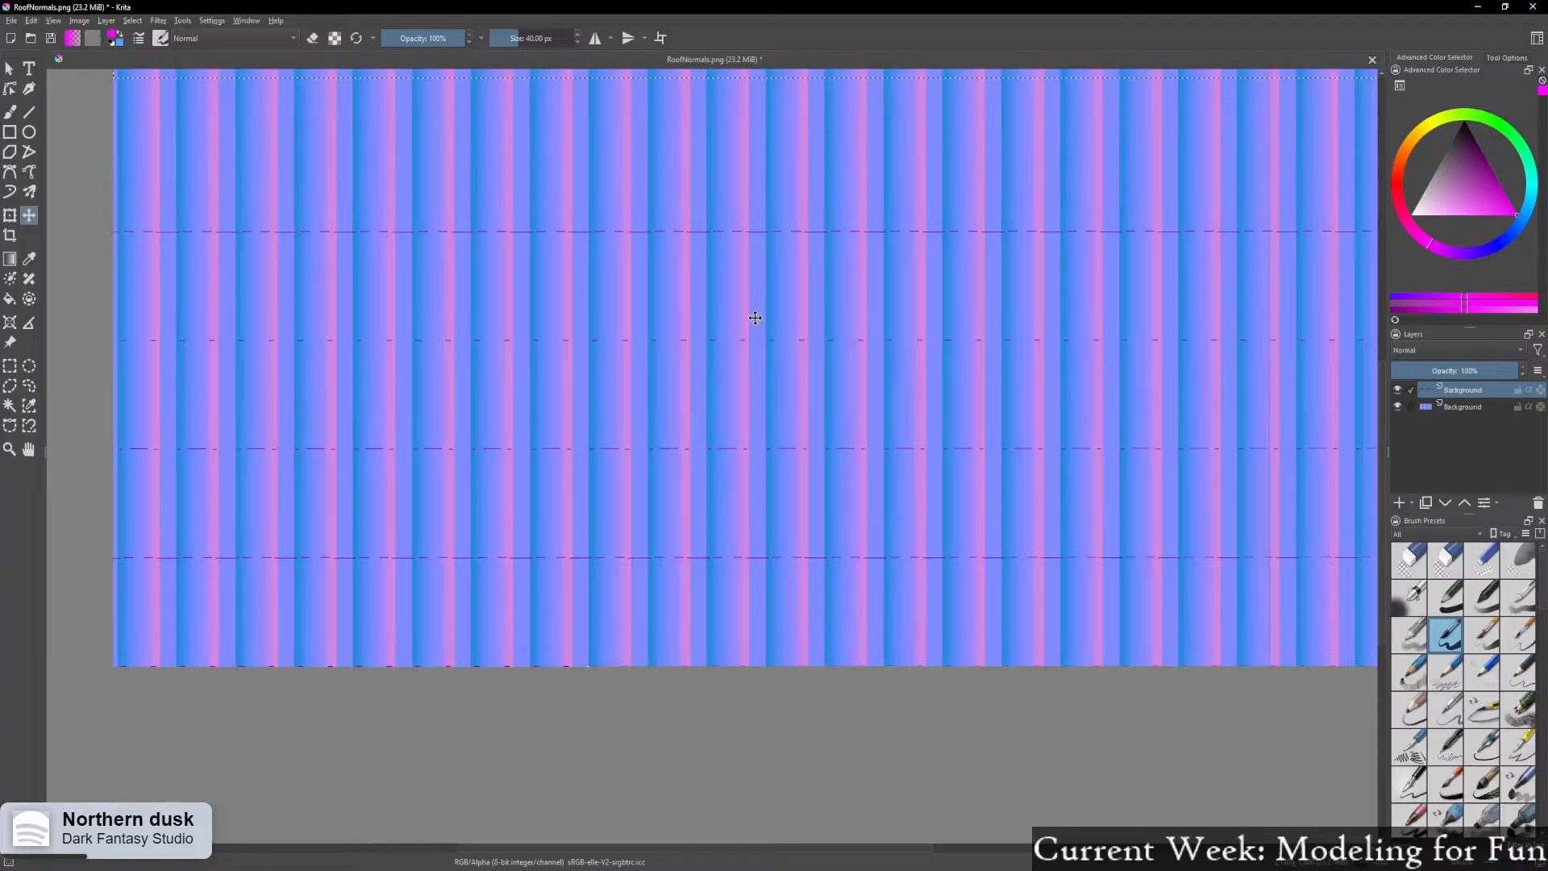
scroll(754, 318, down, 3)
key(ctrl+z)
scroll(749, 315, up, 1)
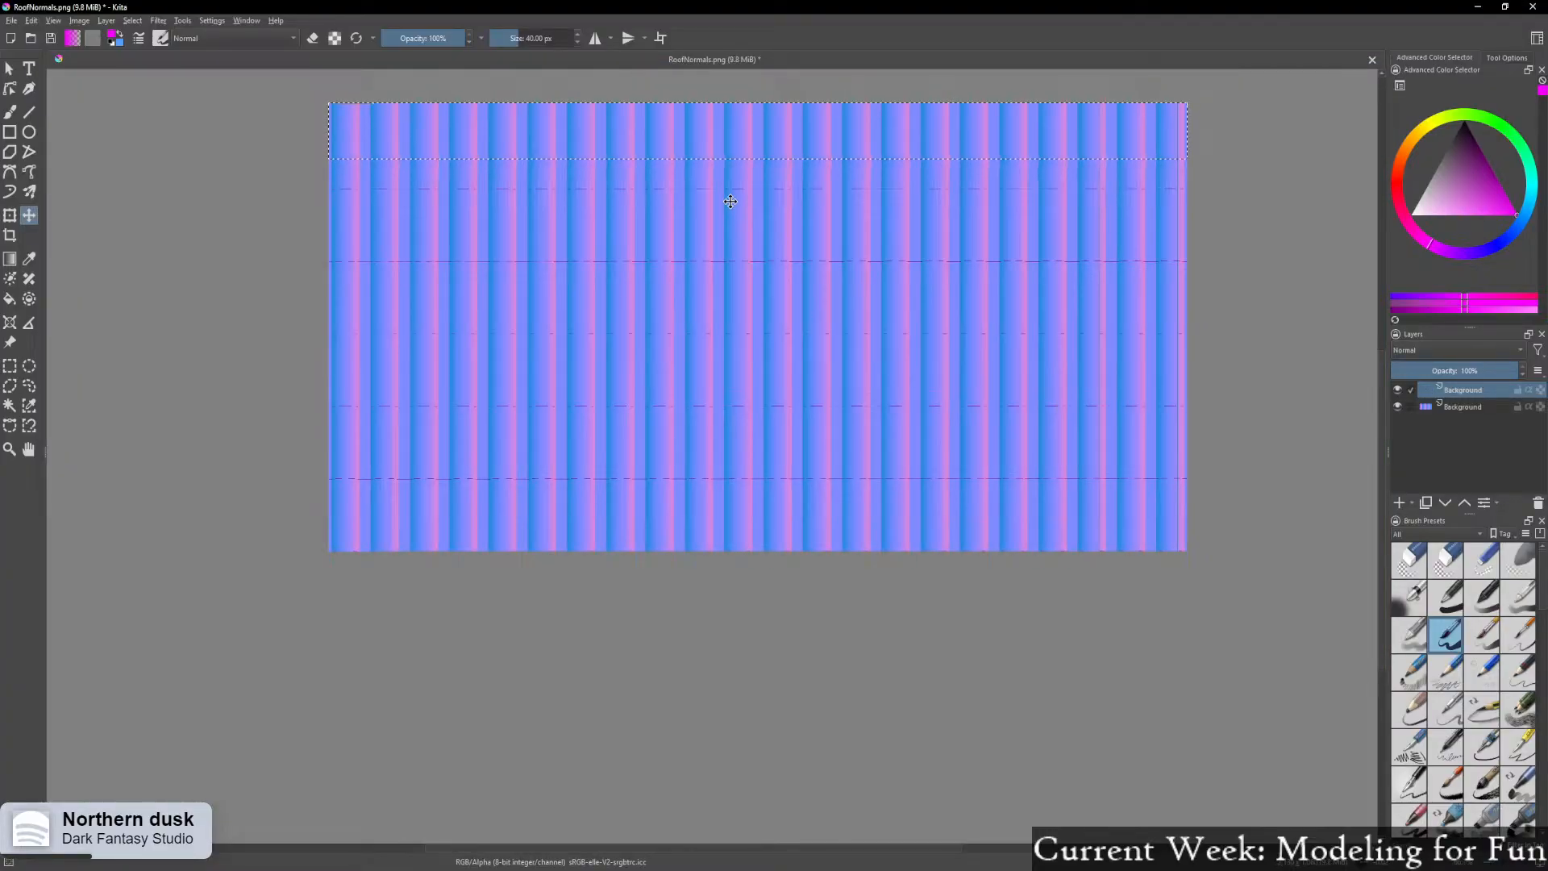
Move the pasted strip straight down over the first dashed line and add another copy of it on its own layer
mouse_move(749, 197)
mouse_down()
mouse_move(761, 263)
mouse_move(751, 228)
mouse_up()
key(ctrl+z)
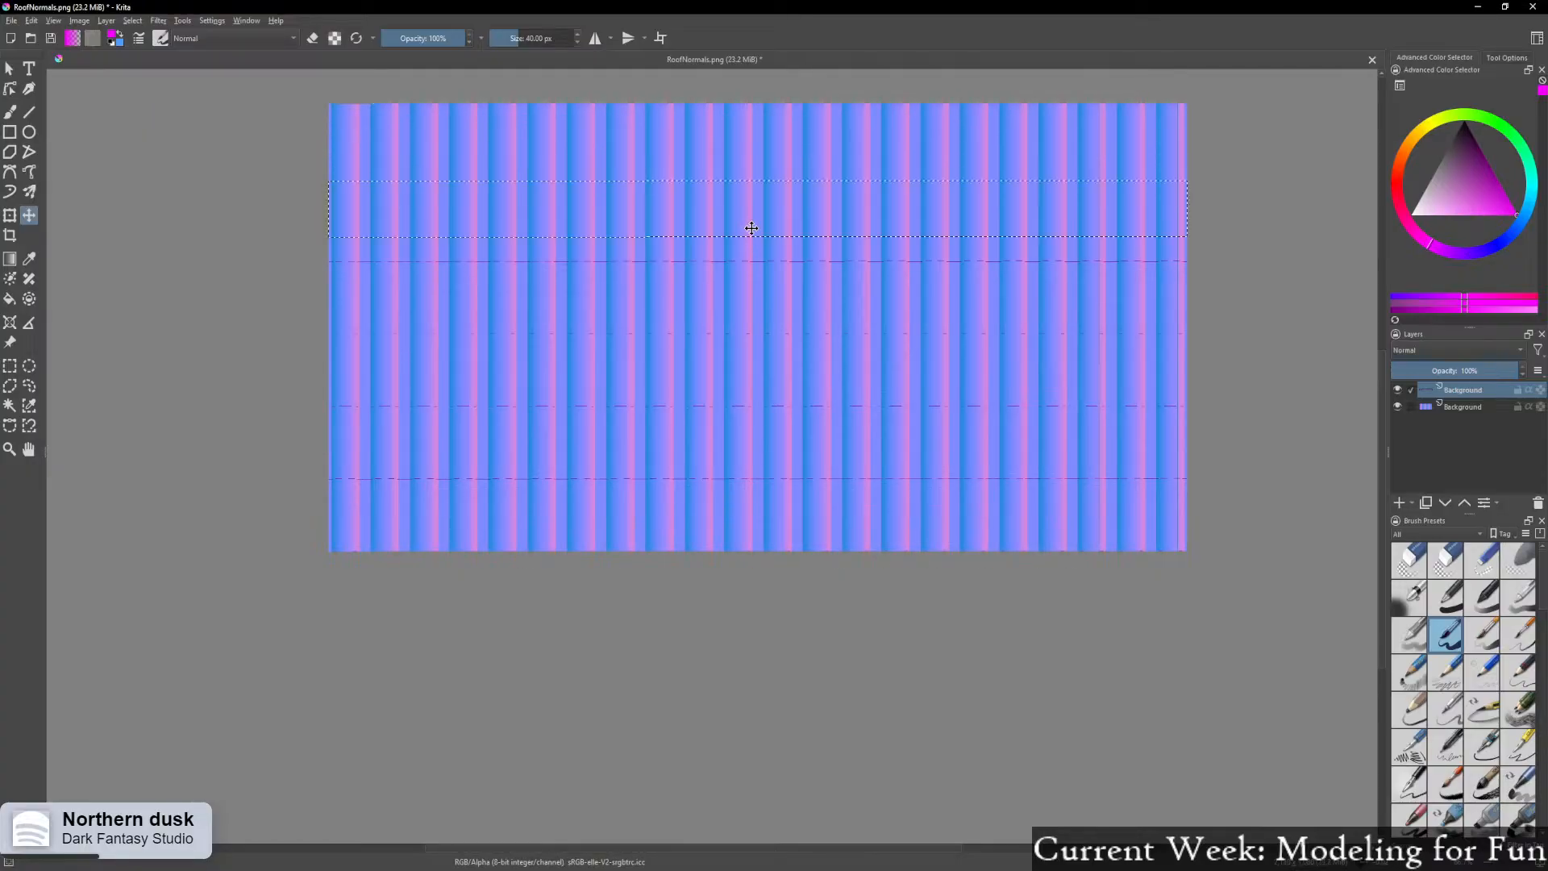
click(1462, 407)
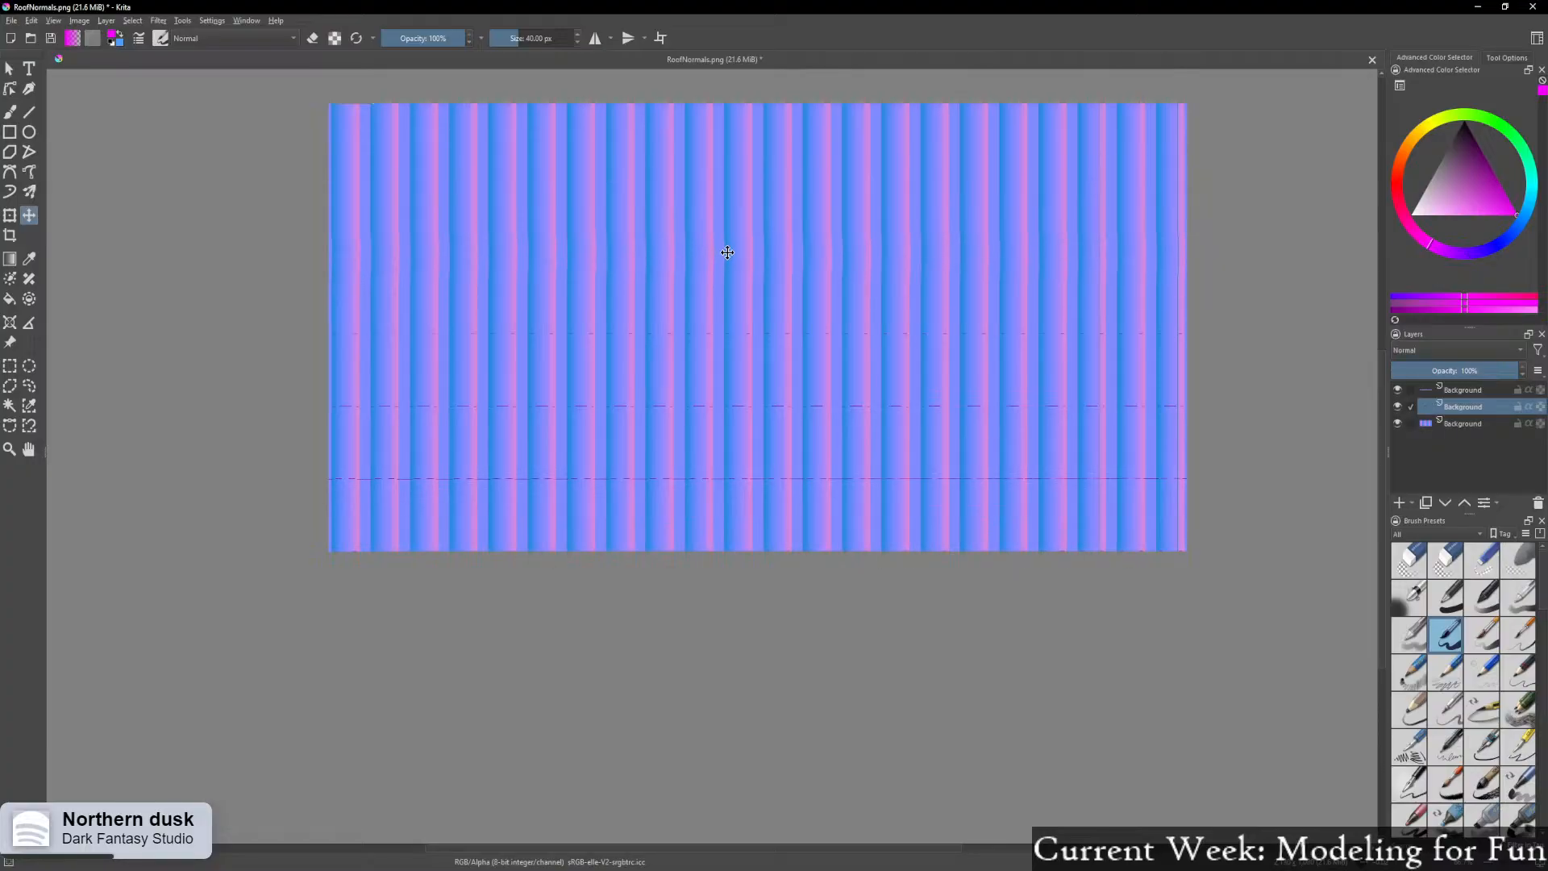
Undo the latest strip move and bring a further pasted copy over the second dashed line
key(ctrl+z)
key(ctrl+z)
key(ctrl+z)
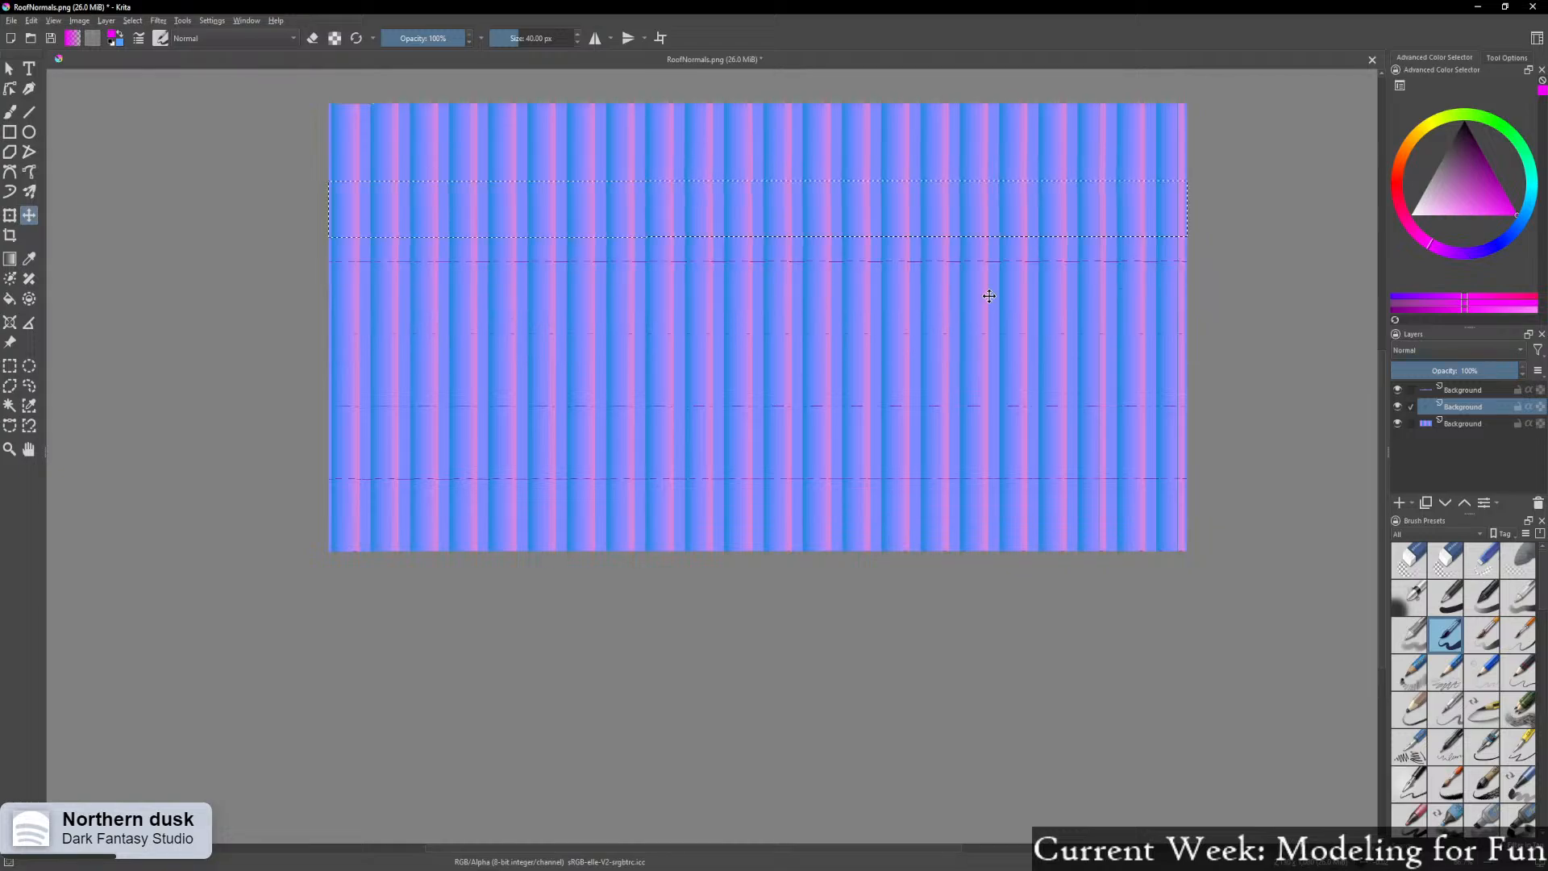
ctrl+click(1423, 395)
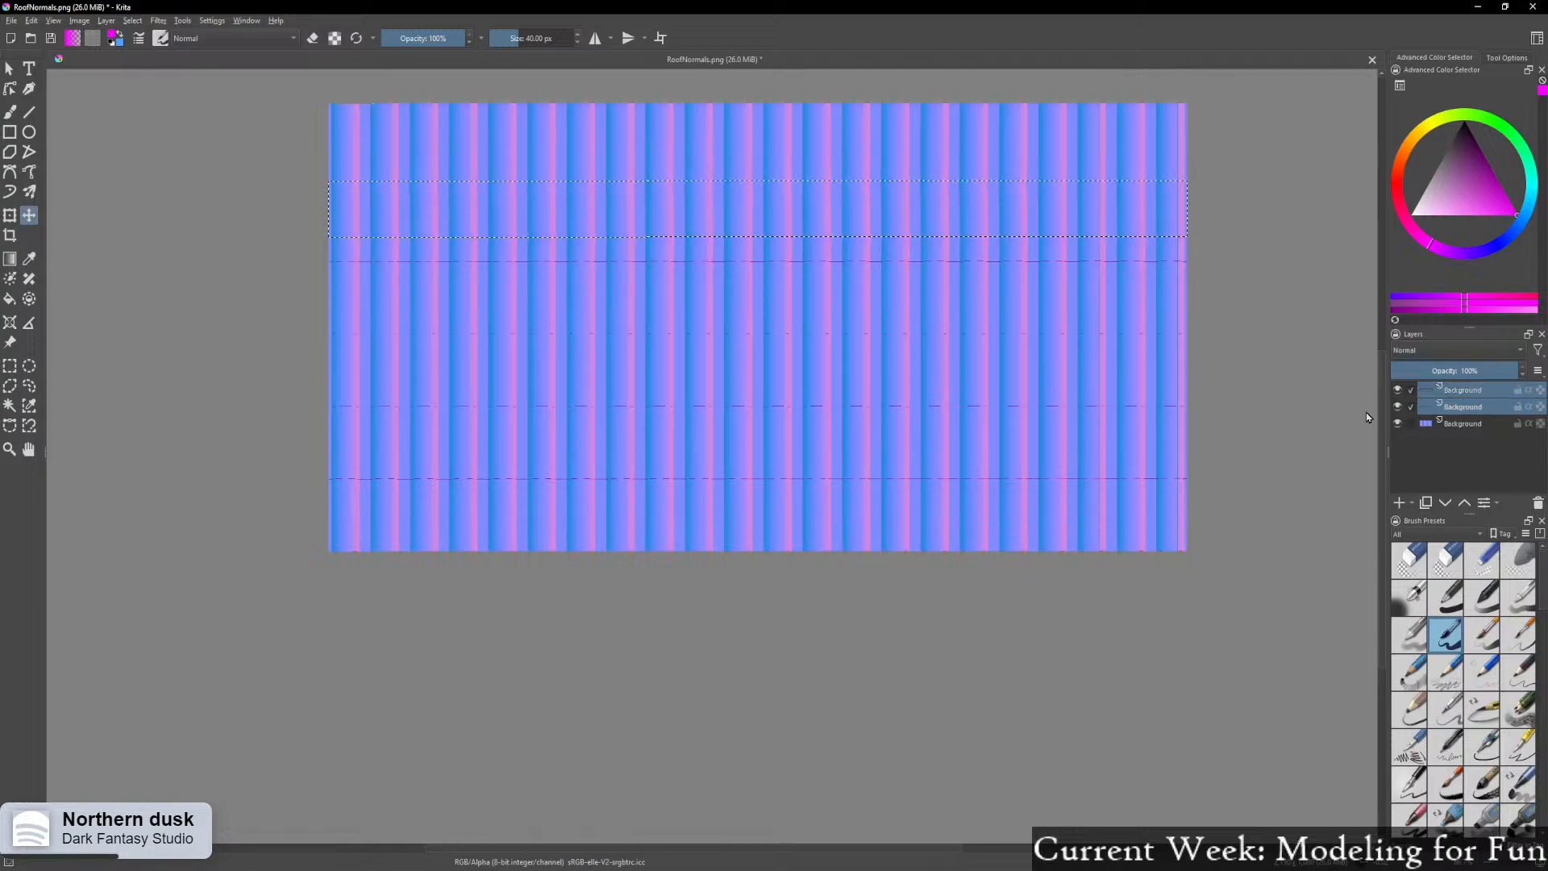
click(1410, 409)
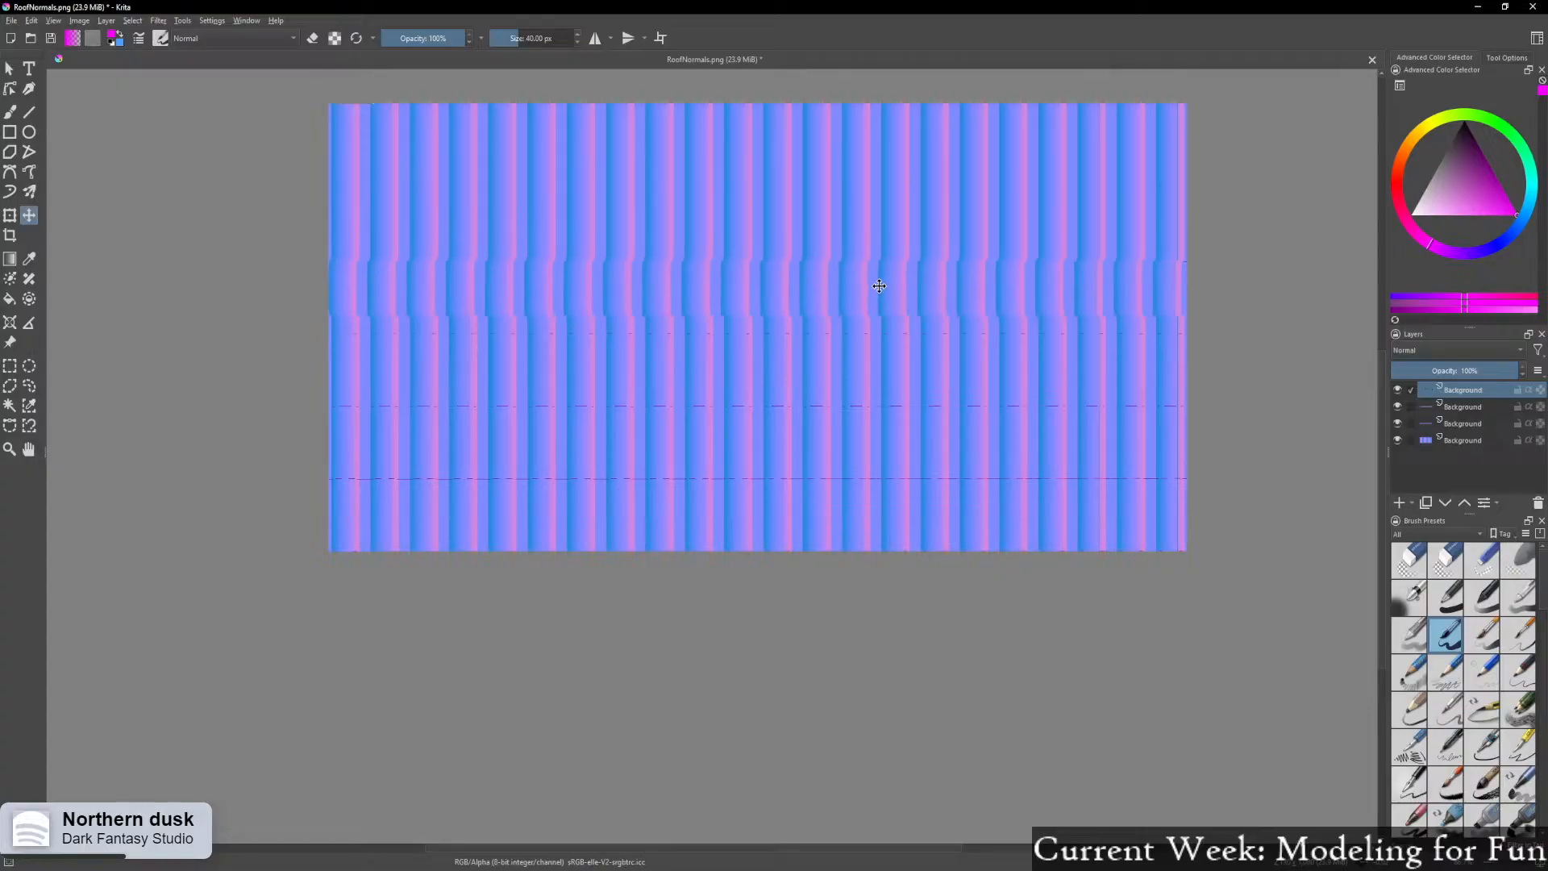
Nudge the strip over the second dashed line until its stripes align with the surrounding columns
mouse_move(887, 284)
mouse_down()
mouse_move(872, 284)
mouse_move(885, 283)
mouse_up()
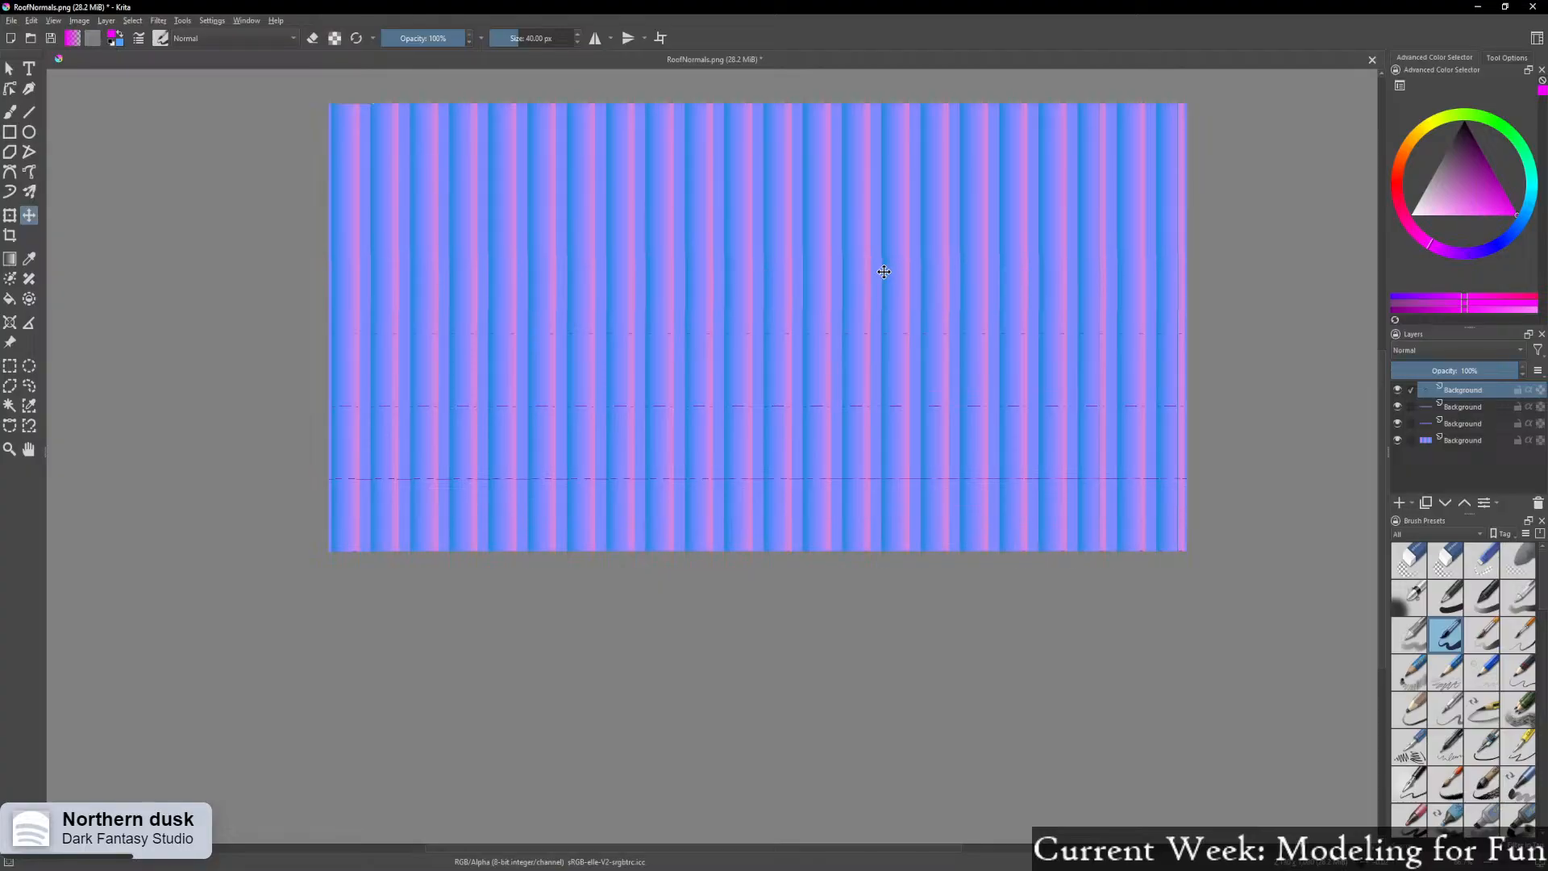
scroll(883, 272, up, 5)
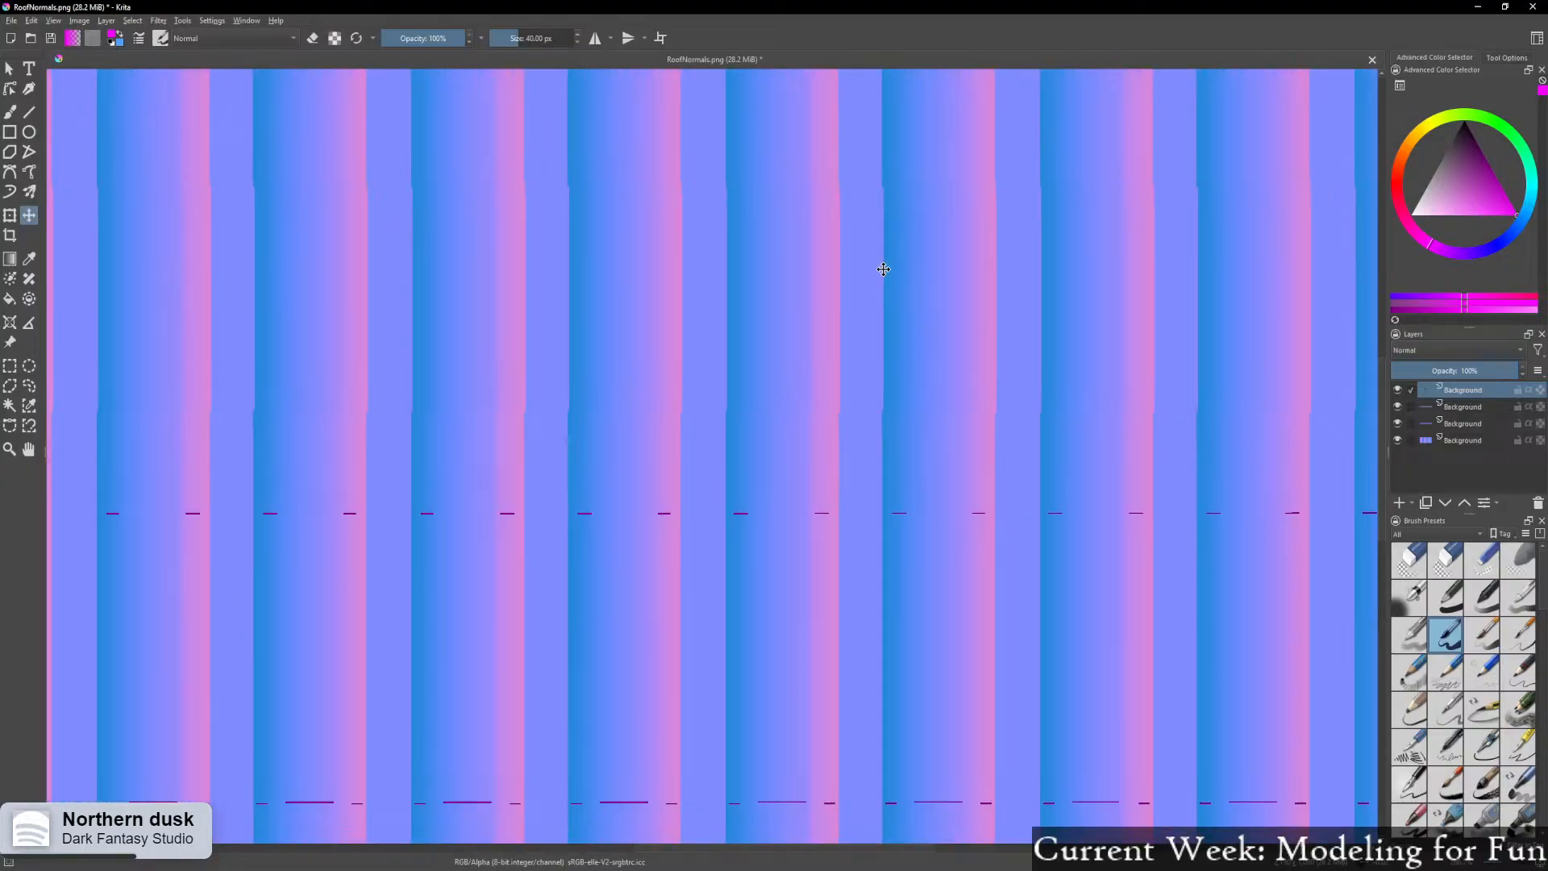
drag(881, 271, 883, 272)
scroll(874, 257, down, 5)
scroll(871, 249, up, 2)
shift+middle_drag(876, 223, 972, 197)
scroll(978, 283, down, 1)
scroll(951, 293, up, 1)
scroll(946, 294, down, 1)
scroll(946, 297, up, 1)
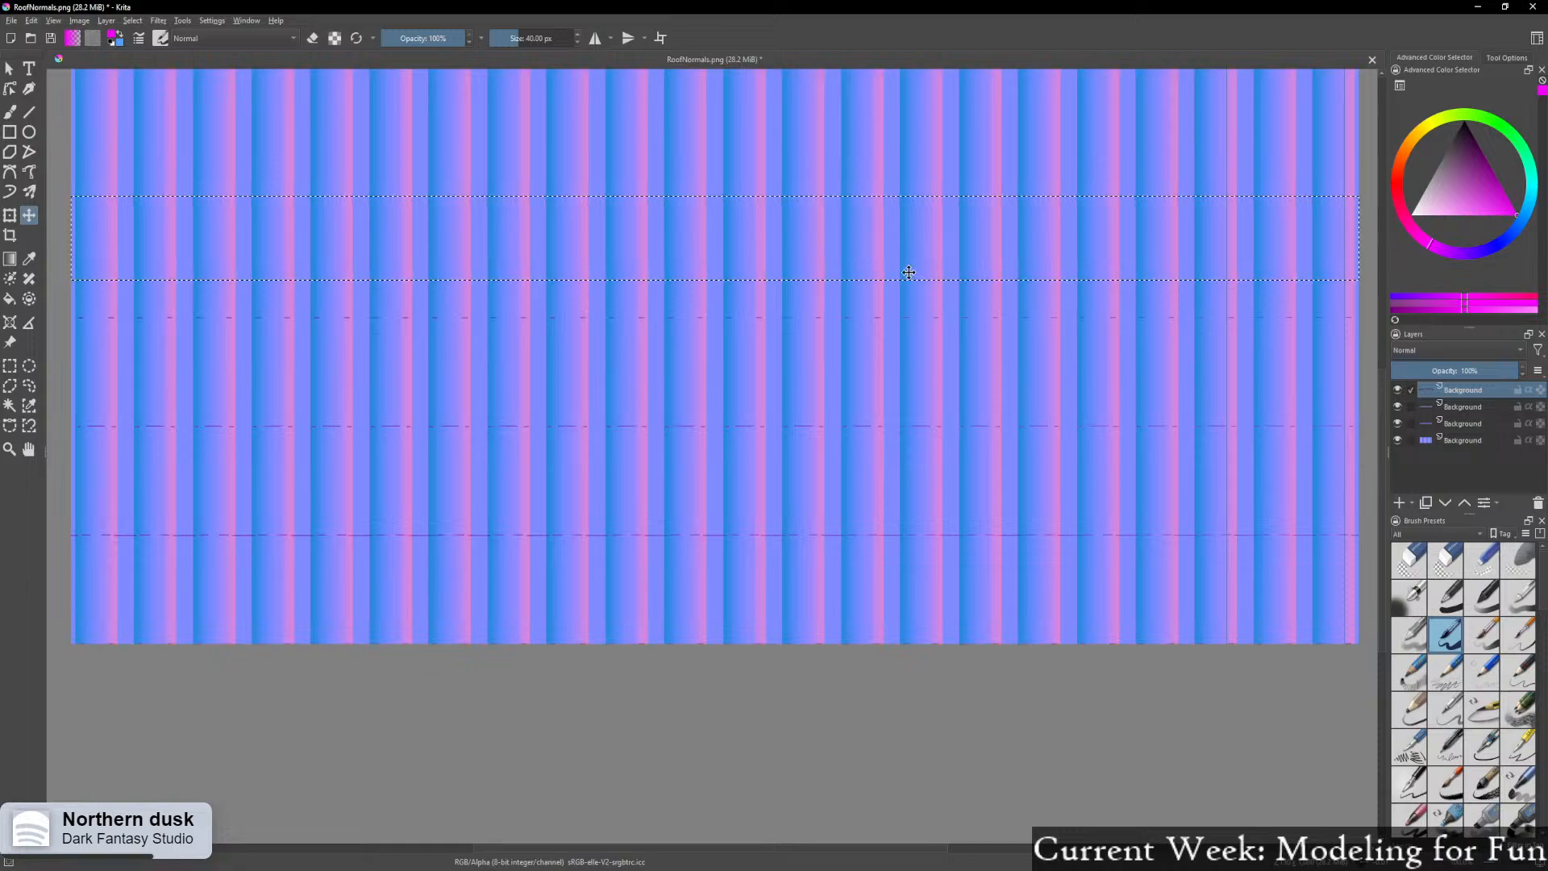
Paste two more copies of the strip and place them over the third and fourth dashed lines, aligned with the columns
drag(878, 344, 883, 377)
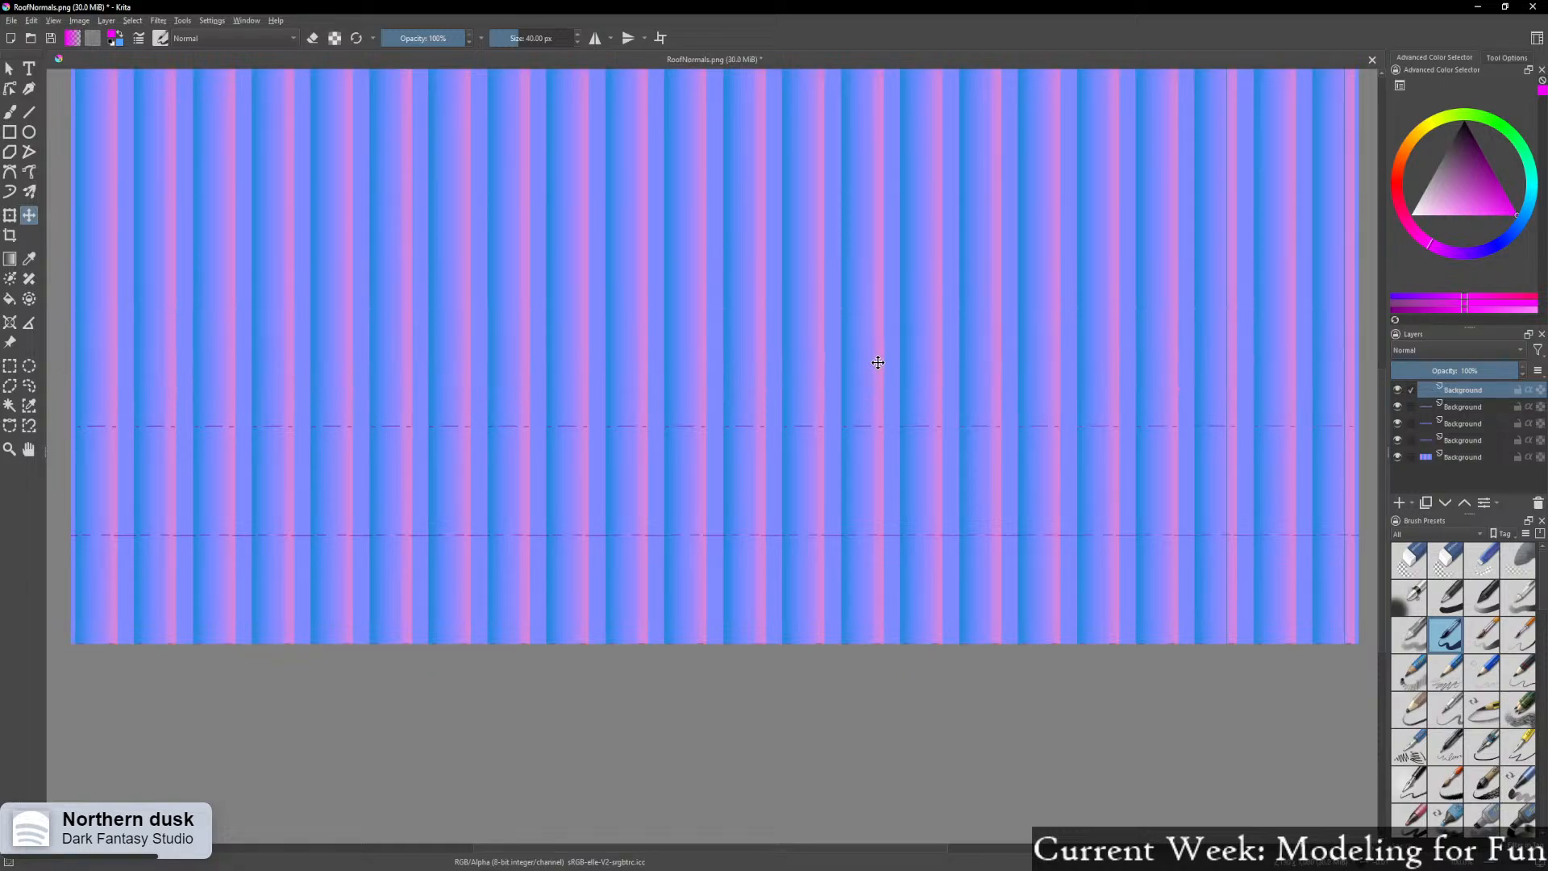
scroll(878, 363, up, 2)
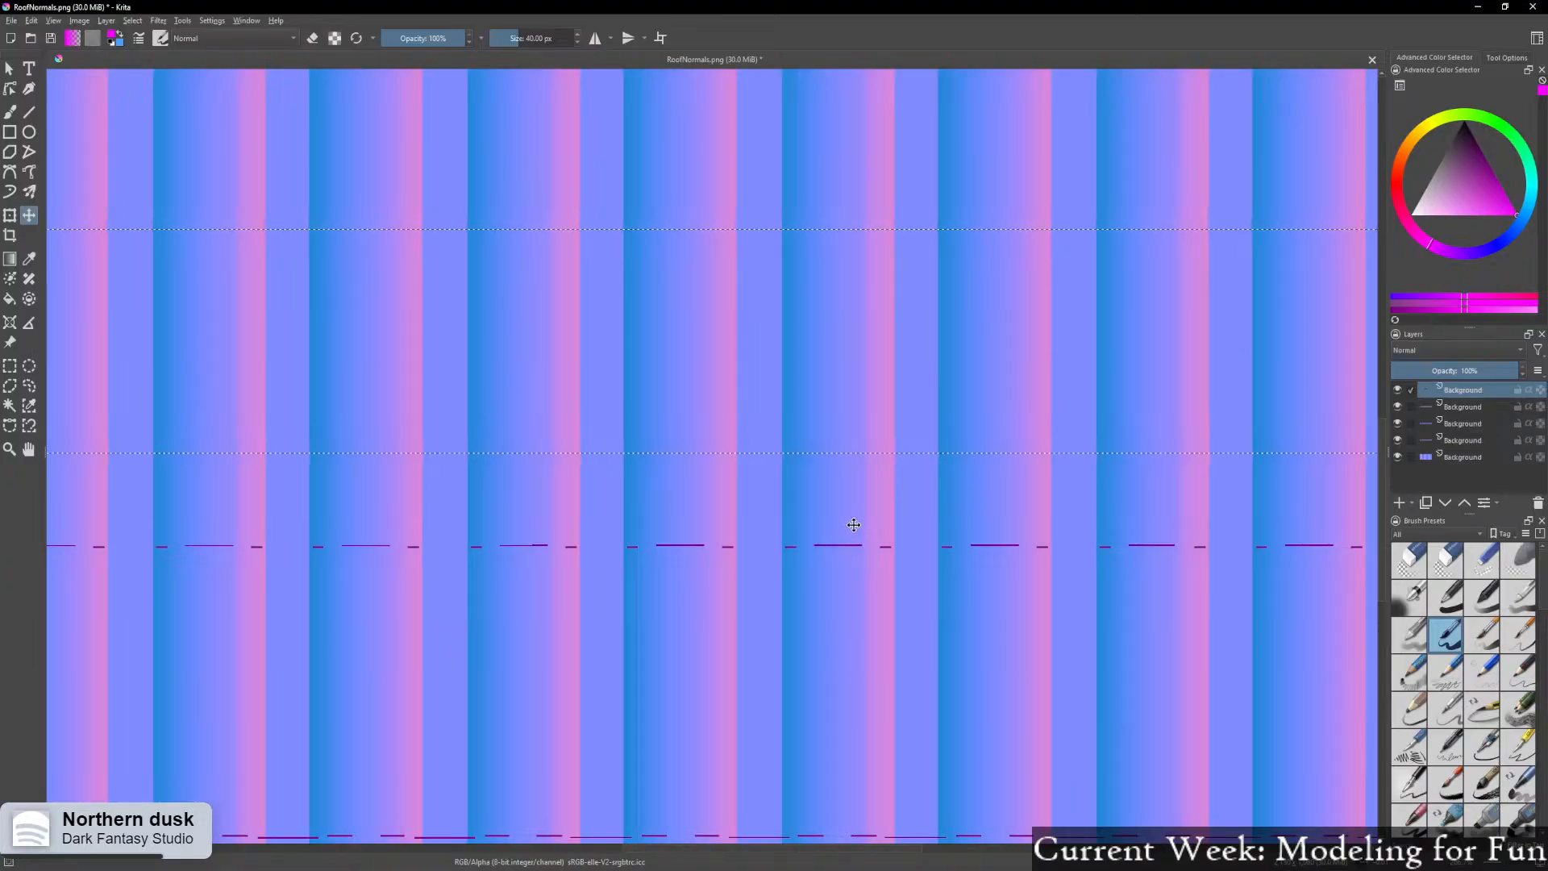
key(ctrl+c)
key(ctrl+v)
drag(782, 316, 793, 646)
scroll(799, 604, down, 4)
middle_drag(789, 591, 782, 412)
scroll(805, 520, up, 3)
scroll(804, 527, up, 1)
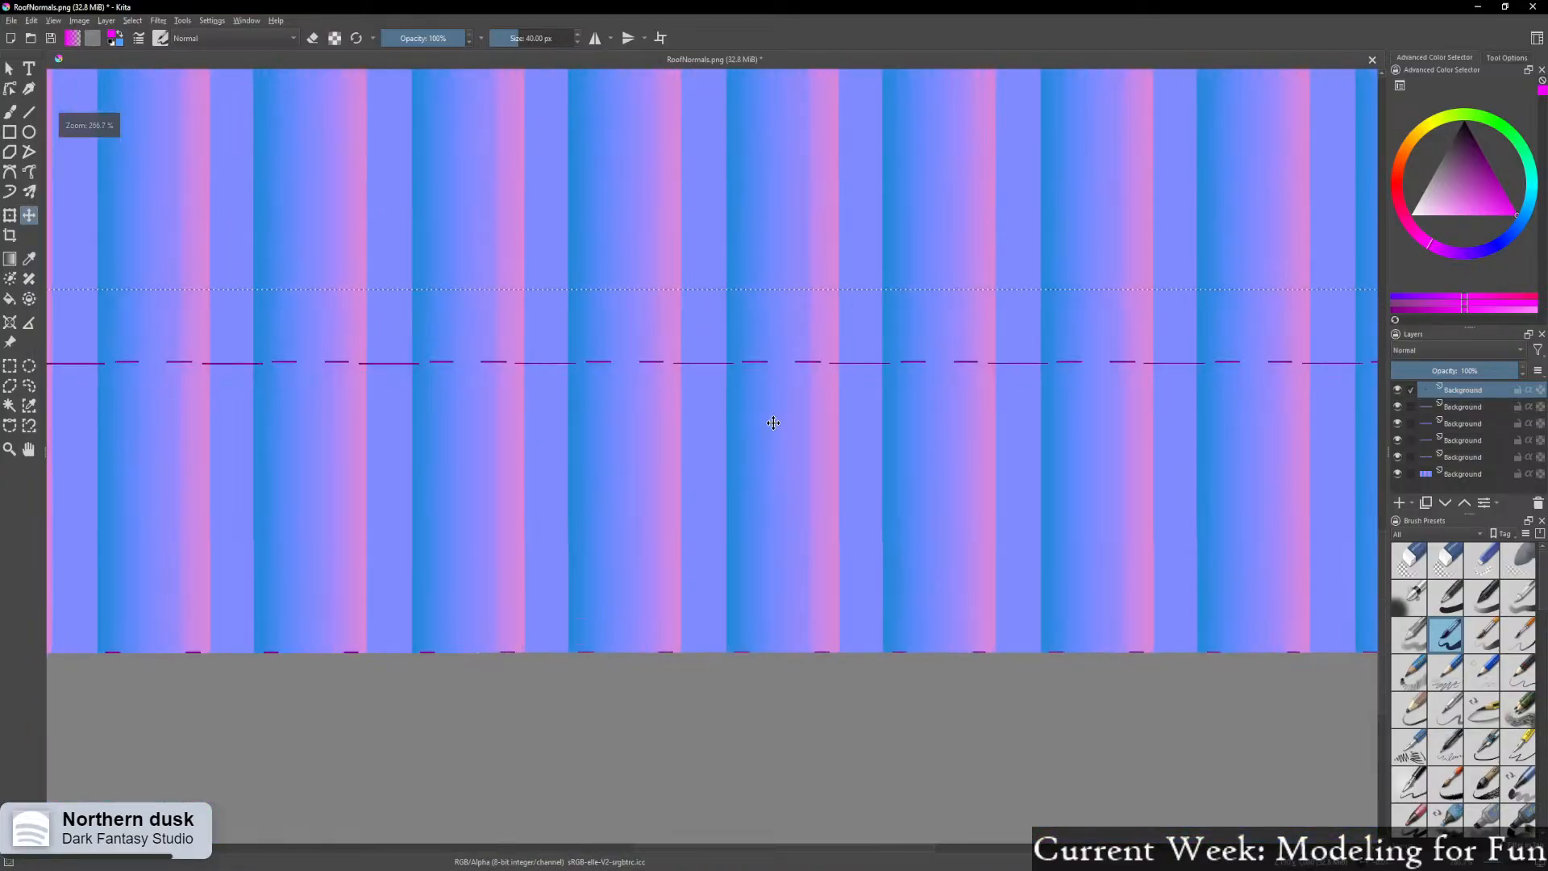
Cover the fifth dashed line and the marks along the image's lower edge with two further aligned strip copies
key(ctrl+v)
drag(777, 249, 776, 537)
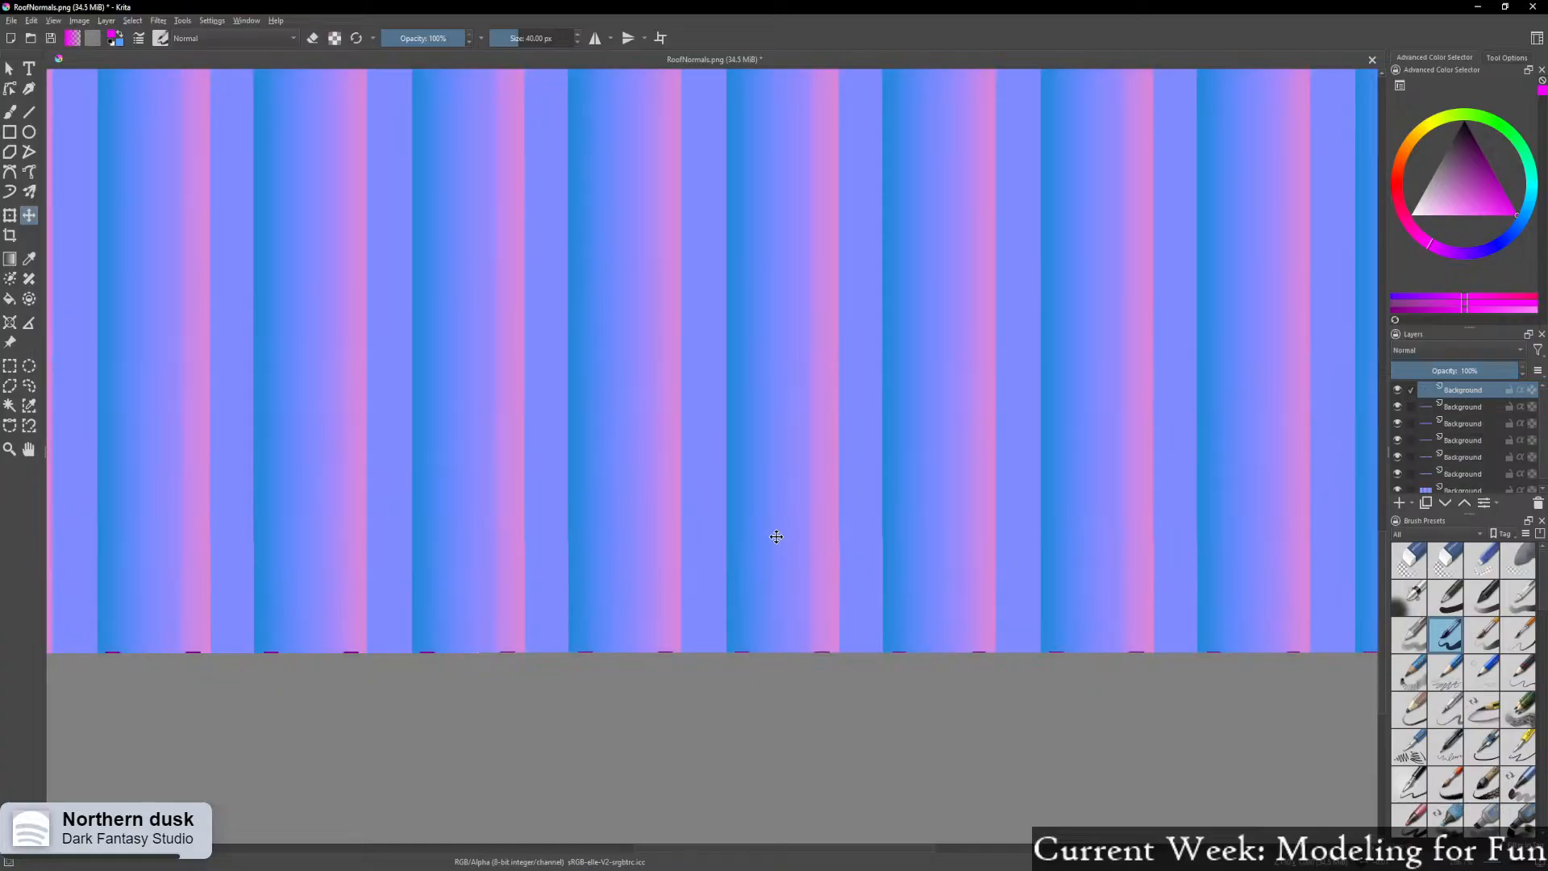
ctrl+scroll(776, 537, down, 3)
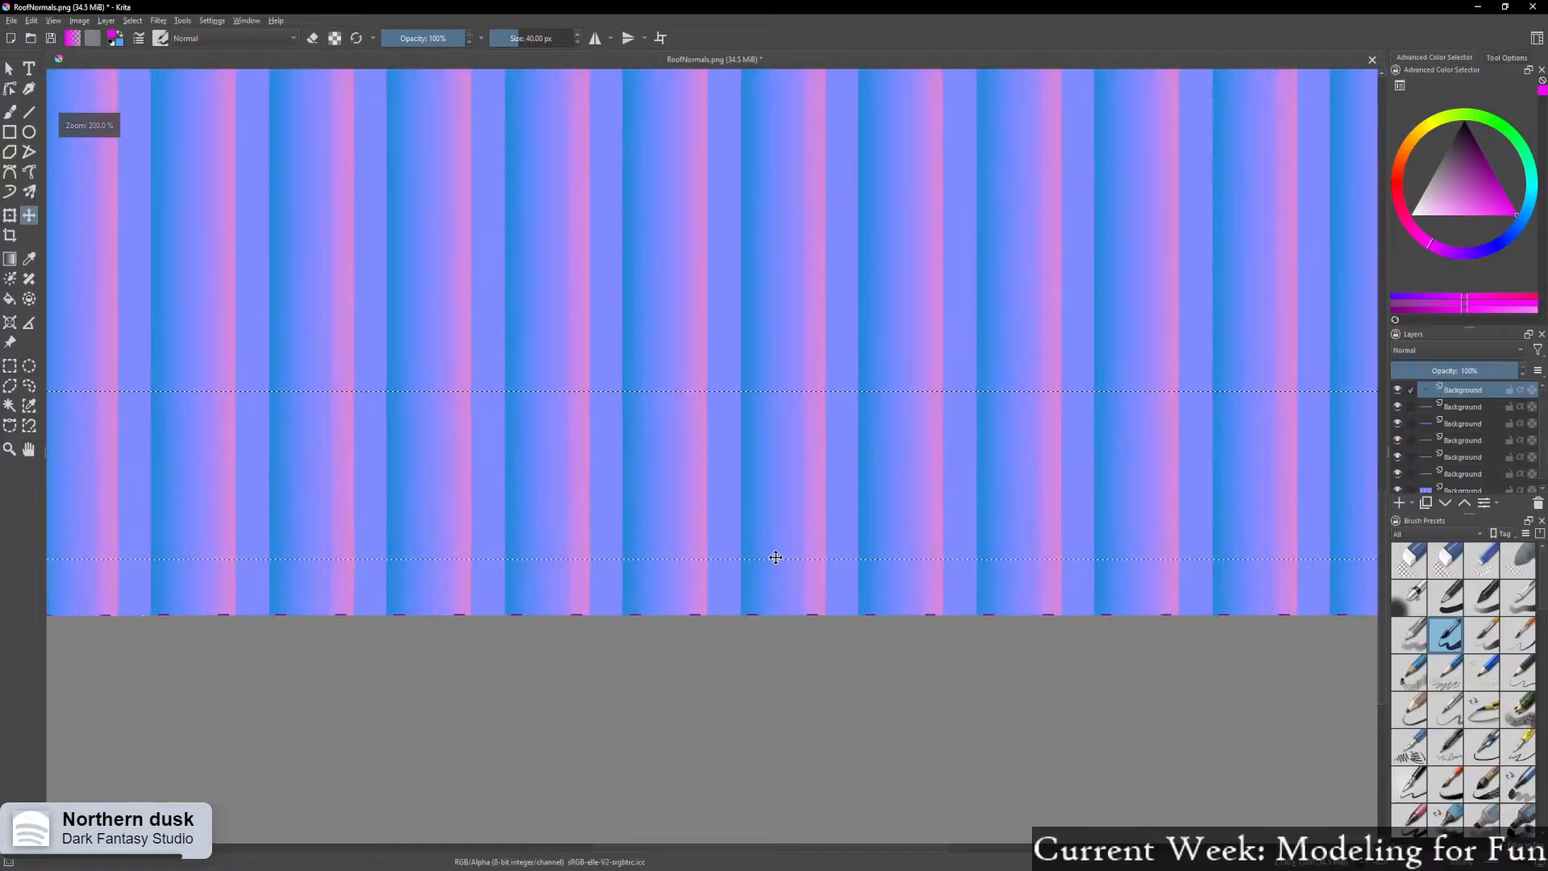
drag(771, 536, 774, 683)
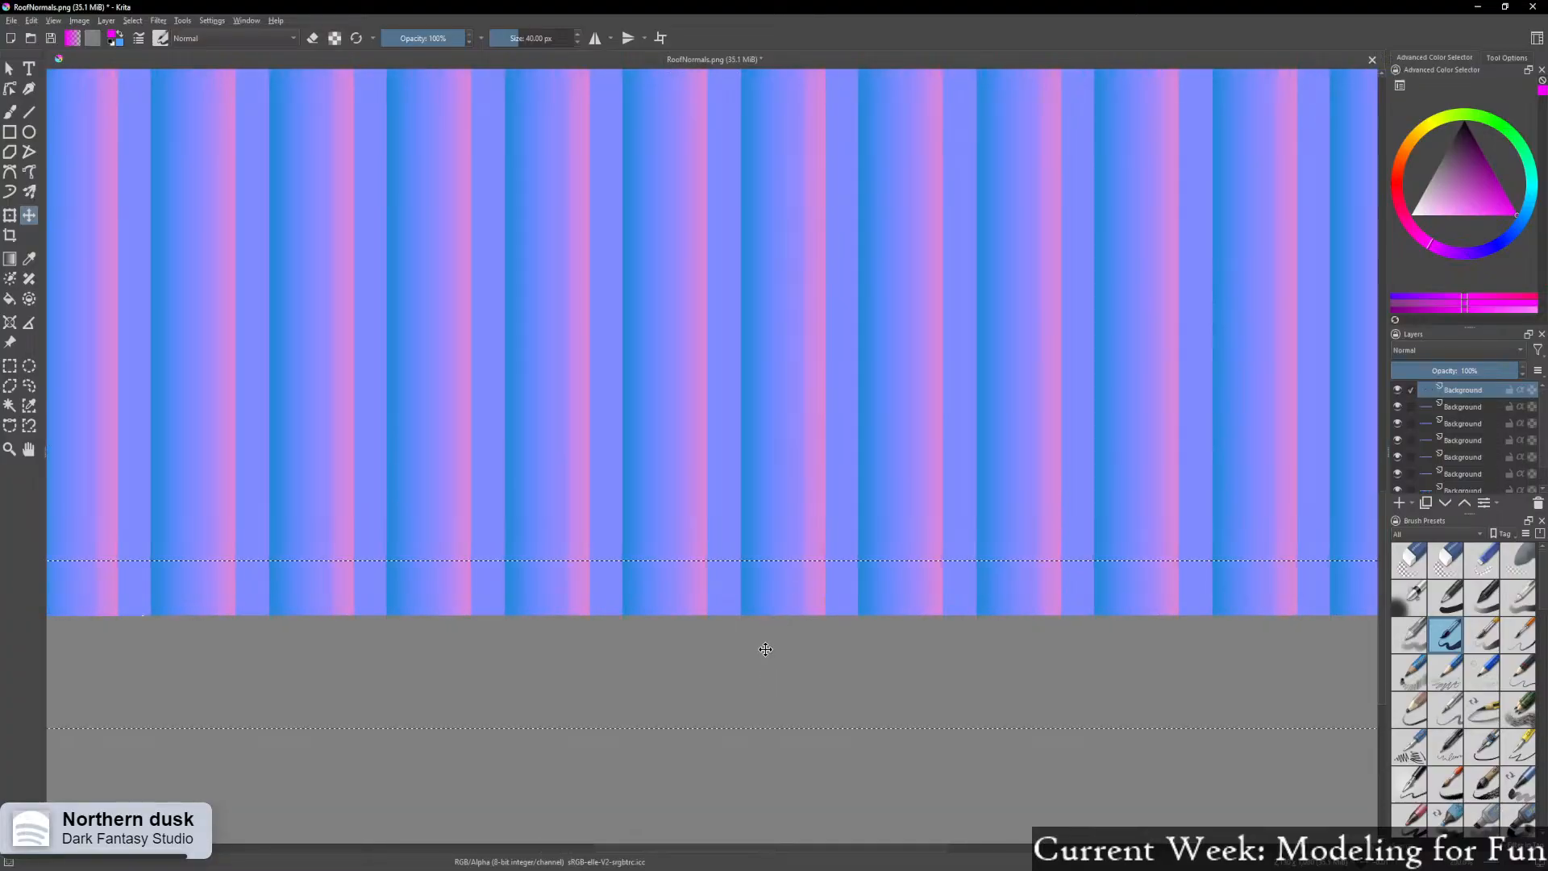
ctrl+scroll(903, 473, down, 4)
ctrl+scroll(992, 428, up, 2)
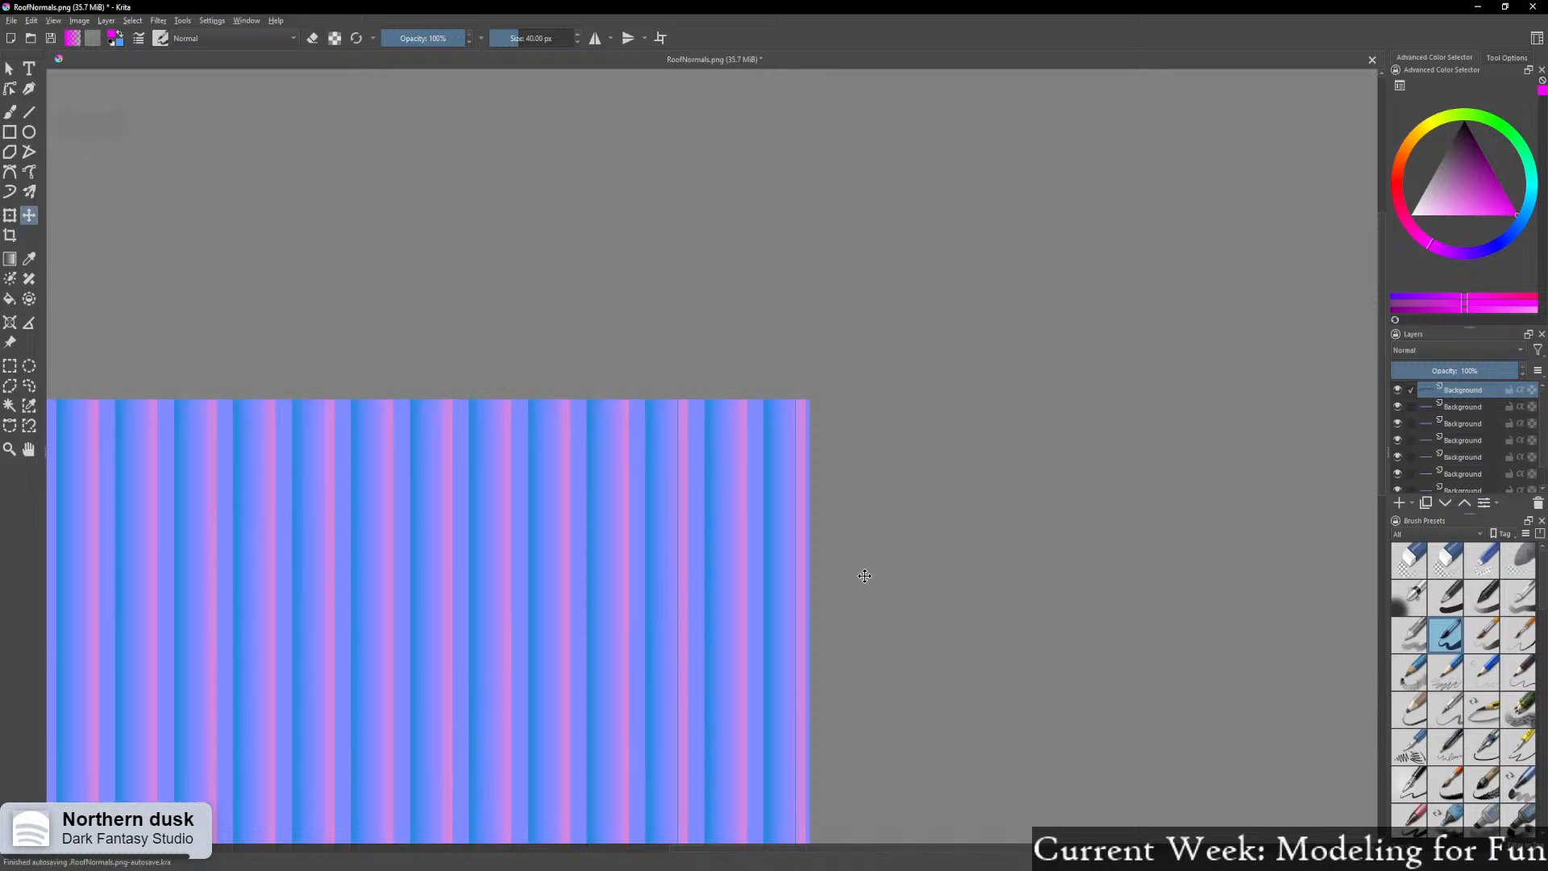
ctrl+scroll(857, 591, down, 2)
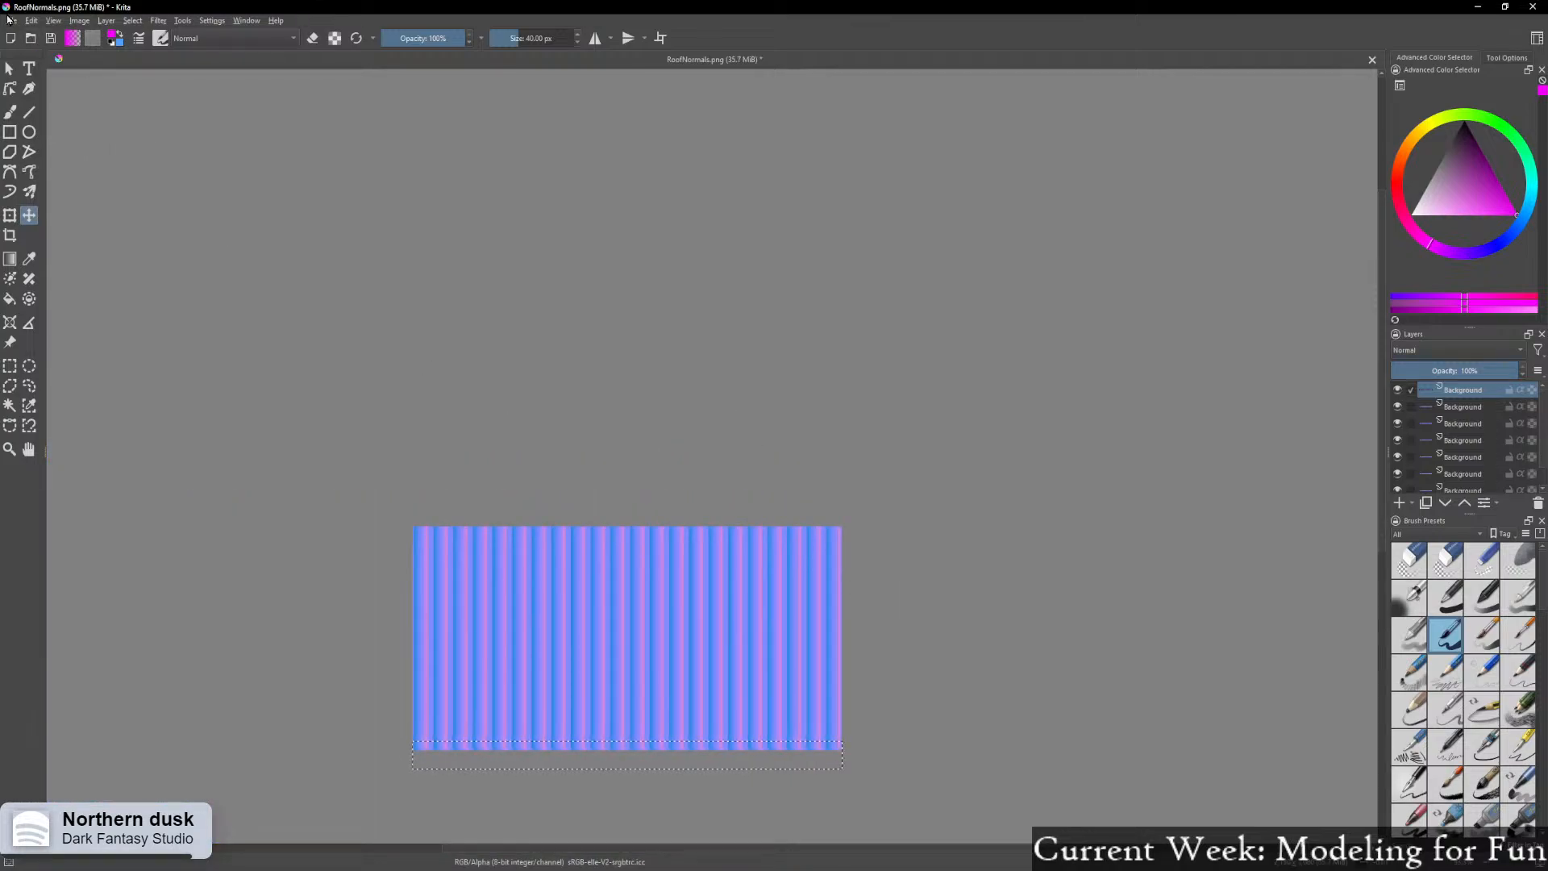
Save RoofNormals.png, accepting the export options
click(12, 20)
click(62, 90)
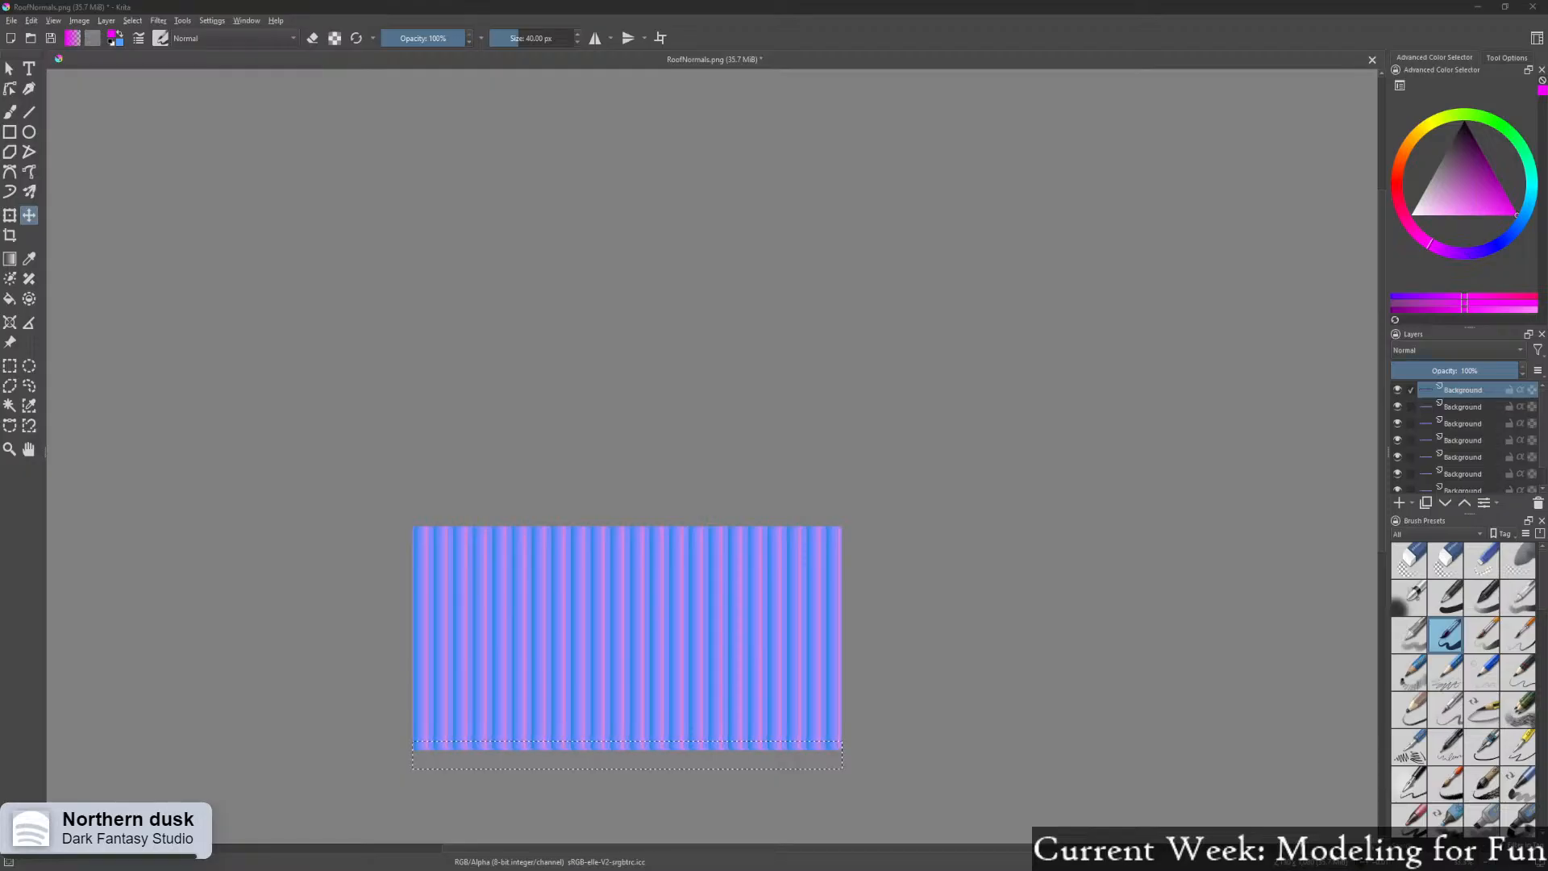
key(Return)
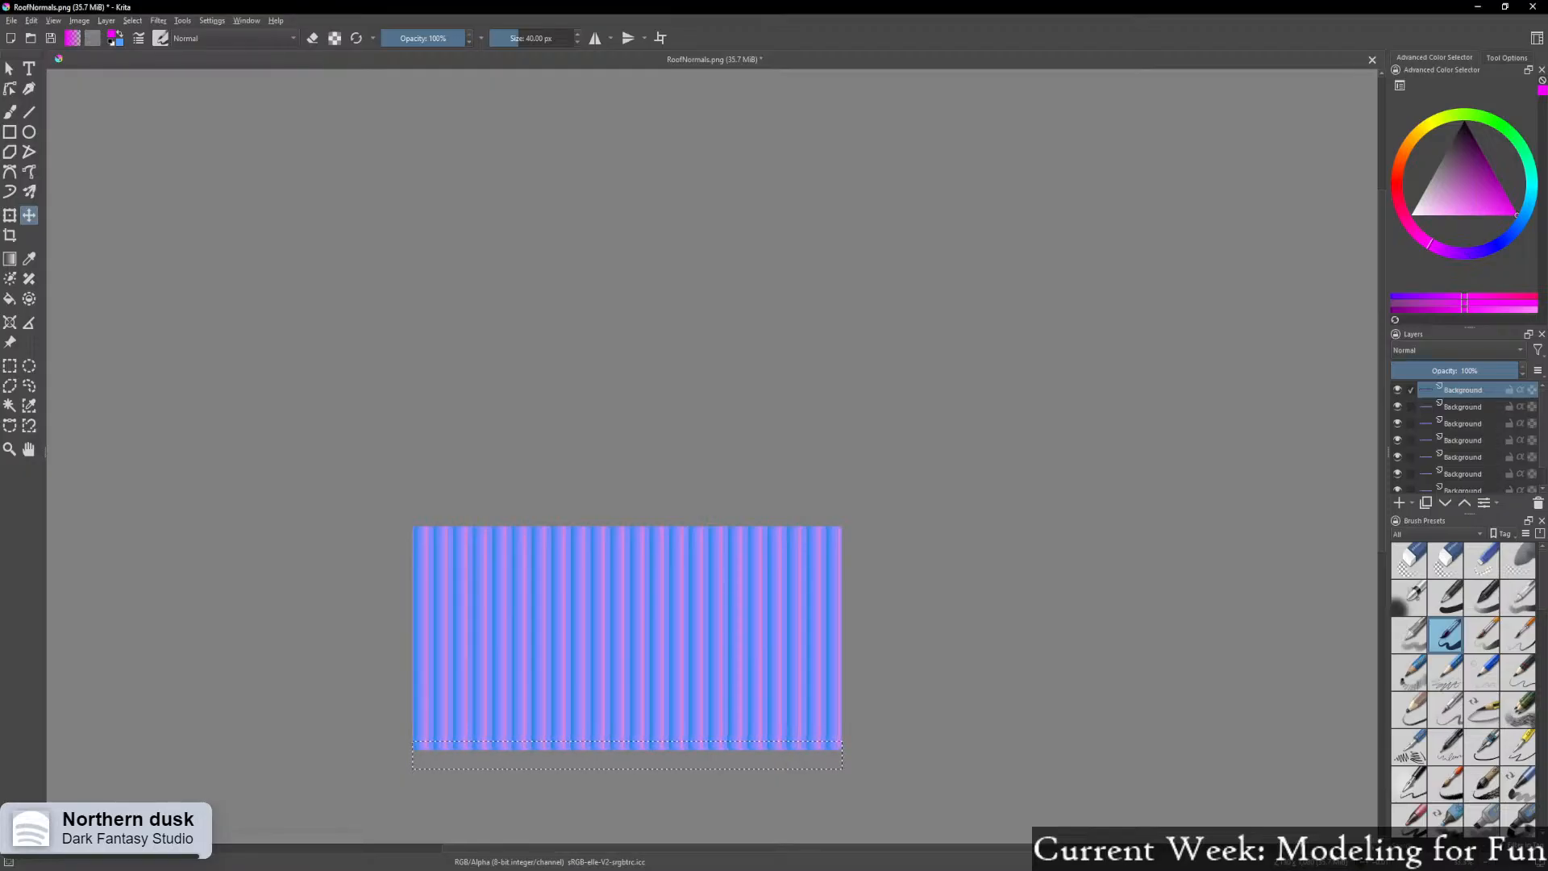
click(841, 590)
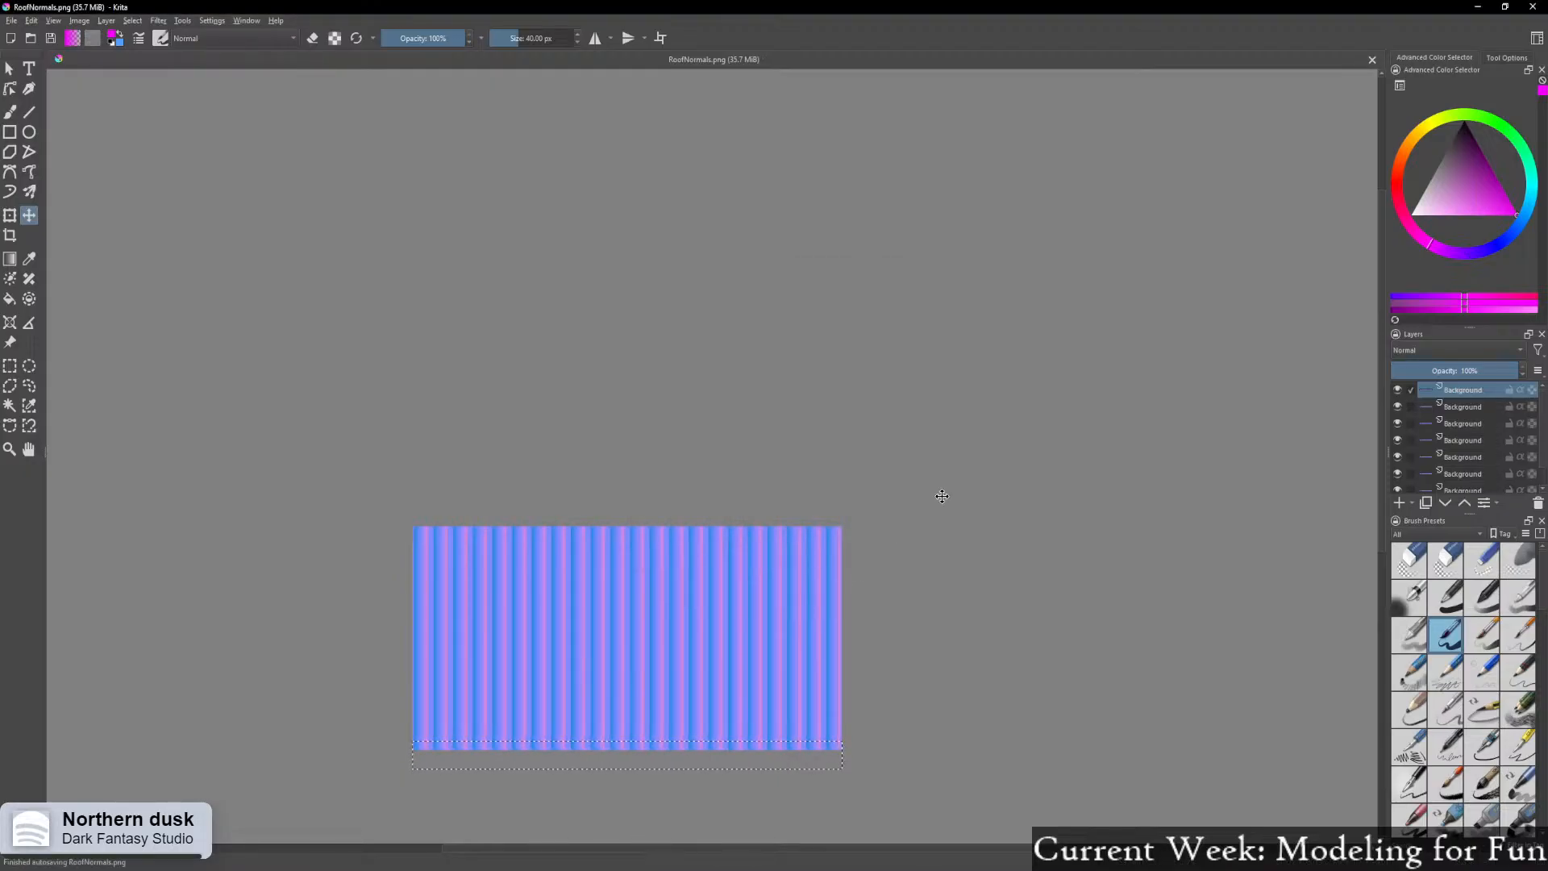
Close Krita, return to Blender, and reload the RoofNormals image from disk
click(1533, 8)
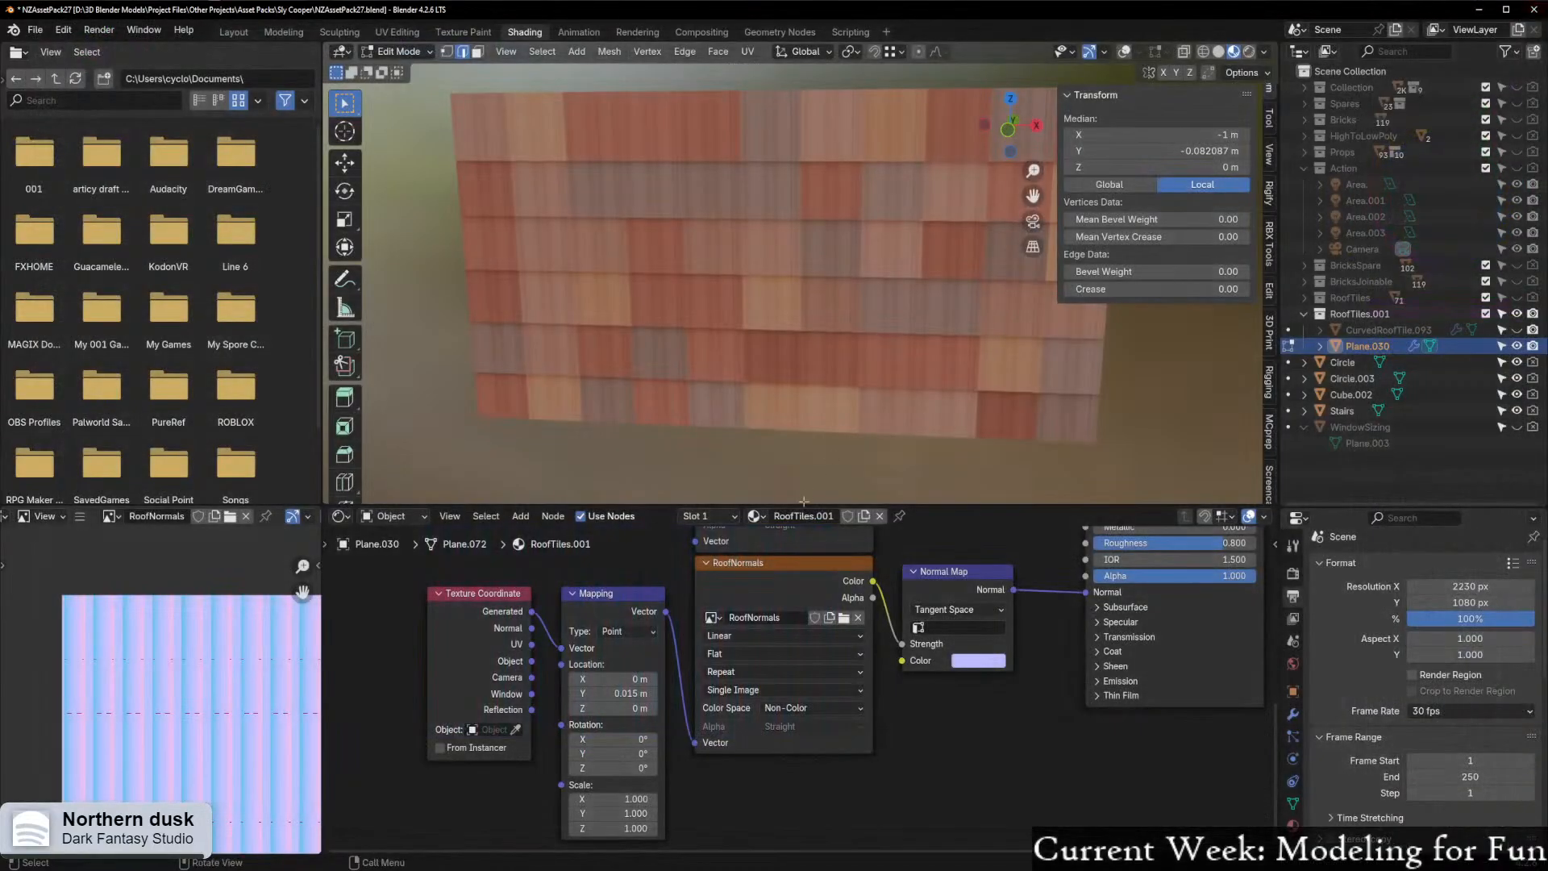
scroll(779, 622, up, 1)
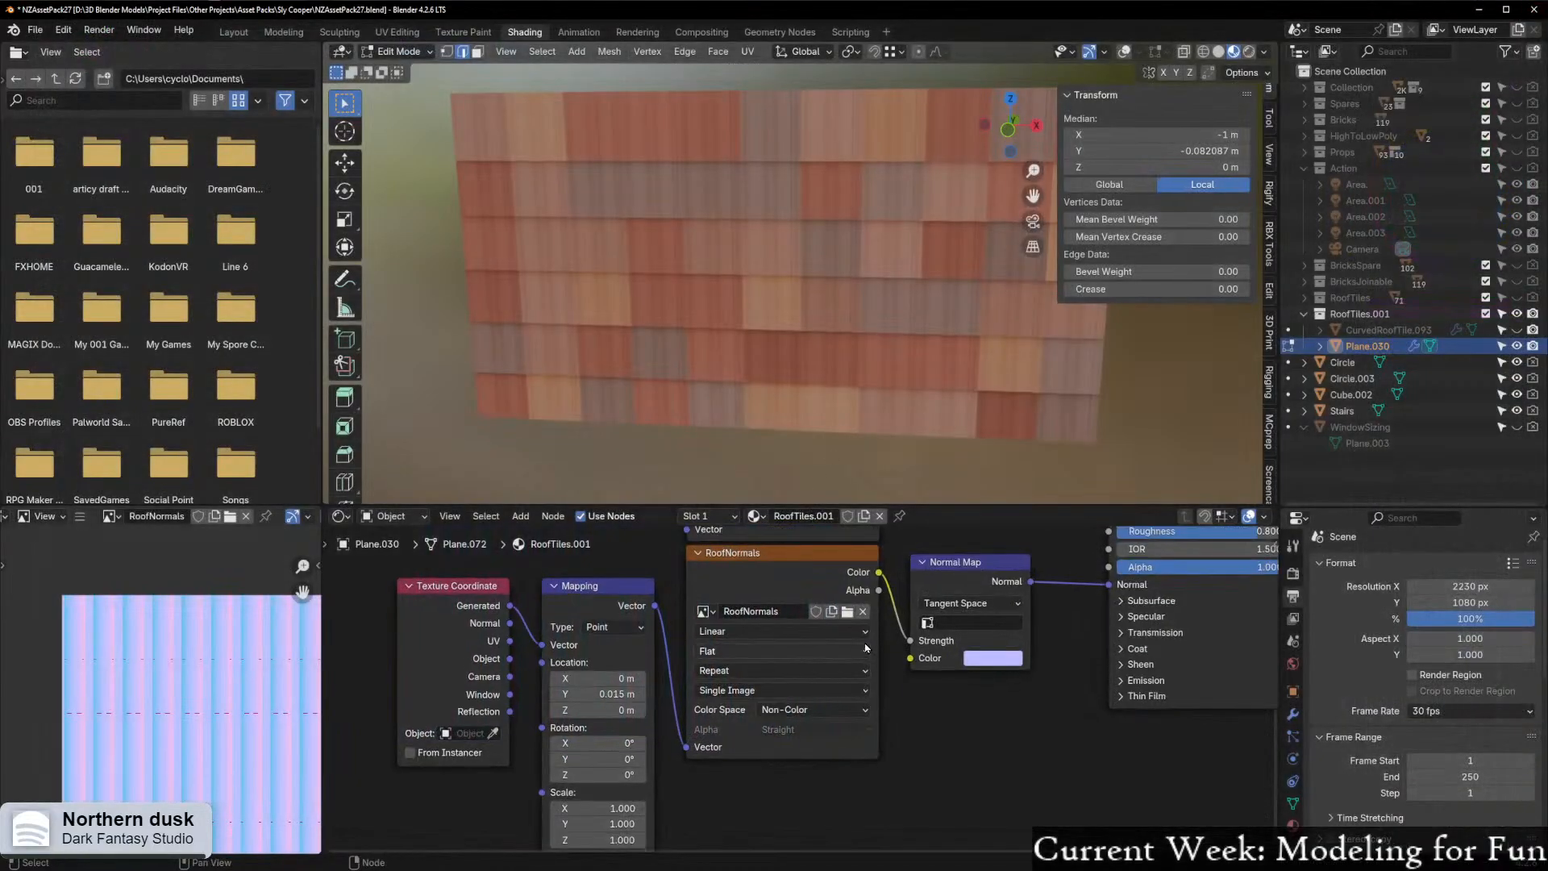
click(111, 517)
click(80, 516)
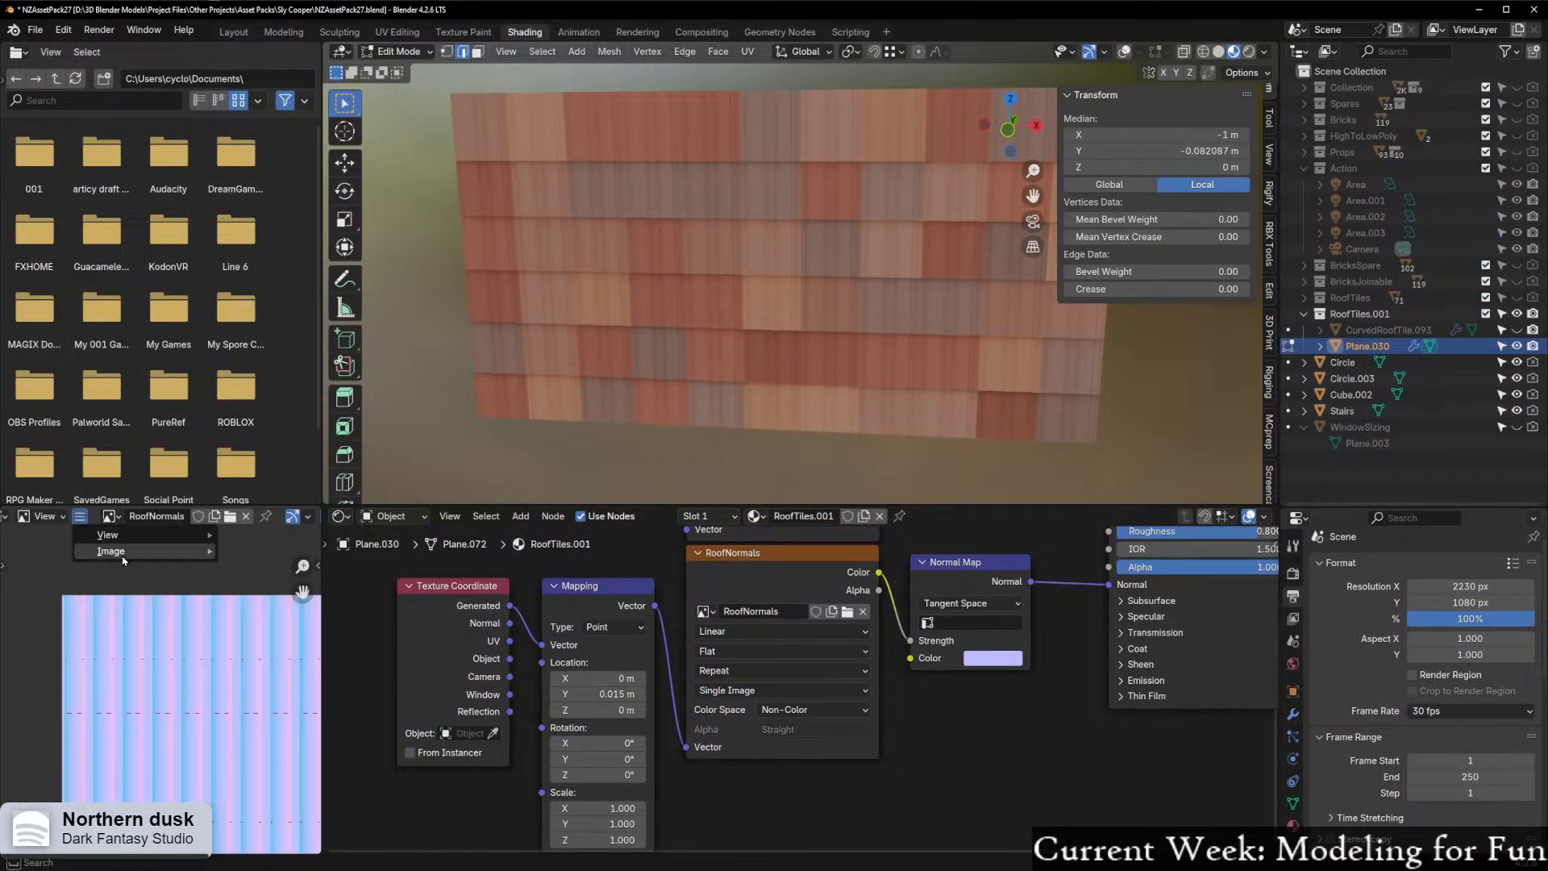
mouse_move(111, 550)
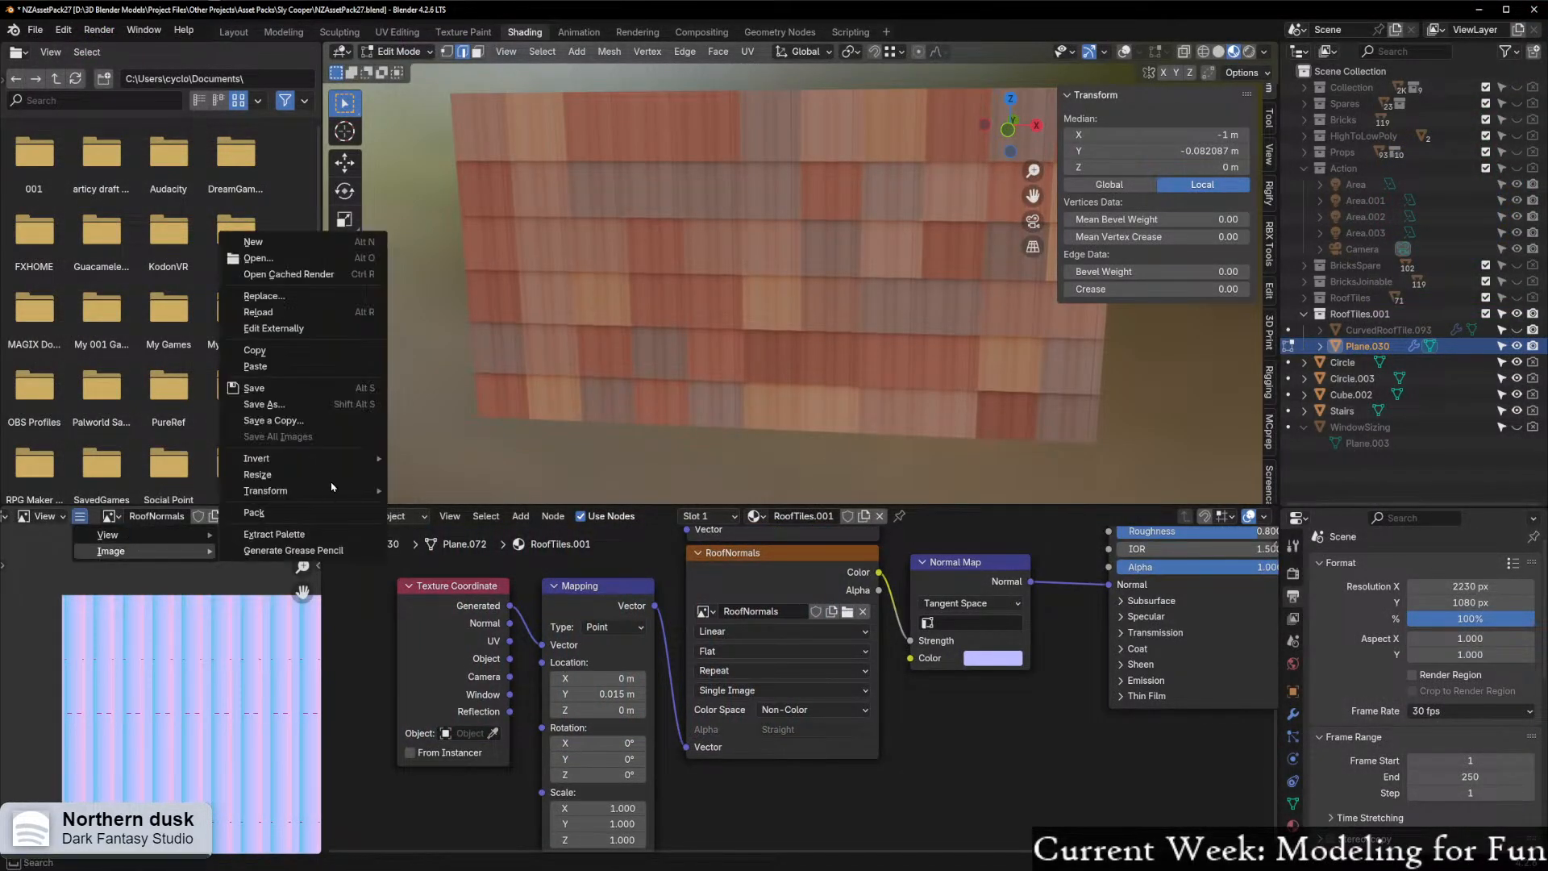
click(299, 314)
scroll(232, 784, down, 2)
middle_drag(231, 786, 163, 722)
scroll(163, 721, up, 2)
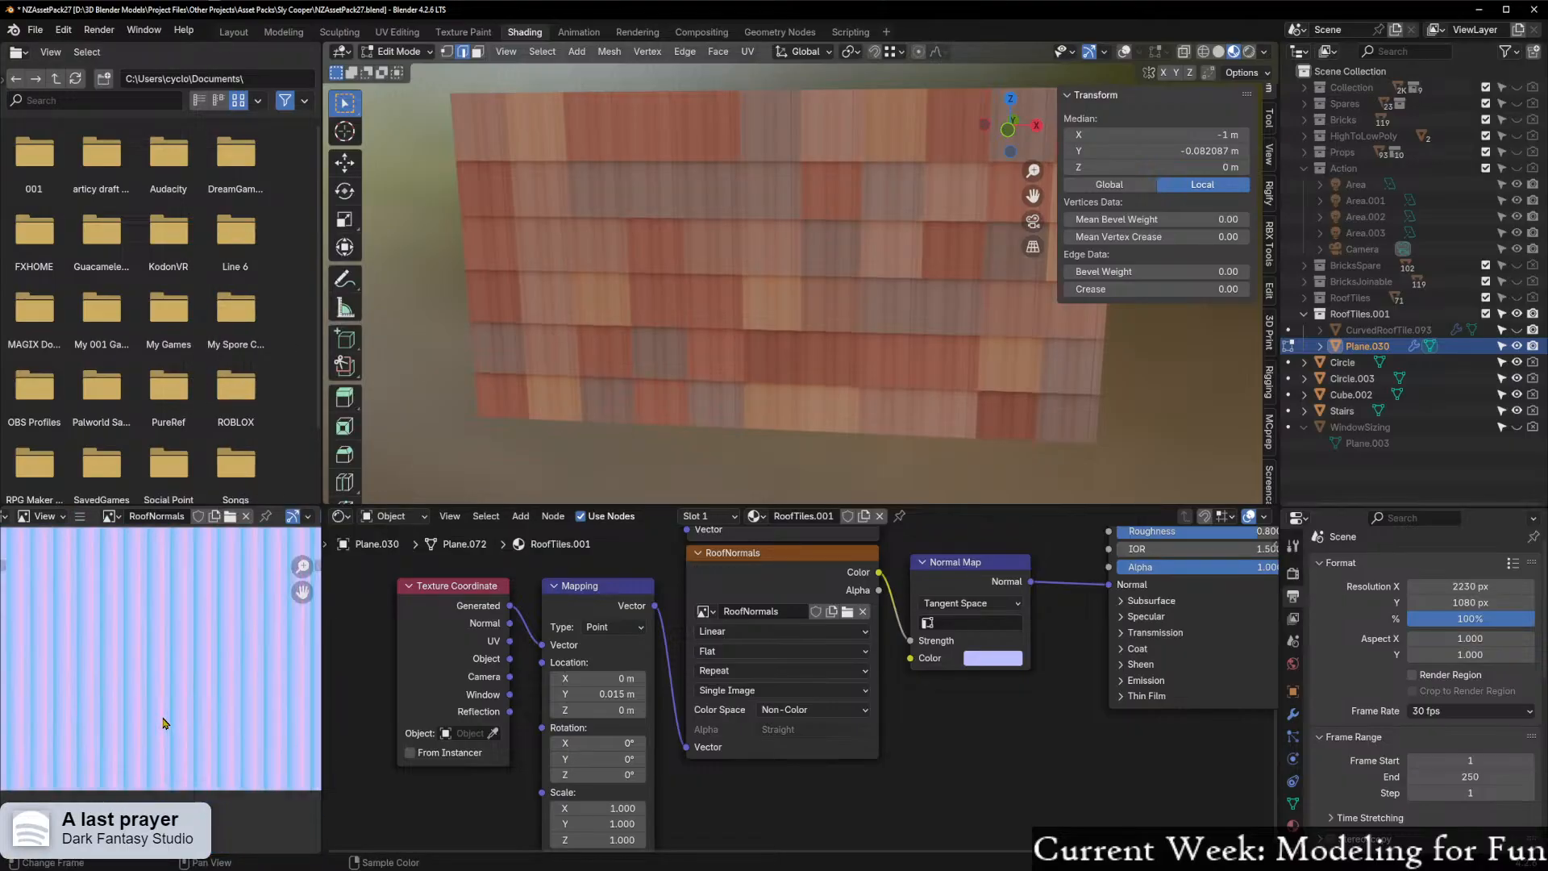
Reconnect the RoofNormals colour link from the Normal Map node's Strength input to its Color input
middle_drag(906, 637, 779, 658)
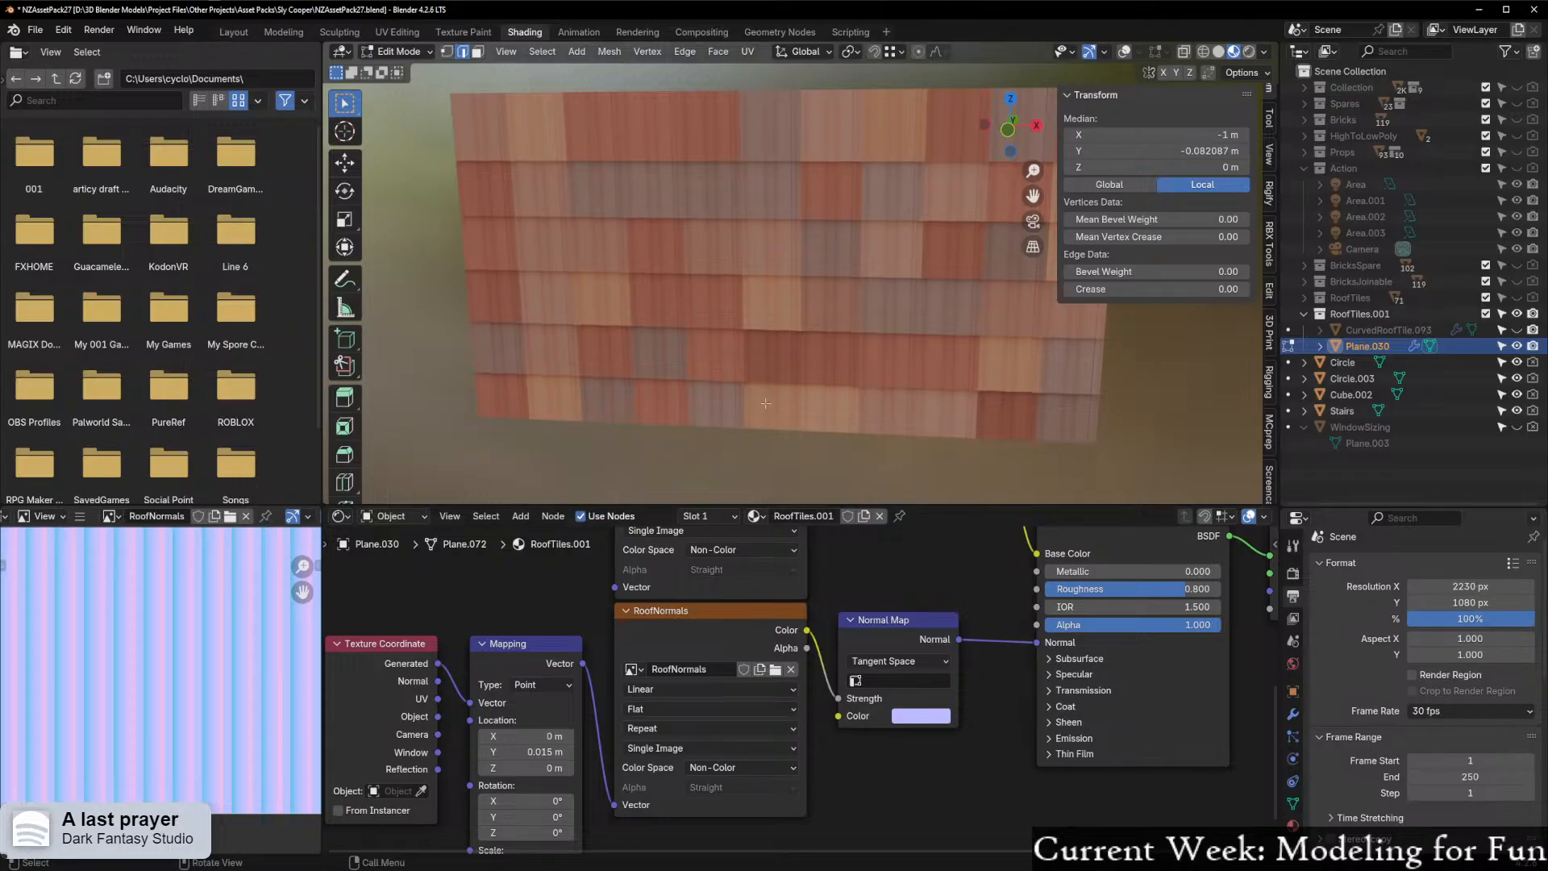
scroll(766, 401, up, 3)
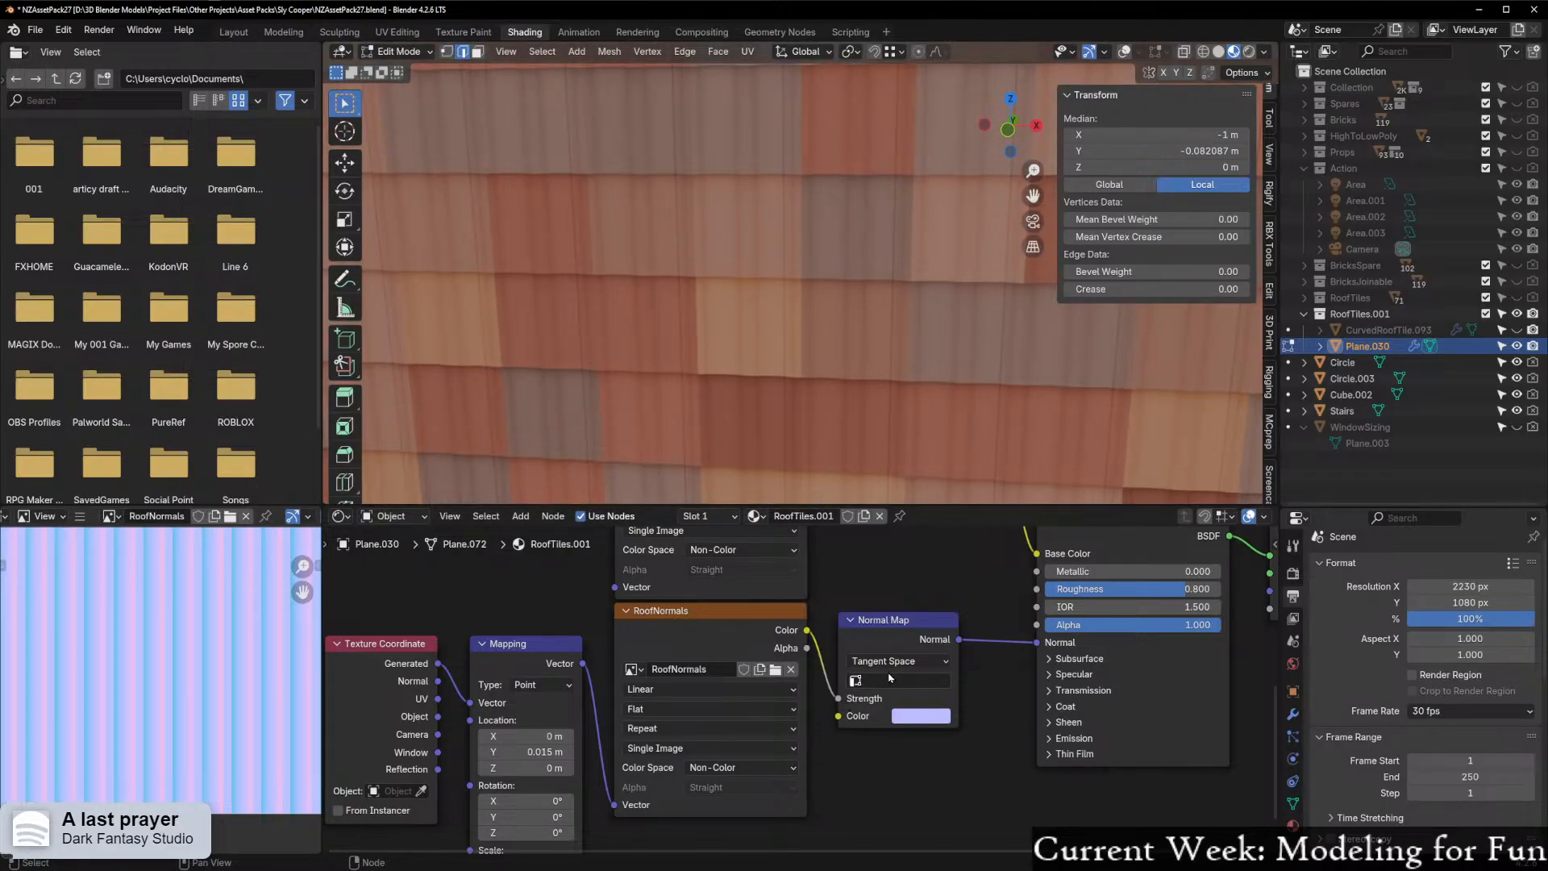
drag(900, 639, 912, 644)
click(914, 686)
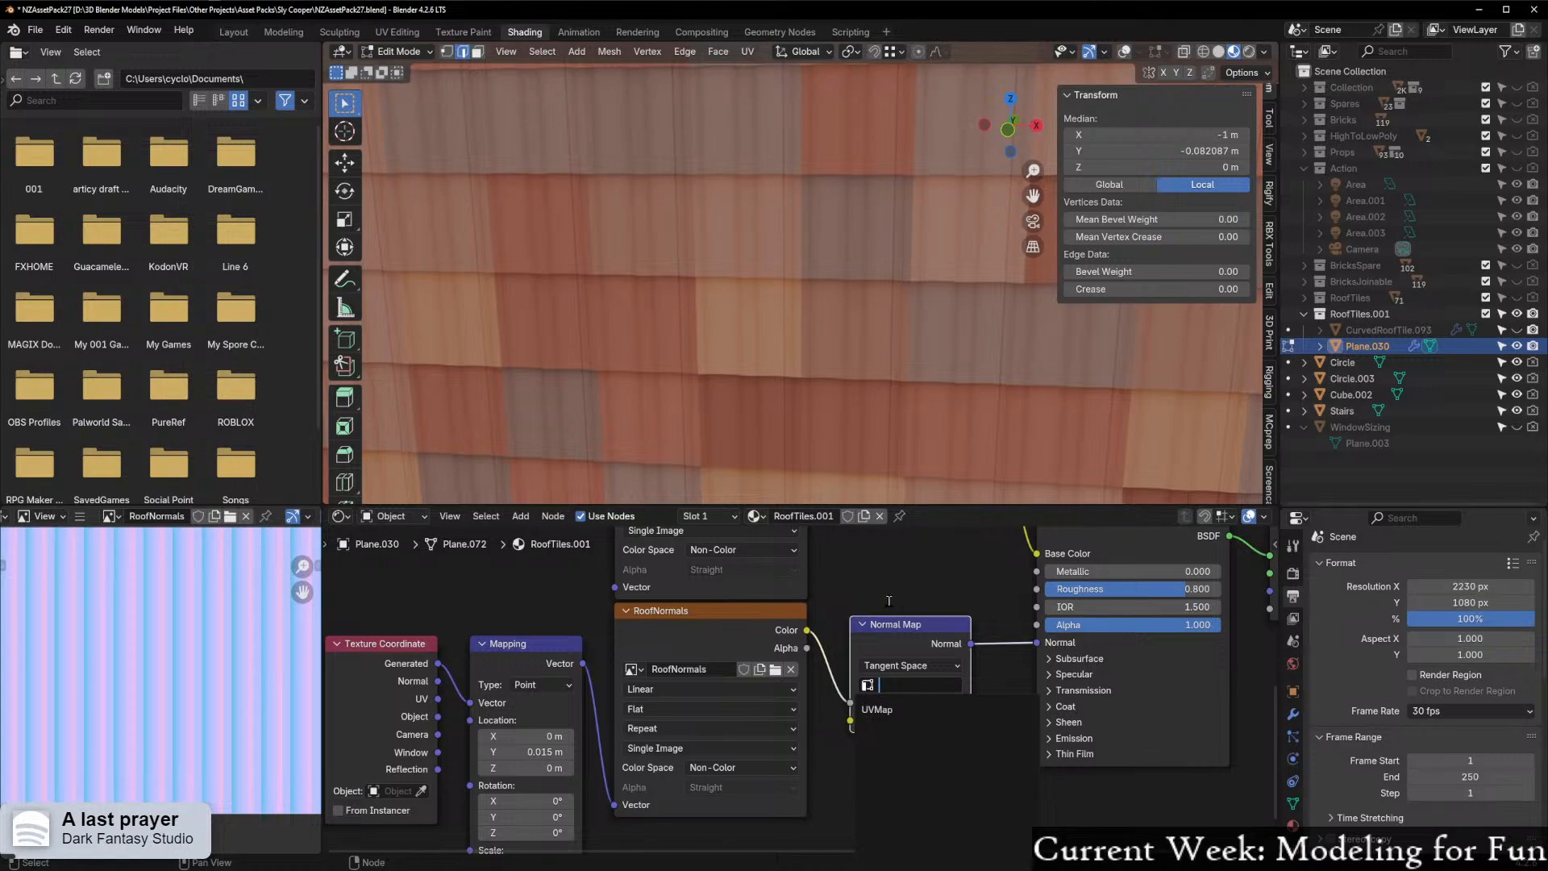
mouse_move(850, 720)
mouse_down()
mouse_move(807, 639)
mouse_move(850, 720)
mouse_up()
scroll(830, 363, down, 5)
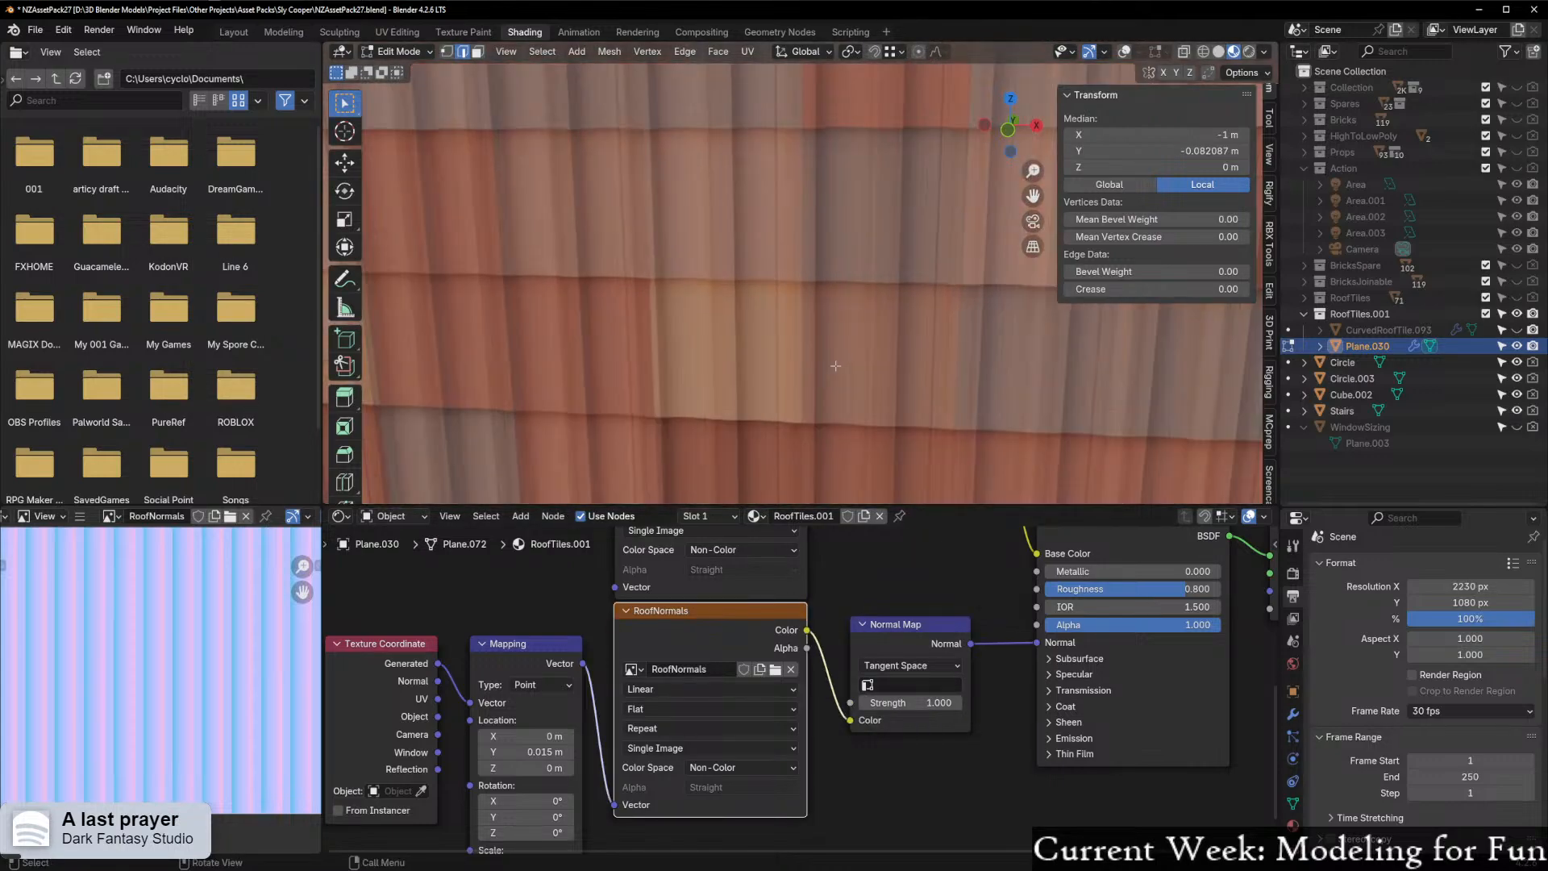
Leave Edit Mode on the roof plane and turn the viewport overlays back on
middle_drag(830, 371, 903, 439)
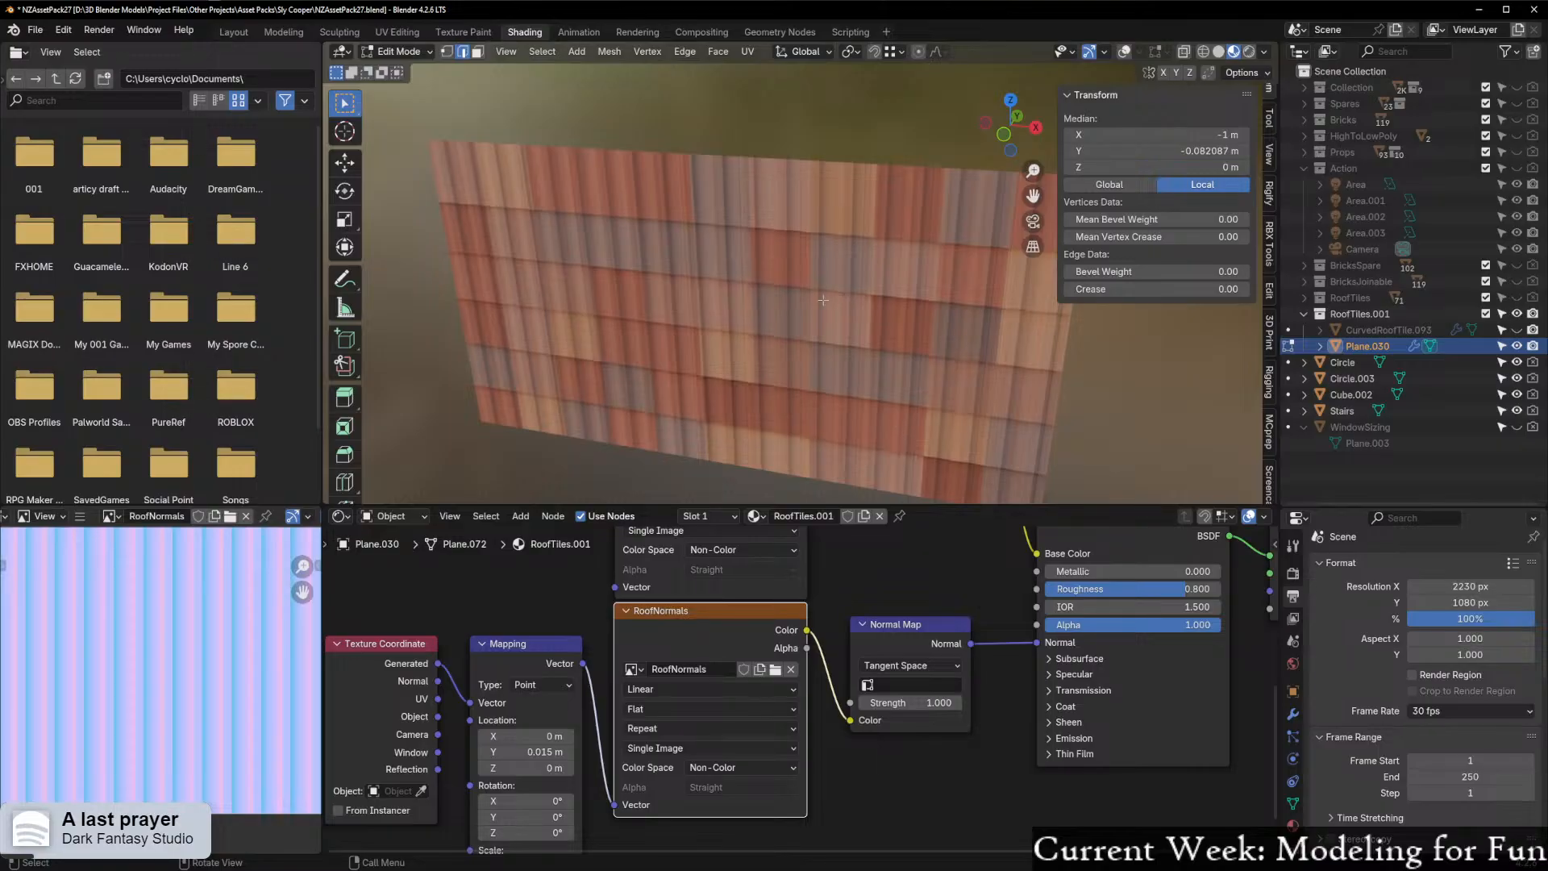
middle_drag(767, 352, 804, 321)
scroll(785, 313, up, 1)
scroll(794, 296, down, 2)
key(Tab)
scroll(787, 342, down, 2)
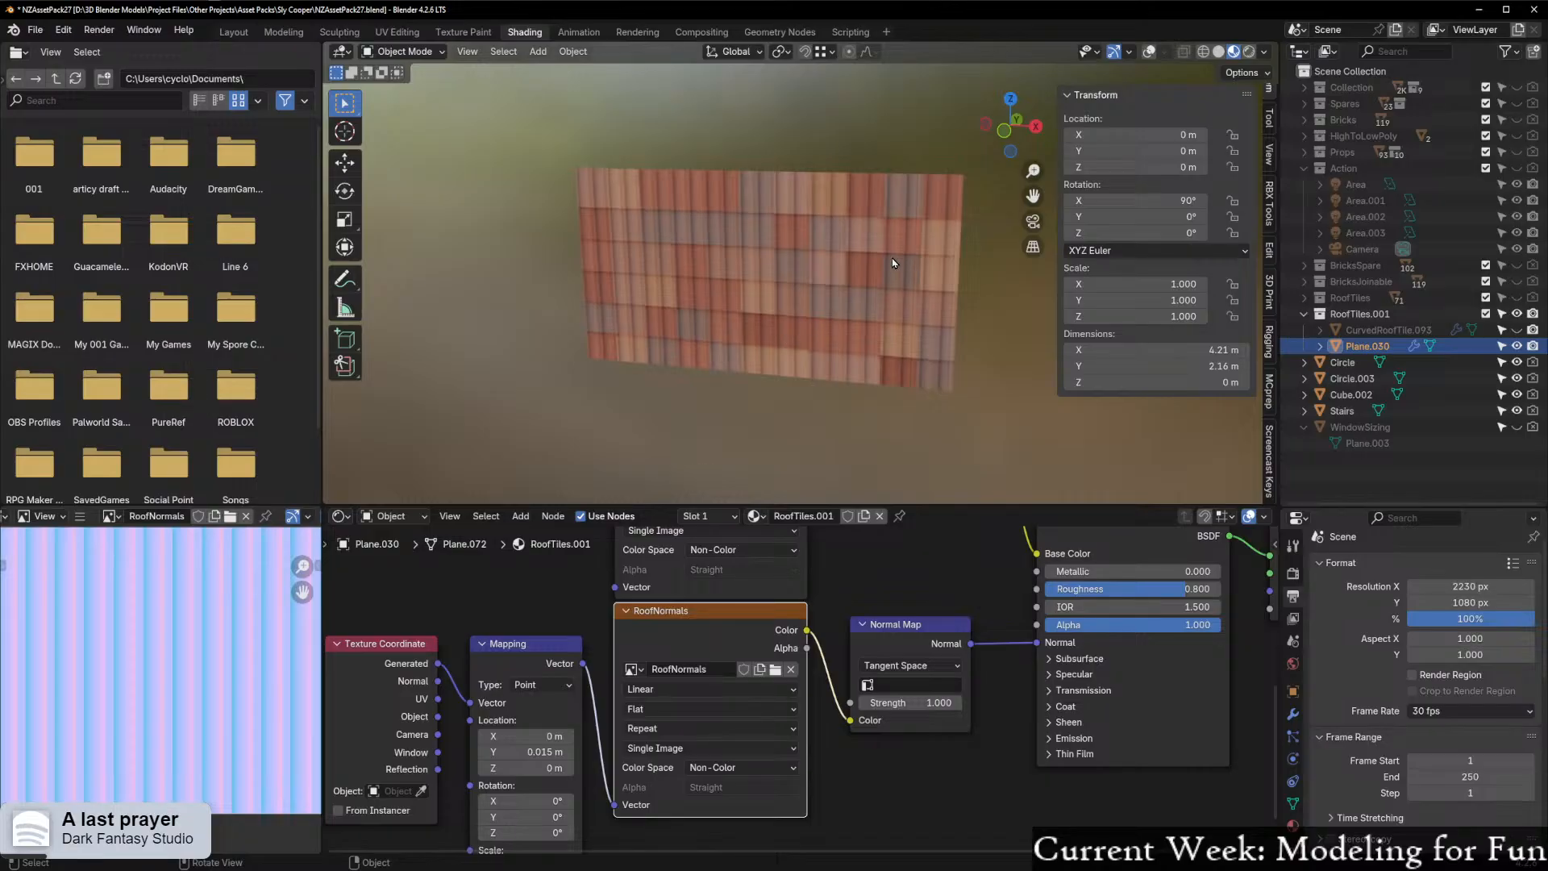
click(1149, 50)
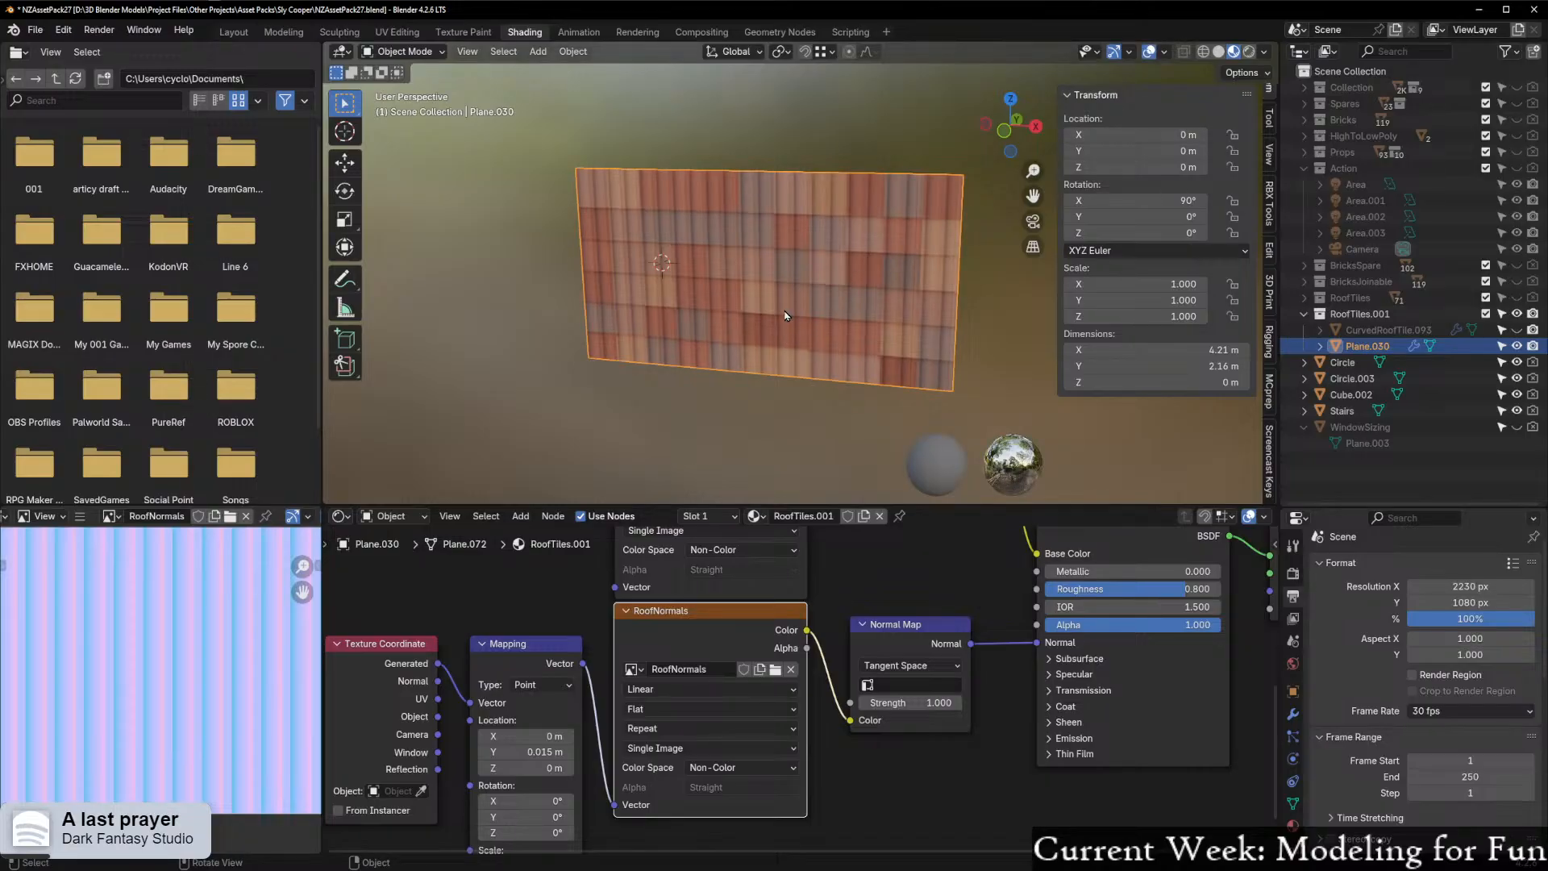
Deselect the roof plane and examine its normal-mapped tile shading up close, along its edges and from the front
scroll(786, 316, up, 5)
middle_drag(494, 311, 602, 304)
click(490, 342)
scroll(492, 343, up, 2)
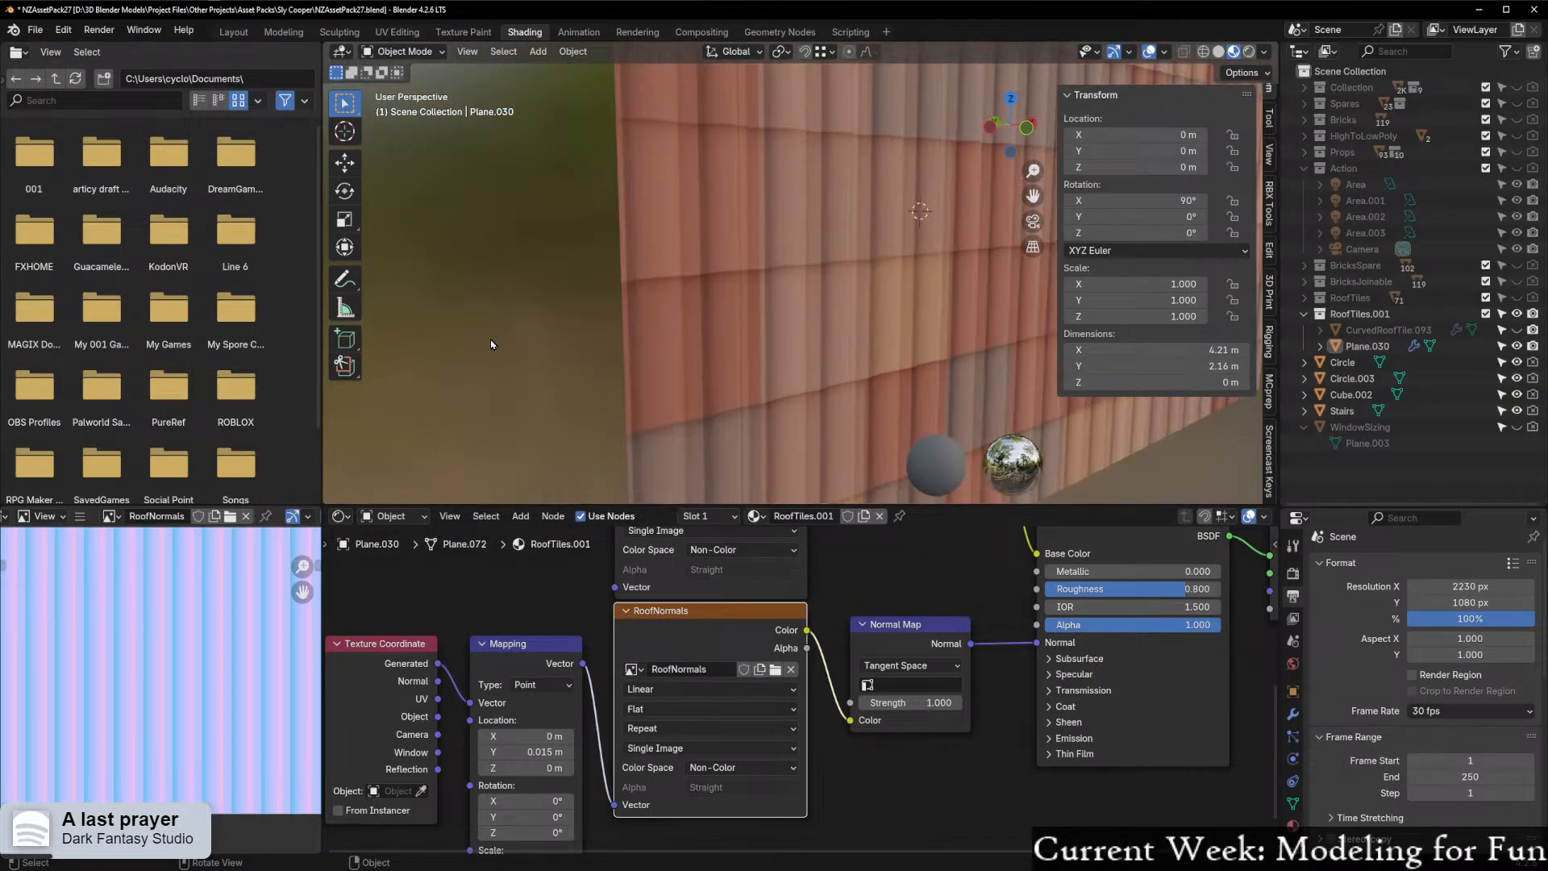
scroll(492, 344, up, 2)
mouse_move(488, 314)
middle_down()
mouse_move(476, 304)
mouse_move(488, 313)
middle_up()
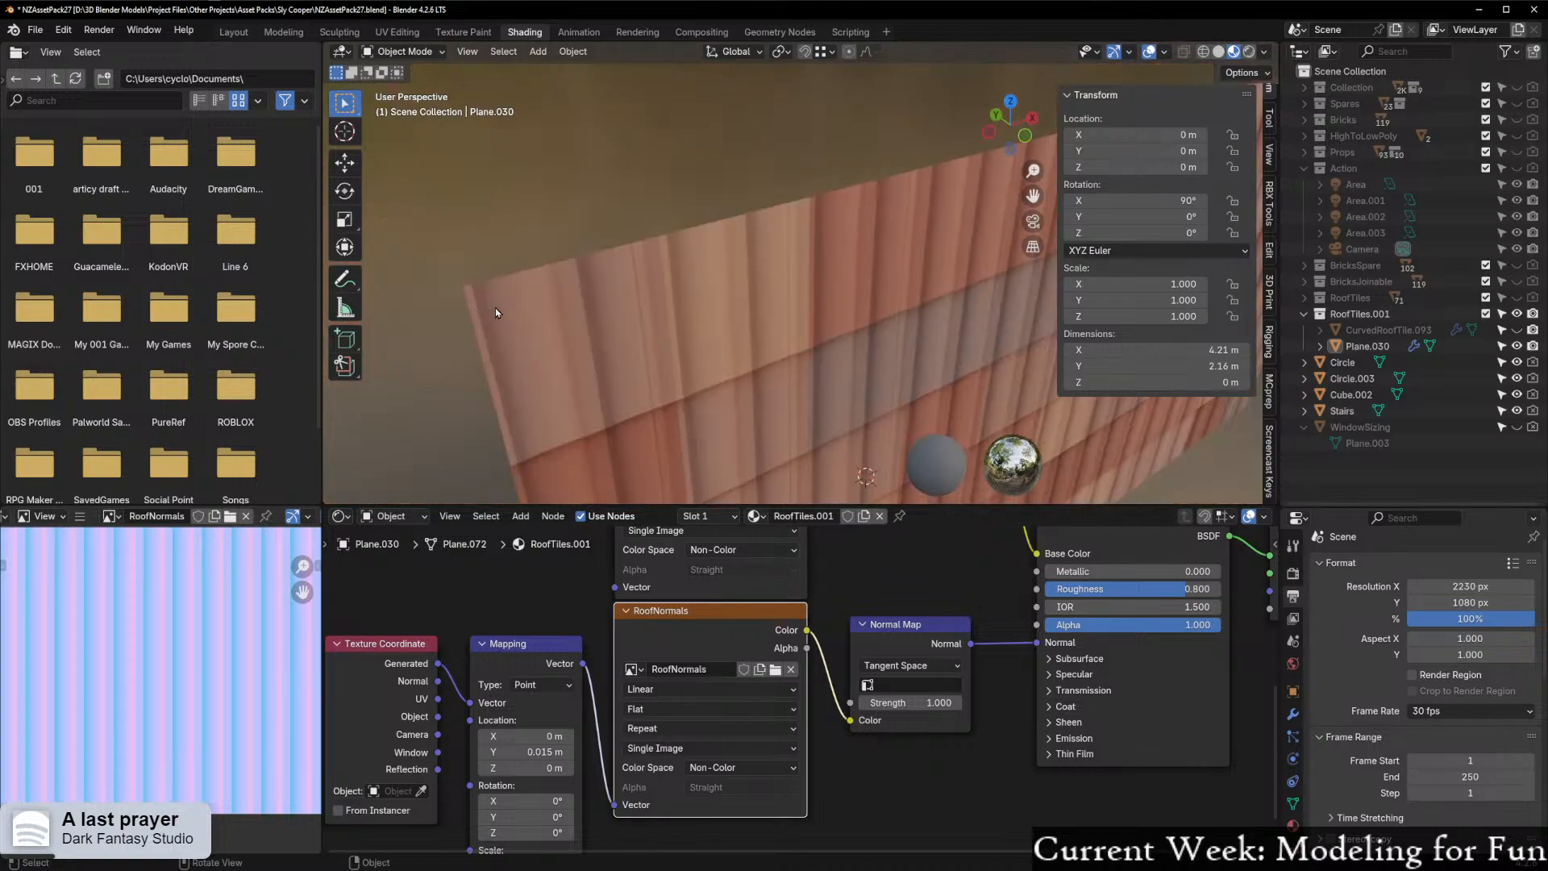
middle_drag(616, 311, 523, 310)
scroll(645, 300, down, 4)
shift+middle_drag(645, 300, 663, 321)
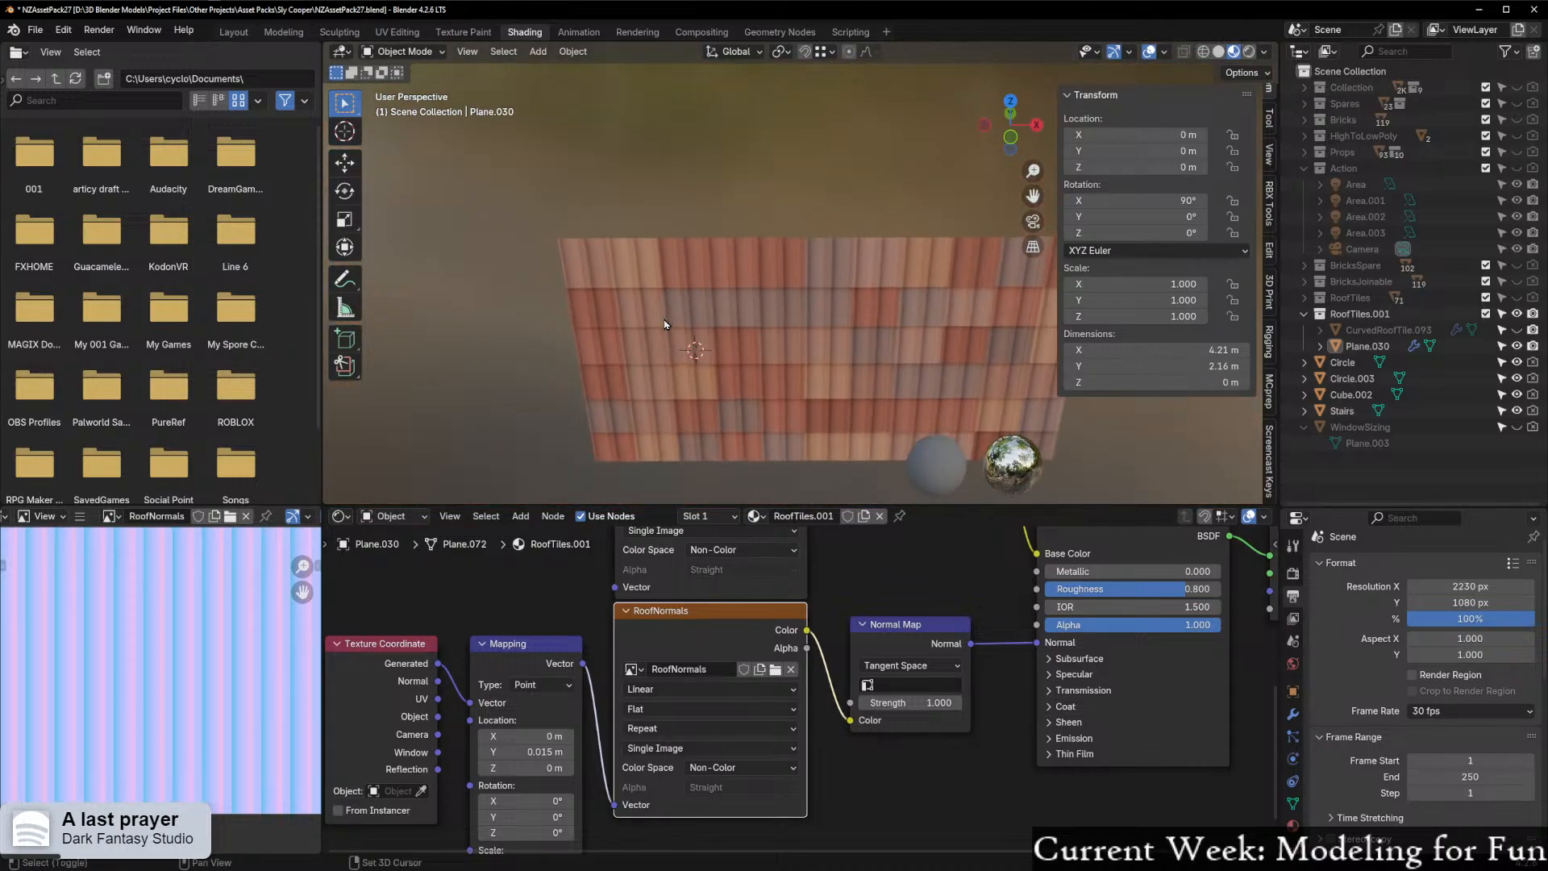
Select the roof tile plane and rename the object Plane.030 as RoofTileLP
click(663, 320)
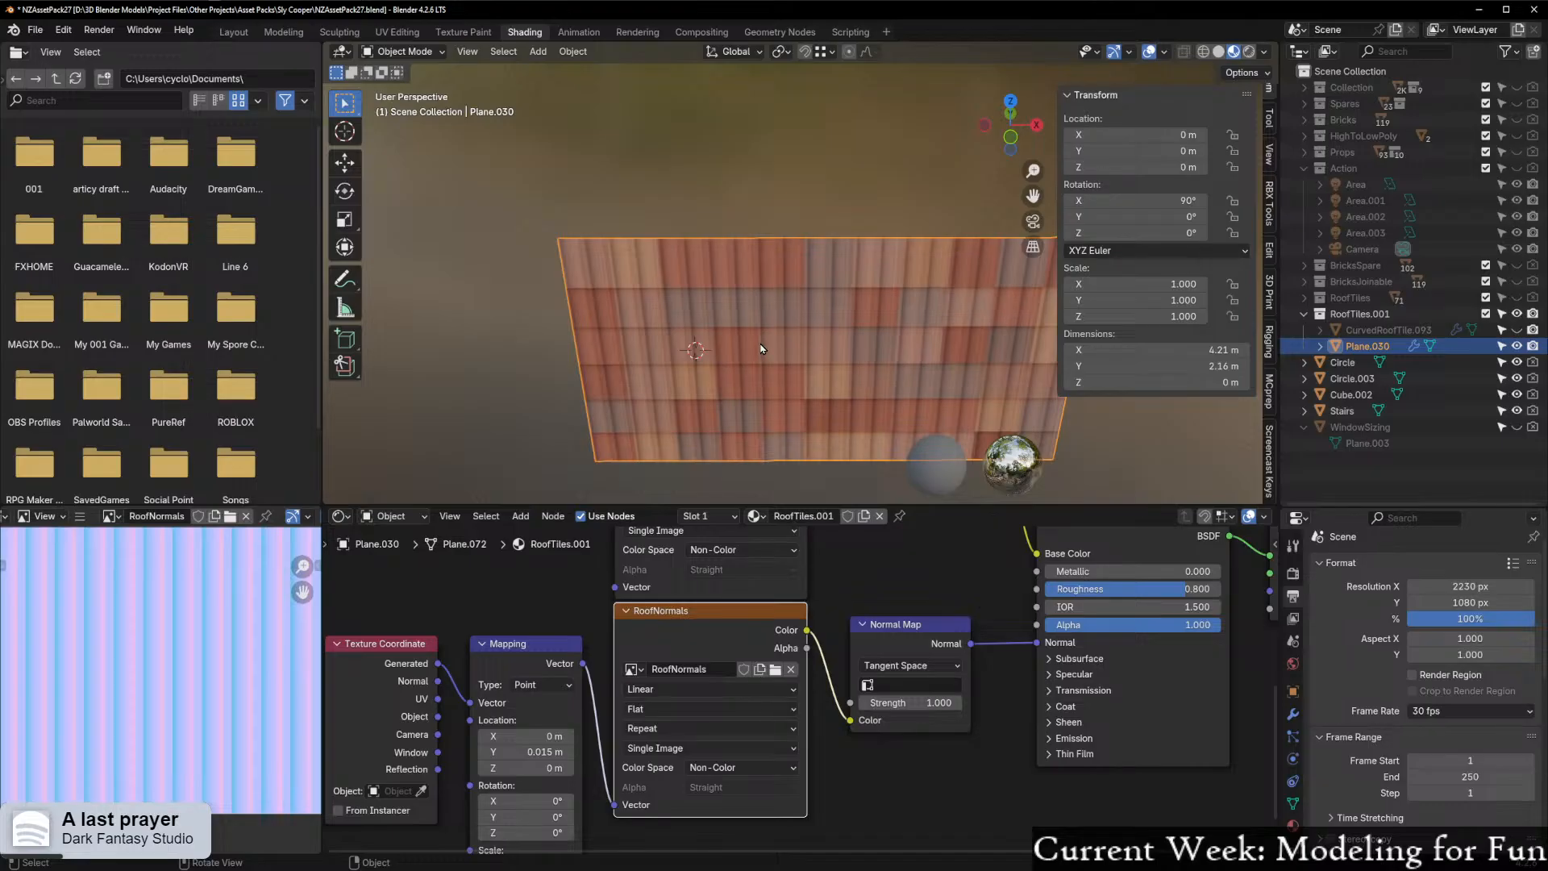
double_click(1393, 350)
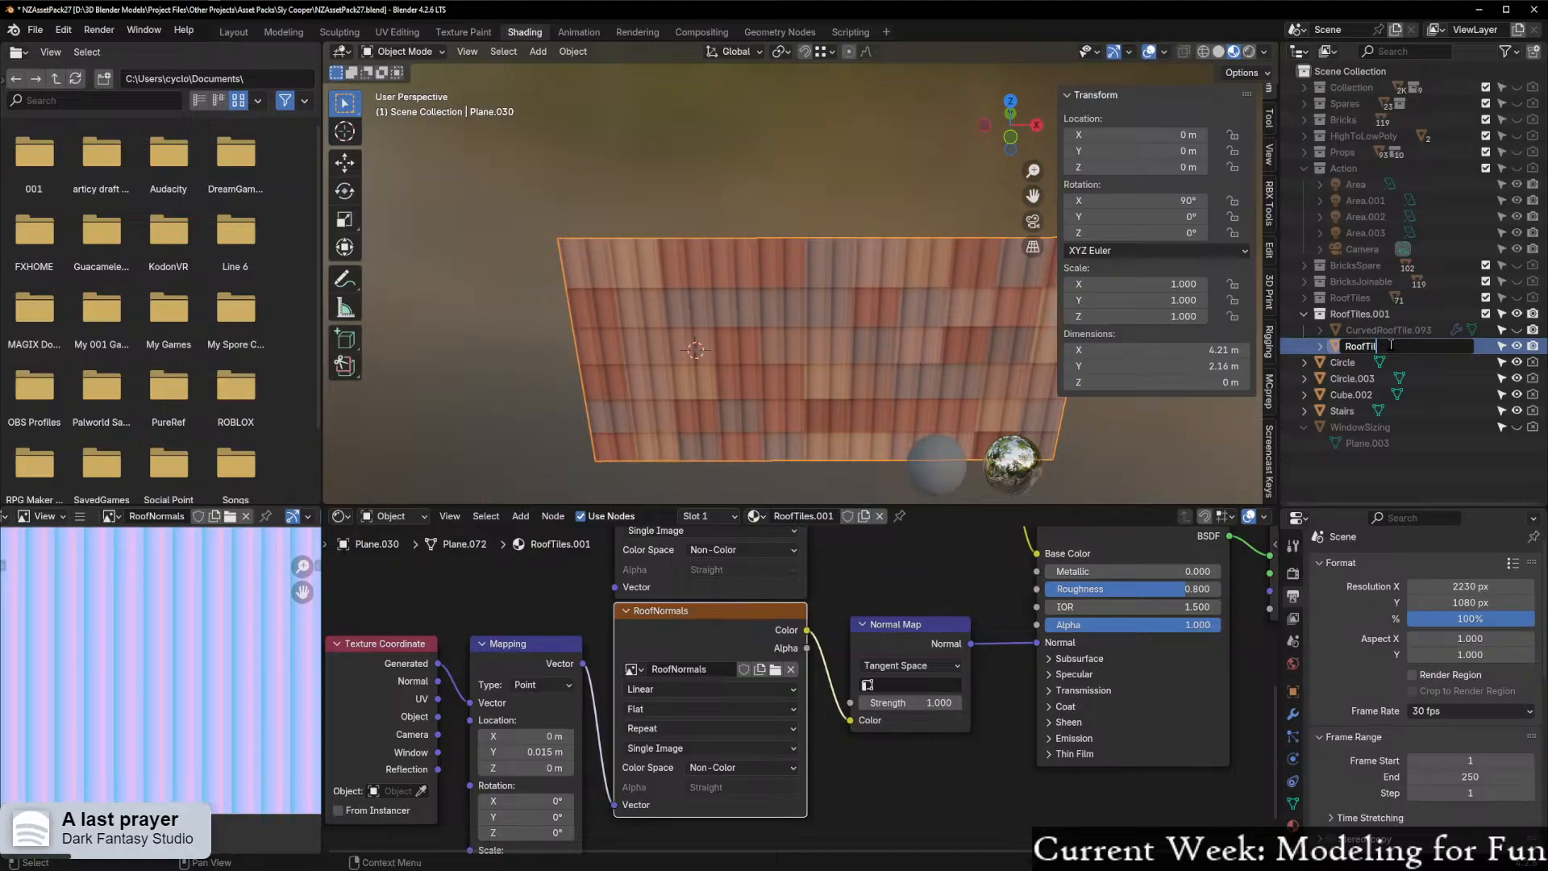
text(RoofTileLP)
key(Return)
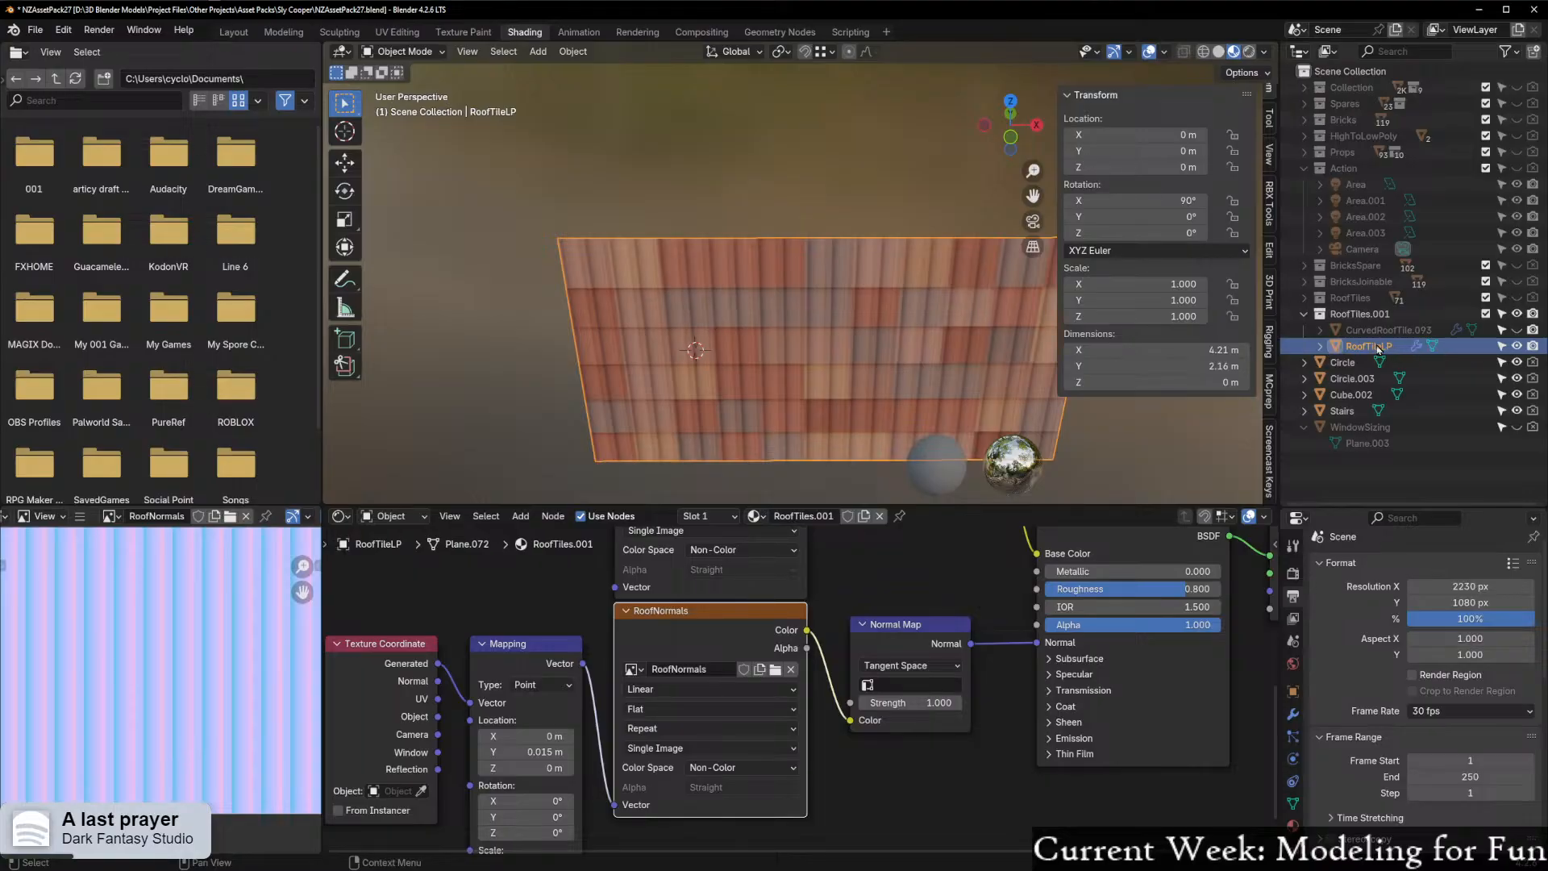
Duplicate RoofTileLP and place the copy about 3.24 m above the original along the Z axis
scroll(810, 301, down, 4)
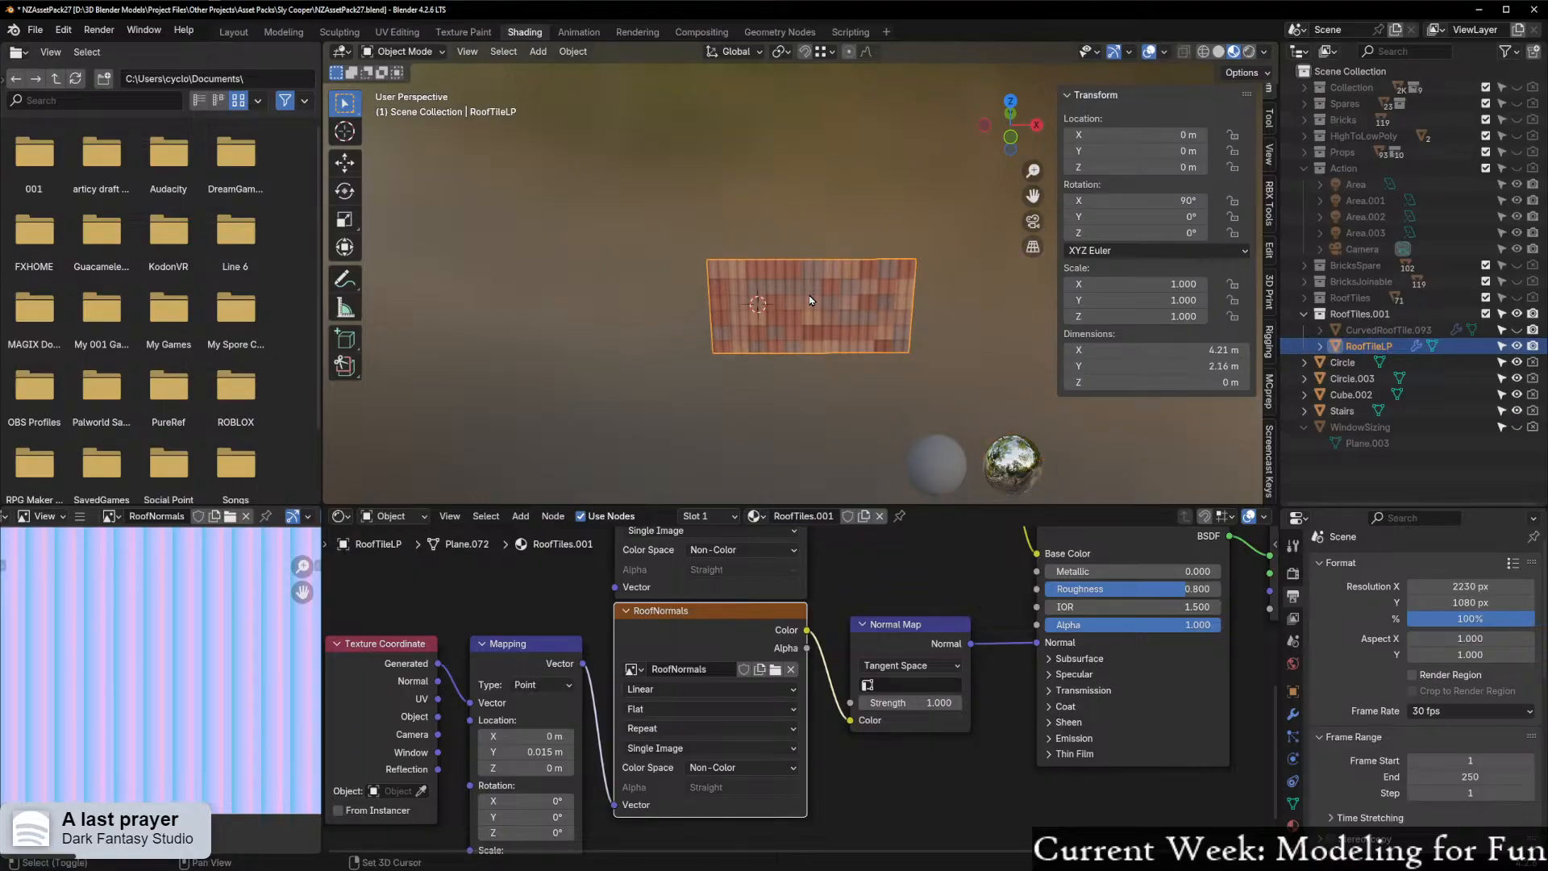
key(shift+d)
key(z)
click(997, 184)
scroll(997, 183, down, 1)
middle_drag(997, 184, 981, 124)
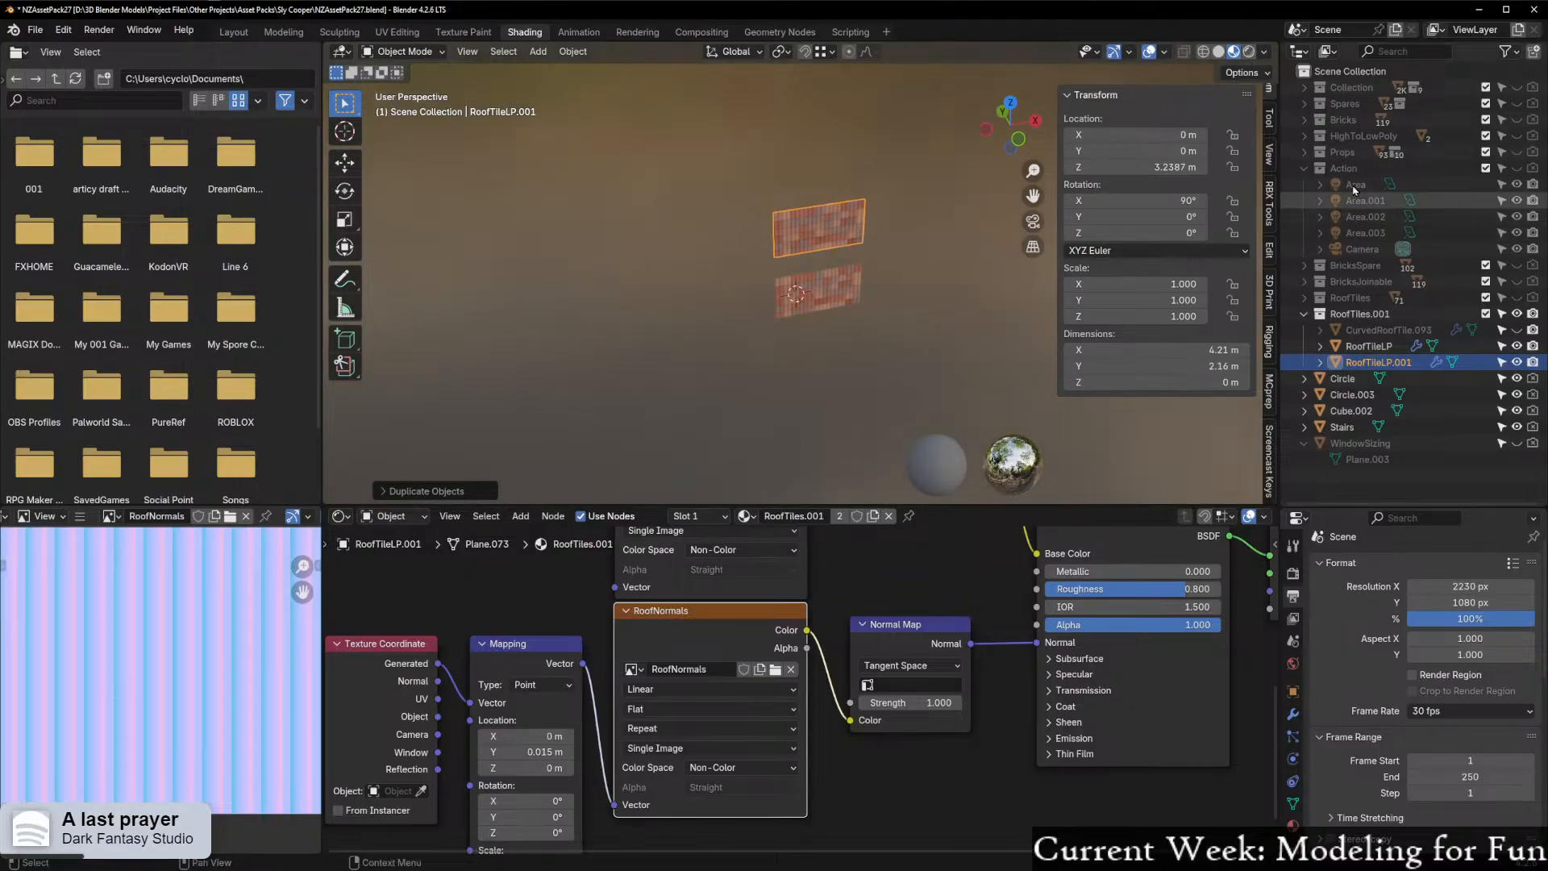
Show the Collection with the town buildings and raise the duplicate along Z to a height of about 10.1 m
click(1517, 87)
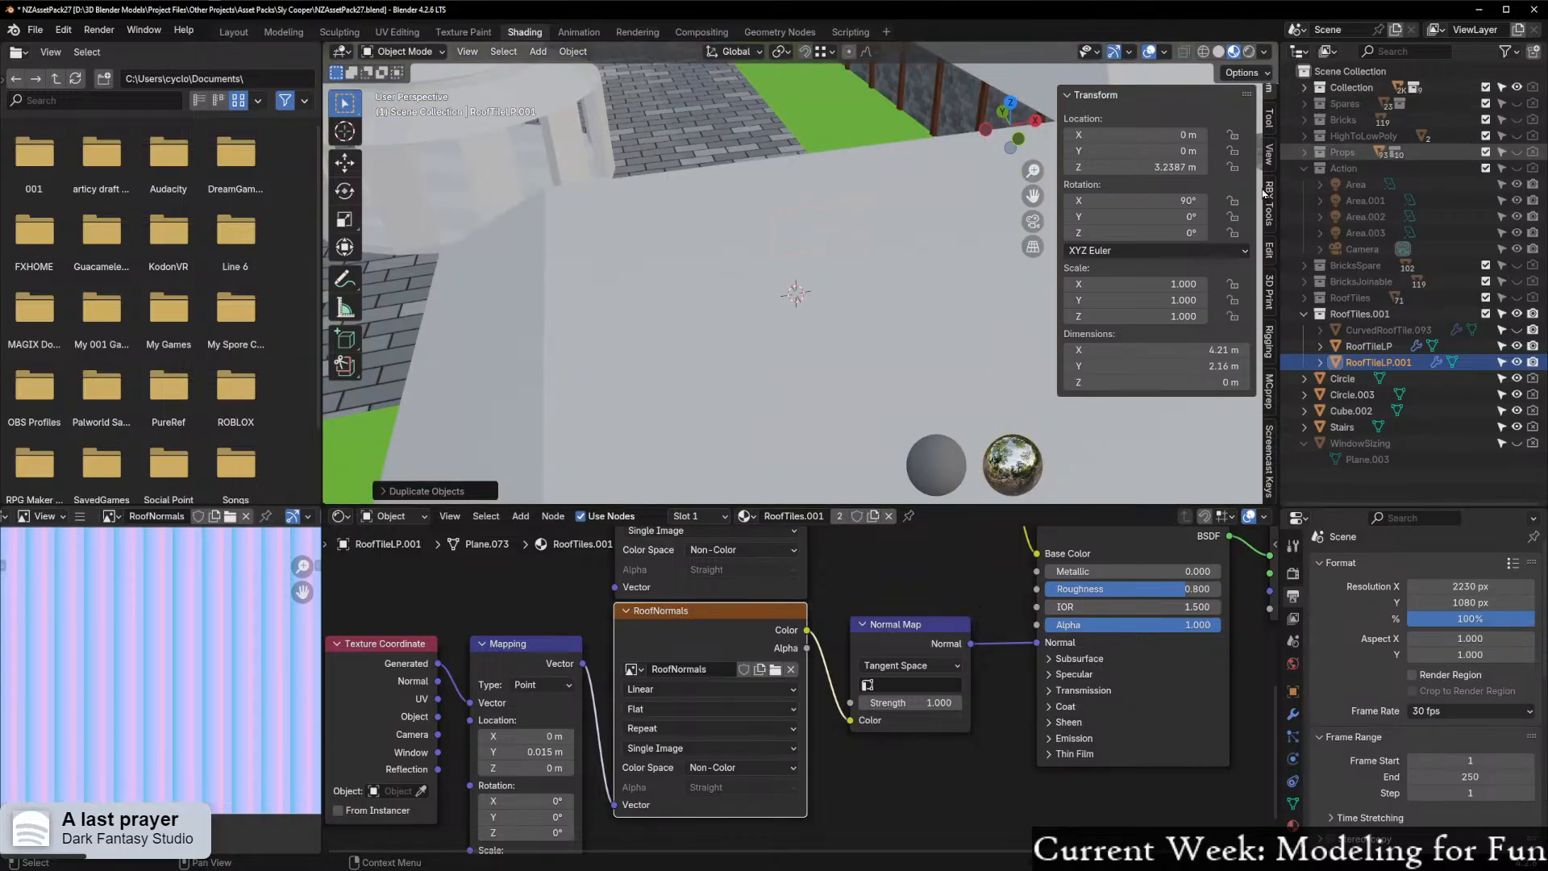
key(g)
key(z)
click(916, 149)
scroll(875, 165, down, 5)
middle_drag(830, 168, 893, 292)
scroll(893, 292, down, 6)
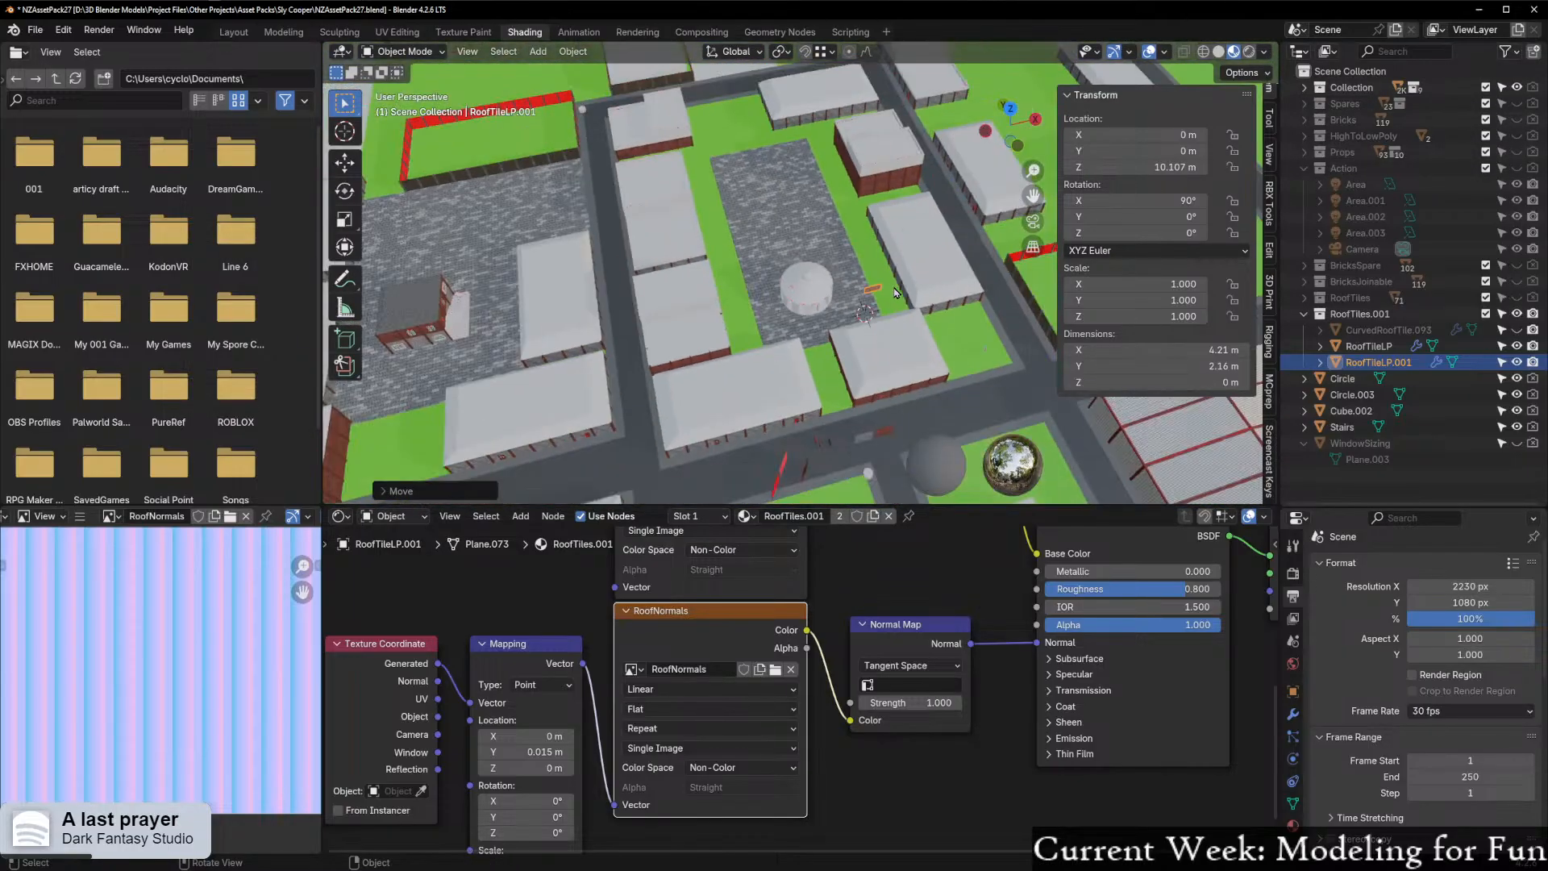
Move the duplicate horizontally to the brick building with the front stairs, at about X -100.8 m, Y 24.2 m
key(g)
key(shift+z)
click(503, 137)
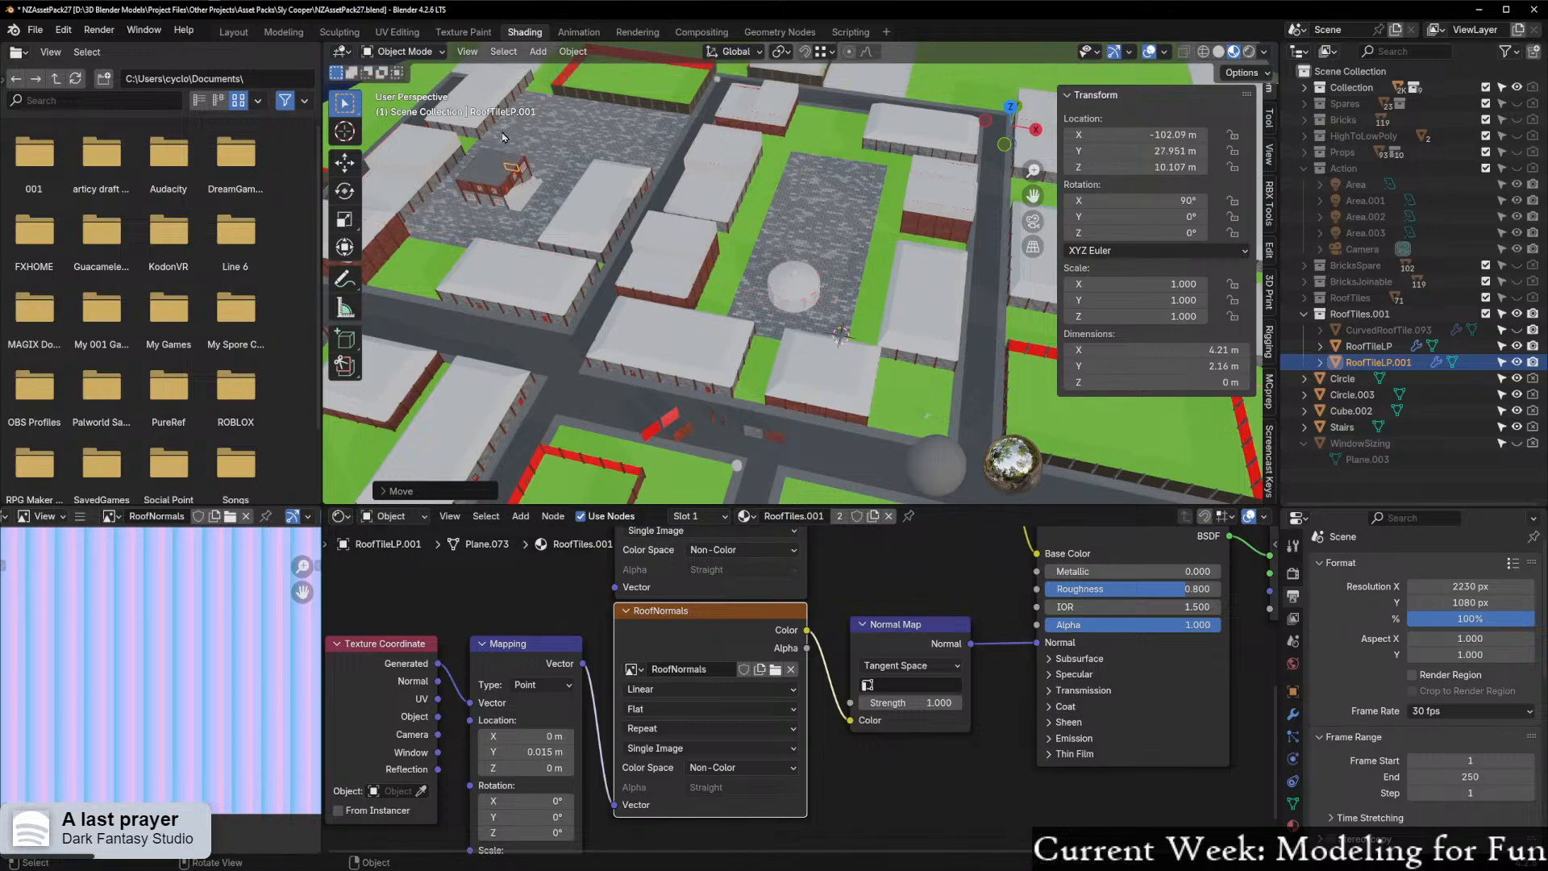
key(KP_Decimal)
scroll(710, 284, down, 3)
middle_drag(726, 284, 591, 270)
scroll(591, 269, down, 2)
scroll(820, 246, up, 1)
key(g)
key(shift+z)
click(733, 289)
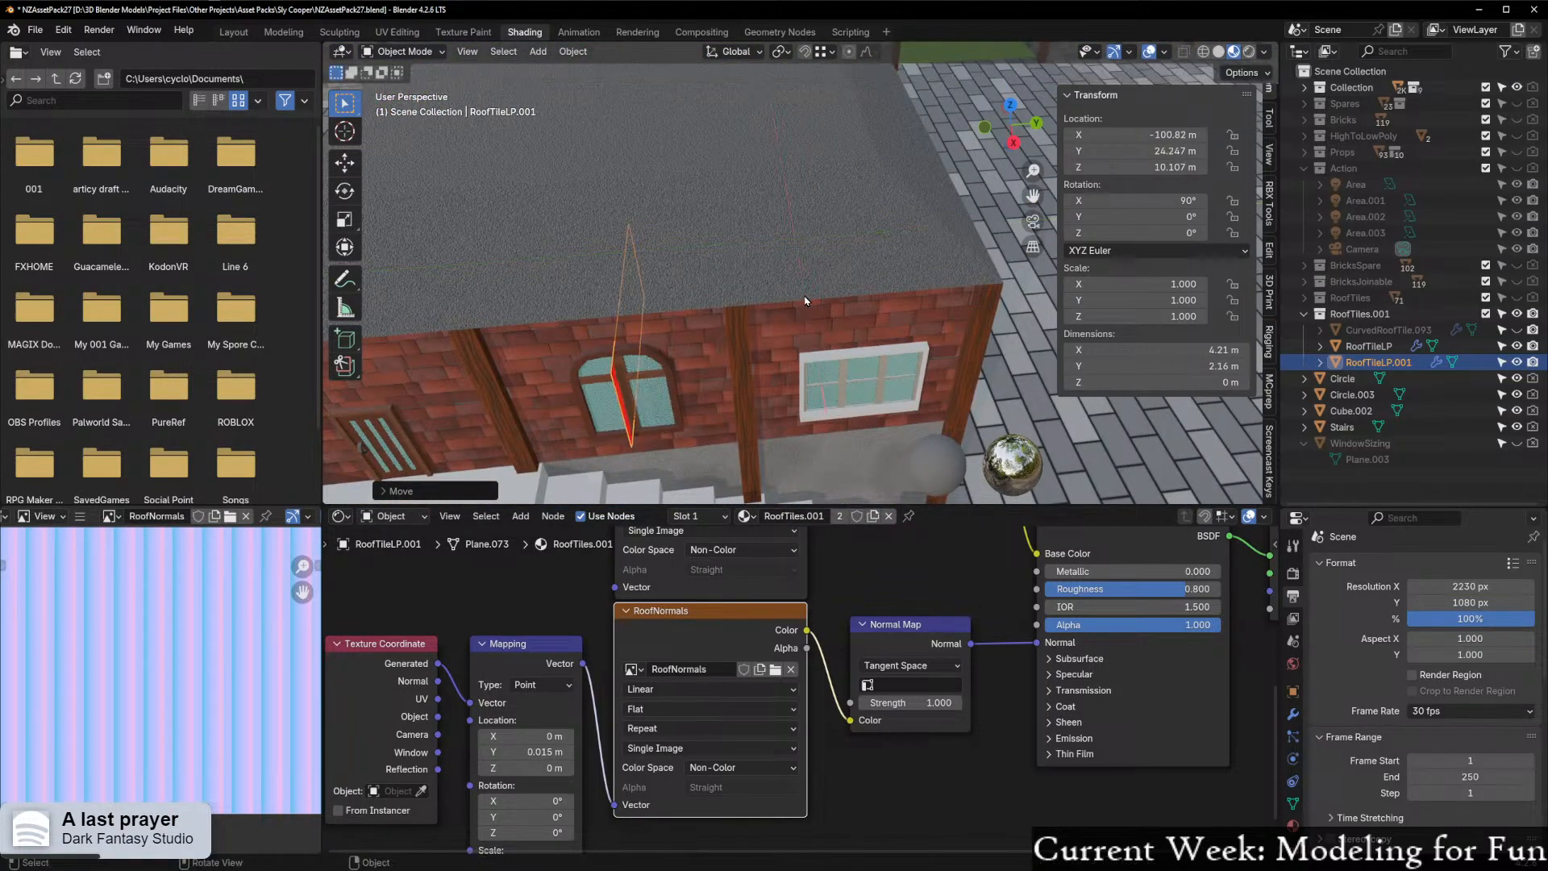
Rotate the duplicate 90° about the Z axis and set its origin to its geometry
middle_drag(746, 289, 685, 285)
key(r)
key(z)
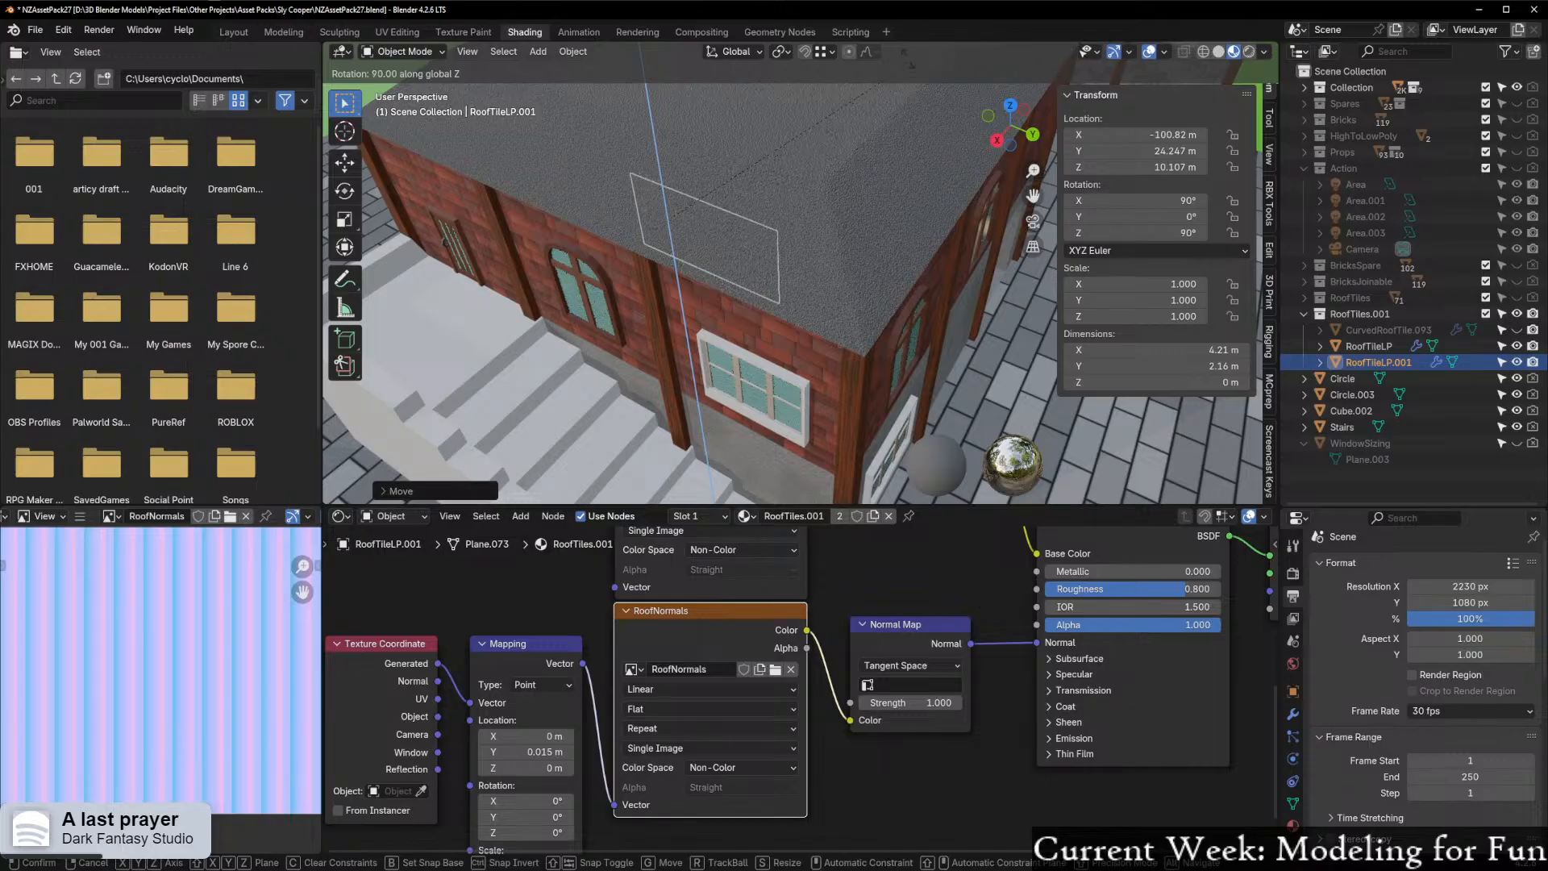
click(732, 248)
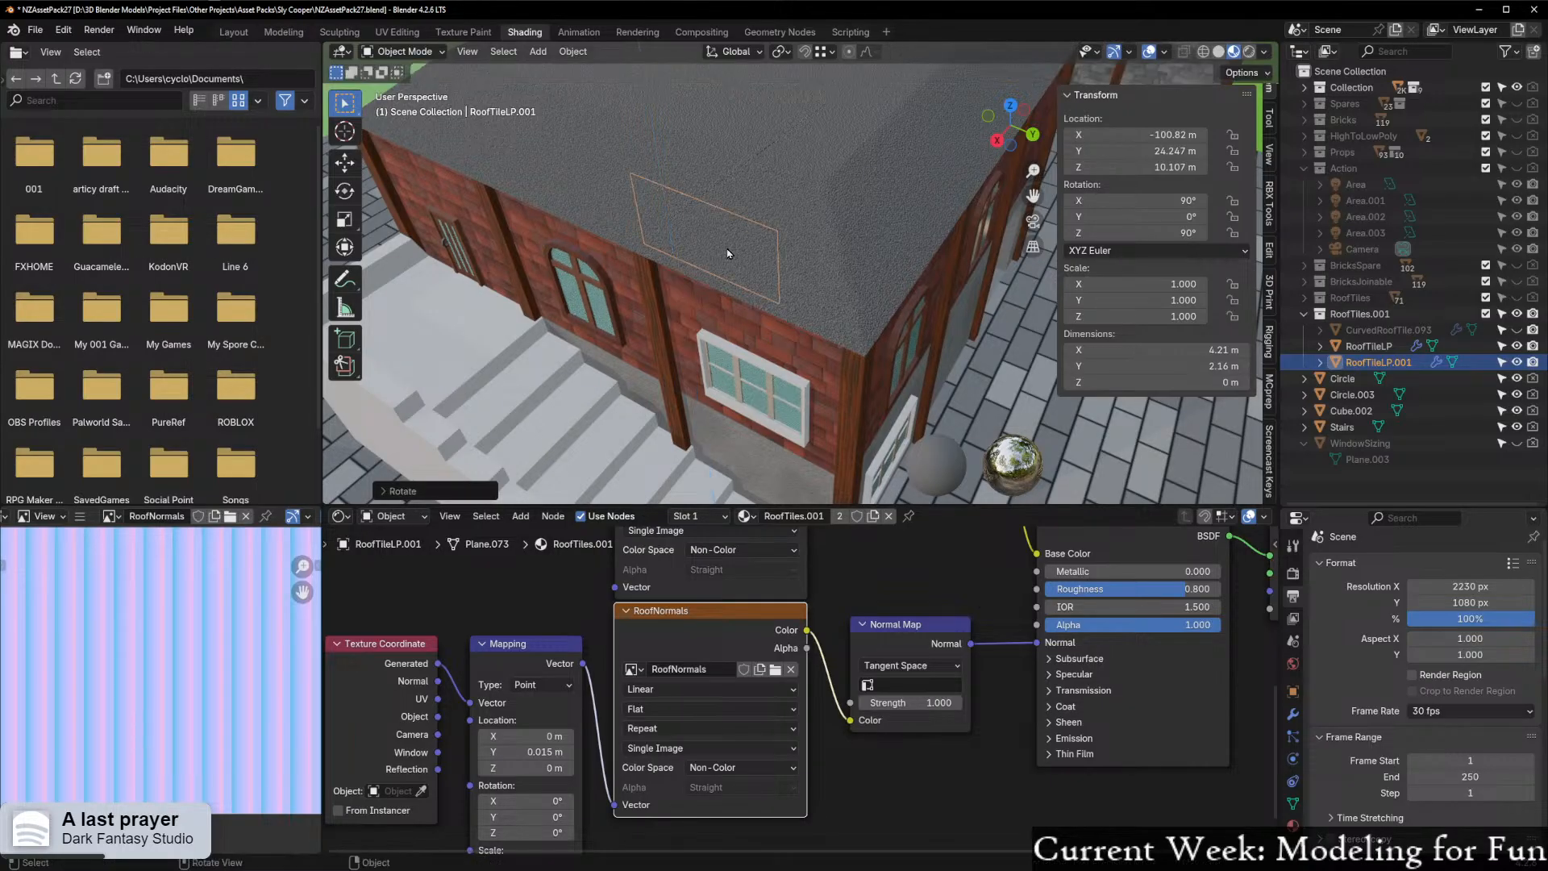
right_click(716, 246)
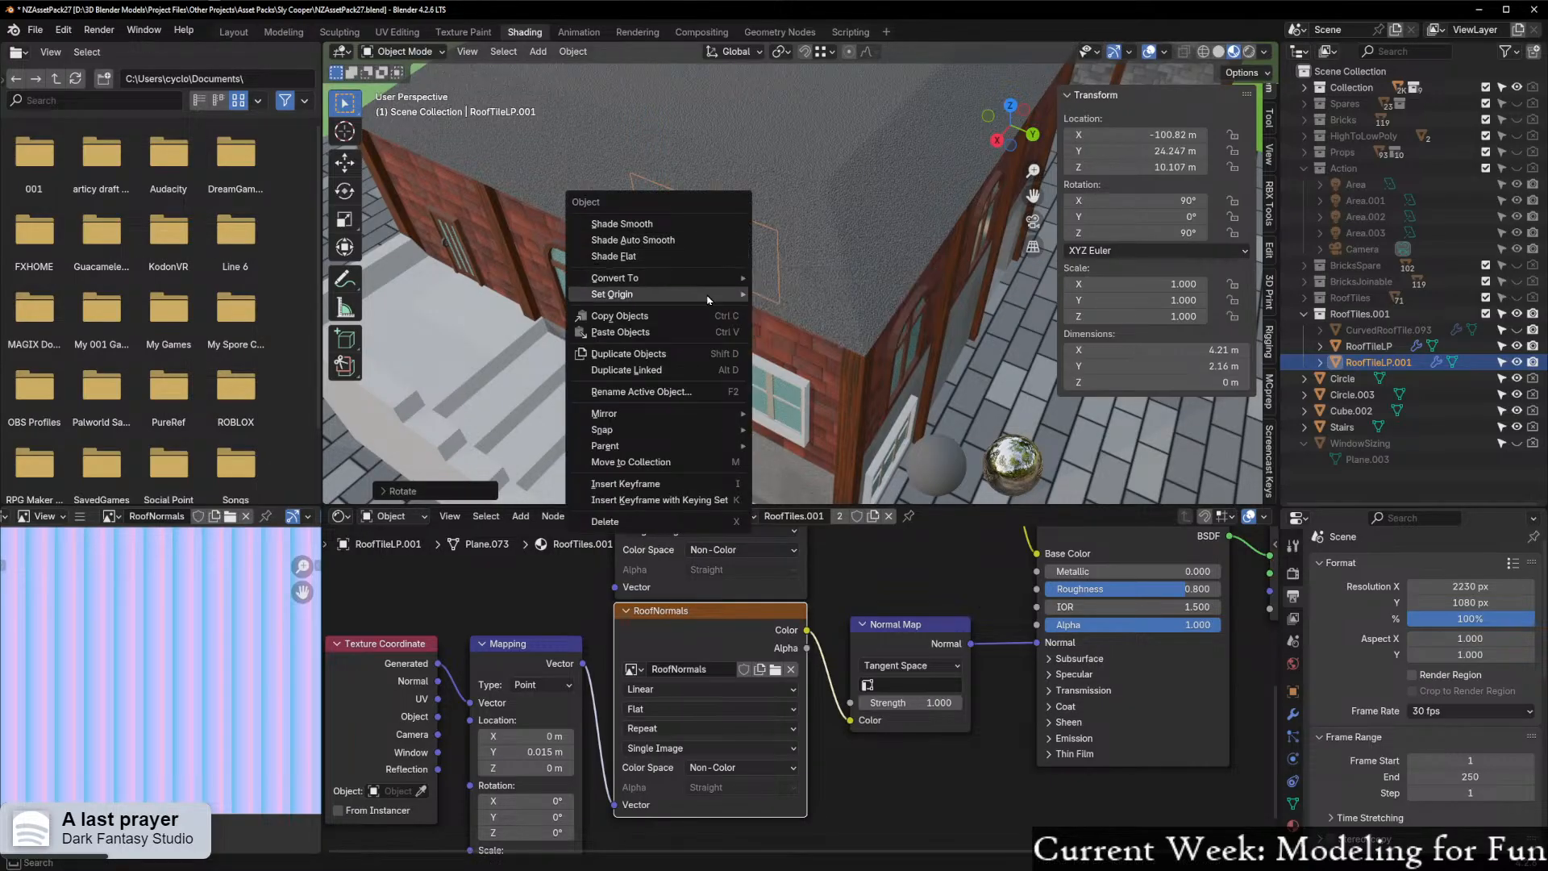
mouse_move(710, 296)
click(819, 309)
Move the duplicate to the brick building's eave, at about X -97.9 m, Y 25.4 m, Z 13.2 m
middle_drag(764, 317, 761, 243)
key(g)
key(z)
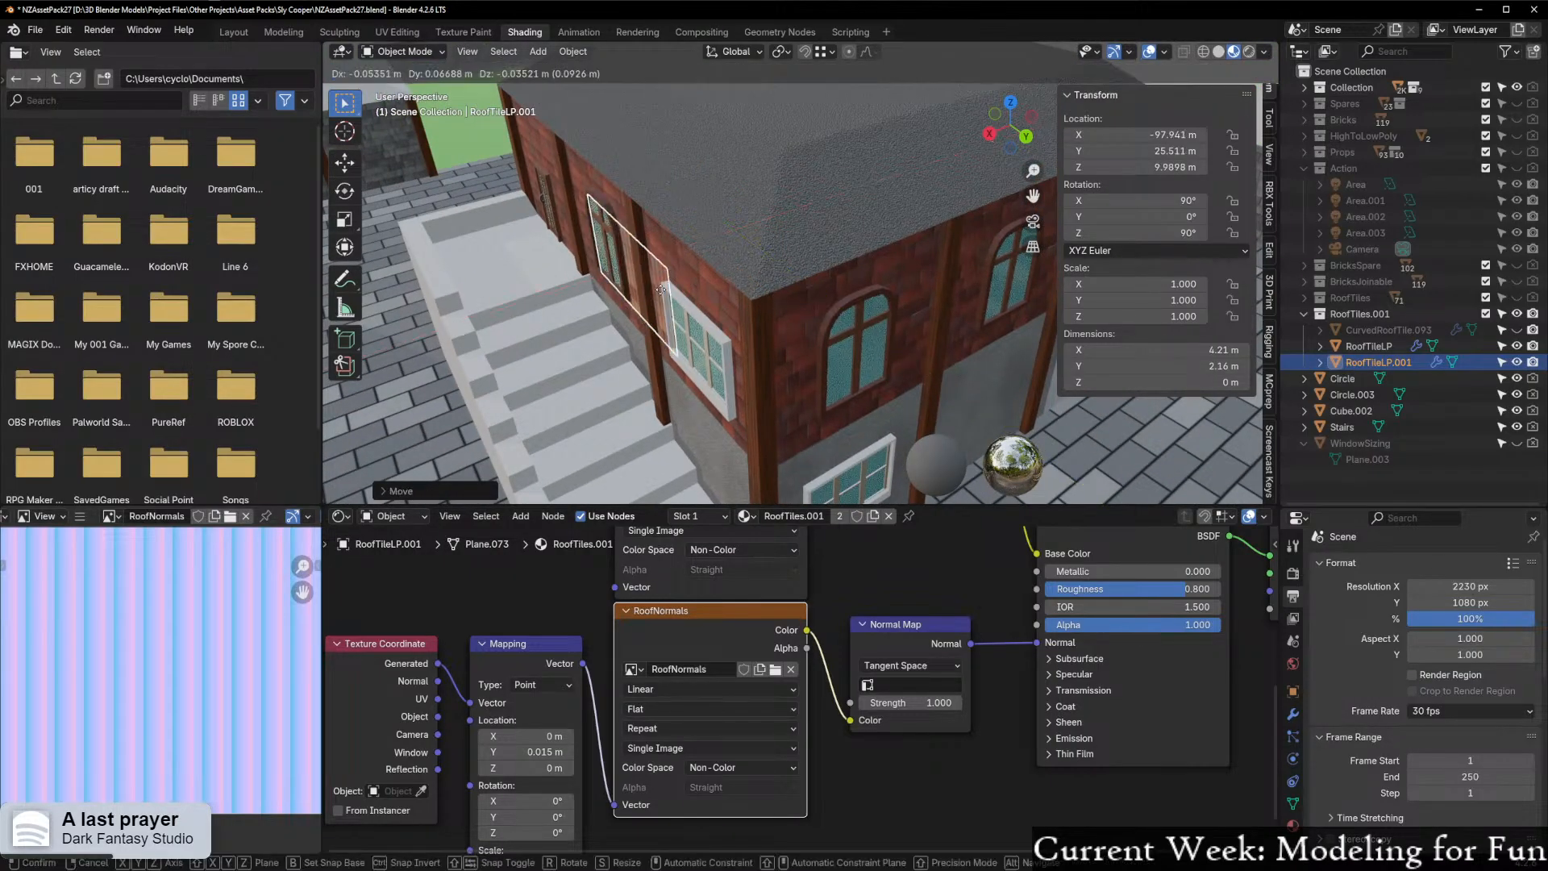
click(672, 151)
Tilt the duplicate about its local X axis to an X rotation of 40°
middle_drag(672, 152, 825, 283)
key(r)
key(x)
key(x)
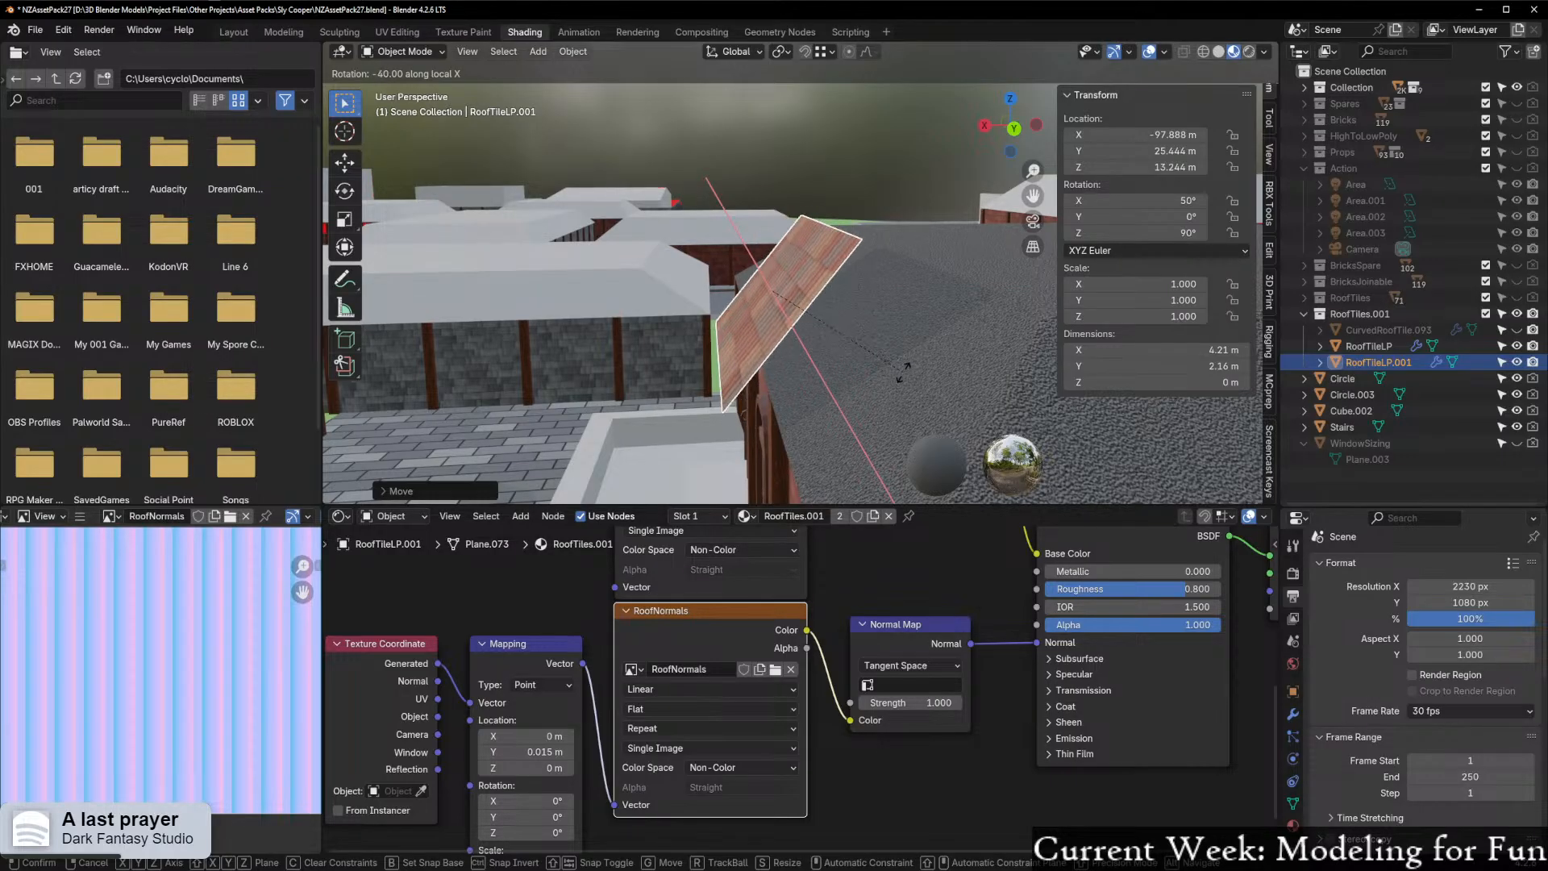
click(895, 419)
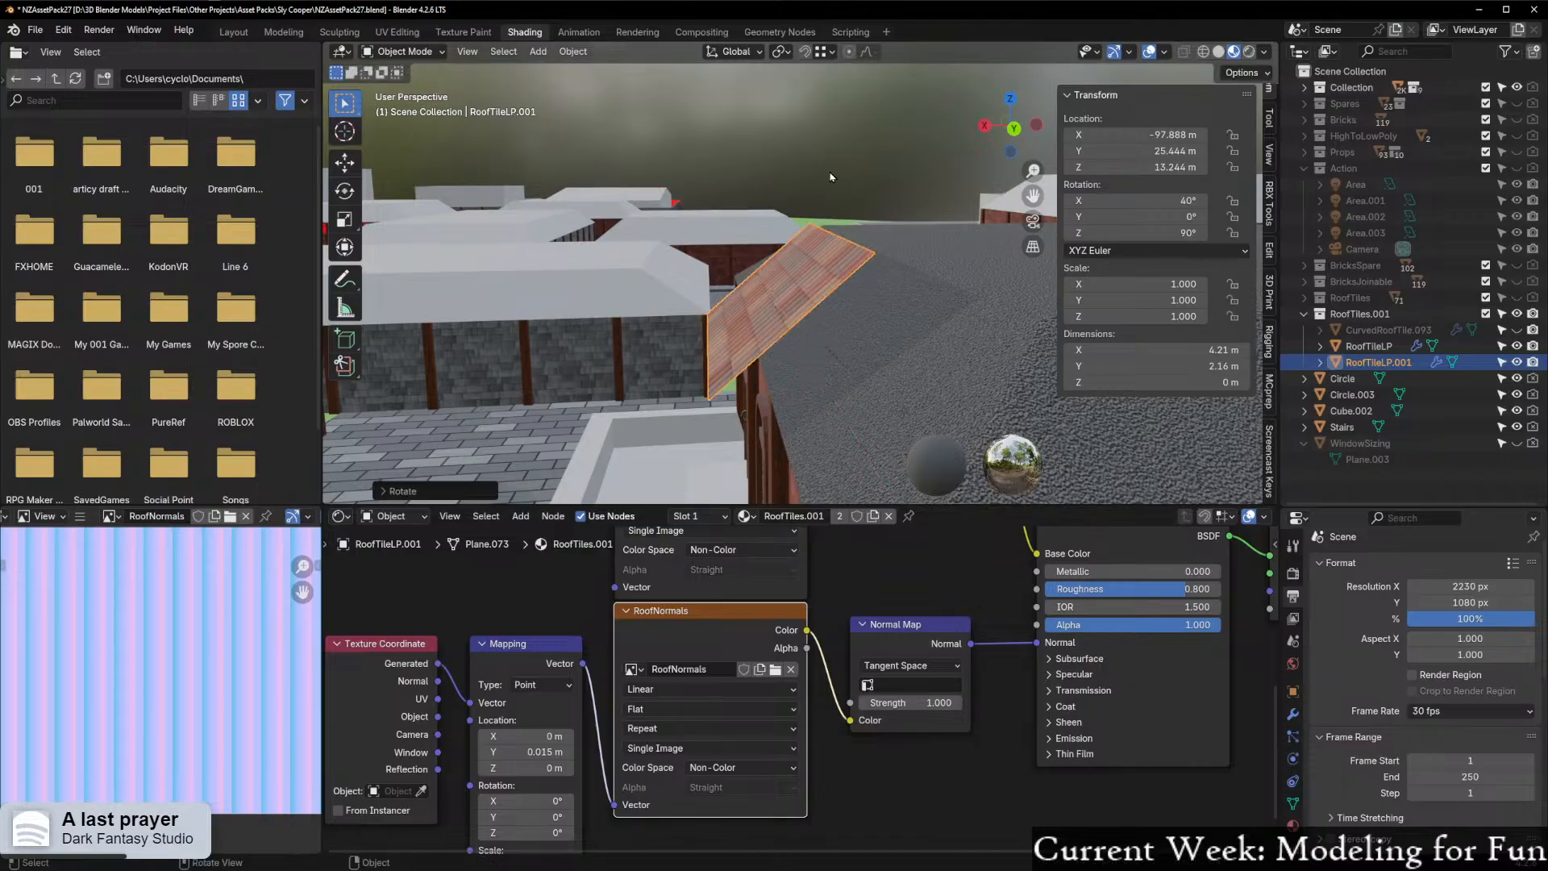
Set snapping to Face with Align Rotation to Target and snap the duplicate onto the brick building's roof slope
click(820, 53)
click(794, 200)
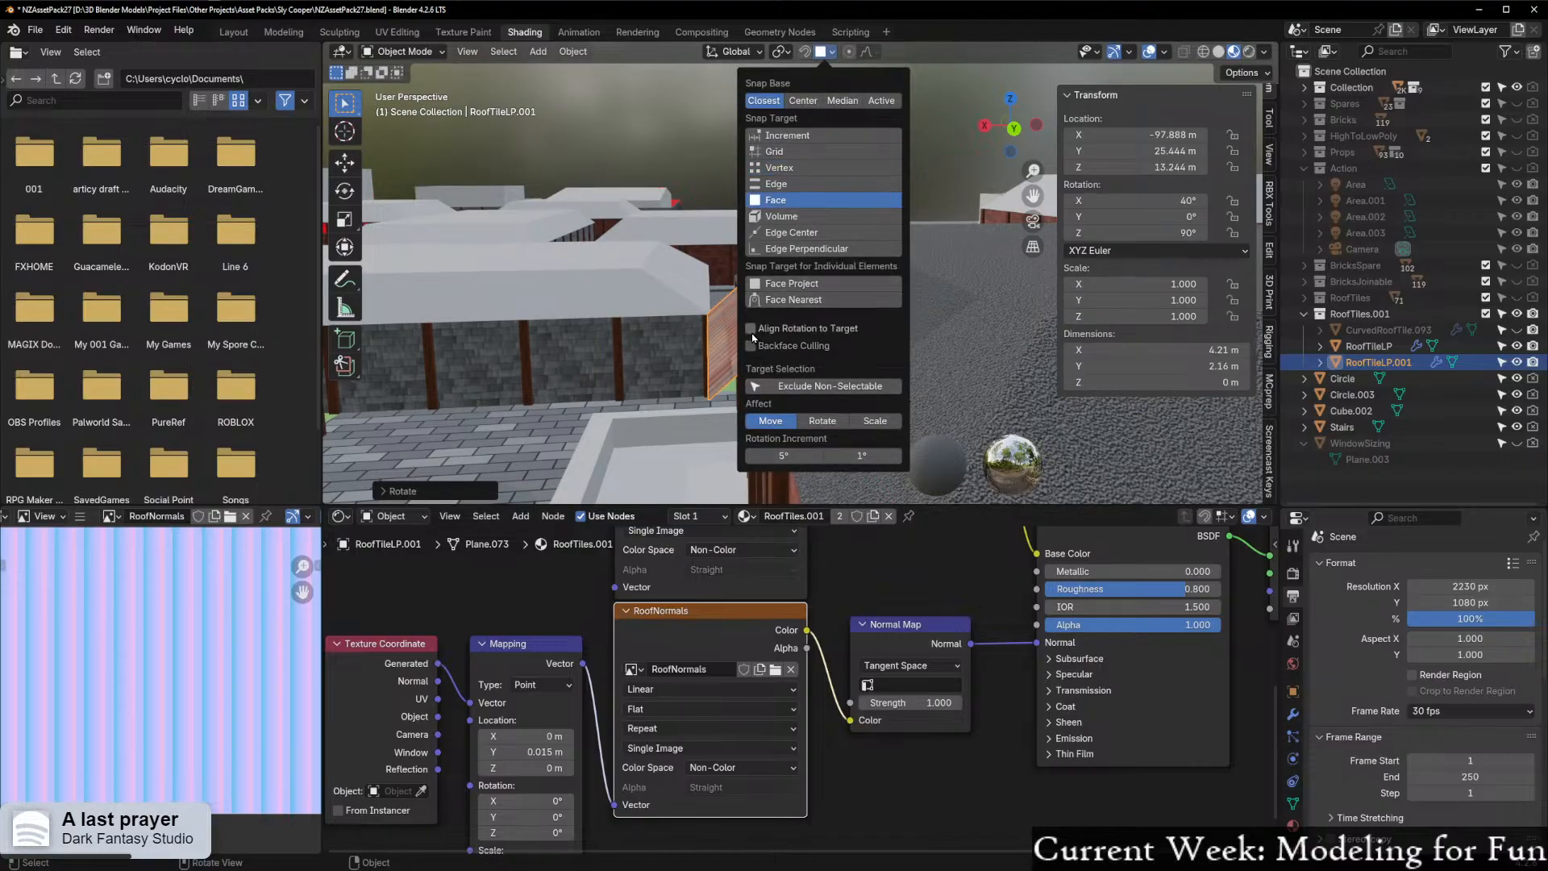
key(g)
key(shift+z)
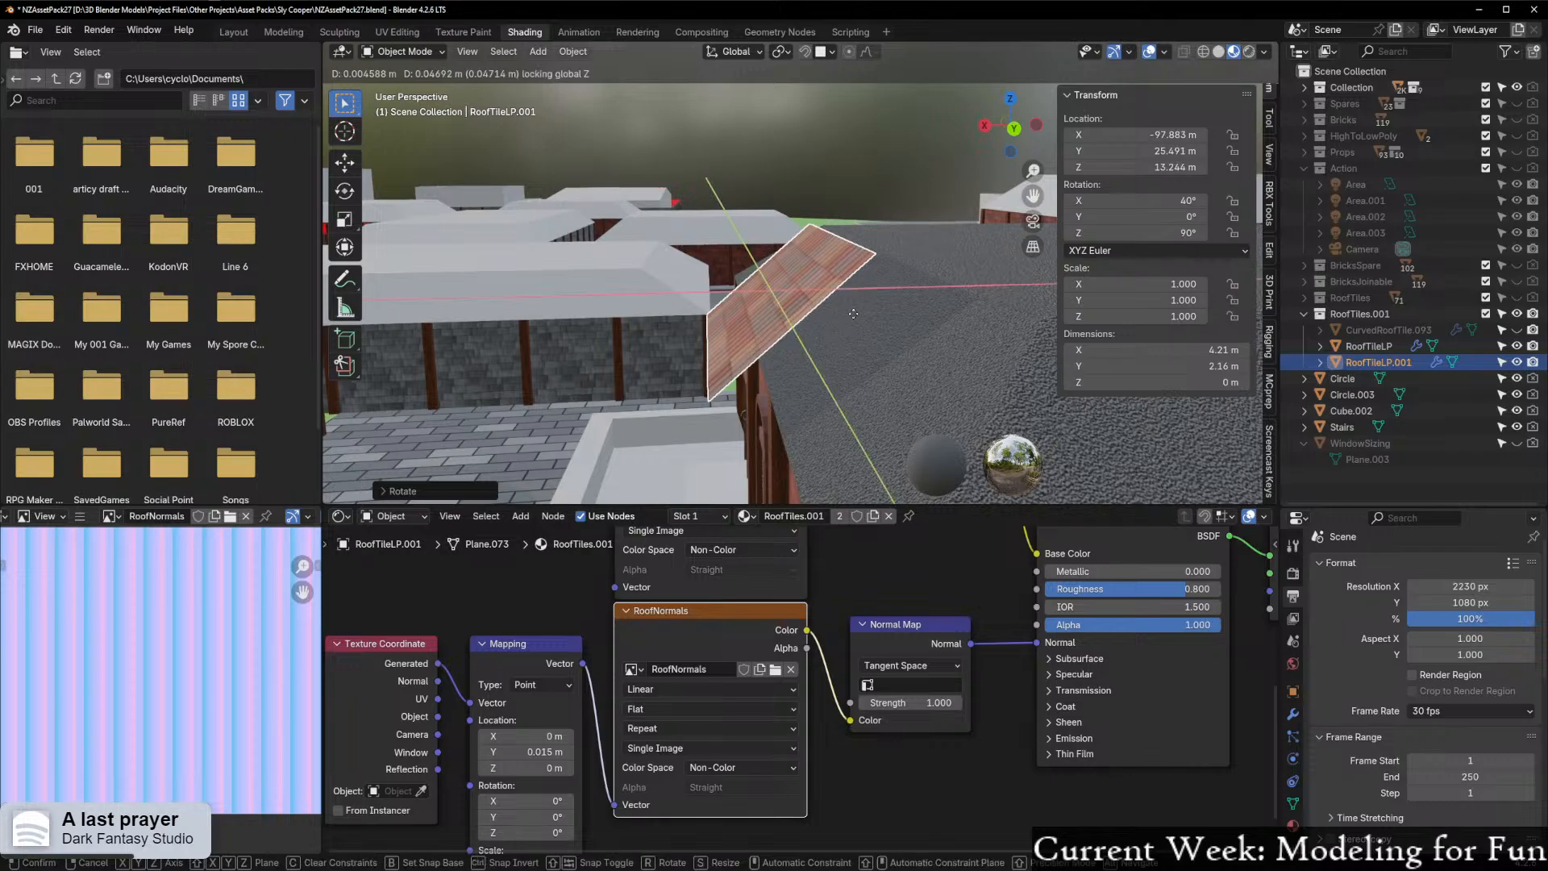
right_click(855, 316)
key(g)
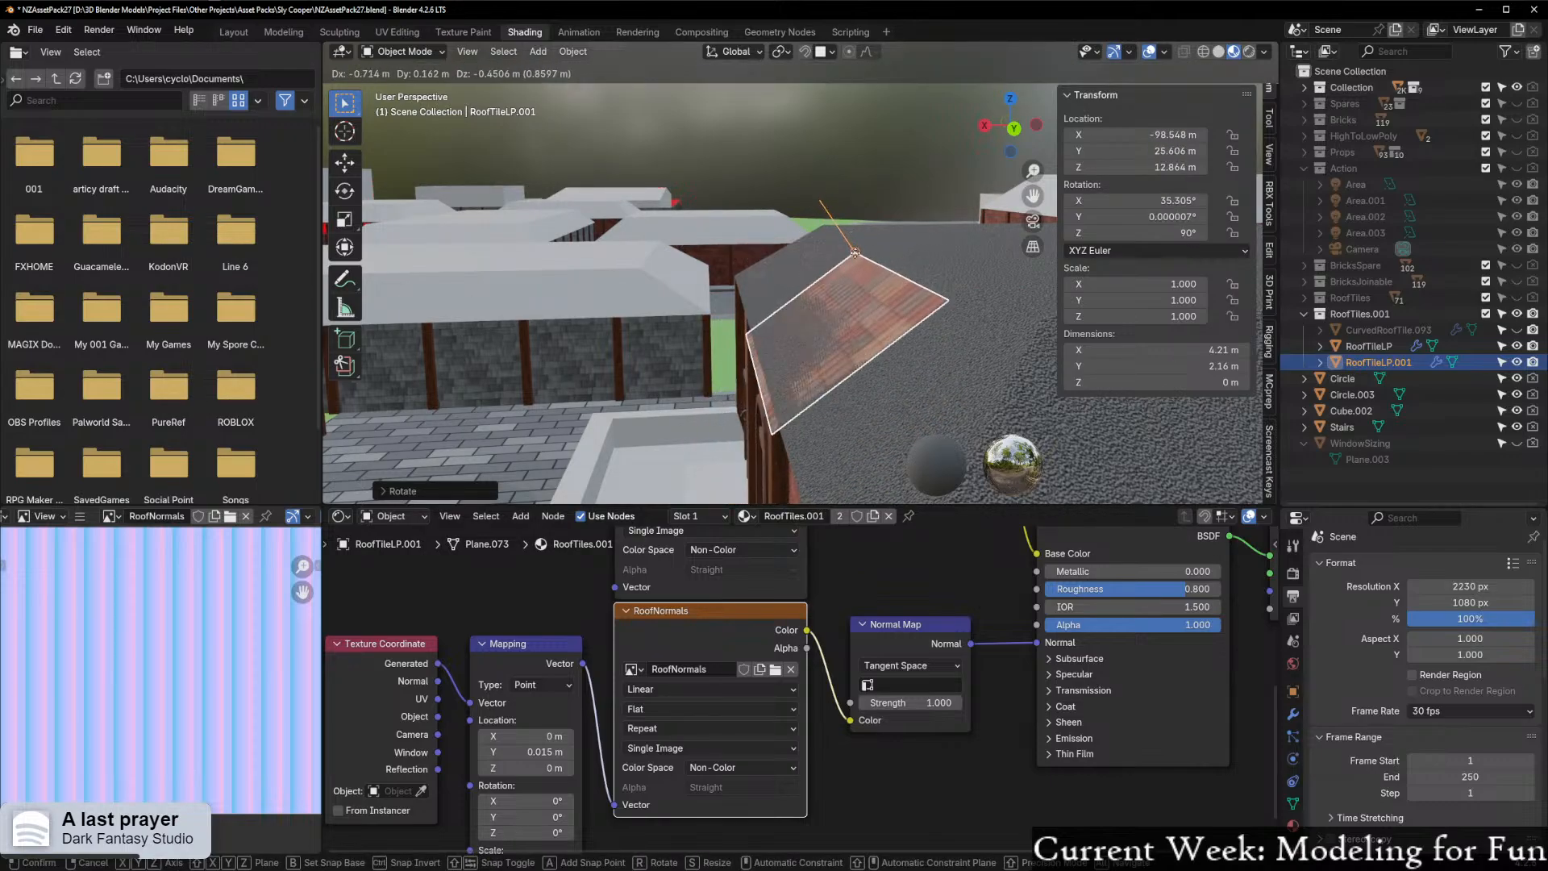
click(856, 258)
Move the tile plane along its local Y axis up the roof slope to about X -98.67 m, Z 12.95 m
middle_drag(856, 260, 920, 323)
scroll(895, 321, up, 3)
scroll(897, 342, up, 2)
key(g)
key(z)
key(z)
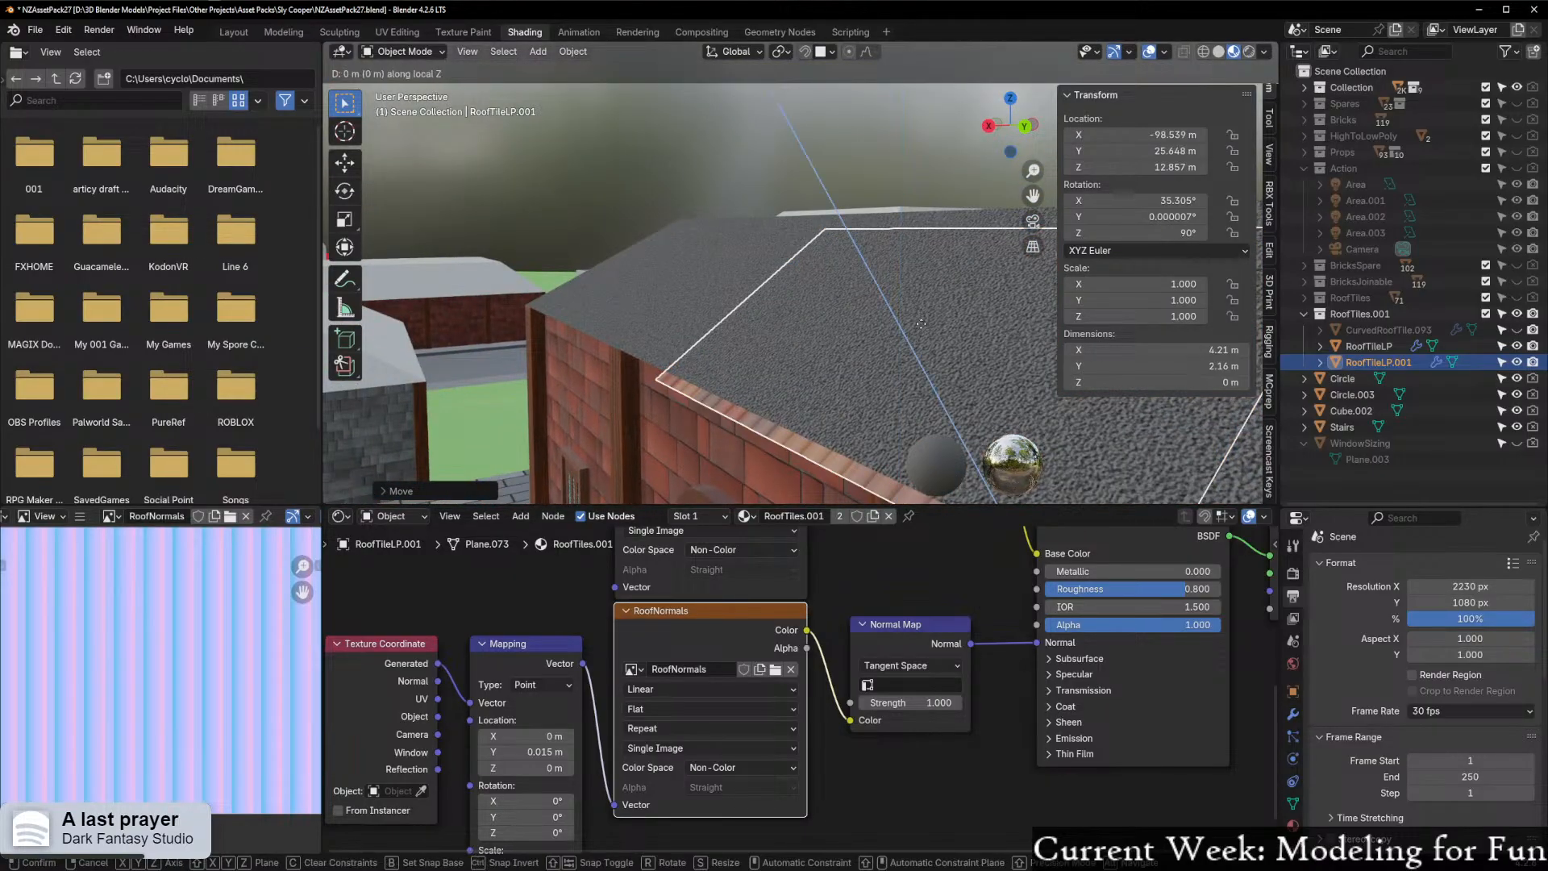
key(y)
key(y)
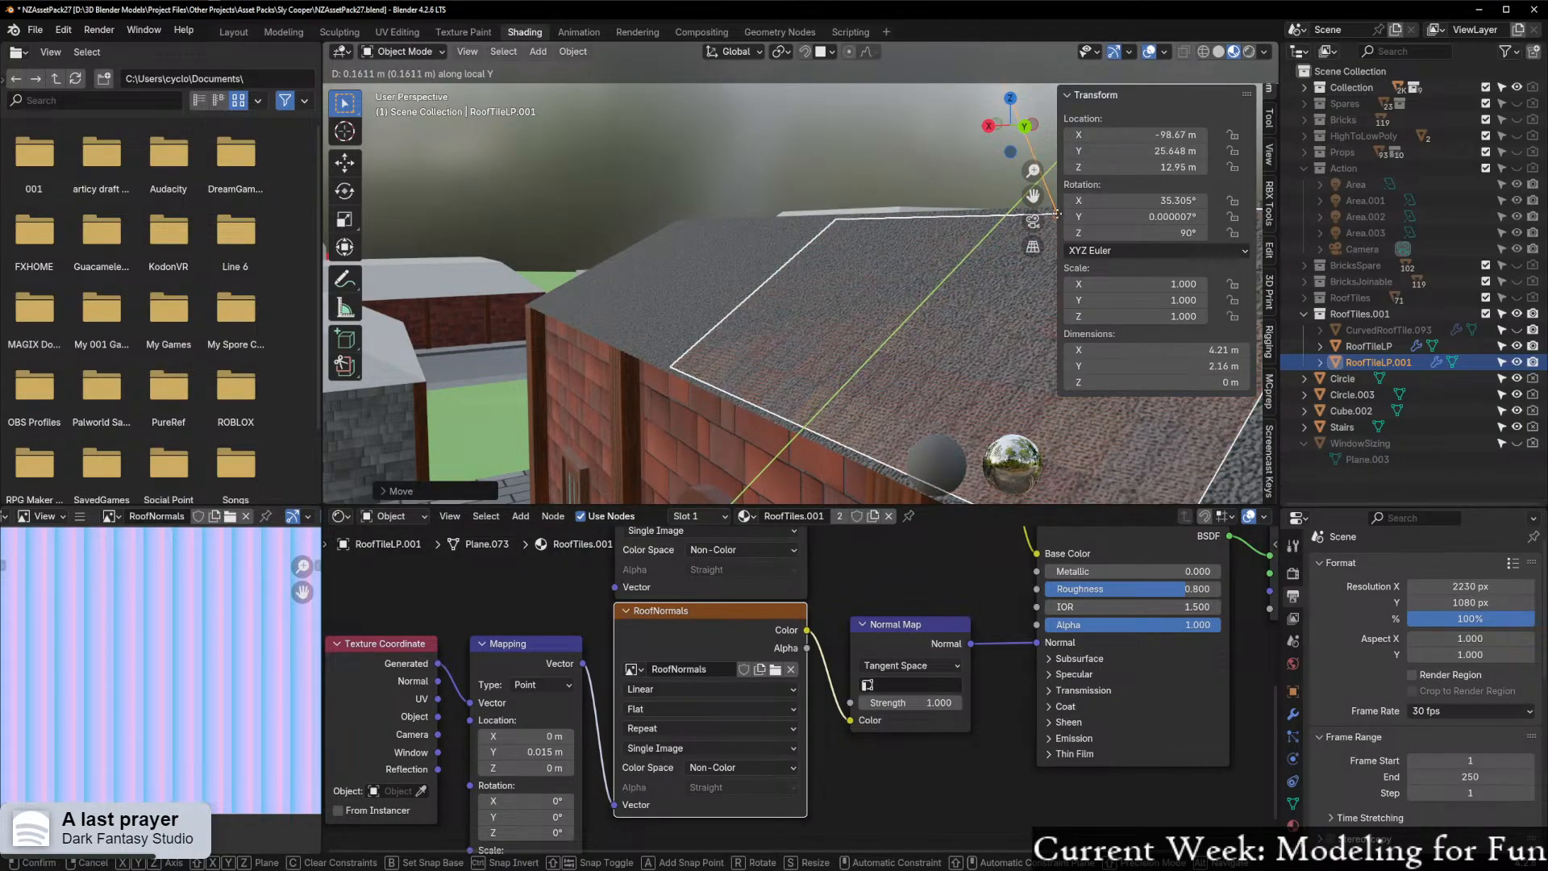
click(1057, 215)
Raise the tile plane slightly off the roof along its local Z axis, to about Z 12.952 m
middle_drag(1056, 214, 815, 338)
click(831, 52)
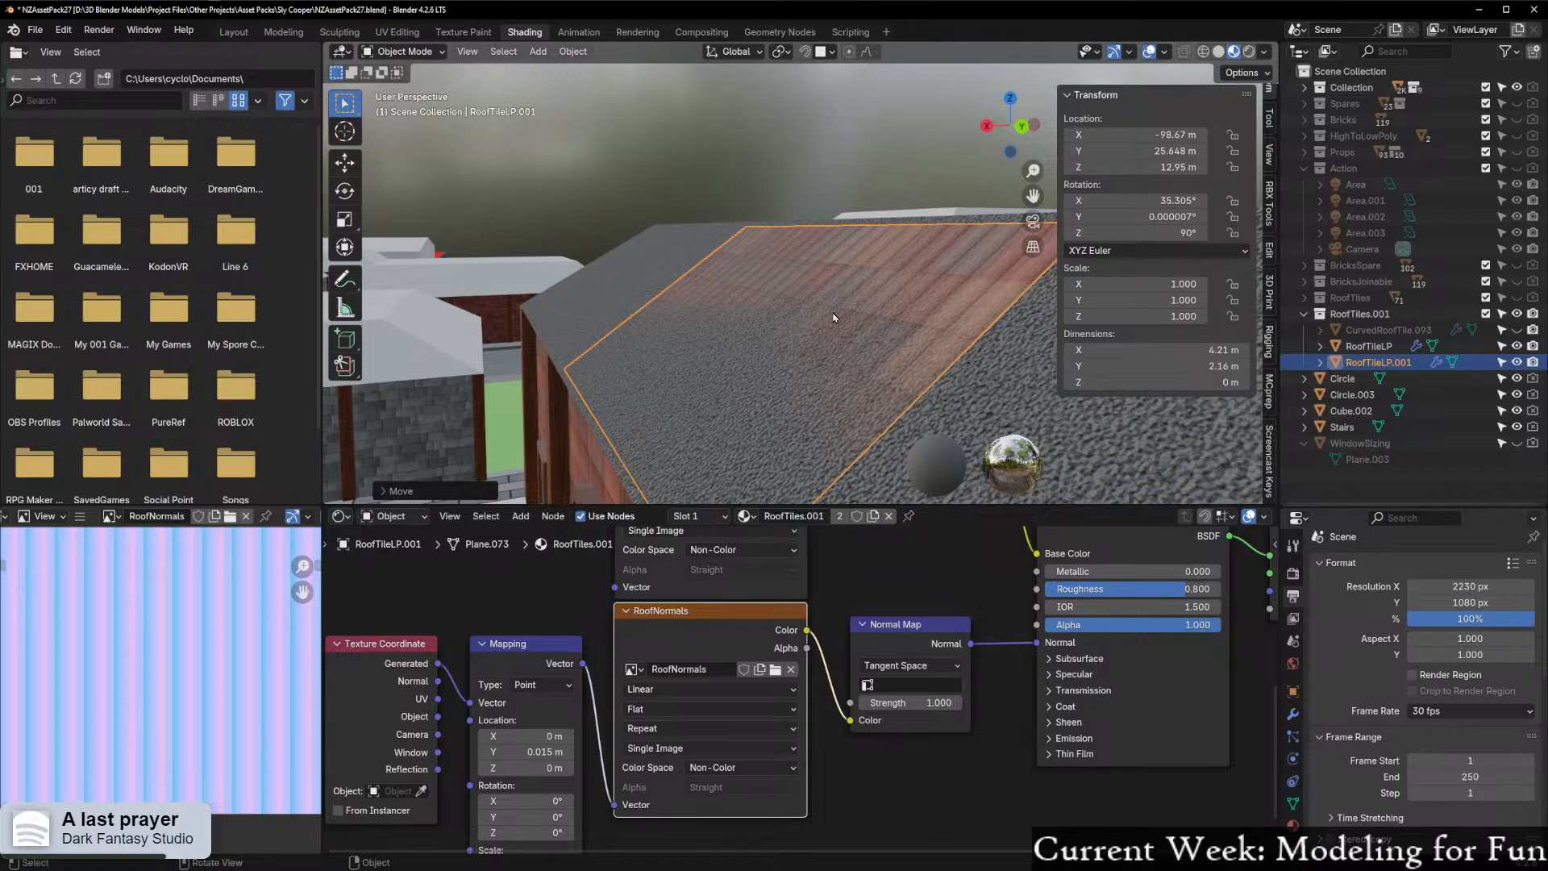
key(g)
key(z)
key(z)
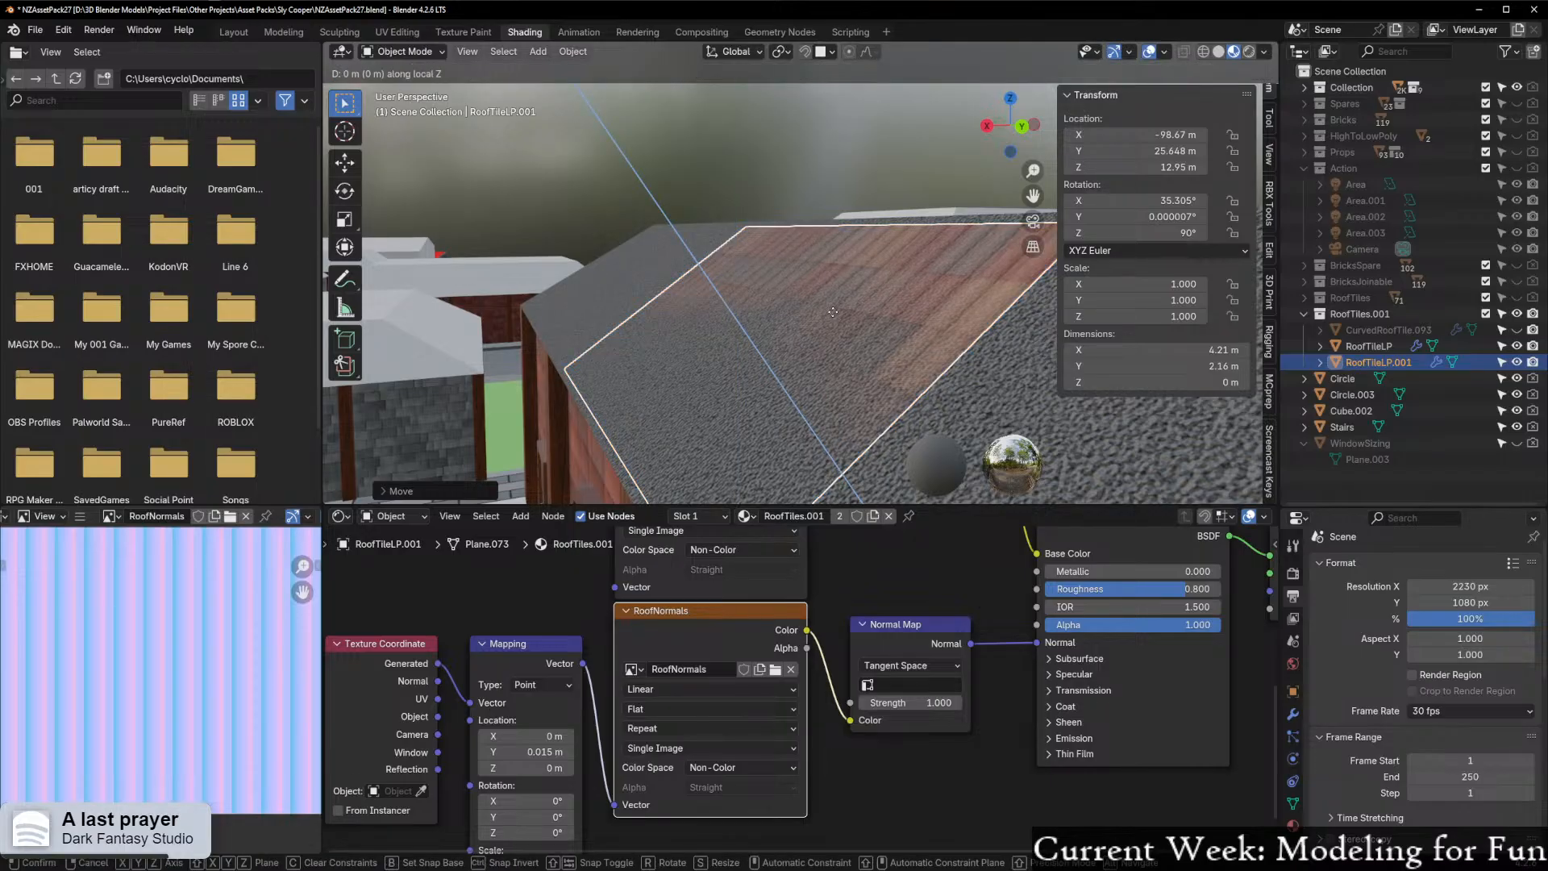
click(833, 312)
Switch to the Layout workspace and frame the roof tile plane on the brick building
middle_drag(833, 314, 790, 374)
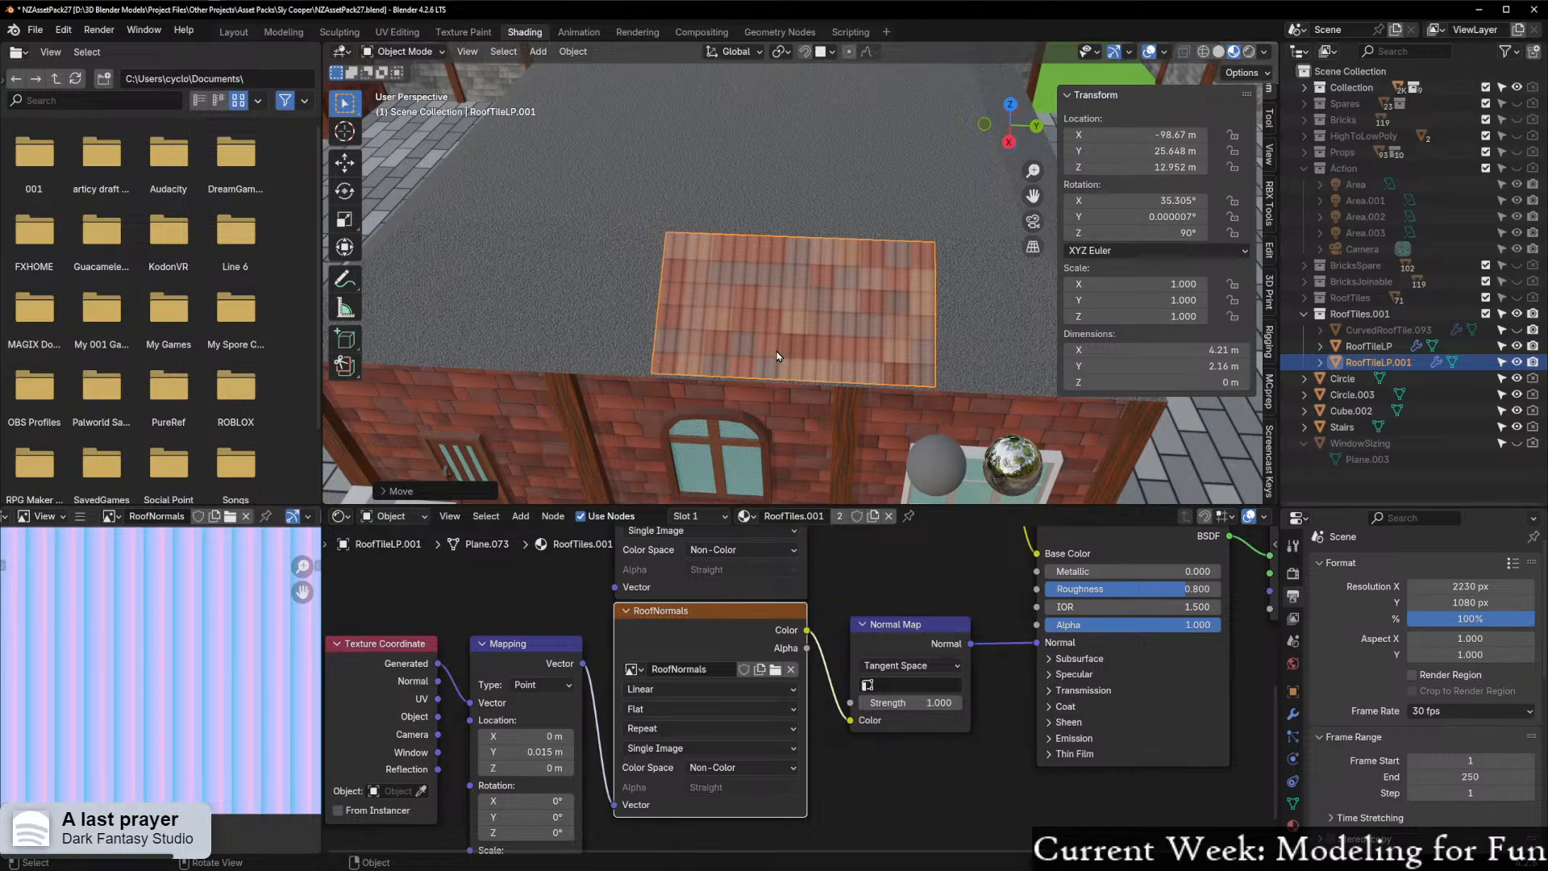
scroll(835, 337, up, 3)
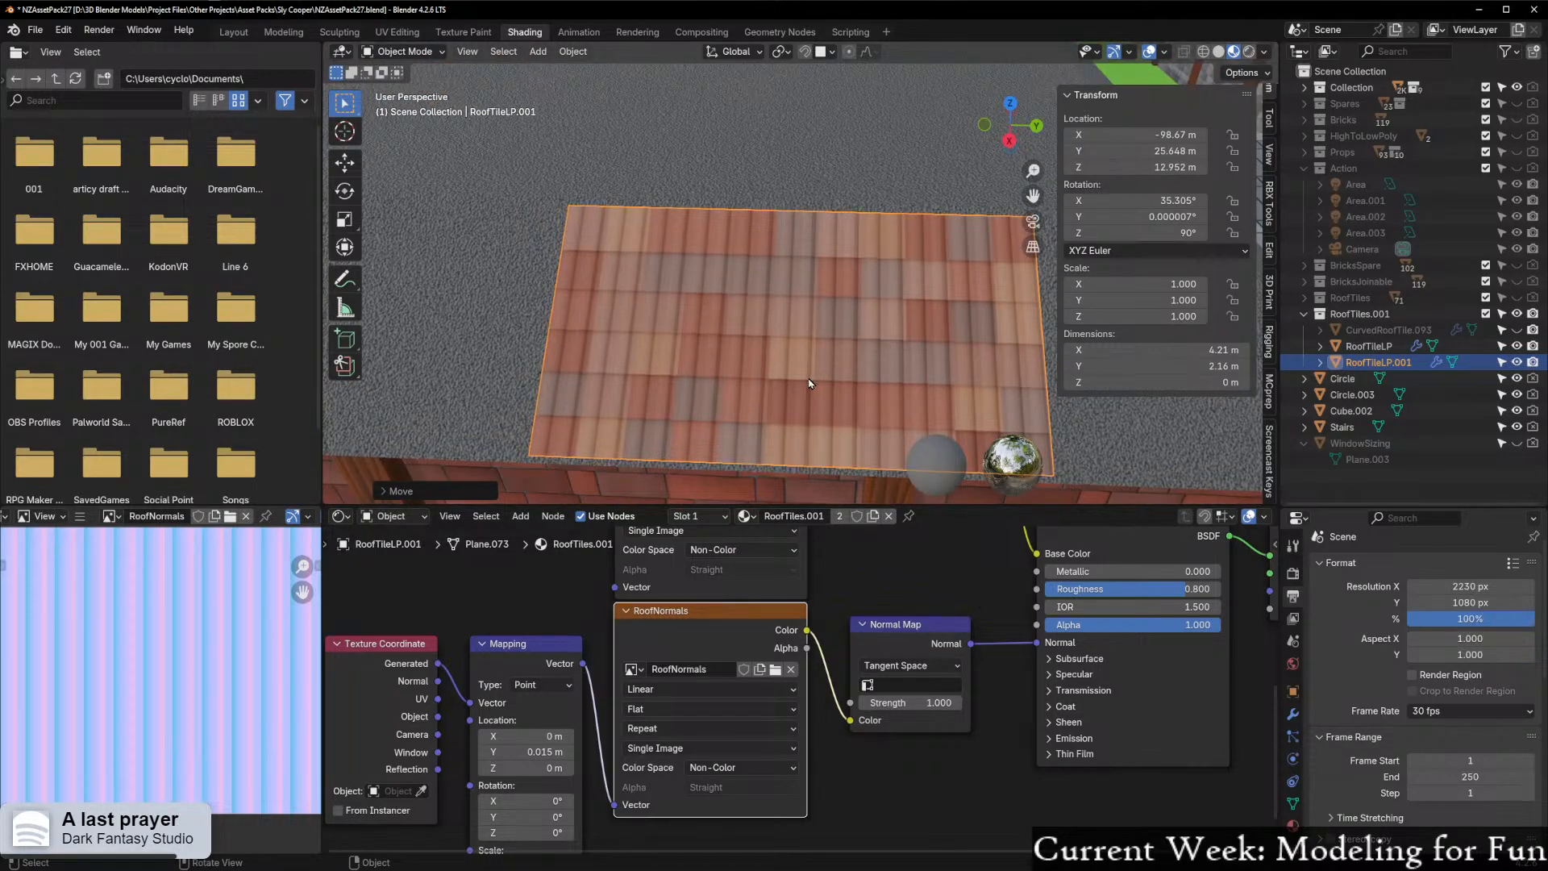
middle_drag(809, 384, 819, 380)
click(1258, 71)
click(1262, 78)
click(224, 32)
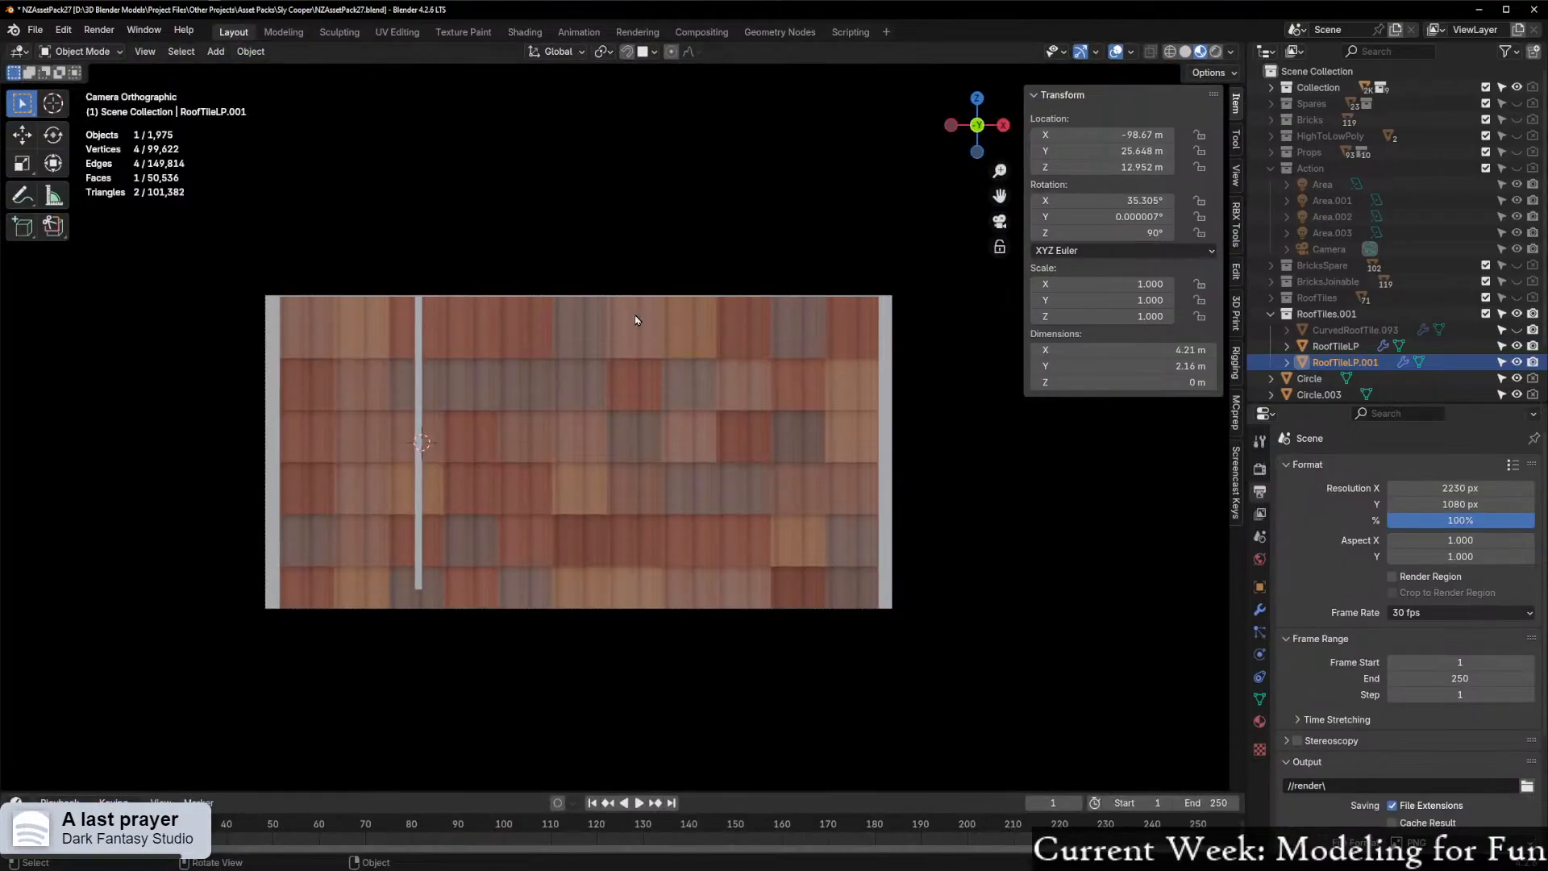
scroll(649, 337, down, 2)
middle_drag(650, 338, 700, 331)
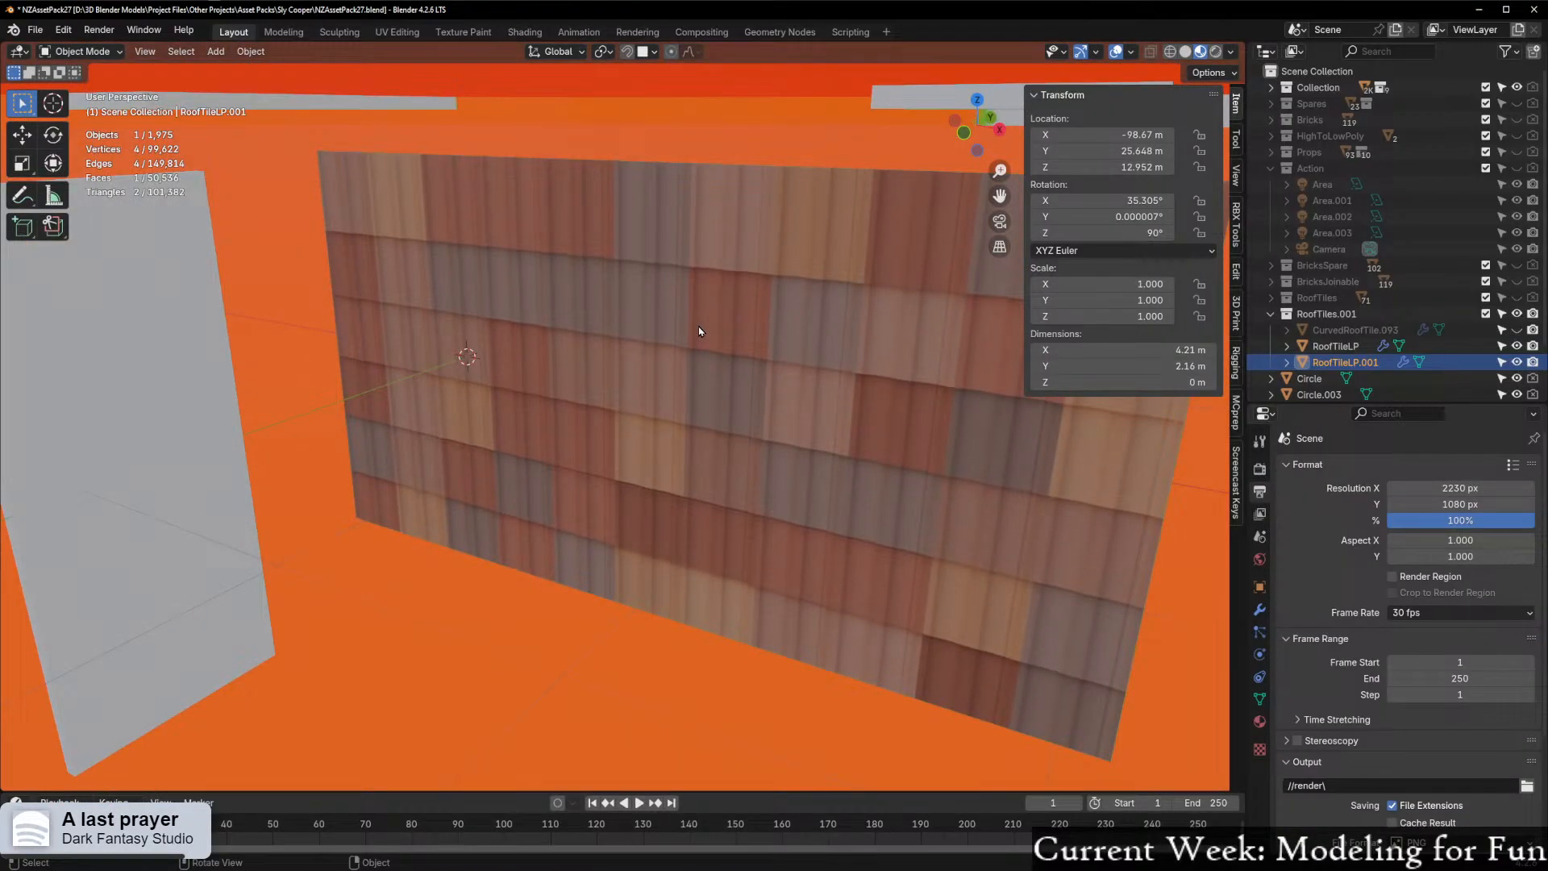
key(KP_Decimal)
middle_drag(710, 273, 660, 322)
Enter Edit Mode on the tile plane and enable Correct Face Attributes
key(ctrl+Tab)
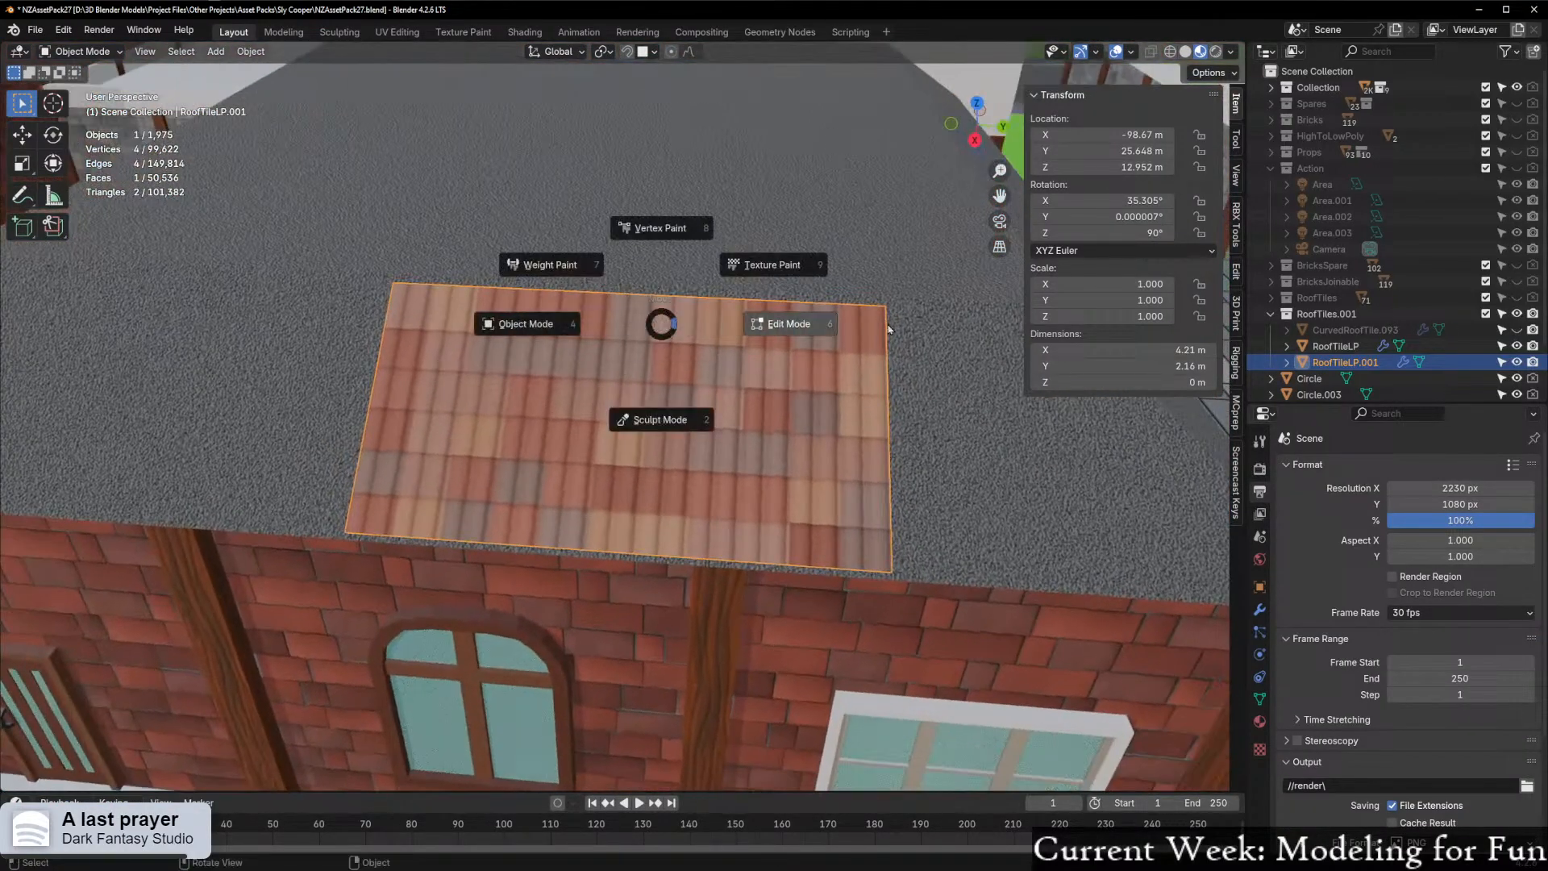
click(830, 328)
middle_drag(829, 328, 1263, 93)
click(1209, 72)
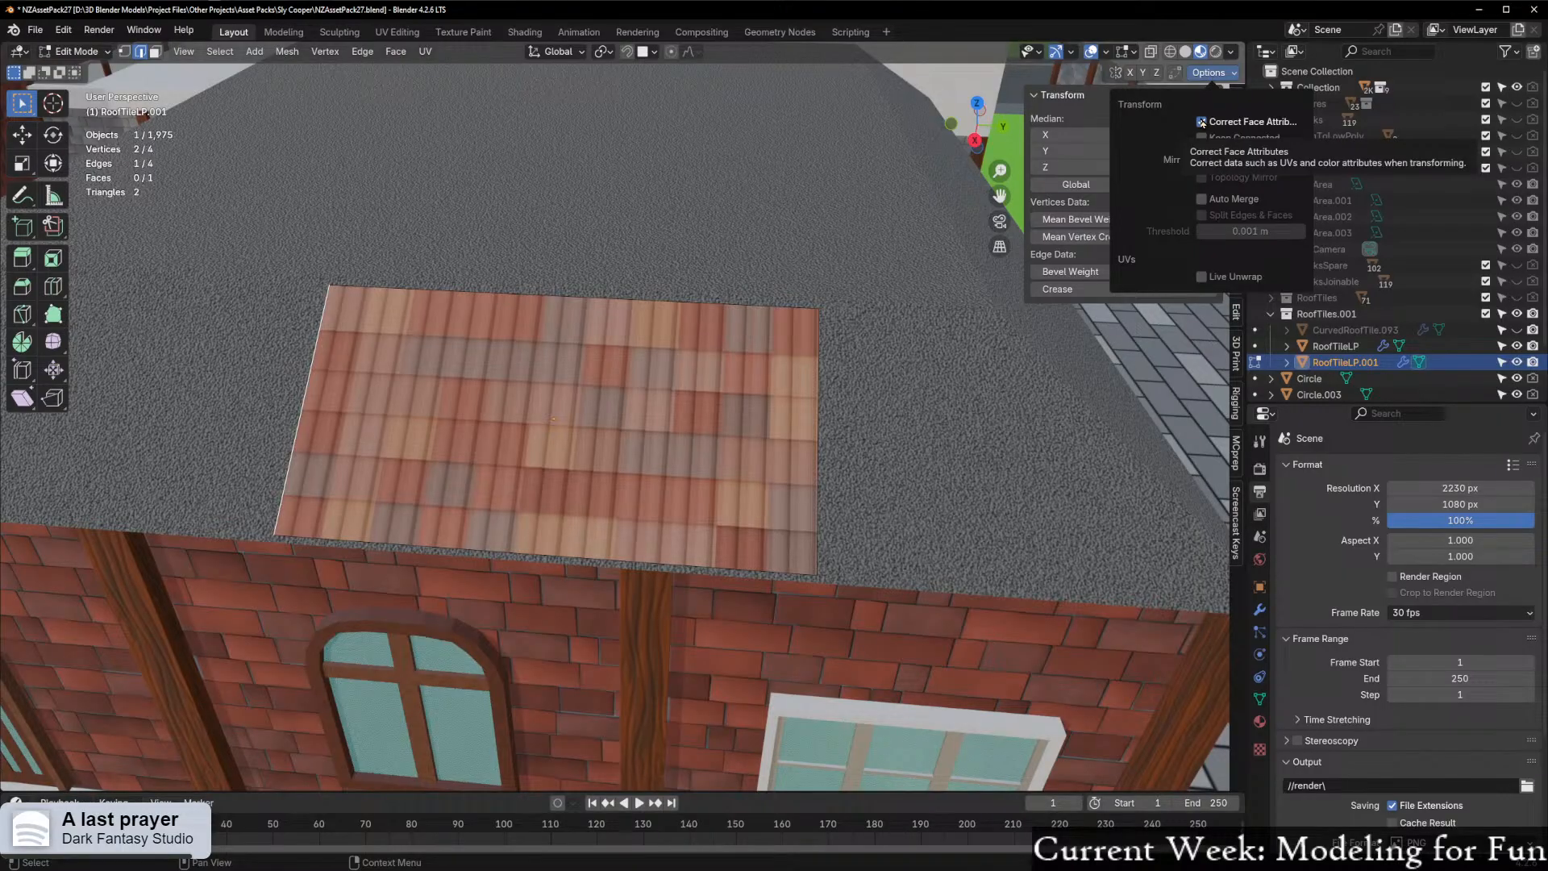
Try extruding the plane's short side edge about 5.05 m along local X, and undo the extrusion
click(812, 408)
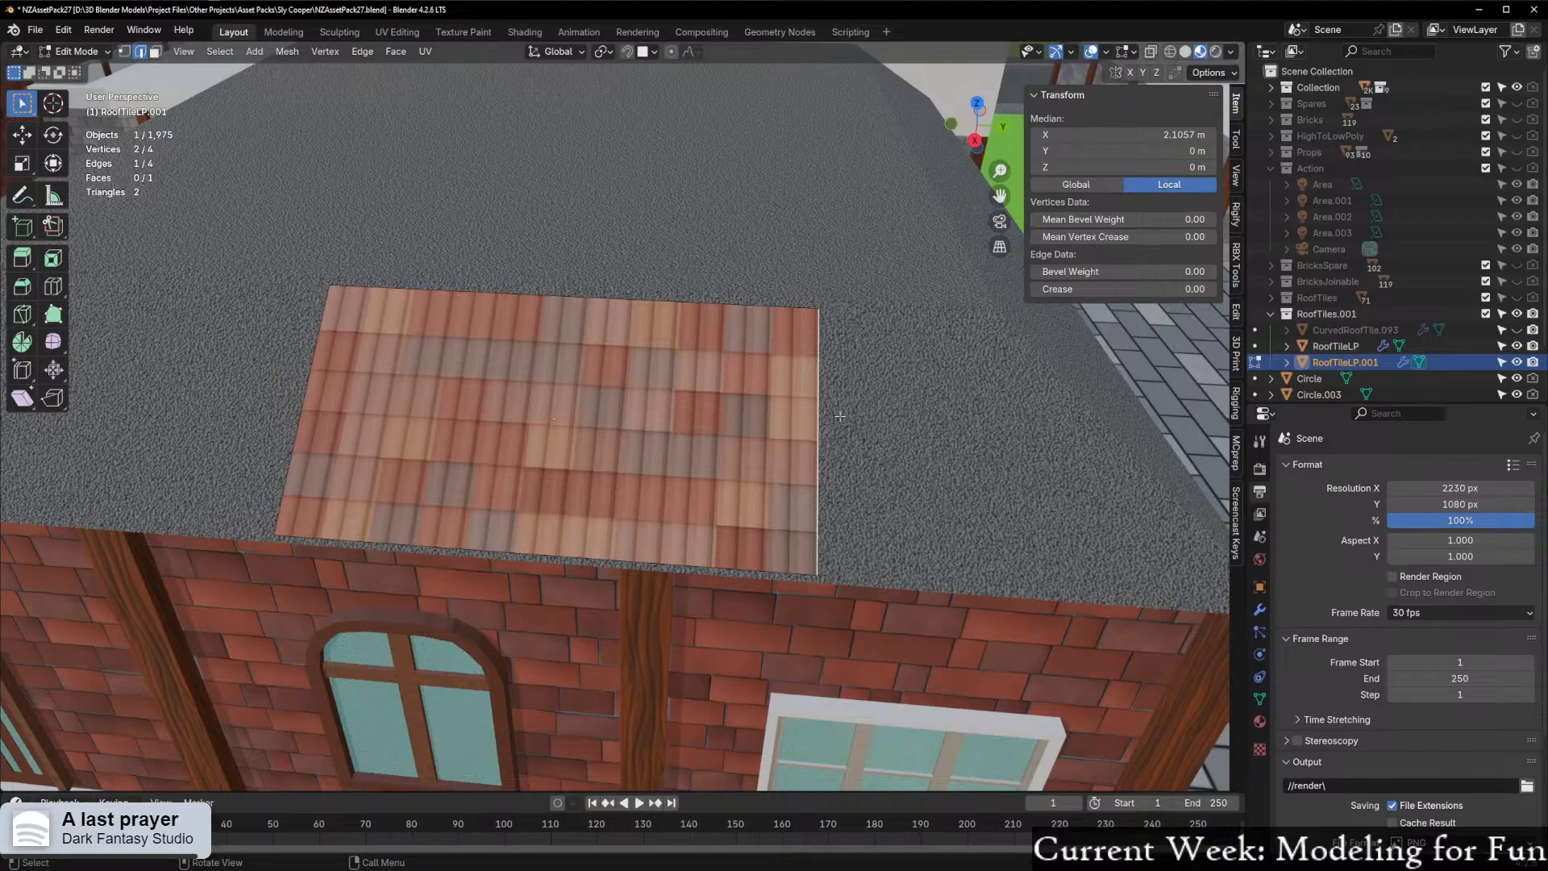
key(e)
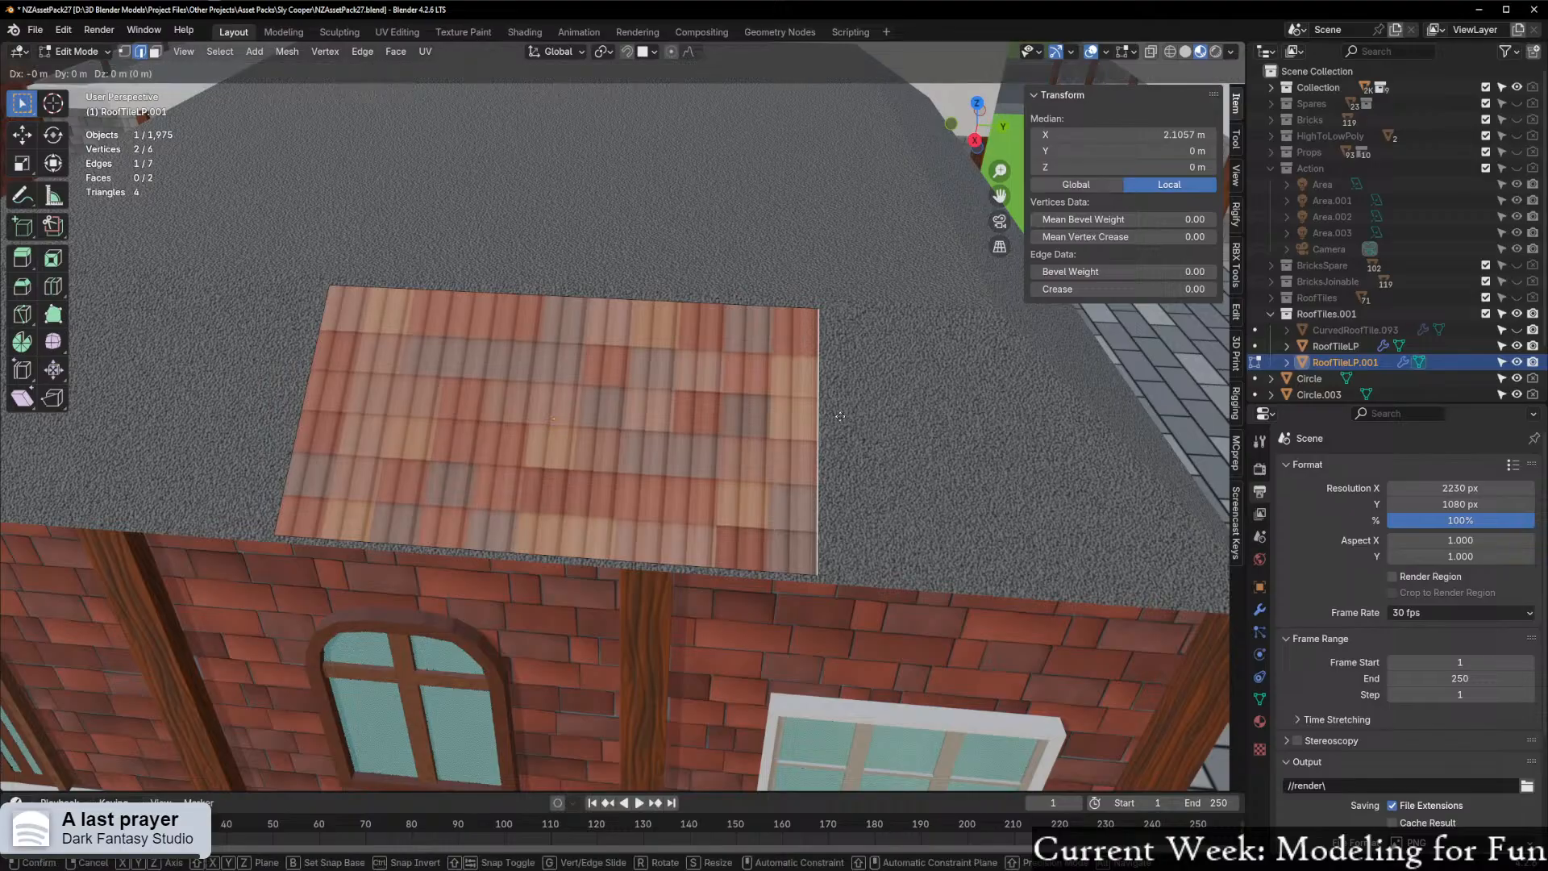
key(z)
key(z)
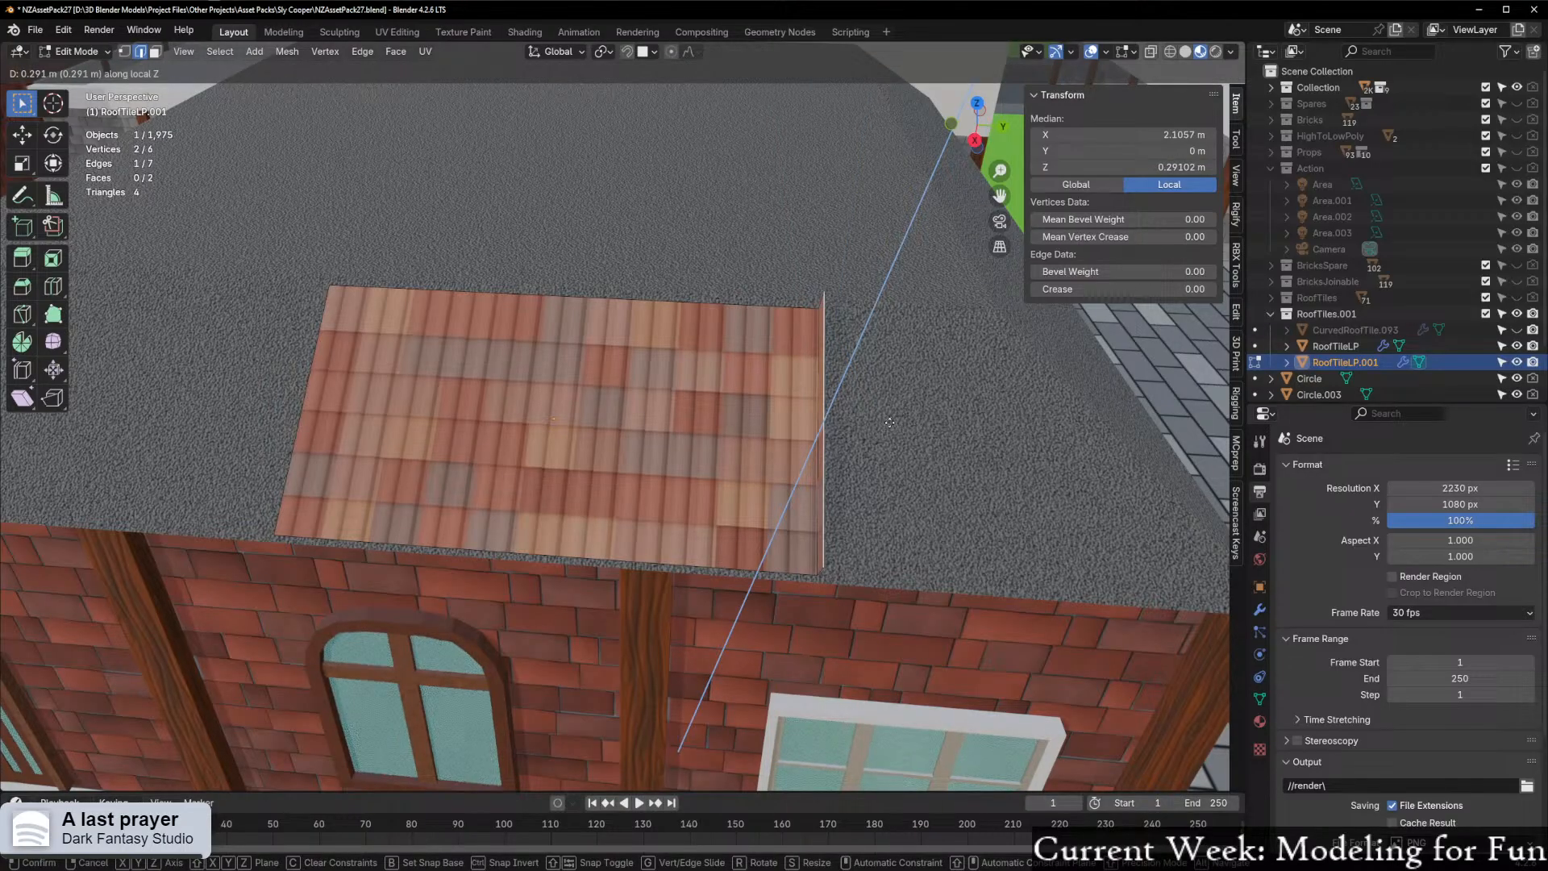
key(x)
key(x)
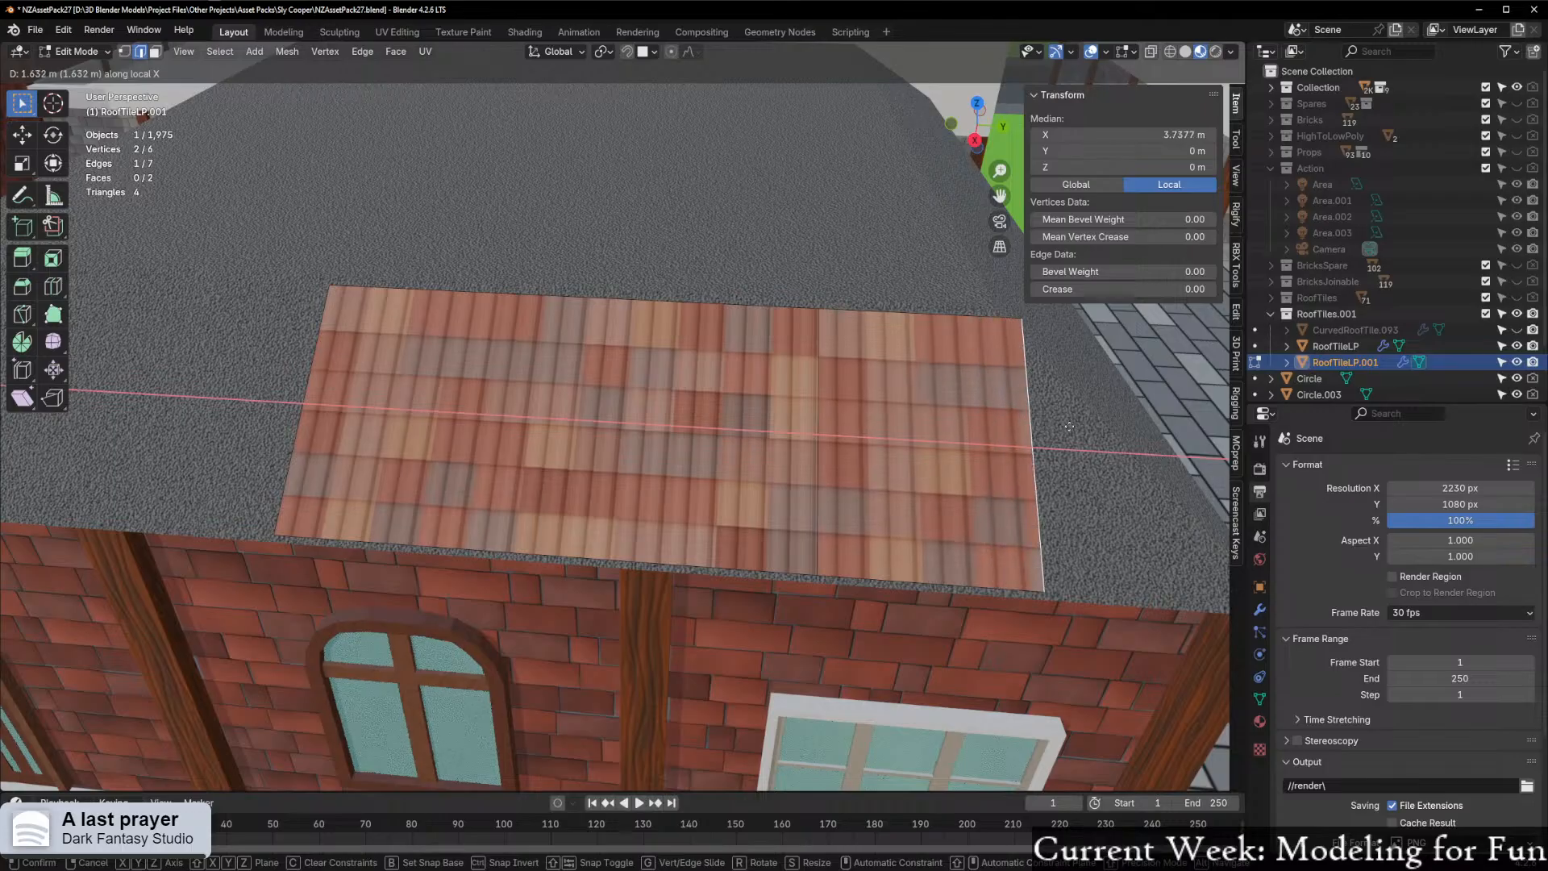
click(293, 427)
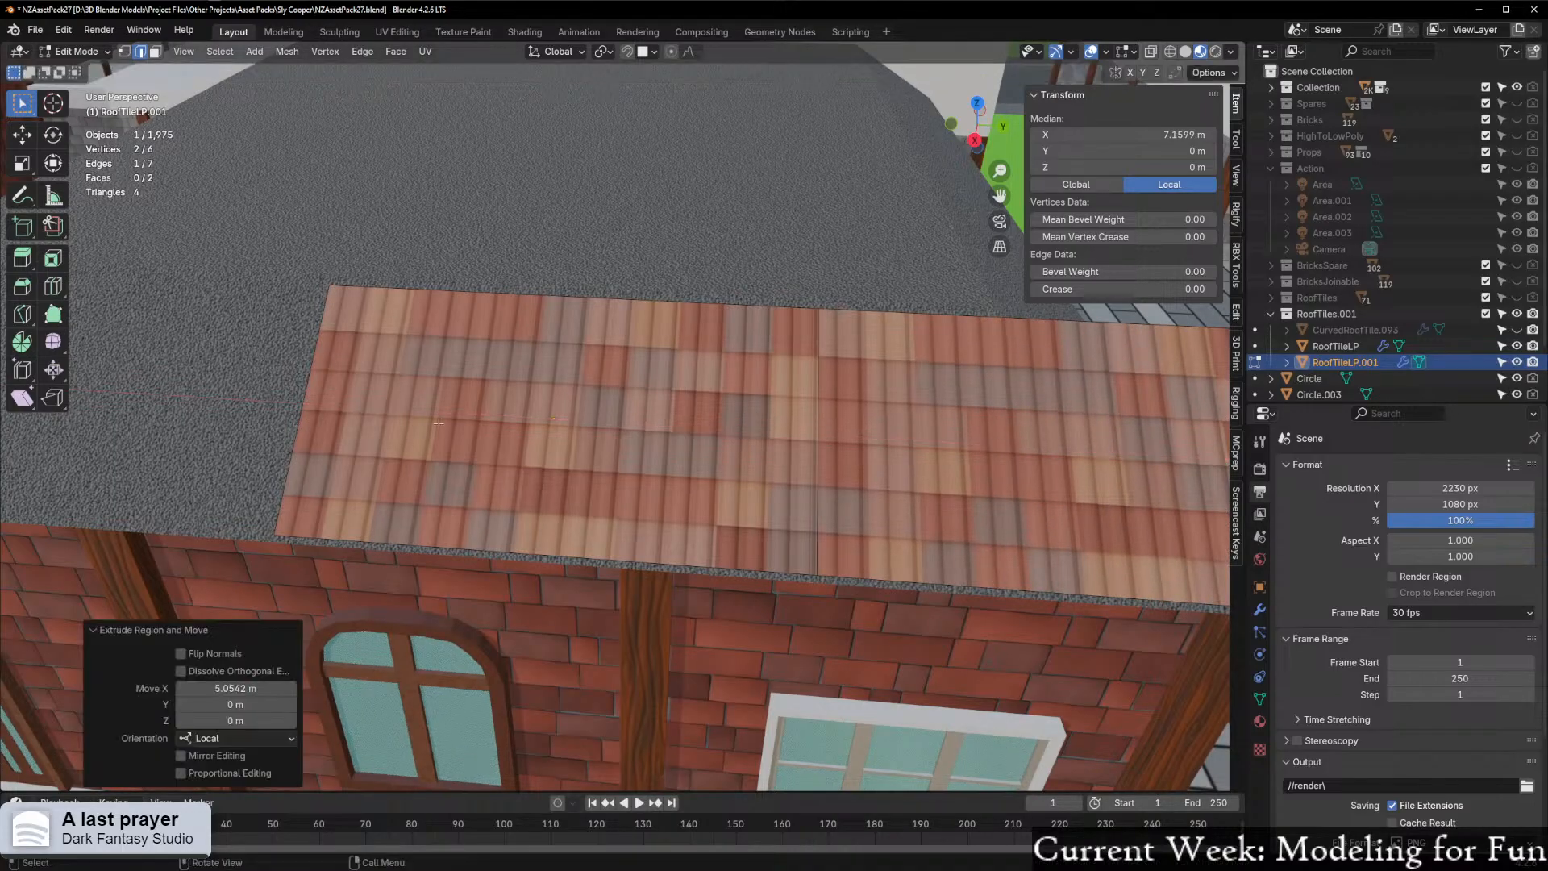
scroll(564, 451, down, 5)
middle_drag(564, 451, 667, 525)
scroll(817, 476, up, 5)
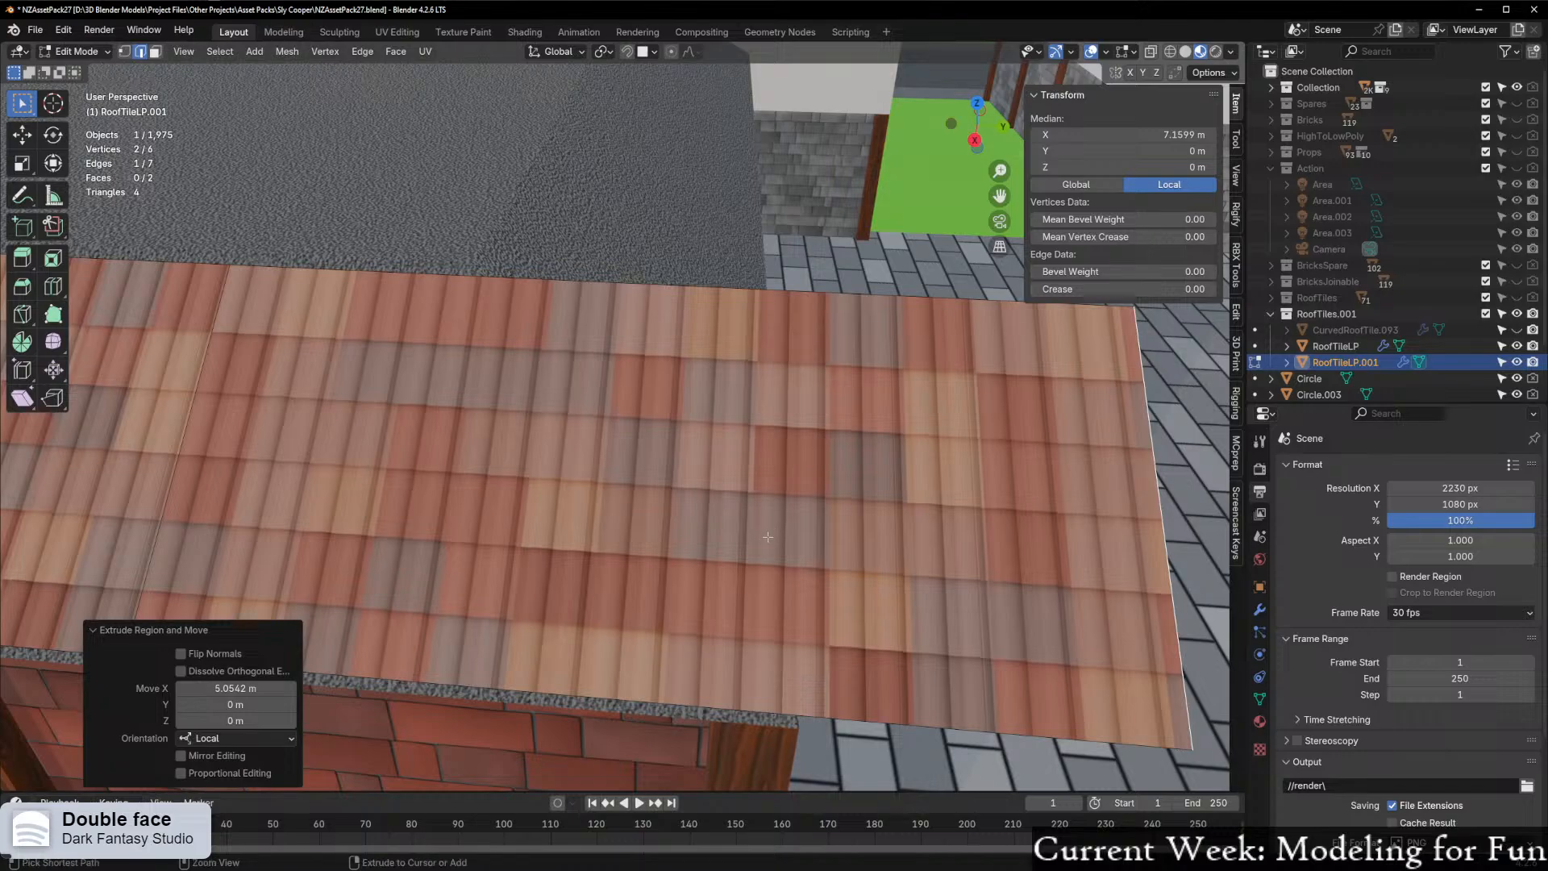
key(ctrl+z)
Extrude the plane's short side edge about 13.08 m along its local X axis
scroll(767, 539, down, 8)
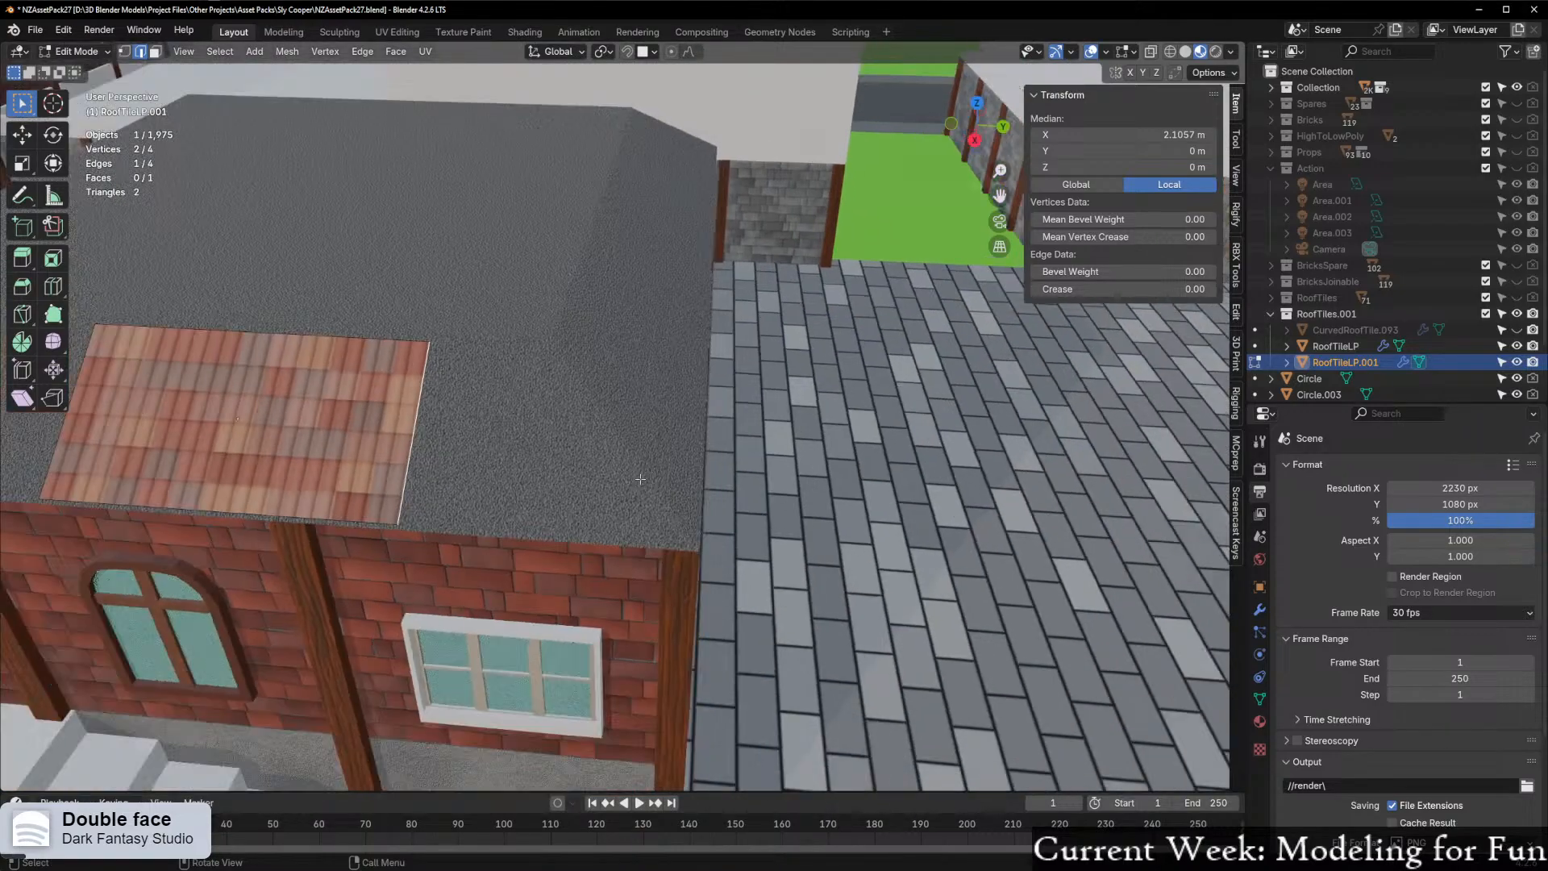
key(g)
key(x)
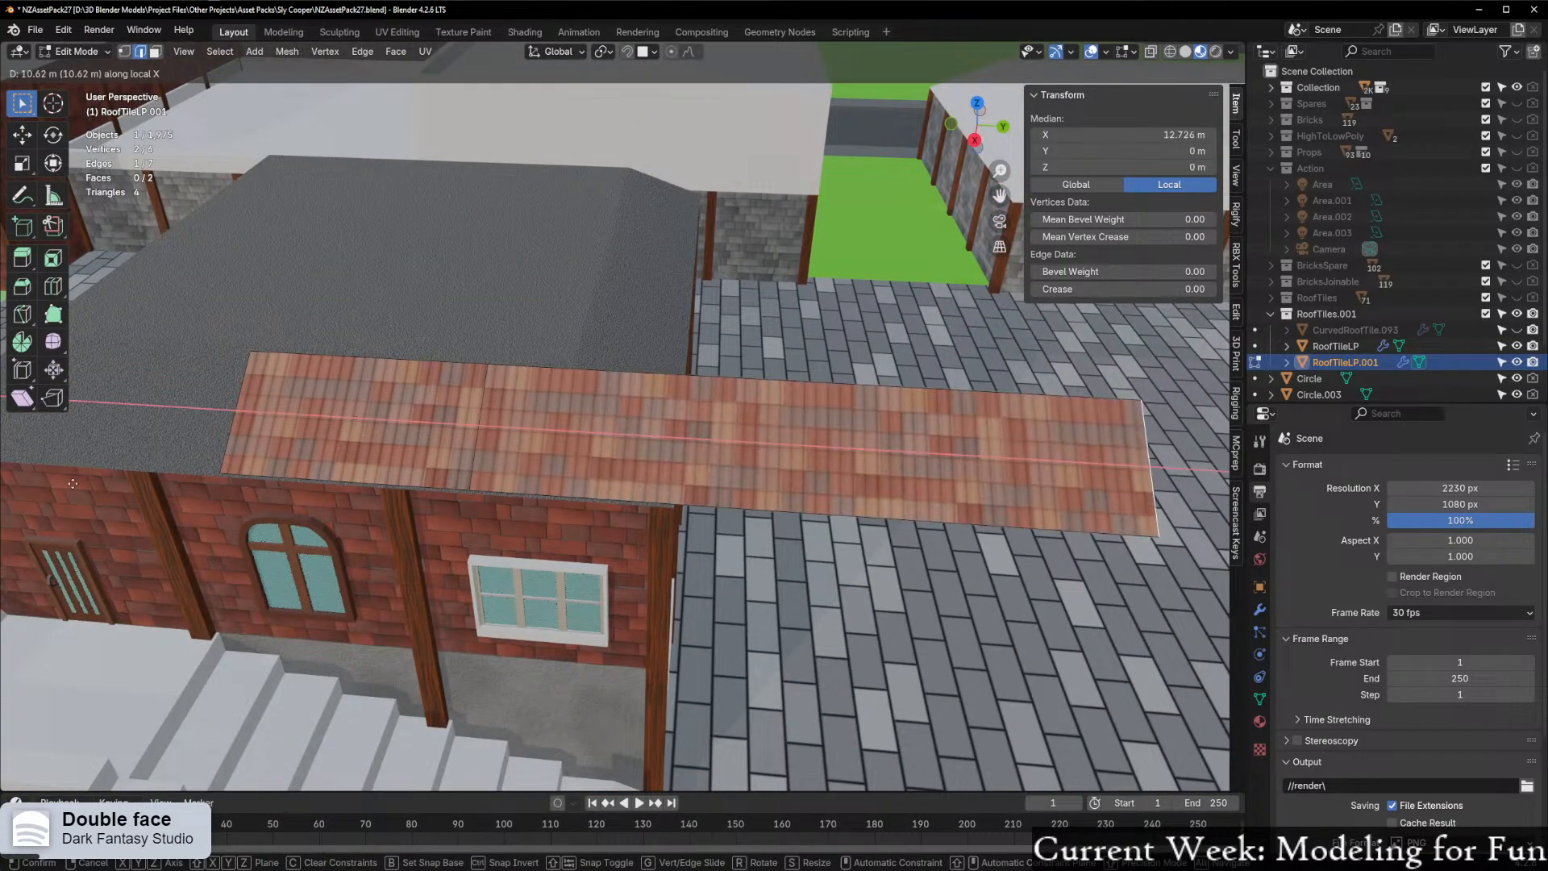
click(620, 375)
Examine how the tile texture repeats and where it seams along the extruded roof strip
scroll(620, 375, up, 5)
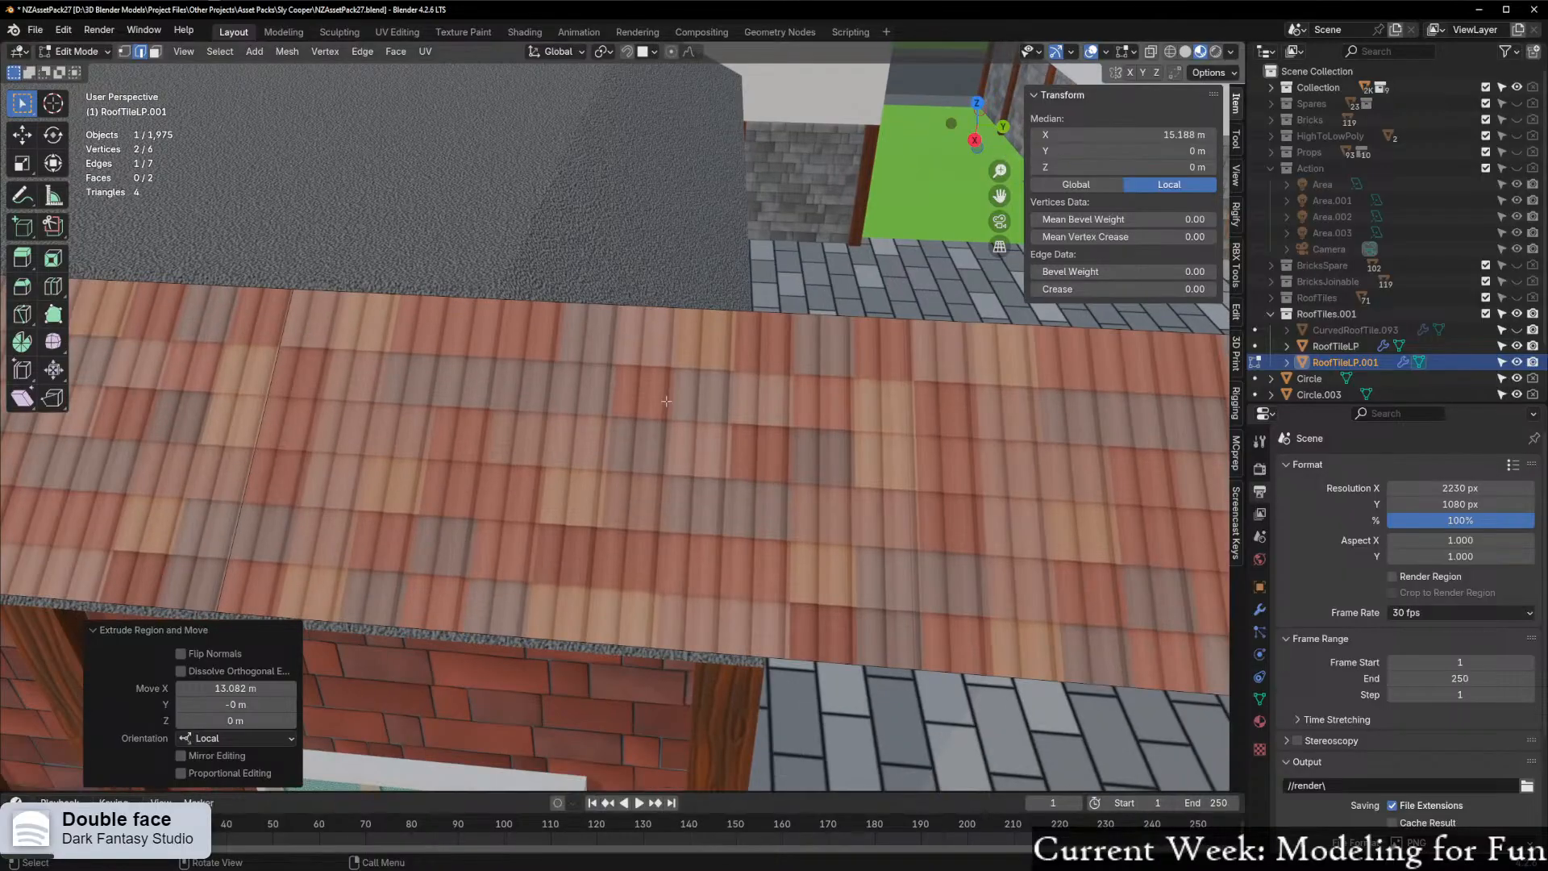
scroll(447, 396, up, 3)
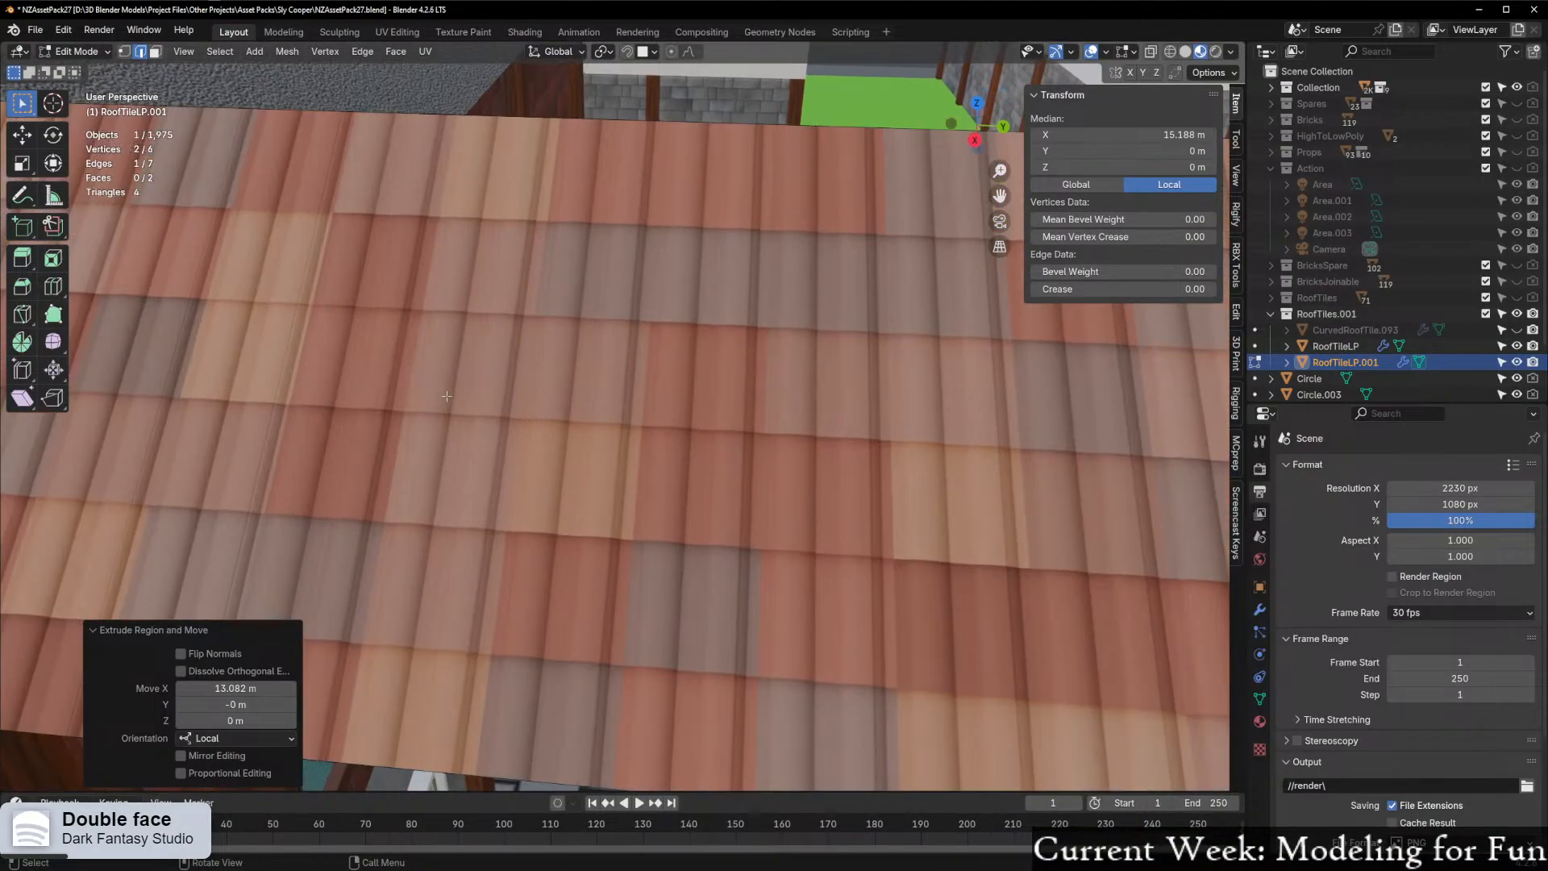
scroll(446, 393, down, 3)
shift+middle_drag(446, 394, 125, 339)
scroll(545, 326, up, 4)
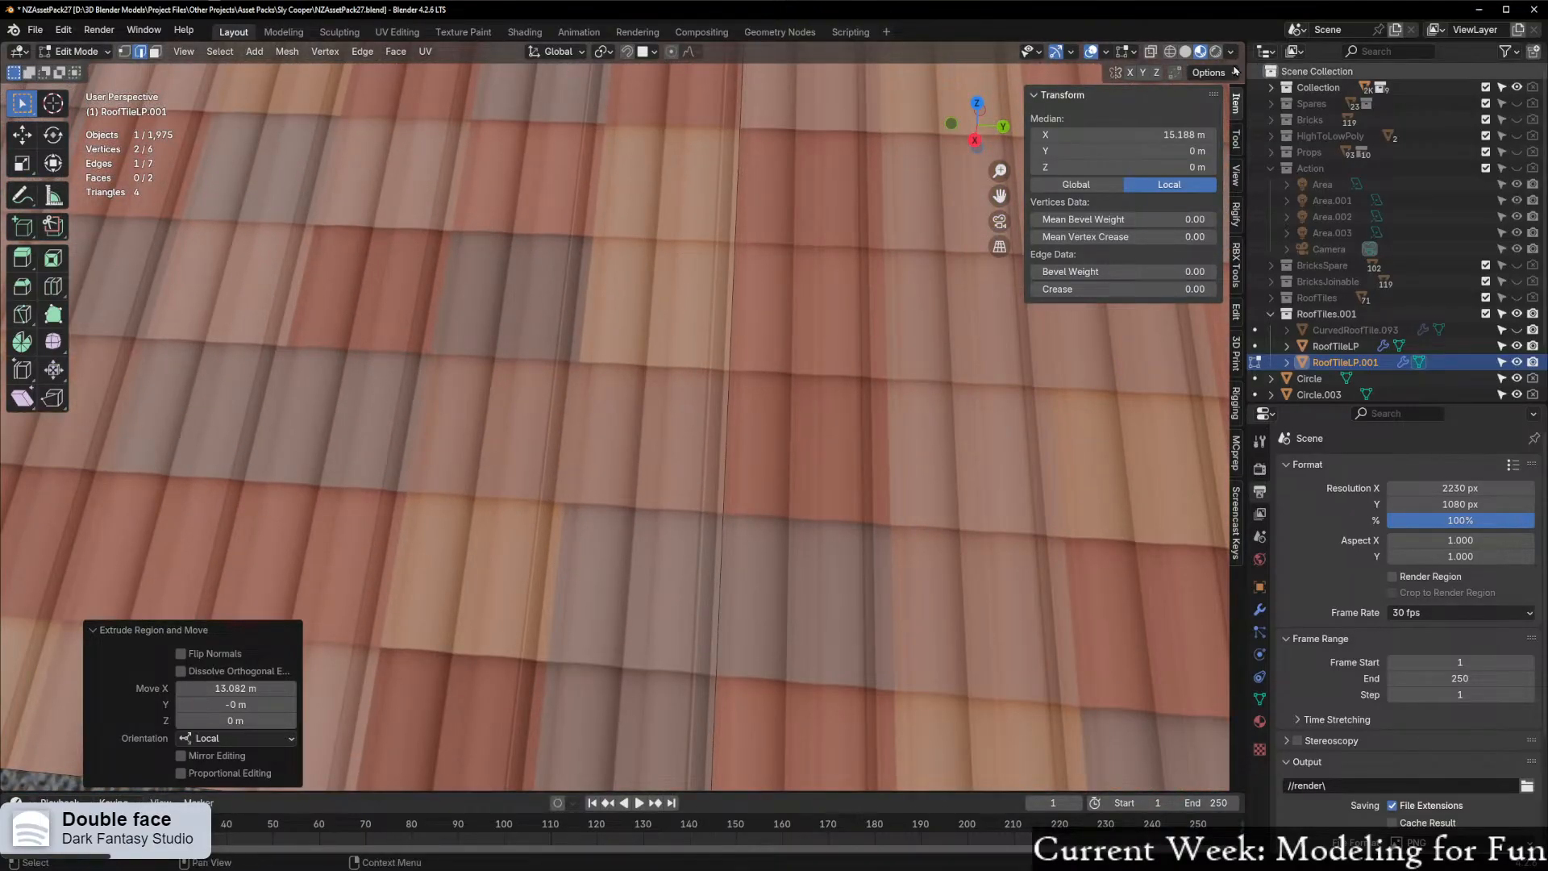
scroll(793, 323, down, 5)
scroll(929, 378, down, 2)
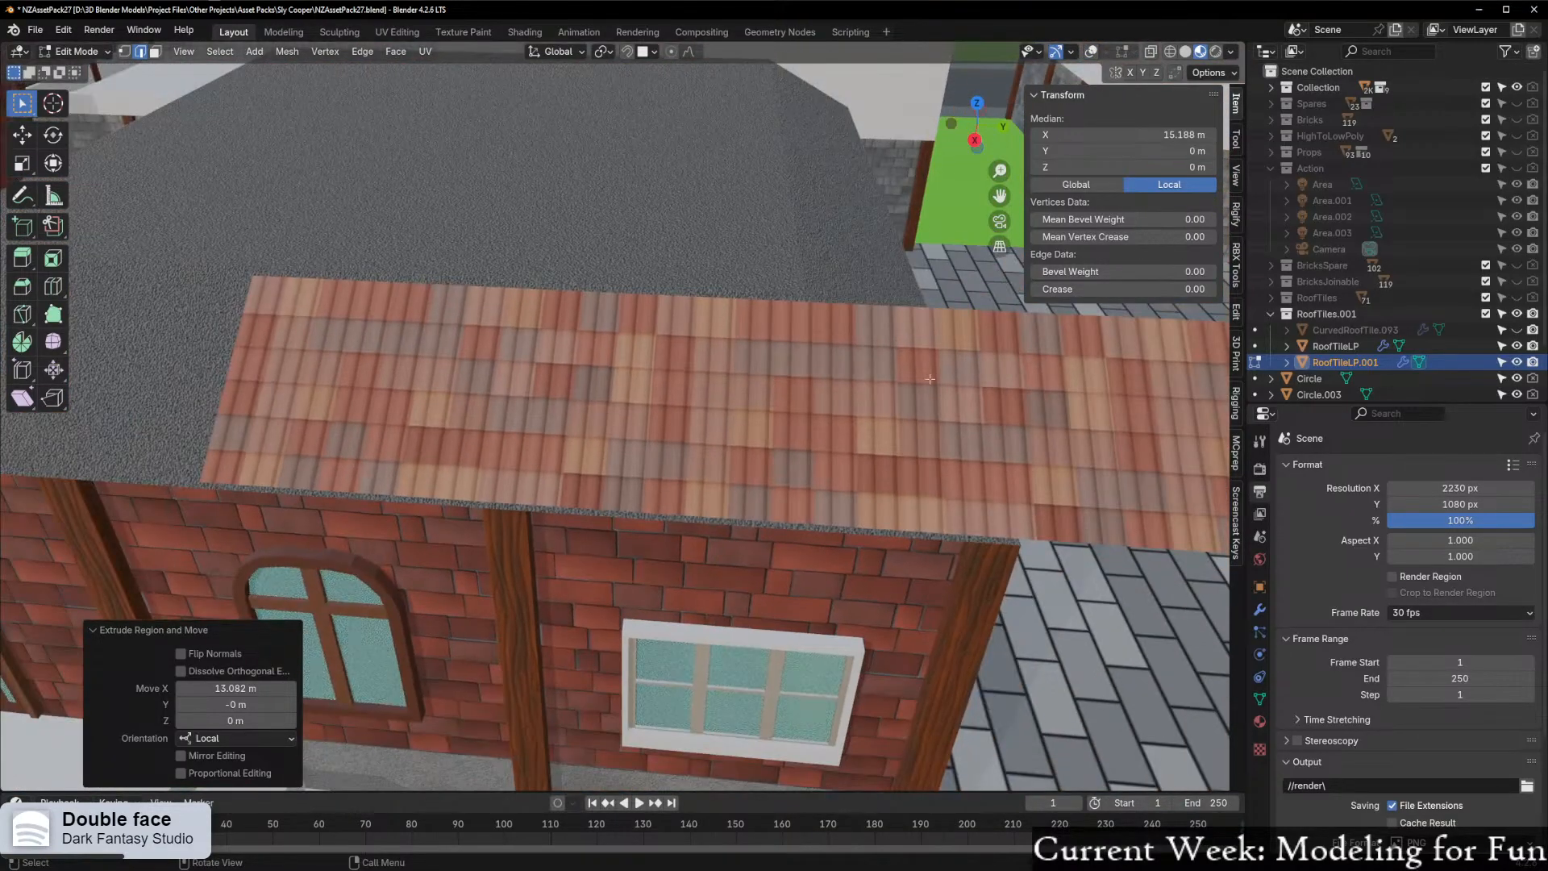
shift+middle_drag(255, 371, 577, 373)
scroll(679, 433, up, 5)
scroll(680, 434, down, 7)
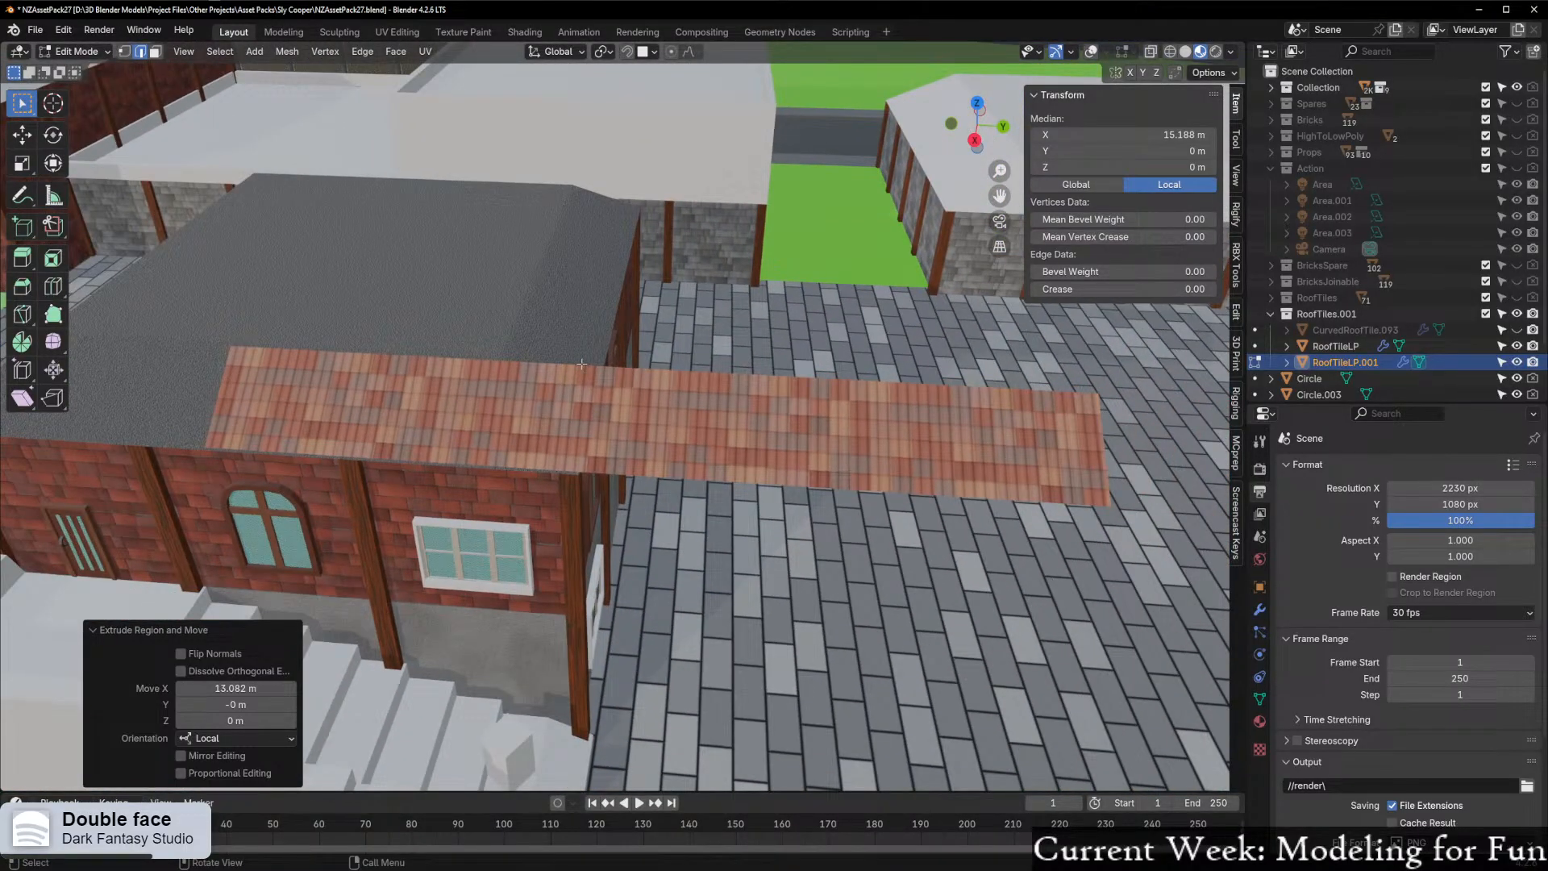
Undo the long extrusion and try moving the side edge about 1.35 m along local X
click(1090, 52)
key(ctrl+z)
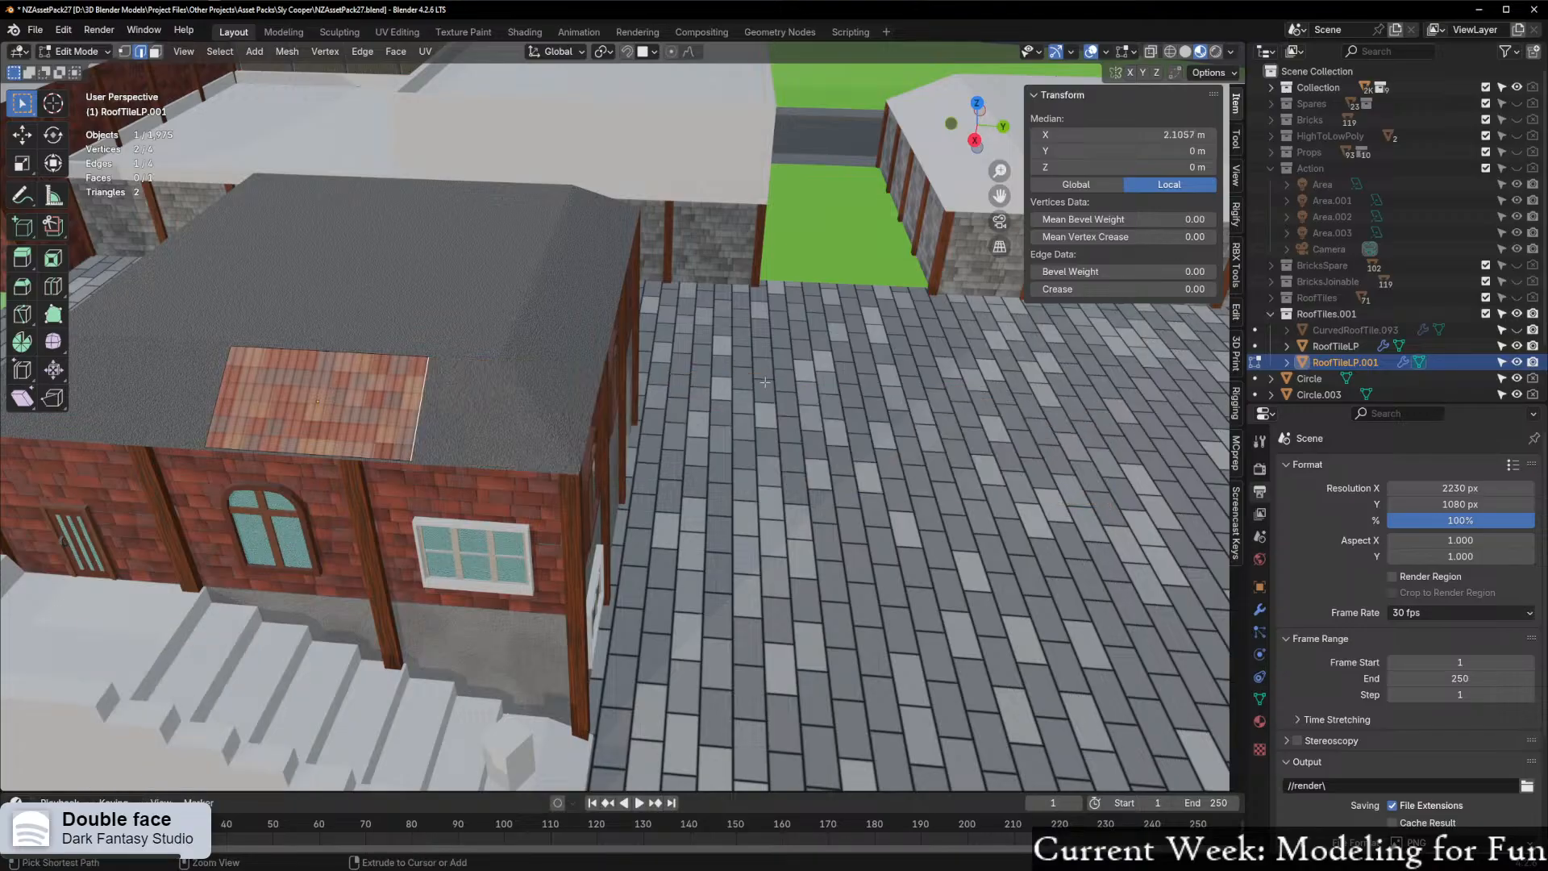
scroll(801, 441, up, 5)
scroll(801, 441, up, 2)
key(g)
key(x)
key(x)
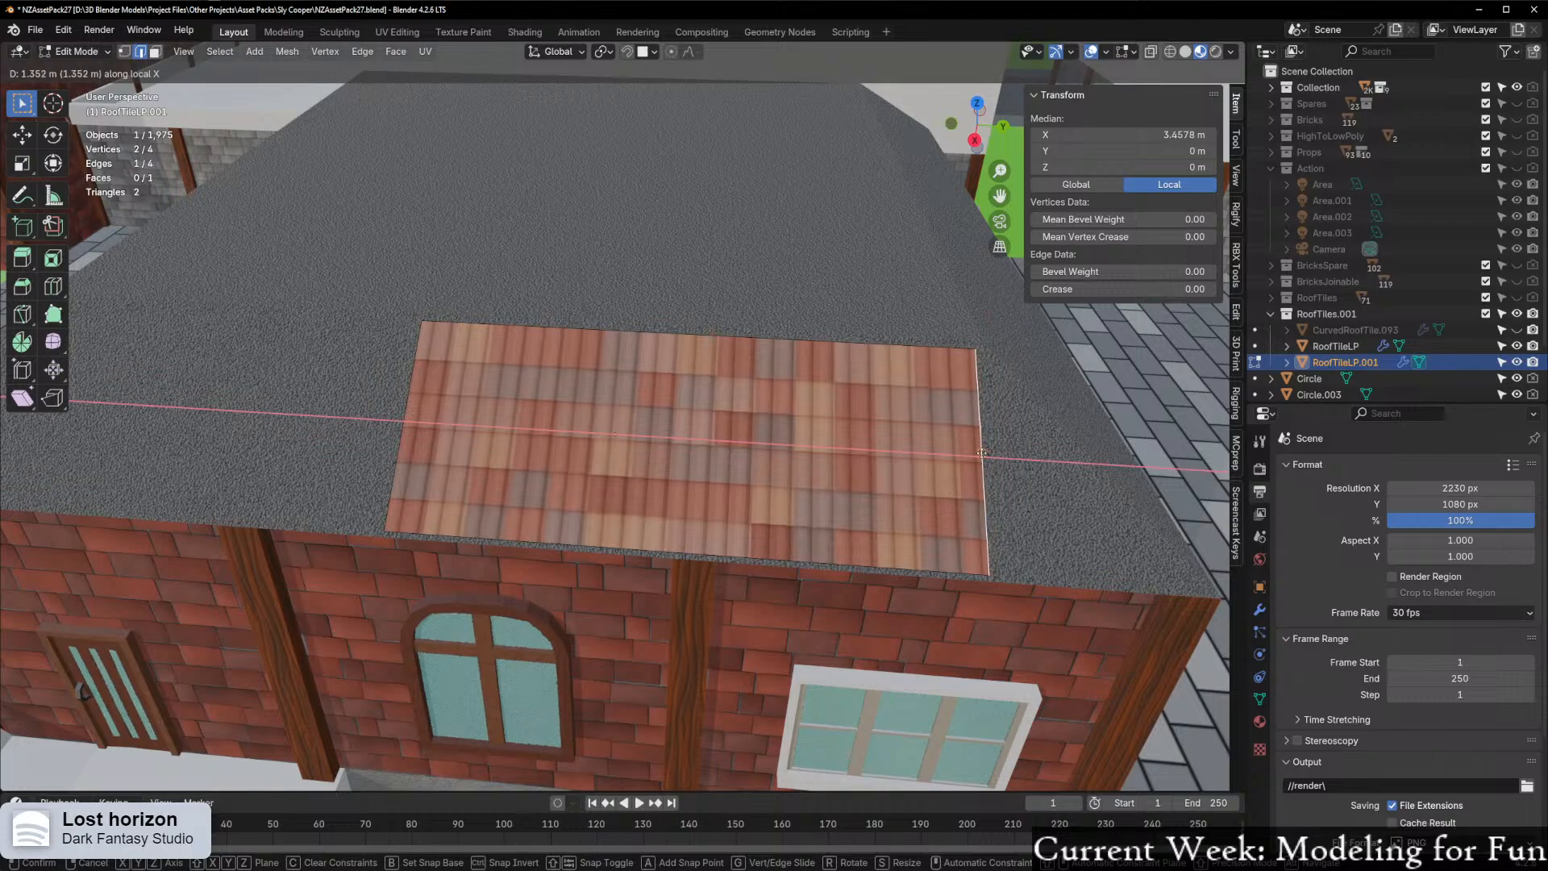
key(Escape)
Inspect the tile plane's texture and its fit on the roof slope from several angles
scroll(568, 523, up, 5)
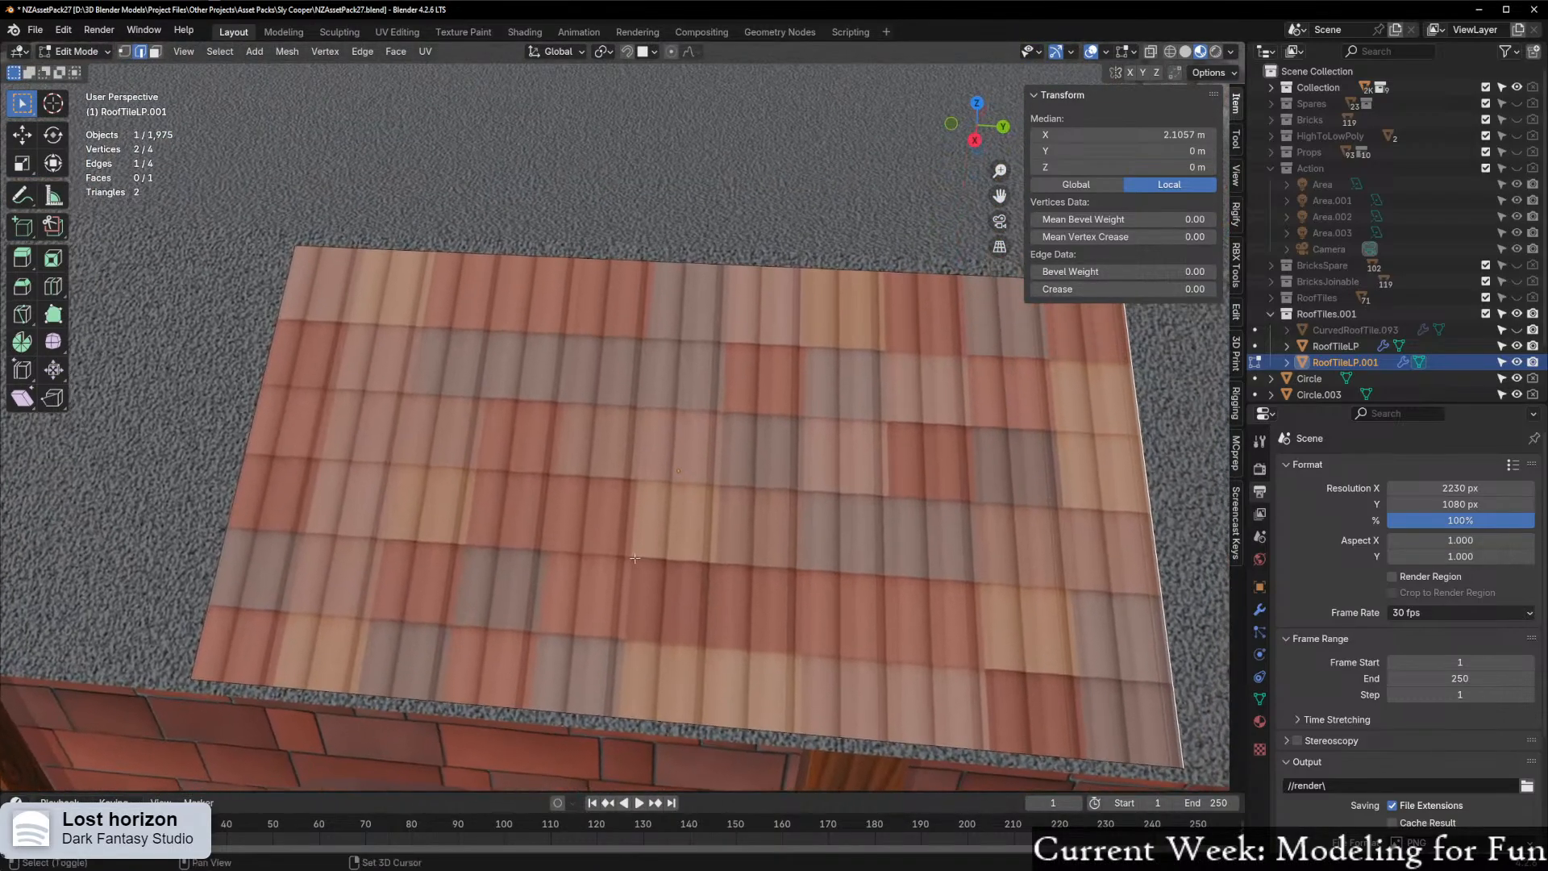
middle_drag(635, 558, 750, 459)
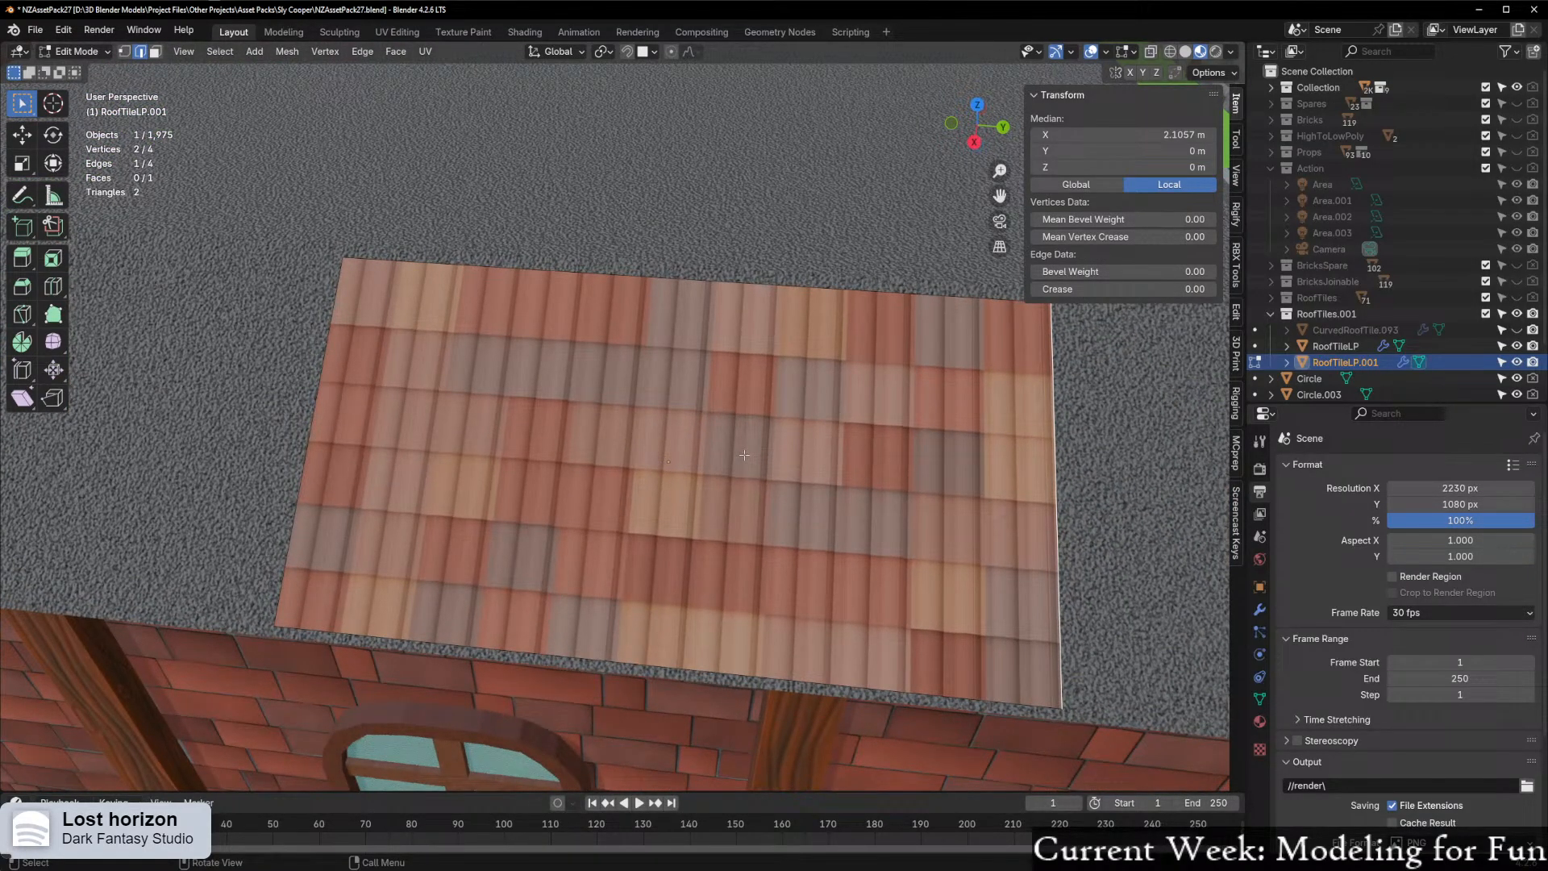
scroll(744, 455, down, 1)
key(ctrl+Tab)
click(750, 442)
middle_drag(753, 452, 716, 404)
key(ctrl+Tab)
click(829, 408)
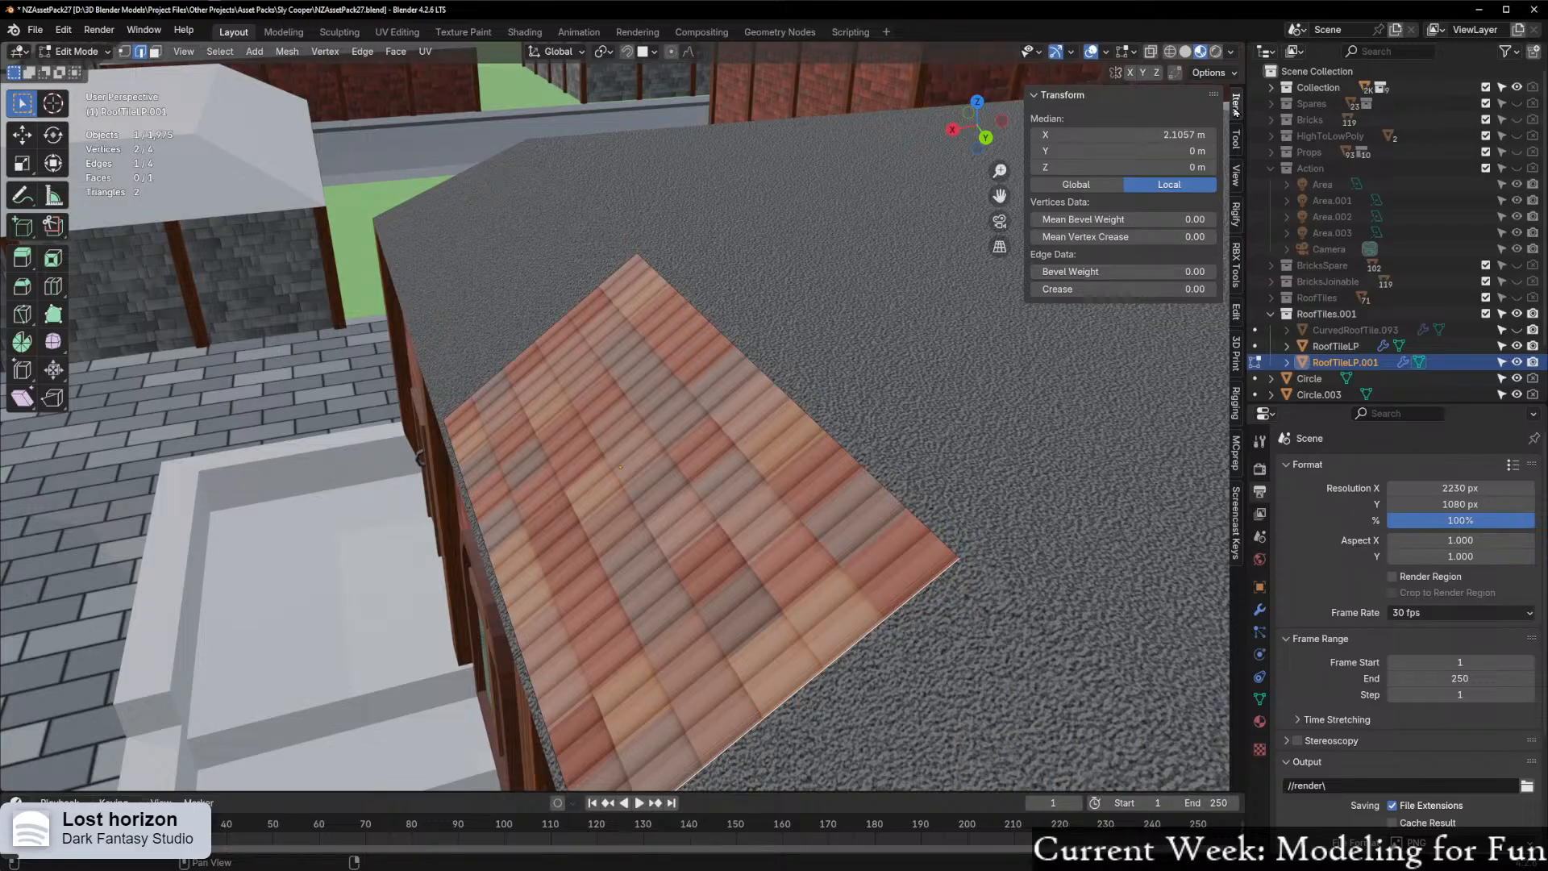
middle_drag(810, 457, 907, 470)
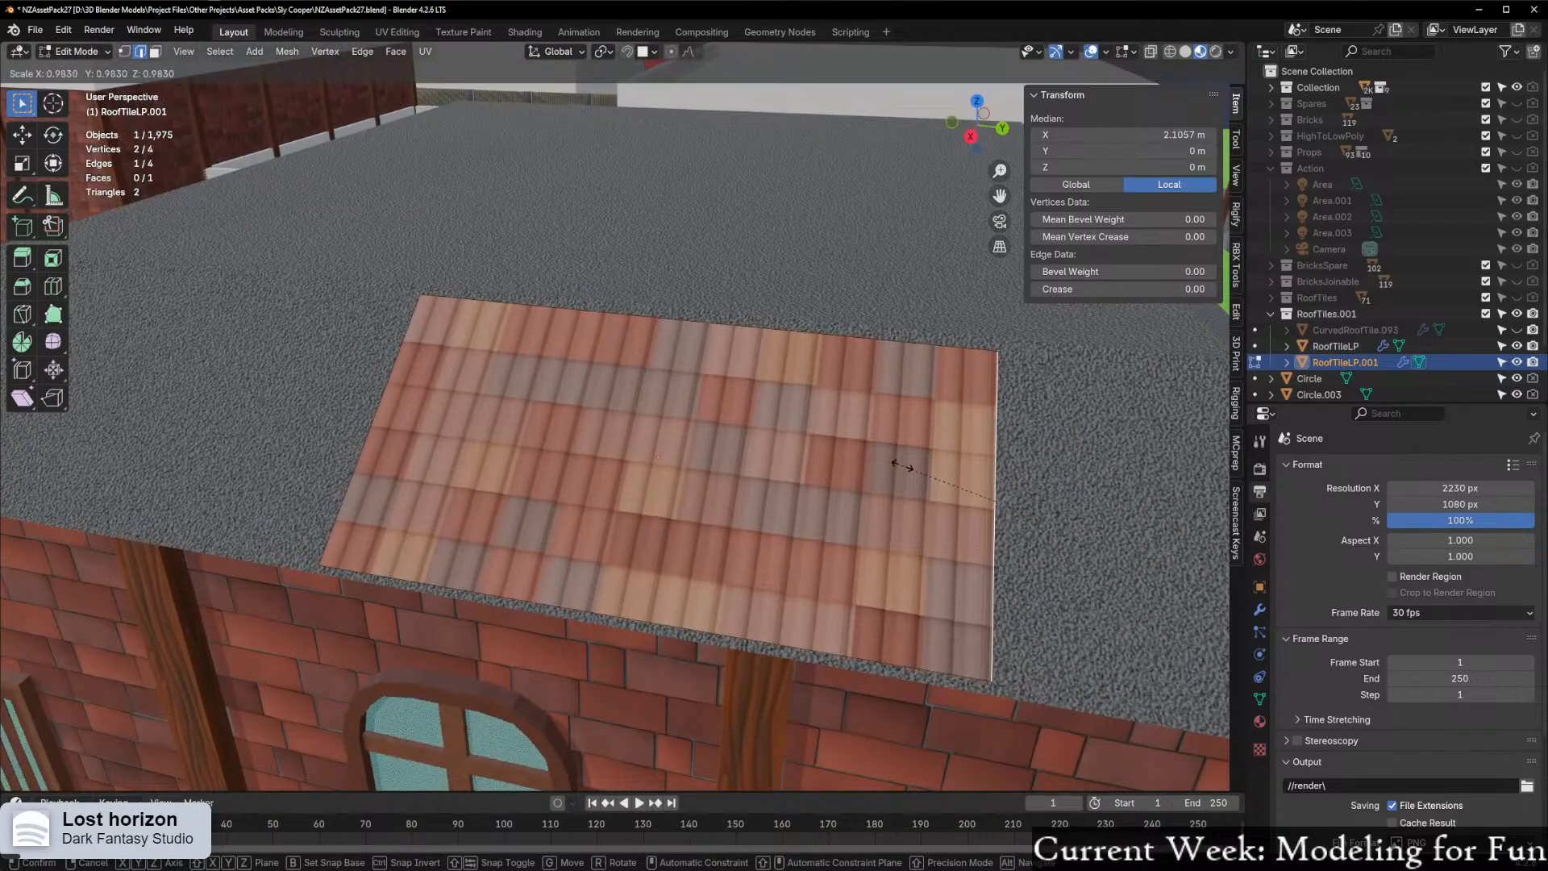
Select the entire tile plane mesh and turn off Correct Face Attributes
key(a)
key(s)
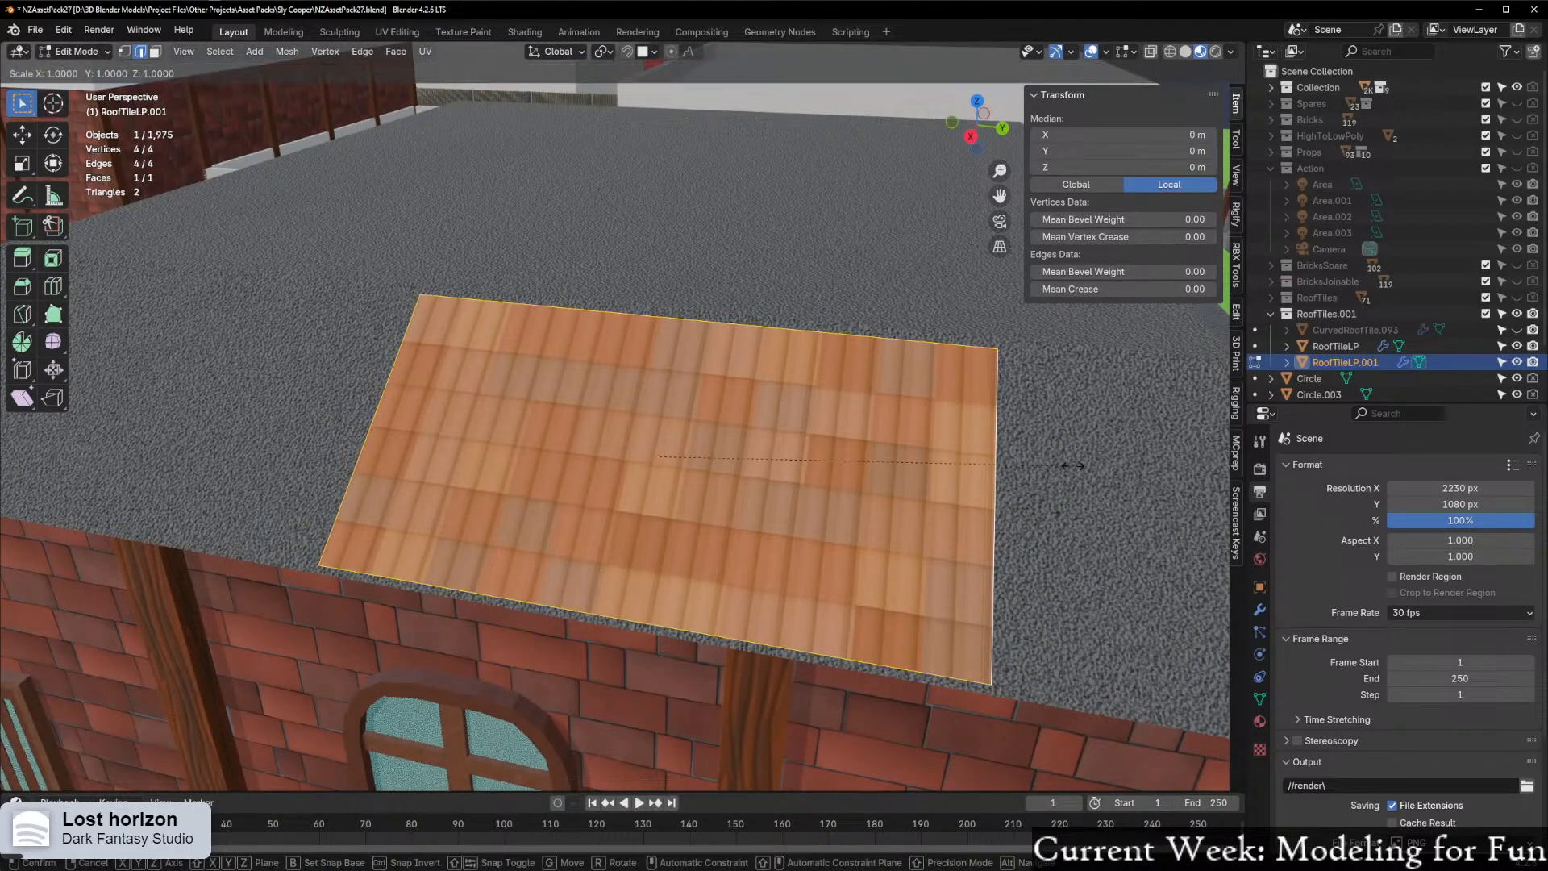
right_click(1197, 448)
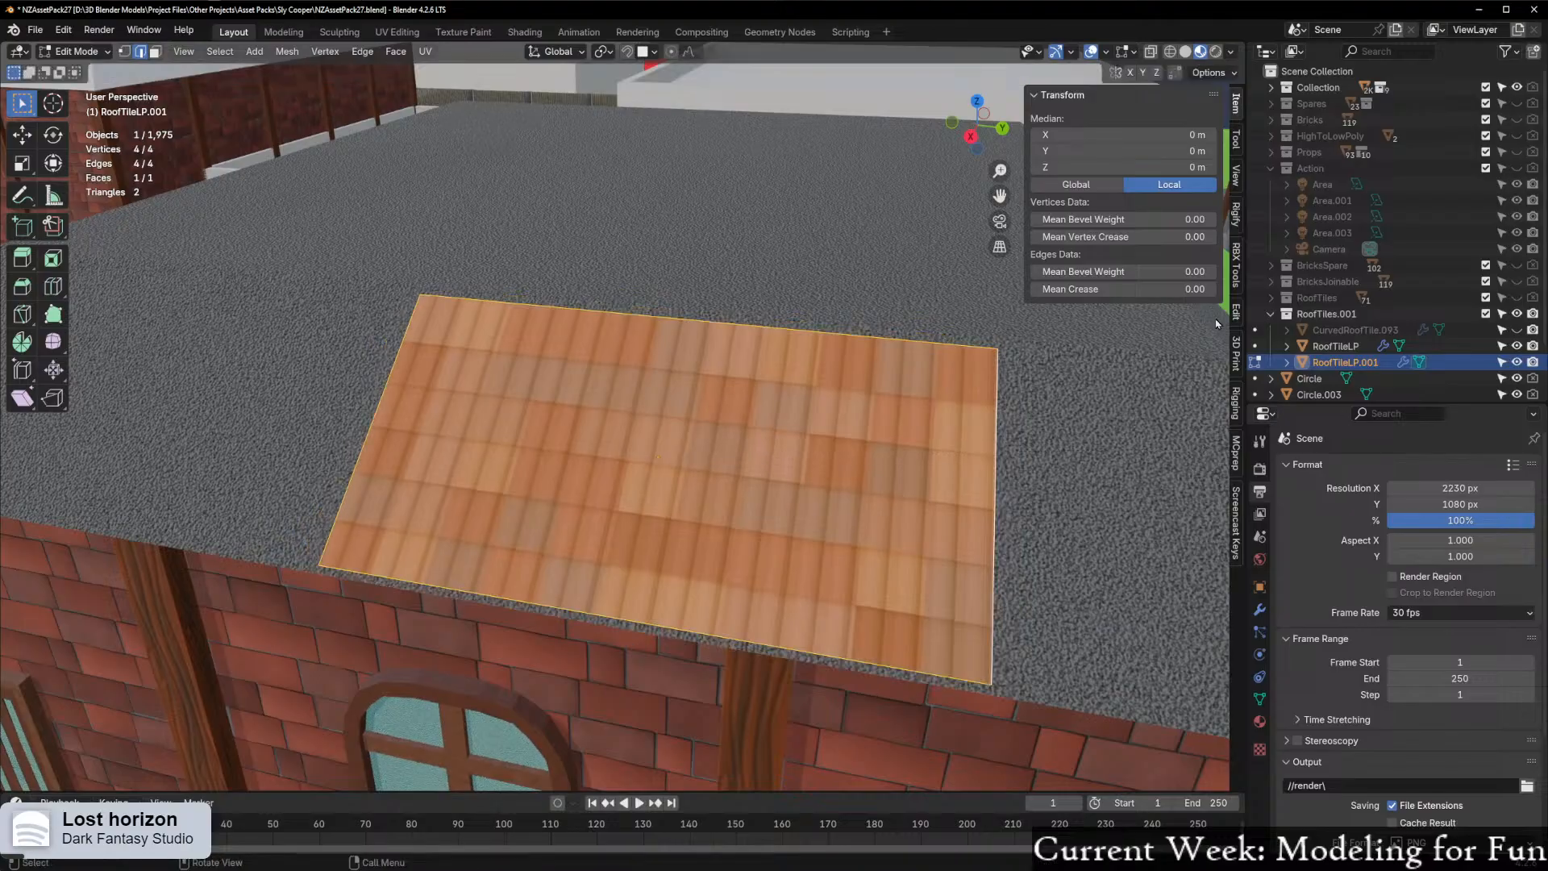
click(1234, 73)
click(1202, 121)
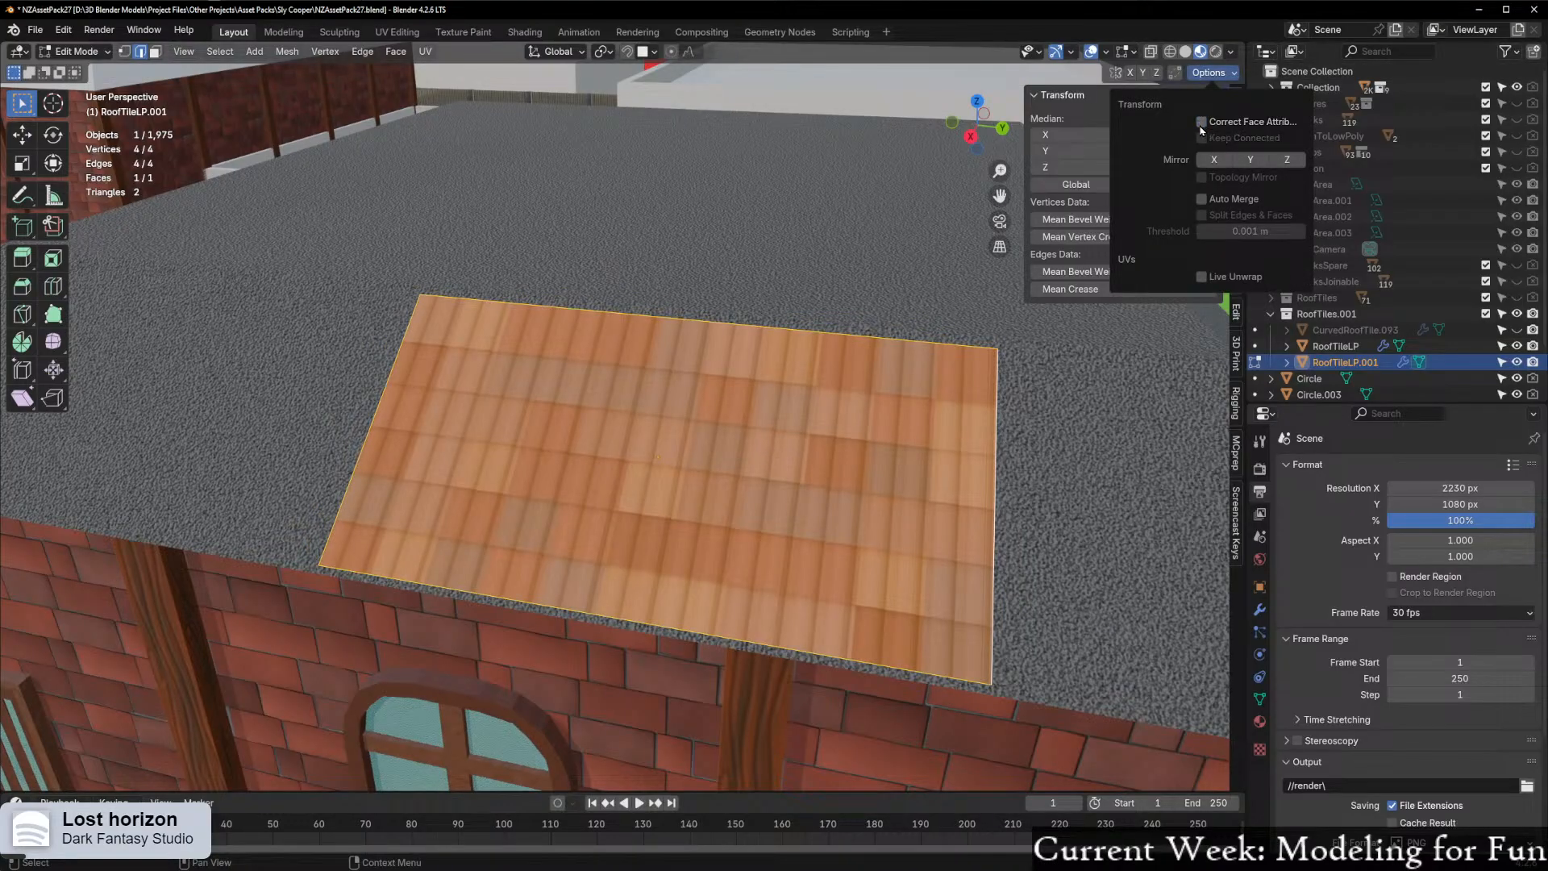
Try to scale the whole tile plane with its Z axis locked
key(s)
key(z)
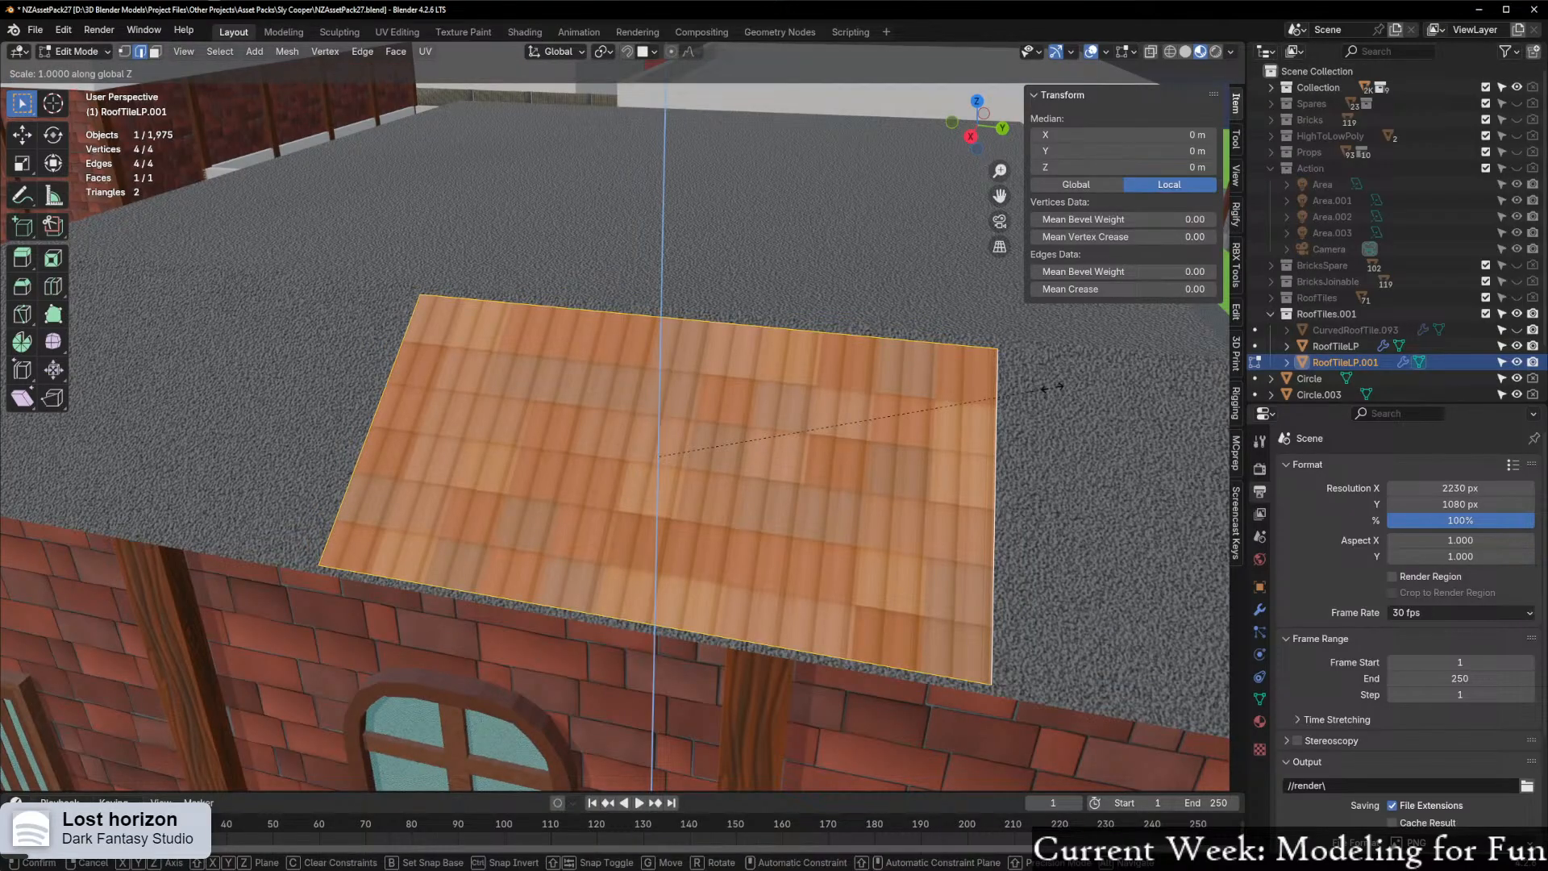
key(shift+z)
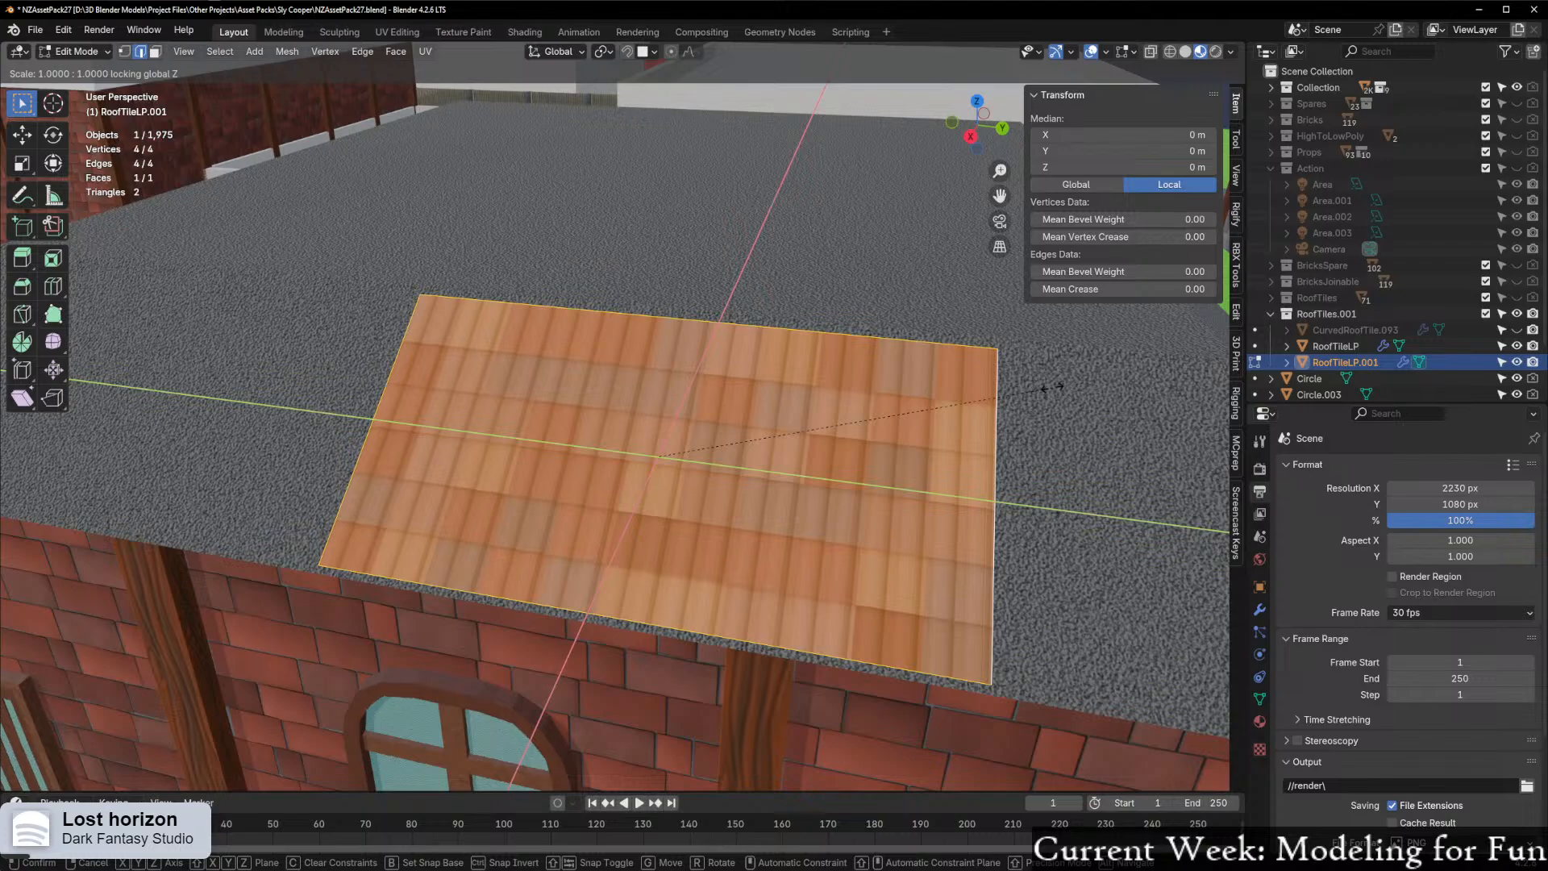
key(shift+z)
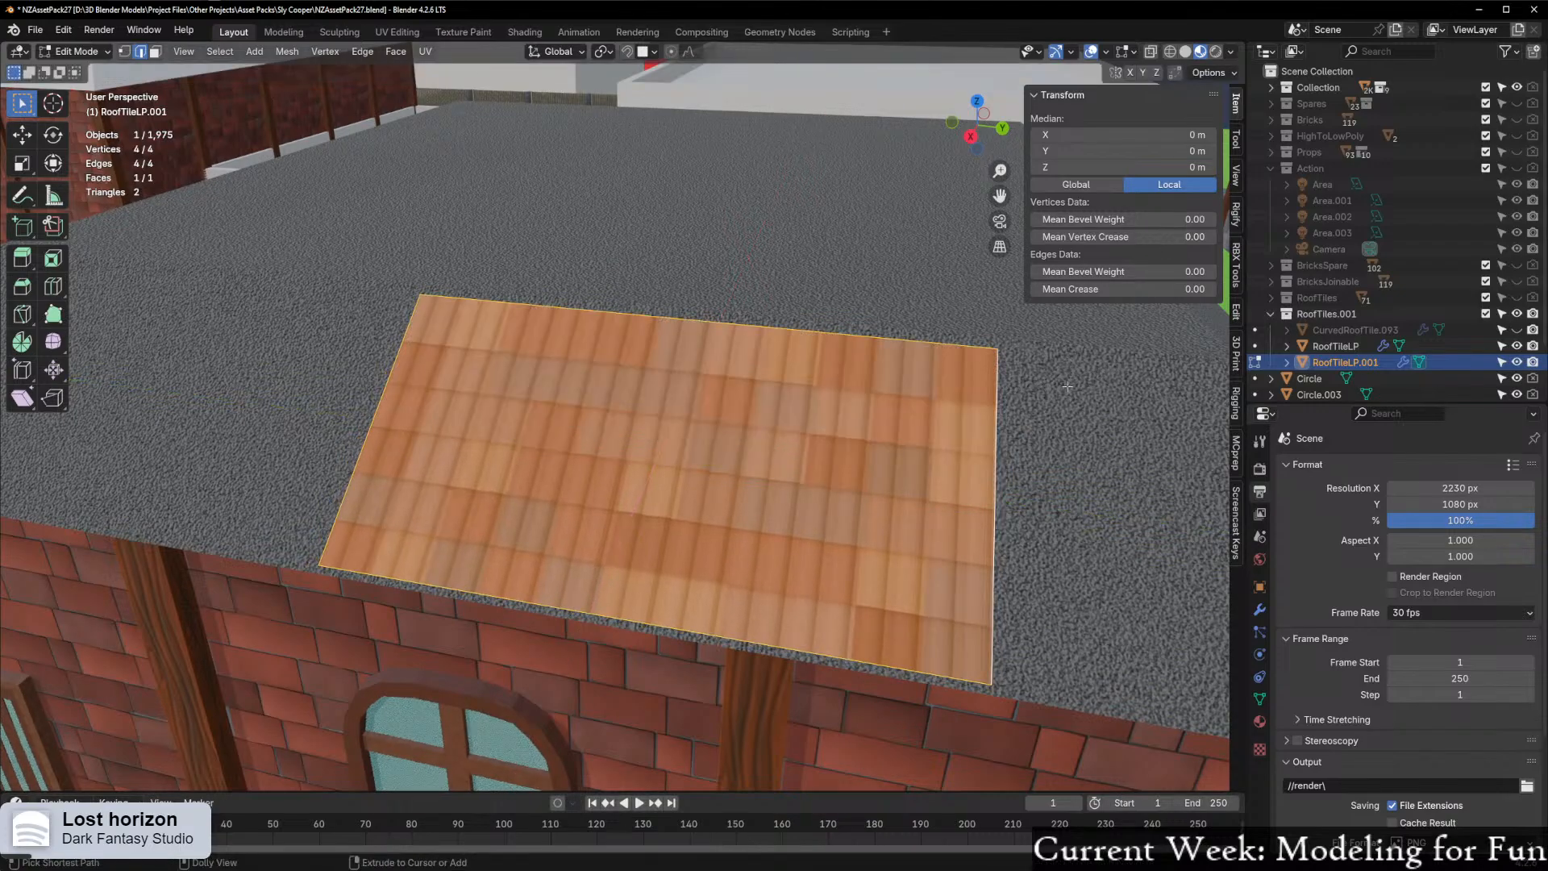
Scale the roof tile face by 1.08 along its local X and Y axes, leaving local Z unscaled
key(shift+y)
key(shift+y)
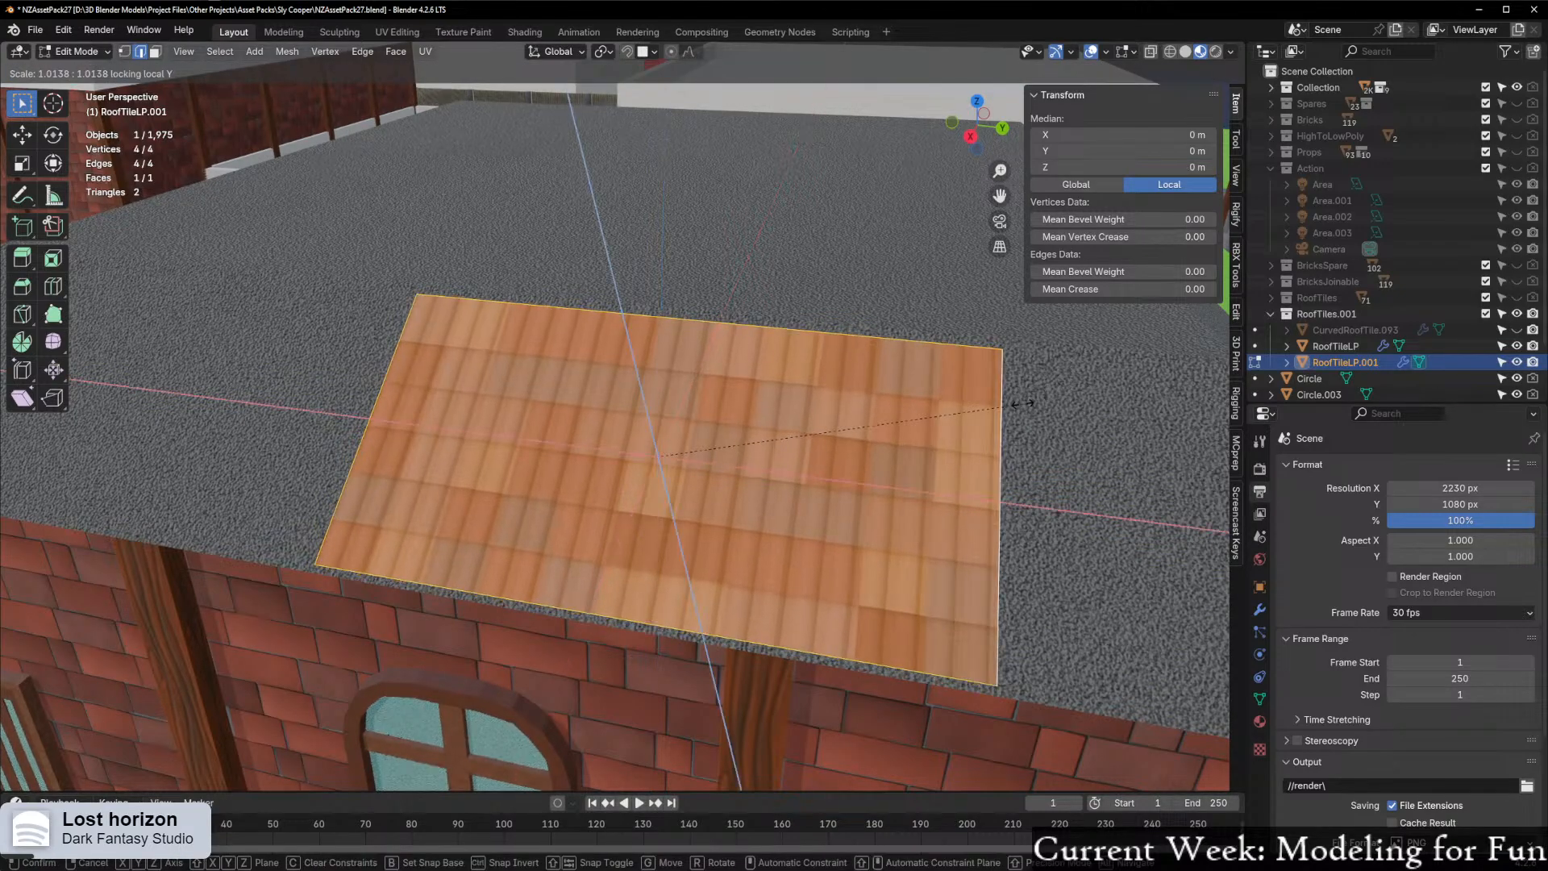
key(shift+z)
key(shift+z)
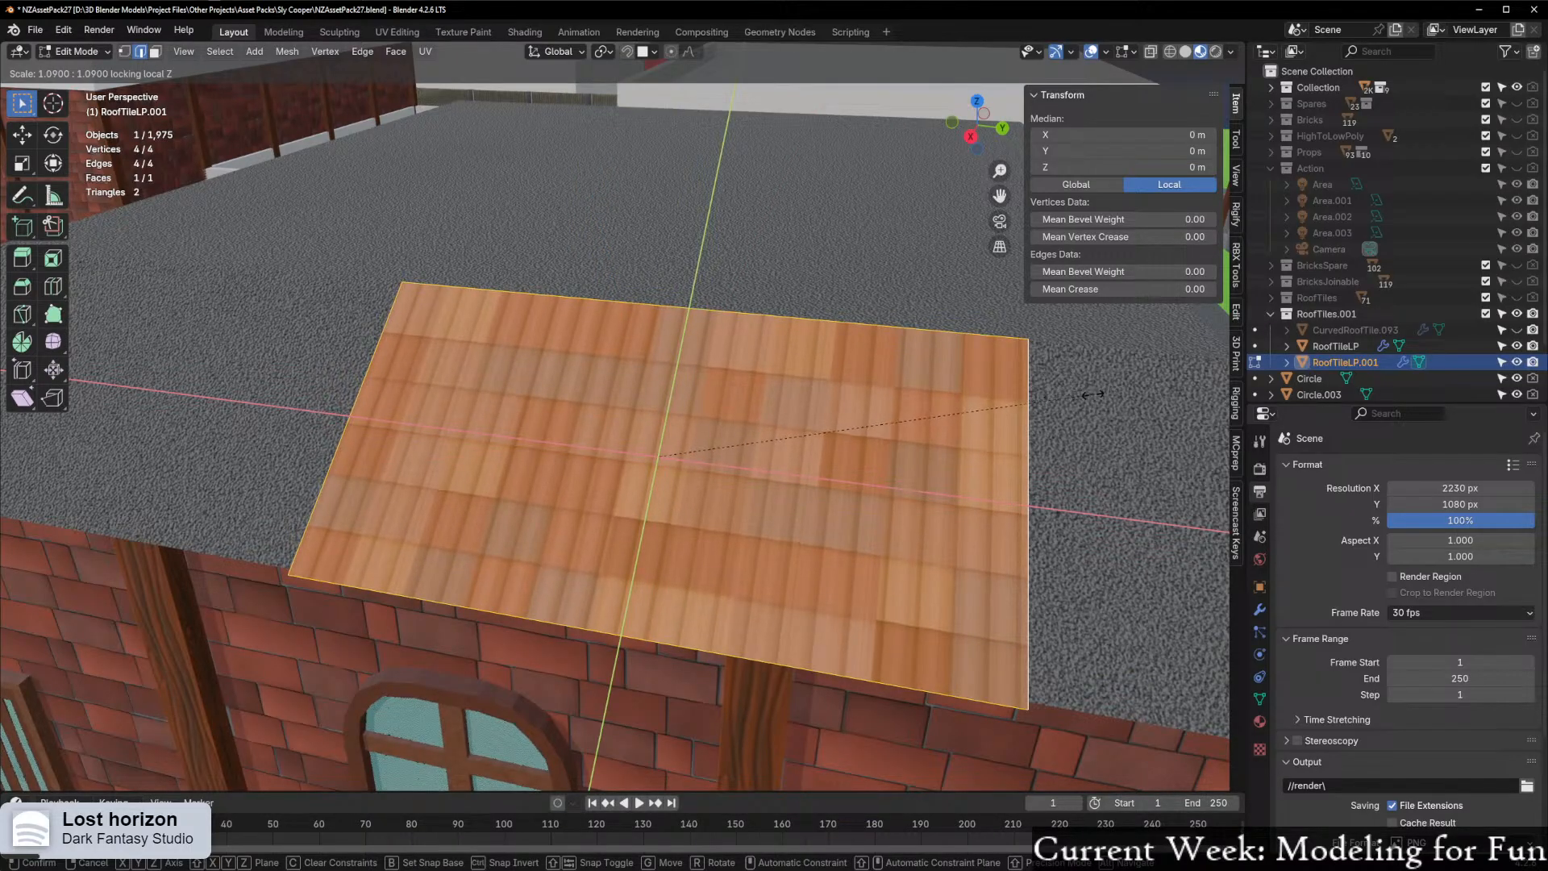
click(1067, 400)
middle_drag(1066, 400, 637, 620)
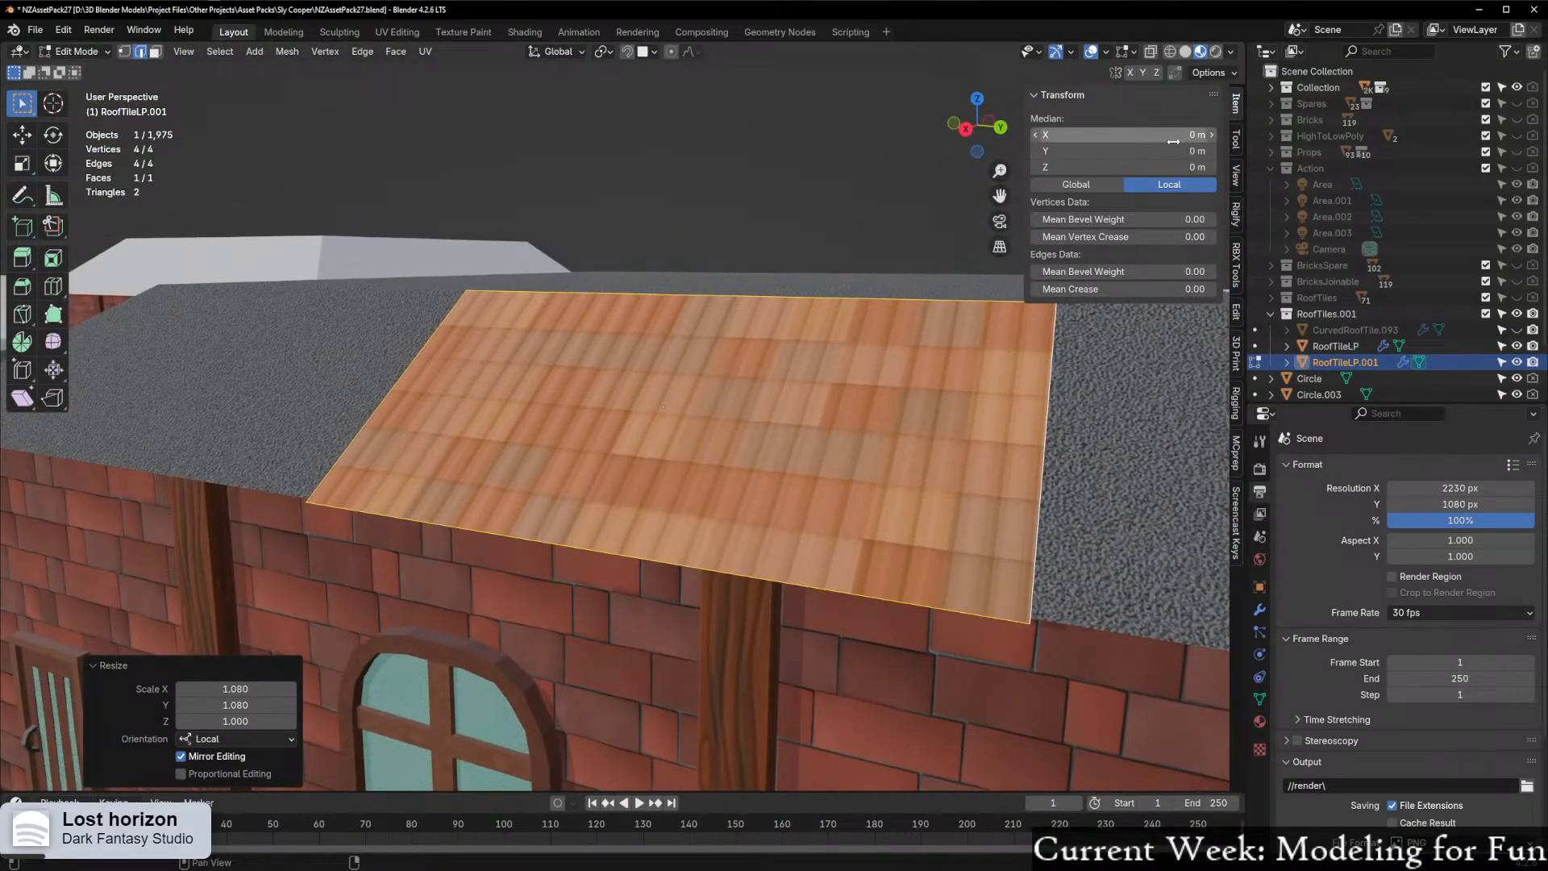
Enable Correct Face Attributes for transforms and slide the tile panel's lower edge up slightly to line up with the eave
click(1210, 72)
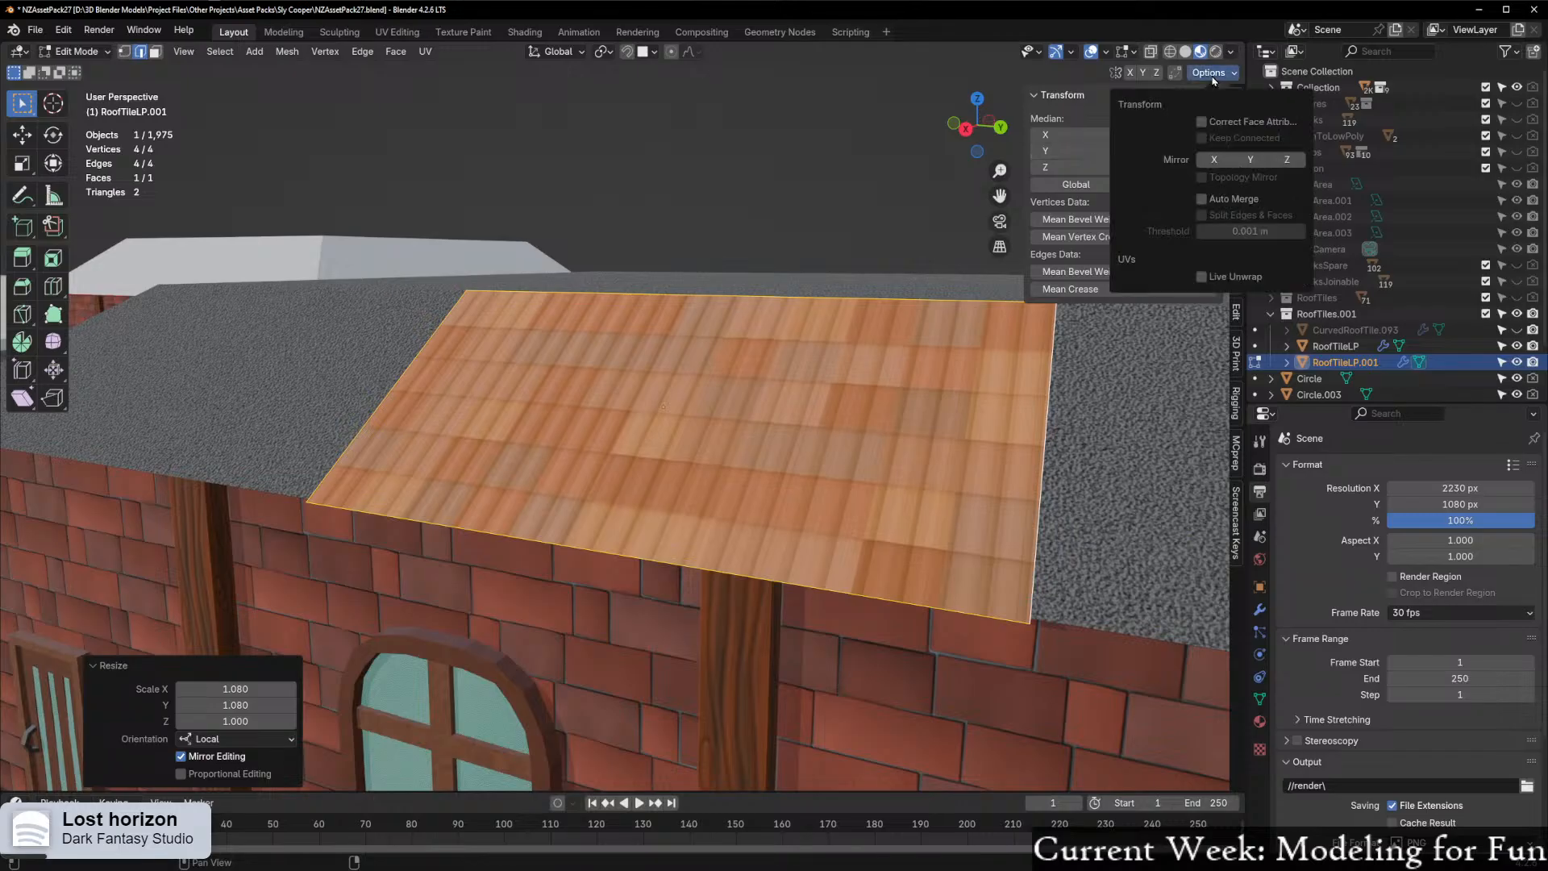
middle_drag(798, 419, 827, 380)
click(827, 380)
middle_drag(710, 419, 677, 425)
click(790, 387)
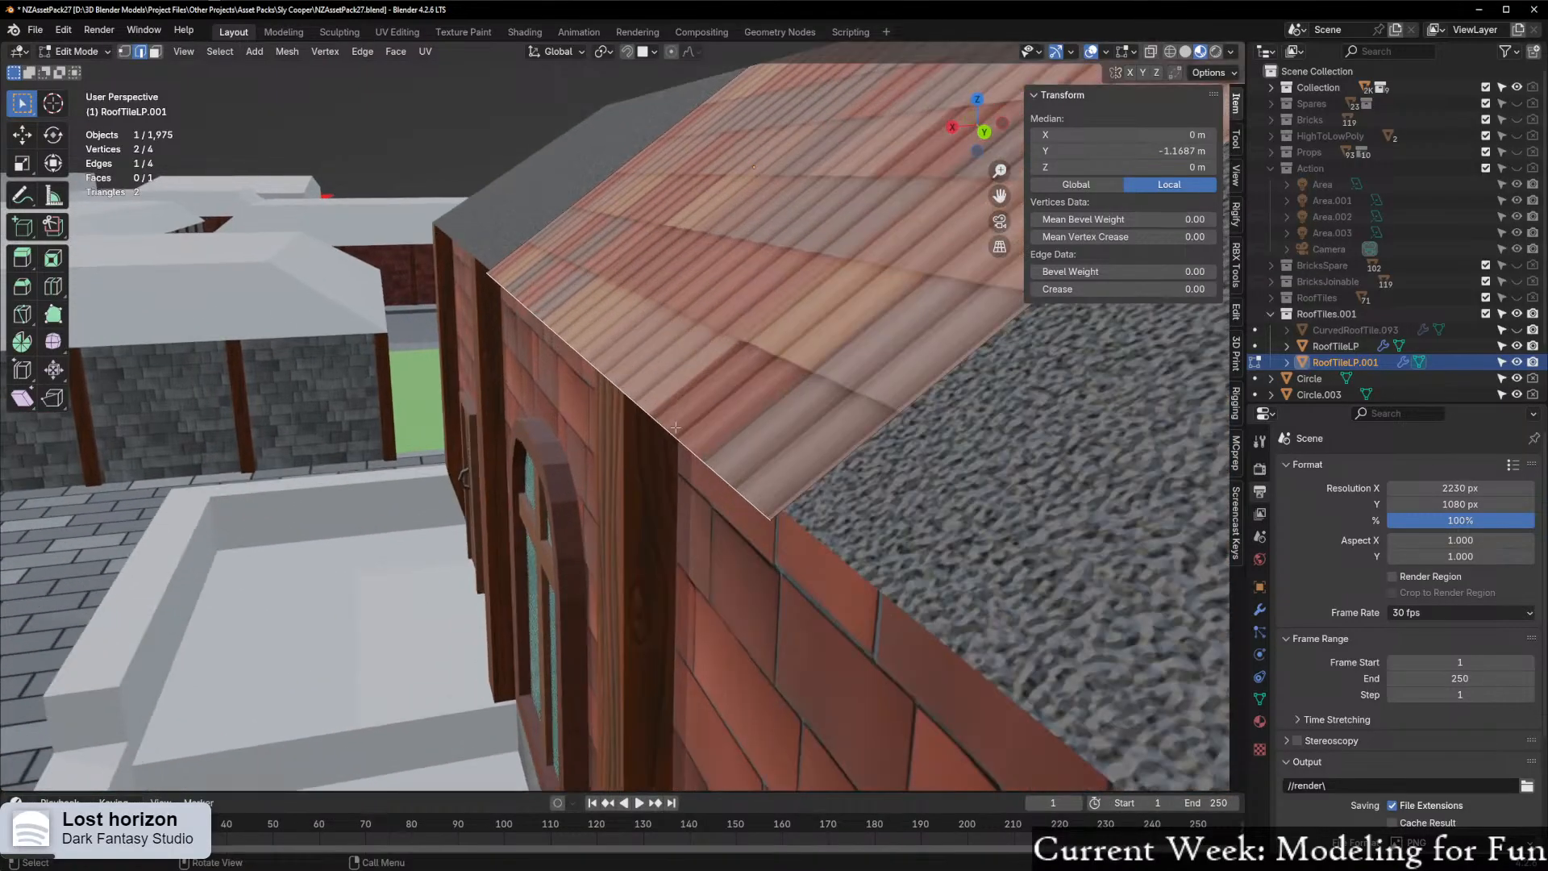
key(g)
key(g)
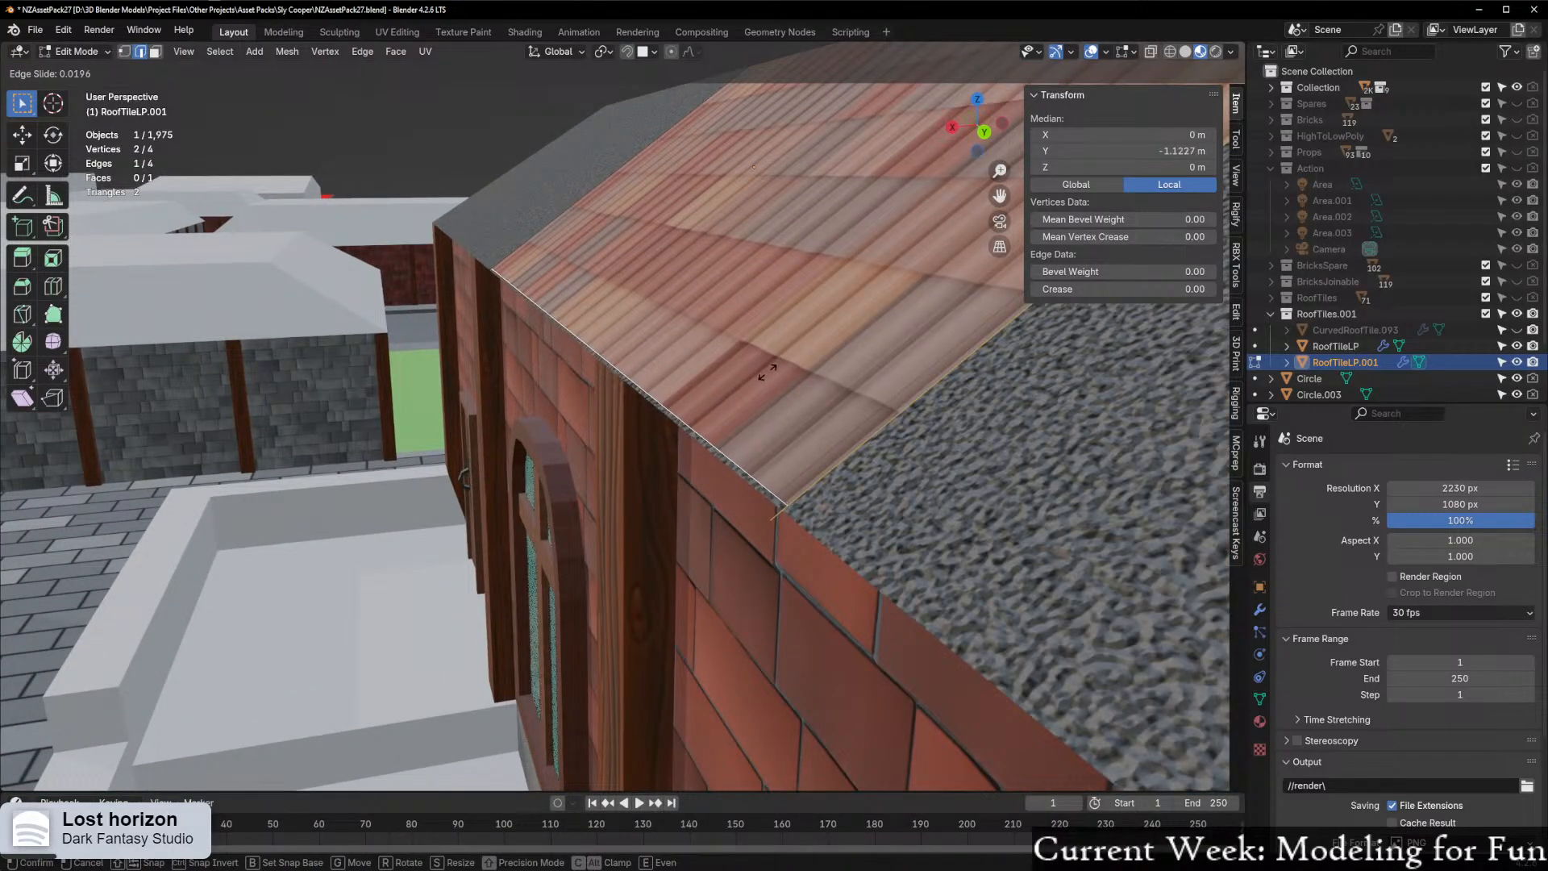
click(746, 395)
Try to extend the tile panel by moving its side edge about 1.8 m along Y towards the roof corner
middle_drag(746, 395, 717, 366)
scroll(717, 366, up, 4)
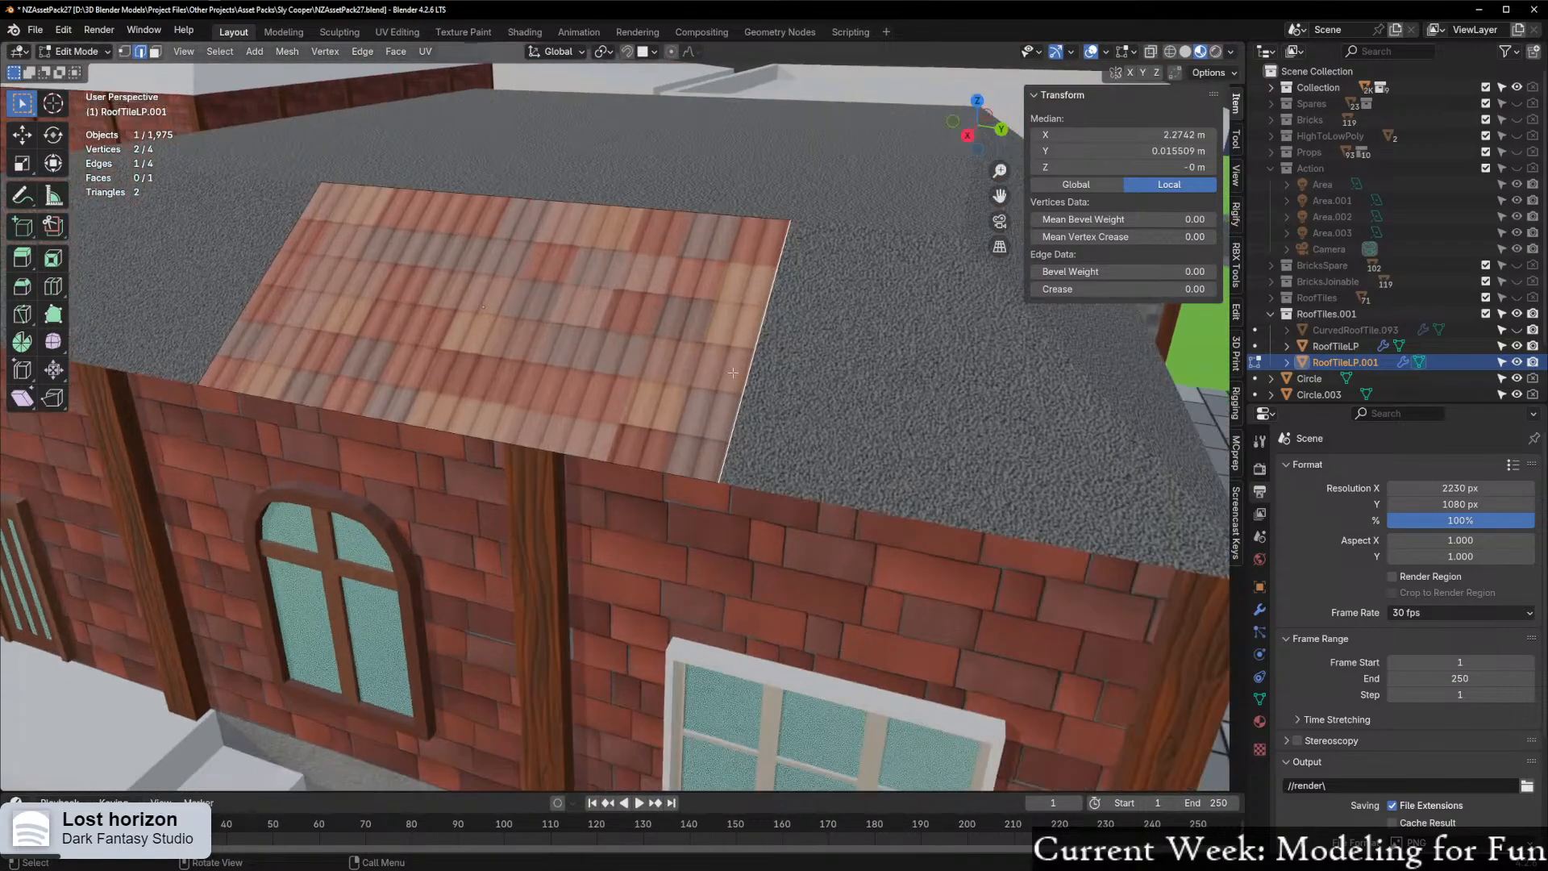
key(g)
key(x)
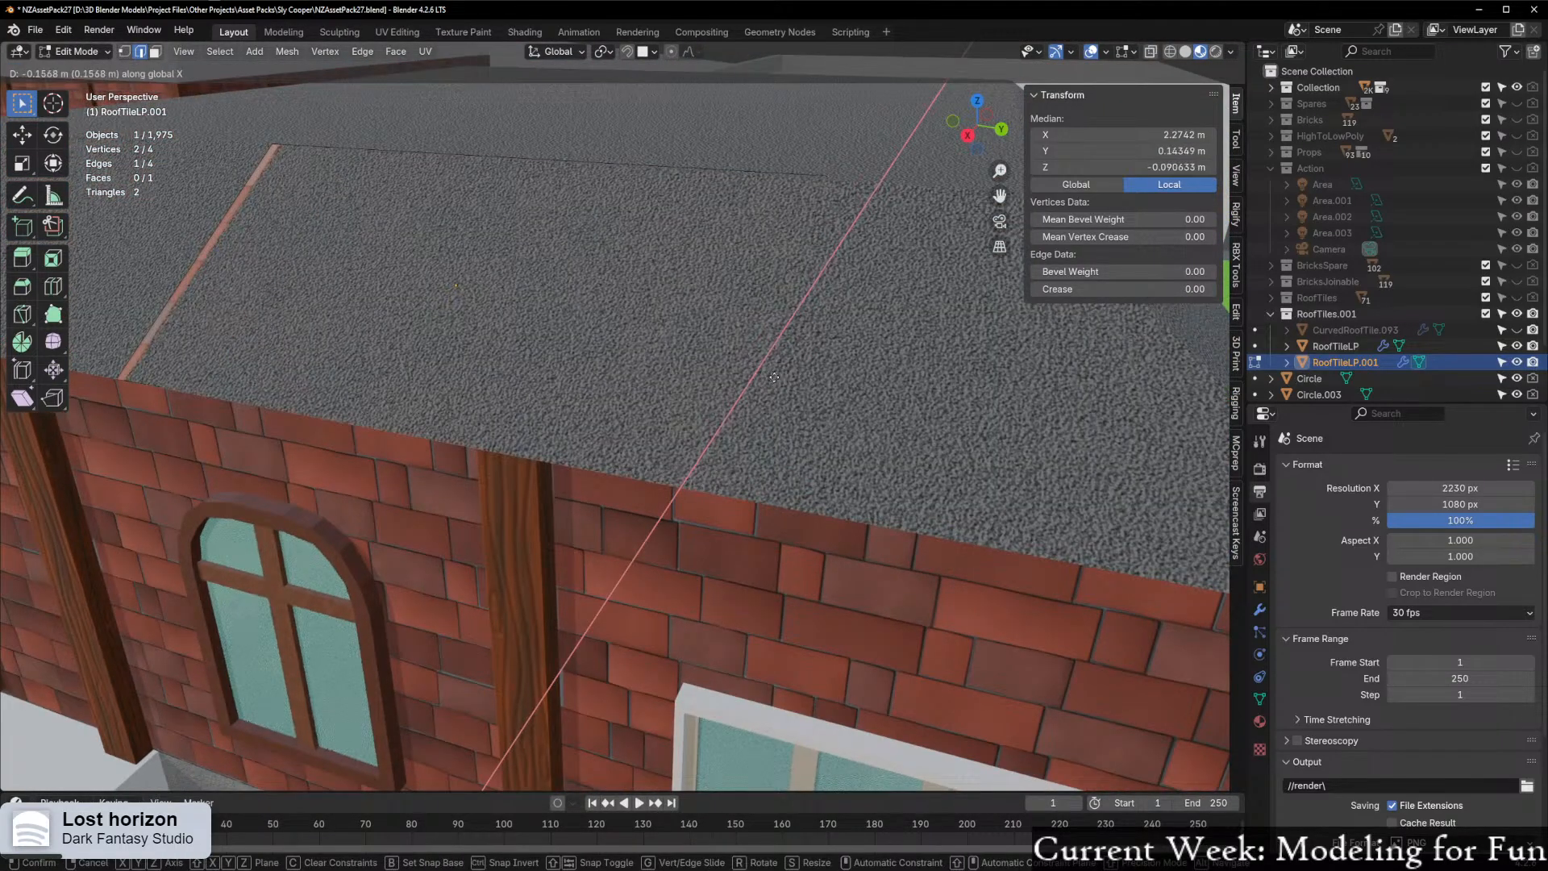
right_click(787, 370)
key(g)
key(y)
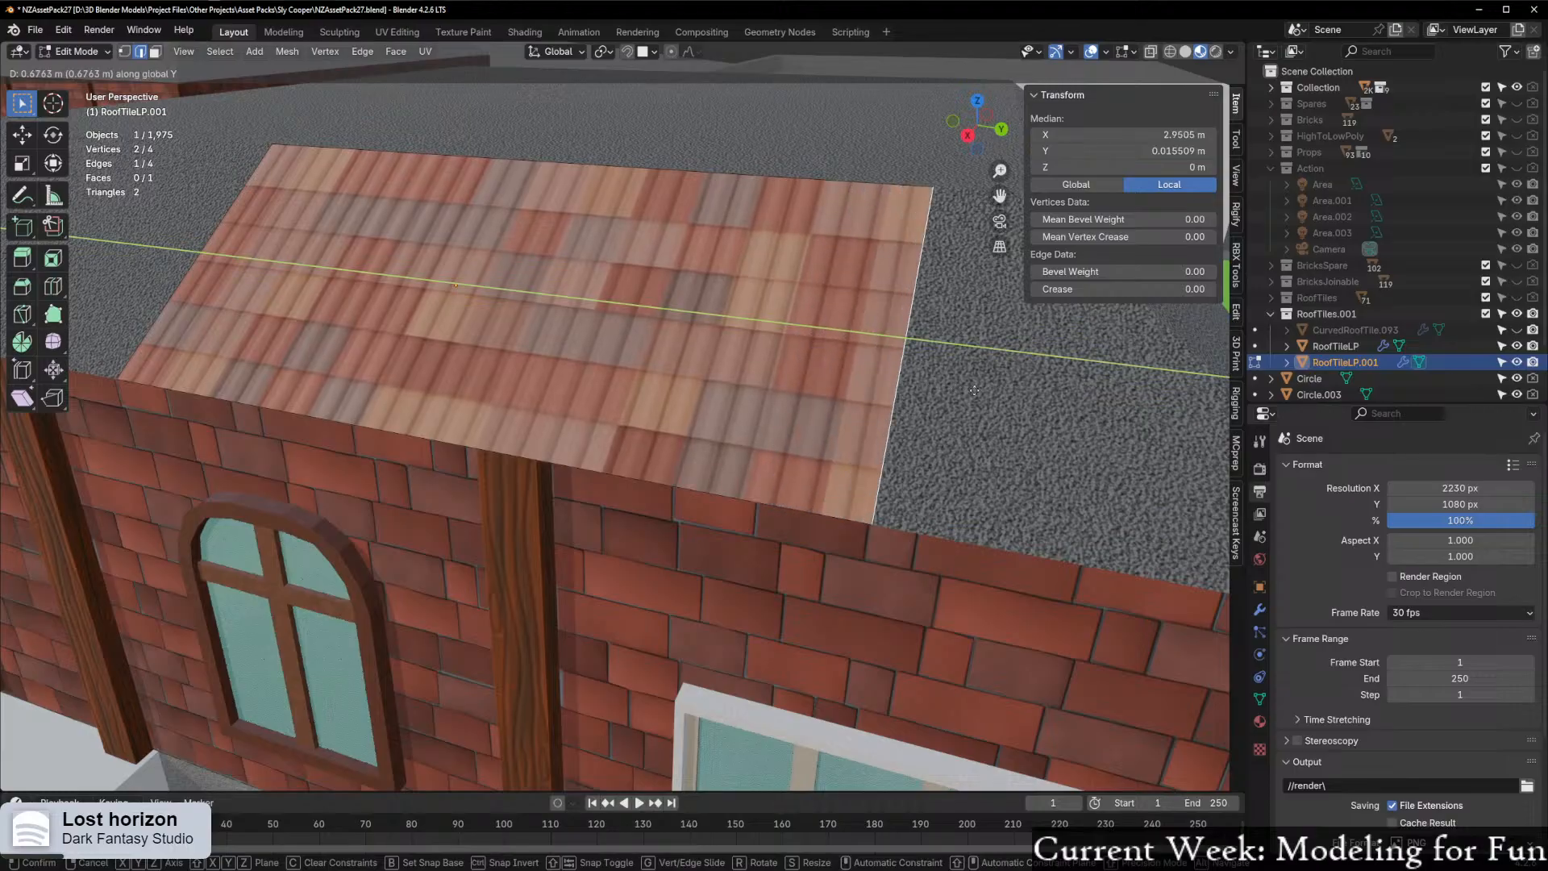
click(1178, 399)
Try to rotate the moved side edge about its local Z axis, and undo the edge's move along Y
middle_drag(1178, 399, 807, 435)
key(r)
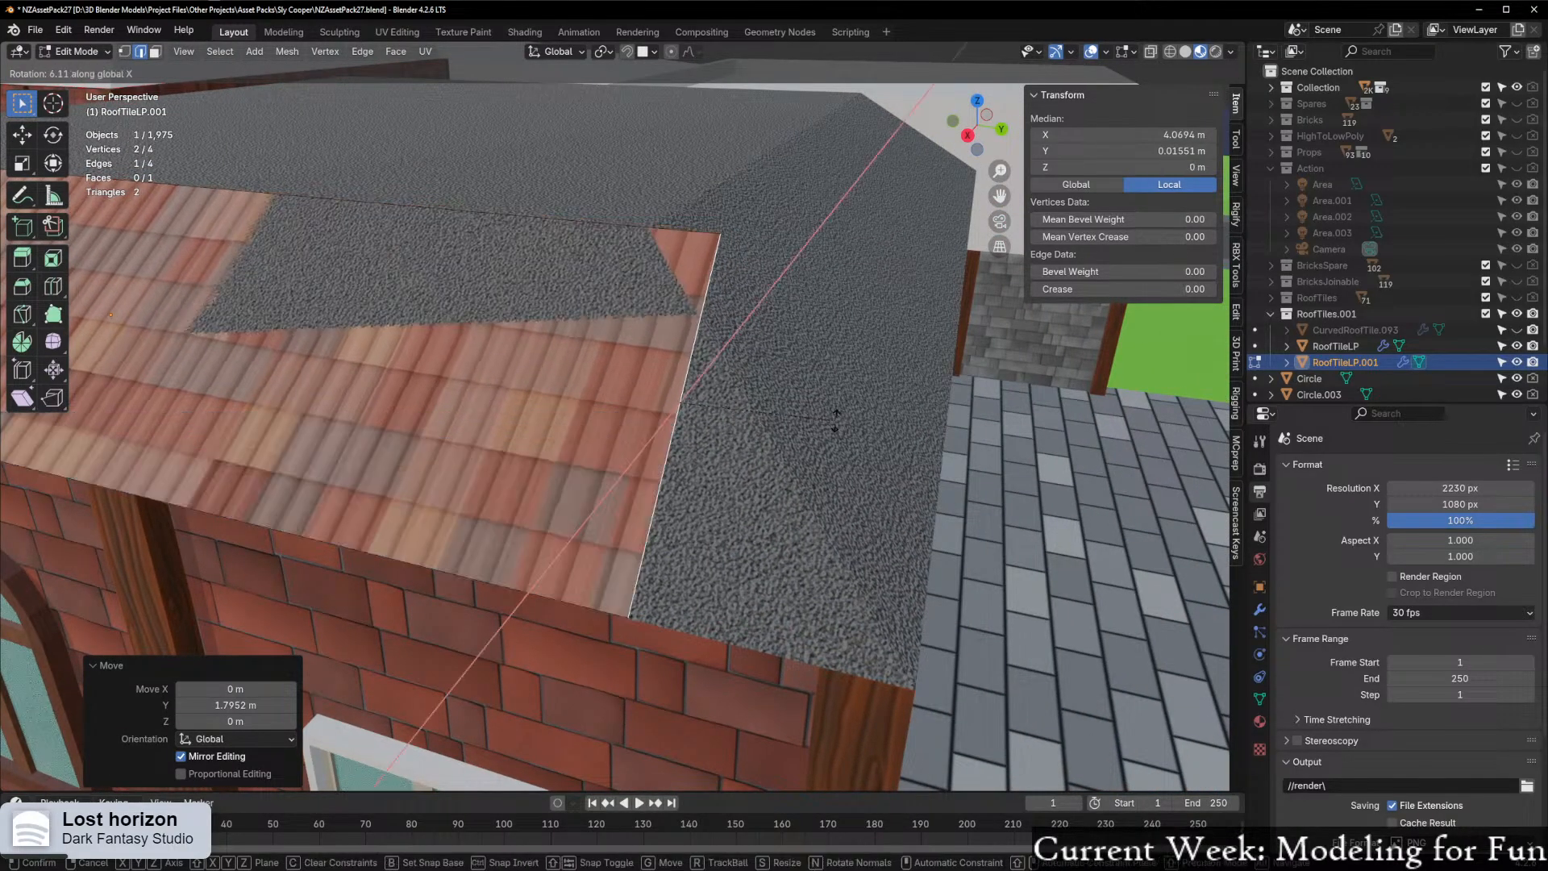
key(z)
key(z)
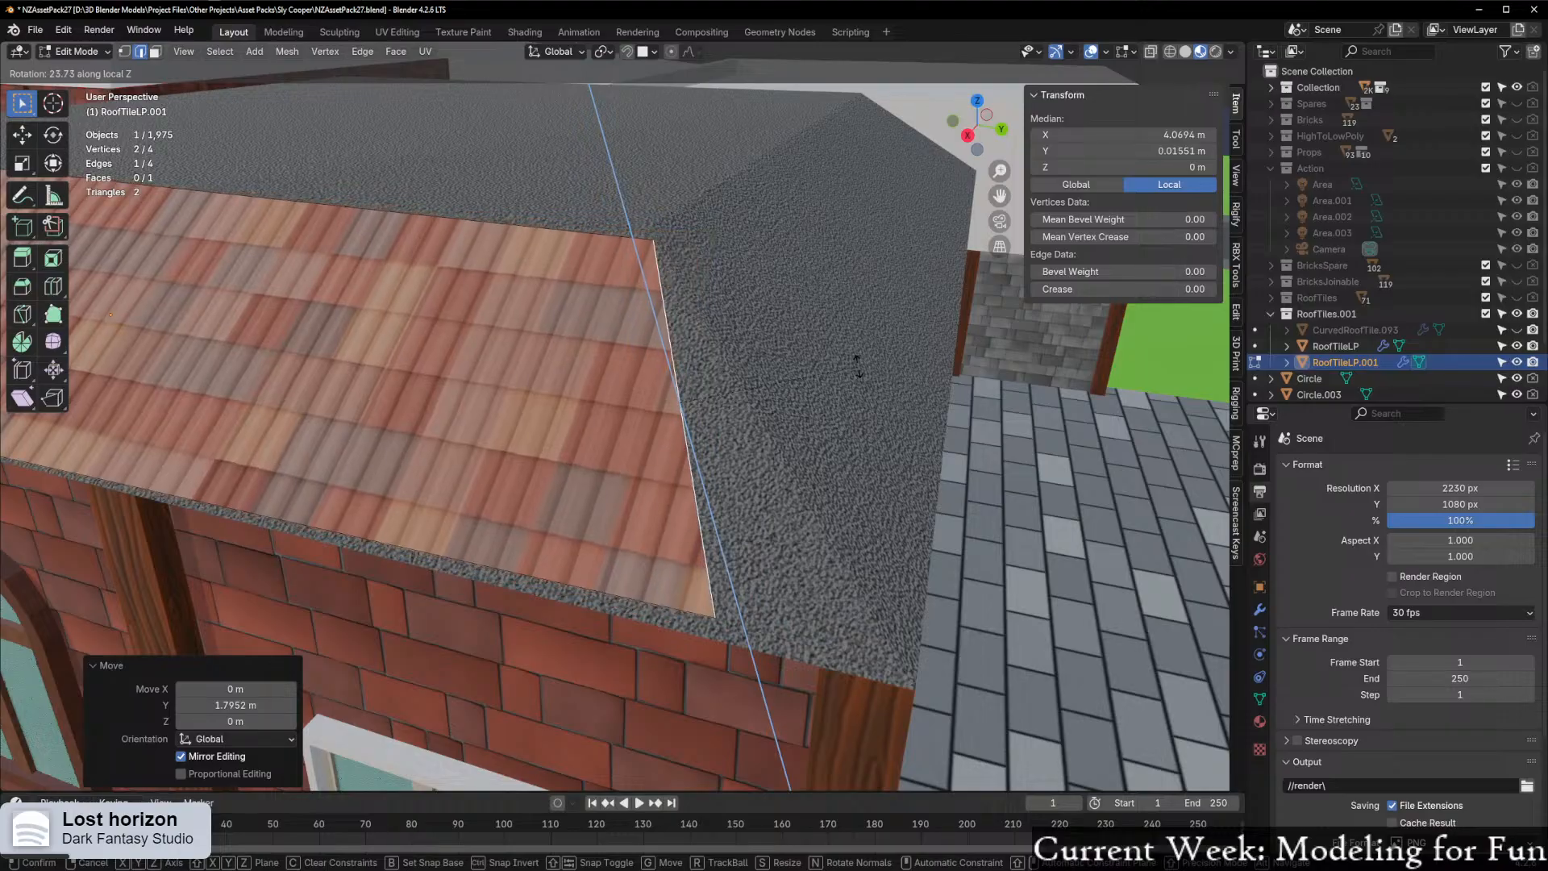
key(Escape)
key(ctrl+z)
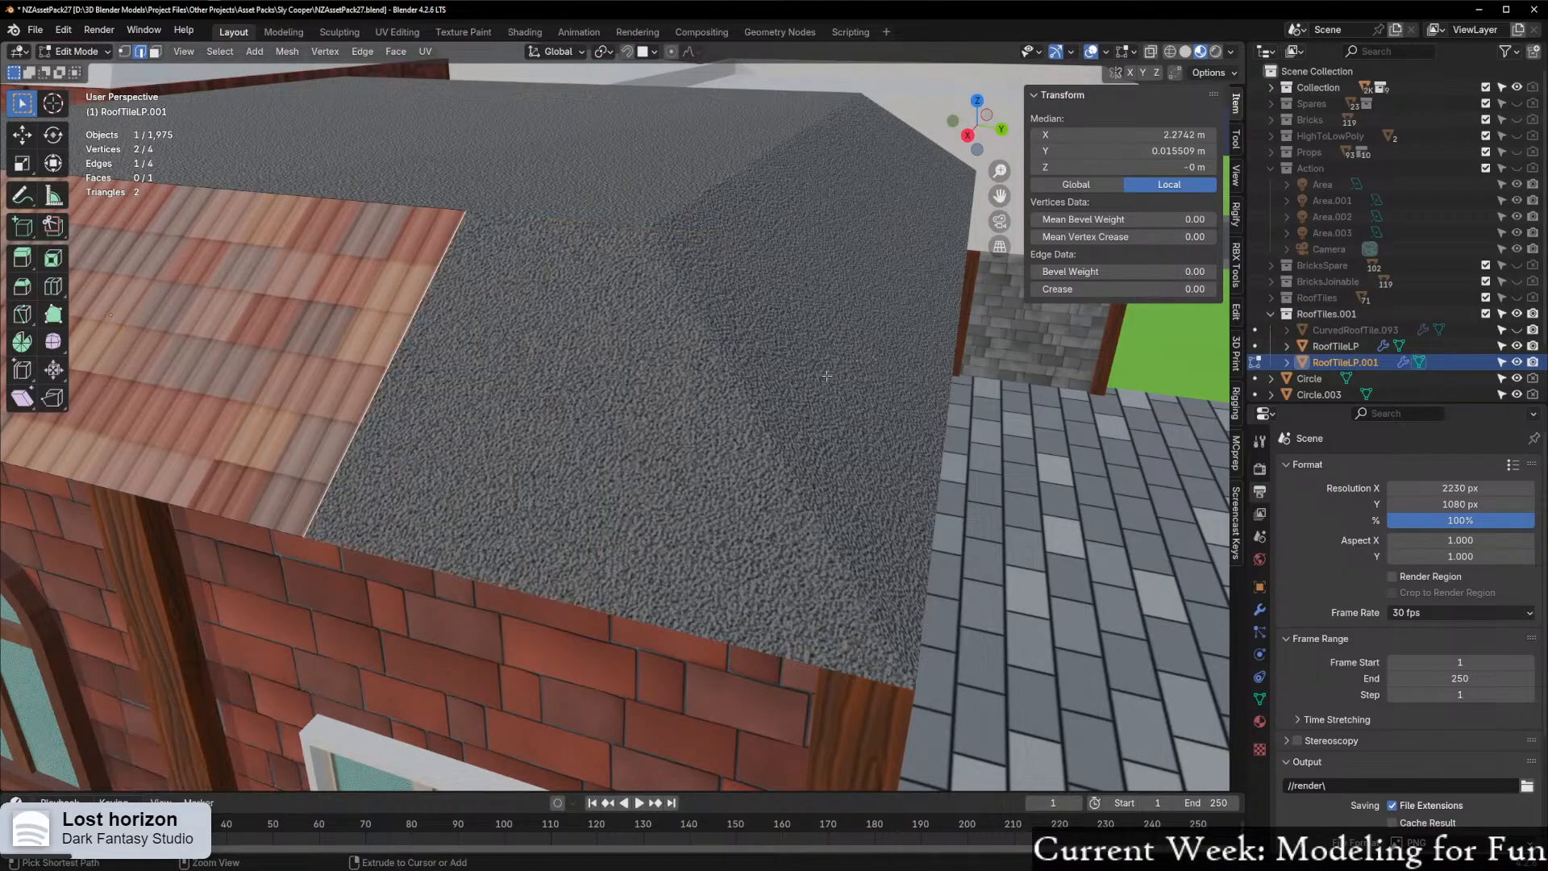
Set snapping to Vertex and move the panel's side edge along Y until its upper corner meets the roof's hip line
shift+middle_drag(465, 391, 744, 434)
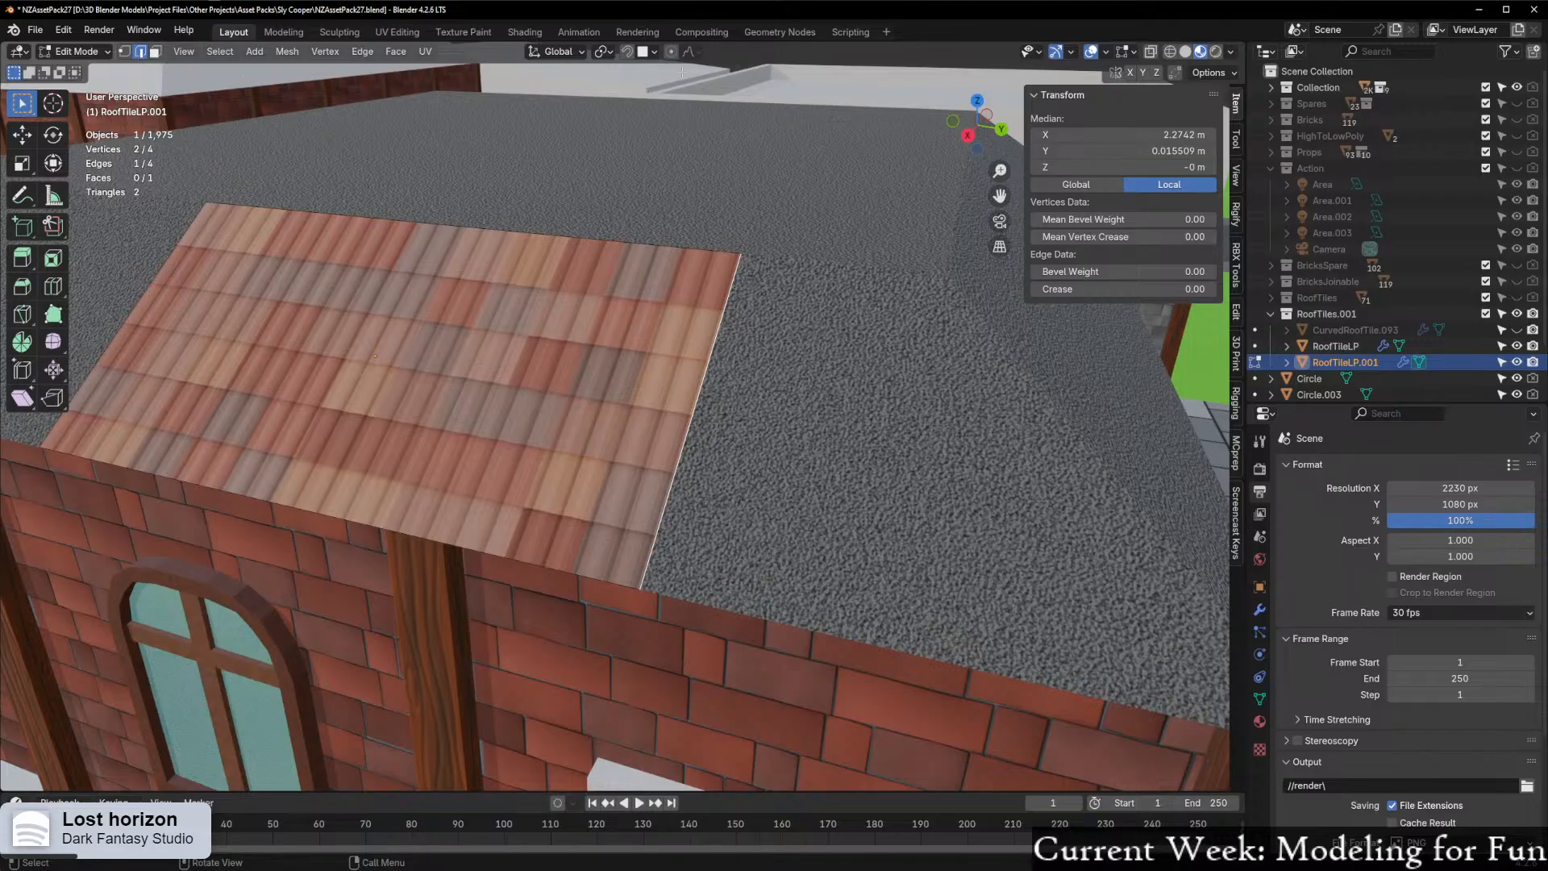
click(656, 52)
click(614, 169)
key(g)
key(x)
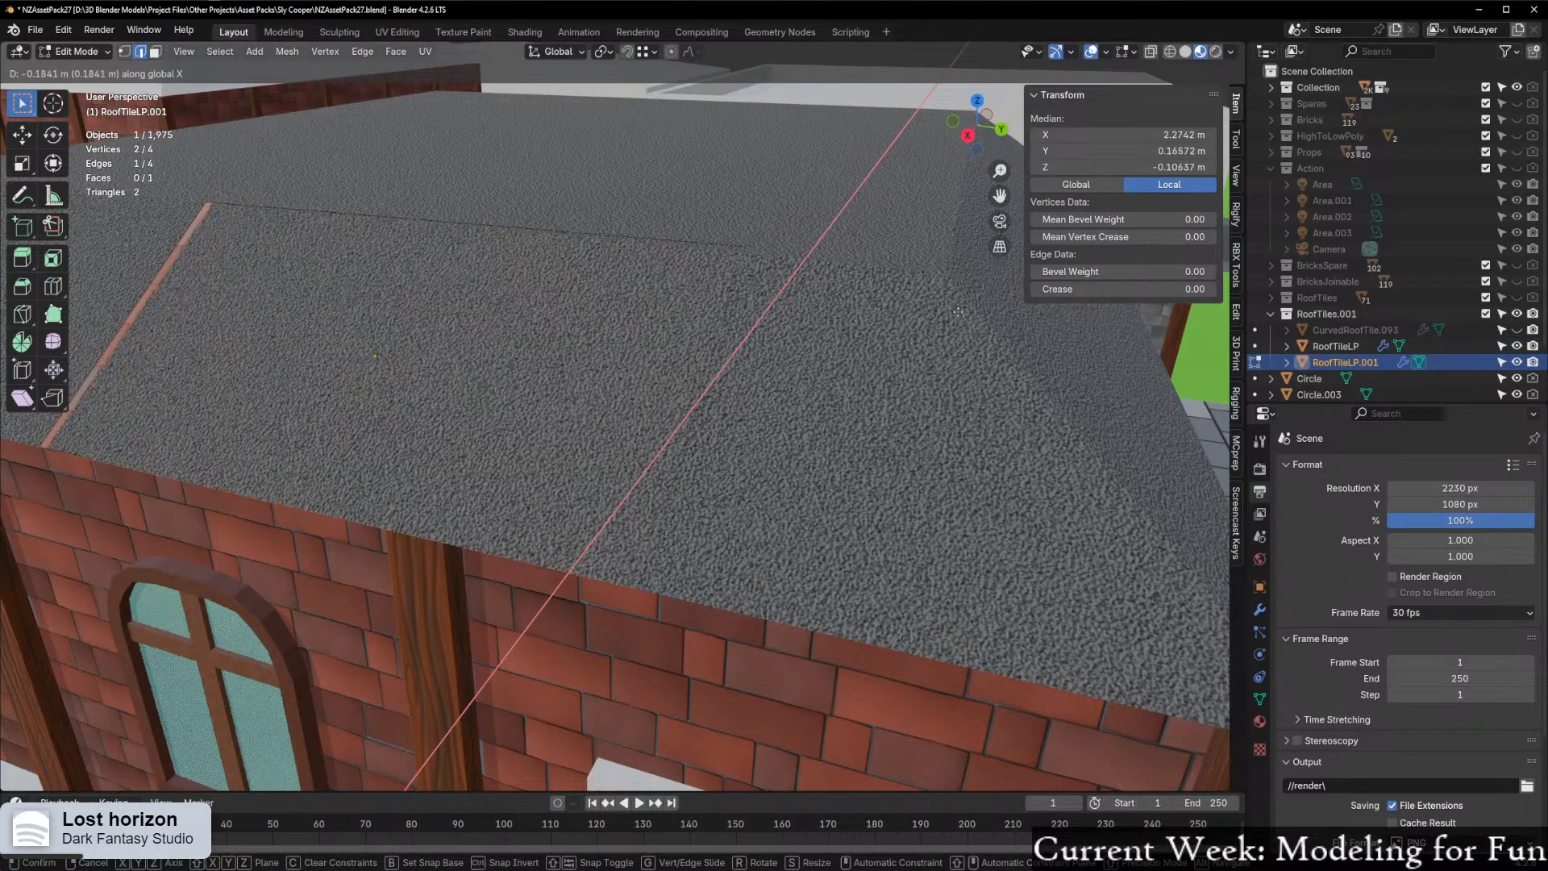
key(y)
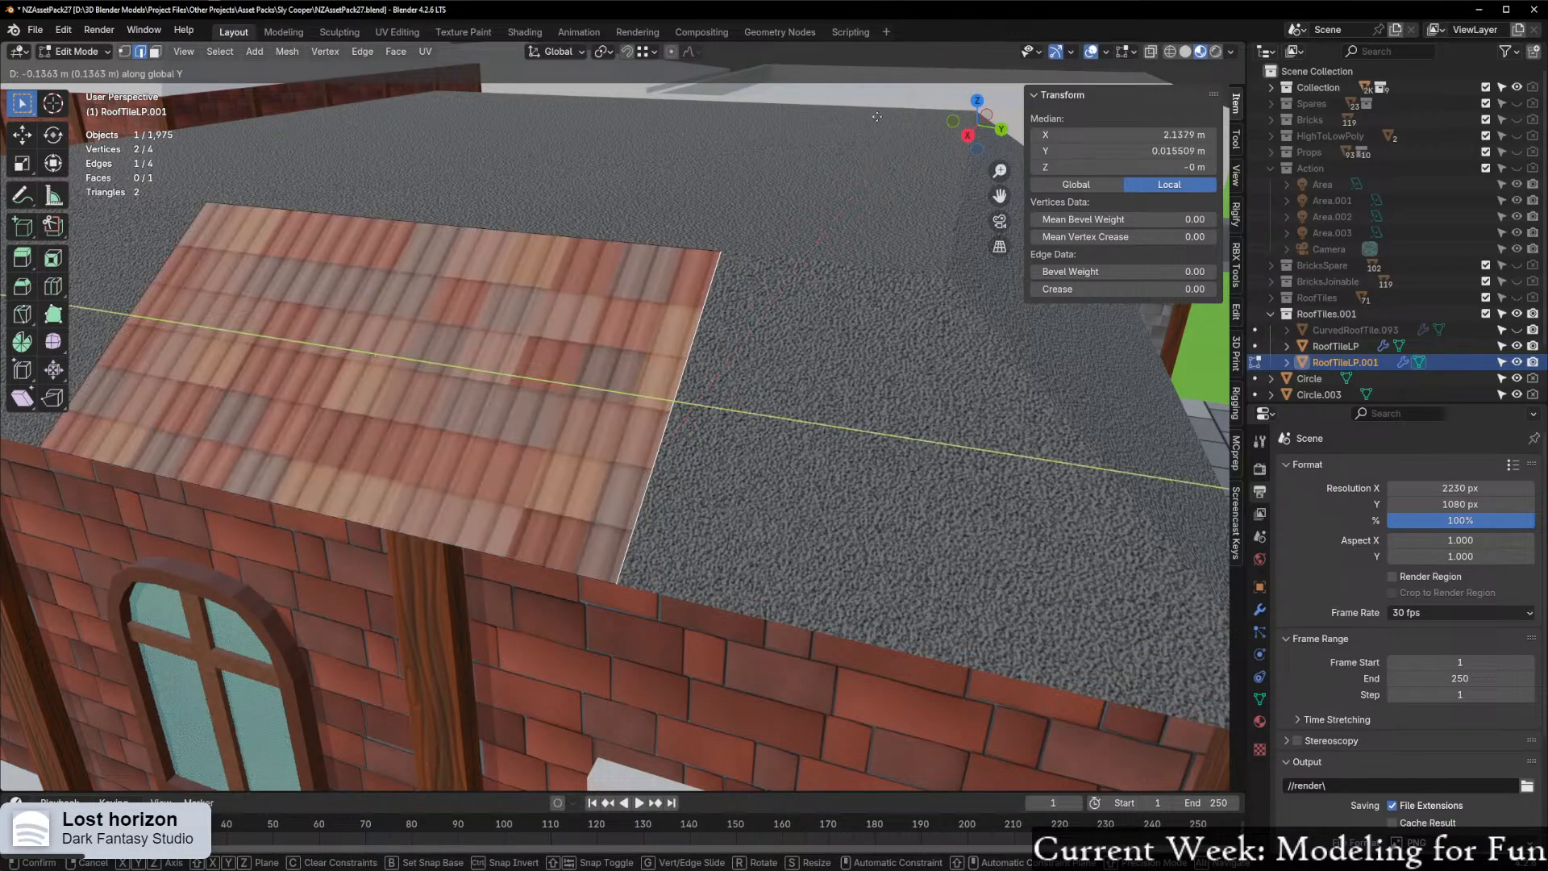
click(943, 274)
Extend the tile panel the other way by moving its opposite side edge about 4.01 m along negative Y
middle_drag(646, 412, 580, 371)
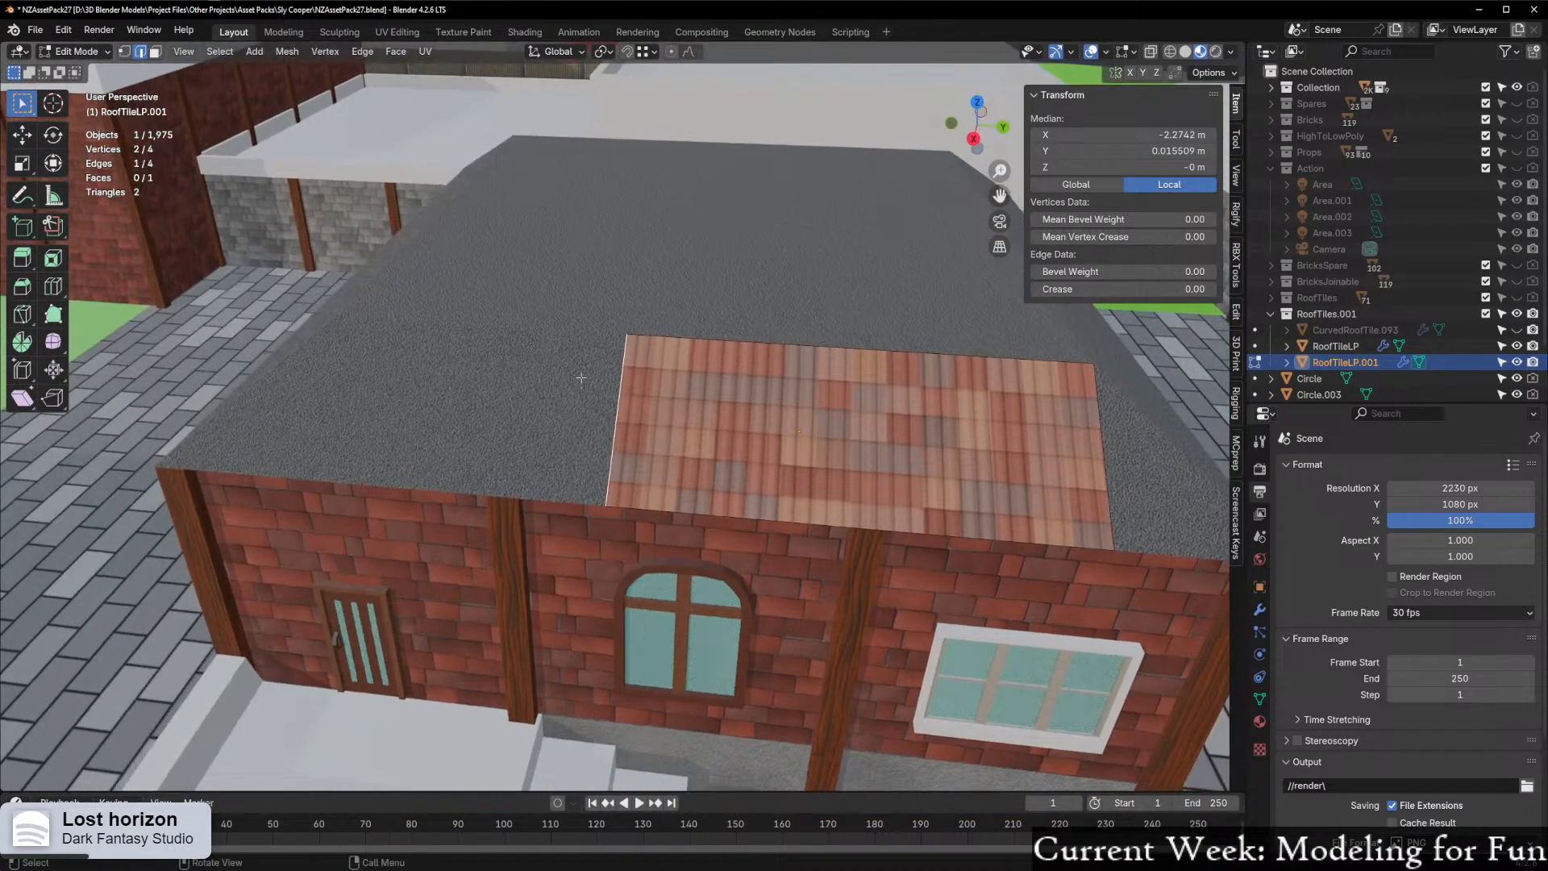
key(g)
key(y)
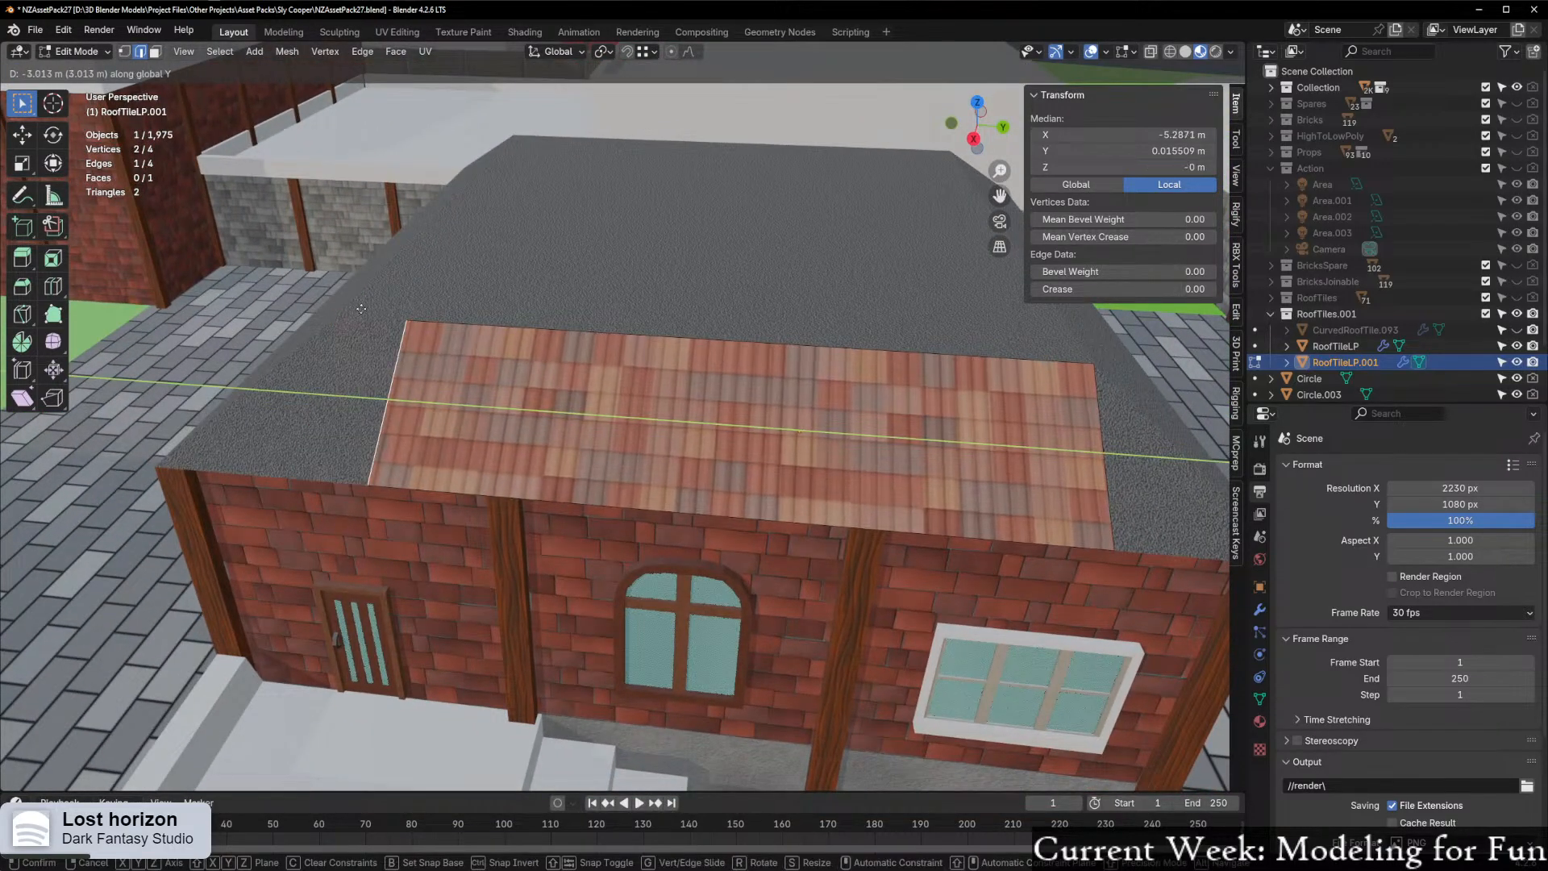
click(388, 335)
Extrude the panel's side edge nearest the hip about 0.87 m along Y
shift+middle_drag(651, 436, 353, 415)
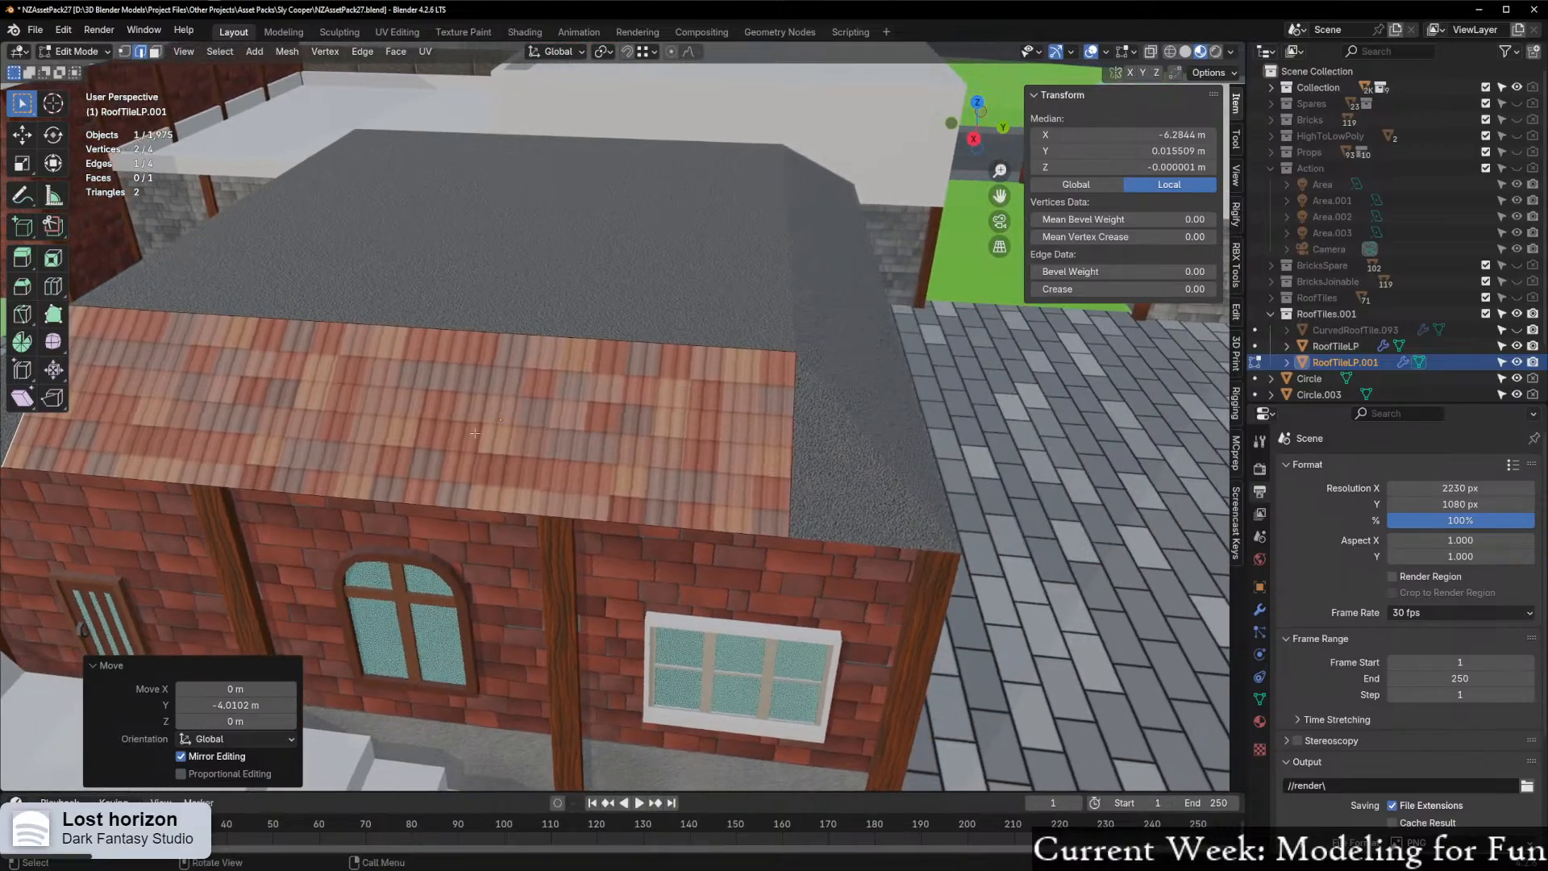
scroll(354, 415, up, 3)
shift+middle_drag(565, 435, 379, 448)
click(758, 487)
middle_drag(758, 488, 809, 435)
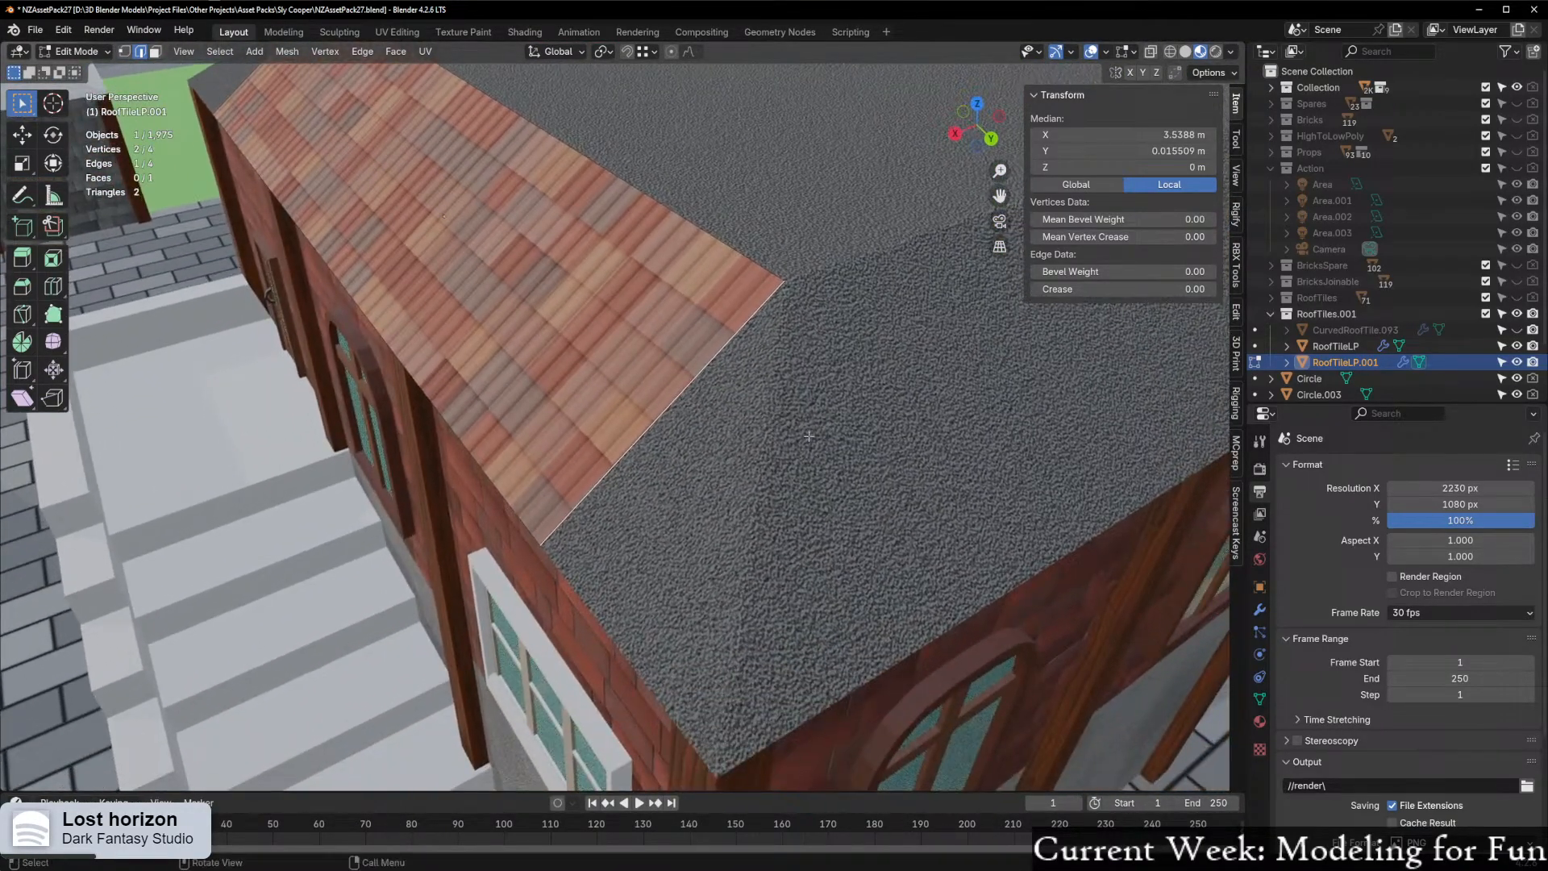
scroll(745, 433, up, 2)
key(e)
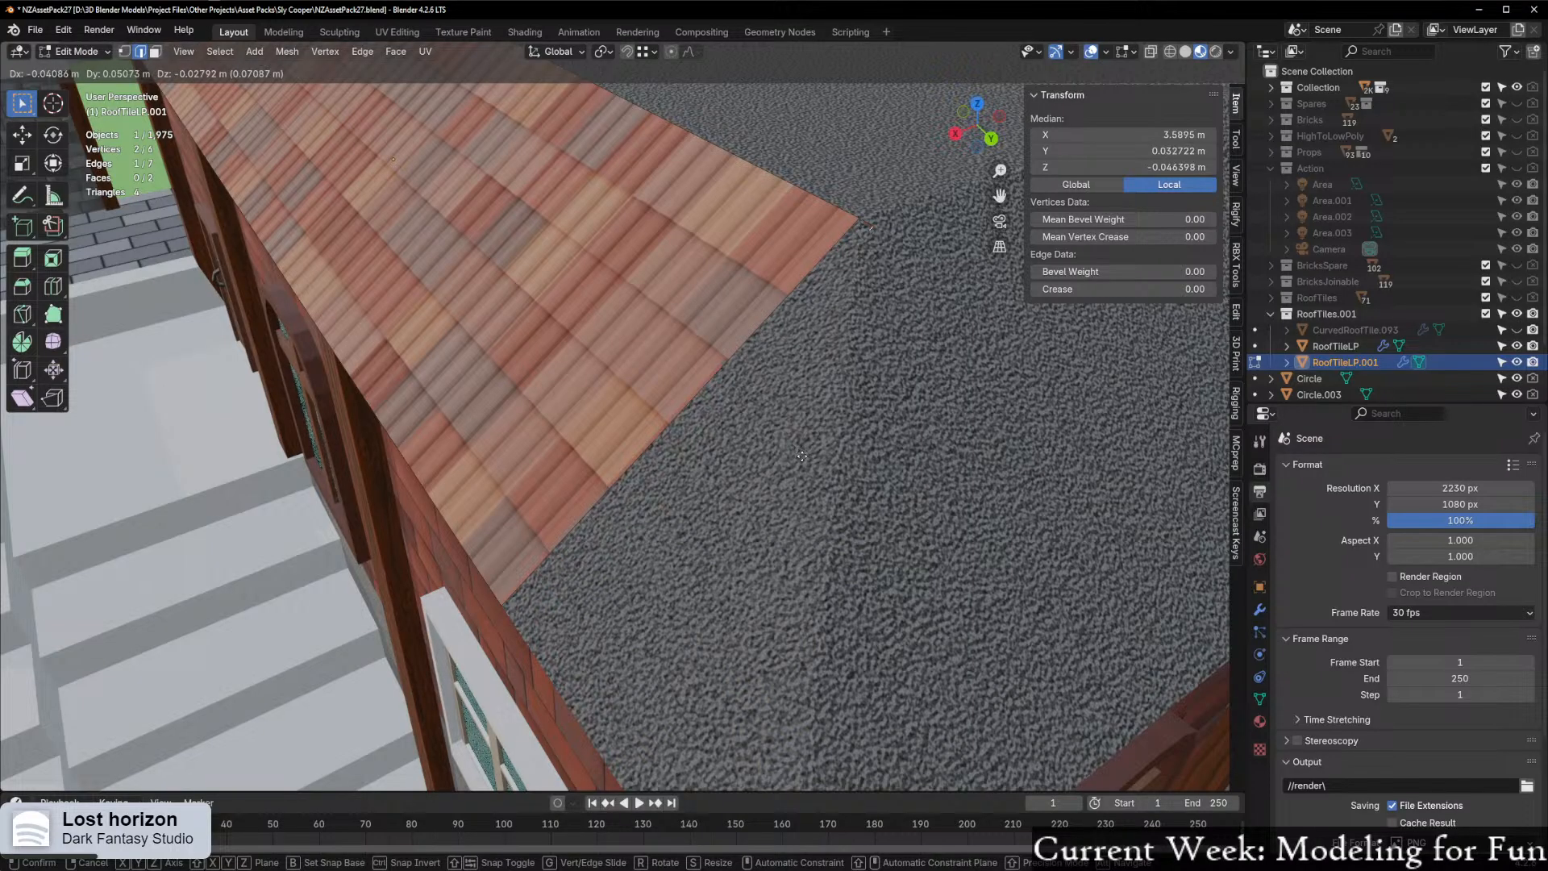
key(y)
click(968, 410)
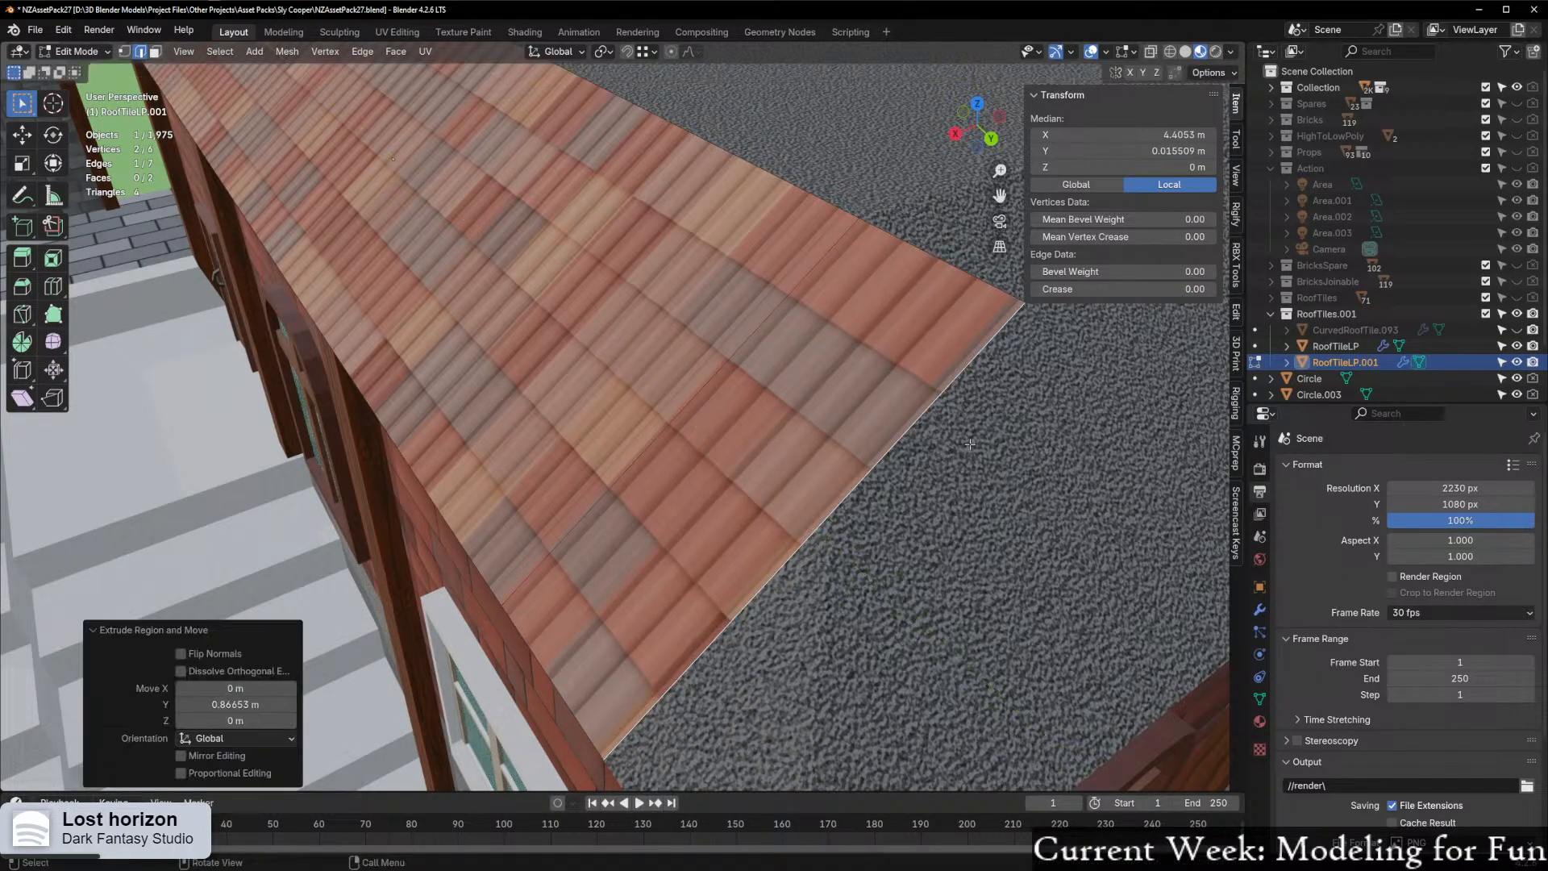
Try to rotate the extruded edge to follow the roof's hip, first by -35° in the view and again about local Z
key(r)
click(911, 357)
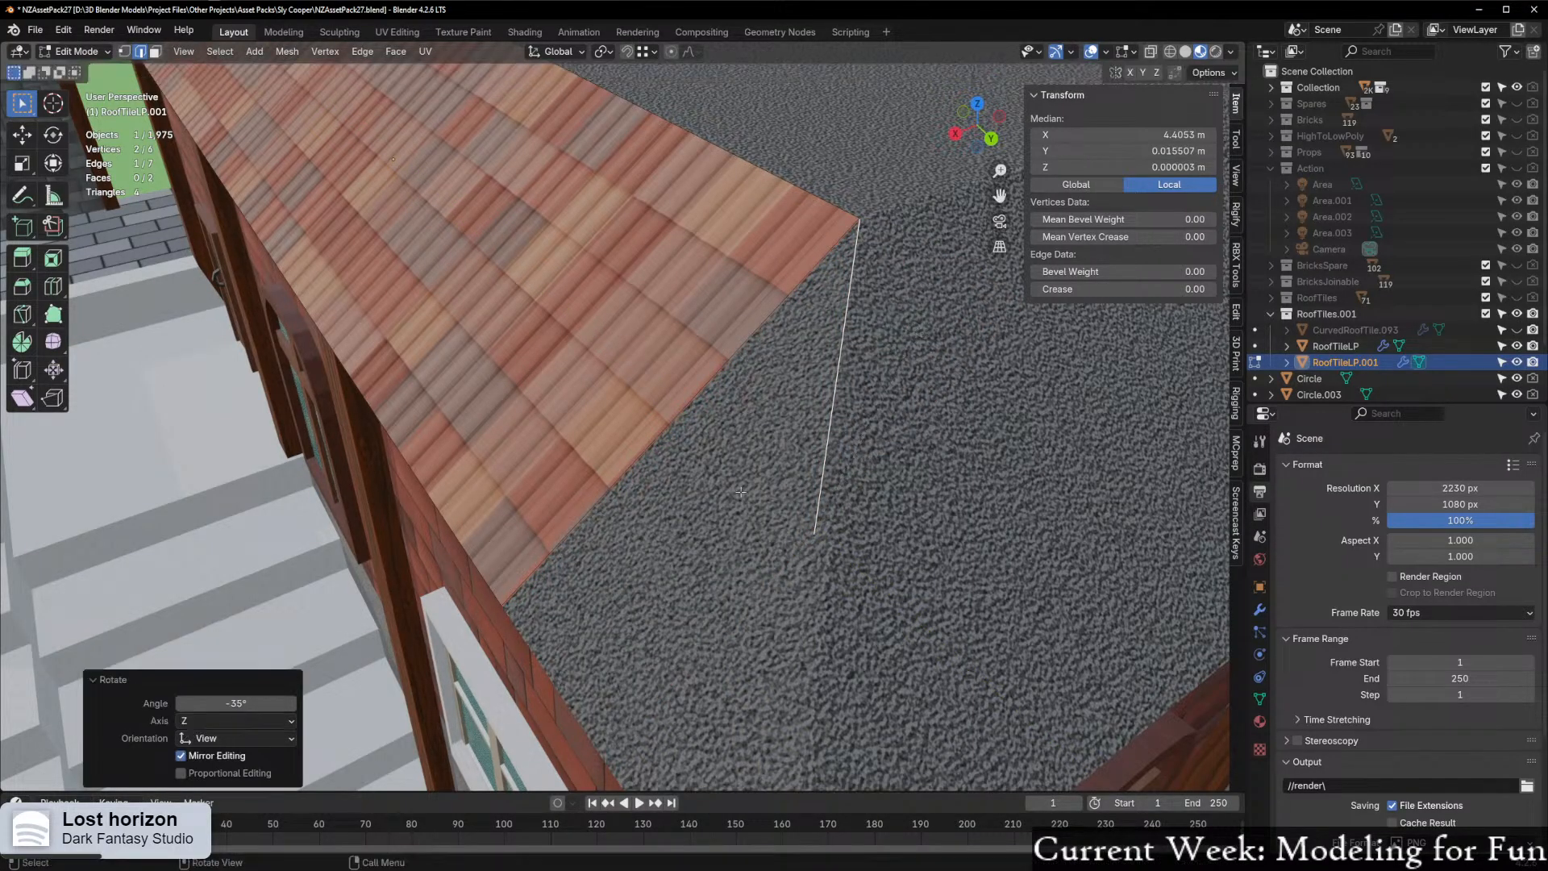
middle_drag(786, 499, 824, 490)
key(ctrl+z)
key(r)
key(z)
key(z)
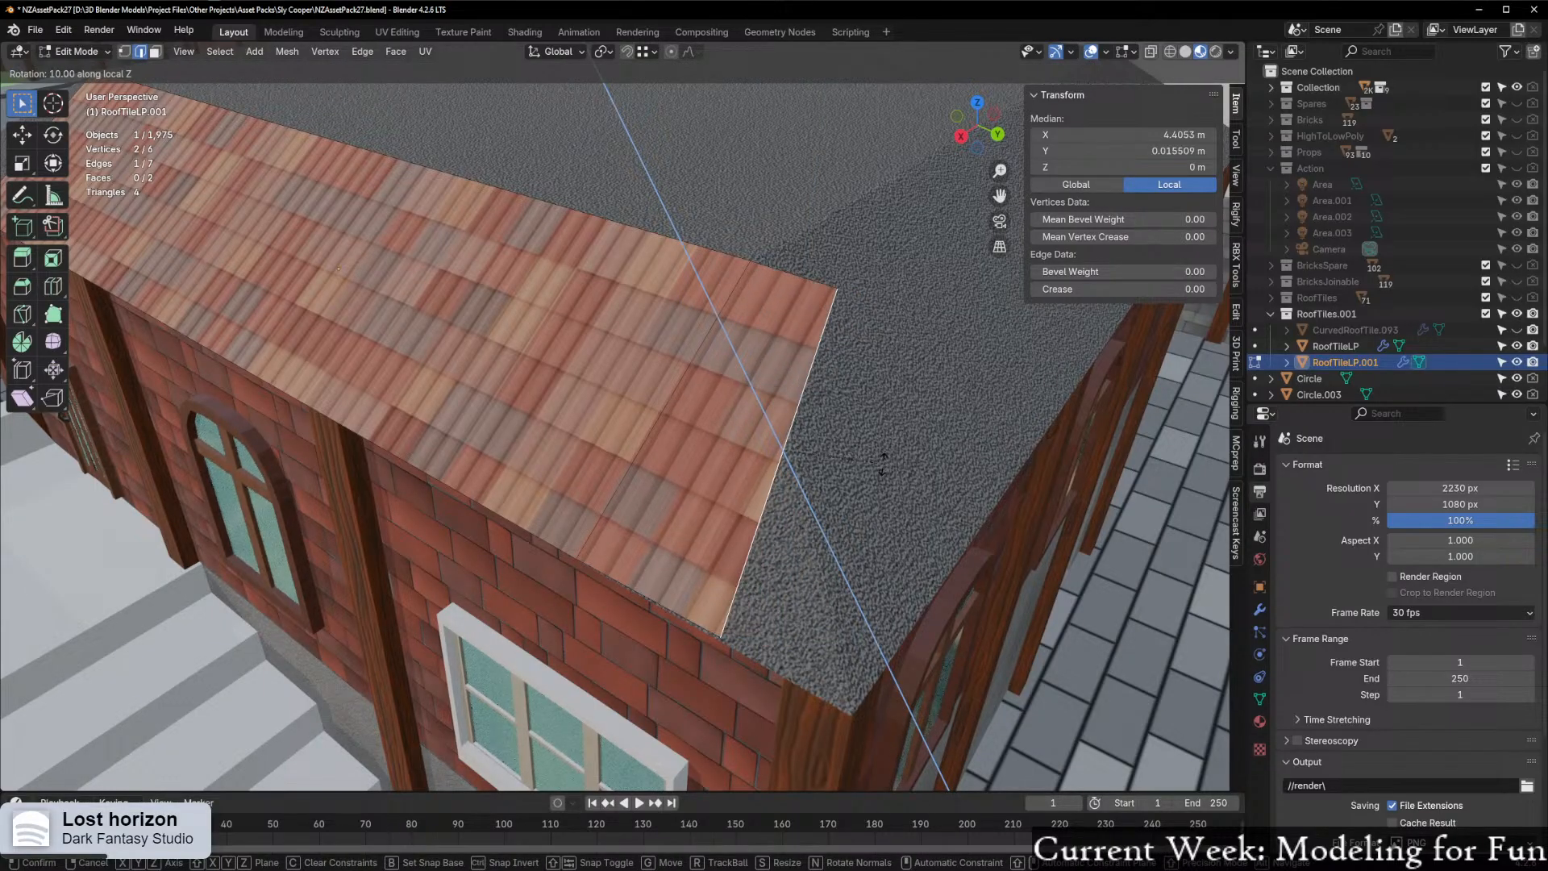
right_click(878, 474)
scroll(838, 531, up, 2)
shift+middle_drag(790, 690, 720, 586)
key(ctrl+z)
key(ctrl+shift+z)
Move the extruded edge's lower vertex onto the roof's lower corner with snapping
key(1)
click(647, 614)
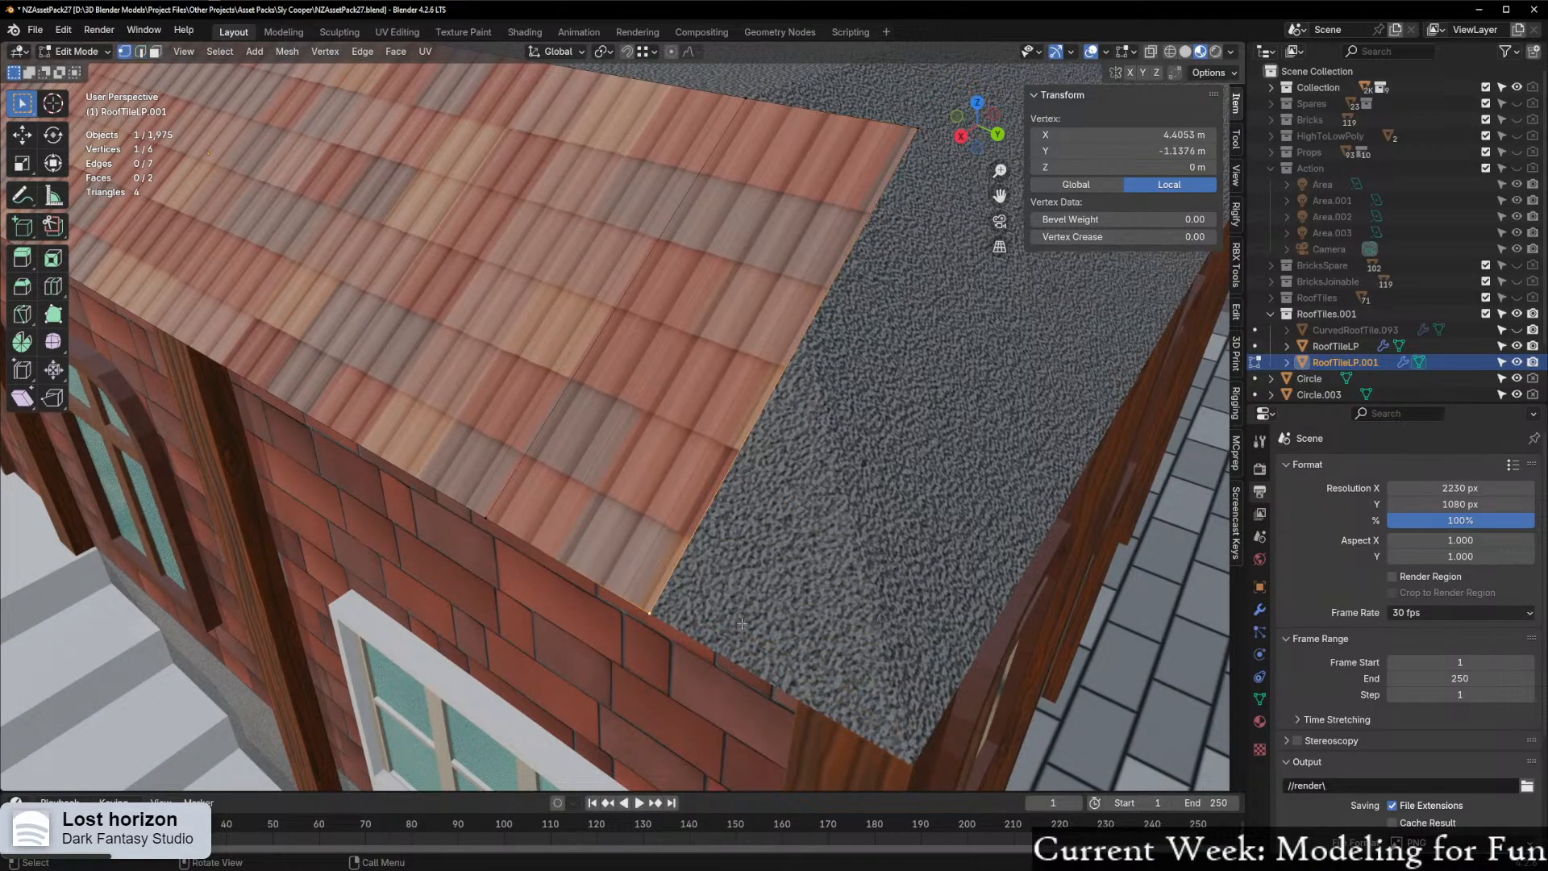
key(g)
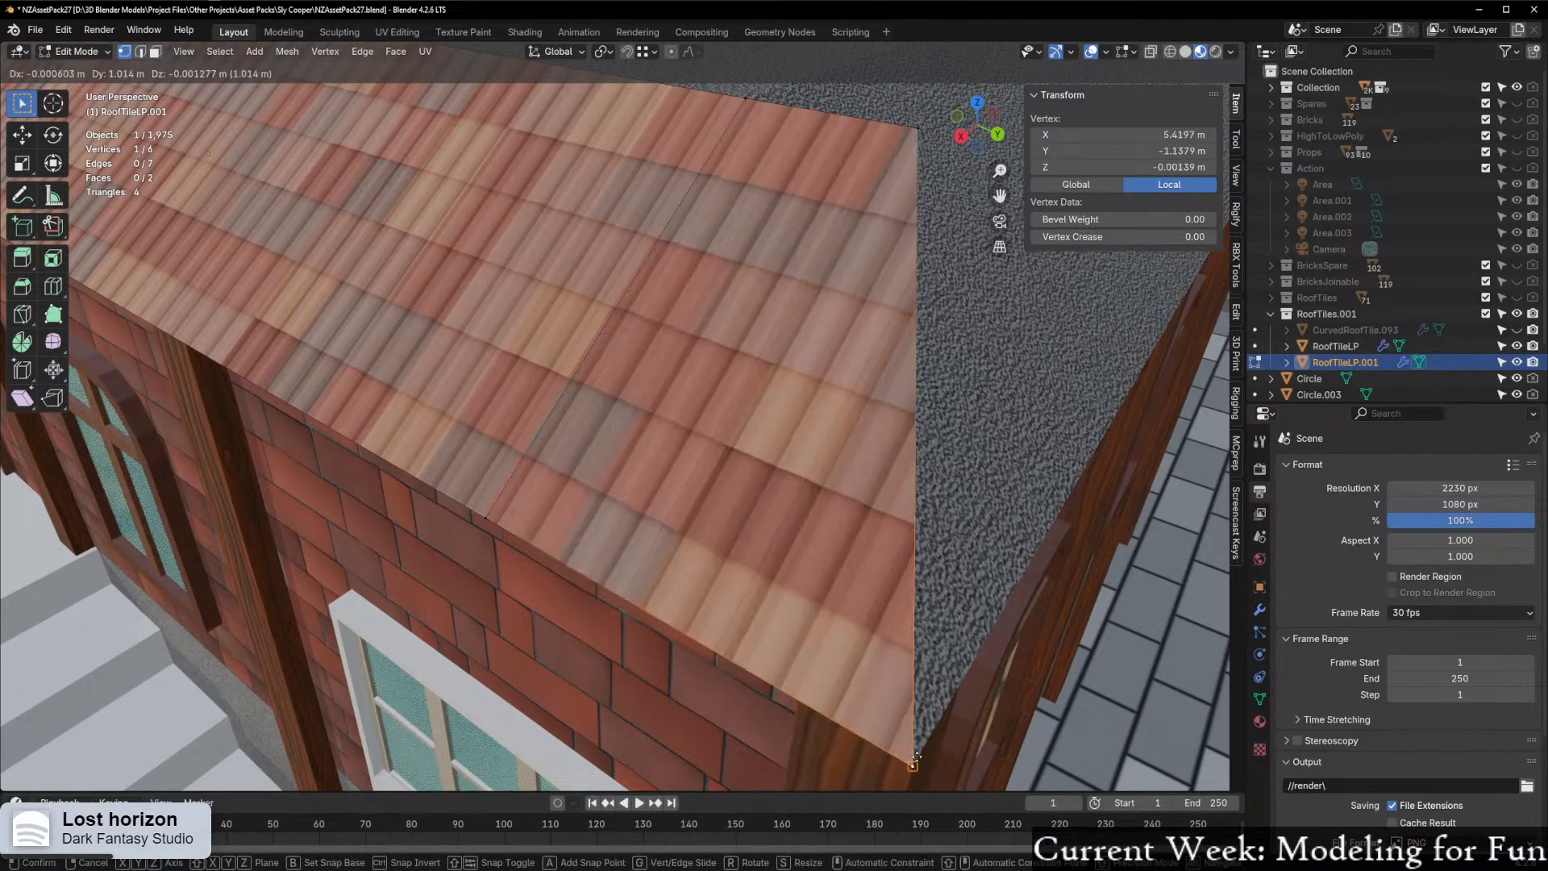
ctrl+click(888, 688)
Move the extruded edge's upper vertex about 0.87 m back along Y onto the original panel's upper corner at the hip
middle_drag(889, 687, 952, 435)
click(957, 420)
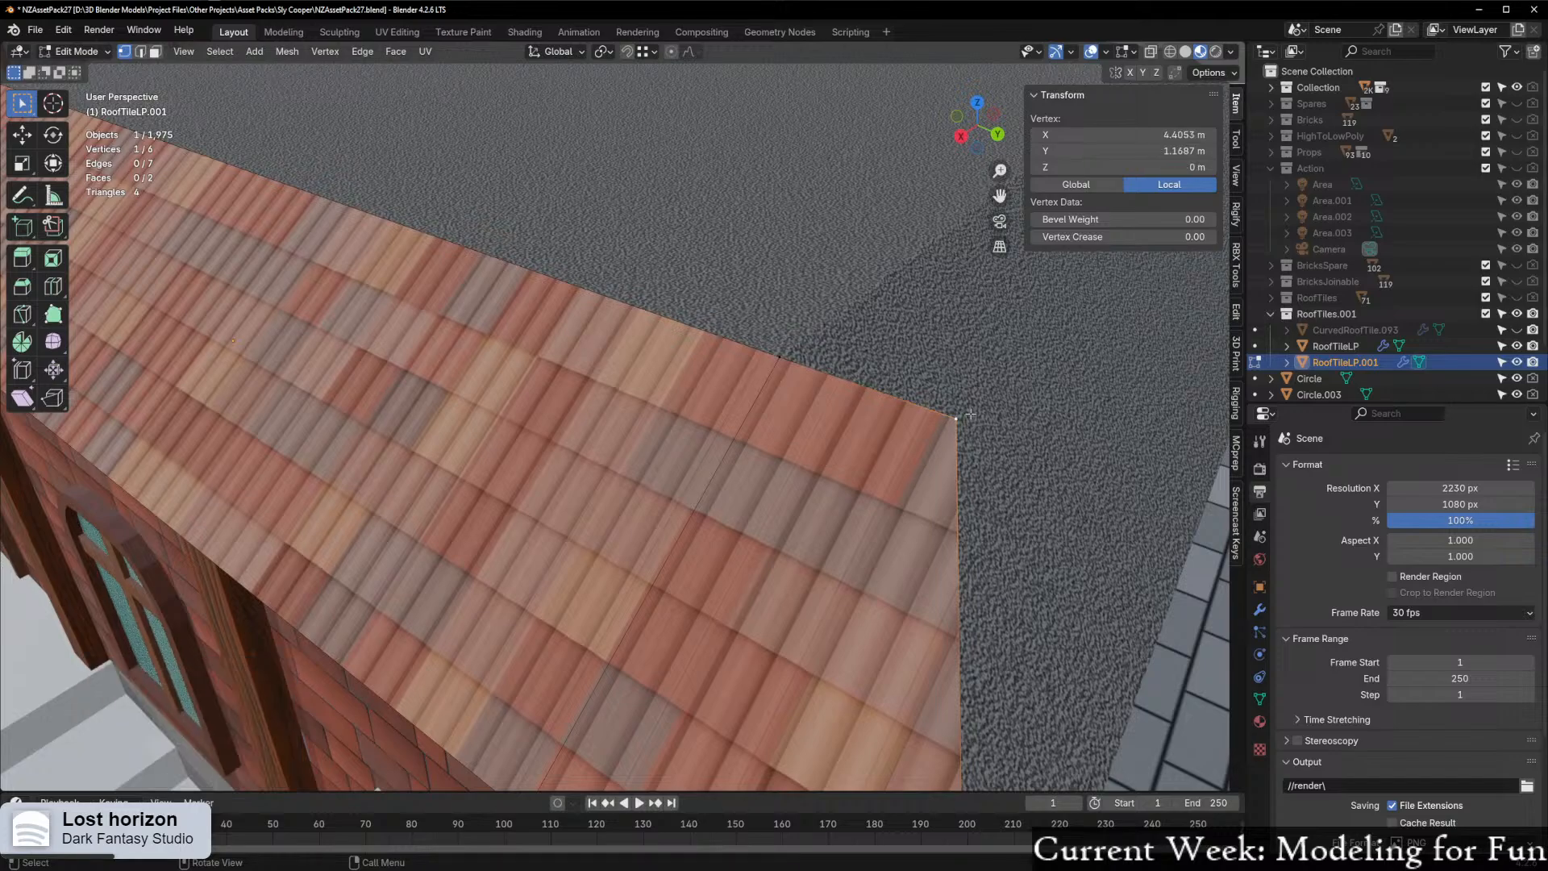
key(g)
click(779, 352)
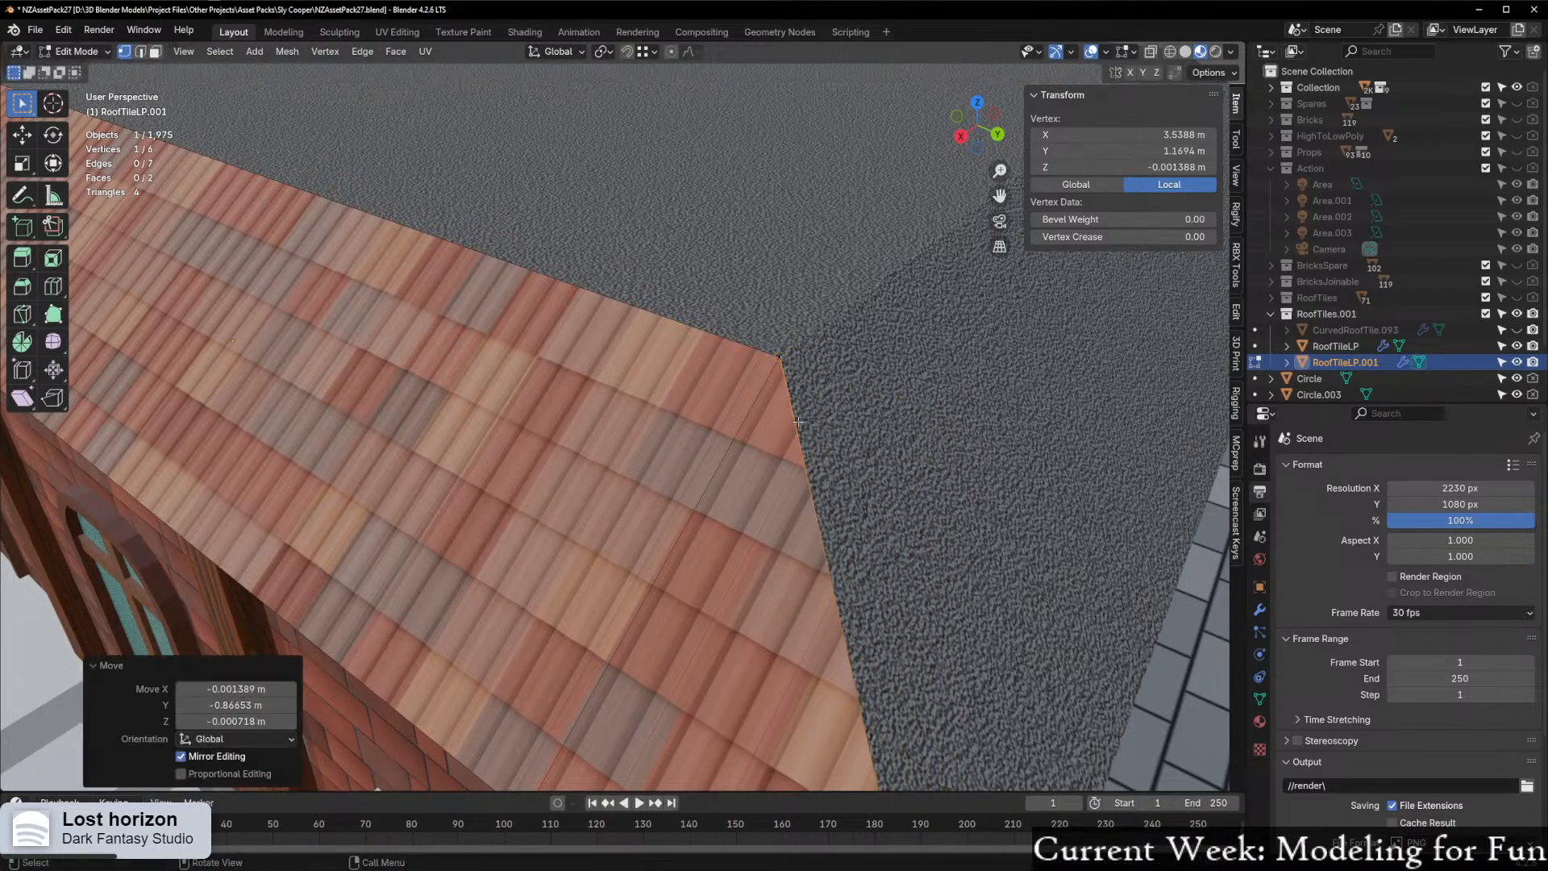
Hide the viewport overlays and inspect the tile panel's angled edge along the roof's hip
scroll(571, 524, down, 5)
middle_drag(572, 525, 682, 512)
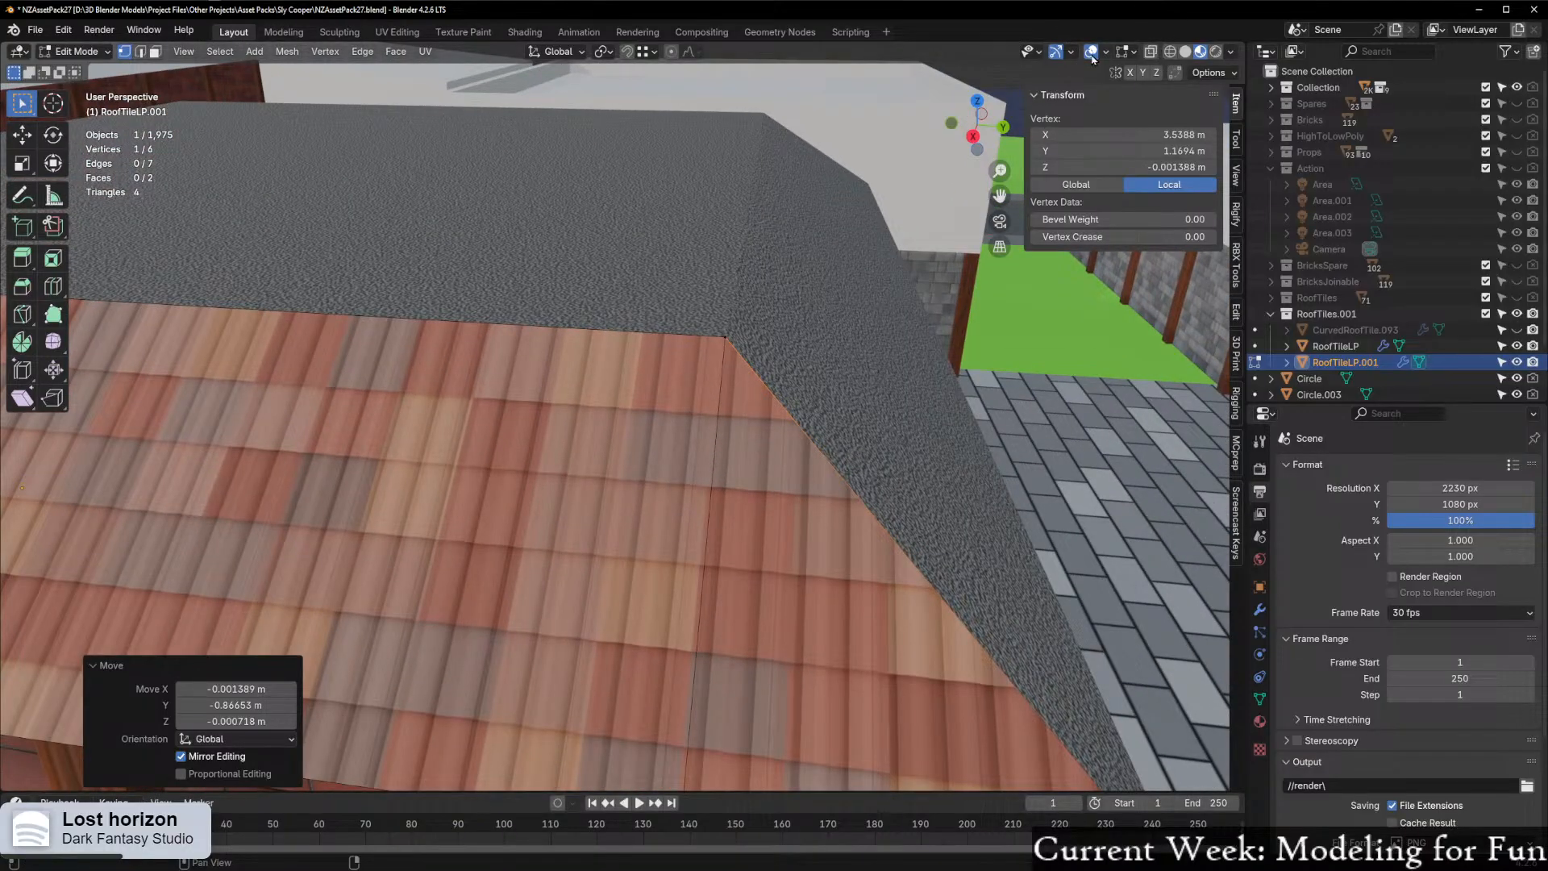
scroll(754, 432, down, 2)
middle_drag(736, 467, 444, 469)
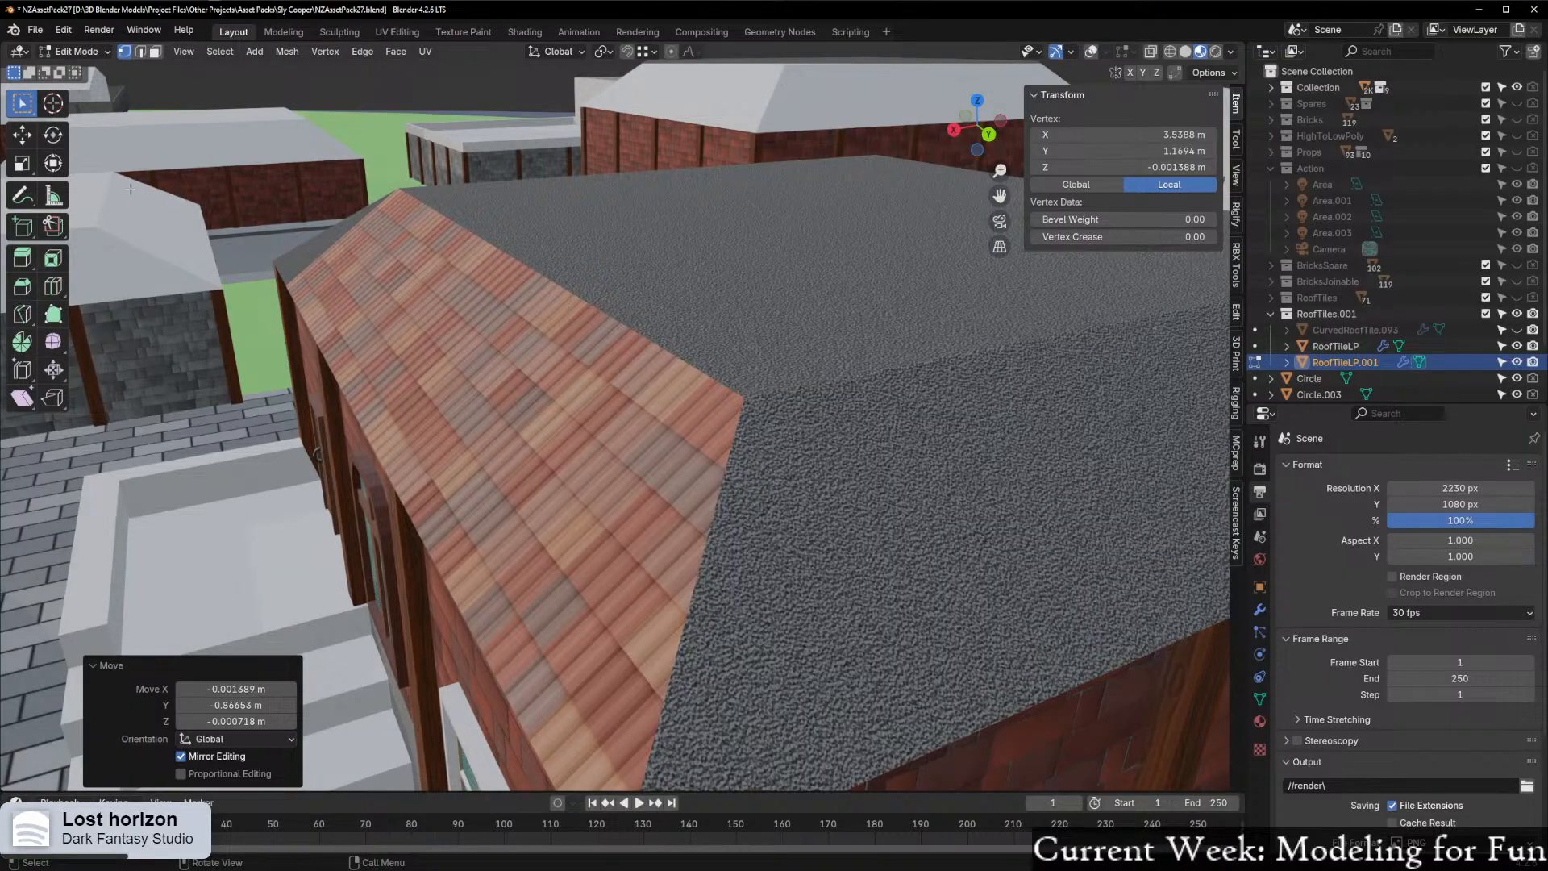
Switch to the browser, view the green clay ridge corner and pink corner roof tile reference images, and return to Blender
key(alt+Tab)
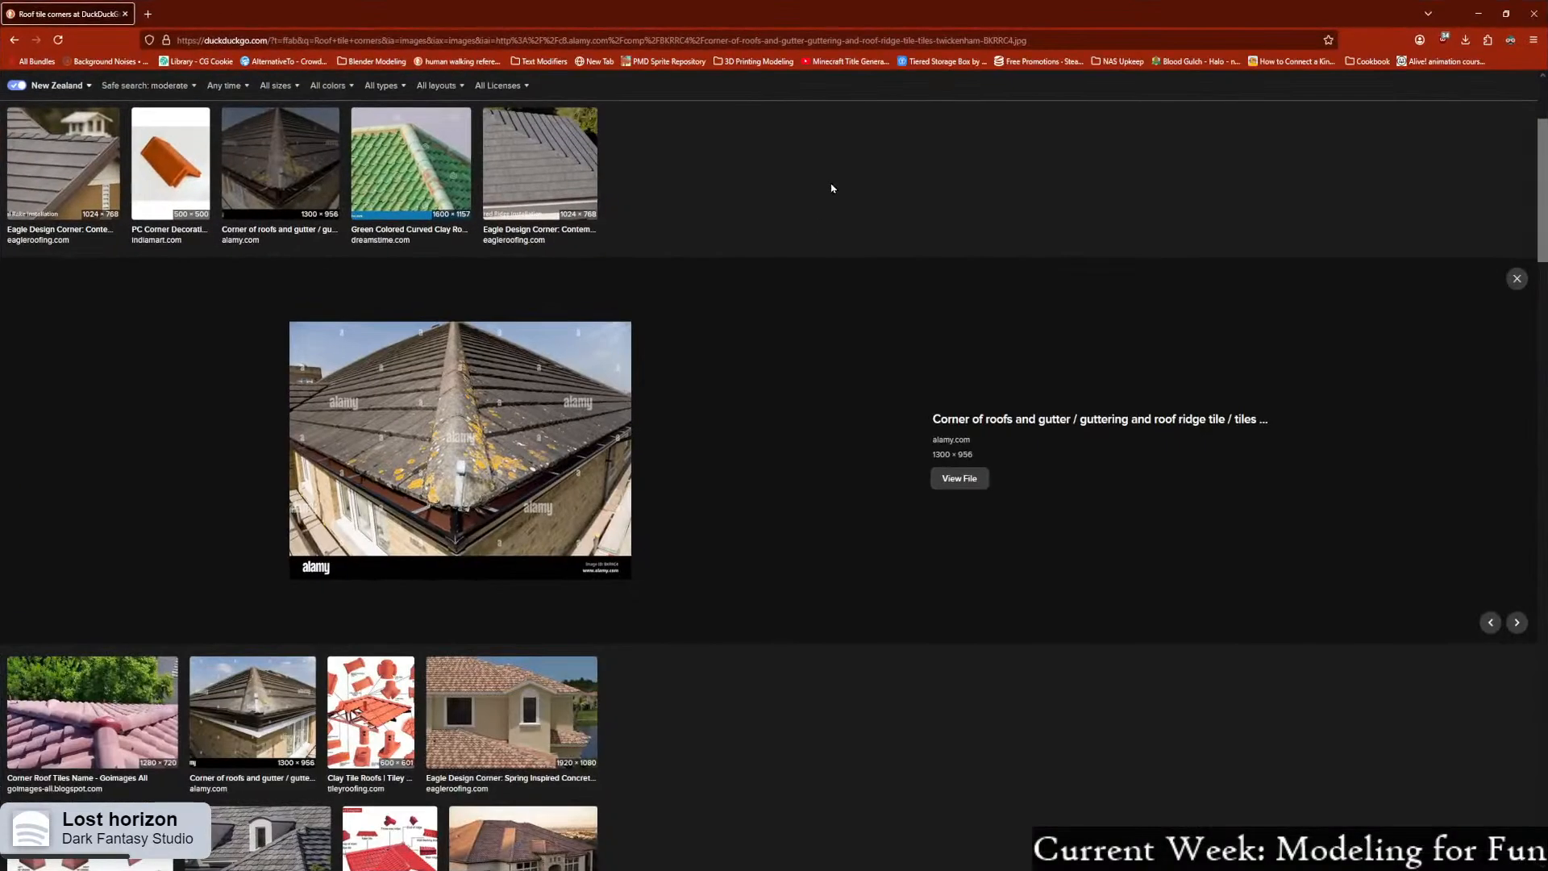
scroll(504, 564, up, 3)
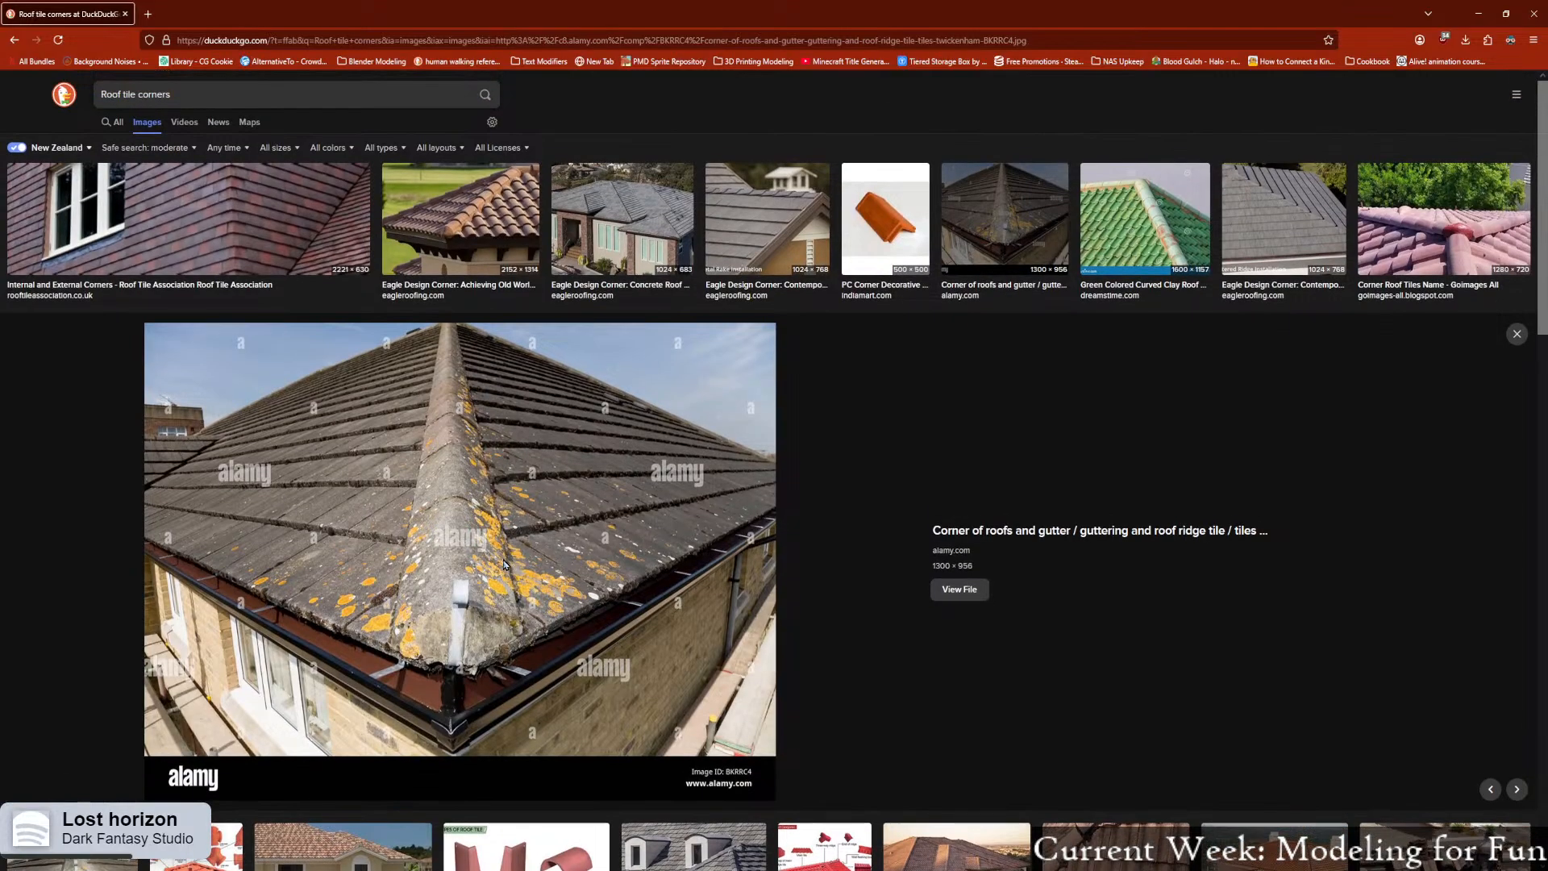
click(1000, 192)
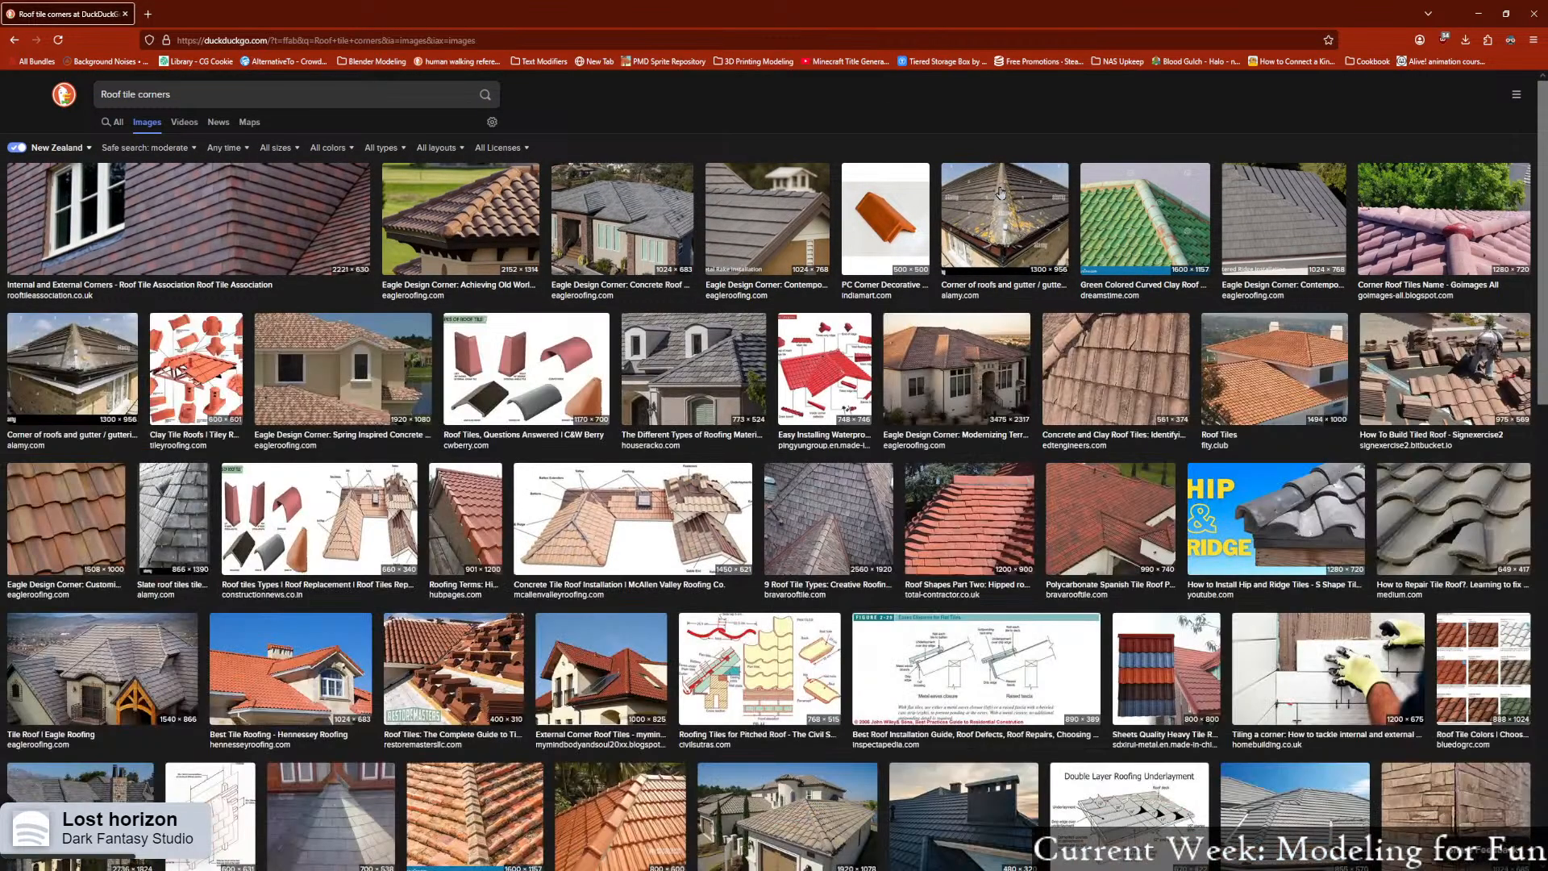
click(1161, 226)
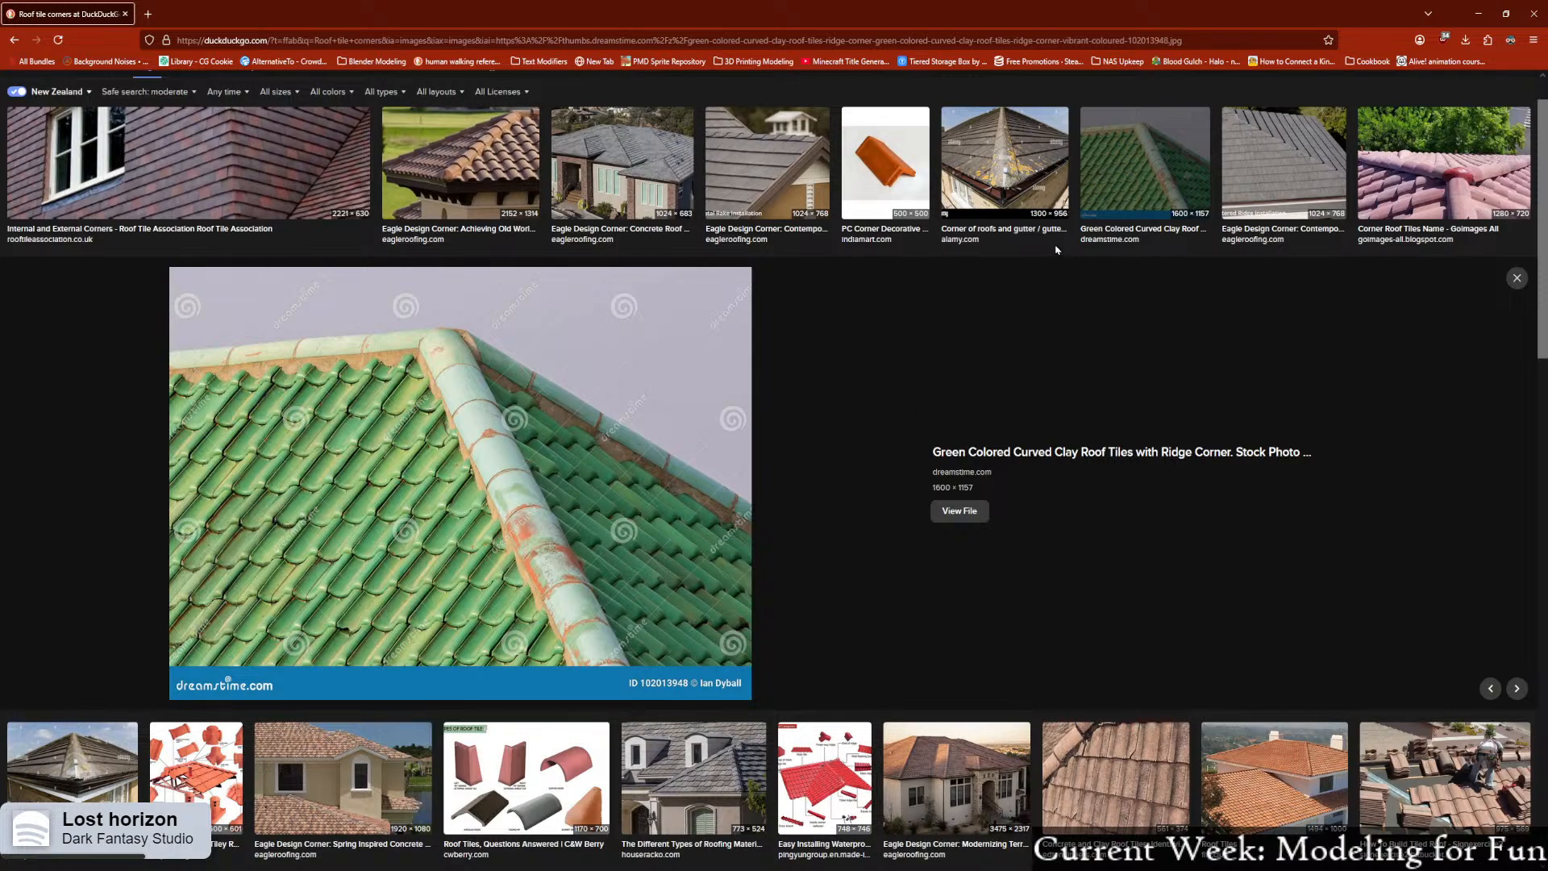
click(1416, 179)
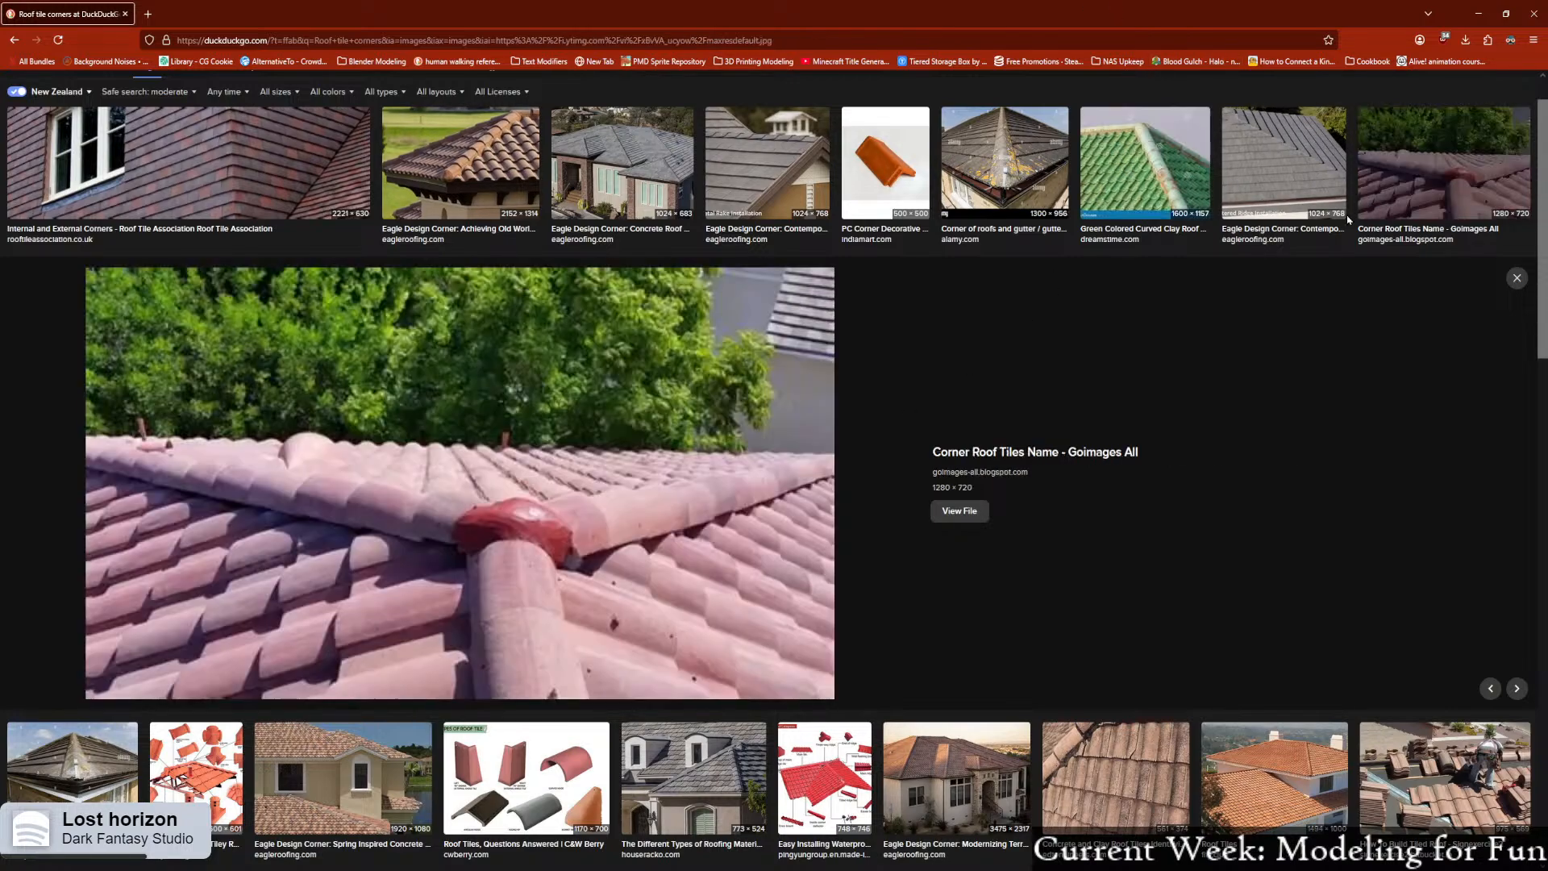
drag(757, 7, 749, 0)
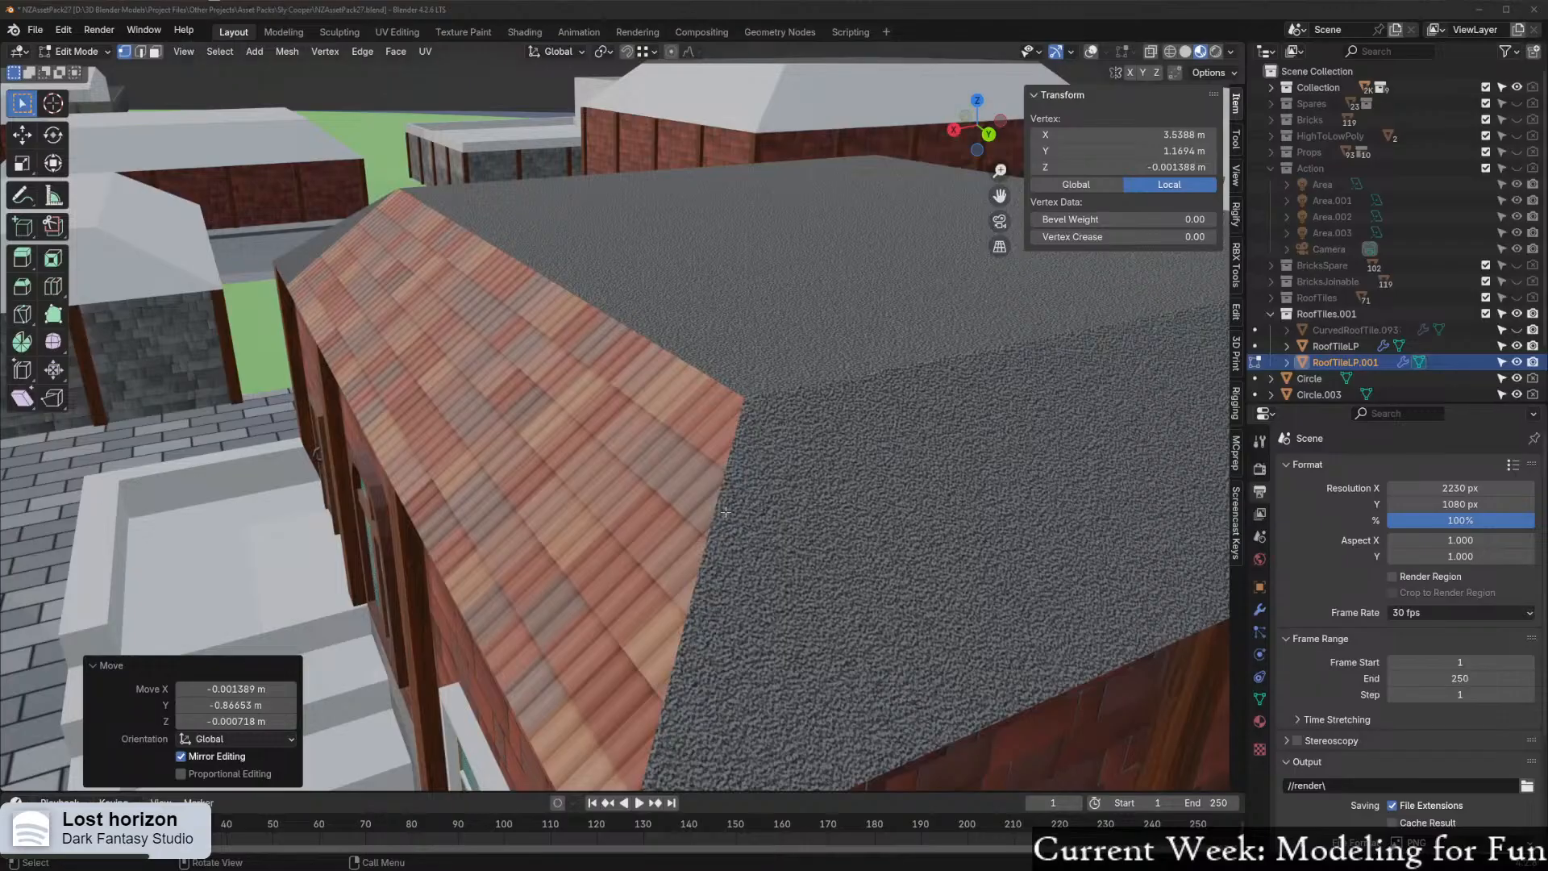
Show the viewport overlays again and select the tile panel's straight side edge at the roof's opposite end
scroll(725, 512, down, 4)
middle_drag(710, 512, 669, 528)
scroll(724, 530, up, 3)
scroll(724, 530, down, 3)
middle_drag(379, 516, 725, 500)
scroll(550, 533, up, 2)
middle_drag(637, 577, 559, 591)
shift+middle_drag(342, 532, 564, 411)
middle_drag(403, 387, 314, 396)
shift+middle_drag(217, 363, 615, 287)
click(613, 404)
key(2)
click(637, 448)
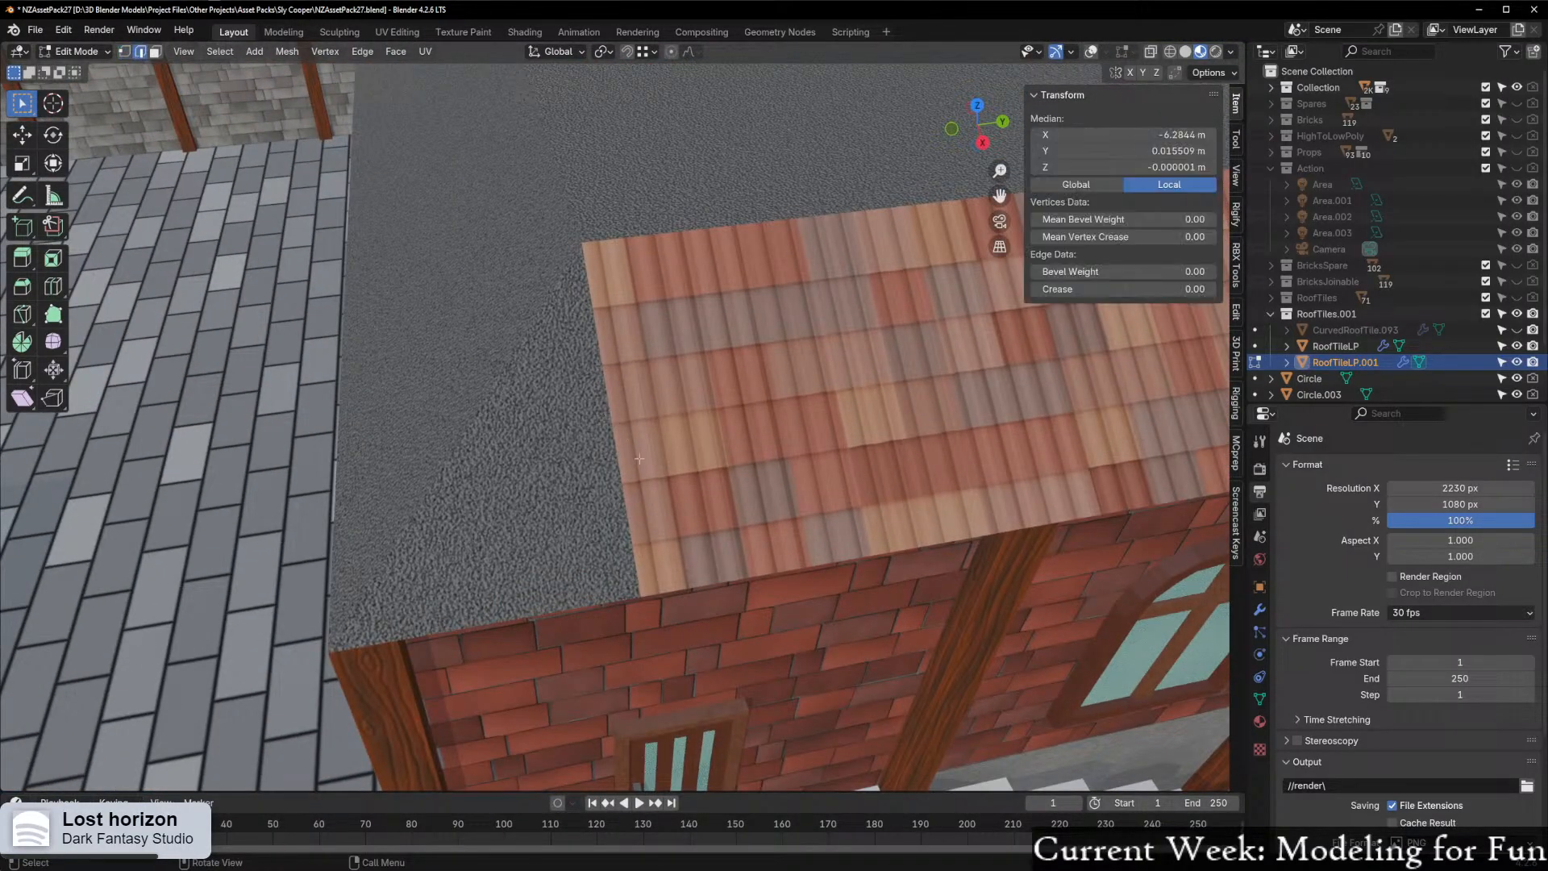
click(1091, 52)
Extrude the panel's straight side edge about 1.17 m along negative Y toward the roof's corner
key(g)
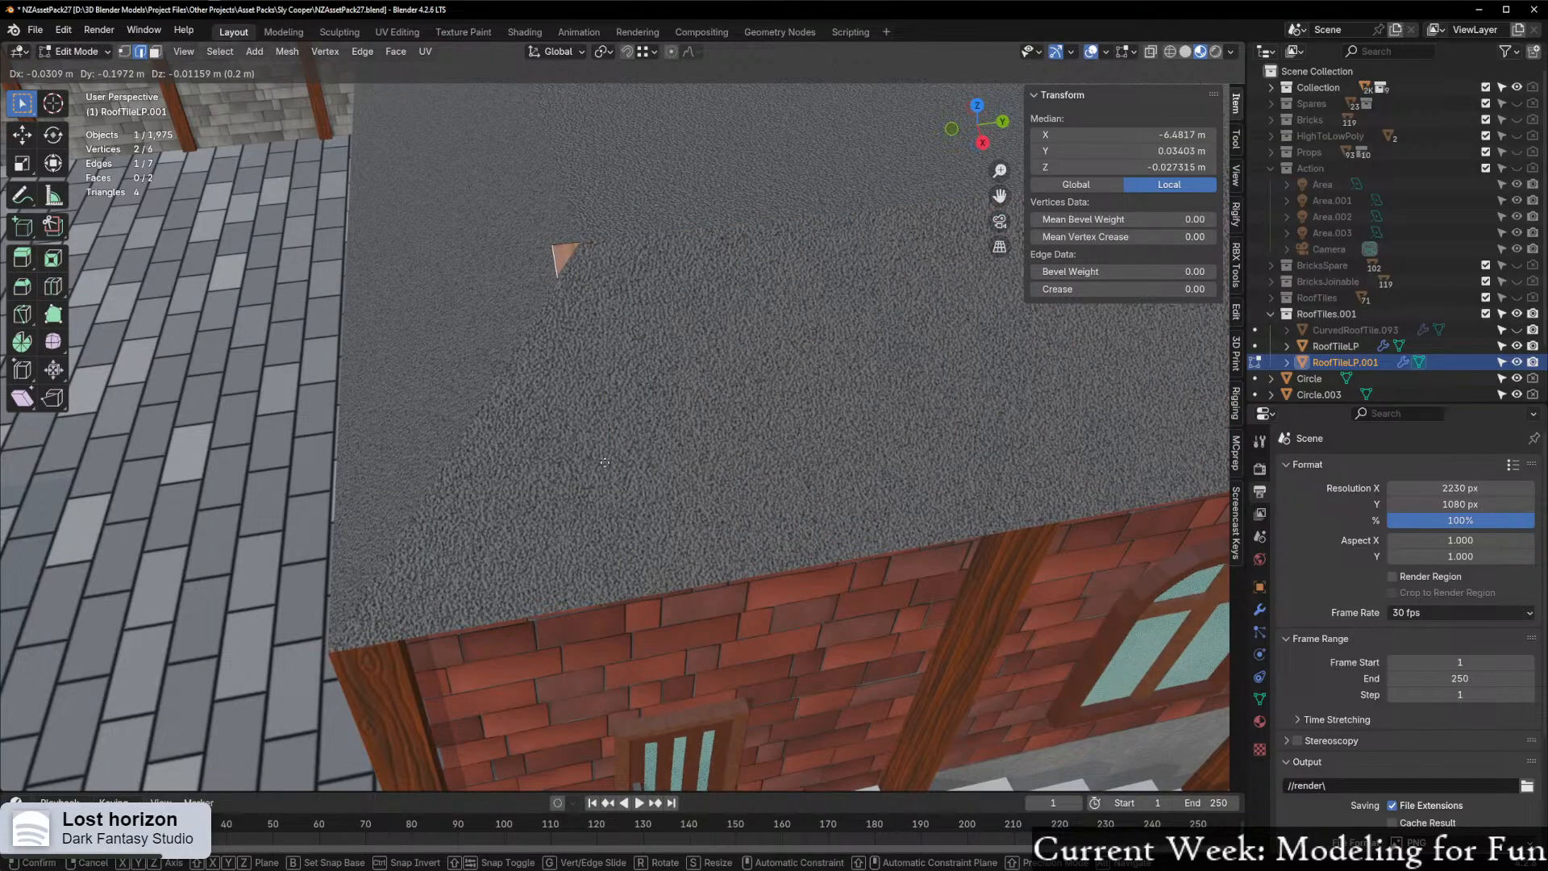
click(621, 453)
key(e)
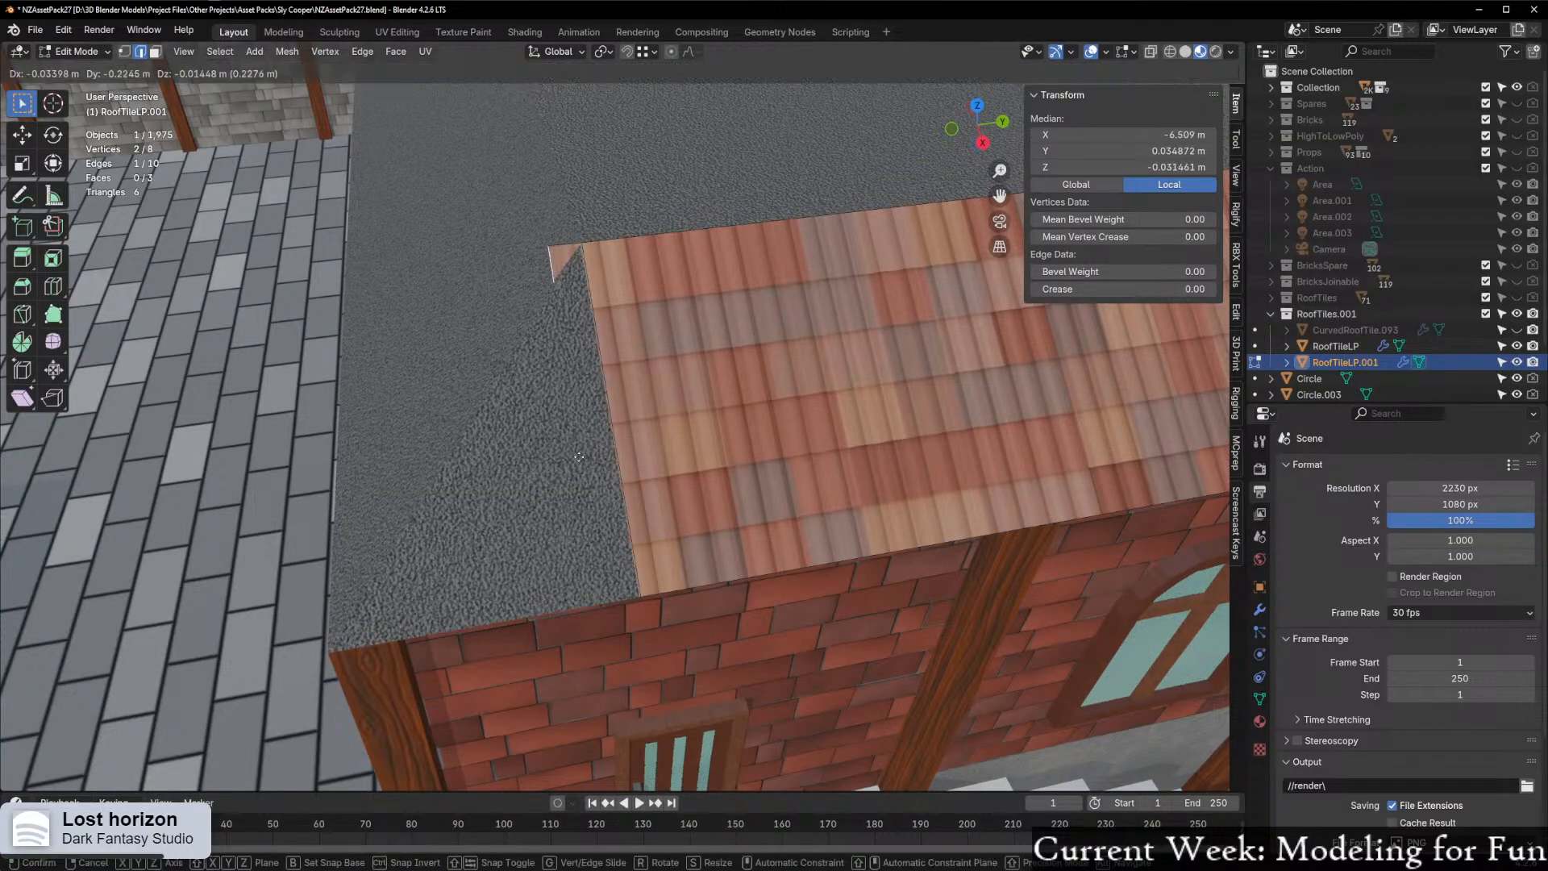
key(z)
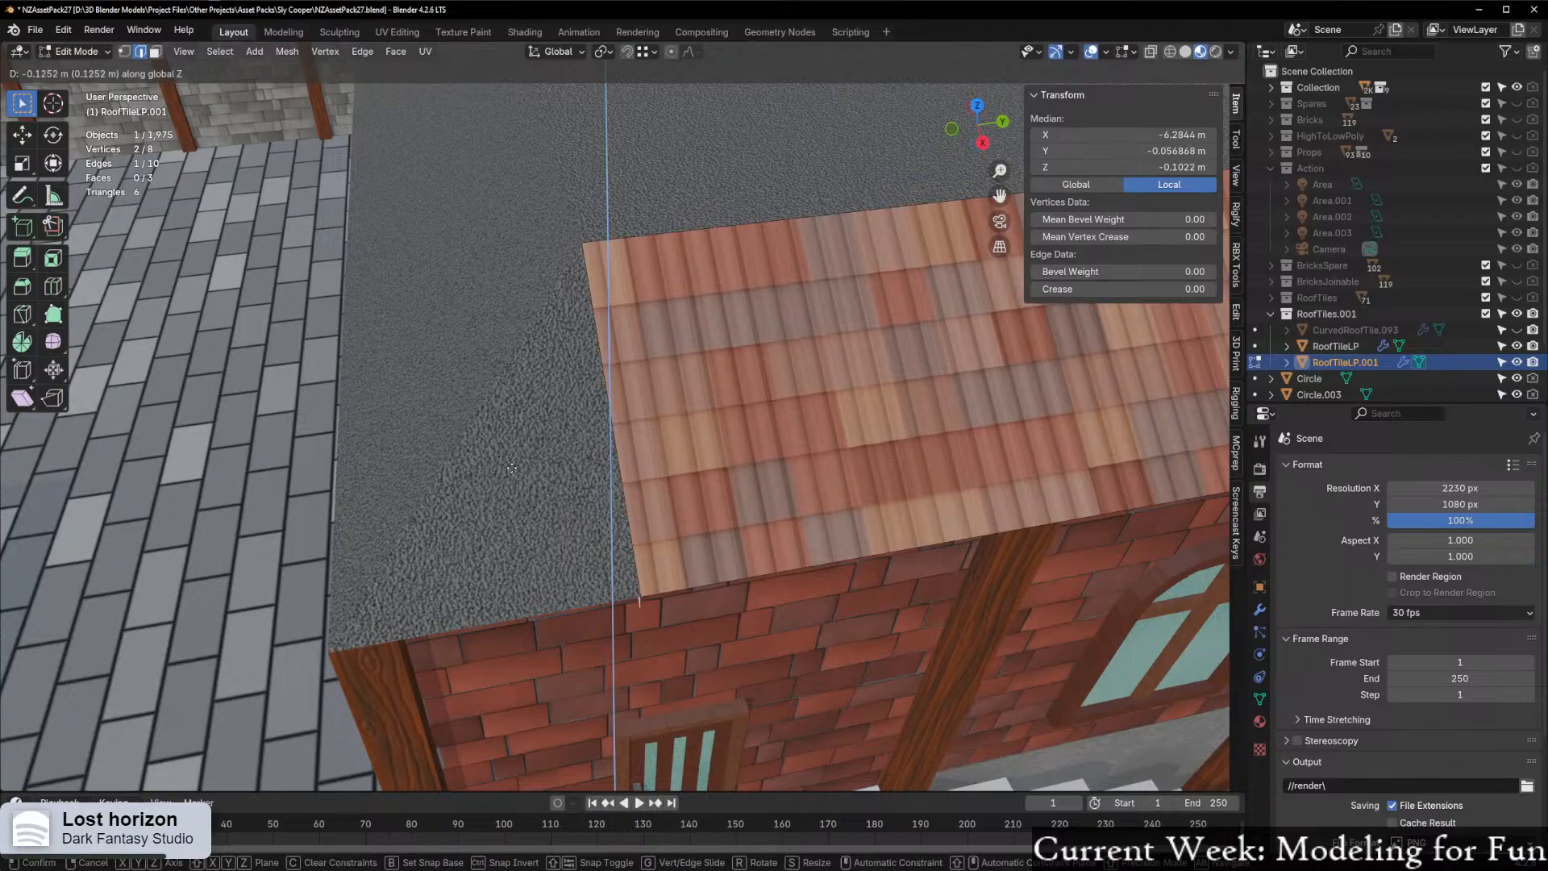
key(y)
click(441, 479)
Snap the extruded edge's lower vertex about 0.71 m out to the roof's lower corner and its upper vertex 1.17 m back to the panel's corner
click(431, 626)
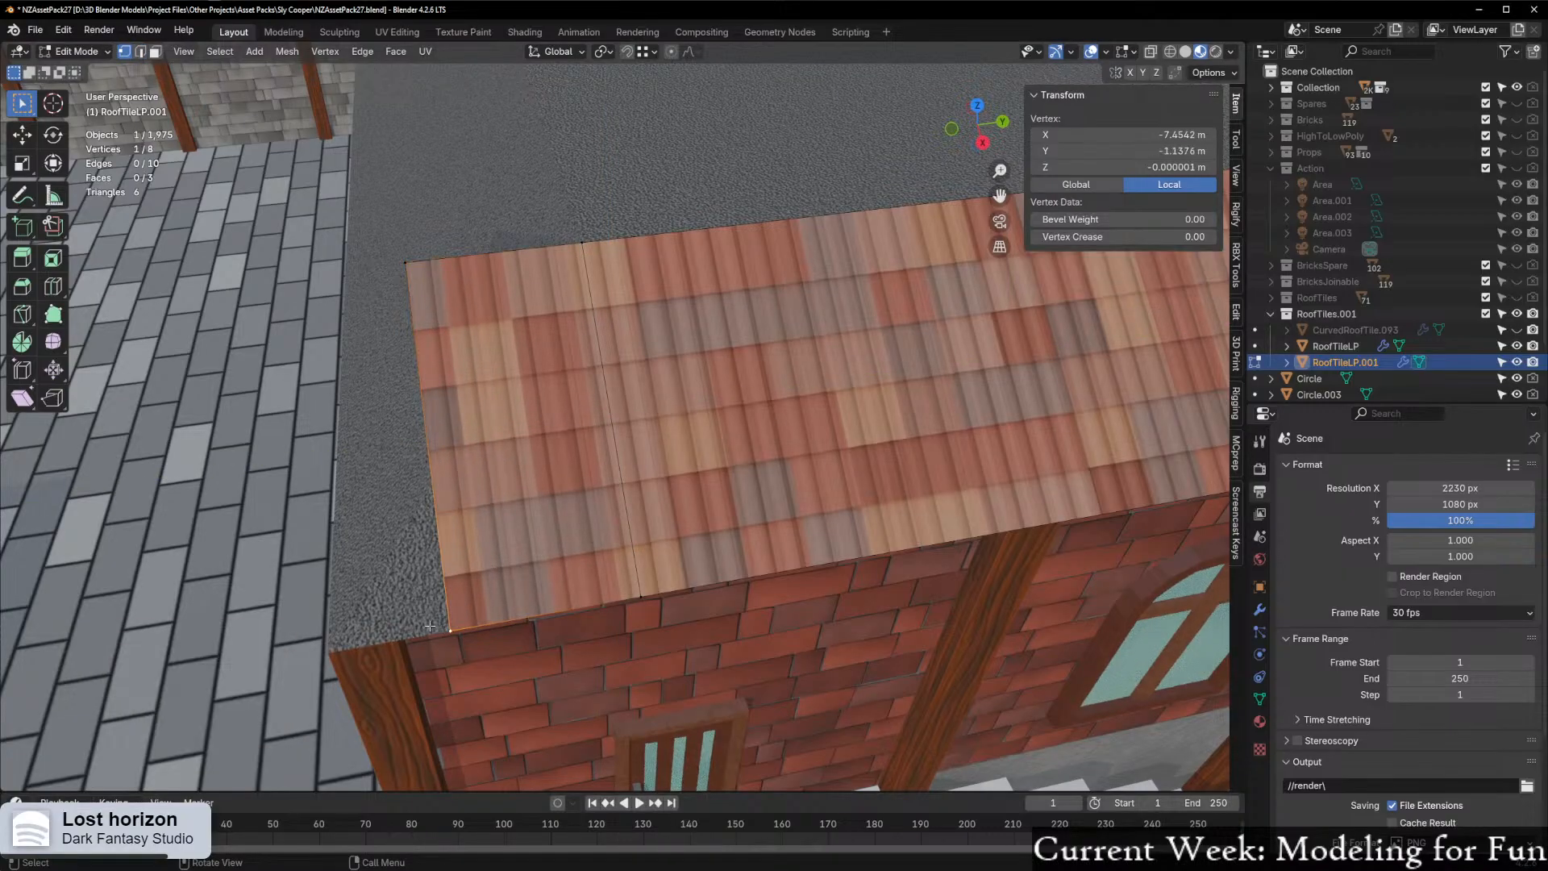
key(g)
click(508, 276)
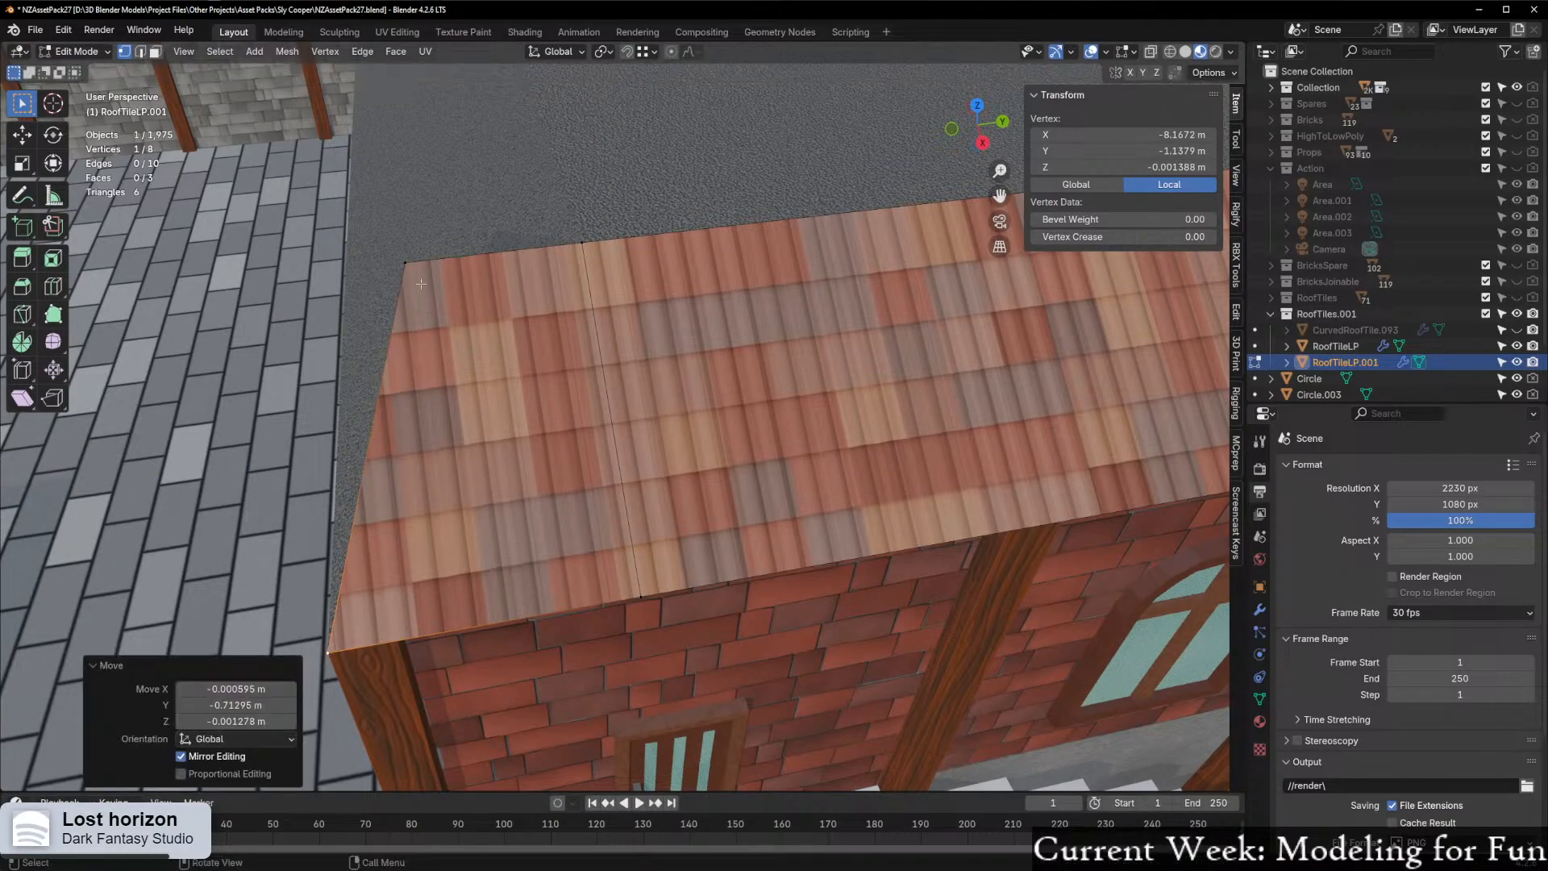
key(g)
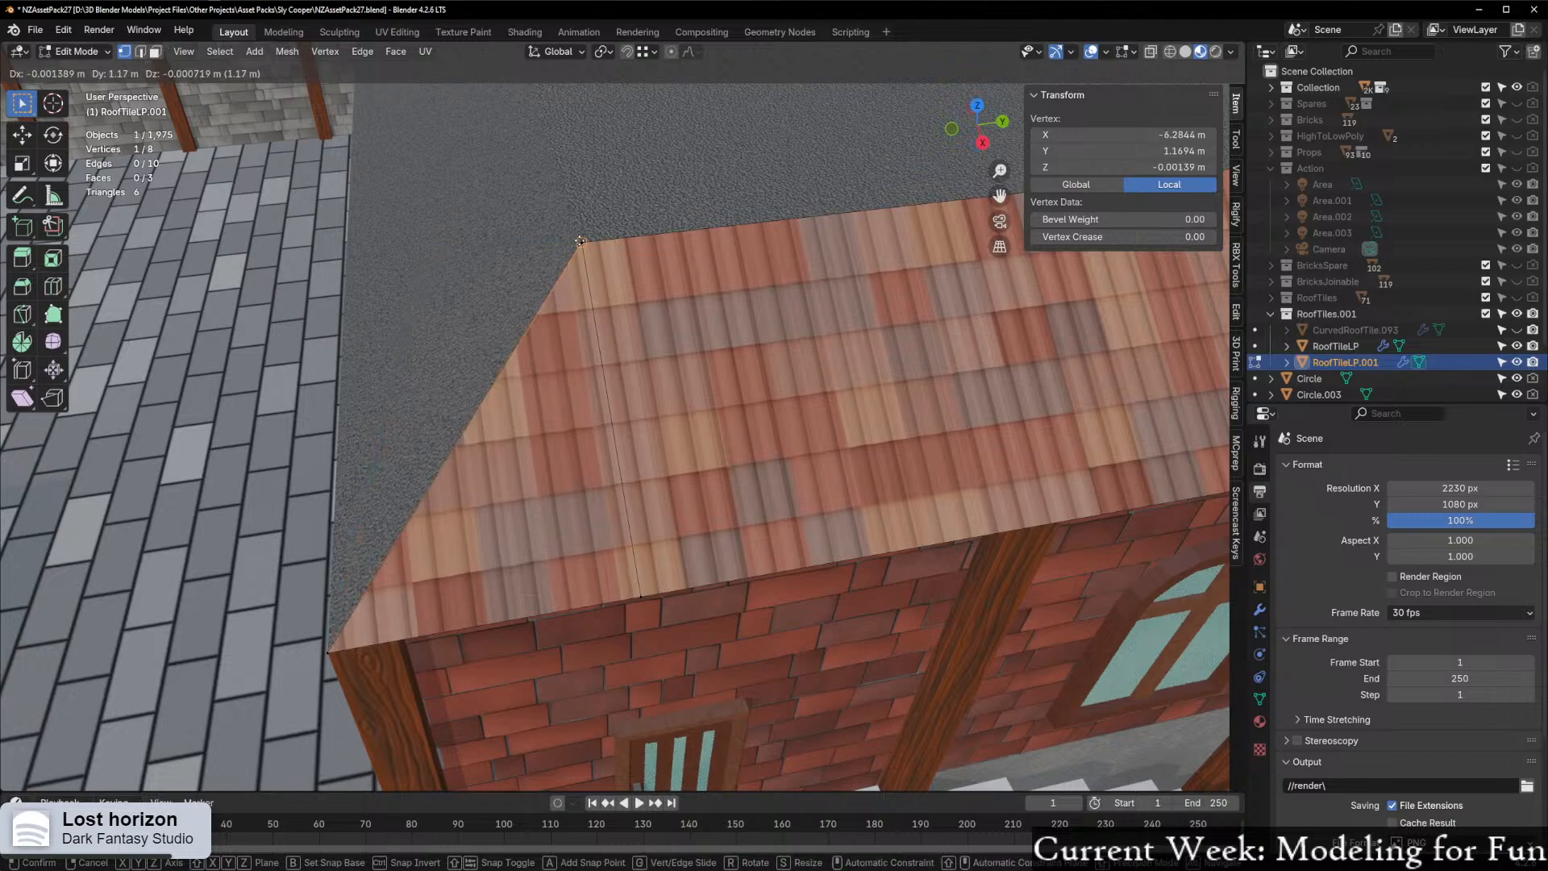
ctrl+click(584, 245)
Merge all the panel's vertices by distance, raising the merge distance one increment above 0.0001 m
scroll(676, 352, down, 3)
key(a)
key(m)
click(639, 368)
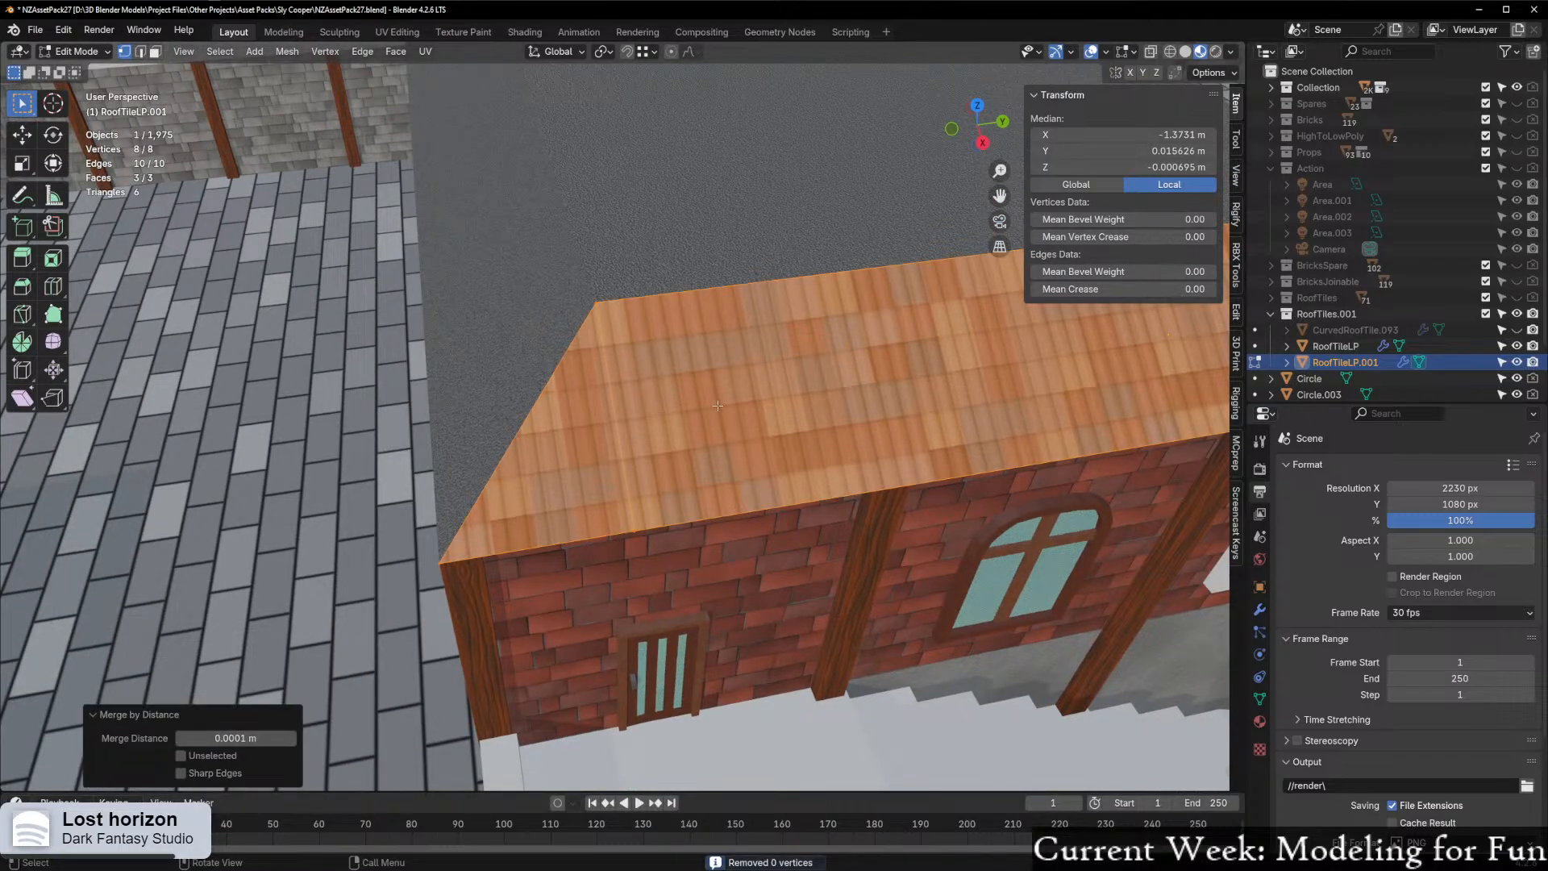
scroll(717, 405, up, 4)
middle_drag(718, 406, 674, 421)
scroll(828, 370, up, 4)
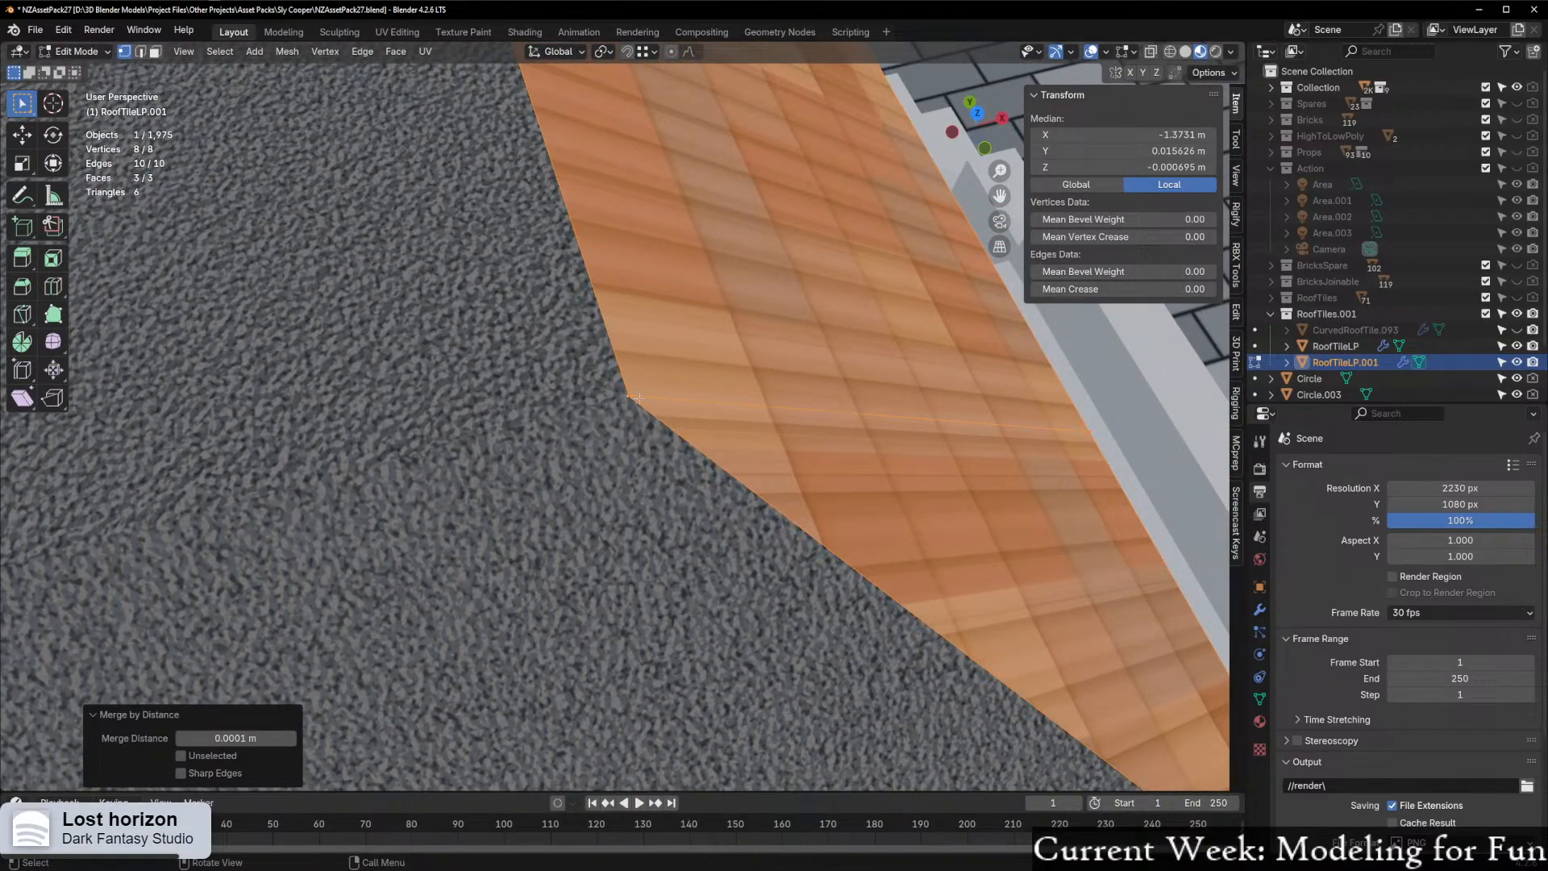
scroll(640, 398, up, 3)
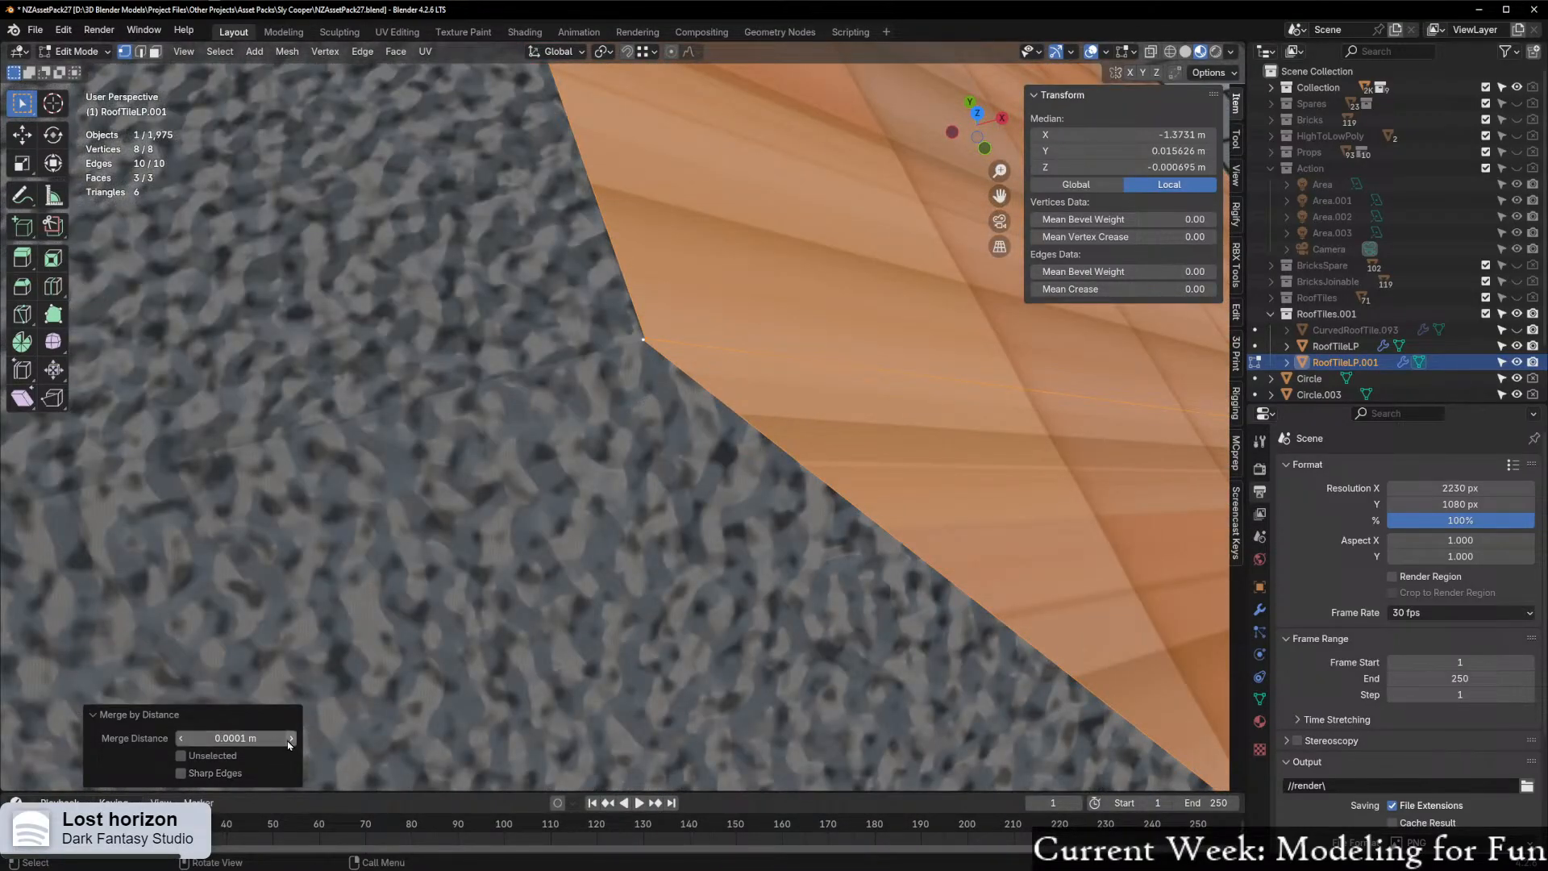
click(290, 738)
Return to Object Mode and examine the tile texture on the extended panel up close
scroll(645, 387, down, 5)
middle_drag(645, 387, 570, 395)
key(ctrl+Tab)
click(560, 406)
scroll(656, 409, down, 3)
scroll(570, 395, up, 6)
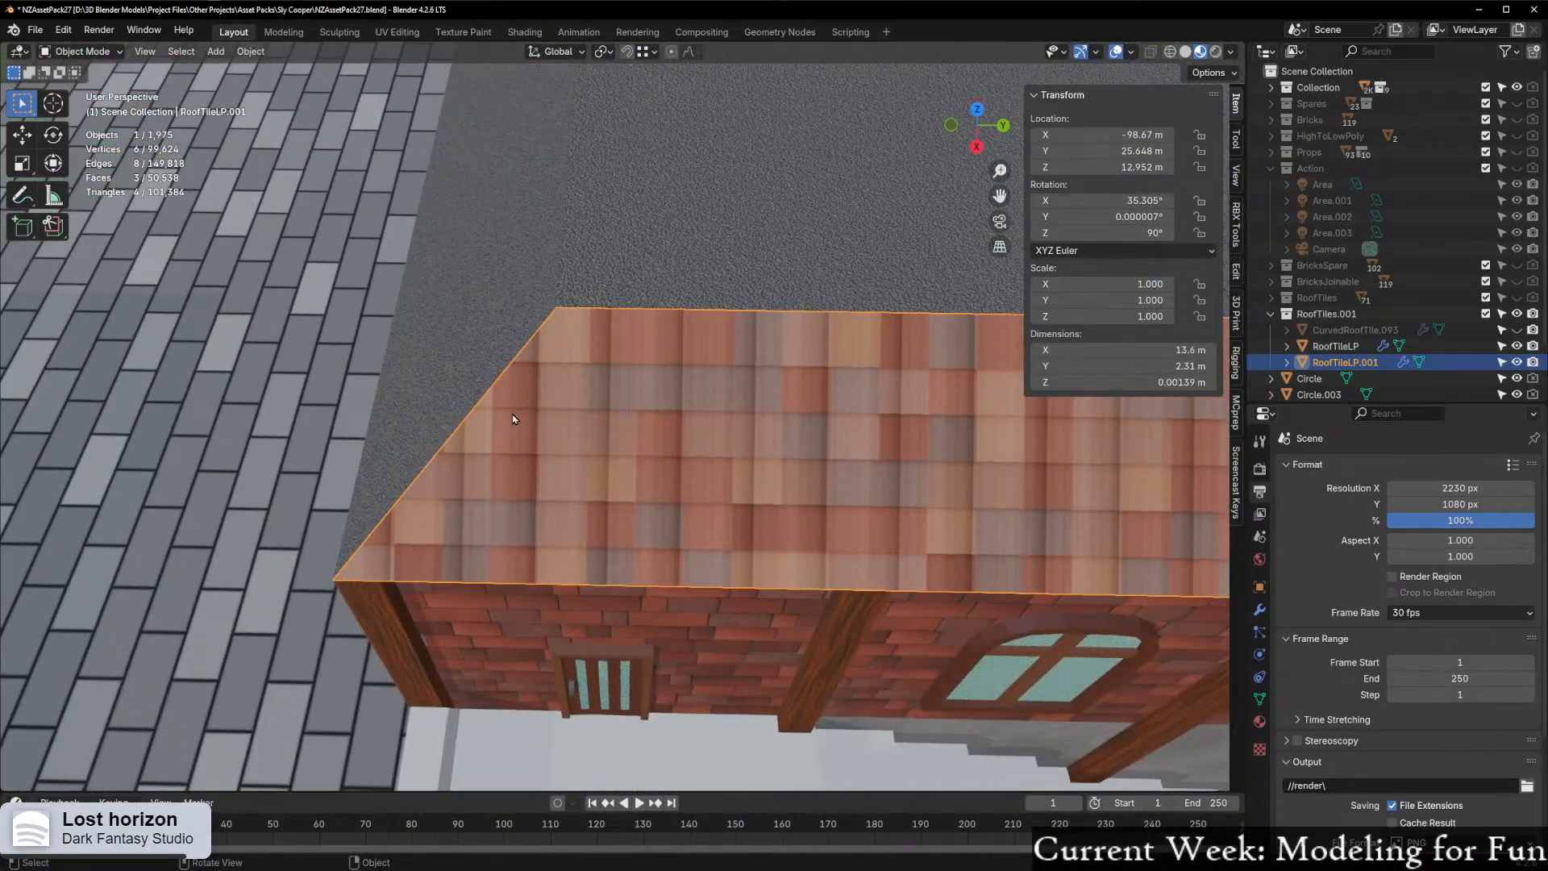
scroll(657, 452, up, 5)
scroll(646, 453, down, 7)
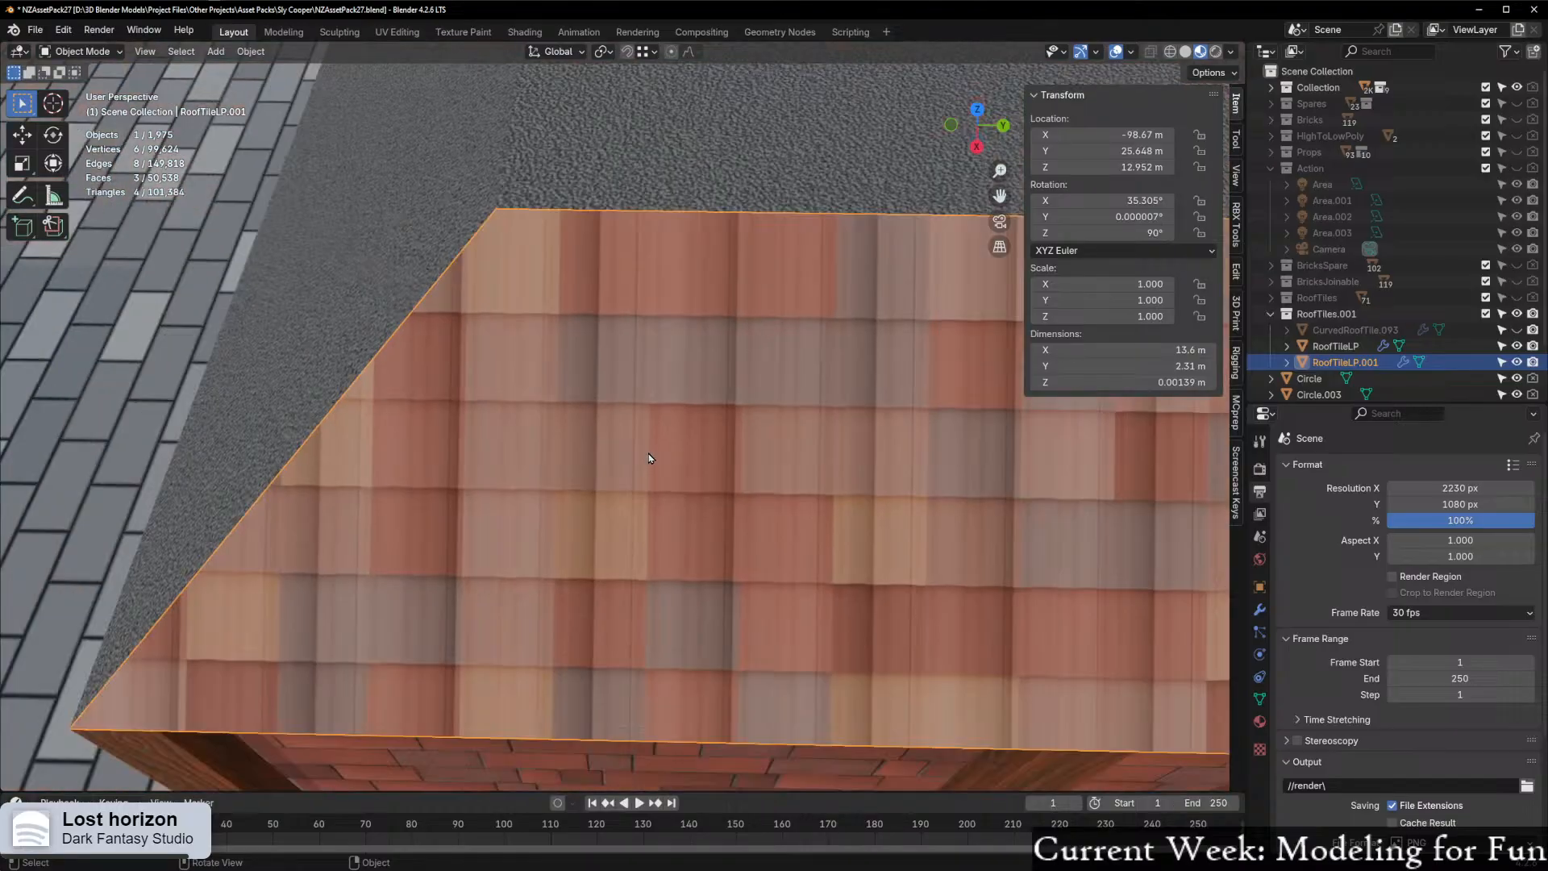
Alternate between Edit Mode and Object Mode to compare how the tile texture's relief displays on the panel
middle_drag(758, 497, 793, 473)
key(Tab)
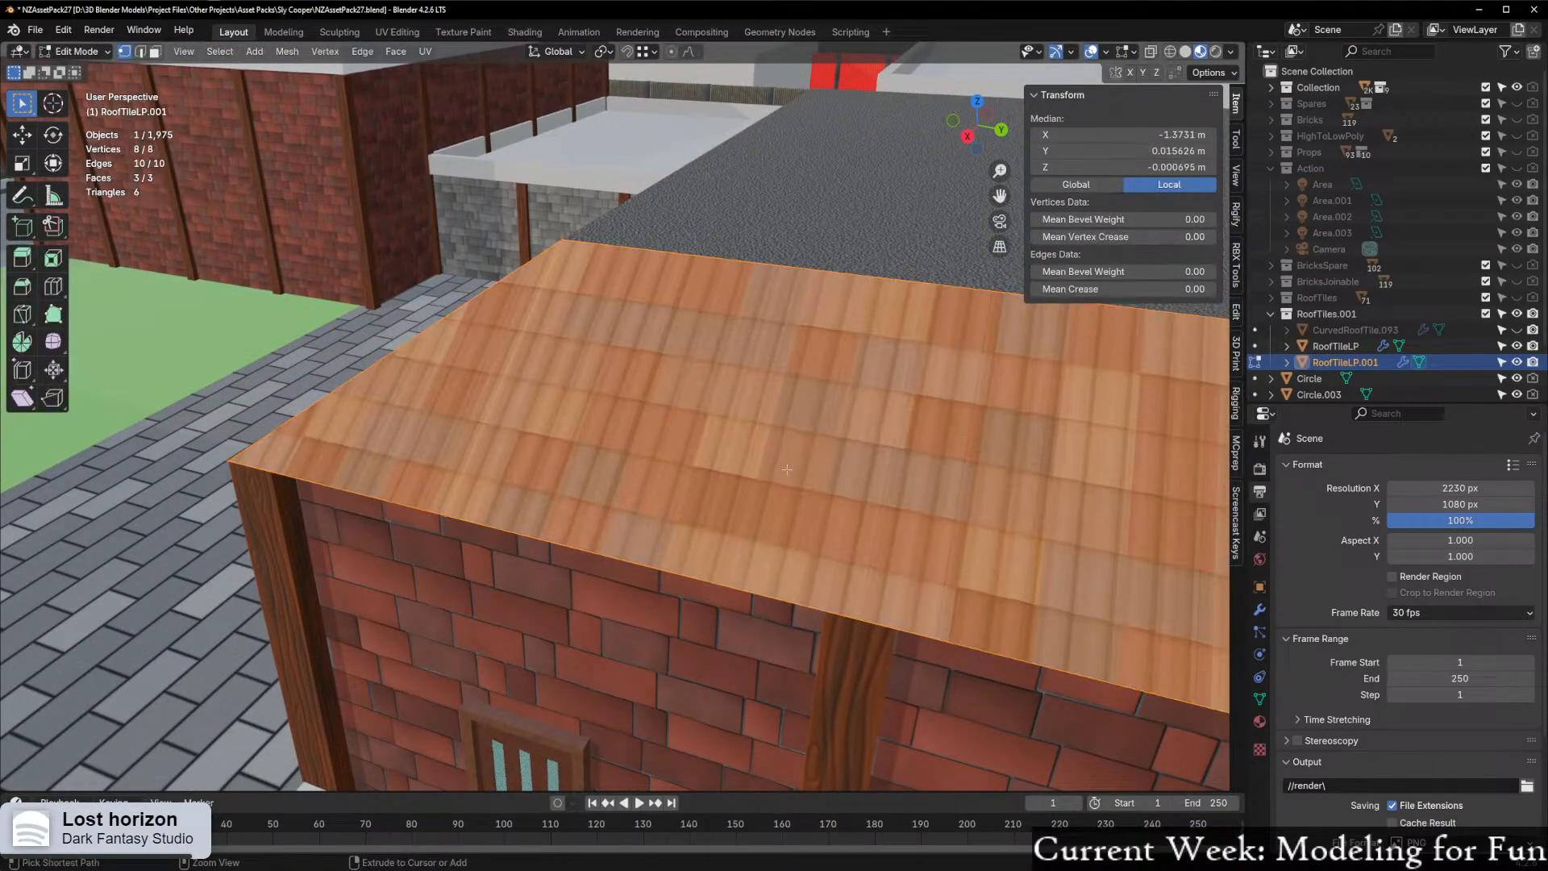
middle_drag(760, 476, 646, 466)
key(Tab)
key(Tab)
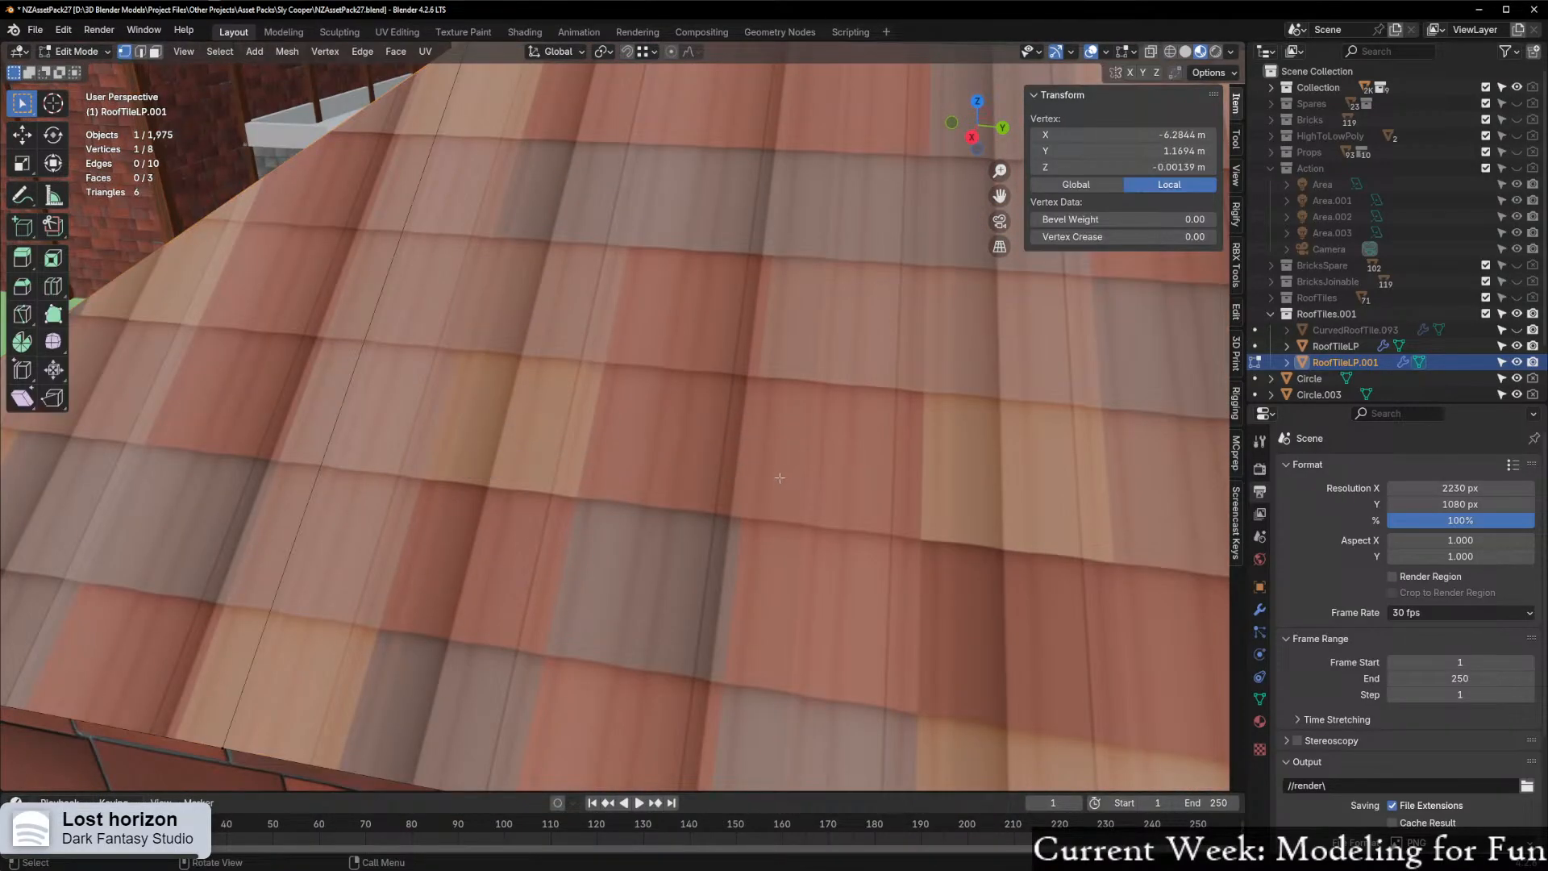
key(Tab)
key(Tab)
key(Tab)
key(Tab)
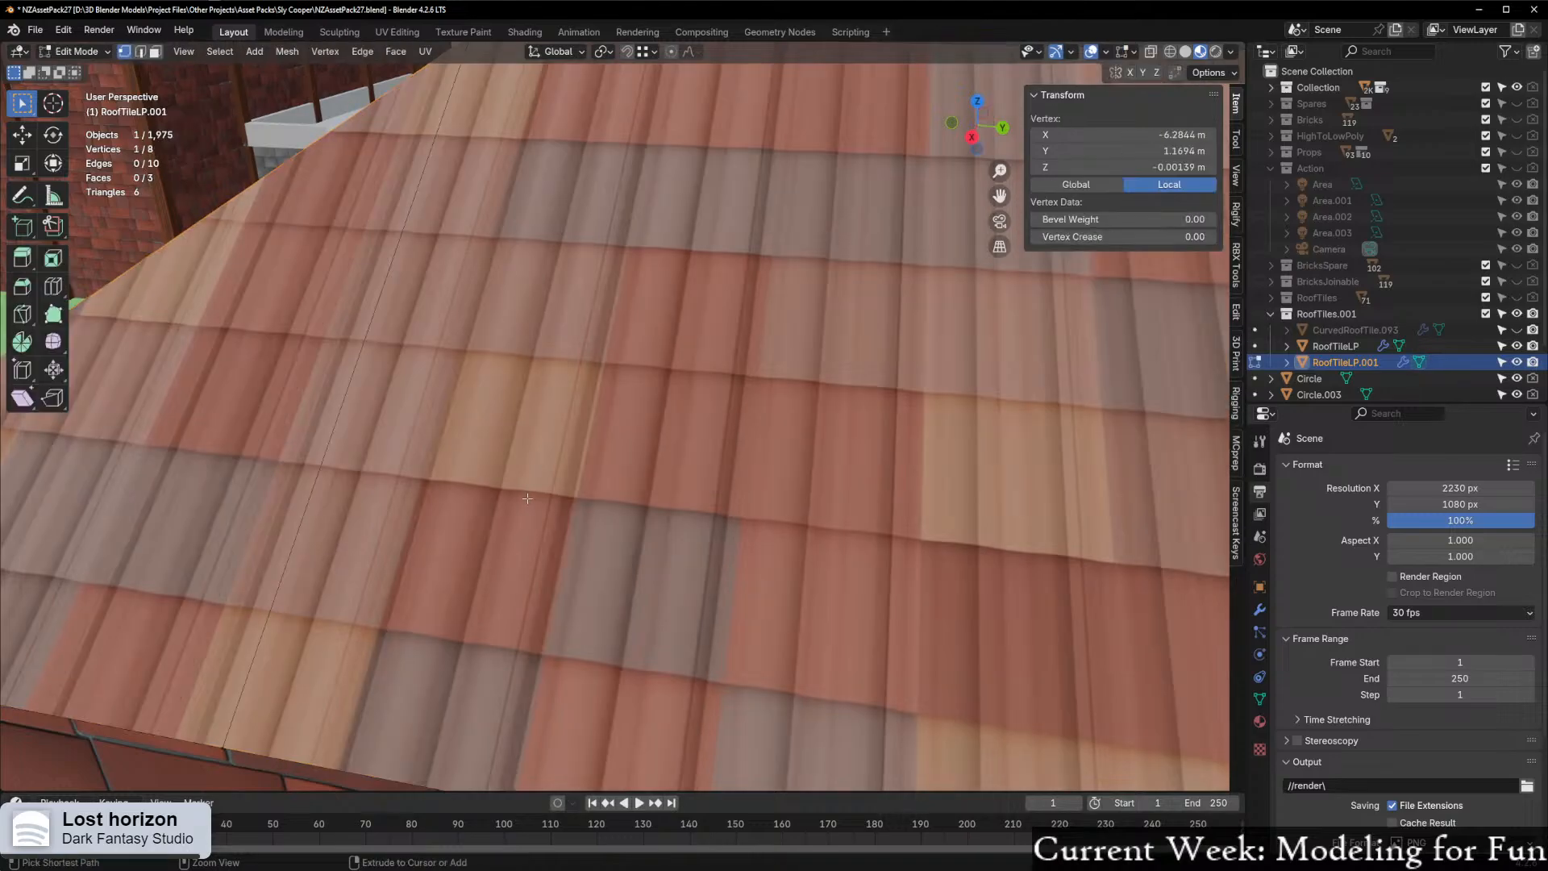
middle_drag(527, 499, 659, 516)
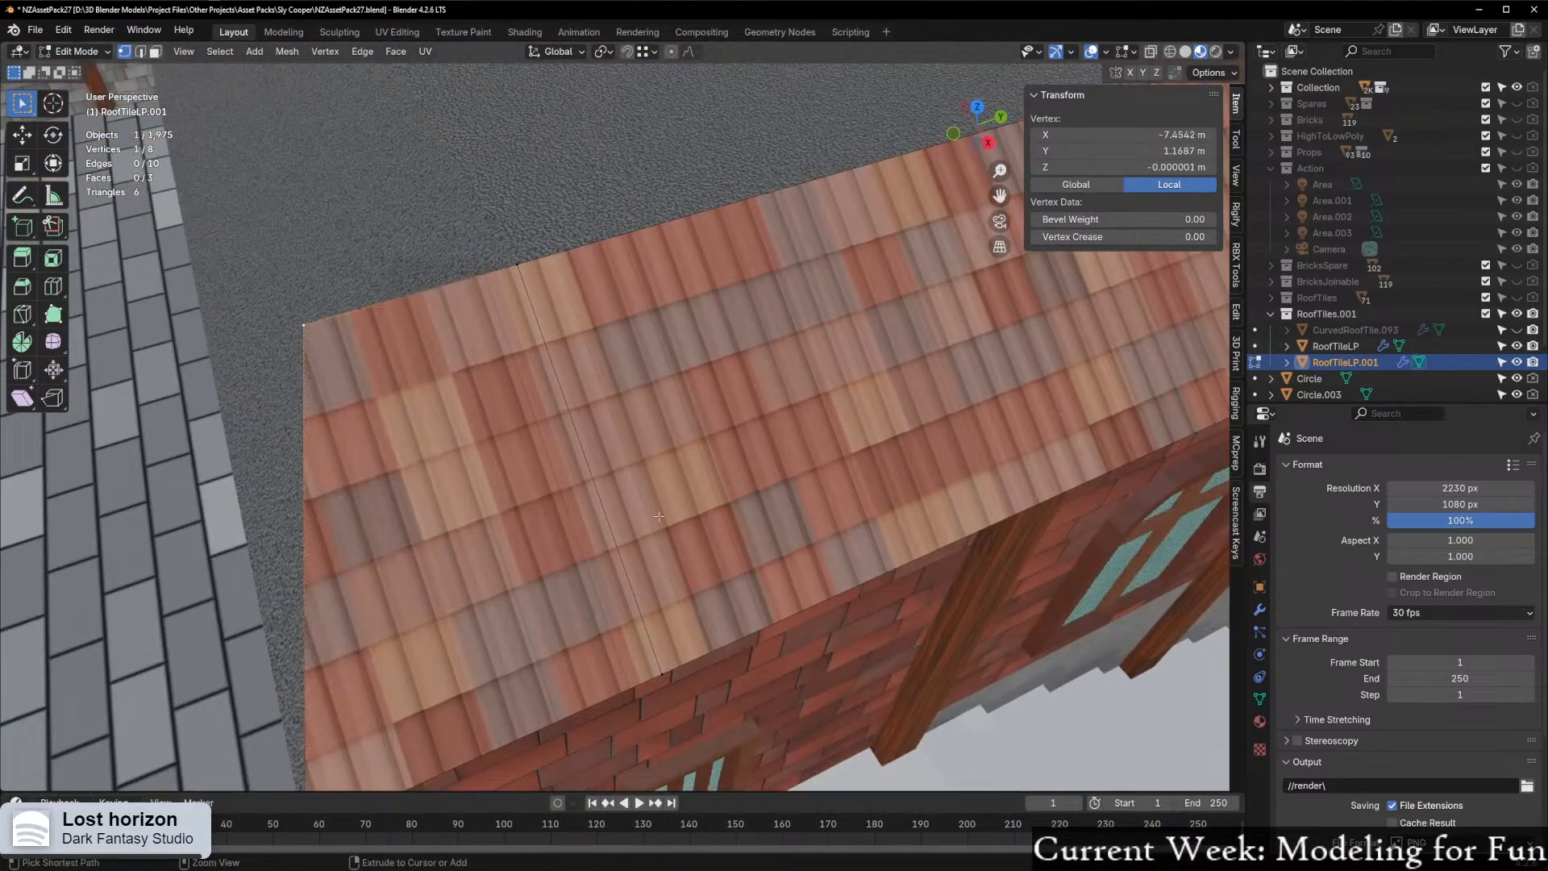
Undo the edge extrusions and vertex moves at both ends until the tile panel is a plain rectangle
key(ctrl+z)
key(ctrl+z)
scroll(657, 515, down, 3)
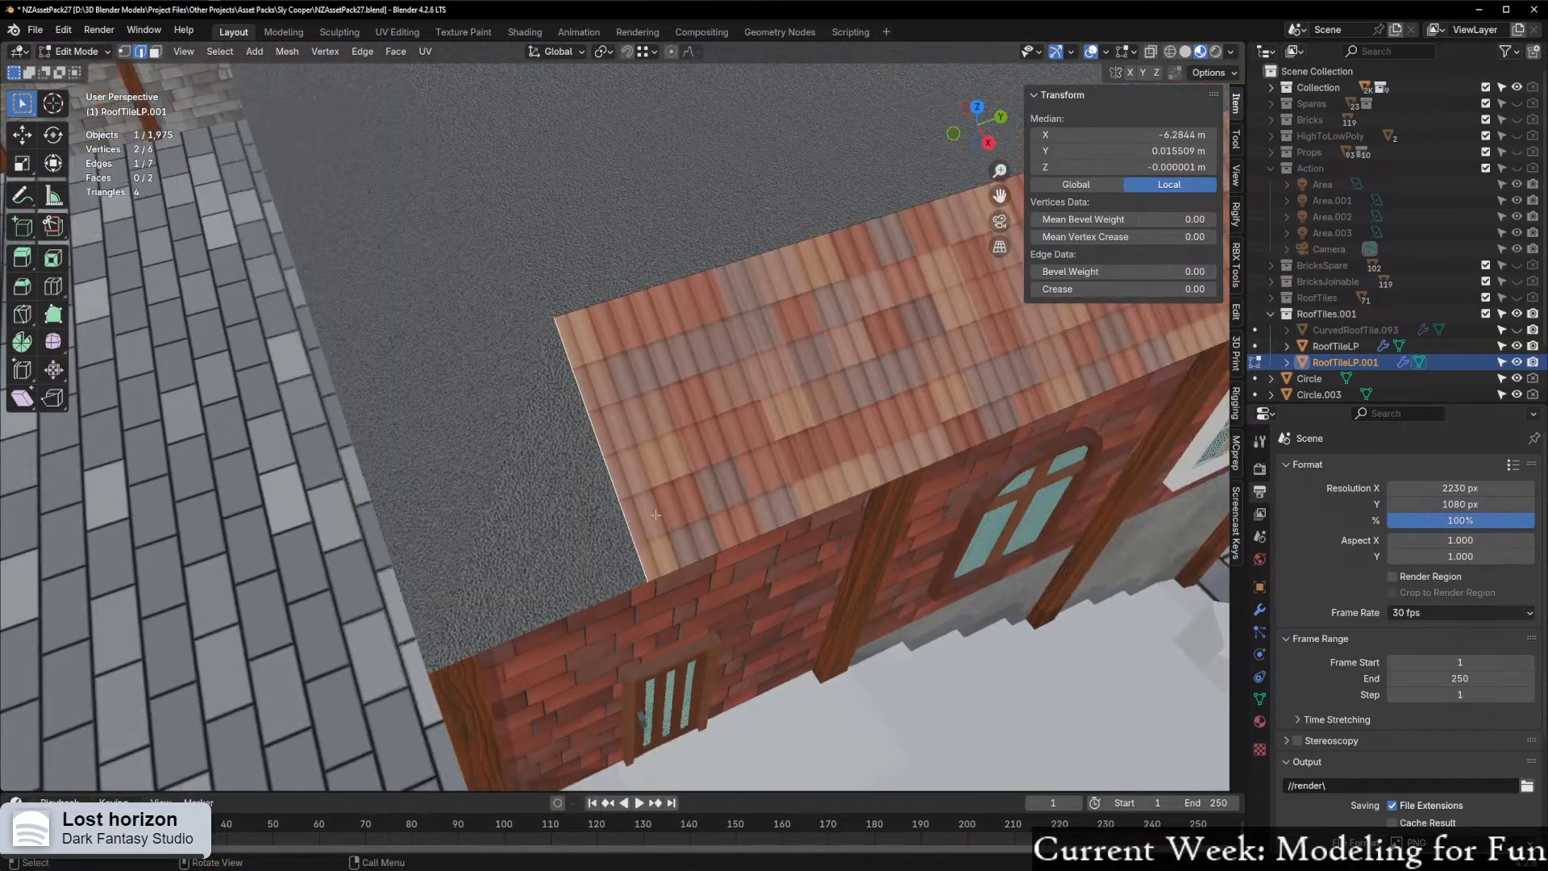
shift+middle_drag(1104, 383, 696, 481)
key(ctrl+z)
key(ctrl+z)
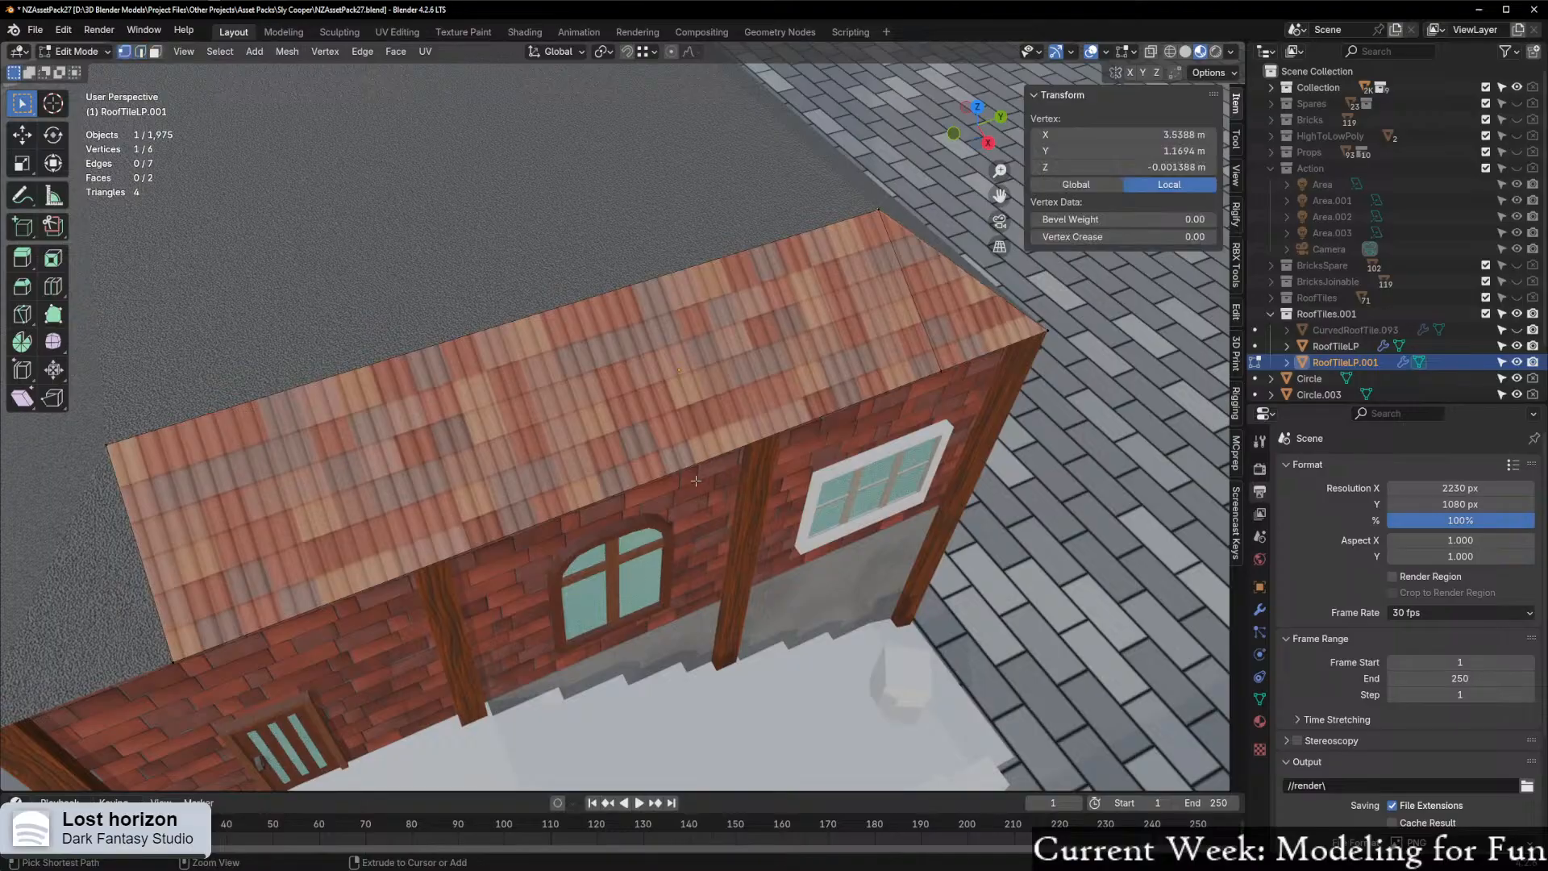
key(ctrl+z)
key(ctrl+z)
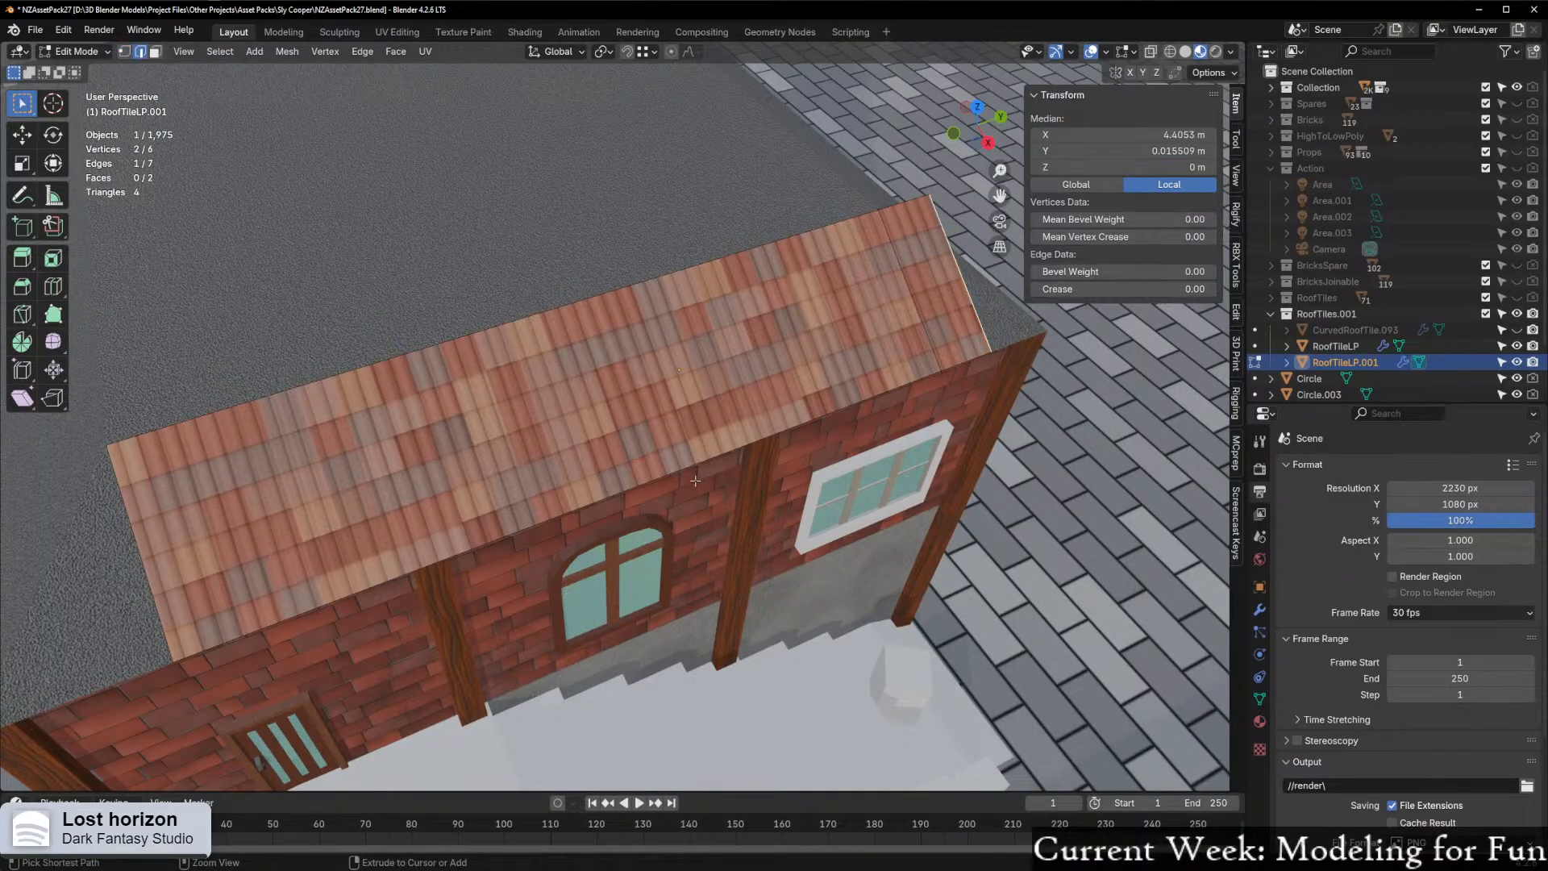
key(ctrl+z)
Switch to Object Mode and inspect the relief of the tile texture along the rectangular panel
key(ctrl+Tab)
click(558, 484)
scroll(732, 488, up, 8)
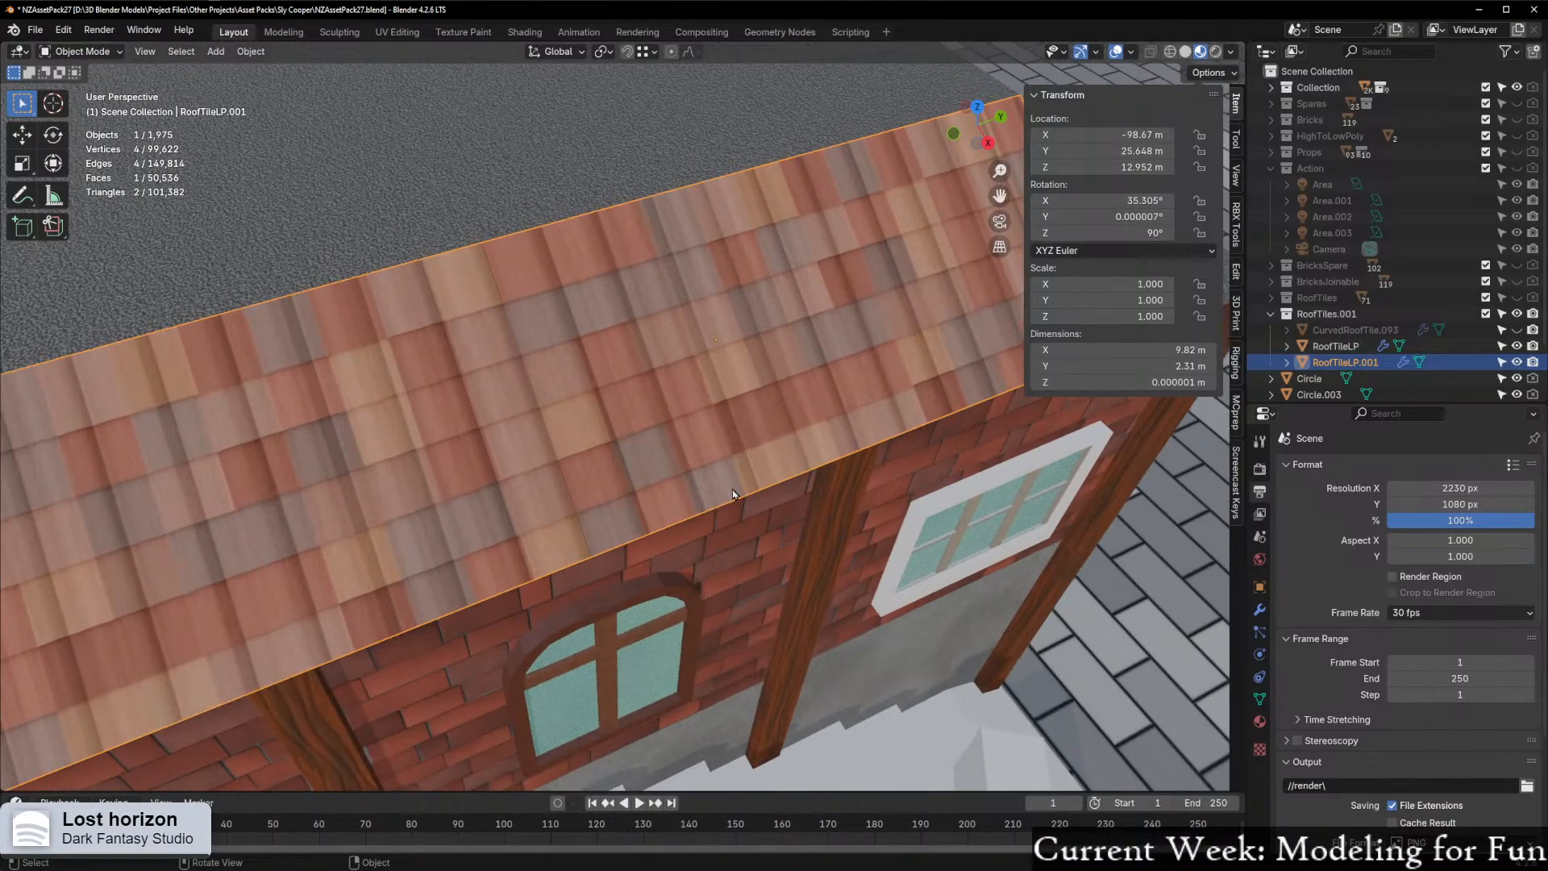
middle_drag(733, 483, 543, 400)
scroll(595, 386, down, 5)
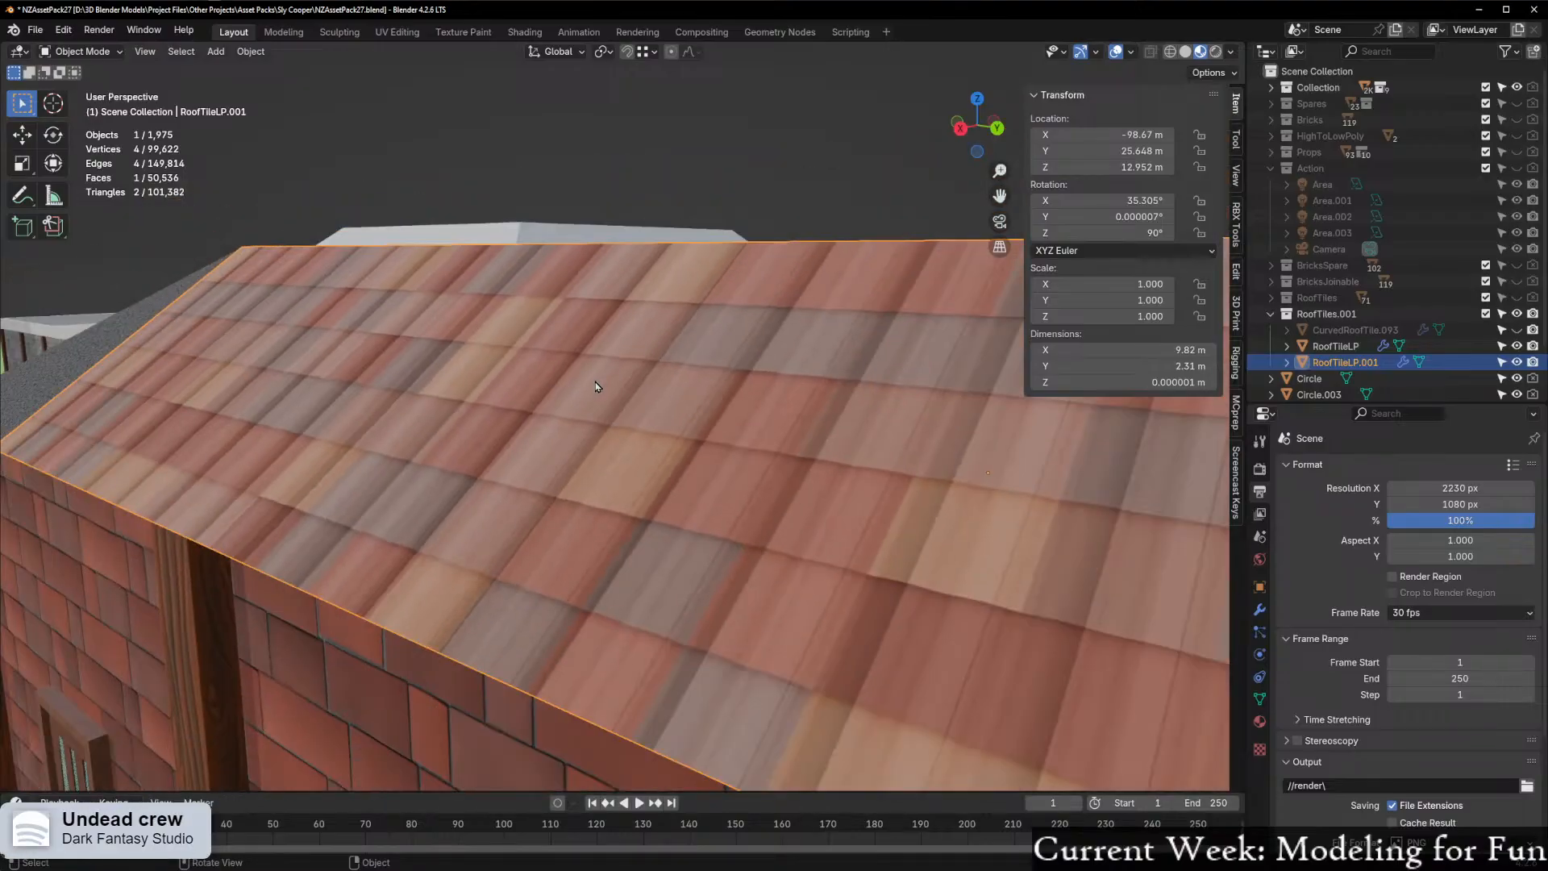
scroll(619, 389, down, 3)
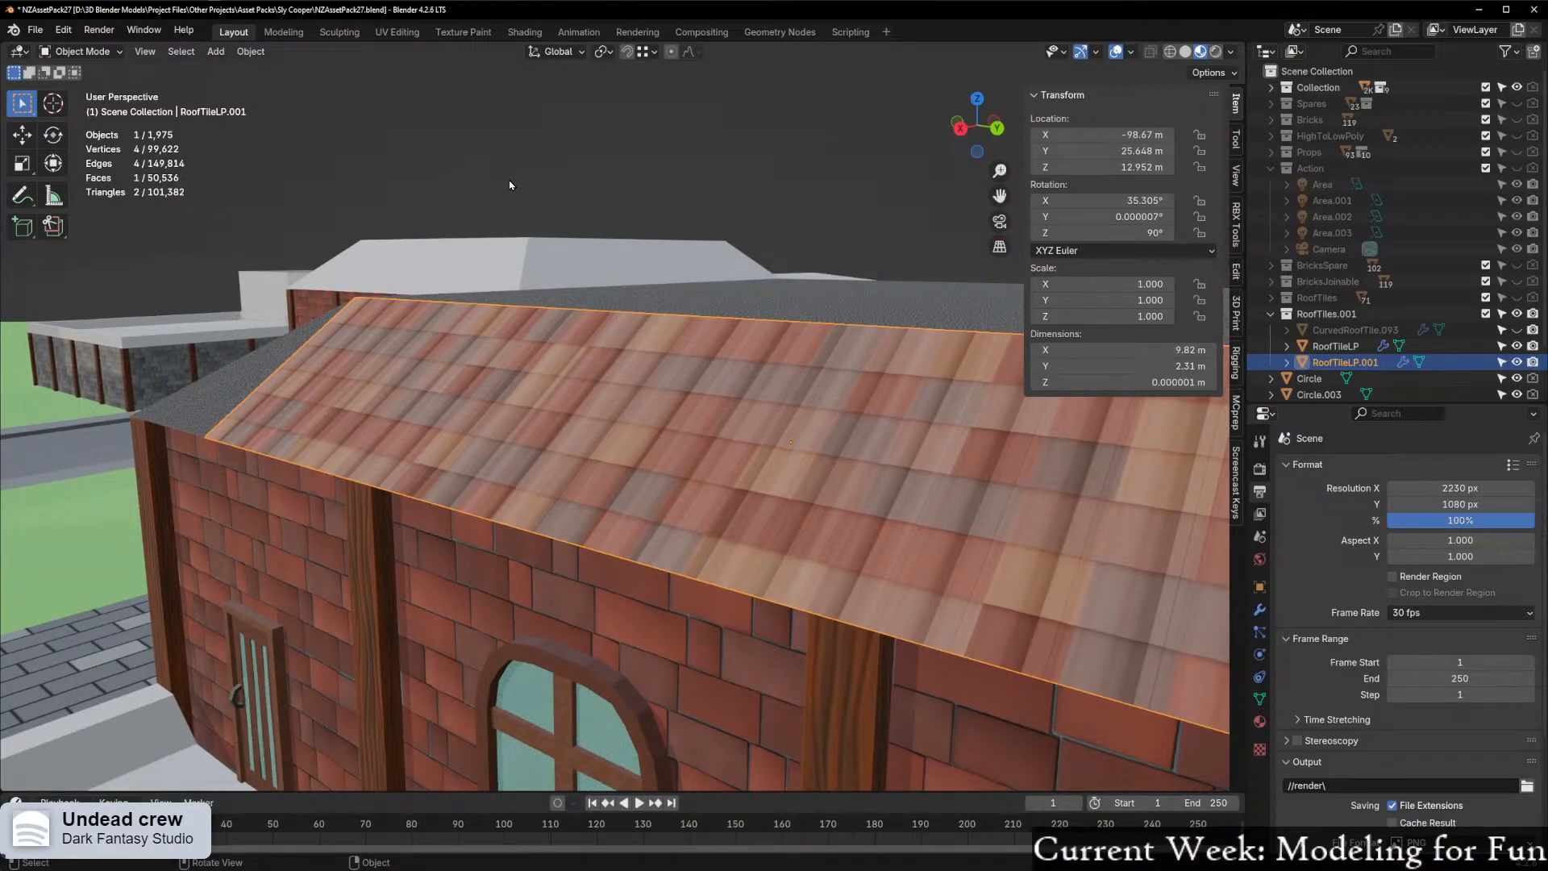
In the Shading workspace, disconnect the Mapping node from the RoofNormals texture and delete the Texture Coordinate and Mapping nodes
click(526, 33)
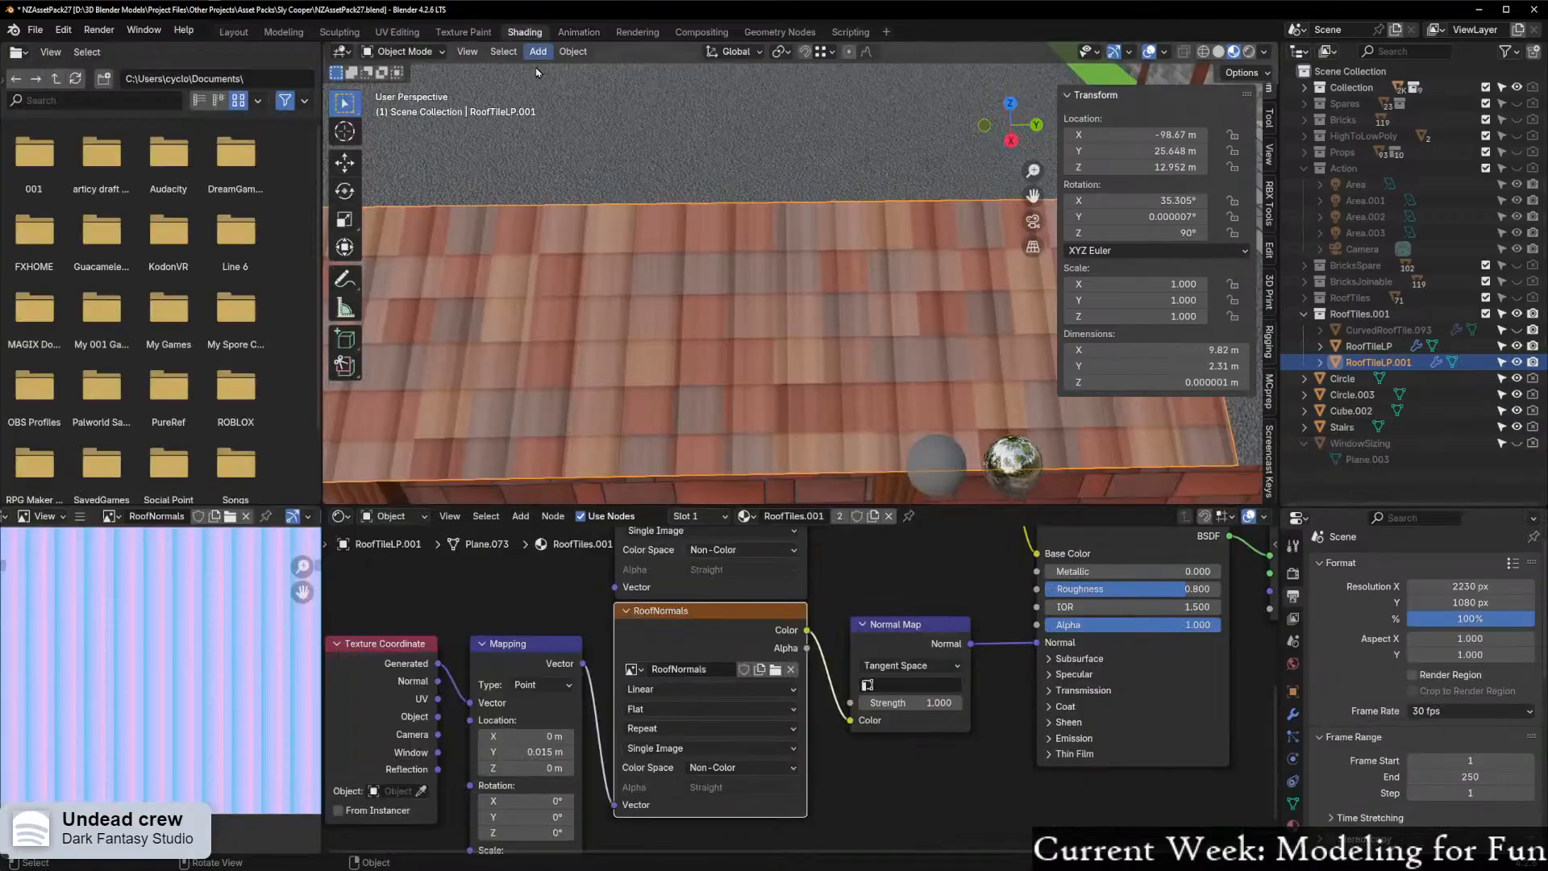
scroll(456, 466, down, 3)
scroll(487, 564, down, 2)
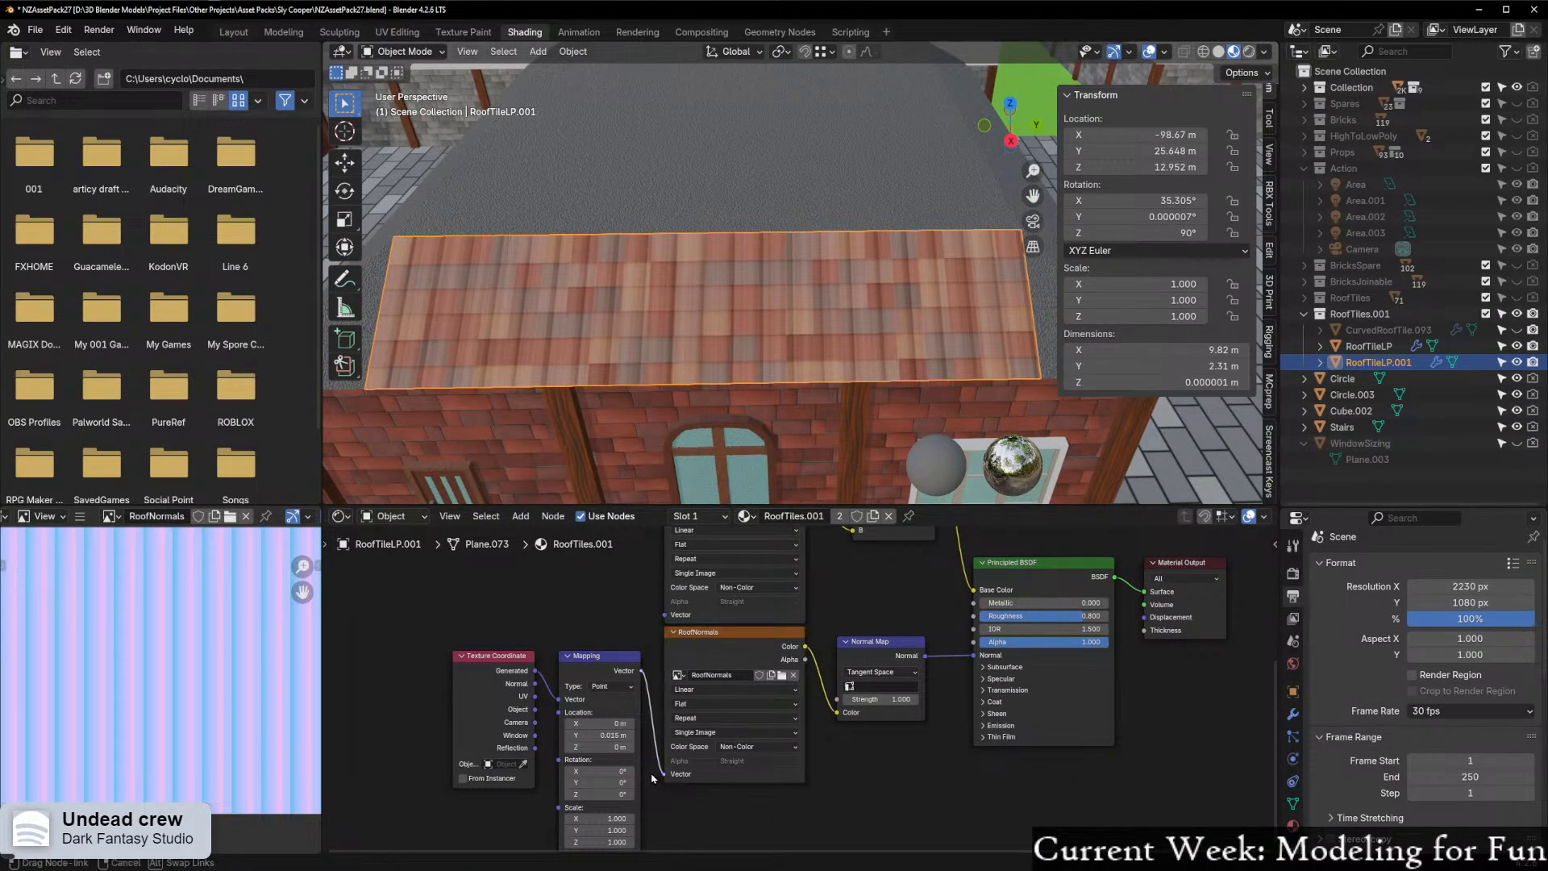
drag(631, 598, 619, 600)
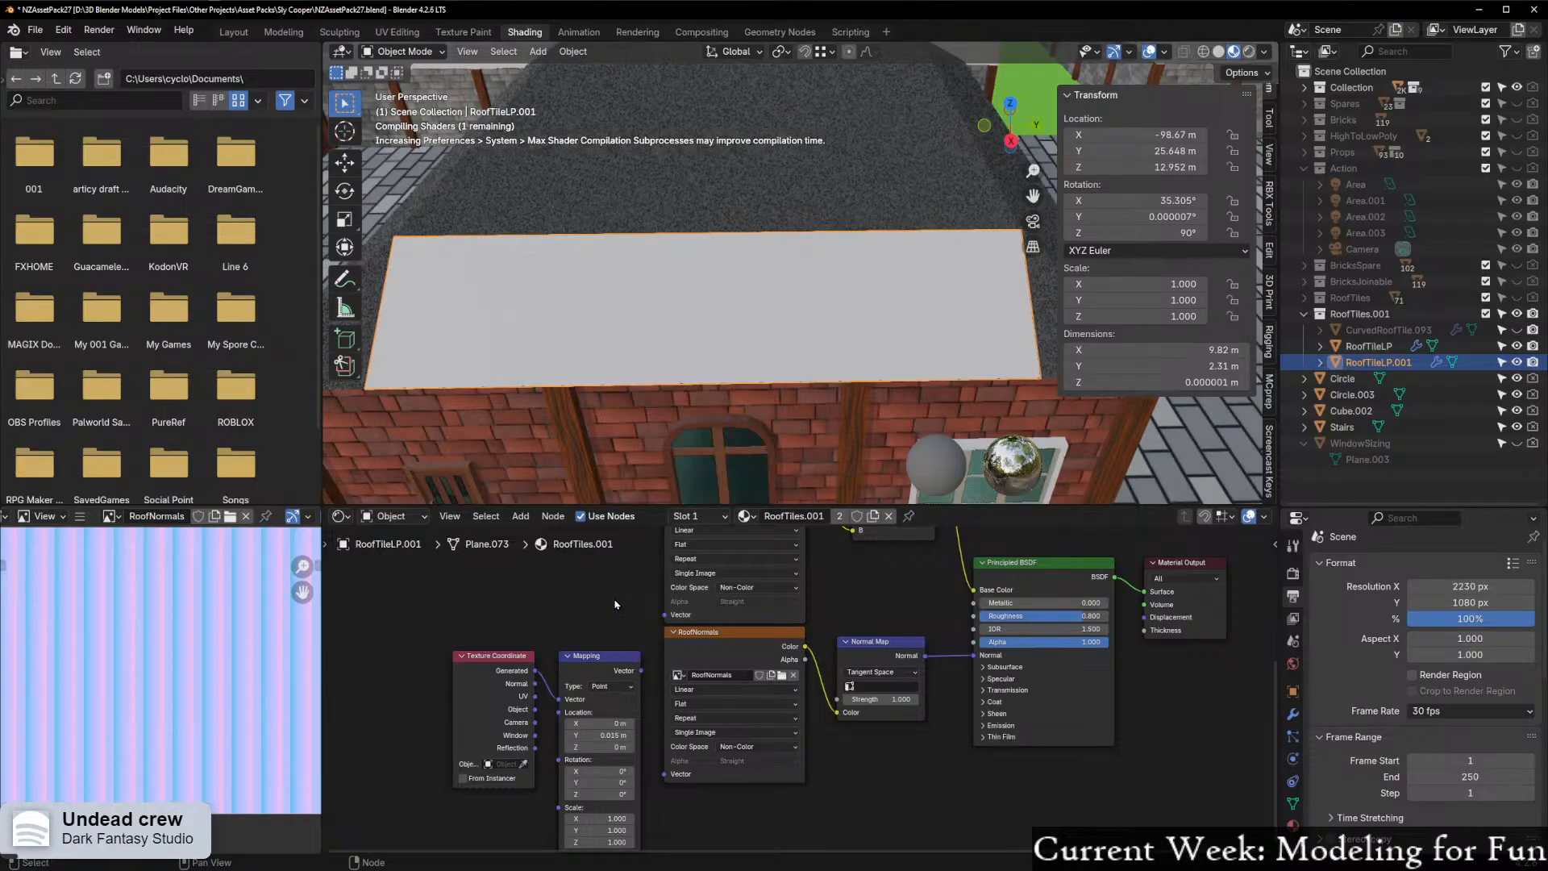
drag(433, 634, 604, 753)
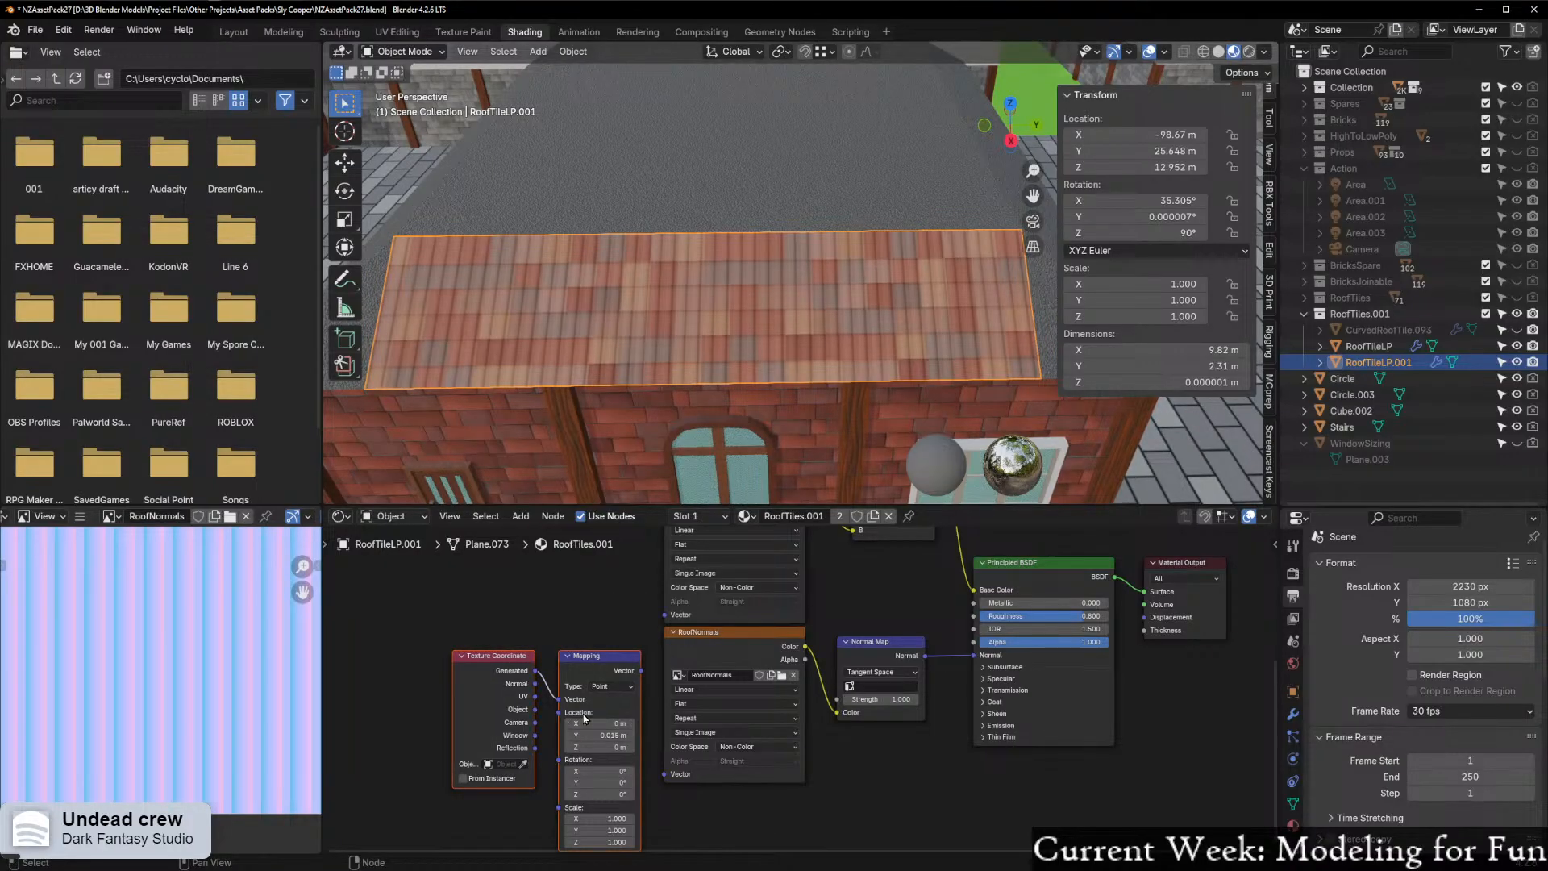
key(x)
Check the tile relief up close, return to the Layout workspace and examine the panel there
scroll(650, 307, up, 10)
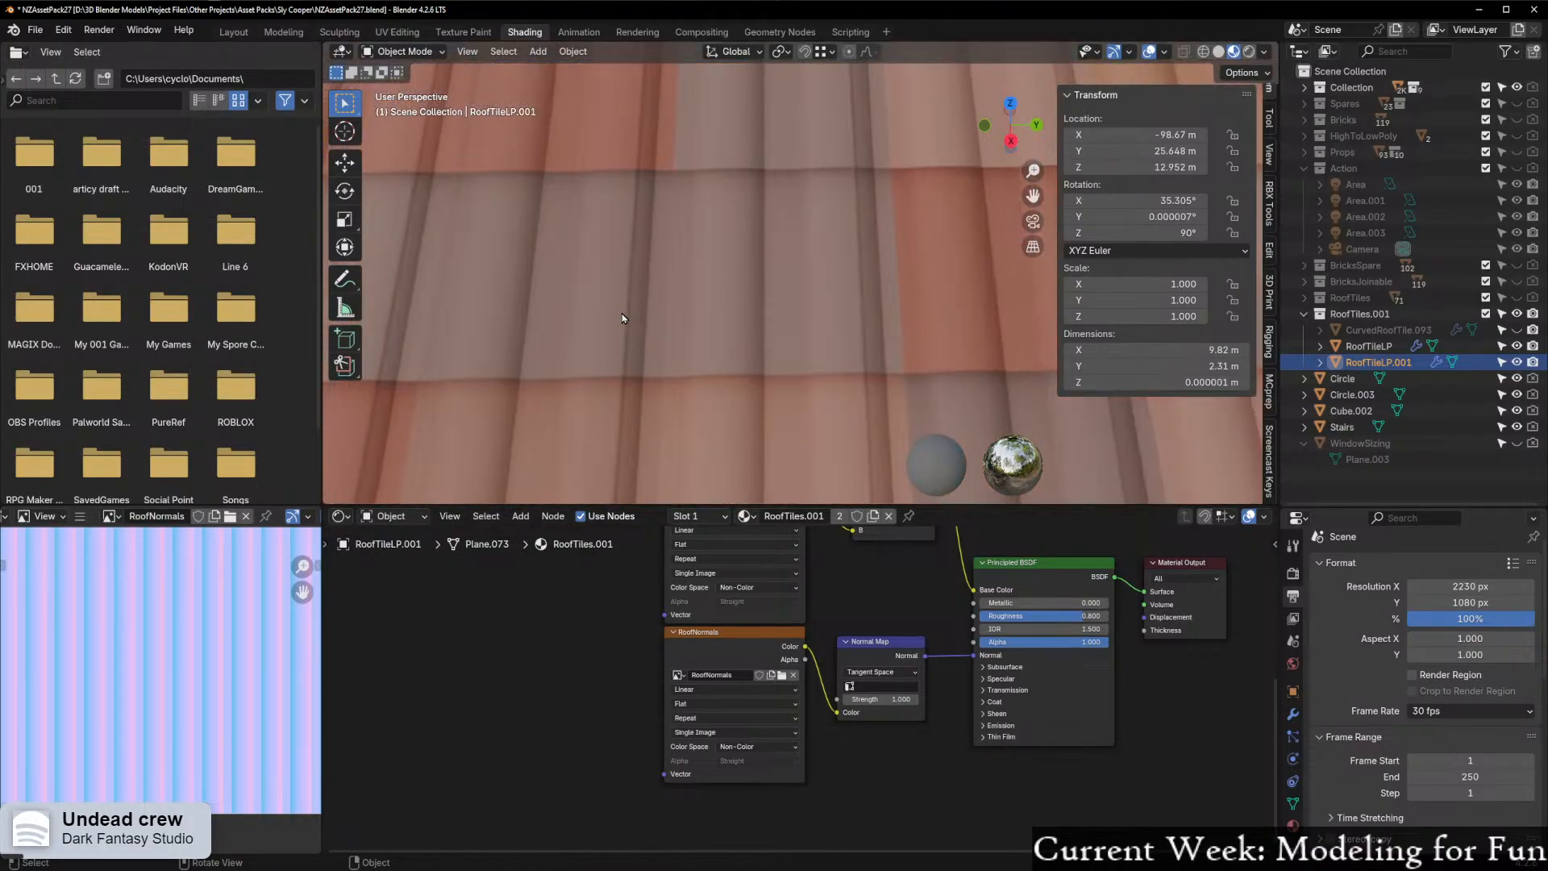
scroll(624, 316, down, 8)
click(233, 32)
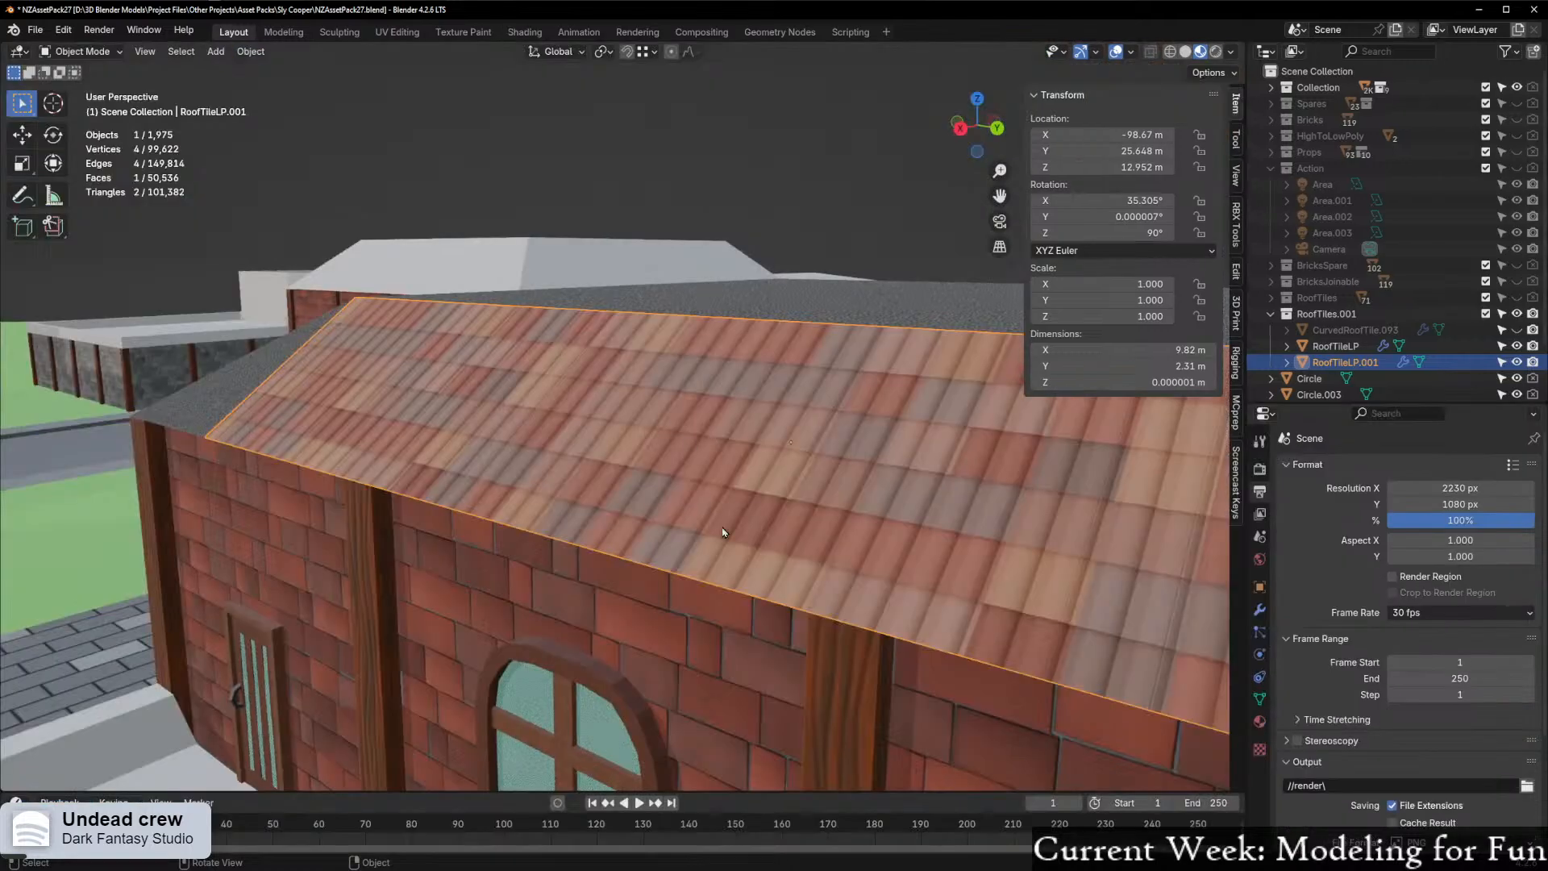
middle_drag(570, 536, 701, 608)
scroll(562, 586, up, 5)
scroll(562, 586, up, 4)
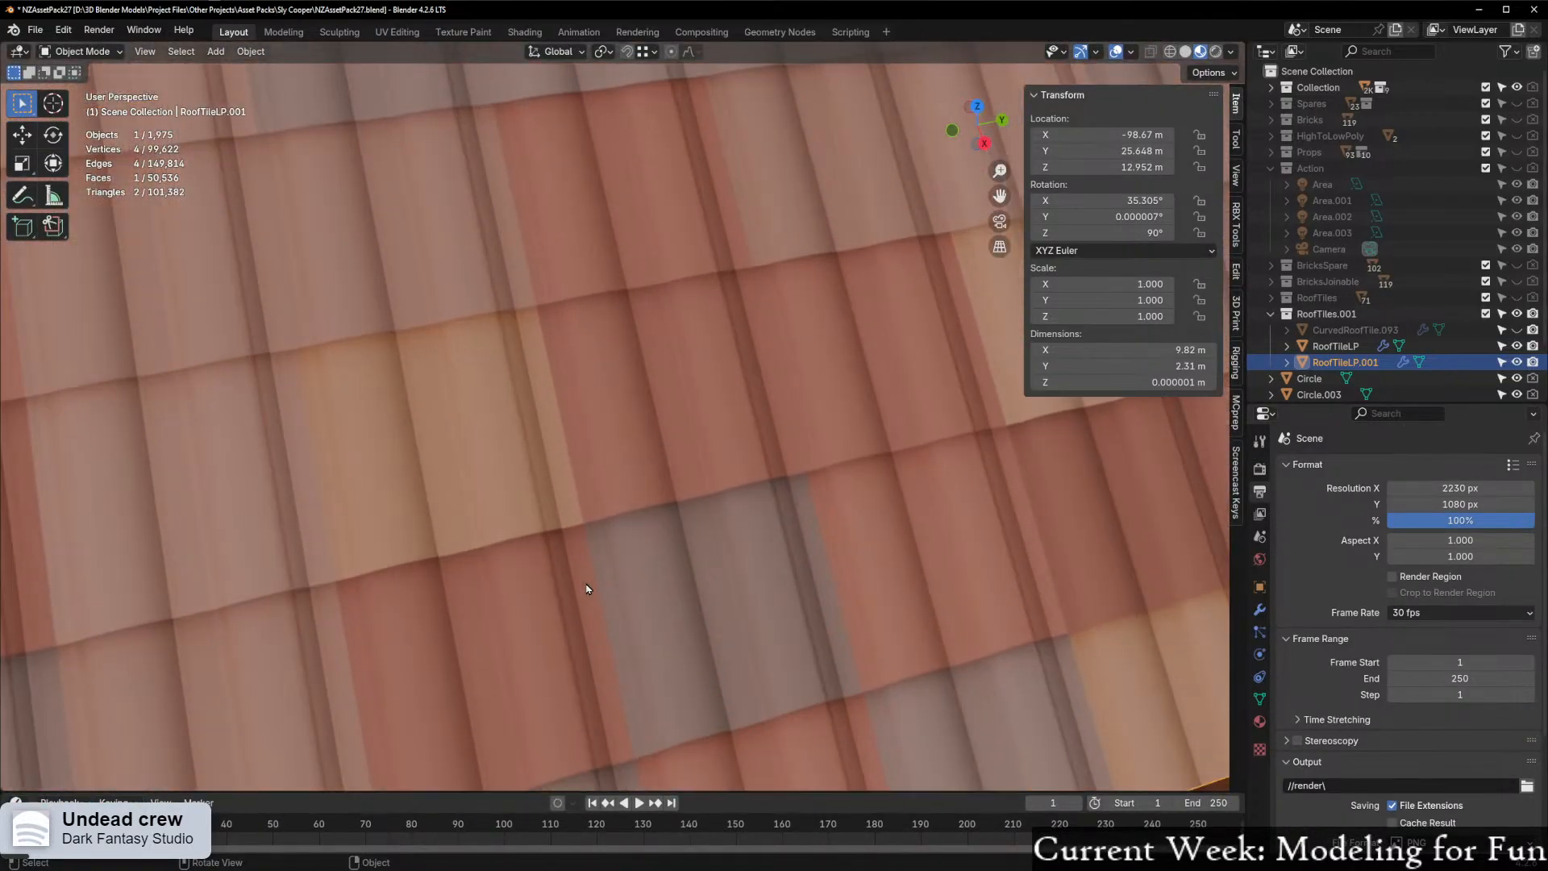
scroll(586, 595, down, 7)
scroll(585, 603, down, 6)
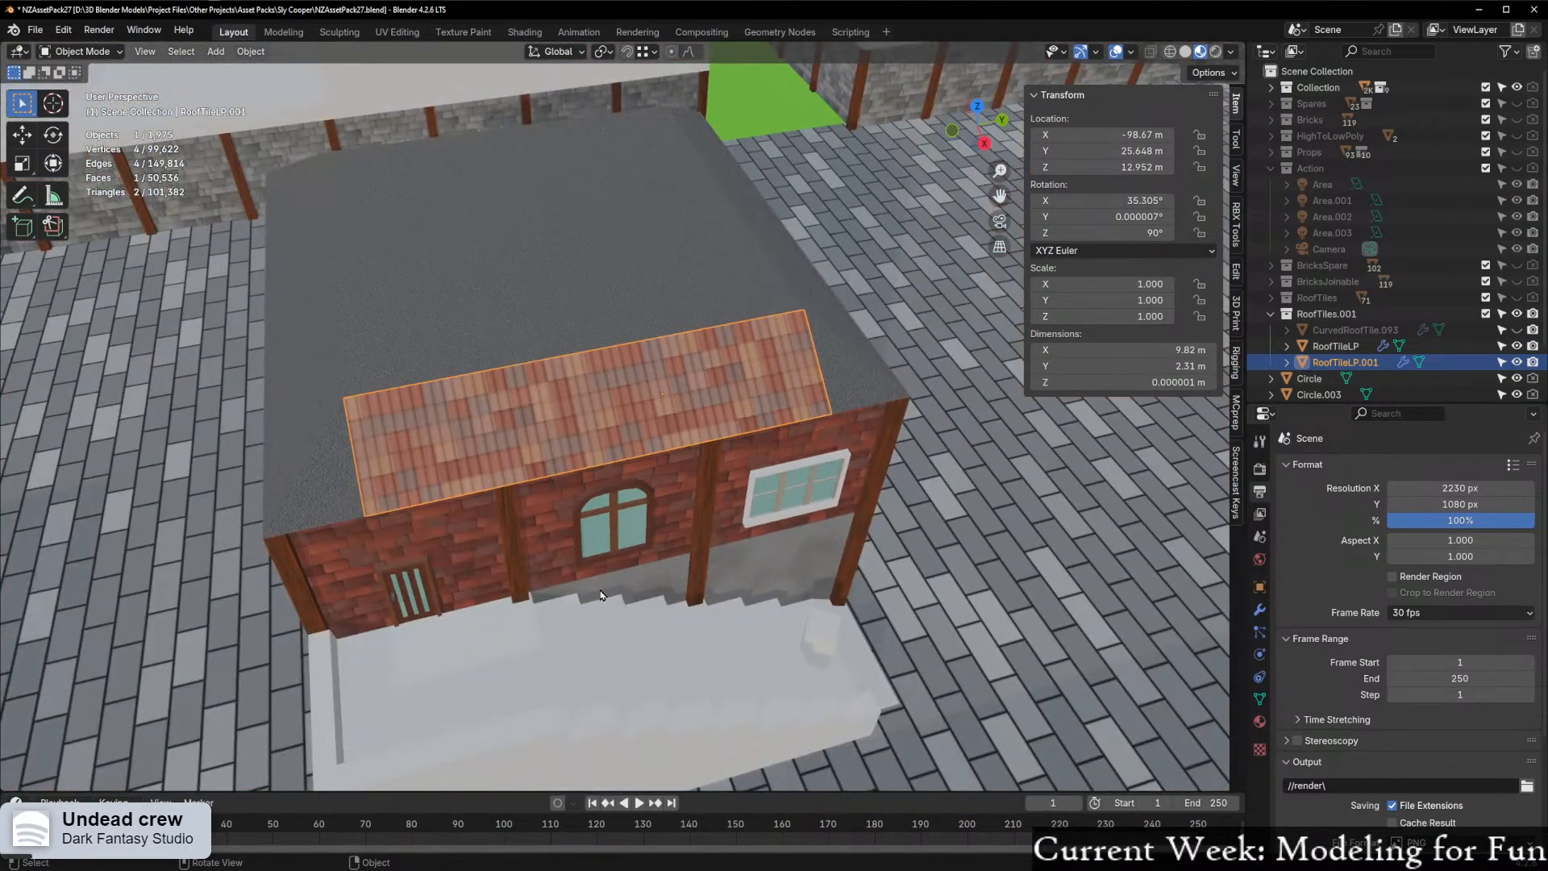
In Edit Mode, extrude the panel's side edge nearest the white window about 0.82 m along Y
scroll(593, 514, up, 4)
key(Tab)
shift+middle_drag(1081, 379, 709, 513)
scroll(774, 513, up, 3)
shift+middle_drag(885, 213, 788, 215)
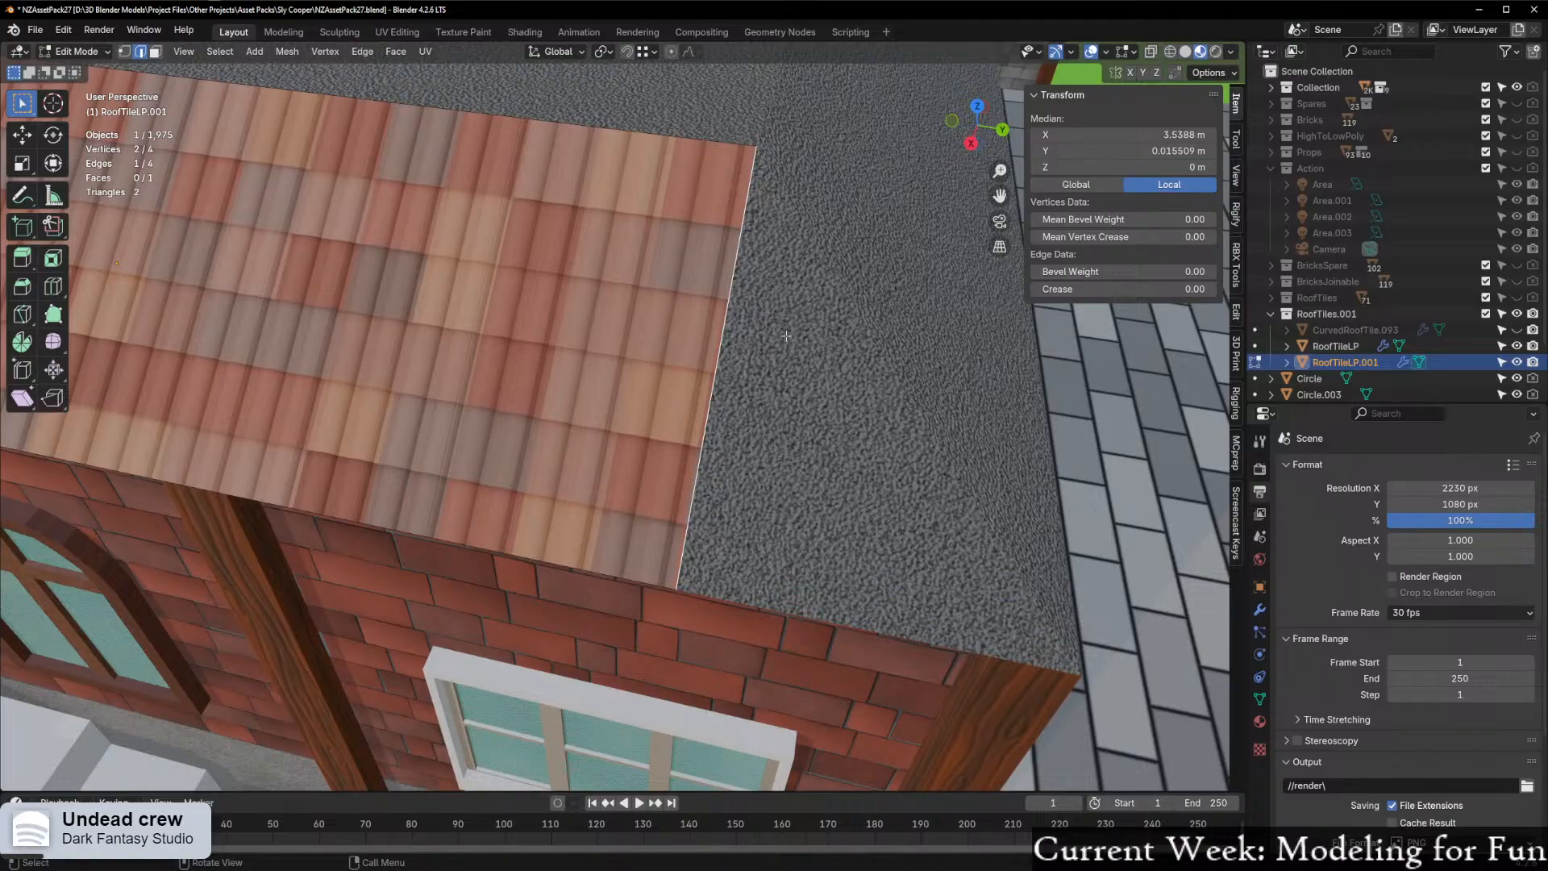
key(e)
key(y)
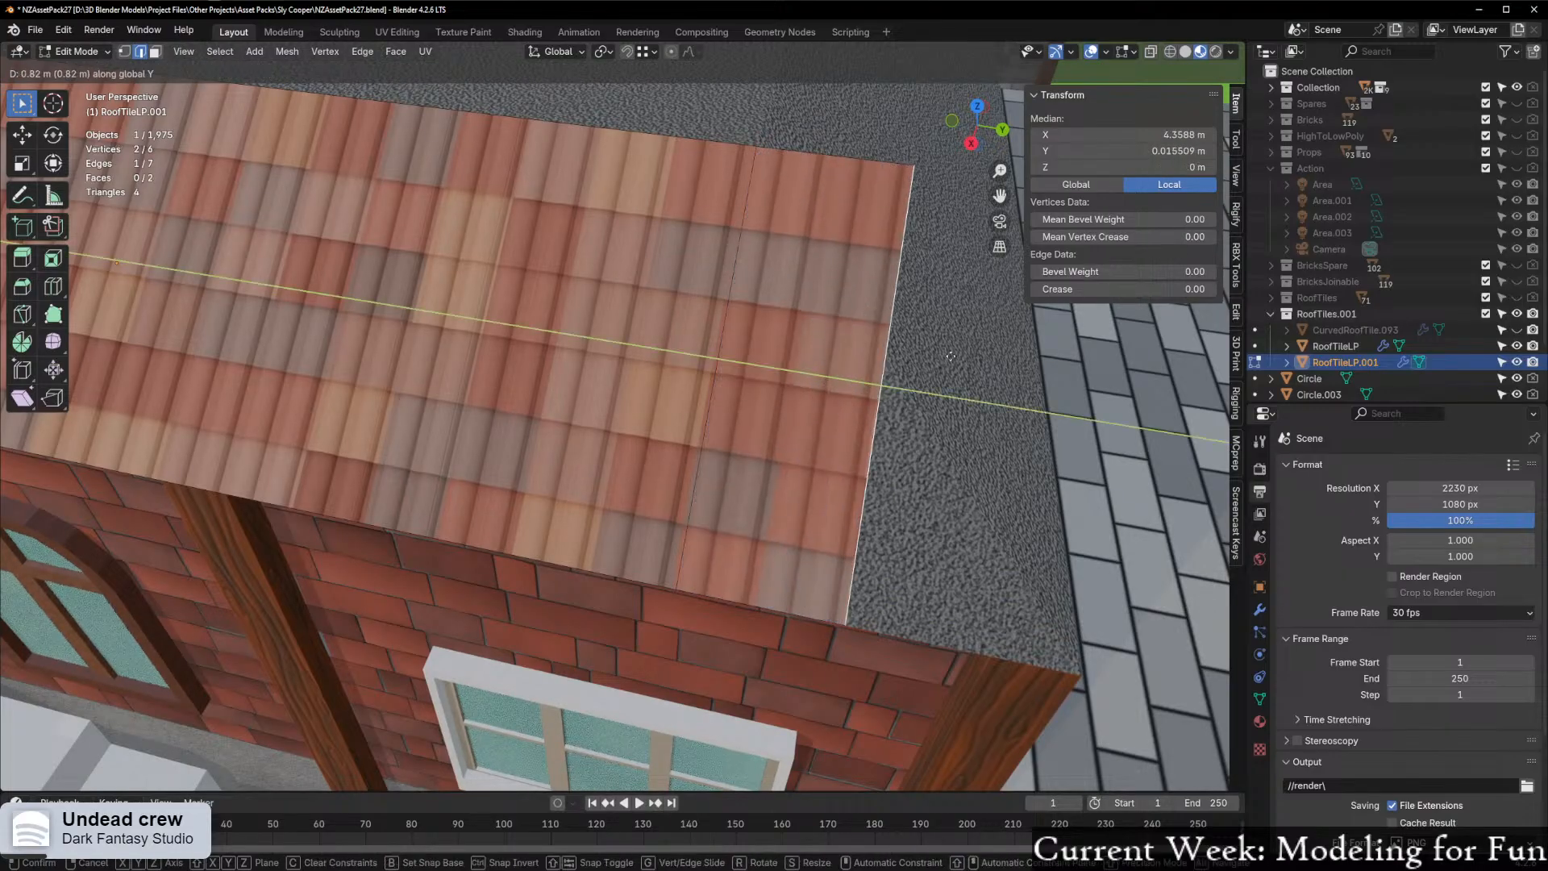
click(950, 379)
Snap the newly extruded edge's lower vertex about 1.06 m along Y onto the roof's lower corner
key(1)
click(872, 629)
key(g)
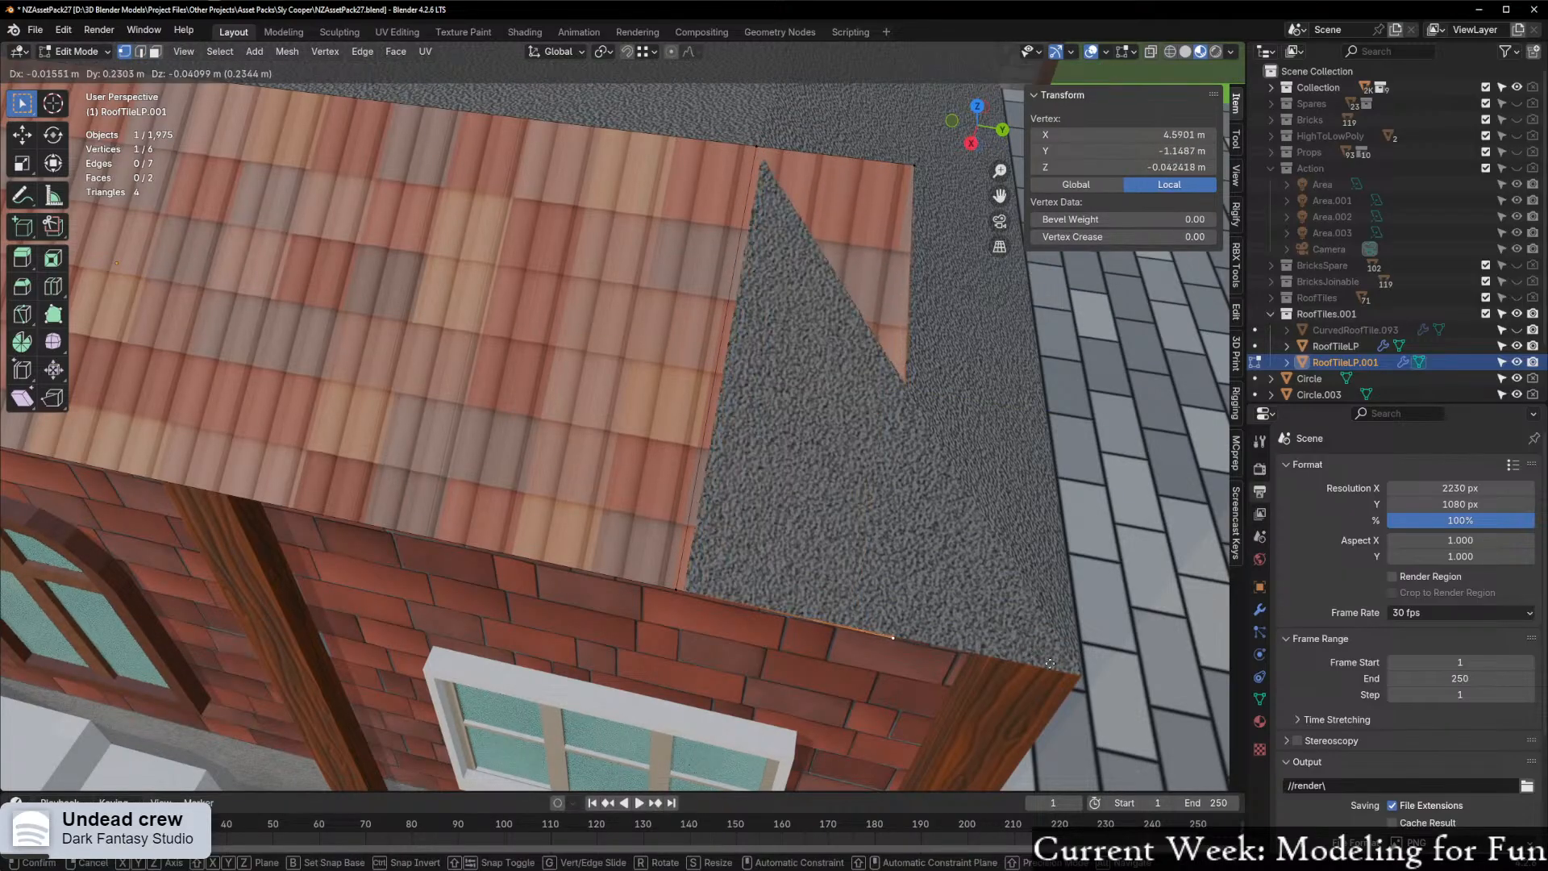
ctrl+click(1079, 674)
Move the extruded edge's upper vertex about 0.82 m back along Y onto the original panel's upper corner
shift+middle_drag(879, 513, 885, 636)
click(920, 287)
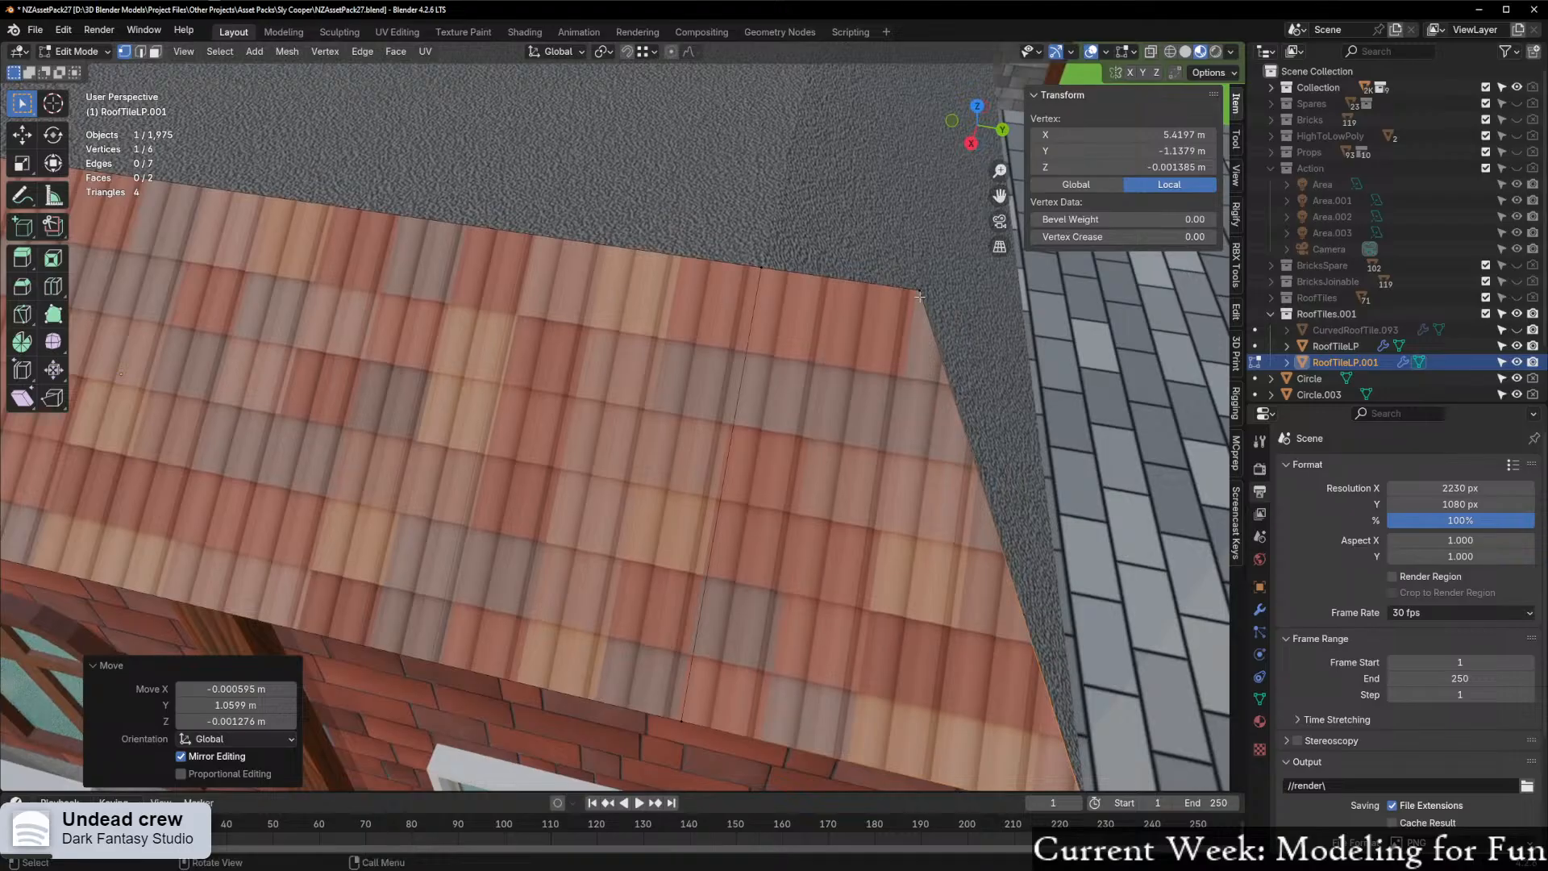
key(g)
click(760, 270)
mouse_move(761, 270)
middle_down()
mouse_move(540, 233)
mouse_move(718, 302)
mouse_move(762, 274)
middle_up()
scroll(510, 491, down, 3)
shift+middle_drag(511, 491, 1004, 335)
scroll(1003, 334, down, 1)
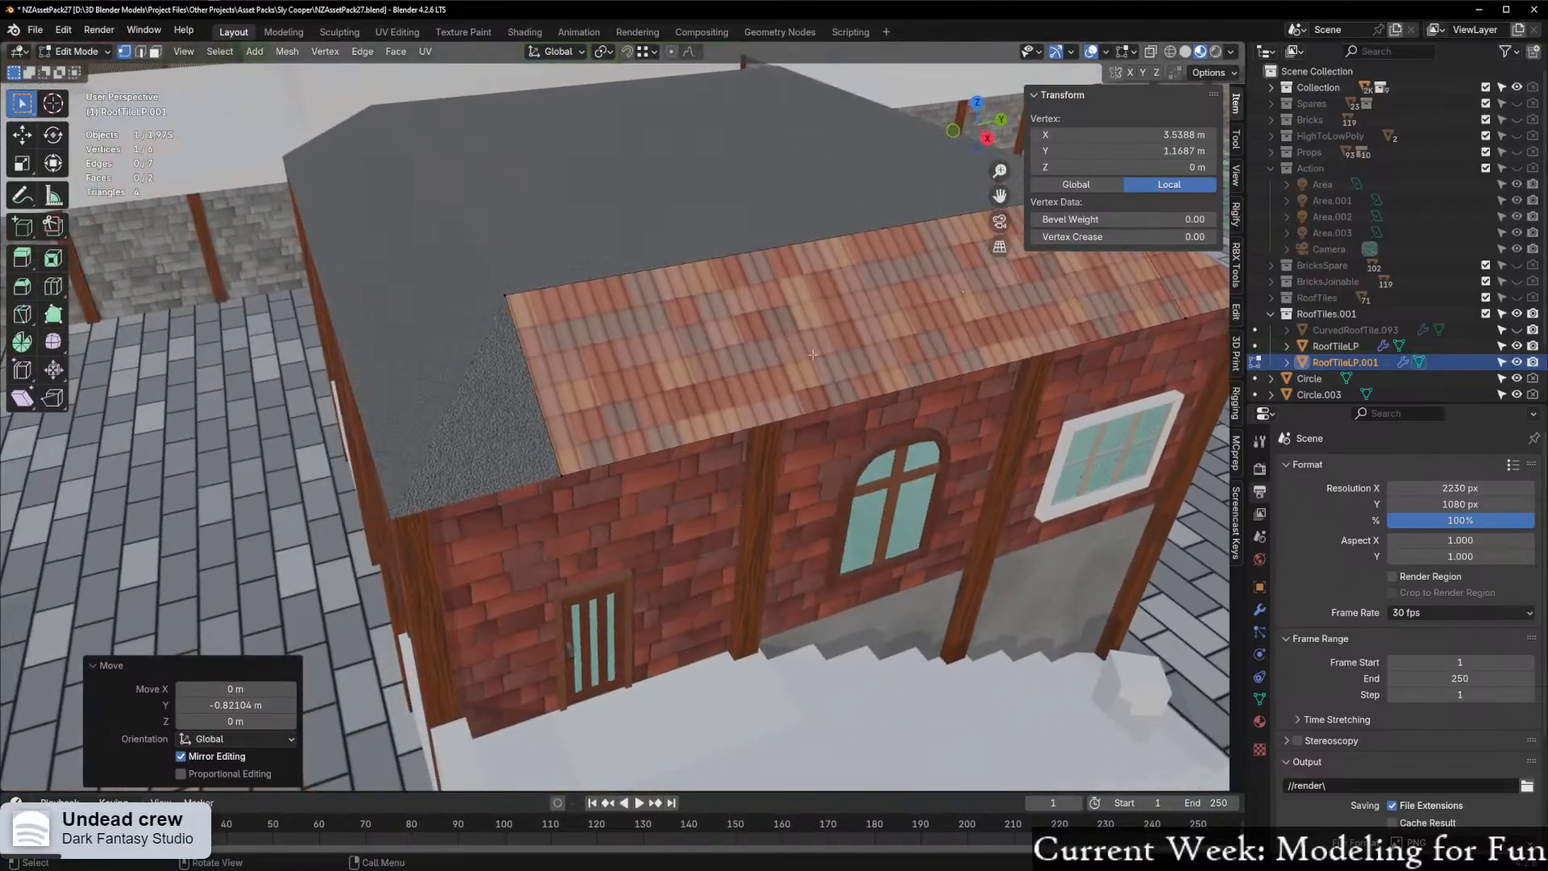
Extrude the tile panel's side edge nearest the small barred door along Y toward the roof's corner
scroll(1004, 335, up, 2)
key(2)
click(529, 419)
shift+middle_drag(528, 419, 633, 409)
scroll(629, 412, up, 2)
key(e)
key(y)
click(432, 458)
Snap the newly extruded edge's lower vertex onto the roof's lower corner beyond the barred door
key(1)
click(549, 606)
key(g)
ctrl+click(242, 709)
Snap the extruded edge's upper vertex back onto the original panel's upper corner
shift+middle_drag(419, 266, 528, 529)
click(503, 346)
scroll(502, 347, up, 3)
key(g)
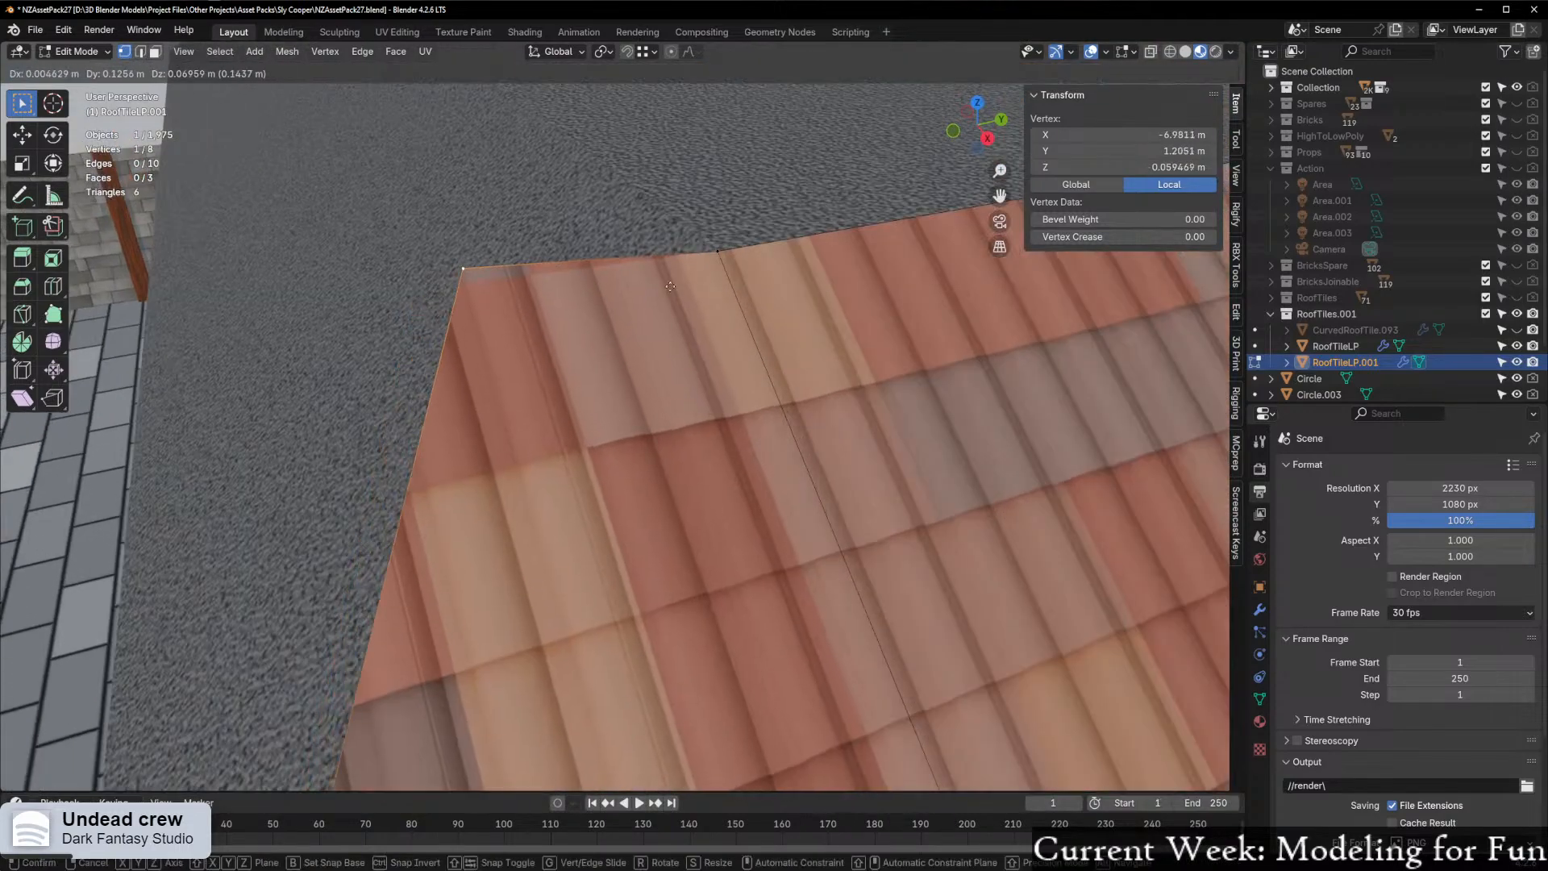
ctrl+click(746, 273)
Merge all of the panel's vertices by distance at 0.0101 m and return to Object Mode
key(a)
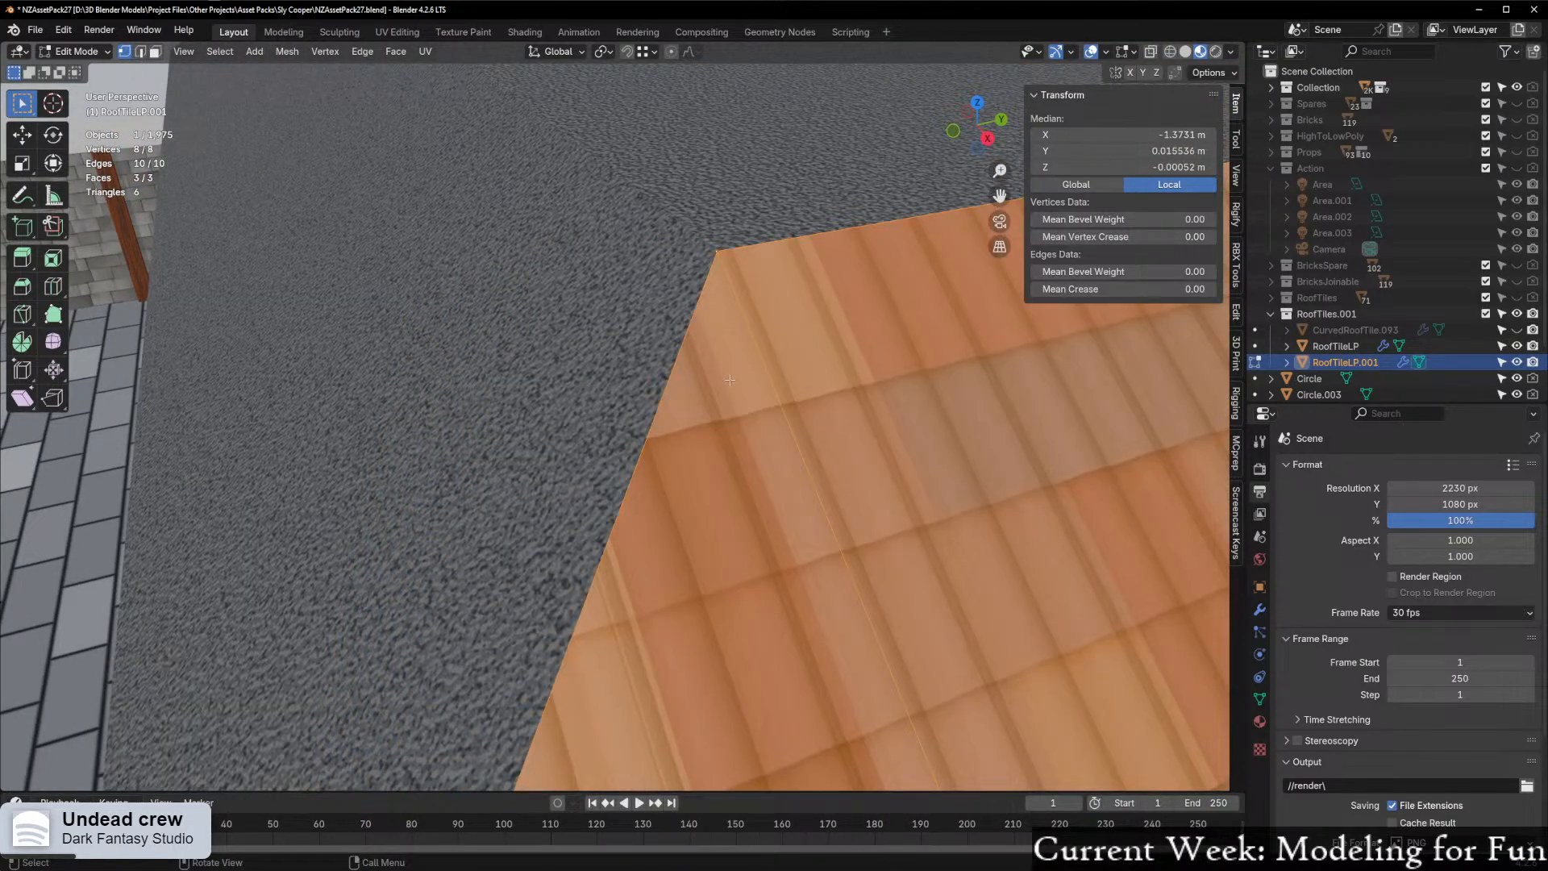
key(m)
click(728, 386)
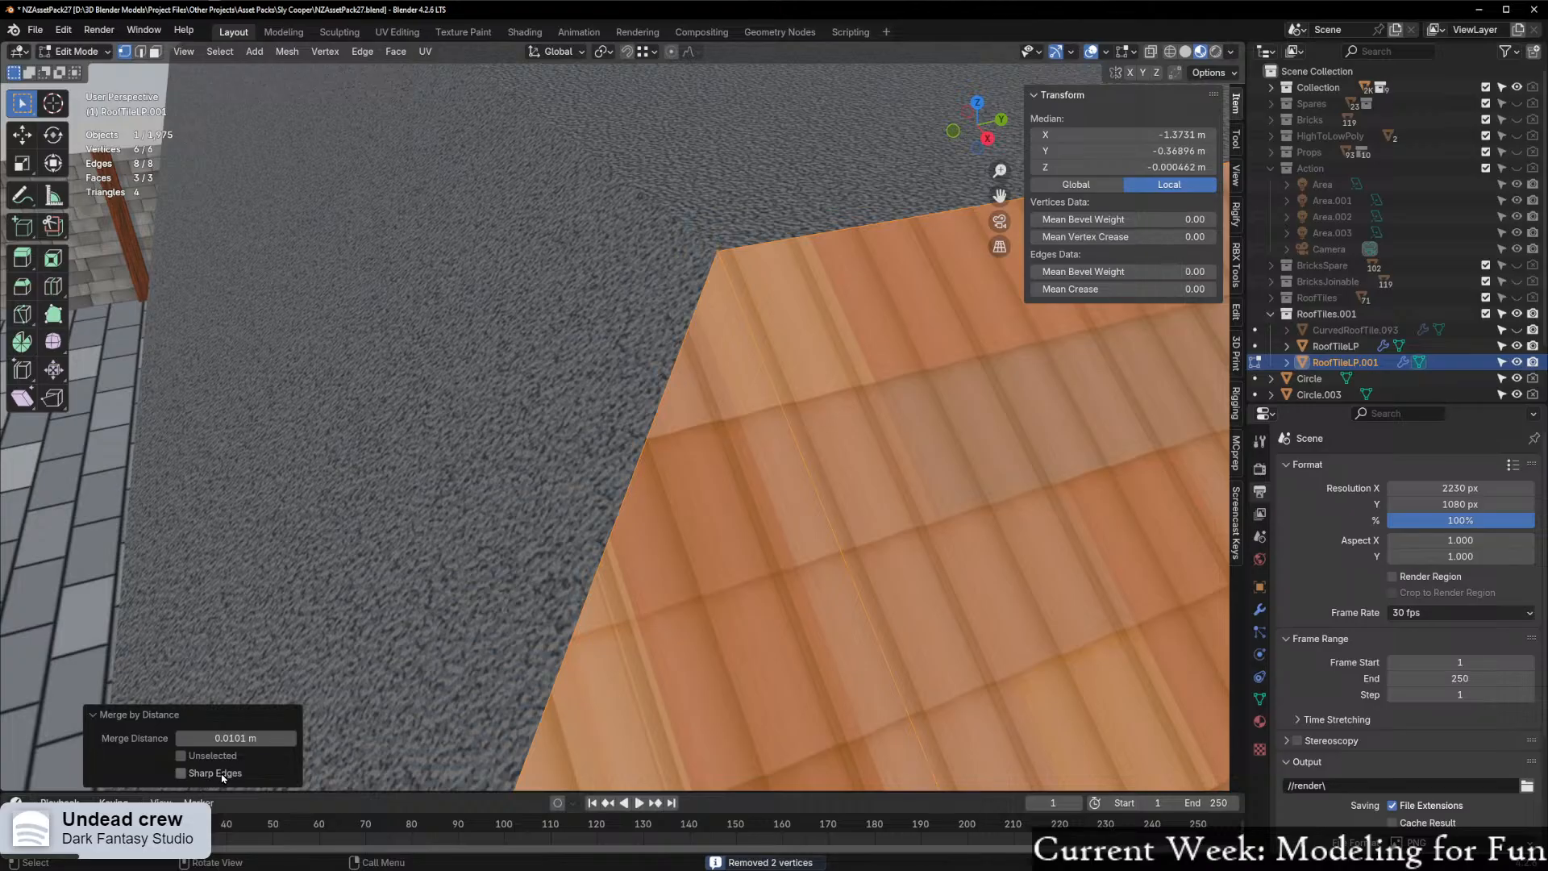
scroll(597, 500, down, 9)
middle_drag(613, 500, 718, 531)
key(Tab)
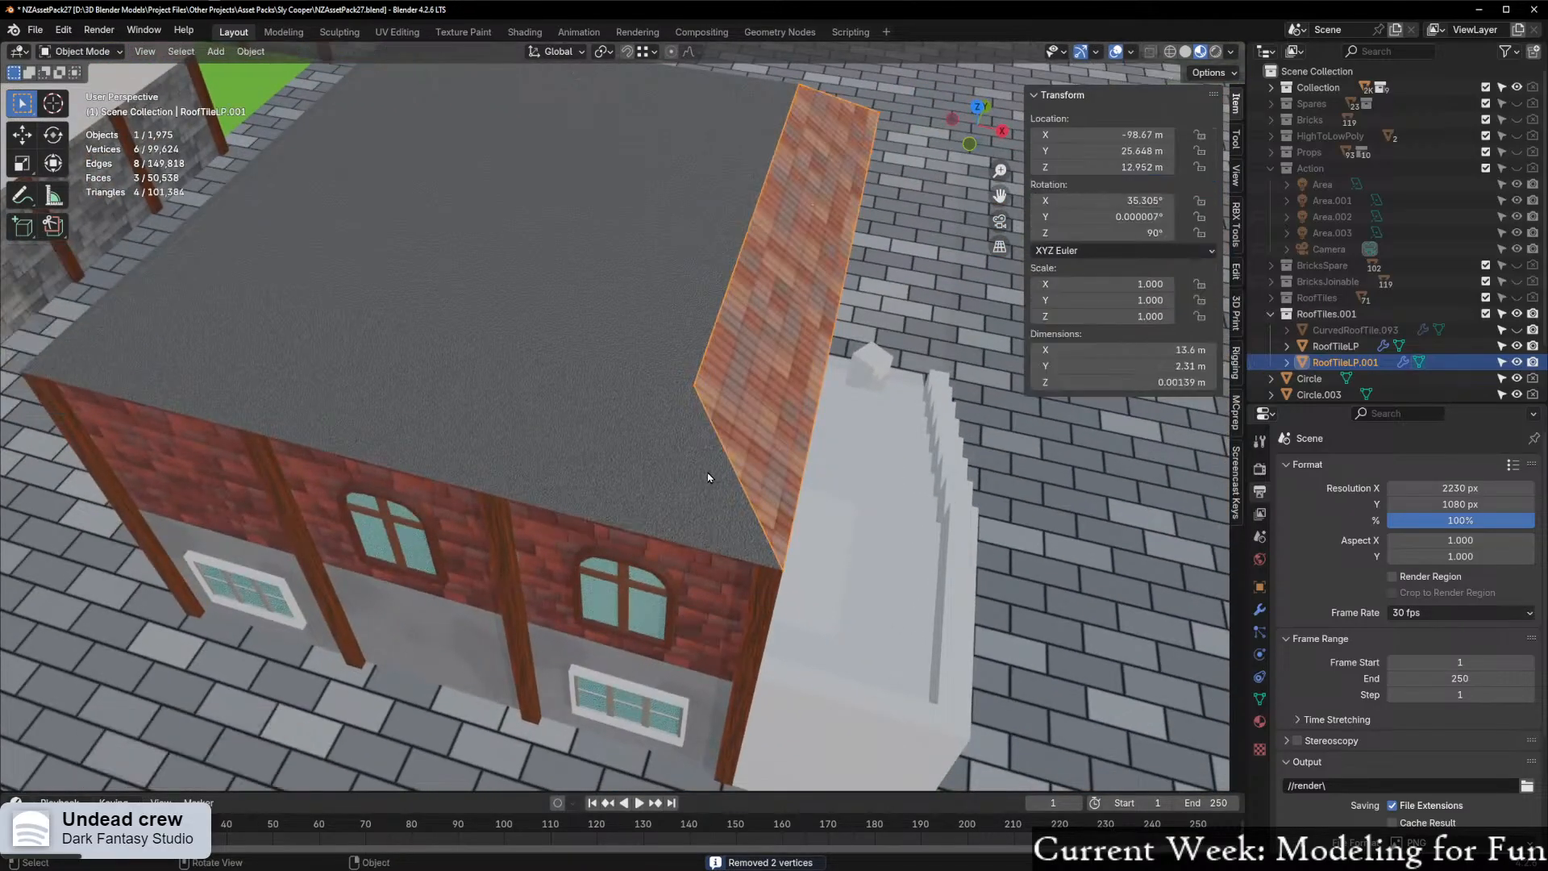
middle_drag(708, 478, 645, 474)
drag(649, 470, 668, 454)
scroll(667, 454, down, 3)
click(977, 108)
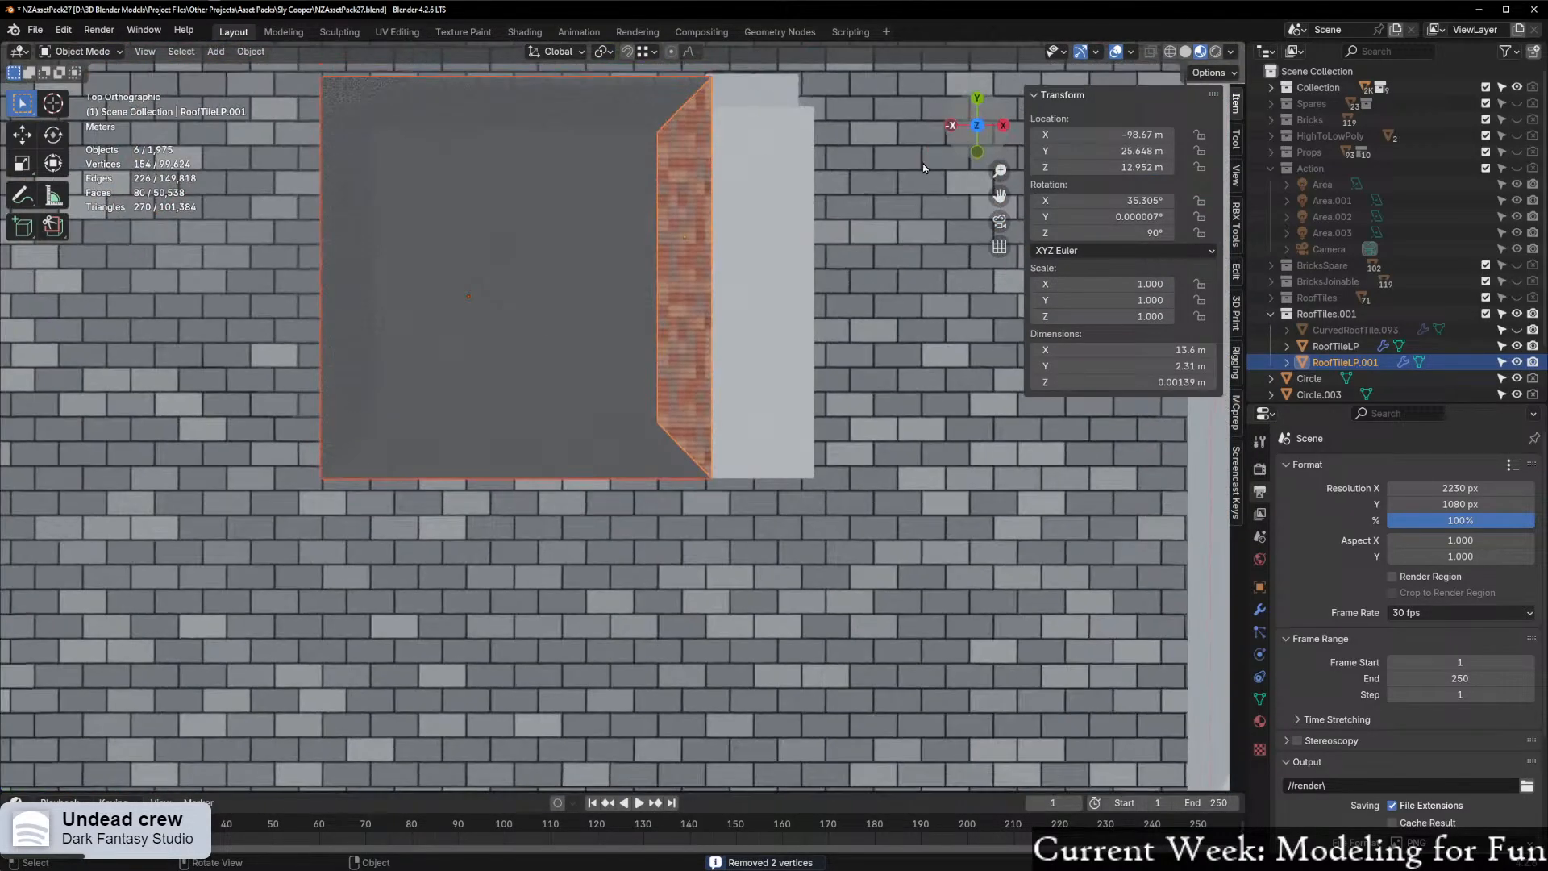
key(shift+d)
key(x)
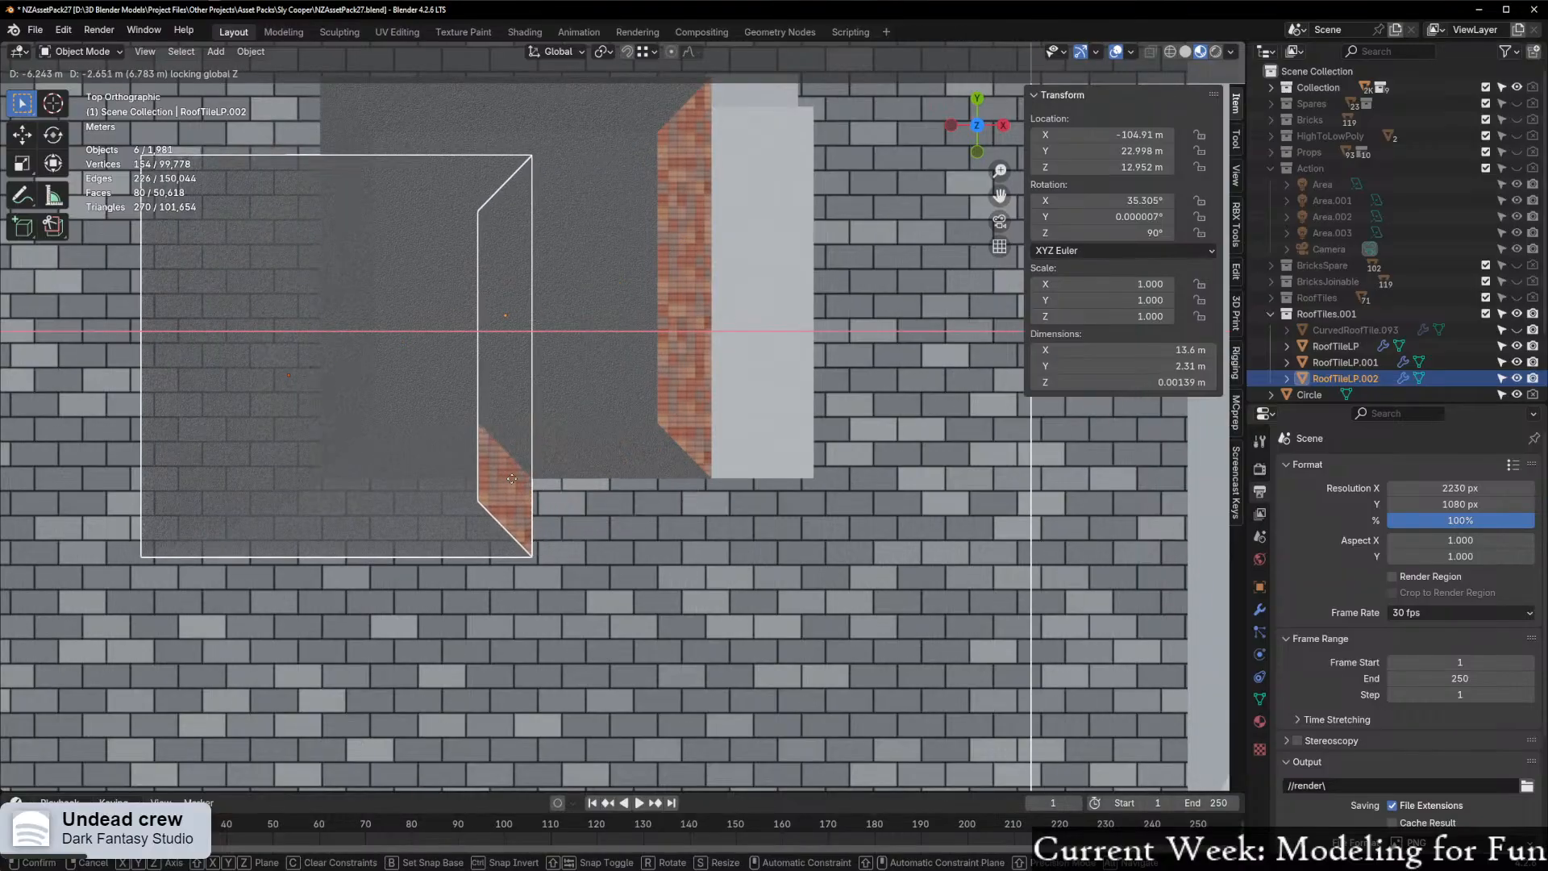
key(Escape)
key(ctrl+z)
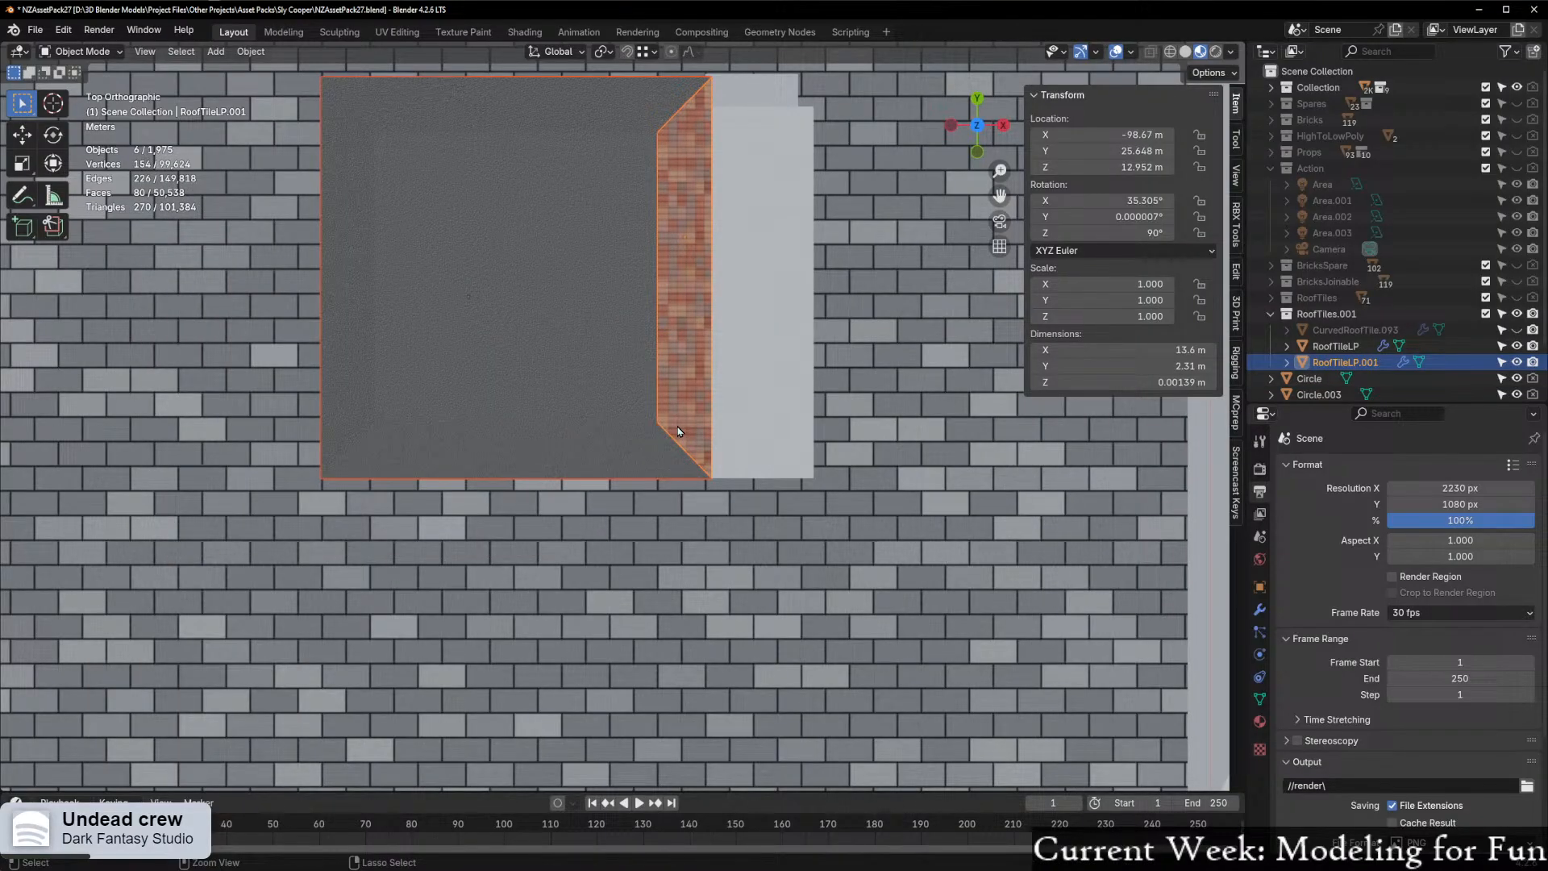
Duplicate only the tile panel and rotate the copy -90° about the global Z axis
key(shift+d)
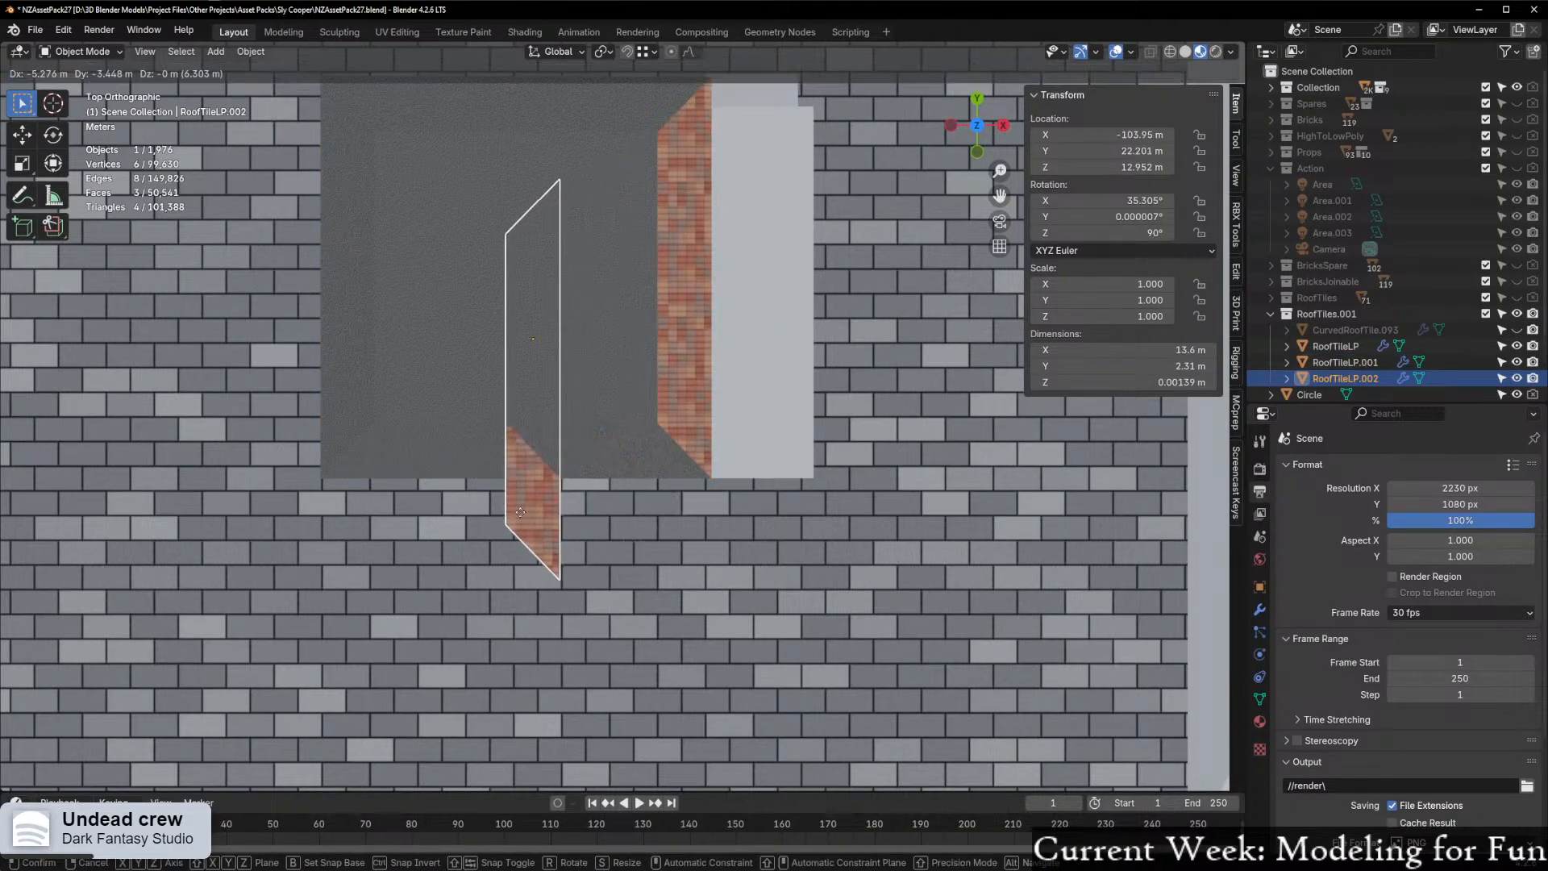
click(488, 520)
key(r)
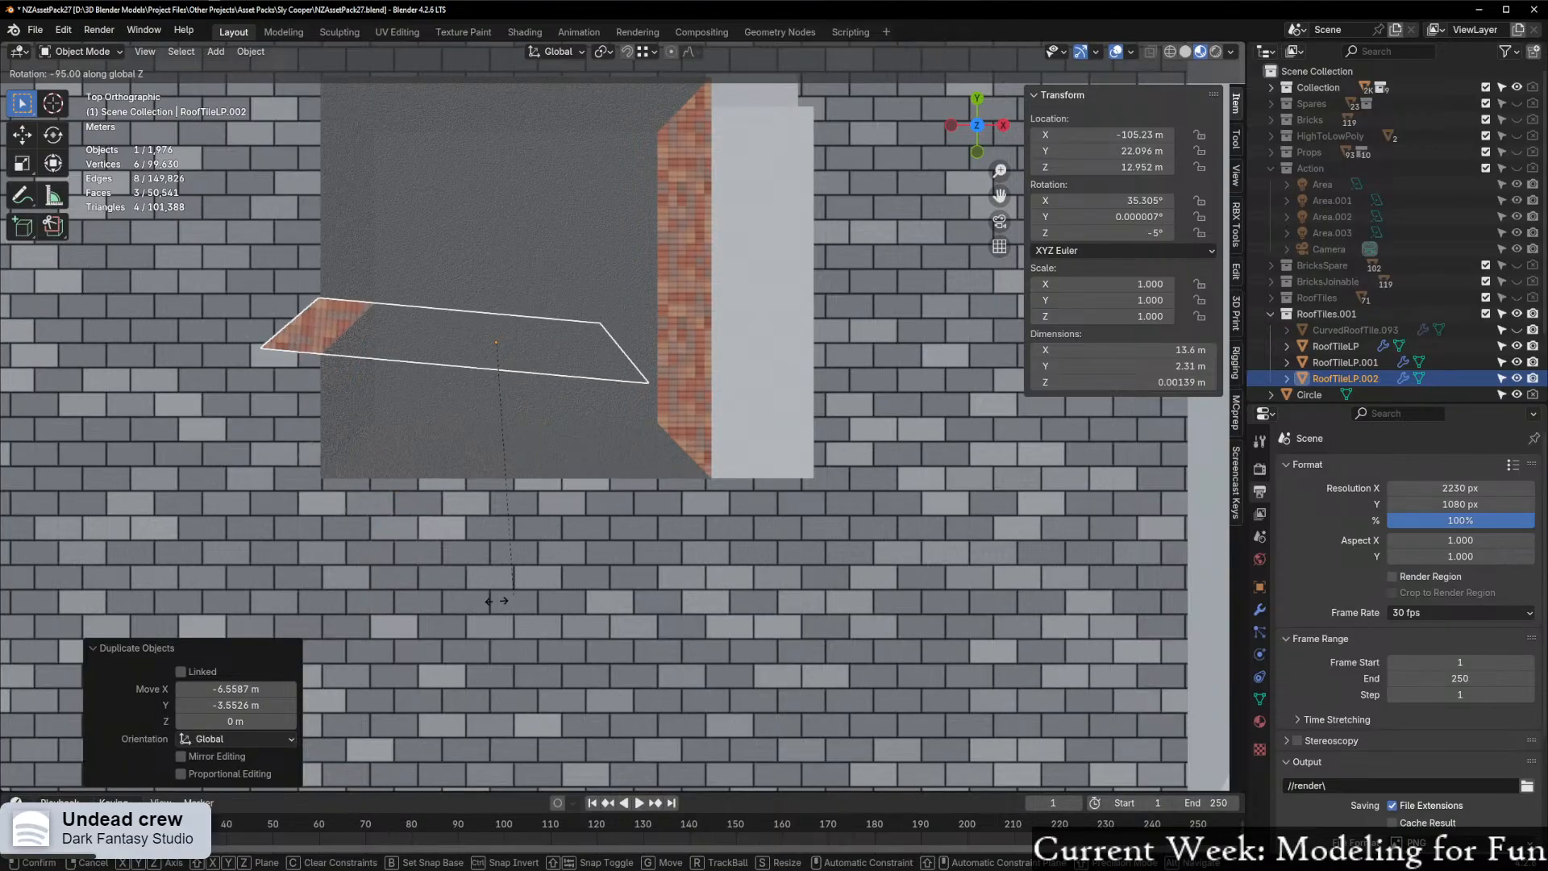
click(530, 598)
Move the rotated copy about 2.07 m along X and -3.69 m along Y onto the adjacent eave, meeting the first panel at the hip
scroll(570, 425, up, 3)
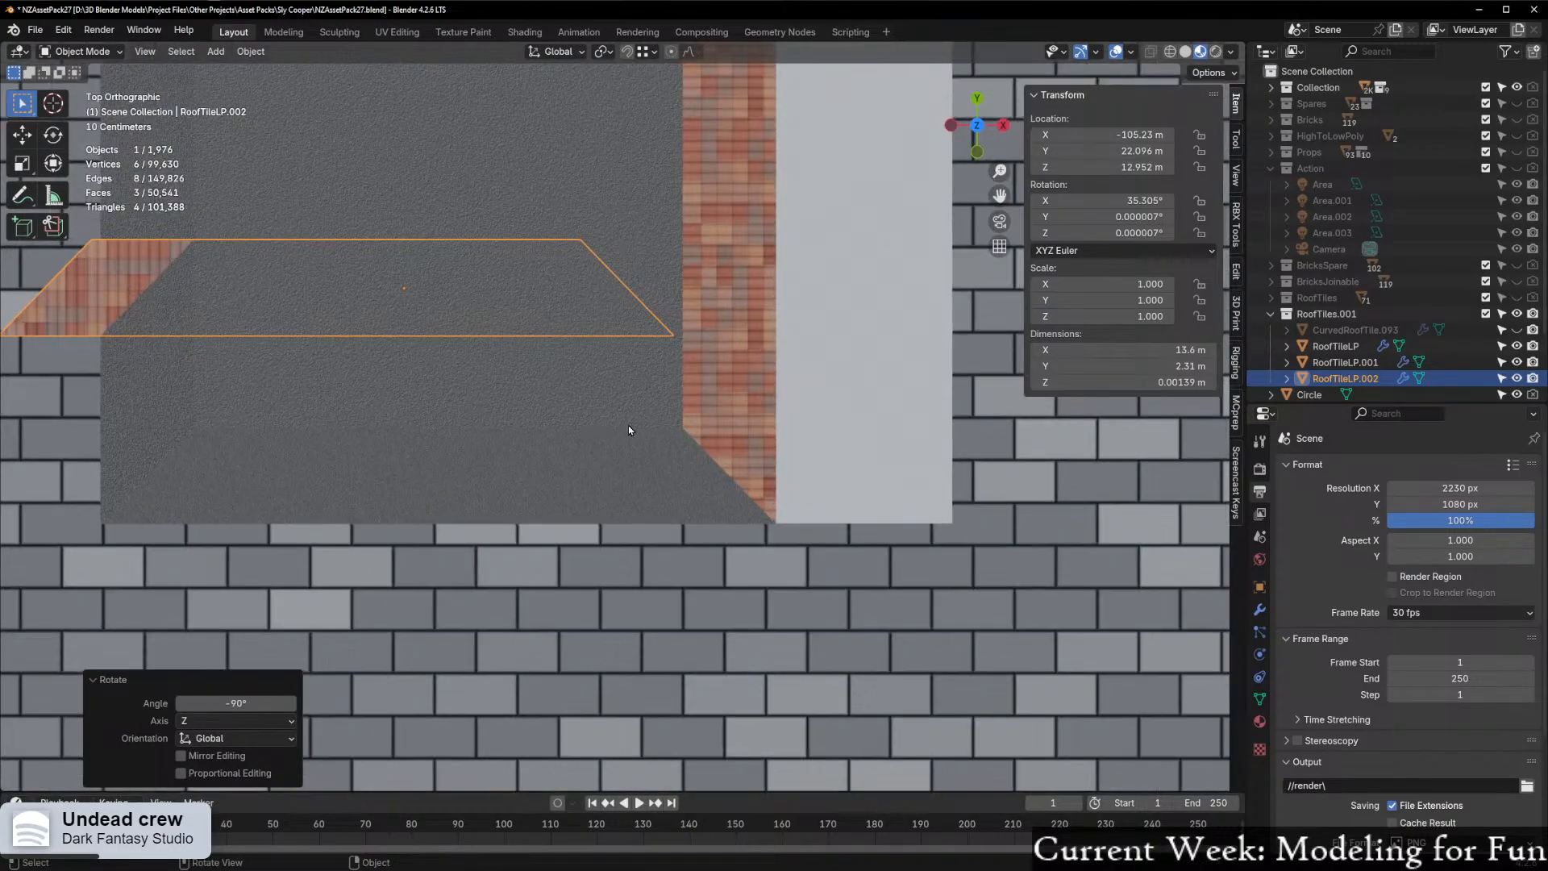
scroll(667, 422, up, 2)
key(g)
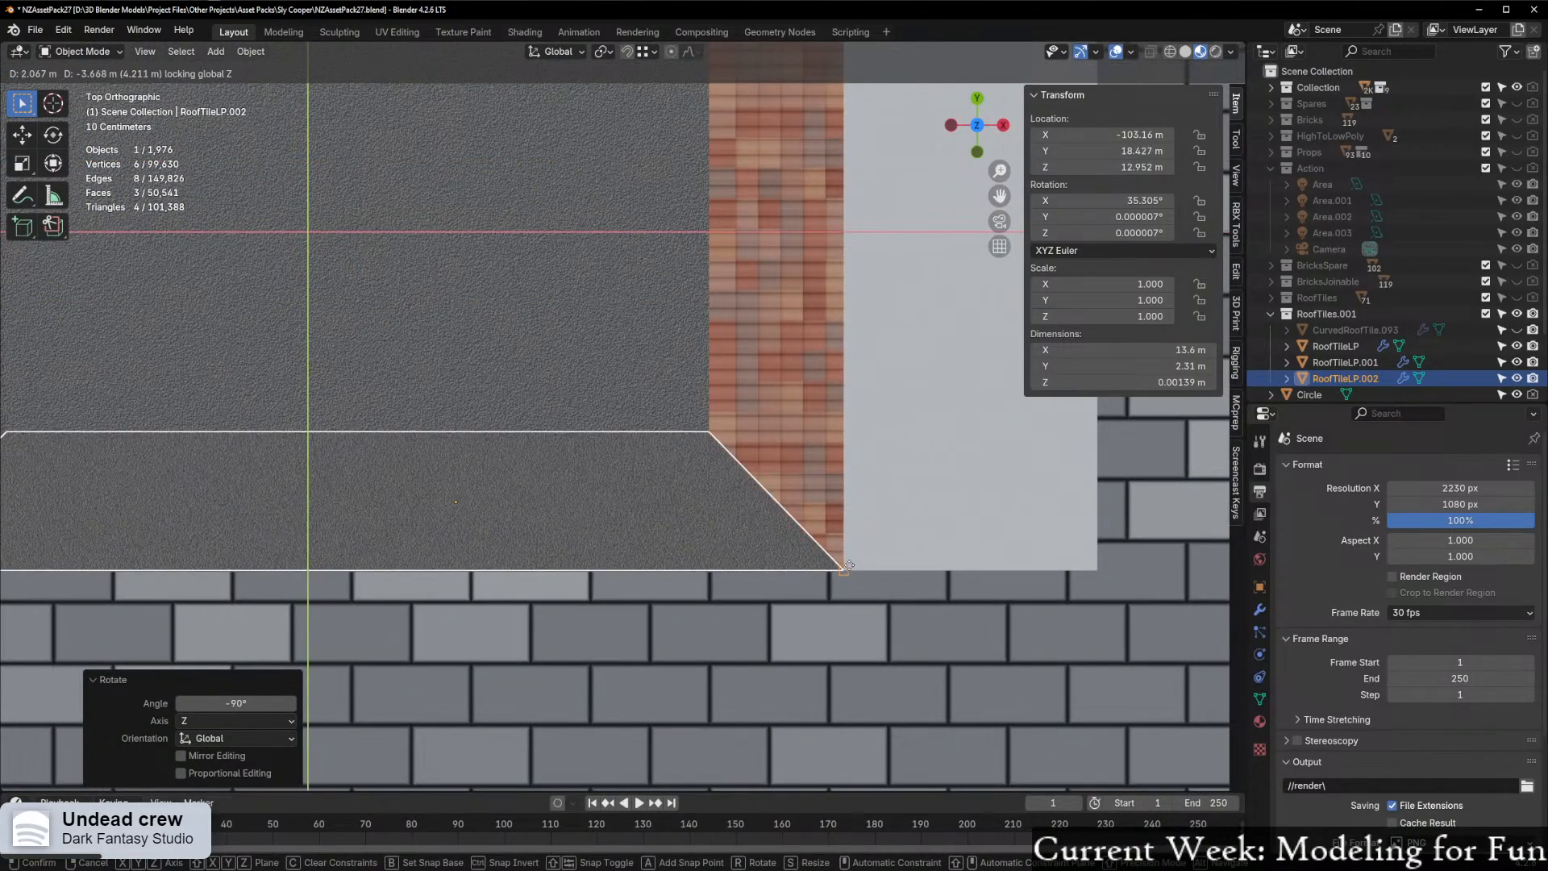
click(839, 589)
Raise the copied panel 0.0015 m along its local Z axis, off the roof surface
middle_drag(838, 589, 684, 426)
key(g)
key(x)
key(x)
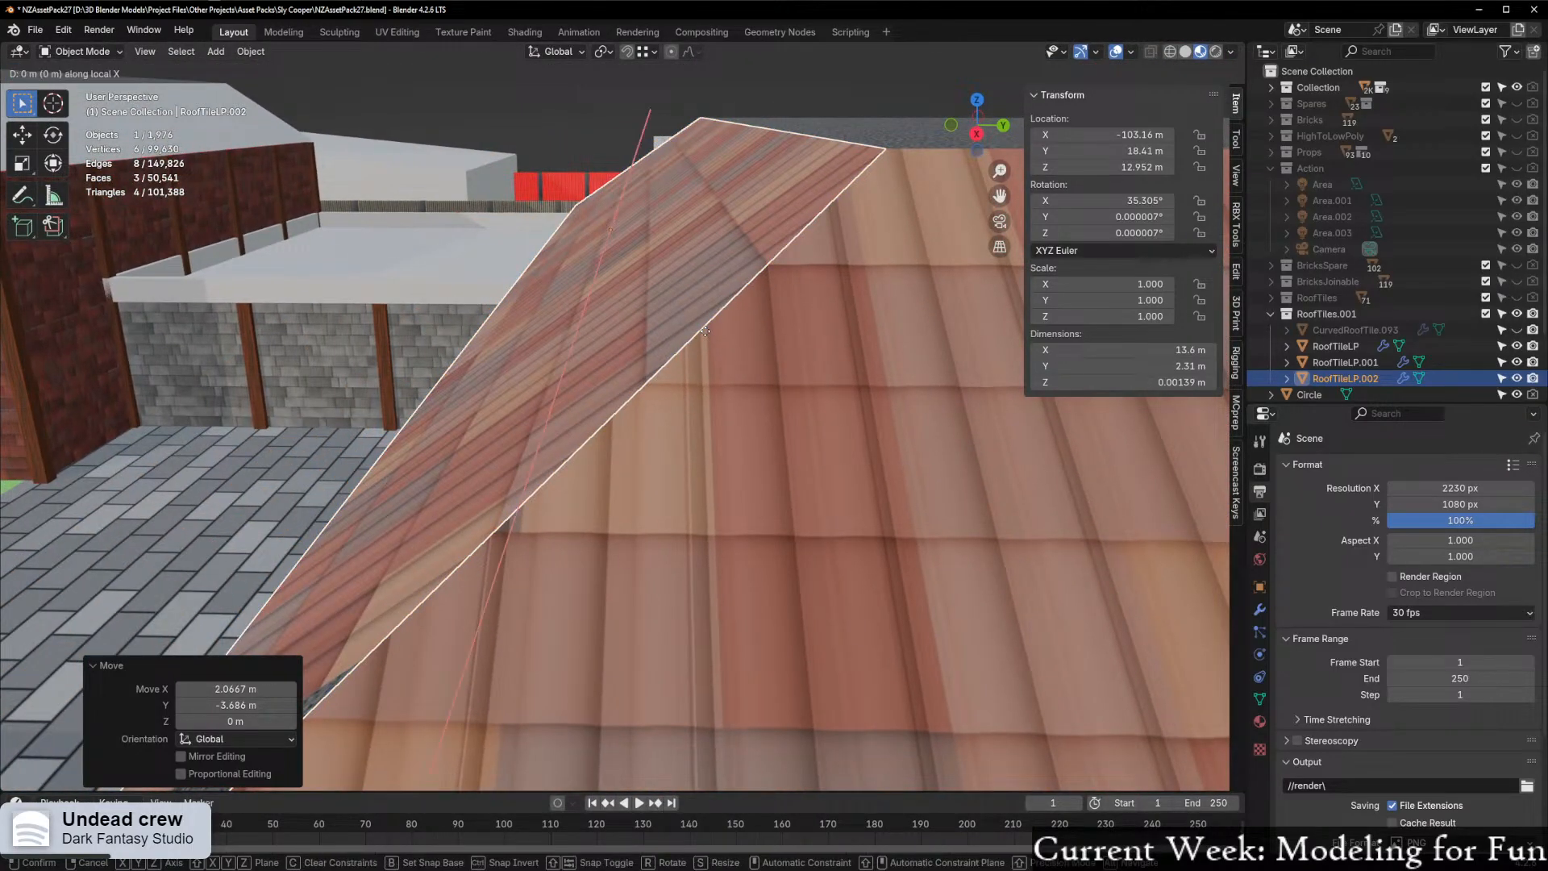
key(z)
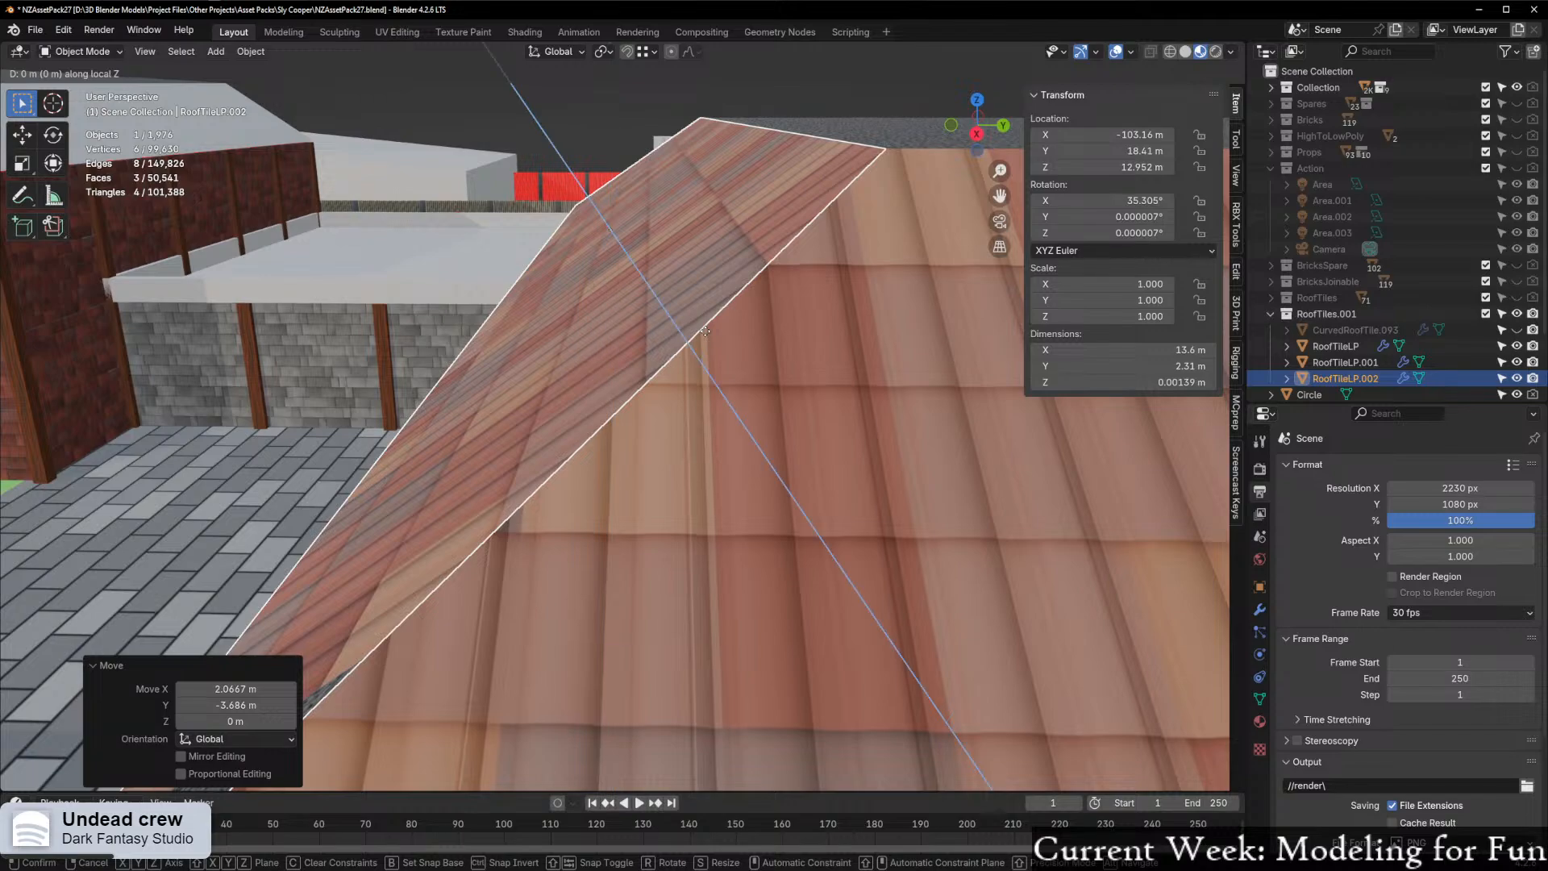
click(700, 329)
middle_drag(700, 329, 749, 348)
key(g)
key(z)
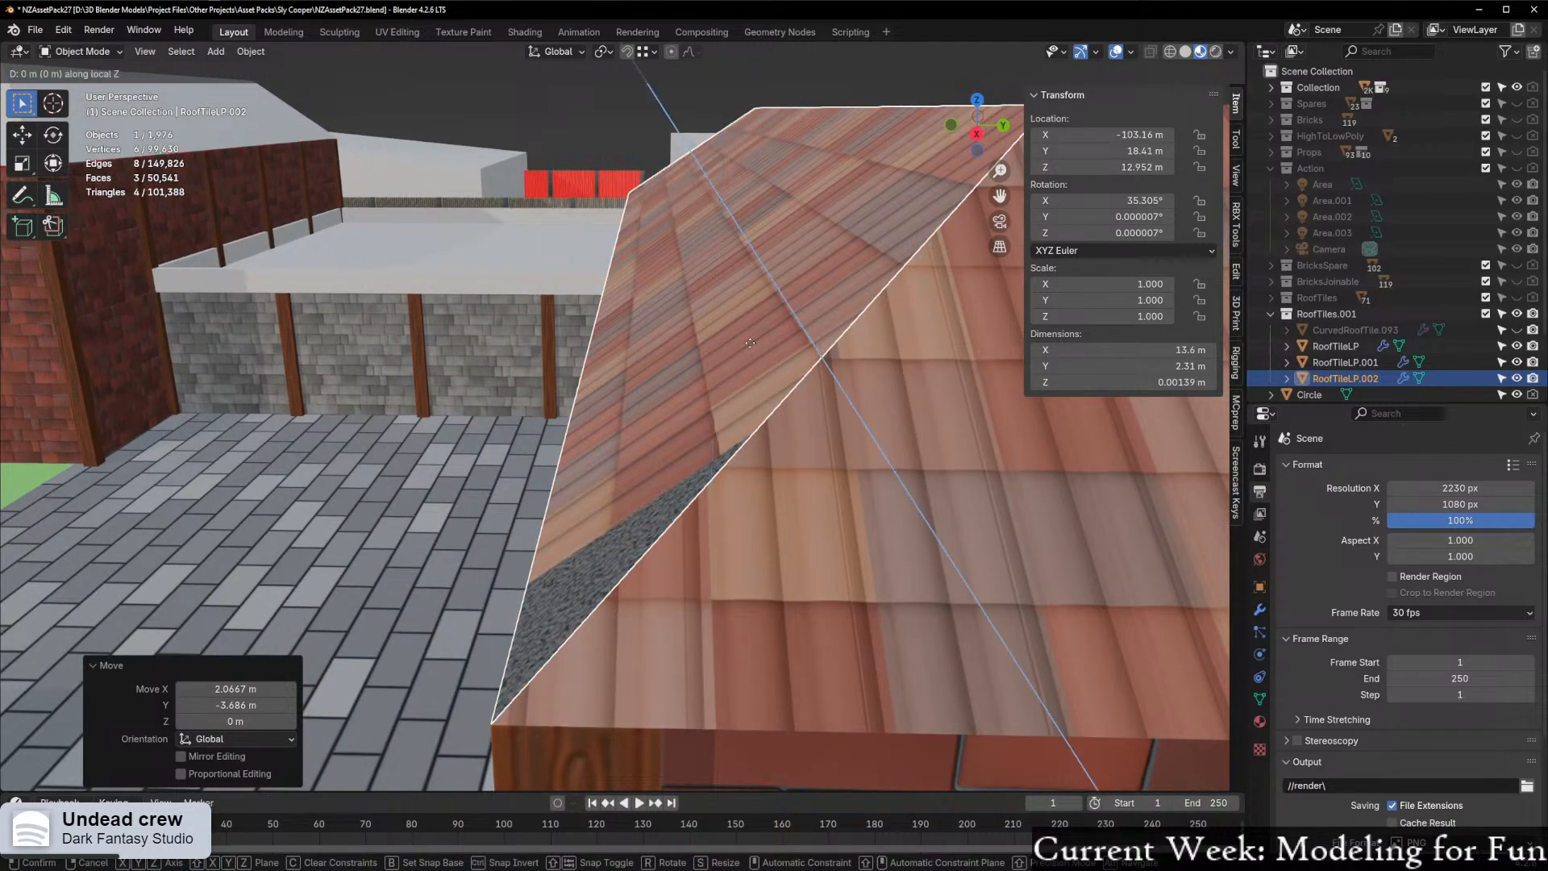
click(748, 342)
Try to duplicate the first tile panel about -11.34 m along X to the opposite roof side, and undo the duplication
middle_drag(748, 342, 716, 440)
shift+middle_drag(355, 388, 762, 461)
shift+middle_drag(581, 379, 705, 473)
scroll(705, 468, down, 2)
shift+middle_drag(865, 275, 667, 317)
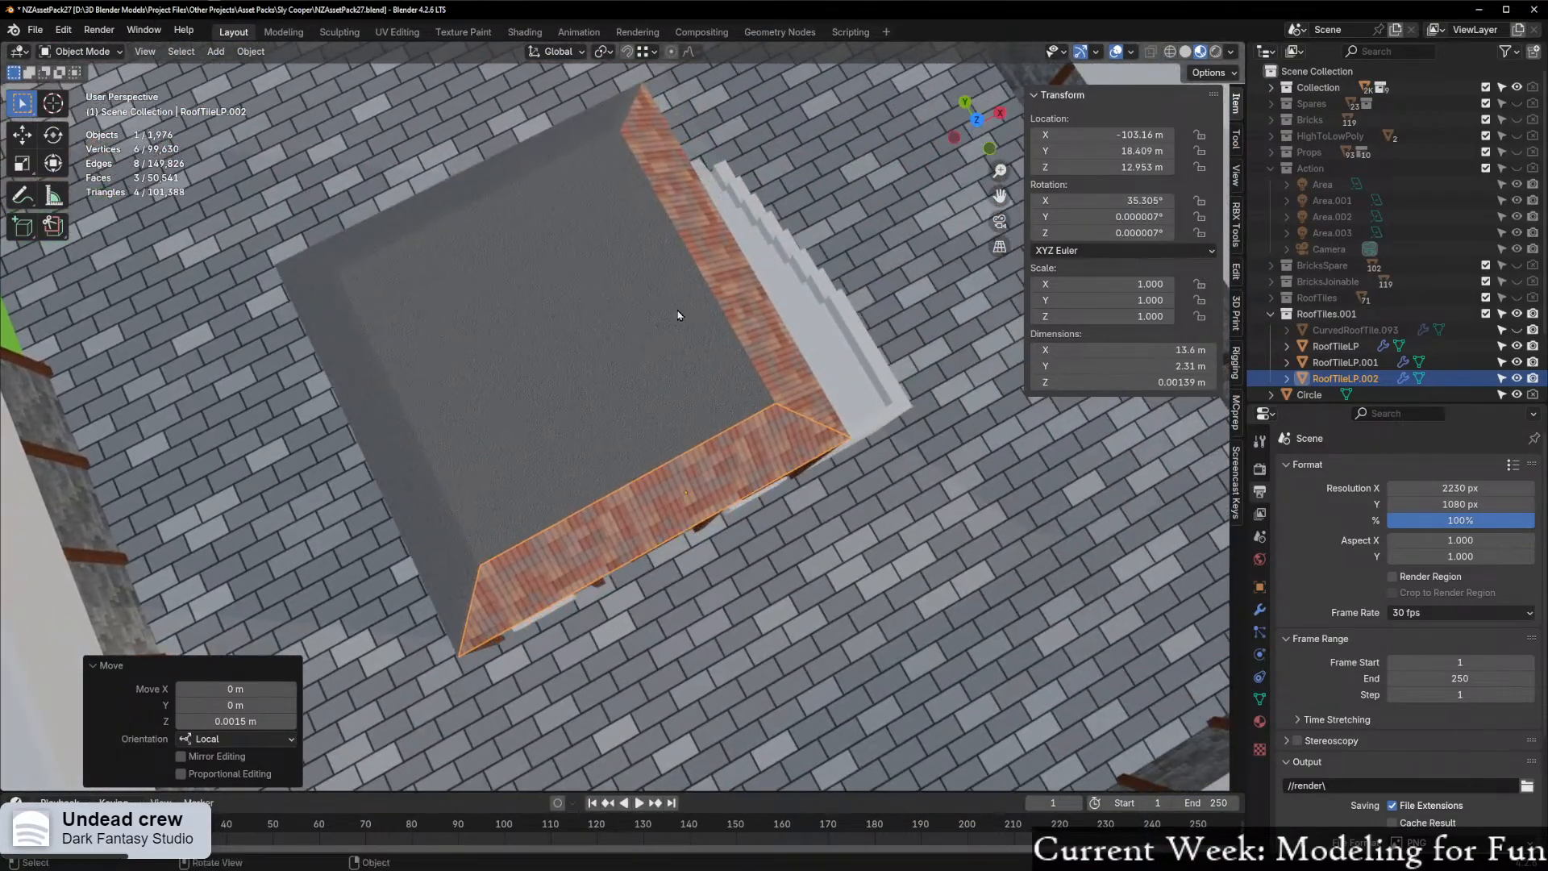
click(749, 277)
key(shift+d)
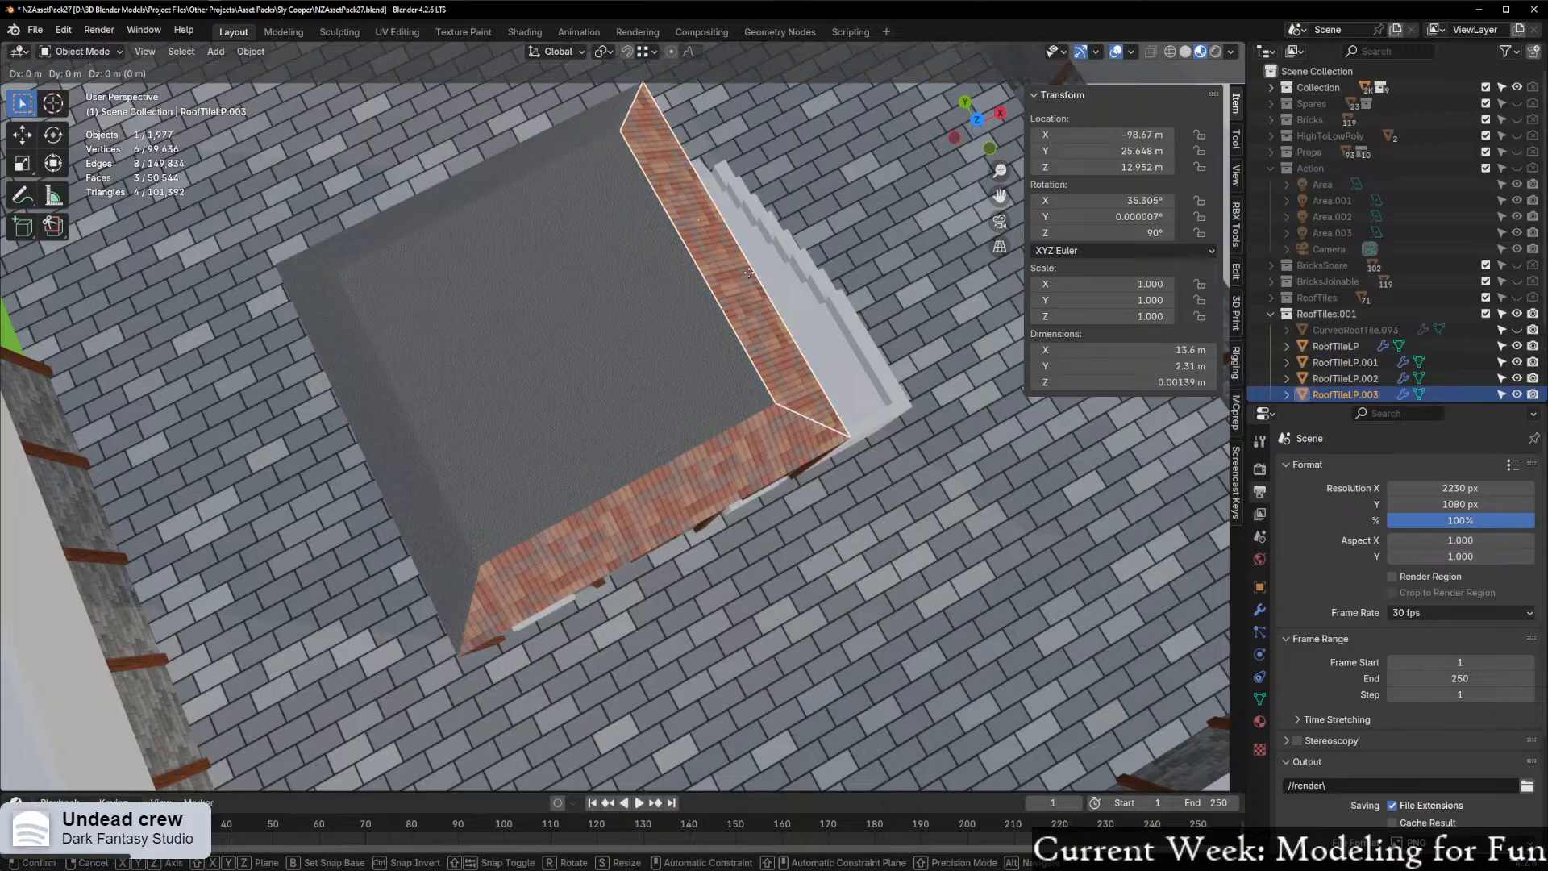
key(x)
click(417, 426)
key(t)
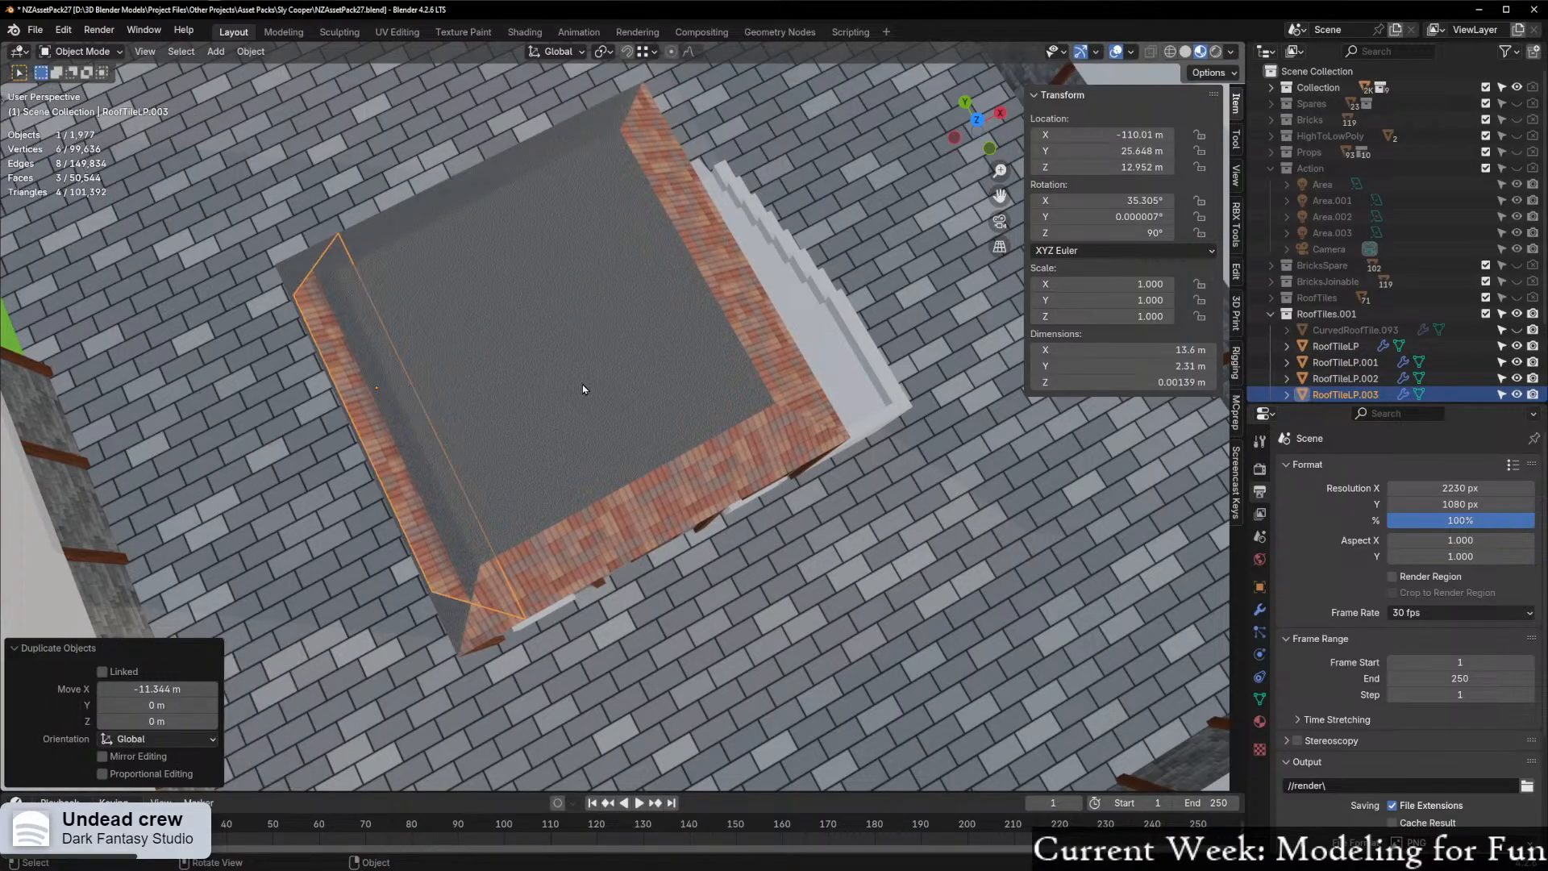
scroll(387, 435, up, 2)
key(ctrl+Tab)
key(Escape)
key(ctrl+z)
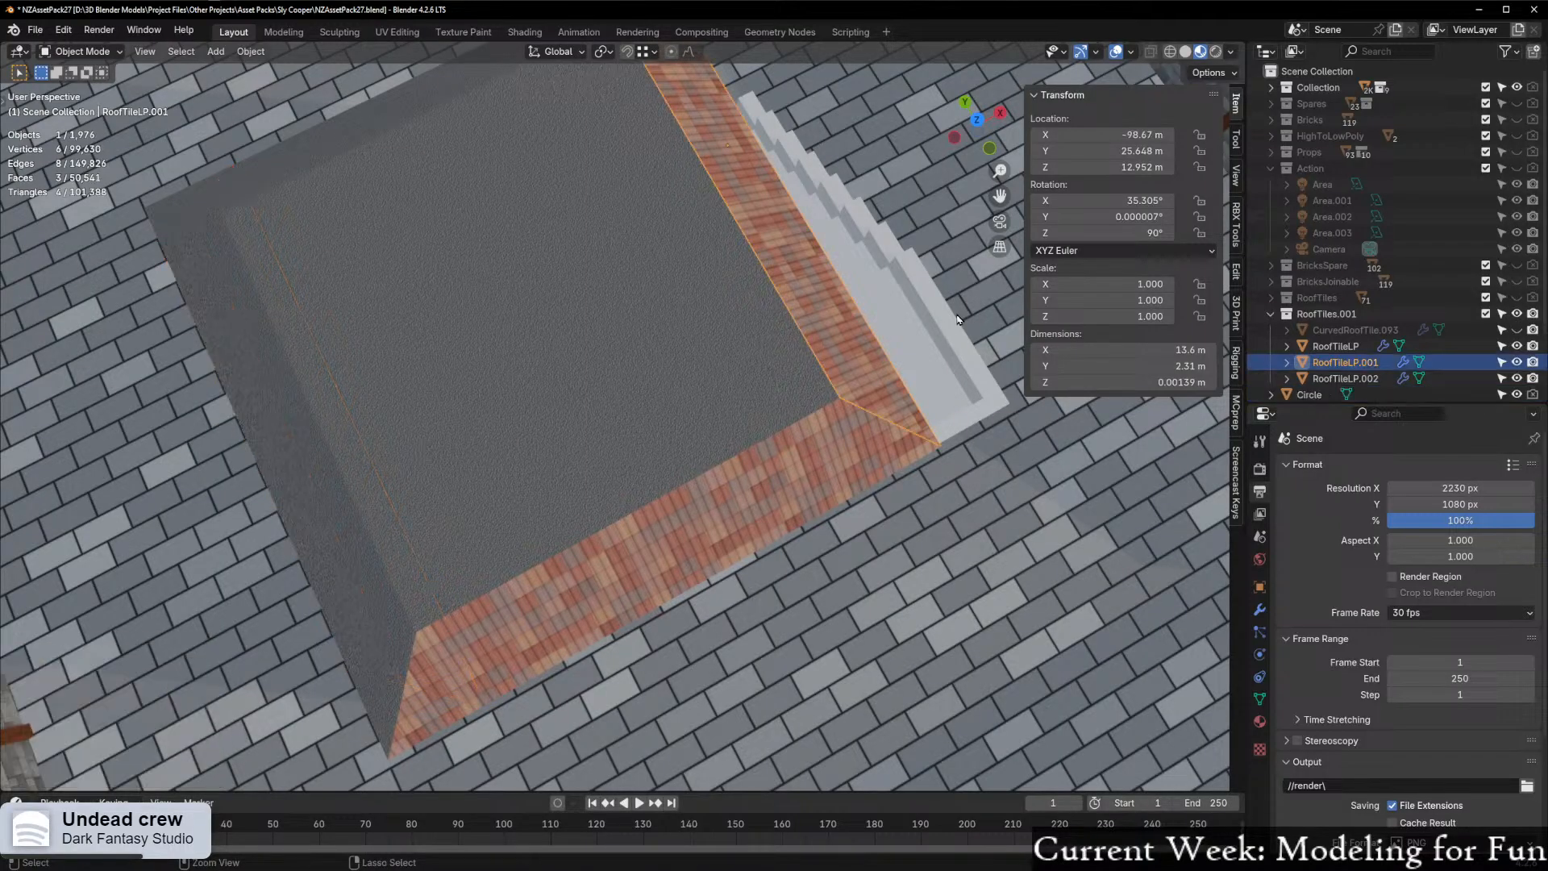
Delete the copied tile panel on the adjacent roof side
middle_drag(851, 331, 734, 530)
click(733, 530)
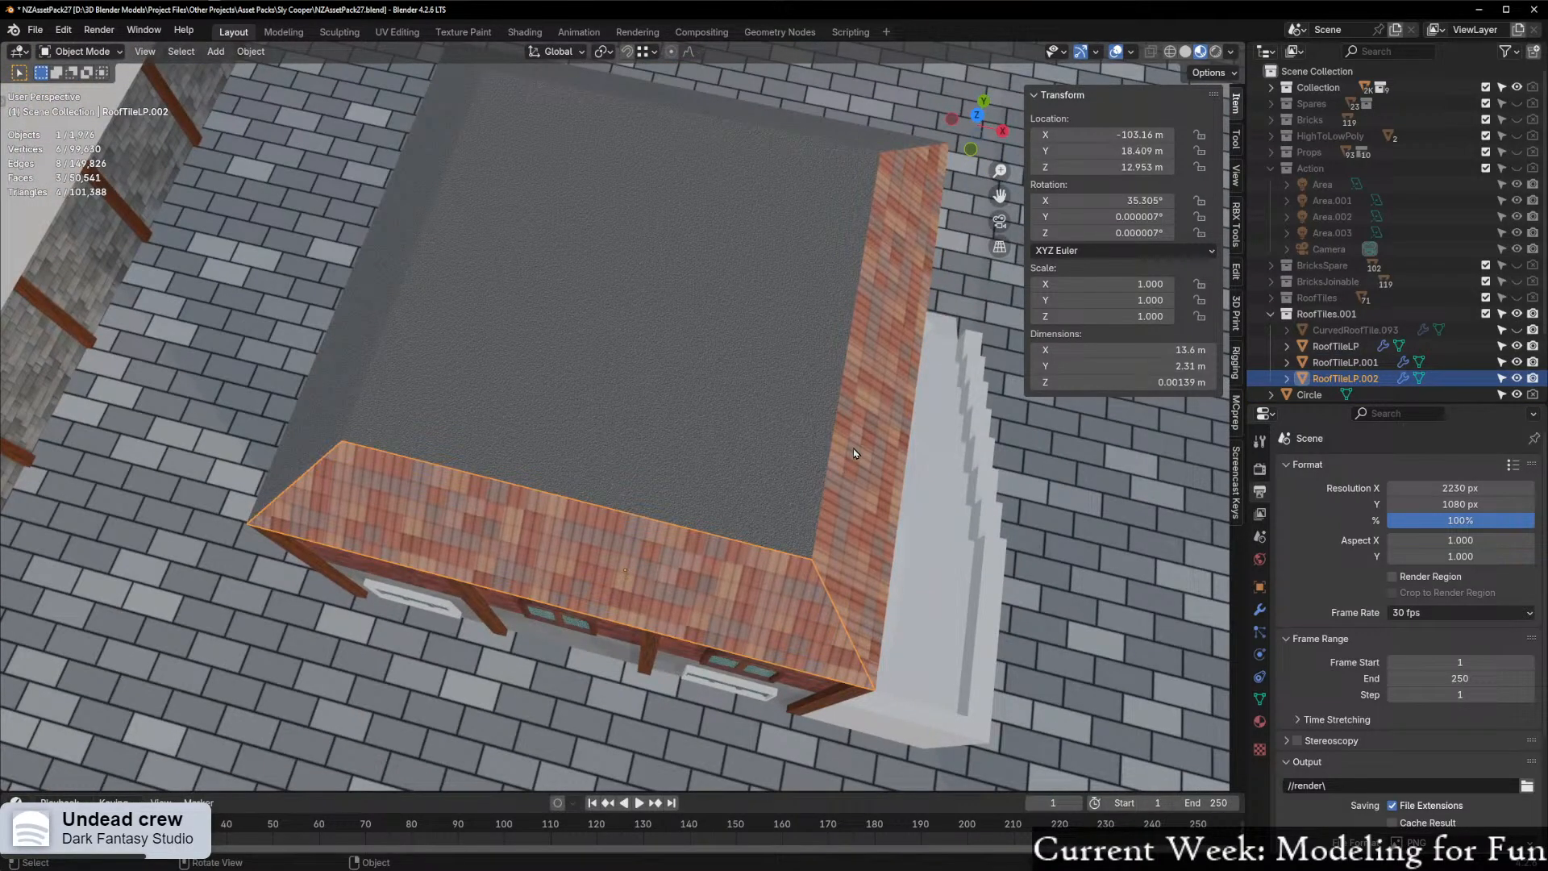
key(Delete)
Set the remaining tile panel's origin to its geometry
click(885, 417)
middle_drag(884, 417, 831, 500)
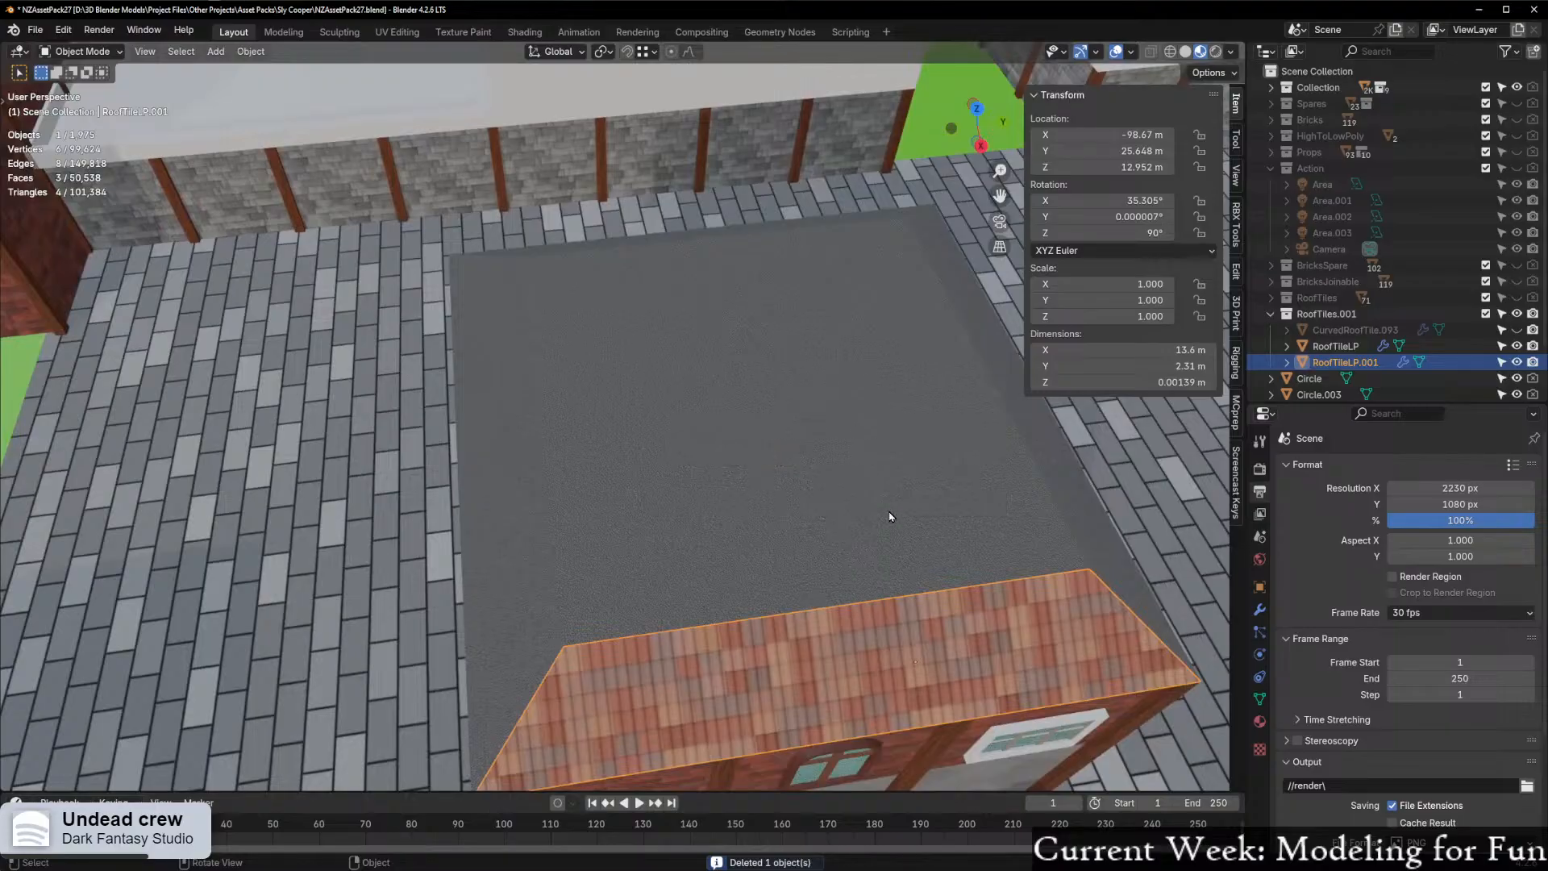
right_click(824, 624)
mouse_move(812, 610)
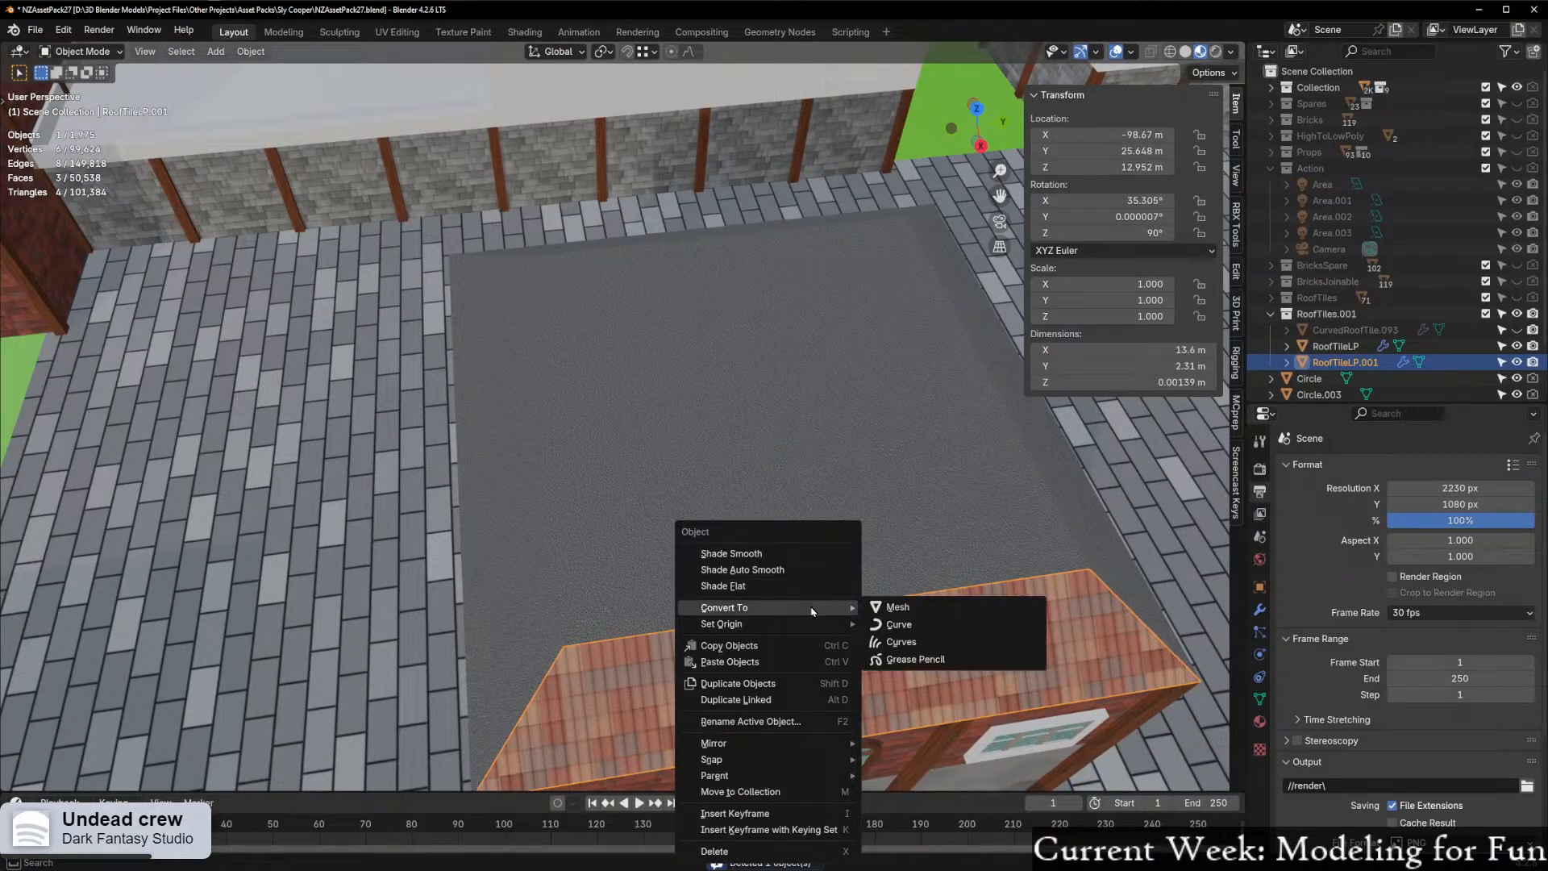
mouse_move(865, 625)
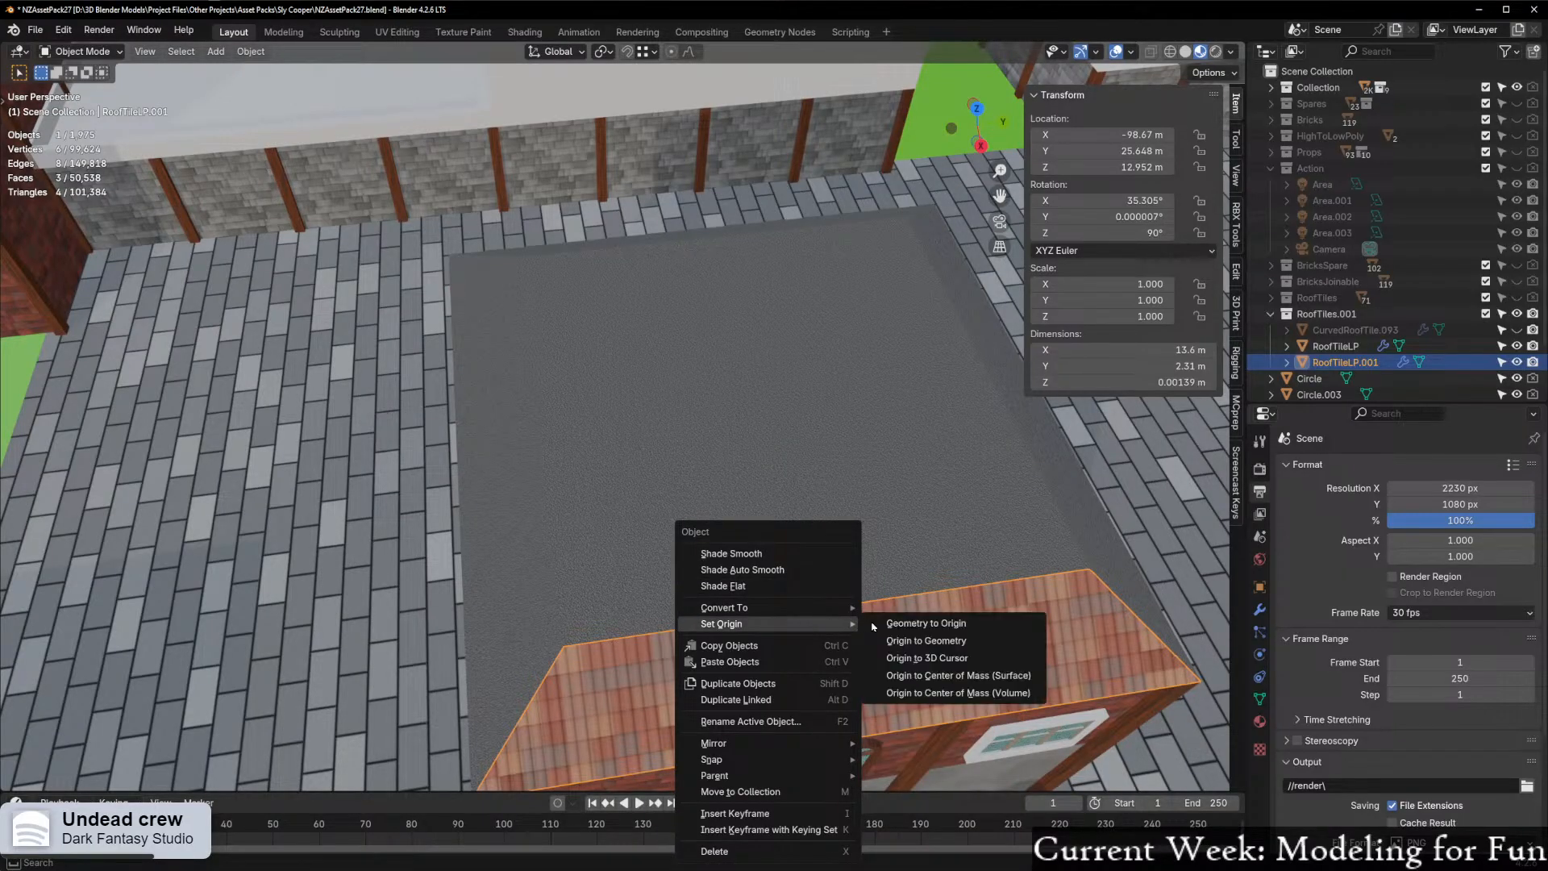
click(927, 646)
Make a linked duplicate of the tile panel, about -11.72 m along X near the opposite eave
scroll(793, 630, down, 3)
middle_drag(691, 551, 752, 574)
scroll(752, 574, up, 2)
scroll(752, 574, up, 2)
key(shift+d)
key(x)
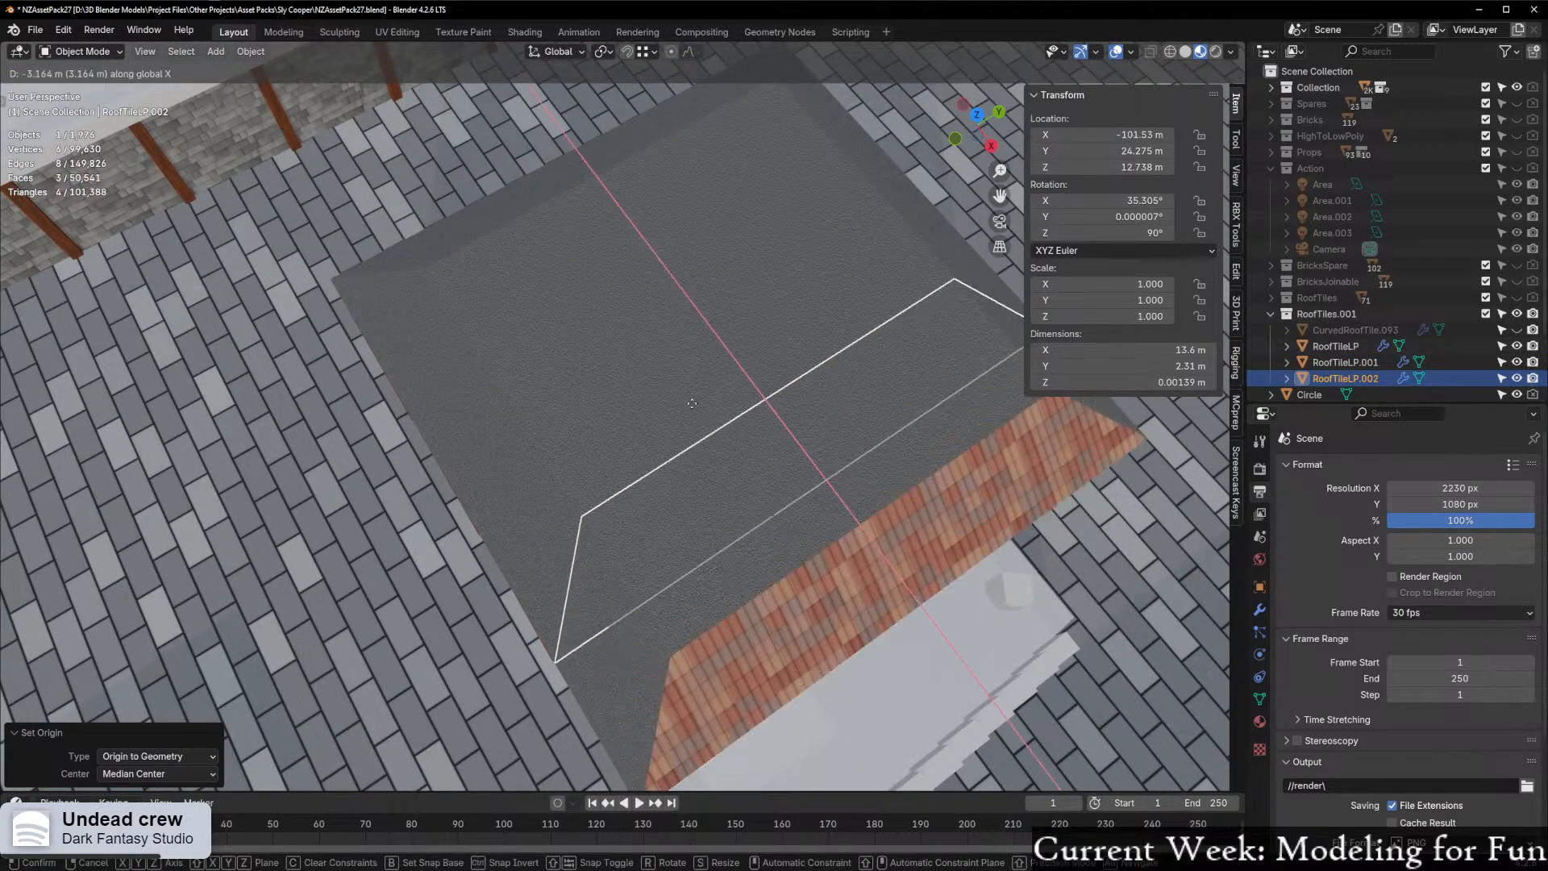
click(506, 179)
key(t)
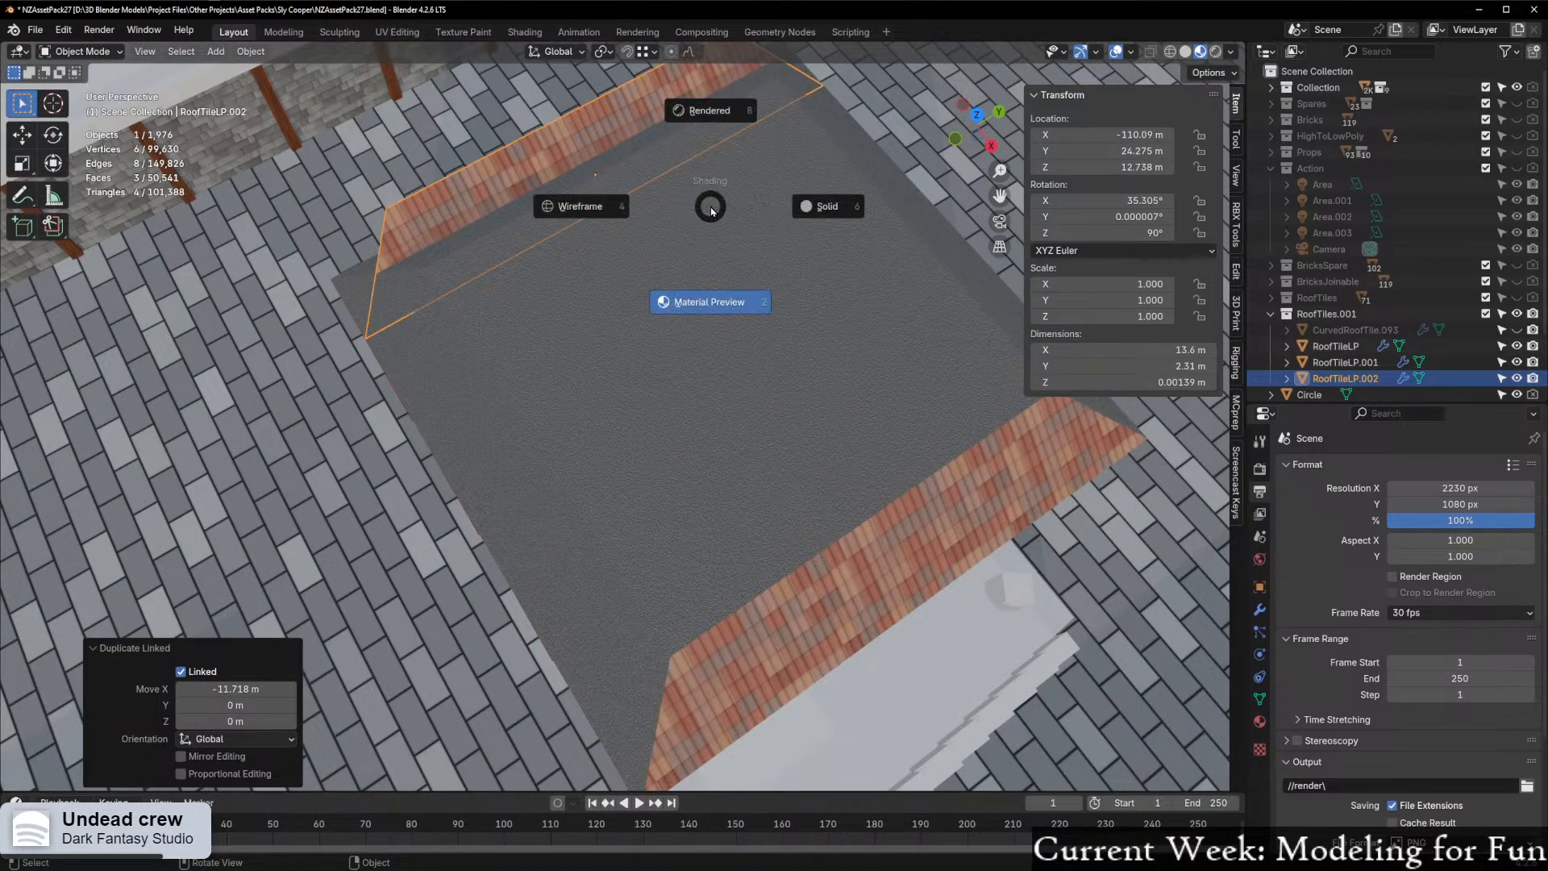
Rotate the linked panel copy 180° about the global Z axis
middle_drag(681, 289, 754, 300)
text(rz)
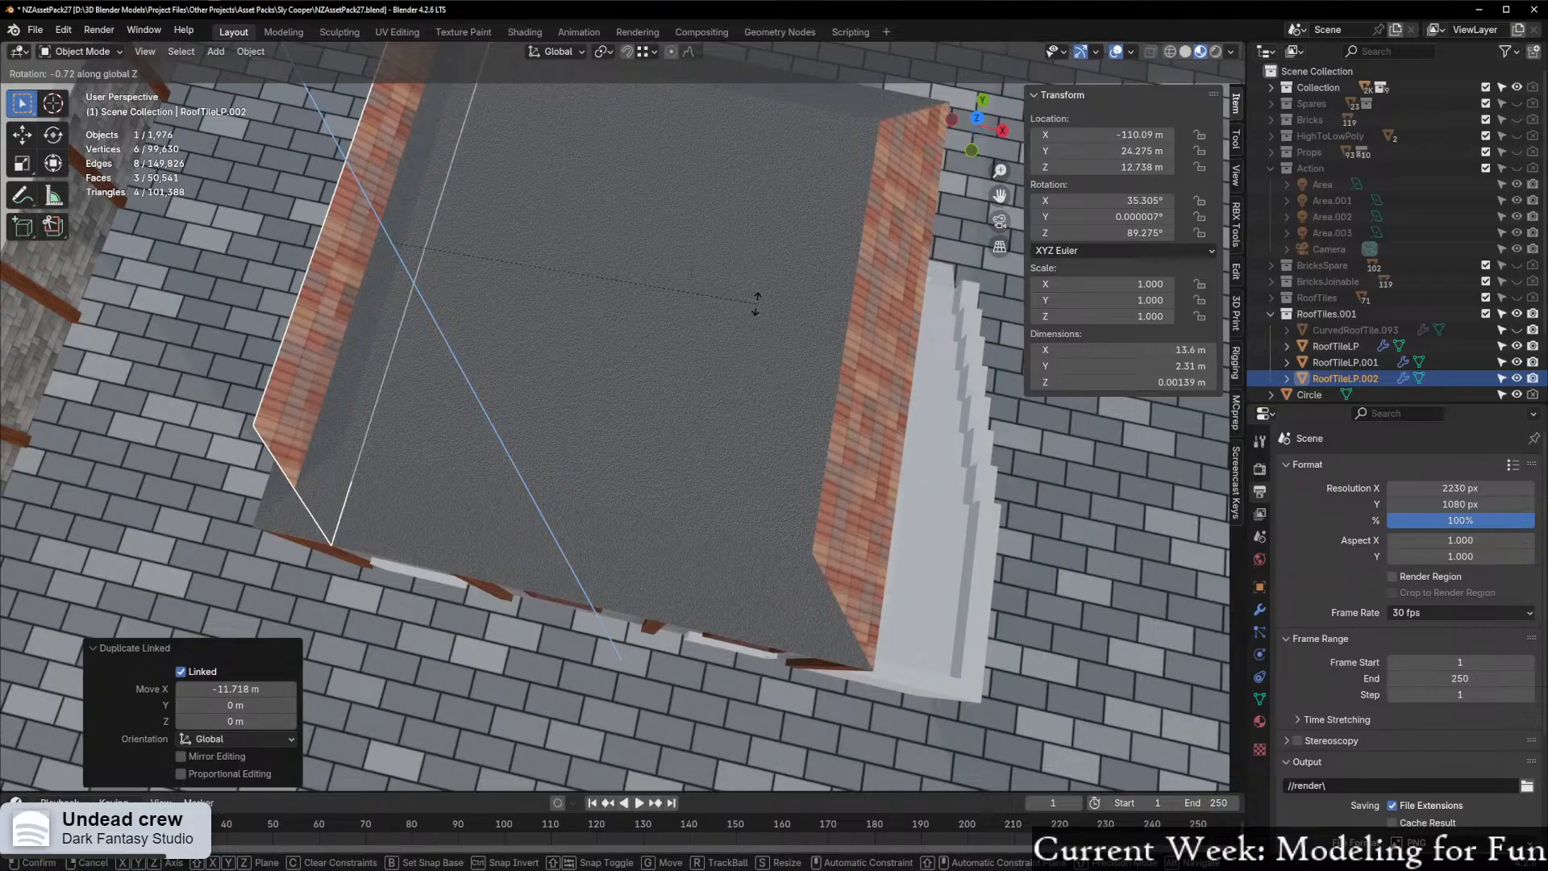
text(180)
key(Return)
scroll(428, 360, up, 6)
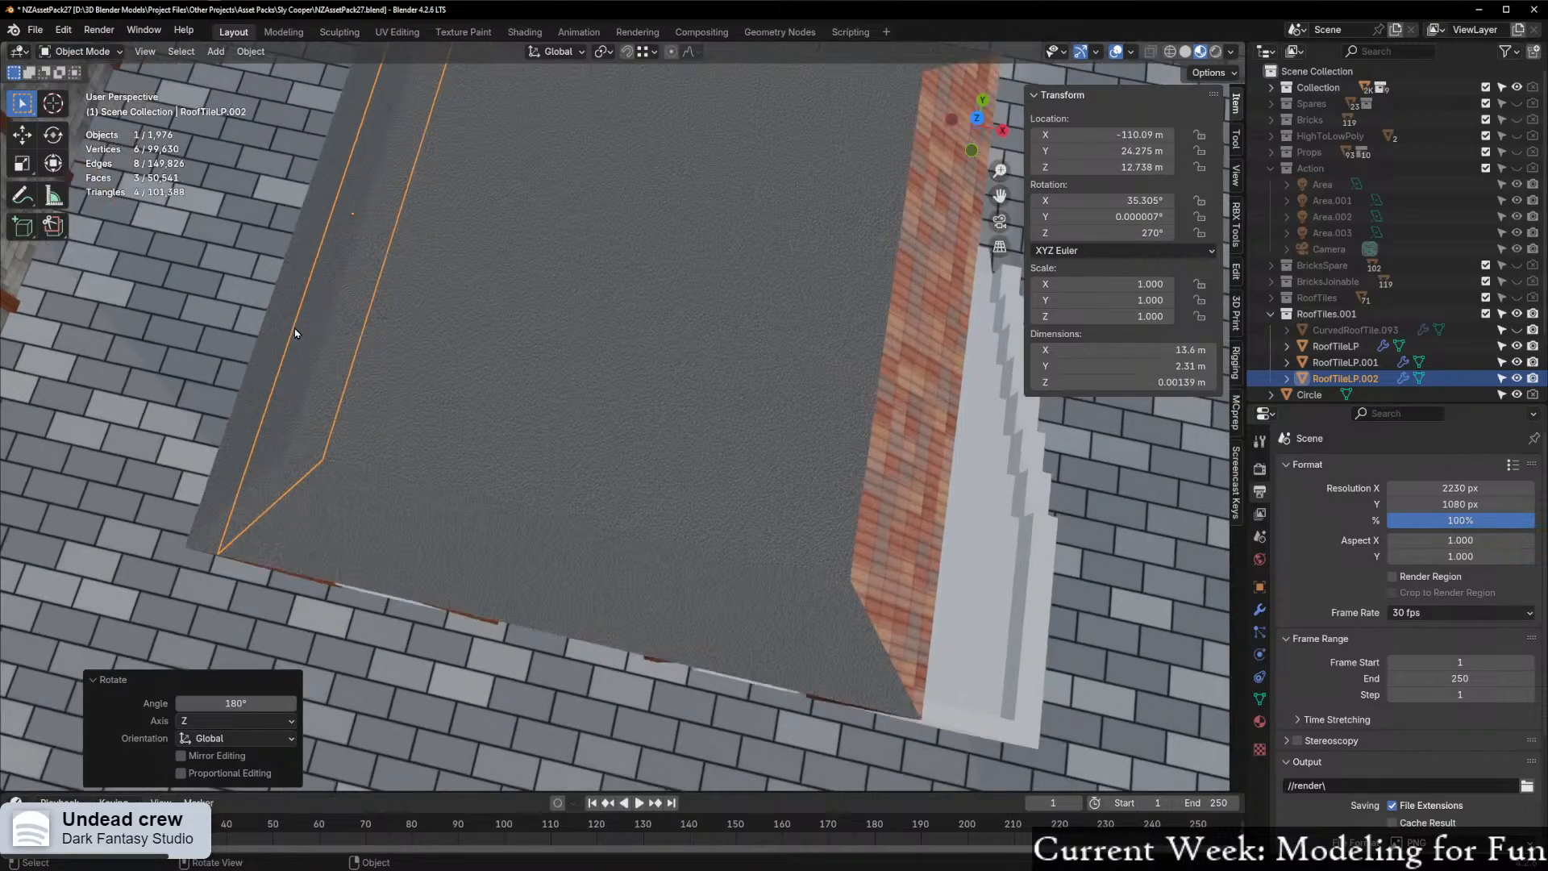
key(g)
key(x)
key(x)
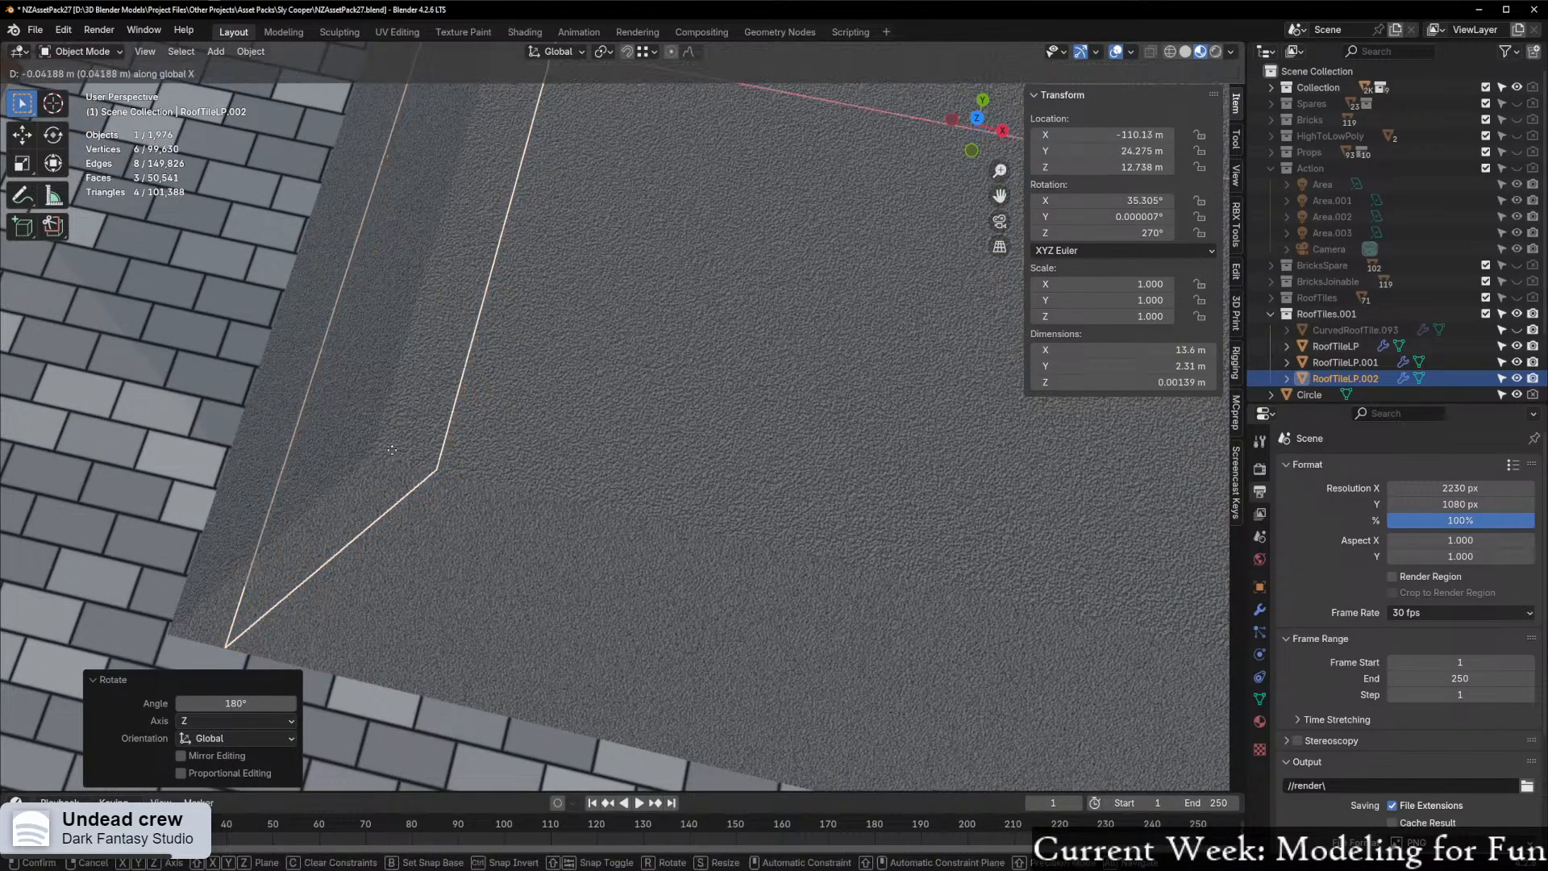
key(y)
key(y)
key(ctrl)
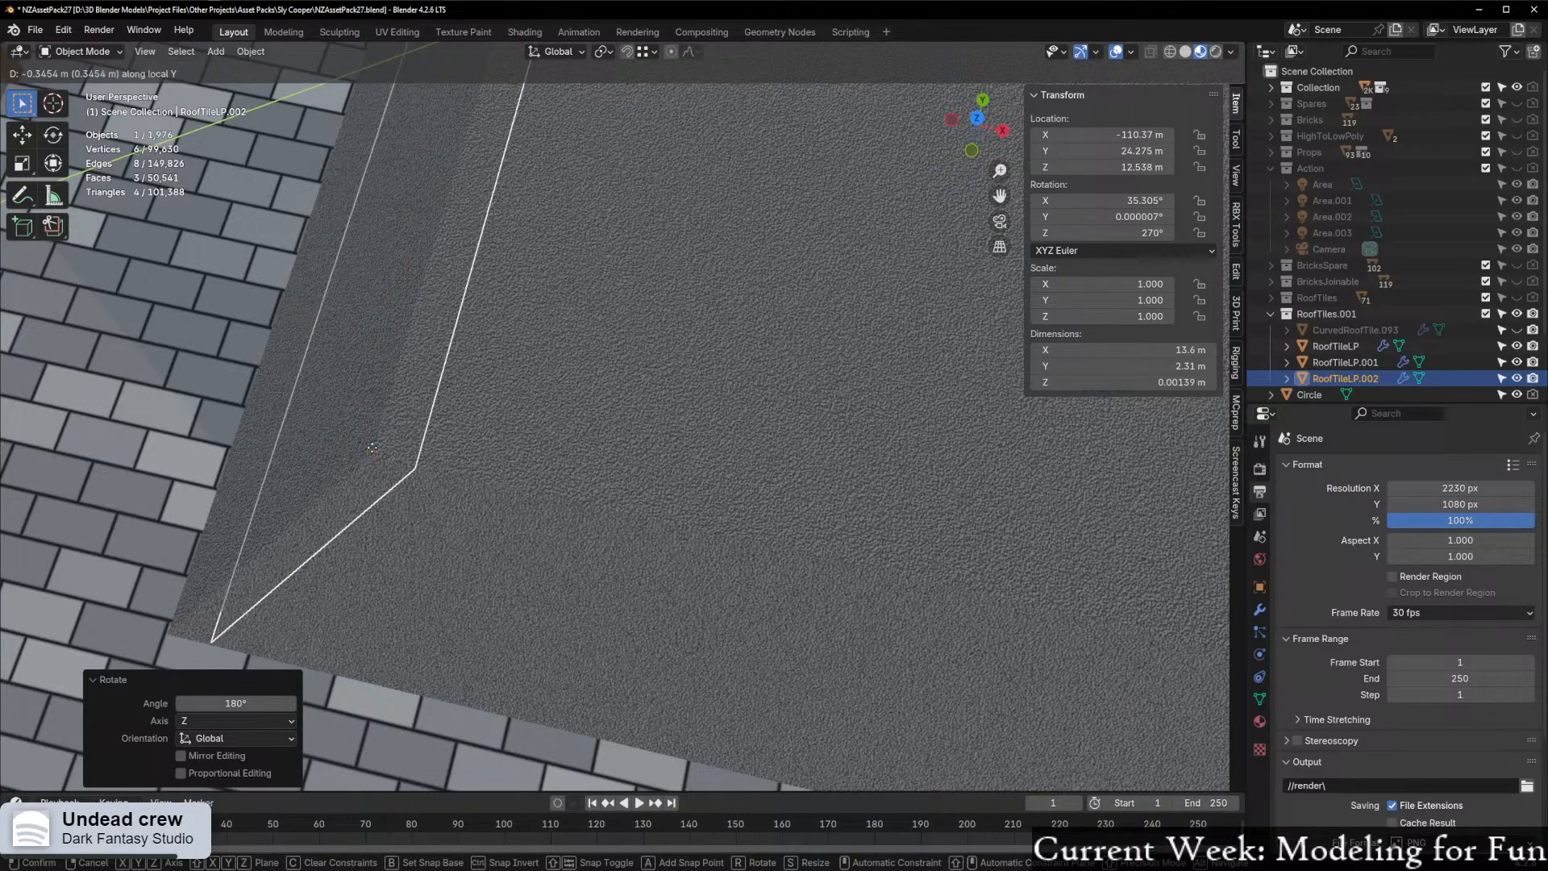
click(374, 449)
middle_drag(373, 449, 775, 415)
key(g)
key(shift+z)
key(ctrl)
right_click(821, 427)
Snap the rotated copy onto the opposite eave, moving it about -0.63 m along X and 1.88 m along Y
key(g)
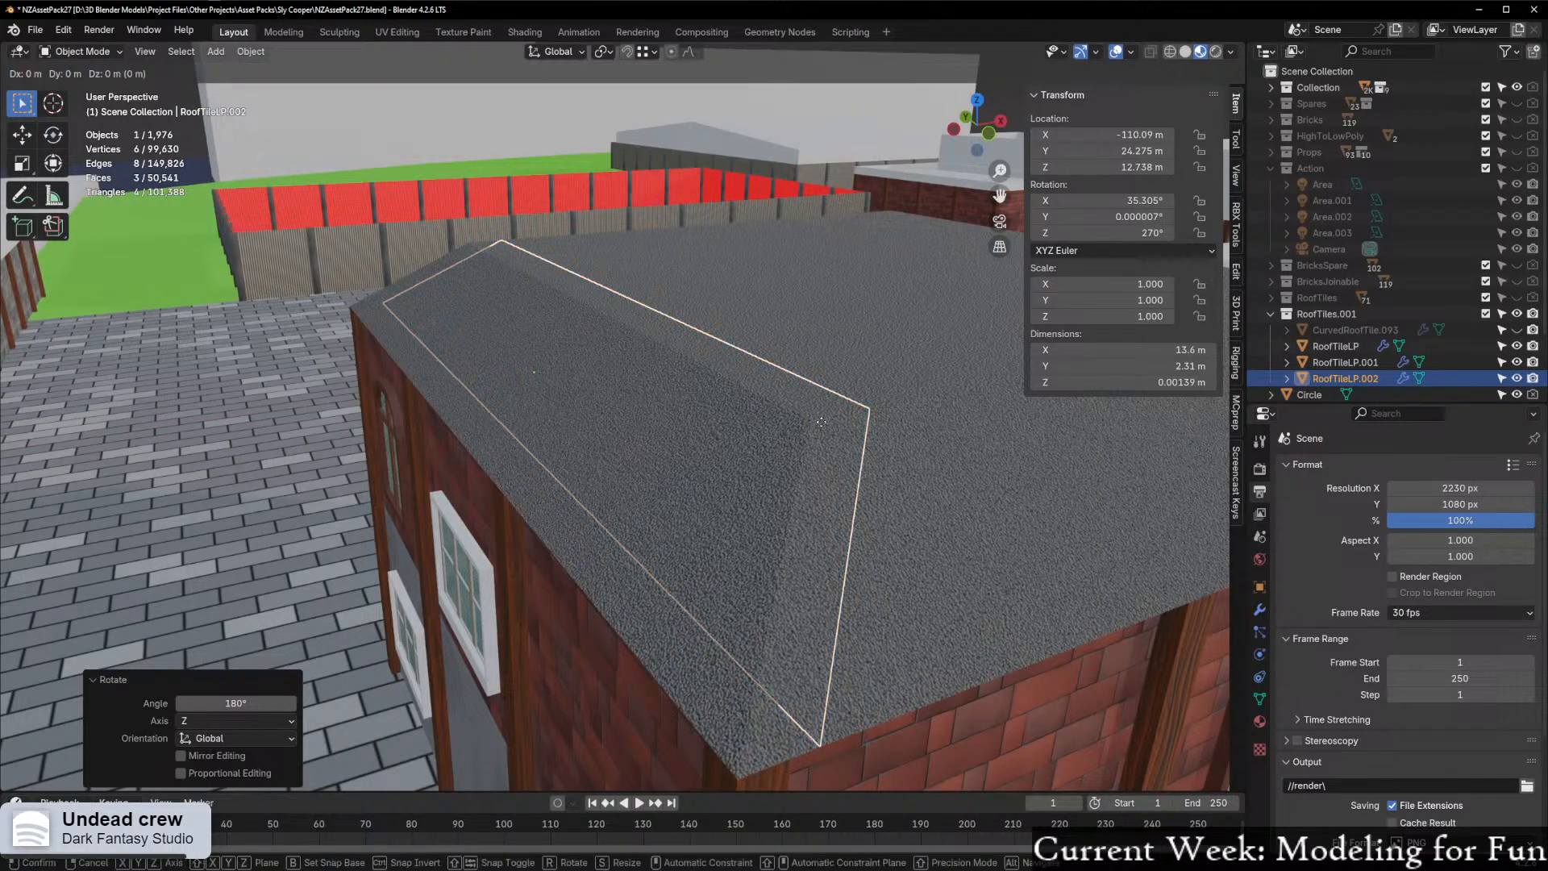
click(823, 423)
middle_drag(733, 436, 685, 440)
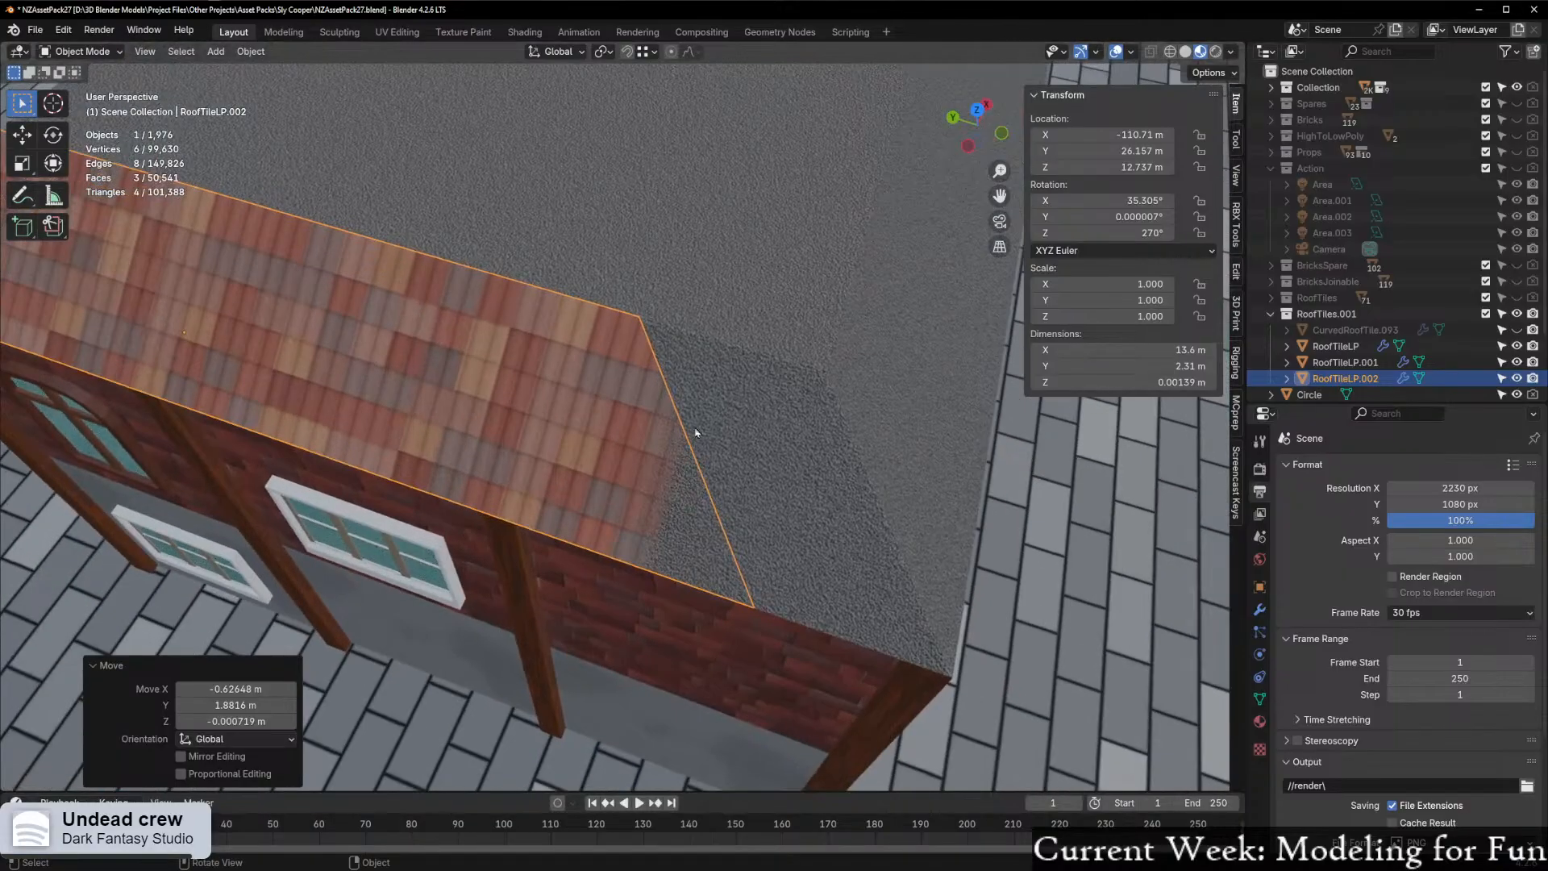
Slide the copy about 1.88 m along its local X axis, snapping its lower corner to the roof's corner
key(g)
key(x)
key(x)
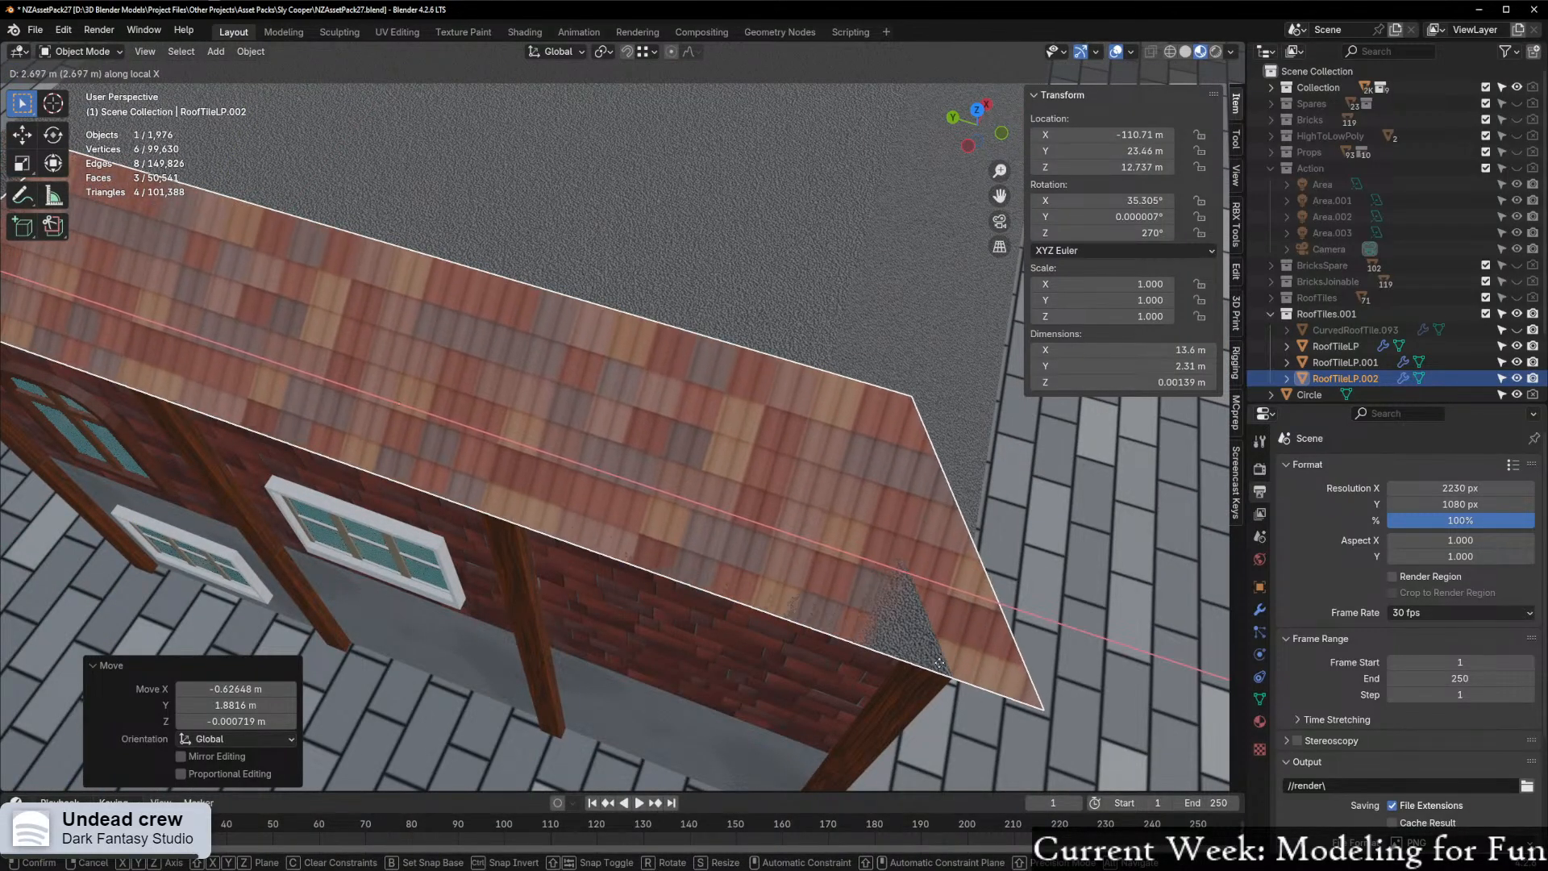
key(ctrl)
click(955, 678)
Raise the opposite-side panel about 0.0013 m along its local Z axis, off the roof surface
scroll(785, 564, down, 5)
middle_drag(500, 427, 725, 419)
scroll(770, 418, up, 5)
middle_drag(879, 395, 713, 461)
key(g)
key(z)
key(z)
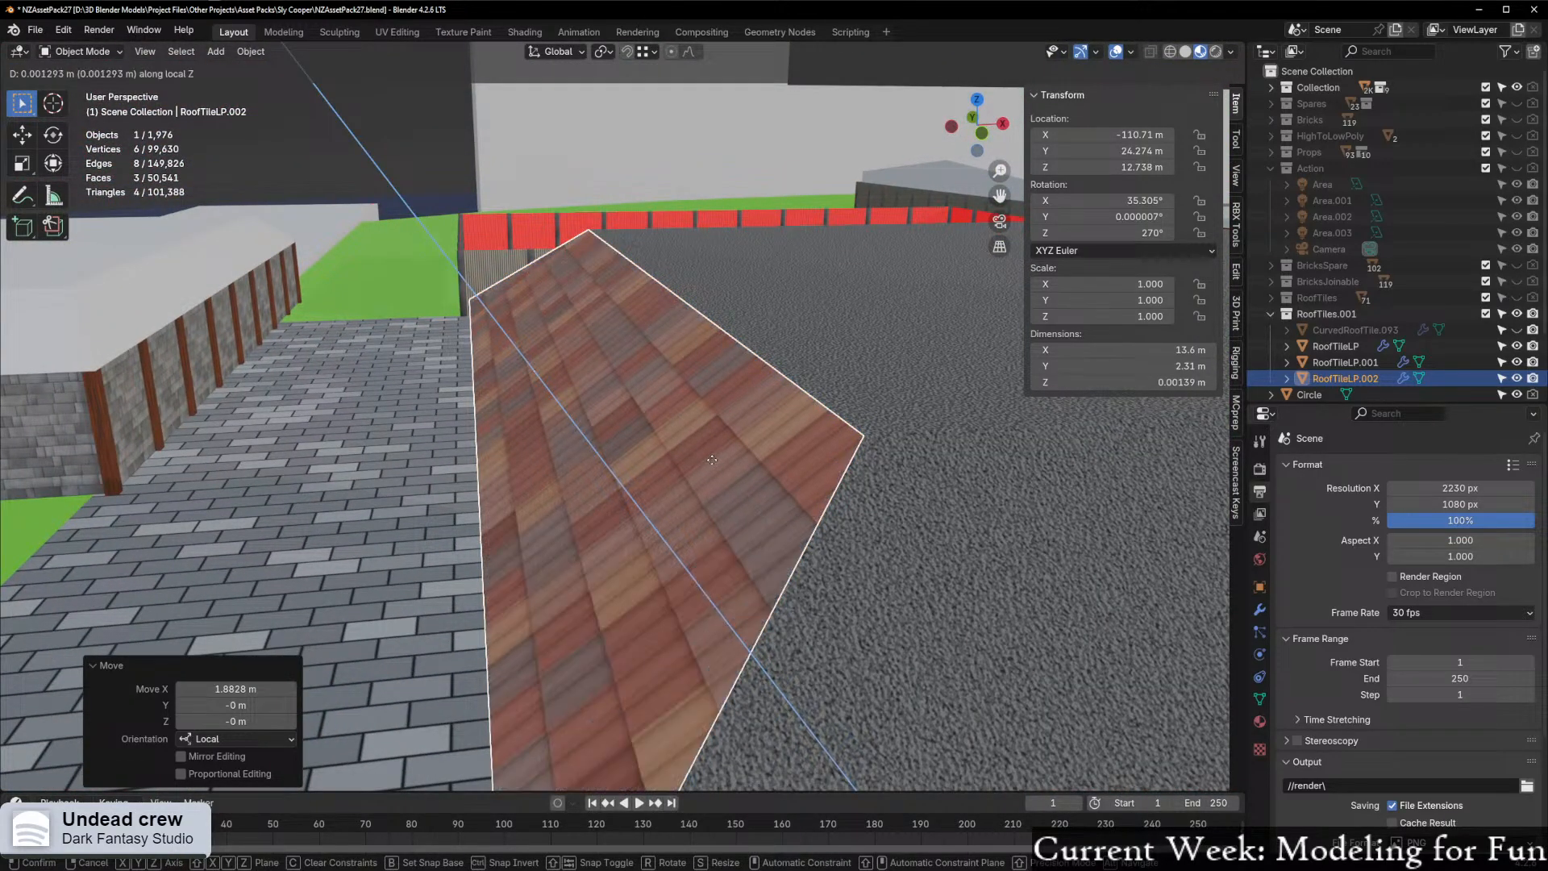
click(713, 465)
Examine the fit of both tile panels along the eaves and hips and the roof sides still uncovered
scroll(713, 465, down, 4)
middle_drag(724, 441, 529, 432)
scroll(750, 502, up, 3)
middle_drag(751, 502, 702, 494)
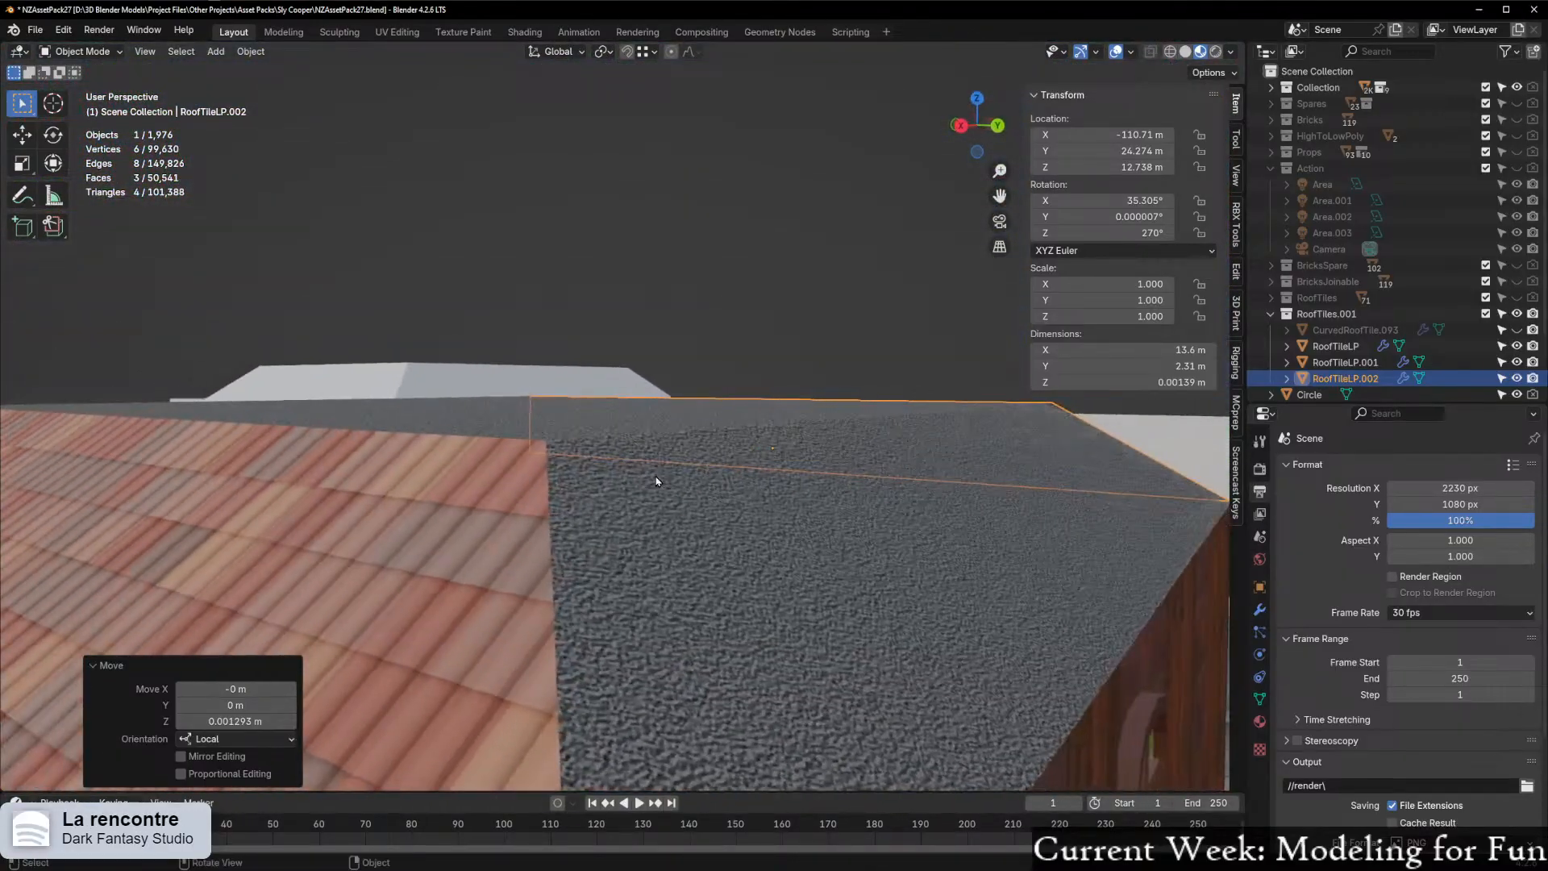
scroll(661, 487, down, 4)
scroll(532, 568, up, 3)
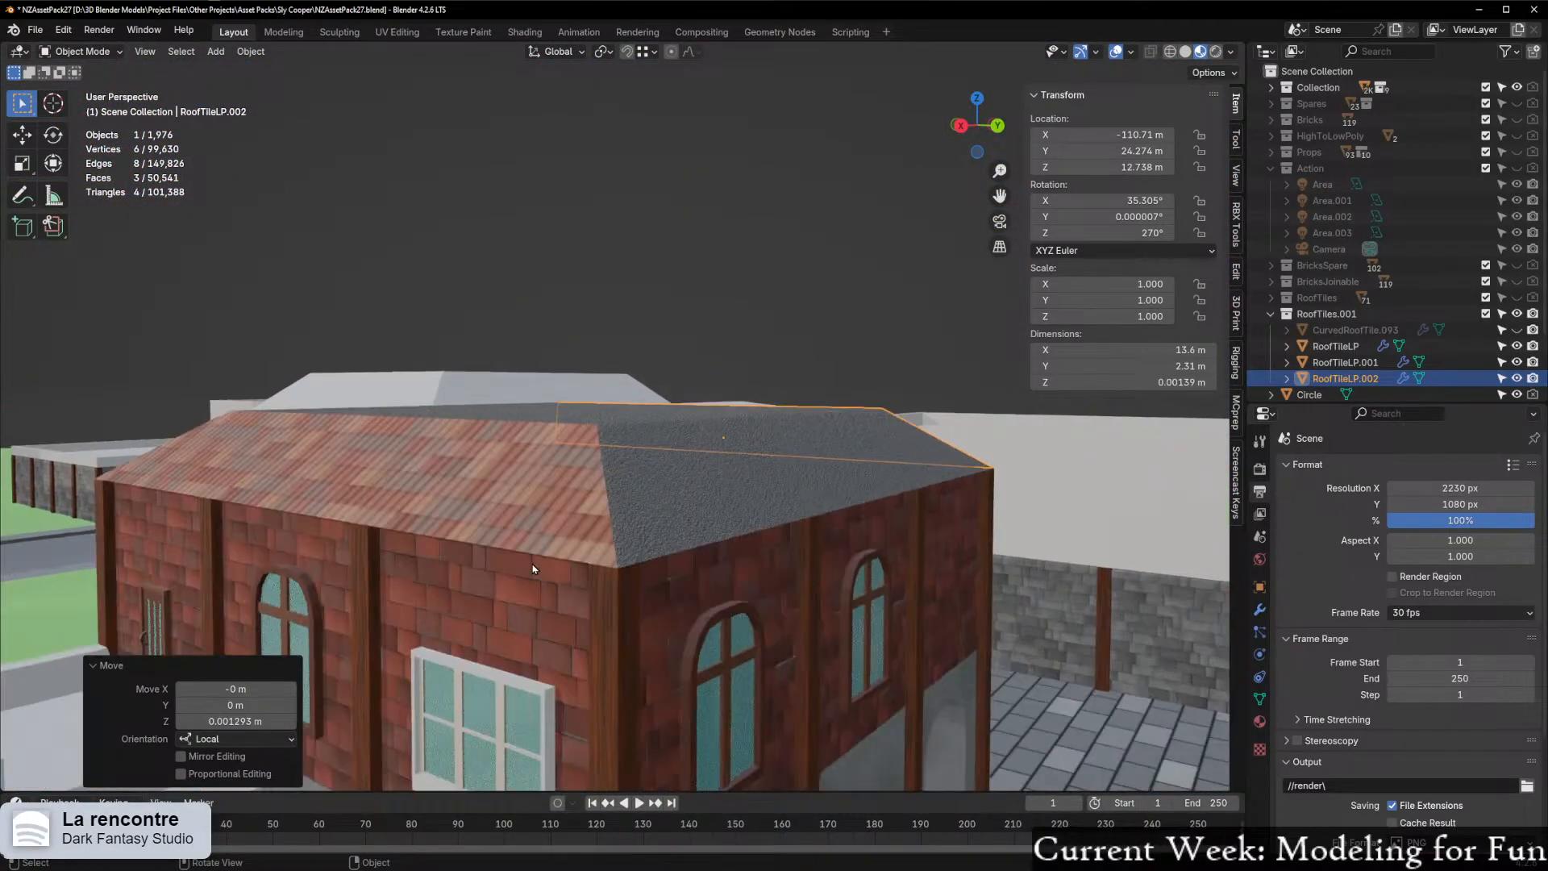
scroll(539, 558, down, 5)
scroll(532, 556, up, 8)
scroll(528, 564, down, 6)
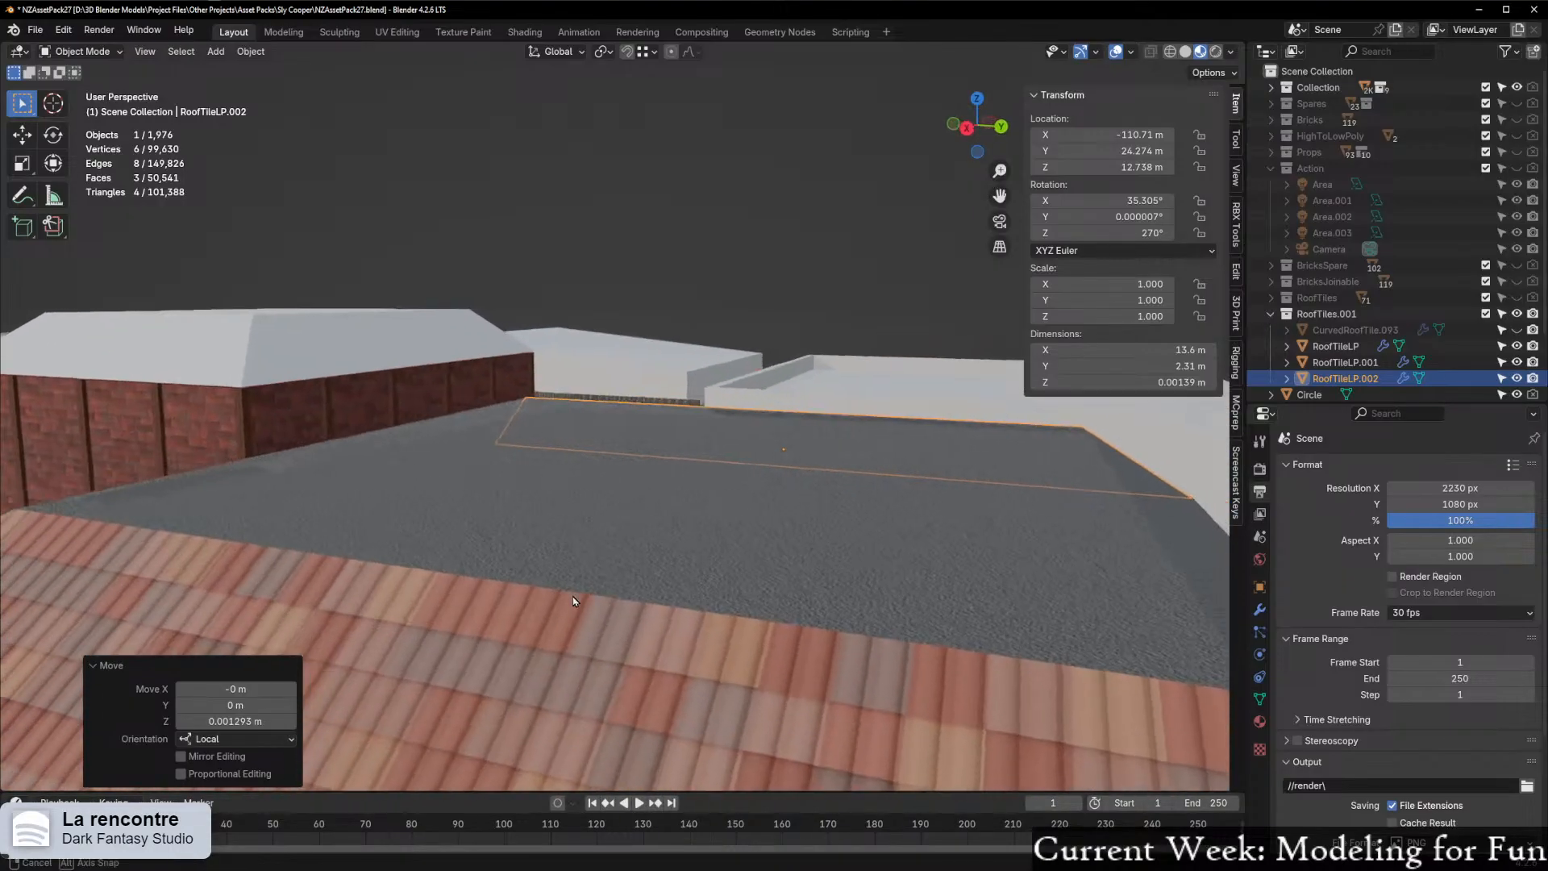
Examine the textured tile panel on the near slope up close and against the bare slopes of the hipped roof
scroll(603, 599, up, 5)
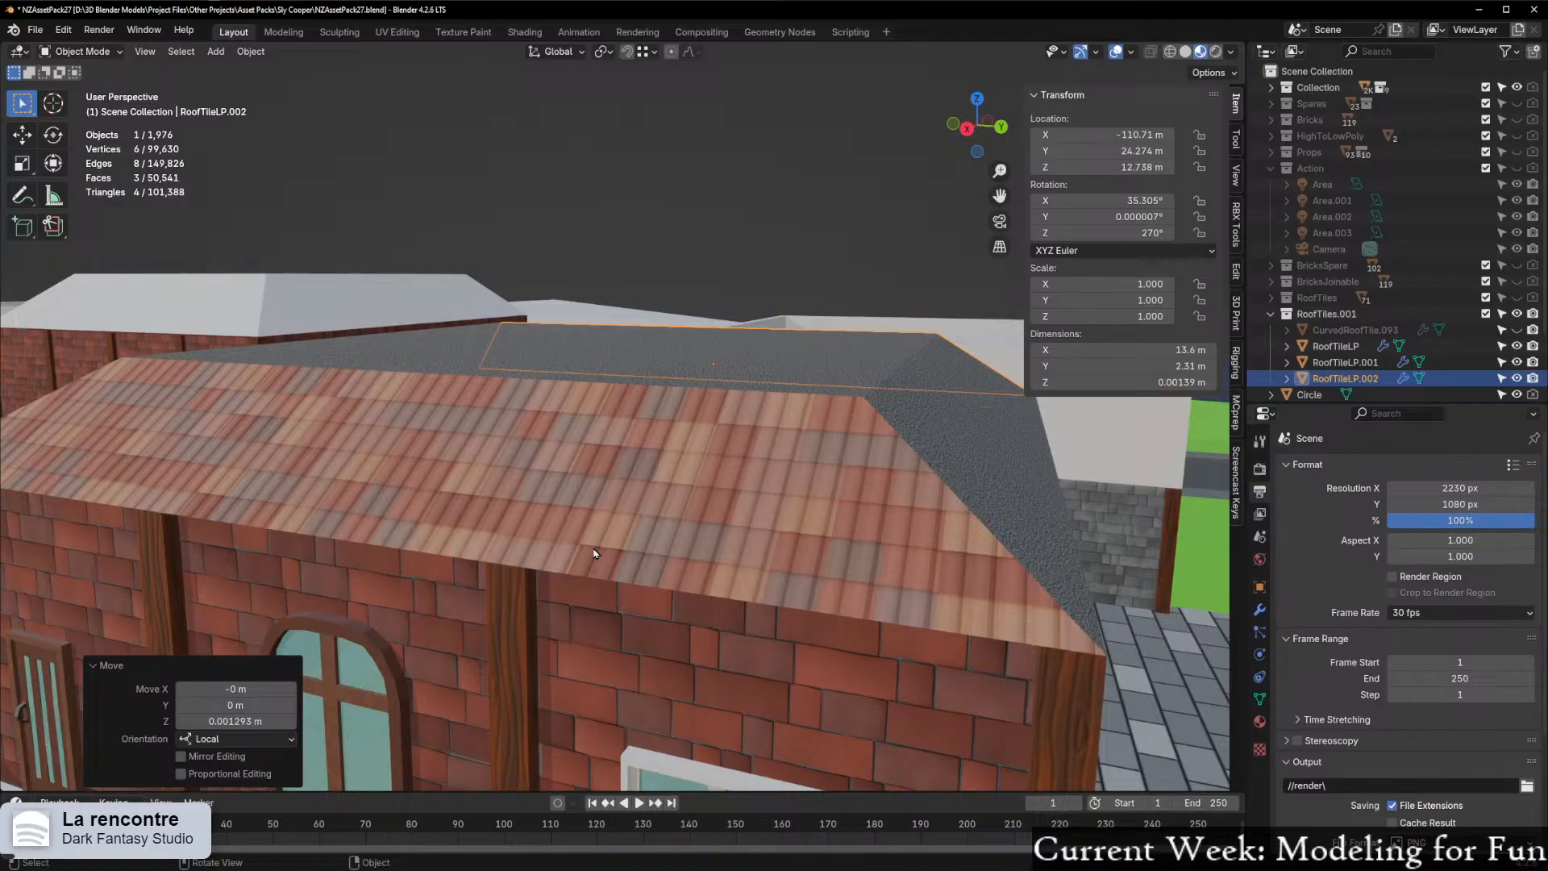
scroll(598, 562, up, 3)
scroll(600, 564, down, 5)
mouse_move(612, 573)
middle_down()
mouse_move(612, 551)
mouse_move(601, 588)
mouse_move(635, 592)
middle_up()
scroll(610, 548, up, 3)
scroll(603, 568, up, 3)
scroll(617, 573, down, 8)
scroll(593, 588, up, 4)
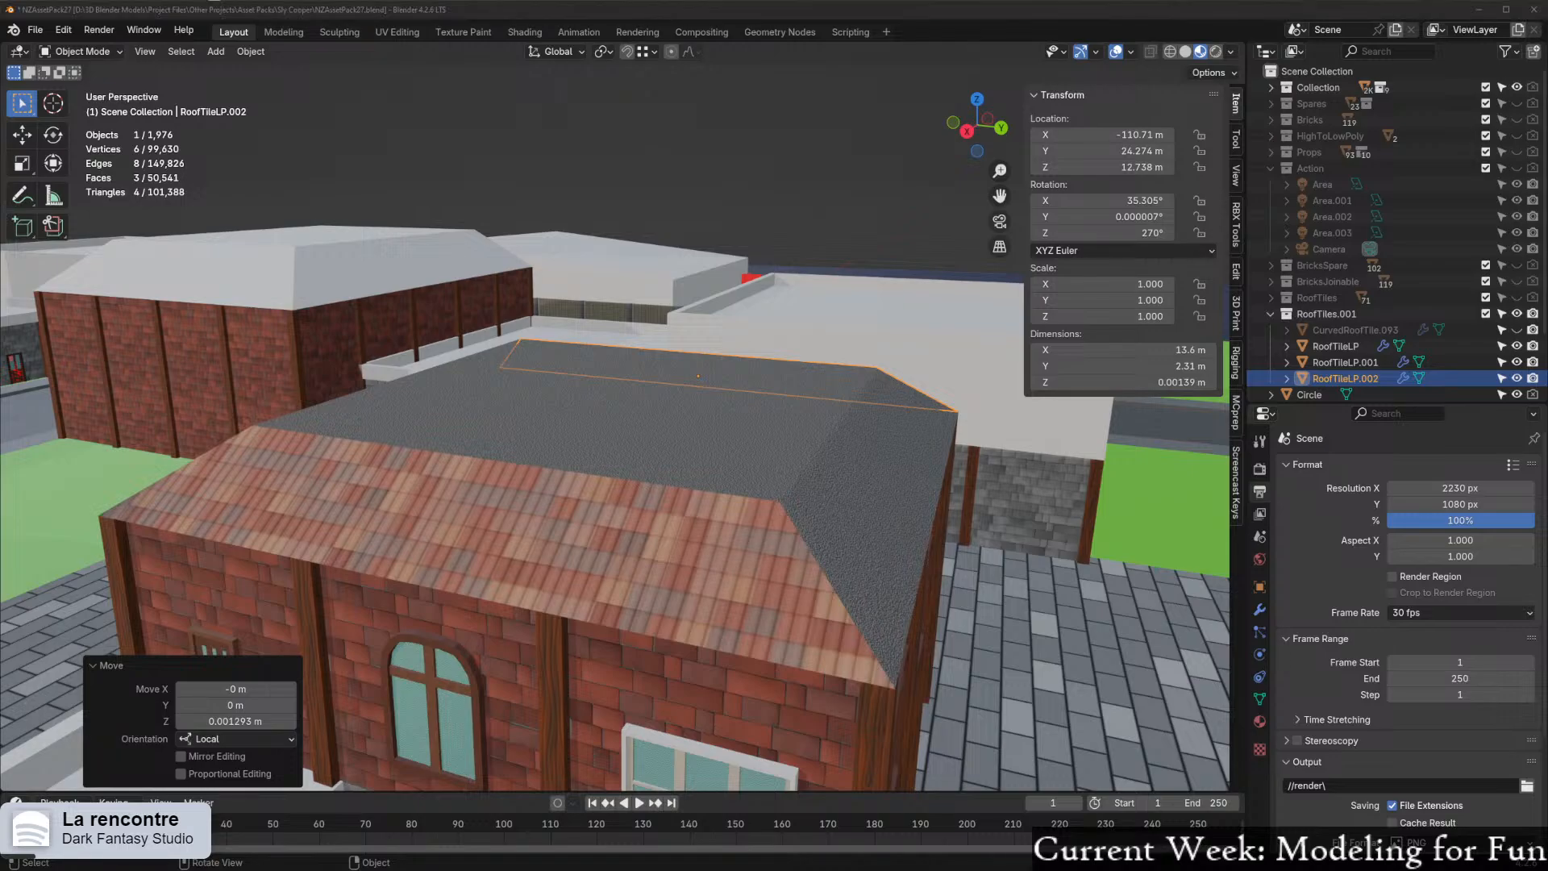
Switch to the reference image board and examine the hipped roofs in the domed-city screenshot and the images around it
key(ctrl+f)
scroll(462, 458, up, 3)
middle_drag(387, 450, 516, 684)
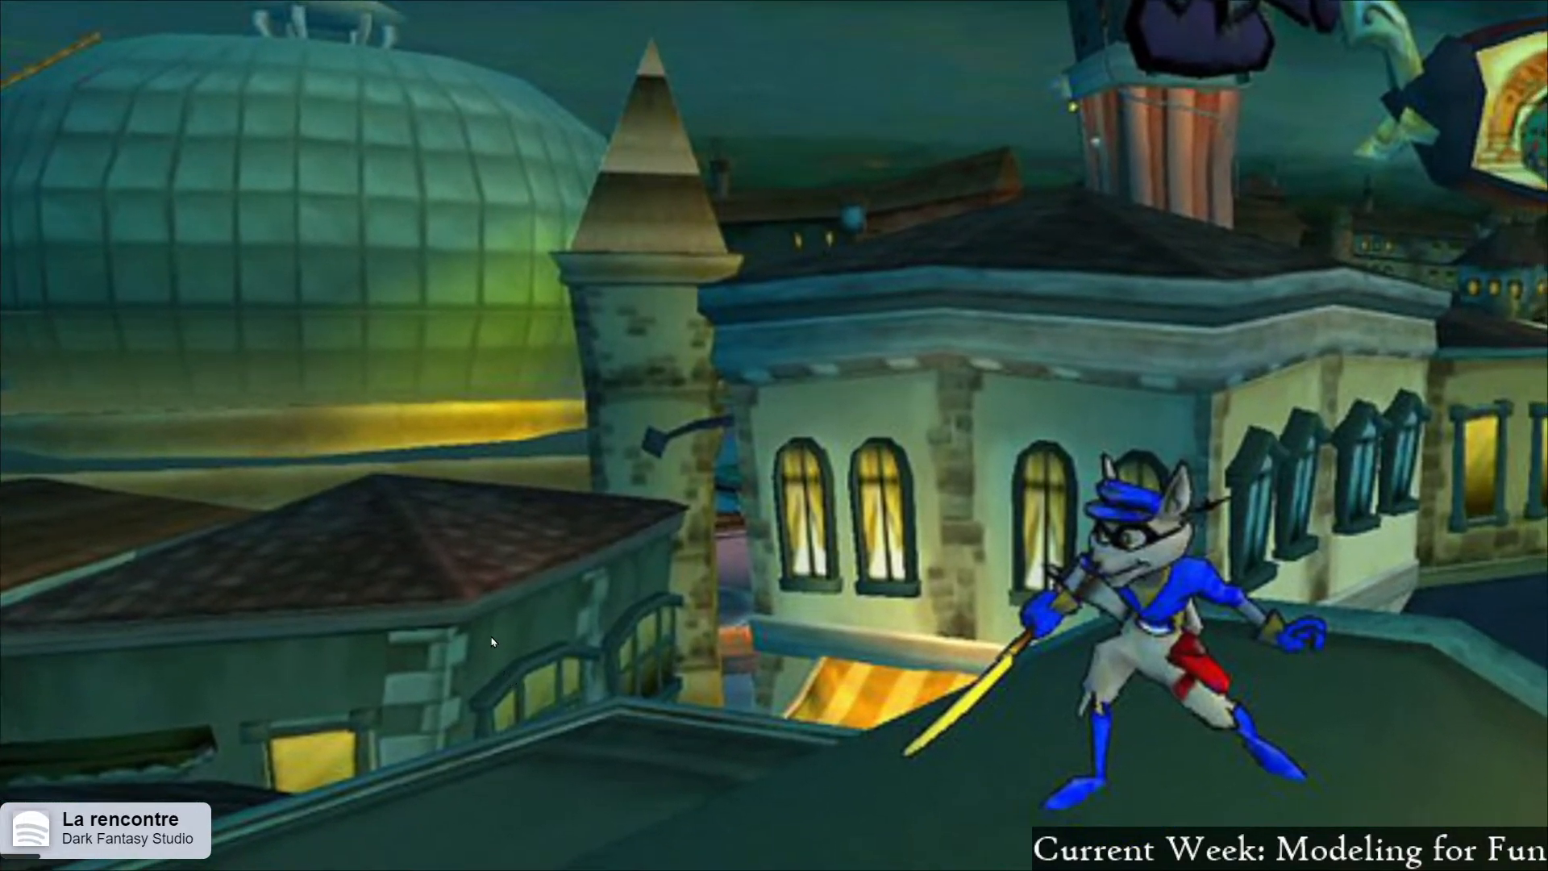
scroll(489, 641, up, 2)
scroll(476, 641, down, 6)
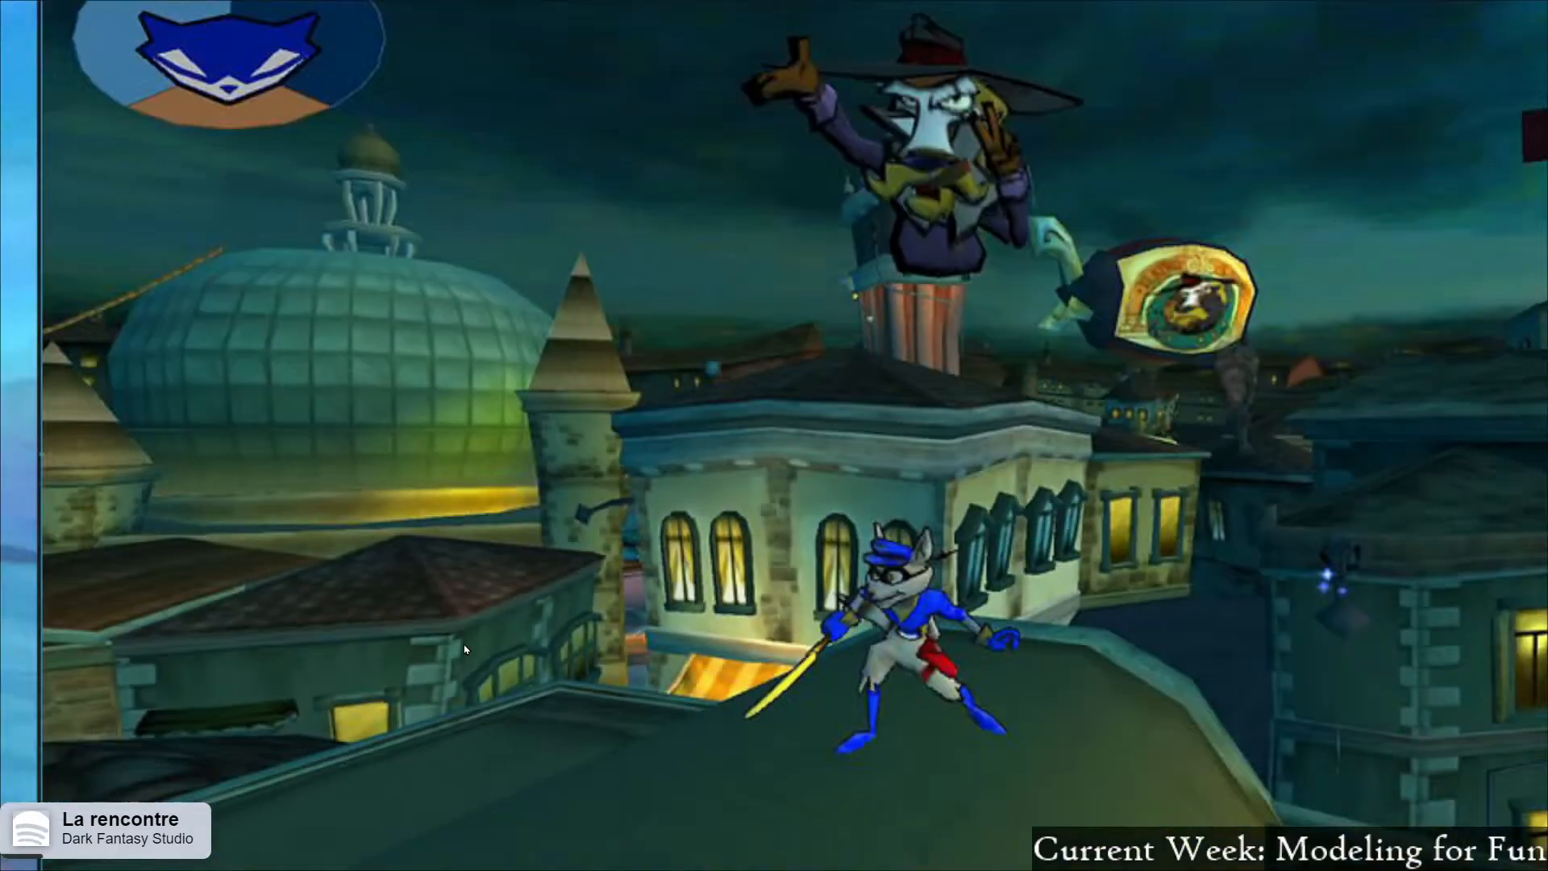
scroll(559, 602, down, 4)
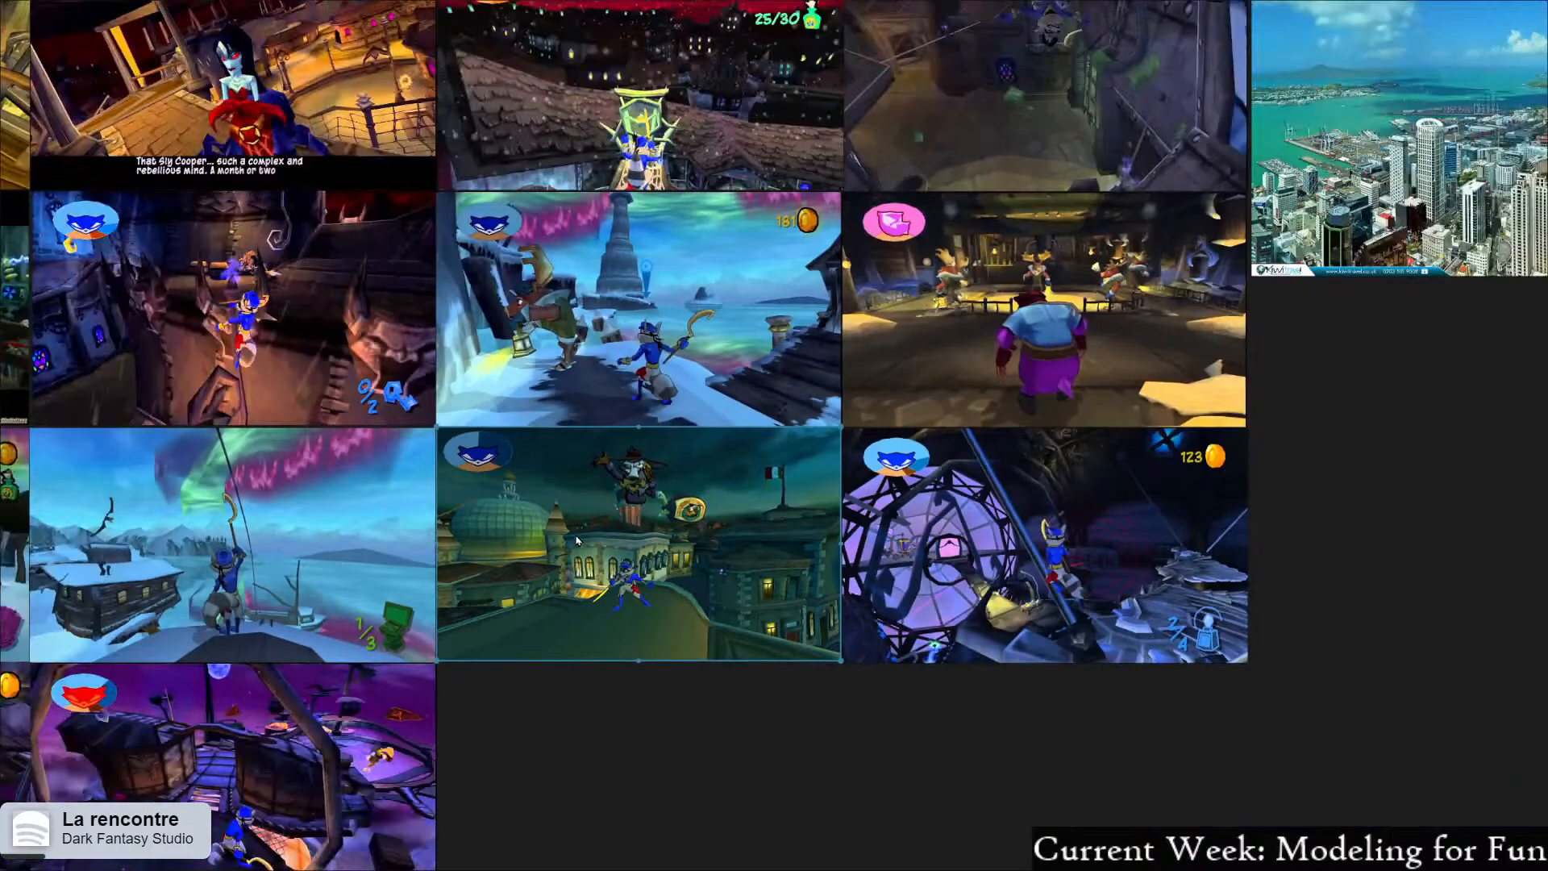
scroll(559, 601, up, 4)
scroll(523, 581, down, 2)
scroll(523, 581, down, 1)
middle_drag(522, 581, 835, 297)
scroll(475, 603, up, 3)
scroll(473, 603, down, 3)
middle_drag(474, 604, 871, 609)
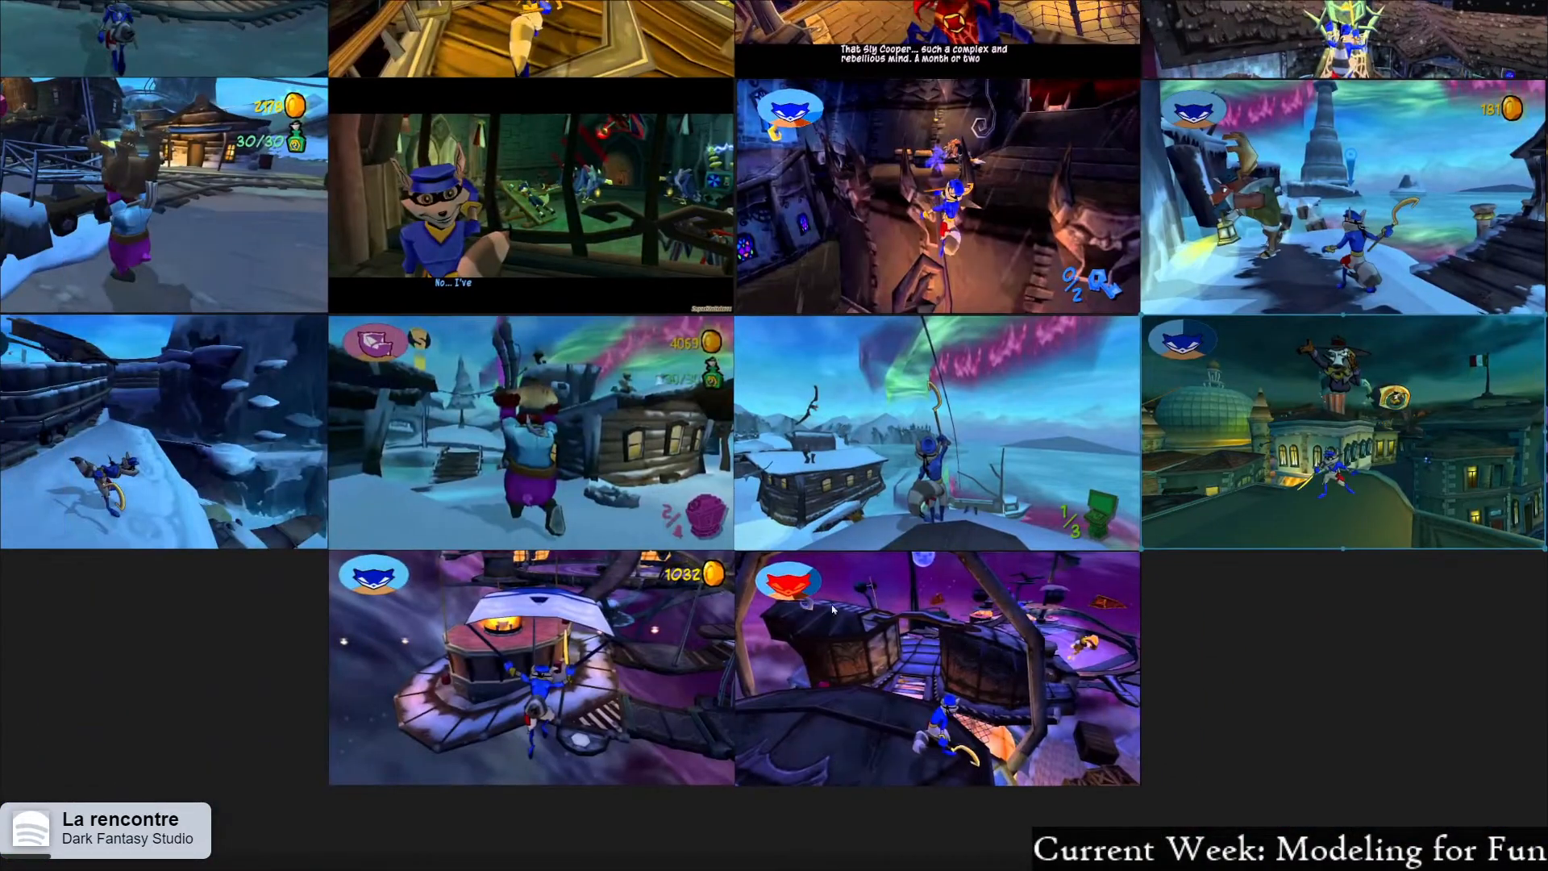
middle_drag(559, 410, 771, 779)
middle_drag(682, 504, 661, 718)
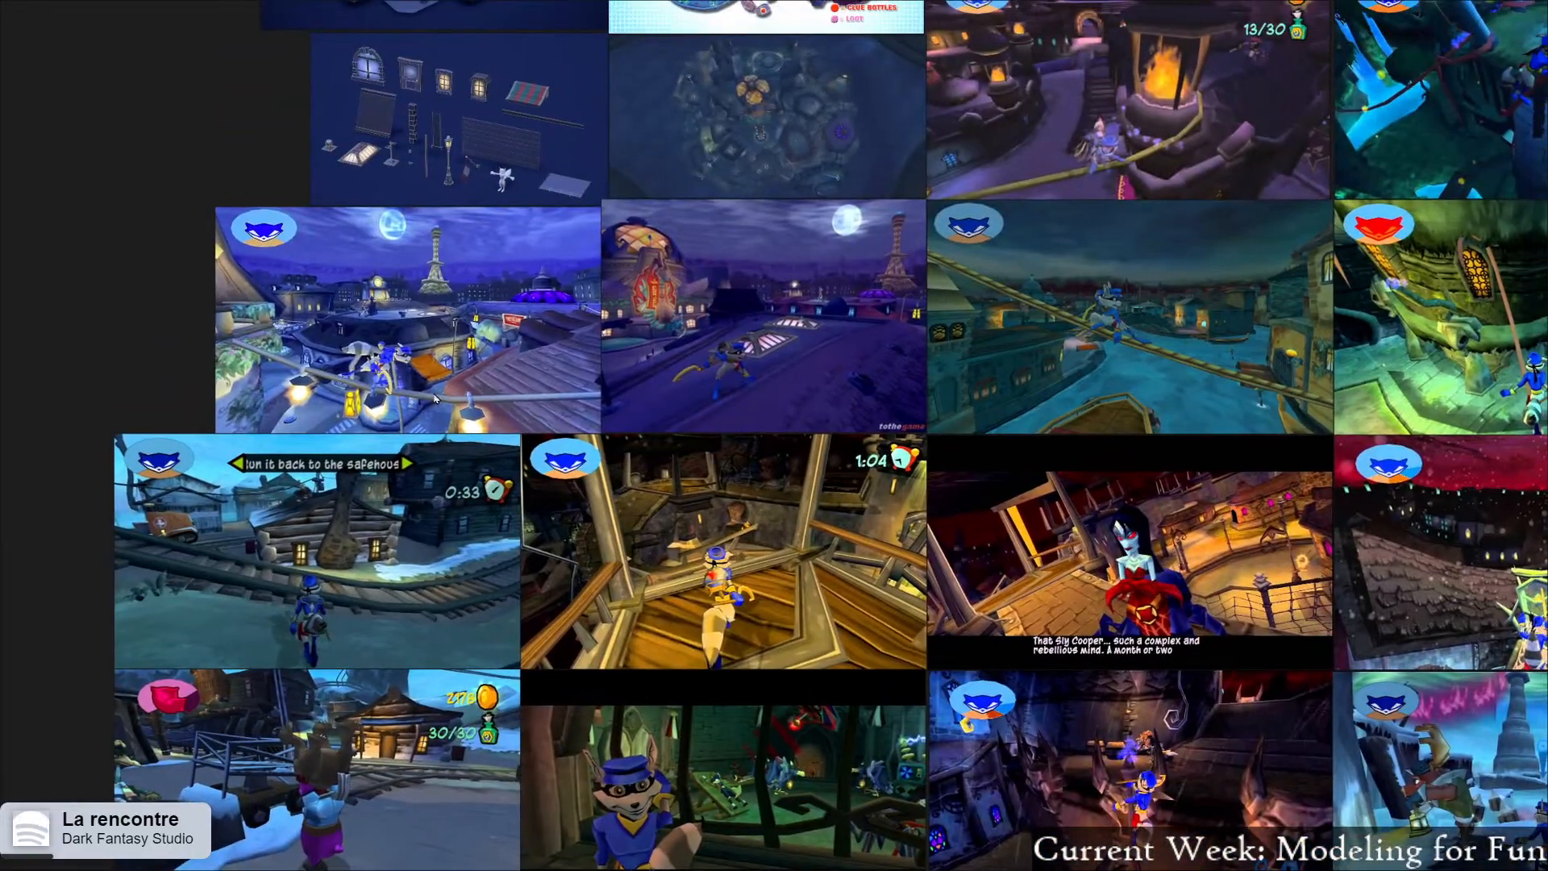
Examine the roof surfaces, edges and dormers in the two moonlit Paris screenshots on the reference board
scroll(413, 393, up, 3)
scroll(414, 393, up, 1)
middle_drag(604, 170, 480, 328)
scroll(479, 325, up, 4)
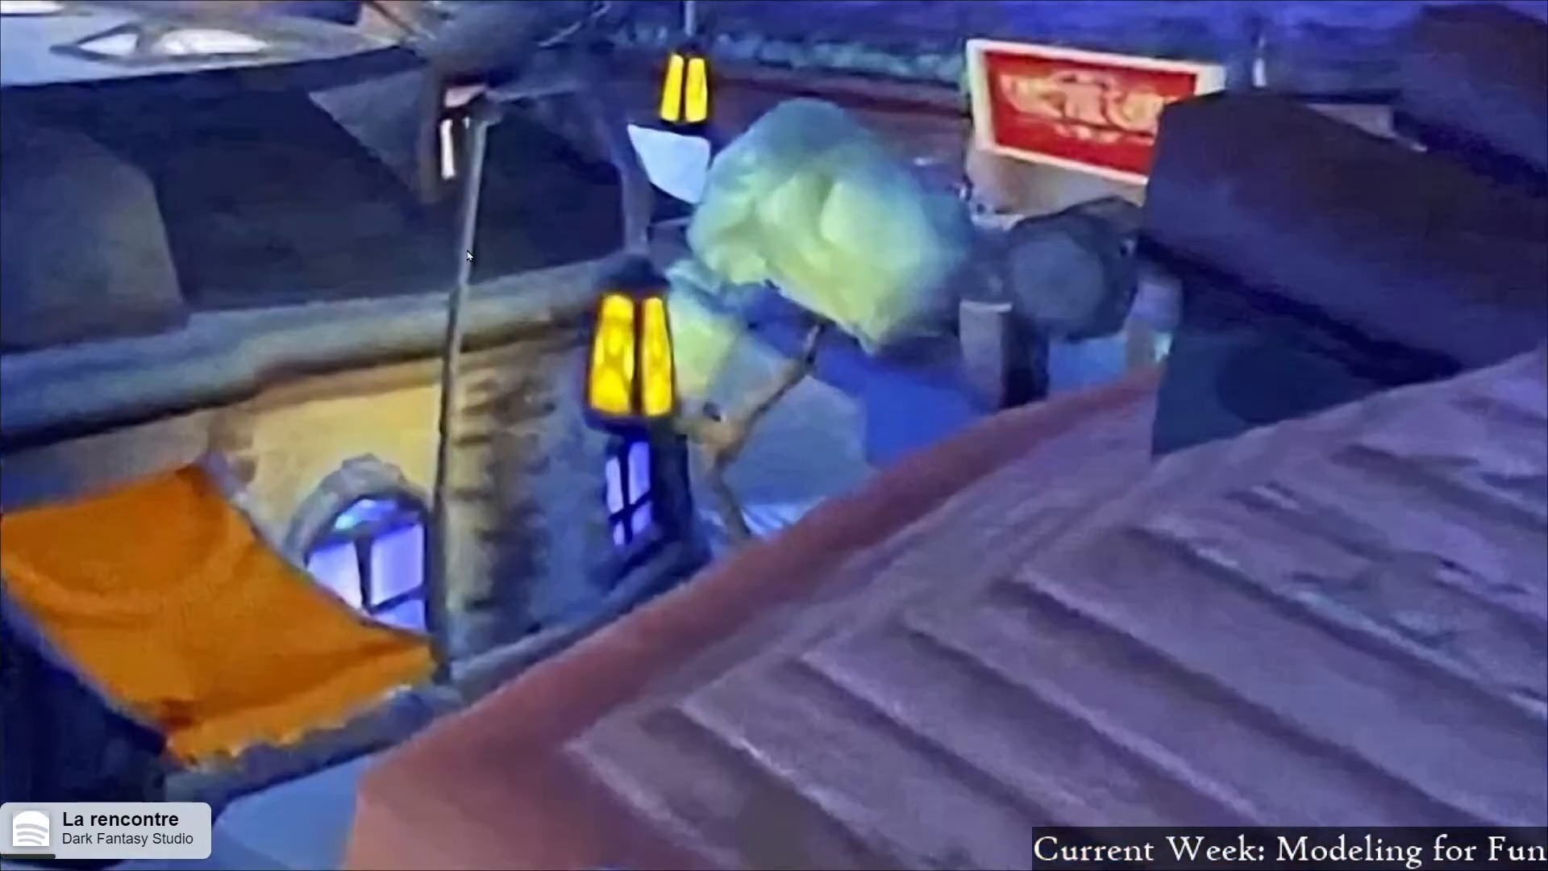
scroll(464, 255, down, 4)
middle_drag(819, 329, 436, 608)
scroll(449, 467, up, 4)
scroll(443, 467, down, 7)
middle_drag(1004, 608, 642, 391)
scroll(642, 391, up, 1)
middle_drag(1115, 282, 470, 508)
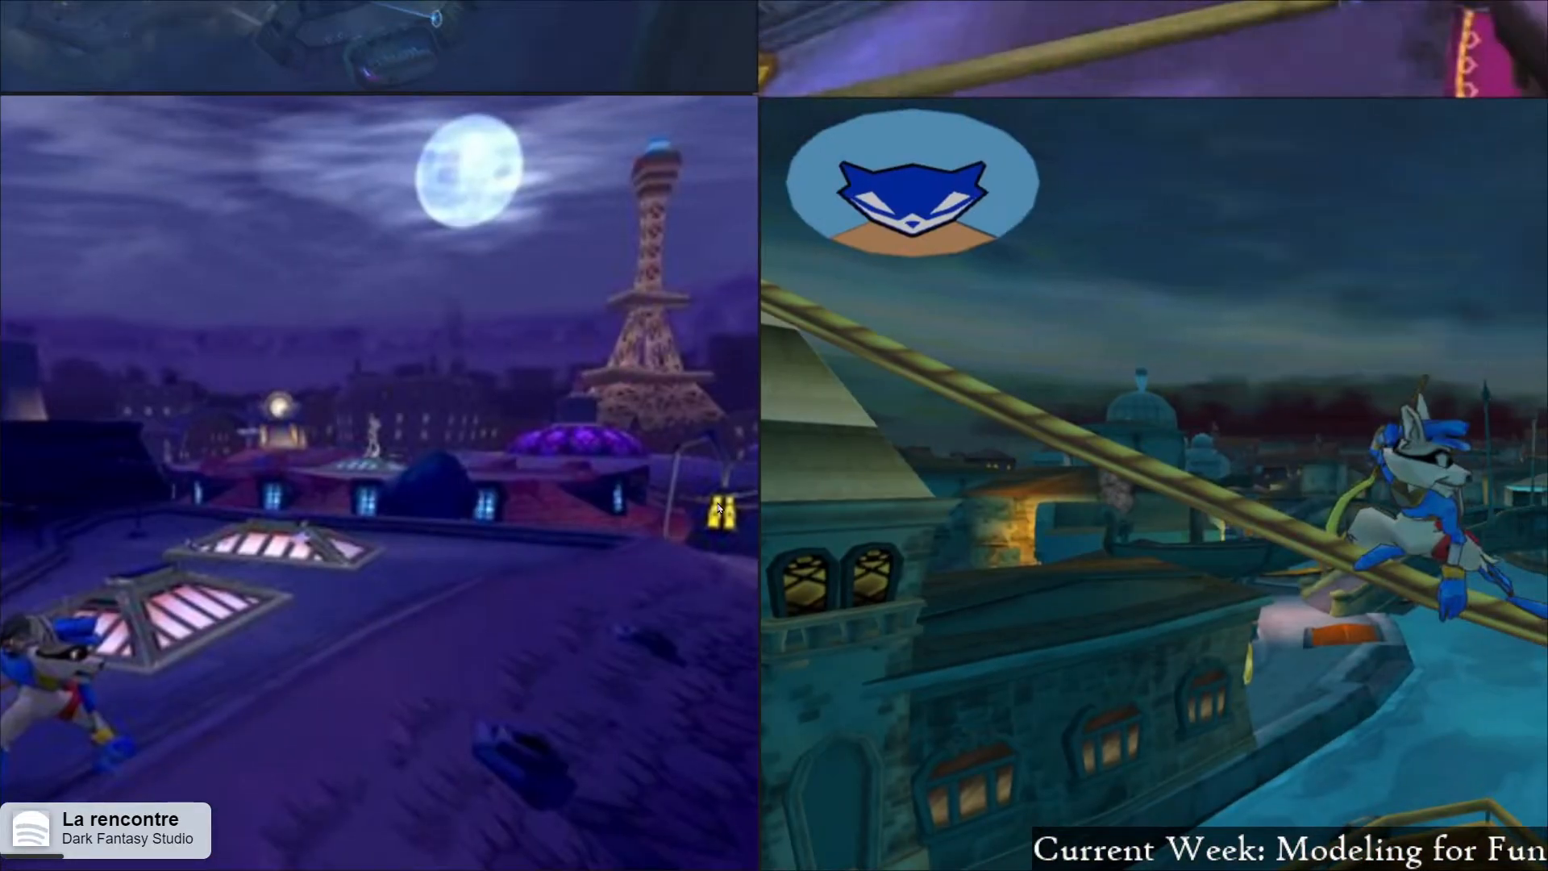
scroll(685, 510, up, 4)
scroll(653, 511, down, 5)
scroll(635, 537, up, 5)
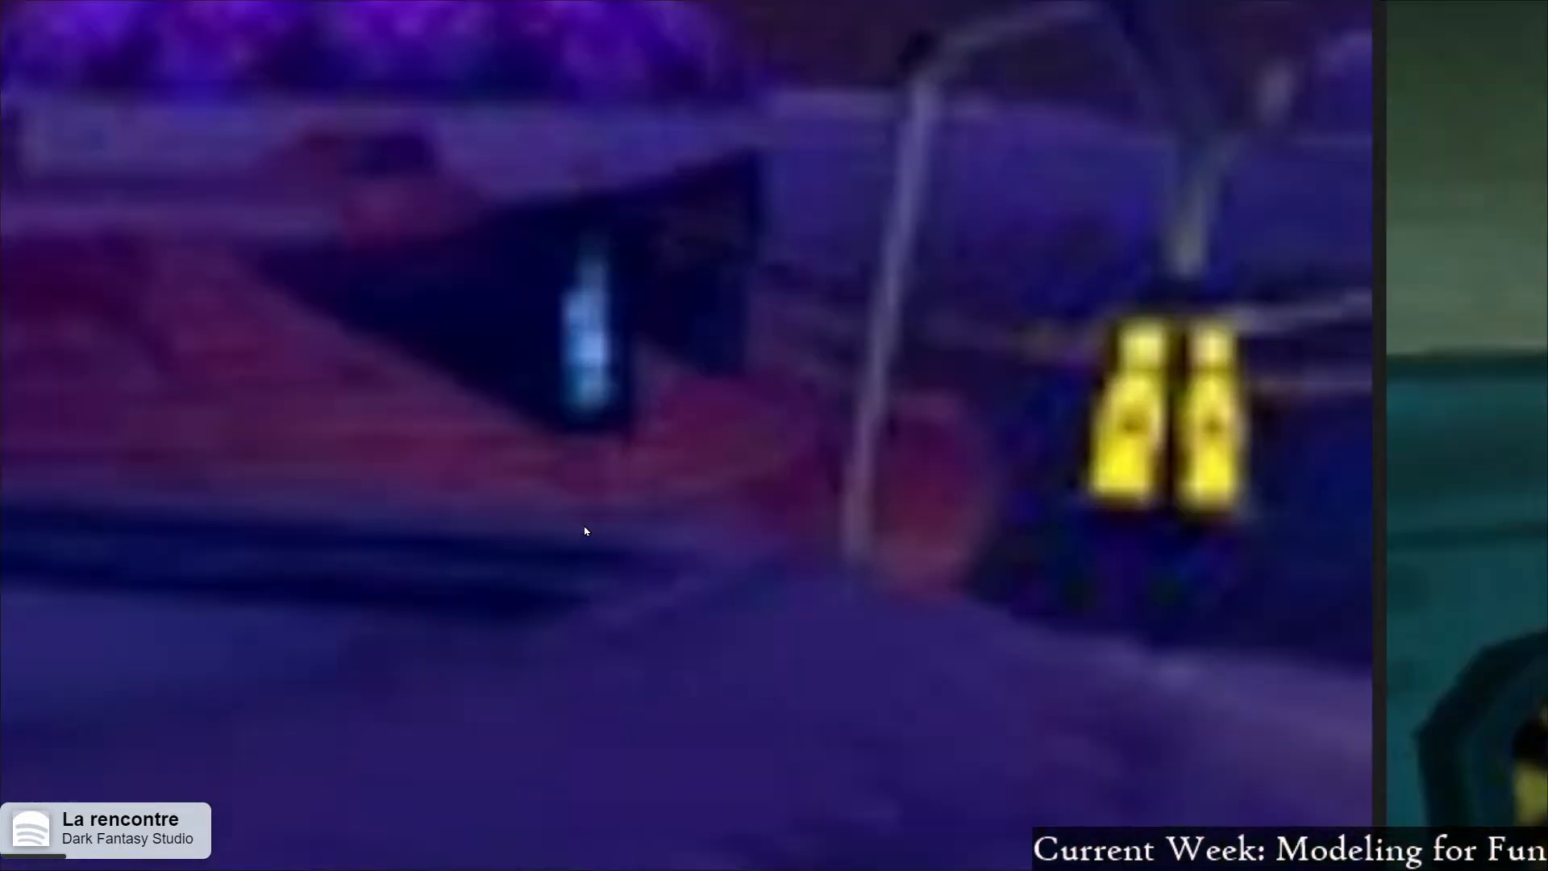
scroll(368, 464, down, 4)
Examine the roof shapes in the canal-town screenshot and the purple lantern-tower screenshots on the reference board
scroll(410, 445, down, 5)
middle_drag(1155, 467, 622, 445)
scroll(814, 413, up, 4)
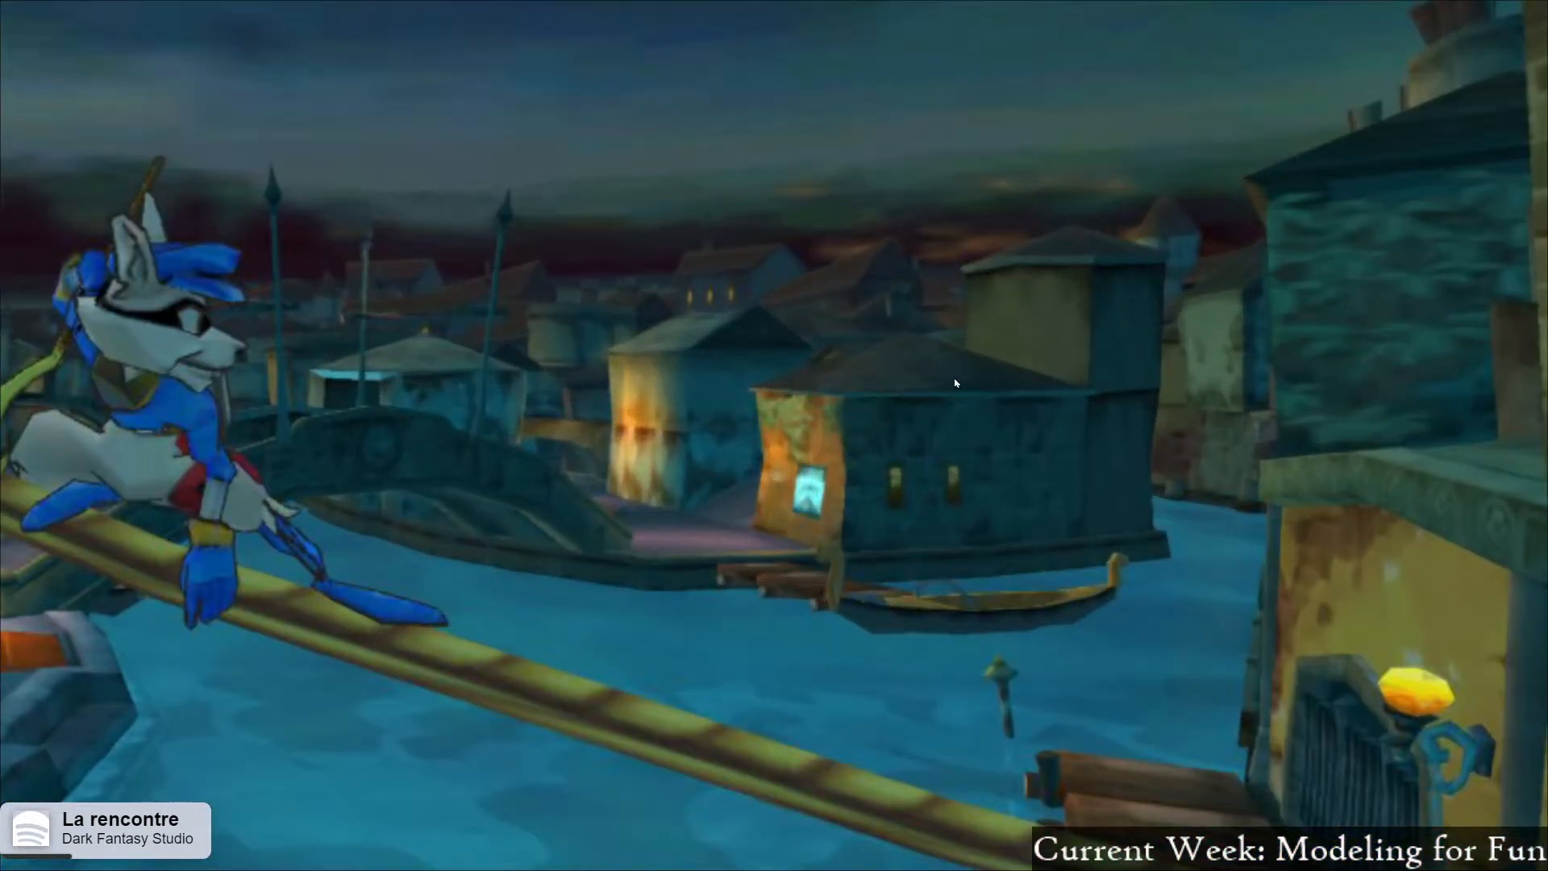
scroll(830, 420, down, 5)
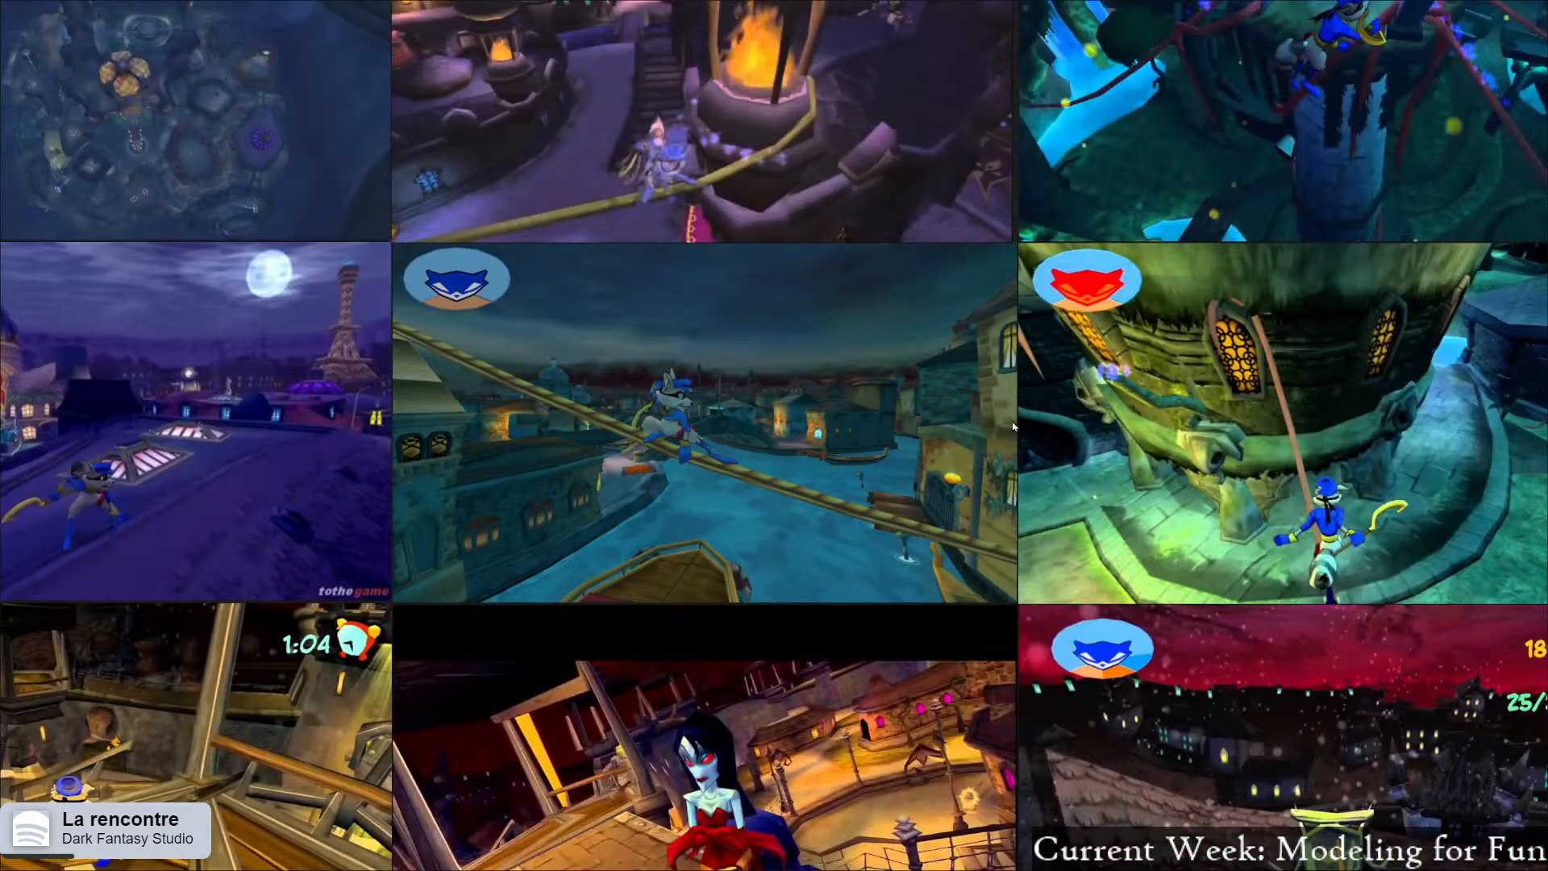
scroll(654, 461, up, 3)
scroll(791, 429, down, 5)
scroll(765, 191, up, 1)
middle_drag(766, 191, 571, 418)
scroll(571, 418, up, 2)
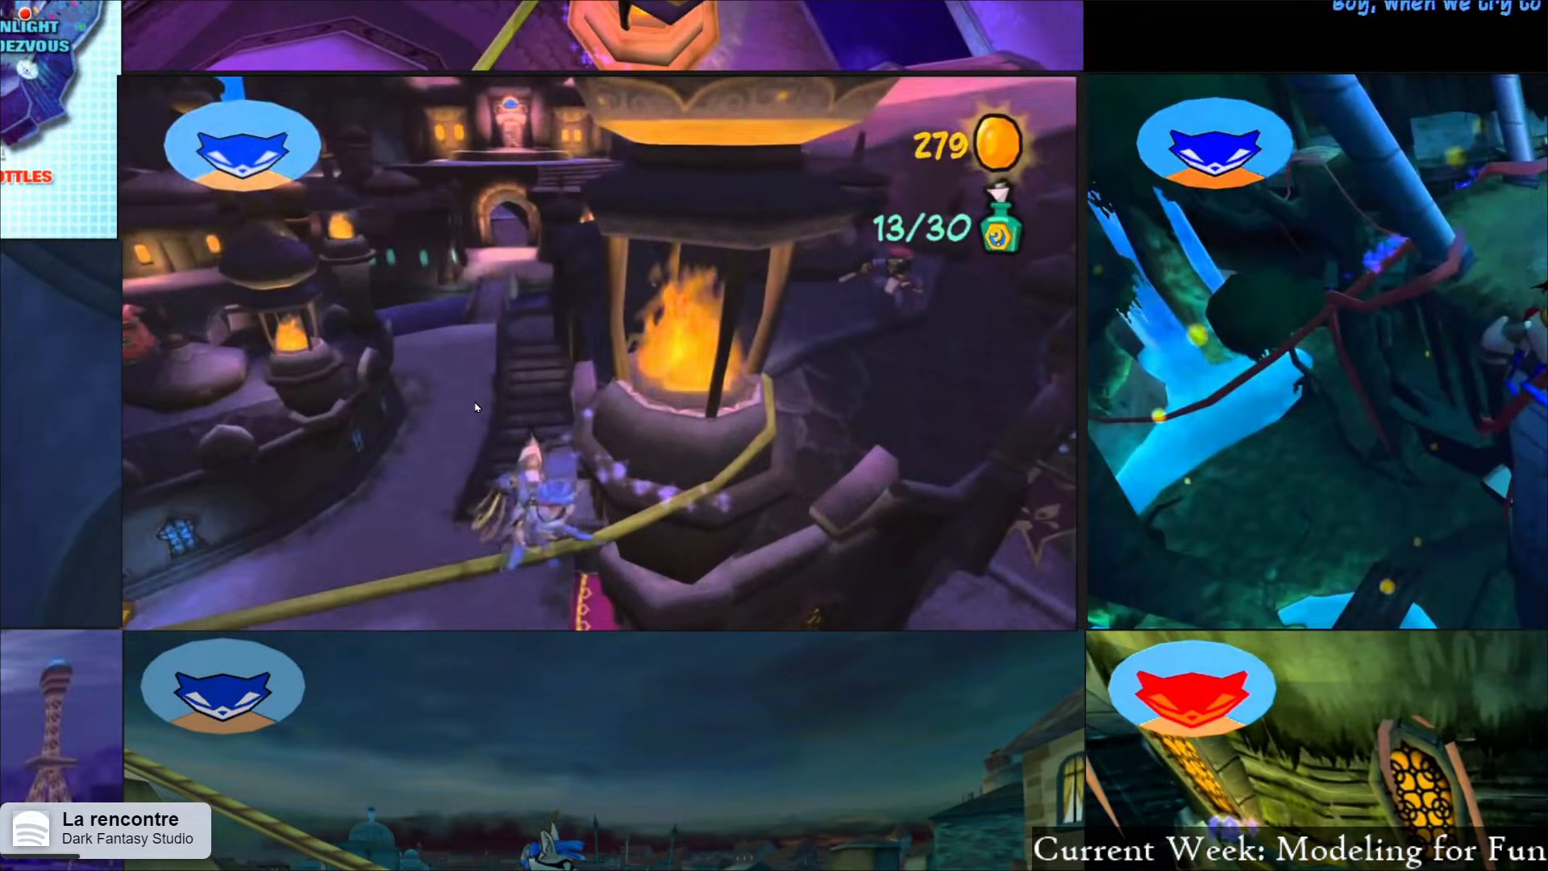
middle_drag(903, 387, 840, 425)
scroll(841, 425, down, 4)
middle_drag(591, 273, 708, 429)
scroll(709, 429, up, 2)
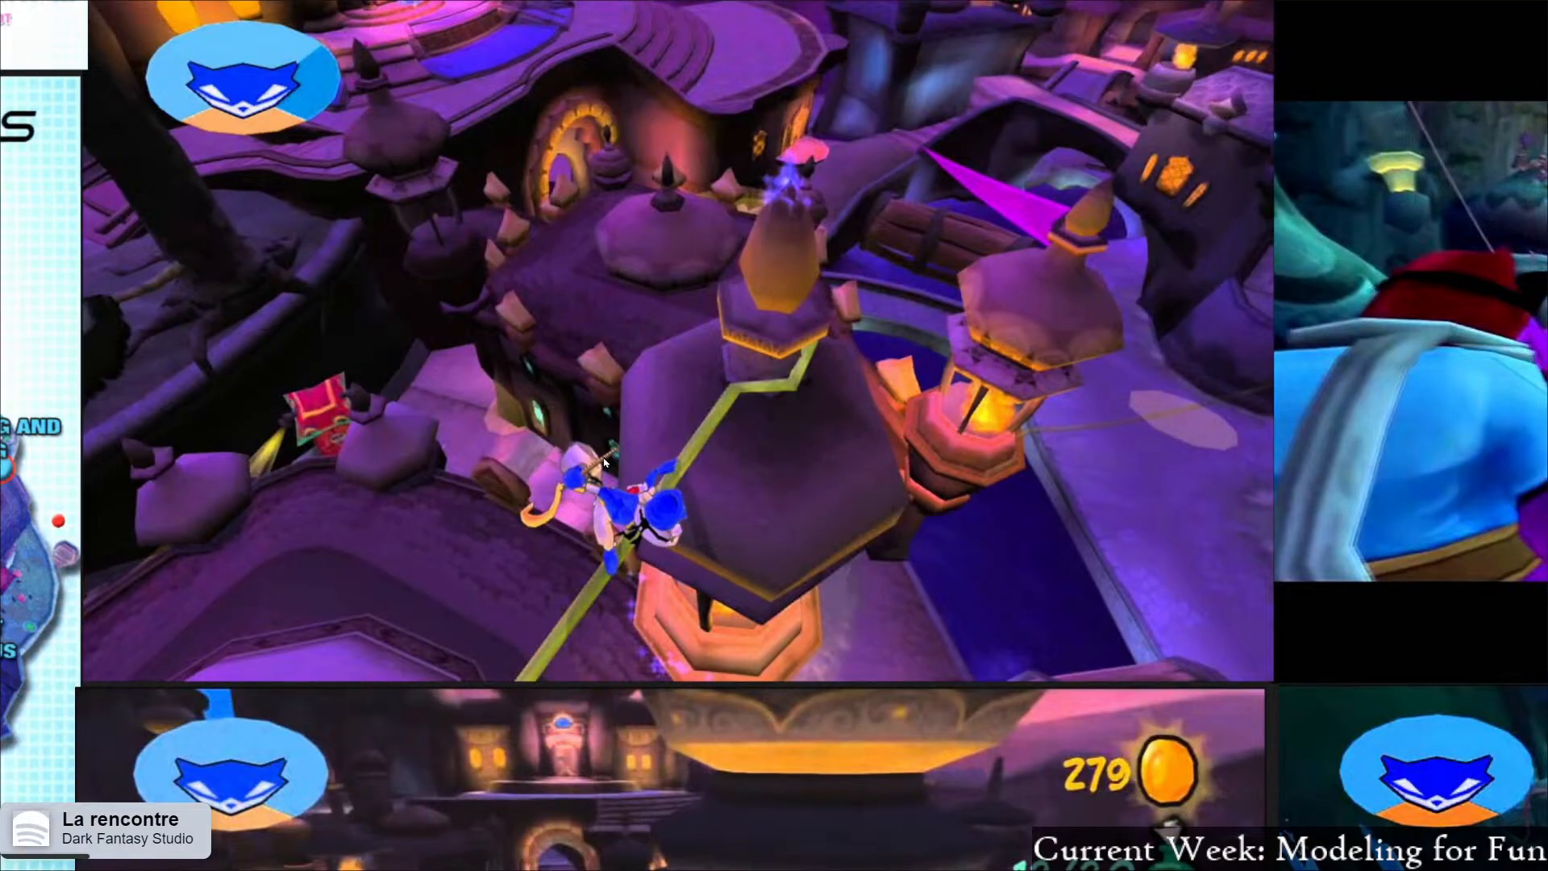
Find the Paris level map among the reference maps and examine its roofs from above
middle_drag(553, 252, 680, 641)
scroll(680, 639, down, 3)
middle_drag(949, 599, 1219, 764)
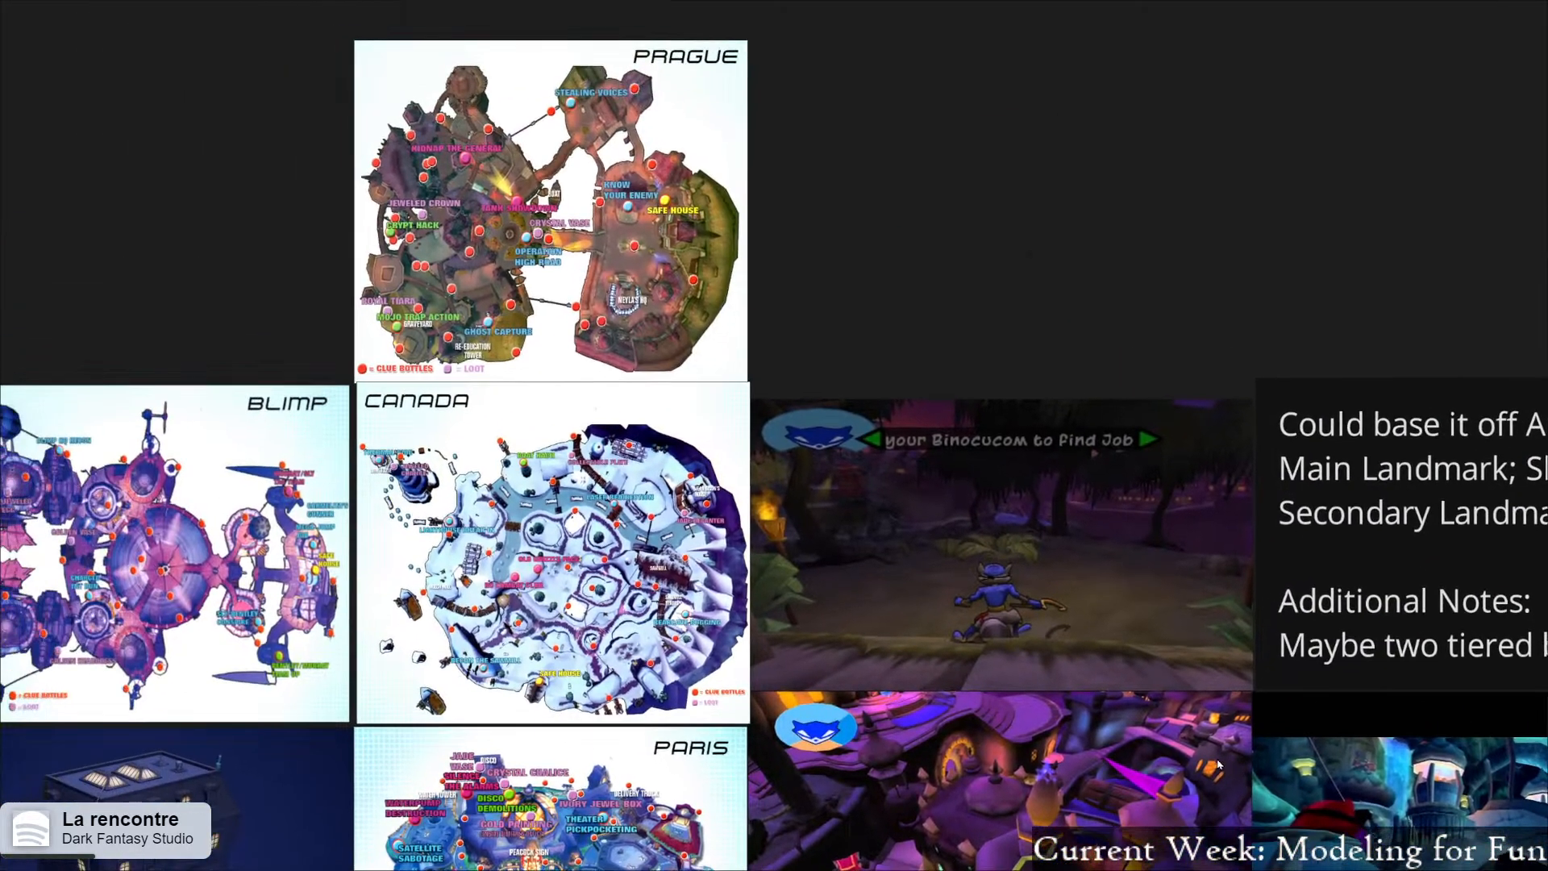
scroll(722, 571, up, 3)
middle_drag(343, 609, 634, 148)
scroll(528, 562, up, 2)
scroll(505, 569, up, 1)
middle_drag(509, 587, 669, 7)
middle_drag(1117, 854, 866, 311)
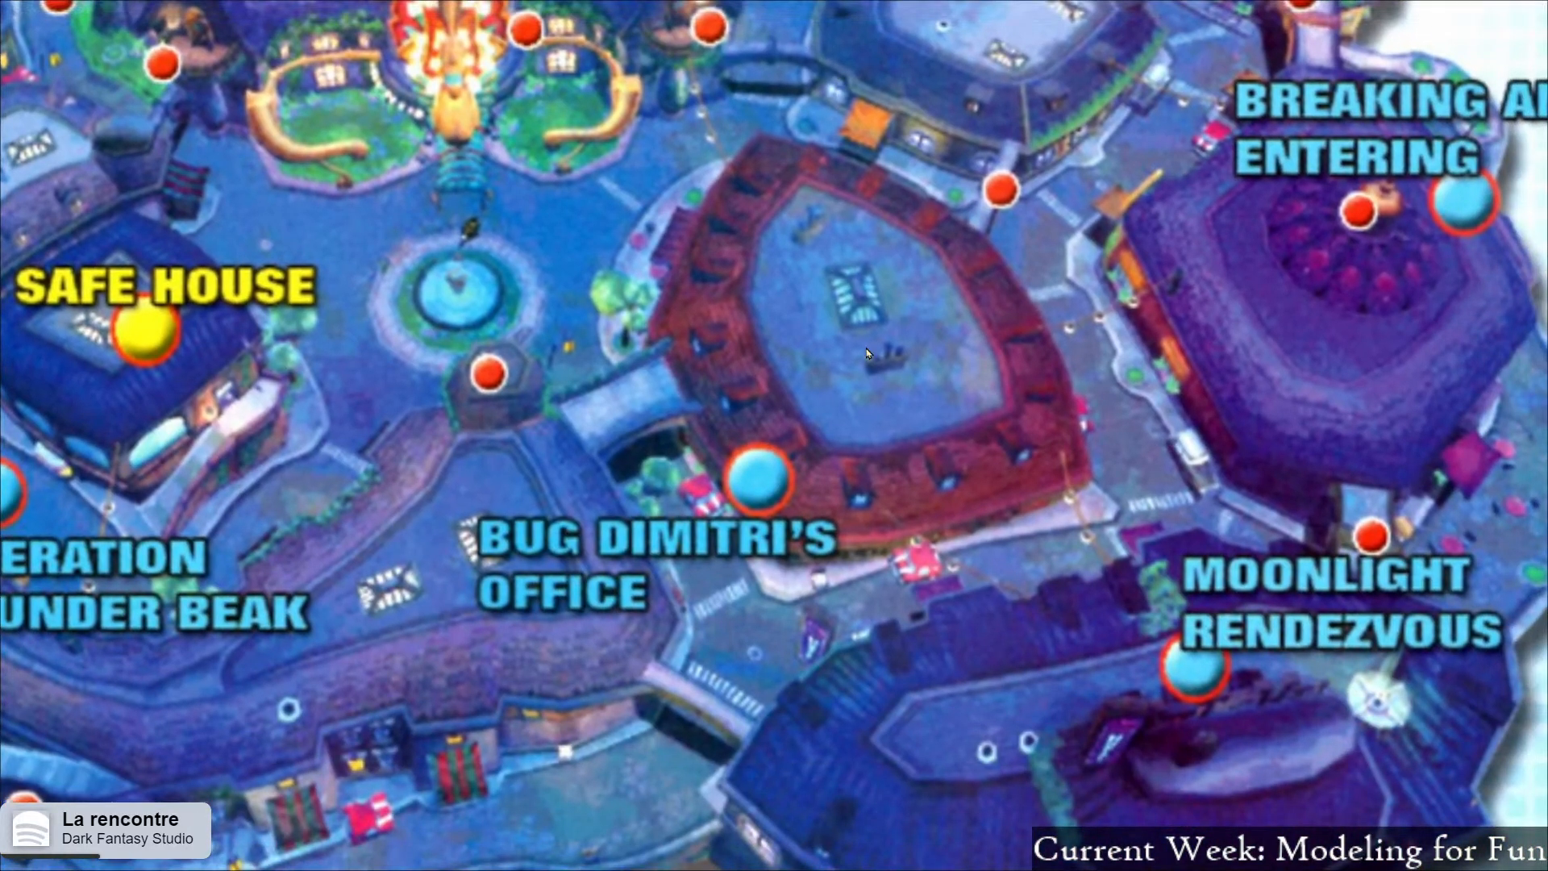
scroll(838, 456, down, 3)
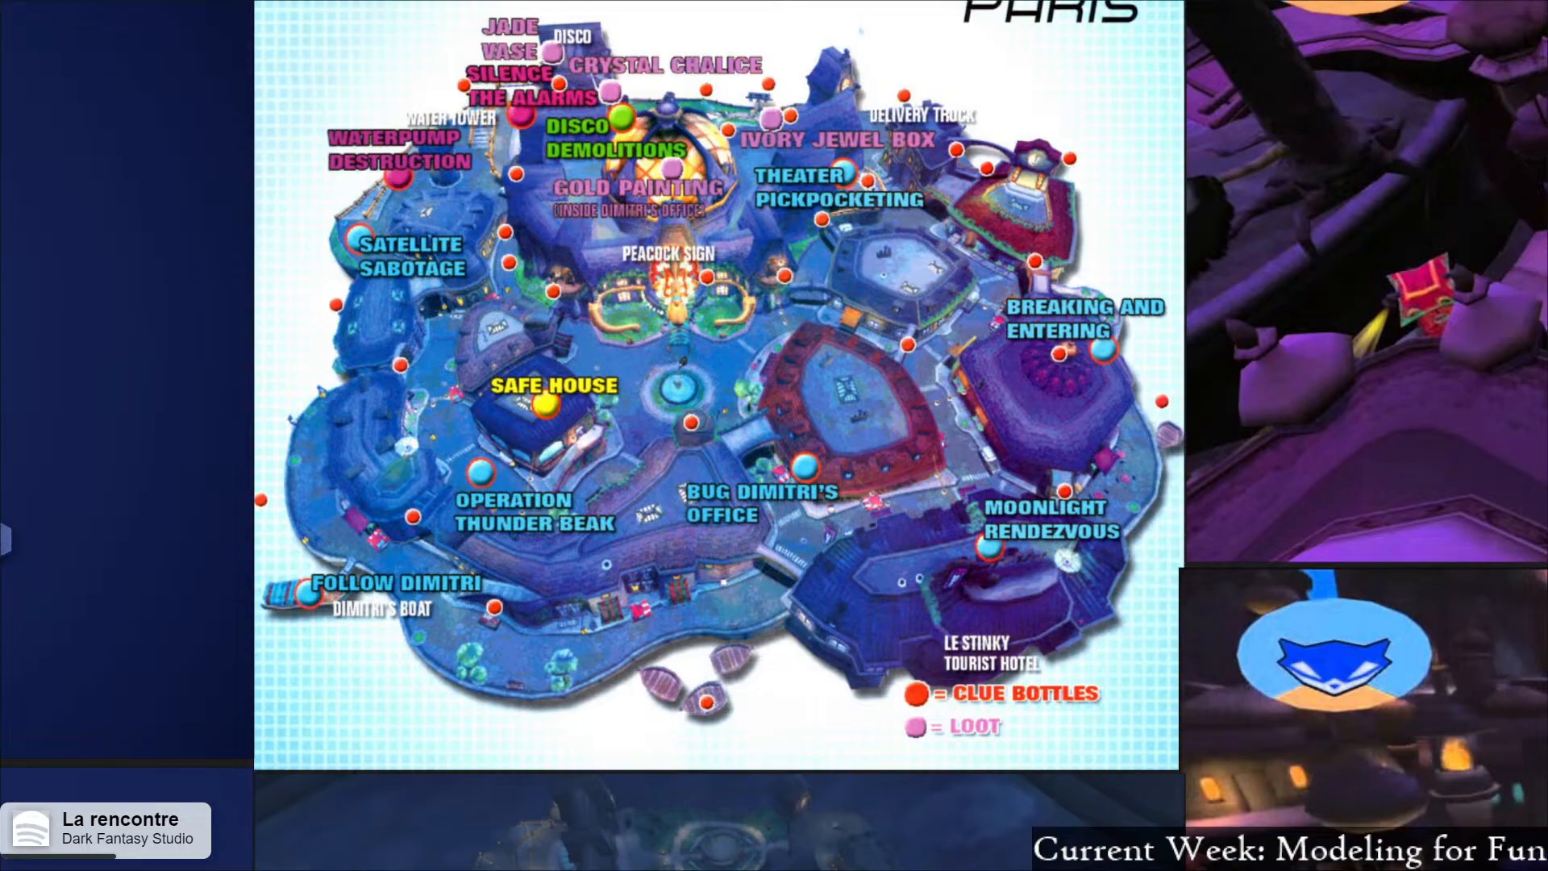
Switch to the browser's Sly 2 The Black Chateau image results and enlarge the "100% - #12" and "The Sly Collection" rooftop screenshots
drag(725, 2, 726, 0)
scroll(577, 468, up, 4)
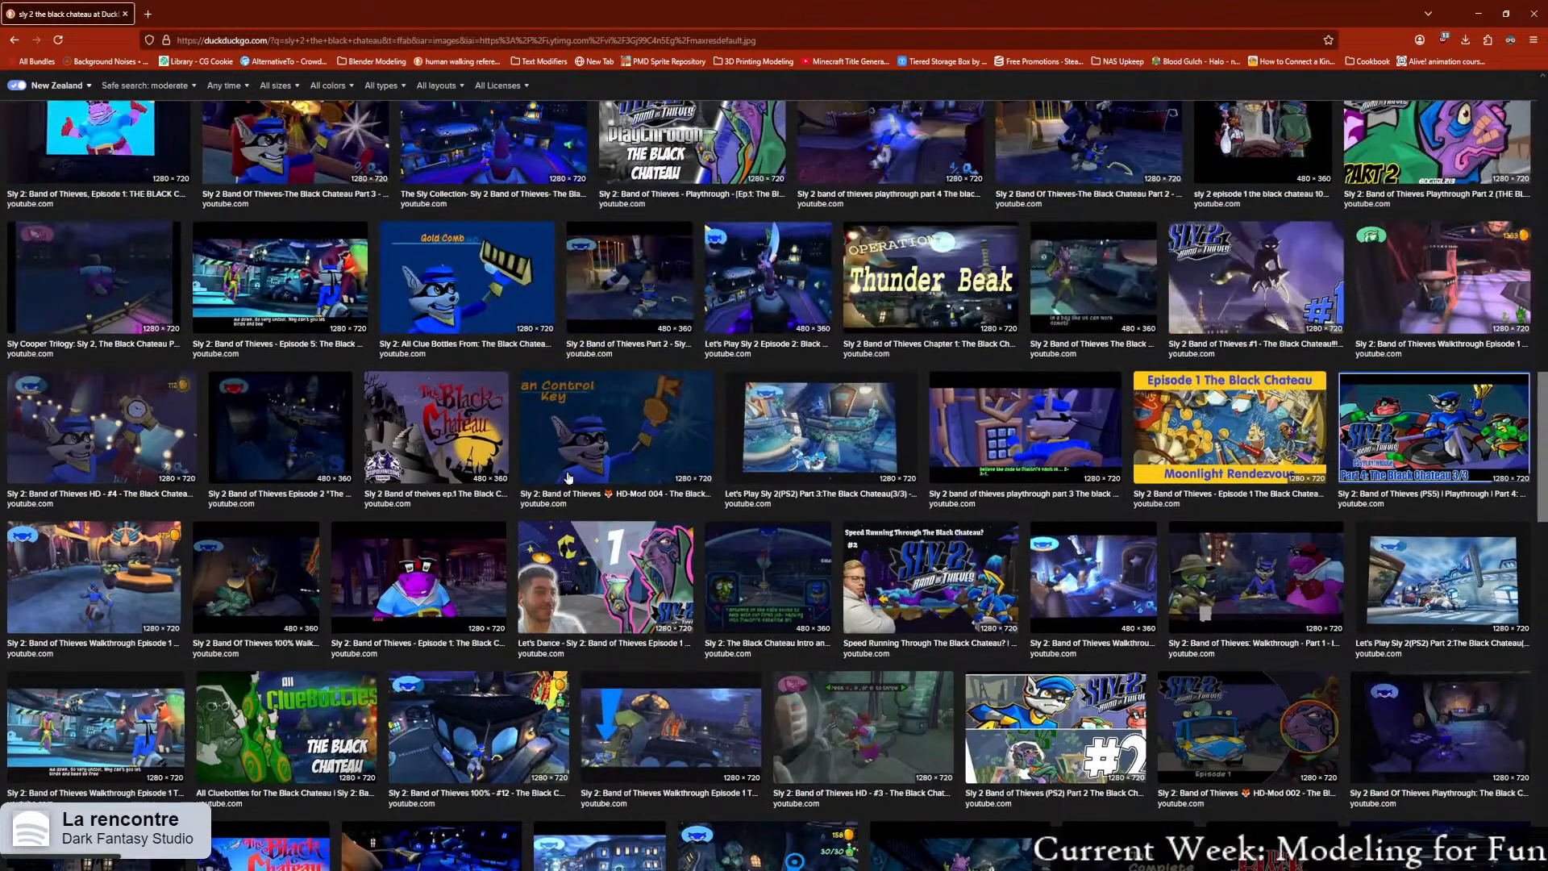
click(479, 726)
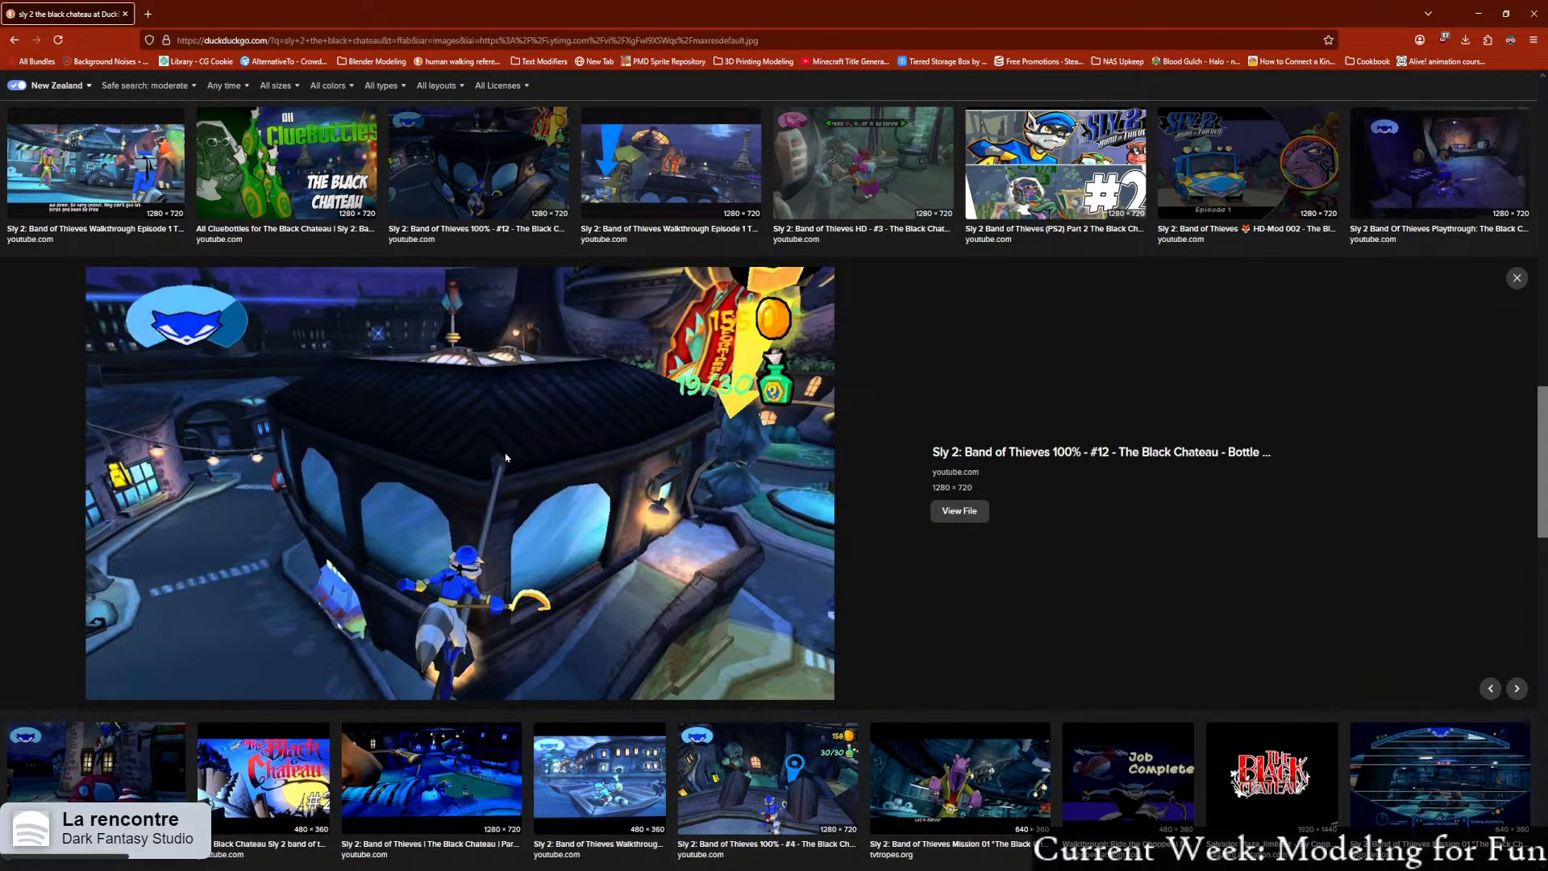
scroll(518, 425, up, 2)
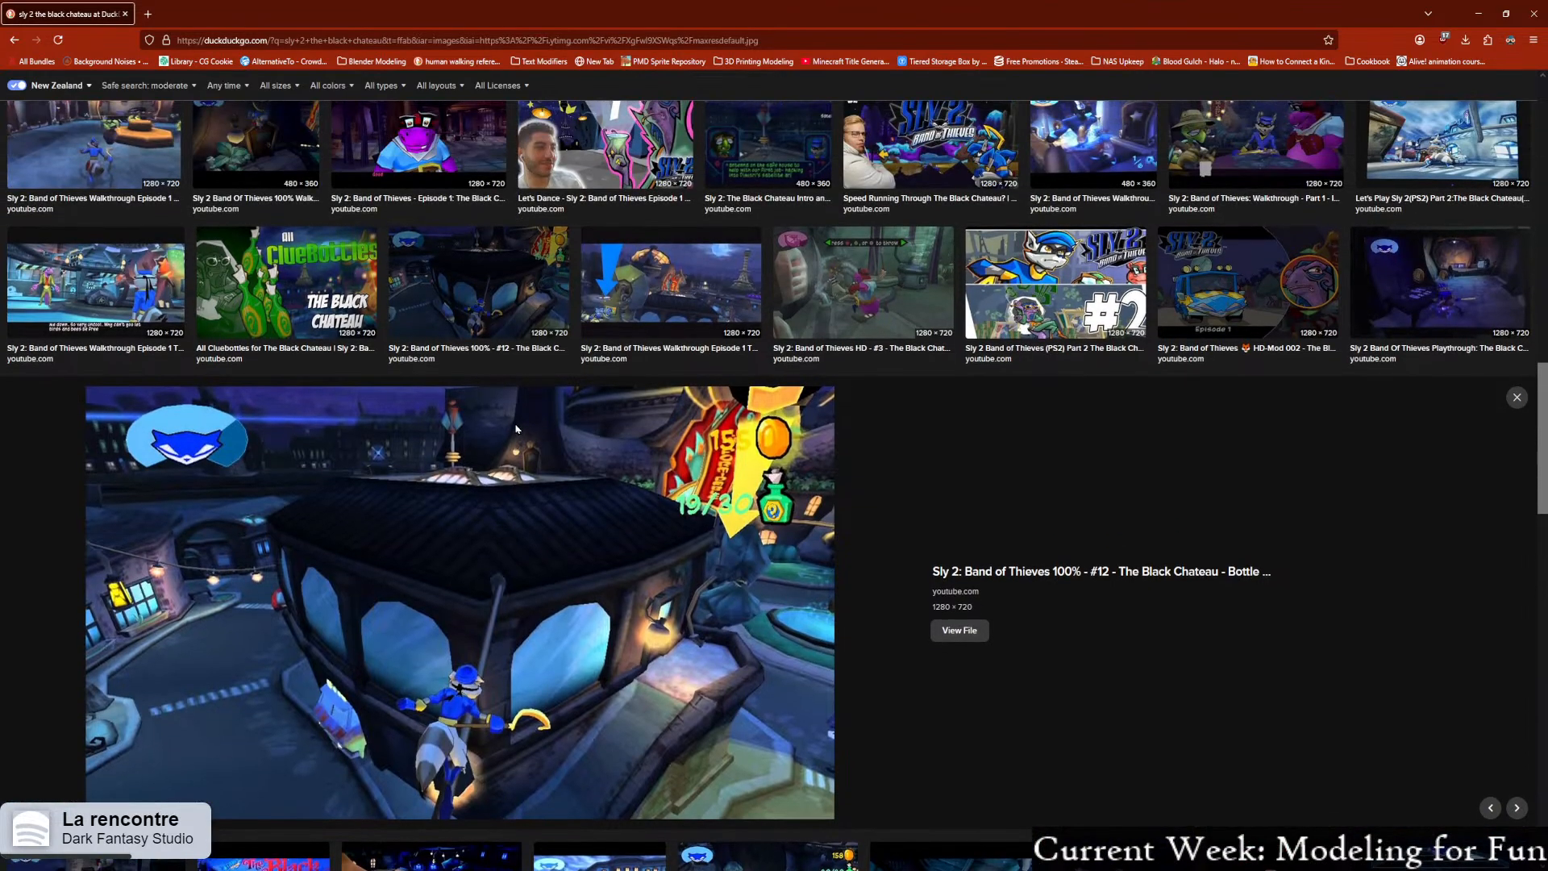
scroll(509, 437, up, 8)
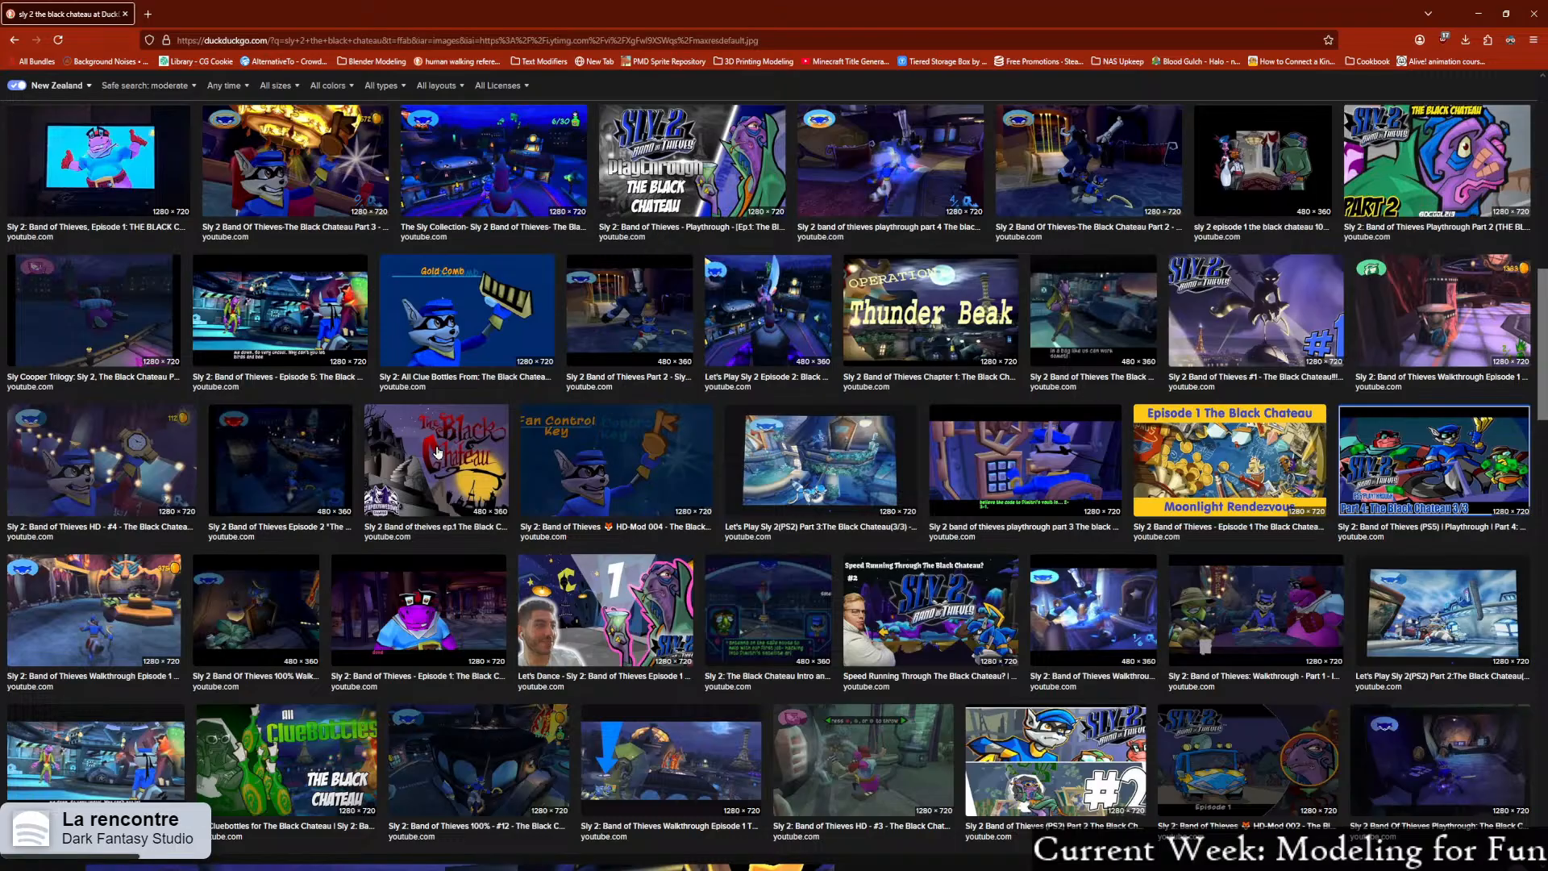
click(517, 208)
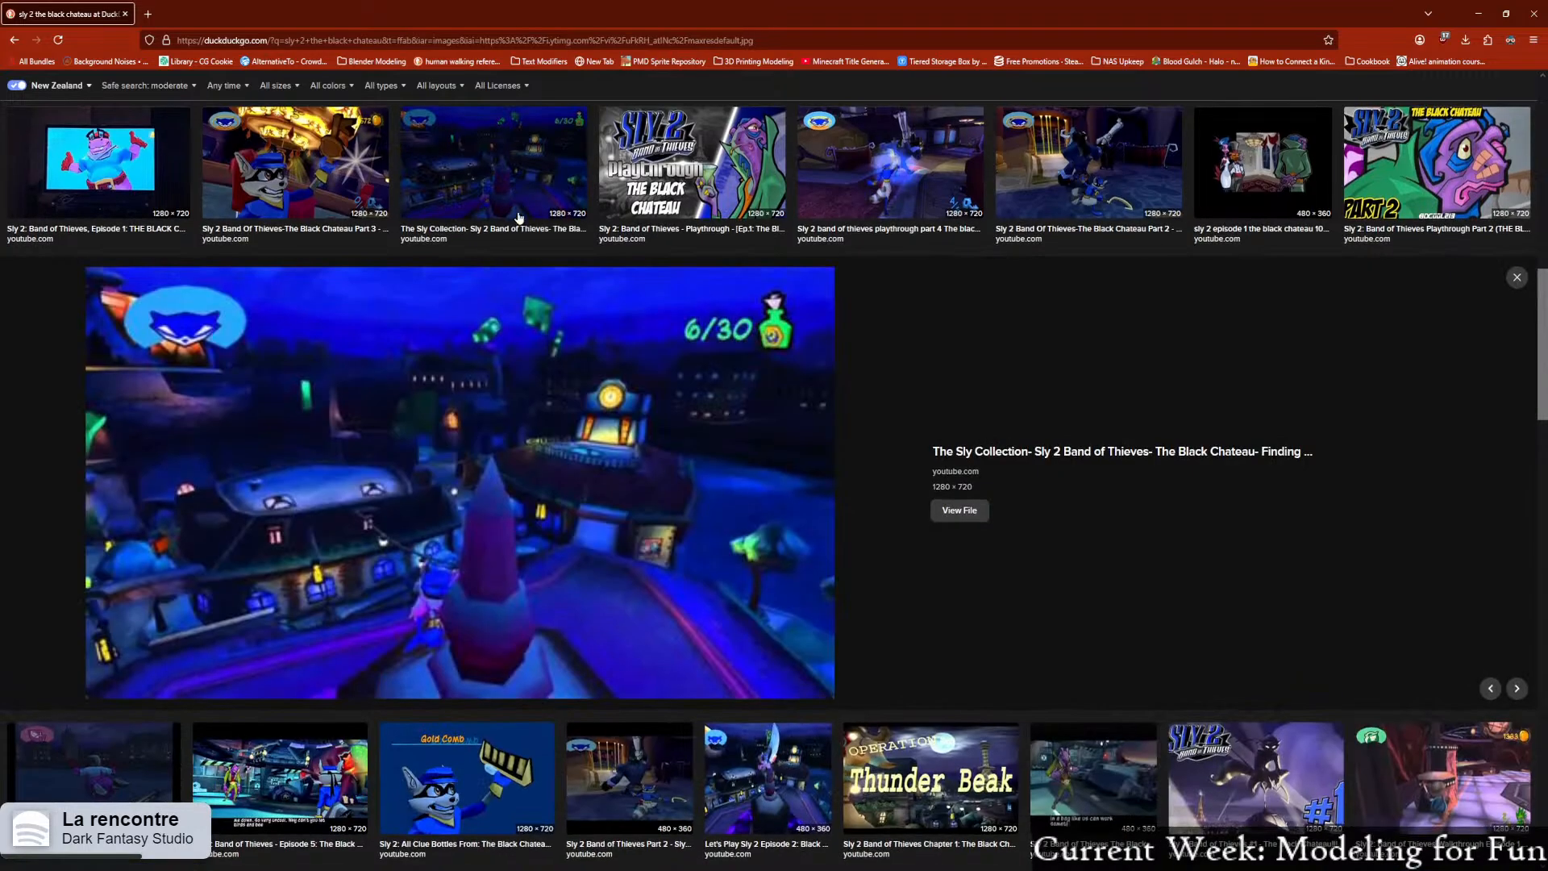
scroll(299, 574, up, 2)
scroll(248, 603, down, 1)
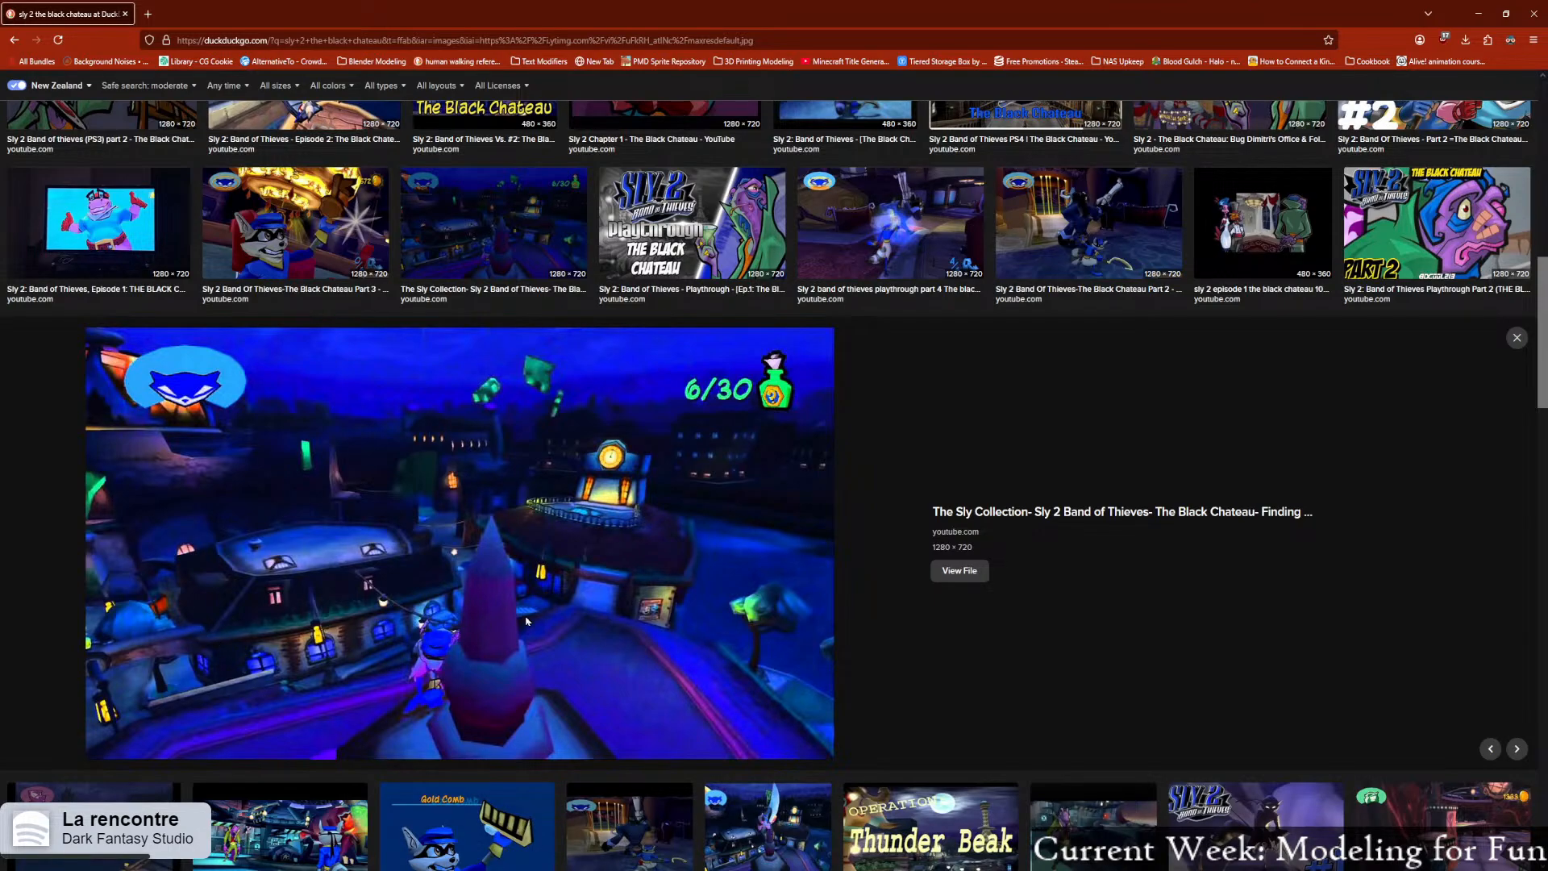
Enlarge the "All Treasures From", "Moonlight Rendezvous" and "Episode 4" Black Chateau image results to compare their buildings
scroll(506, 622, up, 10)
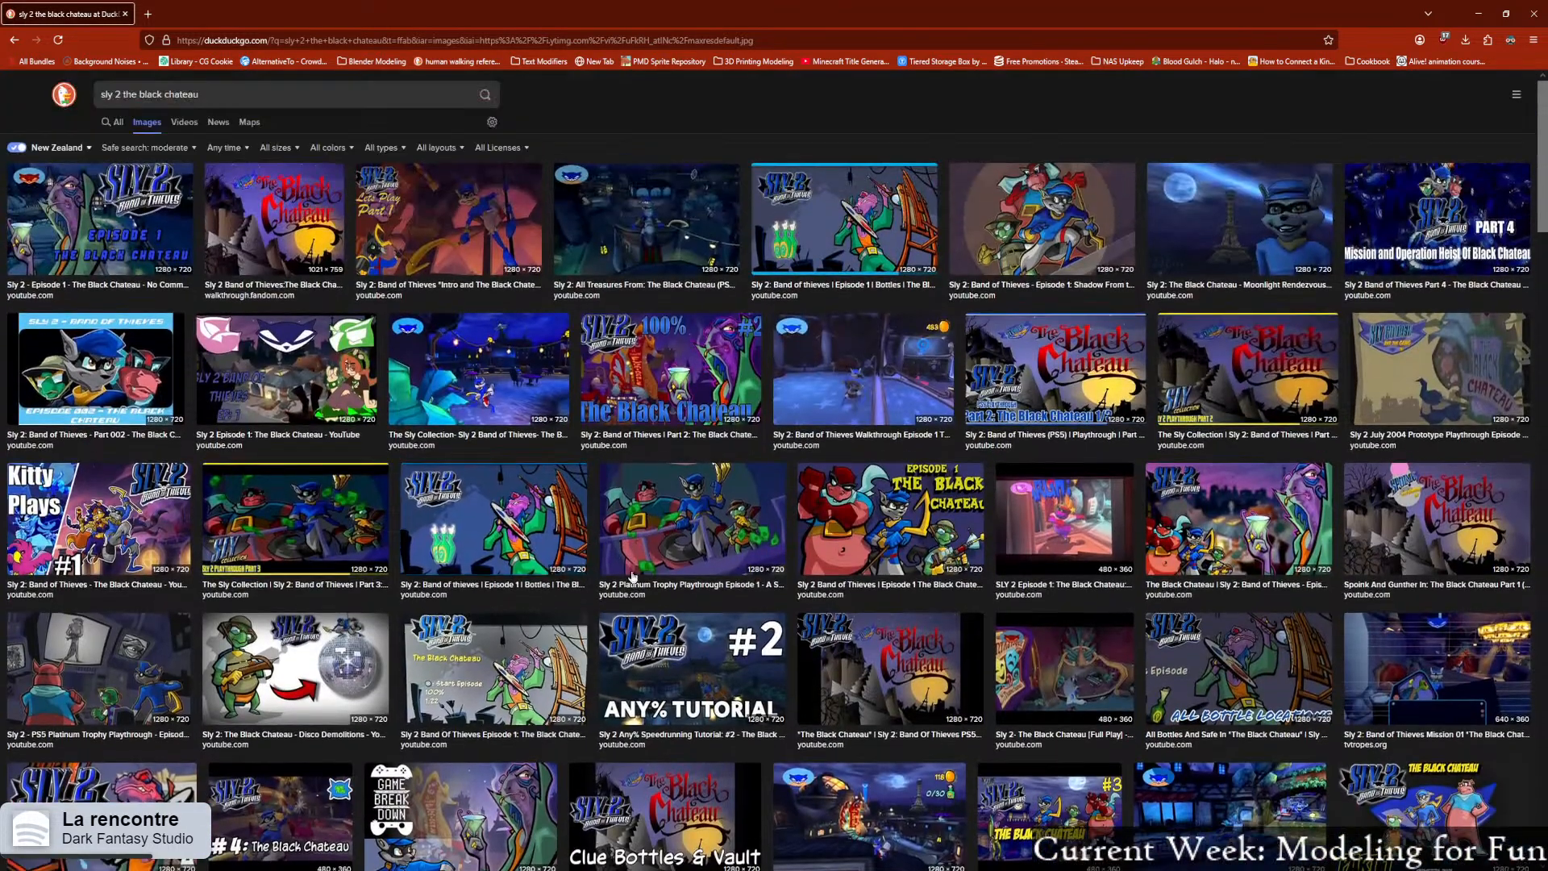
click(677, 226)
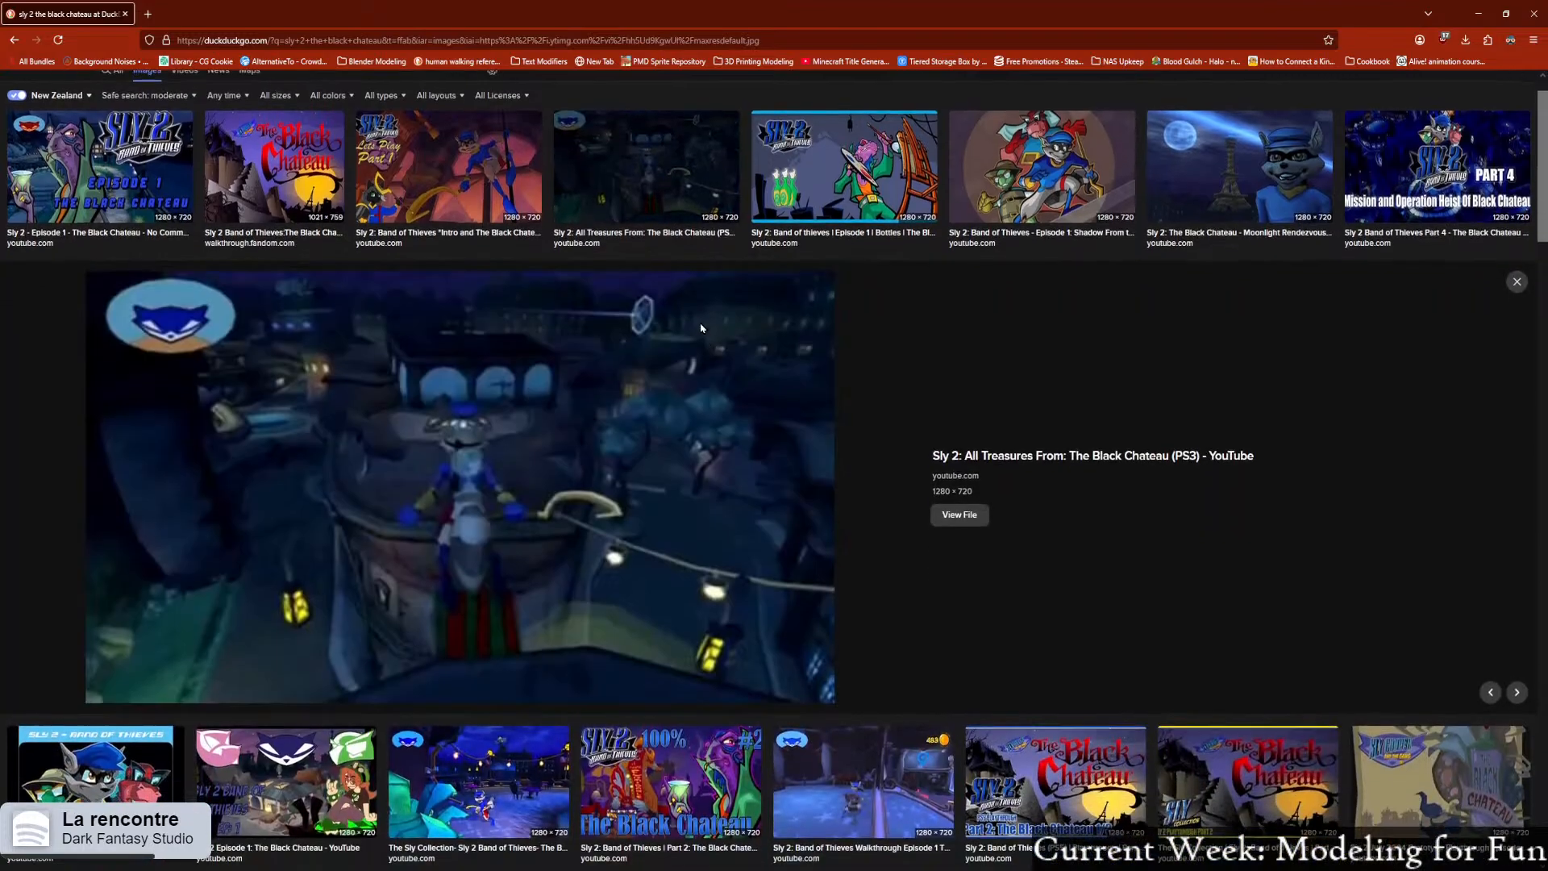
click(1177, 196)
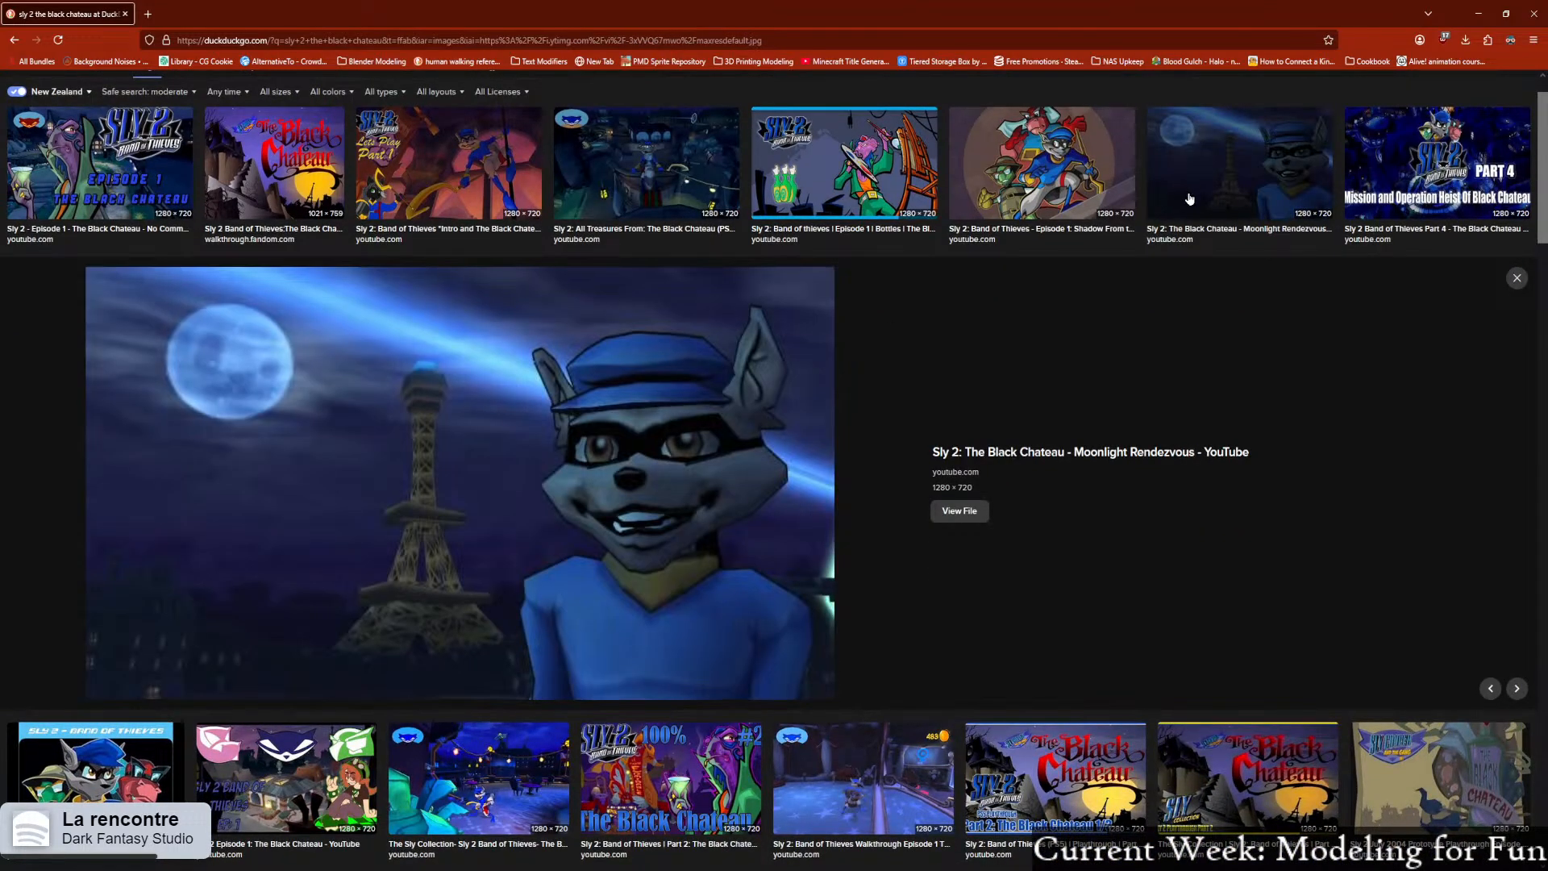
click(566, 170)
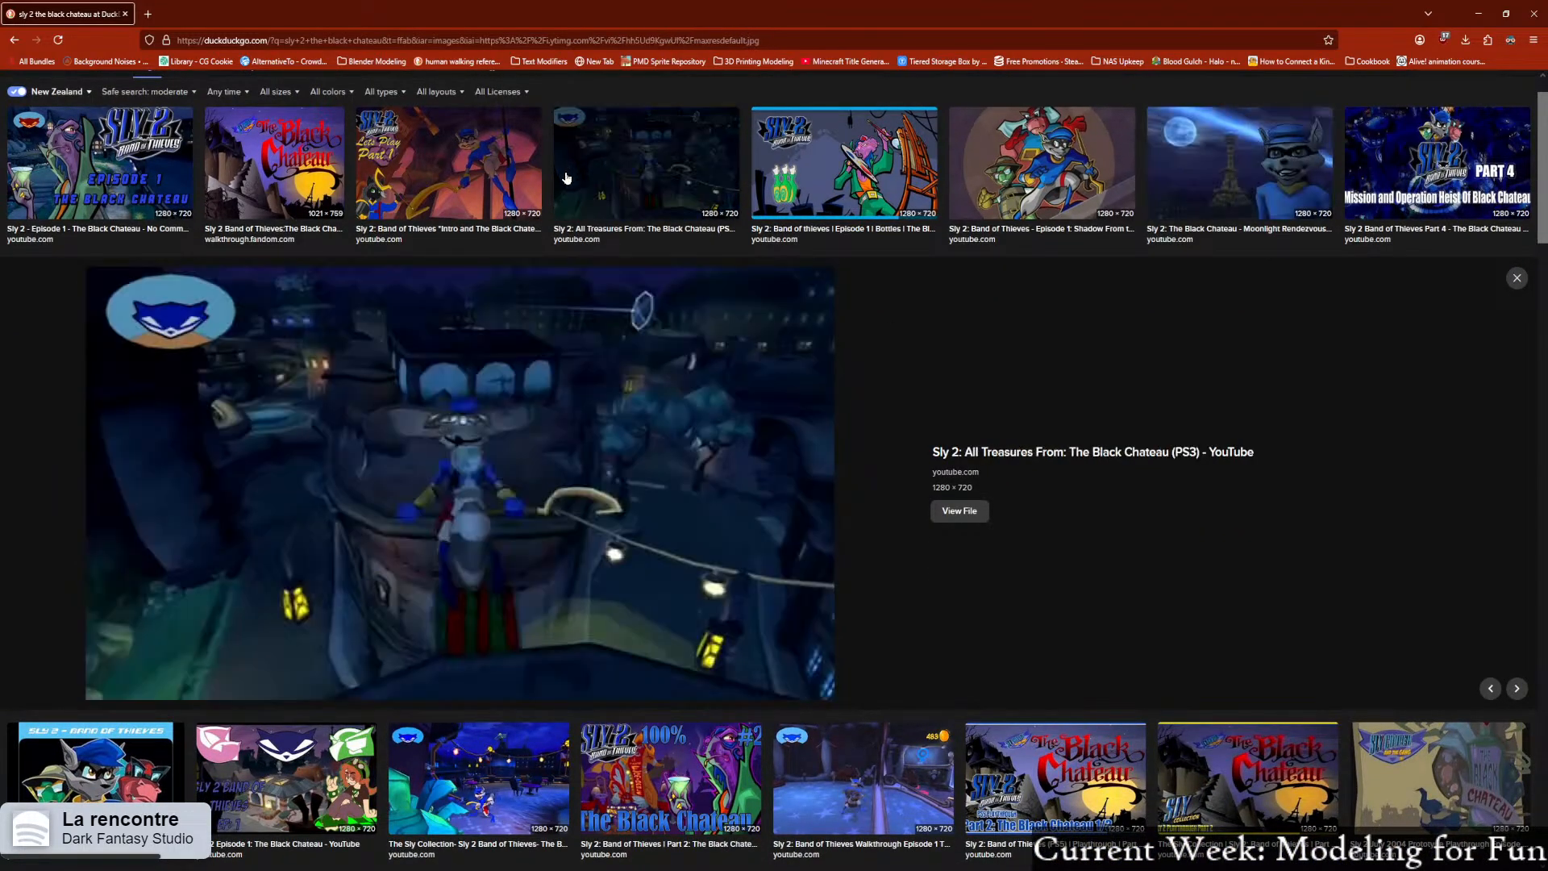
scroll(566, 585, down, 3)
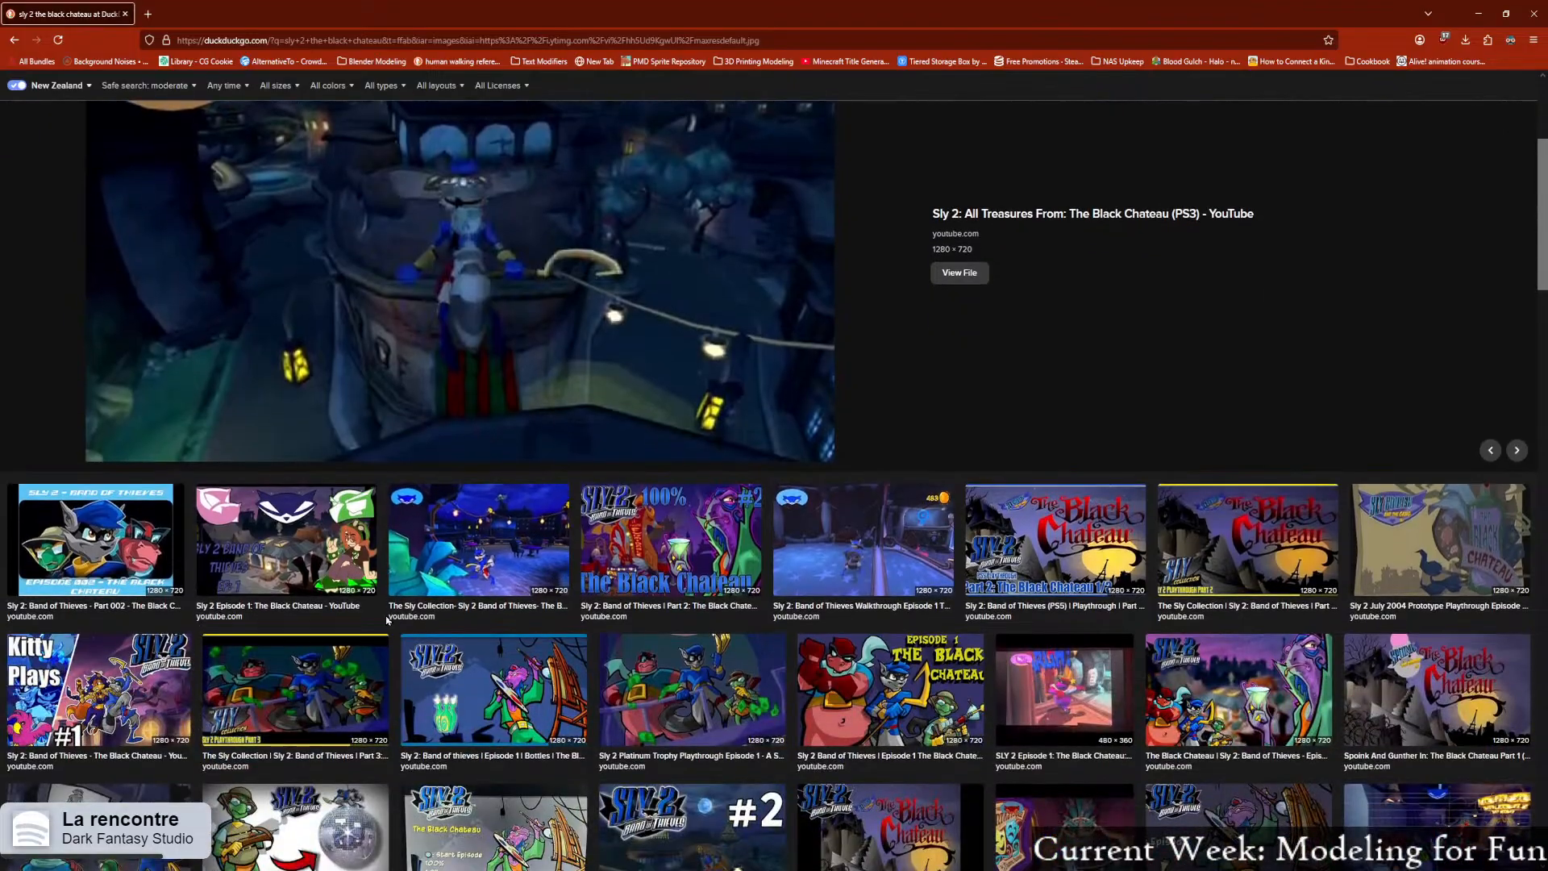
scroll(980, 601, down, 5)
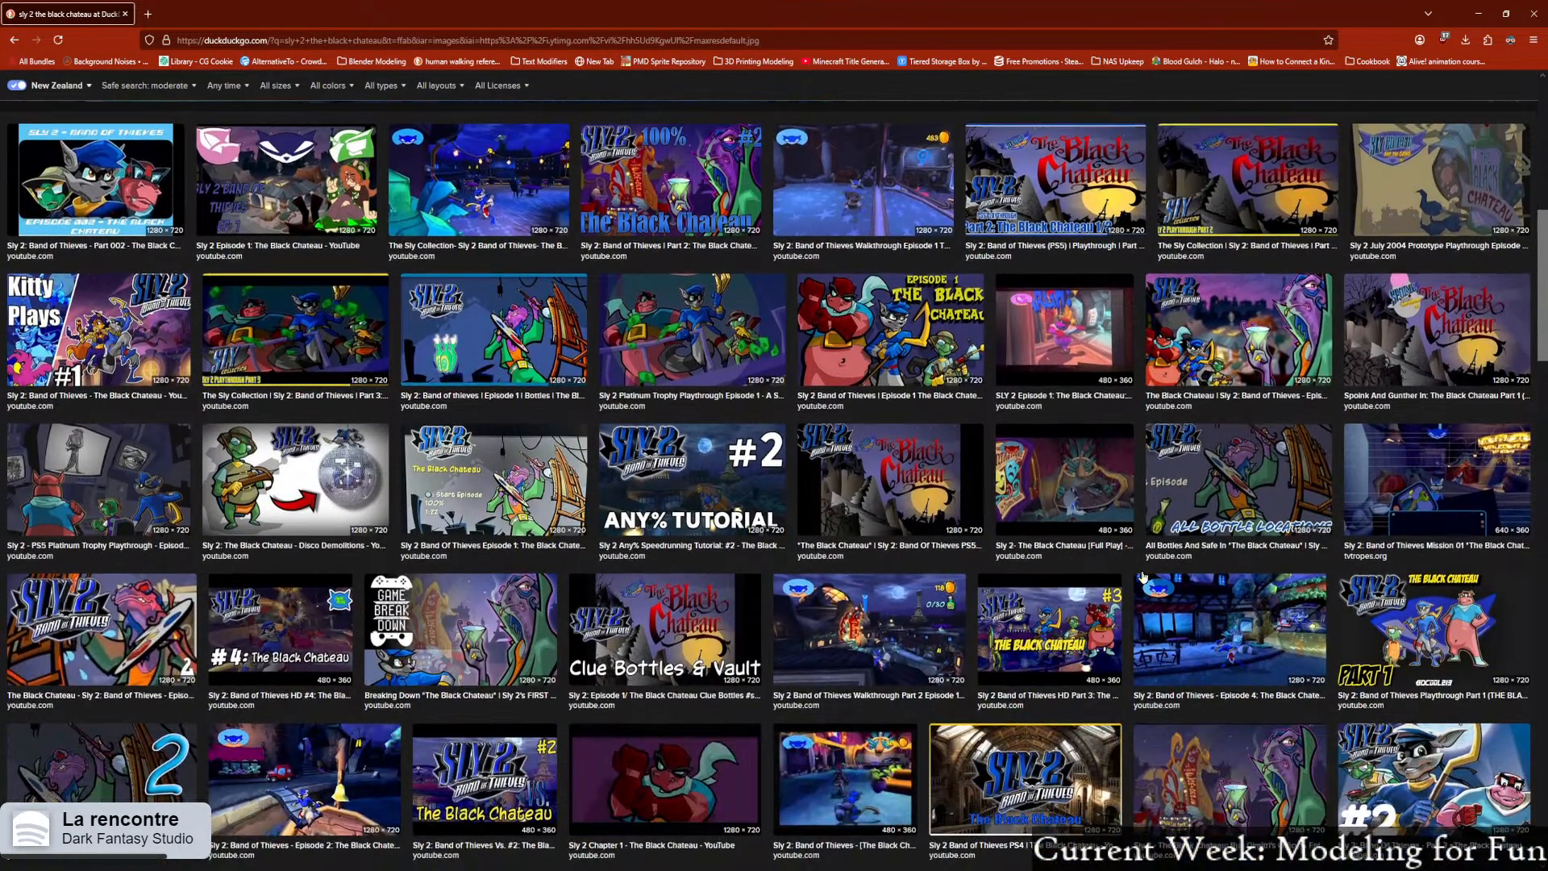
scroll(1143, 577, down, 3)
click(1191, 366)
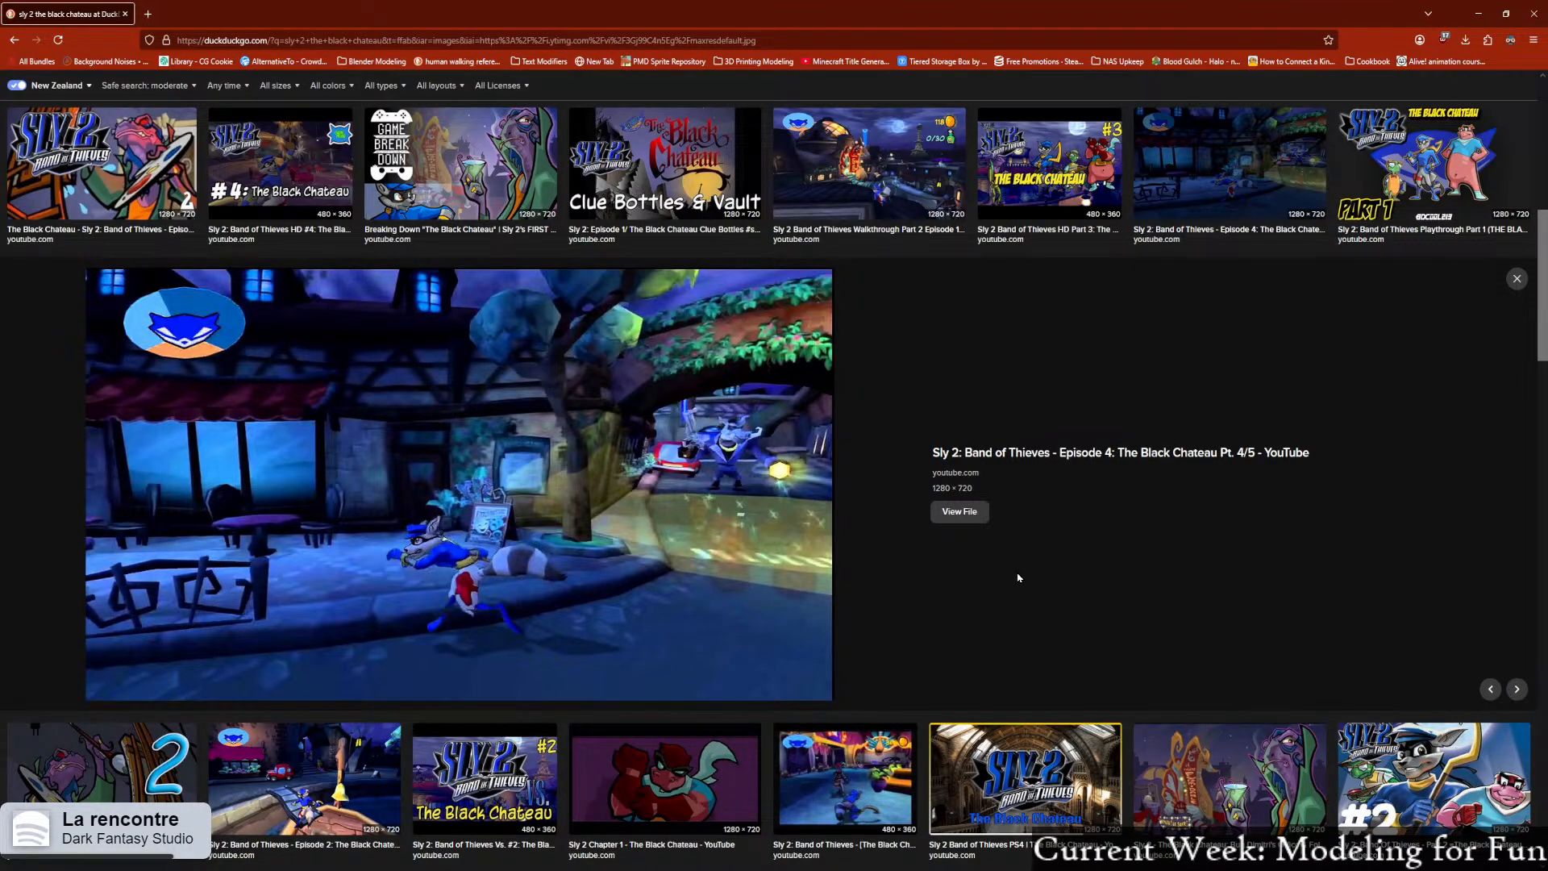
Find the tuni.fi "Action-Packed Video Game" image result further down and examine its enlarged rooftops
scroll(1018, 577, down, 3)
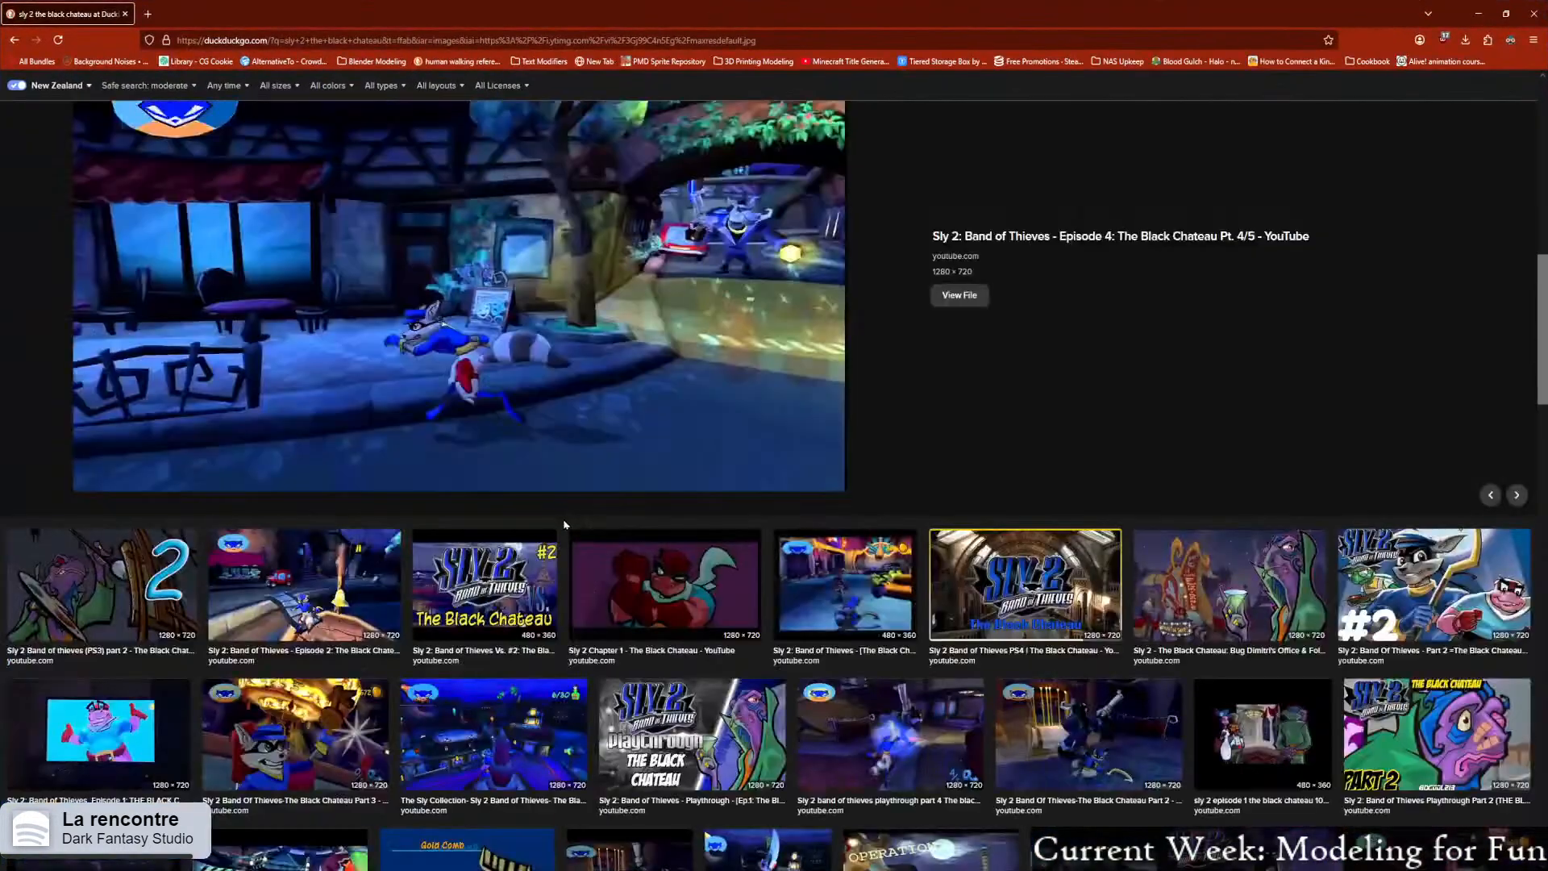
scroll(564, 524, down, 15)
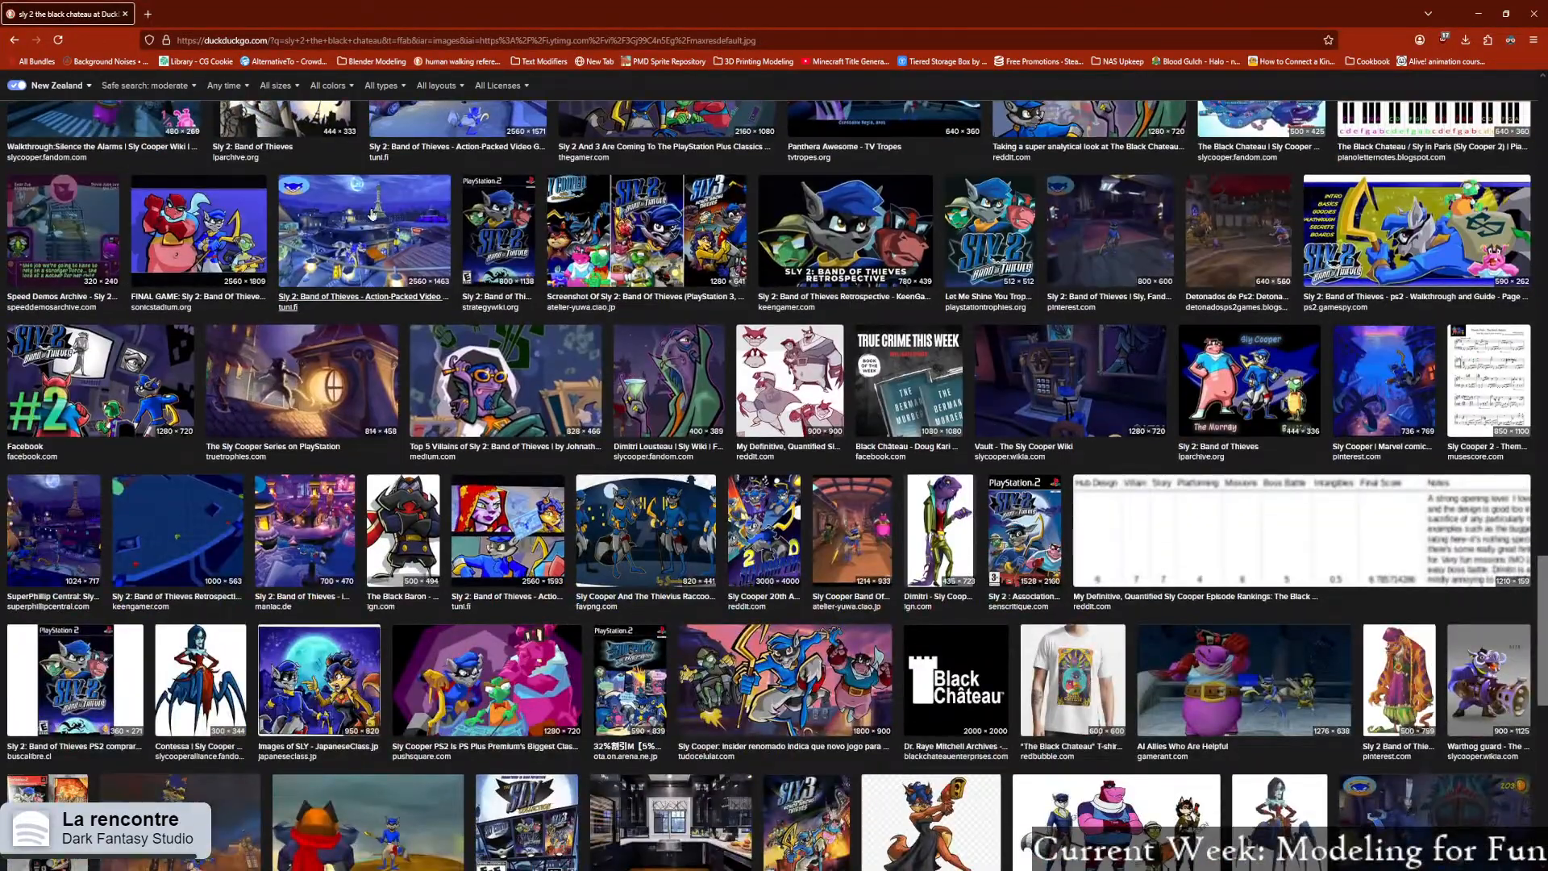
click(387, 682)
click(638, 501)
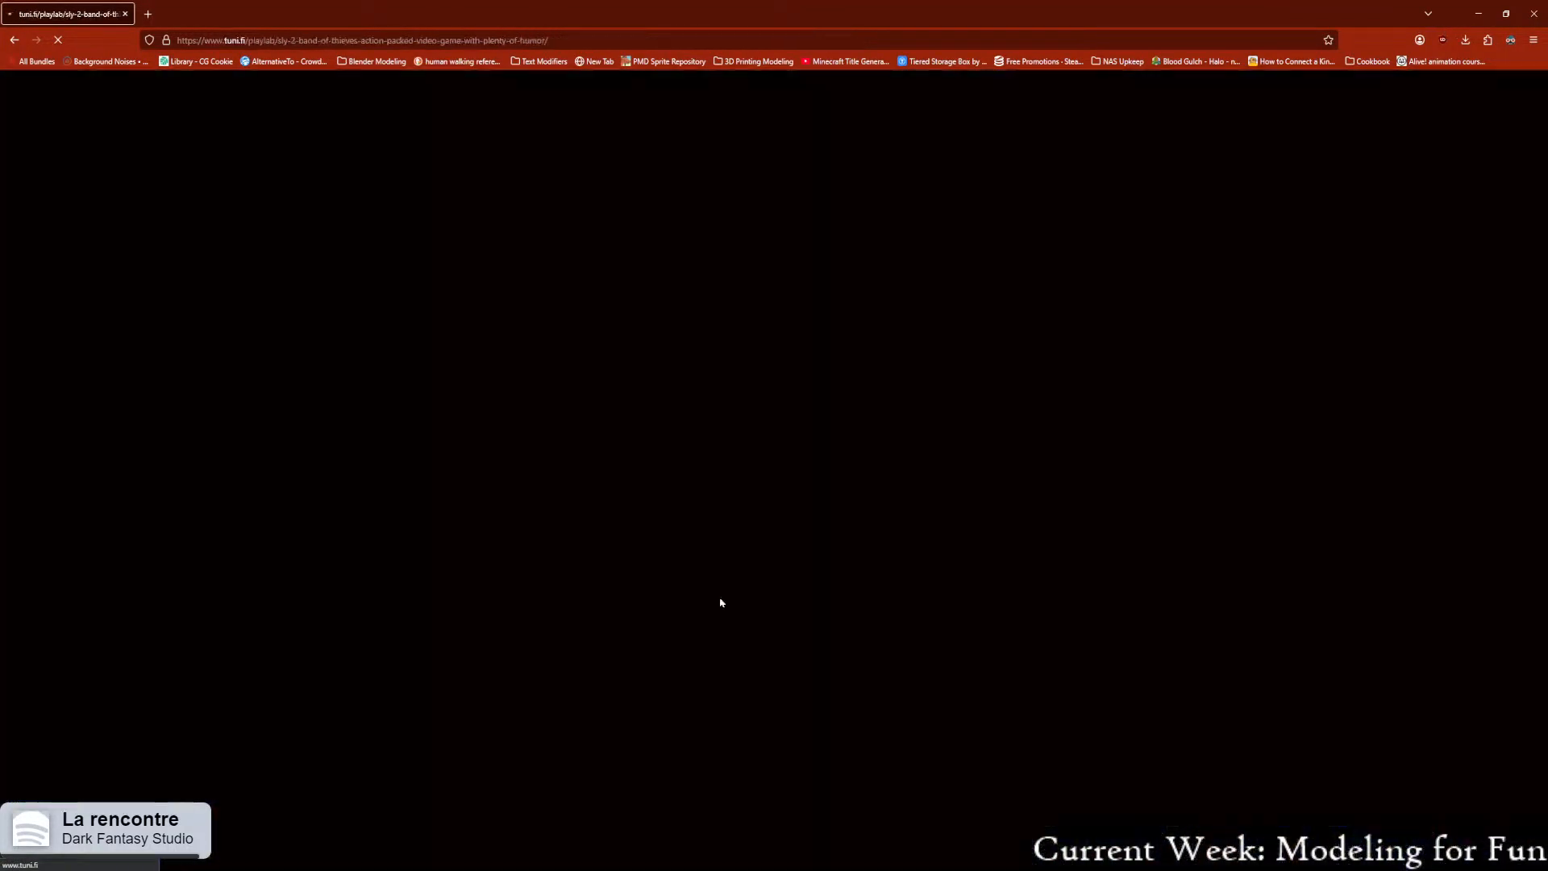
click(14, 41)
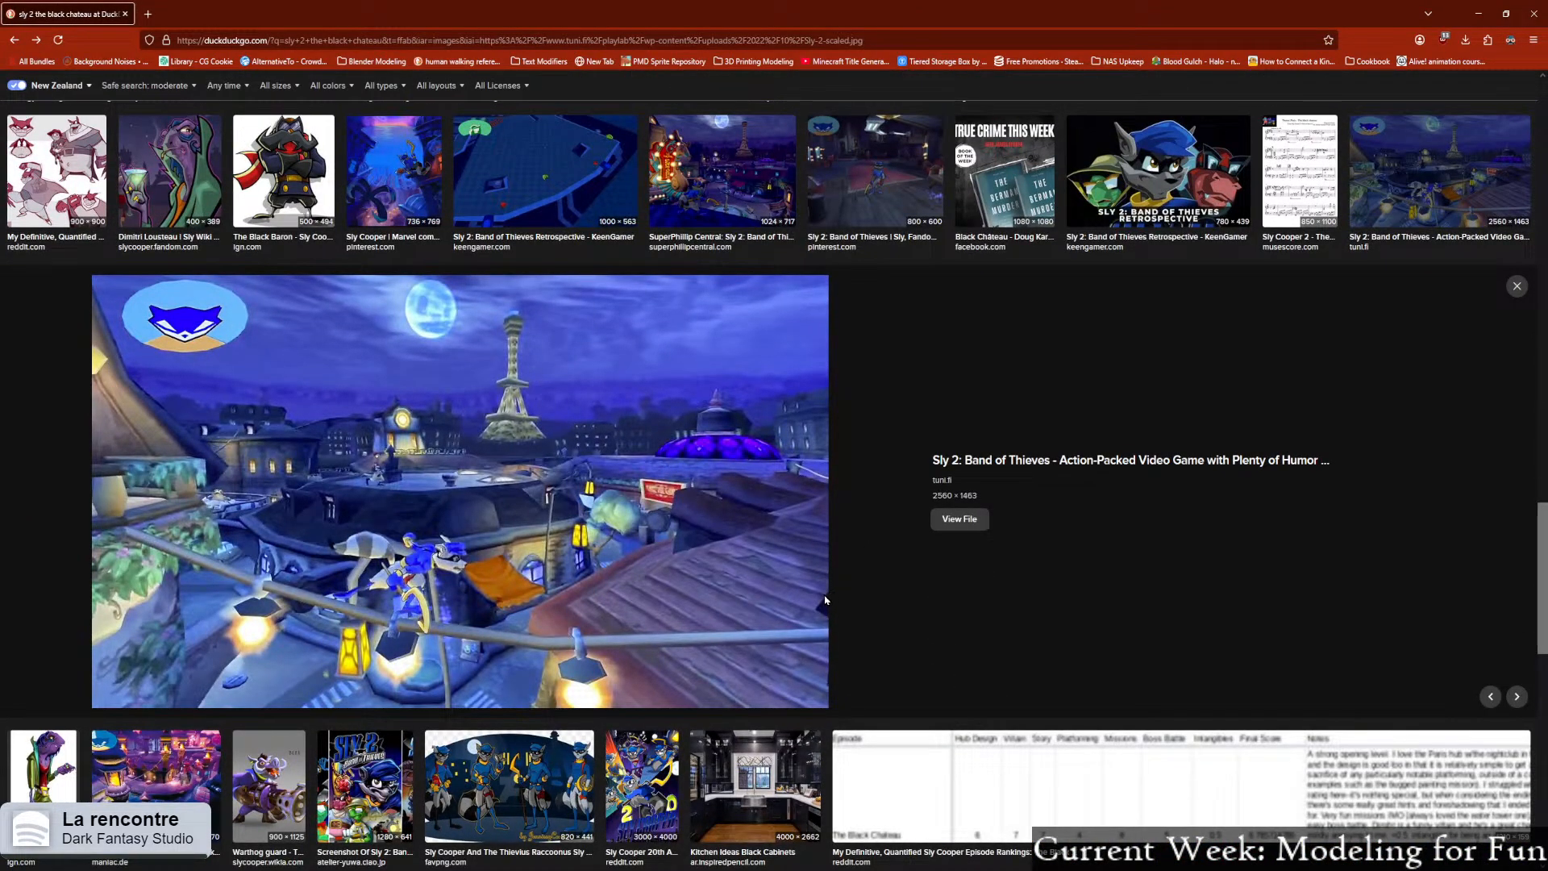
scroll(709, 617, up, 1)
scroll(491, 632, down, 1)
scroll(471, 632, down, 1)
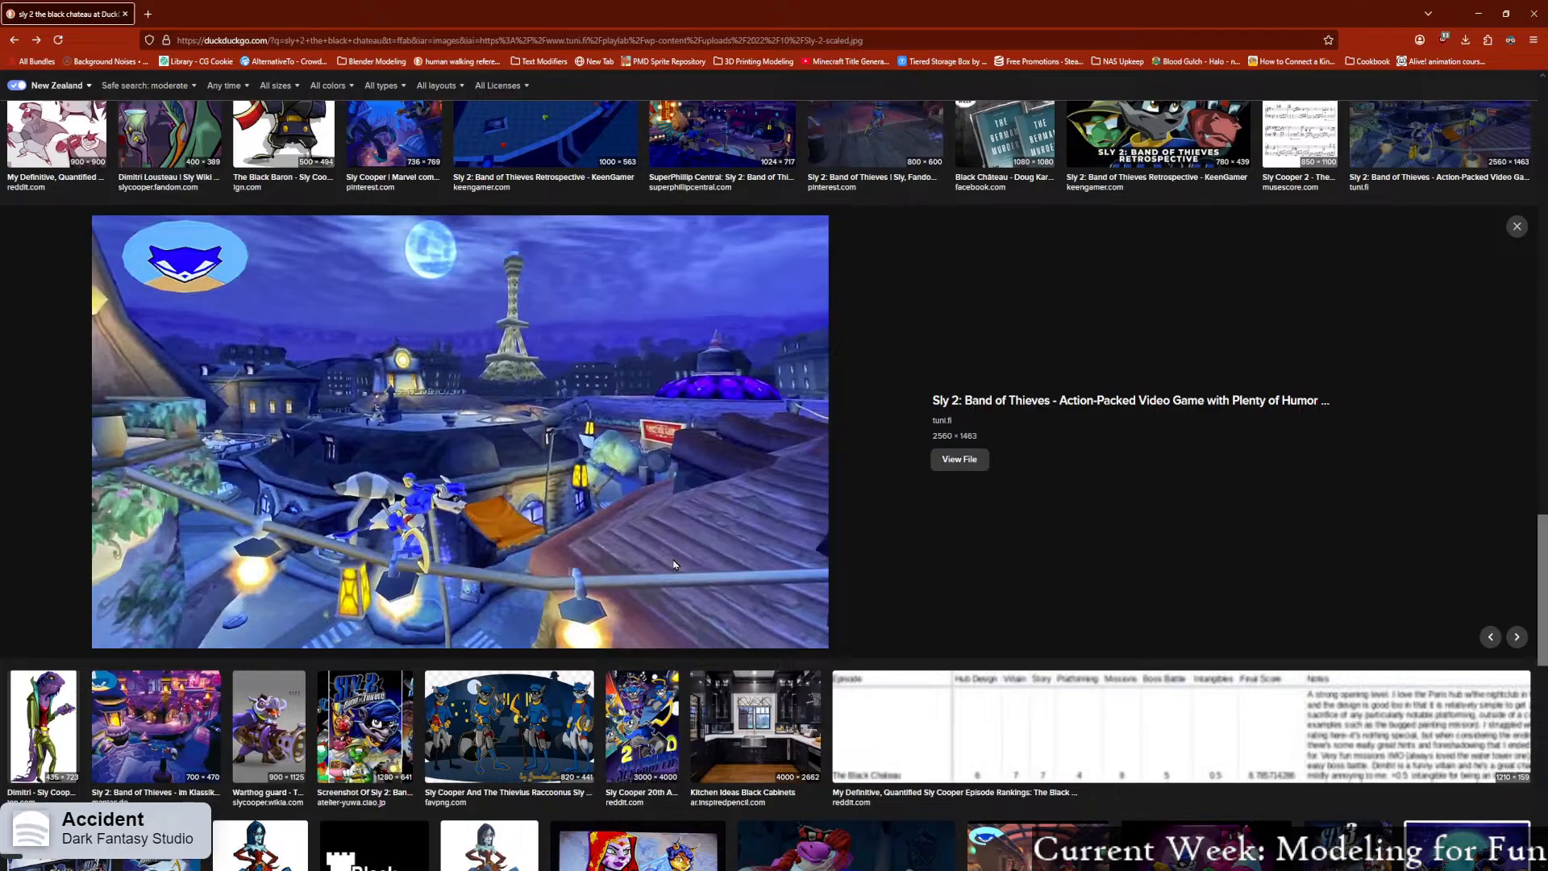
Skim the remaining Black Chateau image results and run a new image search for "sly 2 gameplay"
scroll(580, 589, down, 8)
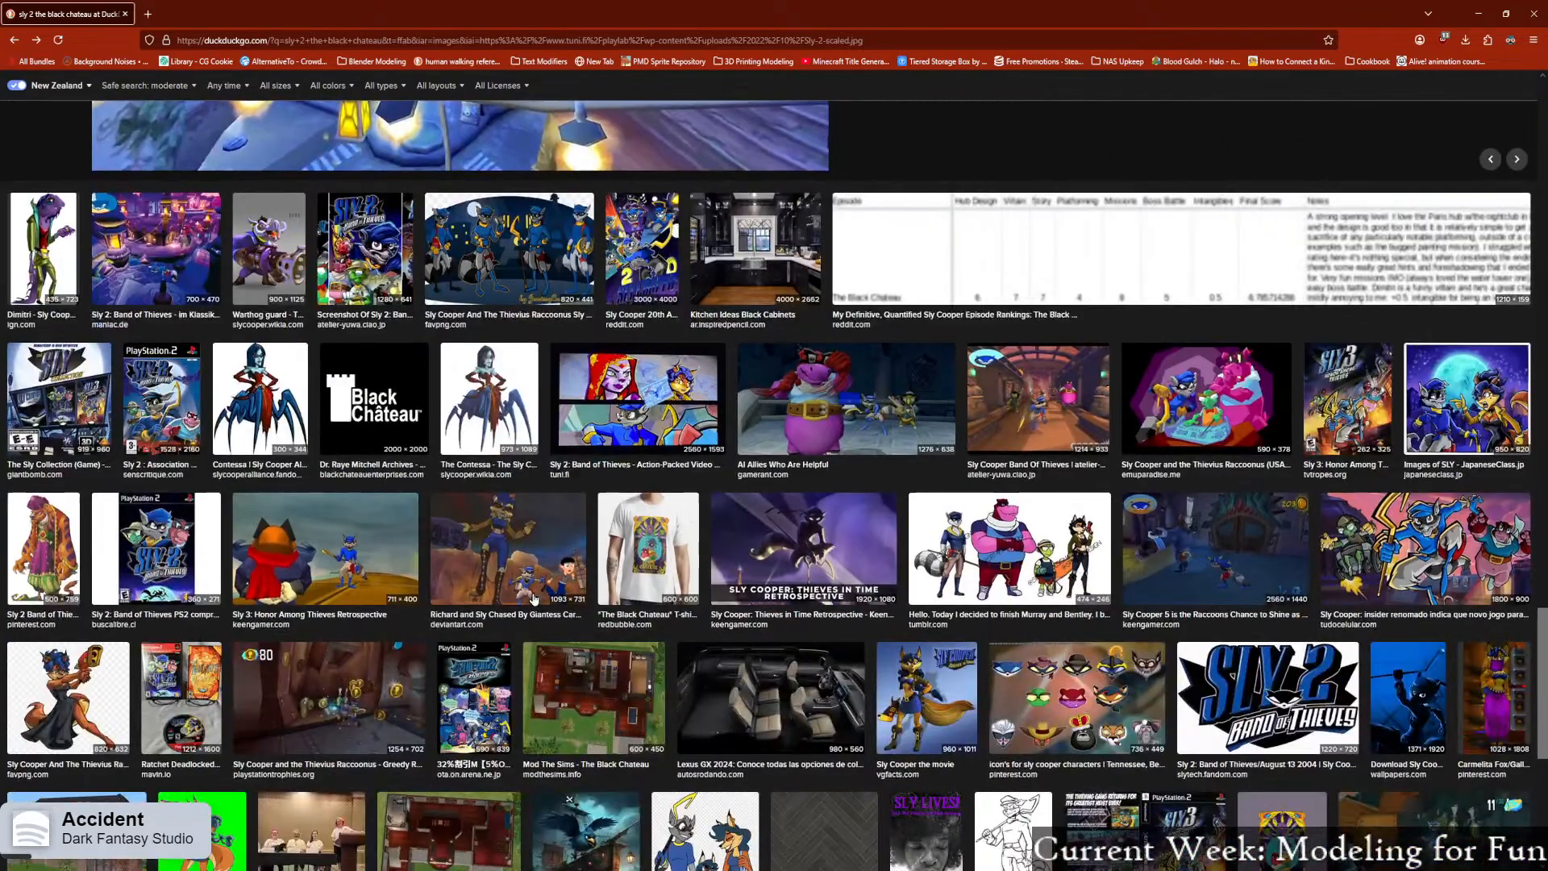
scroll(533, 598, down, 5)
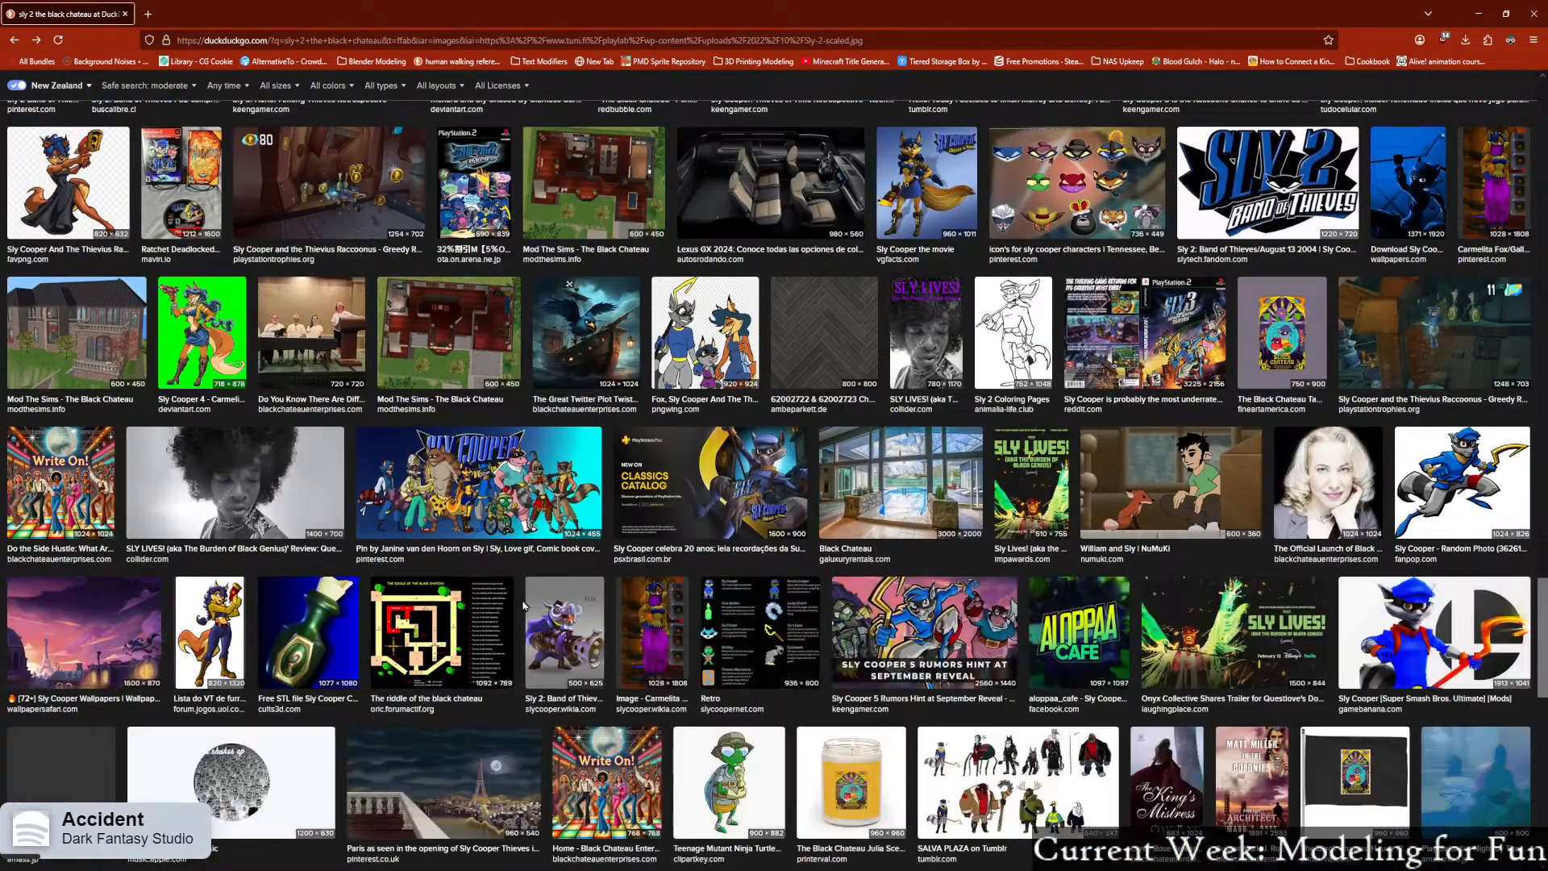
scroll(523, 606, up, 15)
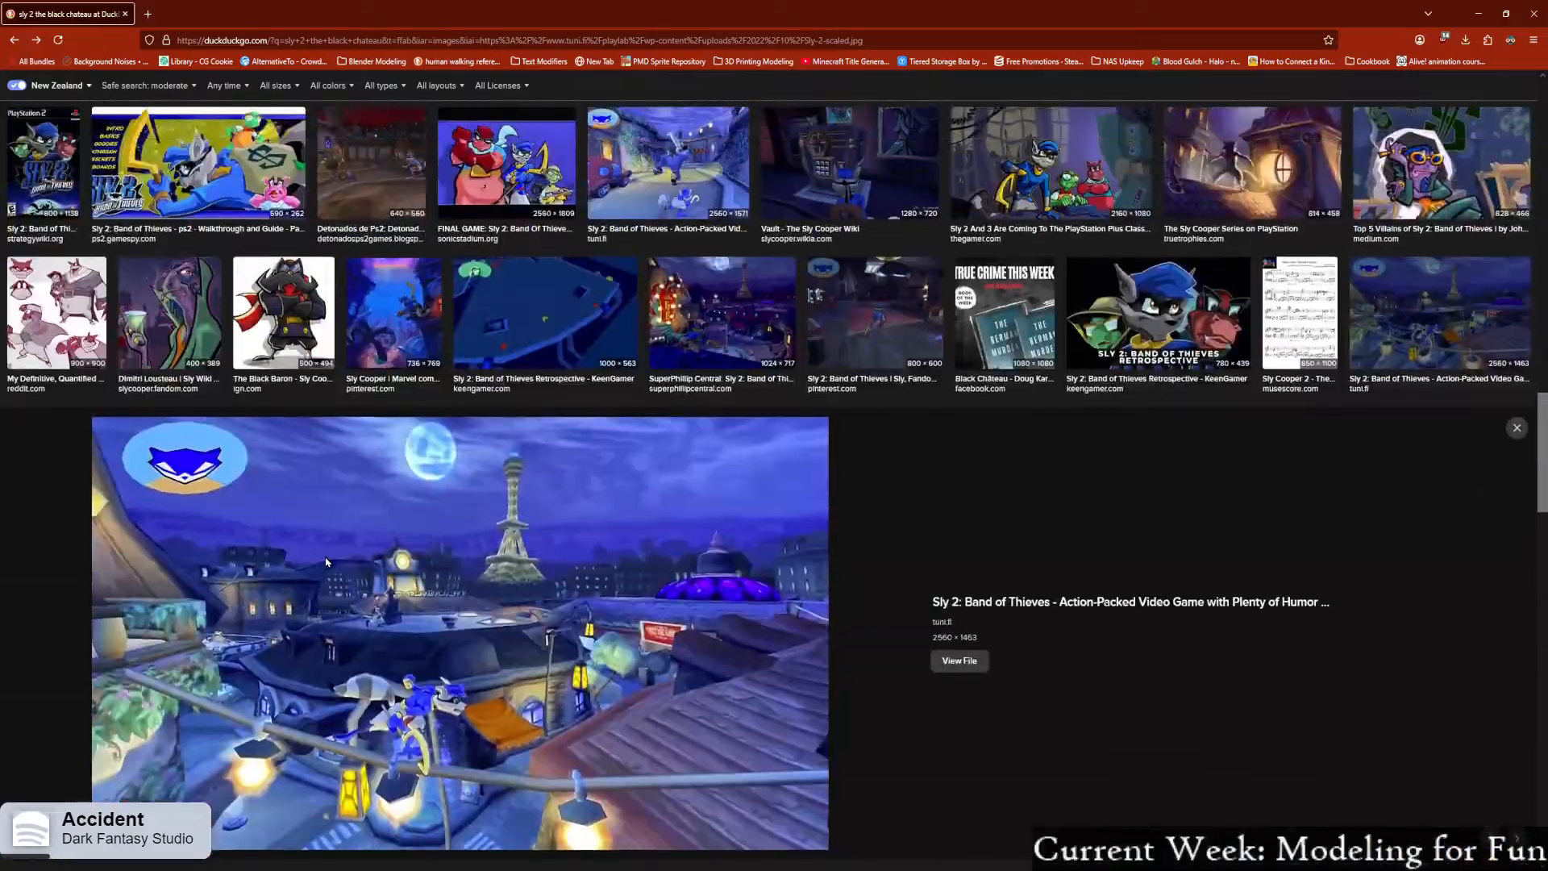
scroll(280, 367, up, 15)
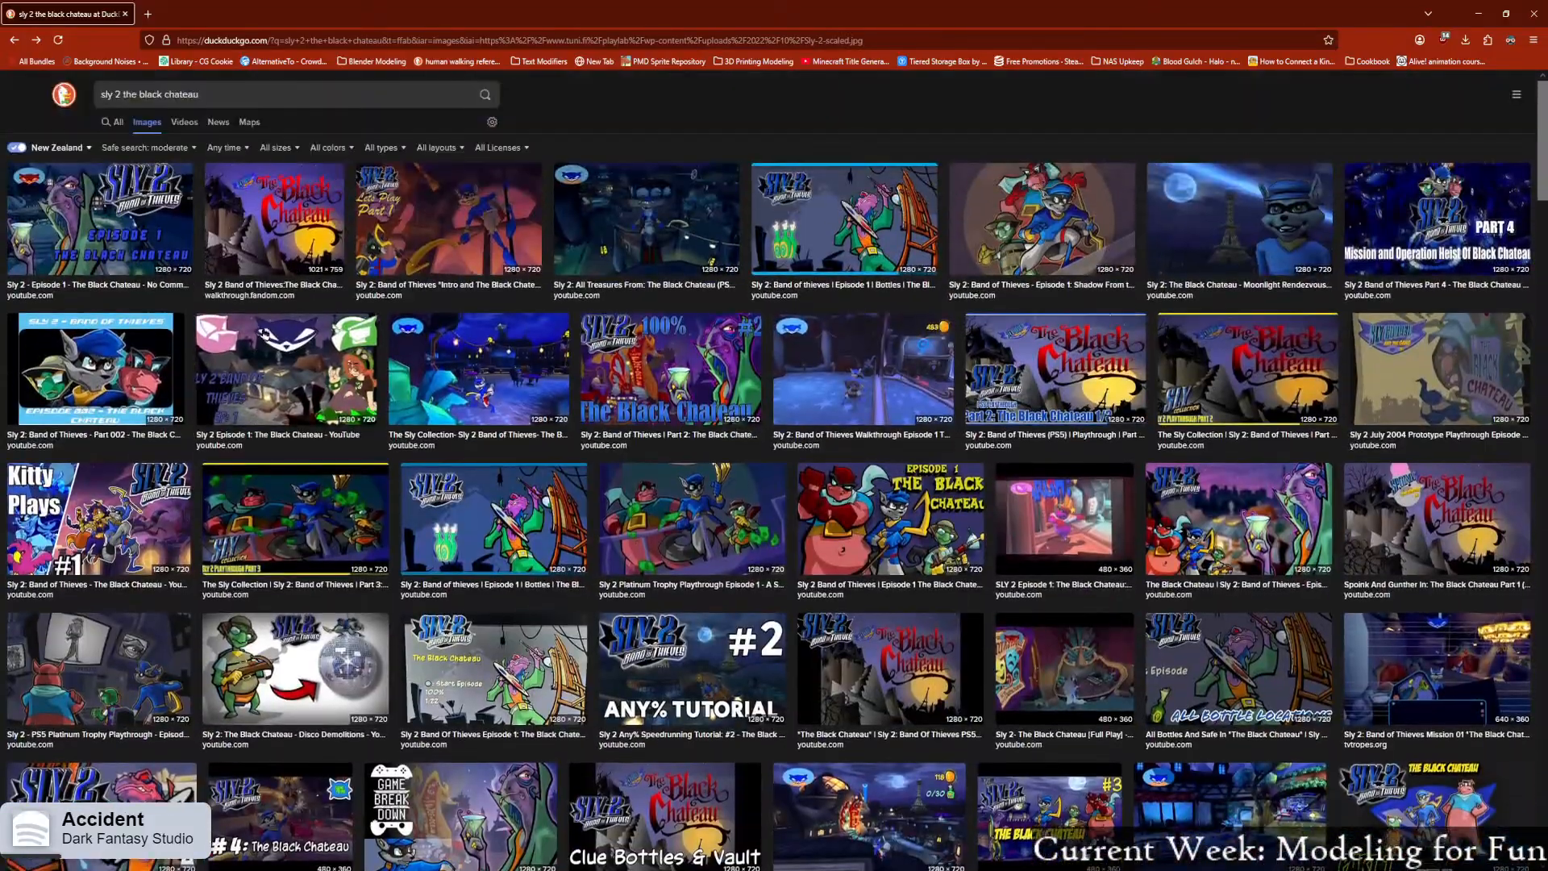
drag(238, 94, 121, 100)
text(gamepl)
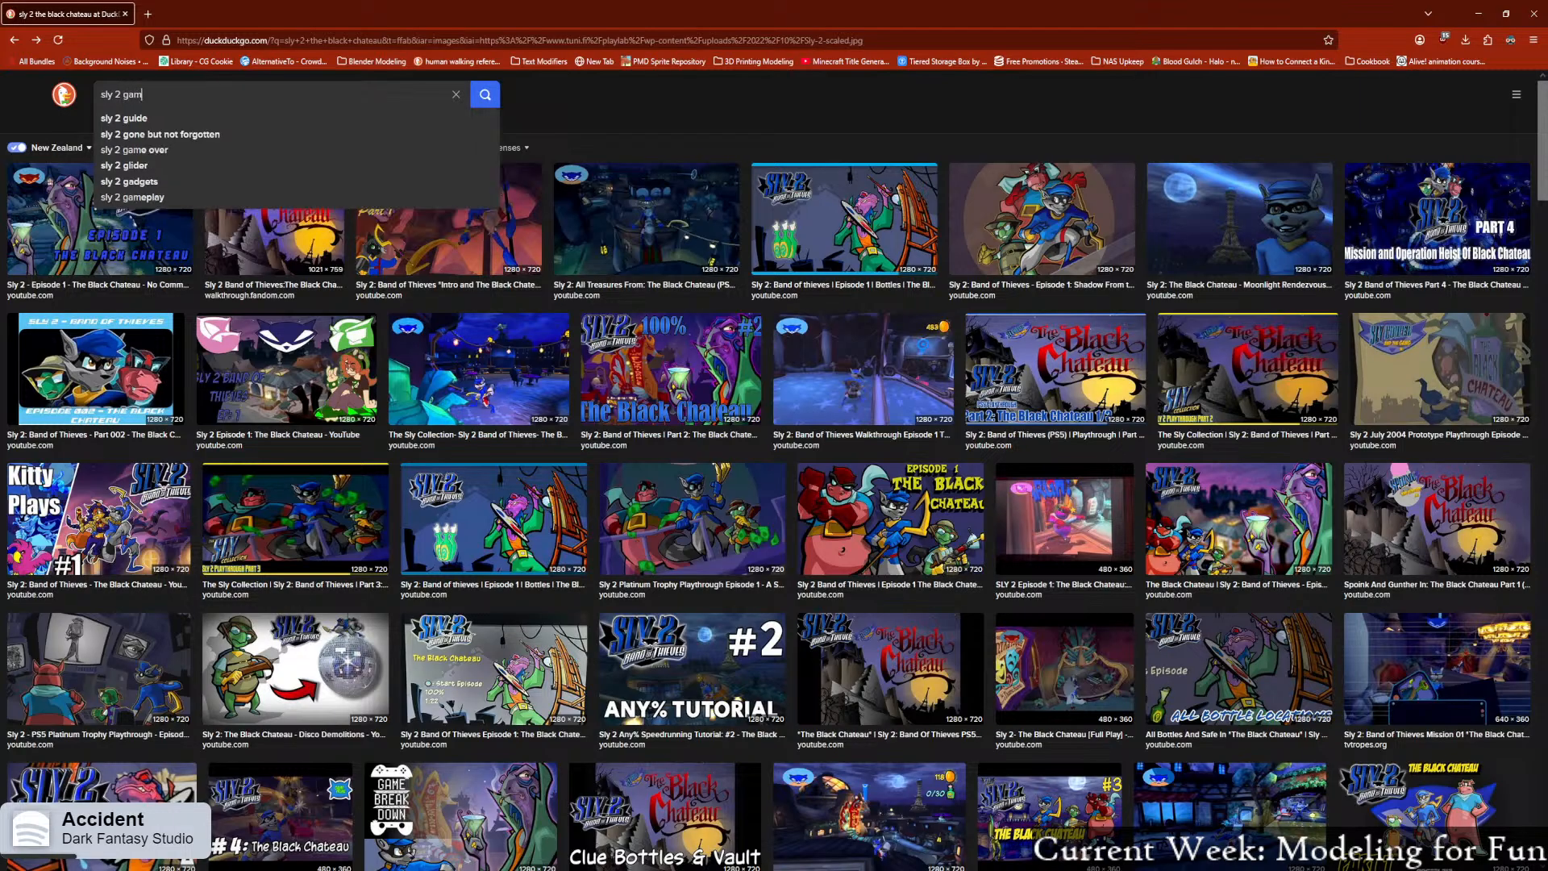
text(ay)
key(Return)
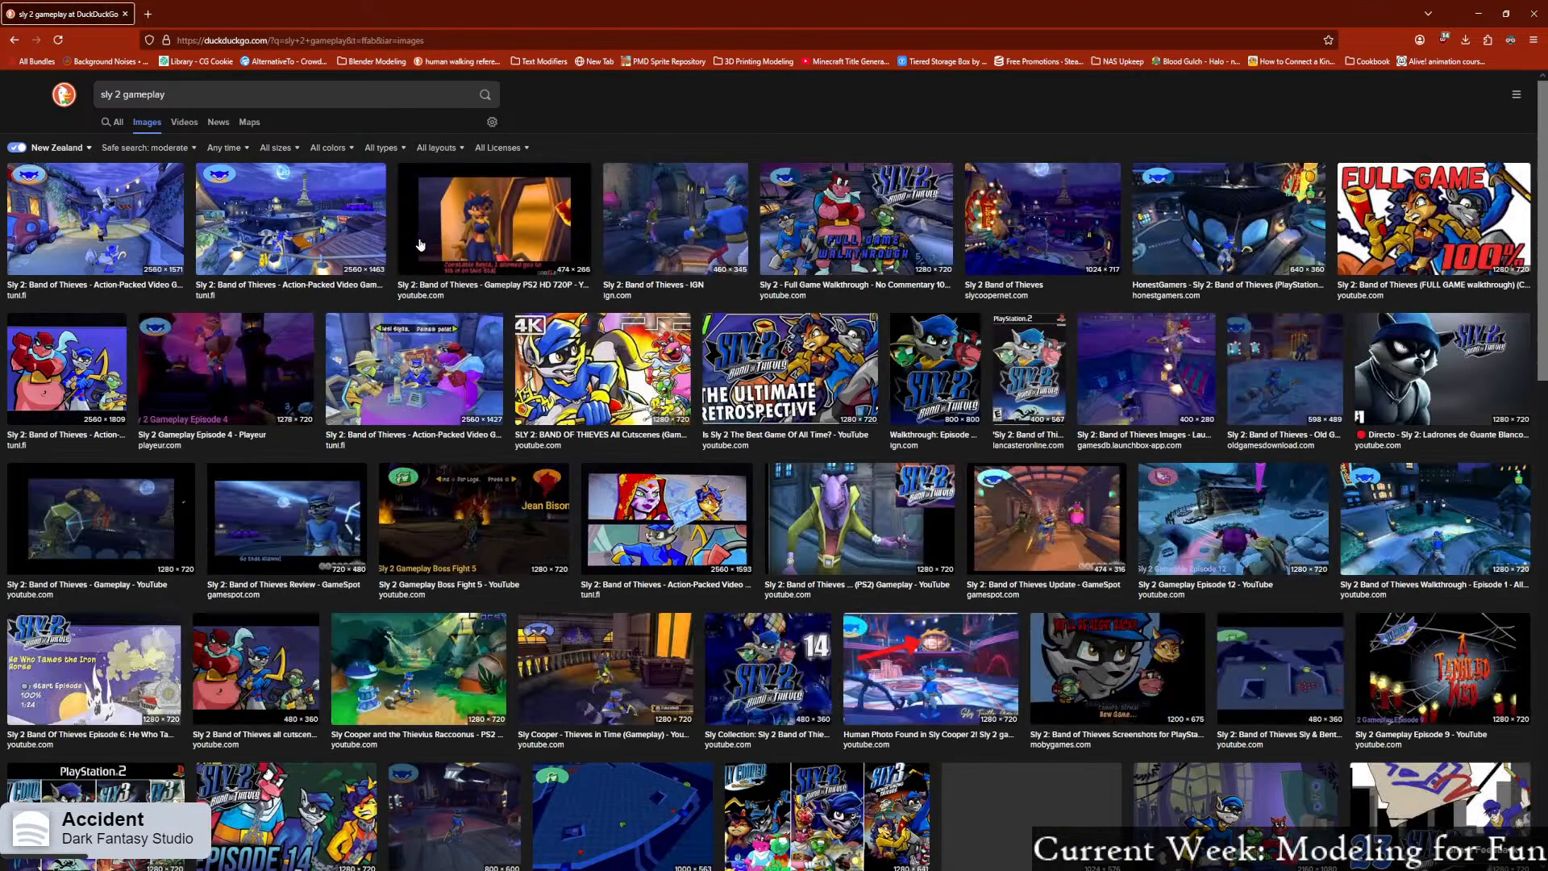
Enlarge the first tuni.fi, IGN, slycoopernet and HonestGamers gameplay results to compare their street and rooftop views
click(142, 210)
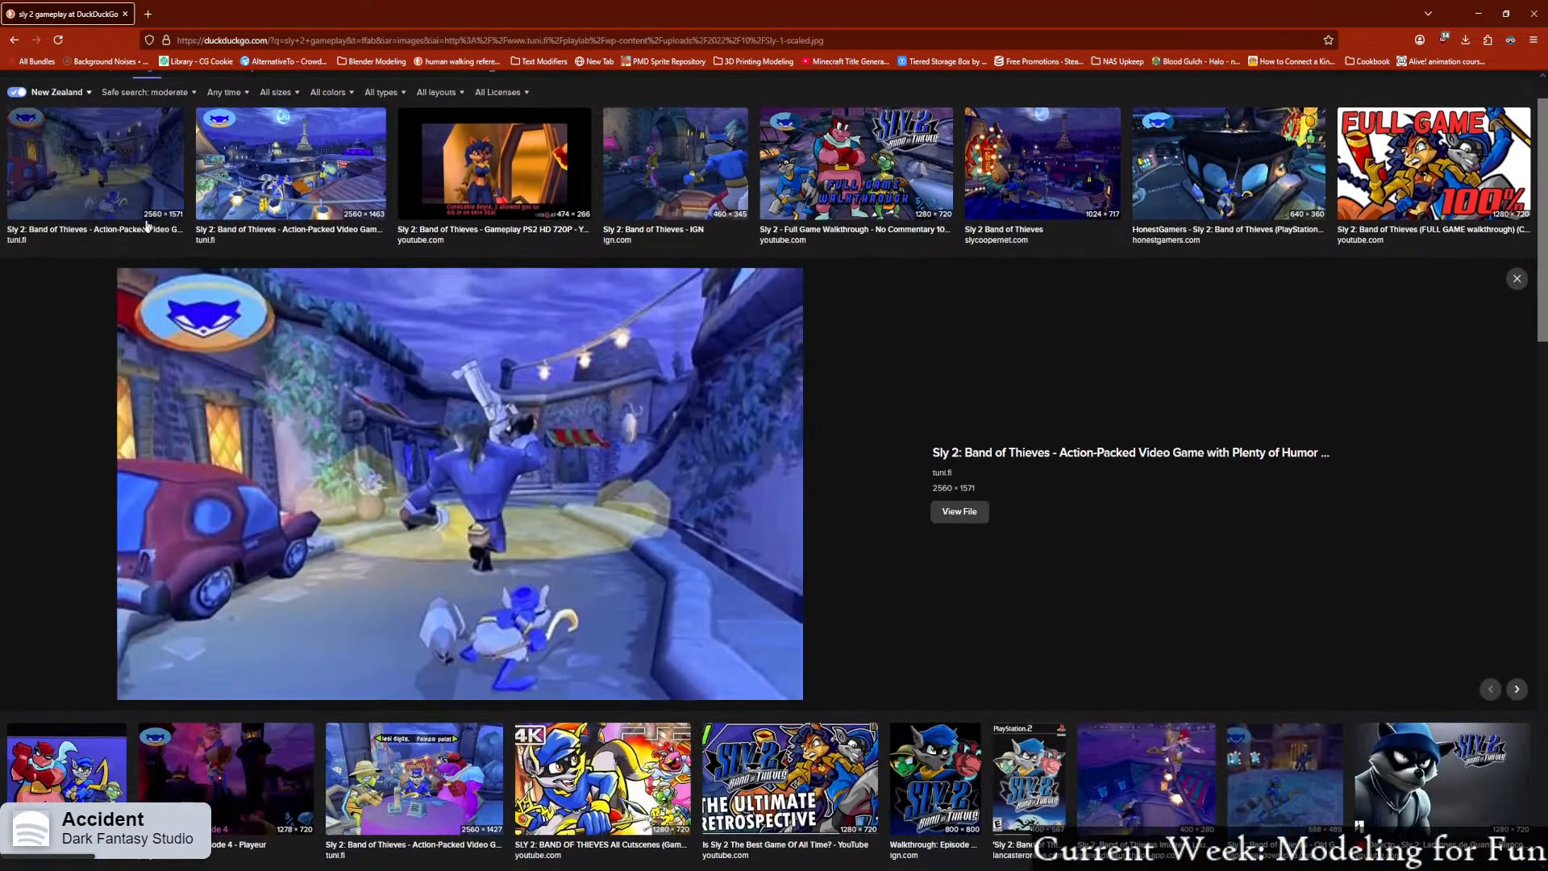
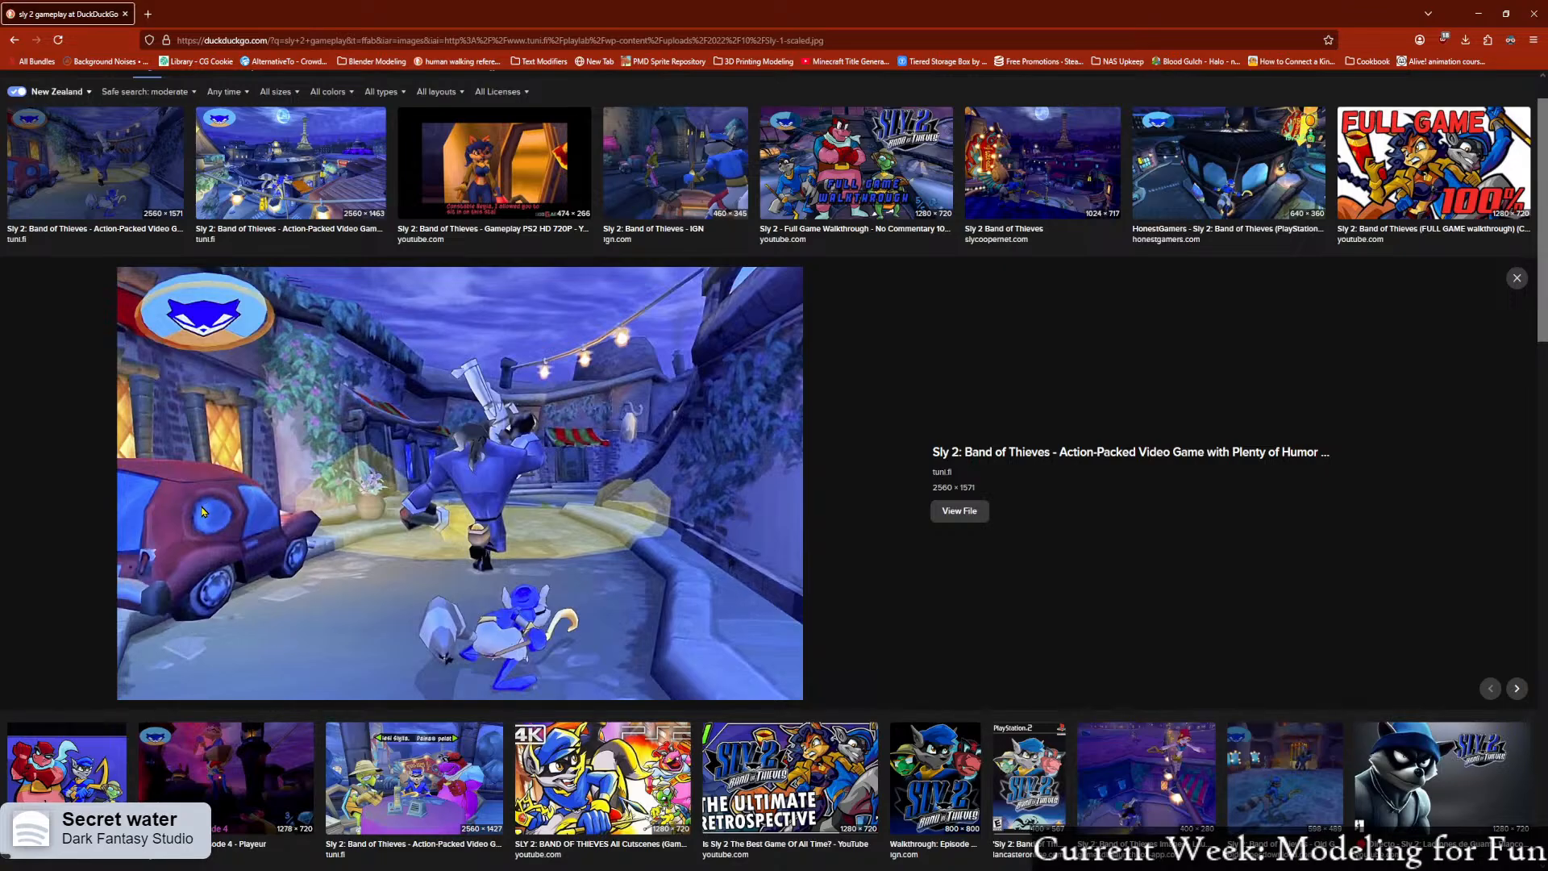
key(Right)
key(Right)
key(Right)
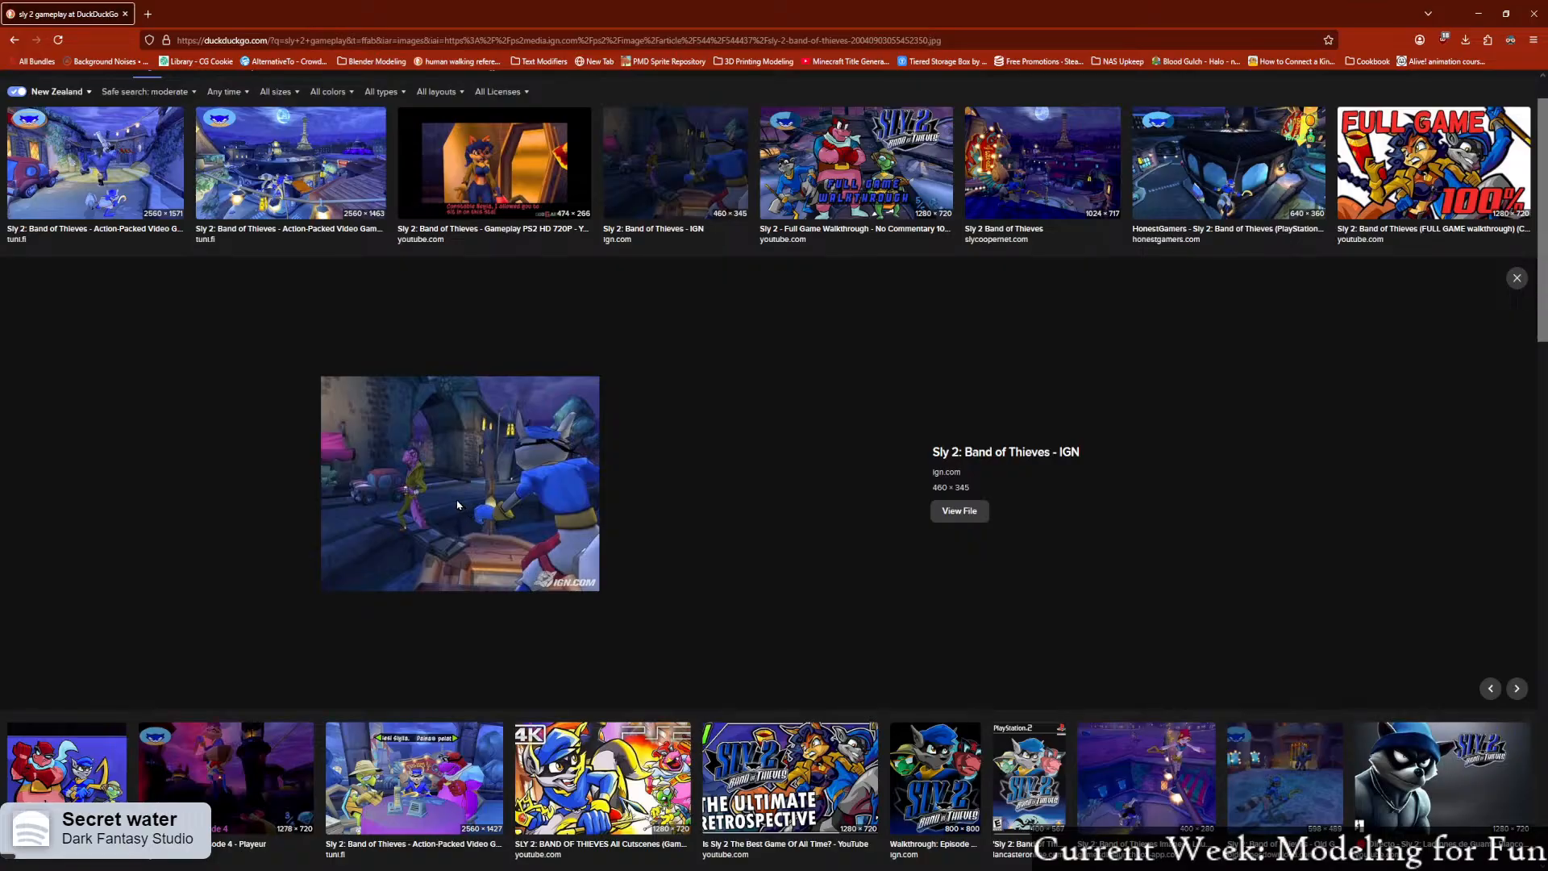
click(1040, 177)
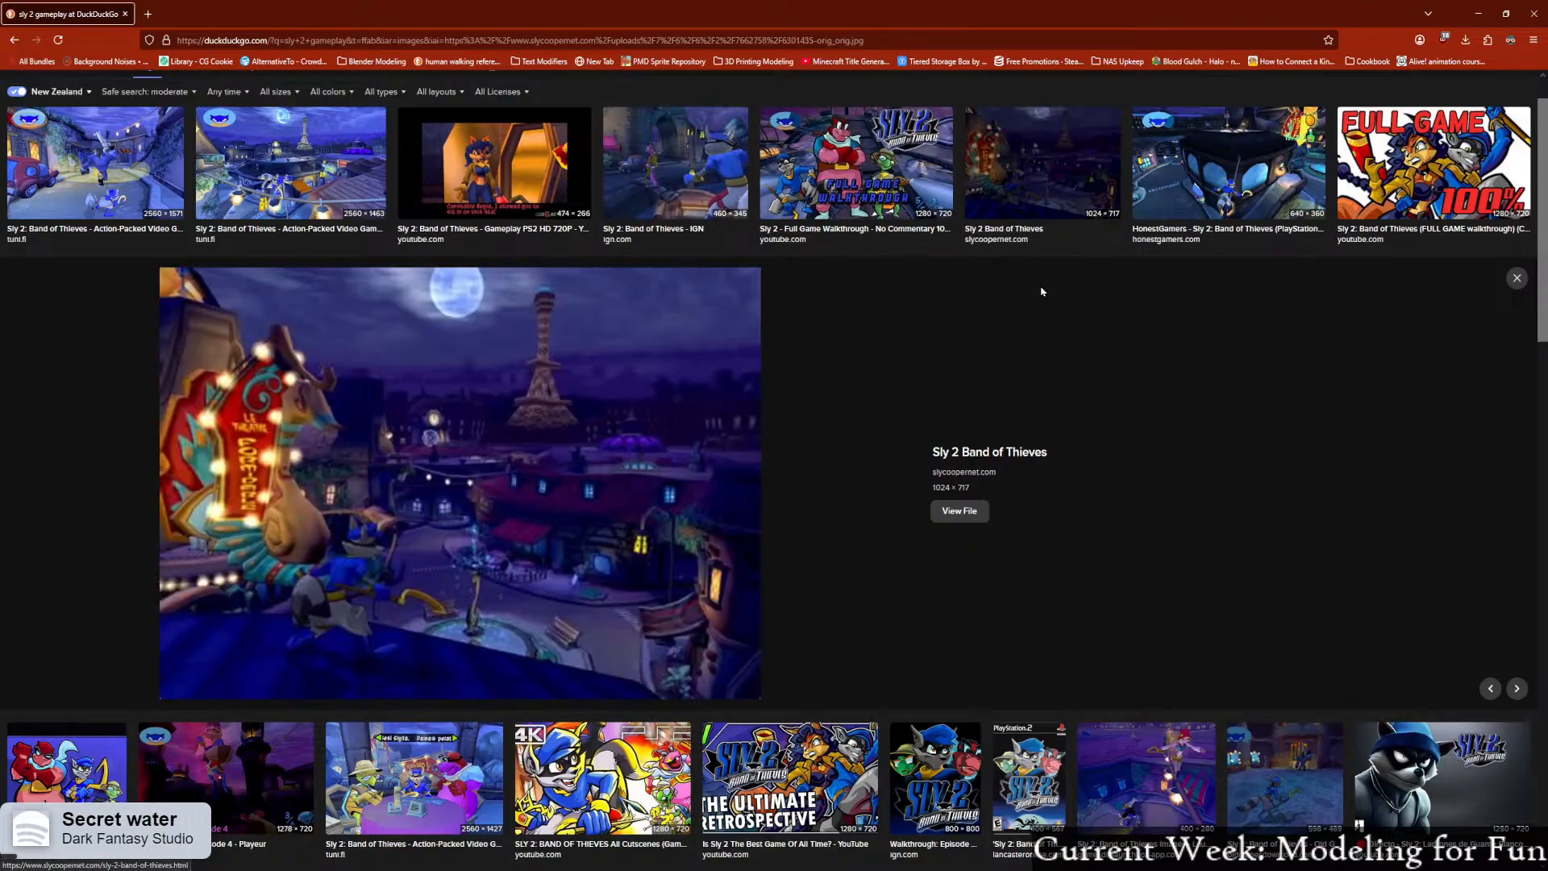
click(1273, 143)
Enlarge the tuni.fi hideout and LaunchBox results, and examine the LaunchBox rooftop image at 400% in a new tab before closing it
scroll(360, 544, down, 4)
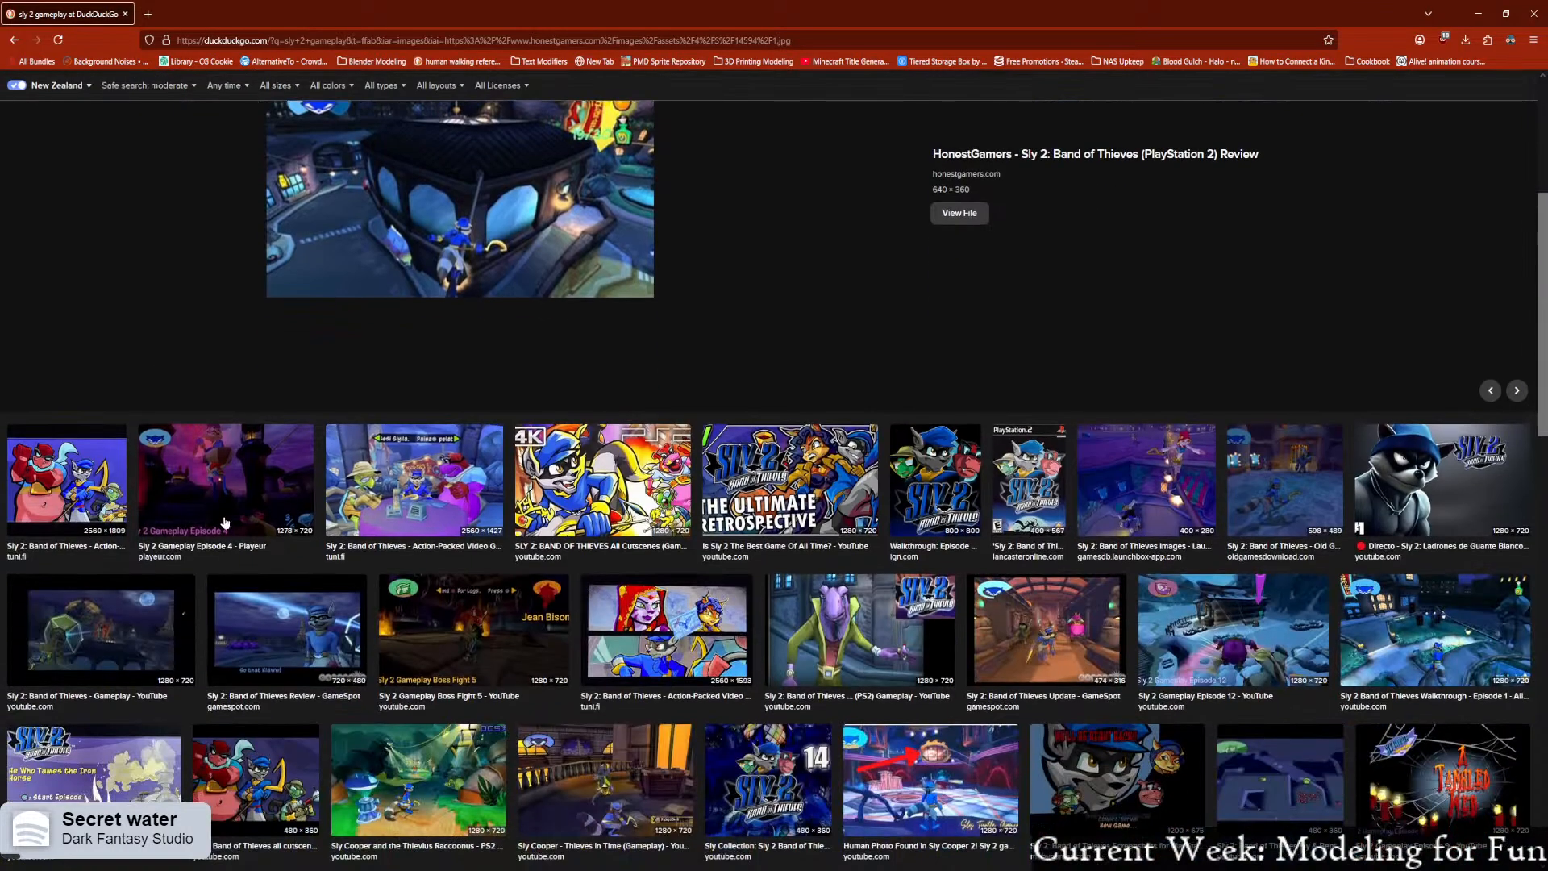
click(334, 496)
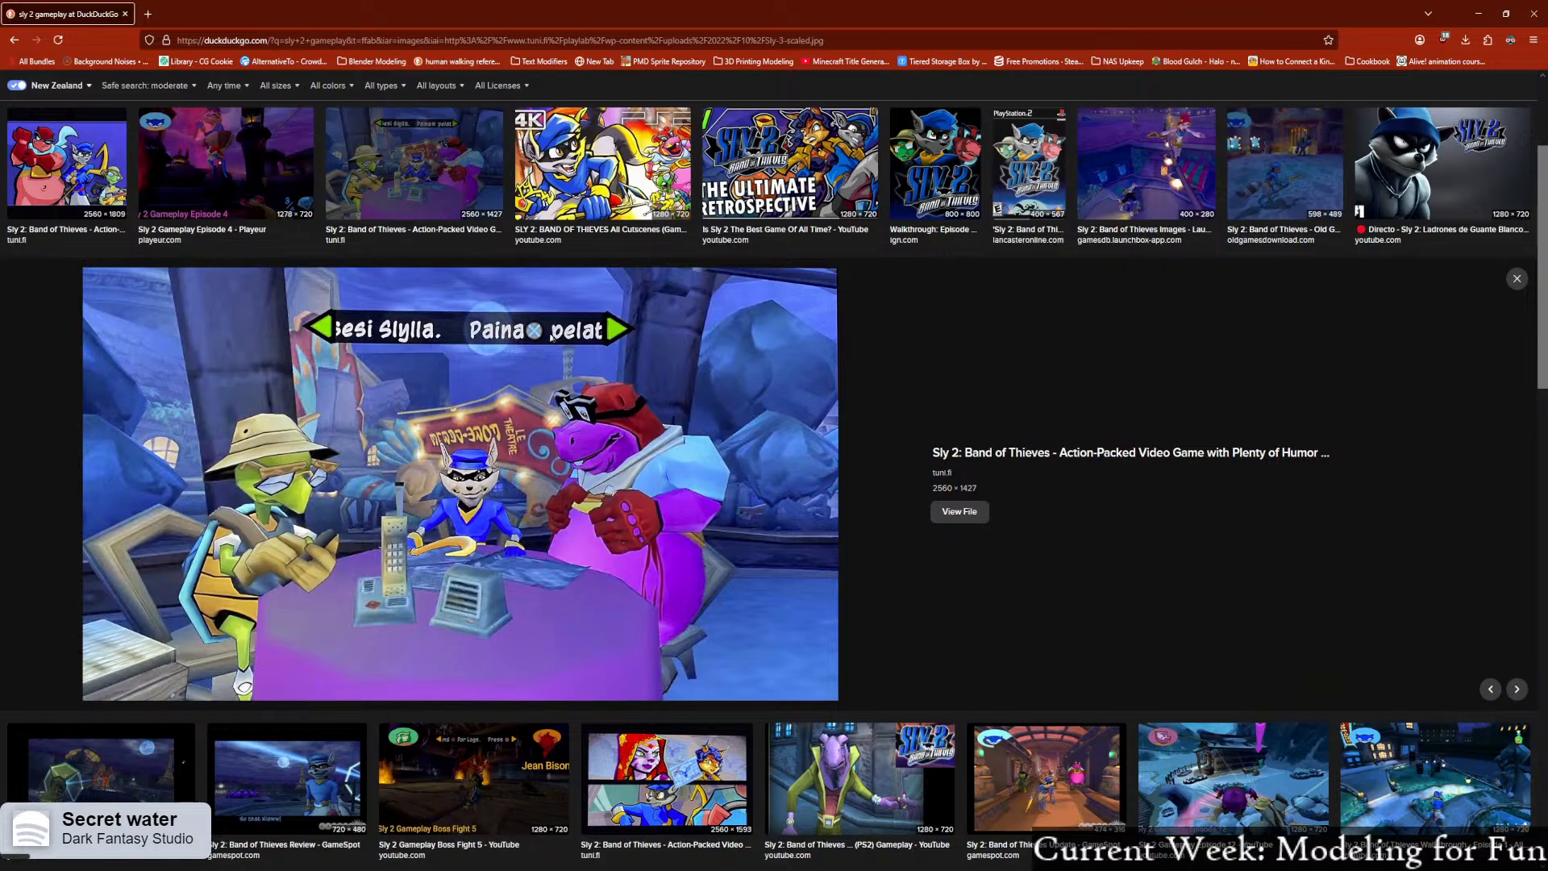
click(1117, 176)
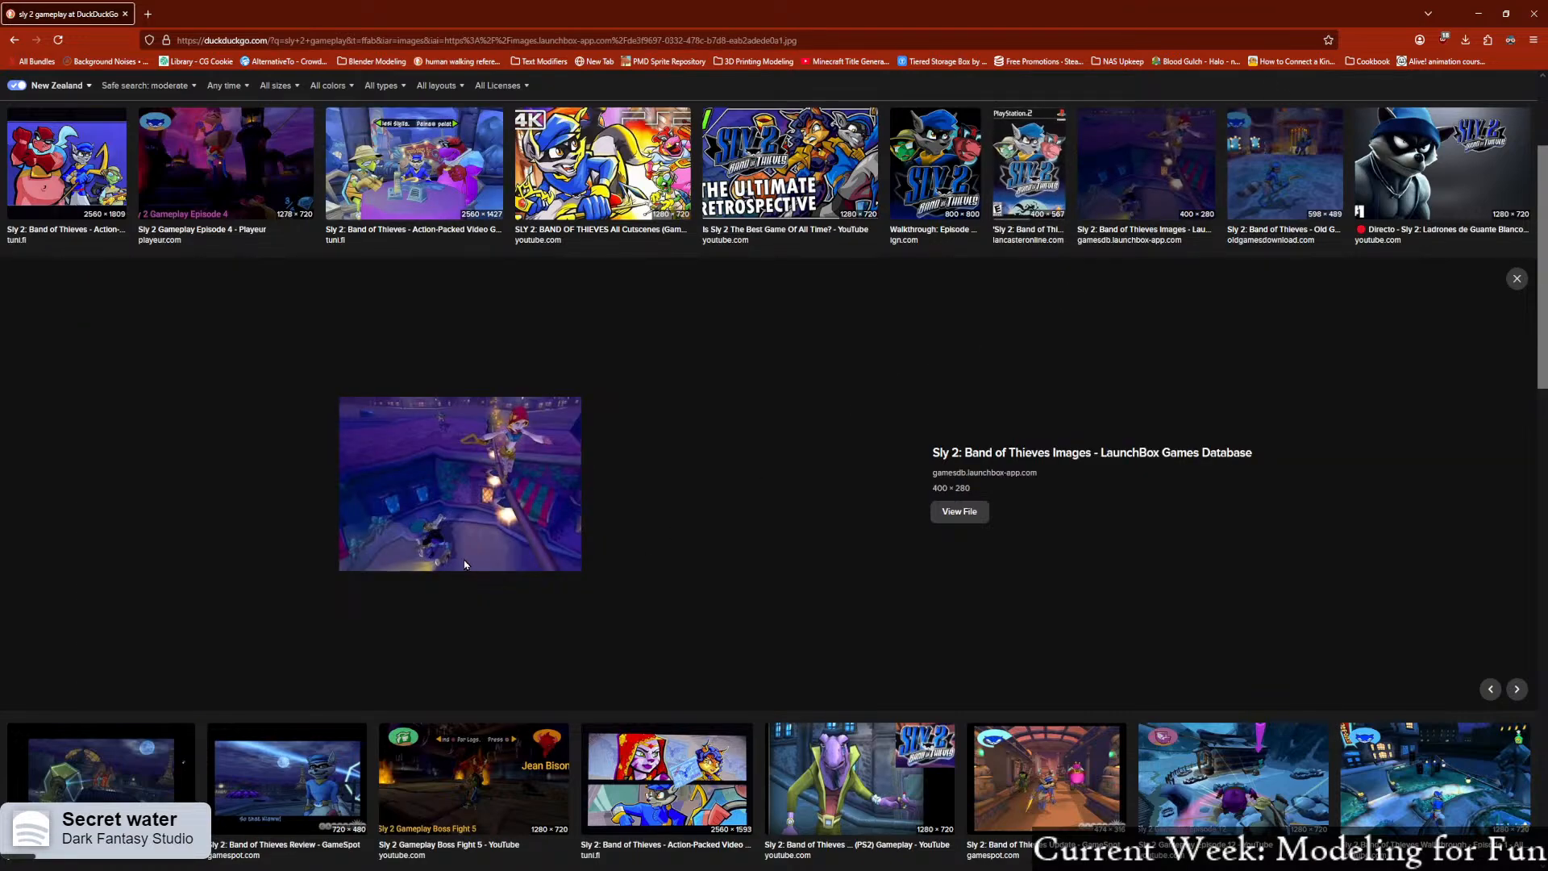
right_click(499, 453)
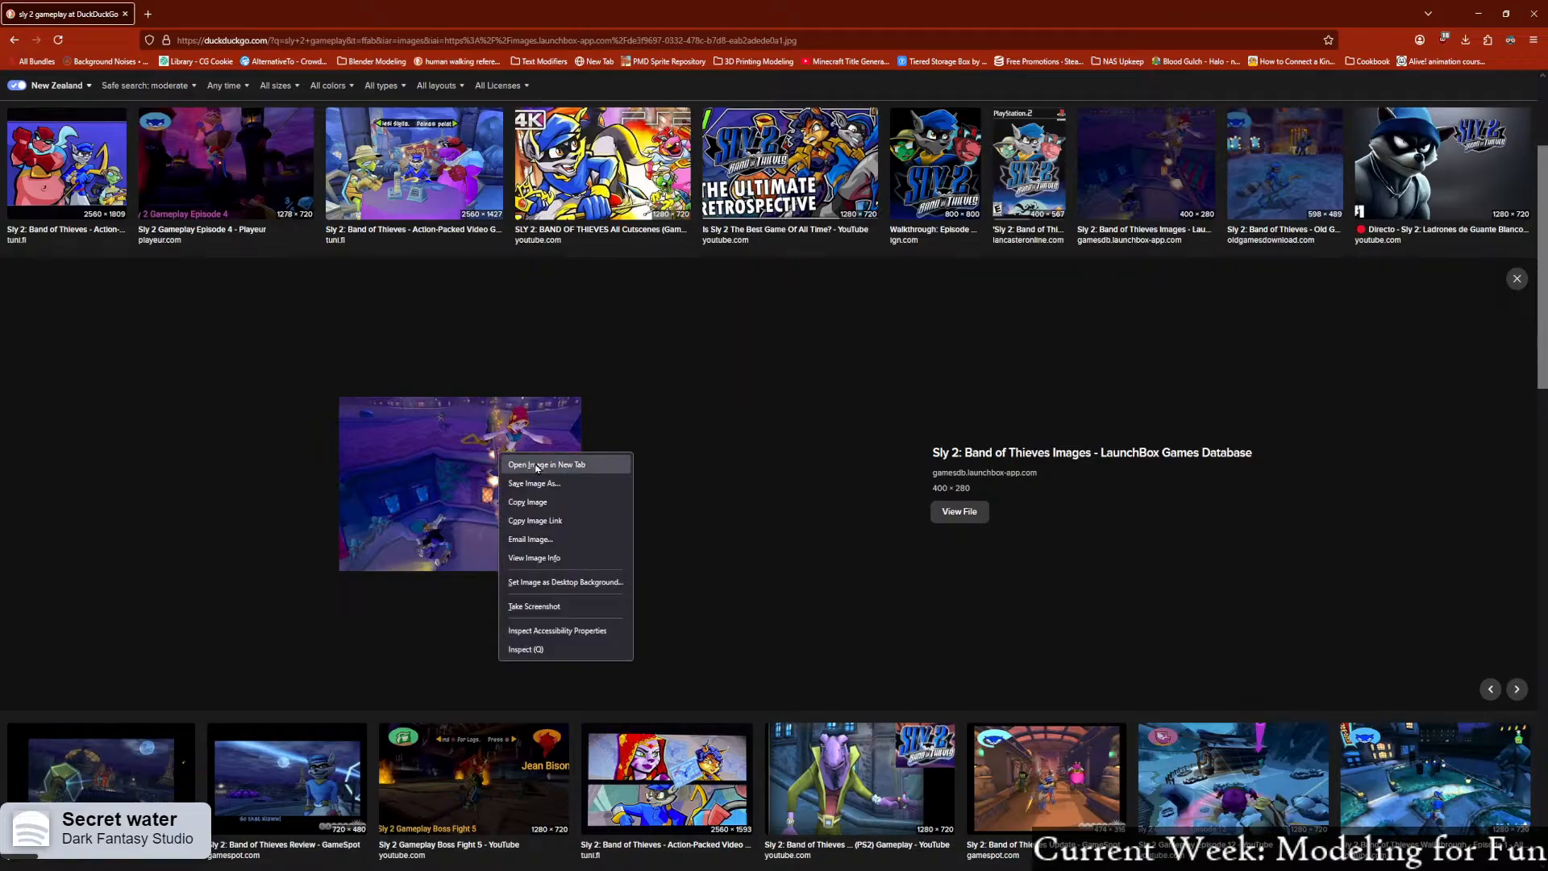
click(537, 466)
key(ctrl+Tab)
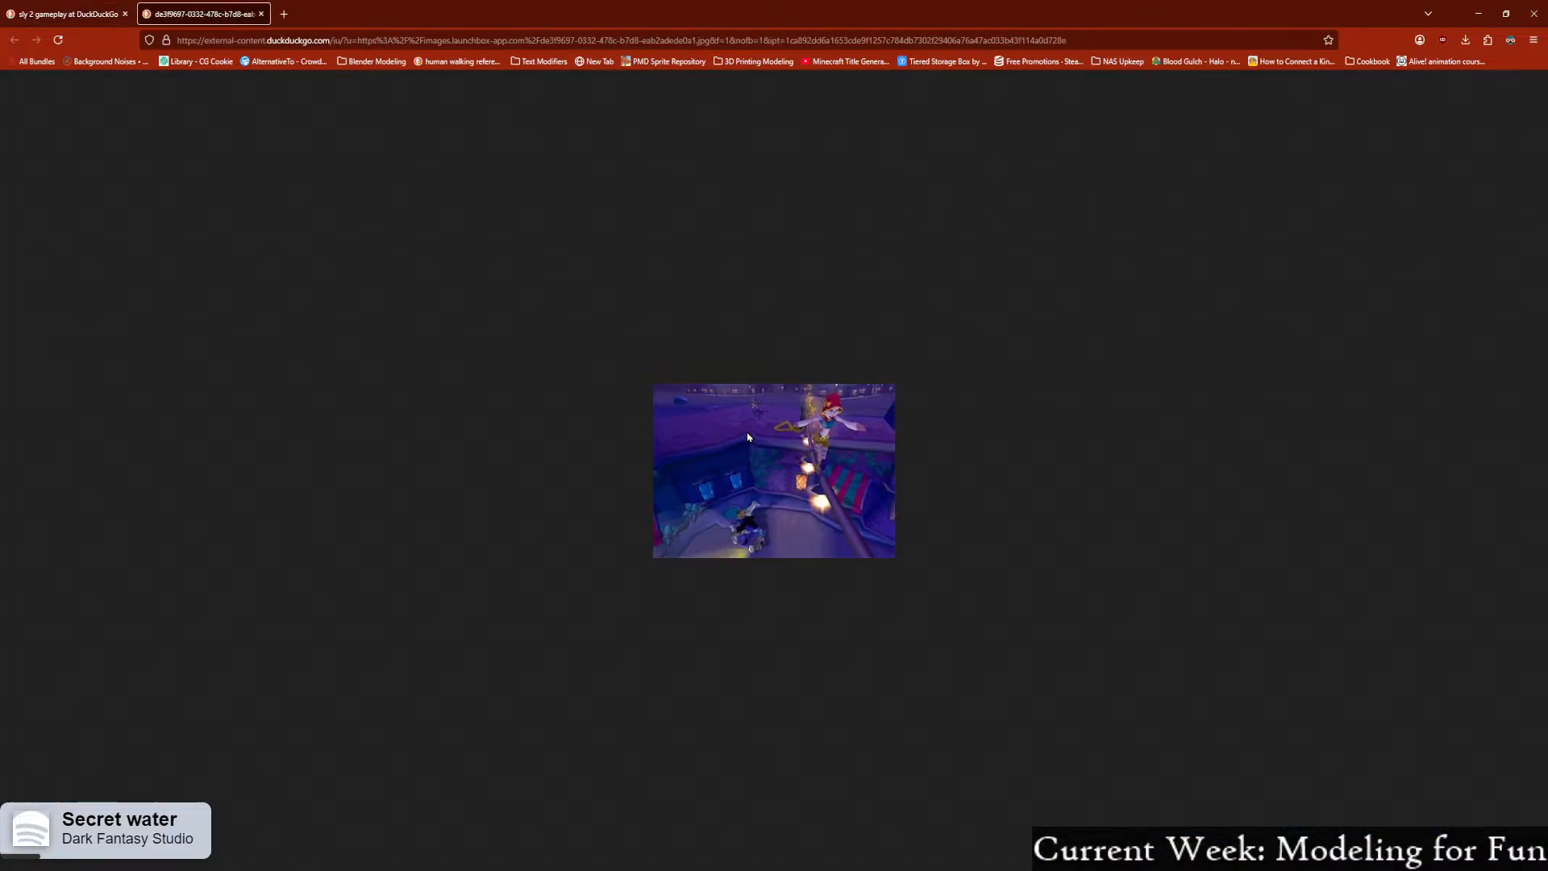
ctrl+scroll(748, 437, up, 9)
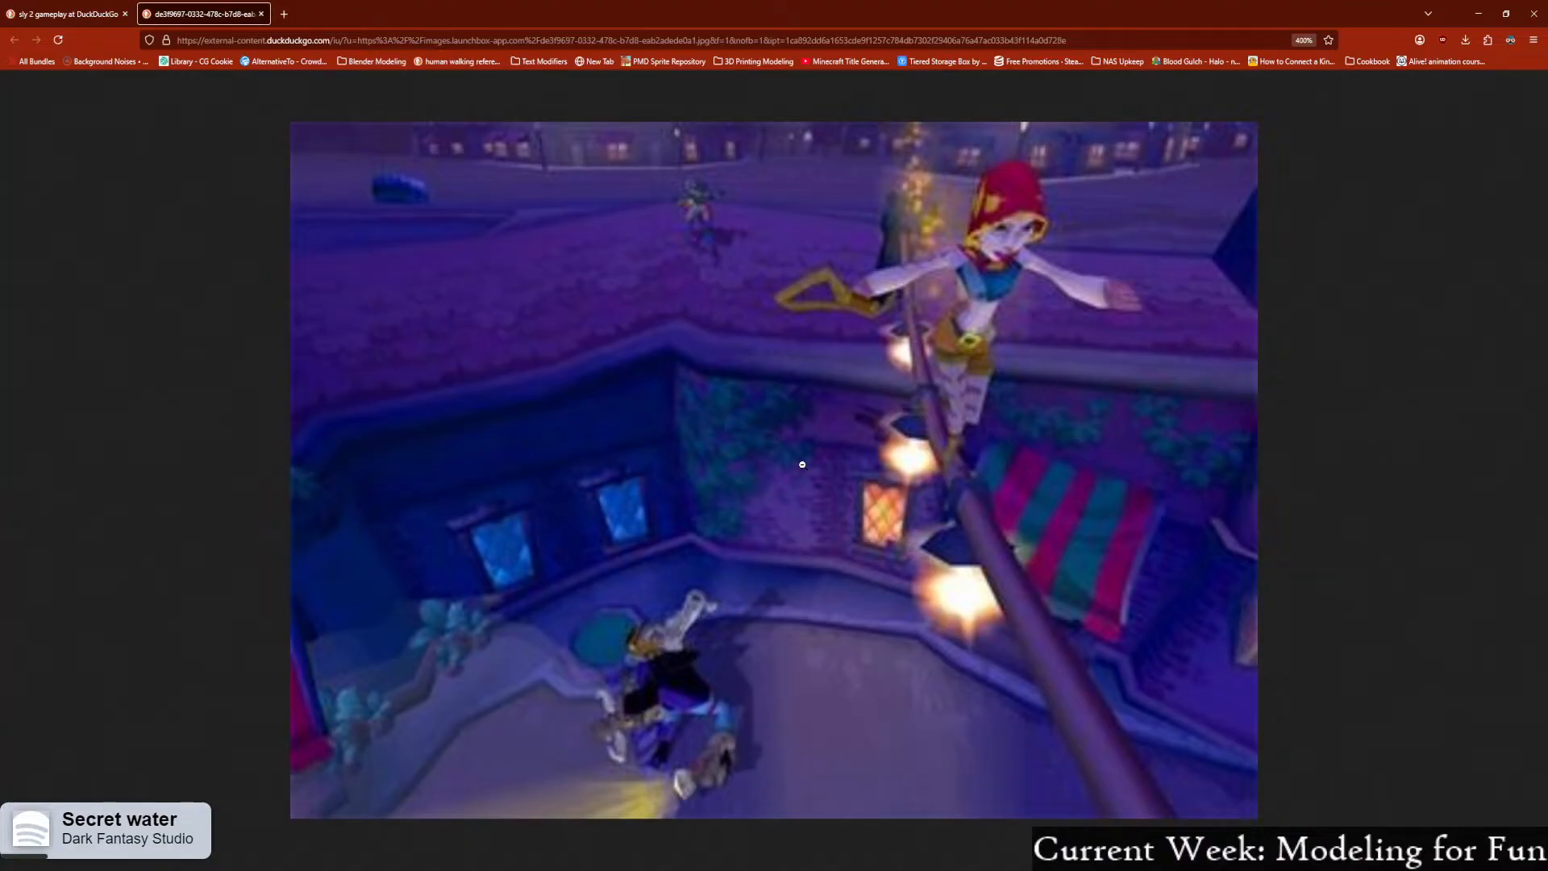
click(261, 13)
Skim further gameplay results, switch back to Blender and examine the brick building's tiled roof slopes from several angles
scroll(564, 584, down, 5)
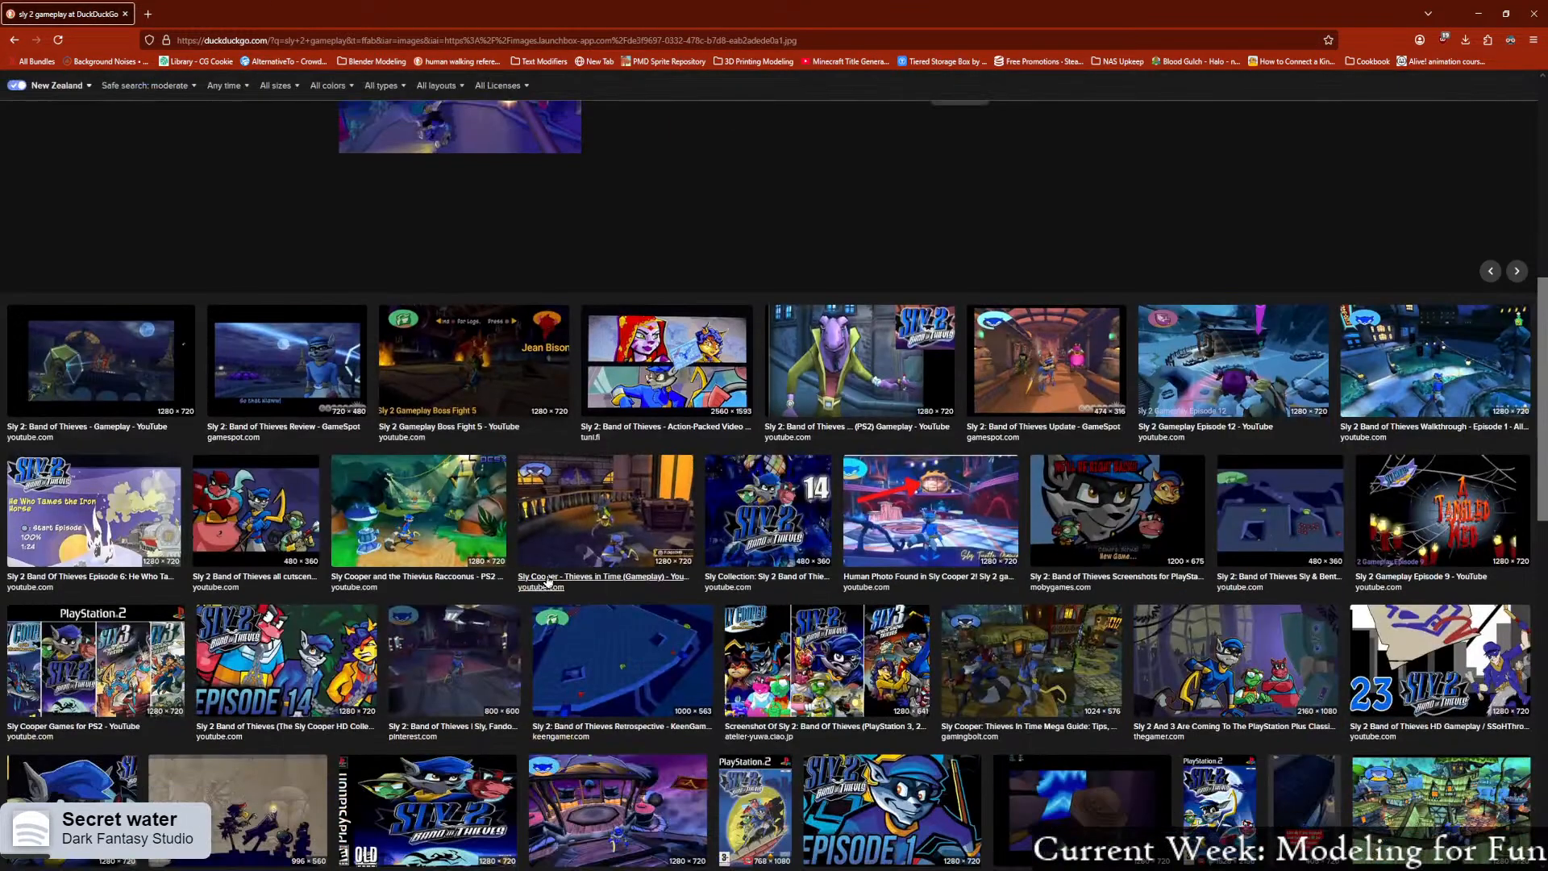
scroll(439, 577, down, 3)
drag(500, 12, 0, 729)
drag(757, 8, 0, 524)
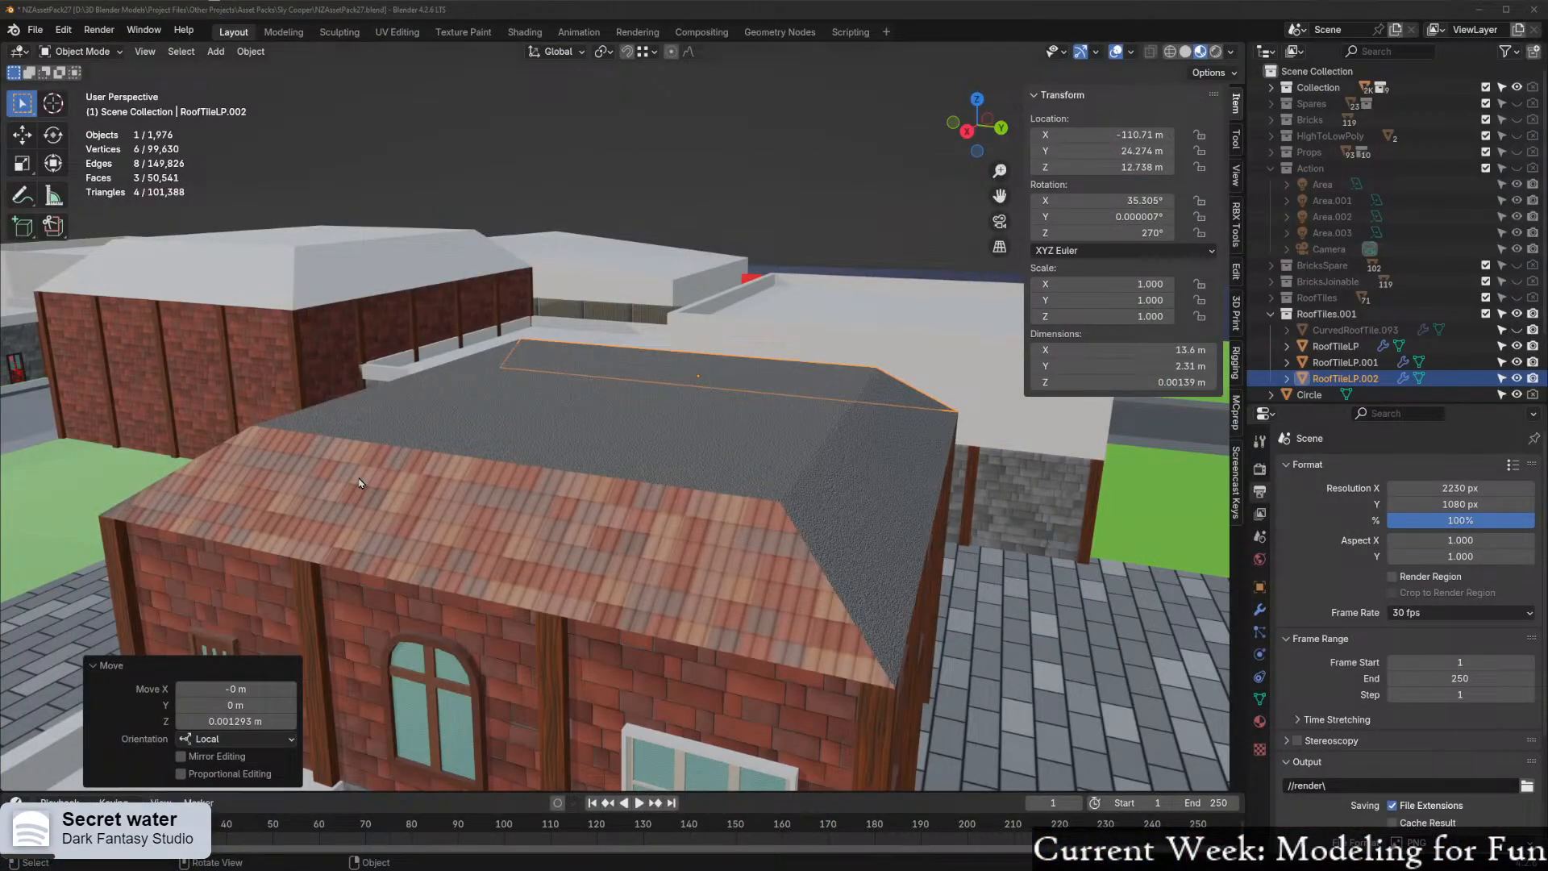
scroll(530, 504, up, 6)
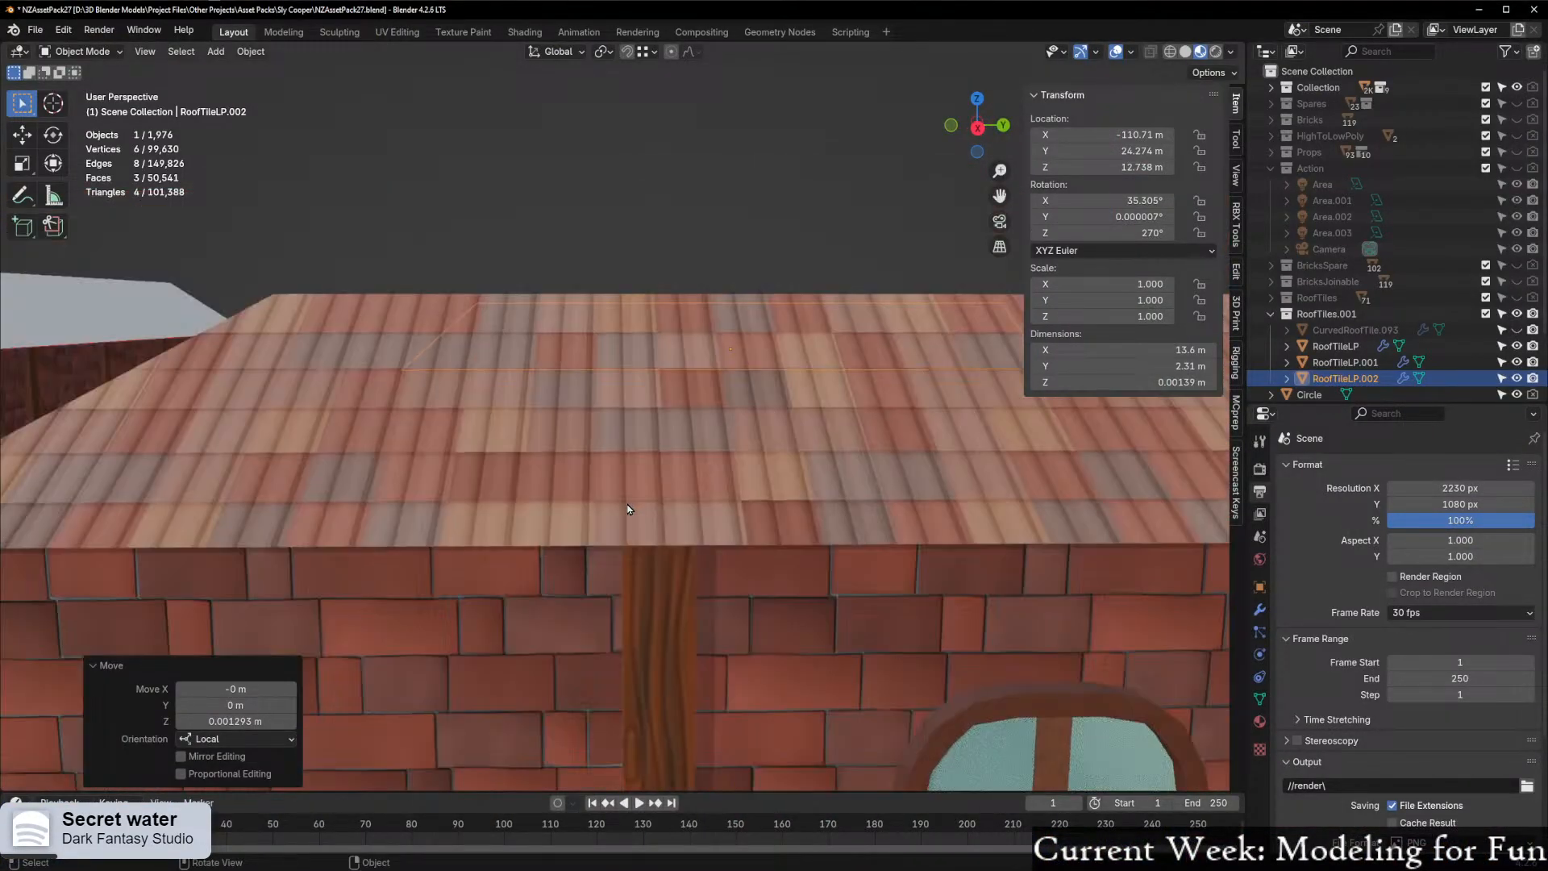
middle_drag(629, 508, 564, 520)
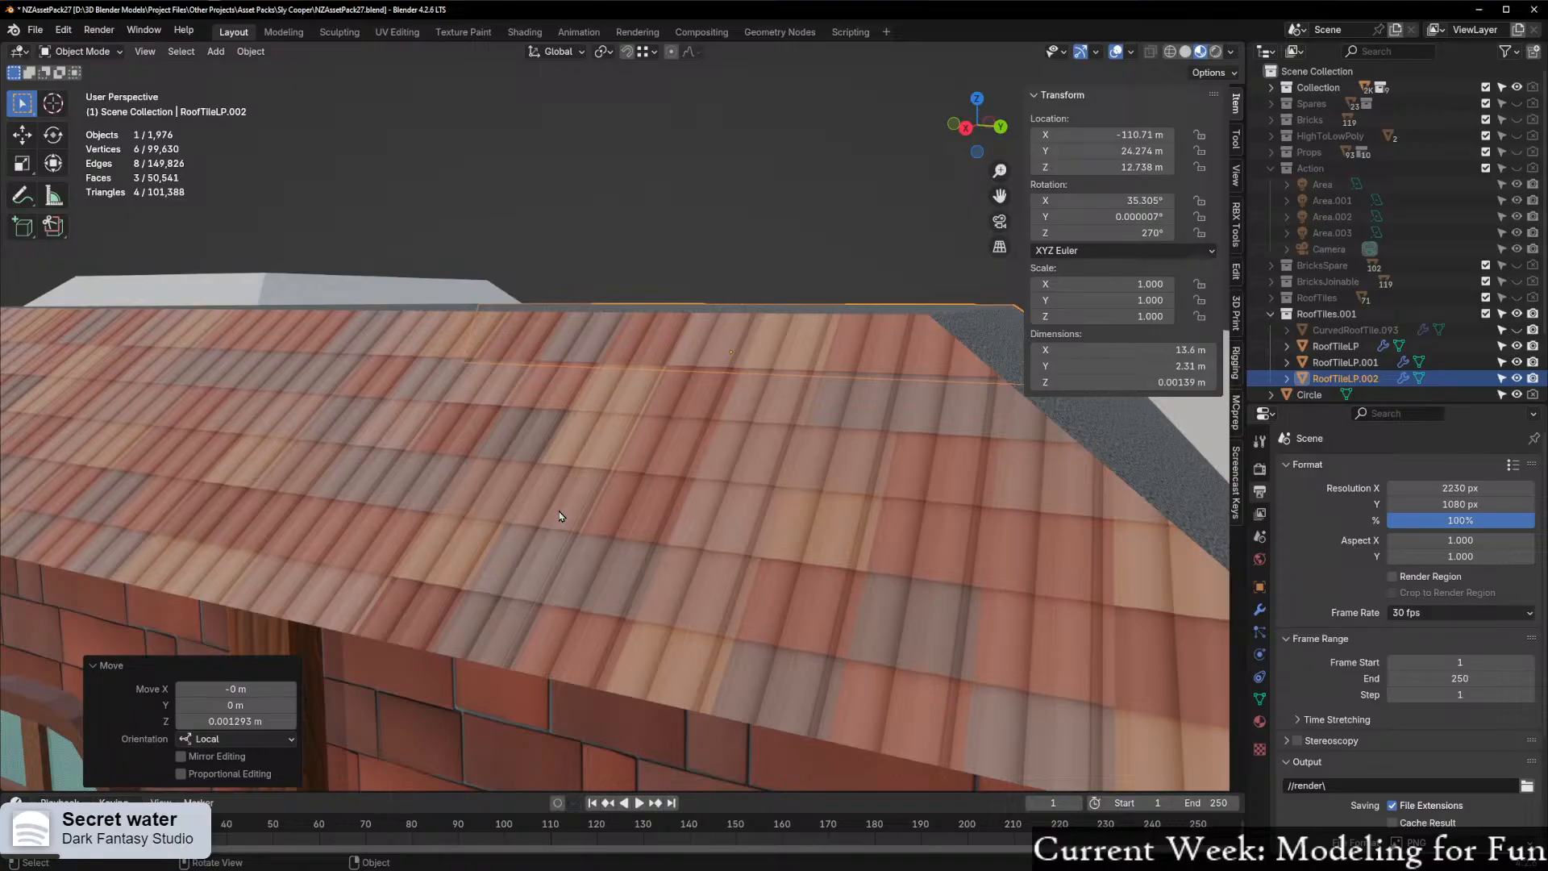
scroll(560, 516, down, 5)
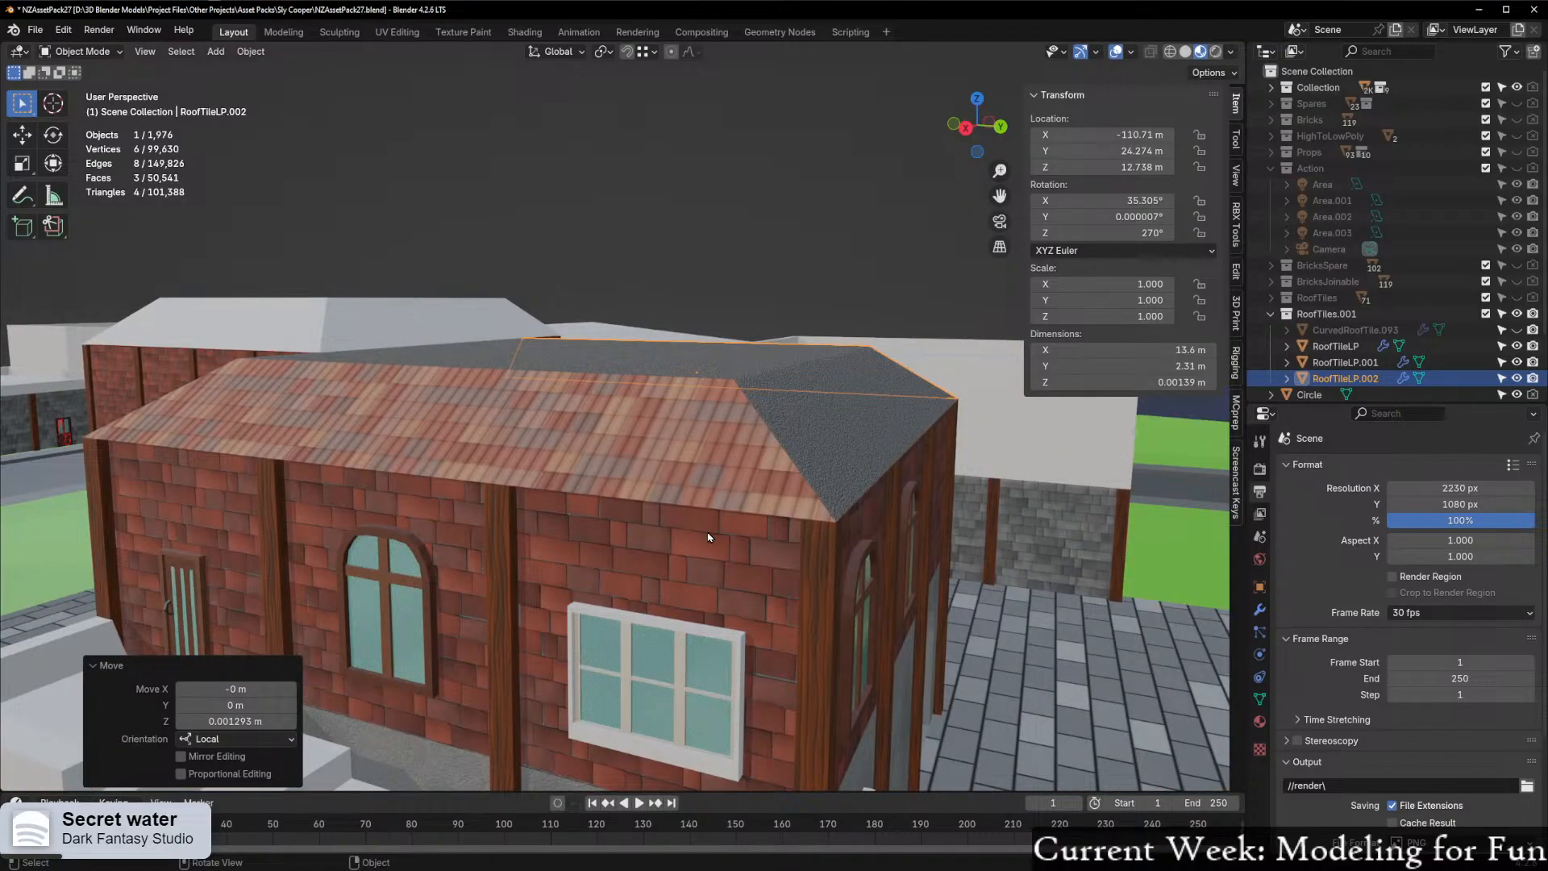
scroll(709, 537, up, 3)
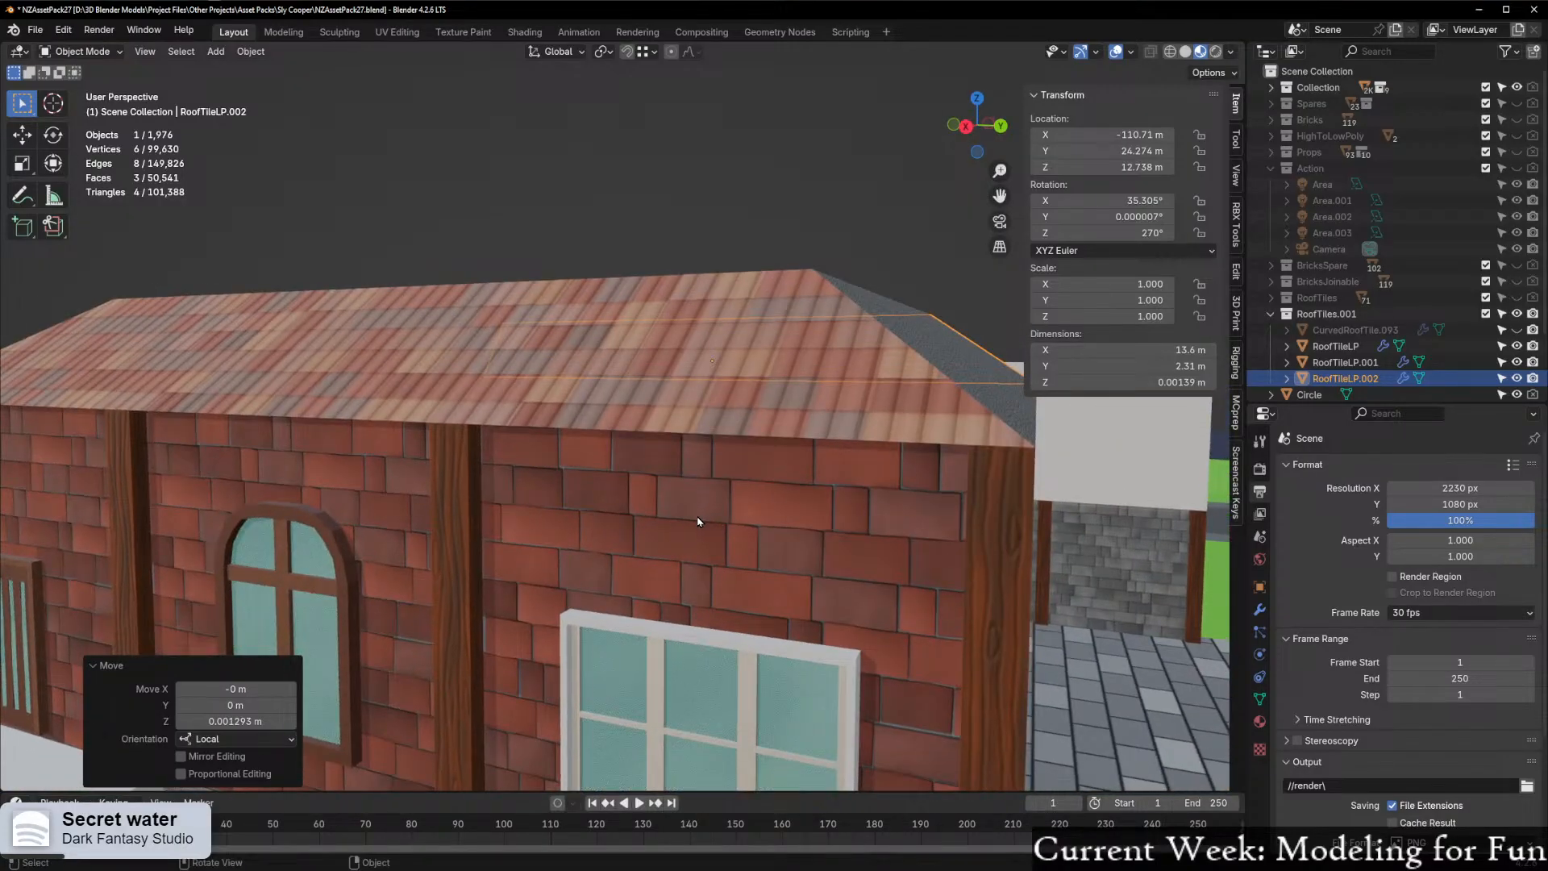
scroll(689, 516, down, 3)
scroll(681, 514, up, 4)
middle_drag(680, 516, 993, 548)
scroll(669, 541, down, 5)
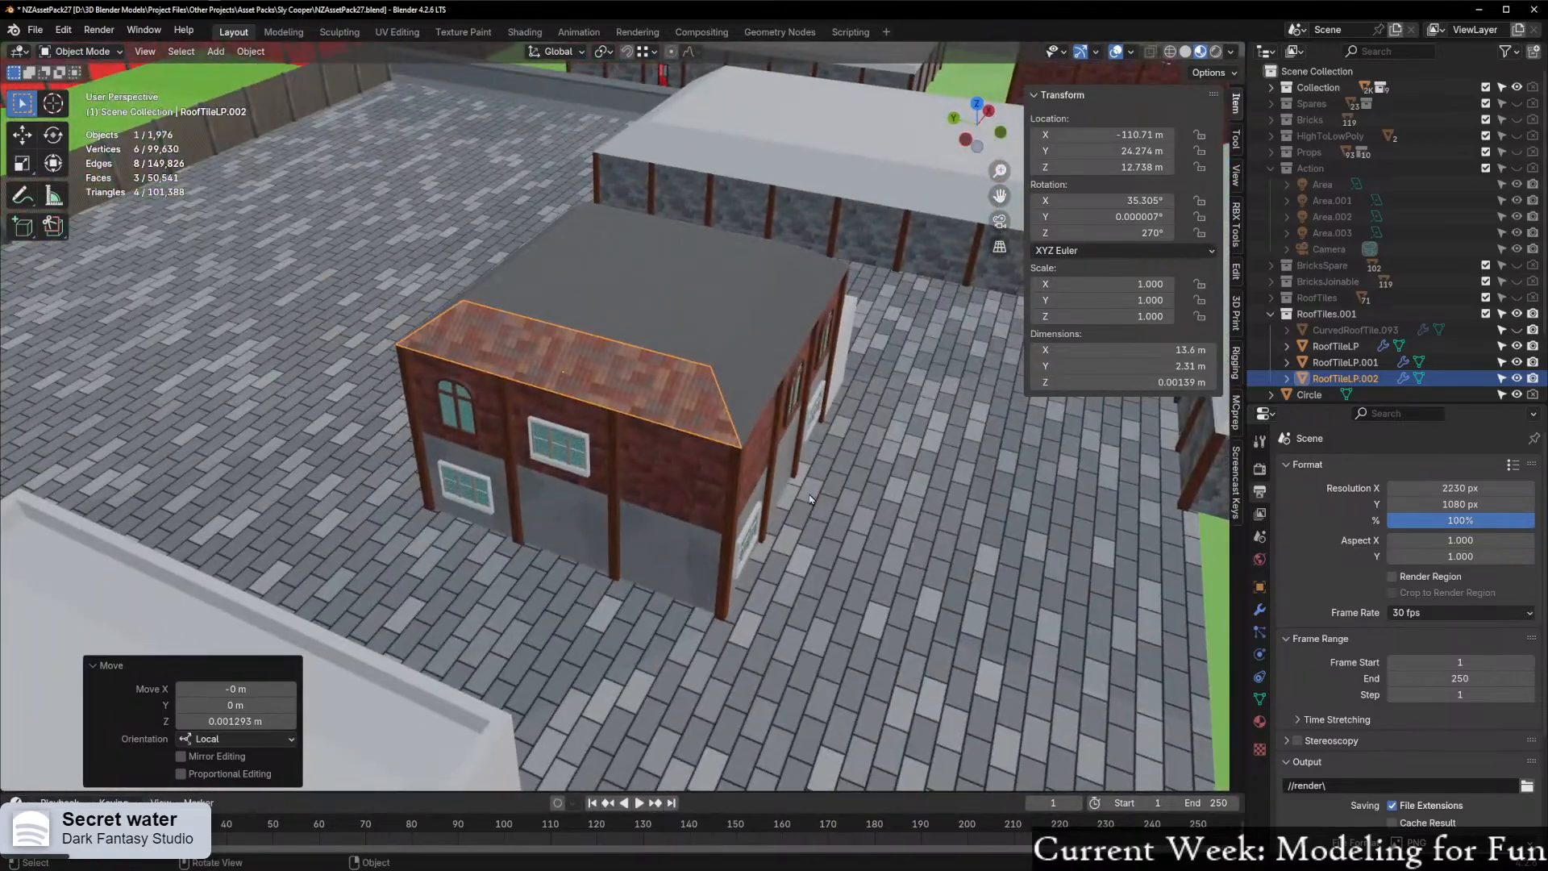
scroll(802, 494, up, 5)
middle_drag(795, 484, 546, 509)
Duplicate the tile panel beside the white side structure, shift the copy horizontally onto the adjacent bare slope and rotate it -90° about Z
scroll(546, 508, down, 7)
middle_drag(699, 546, 753, 450)
scroll(744, 552, up, 3)
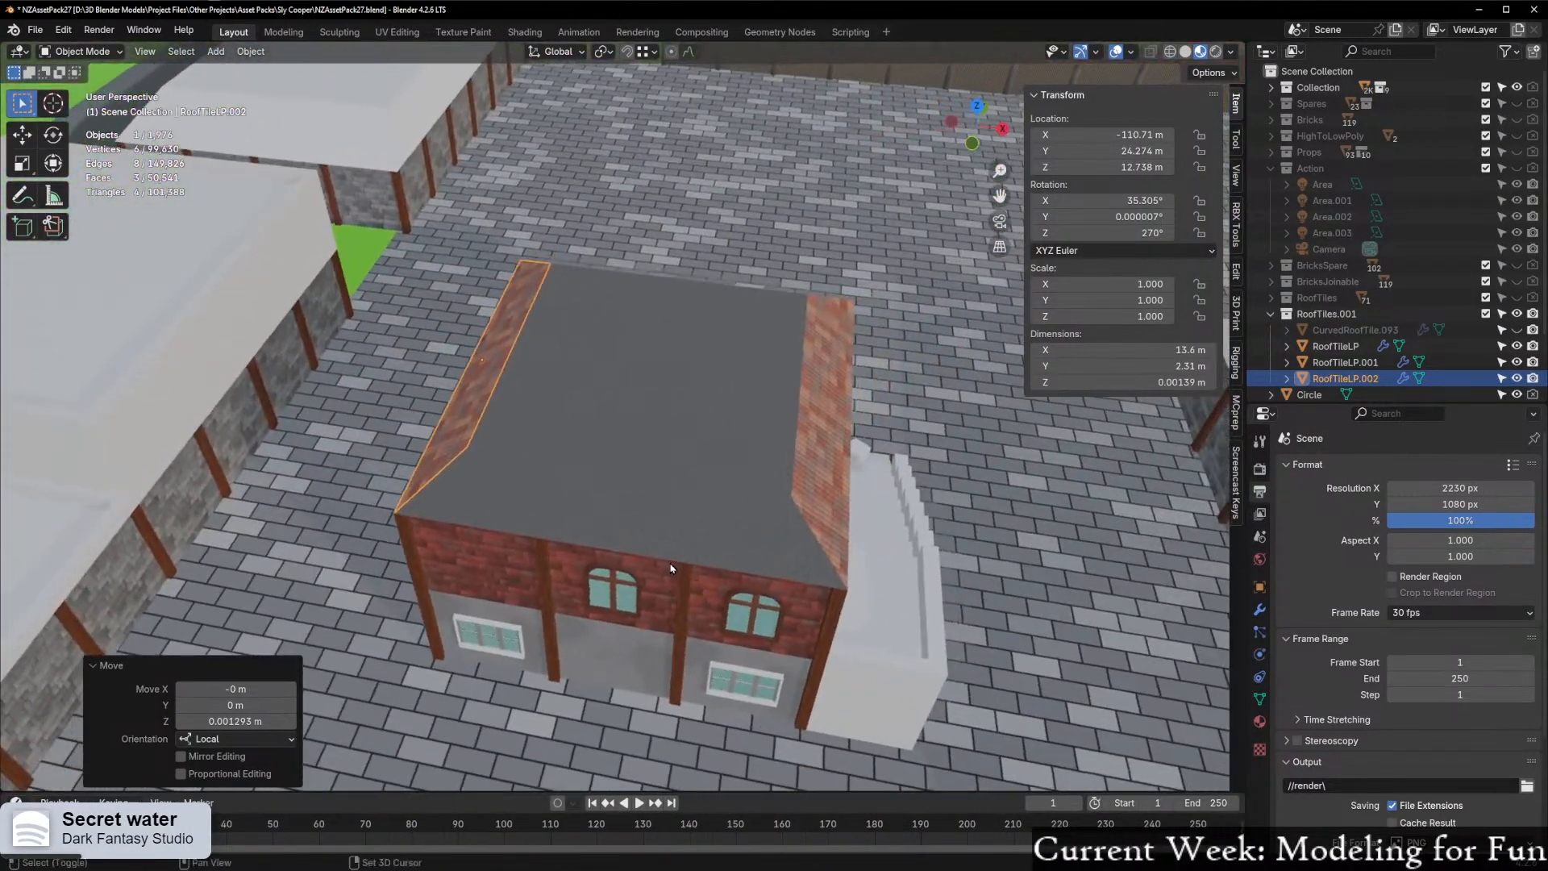
click(820, 422)
key(shift+d)
key(shift+z)
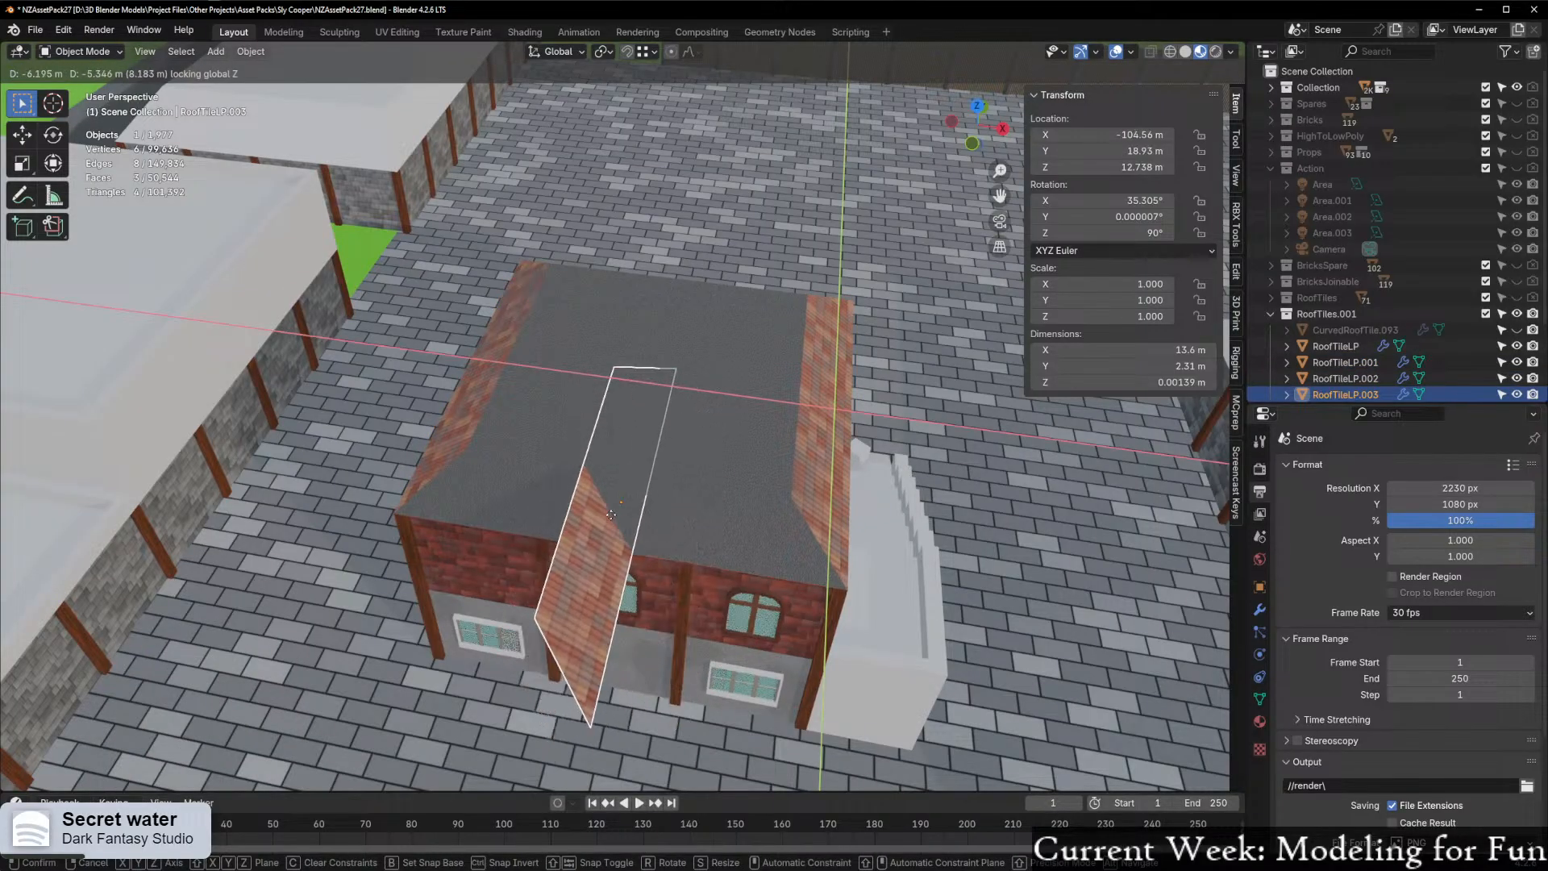
click(611, 513)
key(r)
key(z)
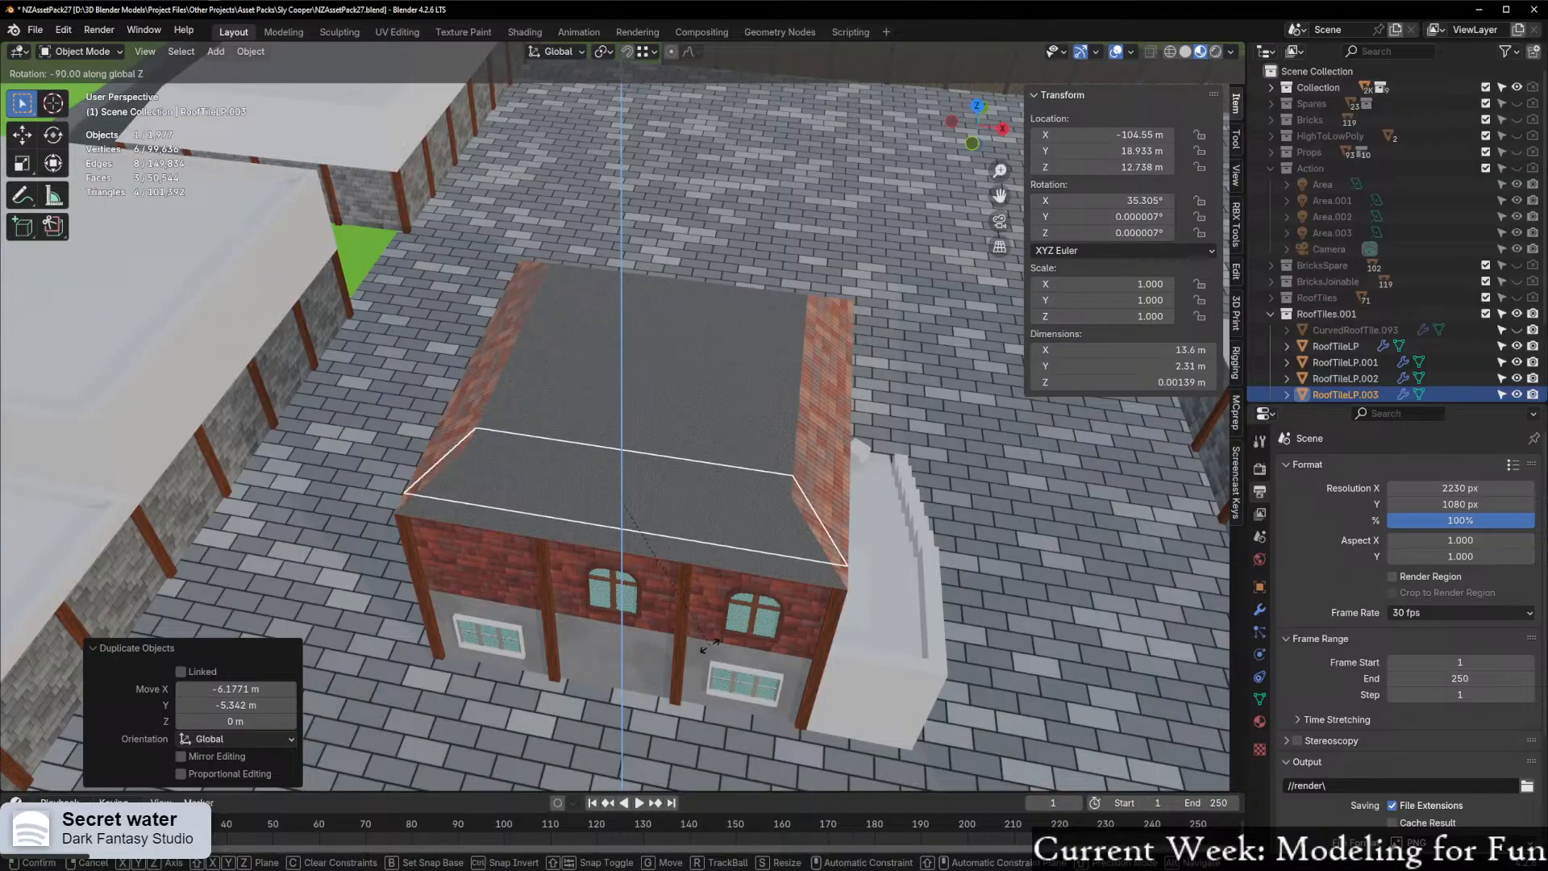
click(714, 644)
scroll(714, 652, up, 3)
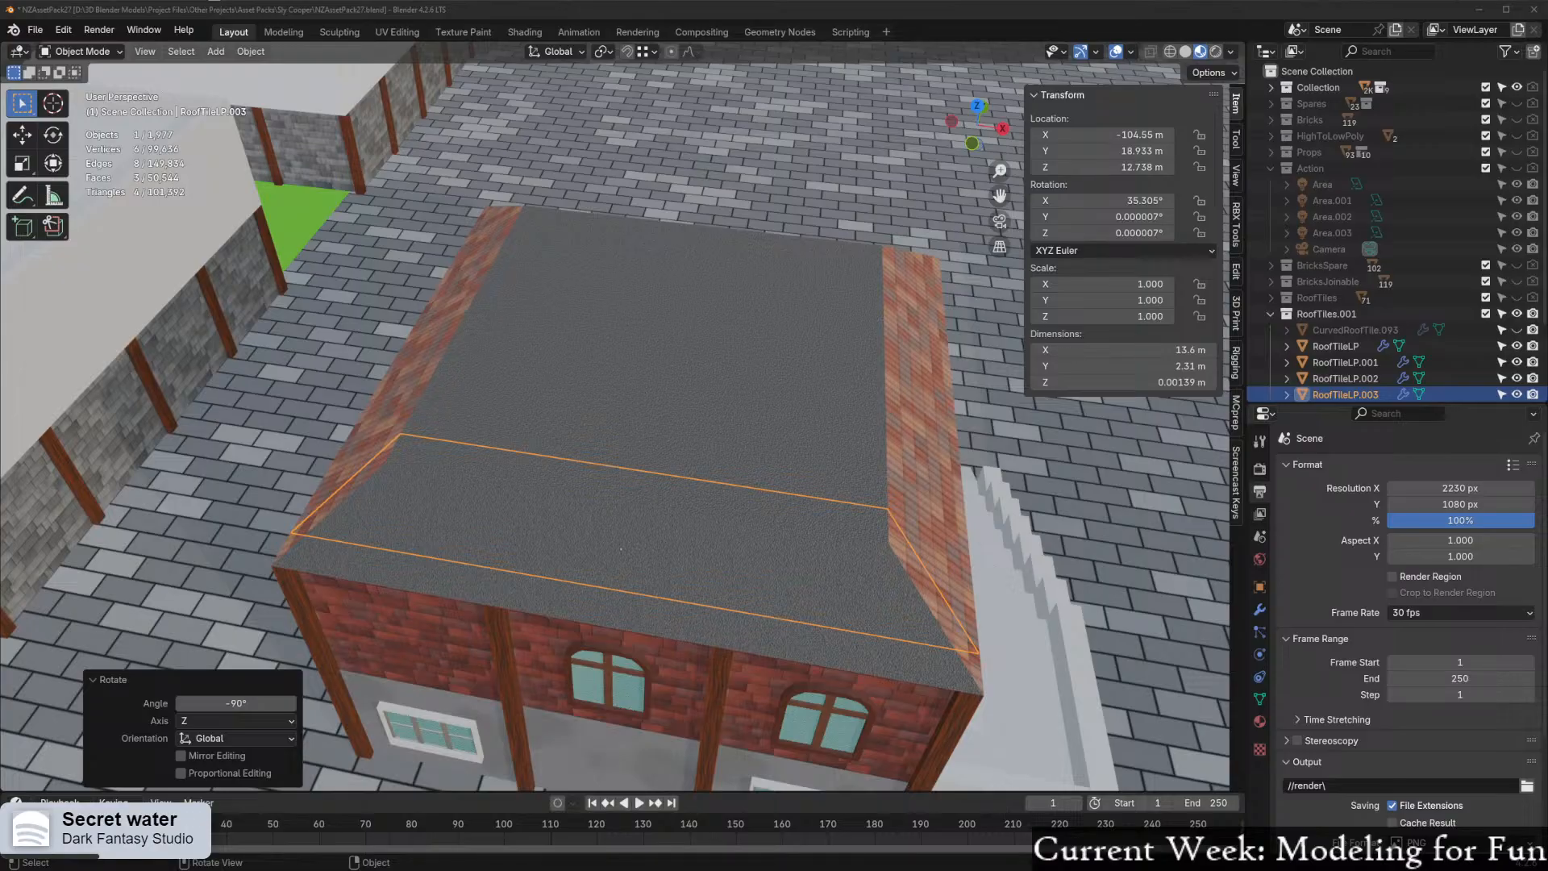
scroll(674, 422, down, 1)
middle_drag(832, 436, 651, 387)
scroll(652, 387, up, 2)
scroll(652, 387, up, 1)
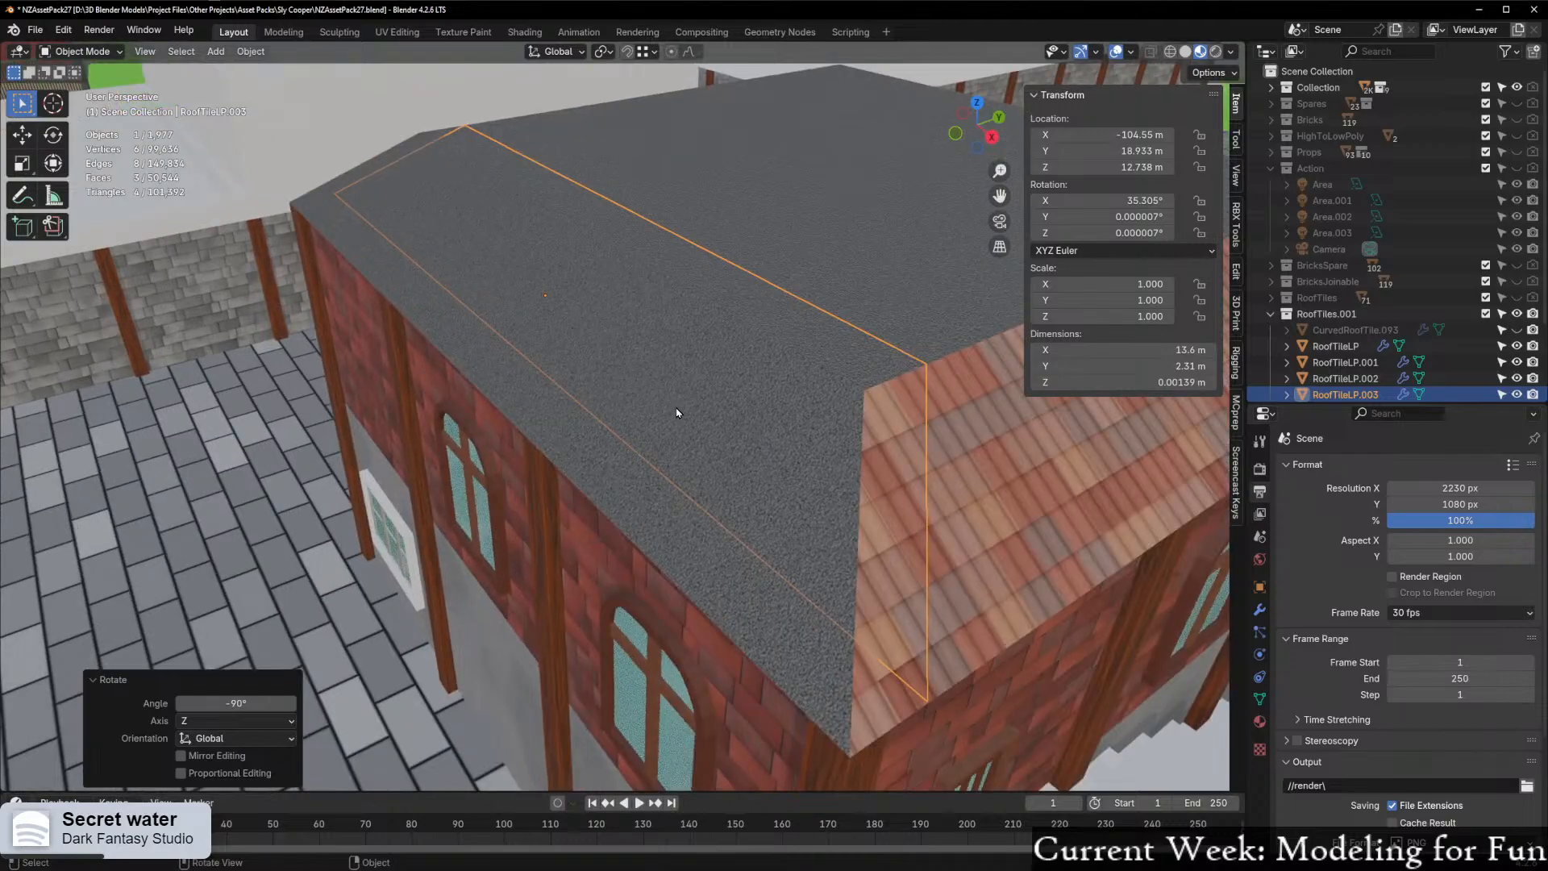
key(g)
key(z)
key(z)
key(x)
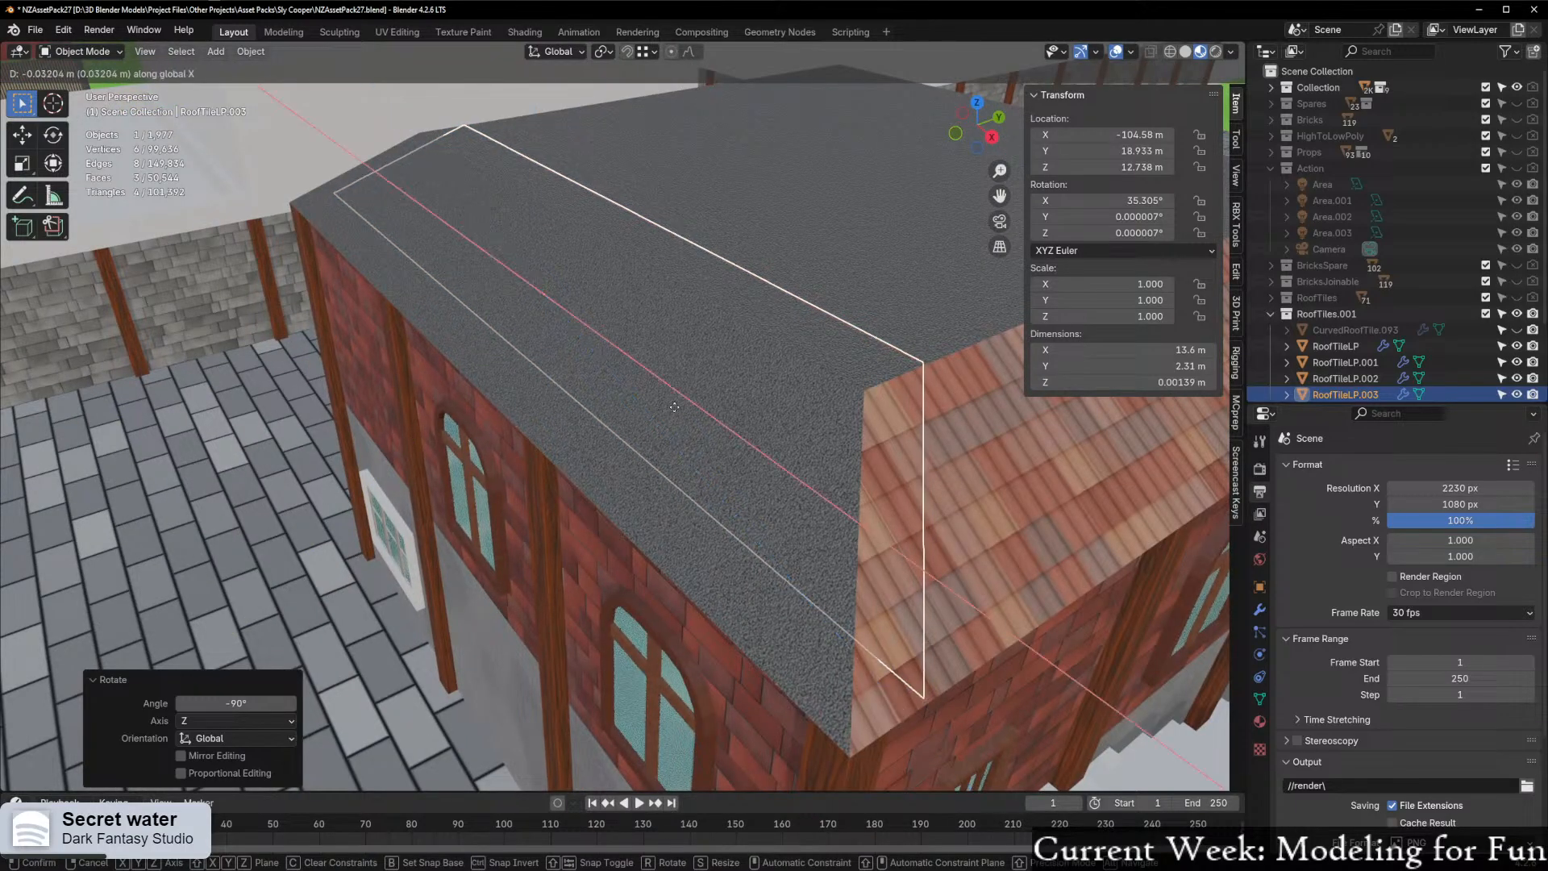
key(Escape)
Align the rotated tile panel's lower corner with the roof's eave corner and raise the panel 0.001651 m along its local Z axis
key(g)
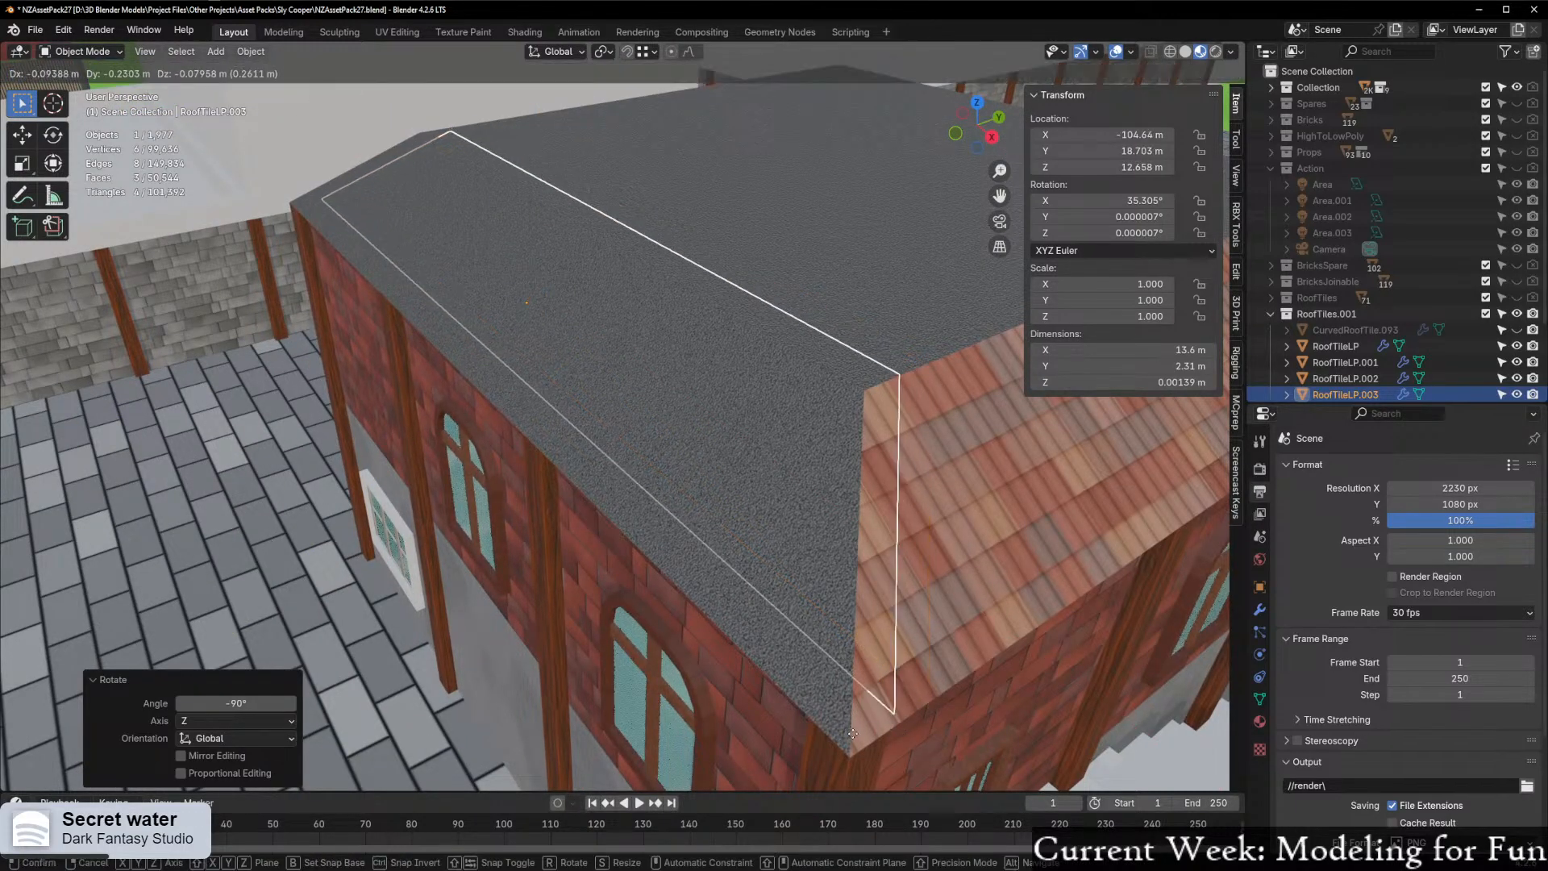
click(852, 753)
middle_drag(827, 562, 801, 530)
key(g)
key(z)
key(z)
click(806, 655)
scroll(807, 655, down, 3)
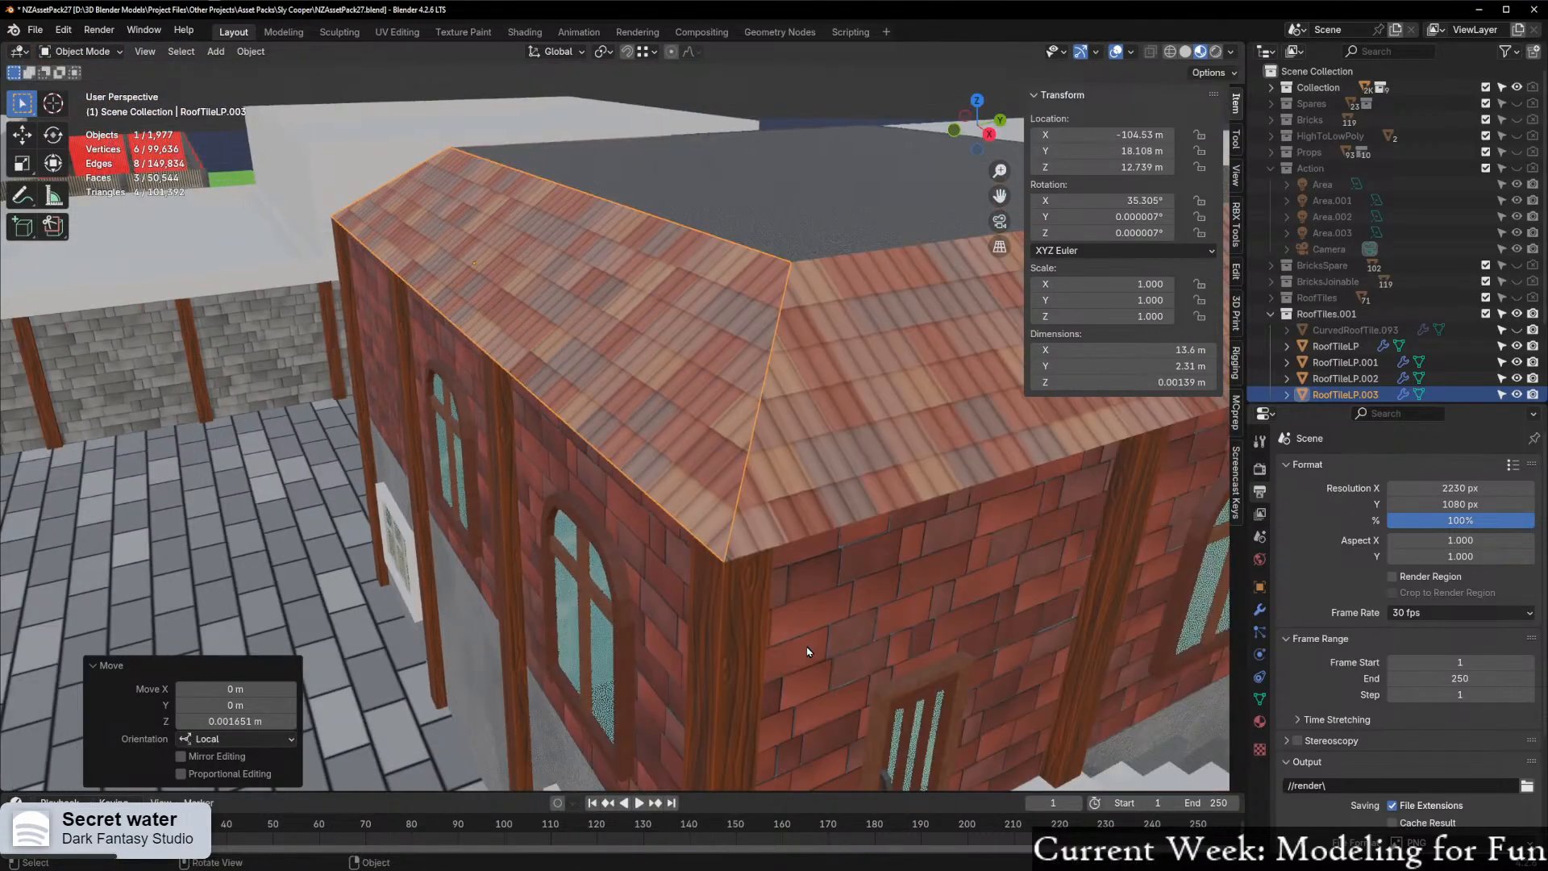
Duplicate the newly aligned tile panel, try constraining its move to different axes and cancel the move, leaving the copy in place
middle_drag(808, 649, 740, 581)
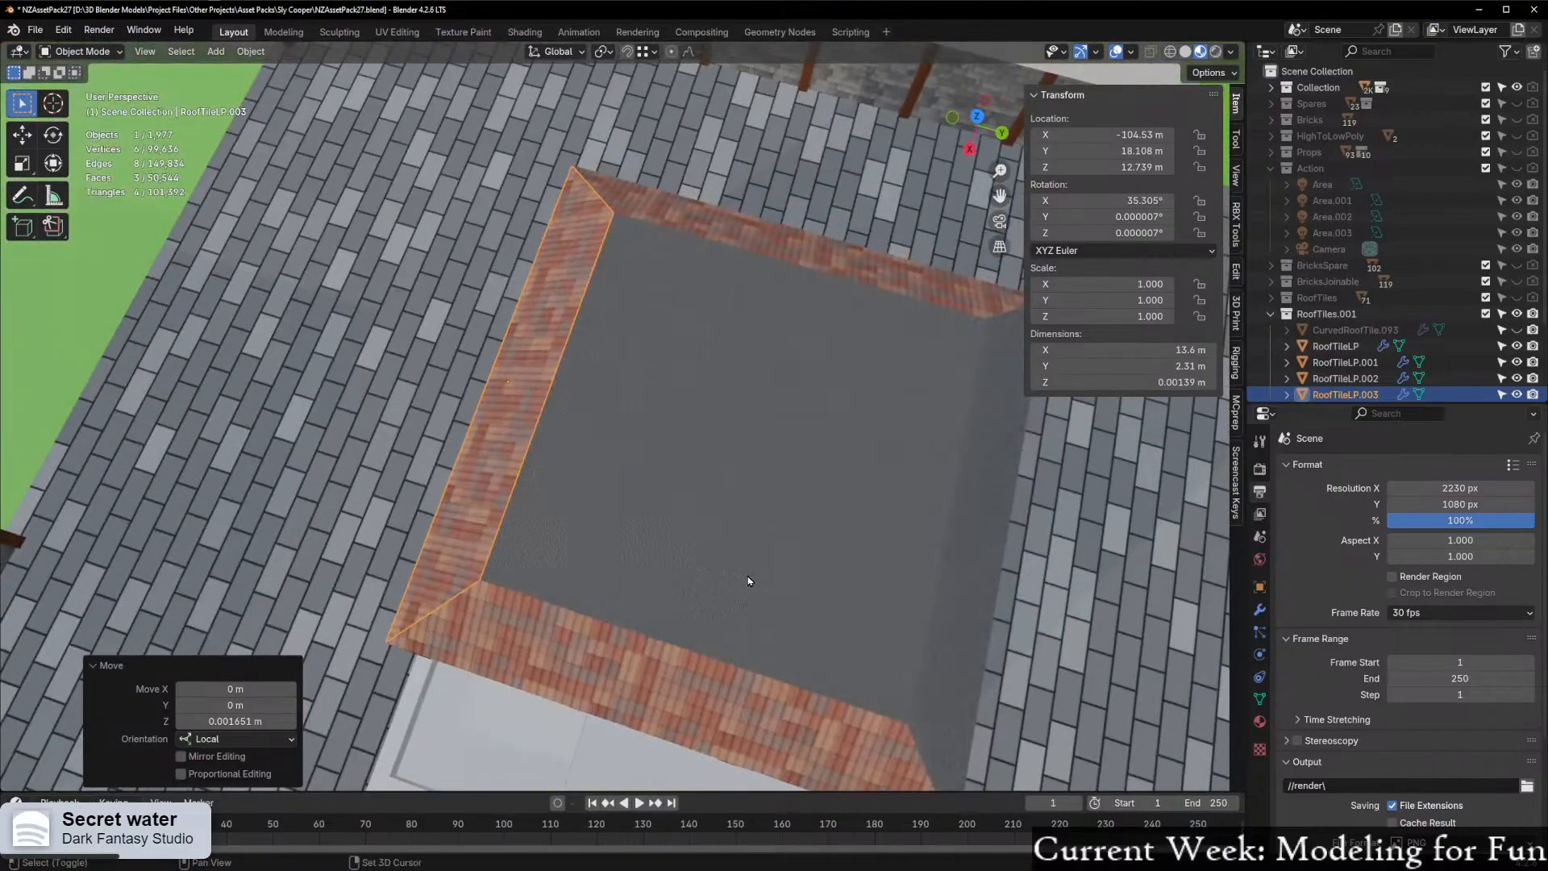
scroll(740, 580, up, 2)
key(shift+d)
key(x)
key(x)
key(y)
key(y)
key(y)
key(z)
key(z)
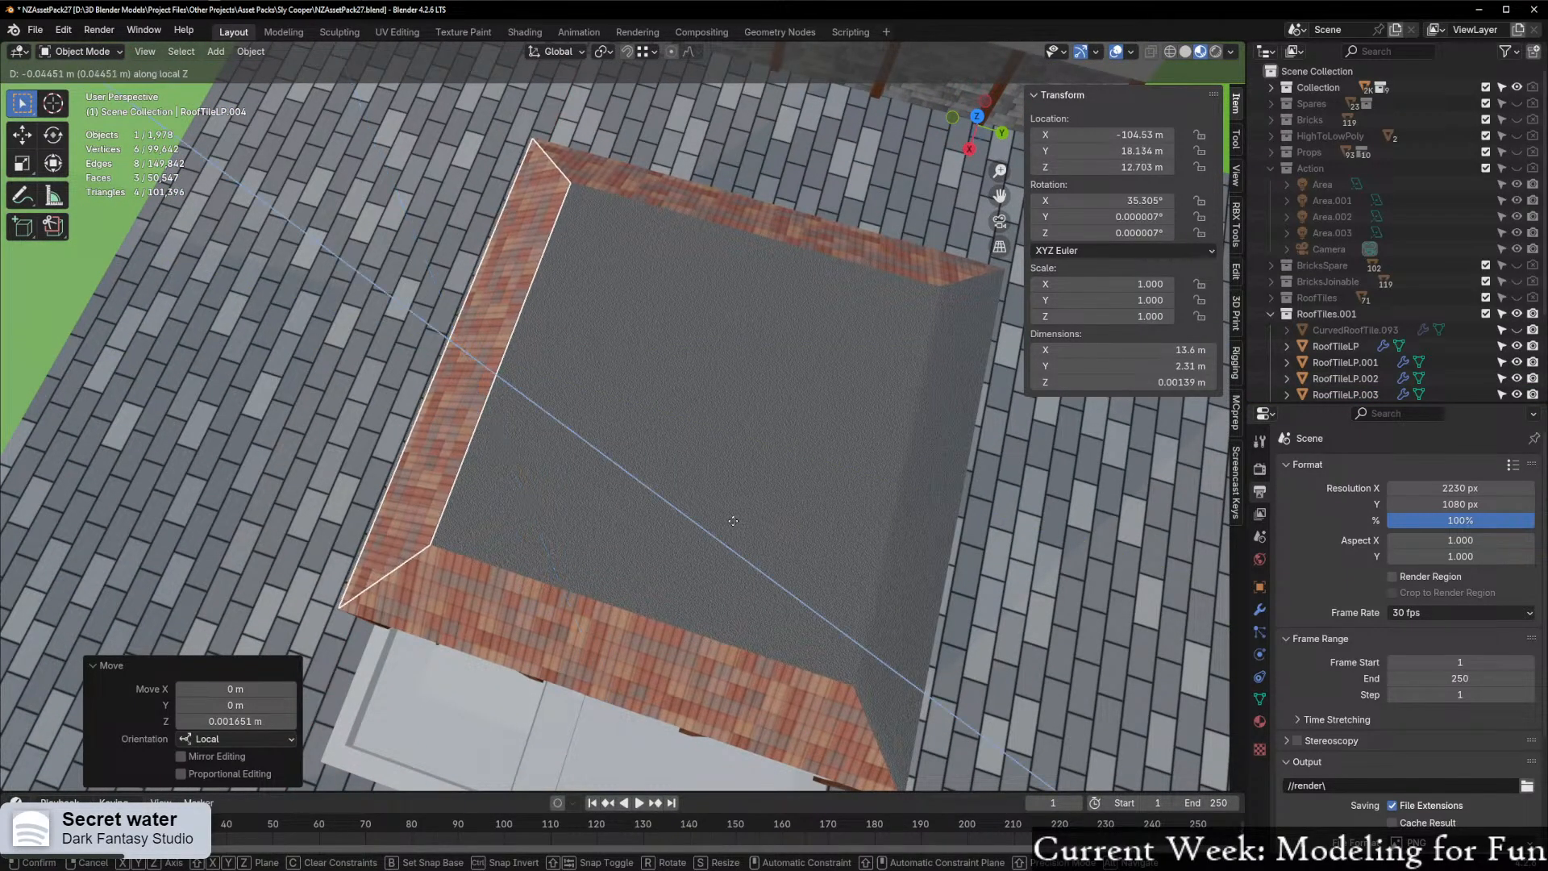
right_click(810, 530)
Hide the duplicated tile panel, switch the viewport to wireframe and dismiss the delete confirmation
key(h)
key(shift+z)
key(x)
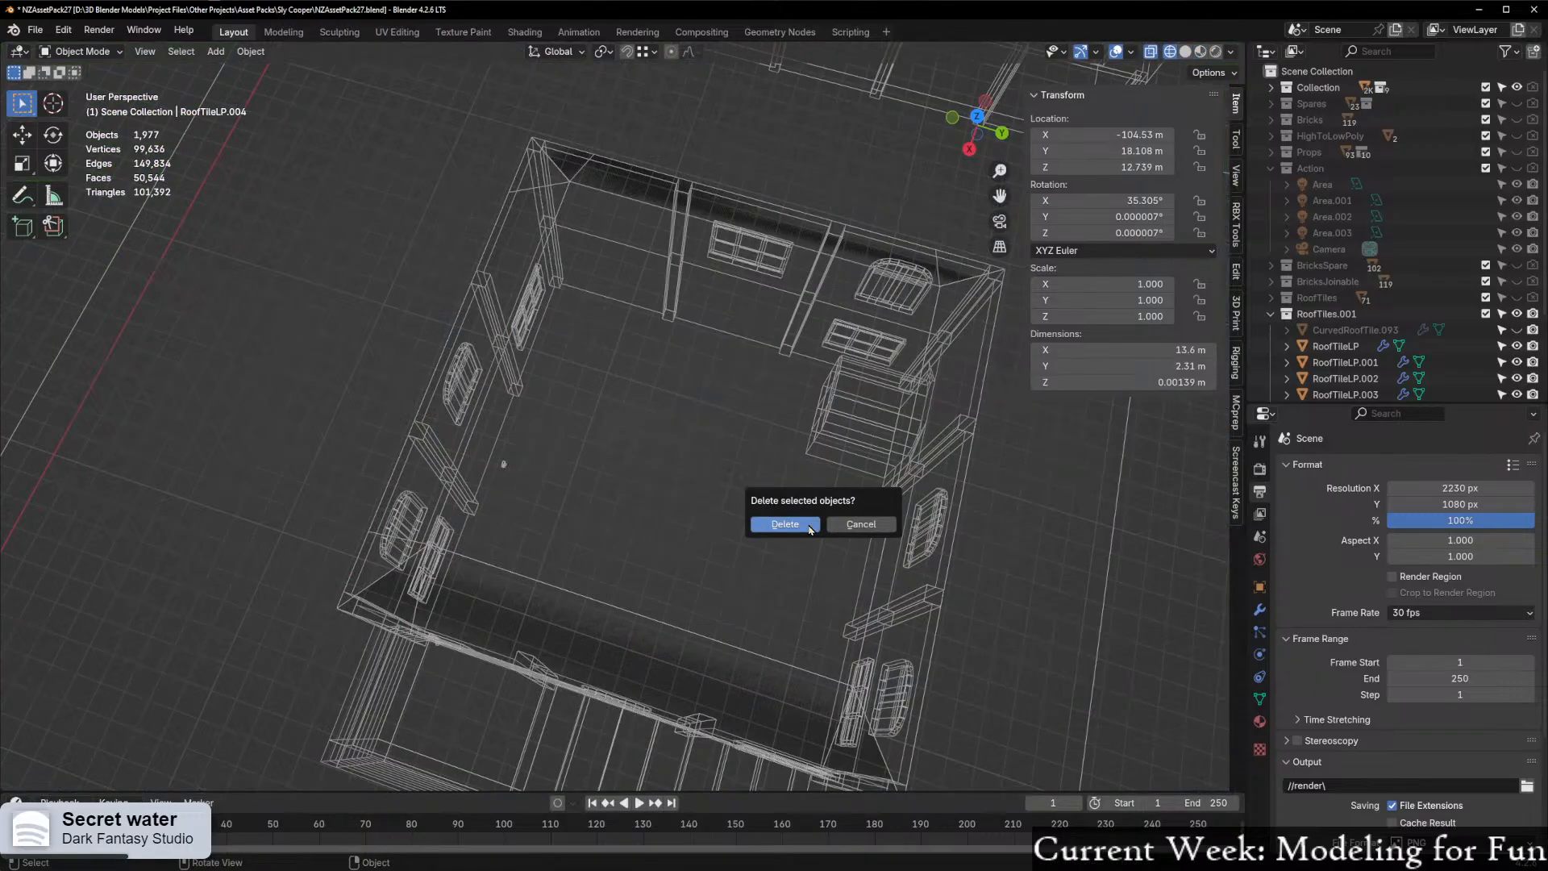
click(859, 529)
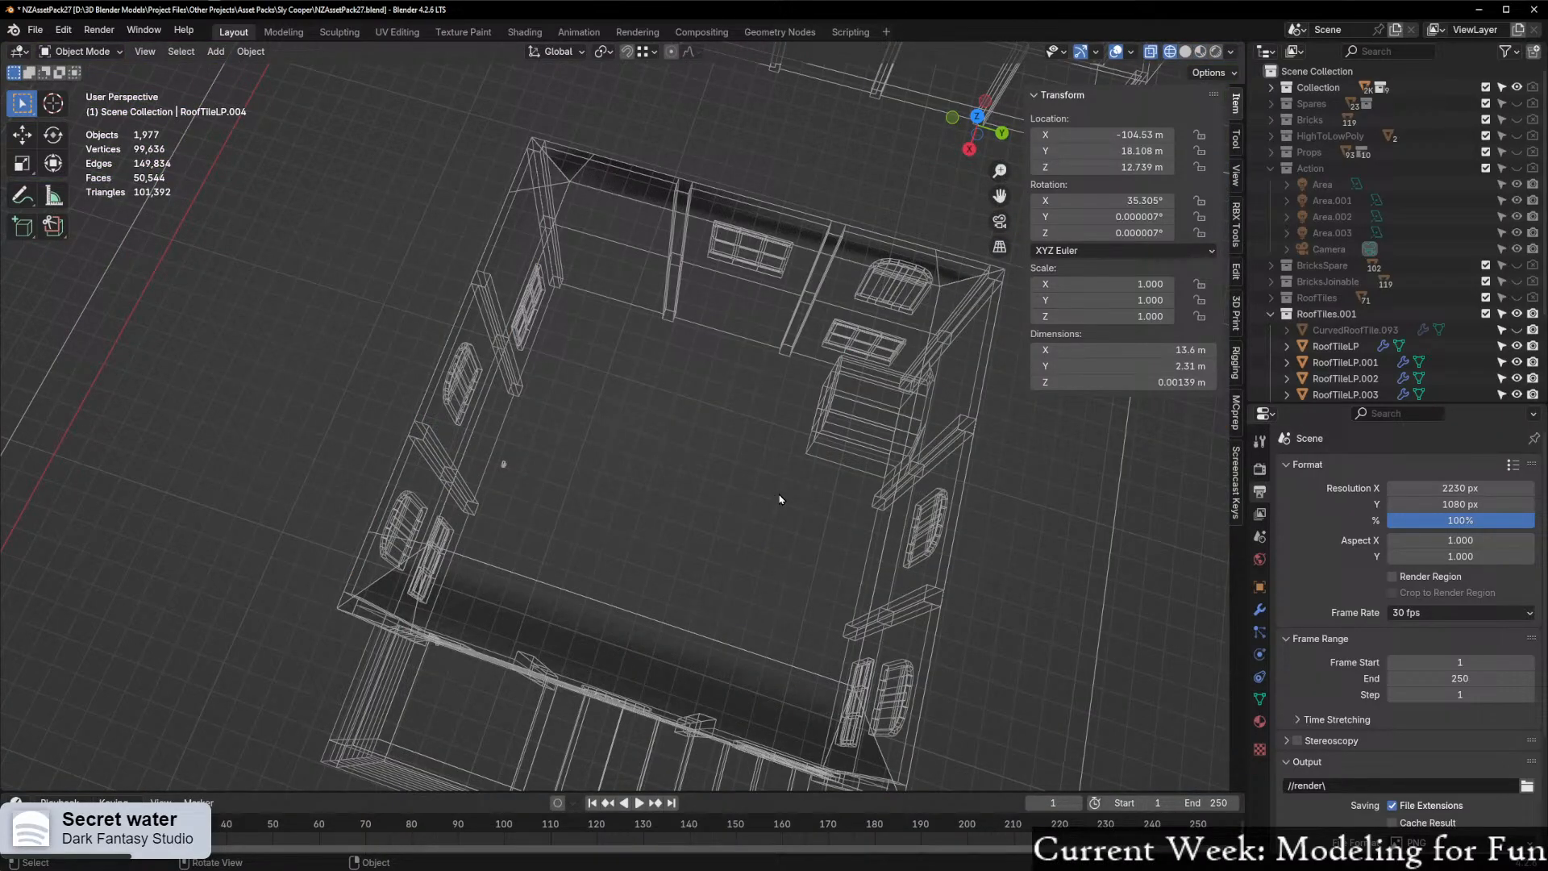
Switch the viewport to material preview and select the tile panel on the slope opposite the bare one
click(1200, 52)
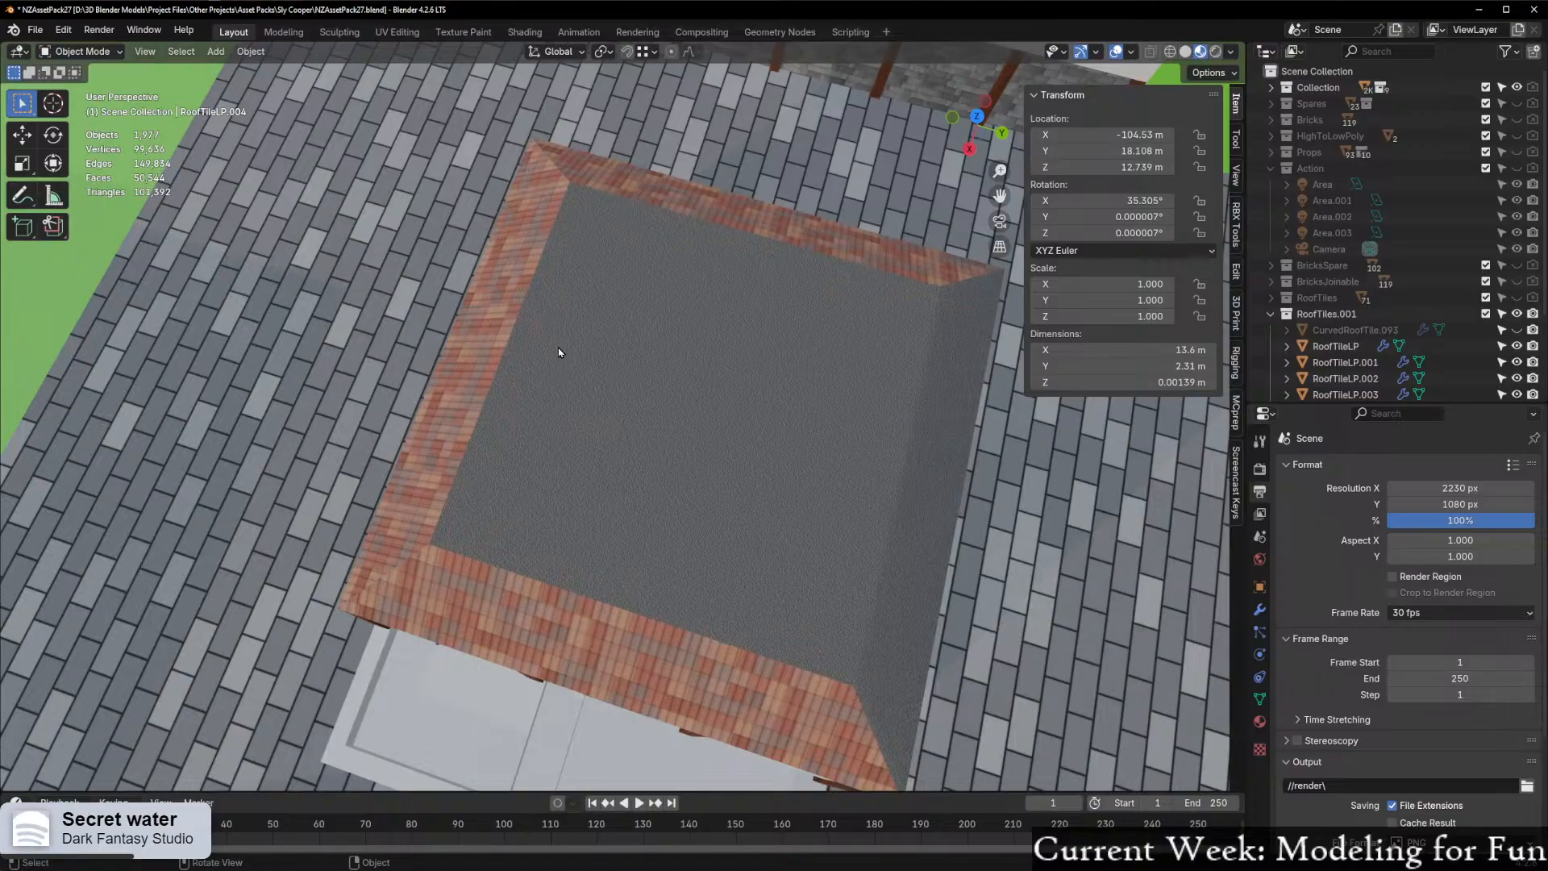
click(493, 347)
key(g)
key(shift+z)
right_click(799, 449)
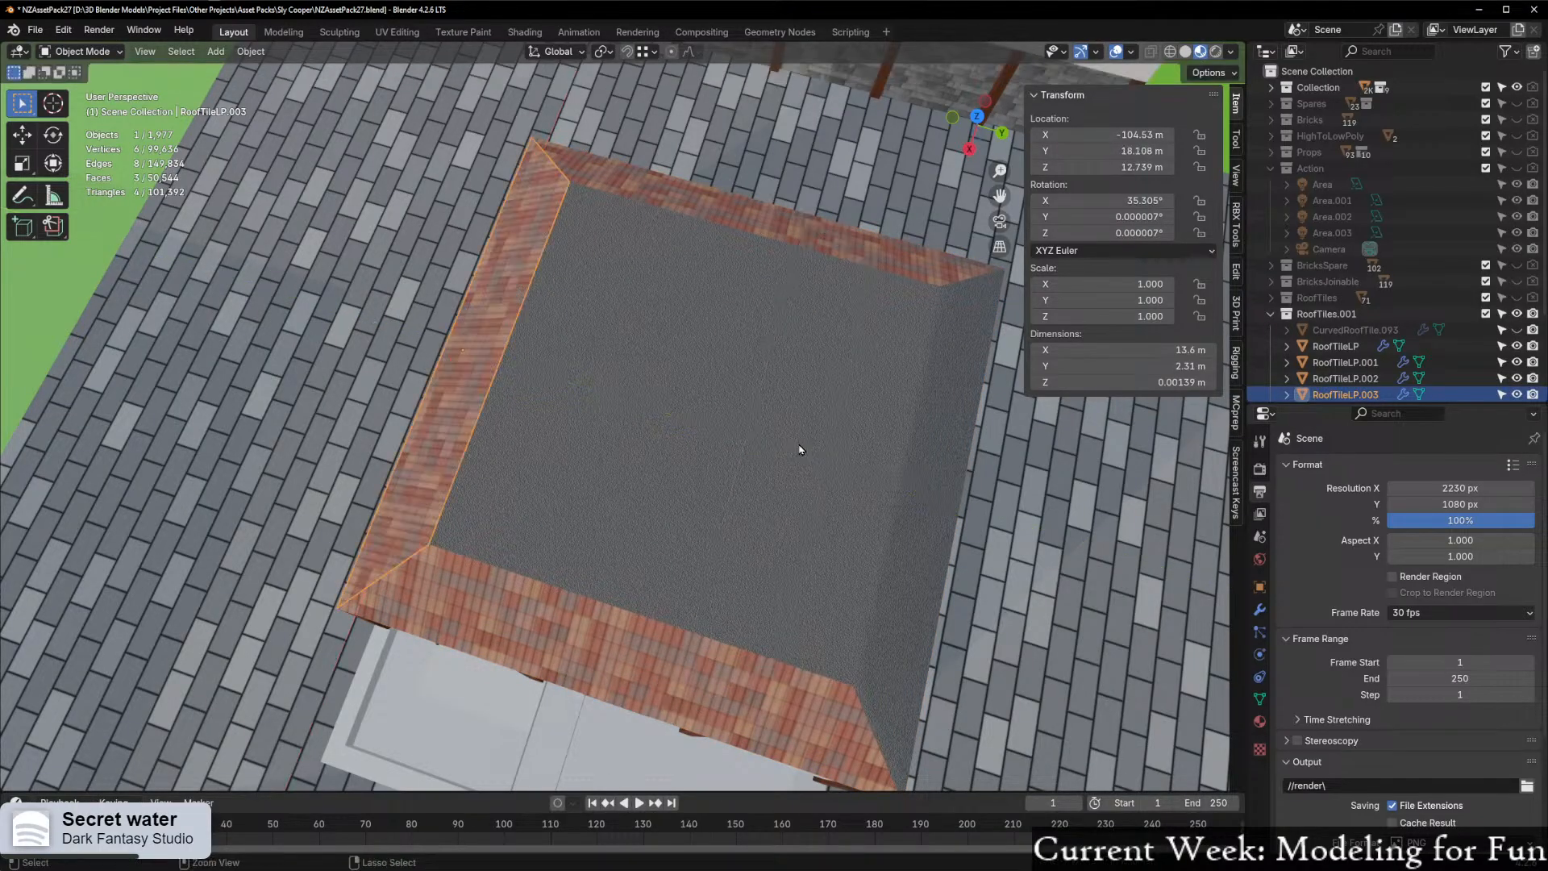
key(ctrl+z)
key(g)
key(shift+z)
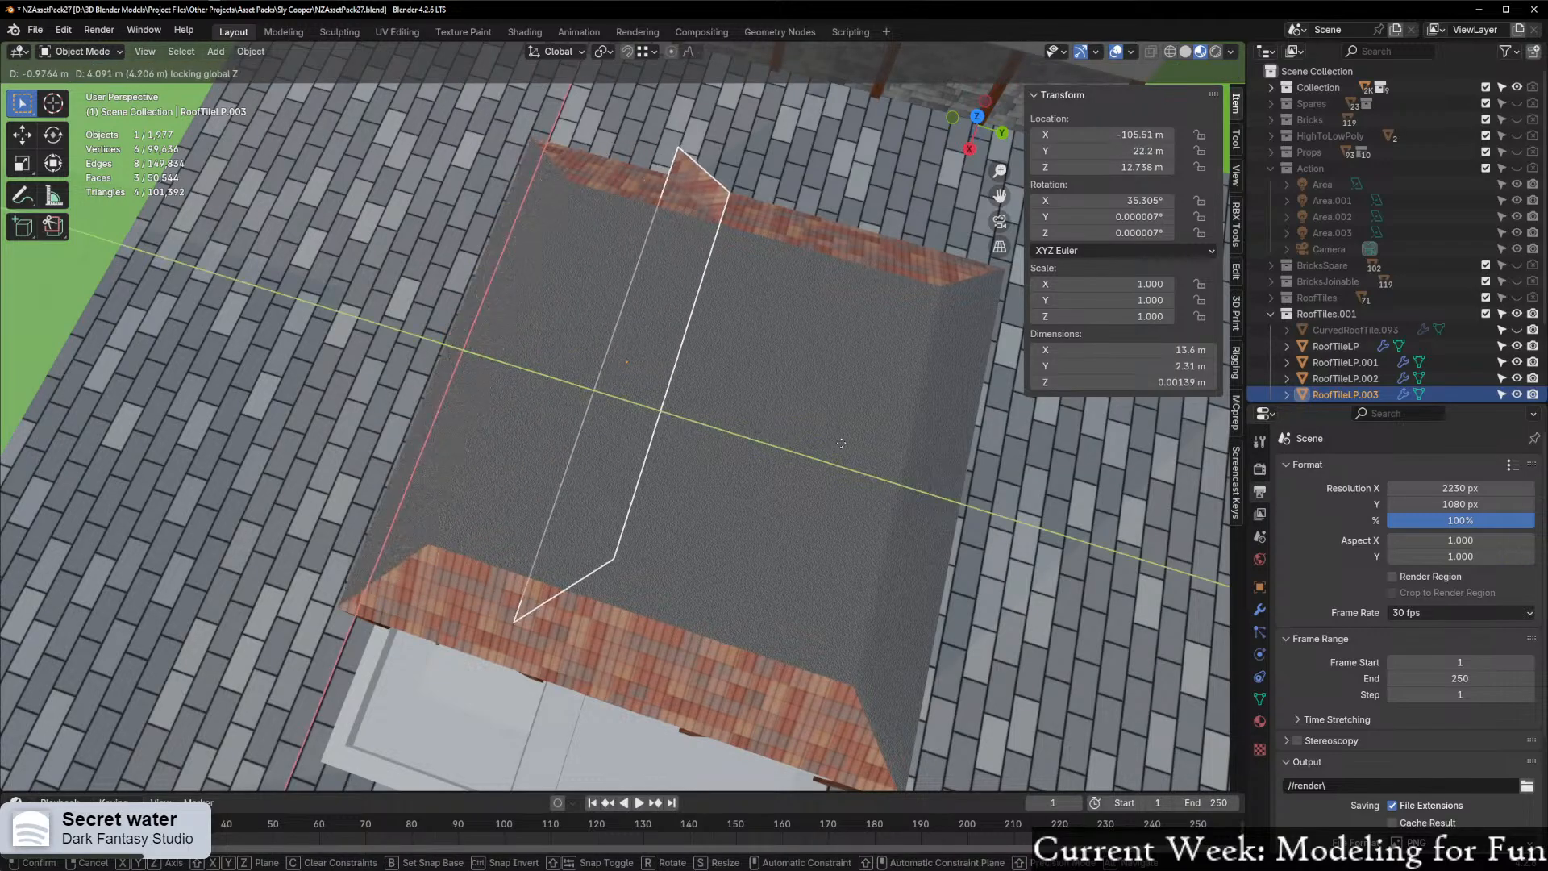
right_click(769, 452)
Make a linked duplicate of the selected tile panel, shift it -0.75215 m in X and 11.25 m in Y, and rotate it 180° about Z
key(alt+d)
key(shift+z)
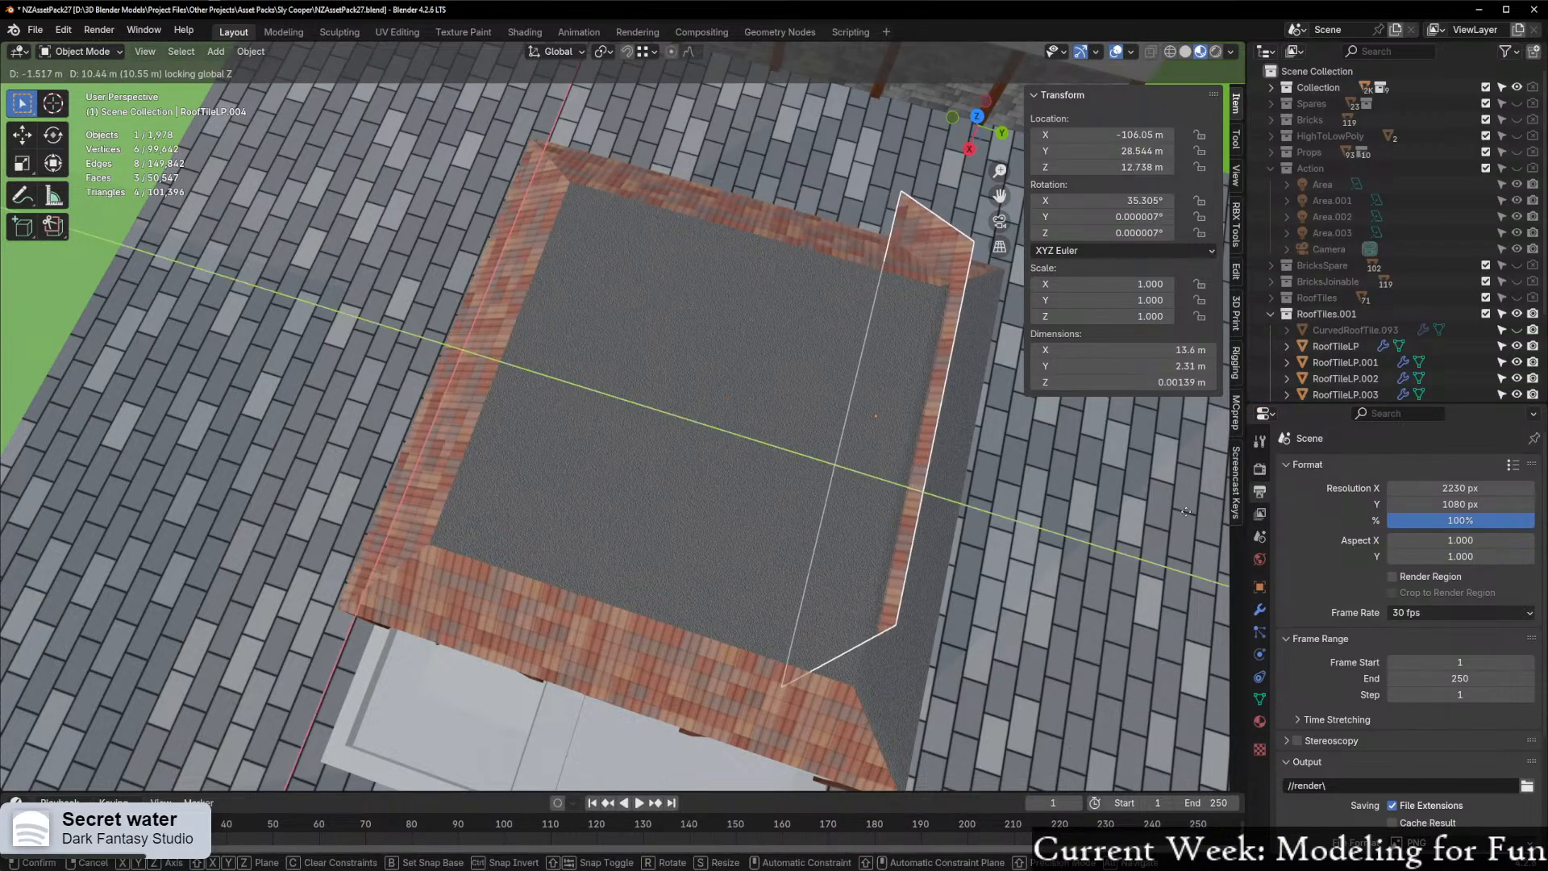
click(1098, 550)
text(rz)
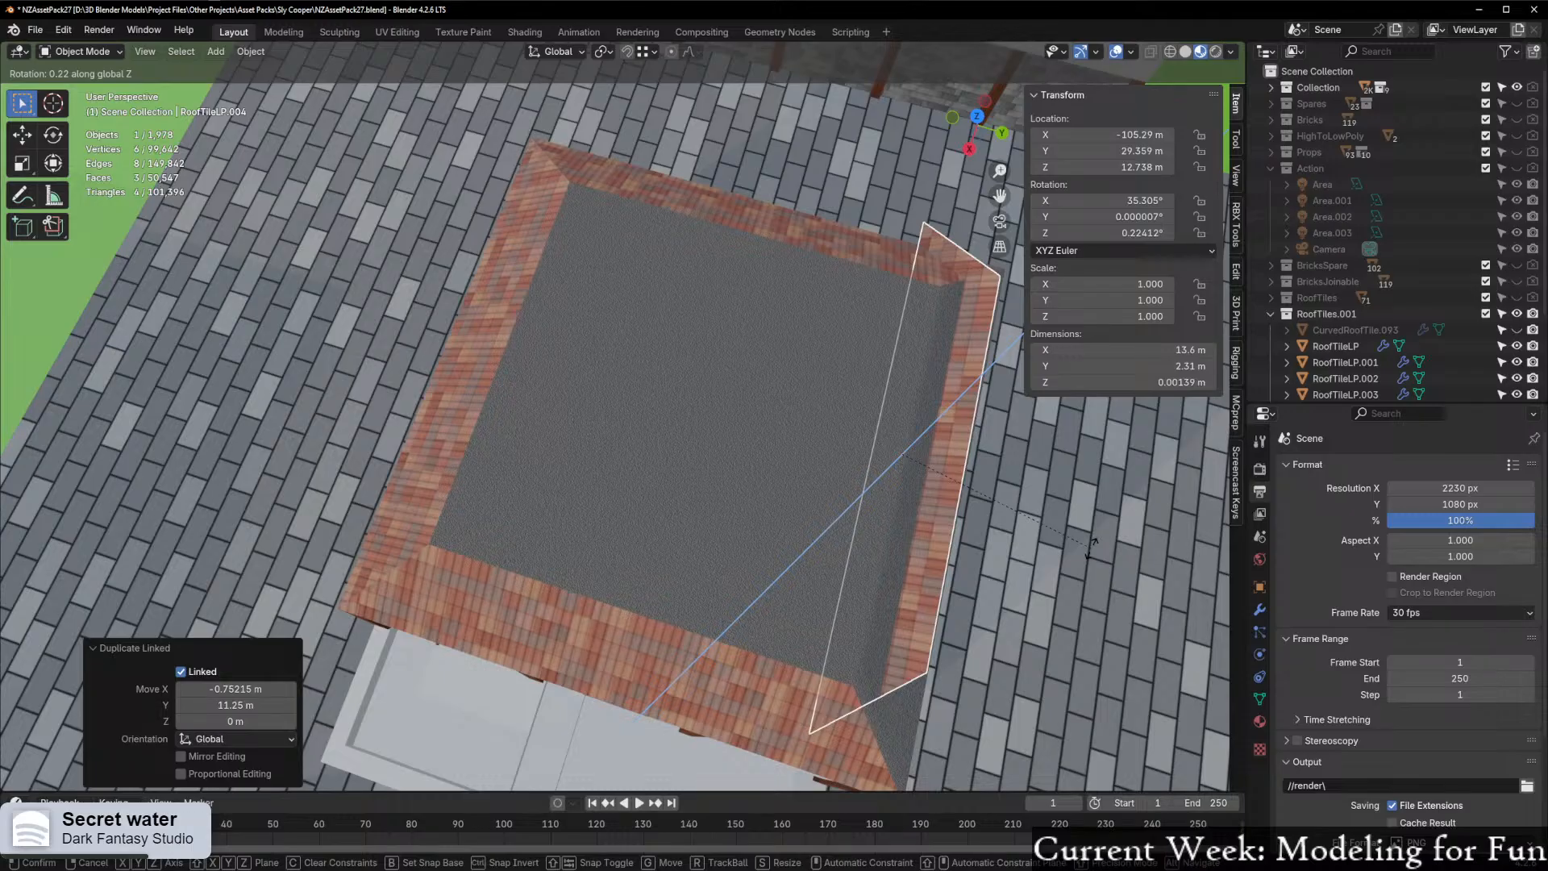
text(180)
key(Return)
Snap the rotated tile panel to the bare slope's eave corner, moving it 0.73782 m in X and 1.0943 m in Y
middle_drag(993, 519, 895, 532)
key(Delete)
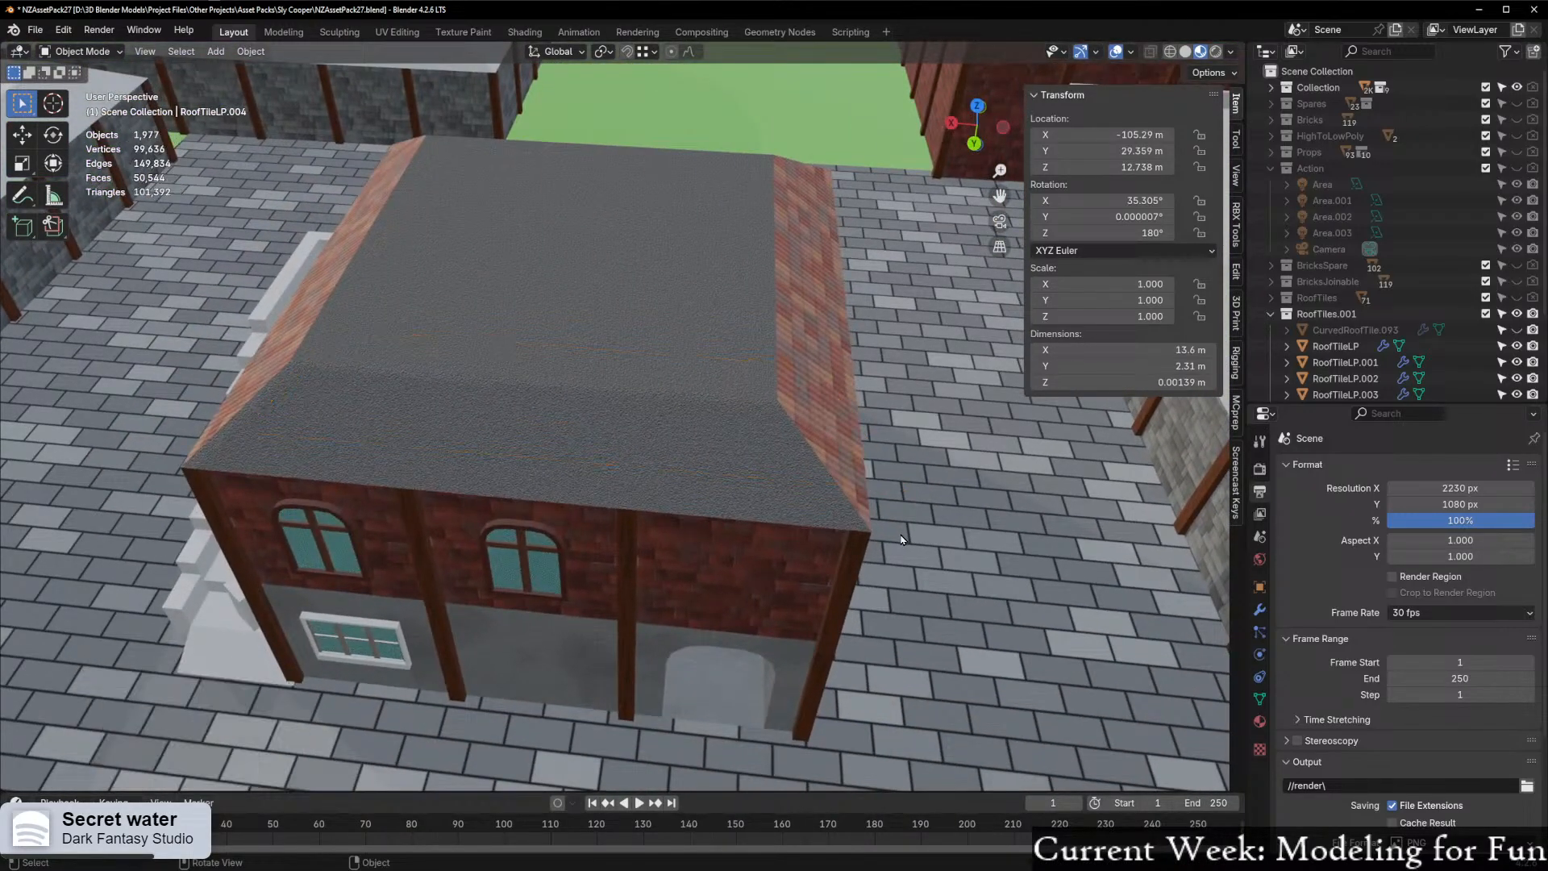
key(ctrl+z)
key(g)
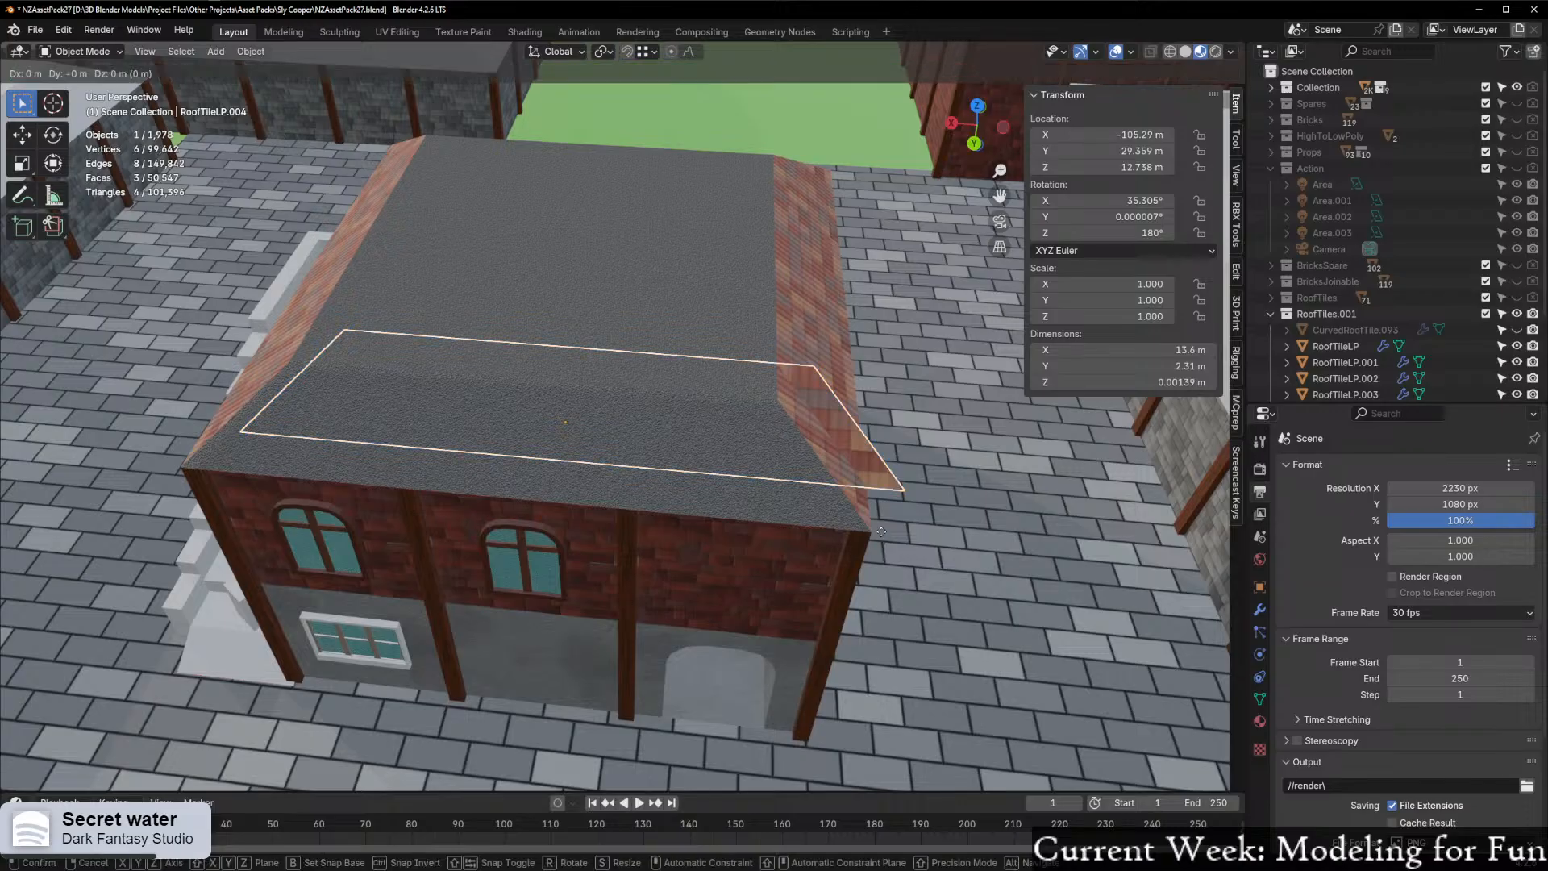
click(794, 506)
Nudge the new tile panel horizontally by 0.013107 m in X and -0.012318 m in Y to meet the eave corner beside the stairs
middle_drag(795, 506, 622, 435)
scroll(489, 516, down, 4)
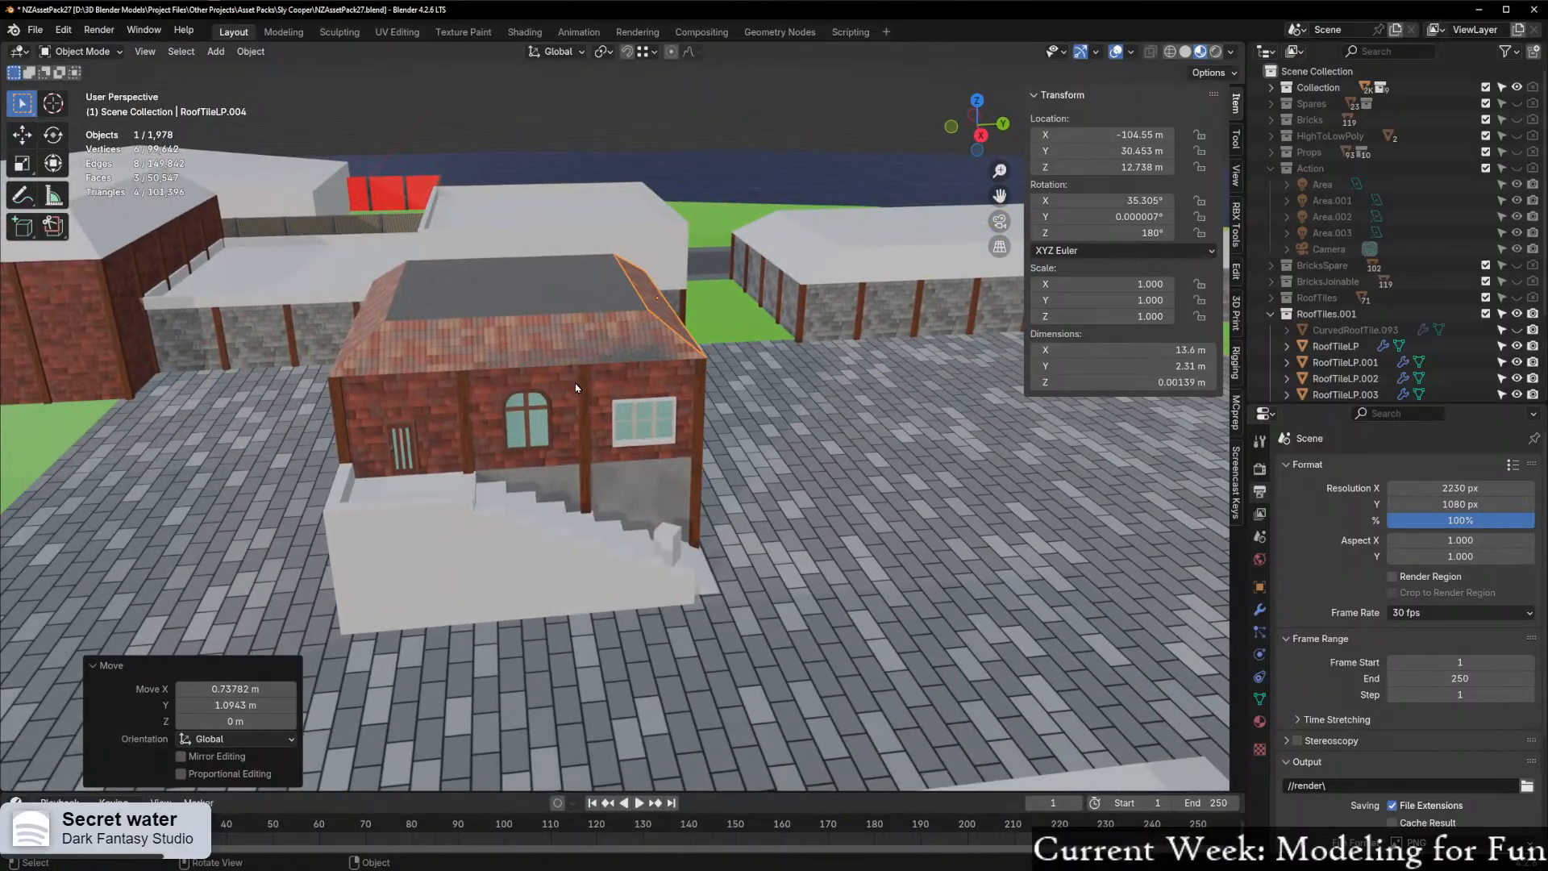
click(659, 345)
middle_drag(660, 342, 716, 553)
scroll(483, 325, up, 5)
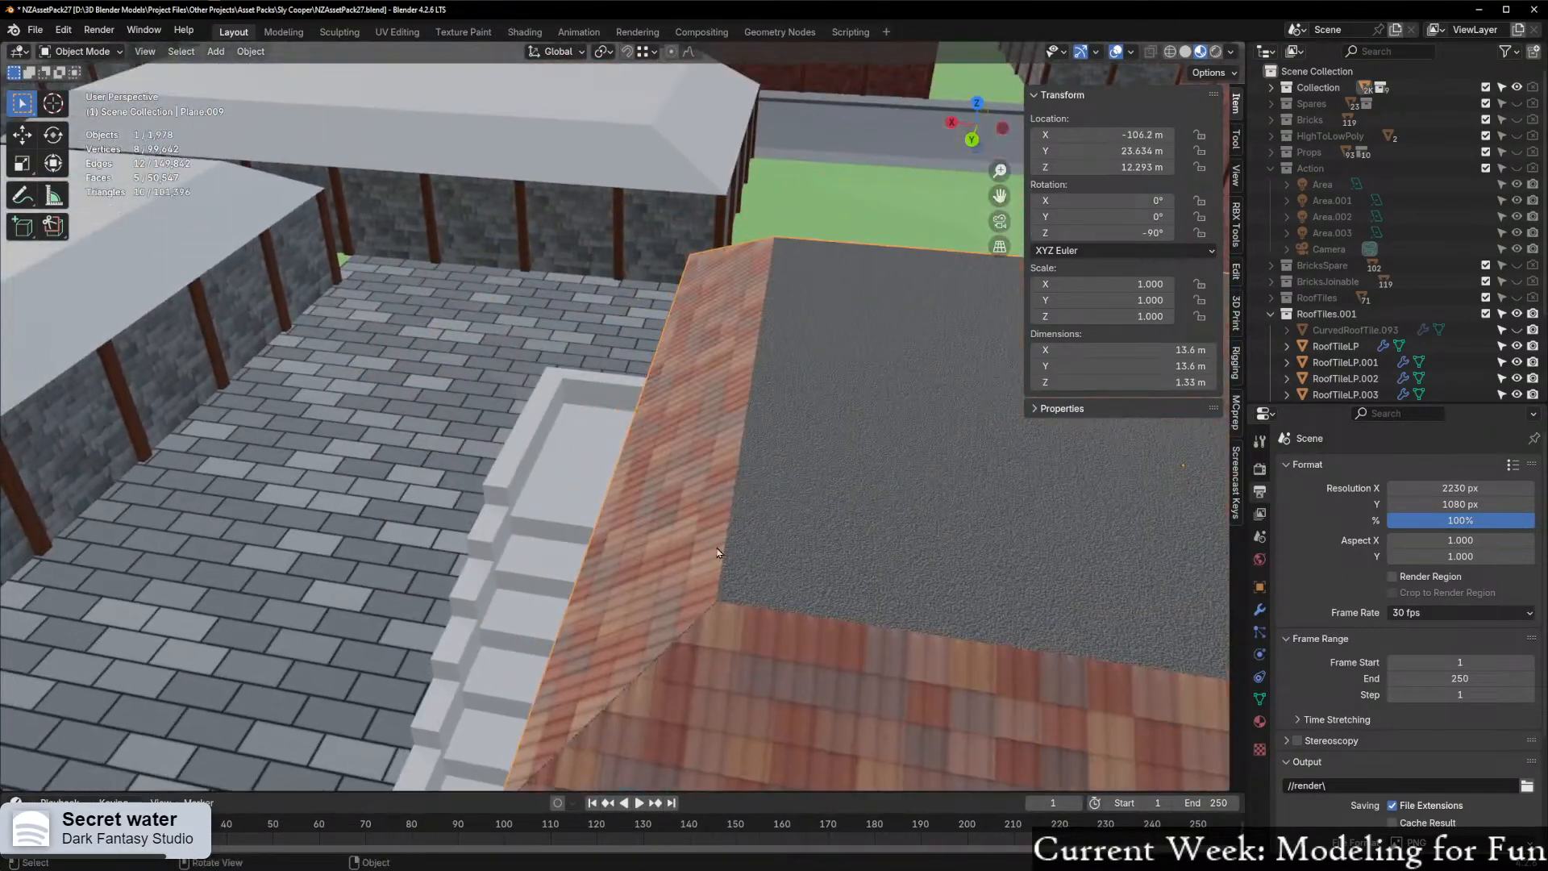
click(698, 560)
scroll(718, 592, up, 2)
middle_drag(736, 619, 752, 570)
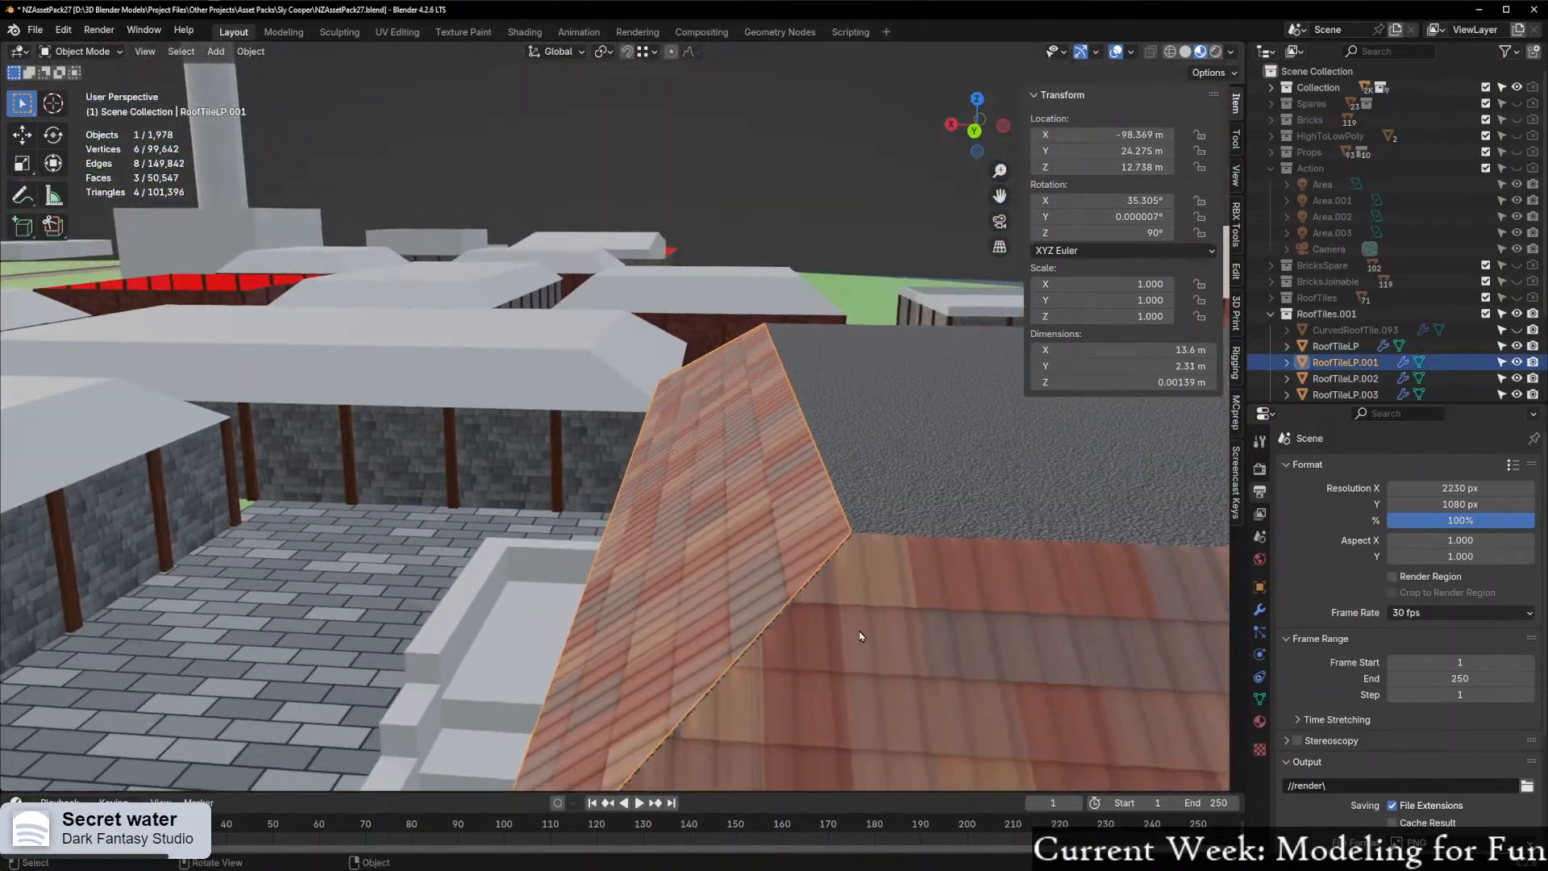
scroll(843, 625, up, 2)
shift+middle_drag(863, 638, 864, 461)
click(685, 634)
shift+middle_drag(683, 635, 684, 539)
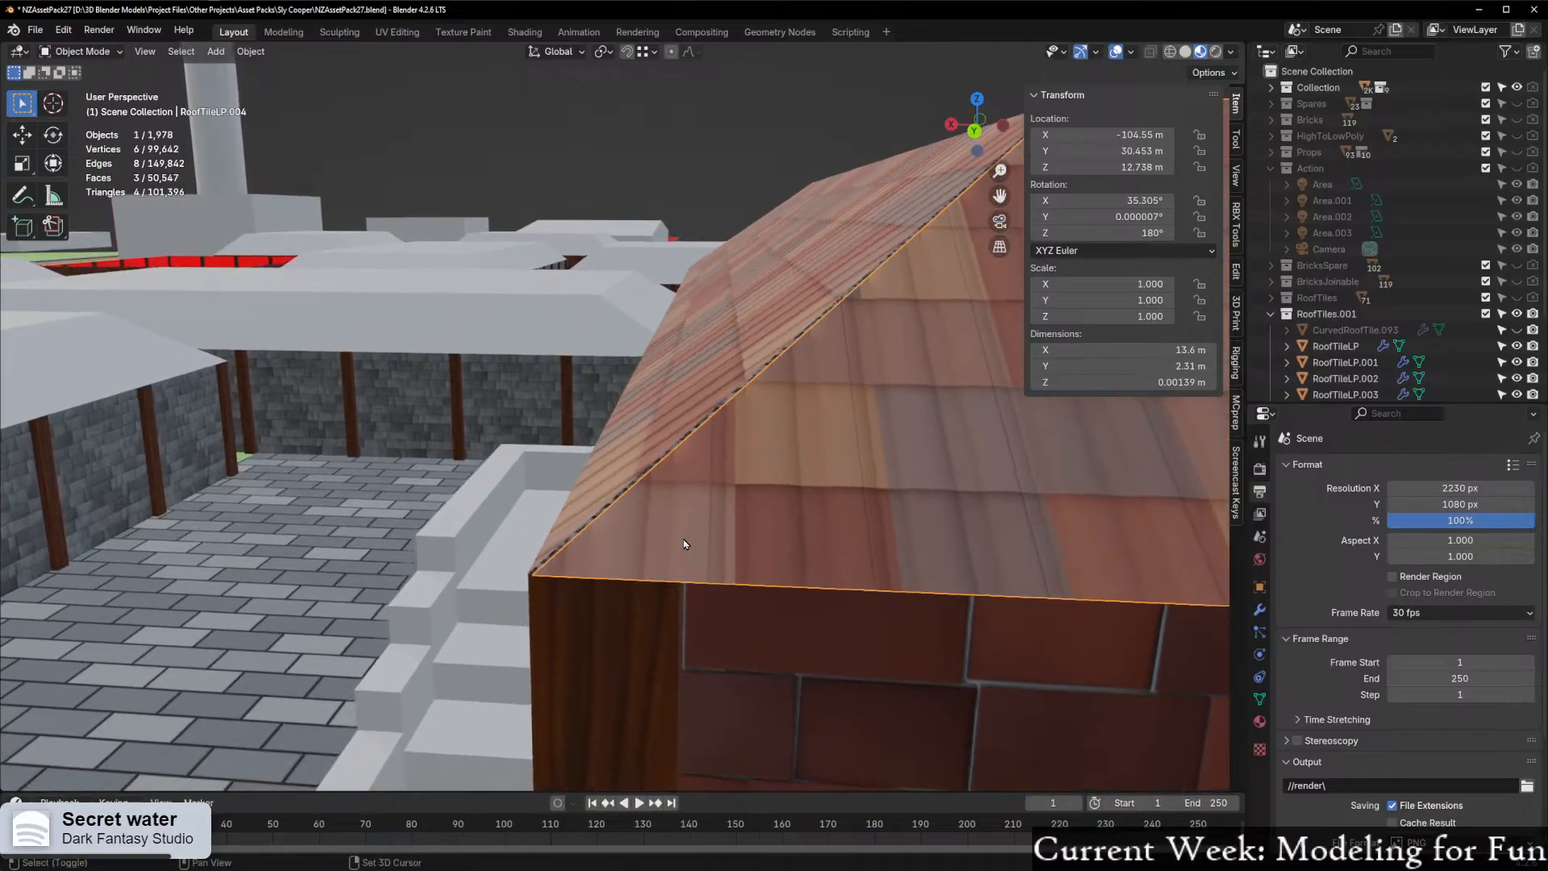
key(g)
key(shift+z)
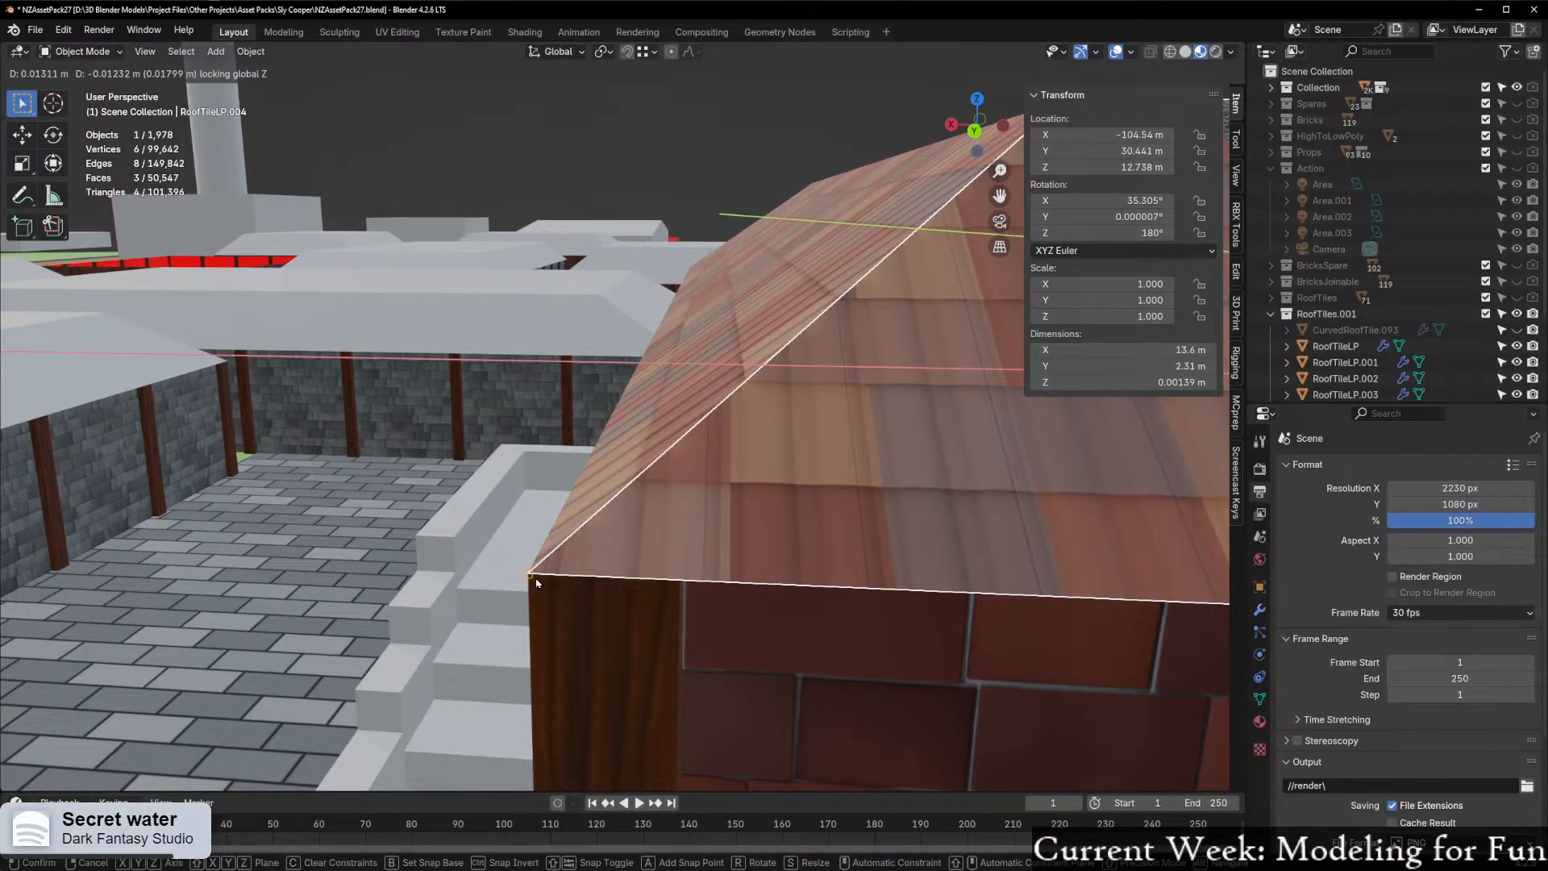
click(533, 576)
Raise the new tile panel 0.005849 m along its local Z axis
scroll(535, 572, down, 5)
middle_drag(673, 528, 518, 548)
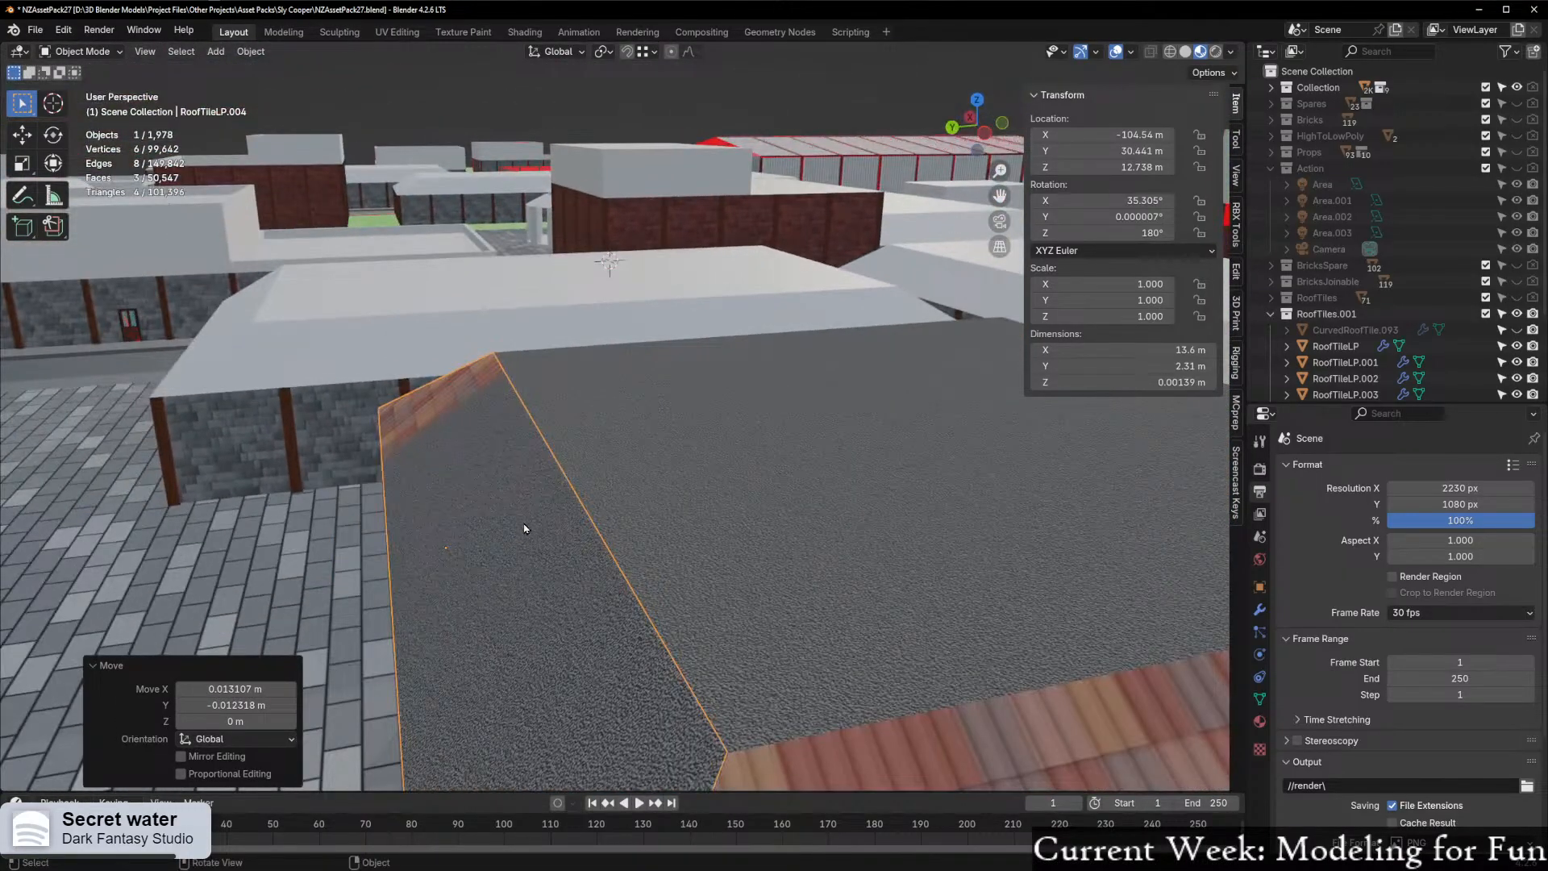
key(g)
key(z)
key(z)
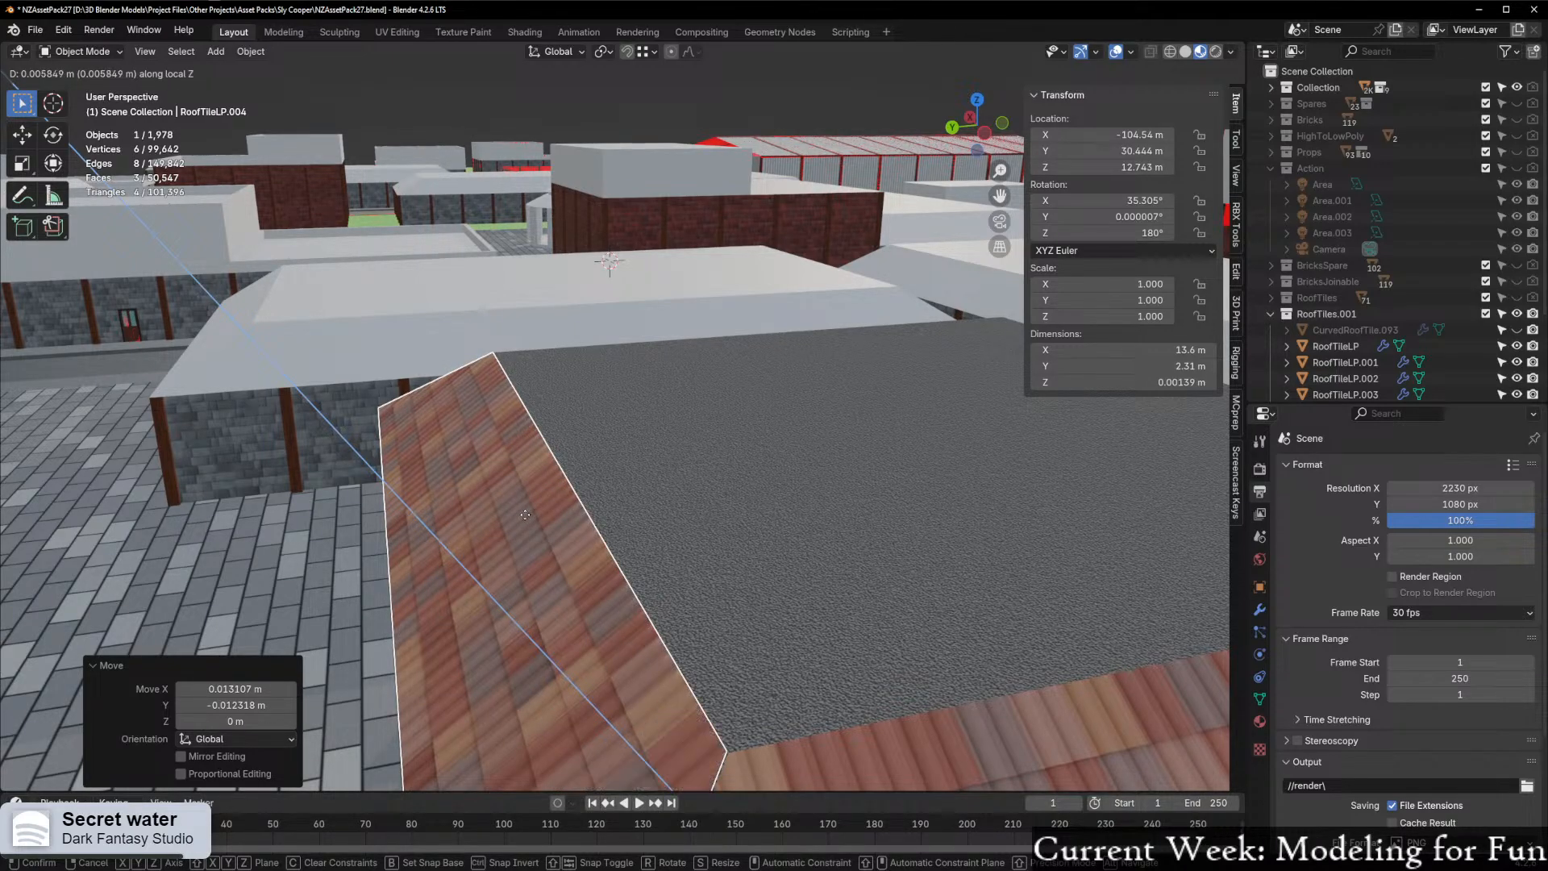
click(532, 524)
Snap the tile panel's lower corner to the far eave corner, moving it -0.013107 m in X, 0.008938 m in Y and -0.005904 m in Z
scroll(730, 624, down, 3)
middle_drag(730, 623, 712, 597)
scroll(794, 592, up, 4)
scroll(702, 584, up, 3)
scroll(703, 582, down, 3)
scroll(655, 504, up, 3)
scroll(653, 500, down, 3)
key(g)
scroll(651, 492, up, 3)
scroll(651, 492, down, 3)
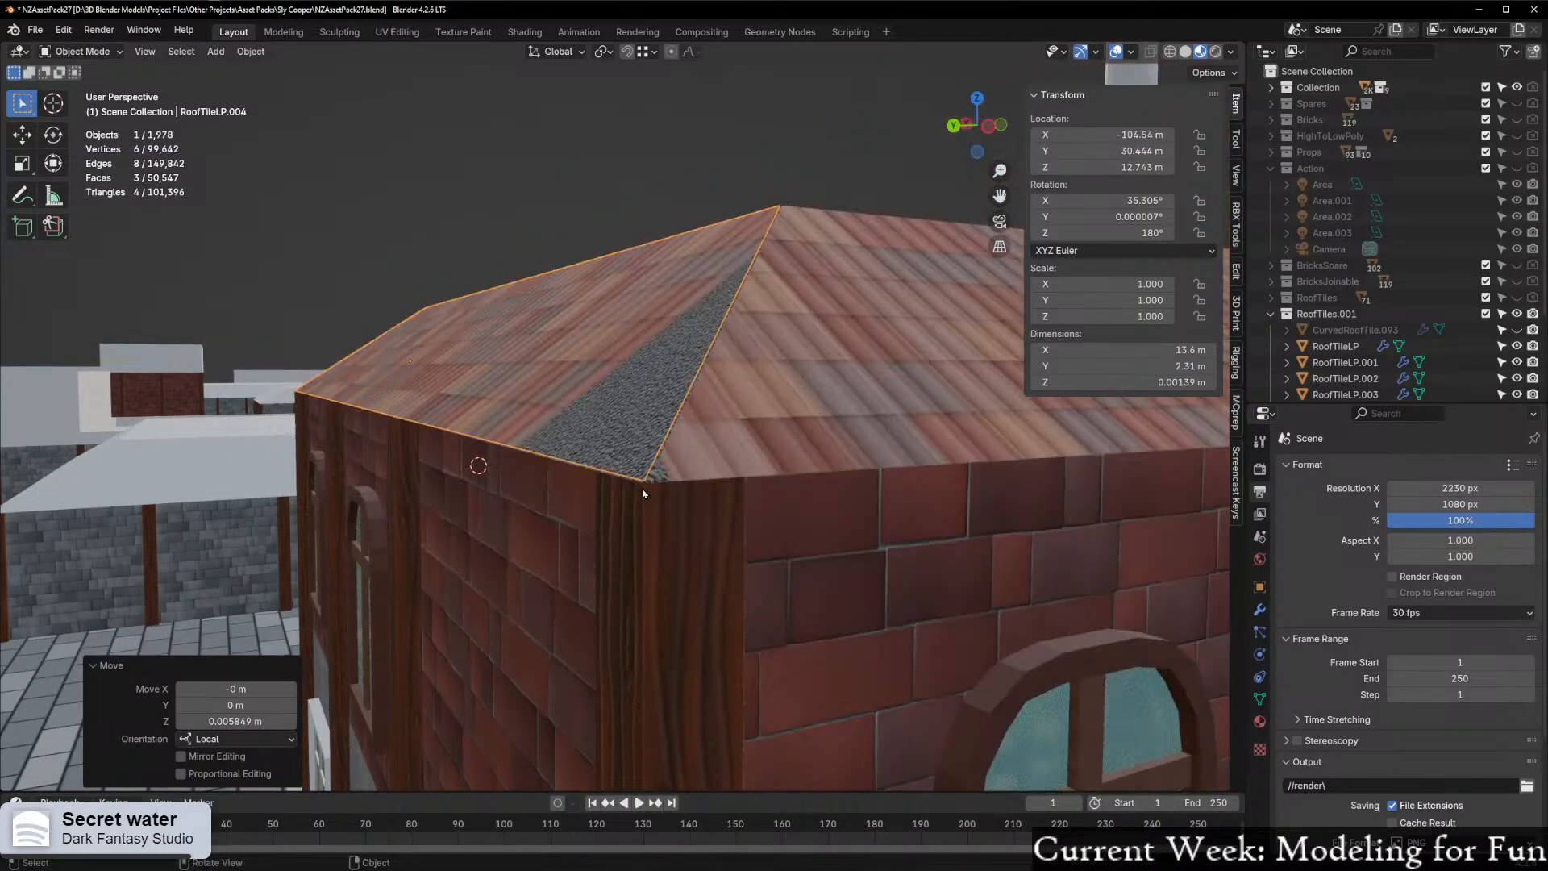
click(642, 483)
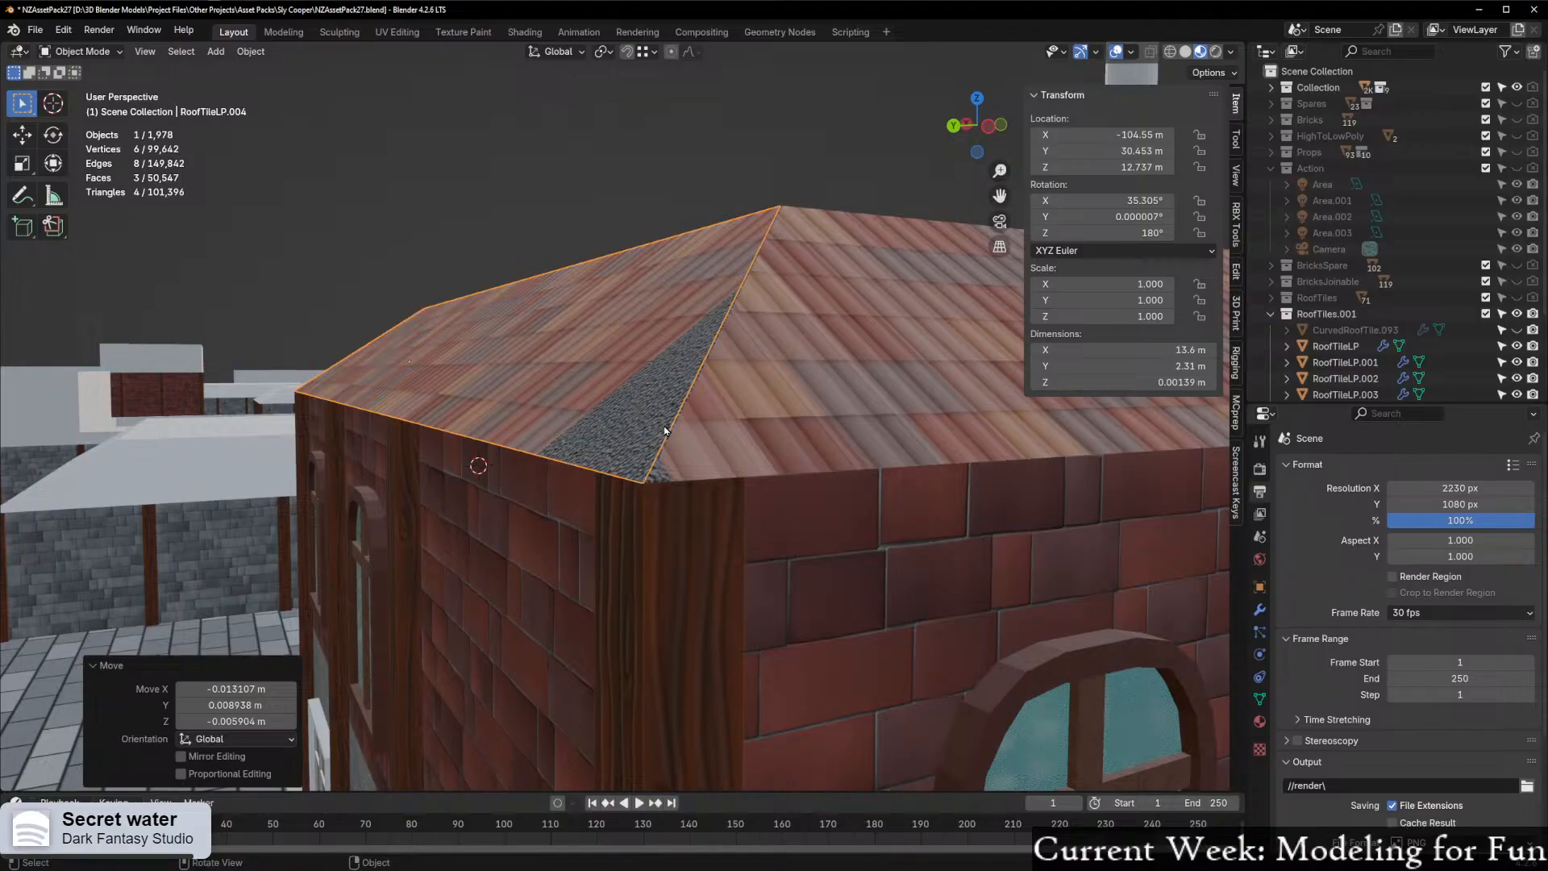
Lift the snapped tile panel about 0.002 m along its local Z axis so its tiles sit above the roof surface
key(g)
key(z)
key(z)
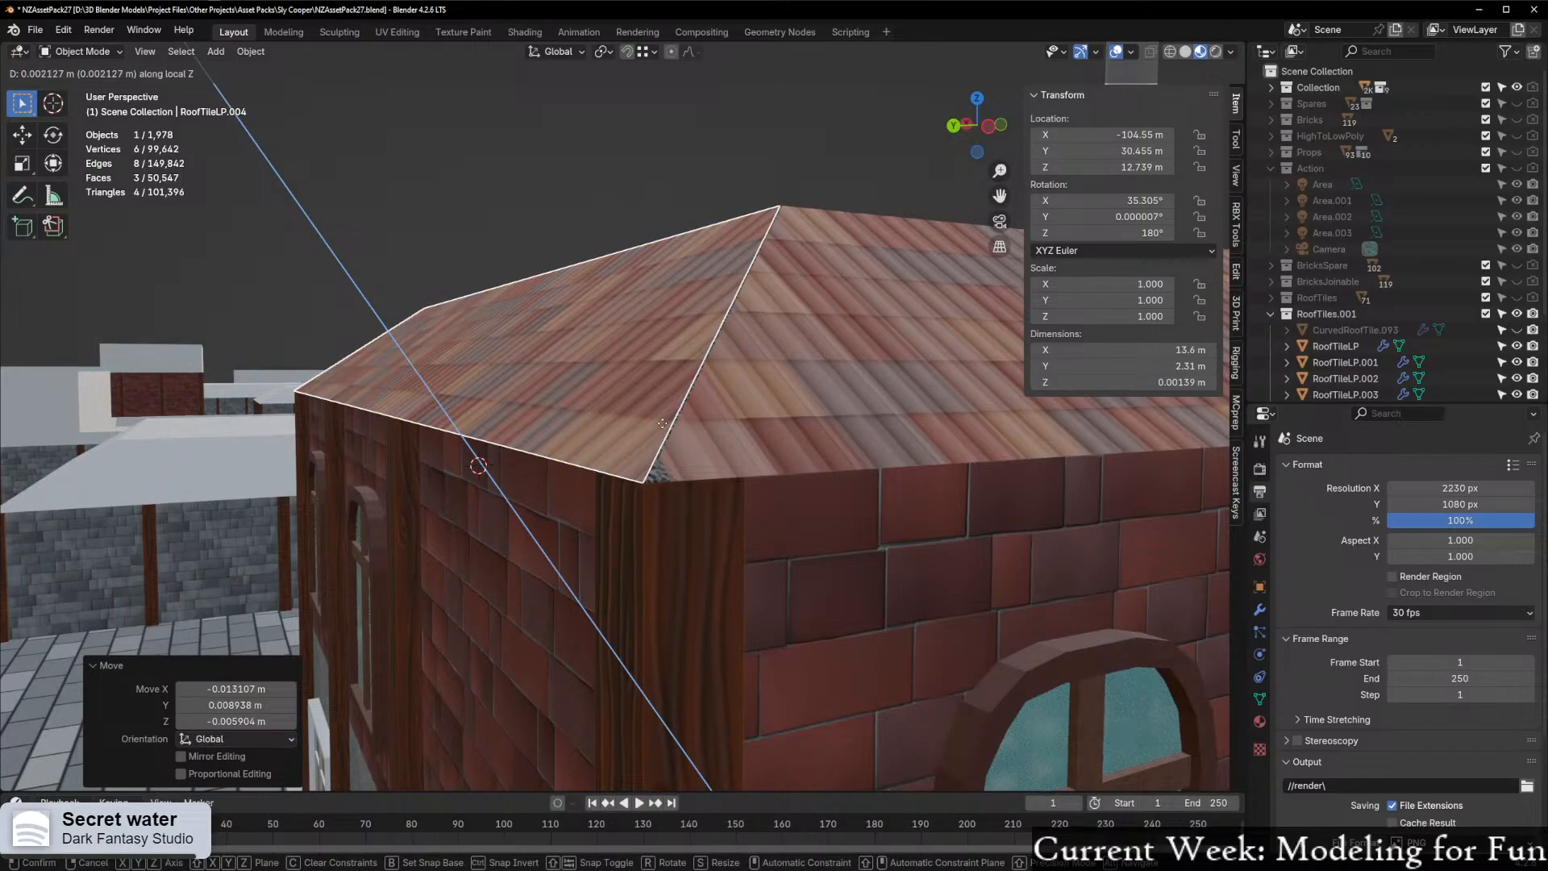
click(662, 424)
Snap the adjacent slope's tile panel to the shared eave corner, moving it -0.000641 m in X, 0.013111 m in Y and -0.000336 m in Z
click(685, 452)
key(g)
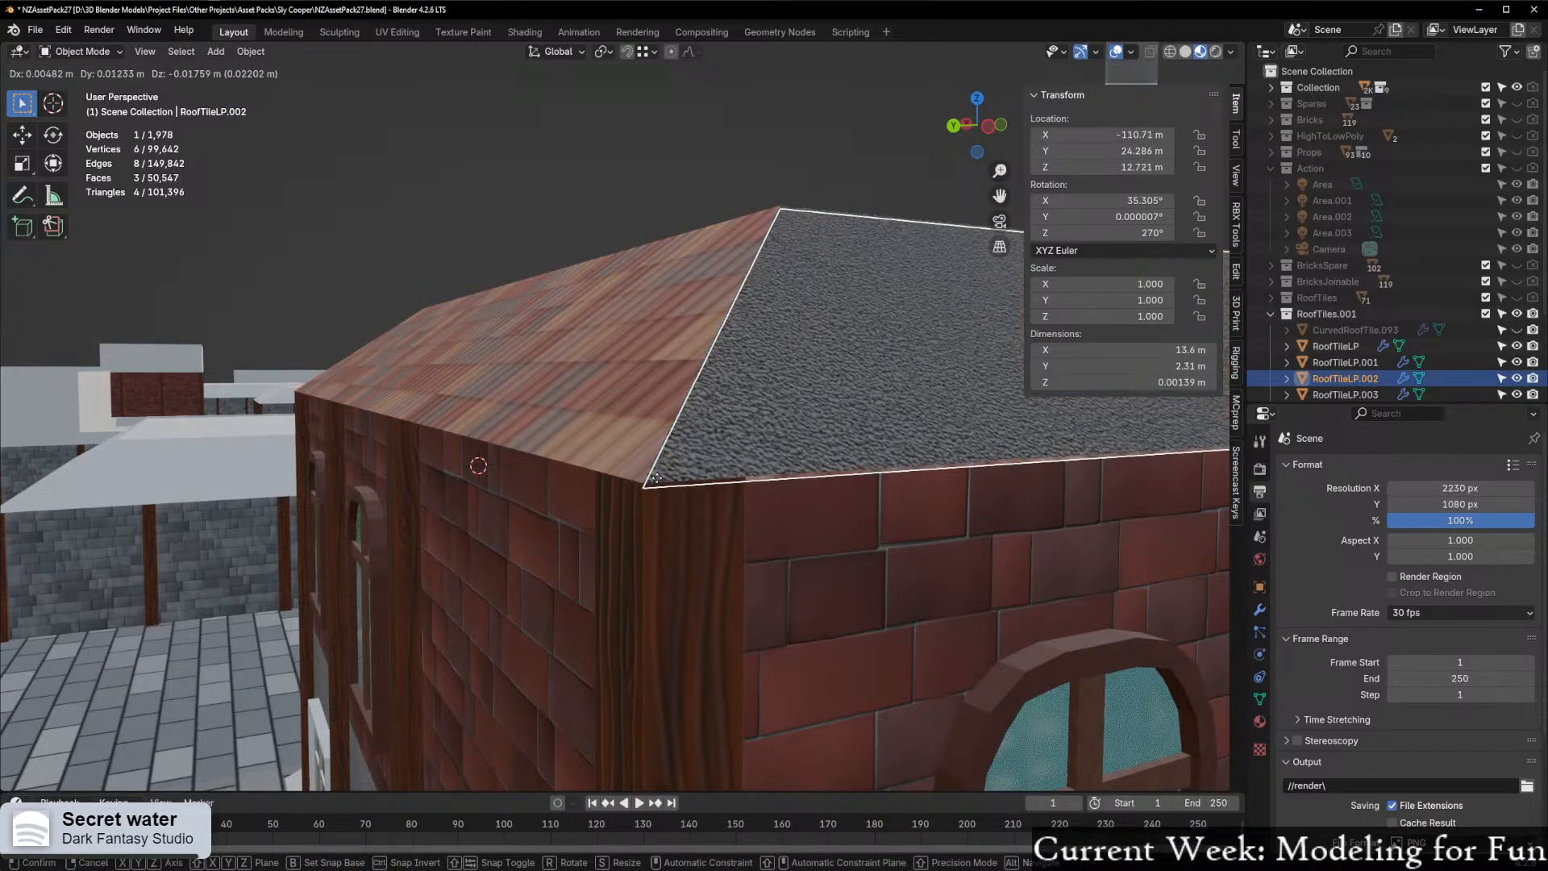
click(656, 477)
Snap the RoofTileLP.003 panel's corner to its eave corner, moving it -0.013123 m in X, 0.012318 m in Y and 0.000003 m in Z
scroll(657, 478, down, 5)
middle_drag(657, 477, 619, 556)
scroll(685, 419, up, 5)
middle_drag(732, 326, 715, 291)
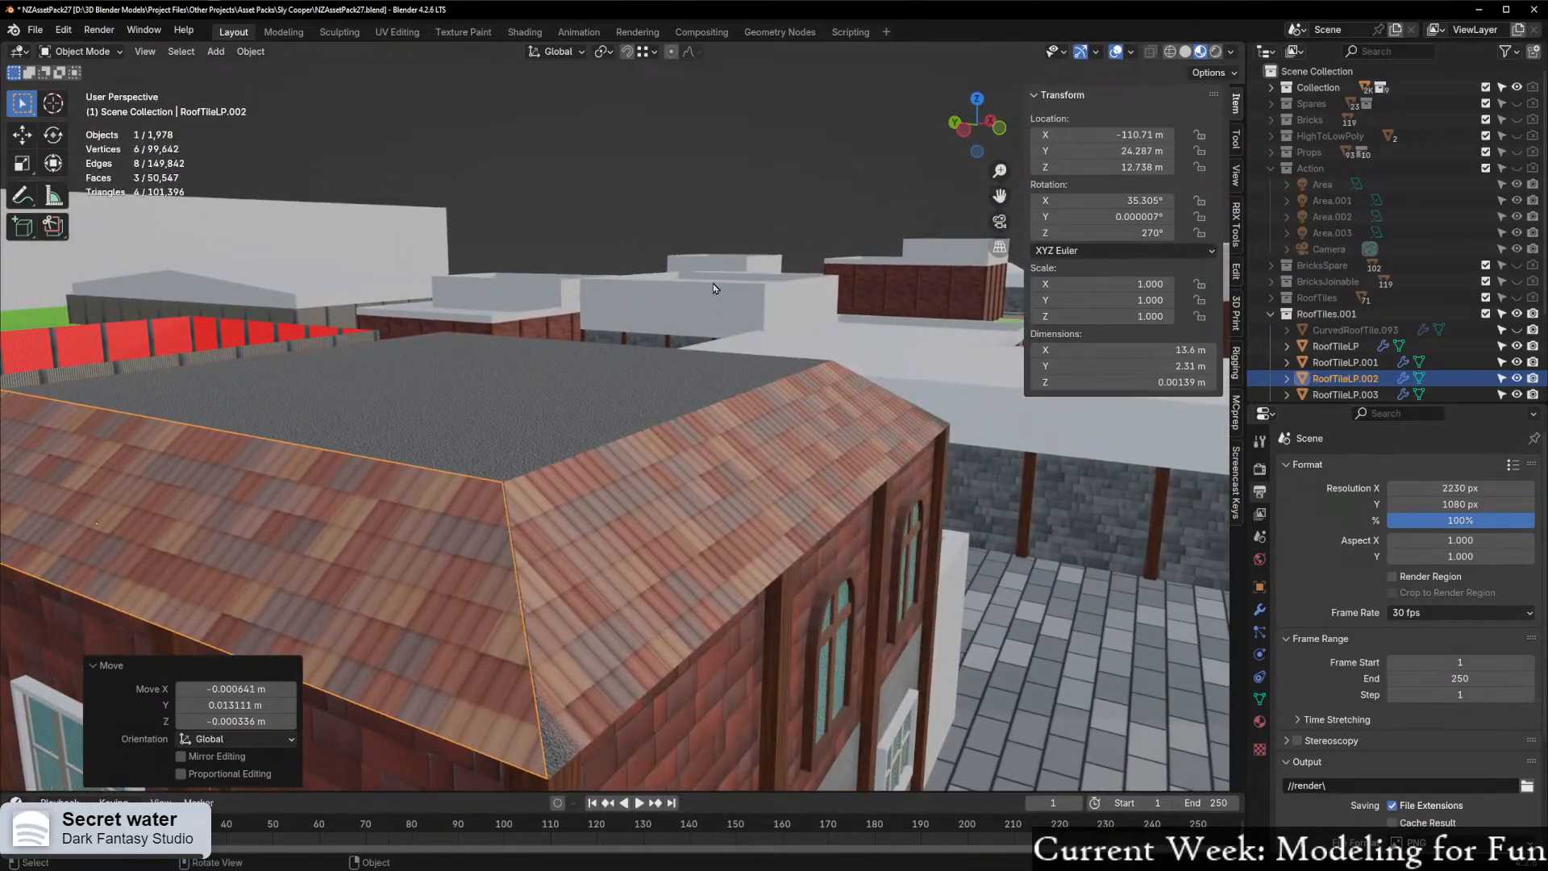
click(567, 601)
scroll(567, 601, down, 4)
middle_drag(516, 580, 475, 516)
scroll(476, 484, up, 6)
middle_drag(434, 356, 370, 394)
key(g)
click(305, 351)
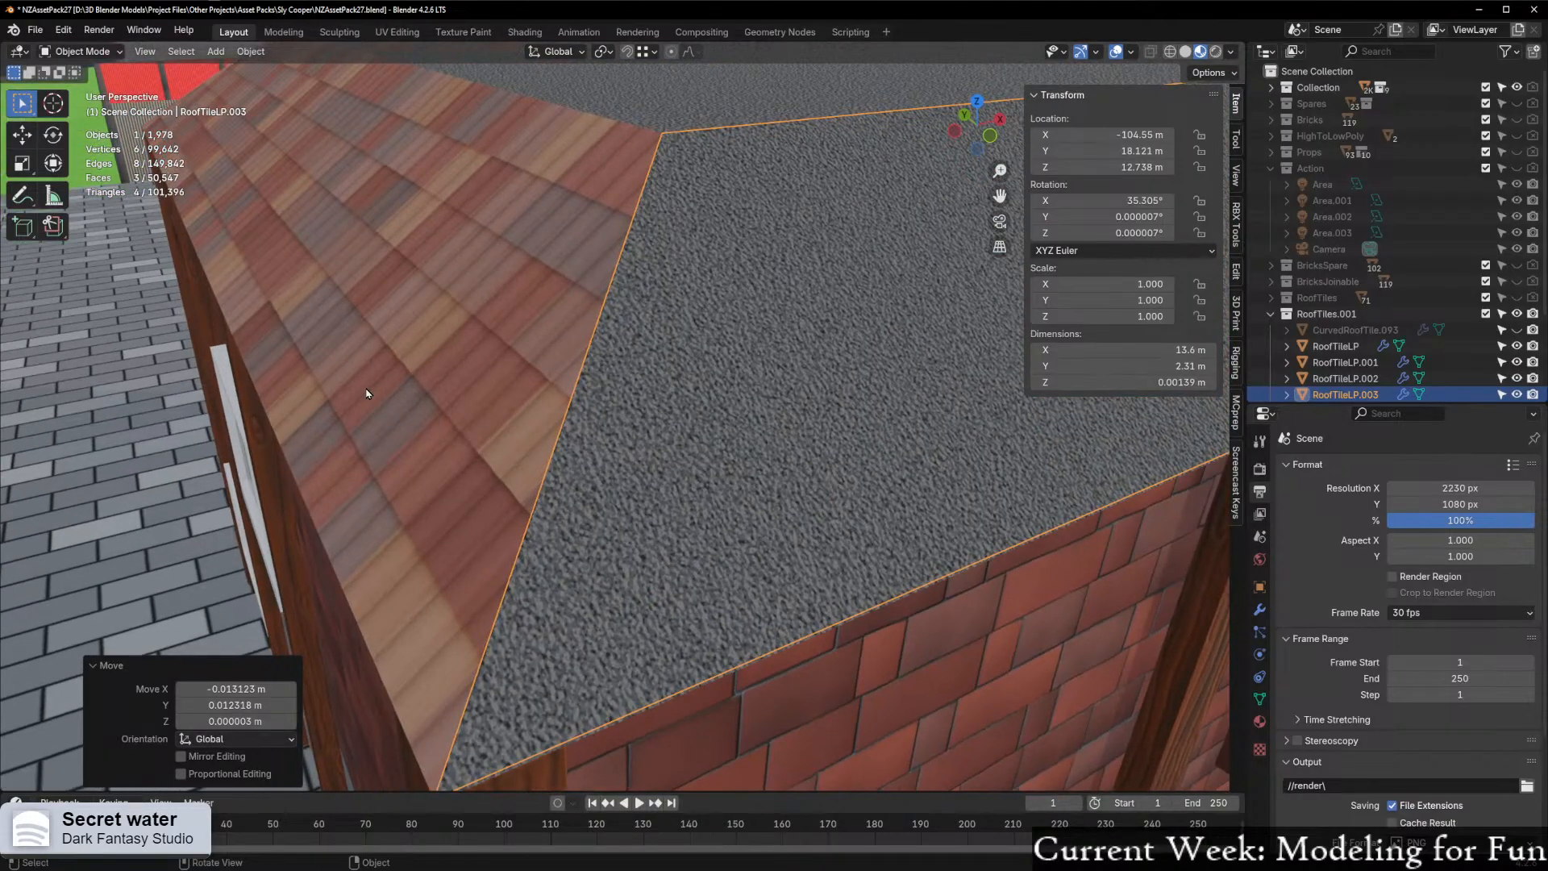
Raise the RoofTileLP.003 panel along its local Z axis until its tiles cover the slope, and clear the selection
key(g)
key(z)
key(z)
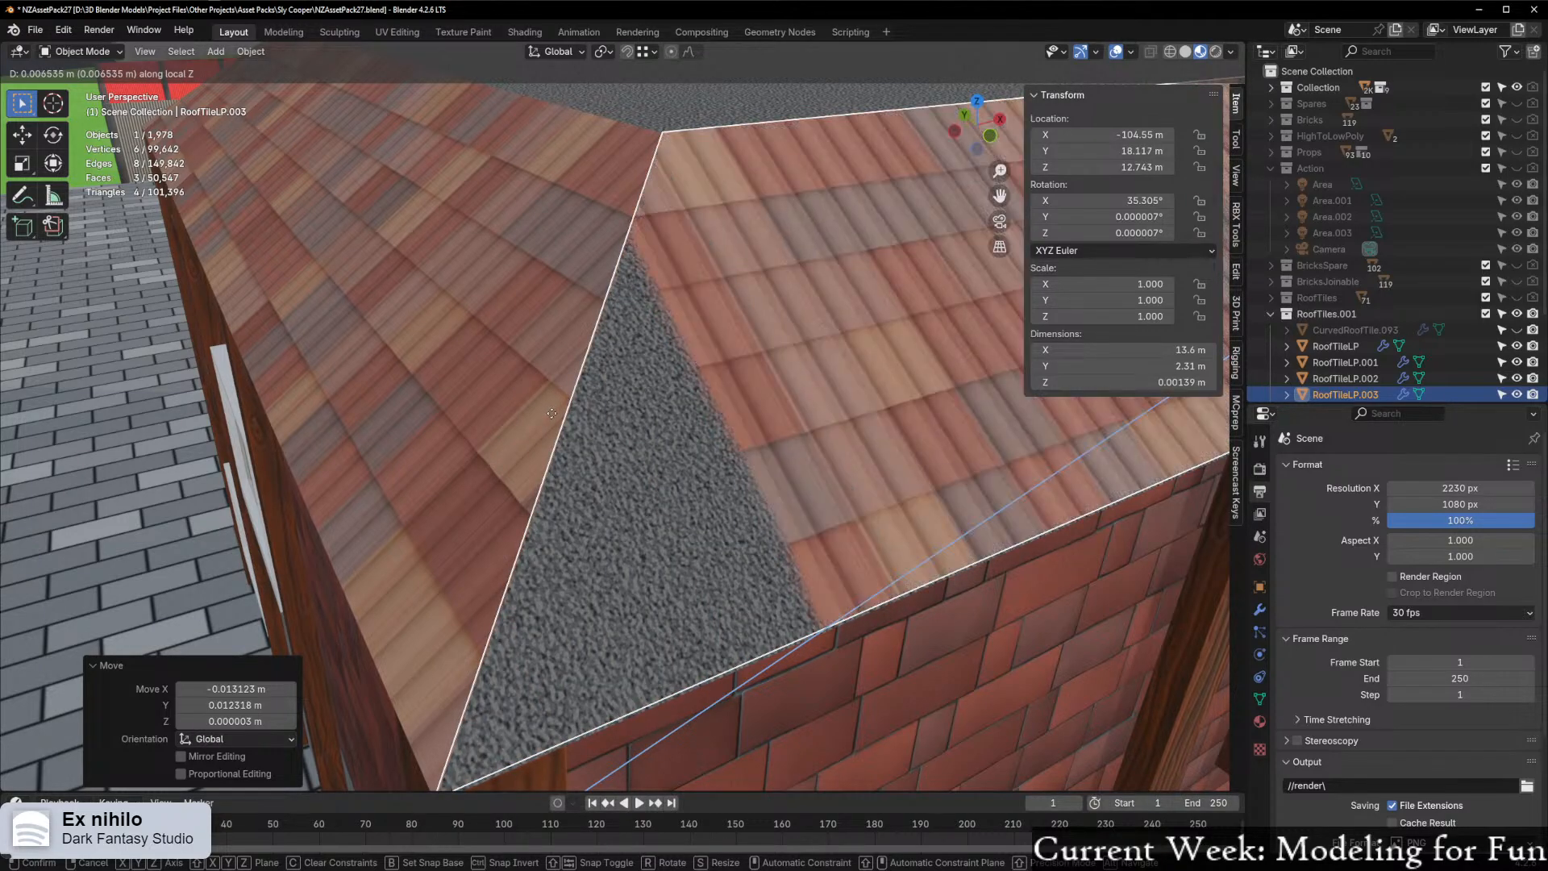
click(556, 417)
scroll(556, 417, down, 8)
middle_drag(694, 446, 592, 425)
scroll(552, 453, up, 4)
key(alt+a)
Examine the building's finished tile roof, brick wall texture, wooden posts and arched windows from near and far
middle_drag(653, 485, 474, 469)
scroll(500, 516, down, 5)
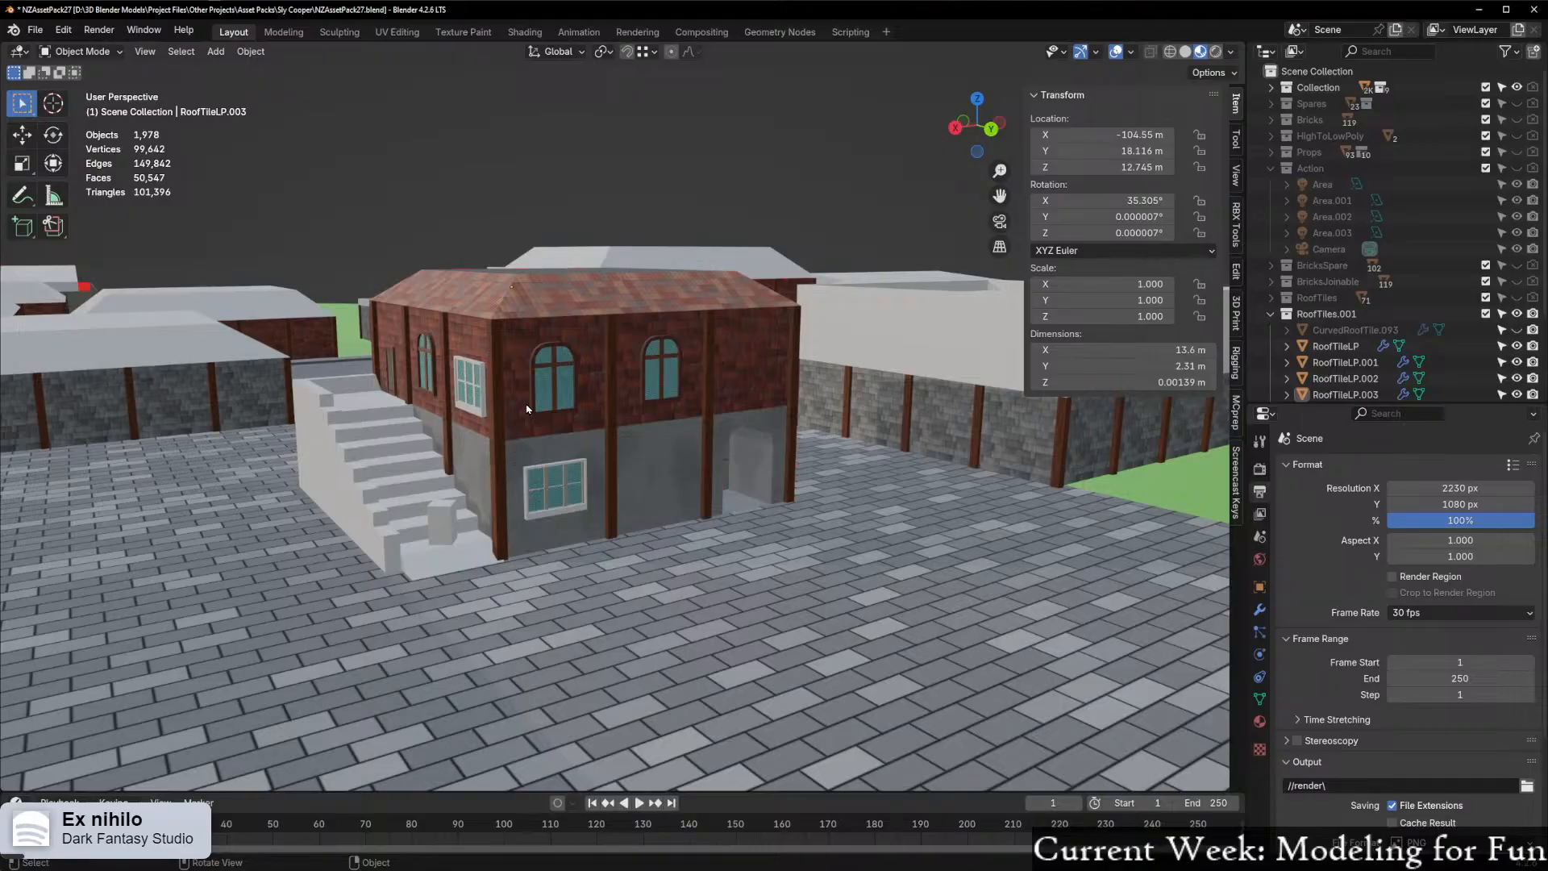
scroll(518, 363, up, 5)
scroll(504, 355, down, 1)
middle_drag(505, 368, 575, 433)
middle_drag(636, 437, 553, 433)
scroll(545, 433, up, 3)
scroll(546, 491, up, 5)
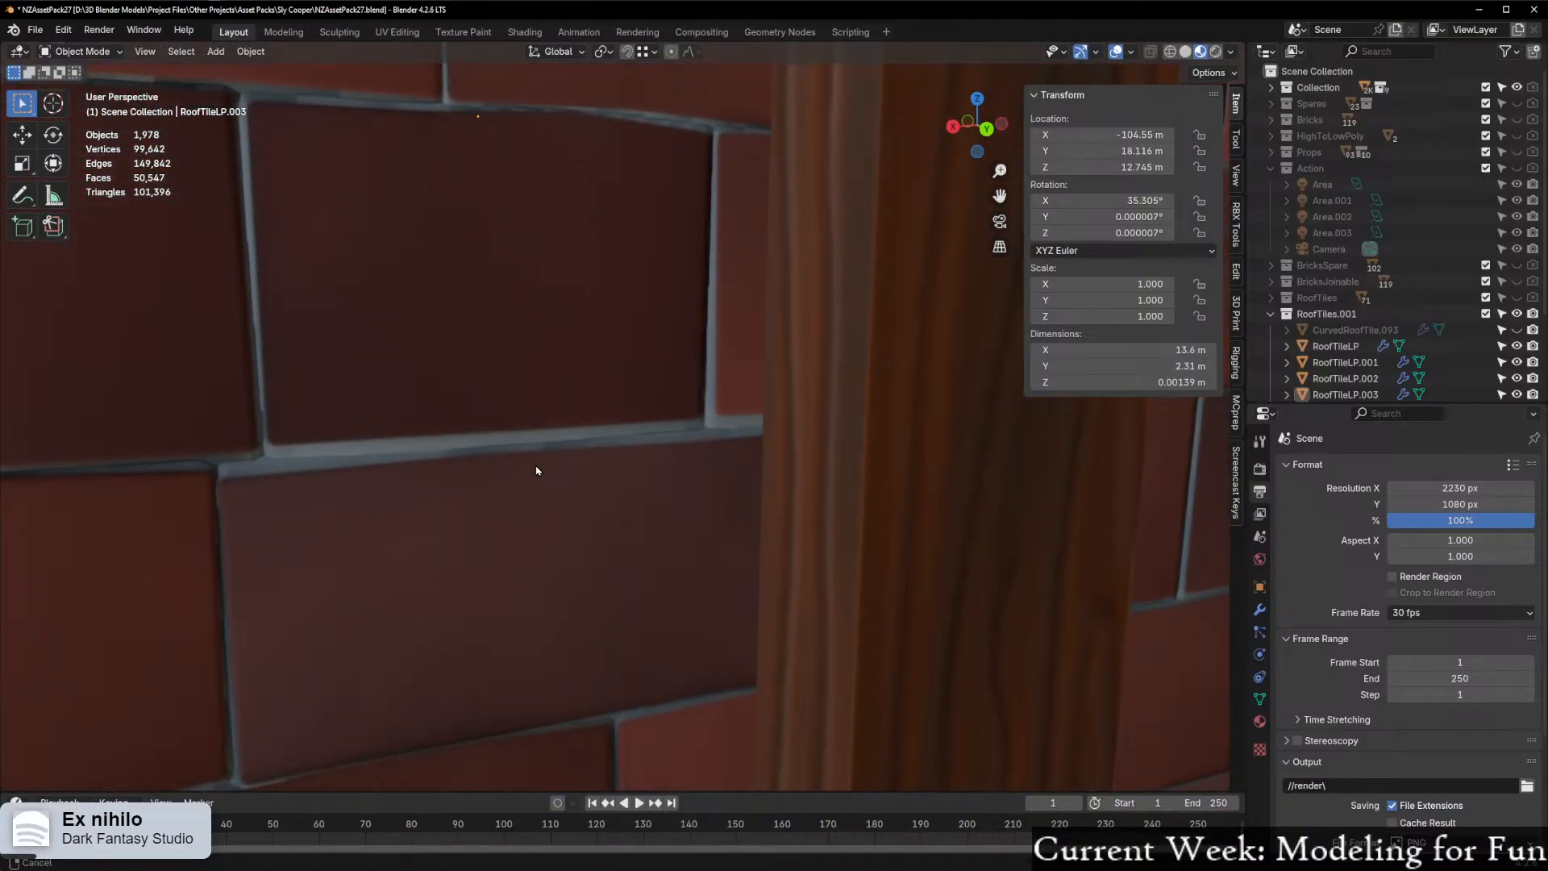
scroll(499, 636, down, 10)
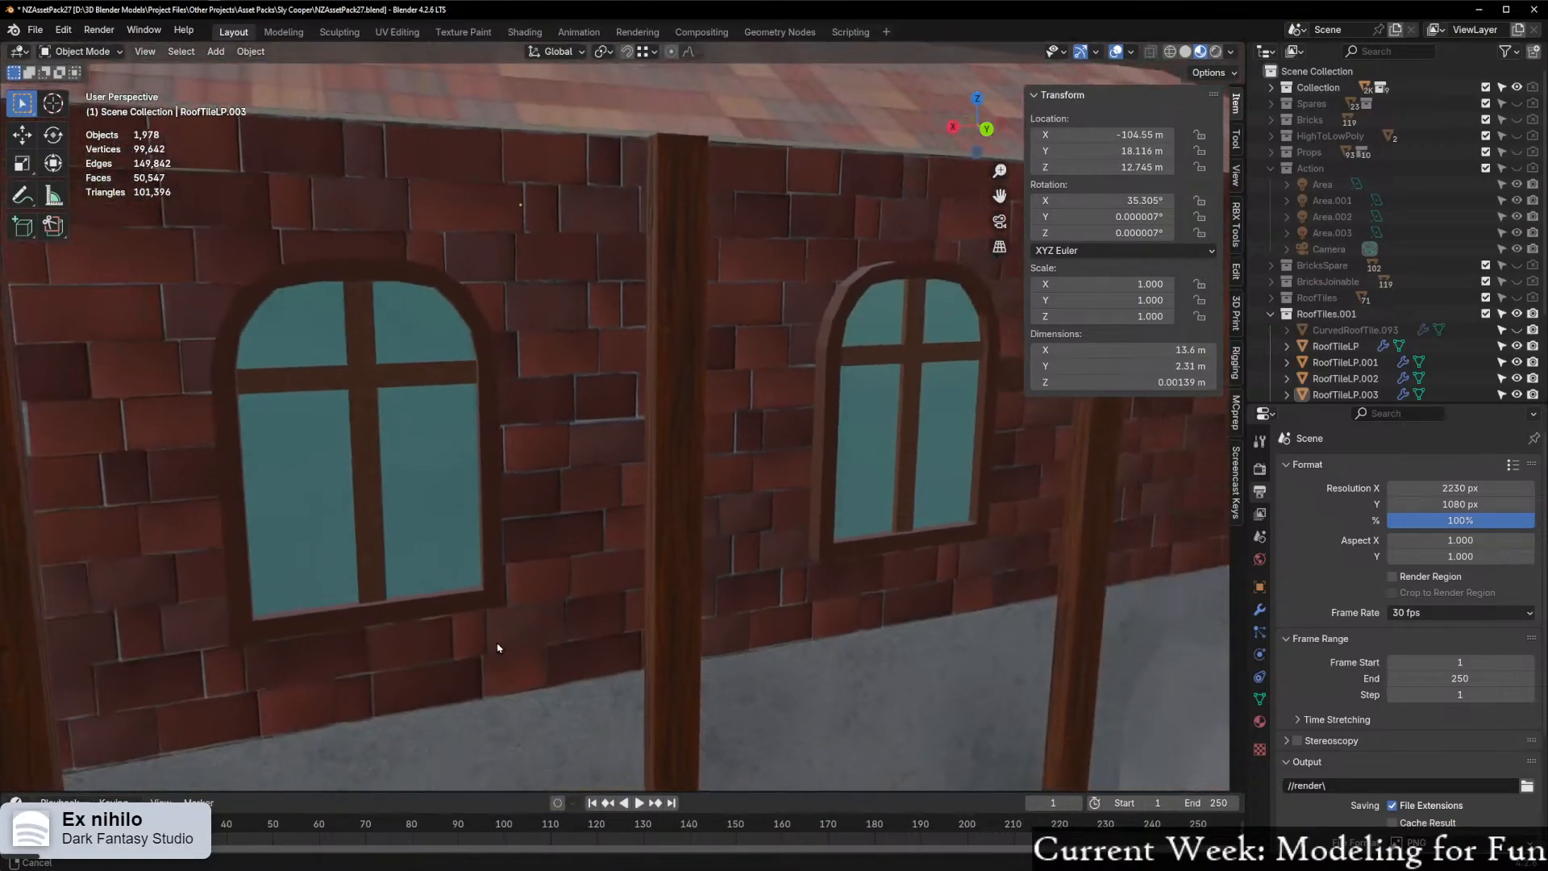
scroll(526, 601, up, 8)
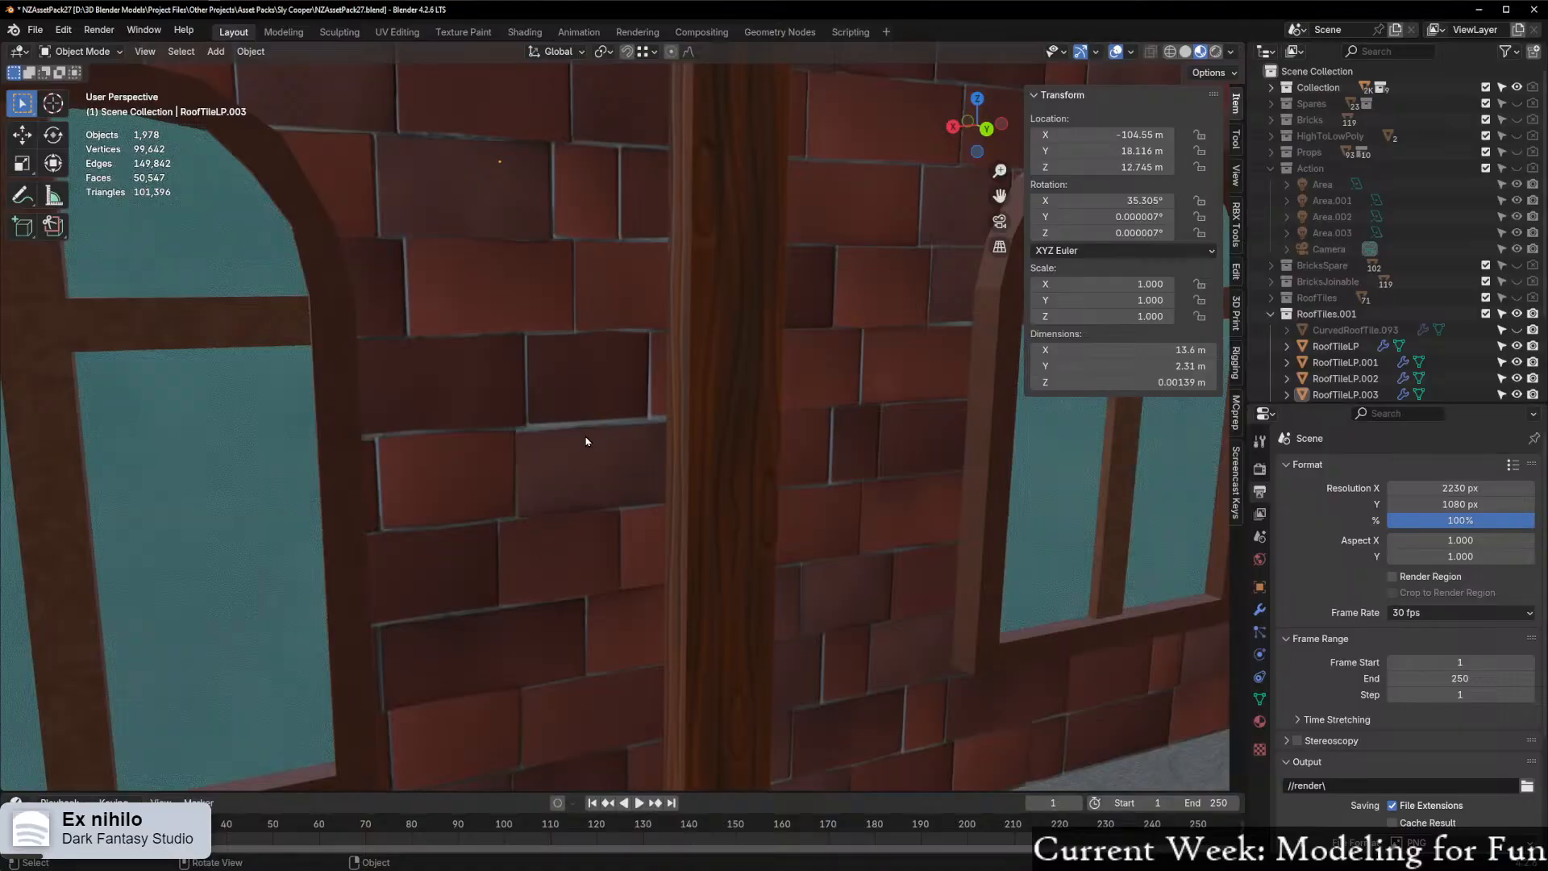
scroll(595, 427, down, 8)
middle_drag(594, 426, 487, 536)
scroll(661, 478, up, 2)
scroll(691, 478, down, 3)
scroll(404, 536, up, 6)
scroll(242, 519, down, 5)
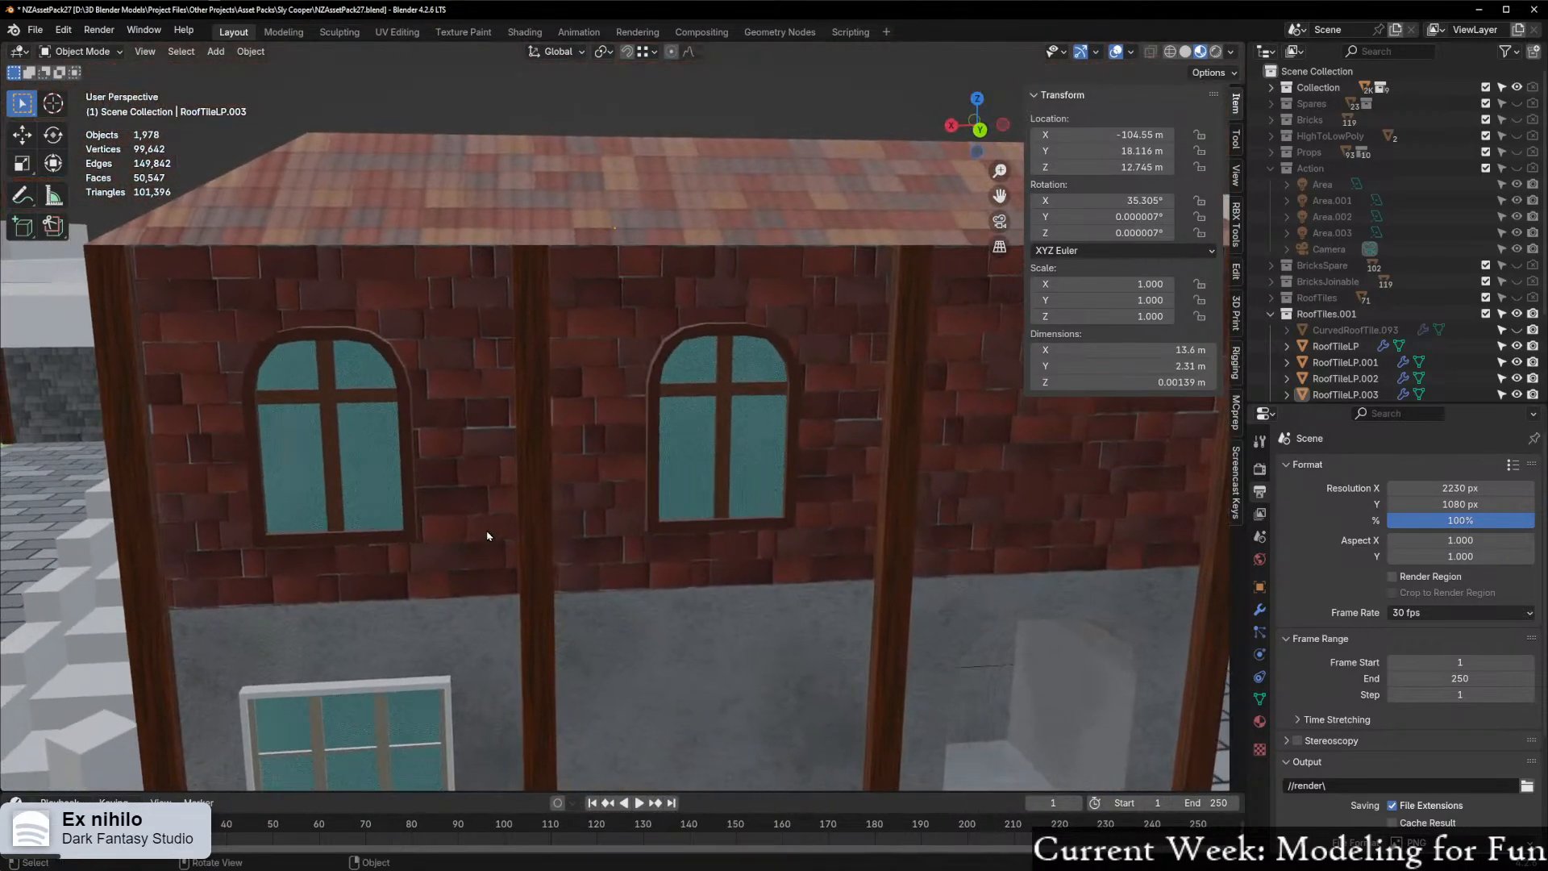
Try rotating the upper brick wall section behind the second arched window about the Z, X and Y axes
click(636, 512)
key(r)
key(z)
key(x)
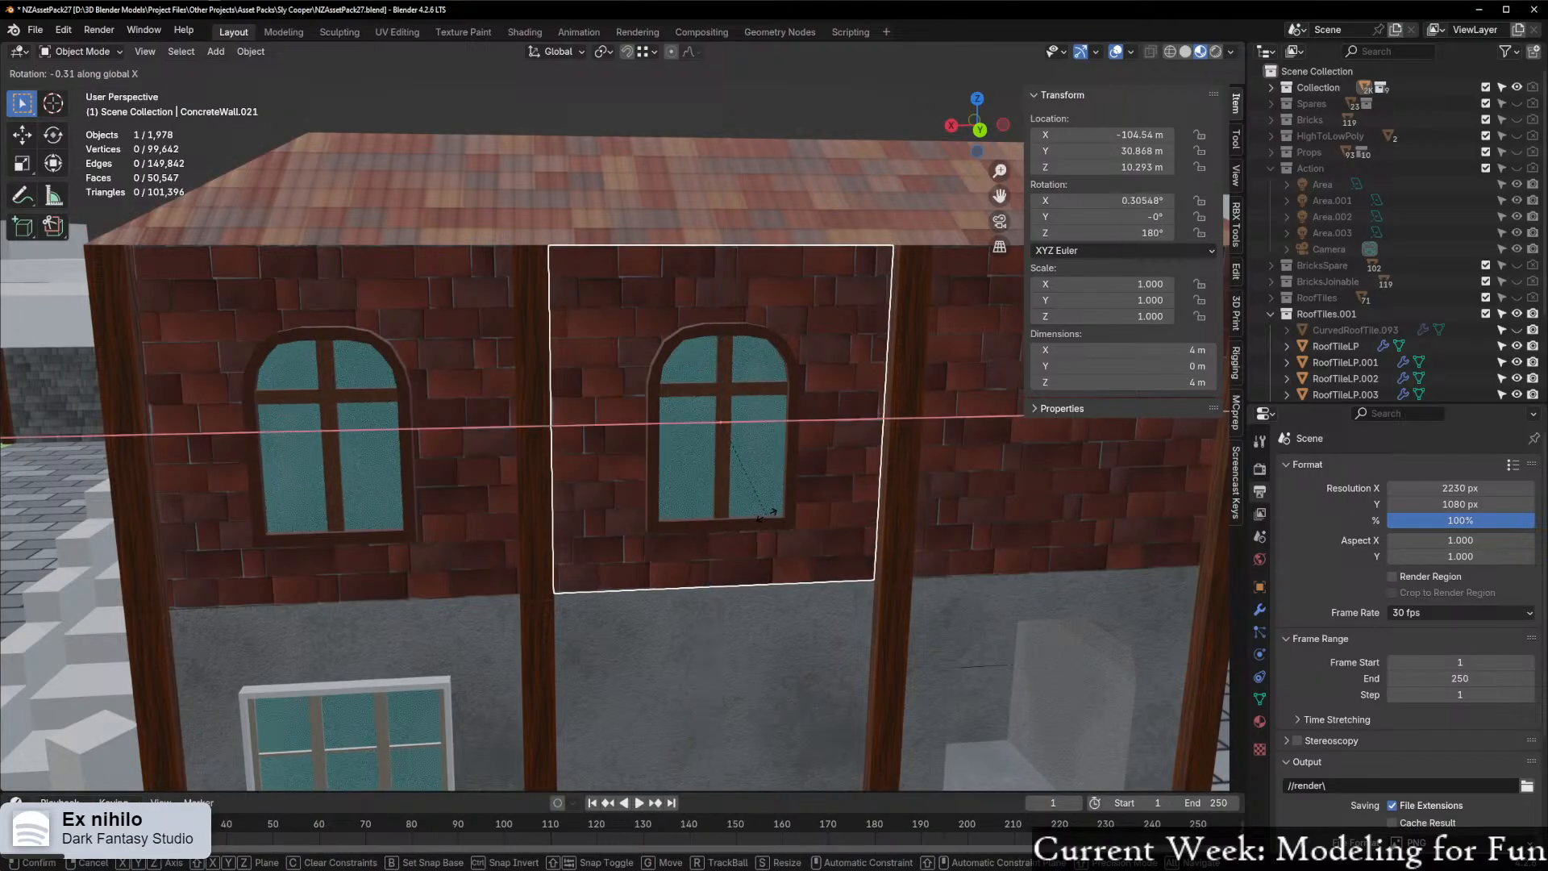
key(y)
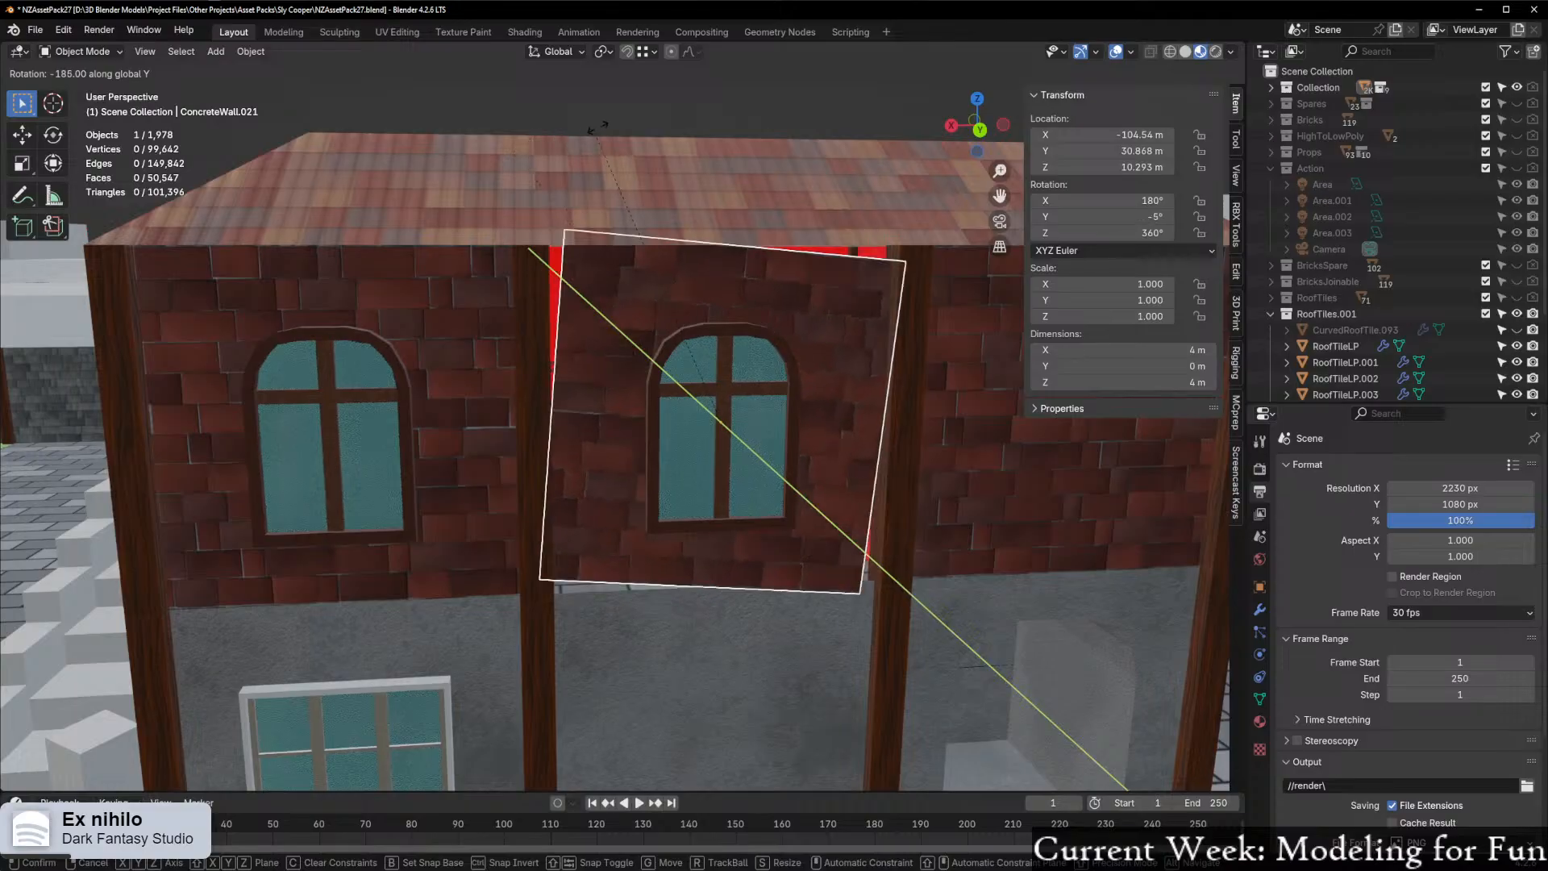
right_click(564, 175)
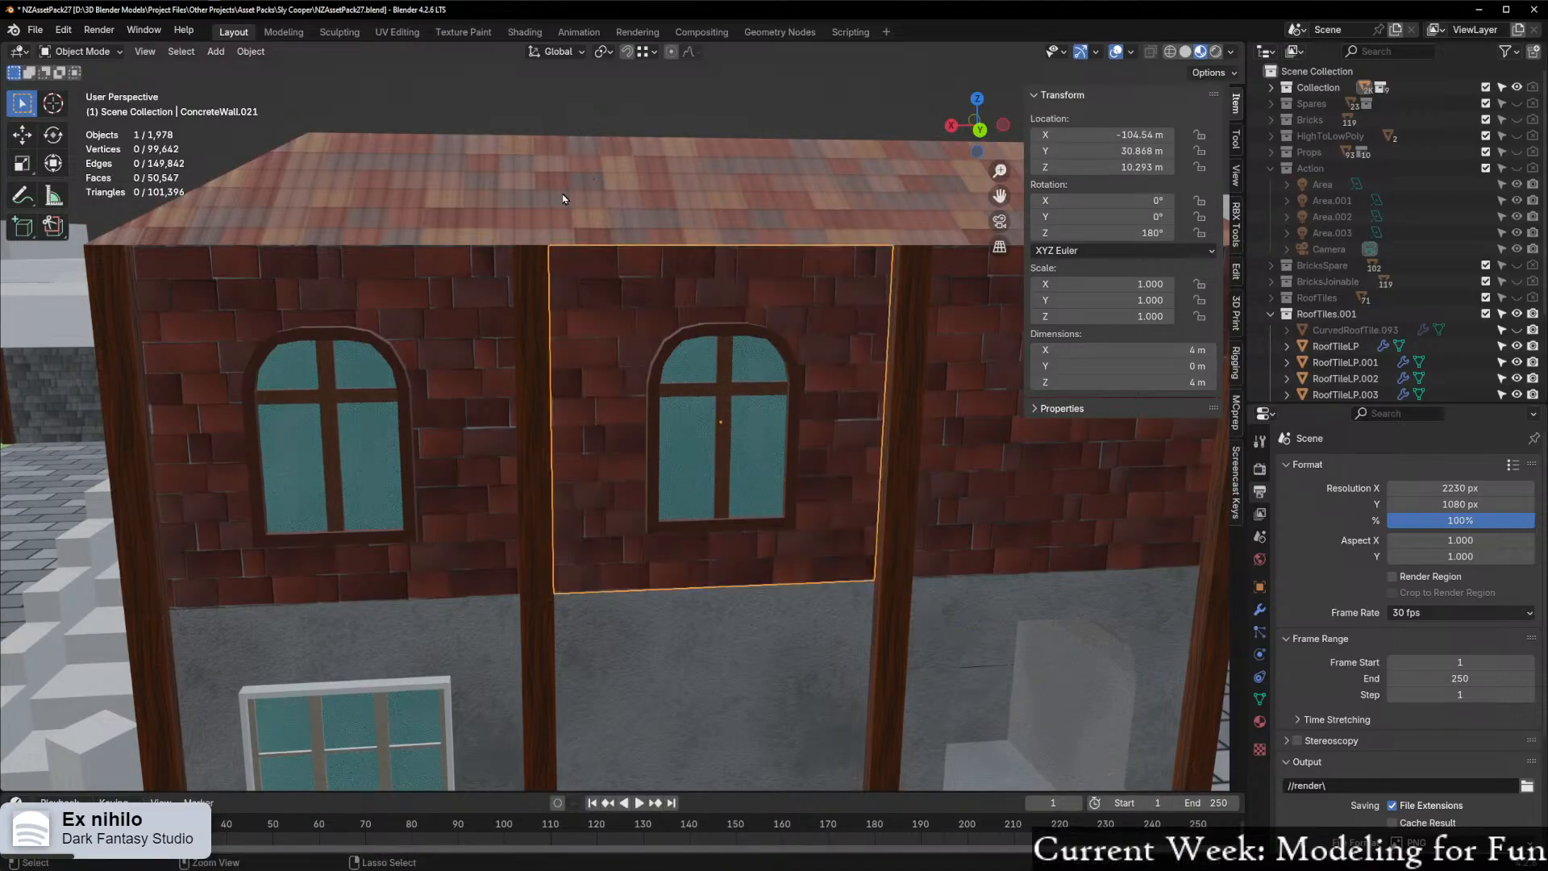
Examine the building's other walls and windows and the neighbouring stone buildings across the courtyard
scroll(513, 428, down, 8)
middle_drag(513, 428, 404, 598)
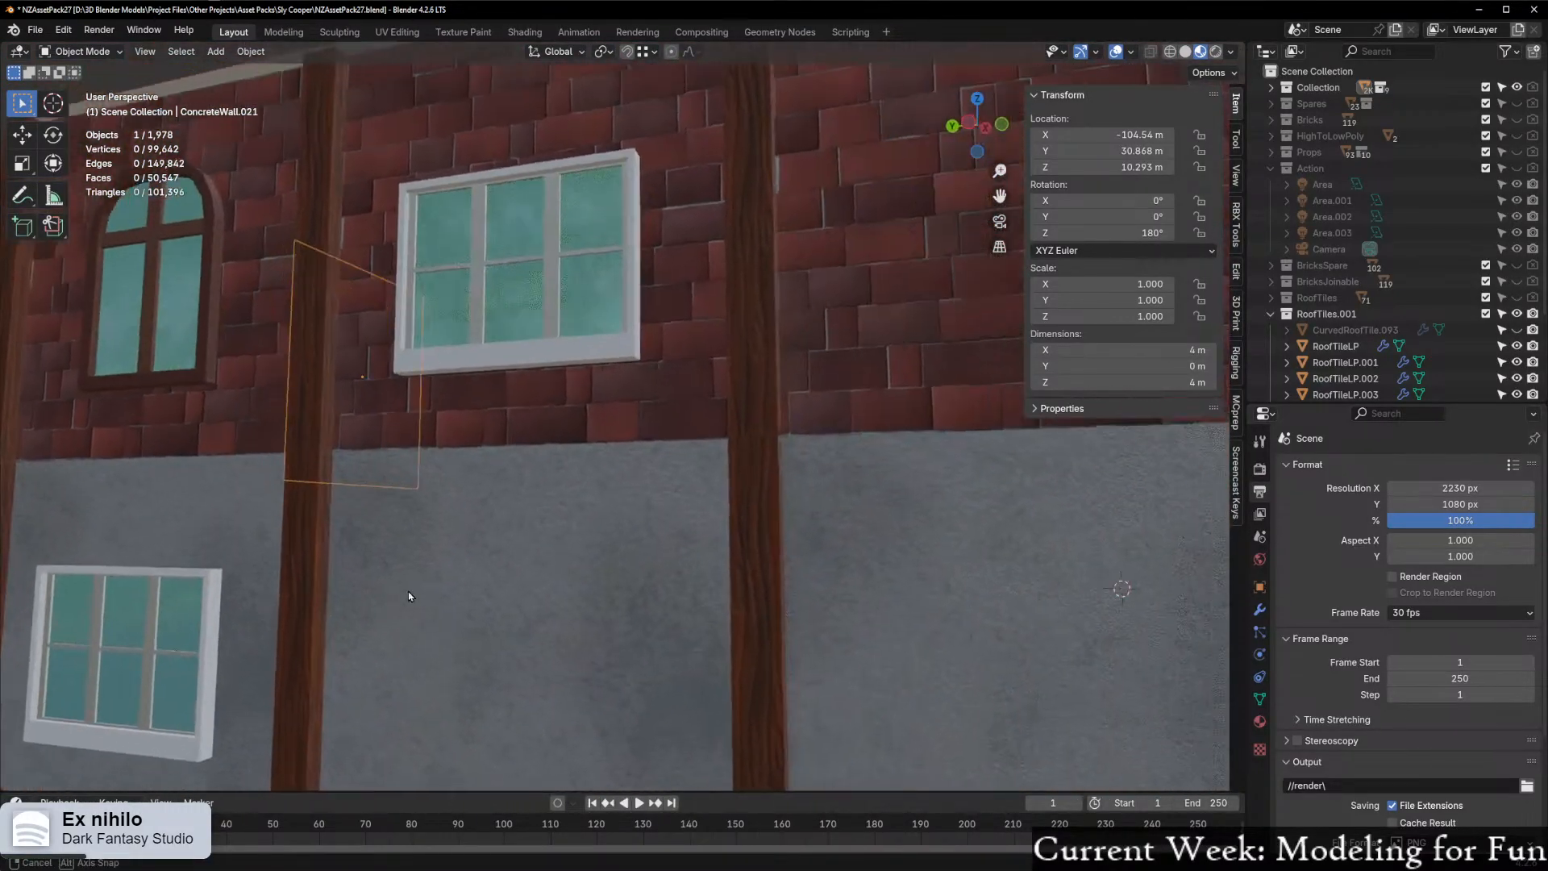
scroll(407, 597, up, 5)
scroll(531, 605, down, 6)
middle_drag(545, 636, 712, 696)
scroll(629, 581, down, 4)
middle_drag(615, 564, 549, 605)
middle_drag(489, 381, 612, 515)
scroll(612, 520, up, 4)
scroll(619, 618, down, 8)
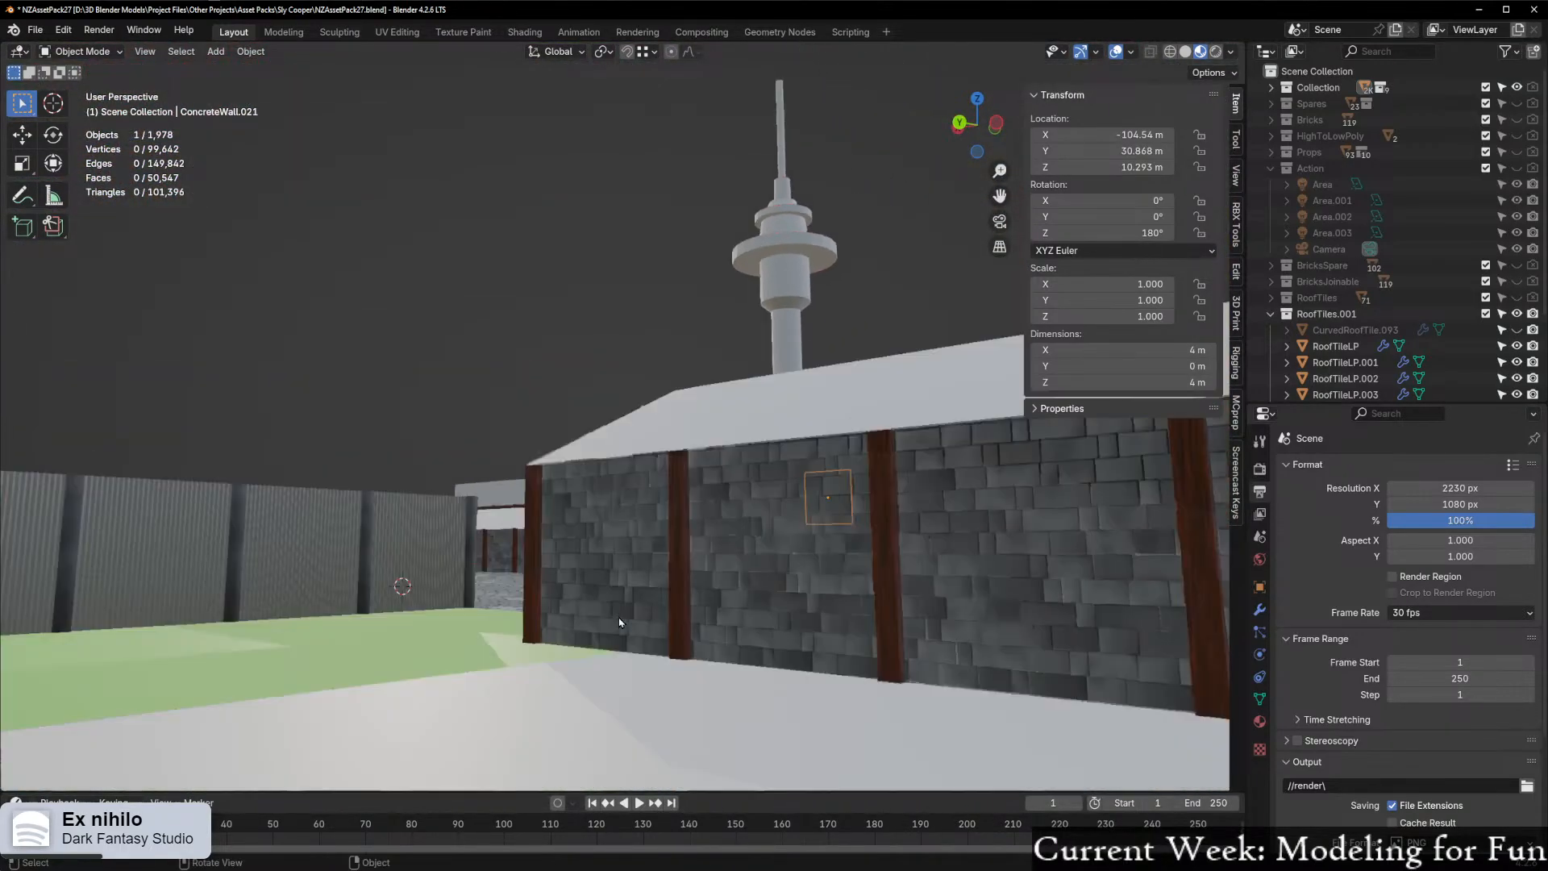
middle_drag(607, 634, 623, 528)
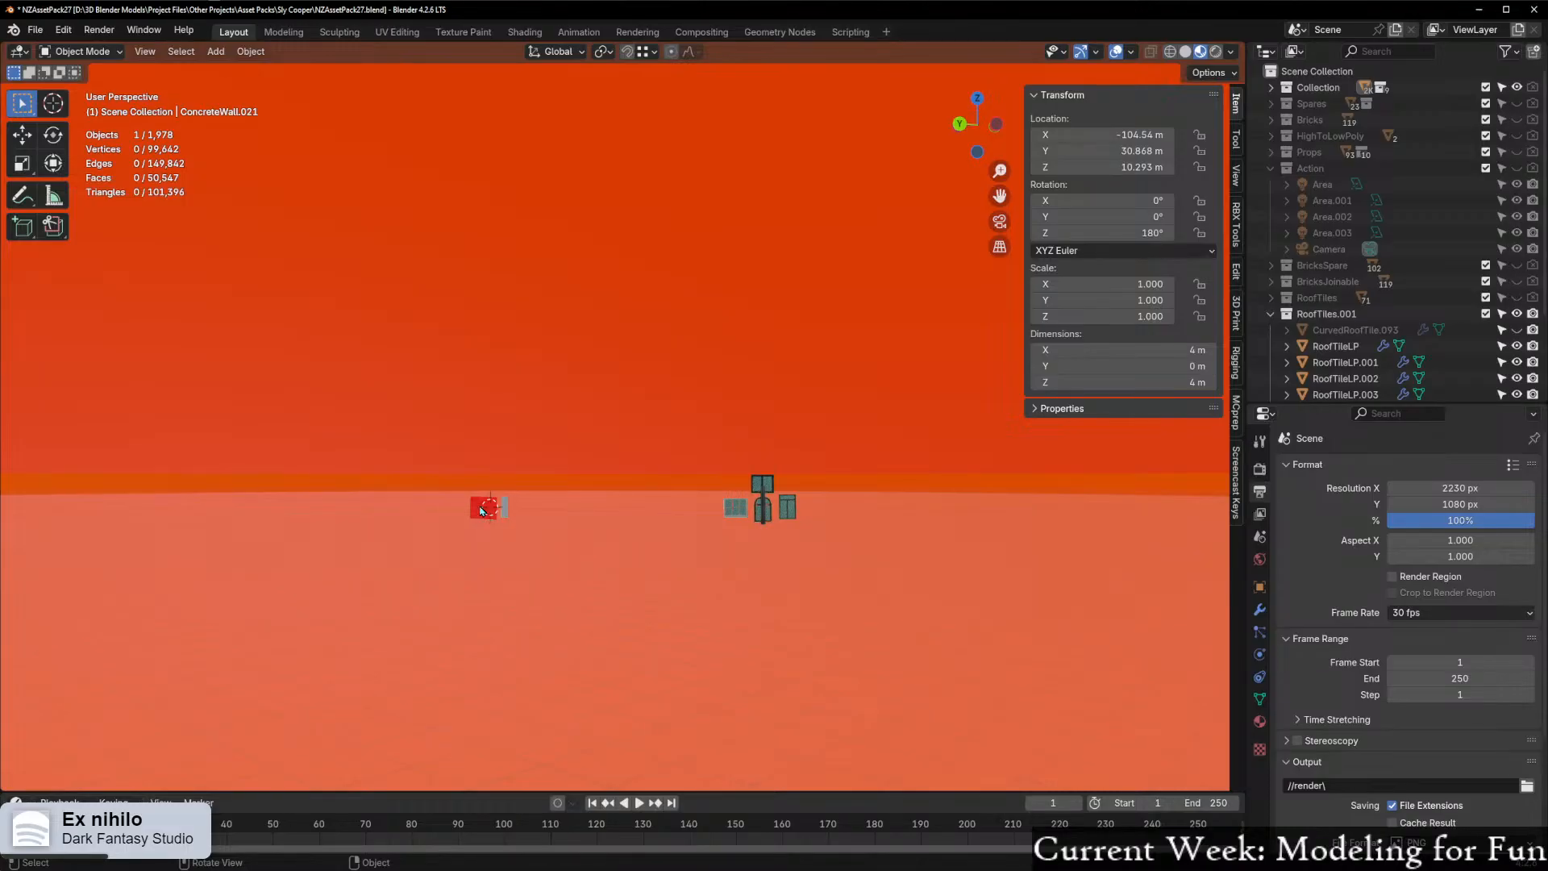
Check the contents of the RoofTiles.001 collection, selecting RoofTileLP through RoofTileLP.003 together
scroll(887, 483, up, 4)
click(1272, 314)
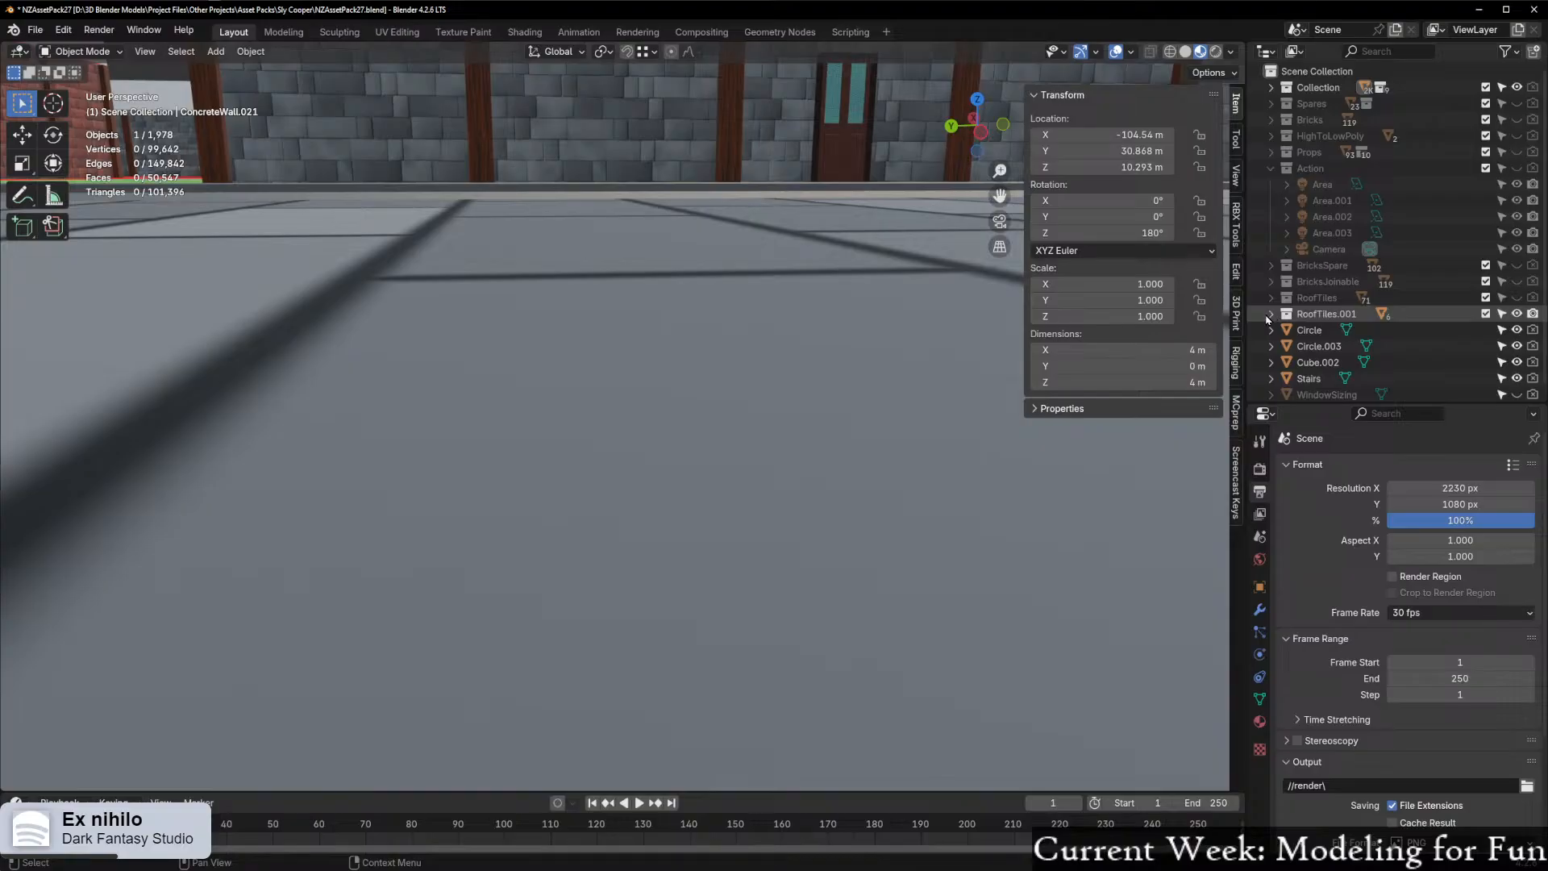
click(1271, 314)
scroll(880, 395, down, 6)
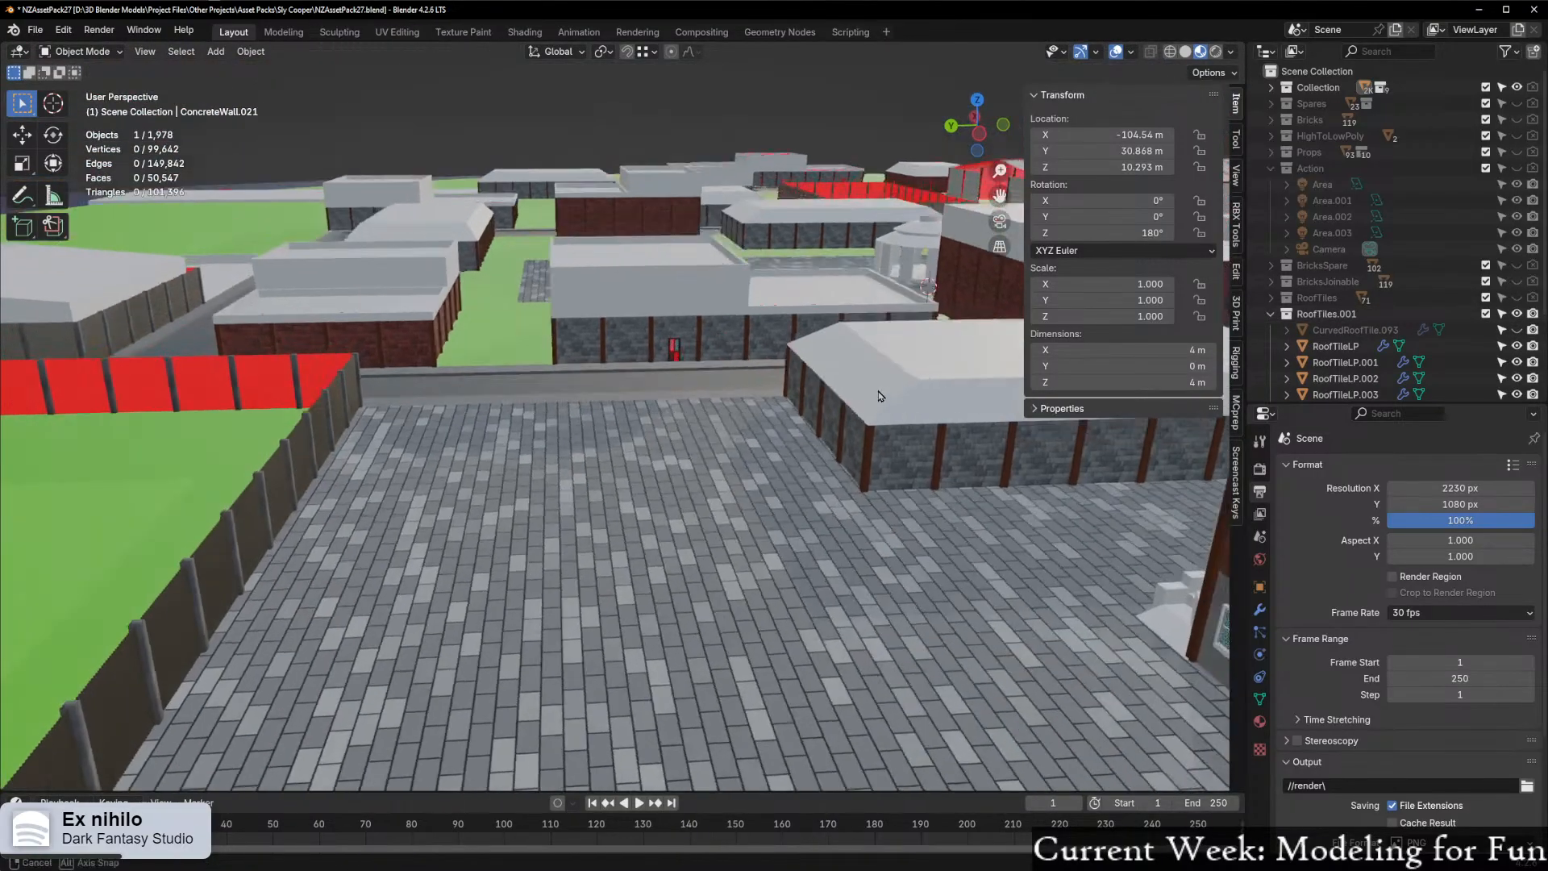
middle_drag(879, 396, 887, 363)
click(1335, 346)
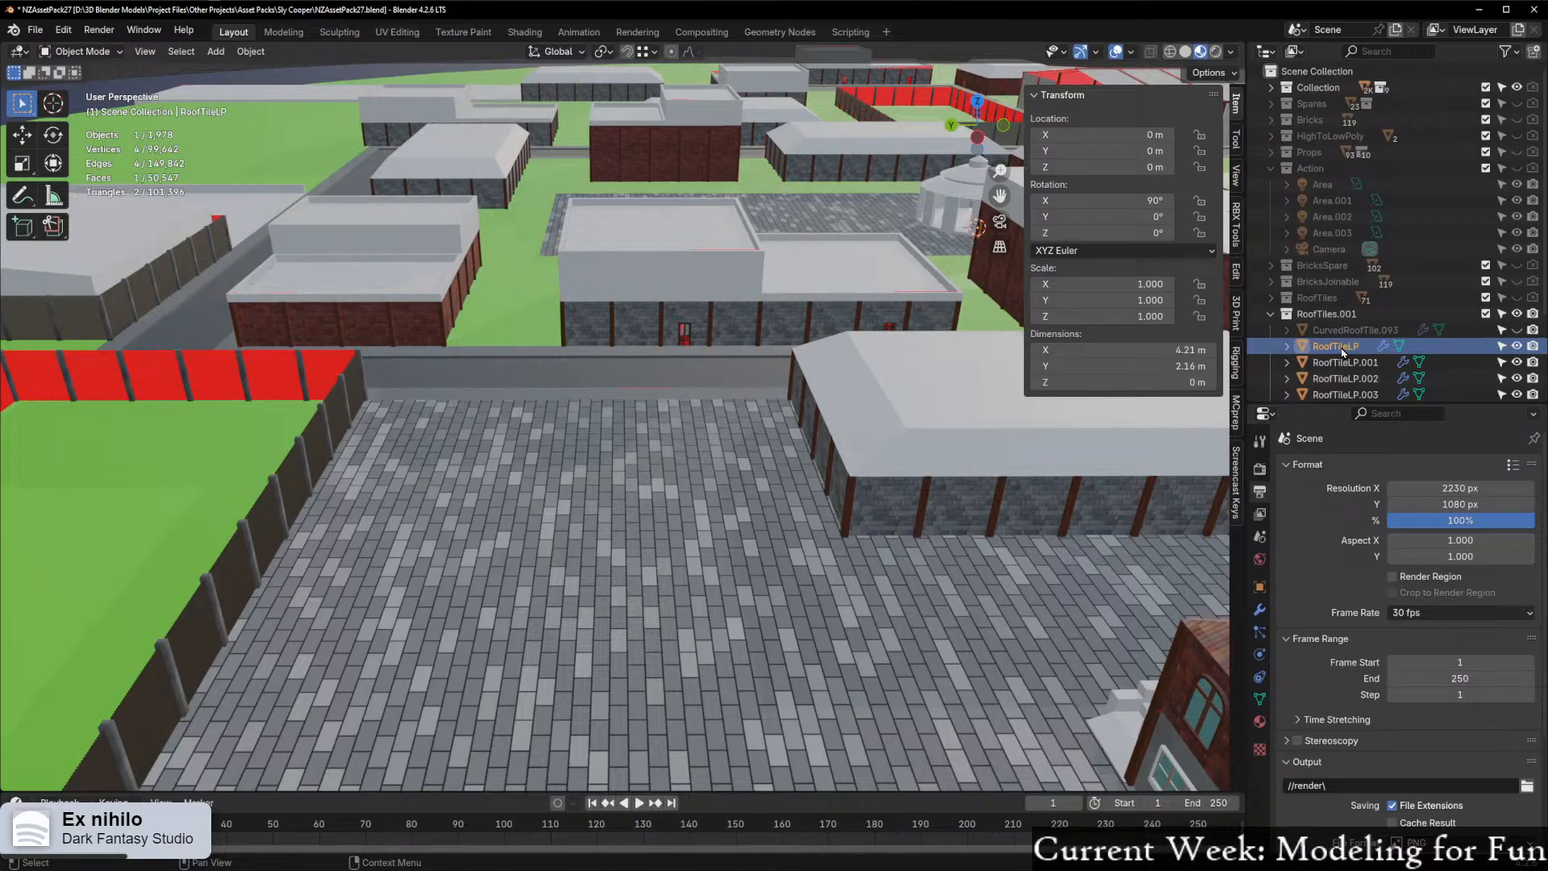
shift+click(1348, 395)
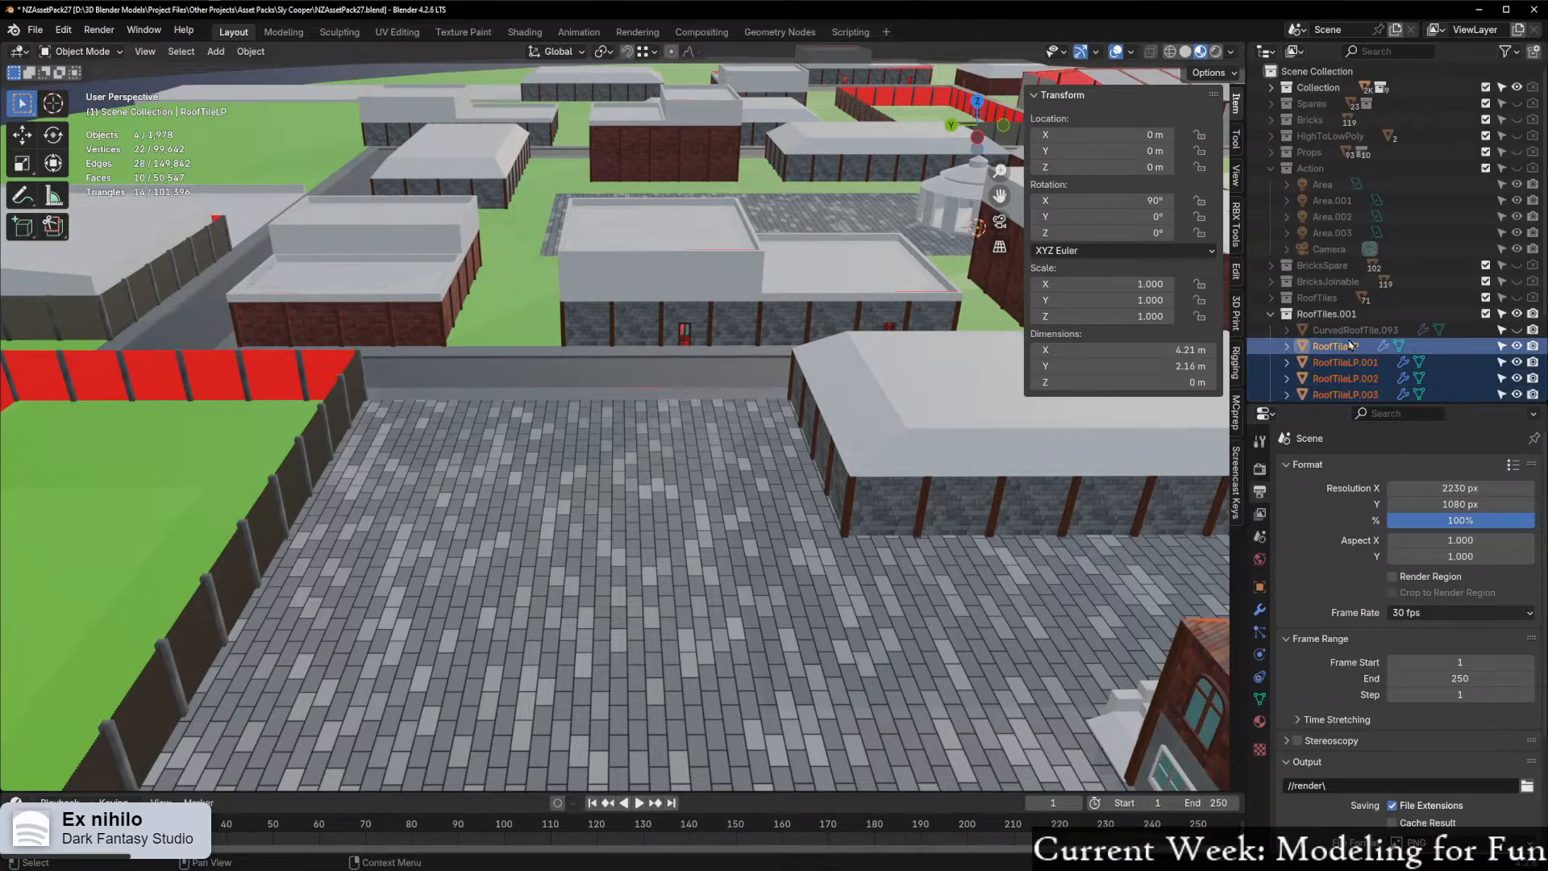
scroll(1353, 346, down, 3)
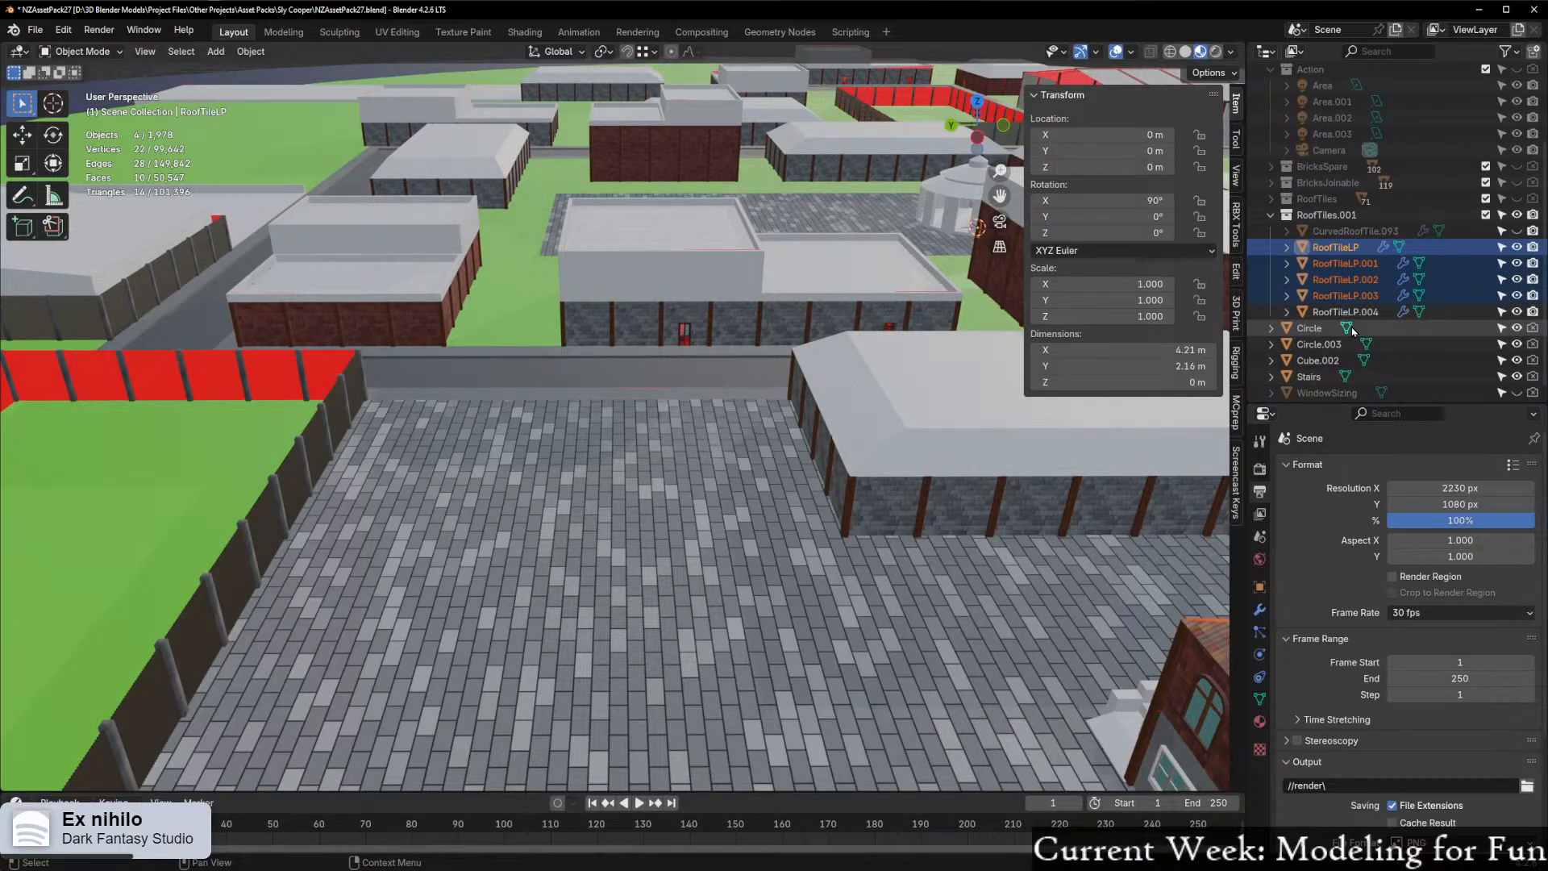
scroll(1315, 296, up, 3)
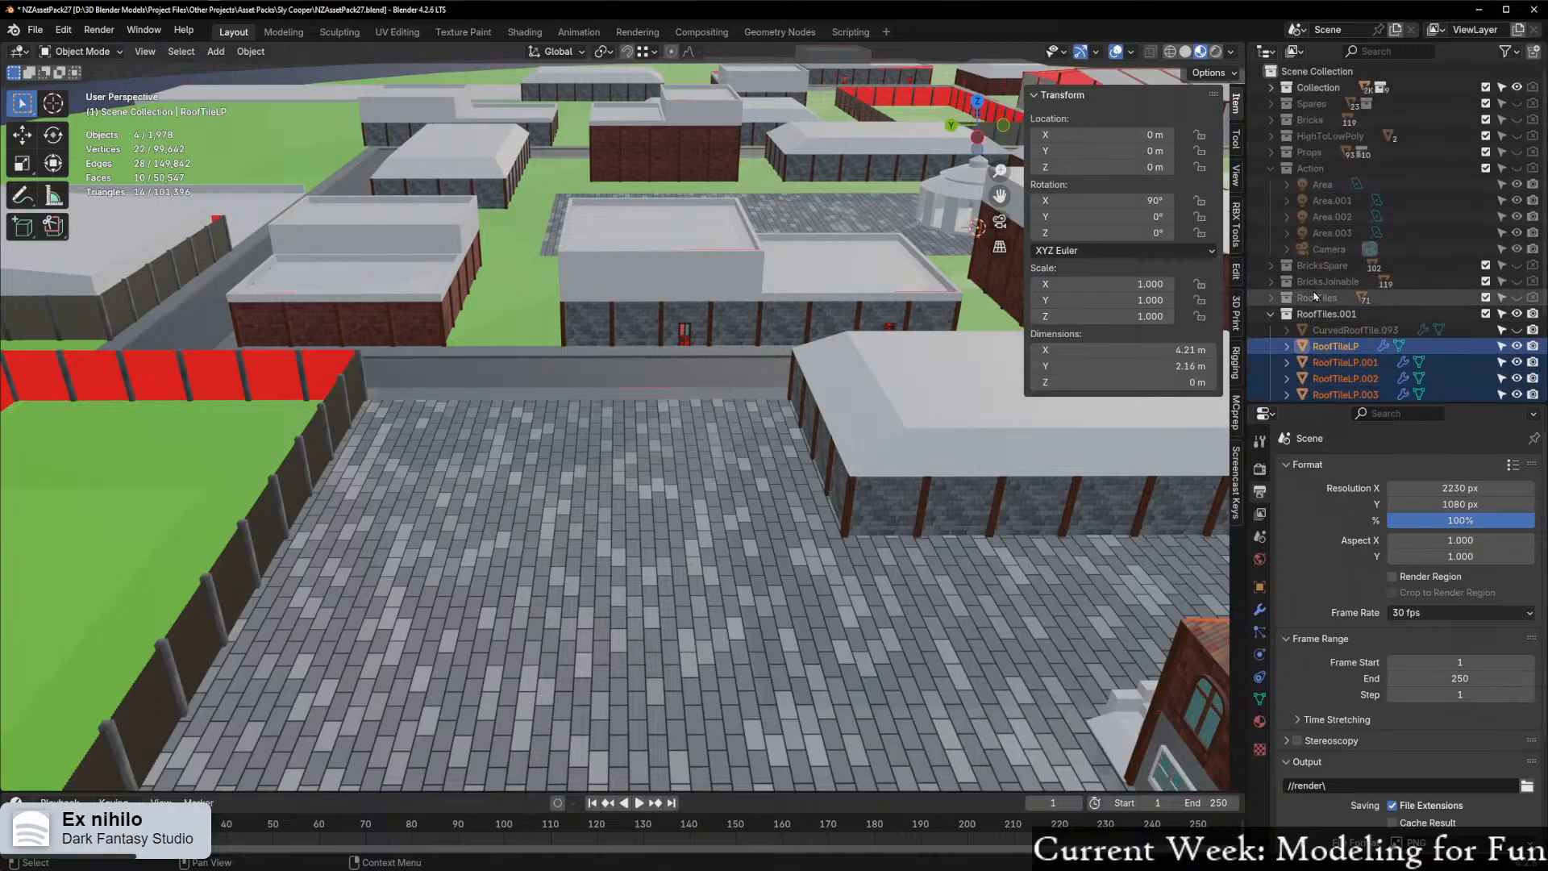
Delete the hidden CurvedRoofTile.093 object from the RoofTiles.001 collection
scroll(1356, 343, down, 2)
click(1355, 345)
click(1338, 280)
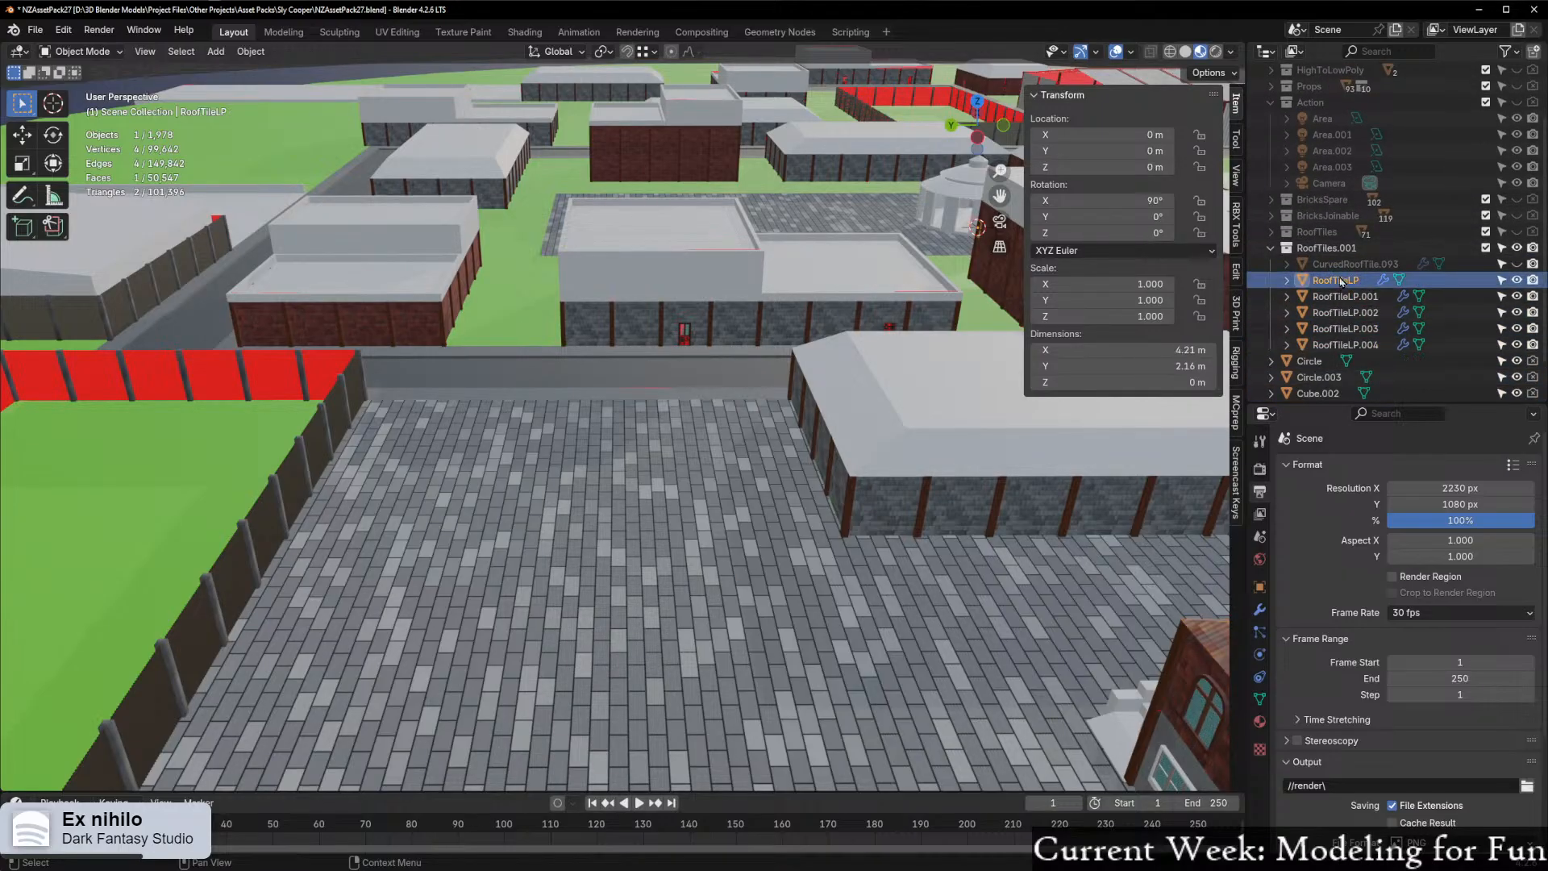
click(1342, 267)
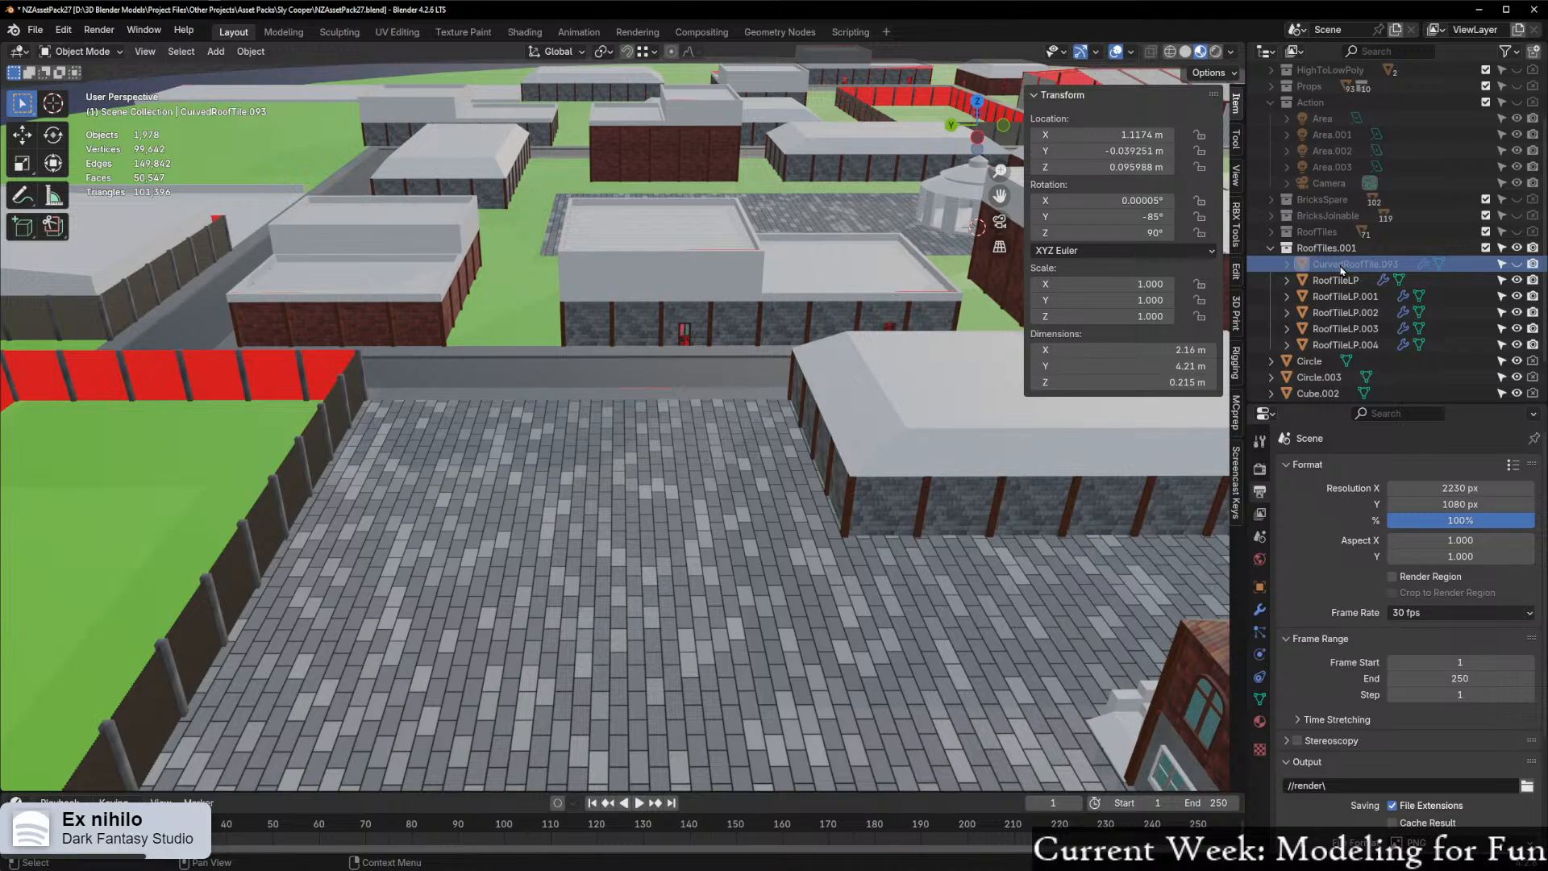
key(x)
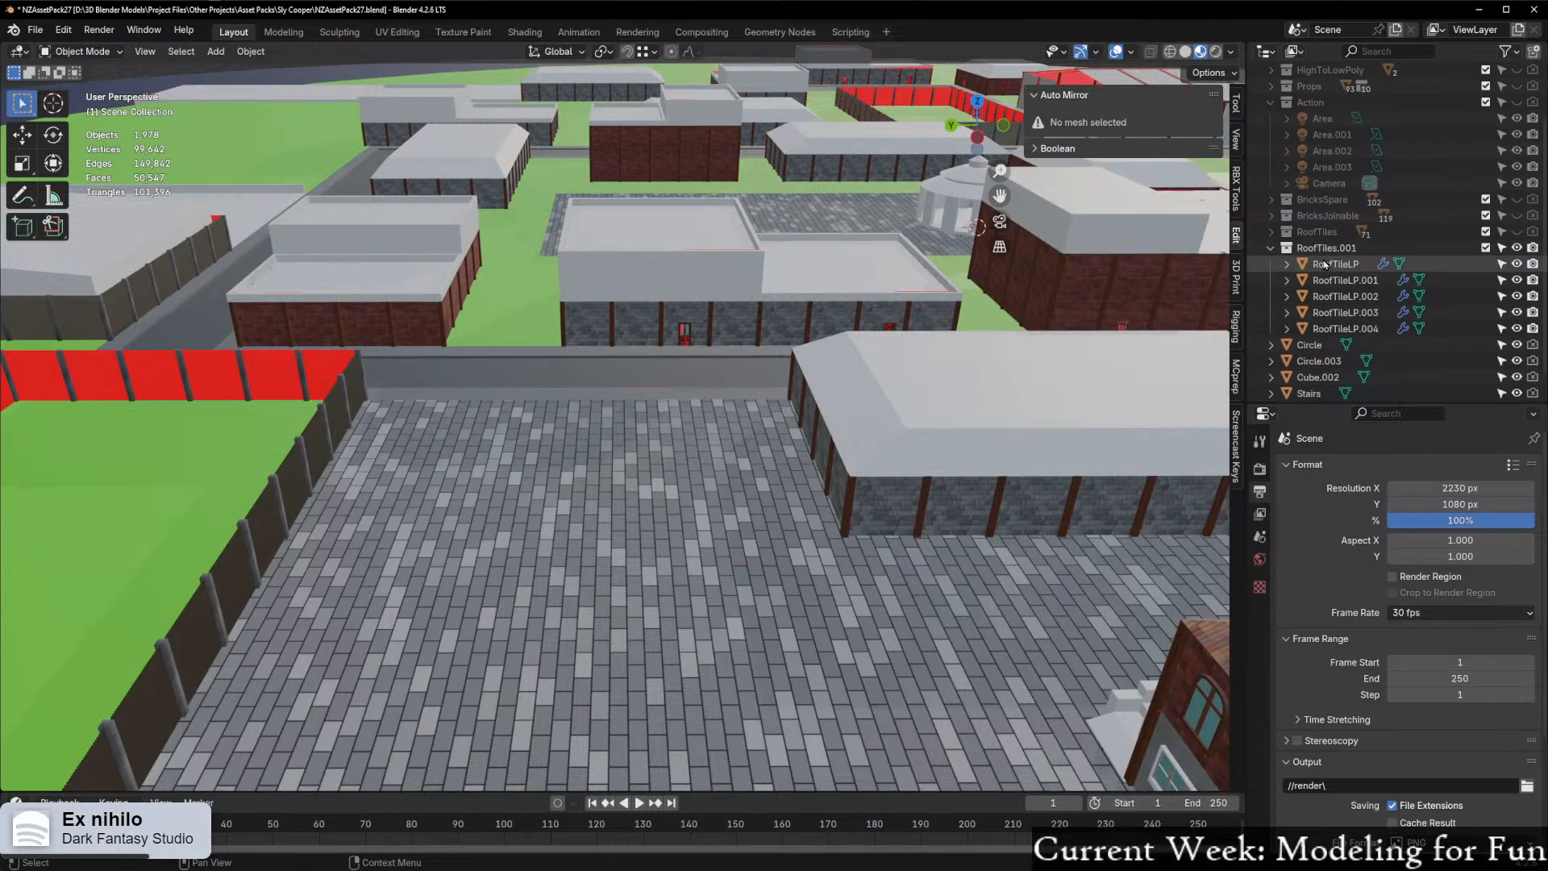
Move the RoofTiles.001 collection into the main Collection, keeping its name
scroll(1334, 272, up, 3)
click(1271, 315)
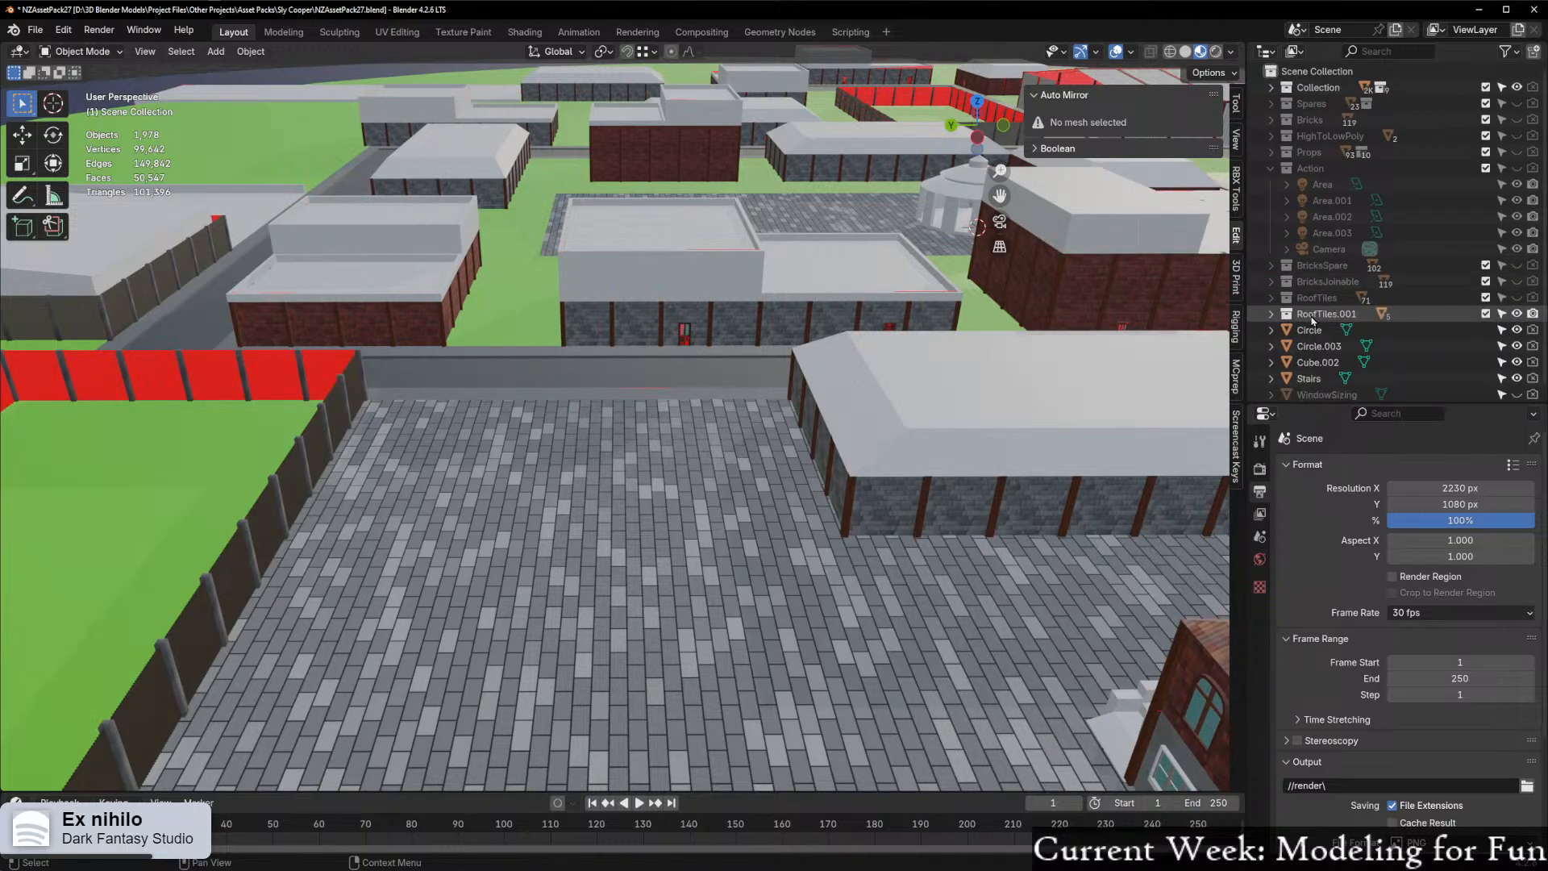
double_click(1312, 314)
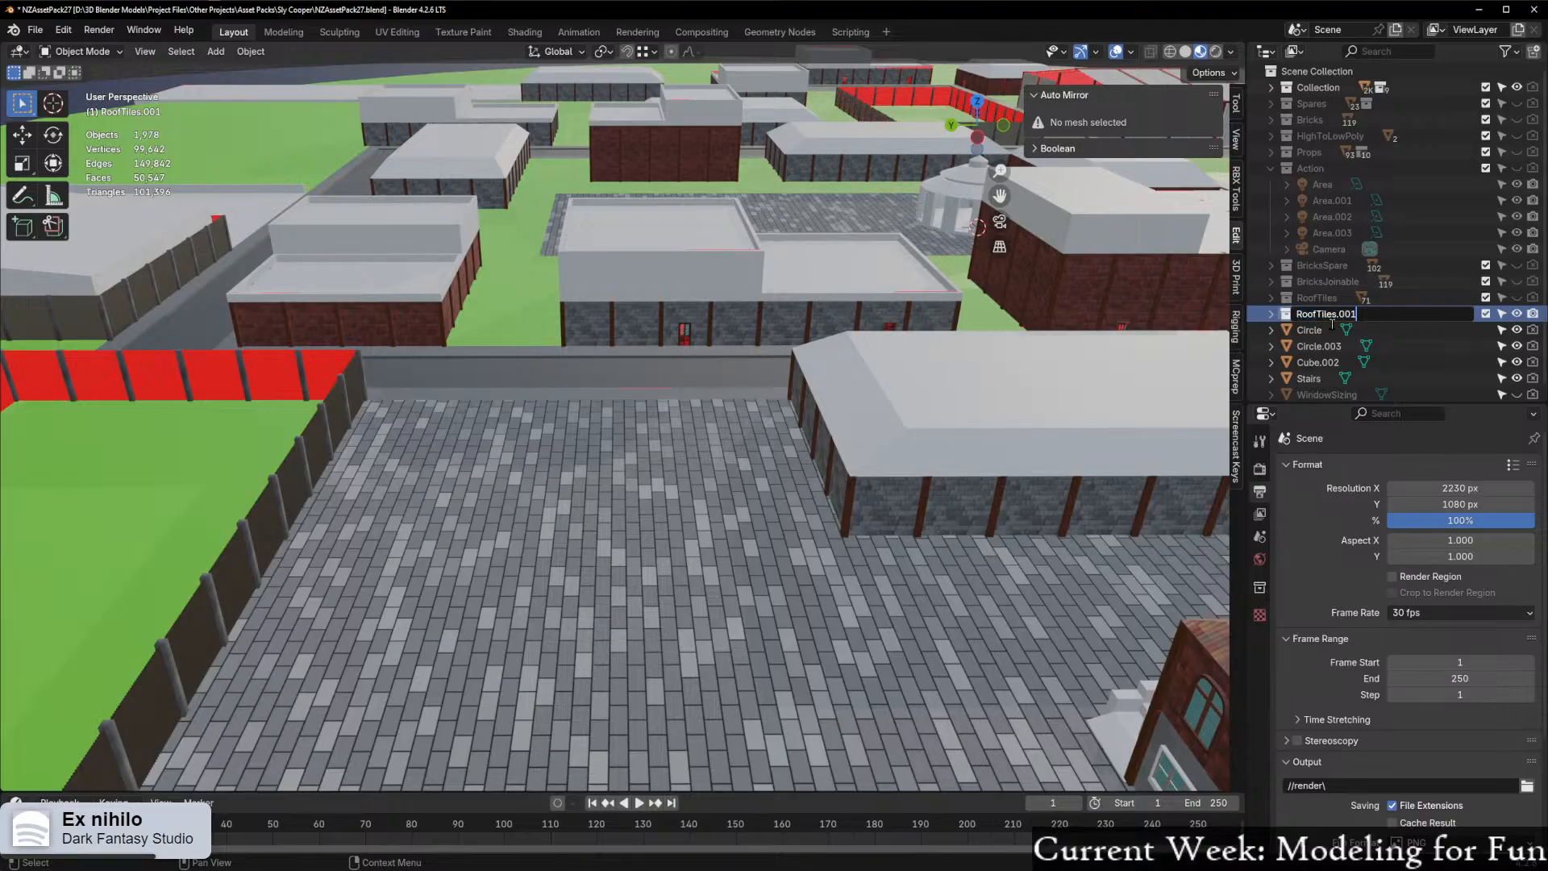
key(Return)
drag(1318, 316, 1341, 72)
Expand the main Collection with its RoofTiles.001 group and make the Guttering collection visible in the viewport
scroll(921, 362, down, 4)
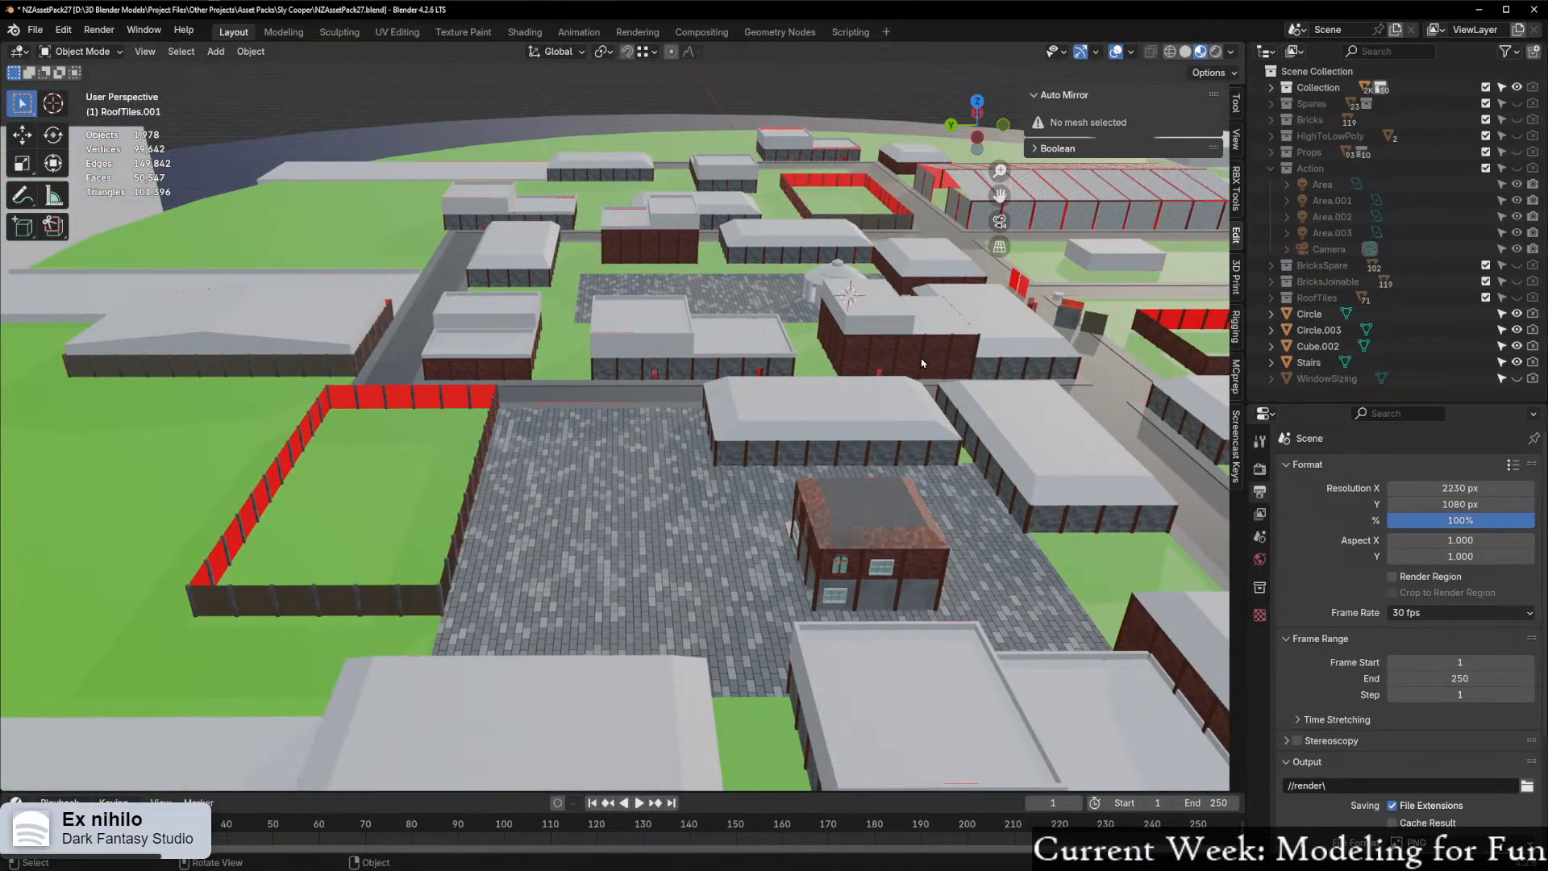
middle_drag(922, 362, 887, 355)
click(1271, 87)
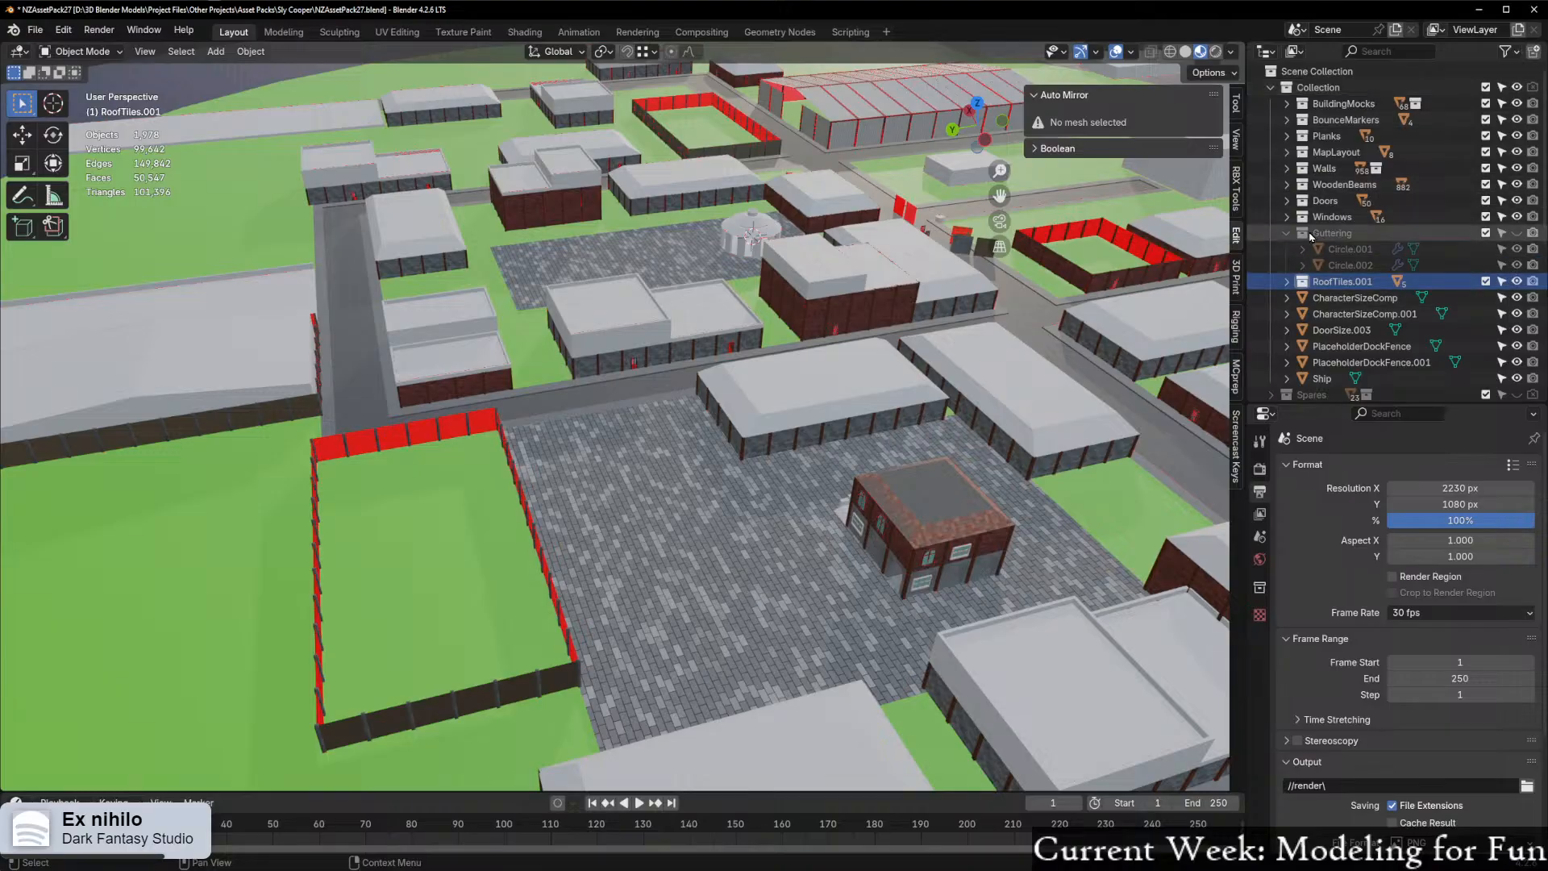
click(1287, 282)
click(1288, 233)
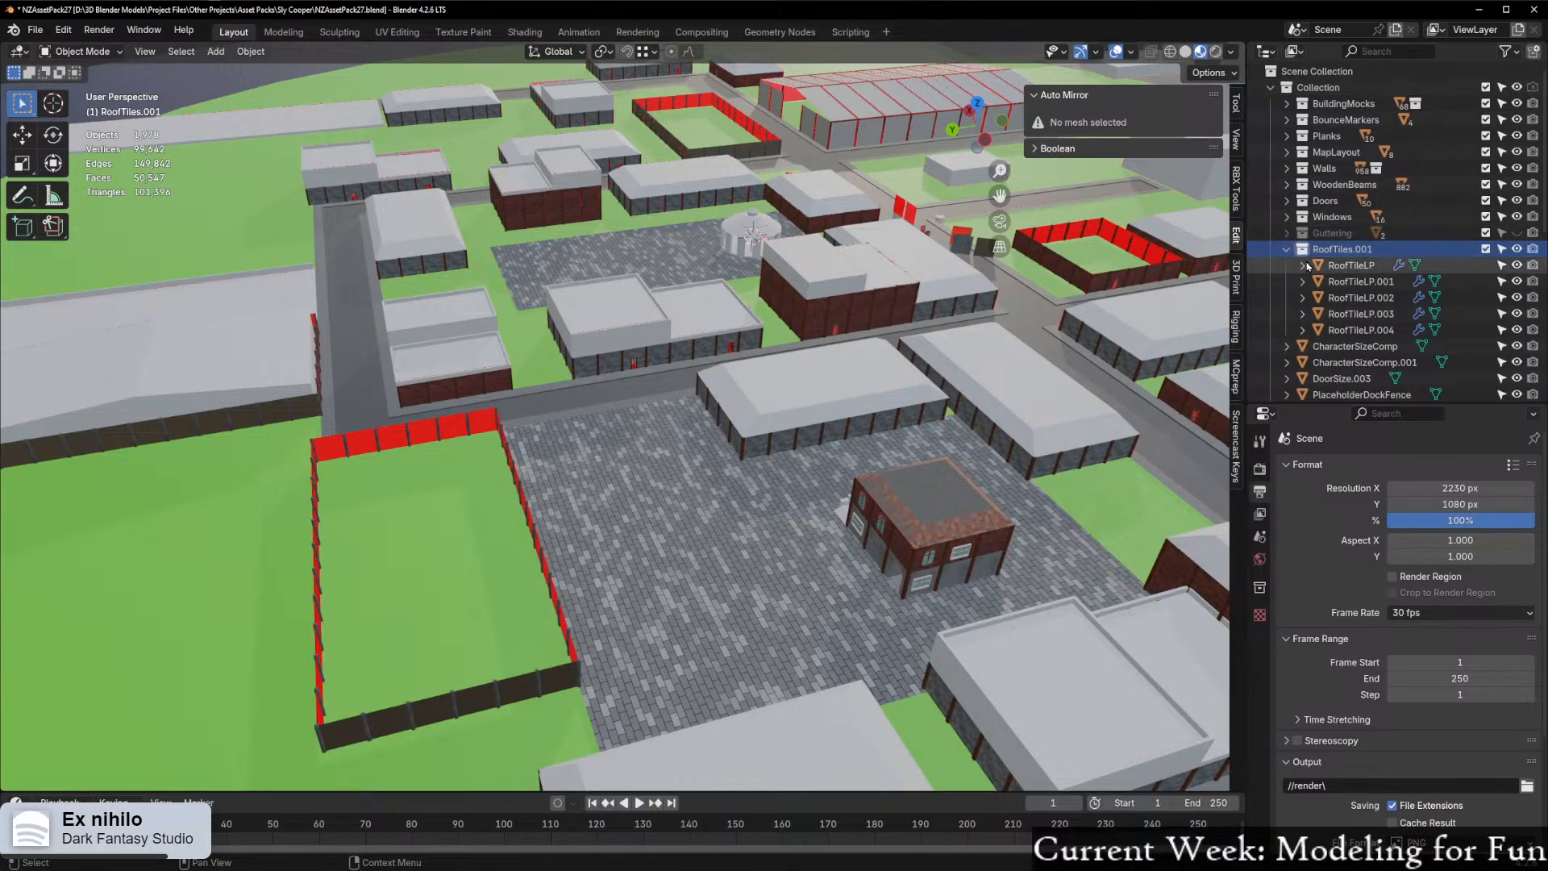
click(1288, 233)
click(1515, 234)
Examine the brick building's tile roof, white guttering, windows and wooden corner posts from several sides
middle_drag(853, 427, 798, 438)
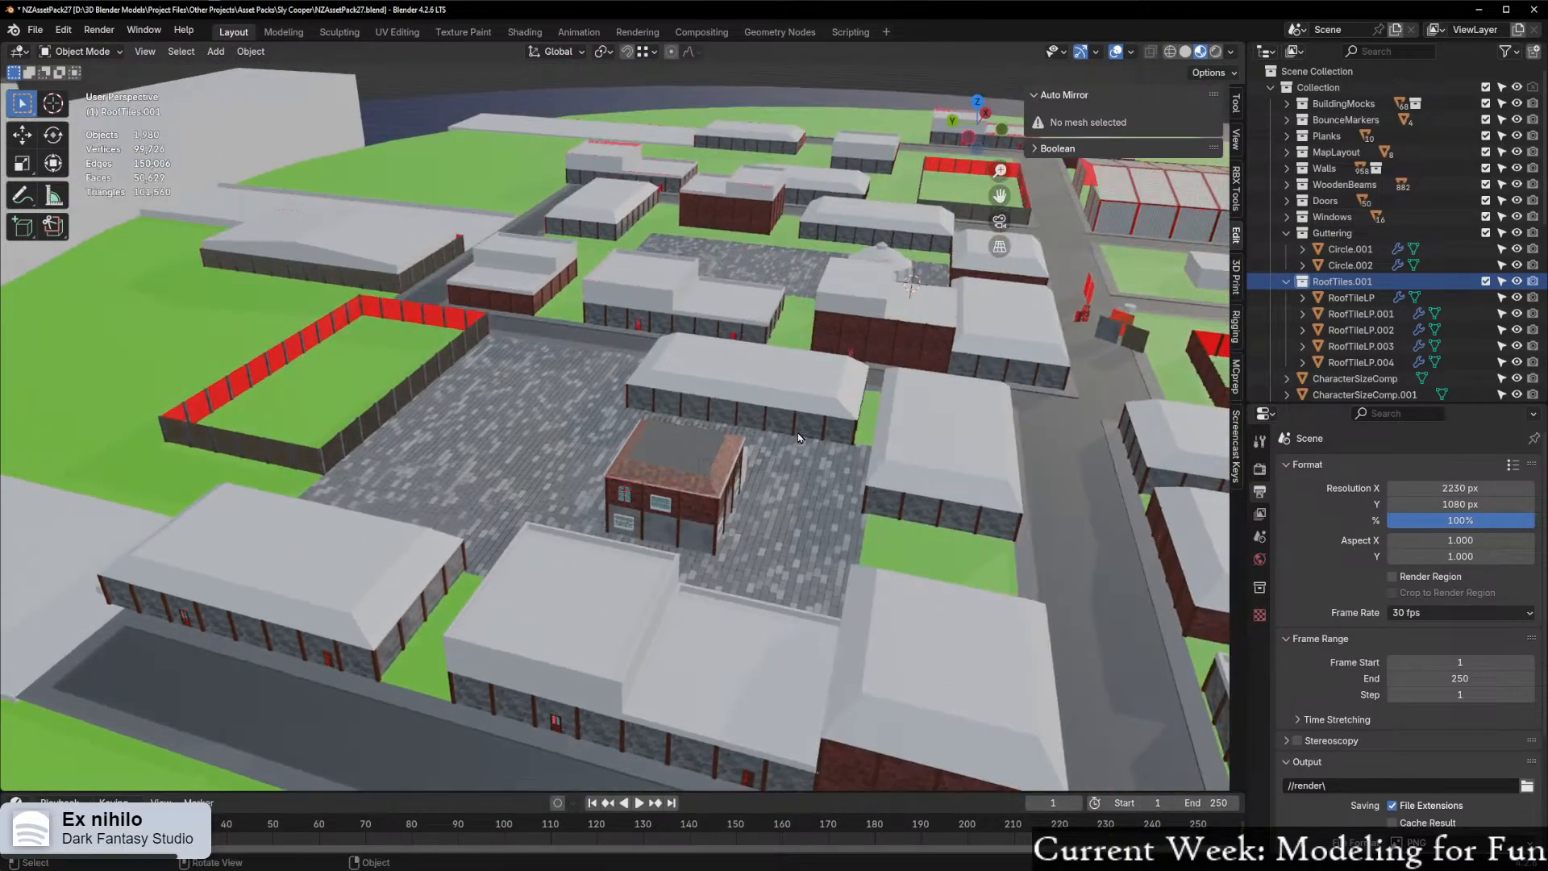
alt+middle_click(658, 481)
scroll(654, 477, up, 14)
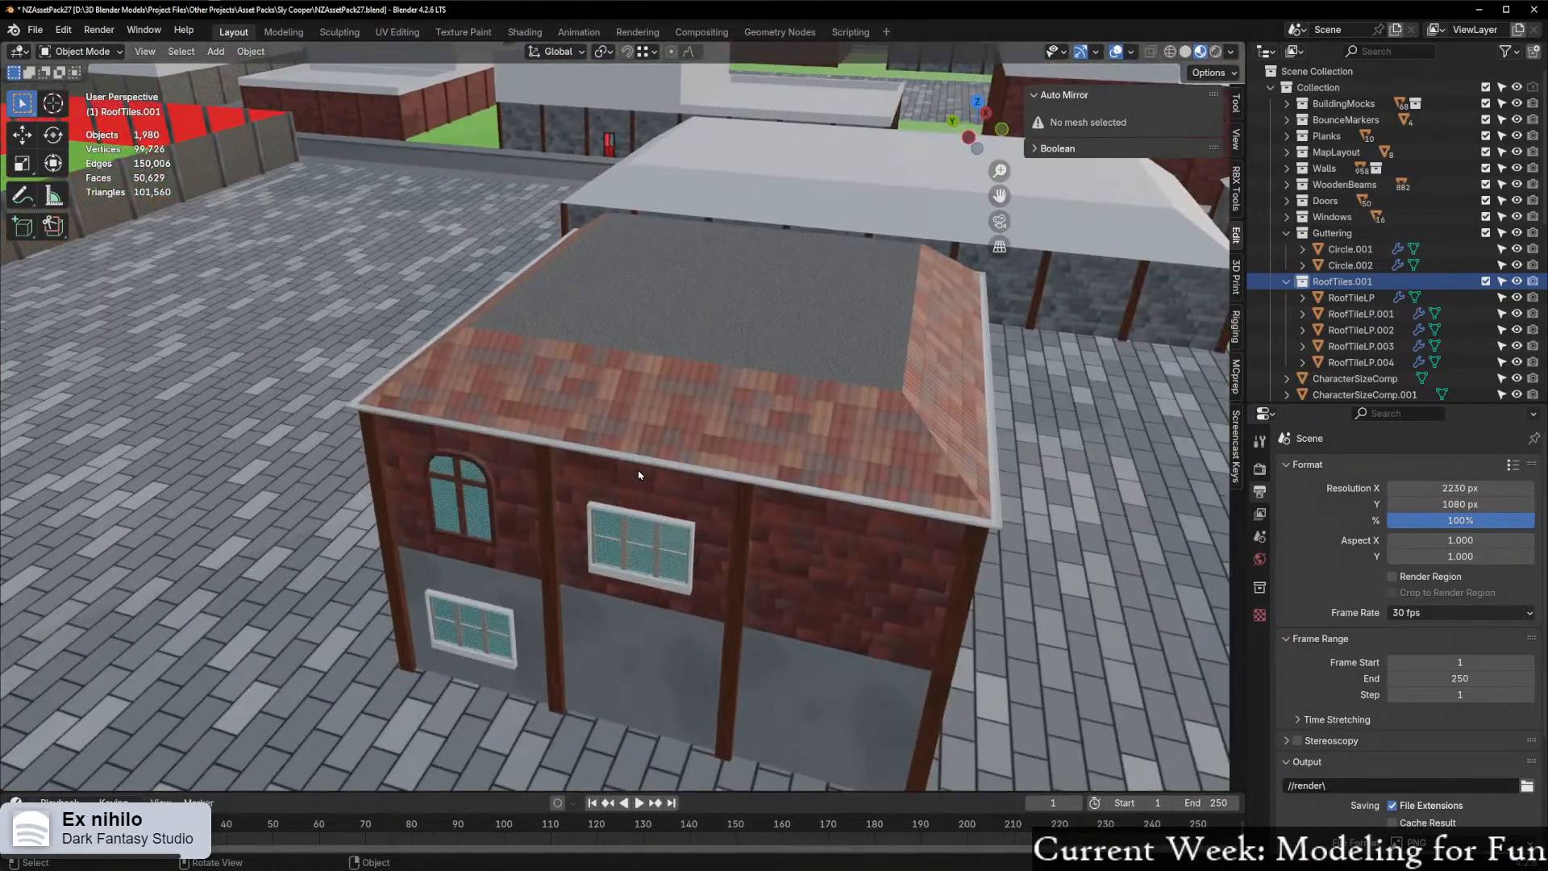
middle_drag(500, 489, 720, 435)
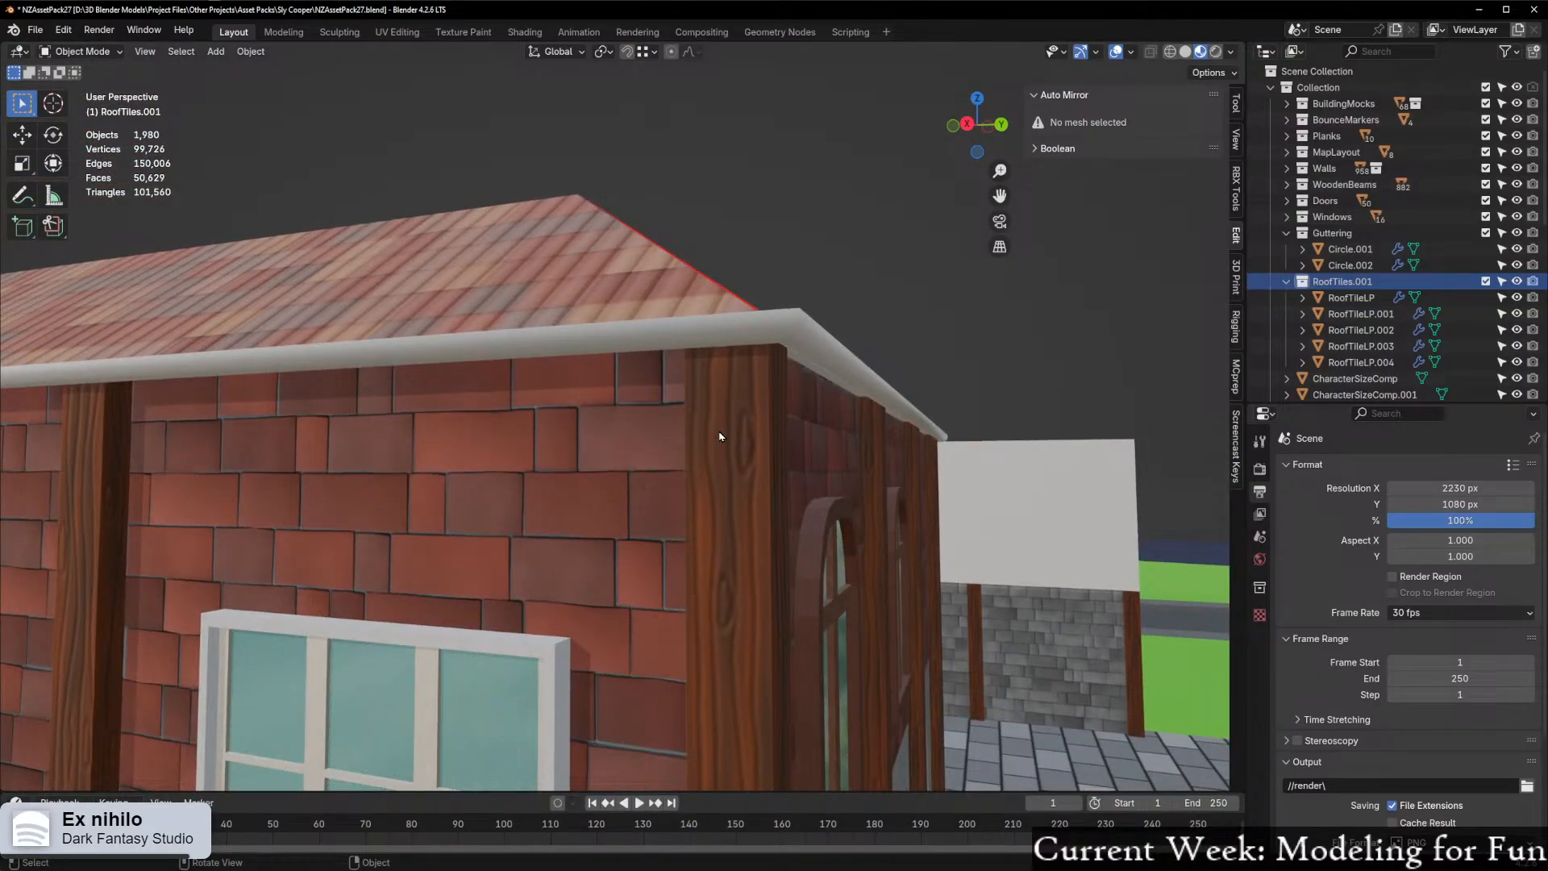
scroll(690, 438, down, 10)
middle_drag(704, 396, 690, 487)
scroll(604, 476, up, 3)
scroll(774, 493, up, 3)
middle_drag(818, 470, 630, 495)
scroll(634, 491, down, 5)
middle_drag(747, 485, 650, 551)
scroll(650, 551, down, 5)
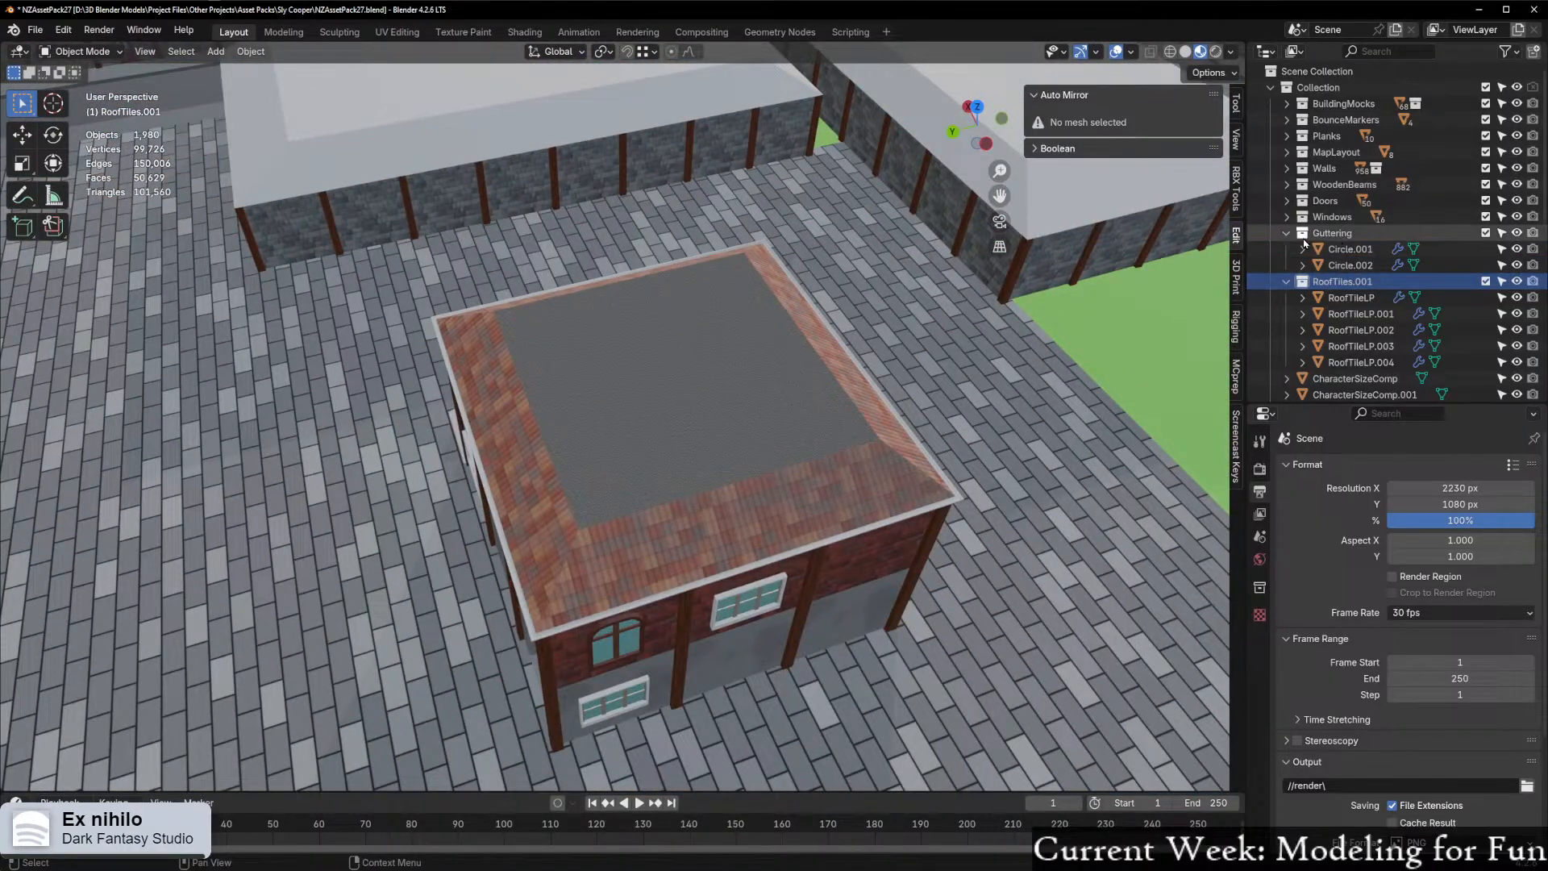
Duplicate the RoofTileLP.001 panel from the brick building and place the copy at the roof of the neighbouring stone building
click(1286, 234)
click(1351, 266)
scroll(720, 356, down, 2)
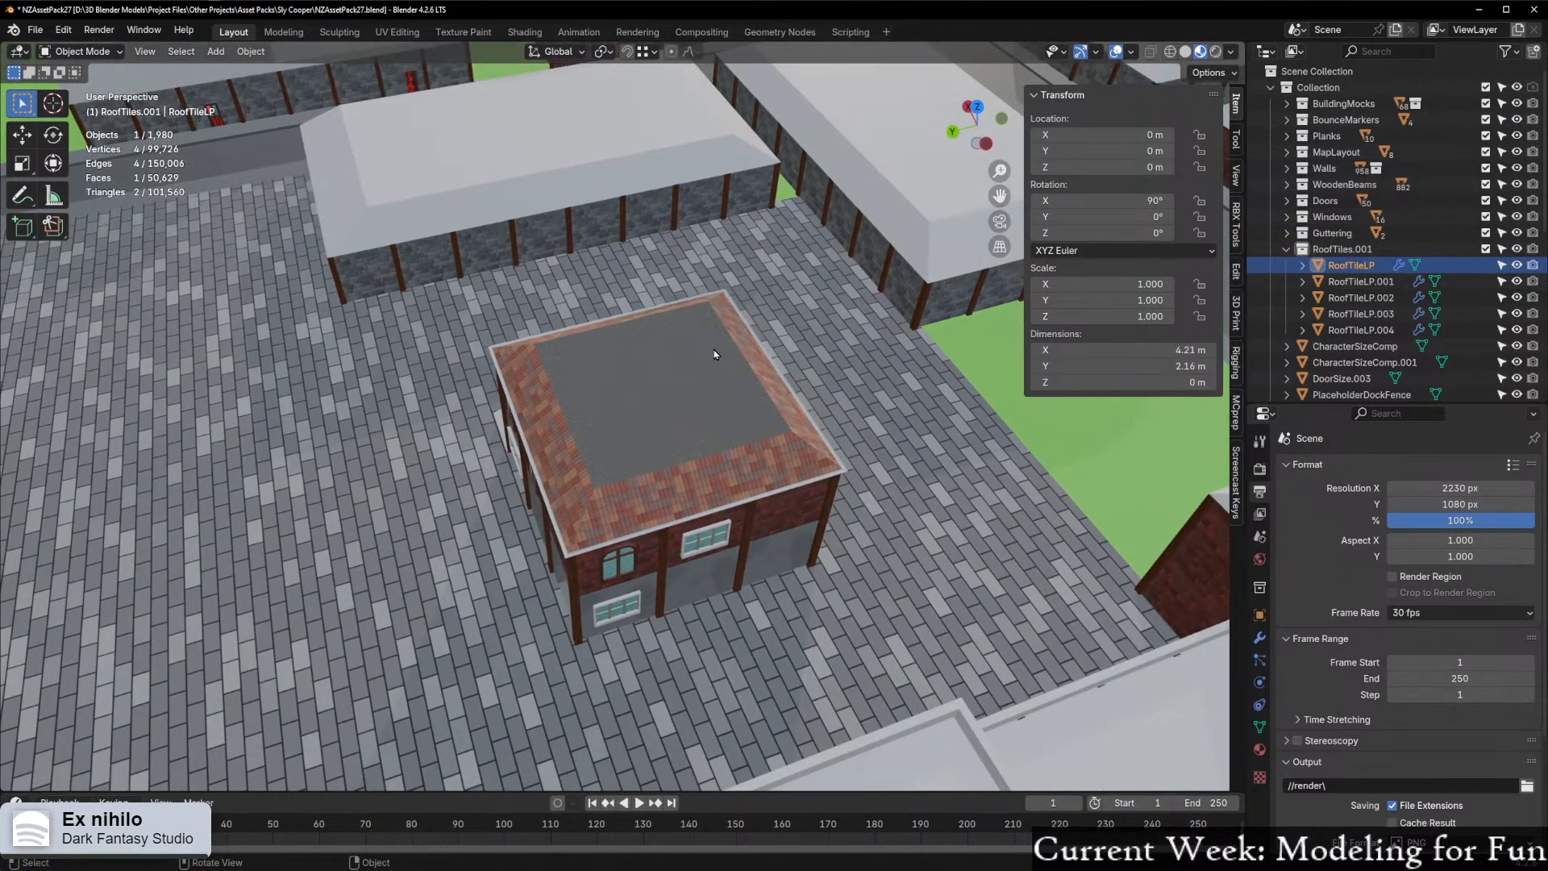
shift+middle_drag(693, 367, 853, 466)
click(750, 353)
shift+middle_drag(767, 358, 829, 449)
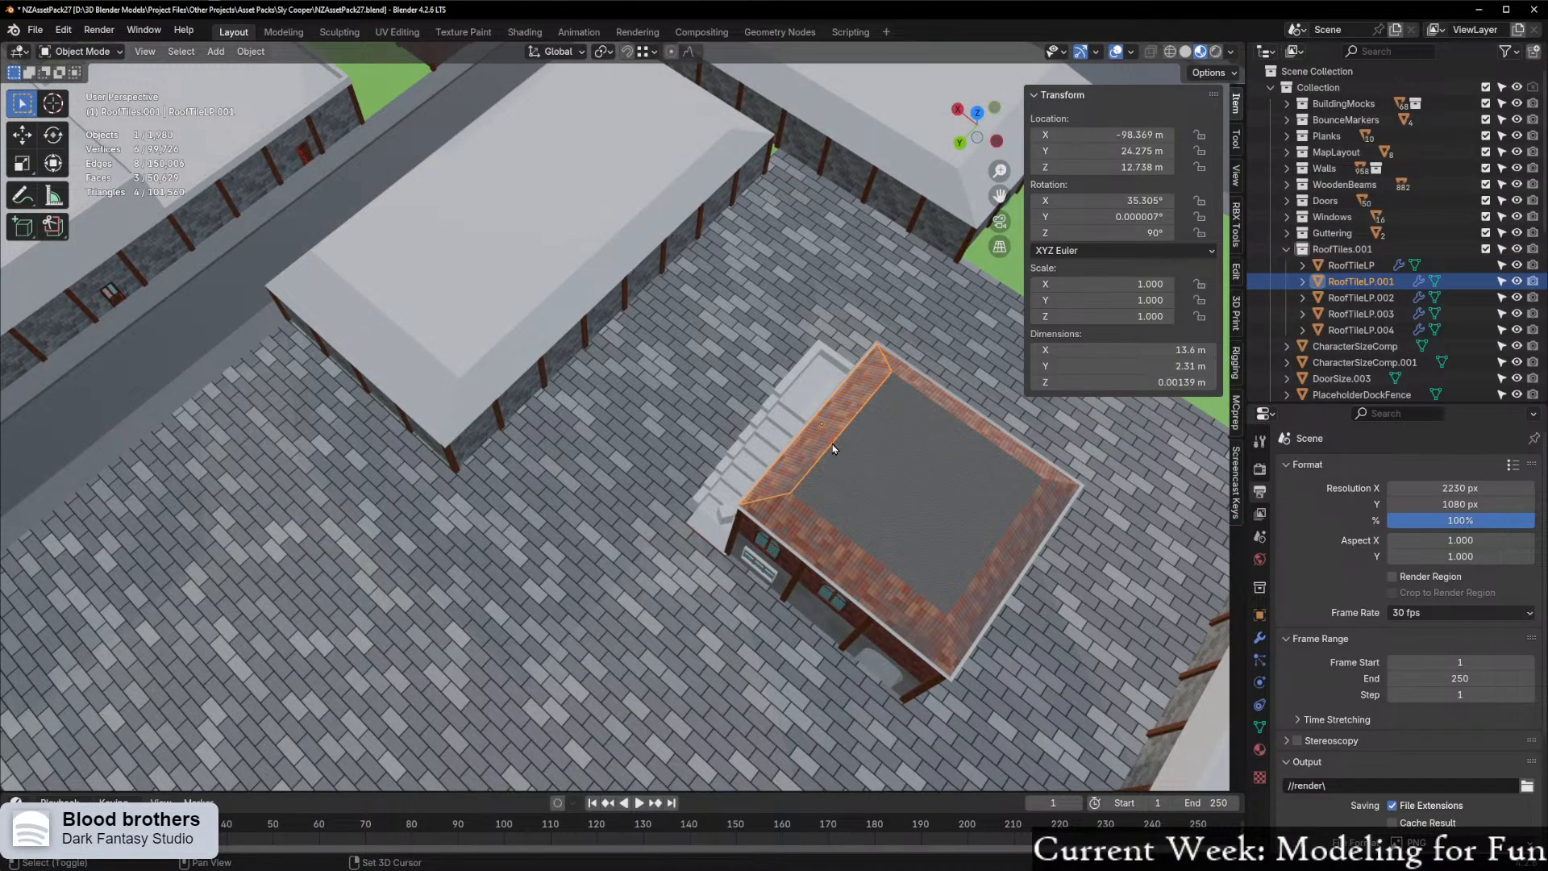
key(shift+d)
click(593, 292)
Delete the two triangular end faces of the copied roof tile panel, leaving only its rectangular middle face
scroll(604, 283, up, 4)
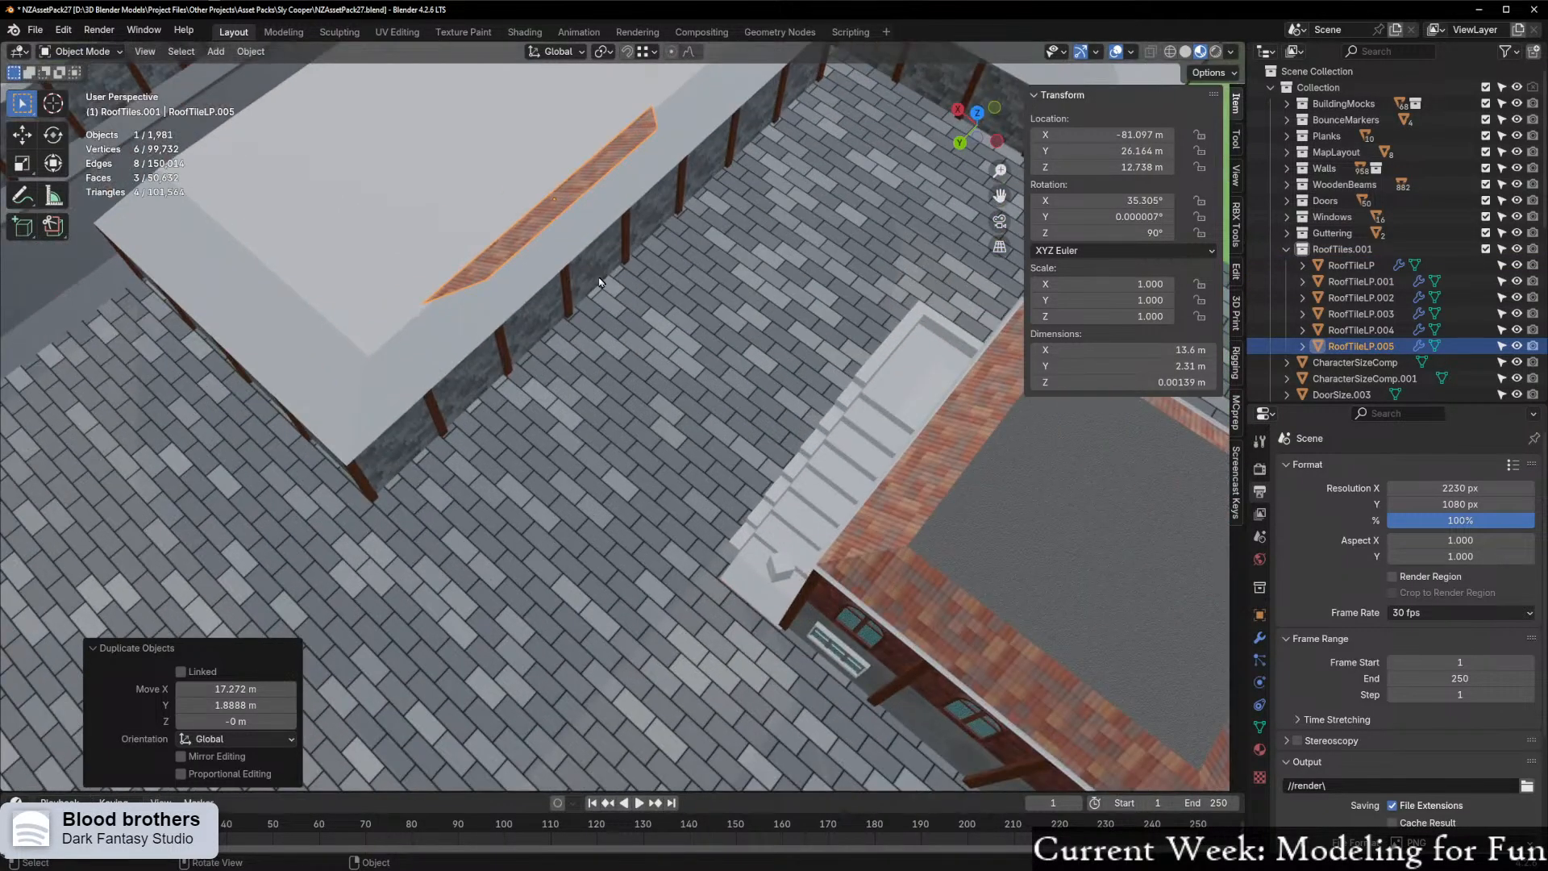
scroll(603, 283, up, 2)
shift+middle_drag(616, 316, 700, 404)
key(KP_Decimal)
scroll(700, 395, up, 3)
key(ctrl+Tab)
click(819, 438)
middle_drag(806, 435, 736, 428)
key(2)
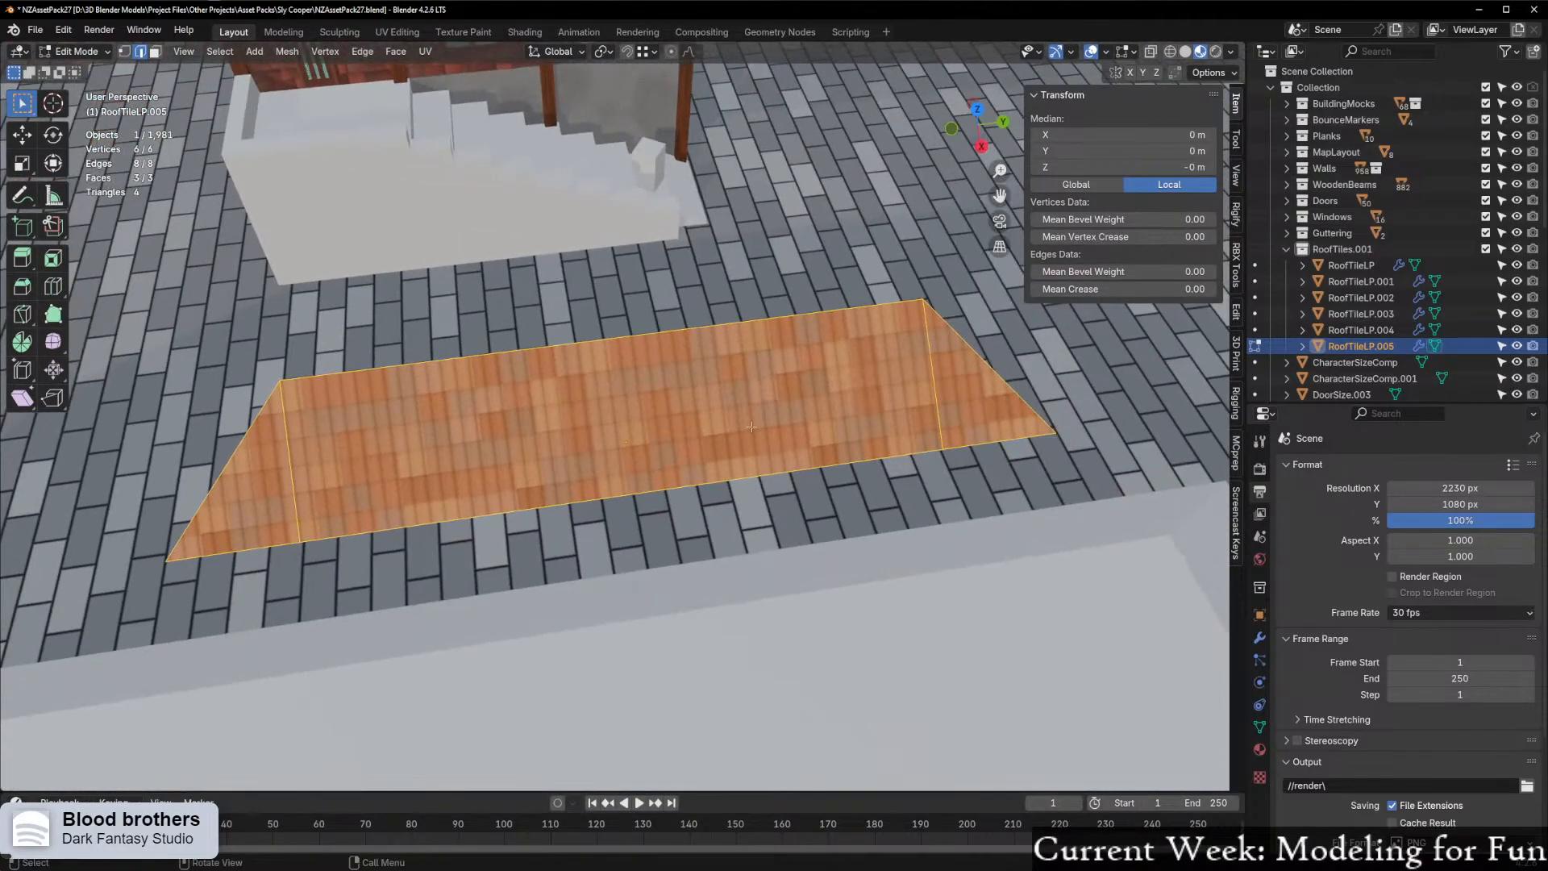
click(1016, 397)
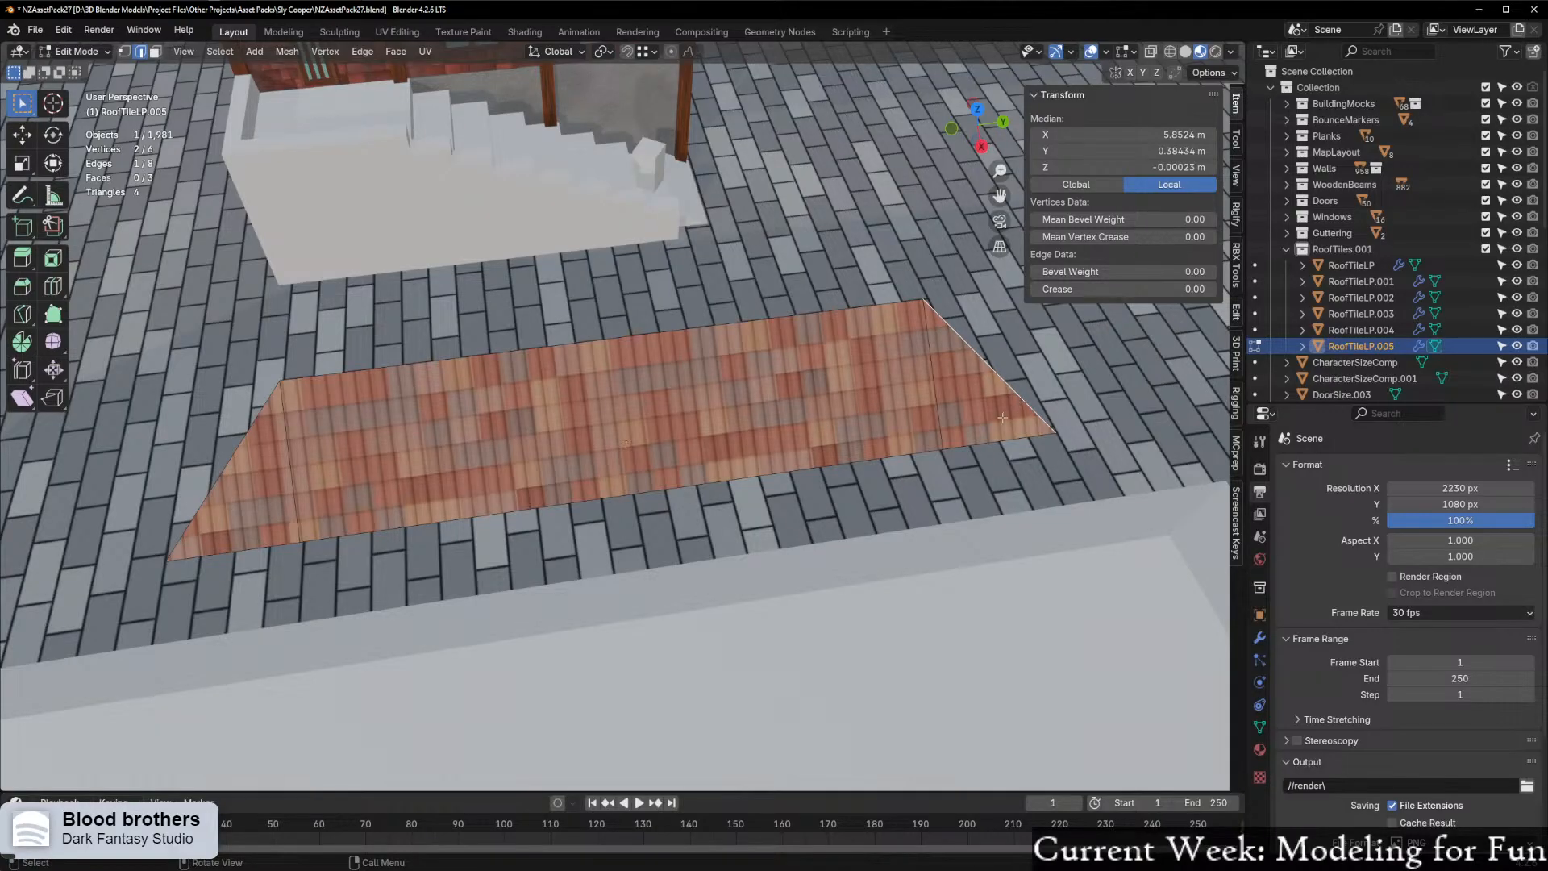
key(3)
click(1002, 417)
shift+click(250, 484)
key(x)
click(602, 482)
Return the trimmed RoofTileLP.005 panel to Object Mode
mouse_move(601, 482)
middle_down()
mouse_move(737, 490)
mouse_move(642, 407)
mouse_move(667, 440)
middle_up()
key(ctrl+Tab)
click(589, 411)
middle_drag(635, 380, 639, 411)
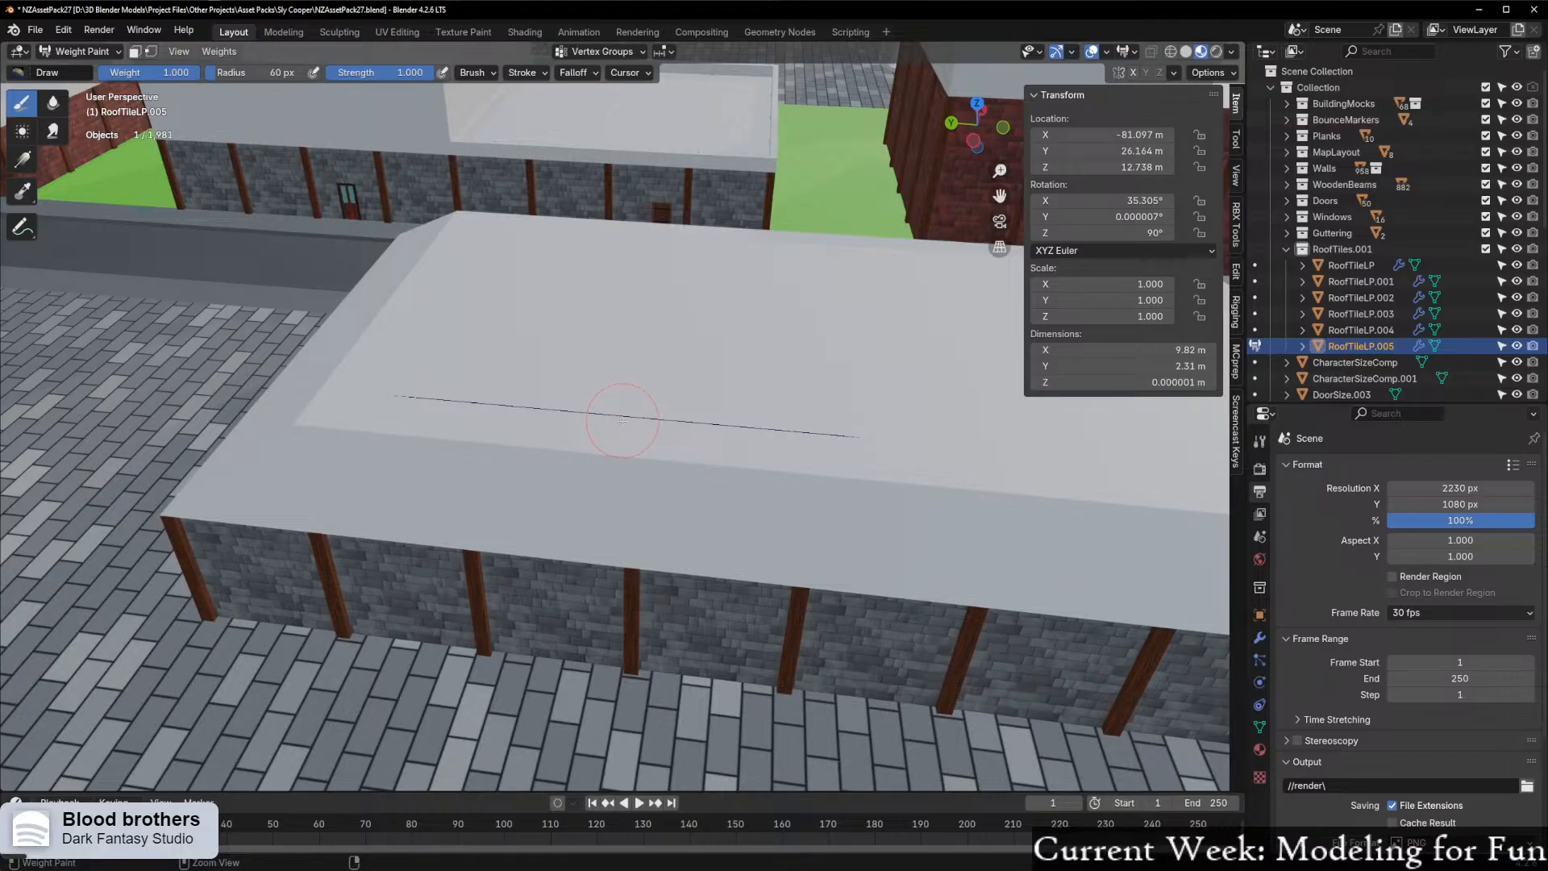
key(ctrl+z)
middle_drag(751, 398, 726, 425)
key(ctrl+Tab)
click(547, 451)
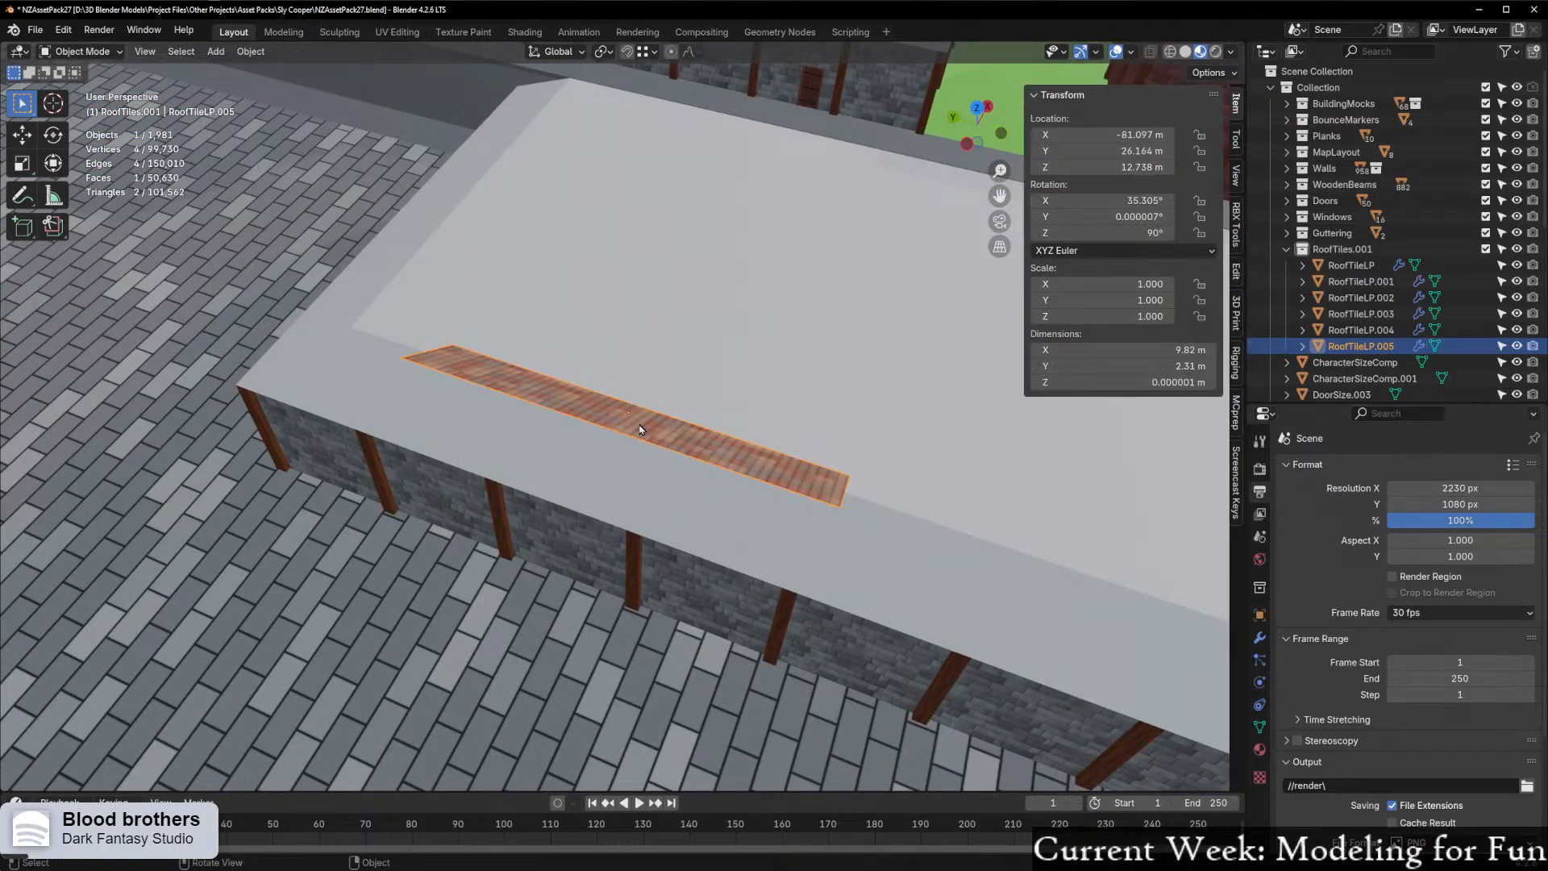
Rotate the RoofTileLP.005 panel 180° about the global Z axis
middle_drag(632, 427, 721, 458)
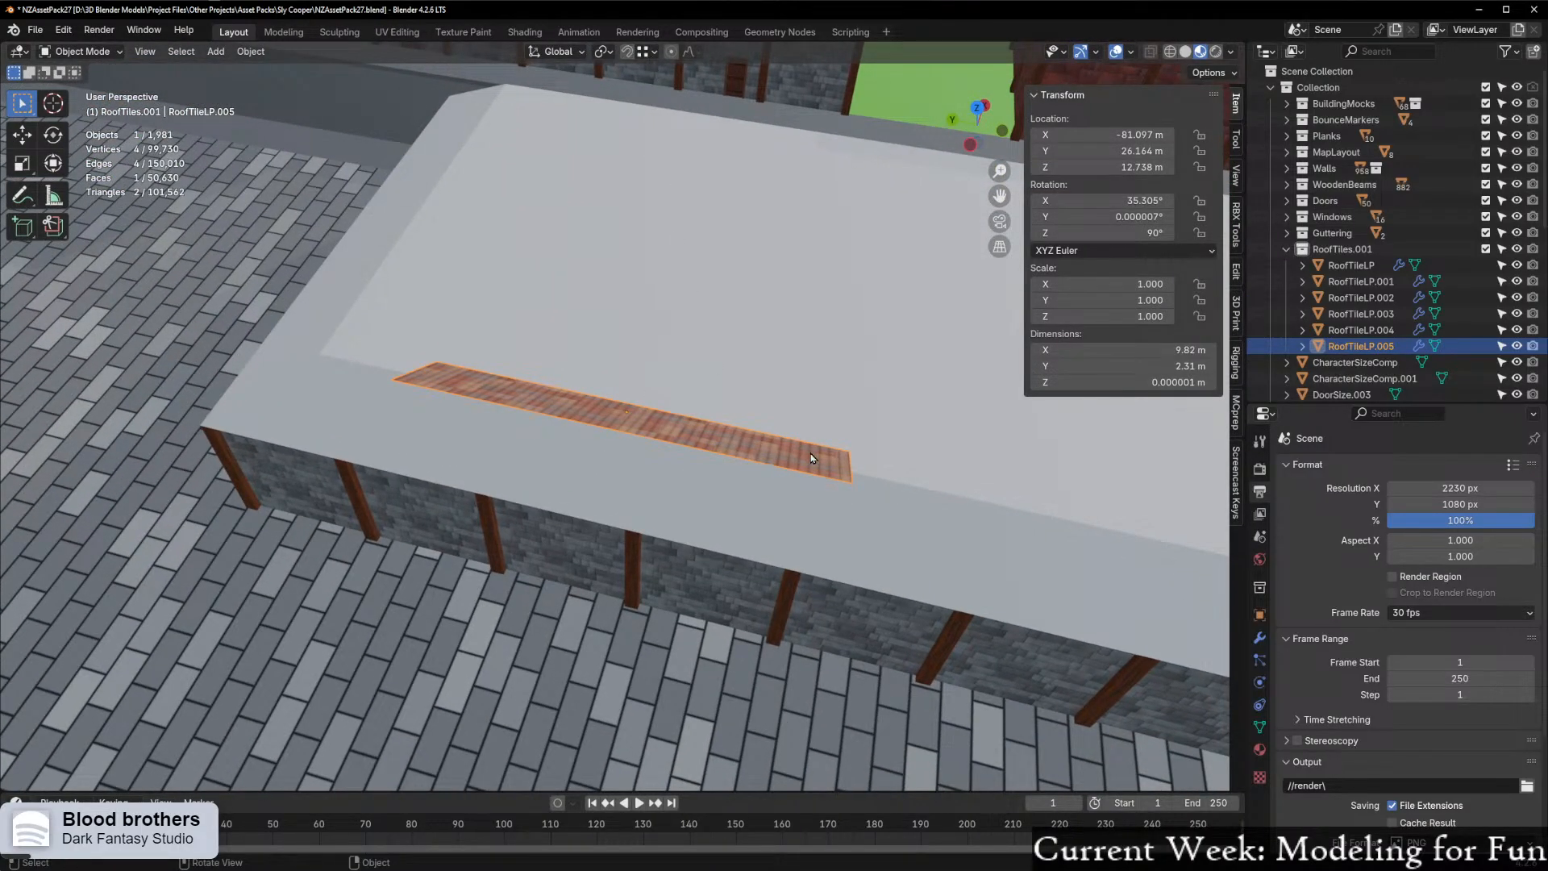
key(r)
key(z)
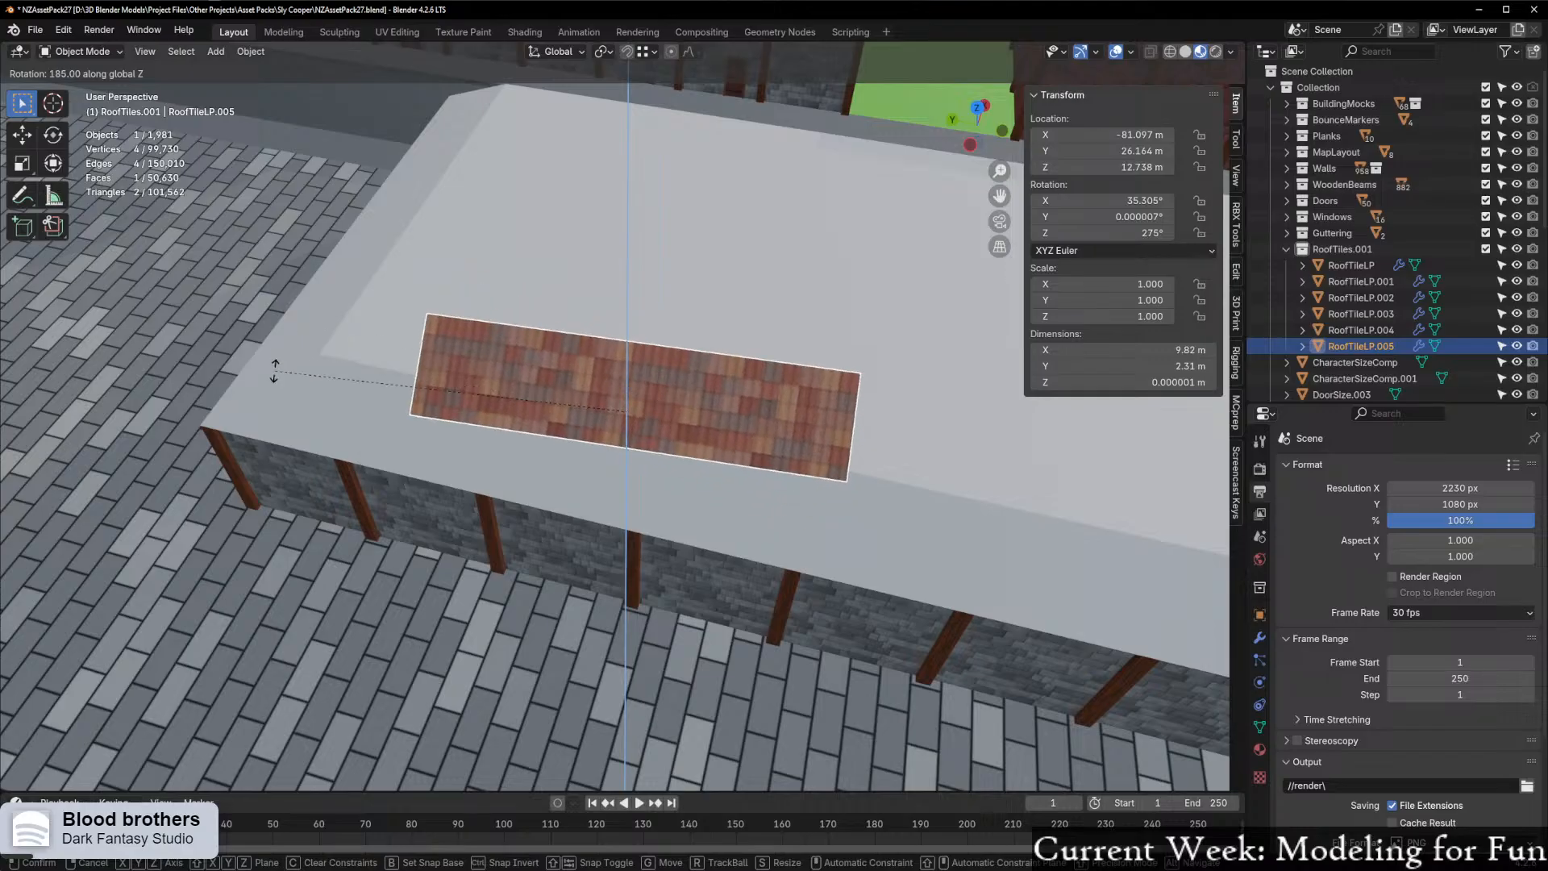
click(309, 348)
Set snapping to Face Project with Align Rotation to Target enabled
scroll(494, 359, up, 4)
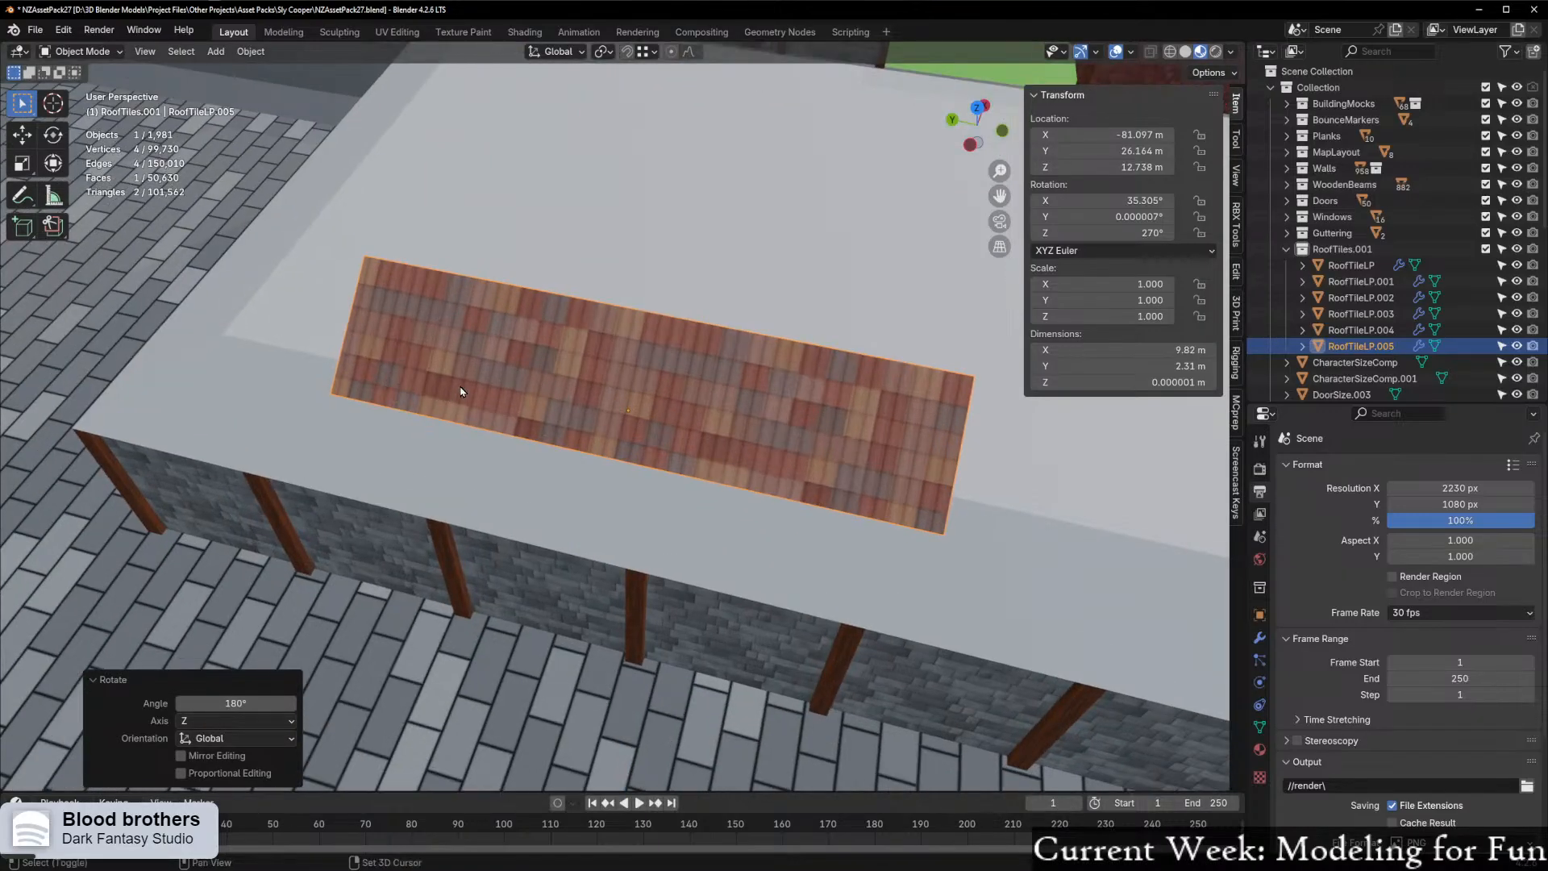
scroll(493, 359, up, 3)
middle_drag(566, 346, 525, 369)
scroll(525, 369, up, 2)
scroll(546, 433, down, 5)
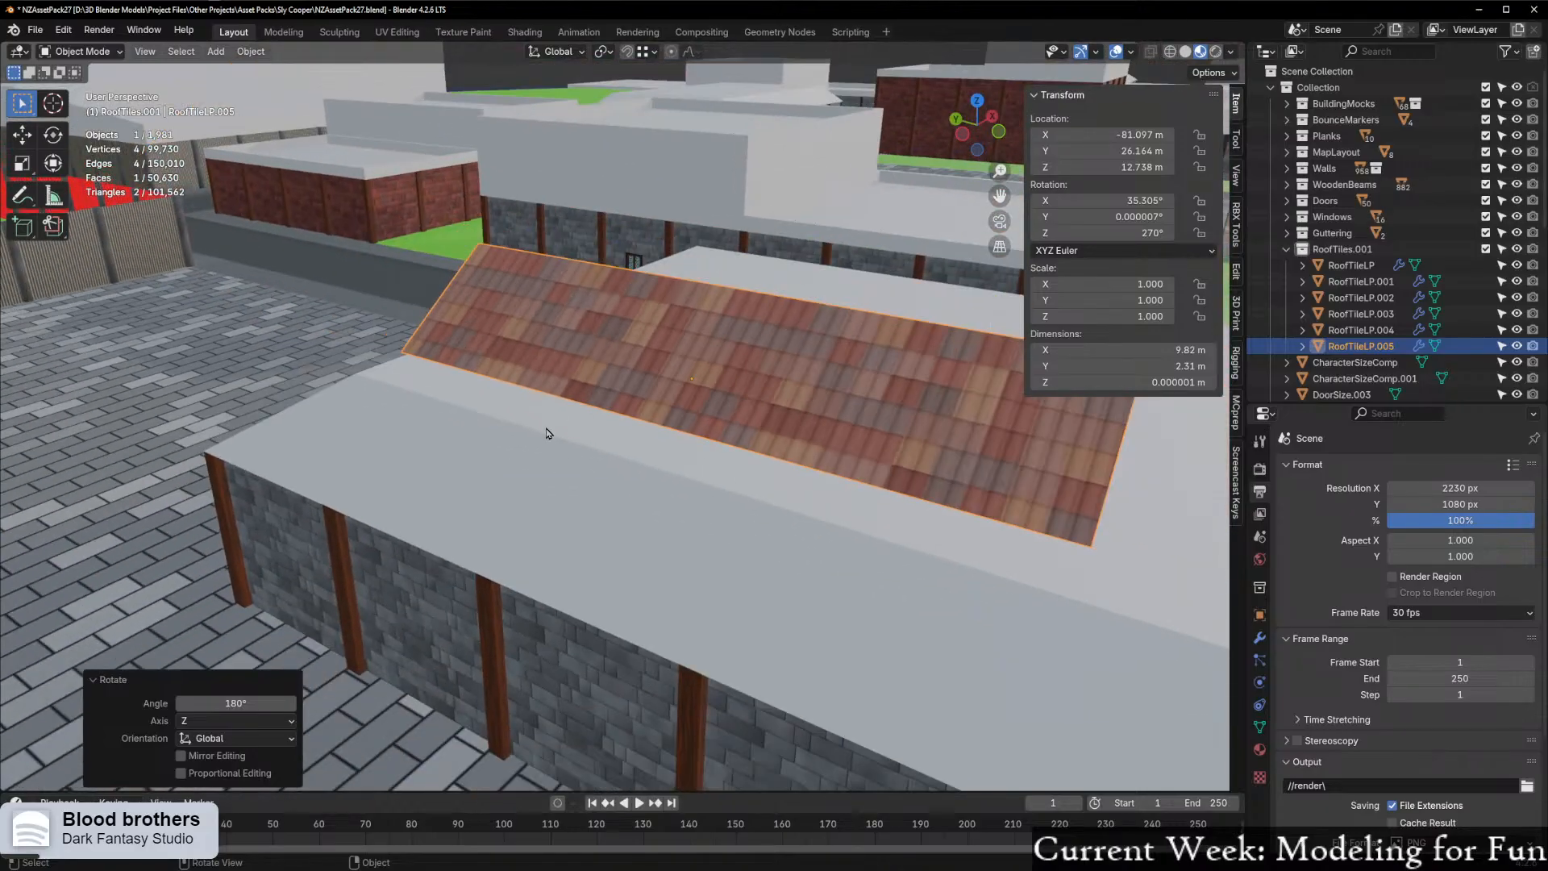
click(652, 56)
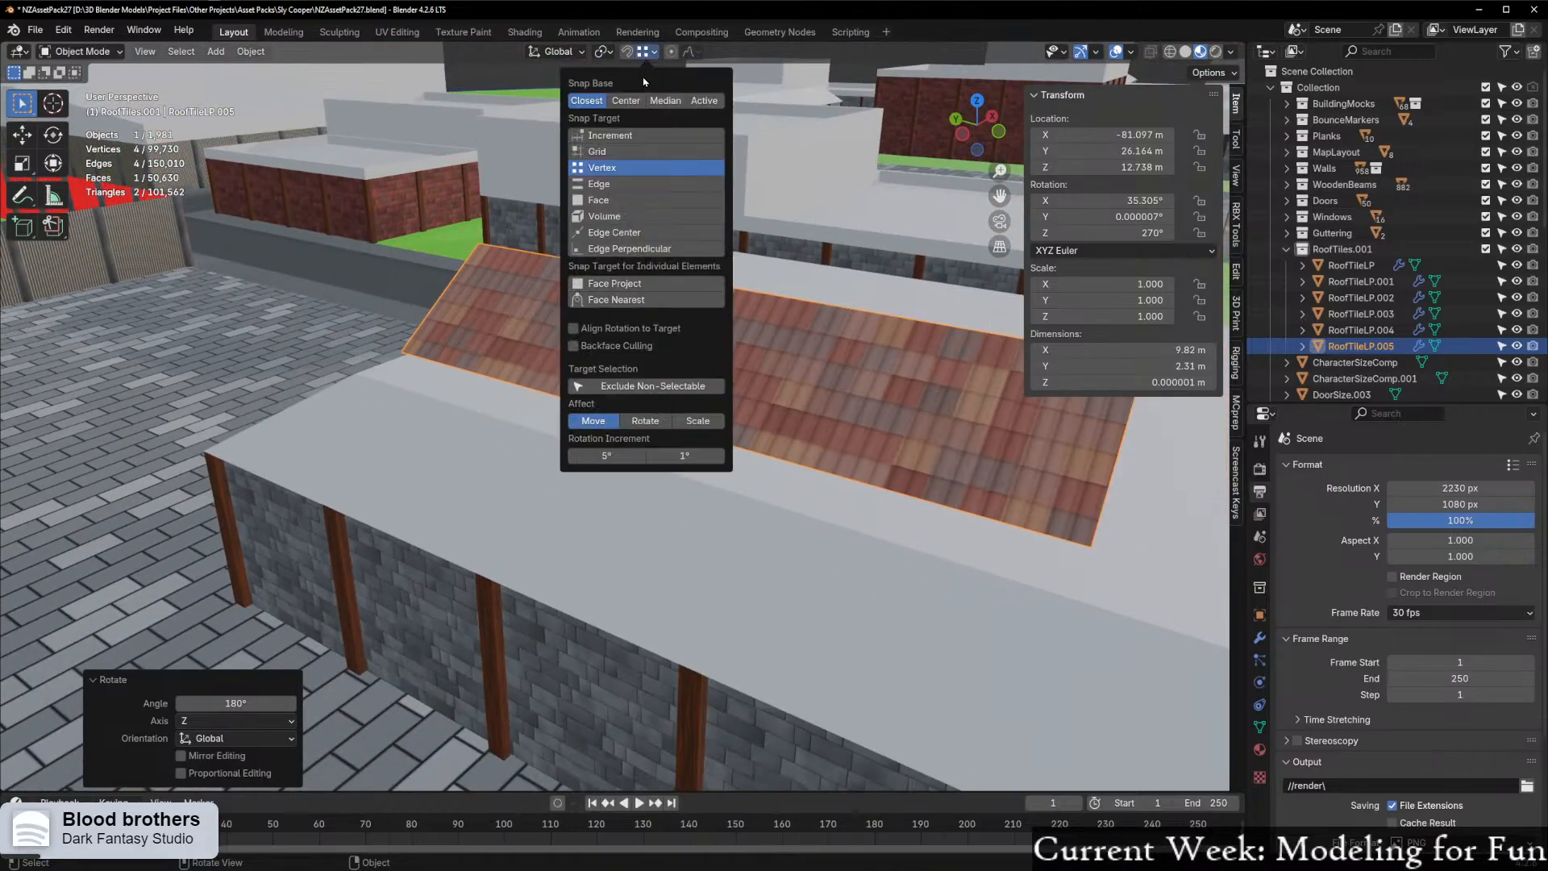
click(619, 285)
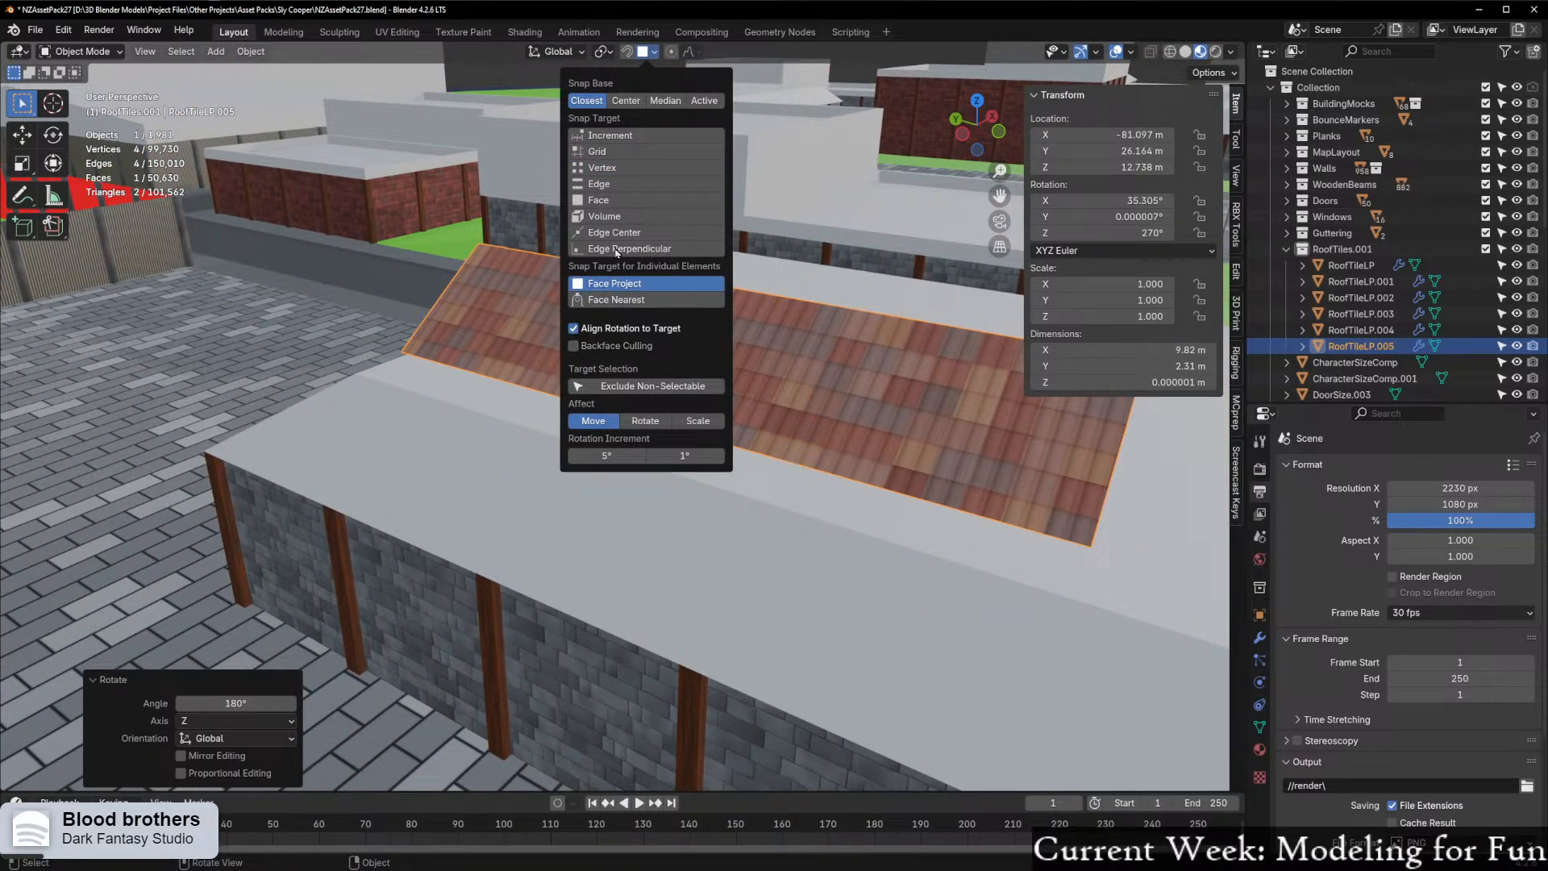
Move the RoofTileLP.005 panel with face snapping onto the stone building's lower roof slope, aligned to its angle
middle_drag(542, 446, 610, 462)
key(h)
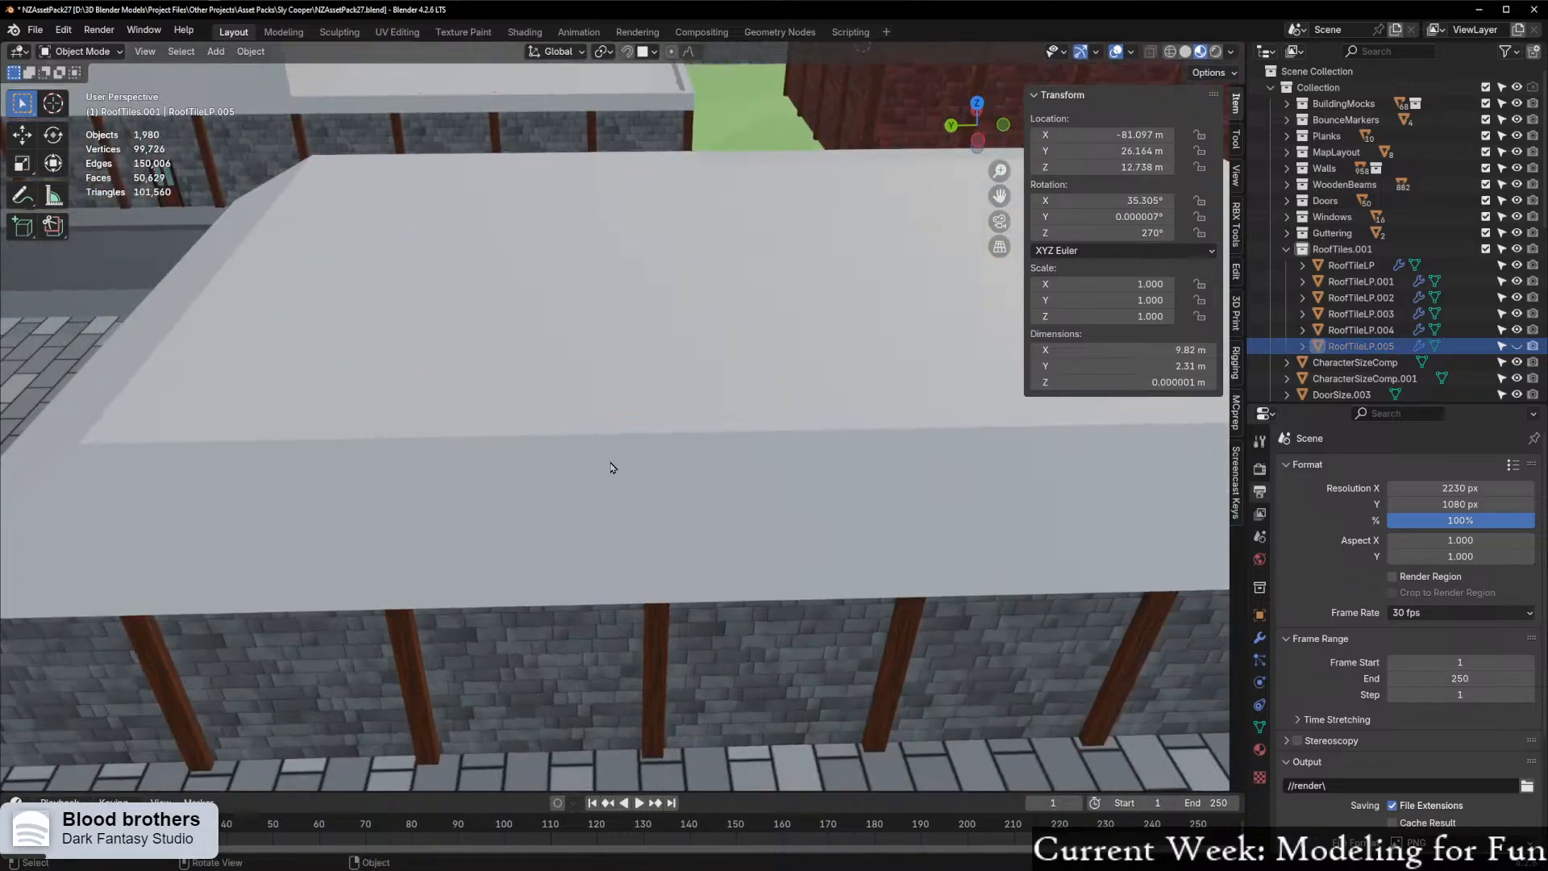
key(alt+h)
key(g)
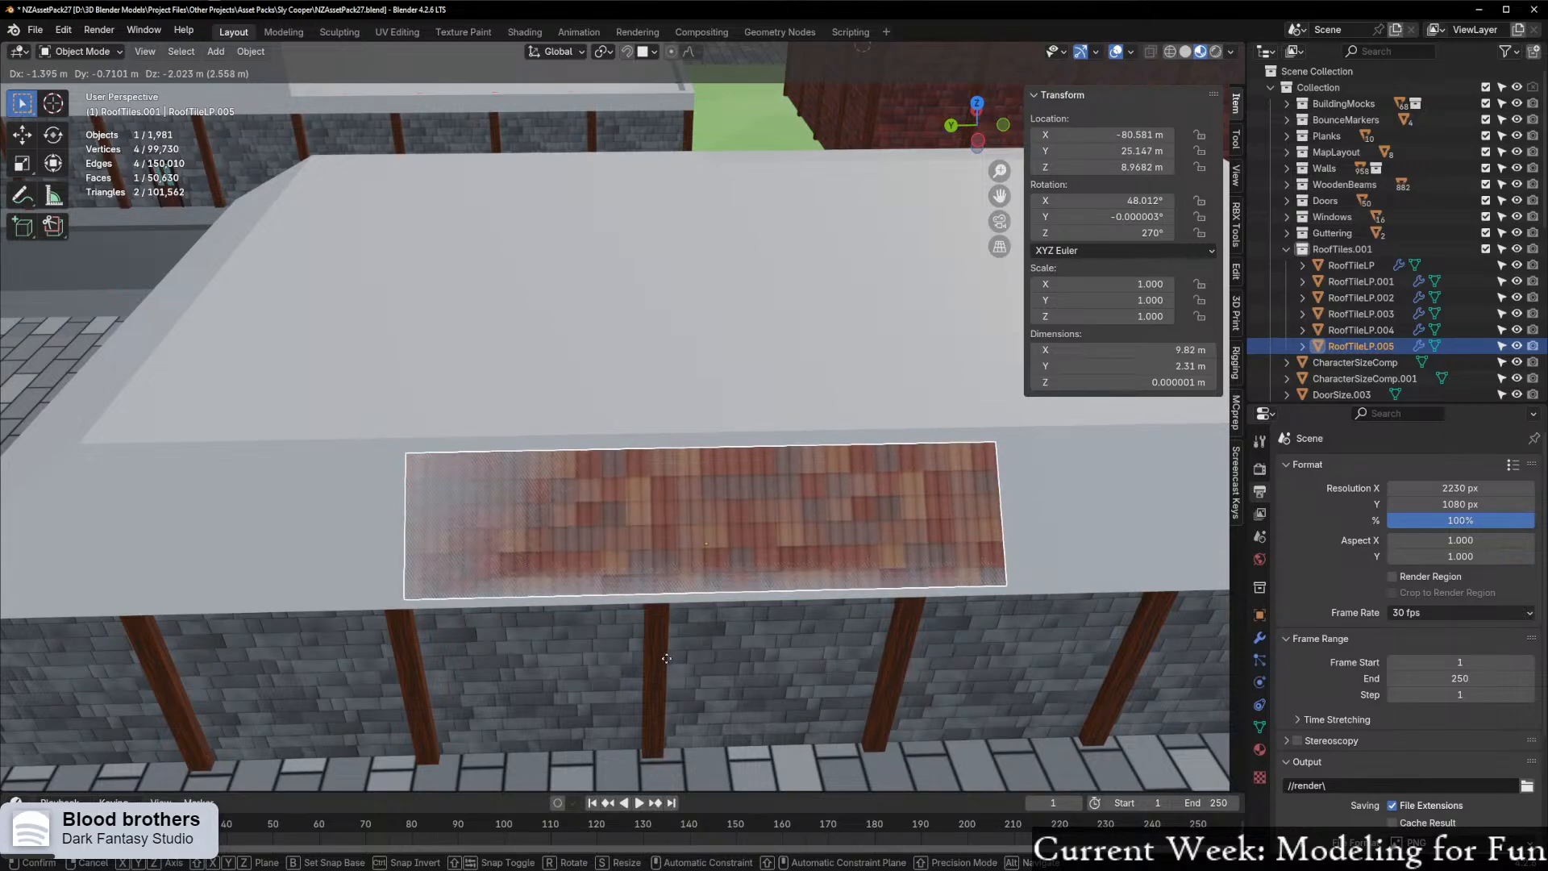
click(667, 658)
scroll(663, 608, down, 5)
scroll(740, 484, up, 5)
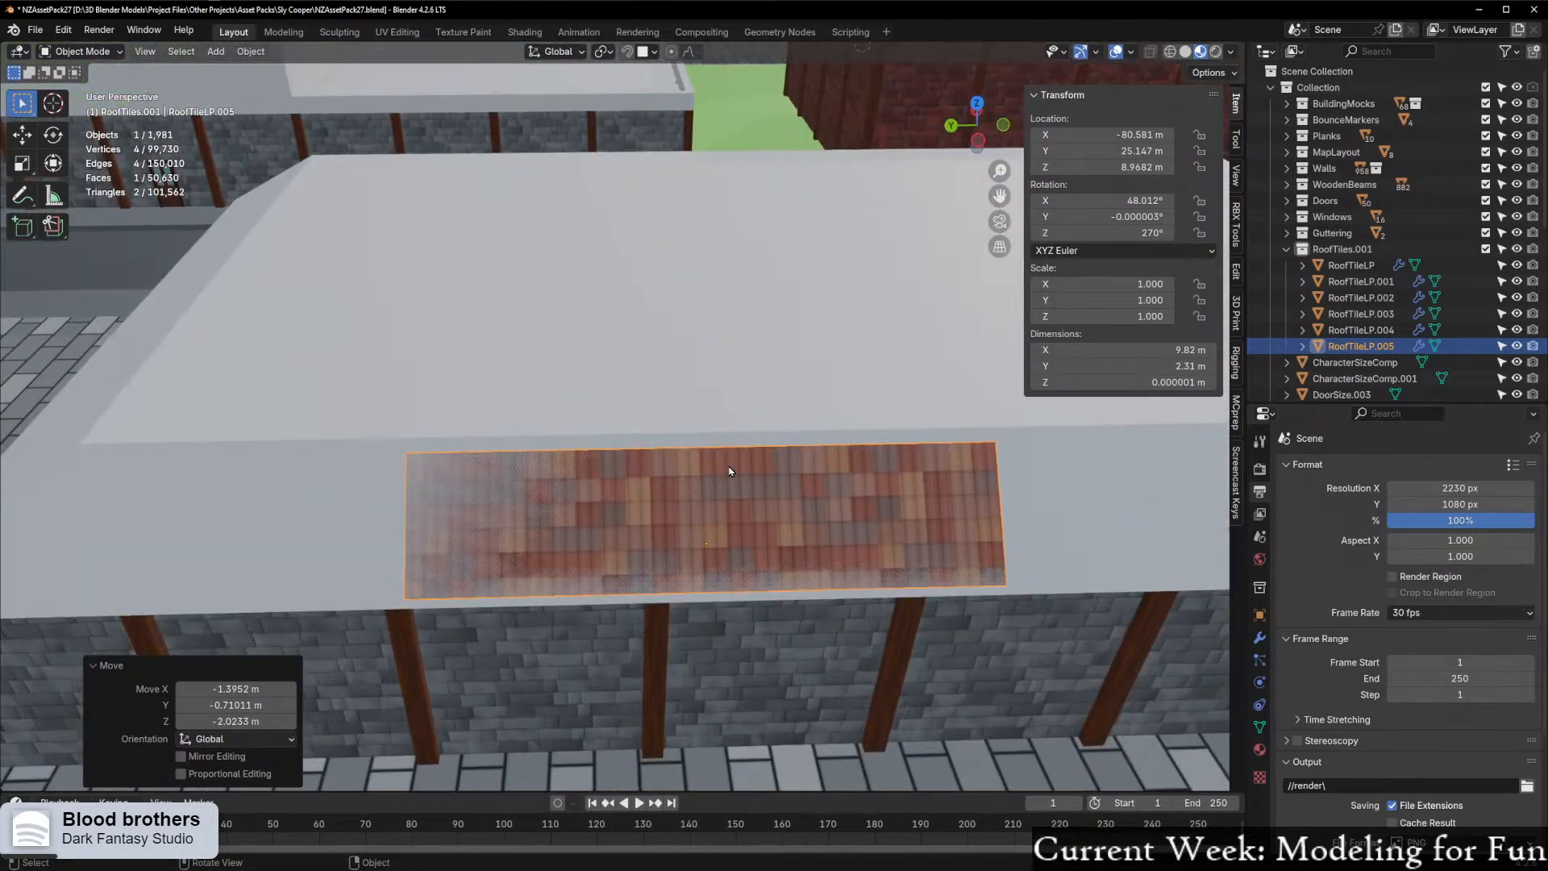
scroll(763, 510, up, 2)
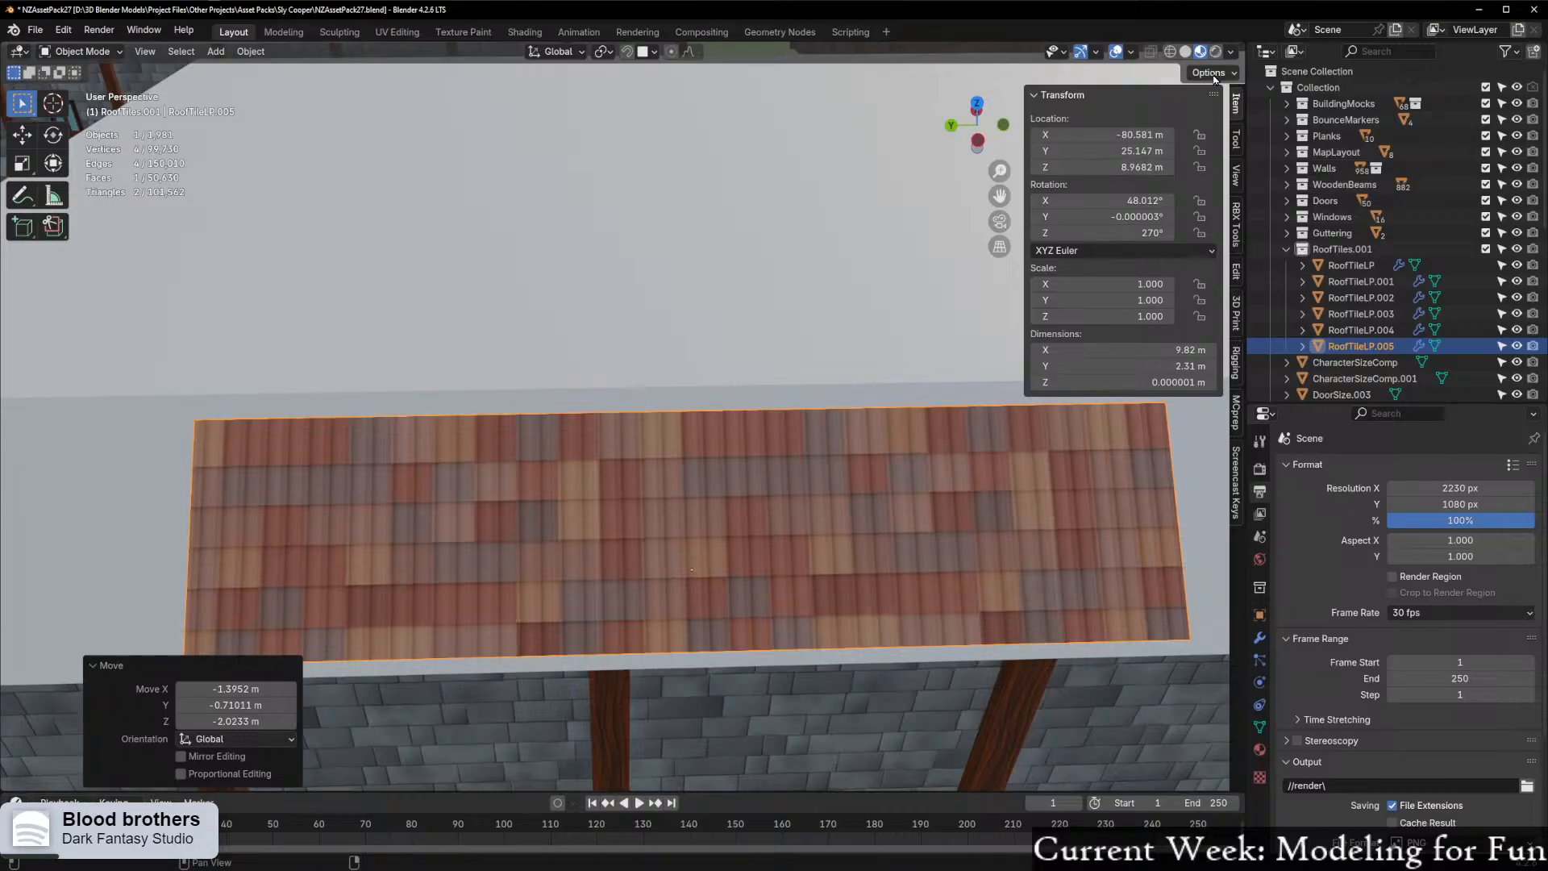
Select the RoofTileLP.005 panel's face in Edit Mode and turn off Correct Face Attributes
click(1211, 73)
key(Tab)
scroll(806, 470, down, 2)
scroll(736, 471, up, 3)
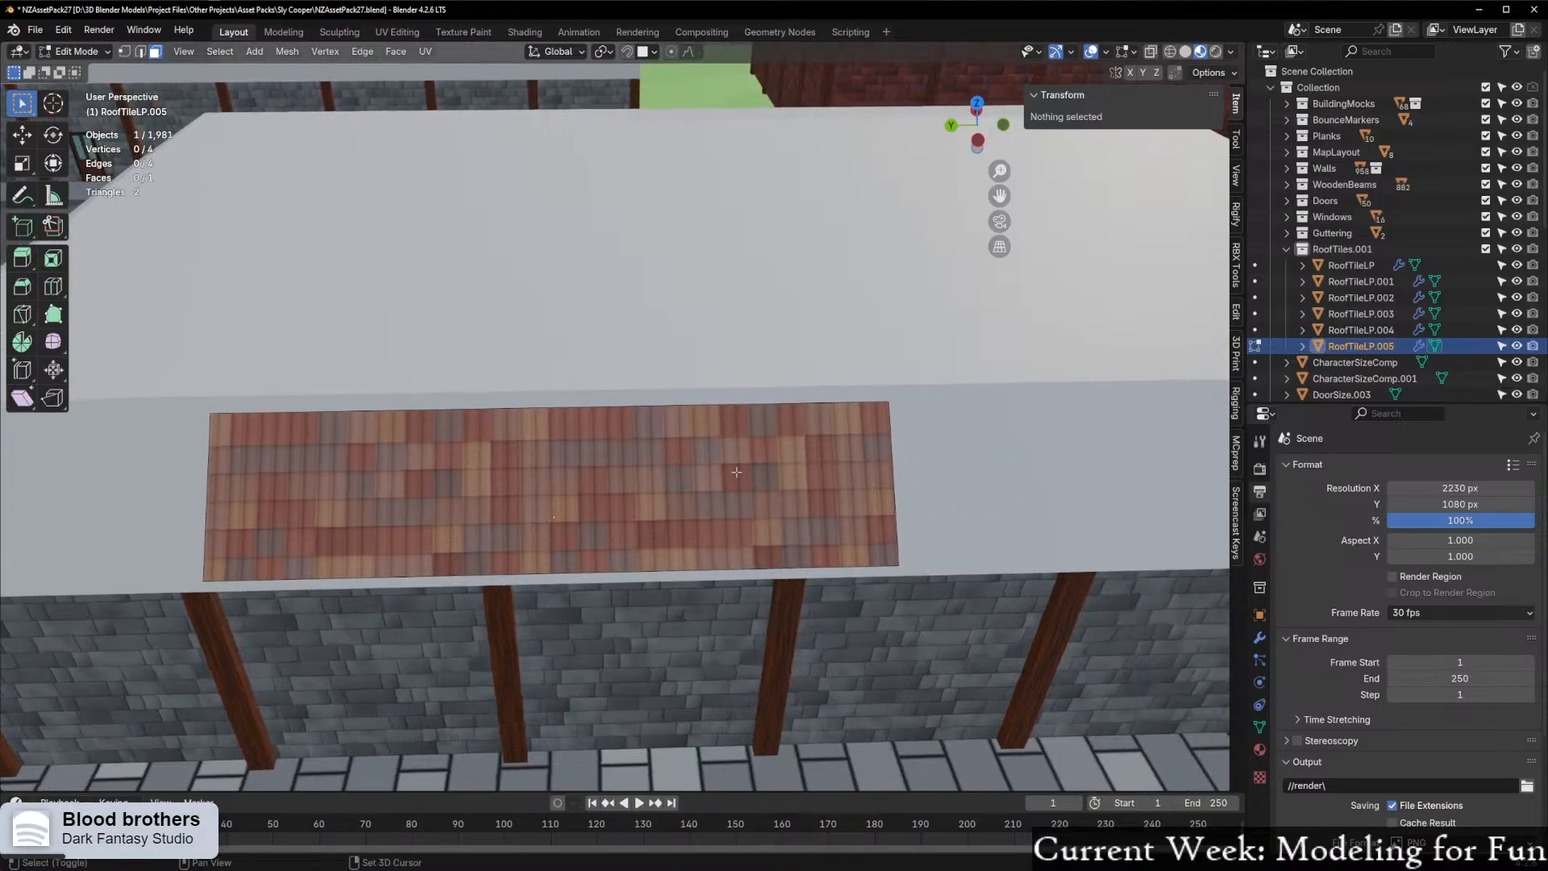
click(839, 409)
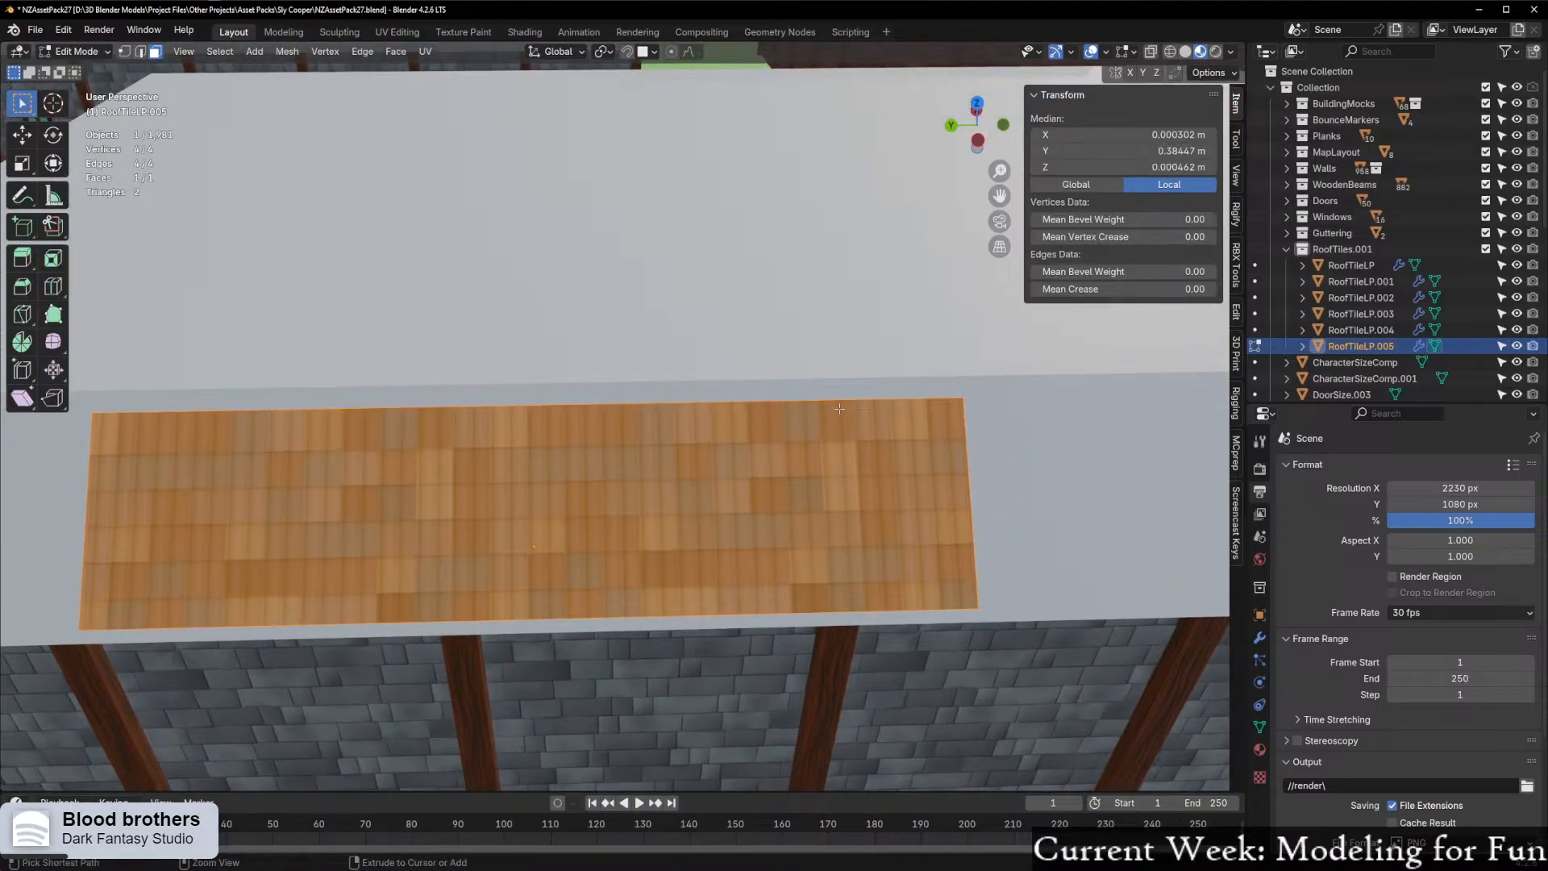
click(1207, 73)
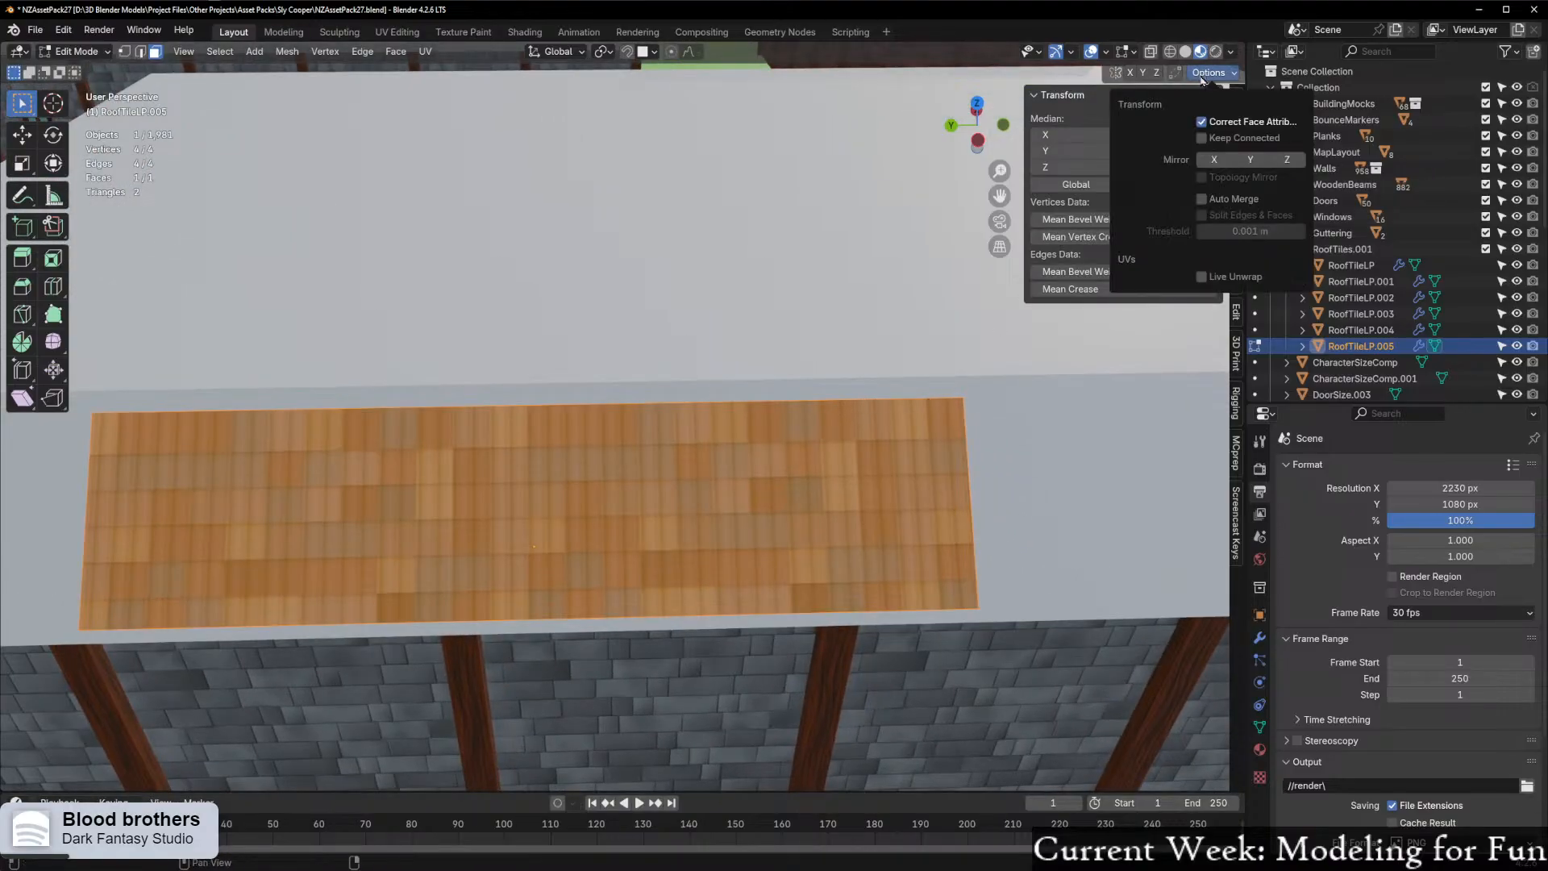
click(1202, 123)
Scale the RoofTileLP.005 panel's face uniformly by 1.12 in Edit Mode and return to Object Mode
middle_drag(814, 488, 869, 342)
key(Tab)
key(Tab)
key(s)
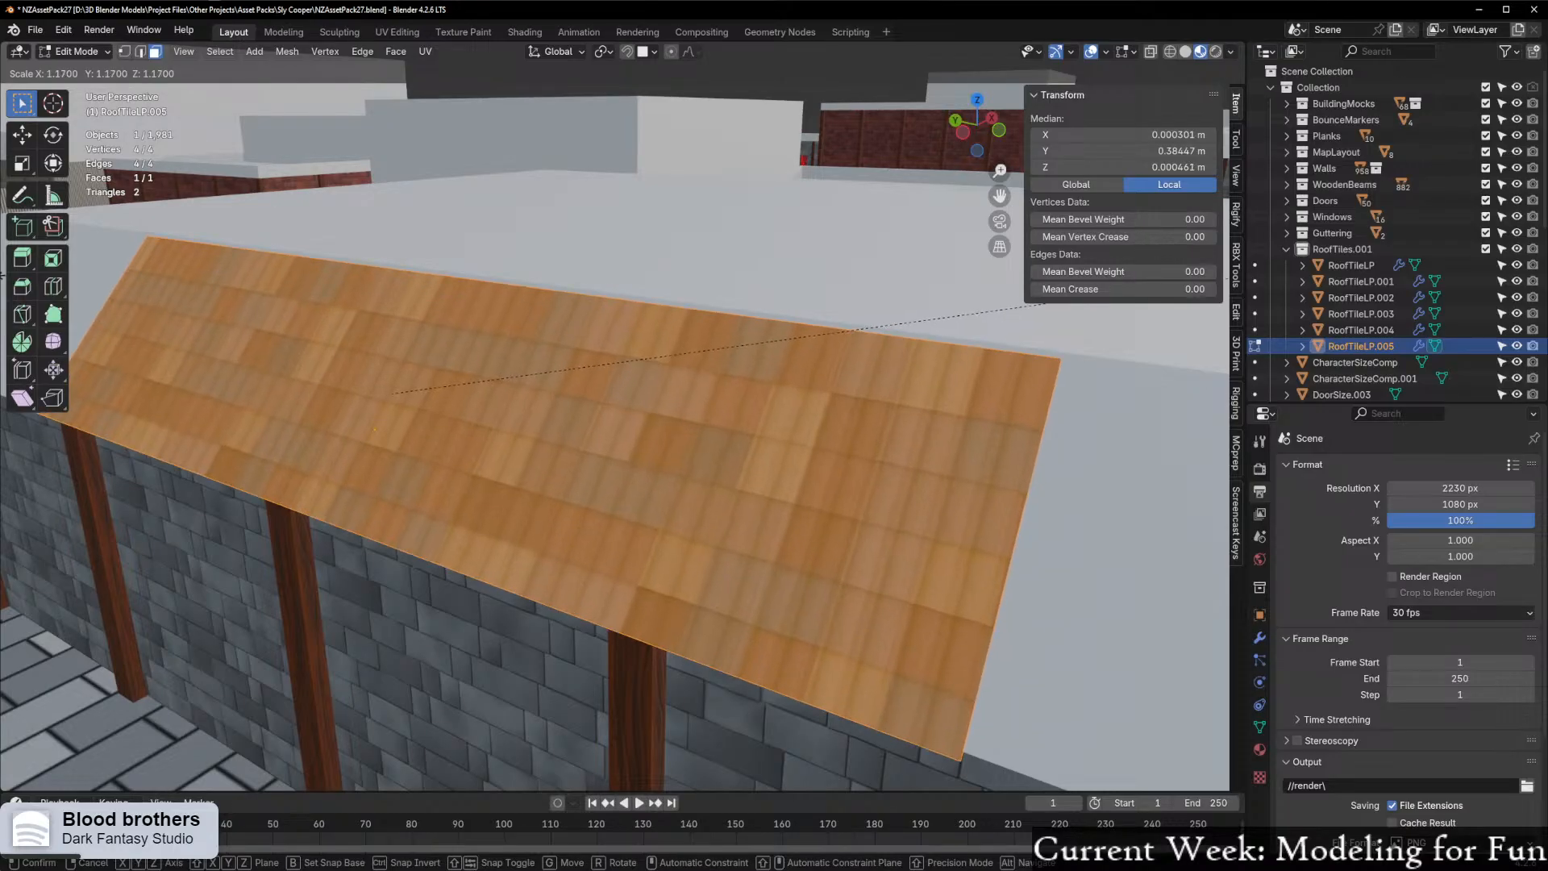
click(1014, 329)
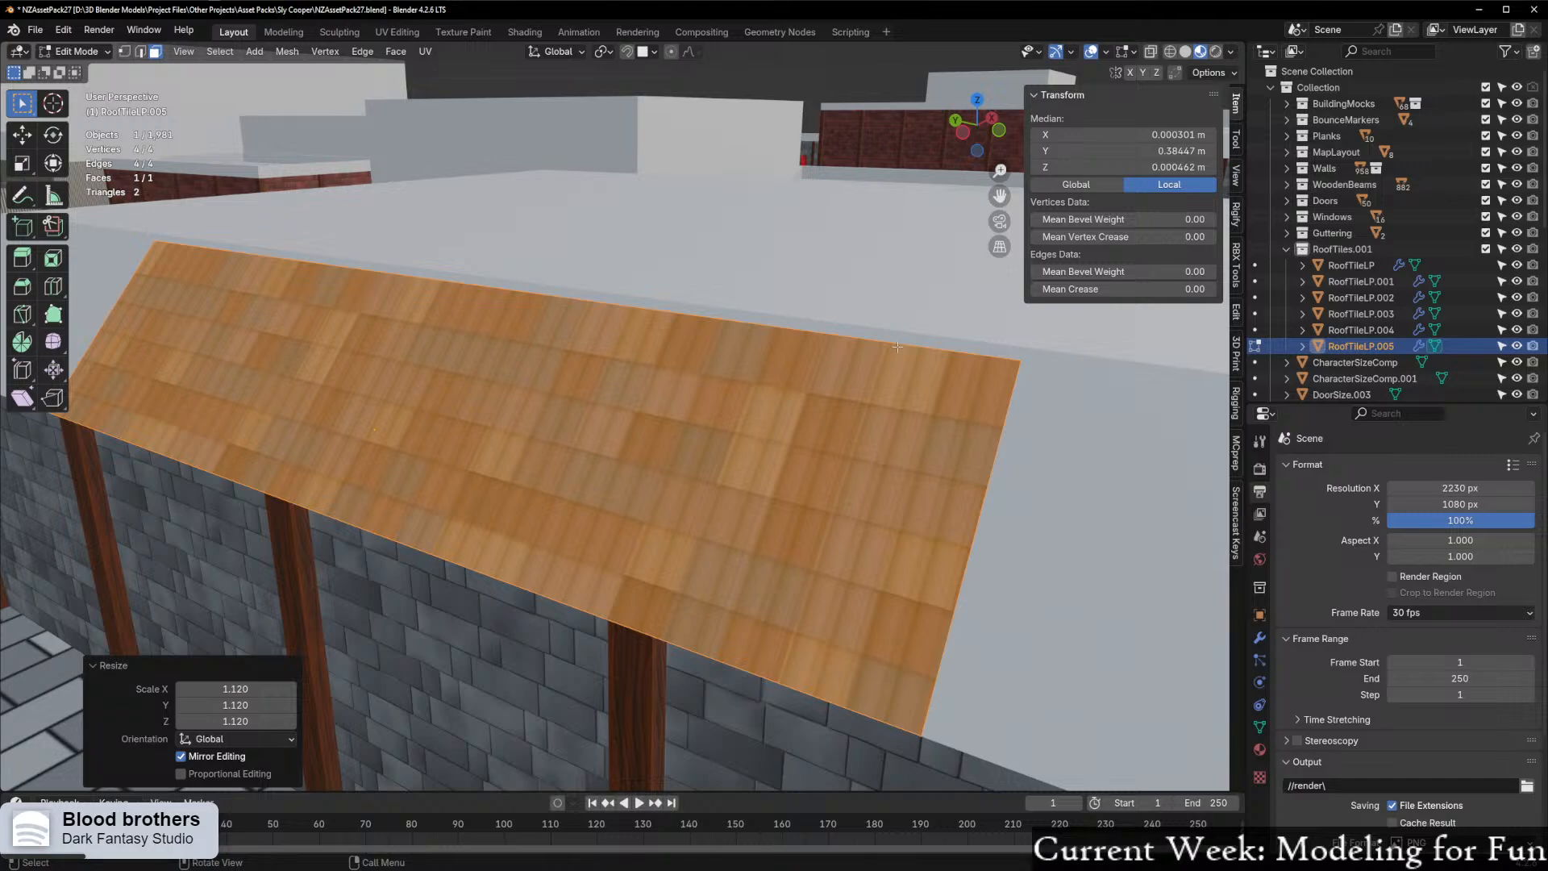
key(ctrl+Tab)
click(732, 381)
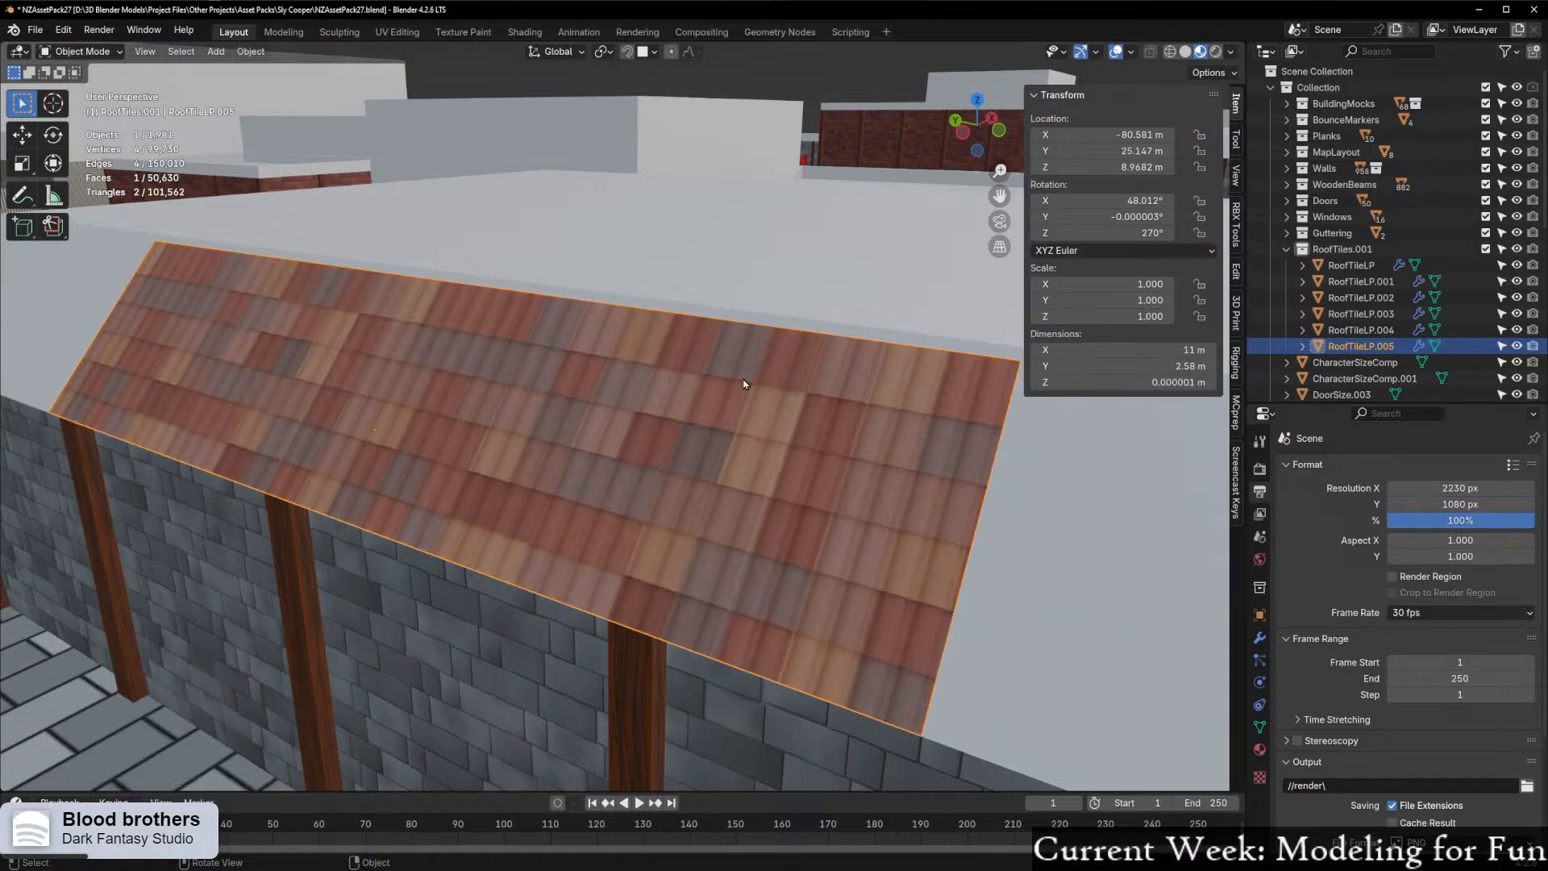
Move the RoofTileLP.005 panel about 0.04 m up the lower roof slope along its local Y axis
key(g)
key(z)
key(z)
key(x)
key(x)
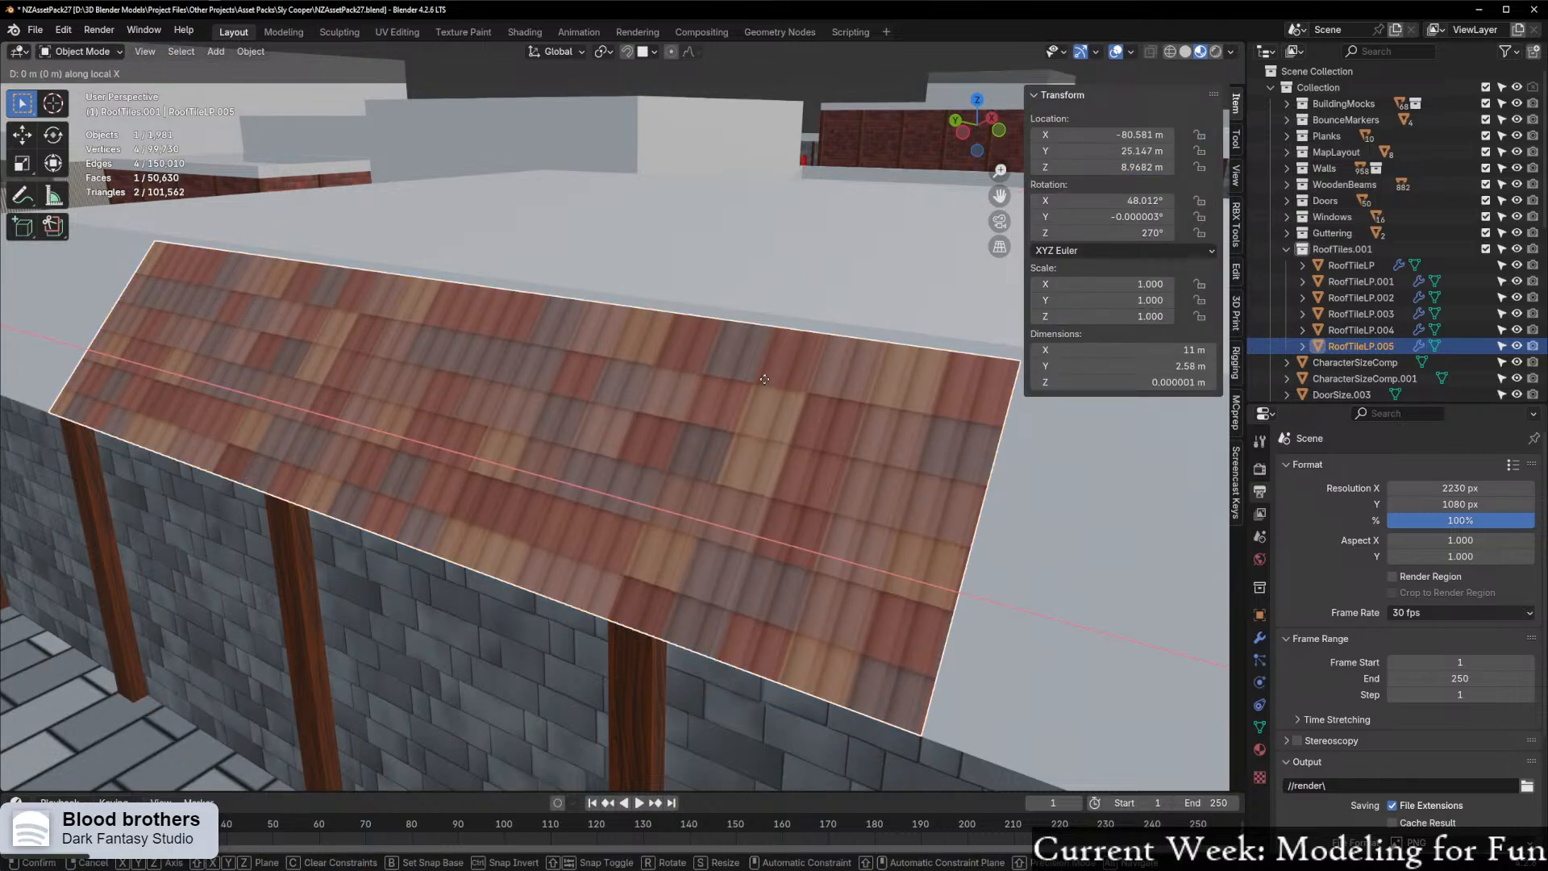
key(y)
key(y)
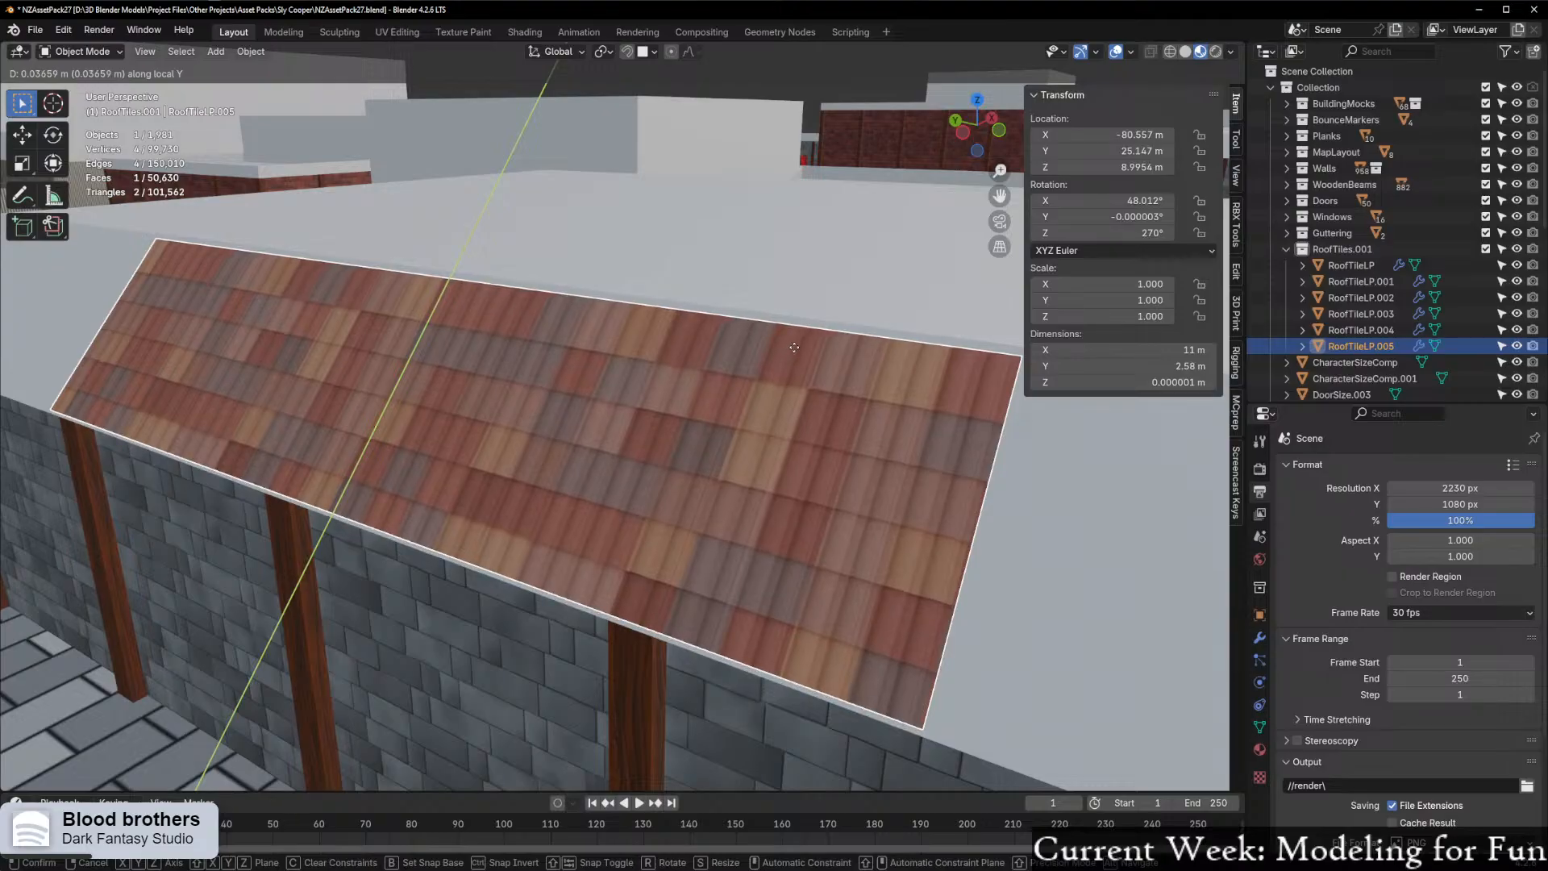
click(796, 344)
Scale the RoofTileLP.005 panel's face uniformly by 1.04 in Edit Mode to fill the slope's height
key(ctrl+Tab)
click(916, 397)
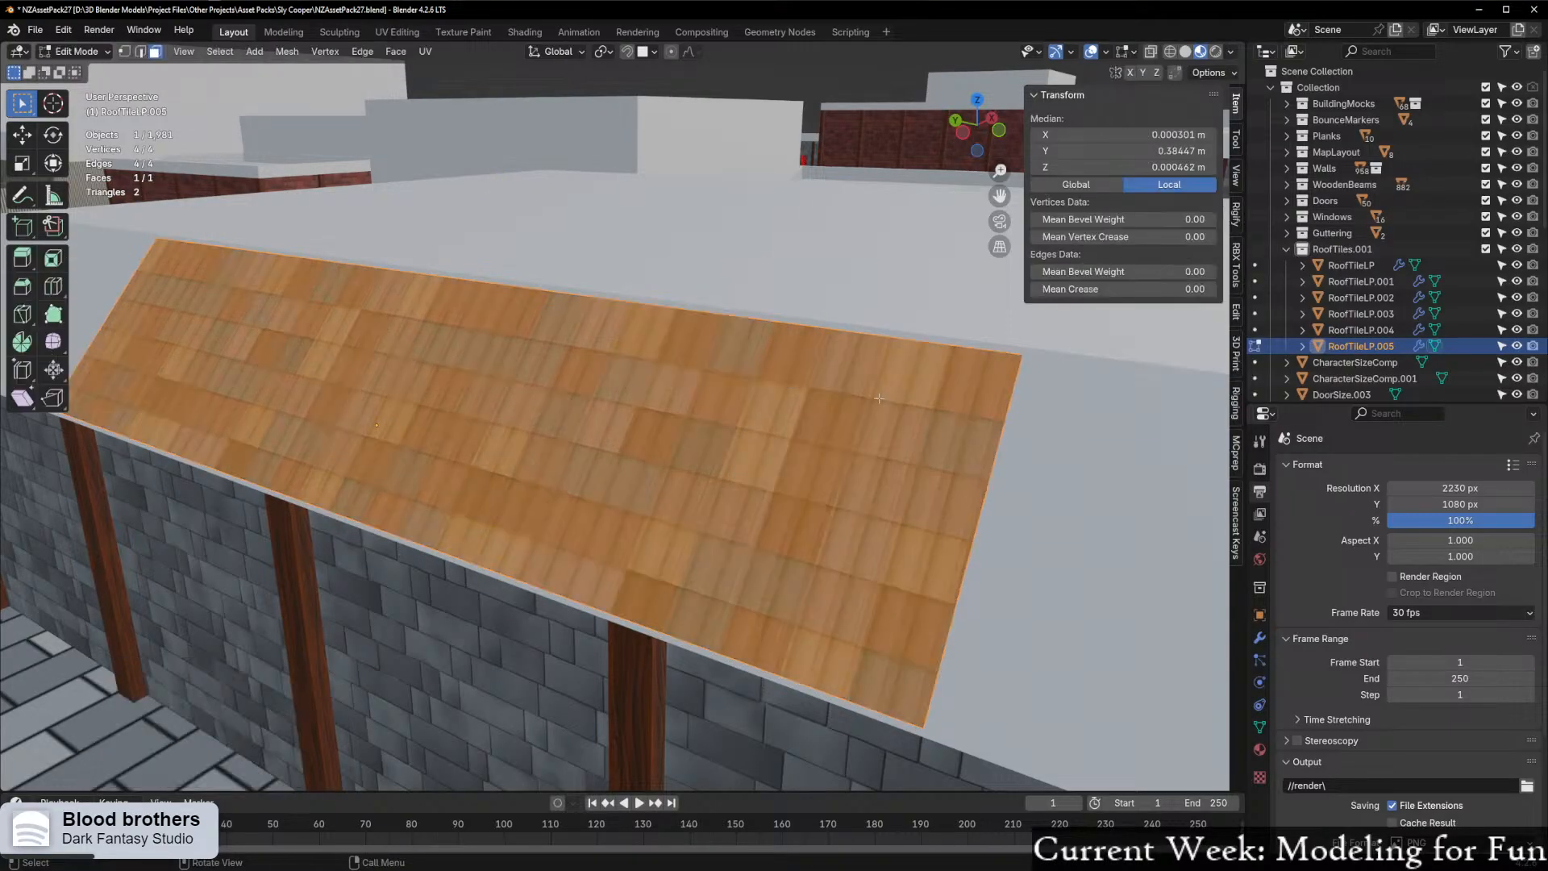
key(s)
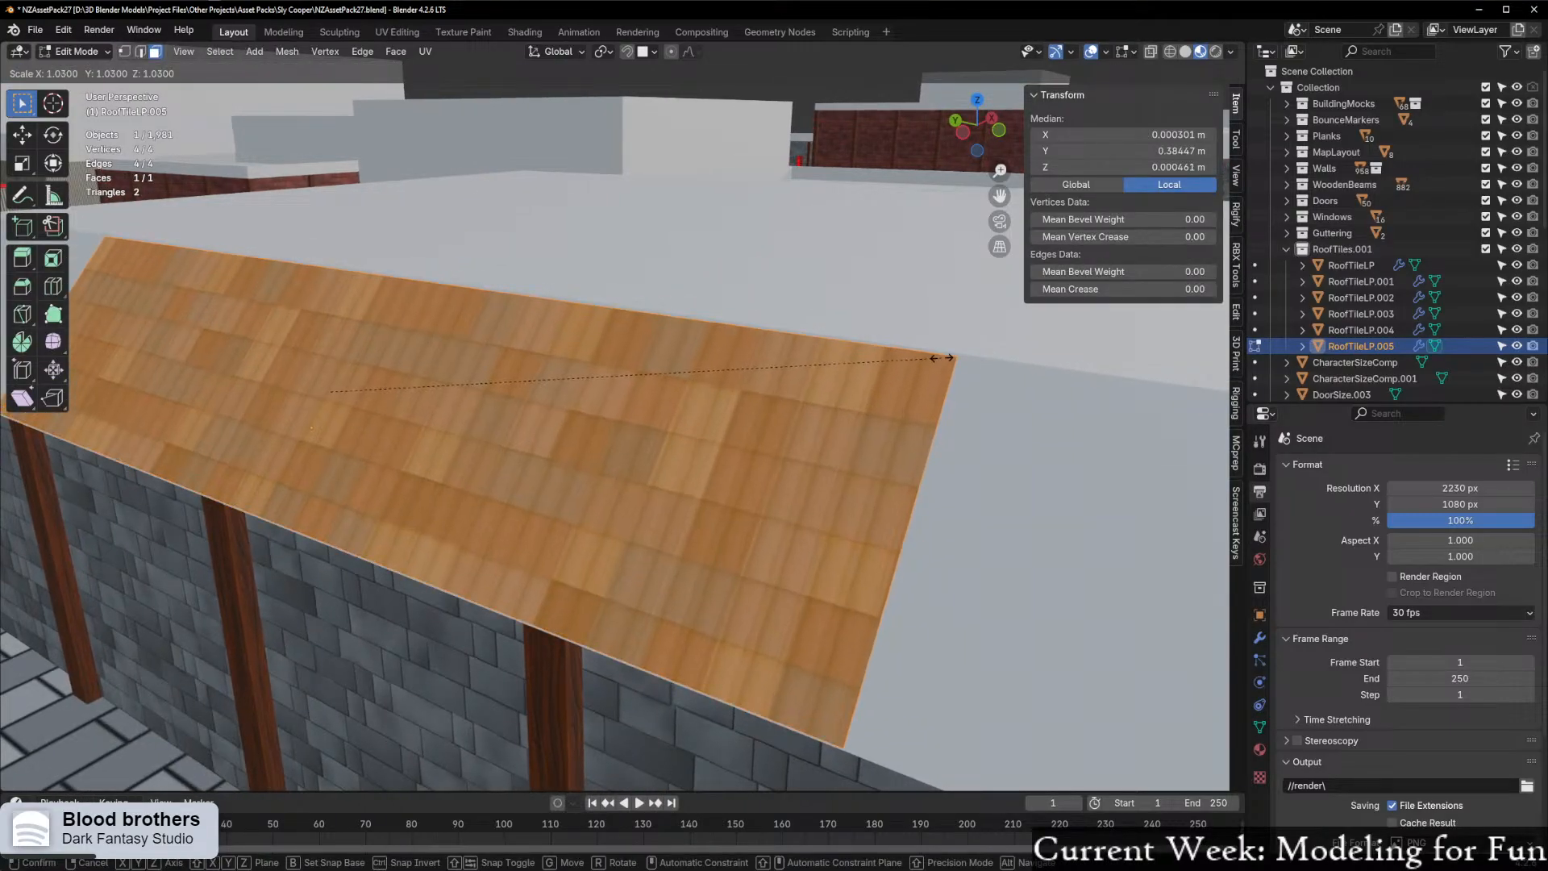
click(959, 357)
scroll(683, 439, down, 8)
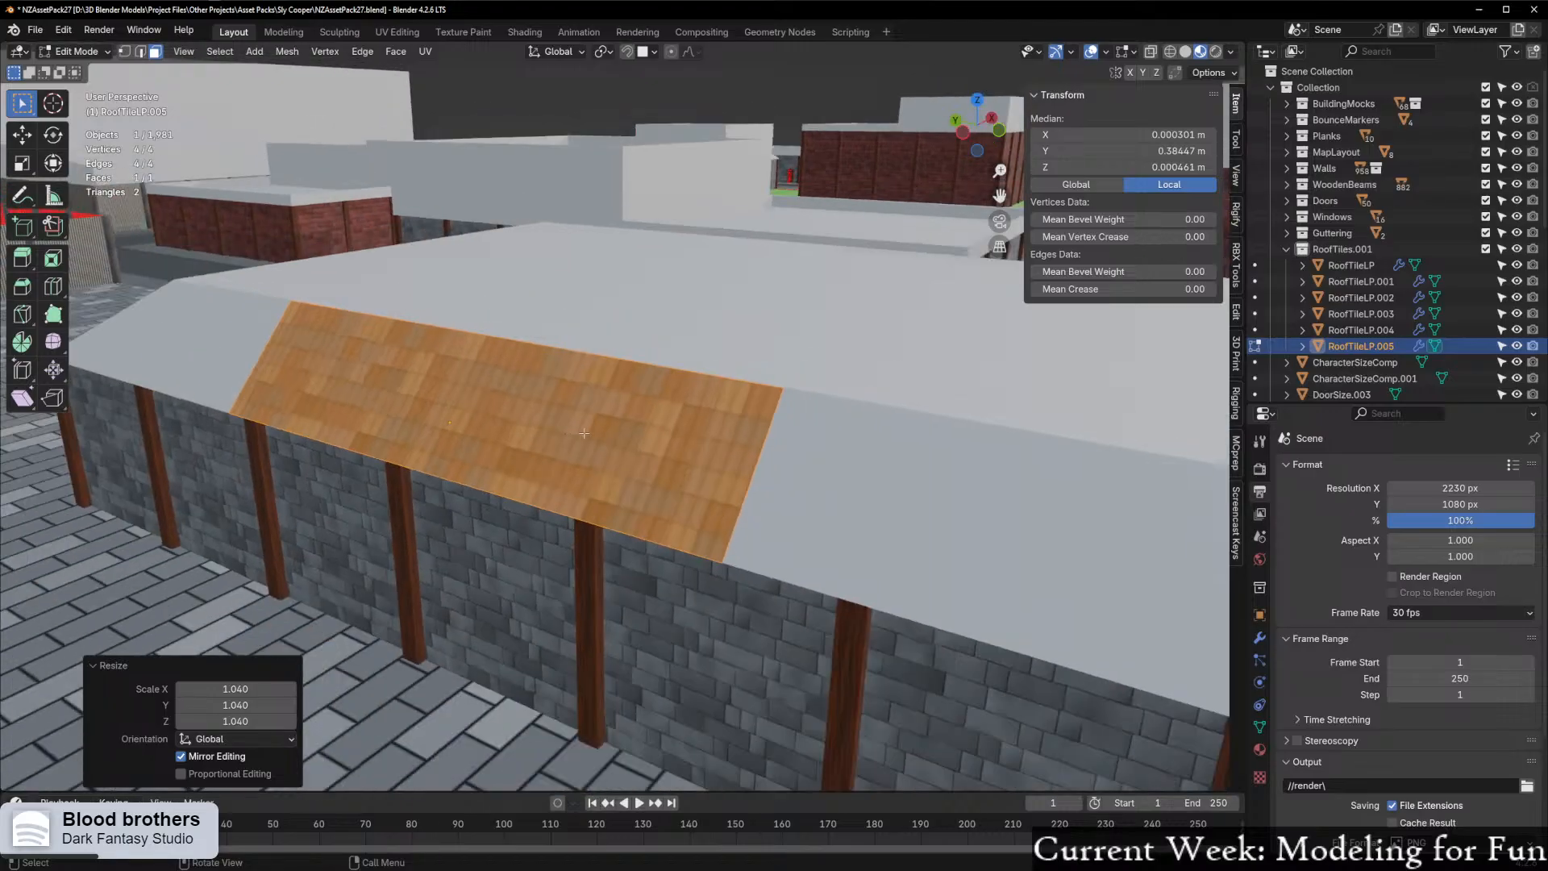
scroll(678, 439, down, 1)
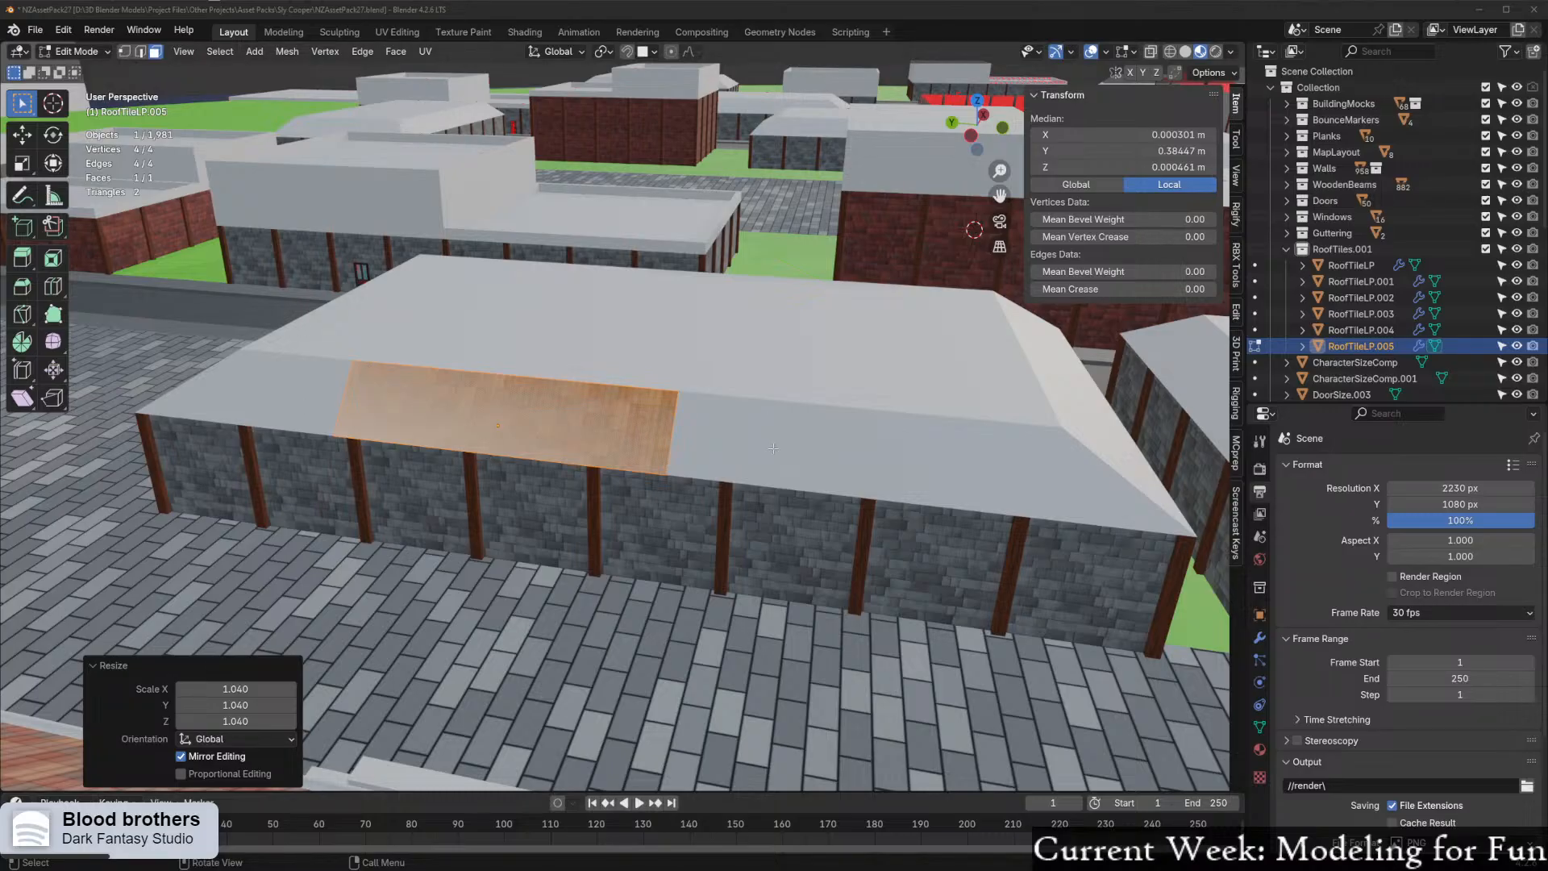
Turn Correct Face Attributes back on for editing the RoofTileLP.005 panel
scroll(775, 461, up, 2)
scroll(576, 415, up, 2)
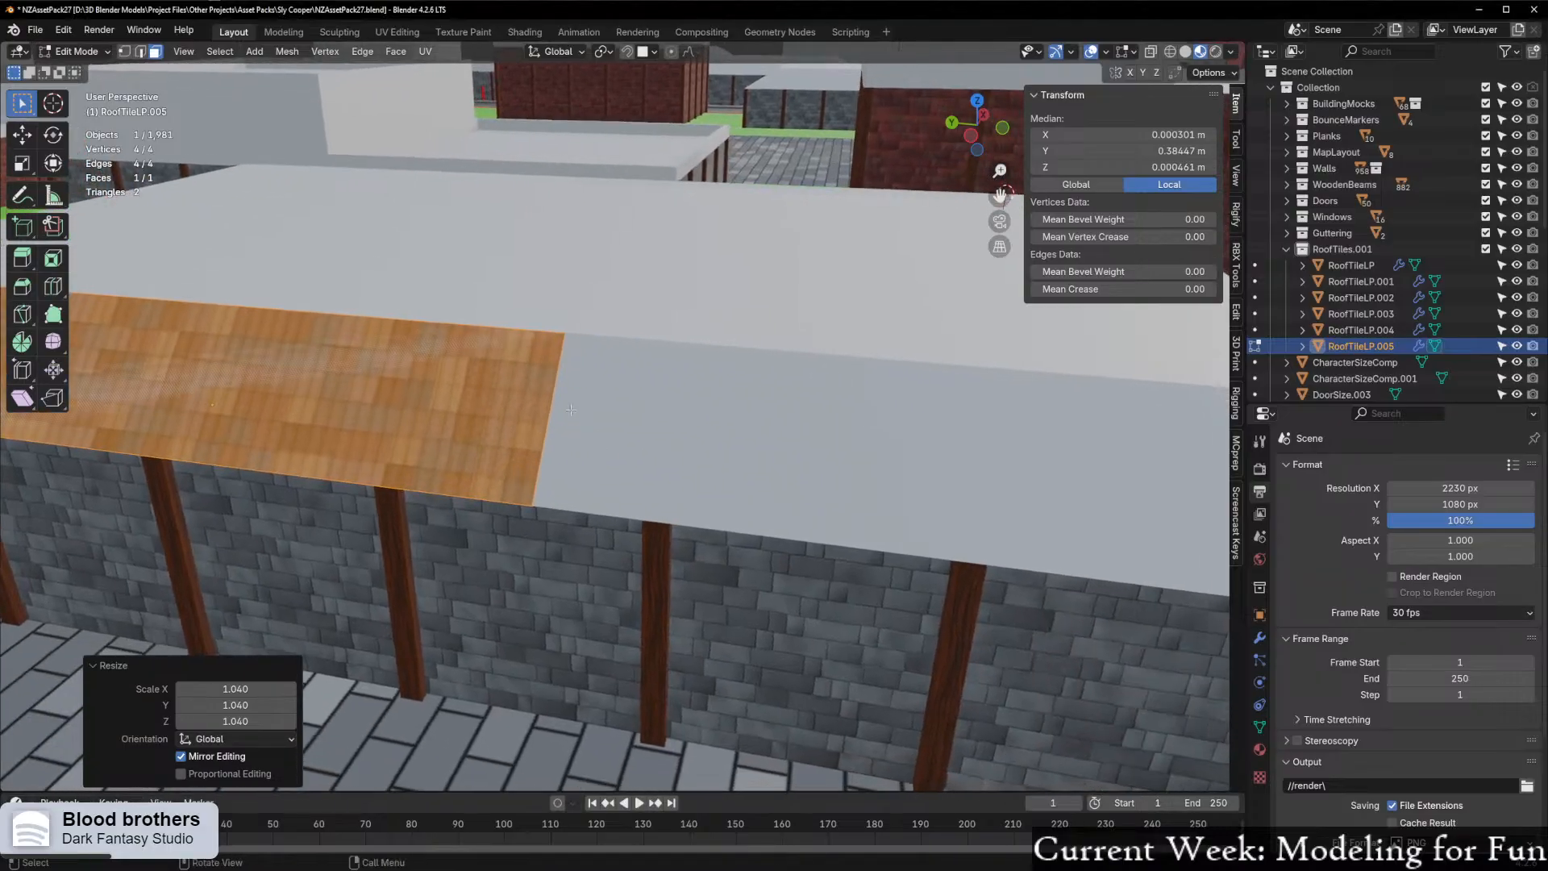
click(533, 402)
shift+middle_drag(843, 446, 568, 431)
scroll(635, 428, down, 1)
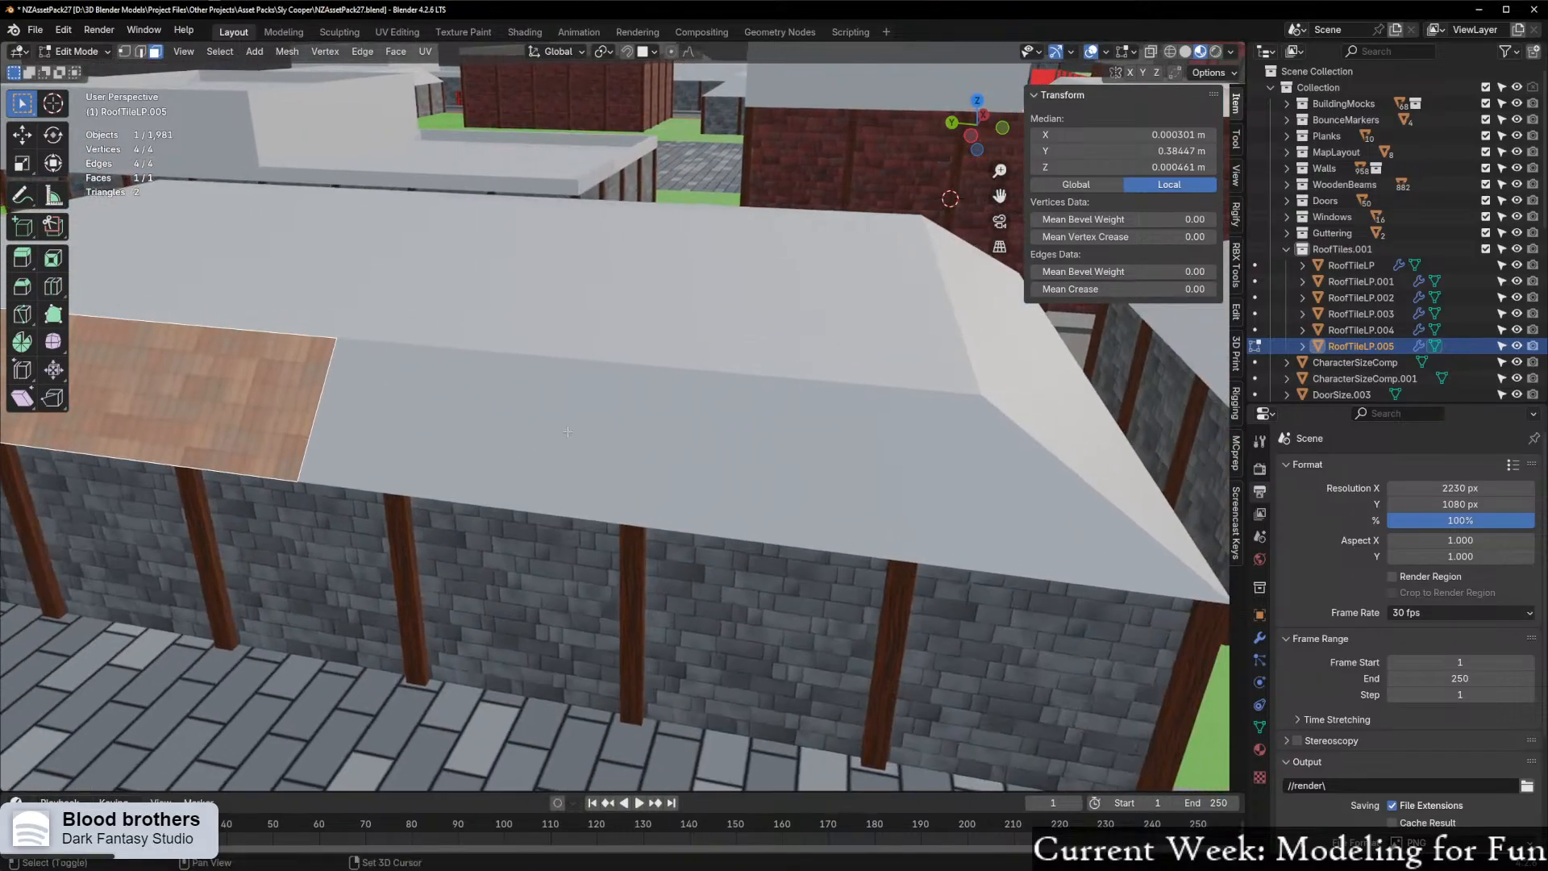
click(1211, 72)
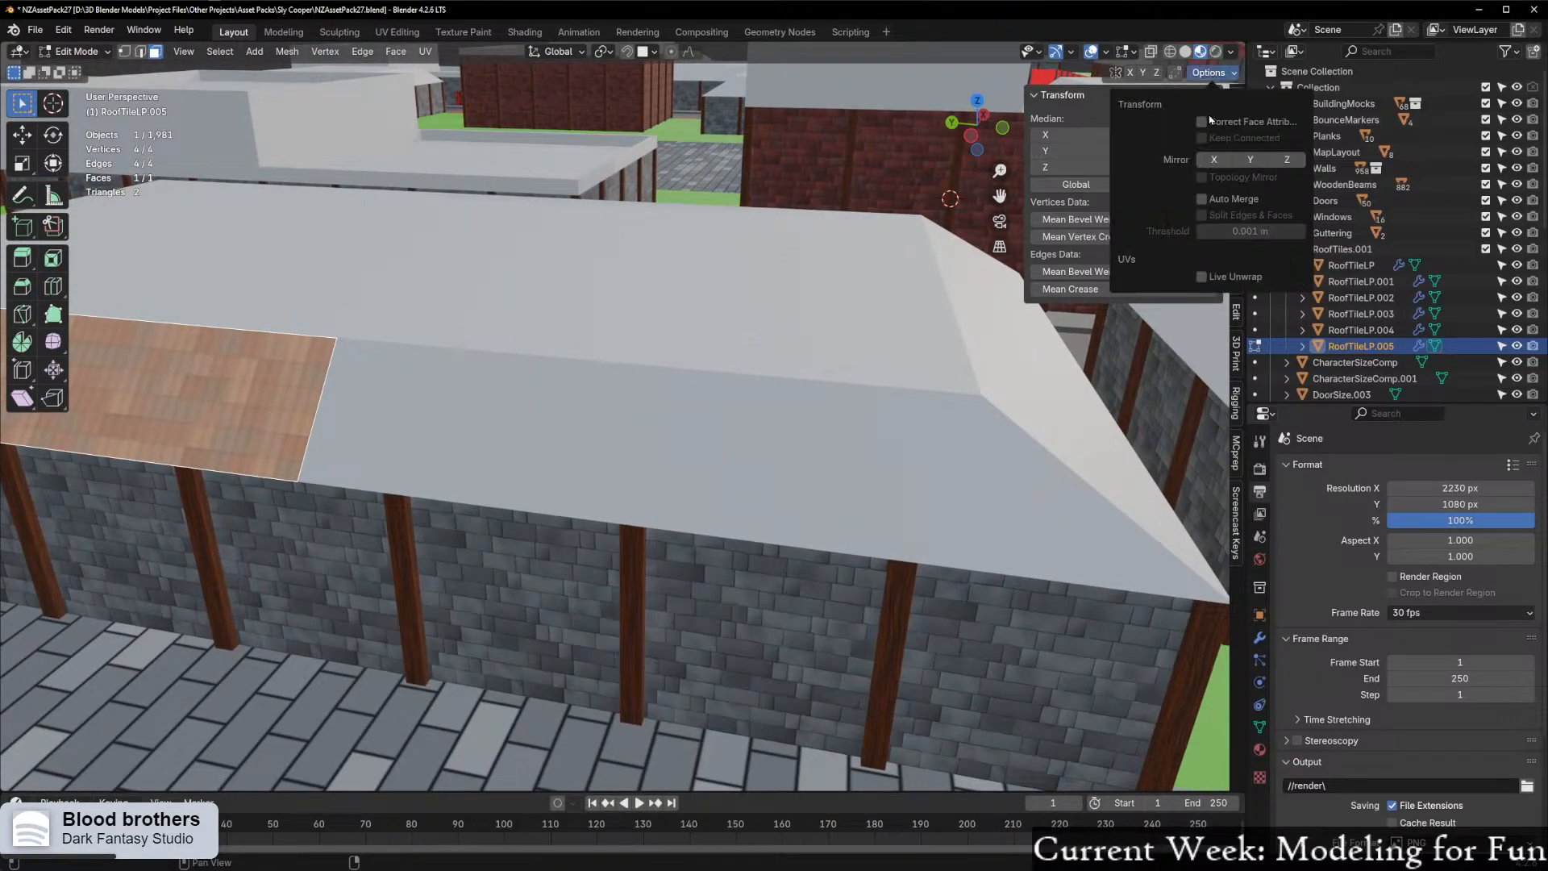
With Vertex snapping, move the tile panel's end edge -11.251 m along global Y to the upper slope's far corner
key(2)
click(321, 378)
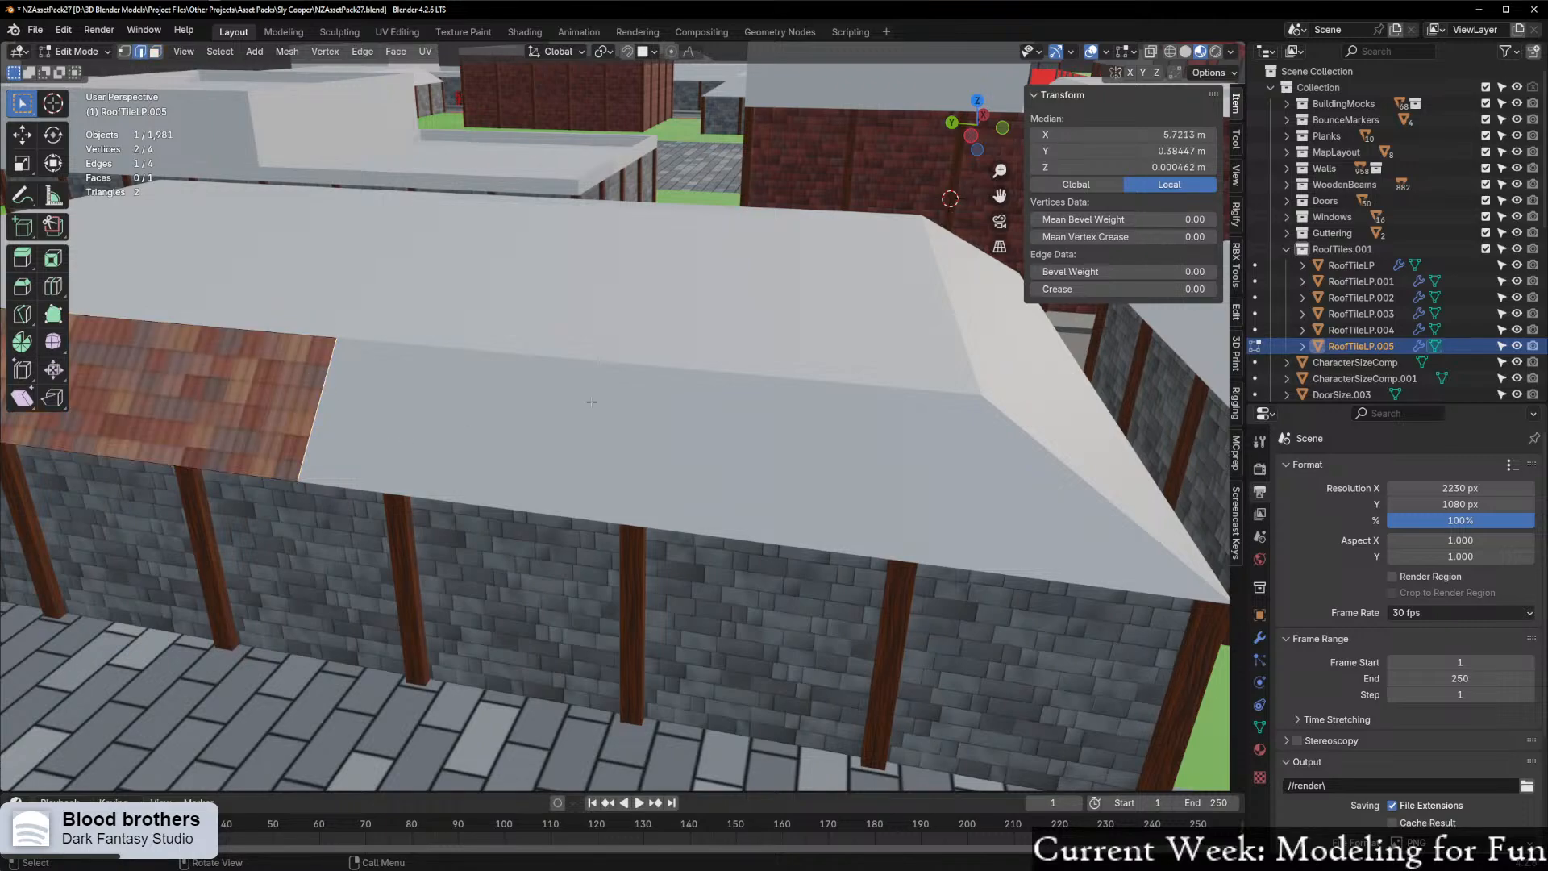
click(650, 52)
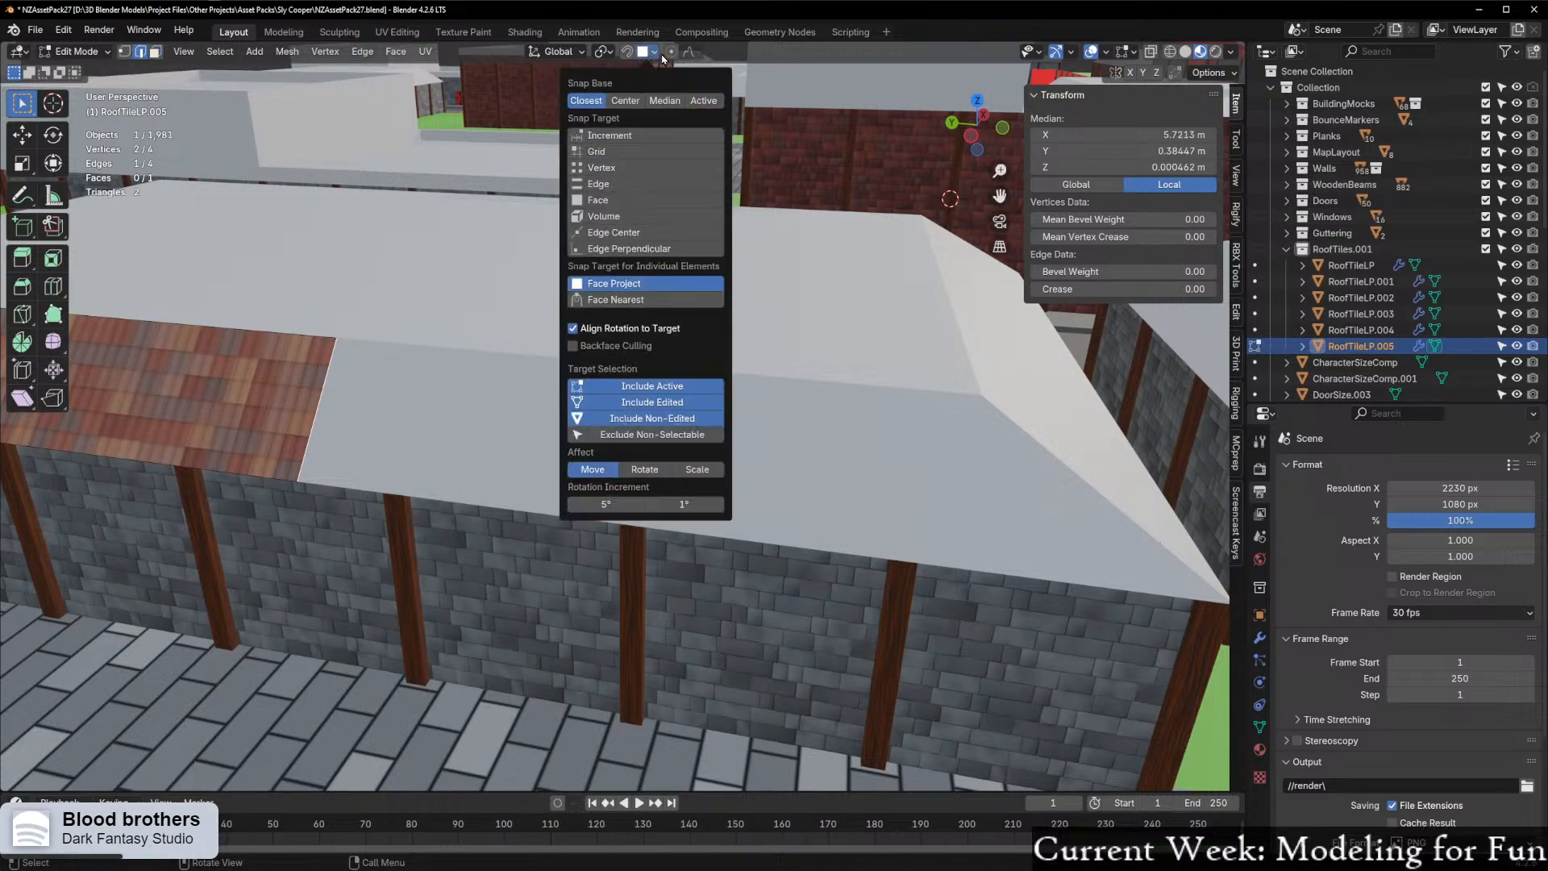
click(613, 168)
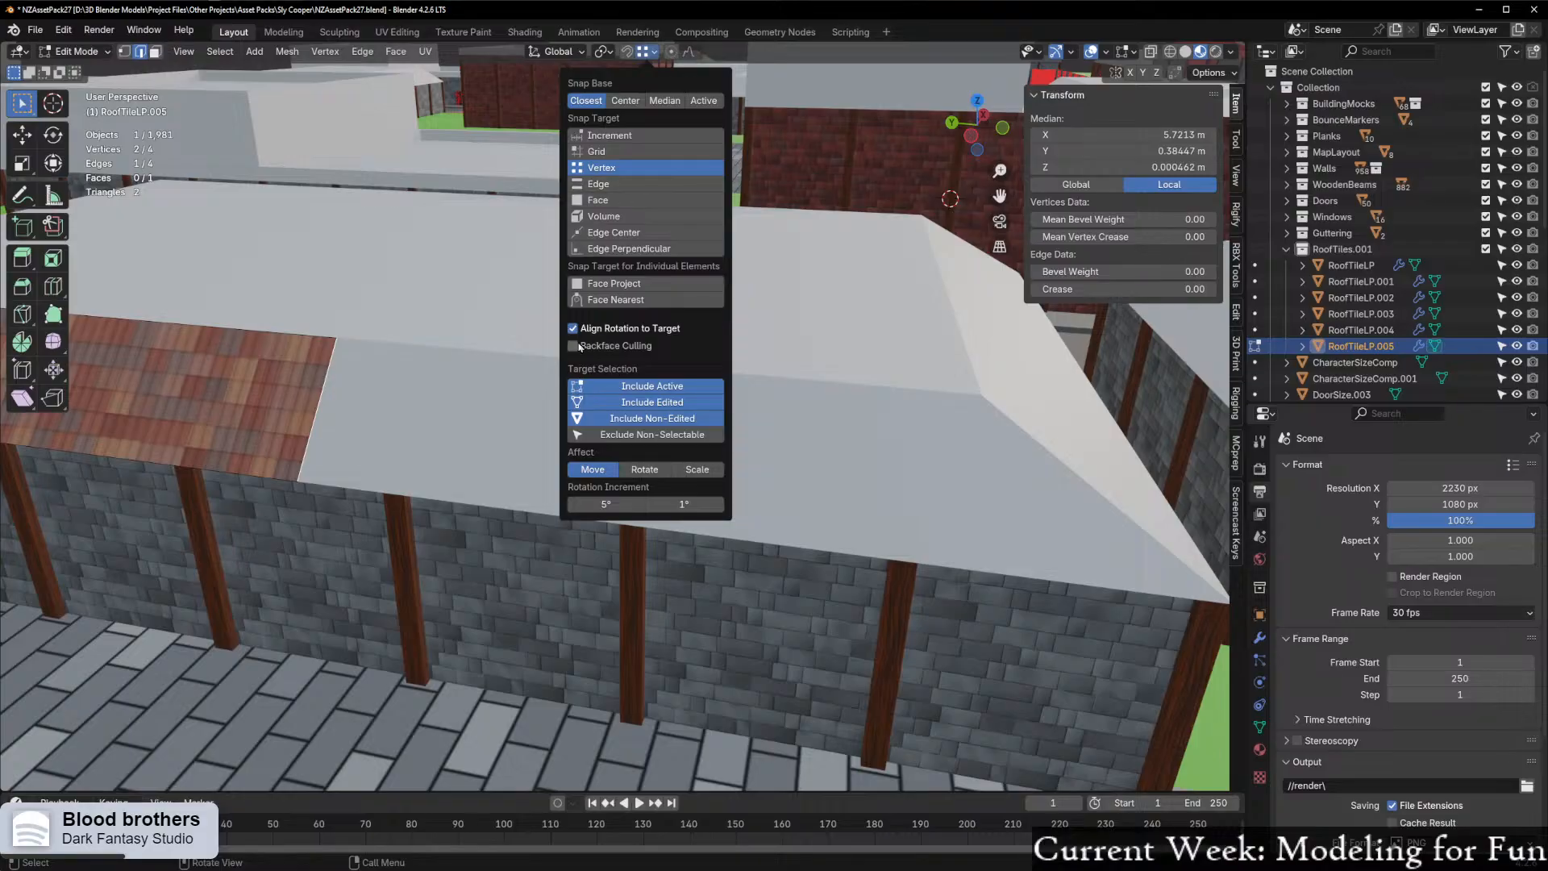
key(g)
key(x)
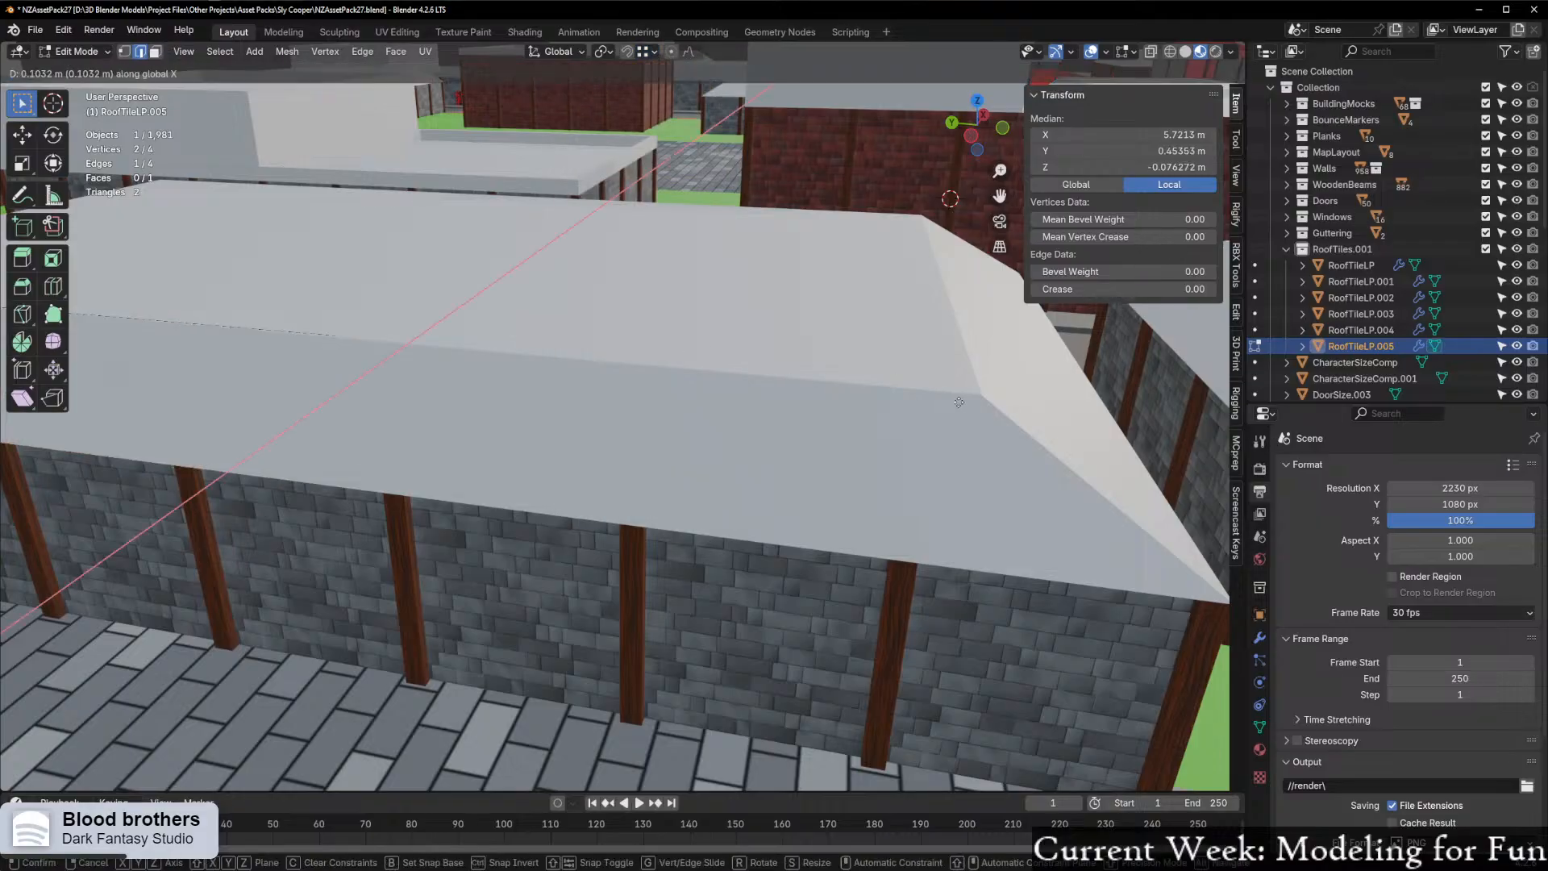
key(y)
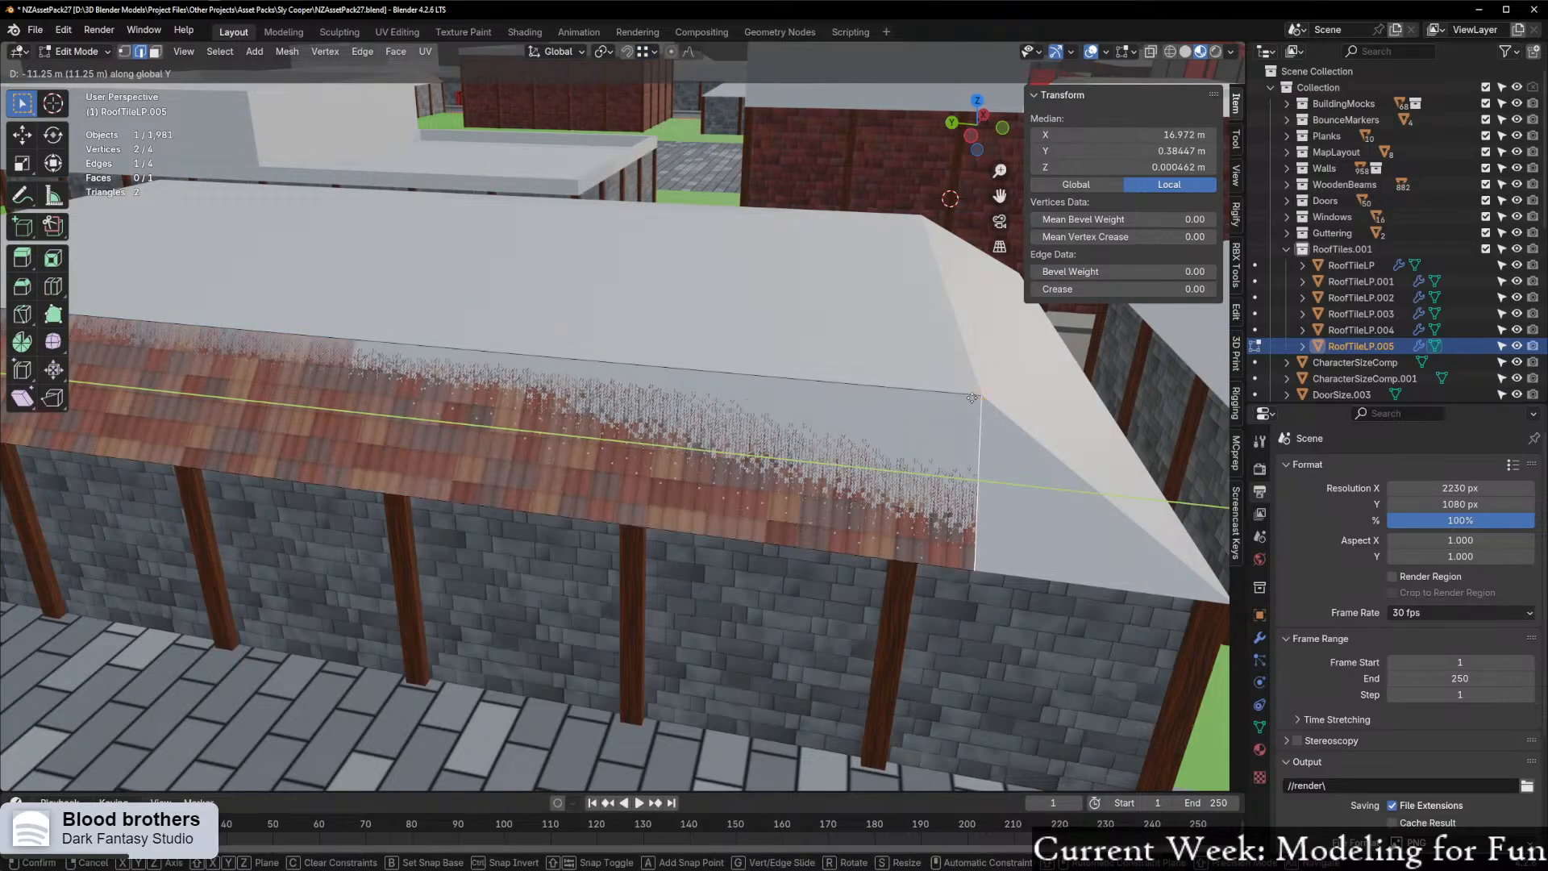
click(506, 480)
scroll(506, 480, down, 3)
Move the tile panel's opposite end edge 4.5068 m along global Y, snapping it to the other upper corner
middle_drag(506, 481, 777, 358)
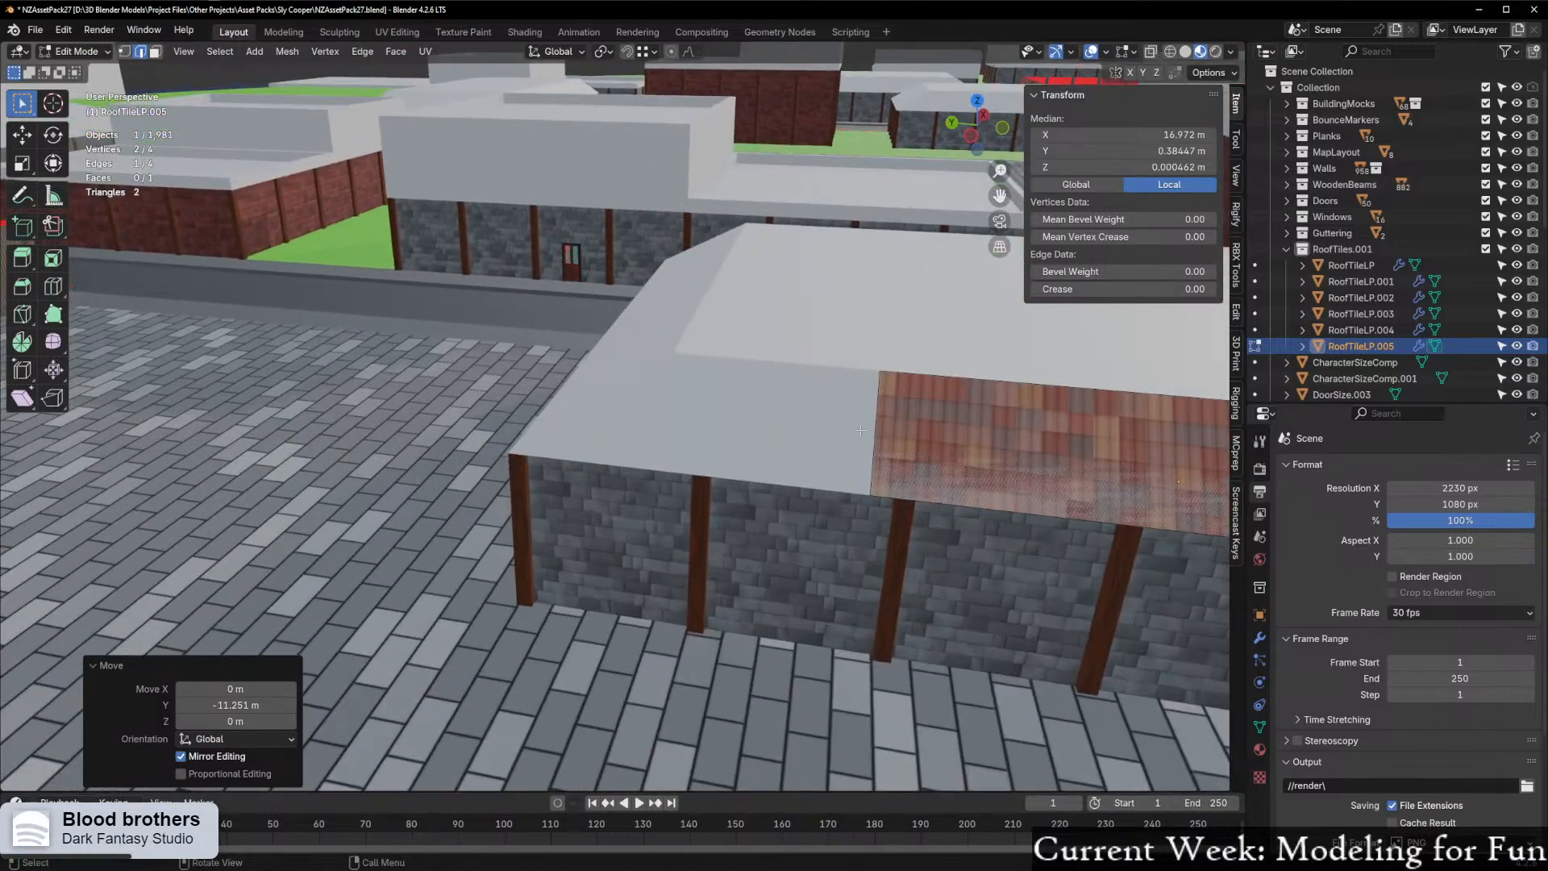
click(776, 359)
scroll(776, 359, up, 2)
key(g)
key(y)
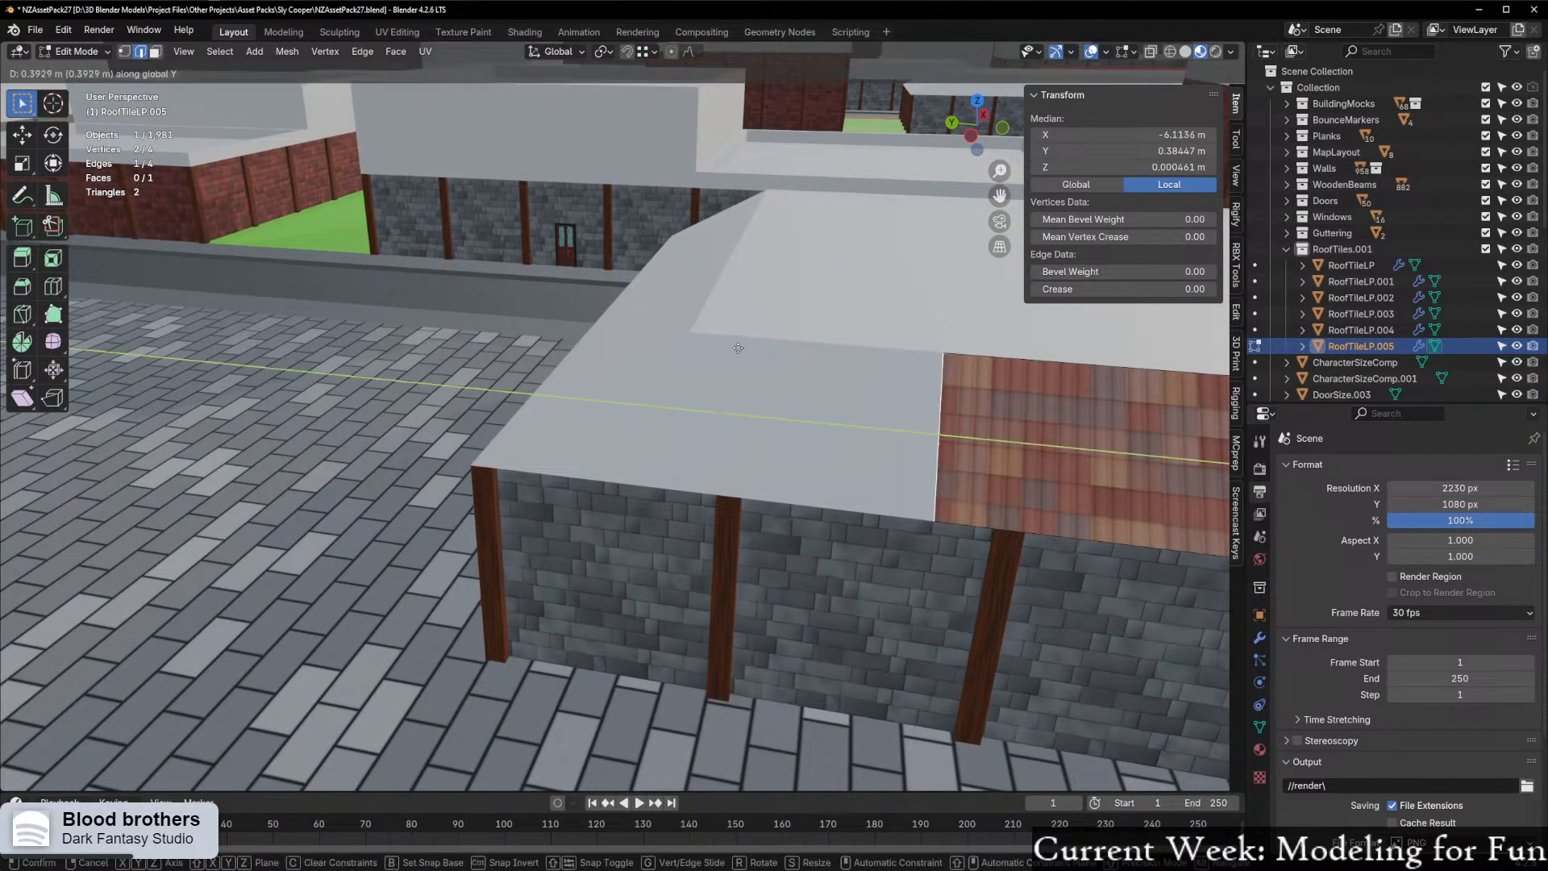
click(769, 421)
scroll(768, 421, down, 6)
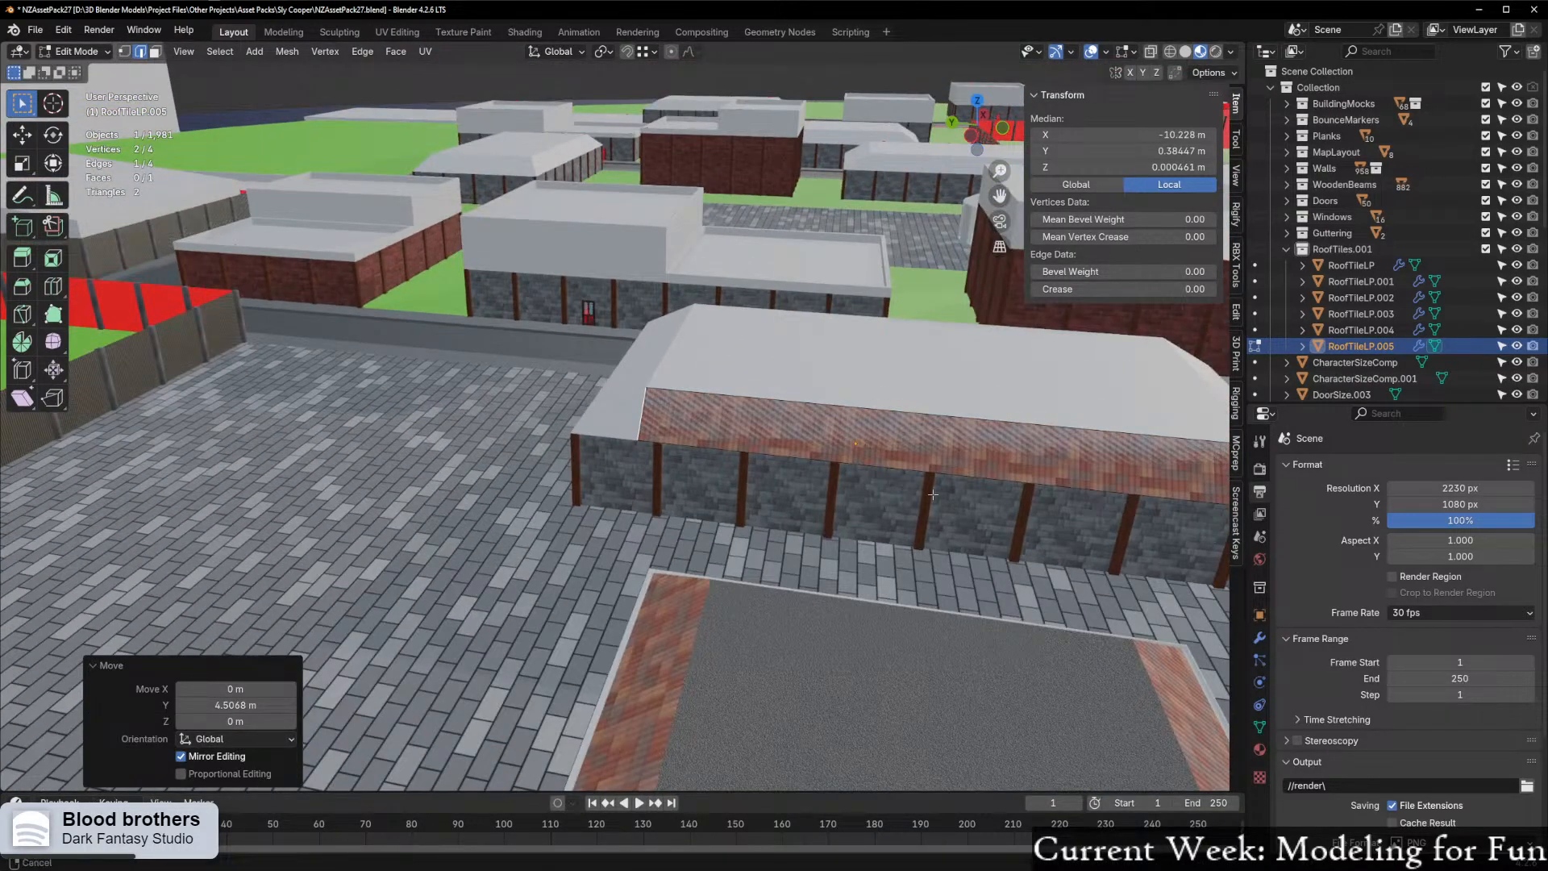
Move the panel's lower vertex at the green-alley end -3.4011 m along global Y, snapped to the eave corner
shift+middle_drag(769, 421, 456, 399)
scroll(949, 502, up, 5)
shift+middle_drag(949, 501, 452, 453)
scroll(451, 454, up, 4)
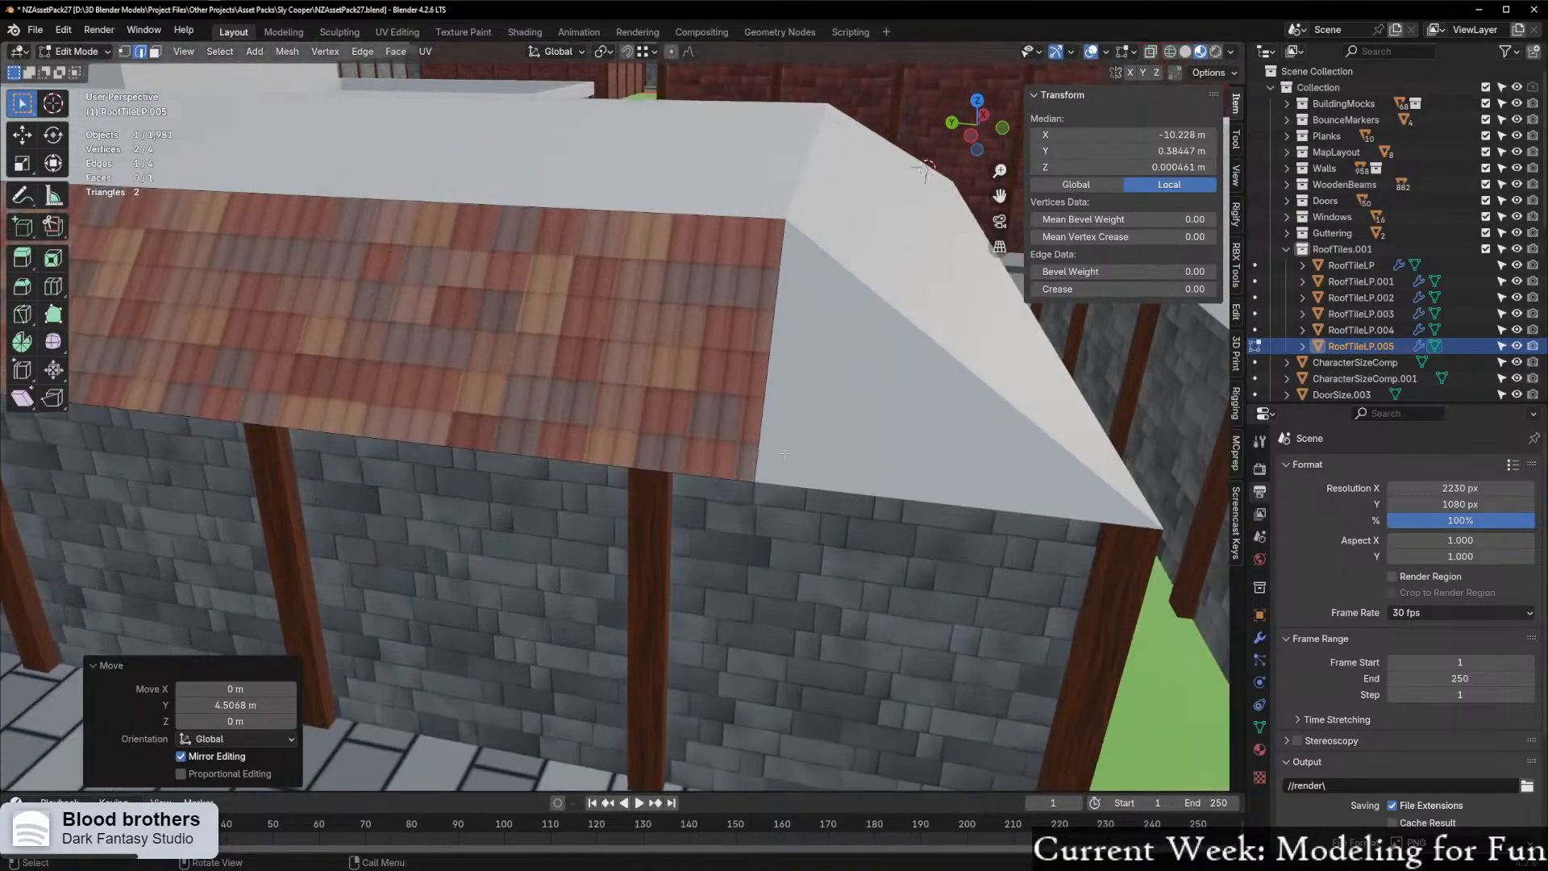
key(1)
click(775, 487)
shift+middle_drag(826, 496, 730, 493)
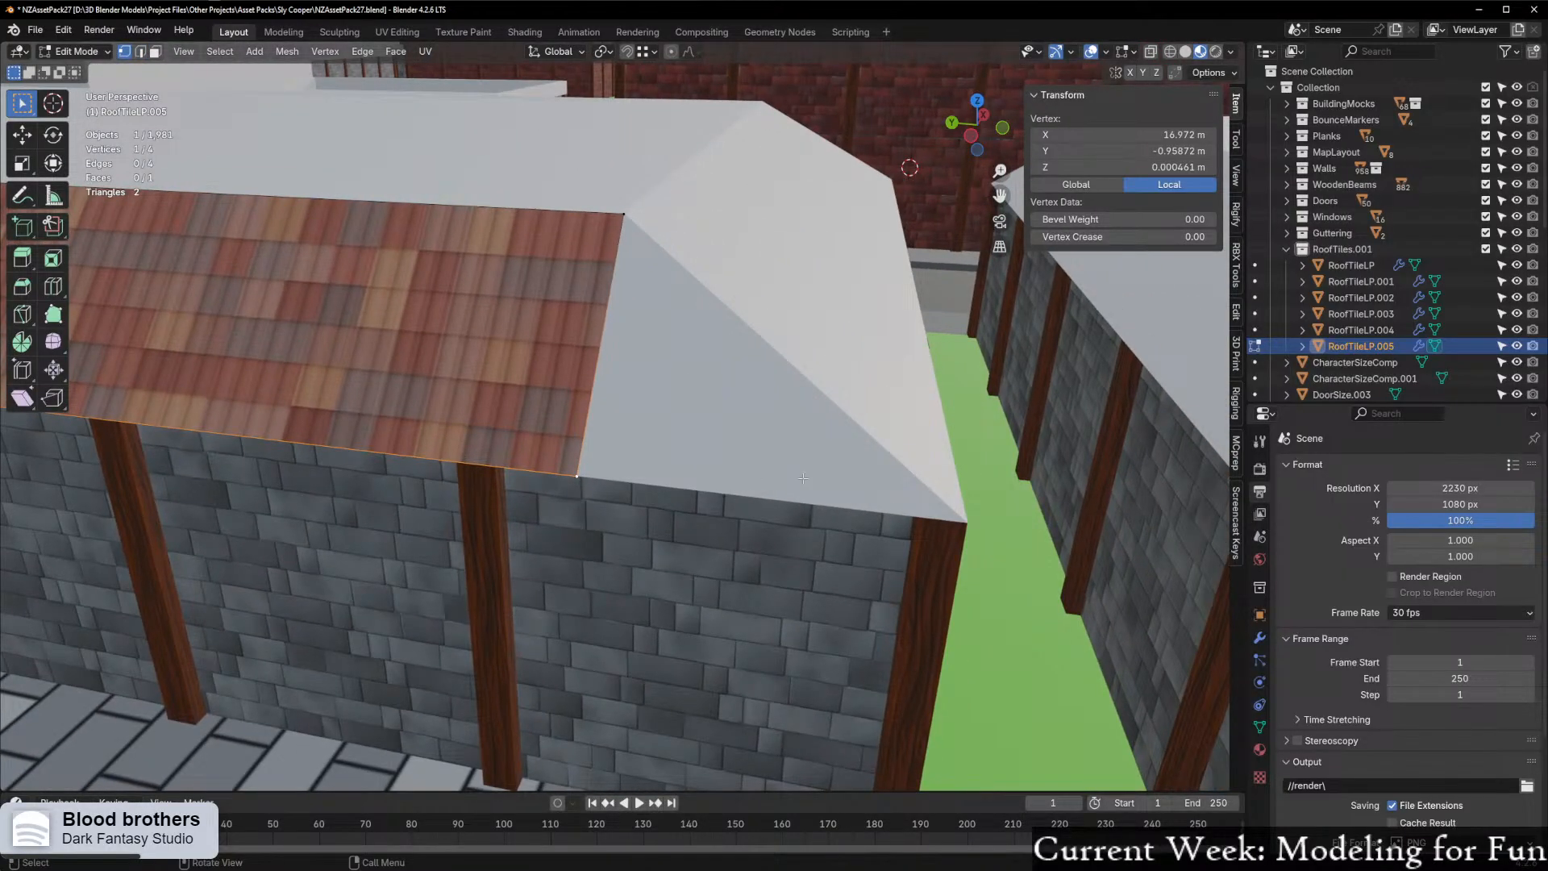
key(g)
key(y)
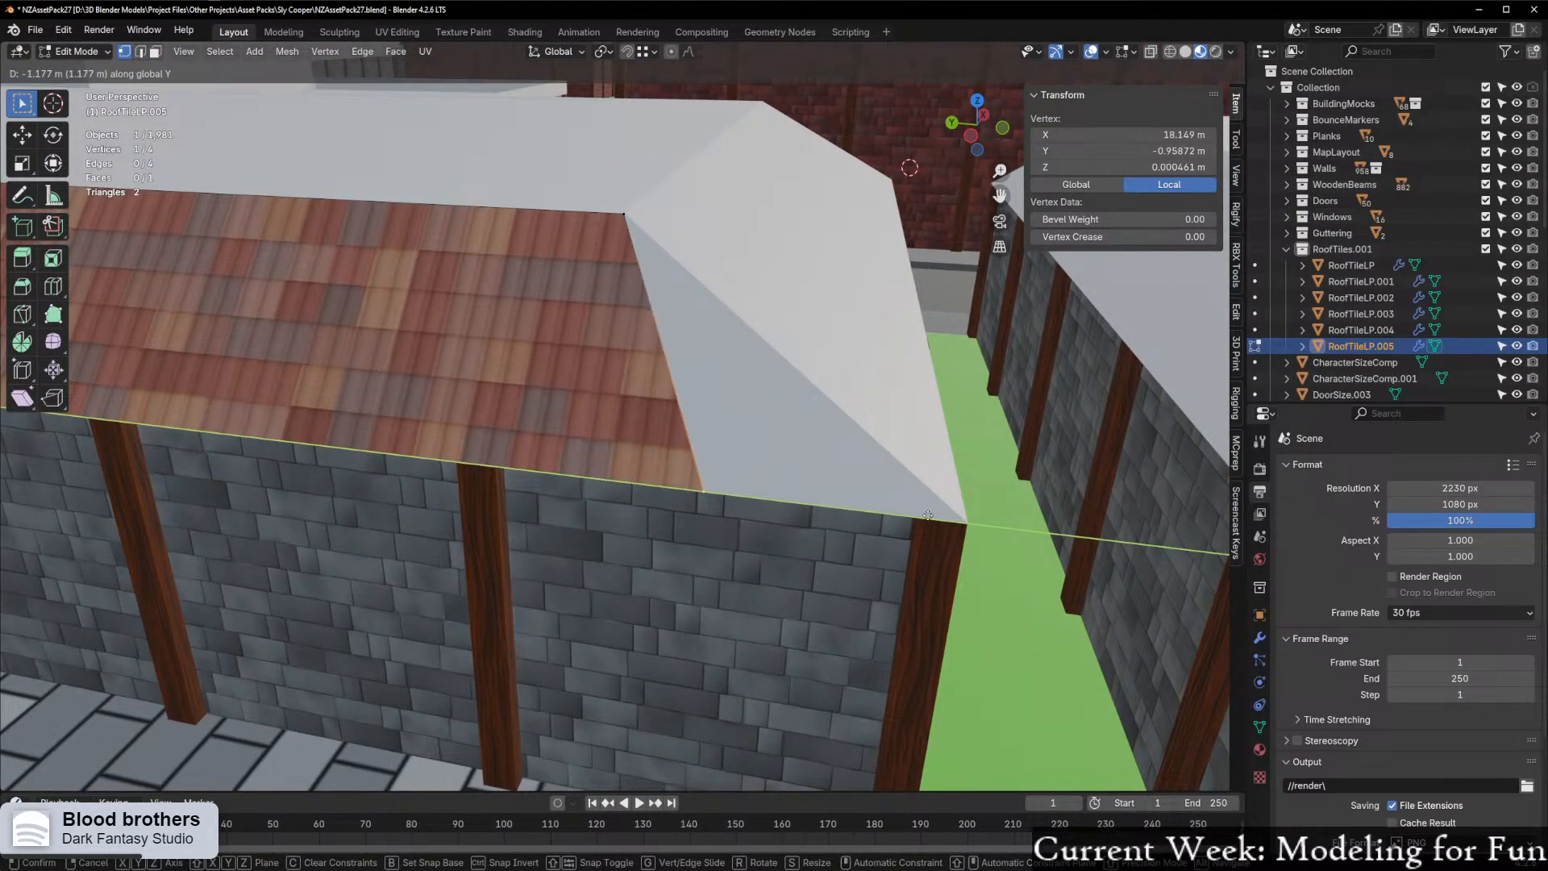
click(964, 520)
Move the panel's lower vertex at the opposite end 3.3989 m along global Y, snapped to that eave corner
scroll(678, 471, down, 3)
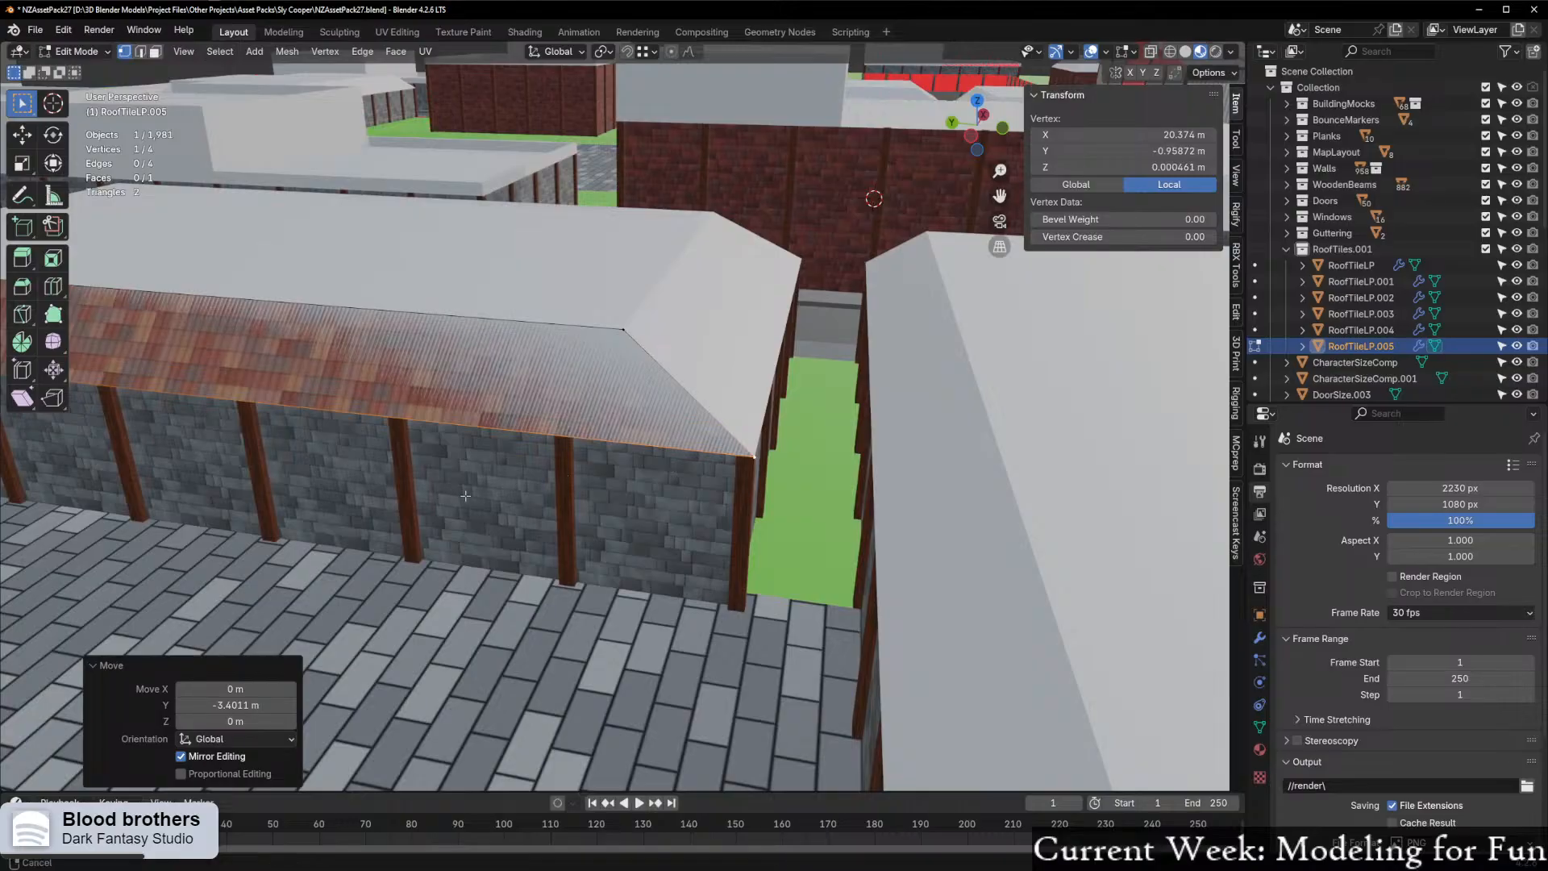
shift+middle_drag(458, 495, 887, 511)
shift+middle_drag(302, 403, 713, 478)
click(737, 464)
scroll(740, 466, up, 2)
key(g)
key(y)
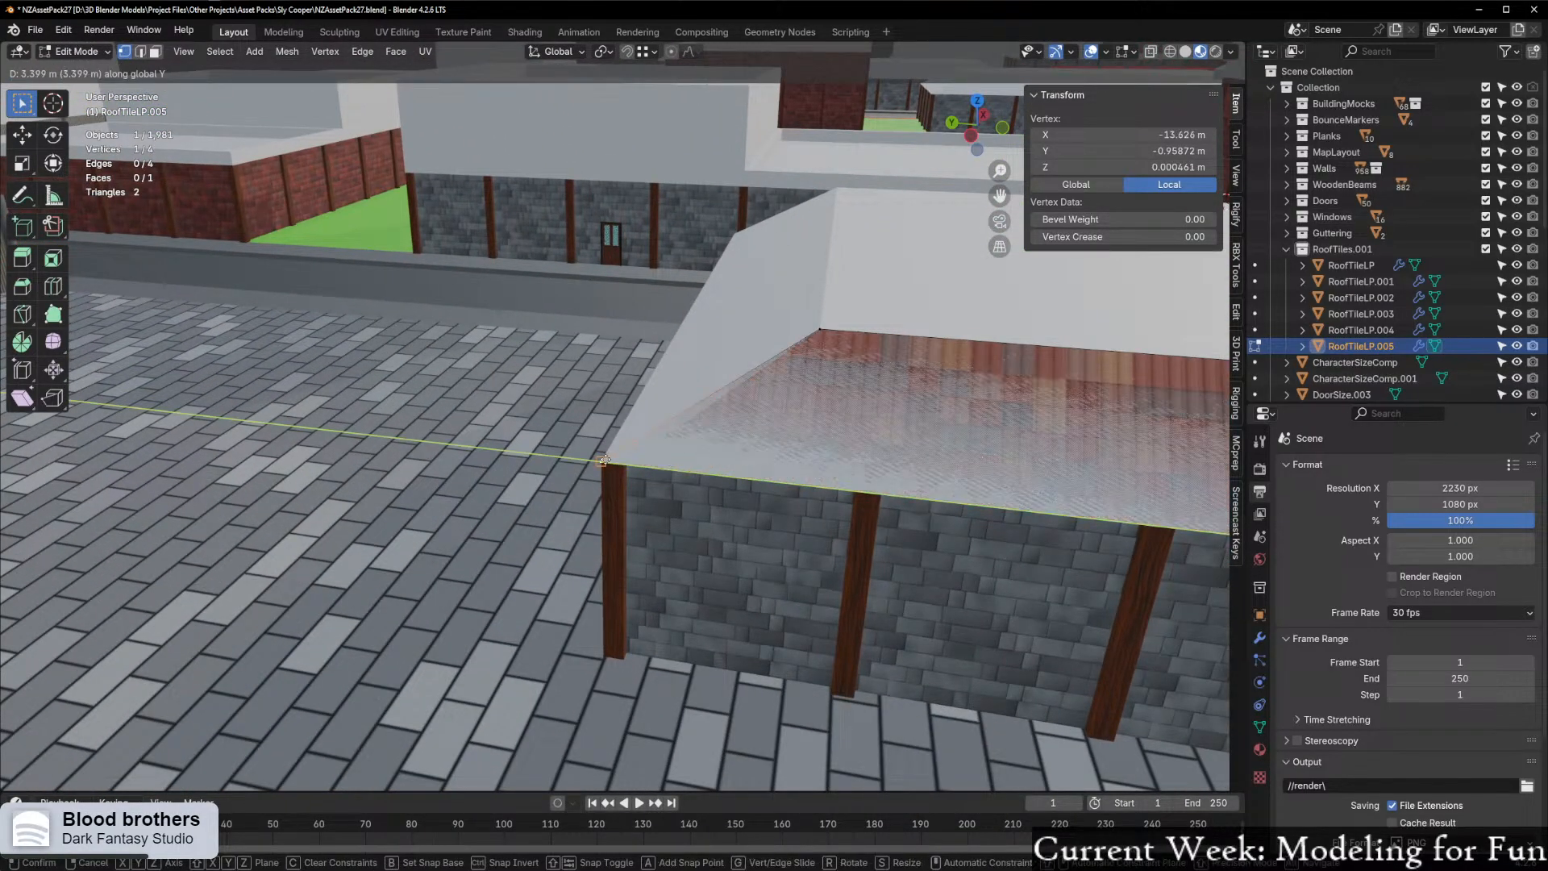
click(604, 460)
Check the tiled slope along the stone building and return the RoofTileLP.005 panel to Object Mode
scroll(805, 481, down, 2)
mouse_move(805, 481)
middle_down()
mouse_move(746, 508)
mouse_move(702, 566)
mouse_move(819, 516)
mouse_move(558, 523)
mouse_move(818, 455)
middle_up()
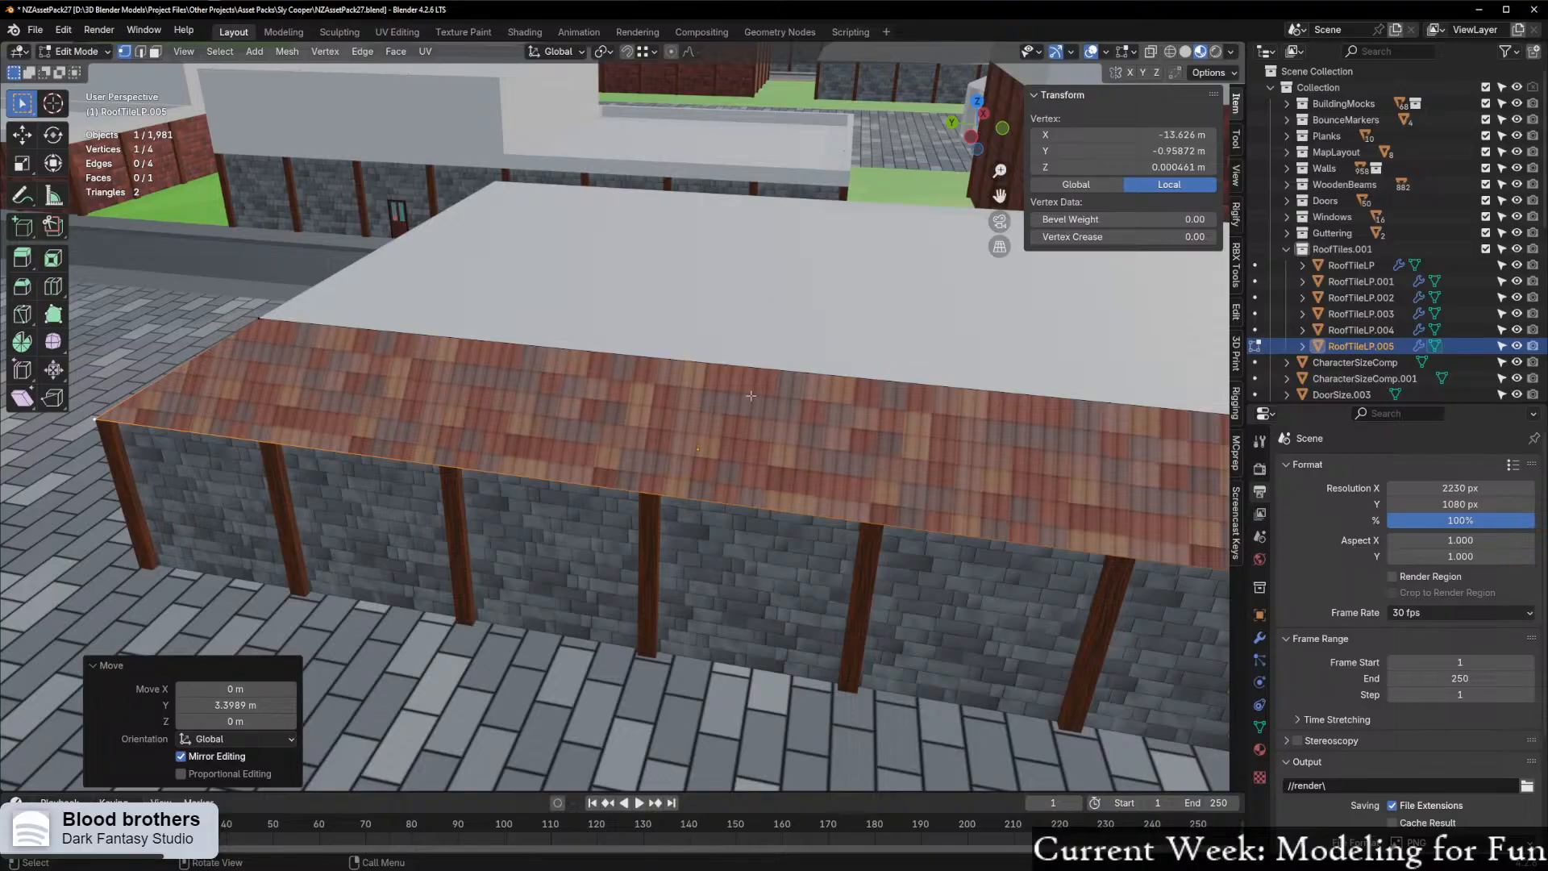
scroll(768, 466, down, 3)
middle_drag(768, 466, 696, 478)
scroll(681, 482, down, 3)
scroll(696, 478, up, 4)
key(ctrl+Tab)
click(662, 505)
scroll(773, 529, down, 5)
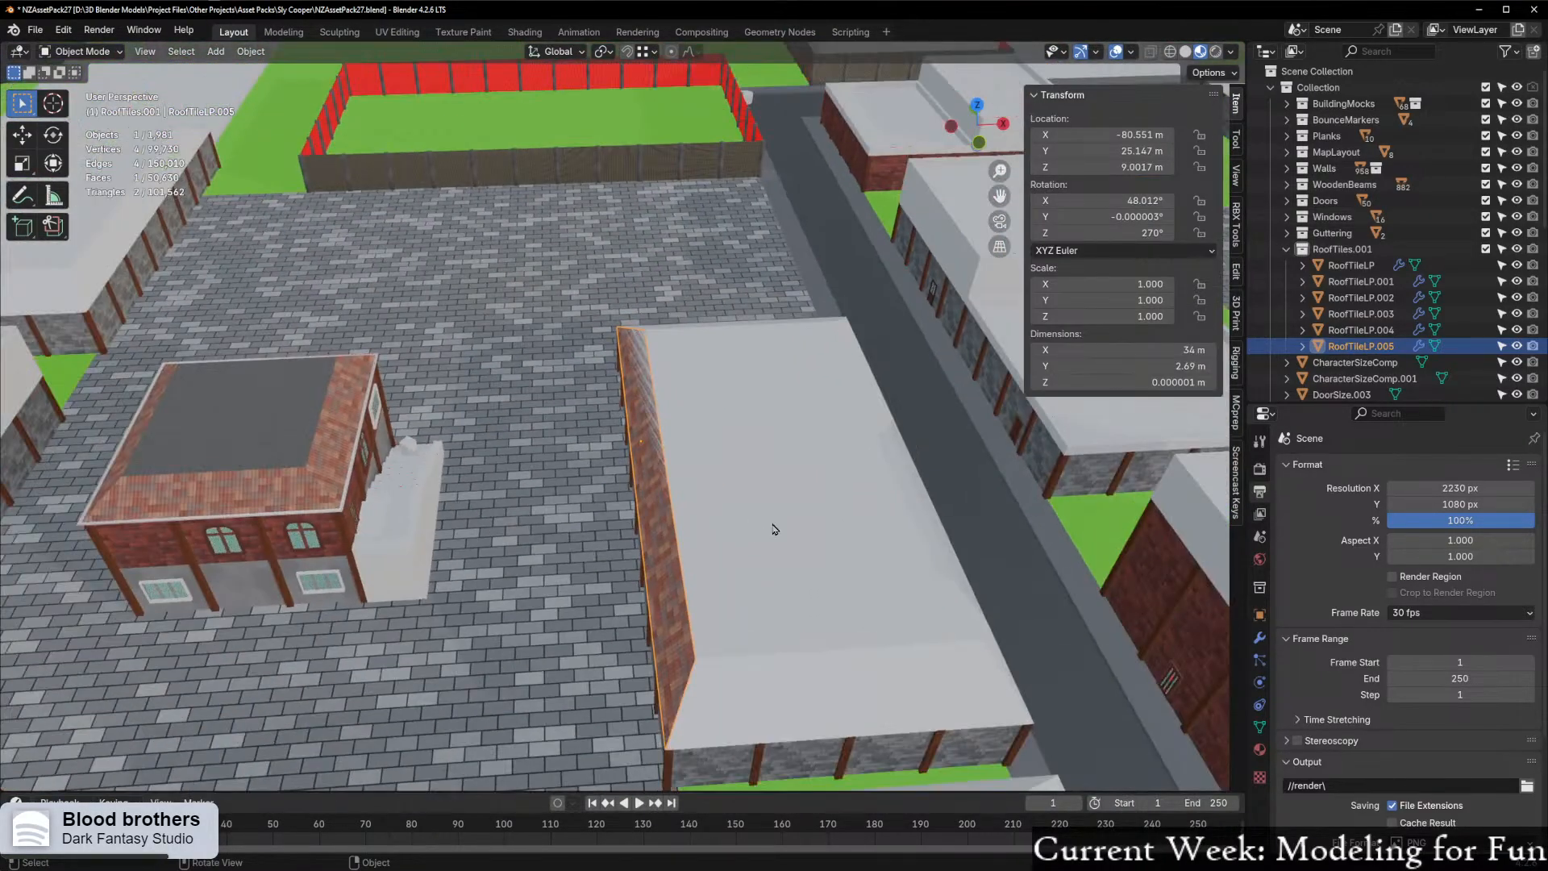
Try a linked duplicate of the long tile panel, moved 20.088 m along global X past the roof
shift+middle_drag(772, 529, 645, 523)
key(alt+d)
key(x)
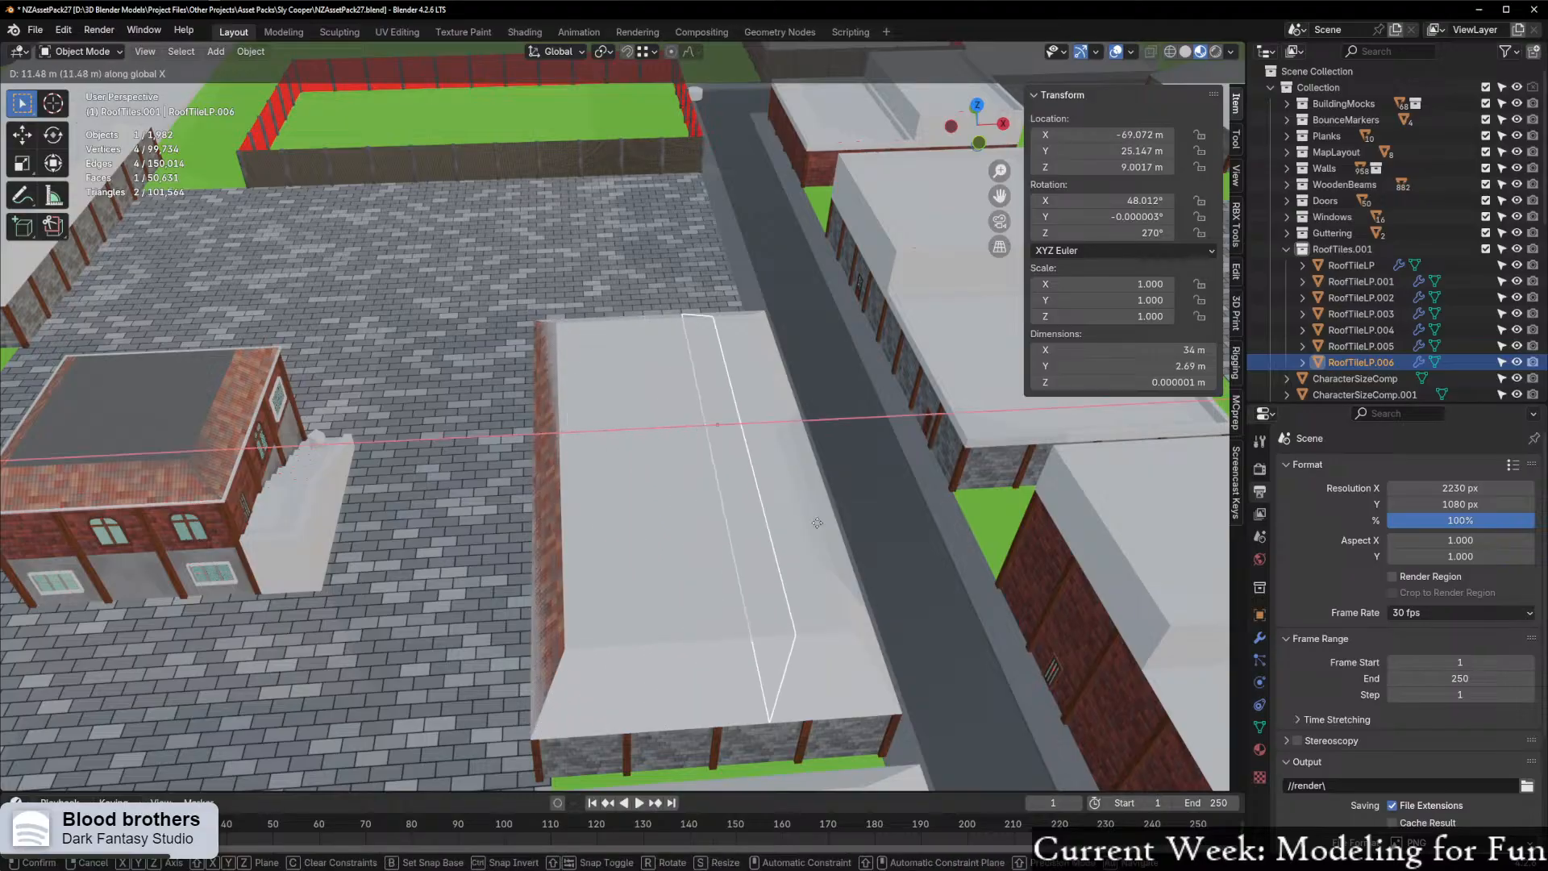
click(898, 518)
middle_drag(897, 518, 882, 515)
Try rotating the duplicated panel 180° about global Z, and undo both the rotation and the duplication
key(t)
key(z)
key(Escape)
key(r)
text(z)
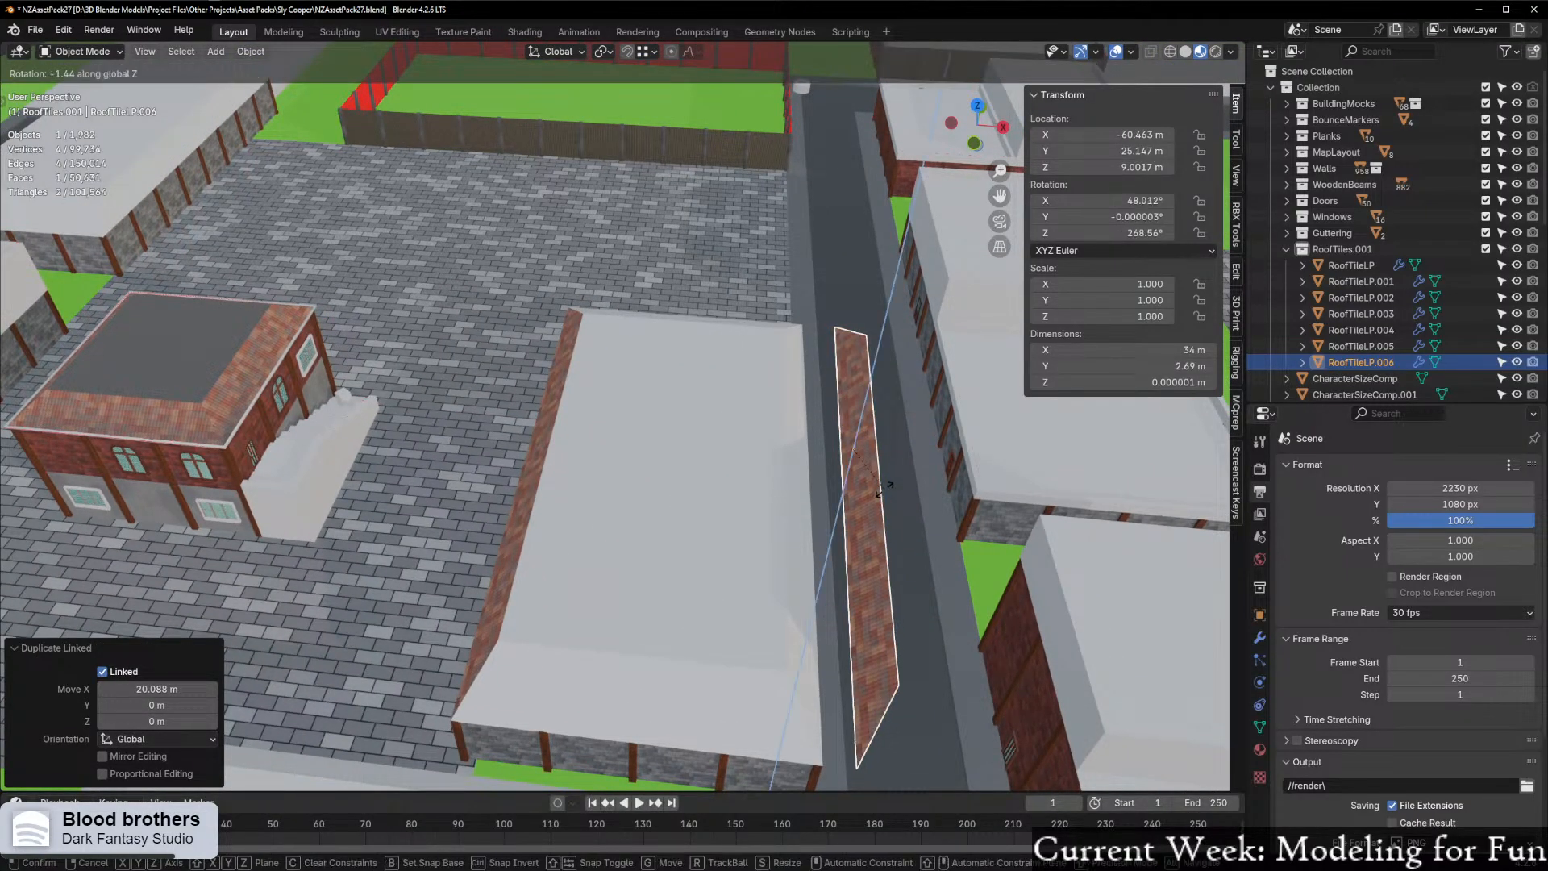
text(180)
key(Return)
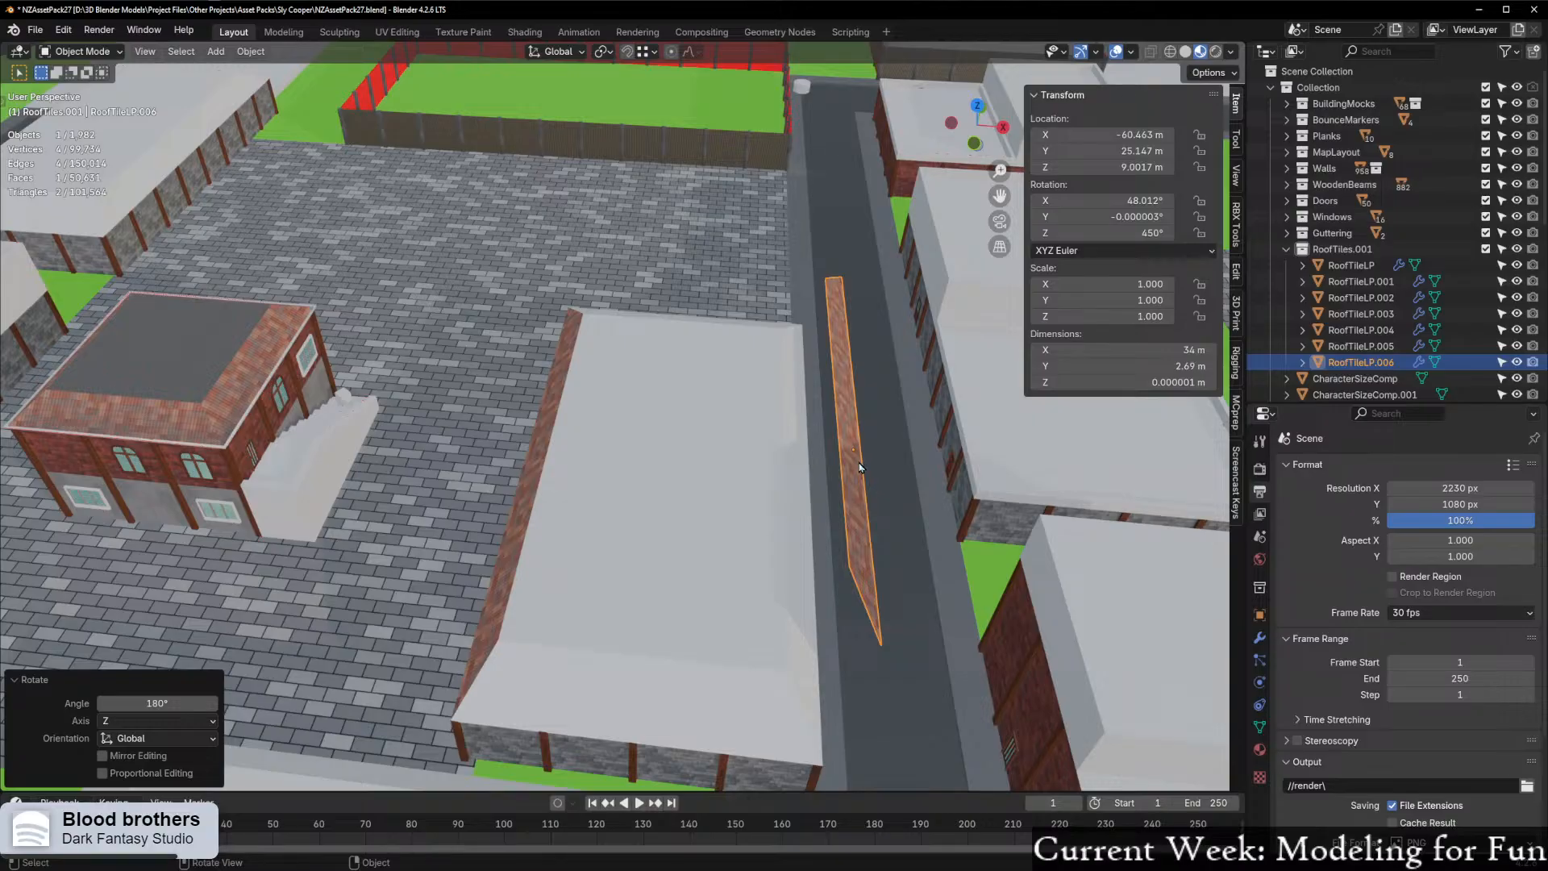
key(ctrl+z)
key(ctrl+z)
Set the RoofTileLP.005 panel's origin to its geometry
middle_drag(793, 496, 572, 529)
right_click(663, 489)
mouse_move(673, 484)
click(768, 493)
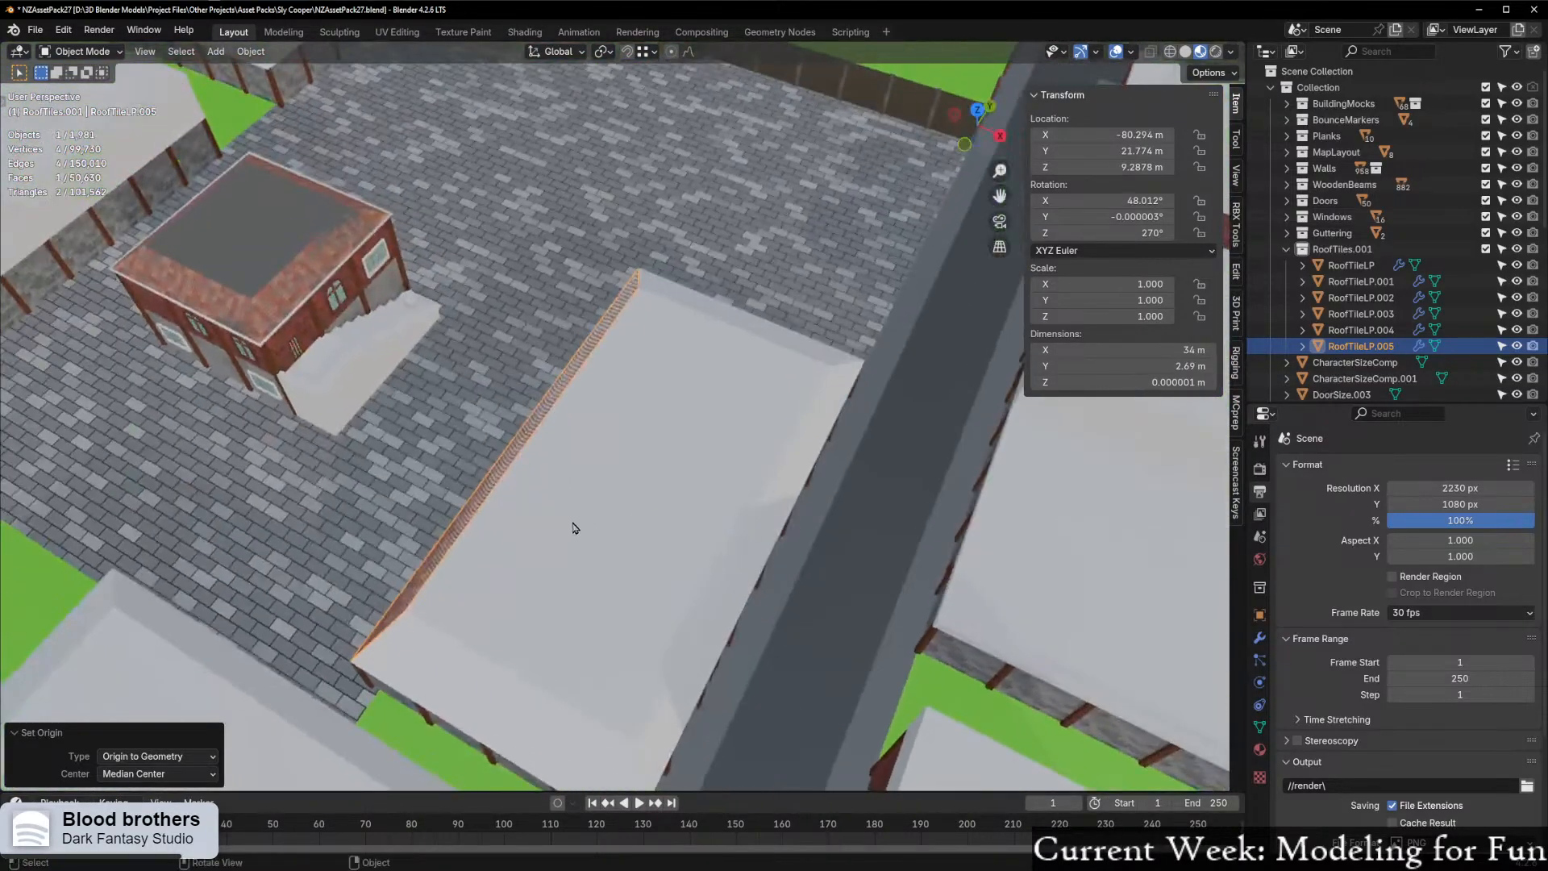
Create a linked duplicate of the long tile panel 20.421 m along global X and rotate it 180° about global Z
key(alt+d)
key(x)
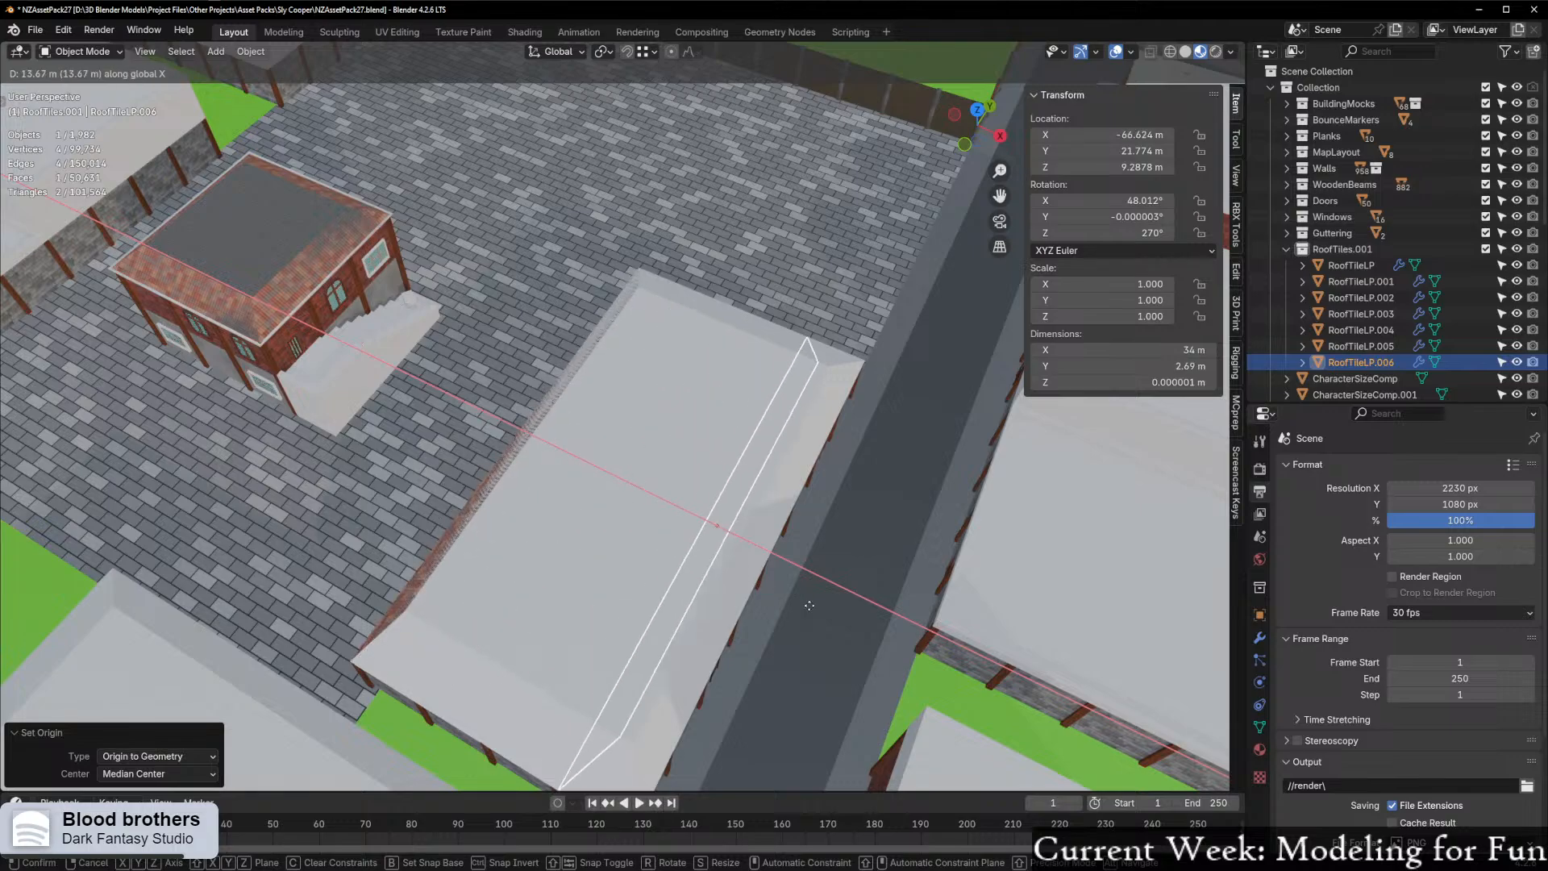
click(902, 622)
text(r180)
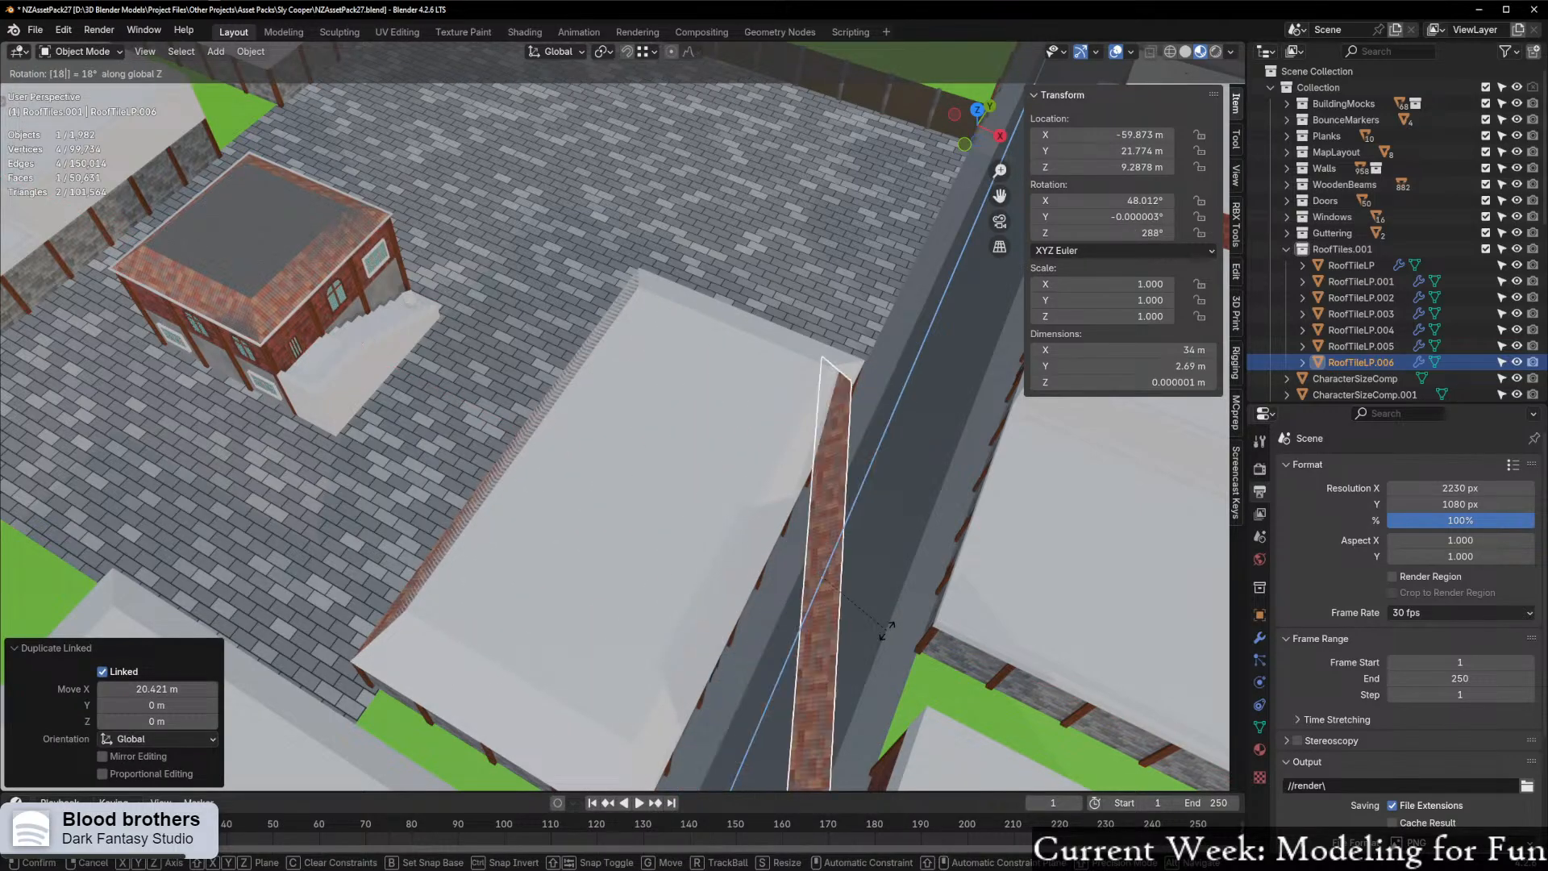
key(Return)
Set the snap target to Face and move the duplicated panel -4.211 m along global X onto the street-side roof slope
middle_drag(765, 413, 542, 253)
click(647, 52)
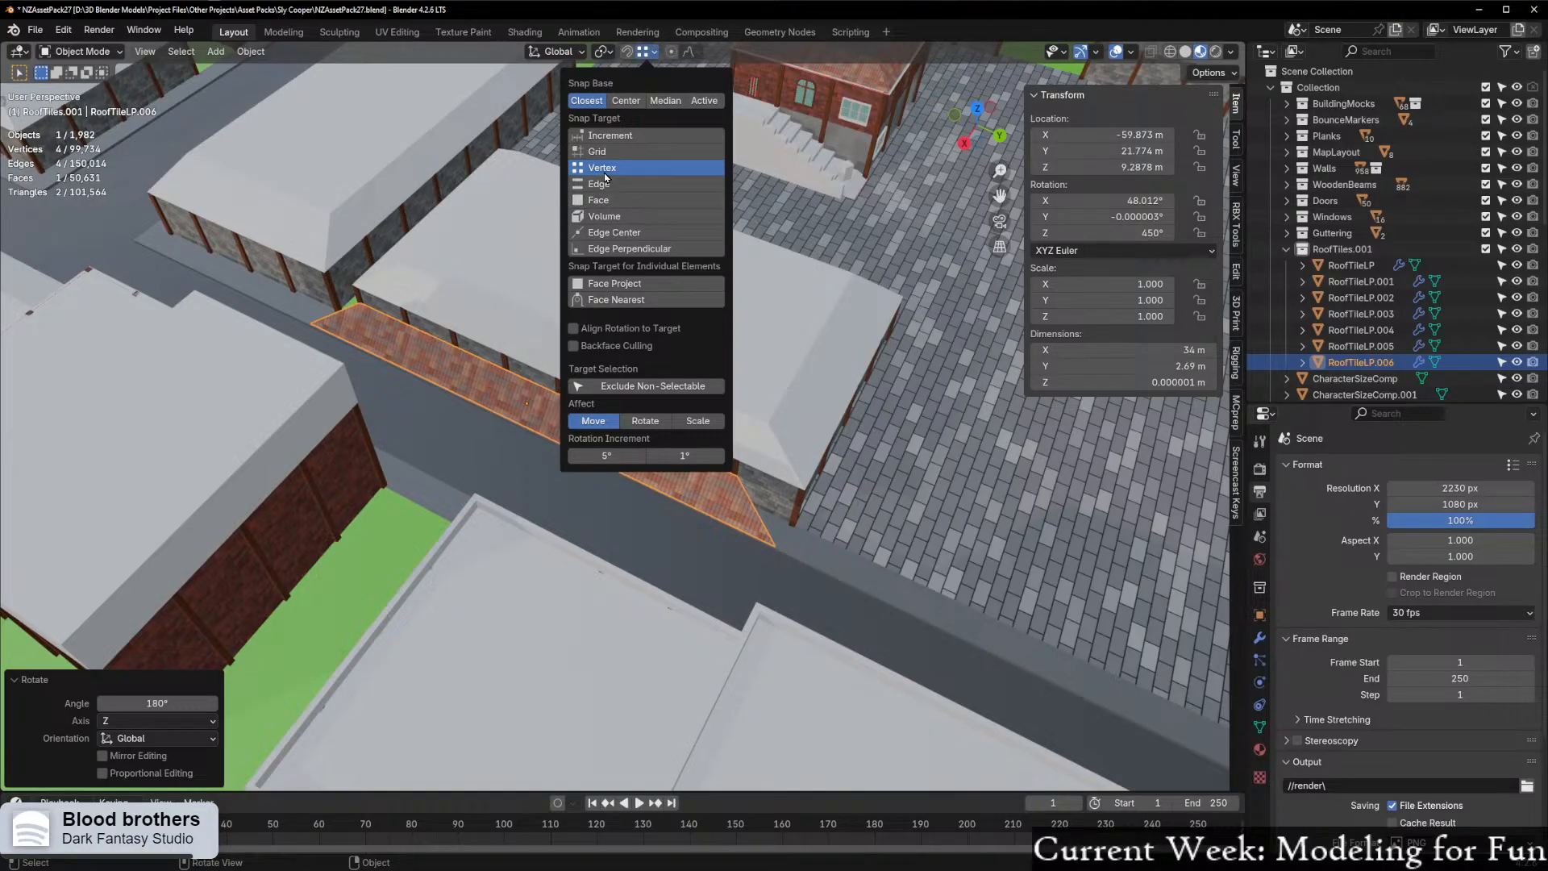
click(599, 200)
scroll(781, 447, up, 6)
middle_drag(781, 448, 649, 321)
key(g)
key(x)
click(756, 339)
middle_drag(758, 354, 716, 380)
scroll(759, 414, up, 2)
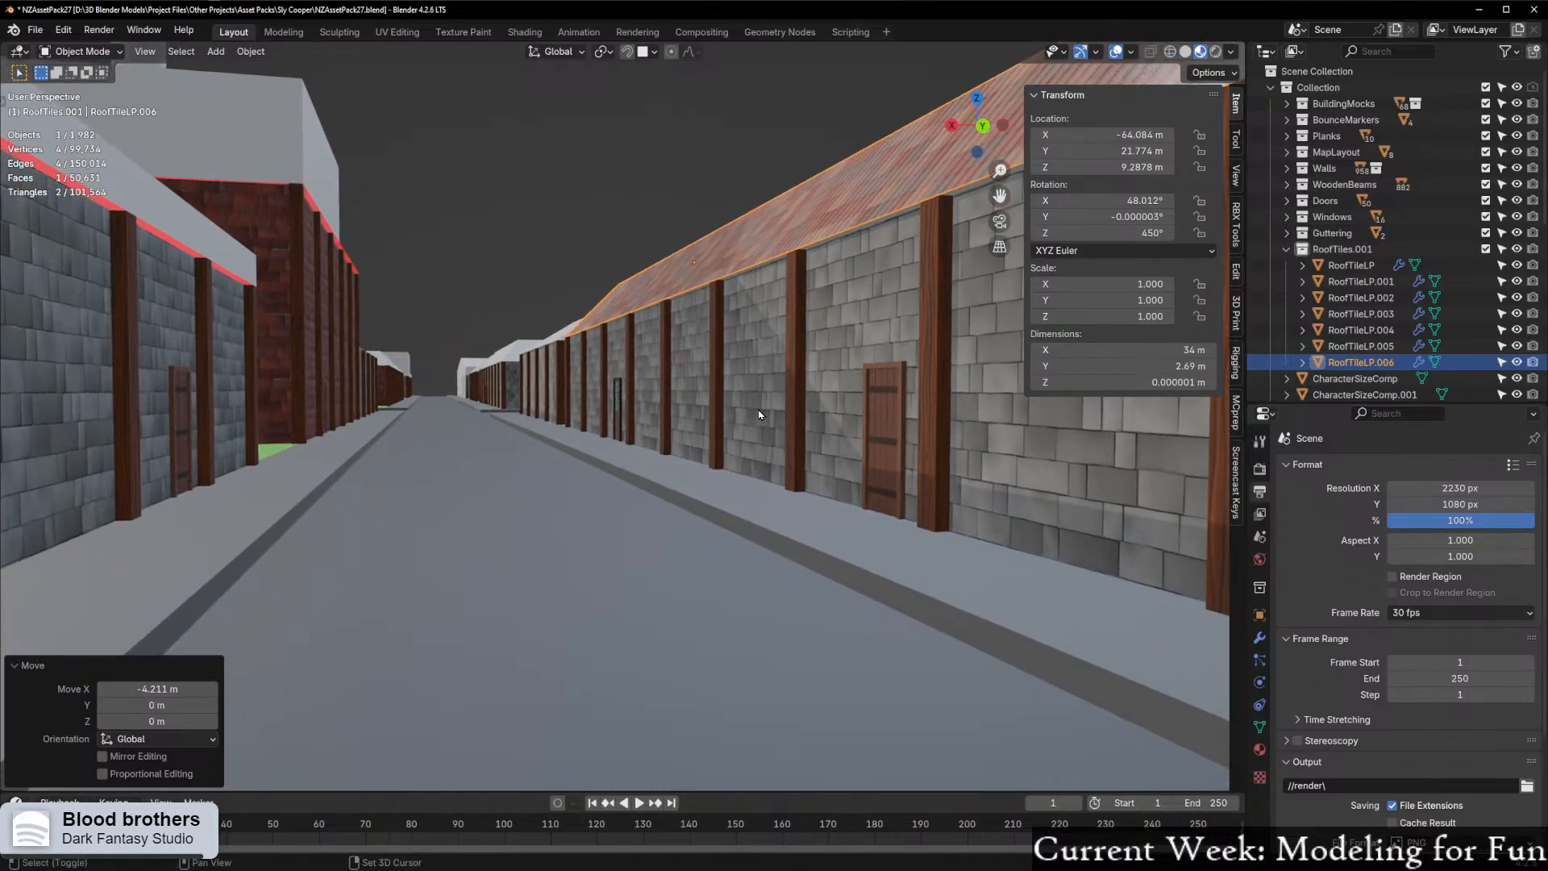
Open the RoofTileLP.006 panel in Edit Mode and select one of its corner vertices
click(635, 107)
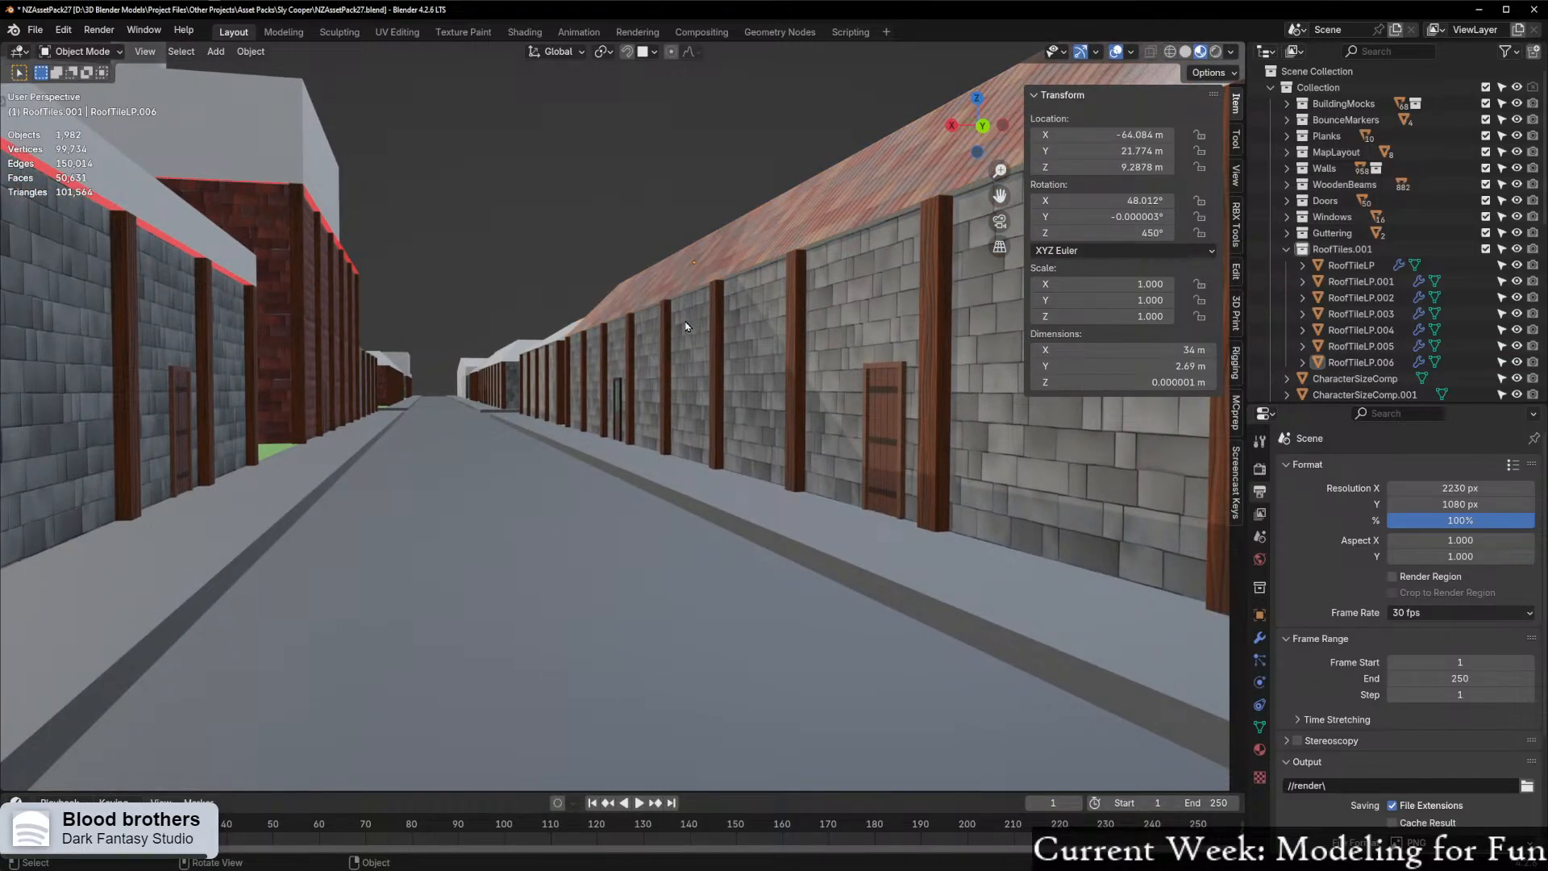
middle_drag(690, 209, 678, 253)
scroll(678, 252, down, 1)
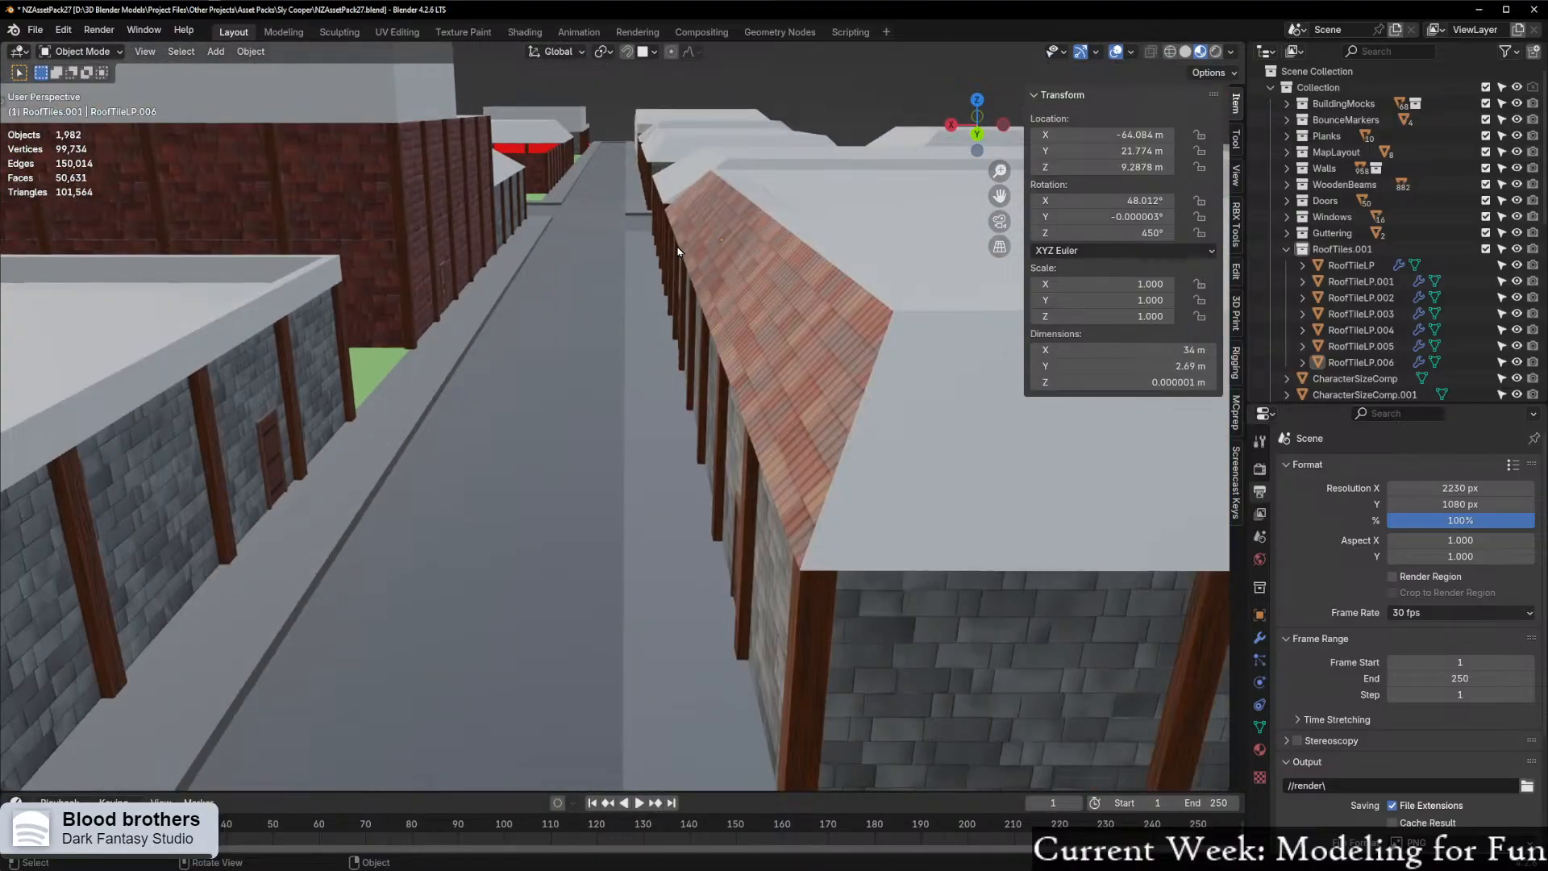
scroll(693, 299, up, 6)
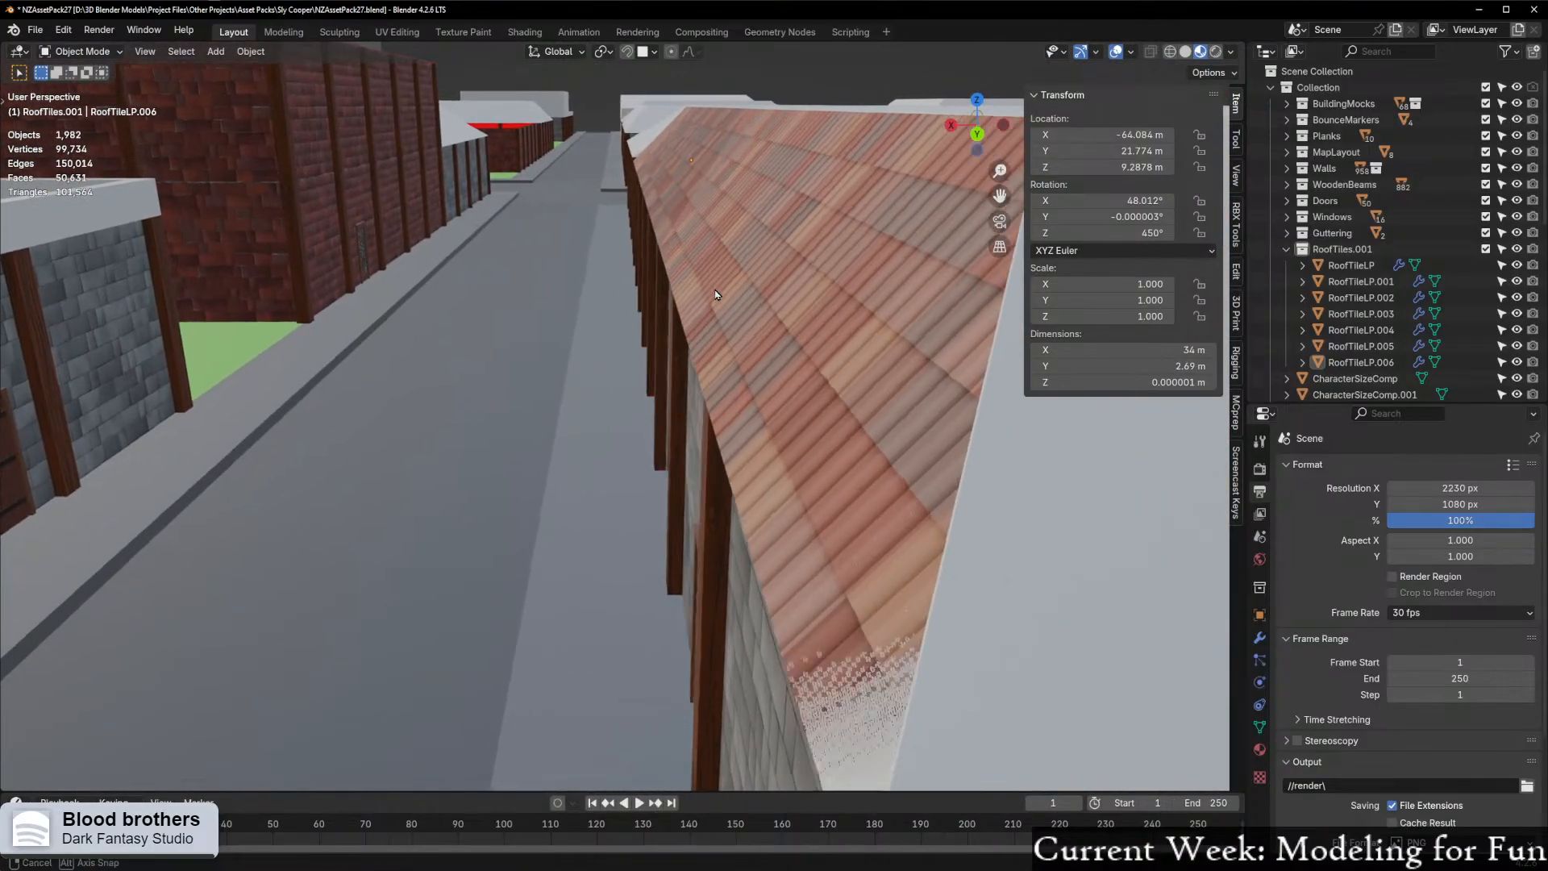
key(ctrl+Tab)
click(863, 336)
middle_drag(863, 335, 654, 360)
Try adding six lengthwise loop cuts to the tile panel, and undo them
key(ctrl+r)
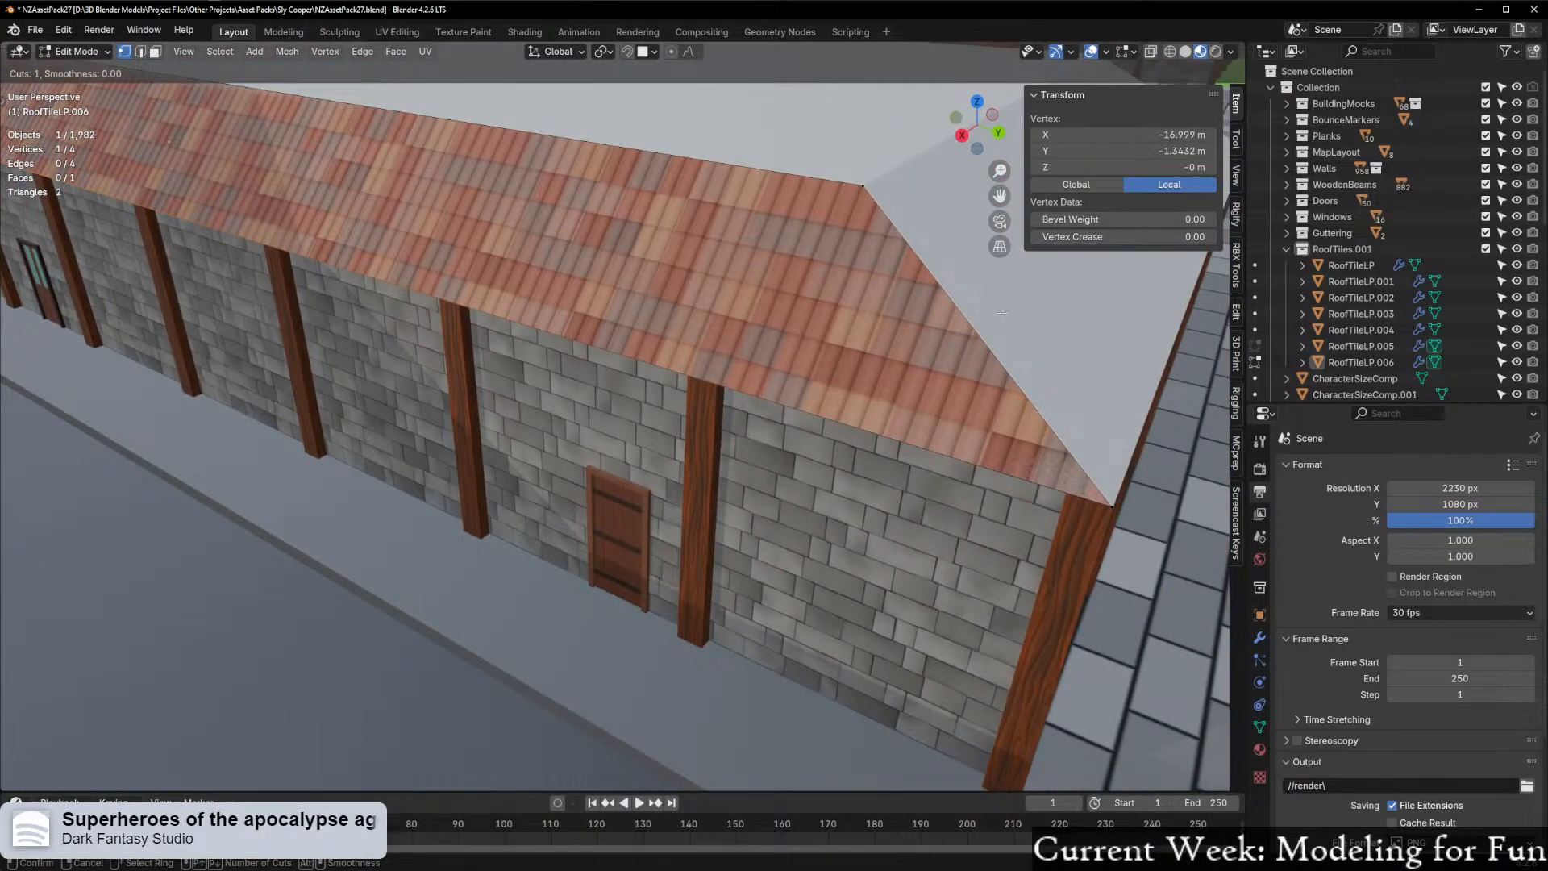
scroll(923, 303, up, 4)
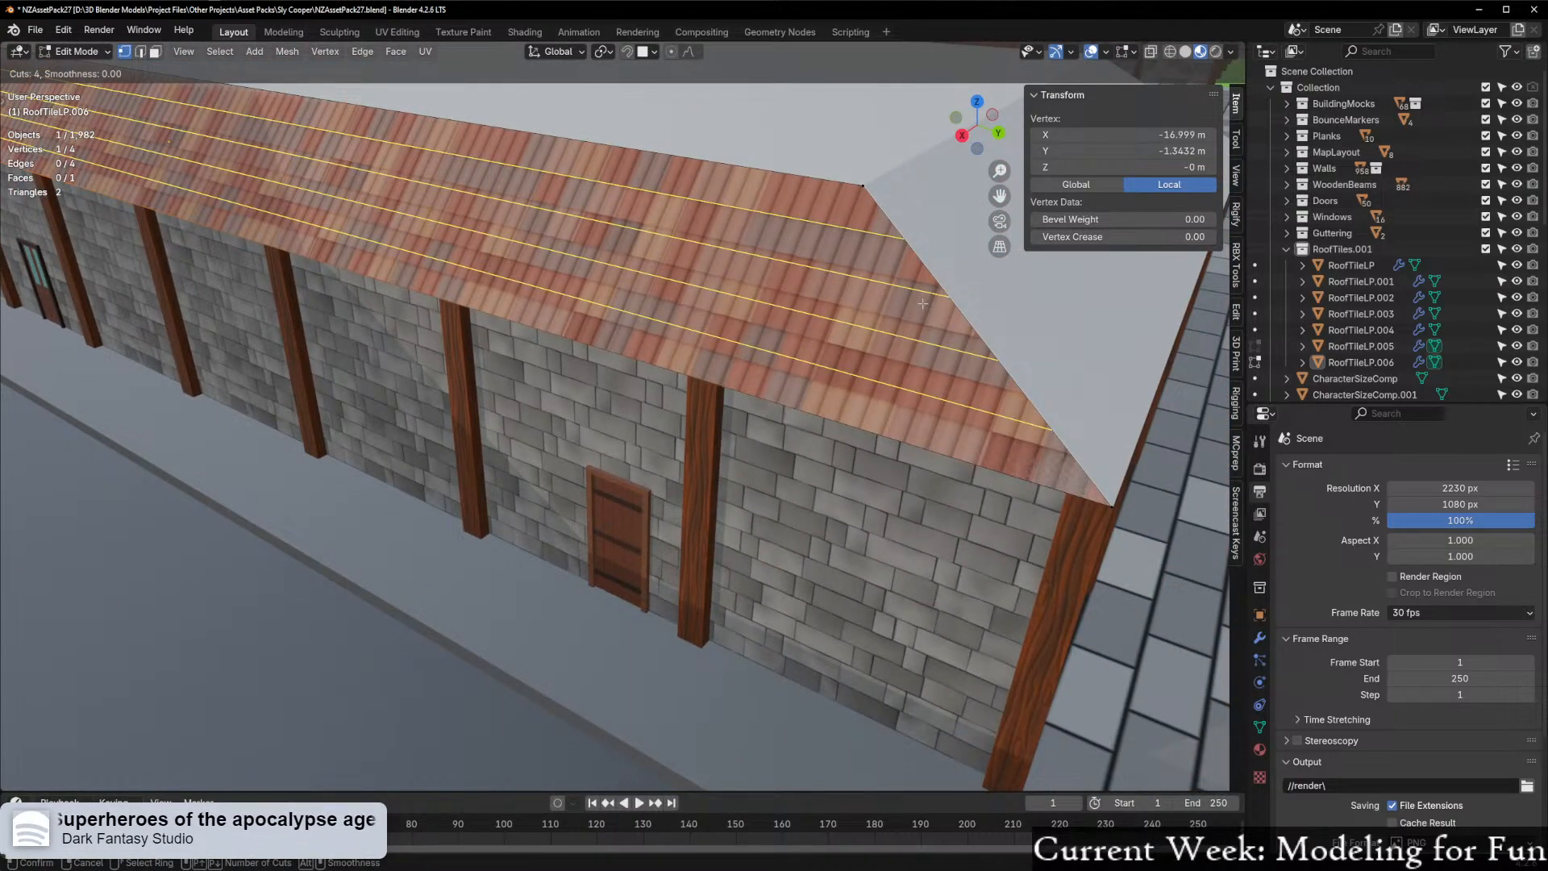
scroll(923, 304, up, 1)
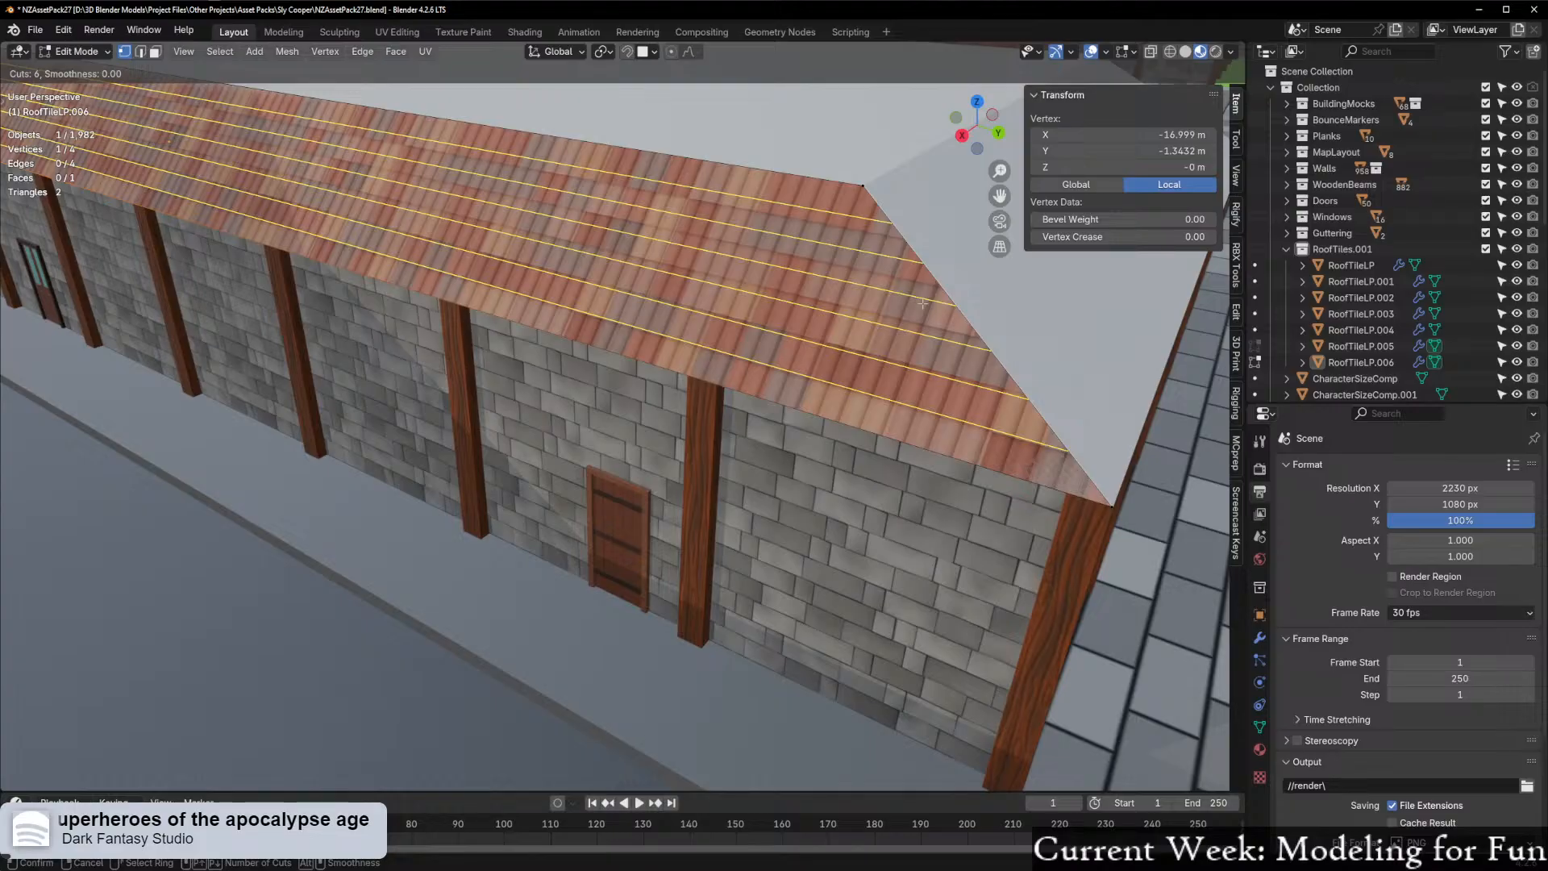
click(923, 303)
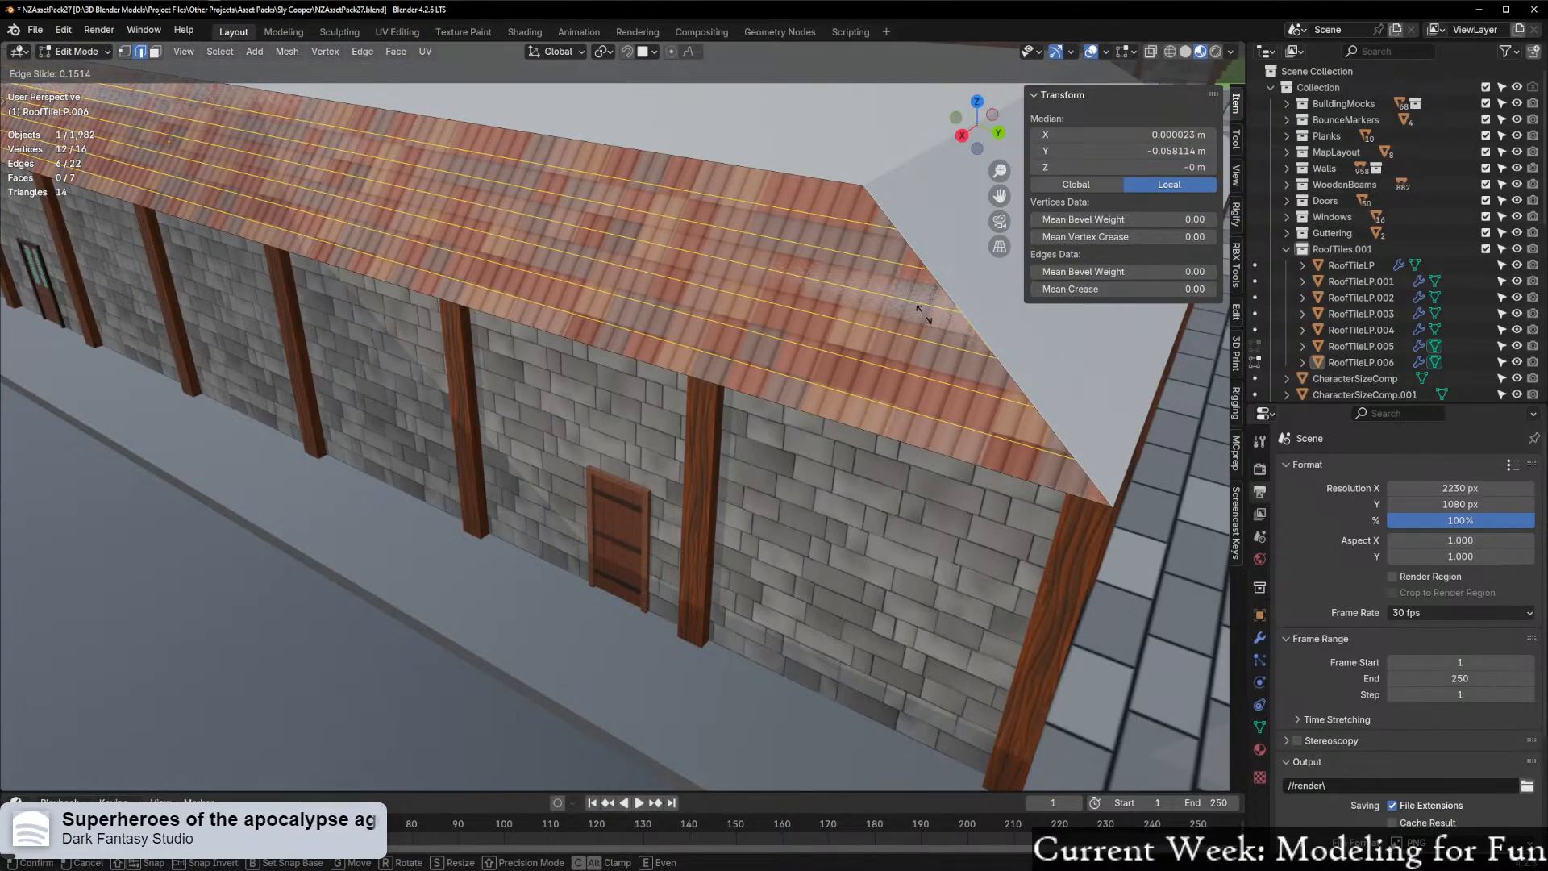
right_click(934, 315)
key(ctrl+z)
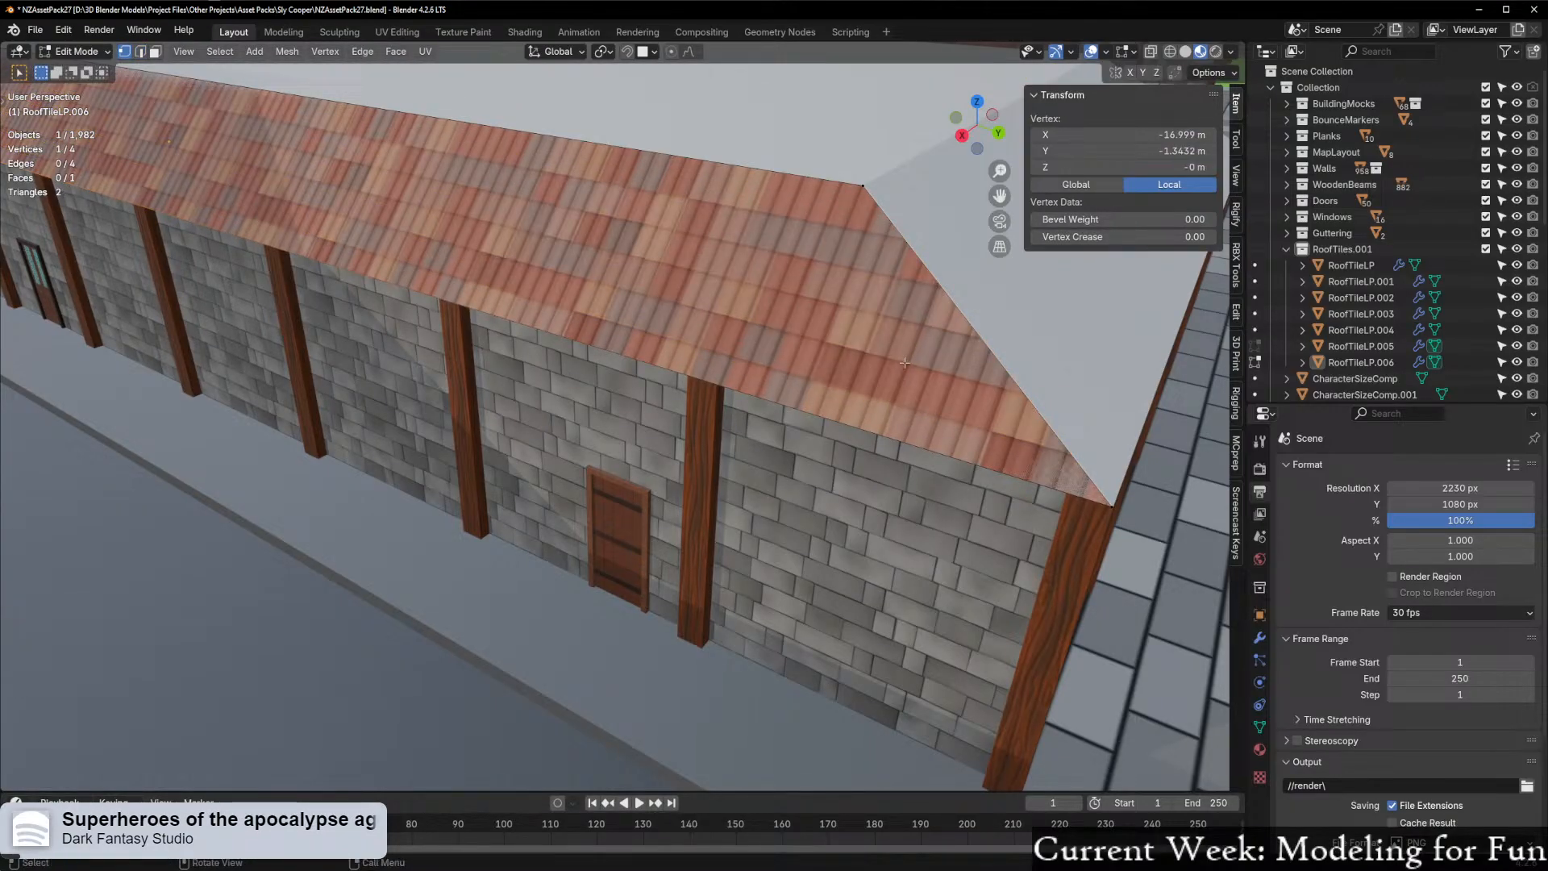
Add five lengthwise loop cuts to the tile panel with a slide factor of 0.211
middle_drag(911, 404, 713, 472)
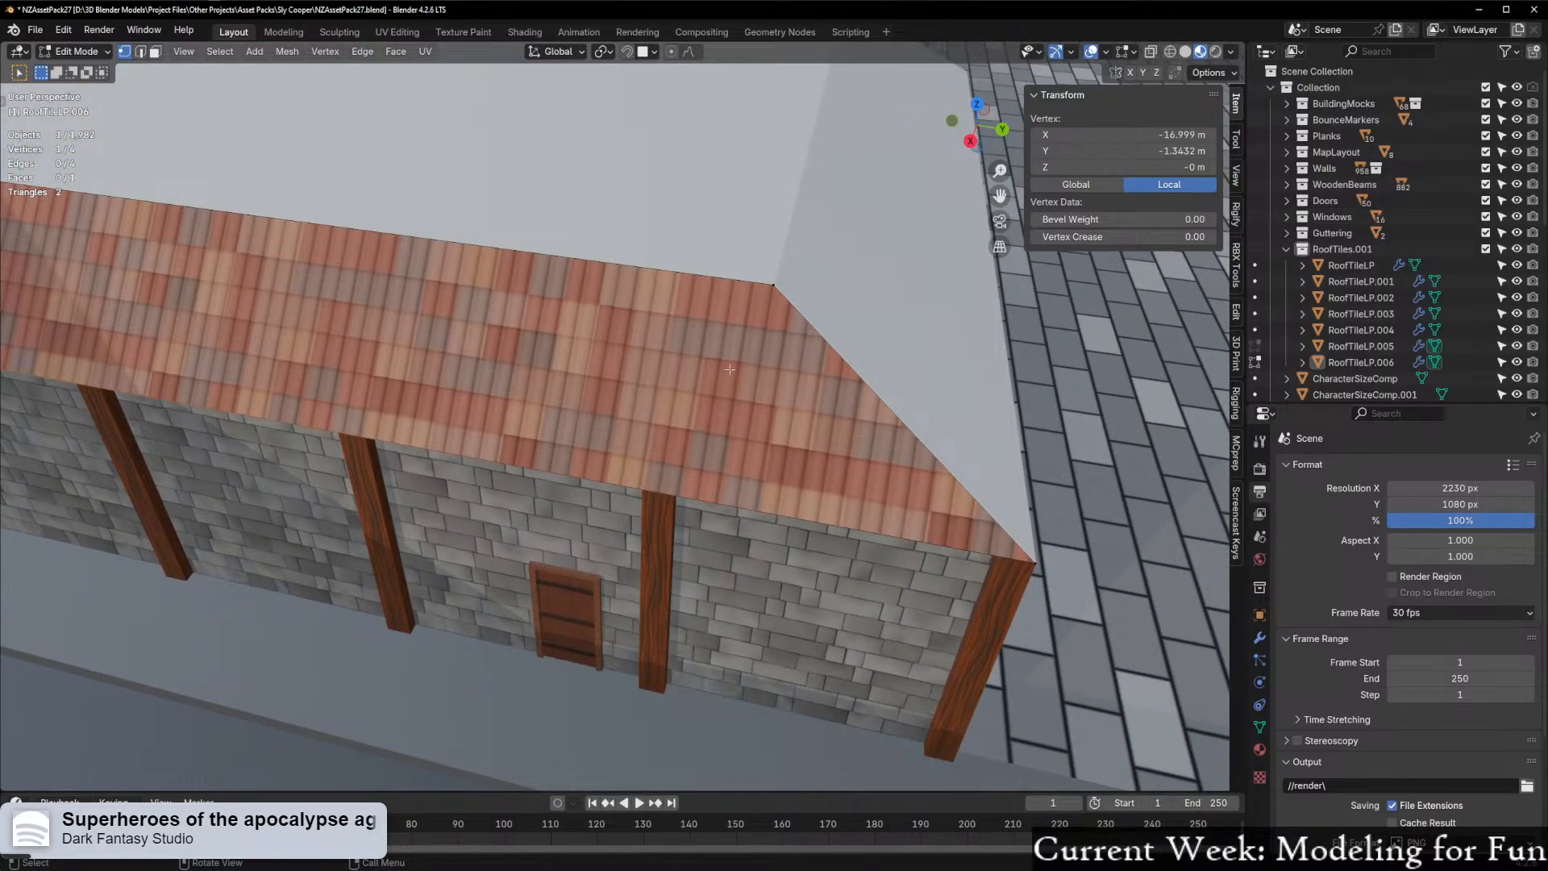
key(ctrl+r)
scroll(393, 358, up, 1)
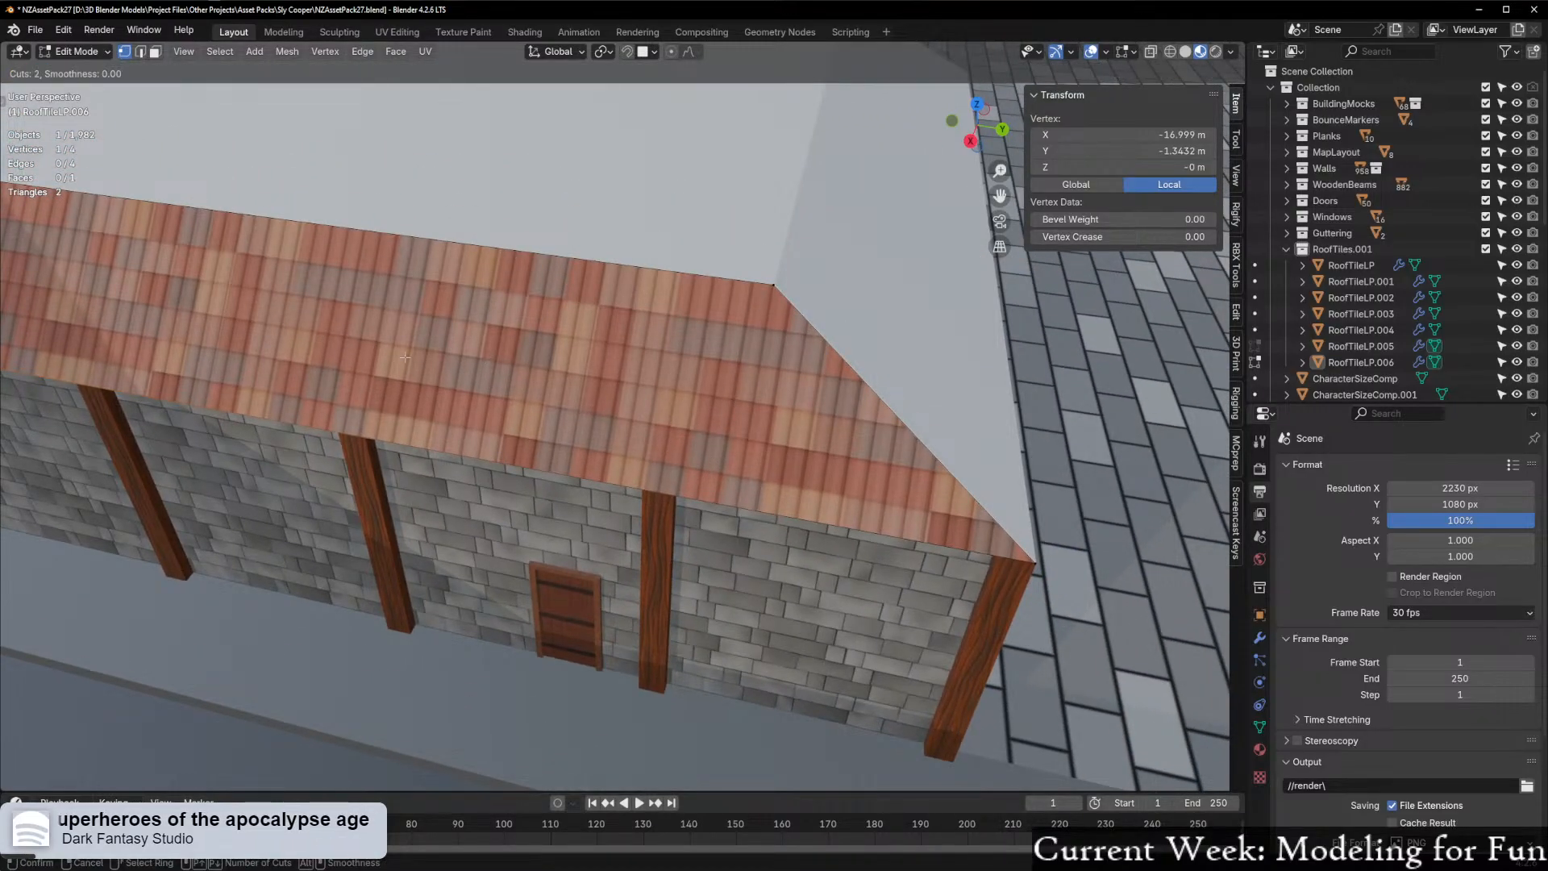
scroll(855, 387, up, 3)
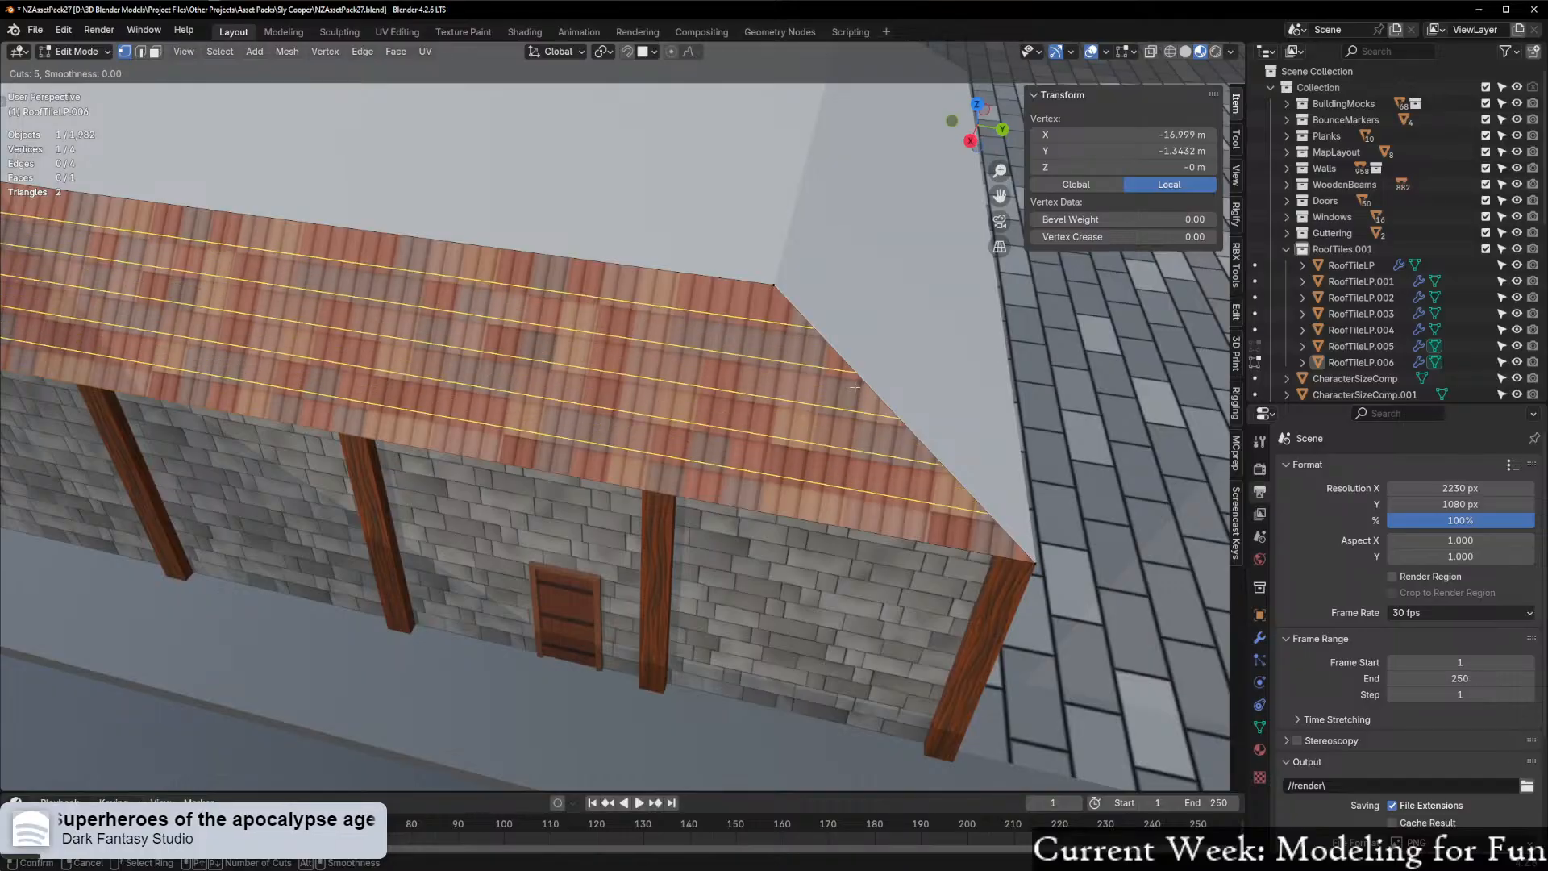
click(854, 387)
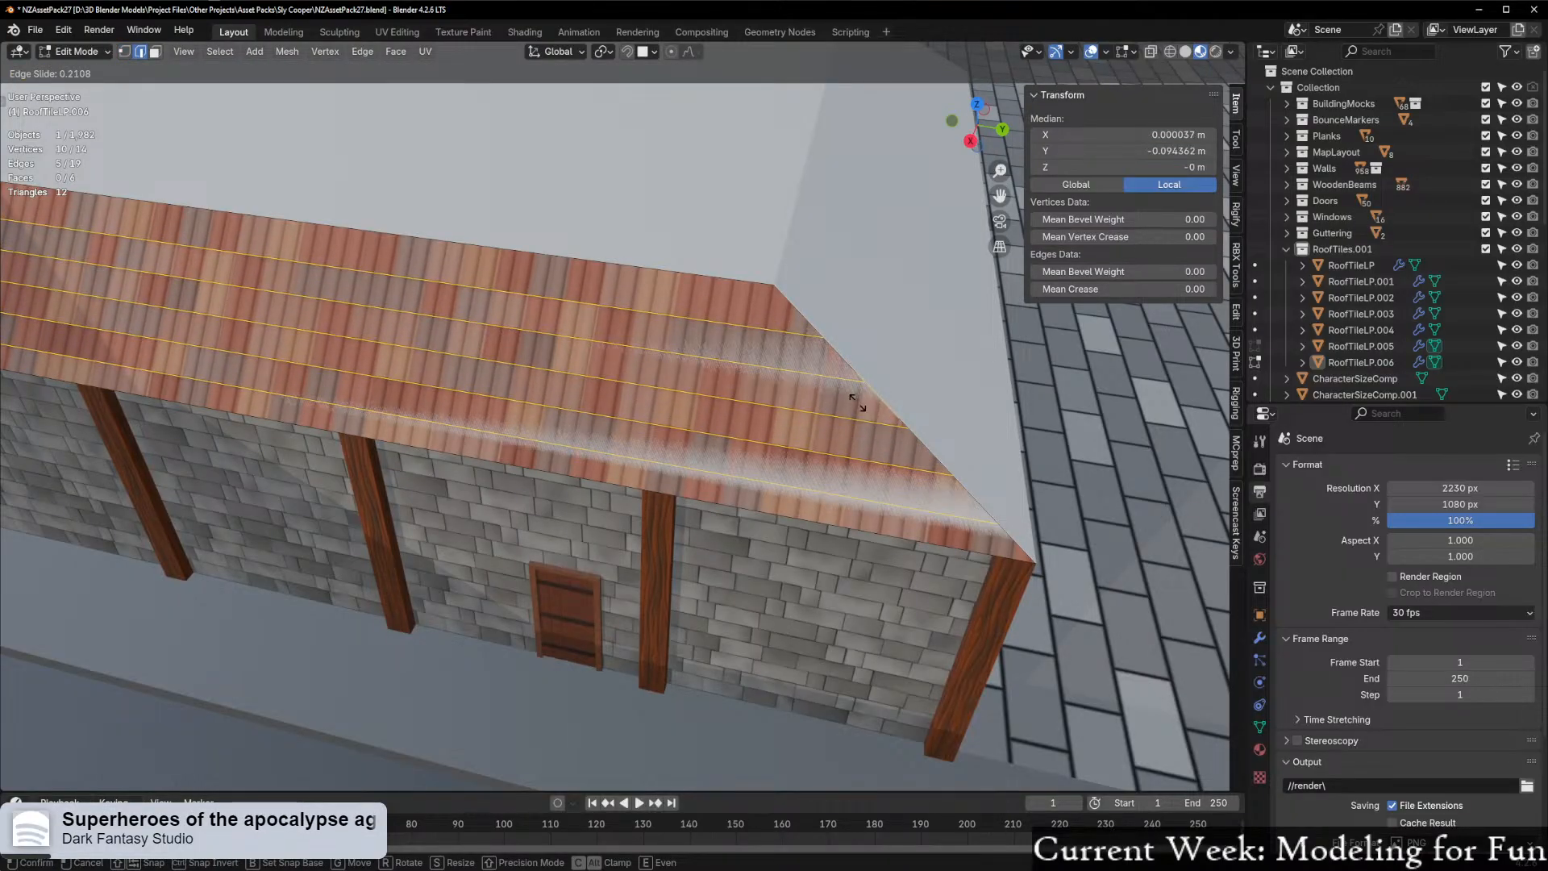
click(857, 401)
key(1)
middle_drag(1080, 444, 671, 366)
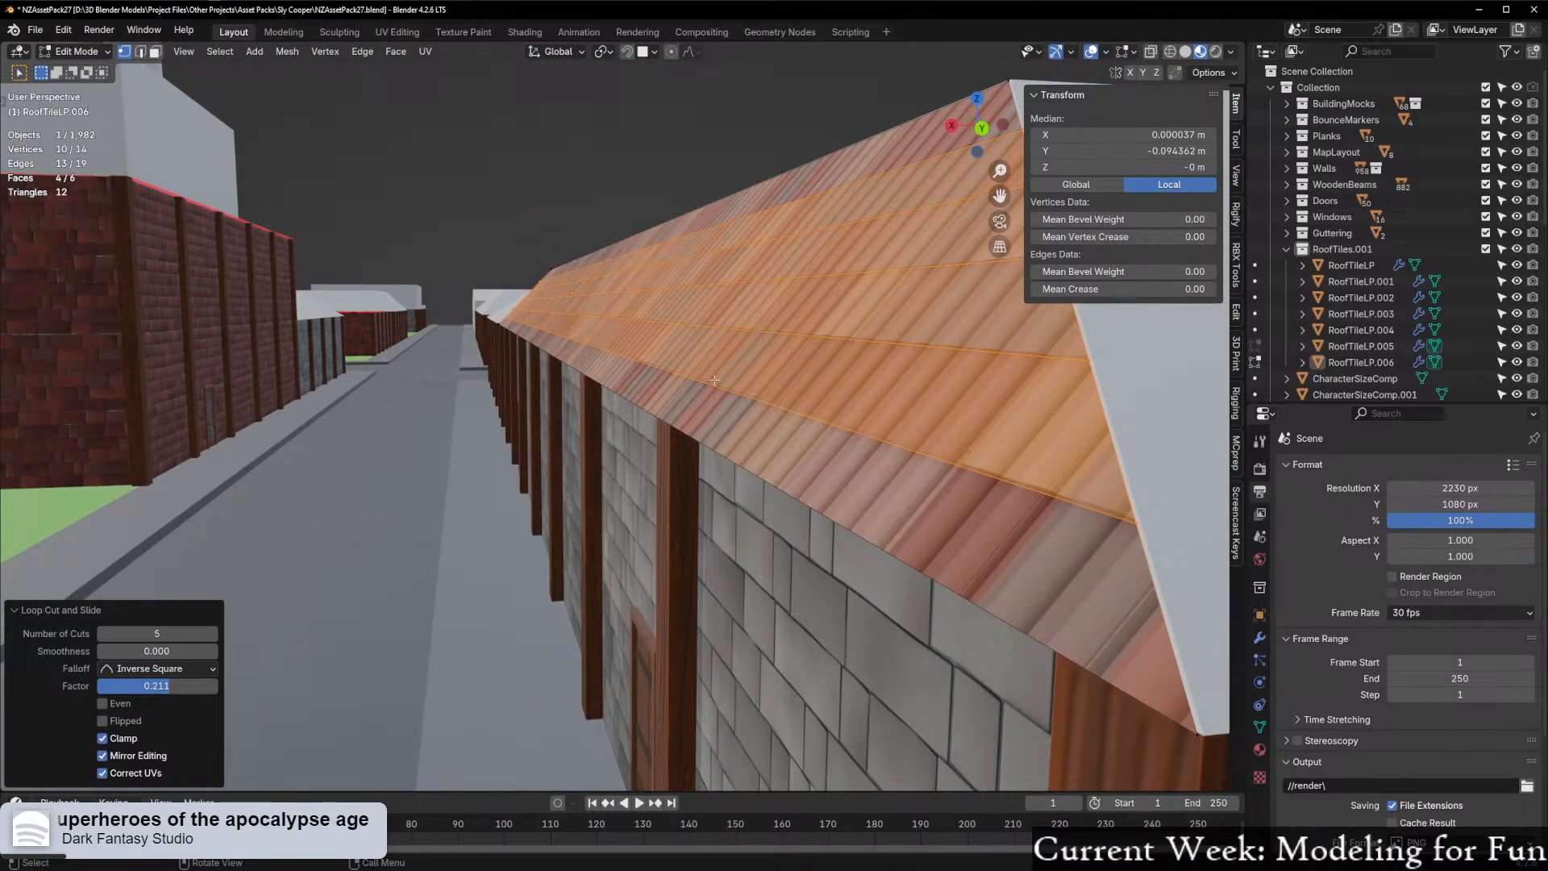
scroll(773, 352, up, 4)
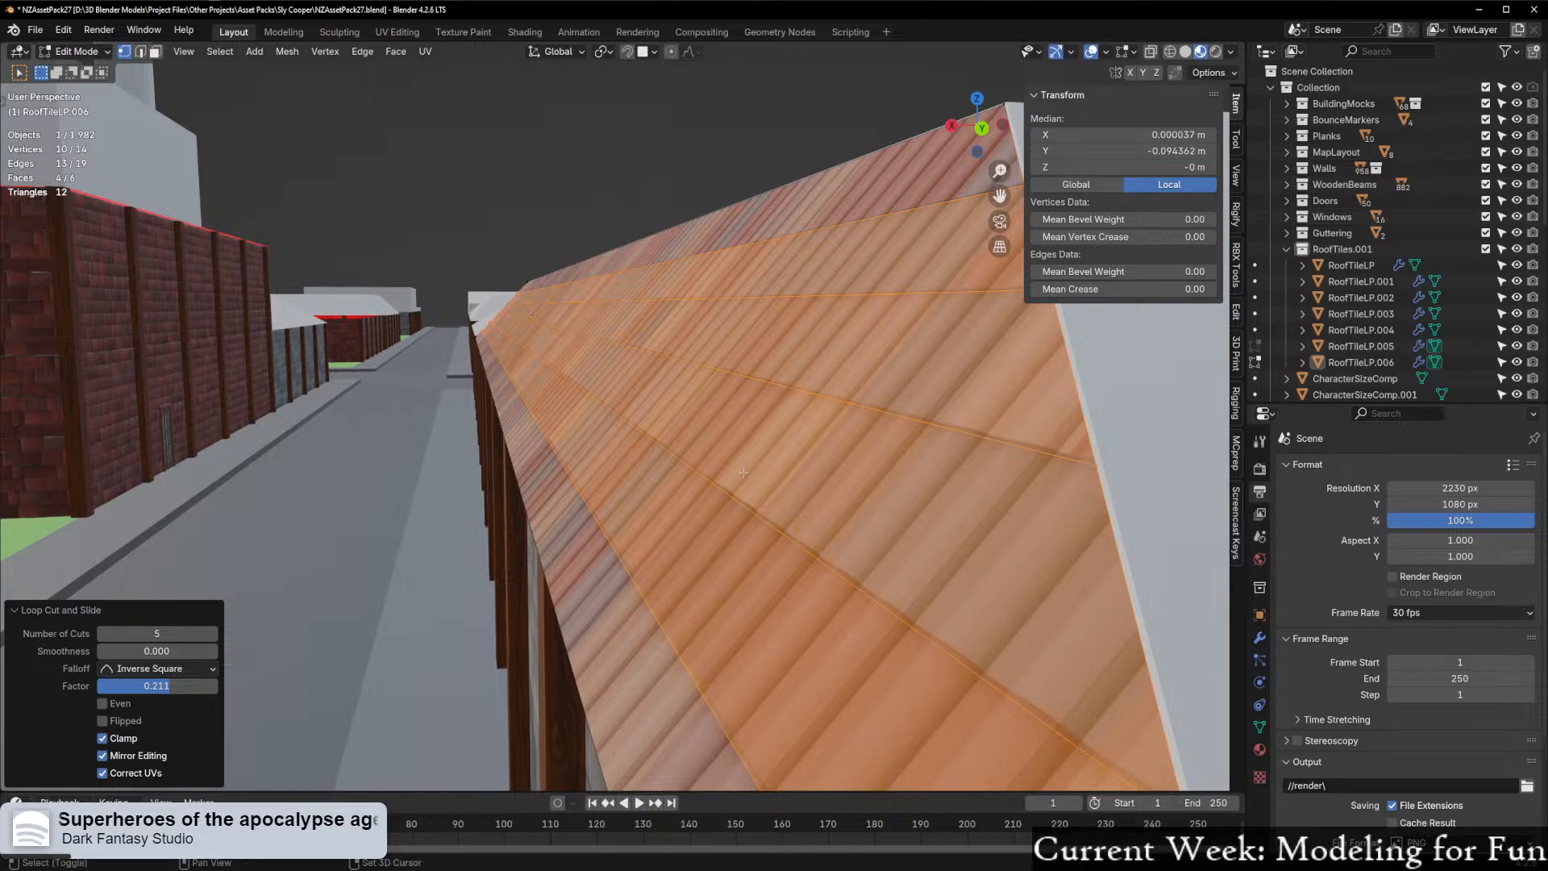
scroll(819, 382, up, 5)
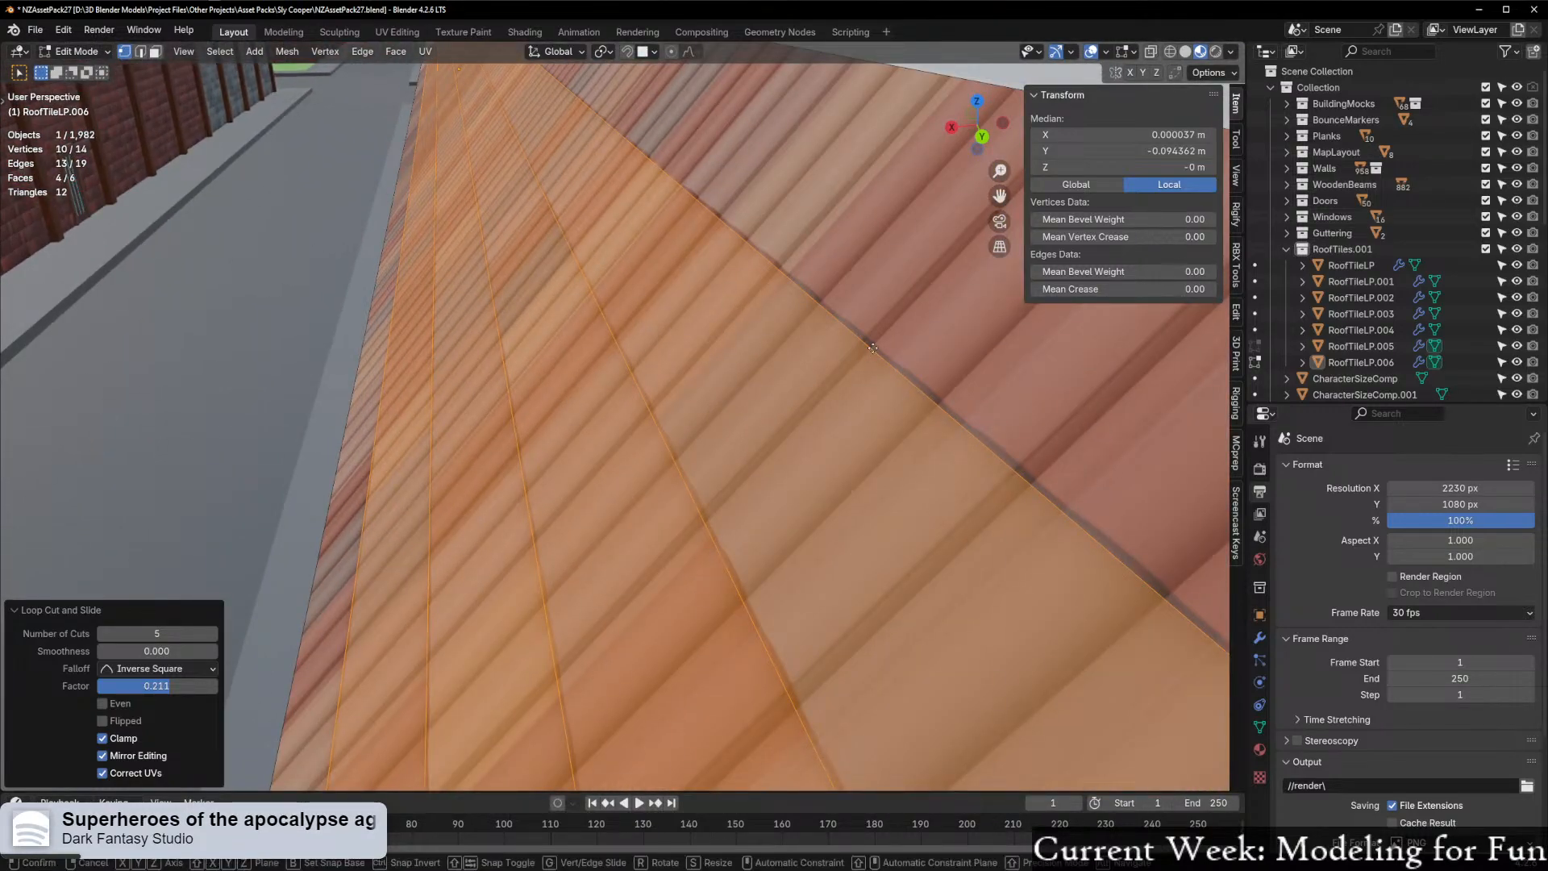
key(shift+v)
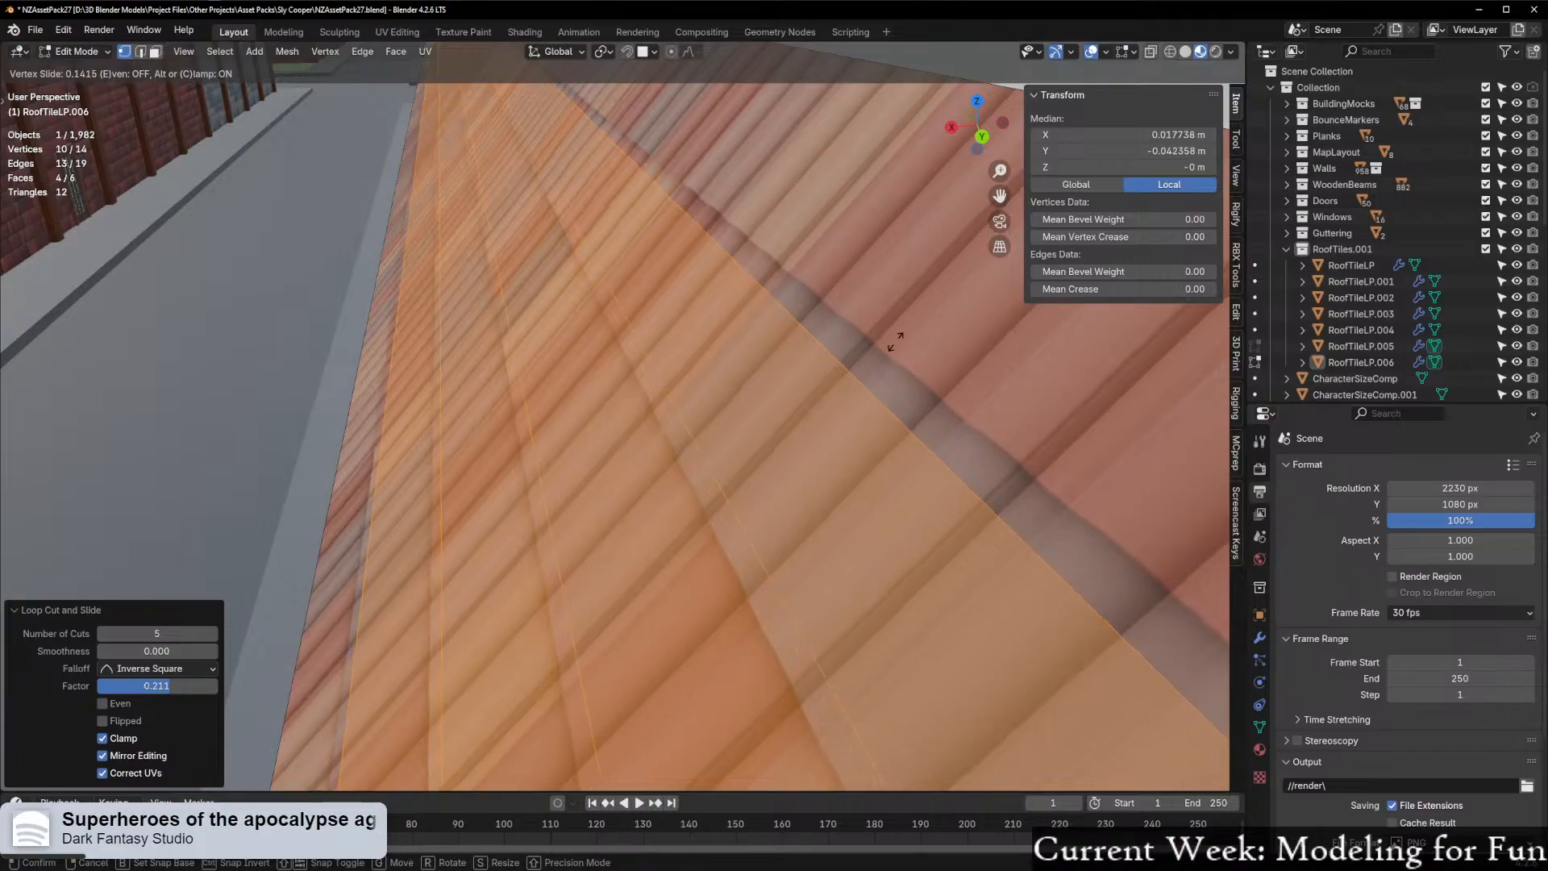
right_click(908, 337)
middle_drag(896, 350, 895, 339)
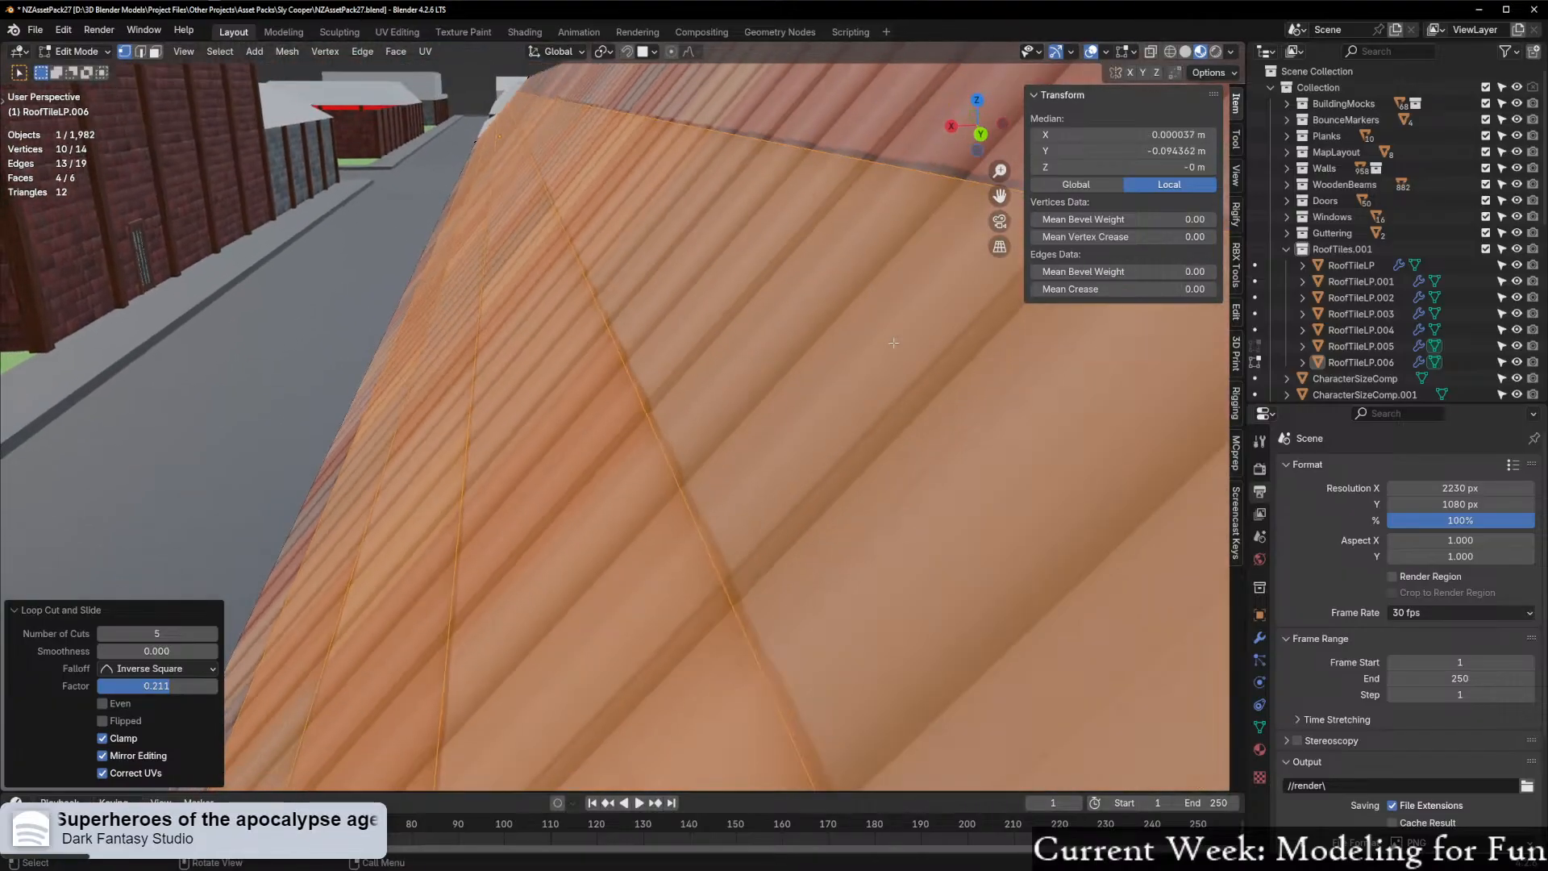
Switch the snap target to Increment
click(649, 56)
click(634, 138)
shift+middle_drag(885, 200, 859, 236)
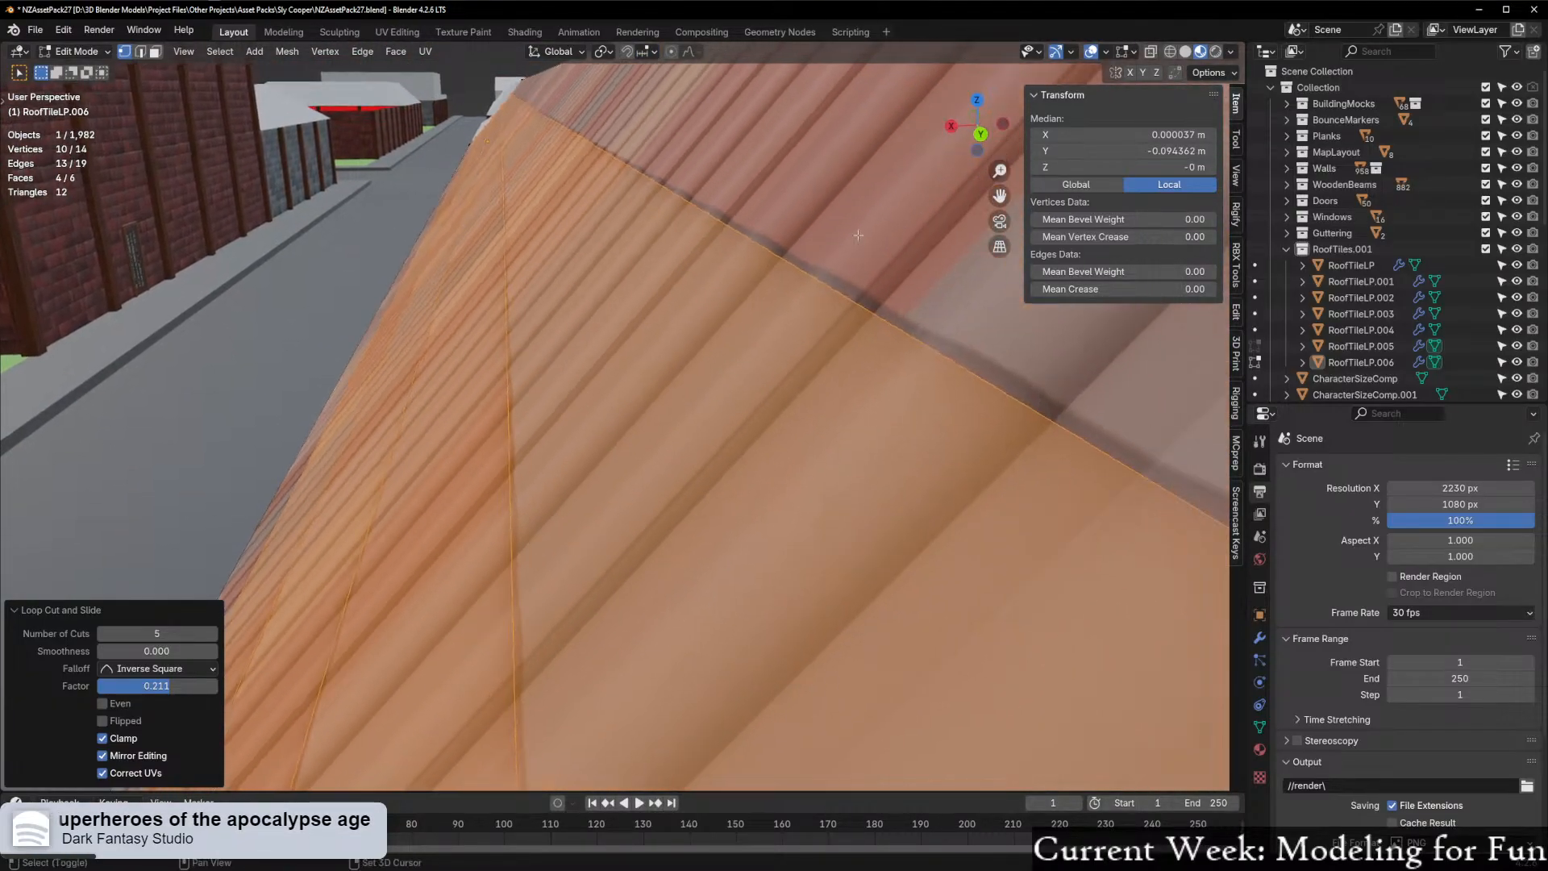
Try sliding the vertices of the new cuts by a factor of 0.022, and undo the slide
key(shift+v)
scroll(846, 234, down, 5)
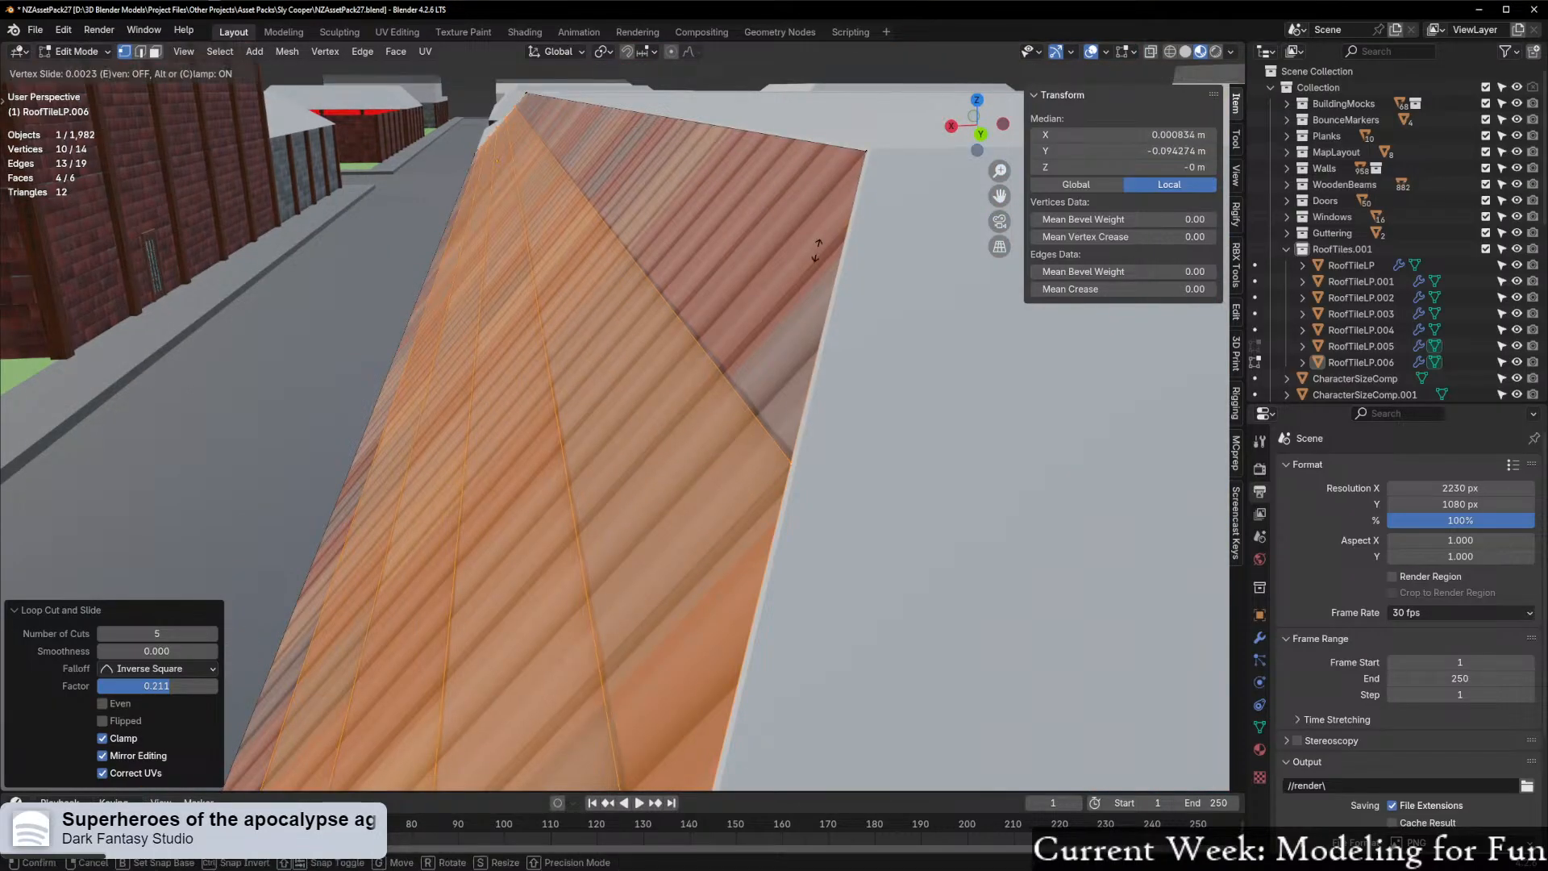
click(884, 201)
scroll(774, 339, down, 3)
mouse_move(694, 419)
middle_down()
mouse_move(645, 459)
mouse_move(725, 403)
mouse_move(690, 410)
middle_up()
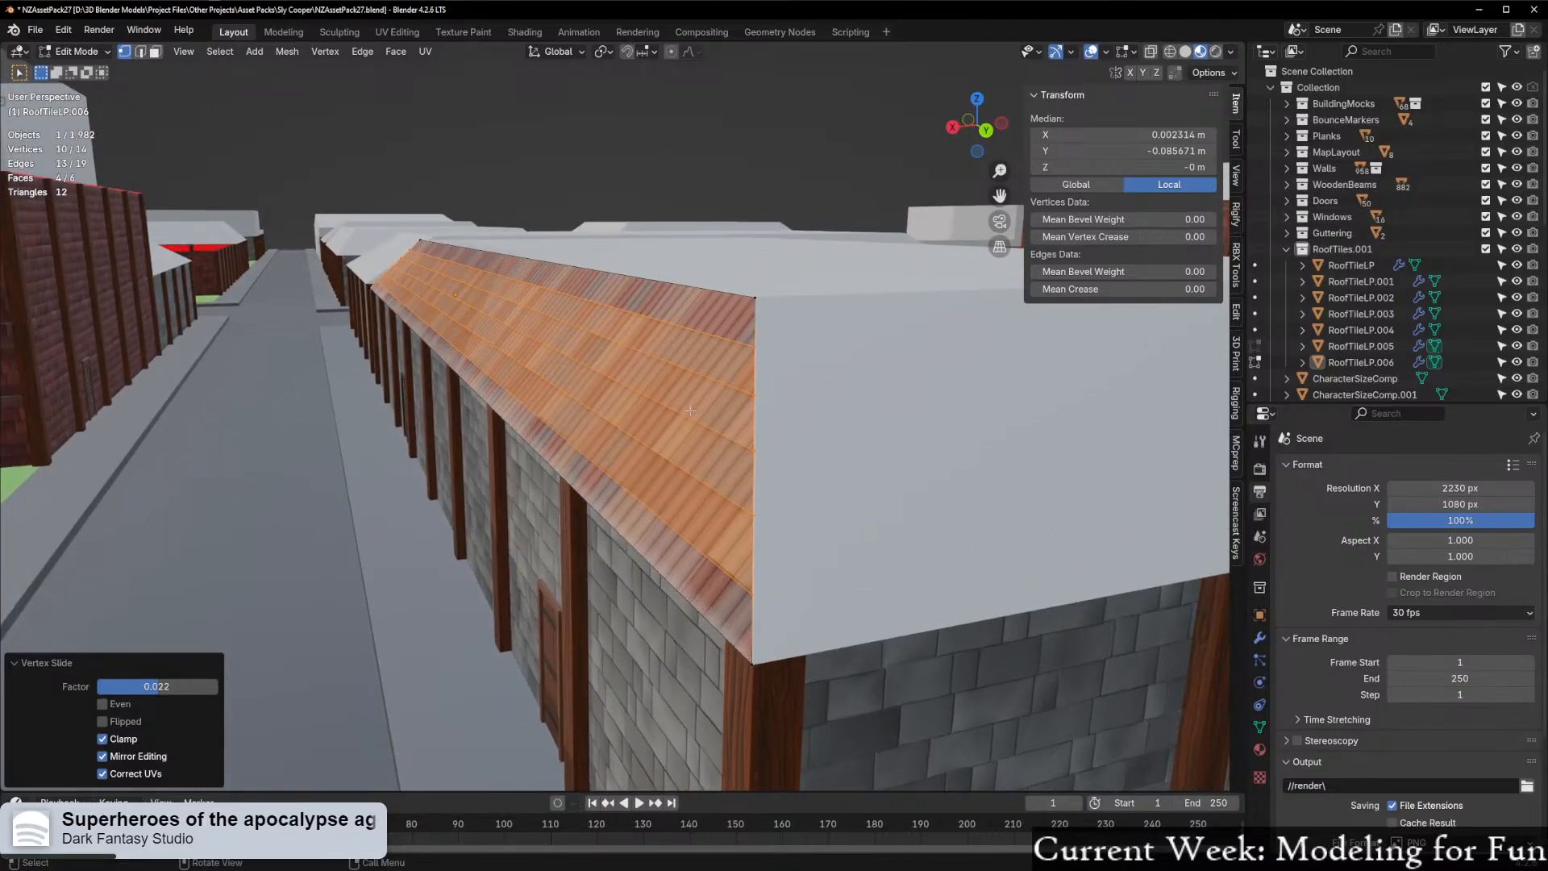
scroll(690, 409, up, 4)
middle_drag(631, 473, 623, 450)
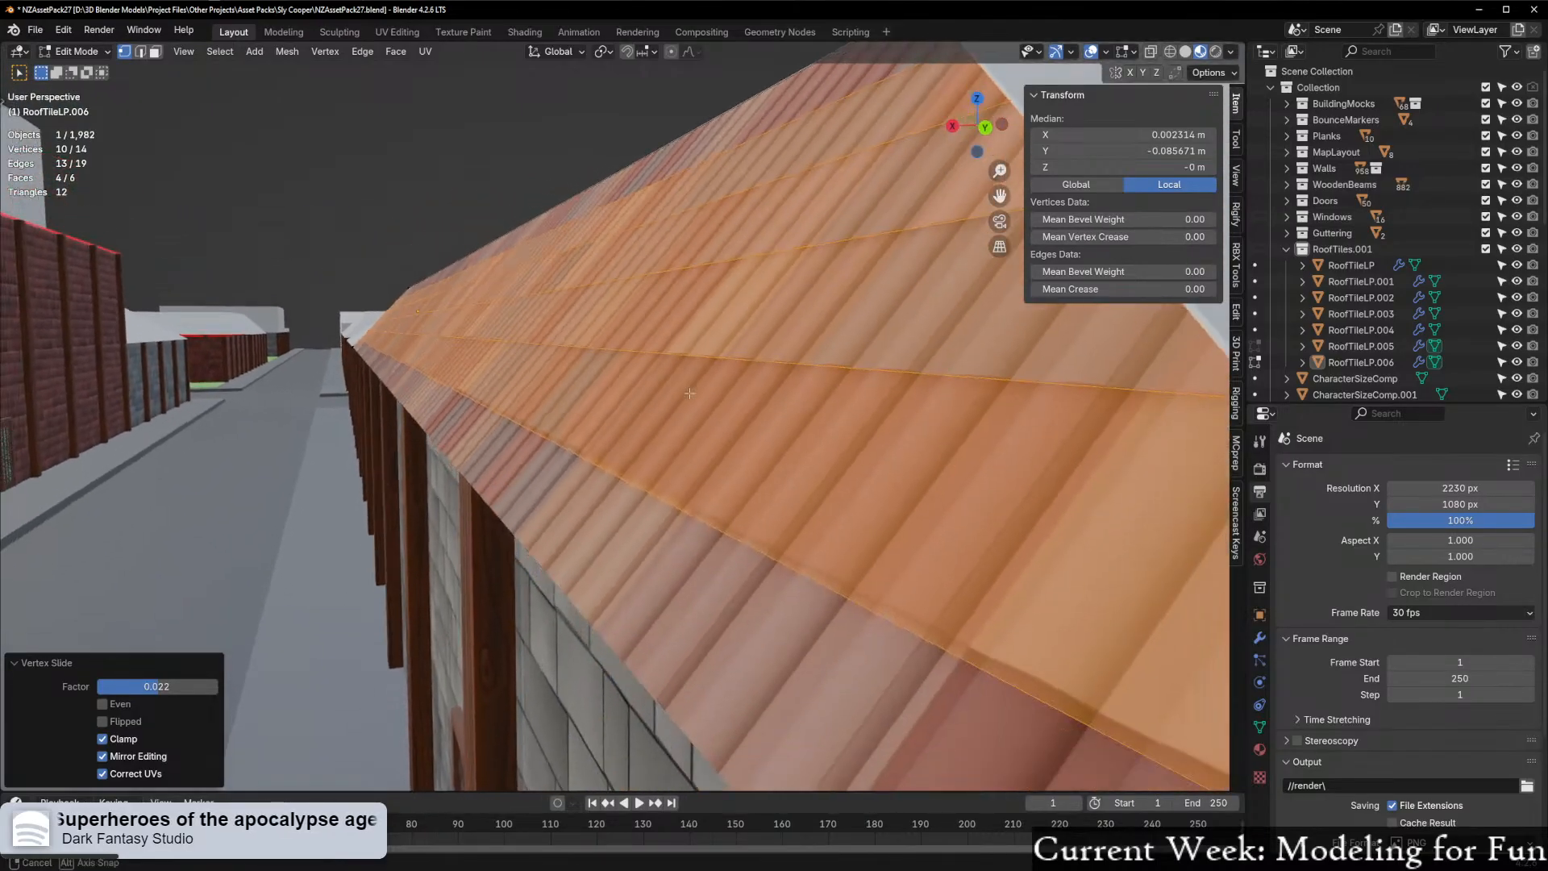
key(ctrl+z)
Switch to edge selection and select the lengthwise cut nearest the eave of the tile panel
click(622, 454)
key(2)
scroll(717, 404, up, 2)
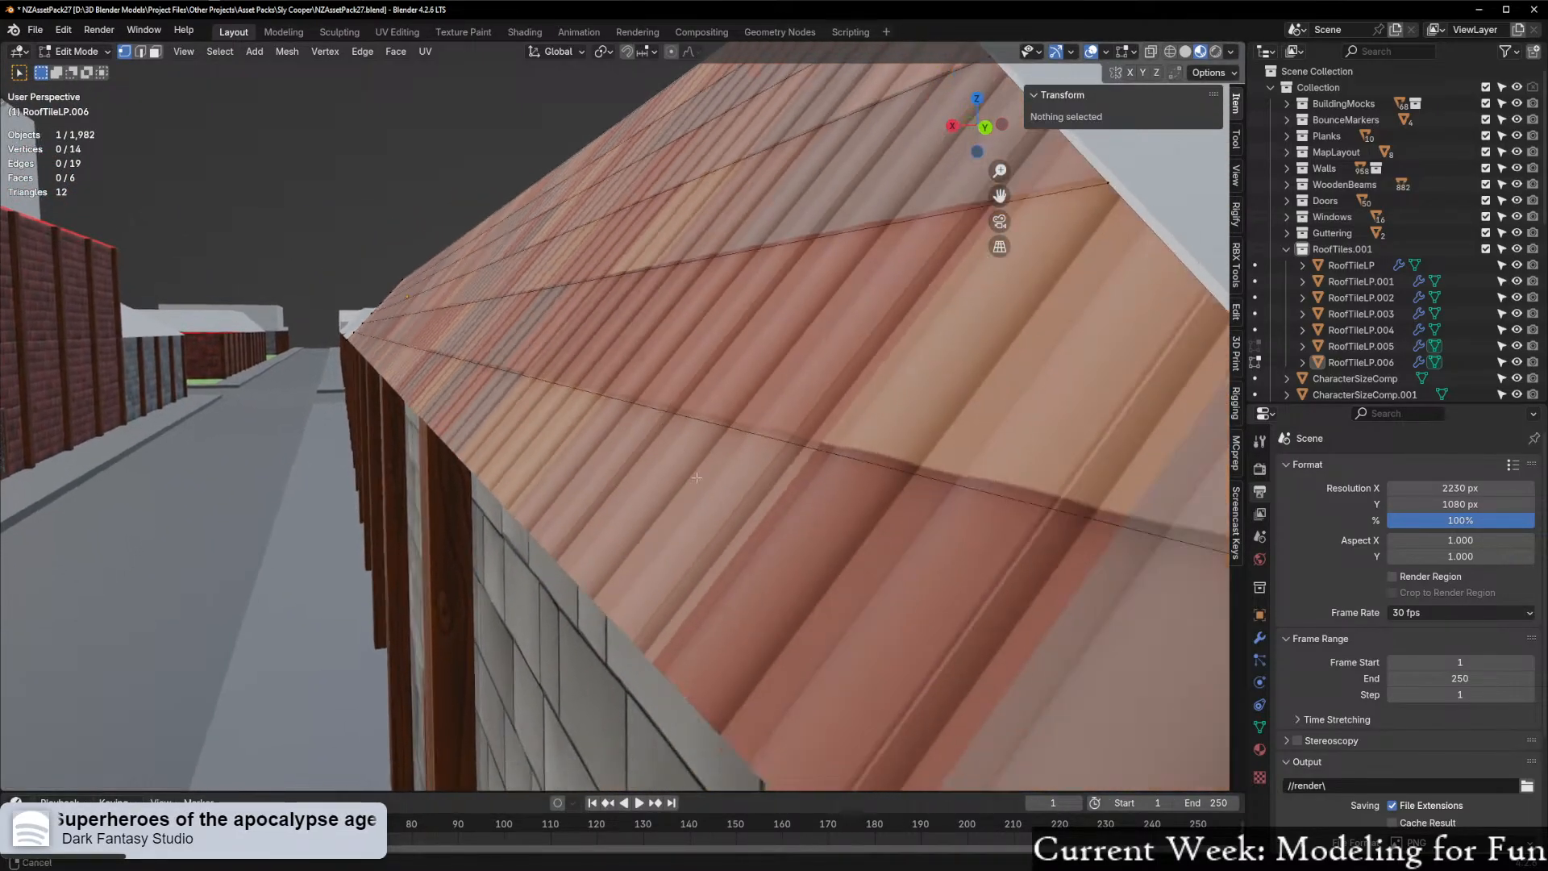
click(718, 404)
shift+middle_drag(911, 412, 762, 419)
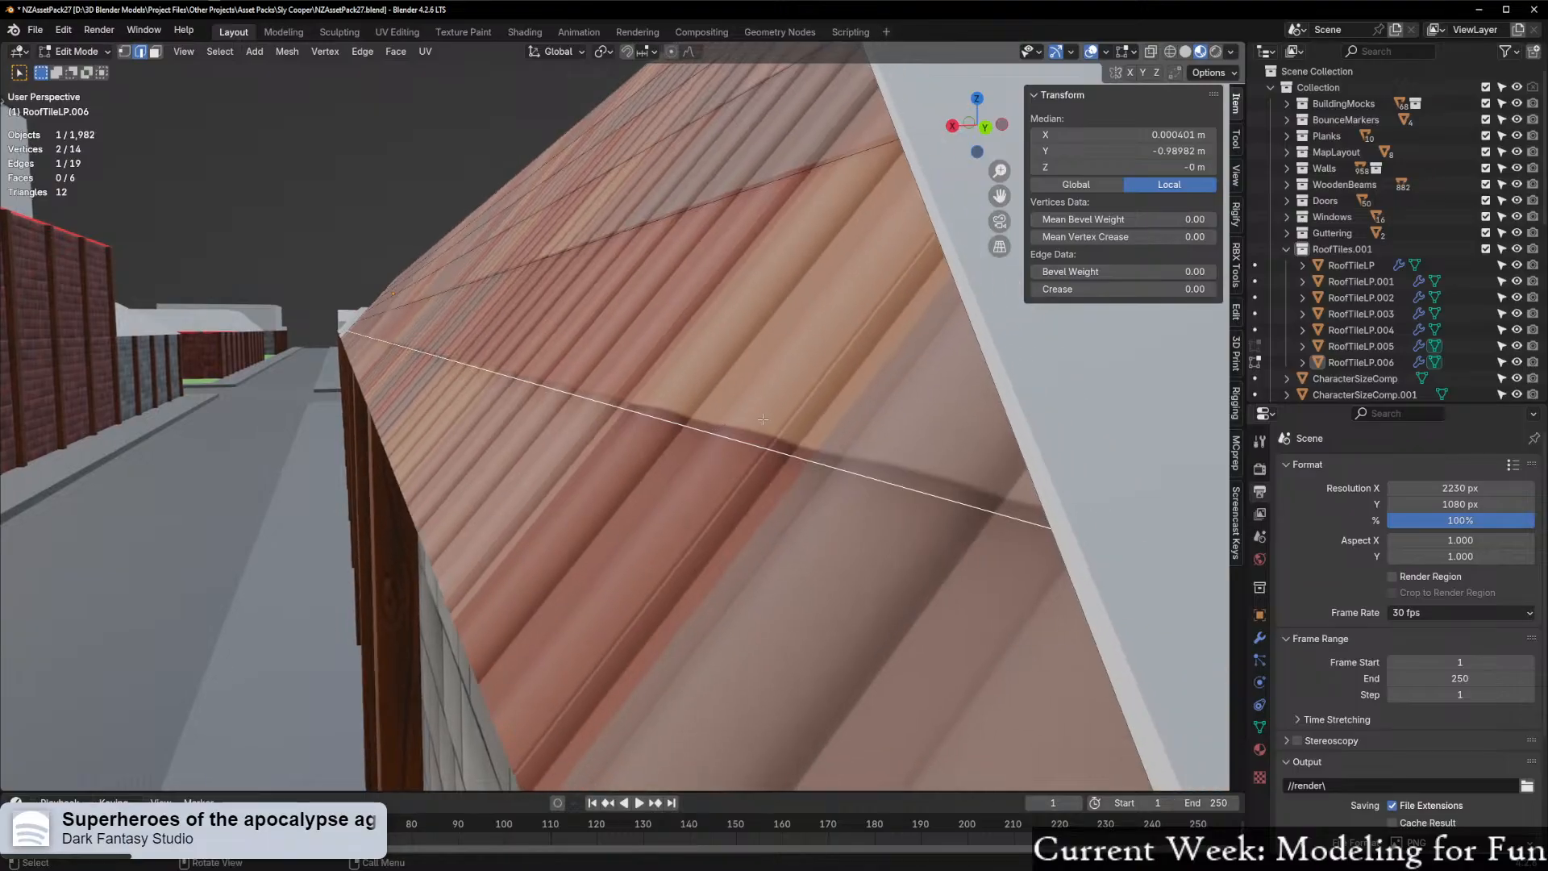
key(g)
key(g)
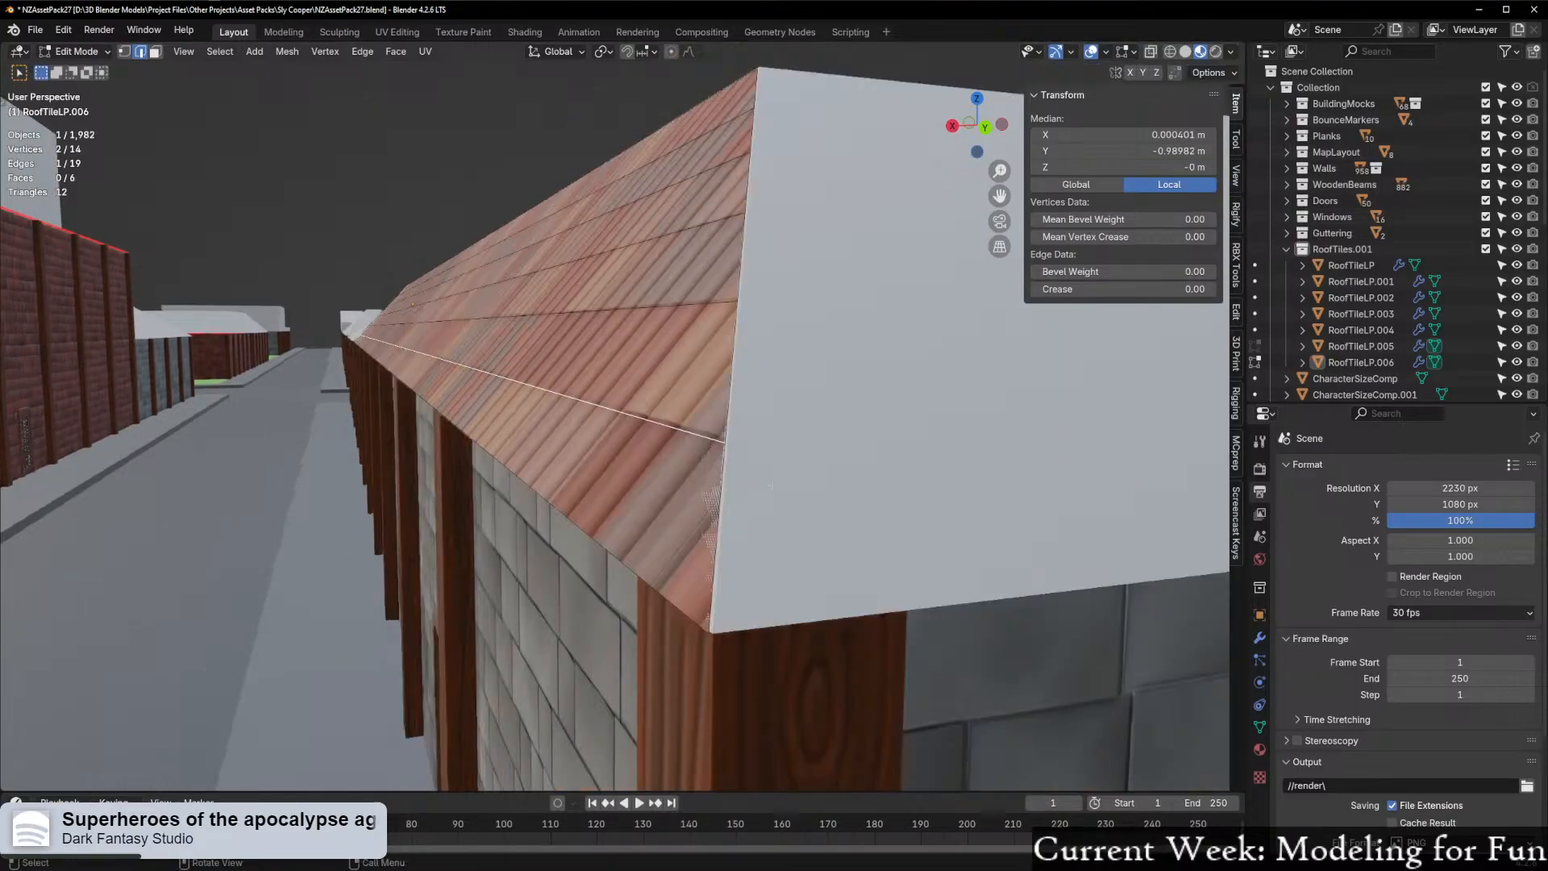
click(767, 474)
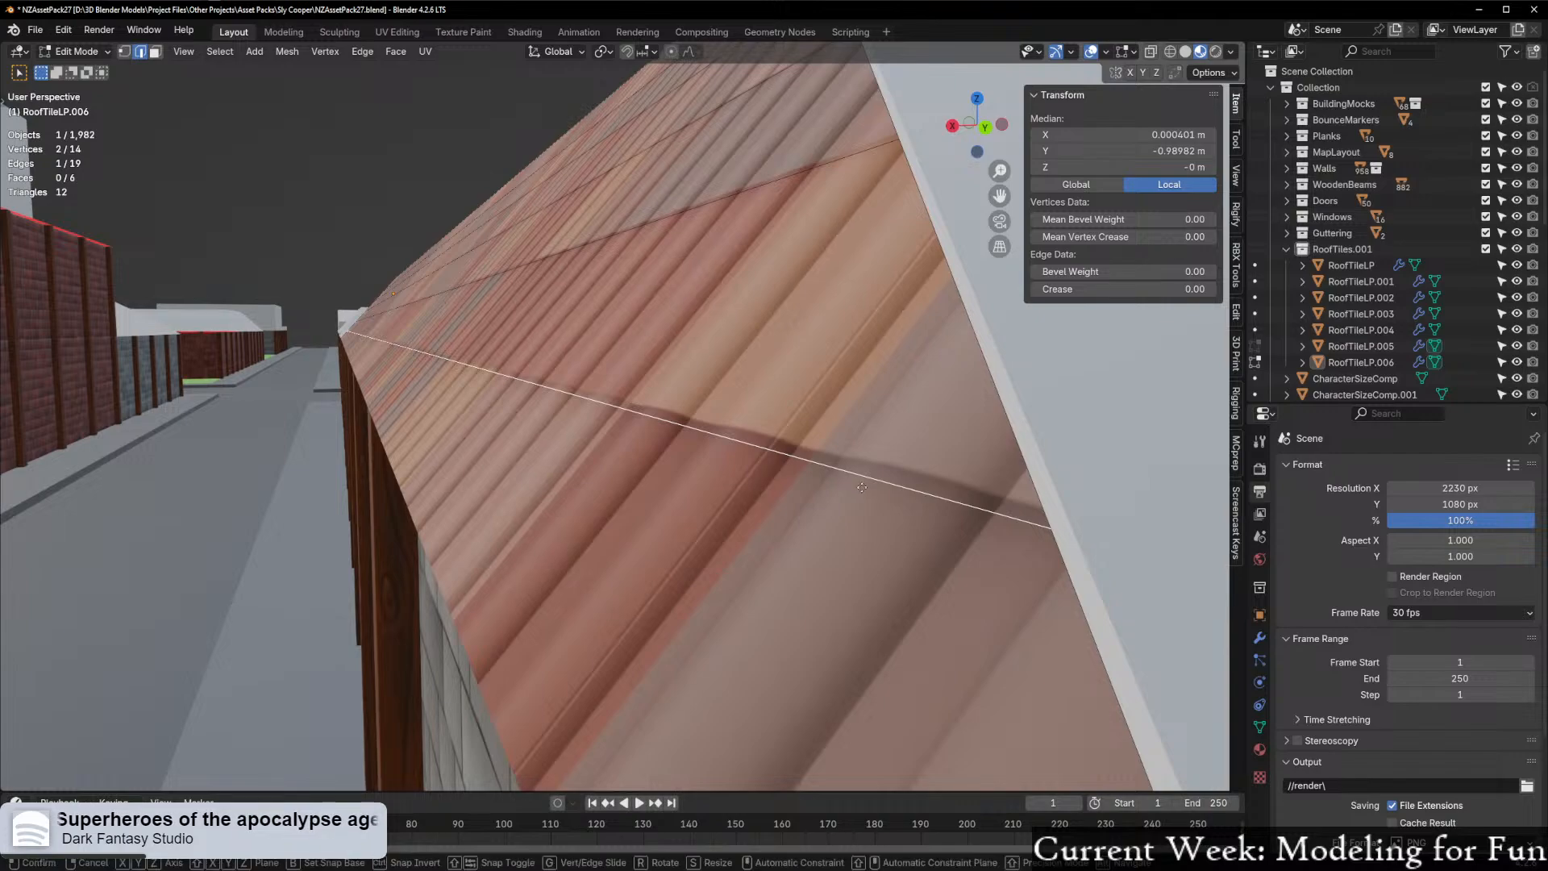
key(g)
key(g)
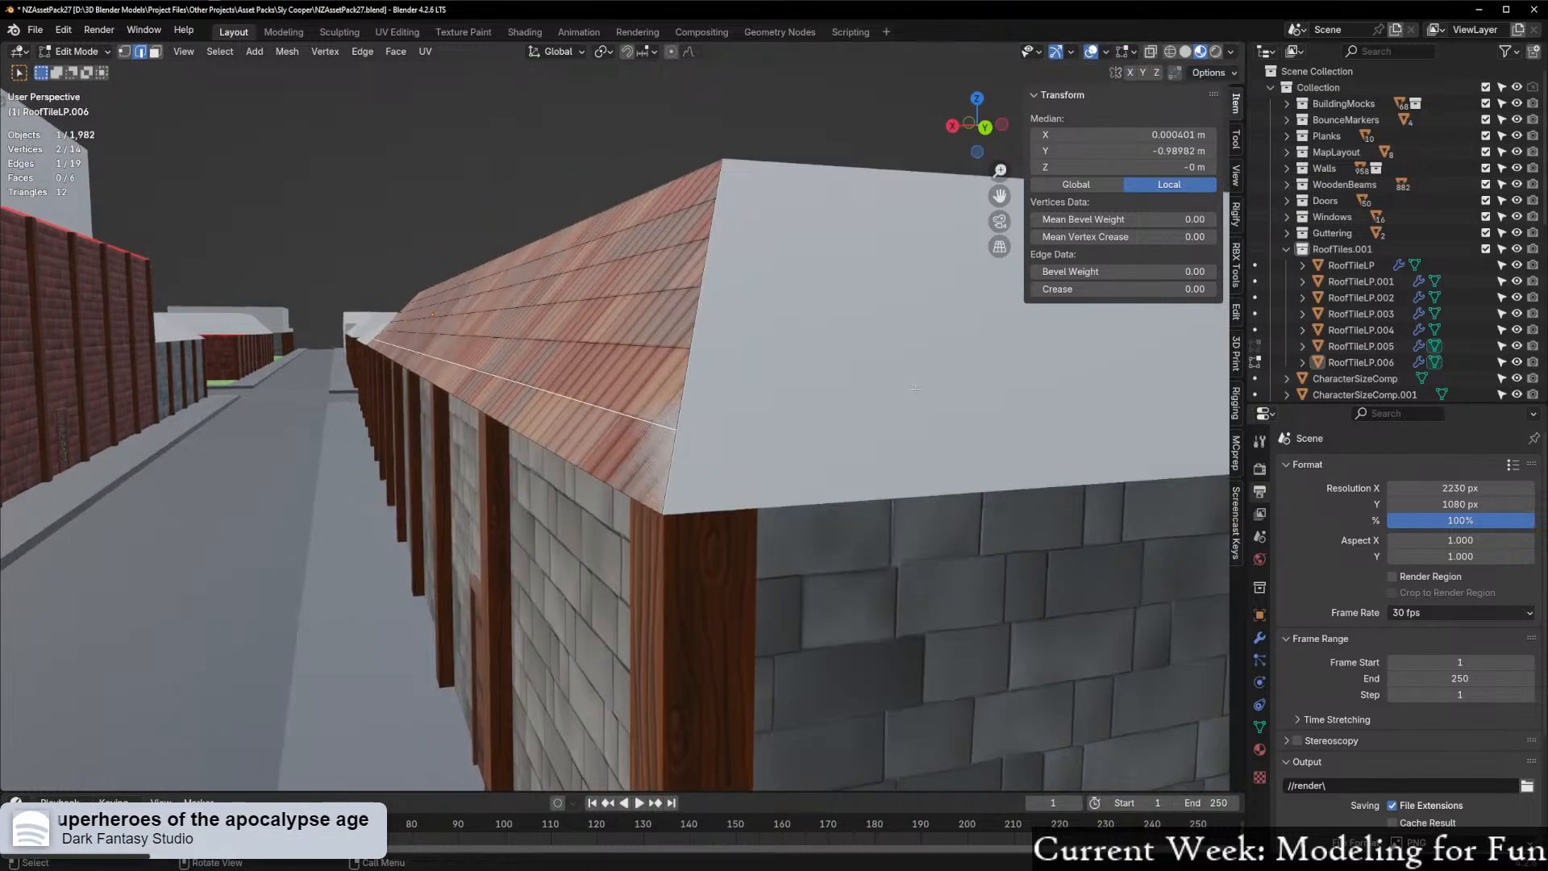
Slide the cut nearest the eave up the slope to line up with the seam between the tile rows
shift+middle_drag(915, 389, 952, 467)
scroll(998, 469, up, 3)
scroll(1099, 483, down, 4)
scroll(938, 465, up, 4)
key(g)
key(g)
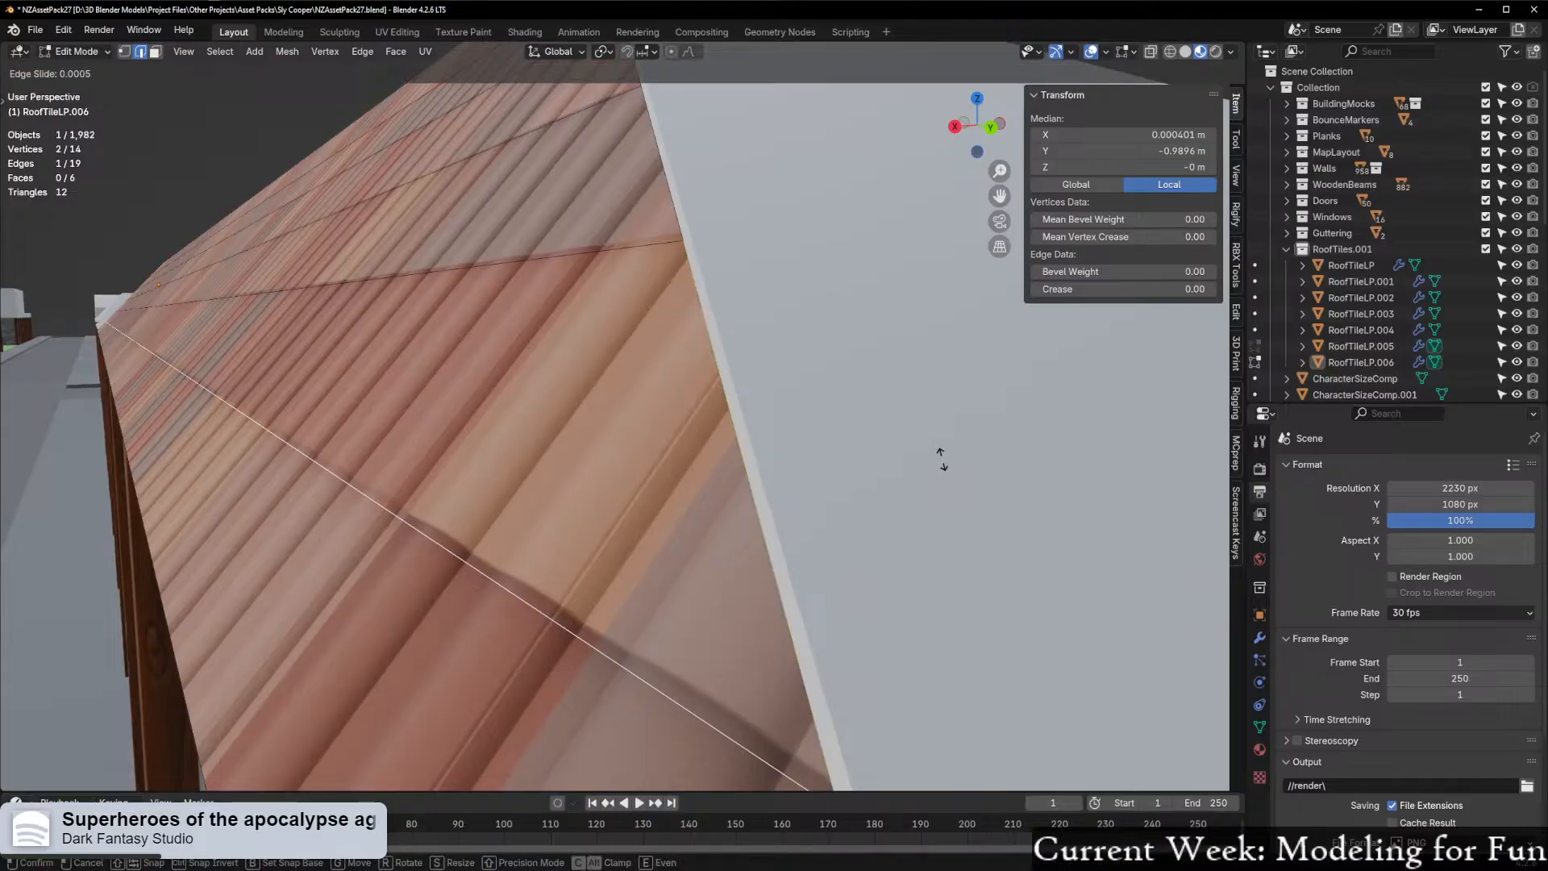
click(1010, 224)
Slide the second cut from the eave to align with its tile row seam
shift+middle_drag(520, 222, 582, 365)
click(606, 485)
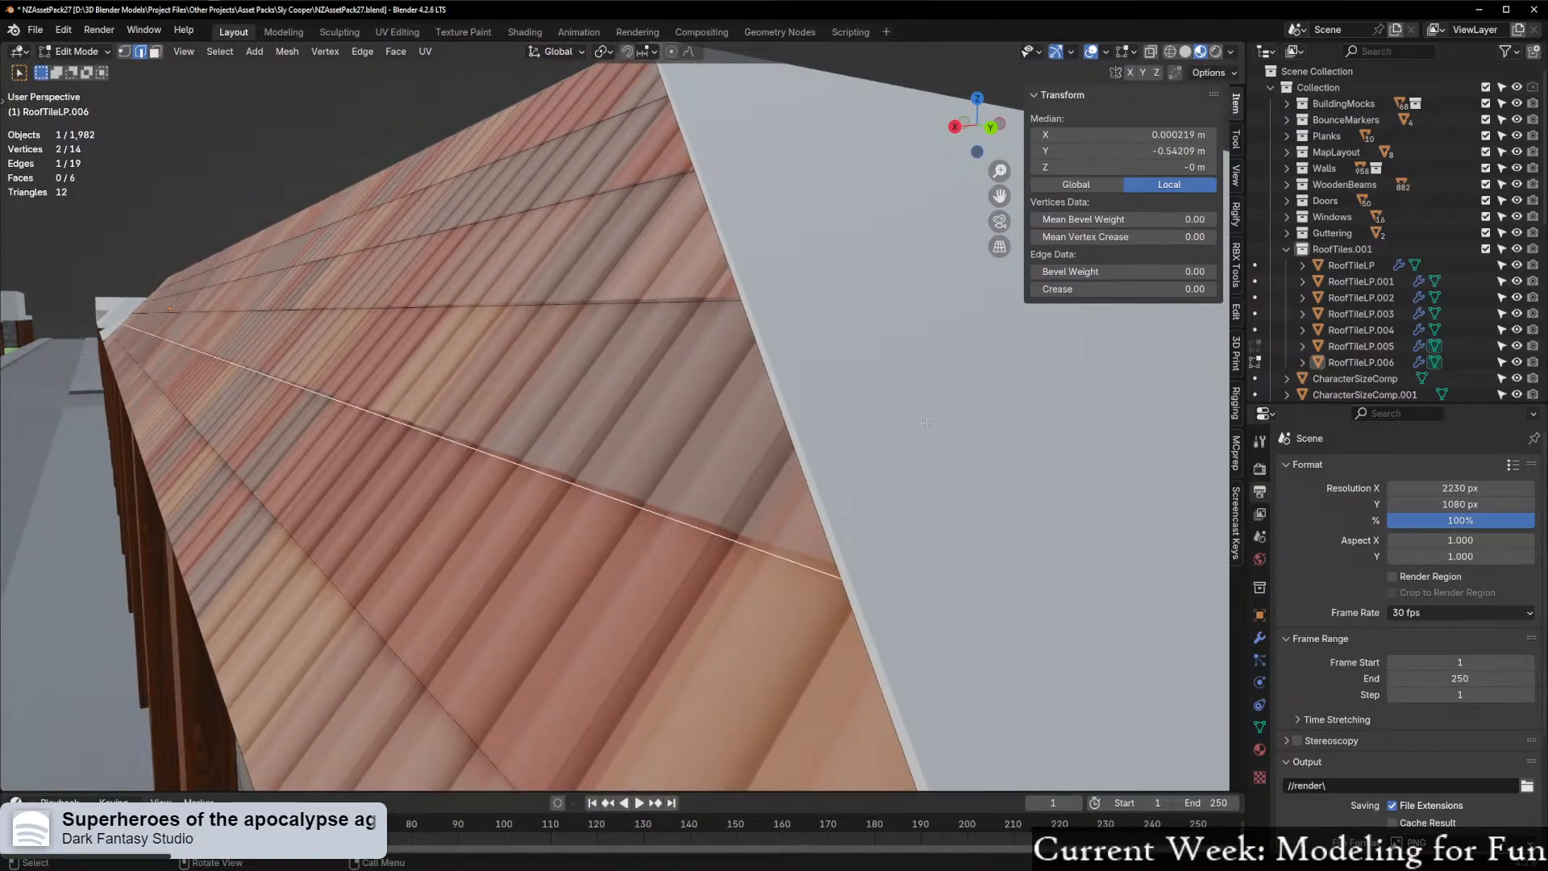
key(g)
key(g)
click(933, 417)
Slide the middle cut of the tile panel to align with the seam of its tile row
click(673, 300)
key(g)
key(g)
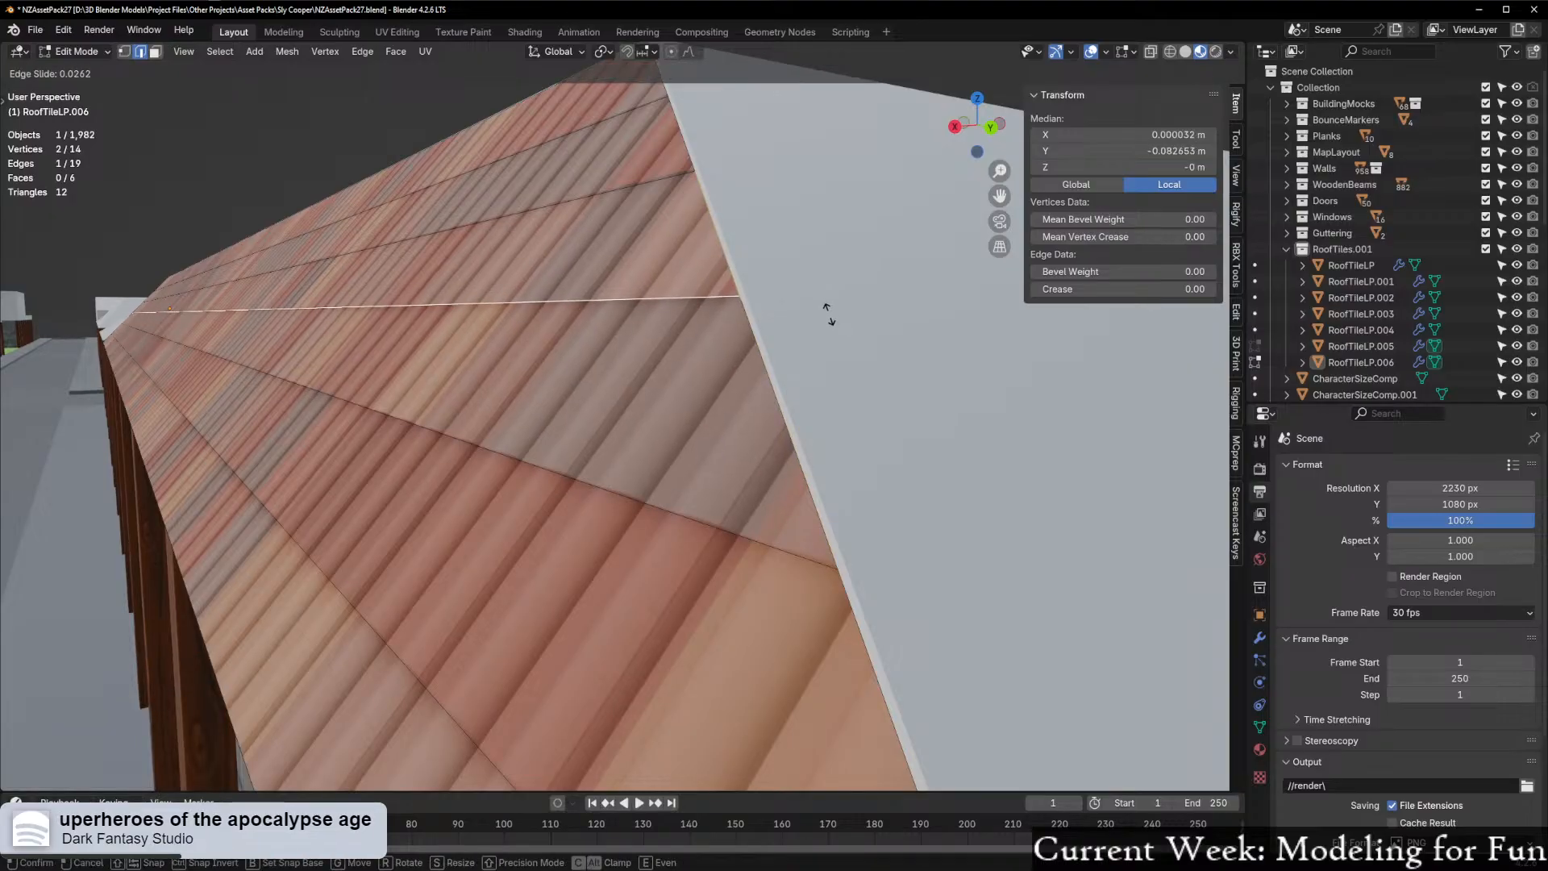
click(829, 316)
Slide the fourth lengthwise cut from the eave to line up with the seam of its tile row
shift+middle_drag(829, 315, 909, 511)
click(718, 466)
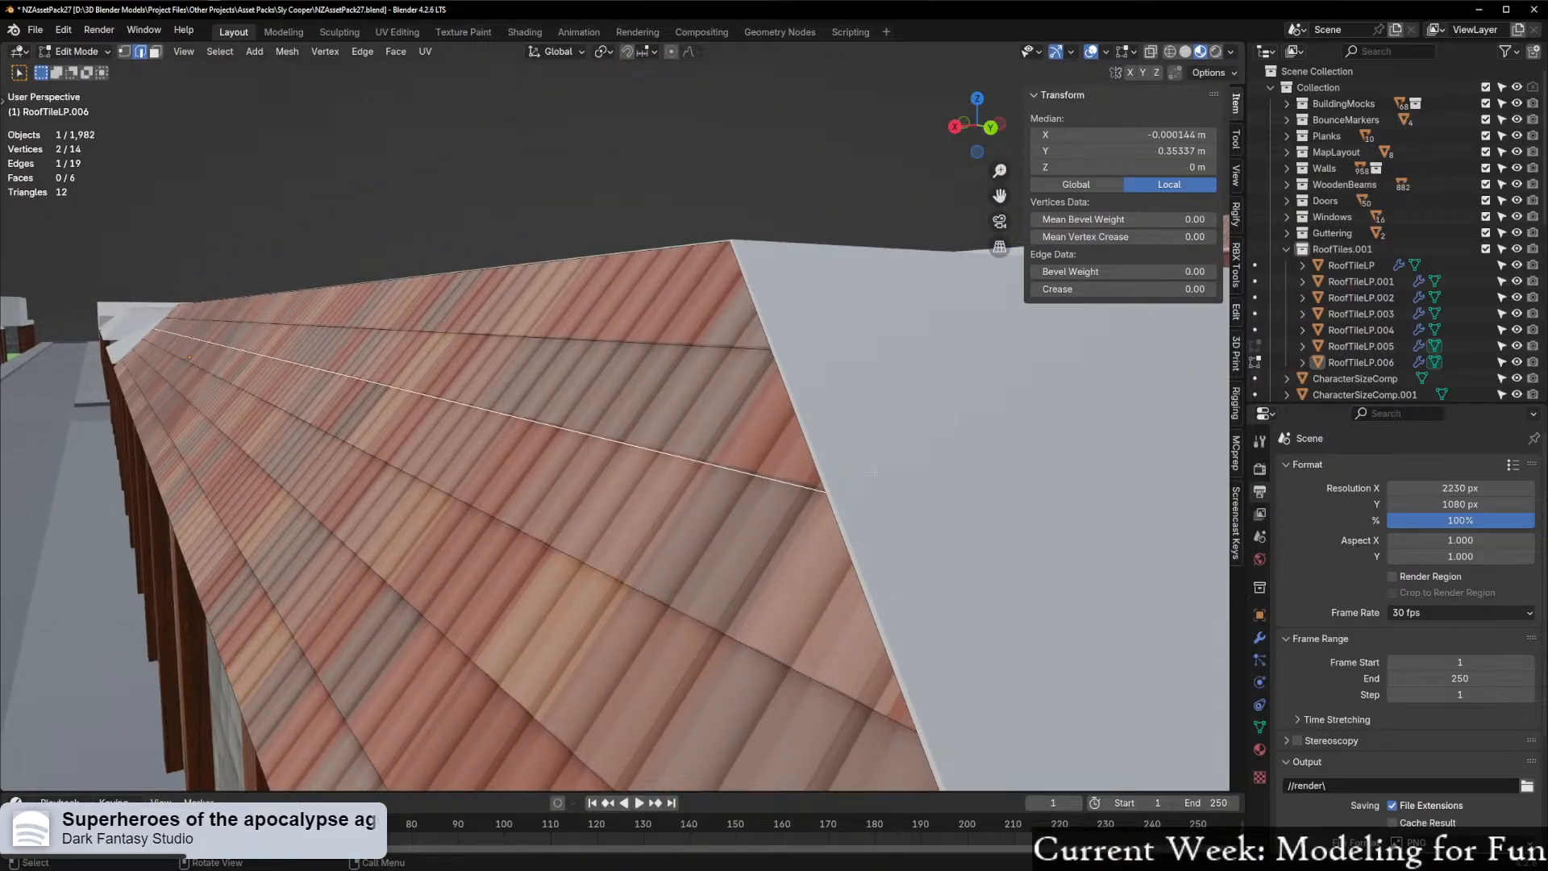
key(g)
key(g)
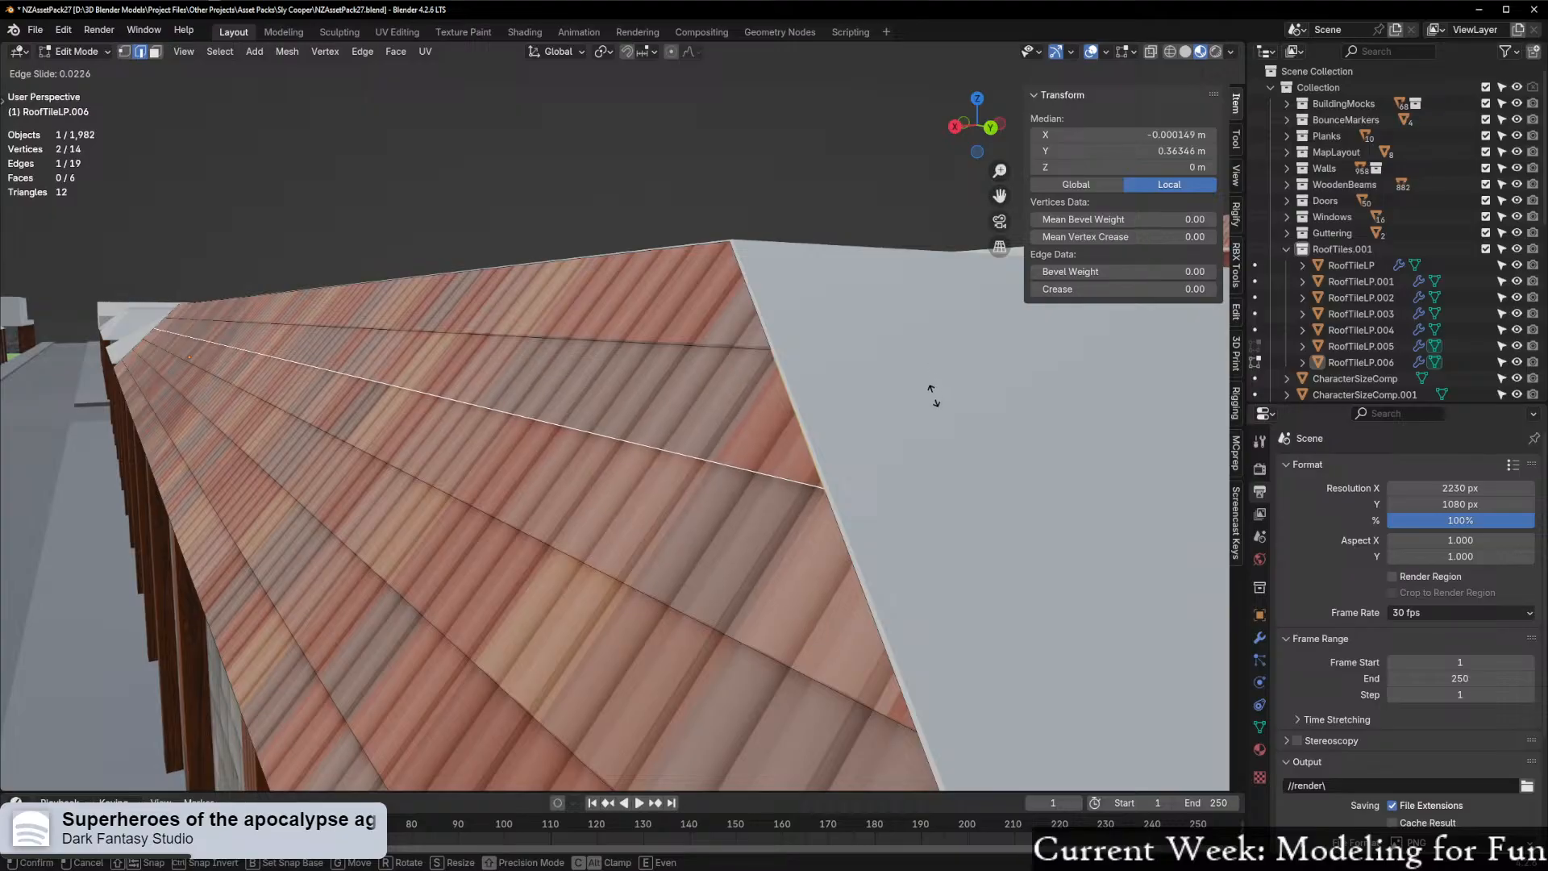
click(933, 398)
Slide the cut nearest the ridge of the tile panel to align with its tile row seam
click(675, 345)
key(g)
key(g)
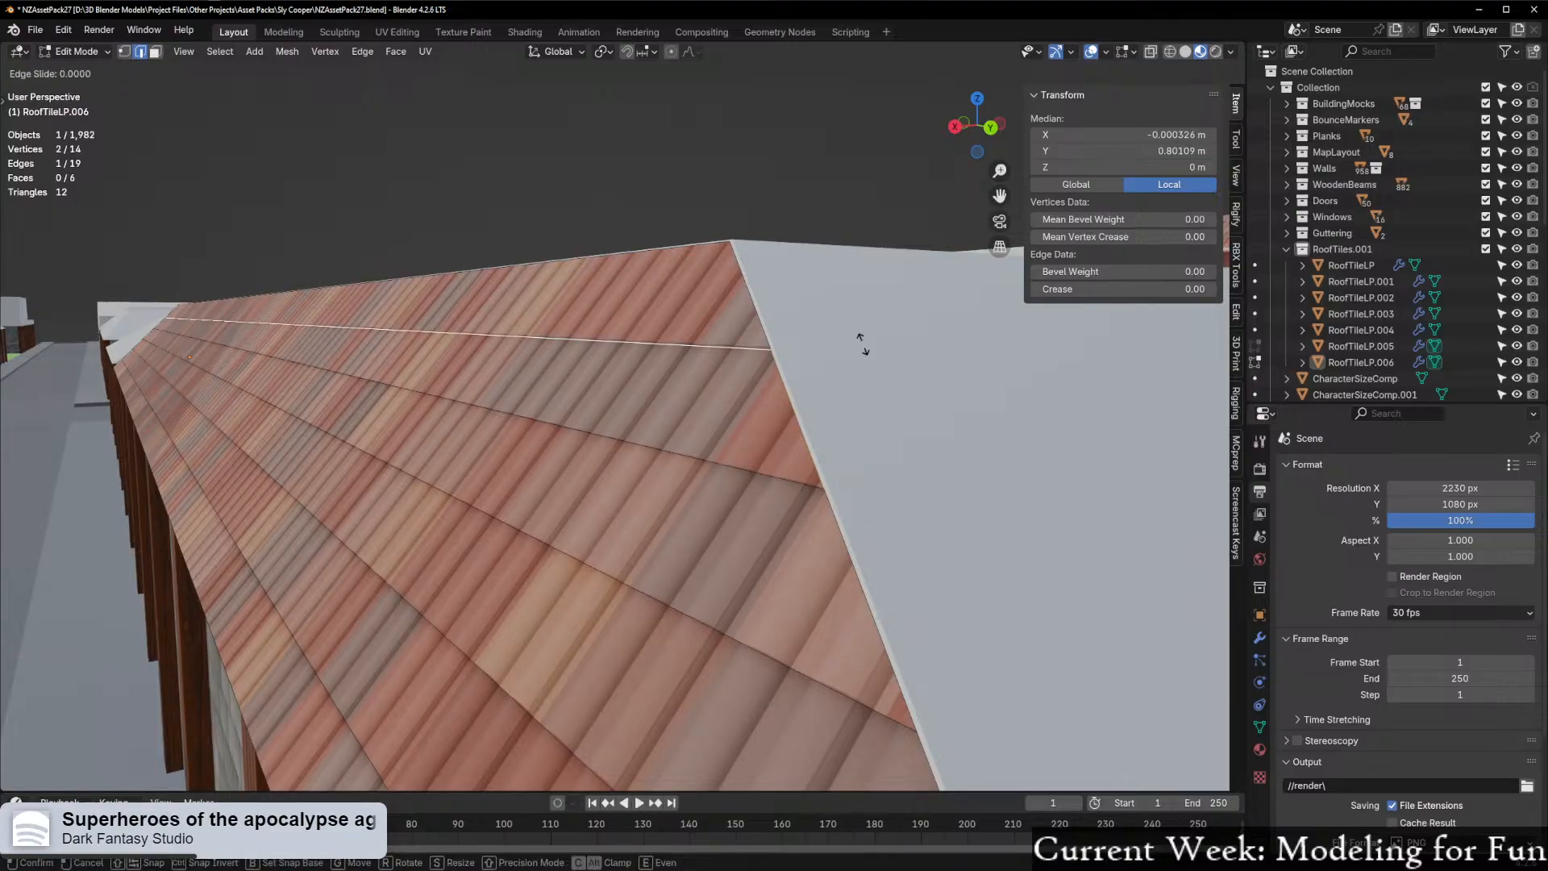
click(863, 329)
scroll(863, 330, down, 4)
shift+middle_drag(576, 480, 666, 435)
scroll(625, 427, up, 4)
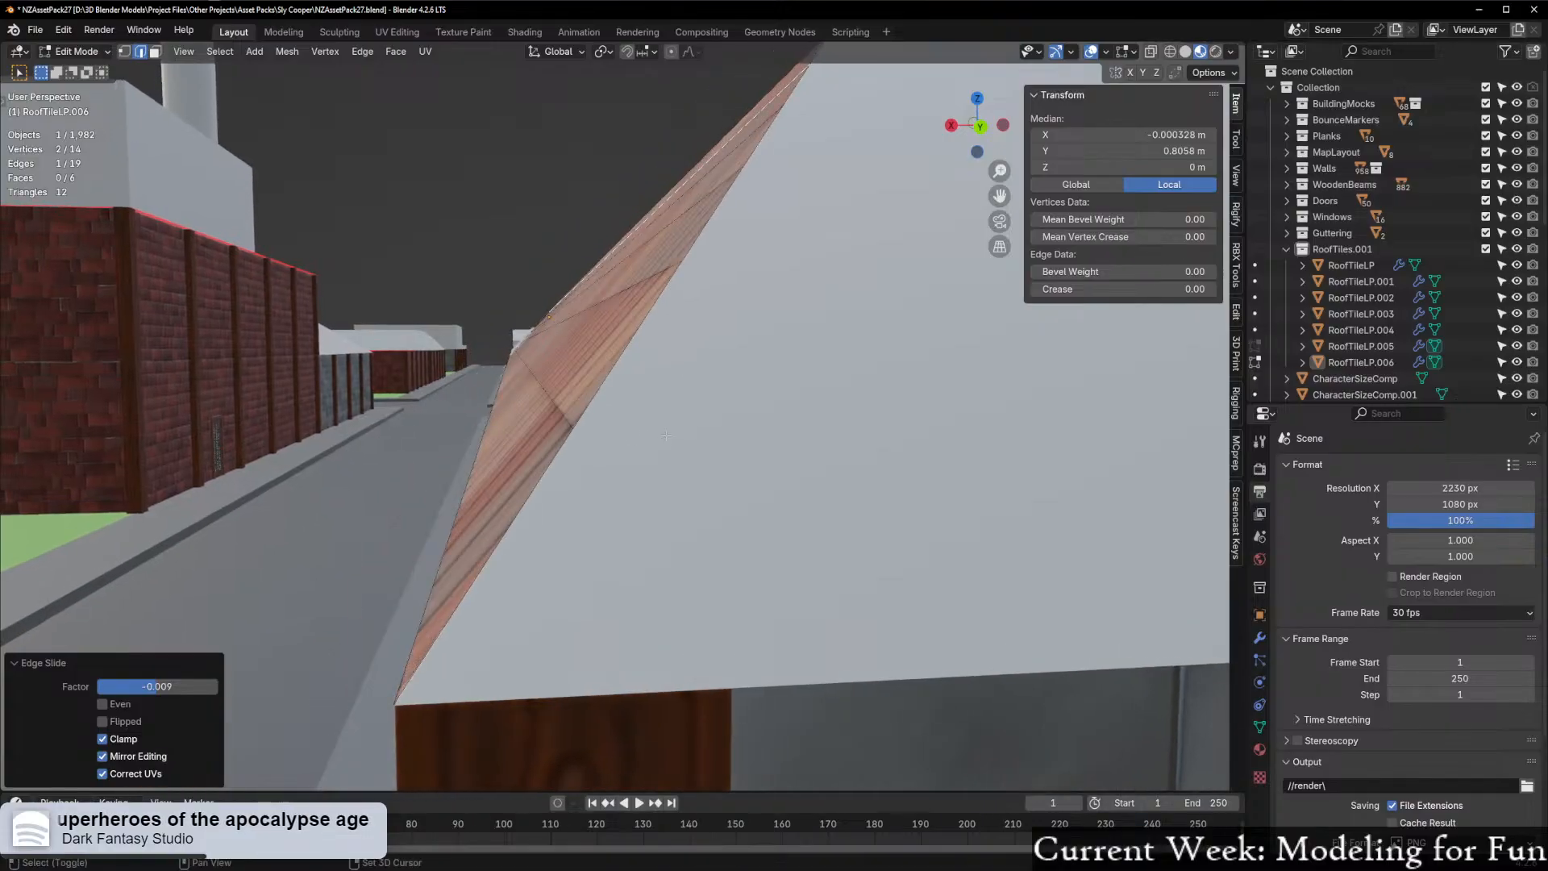
click(579, 427)
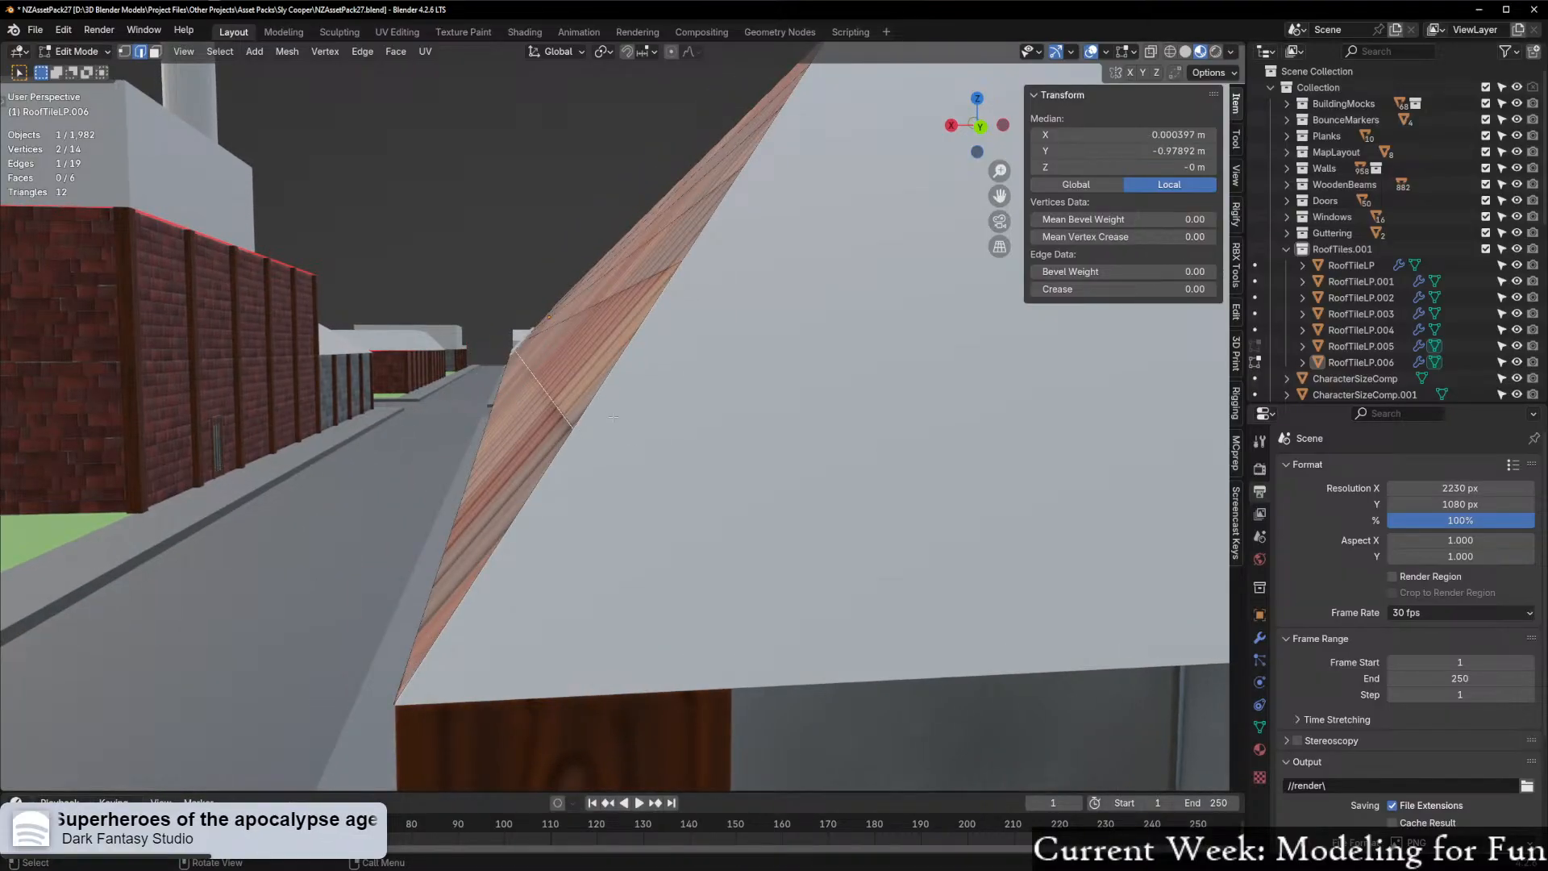
key(g)
key(x)
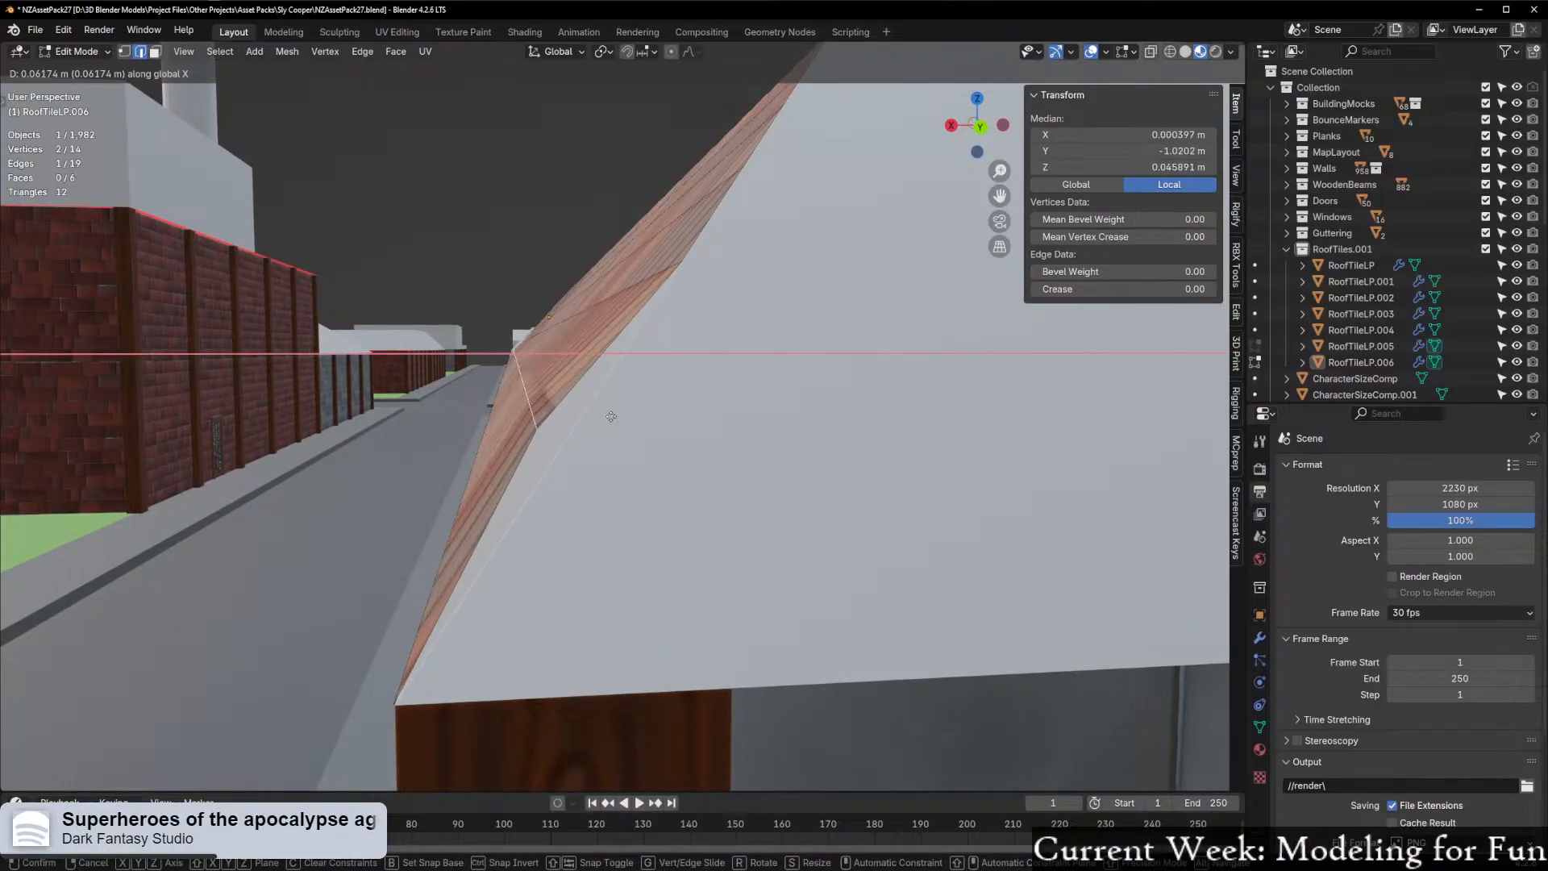
right_click(613, 416)
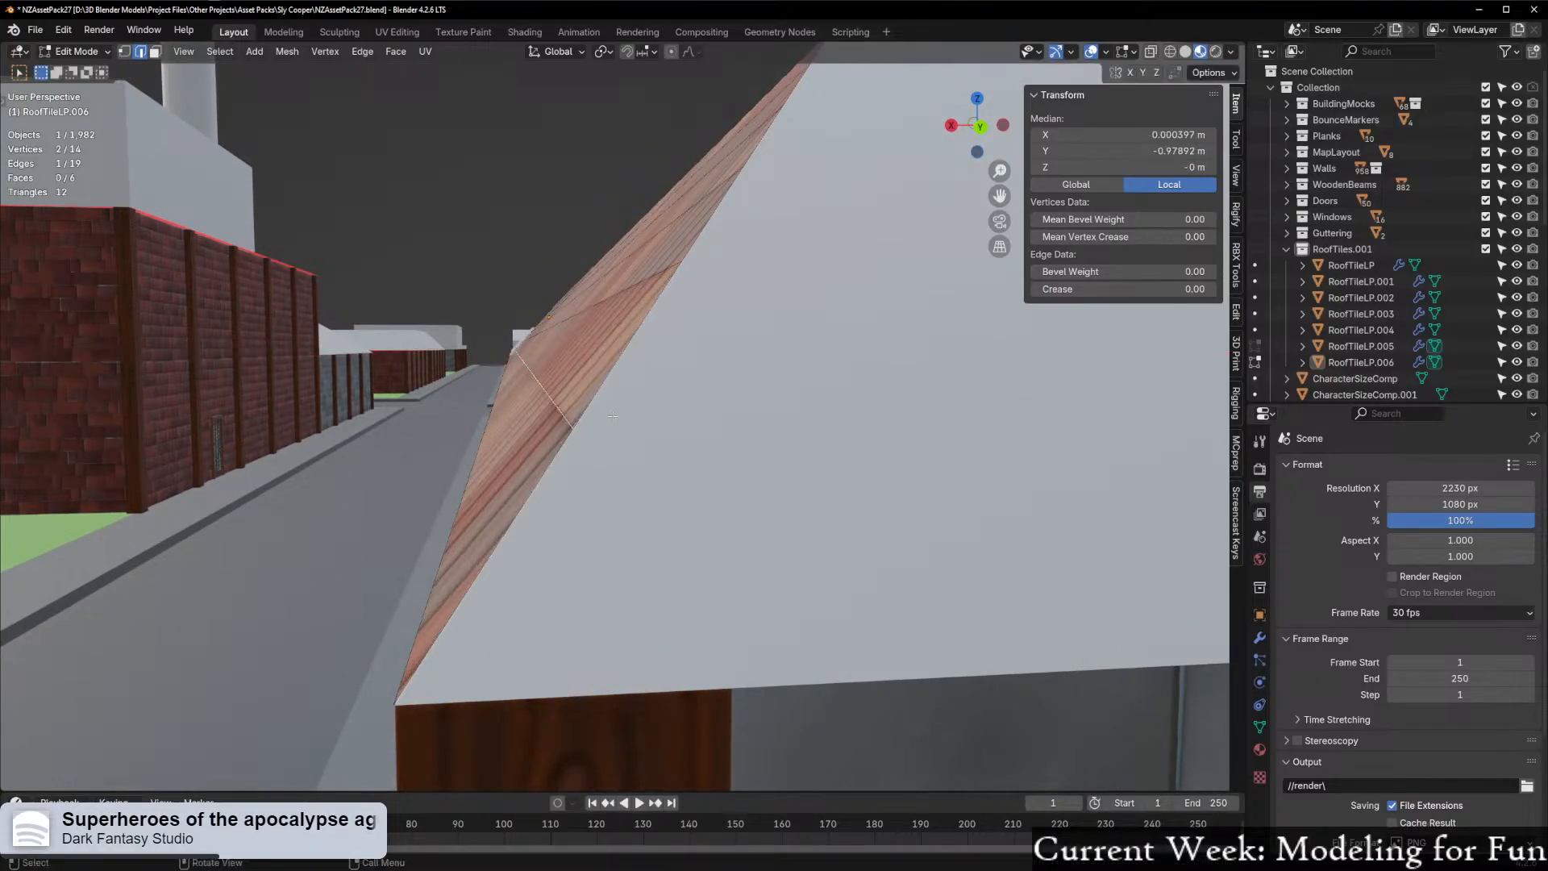
Select the tile row above the lowest cut as a face and extrude it about 0.025 m along global X
key(3)
click(597, 367)
key(g)
key(x)
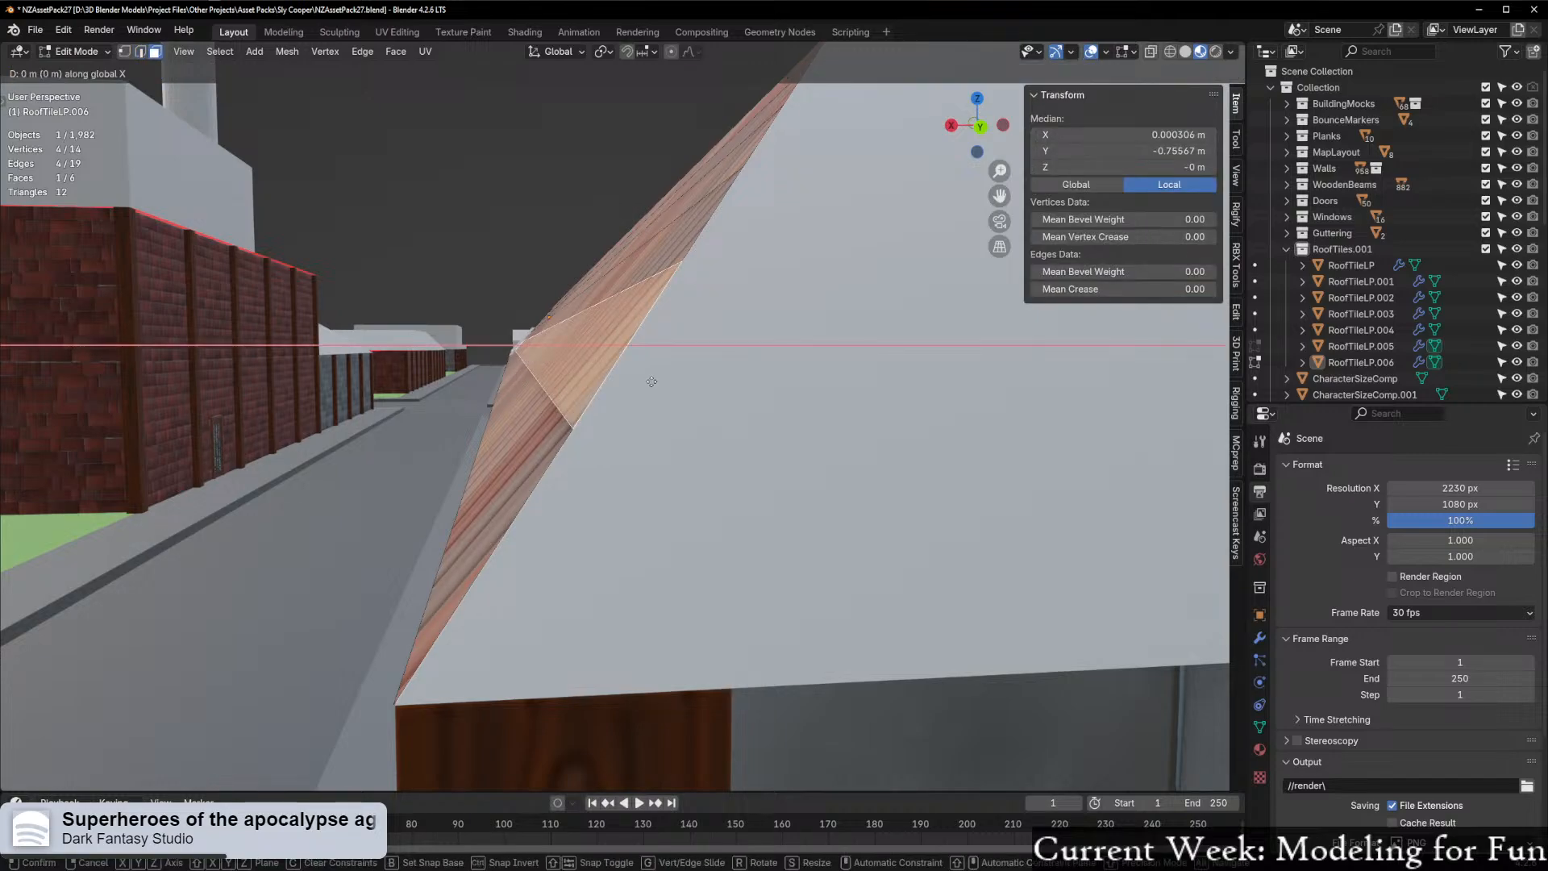
right_click(623, 379)
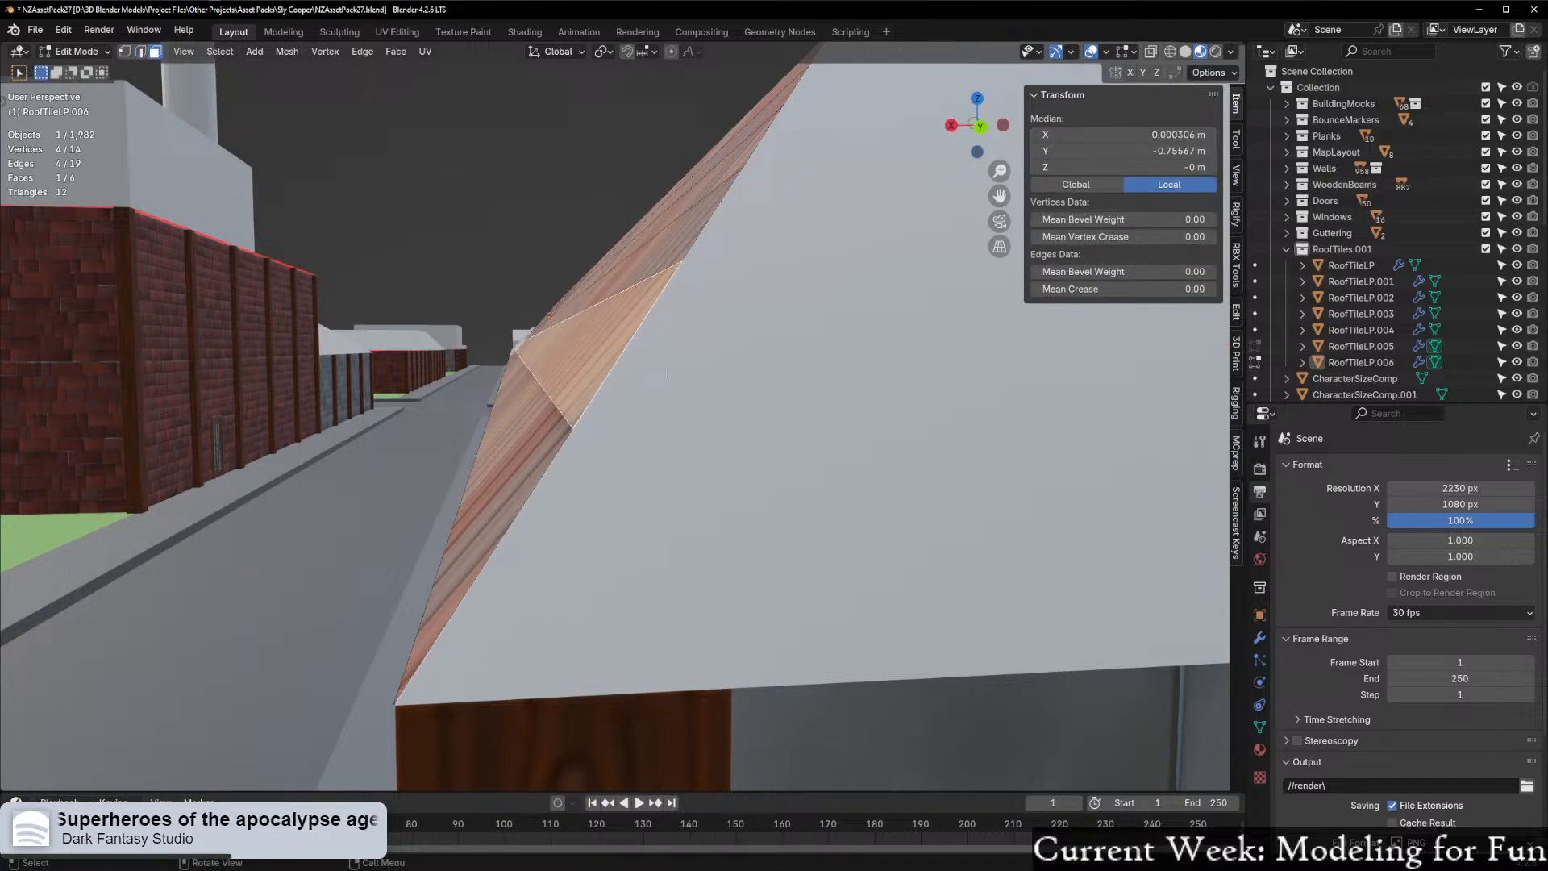
key(e)
key(x)
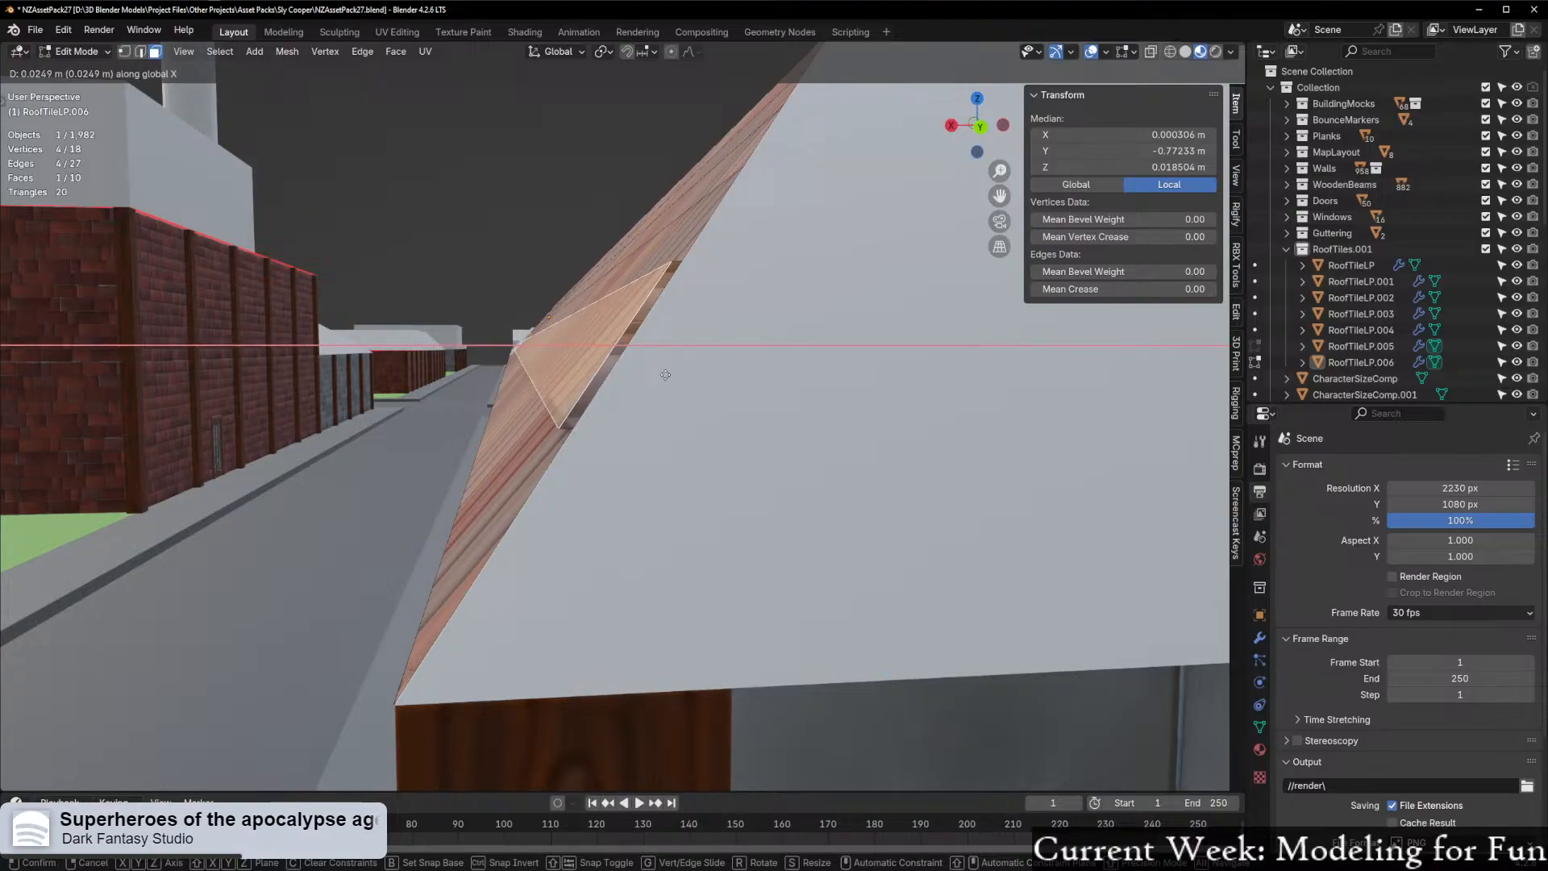
click(666, 374)
Return to Object Mode, hide the overlays and examine the extruded tile row from street level and close up
middle_drag(665, 374, 668, 352)
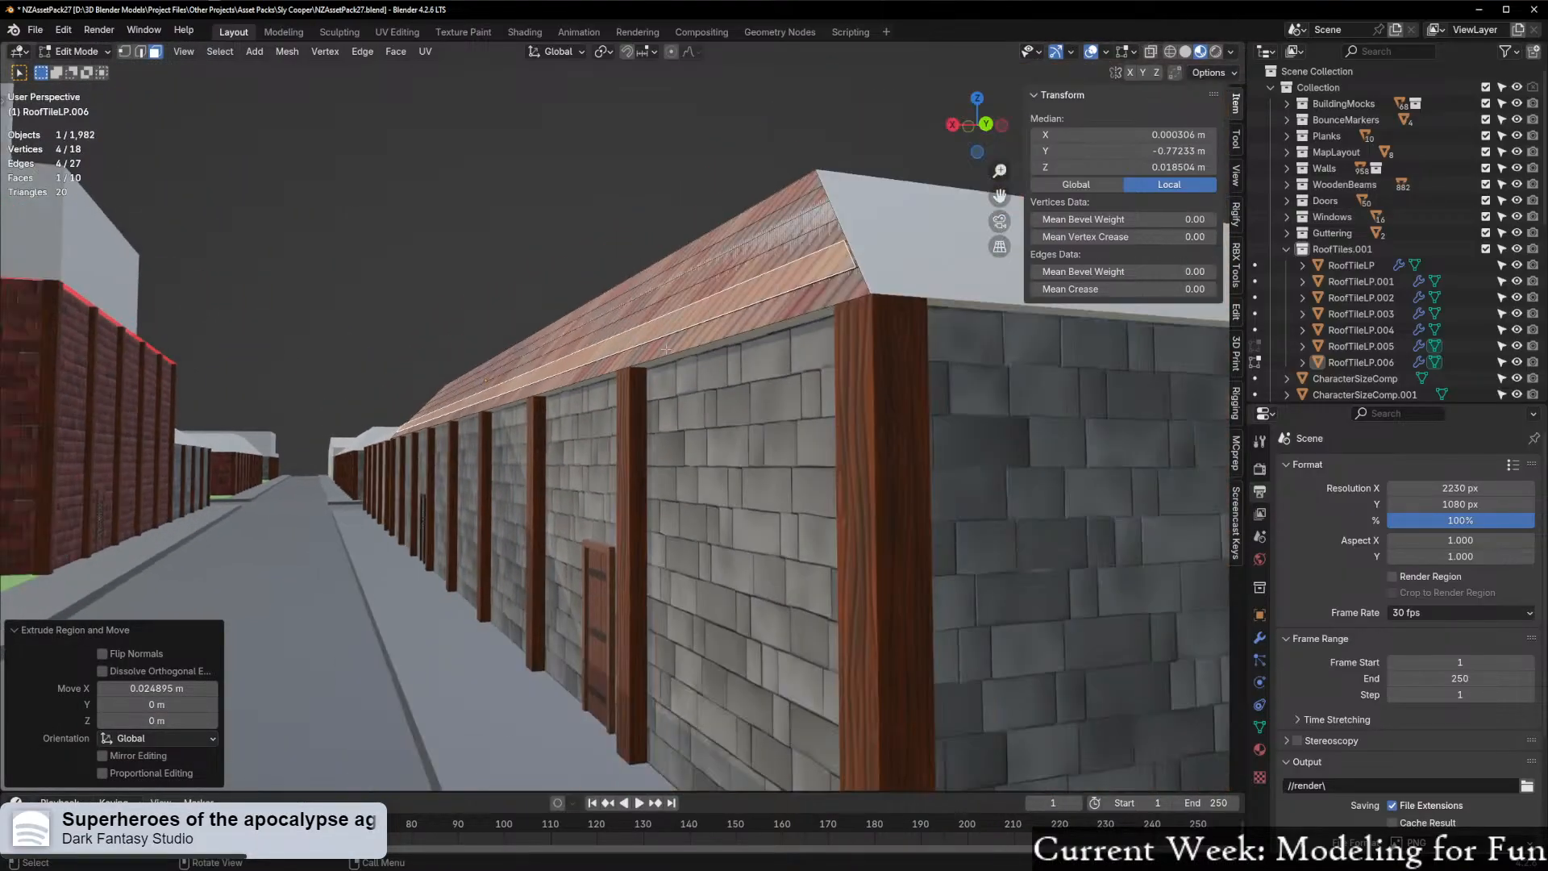
click(599, 234)
key(ctrl+Tab)
click(617, 242)
middle_drag(621, 225, 617, 221)
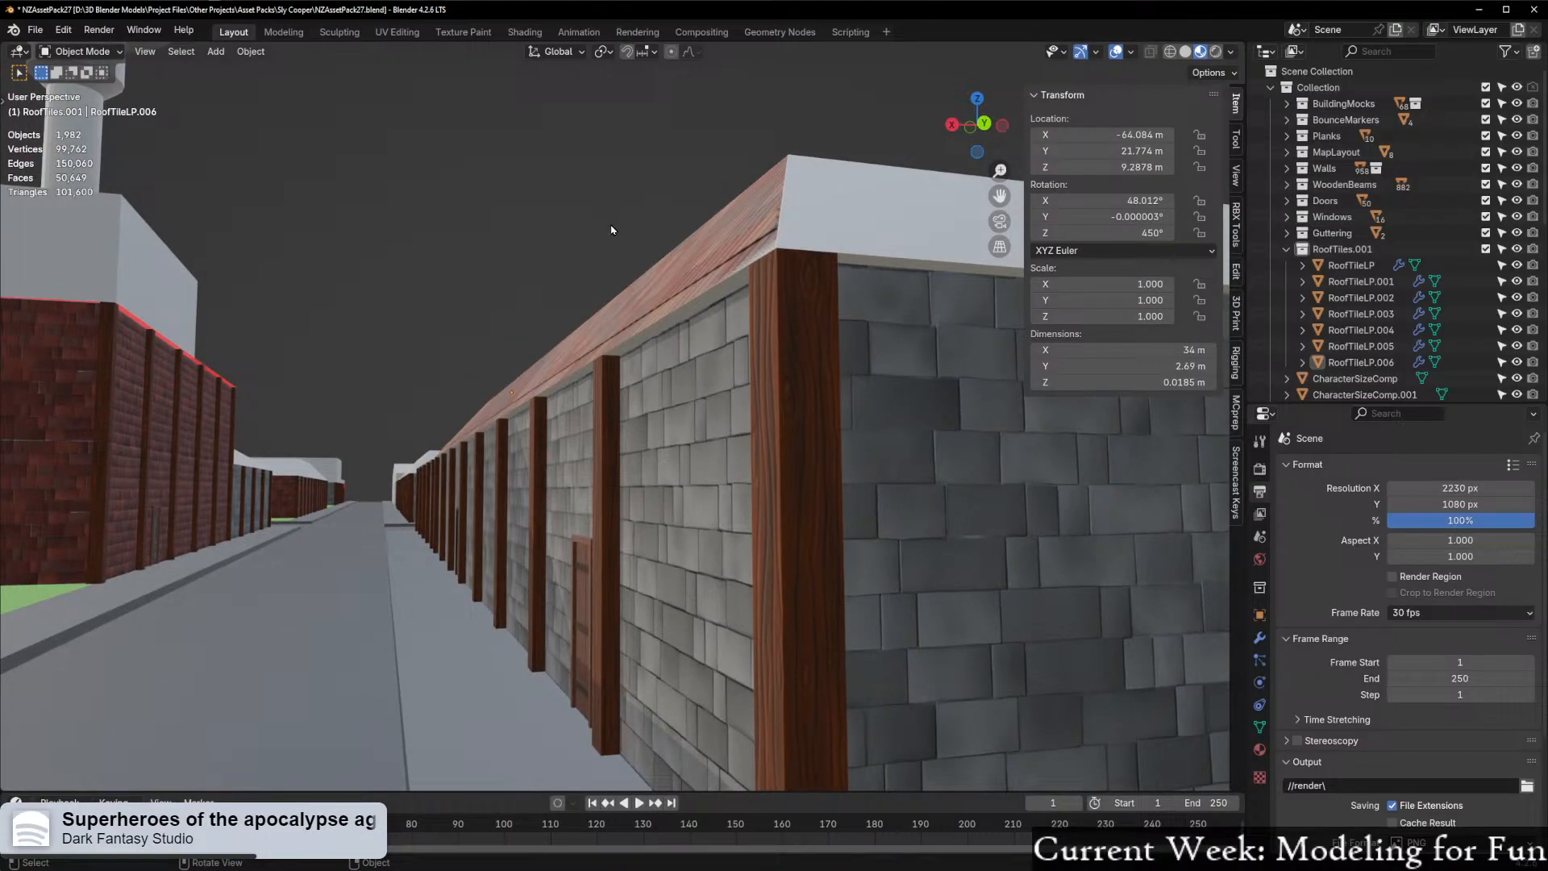
click(1116, 52)
mouse_move(496, 359)
middle_down()
mouse_move(509, 377)
mouse_move(495, 365)
middle_up()
scroll(510, 362, up, 6)
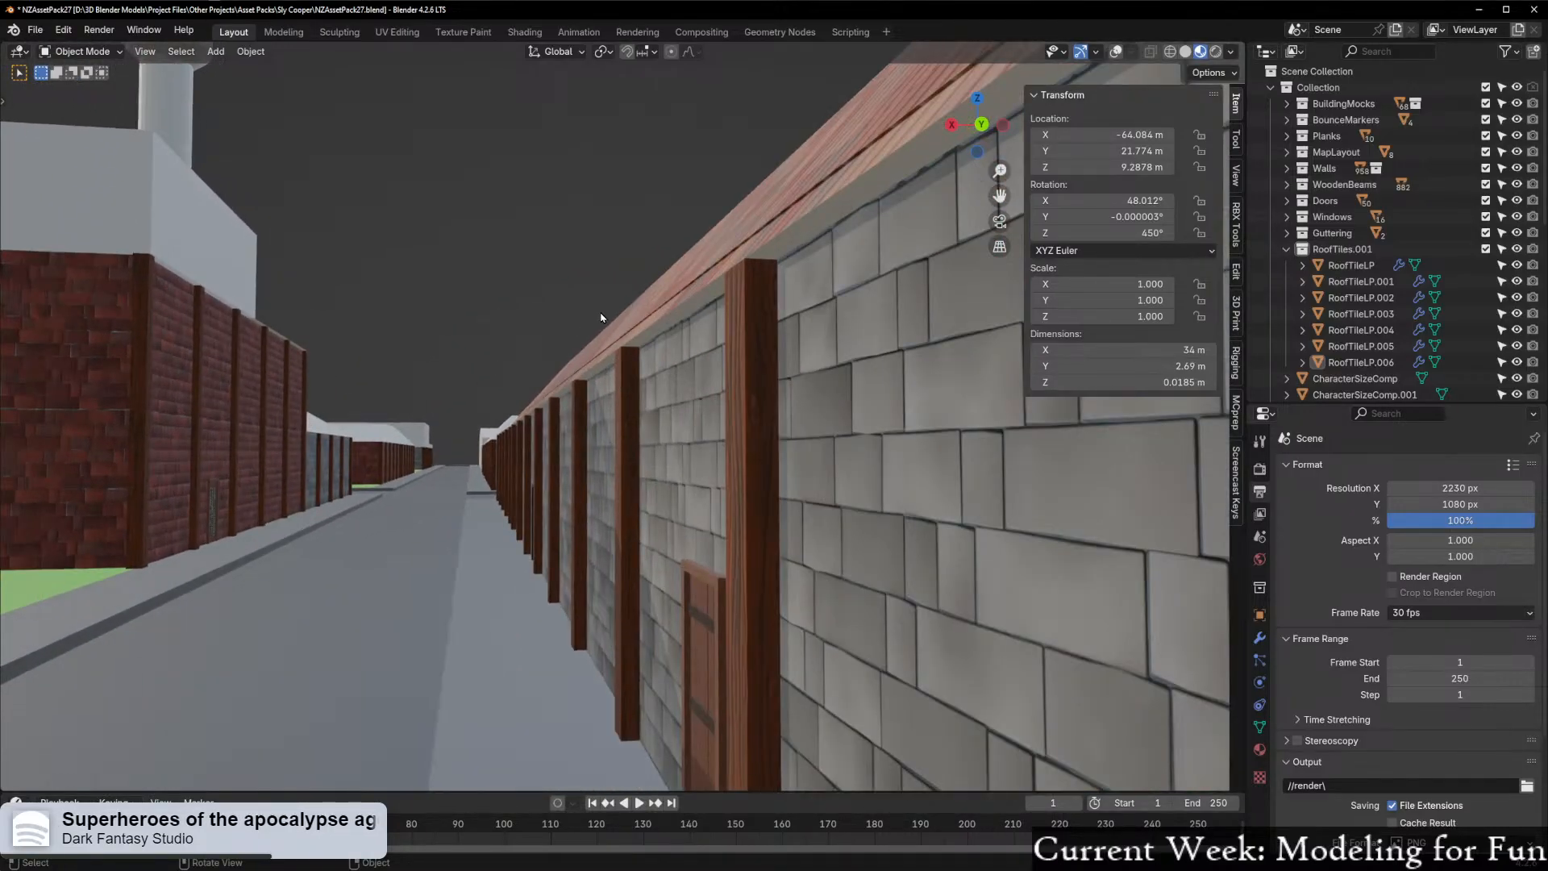
scroll(639, 375, down, 4)
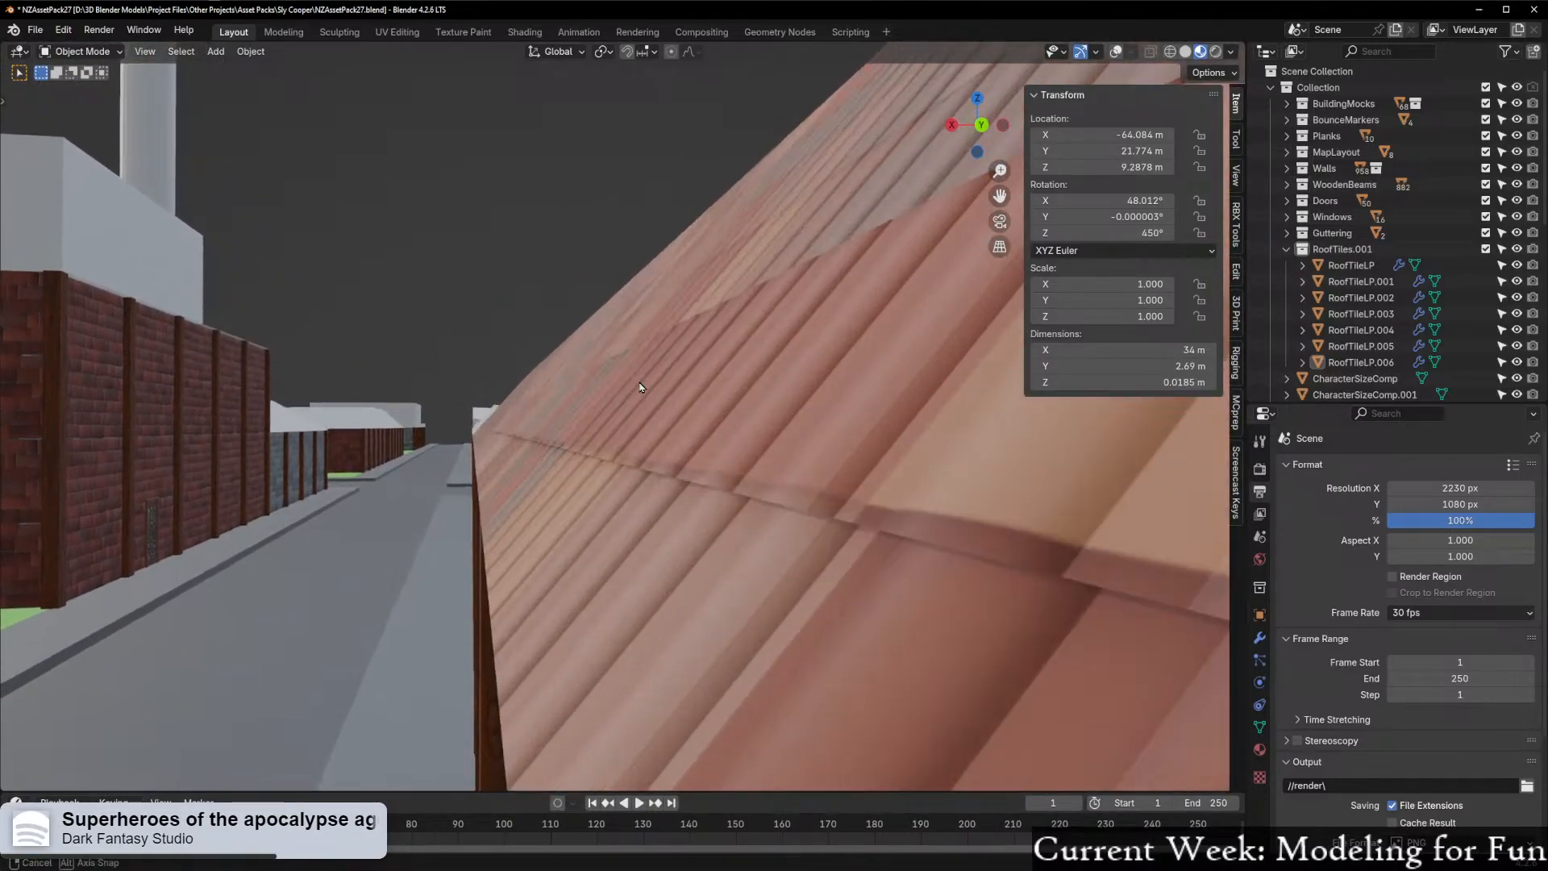
middle_drag(639, 375, 684, 397)
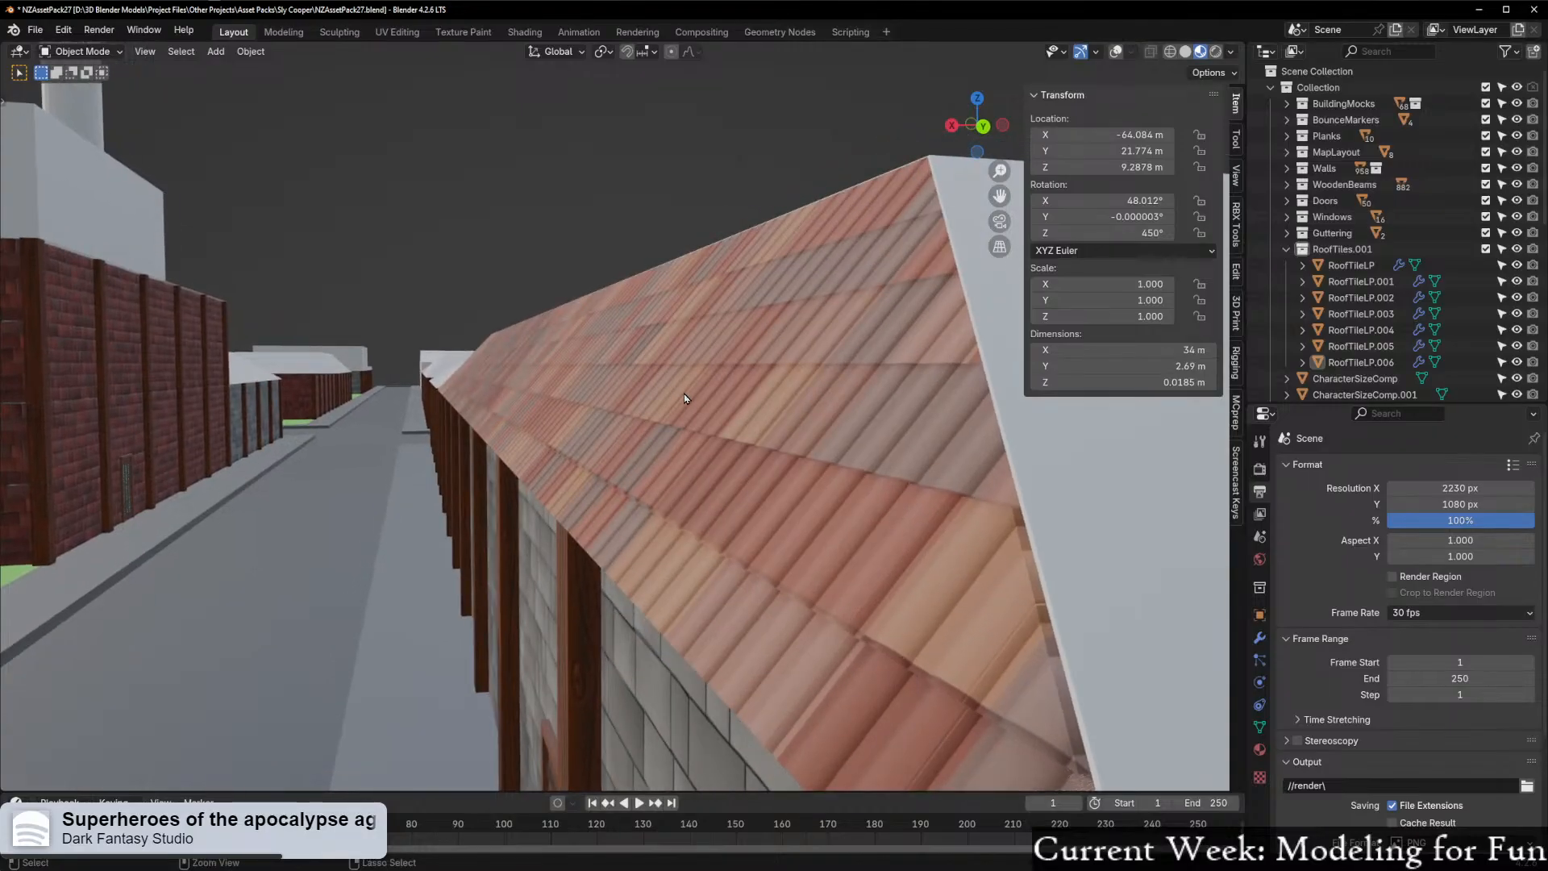
Show the overlays again and undo the row extrusion, the seam slides and the lengthwise cuts on the tile panel
key(Tab)
key(2)
click(723, 403)
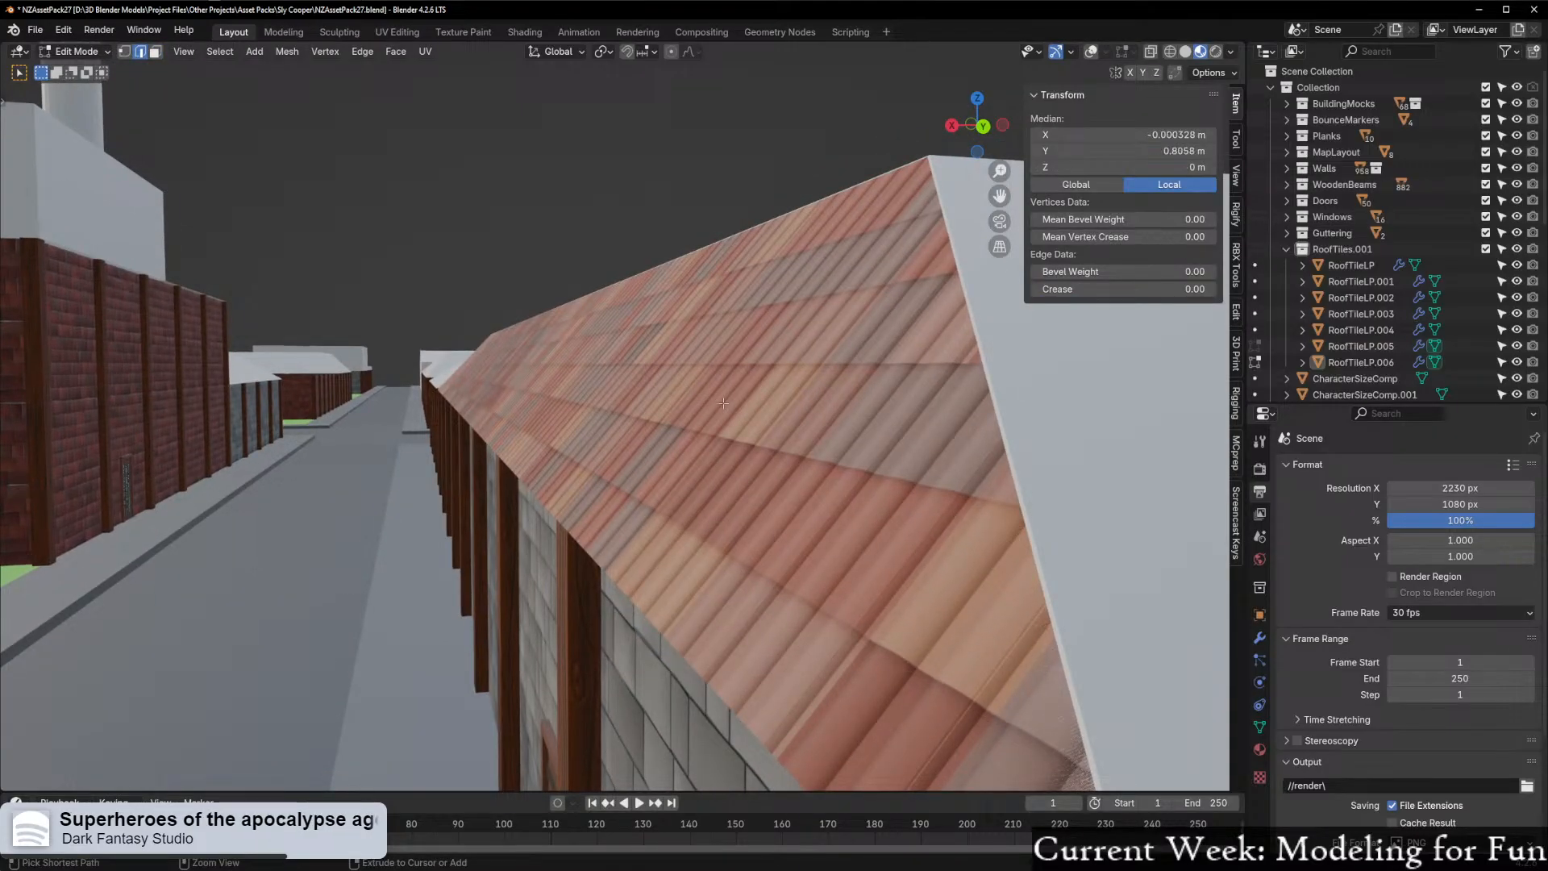
click(1091, 51)
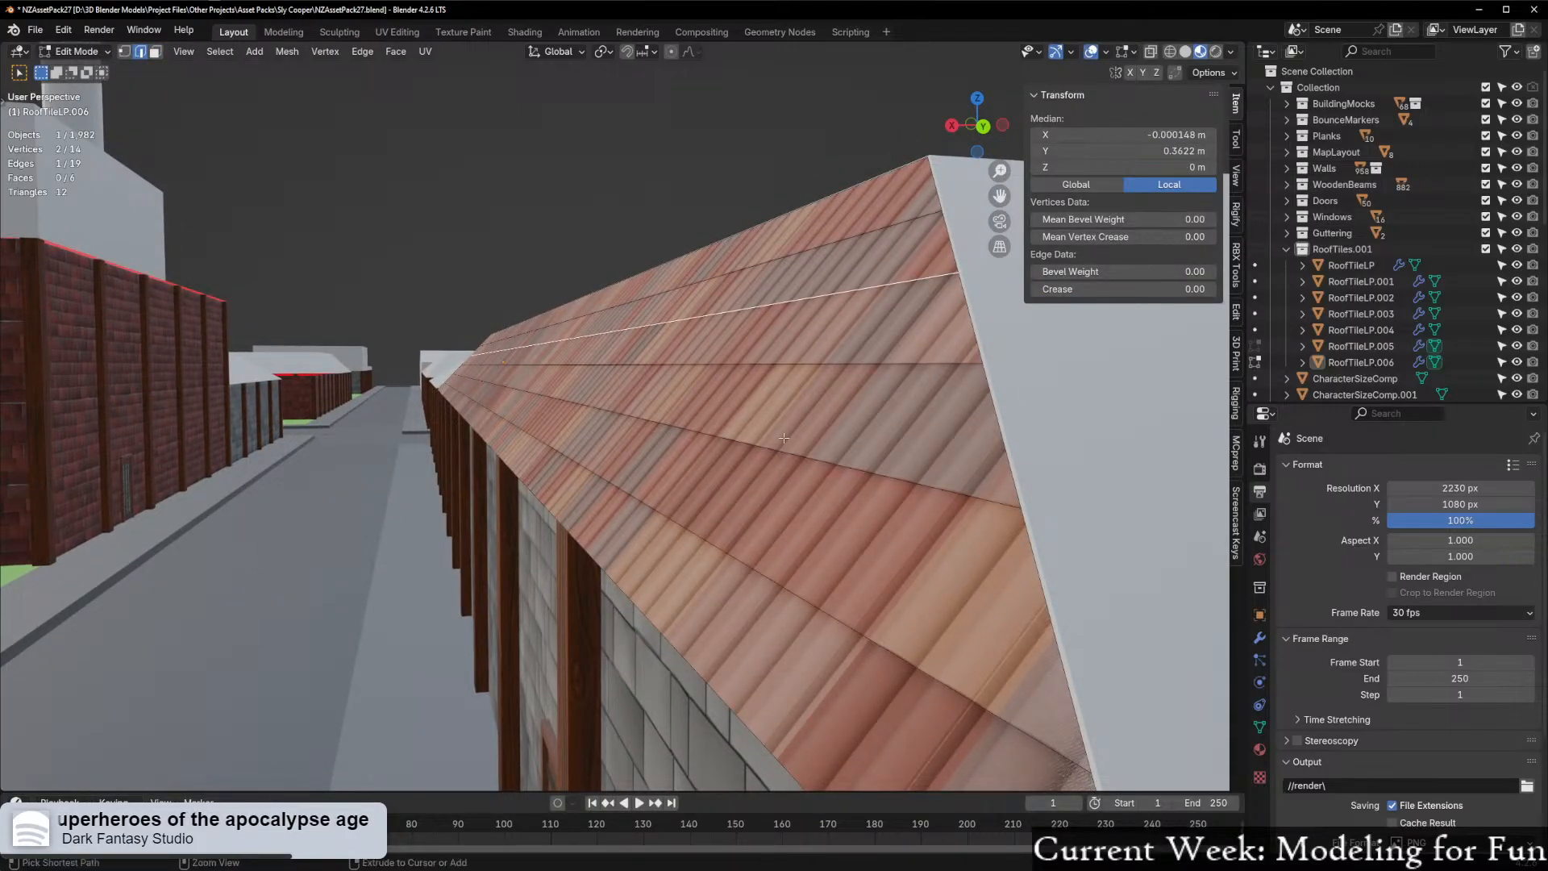
key(ctrl+z)
key(ctrl+z)
key(ctrl+z)
key(ctrl+z)
key(ctrl+z)
key(ctrl+z)
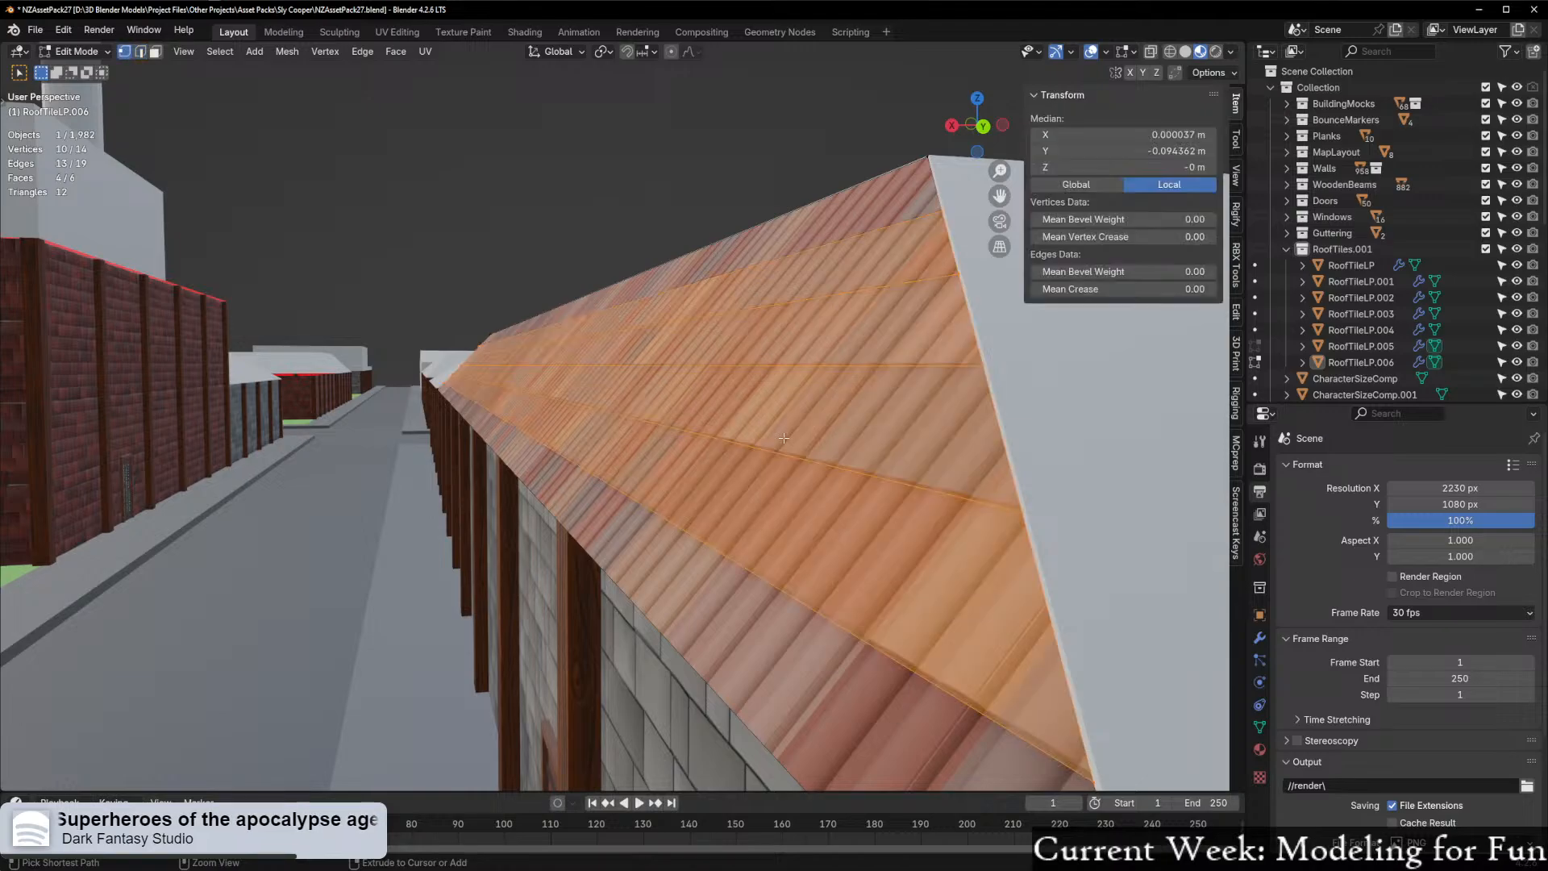
scroll(782, 437, down, 8)
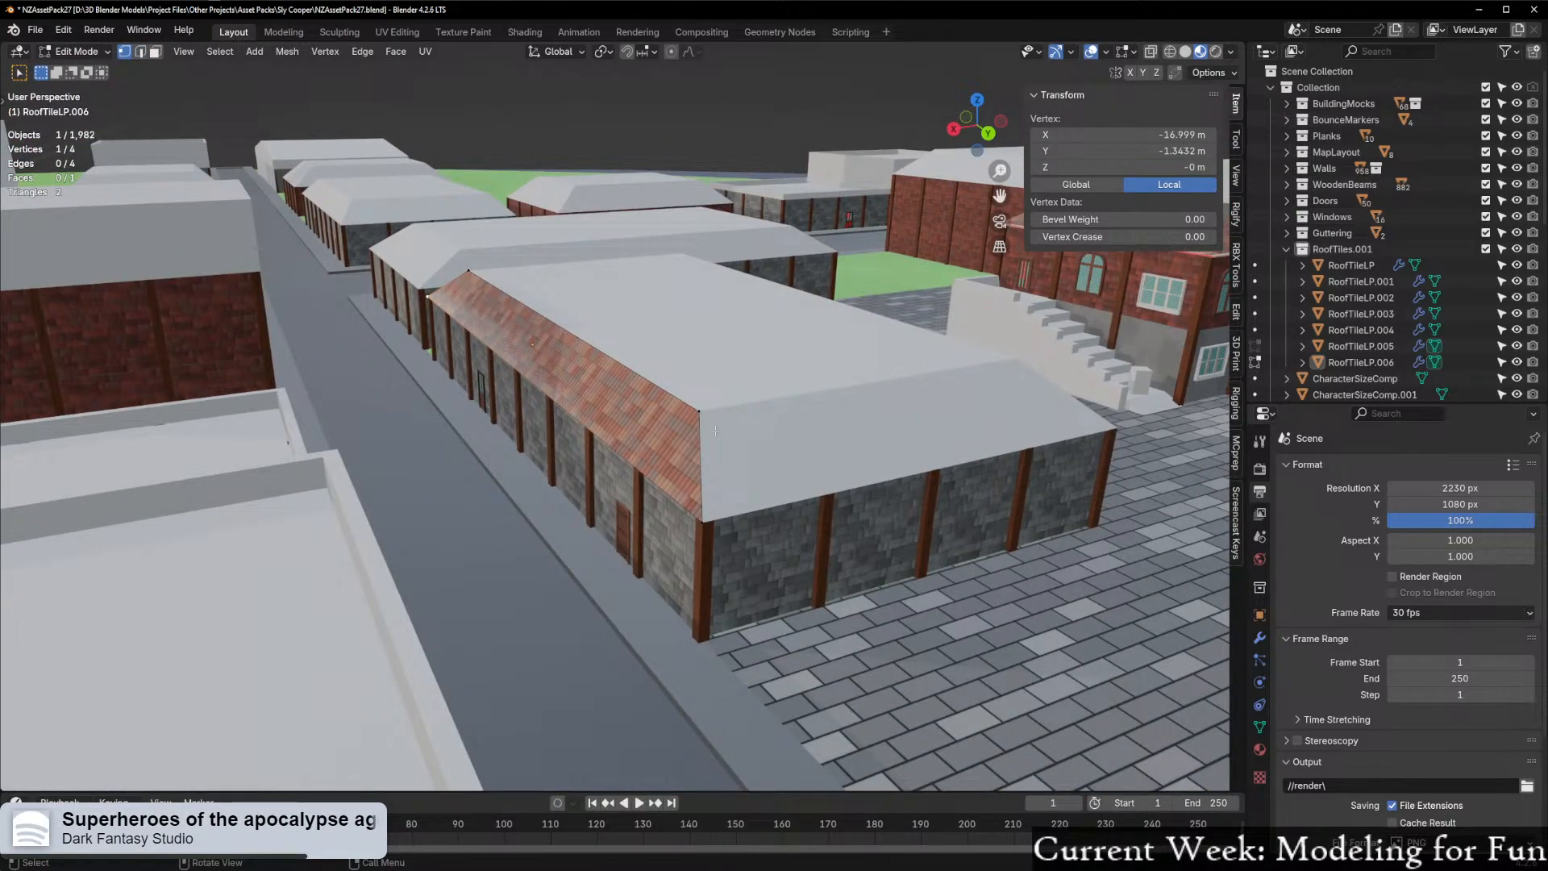
Switch to Object Mode and select the tile panel on the stone building's opposite long slope
middle_drag(726, 509, 599, 574)
scroll(591, 518, up, 4)
key(ctrl+Tab)
click(519, 575)
scroll(629, 575, down, 5)
scroll(641, 575, up, 6)
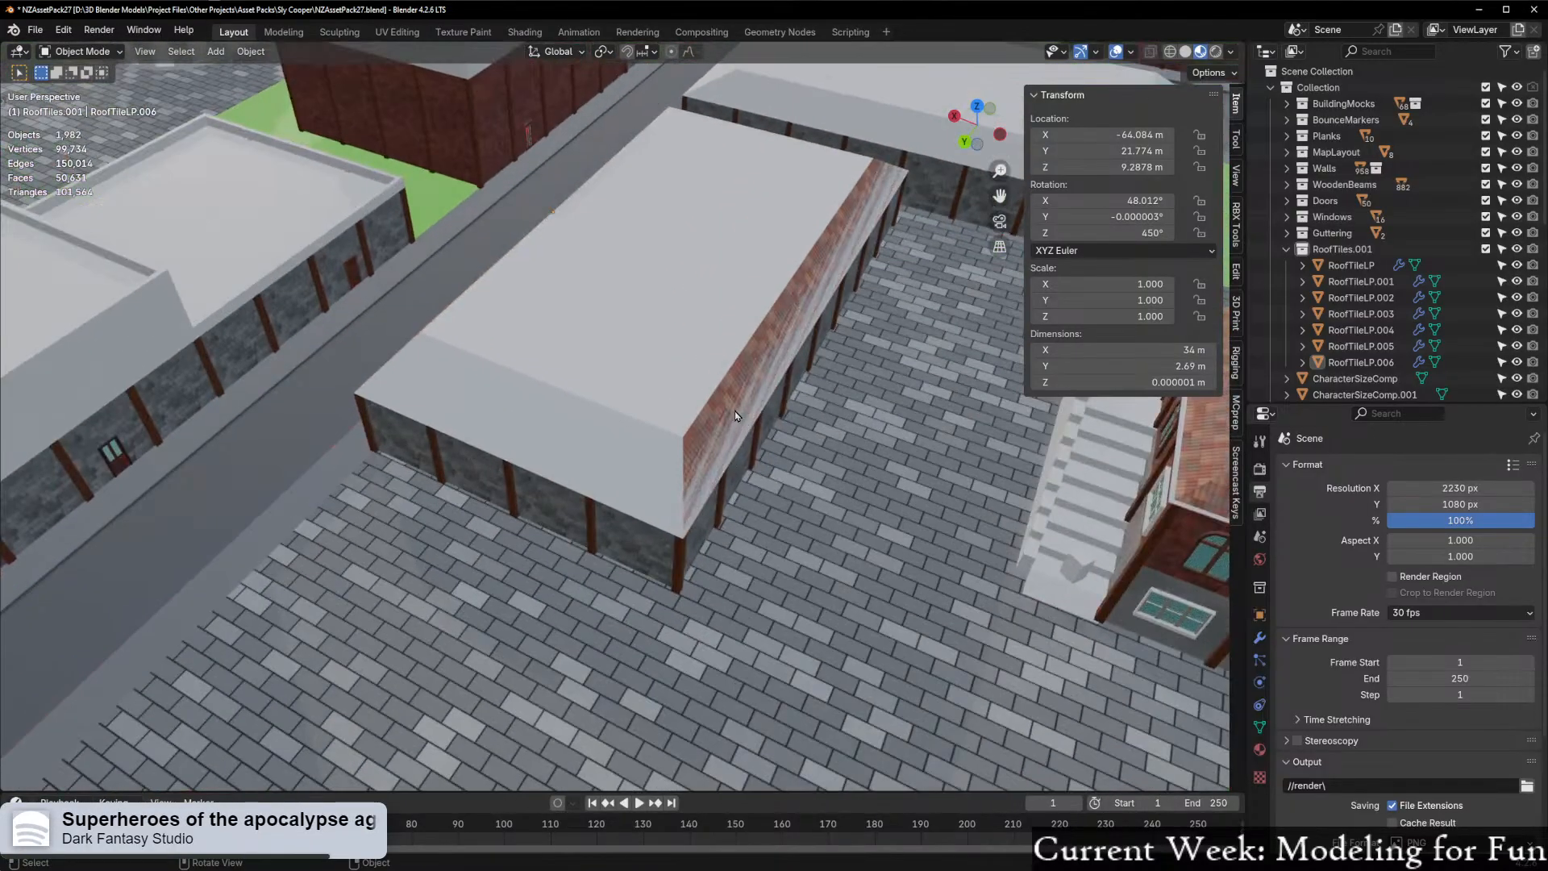
click(735, 416)
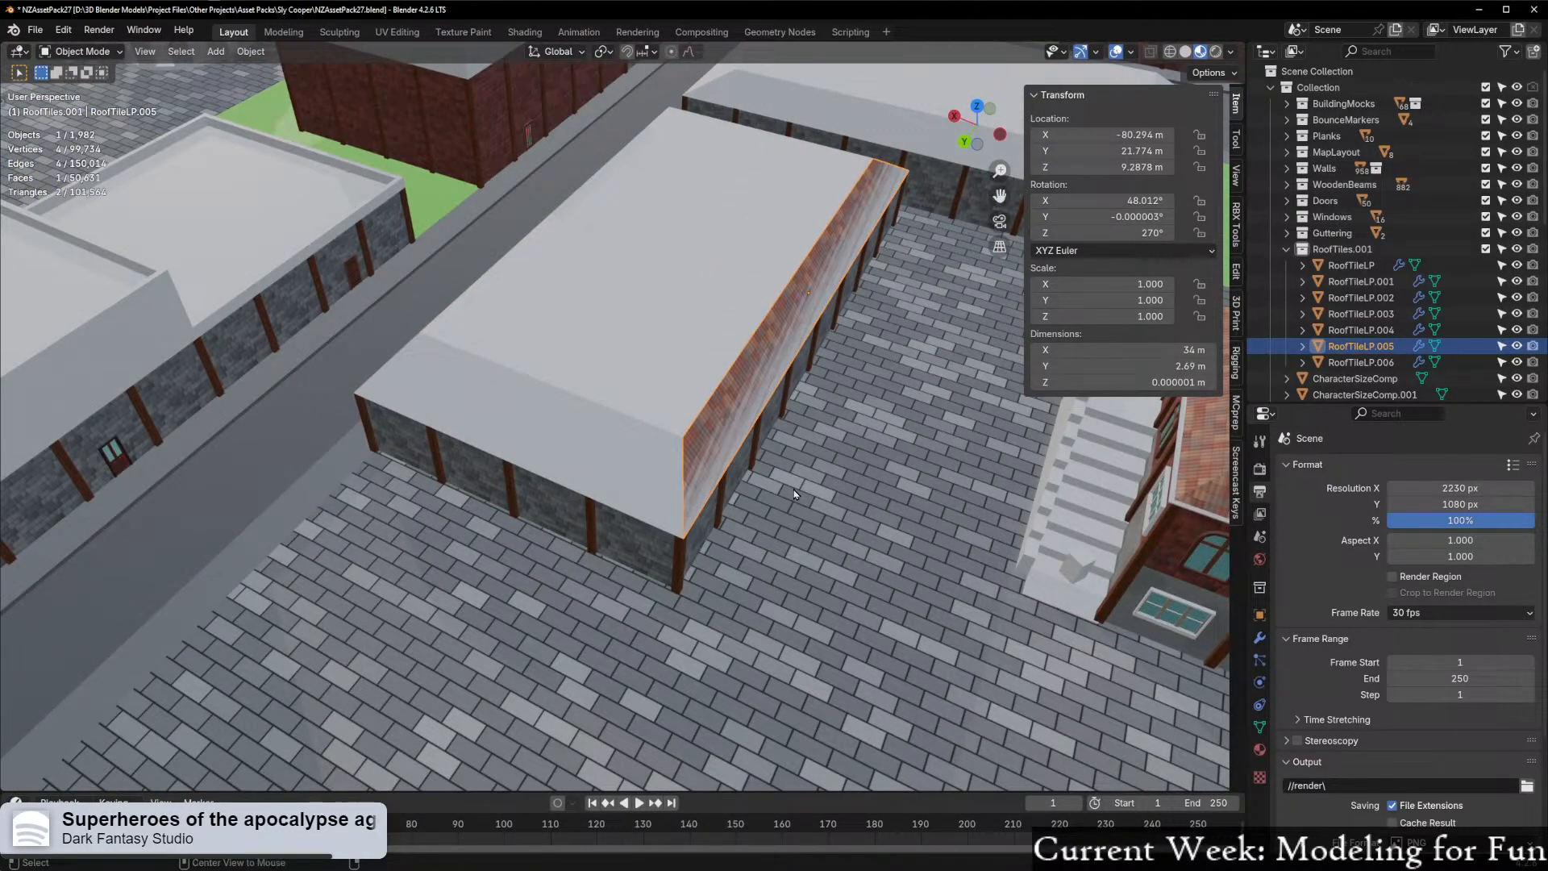
key(alt+d)
key(shift+z)
right_click(784, 505)
key(ctrl+z)
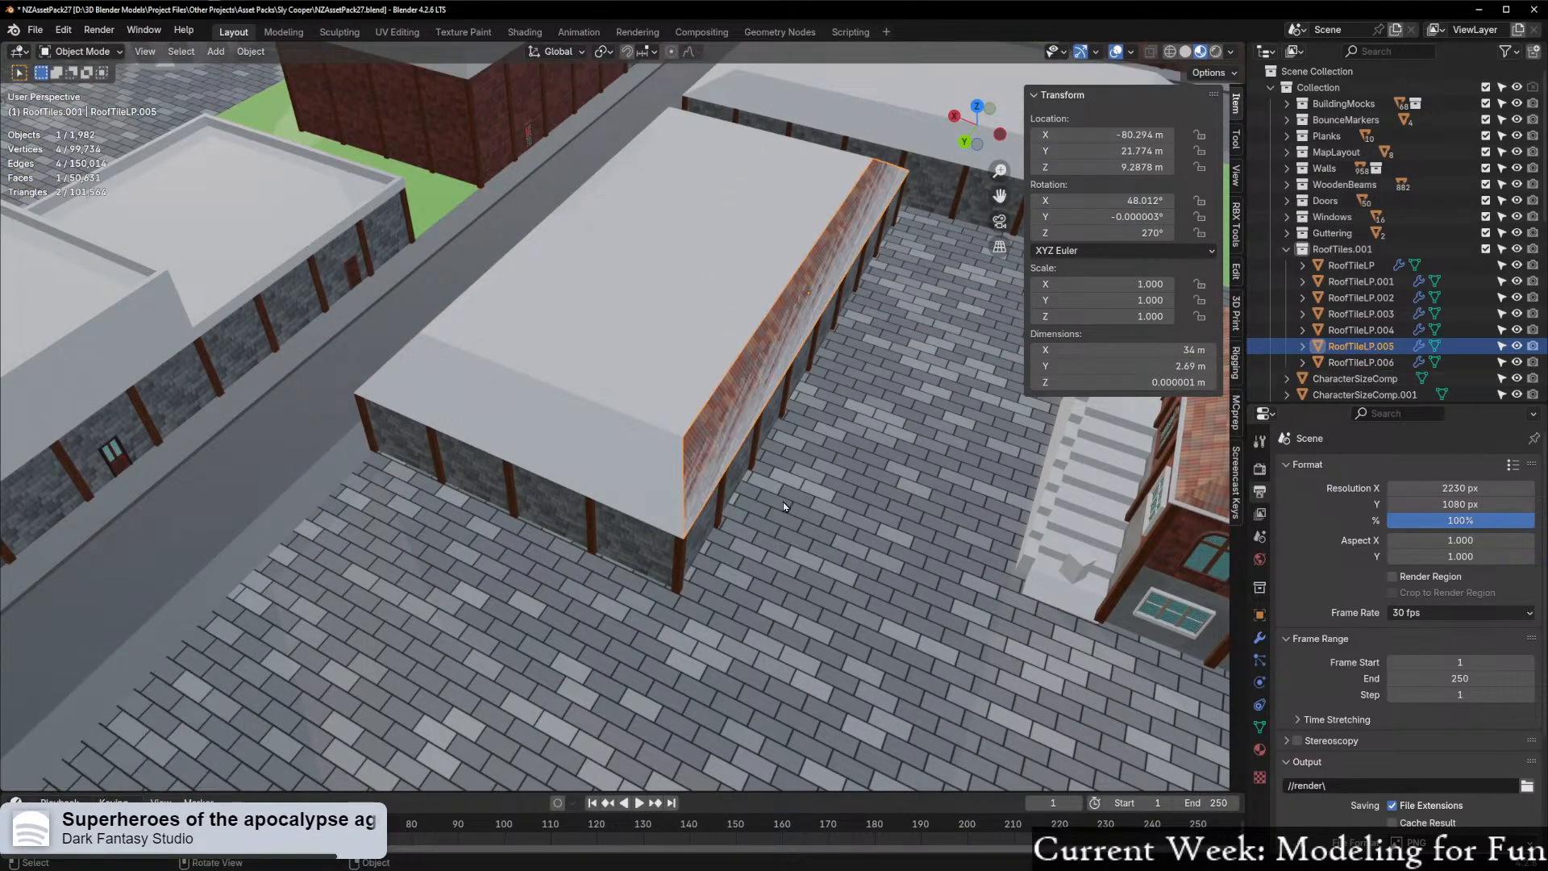
scroll(794, 506, down, 2)
click(1103, 487)
middle_drag(1104, 488, 564, 564)
key(alt+d)
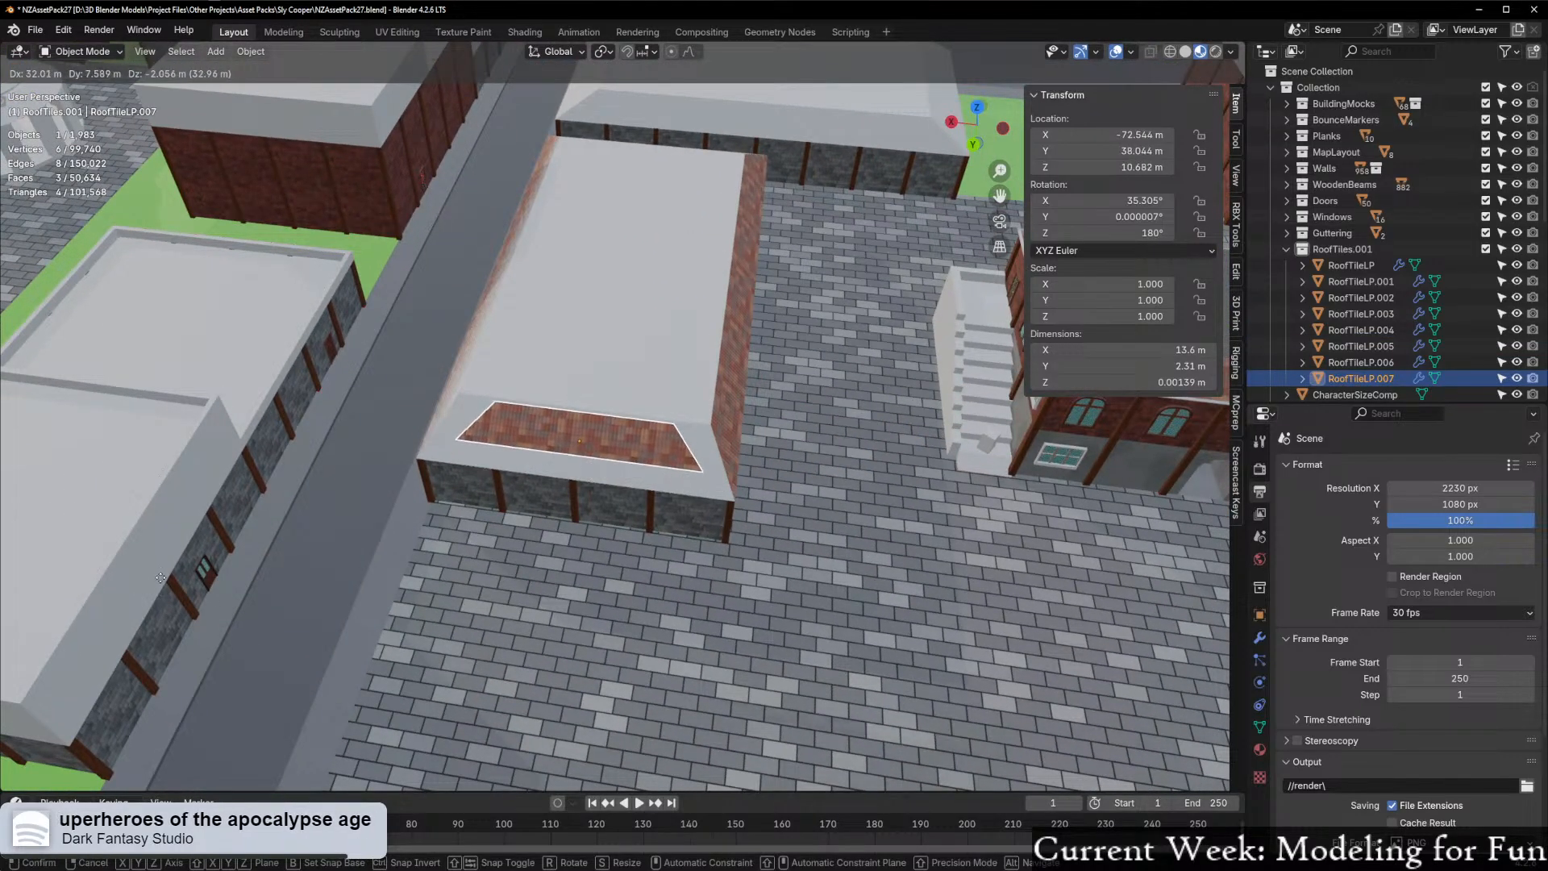
right_click(164, 583)
key(ctrl+z)
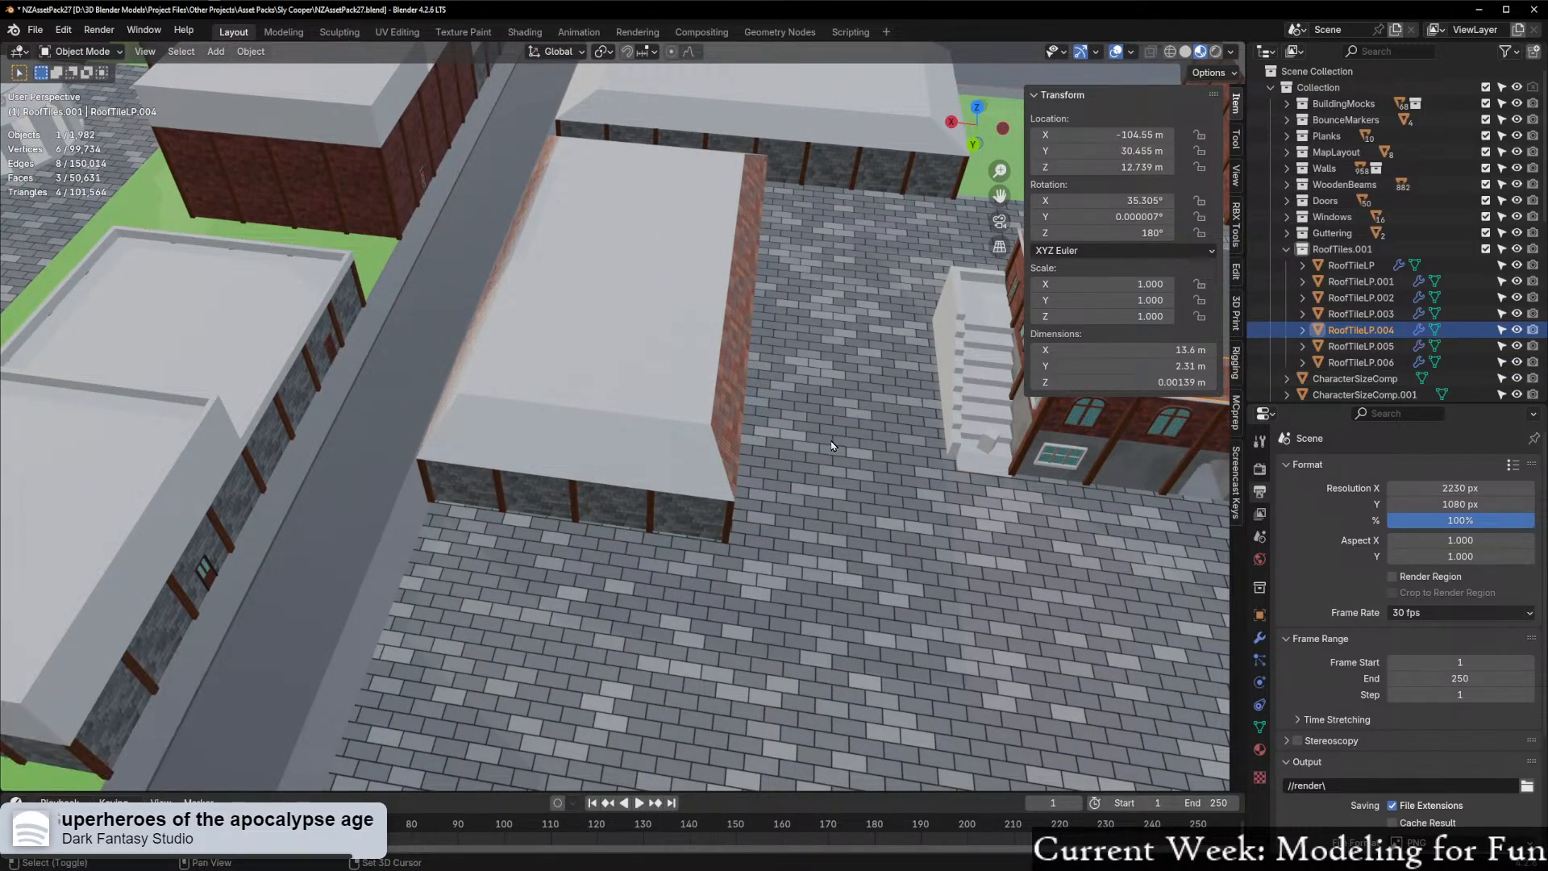
Place a linked duplicate of the long slope's tile panel over the end slope and rotate it -90° about Z
shift+middle_drag(701, 443, 600, 473)
click(644, 410)
key(alt+d)
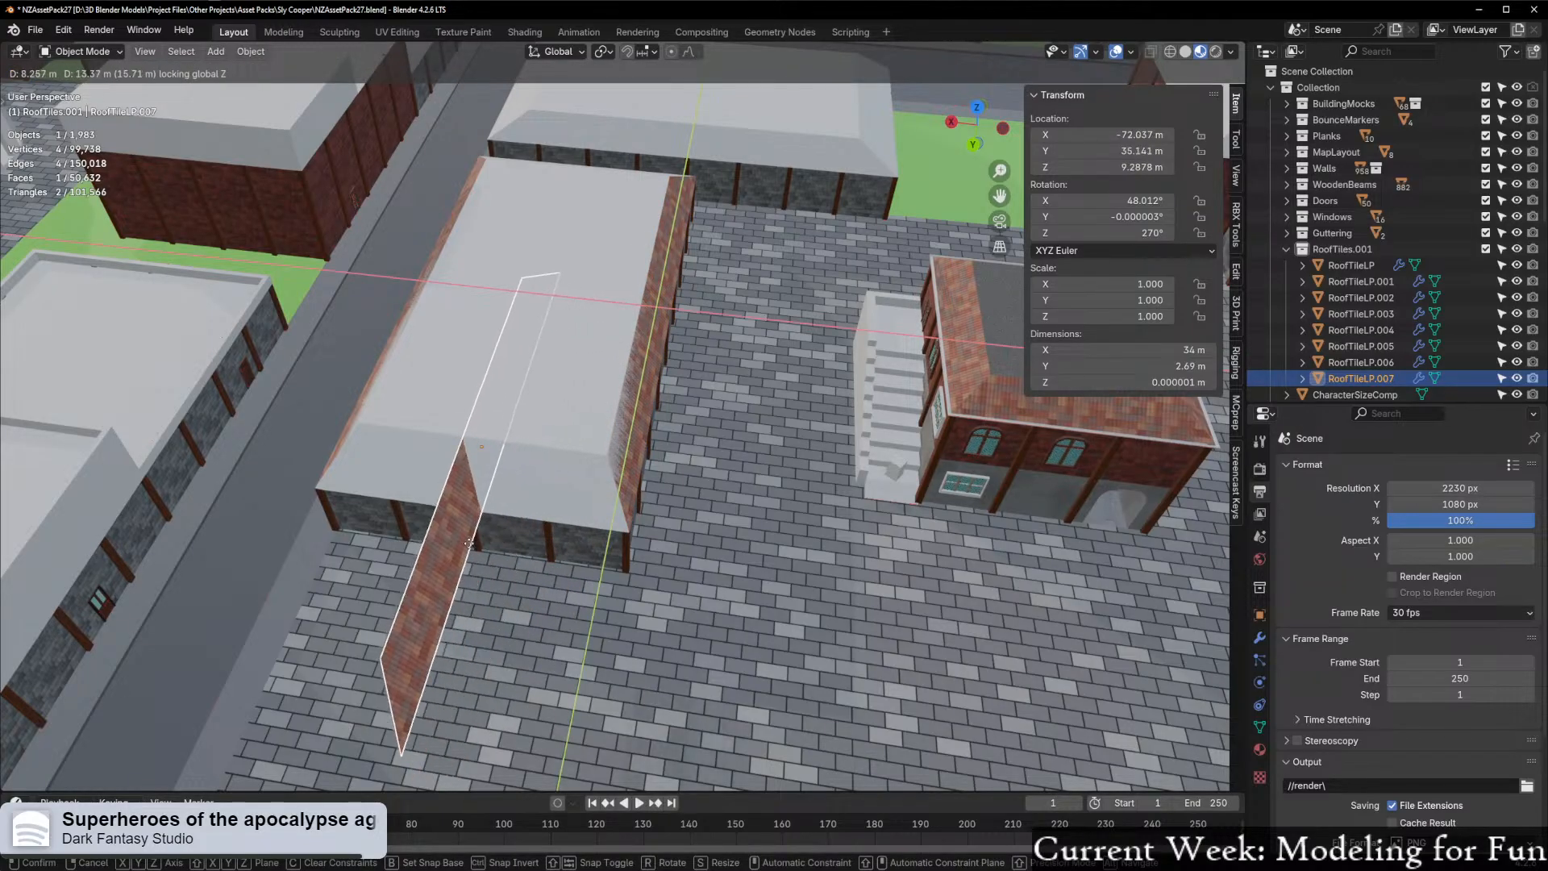
click(621, 413)
text(rz90-)
key(Return)
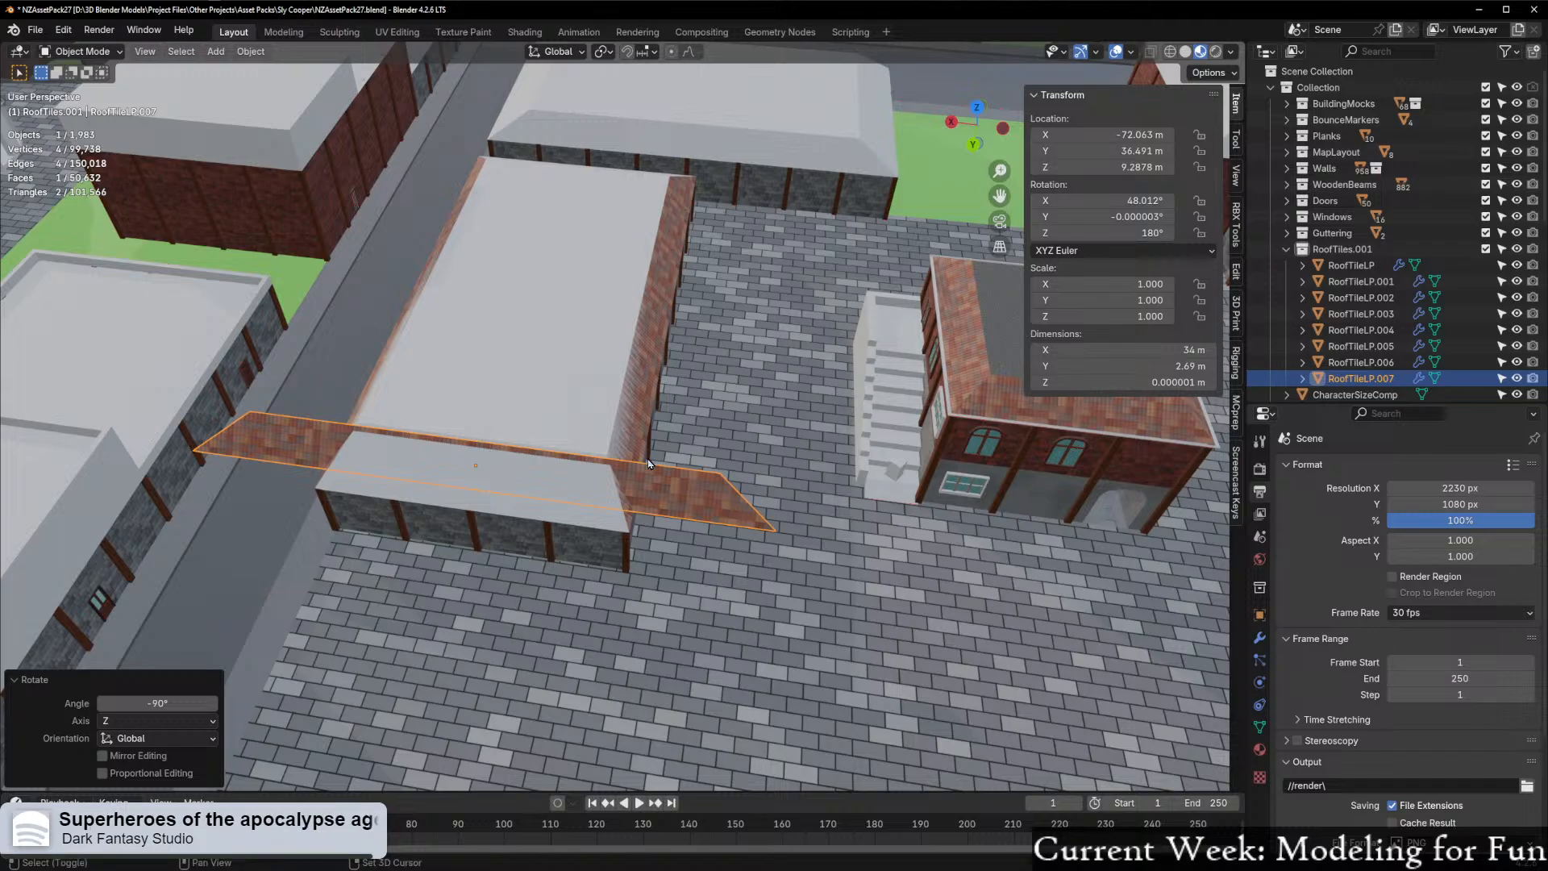
Set the snap target to Face and enable Align Rotation to Target for placing the duplicated panel
scroll(726, 439, up, 4)
middle_drag(727, 439, 616, 395)
scroll(616, 395, up, 2)
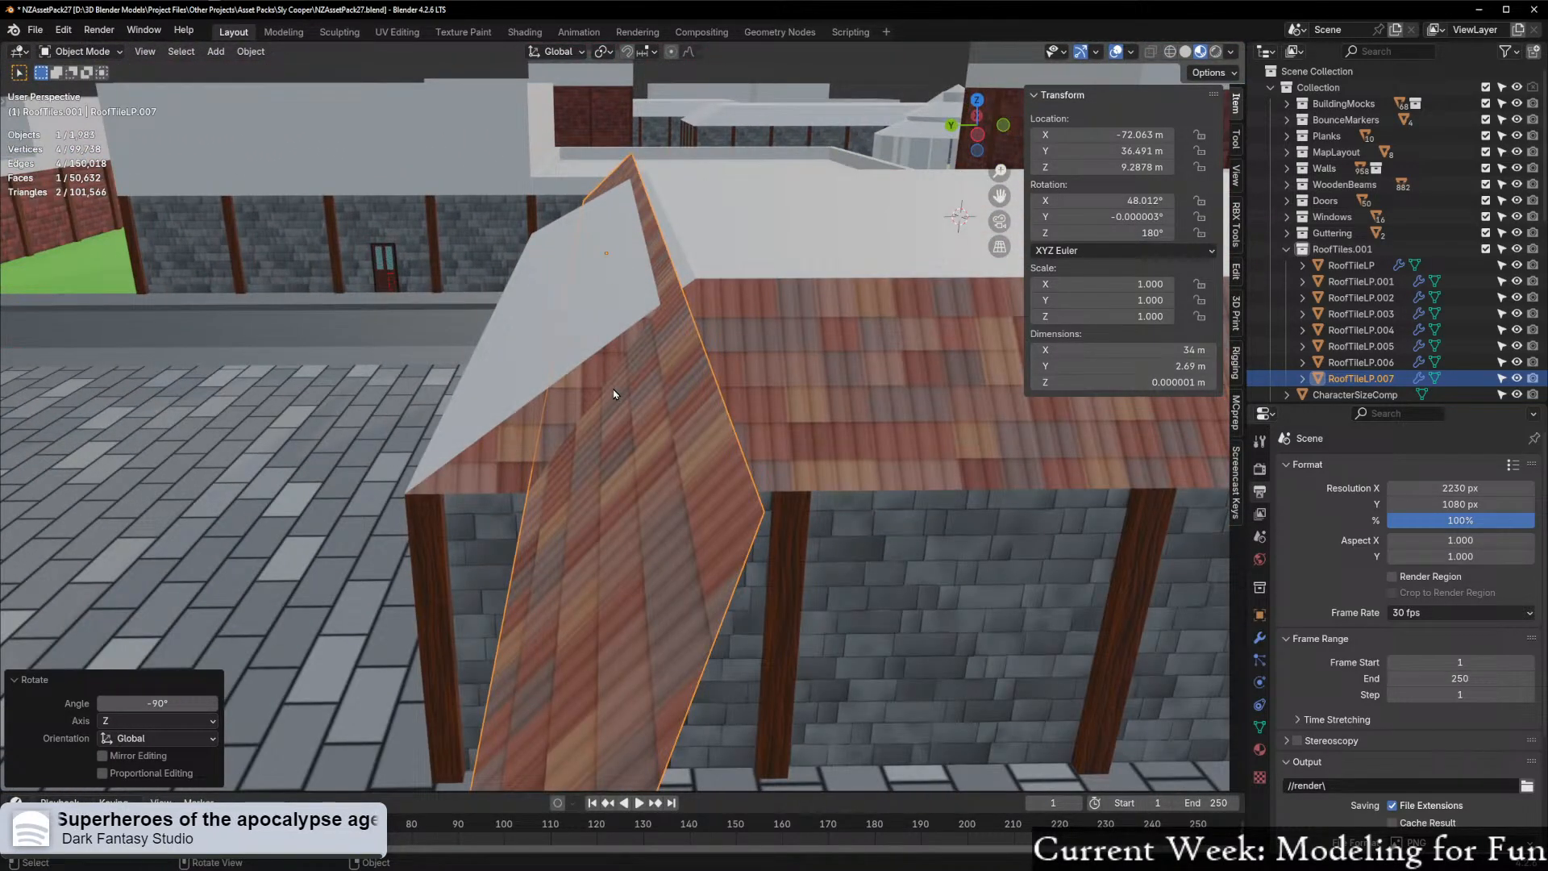
click(648, 52)
click(622, 216)
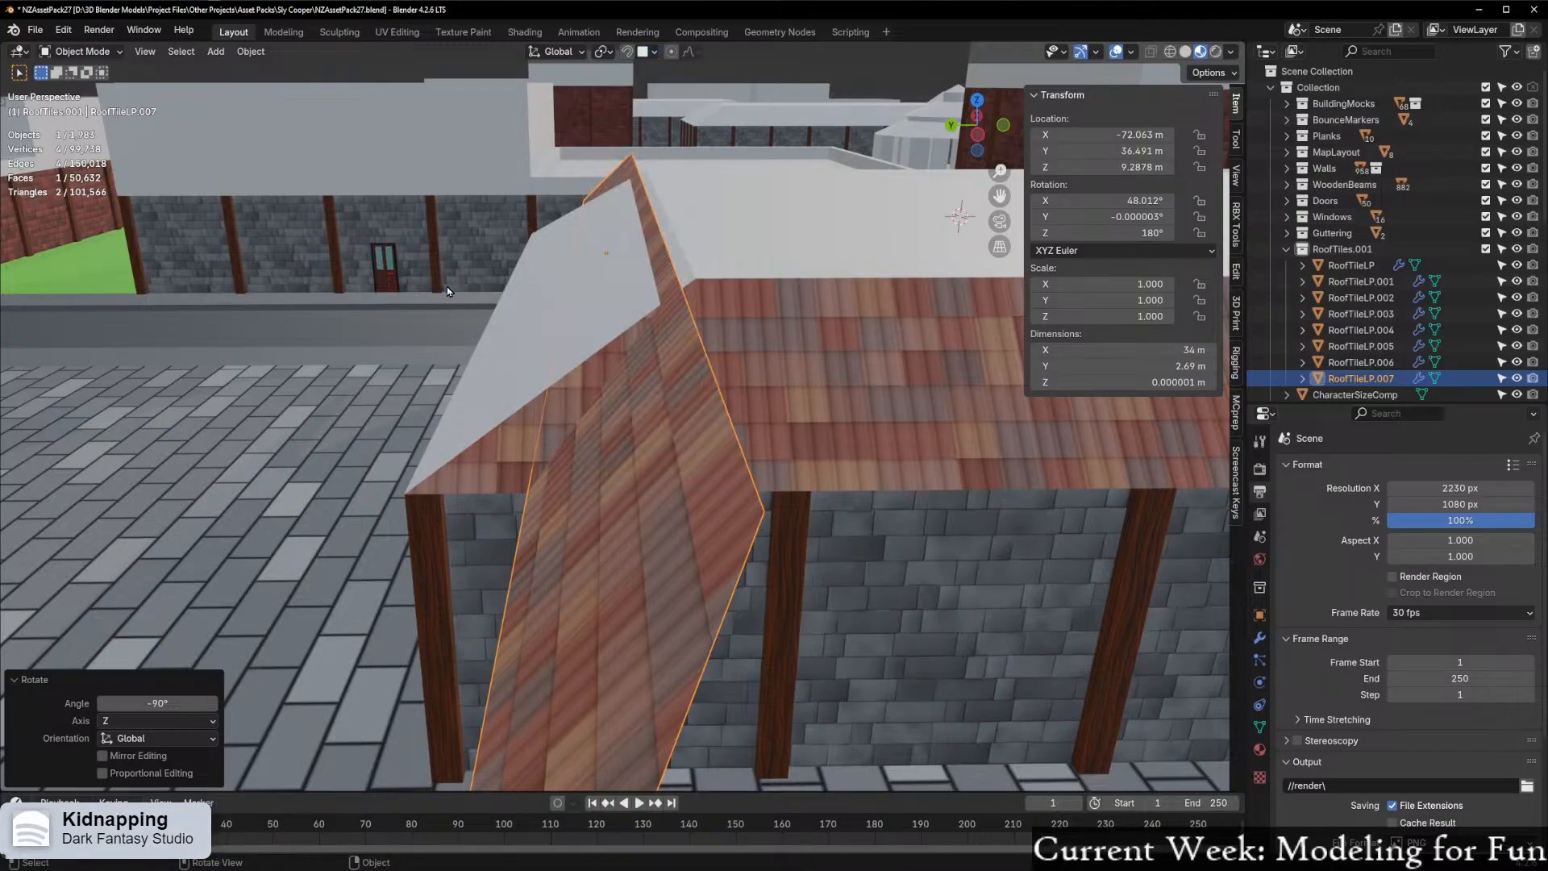
middle_drag(450, 292, 537, 351)
key(g)
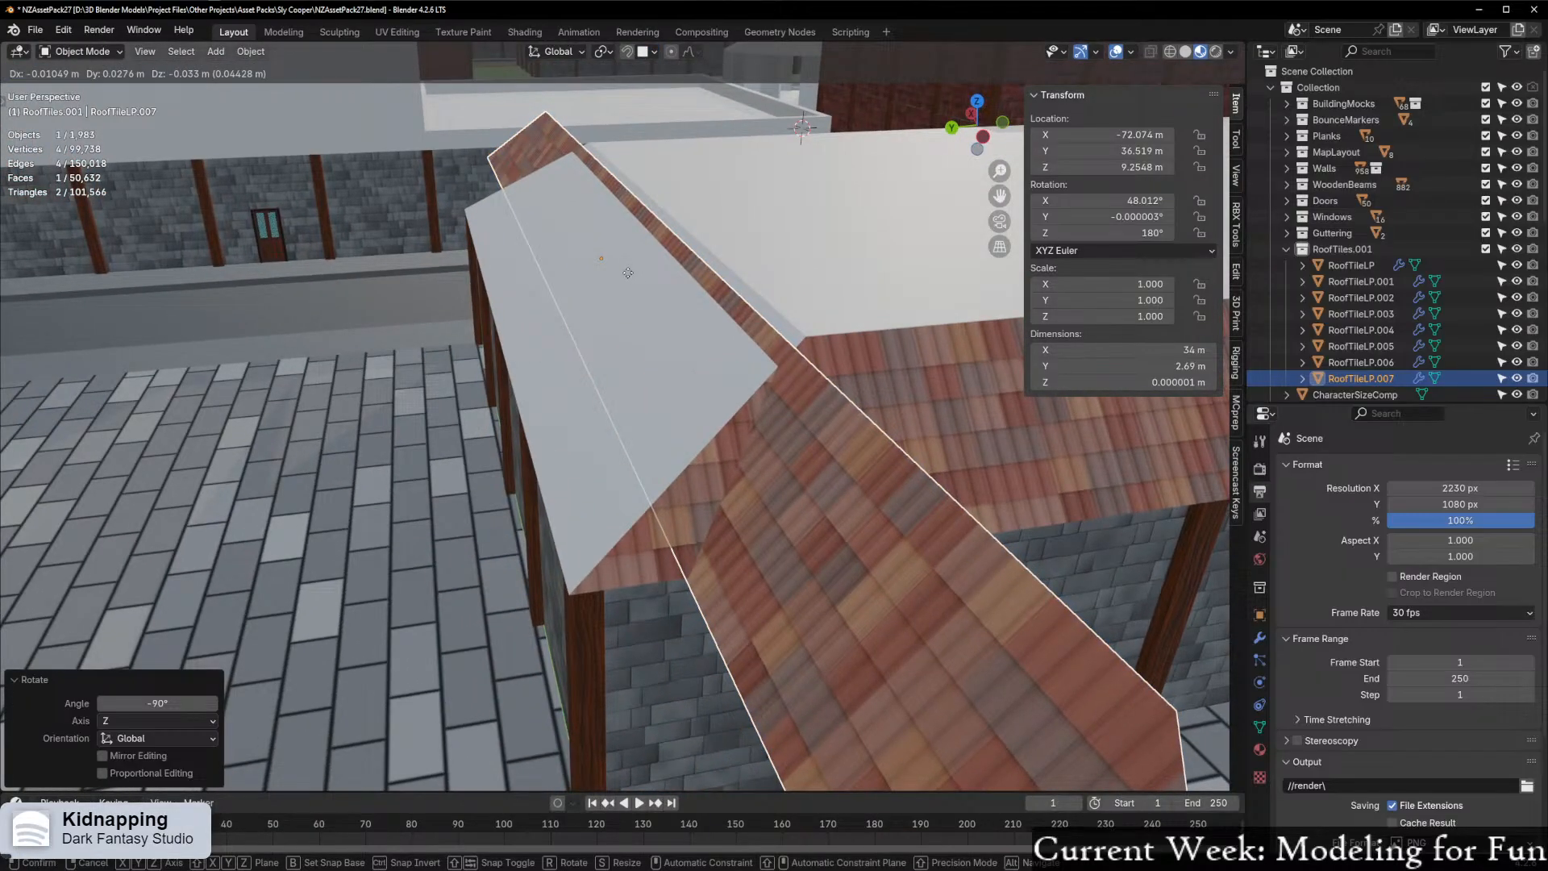
click(633, 266)
click(654, 51)
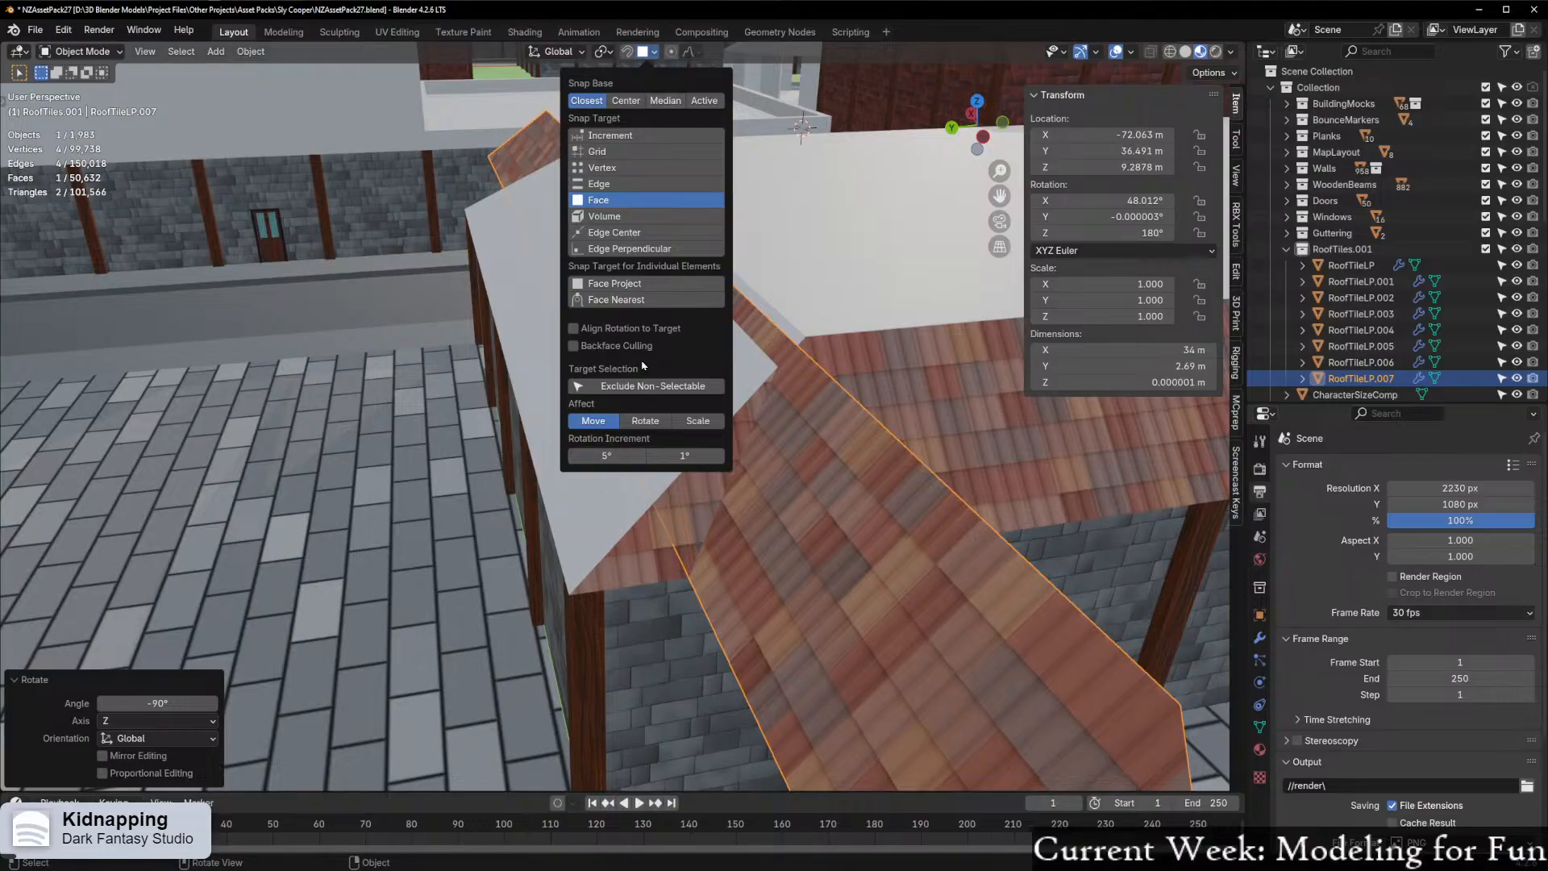
click(573, 328)
Move the duplicated tile panel onto the stone building's end slope, snapping it to the roof face
key(g)
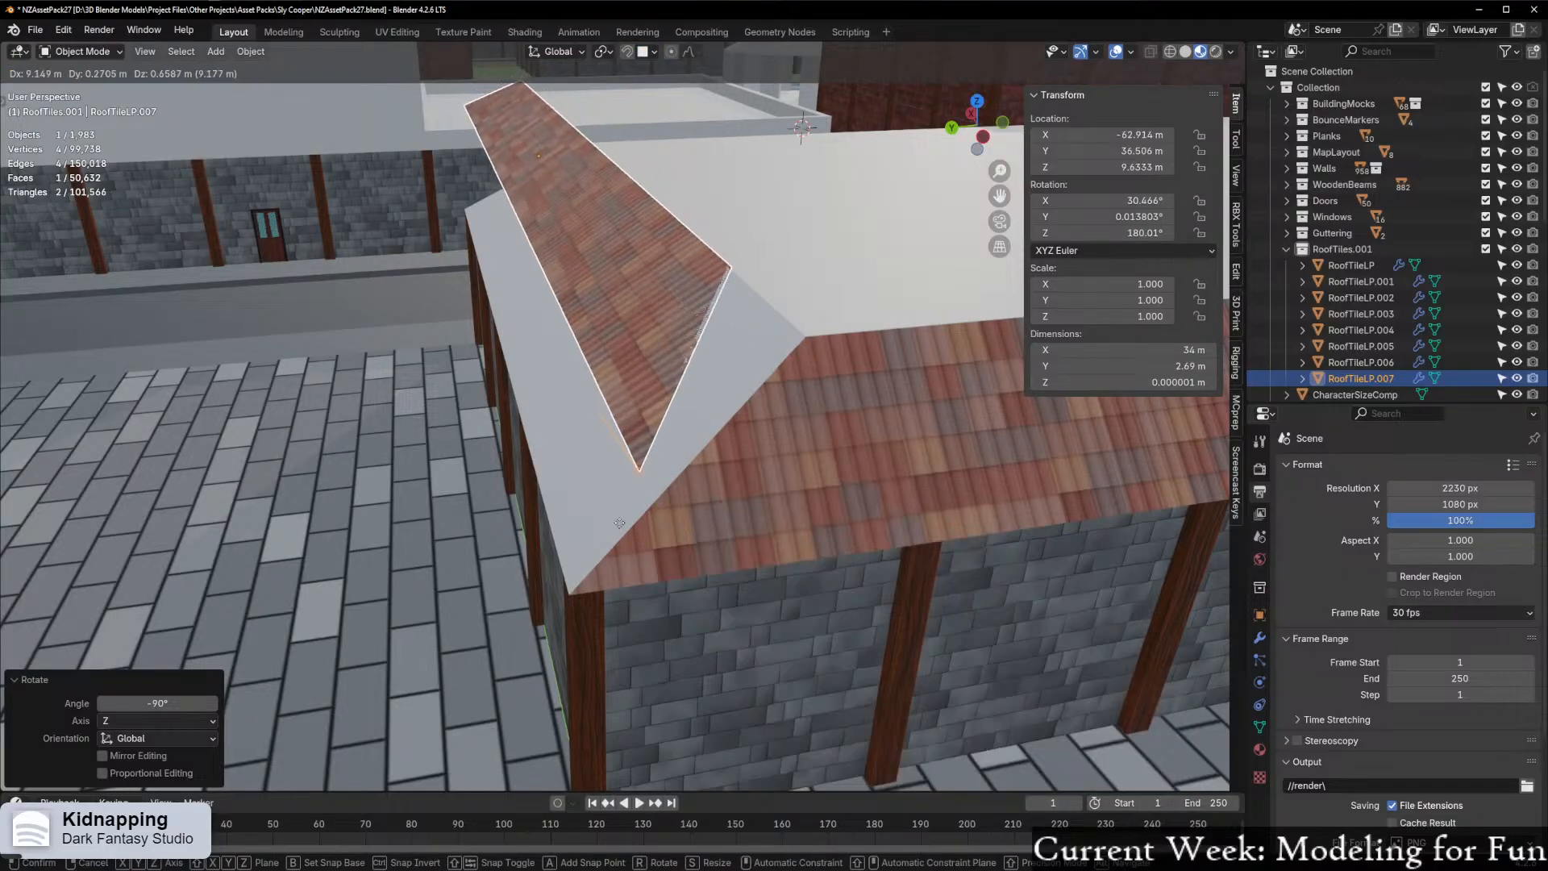
right_click(601, 566)
middle_drag(597, 532, 621, 387)
key(g)
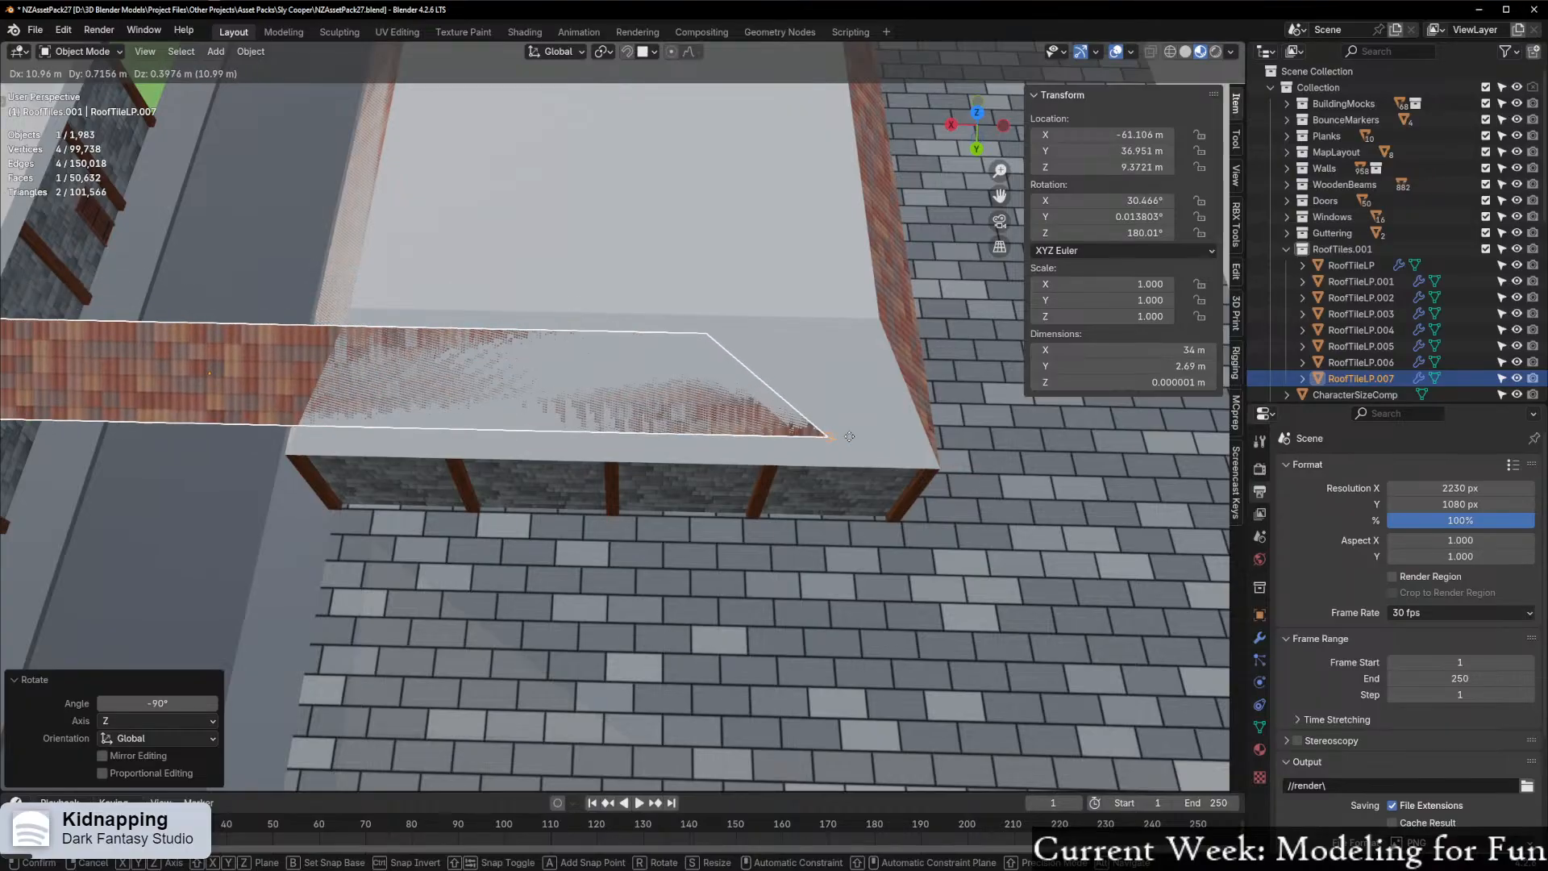
Snap the rotated roof tile strip onto the short end slope of the white roof
ctrl+click(877, 440)
scroll(715, 449, up, 3)
click(647, 53)
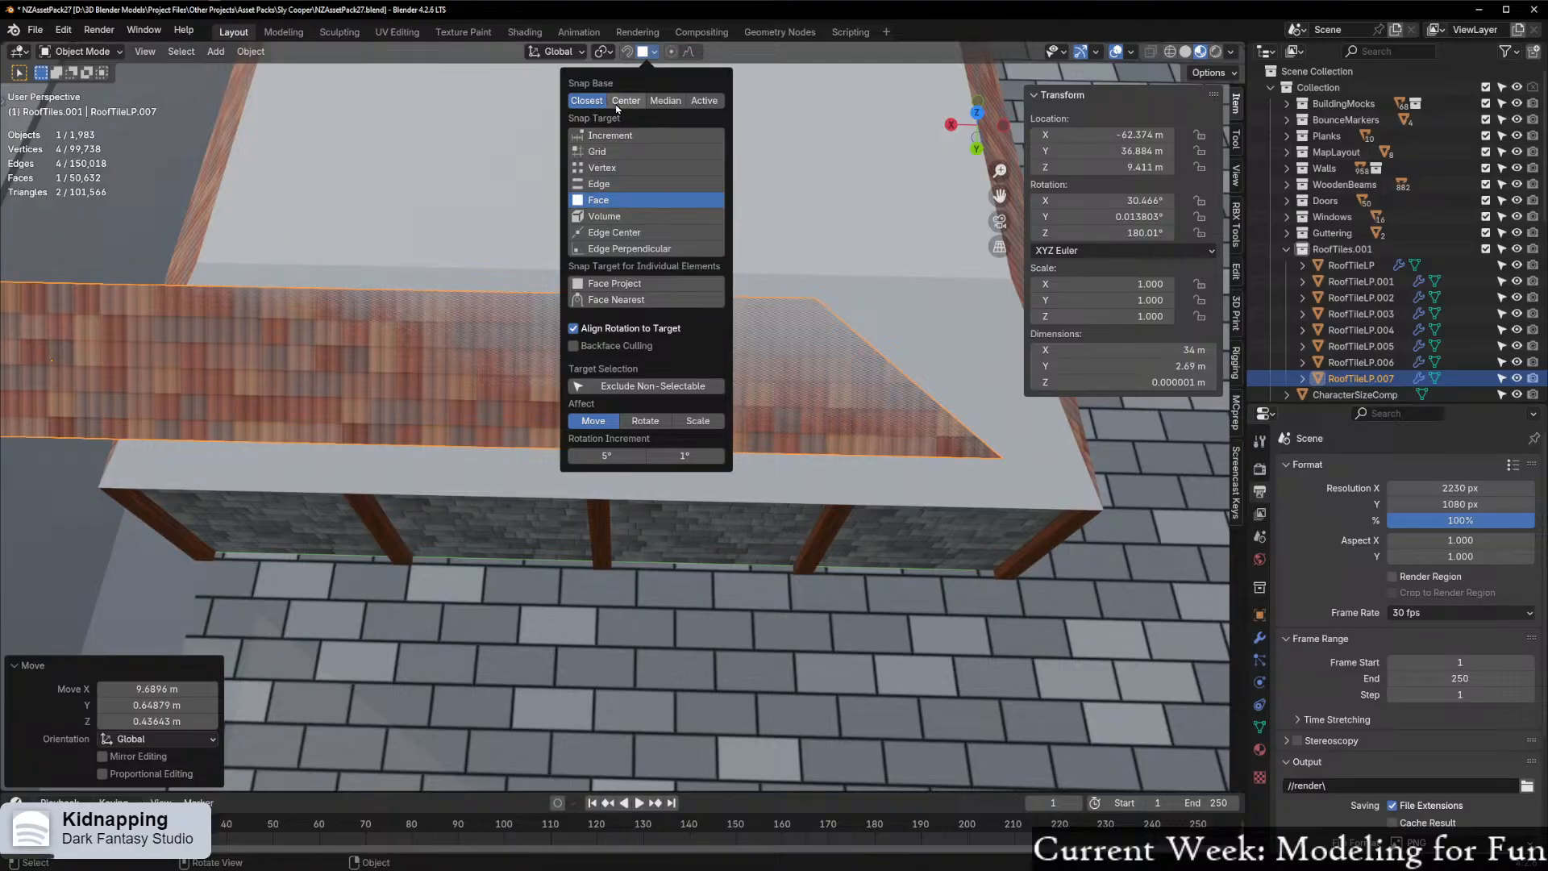
right_click(923, 355)
scroll(726, 452, down, 4)
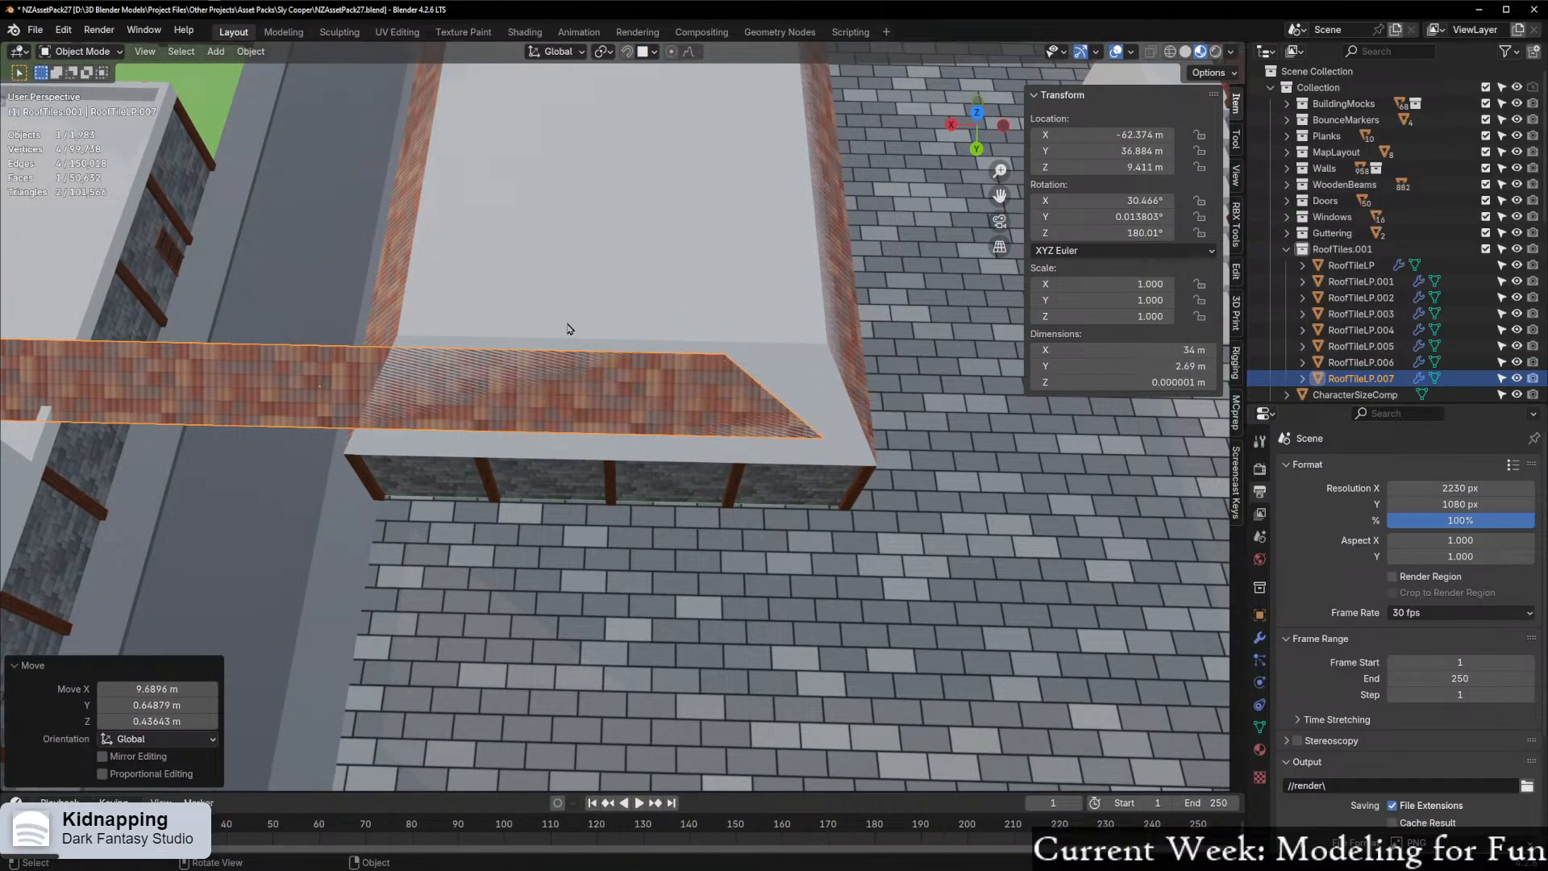
Select the plain white roof block beneath the tile strips and open its mesh for editing
click(602, 293)
middle_drag(669, 340, 518, 322)
scroll(518, 327, down, 2)
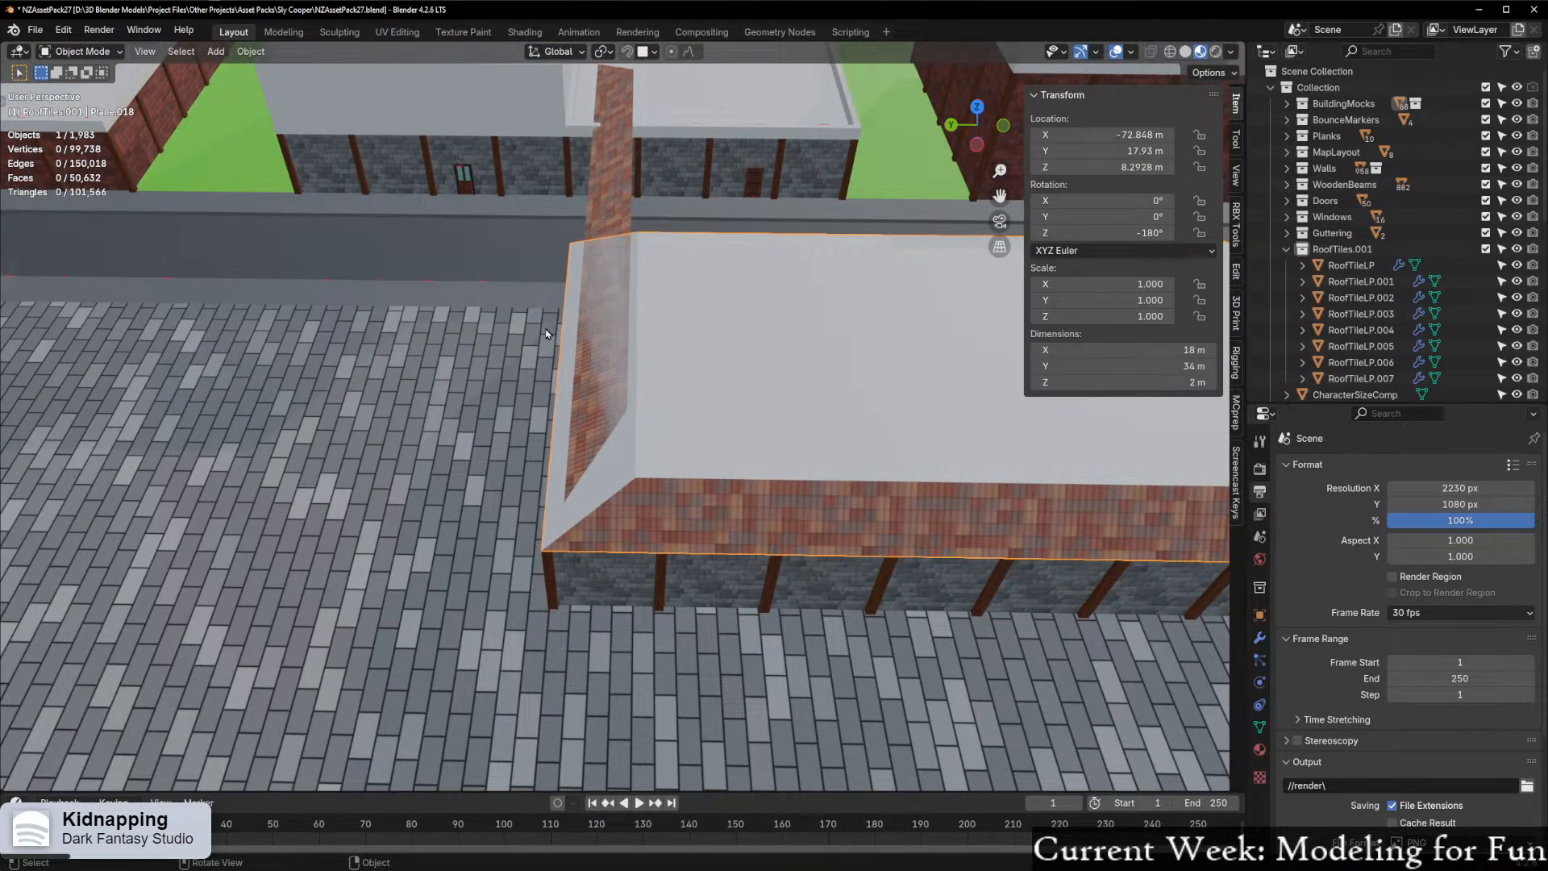
middle_drag(777, 320, 570, 225)
right_click(600, 250)
key(ctrl+Tab)
click(768, 243)
middle_drag(661, 256, 635, 253)
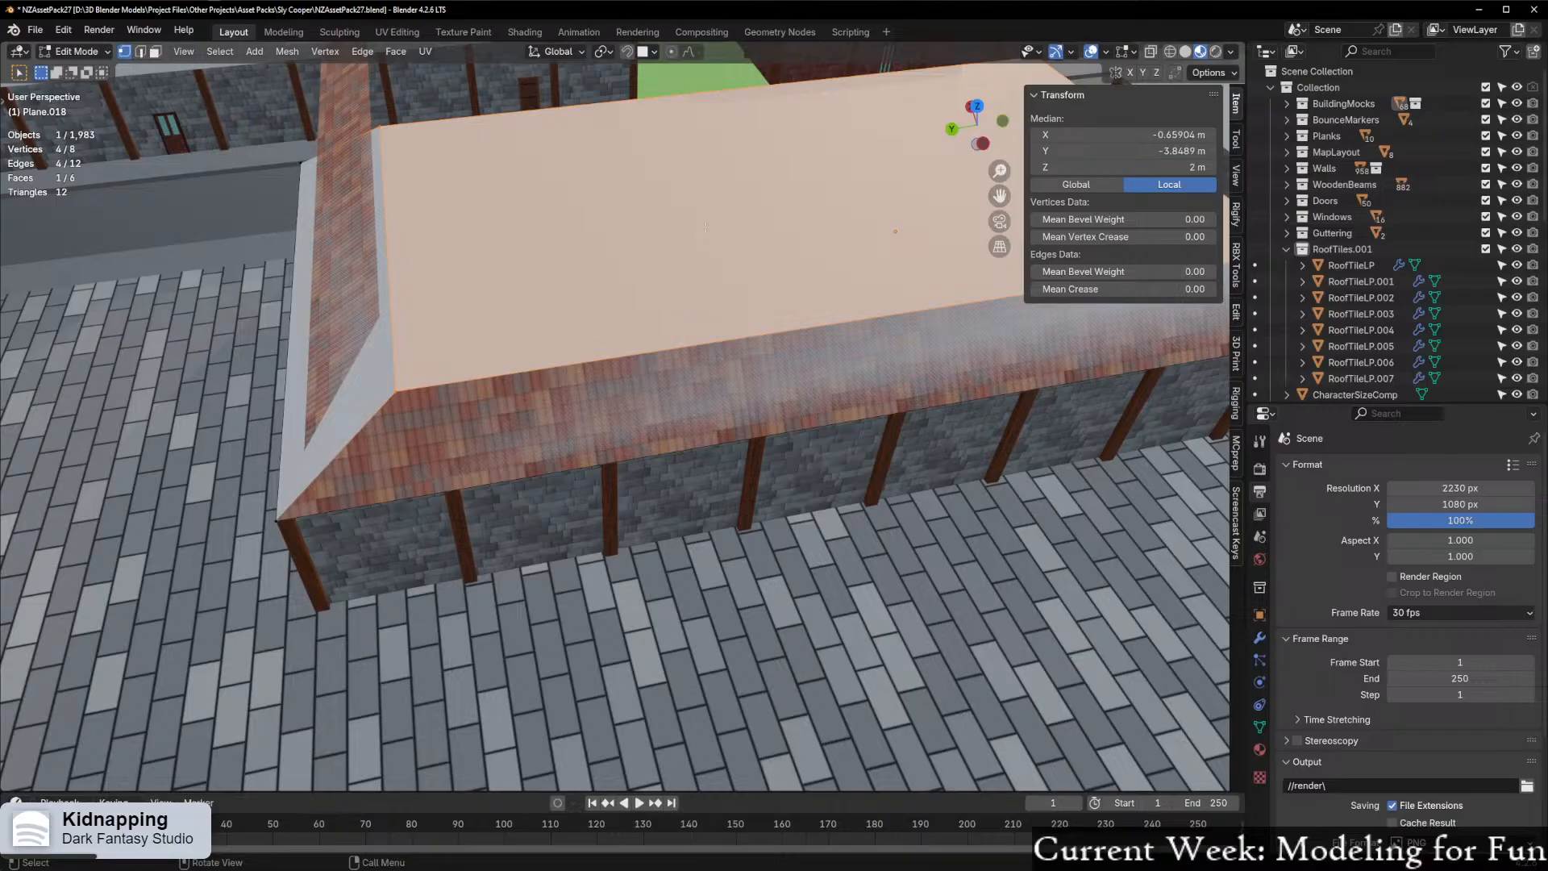
Set the snap target to Vertex and hide the RoofTiles.001 collection
scroll(706, 227, down, 3)
middle_drag(706, 227, 878, 420)
shift+middle_drag(1022, 532, 792, 421)
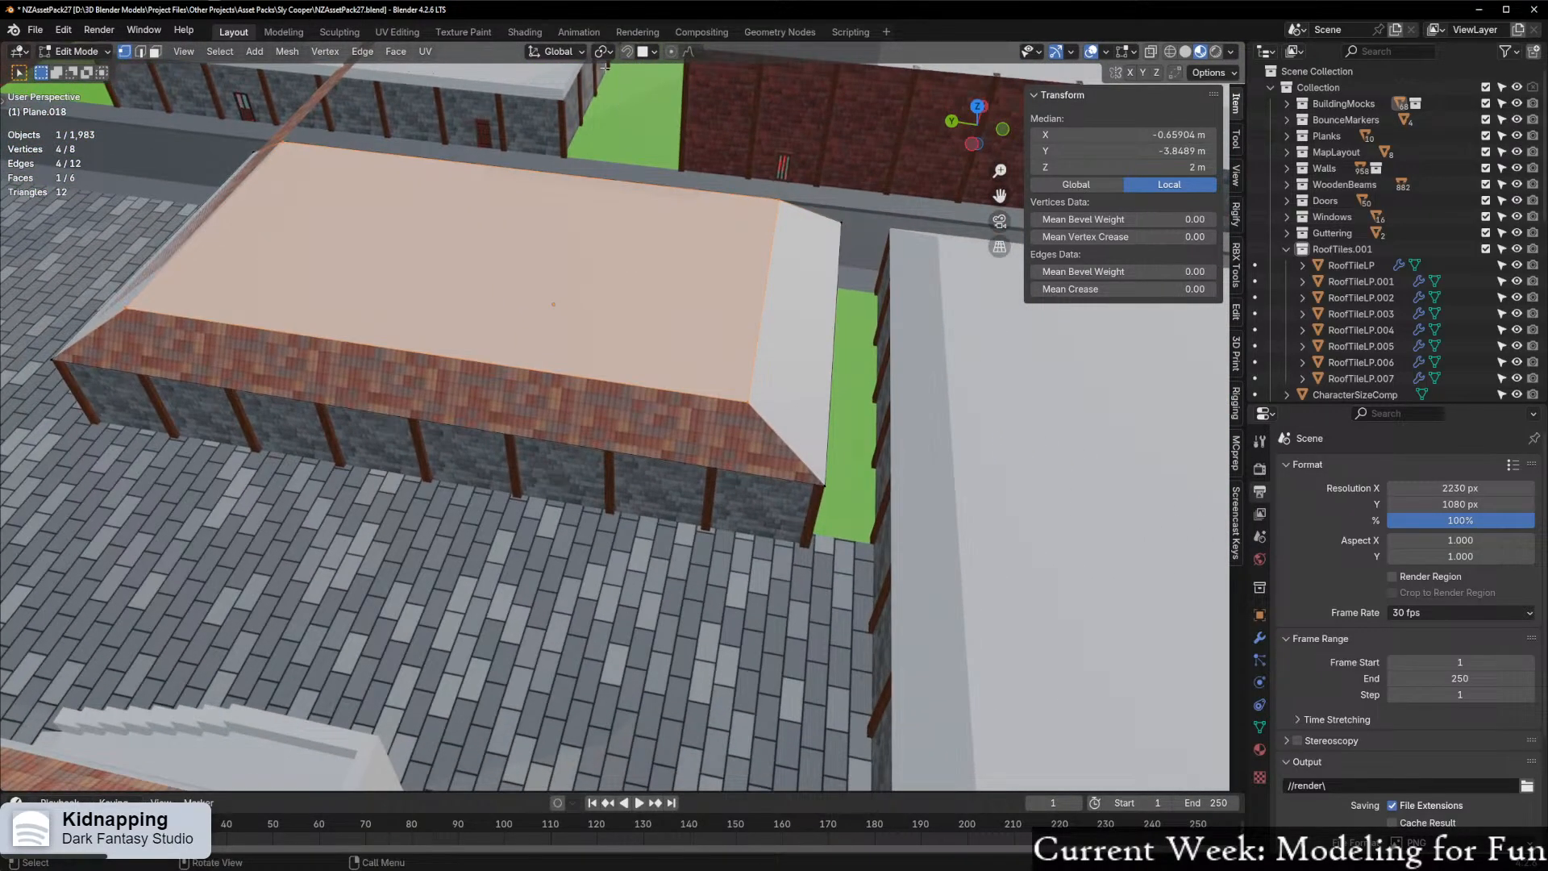
scroll(786, 404, up, 2)
click(650, 58)
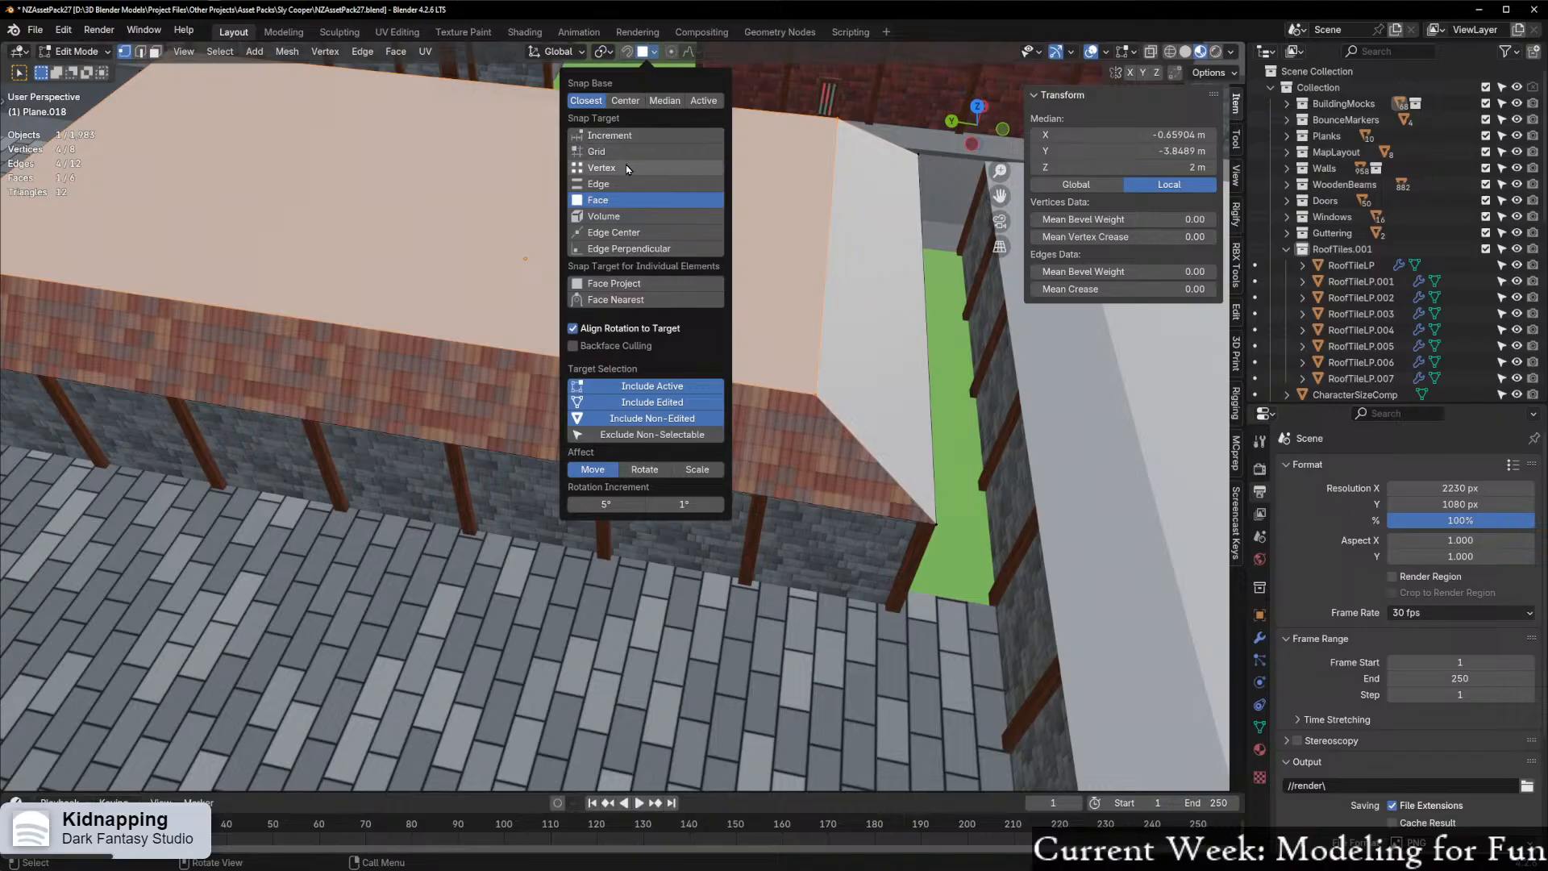
click(623, 168)
middle_drag(914, 455, 951, 419)
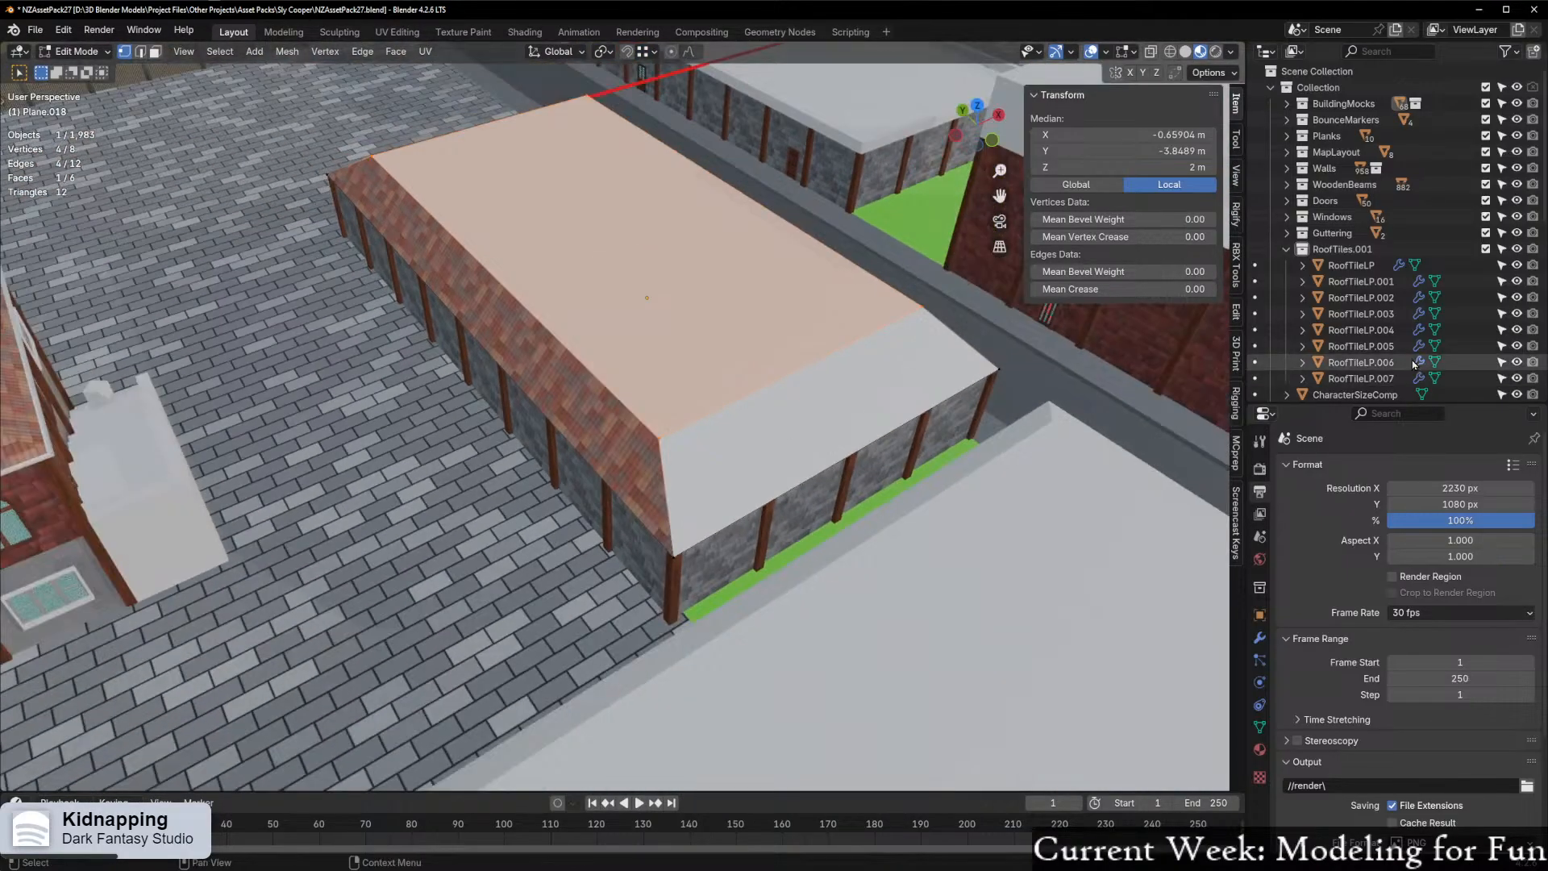
click(1516, 250)
middle_drag(794, 475, 875, 488)
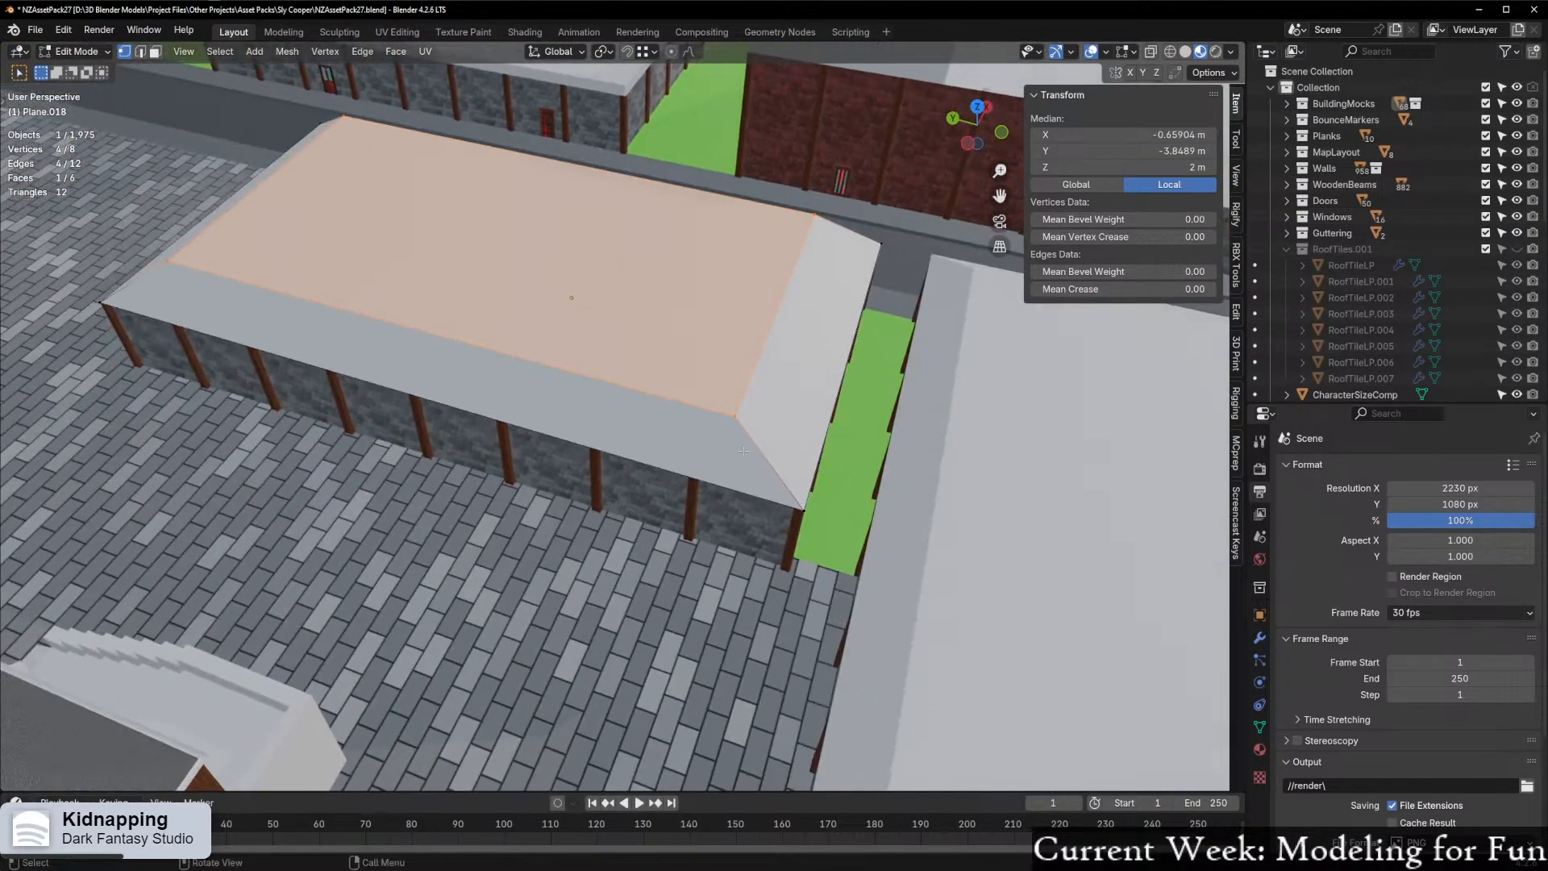
Move the roof block's first top corner vertex horizontally, with Z locked, snapping it in line with the lower corner beneath it
scroll(877, 490, up, 2)
key(s)
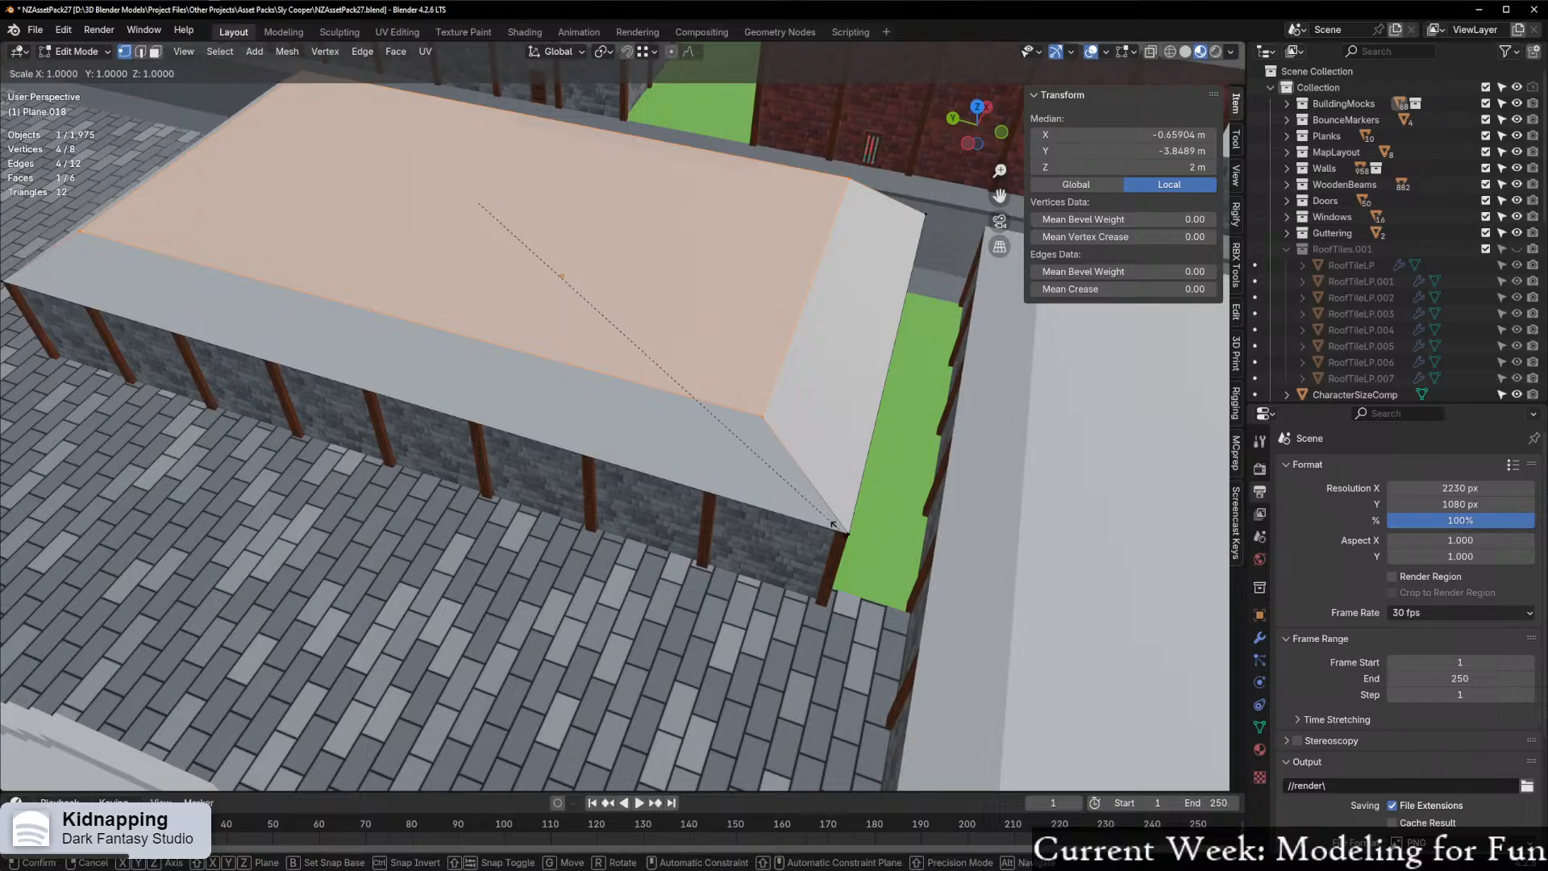
right_click(834, 524)
scroll(706, 338, up, 3)
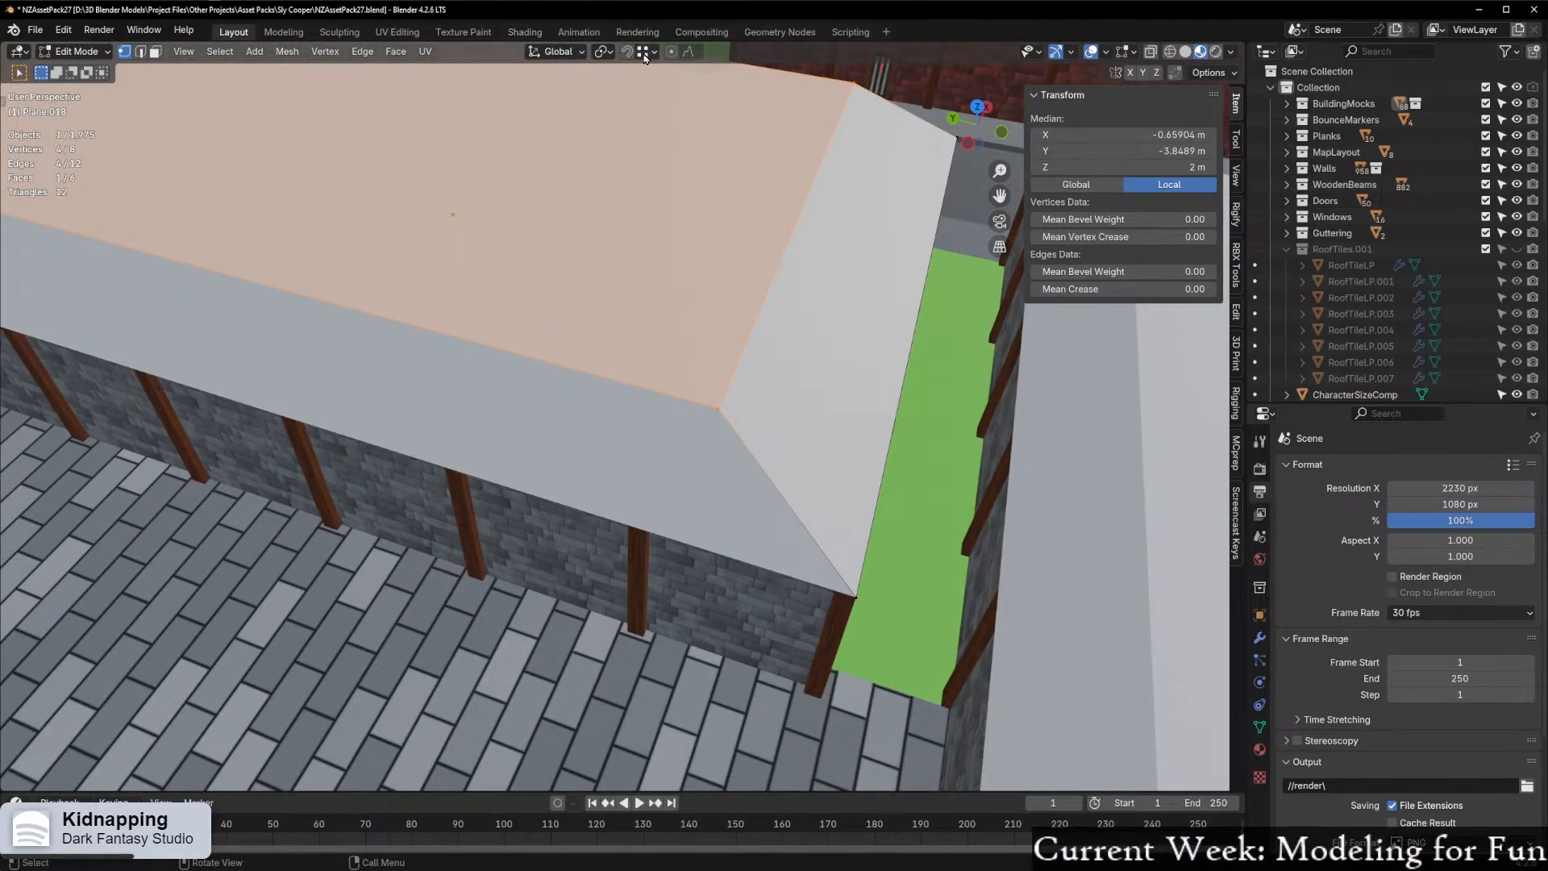
click(718, 404)
key(g)
key(shift+z)
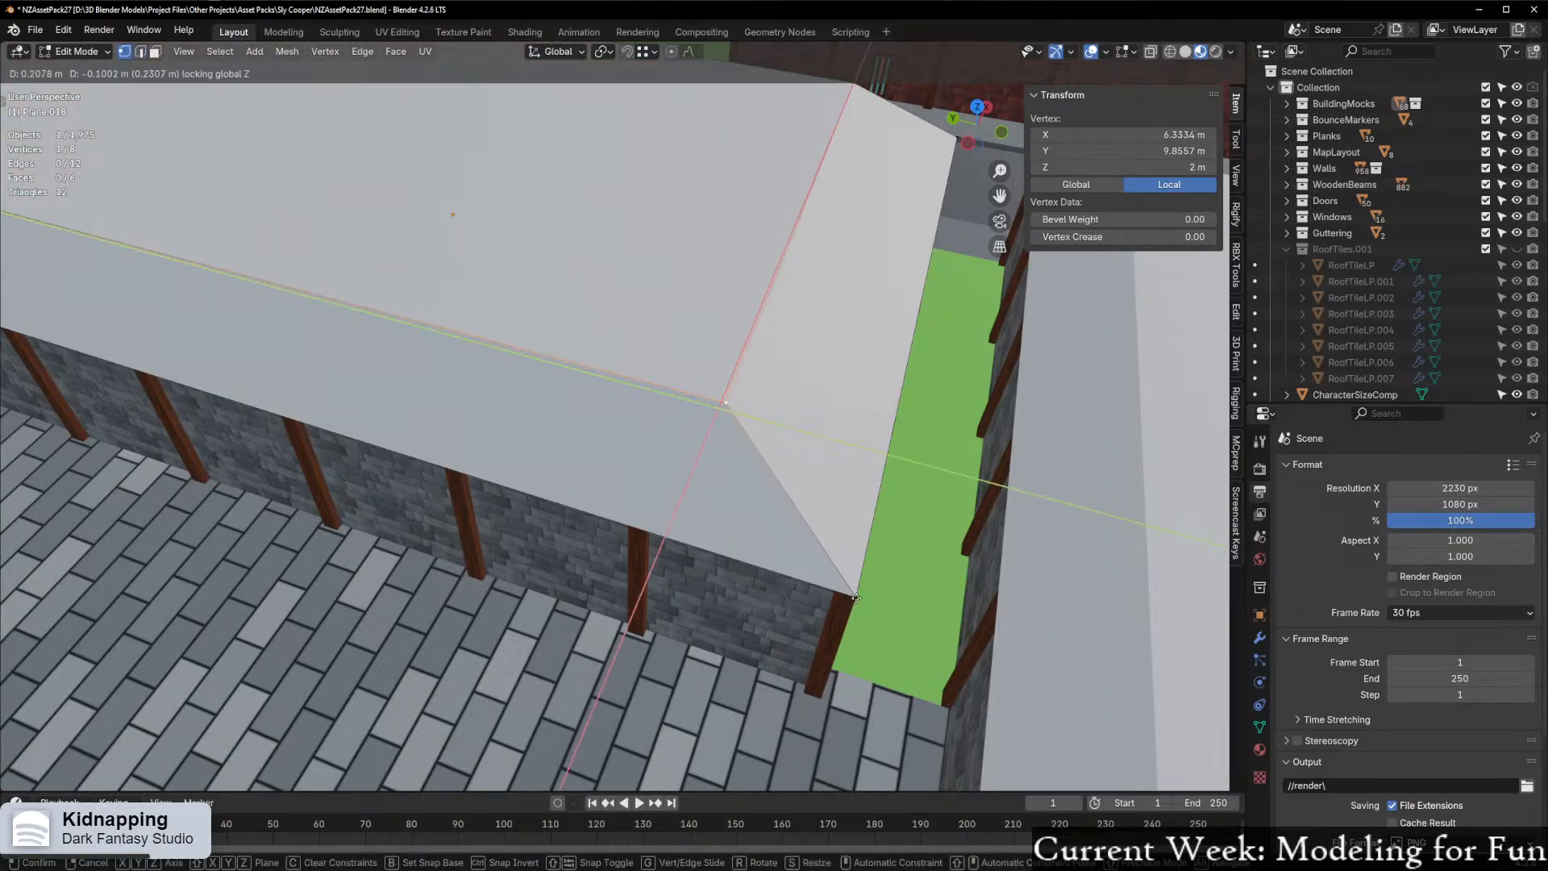
key(ctrl)
click(853, 597)
middle_drag(853, 597, 742, 508)
Isolate the roof block and snap its second top corner vertex horizontally in line with the lower corner
key(KP_Divide)
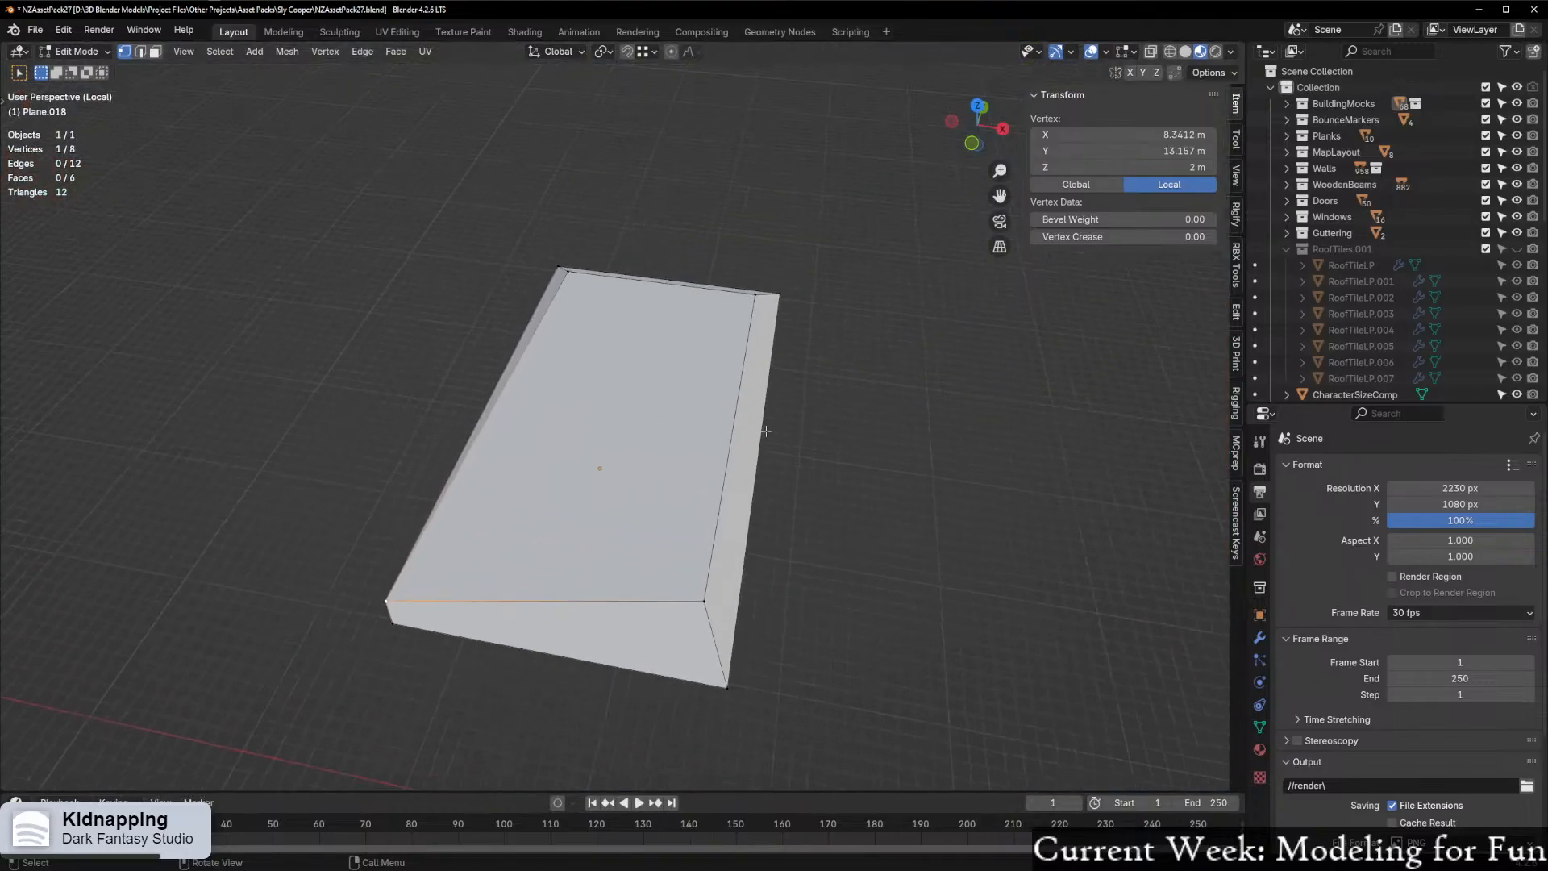
middle_drag(645, 597, 746, 516)
scroll(745, 516, up, 4)
middle_drag(746, 613, 794, 593)
shift+middle_drag(794, 592, 804, 353)
key(g)
click(629, 463)
click(816, 352)
key(g)
key(shift+z)
ctrl+click(928, 484)
At the block's opposite end, snap the third top corner vertex horizontally in line with its lower corner
middle_drag(669, 417, 1004, 371)
scroll(801, 415, down, 3)
click(753, 348)
key(g)
key(shift+z)
click(692, 427)
Snap the last inset top corner vertex horizontally over its lower corner, keeping Z locked
middle_drag(692, 428, 863, 473)
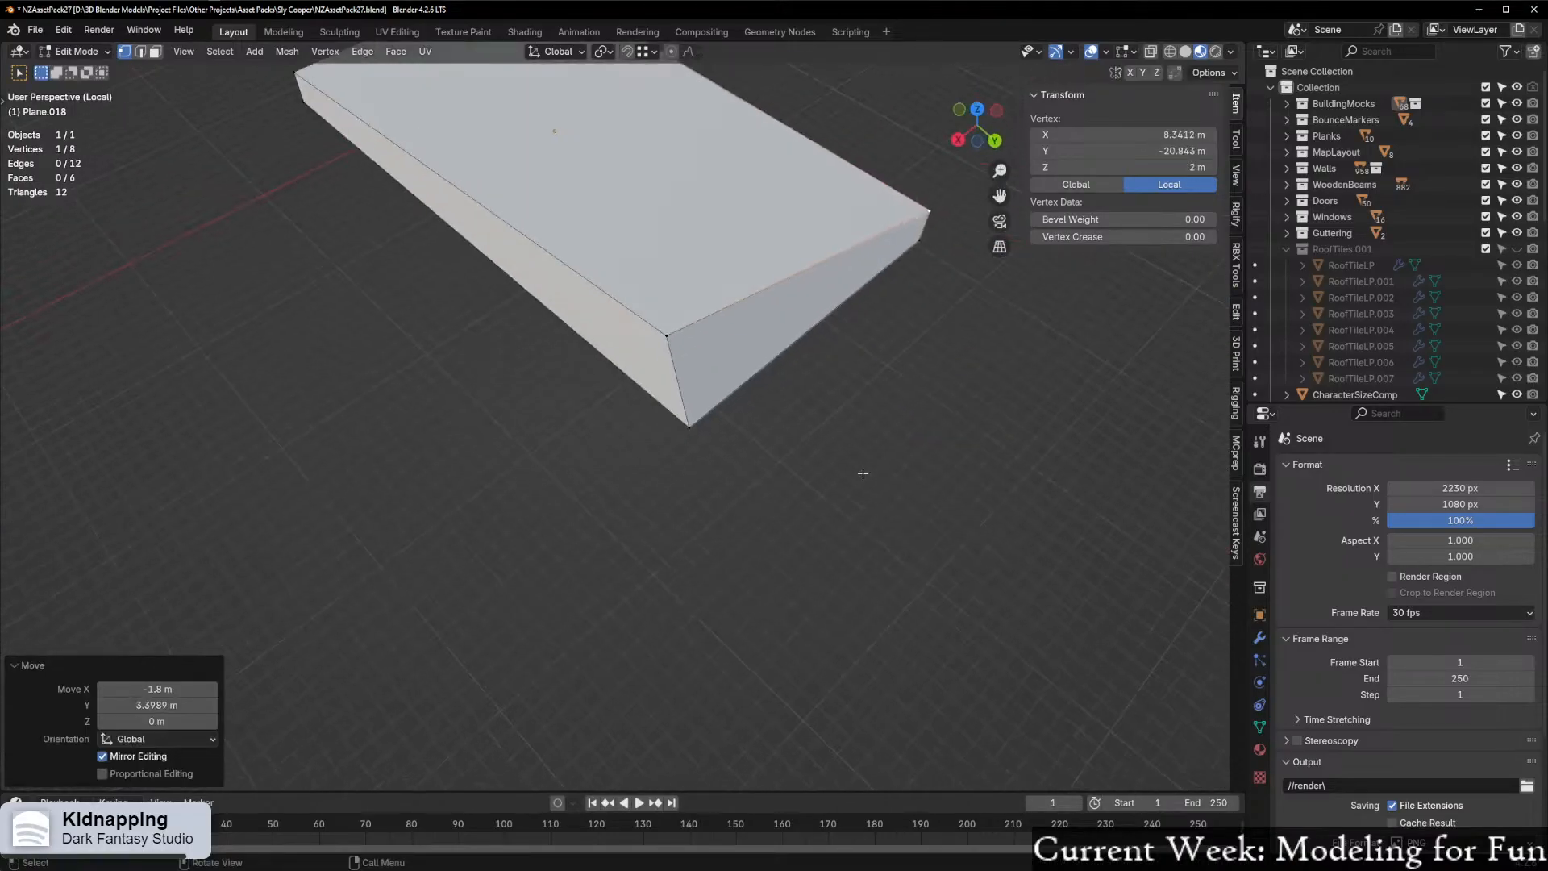
click(660, 338)
key(g)
key(shift+z)
ctrl+click(690, 425)
middle_drag(695, 423, 615, 342)
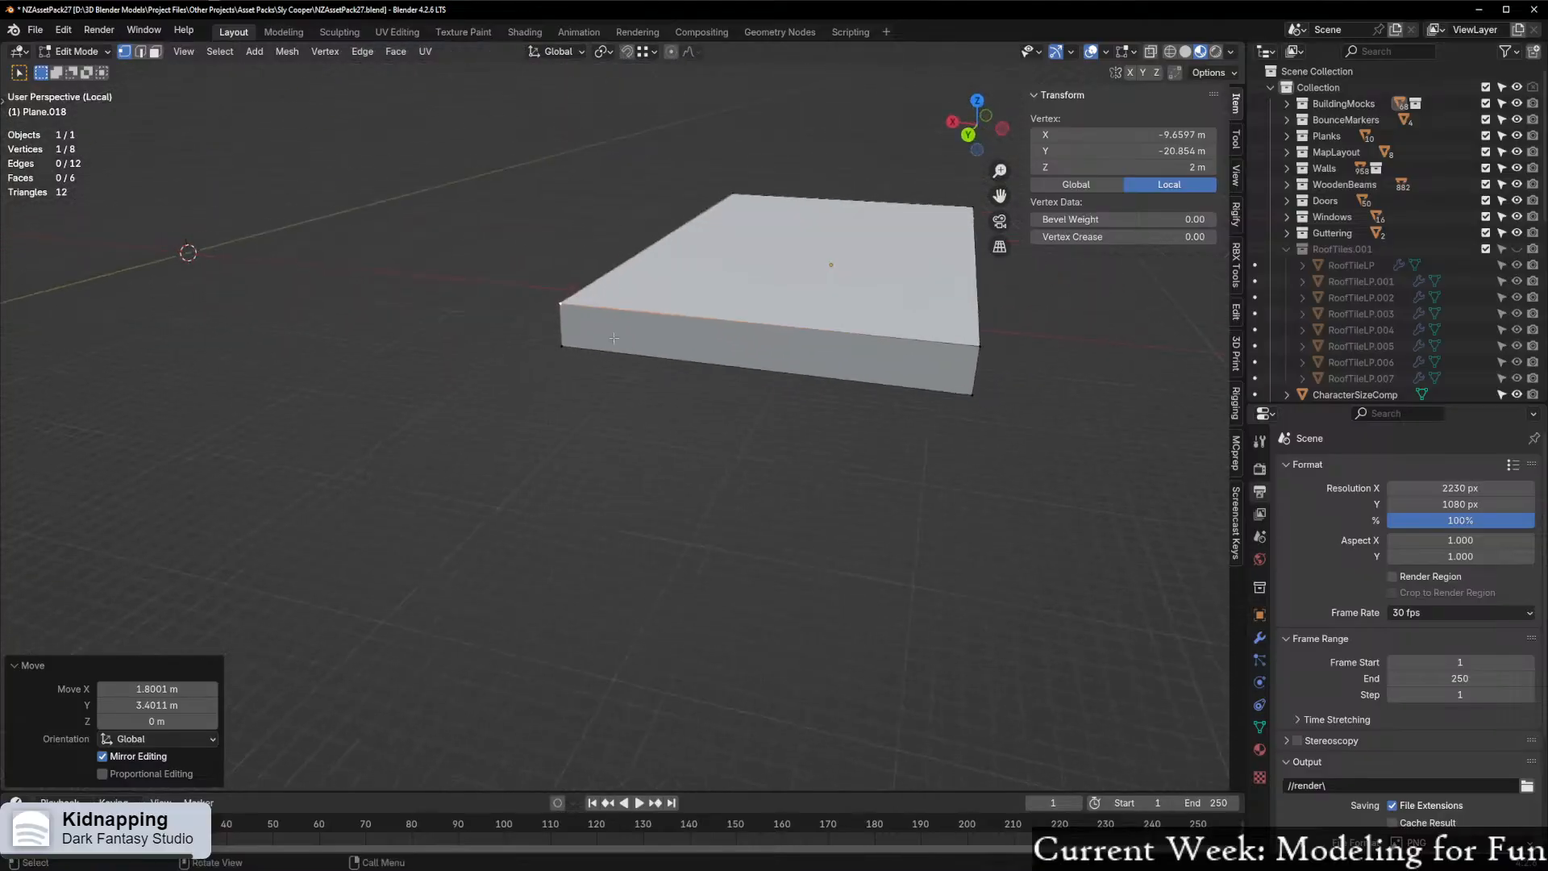
Select the roof block's top face and bevel its edges with a 4.1 m width and one segment
key(2)
click(707, 321)
middle_drag(755, 327, 615, 360)
key(3)
click(960, 484)
shift+middle_drag(959, 484, 816, 433)
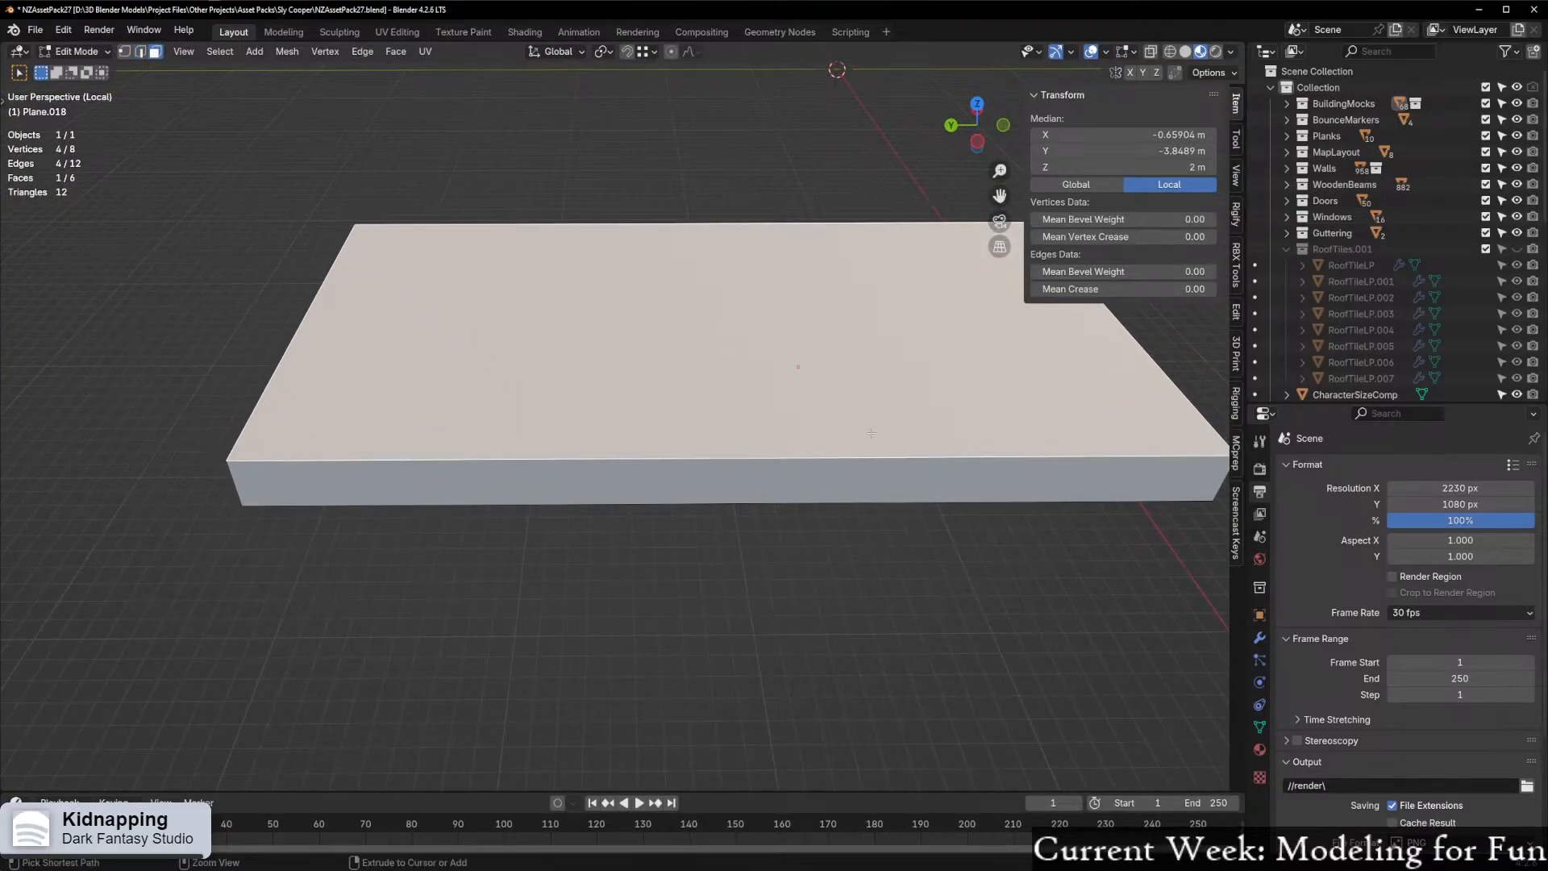
key(ctrl+b)
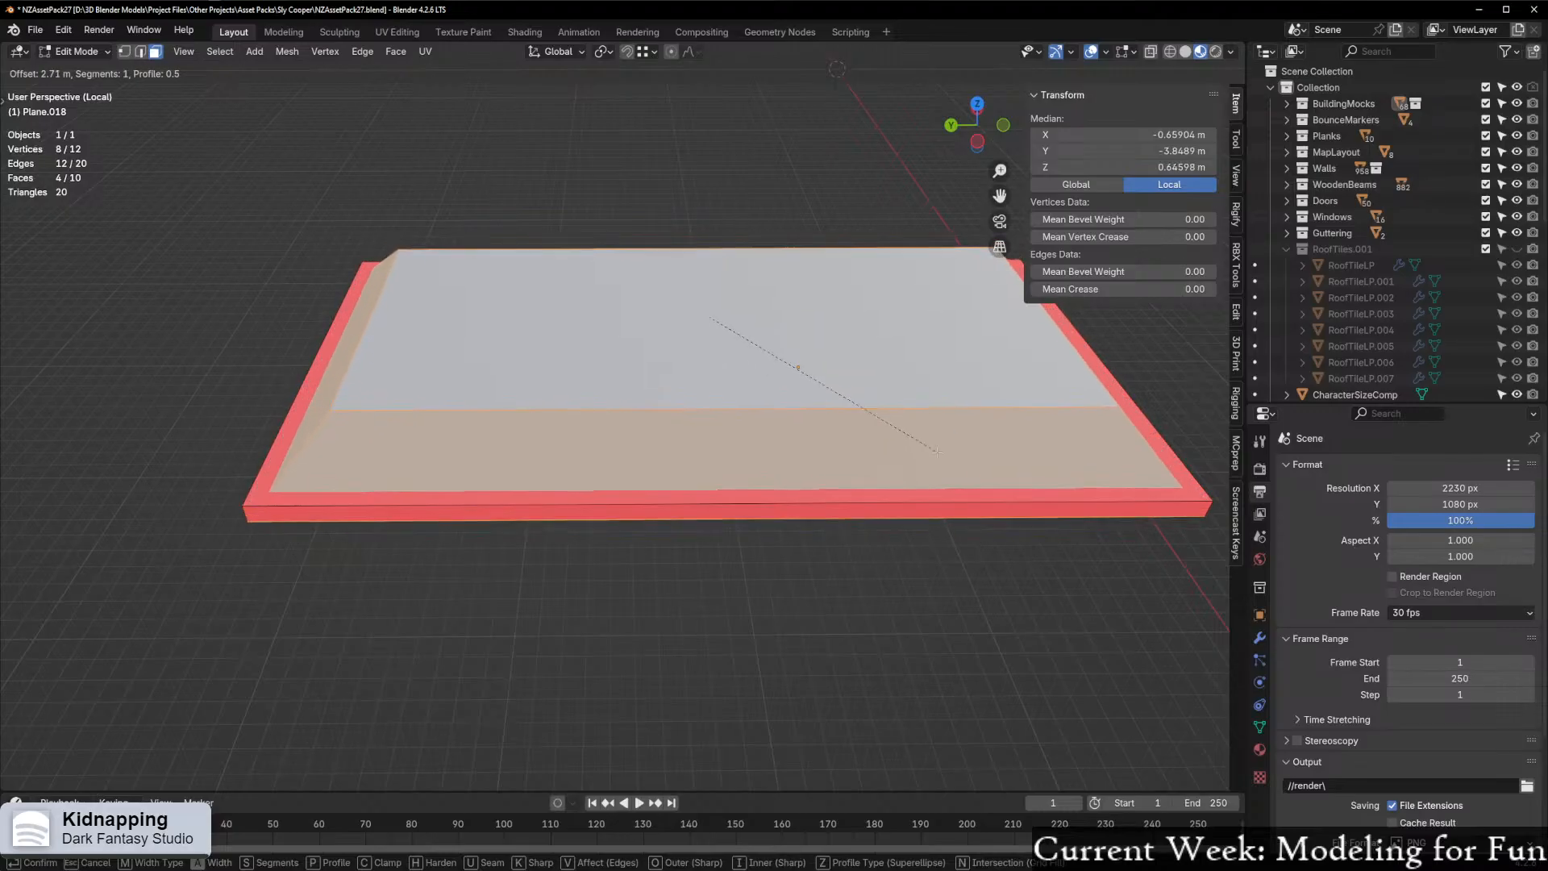
click(970, 459)
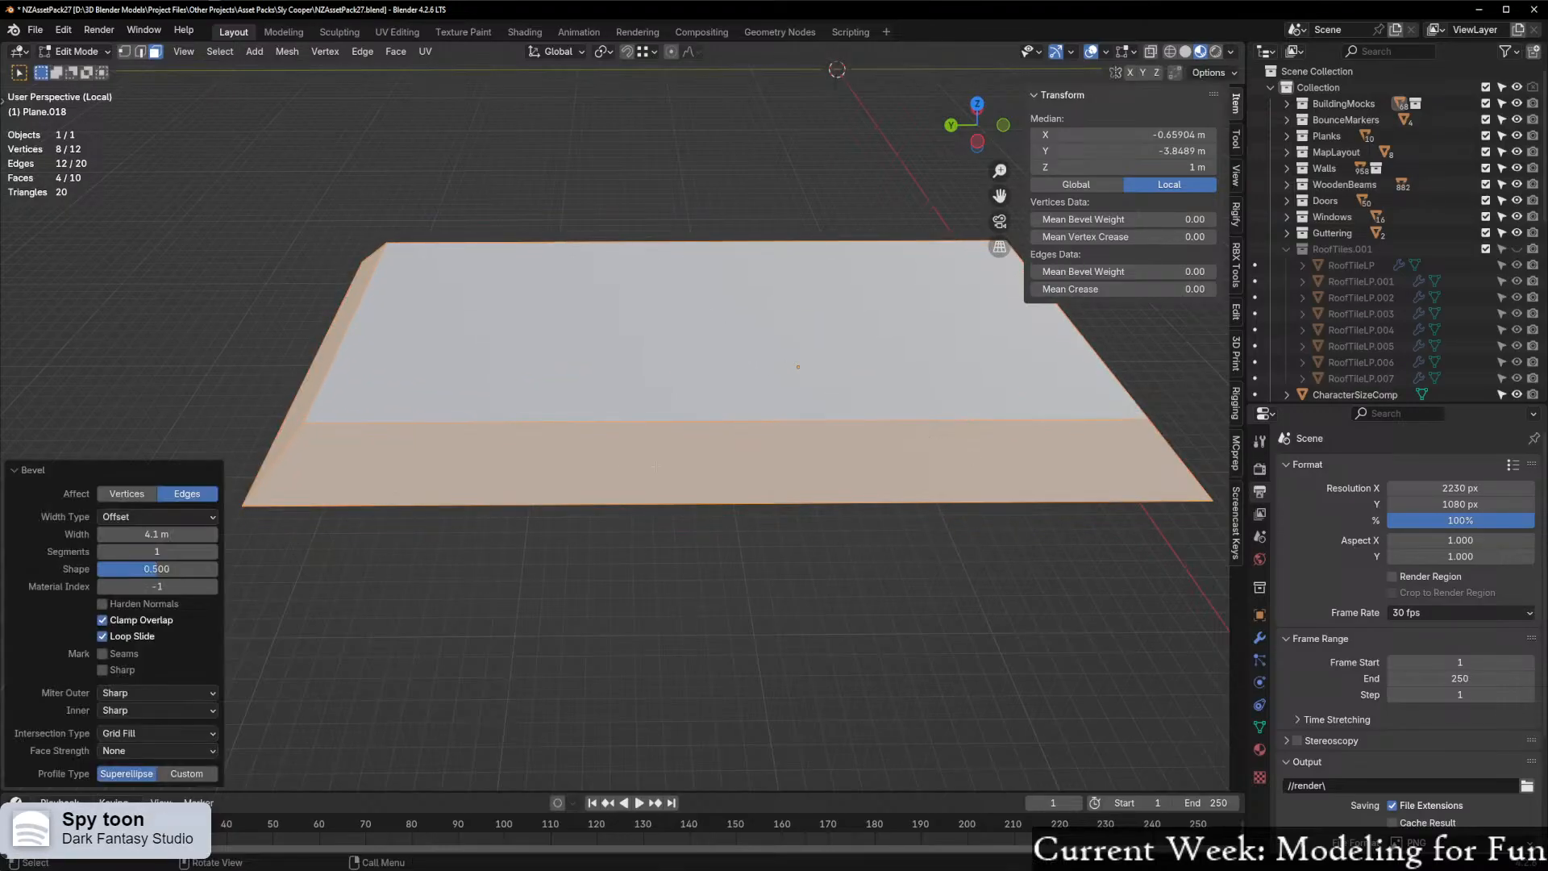
middle_drag(697, 466, 771, 446)
Select the whole roof mesh and merge its vertices by distance at 0.0101 m
key(a)
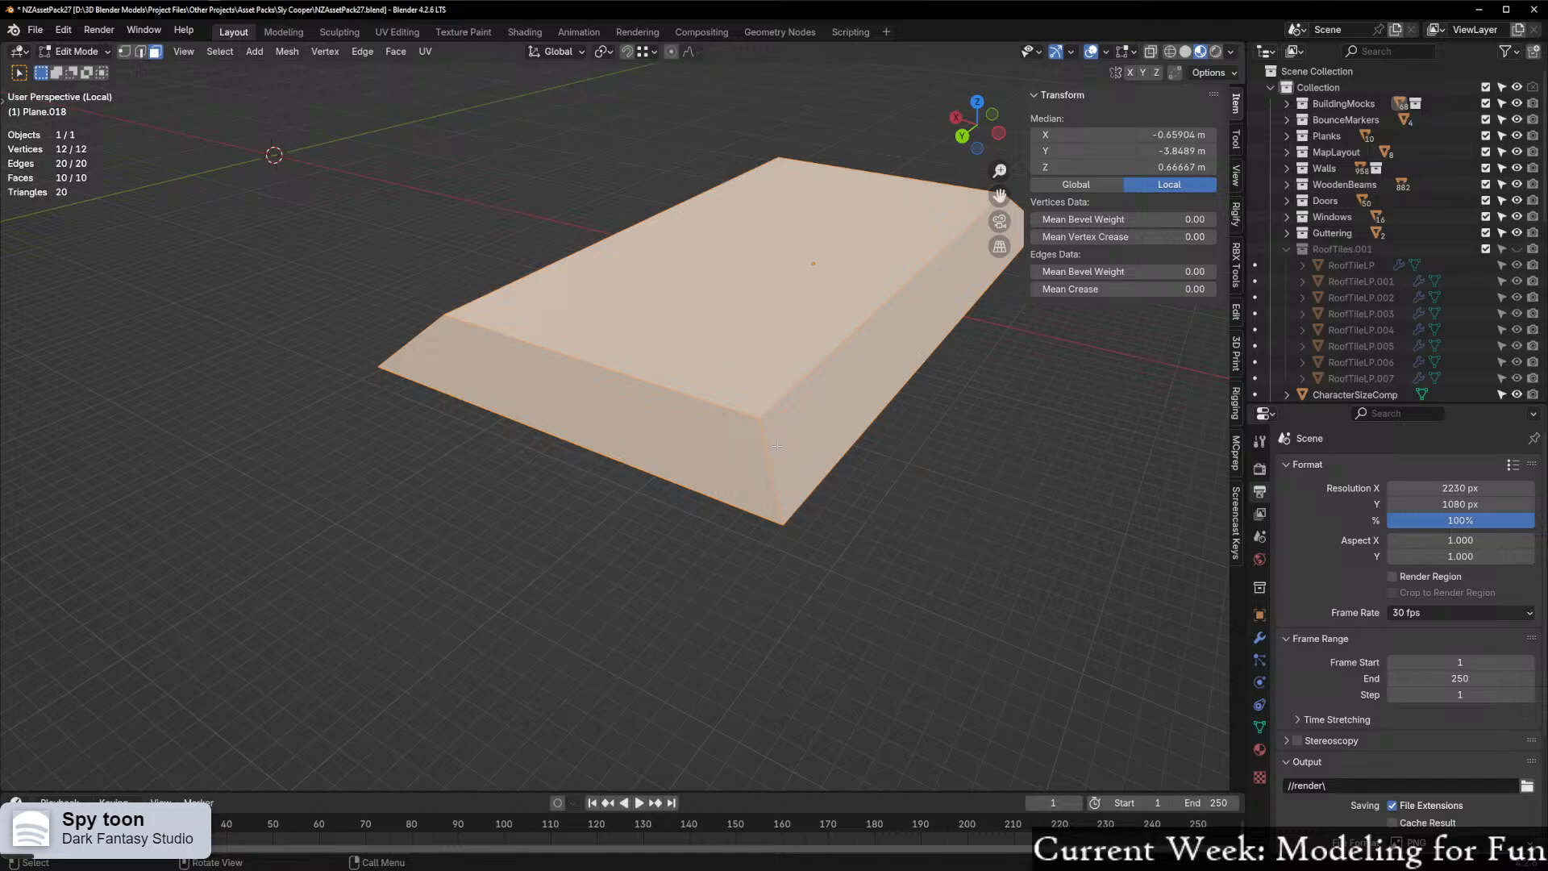
key(m)
click(780, 446)
middle_drag(780, 446, 722, 484)
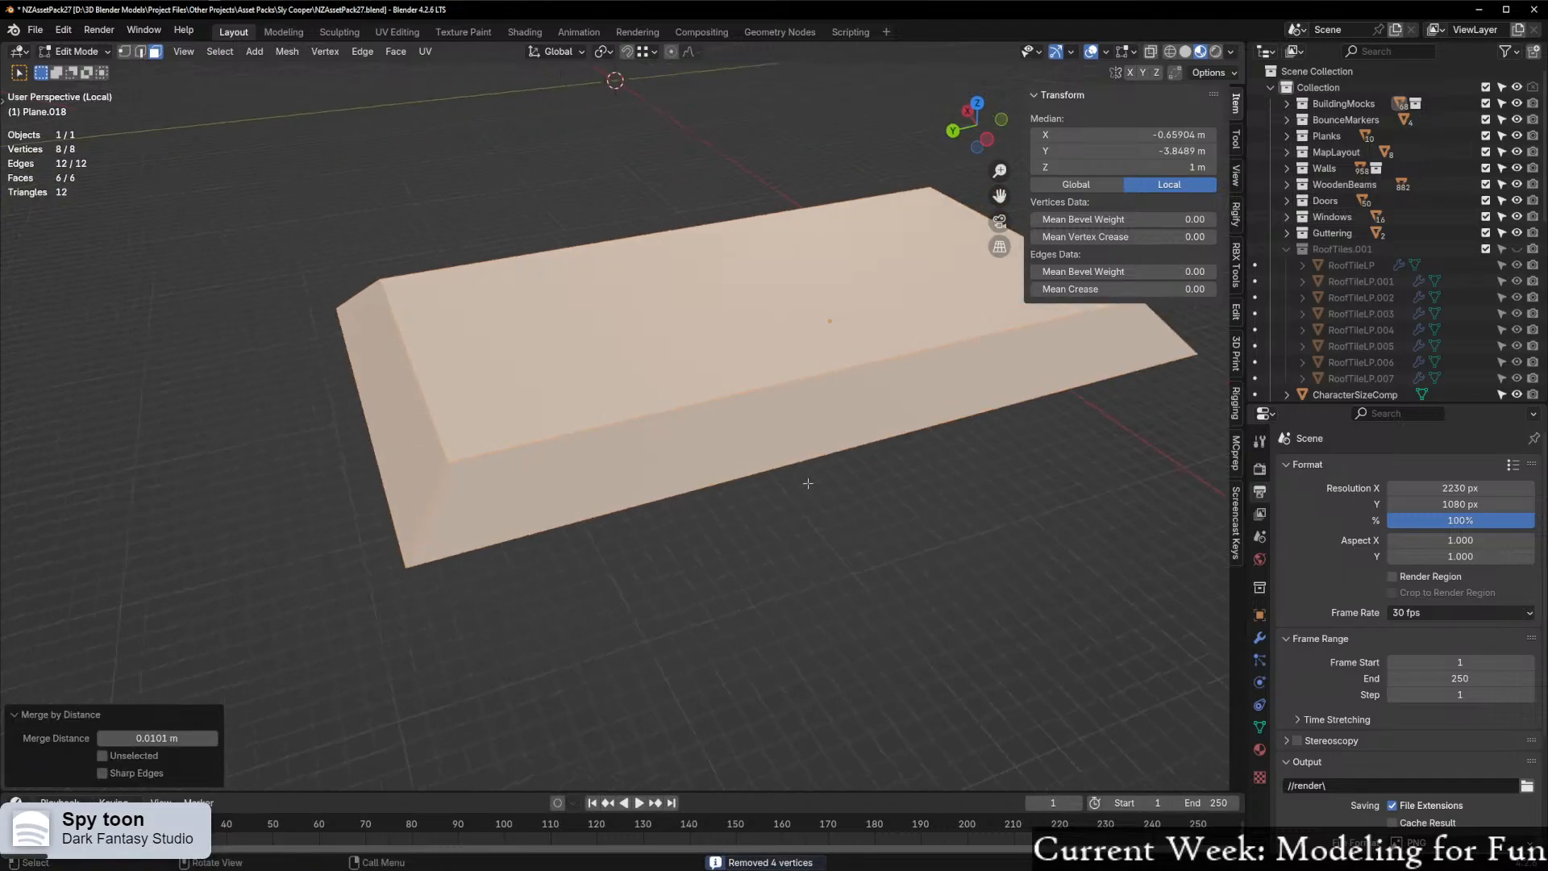
Finish editing the isolated roof block, return to the full scene and show the RoofTiles.001 collection again
key(Tab)
key(KP_Divide)
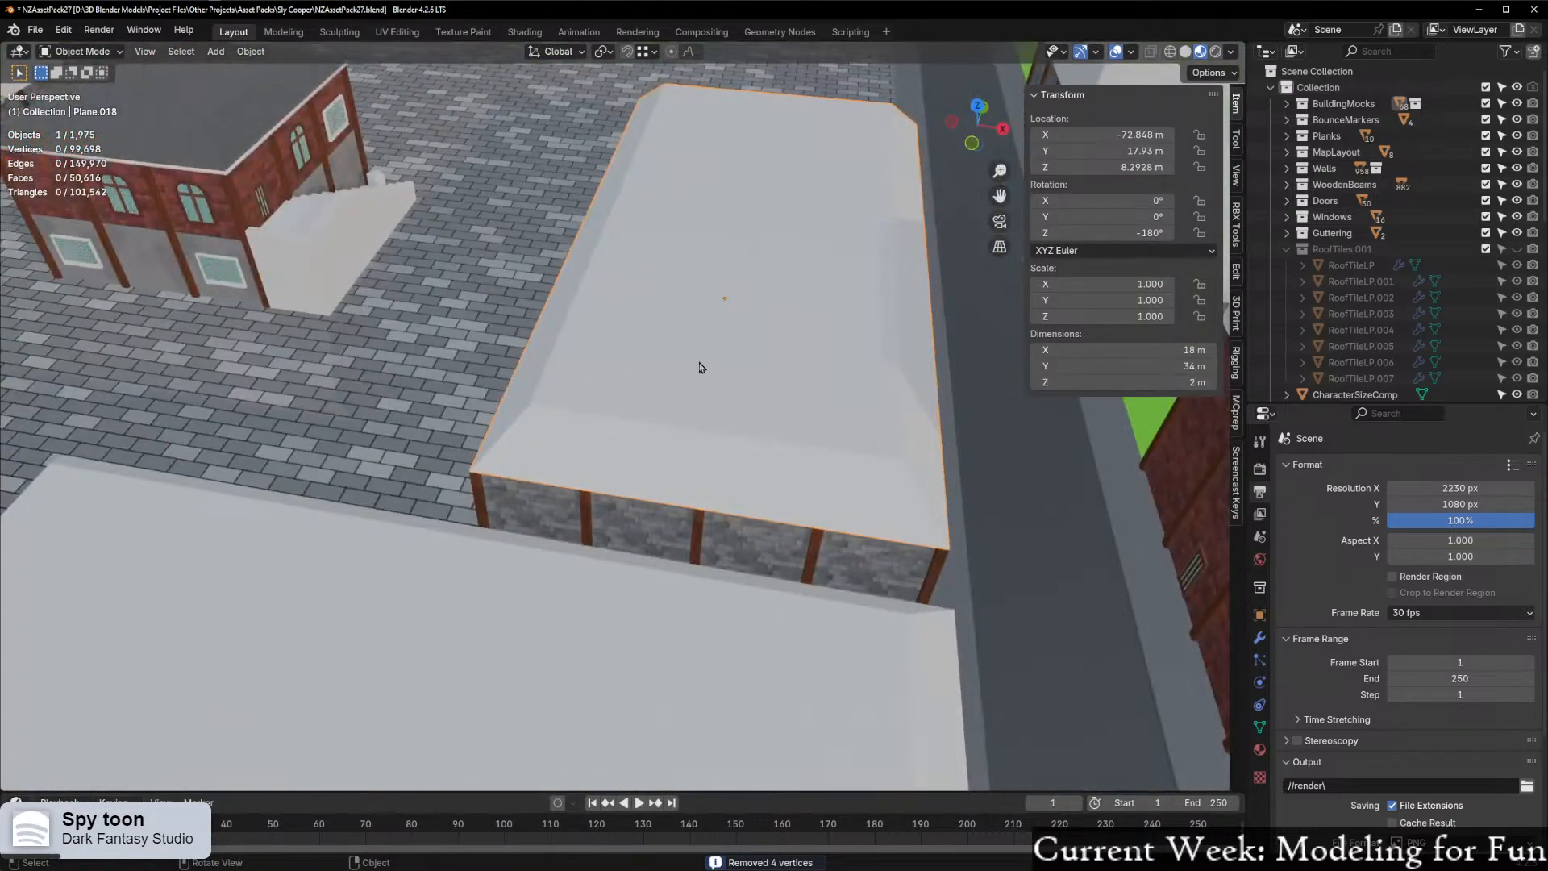
click(1517, 249)
middle_drag(615, 425, 840, 439)
scroll(788, 436, up, 3)
key(ctrl+Tab)
click(858, 420)
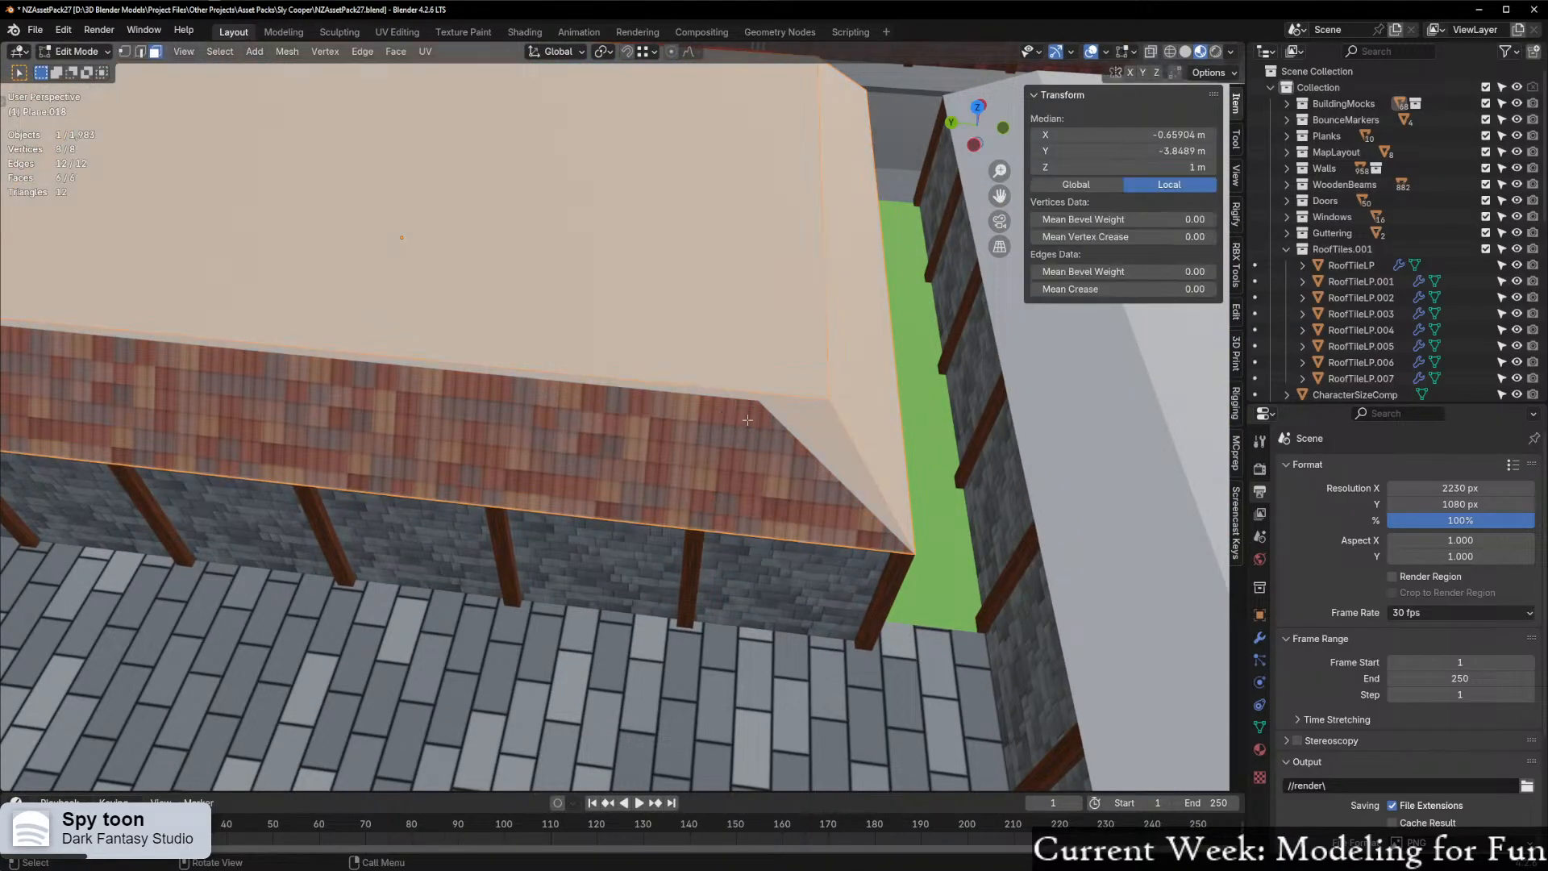
scroll(831, 419, up, 2)
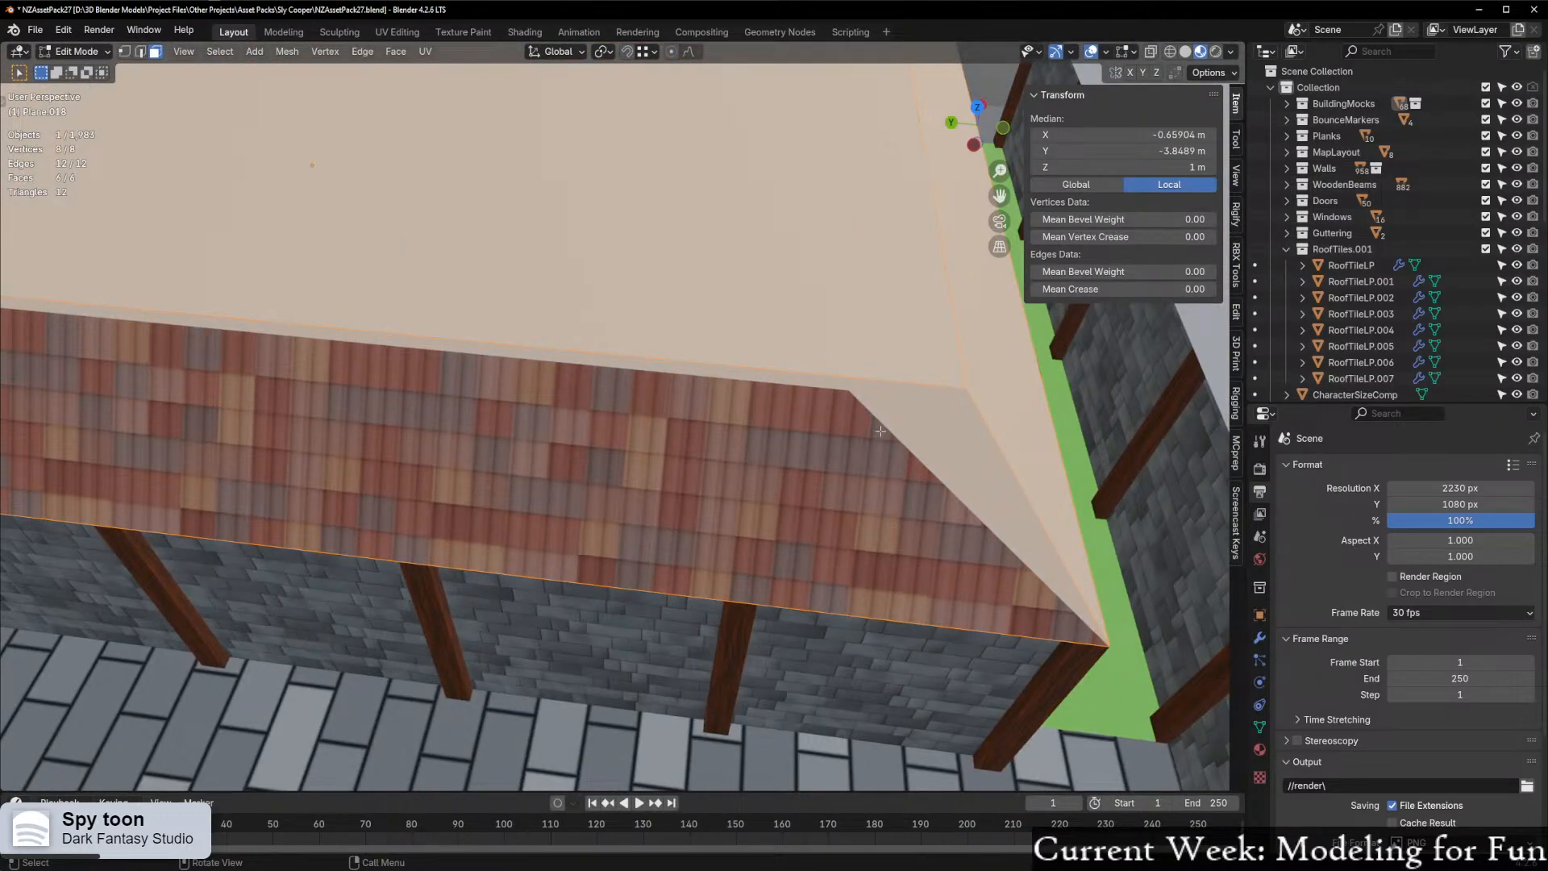
Open the long-side tile strip RoofTileLP.005 for vertex editing and isolate it from the scene
key(Tab)
click(827, 432)
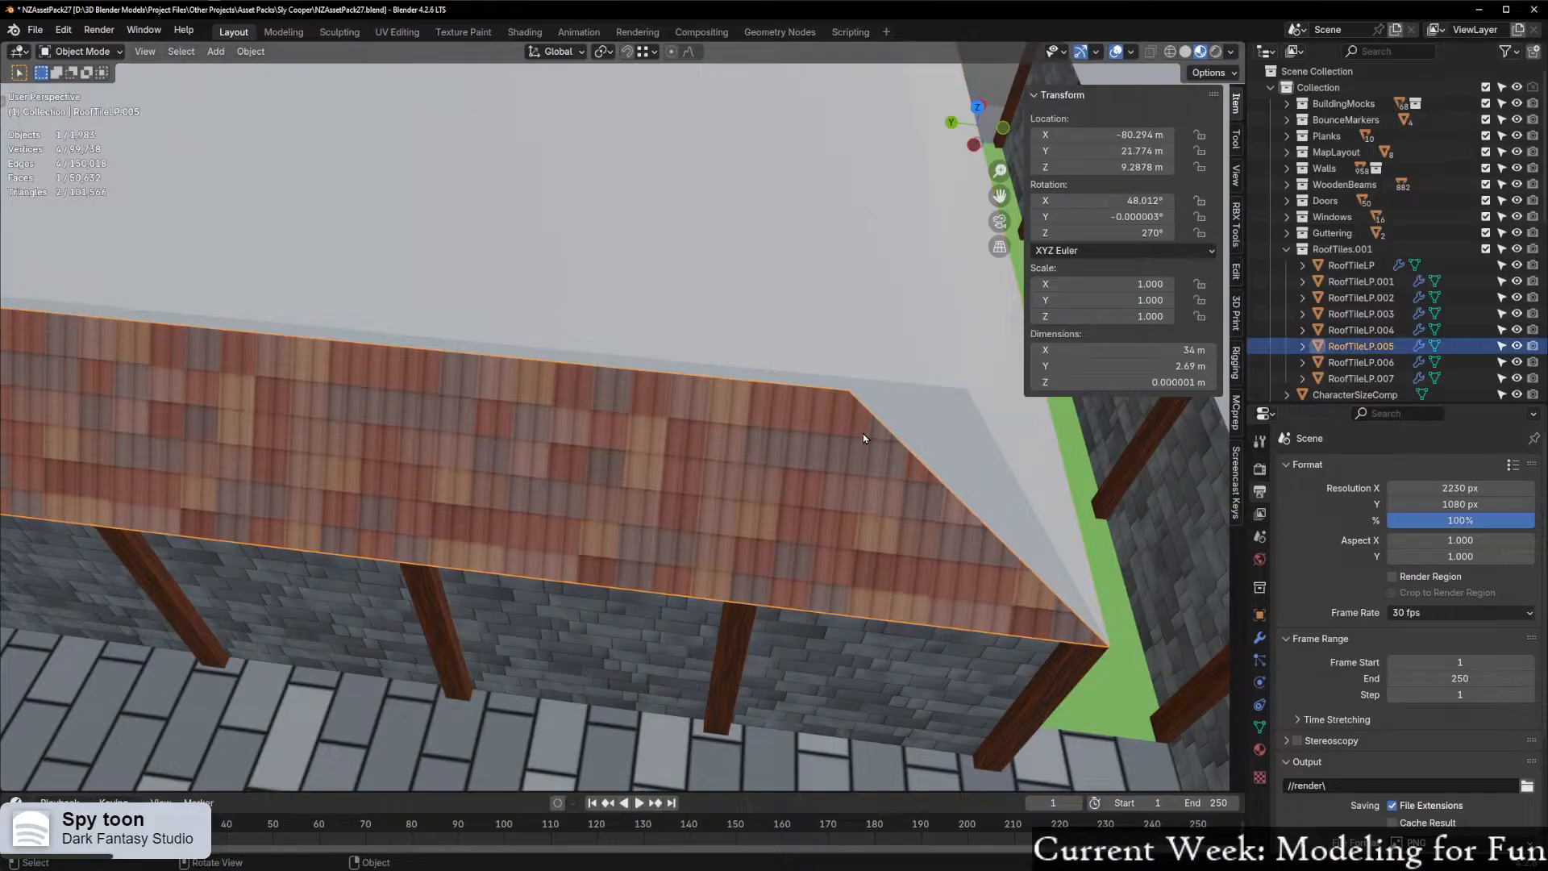
key(Tab)
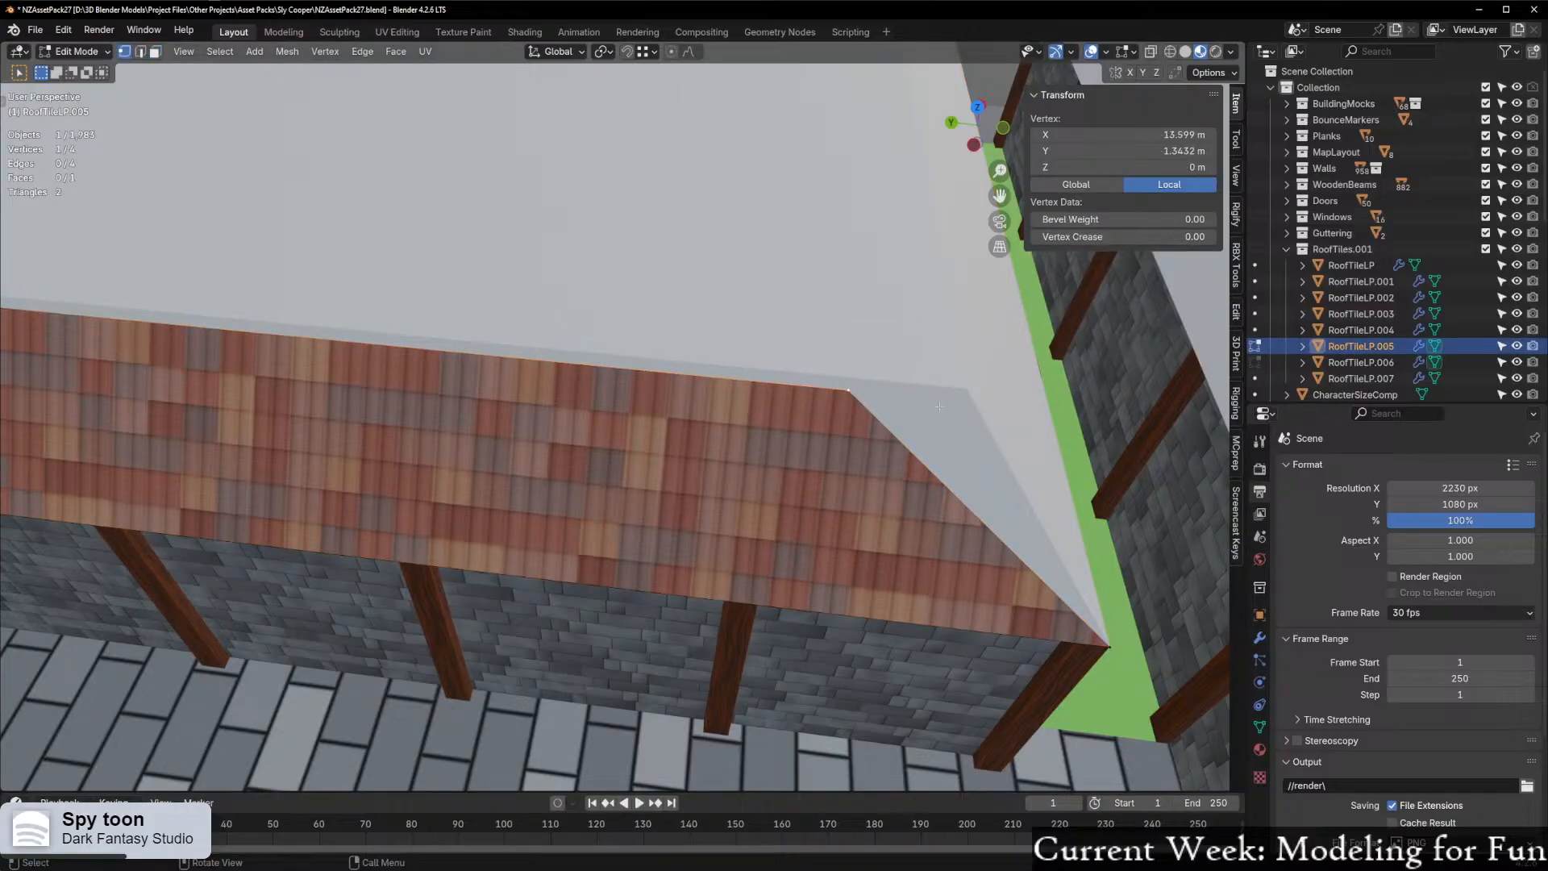
scroll(838, 420, down, 2)
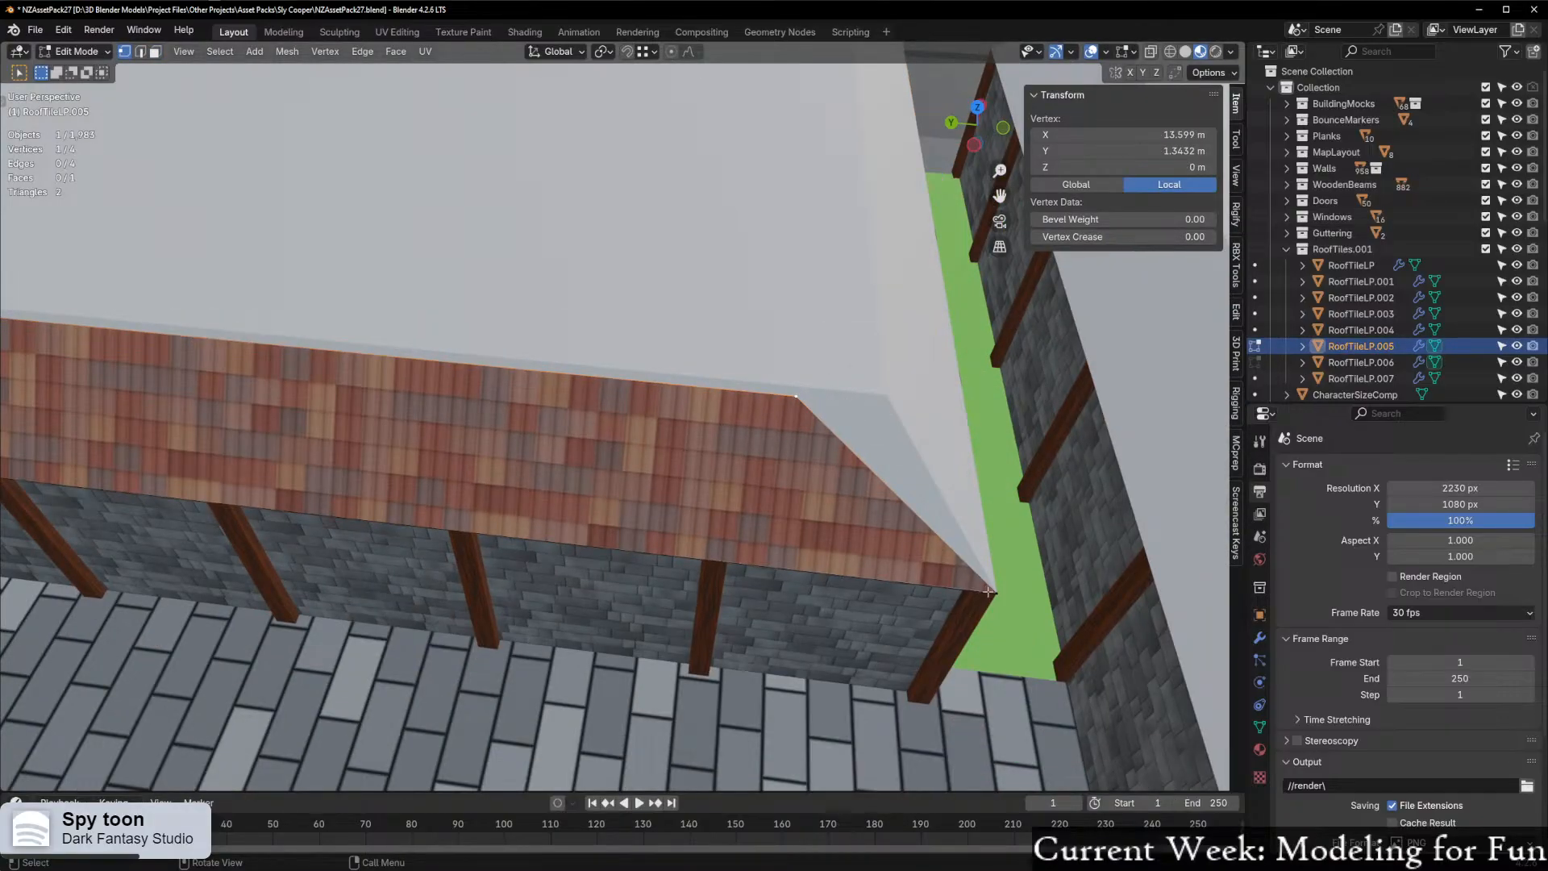
scroll(989, 591, down, 4)
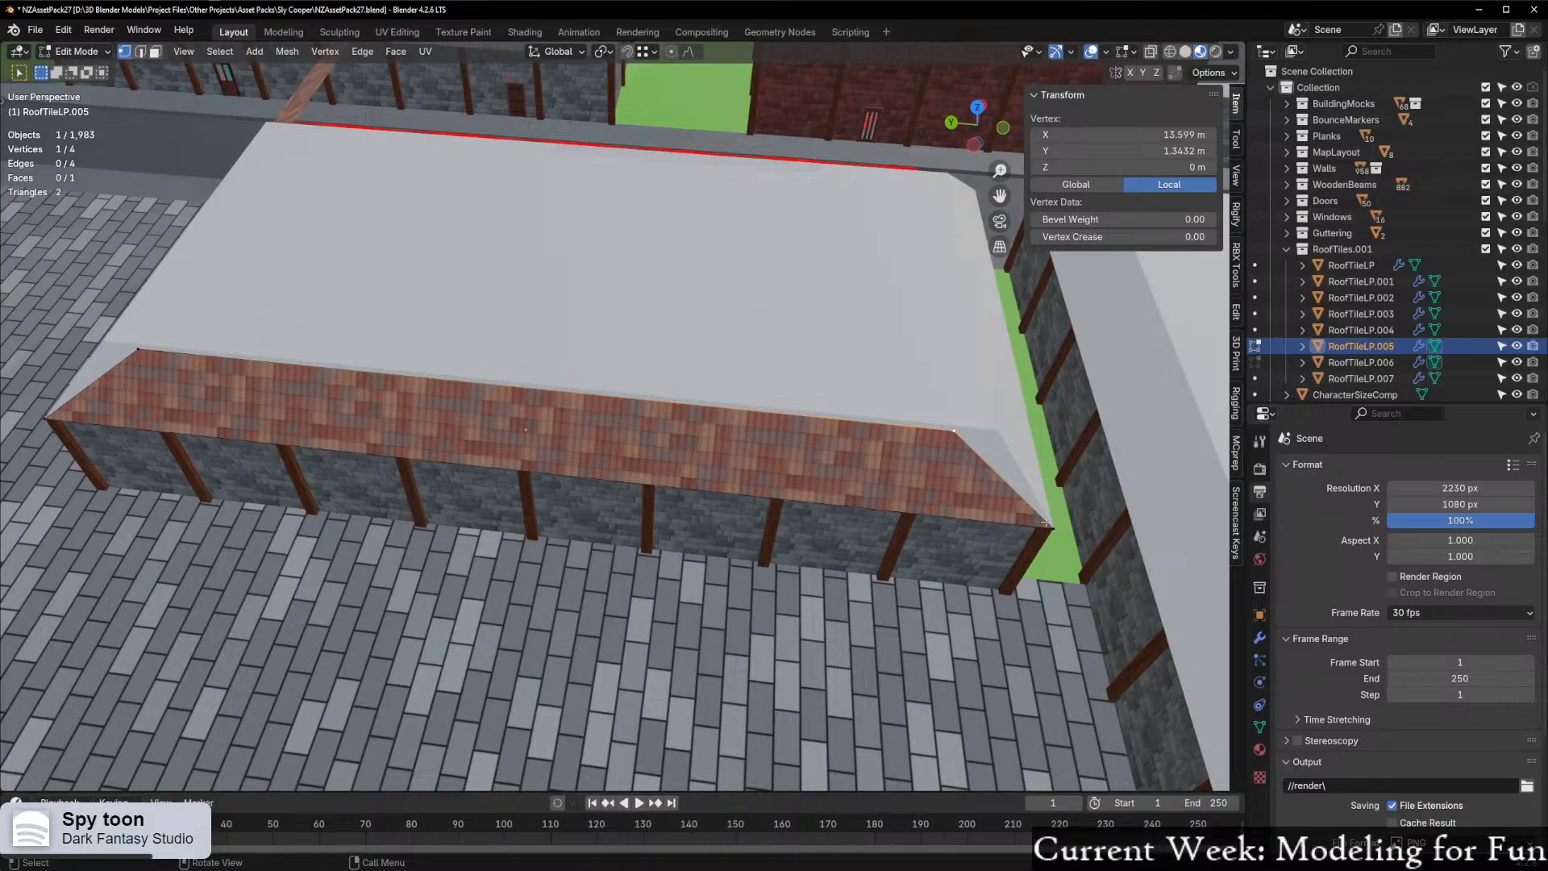
scroll(1038, 486, up, 3)
key(KP_Divide)
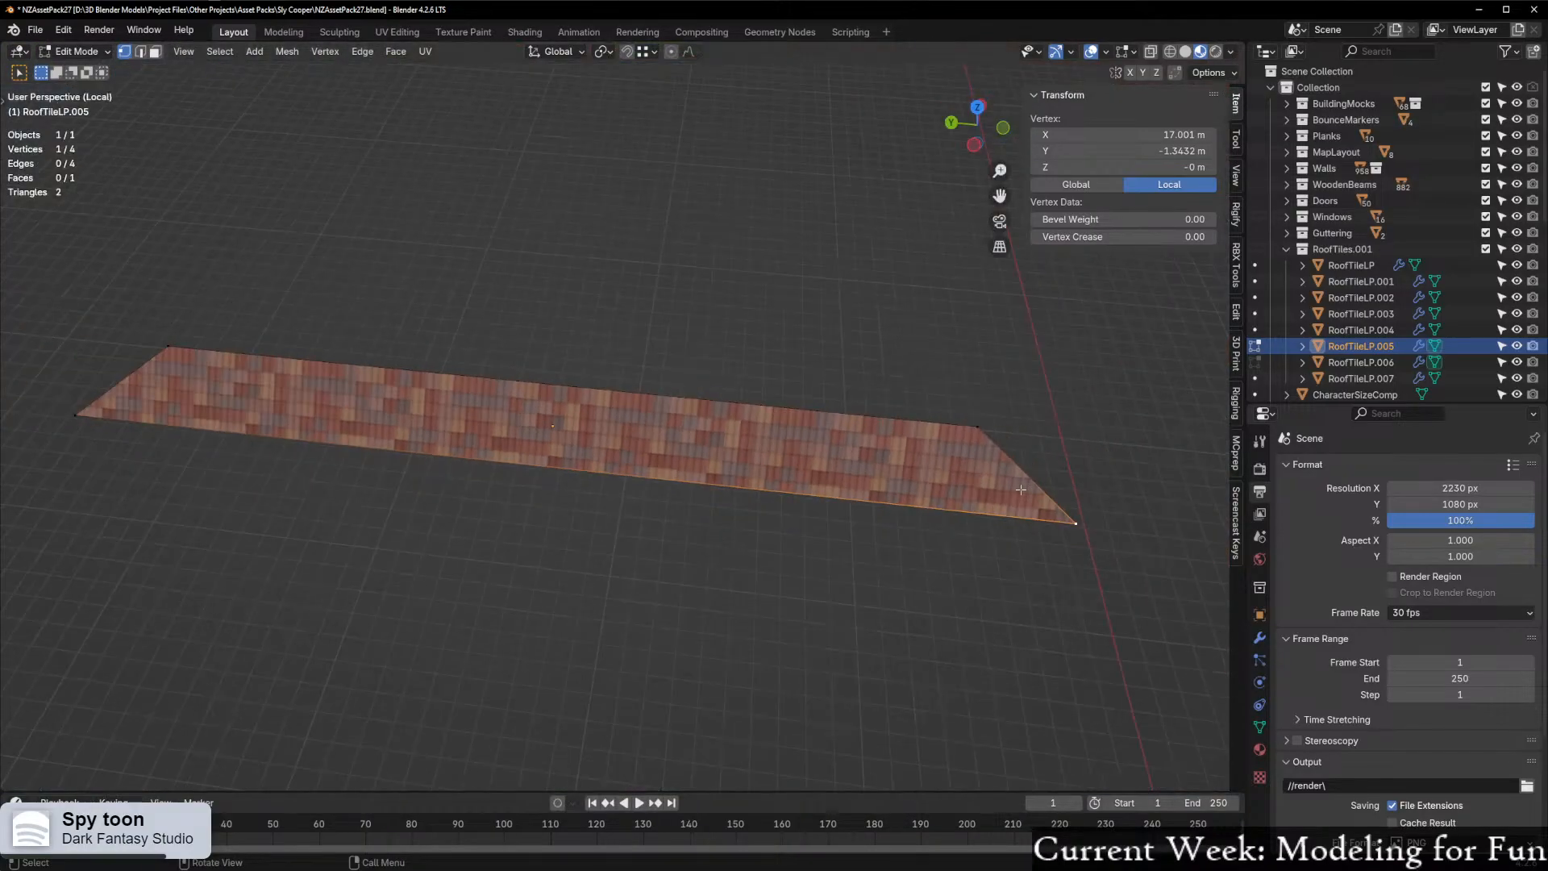
scroll(1020, 487, up, 3)
shift+middle_drag(1081, 449, 840, 414)
scroll(839, 413, up, 2)
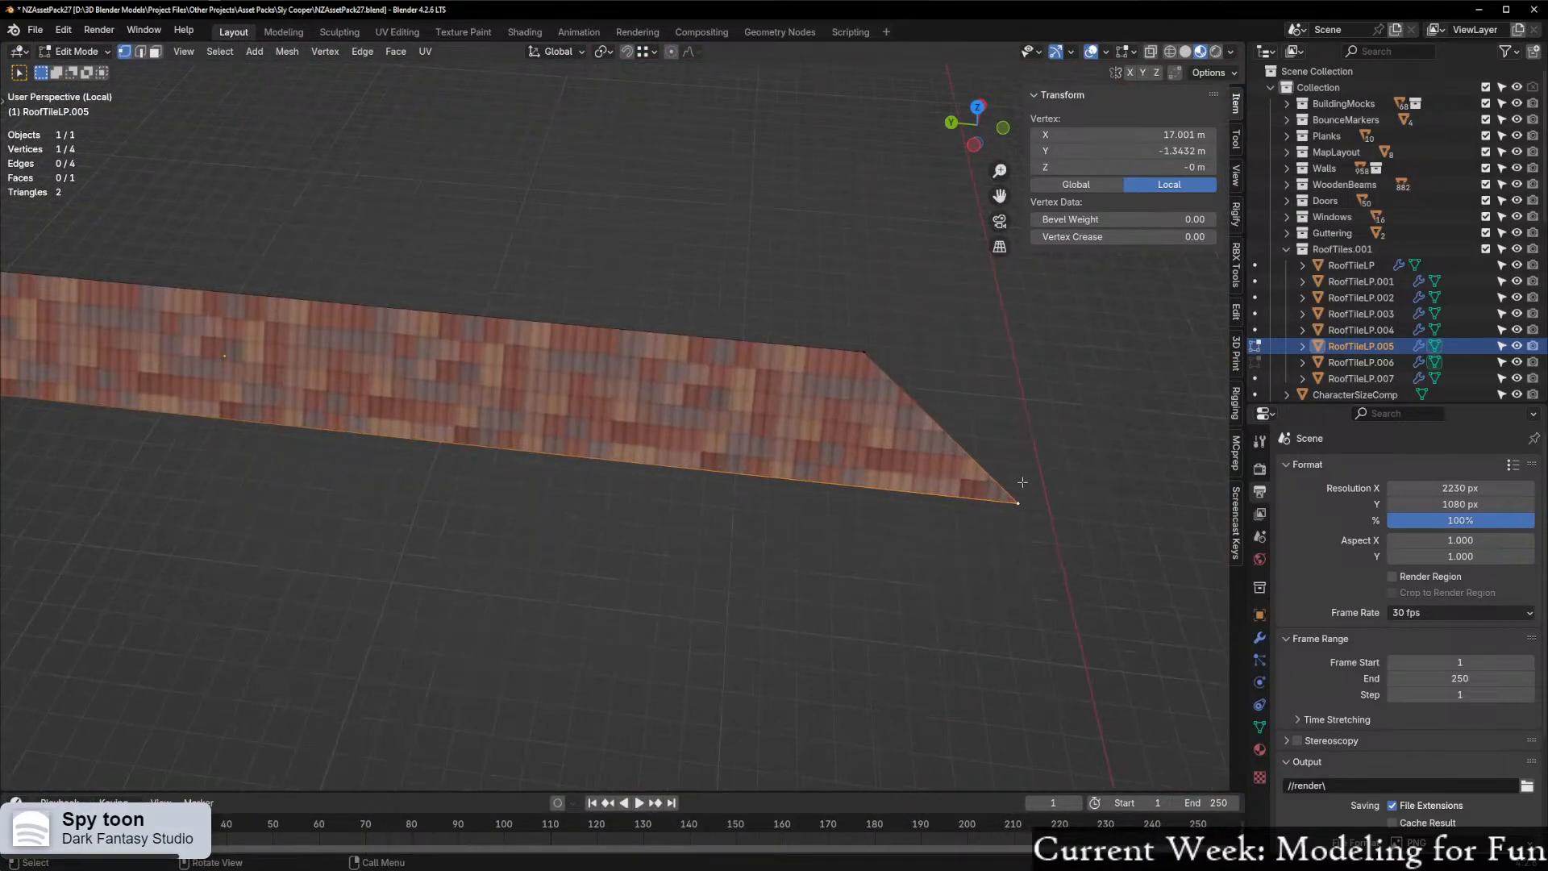
Move the strip's selected lower corner vertex along local X, snapping it in line with the upper corner
key(g)
key(x)
key(x)
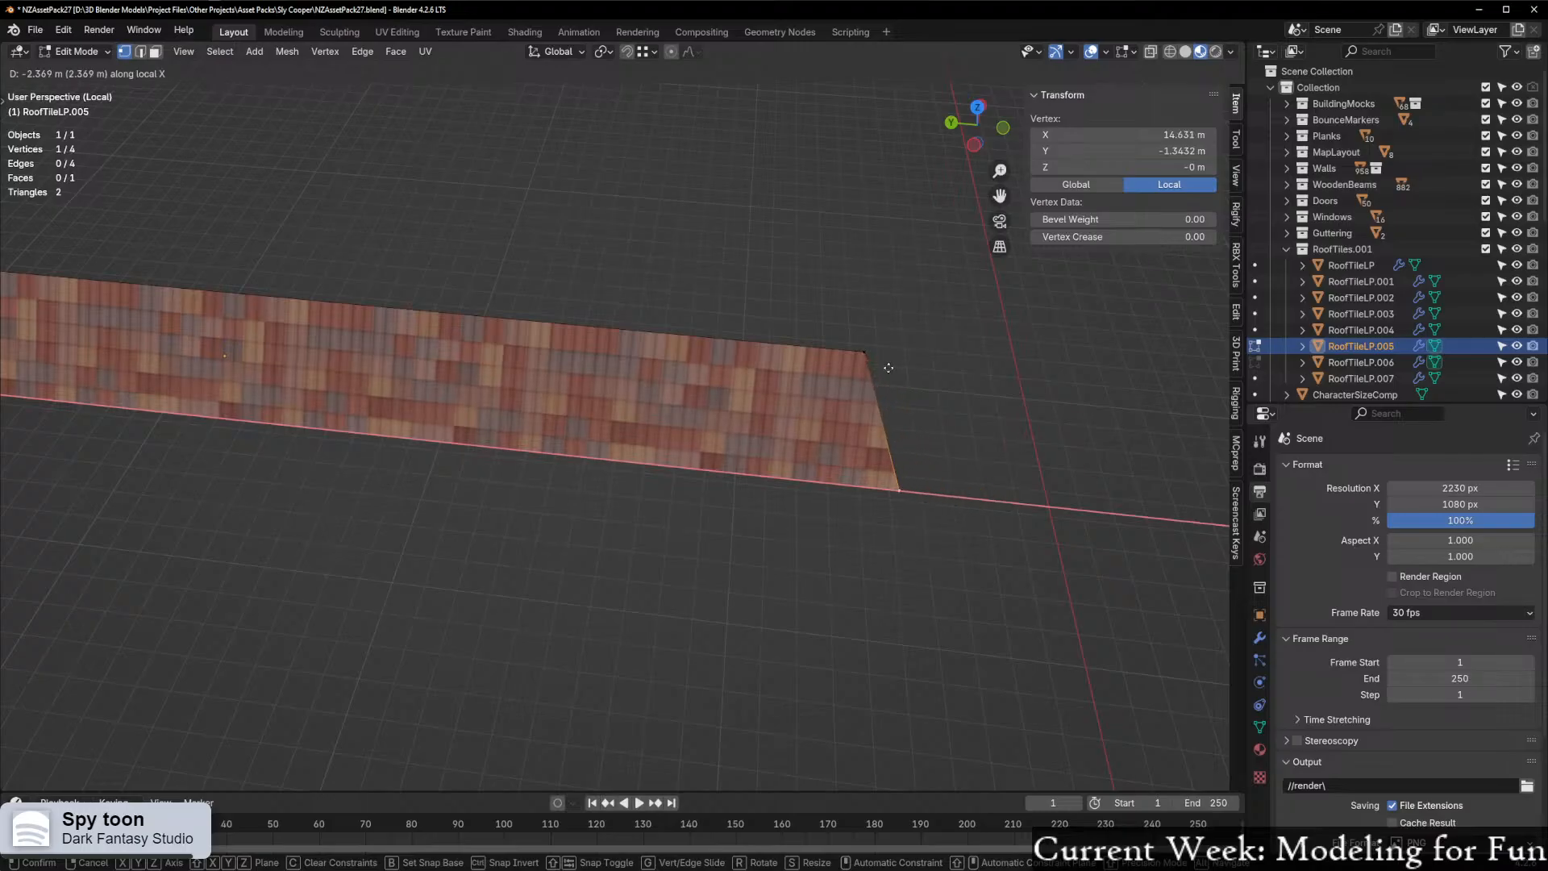
click(864, 350)
Snap the lower corner vertex at the strip's other end along local X in line with its upper corner
shift+middle_drag(674, 510, 1209, 529)
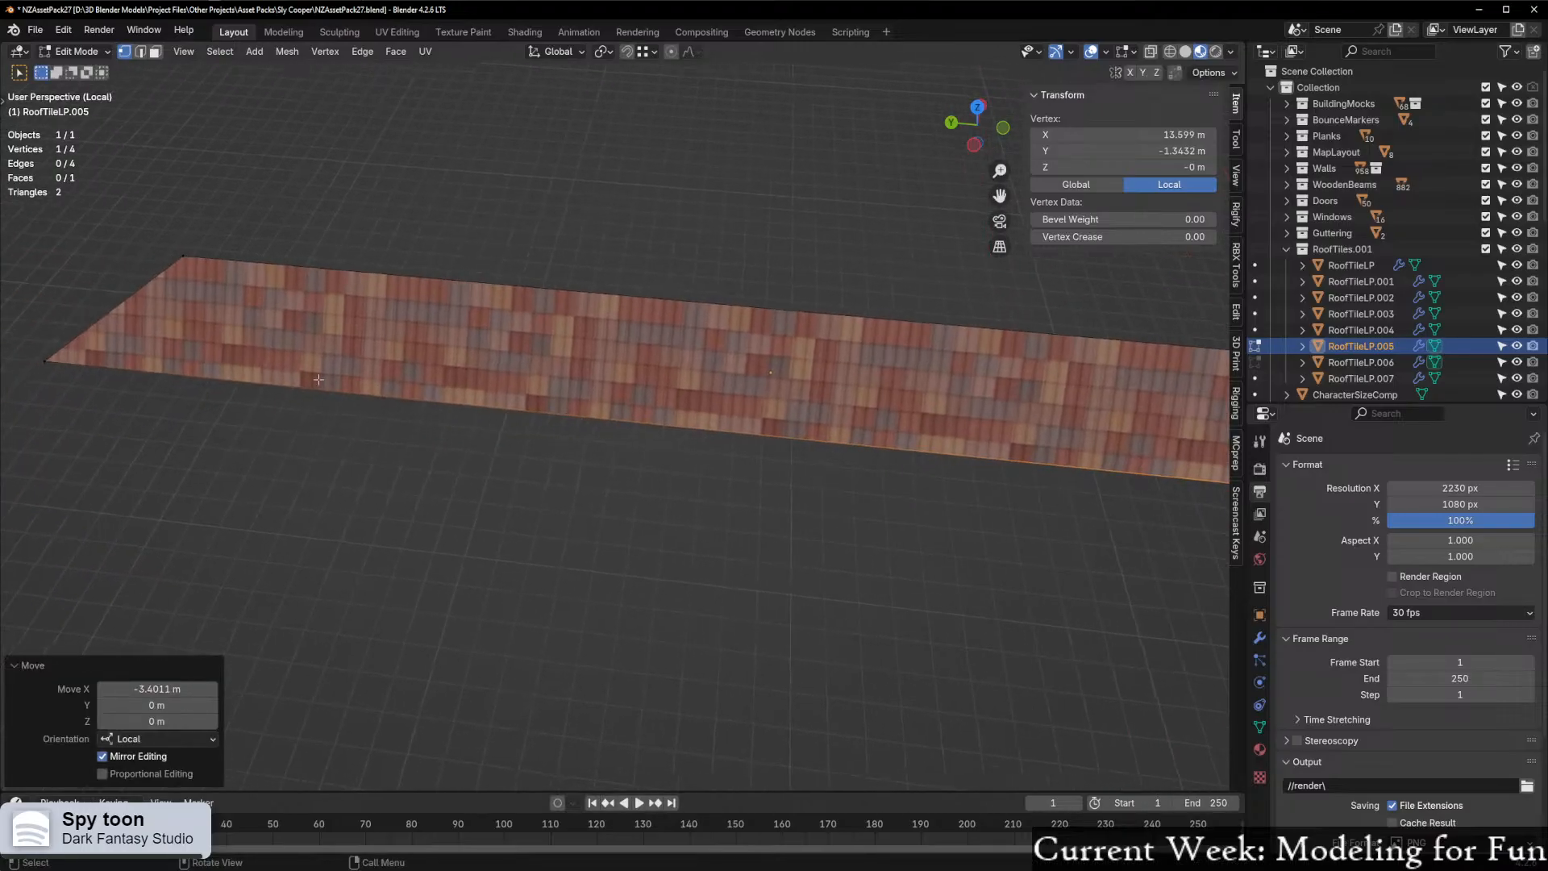
click(36, 369)
key(g)
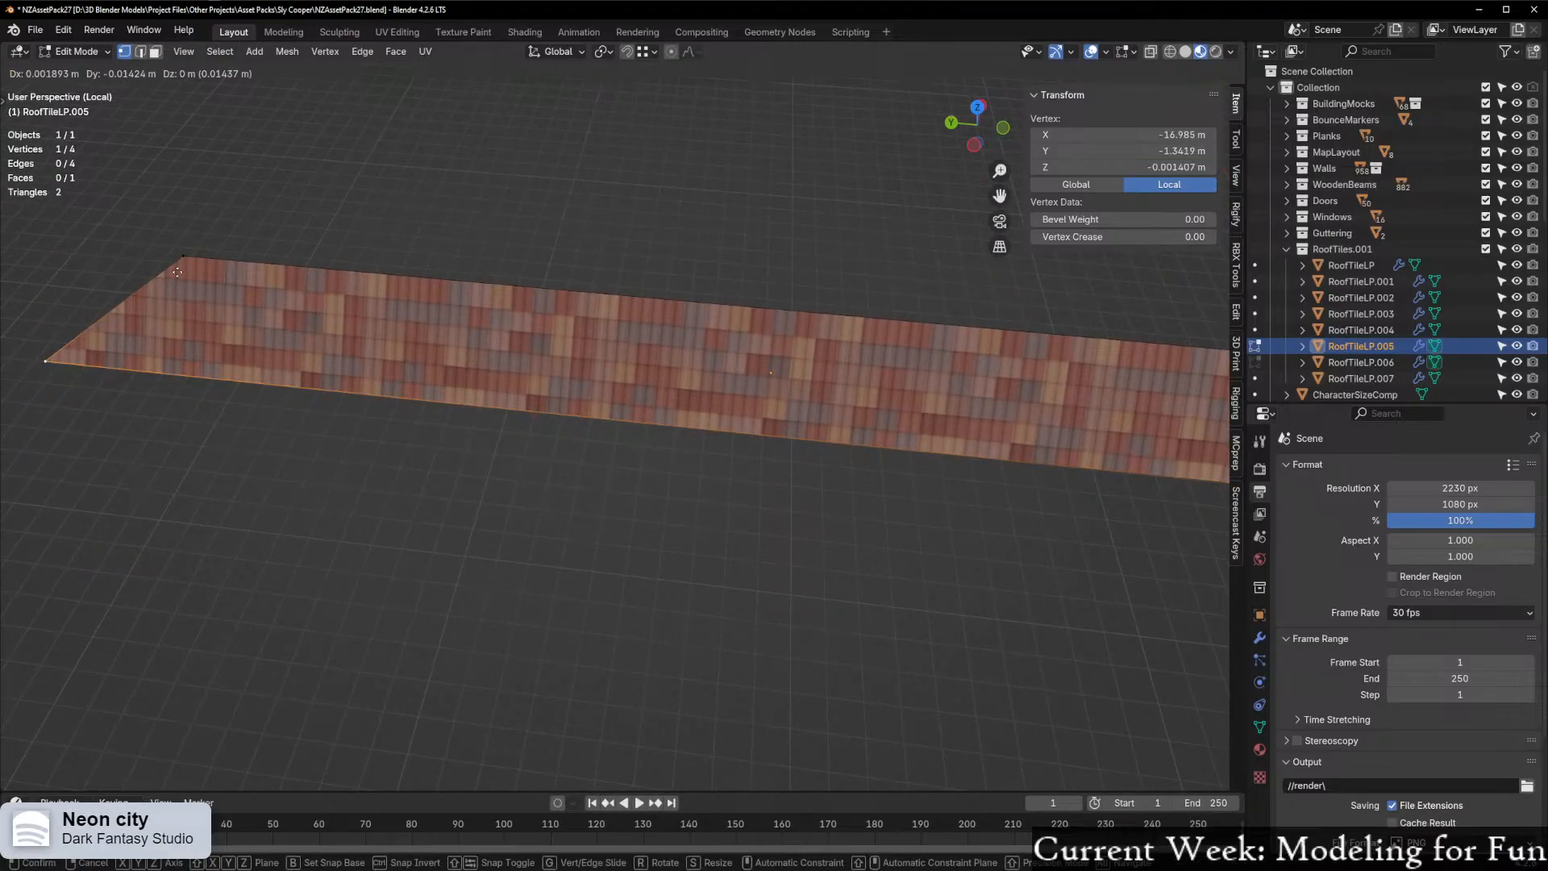
key(x)
key(x)
click(316, 287)
scroll(651, 391, down, 2)
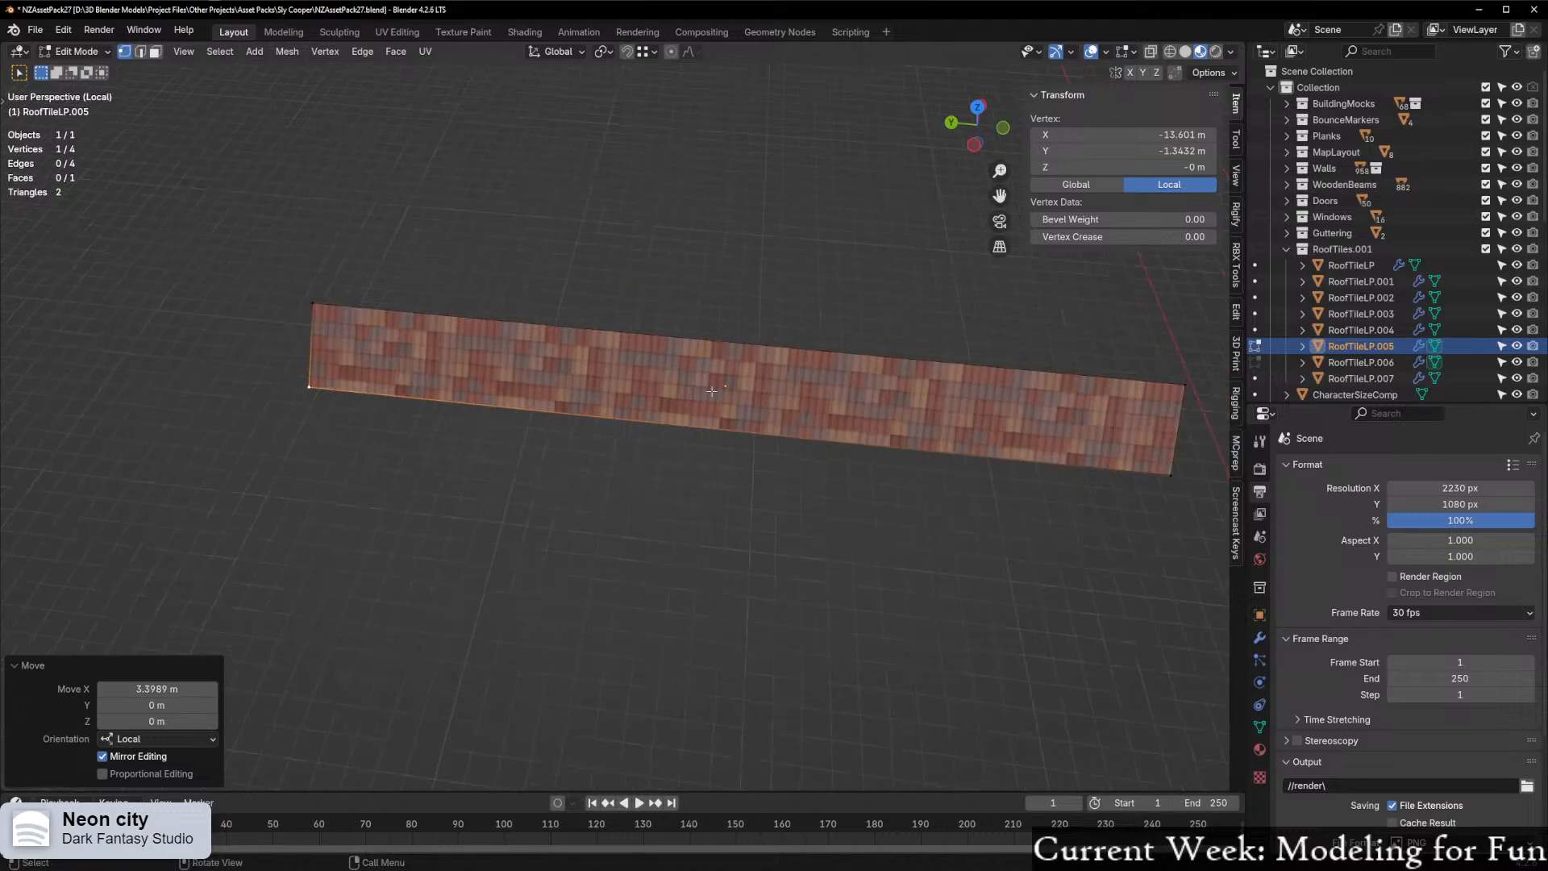
scroll(761, 395, up, 1)
key(ctrl+Tab)
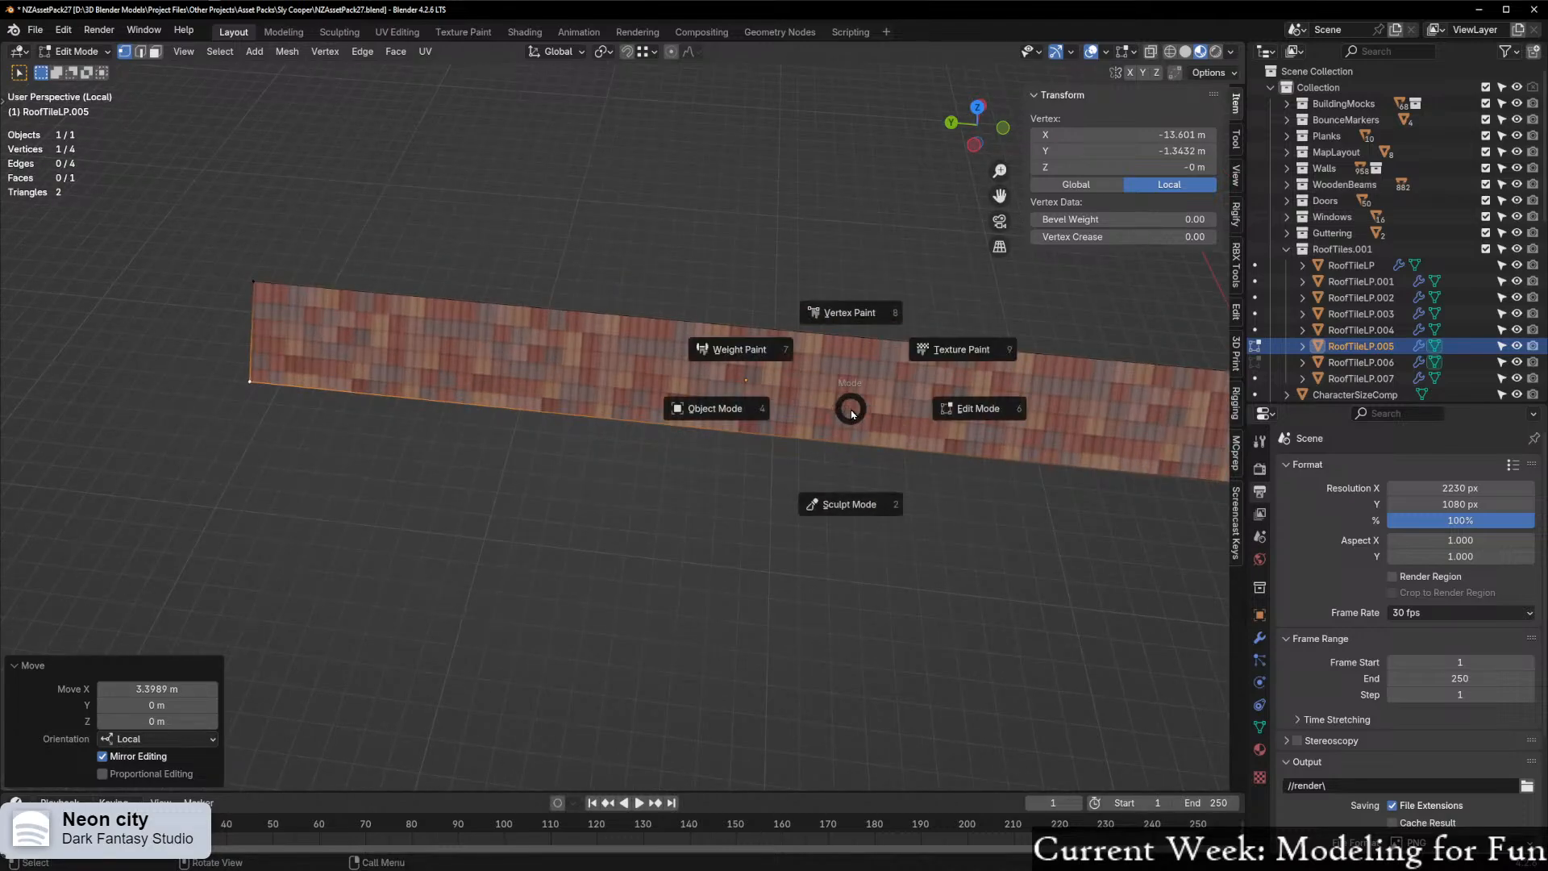
key(Escape)
scroll(468, 396, down, 2)
scroll(468, 395, up, 1)
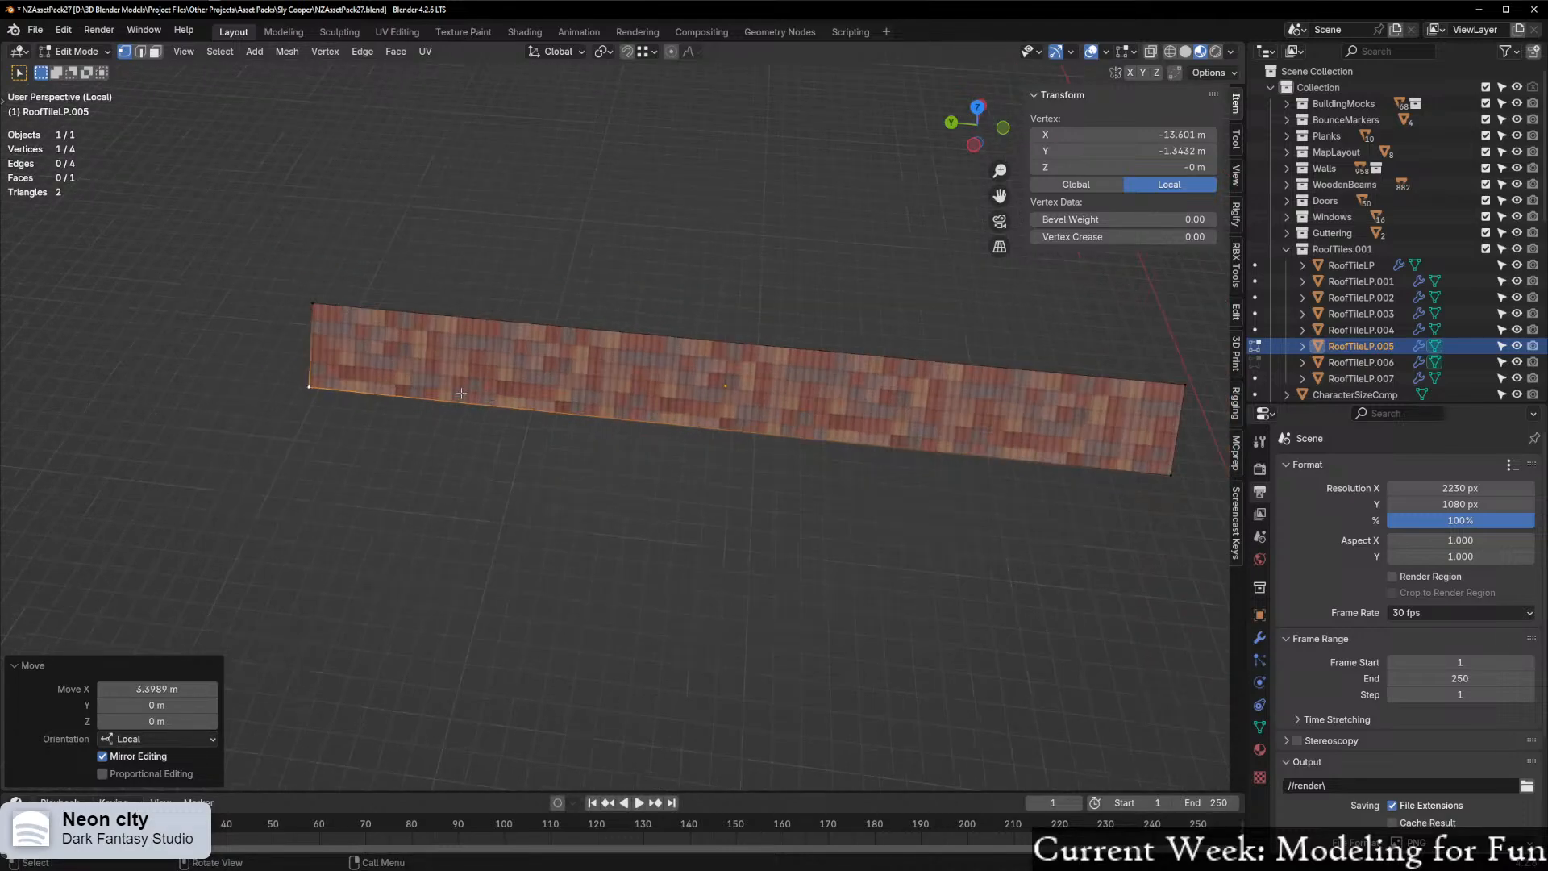
Shorten the tile strip to about 6.7 m by scaling its two end edges together along local X
key(2)
click(322, 354)
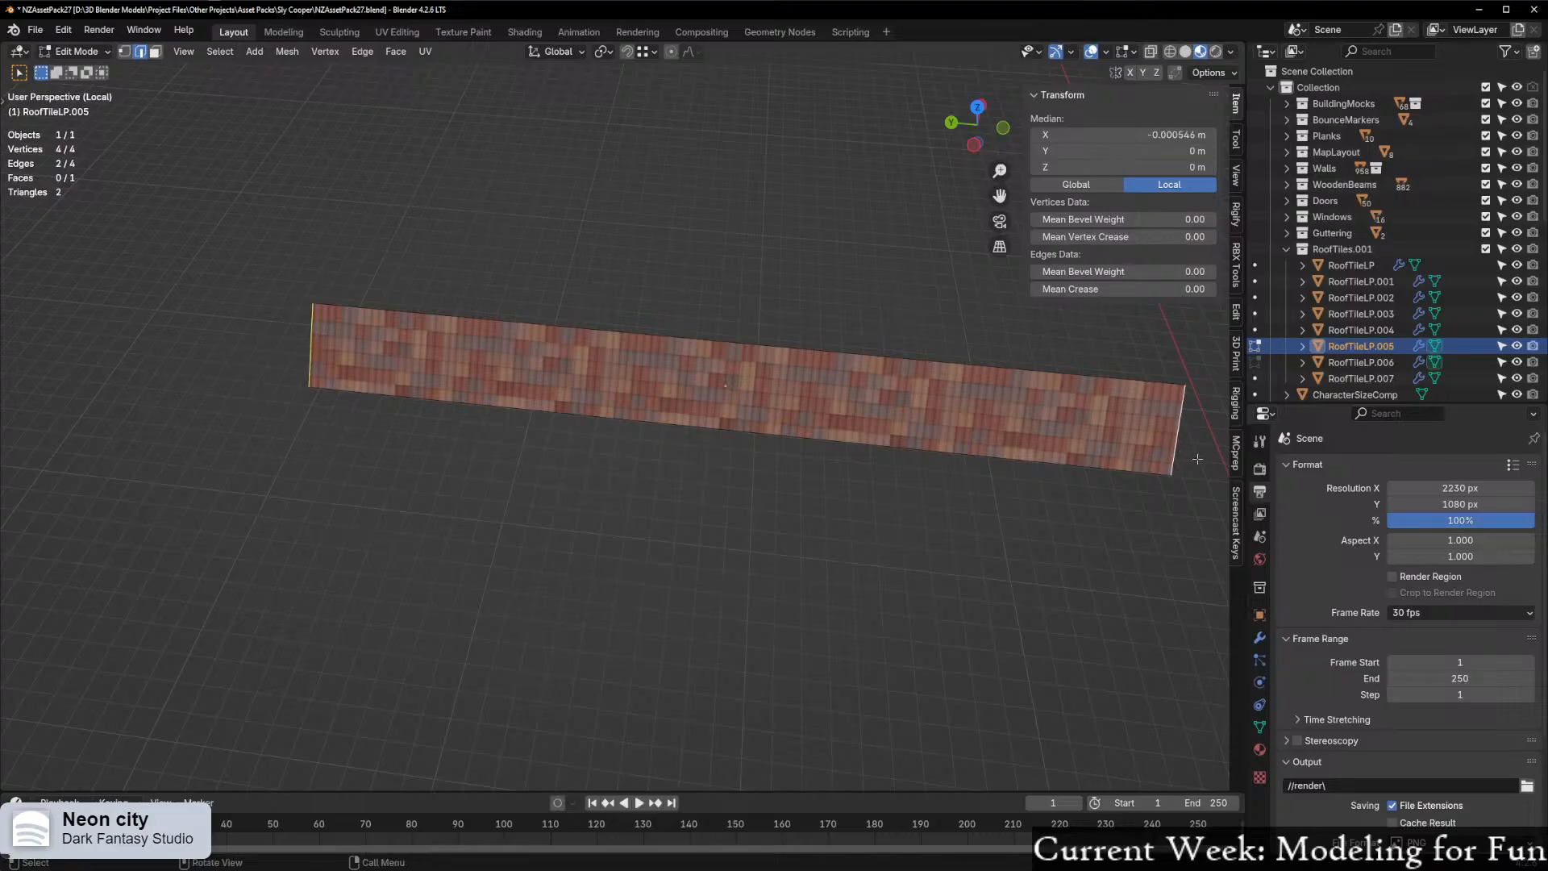
key(s)
key(x)
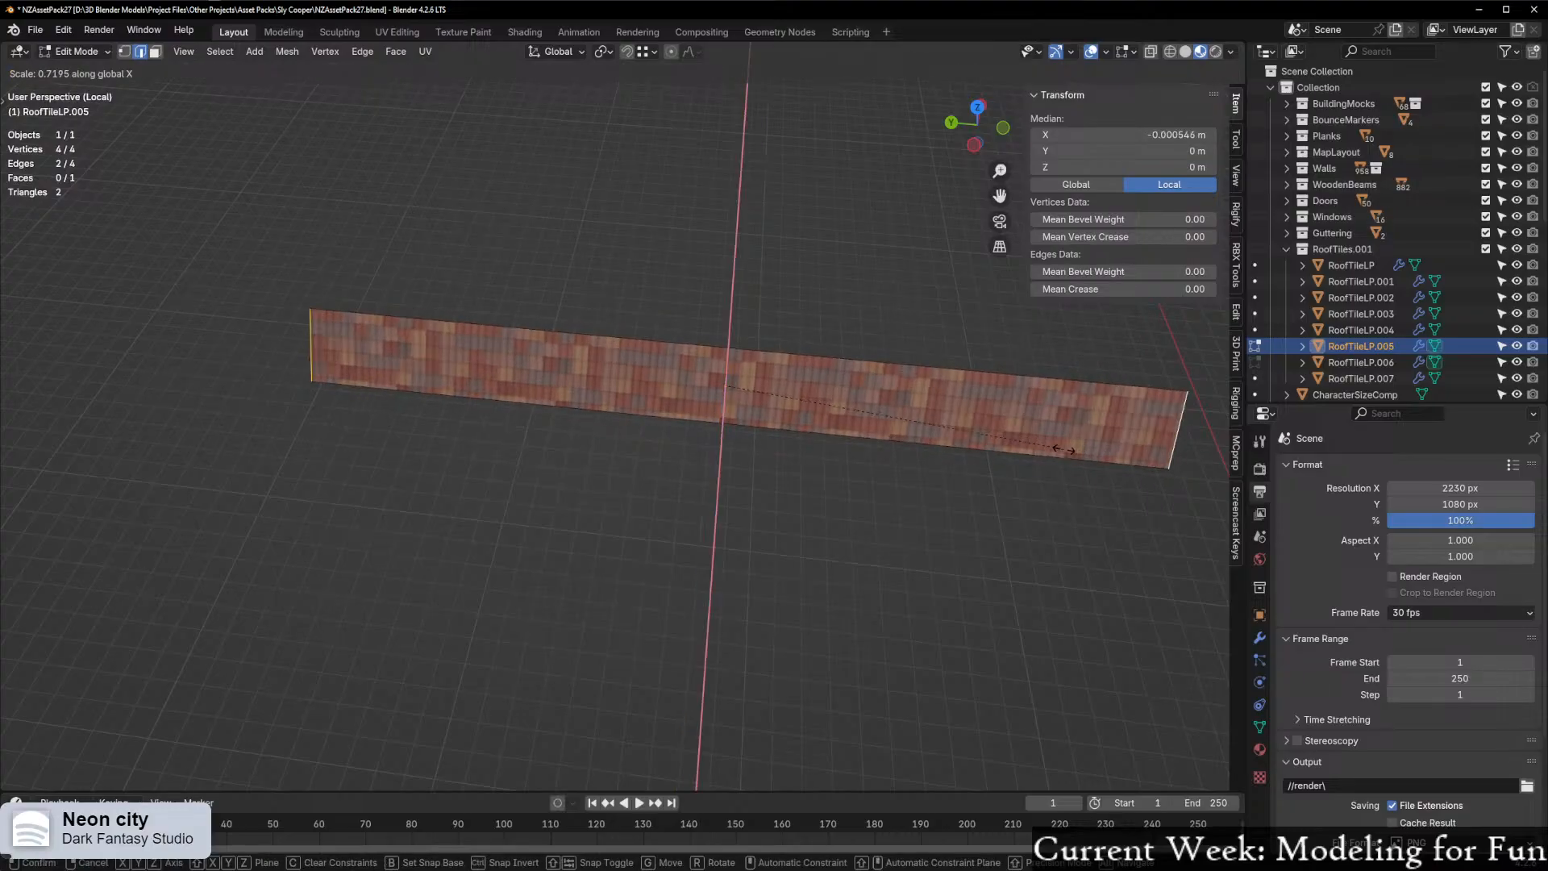
key(x)
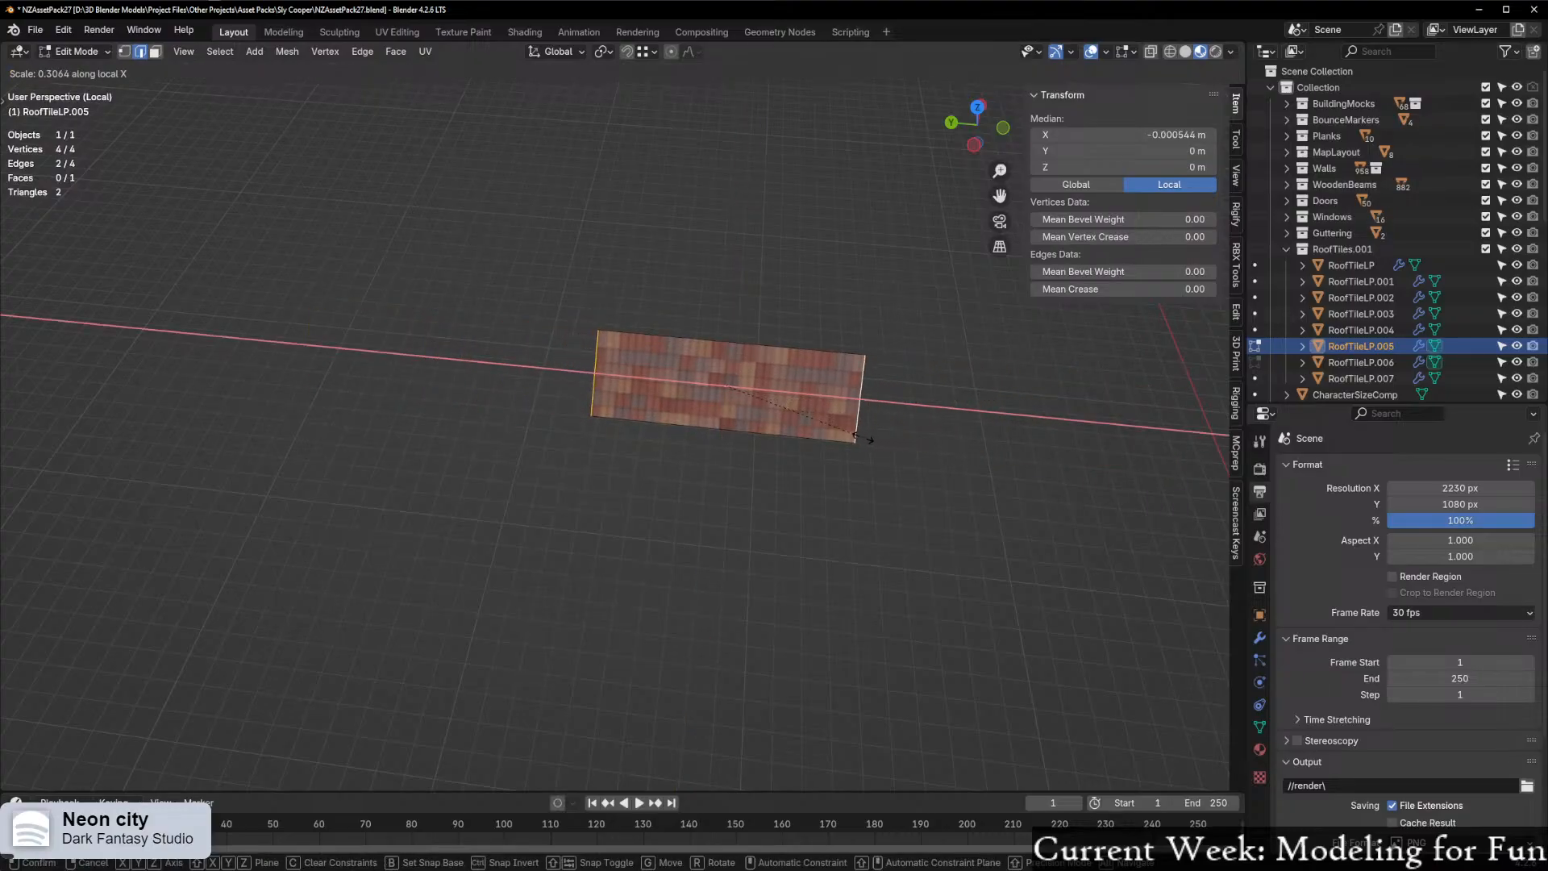
click(826, 435)
Bring the full scene back from local view and return the shortened strip to Object Mode
key(KP_Divide)
scroll(675, 428, up, 5)
middle_drag(675, 429, 605, 410)
key(ctrl+Tab)
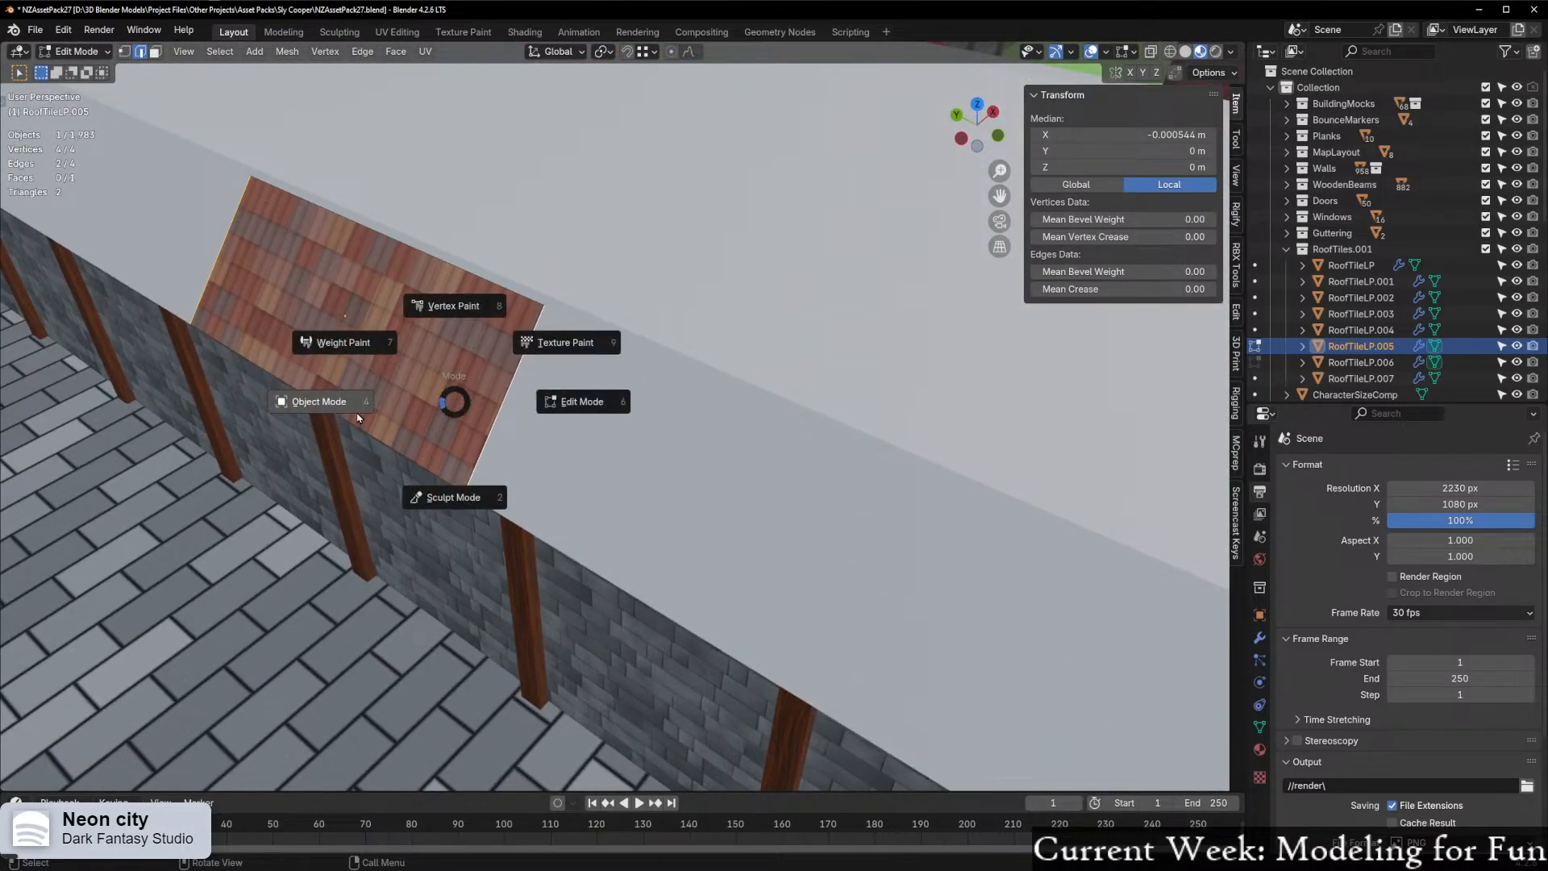
click(344, 410)
Move the tile strip up the roof slope by about 0.06 m along its local Y axis
scroll(512, 379, up, 3)
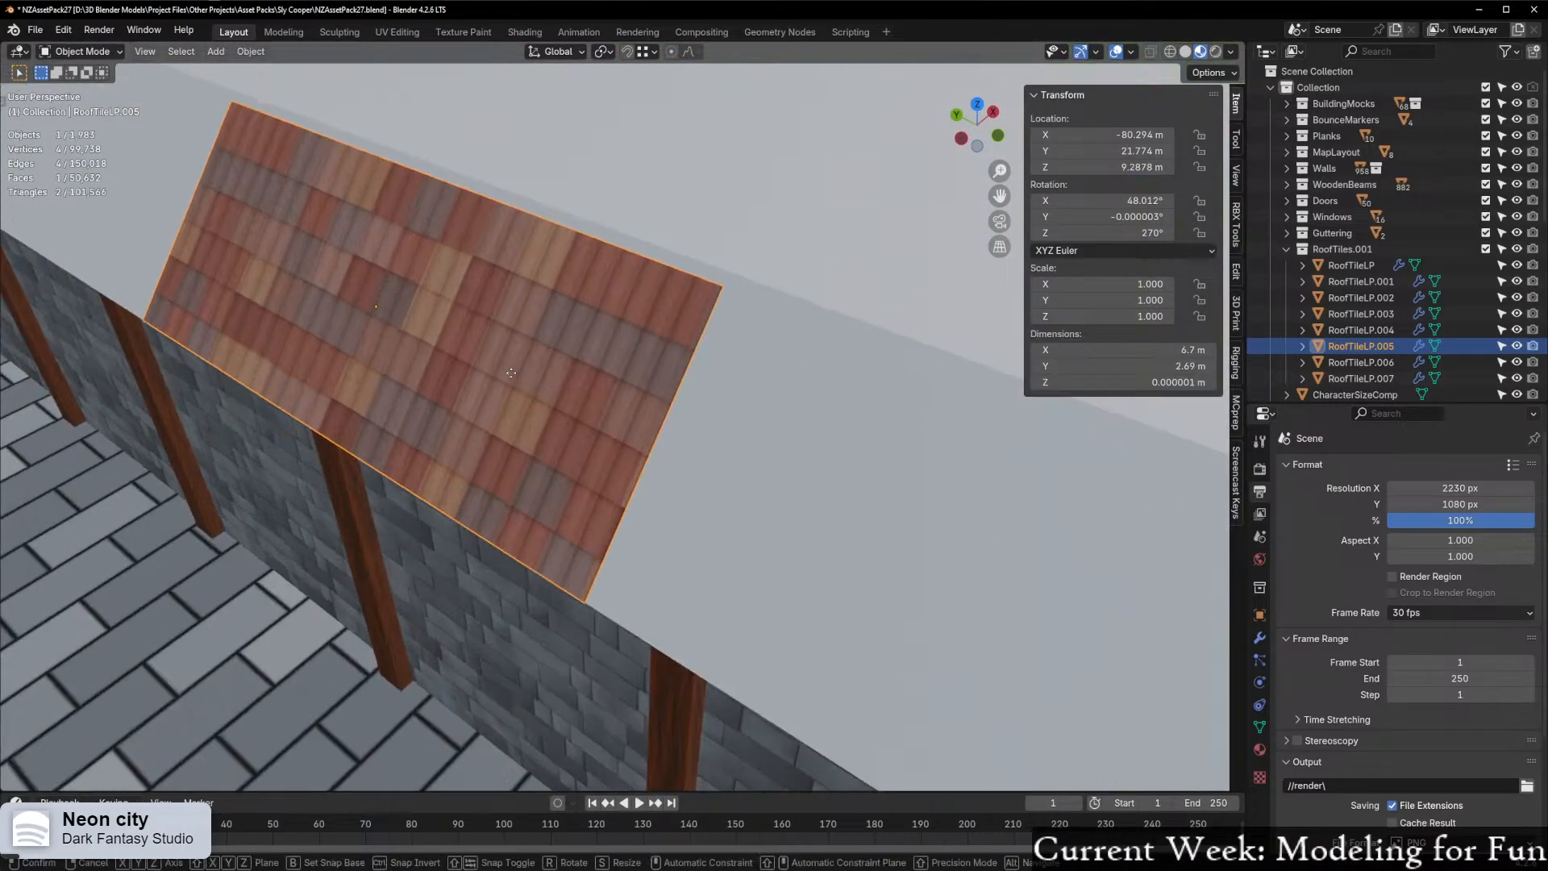
key(g)
key(y)
key(y)
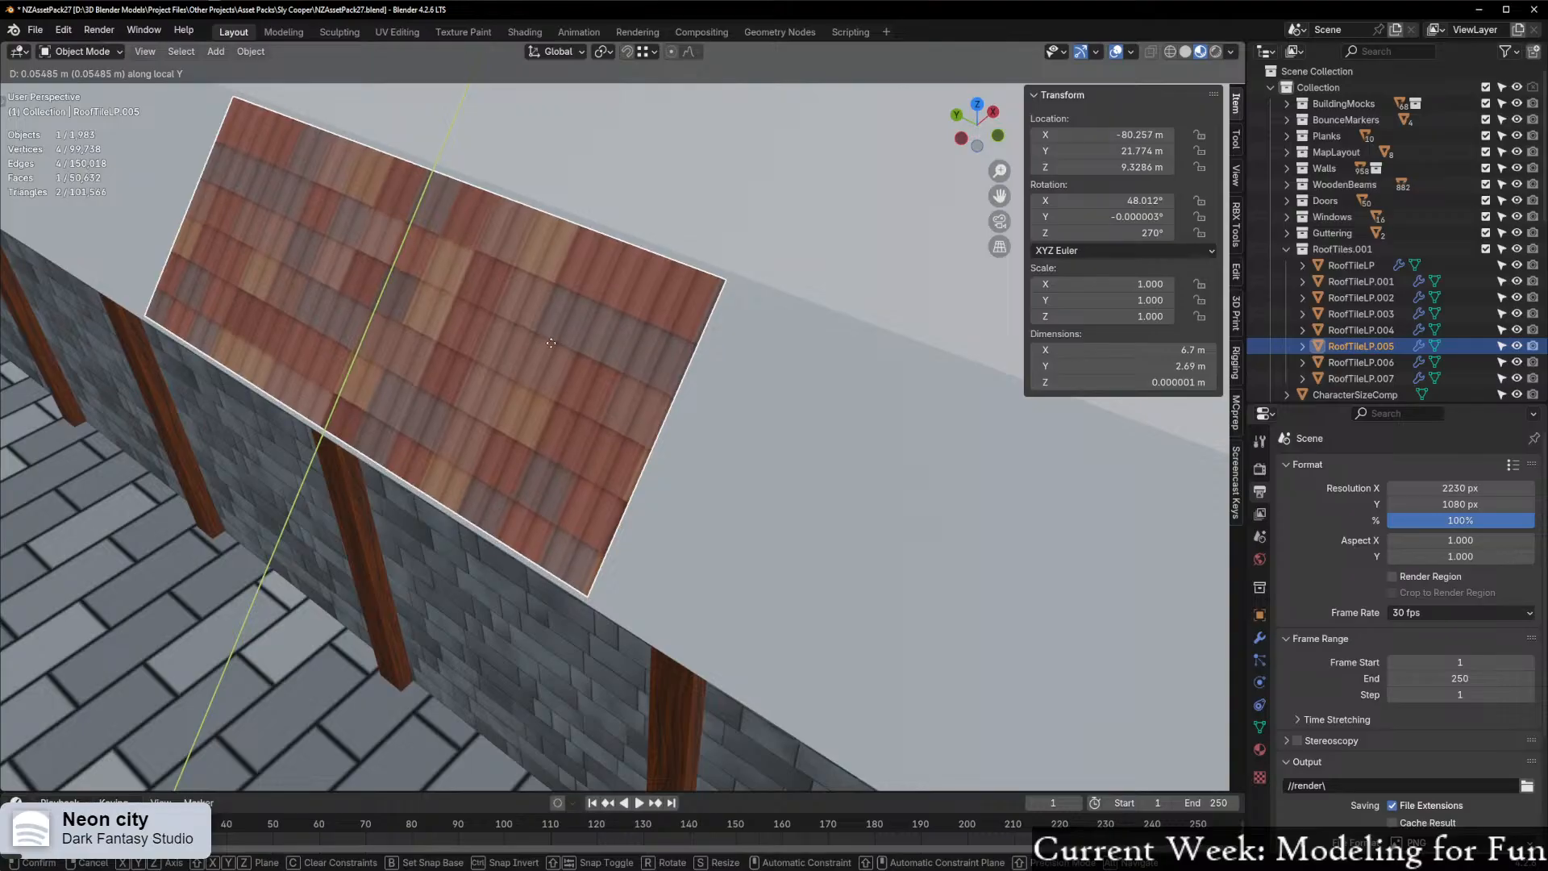
click(564, 347)
key(ctrl+Tab)
click(731, 382)
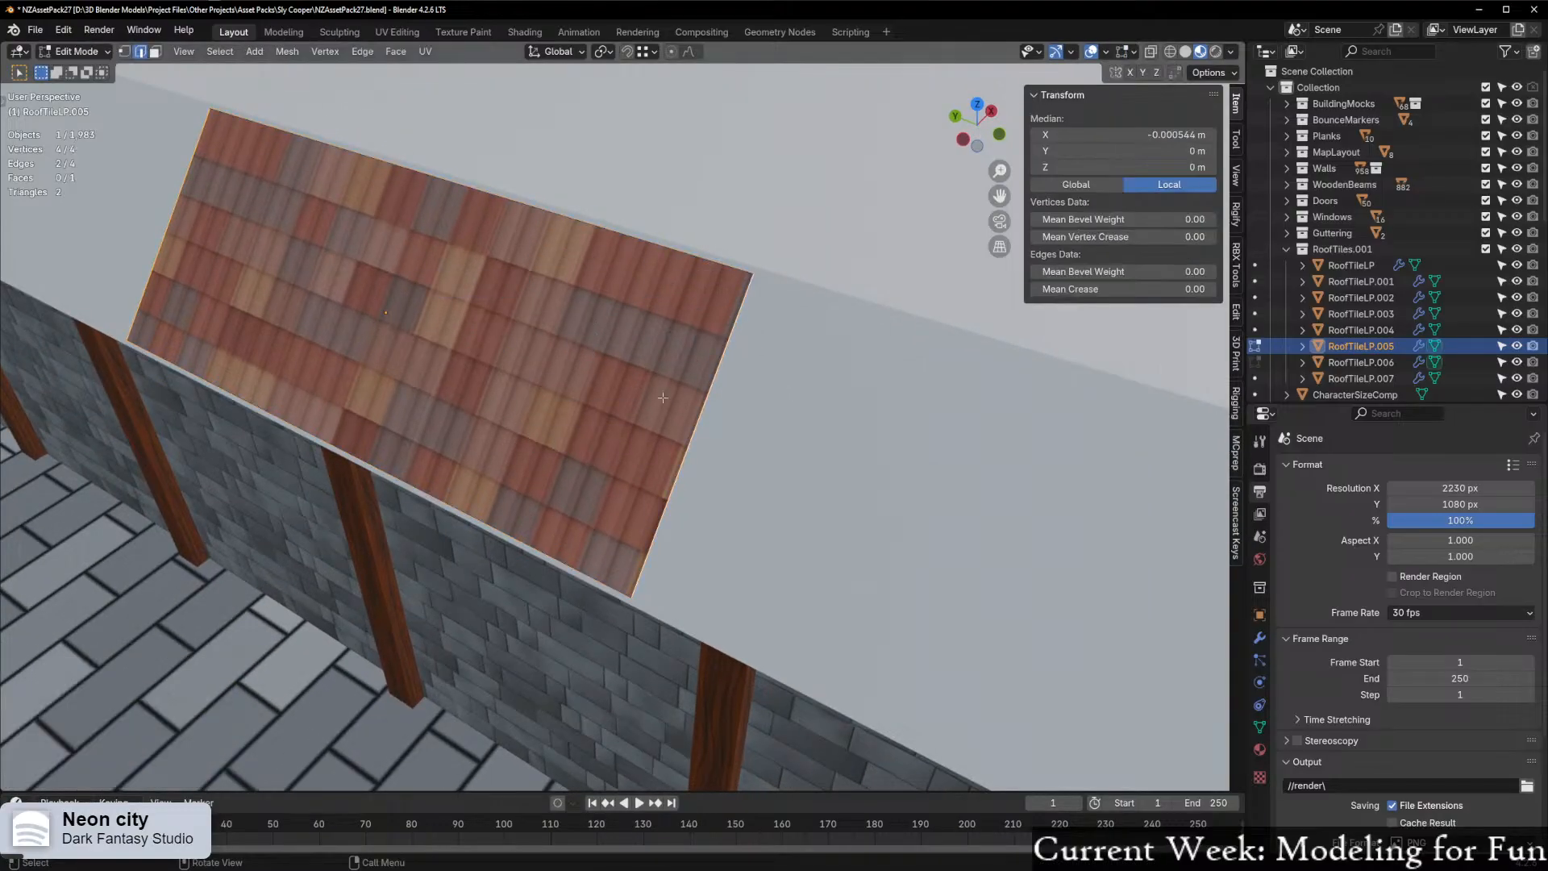
middle_drag(731, 382, 694, 393)
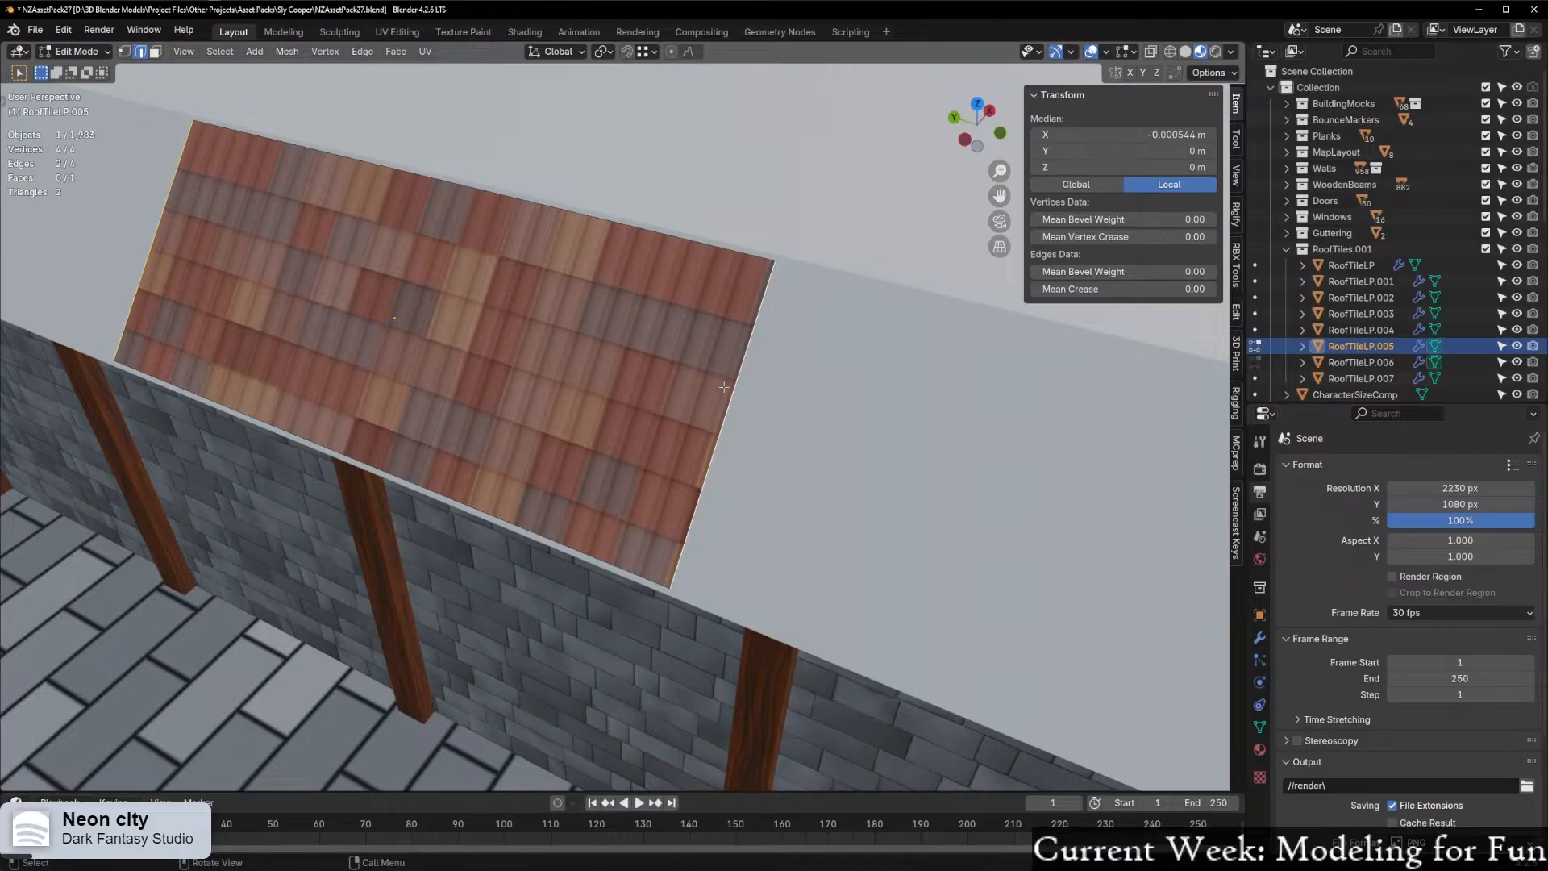
middle_drag(506, 370, 790, 328)
key(ctrl+Tab)
click(596, 305)
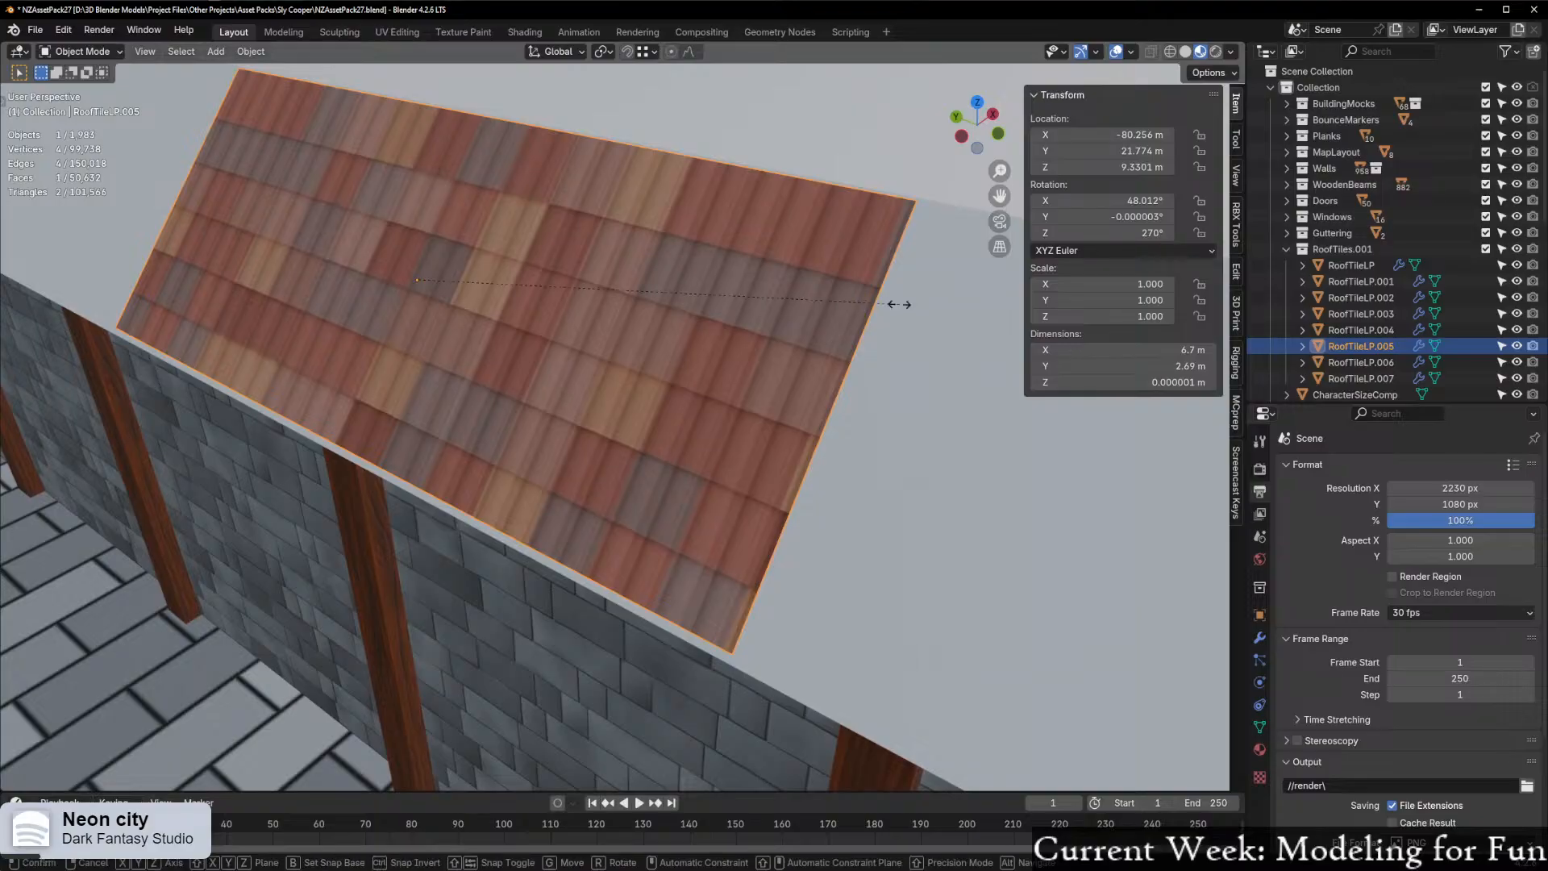
middle_drag(891, 312, 802, 314)
key(ctrl+Tab)
key(Escape)
key(s)
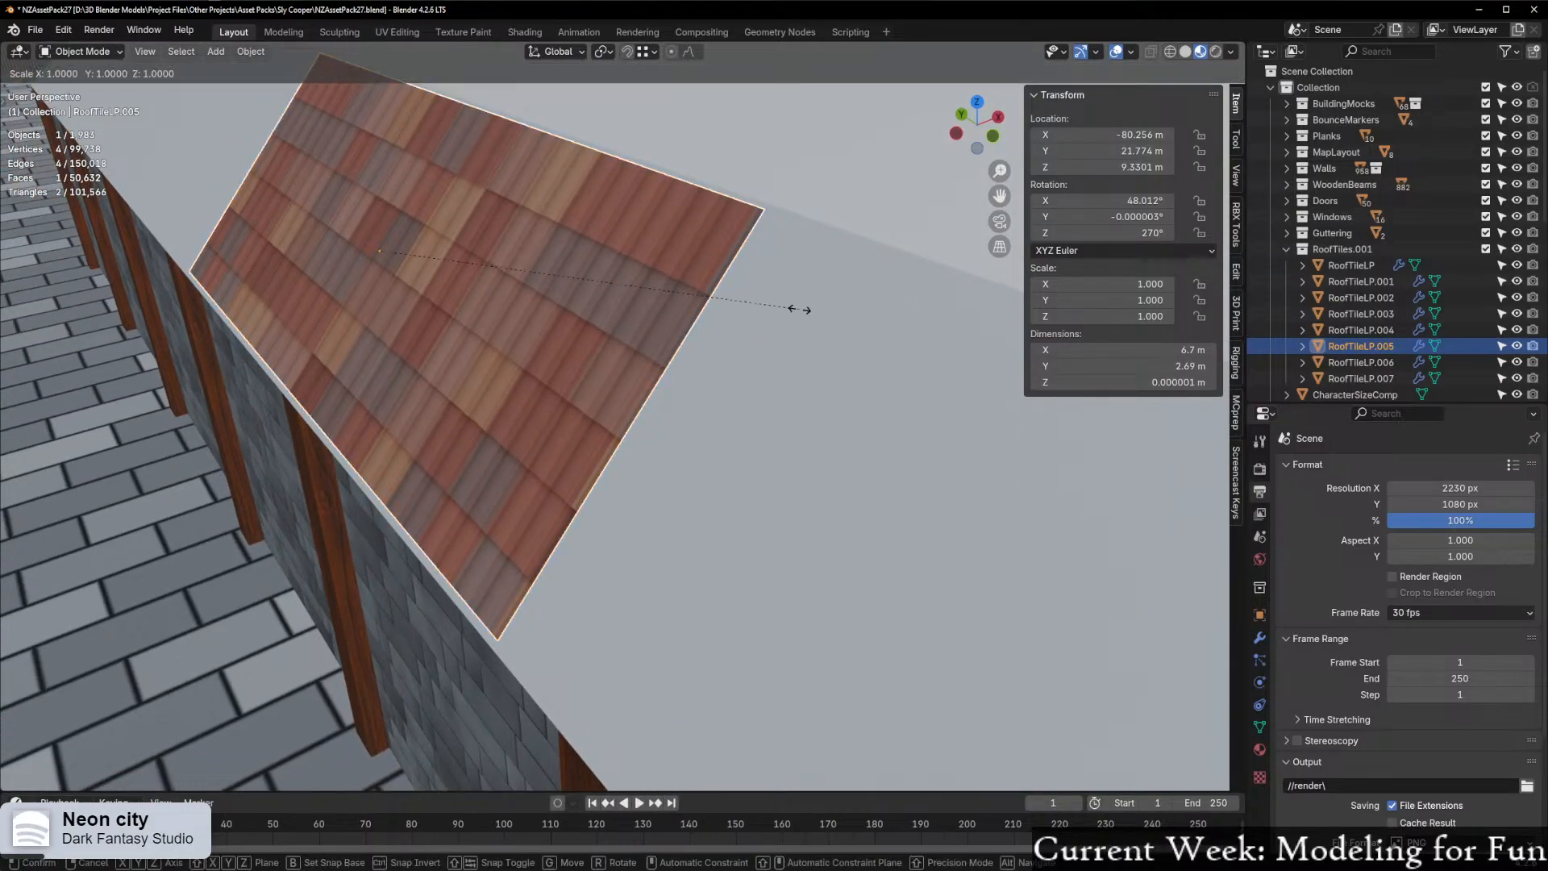
key(Escape)
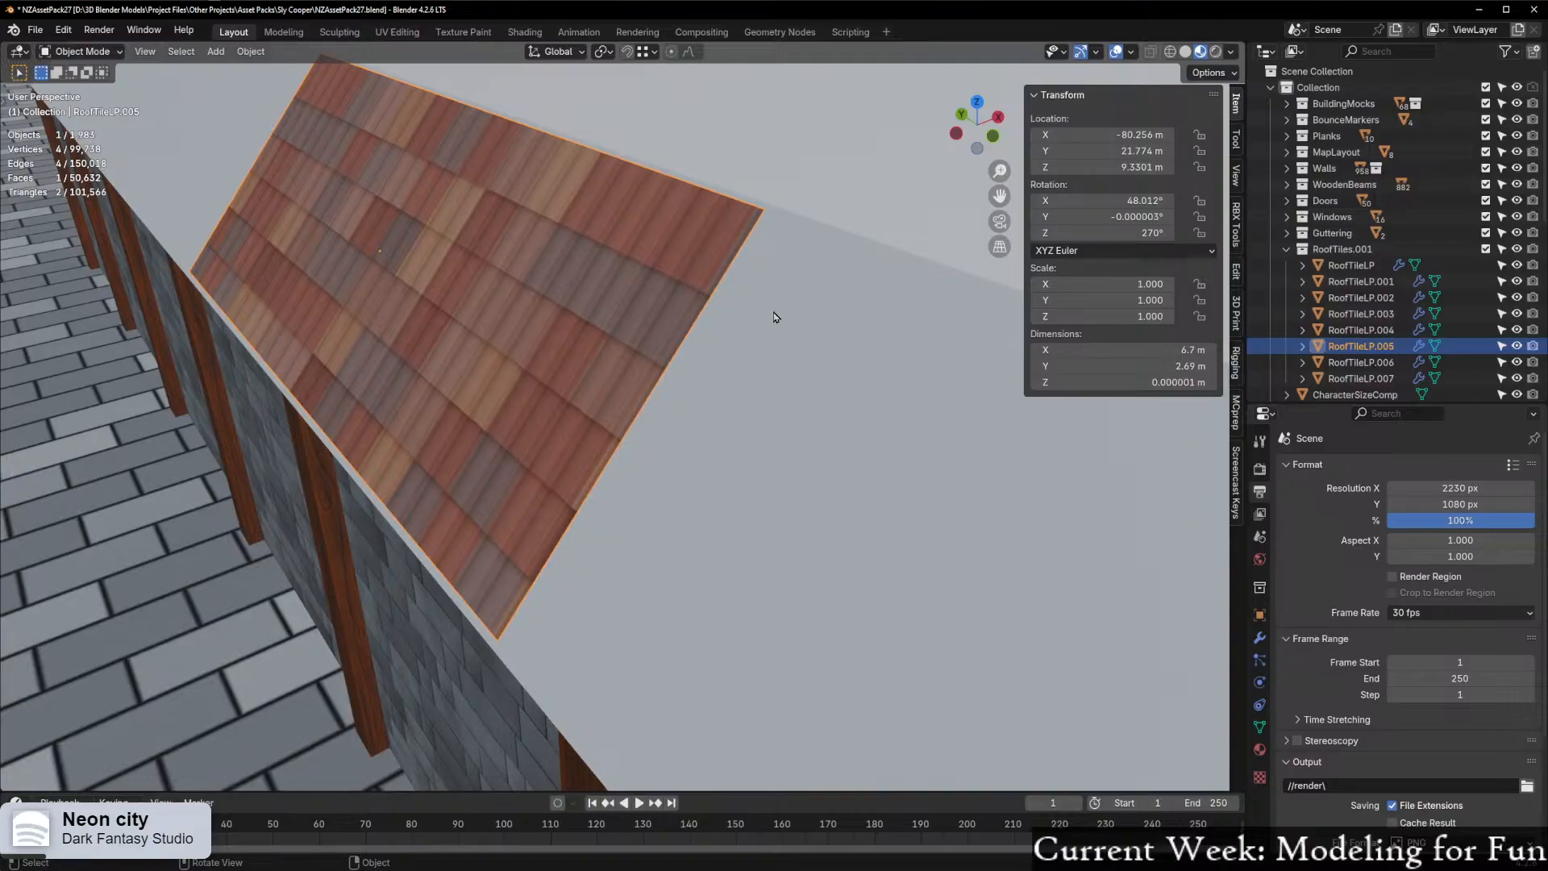
Nudge the tile strip back down the slope by about 0.004 m along its local Y axis
key(g)
key(y)
key(y)
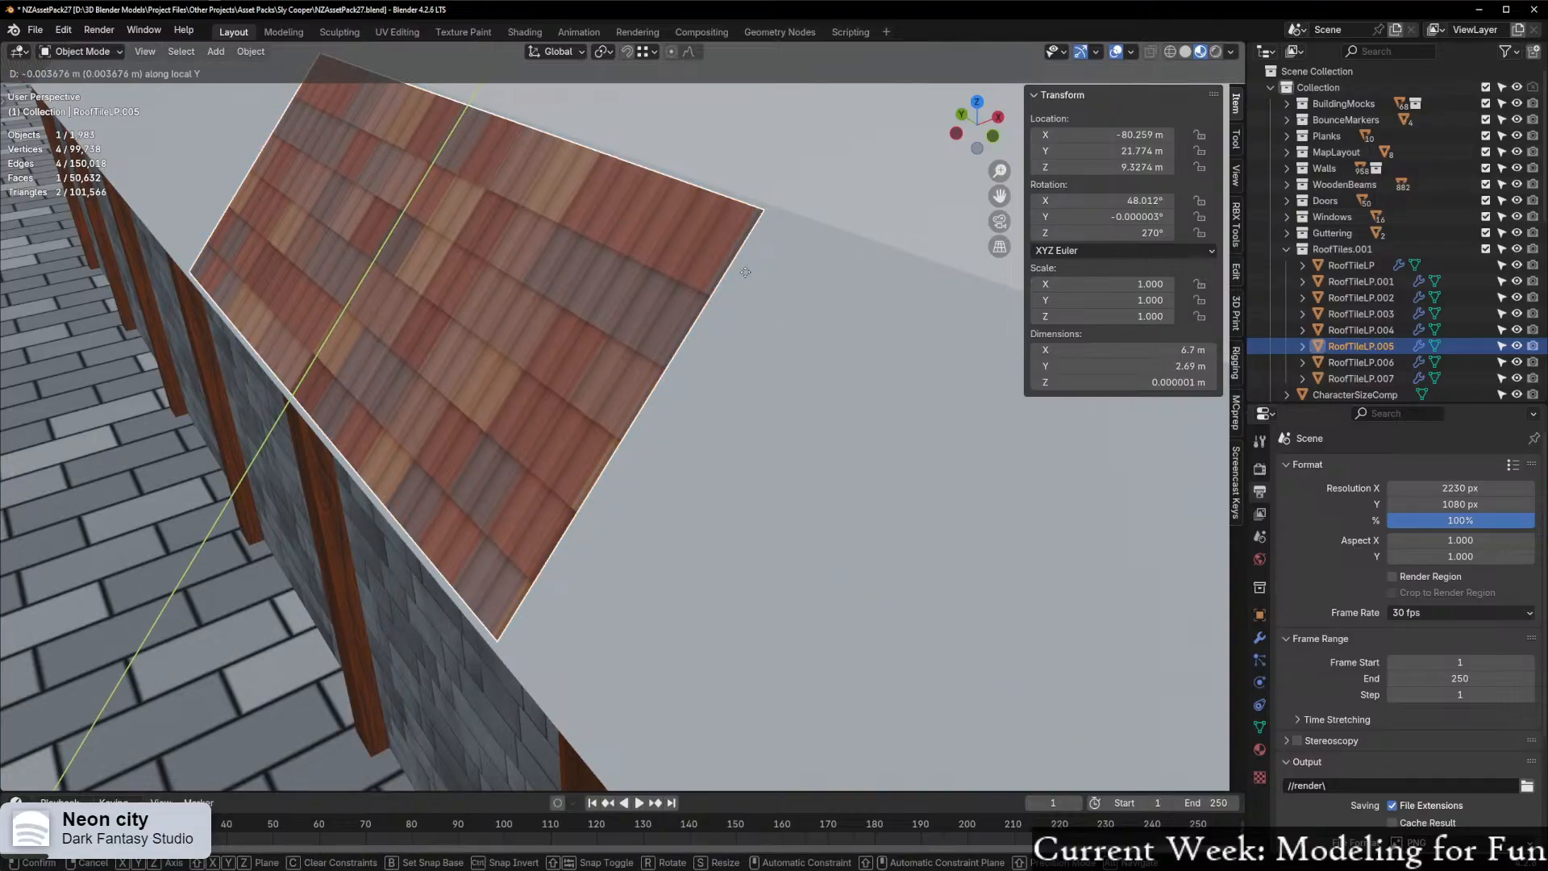
click(745, 271)
In Edit Mode, turn off Correct Face Attributes and scale the whole tile face up uniformly by about 1.023
key(ctrl+Tab)
click(864, 269)
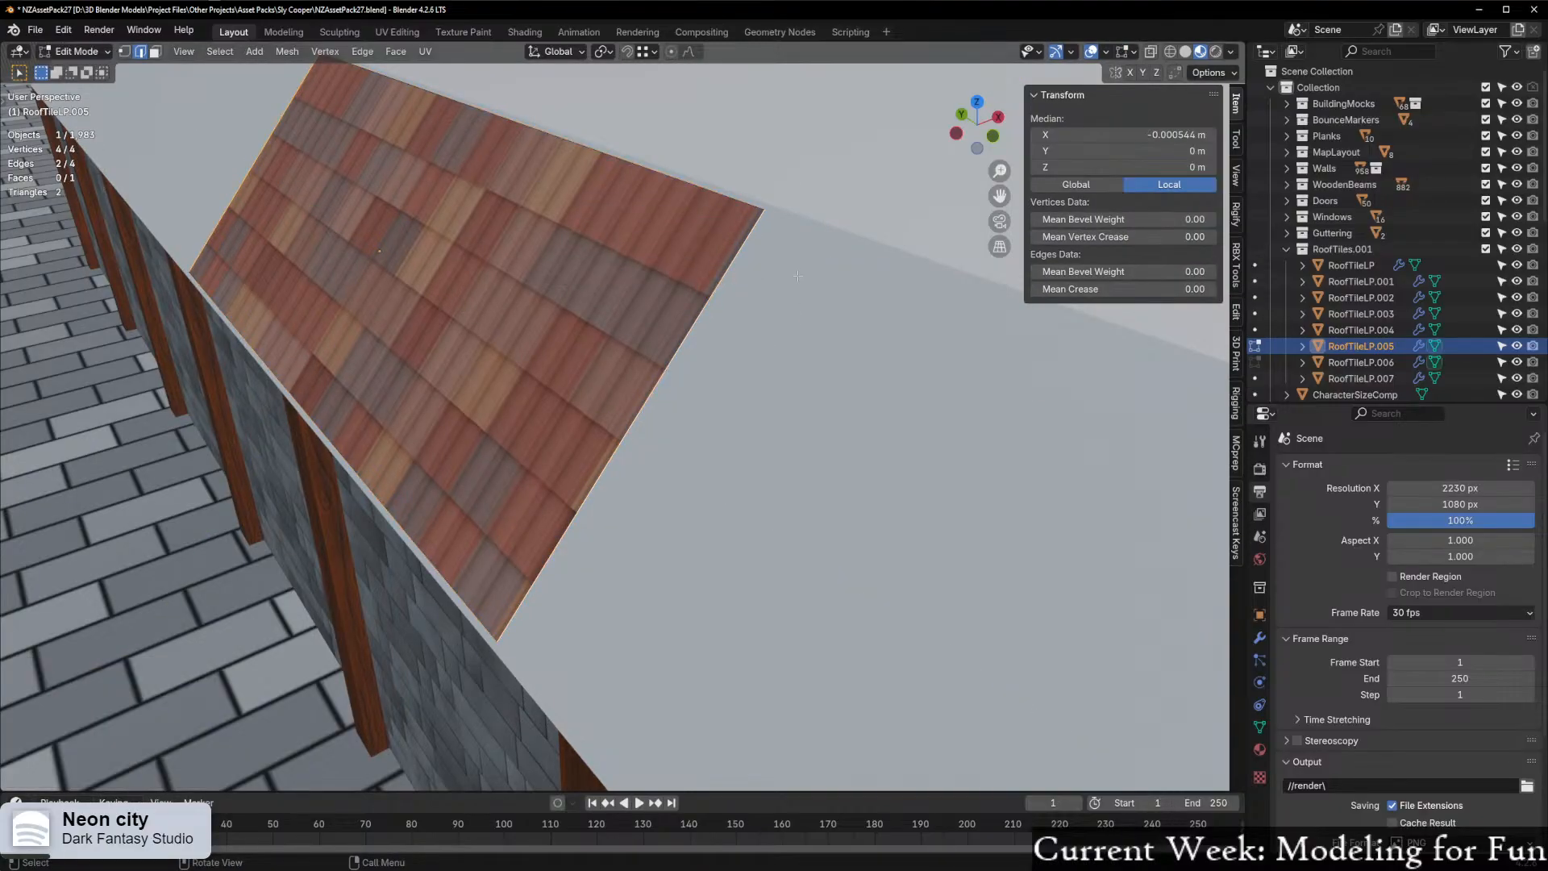
click(1209, 72)
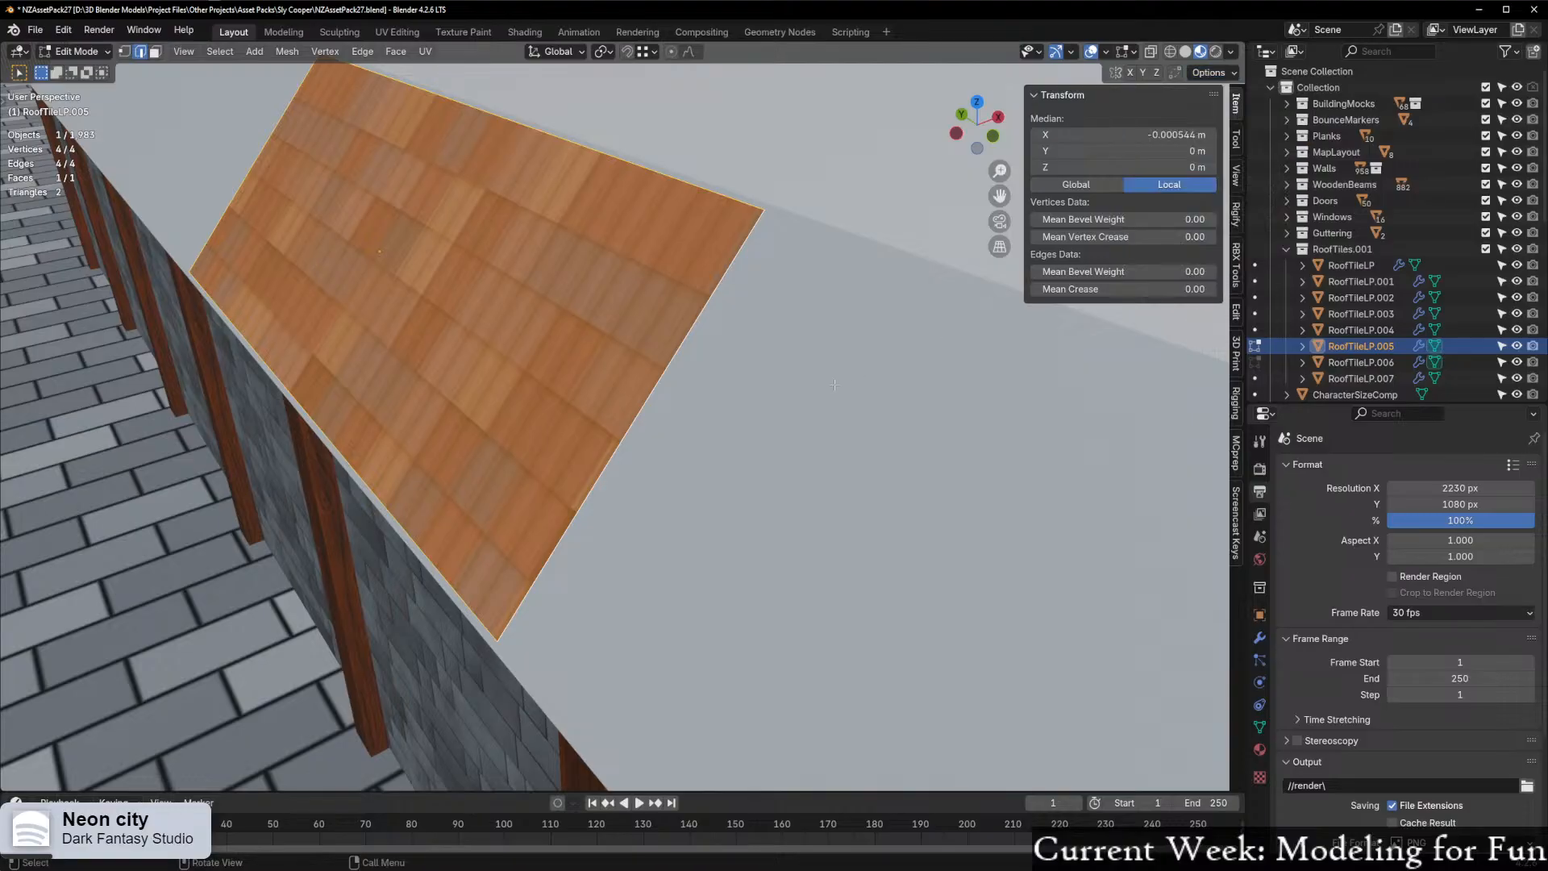
key(s)
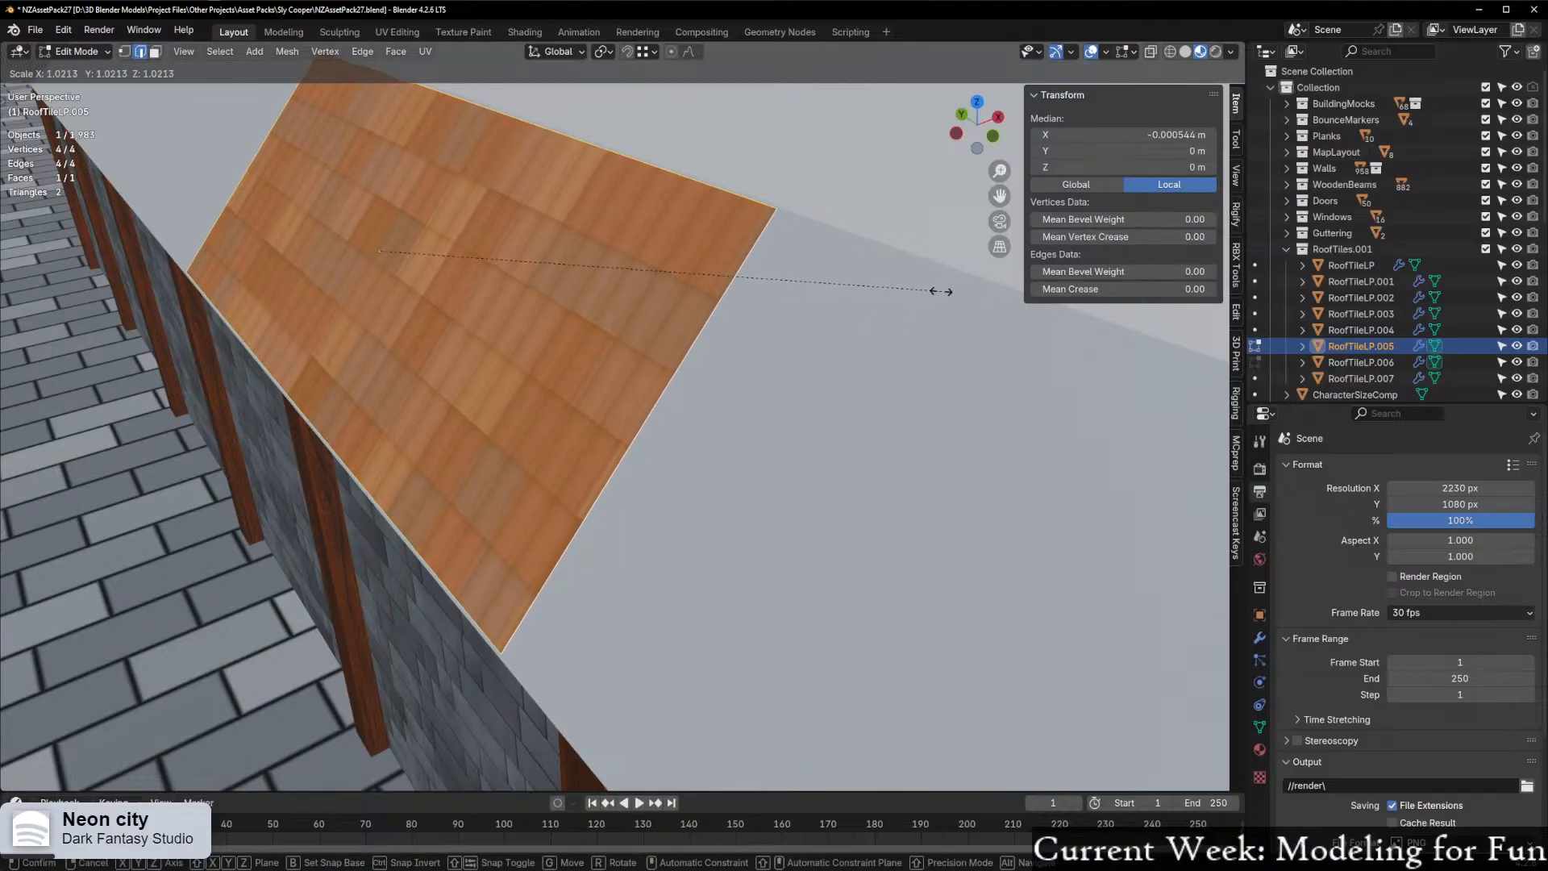
click(949, 289)
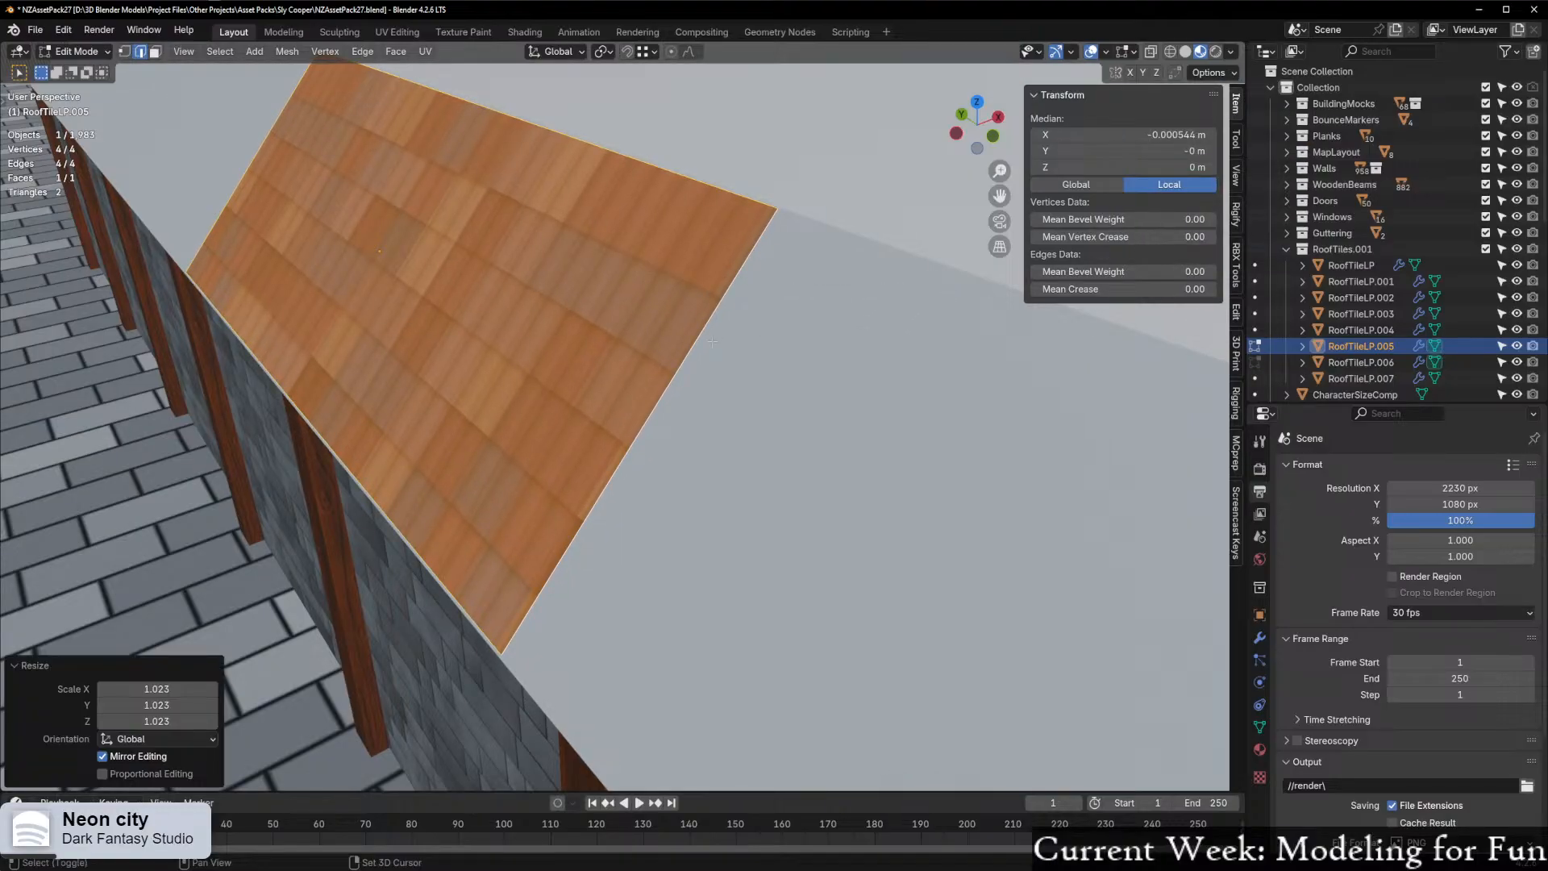
Enlarge the tile face uniformly once more, by a factor of about 1.01, to fill the slope's height
middle_drag(712, 342, 758, 326)
shift+middle_drag(757, 325, 598, 480)
scroll(598, 480, up, 2)
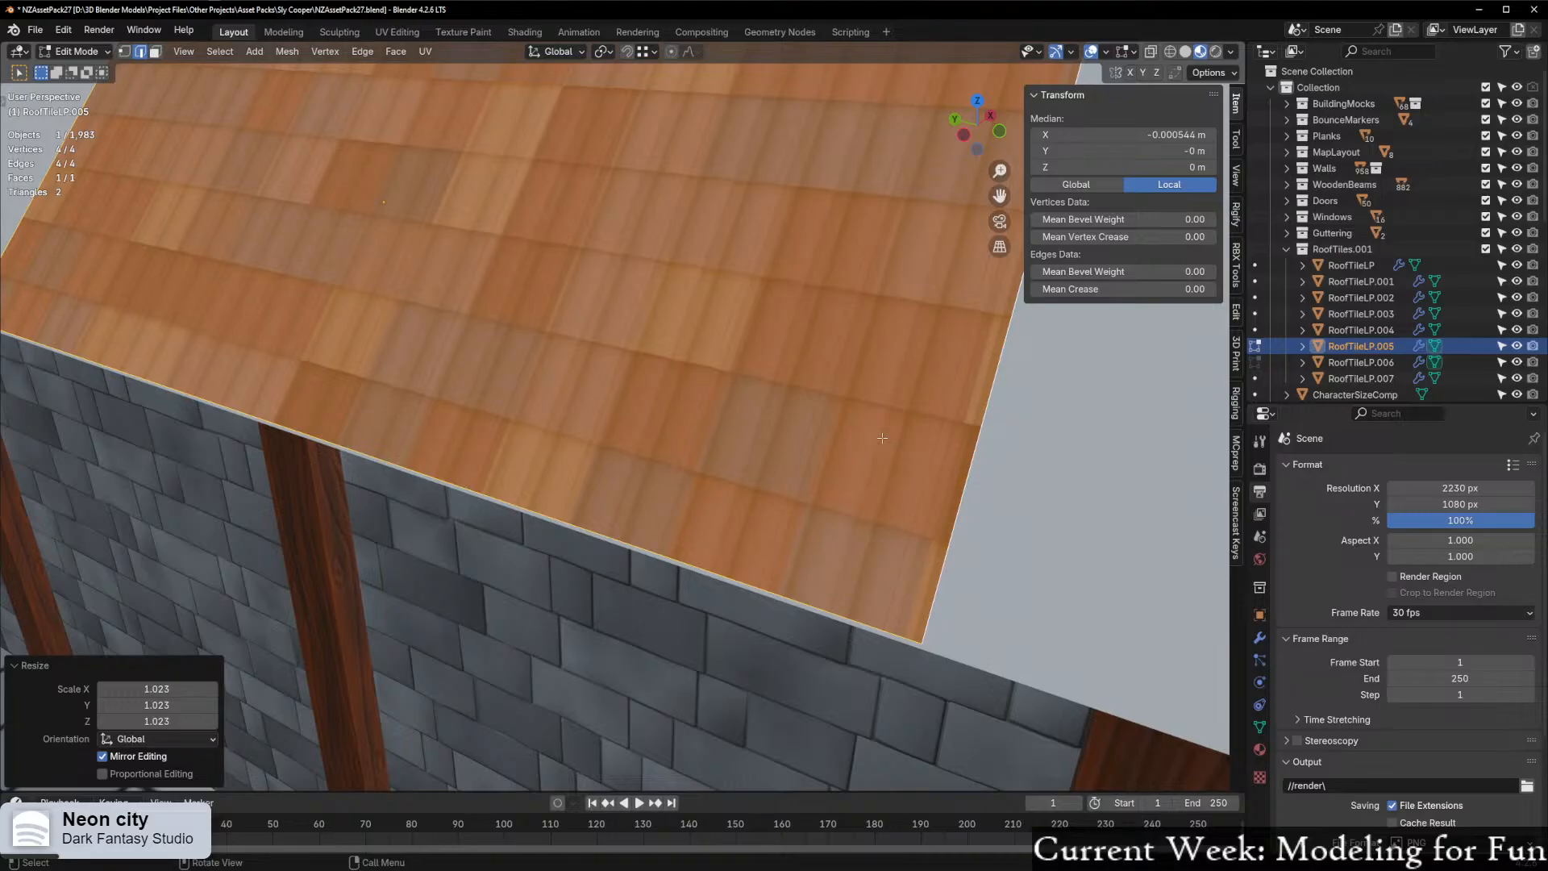
scroll(882, 437, down, 3)
key(s)
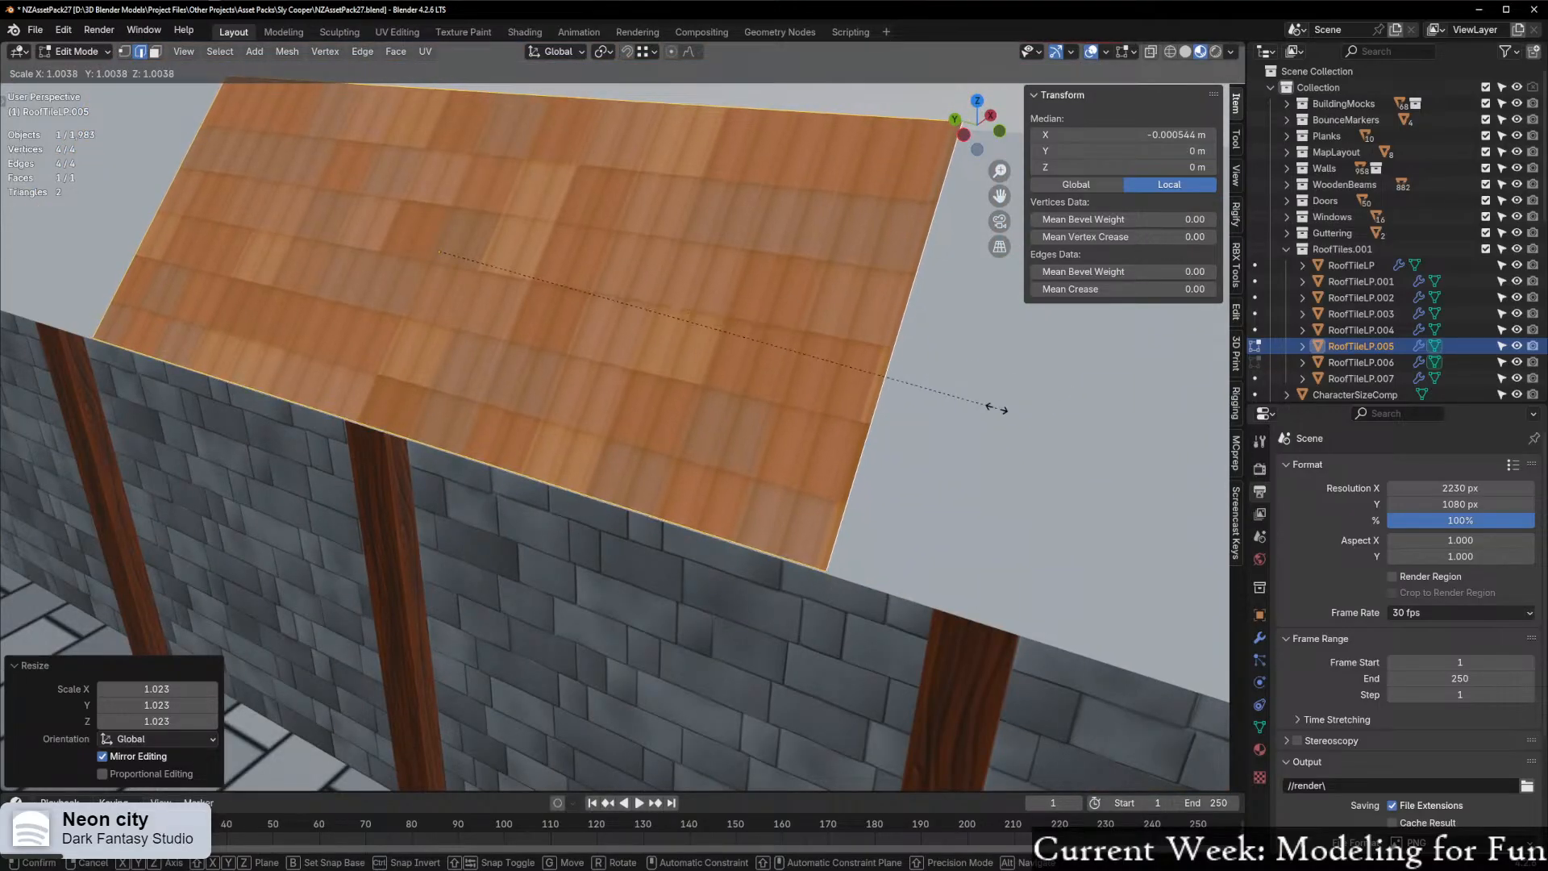
click(1037, 401)
Turn Correct Face Attributes back on for mesh transforms
middle_drag(1038, 400, 1165, 137)
click(1209, 73)
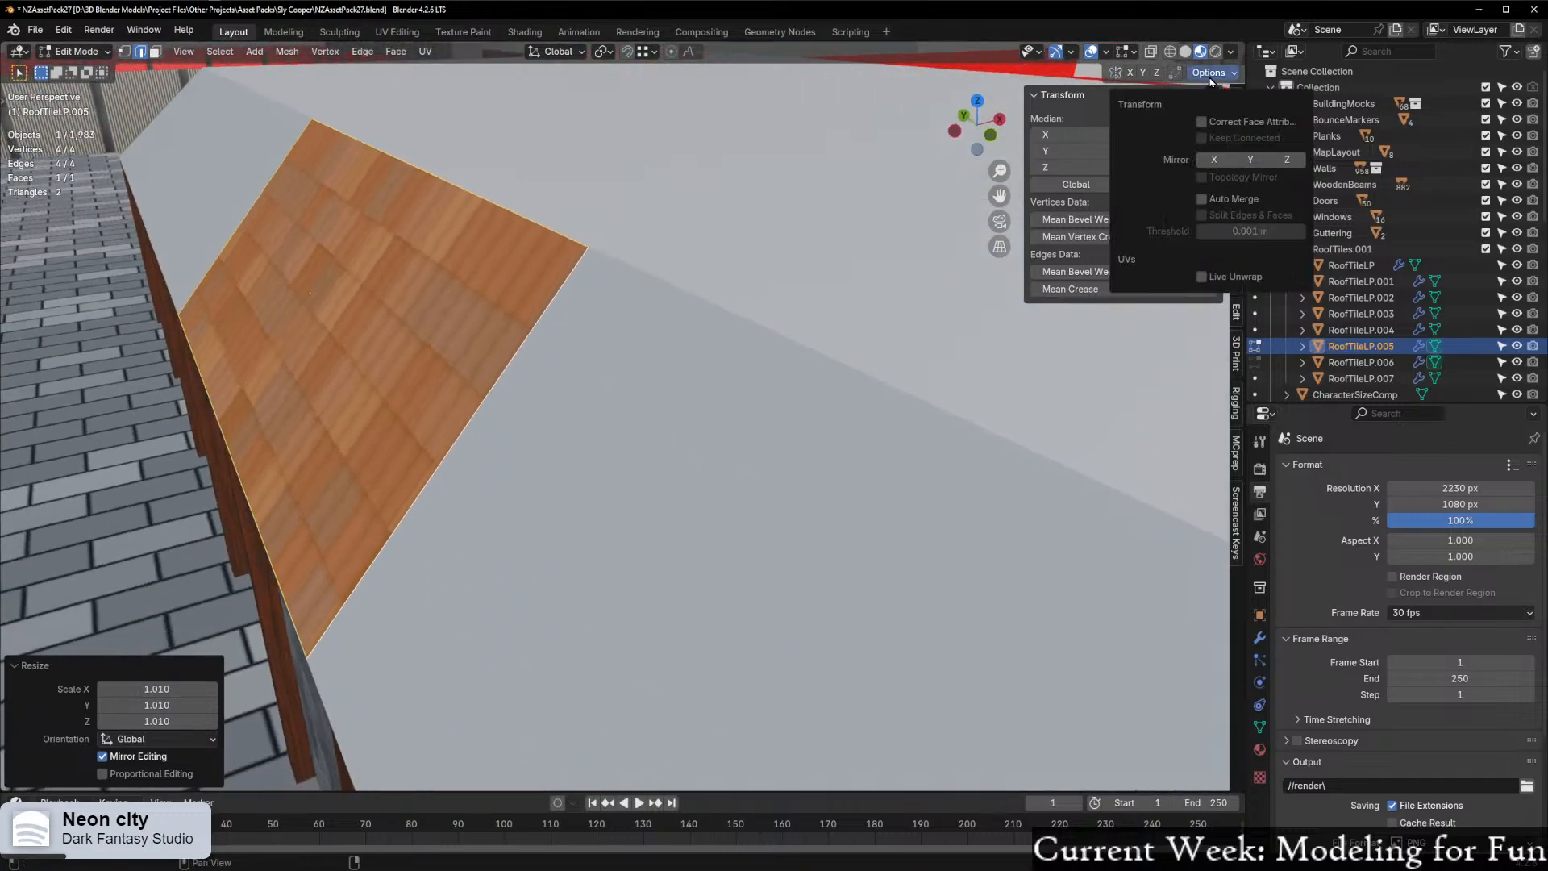
click(1203, 123)
Select the tile strip's upper edge and set the snap target to Edge
click(556, 238)
middle_drag(497, 271, 782, 282)
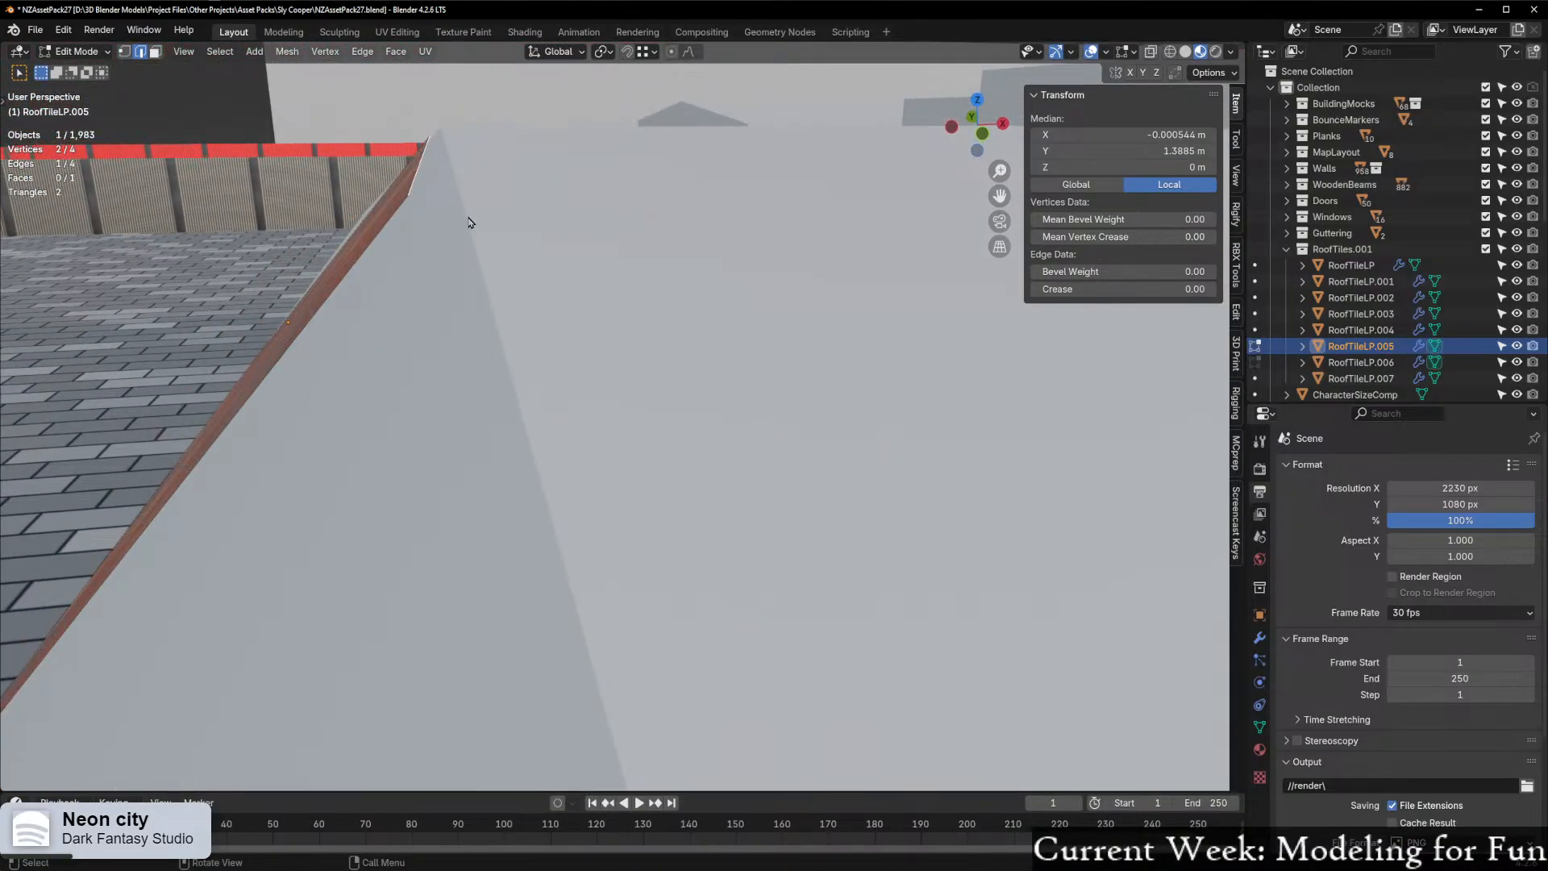
click(639, 51)
click(613, 184)
key(g)
key(x)
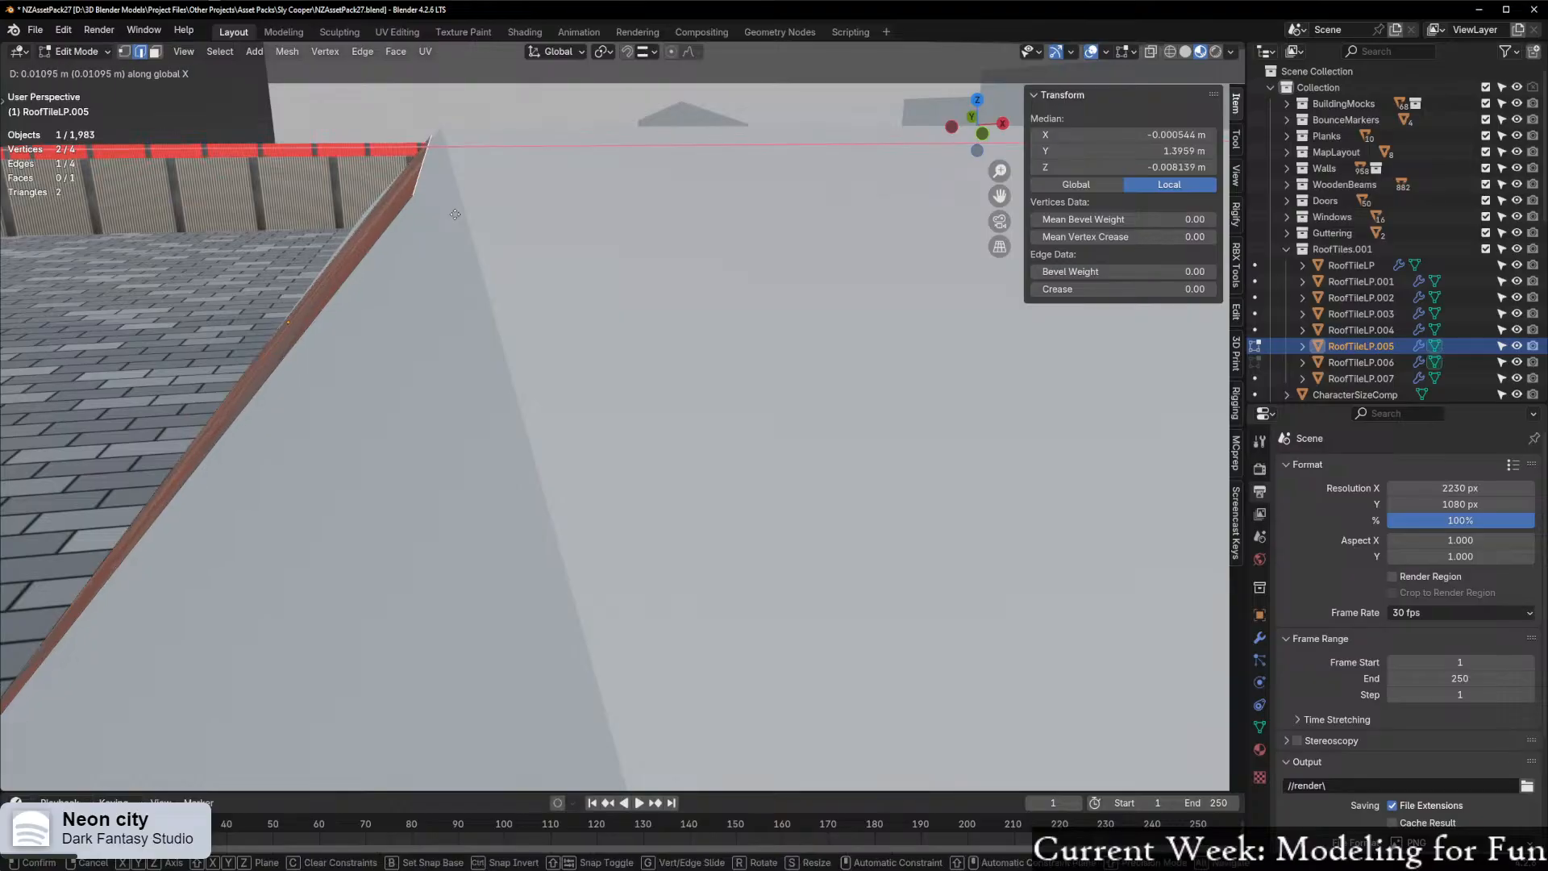
click(468, 218)
click(645, 52)
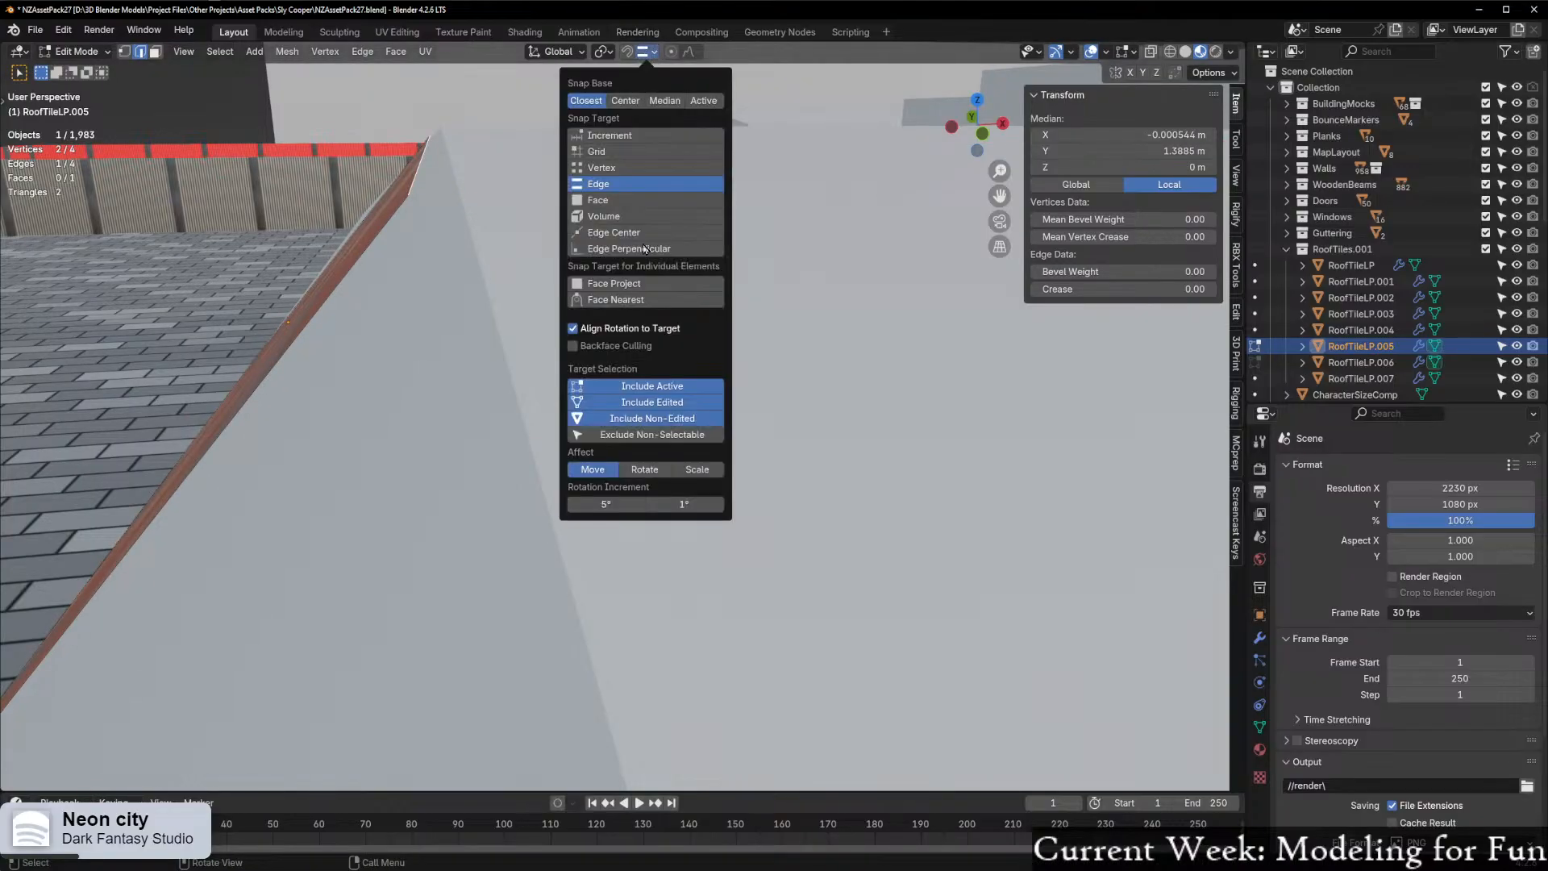
Move the strip's upper edge along global X, snapping it to the roof block's upper bevel edge
key(g)
key(x)
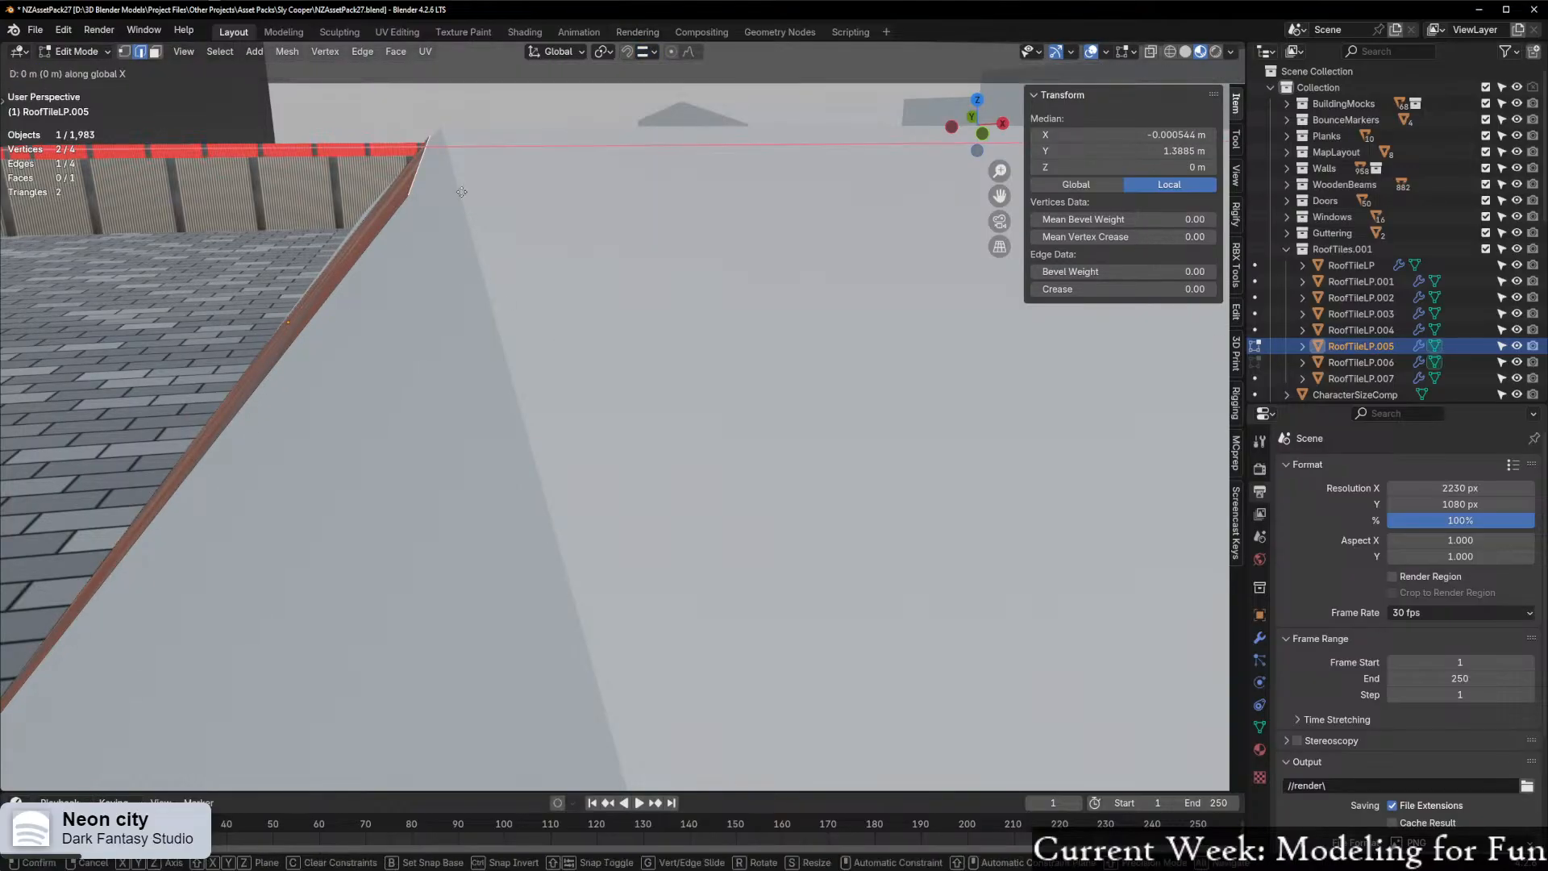
click(455, 253)
Select the strip's lower edge and snap it along global X to the roof block's lower edge
middle_drag(454, 253, 567, 225)
click(518, 290)
key(g)
key(x)
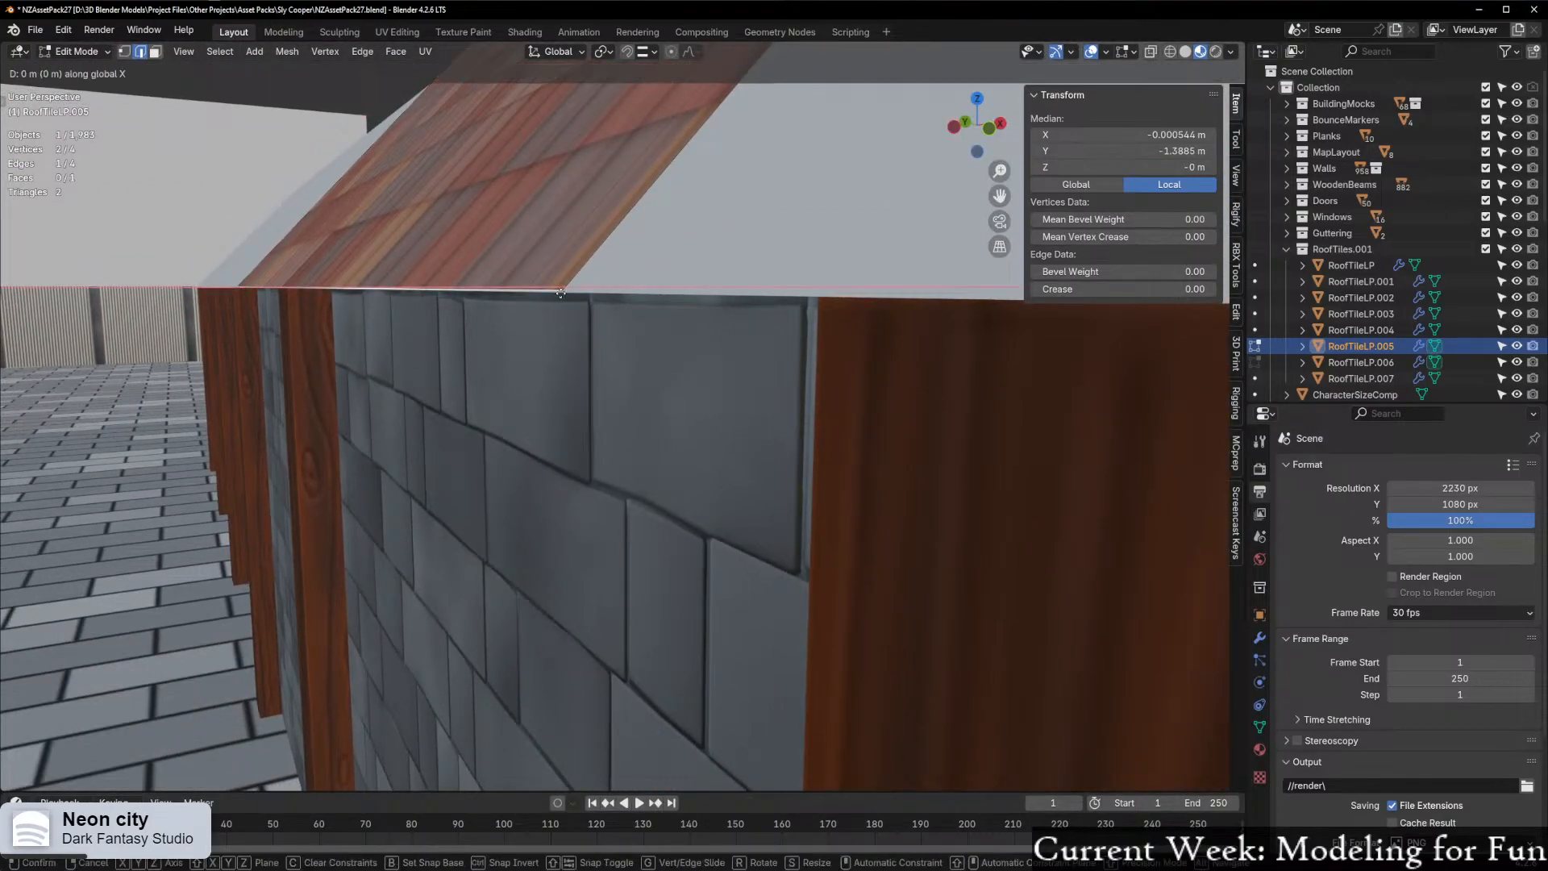
click(596, 293)
Edge-slide the strip's upper edge down the slope by a factor of 0.019 to meet the roof's bevel edge
middle_drag(596, 293, 597, 338)
scroll(606, 356, down, 8)
scroll(638, 363, up, 3)
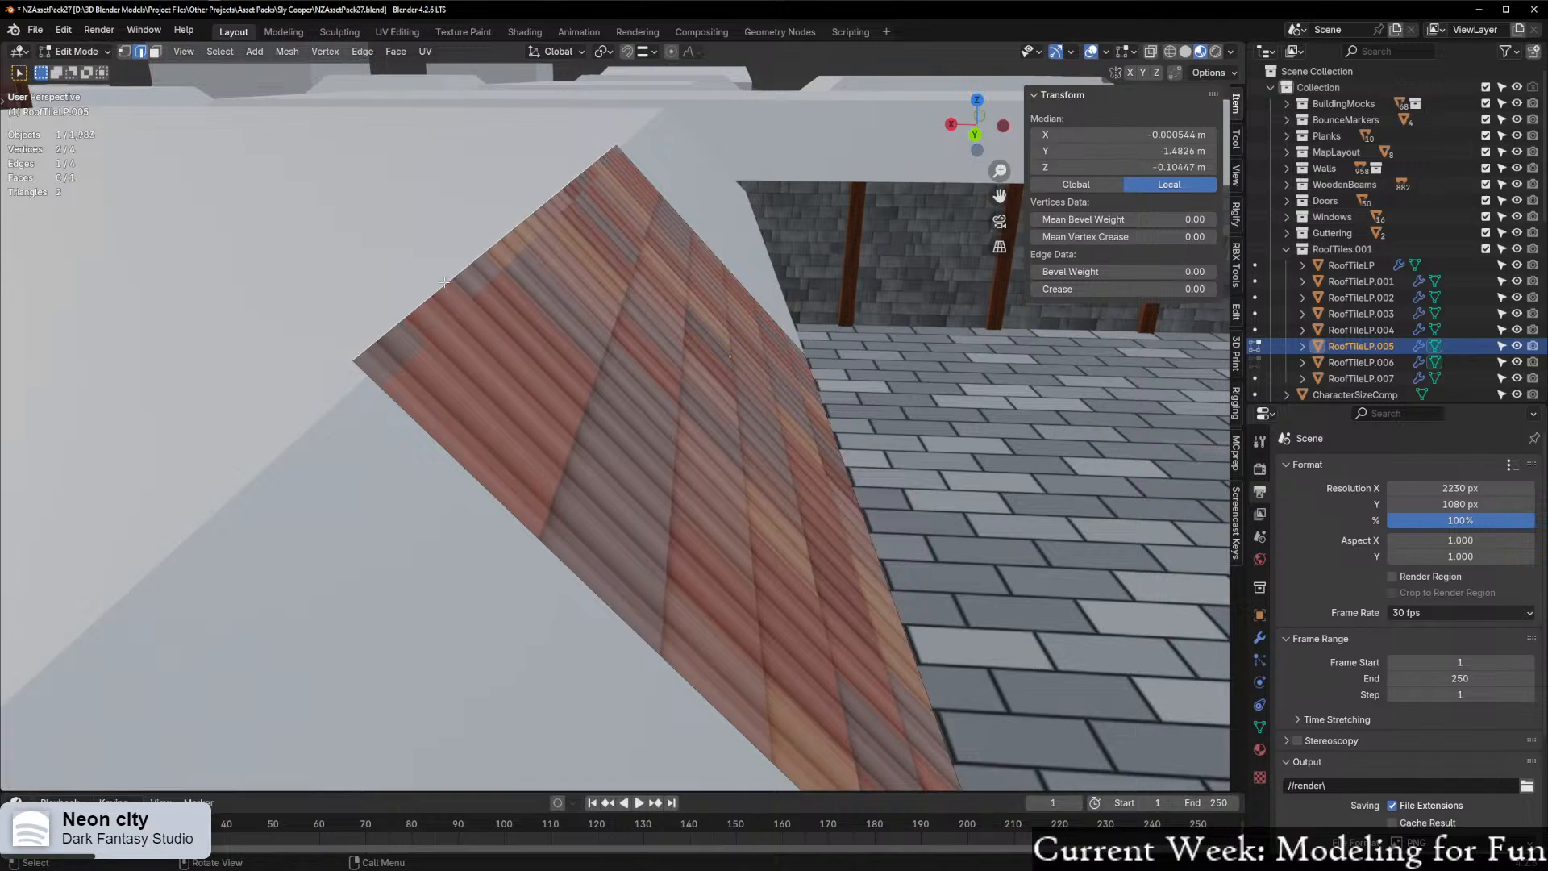
key(g)
key(g)
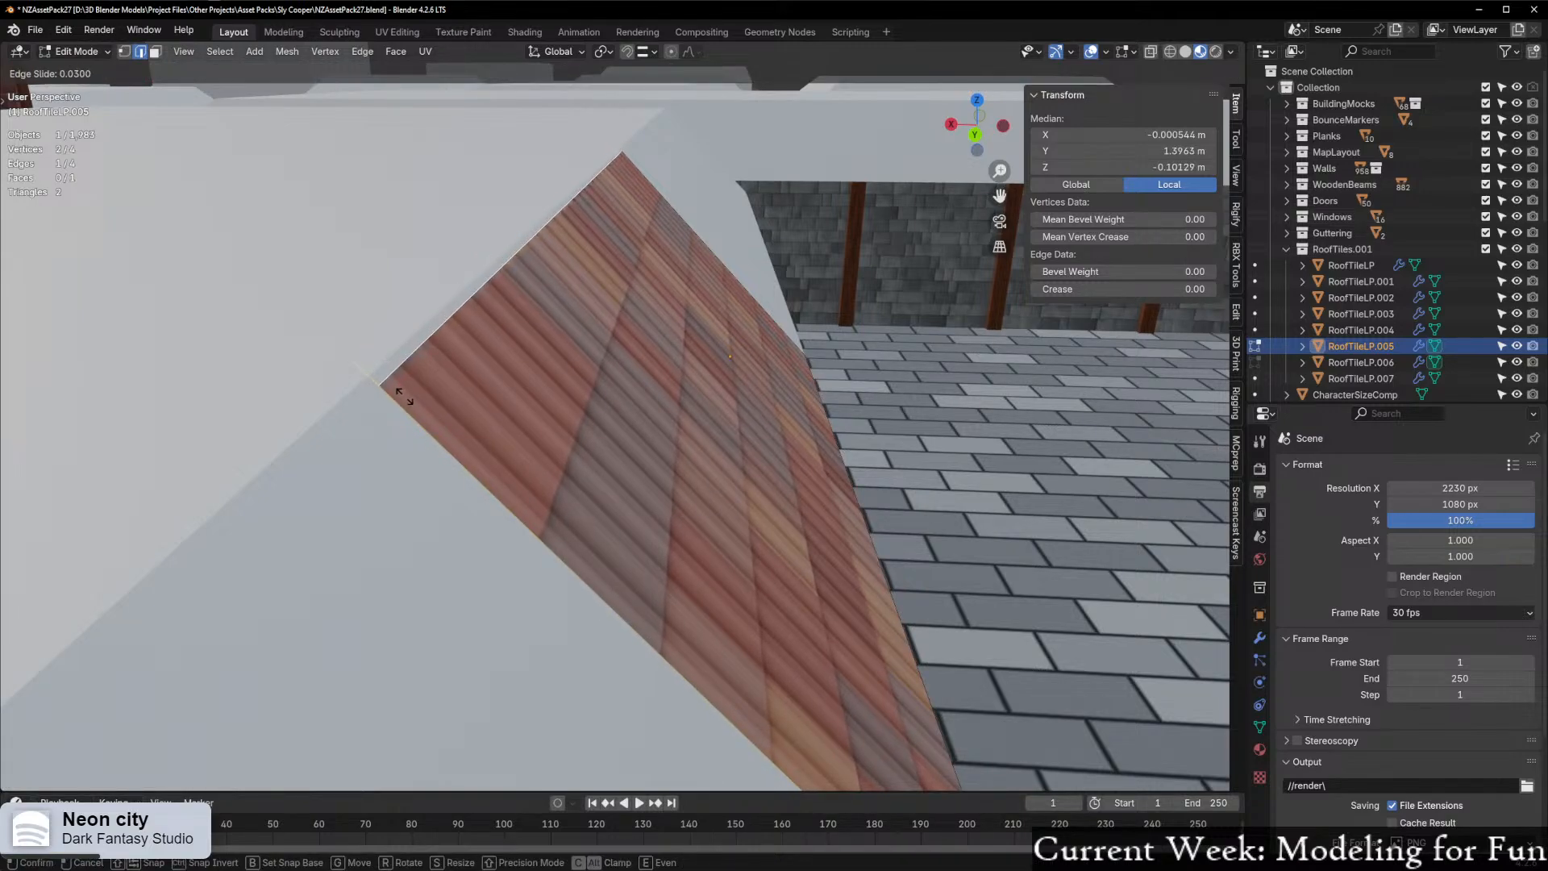
click(398, 394)
Switch to vertex selection and select the strip's lower corner vertex at its positive local X end
middle_drag(398, 394, 796, 361)
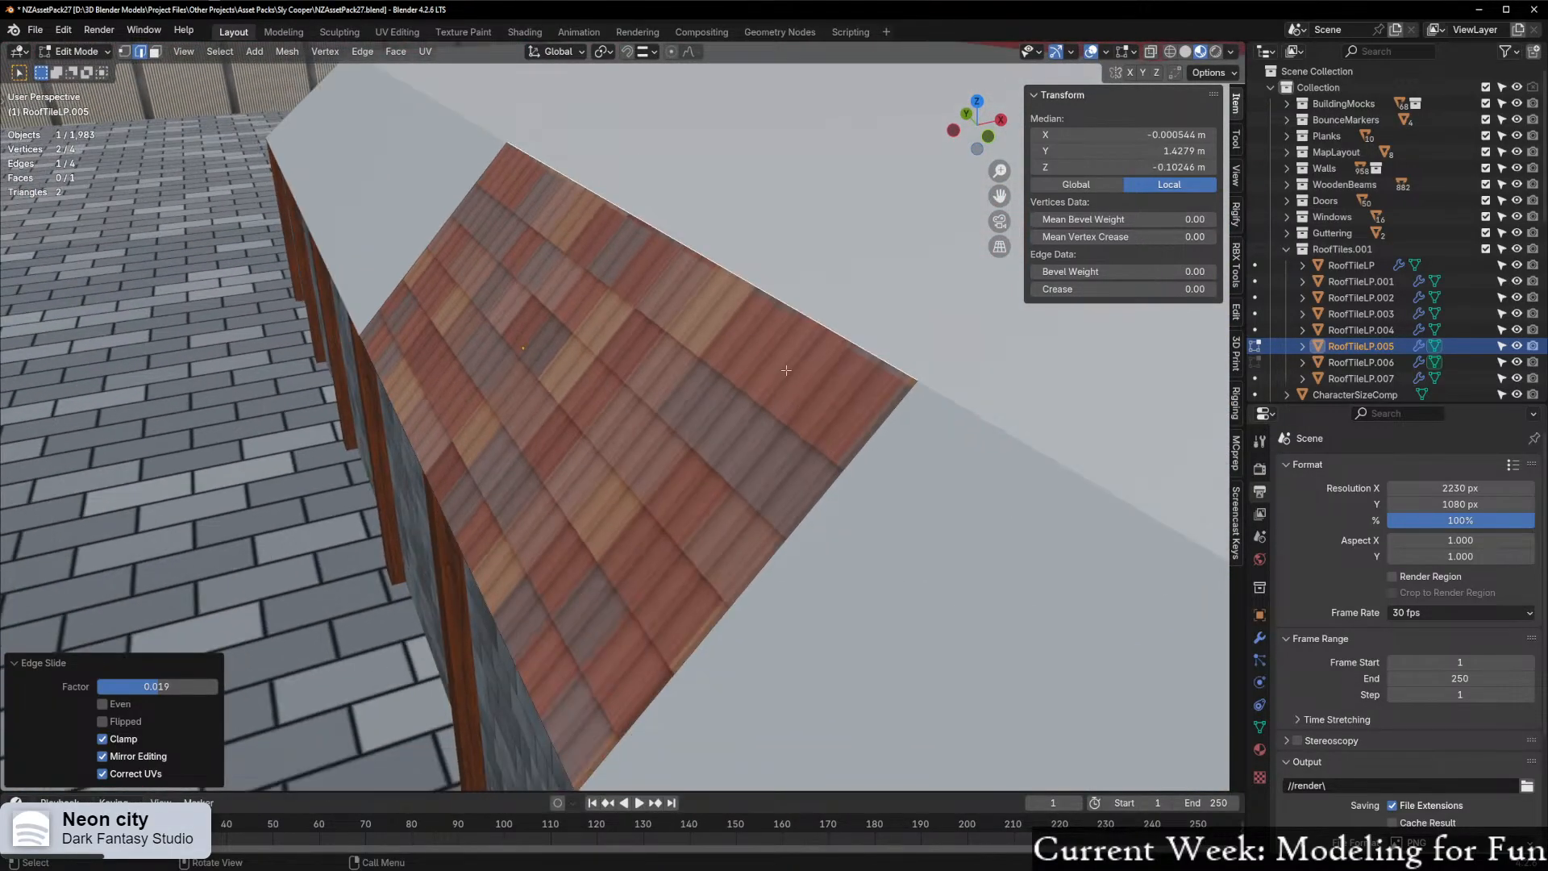
scroll(512, 487, down, 5)
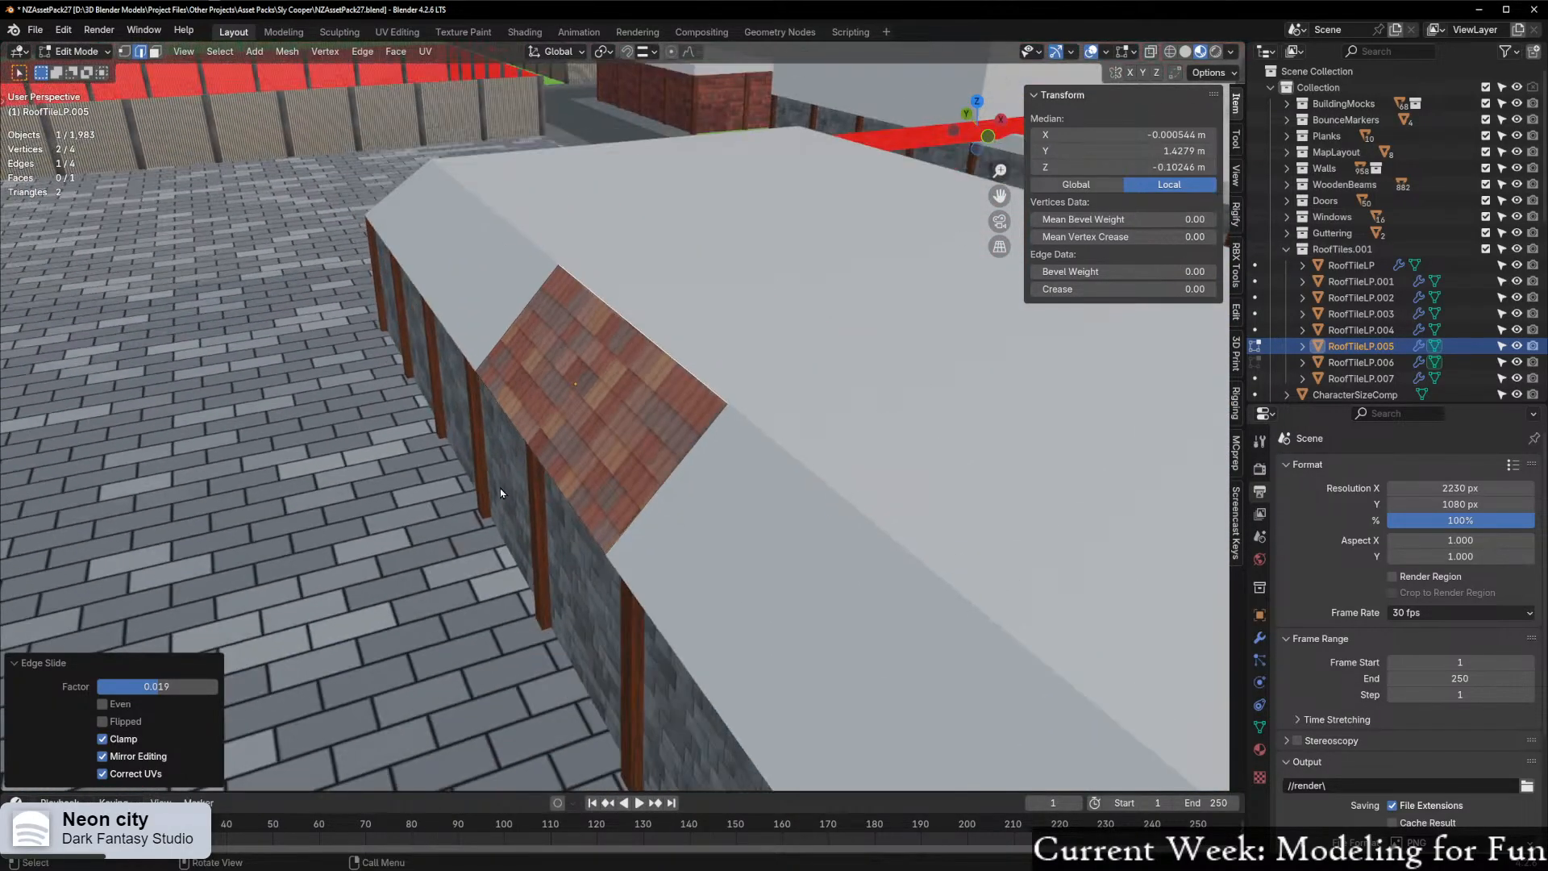
middle_drag(511, 487, 629, 480)
scroll(631, 479, down, 3)
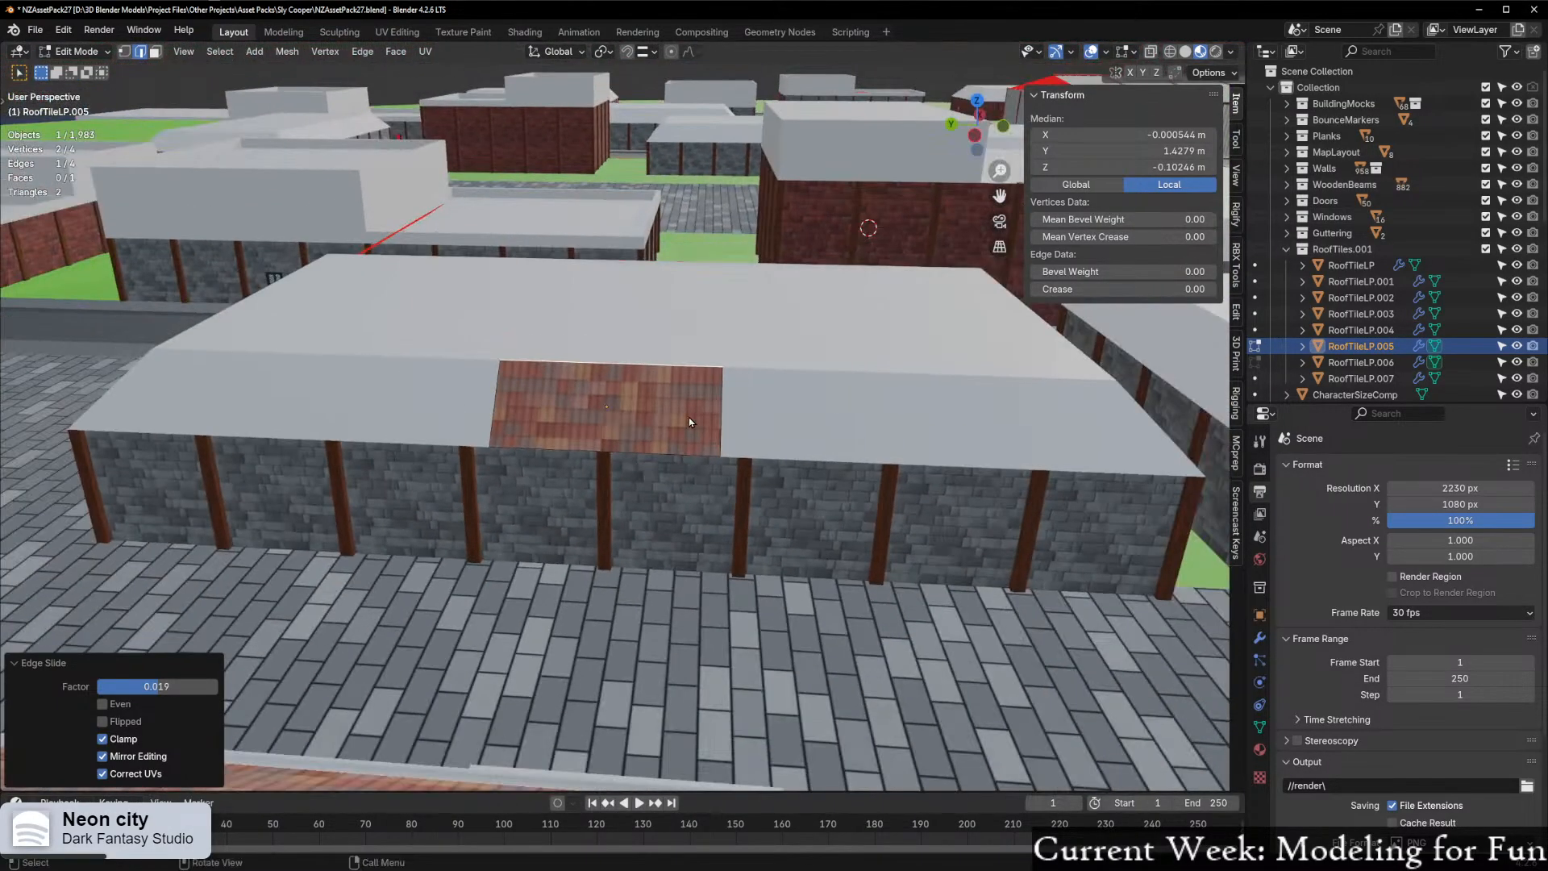
key(1)
click(730, 456)
middle_drag(729, 457, 871, 439)
key(g)
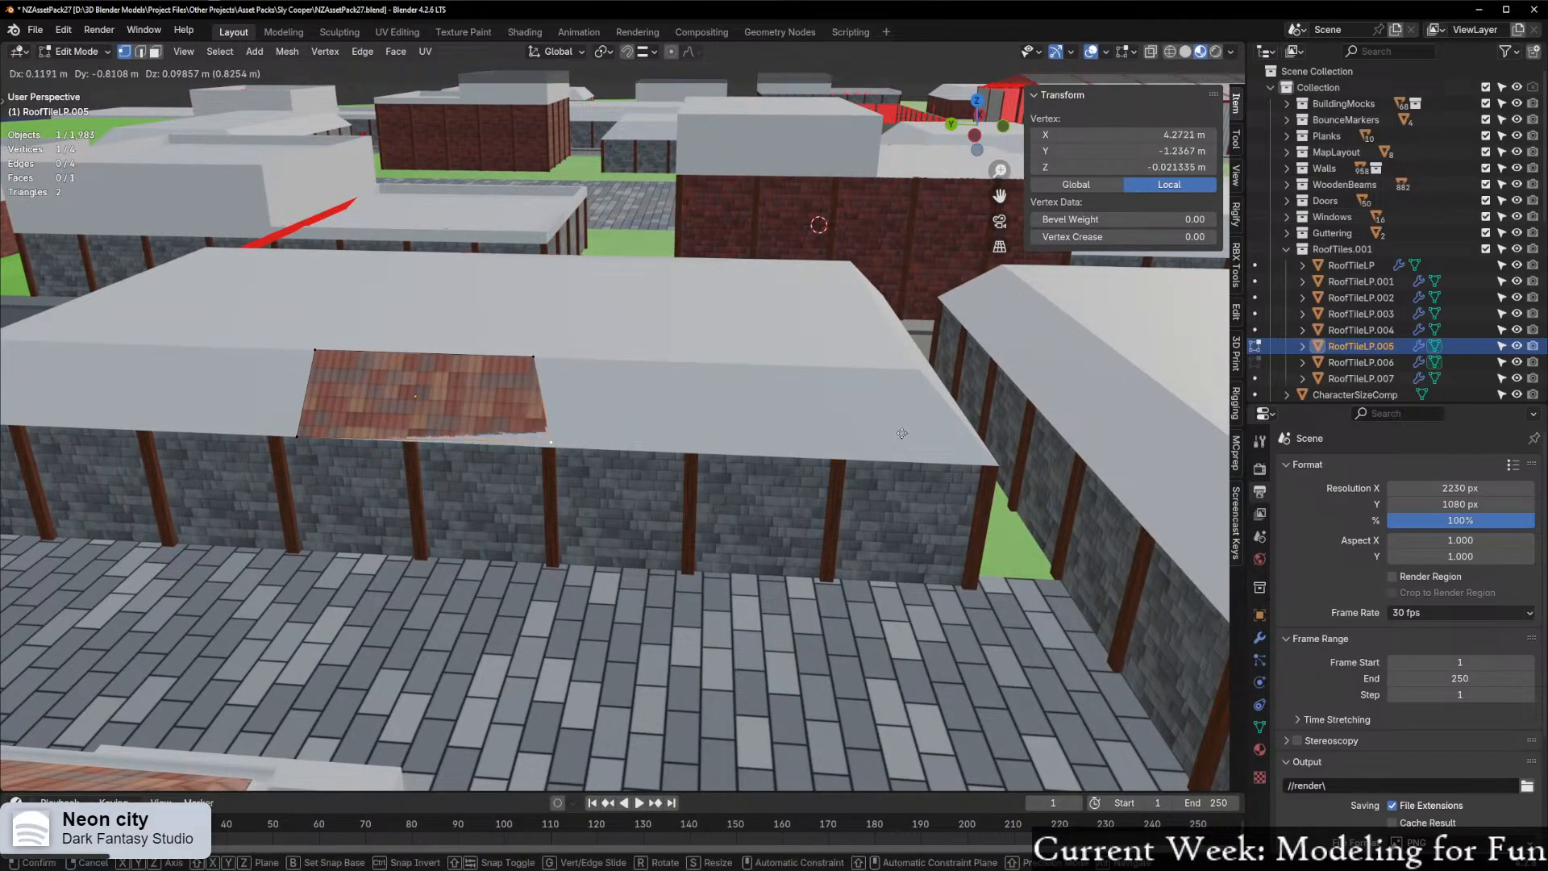
key(x)
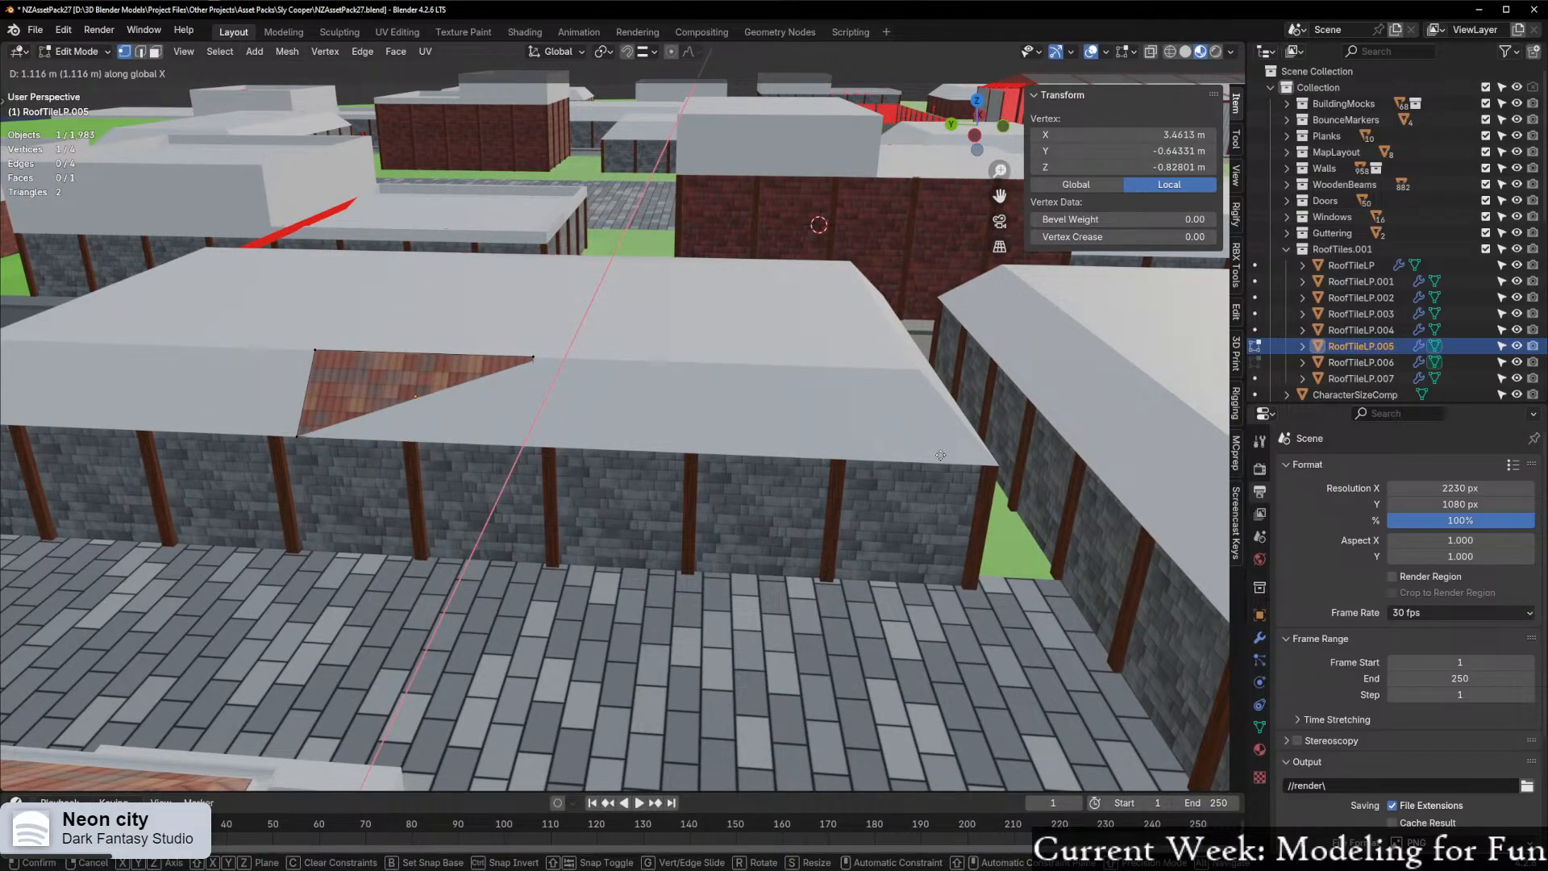
click(991, 466)
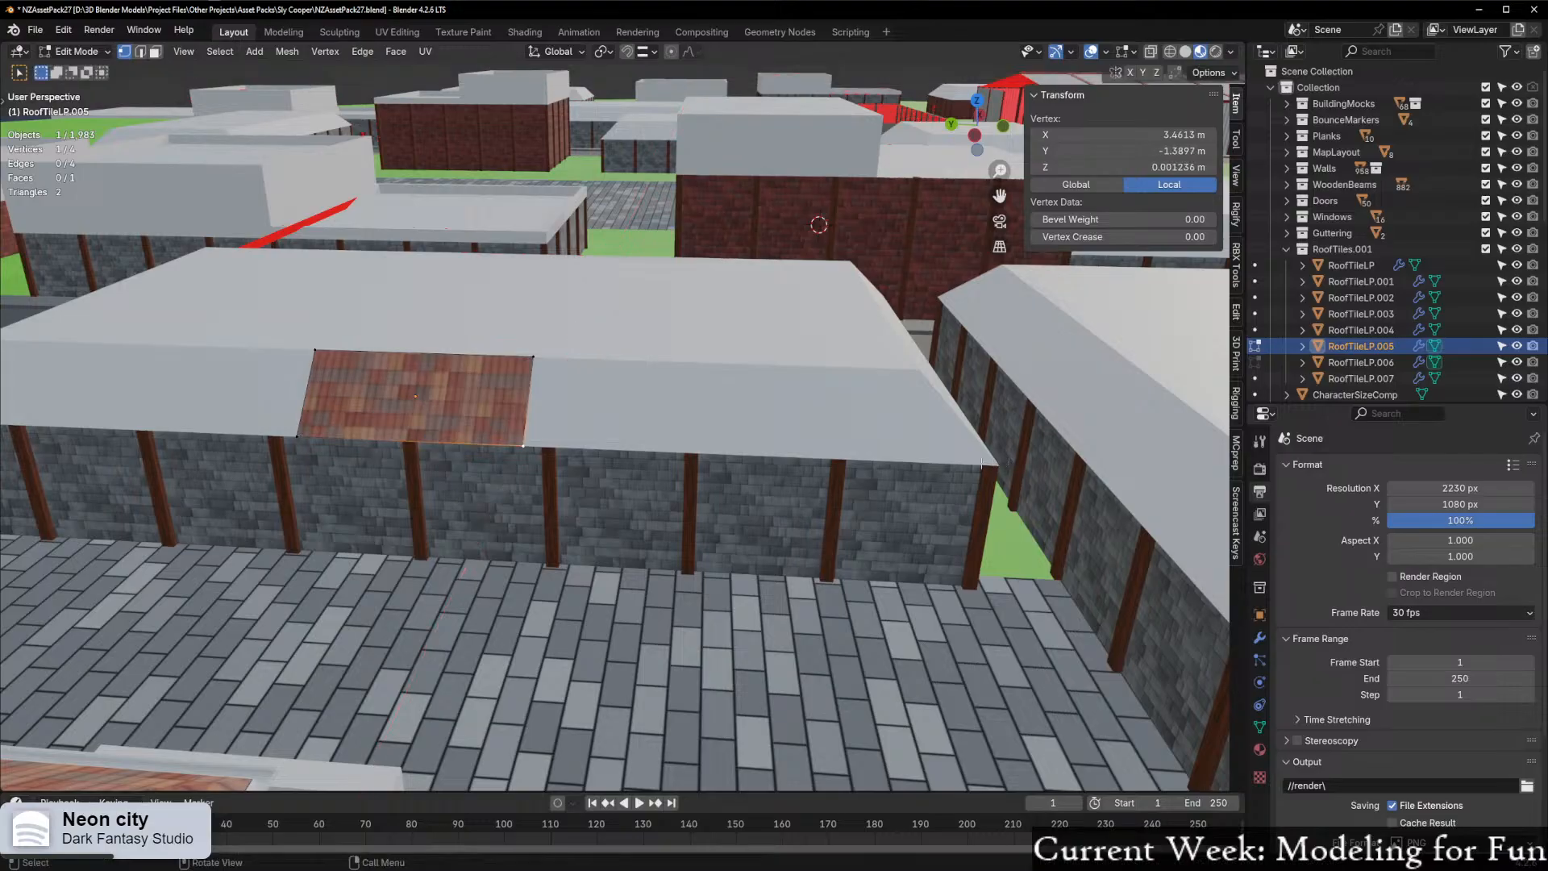
Try to snap the strip's lower and upper corner vertices to the roof block's end corners with edge snapping
scroll(990, 466, up, 2)
key(g)
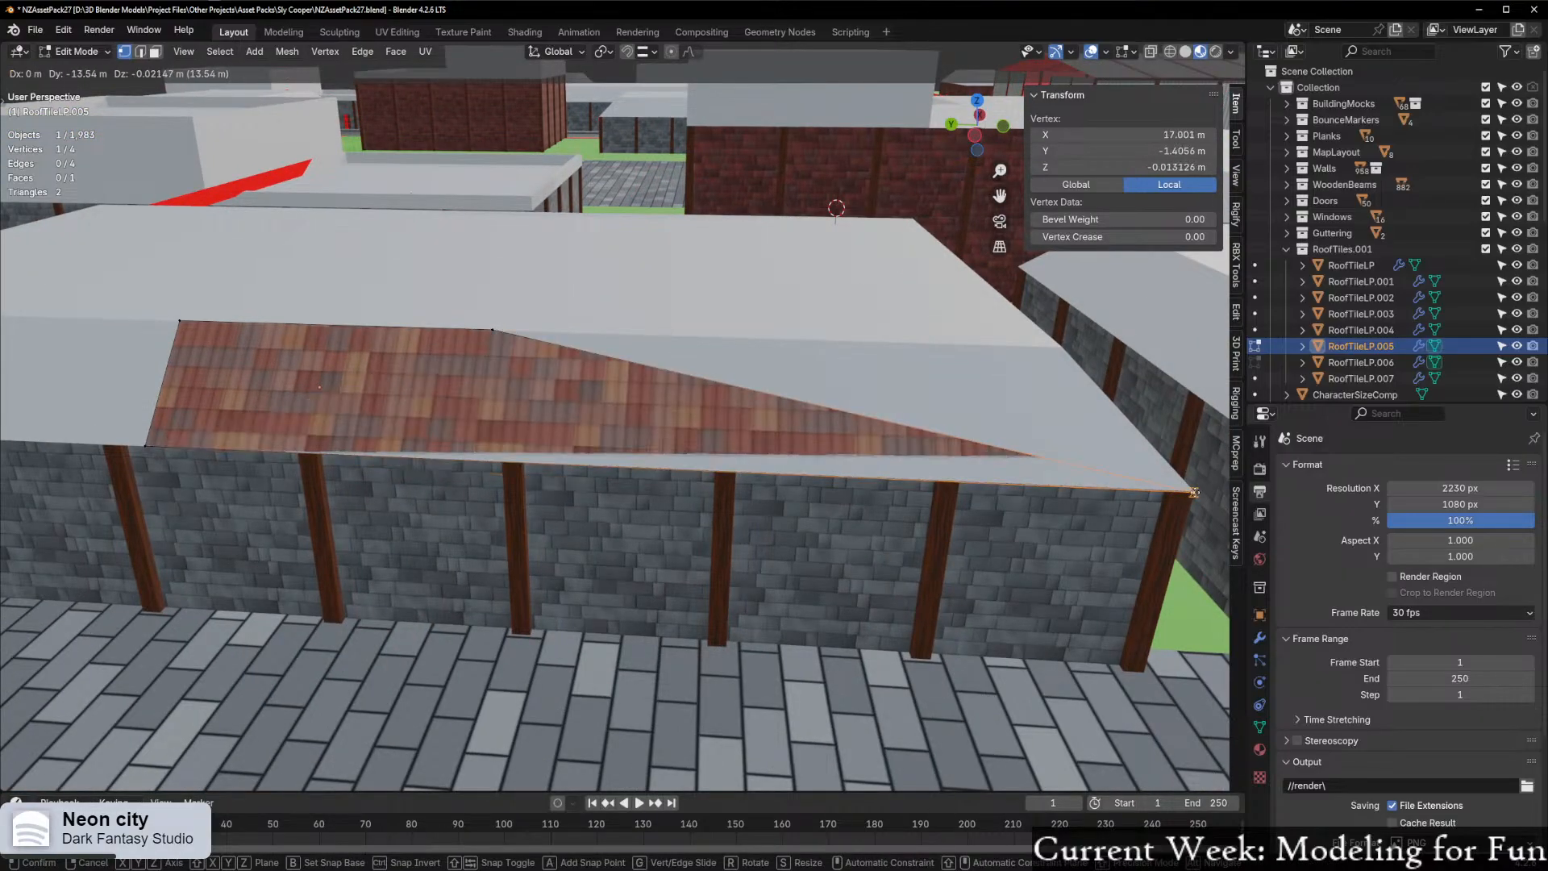
click(1197, 491)
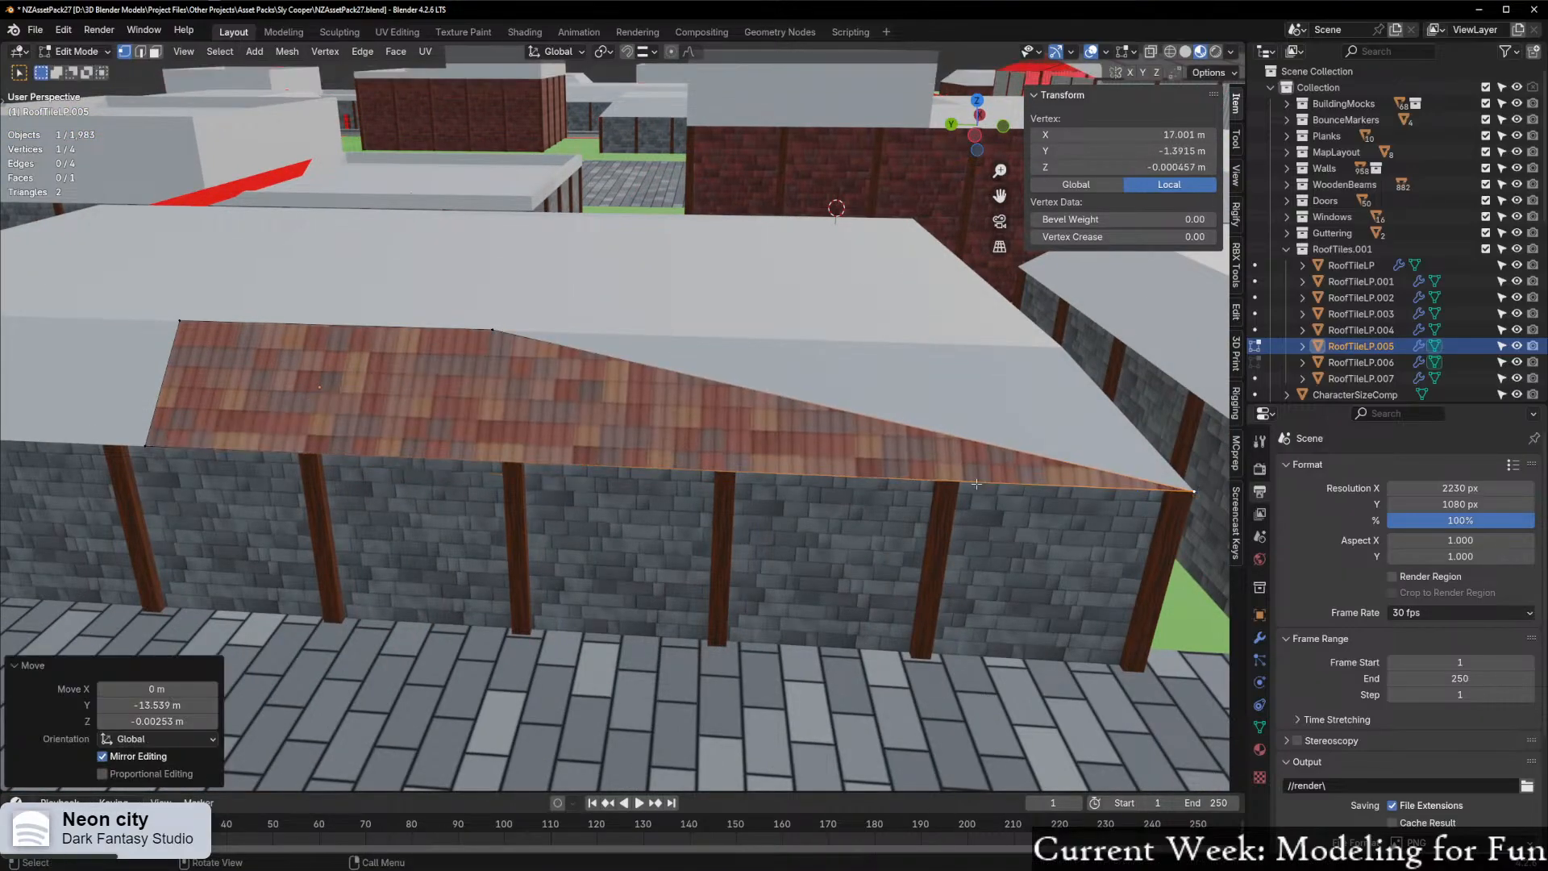
click(481, 325)
key(g)
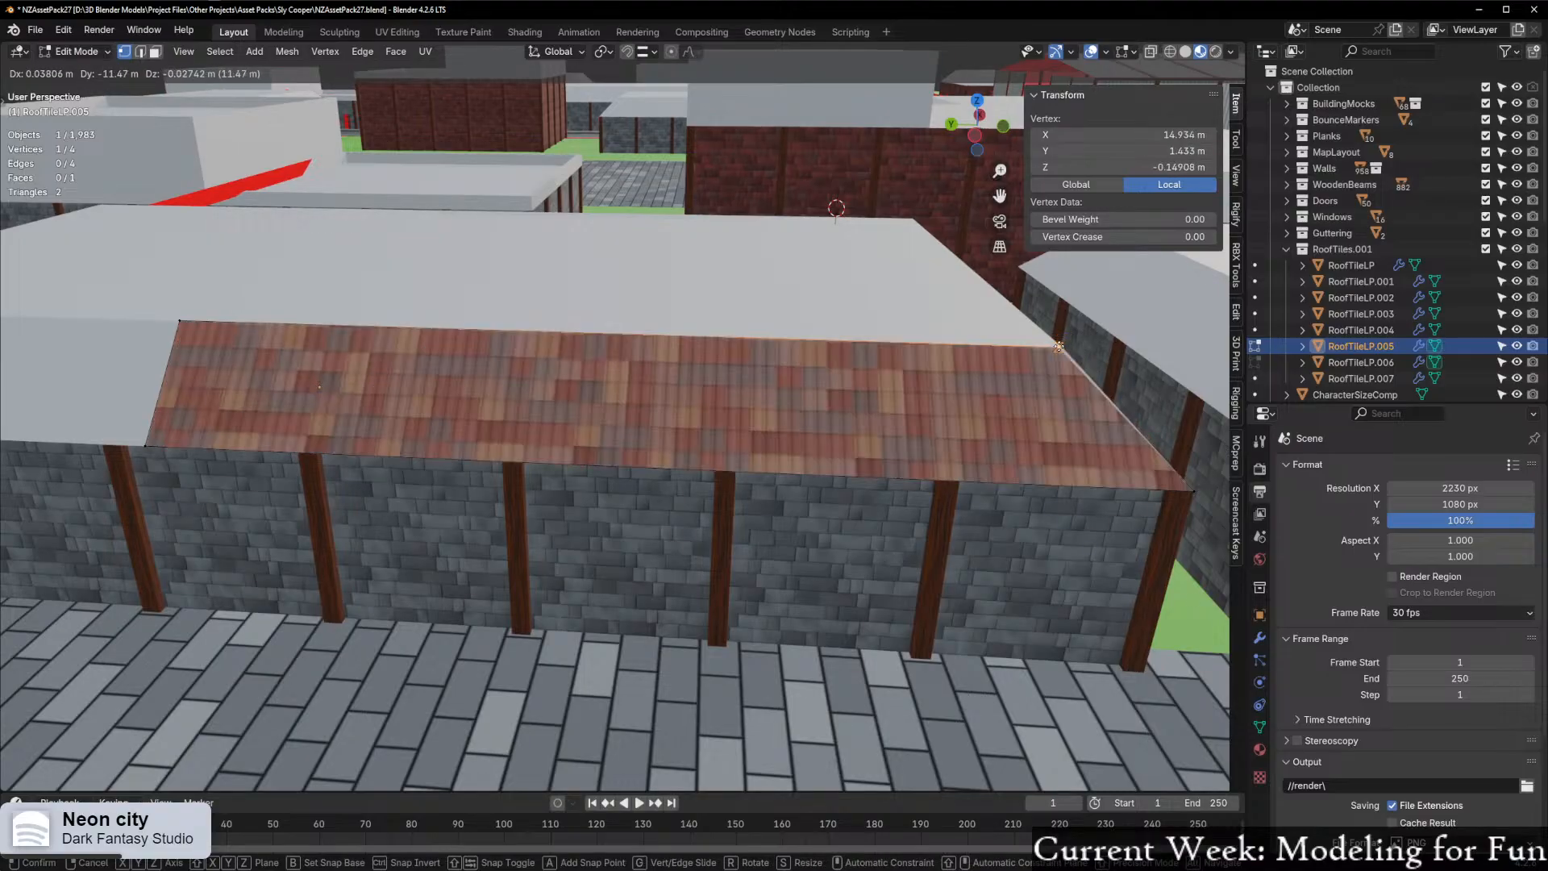
key(Escape)
Set the snap target to Vertex and undo the last move of the strip's lower corner
click(643, 51)
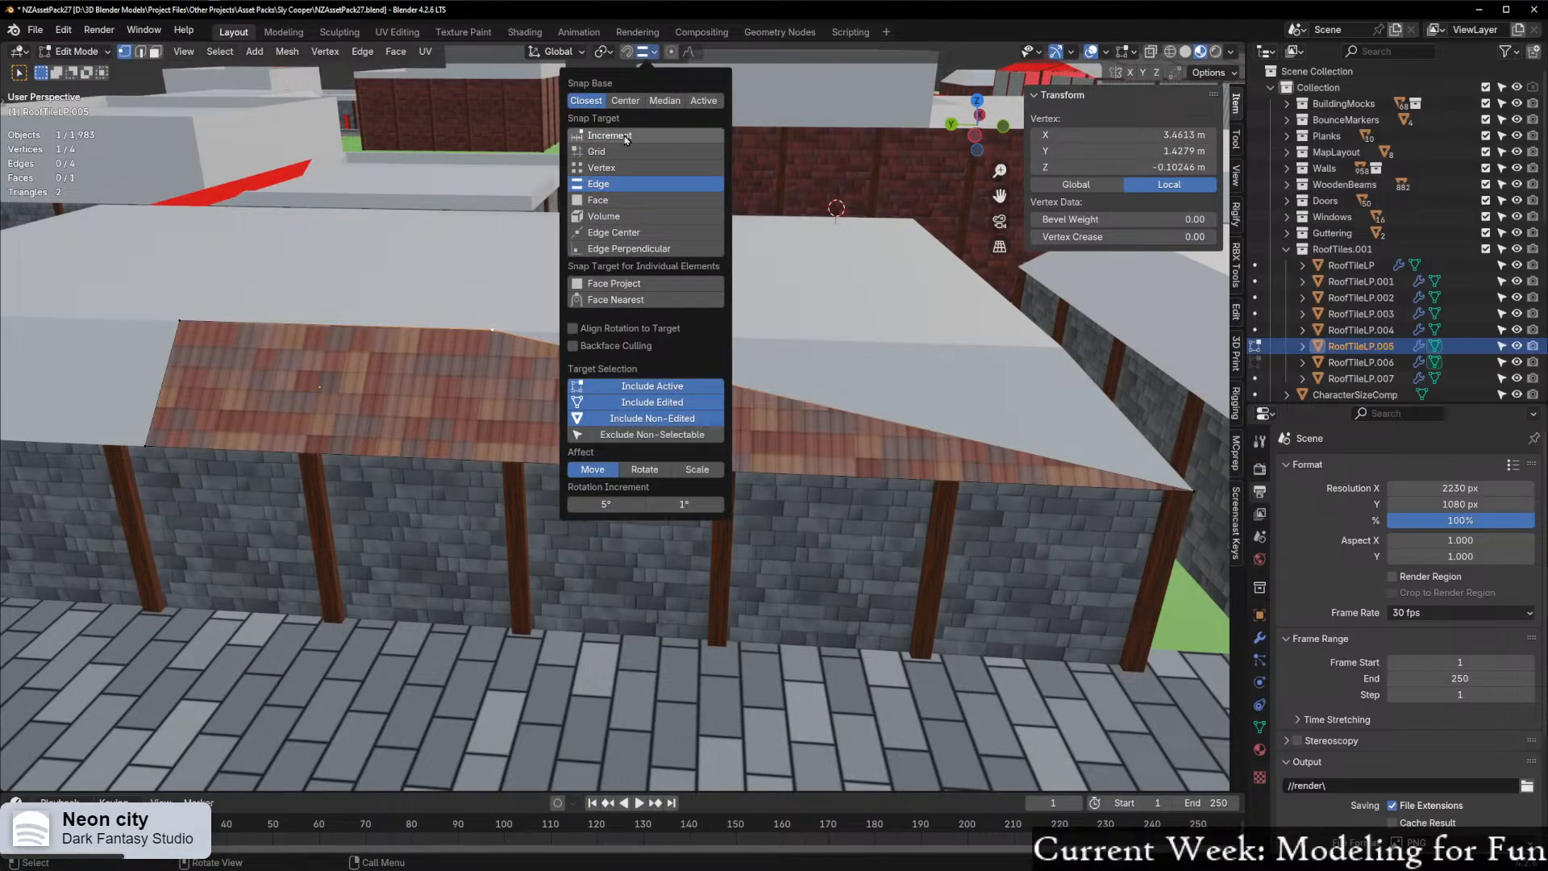
click(630, 170)
key(ctrl+z)
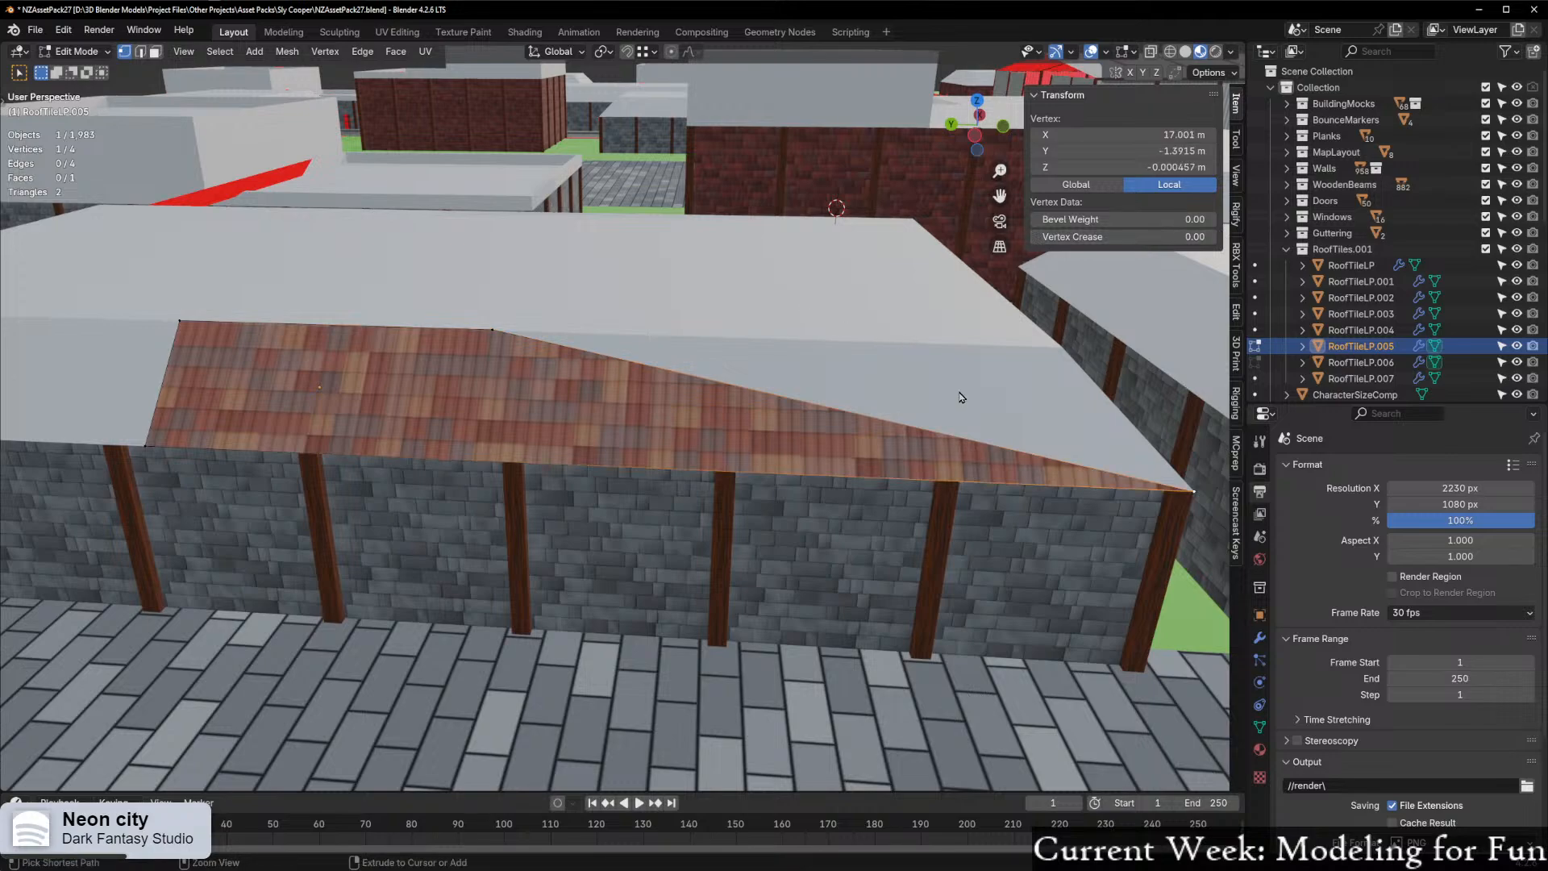
key(ctrl+z)
Snap the strip's lower and upper corner vertices at its positive local X end to the roof block's matching slope corners
middle_drag(719, 374, 1061, 509)
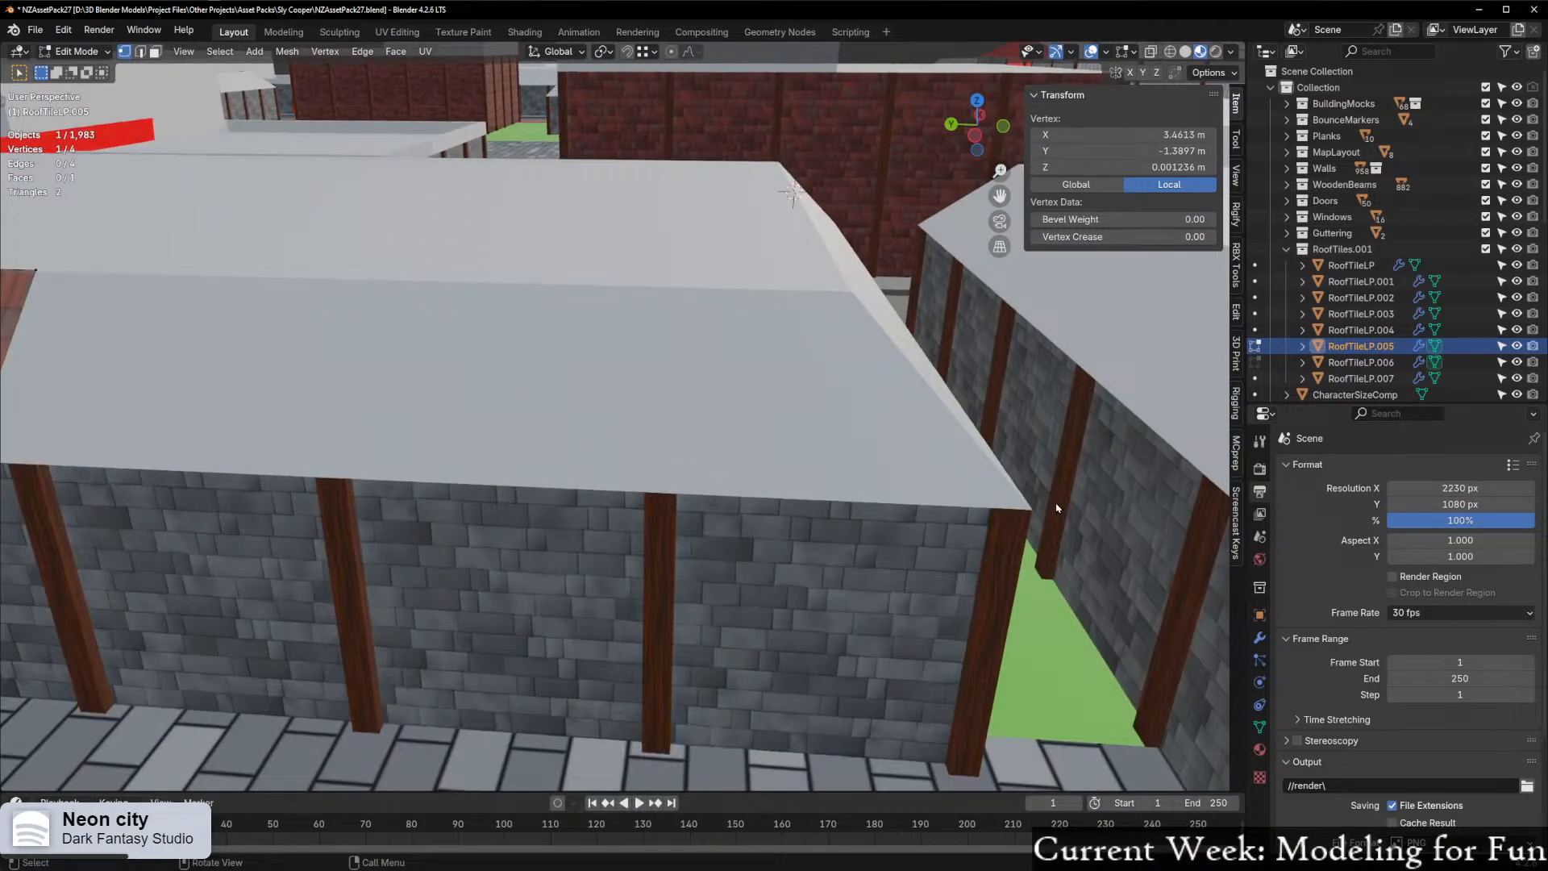
key(g)
click(177, 301)
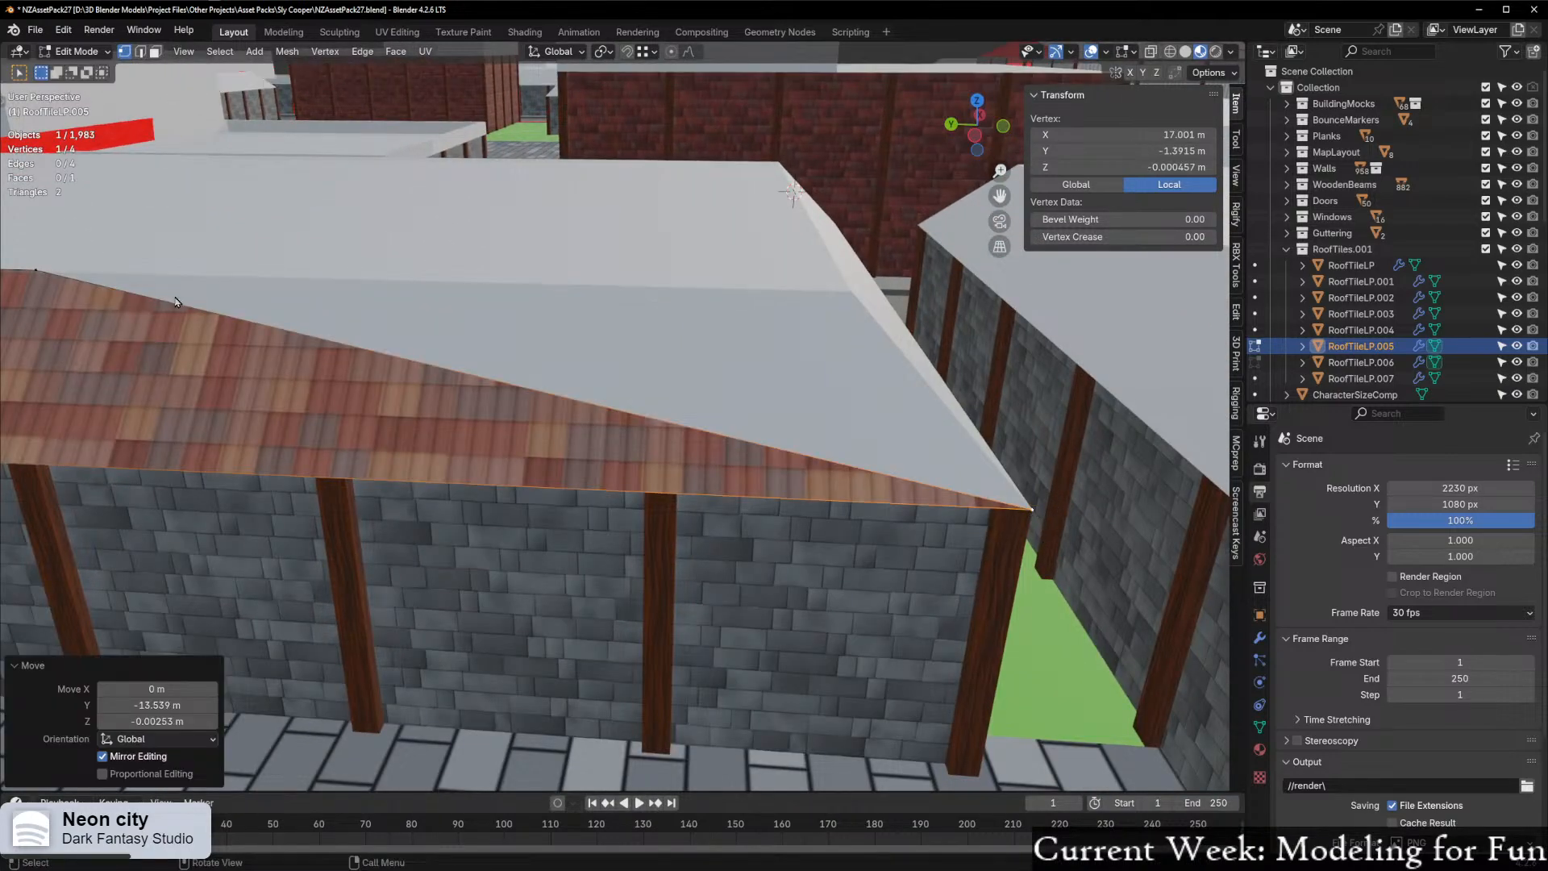
key(ctrl+z)
key(g)
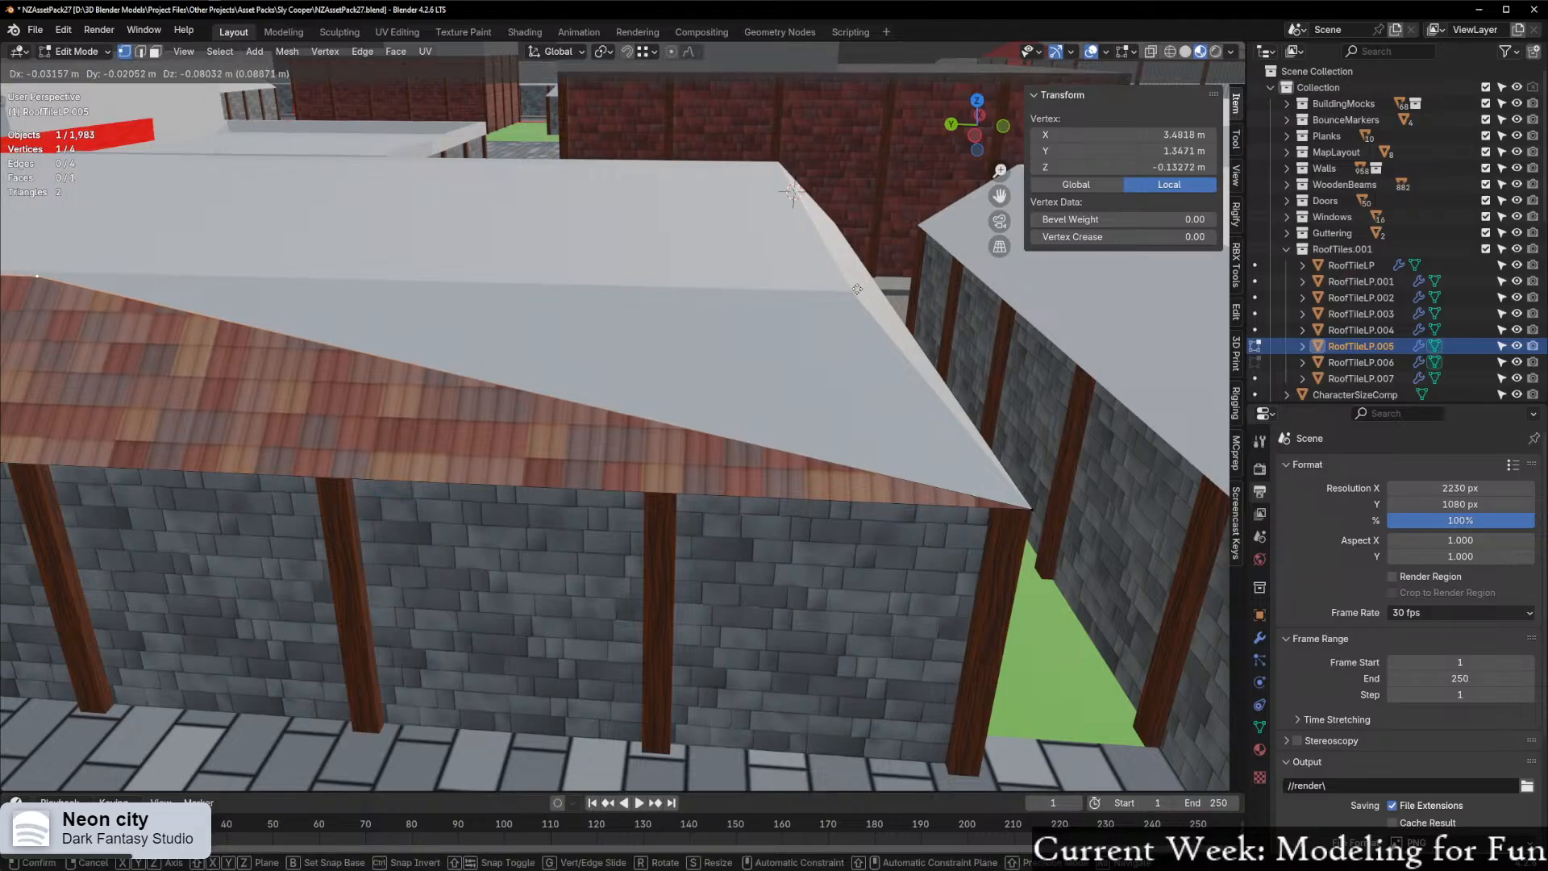
ctrl+click(859, 291)
Snap the strip's lower and upper corner vertices at its negative local X end to the roof block's matching slope corners
scroll(352, 373, down, 5)
shift+middle_drag(352, 373, 903, 369)
scroll(715, 379, up, 3)
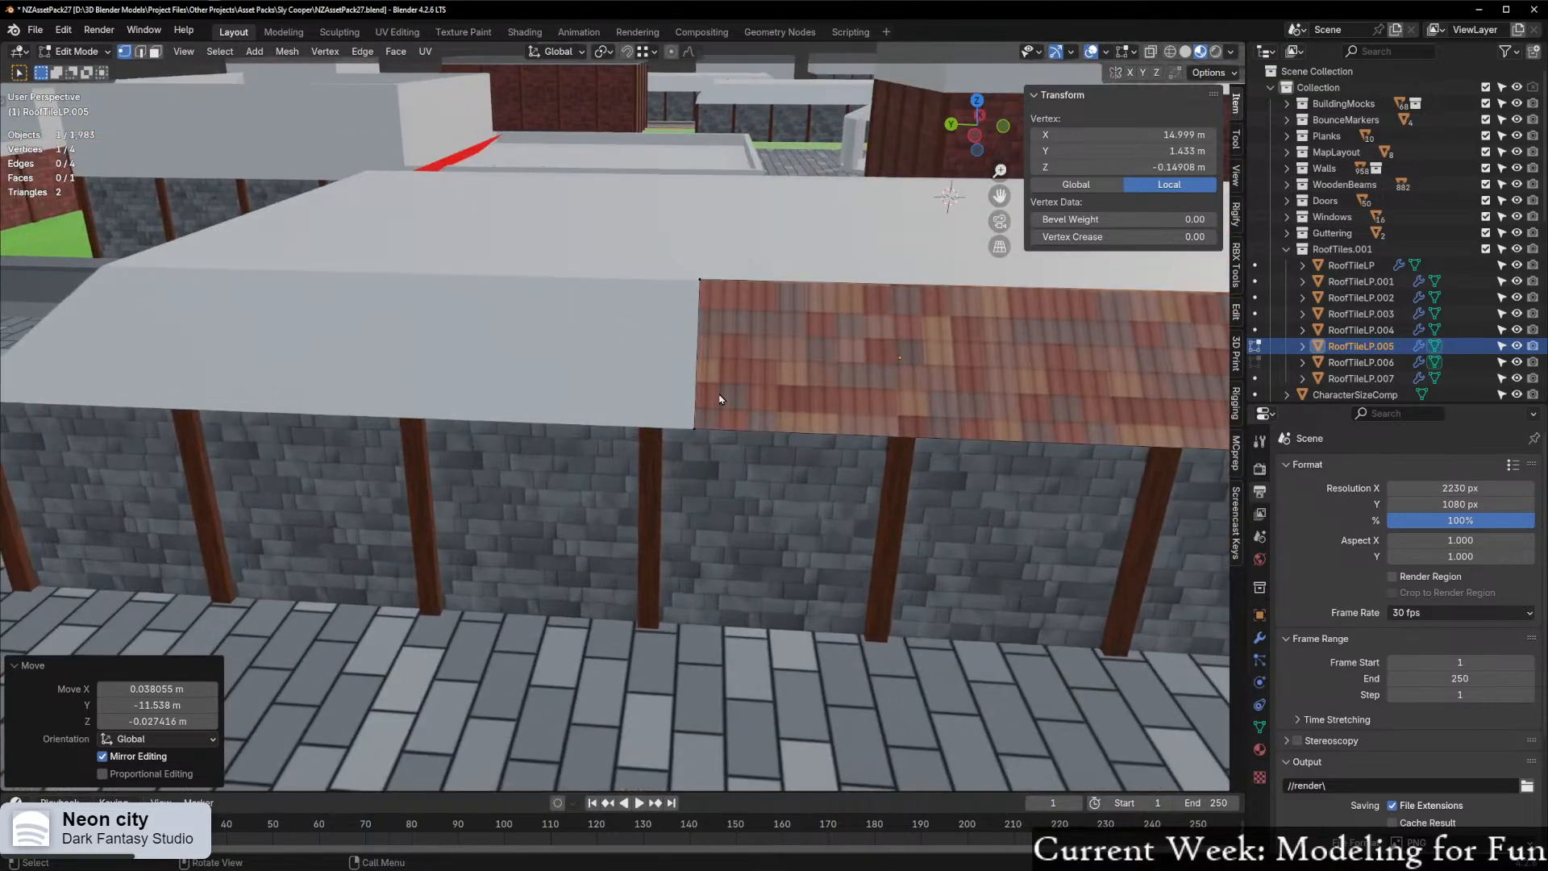
scroll(692, 432, down, 4)
middle_drag(788, 418, 459, 429)
key(g)
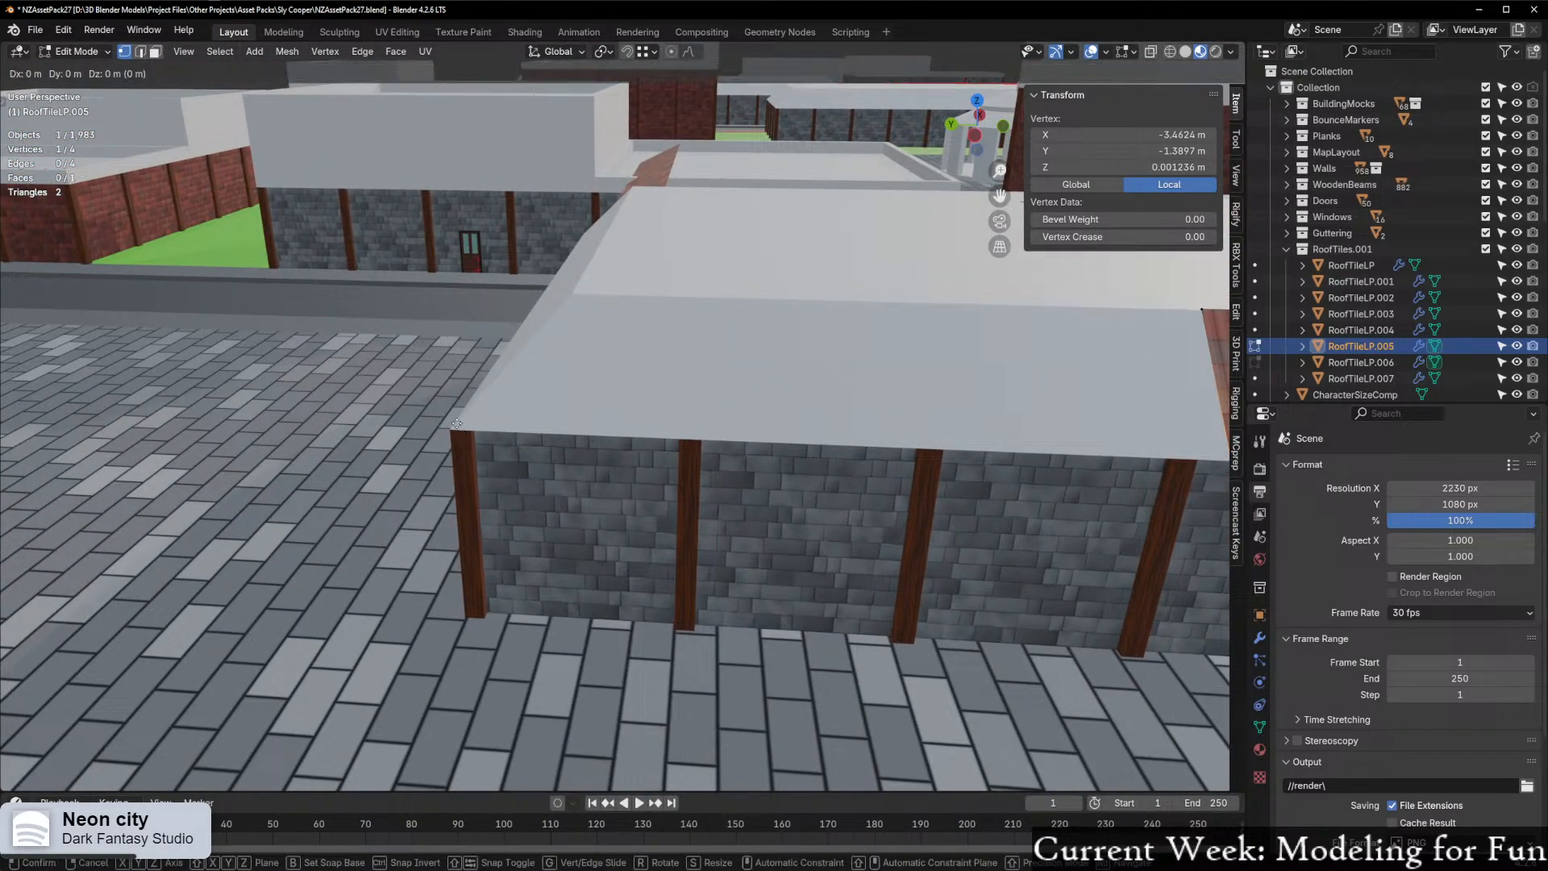
ctrl+click(450, 427)
scroll(725, 375, down, 2)
click(1027, 344)
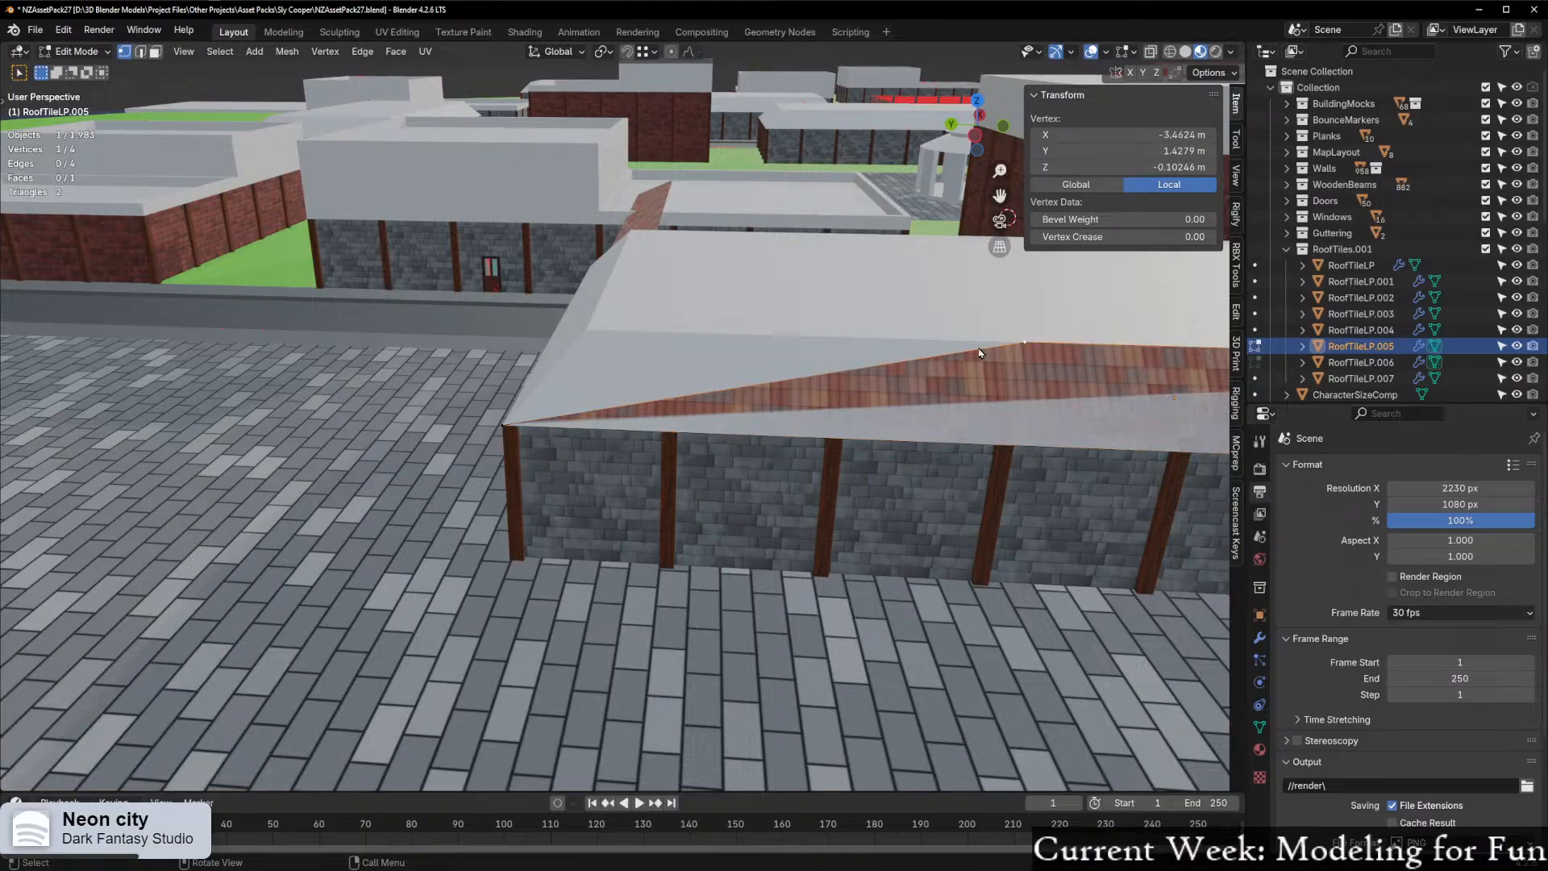
key(g)
ctrl+click(595, 334)
Return to Object Mode and place a linked duplicate of the strip about 18.1 m away along global X
middle_drag(719, 390, 773, 389)
click(504, 341)
middle_drag(505, 341, 741, 411)
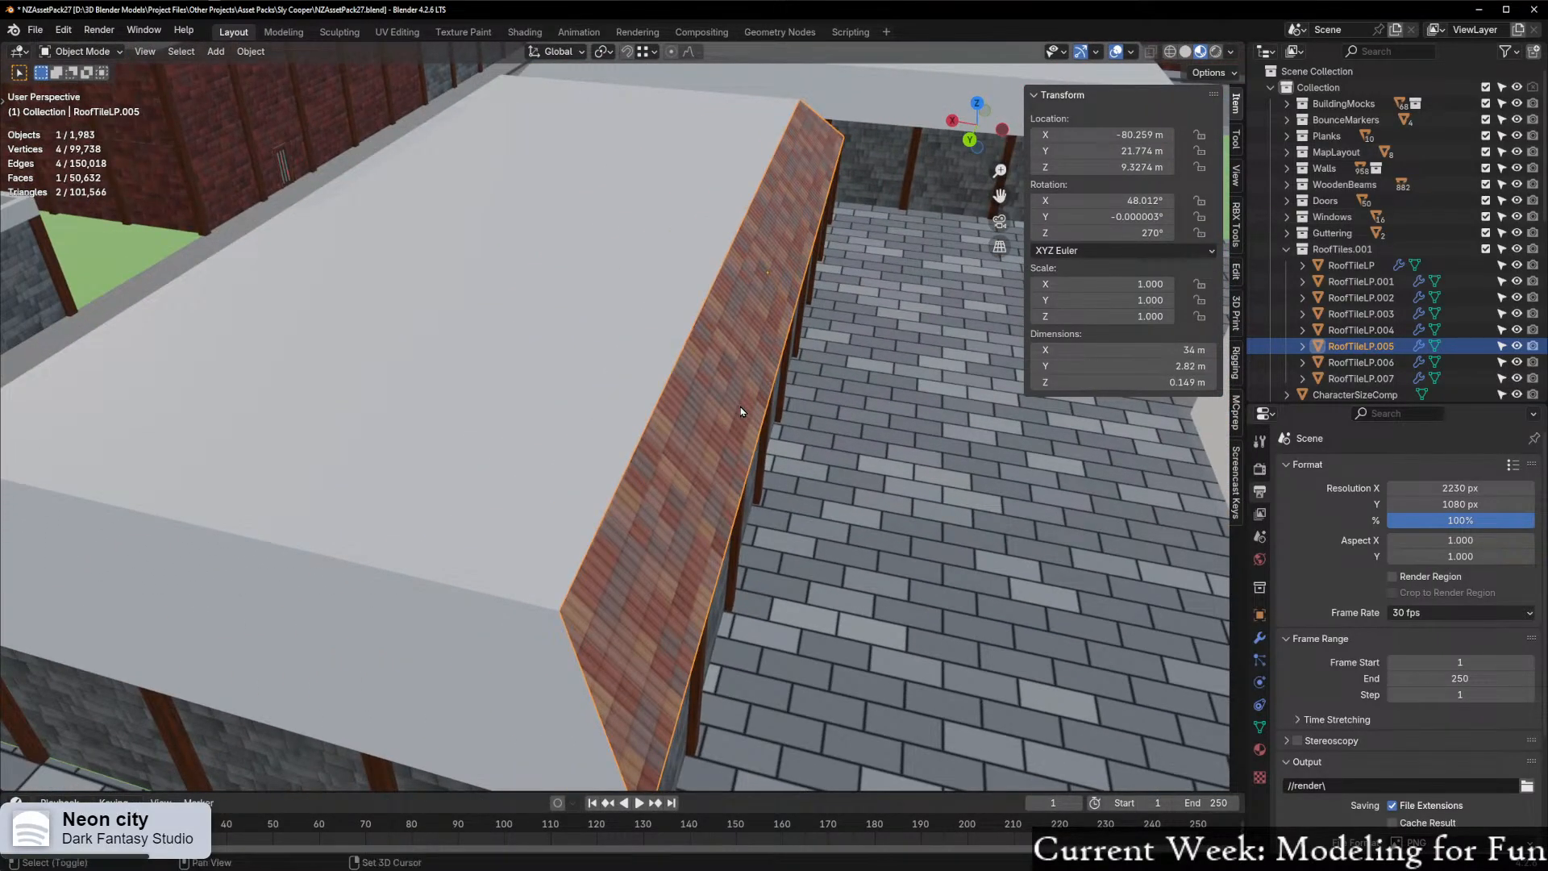
key(alt+d)
key(x)
click(242, 270)
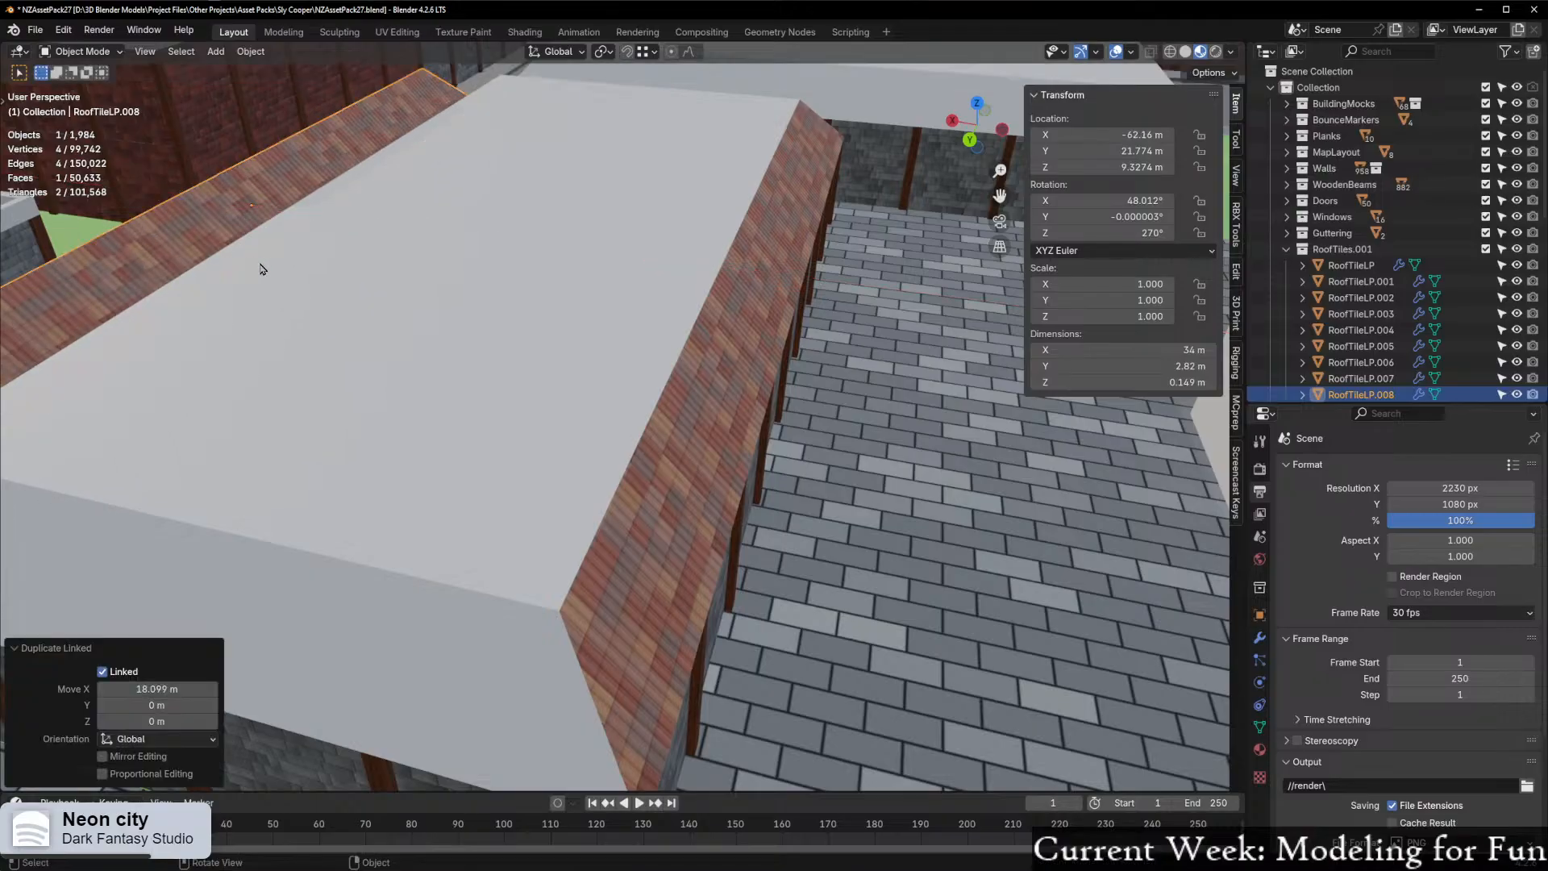
Rotate the linked duplicate strip 180° about global Z
shift+middle_drag(242, 269, 787, 387)
text(rz90)
key(BackSpace)
key(BackSpace)
text(180)
key(Return)
Delete the leftover tile strip that crosses the street beside the roof block's corner
scroll(231, 462, down, 3)
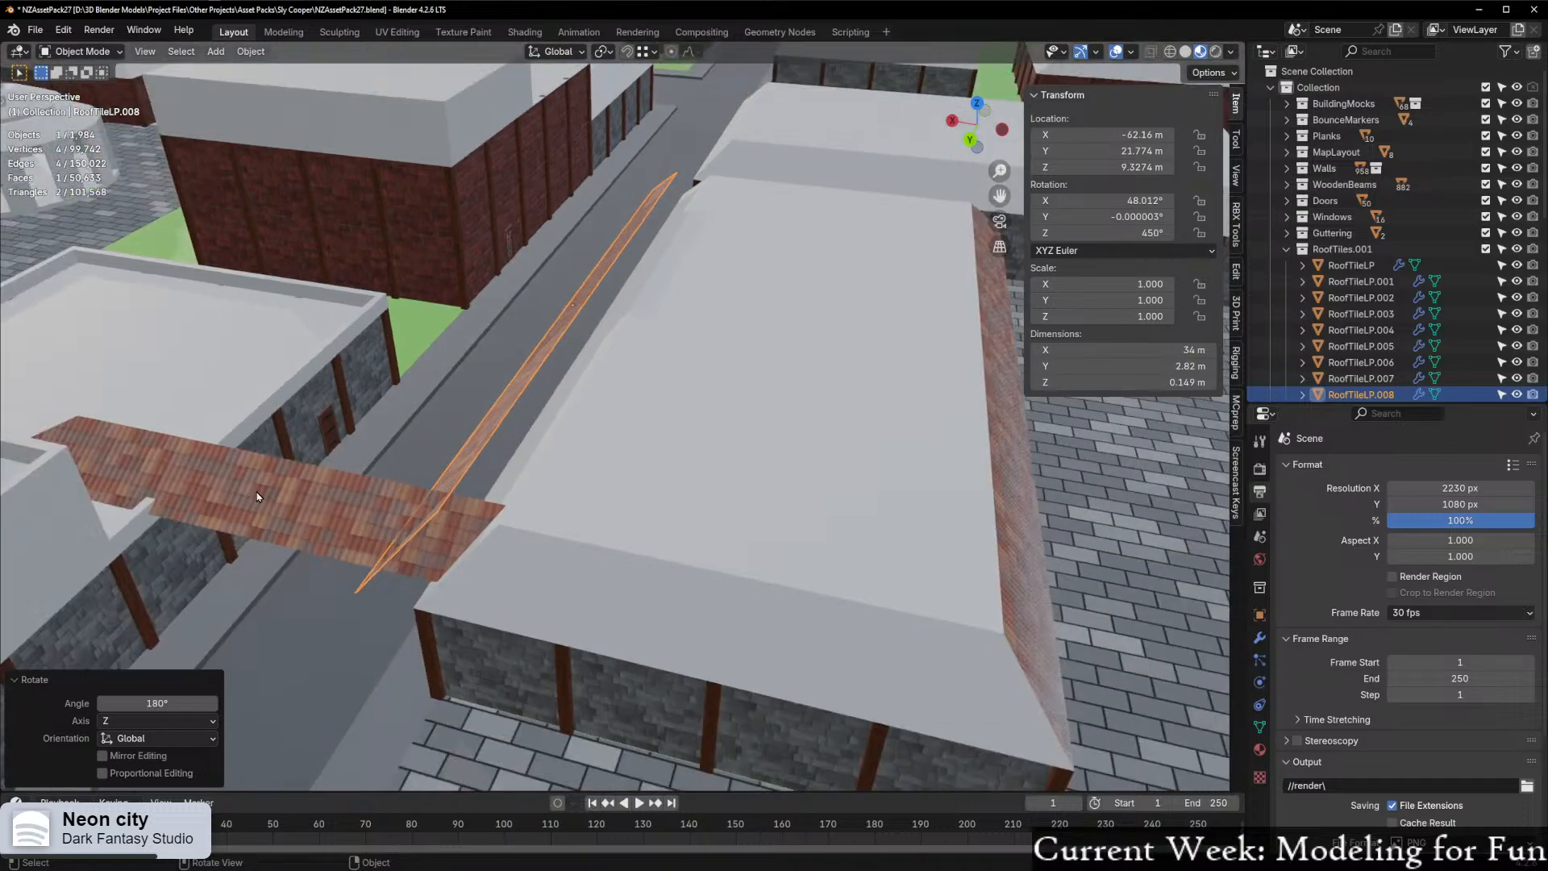
click(233, 488)
key(Delete)
Move the rotated strip along global X, snapping it to the roof block's upper slope corner on the street side
shift+middle_drag(236, 484, 633, 361)
scroll(633, 361, up, 2)
click(571, 386)
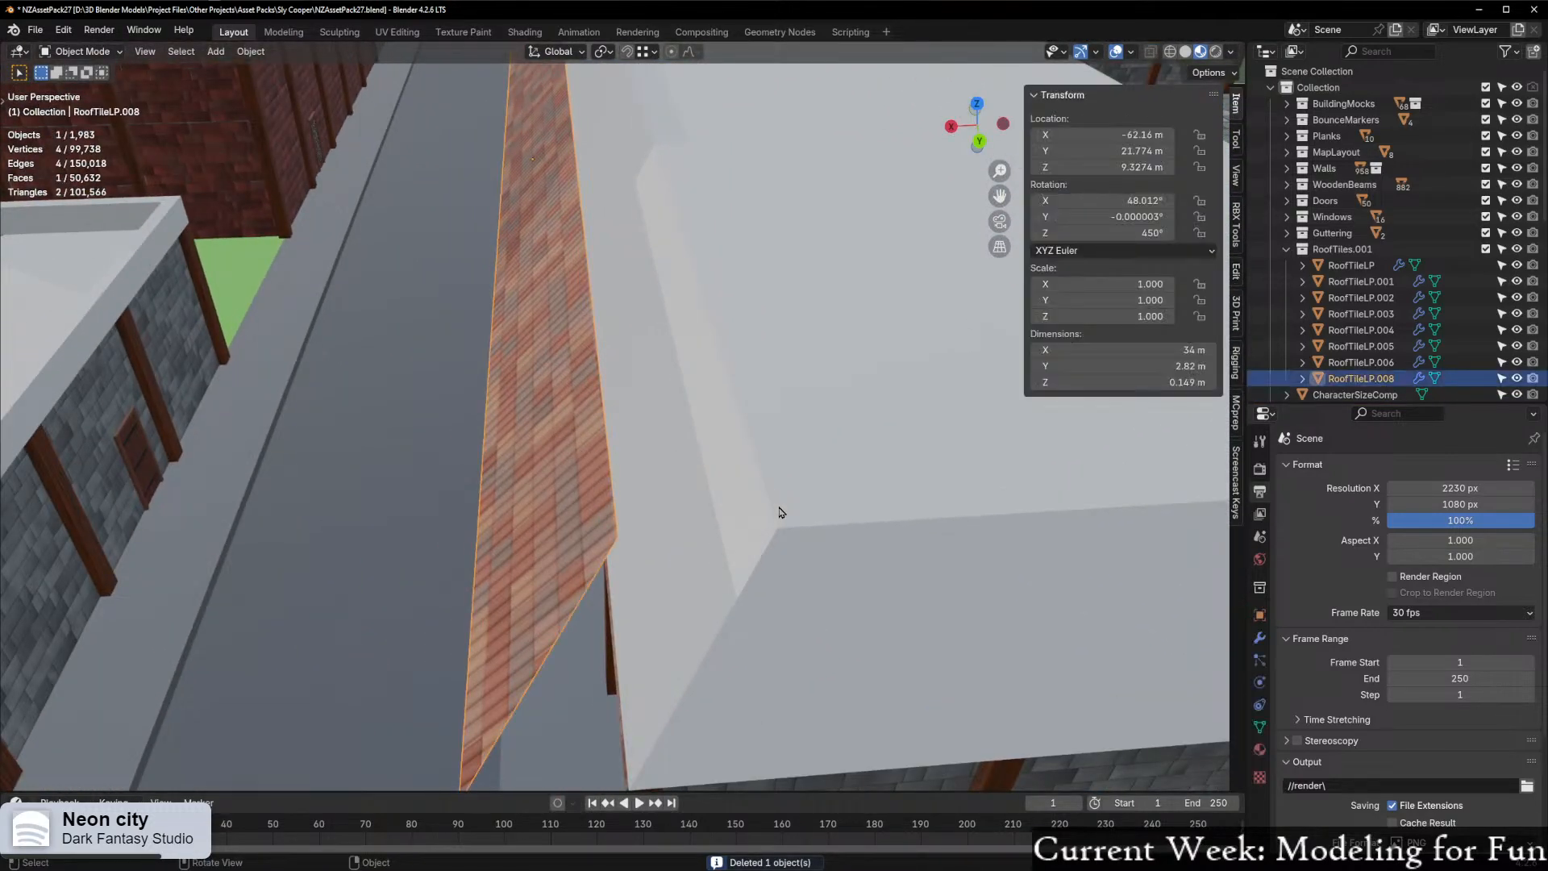
key(g)
key(x)
click(782, 524)
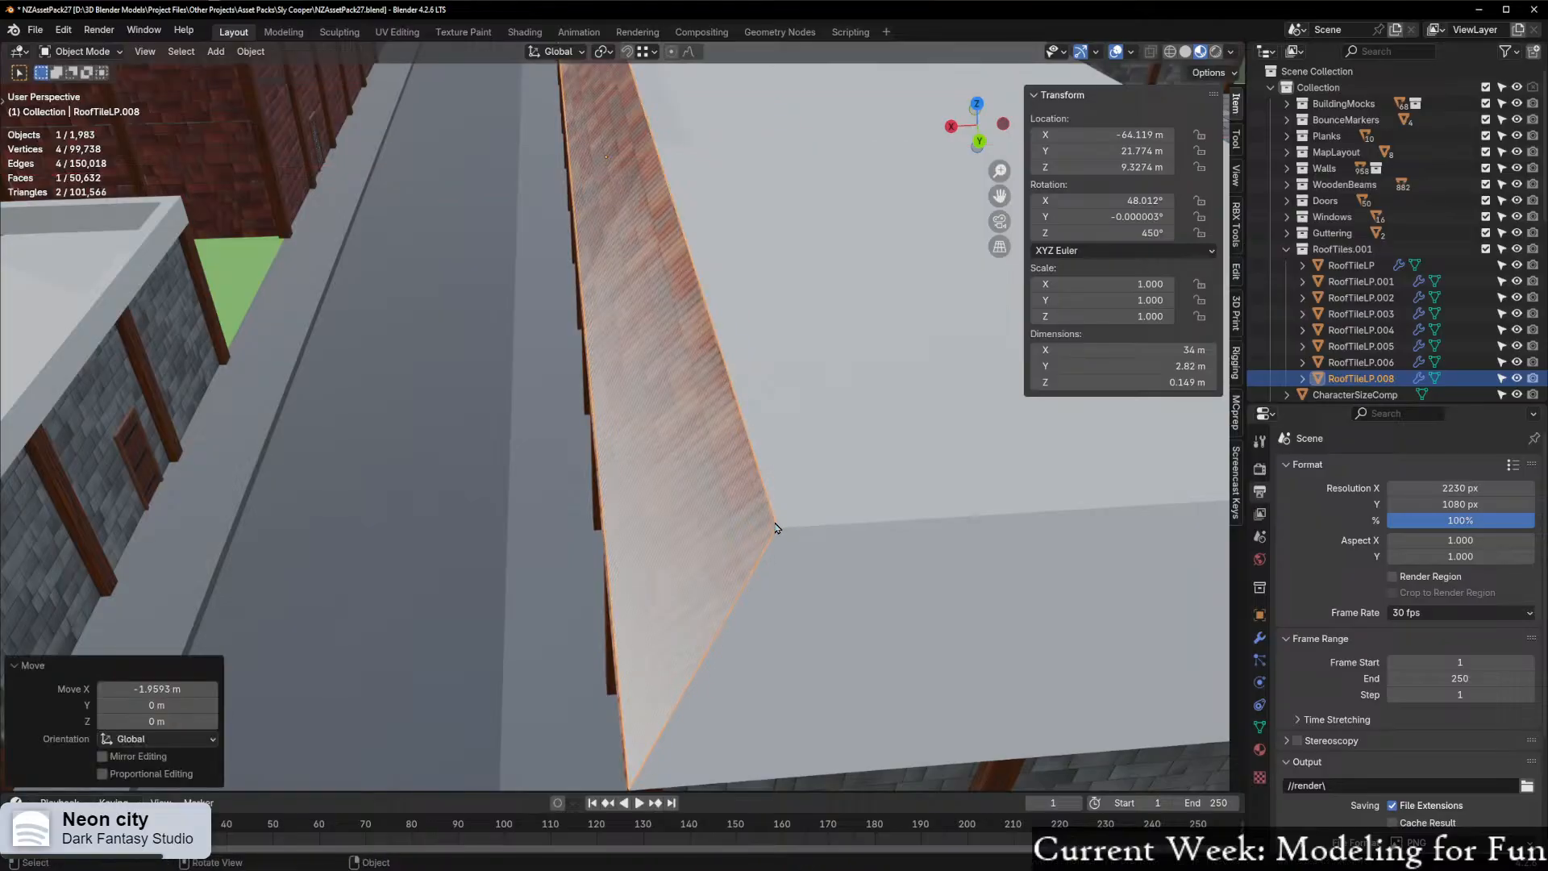
Duplicate the courtyard-side strip to the roof block's short end with Z locked and rotate the copy -90° about global Z
scroll(786, 516, down, 3)
scroll(794, 513, down, 3)
middle_drag(1000, 515, 888, 522)
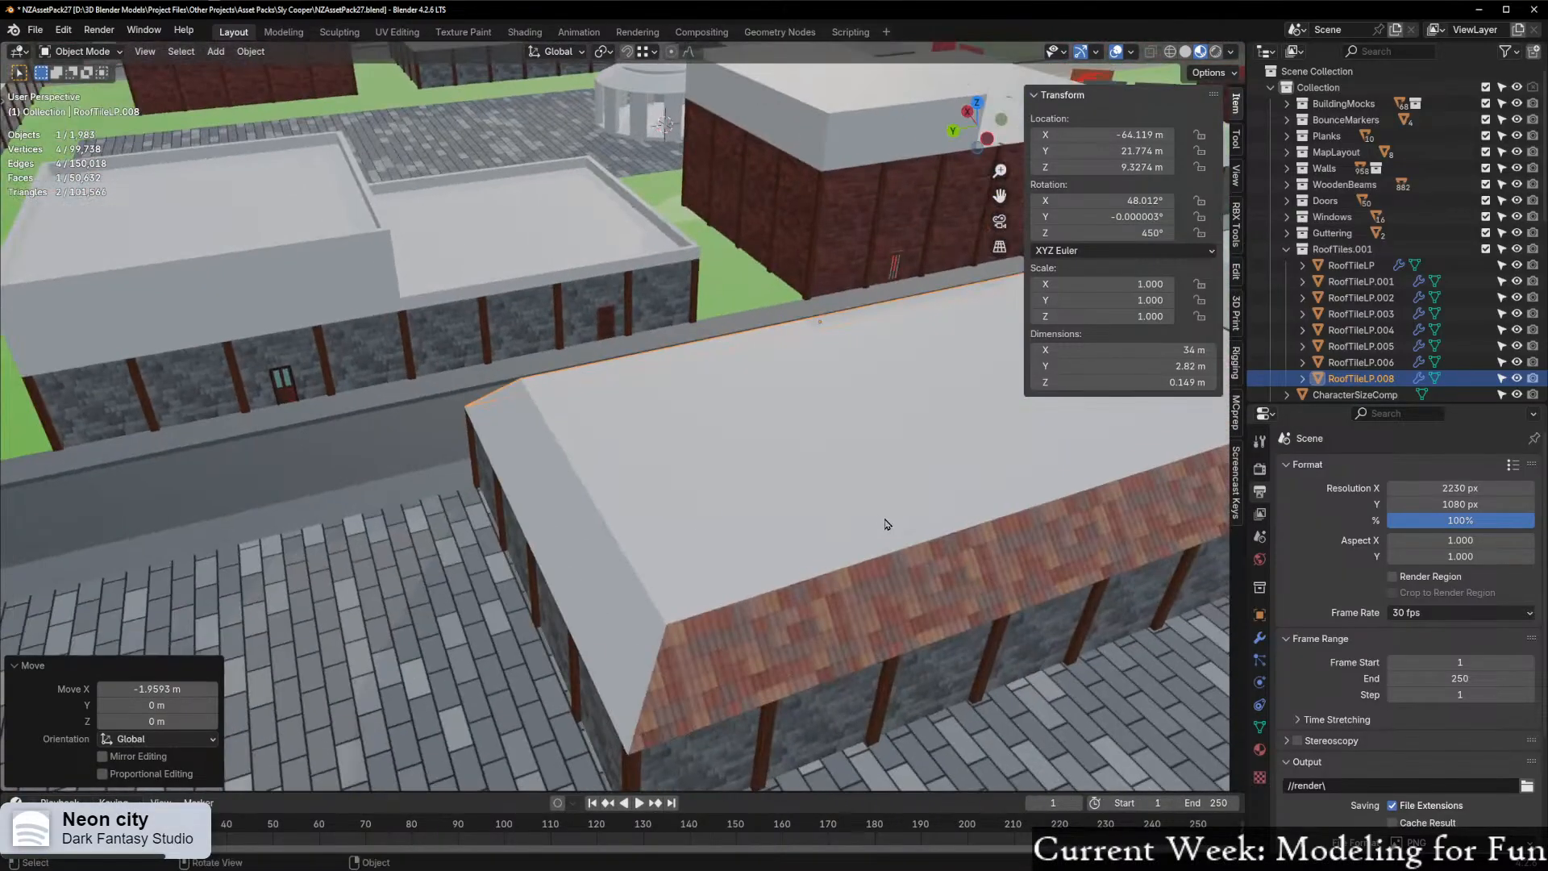
click(871, 600)
key(shift+d)
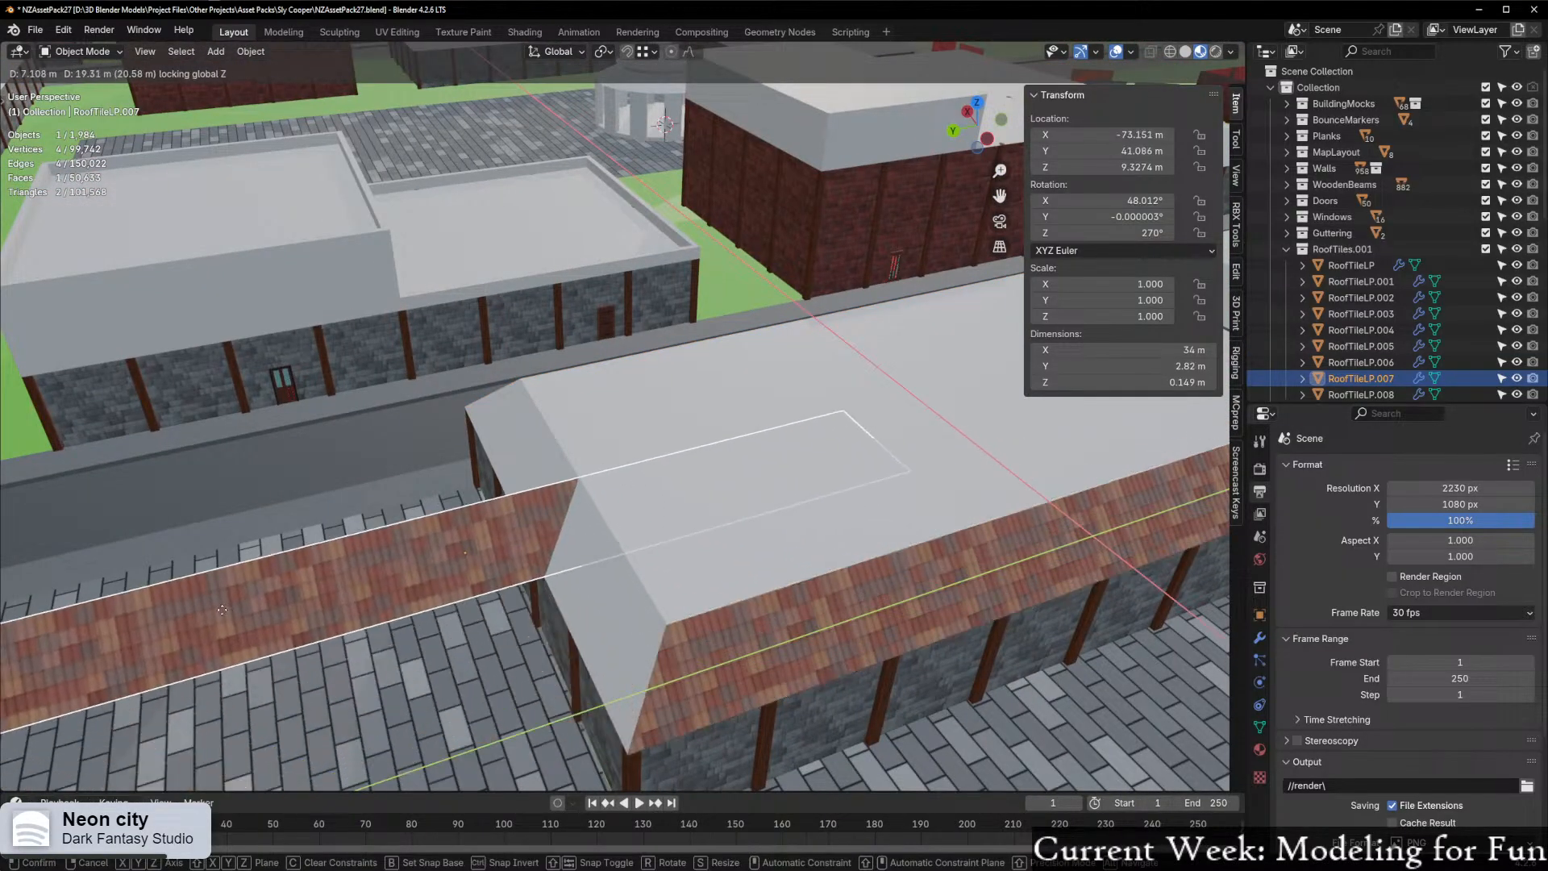
click(307, 605)
key(r)
key(z)
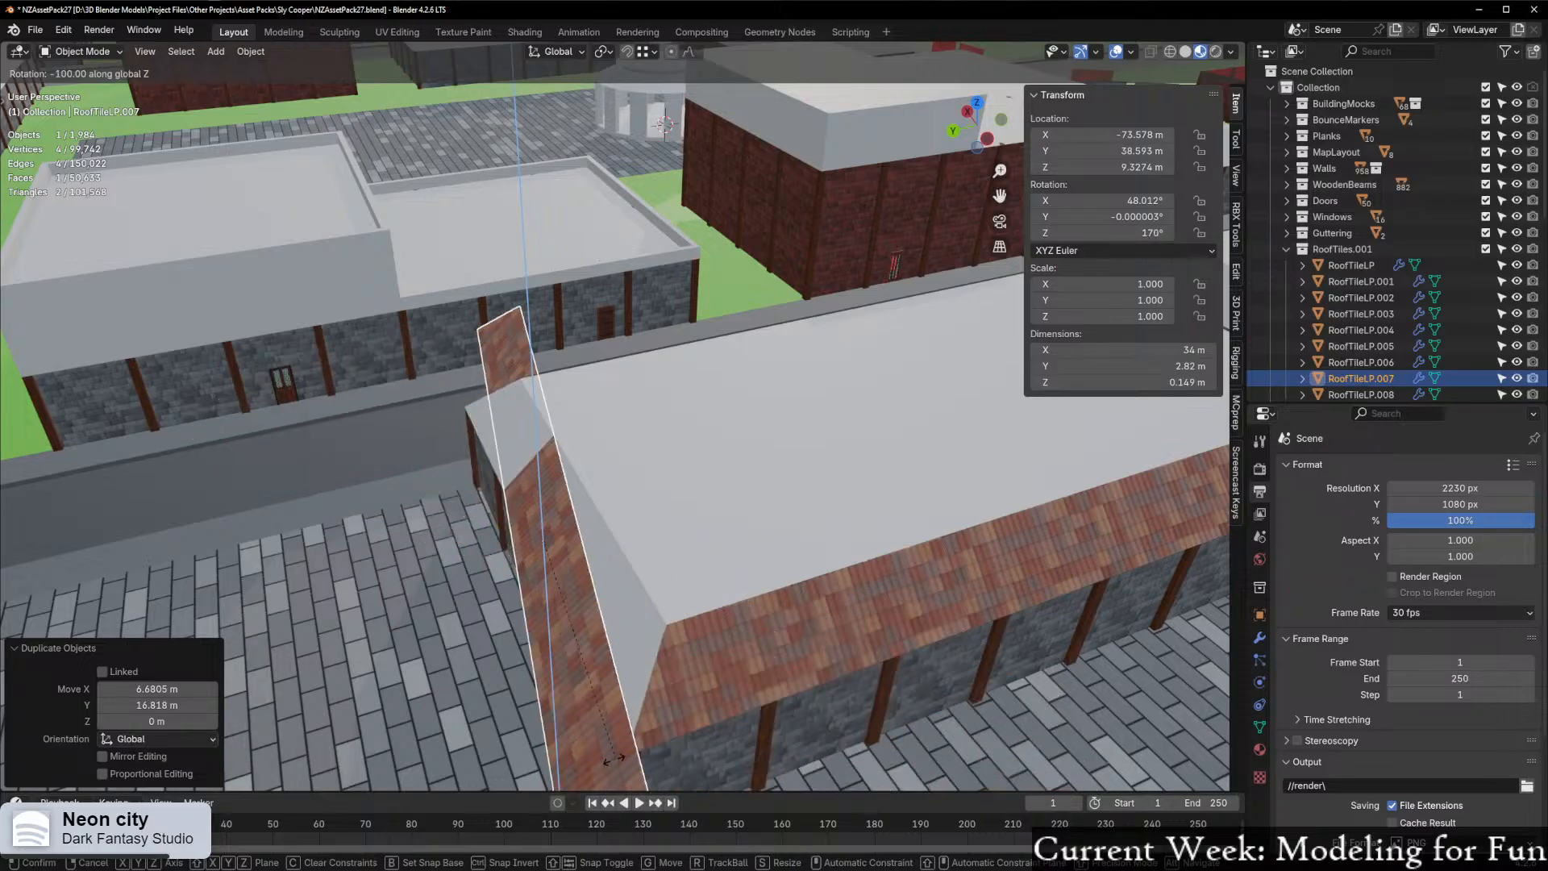
ctrl+click(651, 750)
Scale all of the short-end strip's vertices along global X in Edit Mode to make it 13.6 m long
middle_drag(498, 549, 734, 523)
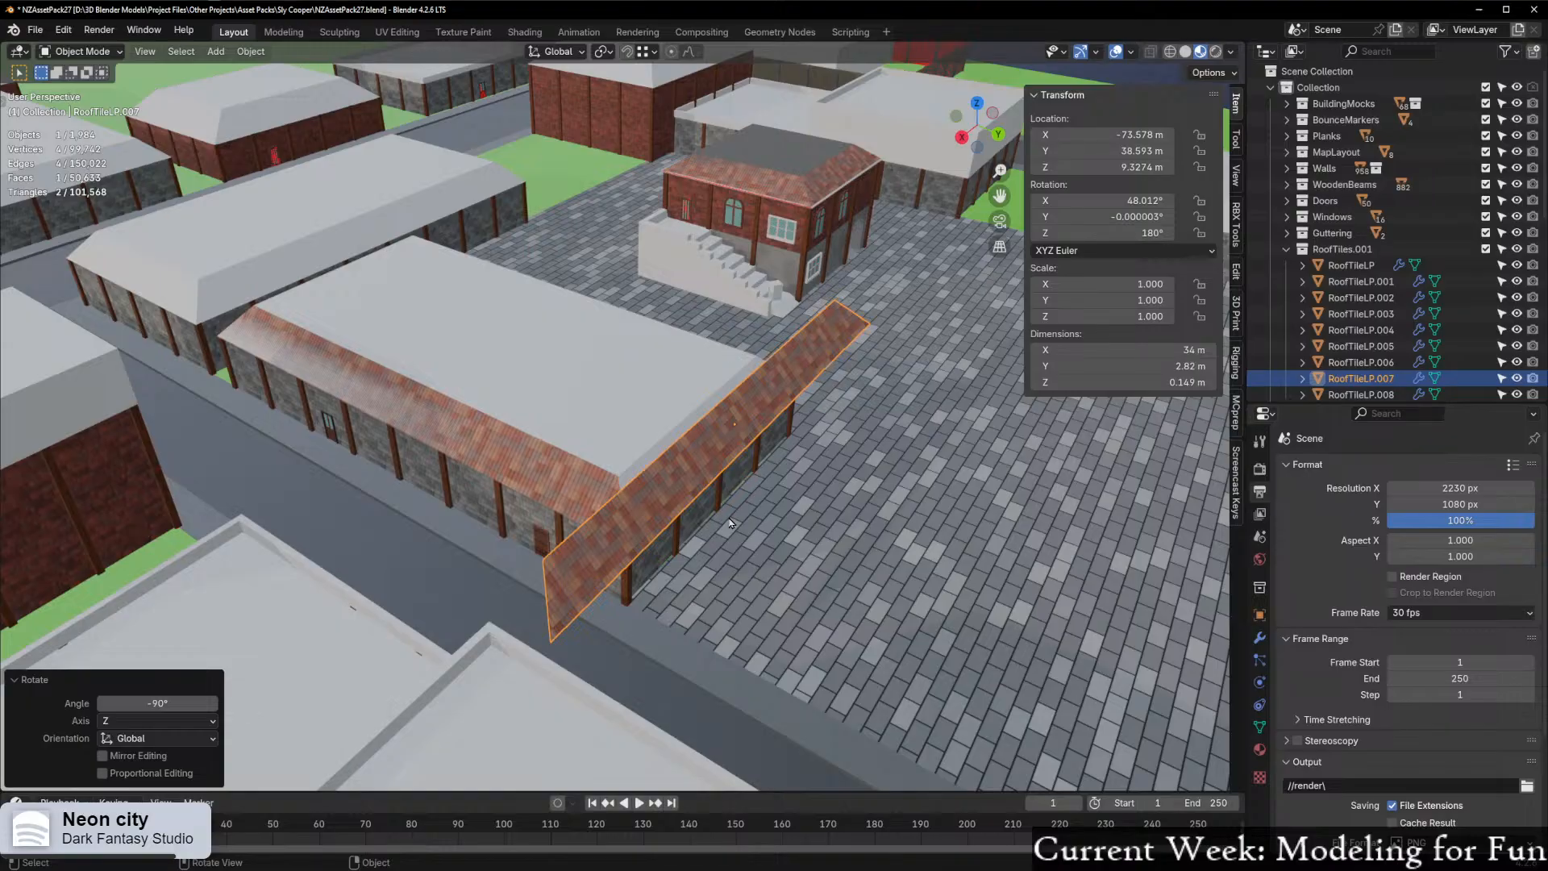
scroll(772, 475, up, 3)
middle_drag(758, 484, 508, 442)
scroll(661, 481, down, 1)
scroll(600, 473, up, 2)
shift+middle_drag(506, 386, 710, 420)
key(ctrl+Tab)
click(862, 436)
scroll(852, 436, down, 1)
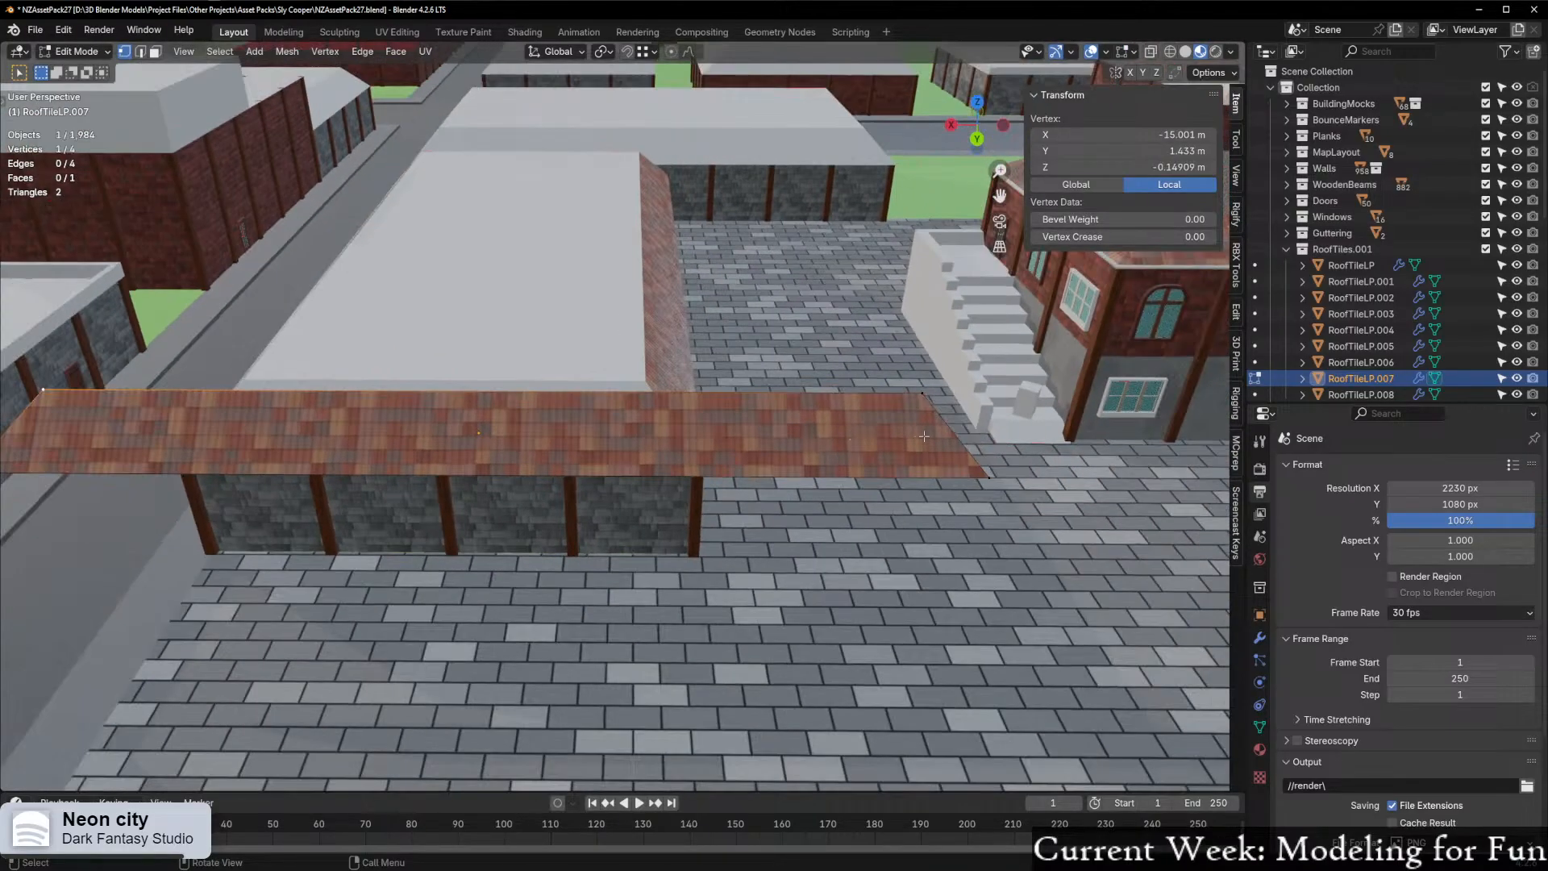
key(a)
key(s)
key(x)
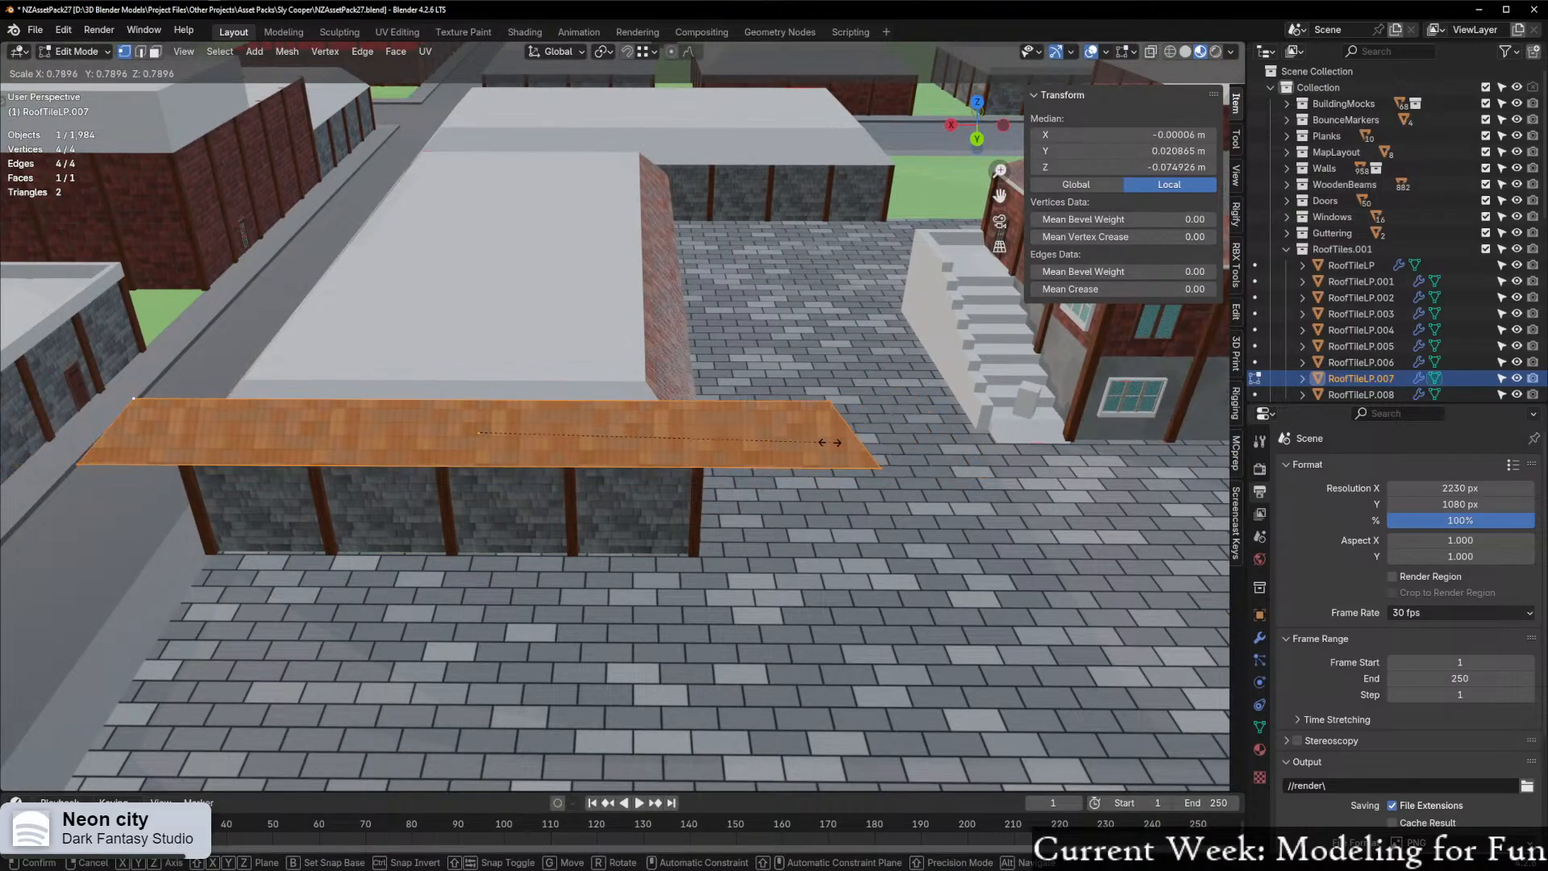
click(640, 444)
key(Tab)
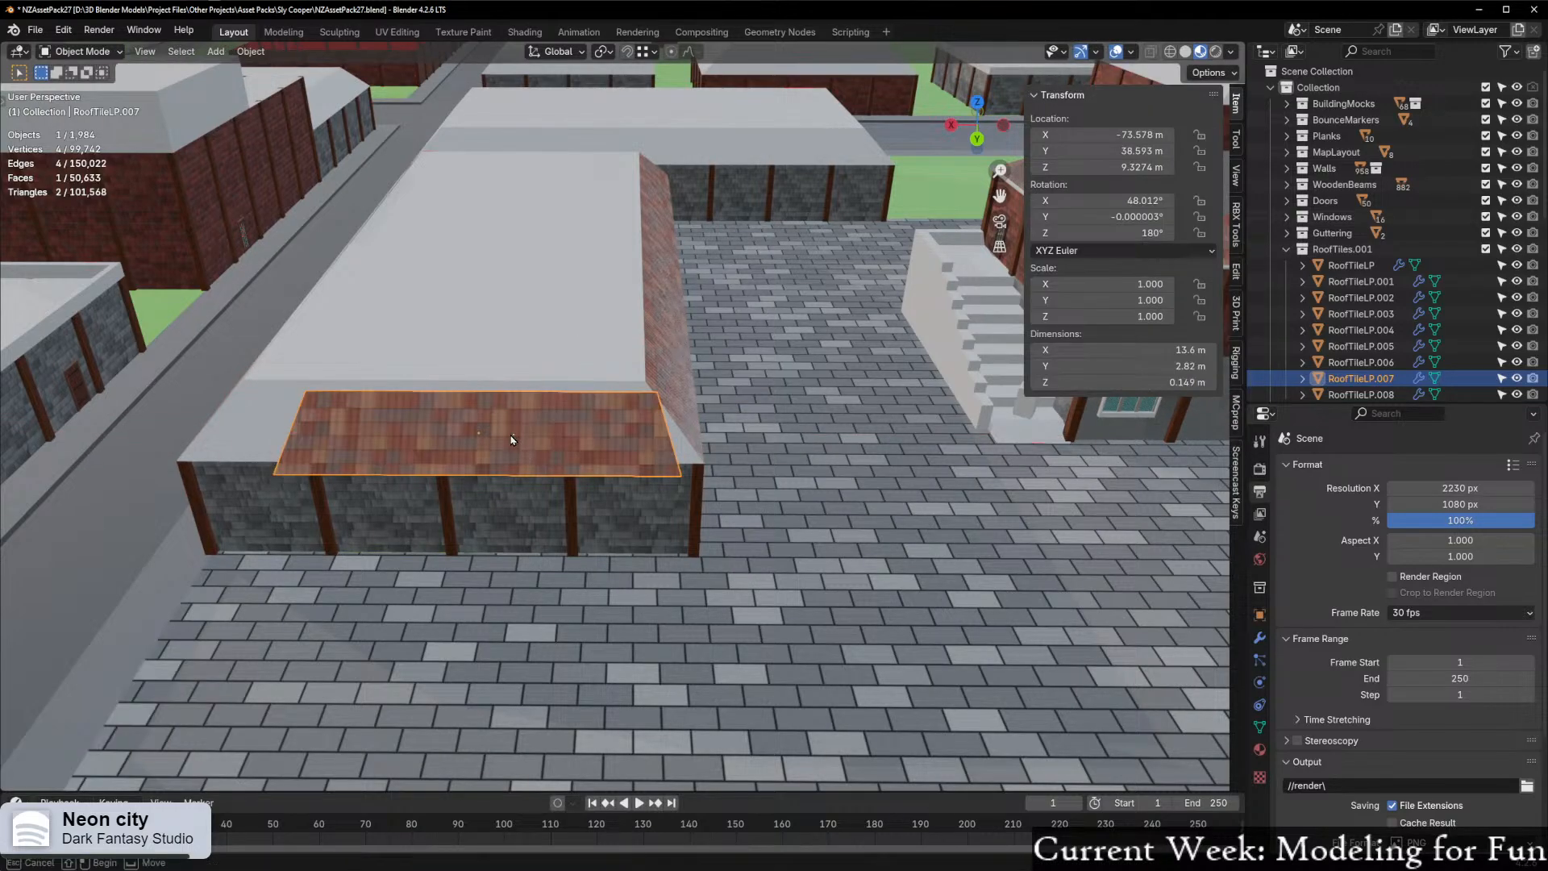
Set snapping to Face Project with Align Rotation to Target enabled
drag(511, 441, 529, 423)
shift+middle_drag(529, 421, 694, 453)
click(648, 52)
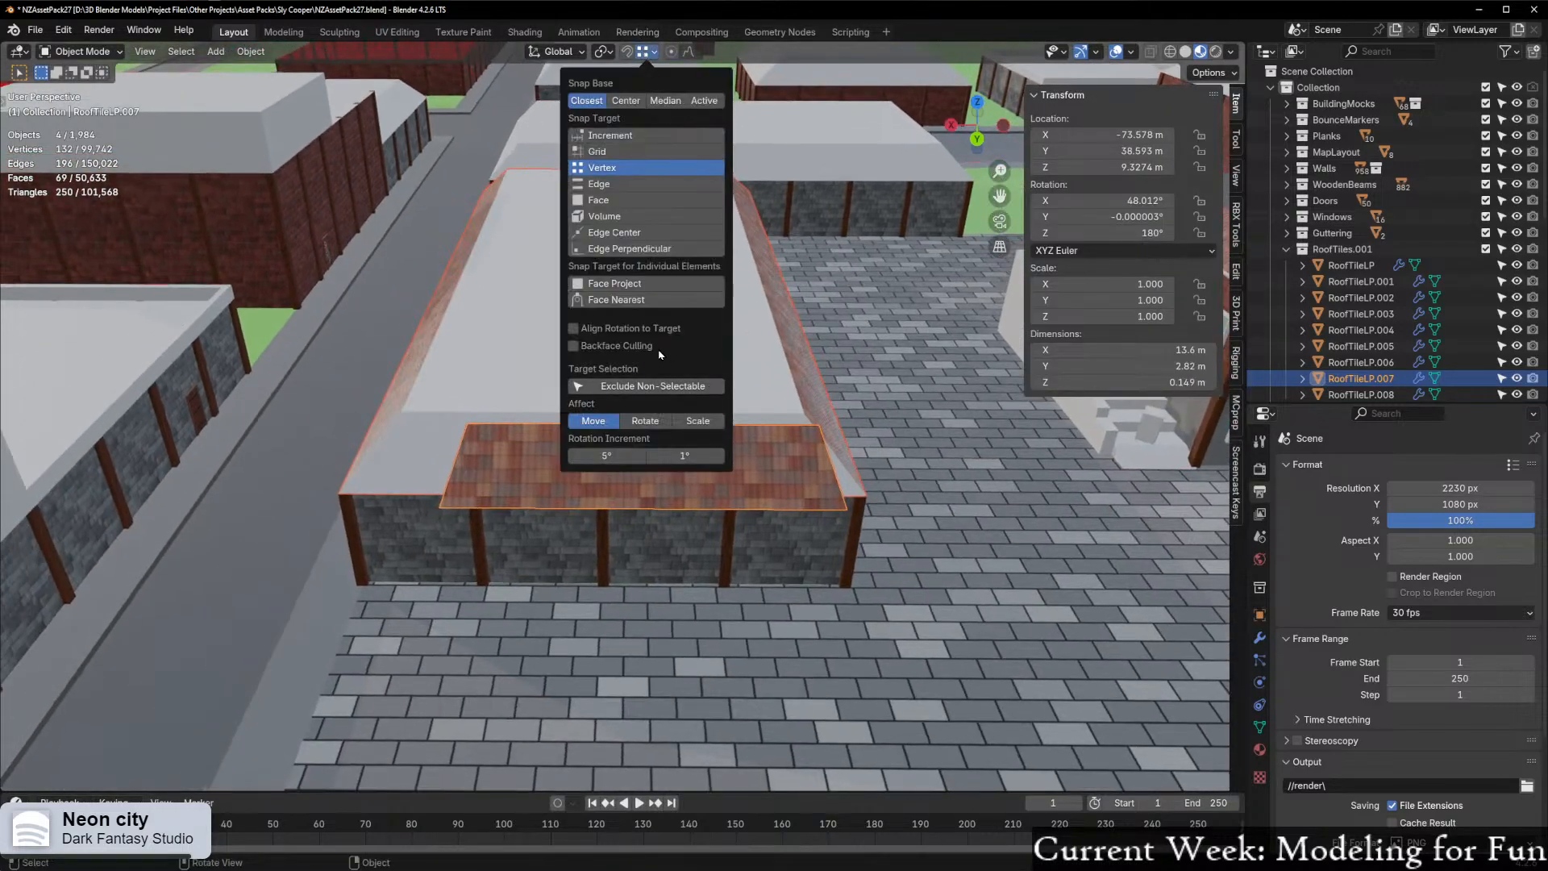
click(613, 283)
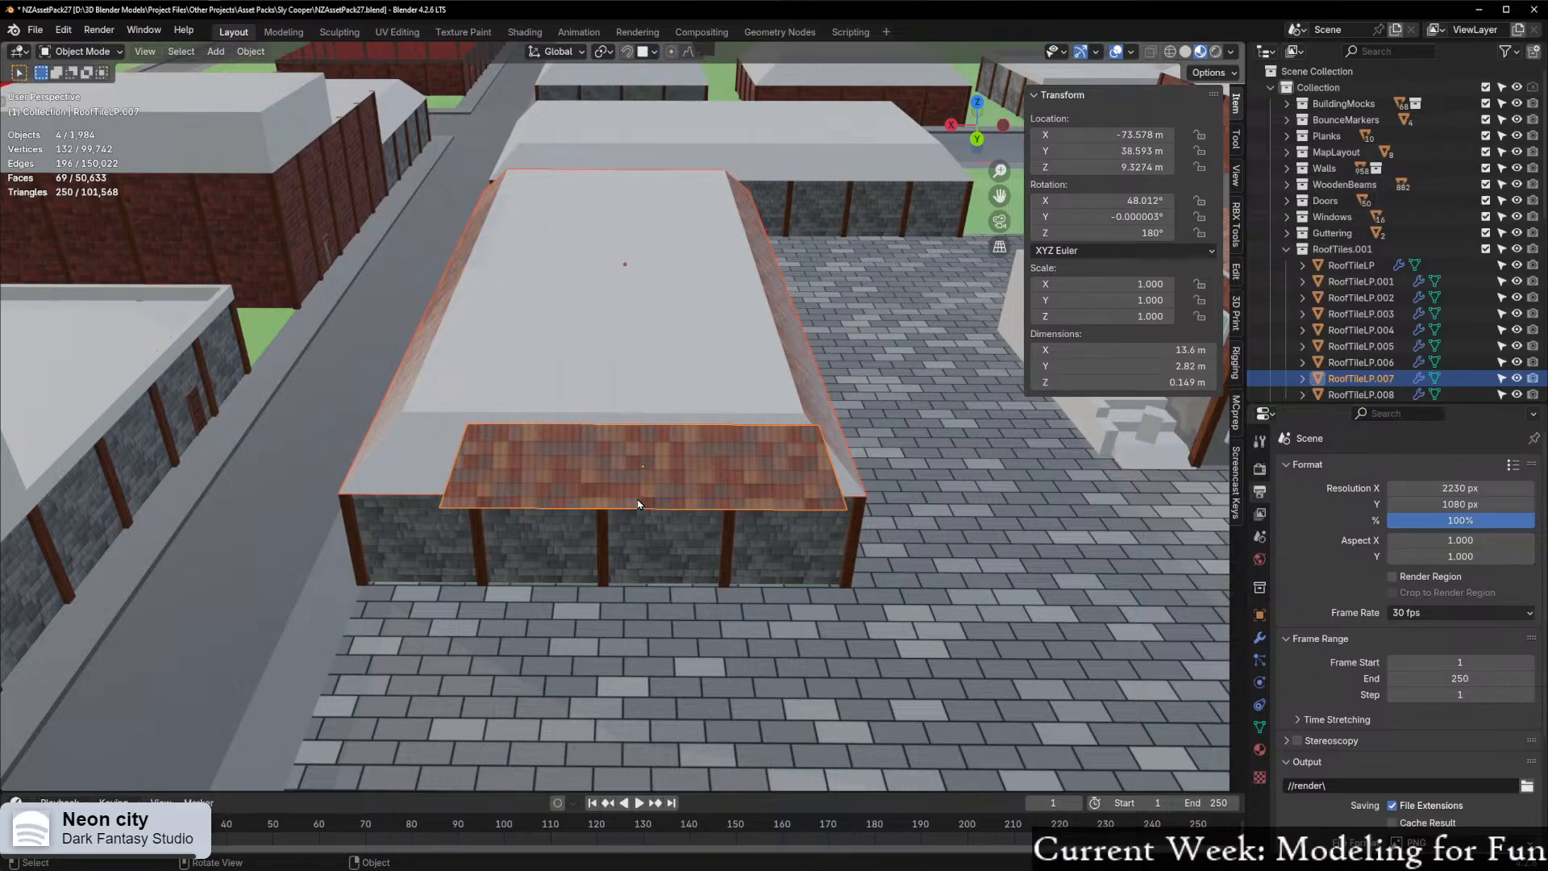
Move the short-end strip onto the roof block's end slope, aligning its rotation to the face
key(g)
click(633, 455)
click(633, 455)
scroll(597, 454, up, 2)
key(g)
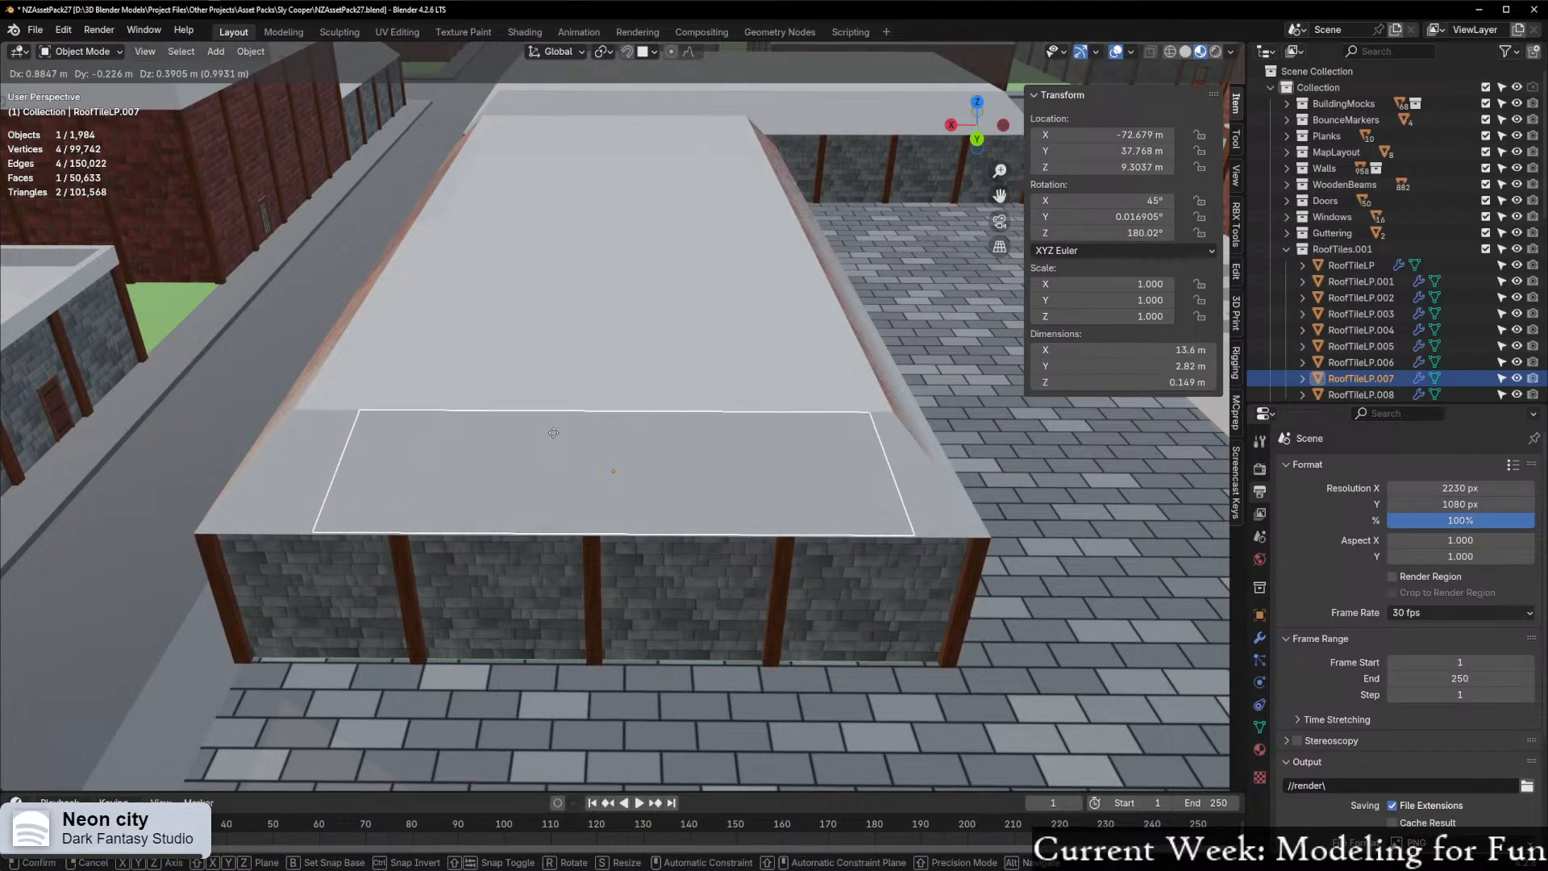
click(554, 440)
Set the snap target back to Vertex and shift the strip about 0.29 m in global X on the end slope
click(646, 53)
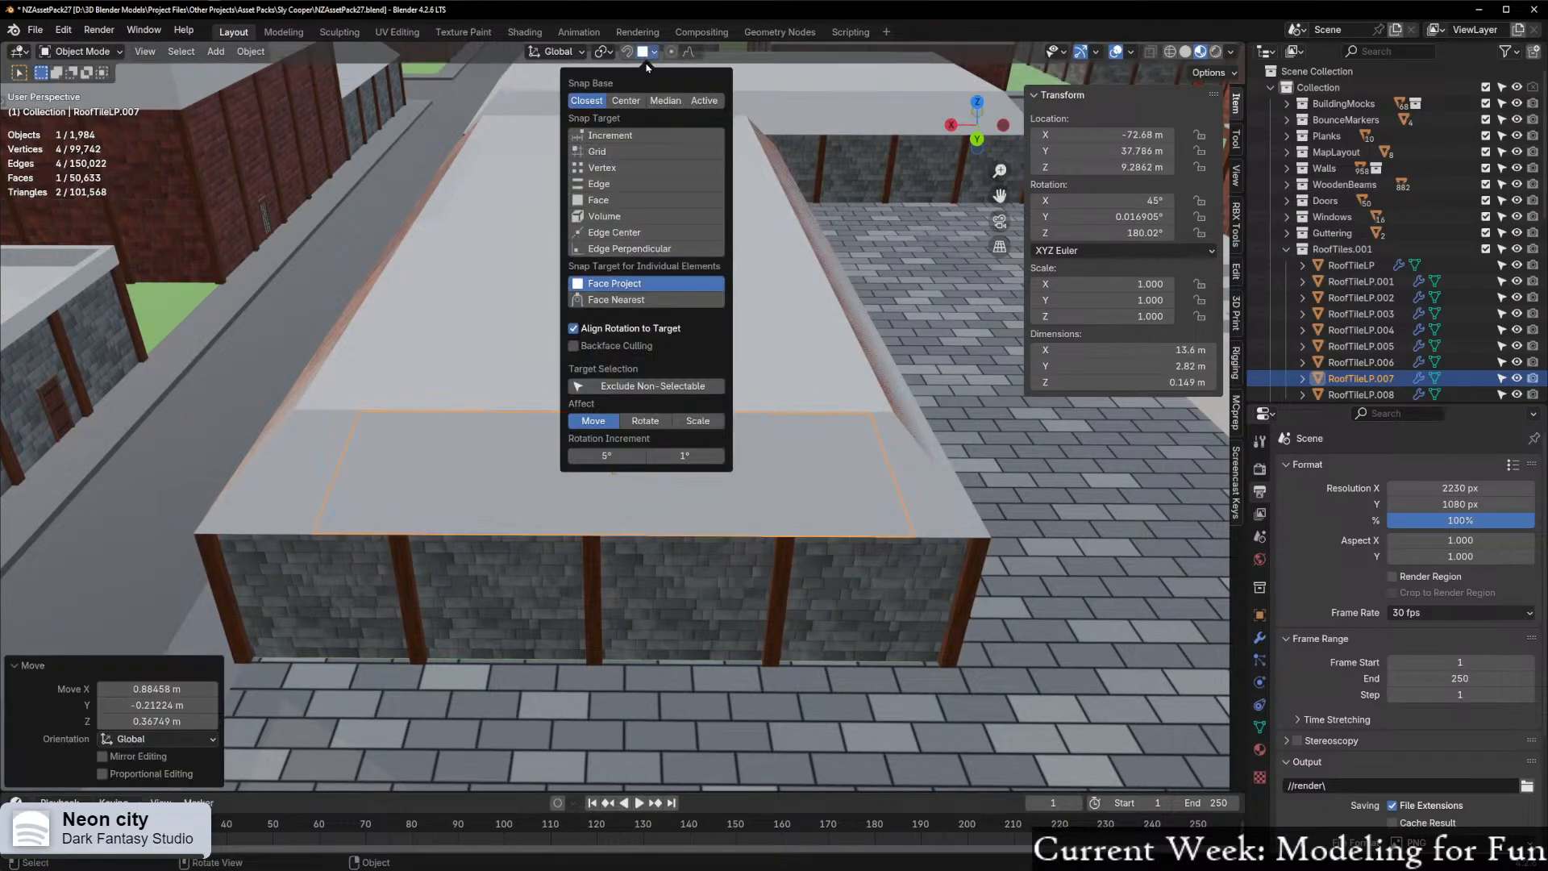
click(616, 170)
click(646, 52)
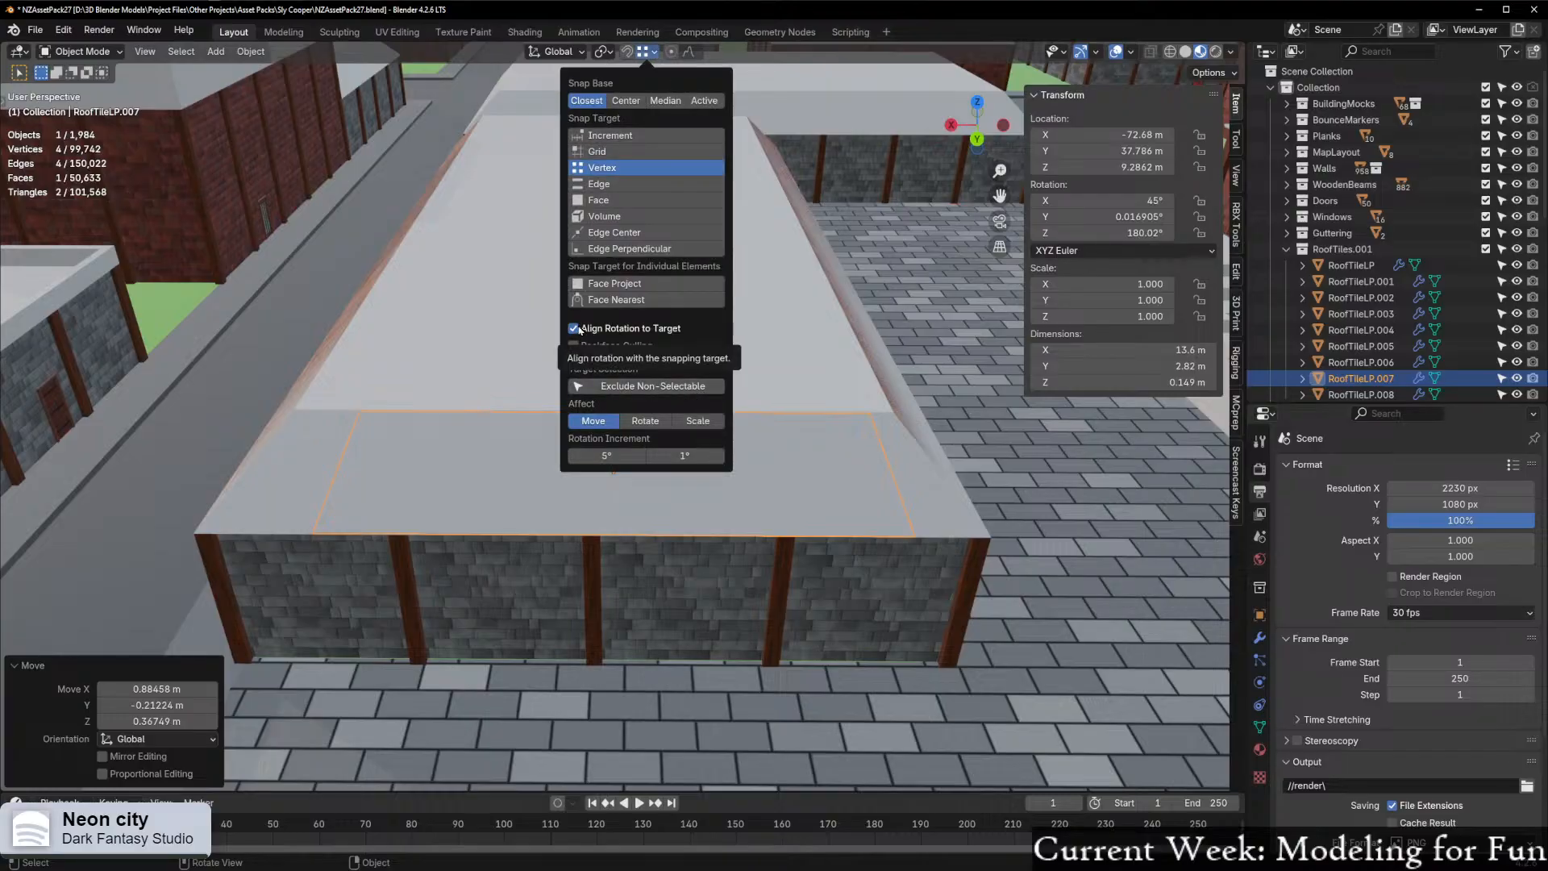
scroll(787, 468, up, 3)
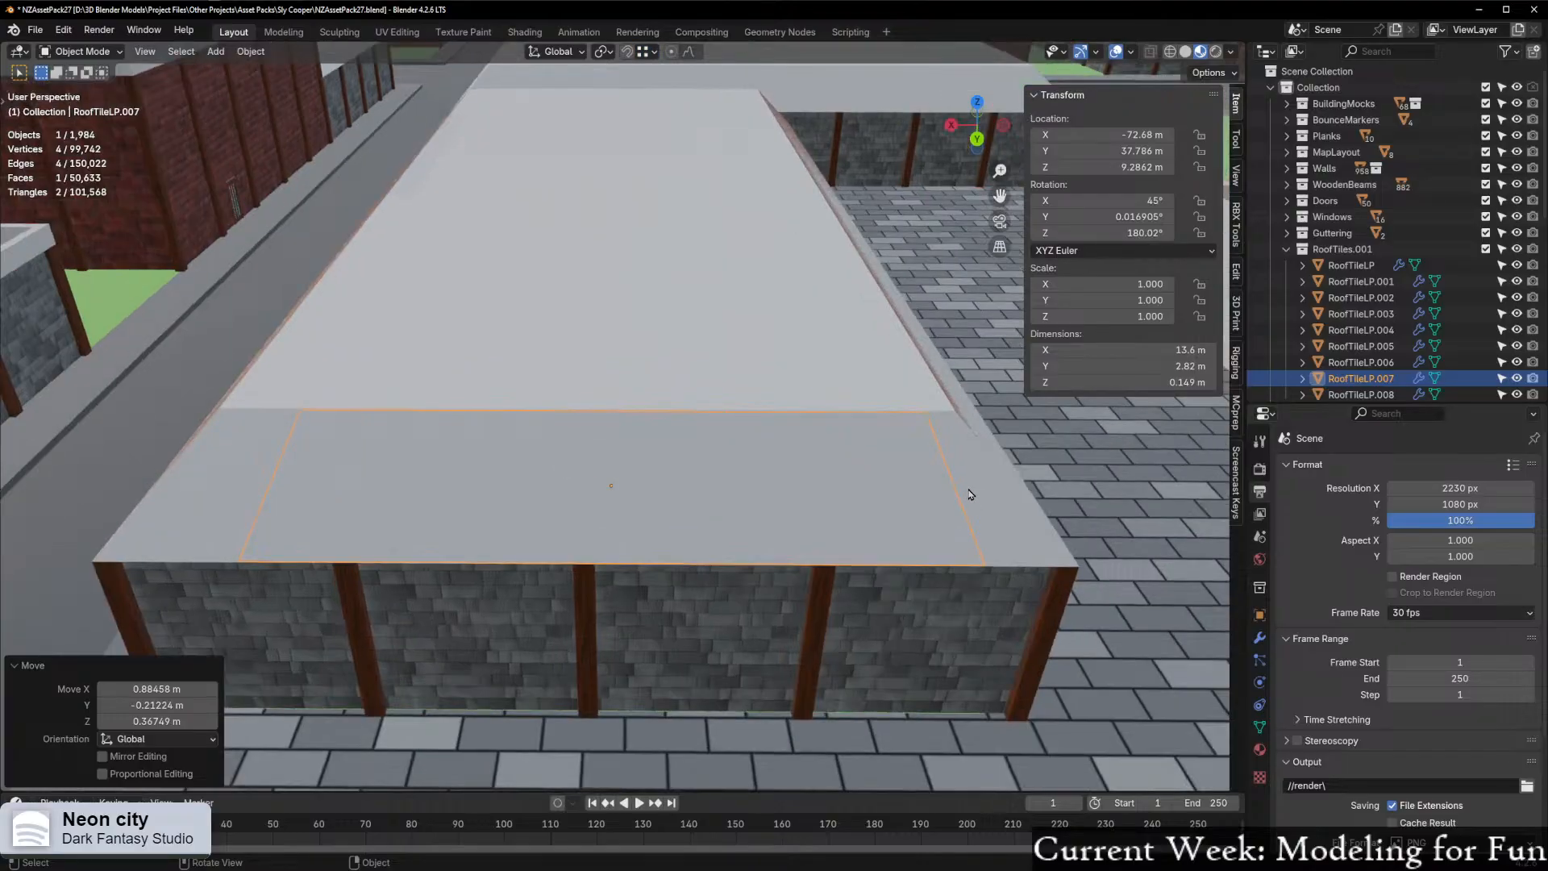
key(g)
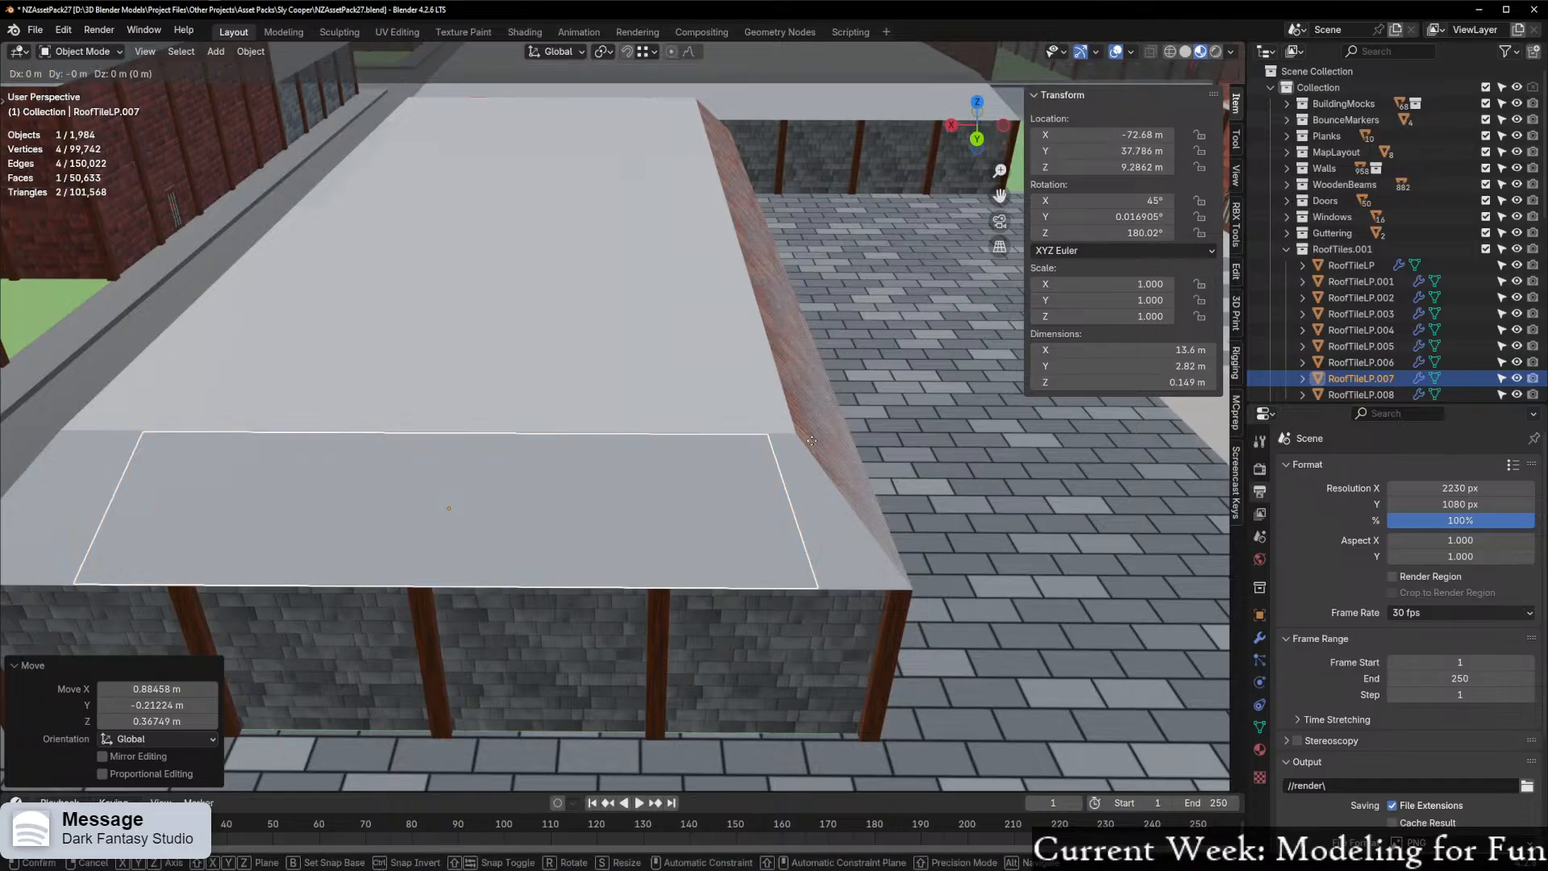
click(800, 435)
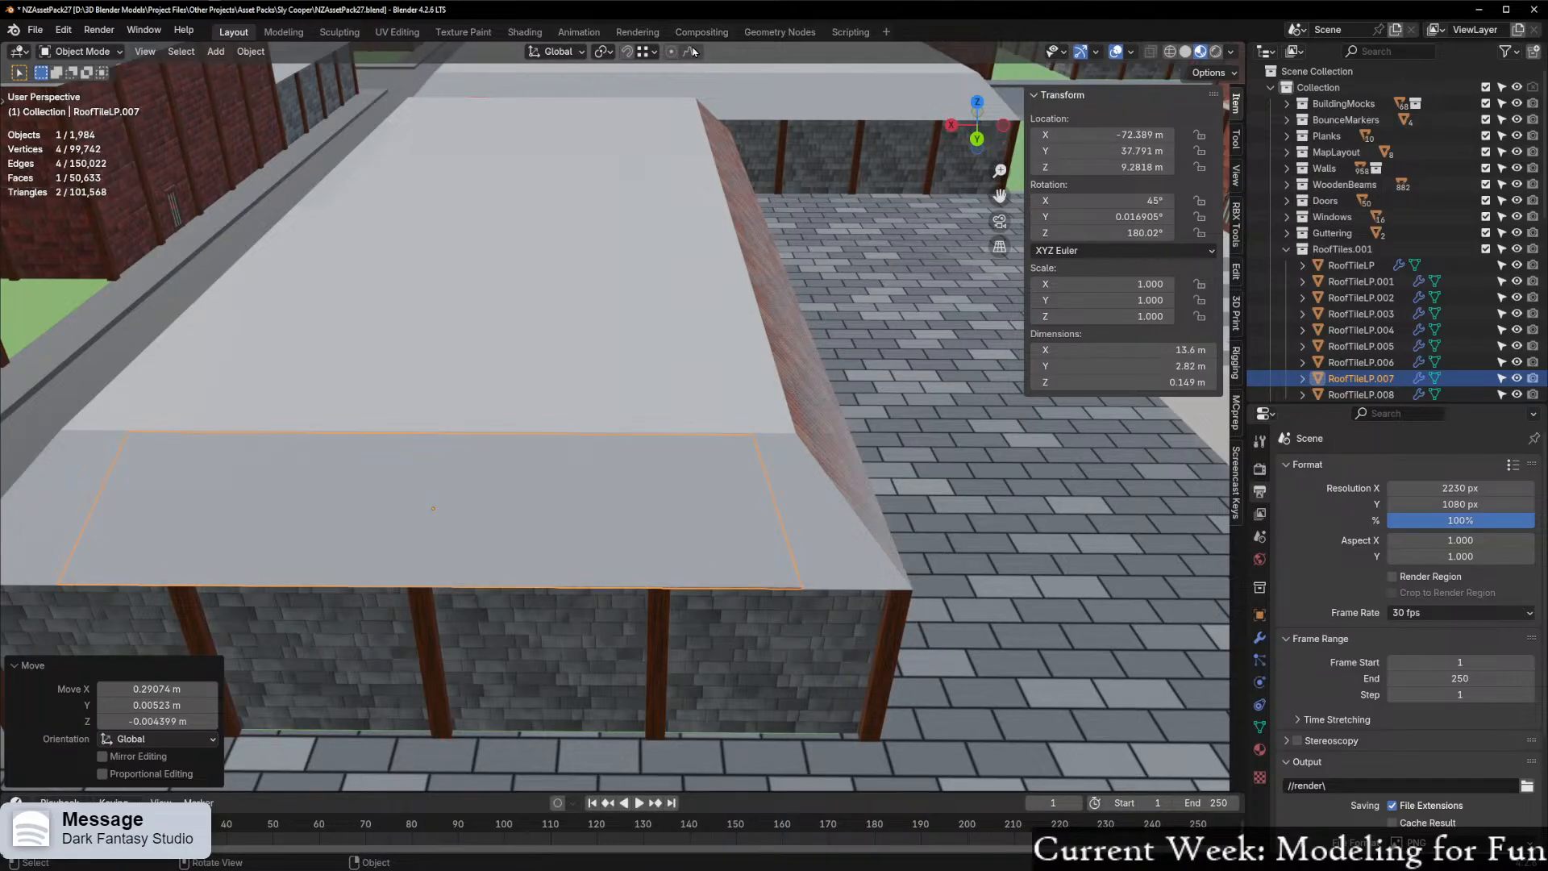
click(653, 51)
middle_drag(918, 542, 629, 452)
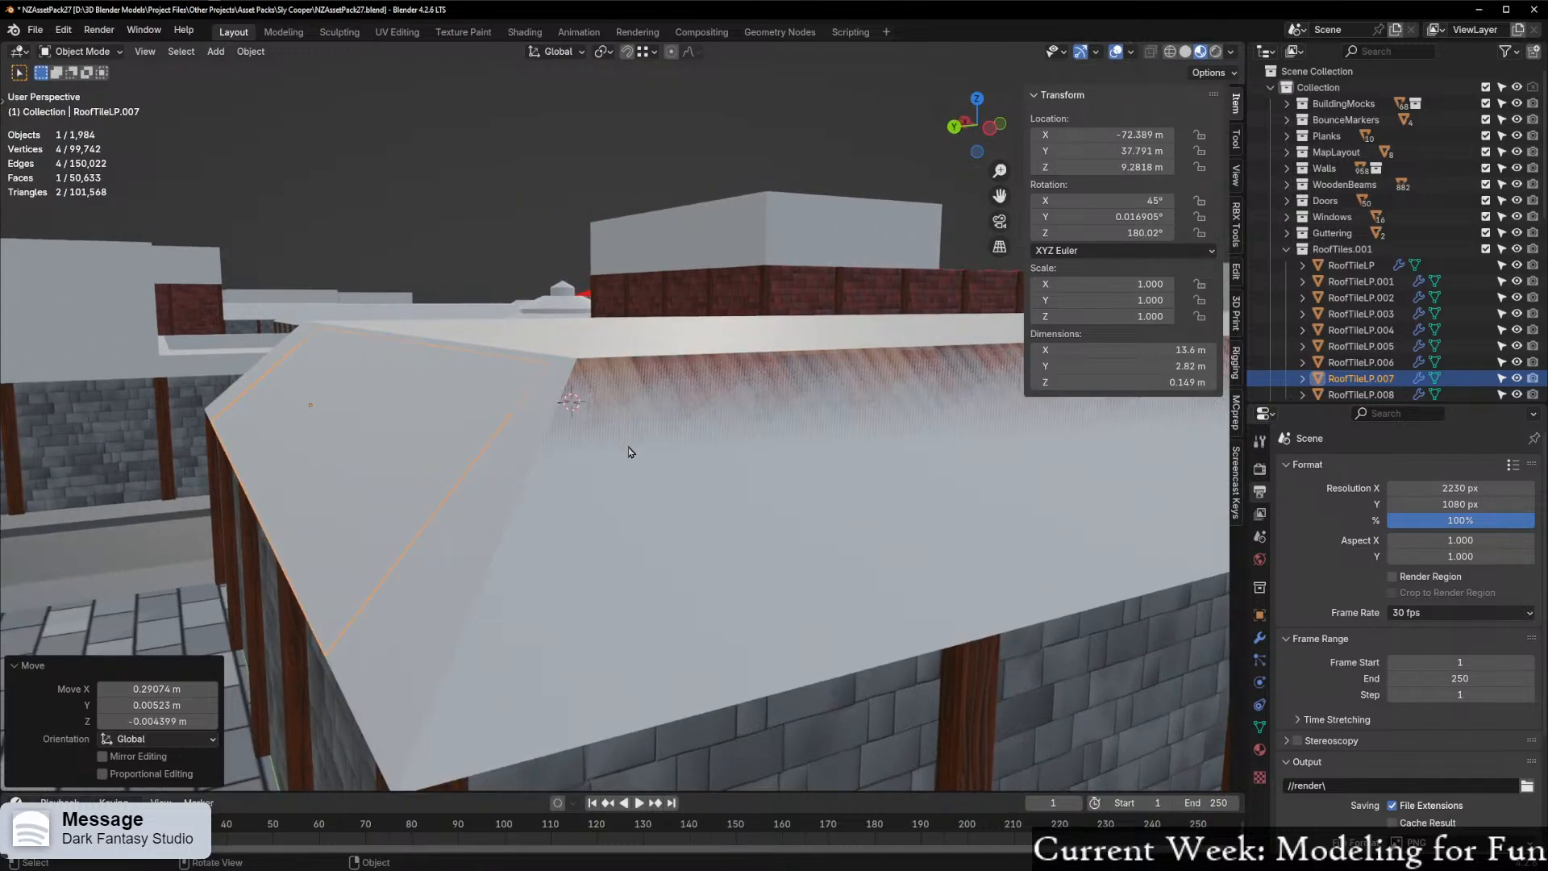
key(g)
key(z)
key(z)
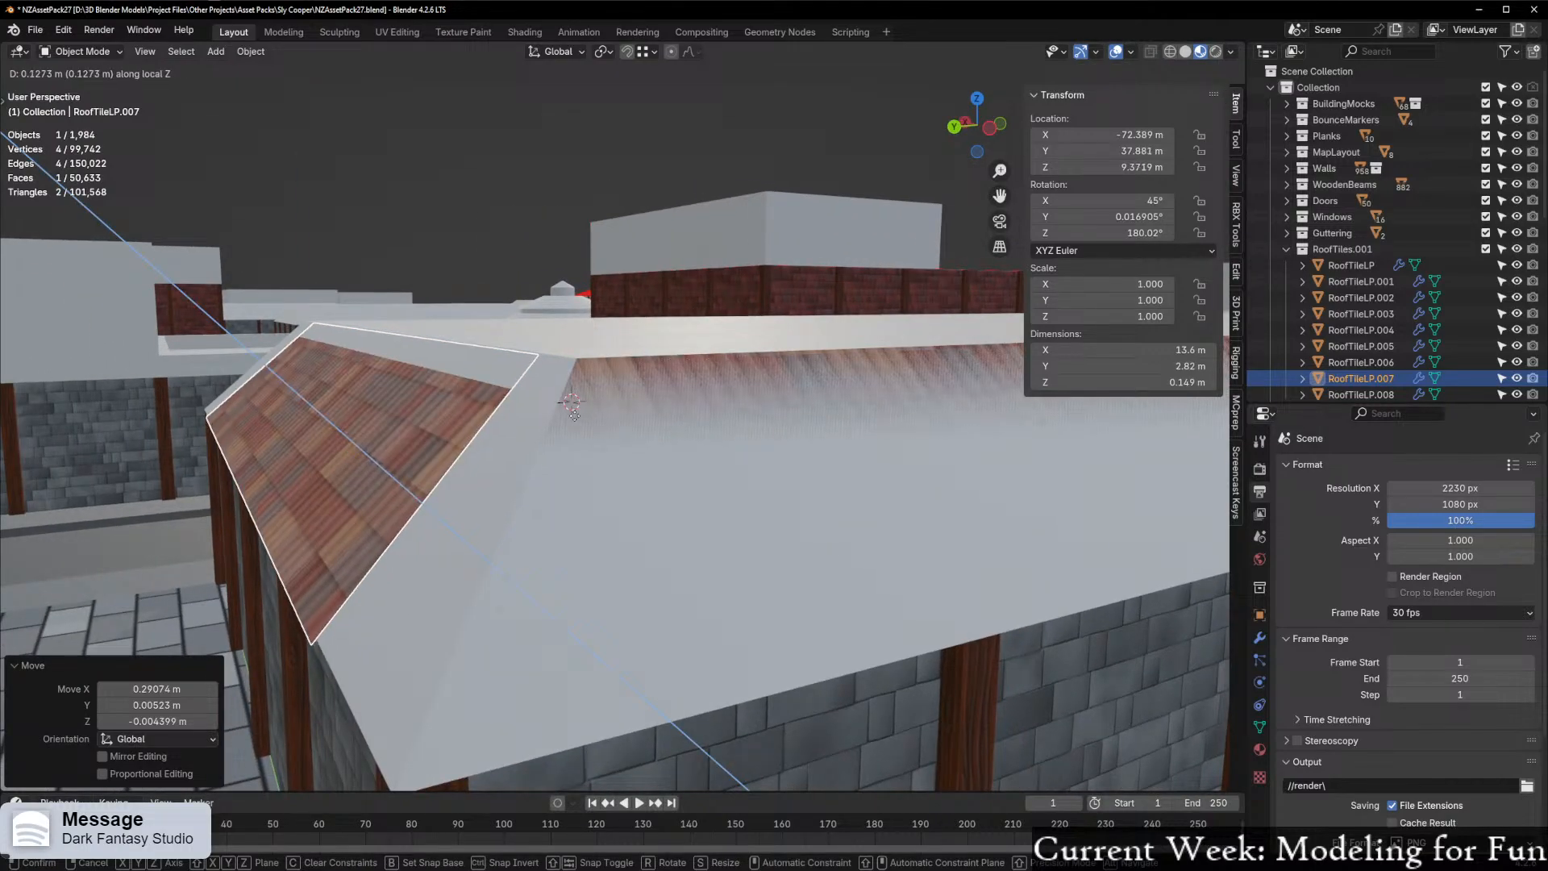
right_click(570, 428)
middle_drag(496, 463, 549, 456)
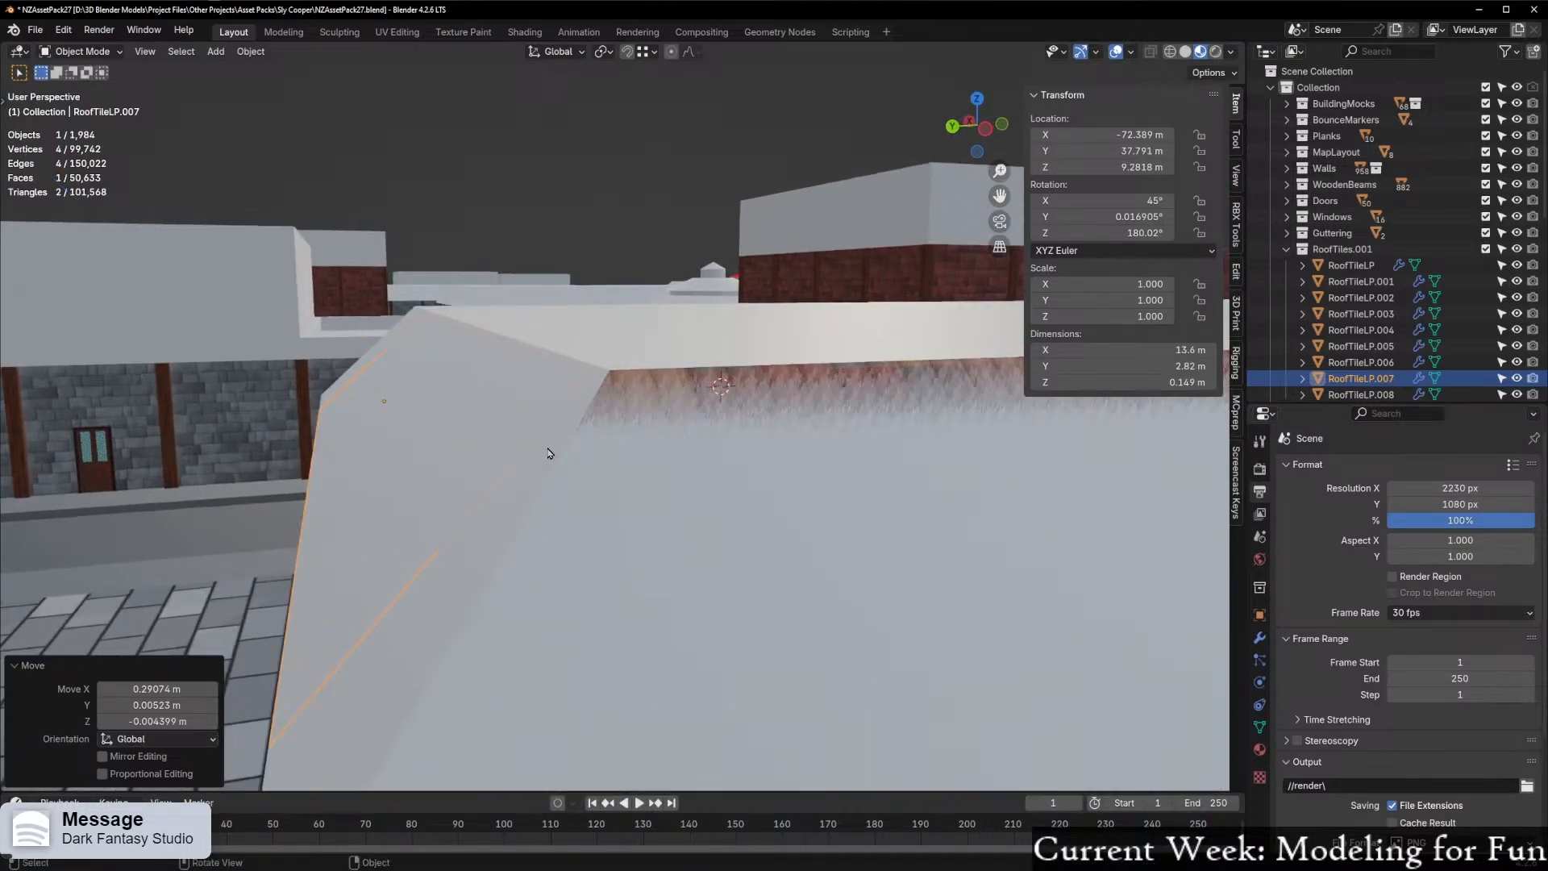
key(2)
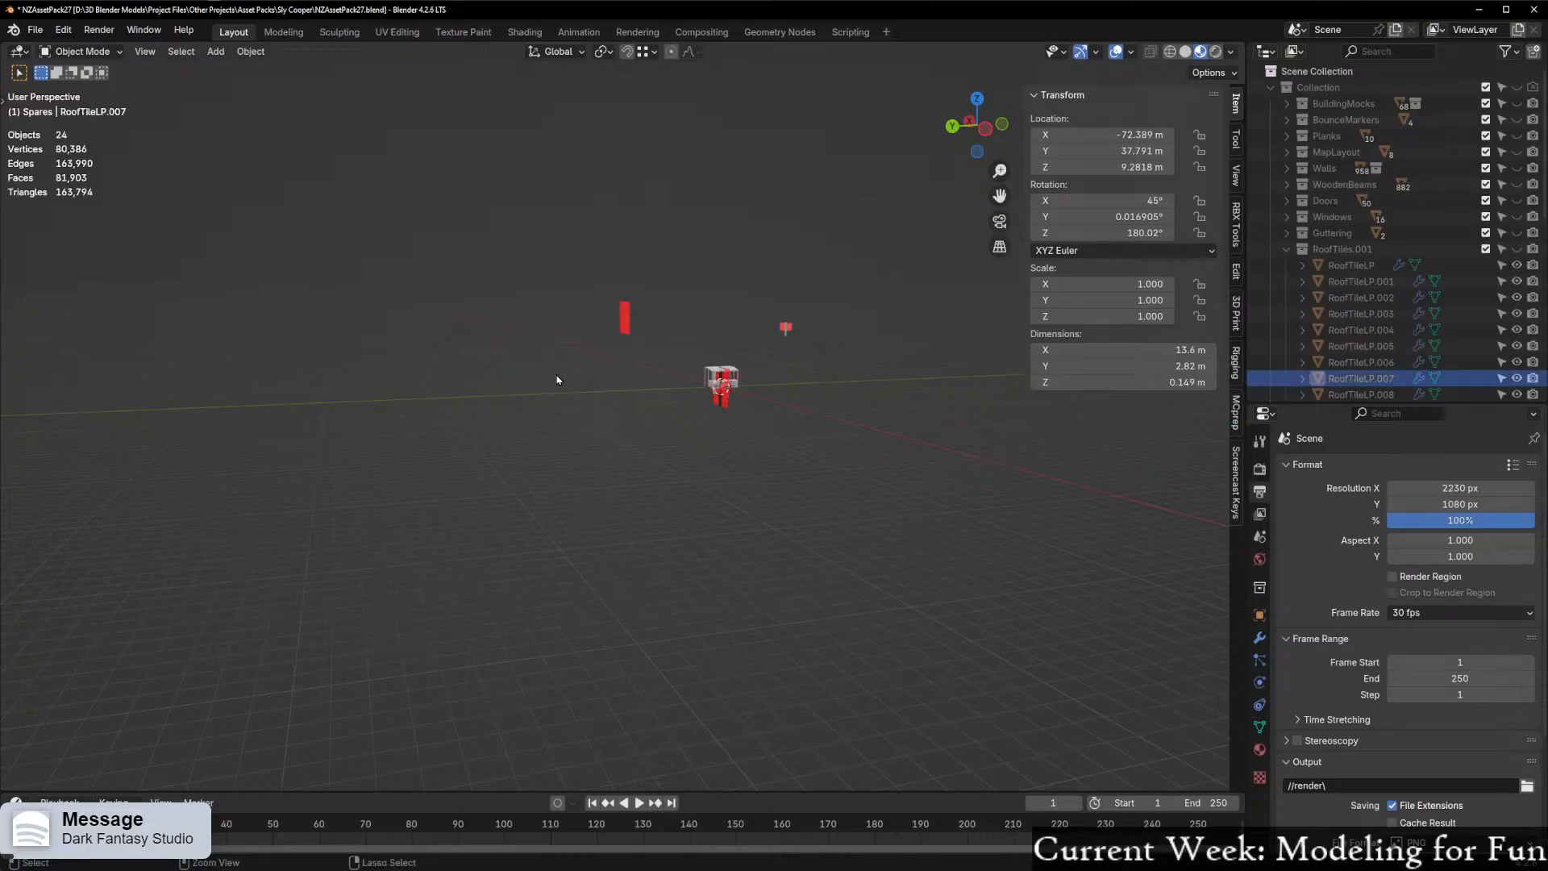
Return the short-end strip to the full scene and open it for edge editing with Edge snapping enabled
key(KP_Divide)
key(Tab)
middle_drag(503, 400, 535, 375)
key(2)
middle_drag(607, 436, 562, 399)
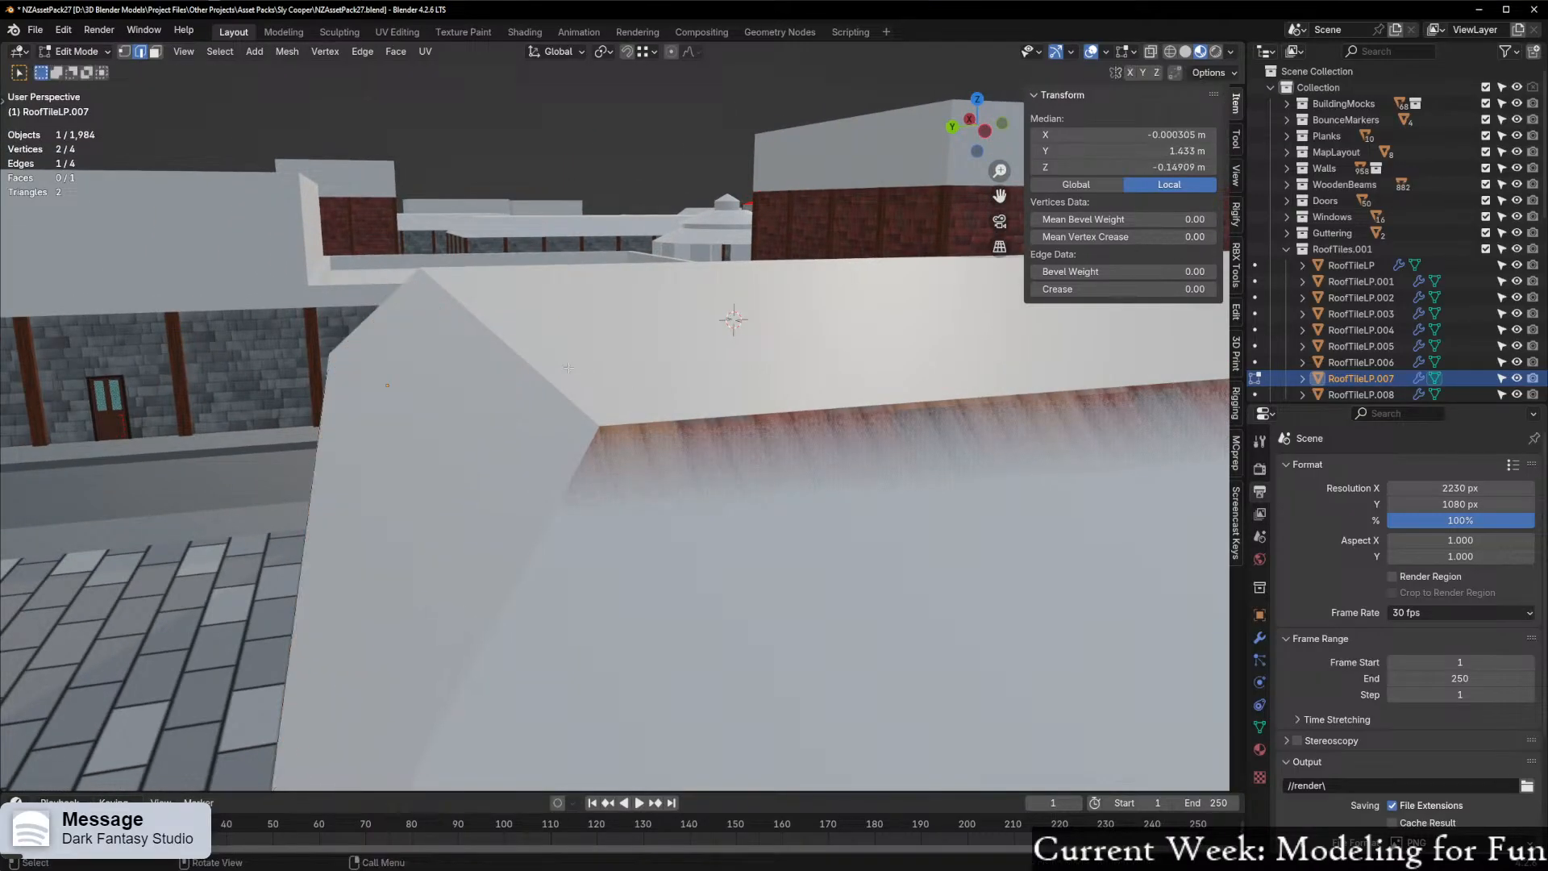
click(654, 52)
click(608, 185)
Move the strip's upper edge about 0.105 m in global Y and Z only, snapping it to the roof block's upper edge
key(g)
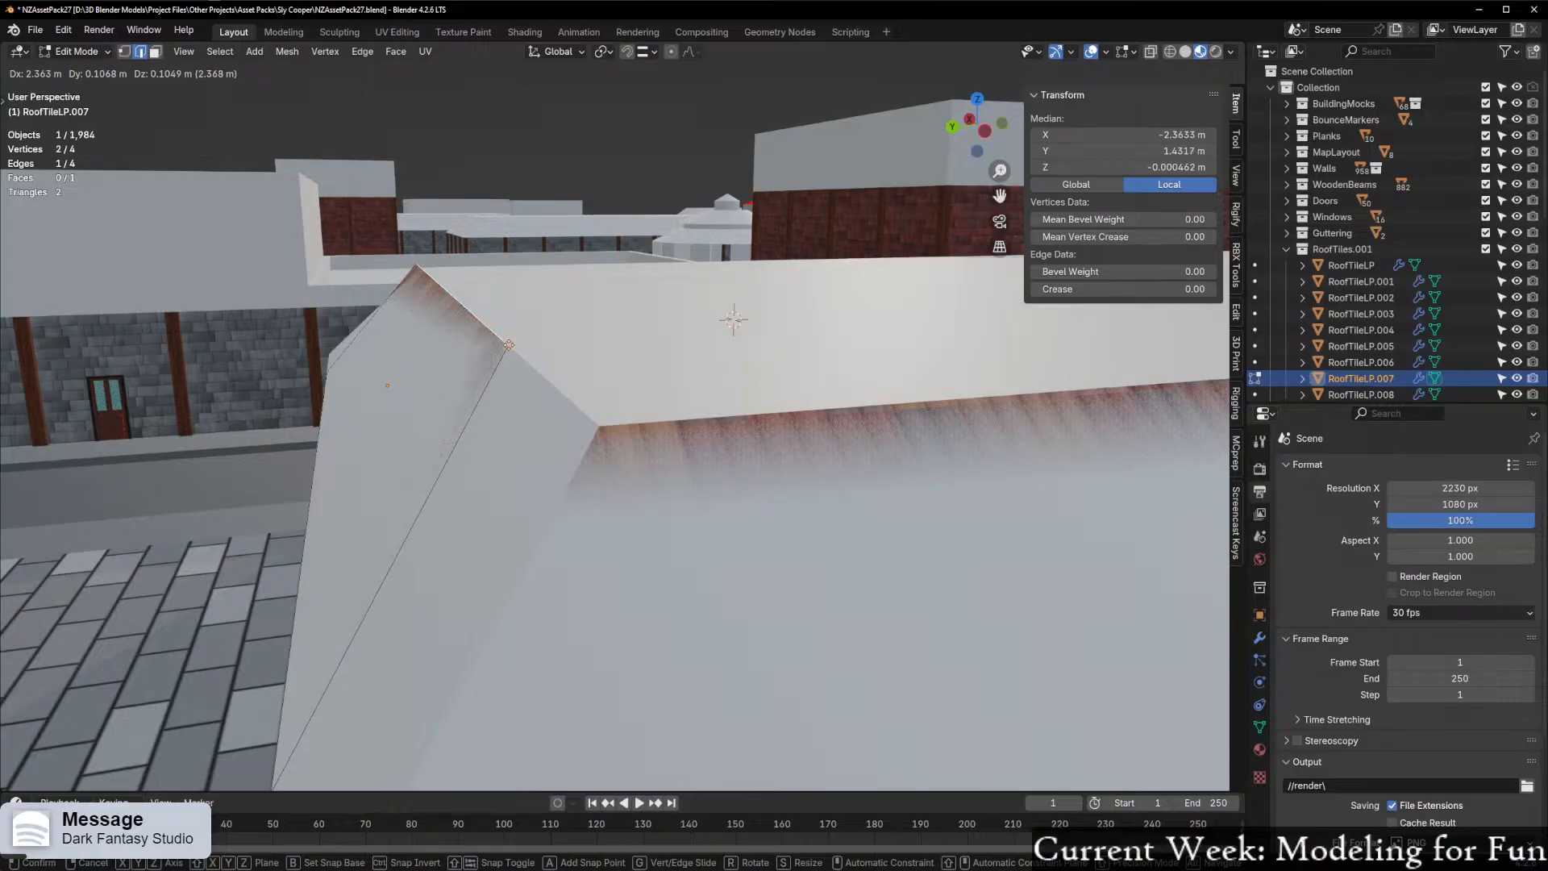
key(x)
middle_drag(508, 345, 637, 415)
key(x)
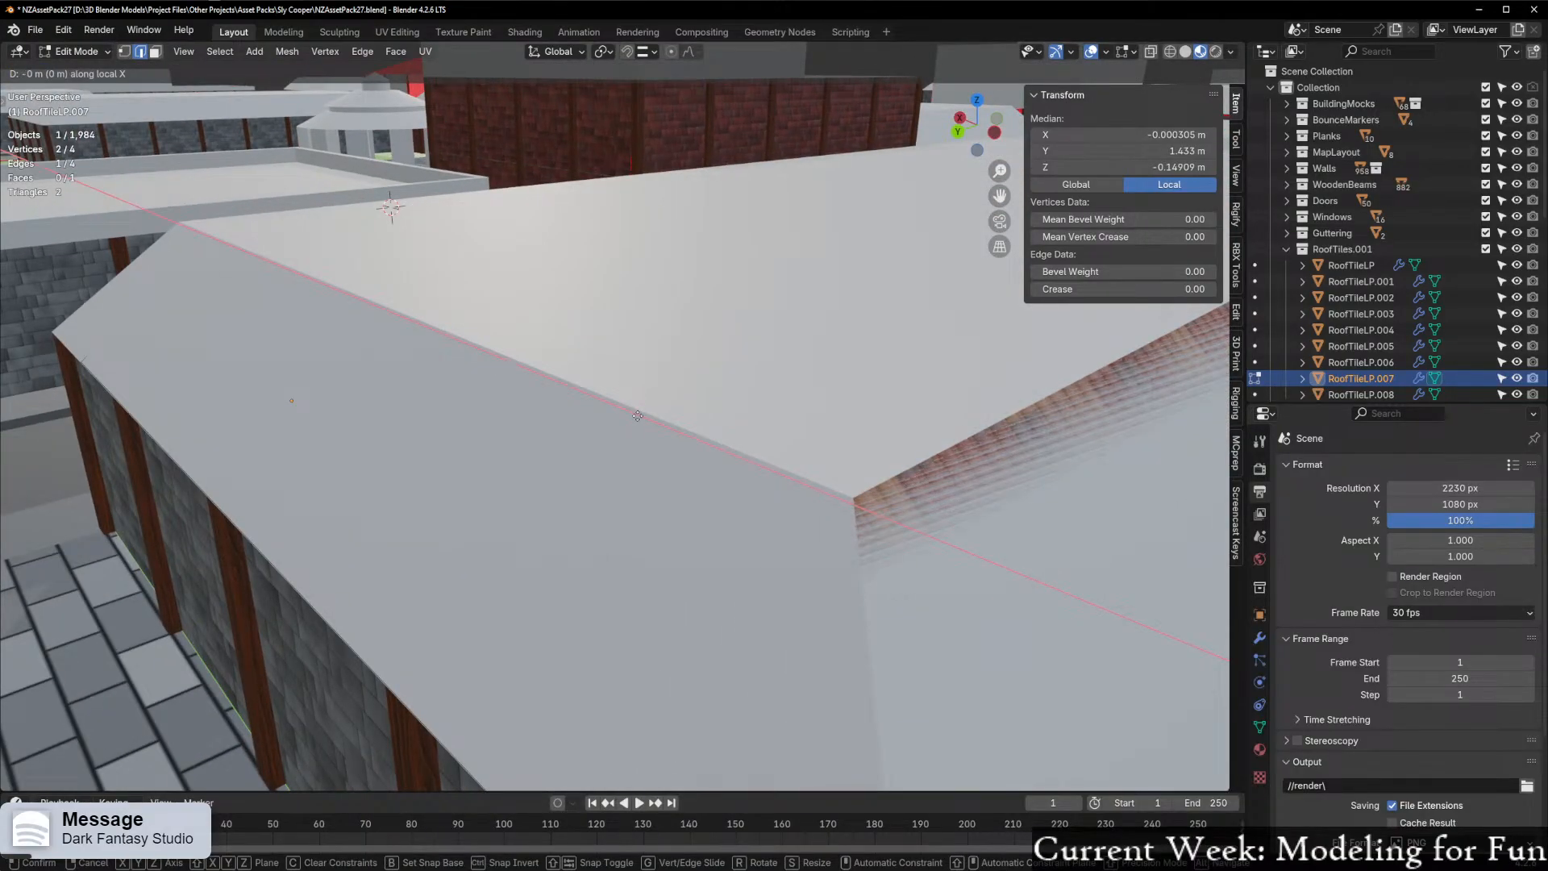
key(shift+x)
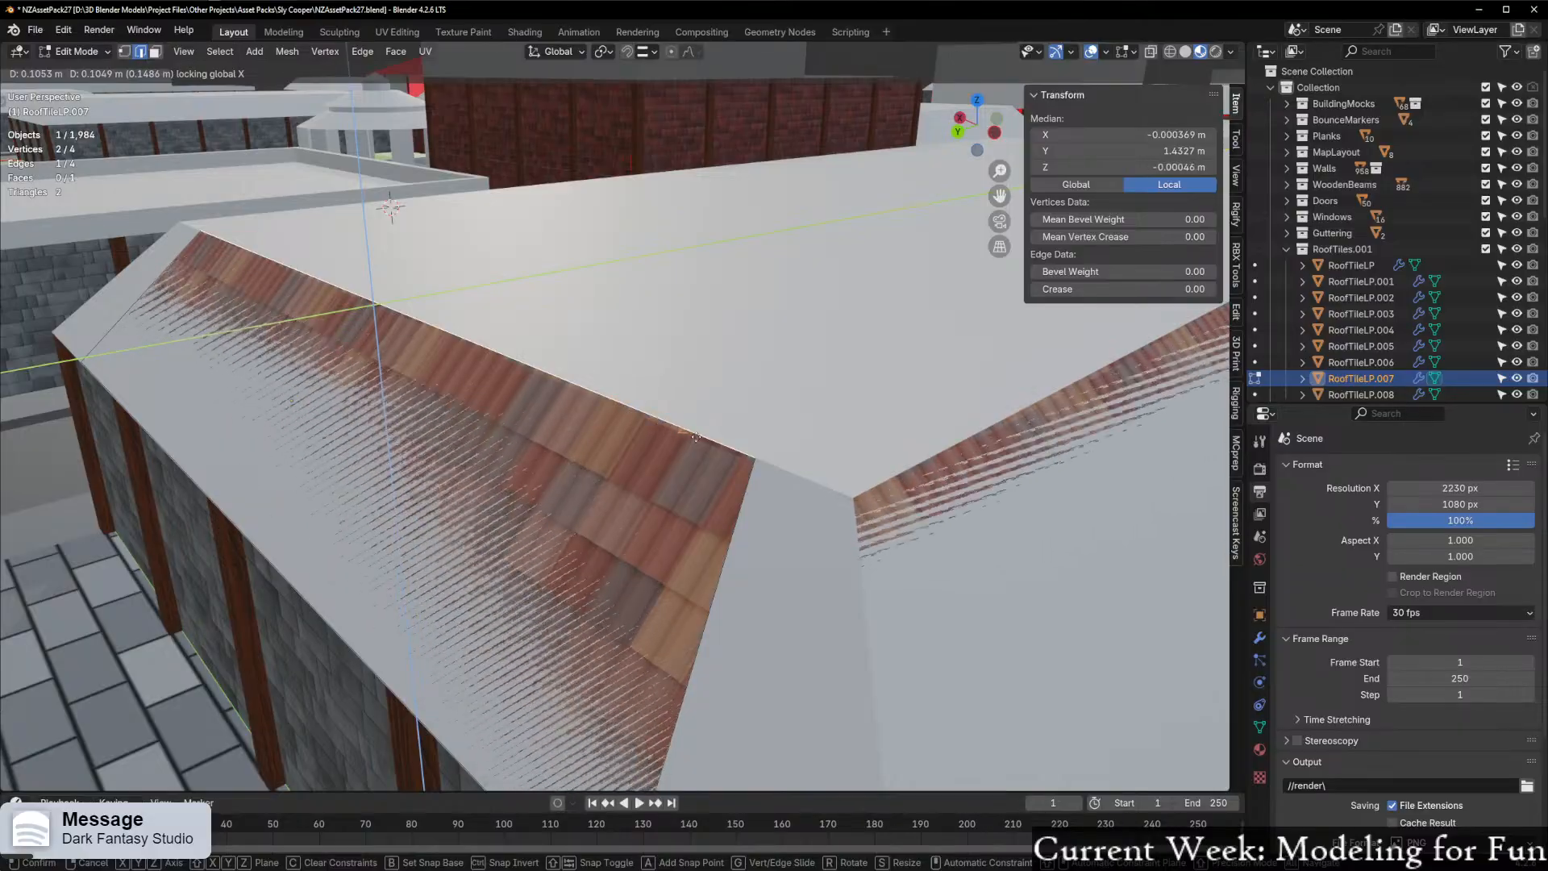
click(703, 438)
scroll(703, 438, down, 4)
middle_drag(669, 459, 735, 484)
key(ctrl+Tab)
click(838, 512)
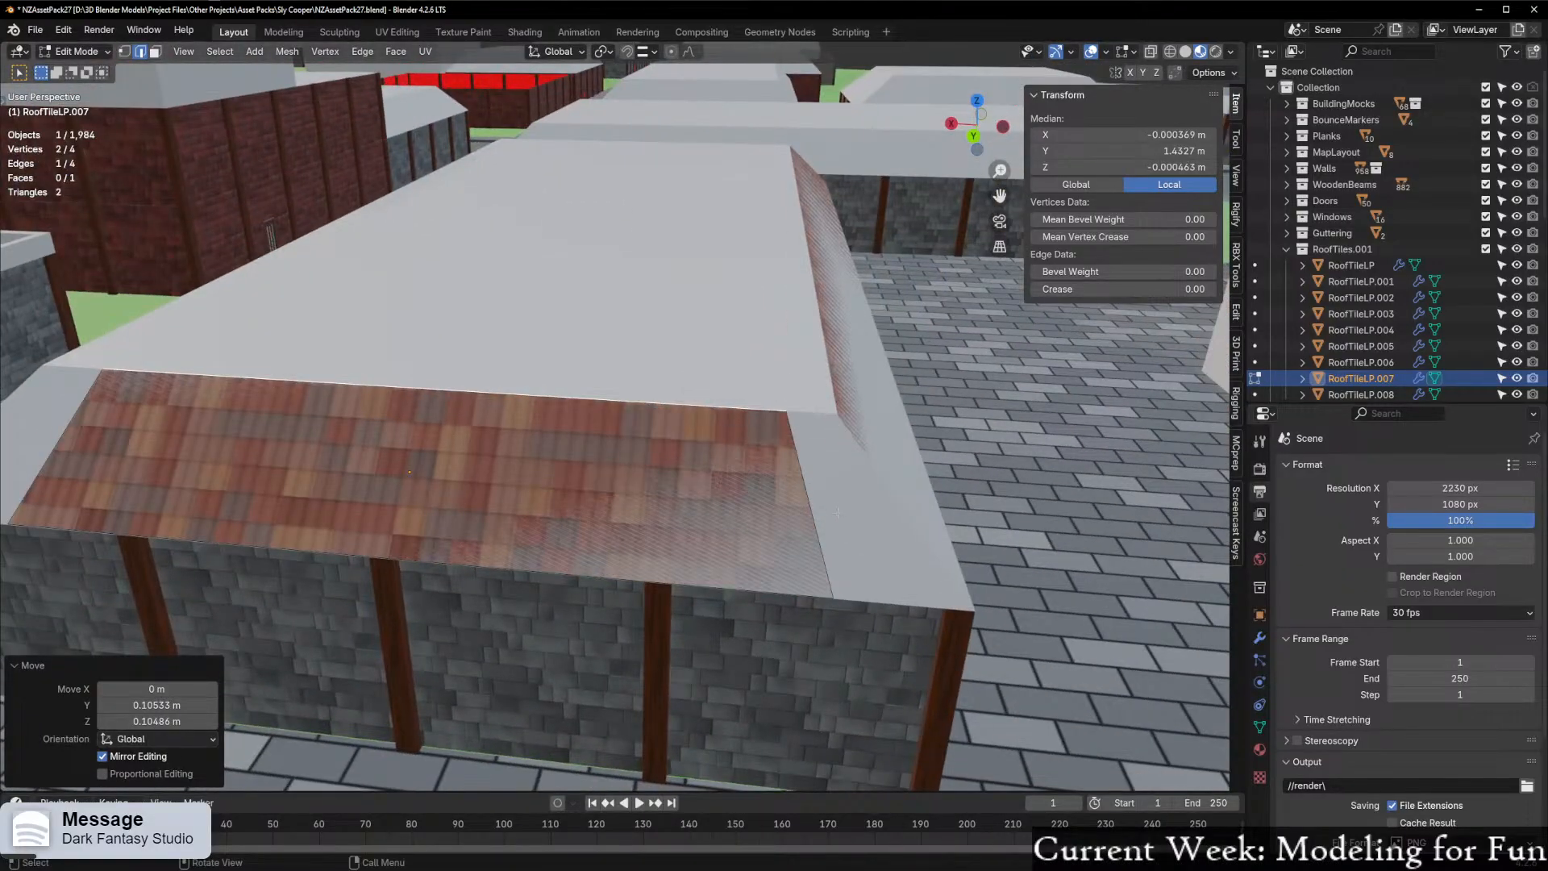
Using Vertex snapping, move the strip's upper and lower vertices at one end about 0.8 m and 2 m outward to the slope's corners
click(642, 52)
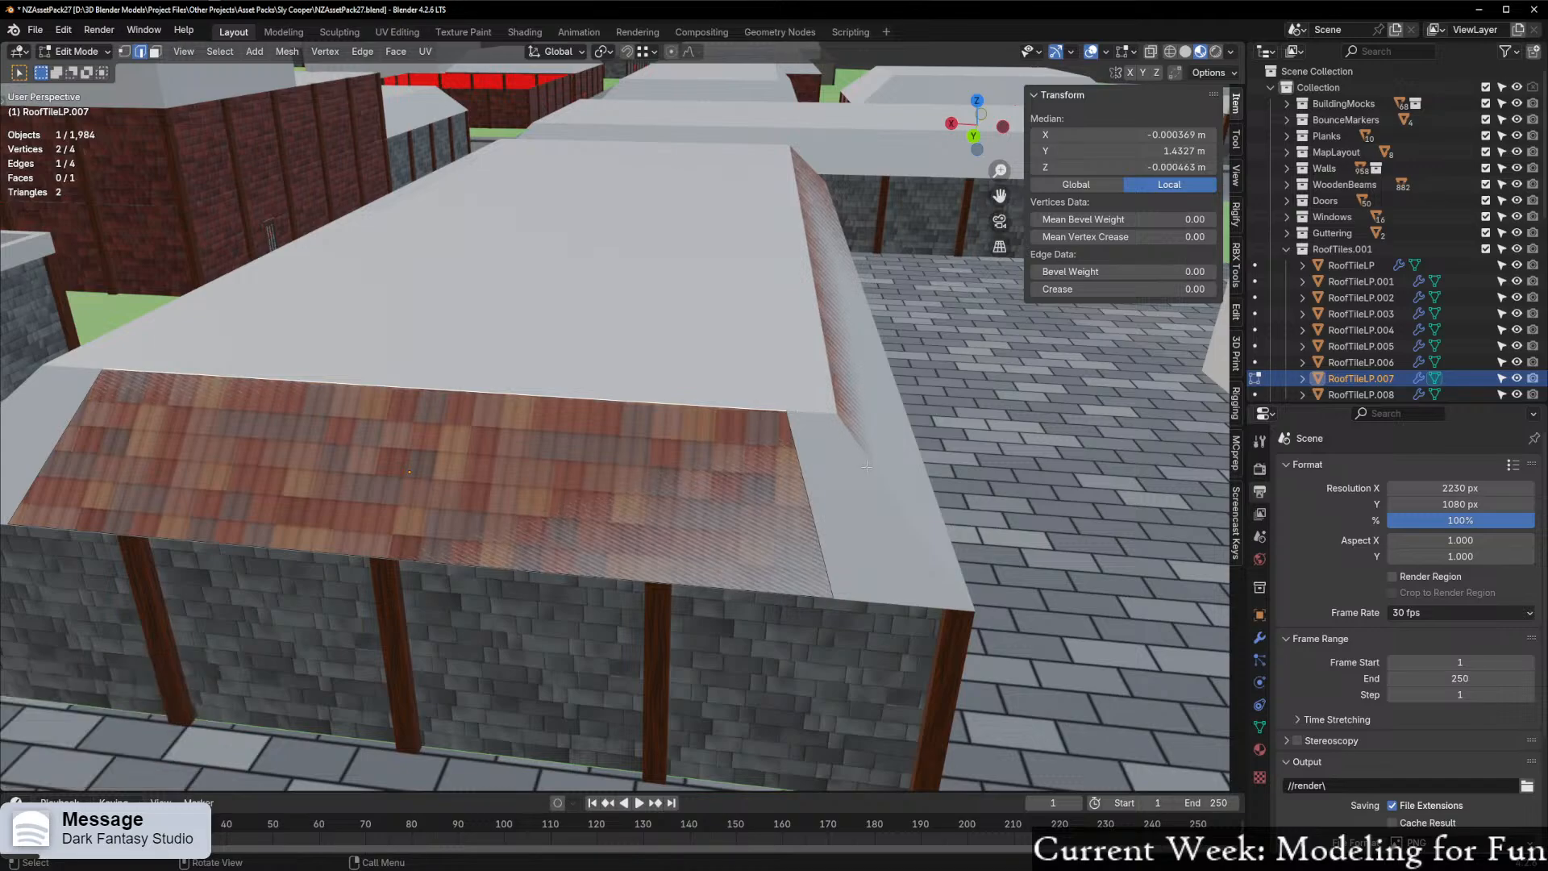
scroll(633, 542, up, 1)
key(1)
click(845, 444)
scroll(846, 444, up, 1)
key(g)
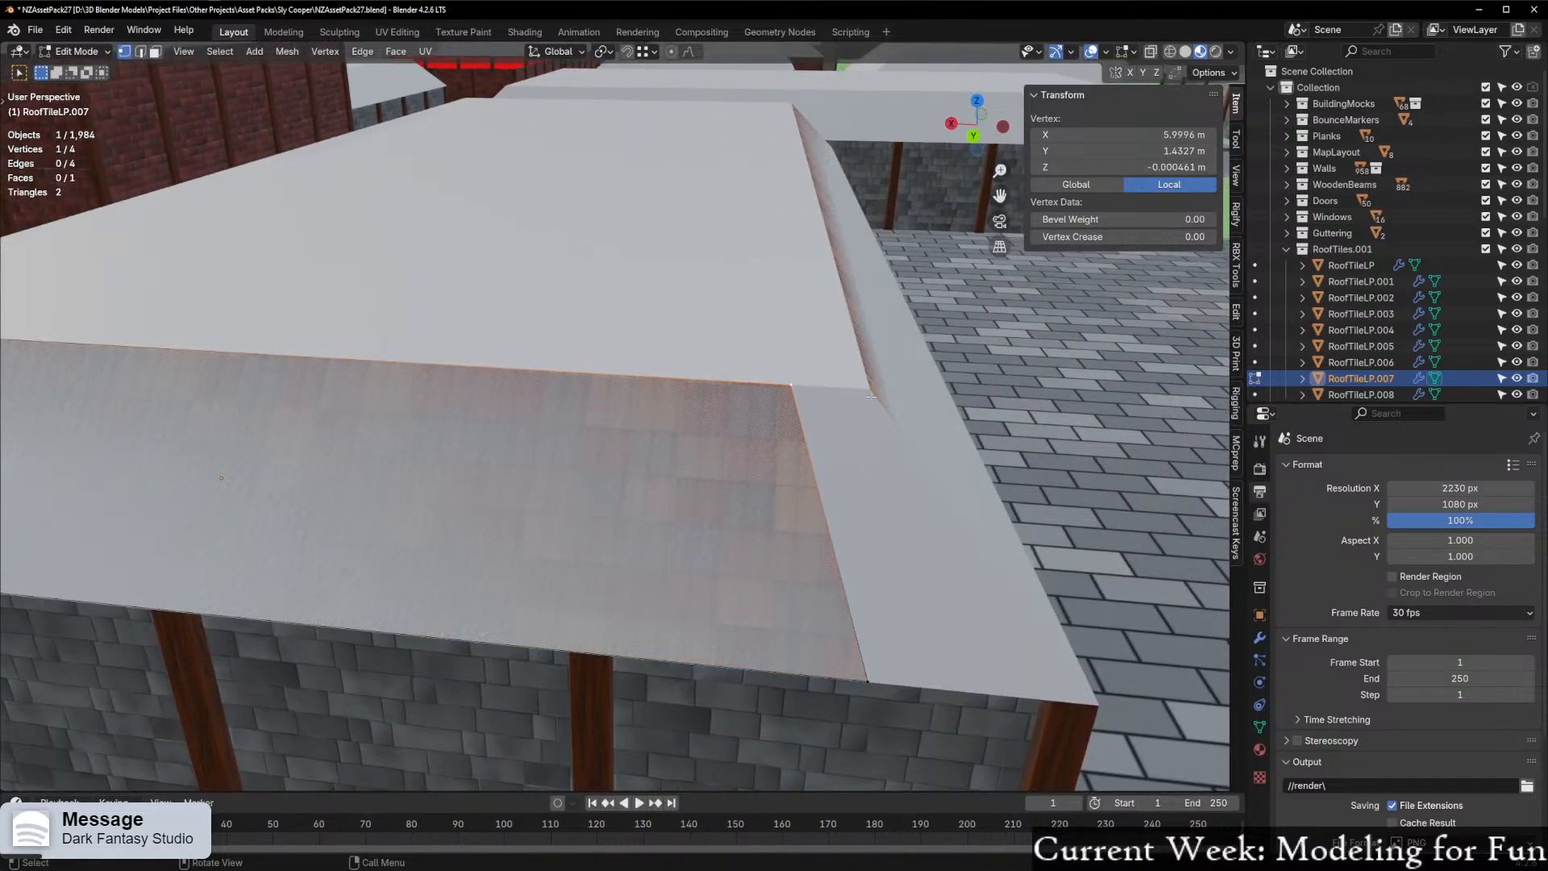
click(867, 390)
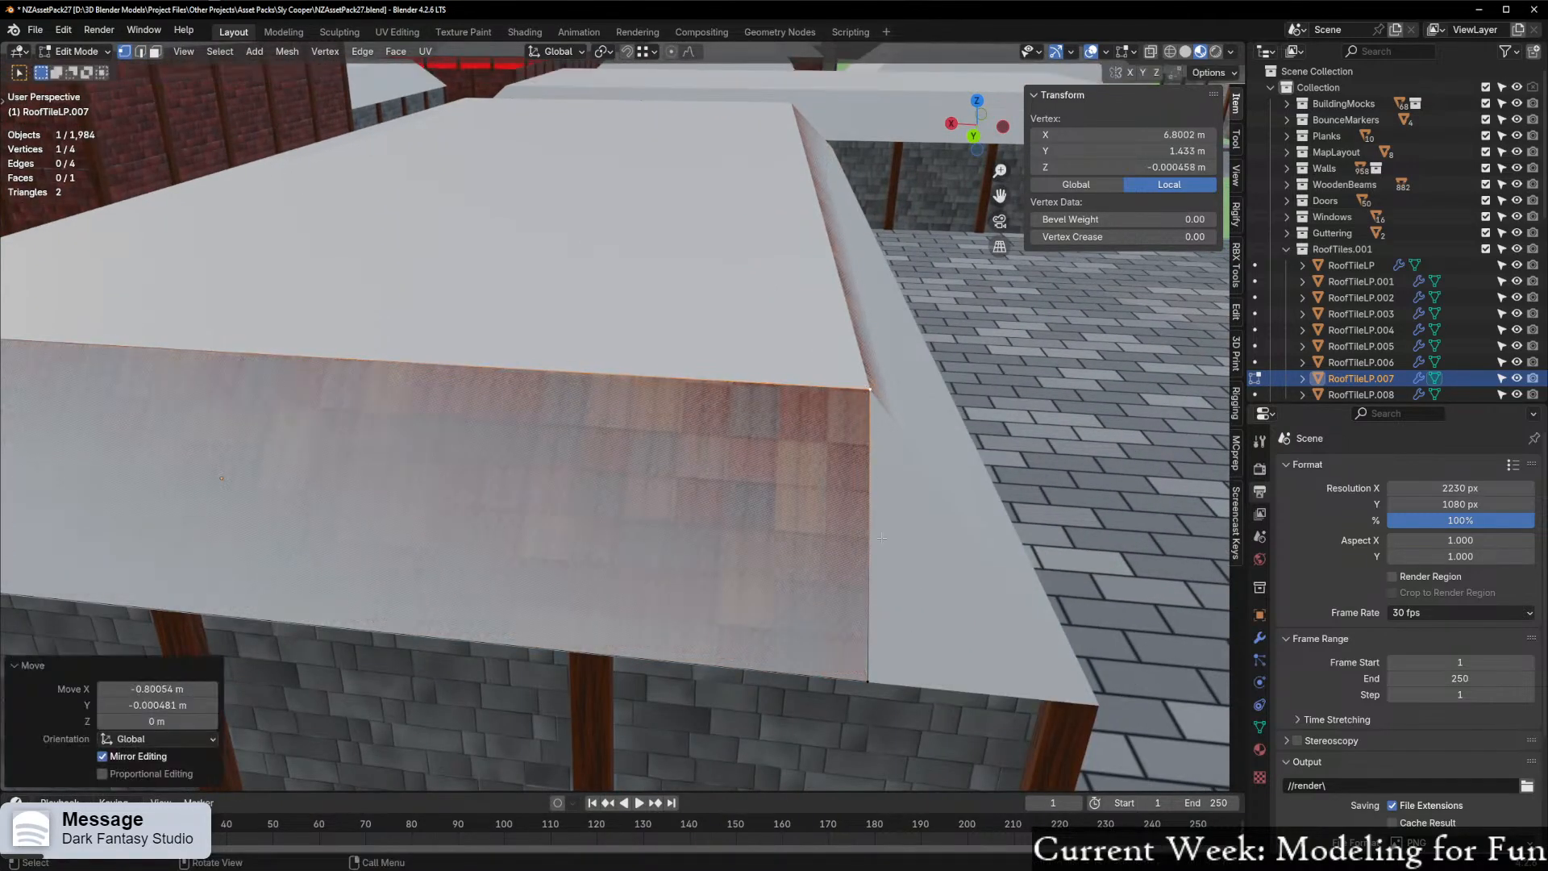
click(868, 679)
key(g)
ctrl+click(1094, 700)
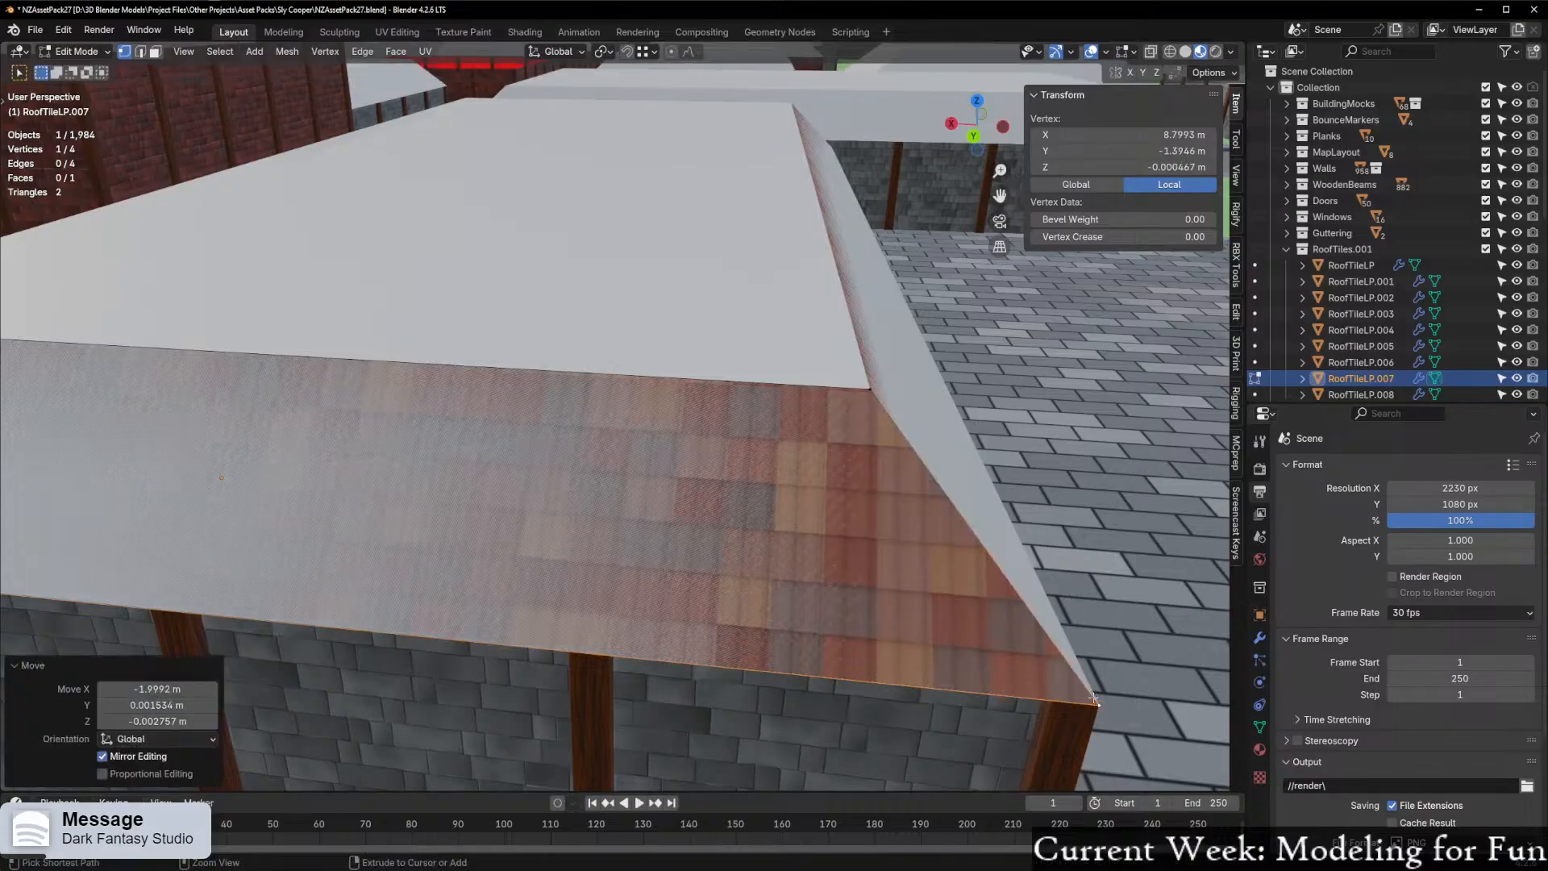
Snap the two vertices at the strip's other end to the slope's corners, moving the upper one about 1.2 m, and leave Edit Mode
middle_drag(960, 651, 831, 435)
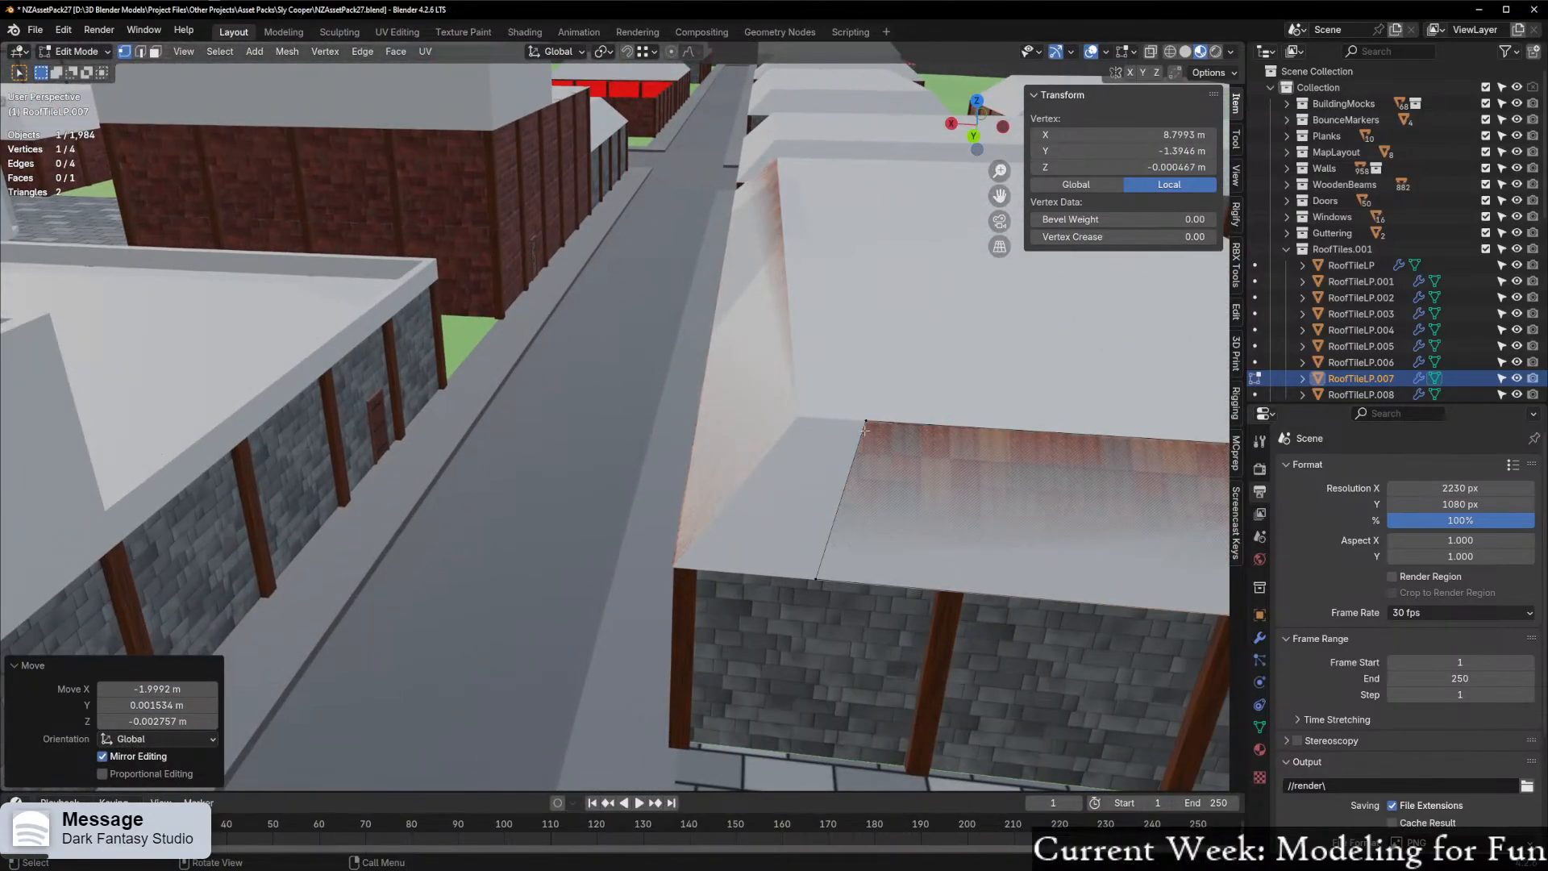
click(824, 423)
key(g)
ctrl+click(833, 494)
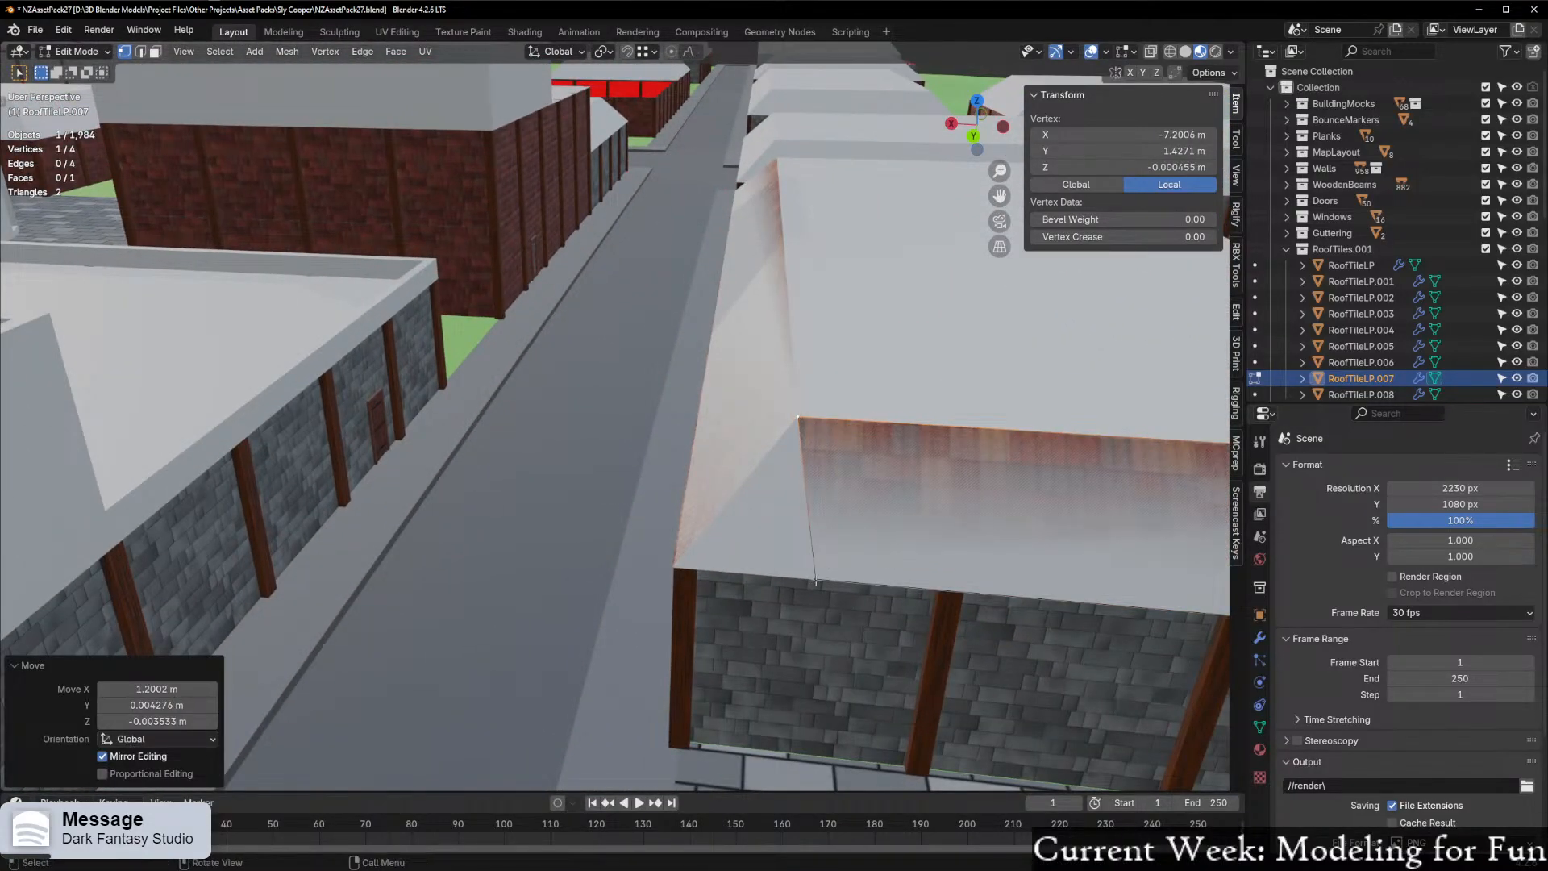
key(g)
ctrl+click(710, 570)
scroll(890, 526, down, 3)
middle_drag(890, 526, 746, 558)
key(Tab)
Make a linked duplicate of the short-end strip and move it about 36 m along negative global Y
click(560, 570)
scroll(559, 570, down, 3)
click(525, 571)
key(shift+d)
key(z)
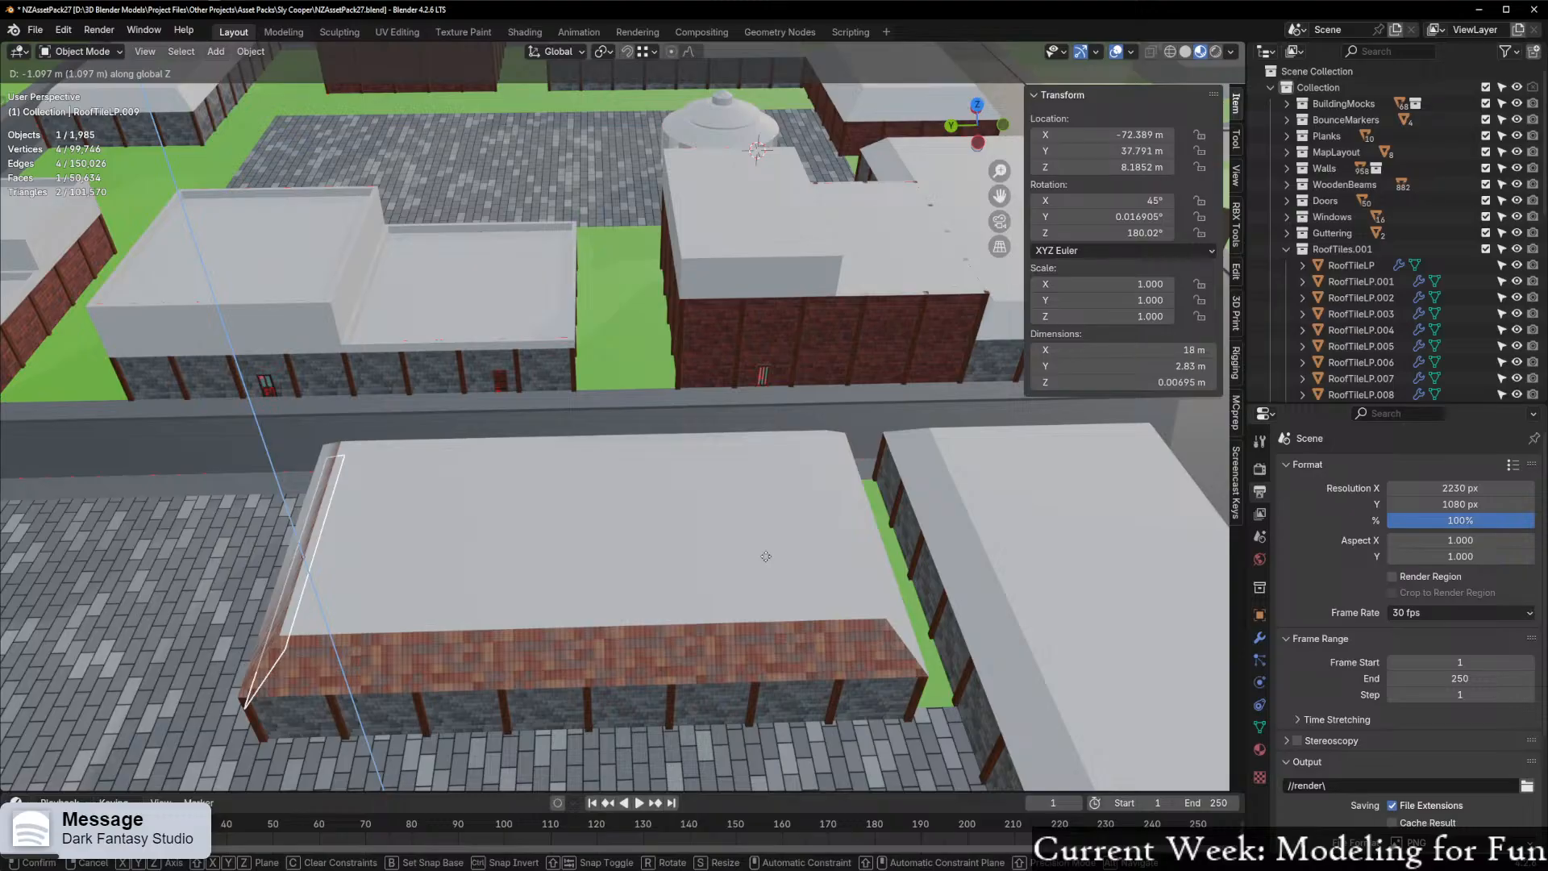
click(122, 514)
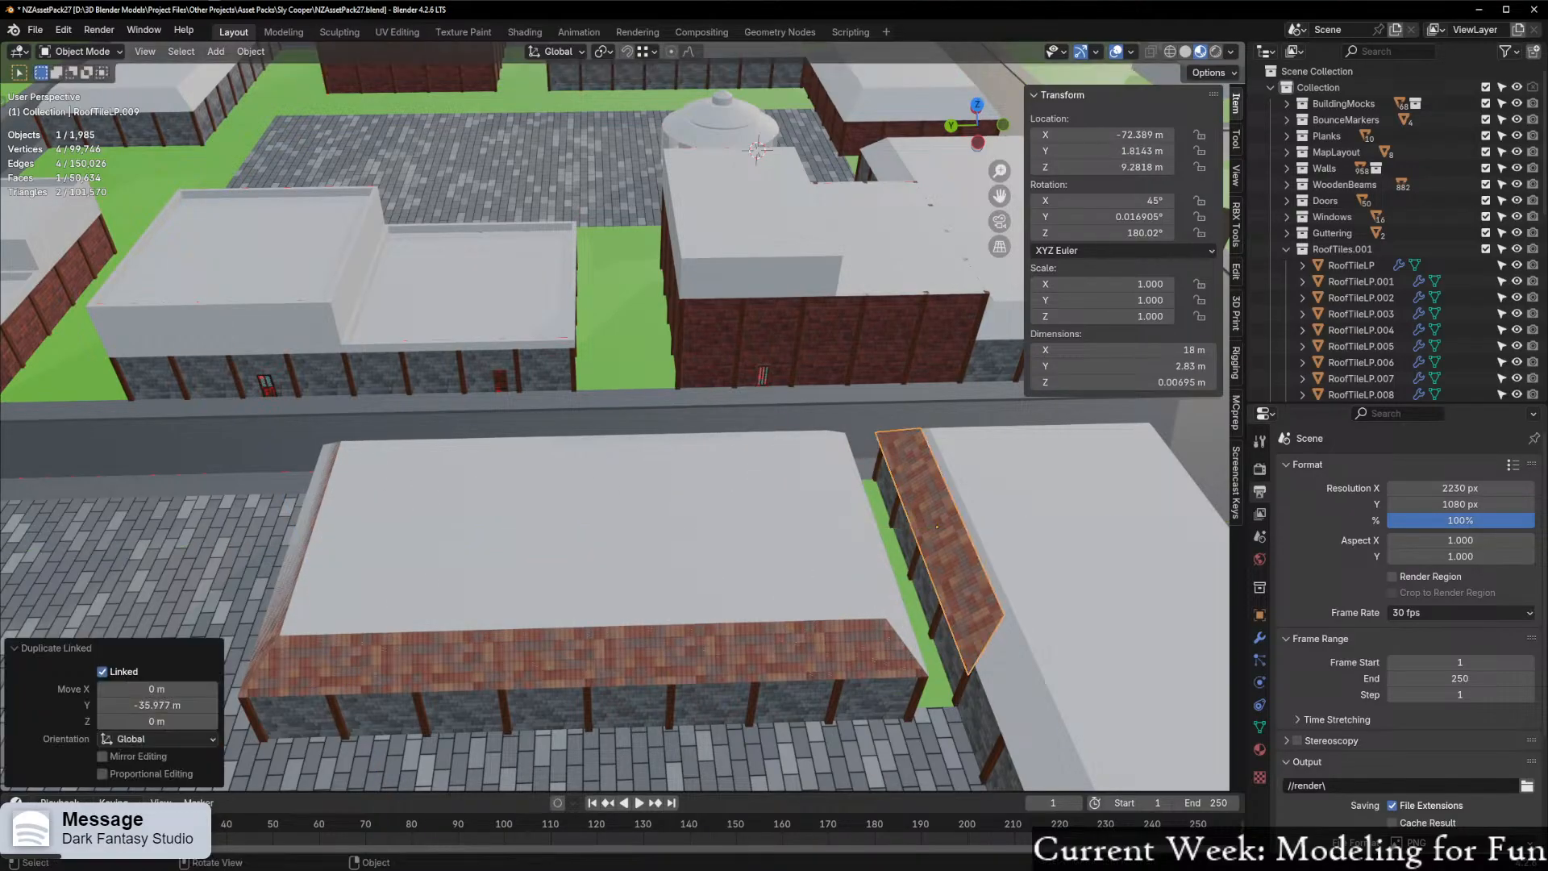
Rotate the duplicate strip 180° about global Z and move it about 3.9 m along global Y onto the opposite end slope
mouse_move(787, 610)
middle_down()
mouse_move(704, 619)
mouse_move(781, 510)
middle_up()
key(t)
key(z)
key(Escape)
text(rz)
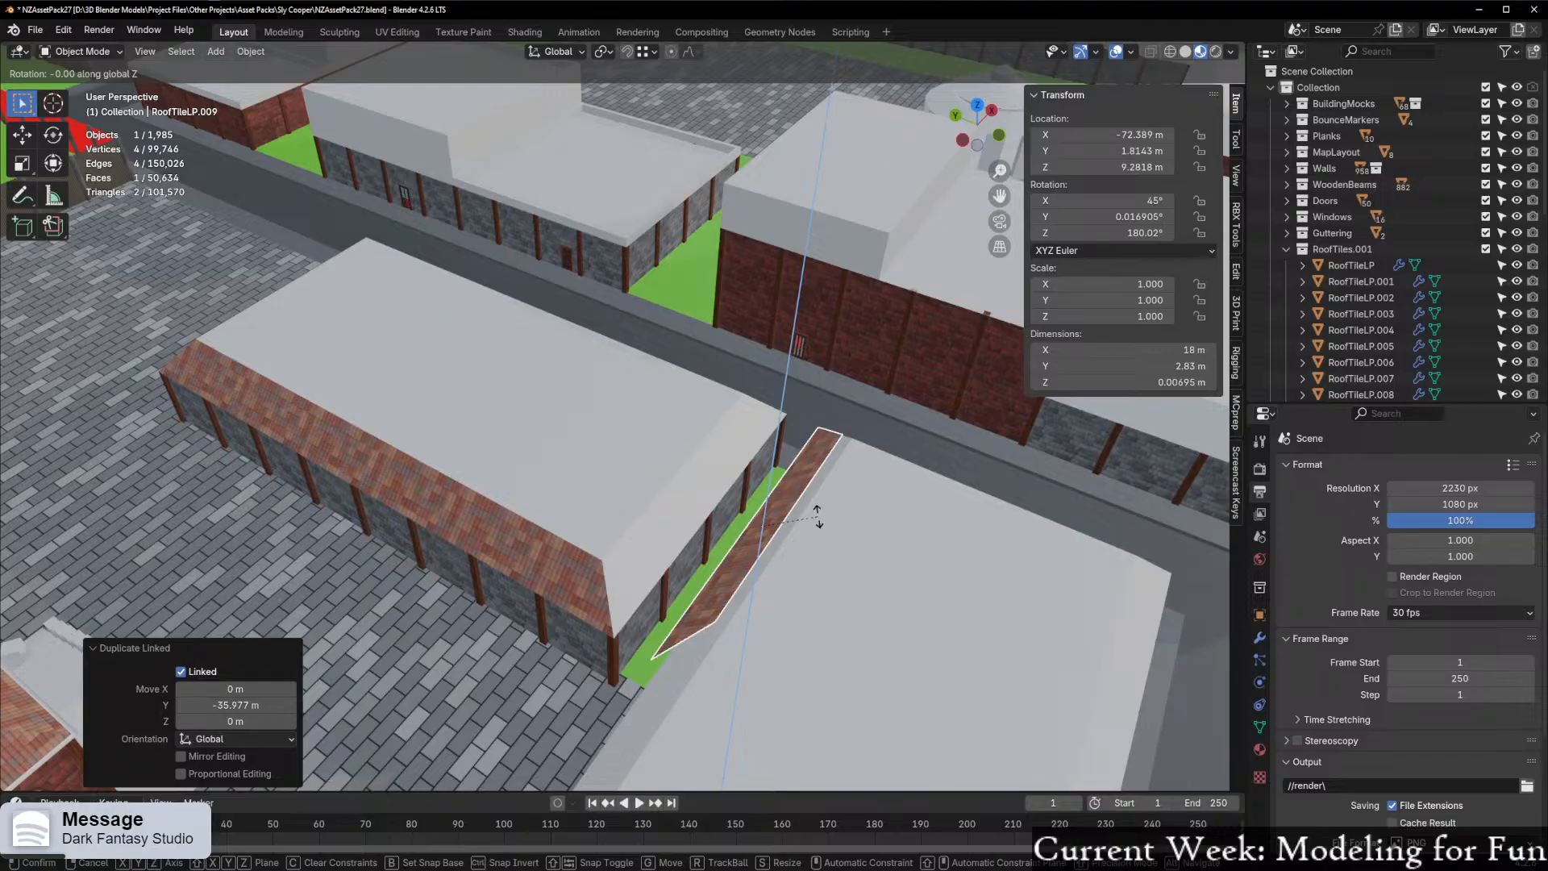
text(180)
key(Return)
middle_drag(812, 518, 670, 457)
key(g)
key(y)
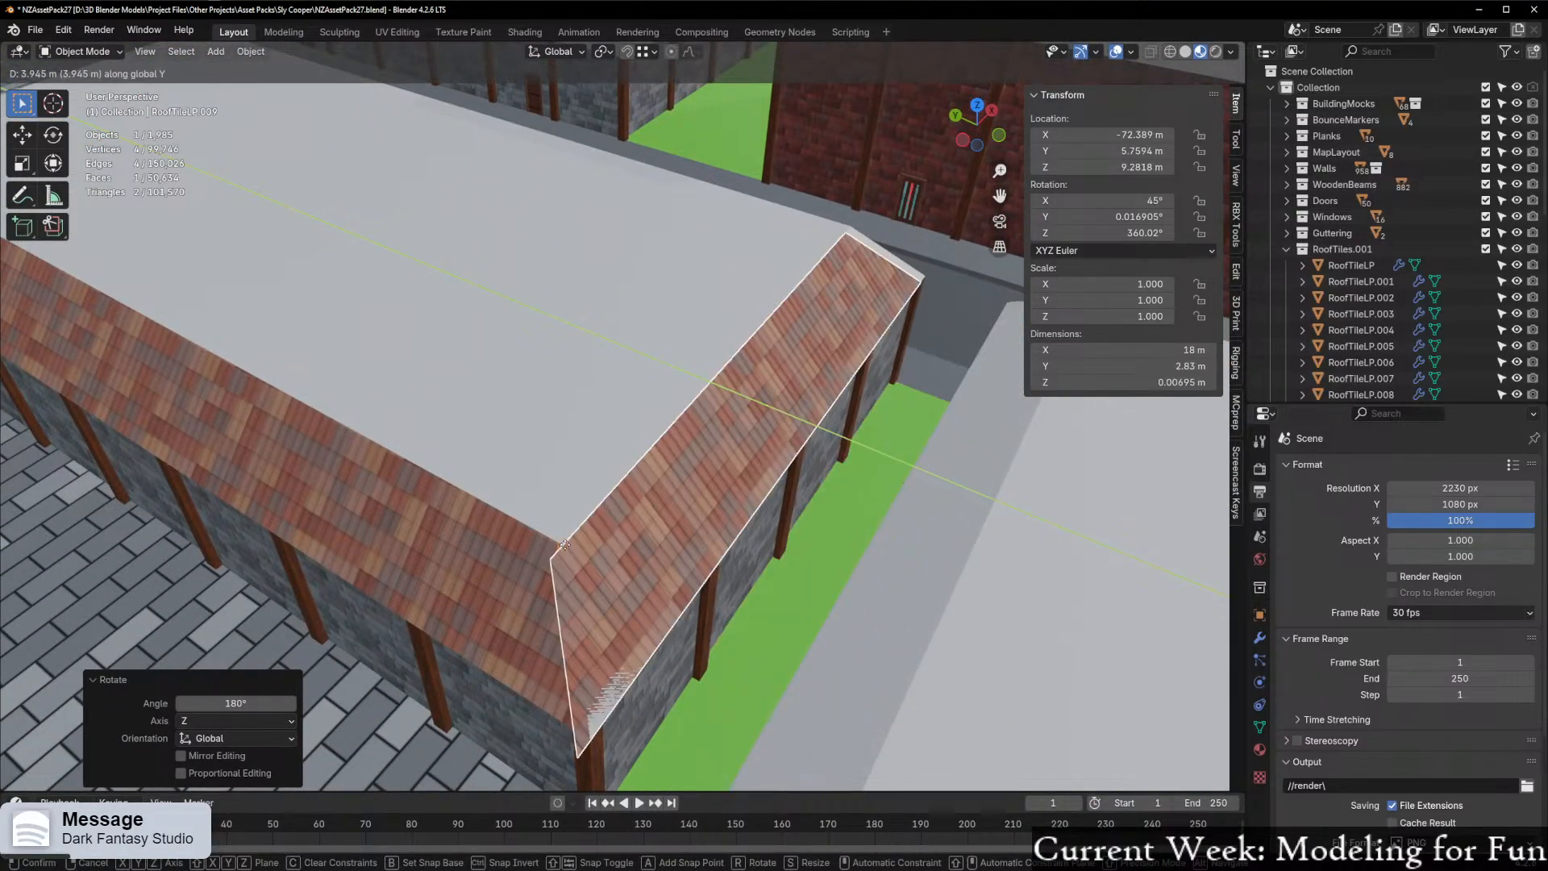
click(562, 546)
Undo the duplicate strip's last move and delete the duplicate
middle_drag(562, 547, 619, 552)
key(ctrl+z)
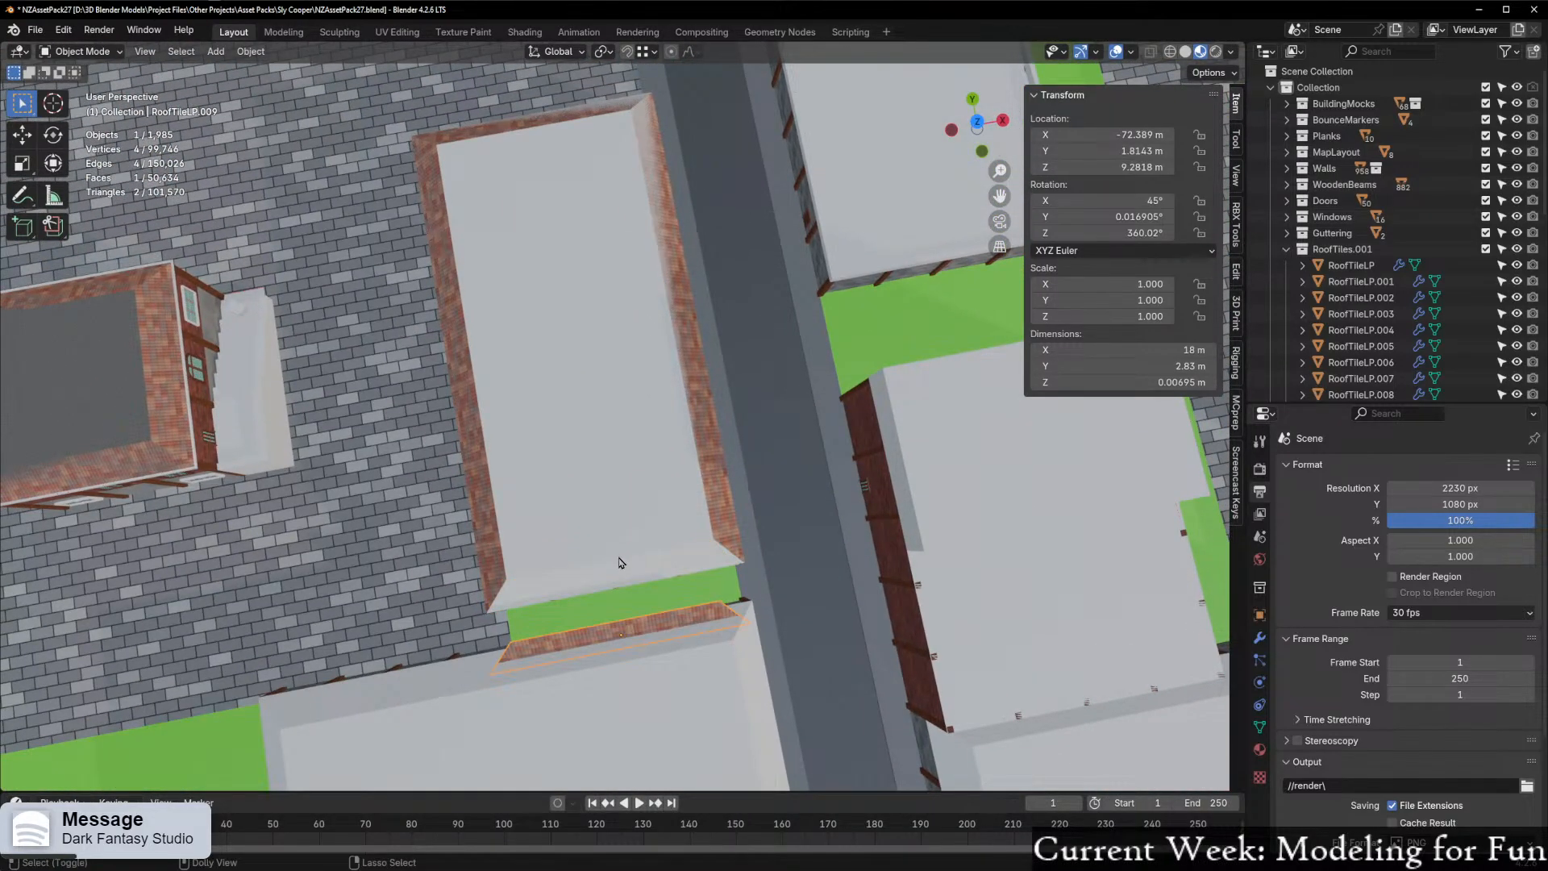
key(ctrl+shift+z)
key(Delete)
click(618, 568)
middle_drag(506, 554, 738, 502)
key(ctrl+z)
key(ctrl+z)
key(Delete)
Set the original short-end strip's origin to its geometry
click(615, 533)
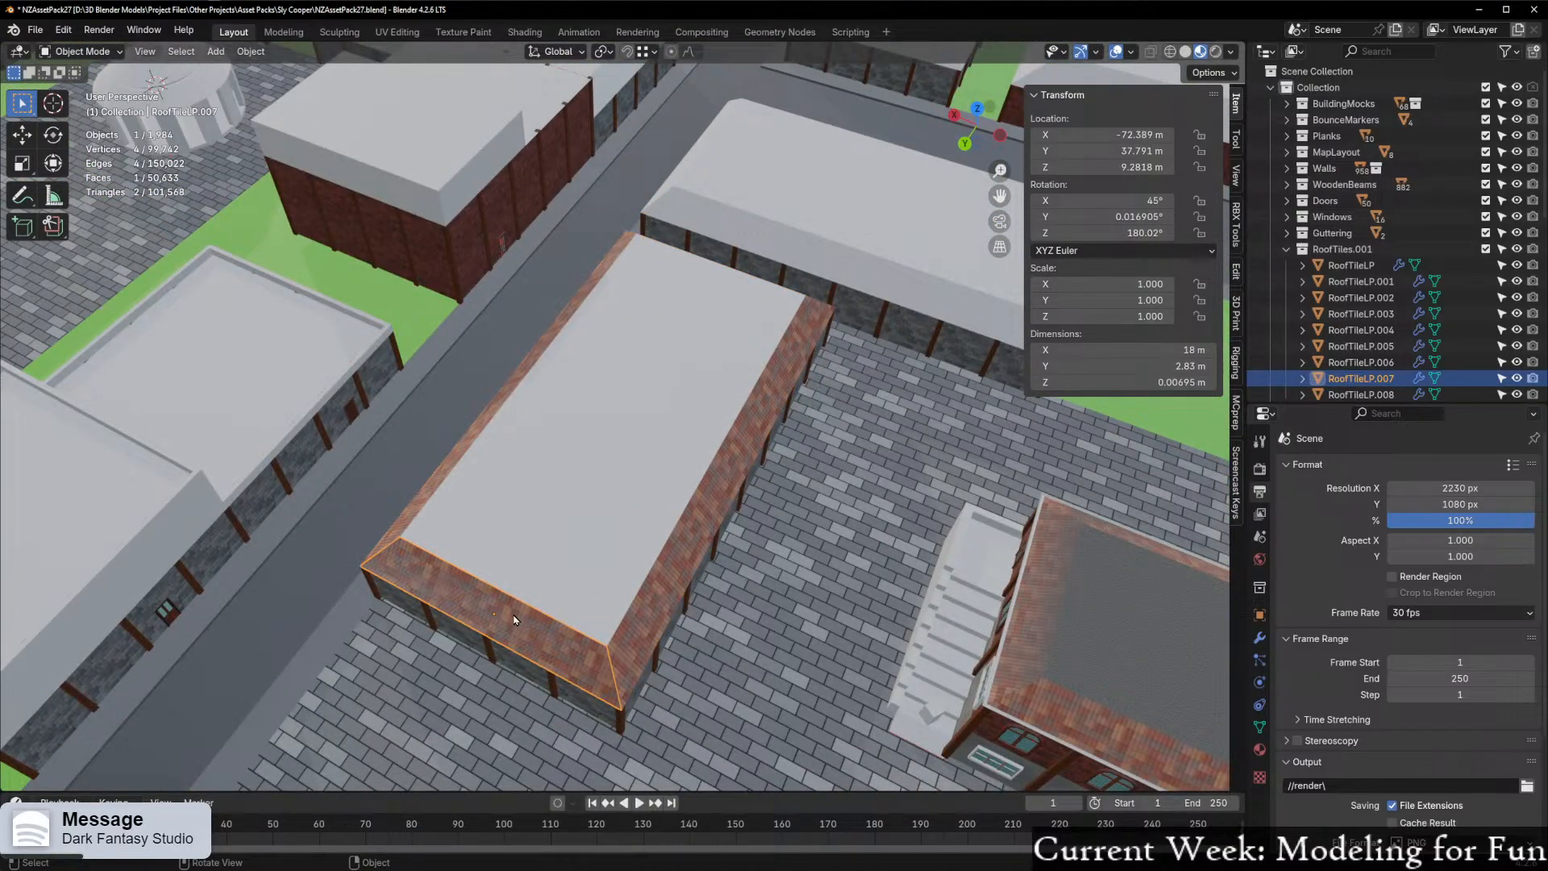
right_click(519, 620)
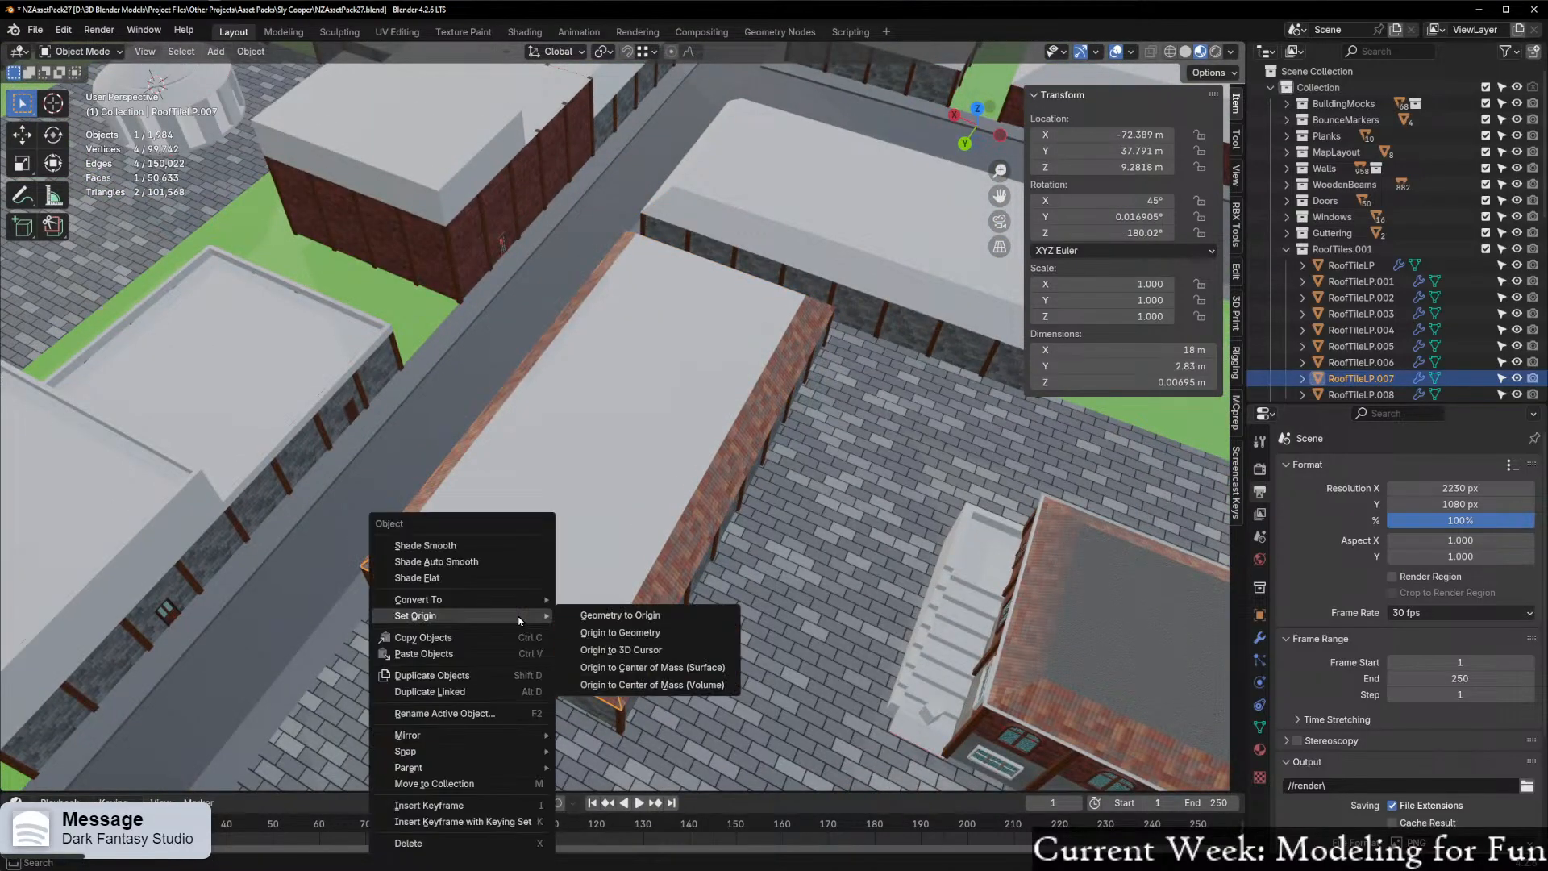
click(620, 632)
middle_drag(620, 632, 494, 484)
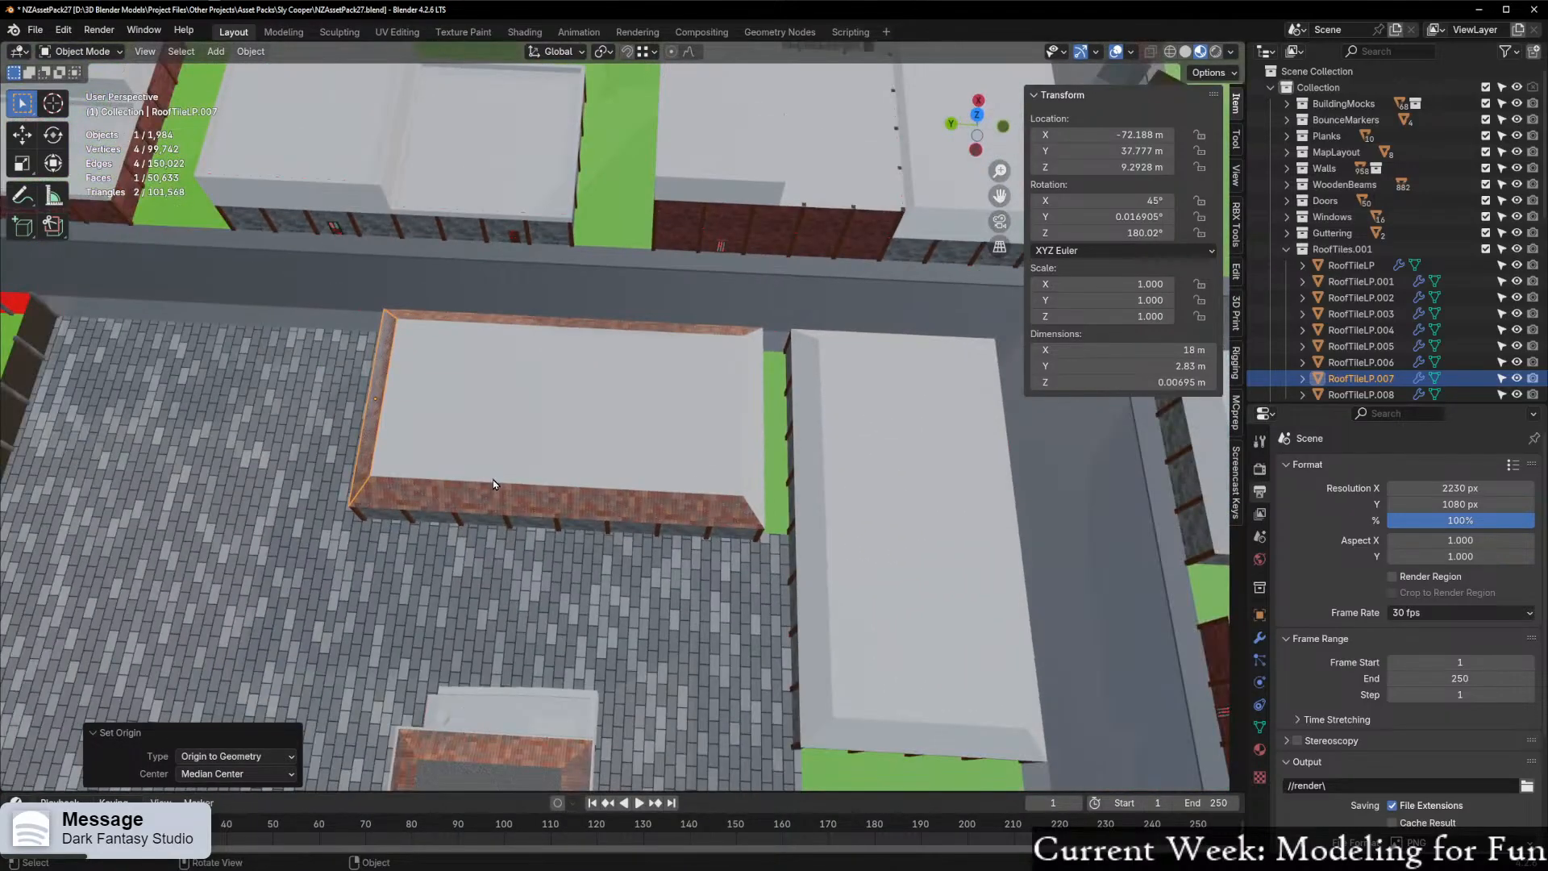
Make a linked duplicate of the short-end strip about 32.7 m along negative global Y and rotate it 180° about global Z
key(shift+d)
key(x)
key(y)
click(892, 467)
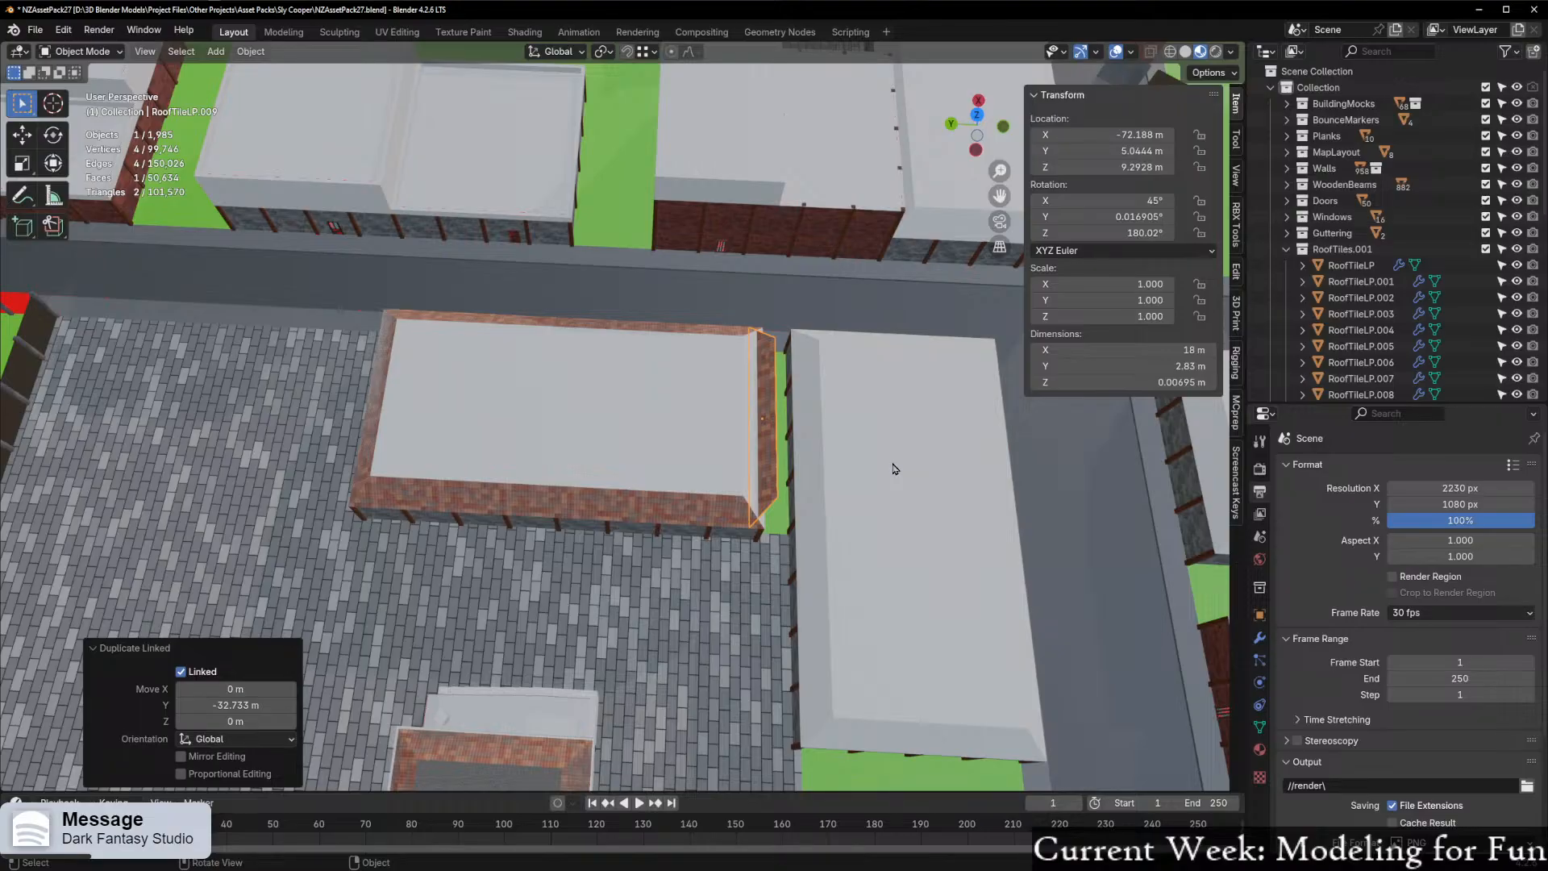
text(rz)
text(180)
key(Return)
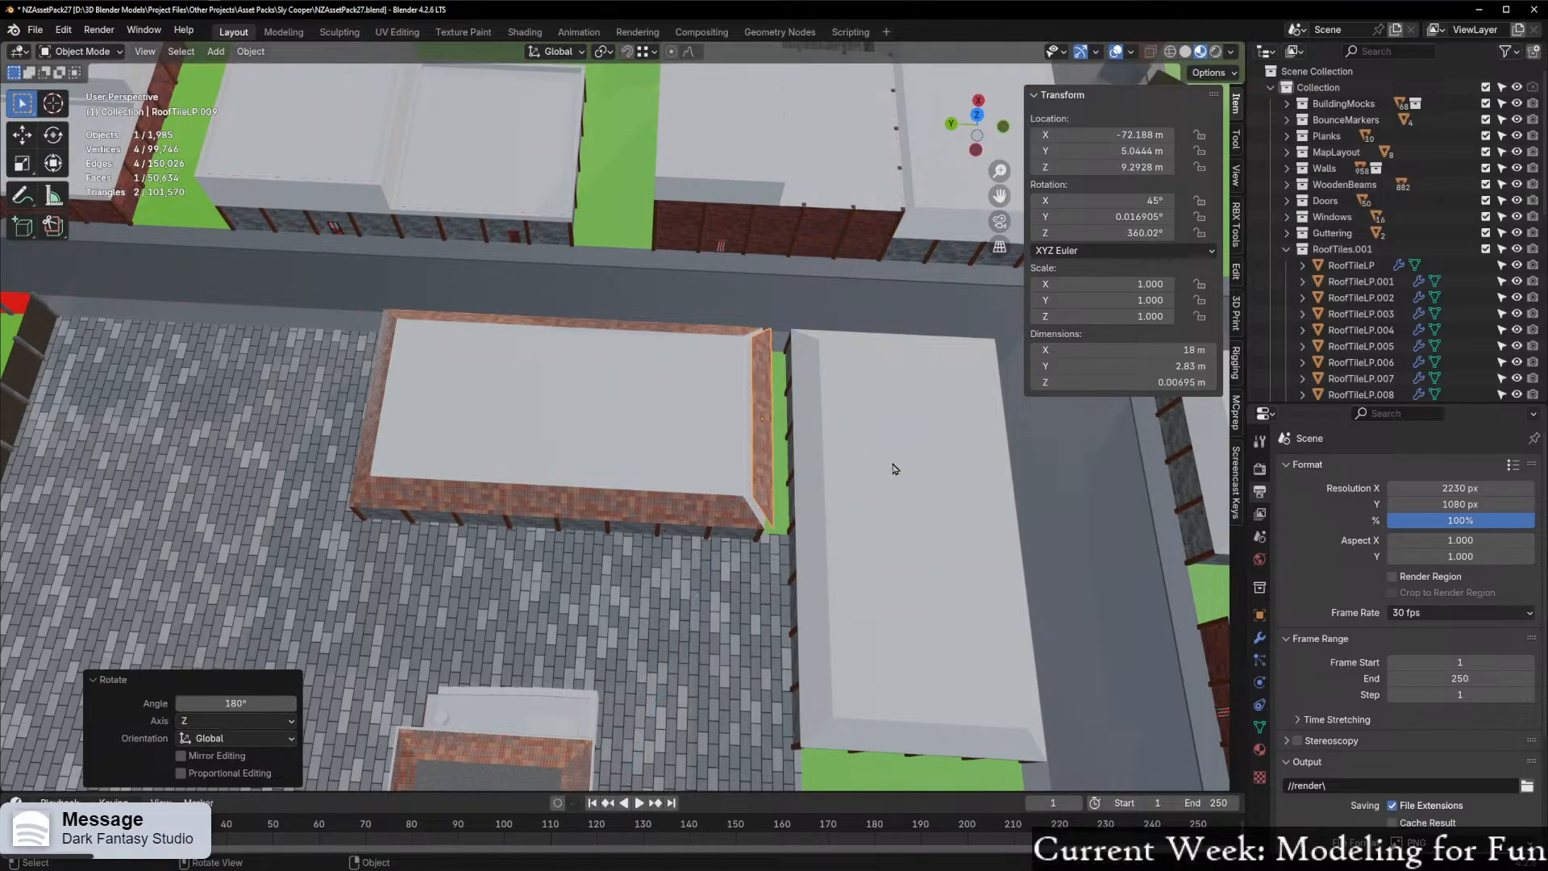
Move the rotated duplicate 0.729 m along global Y, snapping it onto the roof block's opposite end slope
scroll(862, 487, up, 5)
shift+middle_drag(850, 495, 538, 327)
scroll(516, 369, up, 2)
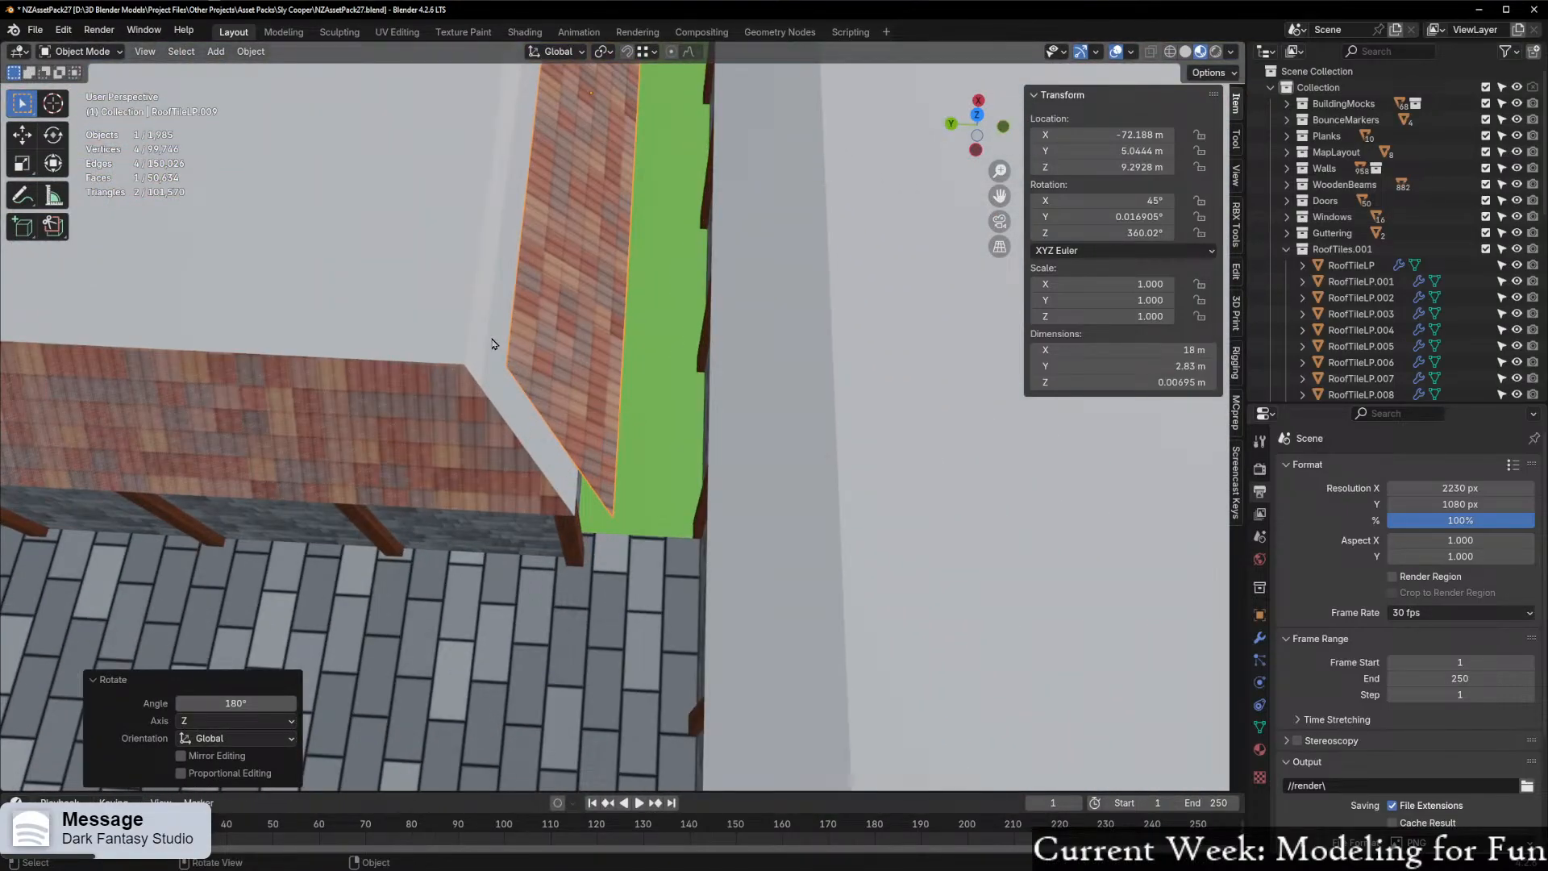
key(g)
key(y)
click(478, 377)
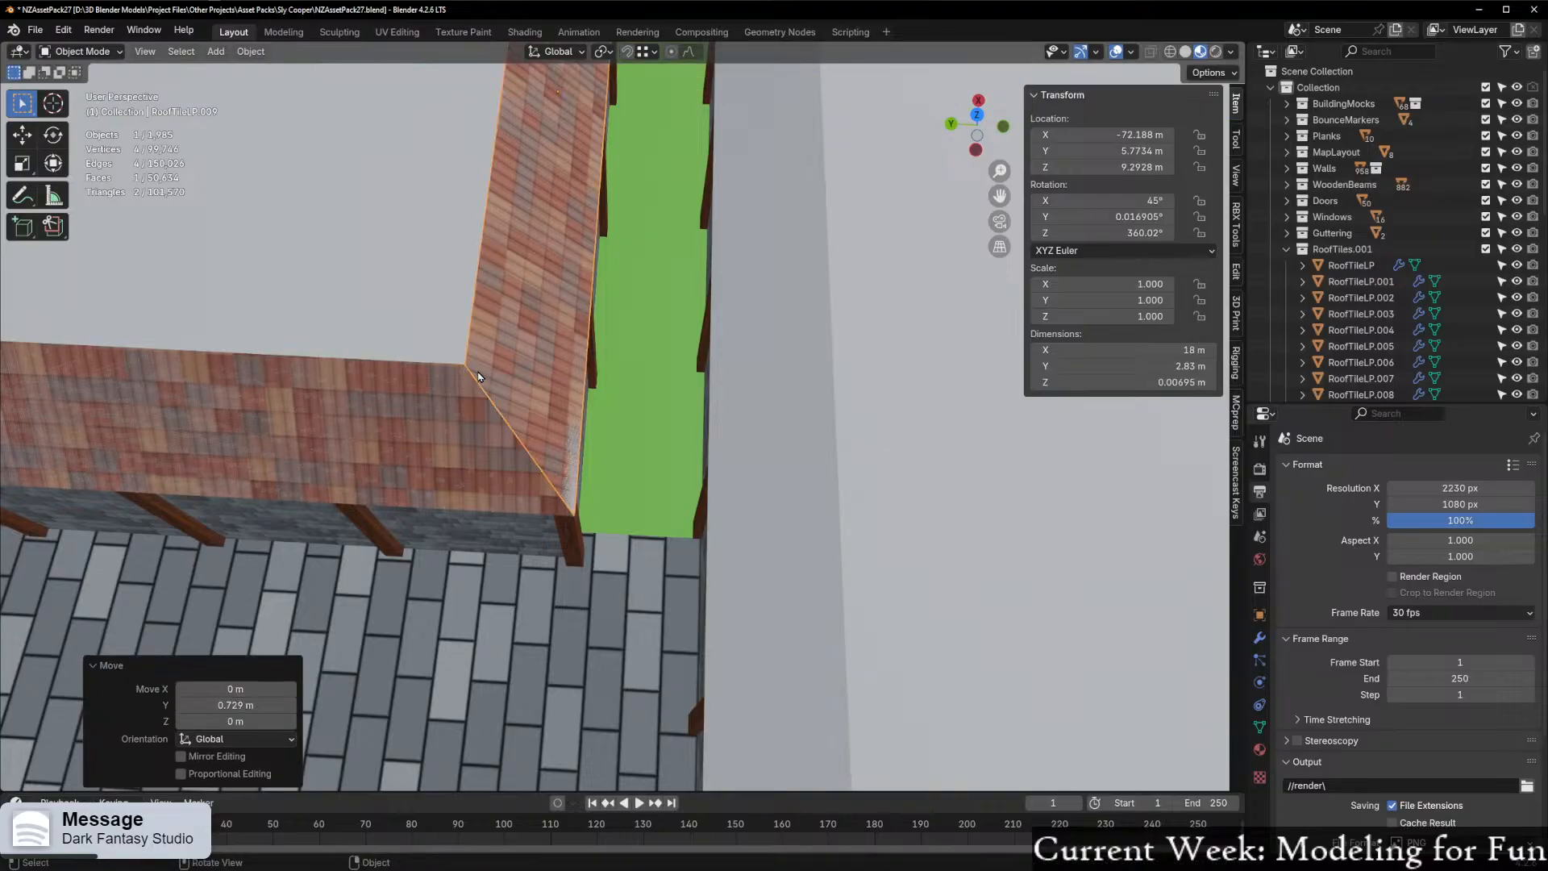
scroll(478, 377, down, 6)
middle_drag(691, 349, 691, 502)
scroll(611, 249, up, 4)
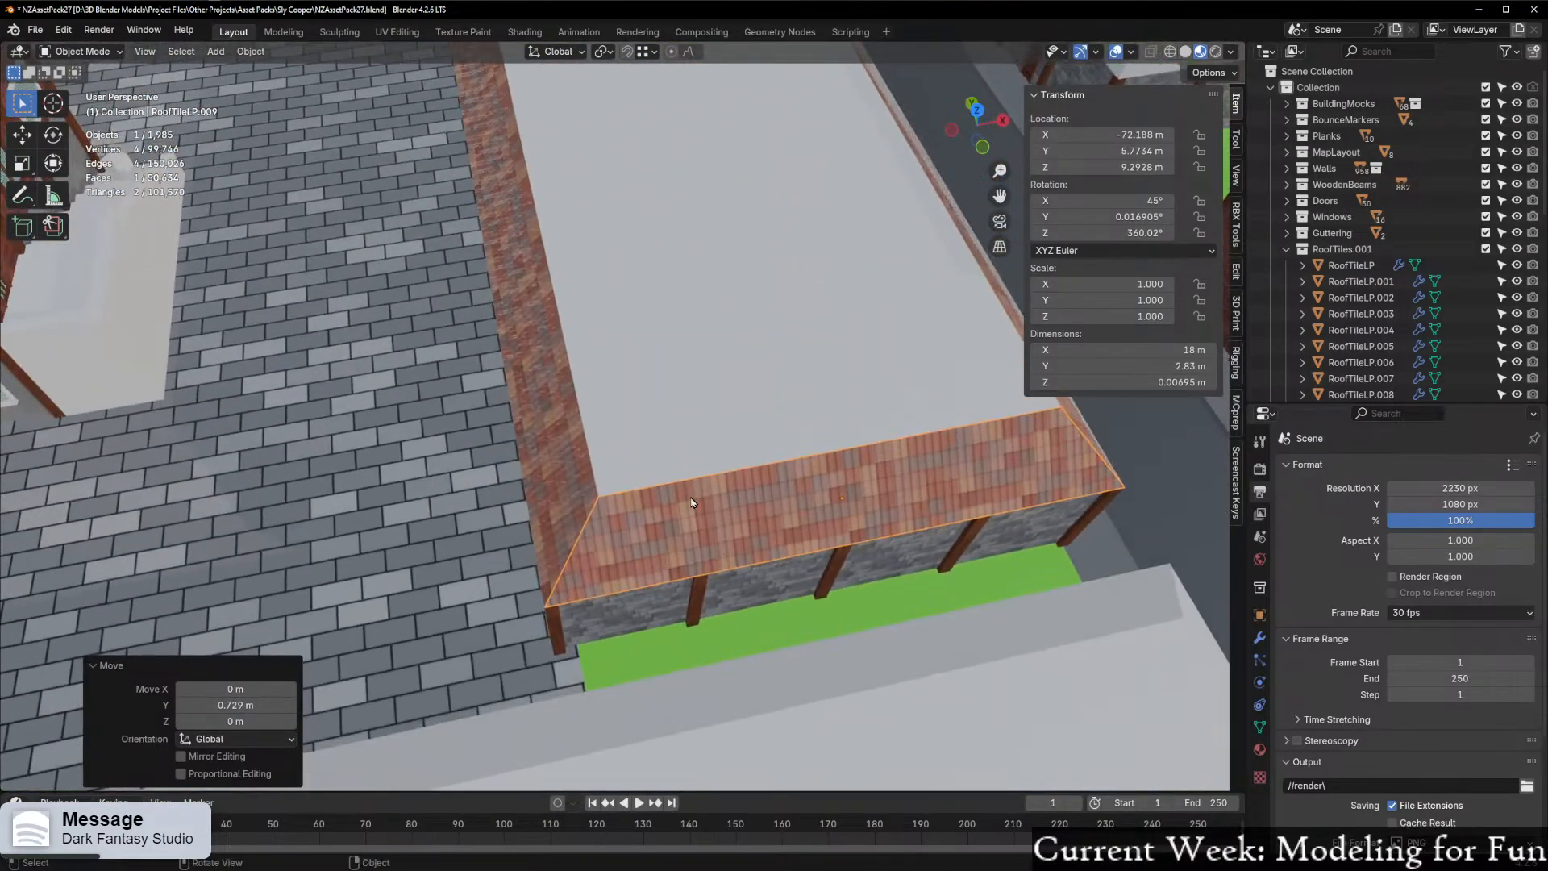
Select the duplicated end strip together with the tile strips on both long sides of the roof
click(622, 496)
scroll(575, 452, up, 2)
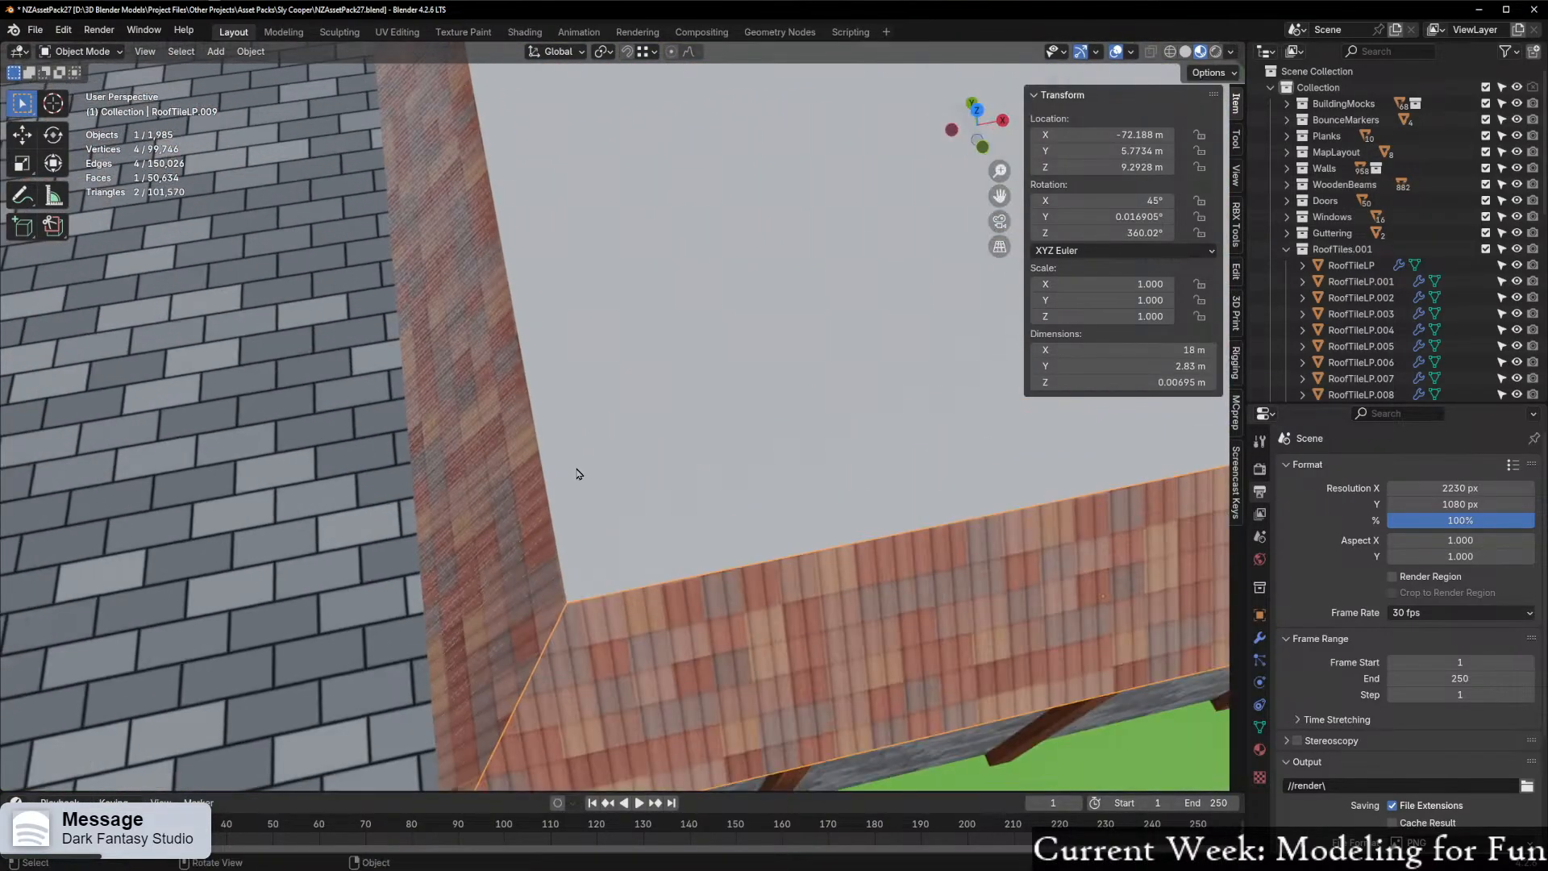
shift+click(512, 503)
middle_drag(736, 505, 553, 520)
scroll(564, 528, down, 4)
shift+click(926, 580)
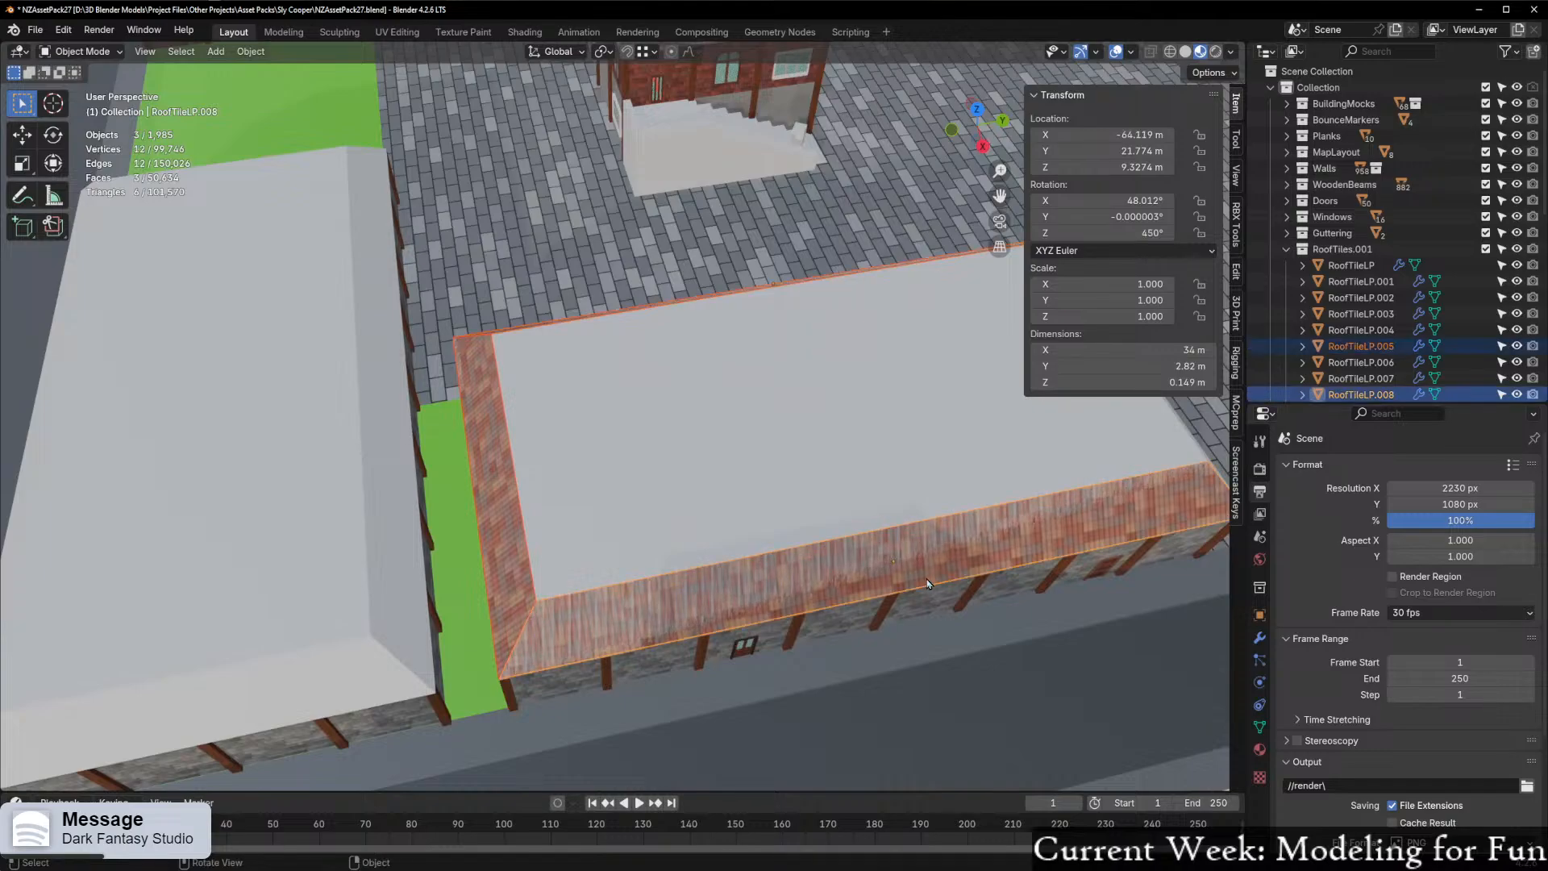
middle_drag(926, 584, 726, 539)
shift+click(733, 765)
middle_drag(733, 677, 646, 369)
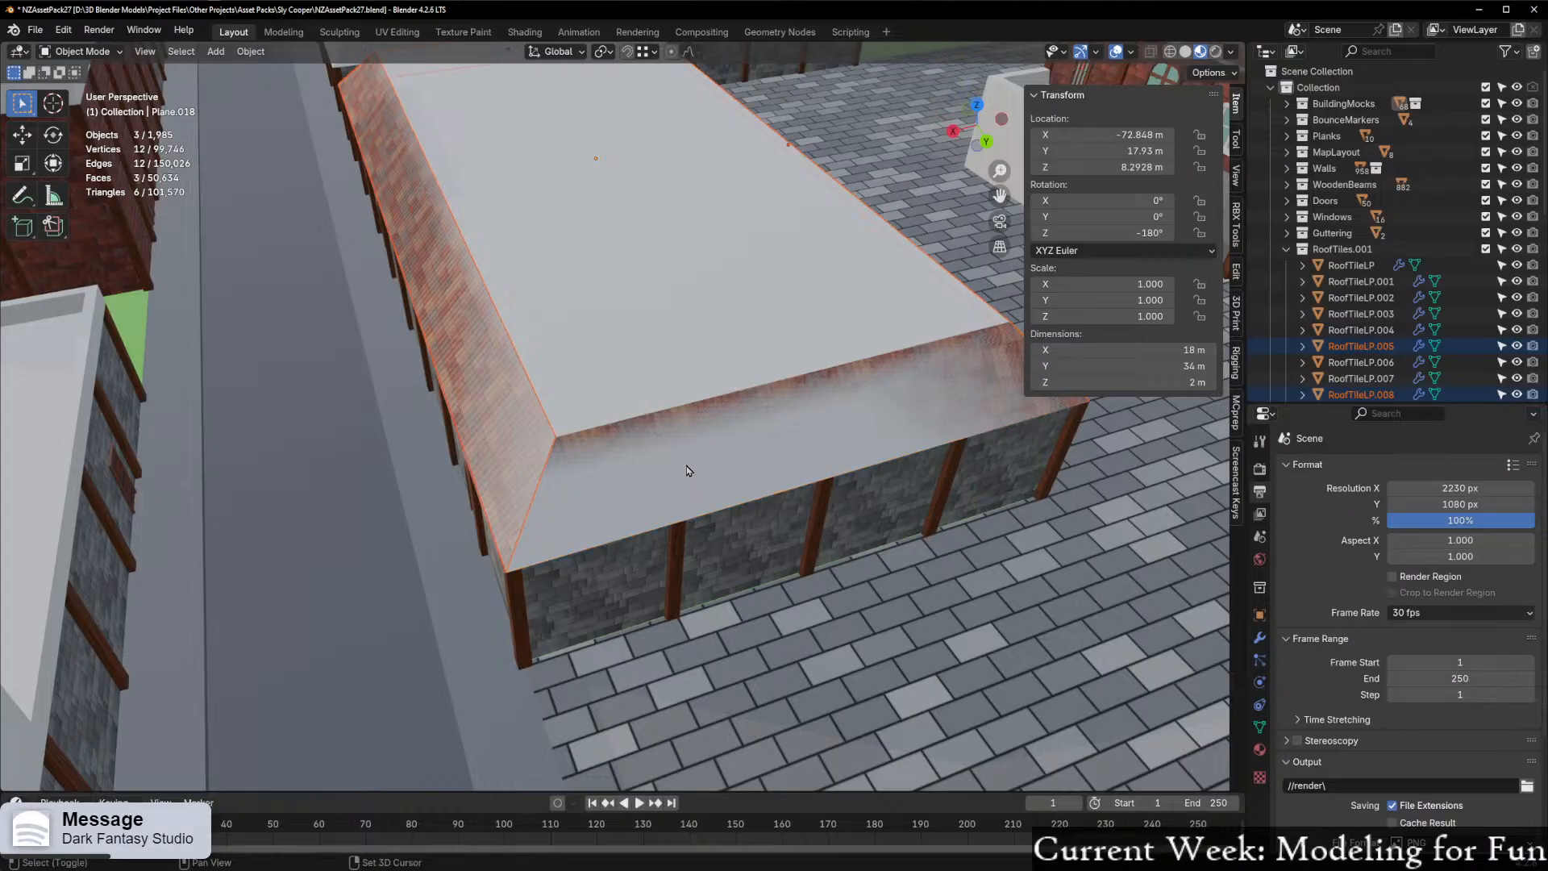
Select individual tile strips such as RoofTileLP.007 in the Outliner to identify which roof slope each one covers
scroll(1371, 307, down, 5)
click(1361, 229)
key(Down)
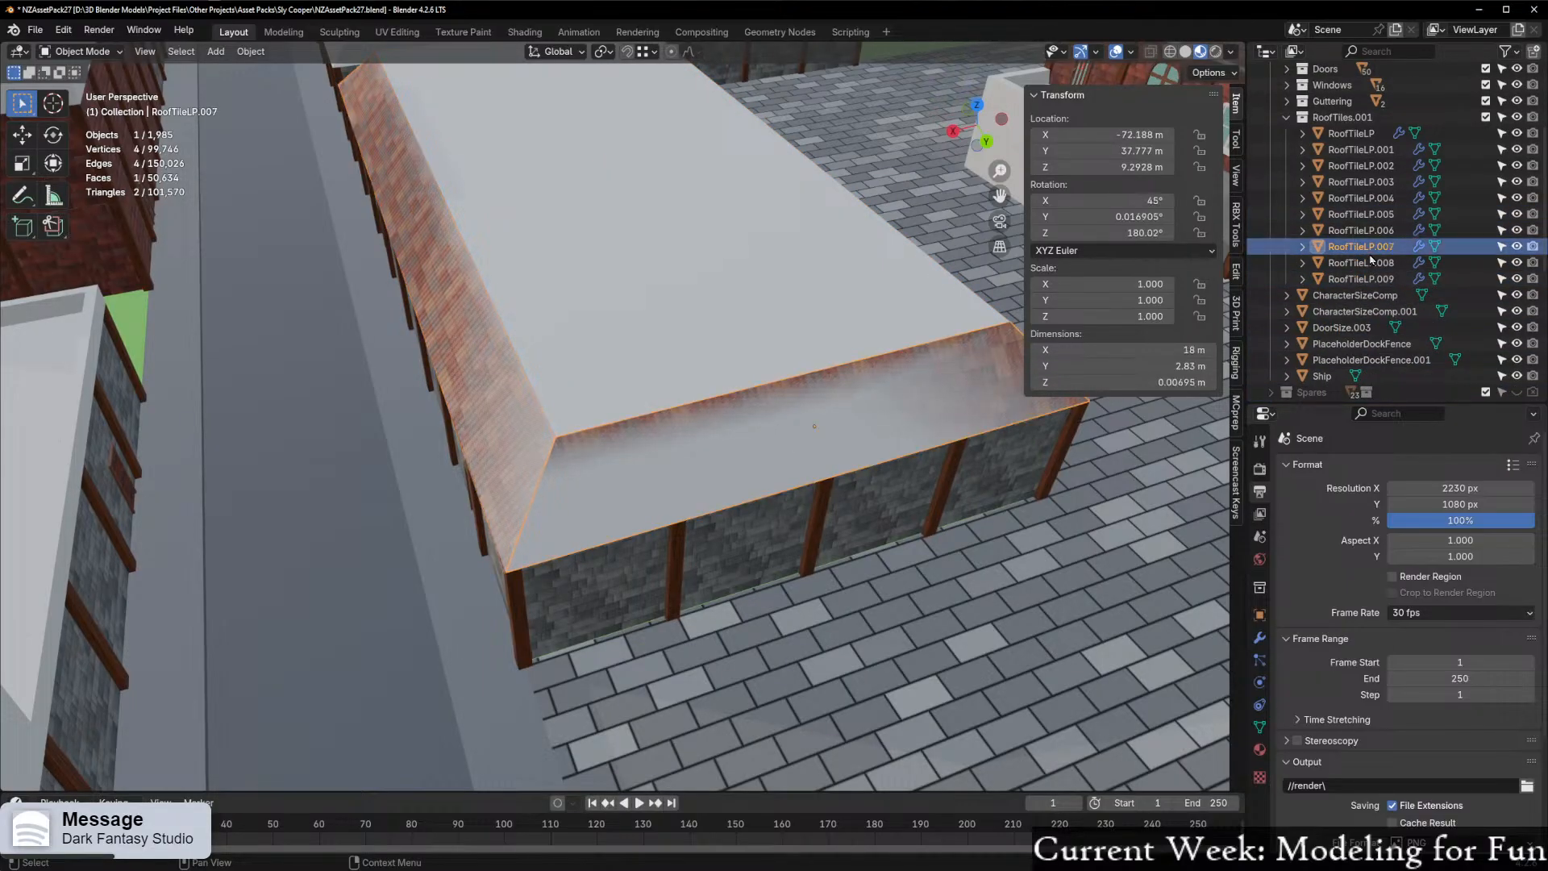
scroll(661, 407, down, 5)
middle_drag(649, 410, 577, 447)
click(676, 448)
click(610, 499)
click(498, 392)
click(516, 391)
Delete the bevelled roof block beneath the tile strips and undo the deletion
middle_drag(518, 391, 590, 407)
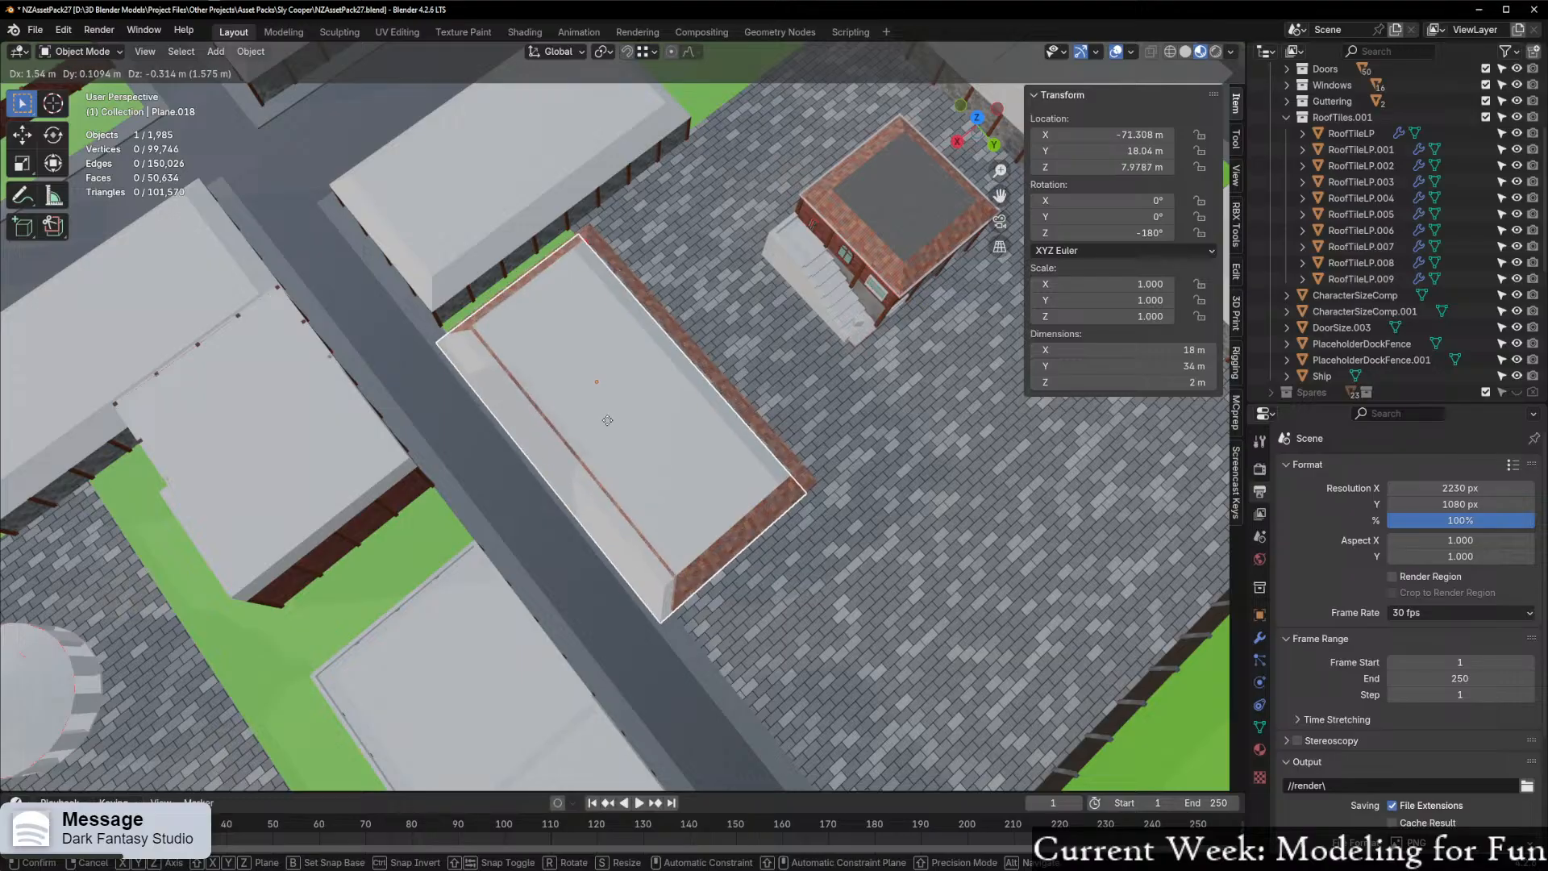
key(Delete)
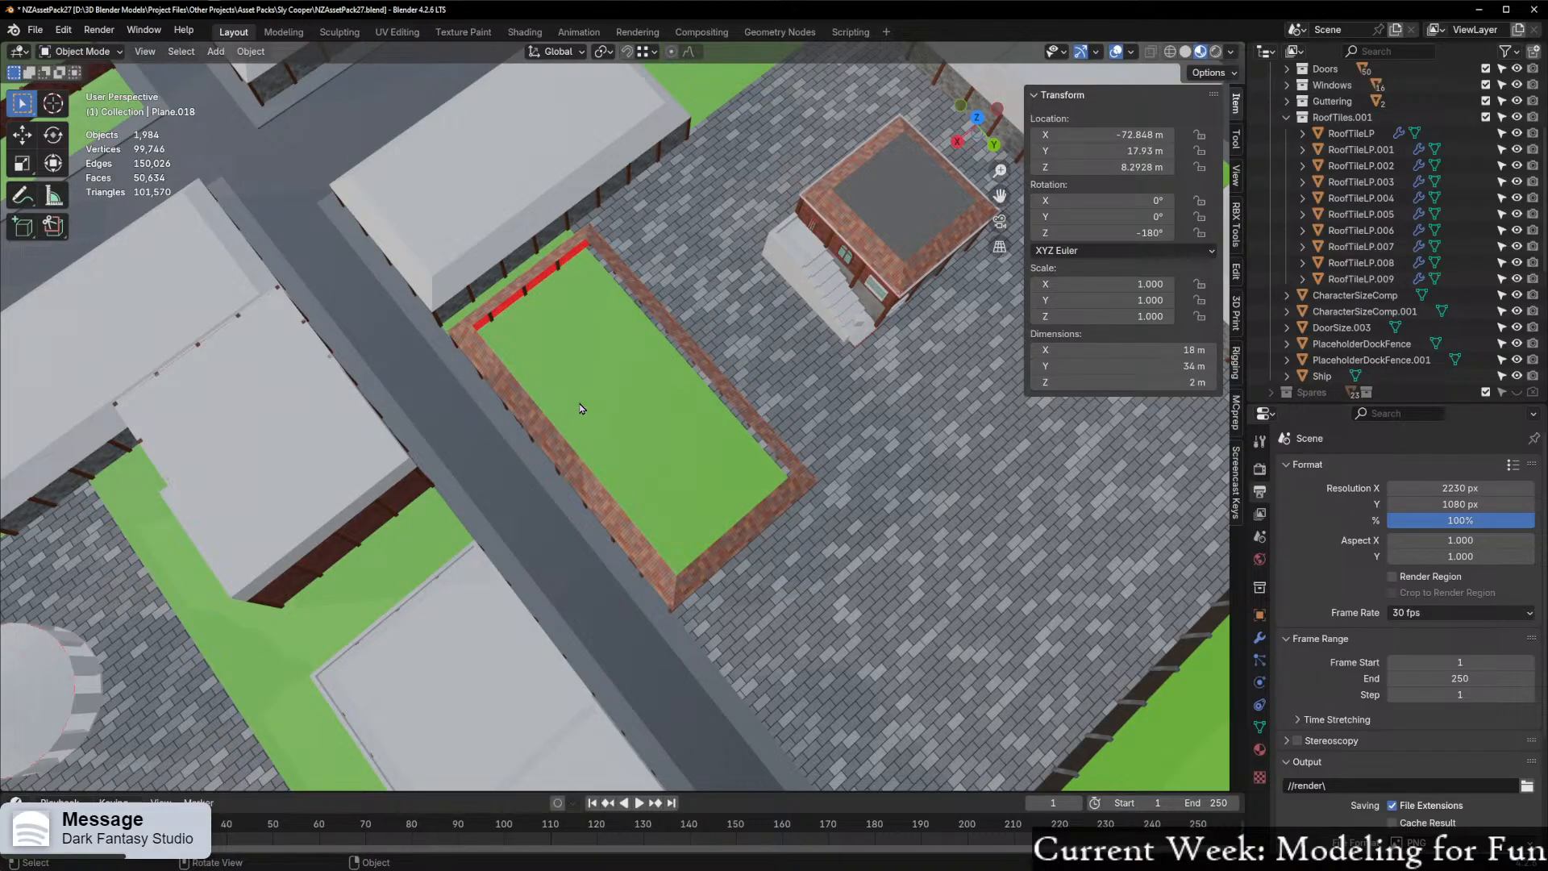
key(ctrl+z)
Check the overlapping long-side strips one by one and select RoofTileLP.006 through RoofTileLP.009 together
middle_drag(567, 414, 646, 411)
scroll(637, 423, up, 3)
click(580, 490)
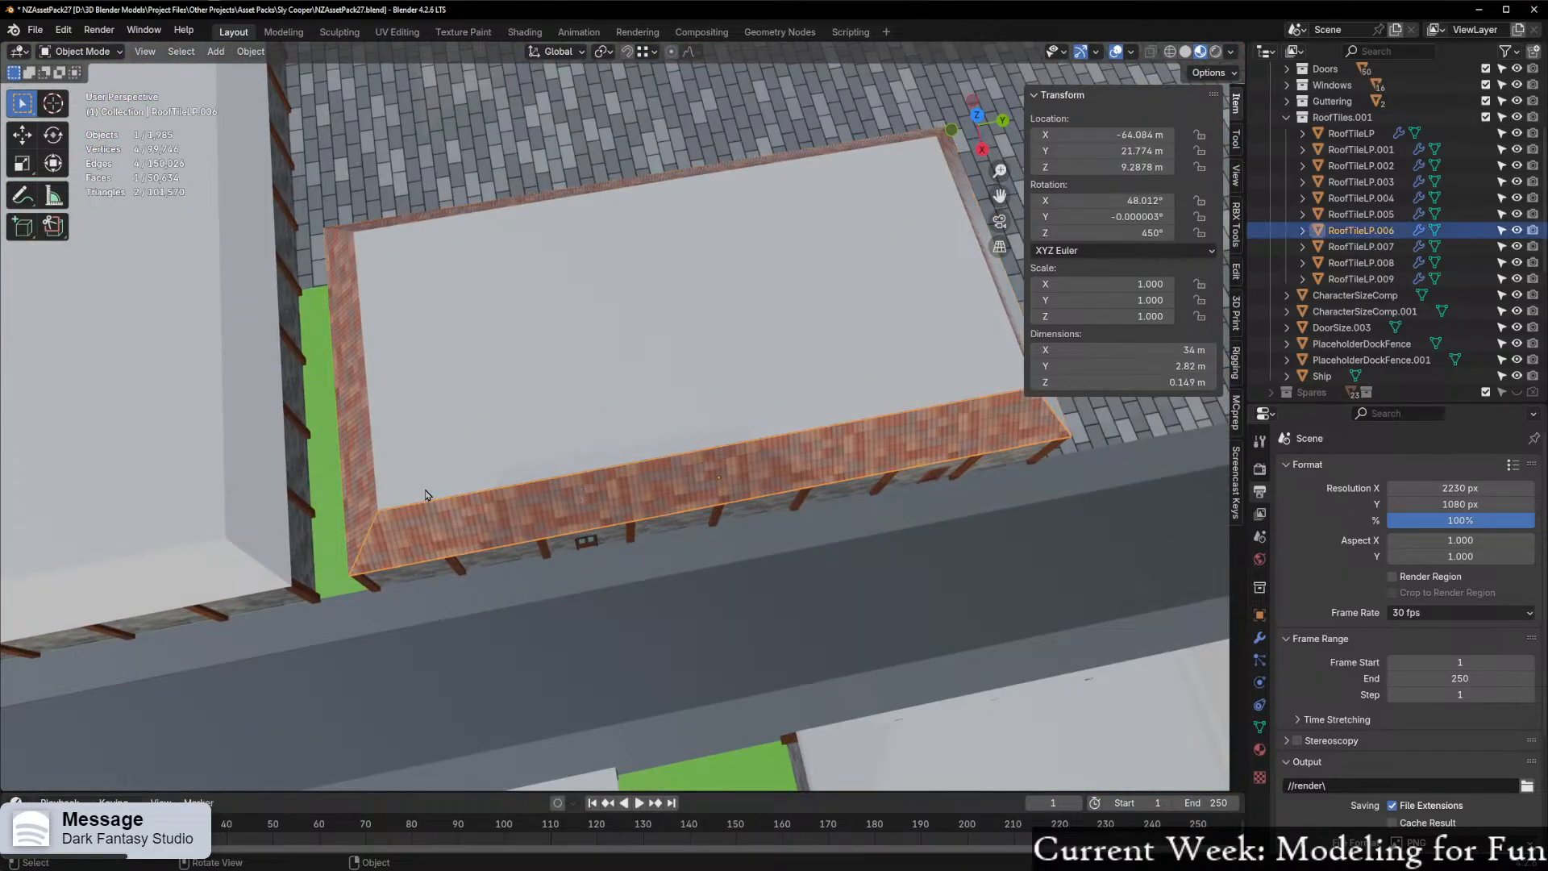
click(1386, 261)
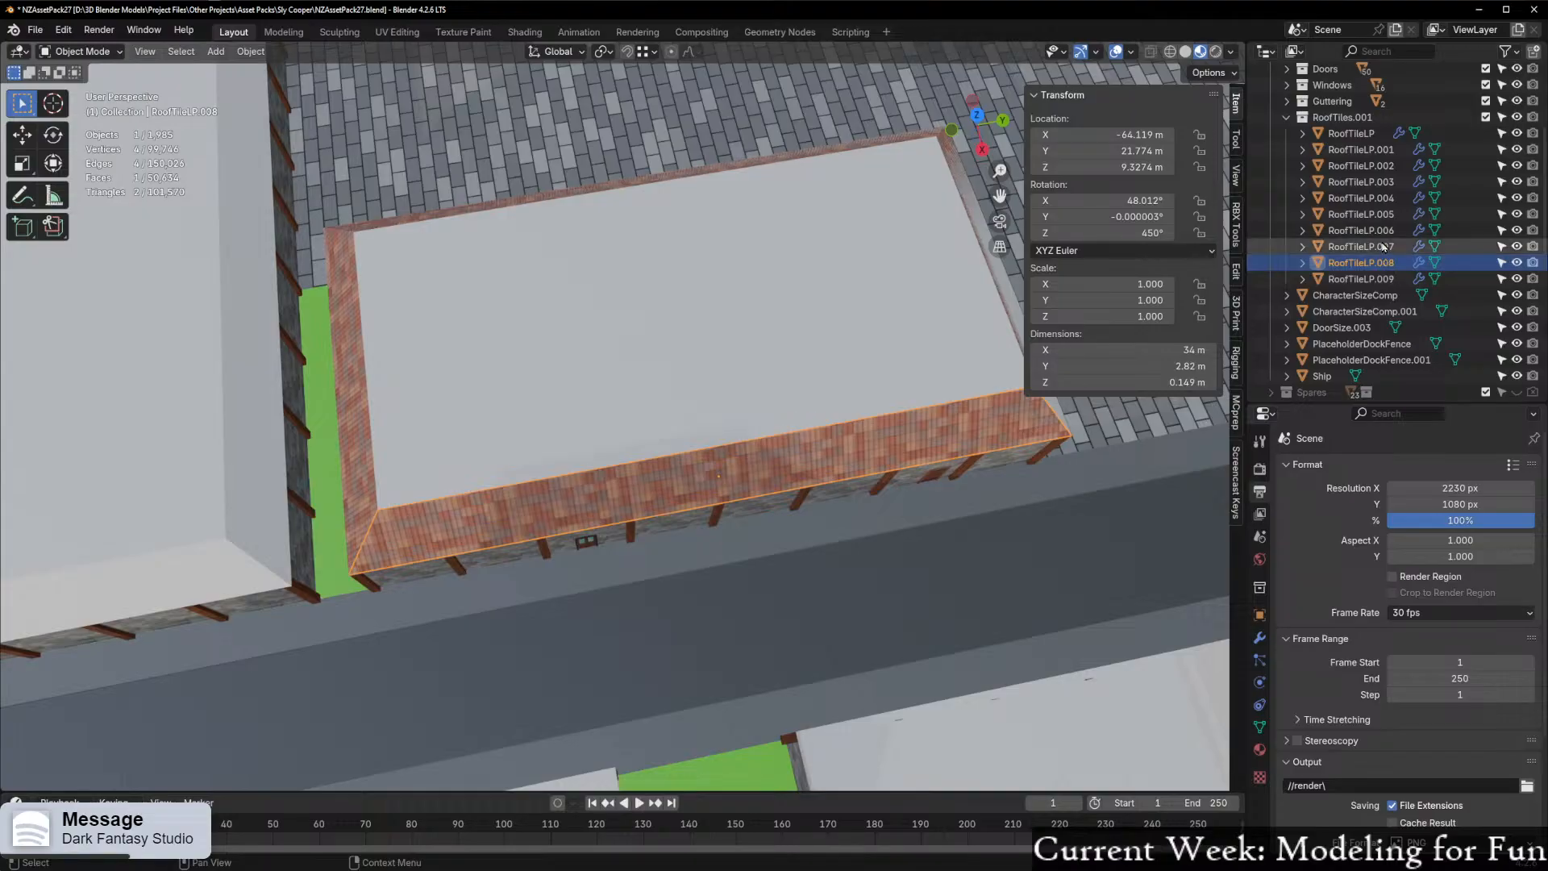
click(1386, 246)
click(1386, 233)
shift+click(1390, 282)
Examine how the selected tile strips cover the roof from several angles, and select RoofTileLP.009 alone
middle_drag(732, 411, 609, 387)
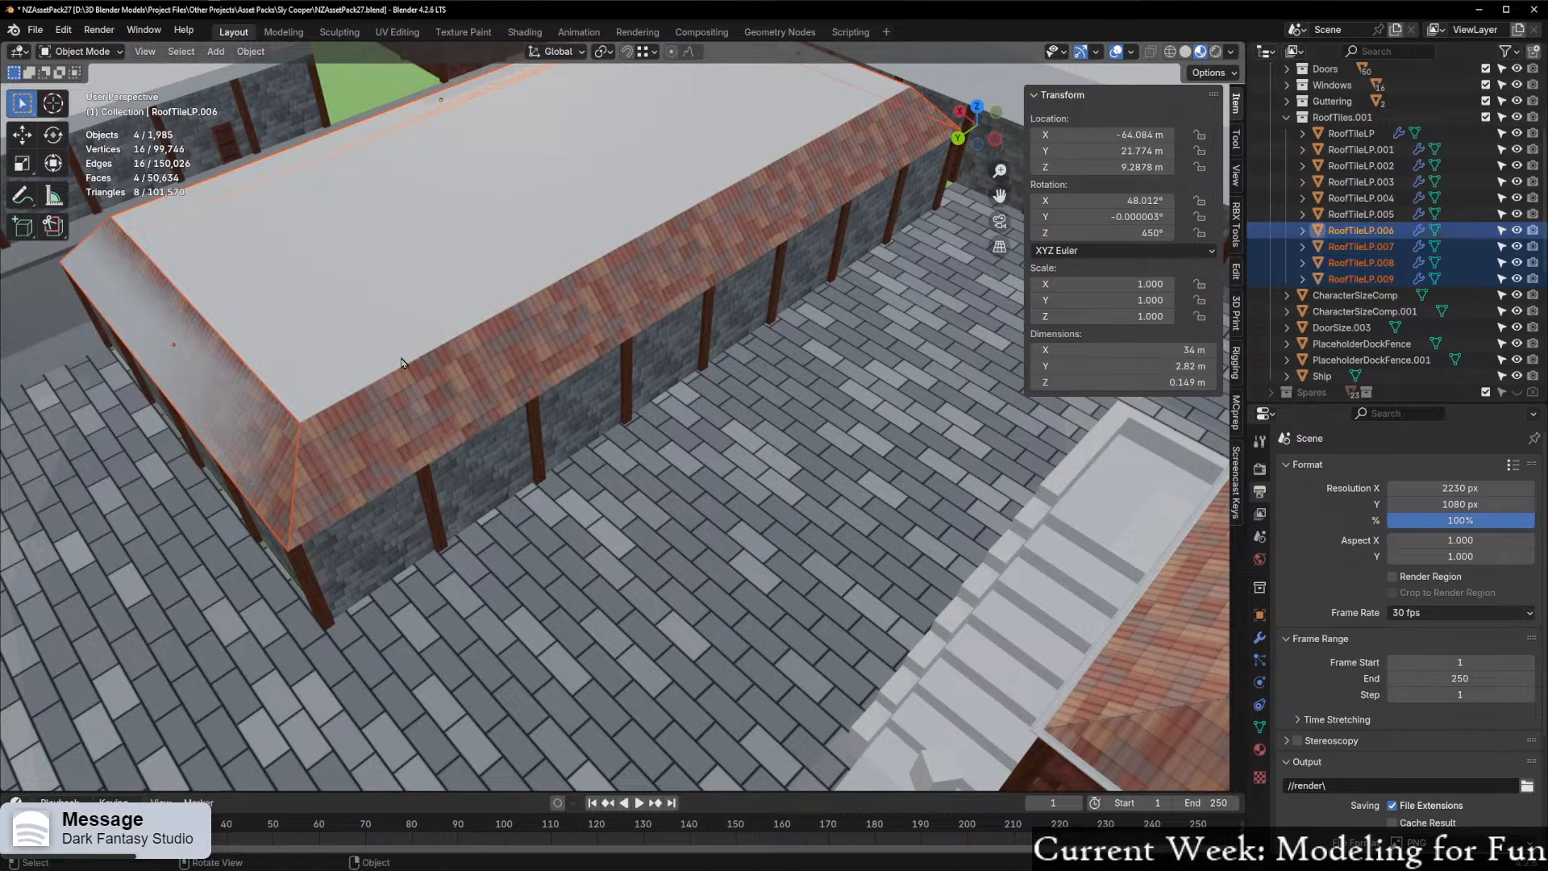
scroll(434, 359, down, 6)
middle_drag(423, 366, 484, 368)
scroll(500, 367, up, 4)
scroll(531, 355, down, 5)
middle_drag(576, 283, 609, 334)
scroll(626, 345, down, 4)
scroll(626, 347, down, 2)
scroll(619, 367, up, 8)
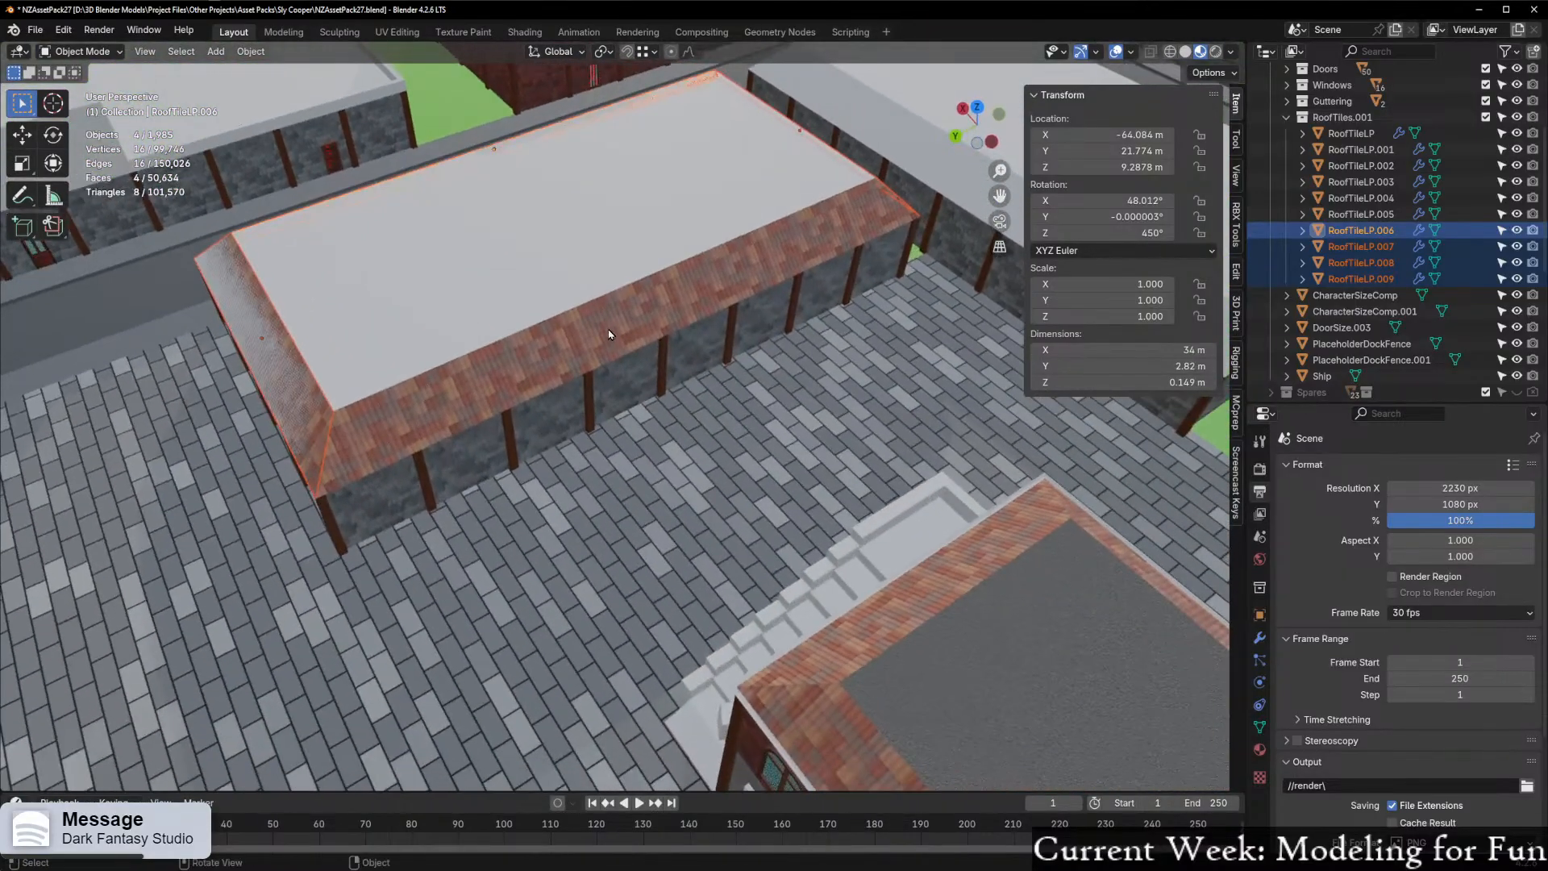
click(1361, 280)
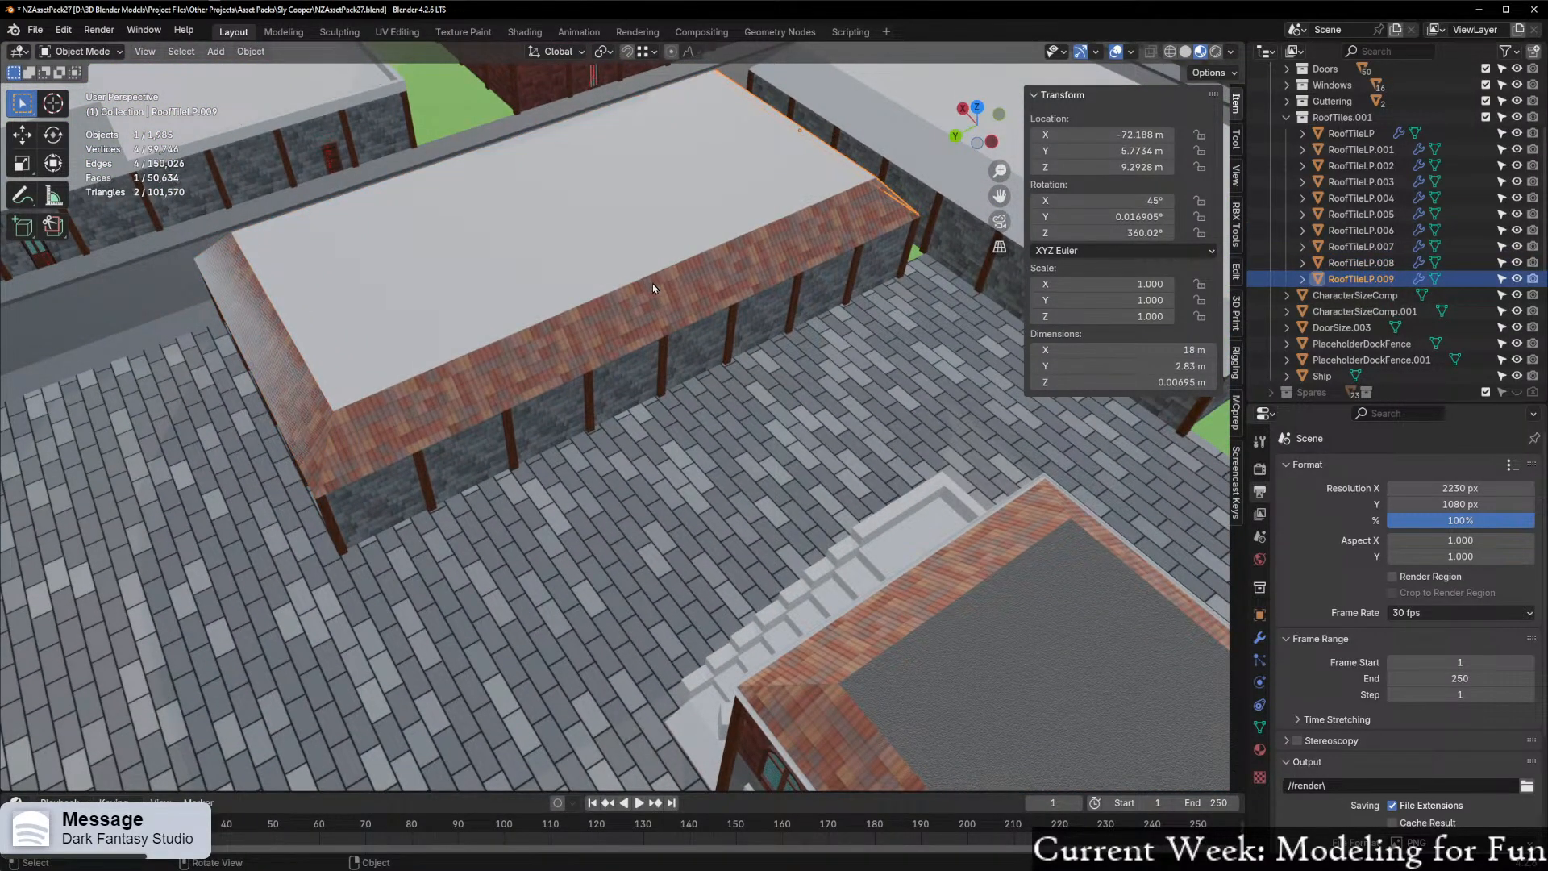
Test-move RoofTileLP.009 and RoofTileLP.008 one after the other to check which roof slopes they cover, cancelling each move
key(g)
right_click(798, 277)
middle_drag(803, 276, 702, 285)
key(g)
right_click(667, 234)
click(1371, 263)
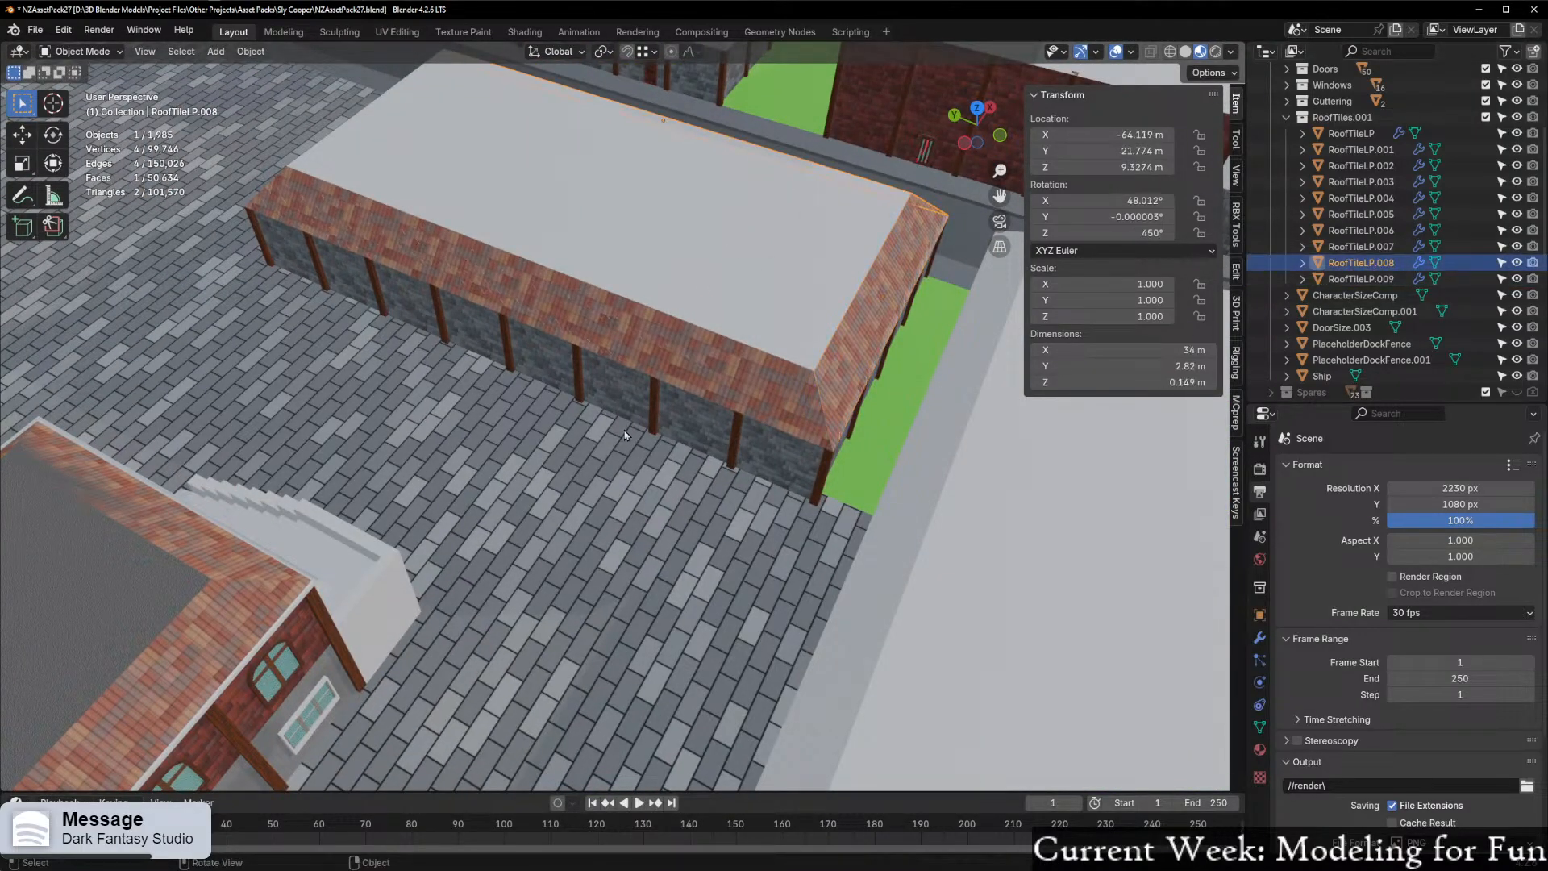
key(g)
right_click(565, 373)
middle_drag(758, 367, 536, 367)
key(g)
right_click(698, 351)
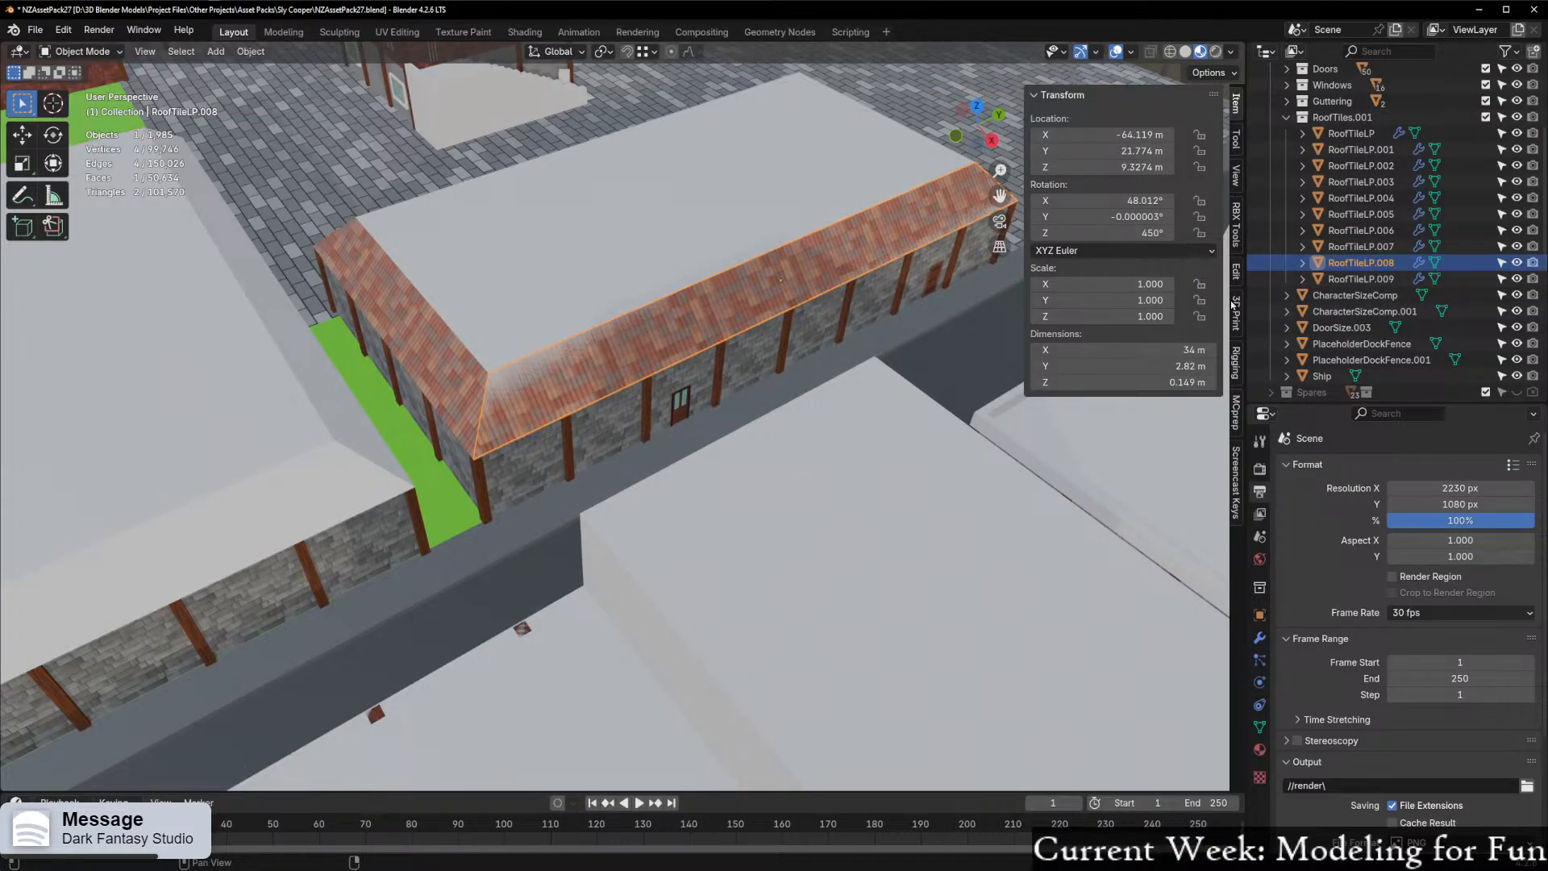
Delete RoofTileLP.008 from the long slope and select RoofTileLP.006 beneath it for a closer look at the corner
key(Delete)
middle_drag(677, 432, 590, 420)
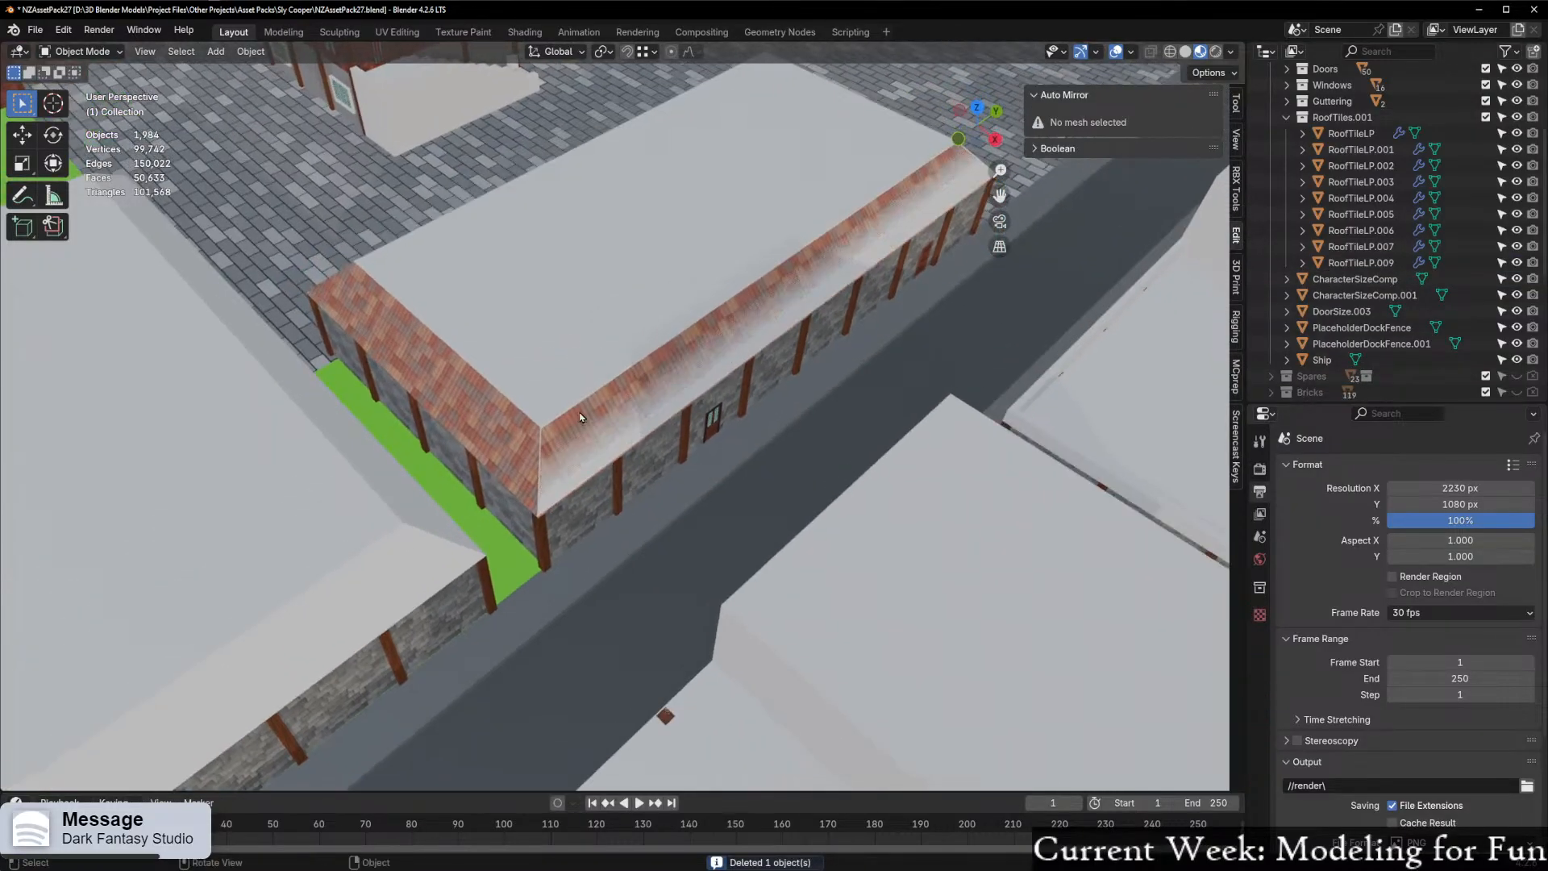
click(586, 427)
scroll(518, 467, up, 5)
scroll(479, 482, down, 2)
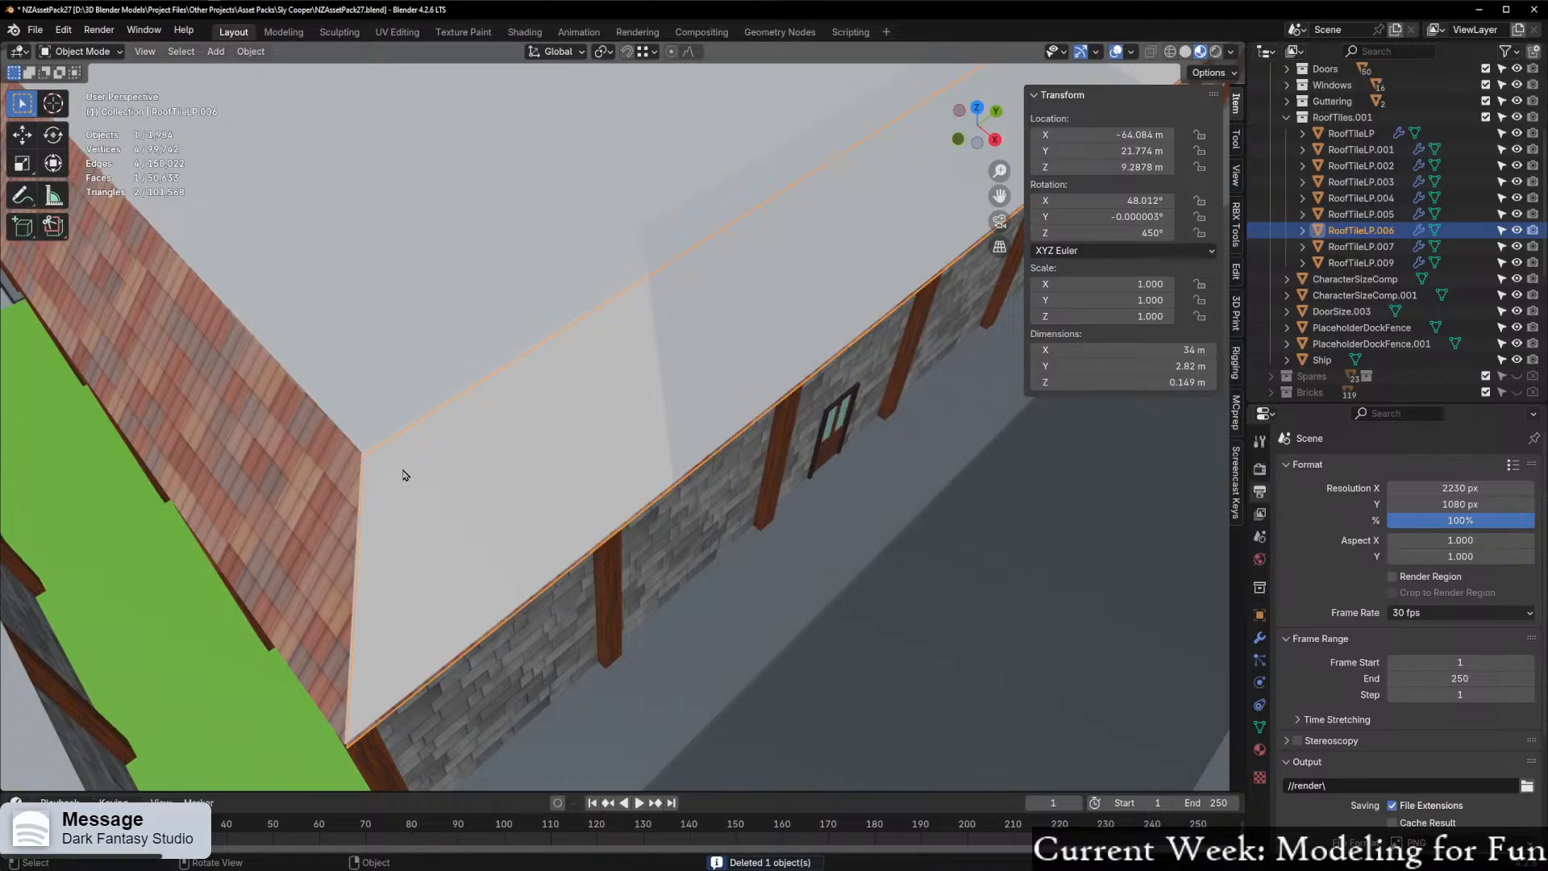
middle_drag(405, 475, 439, 467)
scroll(634, 409, up, 4)
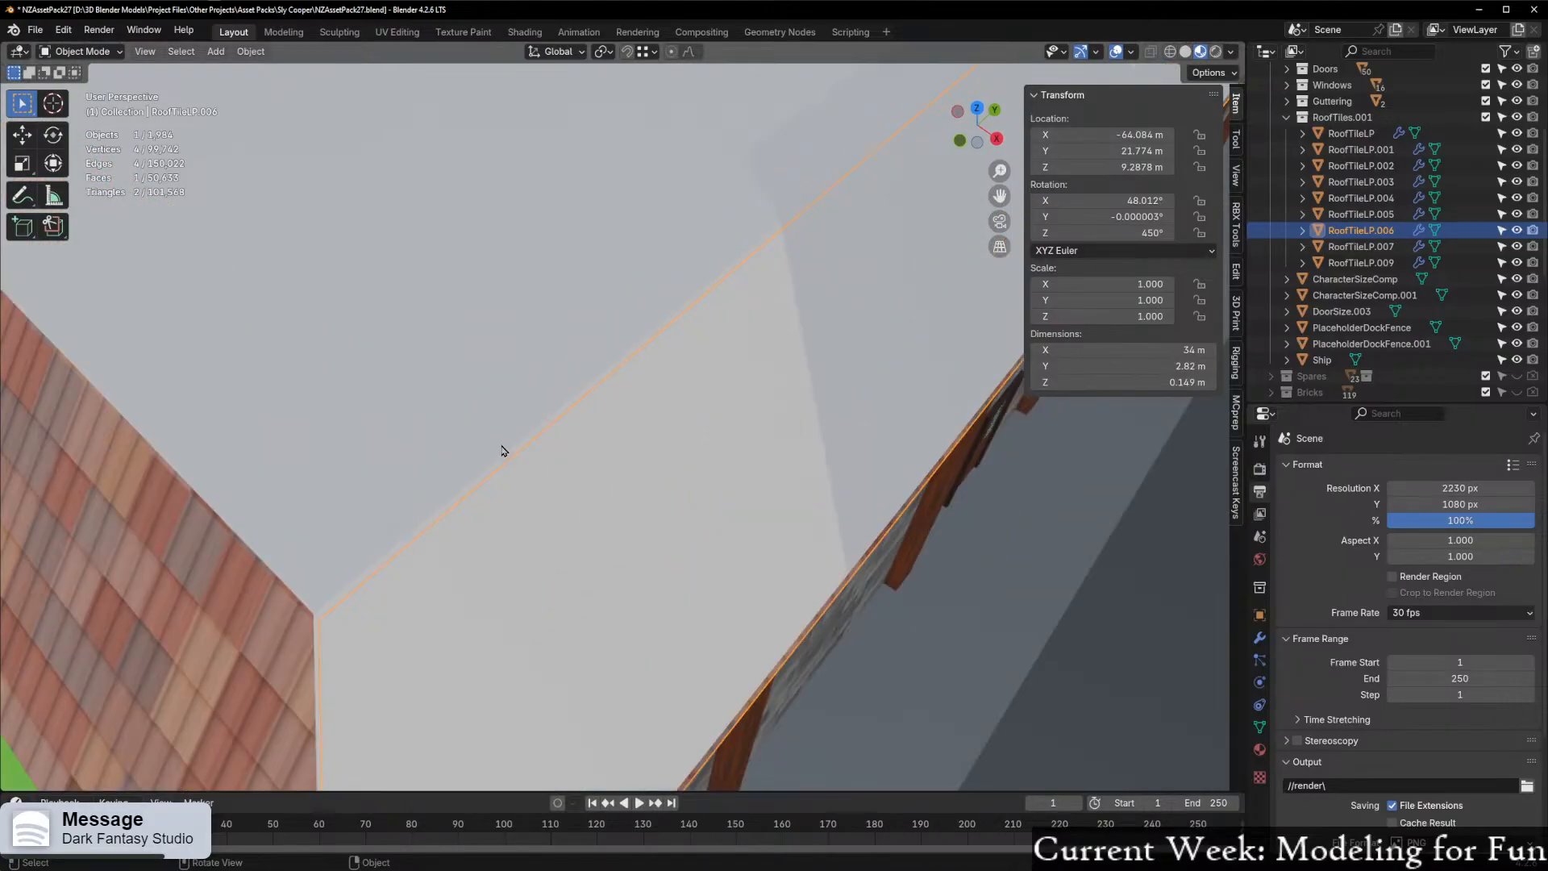
Try shifting RoofTileLP.006 horizontally at the roof corner by about -0.036 m in X and 0.01 m in Y
key(g)
key(shift+z)
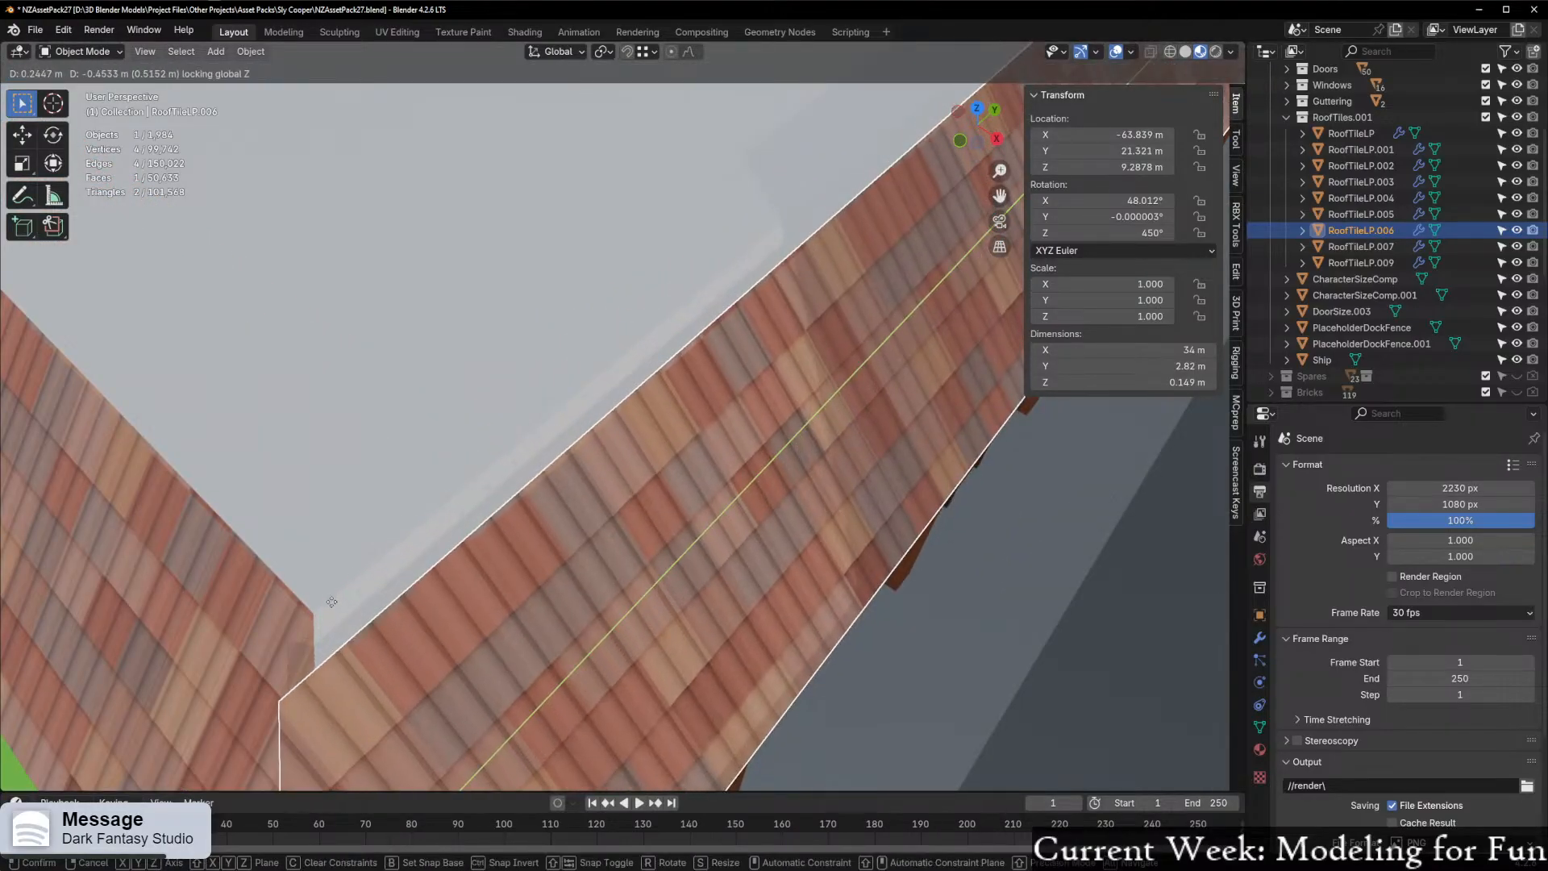
right_click(312, 613)
scroll(342, 613, down, 6)
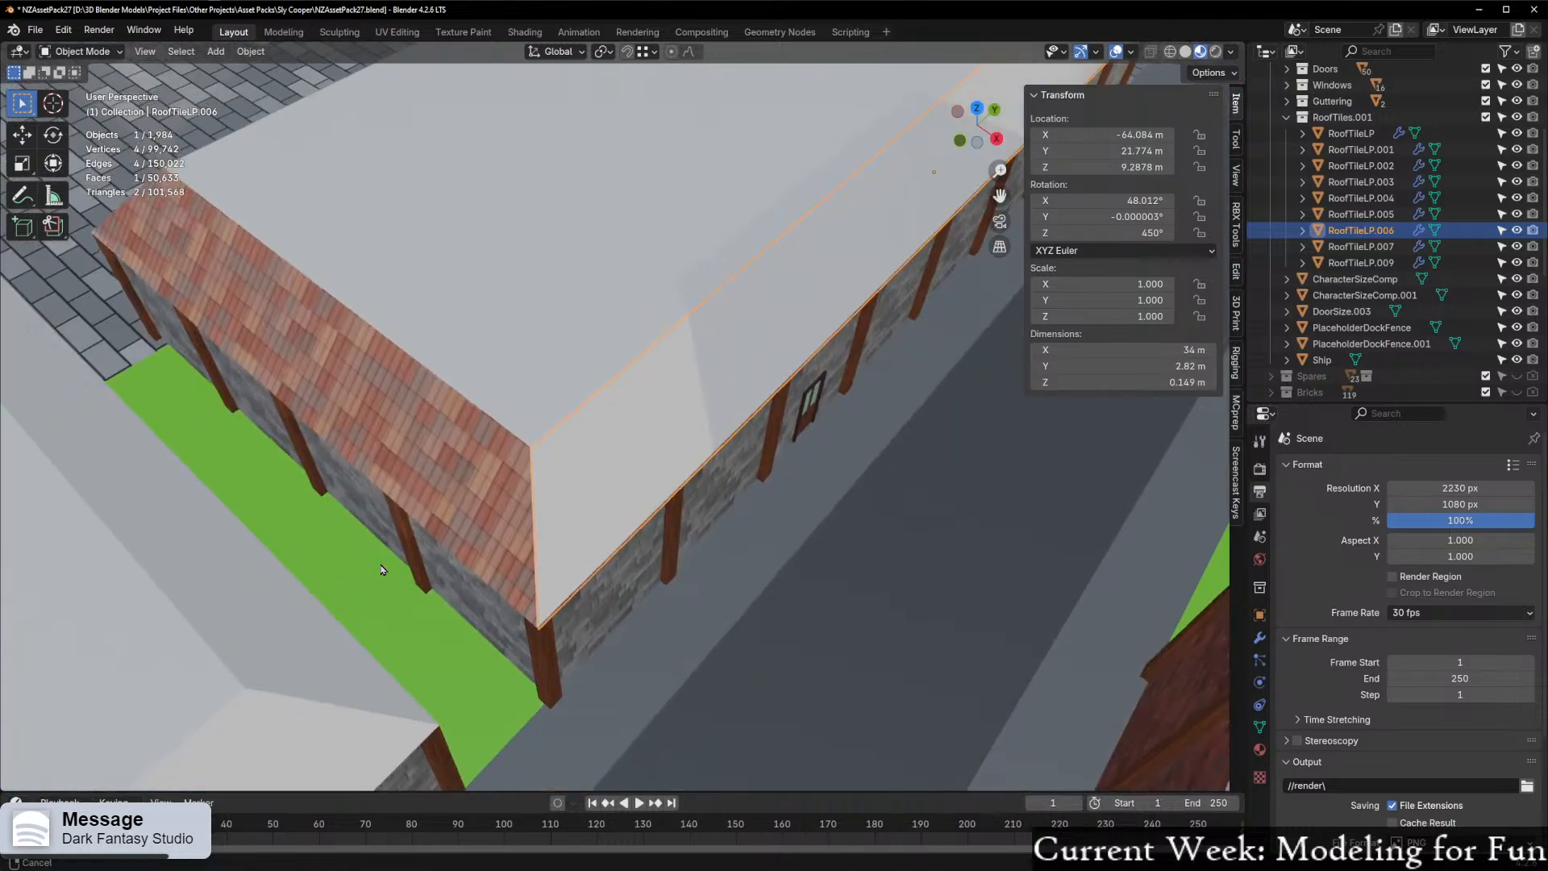
shift+middle_drag(383, 582, 391, 461)
scroll(436, 500, up, 3)
key(g)
click(494, 556)
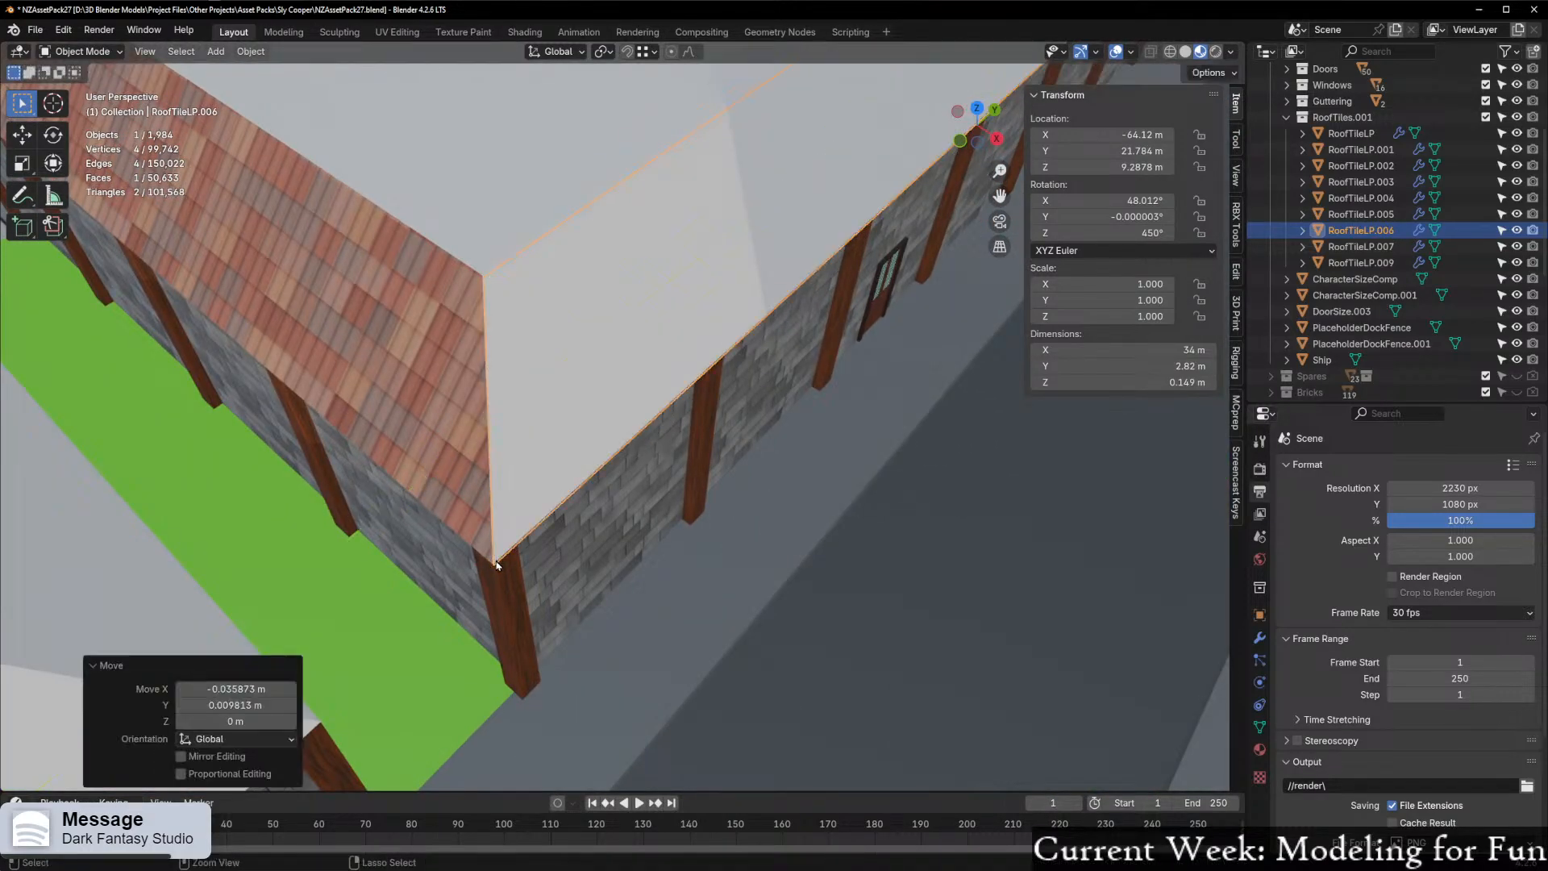
Inspect RoofTileLP.006 in Edit Mode, then undo its move and the deletion of RoofTileLP.008
scroll(554, 467, up, 5)
key(Tab)
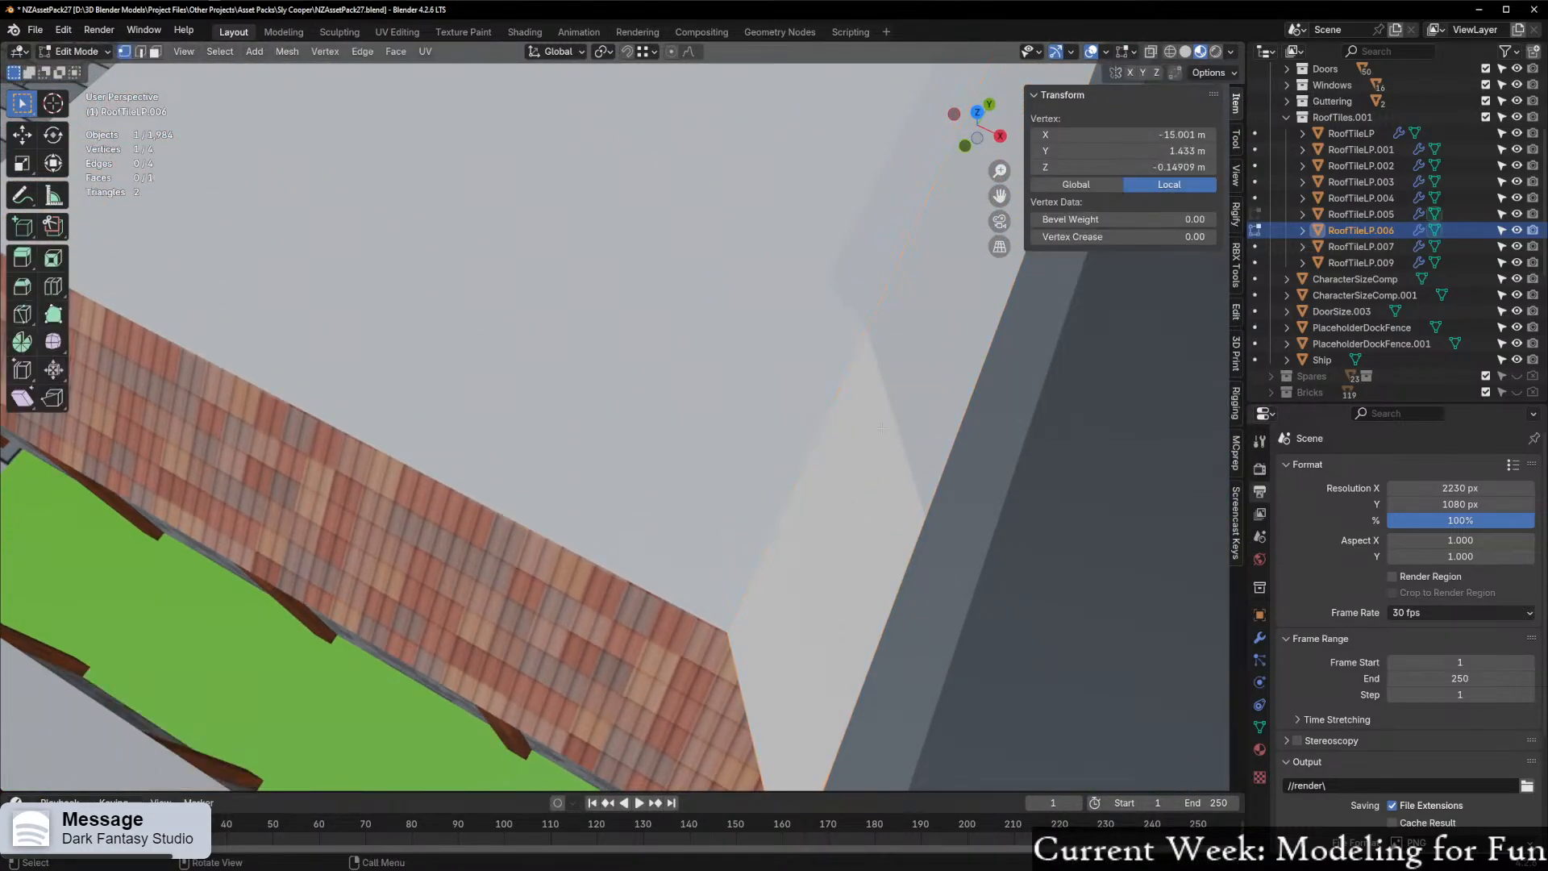
key(Tab)
scroll(758, 436, down, 6)
scroll(815, 439, up, 5)
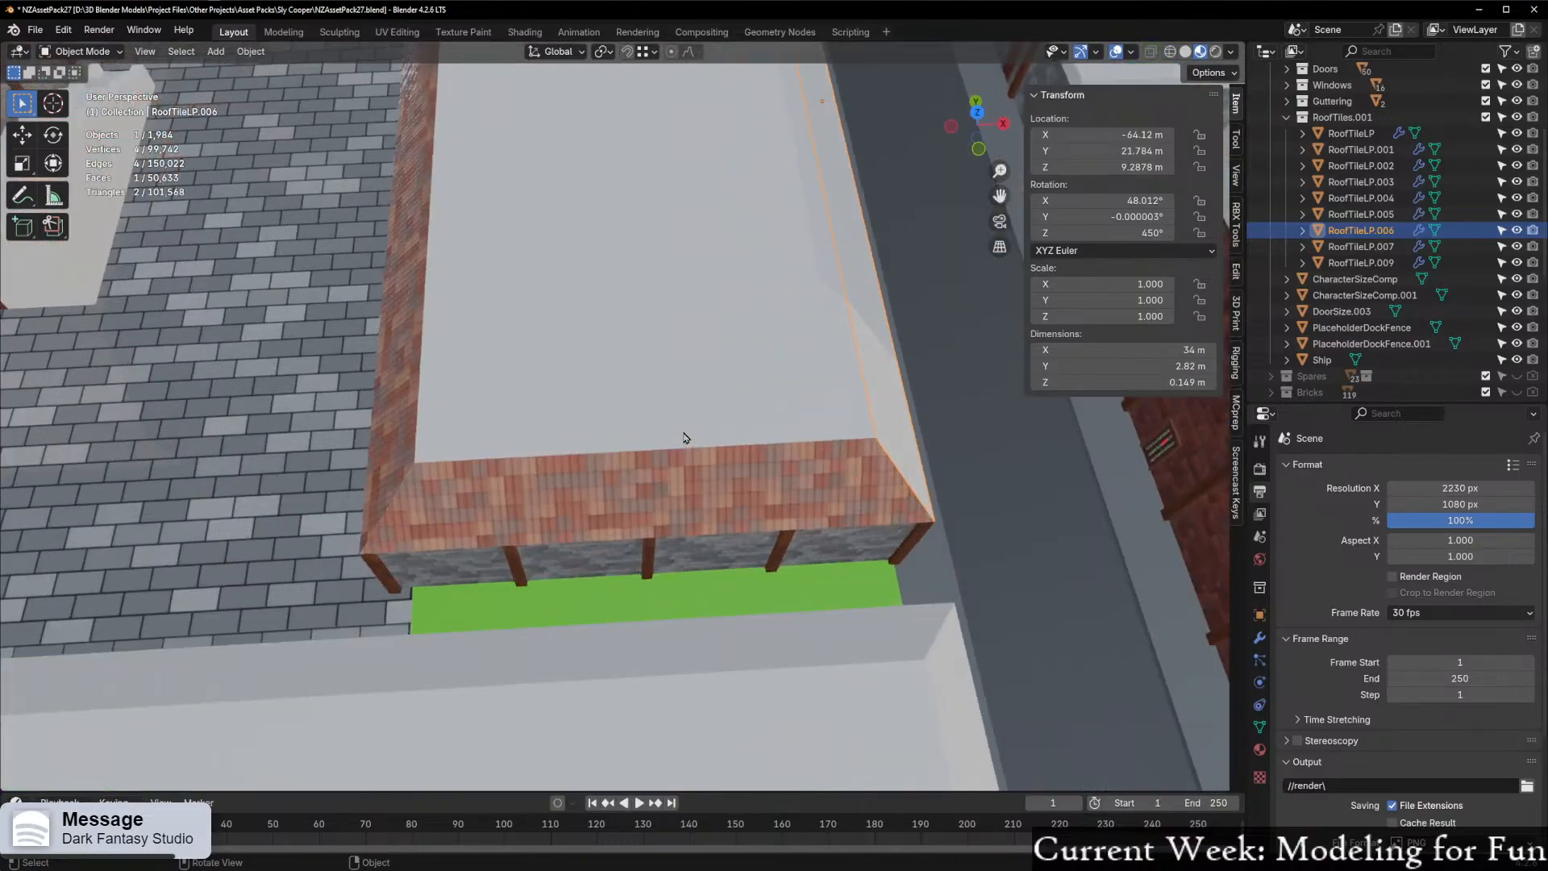
middle_drag(820, 439, 720, 440)
key(ctrl+z)
key(ctrl+z)
key(ctrl+z)
key(ctrl+z)
key(ctrl+z)
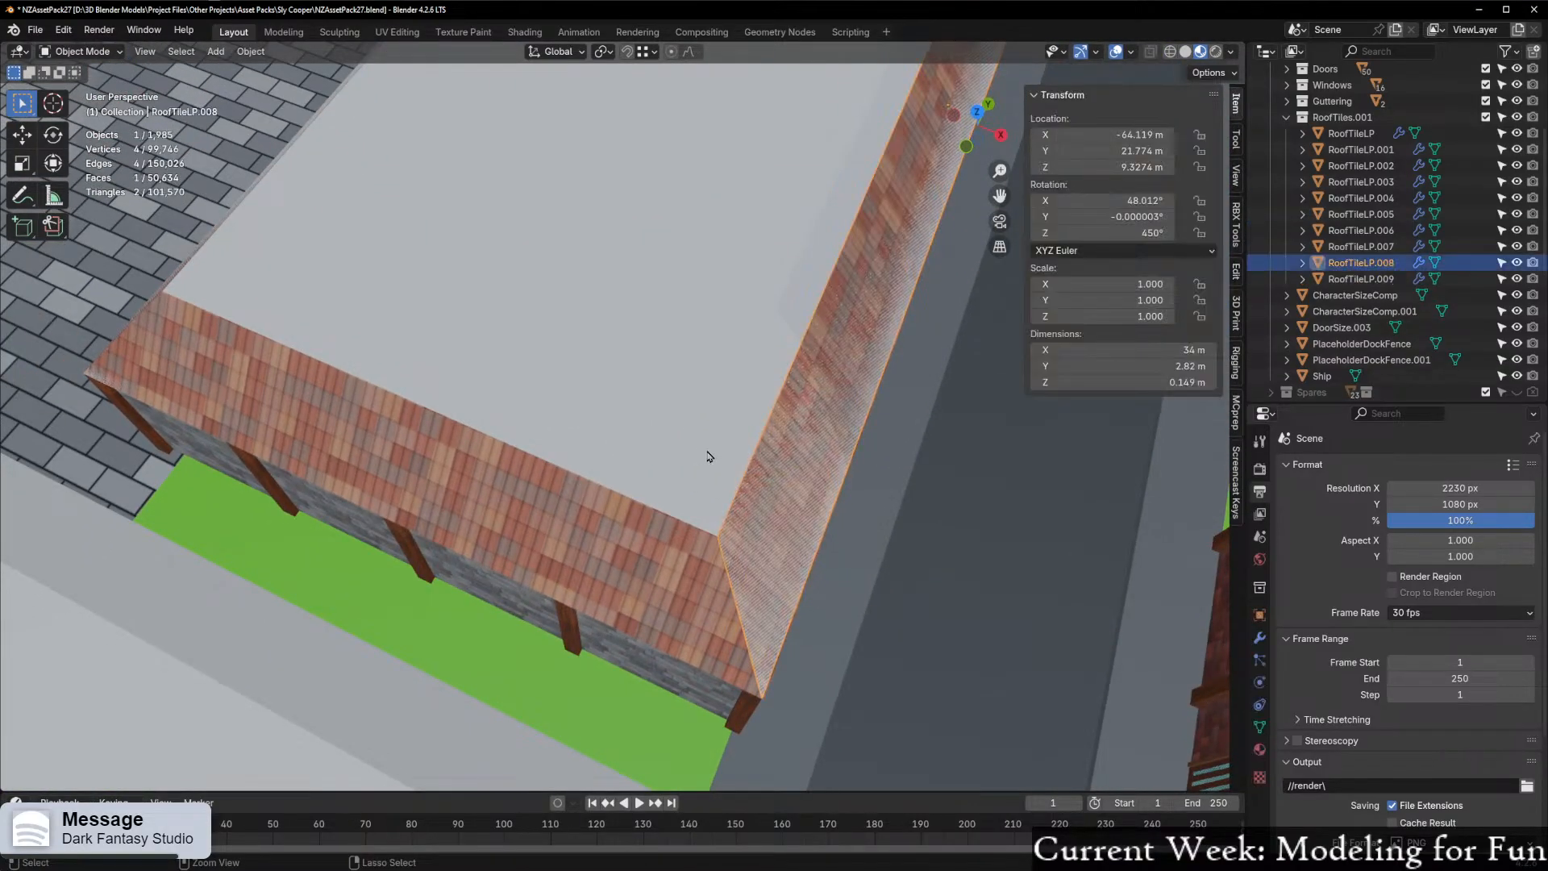
Go through the strips in the Outliner, delete RoofTileLP.007 and undo the deletion
click(1371, 278)
click(1382, 262)
click(1381, 246)
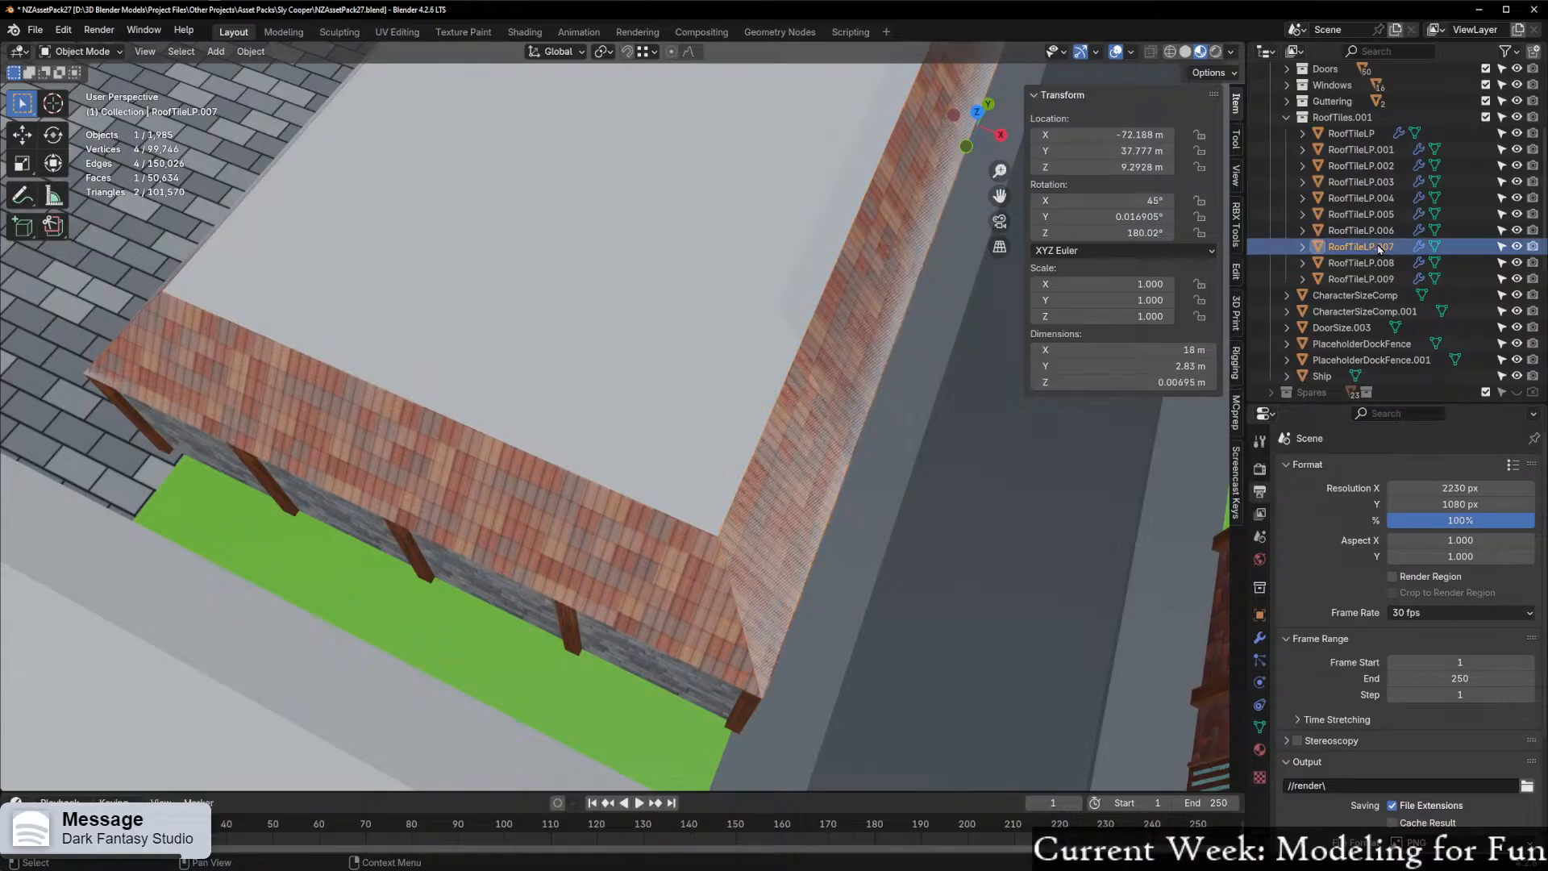
right_click(1376, 246)
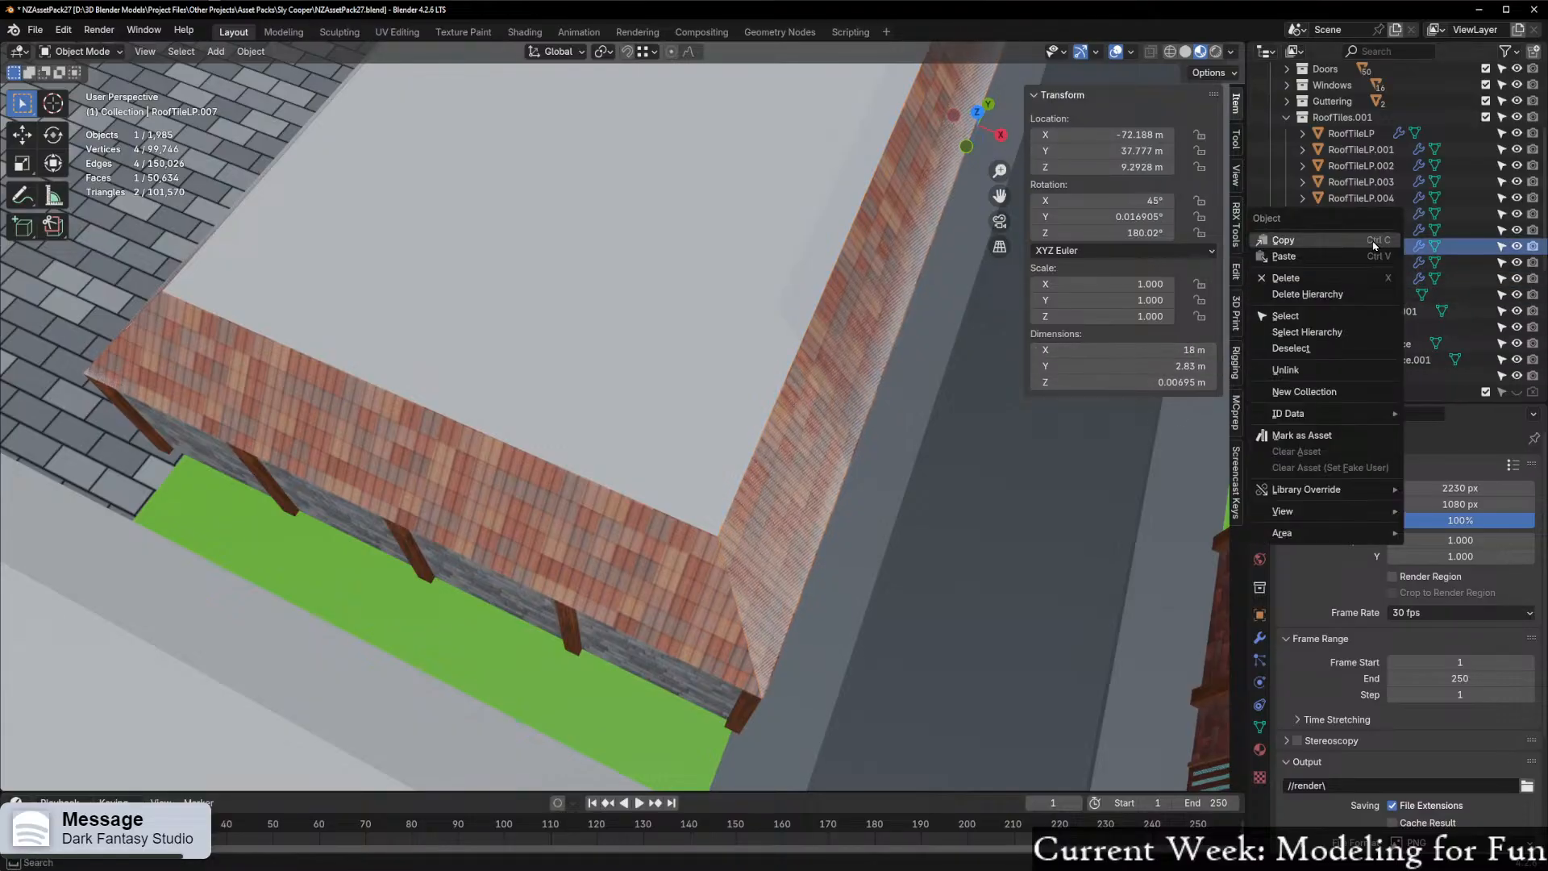
click(1307, 279)
middle_drag(970, 370, 707, 381)
key(ctrl+z)
Delete the duplicate strip RoofTileLP.006 from the long slope and look closely at the roof block there
click(1328, 240)
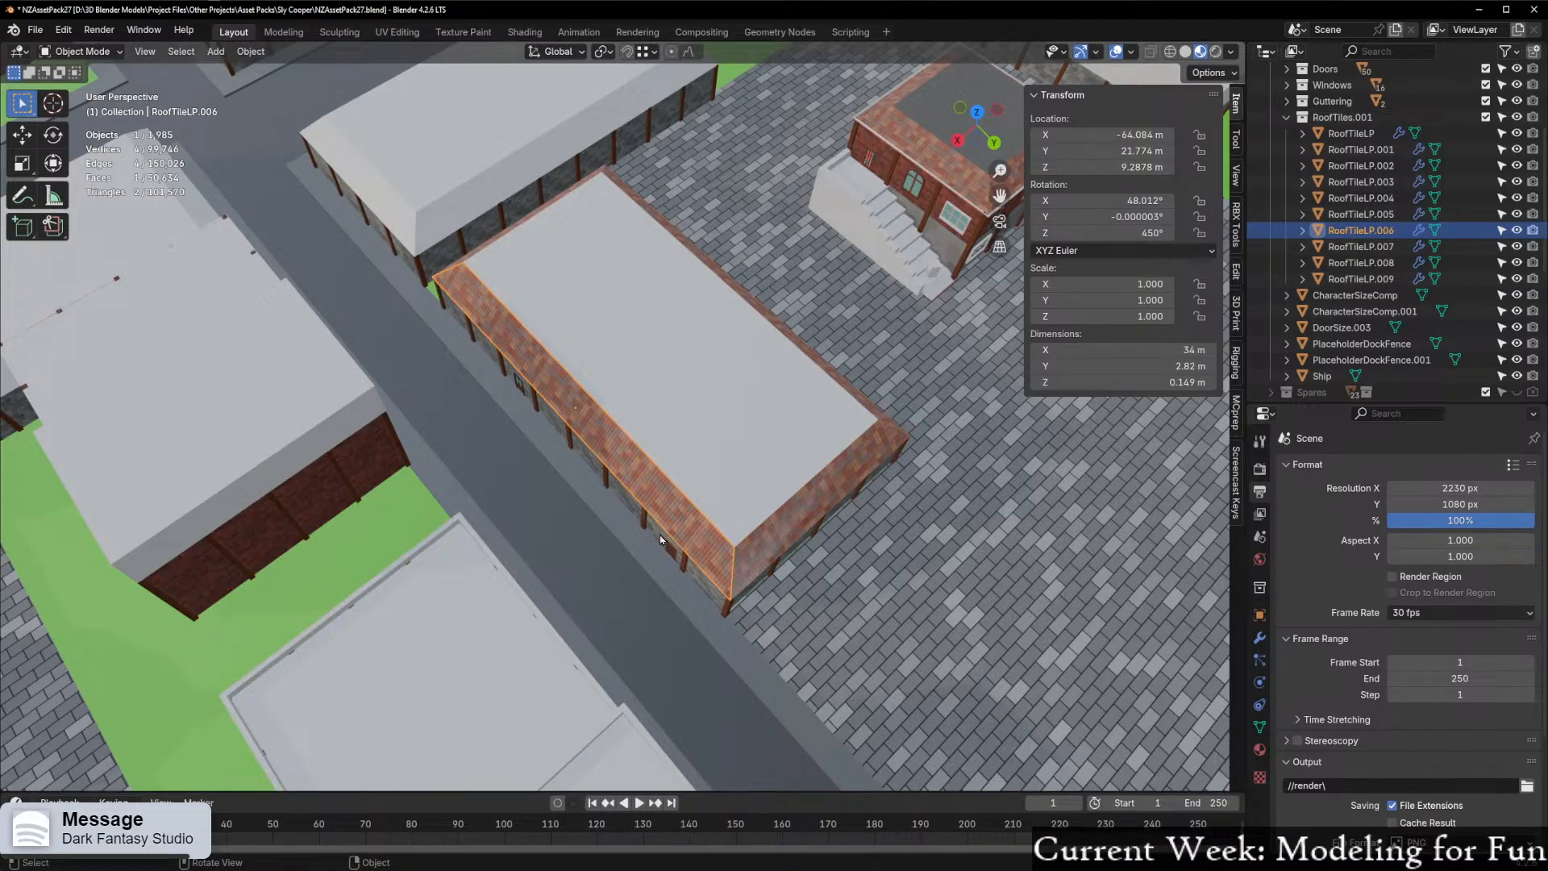
key(Delete)
middle_drag(645, 537, 552, 513)
scroll(720, 467, down, 5)
click(552, 514)
scroll(552, 514, up, 5)
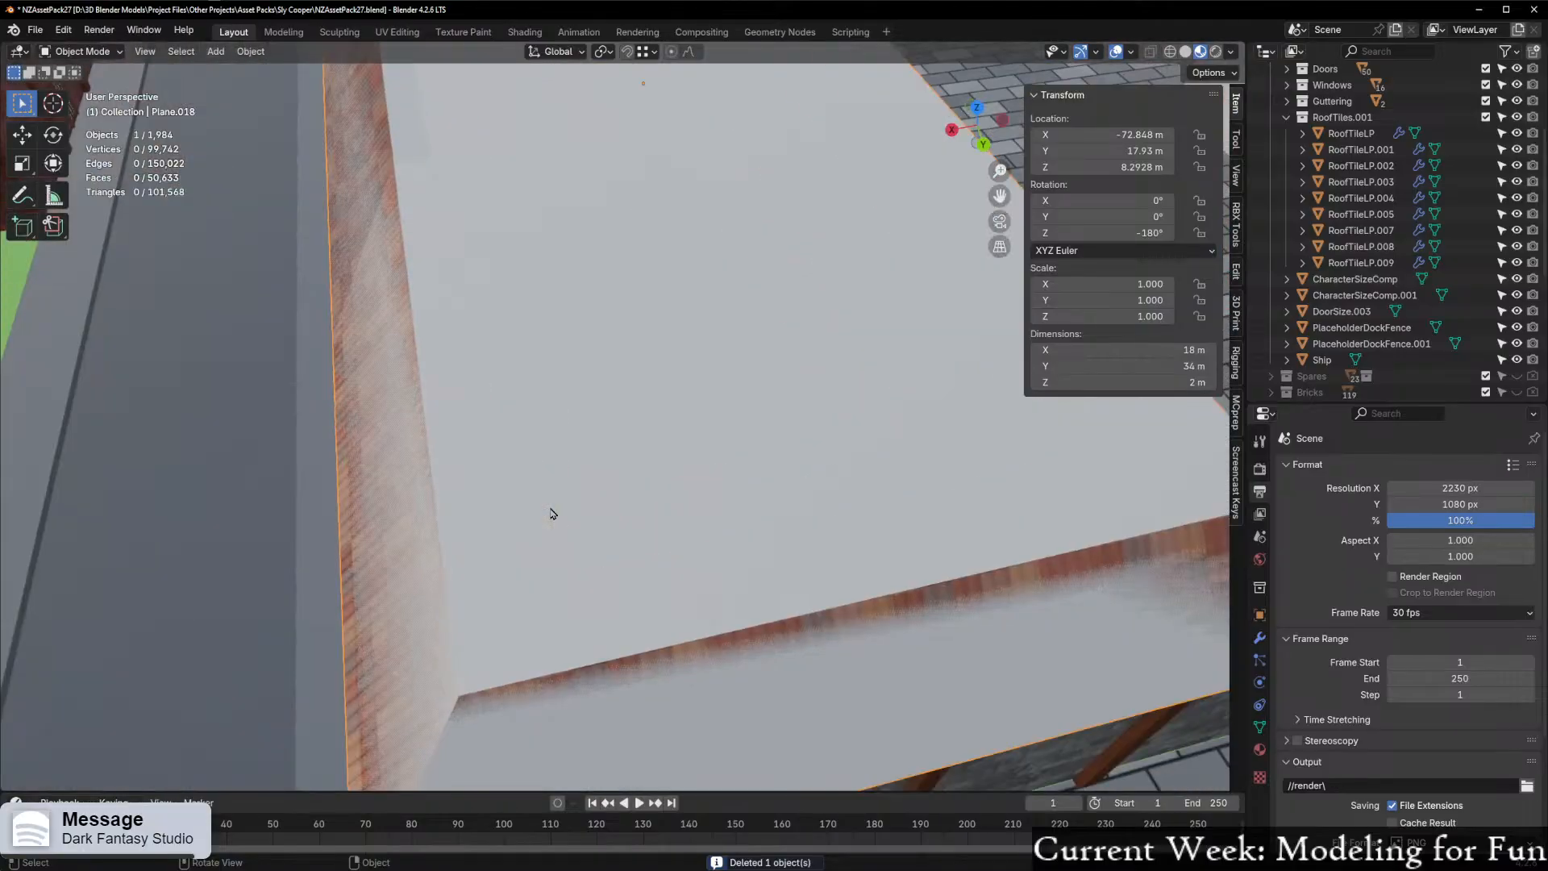
Check the remaining strips around the roof, selecting RoofTileLP.005 together with the roof block
scroll(560, 508, down, 3)
click(616, 615)
middle_drag(616, 615, 543, 595)
scroll(542, 594, down, 2)
click(766, 475)
middle_drag(784, 466, 758, 510)
click(748, 516)
shift+click(425, 570)
middle_drag(230, 492, 363, 516)
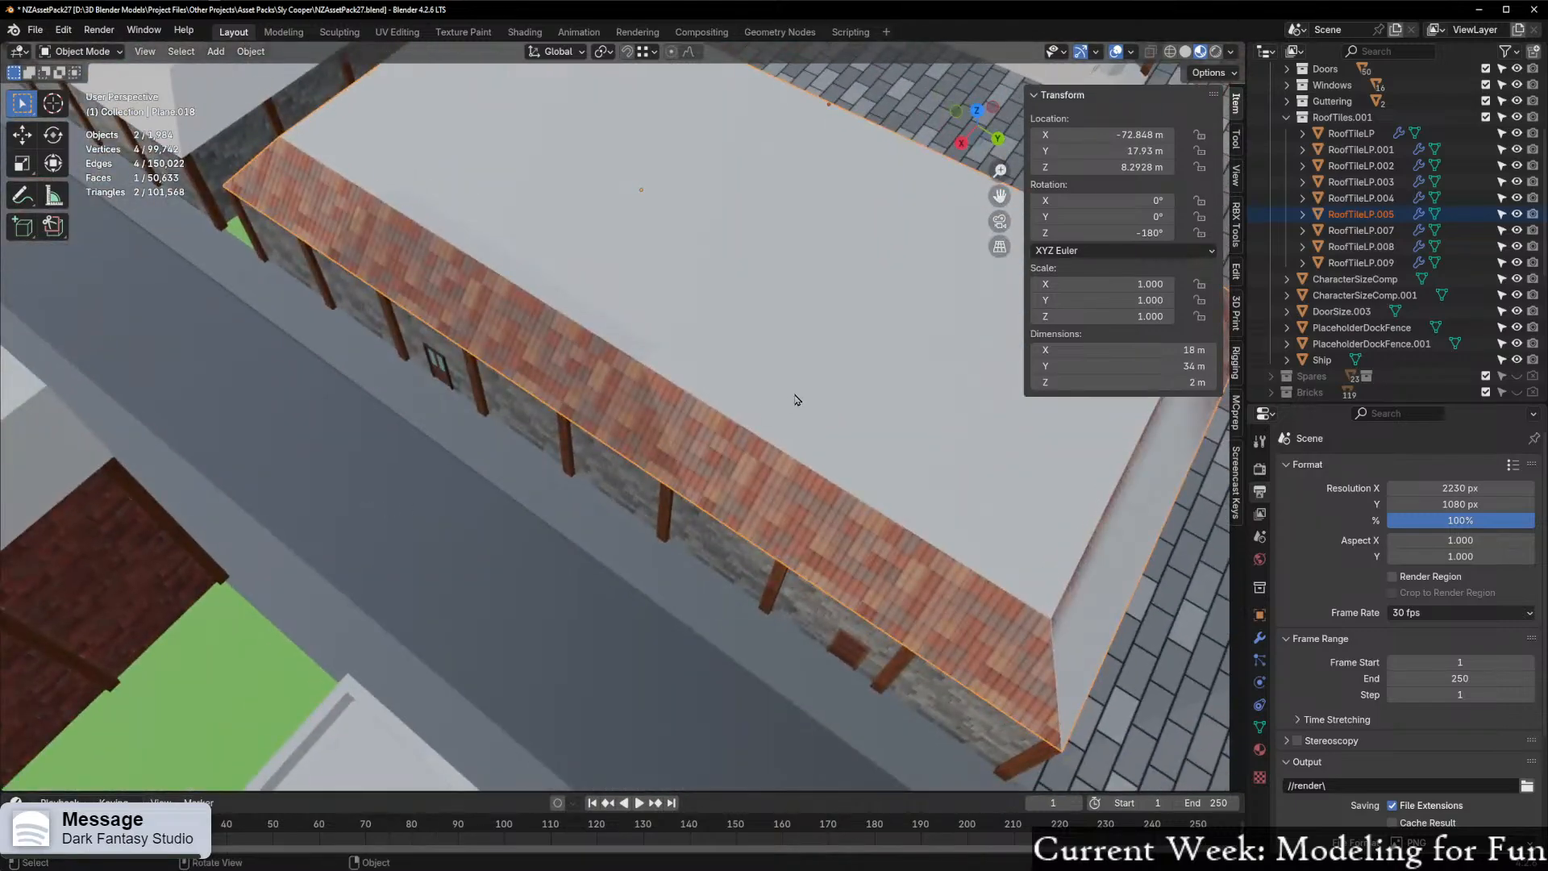
scroll(815, 382, down, 6)
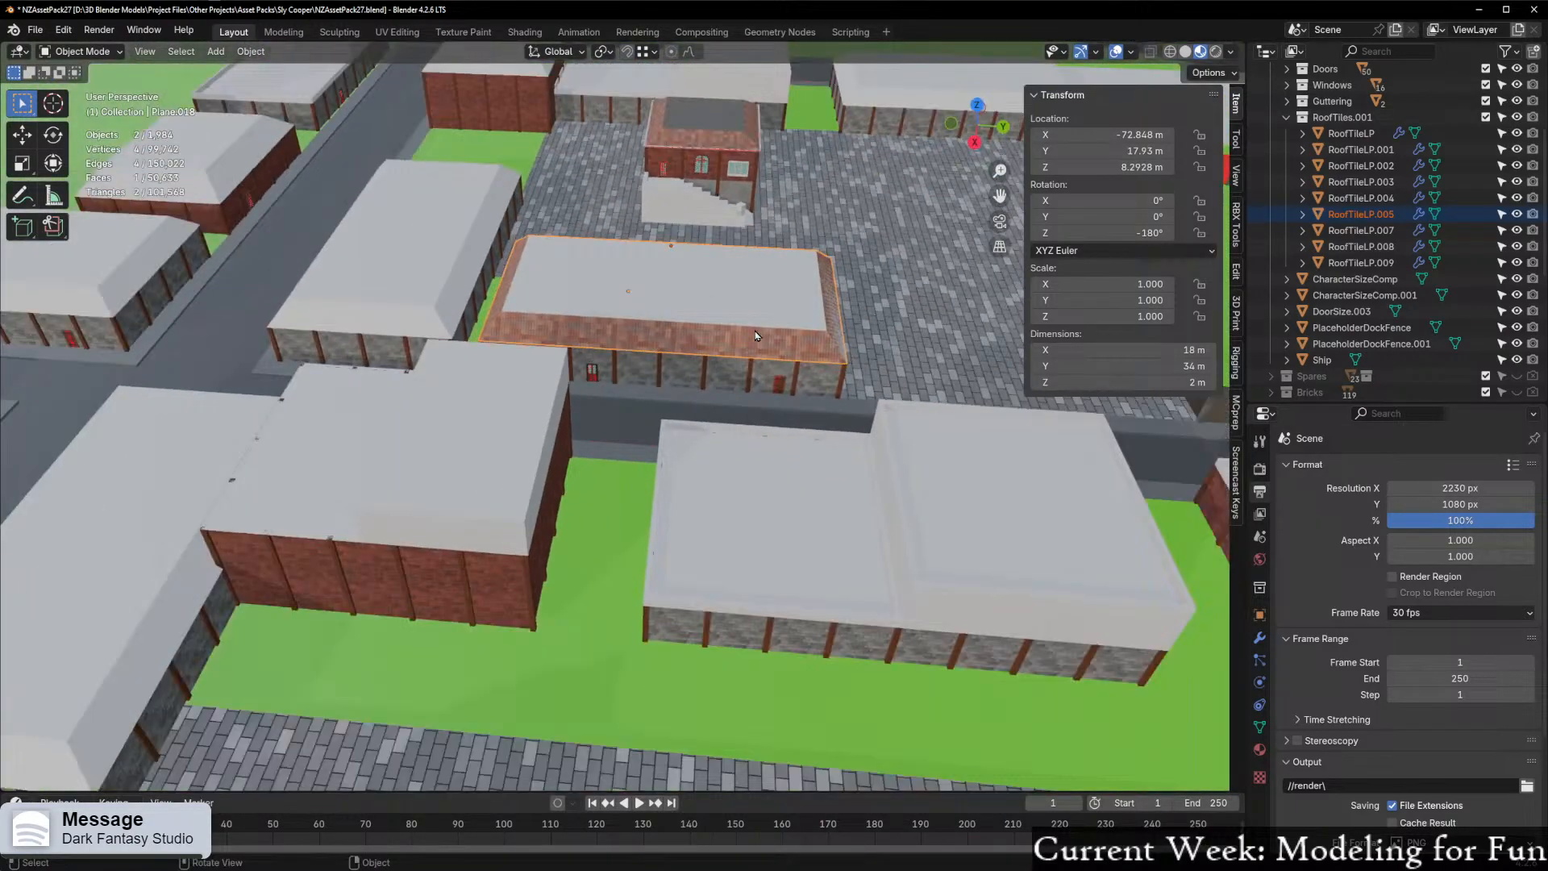
Select the four roof tile strips RoofTileLP.005, RoofTileLP.007, RoofTileLP.008 and RoofTileLP.009 together, without the roof block
middle_drag(759, 337, 652, 409)
scroll(651, 409, up, 3)
shift+drag(715, 442, 694, 439)
middle_drag(694, 440, 1003, 447)
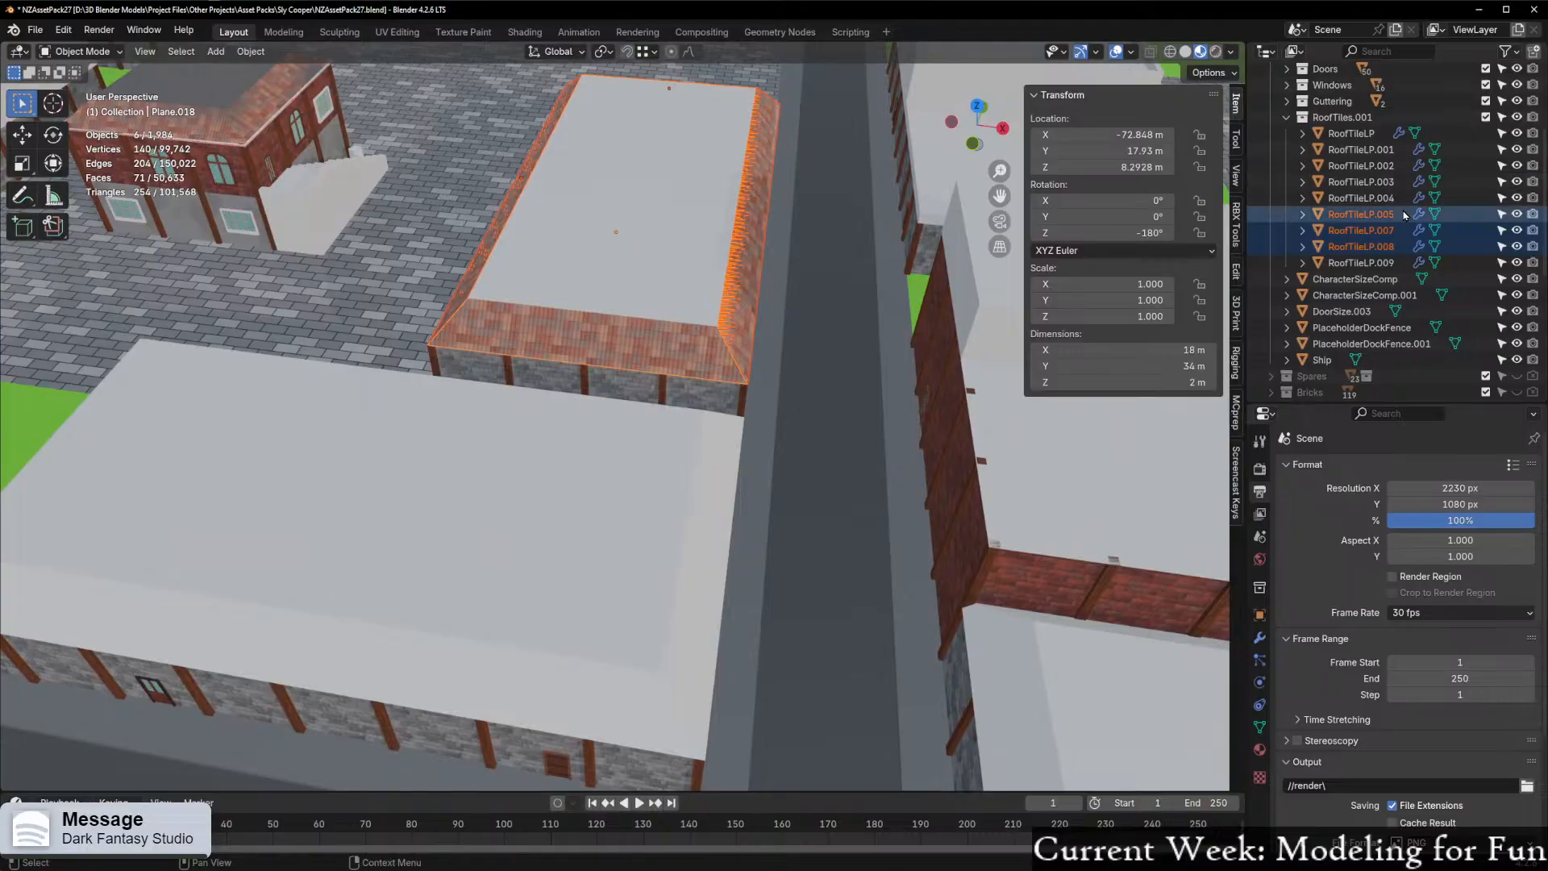
click(1410, 214)
ctrl+click(1382, 264)
middle_drag(774, 368, 505, 389)
click(1385, 215)
shift+click(1375, 262)
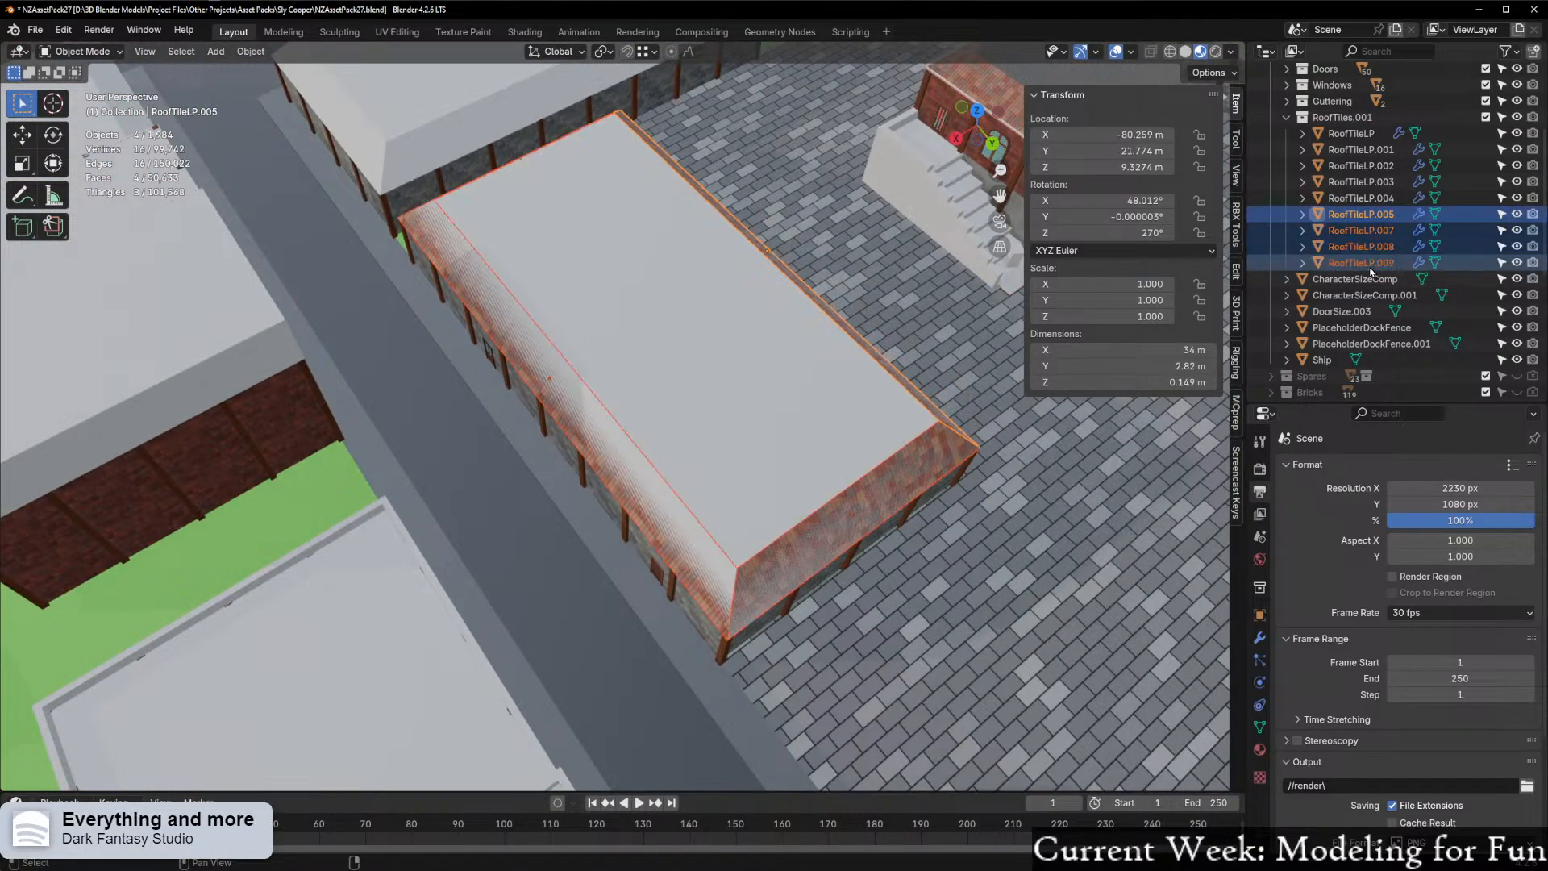
Clear the scale of the four selected tile strips and undo it
middle_drag(709, 391, 774, 375)
scroll(796, 366, up, 3)
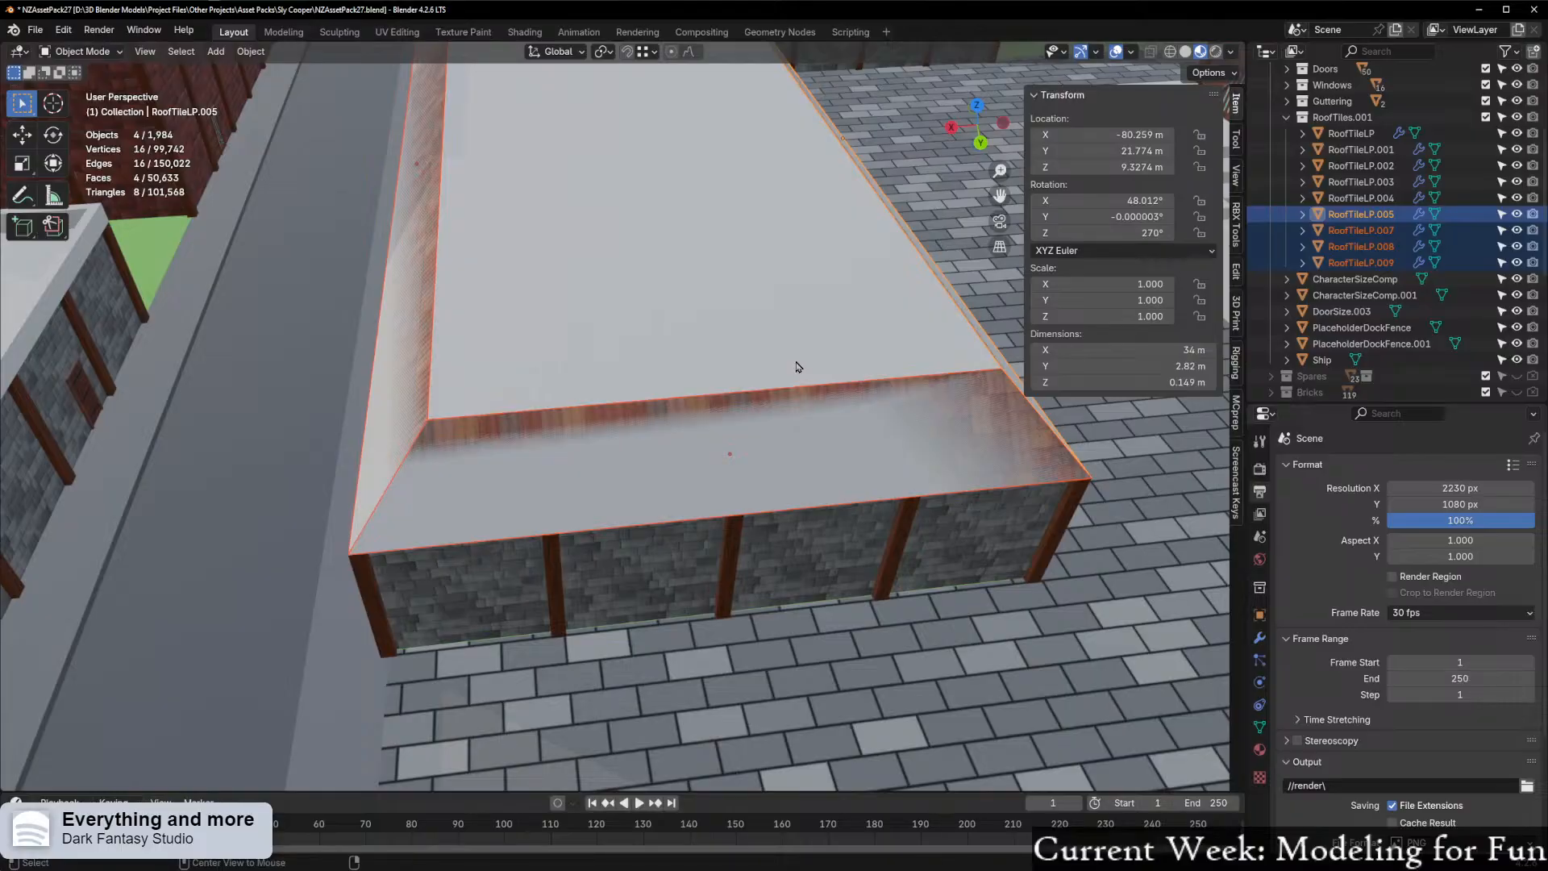
key(alt+s)
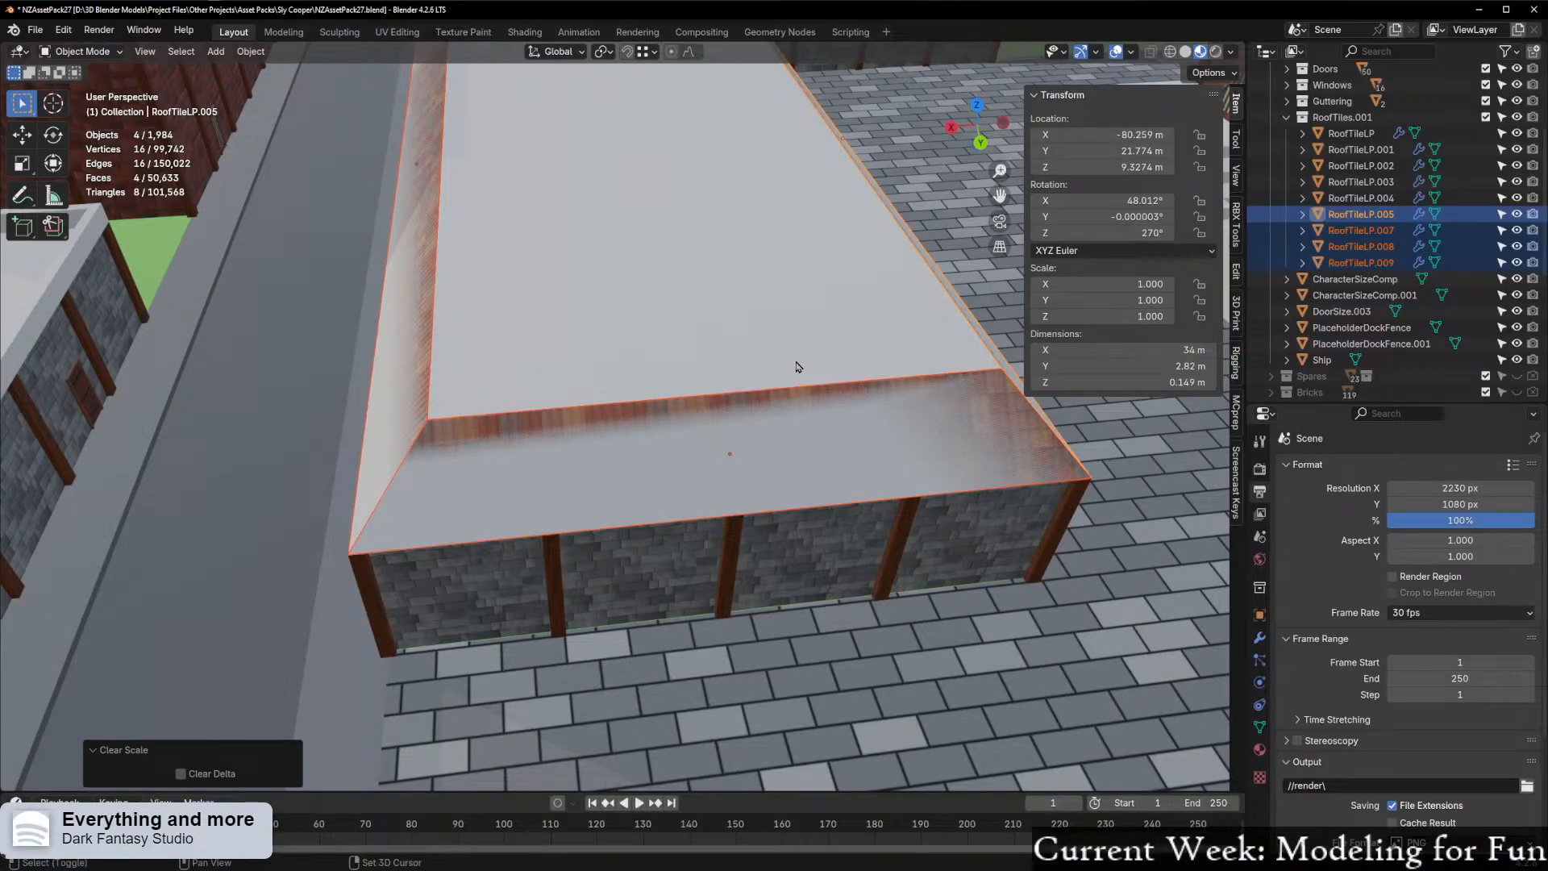
key(ctrl+z)
Switch the transform orientation to Normal and try scaling the four tile strips along Z
middle_drag(786, 367, 740, 367)
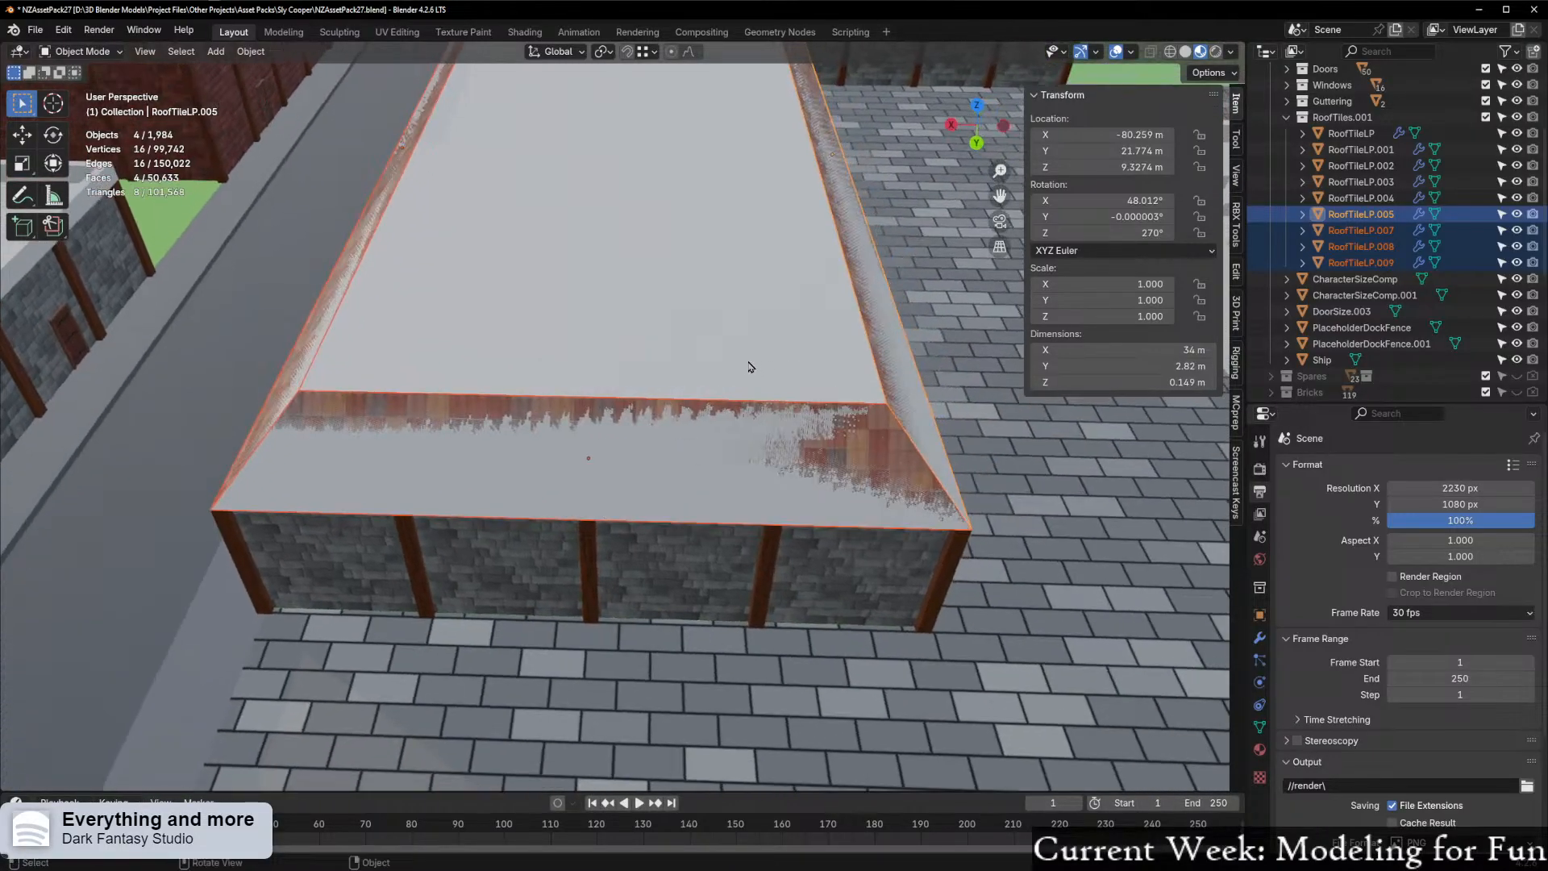
scroll(804, 353, up, 3)
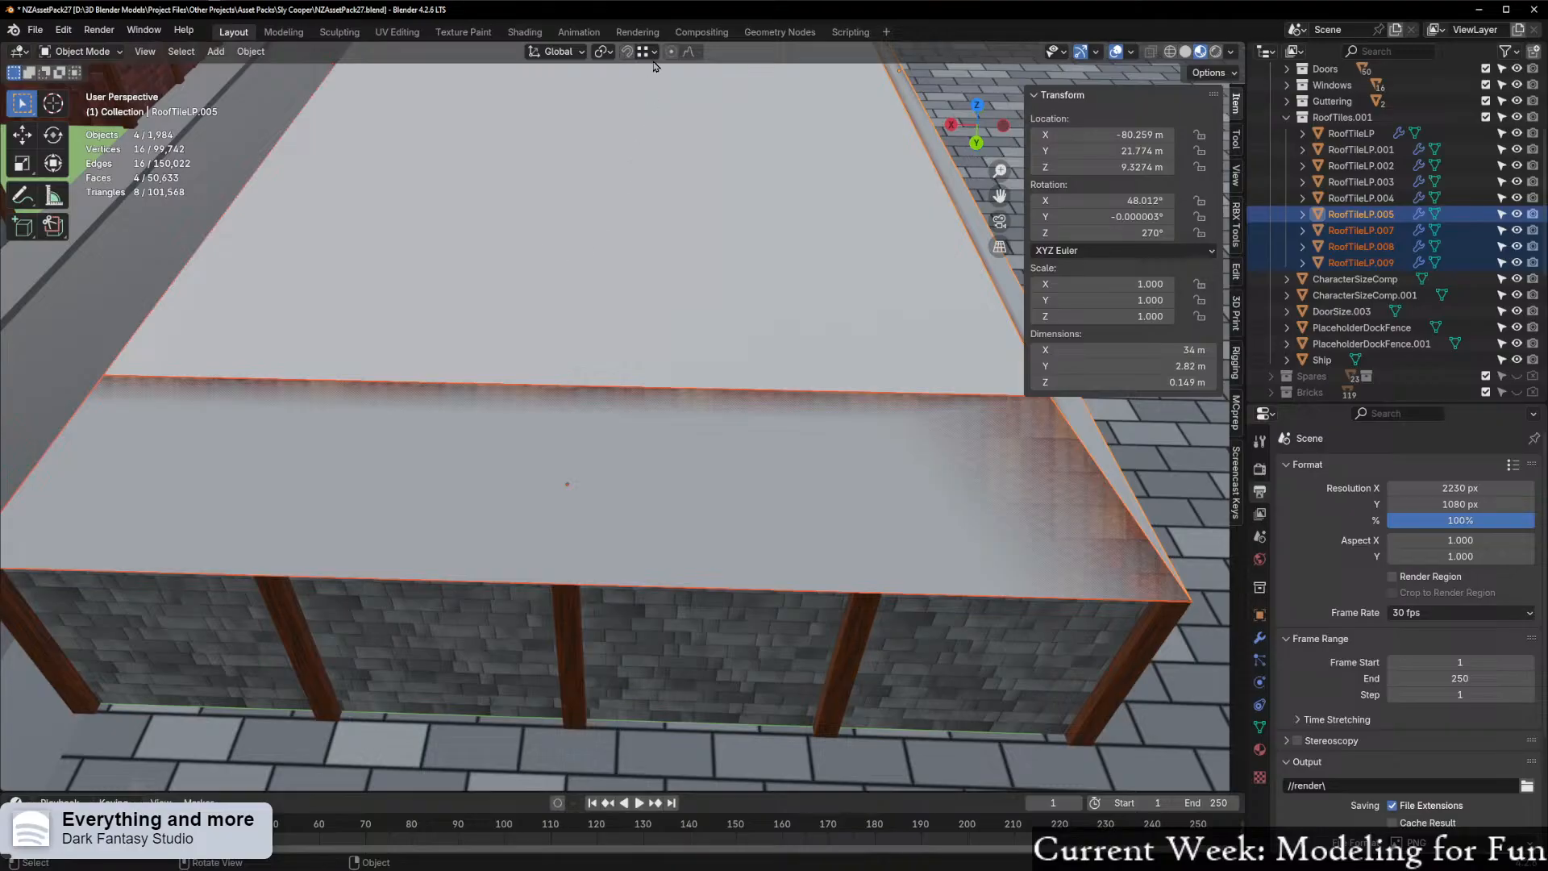
click(575, 56)
click(539, 135)
key(s)
key(z)
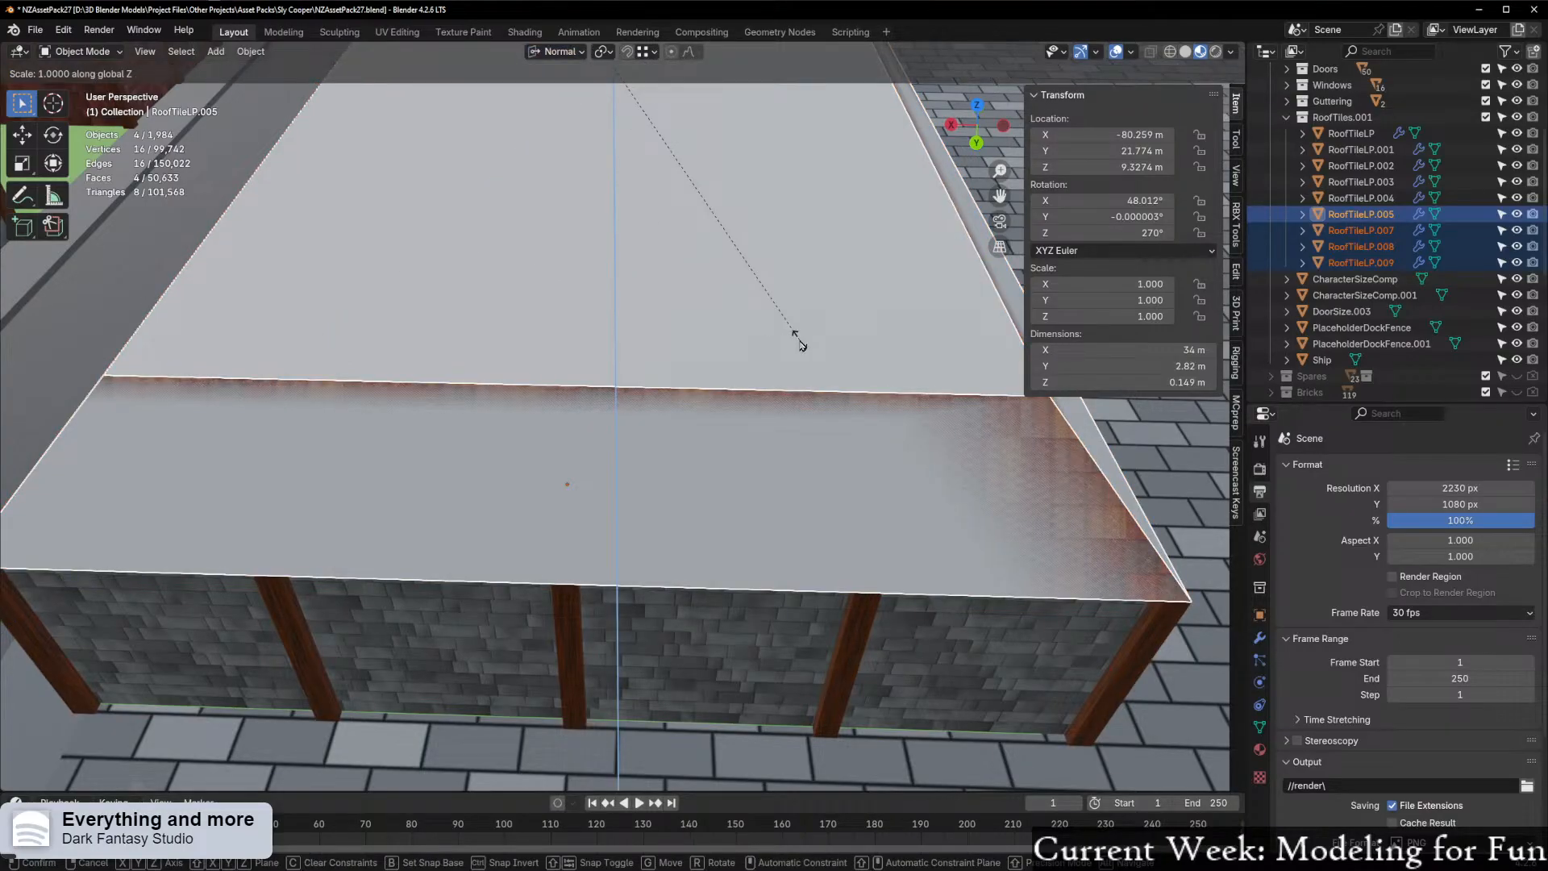
right_click(799, 339)
Try moving the four tile strips along the Normal Z axis and then along Y
scroll(798, 339, down, 5)
middle_drag(885, 312, 858, 284)
scroll(858, 283, up, 2)
key(g)
key(z)
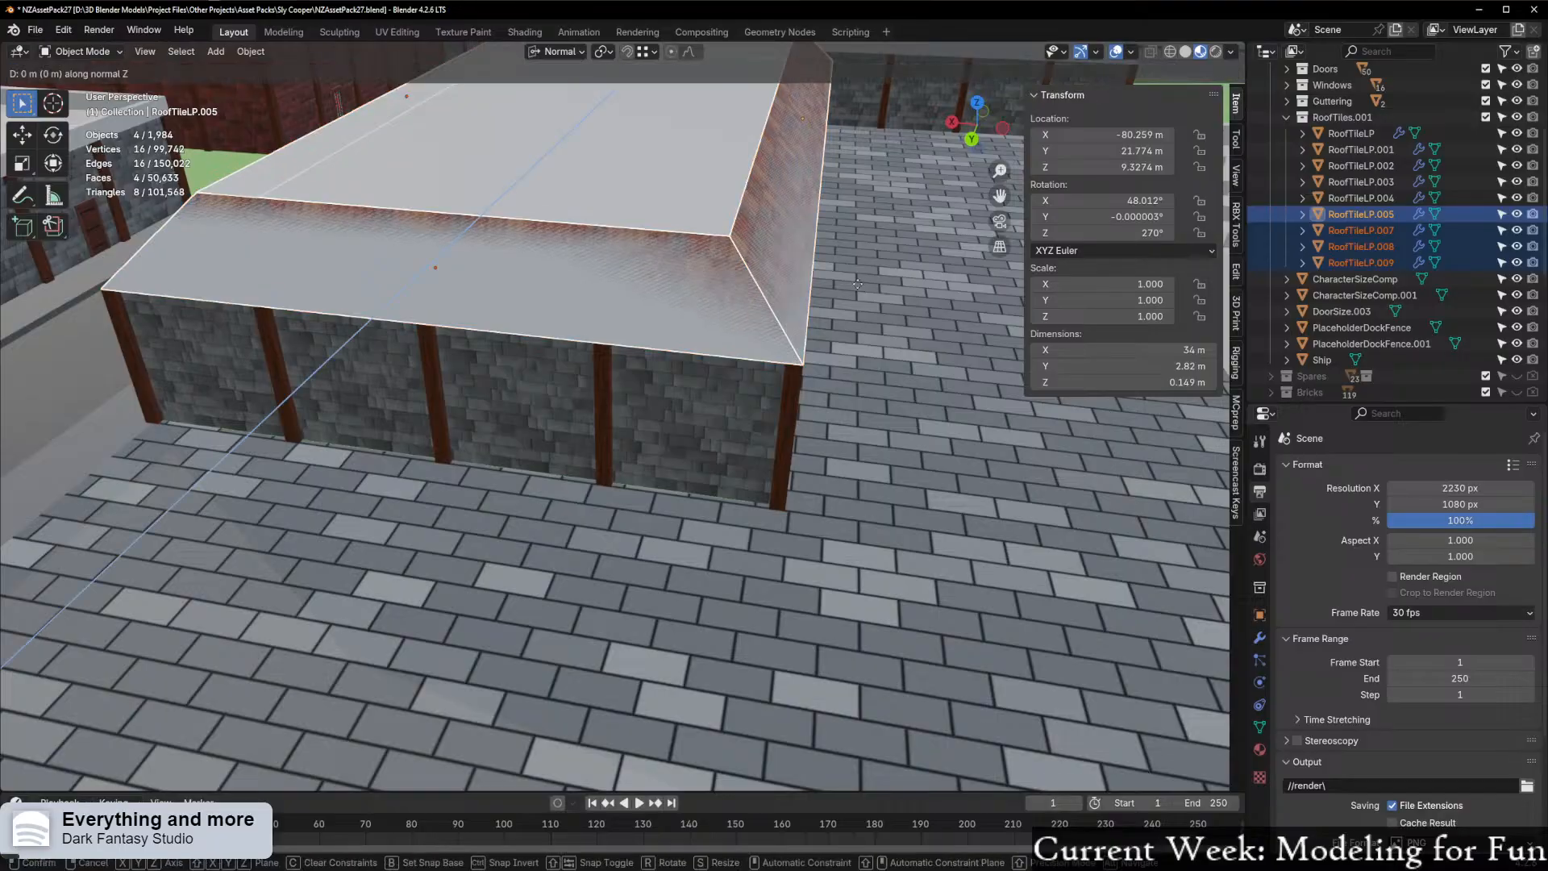
key(y)
key(y)
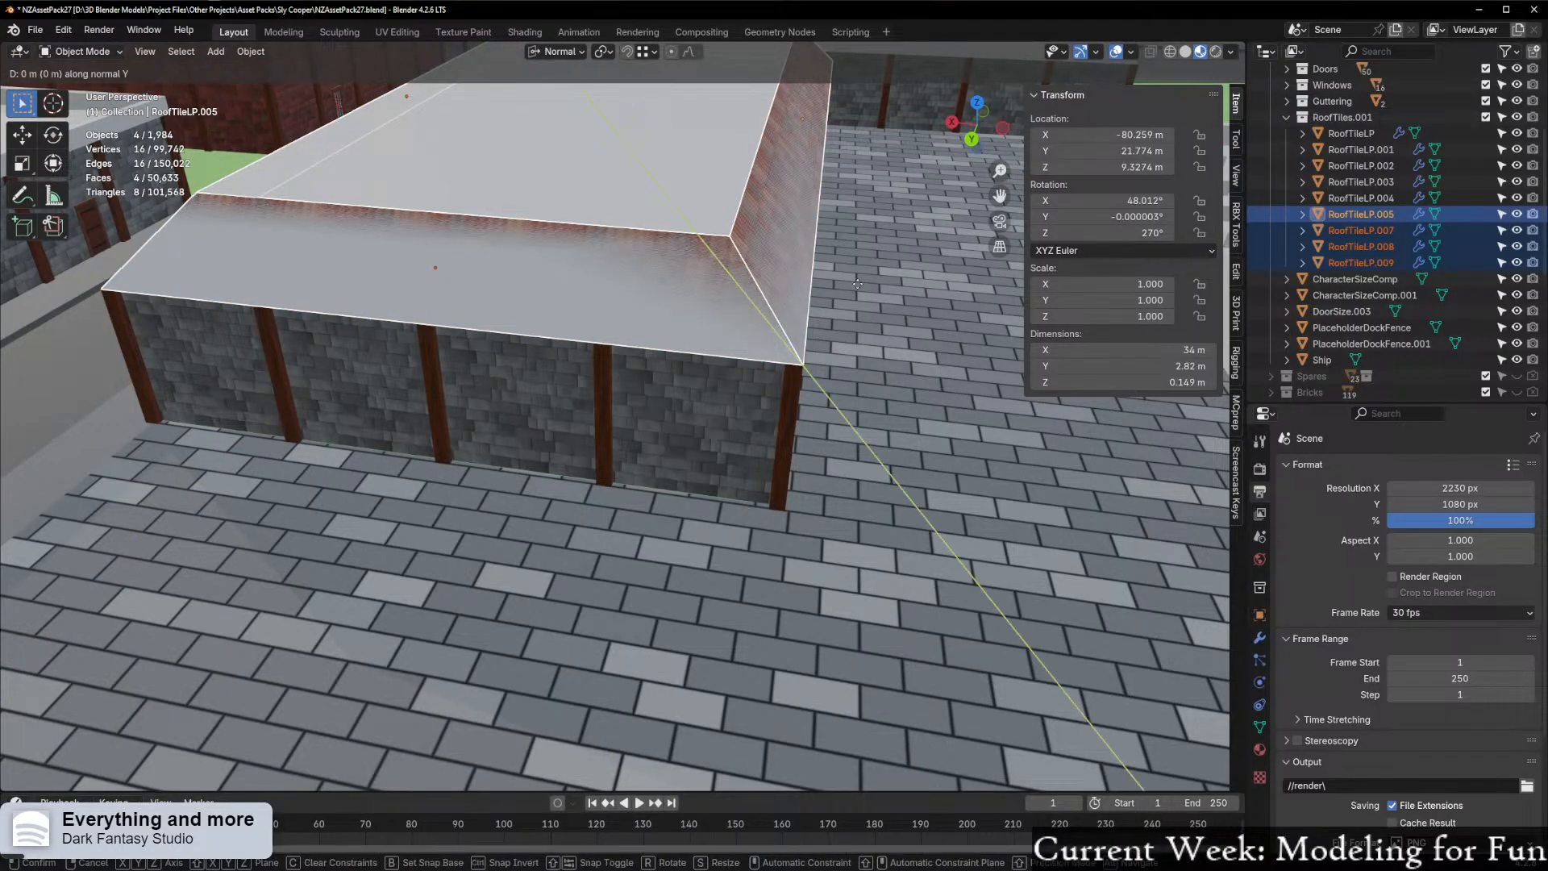
key(Escape)
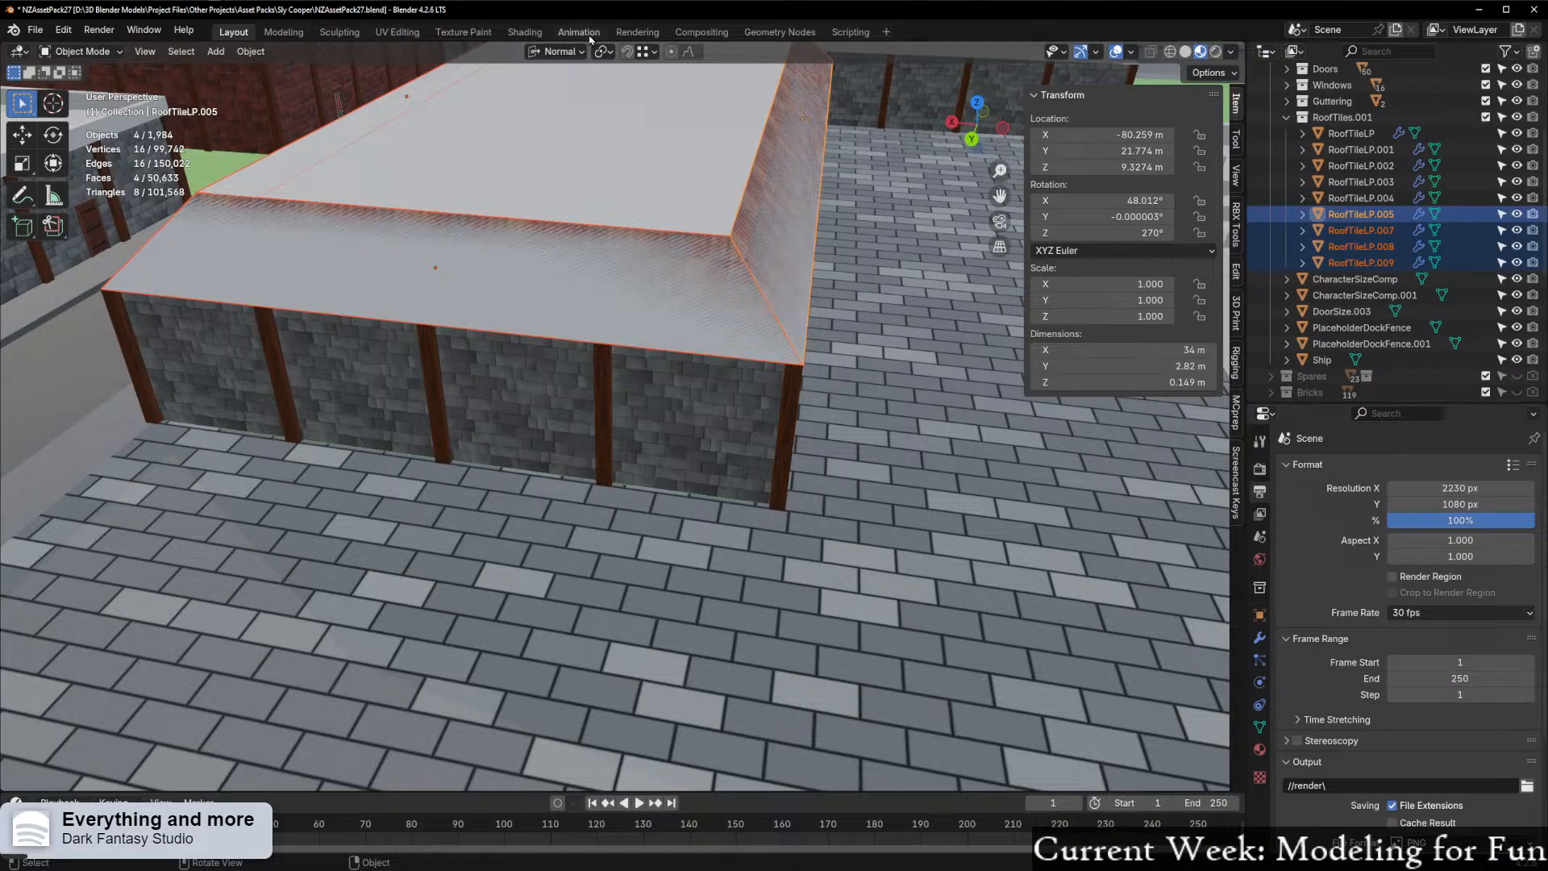
Switch the transform orientation to Local and offset the four tile strips about 0.006 m along their local Z axes
click(579, 51)
click(546, 119)
scroll(546, 119, up, 5)
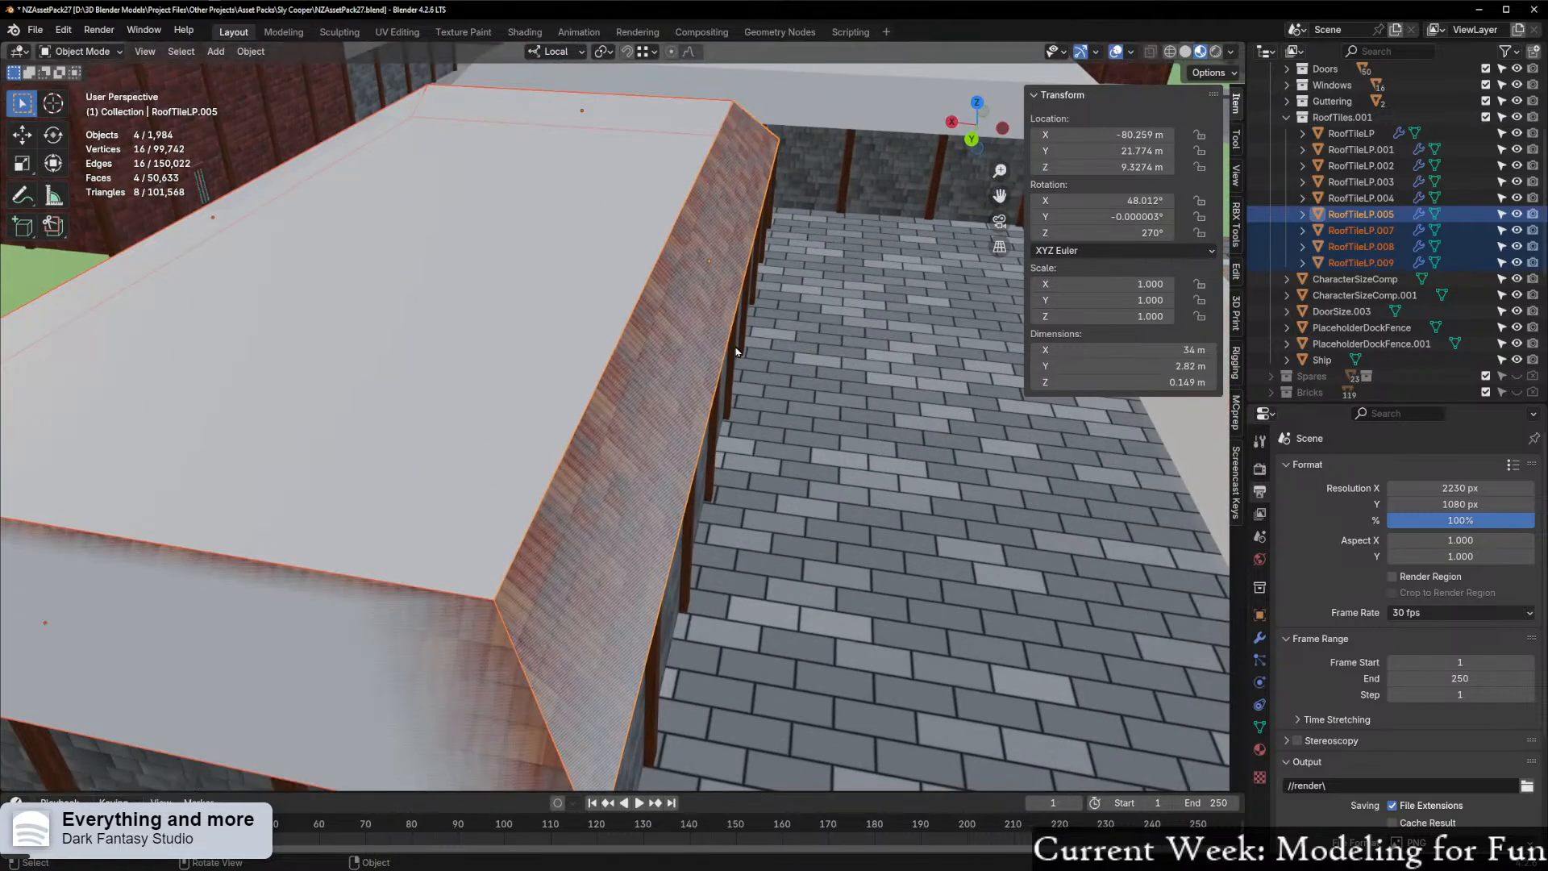
key(s)
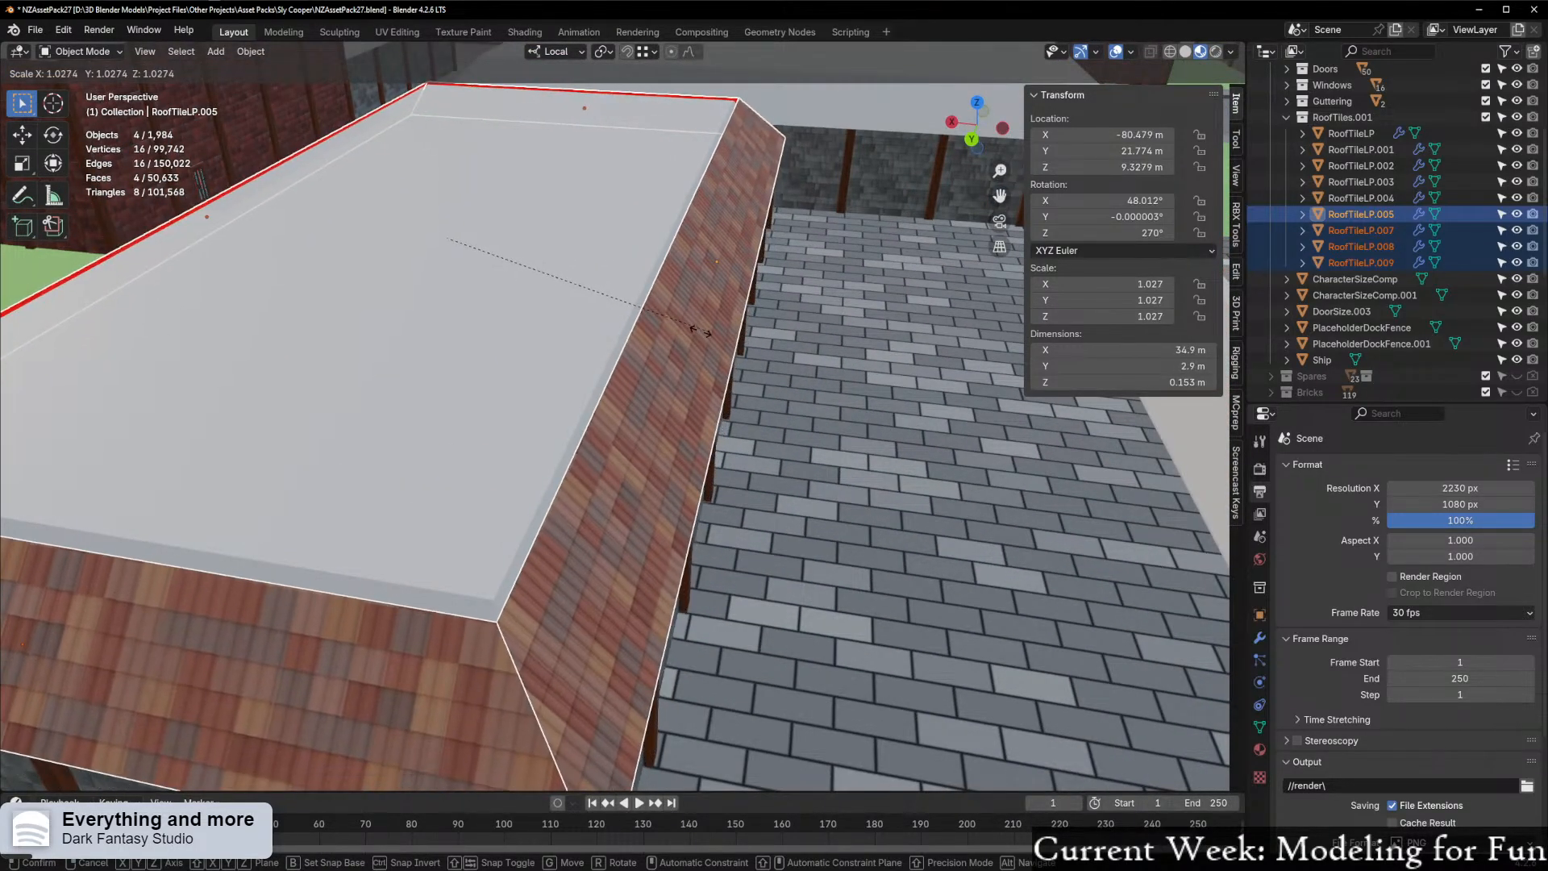
key(Escape)
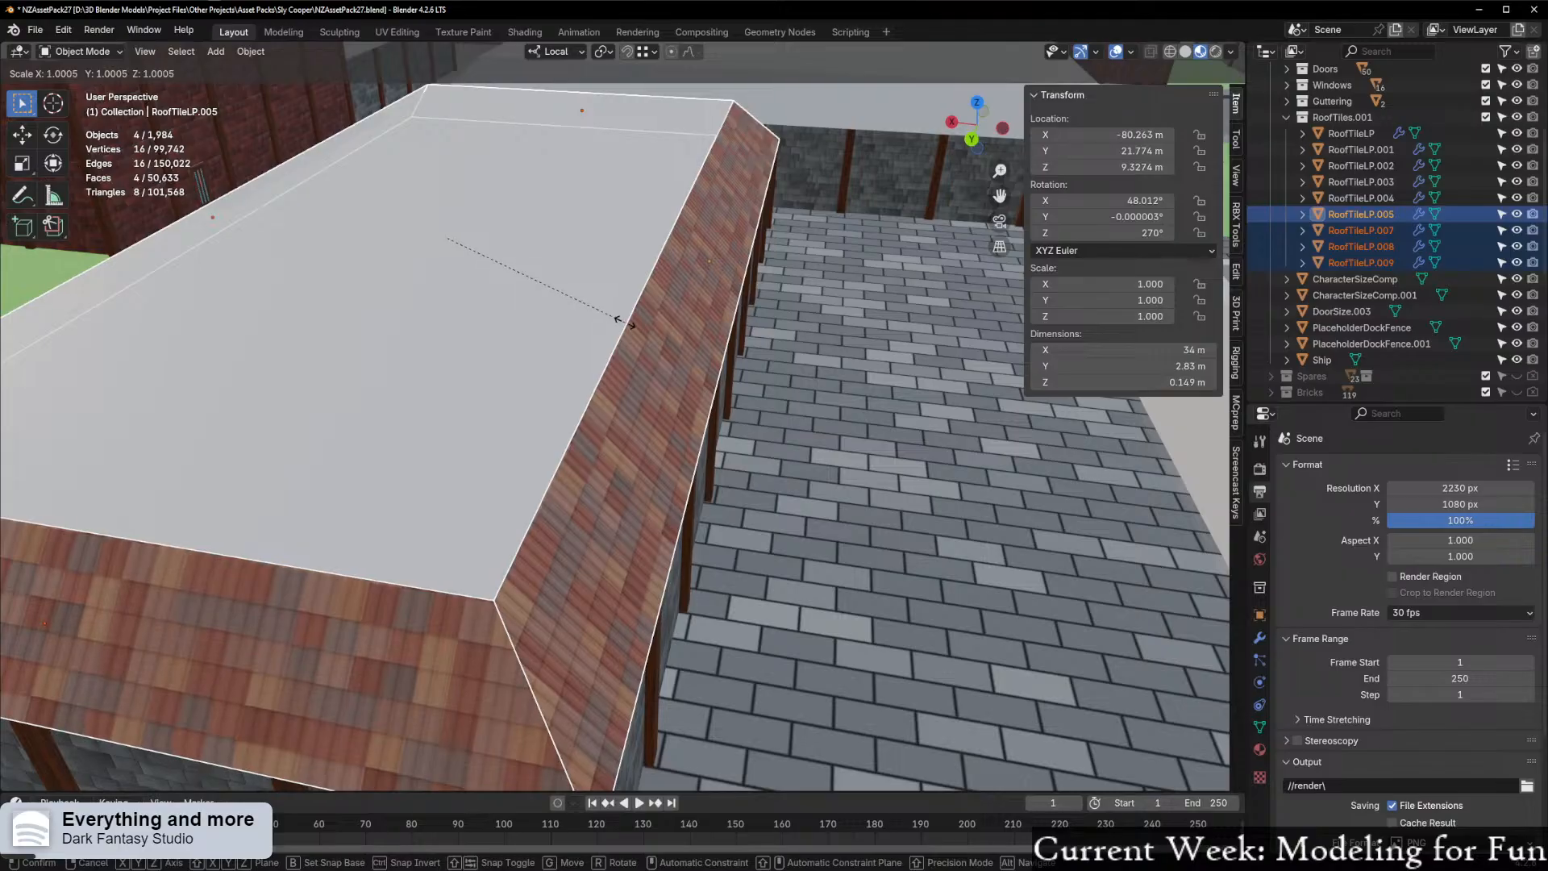
key(g)
key(z)
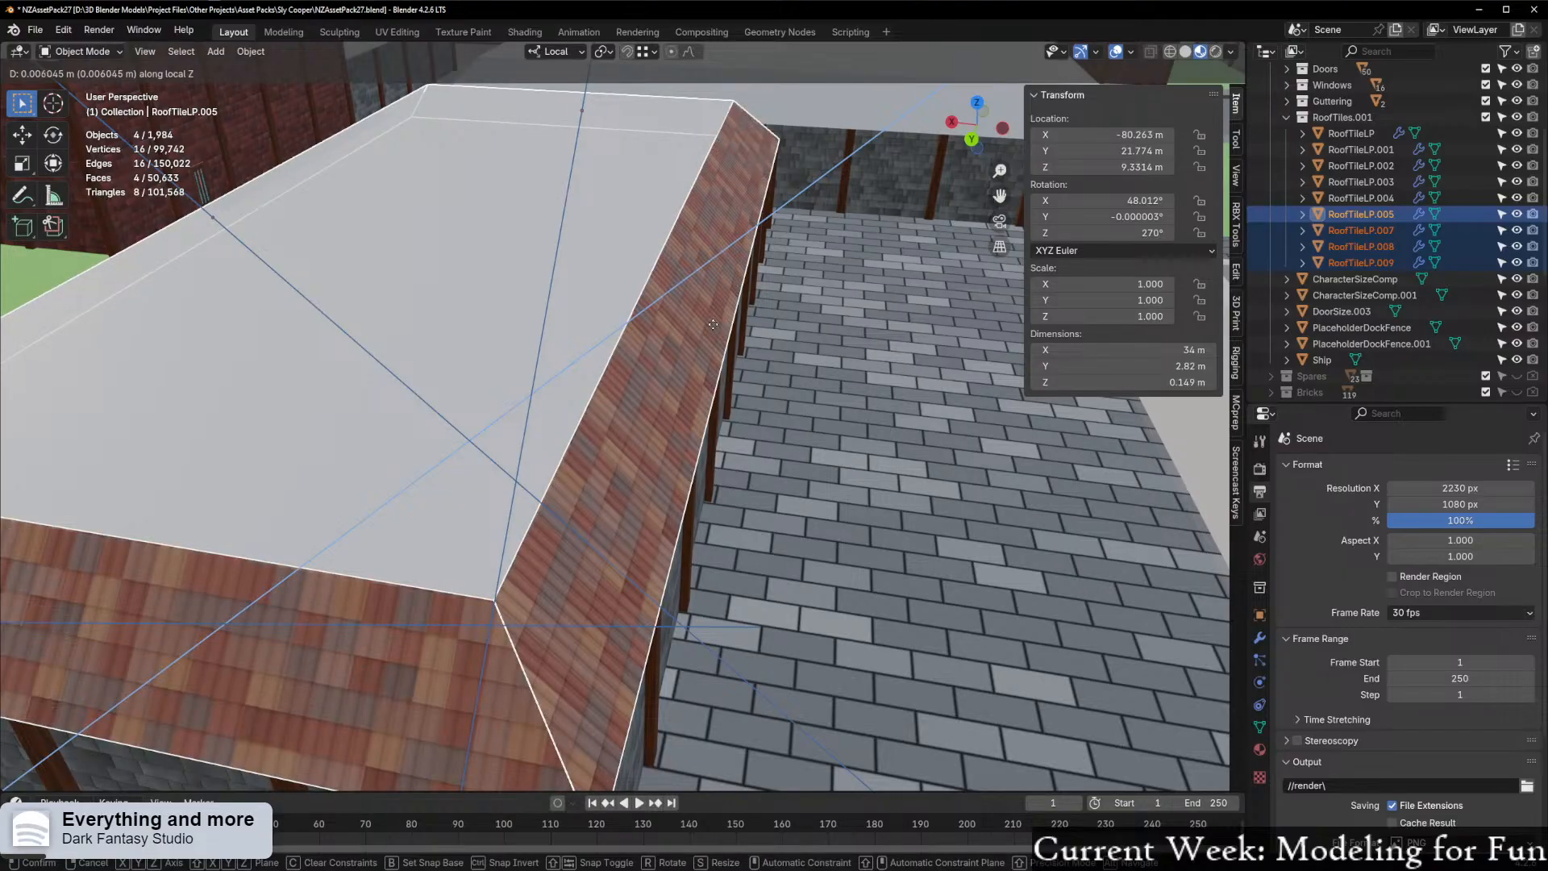
click(435, 370)
Set the transform orientation back to Global
scroll(436, 370, down, 5)
middle_drag(435, 370, 629, 323)
scroll(760, 408, down, 3)
click(556, 51)
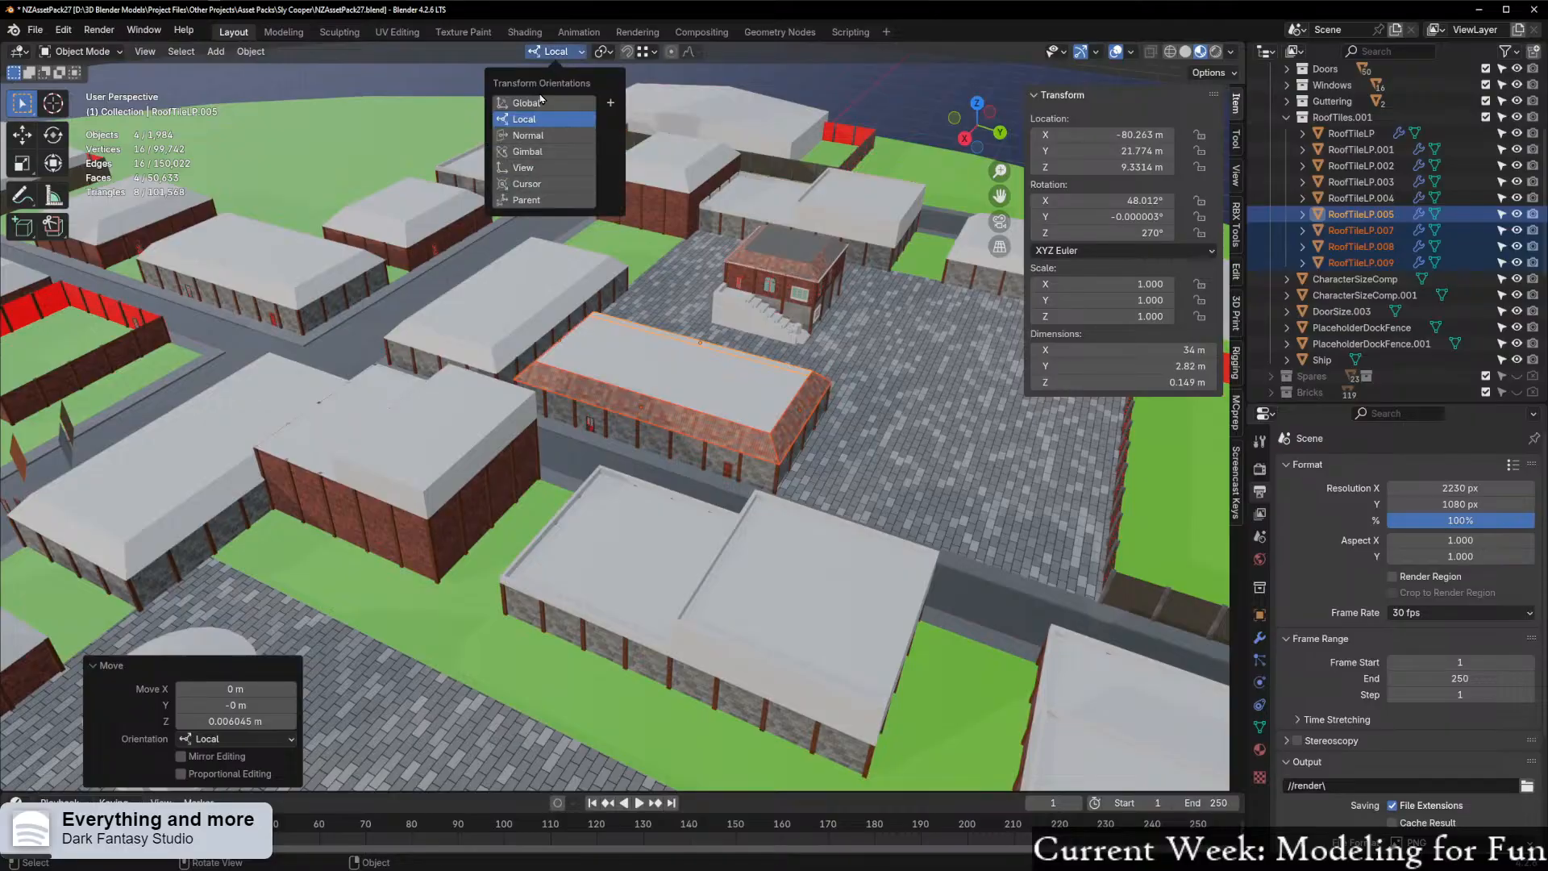
click(532, 102)
Examine the tiled roof close up from street level and from above among the neighbouring buildings
middle_drag(726, 404, 510, 390)
key(grave)
scroll(613, 423, up, 6)
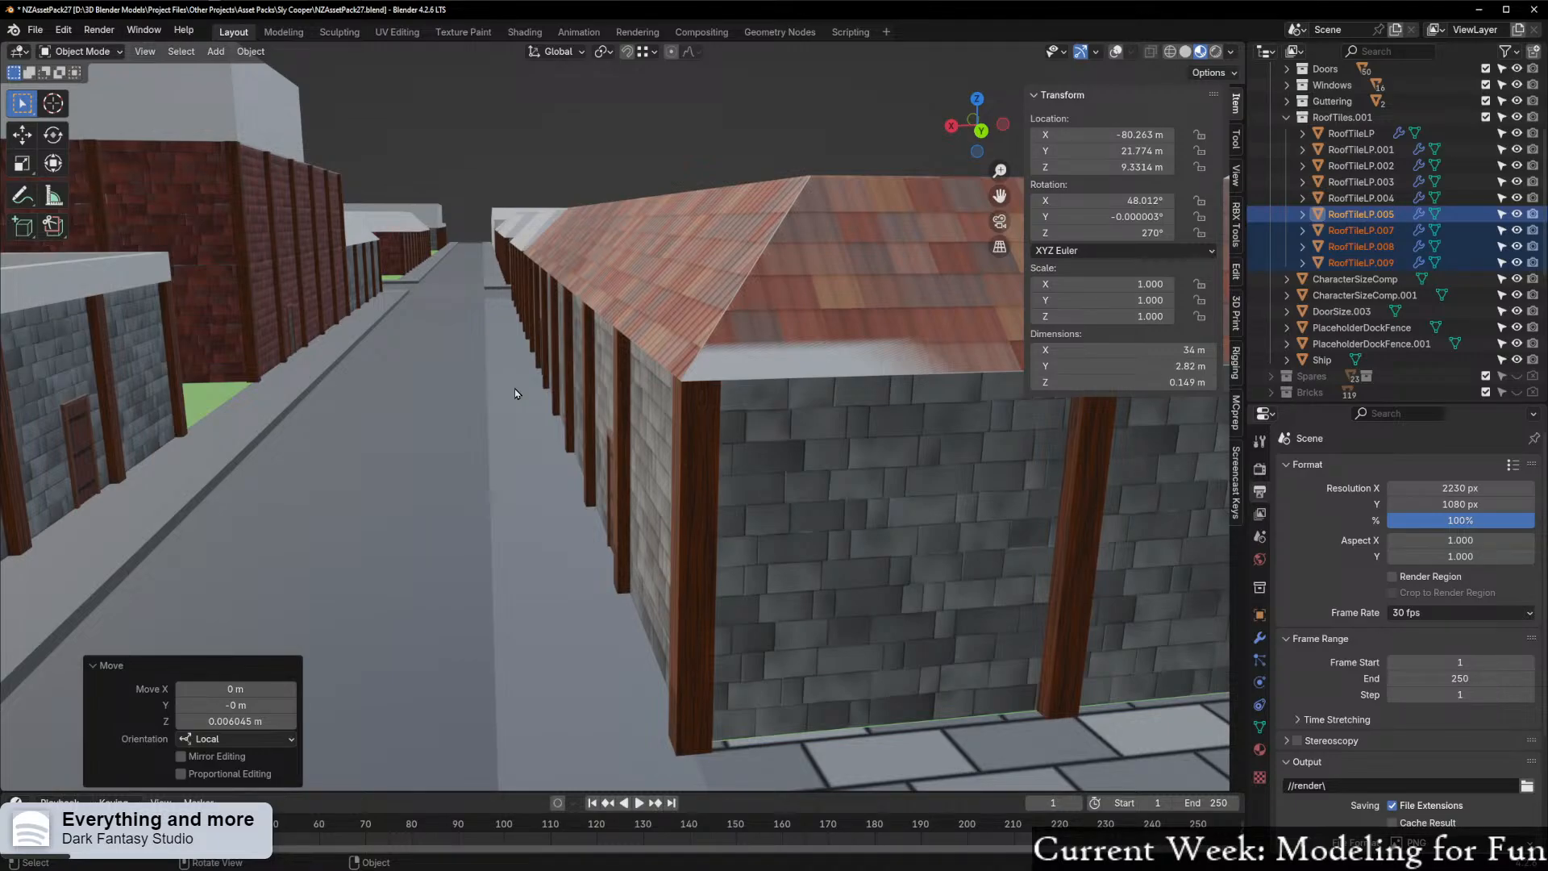
scroll(641, 347, down, 7)
middle_drag(690, 329, 876, 451)
scroll(703, 410, down, 4)
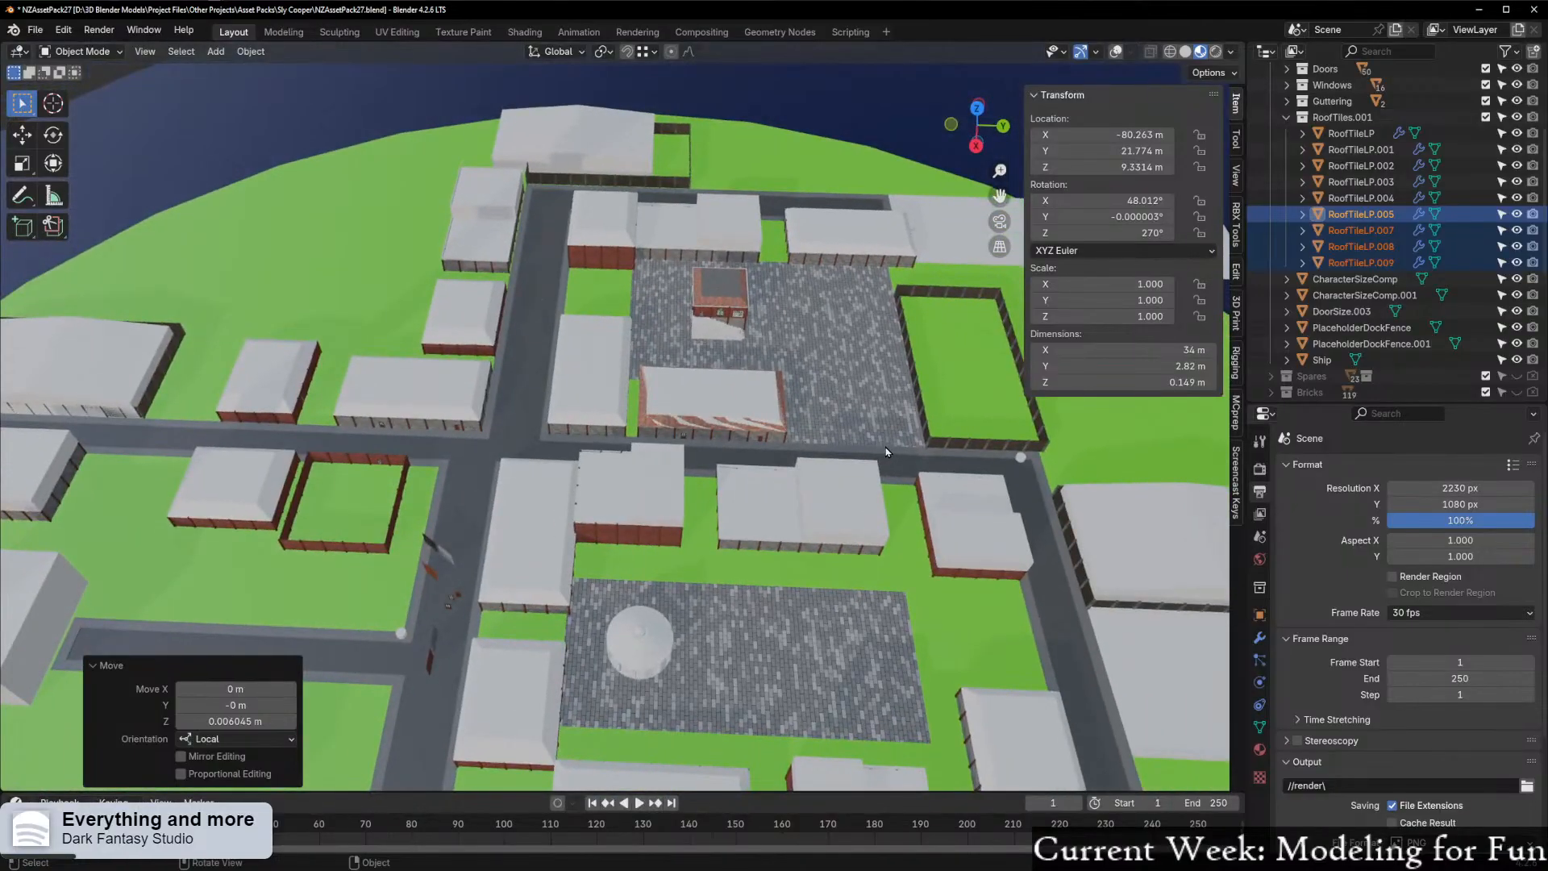
scroll(876, 451, up, 3)
scroll(862, 450, up, 4)
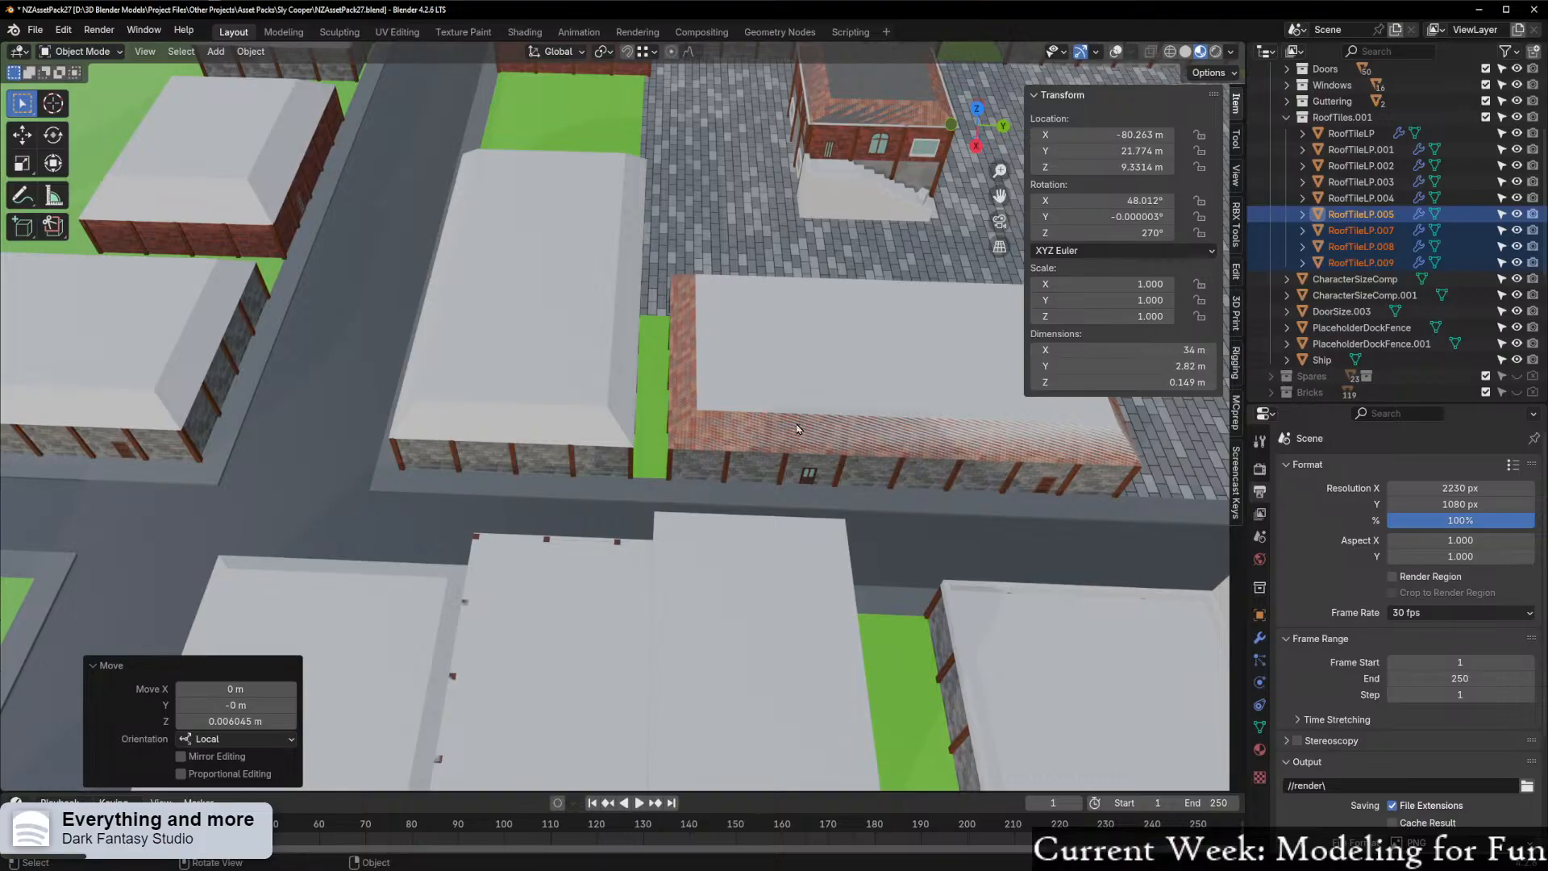
Examine the tiled roof's street corner where the strips meet, up close and from above, and select the bevelled roof block
scroll(857, 502, up, 2)
shift+middle_drag(890, 502, 477, 500)
middle_drag(647, 481, 498, 453)
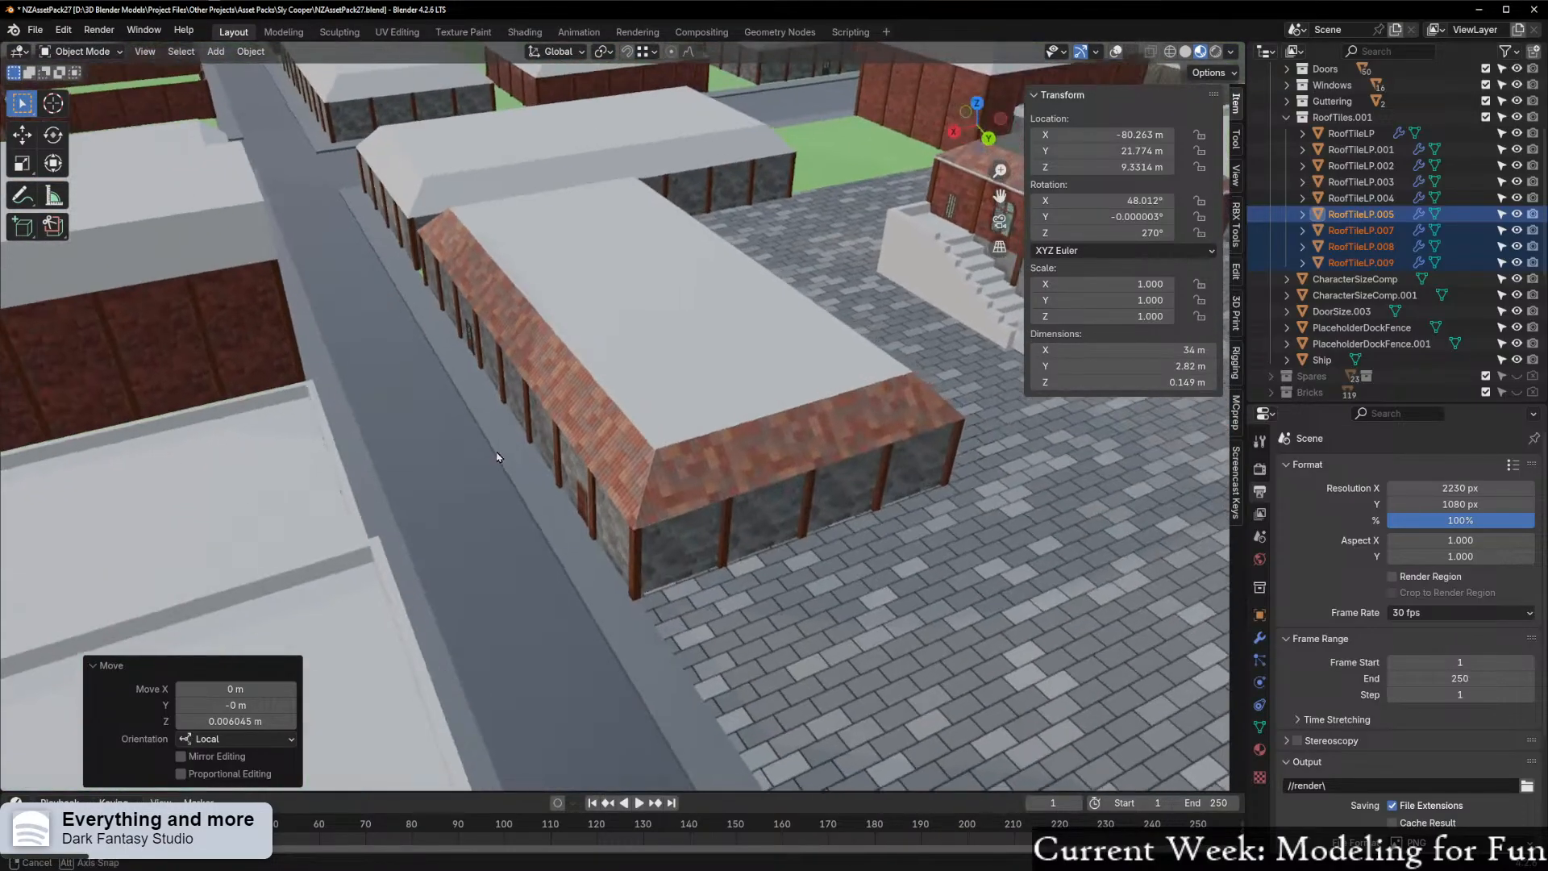
scroll(729, 517, up, 7)
scroll(669, 492, down, 6)
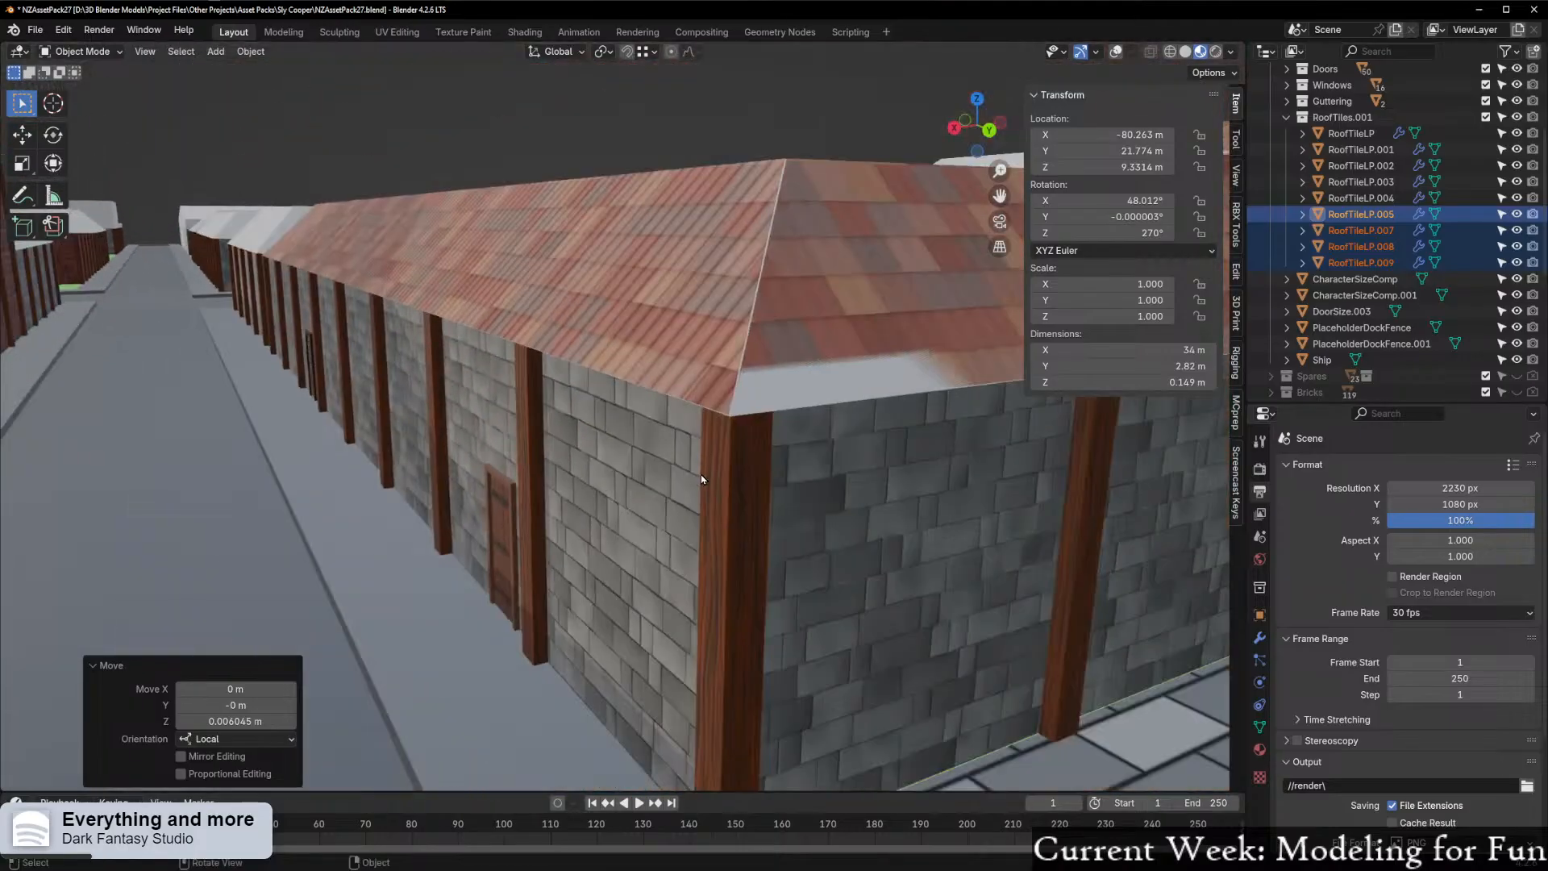
scroll(753, 442, up, 6)
click(724, 509)
scroll(762, 560, up, 5)
middle_drag(767, 567, 698, 462)
scroll(695, 486, down, 6)
scroll(695, 206, down, 8)
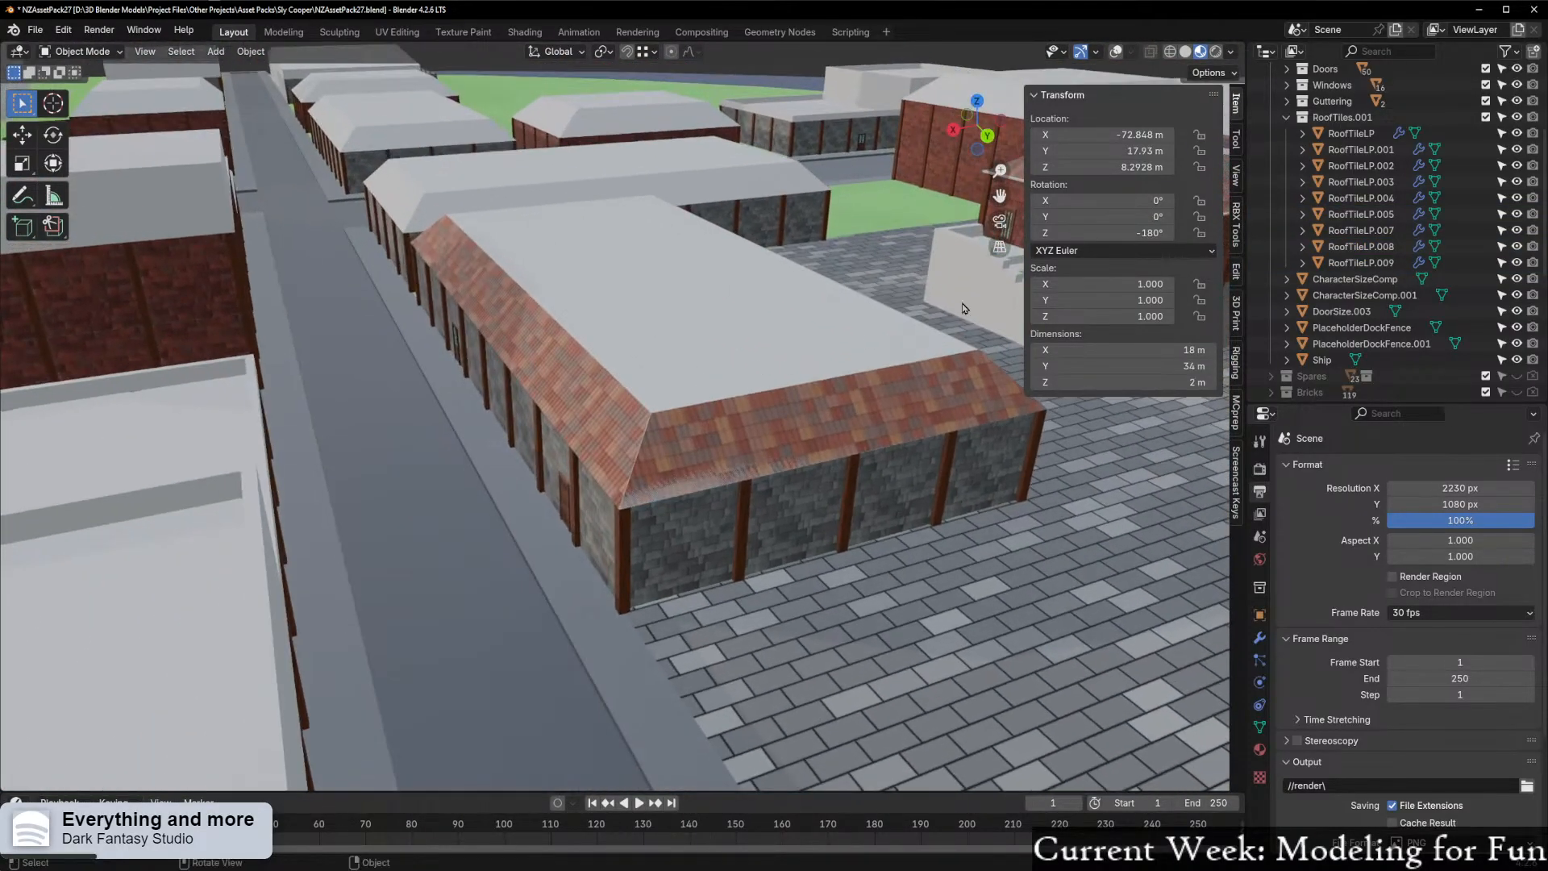
scroll(1336, 104, up, 5)
Unhide the hidden mock building blocks in the BuildingMocks collection from Cube.001 through Cube.030
click(1287, 104)
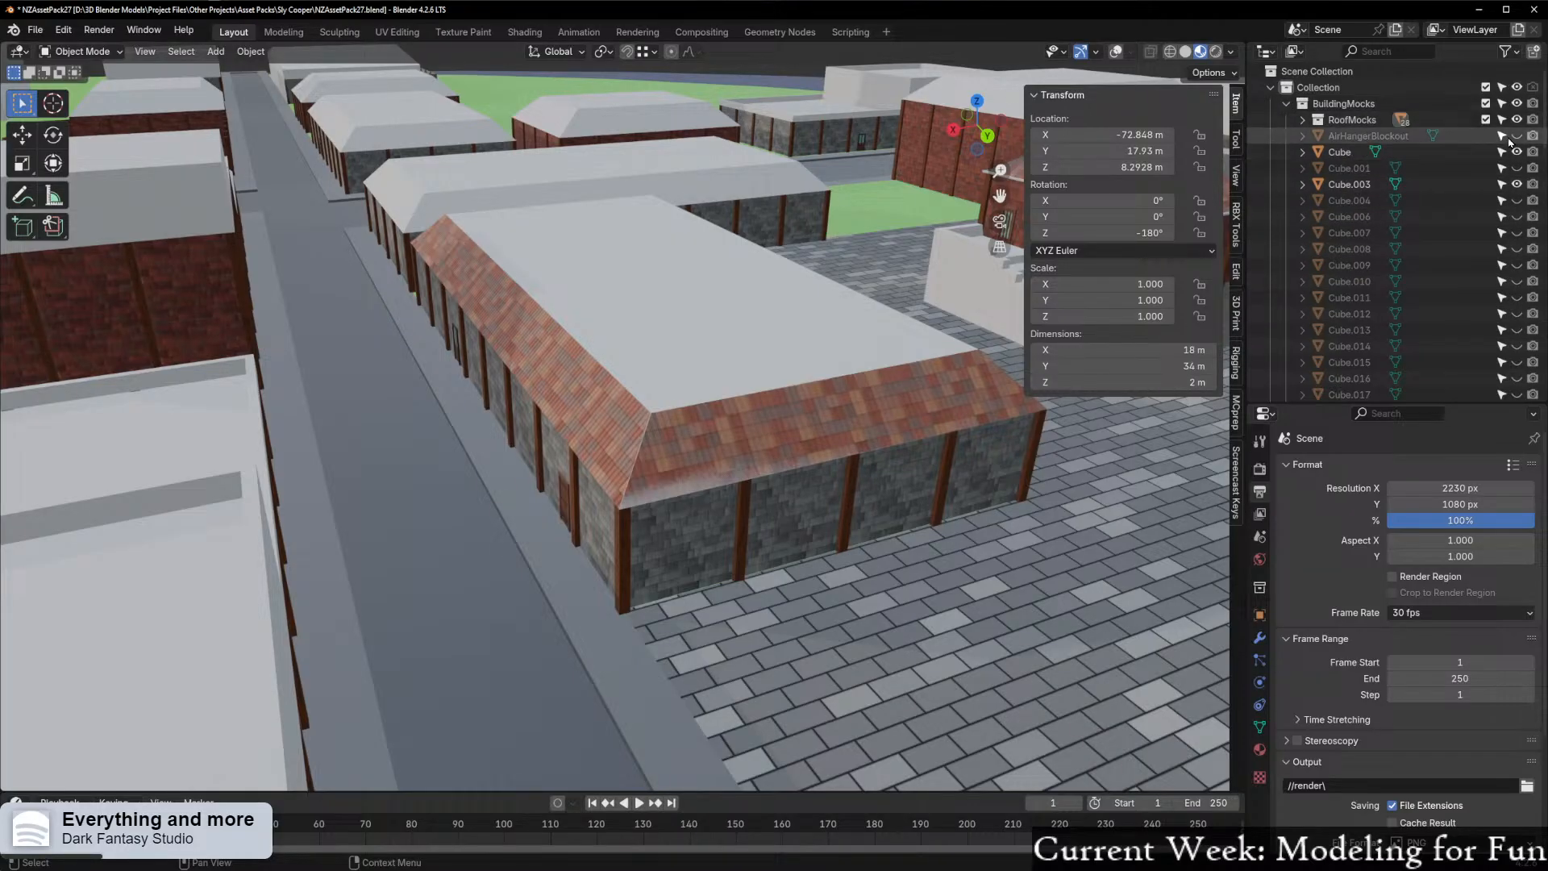
drag(1518, 200, 1517, 394)
scroll(1455, 287, down, 4)
drag(1517, 279, 1517, 359)
scroll(1520, 339, down, 3)
drag(1517, 293, 1518, 326)
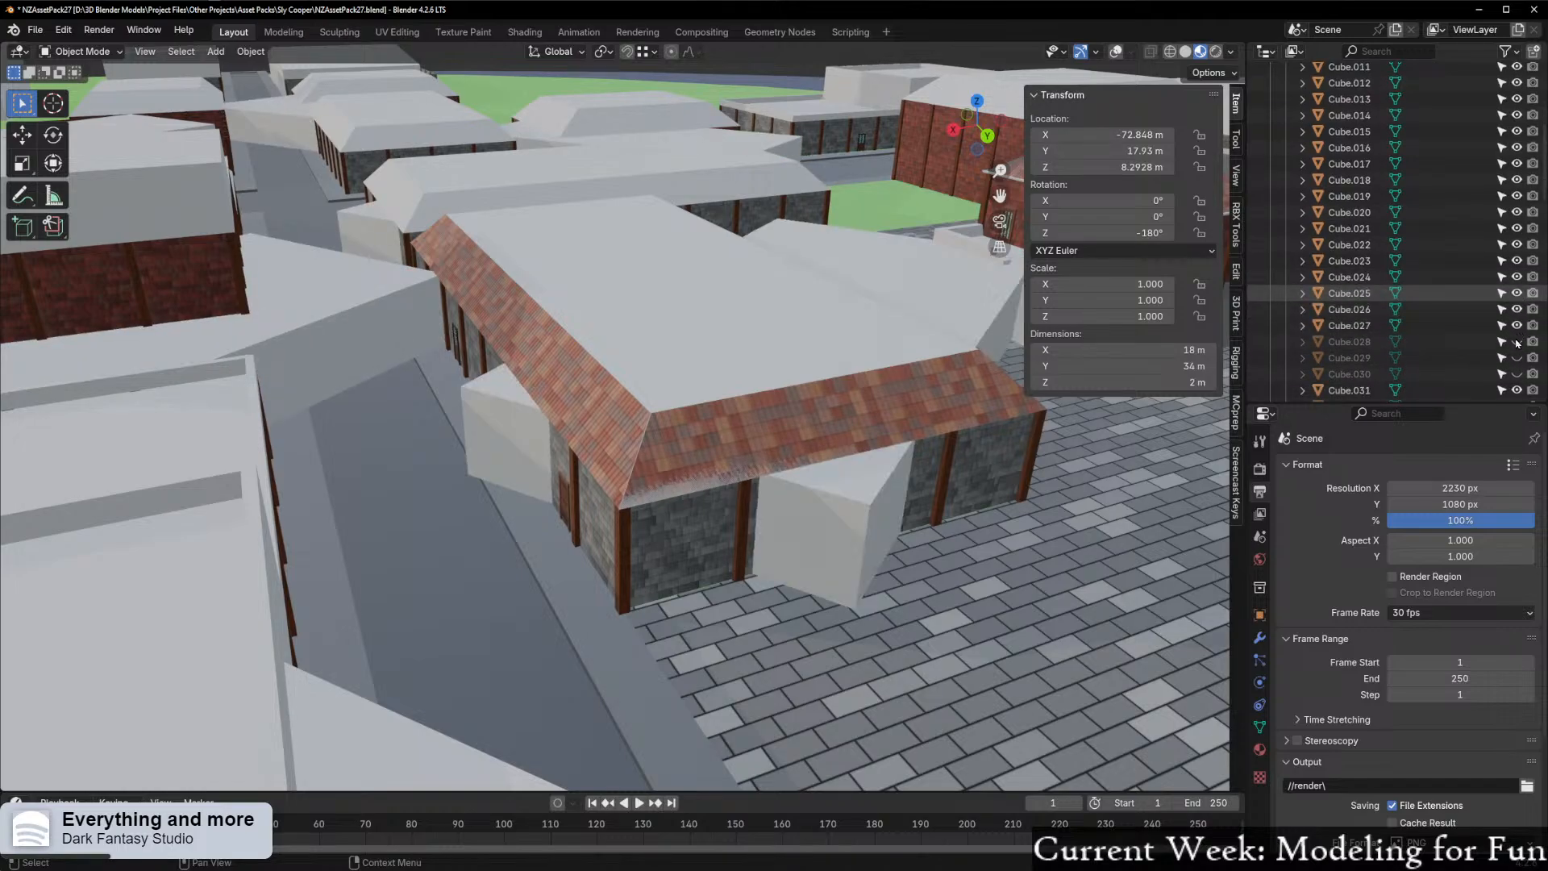
click(1517, 373)
Select the angled mock block crossing the tiled building and turn on the viewport overlays
mouse_move(887, 387)
middle_down()
mouse_move(839, 415)
mouse_move(769, 502)
mouse_move(874, 385)
middle_up()
click(872, 399)
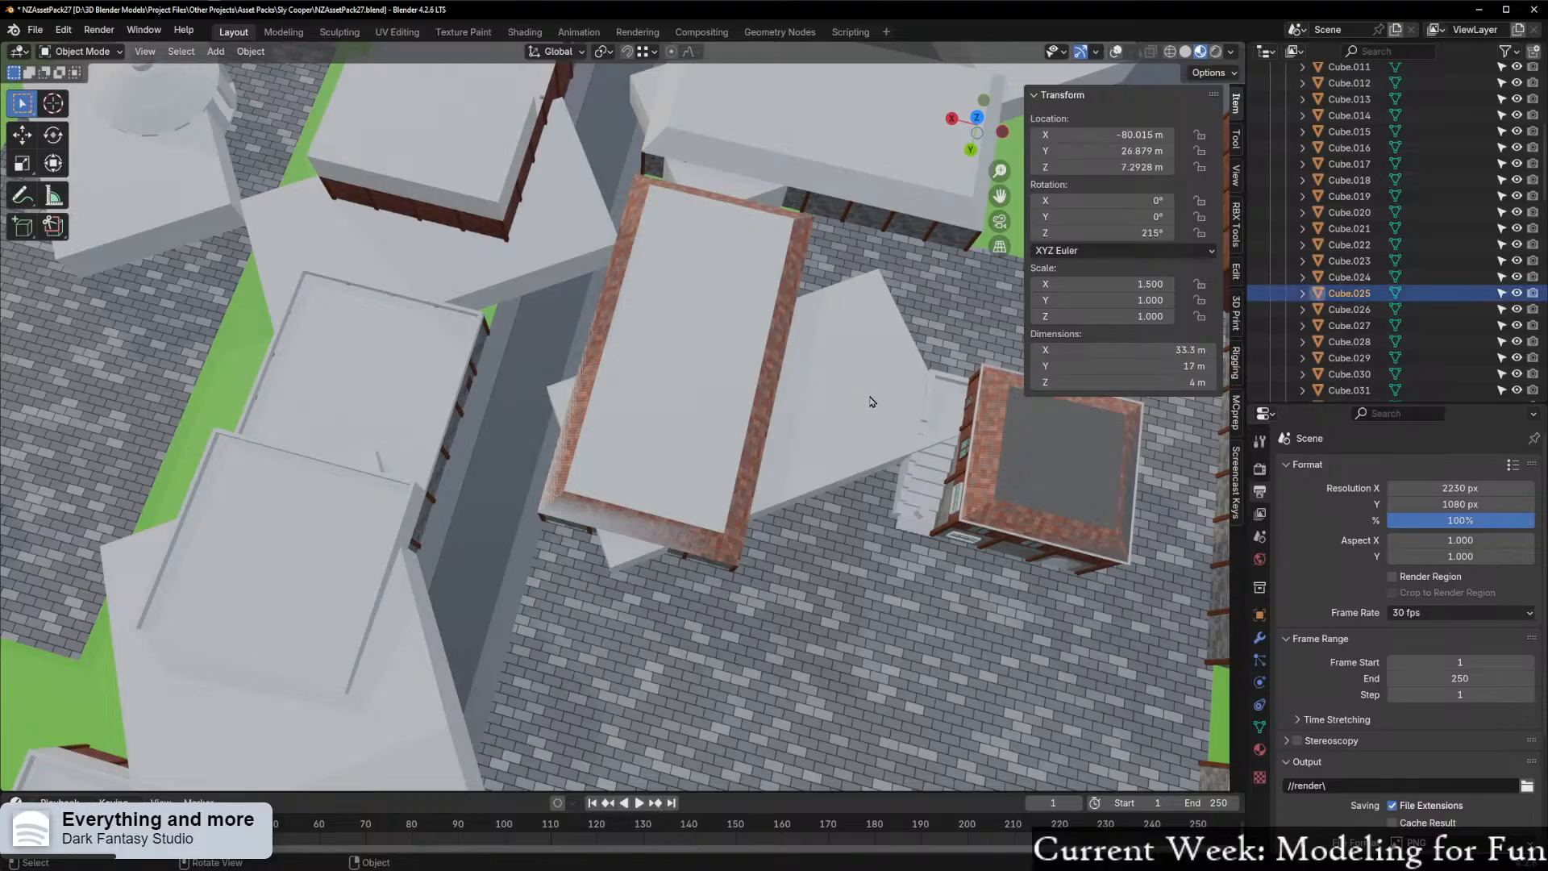
click(1115, 51)
Clear the angled mock block's rotation and turn it 90° about the global Z axis
key(alt+r)
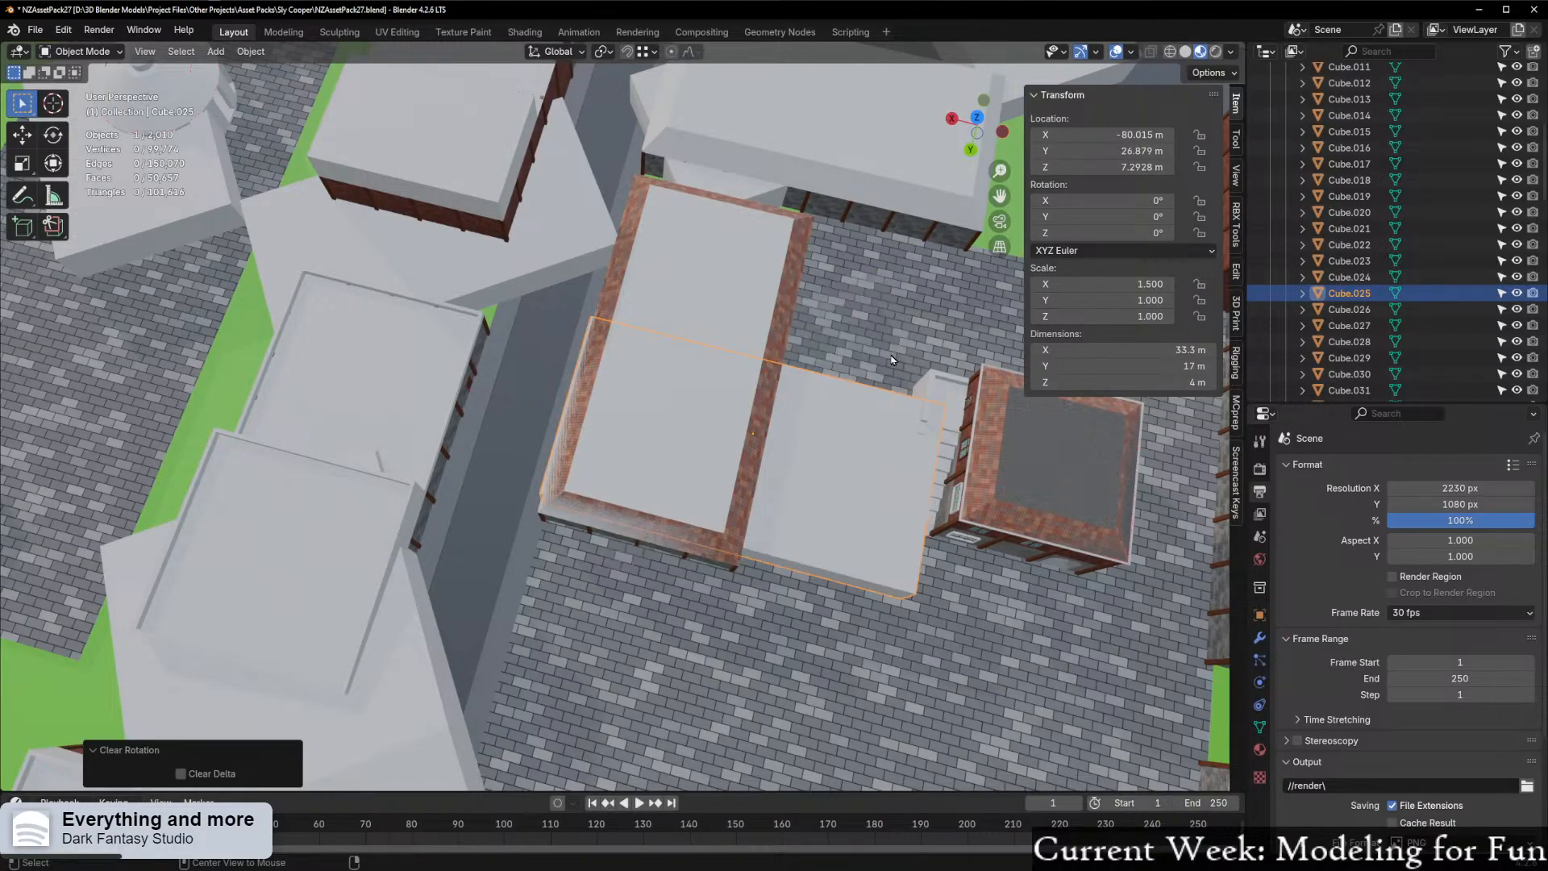
key(r)
key(z)
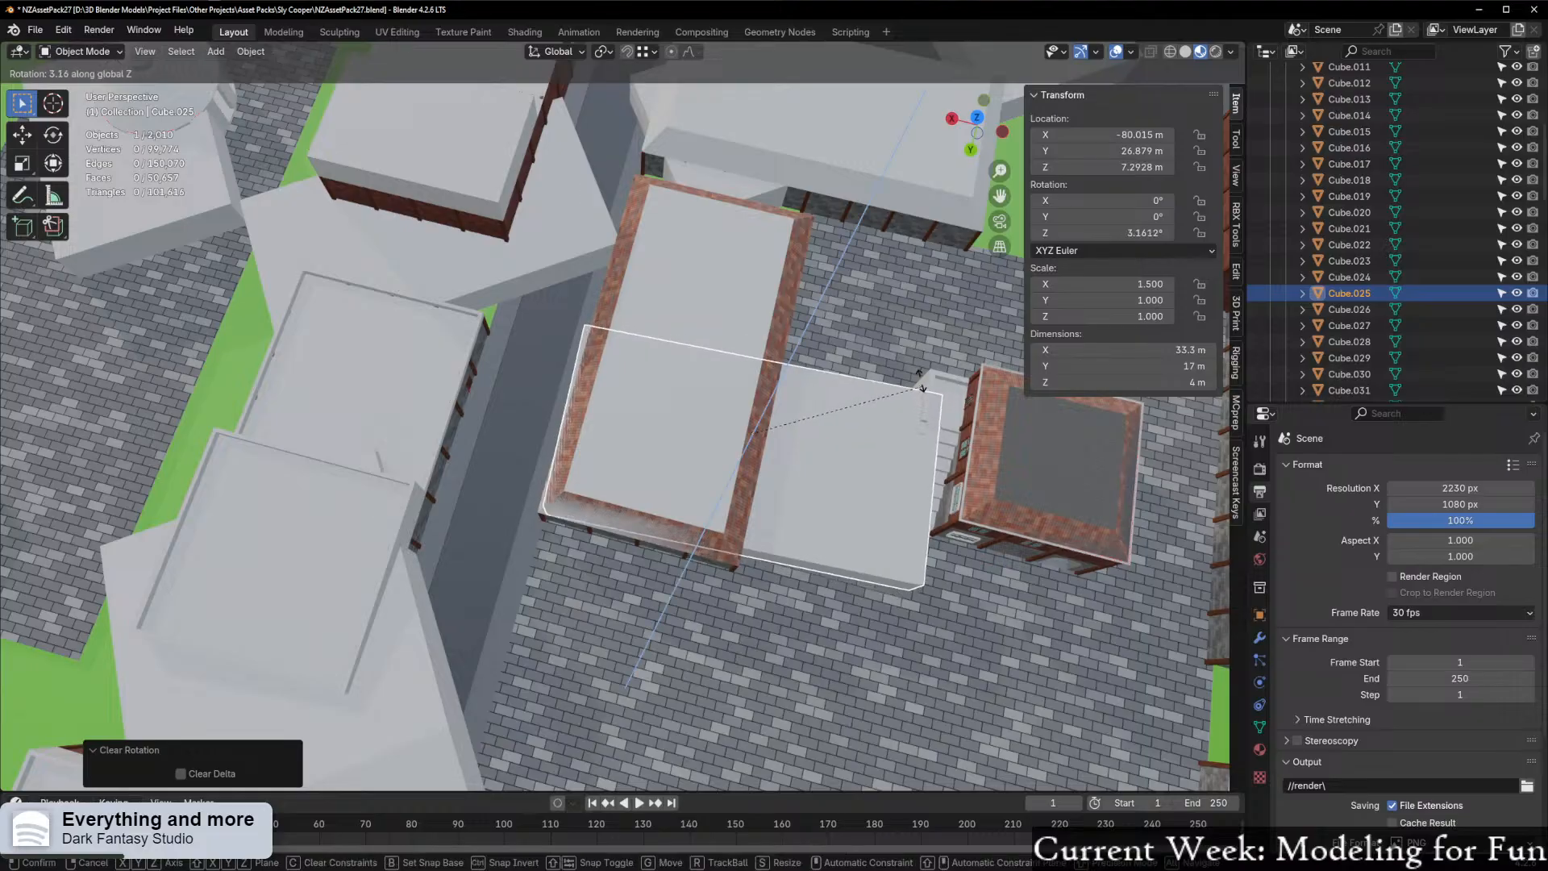
click(721, 275)
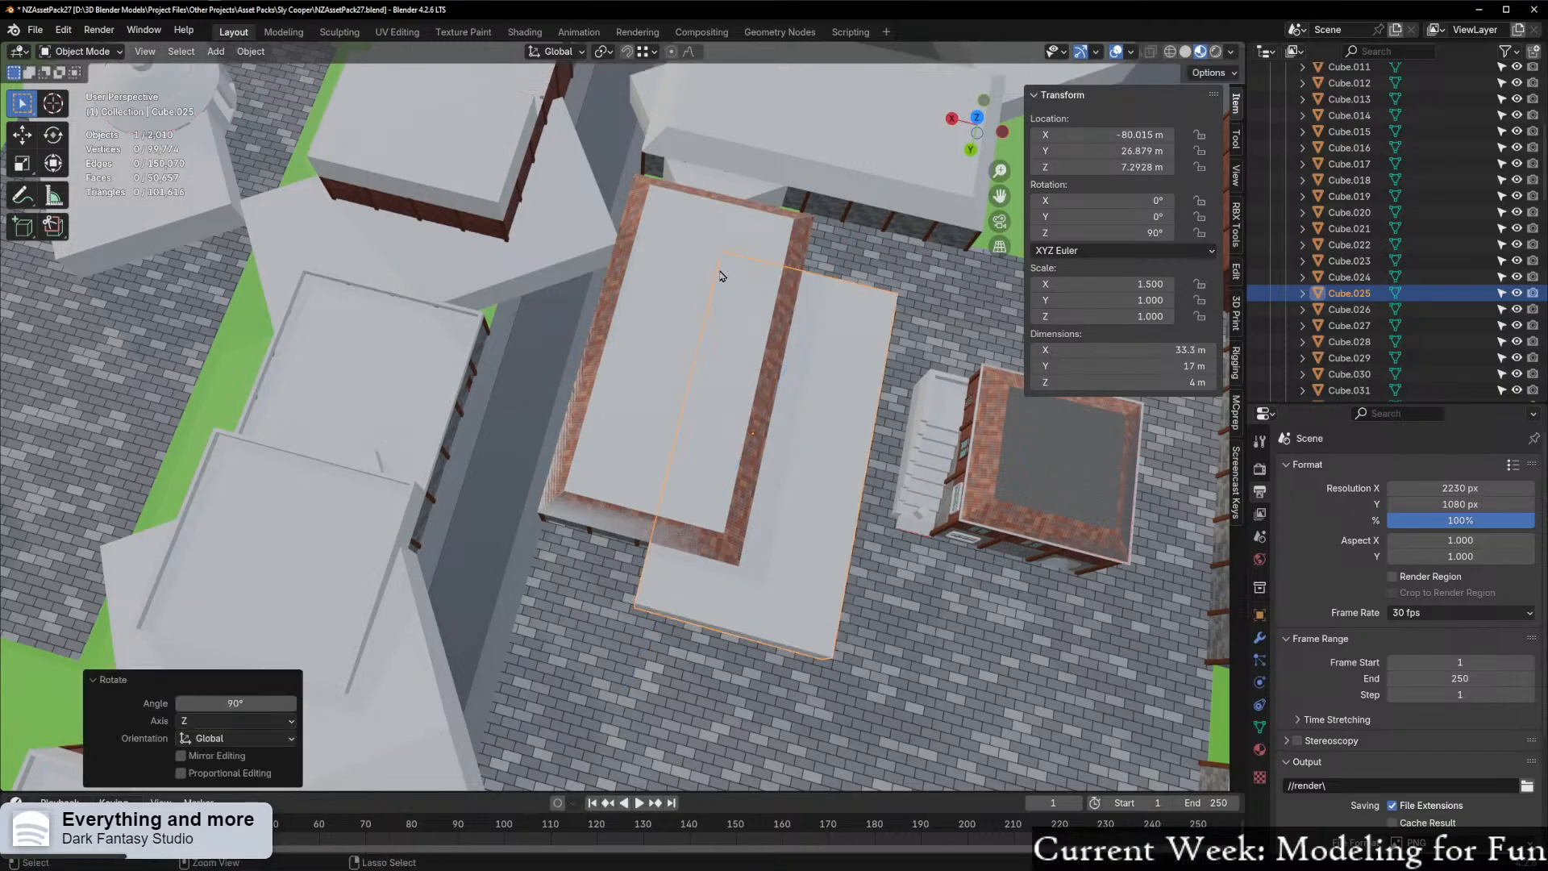
scroll(678, 367, up, 3)
middle_drag(678, 367, 751, 319)
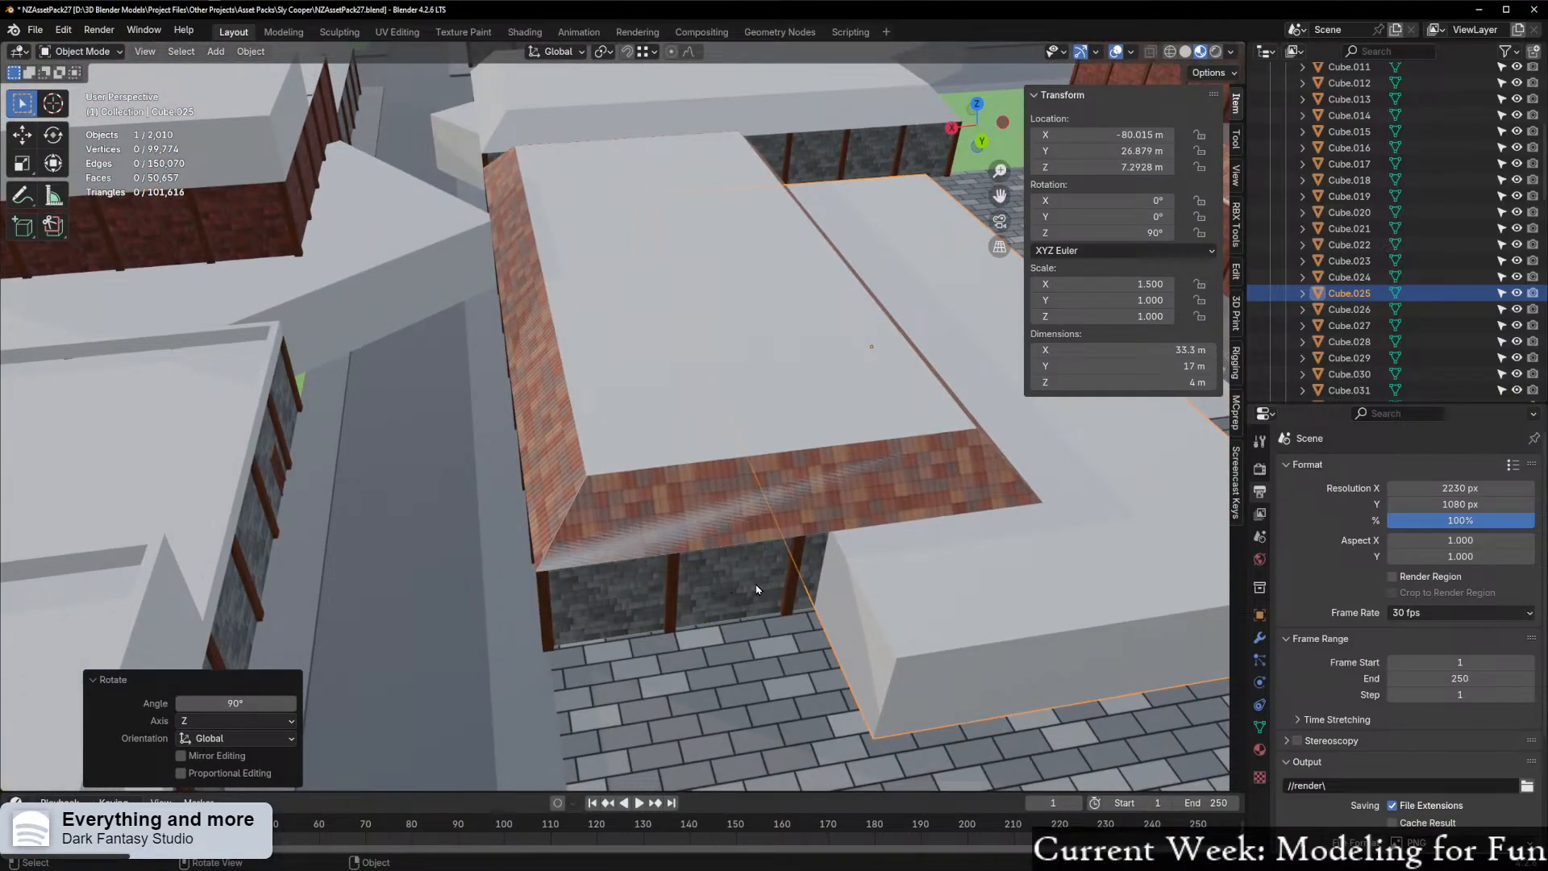
Move the mock block horizontally, with Z locked, so it lines up beneath the tiled roof
key(g)
key(shift+z)
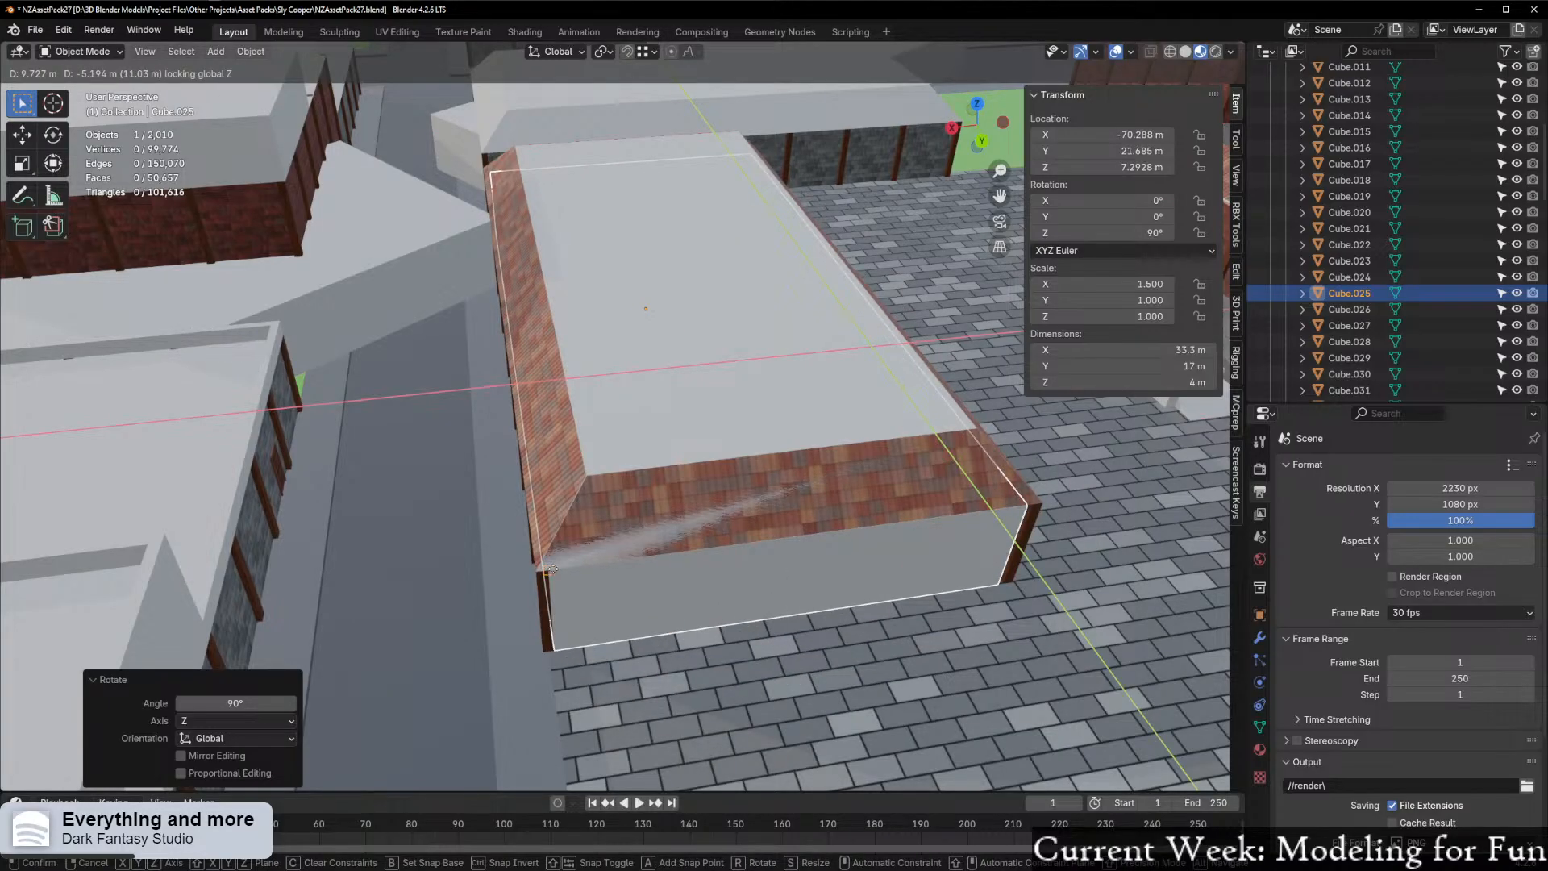
click(994, 486)
Undo the mock block's move and rotation and the unhiding of the BuildingMocks blocks
key(r)
key(z)
middle_drag(945, 532, 638, 594)
scroll(605, 578, down, 13)
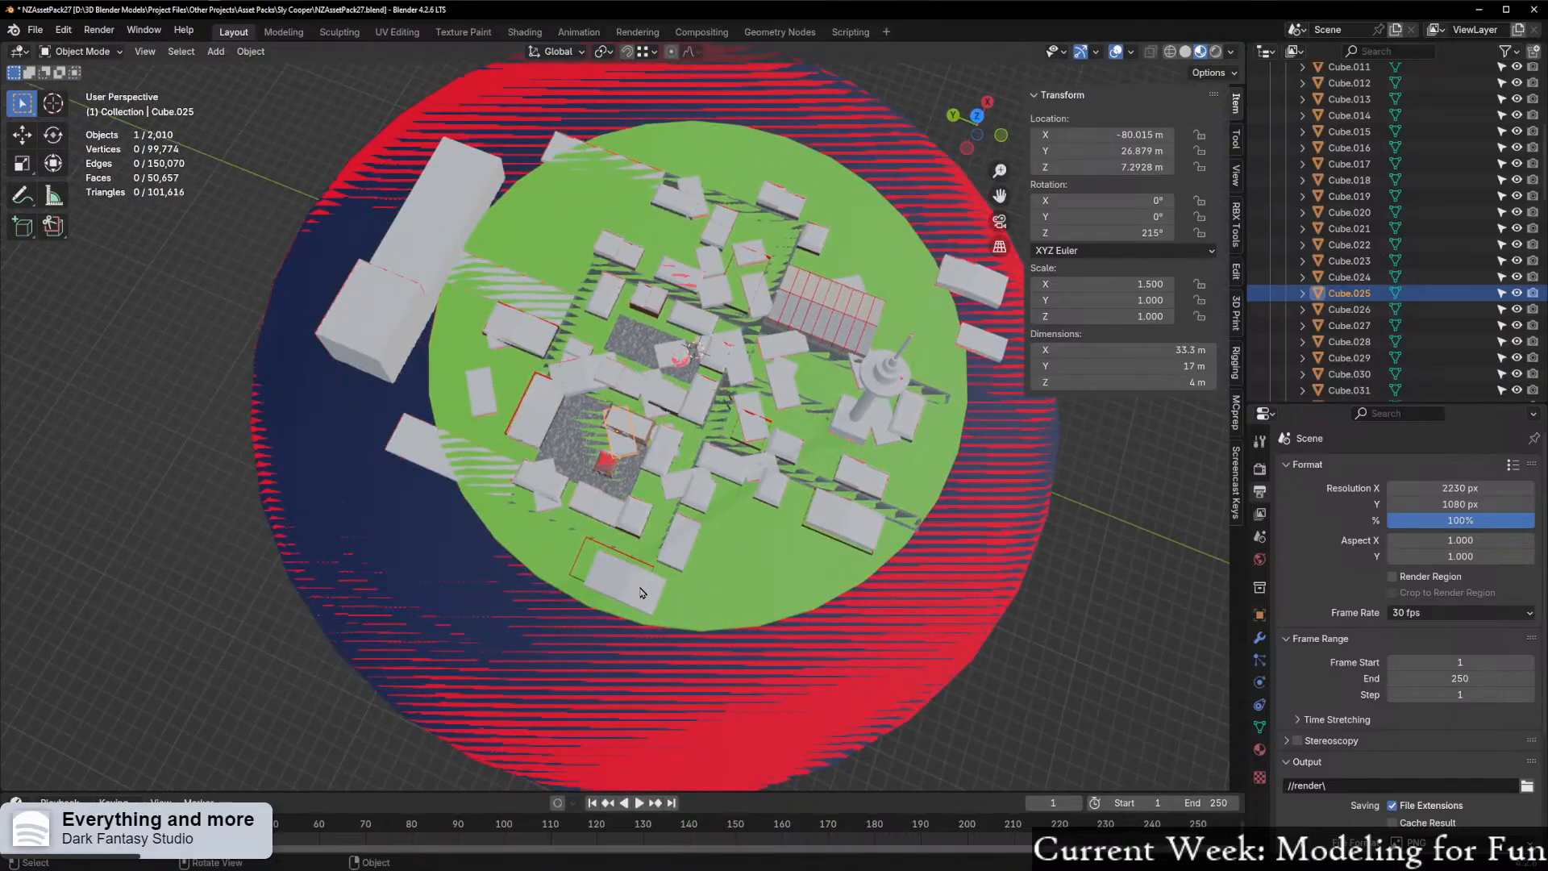
scroll(649, 584, up, 5)
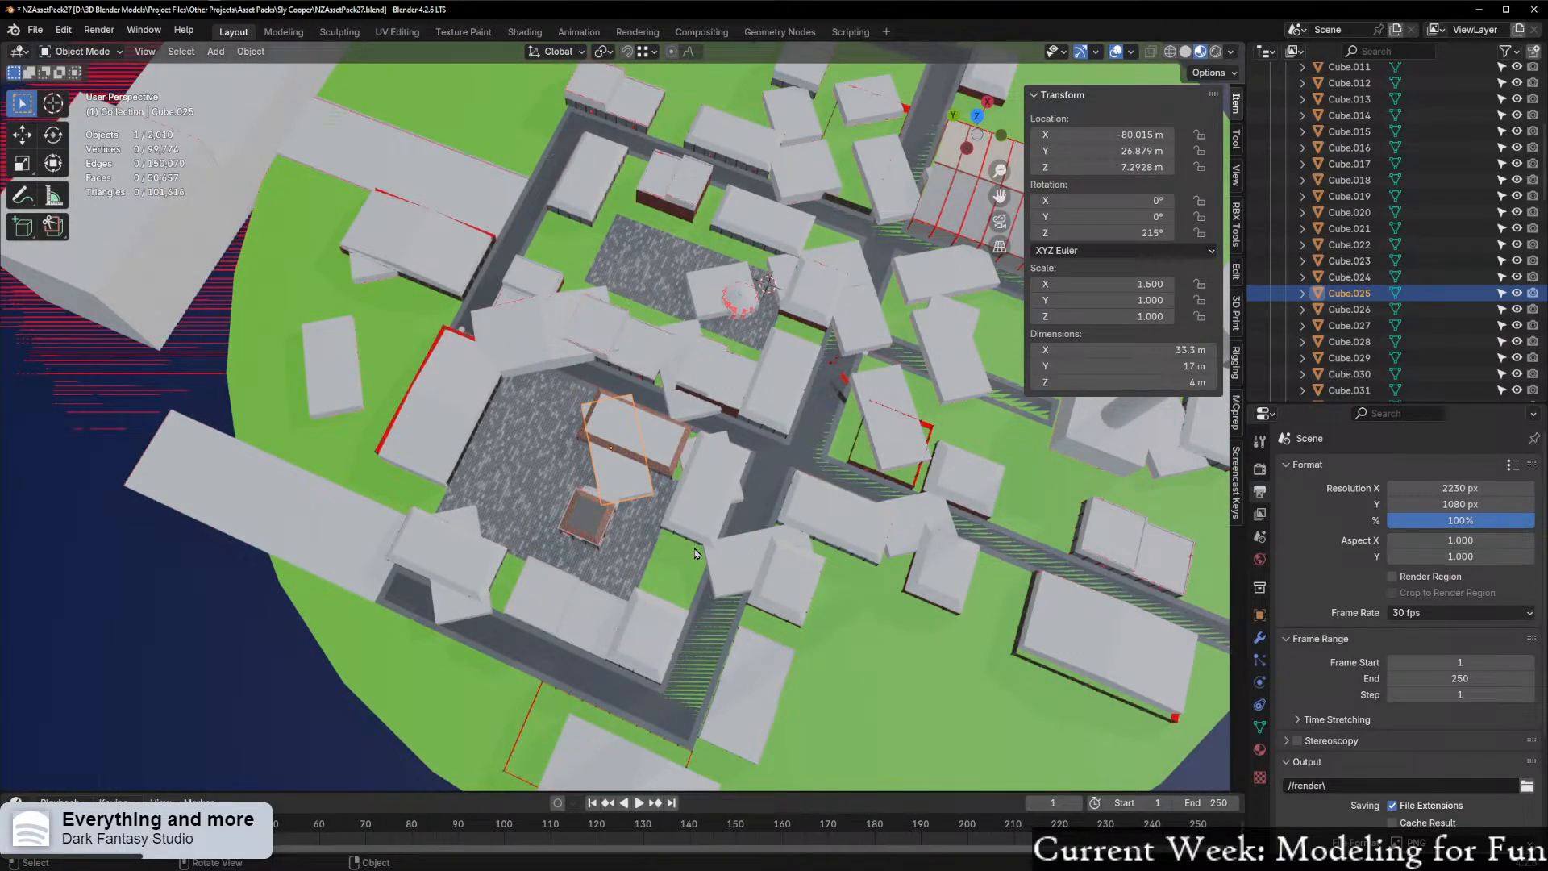
scroll(1427, 263, up, 5)
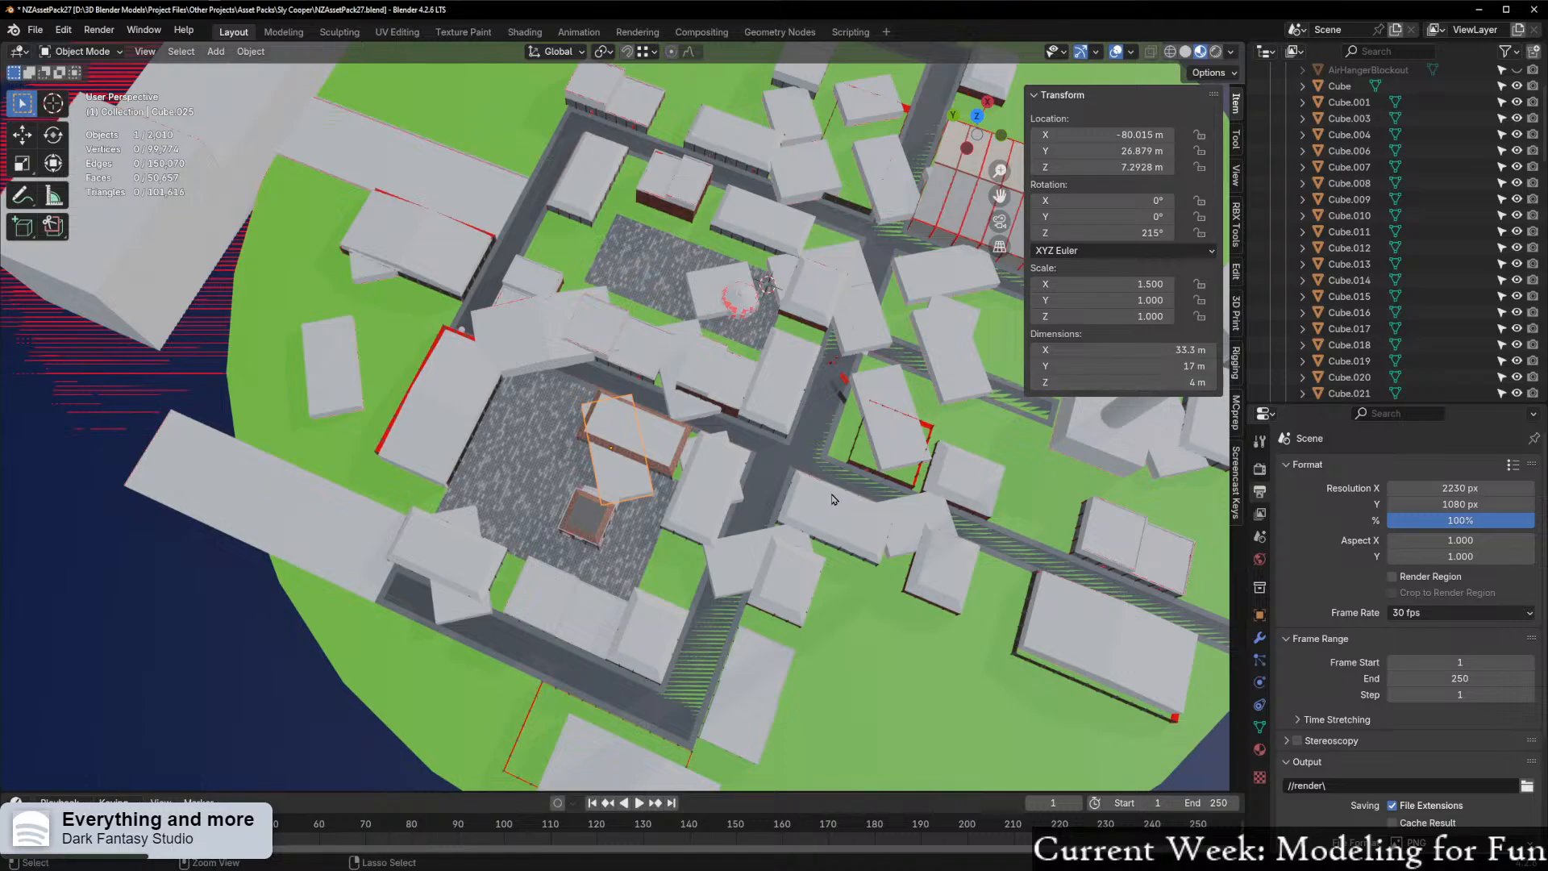
key(ctrl+z)
key(ctrl+z)
key(ctrl+z)
key(ctrl+z)
key(ctrl+z)
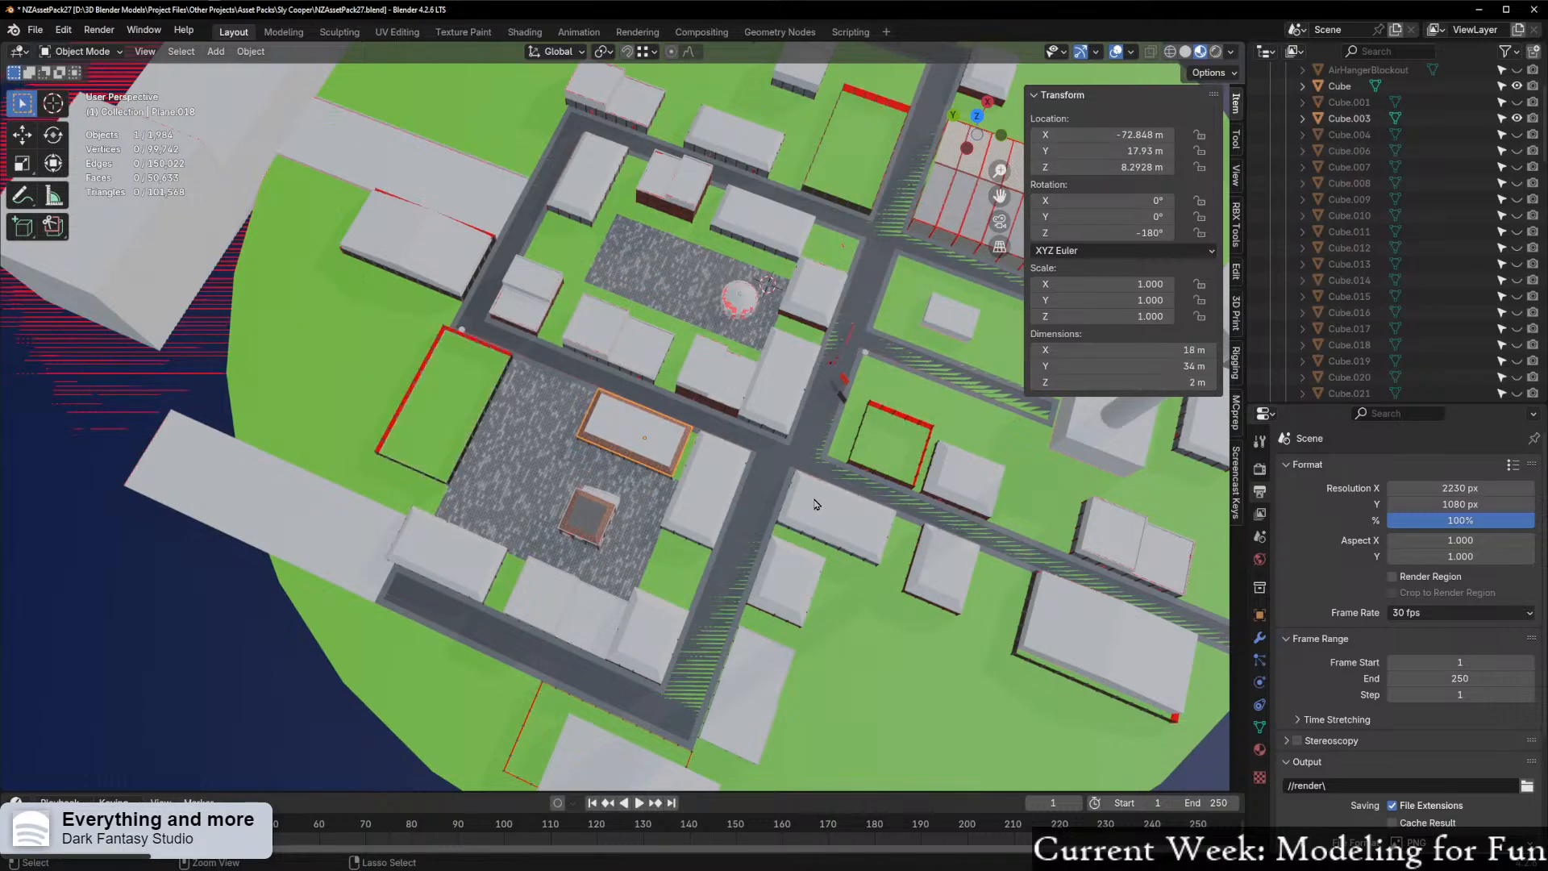
Set the tiled building's roof block origin with Origin to Geometry
scroll(1340, 330, up, 3)
middle_drag(646, 524, 788, 505)
scroll(740, 484, up, 7)
scroll(741, 484, up, 3)
scroll(820, 466, up, 3)
scroll(820, 466, down, 2)
right_click(671, 387)
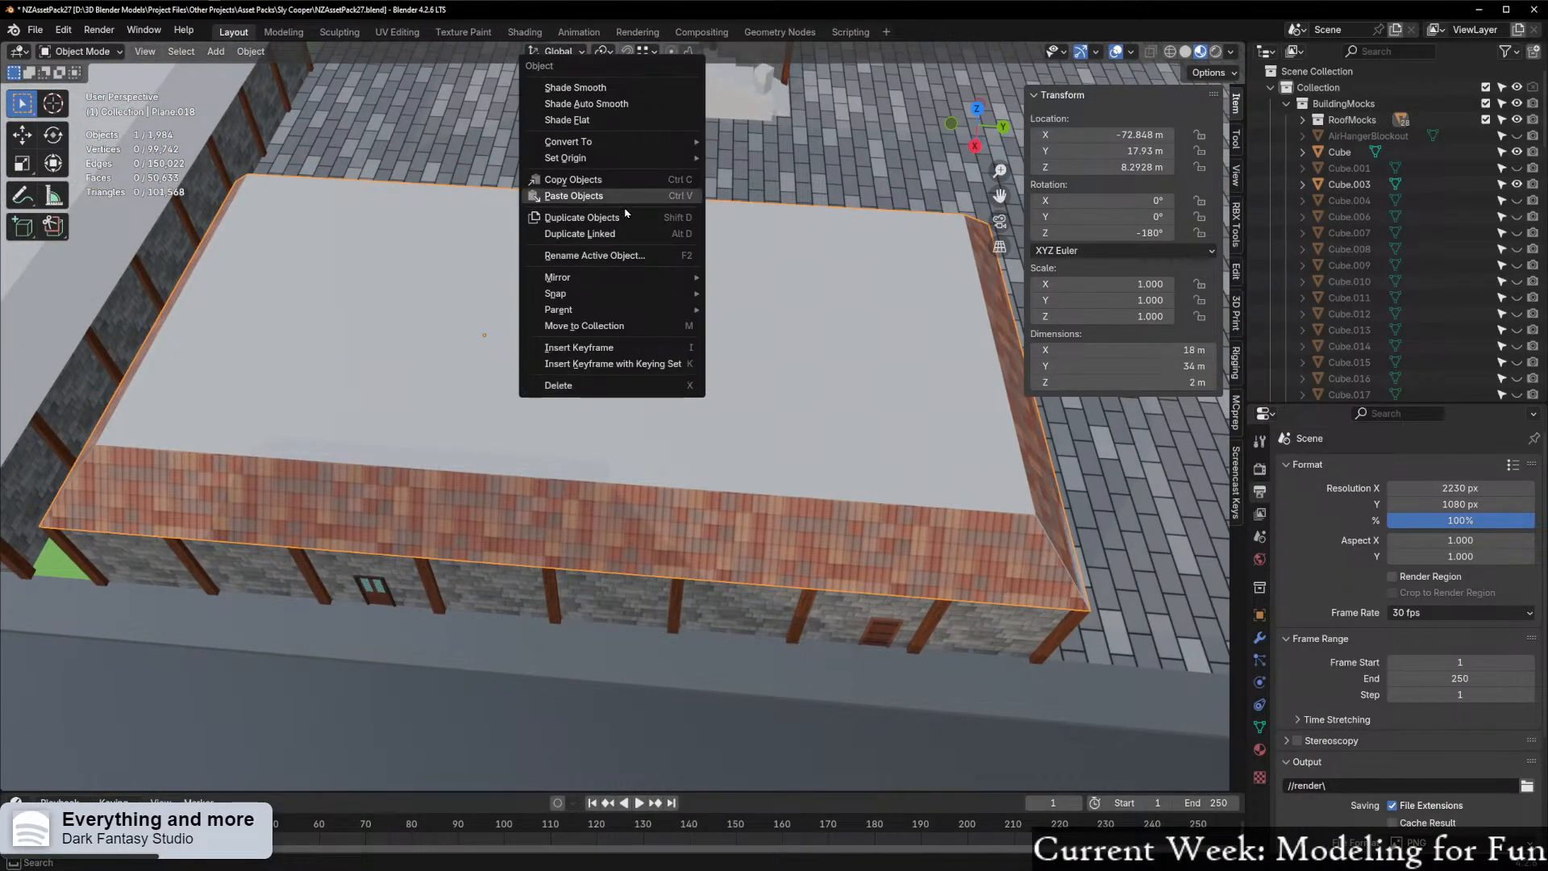
mouse_move(636, 159)
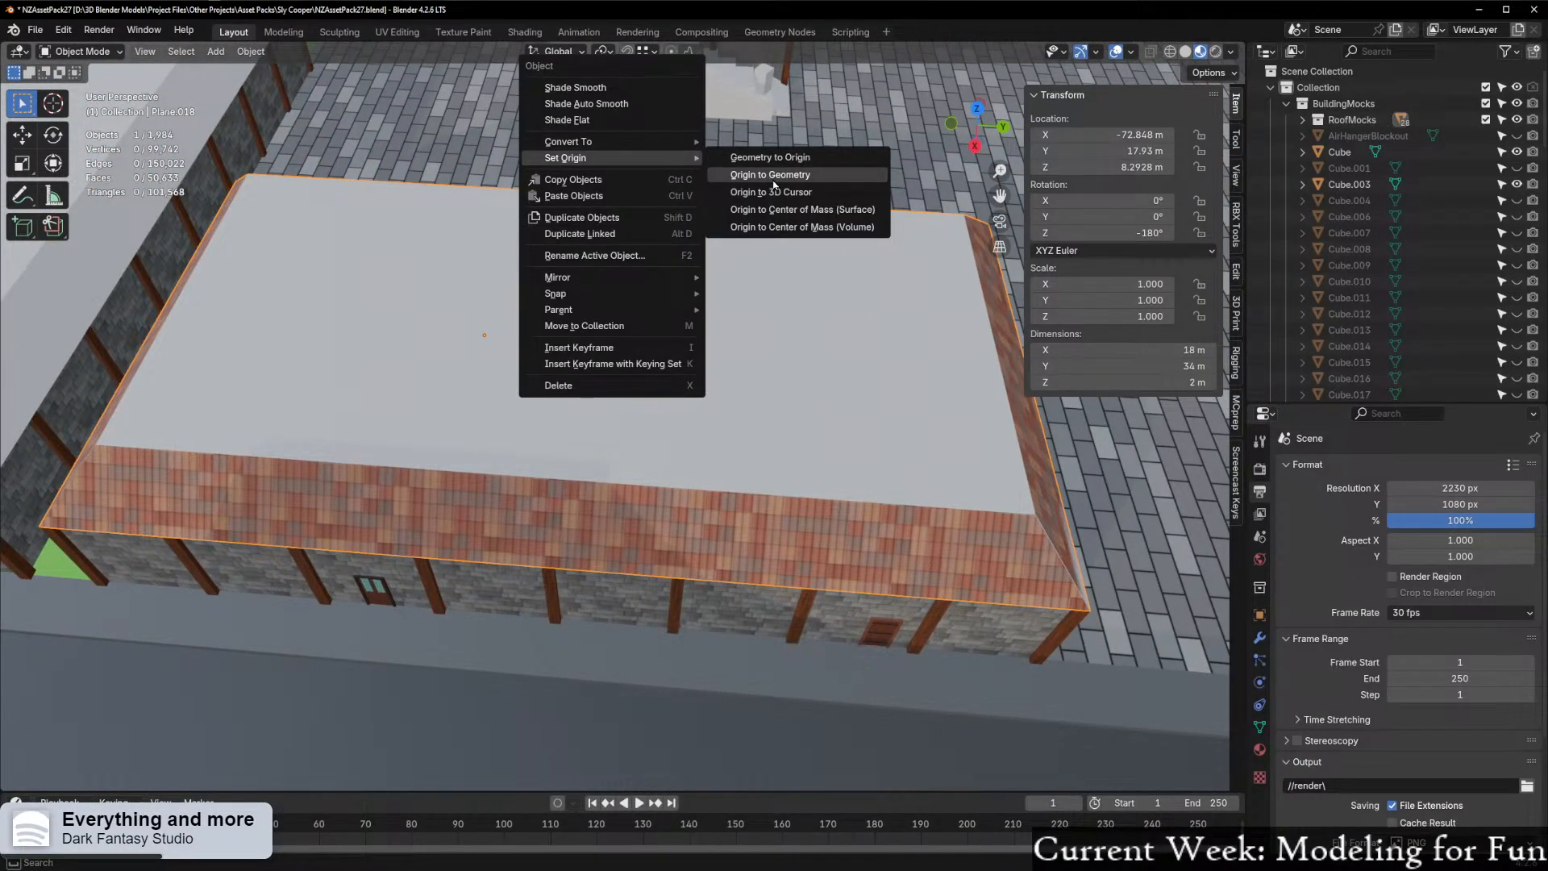
click(774, 175)
middle_drag(634, 425, 605, 374)
key(ctrl+z)
right_click(584, 366)
mouse_move(585, 367)
click(715, 389)
Duplicate the roof block and raise the copy about 4.16 m along Z above the tiled roof
mouse_move(621, 458)
middle_down()
mouse_move(505, 422)
mouse_move(647, 469)
mouse_move(591, 453)
mouse_move(612, 454)
middle_up()
key(shift+d)
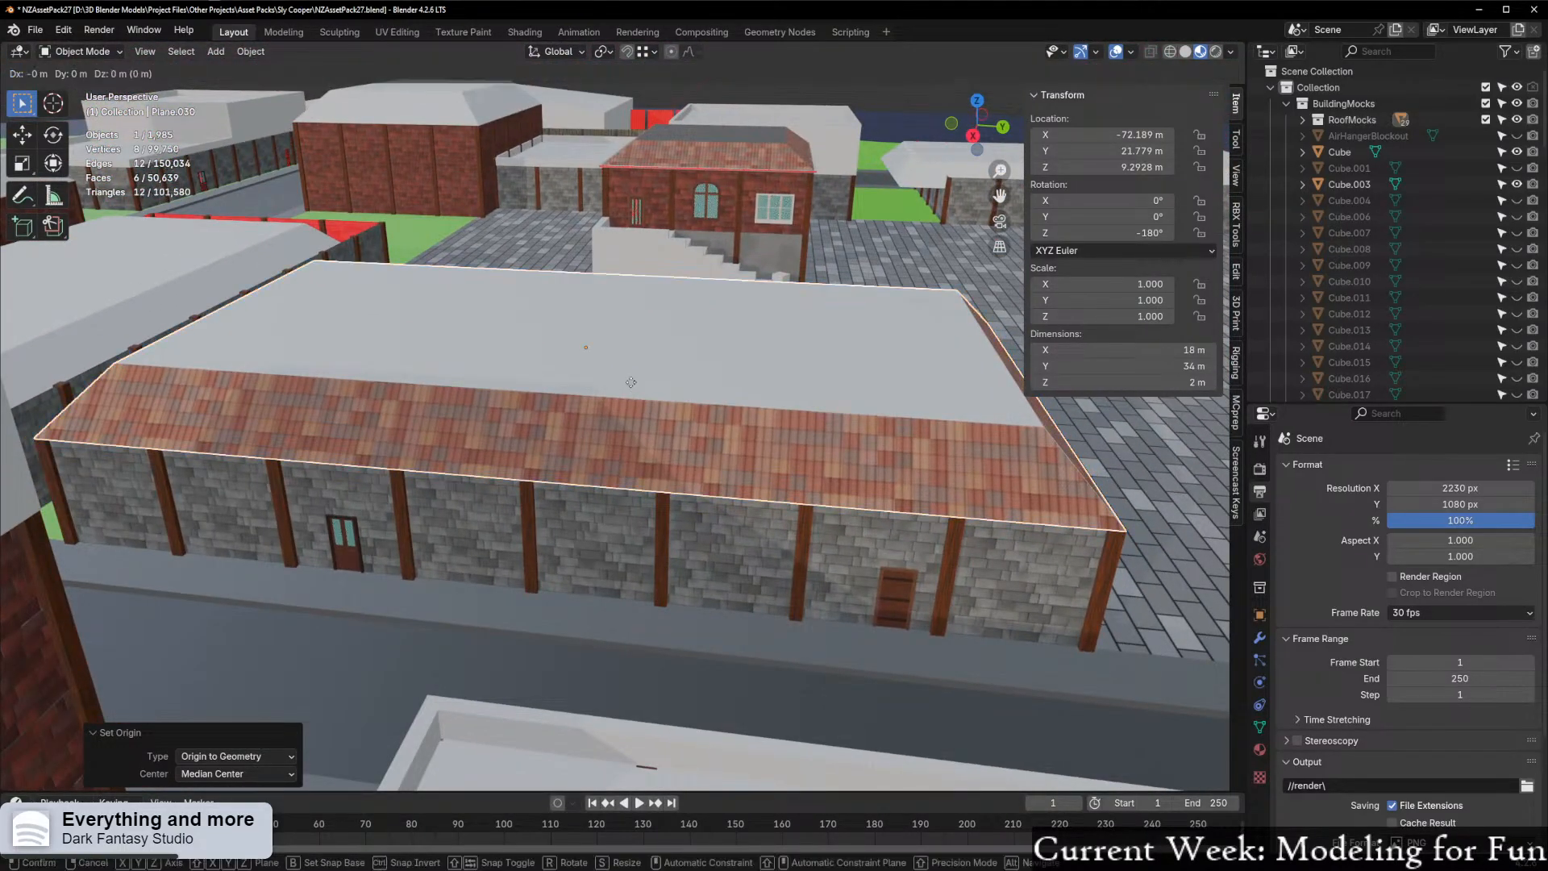
key(z)
click(633, 355)
middle_drag(633, 355, 598, 381)
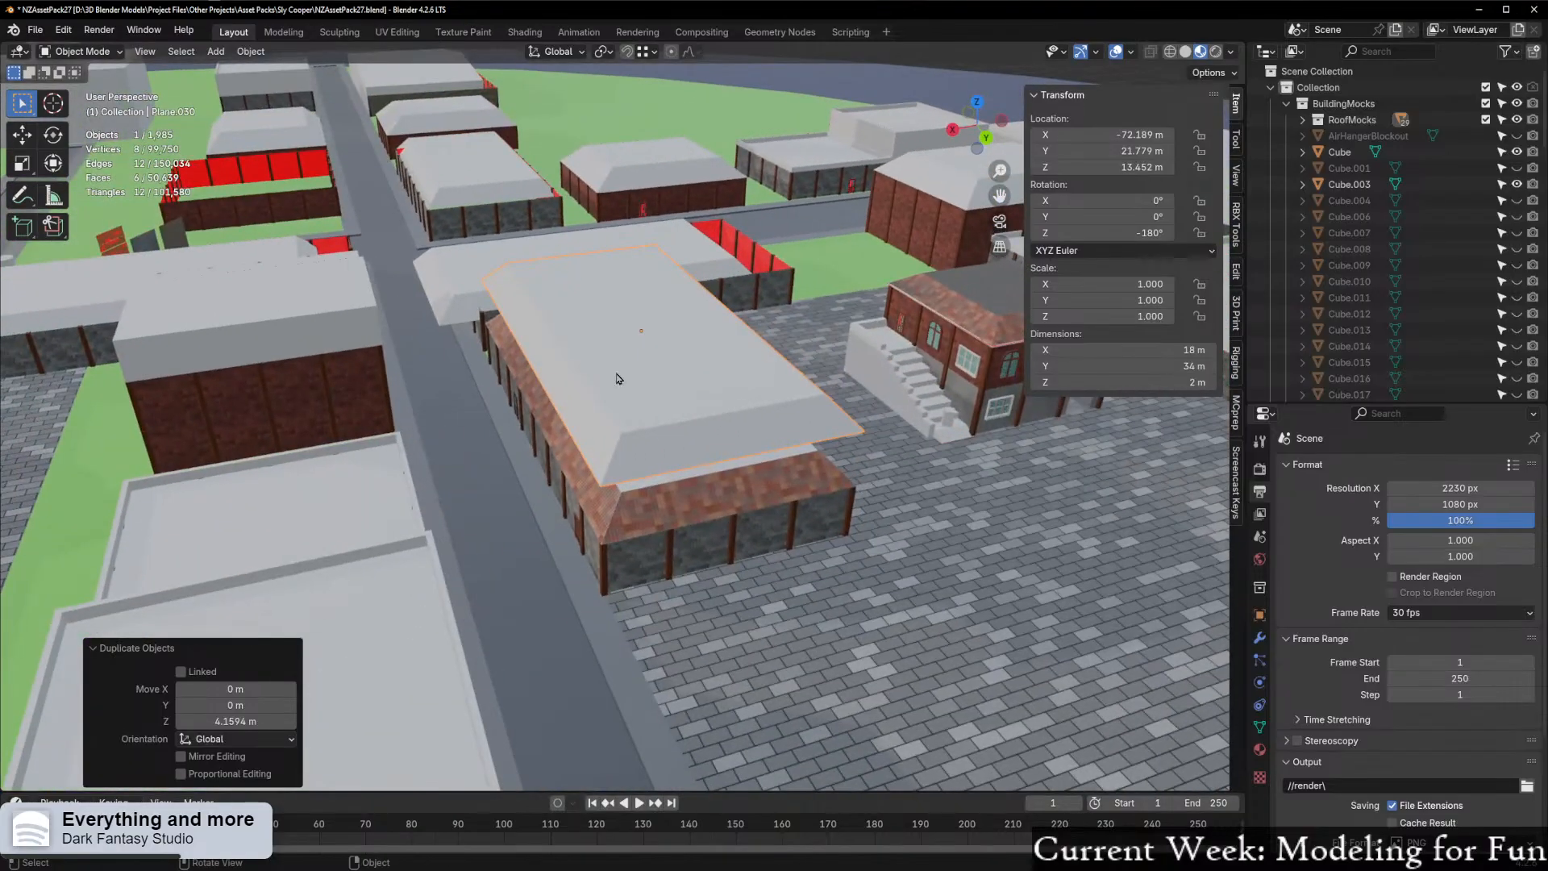
key(shift+a)
mouse_move(610, 384)
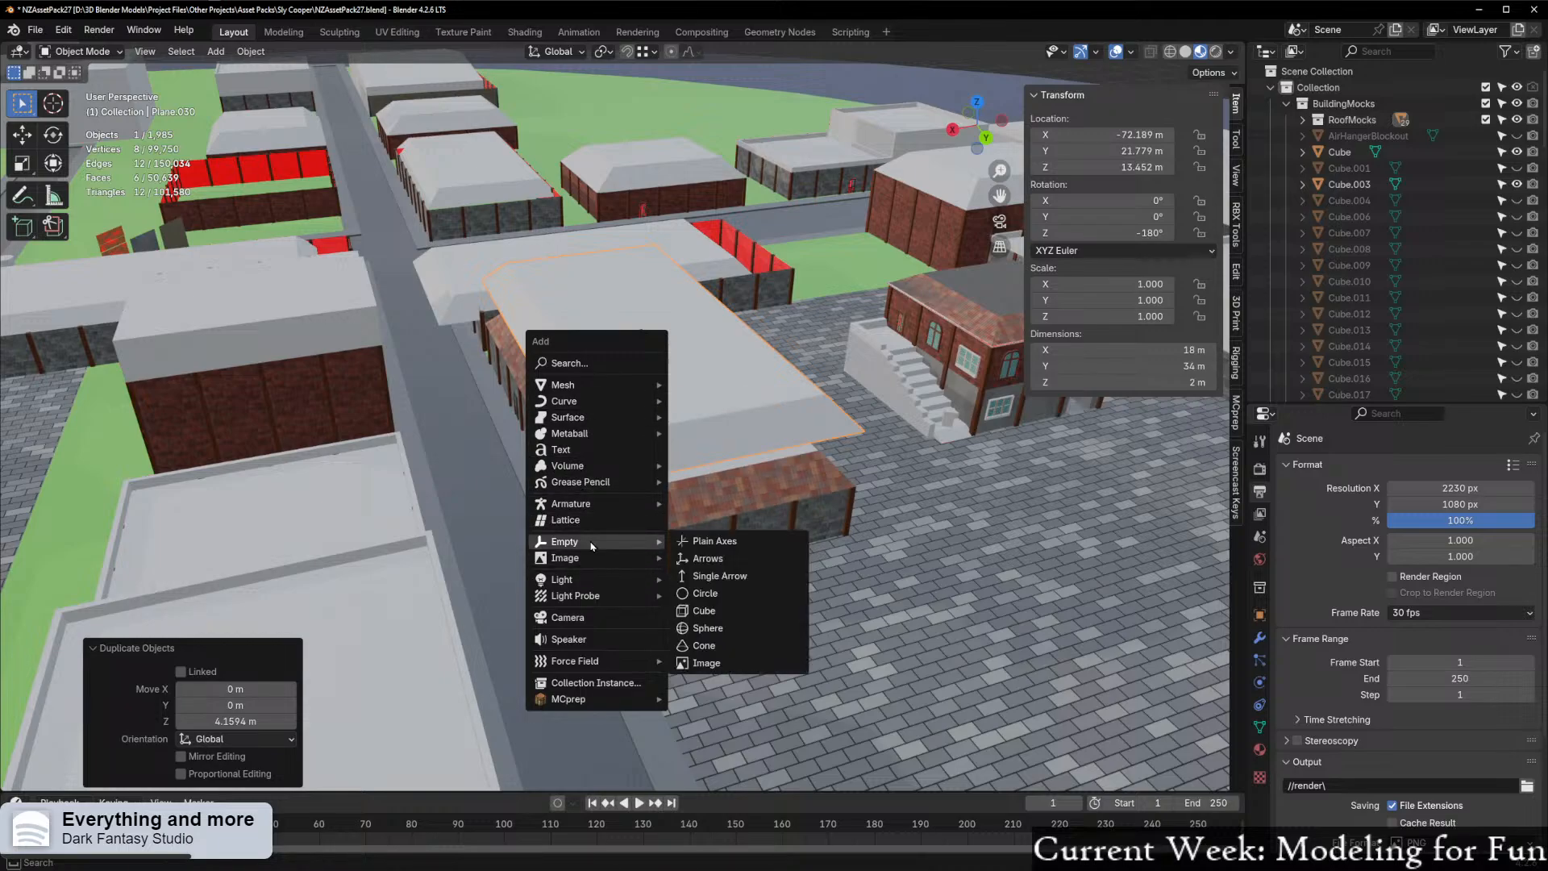
key(Escape)
right_click(639, 359)
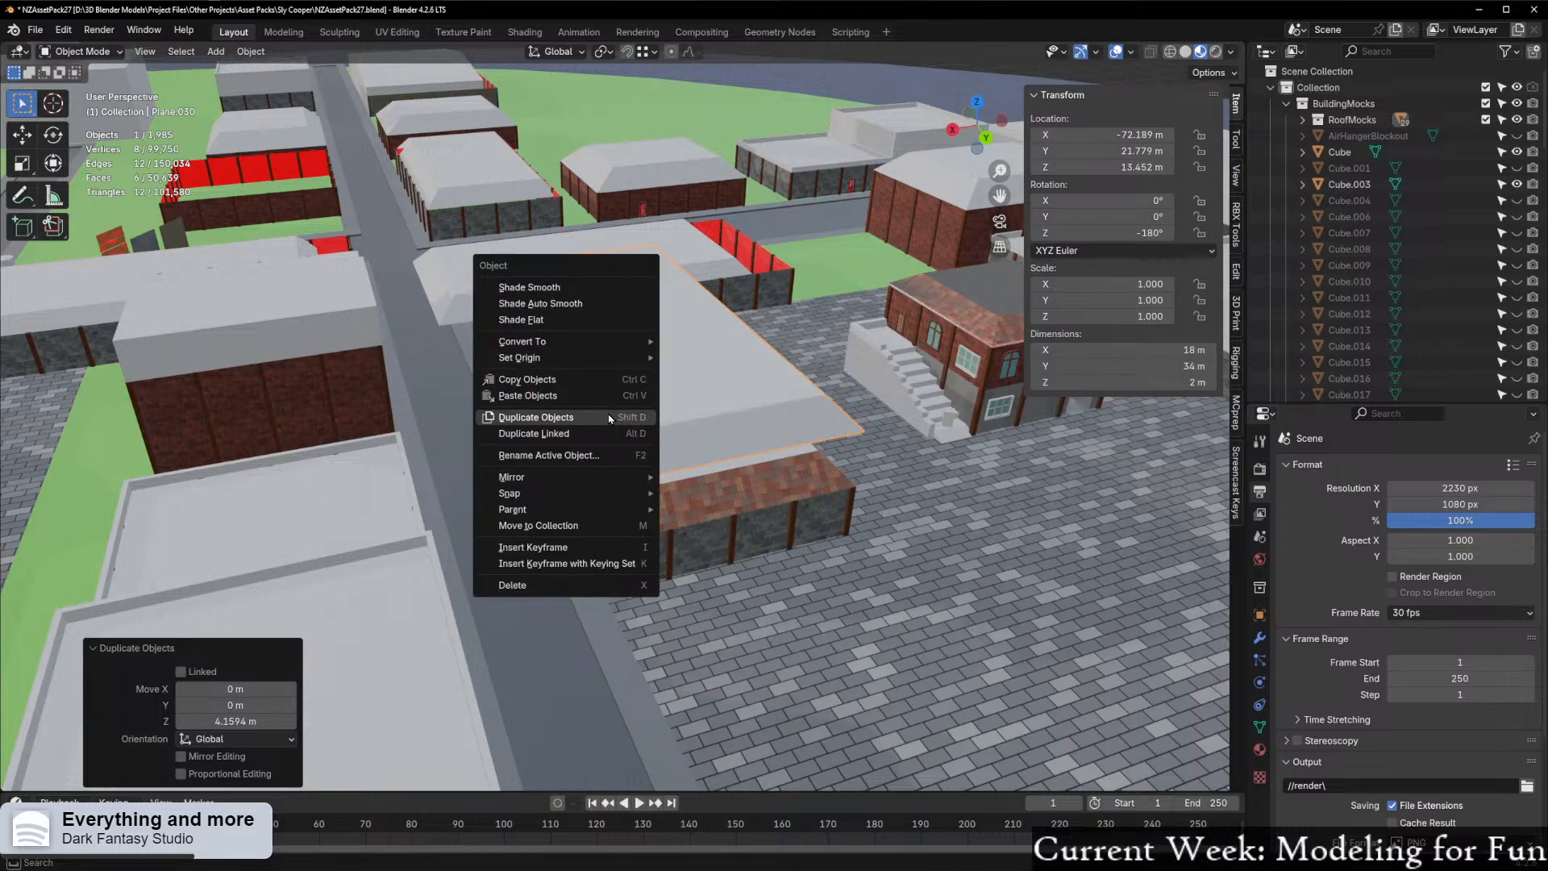
mouse_move(573, 491)
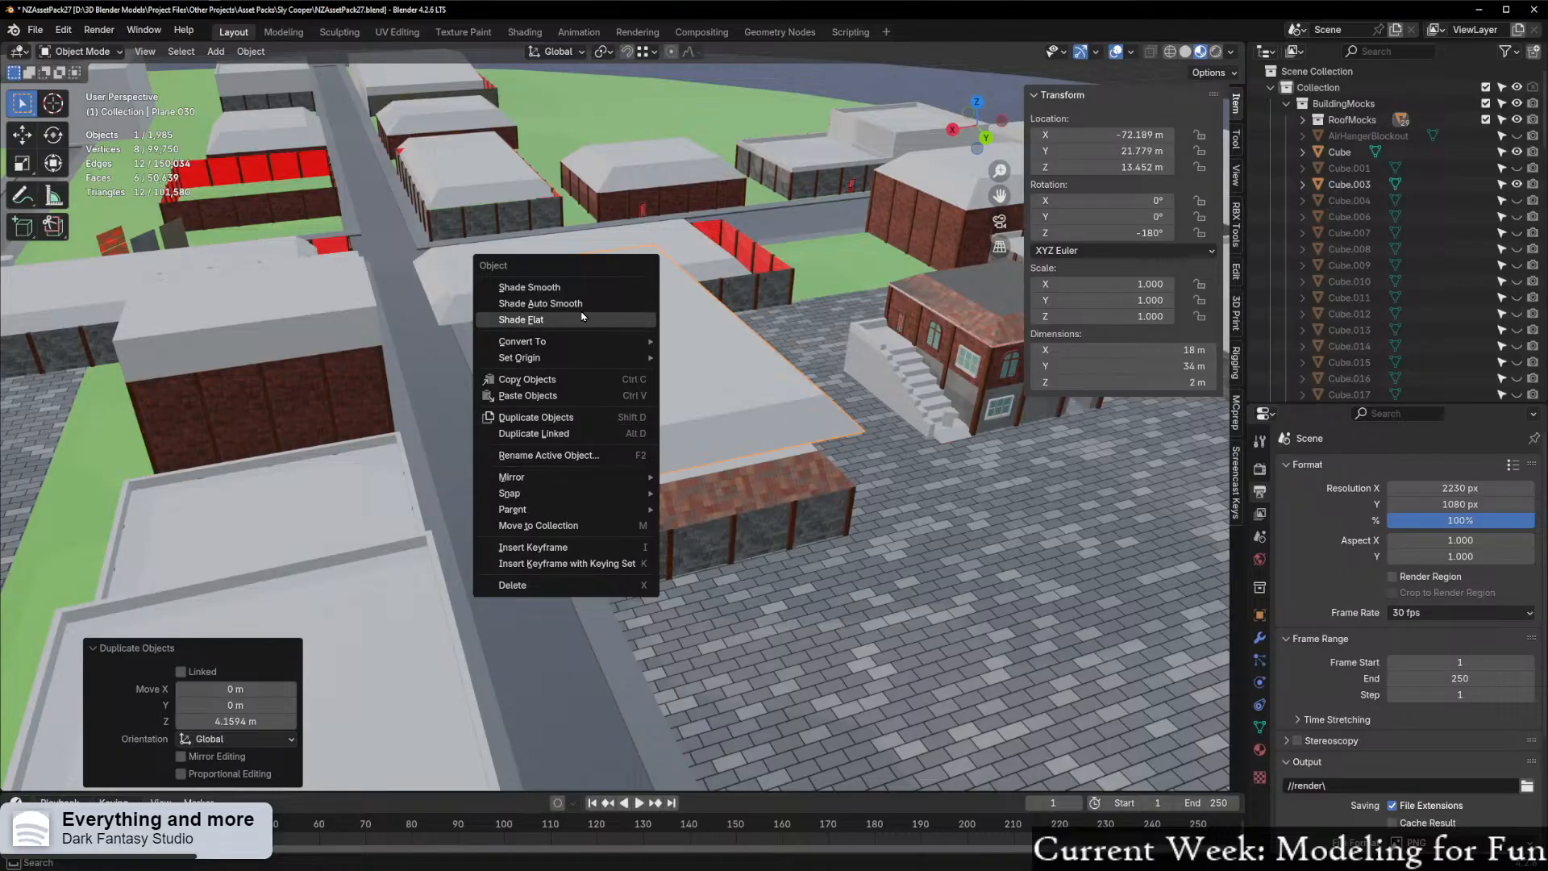
mouse_move(574, 346)
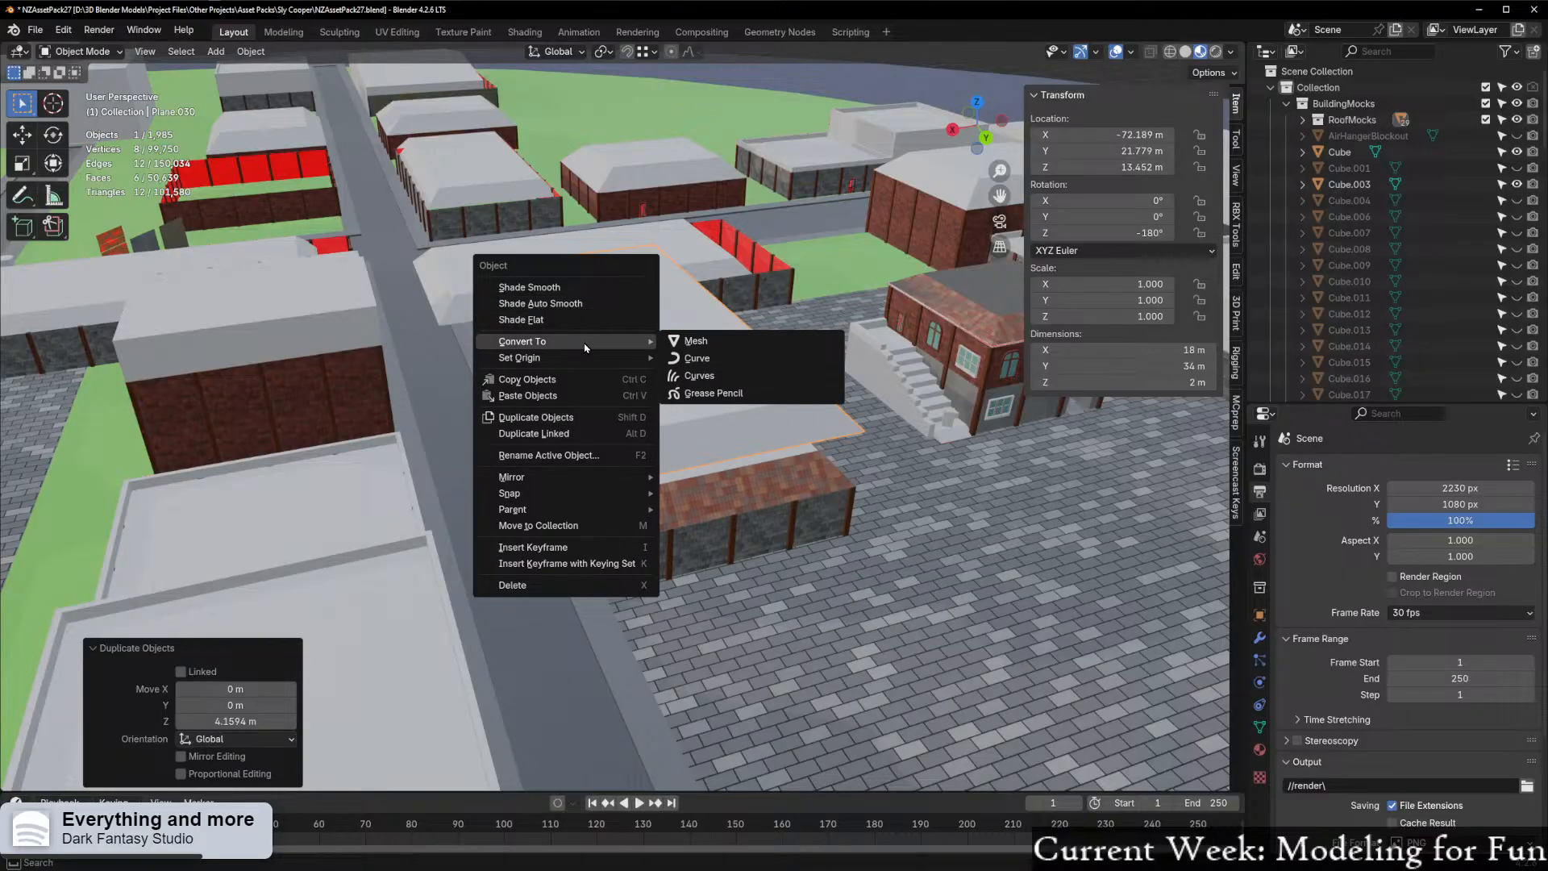
right_click(939, 183)
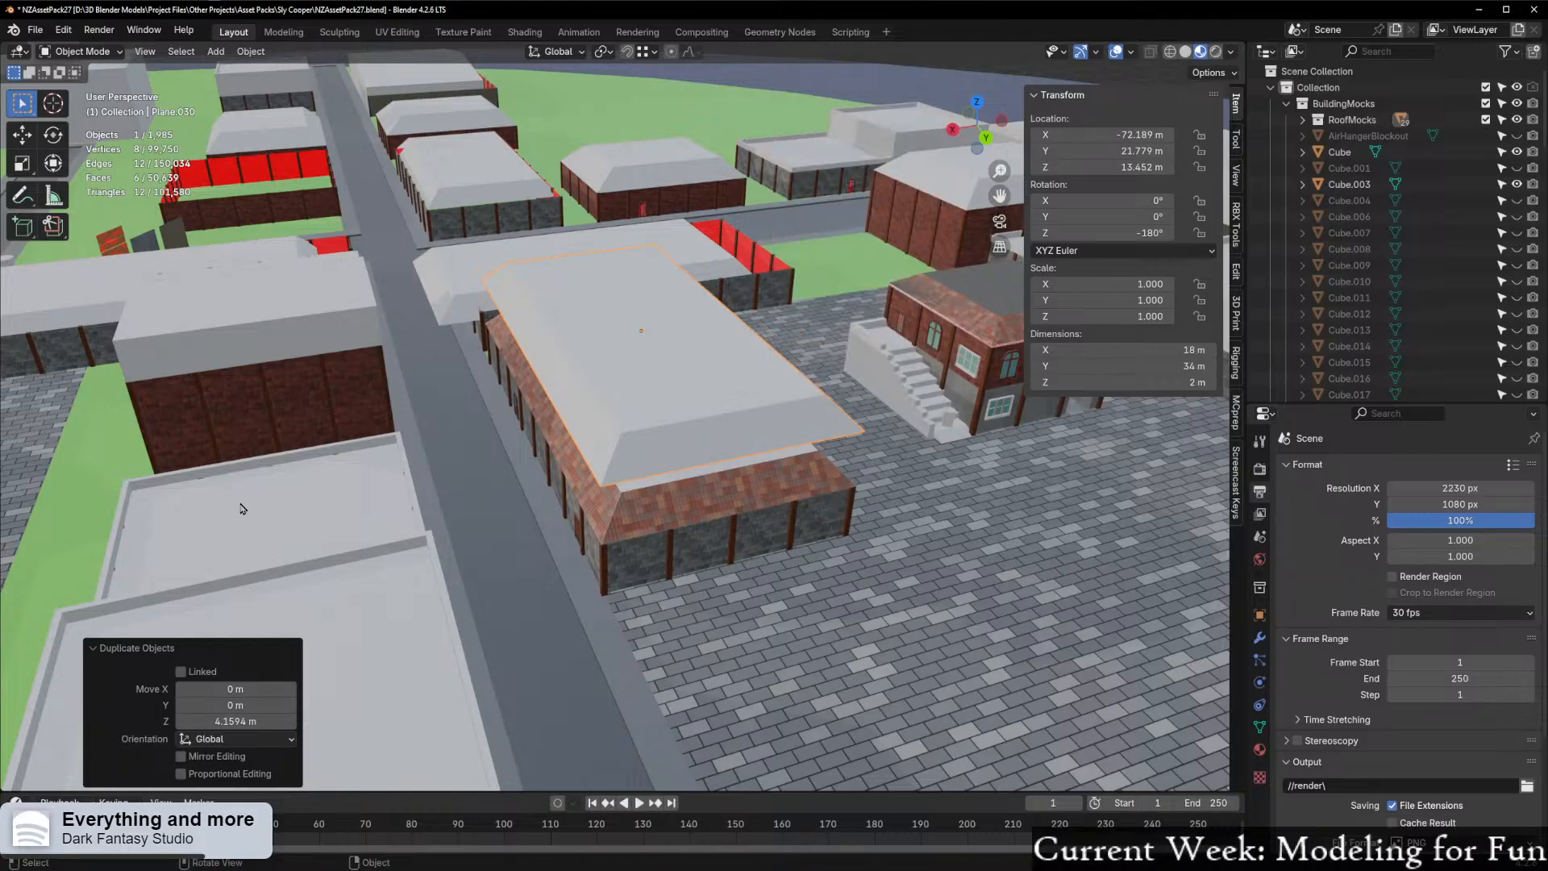
Look across the town and around the round pavilion's paved square to locate the 3D cursor
scroll(371, 507, down, 7)
shift+middle_drag(378, 495, 542, 419)
scroll(543, 424, up, 16)
scroll(542, 429, down, 10)
shift+middle_drag(674, 268, 593, 449)
scroll(593, 447, up, 10)
scroll(594, 449, up, 5)
scroll(521, 462, up, 2)
key(shift+a)
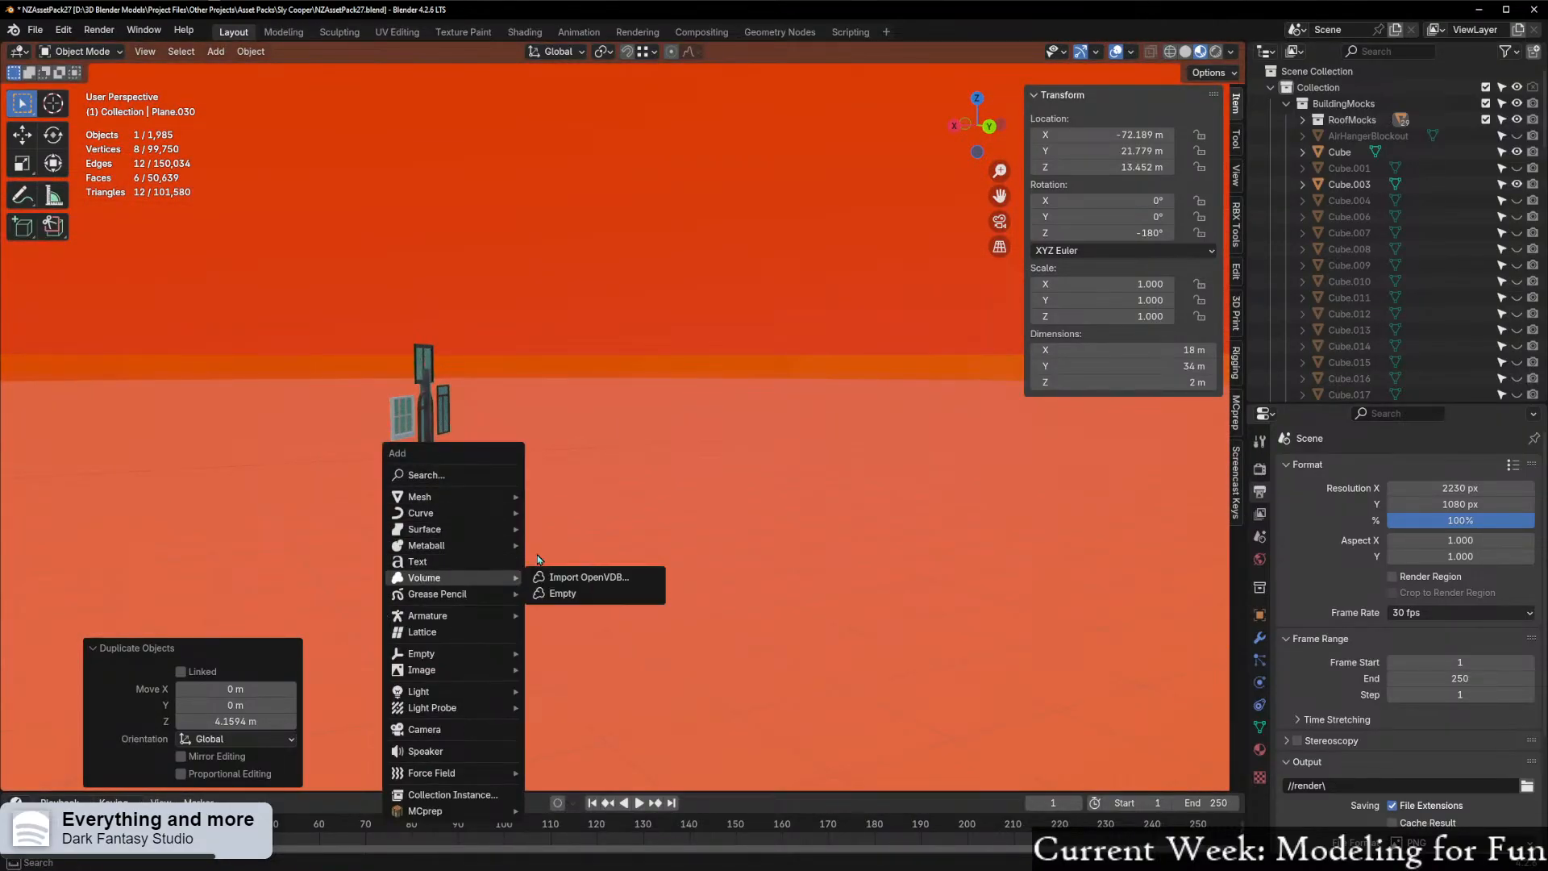
right_click(677, 490)
scroll(461, 523, down, 10)
scroll(609, 366, down, 8)
middle_drag(609, 365, 664, 472)
scroll(648, 425, up, 2)
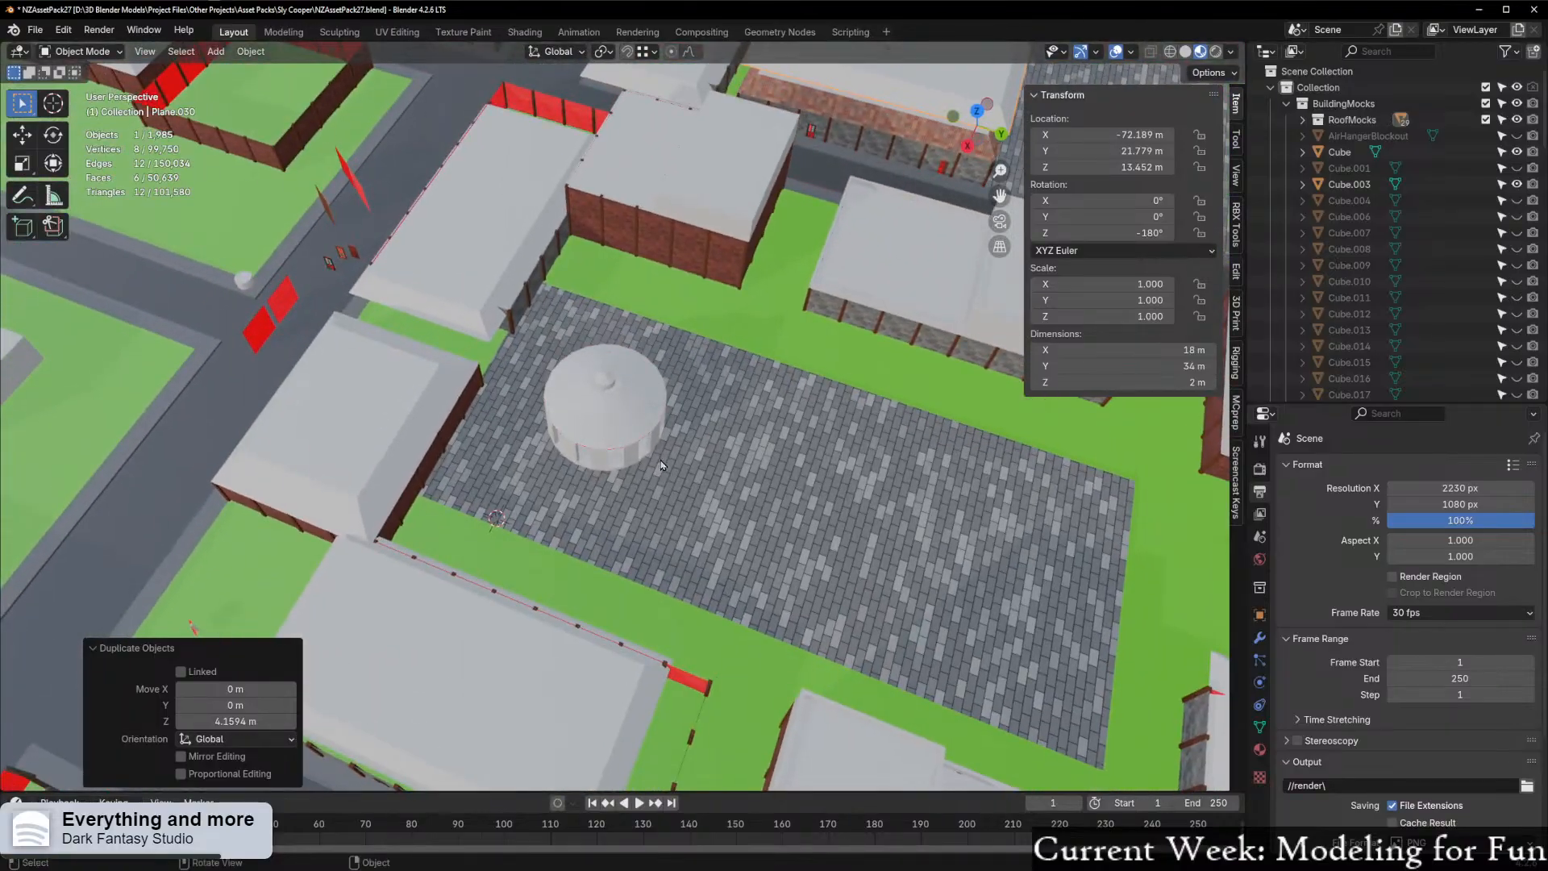
middle_drag(357, 441, 500, 425)
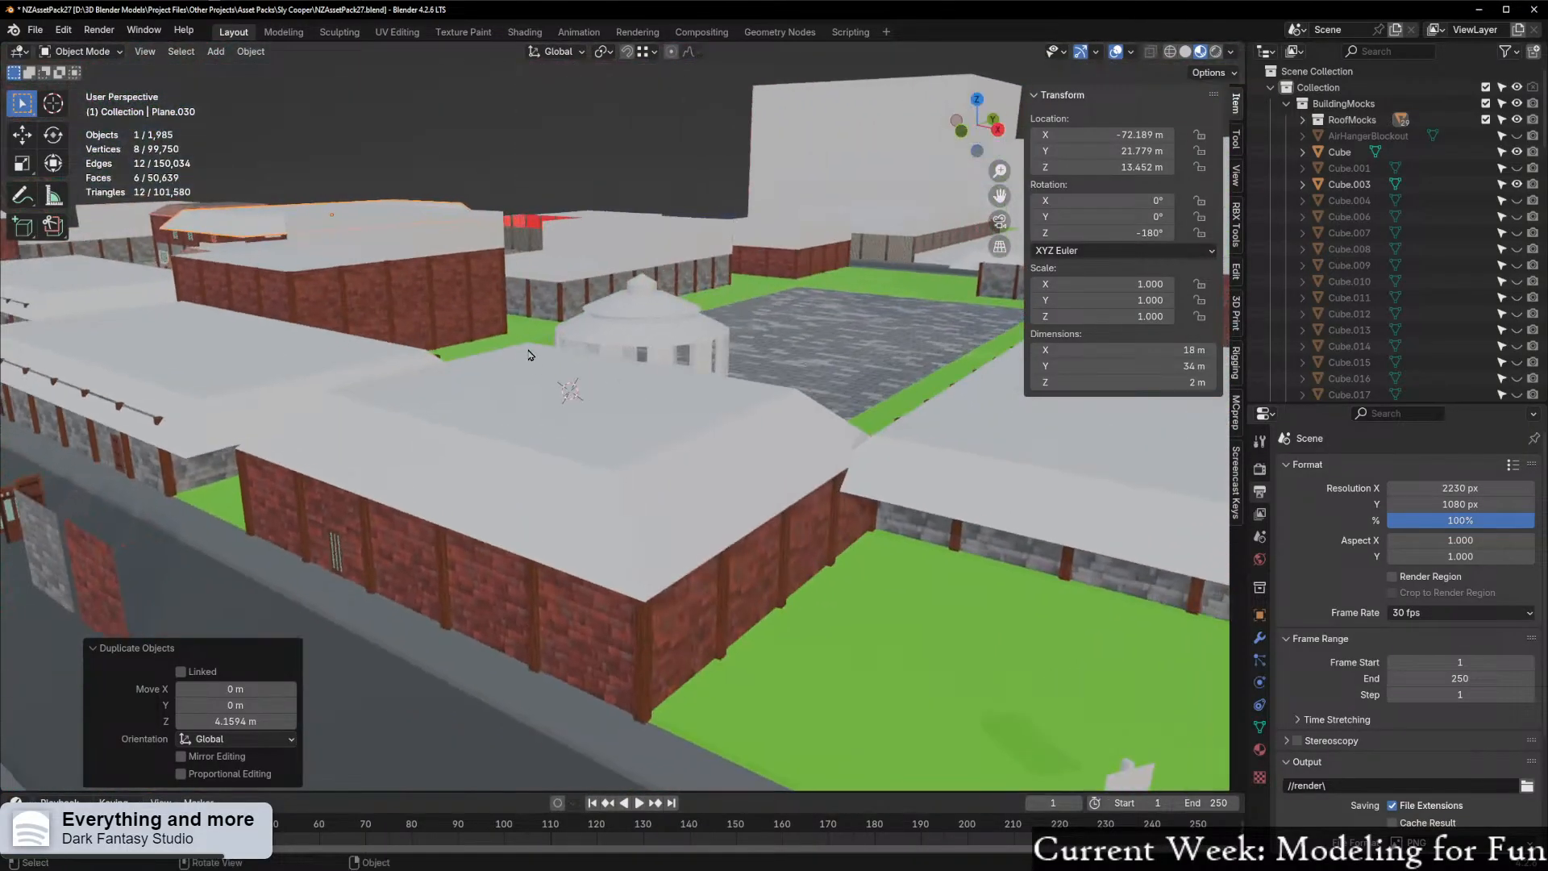
Add an Arrows empty at the 3D cursor and raise it about 2.27 m along the Z axis
key(shift+a)
mouse_move(540, 425)
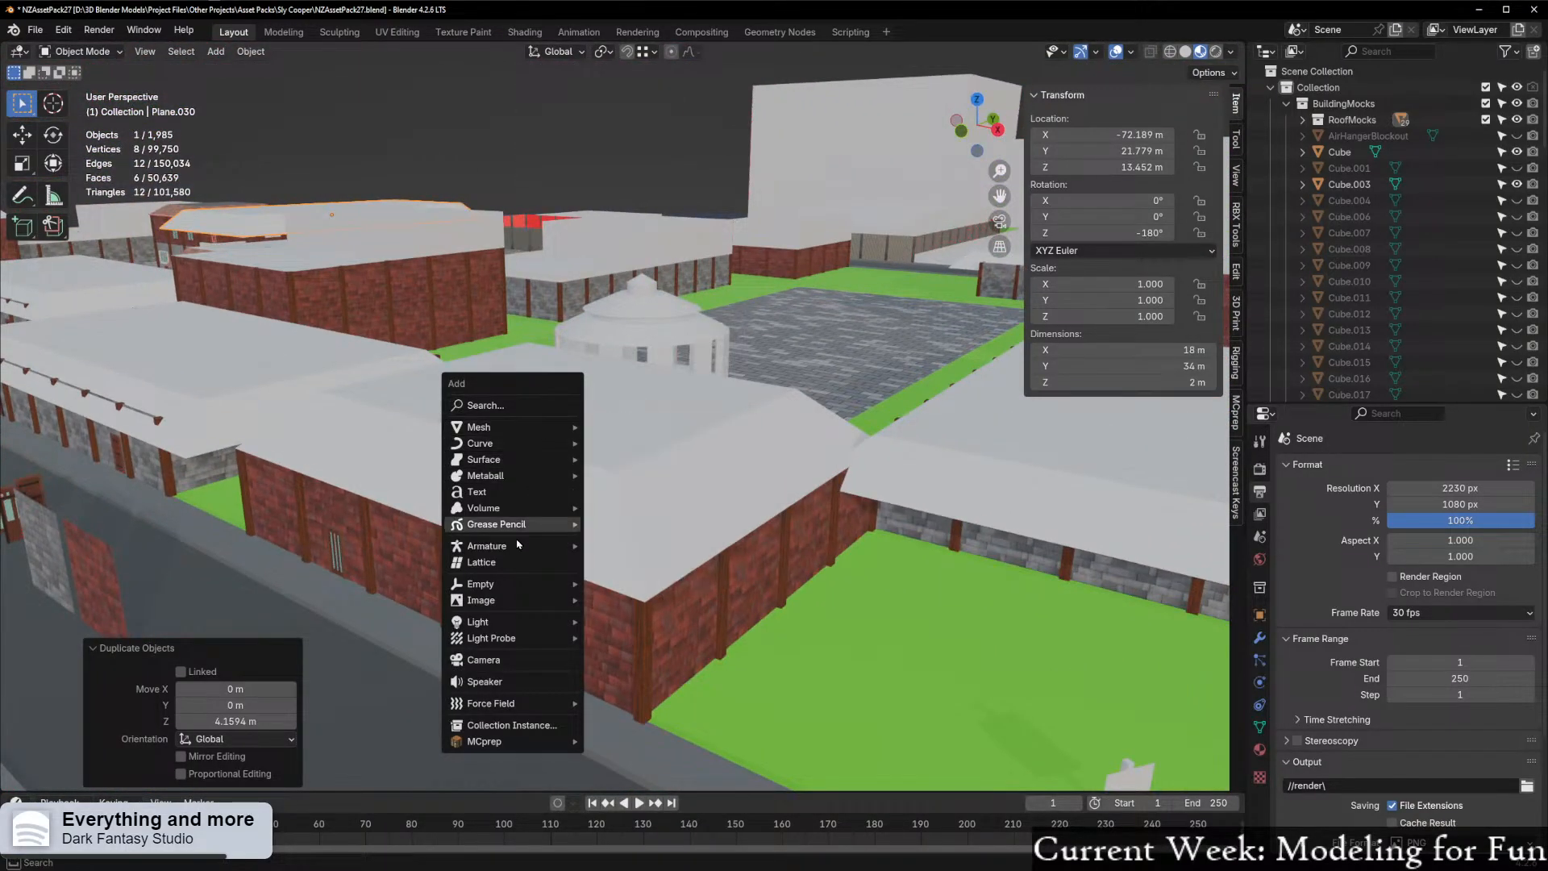
mouse_move(580, 586)
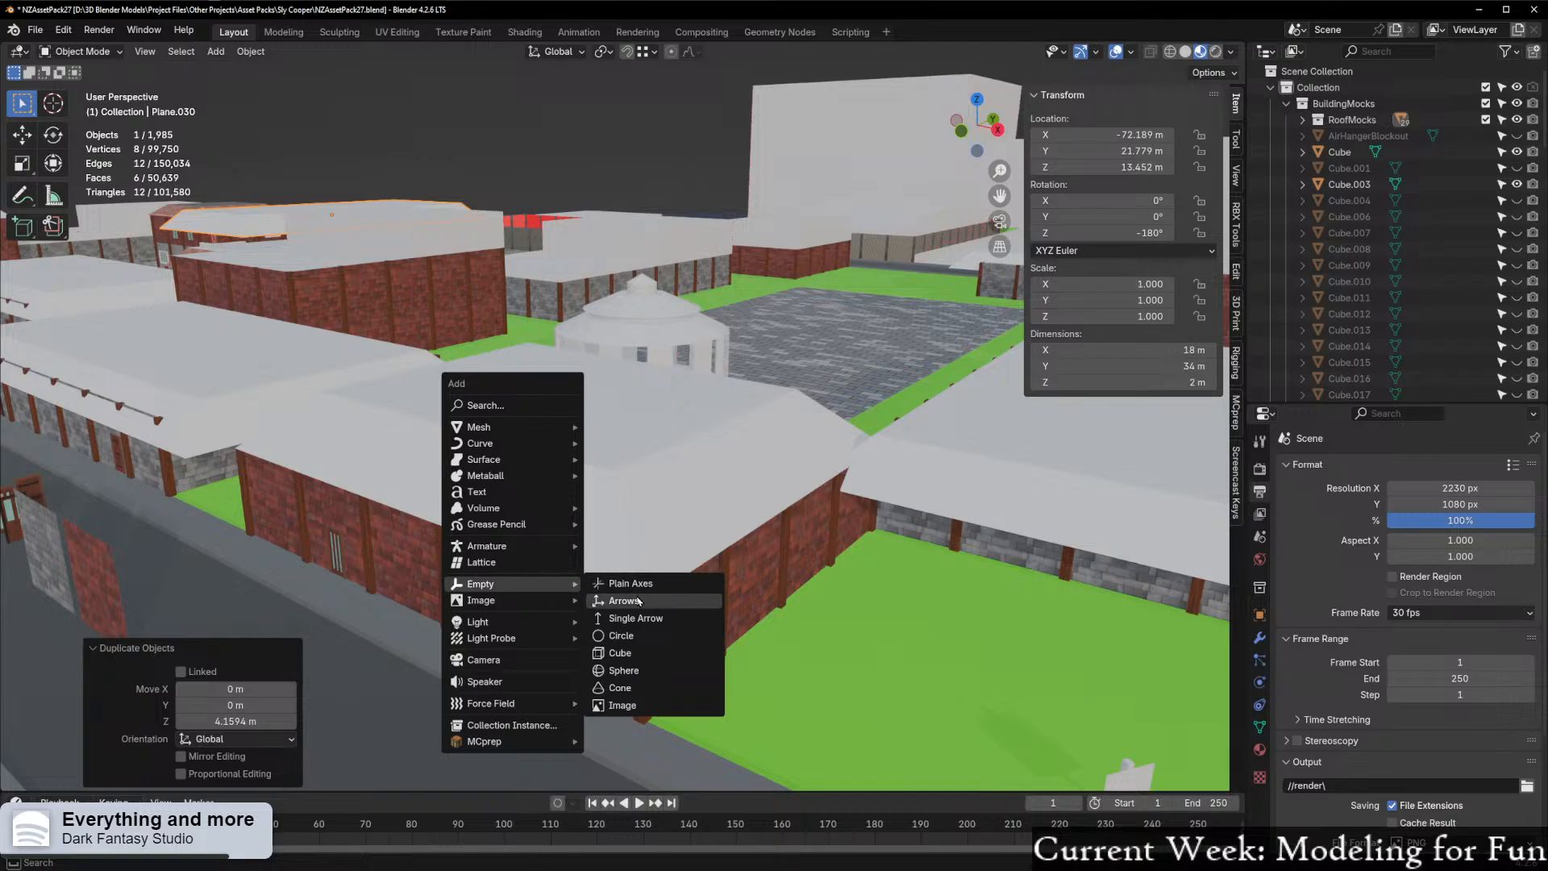
click(637, 600)
scroll(629, 439, up, 5)
key(g)
key(z)
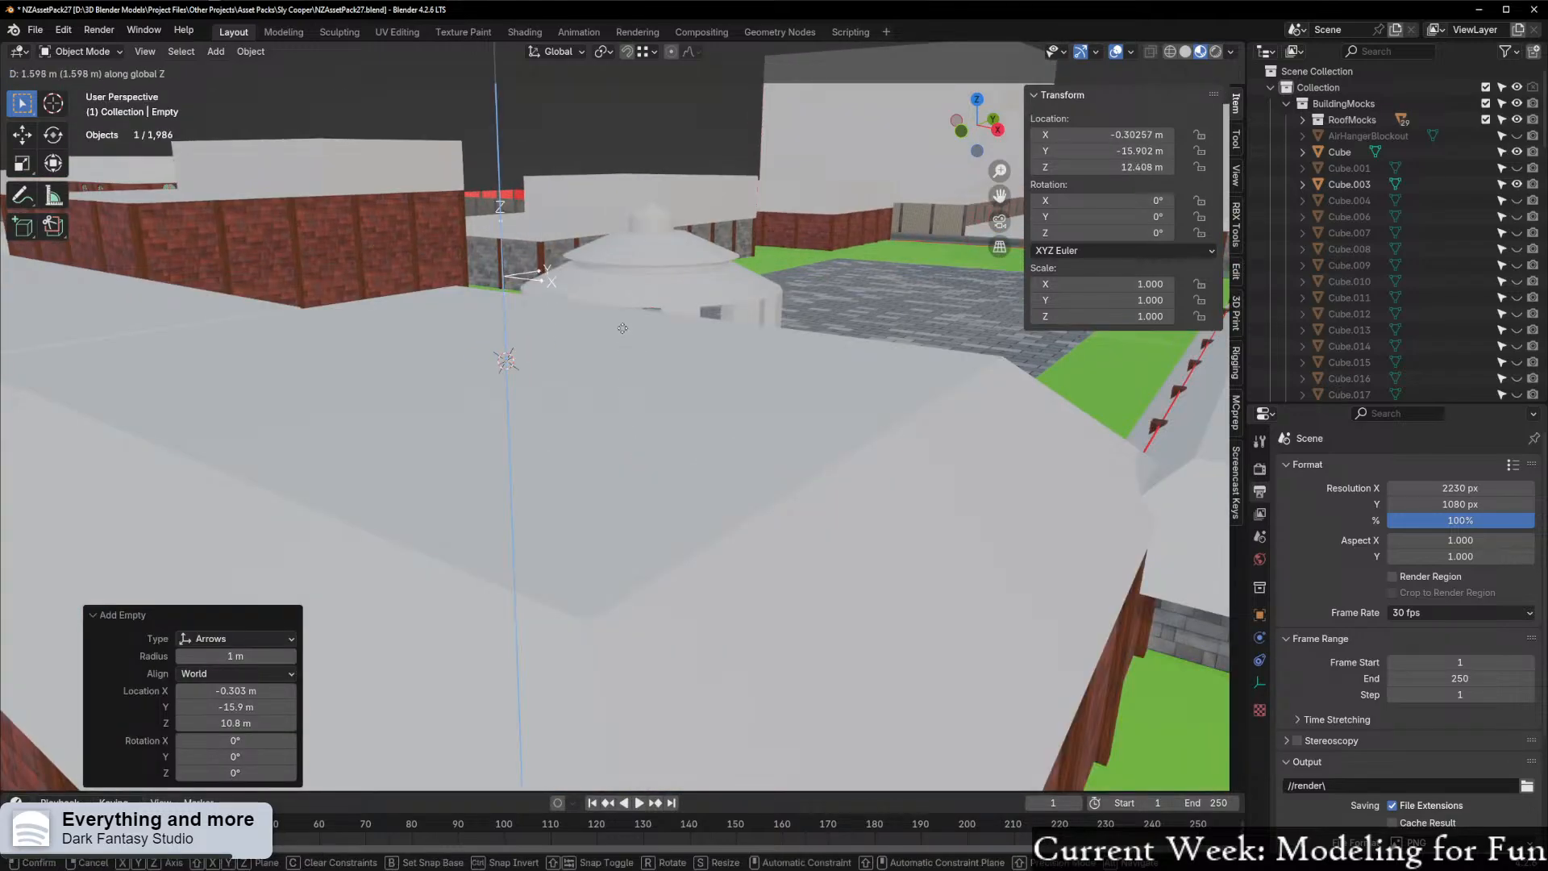
click(624, 285)
View the Arrows empty's display type and size settings
middle_drag(621, 315, 404, 370)
scroll(575, 310, down, 1)
scroll(411, 370, down, 2)
shift+middle_drag(593, 372, 446, 421)
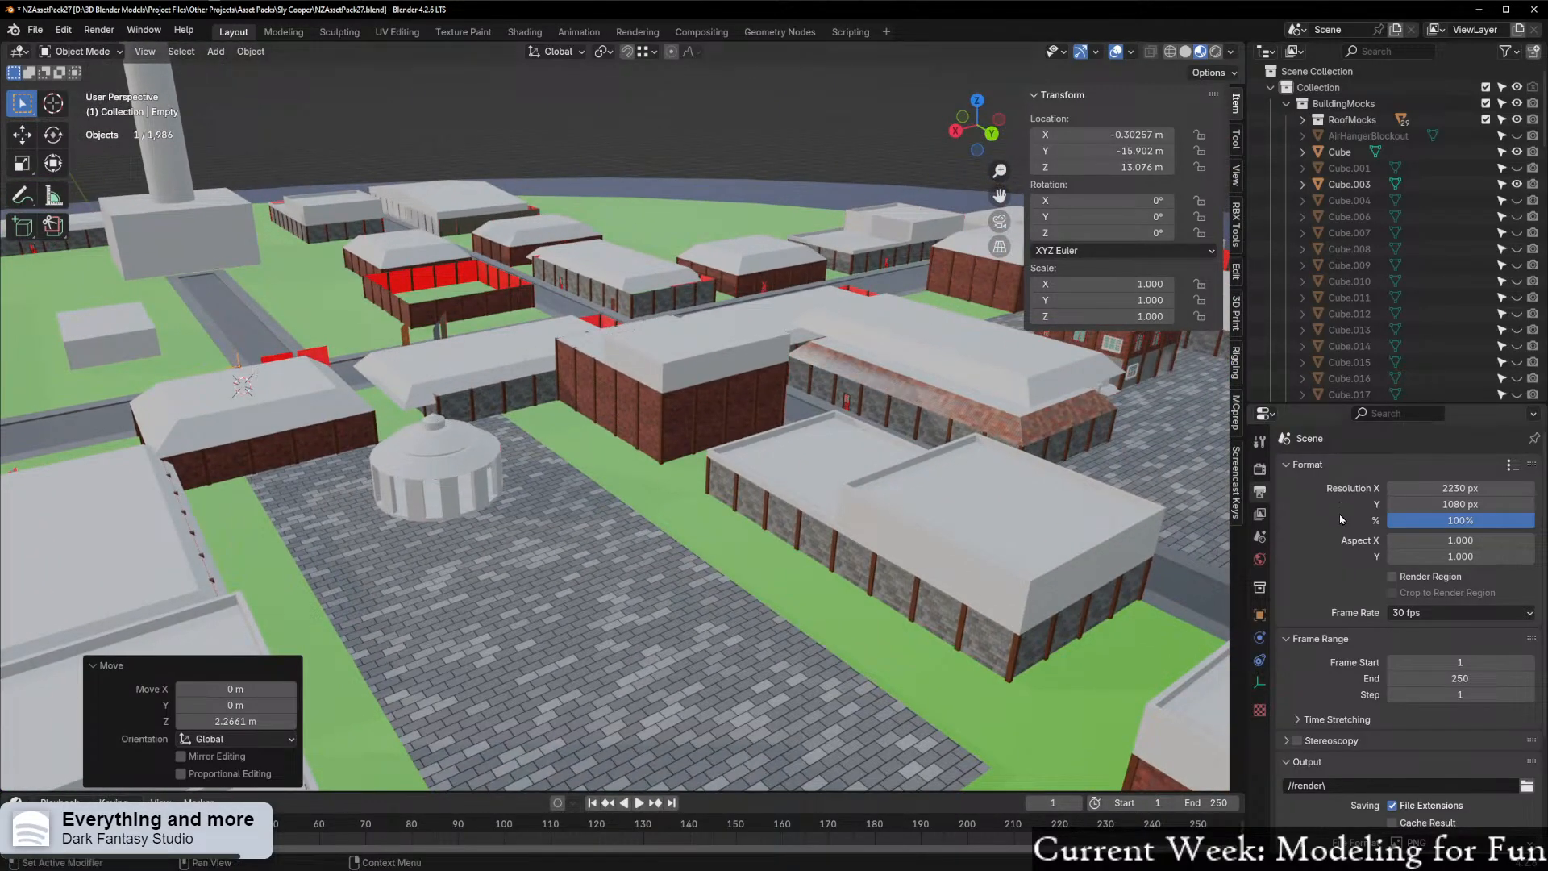
click(1258, 682)
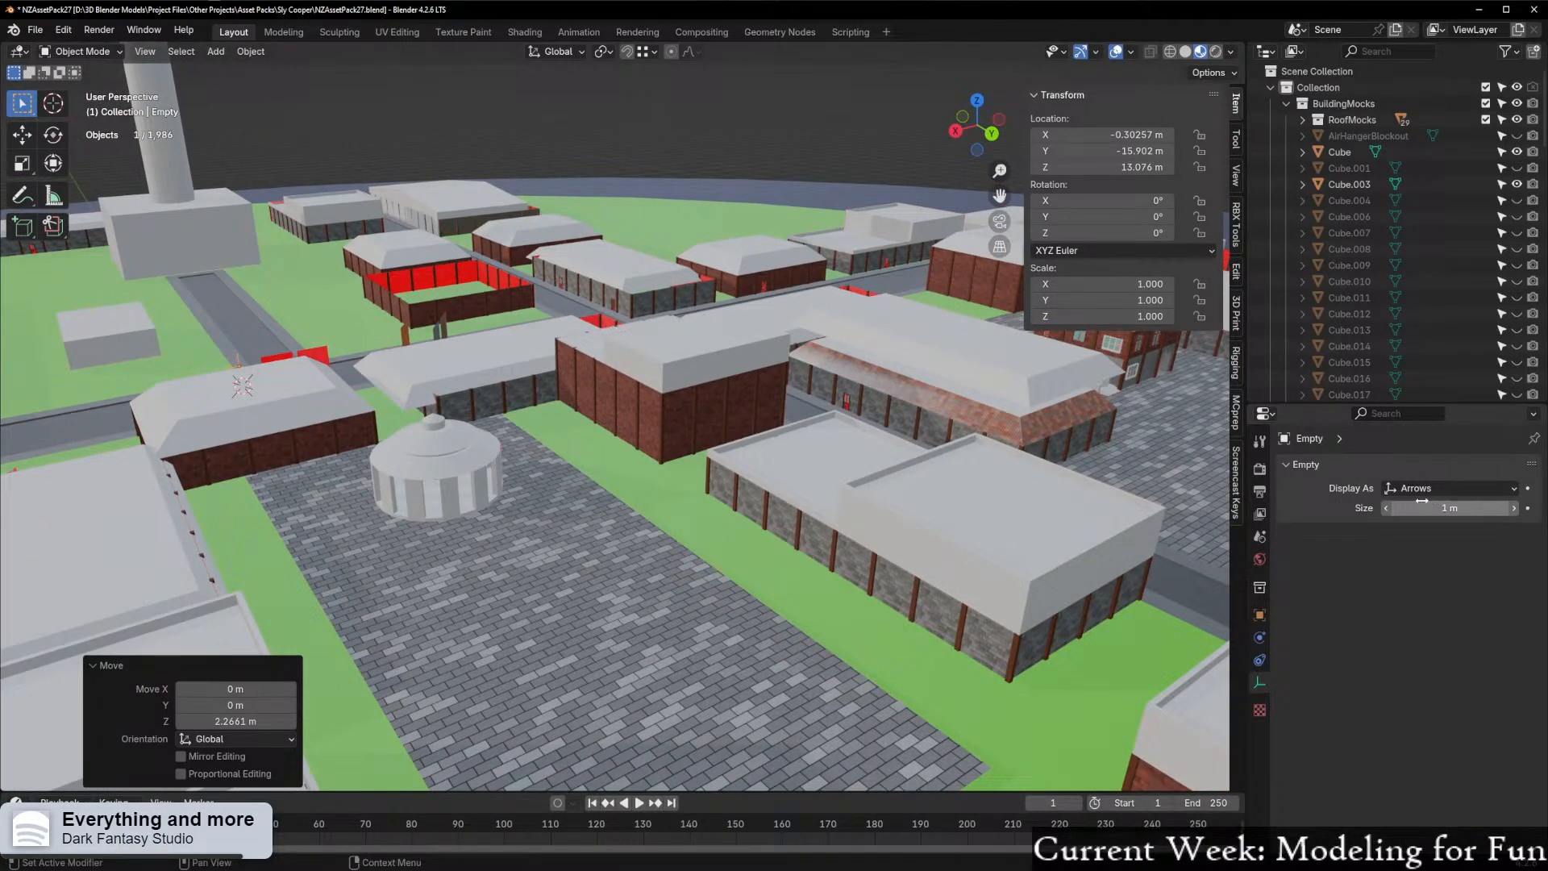
Delete the raised copy of the roof block floating above the tiled building
middle_drag(386, 474, 345, 505)
shift+middle_drag(455, 443, 350, 452)
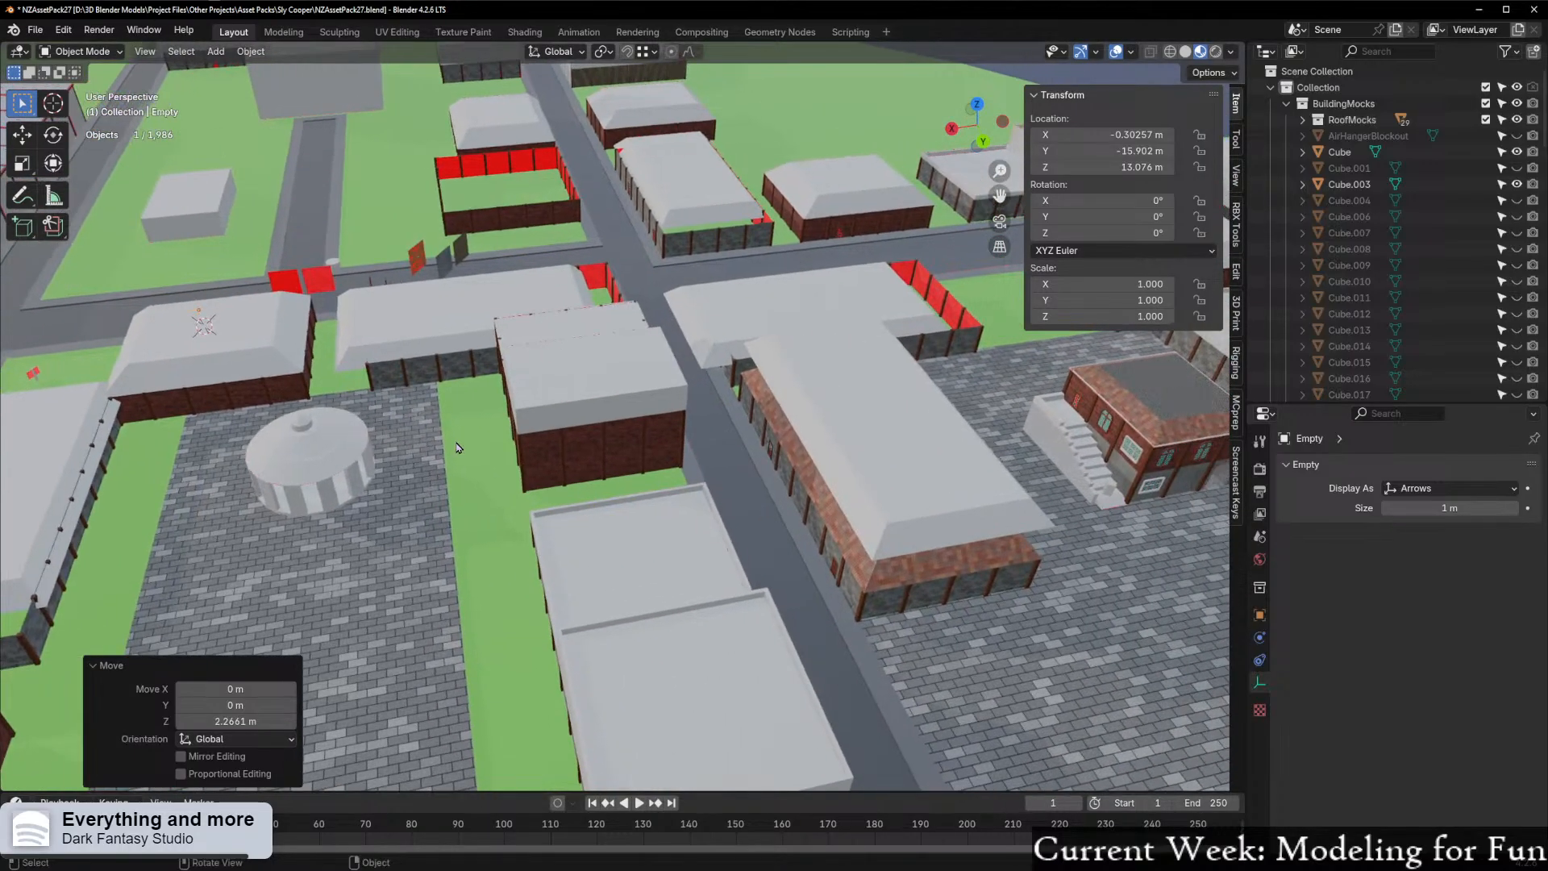
scroll(457, 448, down, 2)
scroll(520, 452, down, 2)
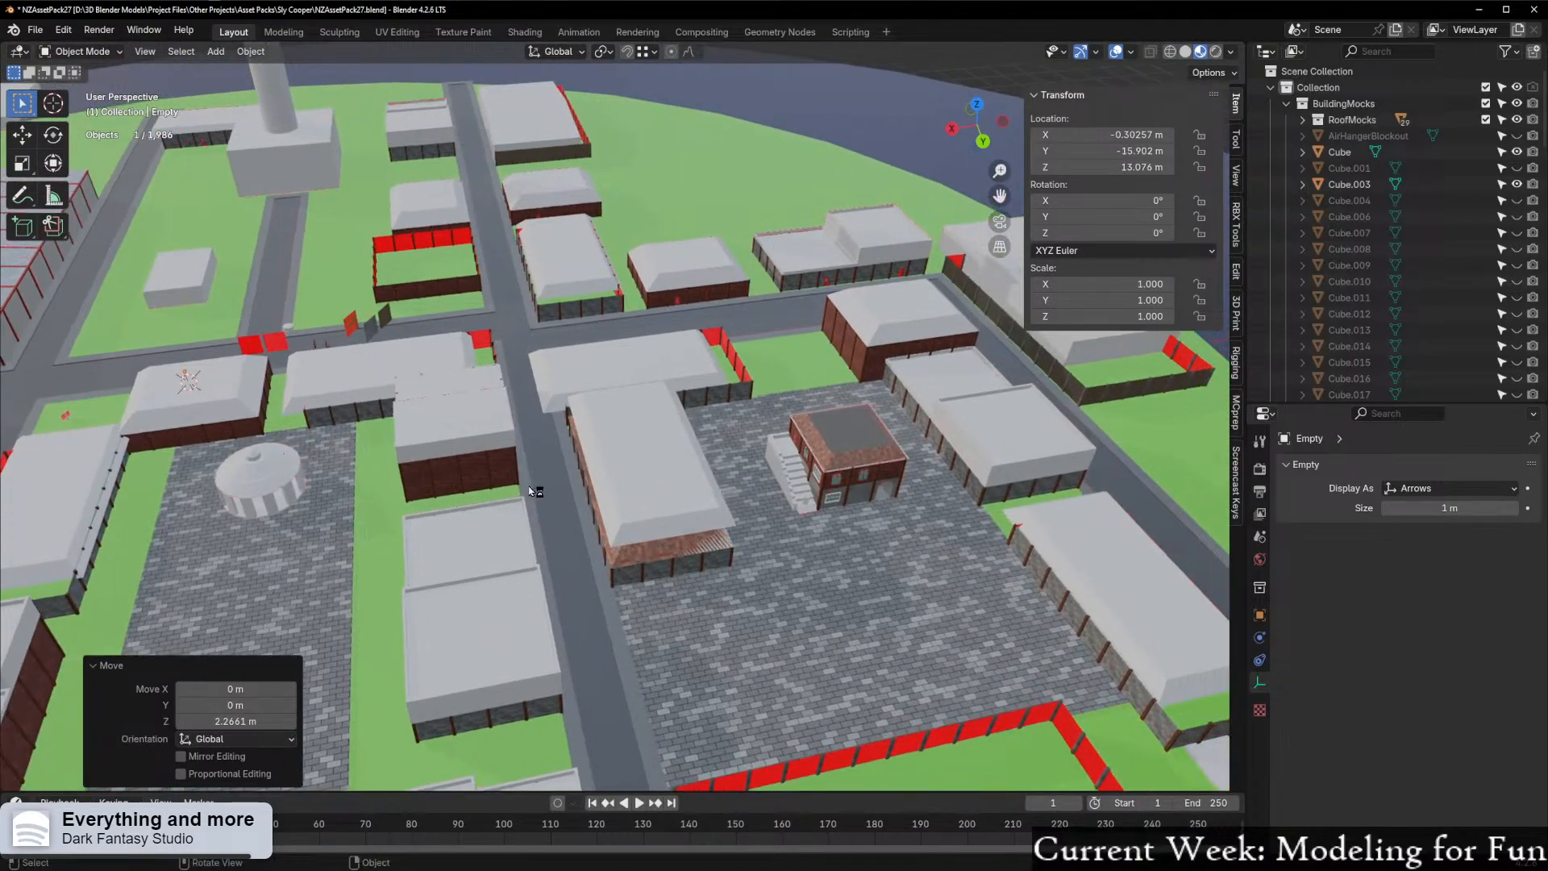
scroll(565, 500, up, 2)
middle_drag(604, 506, 621, 435)
click(683, 434)
key(Delete)
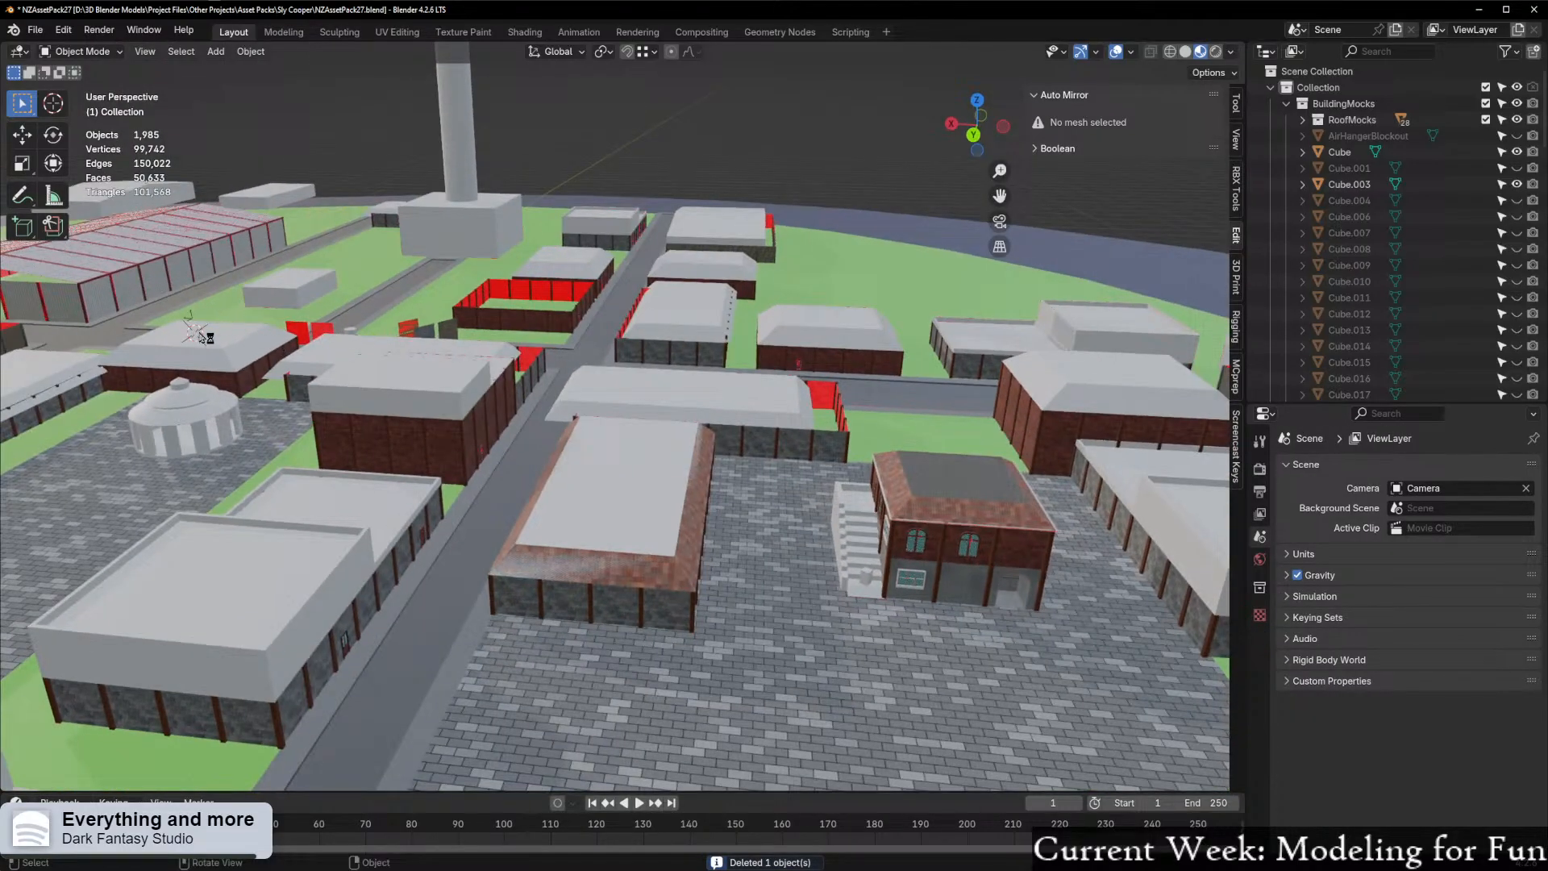
Select all of the tiled building's walls, beams, doors and roof from a see-through top view, leaving out the surrounding ground and road objects
click(198, 320)
scroll(635, 455, up, 2)
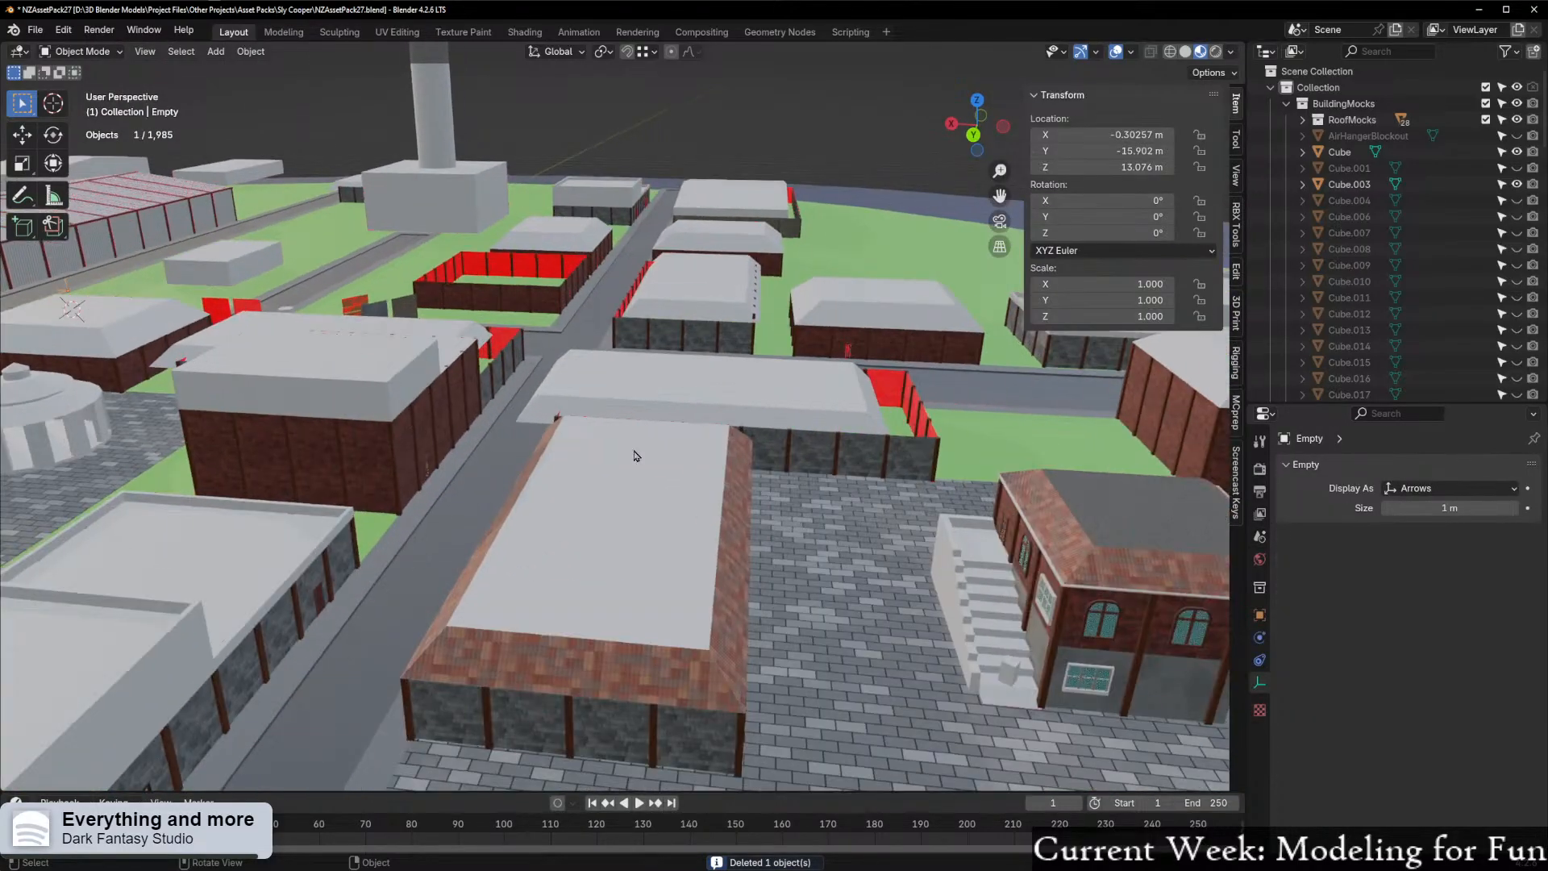
click(621, 495)
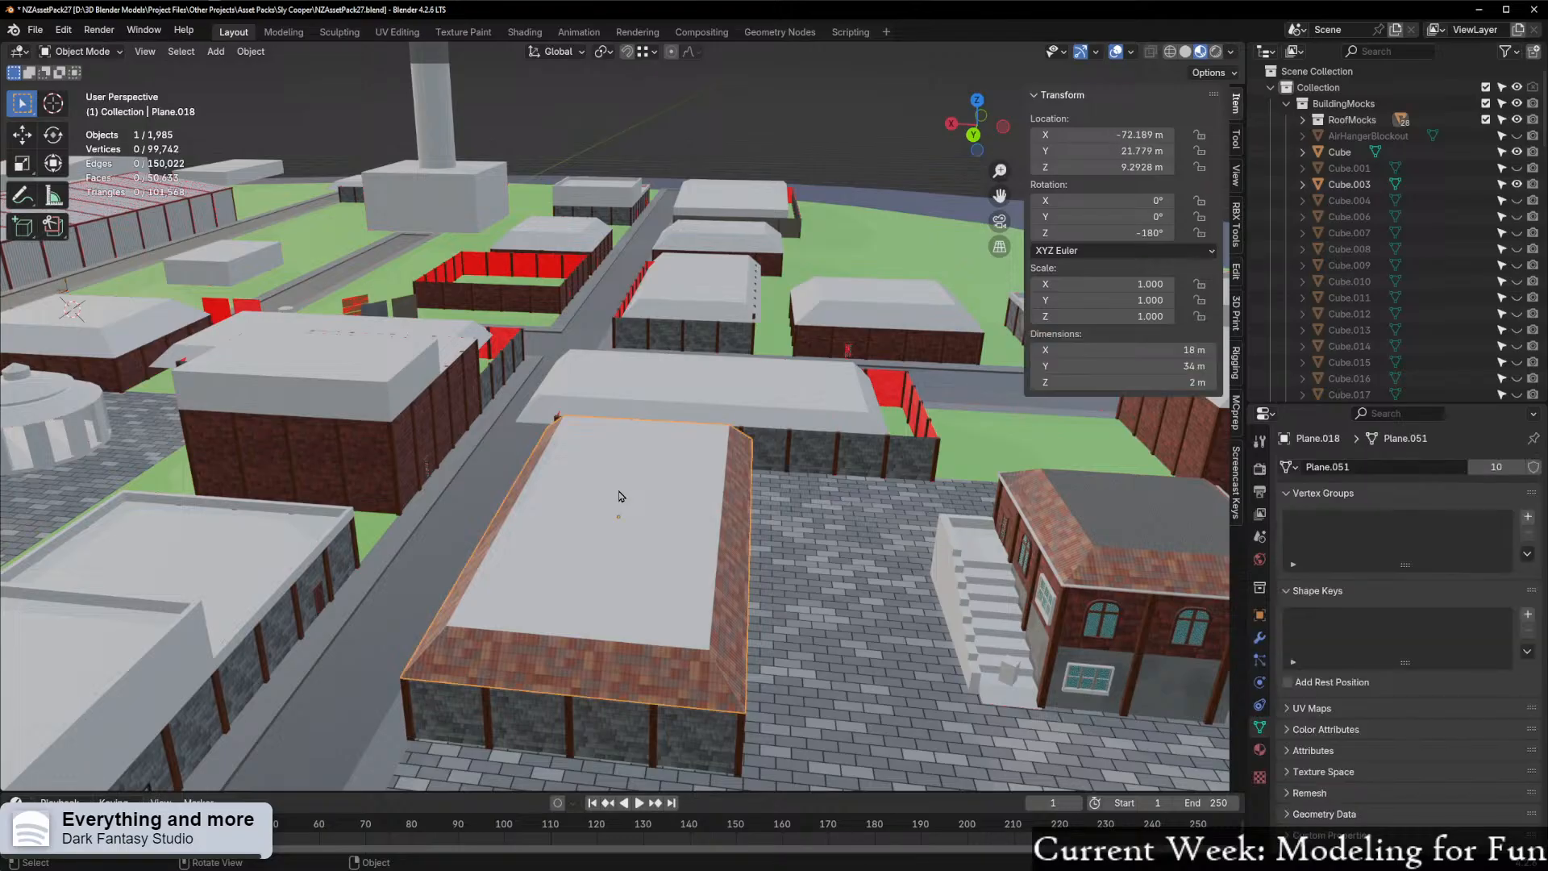
middle_drag(618, 497, 876, 572)
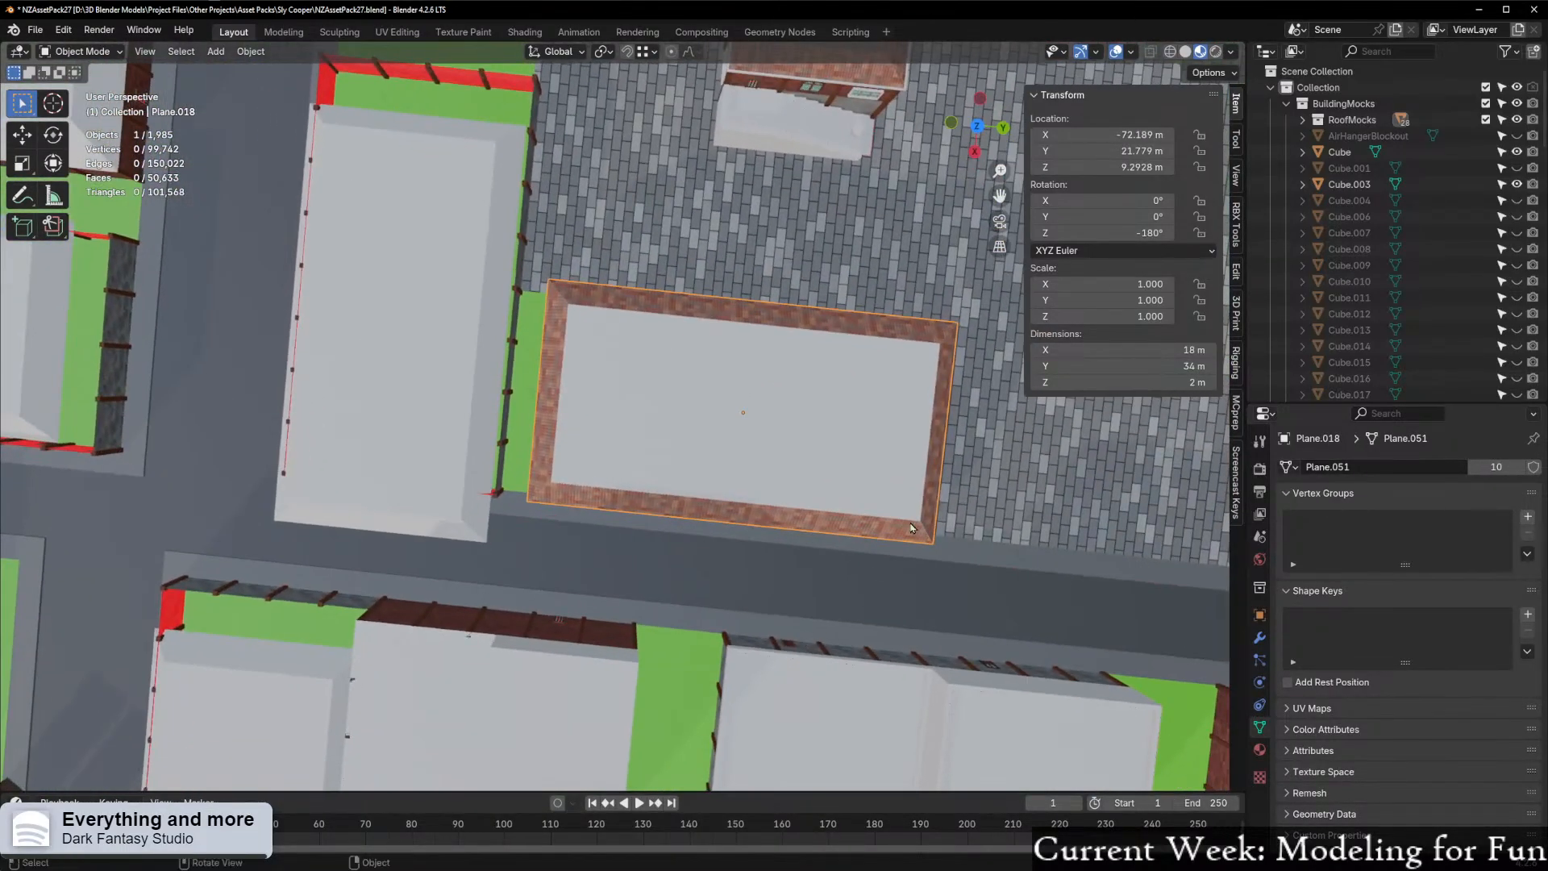
click(976, 129)
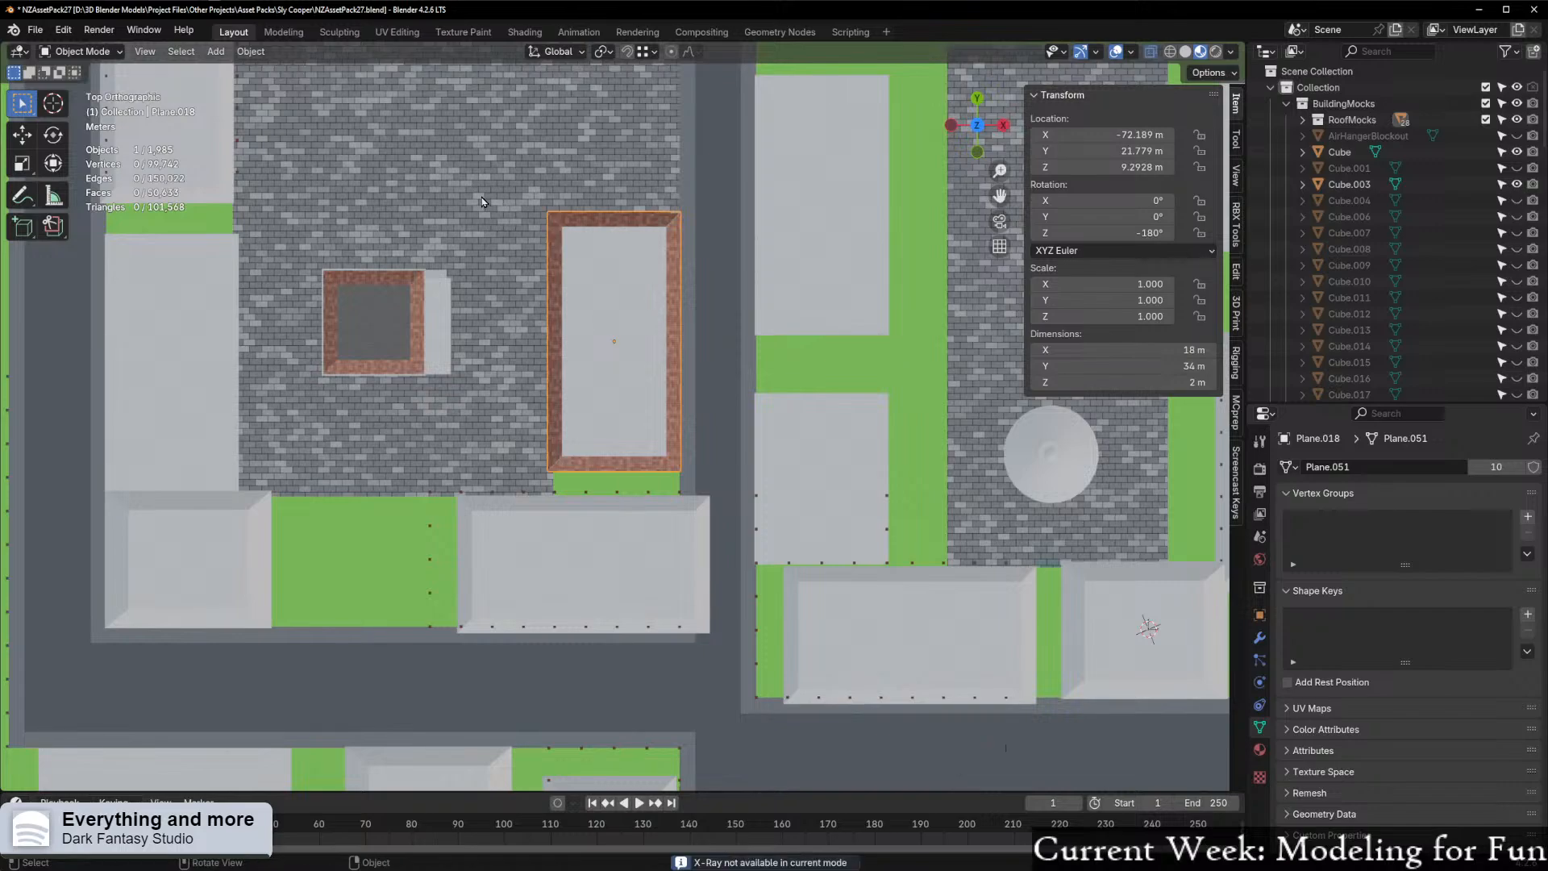
click(1185, 51)
mouse_move(483, 160)
mouse_down()
mouse_move(666, 341)
mouse_move(756, 499)
mouse_move(754, 485)
mouse_up()
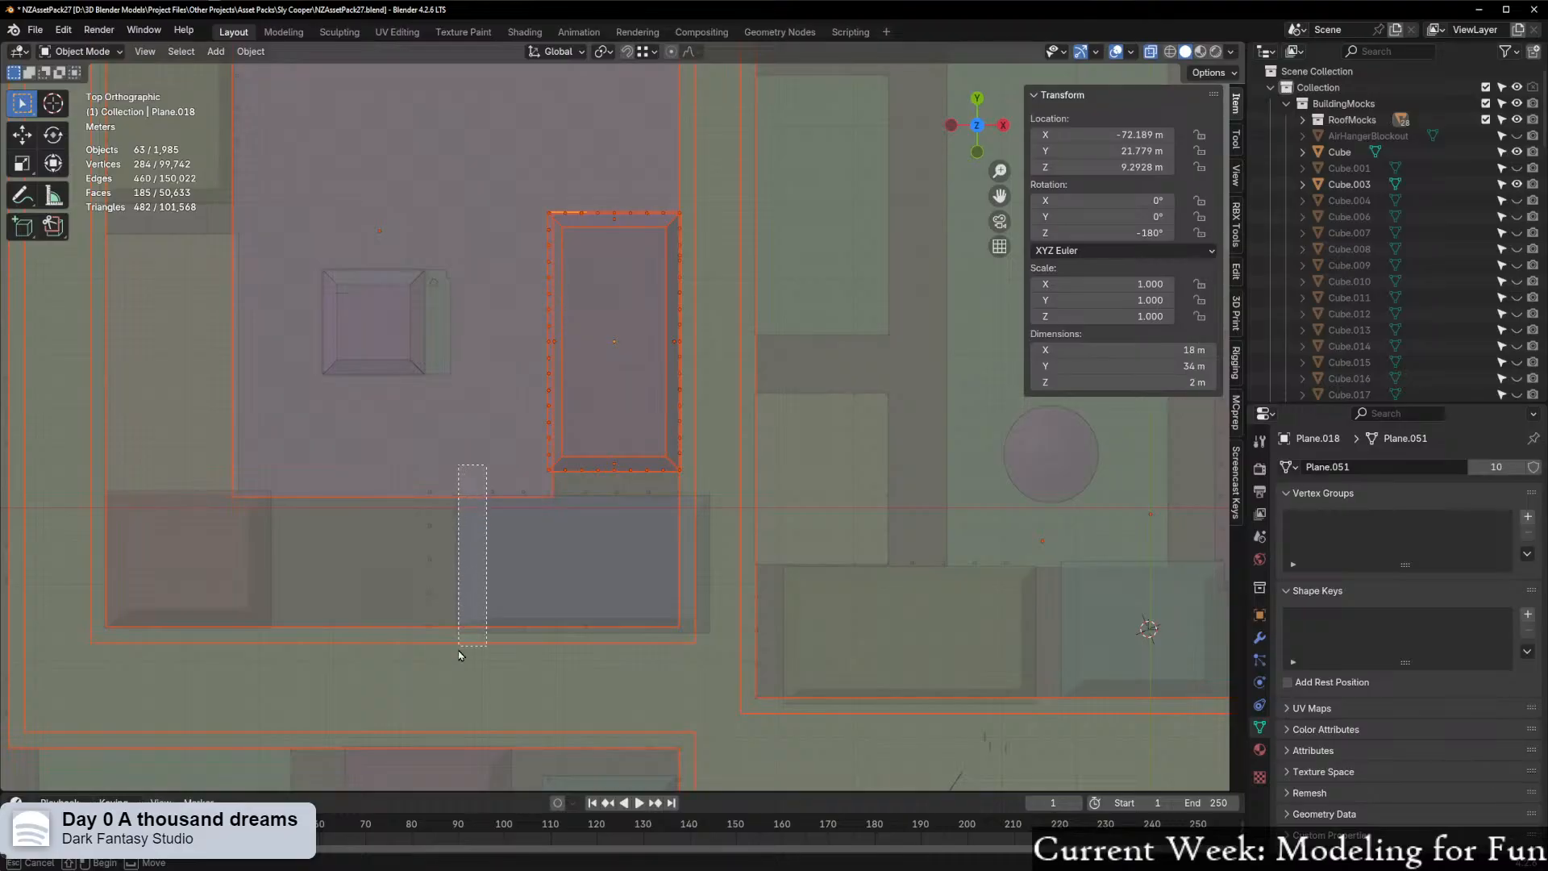
ctrl+drag(442, 736, 443, 735)
middle_drag(756, 601, 526, 408)
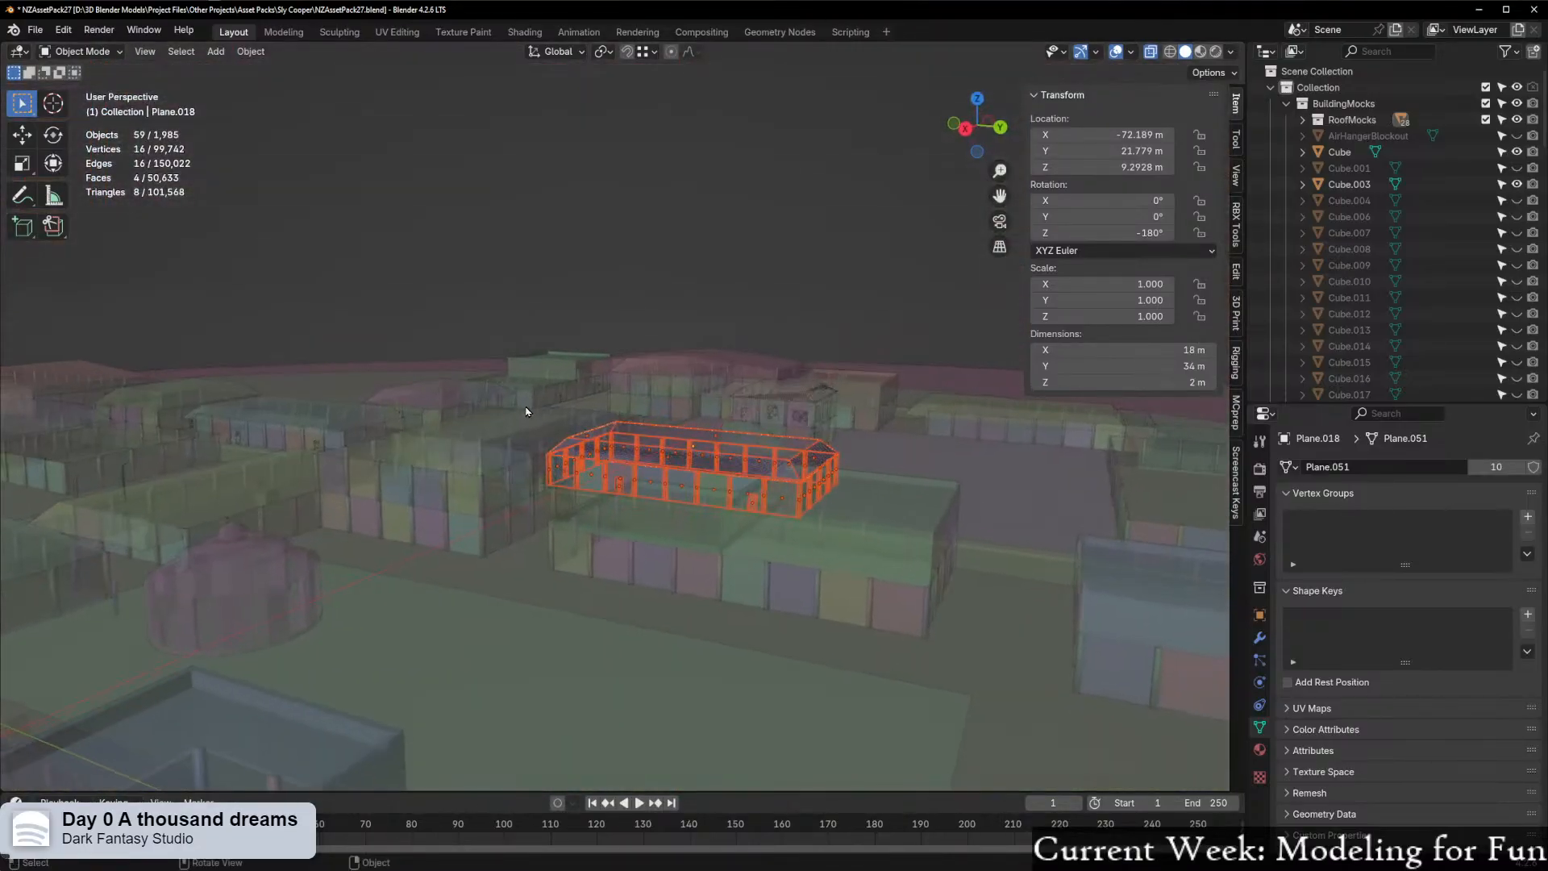
scroll(592, 462, up, 3)
middle_drag(591, 461, 640, 514)
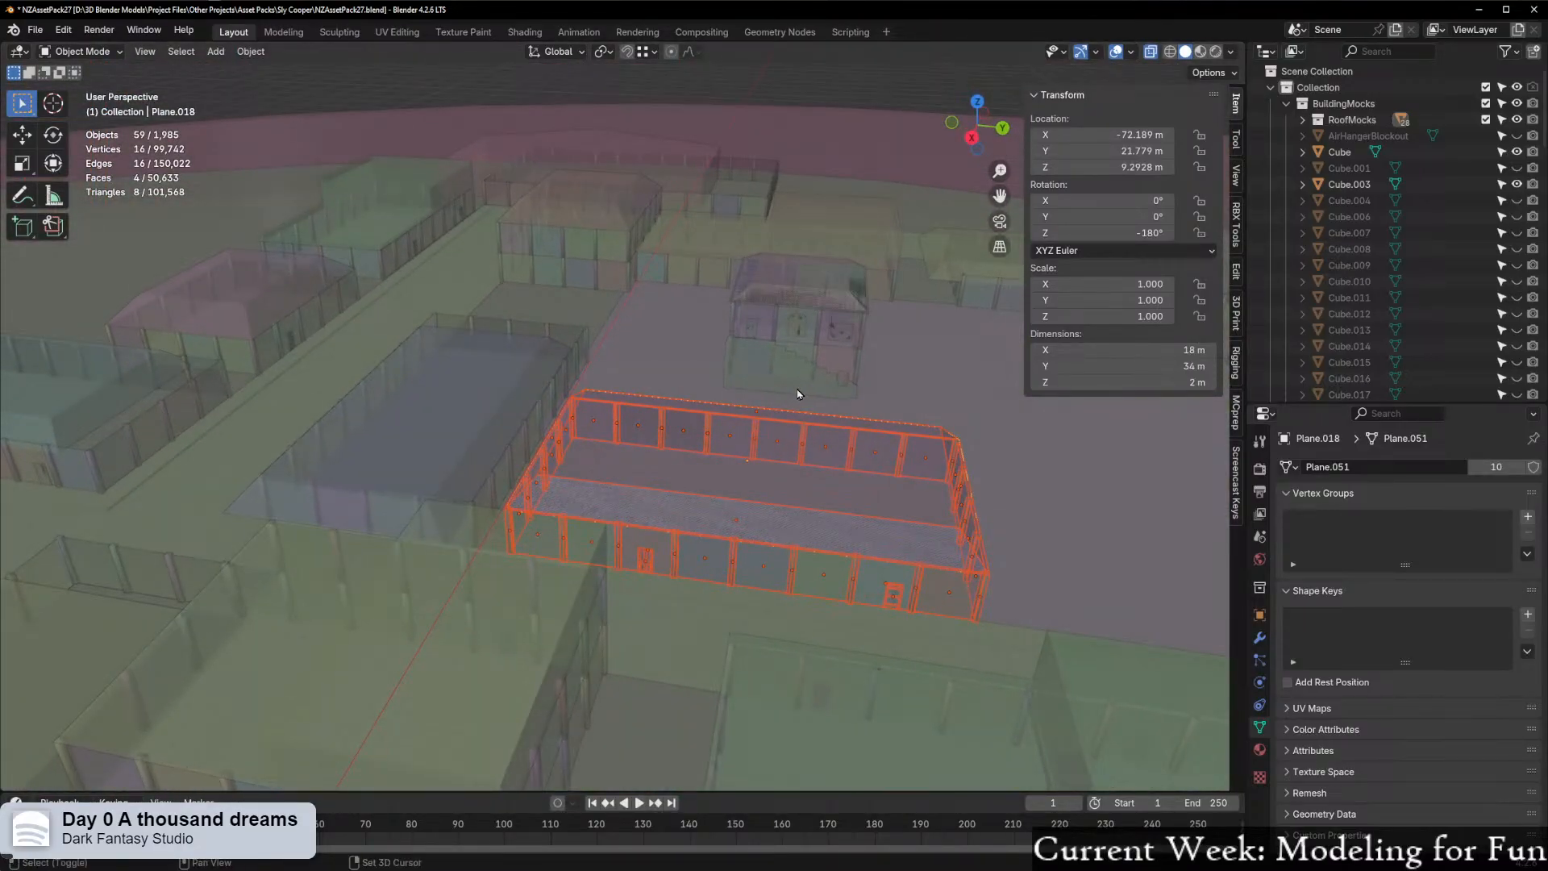
Snap the 3D cursor to the centre of the selected building parts and return to the material preview
key(shift+s)
click(788, 486)
middle_drag(836, 479, 679, 431)
middle_drag(679, 436, 686, 433)
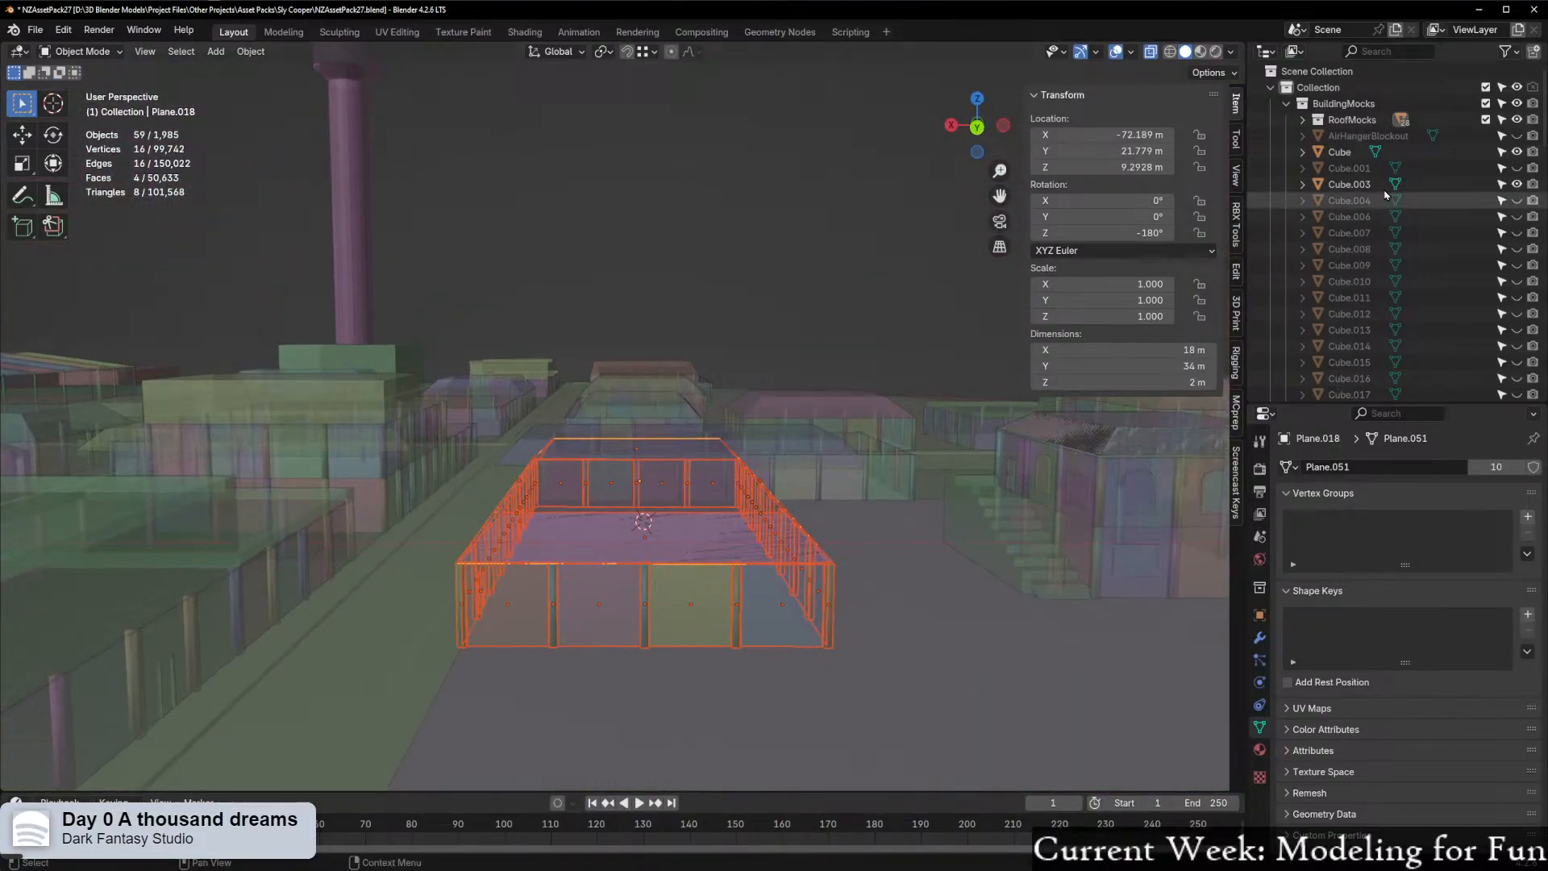
click(1200, 52)
Select the Arrows empty above the roof beside the round pavilion's square and snap it to the 3D cursor in the tiled building
scroll(600, 427, down, 6)
middle_drag(595, 434, 679, 498)
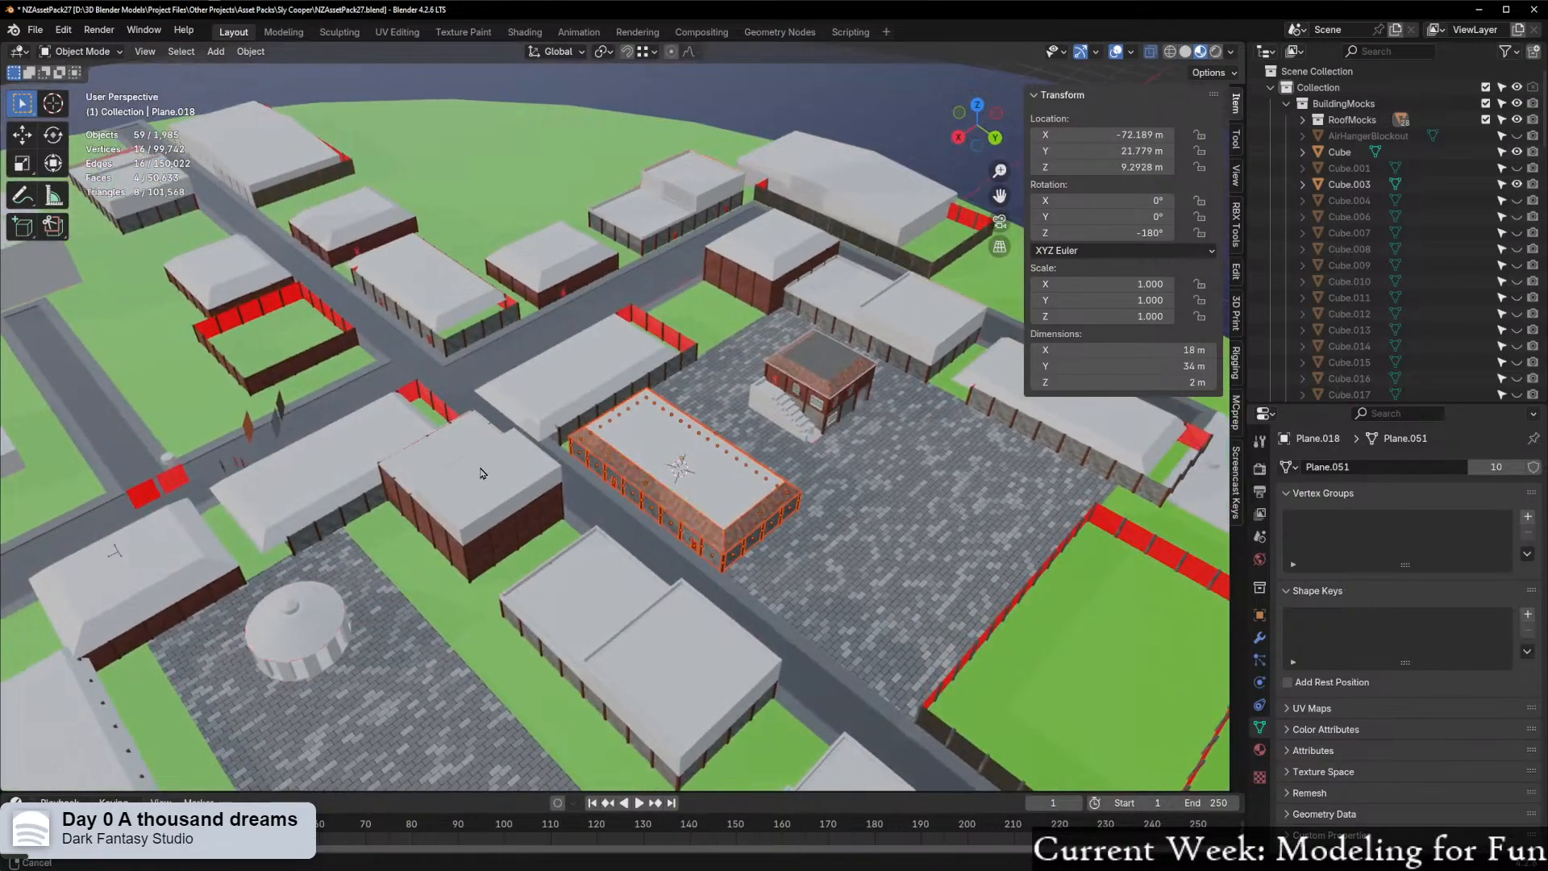
shift+middle_drag(117, 542, 497, 459)
scroll(498, 460, up, 2)
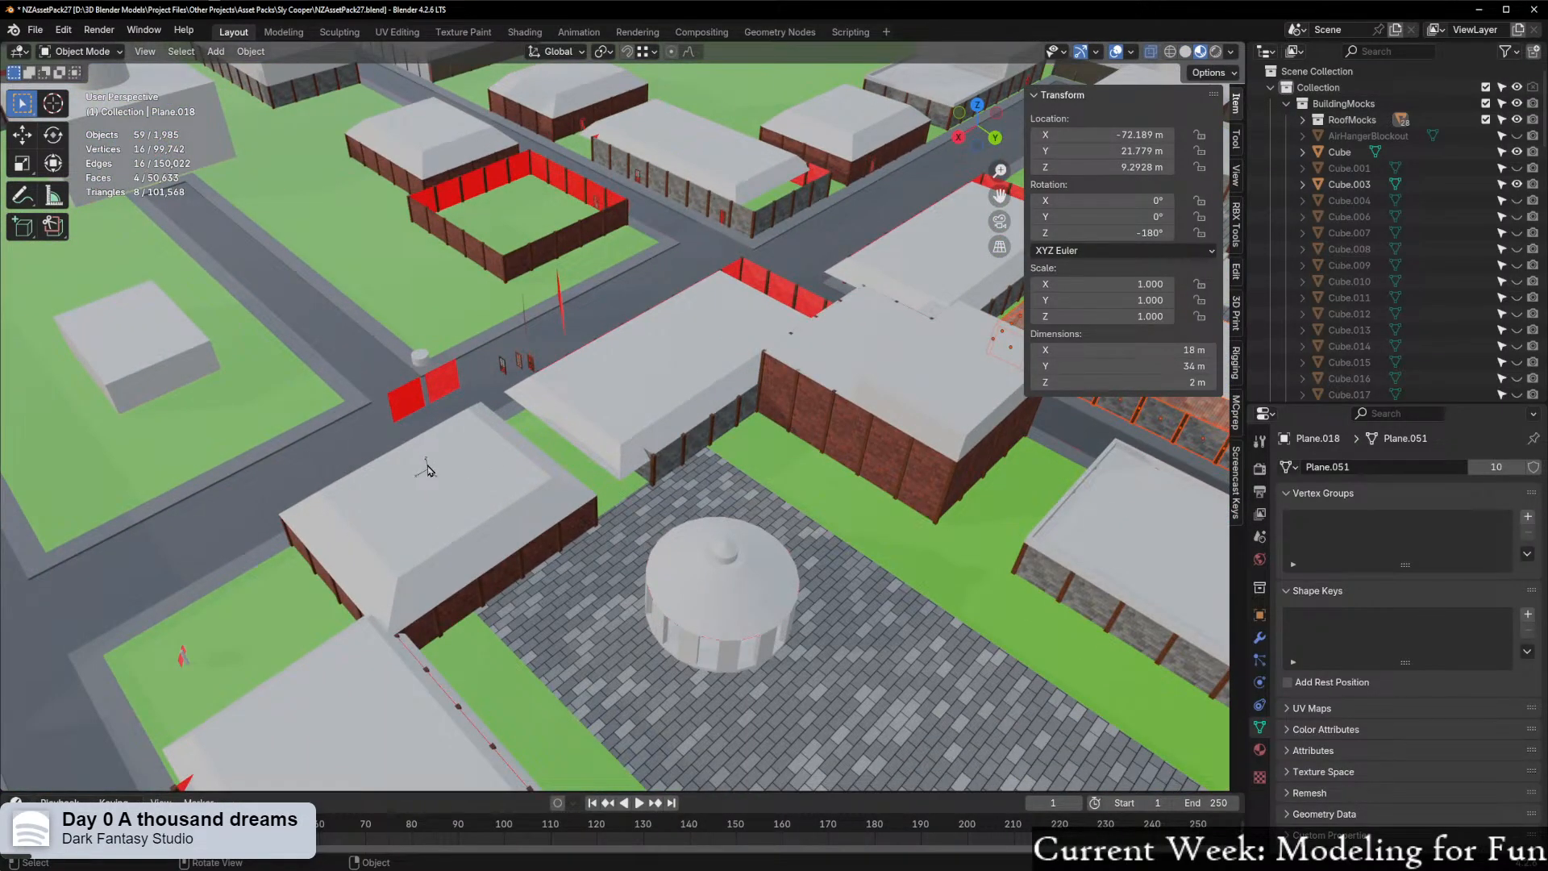
click(427, 469)
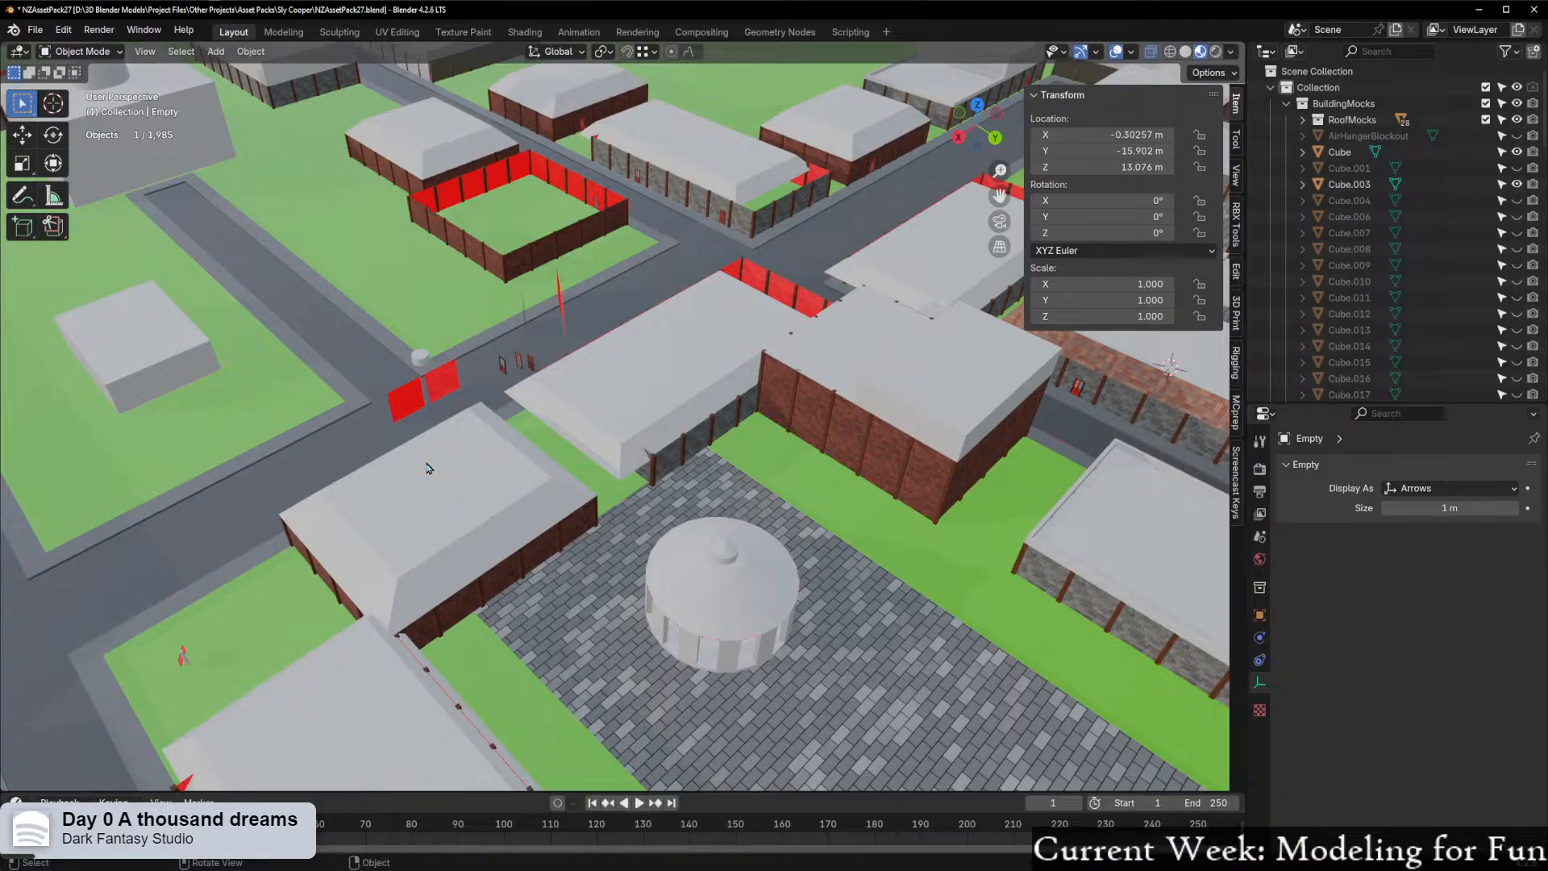
key(shift+s)
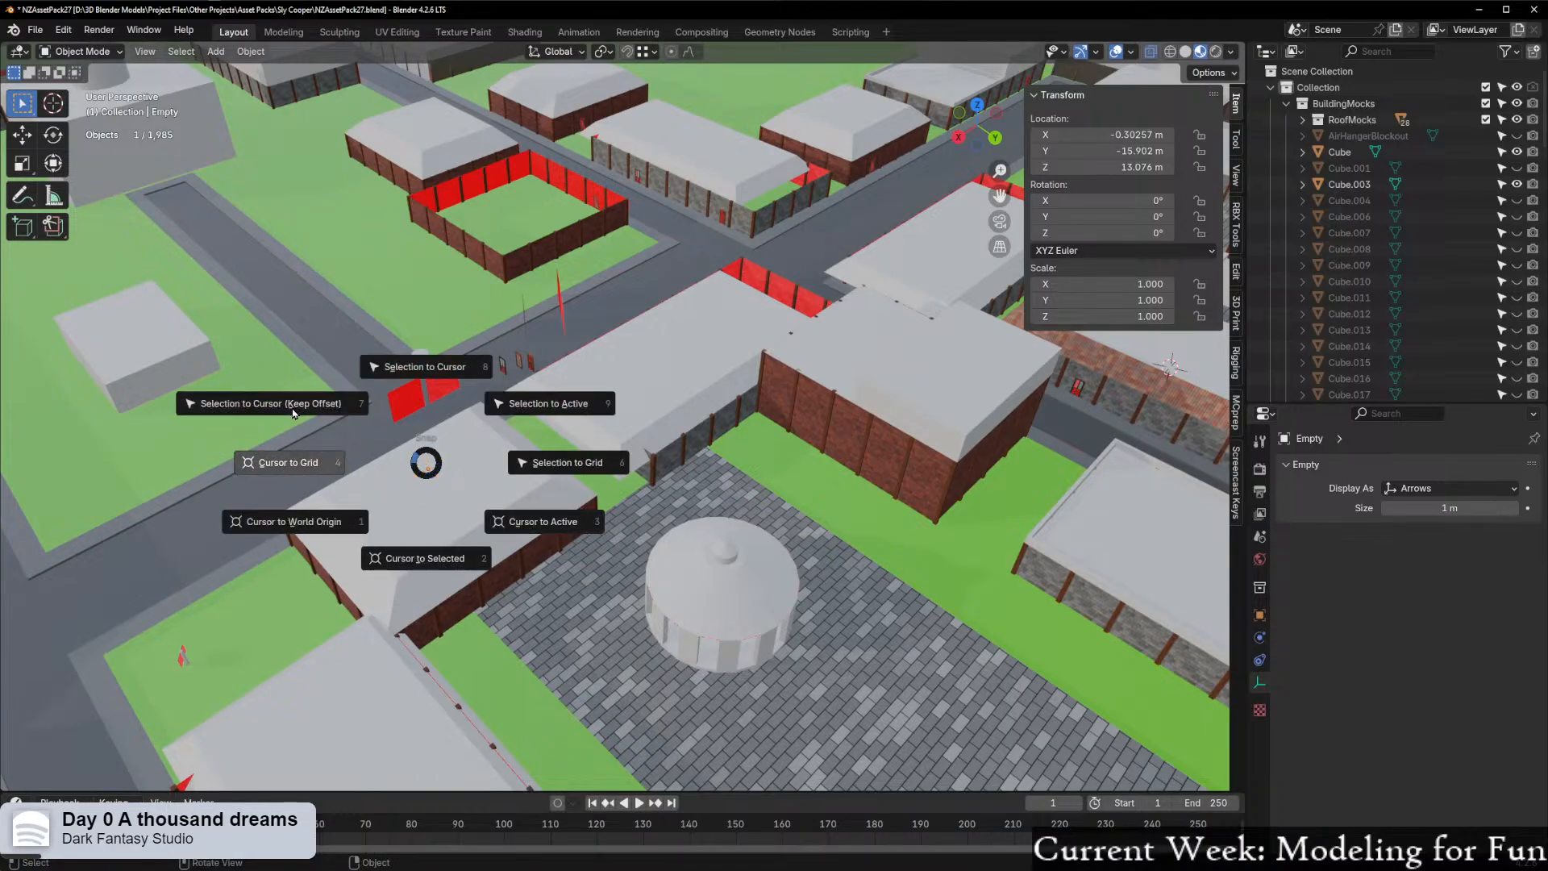
click(410, 368)
Examine the Arrows empty's position and size from above and from inside the tiled building
scroll(413, 372, down, 4)
shift+middle_drag(927, 439, 659, 527)
scroll(483, 432, up, 6)
click(1304, 121)
click(1306, 122)
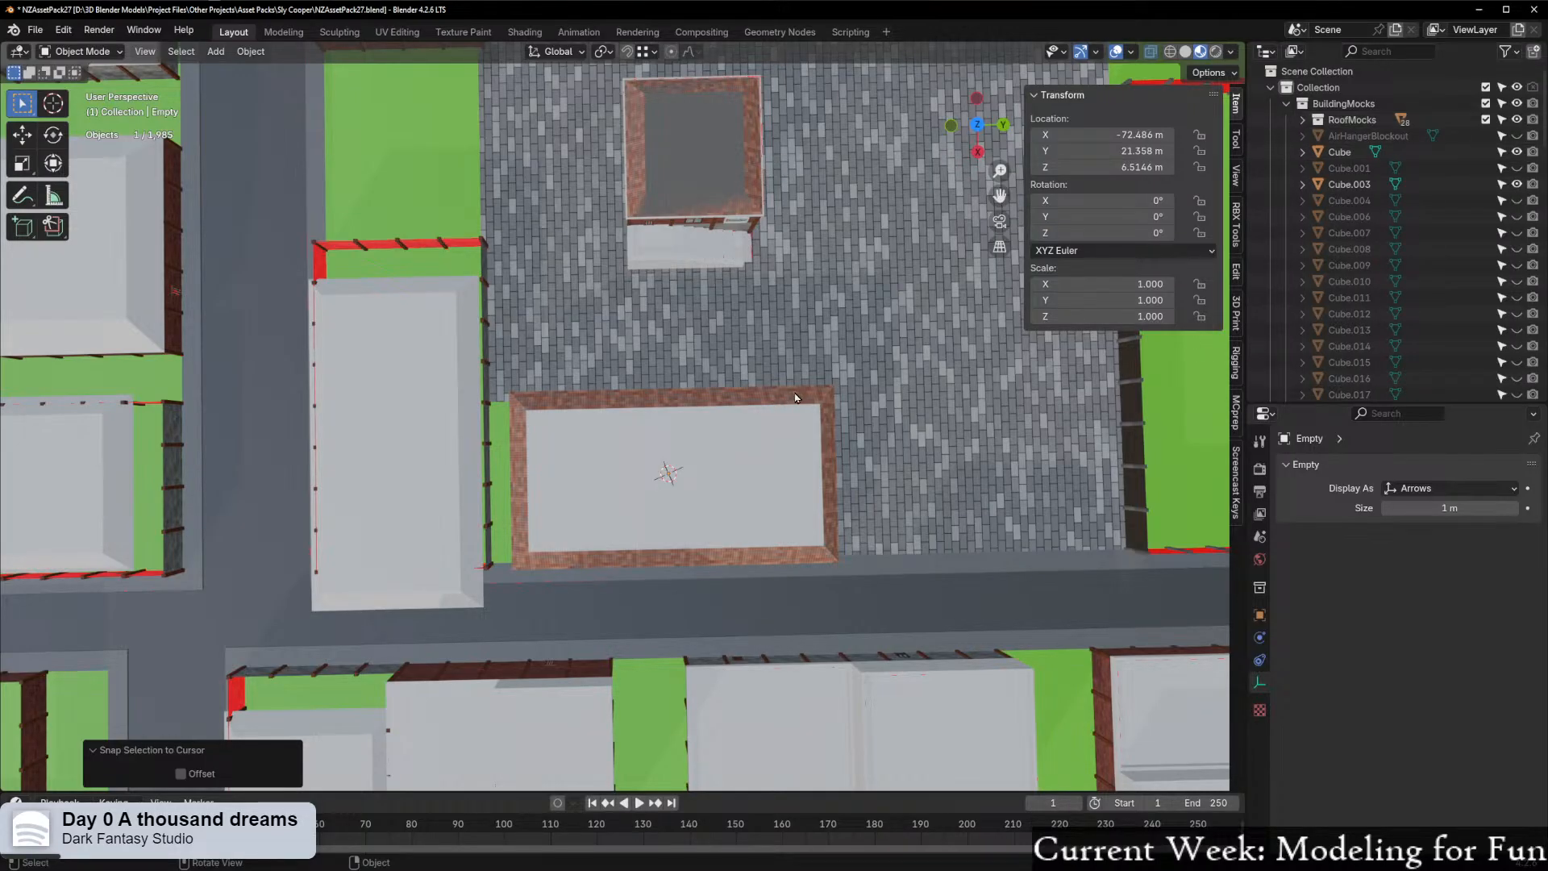
scroll(698, 436, up, 6)
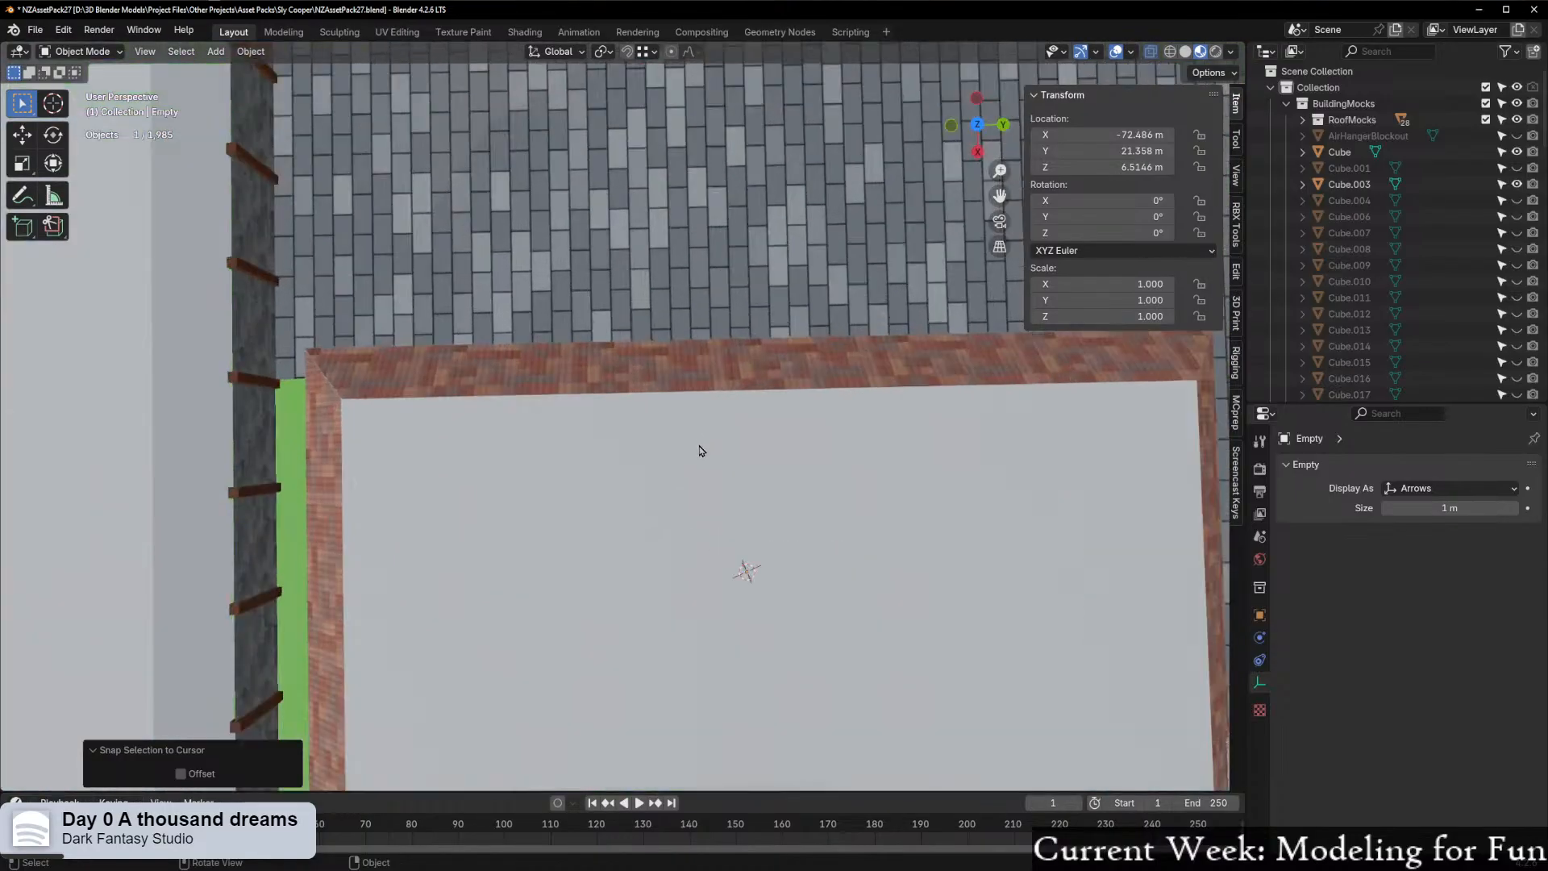
middle_drag(742, 490, 704, 366)
scroll(710, 361, up, 4)
scroll(718, 355, up, 3)
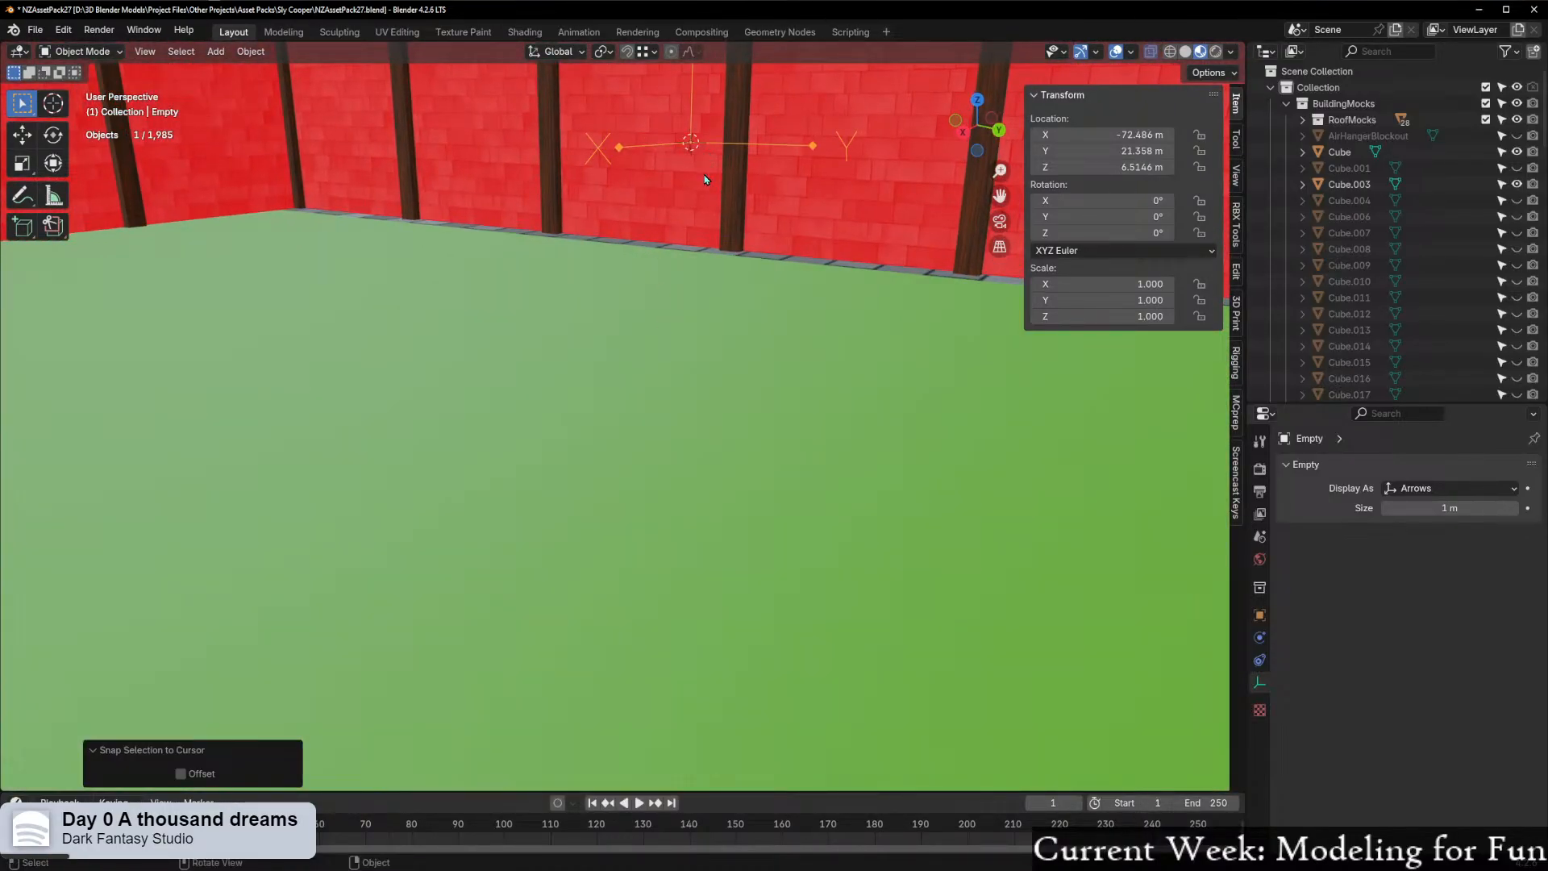
Replace the Arrows empty with a Single Arrow empty at the 3D cursor inside the tiled building
key(Delete)
key(shift+a)
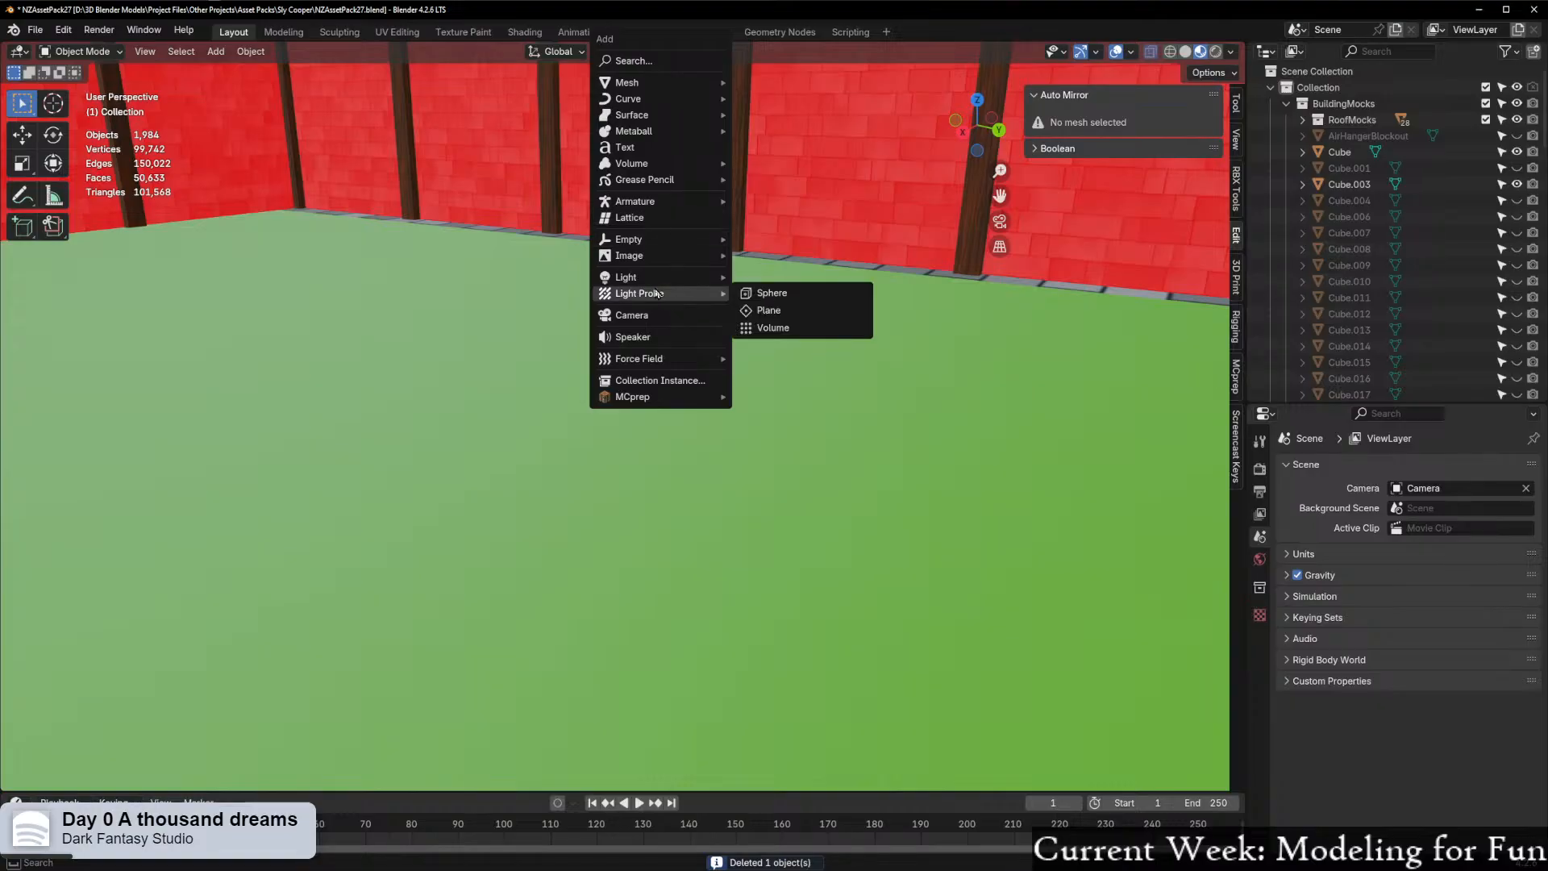
mouse_move(660, 247)
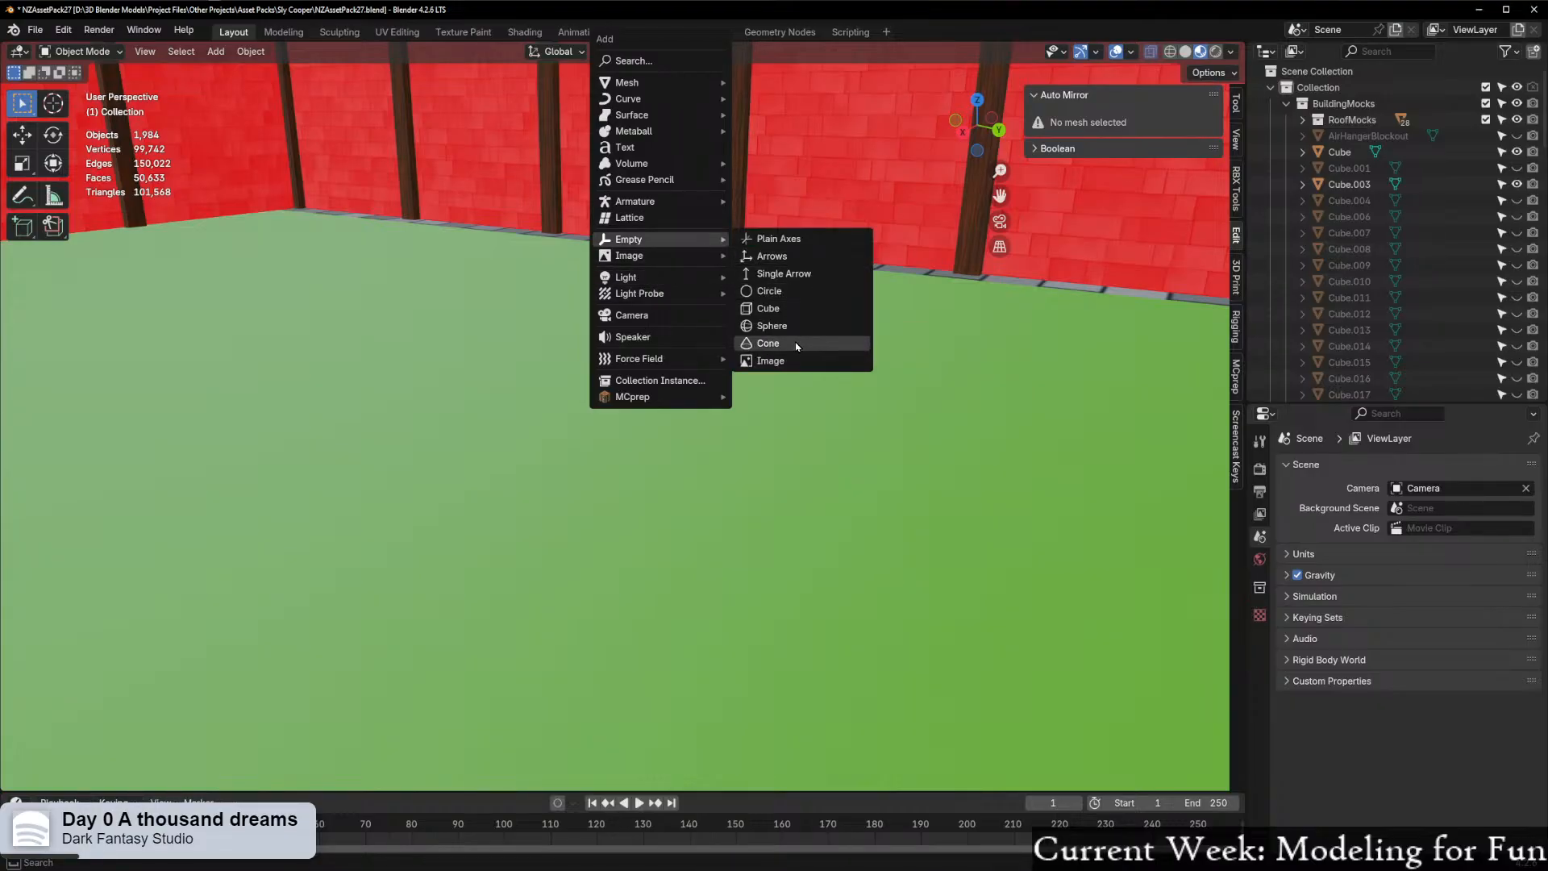
click(778, 275)
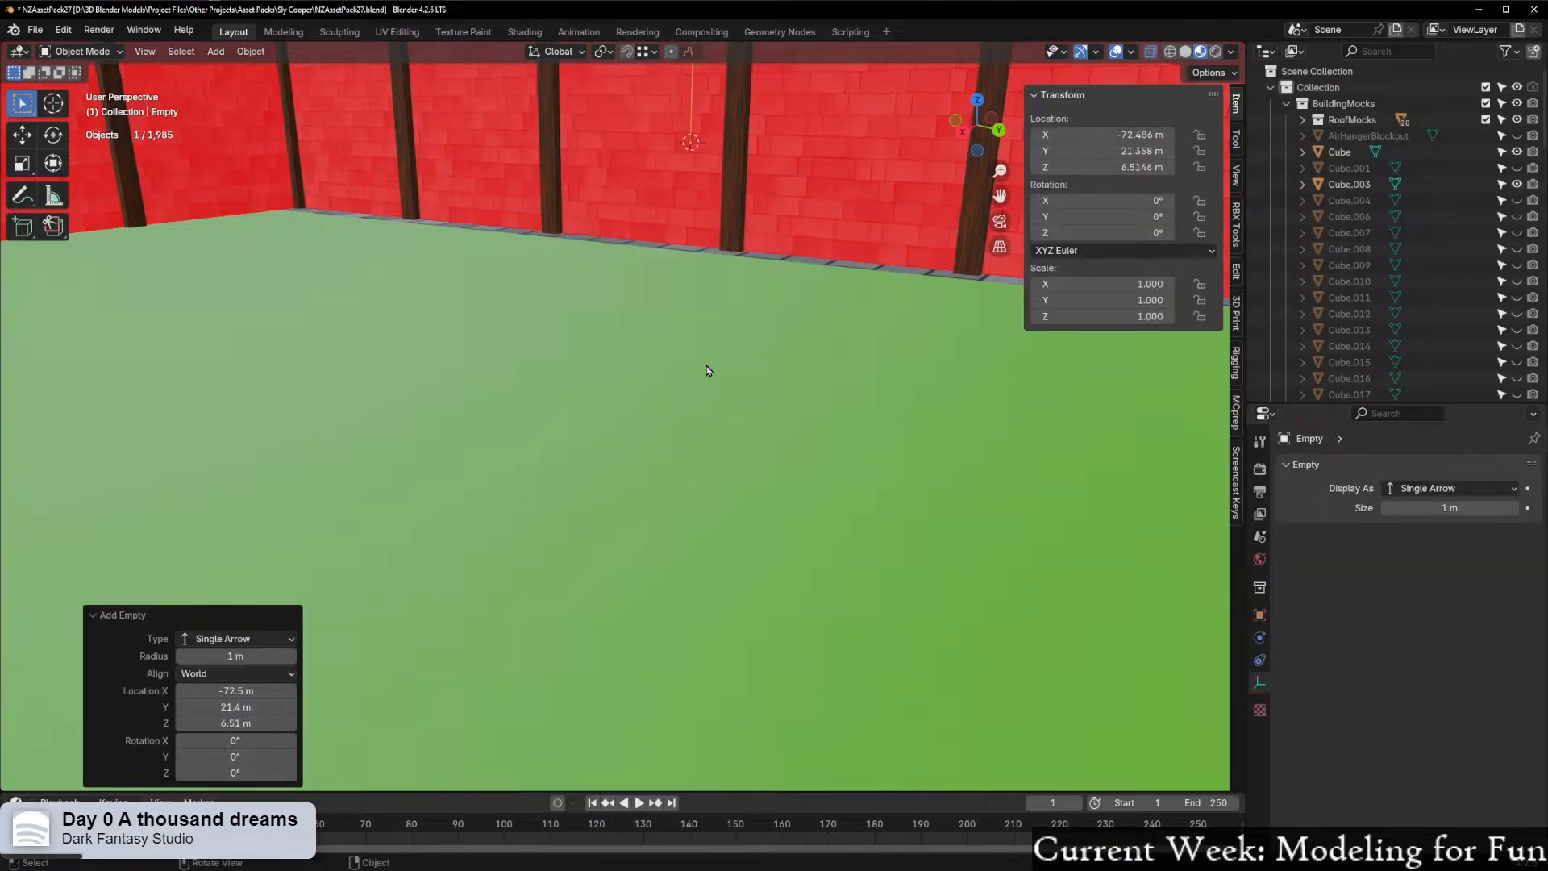
Scale the Single Arrow empty up by 10.3 so it rises above the roof, and apply its scale
scroll(709, 369, down, 5)
key(s)
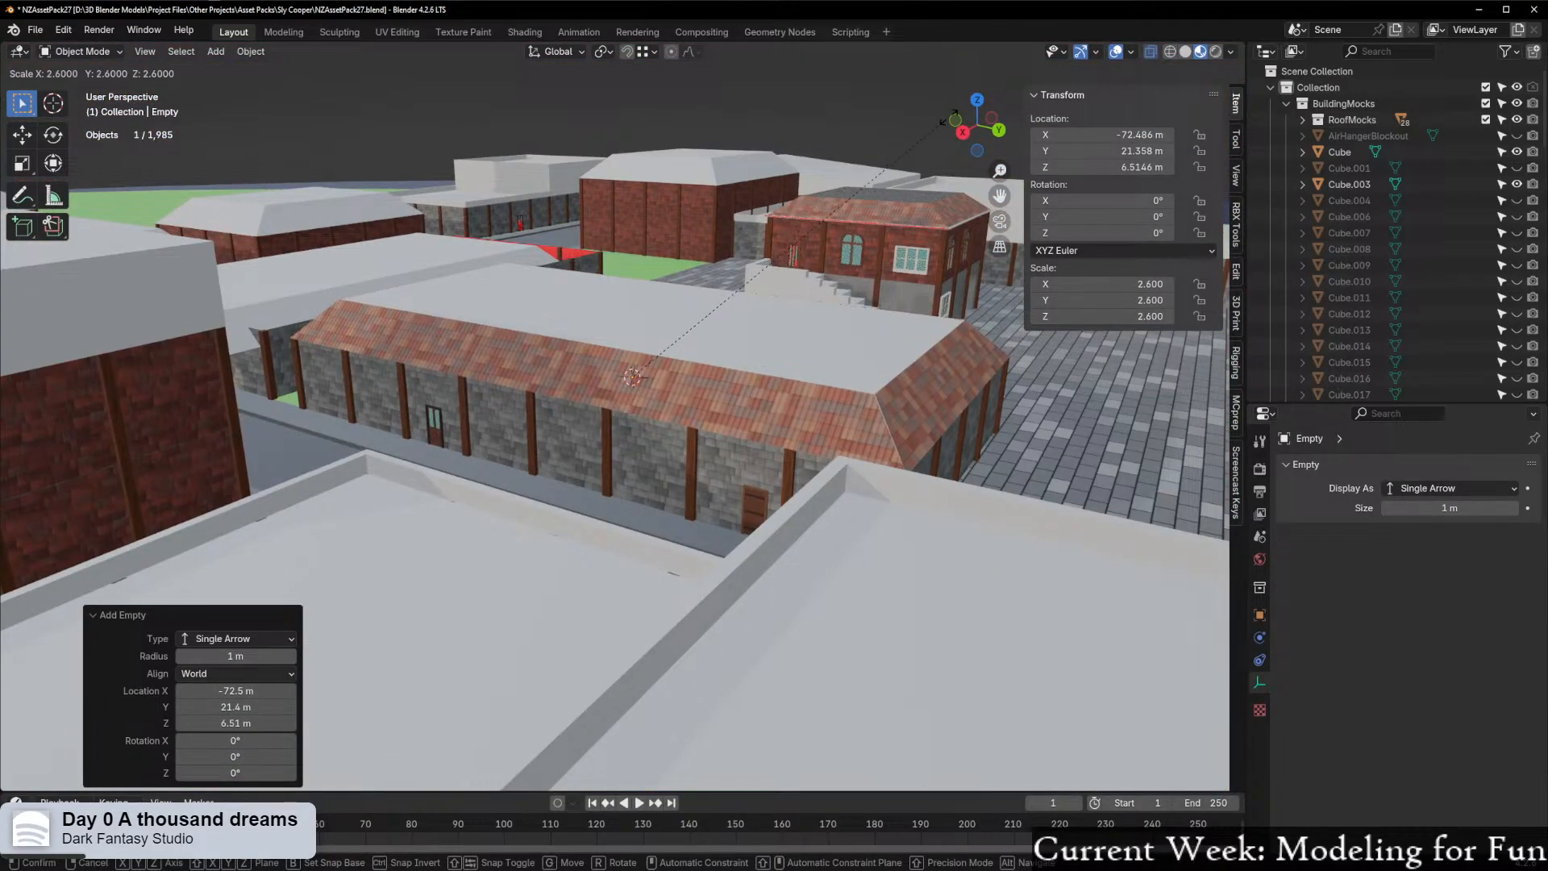
click(729, 273)
scroll(738, 339, up, 2)
key(ctrl+a)
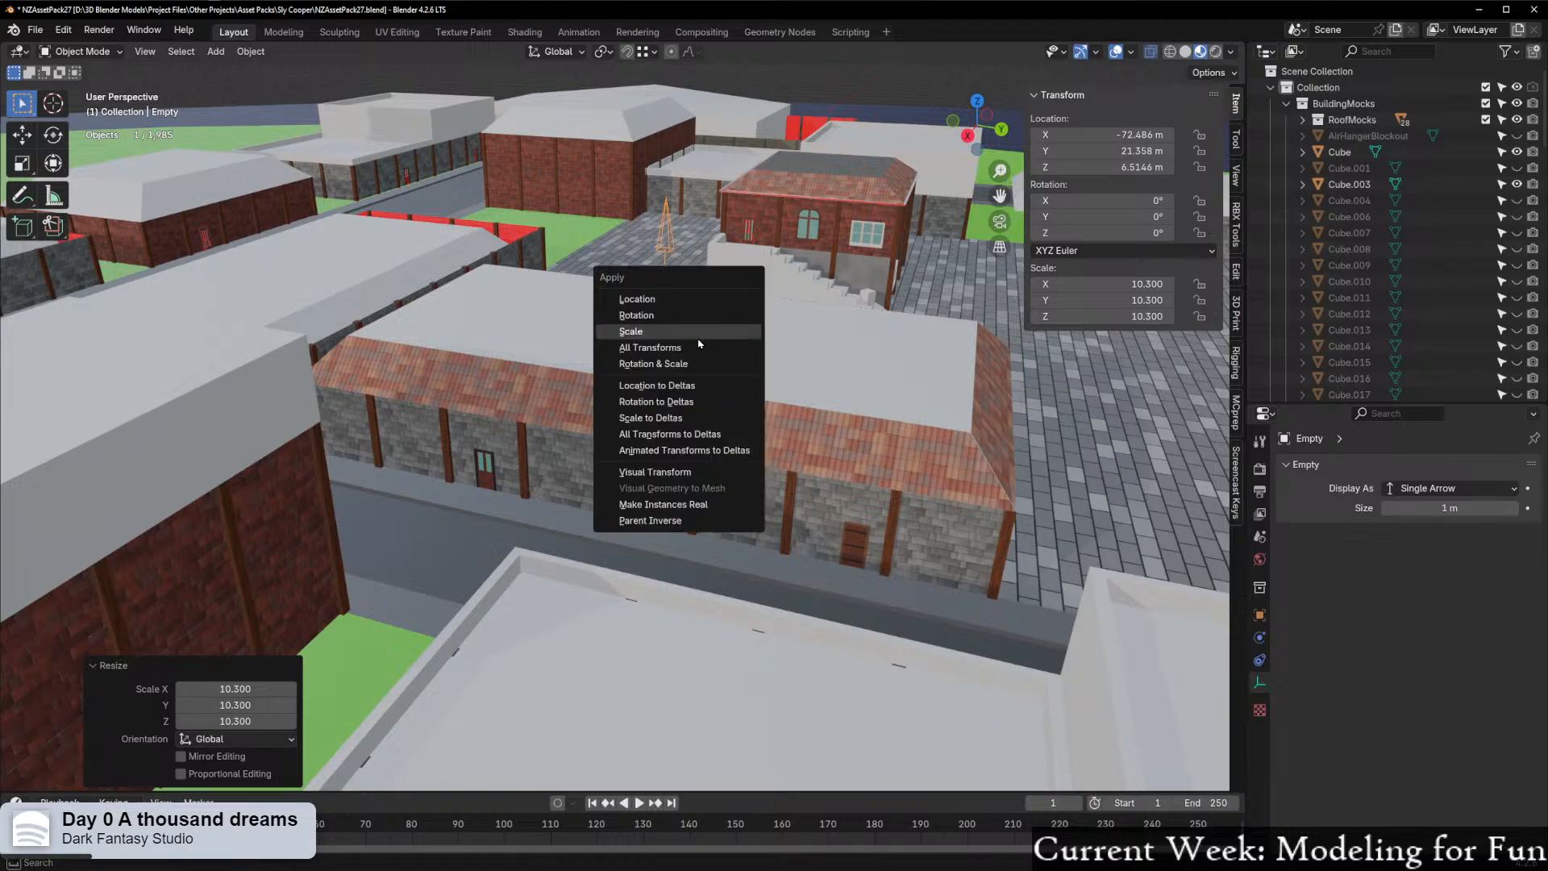
click(729, 342)
Add all the tiled building's parts to the selection with the empty active, leaving out the ground, road and neighbouring buildings across the street
middle_drag(730, 342, 710, 519)
scroll(812, 372, down, 3)
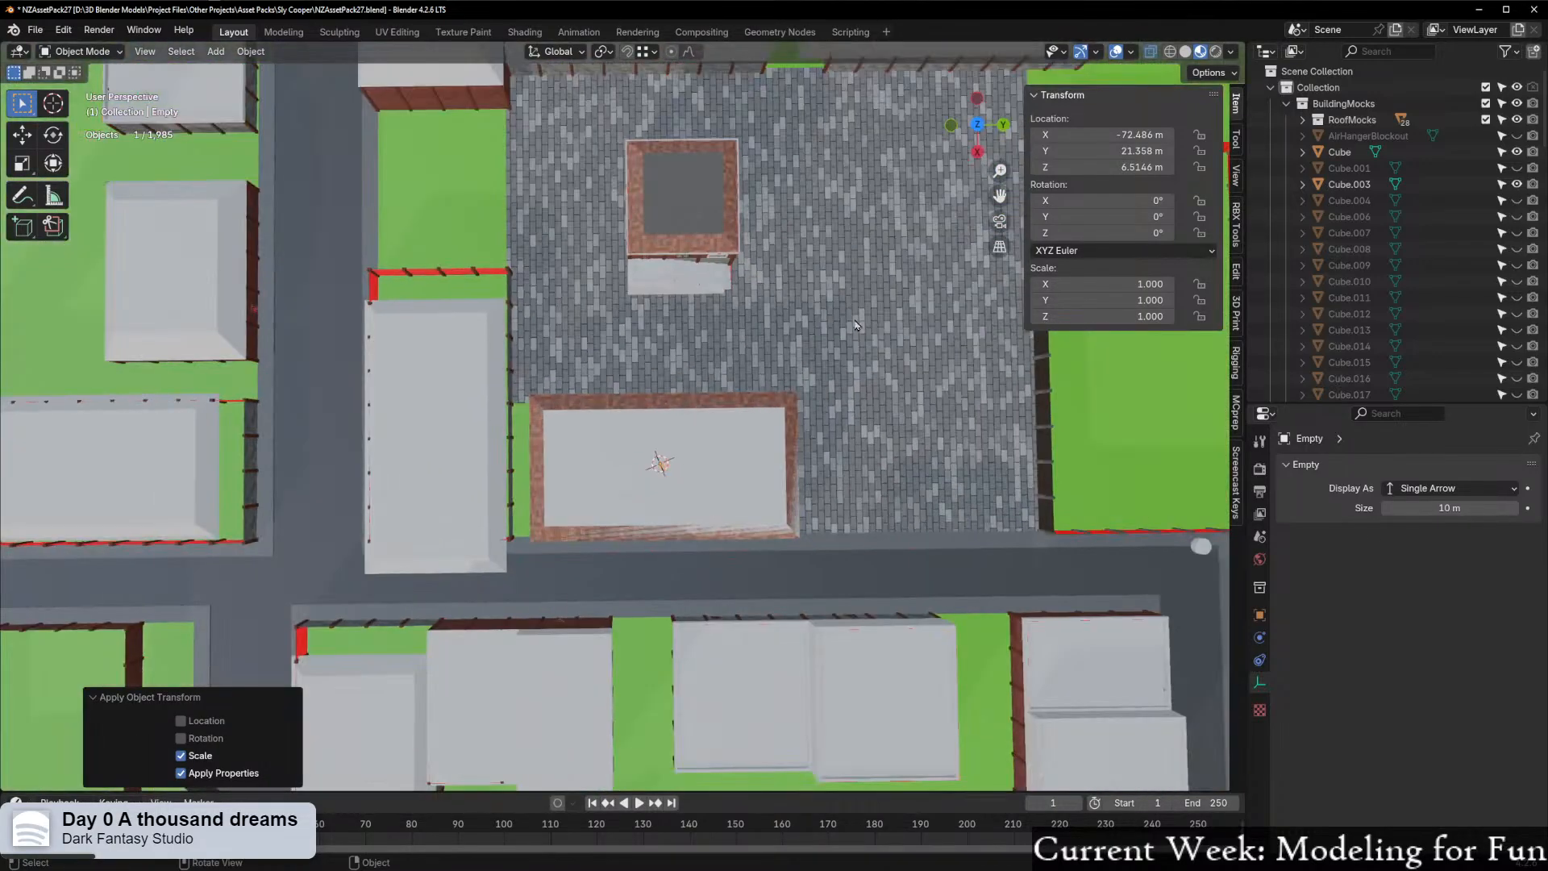
click(979, 123)
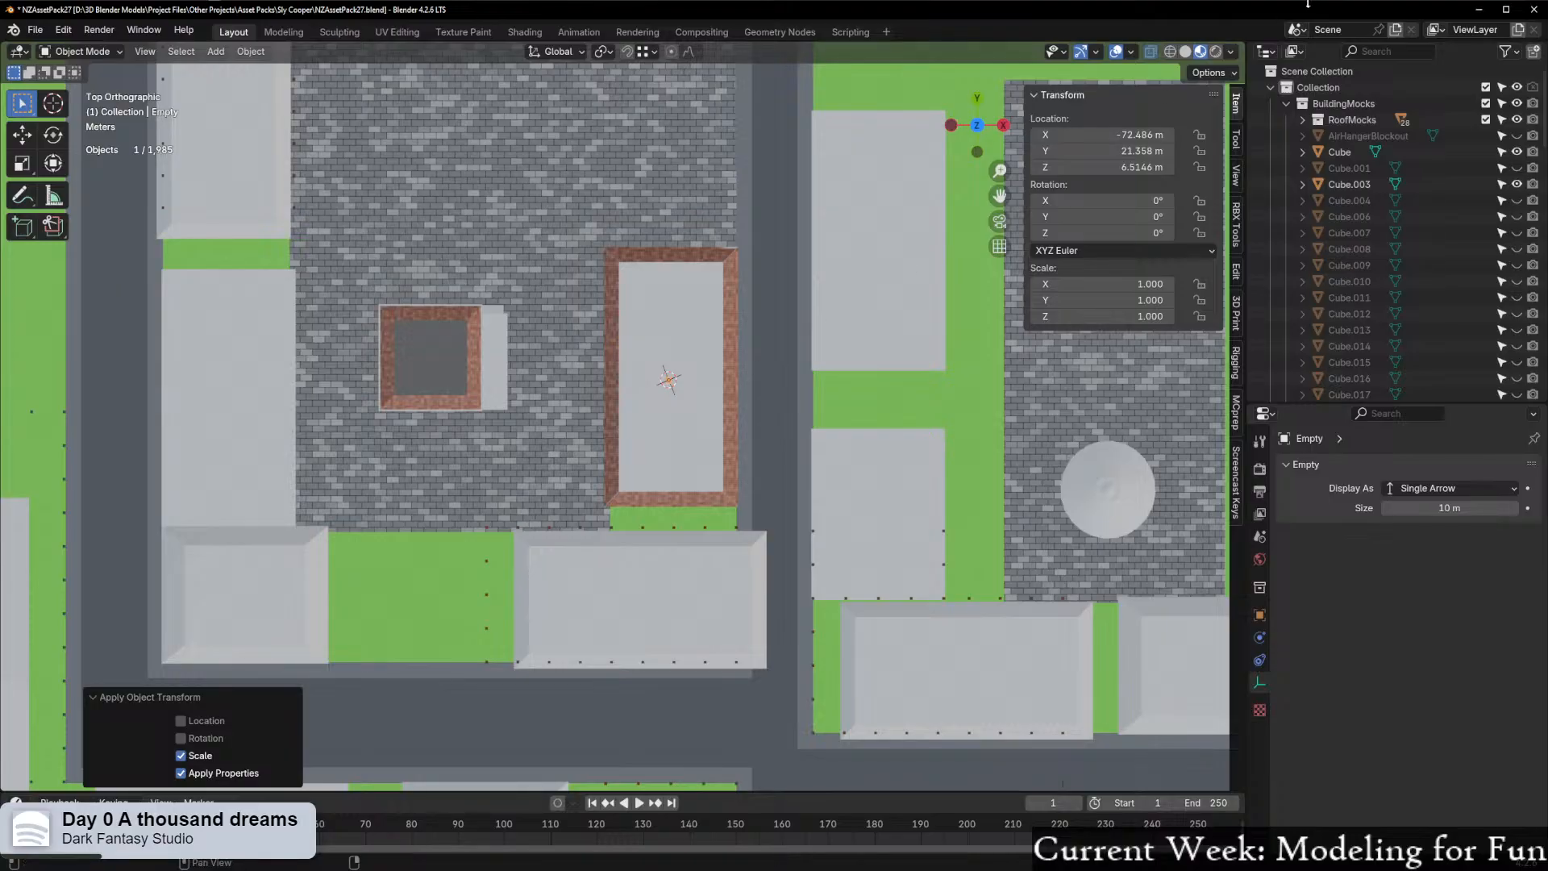
key(alt+z)
drag(571, 212, 812, 518)
drag(438, 520, 593, 695)
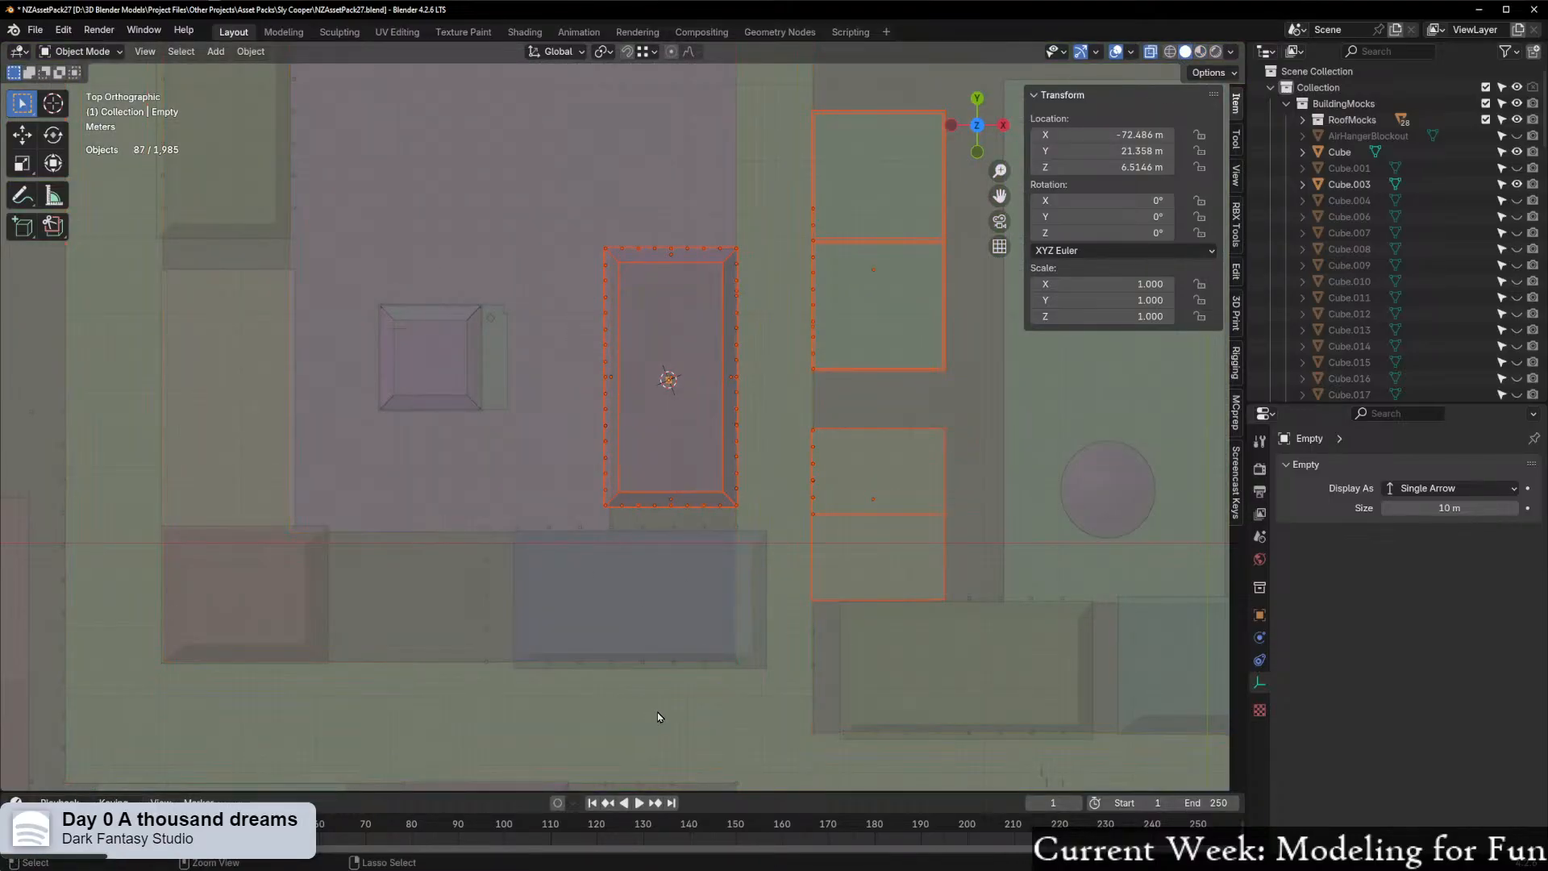
ctrl+drag(835, 212, 961, 717)
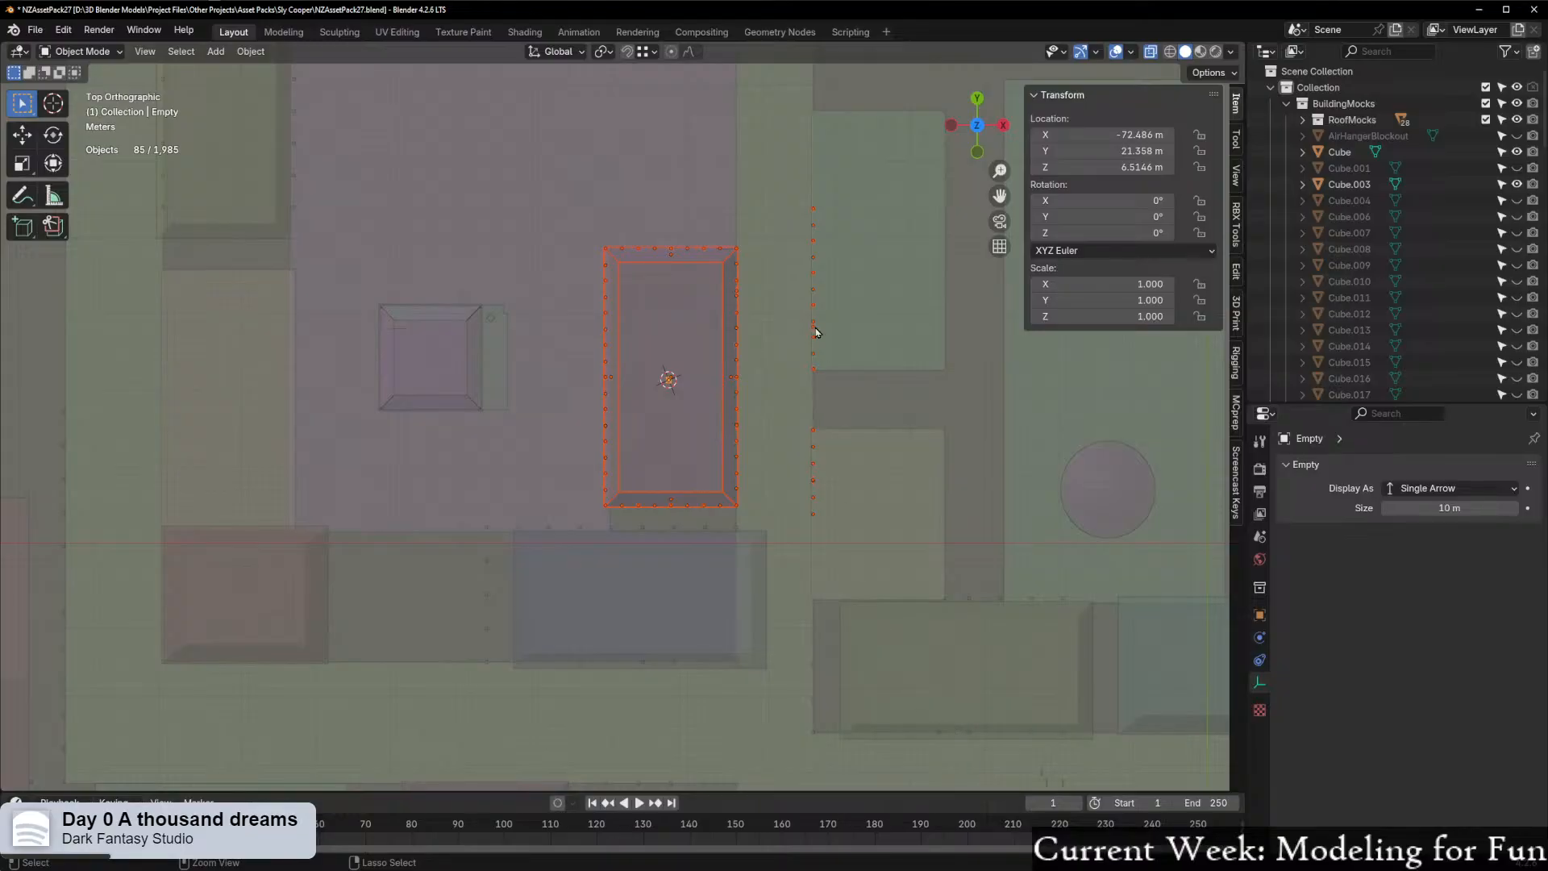
ctrl+drag(786, 121, 874, 702)
middle_drag(874, 701, 645, 598)
scroll(646, 598, up, 6)
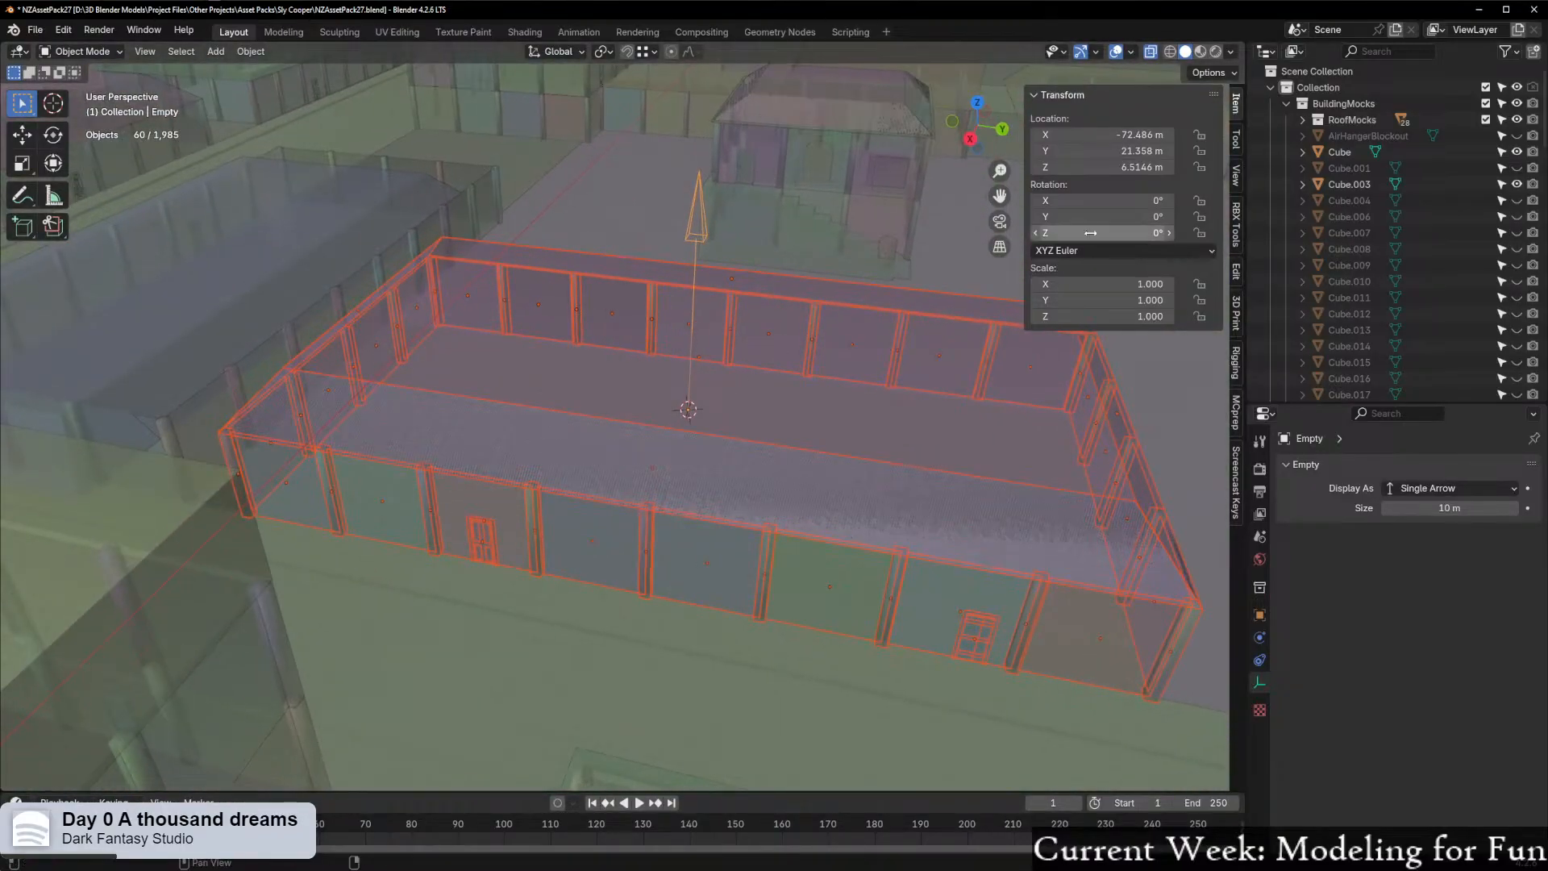
Parent the selected building parts to the Single Arrow empty using the Object option, in material preview
click(1201, 52)
scroll(767, 318, up, 4)
scroll(782, 323, down, 4)
scroll(806, 303, up, 3)
scroll(807, 303, down, 2)
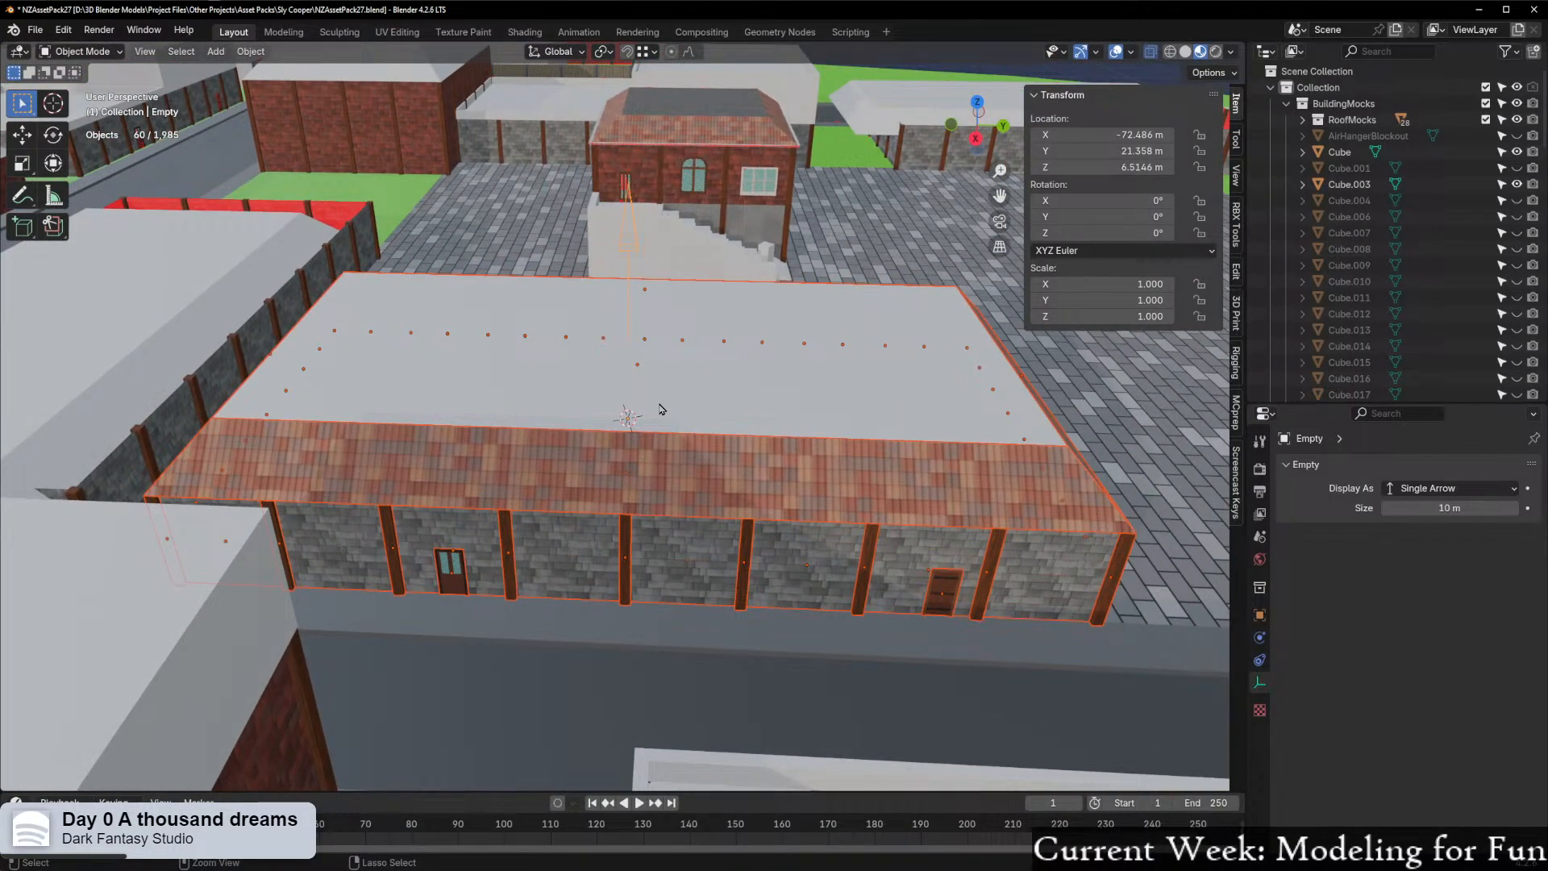
key(ctrl+p)
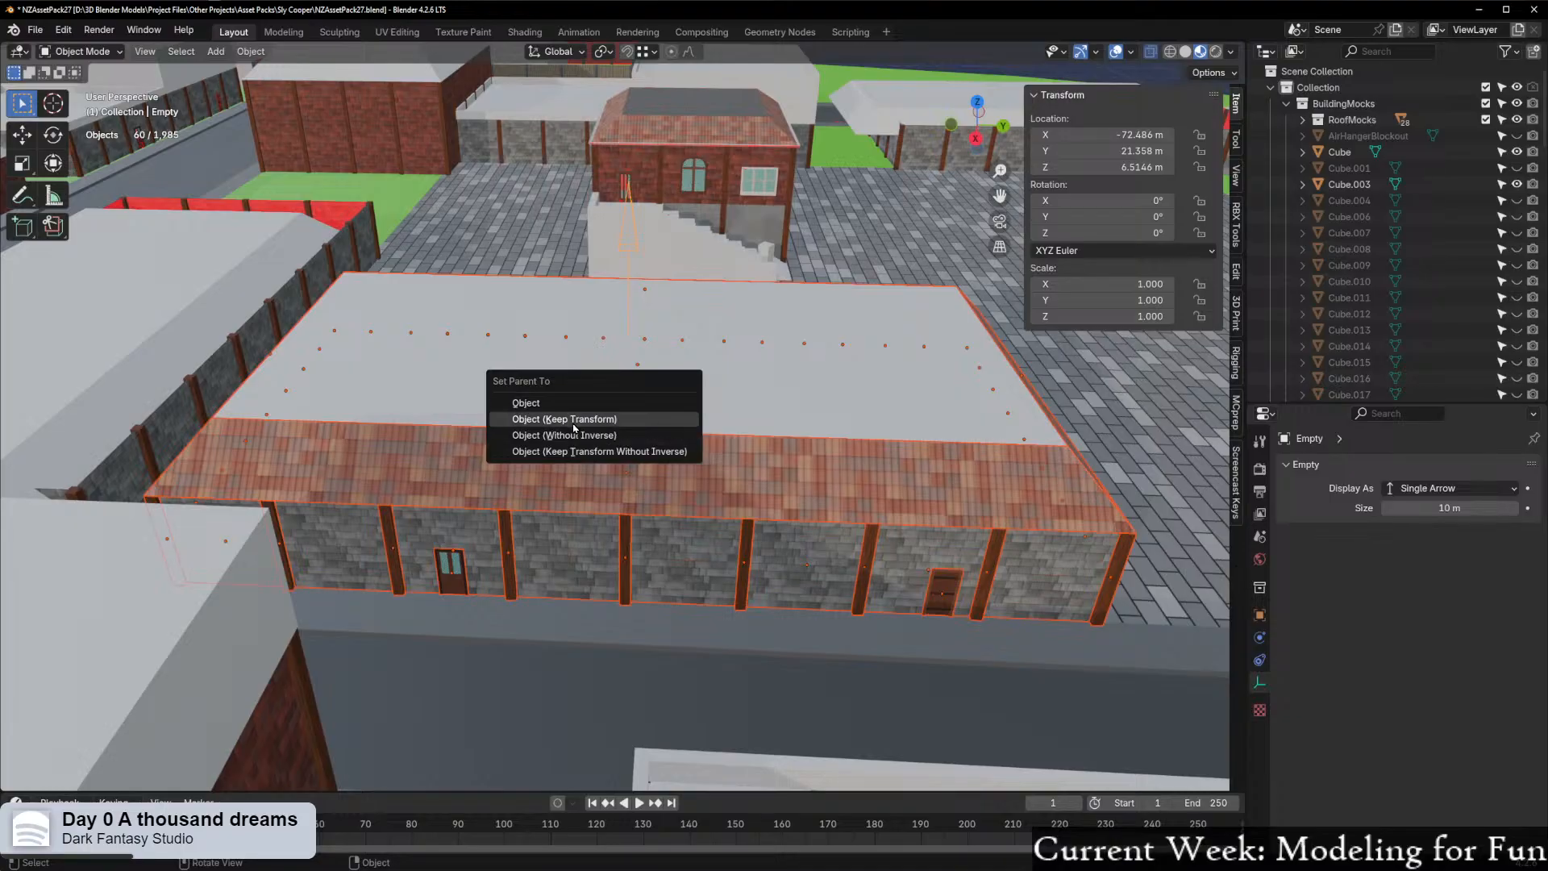
key(Return)
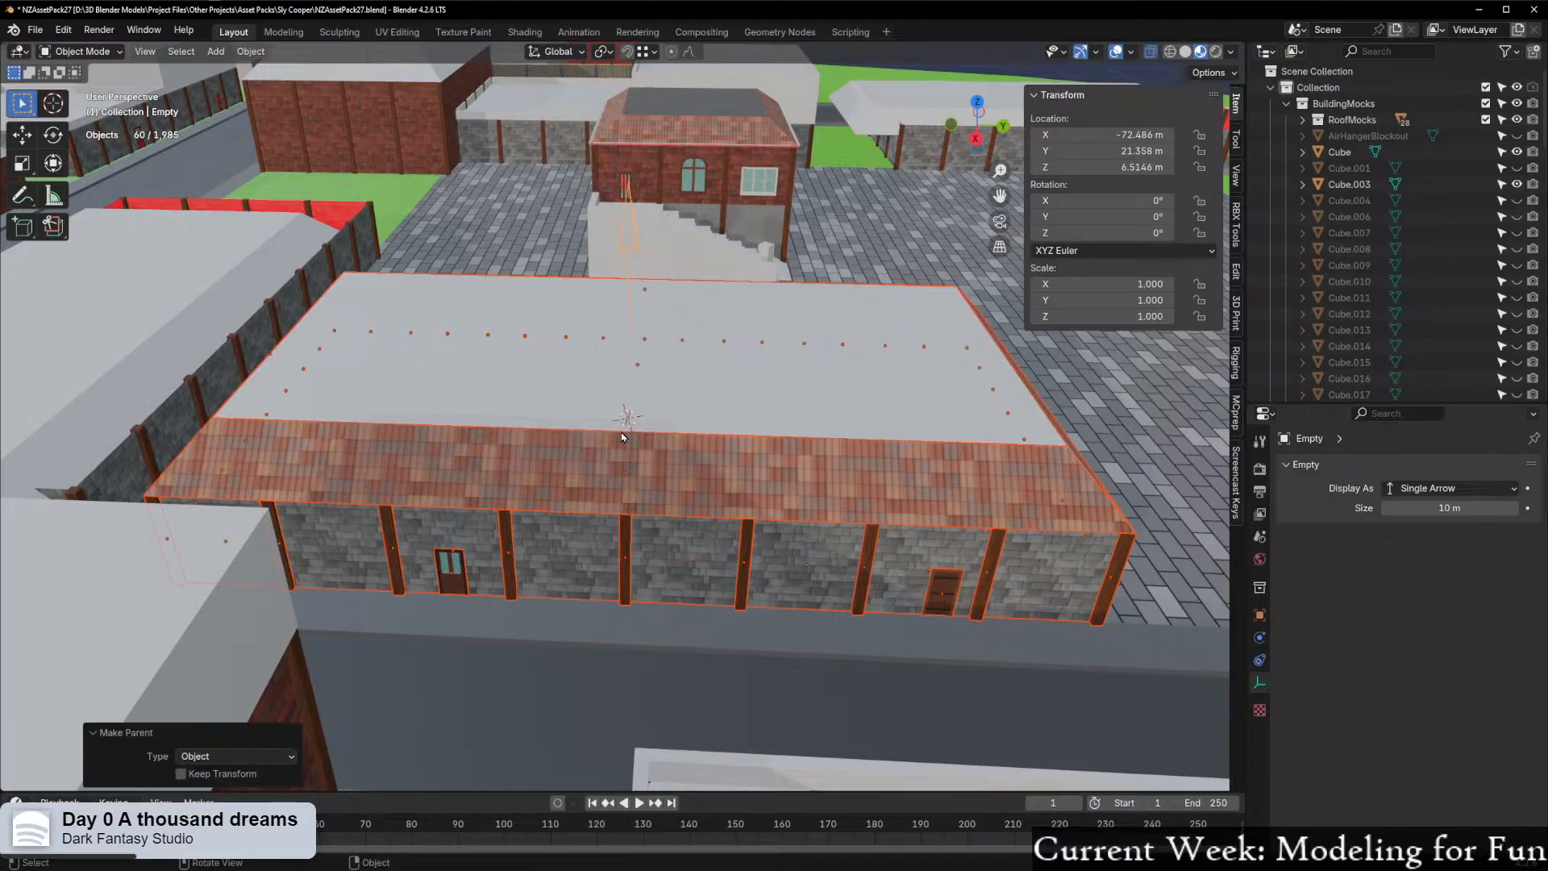
Create a collection named Buildings inside the main Collection and move the Single Arrow empty into it
middle_drag(672, 436, 600, 471)
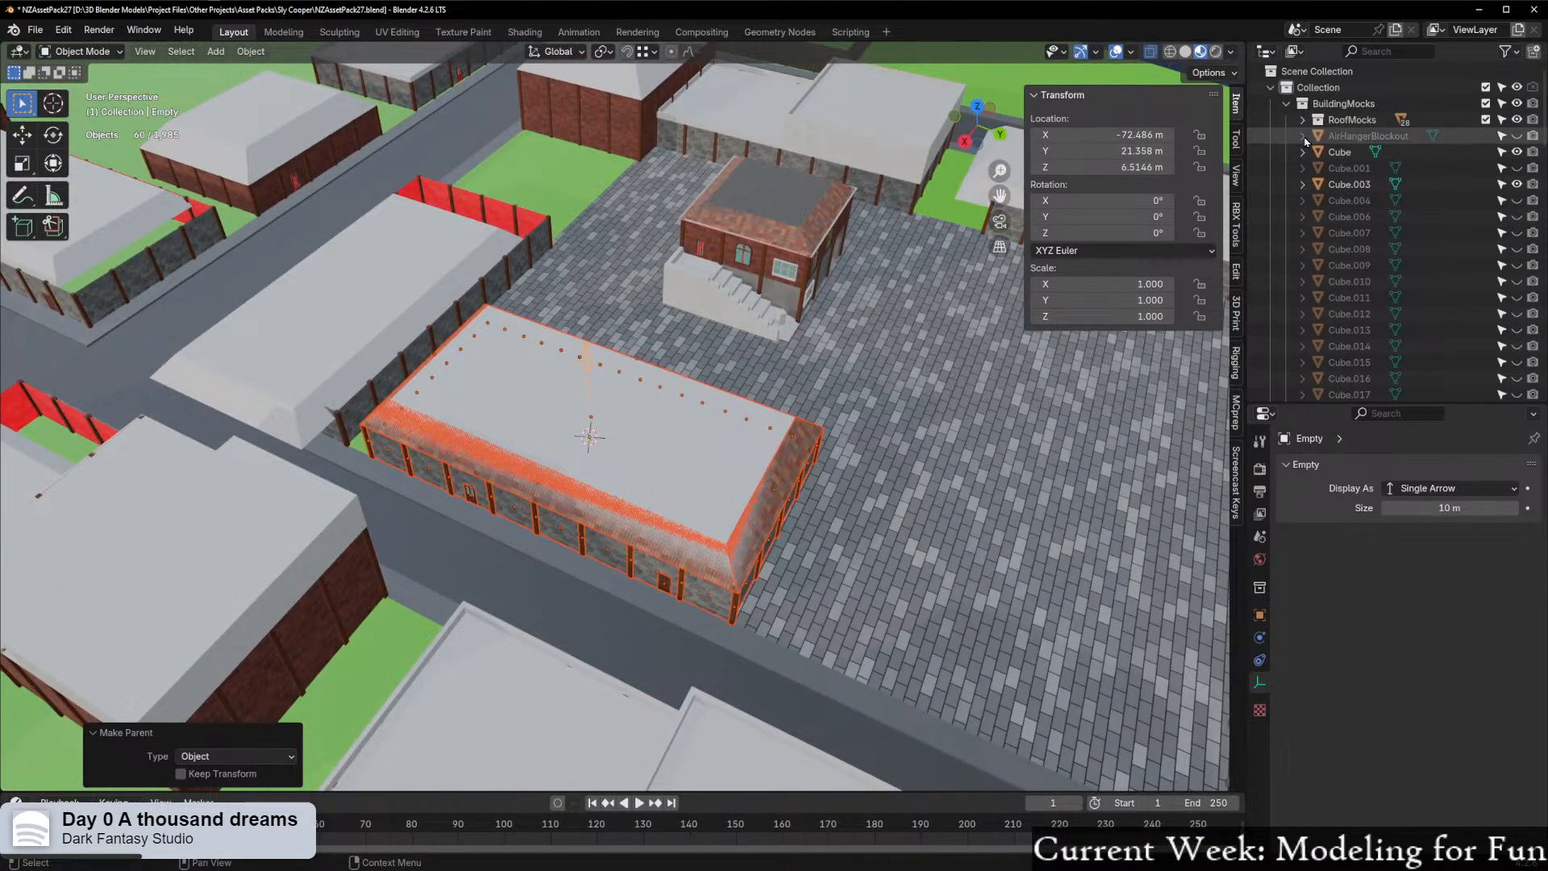
click(1287, 104)
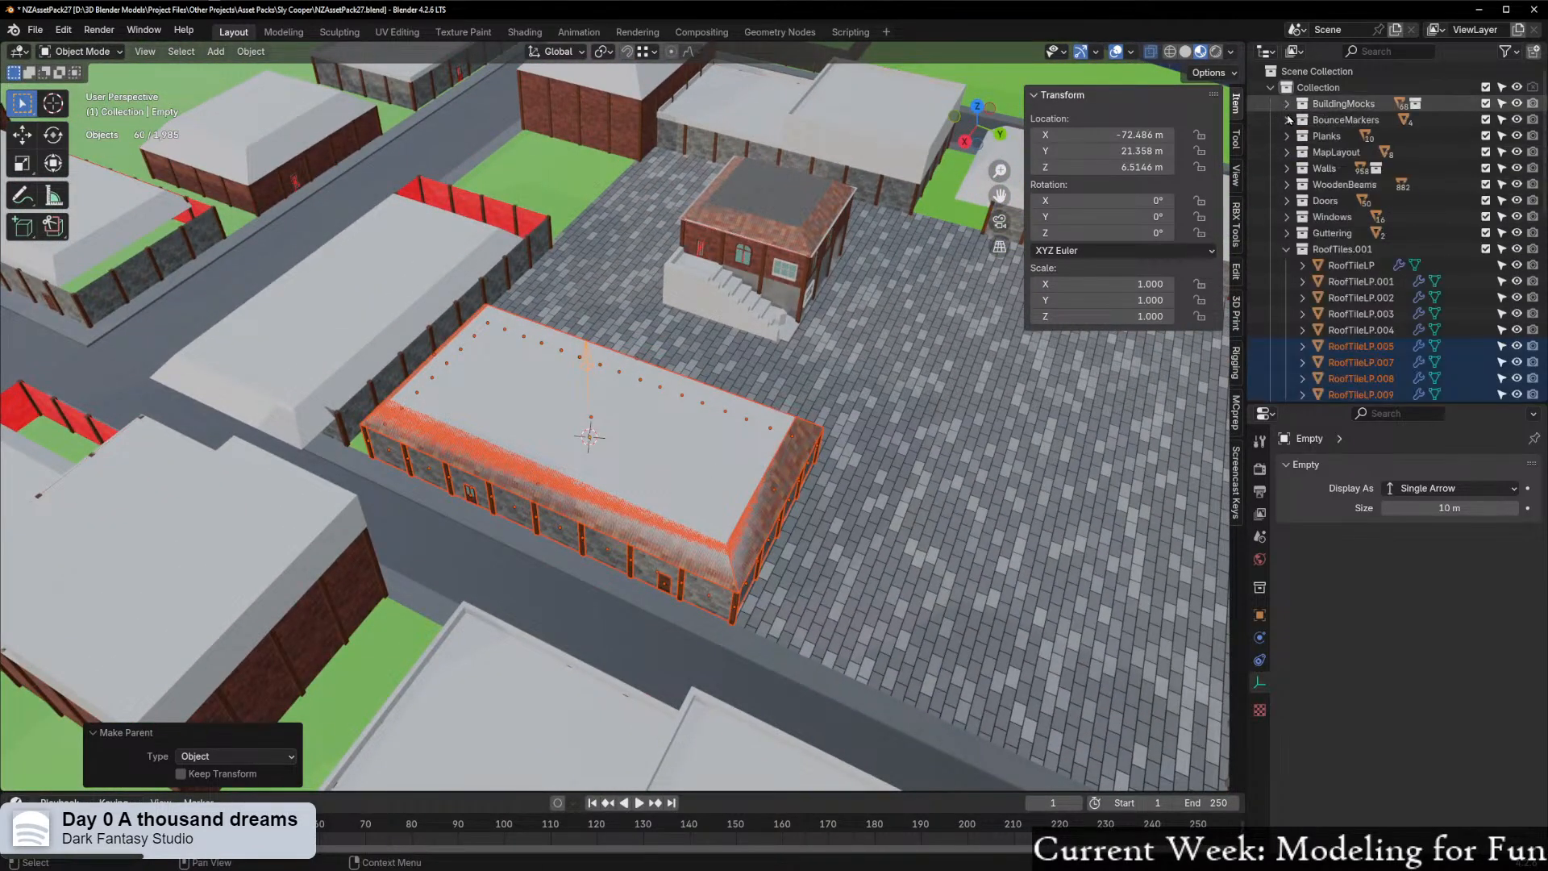
click(1287, 250)
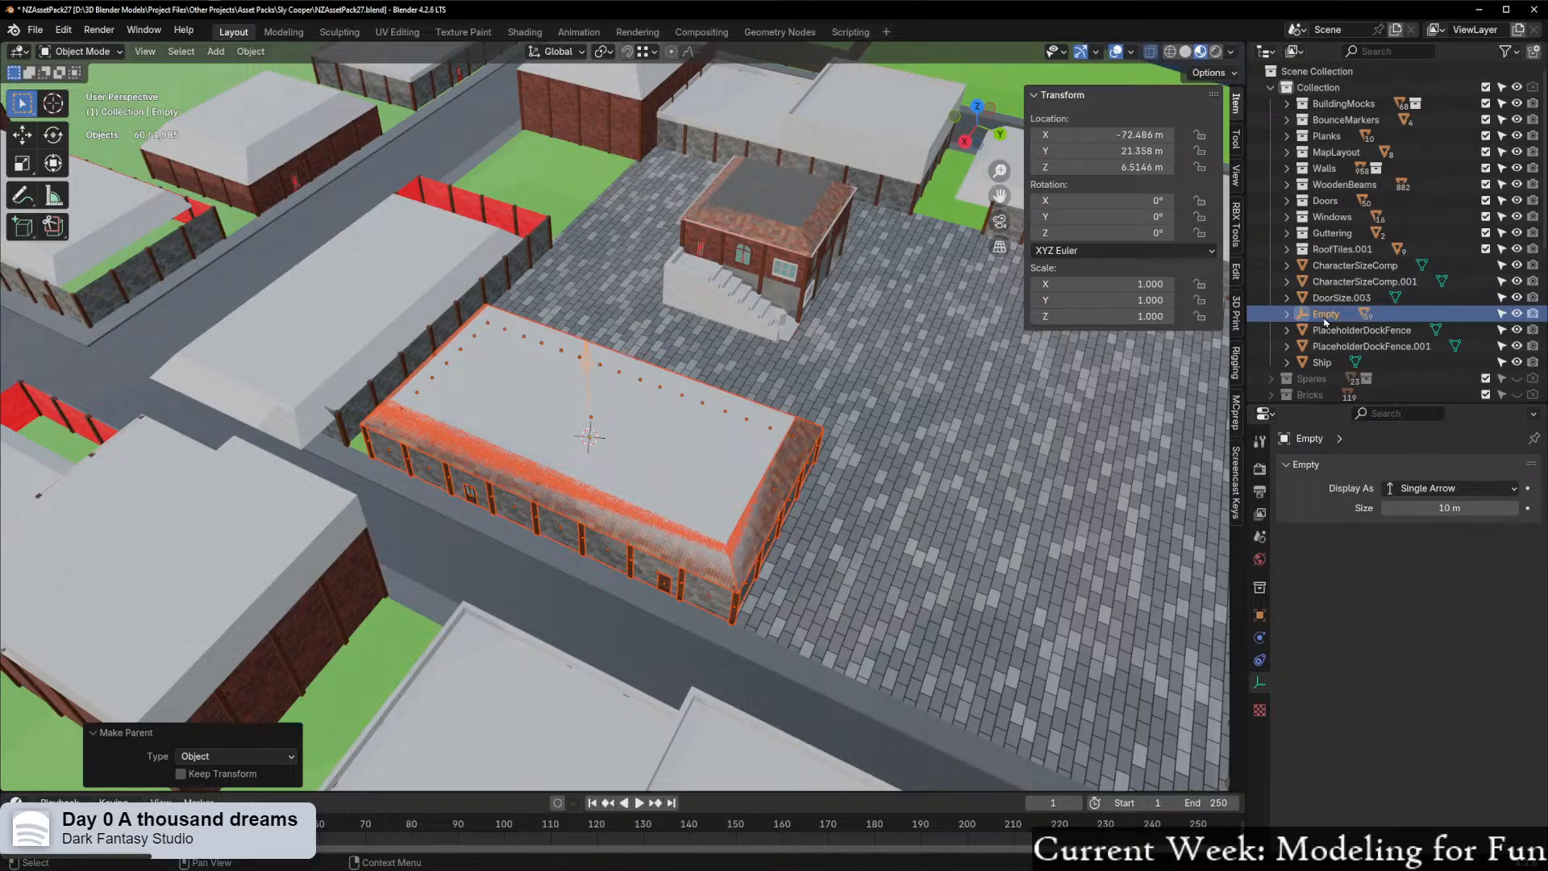
click(1300, 88)
right_click(1298, 88)
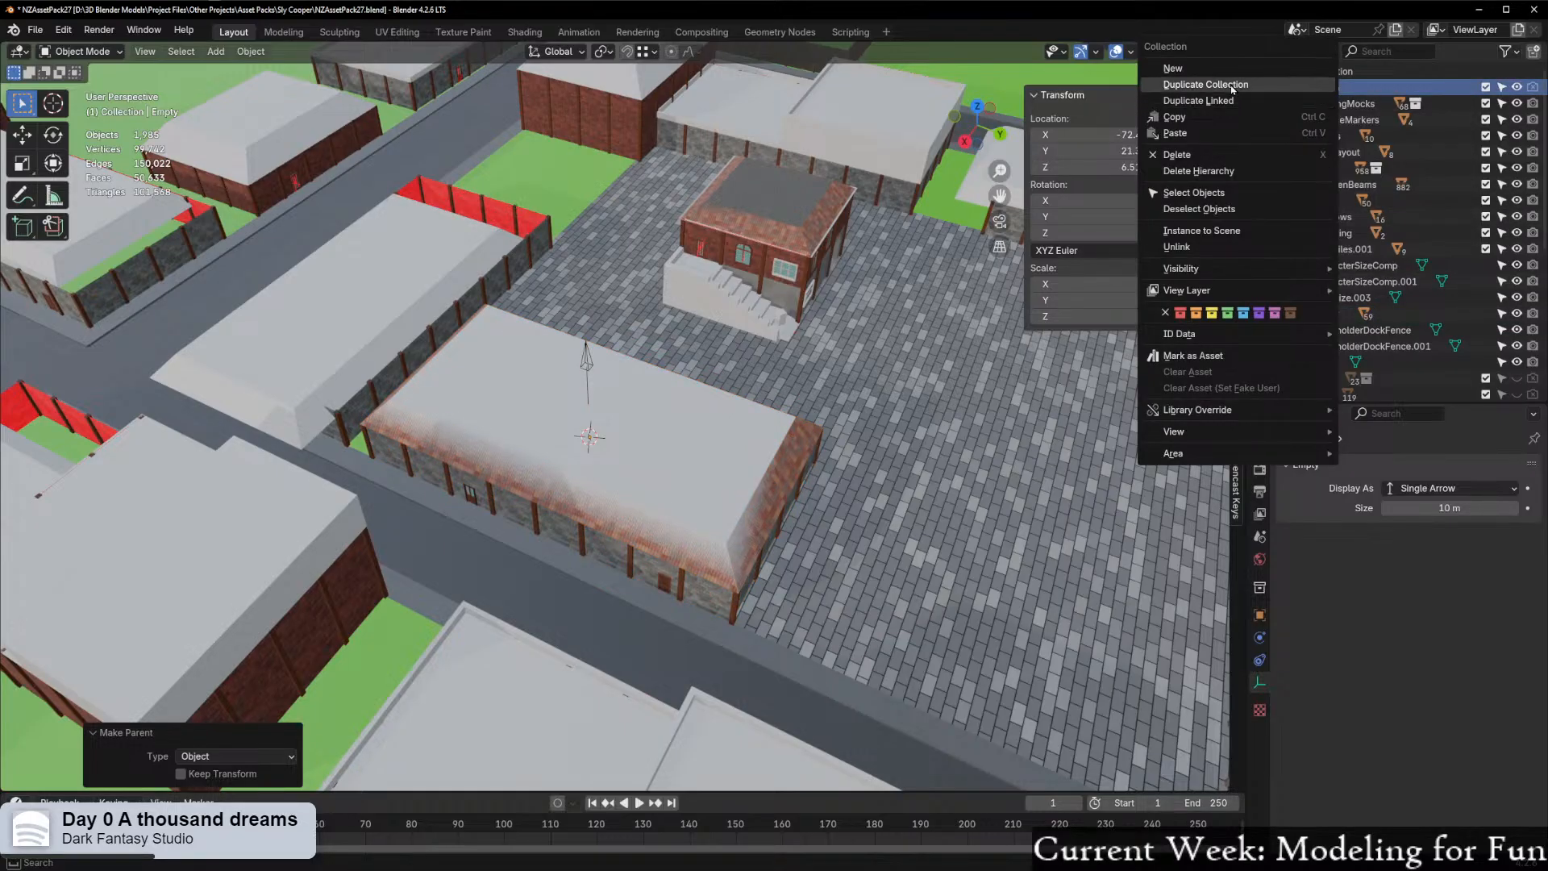
click(1213, 69)
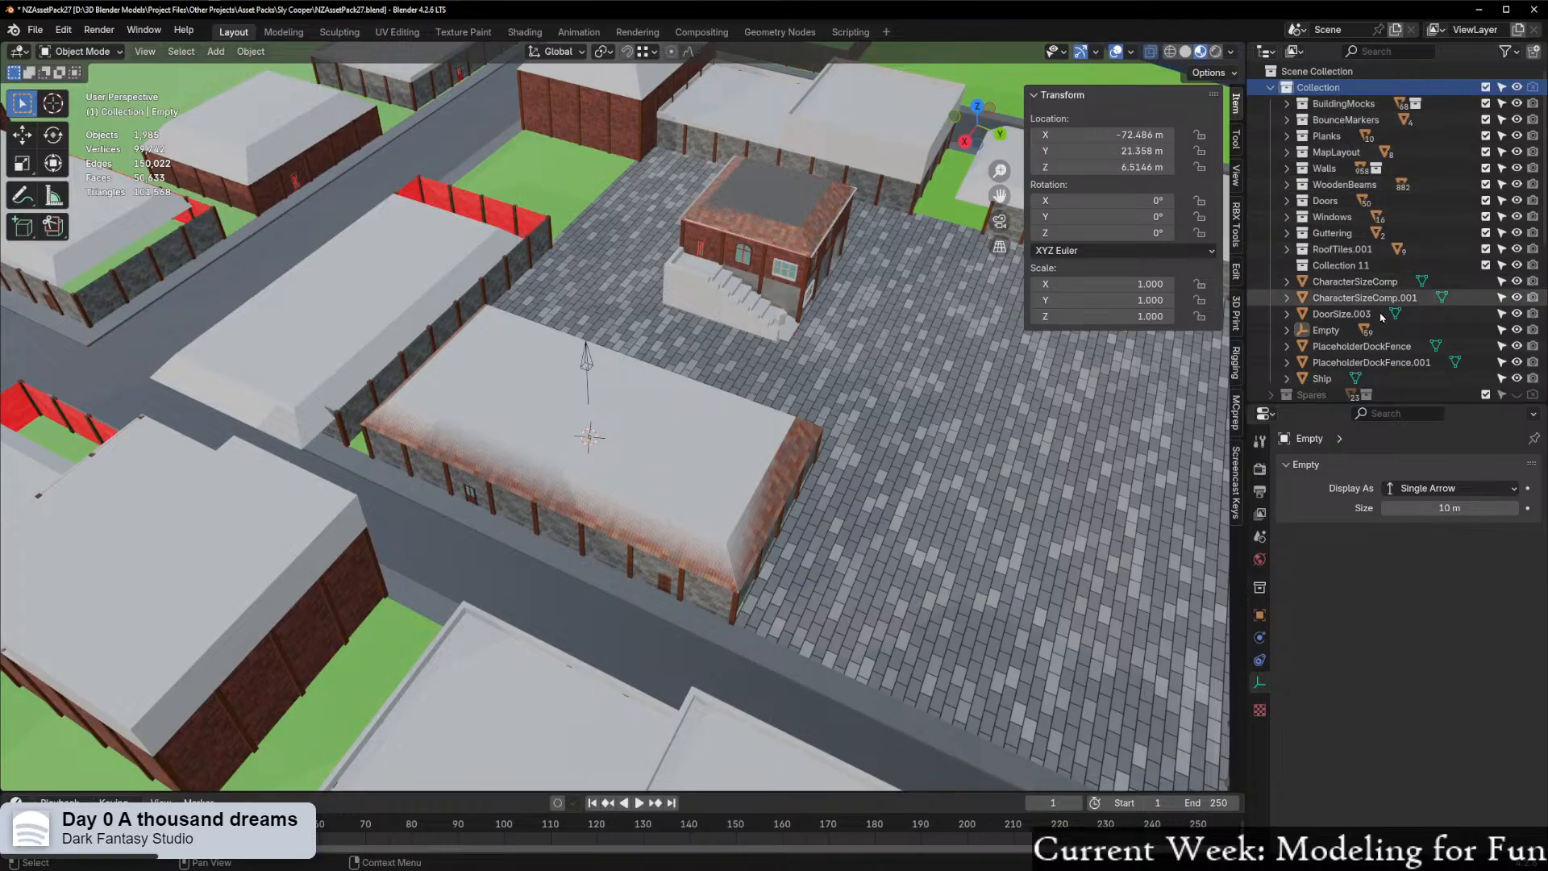
double_click(1346, 265)
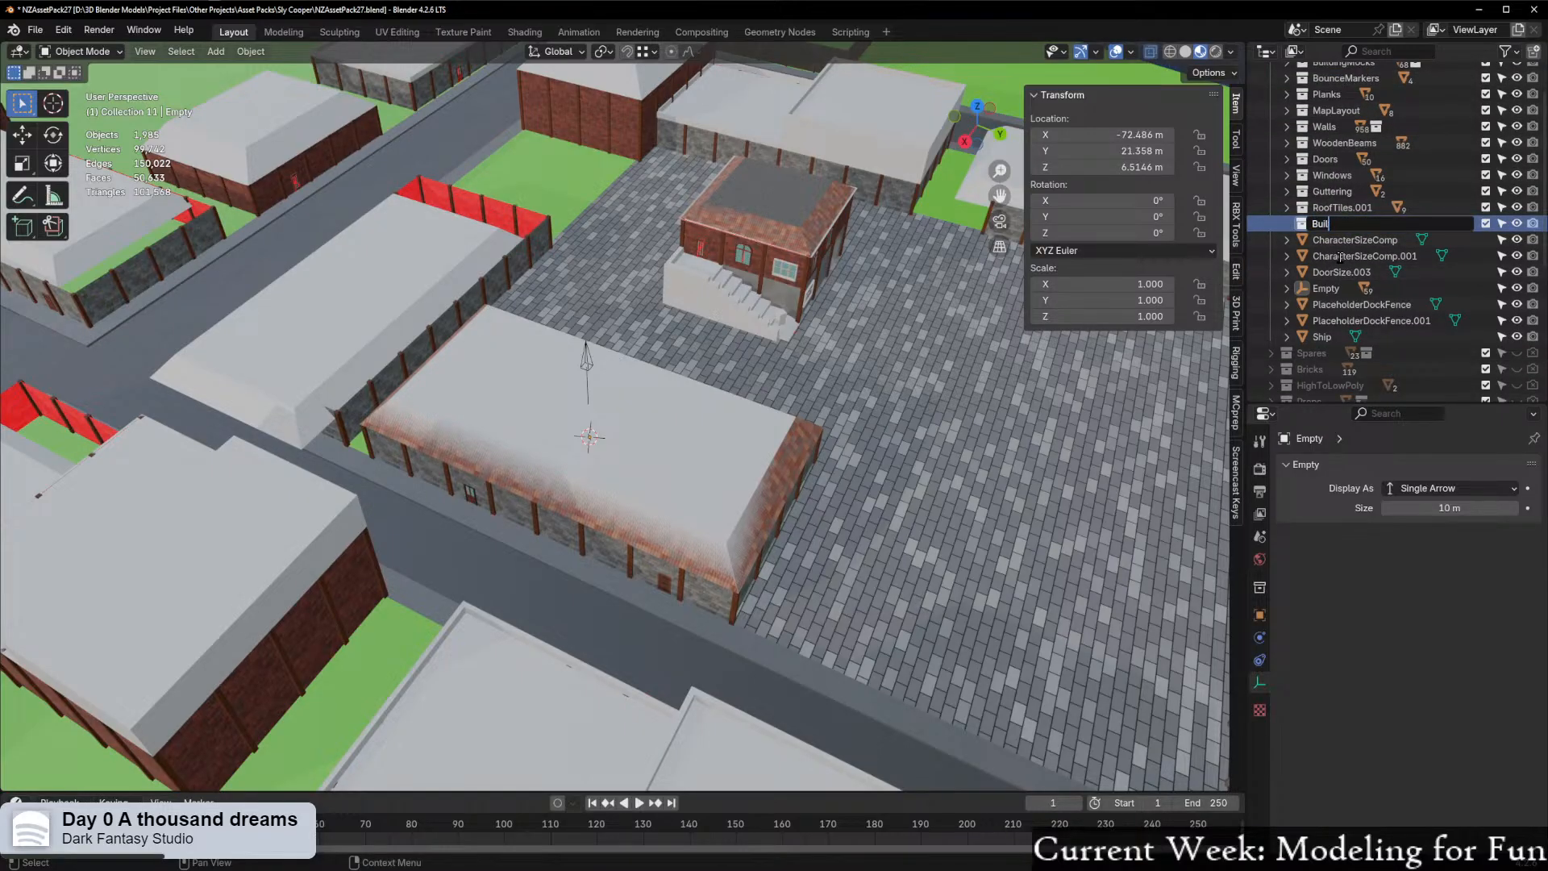
key(Return)
drag(1326, 290, 1351, 230)
Select all the tiled building's parts with the empty in top view, leaving out the ground, road and neighbouring objects
middle_drag(887, 451, 897, 533)
double_click(981, 127)
click(1186, 52)
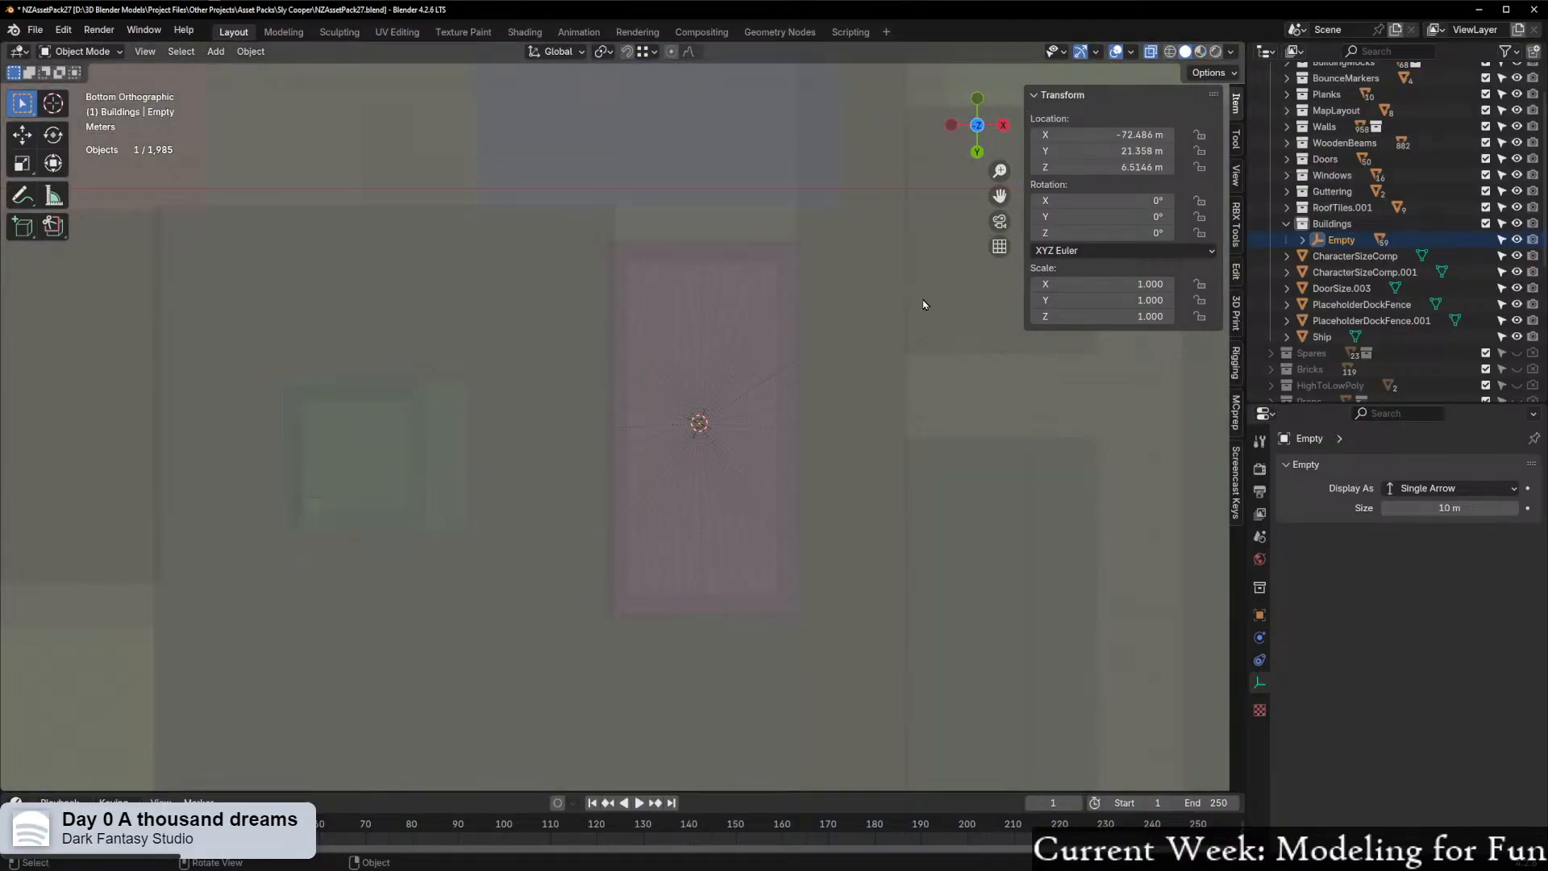
key(KP_7)
scroll(833, 234, down, 4)
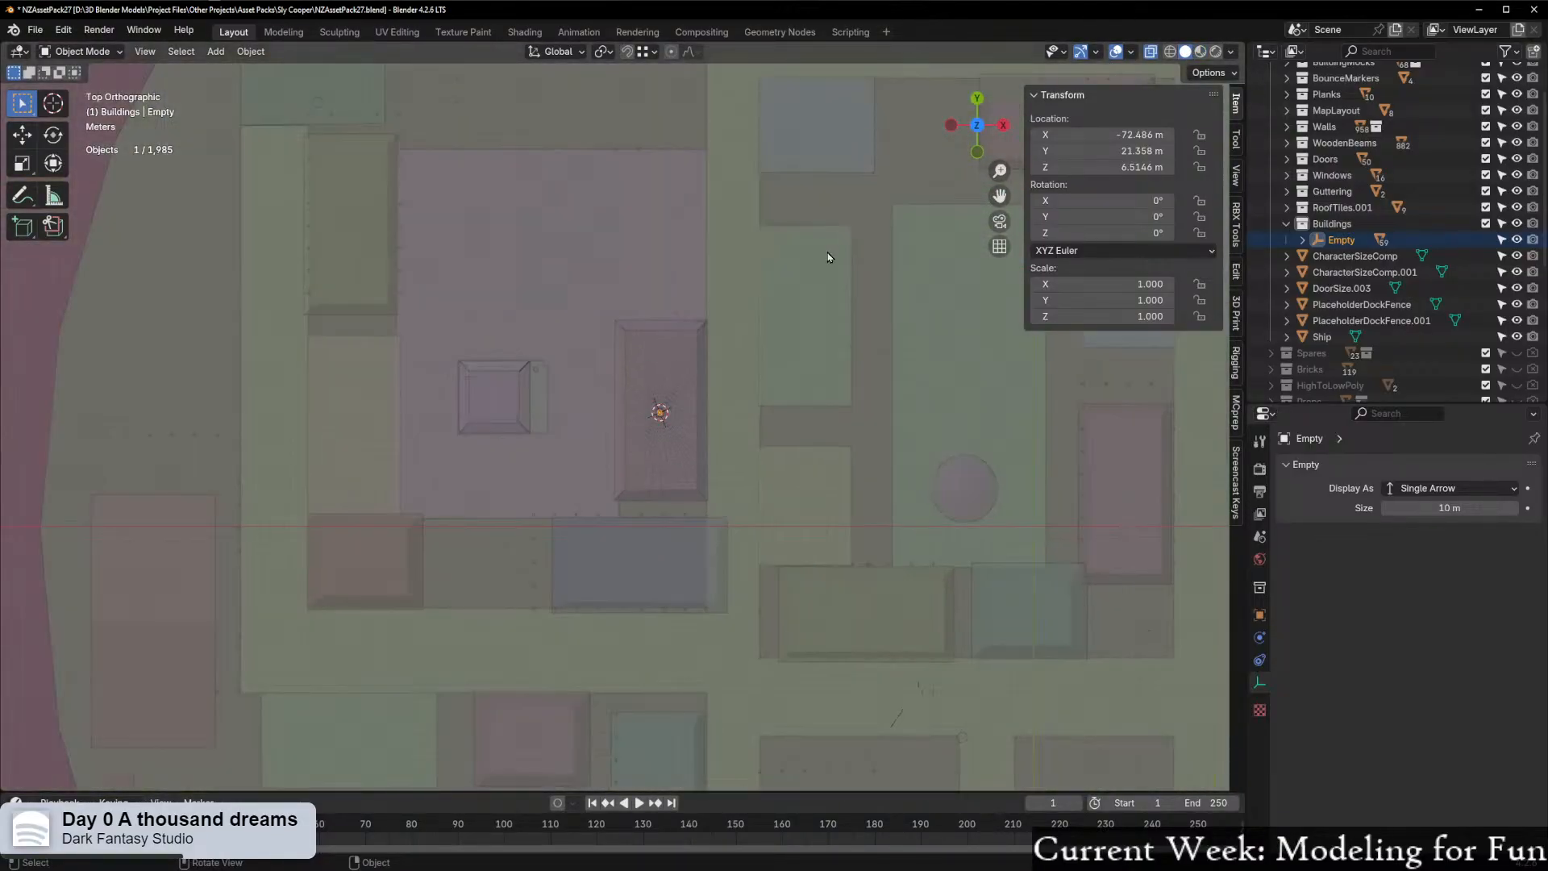
scroll(615, 318, up, 3)
drag(557, 190, 829, 581)
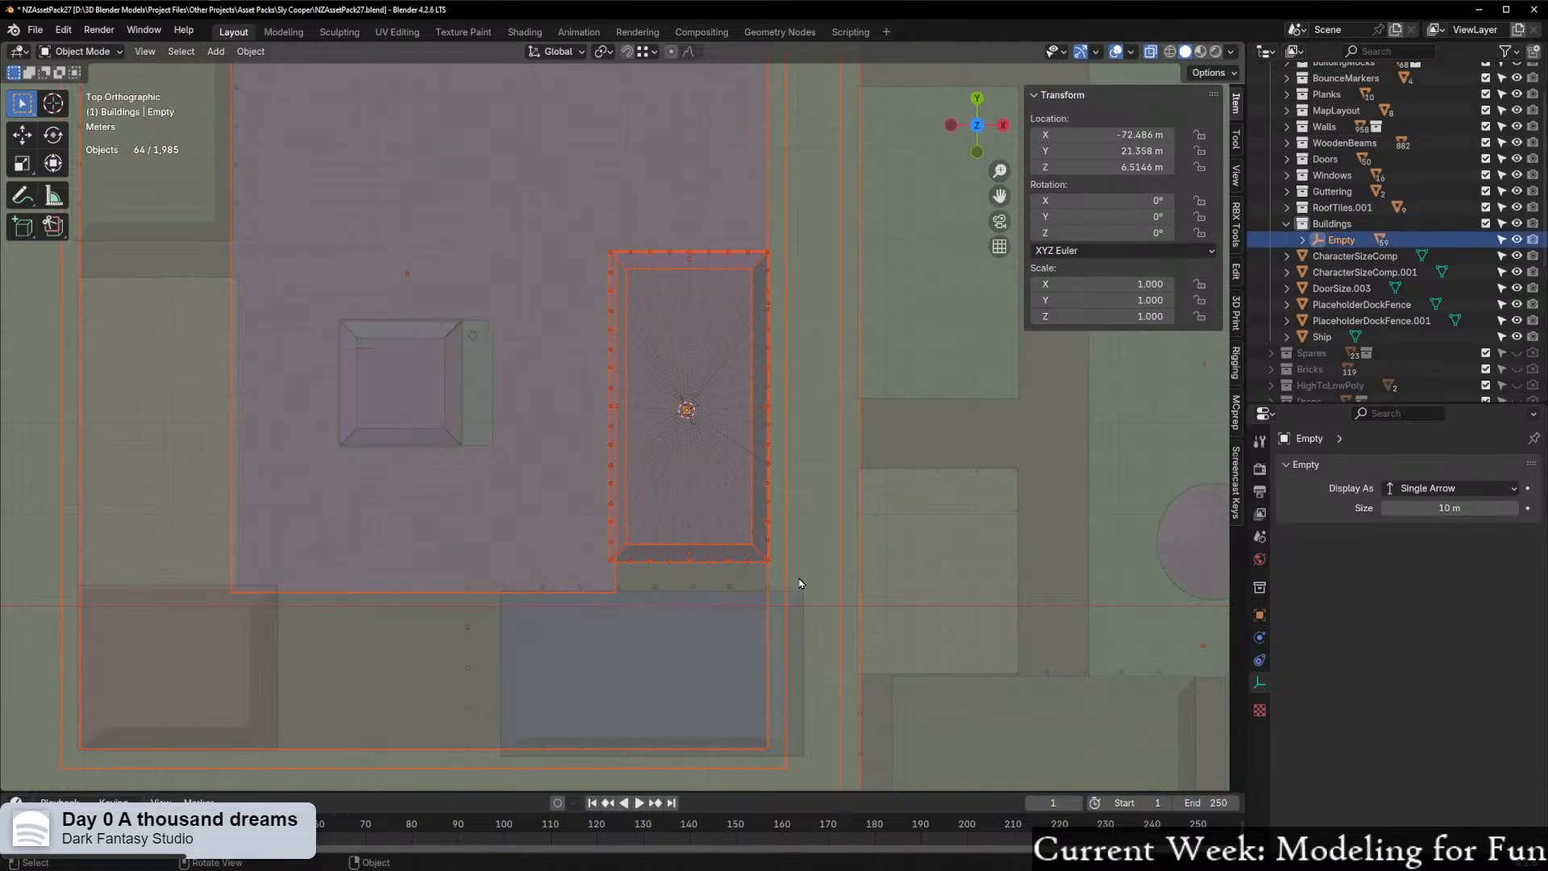
ctrl+drag(516, 587, 613, 683)
ctrl+drag(667, 612, 952, 773)
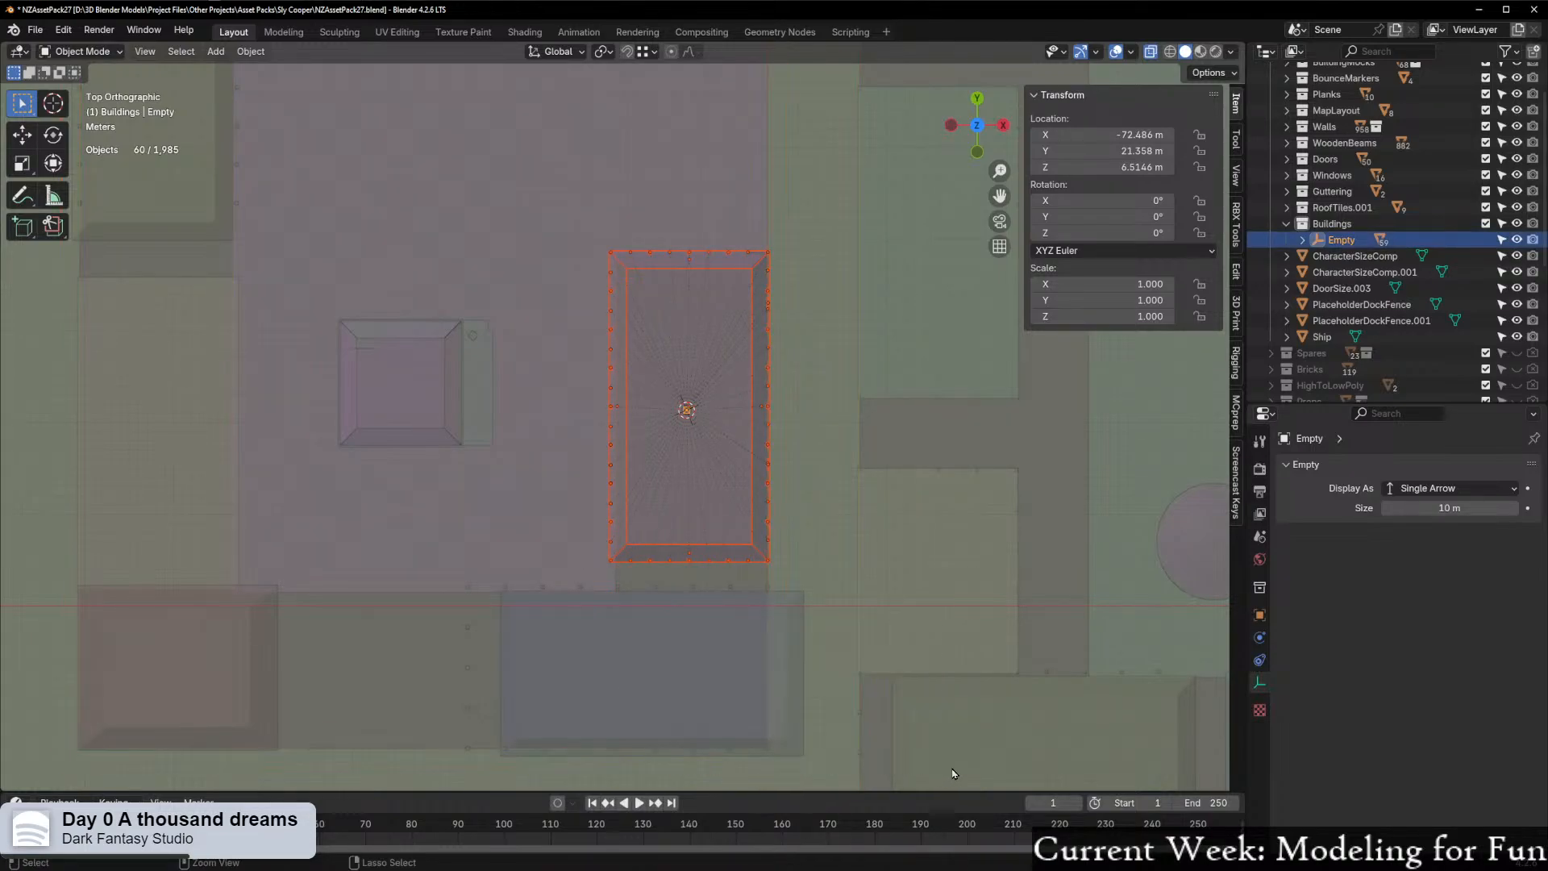
Move the selected building parts into the Buildings collection, in material preview
scroll(891, 710, down, 2)
middle_drag(842, 617, 695, 489)
scroll(647, 501, up, 8)
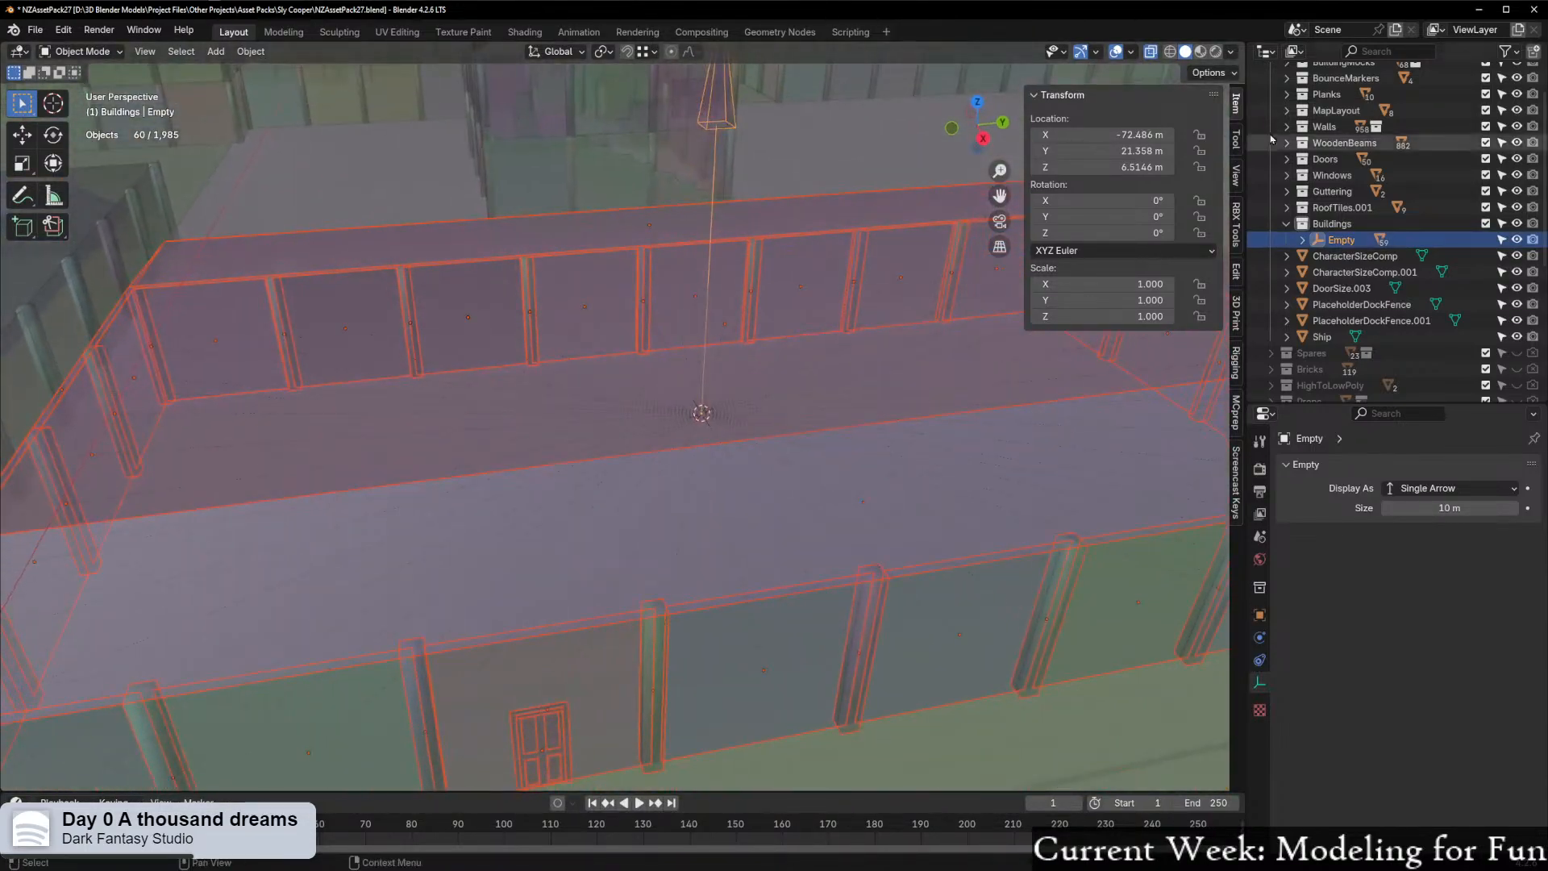
click(1200, 54)
mouse_move(710, 500)
middle_down()
mouse_move(607, 531)
mouse_move(722, 505)
middle_up()
scroll(634, 524, down, 5)
key(m)
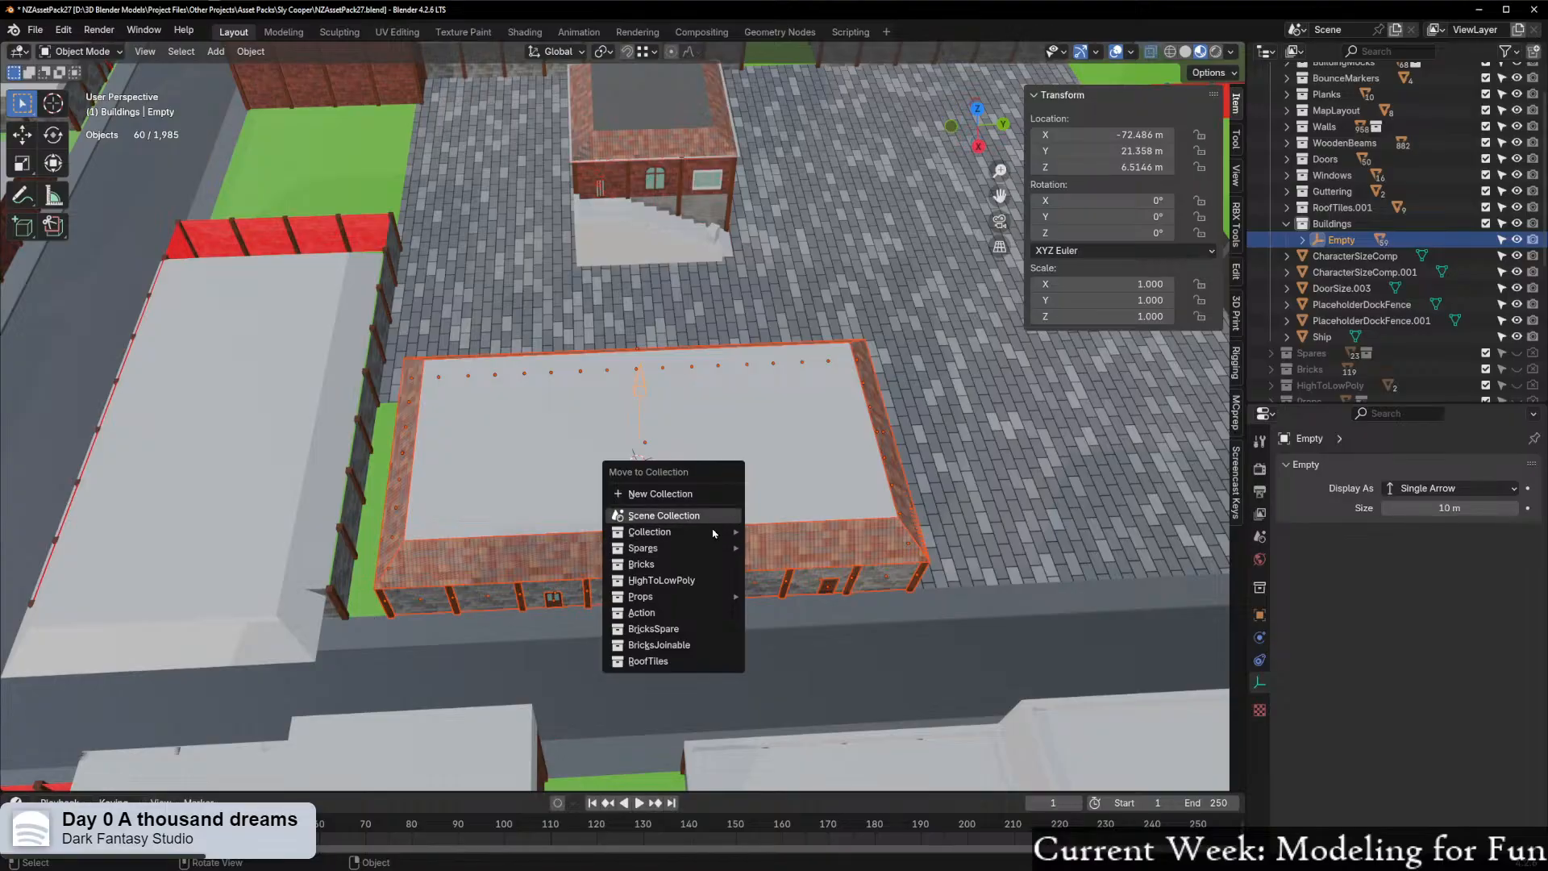
mouse_move(719, 534)
click(822, 739)
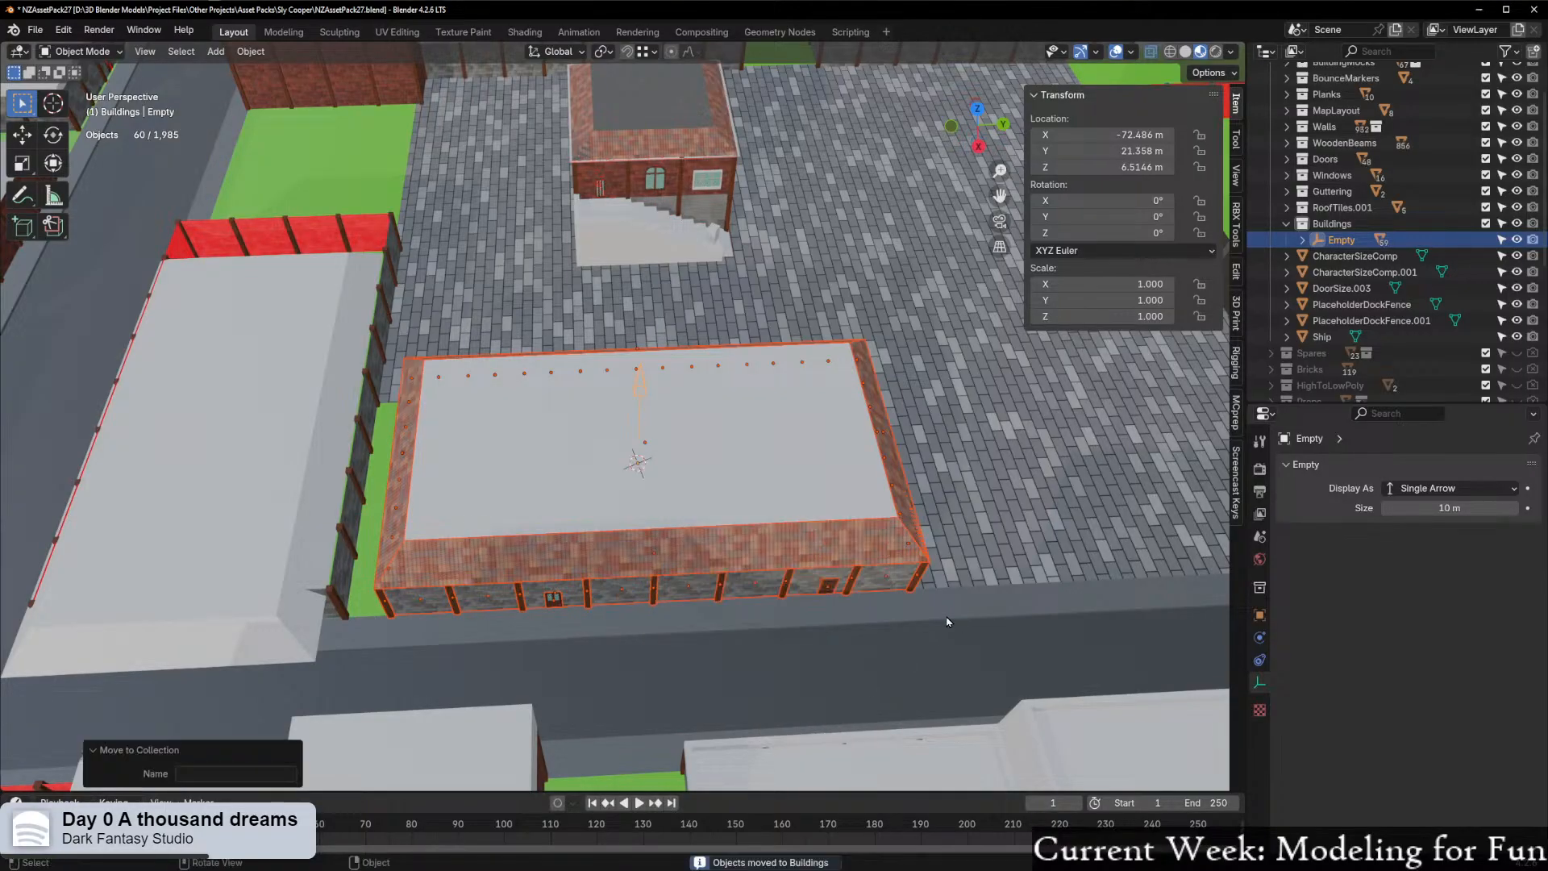
Expand the empty's children in the outliner and select its whole hierarchy
click(1302, 239)
scroll(1332, 287, down, 5)
scroll(1314, 289, up, 8)
click(1299, 286)
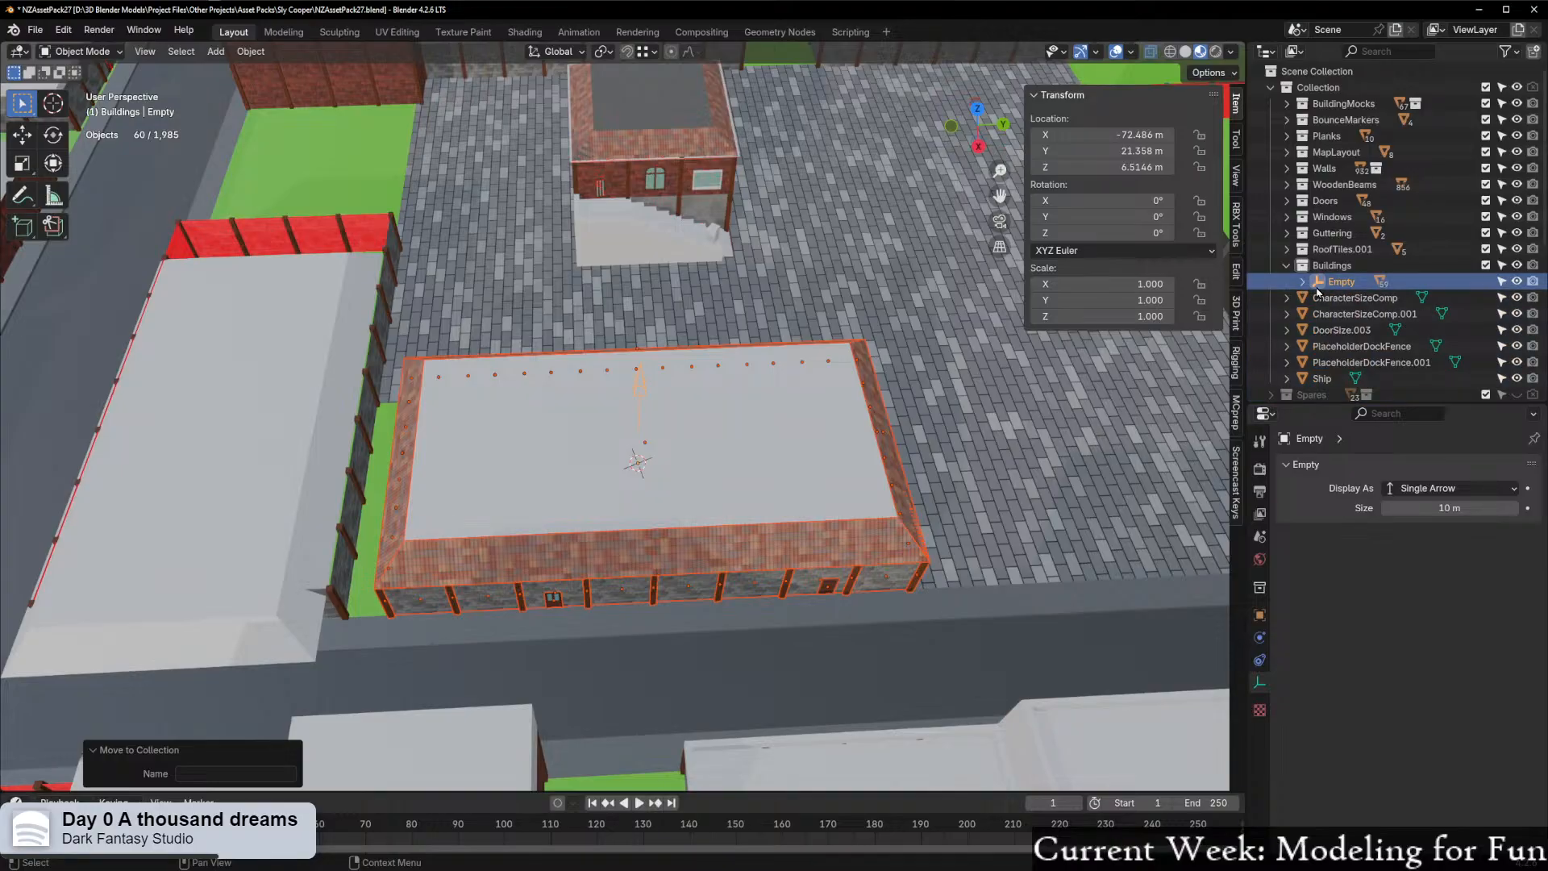
click(1303, 283)
click(1303, 283)
click(1303, 283)
right_click(1359, 286)
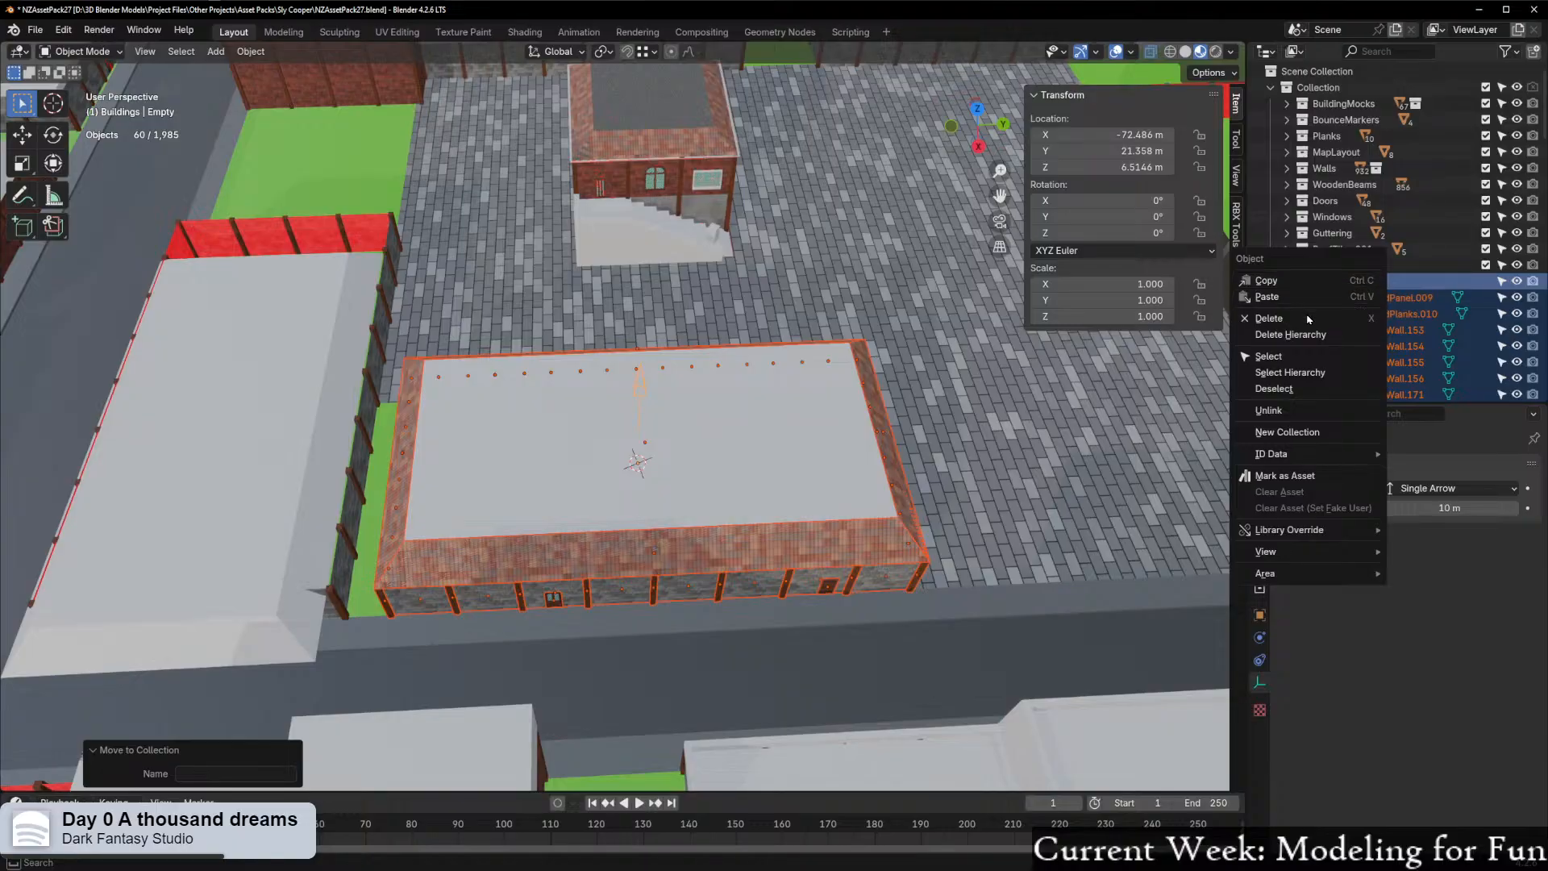
click(1290, 371)
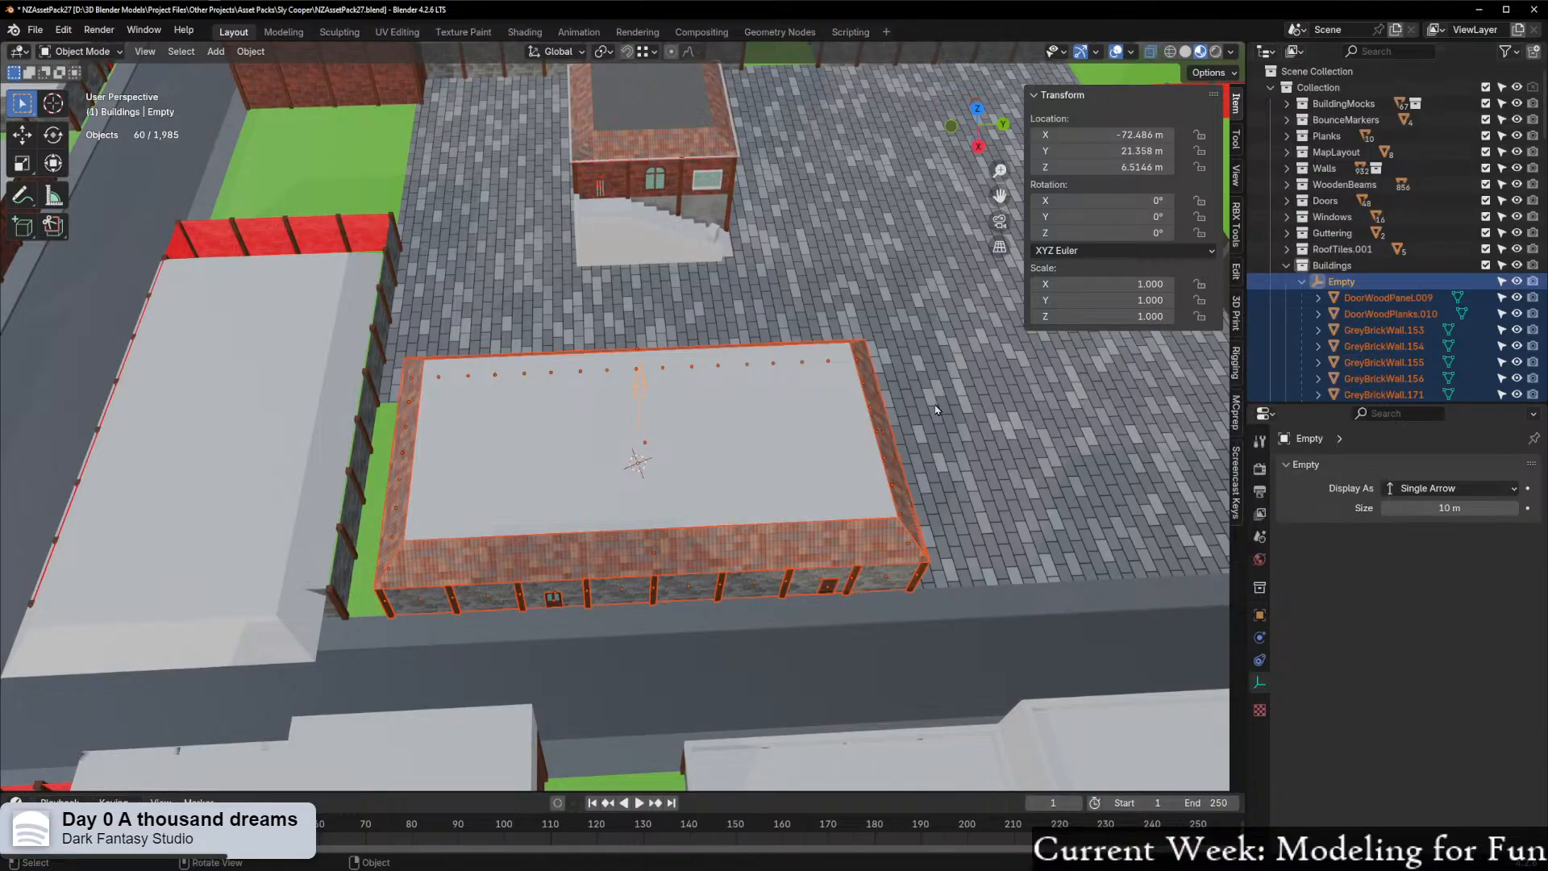
Place a linked duplicate of the building on the plaza, about 22.5 m along negative X and 29.5 m along Y
scroll(805, 381, down, 4)
middle_drag(805, 381, 779, 423)
key(alt+d)
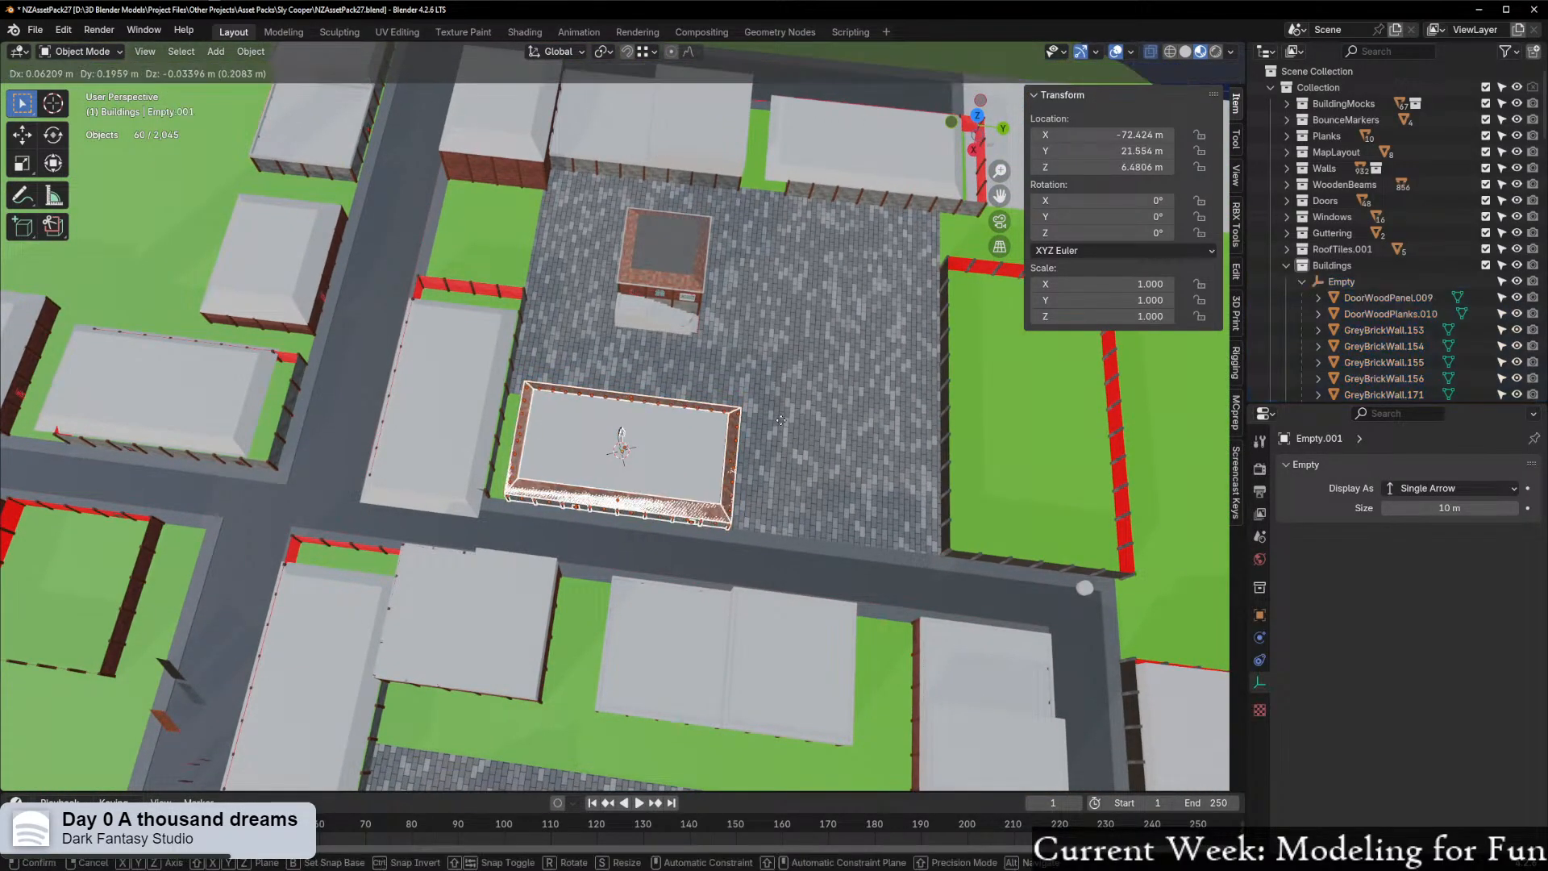
click(991, 315)
scroll(833, 269, up, 5)
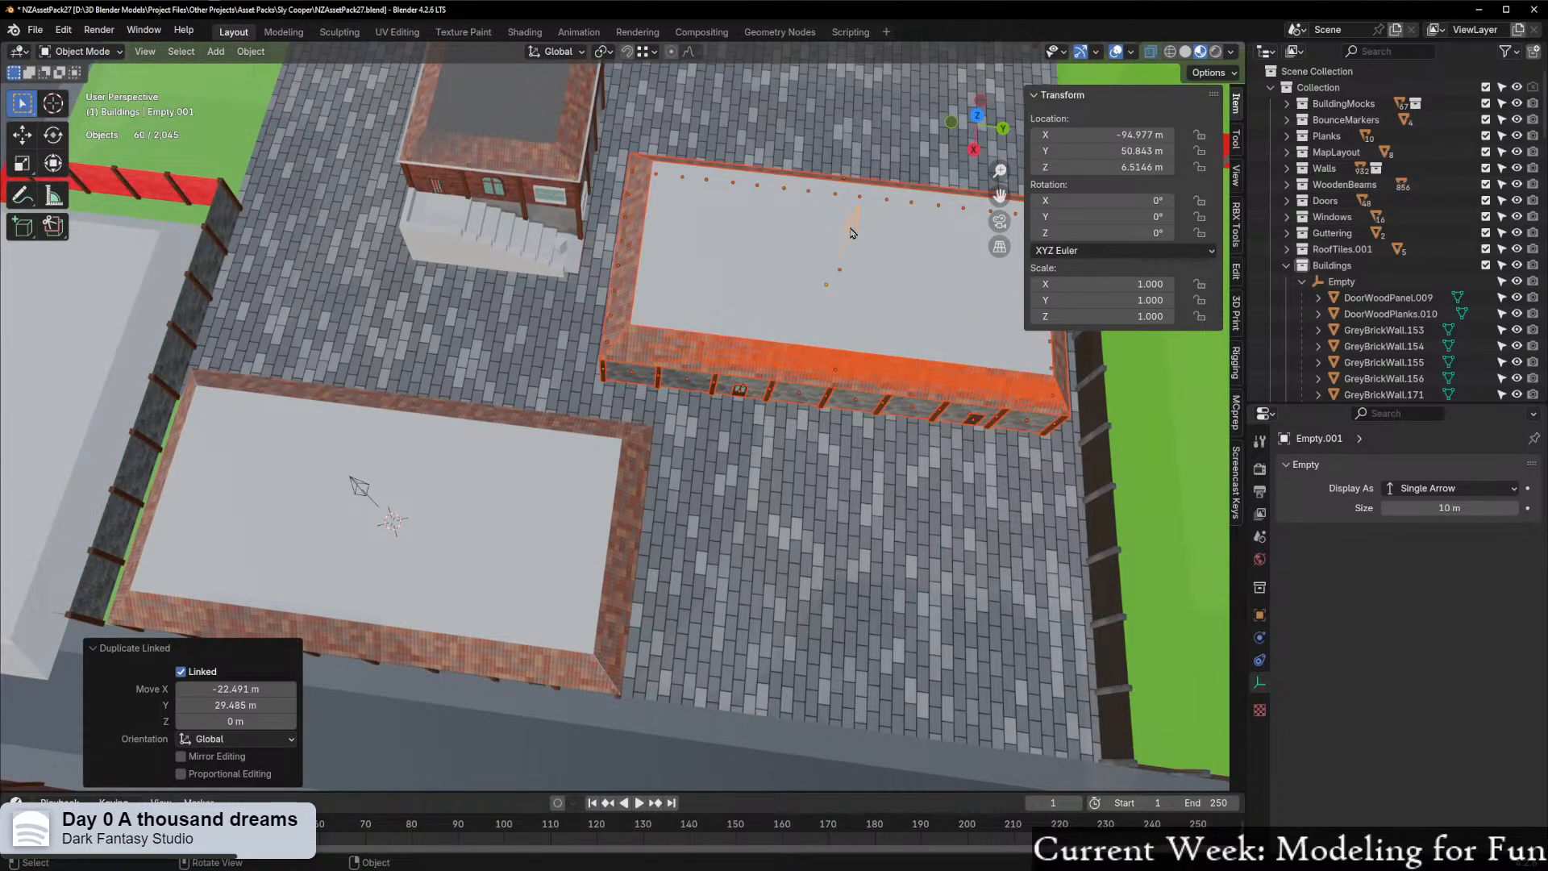
Try moving the duplicate building horizontally by its empty, keeping its Z height locked
click(849, 232)
key(g)
key(shift+z)
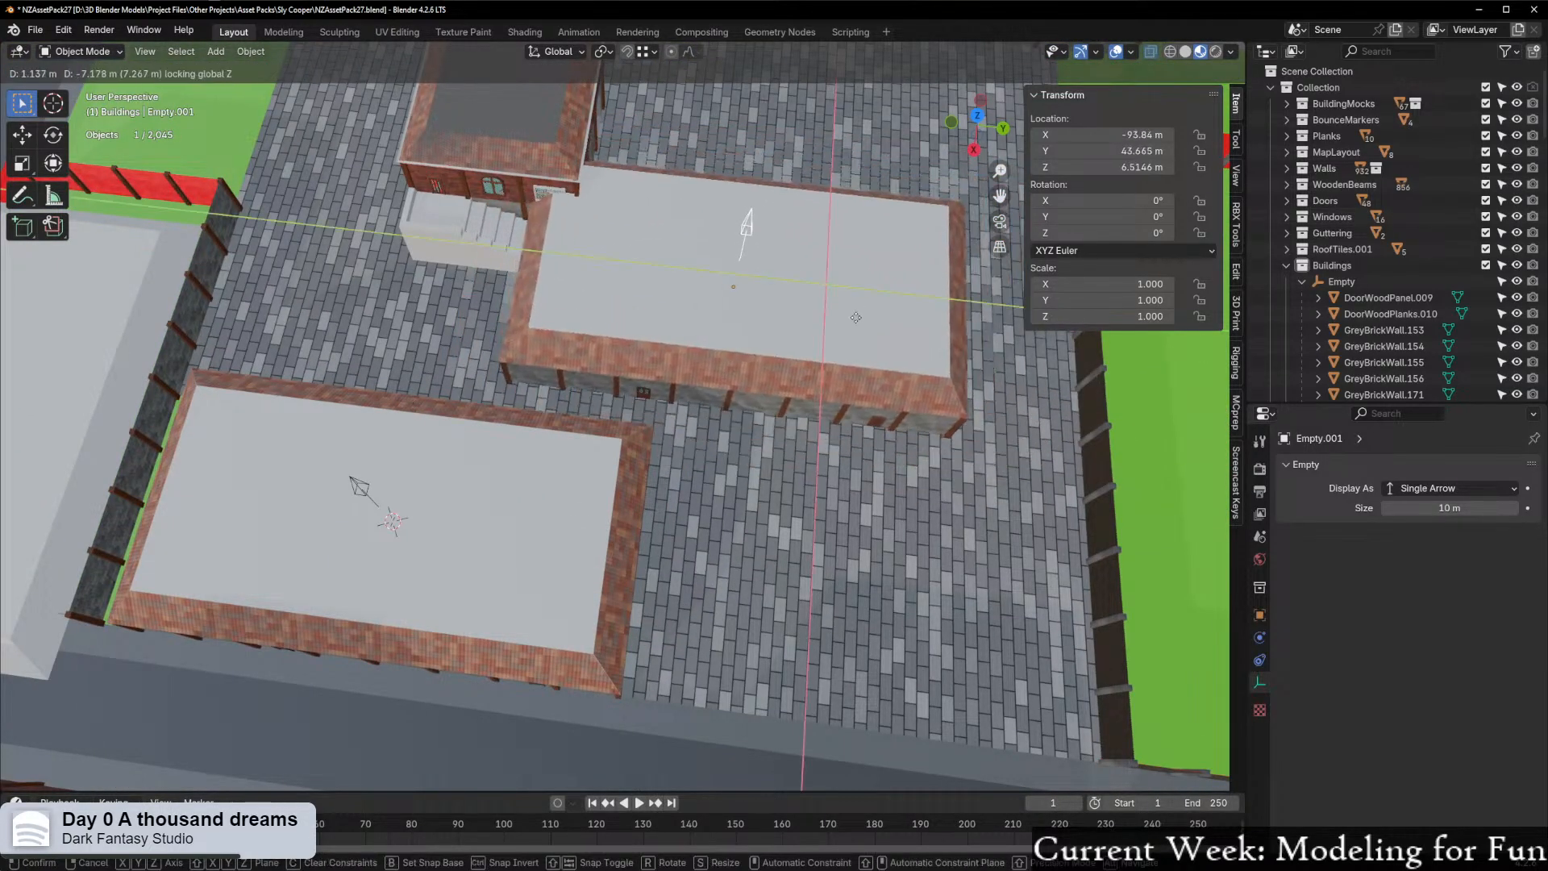
click(955, 310)
click(797, 396)
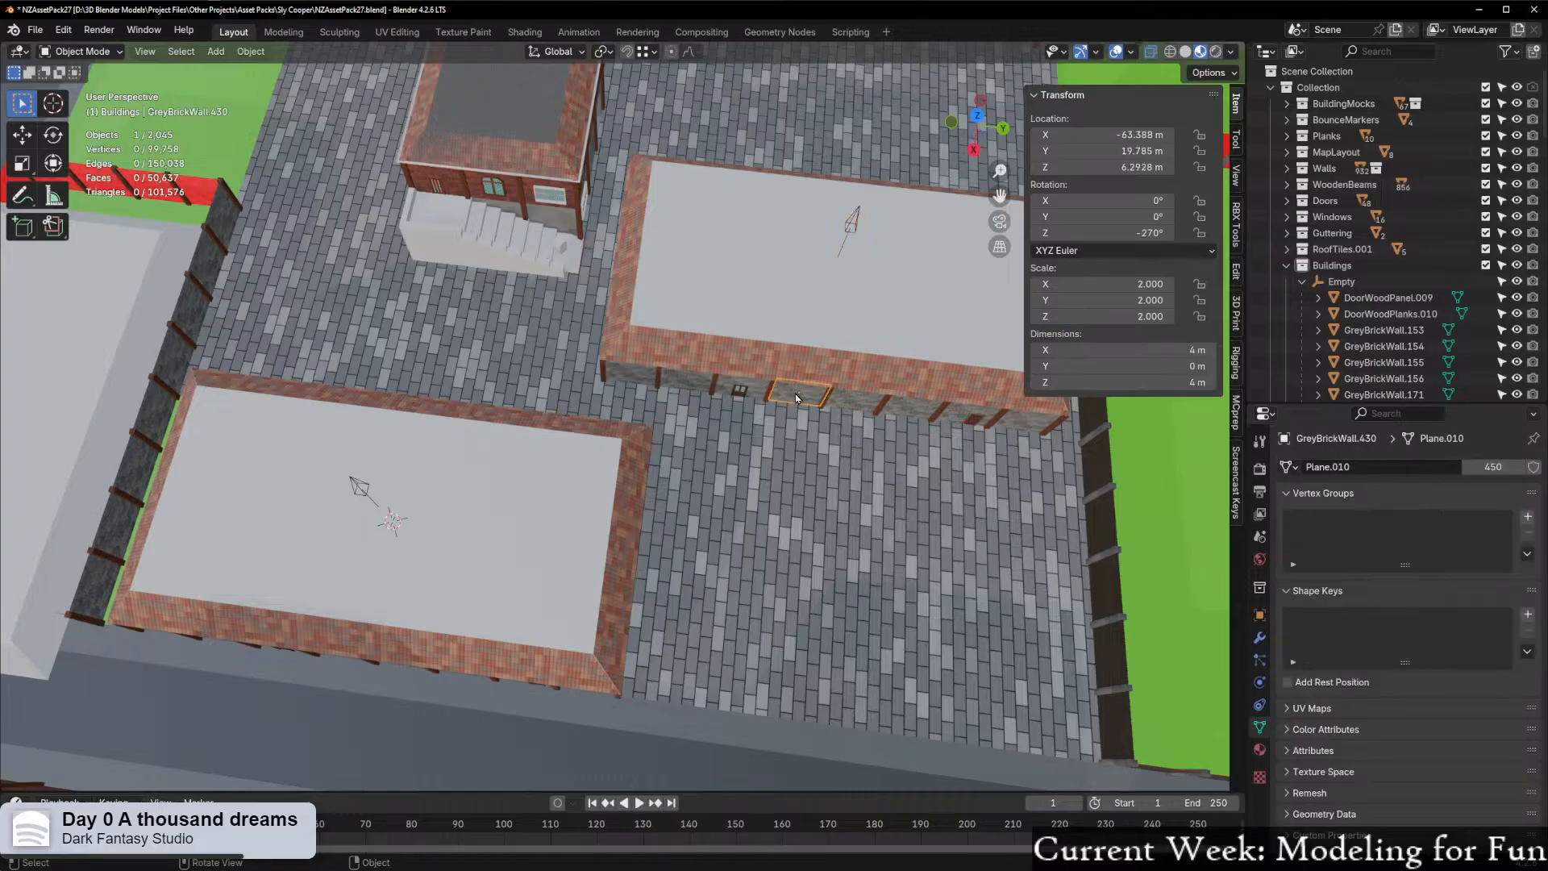
Undo the linked duplicate of the building
key(ctrl+z)
key(ctrl+z)
key(ctrl+z)
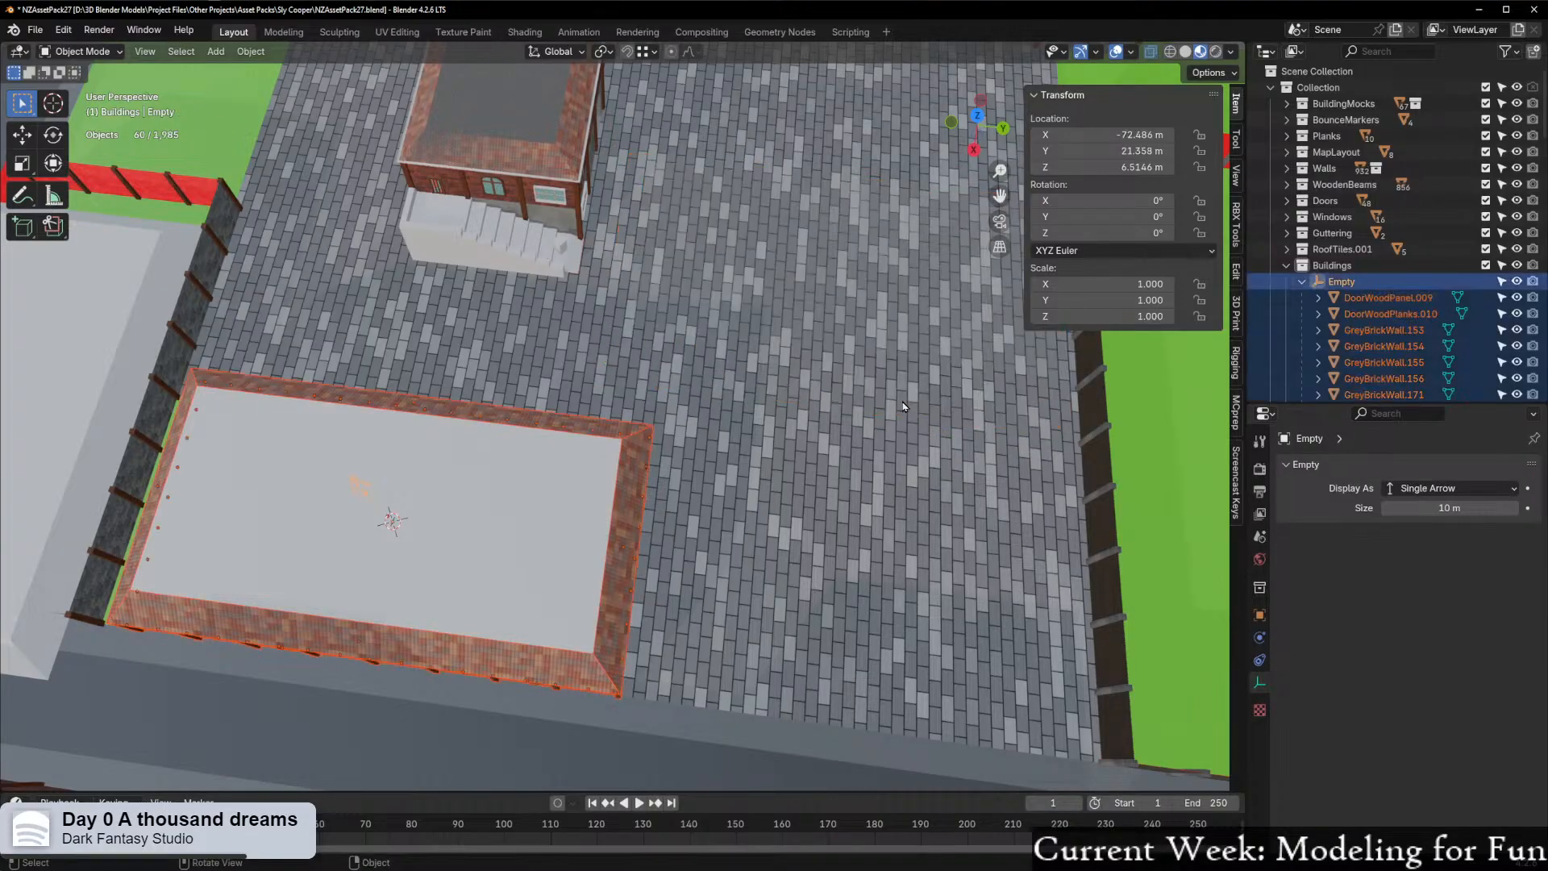
Rename the building's empty as LongBuilding and collapse its child list in the outliner
scroll(821, 423, down, 4)
double_click(1337, 281)
scroll(1337, 279, down, 3)
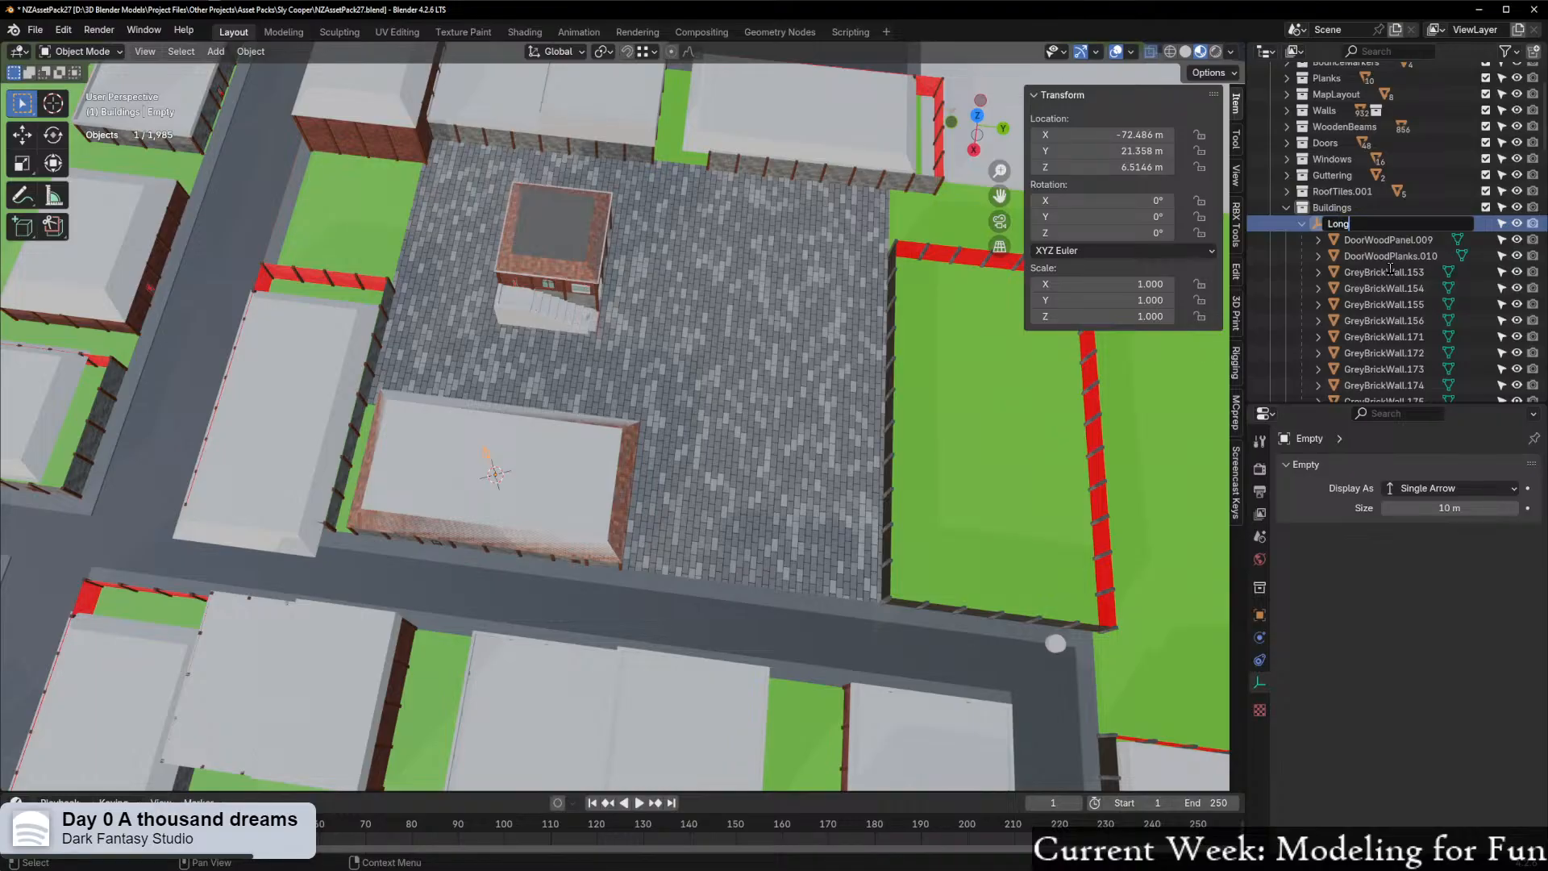
text(LongBuilding)
key(Return)
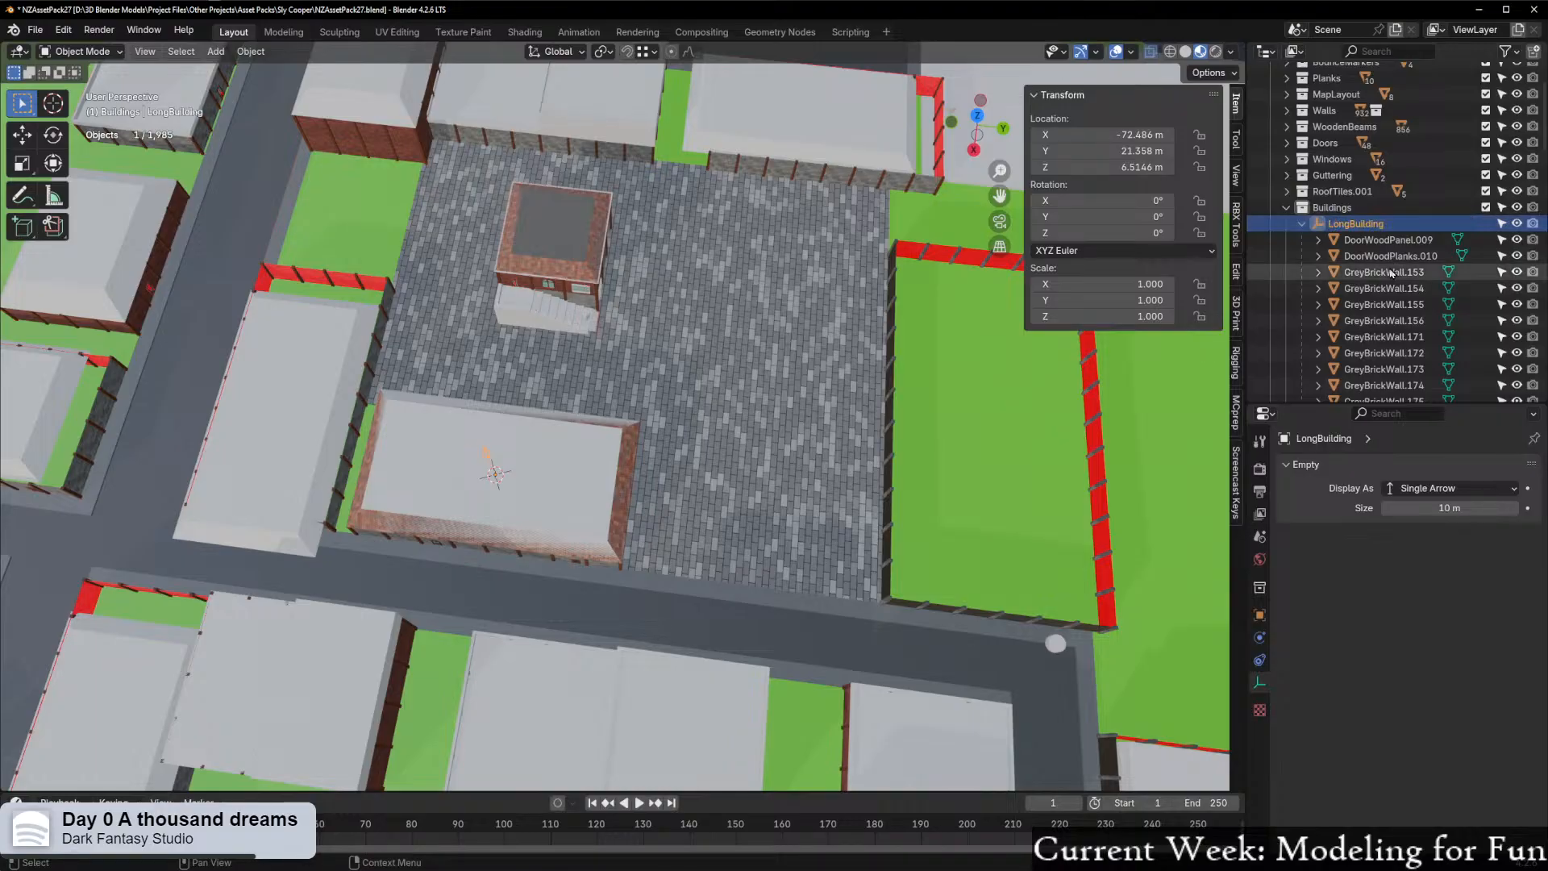
click(1314, 237)
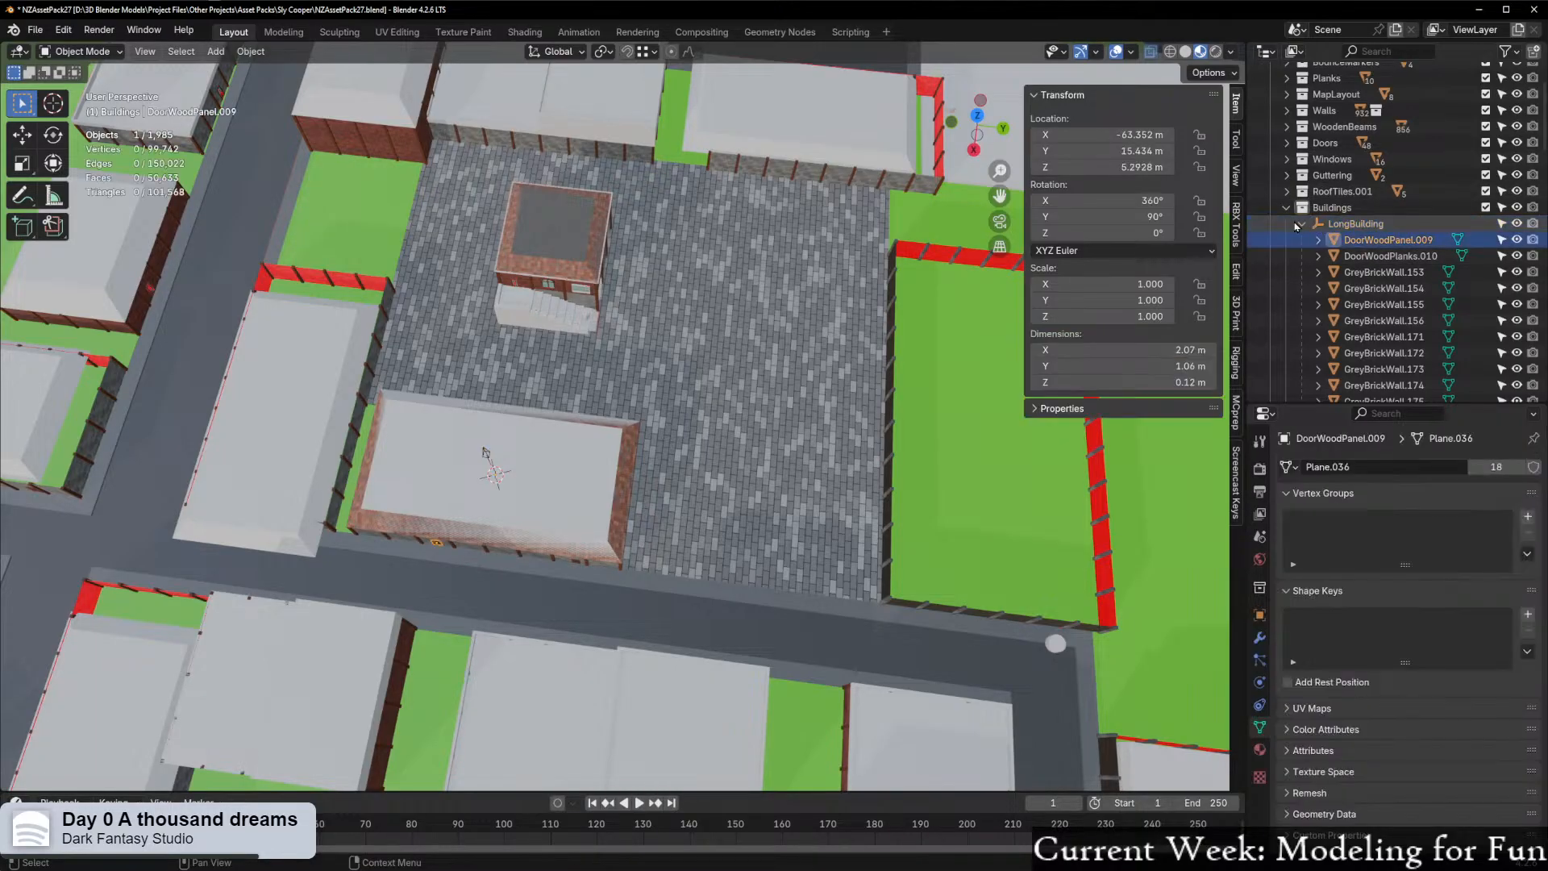
click(1303, 224)
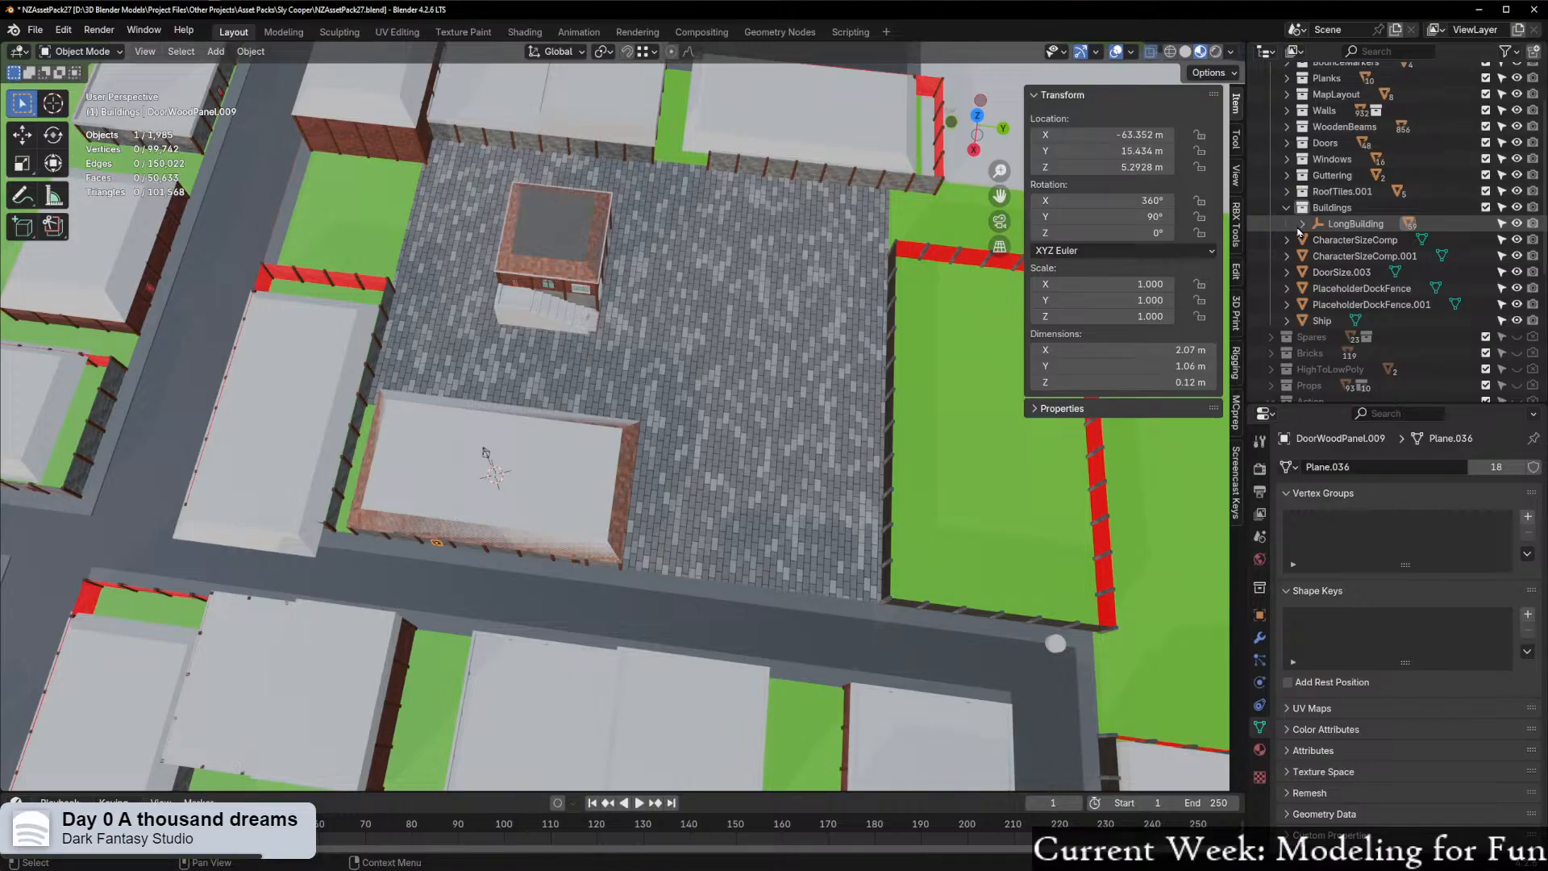
Select the LongBuilding empty together with its whole hierarchy
click(1348, 223)
scroll(753, 505, up, 4)
scroll(710, 479, down, 6)
middle_drag(710, 479, 453, 495)
scroll(820, 420, up, 2)
shift+middle_drag(823, 419, 583, 441)
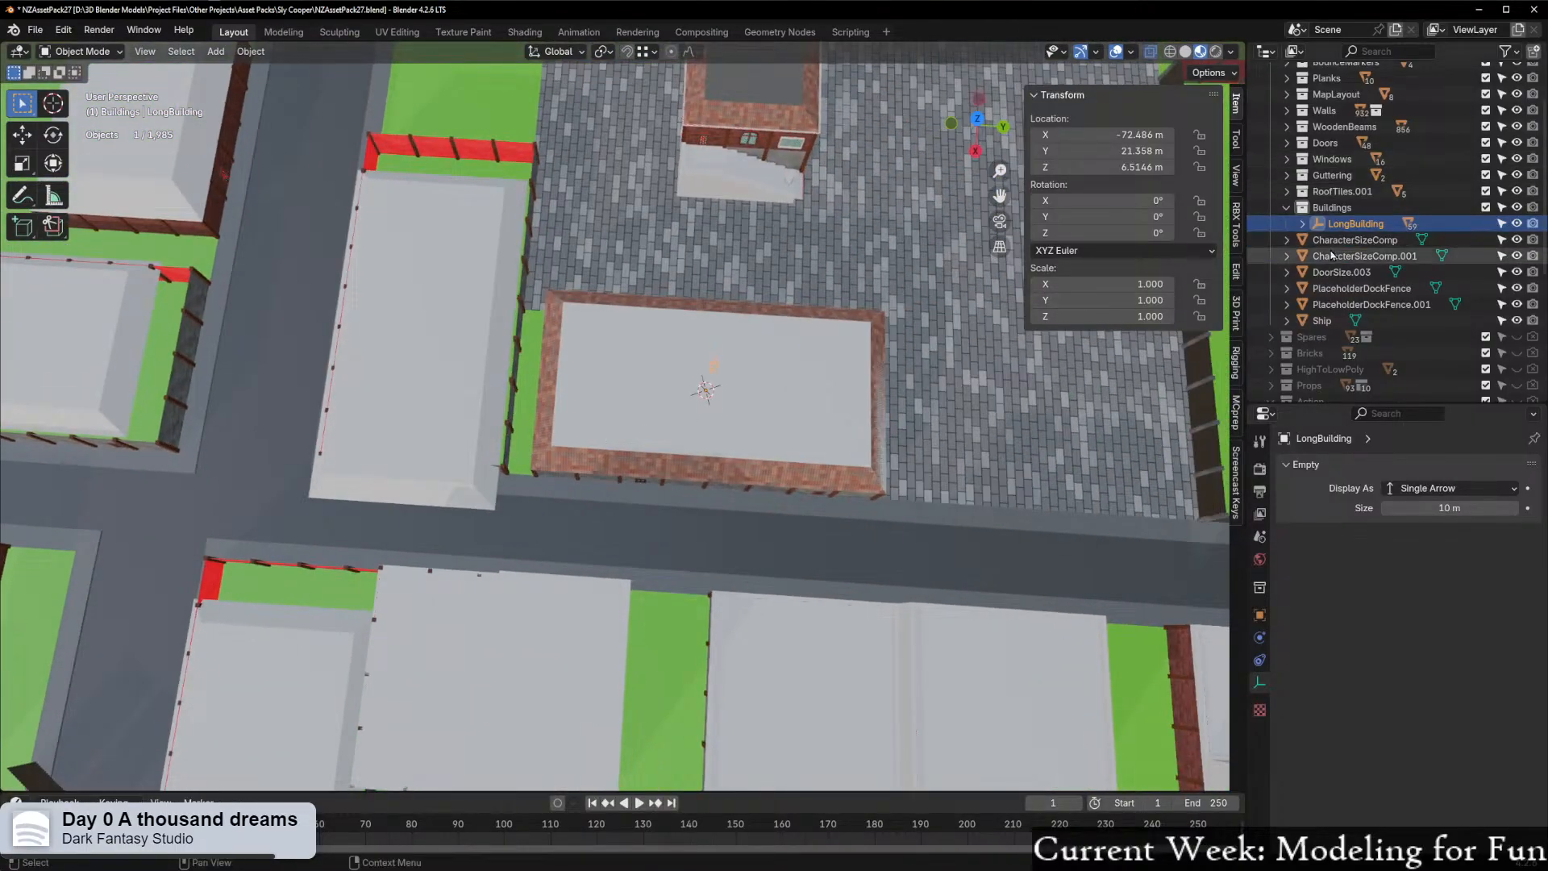
right_click(1359, 226)
click(1329, 224)
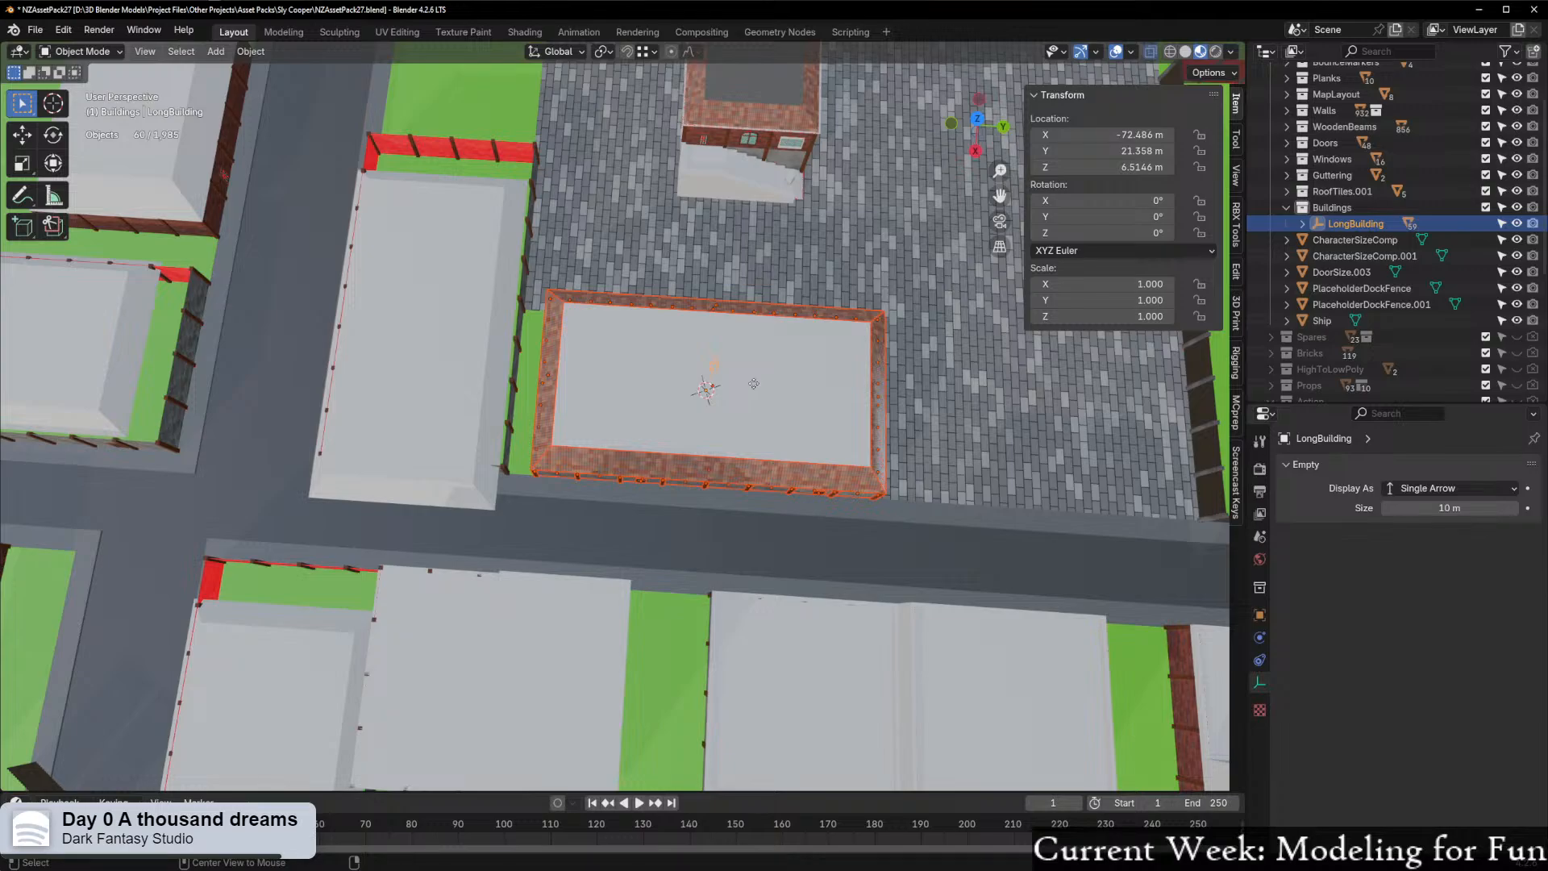
Make a linked duplicate of the LongBuilding hierarchy in place and move it by its empty about 55.3 m along negative Y
key(alt+d)
key(Escape)
click(1349, 240)
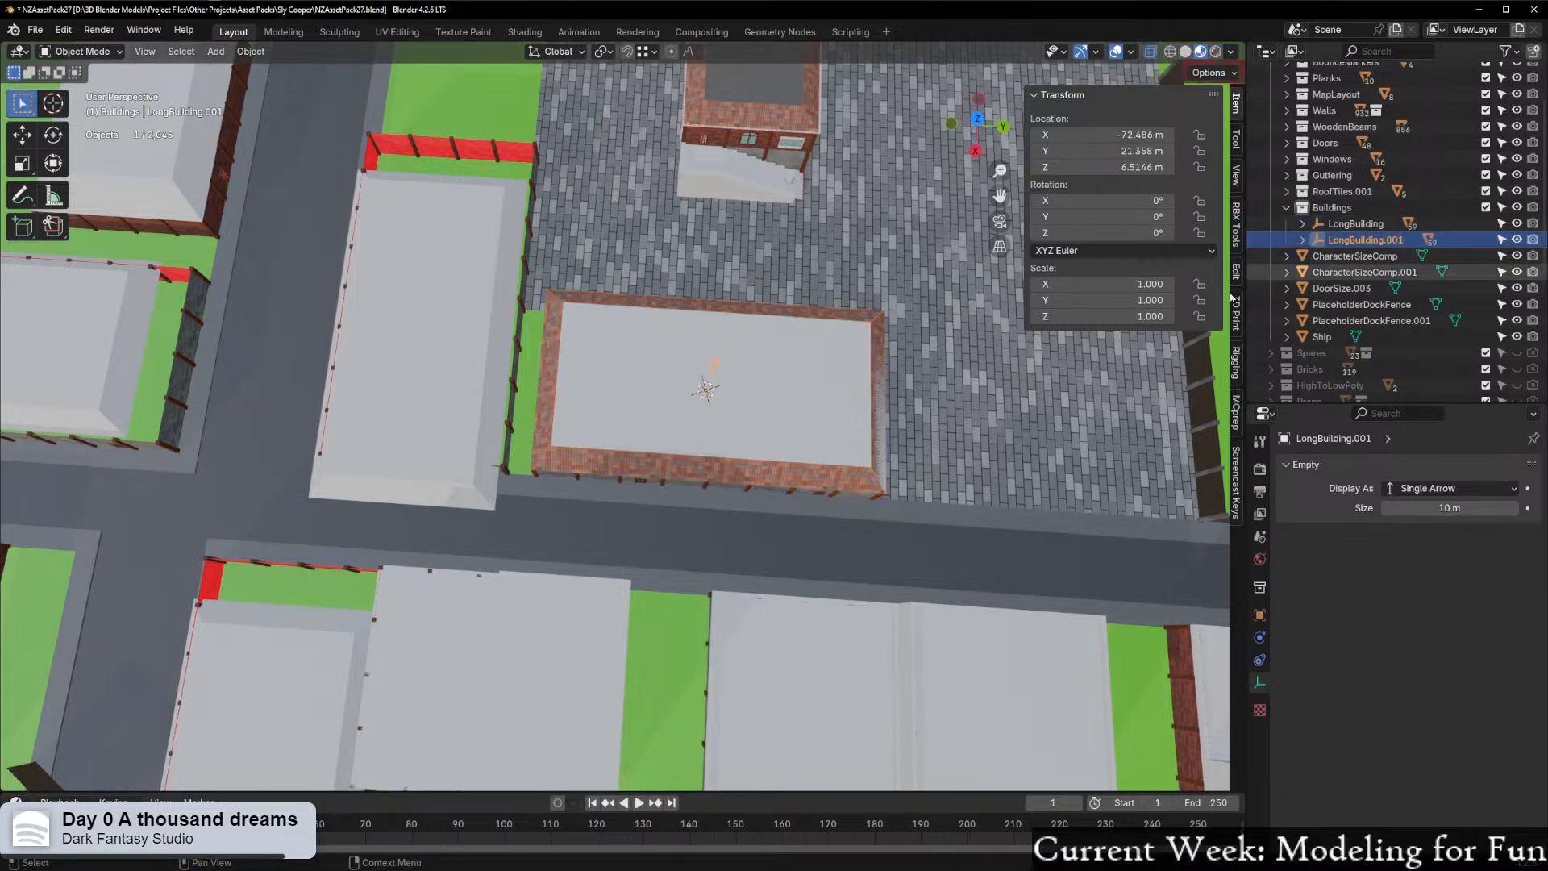
key(g)
key(shift+z)
click(219, 353)
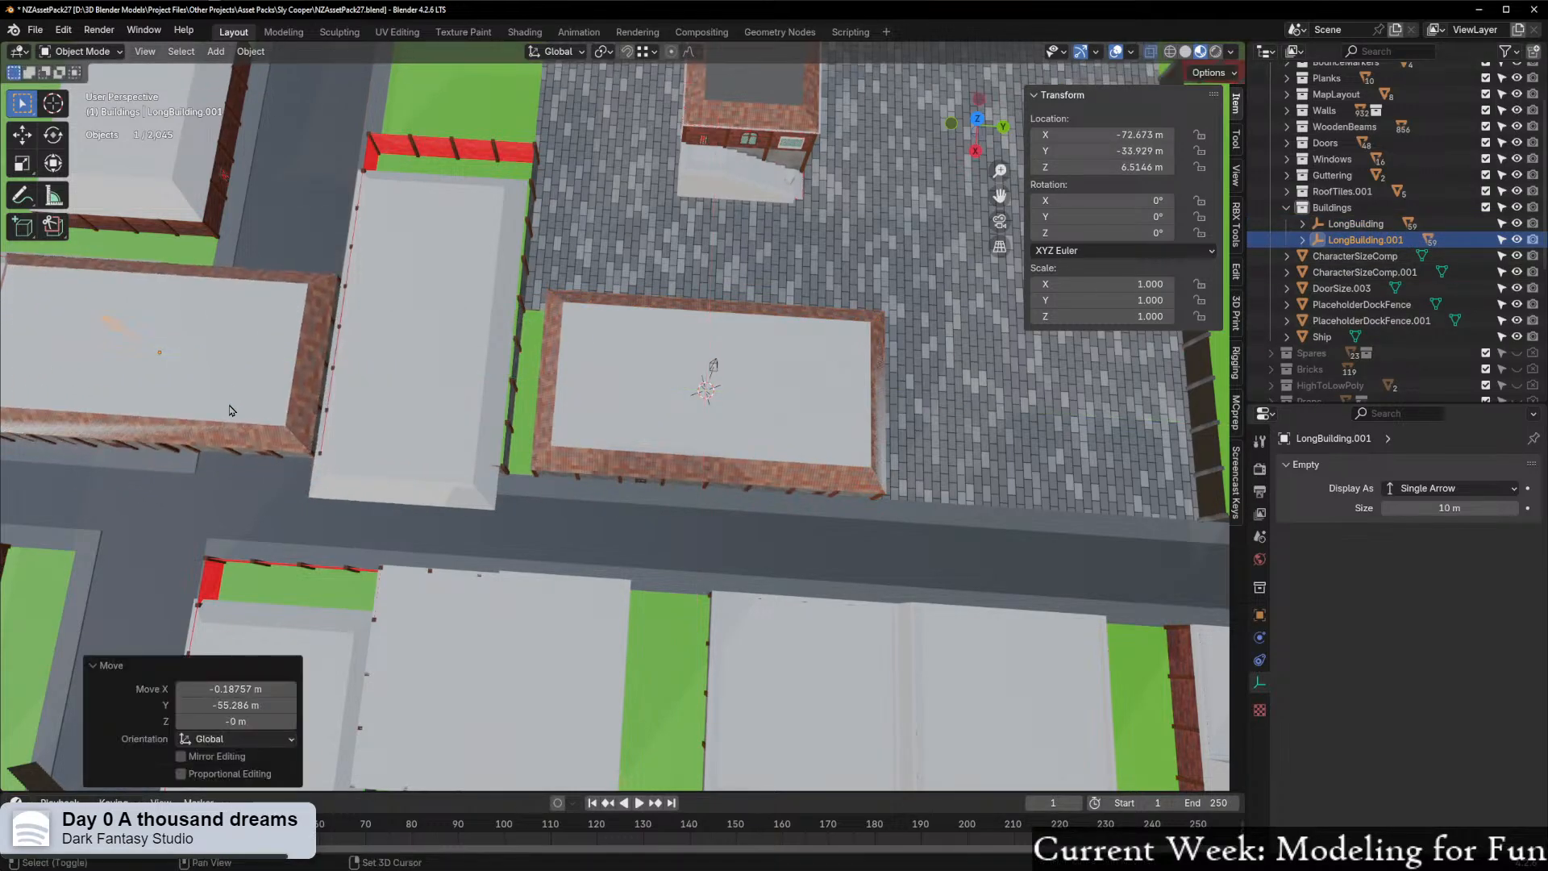
shift+middle_drag(300, 421, 861, 473)
scroll(860, 473, up, 3)
shift+middle_drag(419, 528, 511, 522)
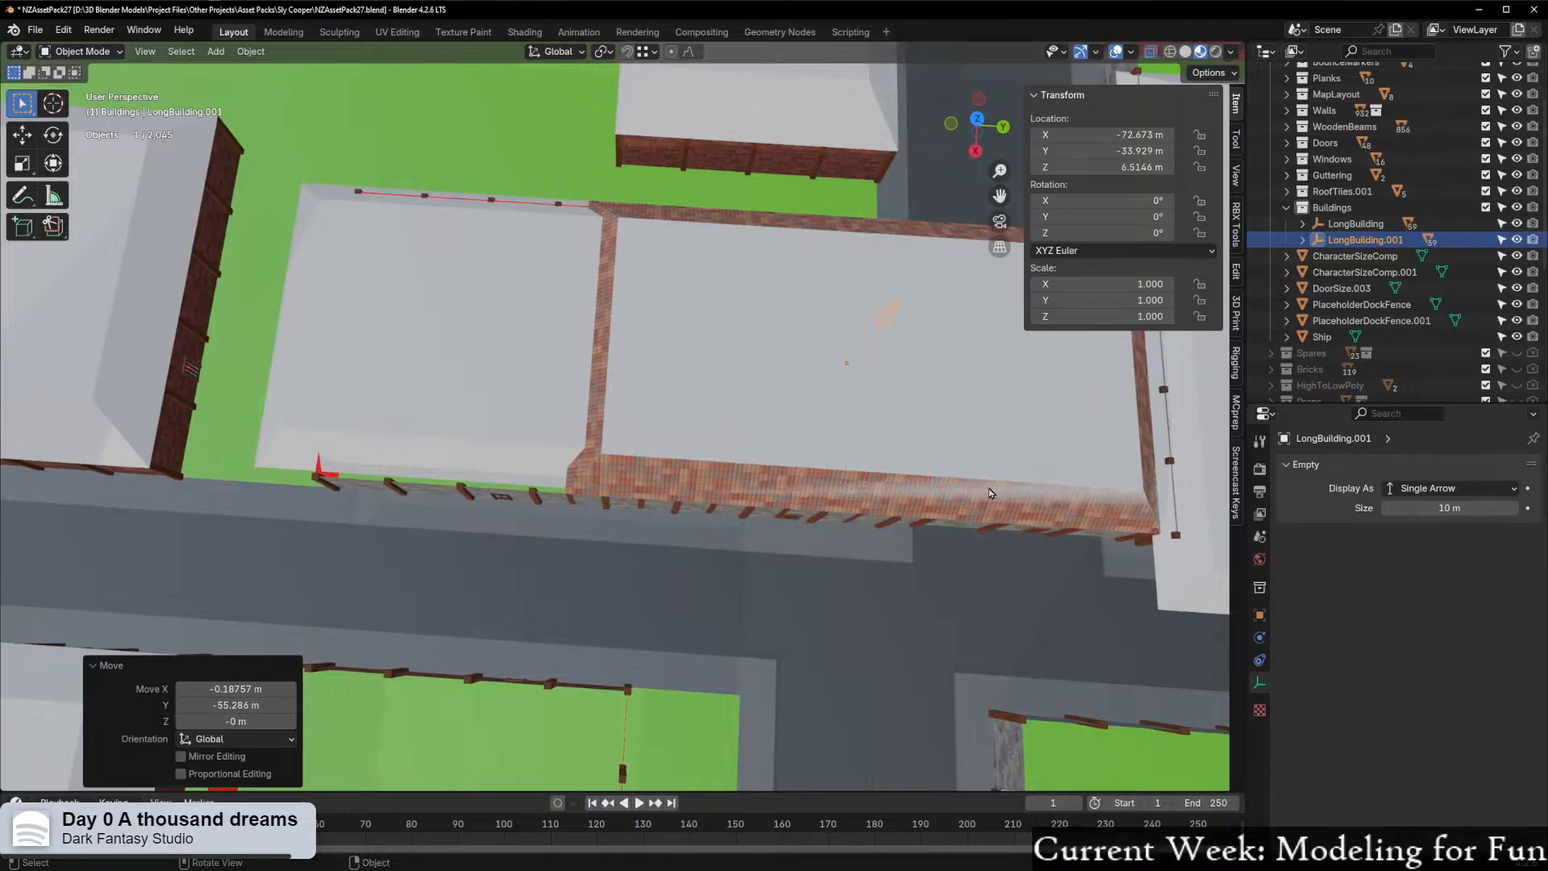
Move the duplicate building by its empty about 11.4 m along X and 4.6 m along Y, with Z locked
scroll(967, 500, up, 1)
middle_drag(698, 546, 395, 524)
key(g)
right_click(282, 610)
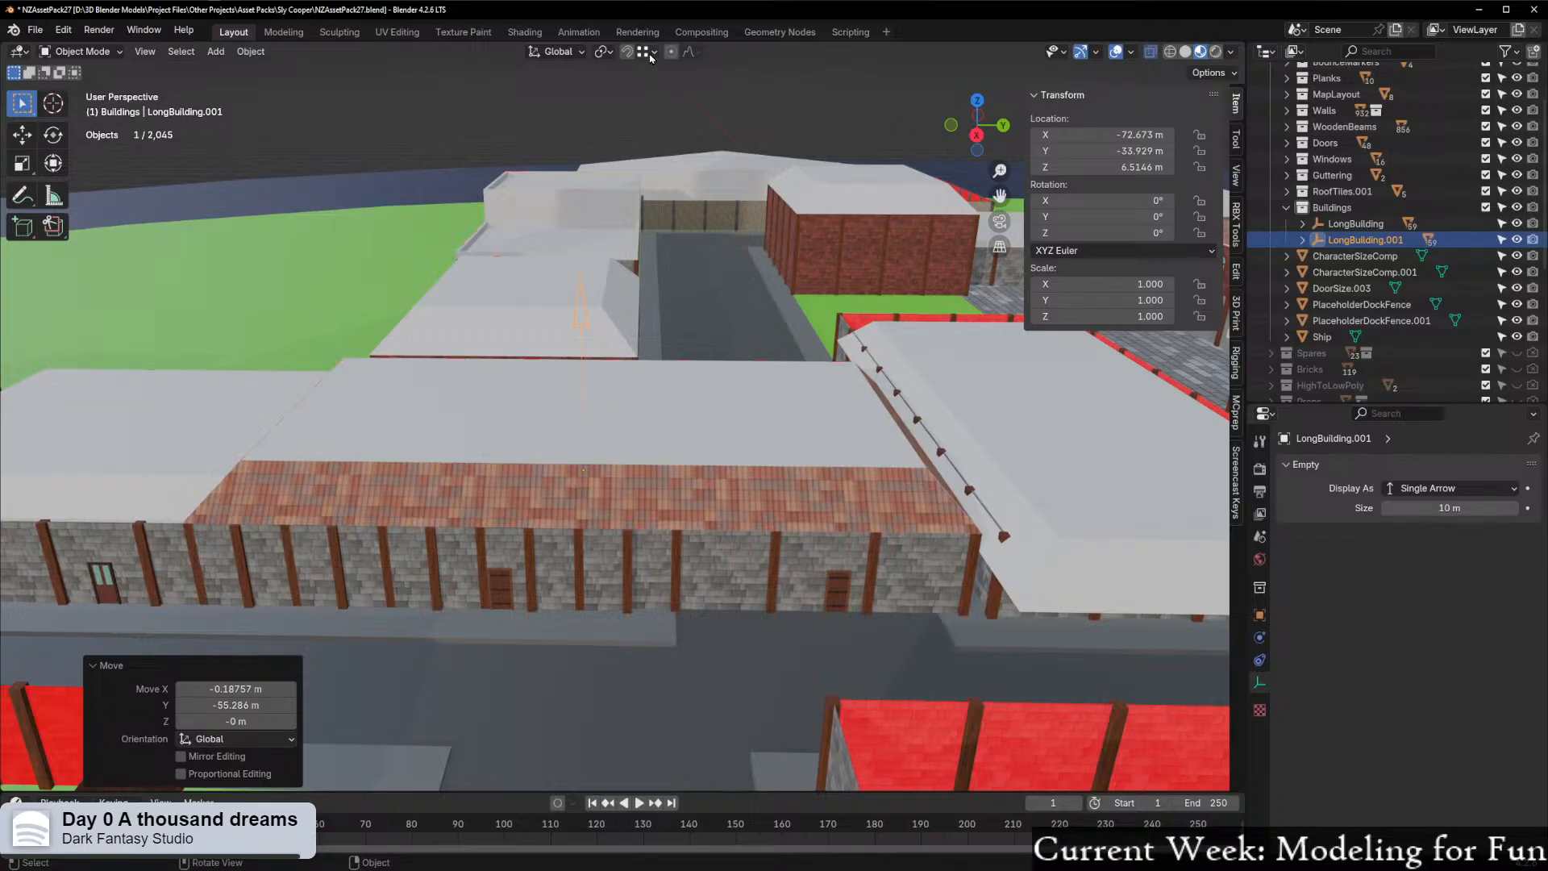
key(g)
key(shift+z)
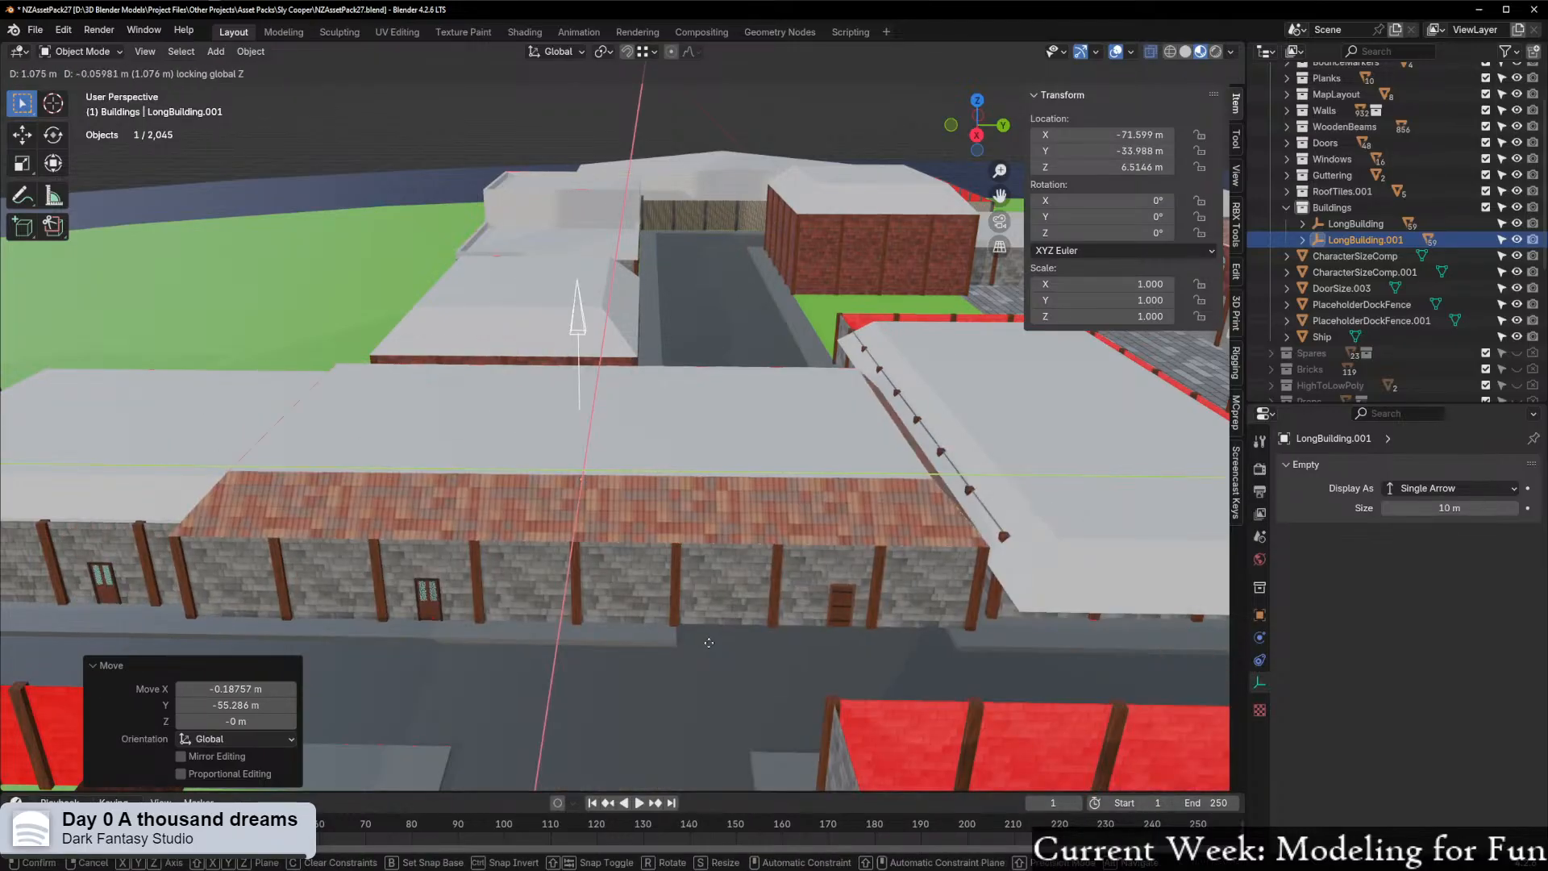
click(675, 641)
Undo both horizontal moves of the duplicate building
middle_drag(677, 643, 686, 451)
right_click(686, 447)
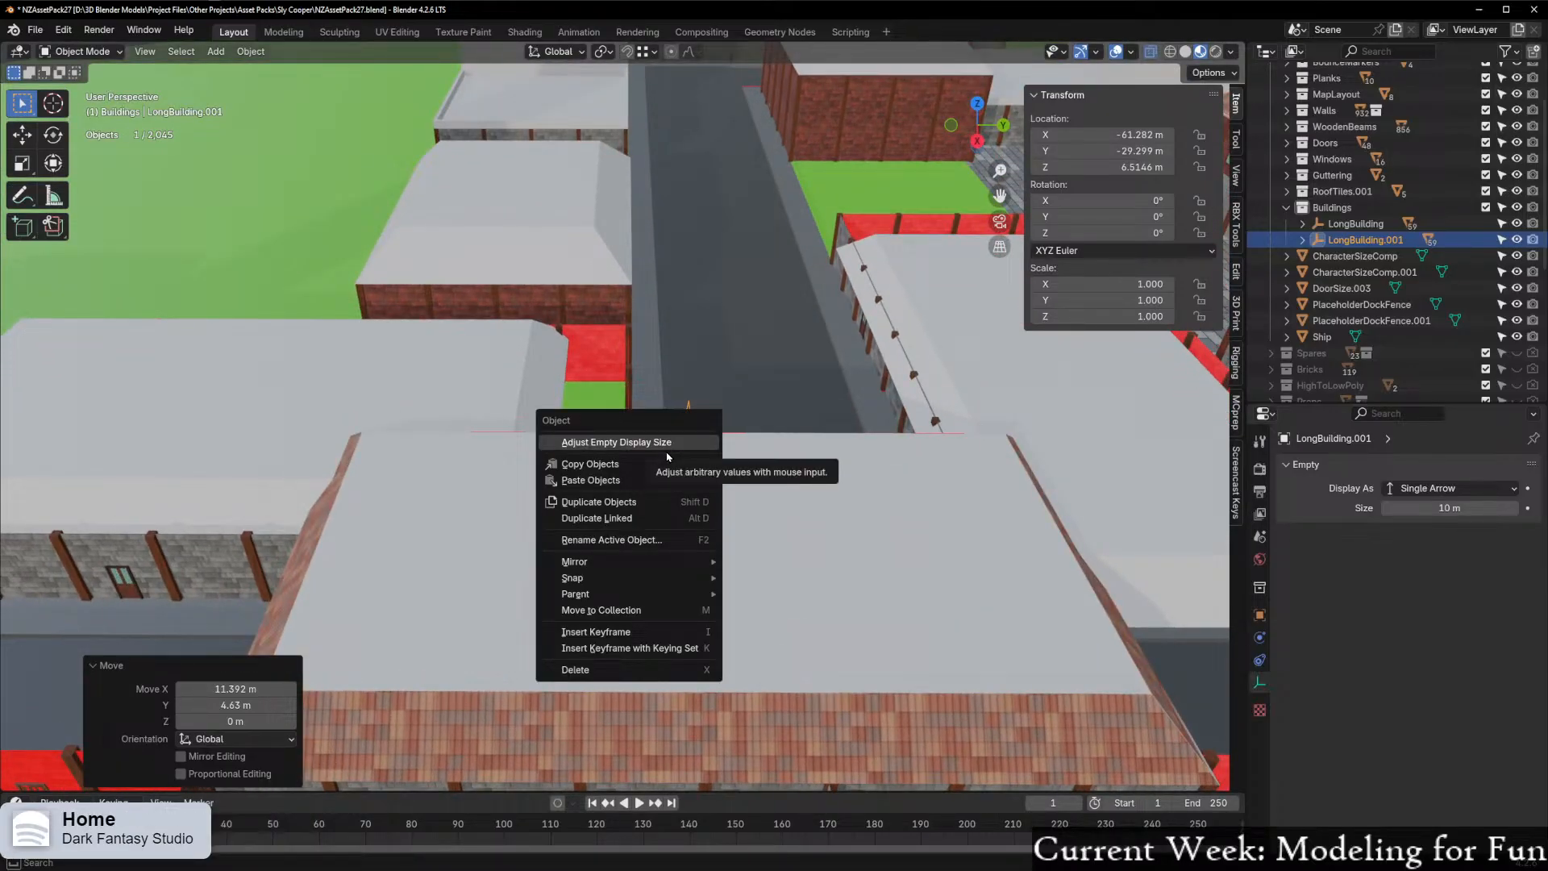
key(ctrl+z)
key(ctrl+z)
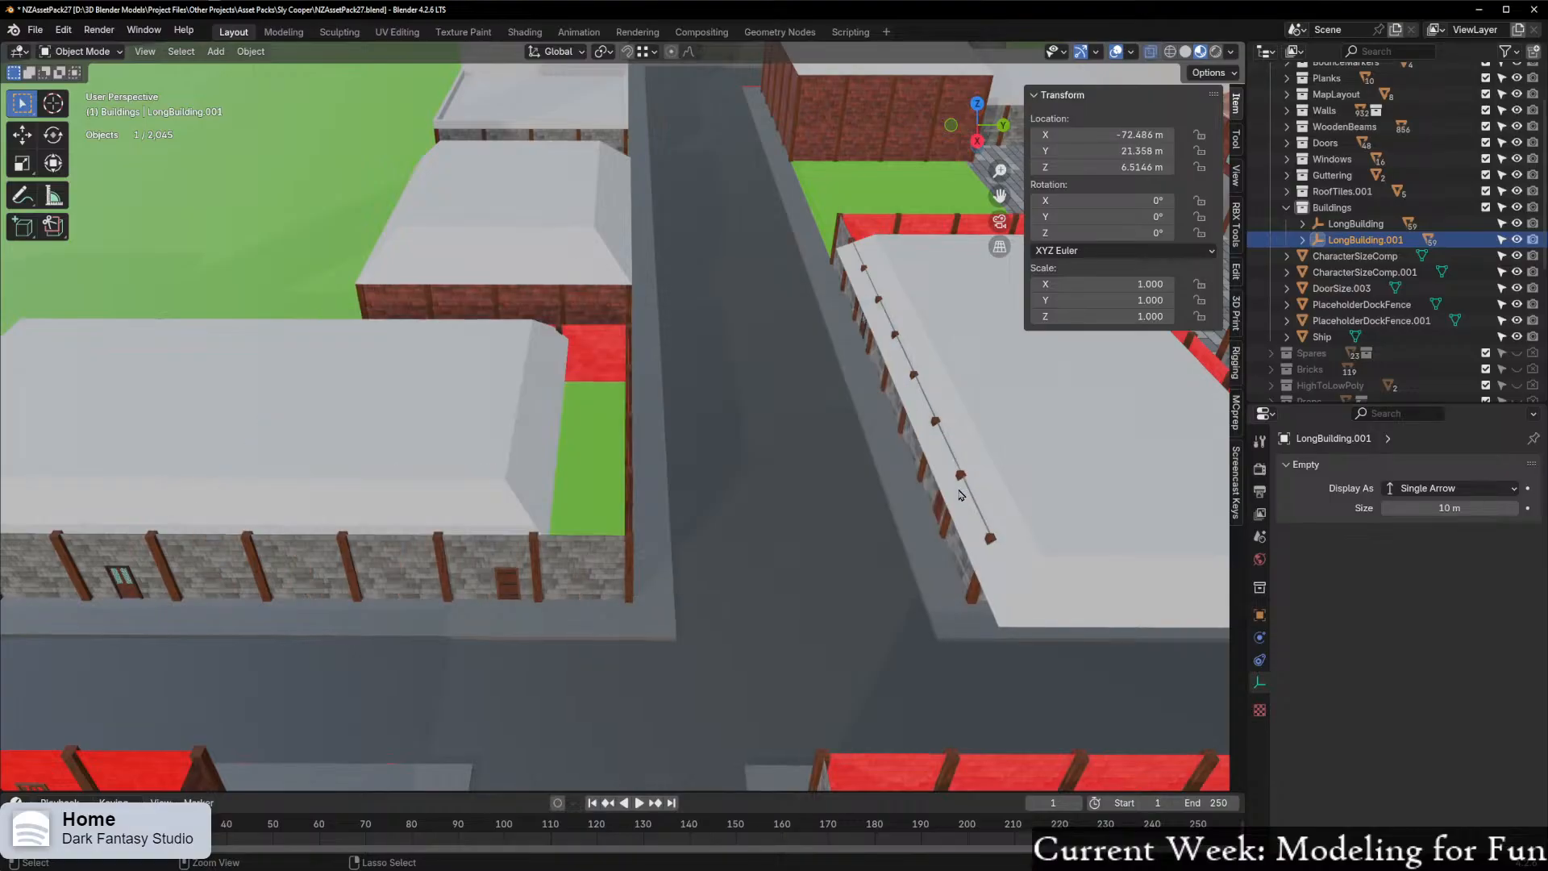
Set the duplicate building's empty to display as a Cube
scroll(948, 492, down, 8)
shift+middle_drag(947, 495, 580, 527)
scroll(581, 531, up, 7)
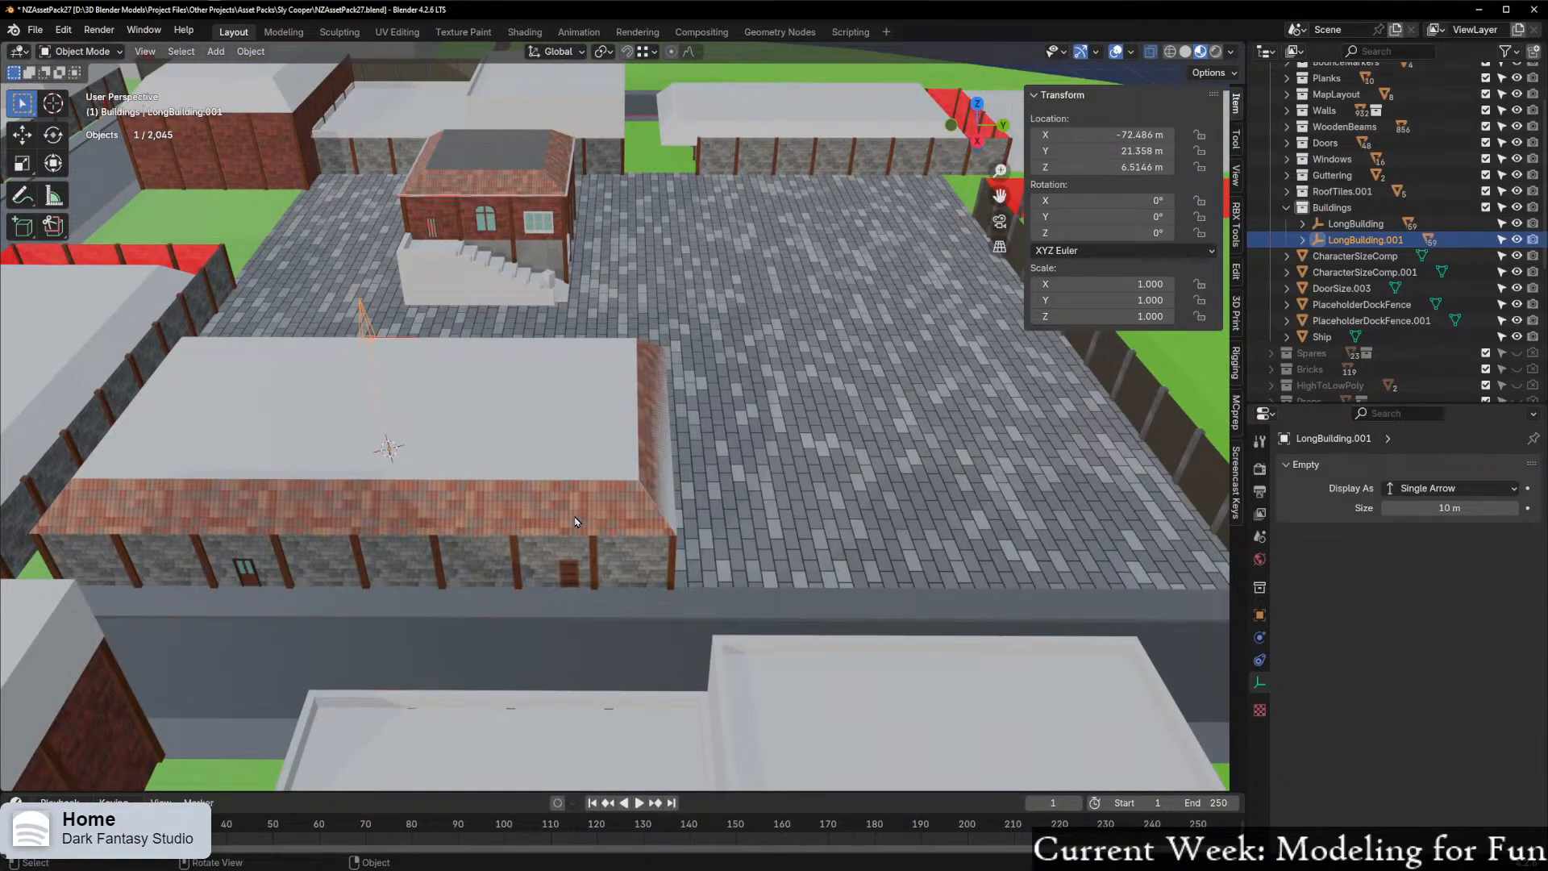
click(1448, 488)
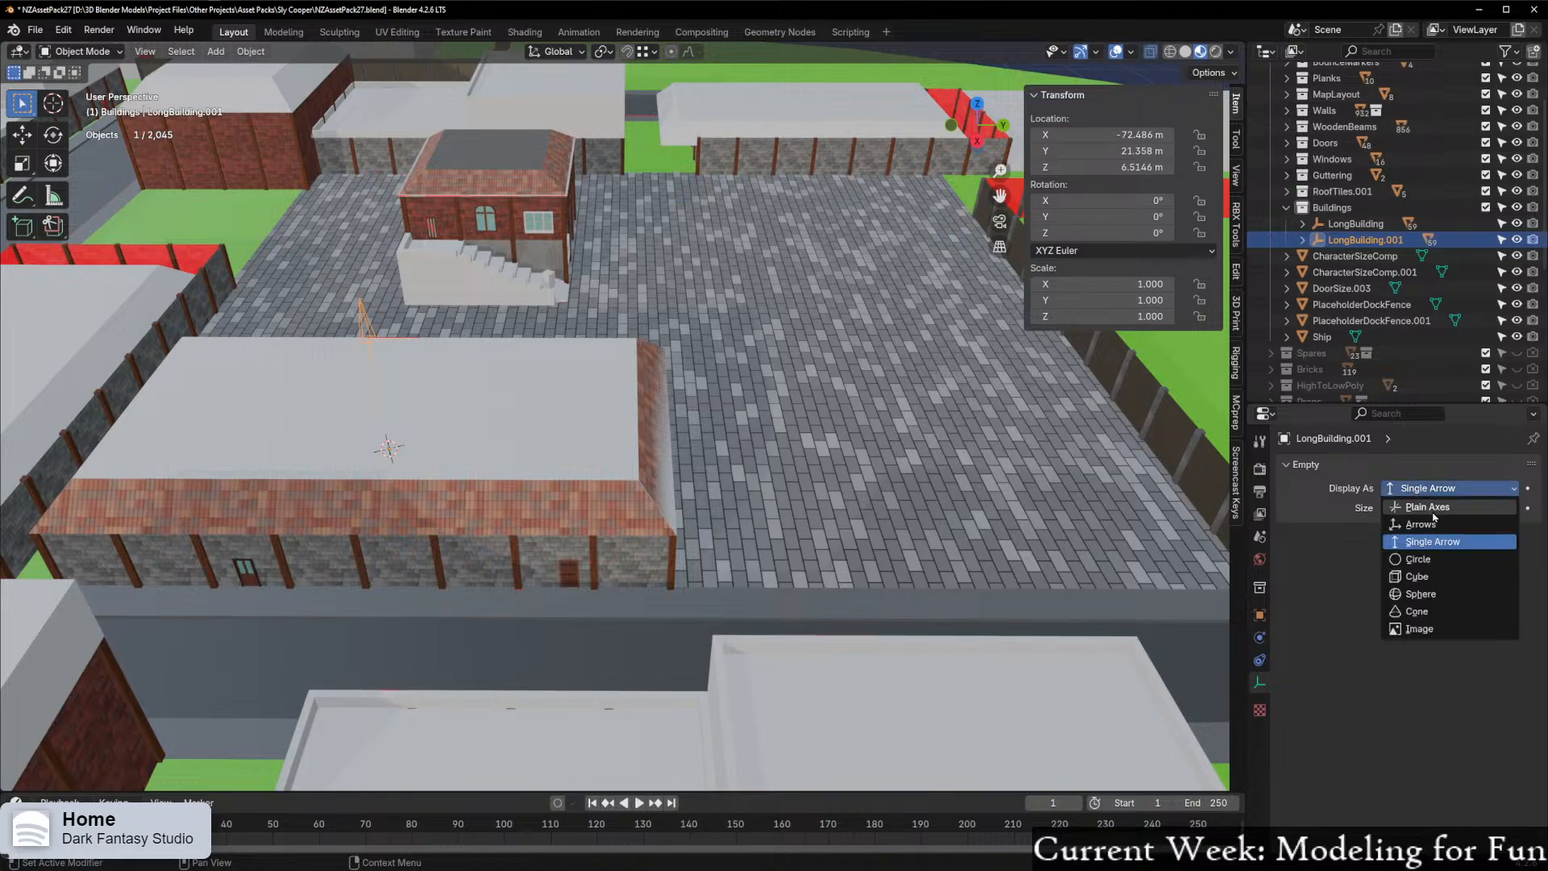
click(1447, 577)
Try picking the two overlapping empties in turn above the roof, and undo the cube display and the linked duplicate
middle_drag(429, 379, 597, 385)
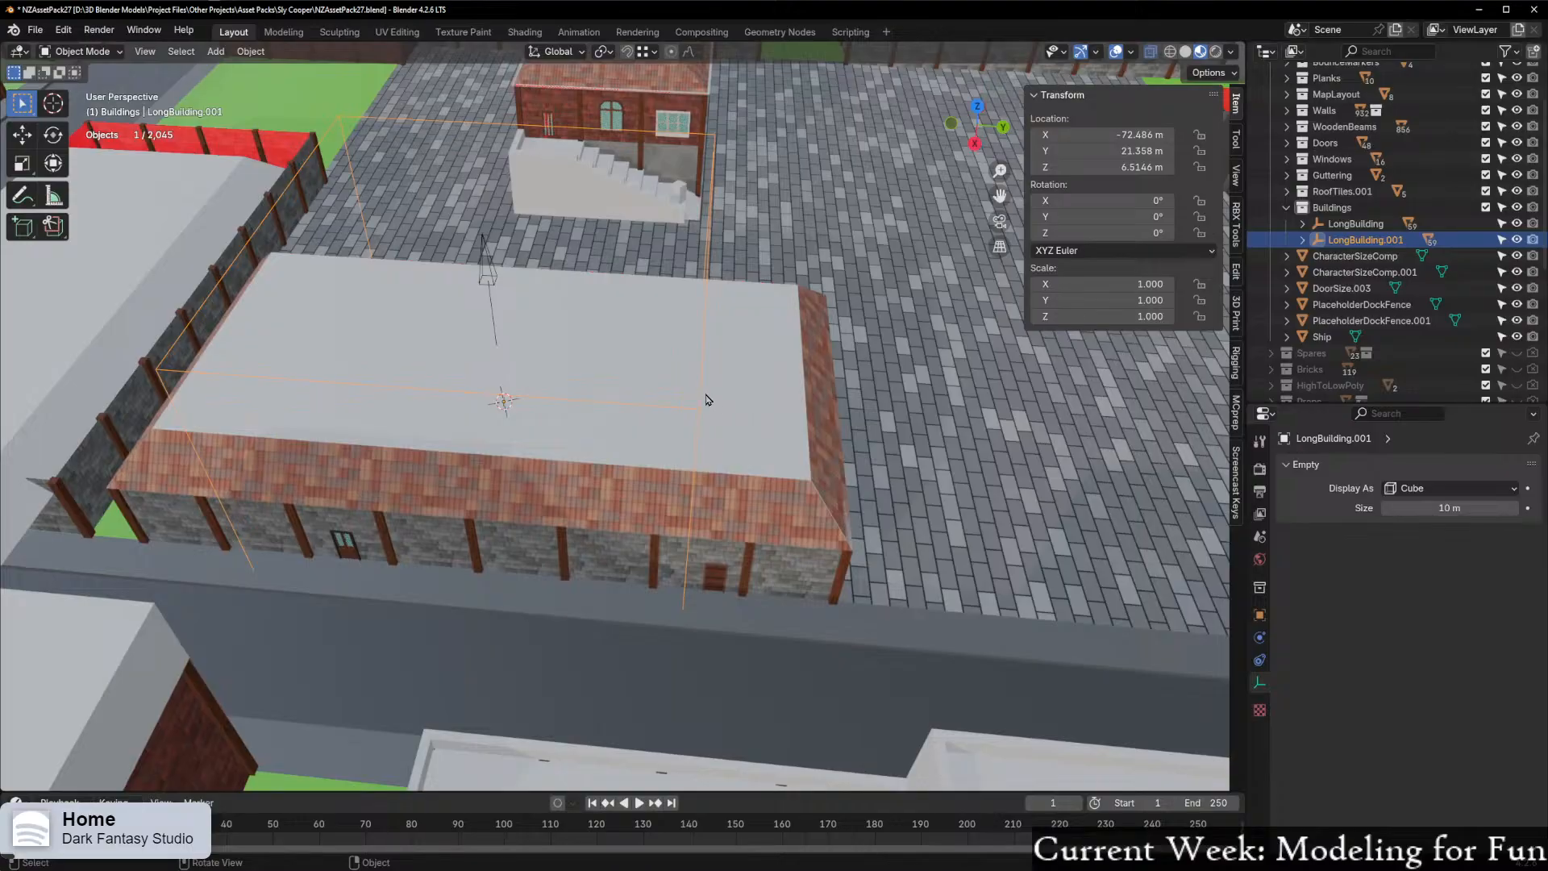
middle_drag(710, 401, 597, 302)
click(599, 290)
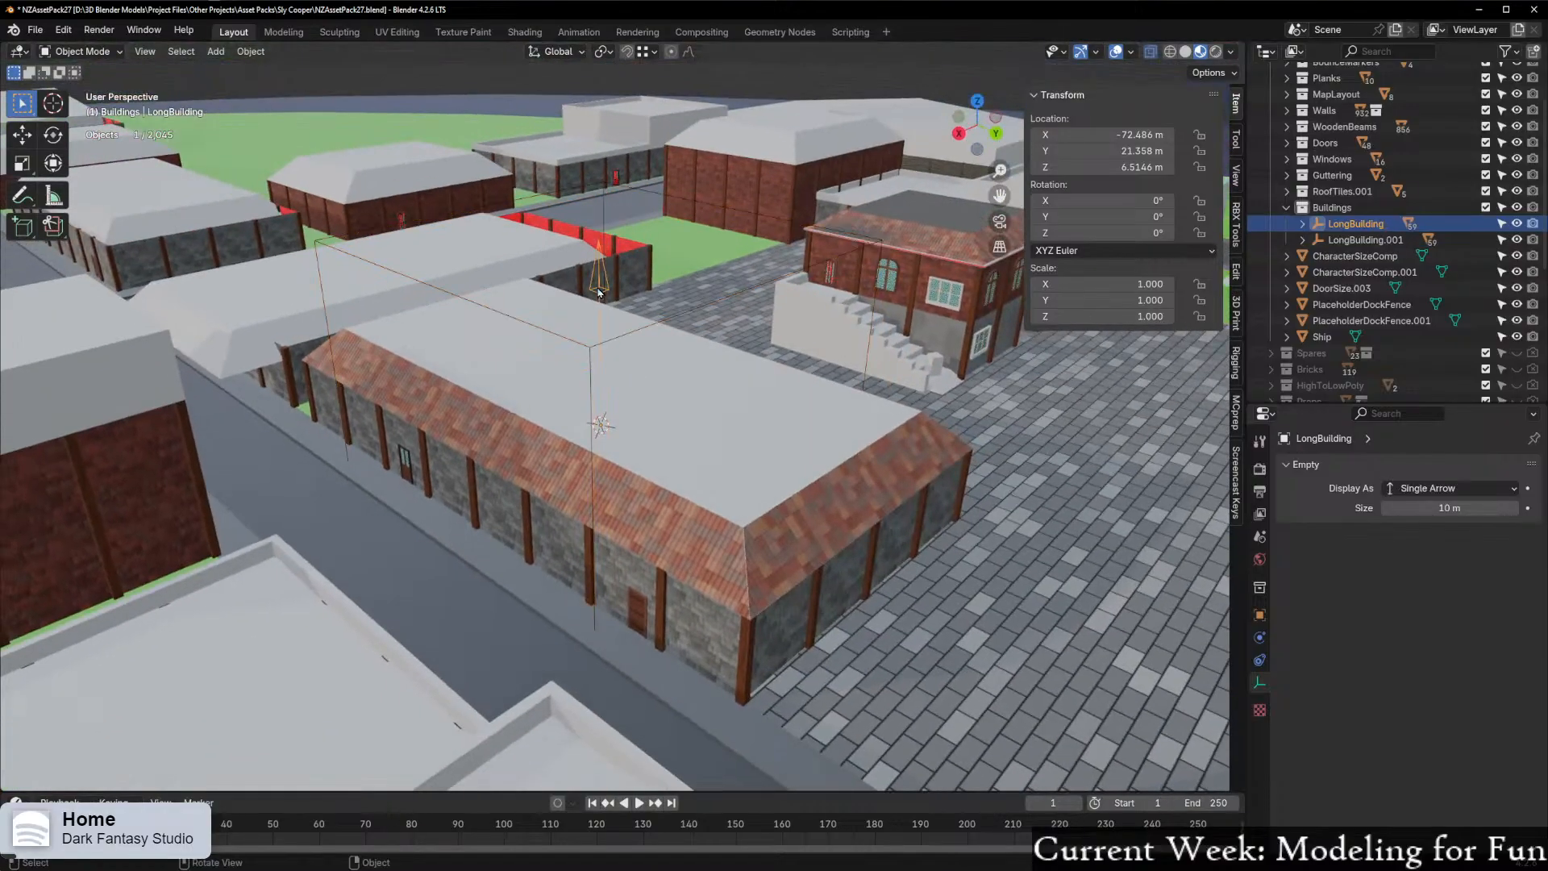
click(626, 344)
click(634, 346)
click(633, 346)
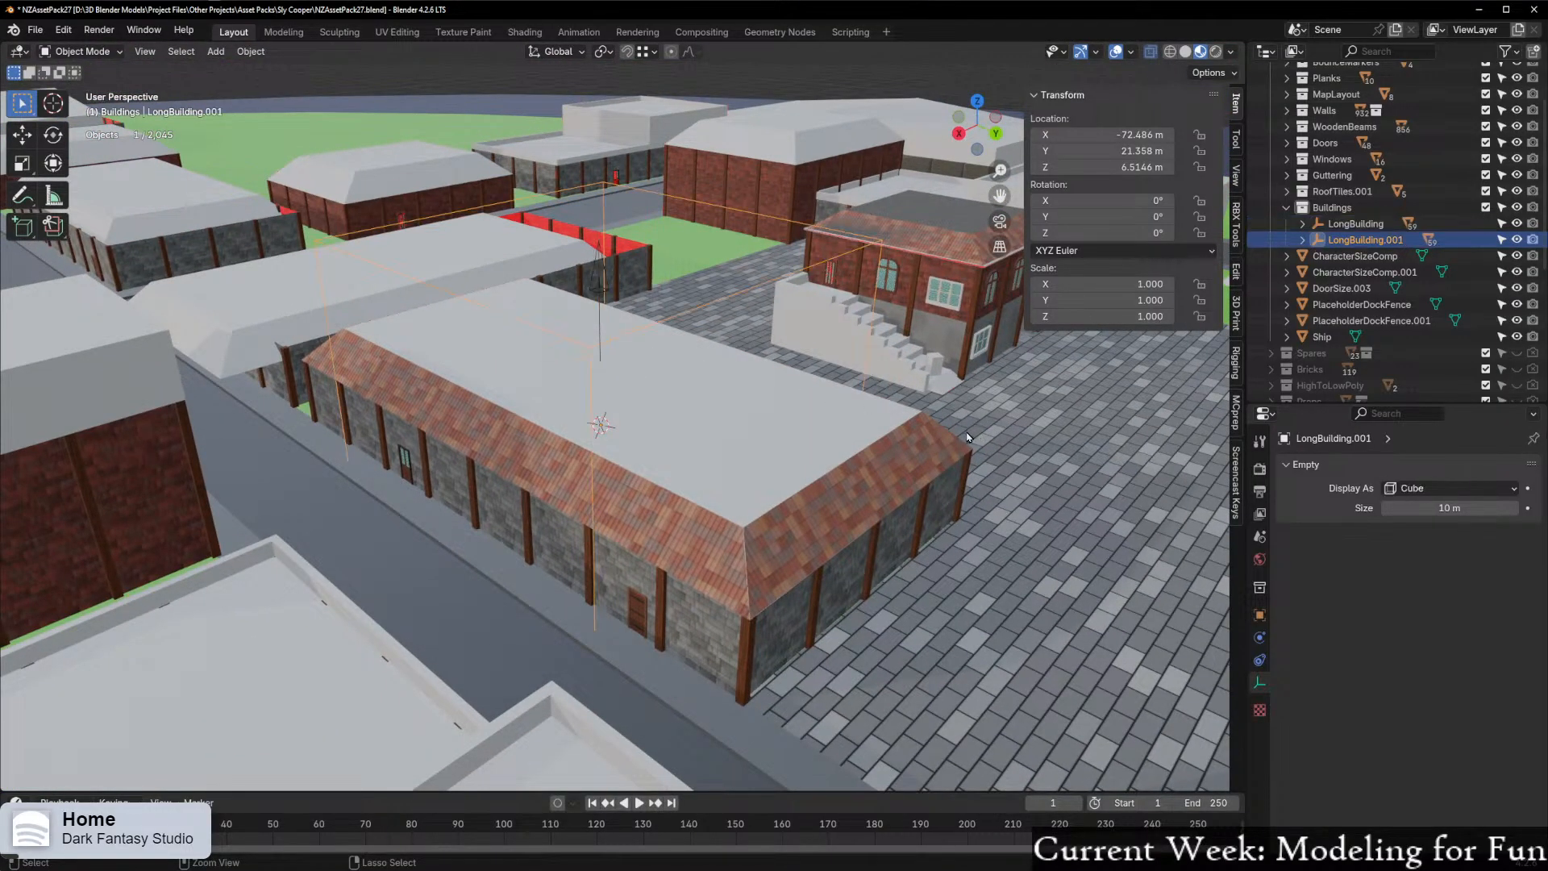
key(ctrl+z)
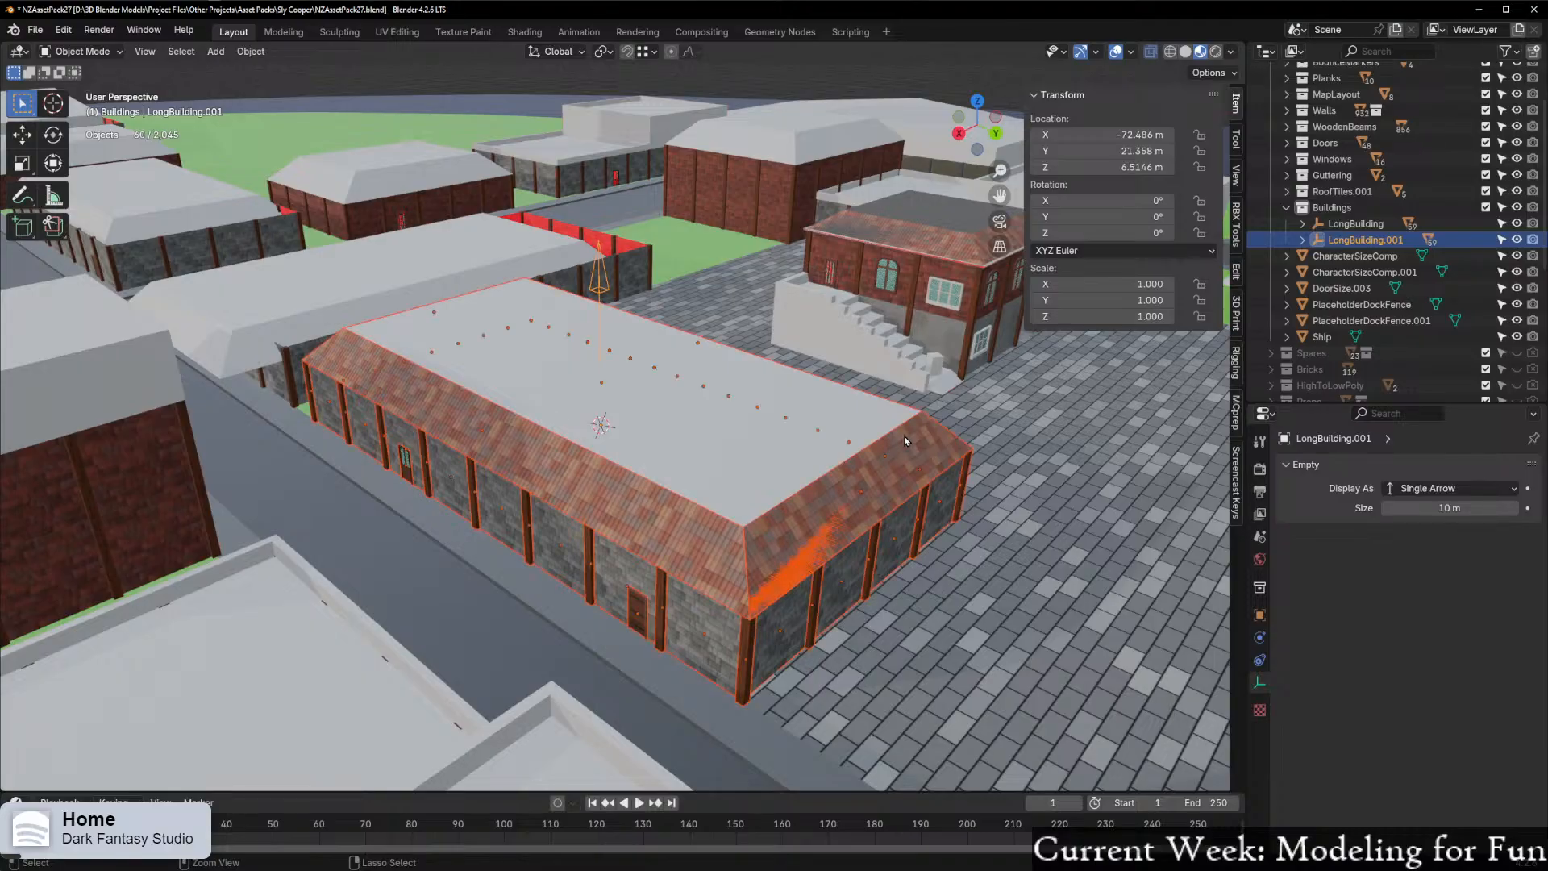
Set the LongBuilding empty to display as a Cube and try picking its outline above the roof
click(1449, 489)
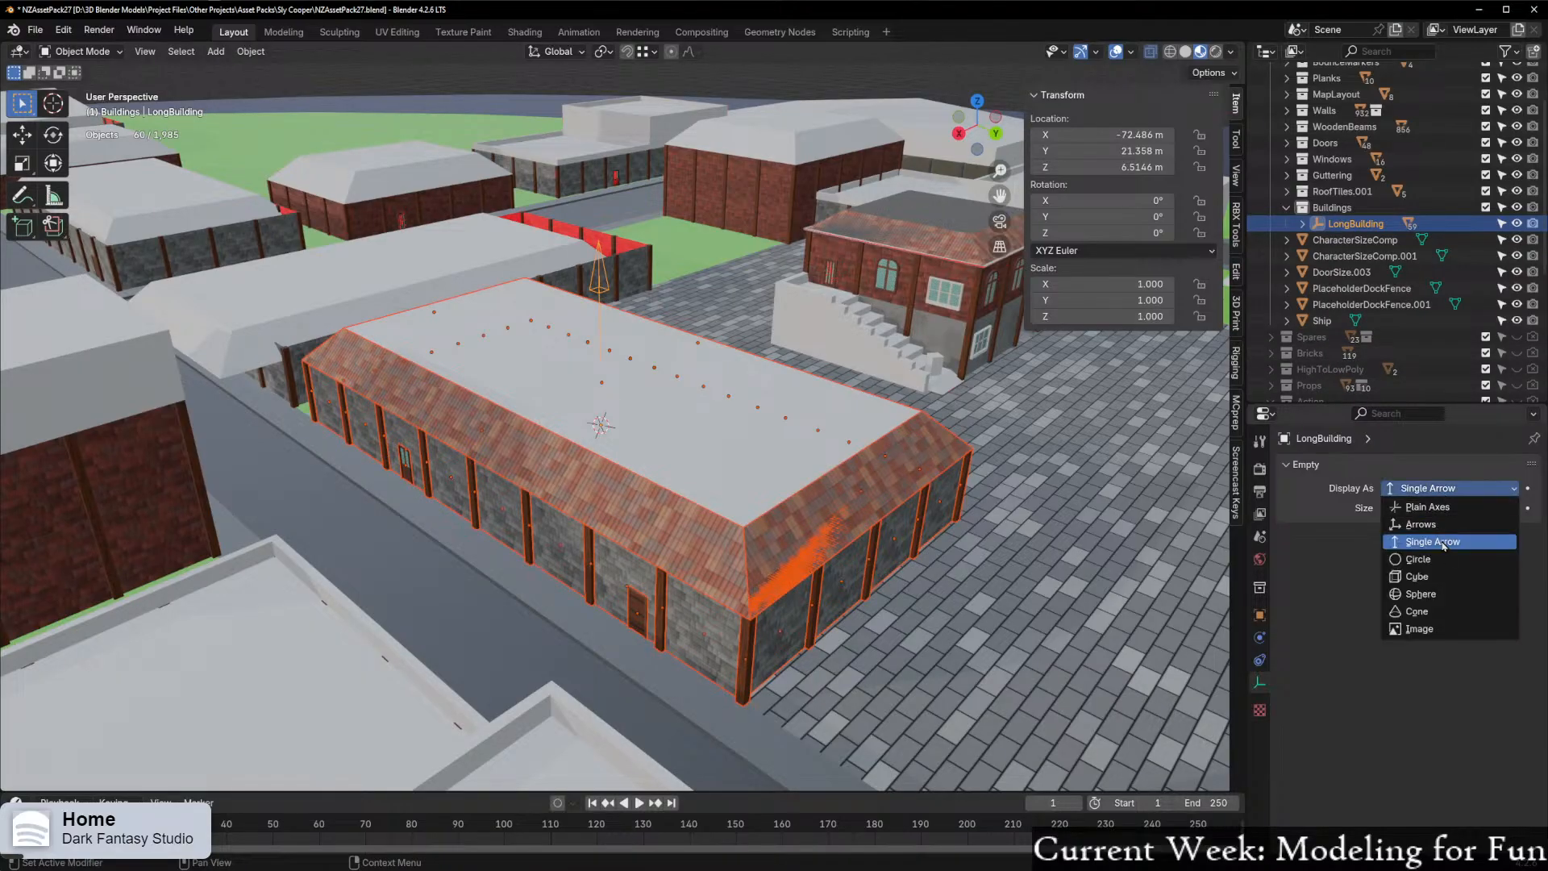
click(1417, 576)
middle_drag(694, 420, 661, 417)
click(704, 346)
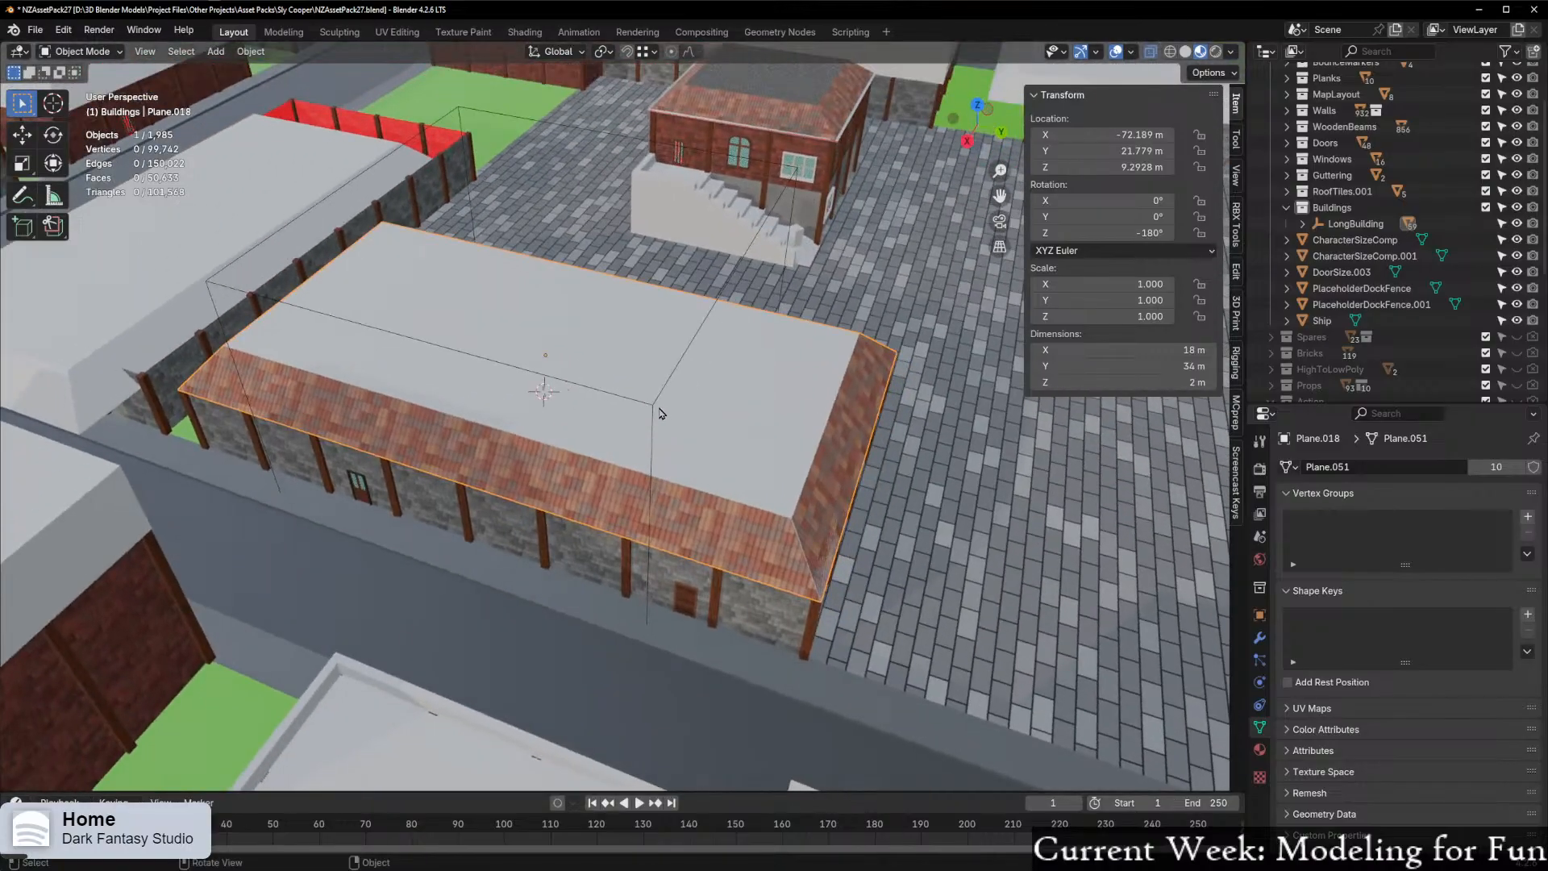
click(661, 416)
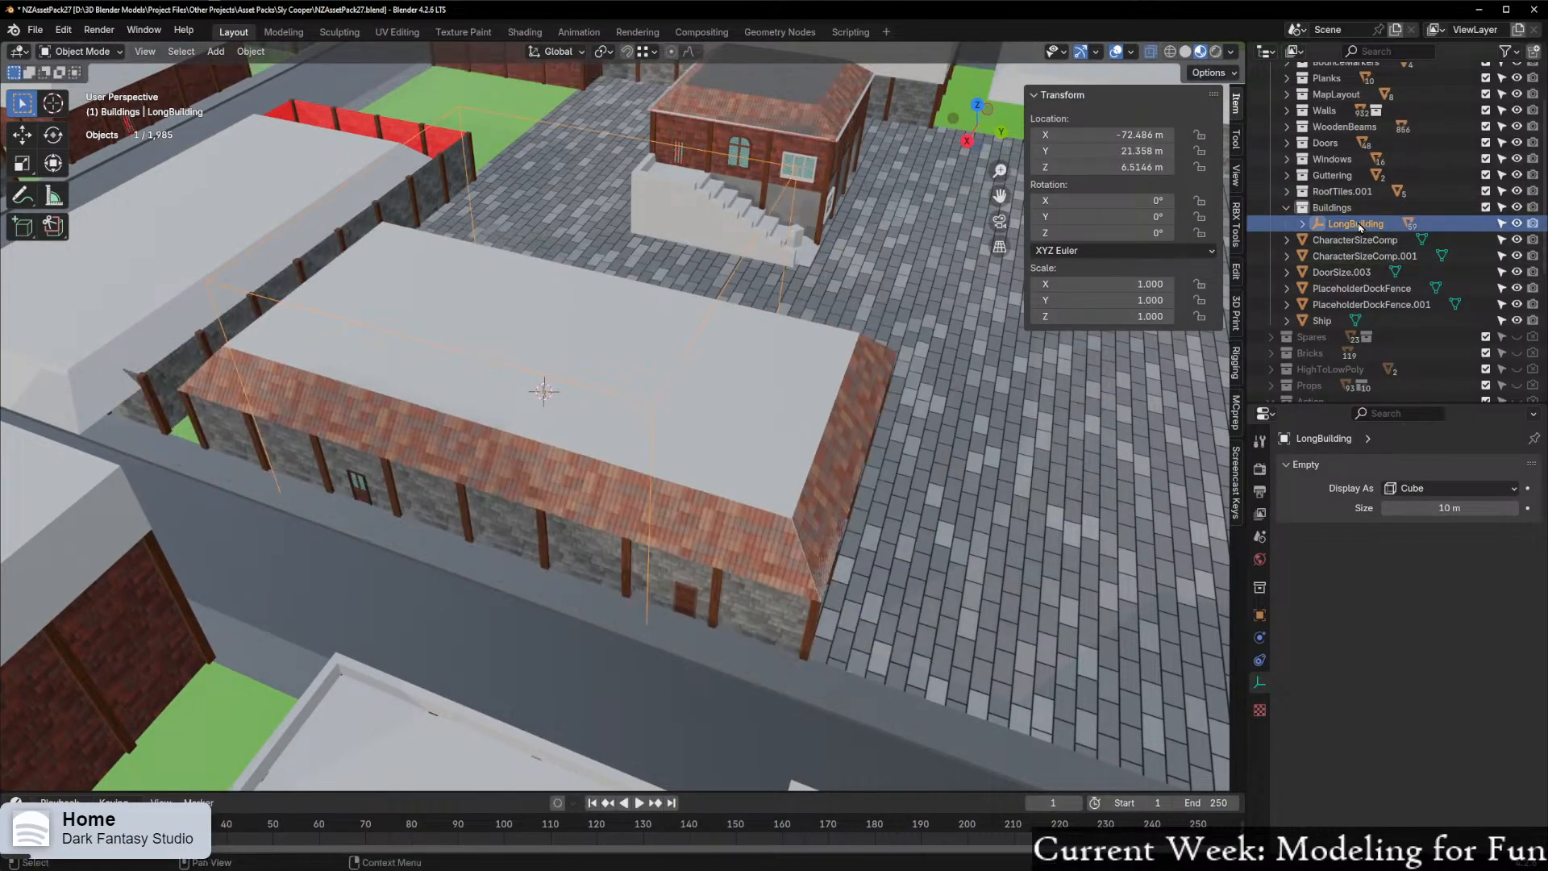
Restrict transforms to parents only and scale the LongBuilding cube empty by 1.67 along Y
click(1209, 72)
click(1204, 157)
middle_drag(844, 456, 853, 482)
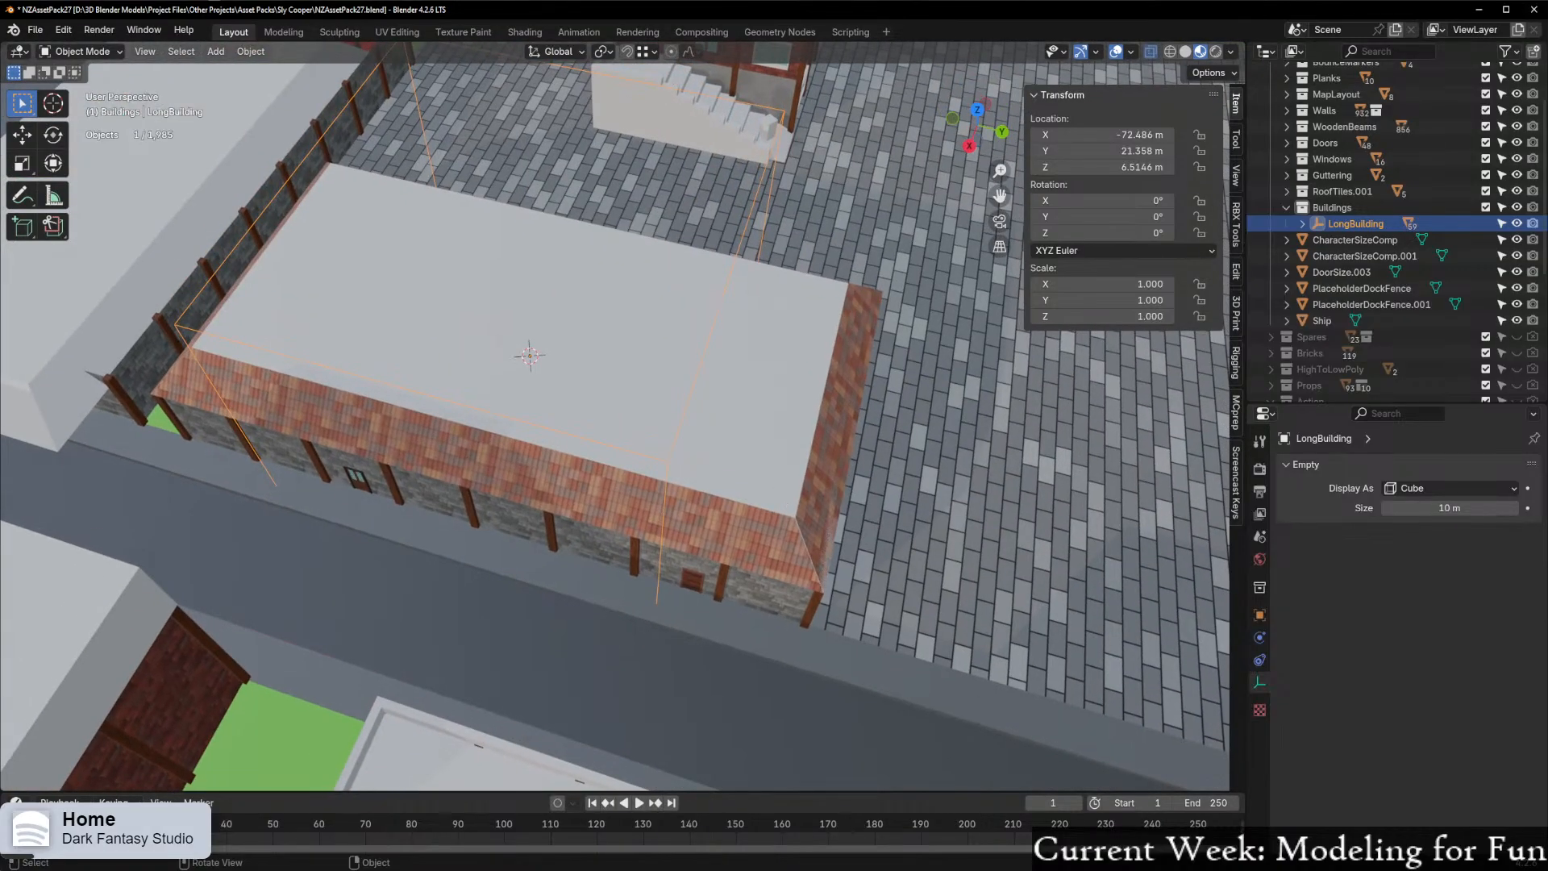
key(s)
key(x)
key(y)
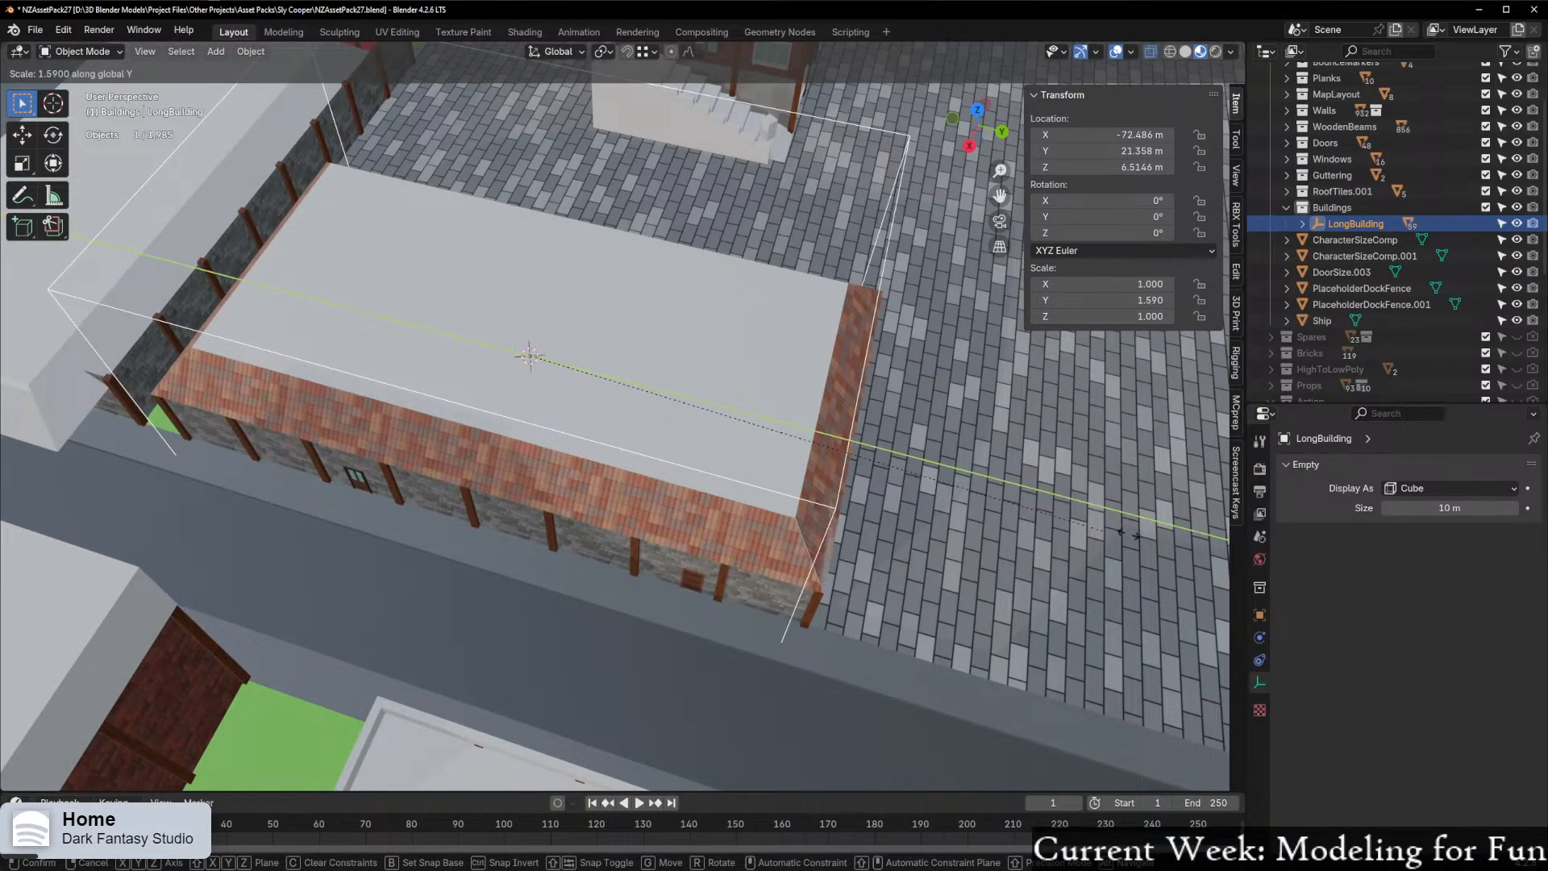
click(144, 563)
Scale the cube empty by 0.9 along X to match the building's width
middle_drag(450, 477, 568, 482)
scroll(499, 437, up, 1)
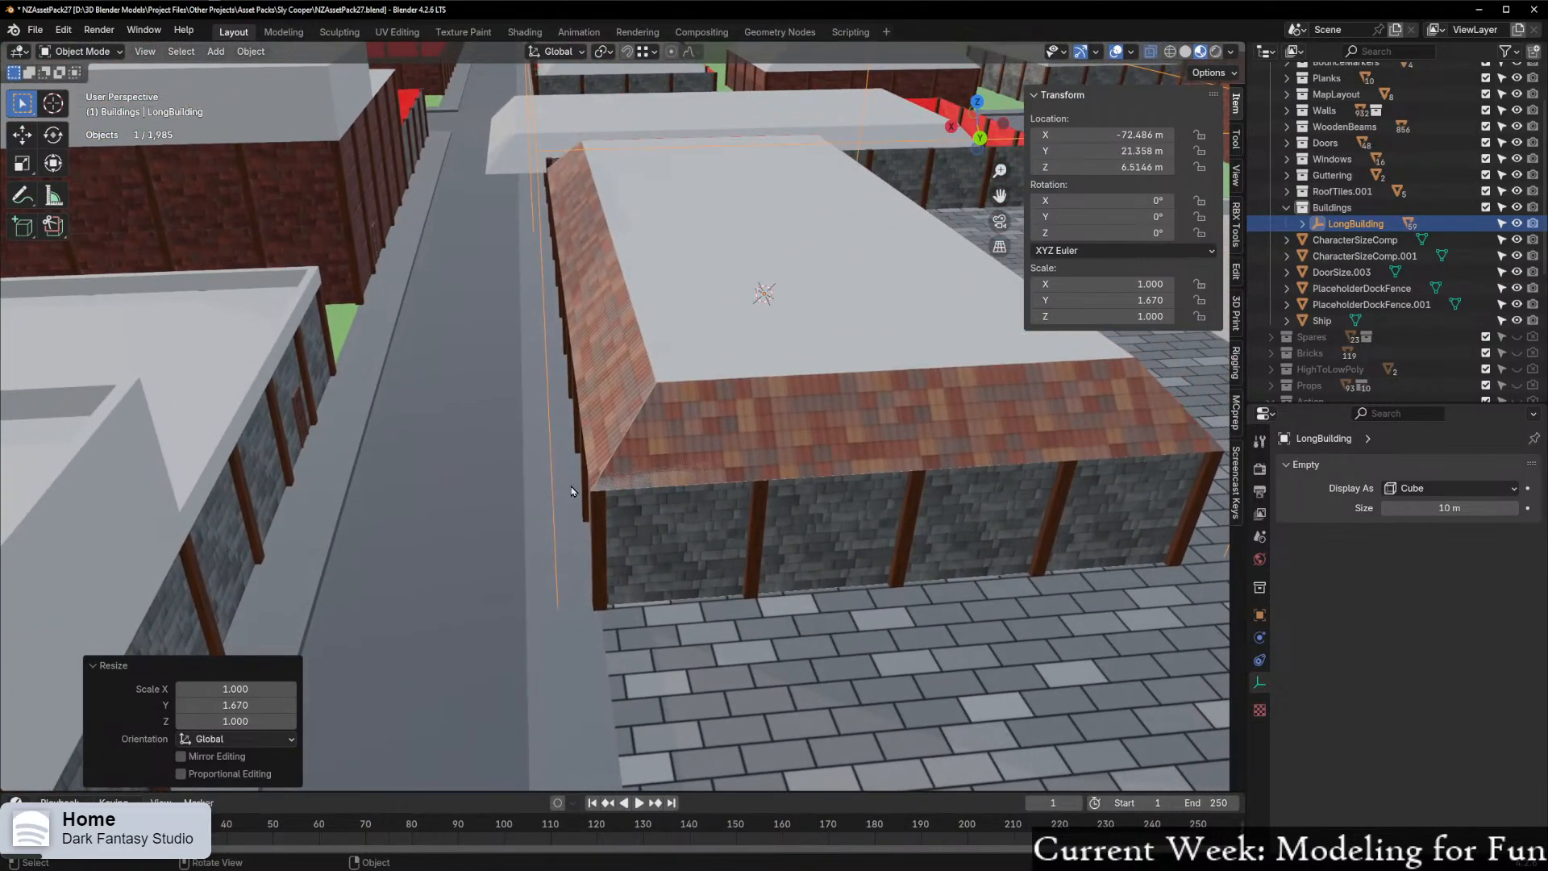
scroll(645, 508, up, 1)
key(s)
key(x)
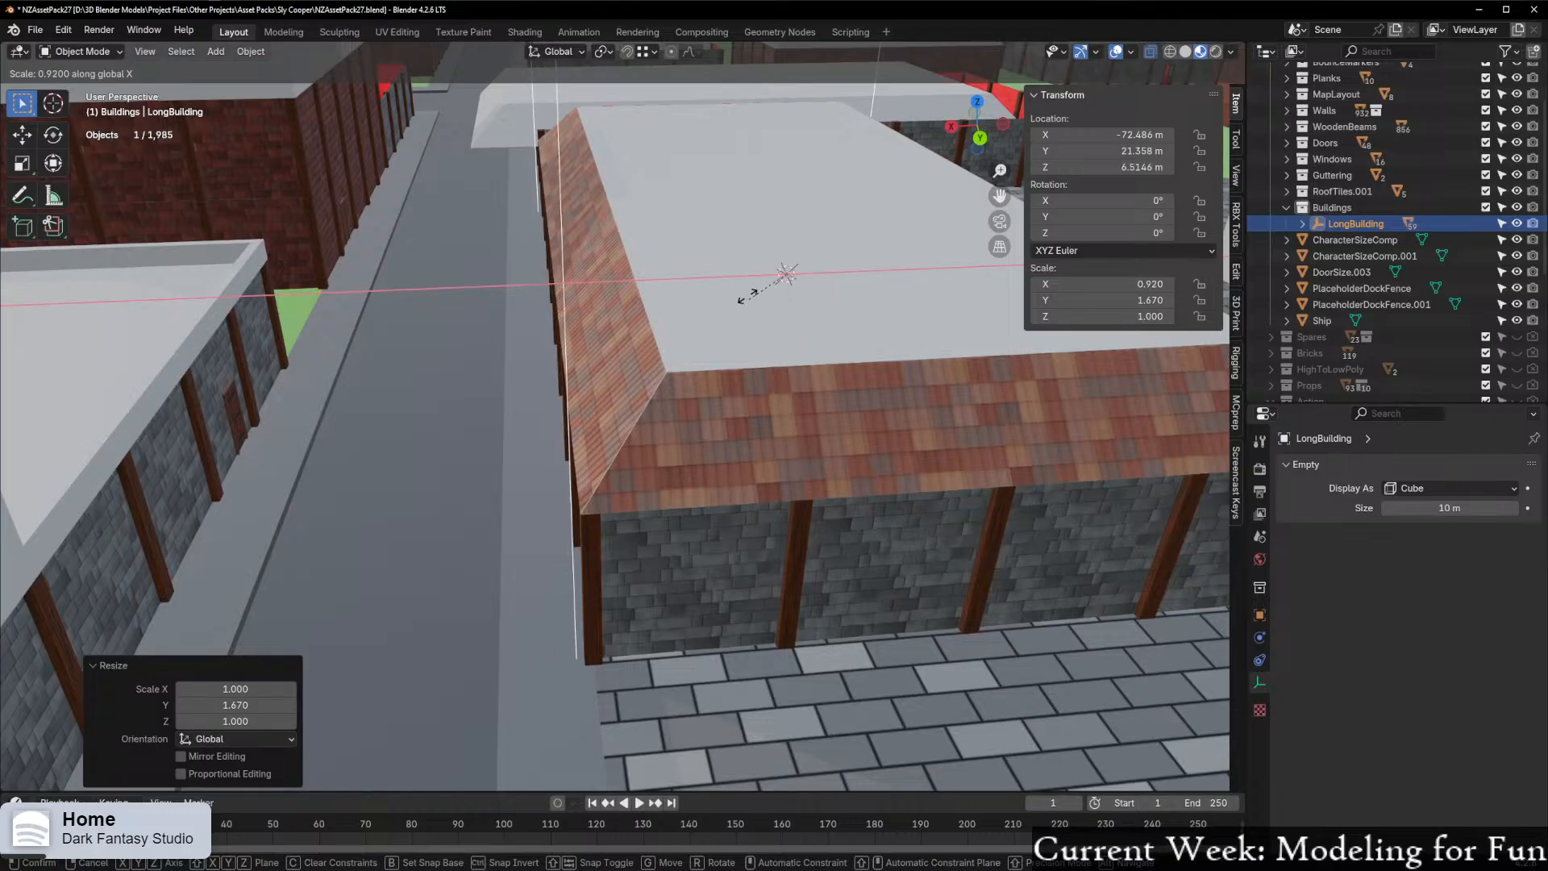
click(738, 263)
Scale the cube empty by about 1.013 along Y to reach the building's end wall
middle_drag(738, 264, 717, 490)
key(s)
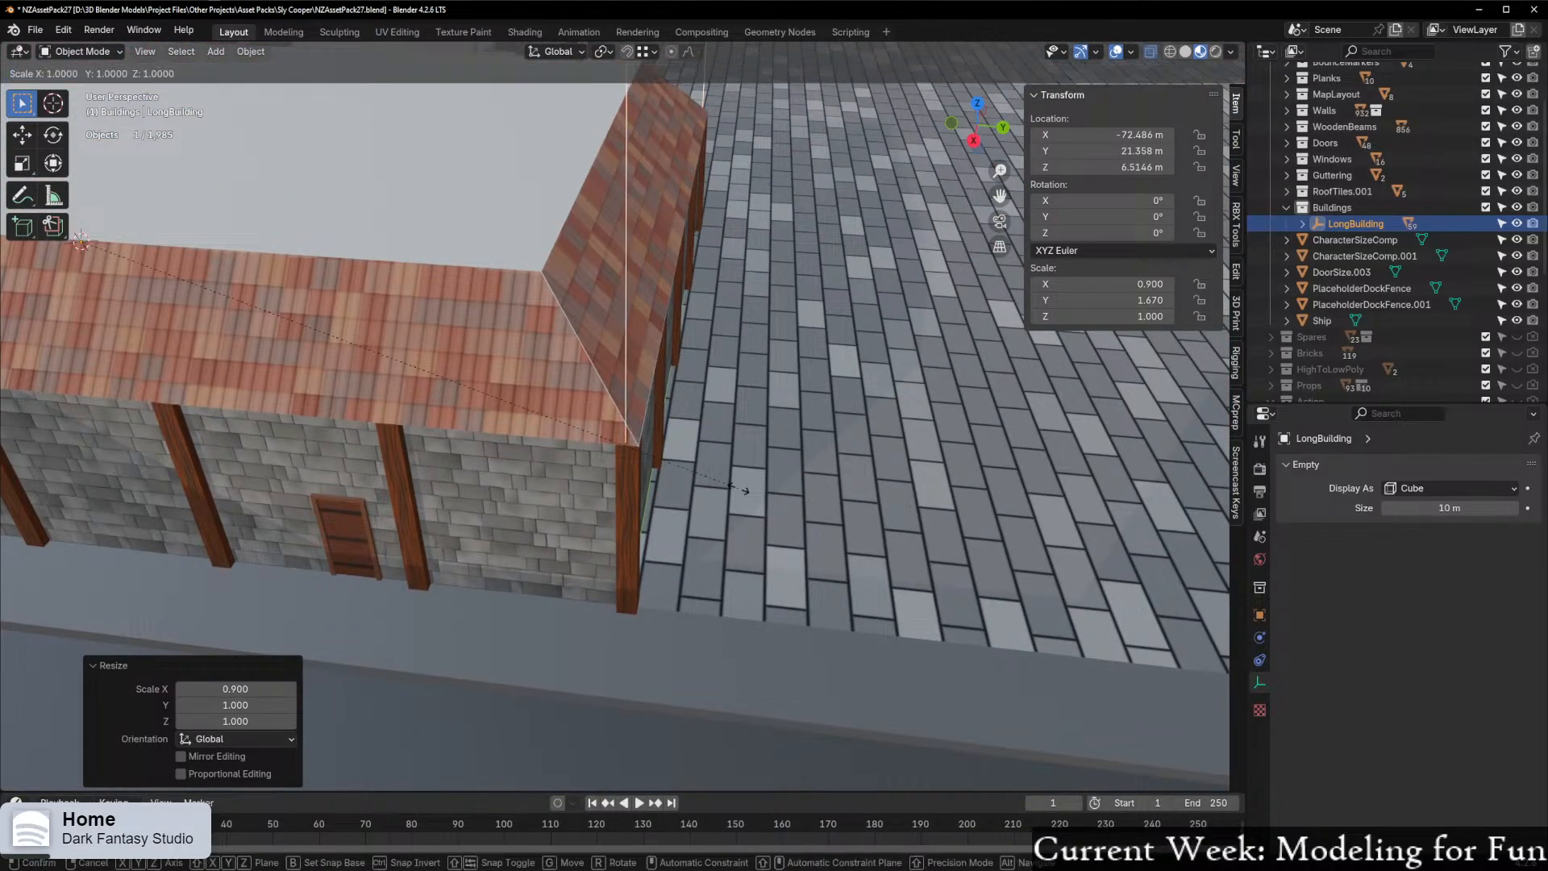
key(y)
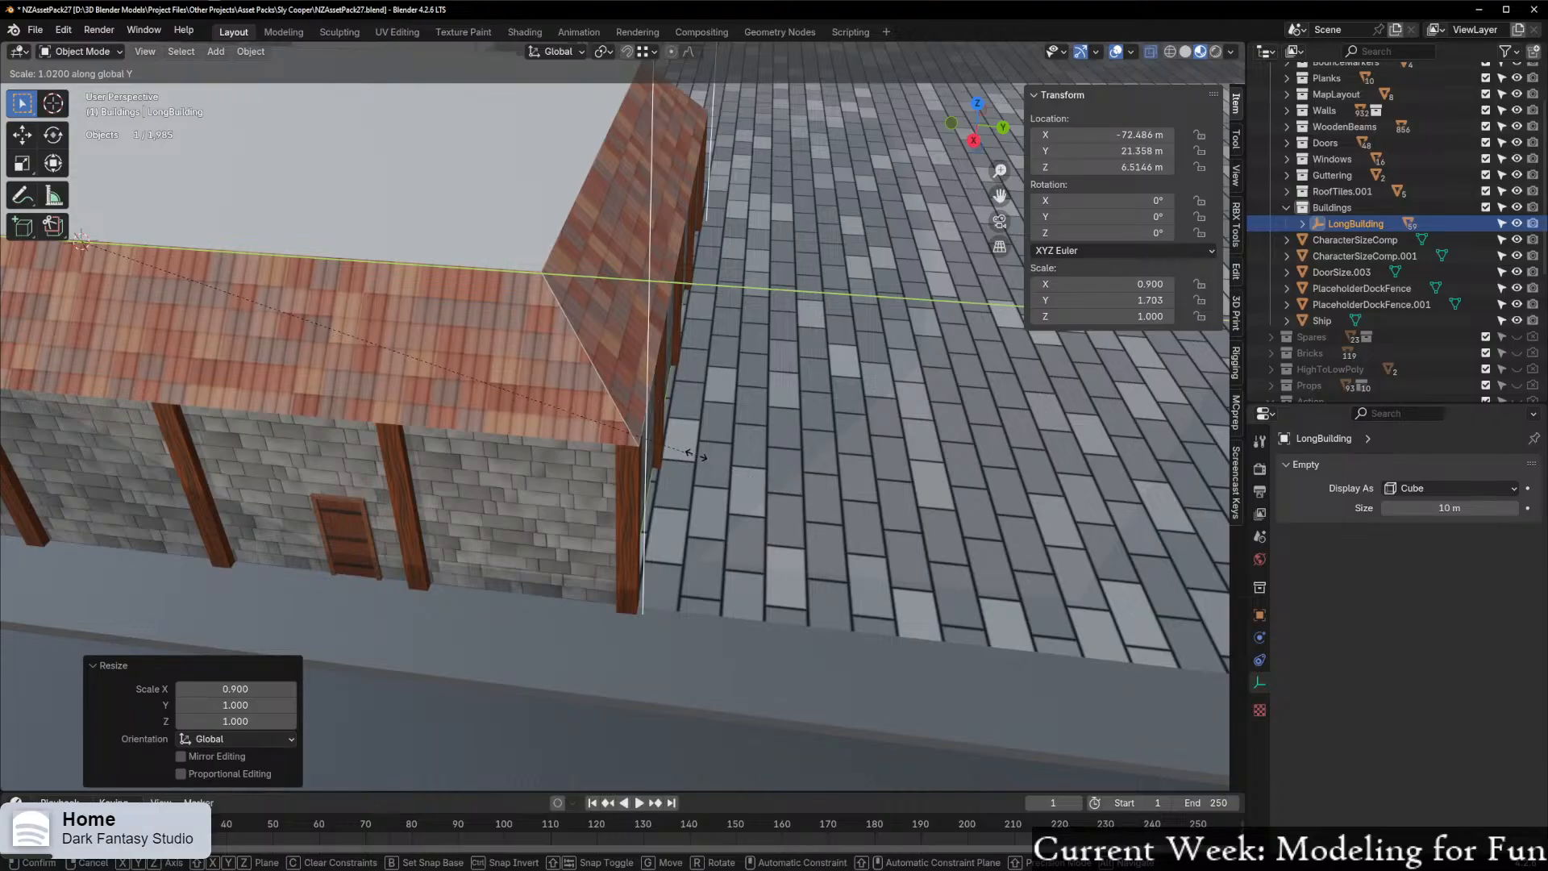
click(666, 416)
Move the cube empty about 0.32 m along X to centre it on the building
middle_drag(665, 416, 577, 433)
shift+middle_drag(844, 506, 569, 547)
scroll(798, 493, up, 1)
middle_drag(798, 492, 911, 506)
key(g)
key(x)
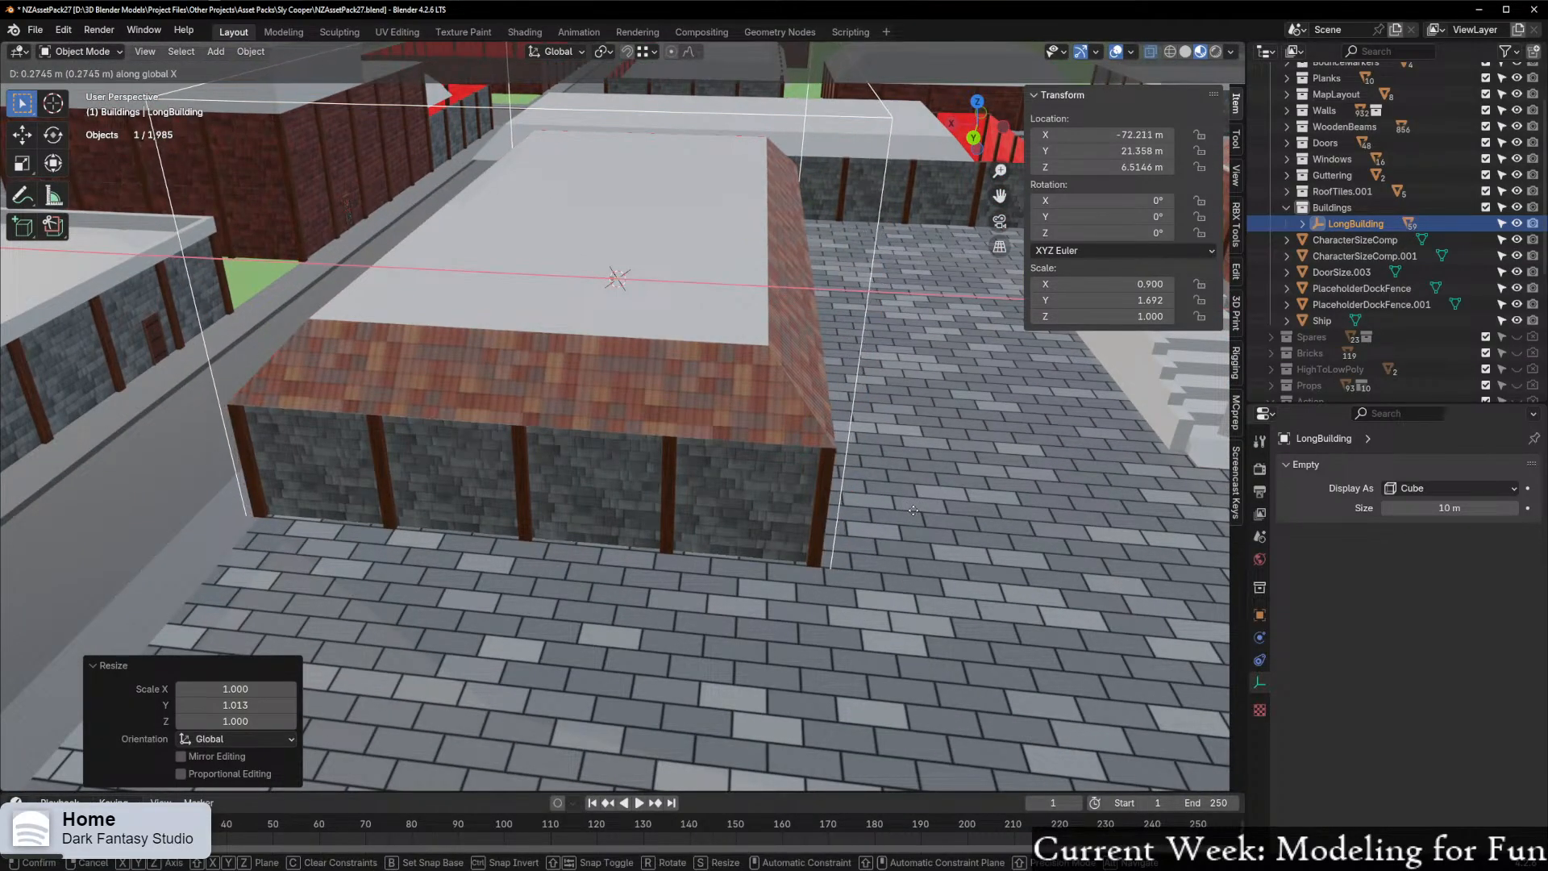
click(903, 510)
Scale the cube empty by about 0.97 along X to fit the side walls
middle_drag(903, 510, 895, 450)
key(s)
key(x)
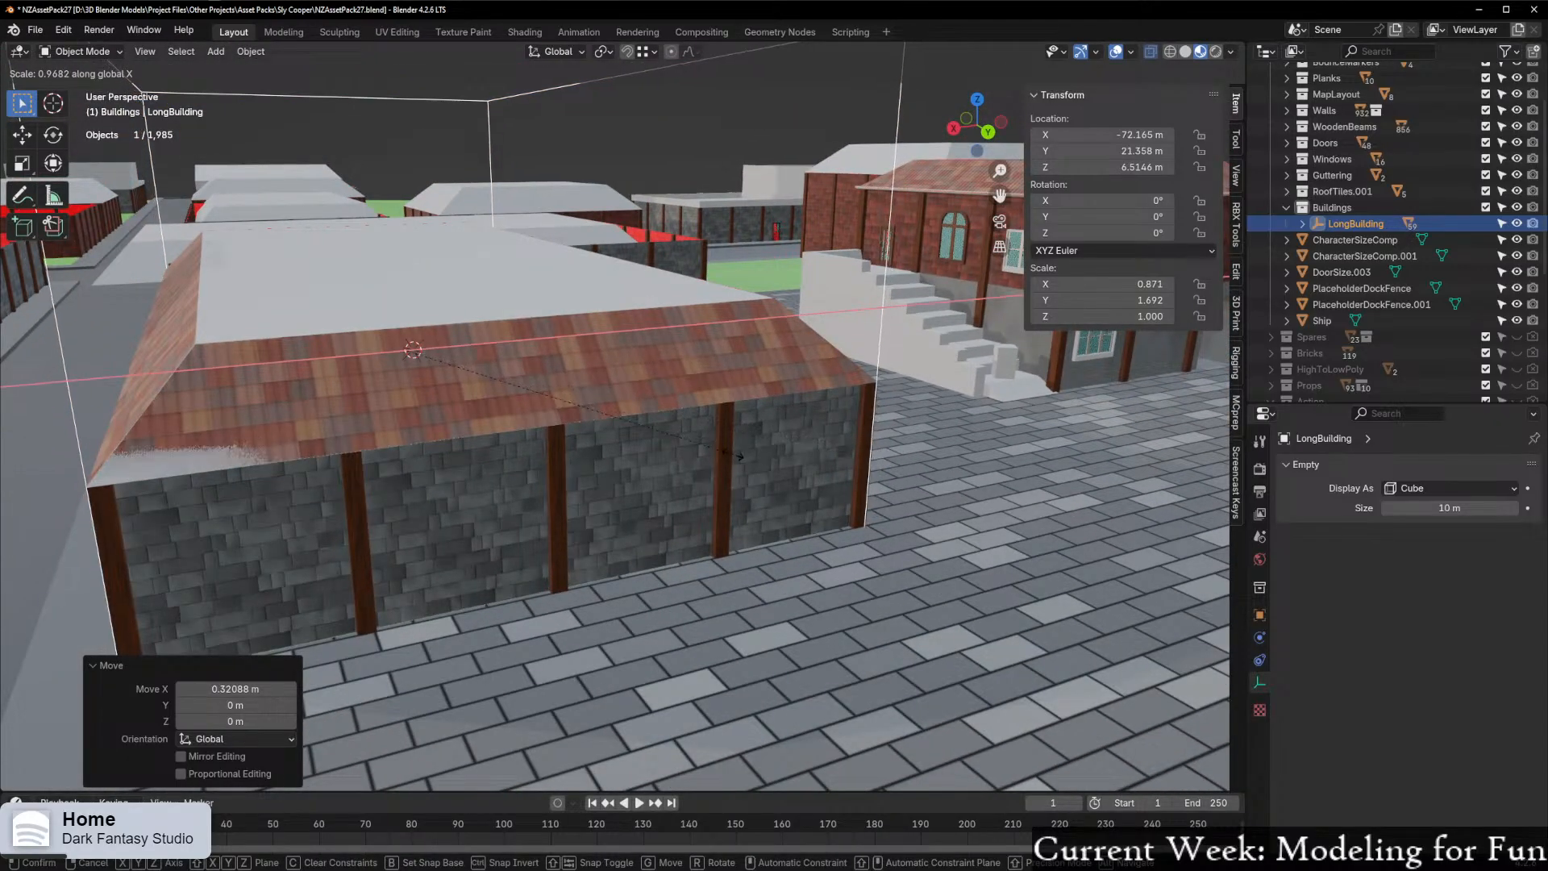
click(761, 463)
Check the cube empty in isolation, then scale it by 0.37 along Z in the full scene
shift+middle_drag(761, 462, 810, 453)
middle_drag(810, 453, 569, 498)
scroll(504, 490, down, 5)
scroll(598, 489, up, 4)
mouse_move(717, 510)
middle_down()
mouse_move(586, 492)
mouse_move(718, 499)
middle_up()
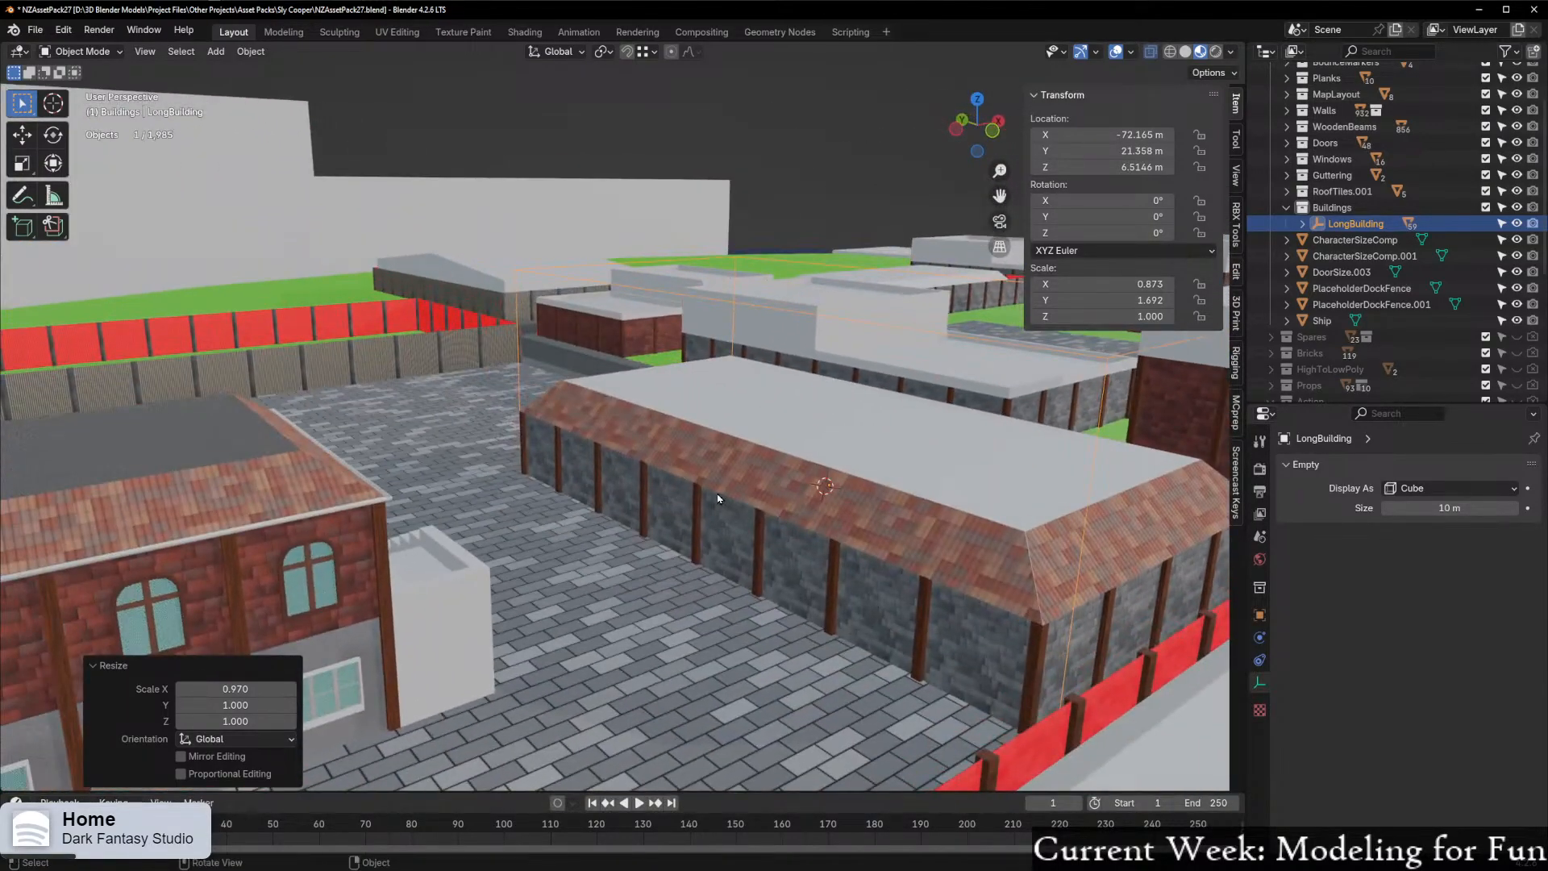
key(KP_Divide)
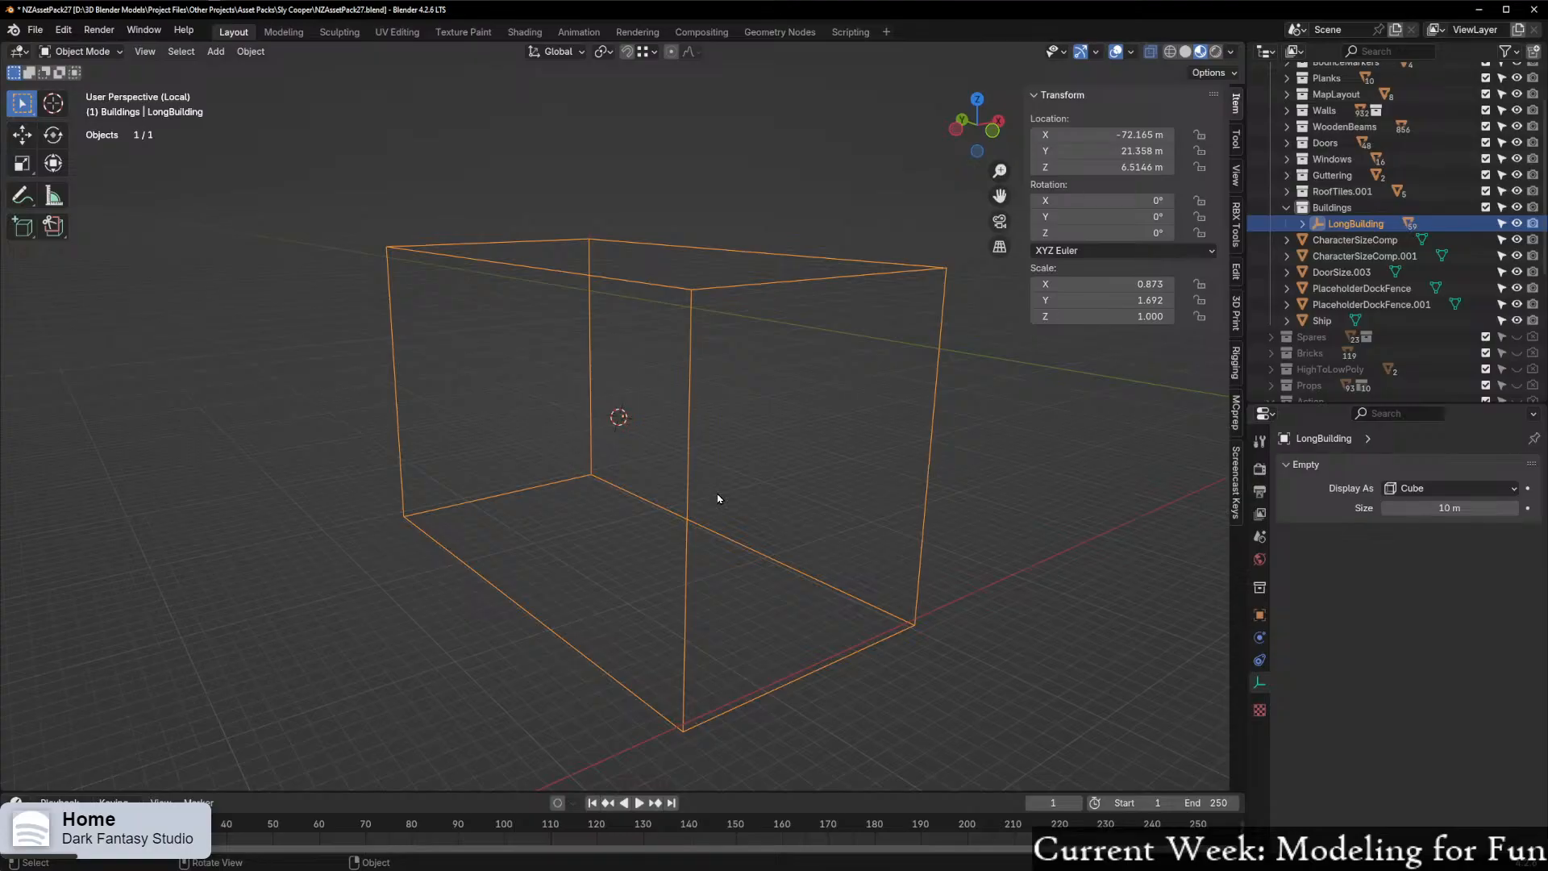
key(KP_Divide)
middle_drag(717, 498, 854, 450)
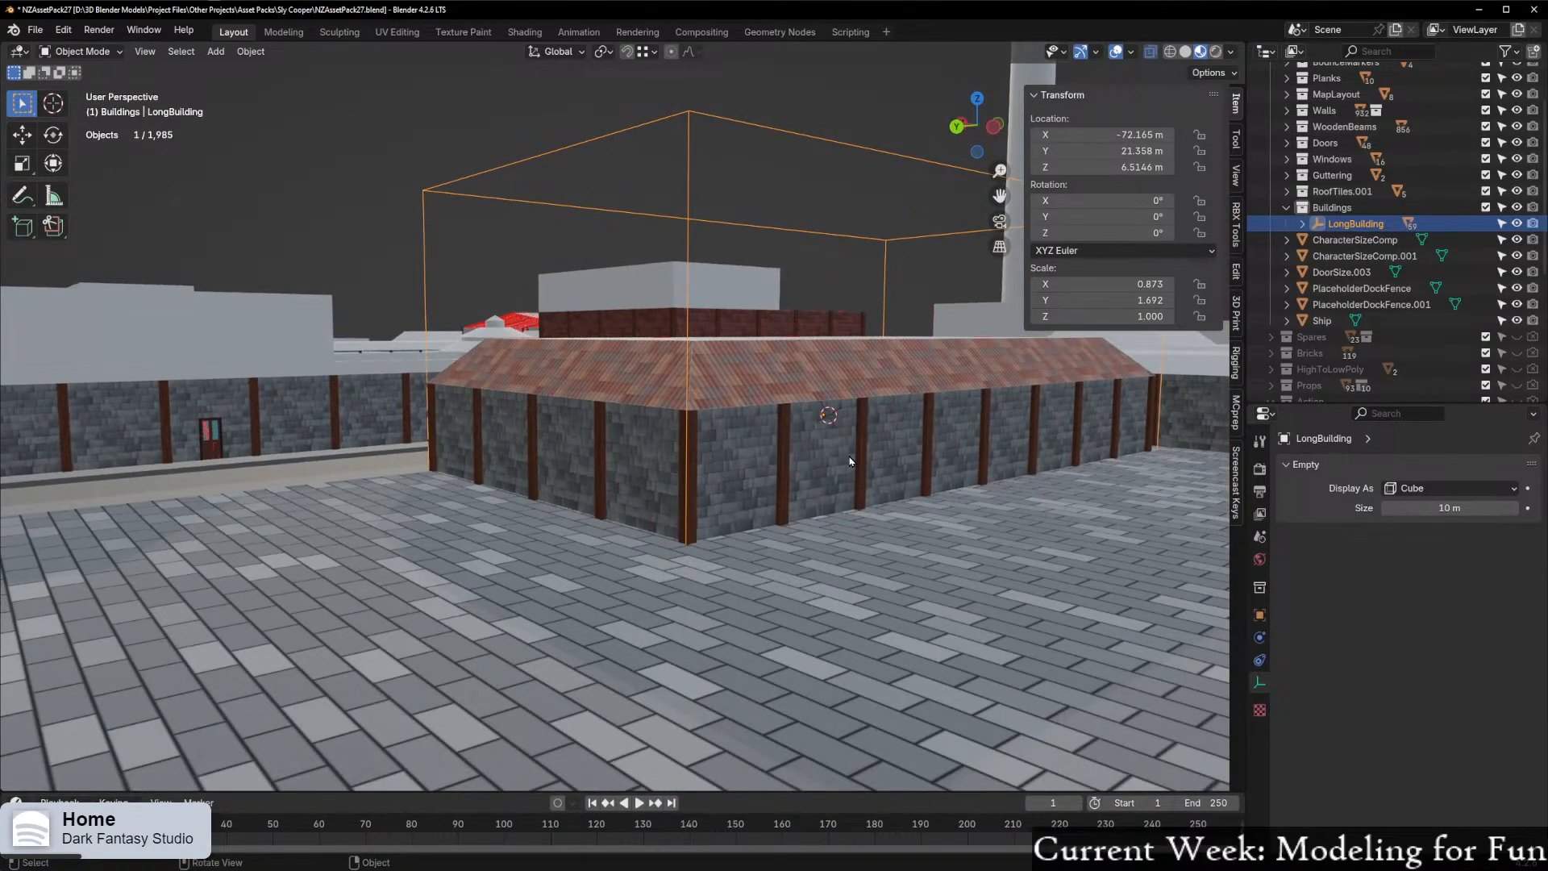
key(s)
key(z)
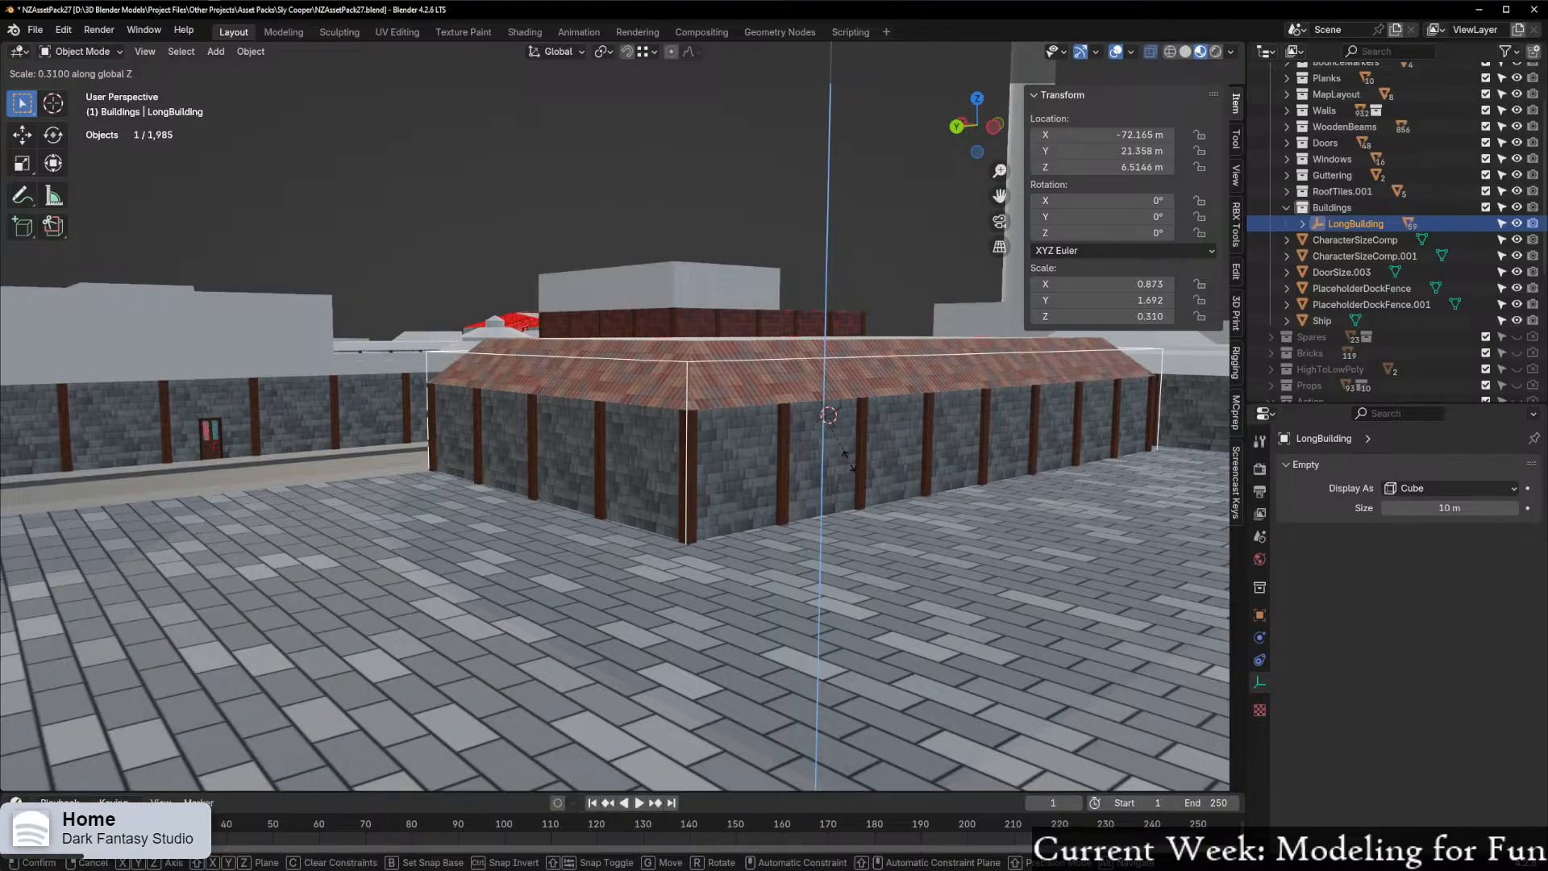
click(862, 486)
Scale the cube empty by 0.8 along Z and raise it about 0.81 m to enclose the building
middle_drag(845, 499, 915, 525)
key(g)
key(z)
click(870, 475)
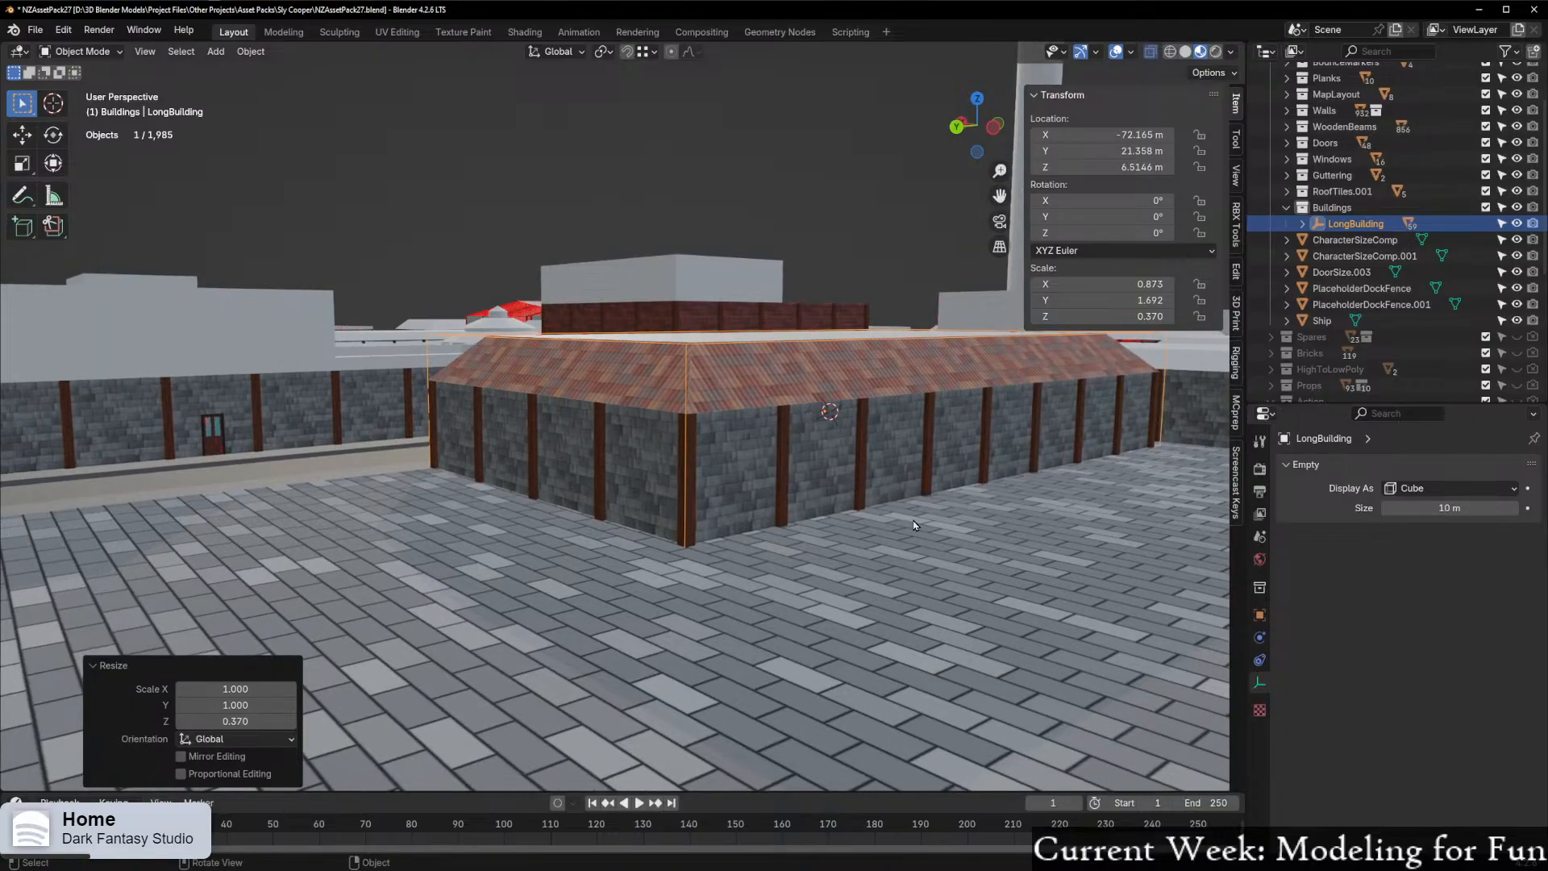
key(s)
key(z)
click(877, 499)
key(g)
key(z)
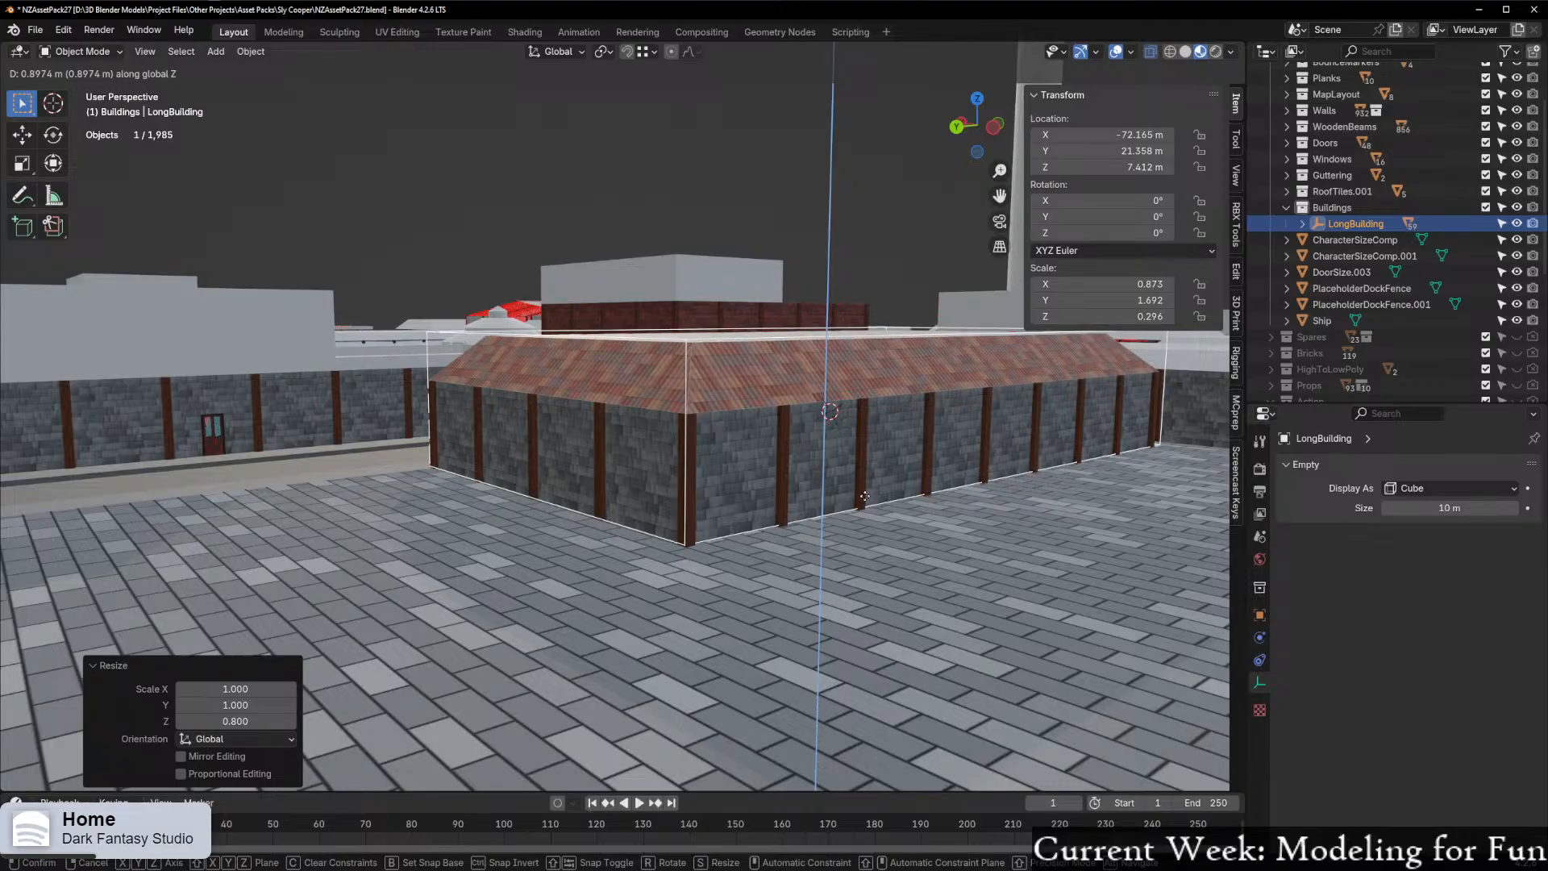
click(865, 496)
Turn off the parents-only restriction and try moving the building by its cube empty
middle_drag(865, 499, 672, 535)
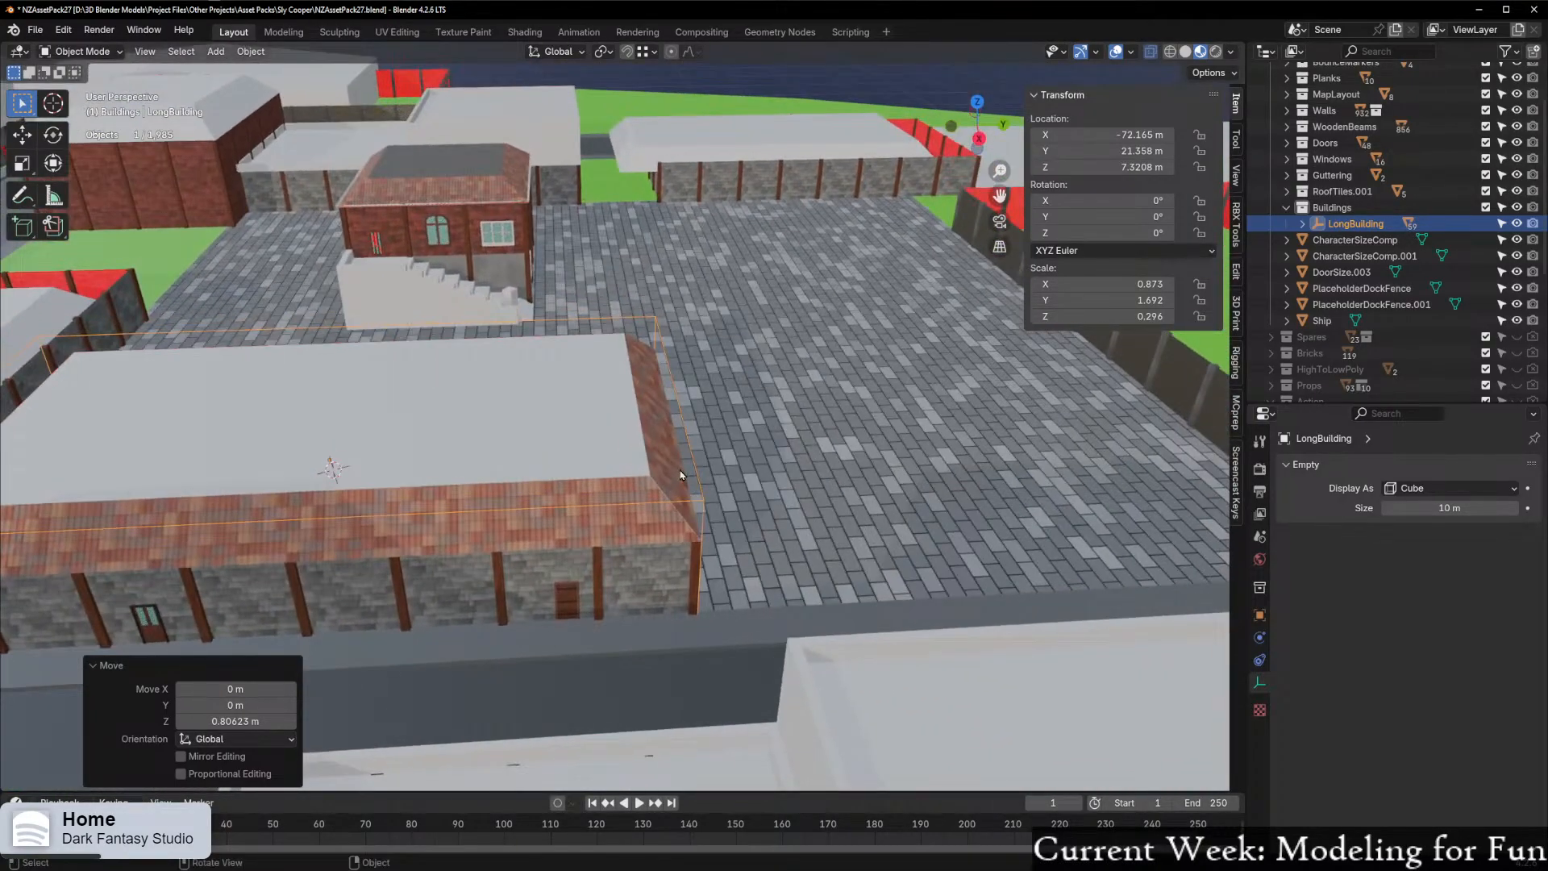
click(1209, 72)
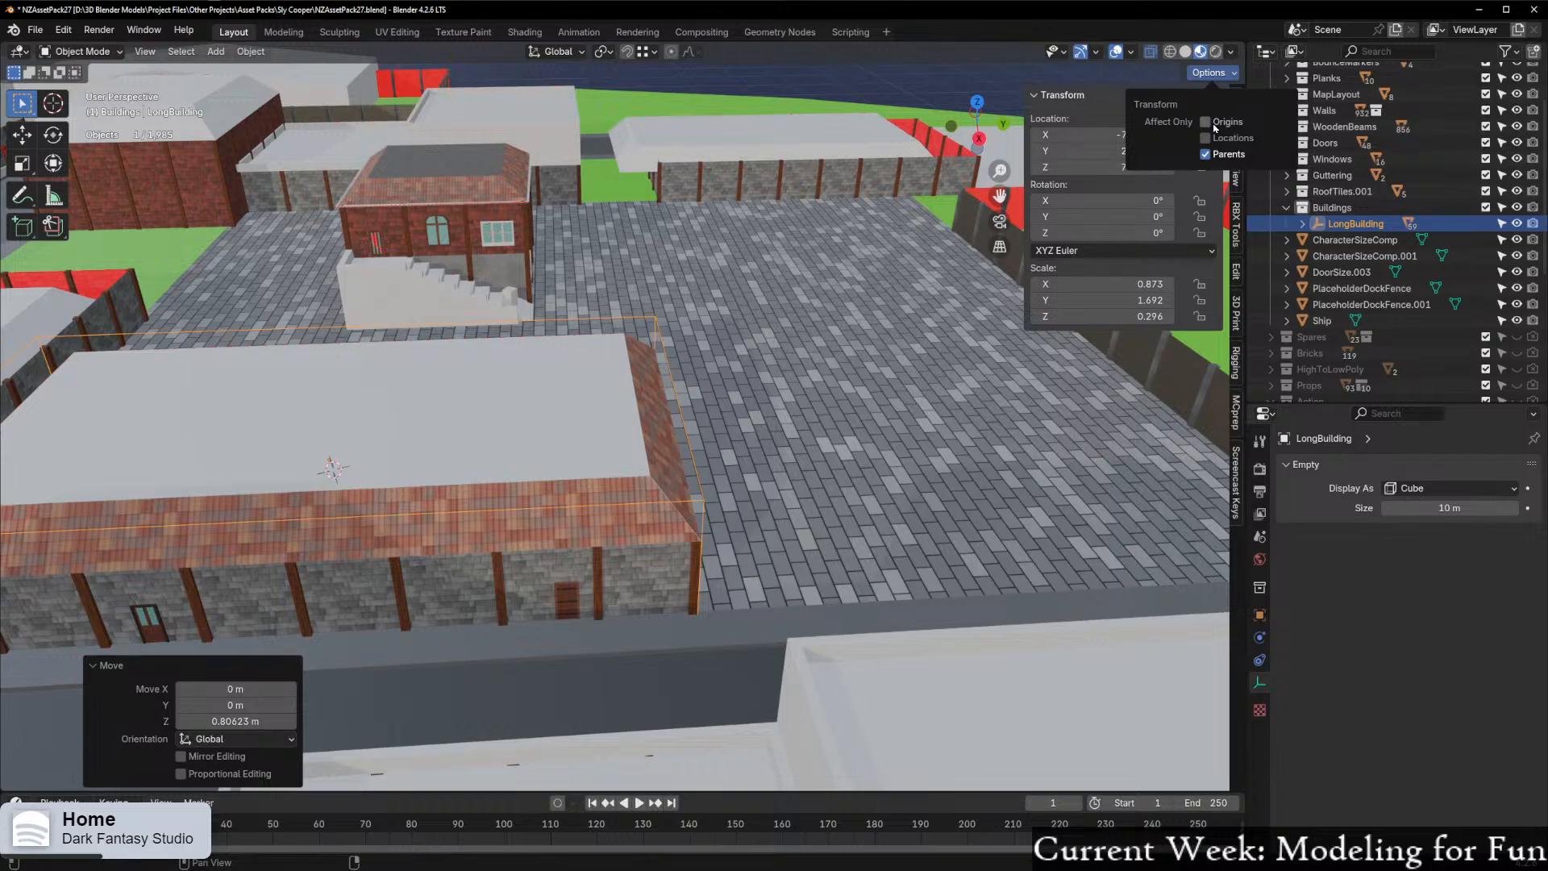
scroll(686, 524, down, 3)
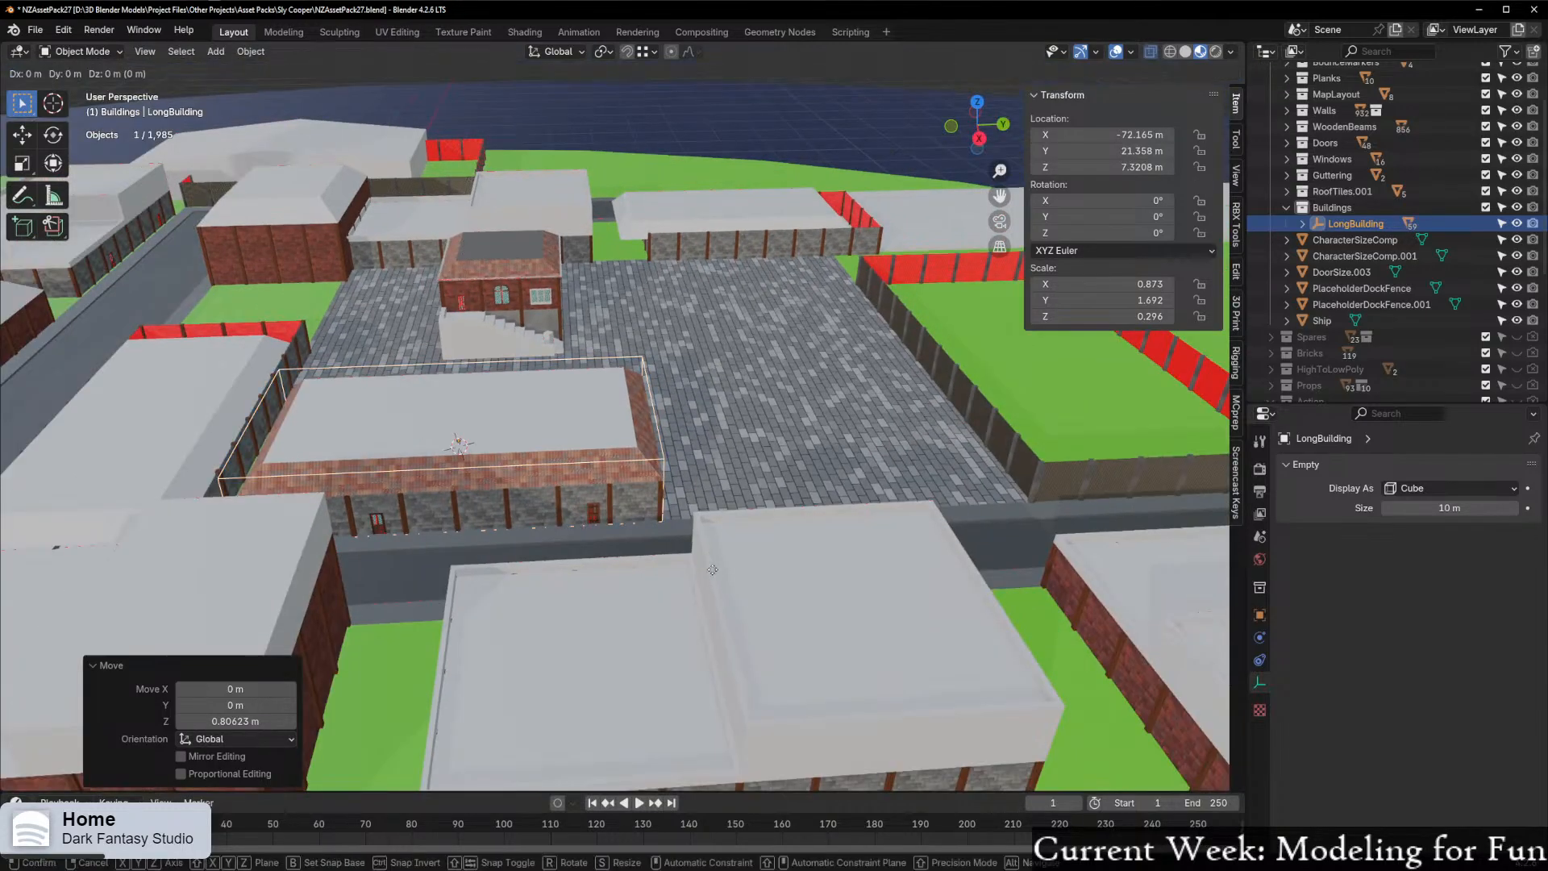
key(g)
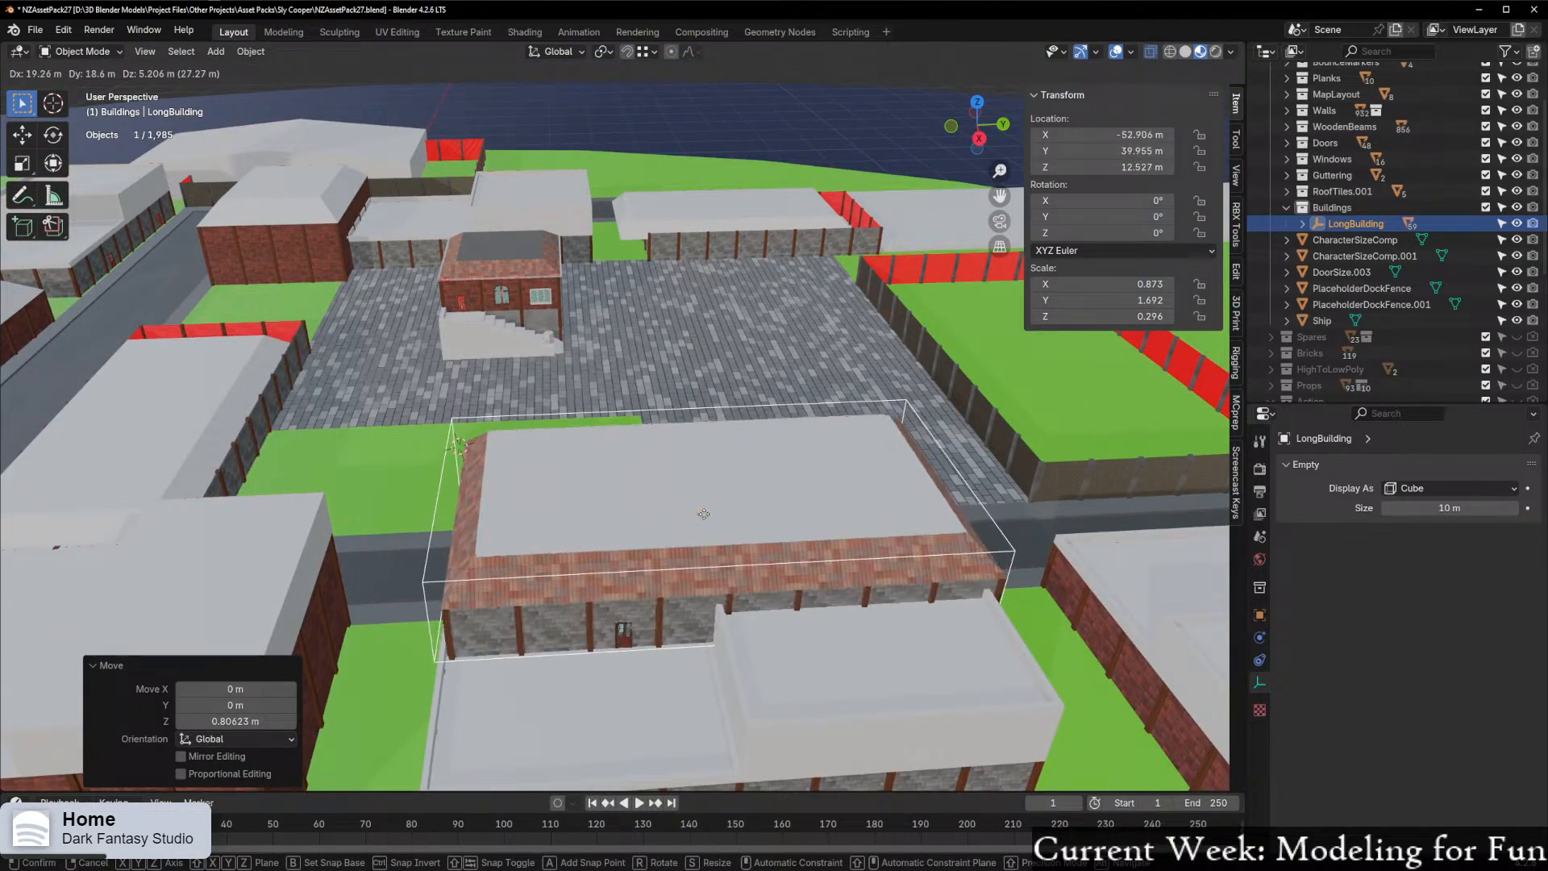
right_click(660, 516)
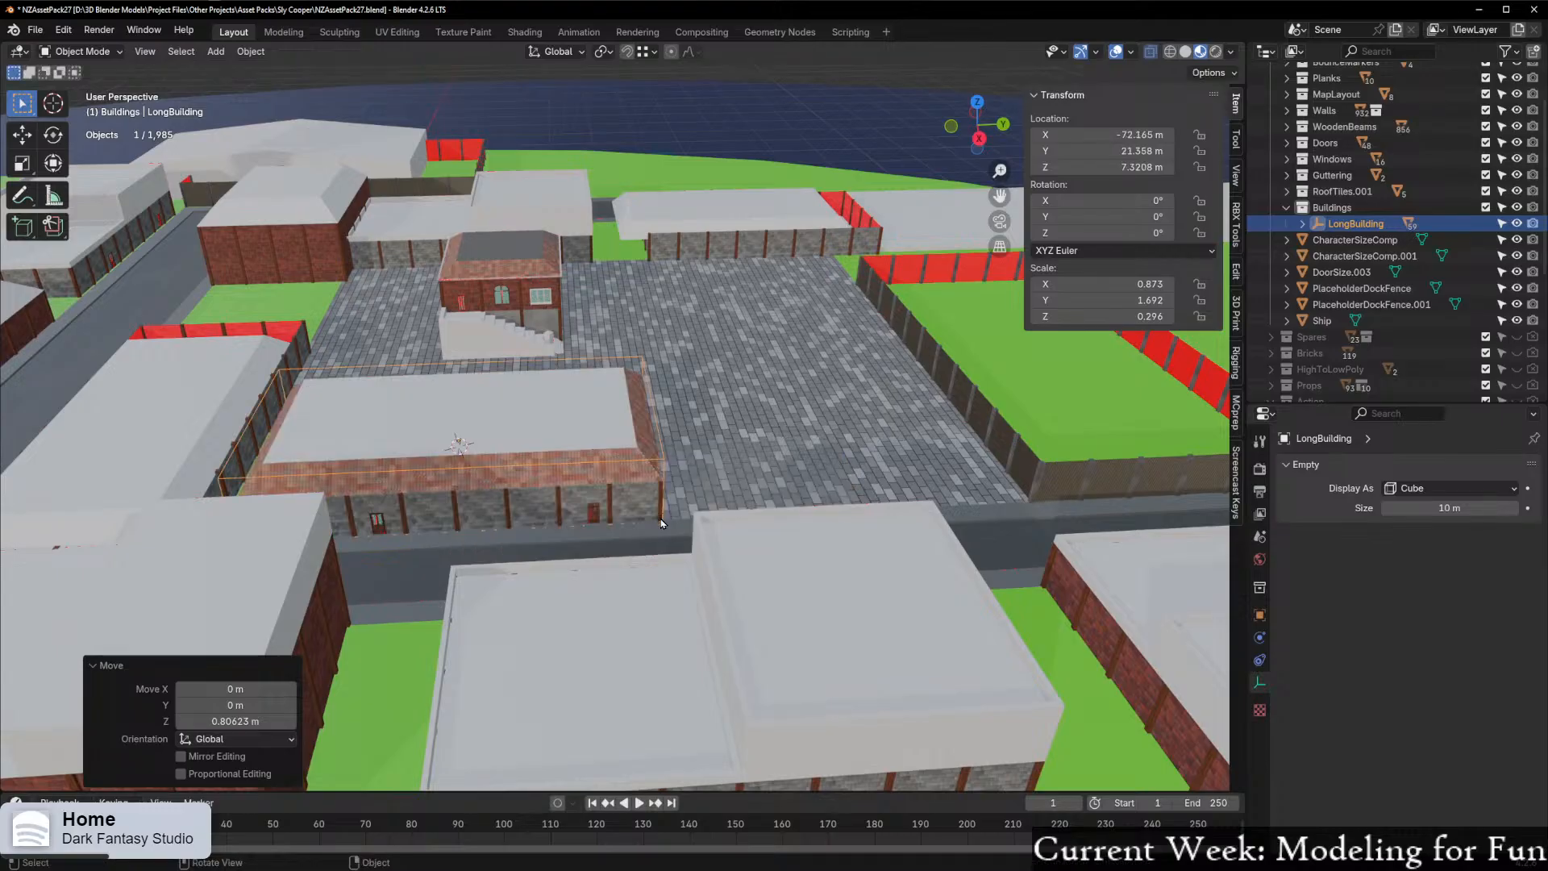
Check the snapping options, then undo the empty's moves, scaling and cube display
middle_drag(661, 516, 612, 546)
click(654, 51)
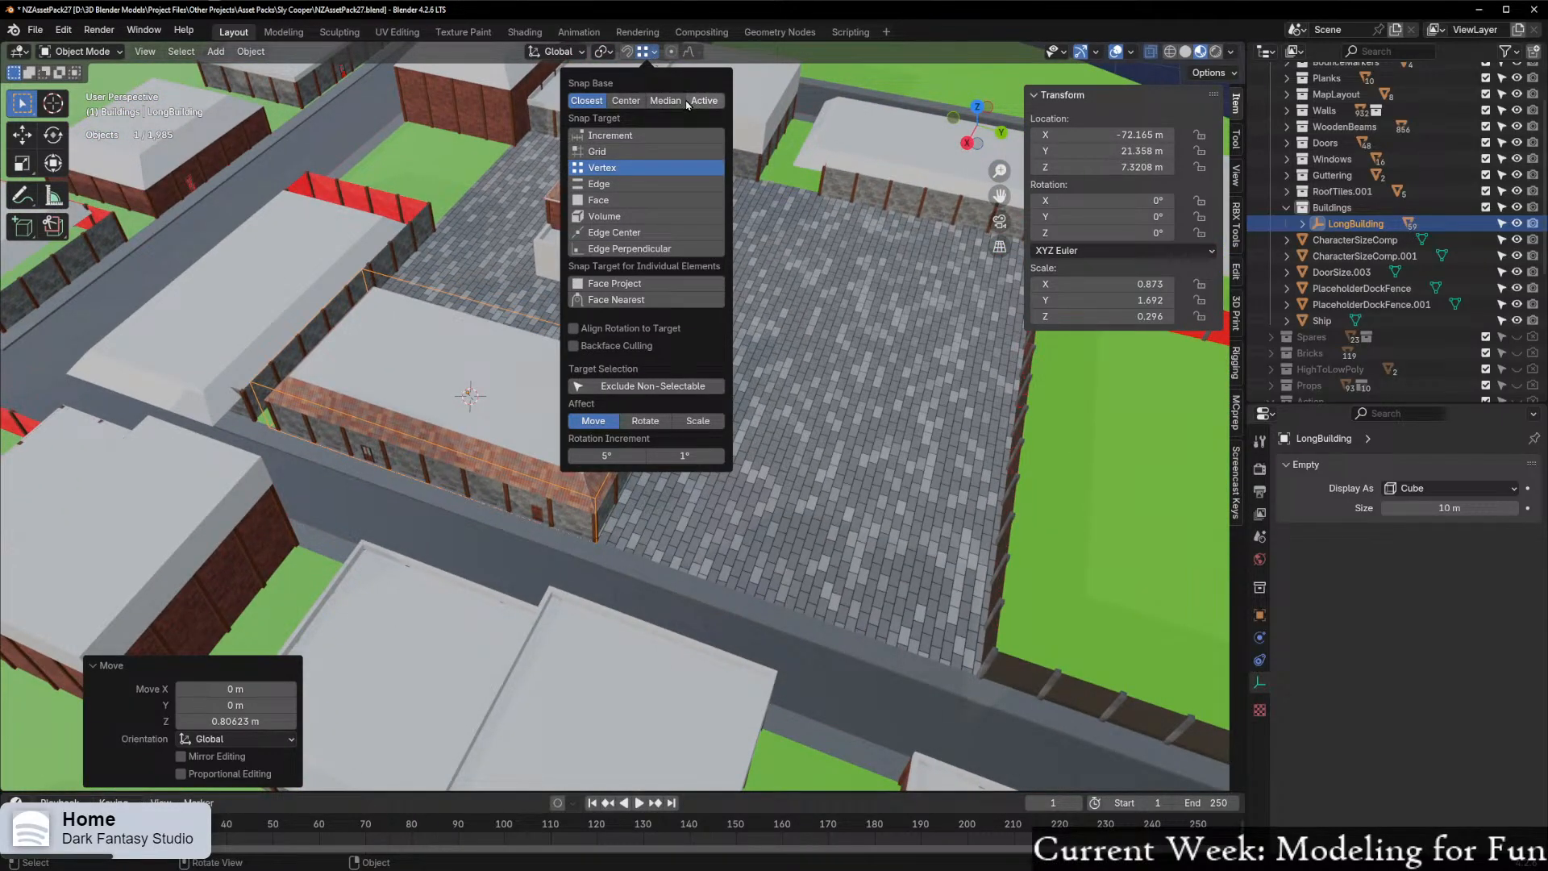
key(ctrl+z)
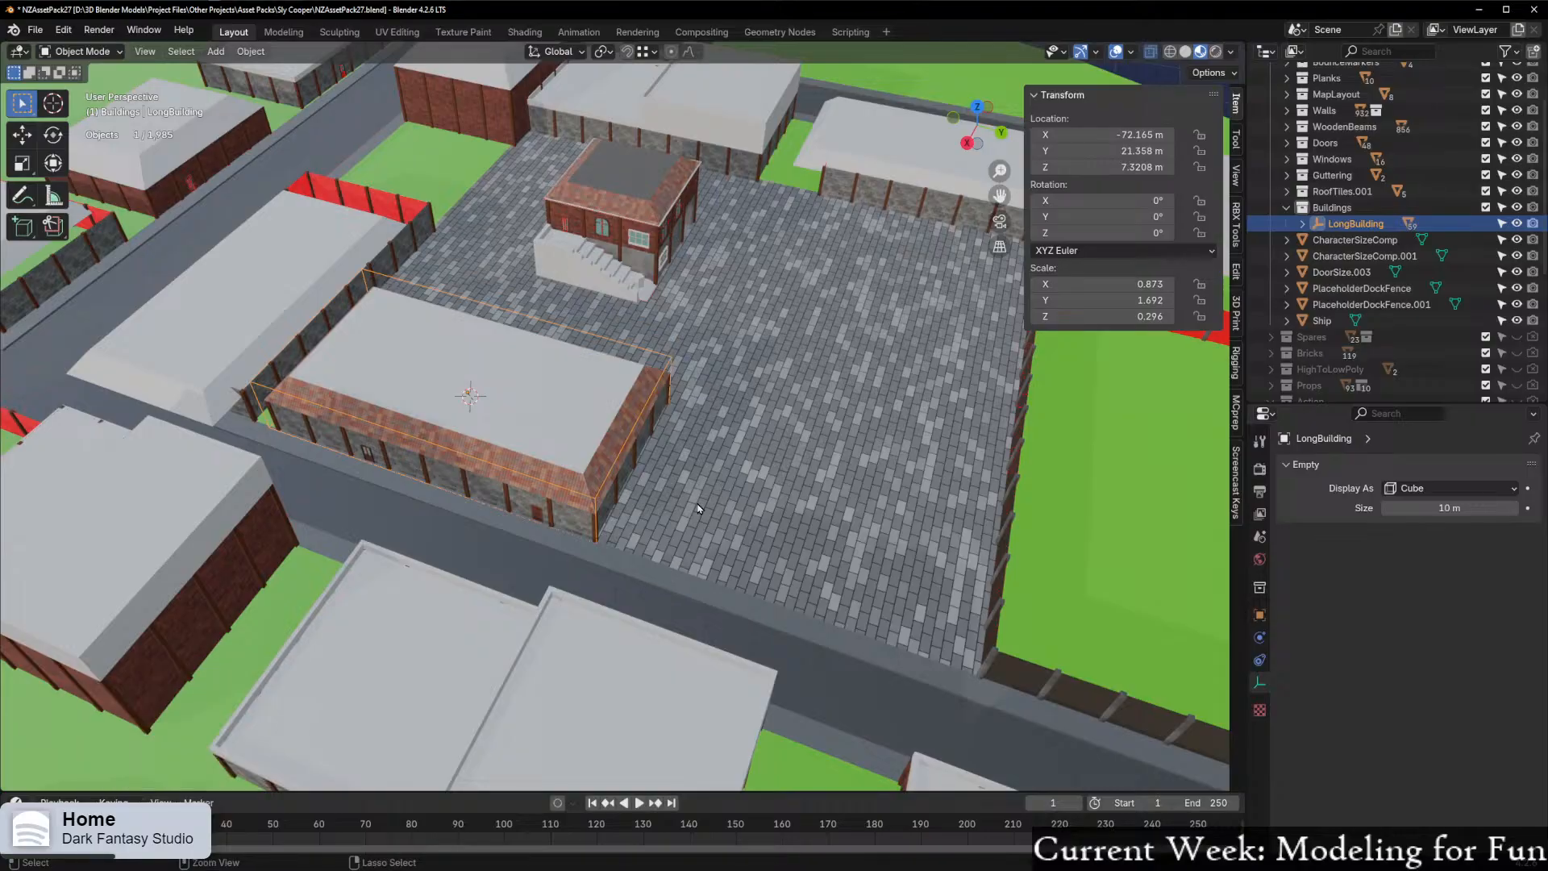
key(ctrl+z)
key(ctrl+z)
key(ctrl+z)
key(ctrl+z)
key(ctrl+z)
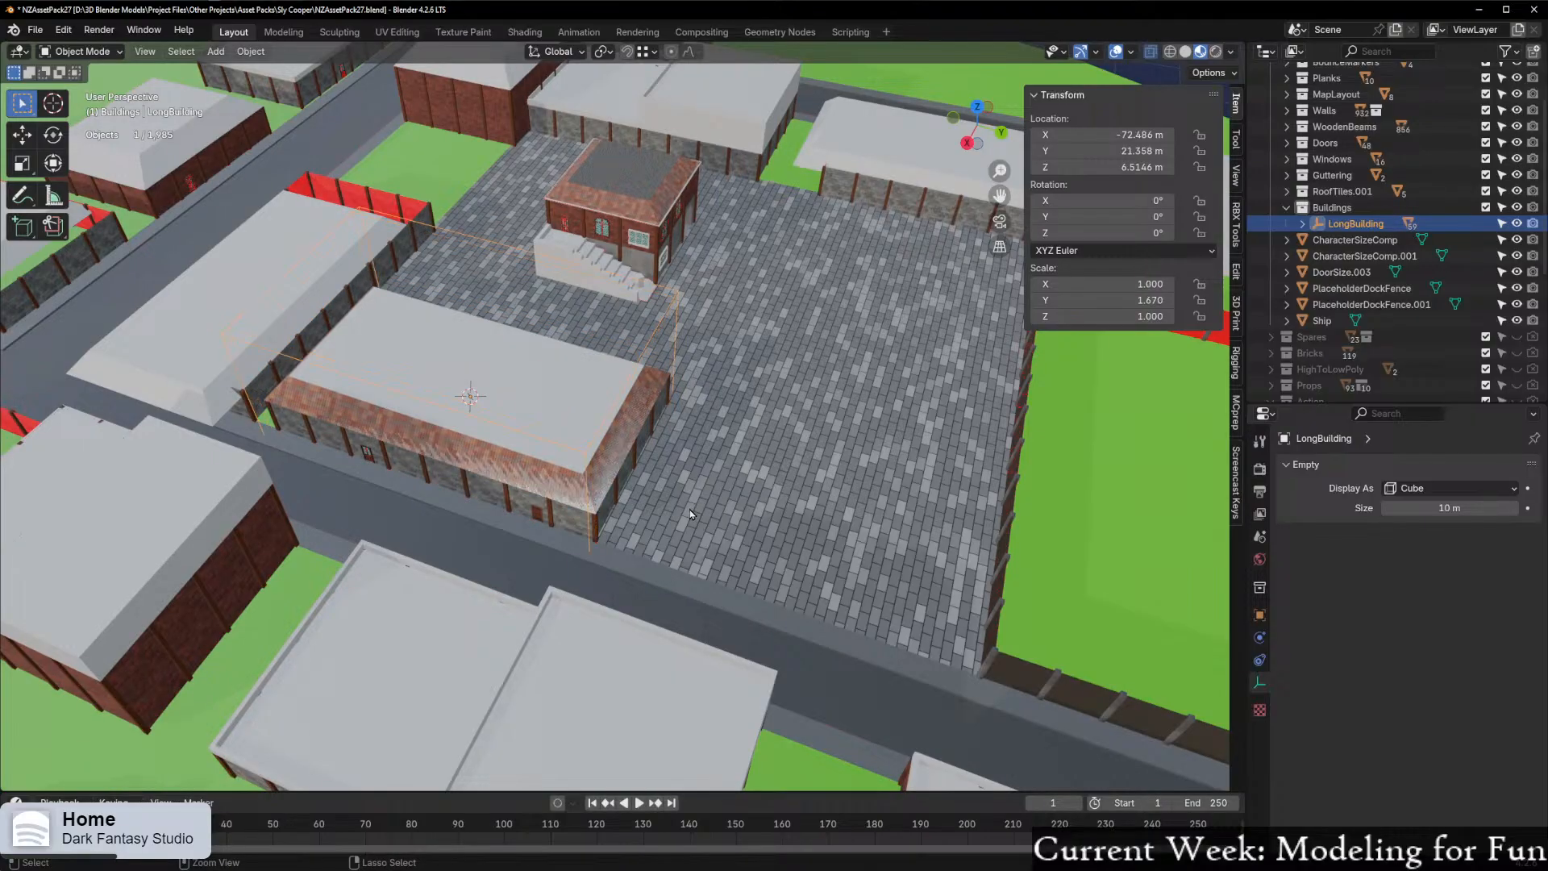
key(ctrl+z)
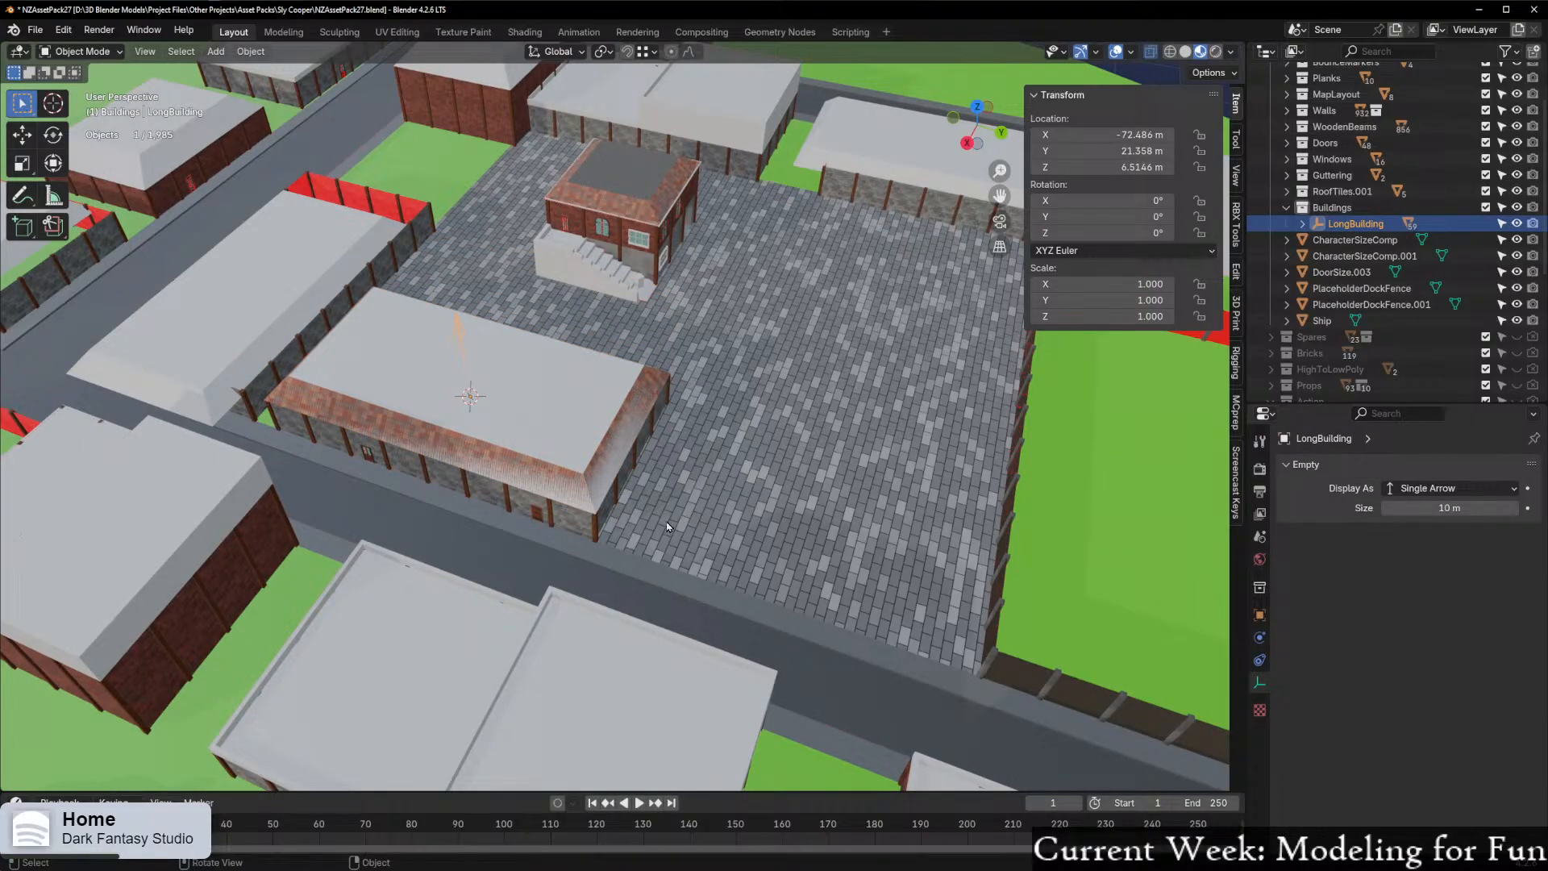
key(ctrl+shift+z)
middle_drag(538, 522, 614, 517)
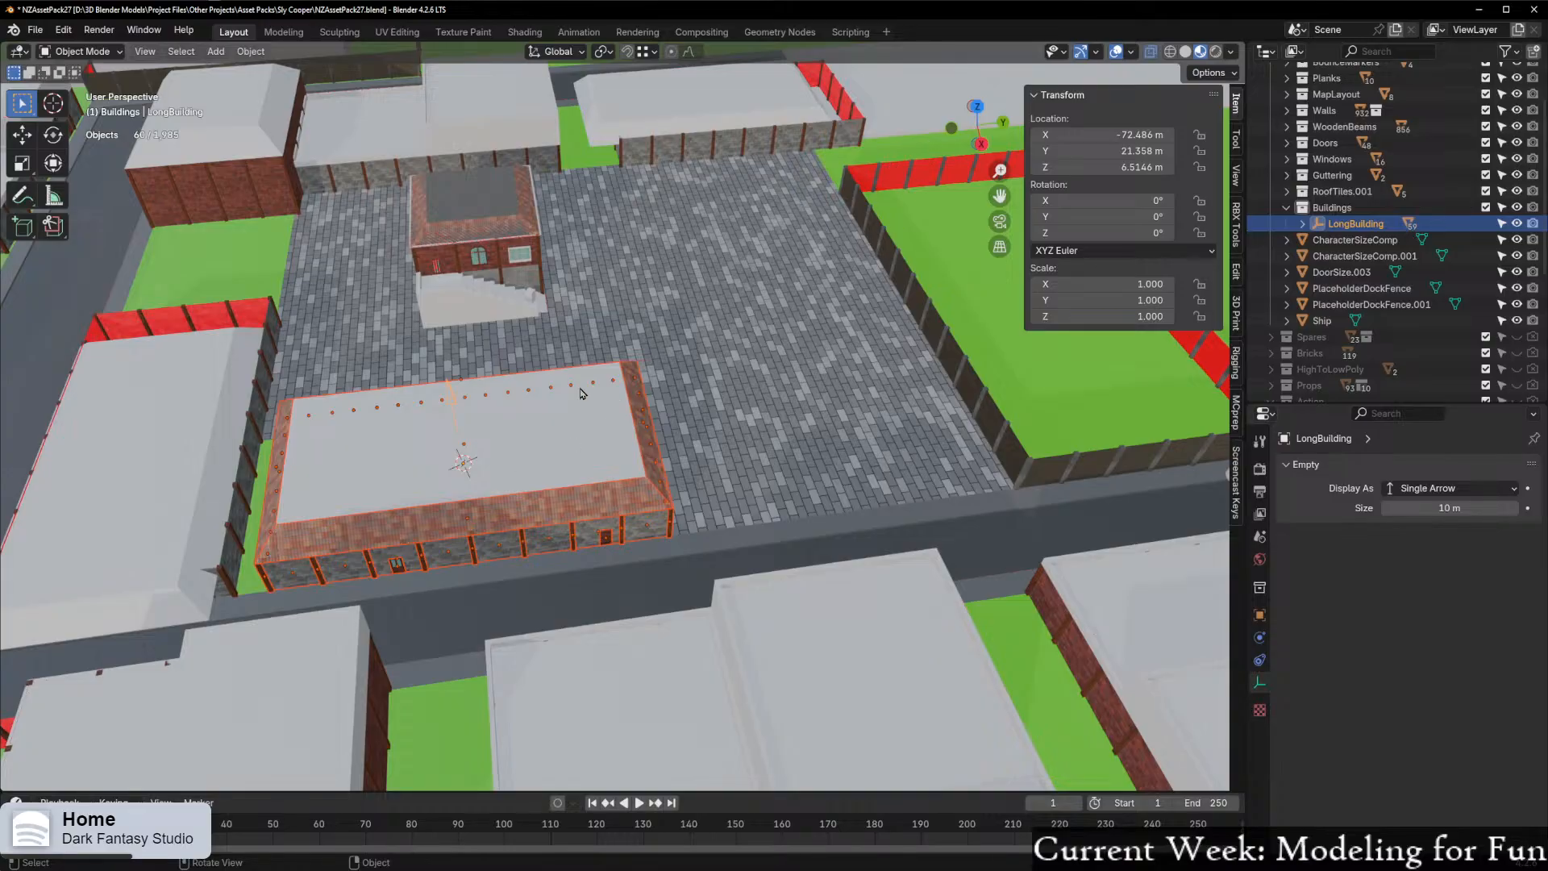
Select the full LongBuilding hierarchy and make a linked duplicate of it in place
click(1354, 224)
right_click(1354, 224)
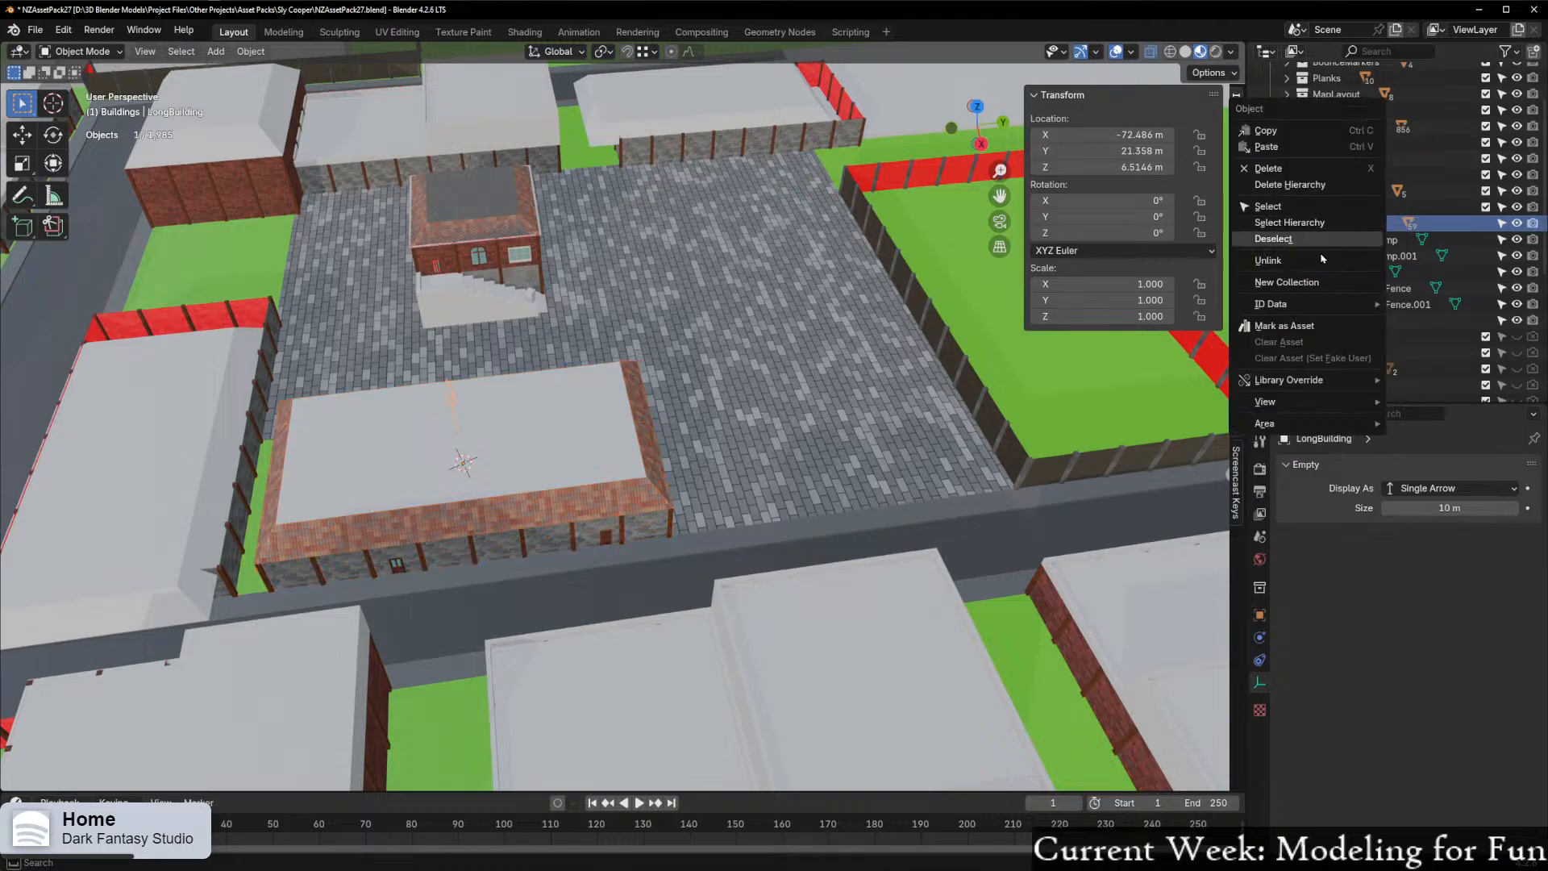
click(1311, 223)
scroll(522, 504, down, 3)
key(alt+d)
key(Escape)
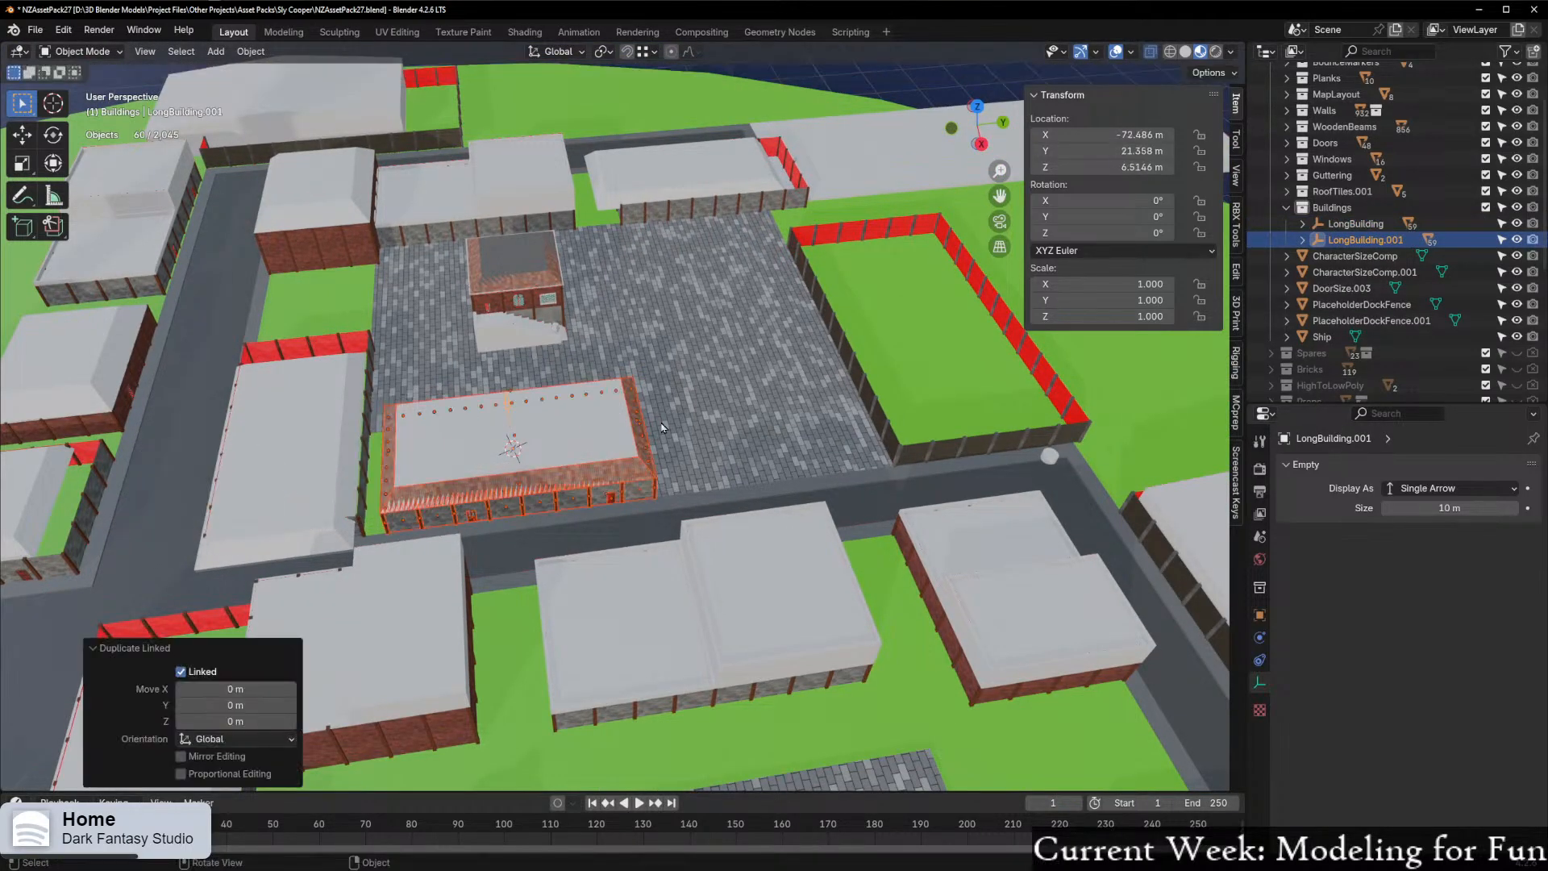
Move the duplicate building by its empty about -3.15 m along X and -63.06 m along Y, with Z locked
click(1365, 240)
key(g)
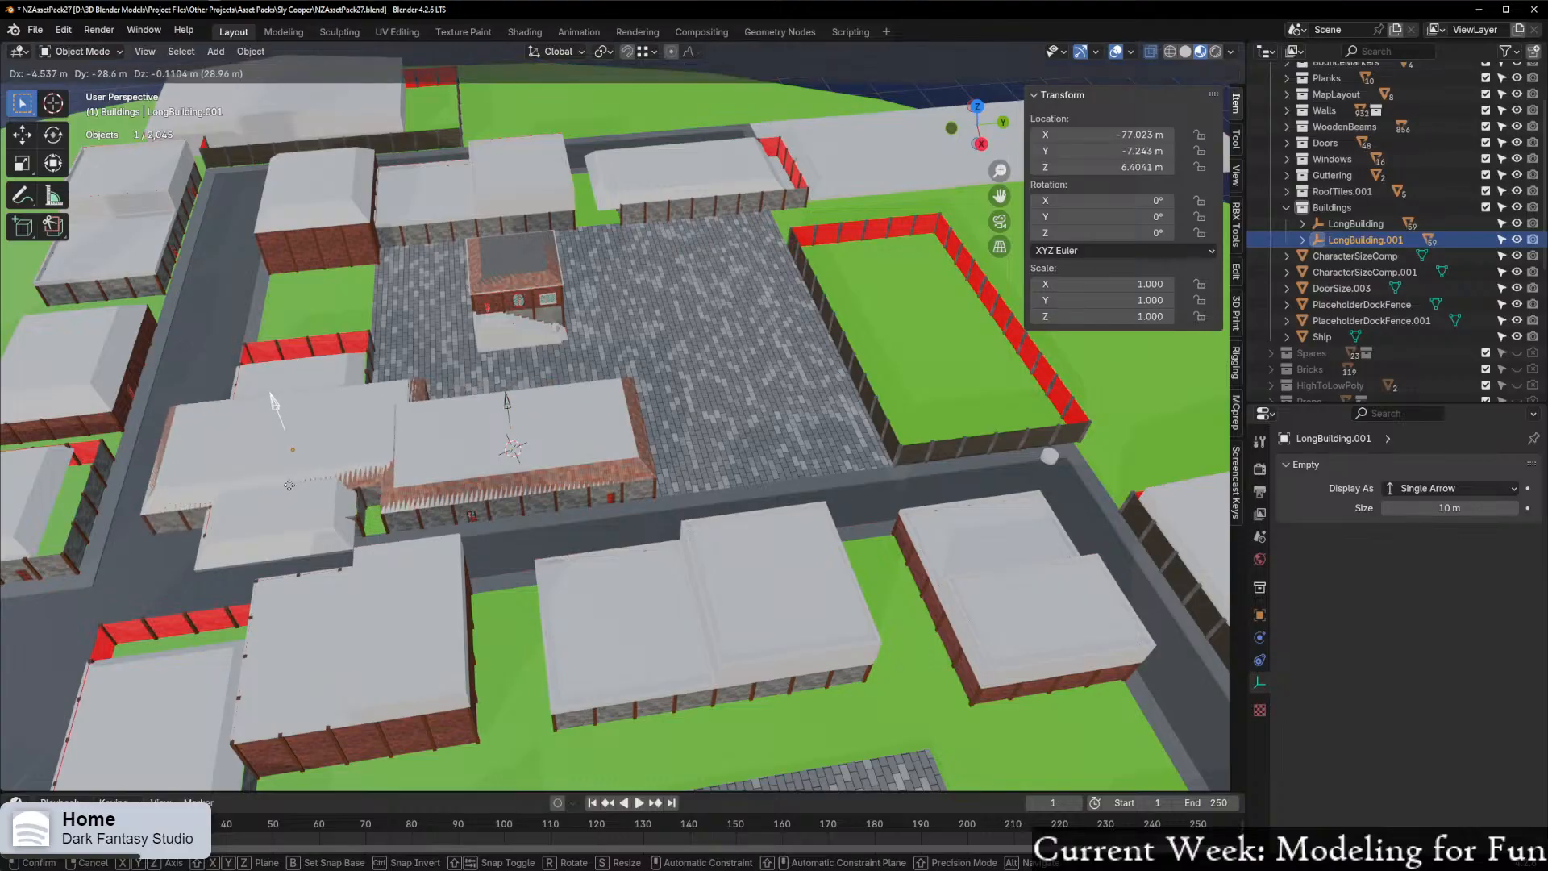
key(shift+z)
click(1246, 532)
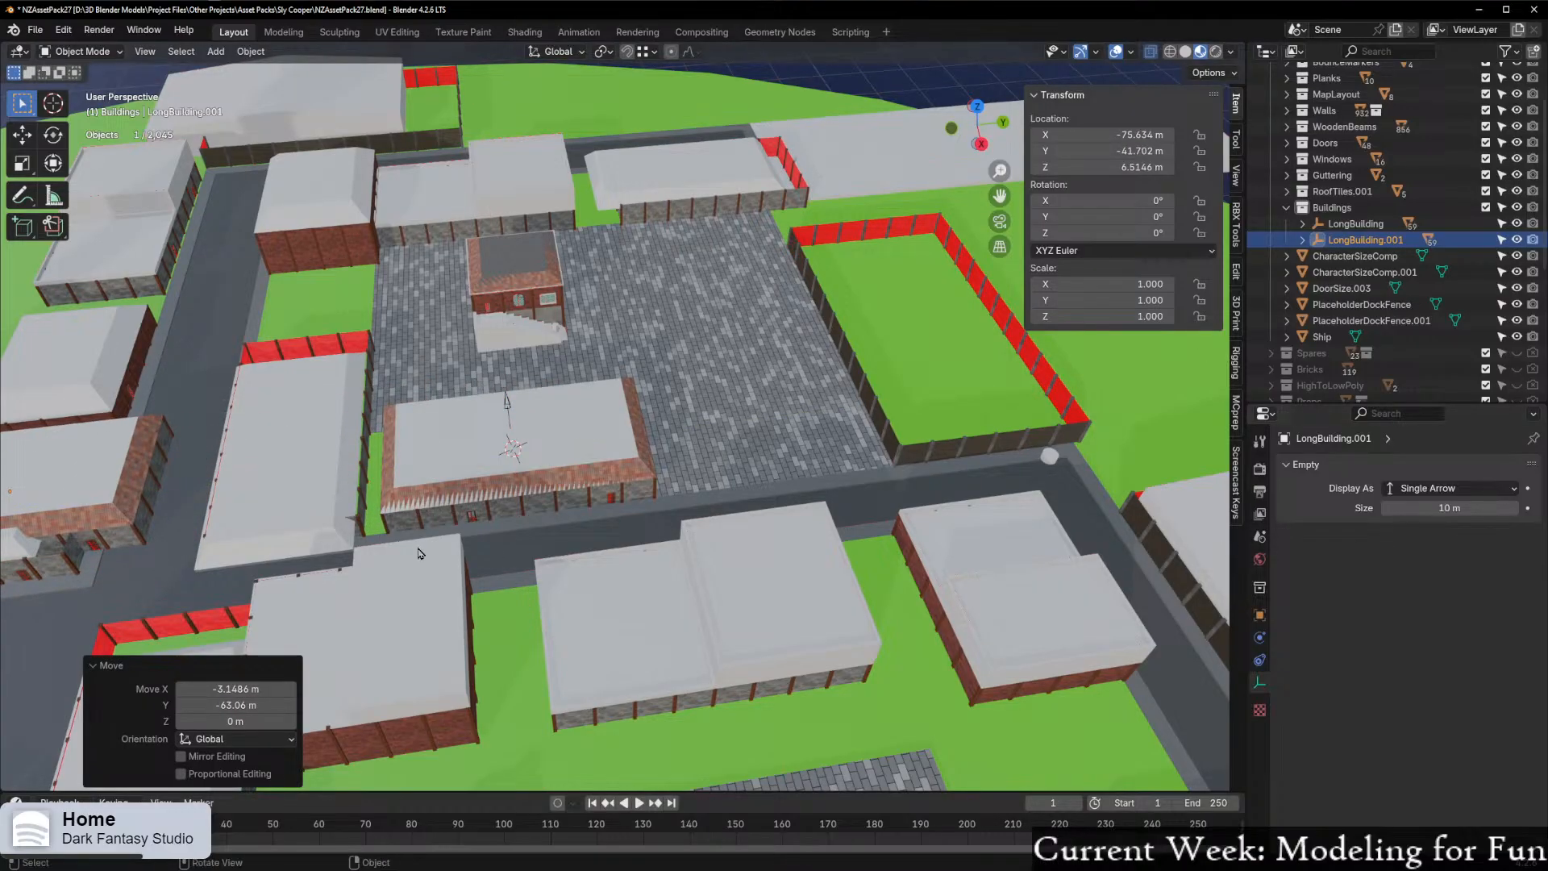
Try moving the duplicate about 3.1 m along X and -6.9 m along Y to the street corner, with Z locked, and undo the move
shift+middle_drag(423, 553, 1151, 449)
scroll(895, 484, up, 2)
shift+middle_drag(895, 484, 540, 518)
scroll(735, 492, up, 1)
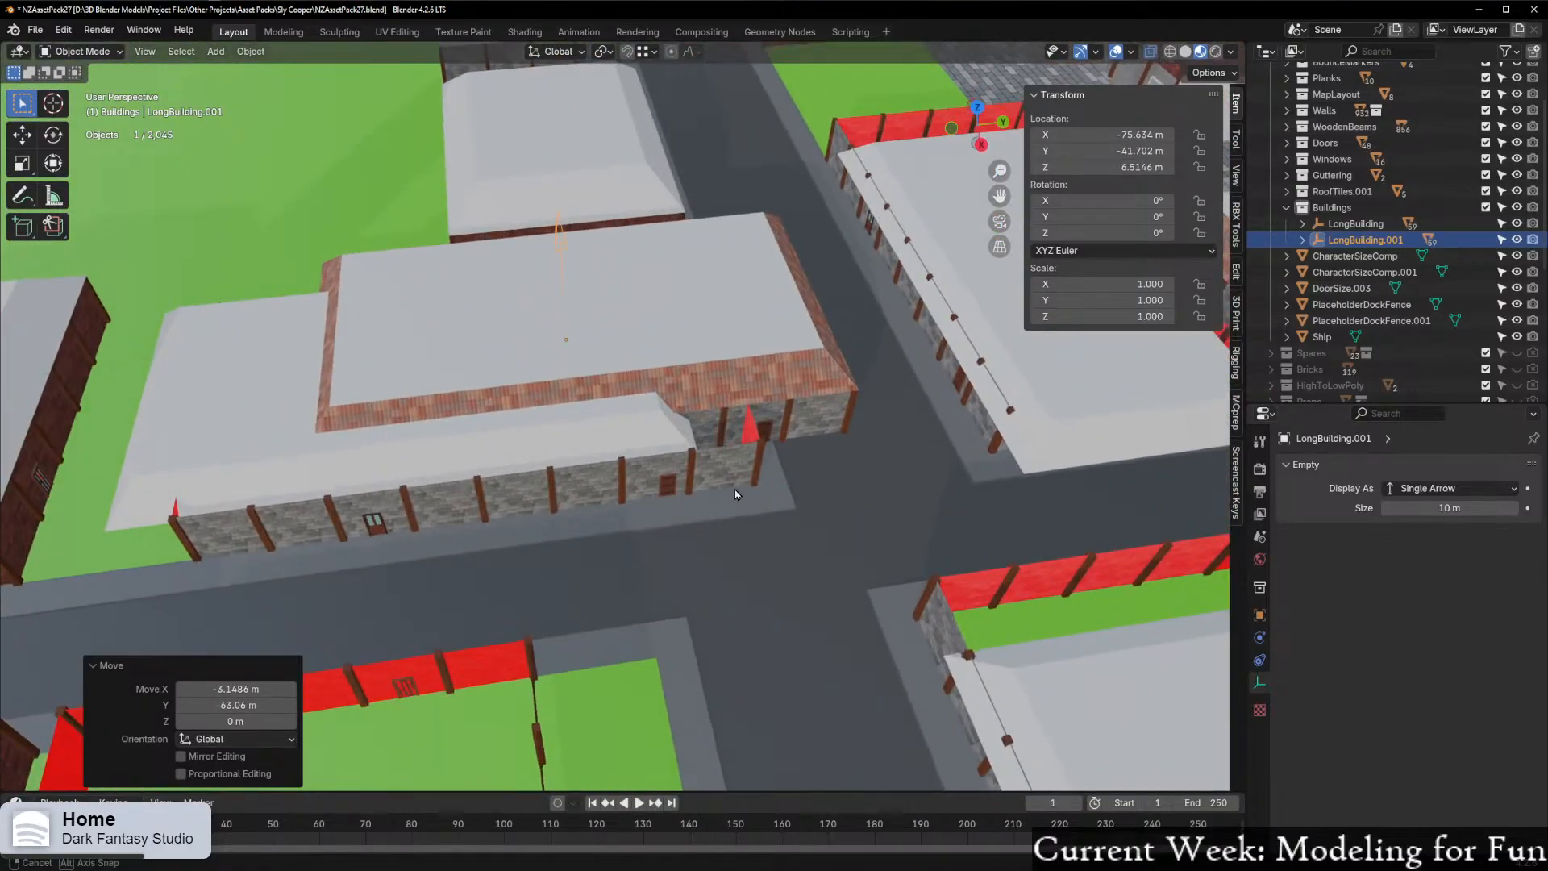
scroll(736, 492, up, 3)
key(g)
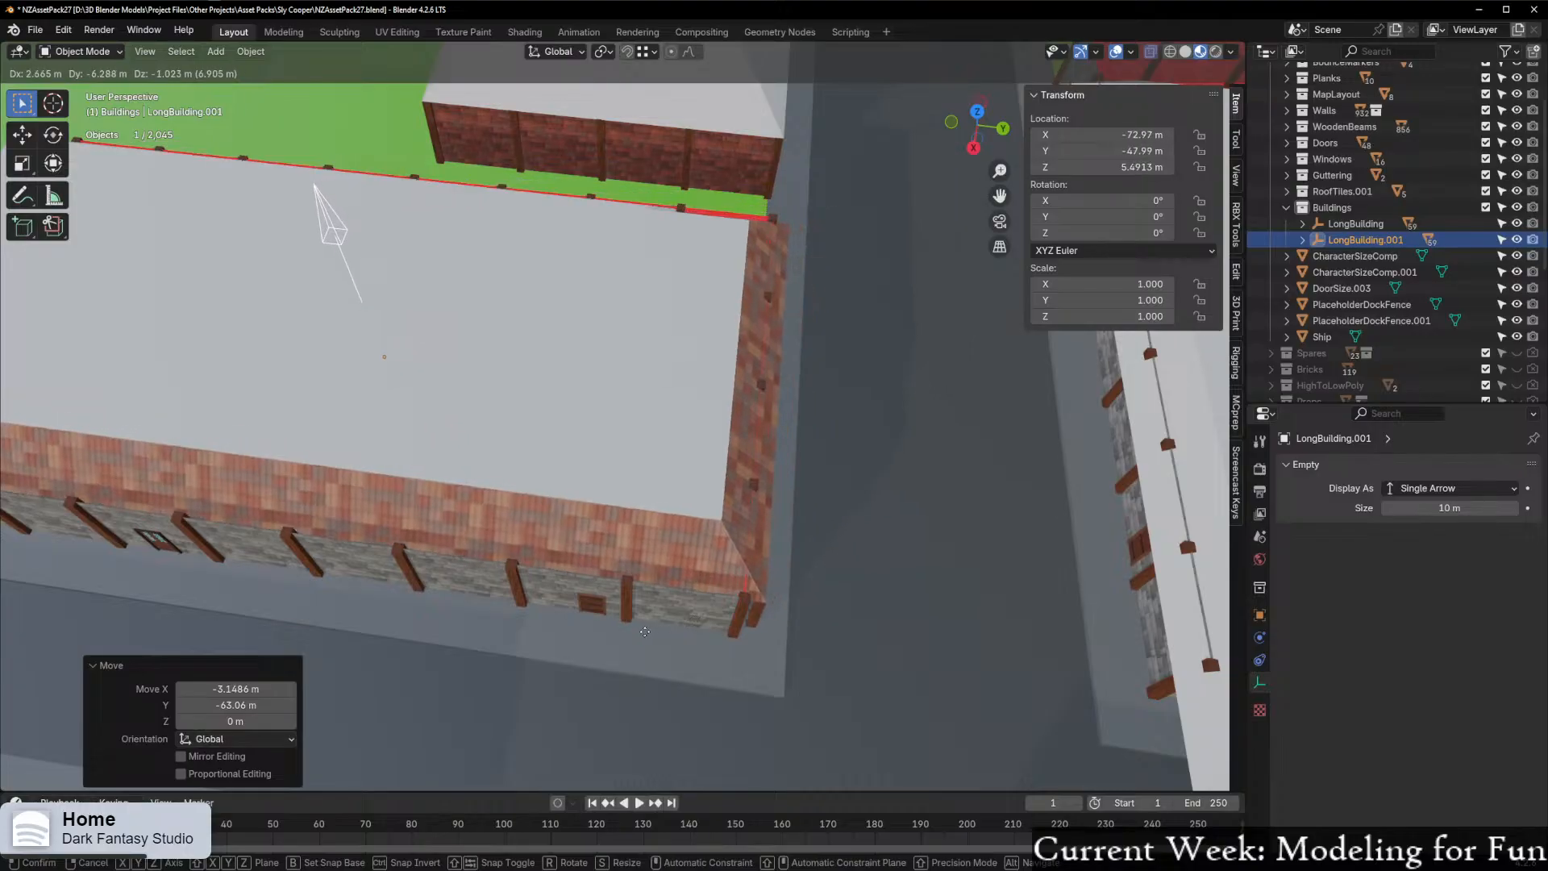
key(z)
key(shift+z)
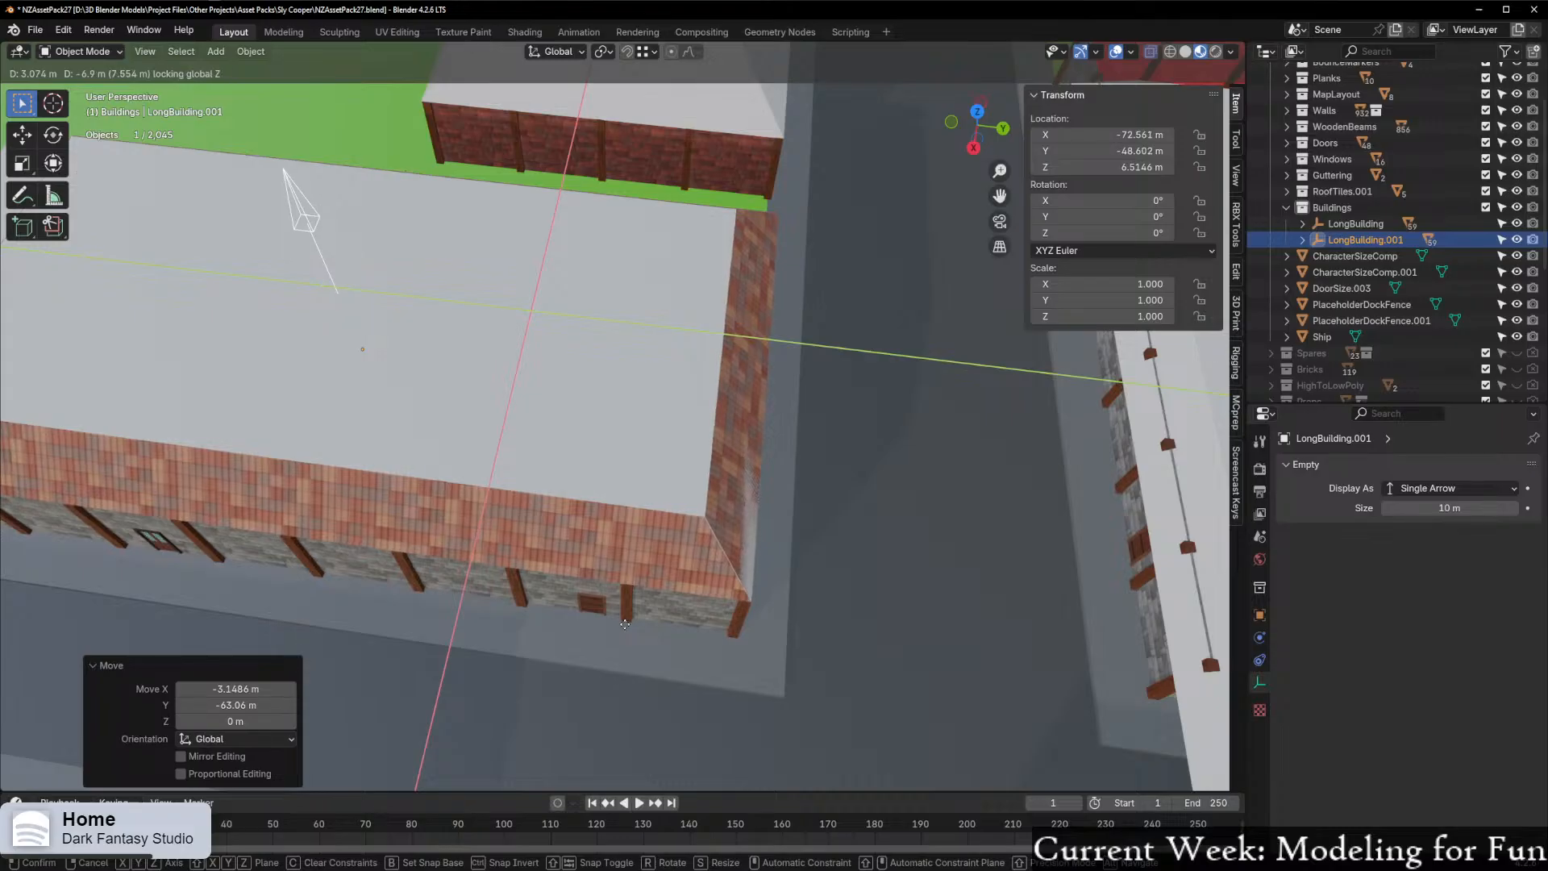
click(623, 623)
scroll(625, 625, down, 4)
middle_drag(625, 628, 700, 565)
key(ctrl+z)
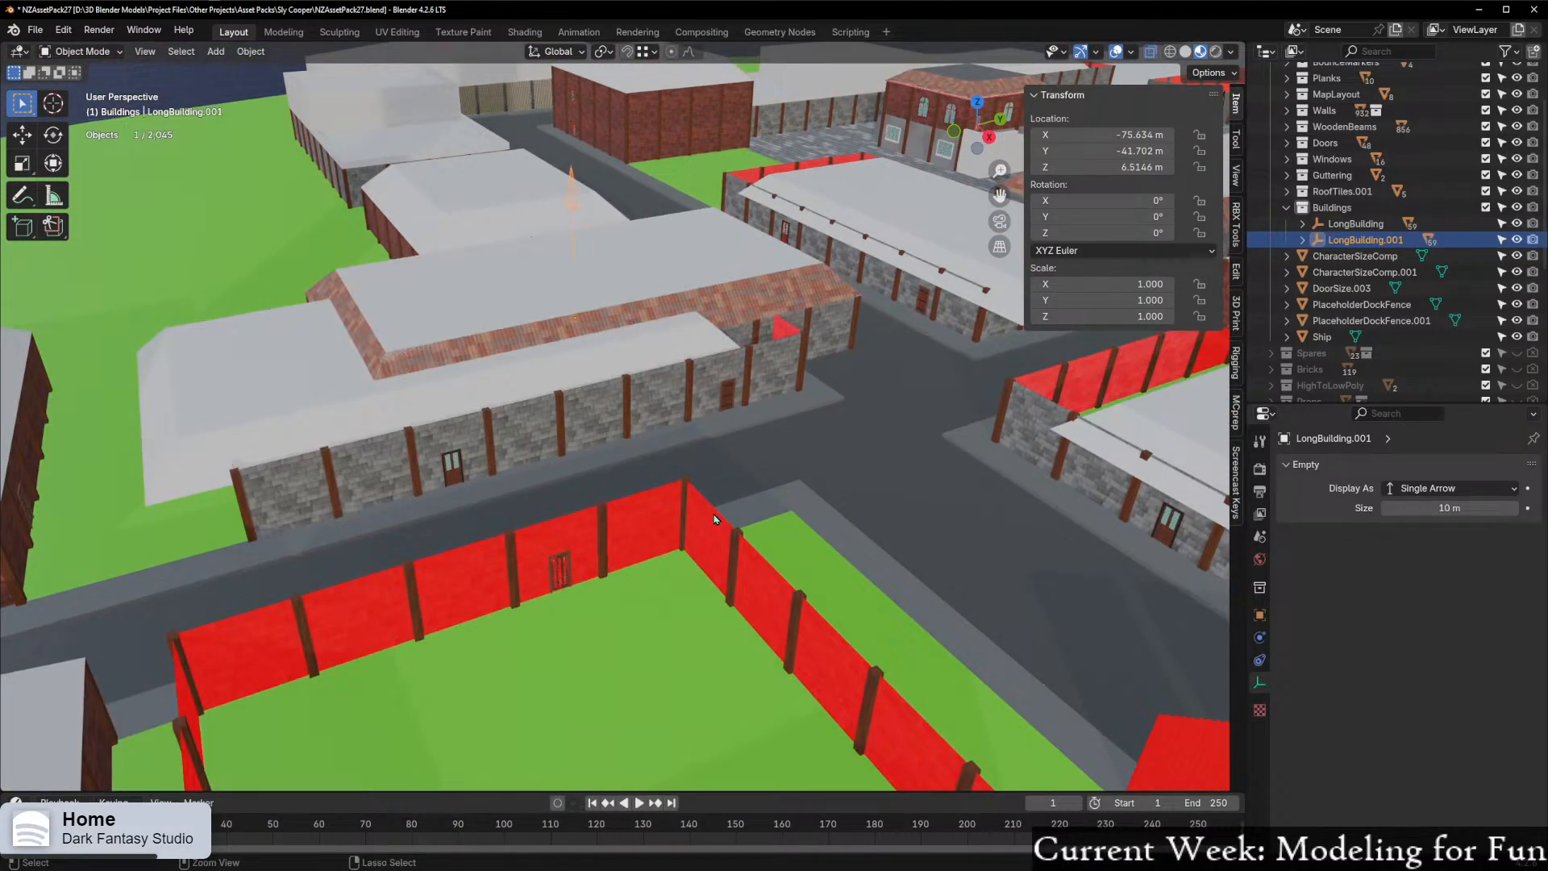
Undo the duplicate's move, then select the placeholder building at the crossroads without the roads and ground and delete it
key(ctrl+z)
middle_drag(761, 448, 691, 542)
scroll(662, 488, down, 5)
scroll(691, 542, down, 3)
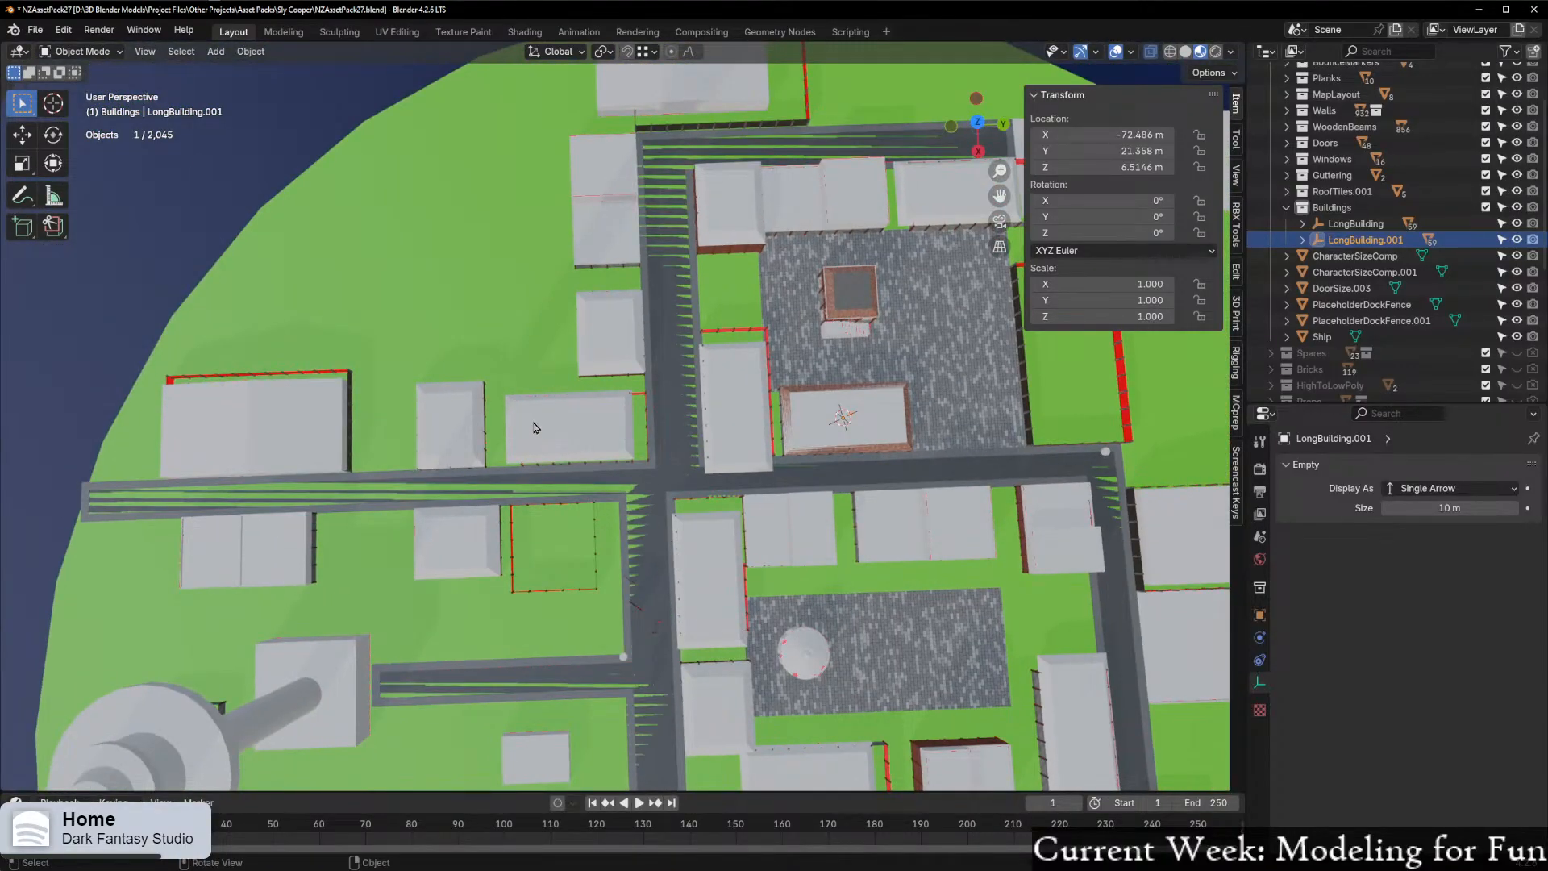
drag(668, 486, 661, 482)
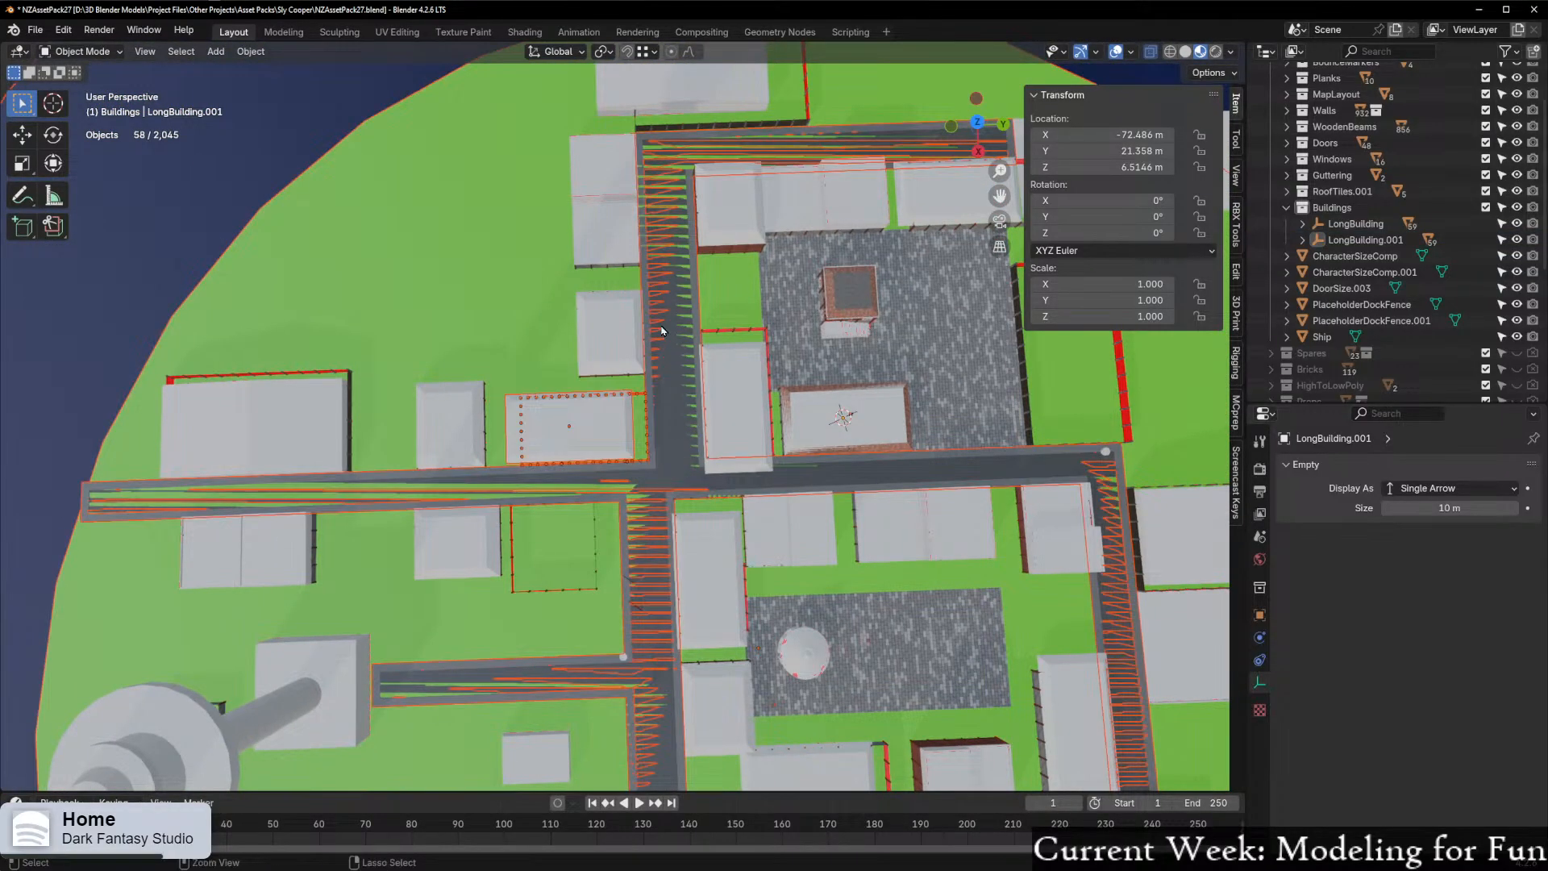
ctrl+drag(657, 297, 717, 394)
ctrl+drag(594, 577, 710, 650)
middle_drag(701, 550, 784, 479)
key(Delete)
Move the LongBuilding.001 empty about -0.92 m along X and -71.01 m along Y onto the cleared plot, with Z locked
click(965, 412)
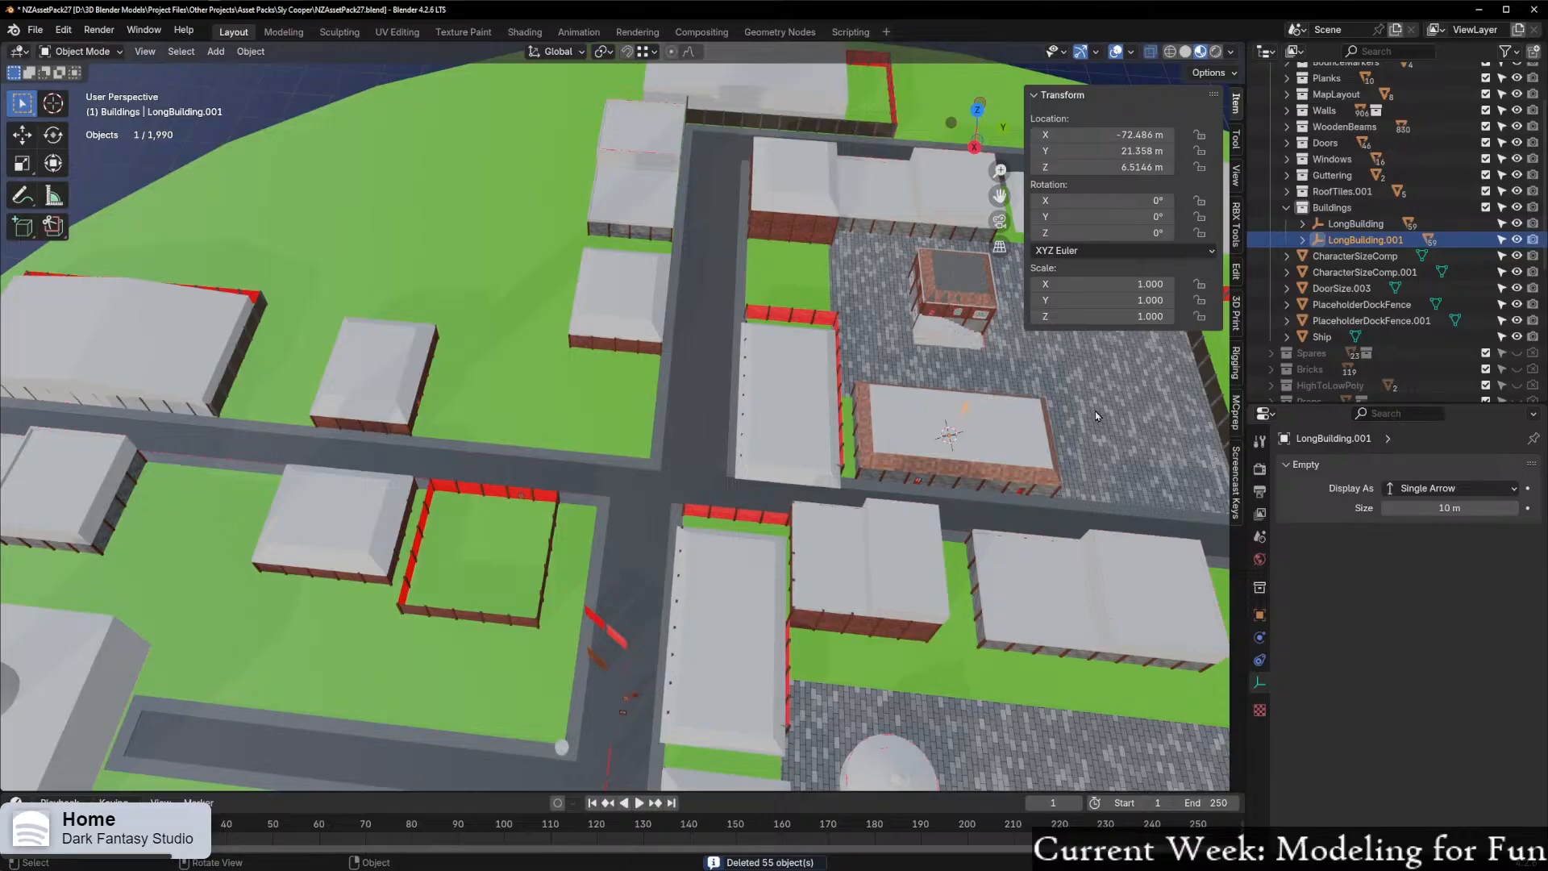
key(g)
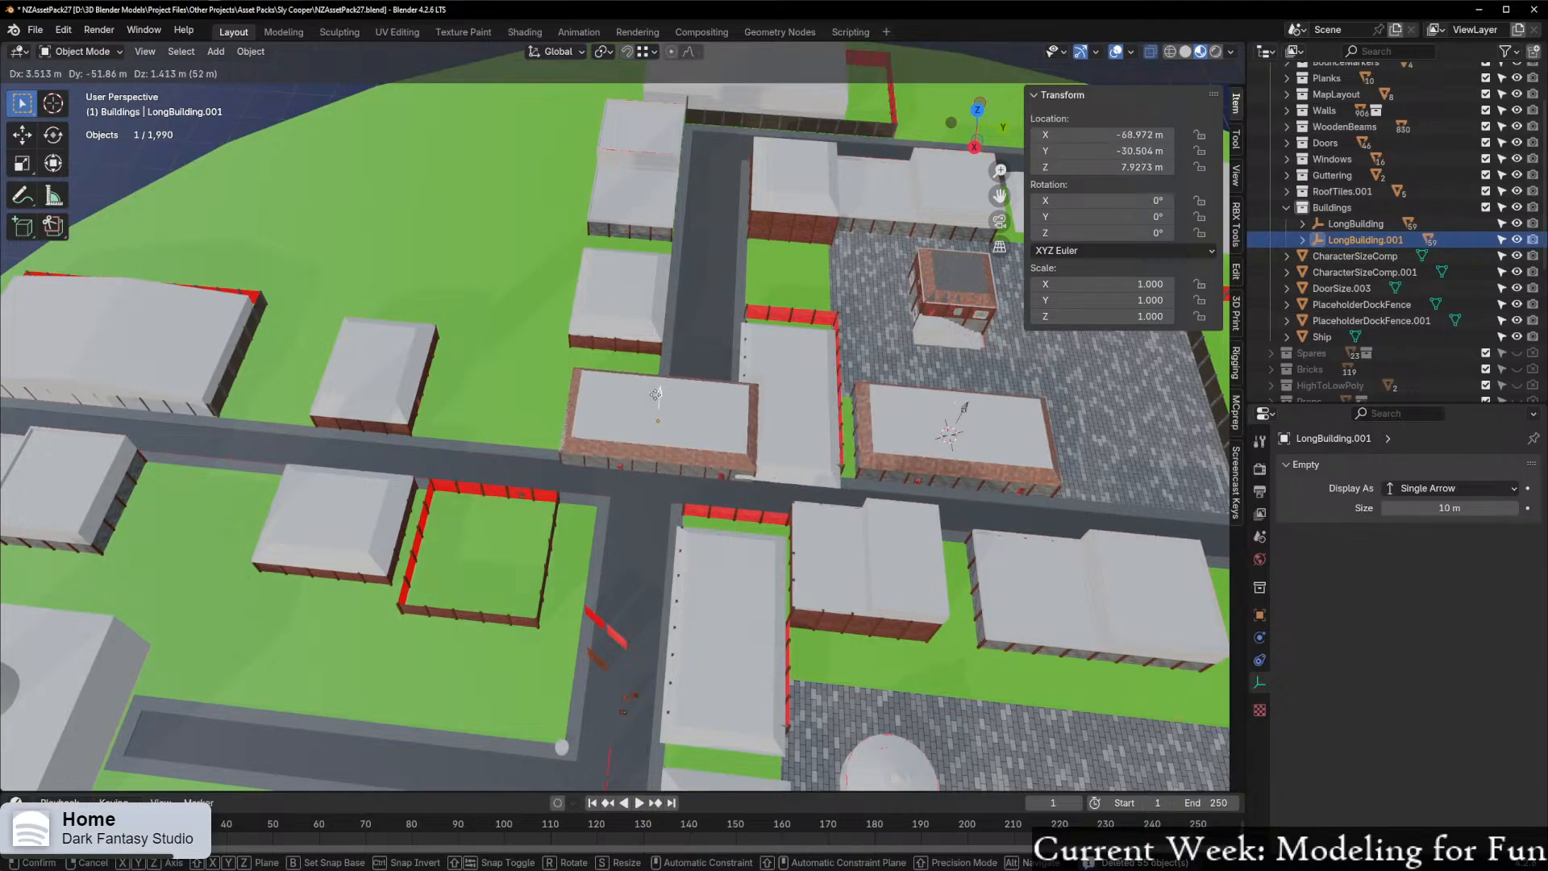
key(shift+z)
click(553, 369)
Shift the duplicate about 0.78 m along X and 0.73 m along Y toward the pavement corner, with Z locked
scroll(623, 485, up, 8)
shift+middle_drag(851, 595, 766, 452)
scroll(798, 557, up, 6)
shift+middle_drag(797, 615, 626, 392)
key(g)
key(shift+z)
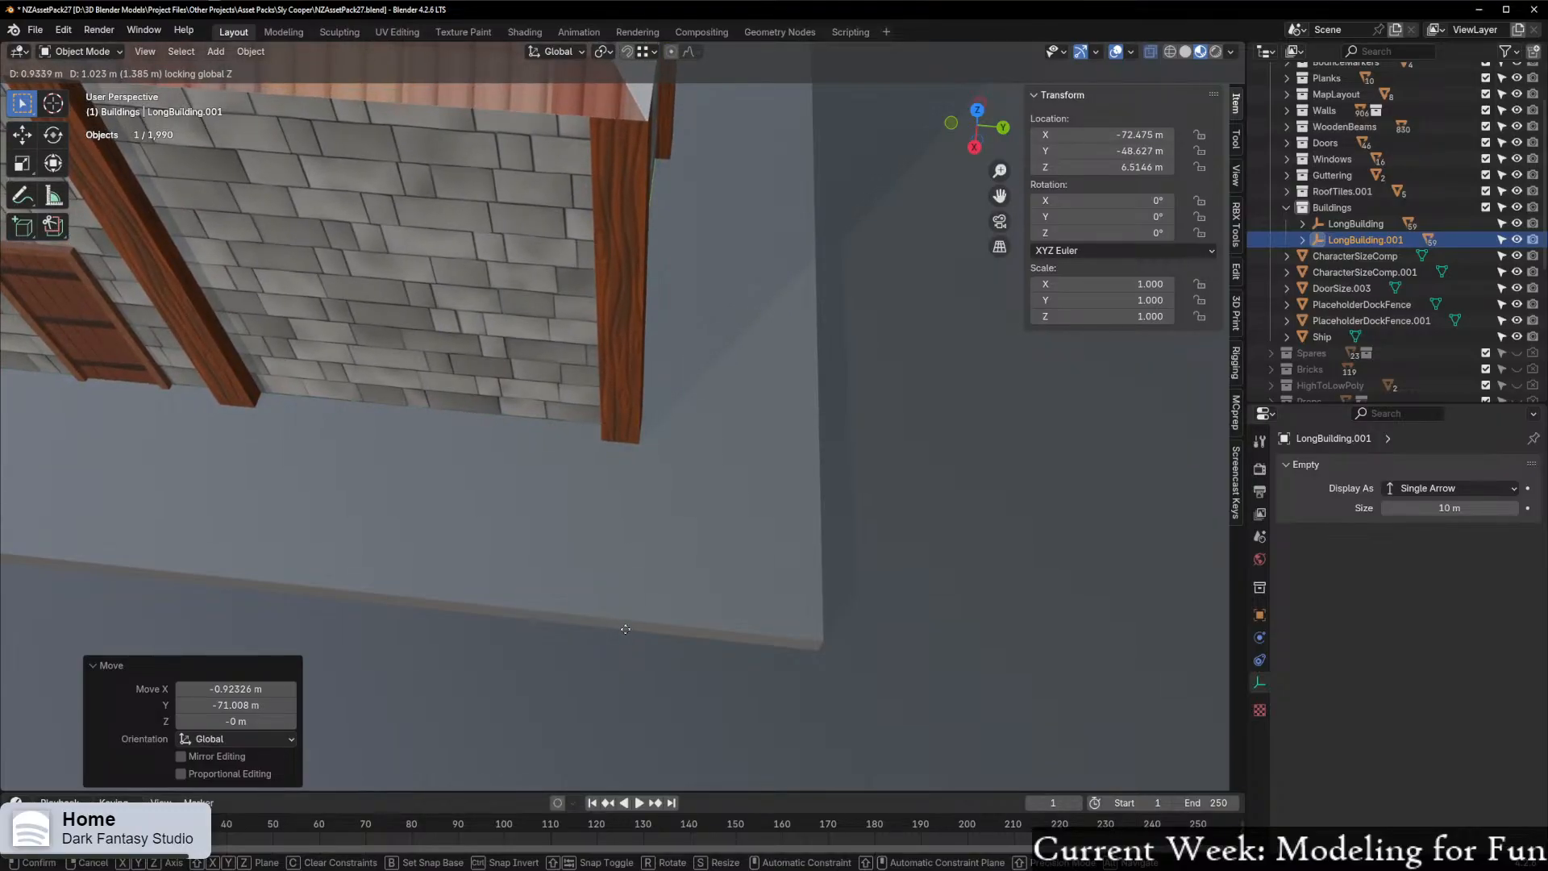
click(620, 630)
Nudge the duplicate about 0.14 m along its local X axis to align its front wall with the pavement edge
scroll(647, 516, up, 2)
key(g)
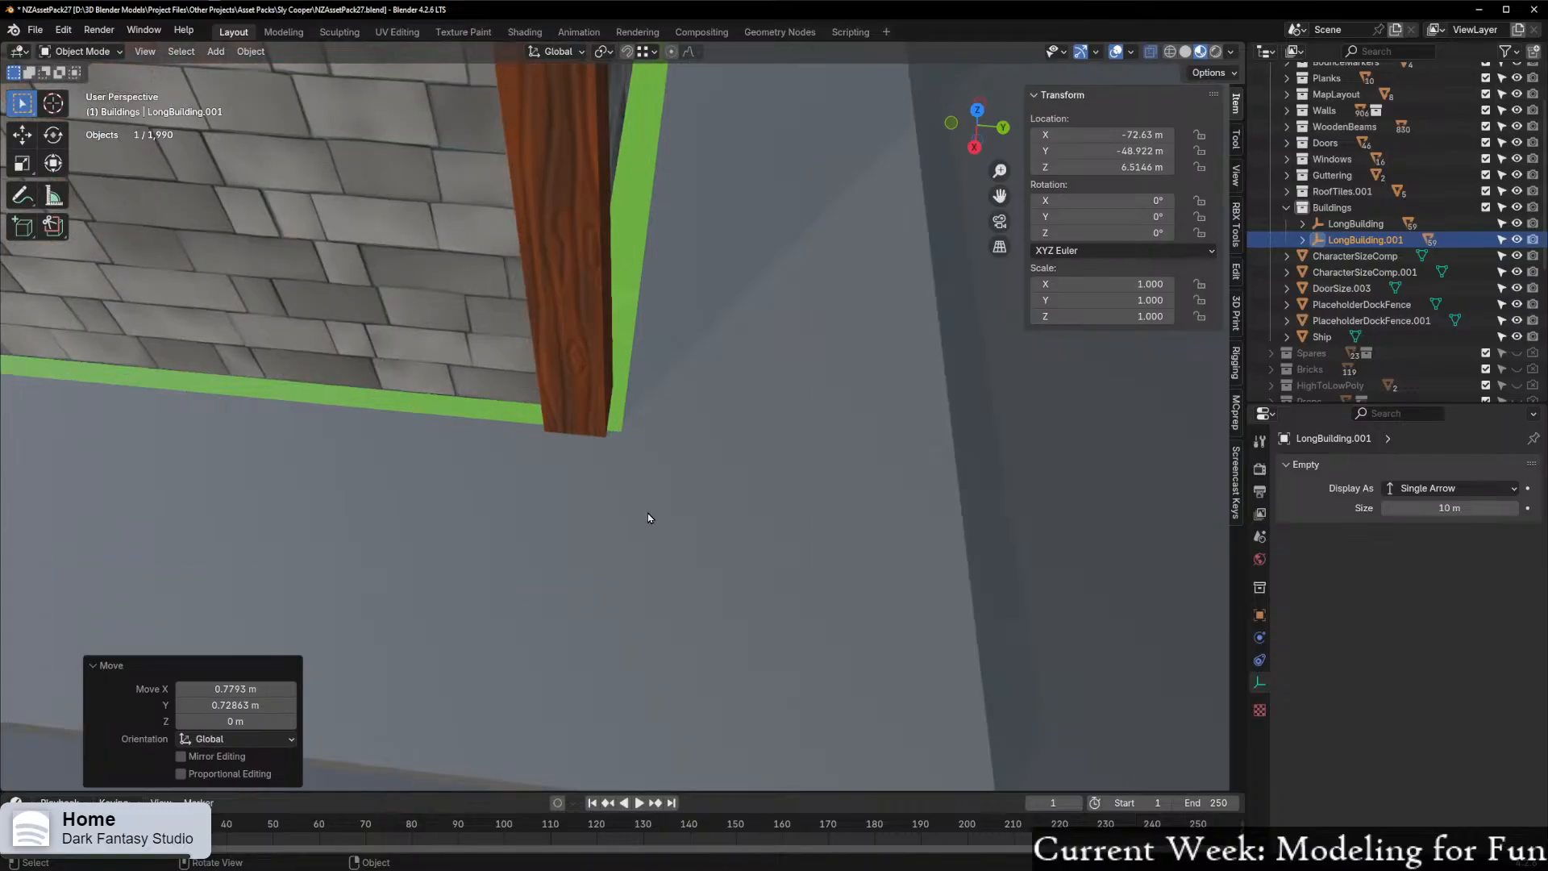
key(x)
key(x)
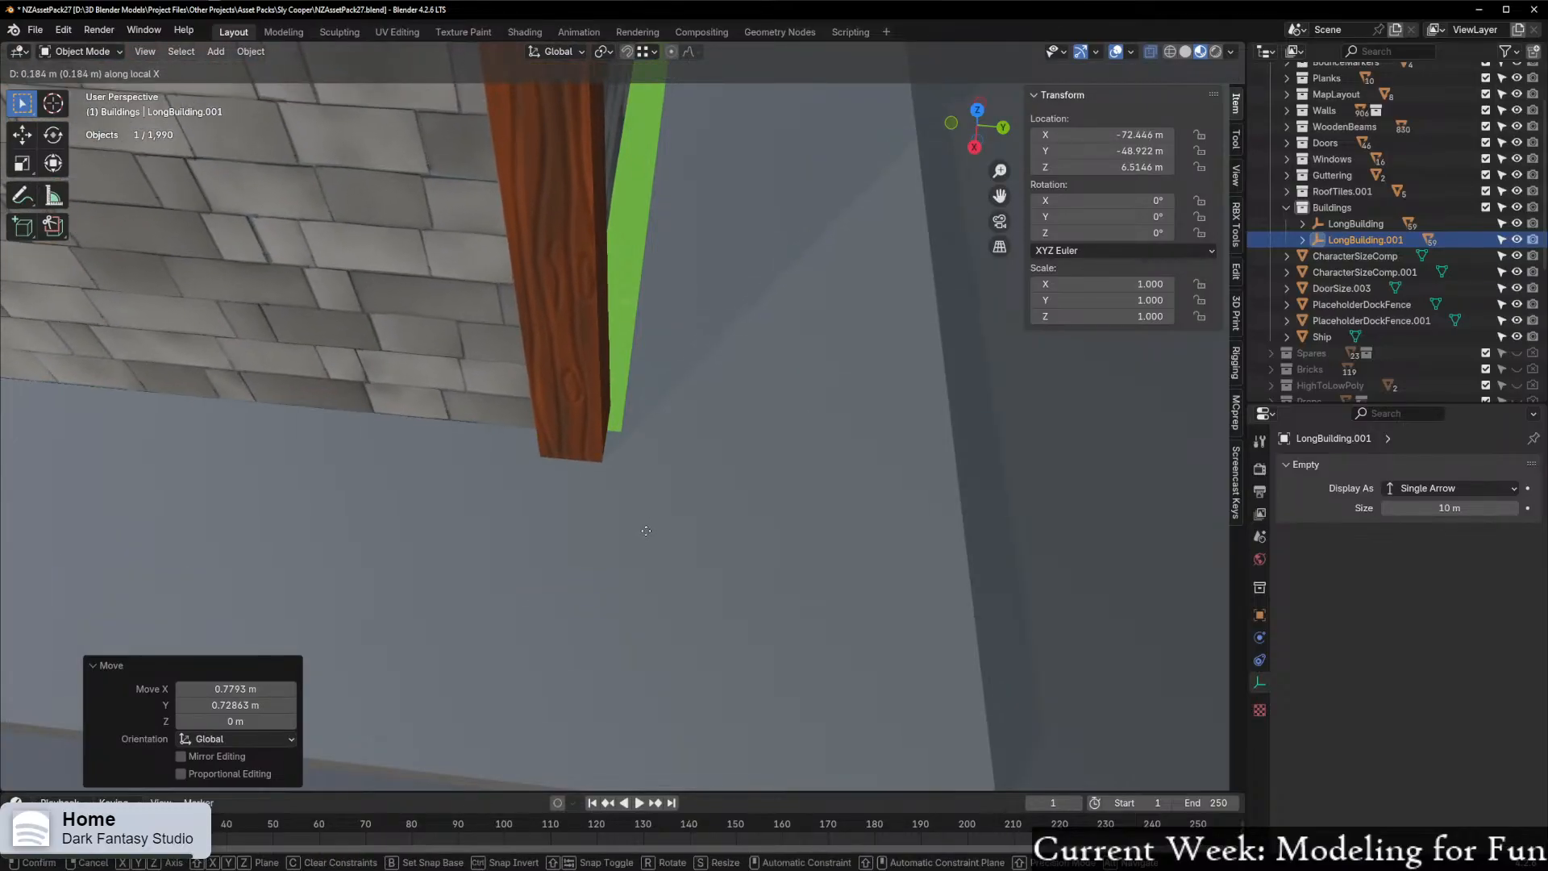
click(668, 476)
Nudge the duplicate about 0.3 m along global Y to close the grass gap beside its end wall
middle_drag(663, 479, 596, 378)
scroll(613, 379, up, 5)
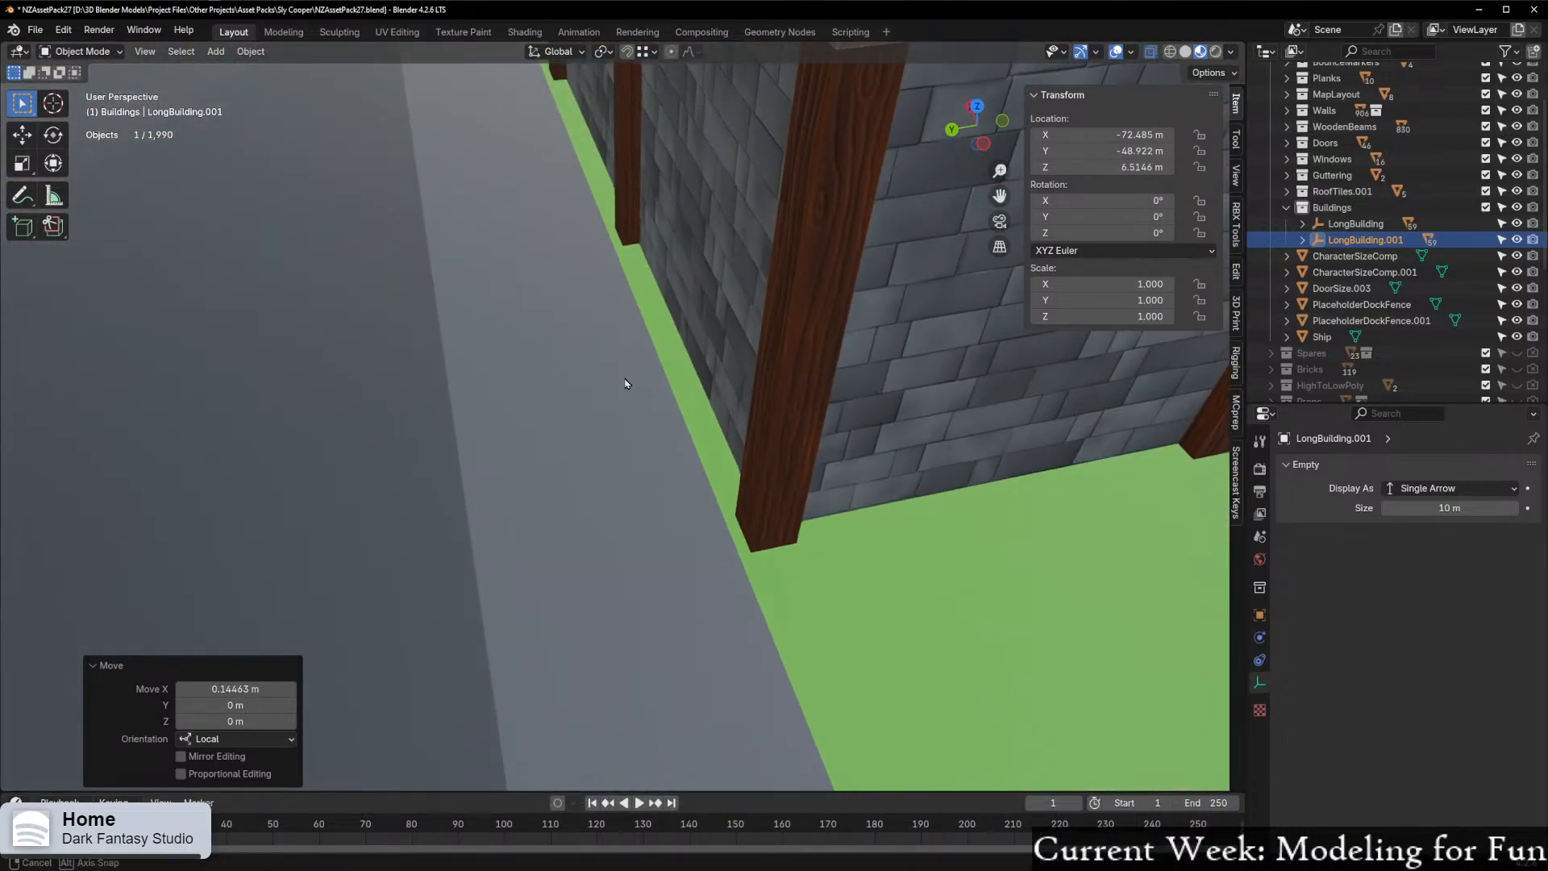
key(g)
key(y)
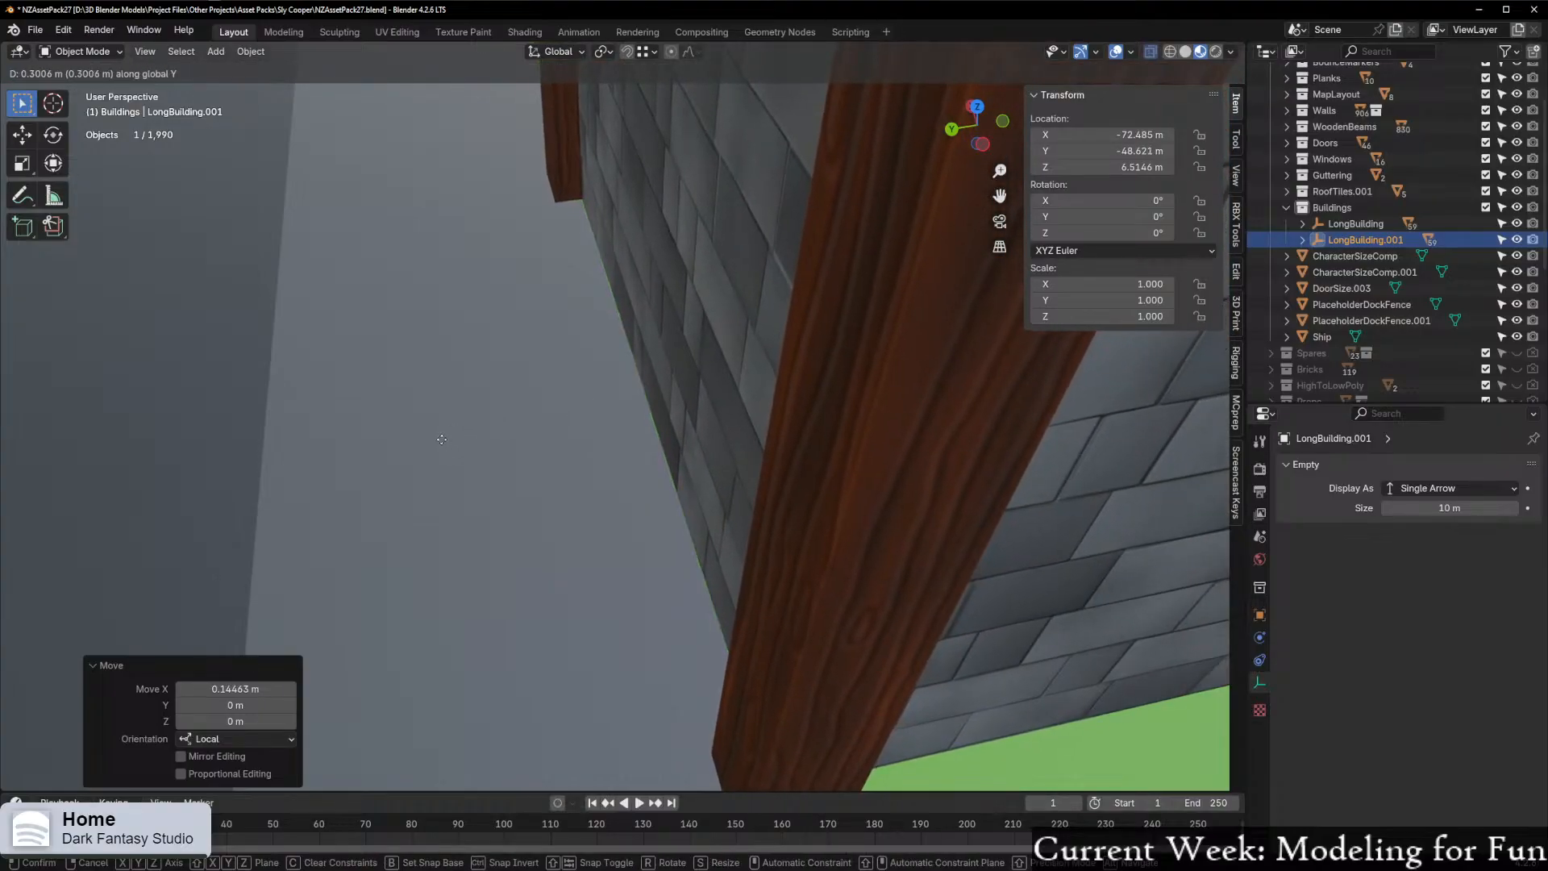
click(442, 440)
Examine the placed duplicate's fit at the crossroads and against the surrounding buildings
scroll(442, 441, down, 12)
middle_drag(440, 433, 694, 421)
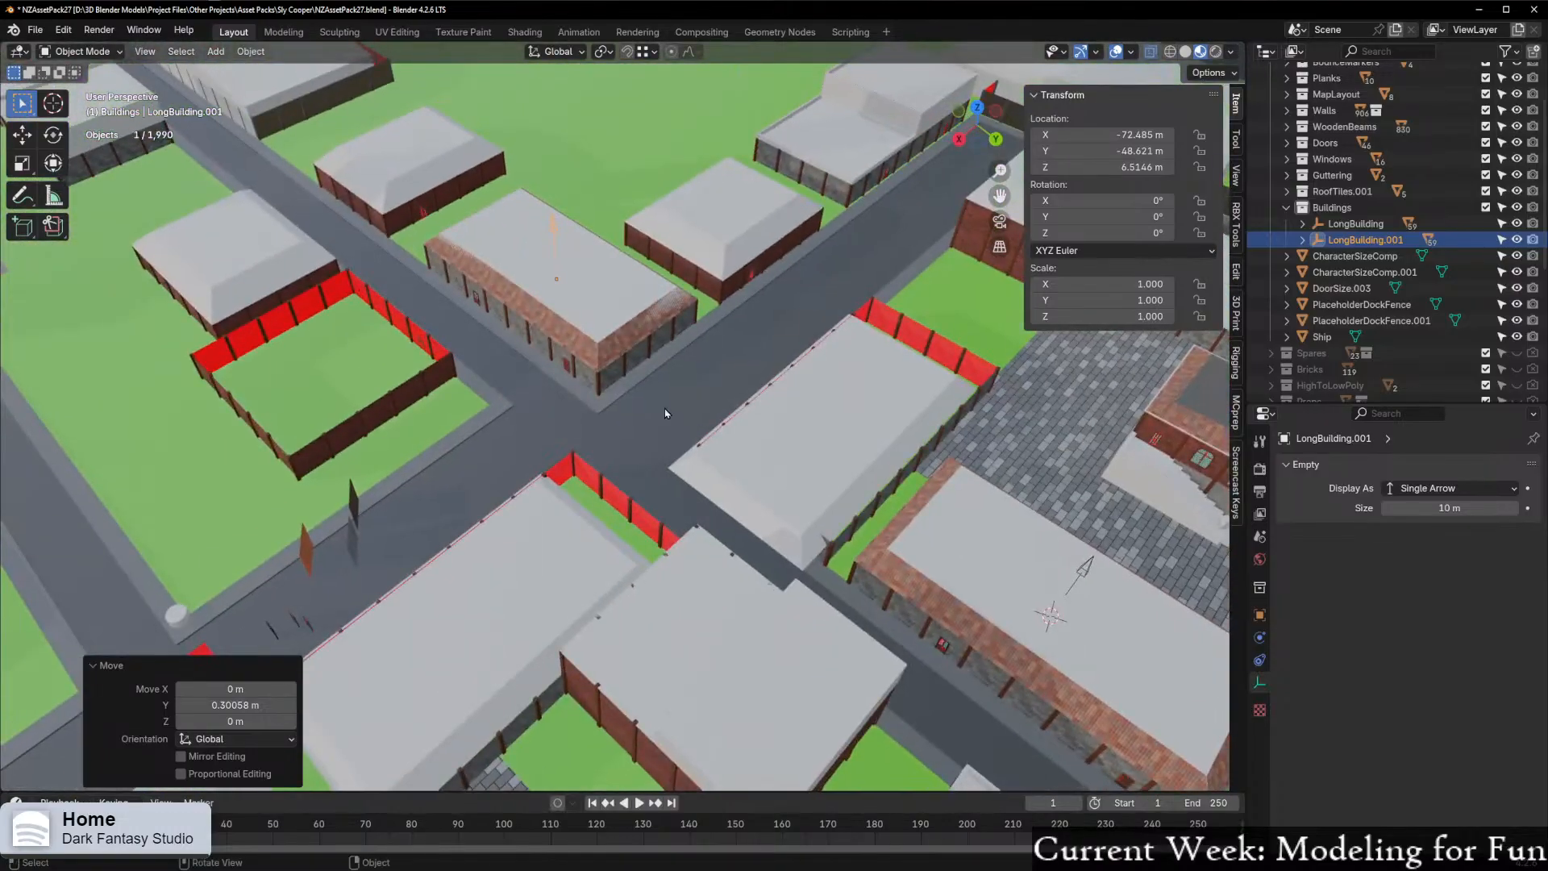
scroll(557, 388, up, 4)
scroll(553, 388, down, 4)
middle_drag(553, 389, 690, 367)
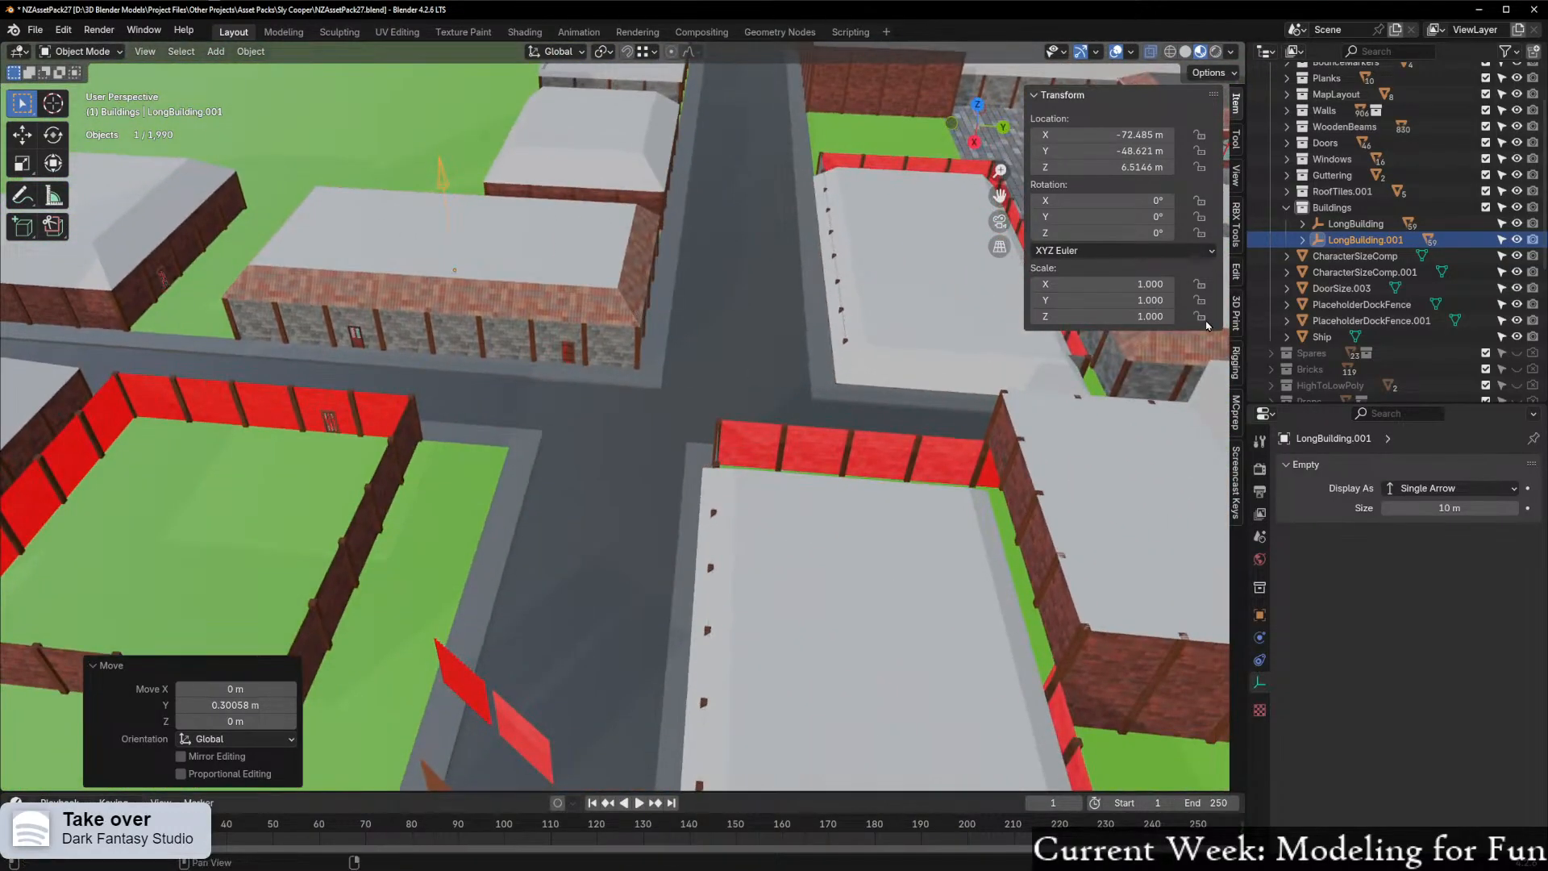
scroll(717, 439, down, 6)
scroll(714, 439, up, 3)
mouse_move(714, 439)
middle_down()
mouse_move(676, 436)
mouse_move(701, 423)
middle_up()
scroll(1339, 161, up, 3)
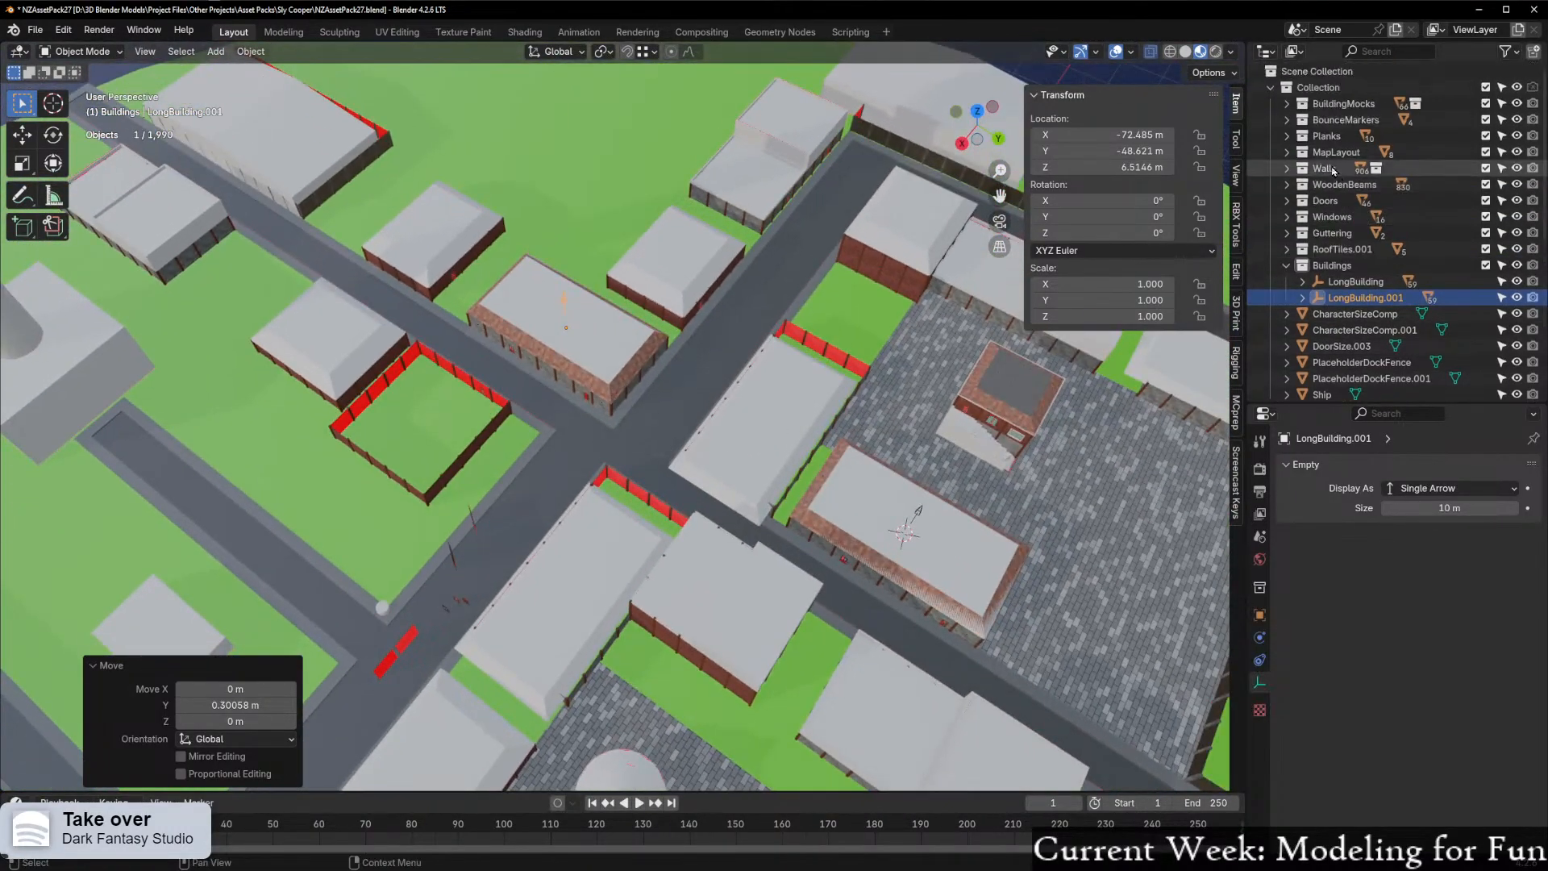
Look through the contents of the BuildingMocks collection and collapse it again
click(1321, 103)
click(1306, 105)
click(1286, 104)
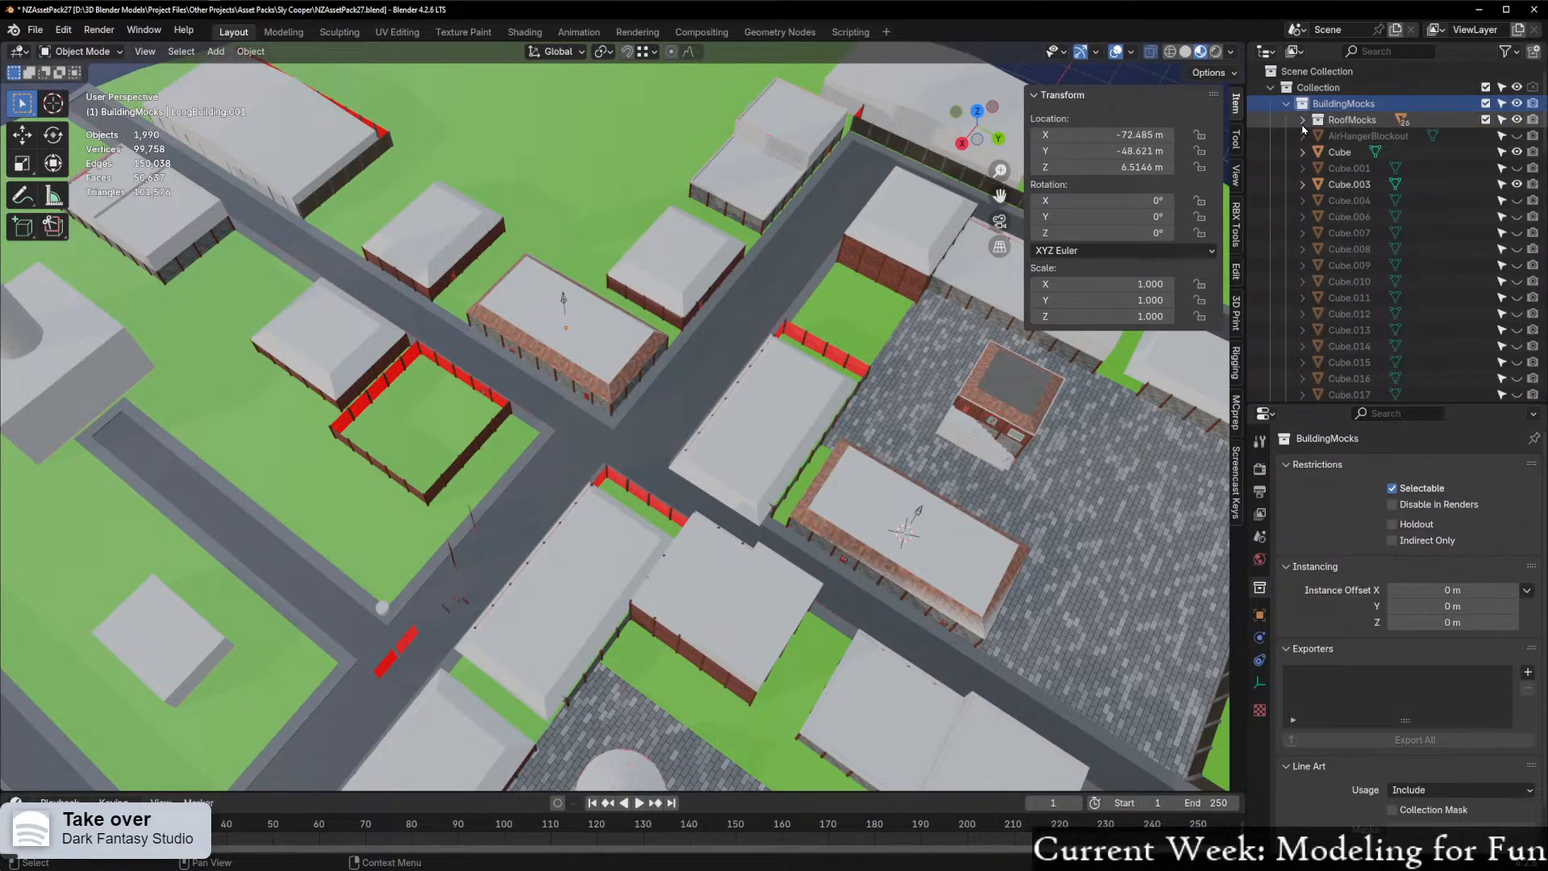
middle_drag(534, 443, 570, 387)
scroll(631, 399, up, 2)
scroll(611, 374, up, 3)
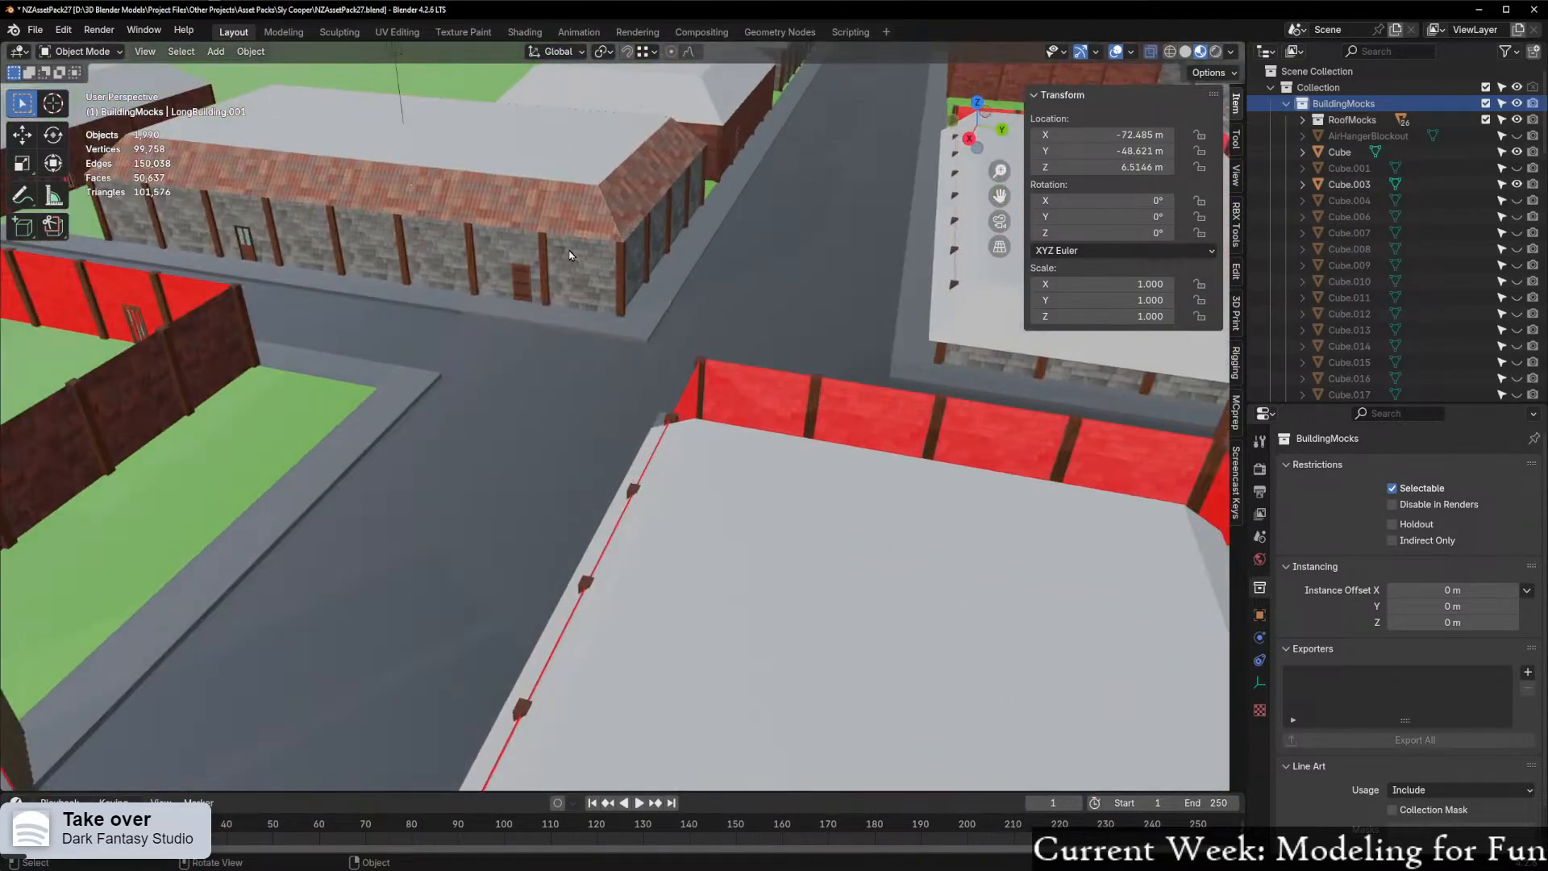
shift+drag(610, 374, 667, 669)
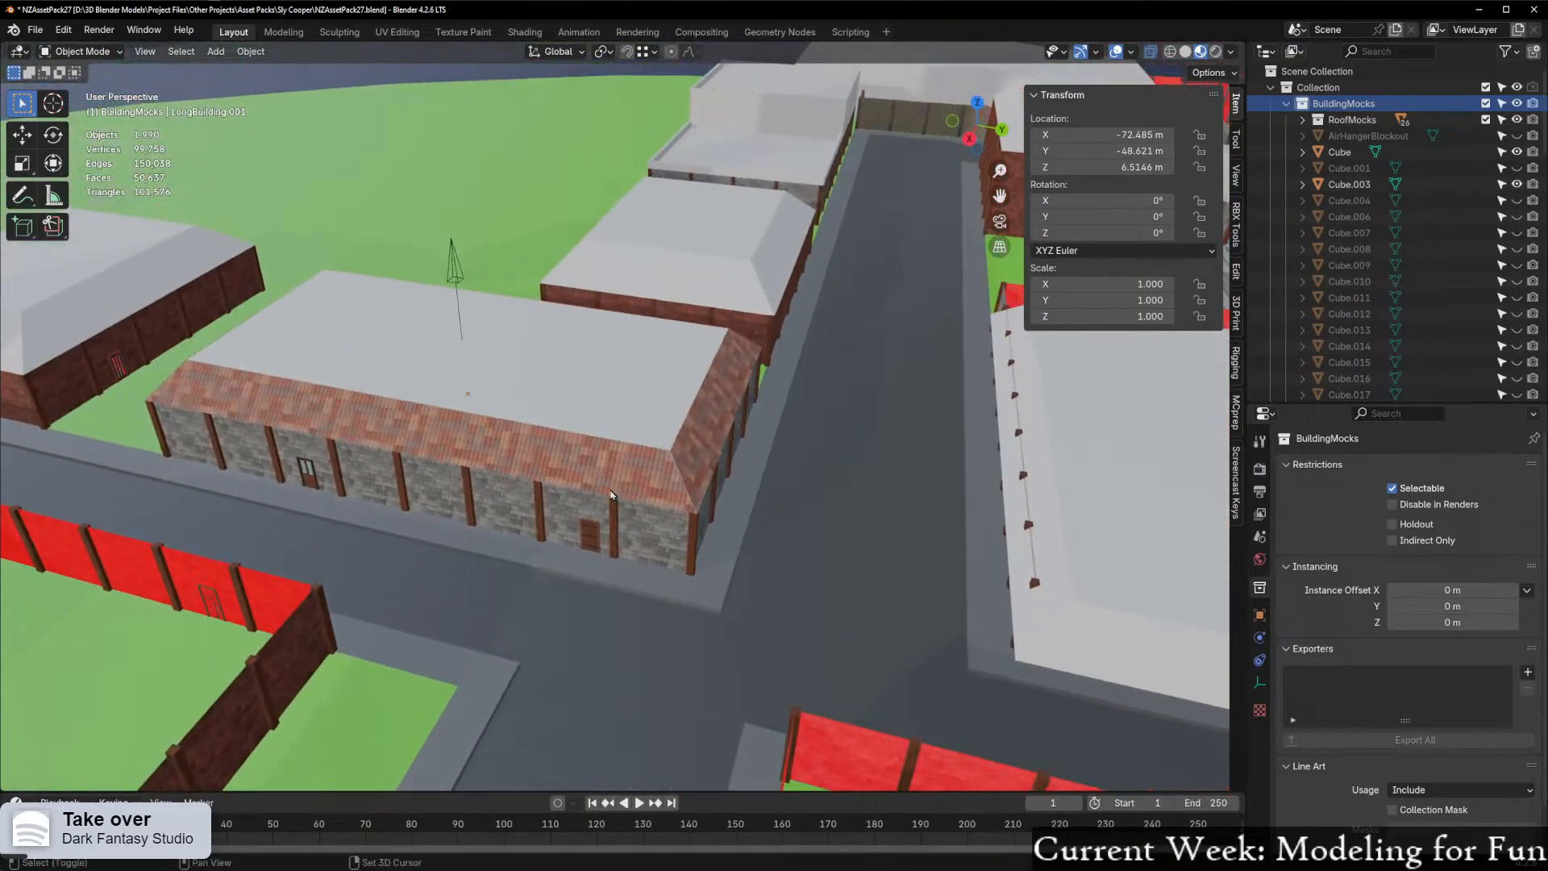
click(1287, 103)
Expand the LongBuilding.001 and LongBuilding hierarchies and look through their parts
click(1303, 297)
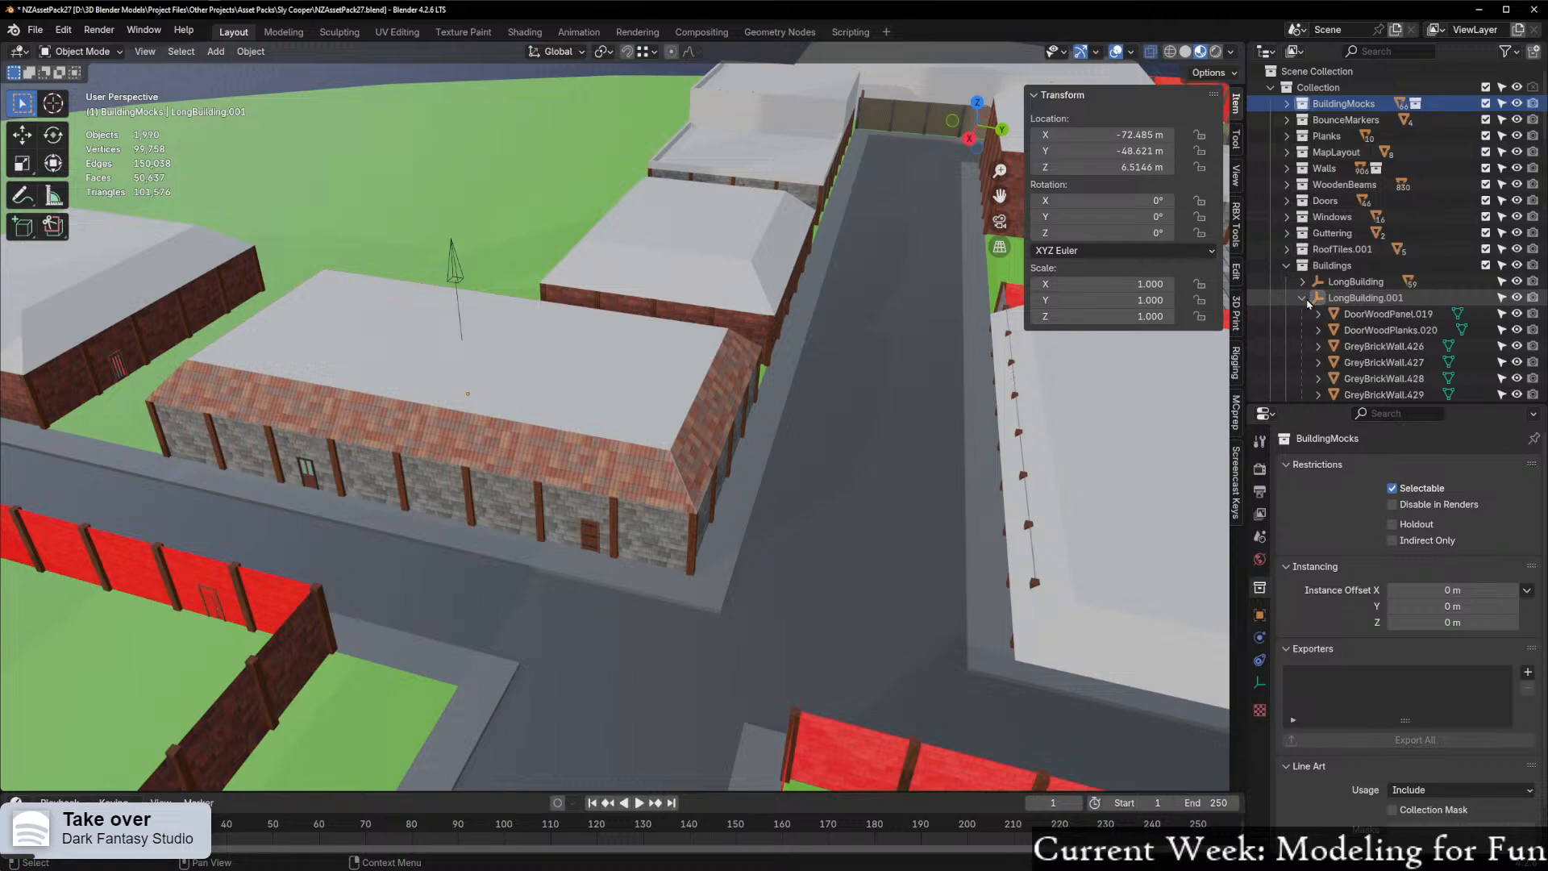
scroll(1315, 310, down, 10)
scroll(1322, 319, down, 5)
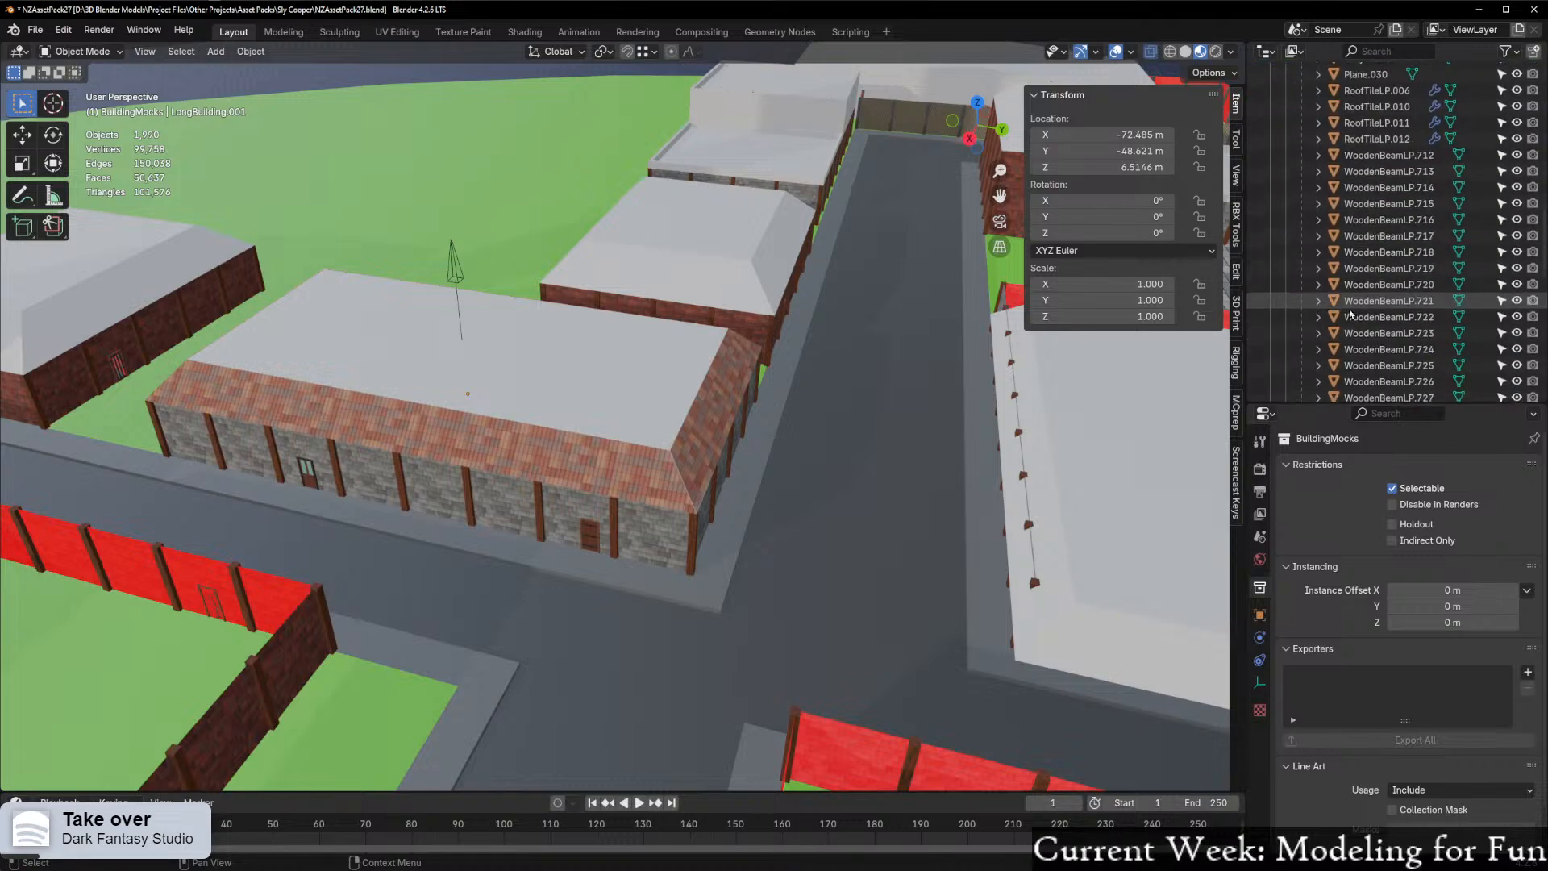
scroll(1419, 326, up, 4)
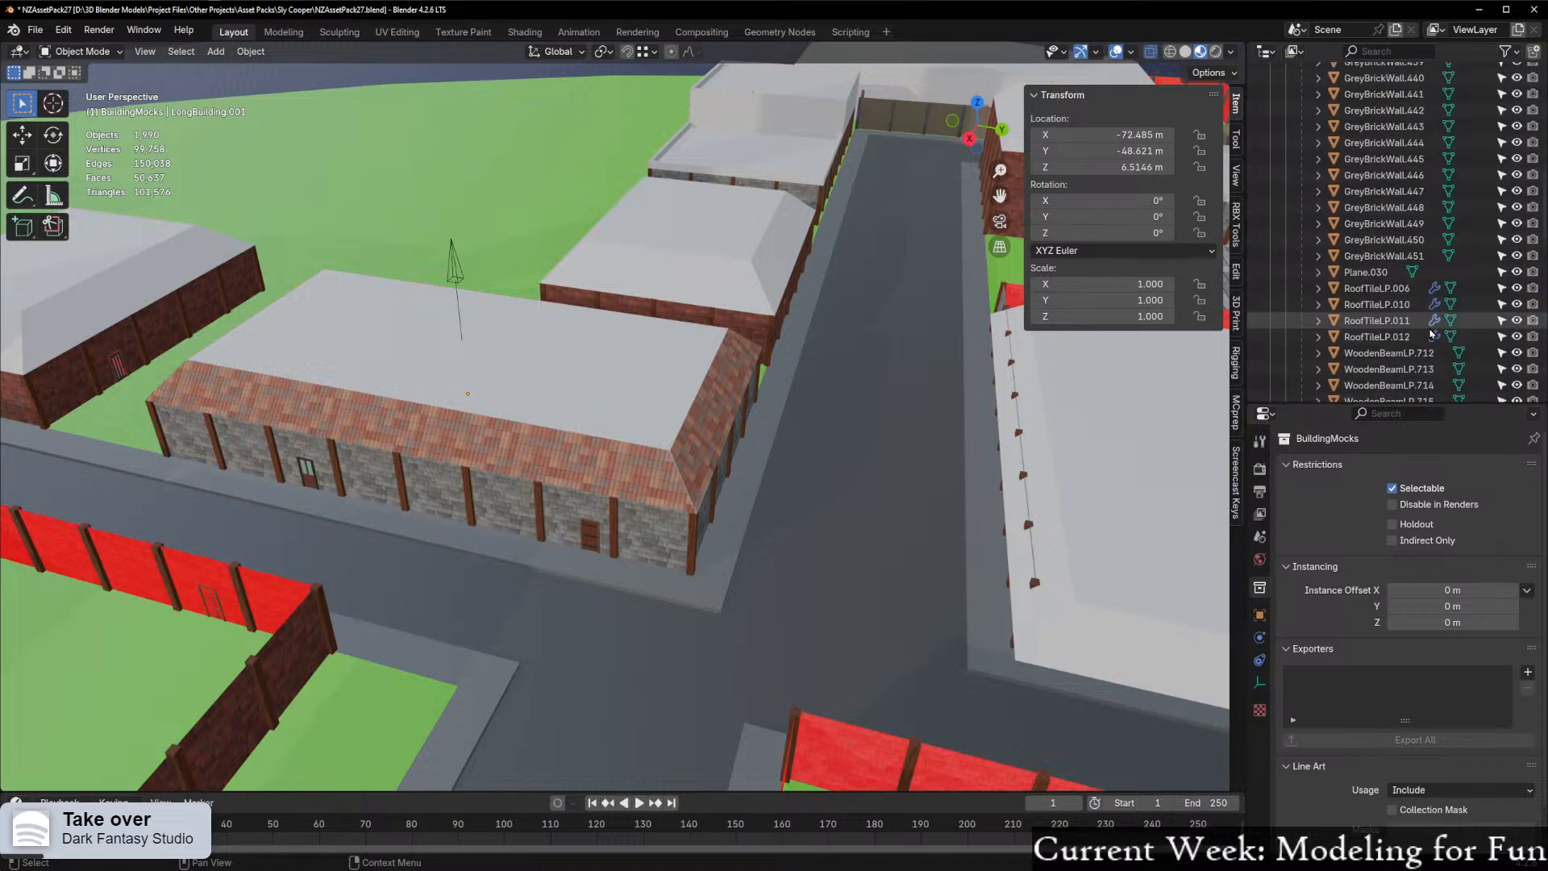
scroll(1426, 333, up, 15)
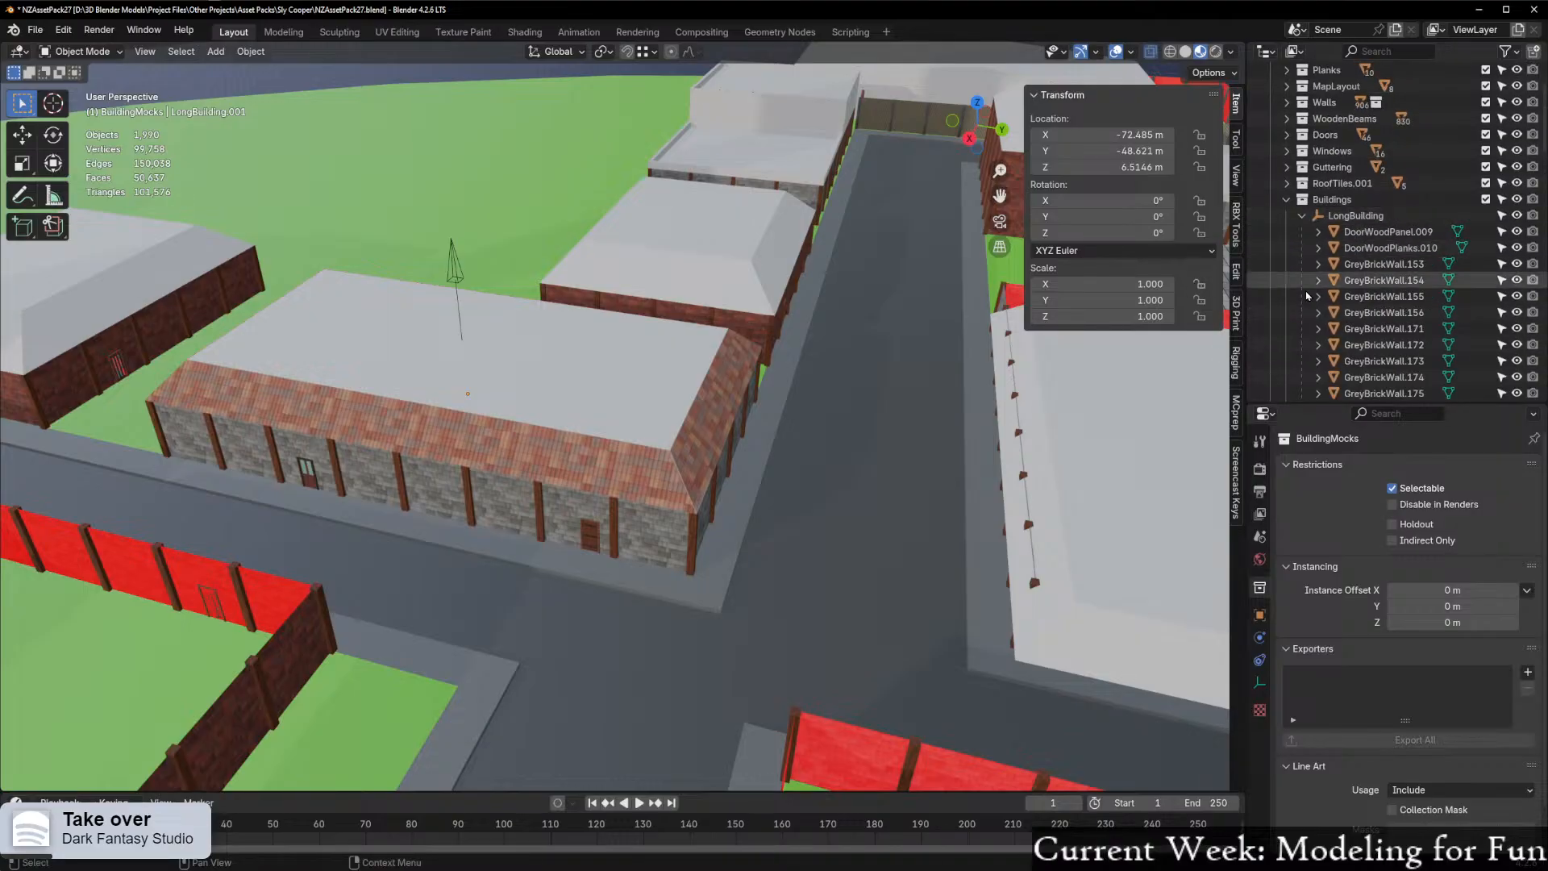
scroll(1361, 309, down, 10)
scroll(1361, 309, down, 5)
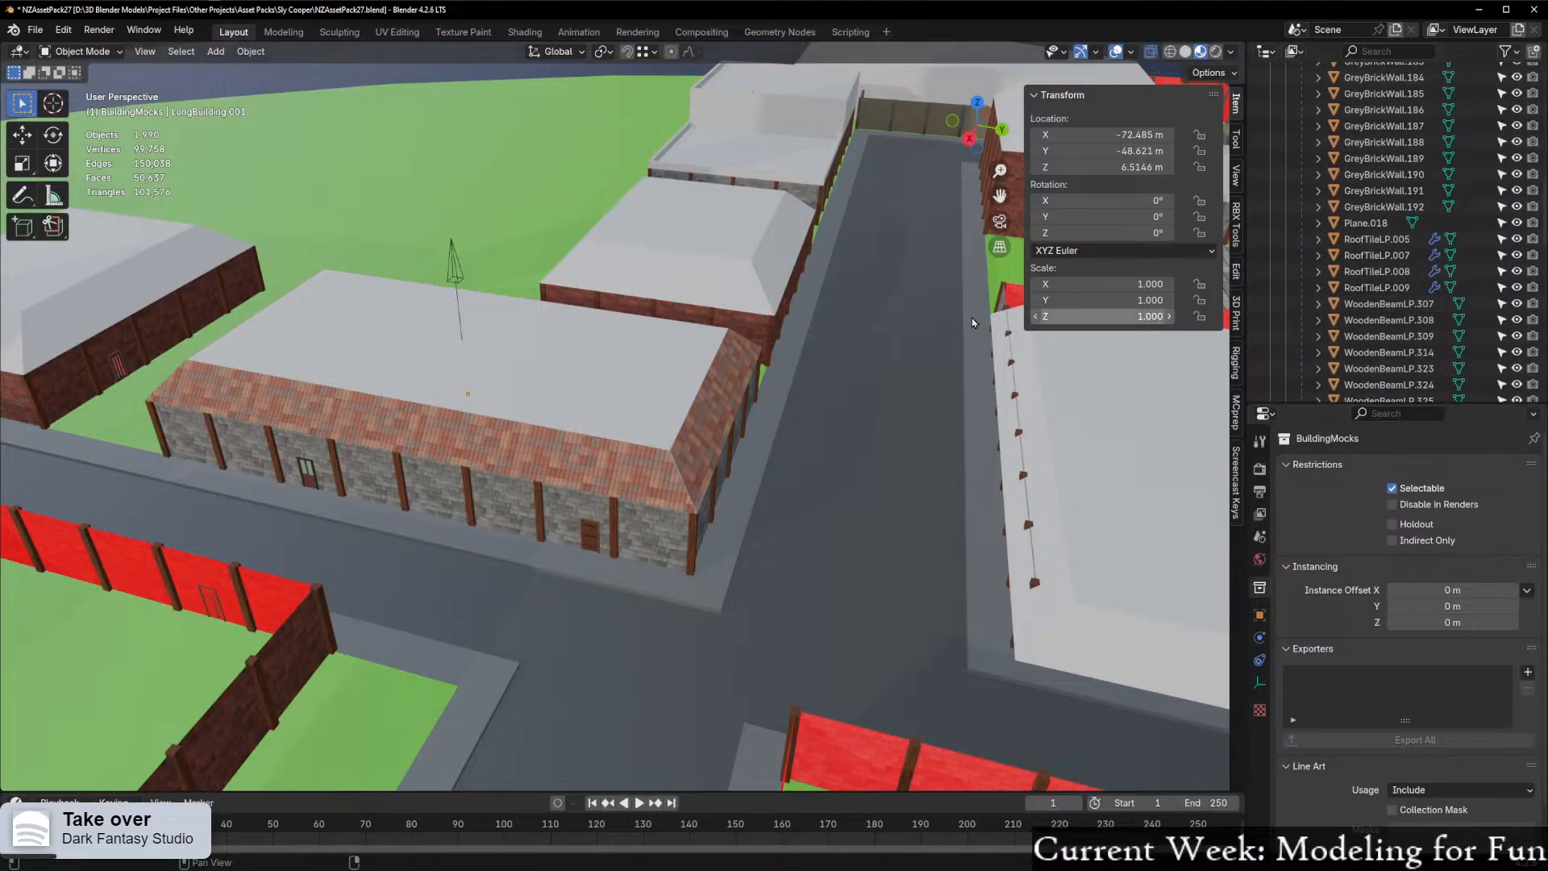
Select the duplicate building's roof plane, Plane.030, and rename it Roof
click(666, 355)
middle_drag(666, 355, 584, 450)
key(KP_Decimal)
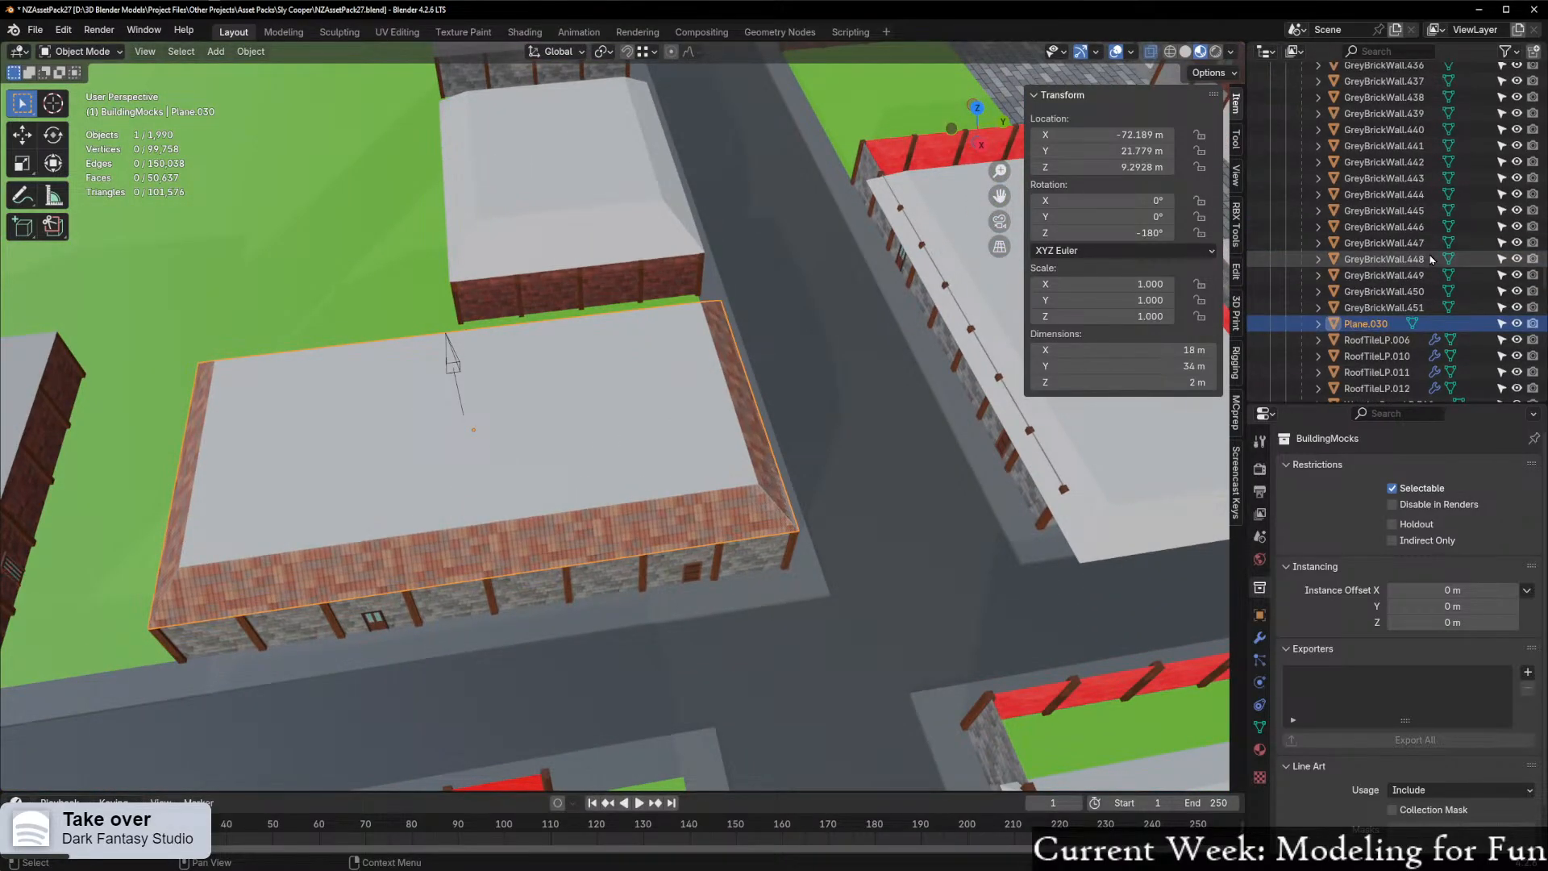
middle_drag(927, 387, 697, 378)
scroll(697, 378, up, 2)
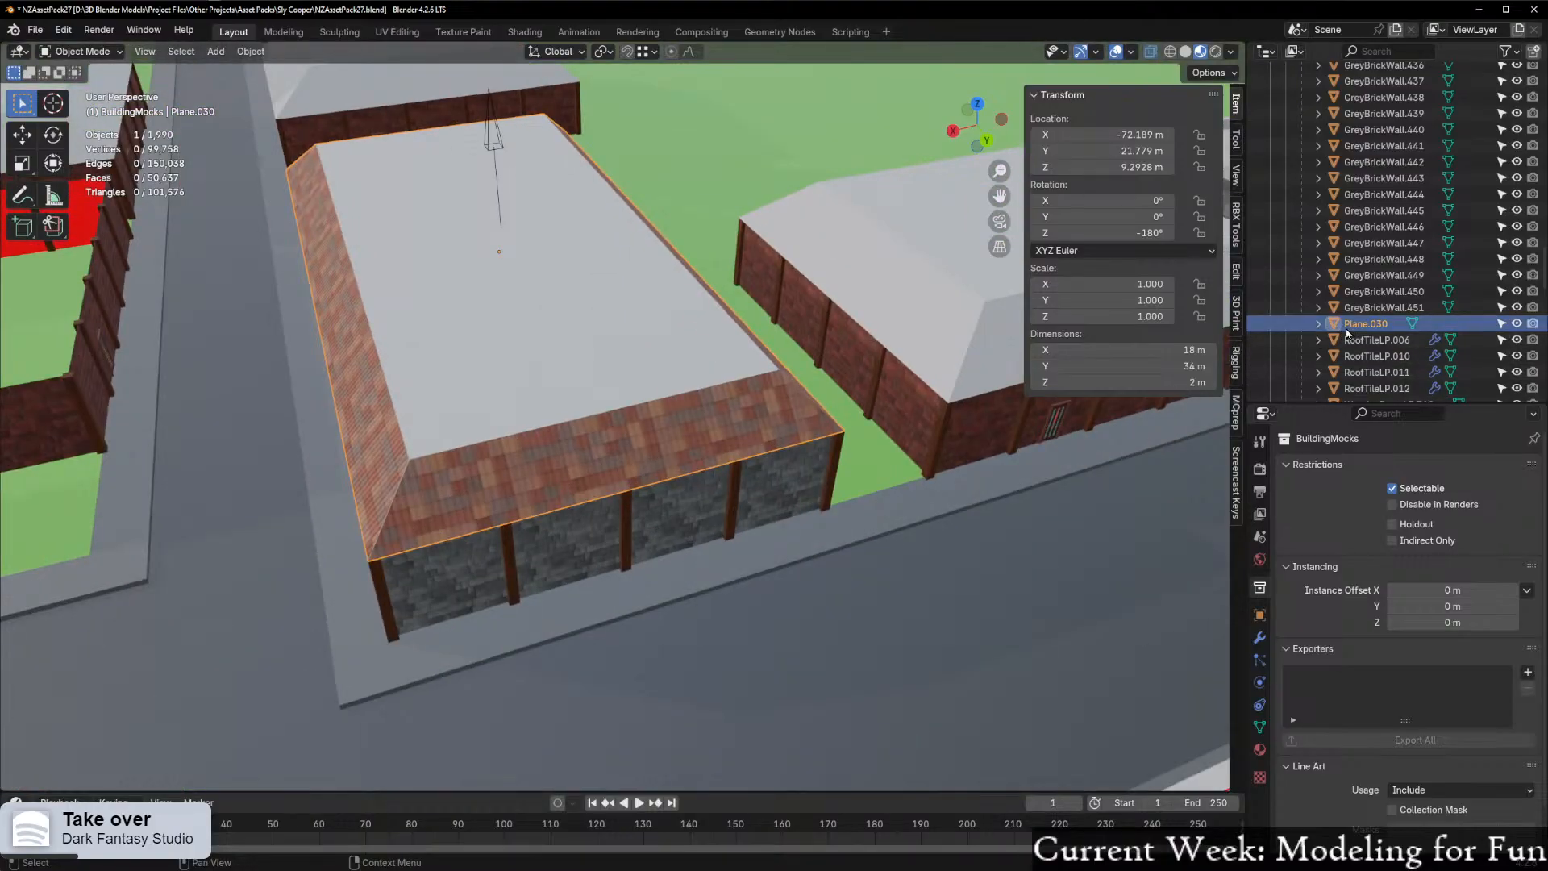
key(F2)
text(R)
key(Return)
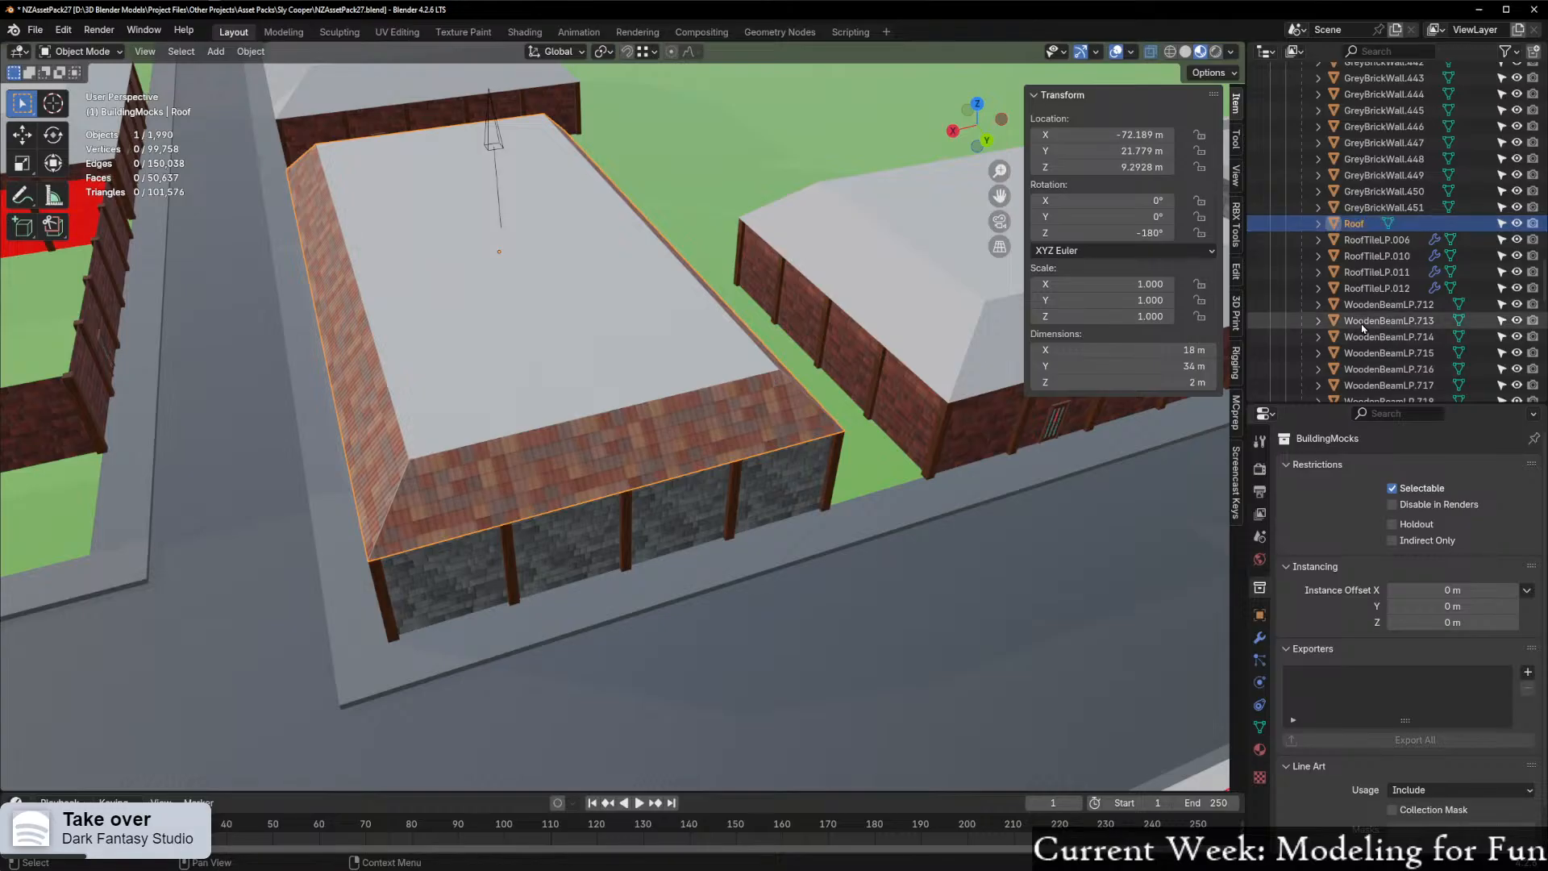
Rename the original LongBuilding's roof plane, Plane.018, as Roof and collapse the Buildings collection
scroll(1358, 329, up, 15)
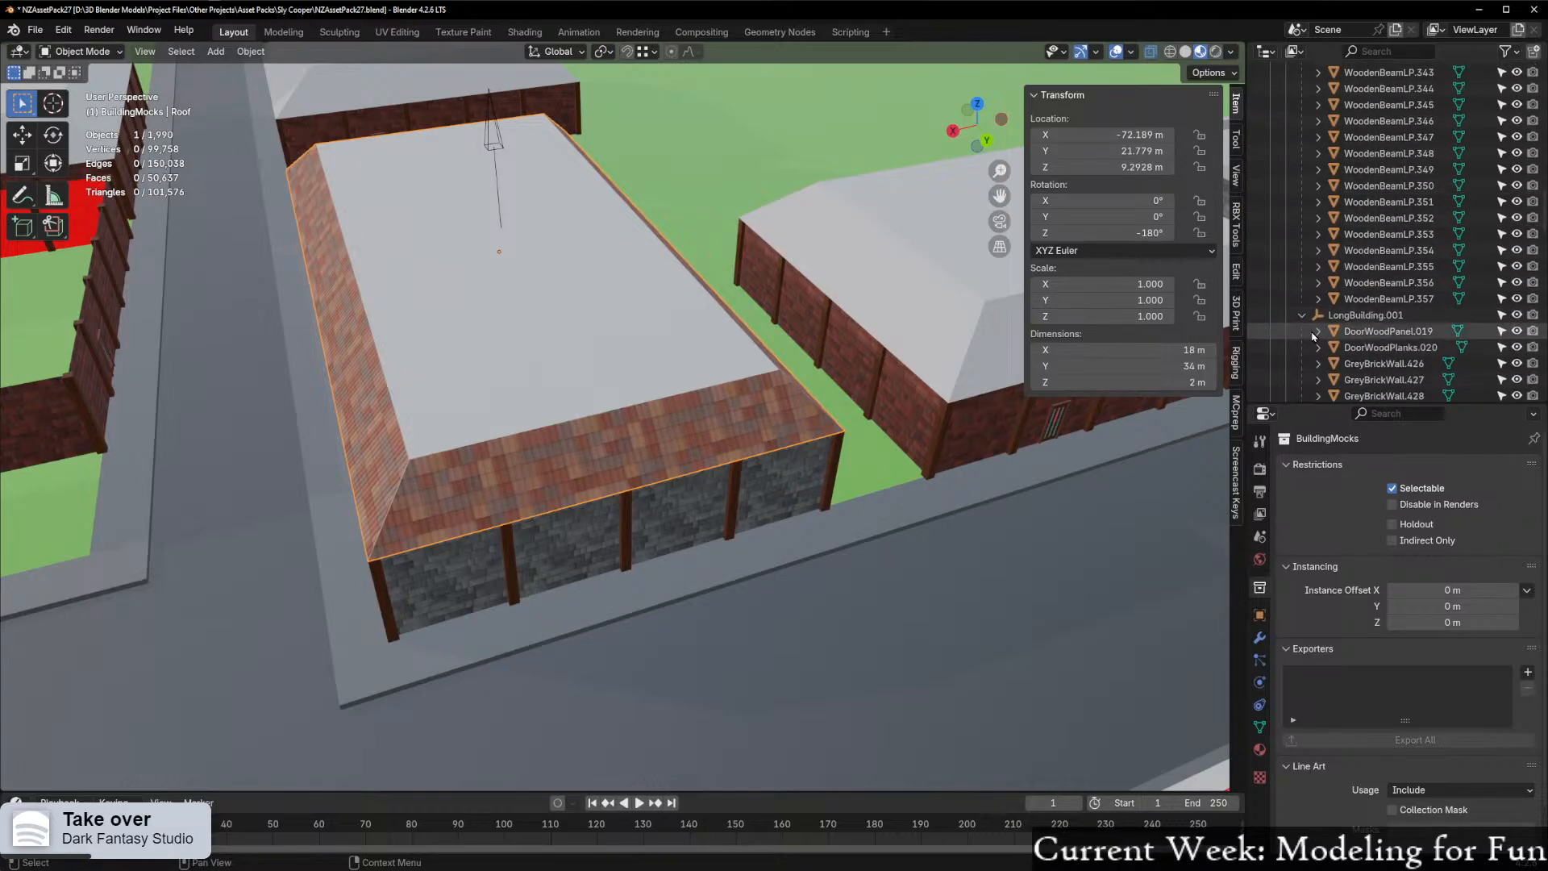
scroll(1365, 271, up, 17)
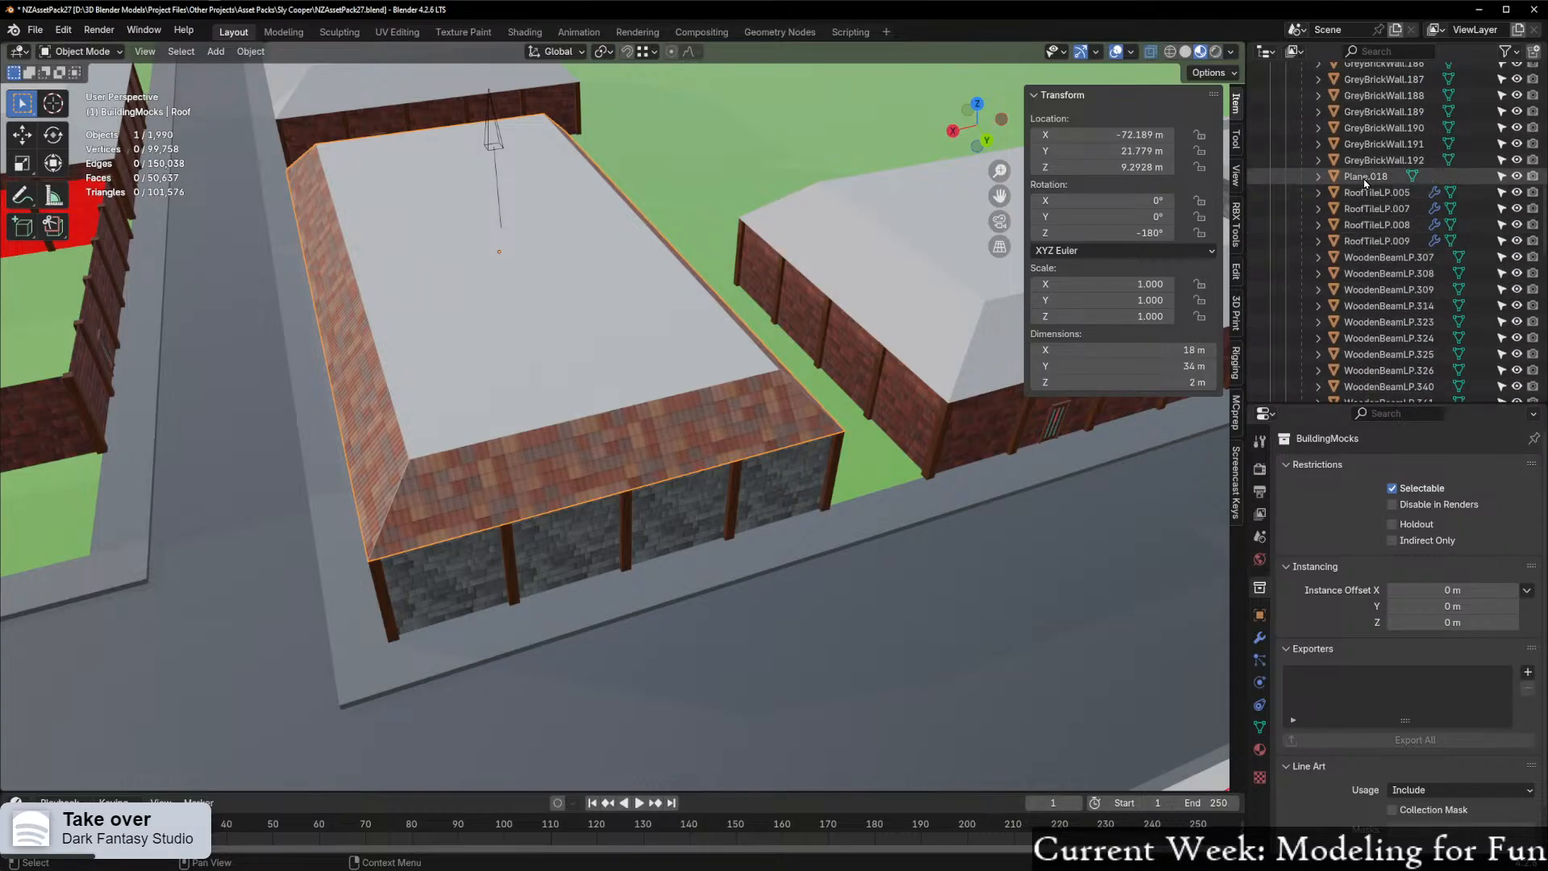
double_click(1365, 178)
text(Roof)
key(Return)
scroll(1371, 182, up, 10)
scroll(1378, 186, up, 1)
click(1287, 200)
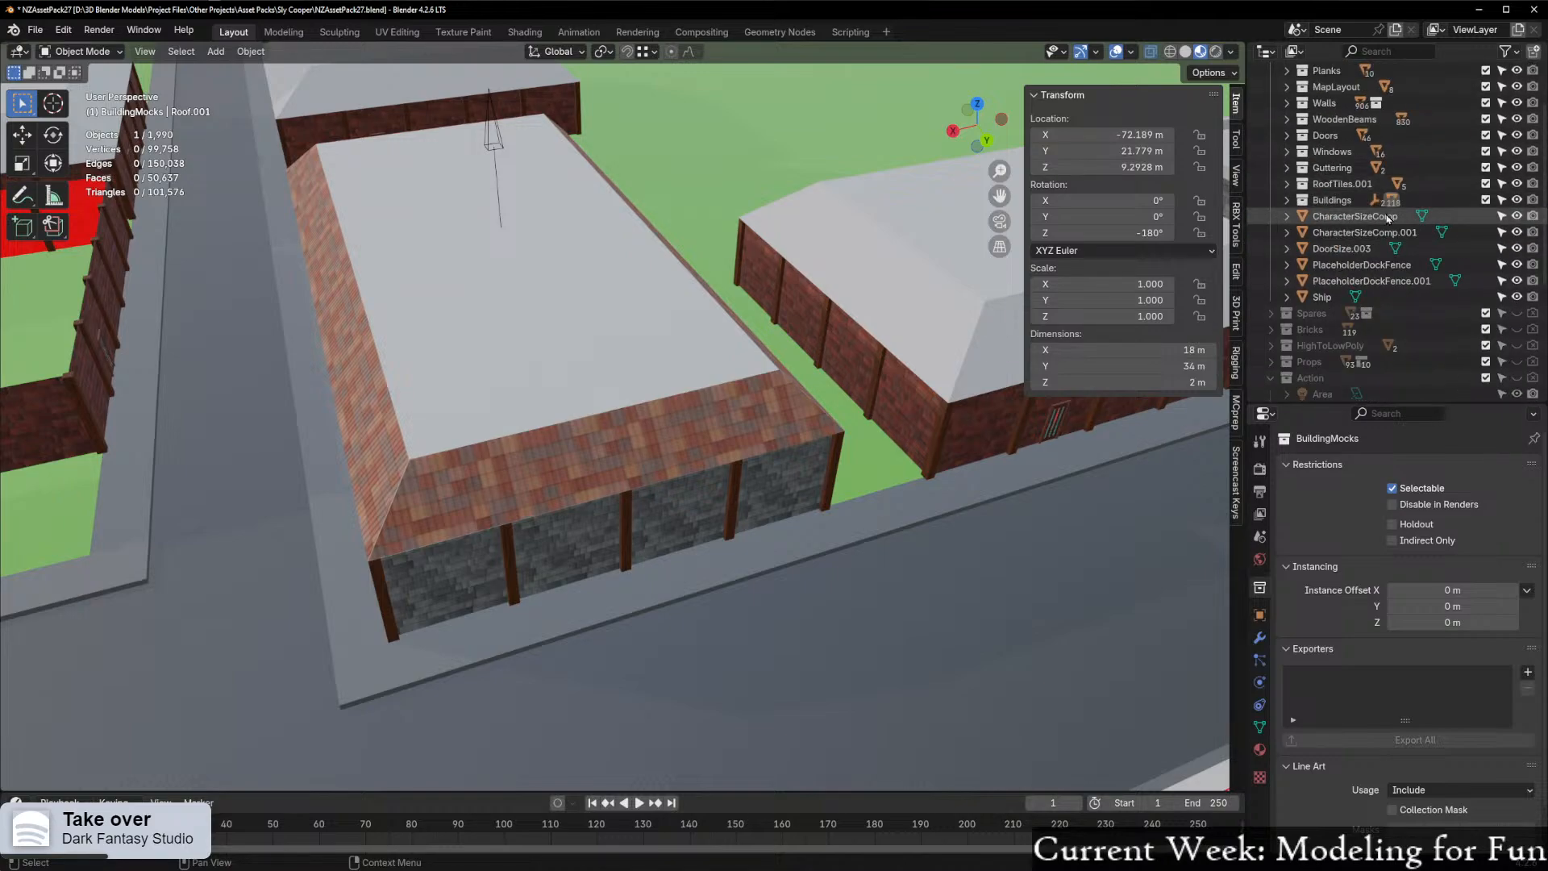
Examine the placed LongBuilding copy and the remaining placeholder buildings around the streets and town squares
scroll(855, 363, down, 6)
middle_drag(825, 370, 912, 400)
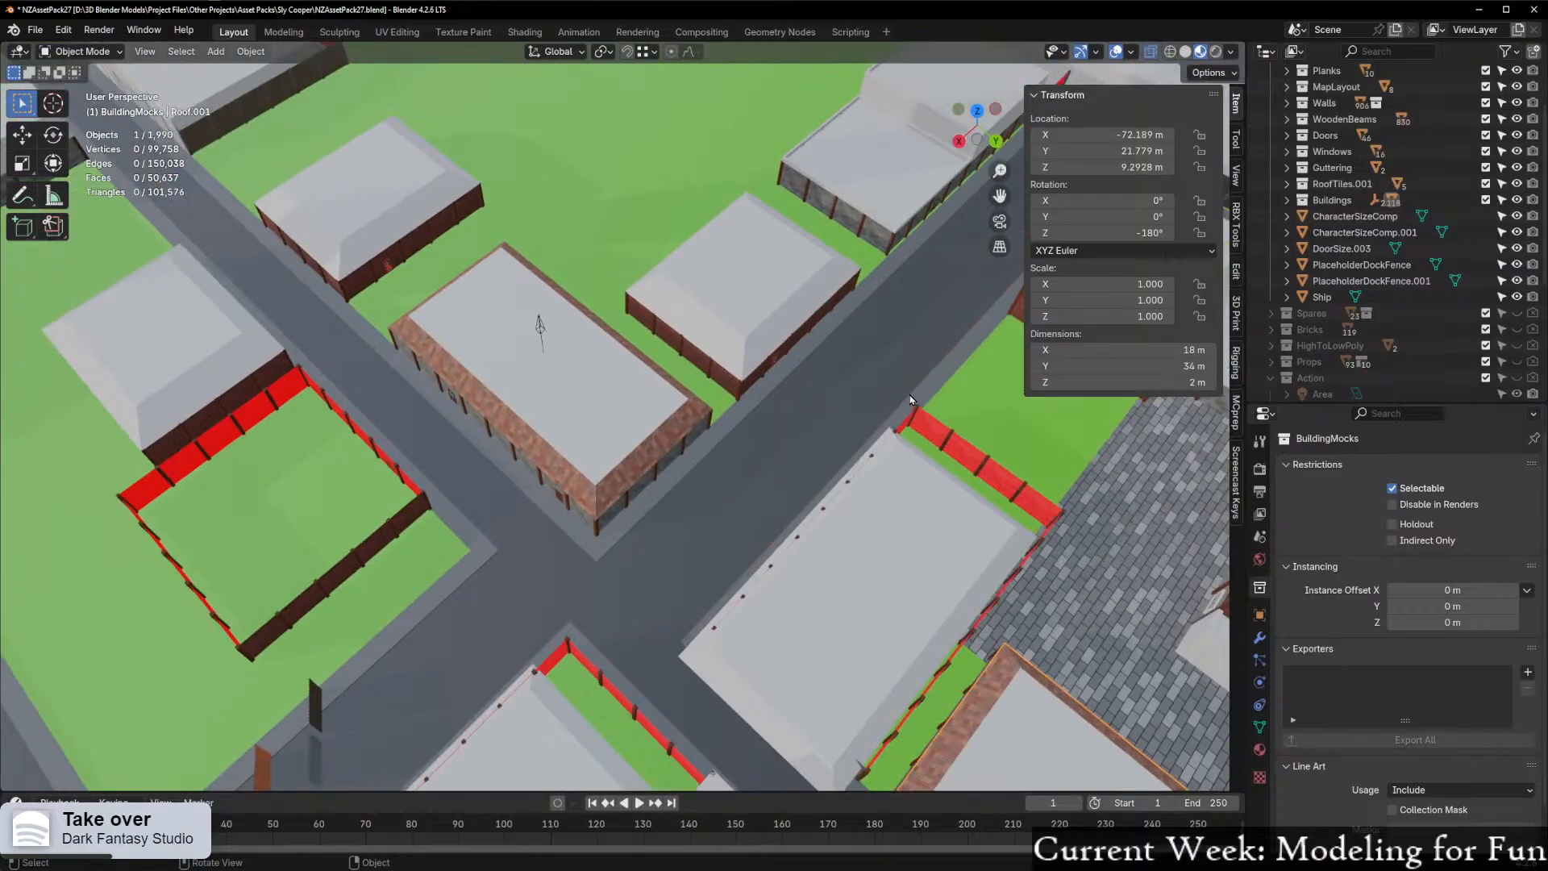
scroll(839, 415, up, 3)
middle_drag(760, 427, 809, 412)
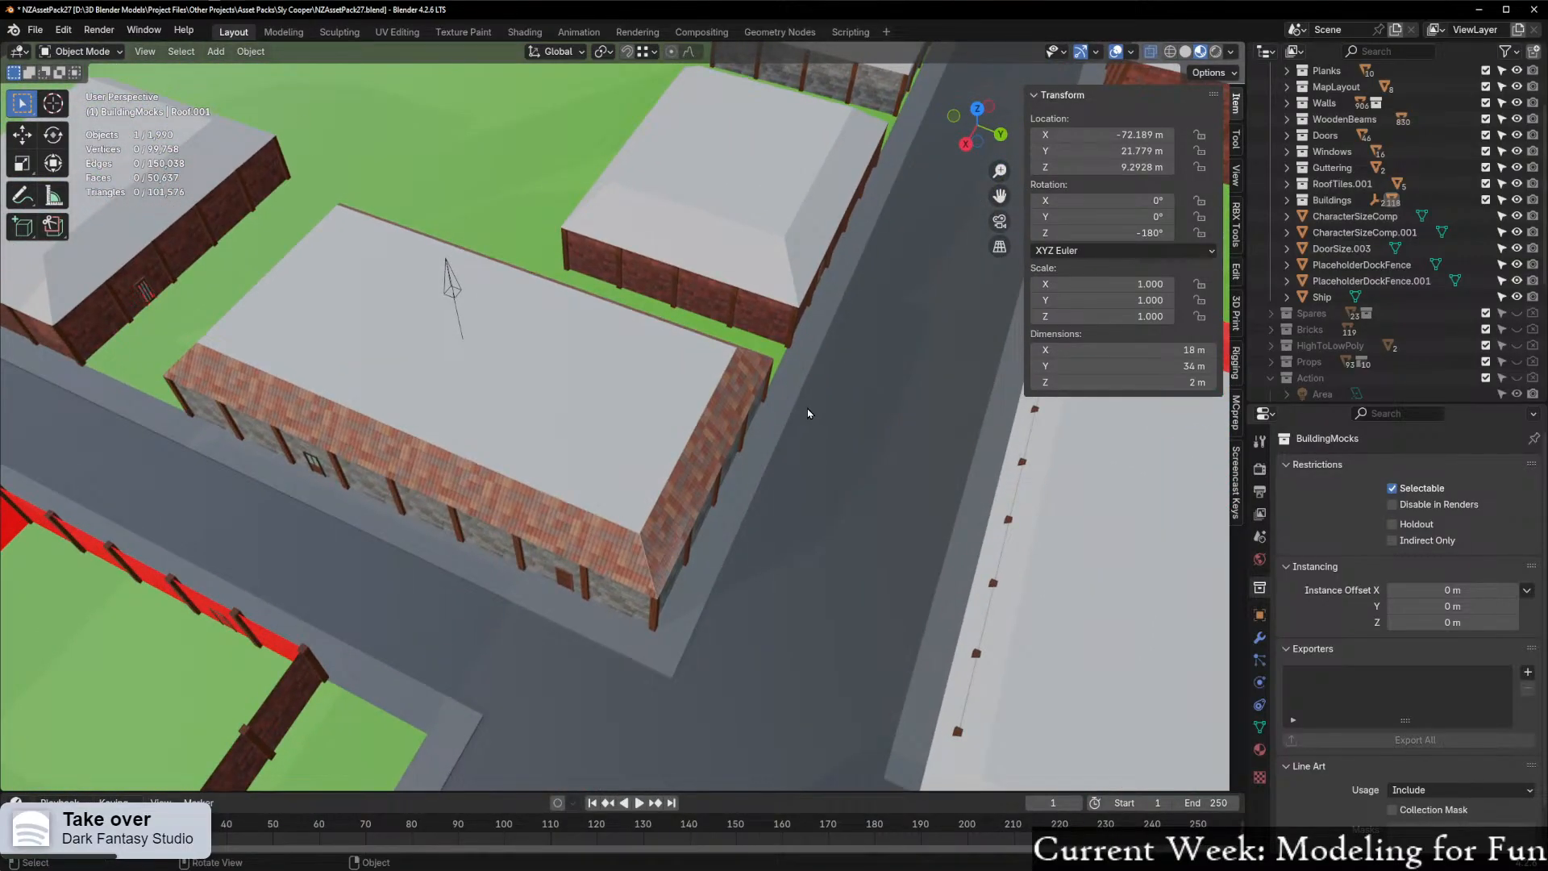
middle_drag(720, 440, 650, 439)
scroll(802, 398, down, 2)
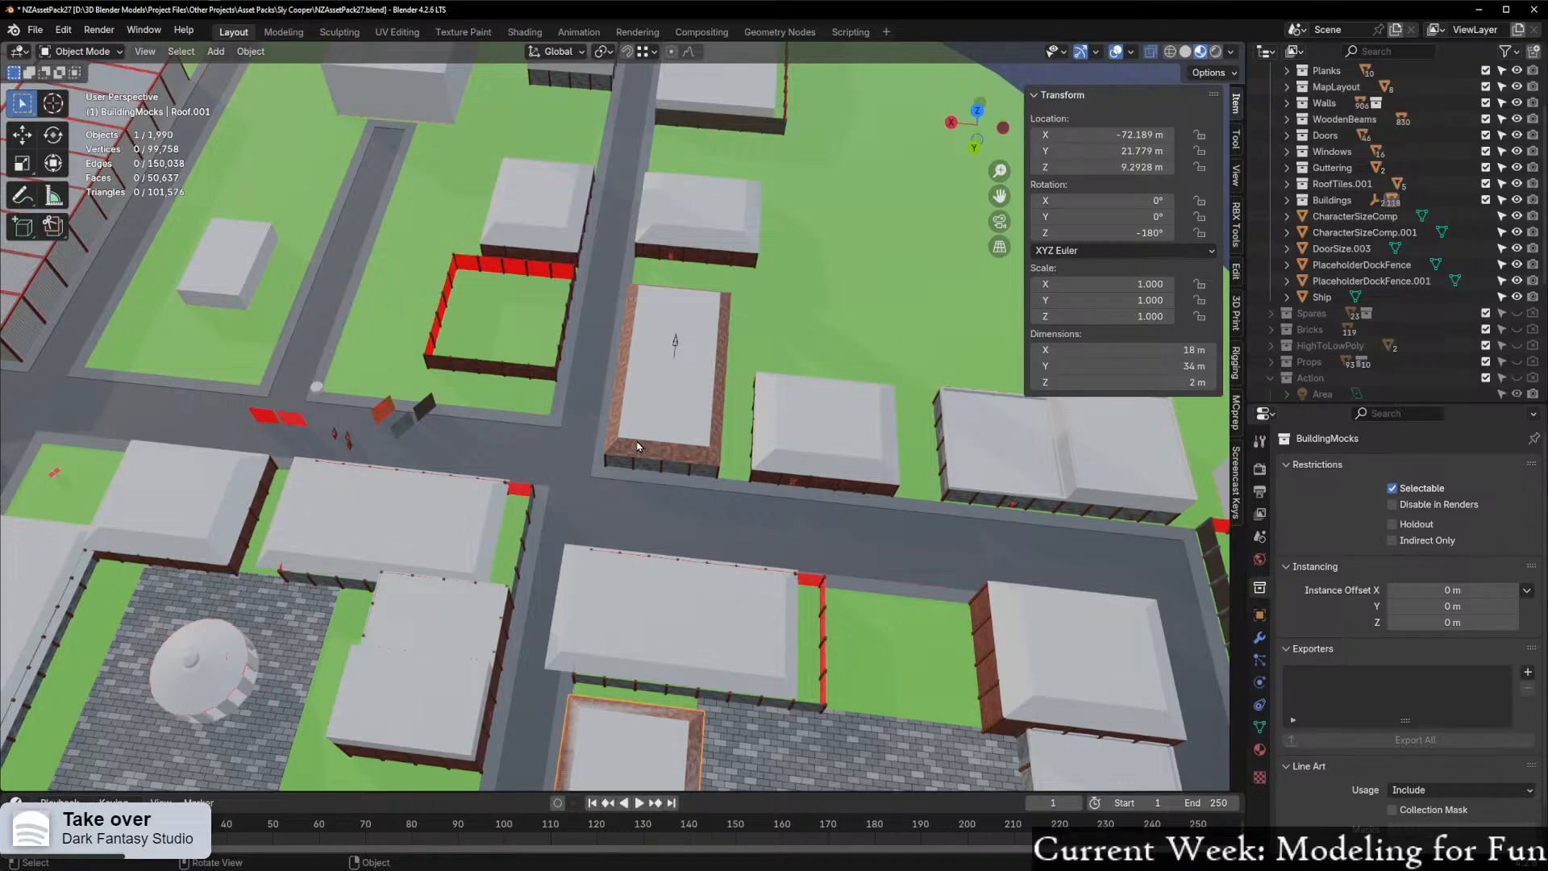
middle_drag(582, 476, 916, 449)
scroll(677, 468, down, 5)
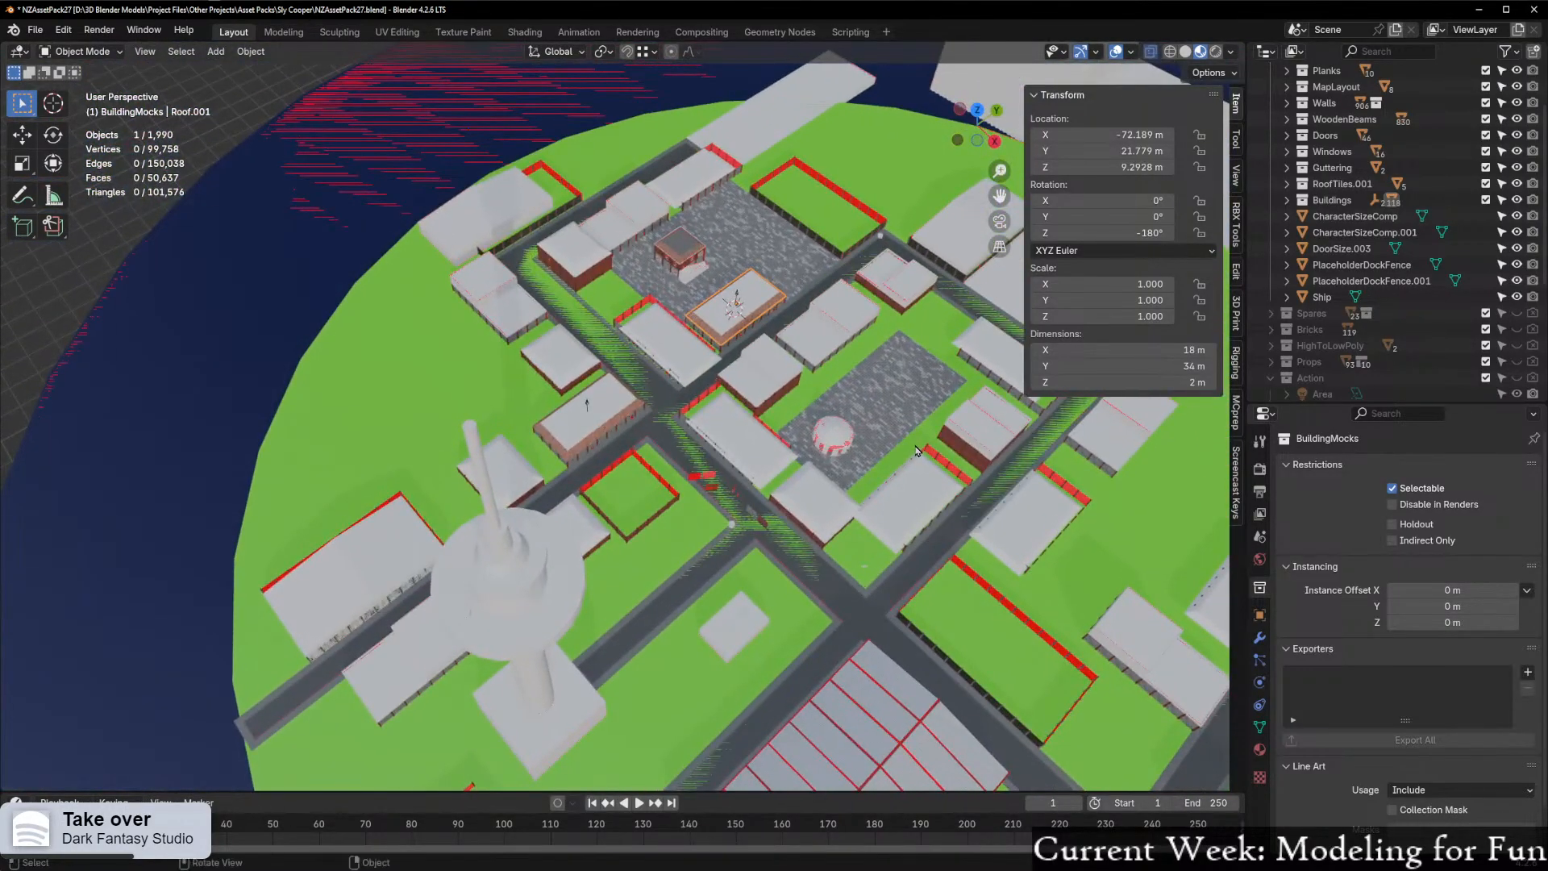
scroll(857, 449, up, 5)
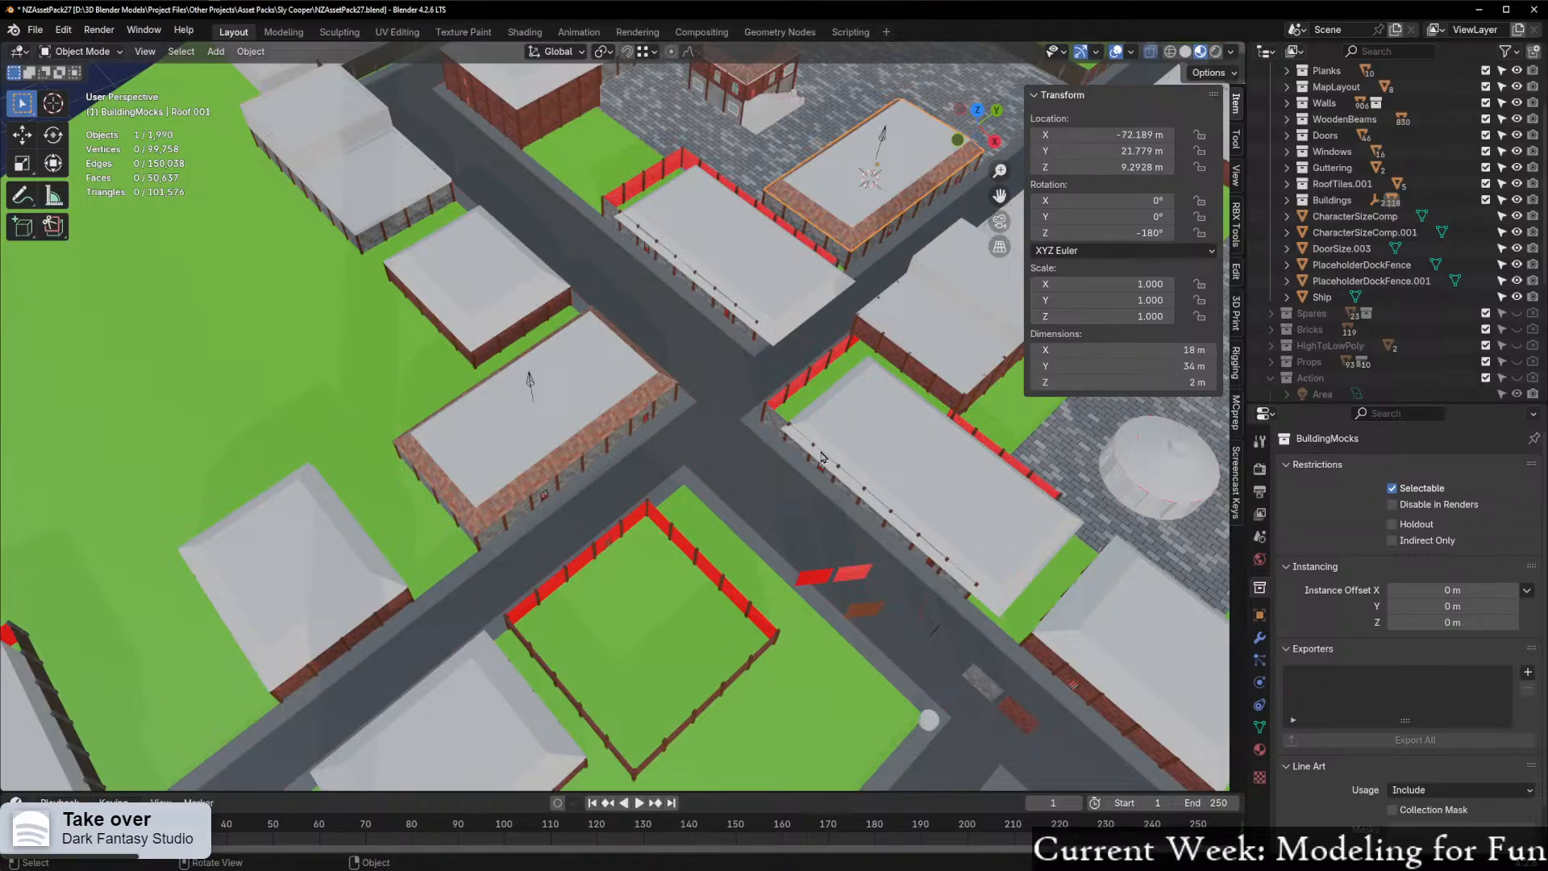
middle_drag(798, 484, 593, 363)
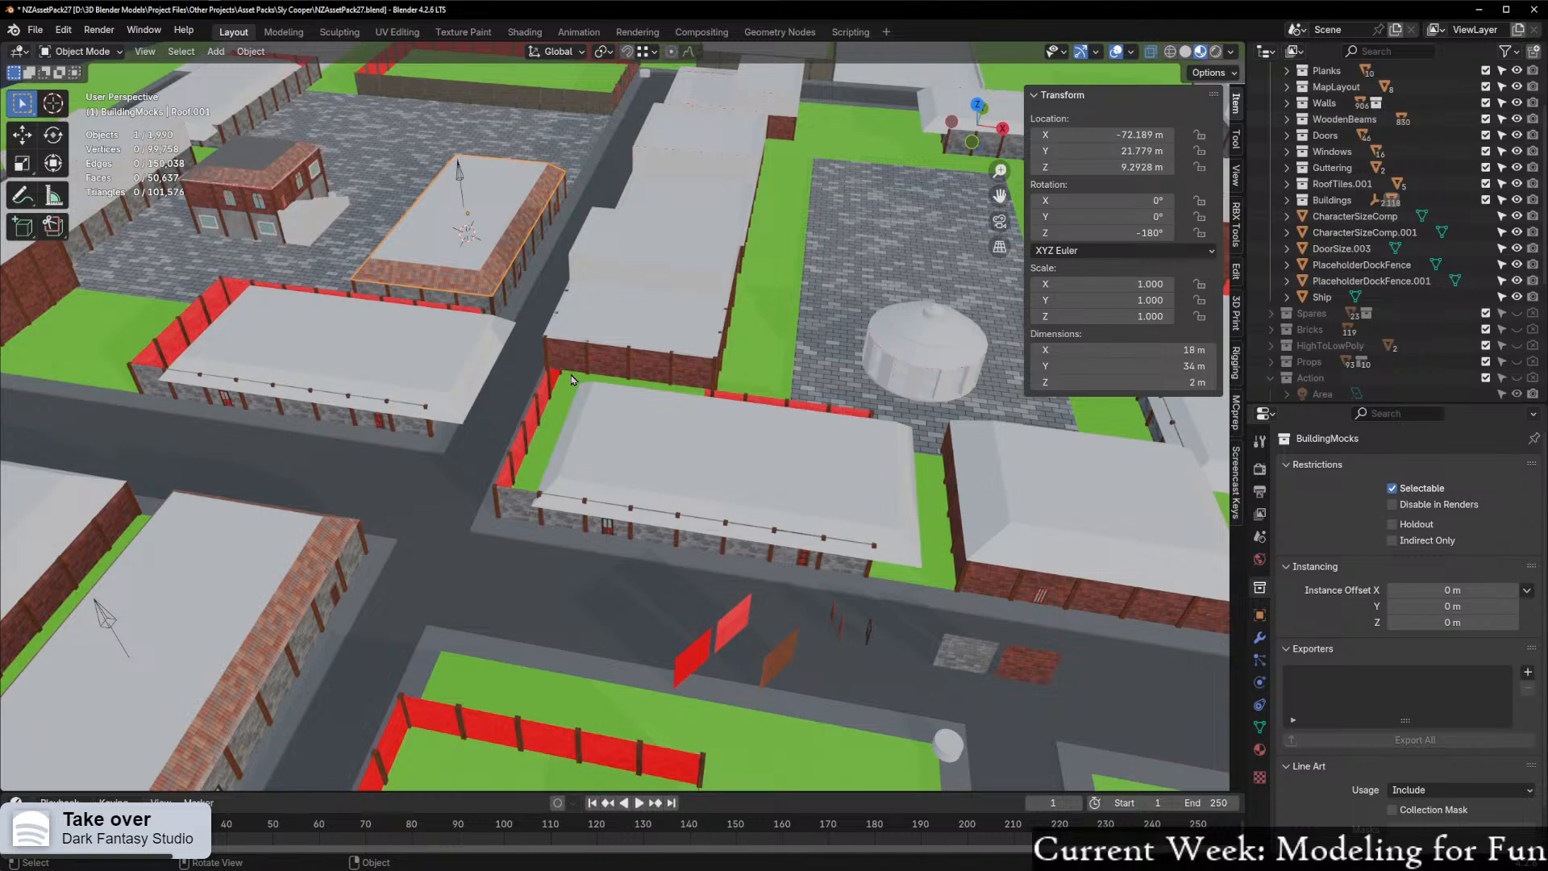
scroll(363, 365, up, 2)
middle_drag(369, 301, 636, 407)
scroll(637, 407, up, 6)
middle_drag(824, 398, 705, 462)
scroll(490, 320, down, 3)
scroll(532, 396, up, 2)
scroll(537, 427, down, 5)
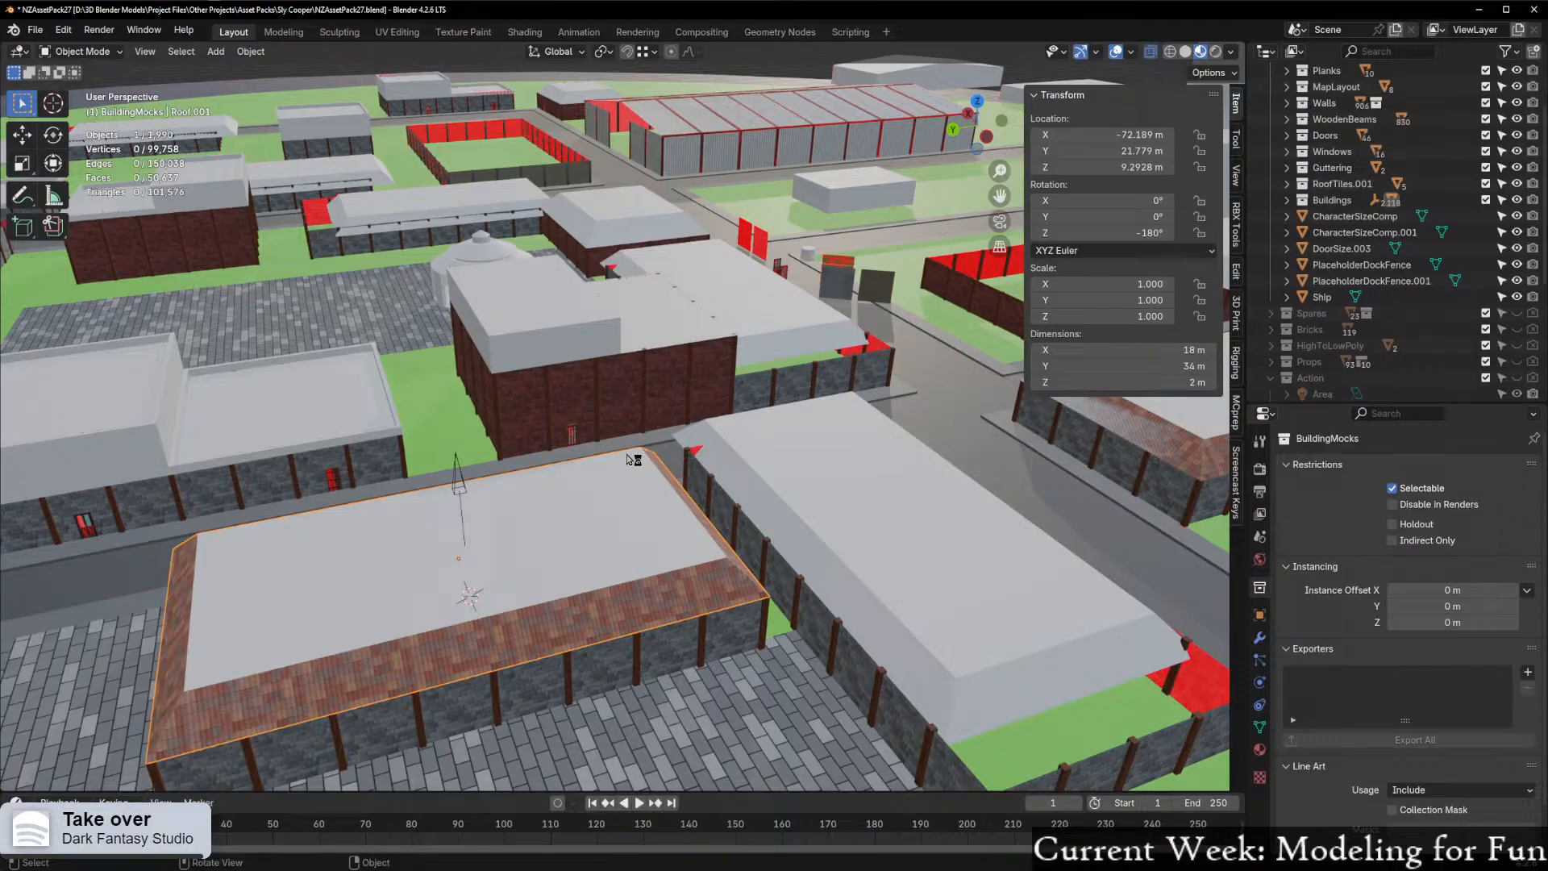